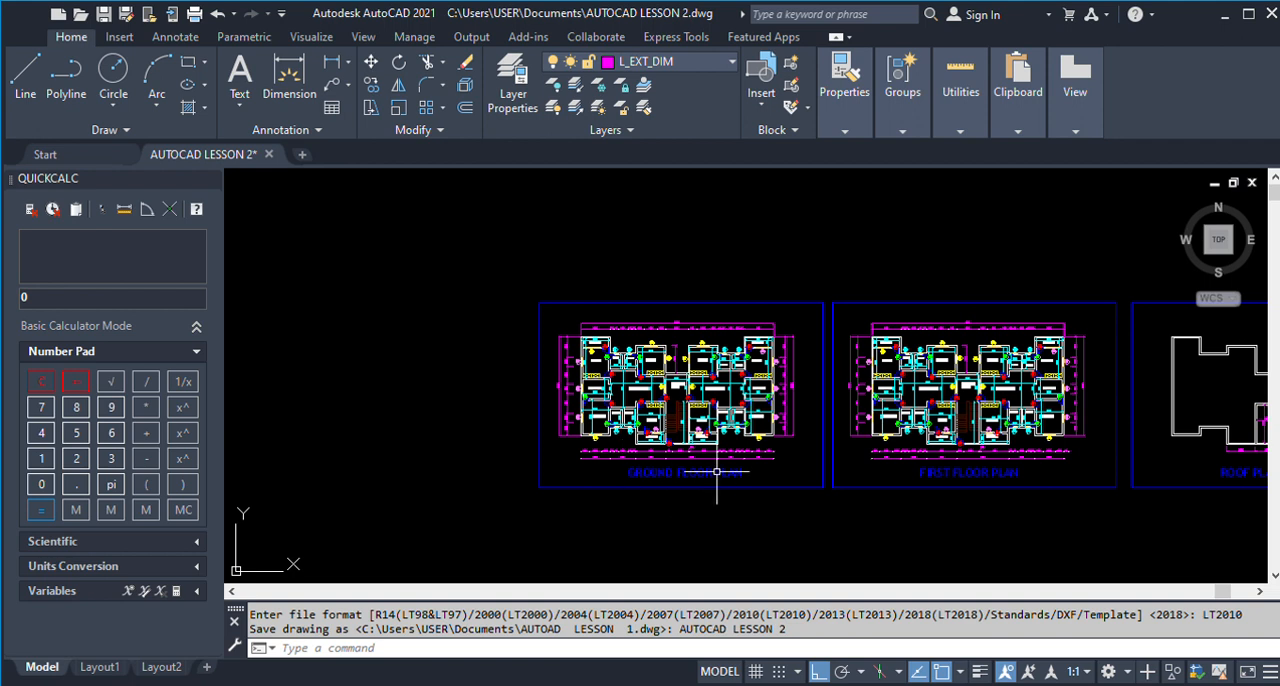
Examine the room layout and the upper external dimensions of the ground floor plan.
scroll(664, 405, "up", 2)
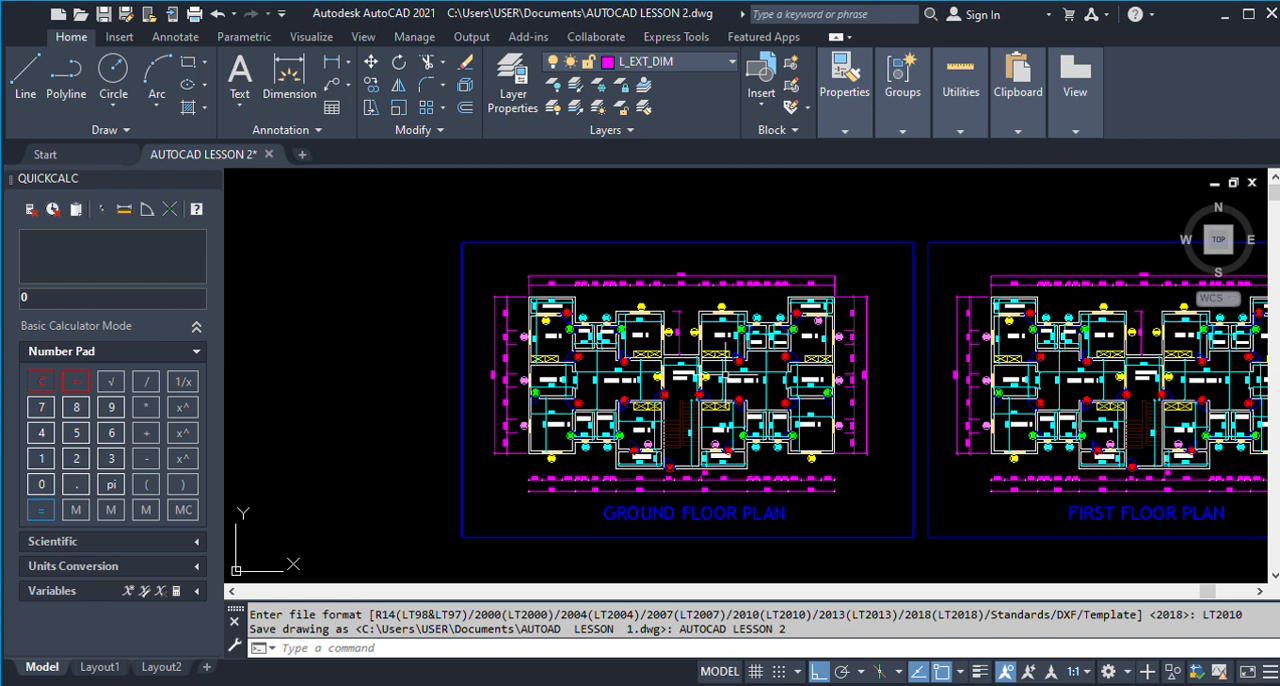
scroll(646, 381, "up", 2)
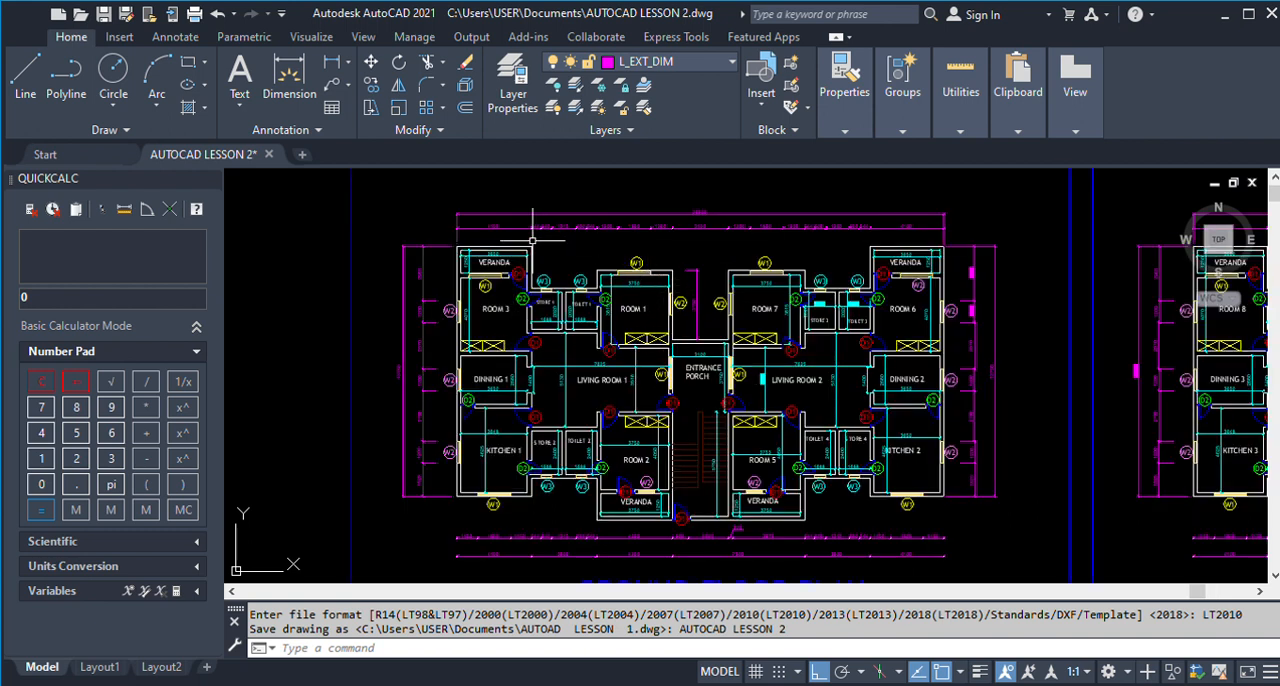
scroll(588, 252, "up", 2)
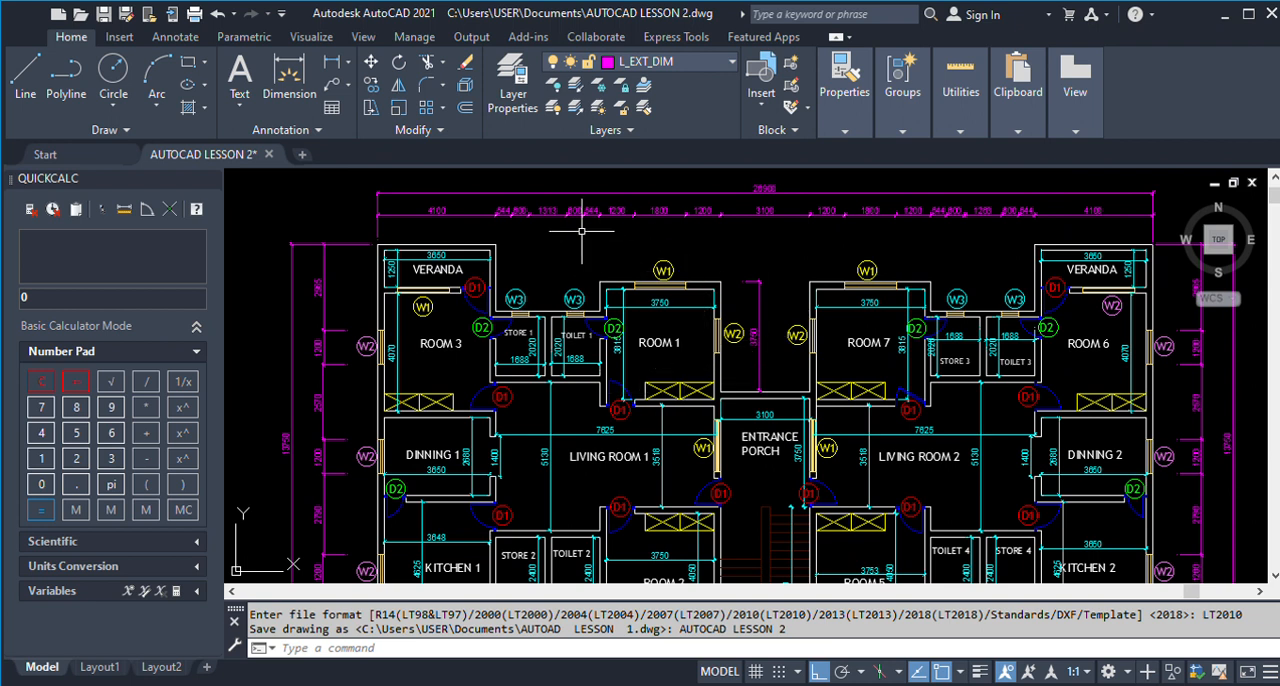
scroll(533, 249, "down", 2)
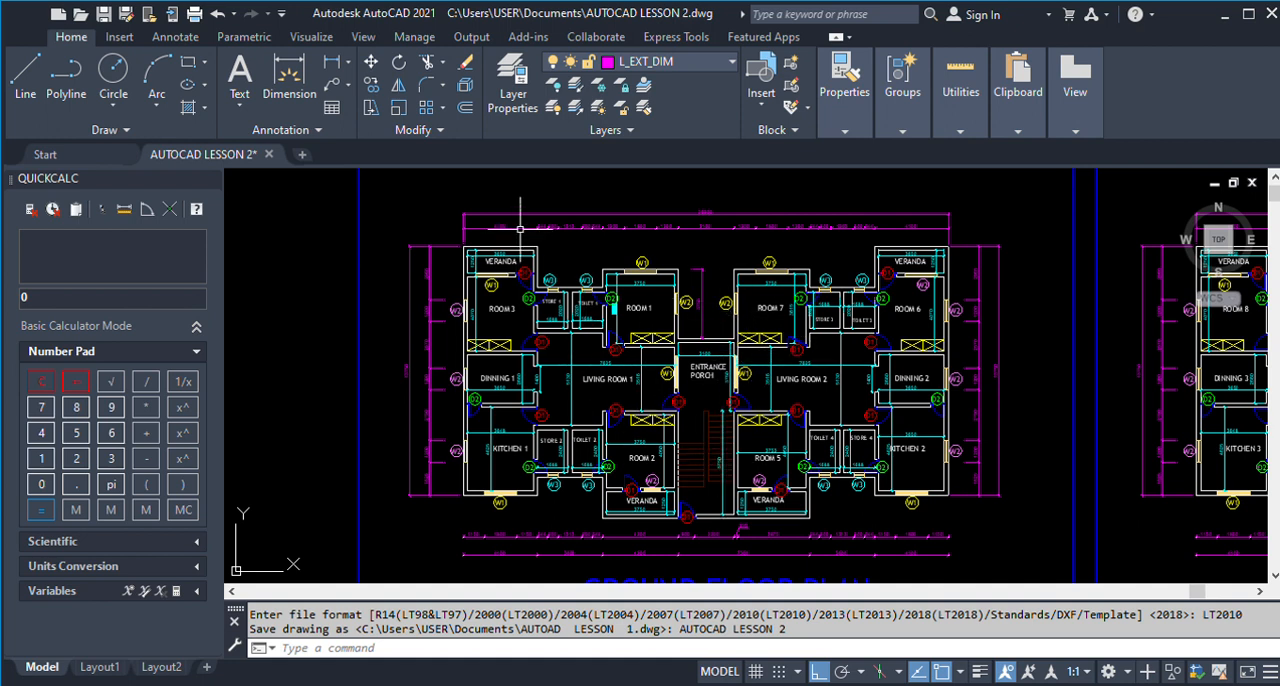
scroll(556, 230, "up", 2)
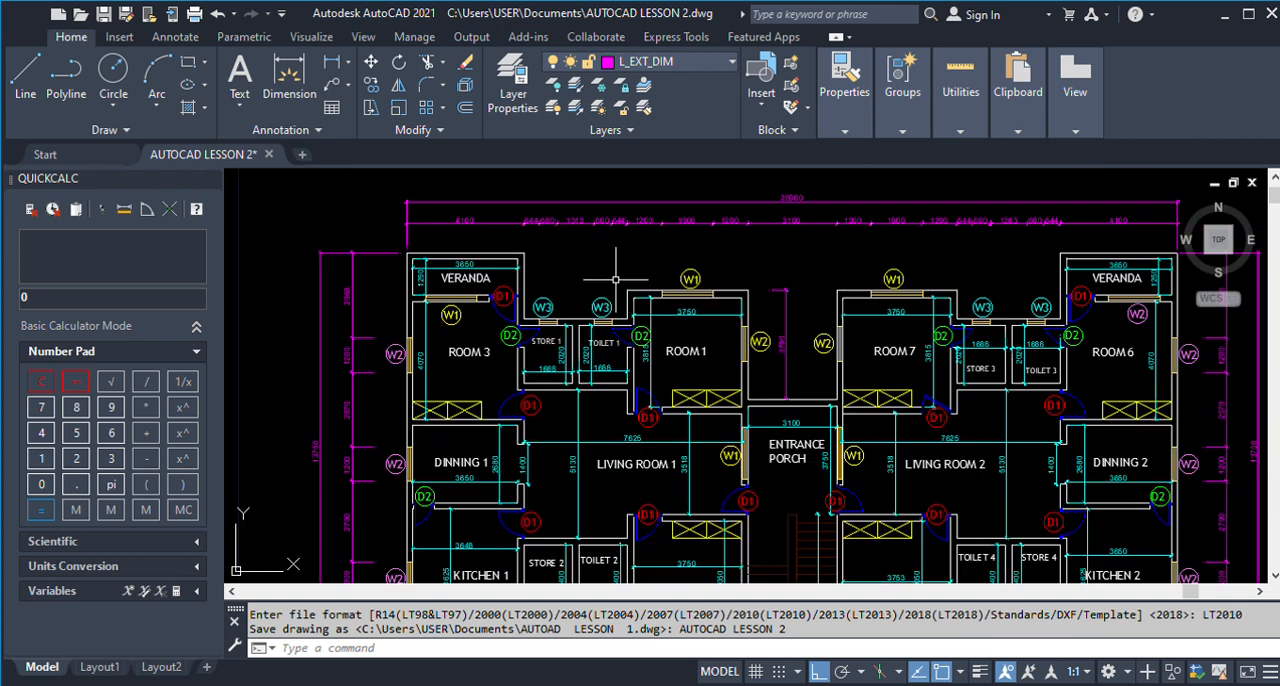
scroll(620, 228, "down", 2)
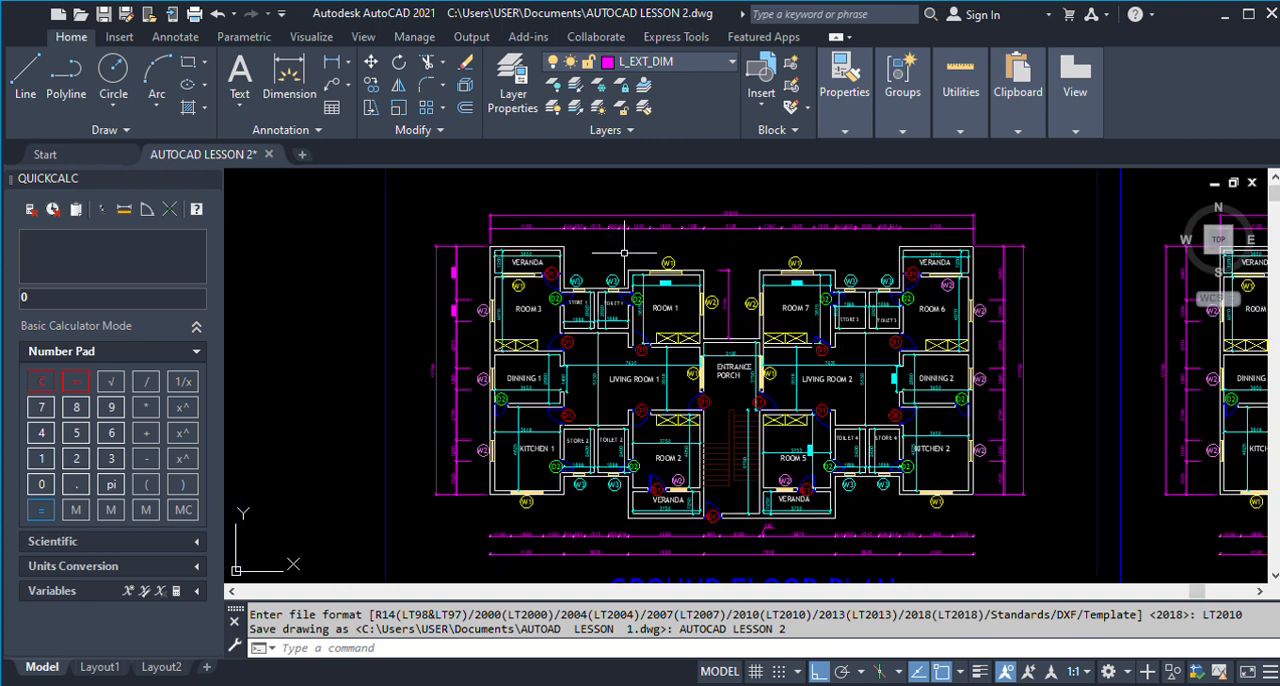
scroll(627, 241, "down", 1)
scroll(690, 480, "up", 2)
scroll(510, 468, "down", 2)
scroll(915, 460, "up", 2)
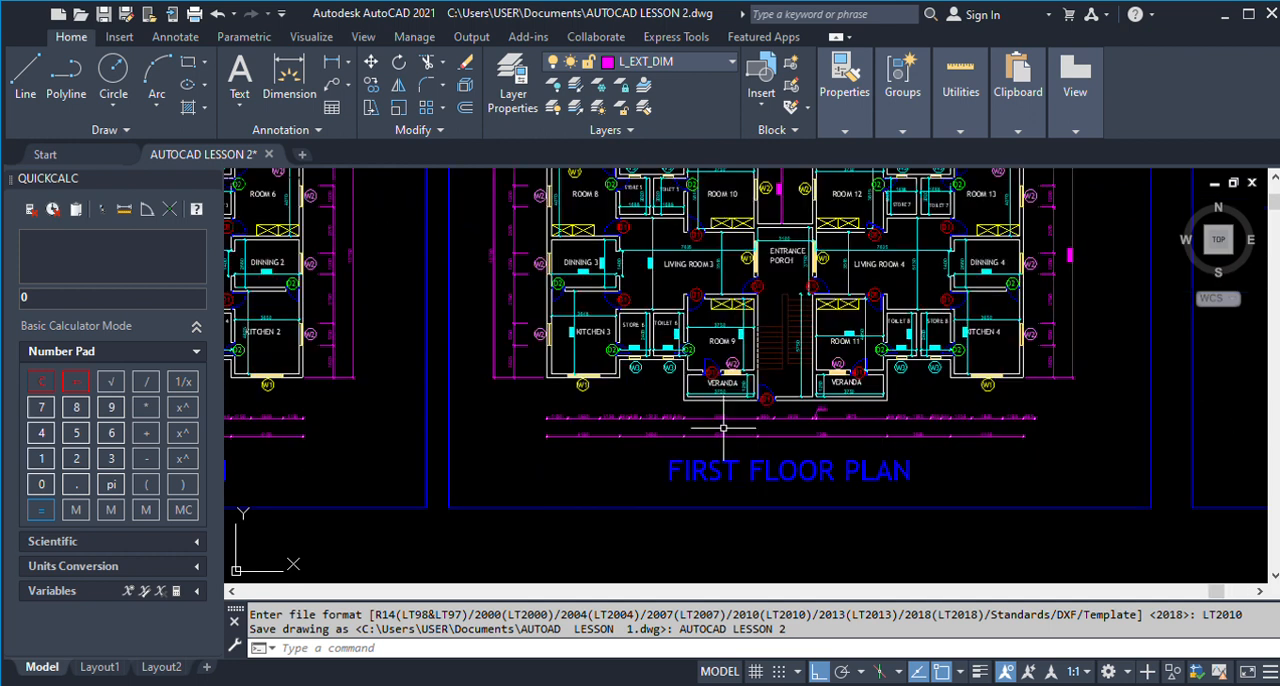
Review the ground floor, first floor and roof plan sheets side by side.
scroll(629, 486, "down", 2)
scroll(848, 495, "down", 1)
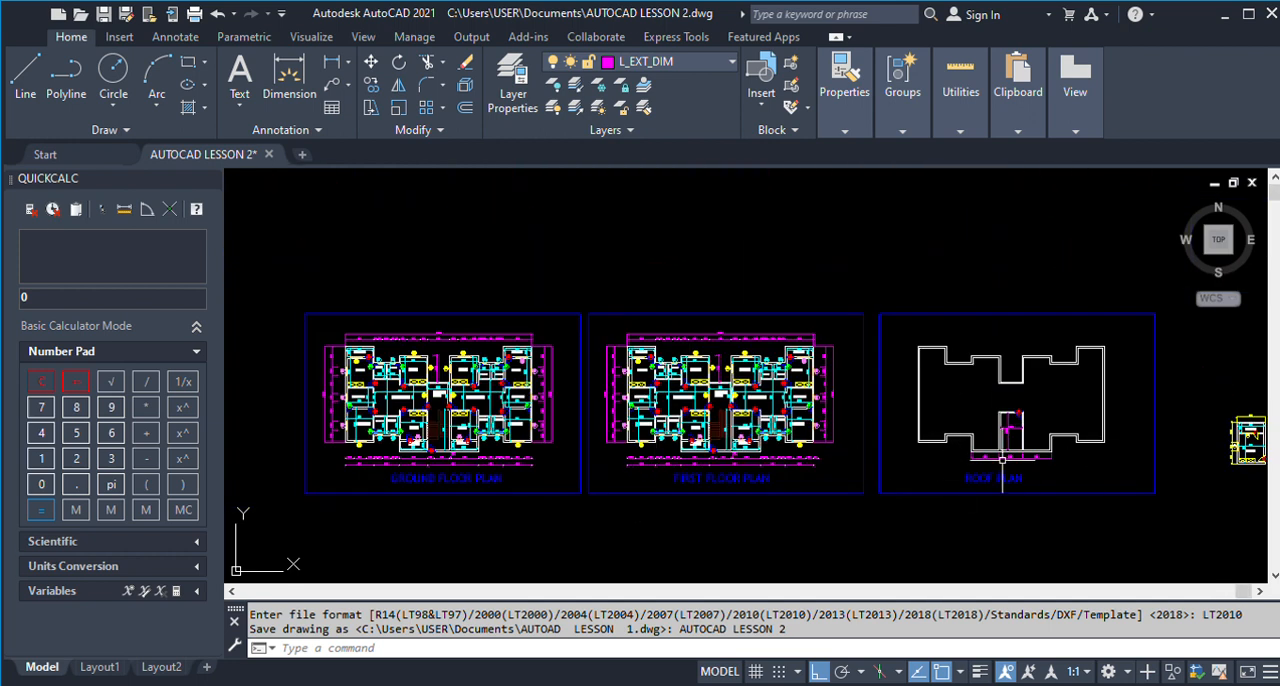
scroll(740, 455, "down", 2)
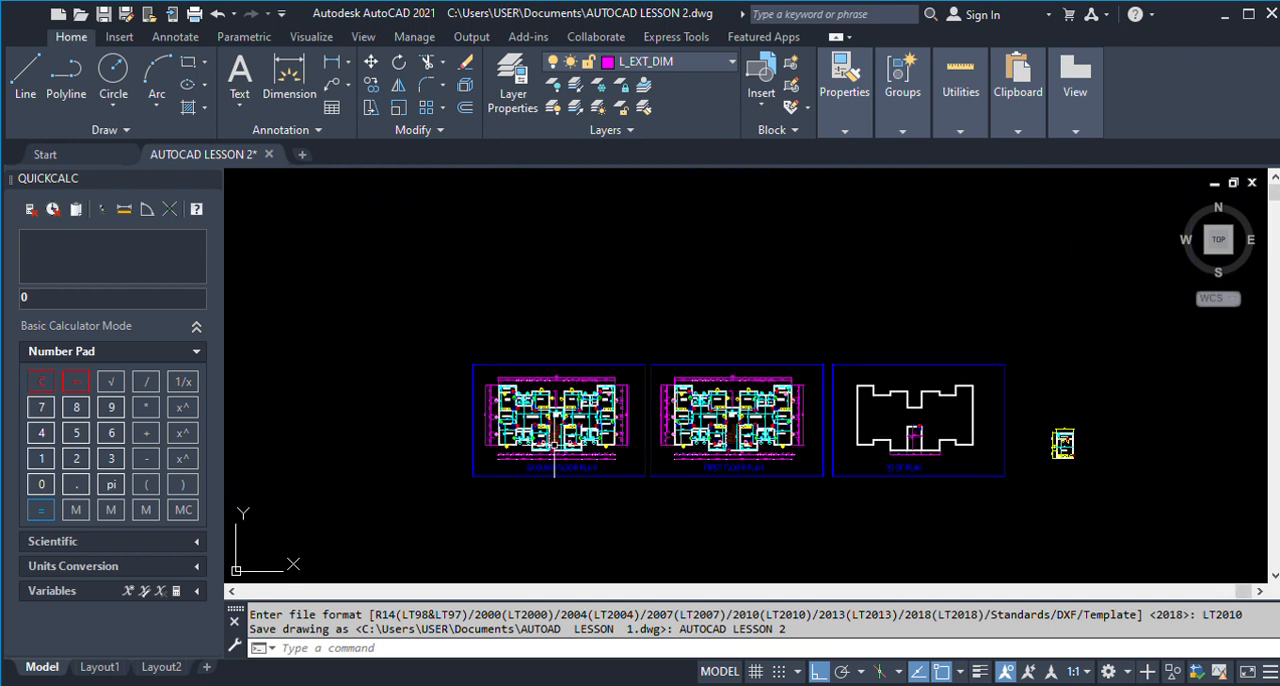
scroll(520, 447, "up", 2)
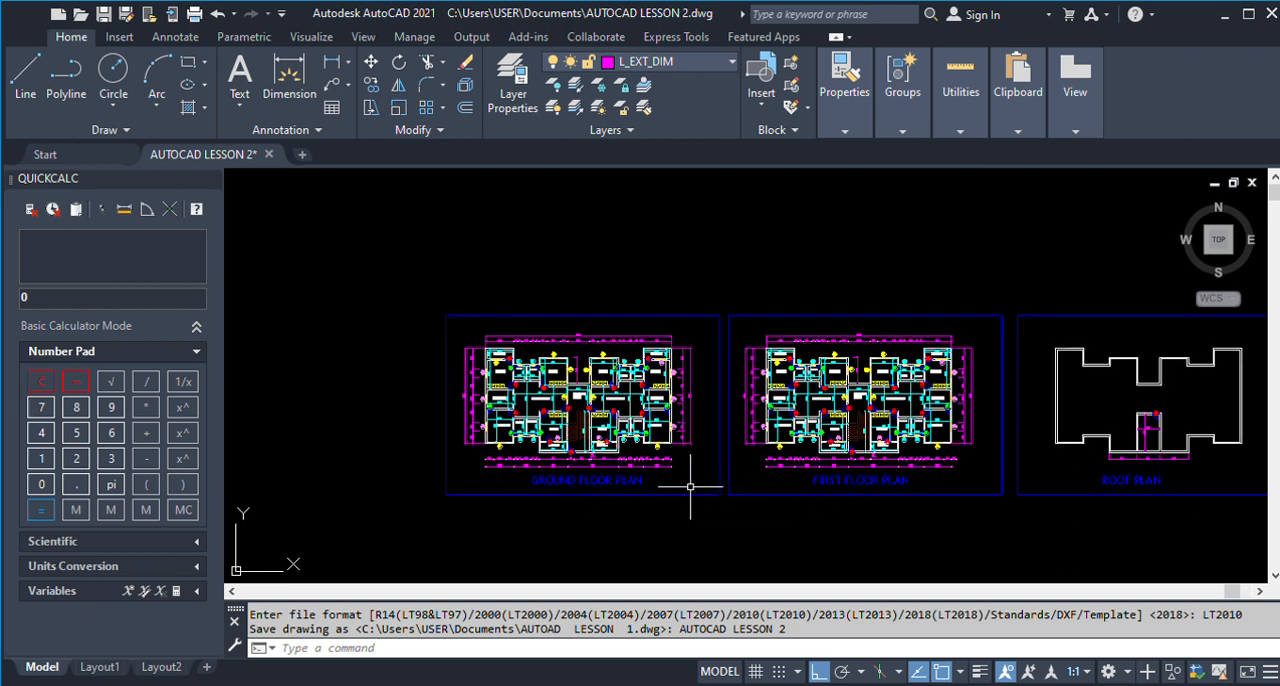
scroll(578, 484, "up", 2)
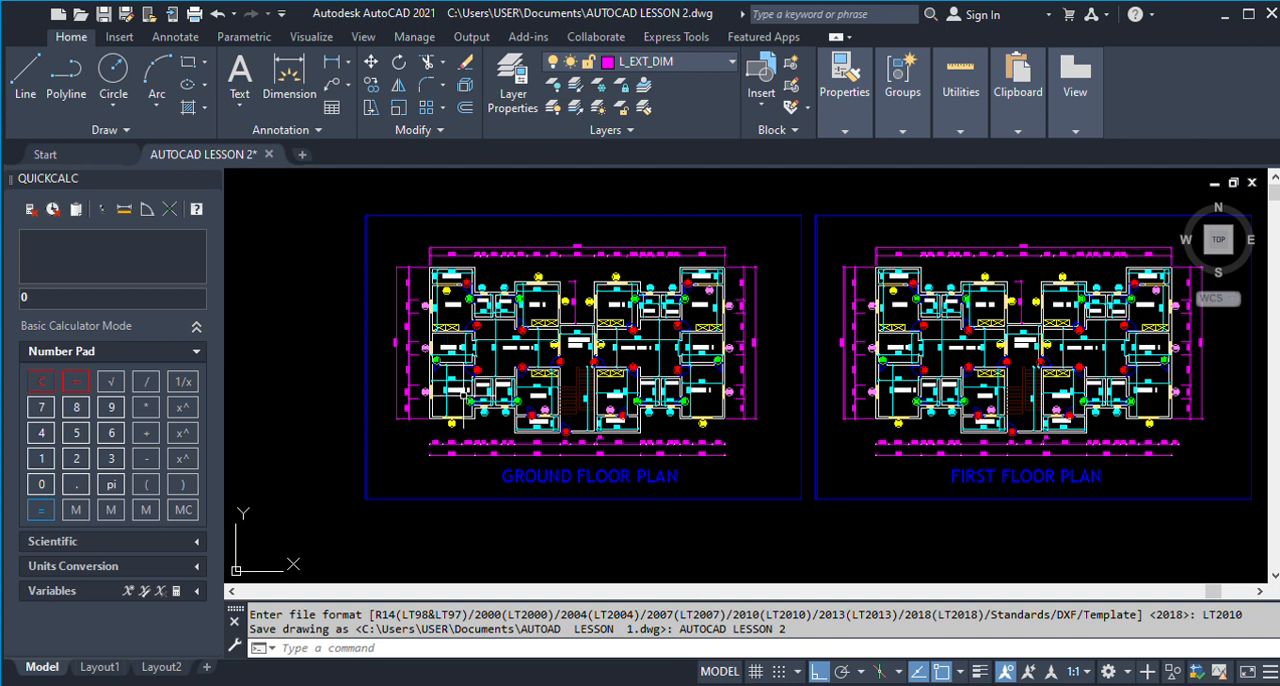
scroll(458, 395, "down", 2)
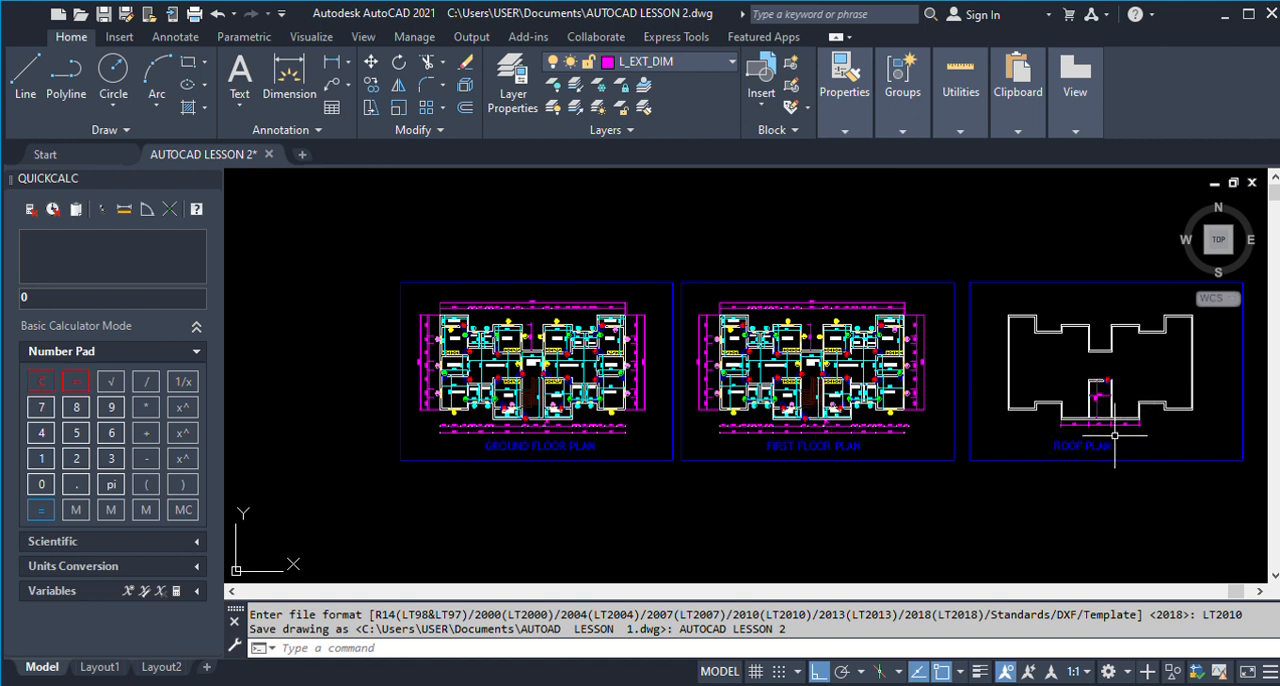
scroll(489, 425, "up", 2)
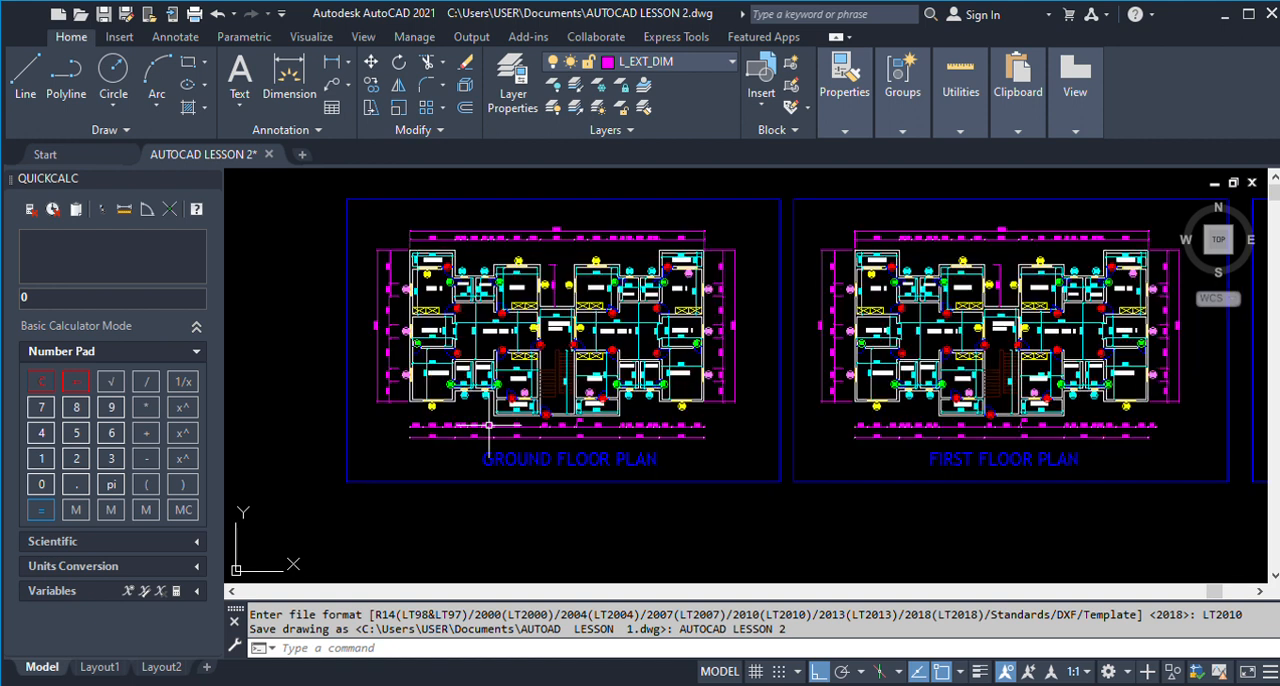
Study the ground floor plan's rooms, door and window tags, stairs, and internal and external dimensions.
scroll(465, 345, "up", 2)
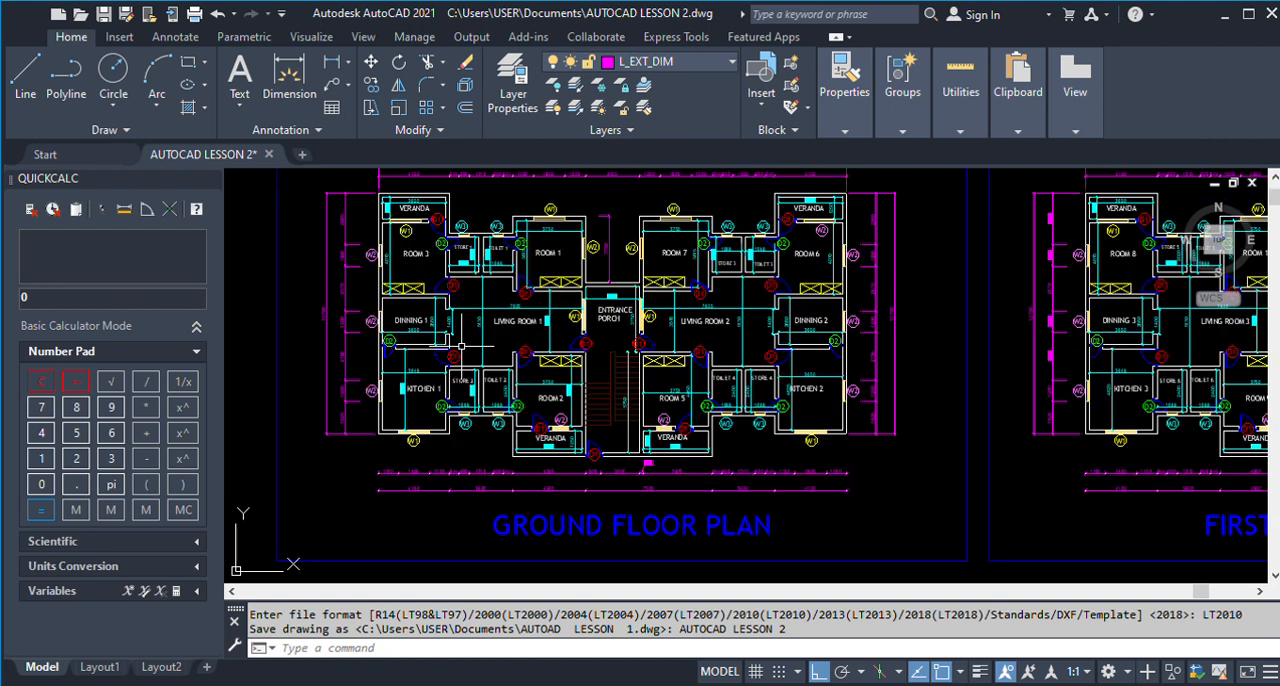
scroll(556, 350, "down", 2)
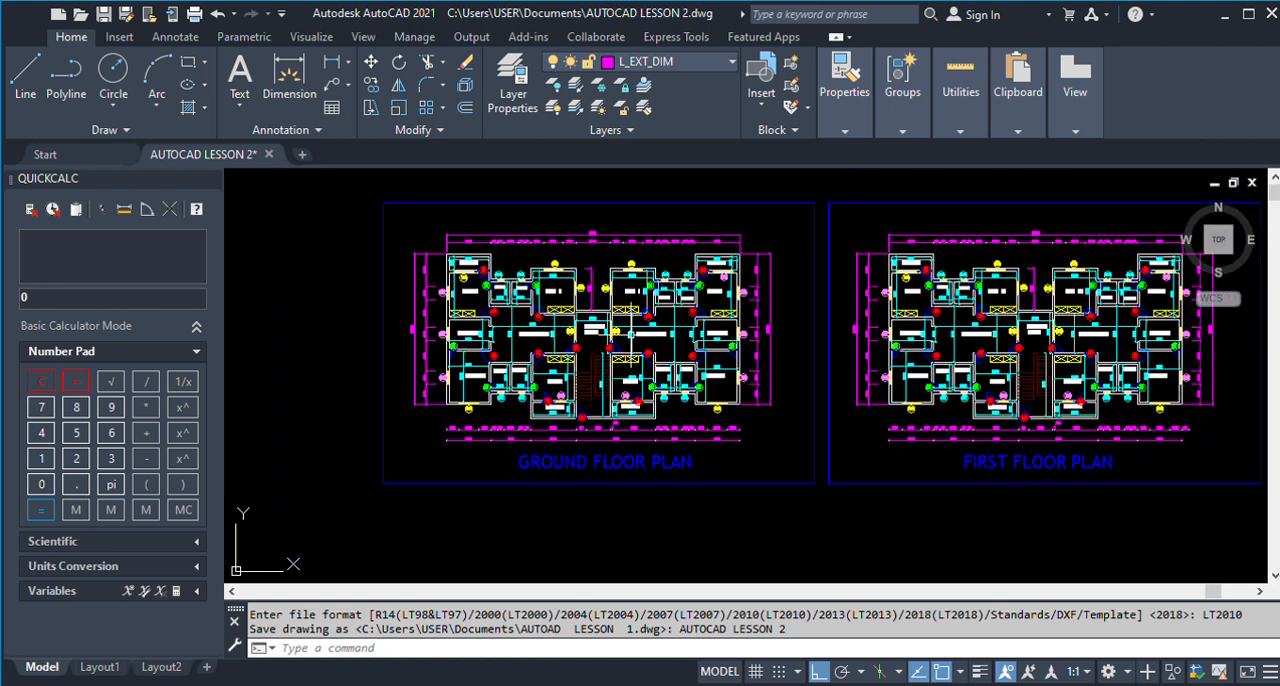
scroll(569, 290, "up", 2)
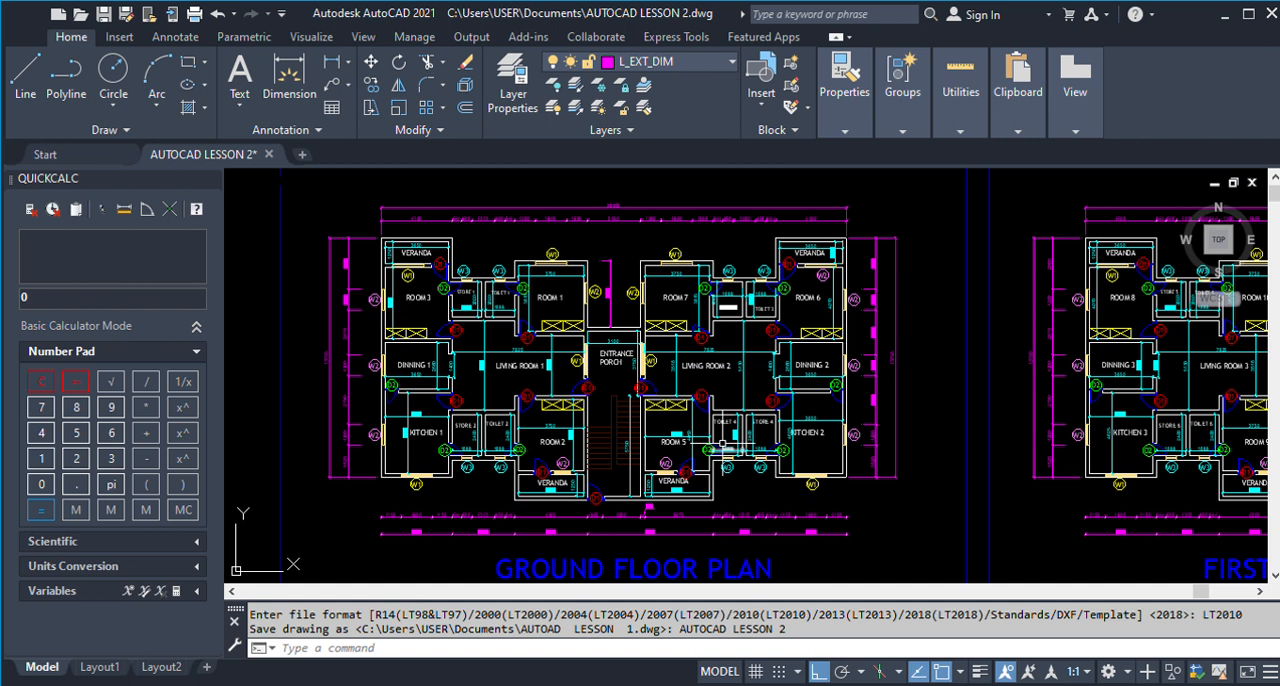
scroll(636, 362, "down", 2)
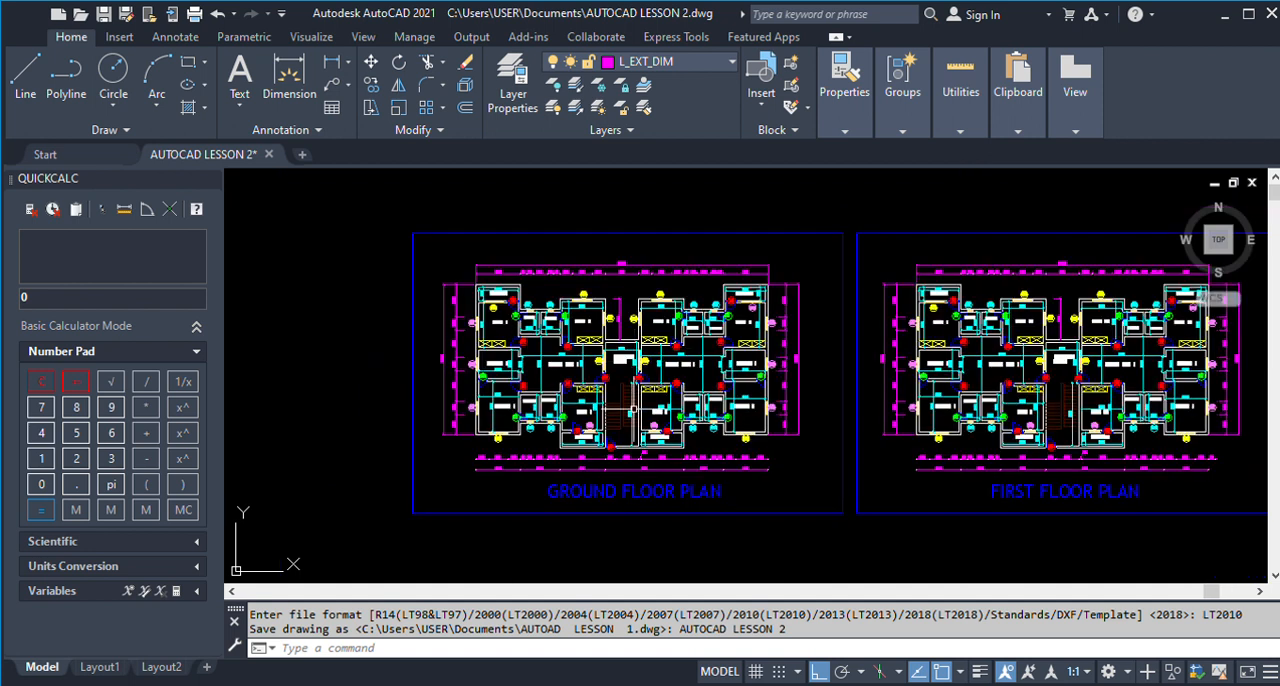
scroll(612, 447, "up", 2)
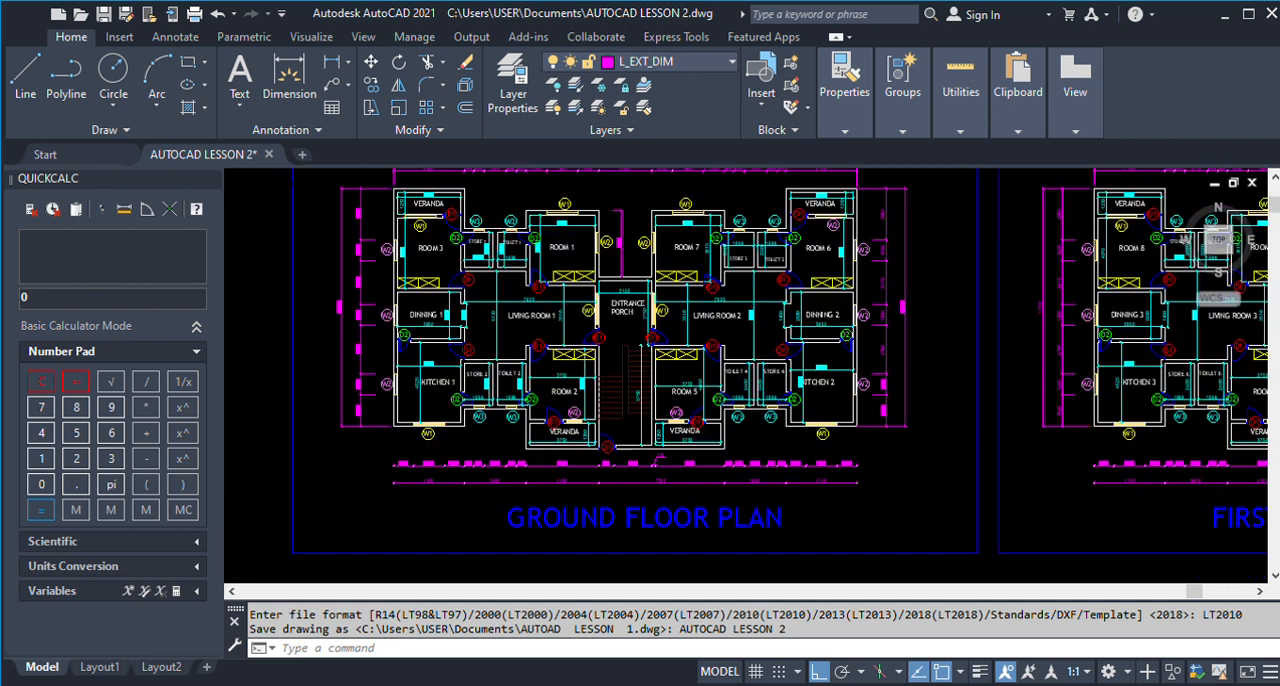
scroll(612, 447, "up", 2)
scroll(626, 422, "down", 2)
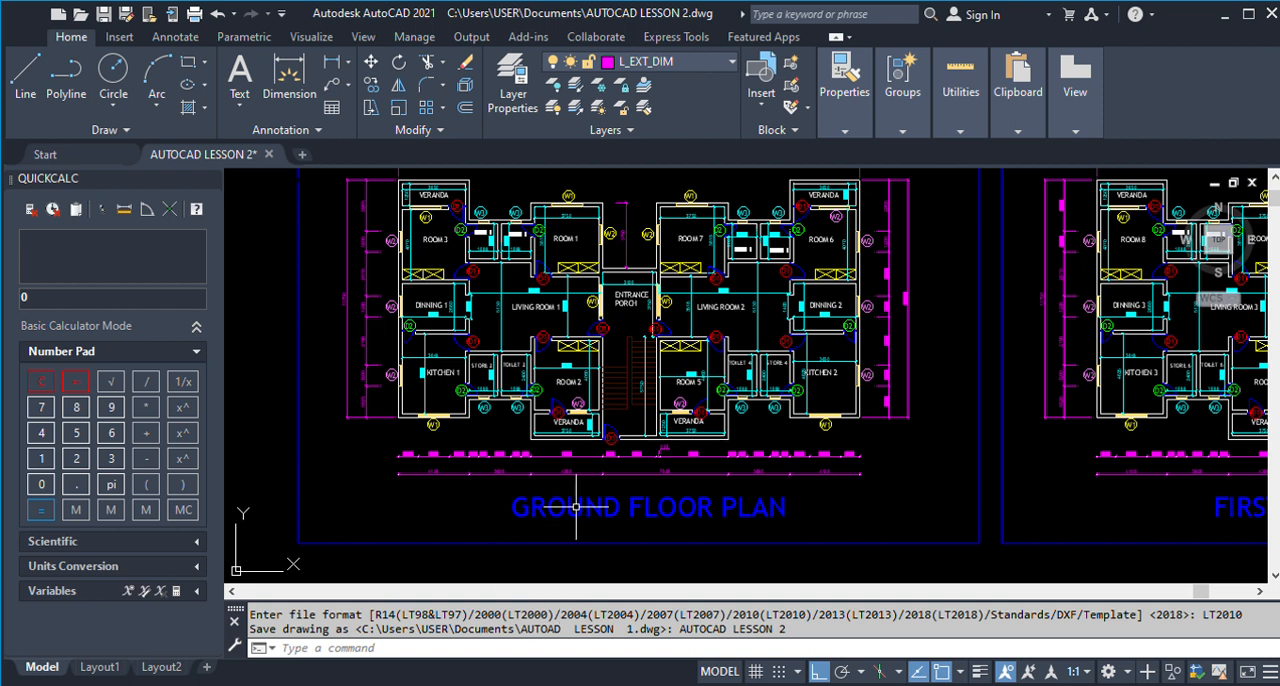
scroll(681, 336, "down", 4)
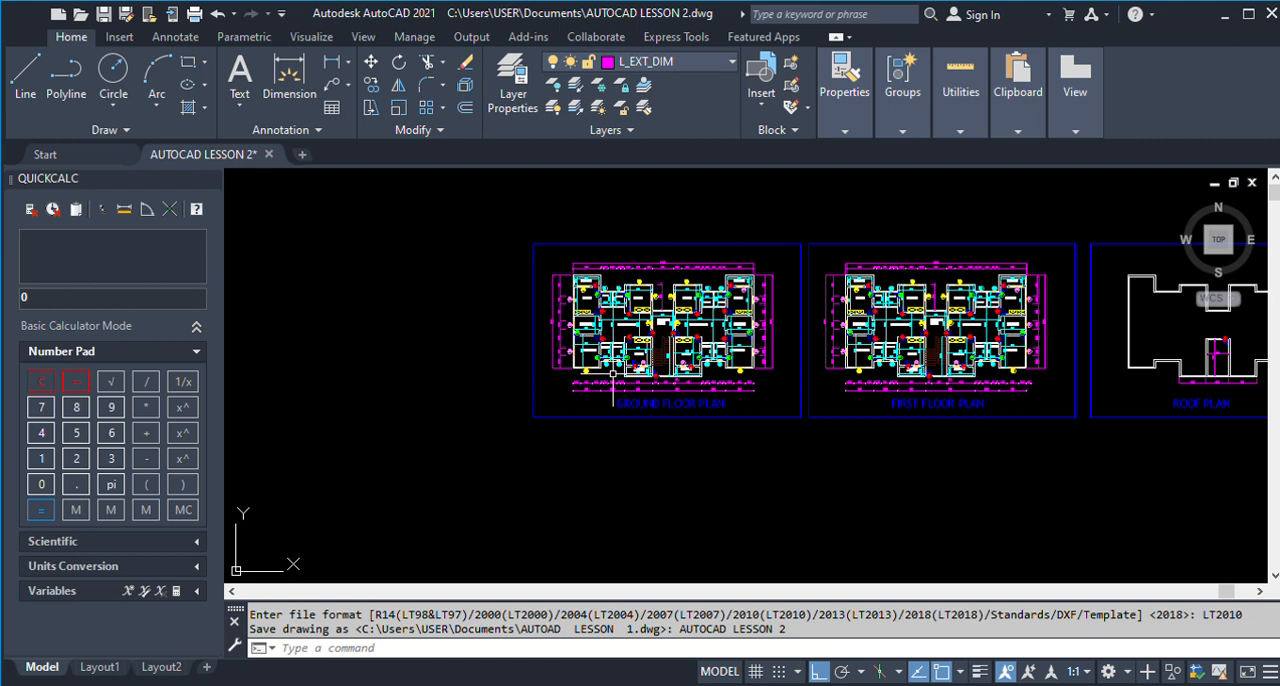
scroll(612, 372, "up", 4)
scroll(633, 316, "down", 2)
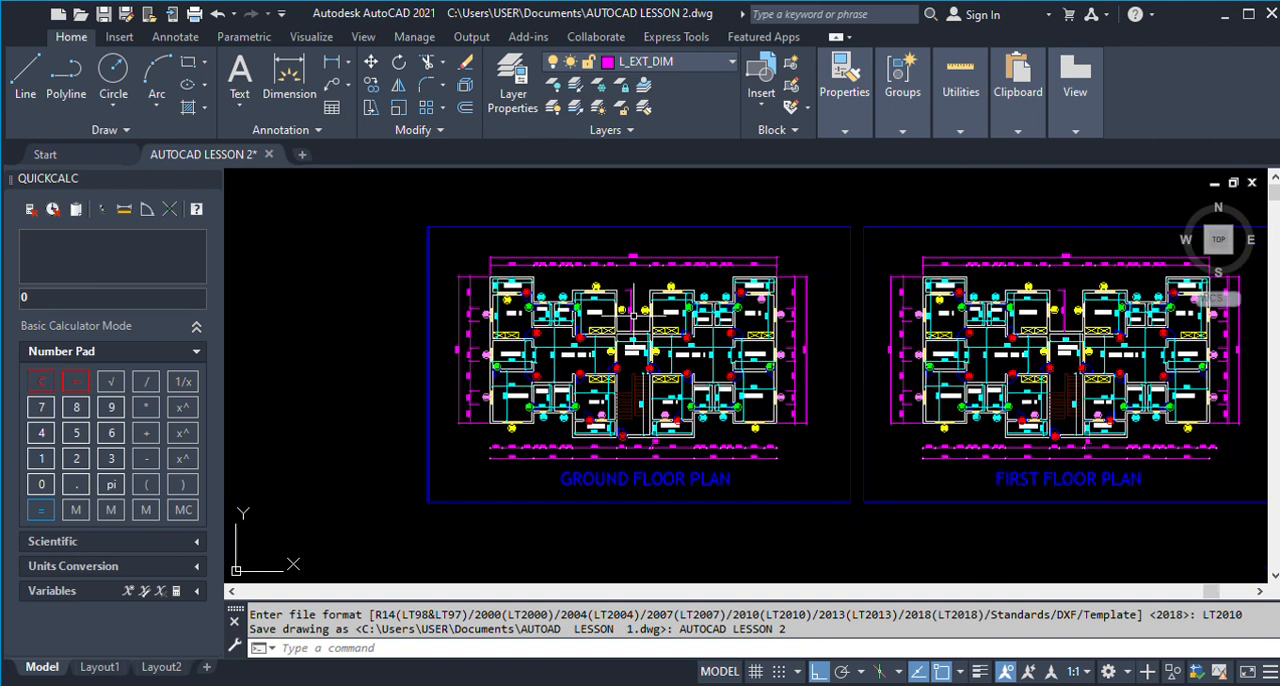
scroll(486, 341, "up", 5)
scroll(580, 323, "down", 1)
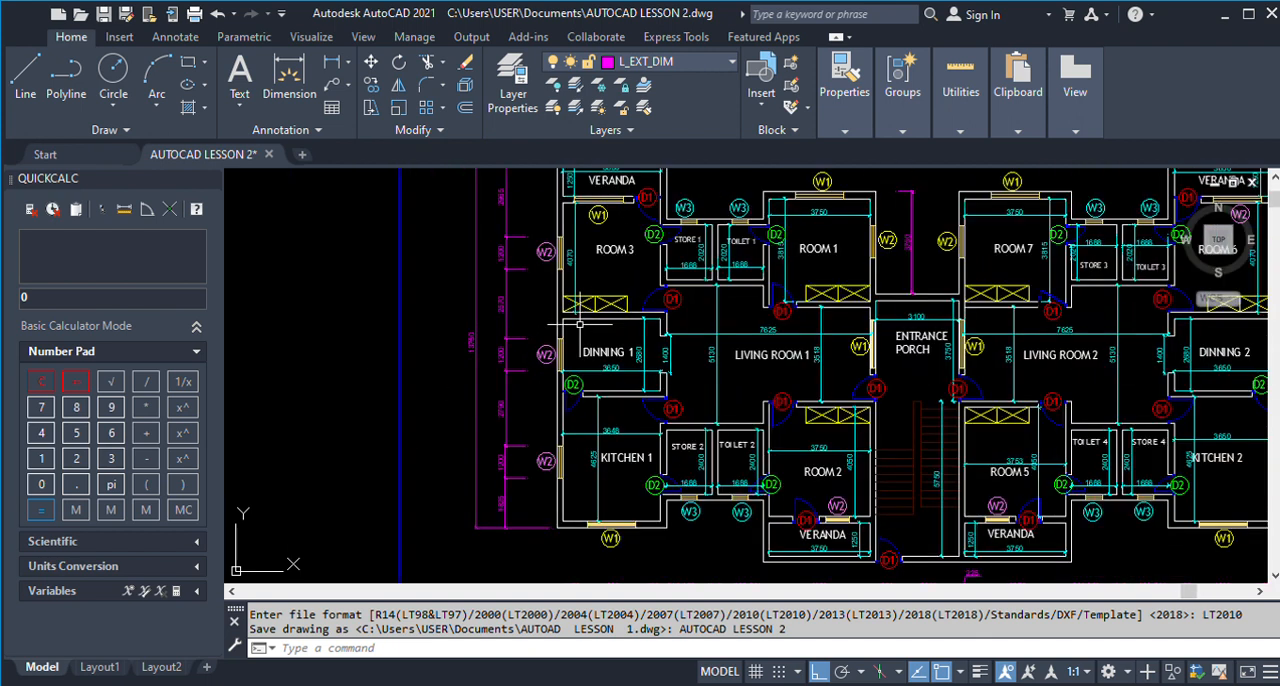
scroll(580, 323, "down", 2)
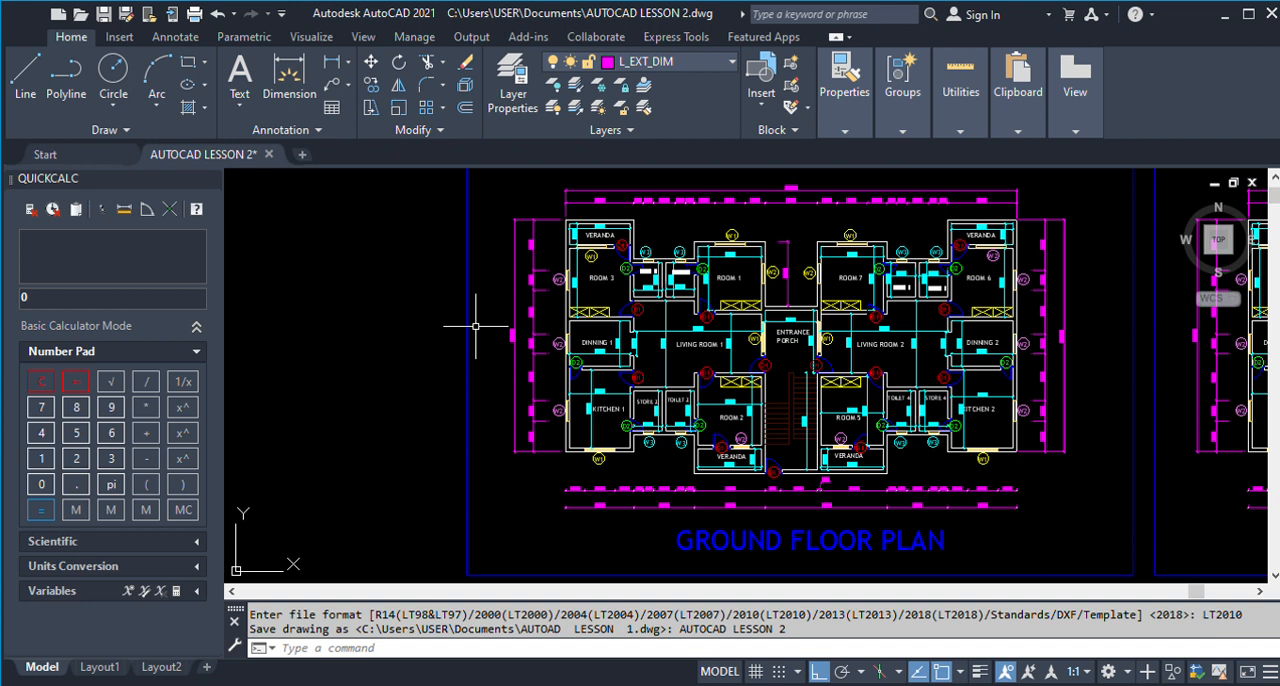
scroll(789, 373, "up", 3)
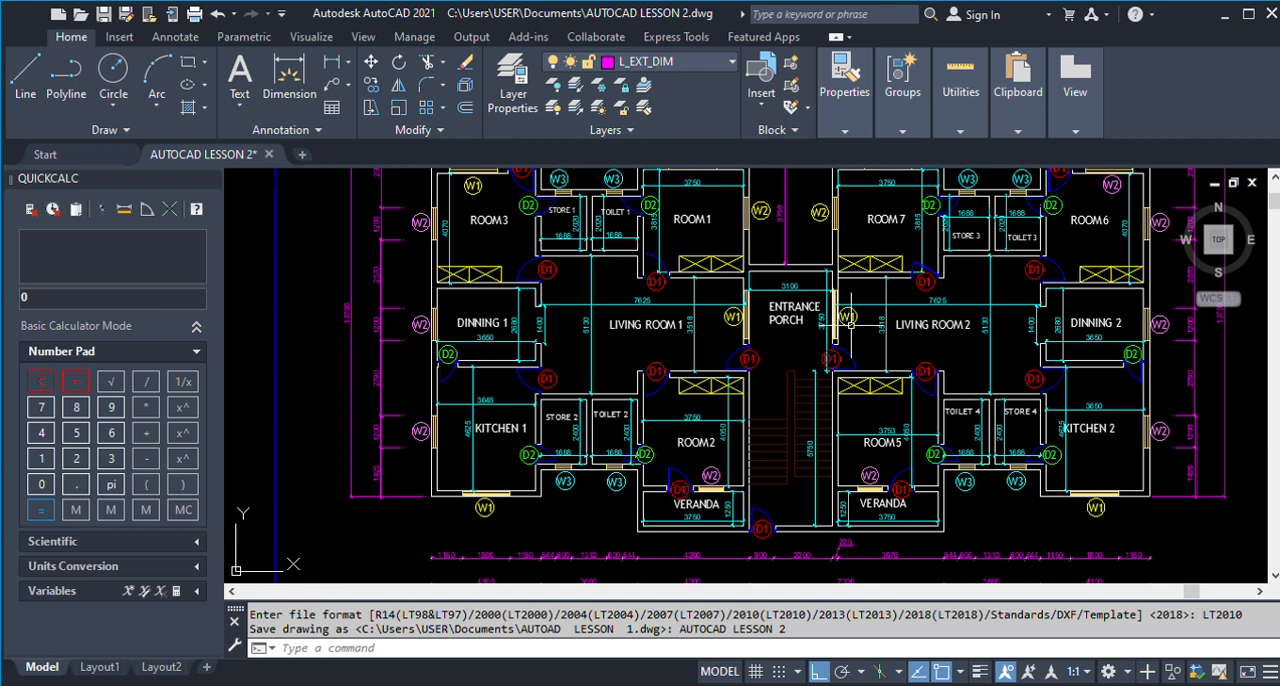
scroll(789, 373, "down", 5)
scroll(900, 345, "down", 2)
scroll(880, 300, "up", 8)
scroll(913, 294, "down", 5)
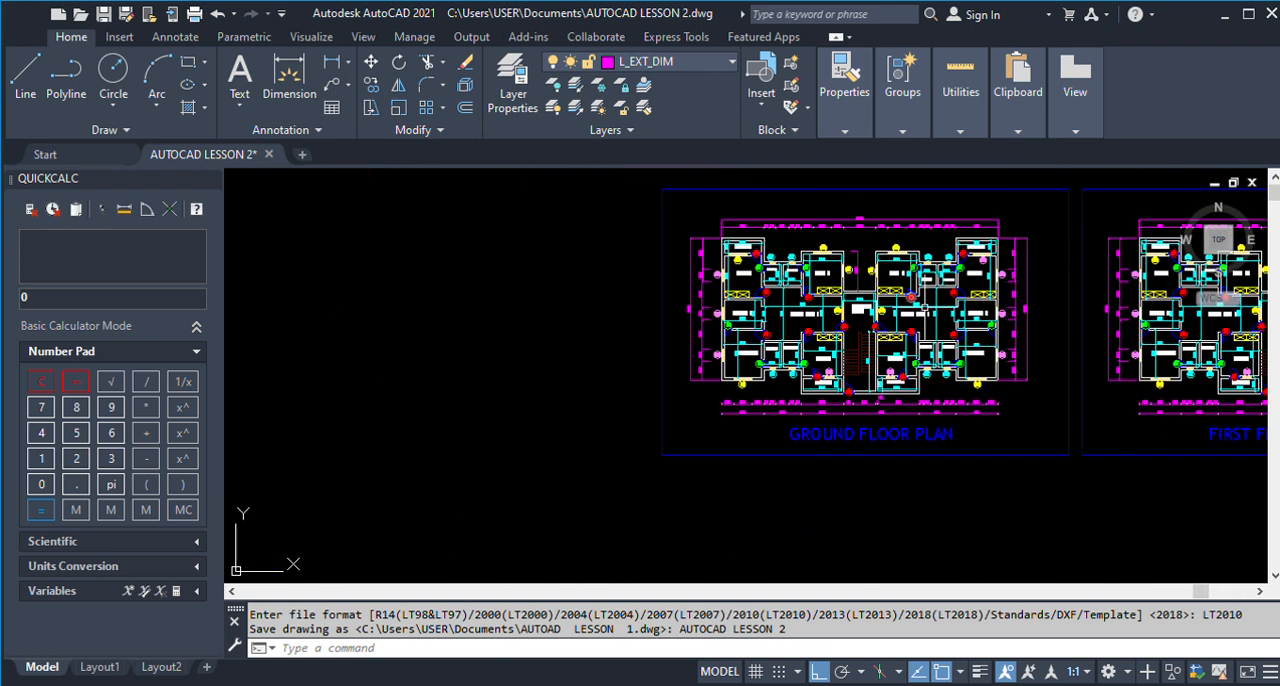
scroll(705, 305, "up", 5)
scroll(900, 340, "down", 5)
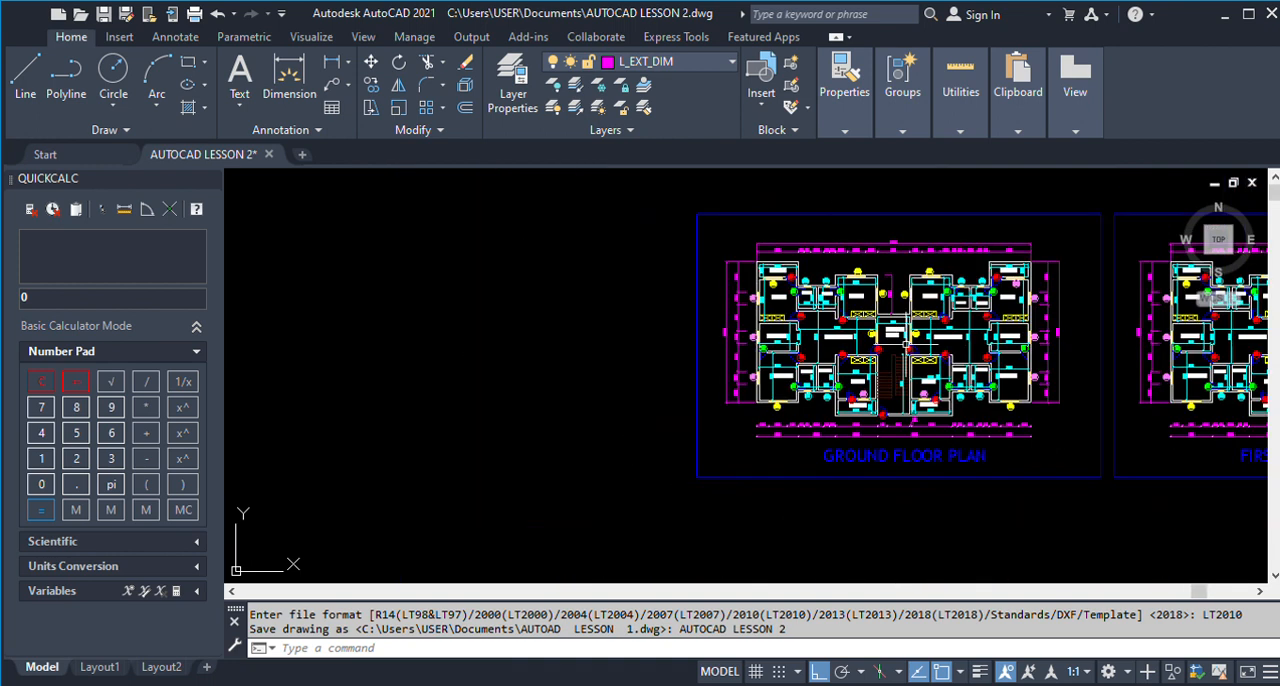
scroll(990, 297, "down", 6)
scroll(490, 314, "down", 2)
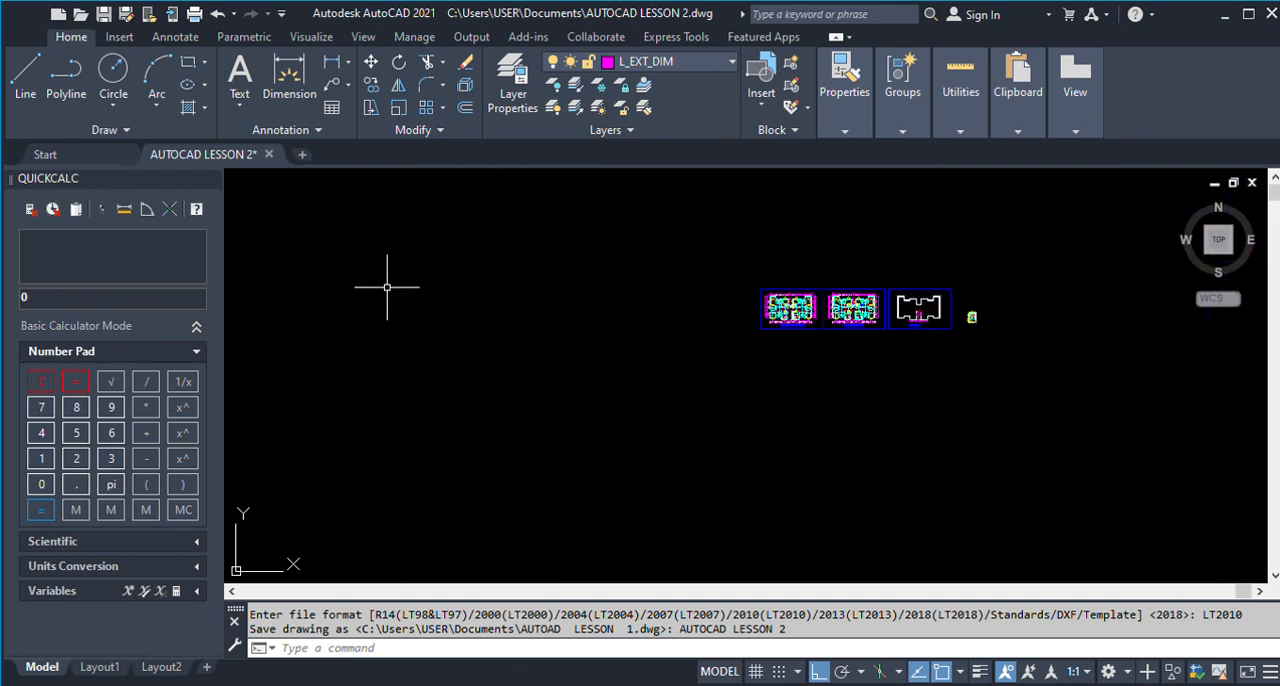
scroll(500, 290, "down", 3)
scroll(560, 290, "down", 3)
scroll(440, 283, "up", 2)
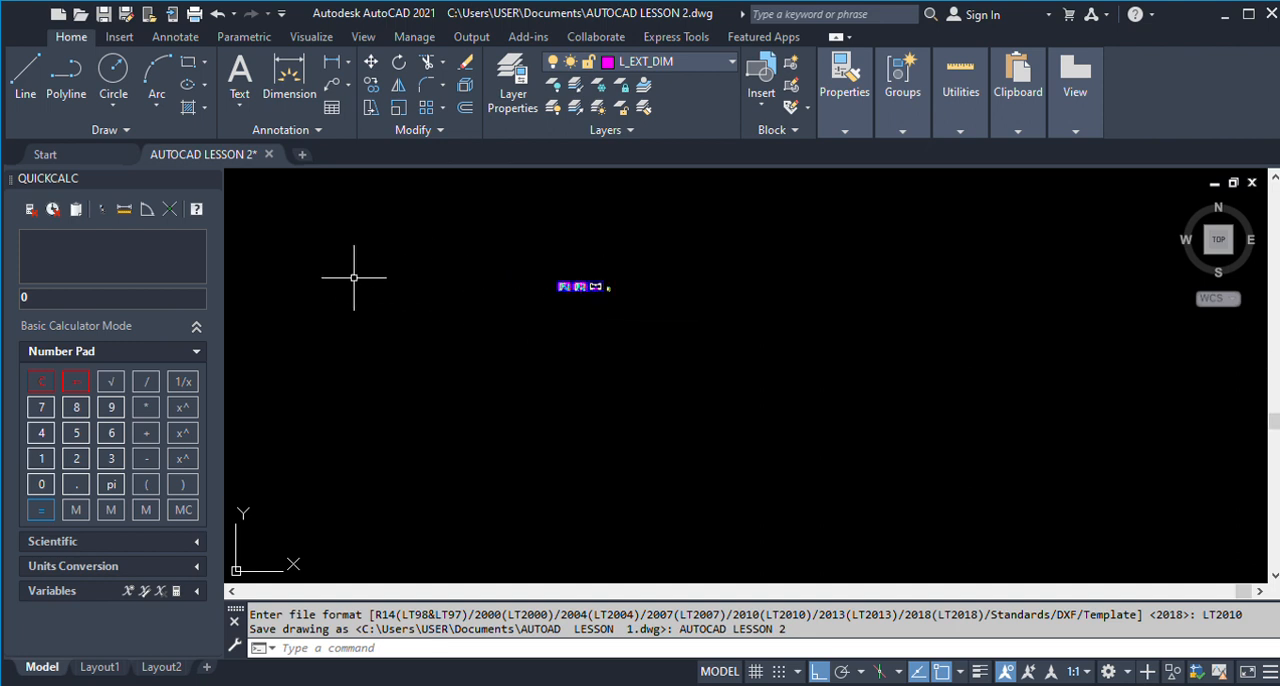
scroll(346, 274, "up", 2)
scroll(701, 282, "up", 2)
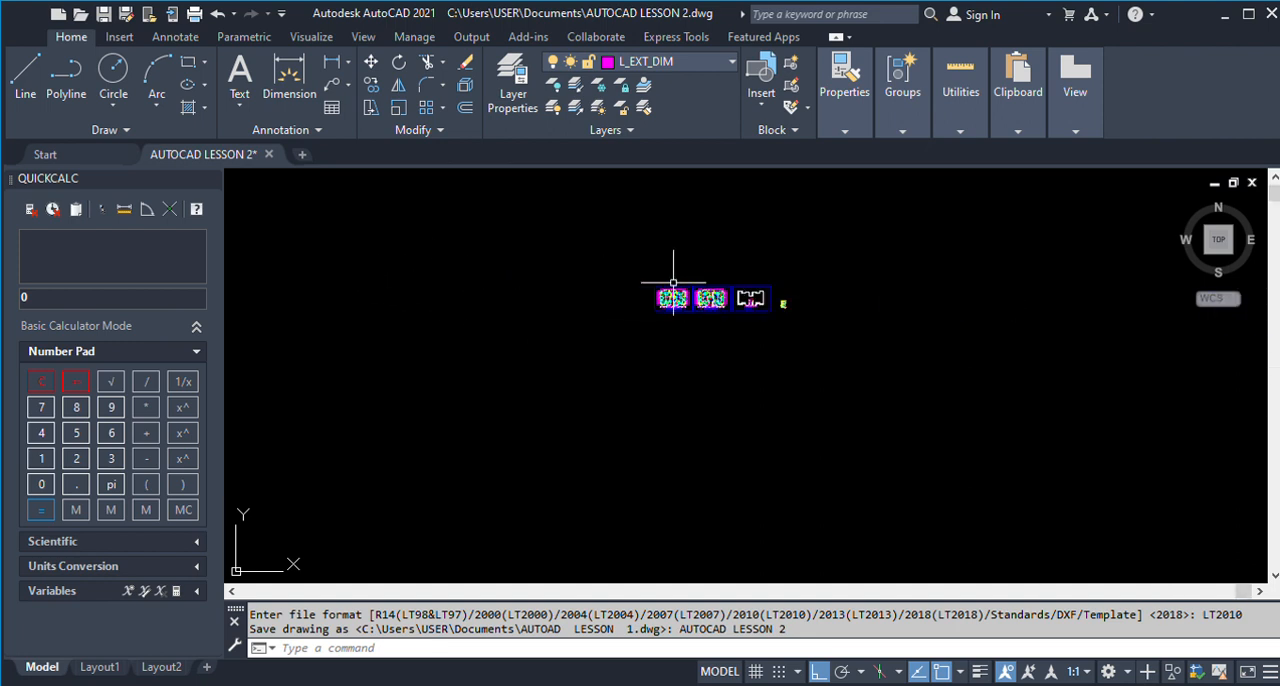
Inspect the ground floor plan's outer walls around Room 3, its veranda and the adjacent external dimensions.
scroll(701, 282, "up", 8)
scroll(716, 430, "down", 5)
scroll(700, 400, "up", 4)
scroll(650, 330, "down", 4)
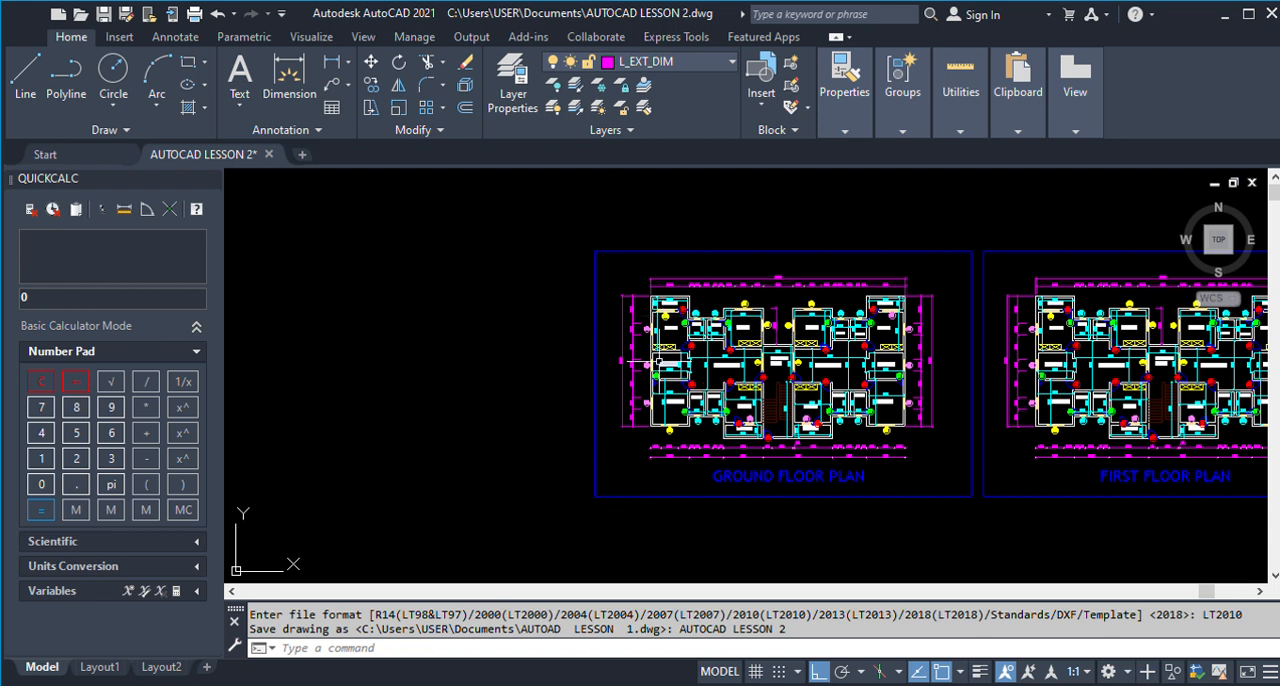
scroll(660, 385, "up", 5)
scroll(625, 405, "down", 3)
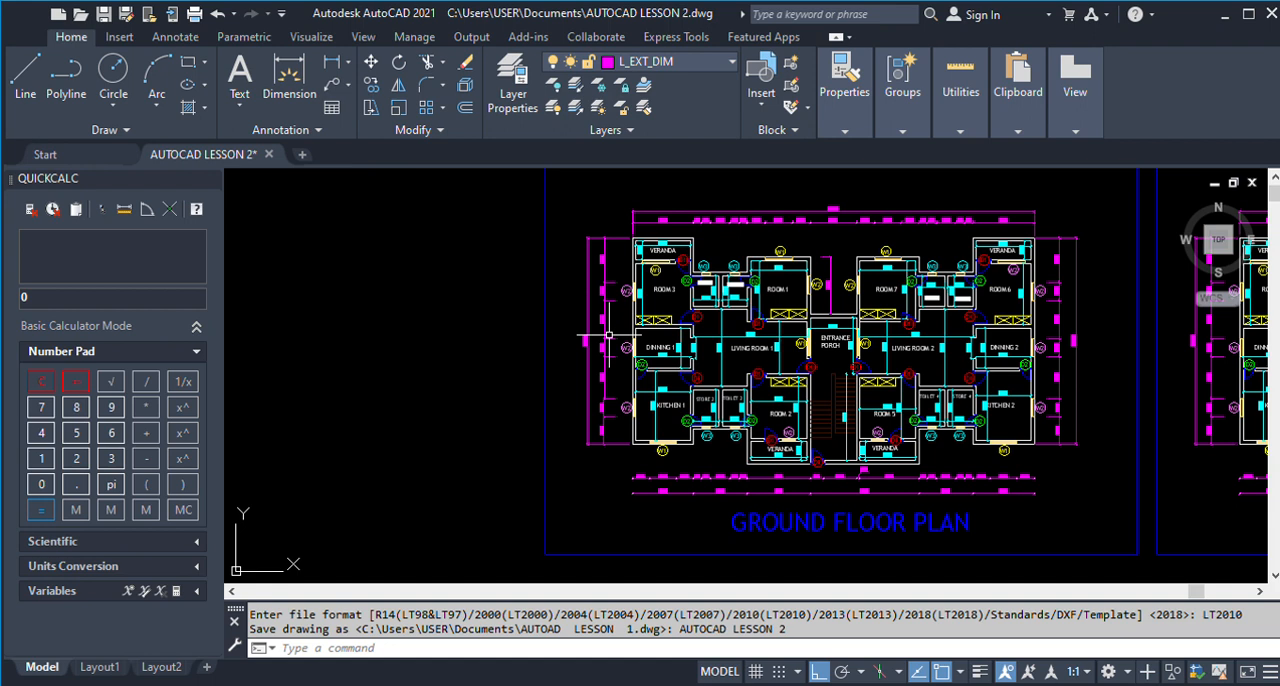
scroll(667, 240, "up", 2)
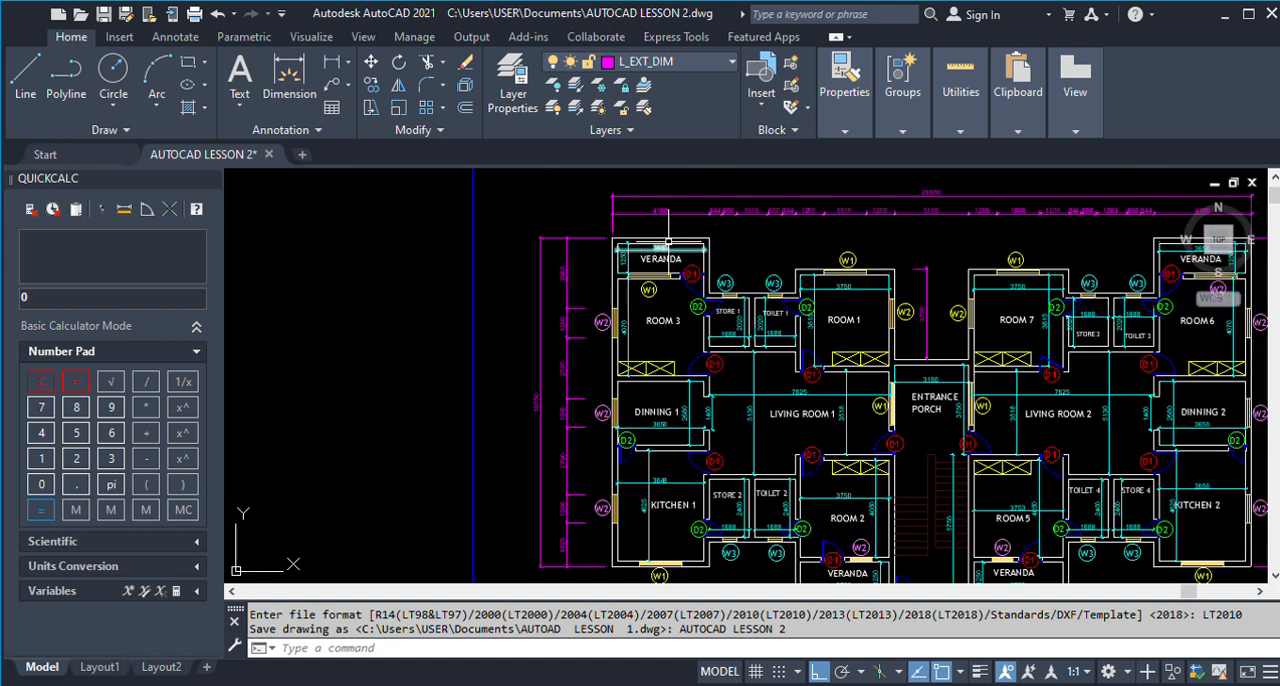
scroll(667, 241, "down", 3)
scroll(770, 285, "down", 1)
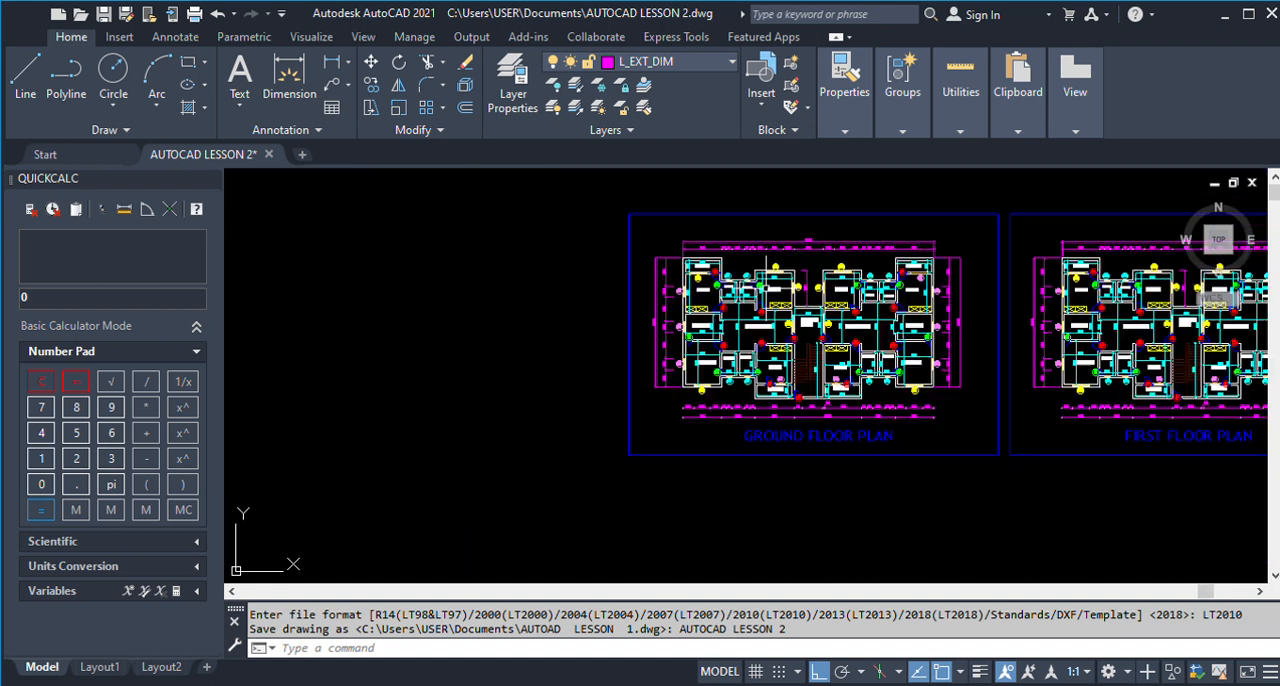
Draw a vertical construction line in the empty area to the left of the ground floor plan sheet.
scroll(846, 304, "down", 2)
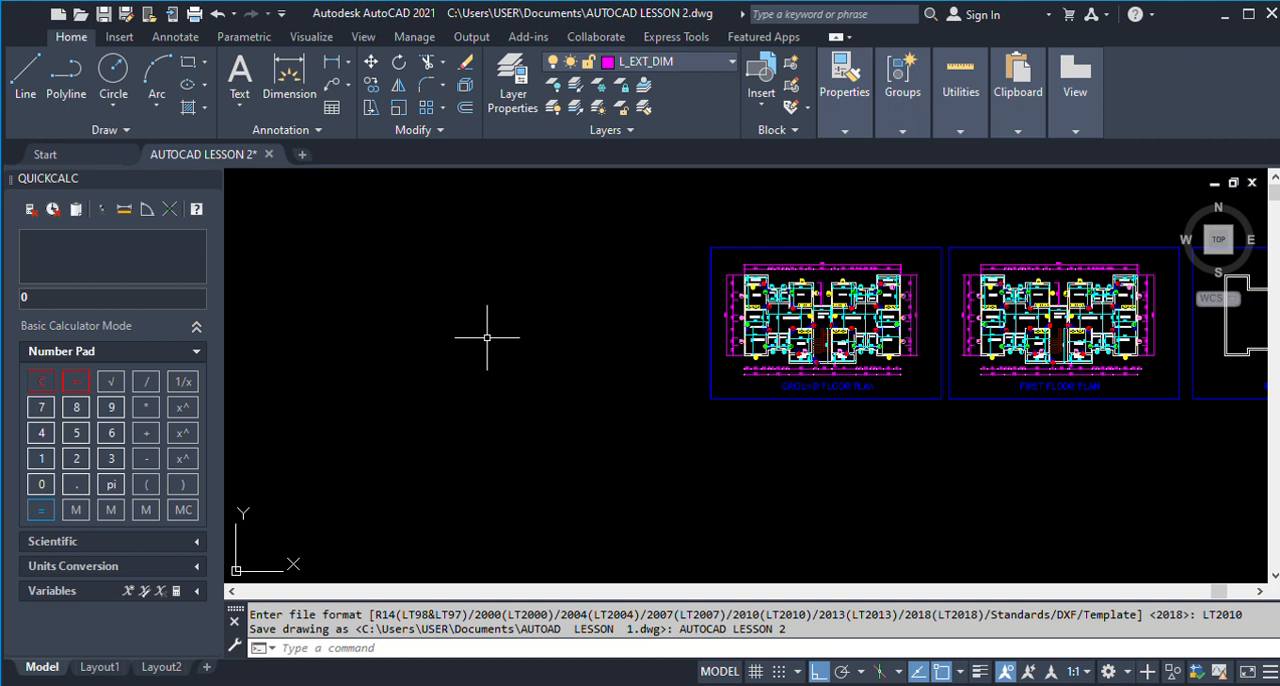
type("XL")
key("Return")
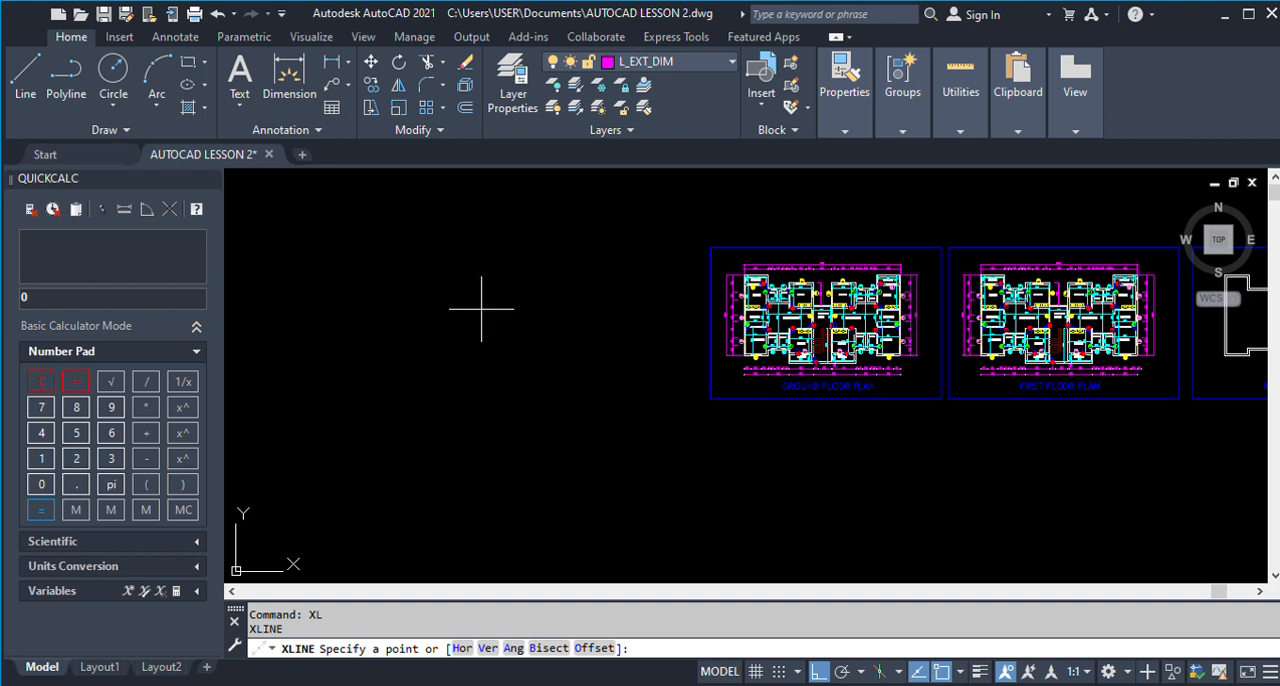
left_click(482, 310)
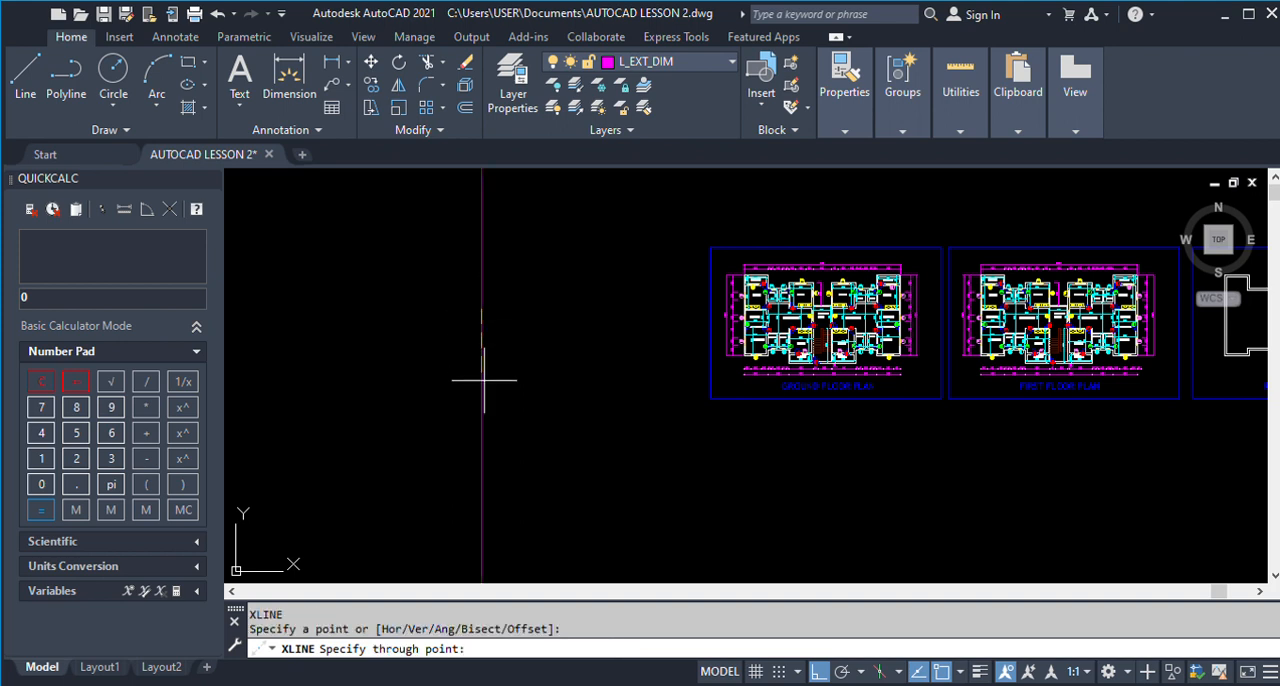
left_click(484, 380)
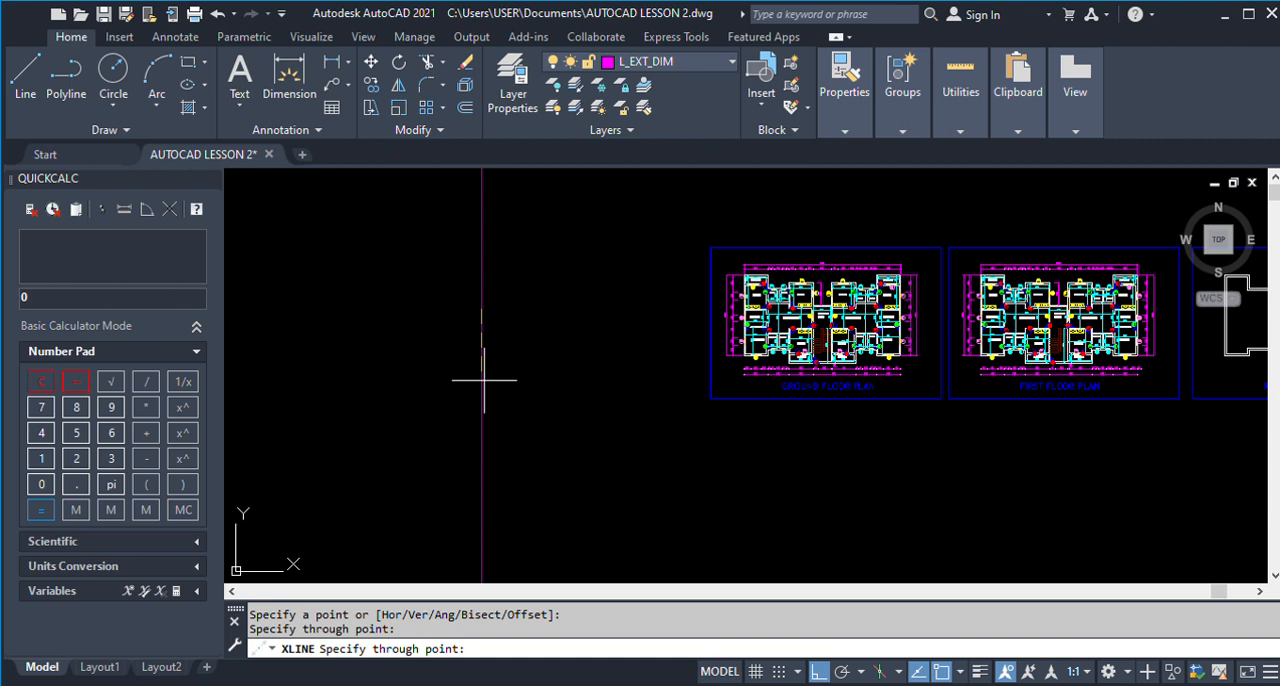
key("Return")
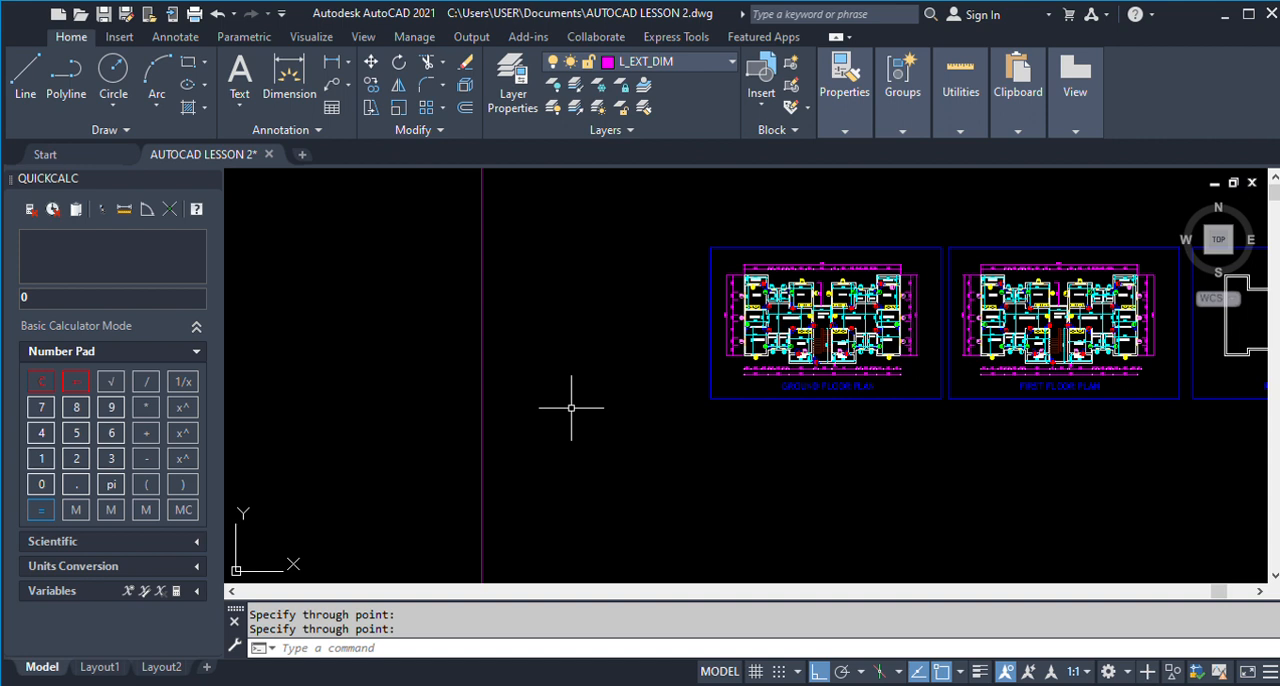
Draw a horizontal construction line crossing the vertical one near the height of the plans' upper edge.
scroll(469, 355, "down", 2)
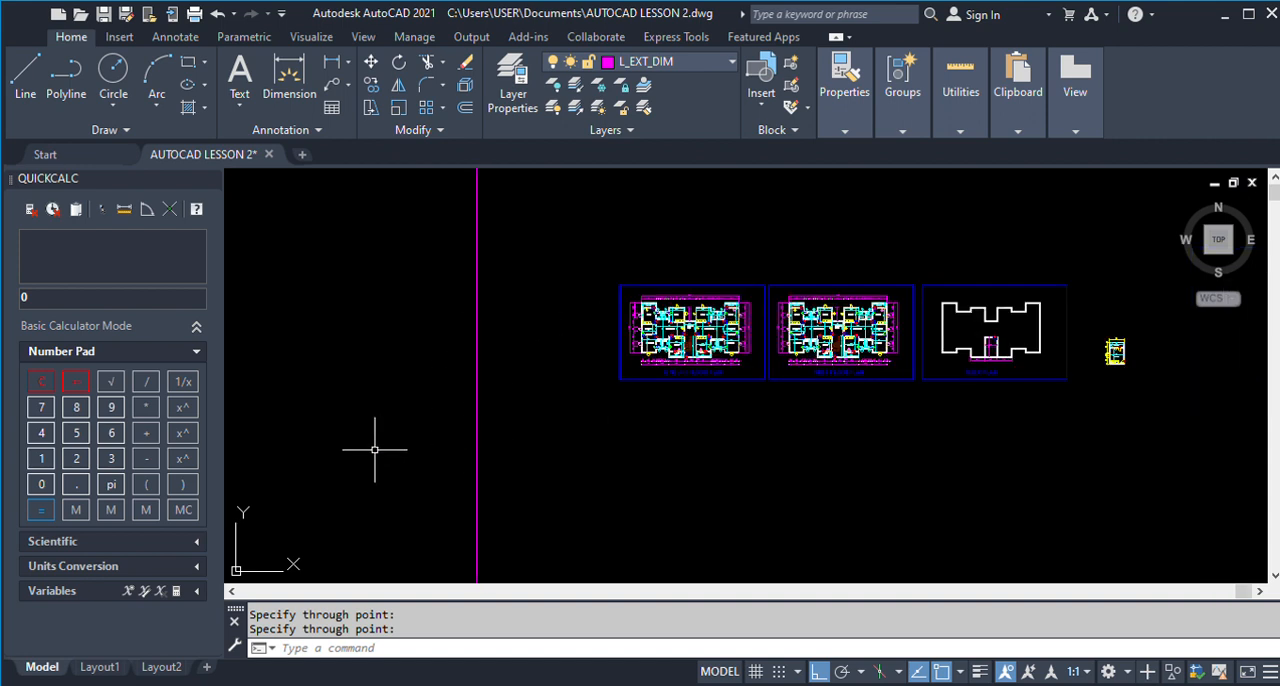
type("XL")
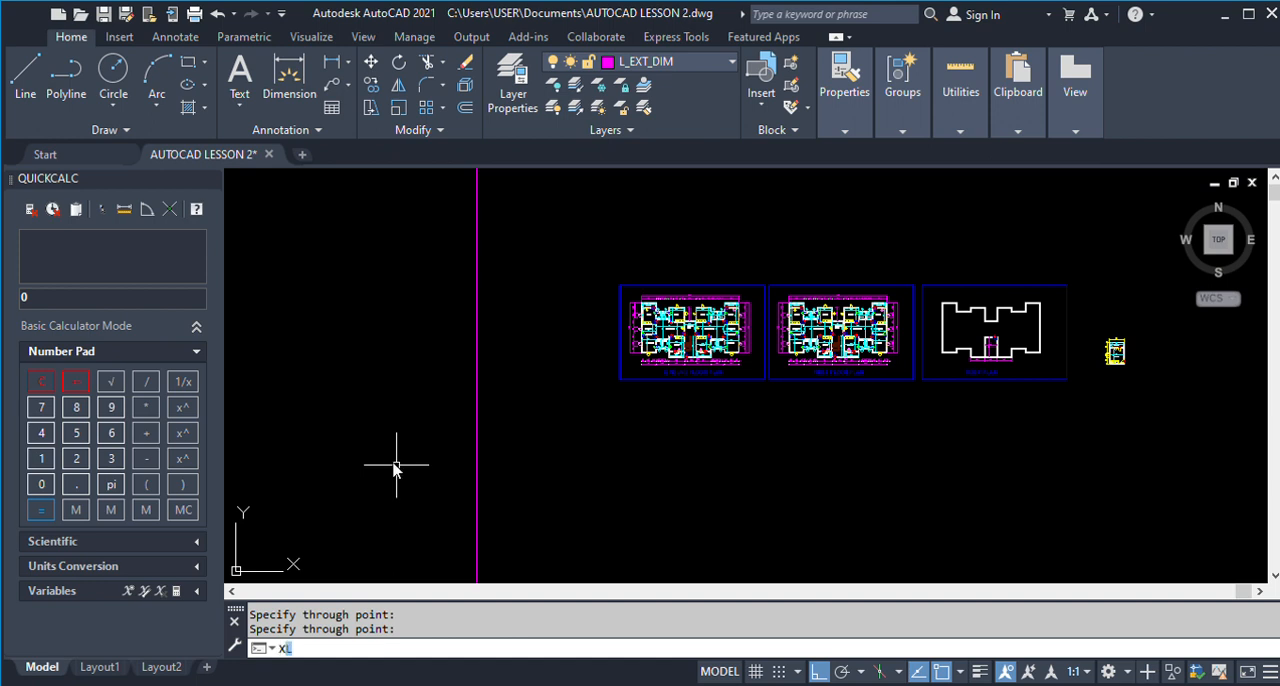
key("Return")
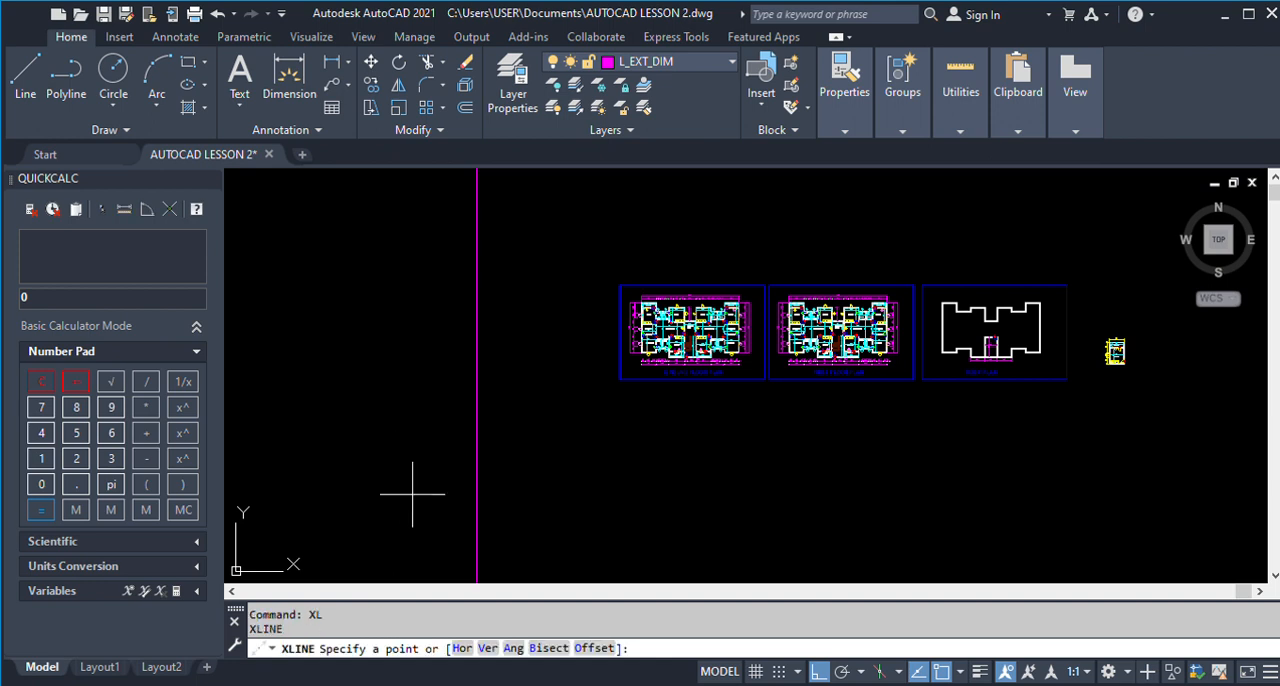
left_click(446, 295)
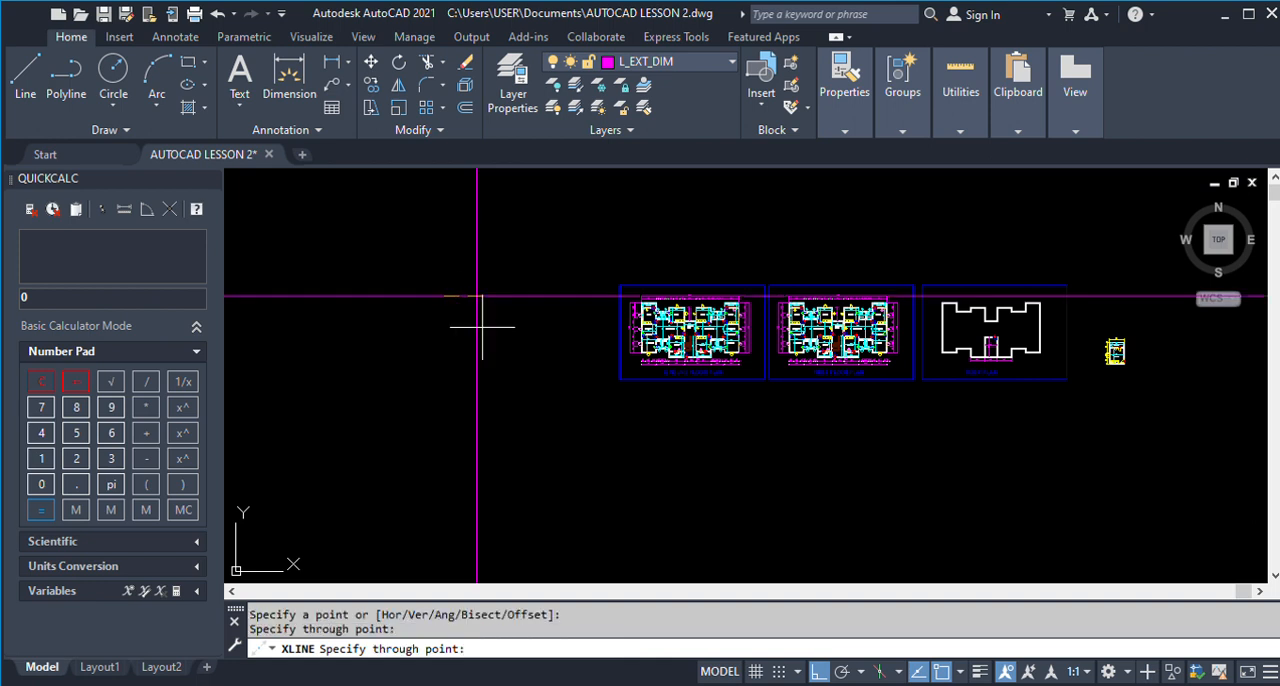
left_click(482, 326)
key("Return")
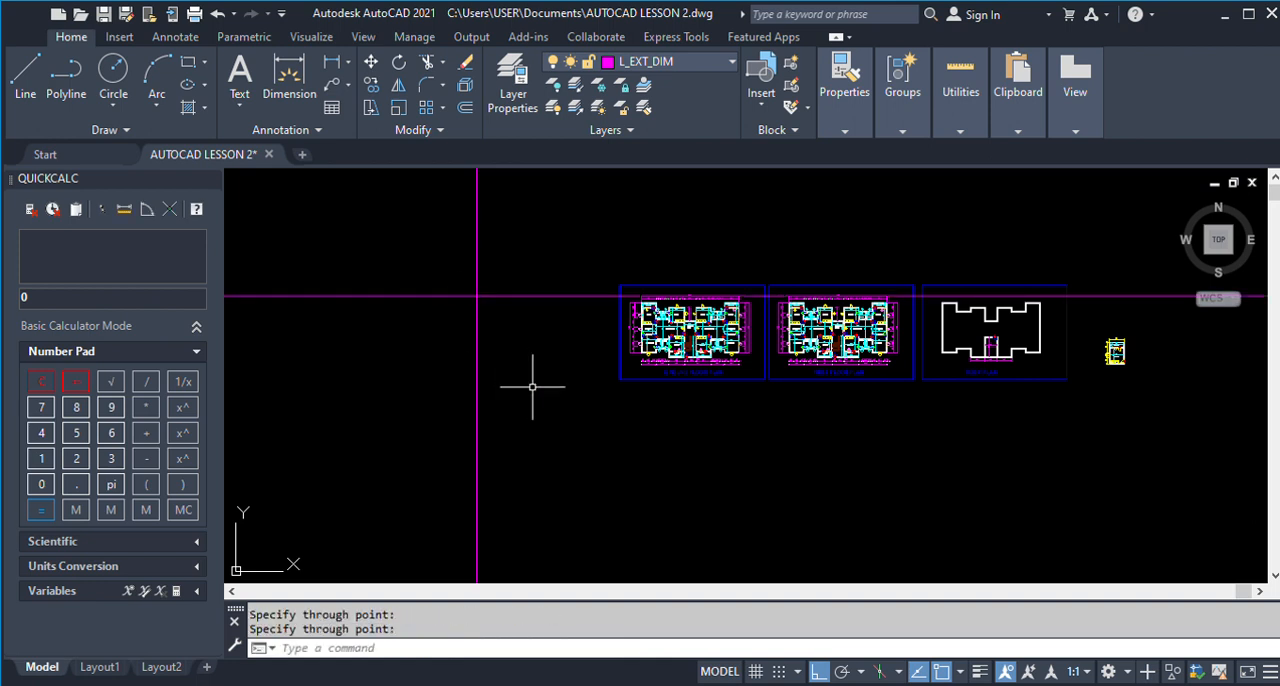
Move both construction lines horizontally to the left, farther away from the floor plan sheets.
type("m")
key("Return")
left_click(542, 430)
left_click(392, 240)
key("Return")
left_click(590, 397)
left_click(438, 370)
scroll(1046, 377, "down", 3)
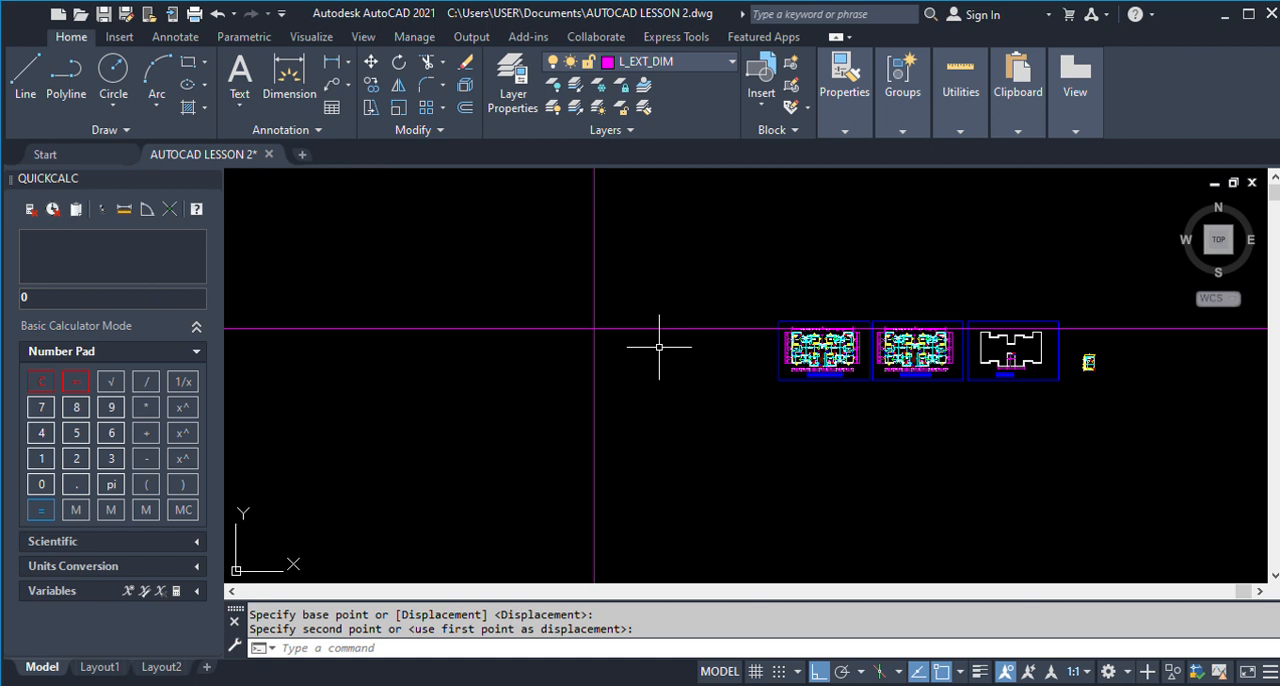
Make WALL the current layer and draw a short vertical reference line left of the construction lines' intersection.
scroll(590, 332, "up", 4)
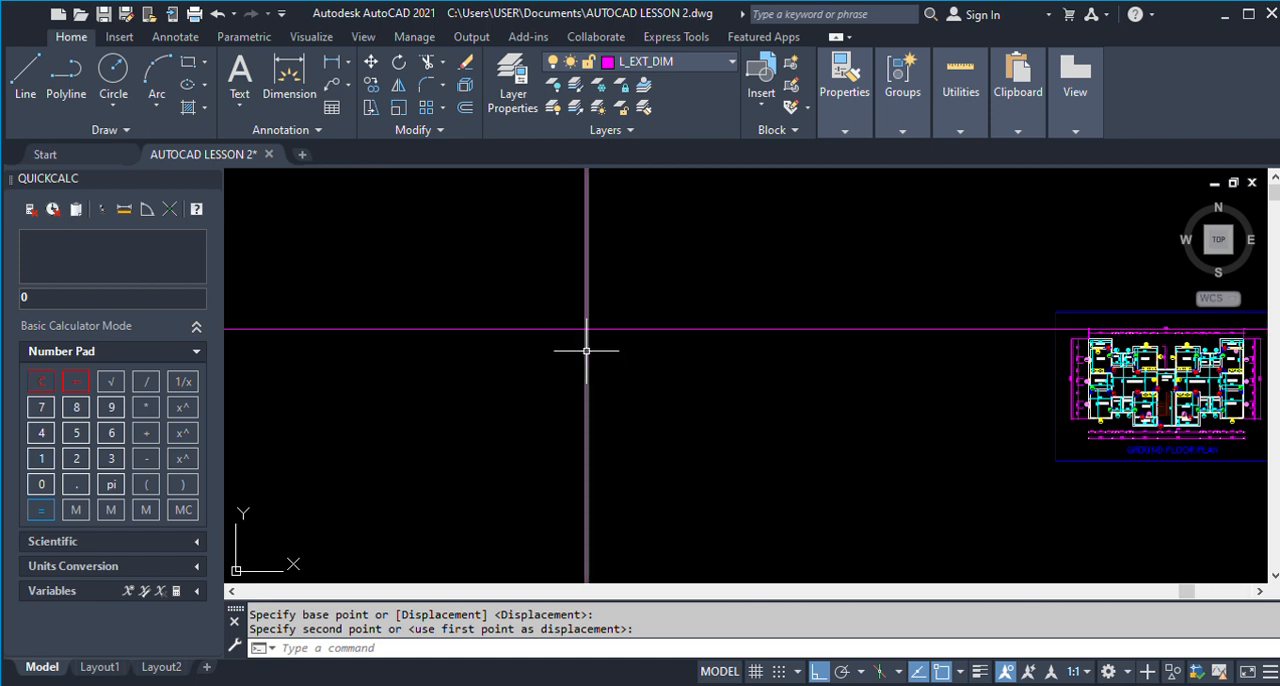
left_click(26, 68)
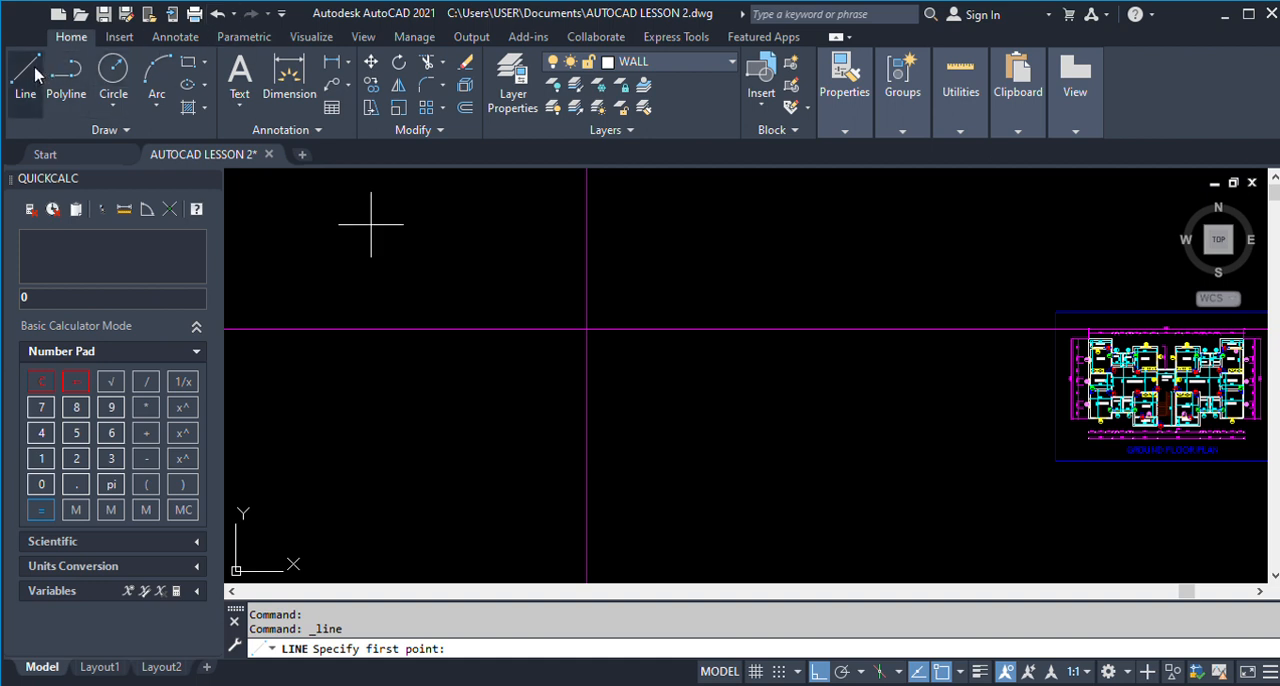
left_click(391, 361)
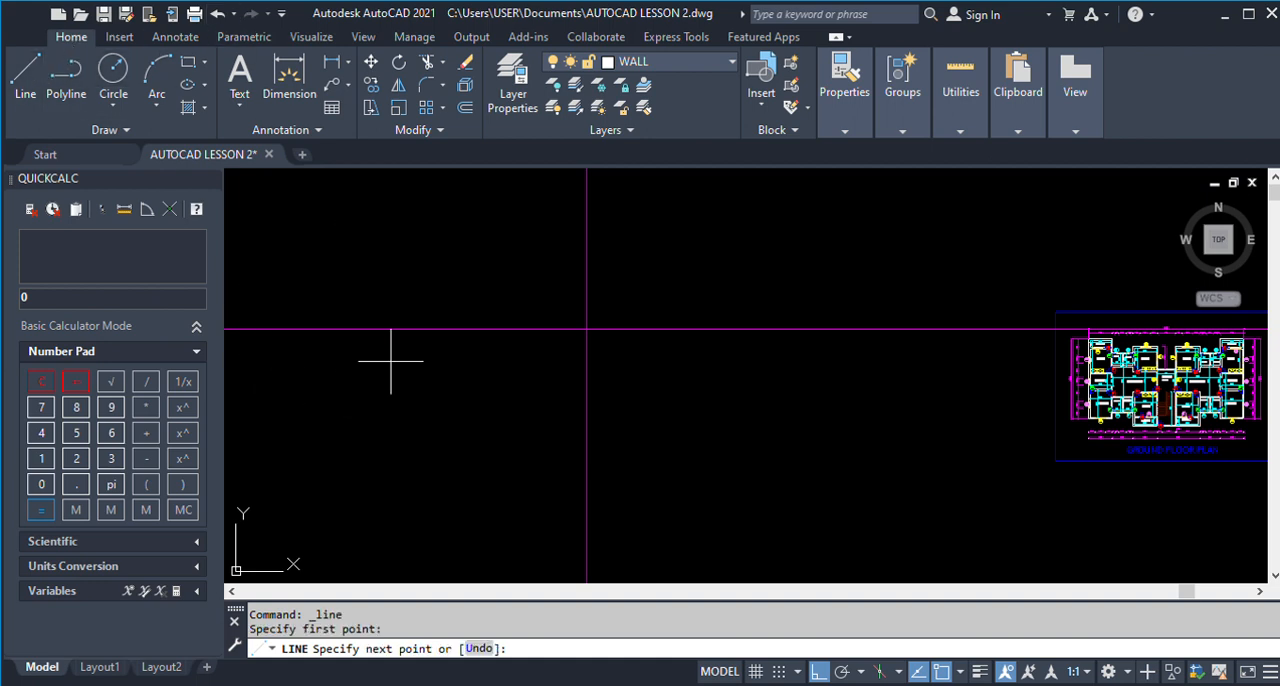
left_click(391, 499)
key("Return")
Match both construction lines to the WALL layer with LAYMCH, using the short vertical line as the destination object.
type("LAY")
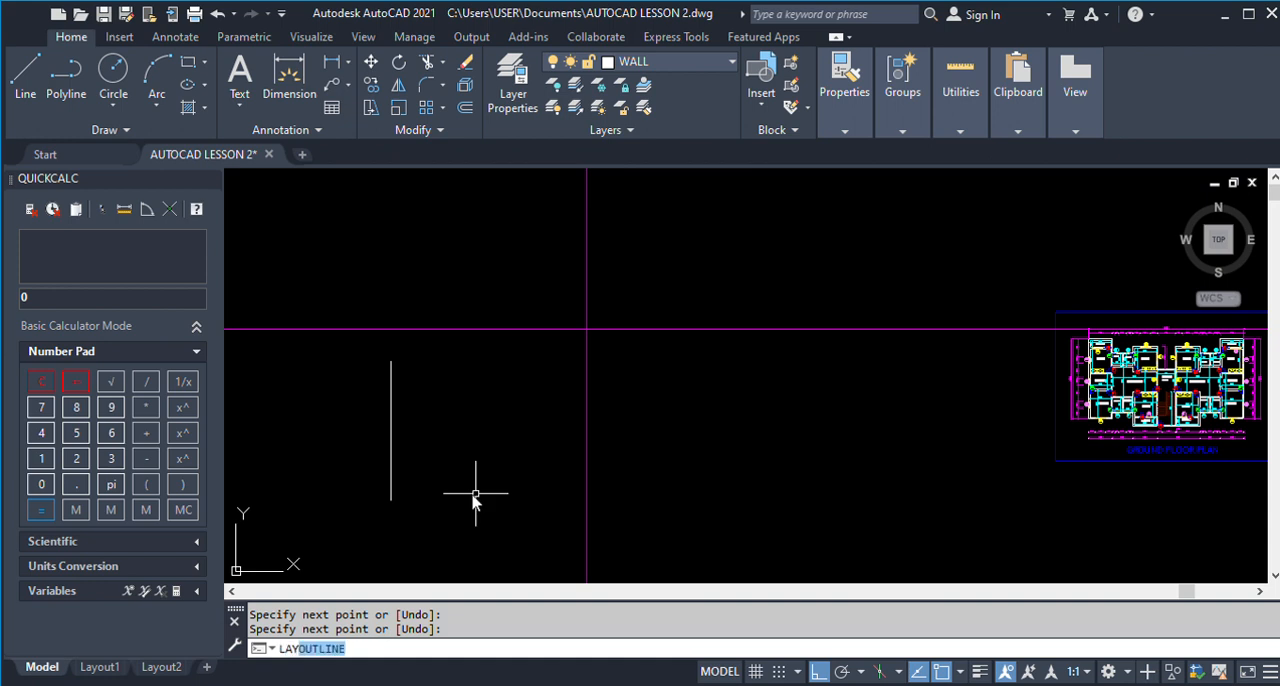
type("M")
key("Return")
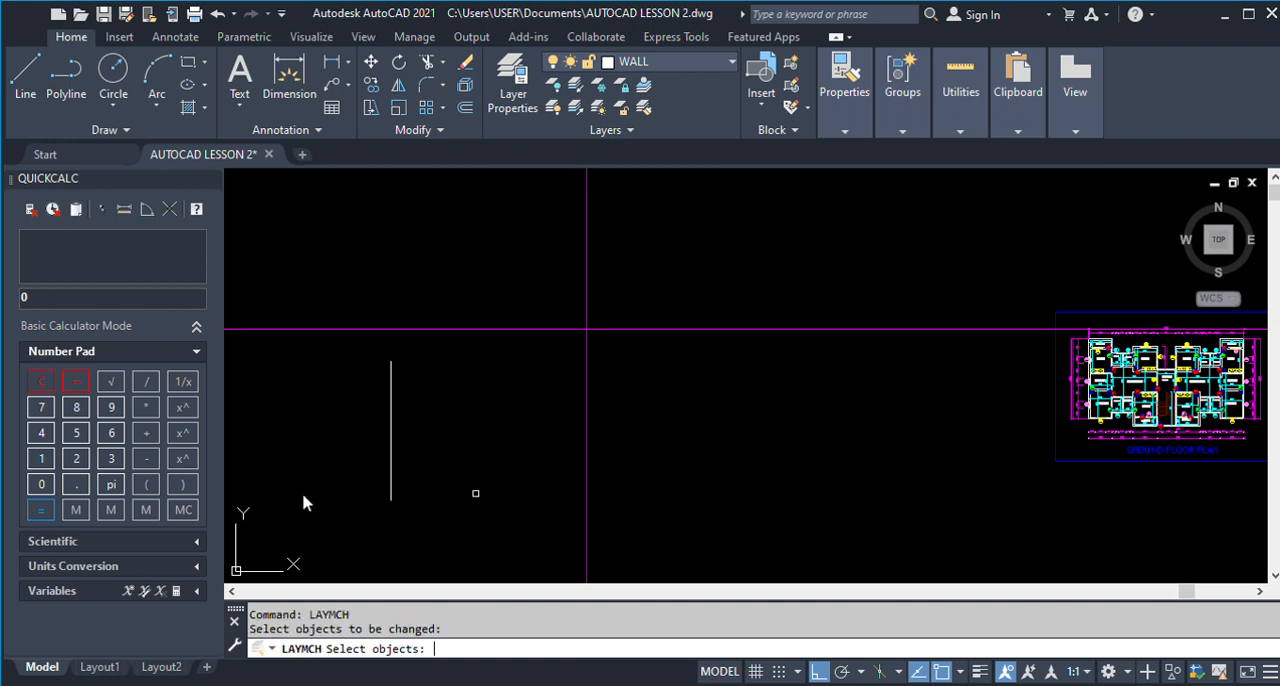
left_click(638, 356)
left_click(544, 290)
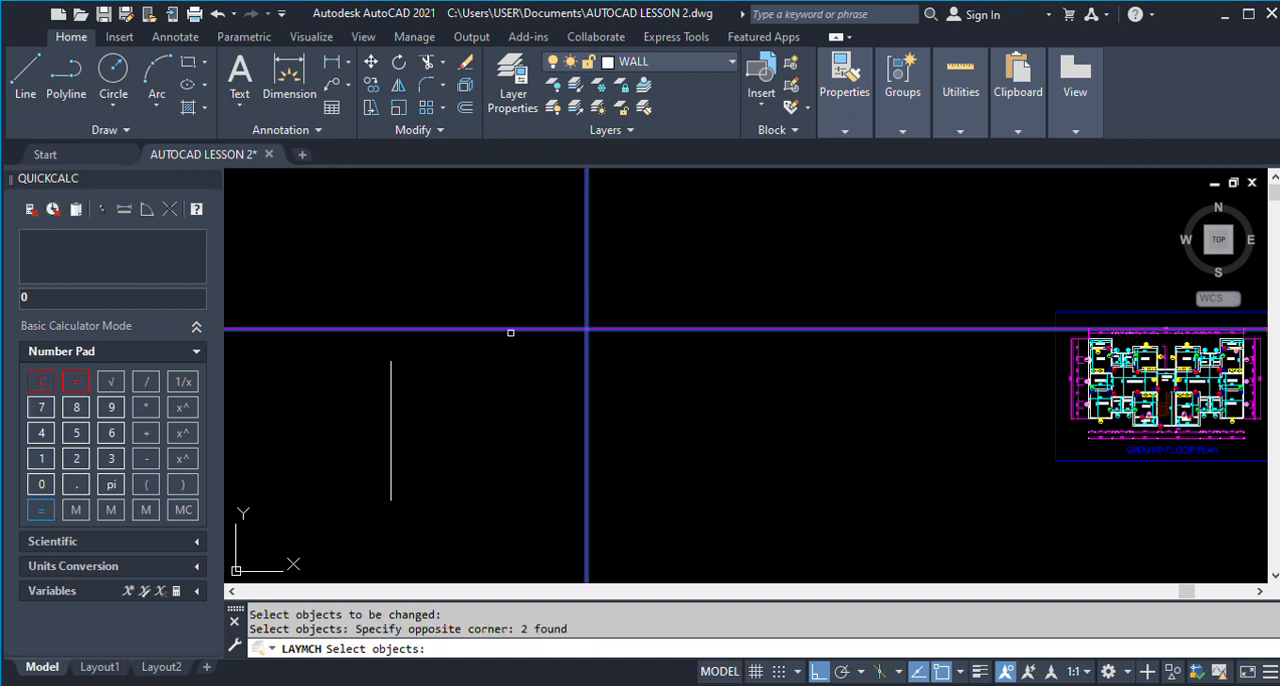
key("Return")
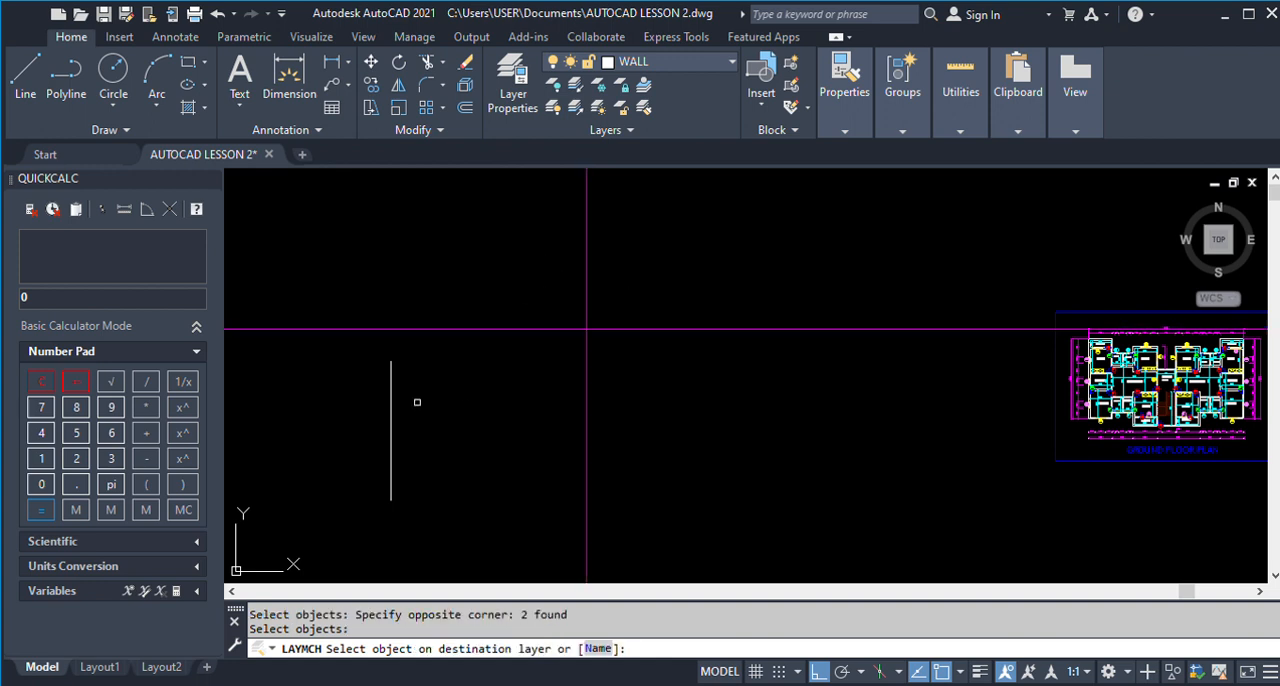
left_click(390, 417)
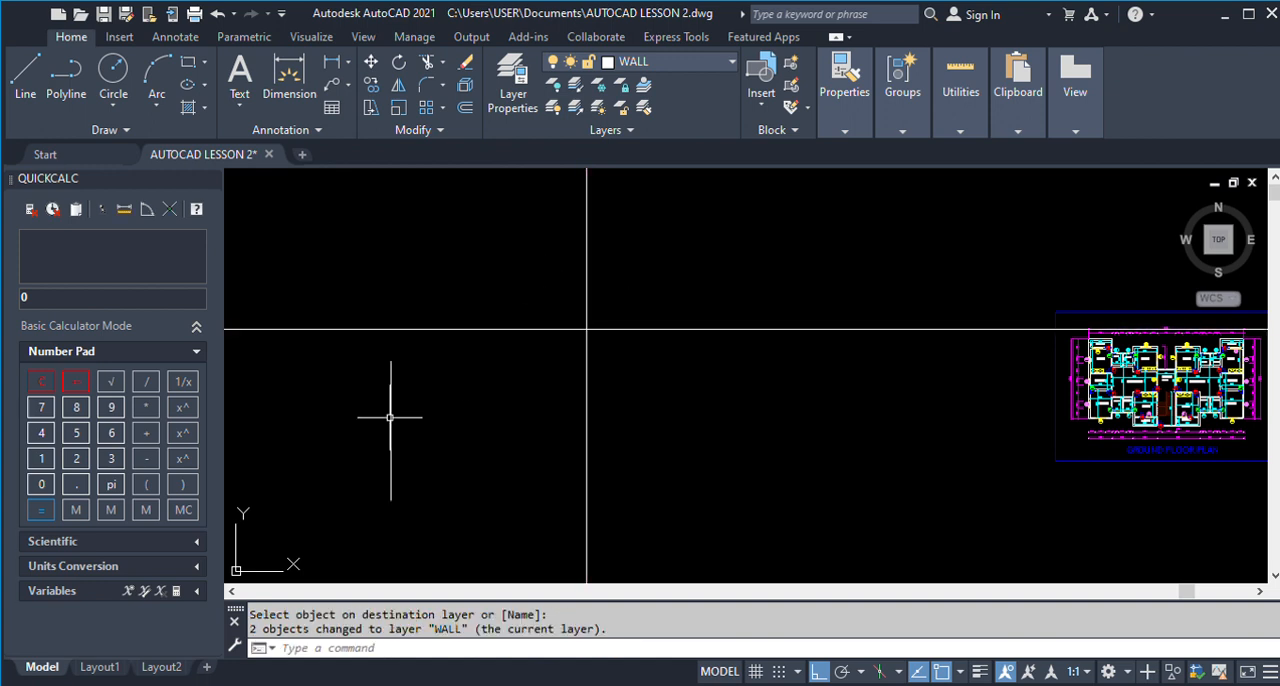
Erase the short vertical reference line beside the construction lines.
scroll(511, 374, "down", 1)
scroll(503, 364, "down", 2)
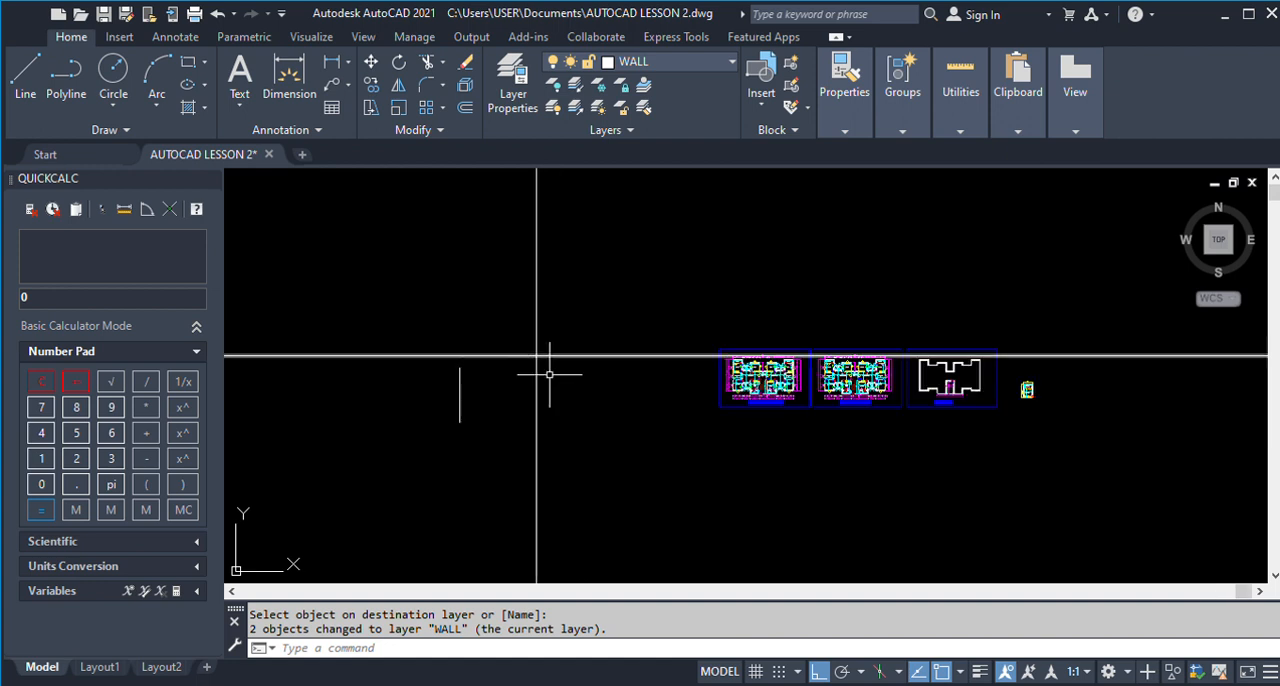
type("e")
key("Return")
left_click(482, 445)
left_click(440, 396)
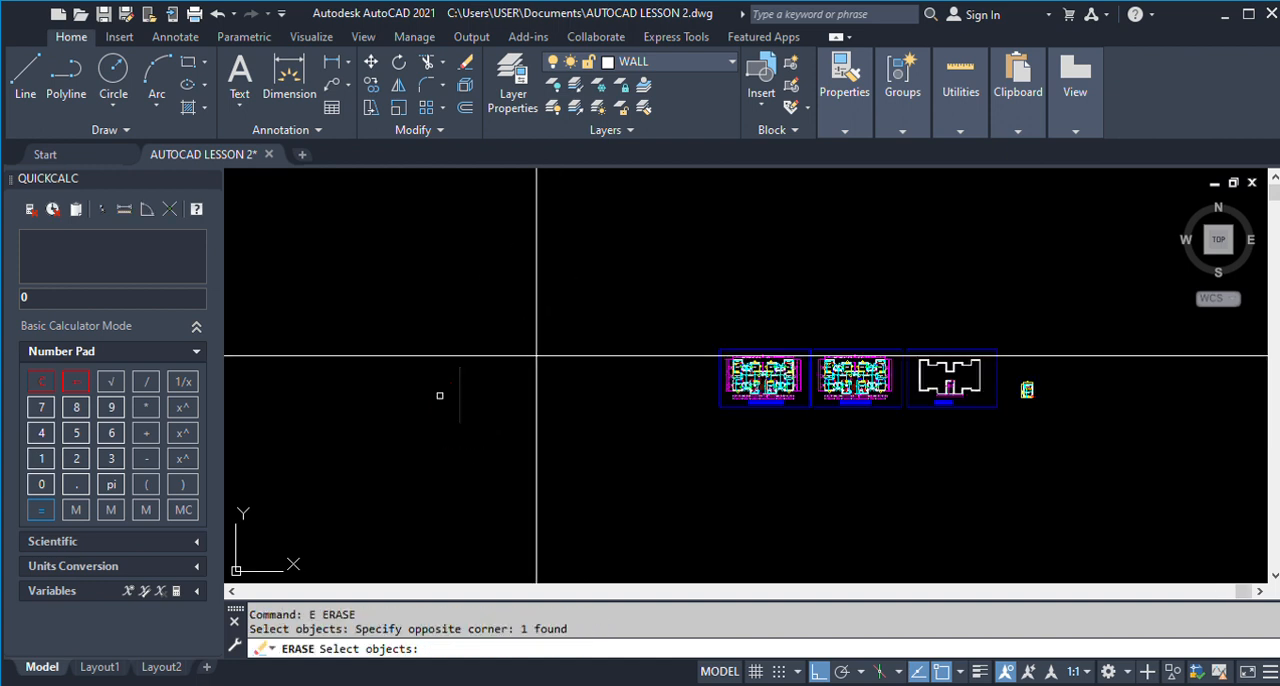
key("Return")
Examine the ground floor plan's Room 3 and veranda dimensions and the wall thickness dimension below the lower verandas.
scroll(537, 360, "up", 3)
scroll(732, 365, "down", 3)
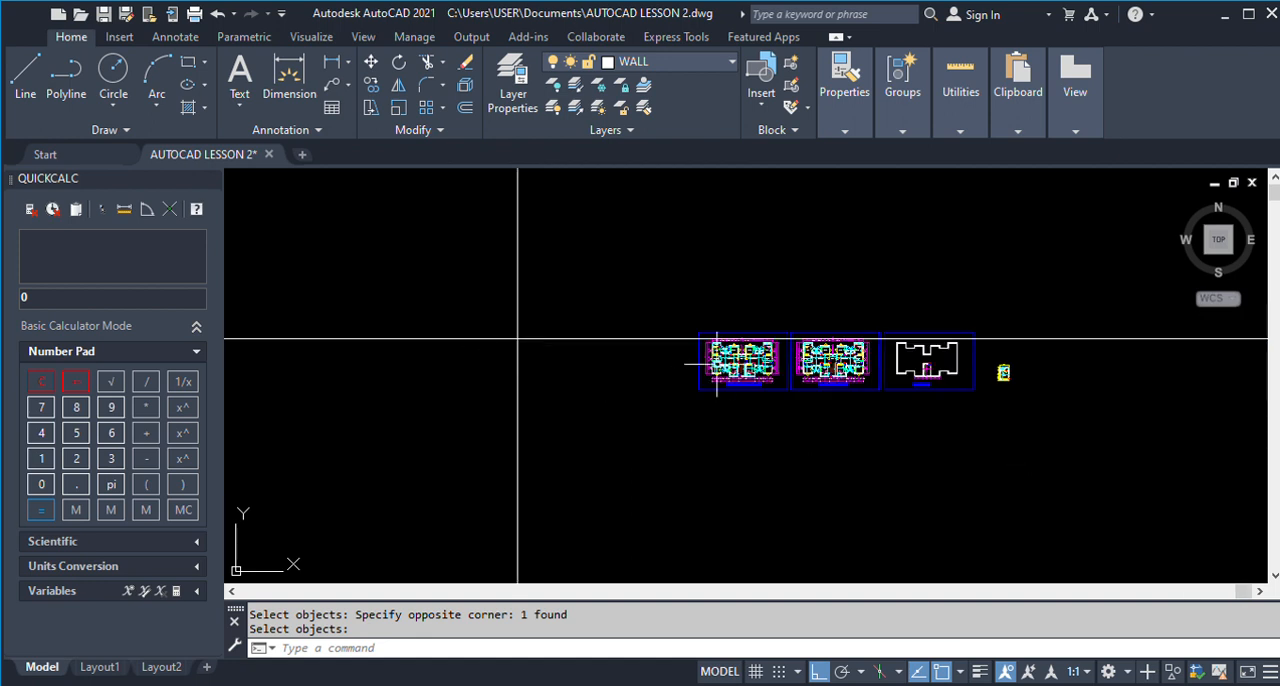
scroll(745, 340, "up", 8)
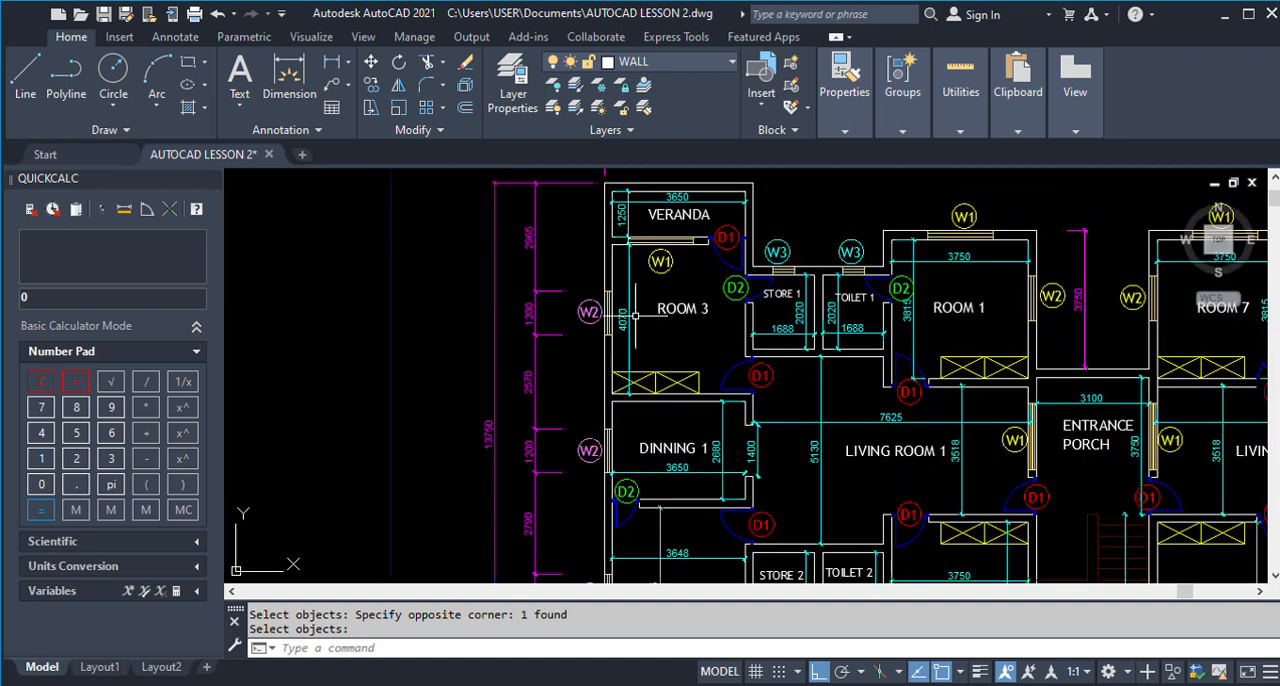
scroll(638, 318, "up", 2)
scroll(641, 328, "down", 4)
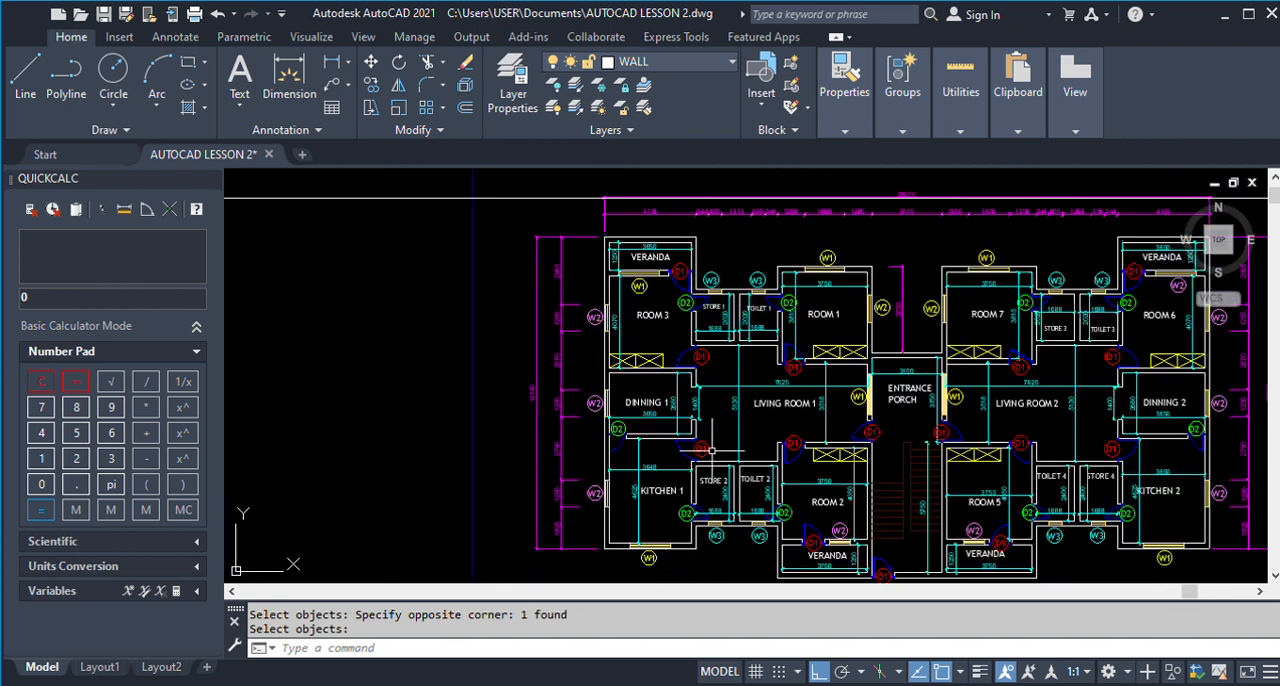
scroll(688, 234, "up", 4)
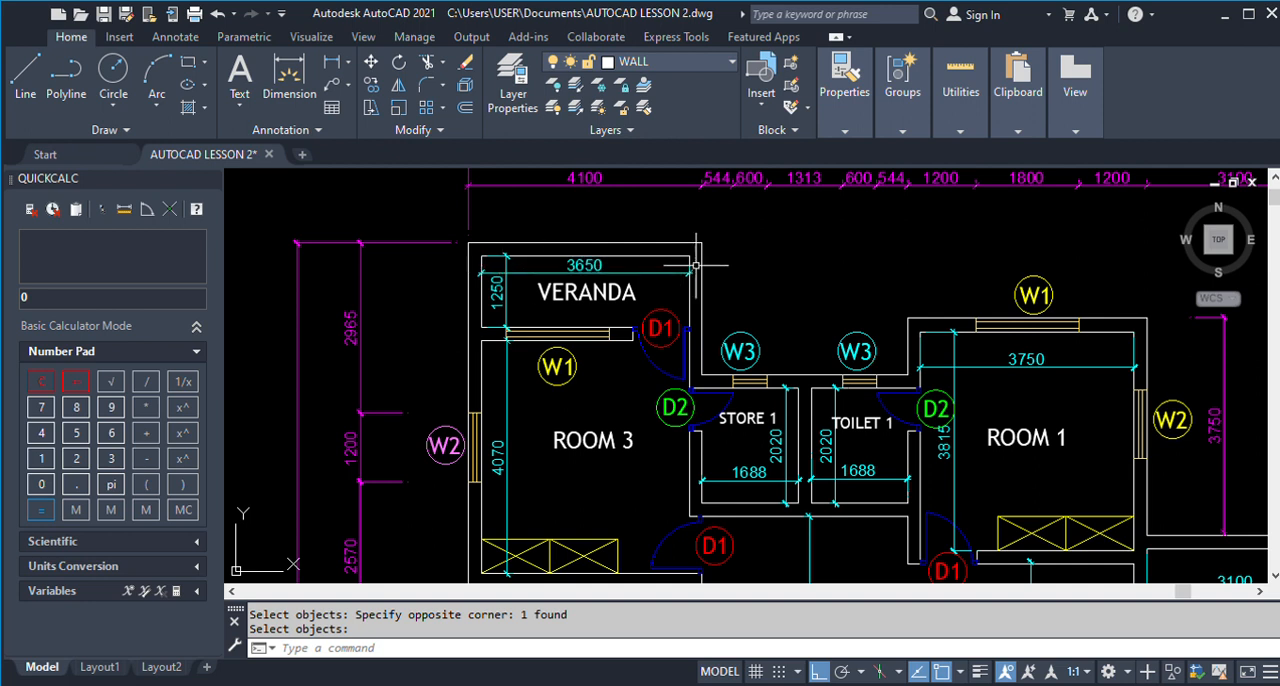
scroll(776, 266, "down", 2)
scroll(787, 270, "down", 5)
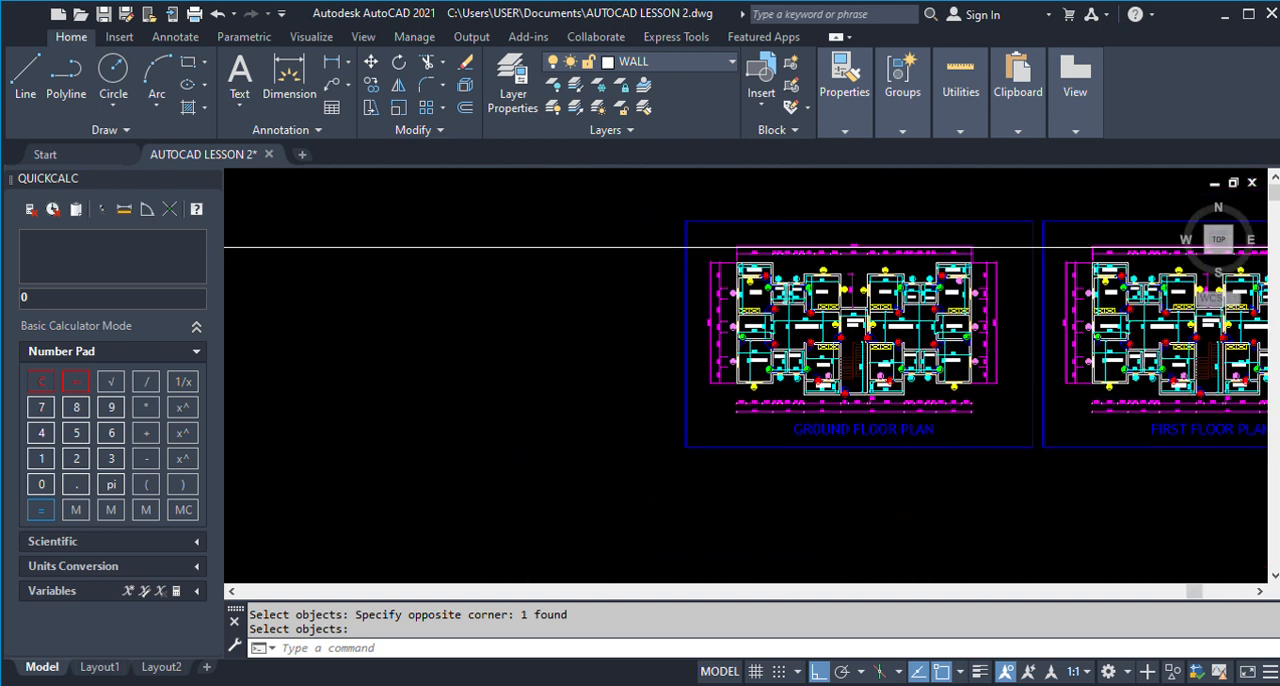
scroll(770, 275, "up", 5)
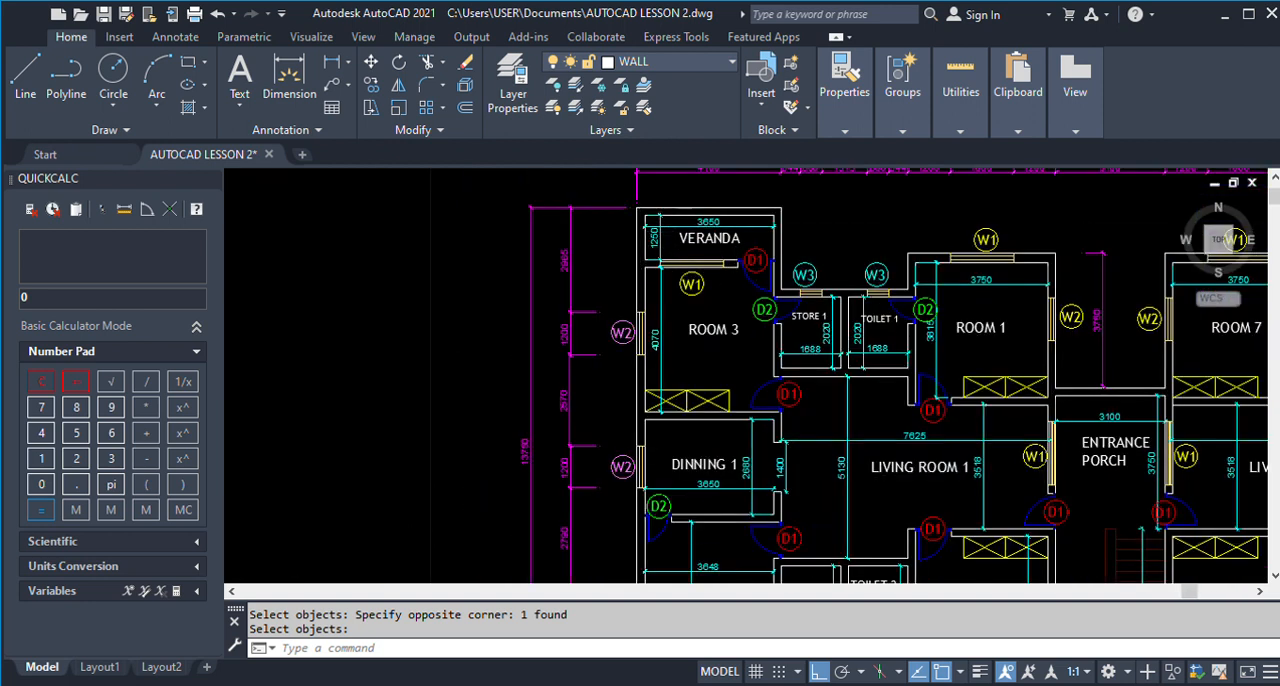
scroll(633, 216, "down", 4)
scroll(842, 463, "up", 6)
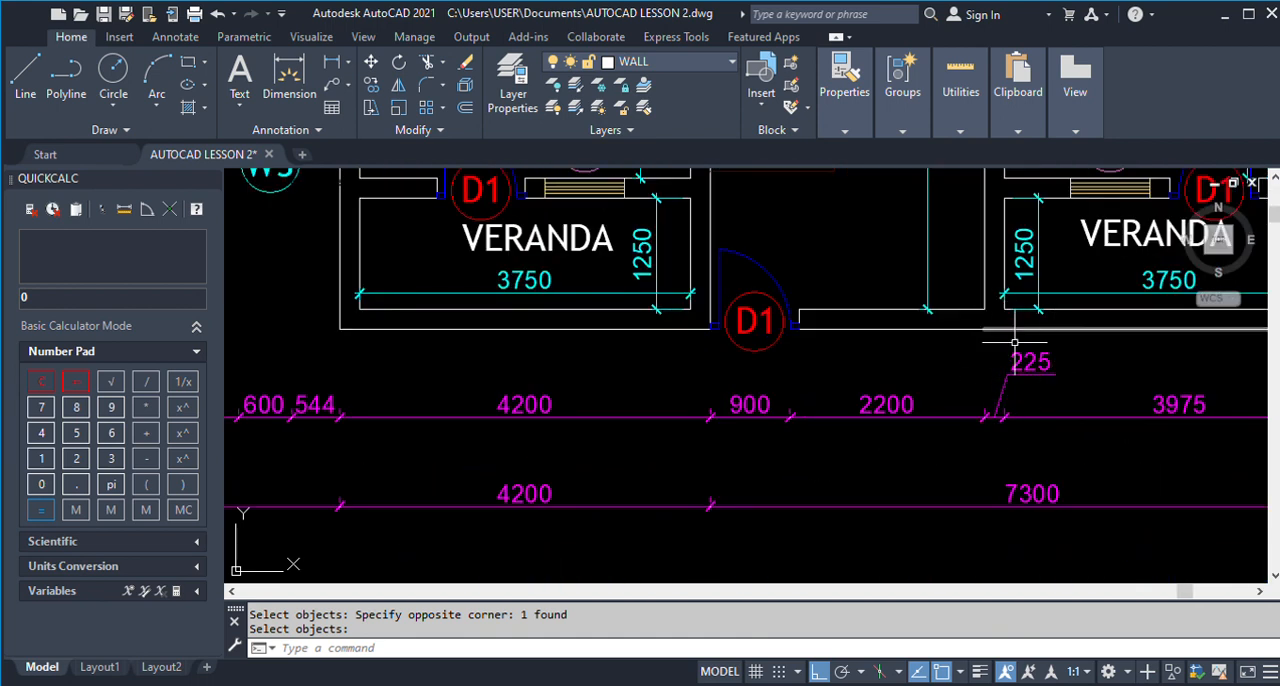
scroll(1050, 355, "up", 2)
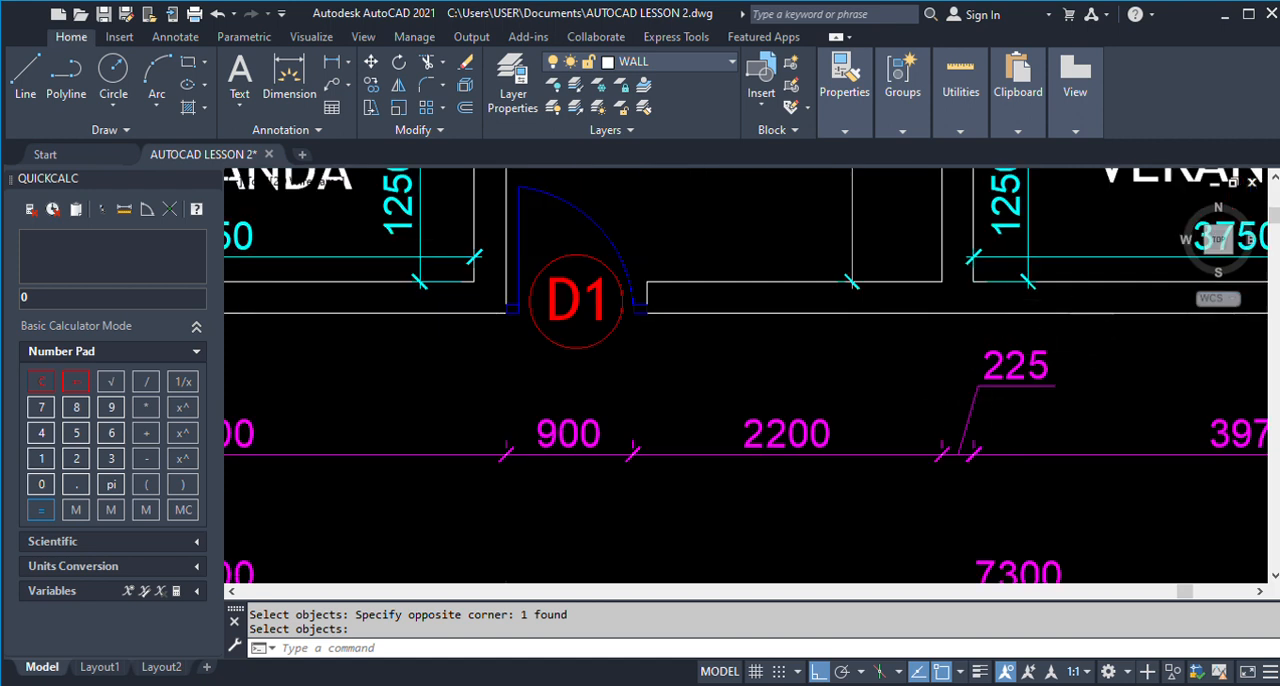
scroll(1071, 334, "down", 8)
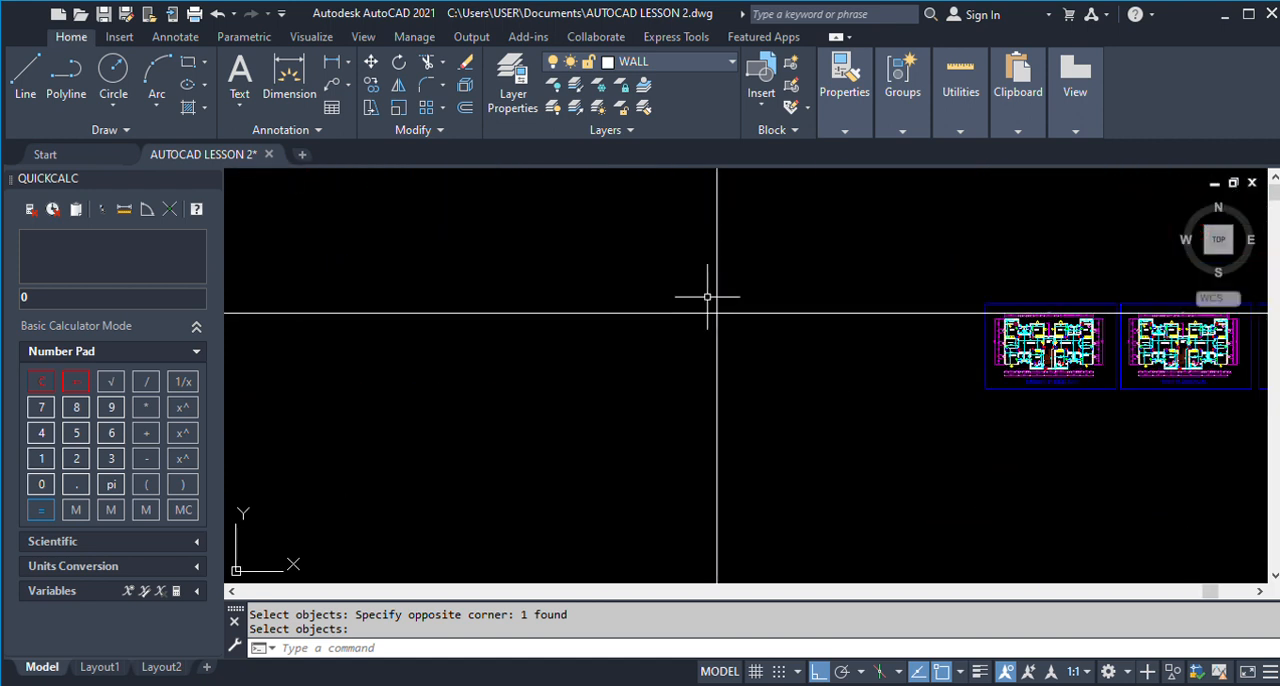
Offset the vertical construction line 225 to the right to form the outer wall's thickness.
key("Return")
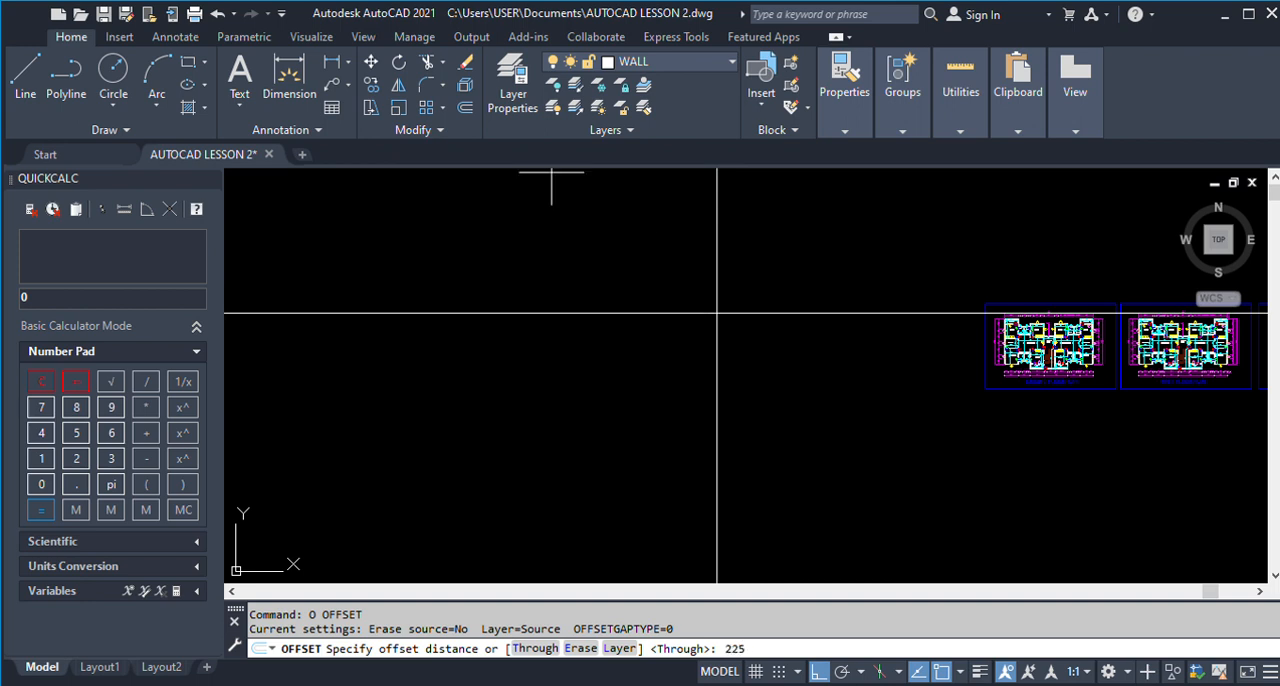
type("225")
key("Return")
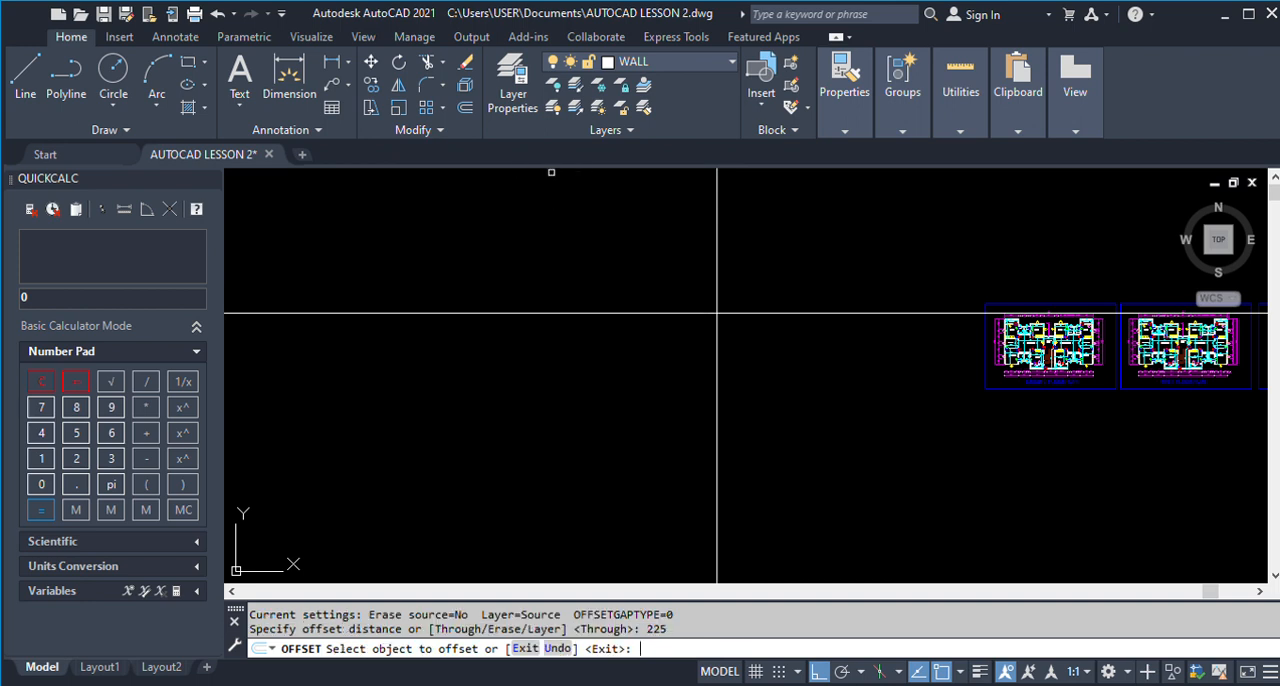
left_click(718, 299)
left_click(823, 295)
scroll(721, 310, "up", 5)
scroll(509, 312, "down", 4)
key("Return")
Offset the inner vertical wall line 3650 to the right to mark Room 3's clear width.
scroll(458, 321, "down", 3)
scroll(1133, 333, "down", 3)
scroll(1200, 335, "up", 6)
scroll(1010, 322, "up", 6)
scroll(1045, 320, "down", 6)
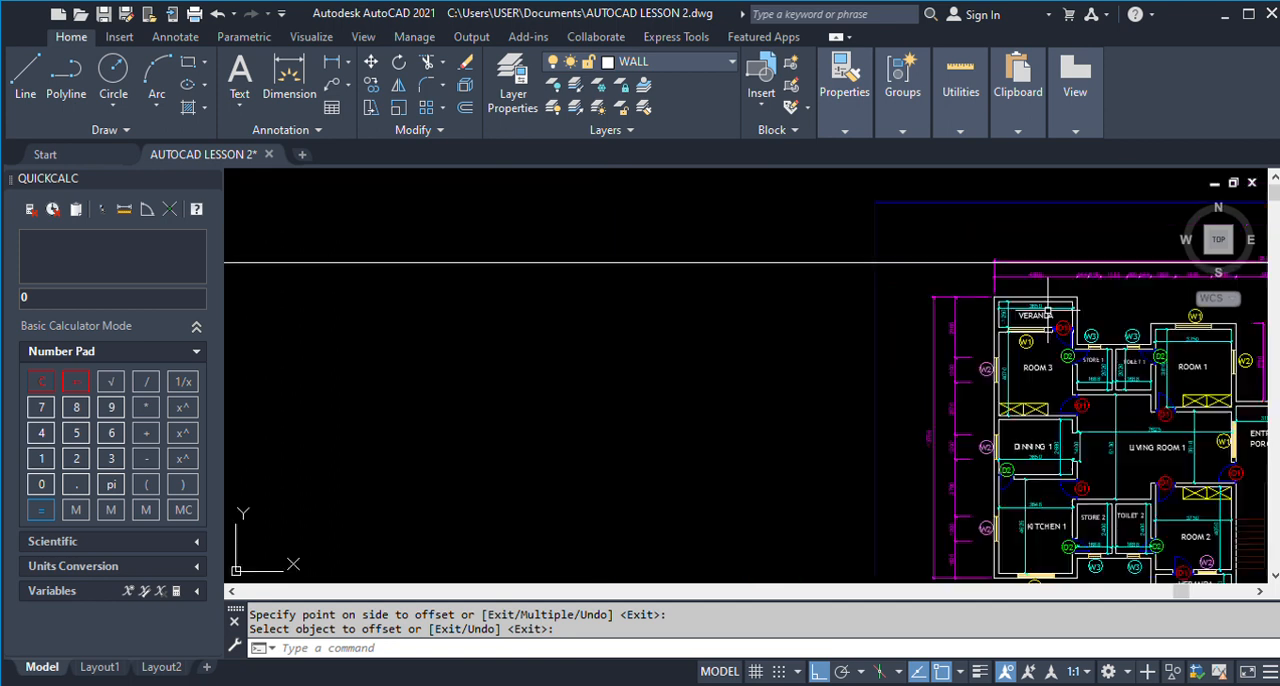
type("o")
key("Return")
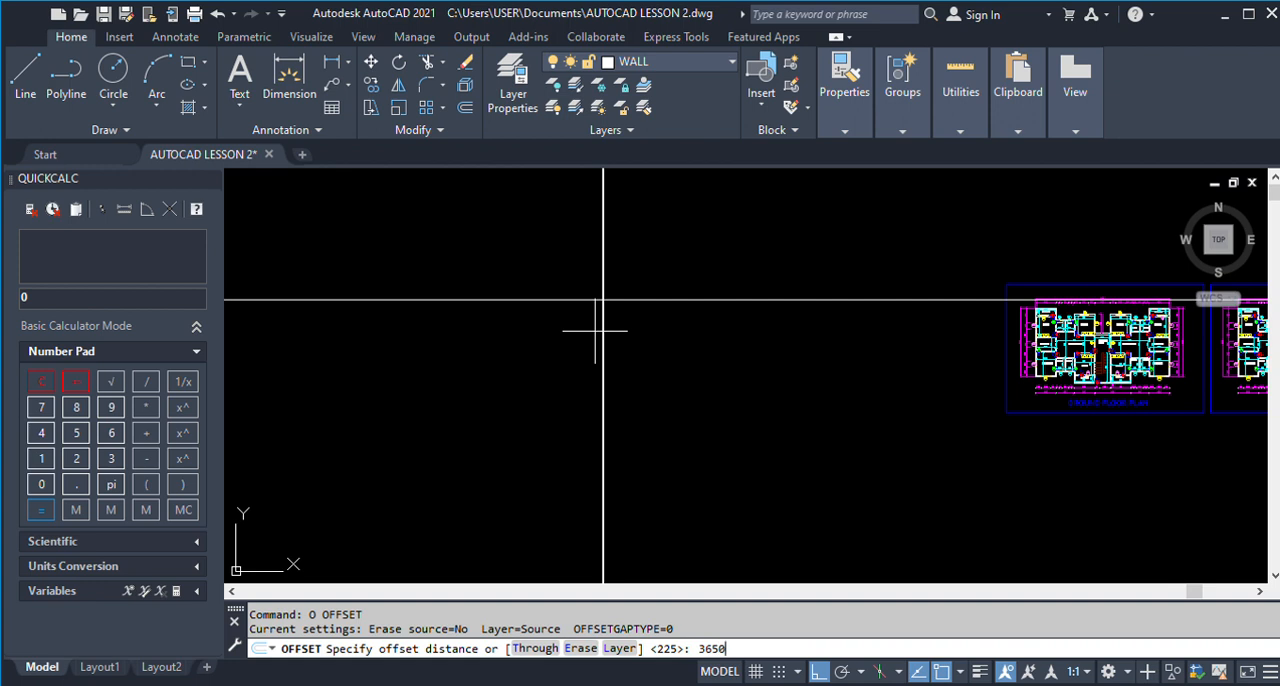
key("Return")
scroll(603, 298, "up", 3)
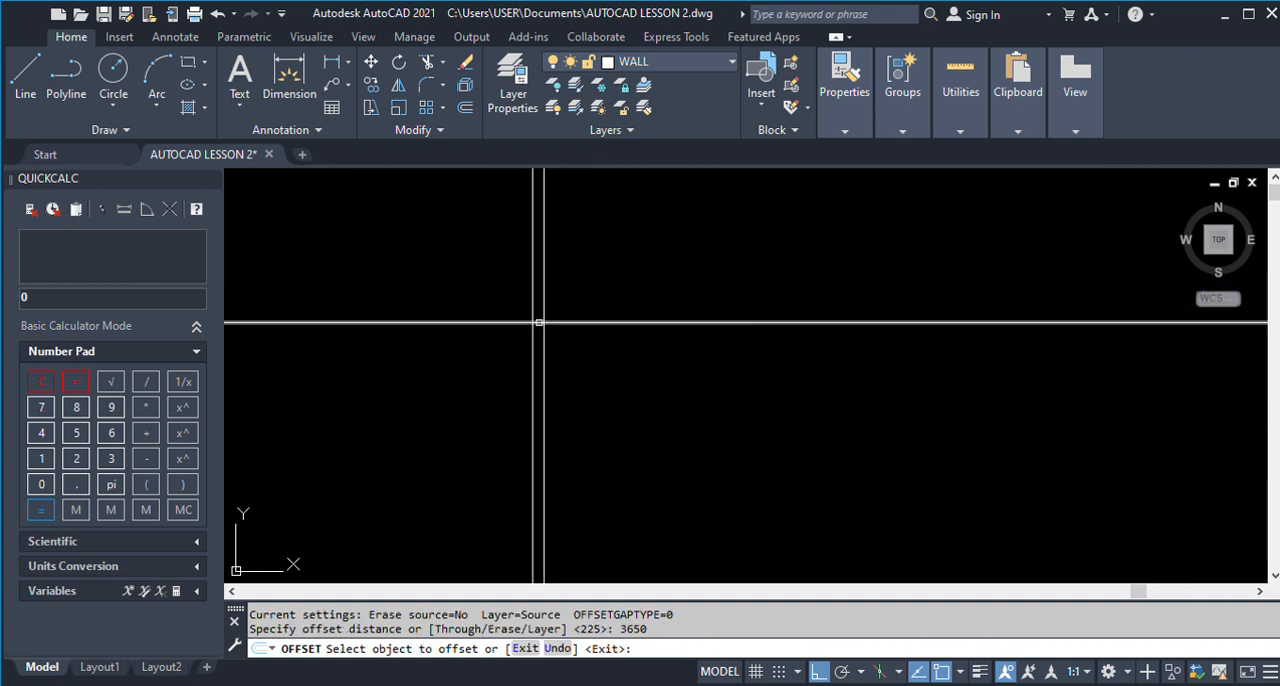
left_click(540, 307)
left_click(980, 423)
key("Return")
Offset the line on Room 3's far side 225 to the right to form its wall thickness.
type("O")
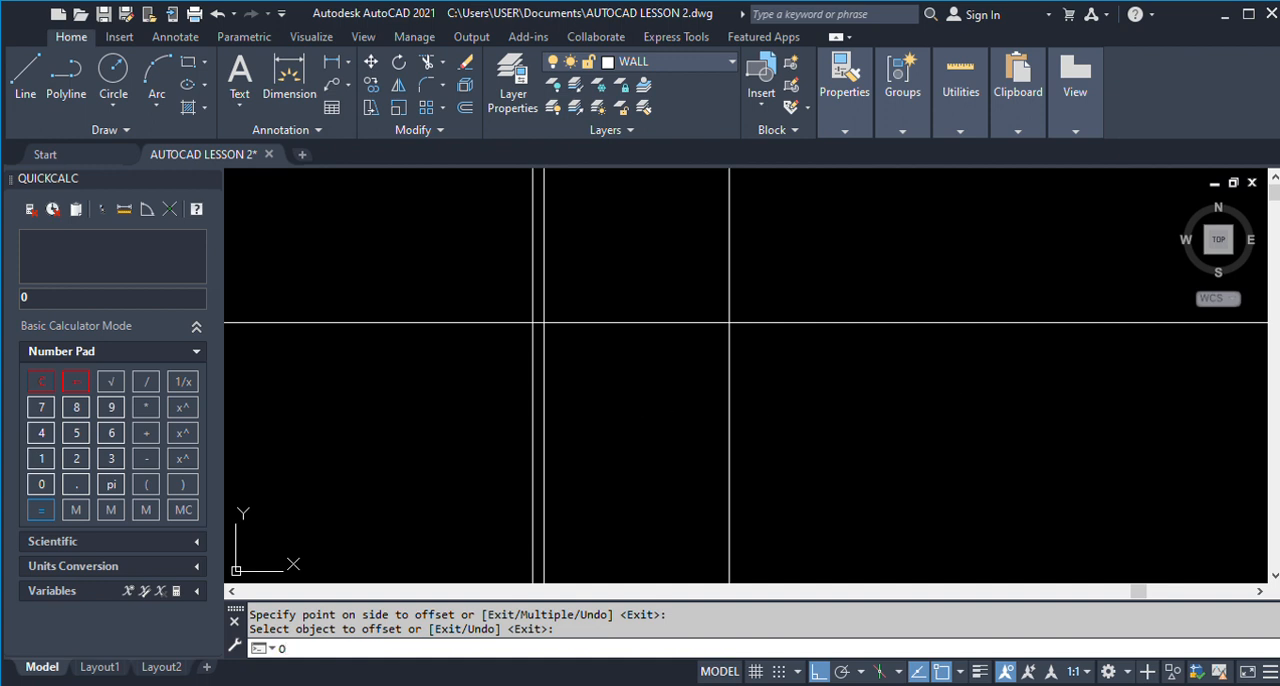
key("Return")
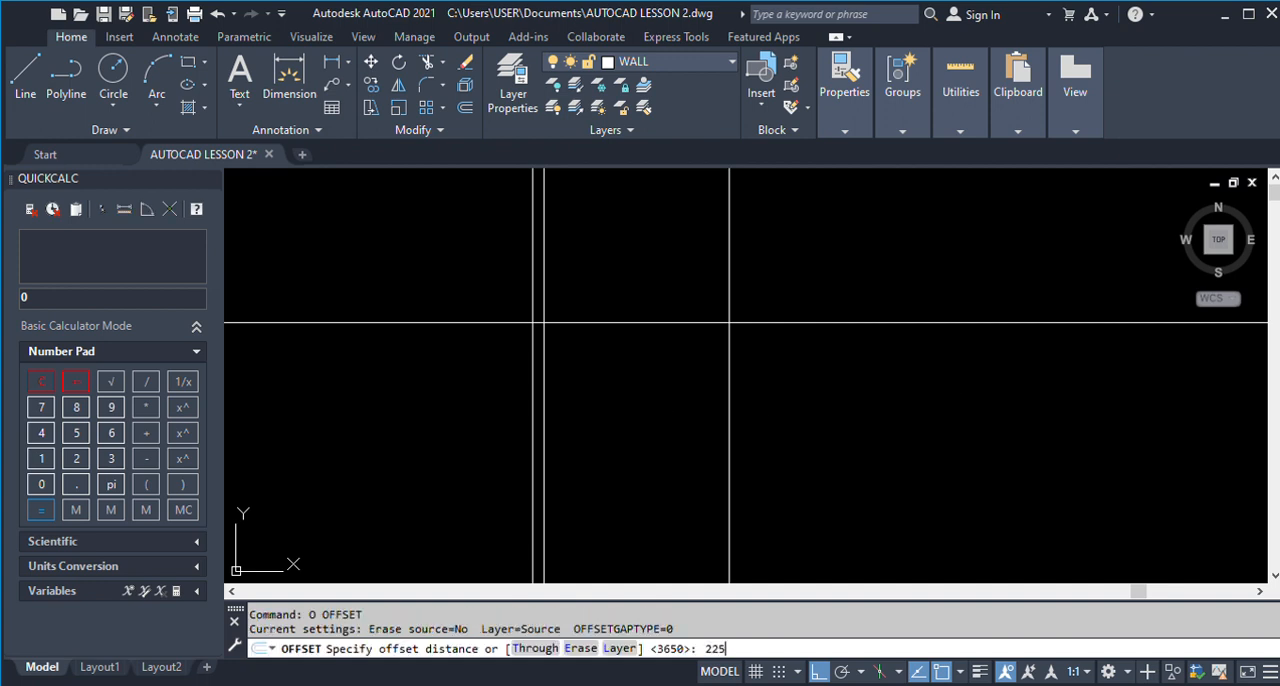
key("Return")
left_click(730, 355)
left_click(886, 379)
key("Return")
Examine the widths of Store 1 and Toilet 1 beside Room 3 on the ground floor plan.
scroll(531, 356, "down", 10)
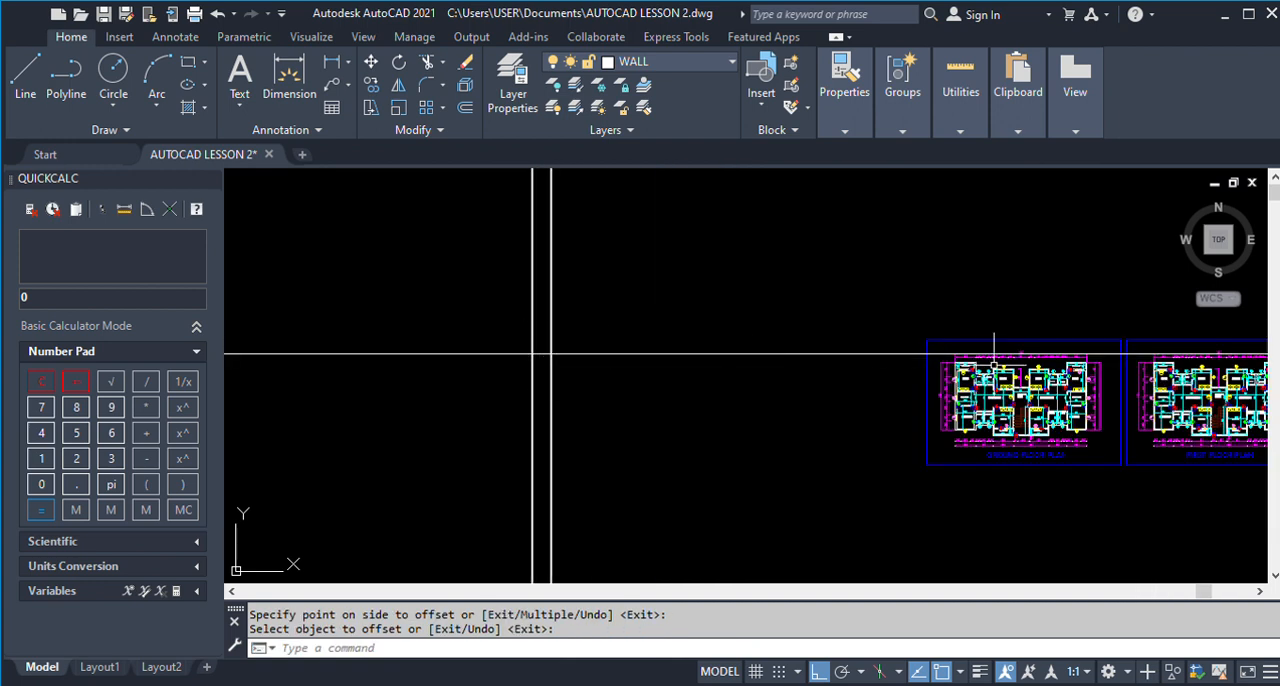
scroll(960, 385, "up", 6)
scroll(940, 390, "down", 3)
scroll(875, 342, "up", 3)
scroll(875, 342, "down", 2)
scroll(875, 342, "up", 4)
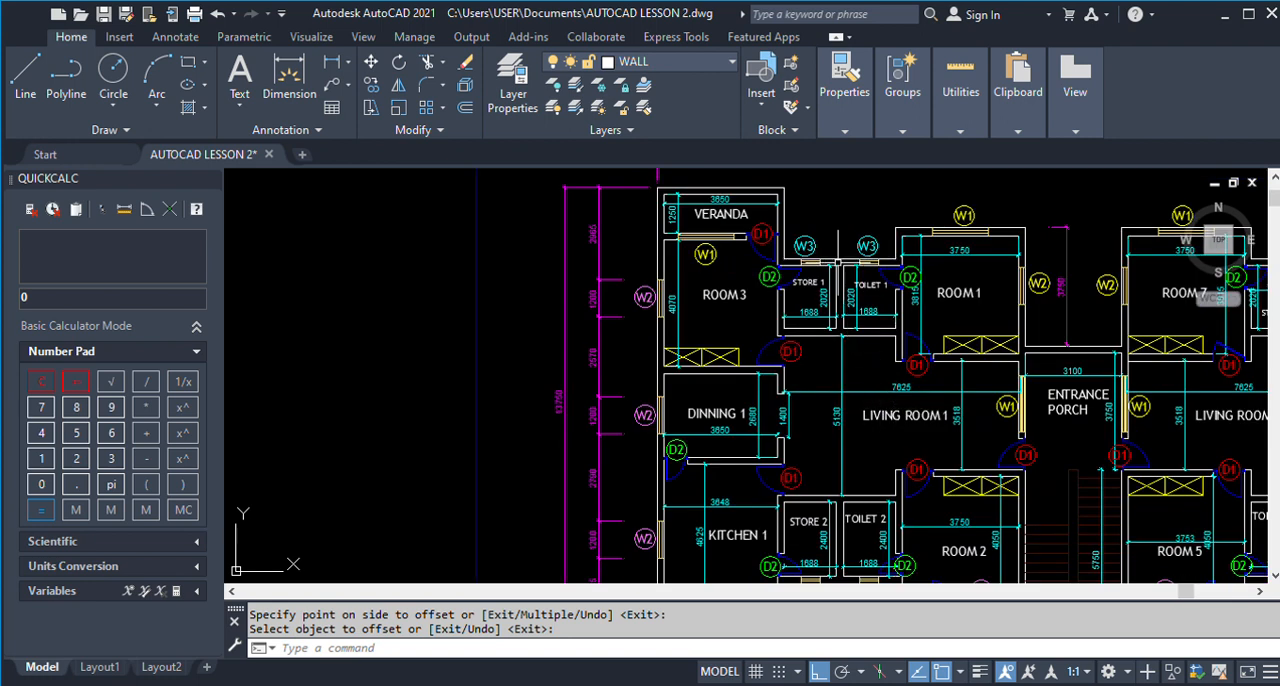
scroll(840, 272, "up", 3)
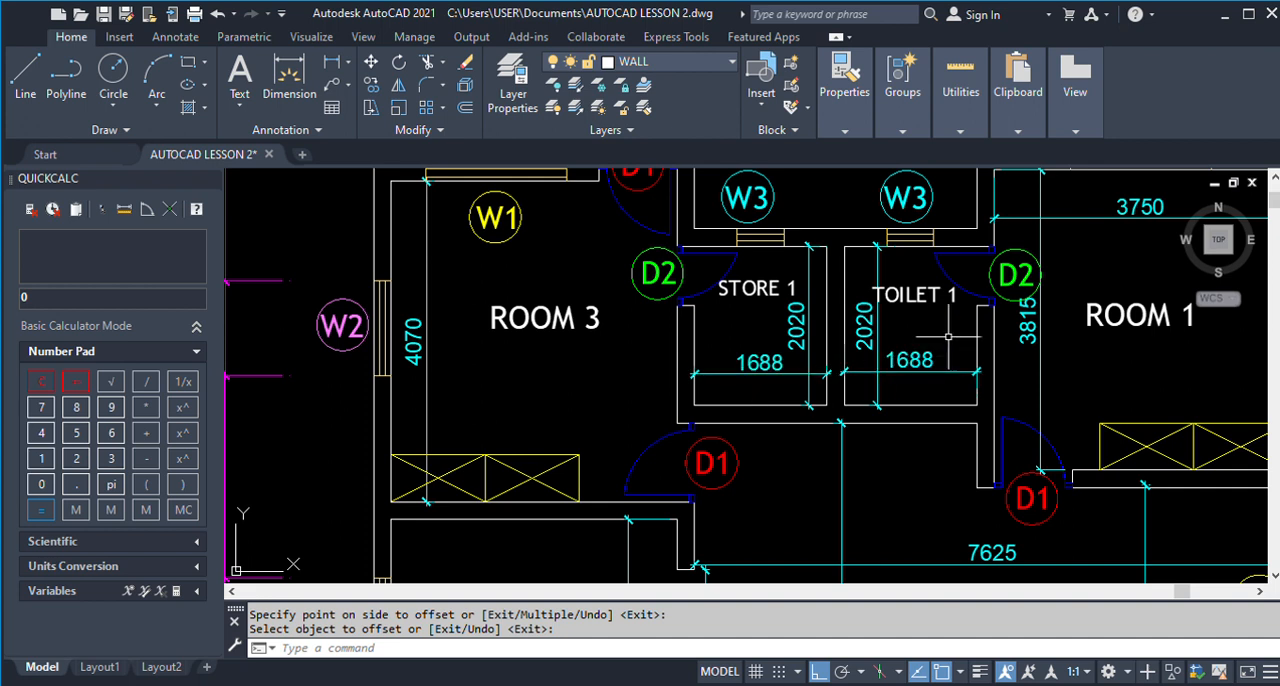
scroll(948, 336, "down", 8)
scroll(713, 329, "up", 1)
scroll(738, 301, "up", 4)
Offset the rightmost vertical wall line 1688 to the right to mark Store 1's clear width.
key("Return")
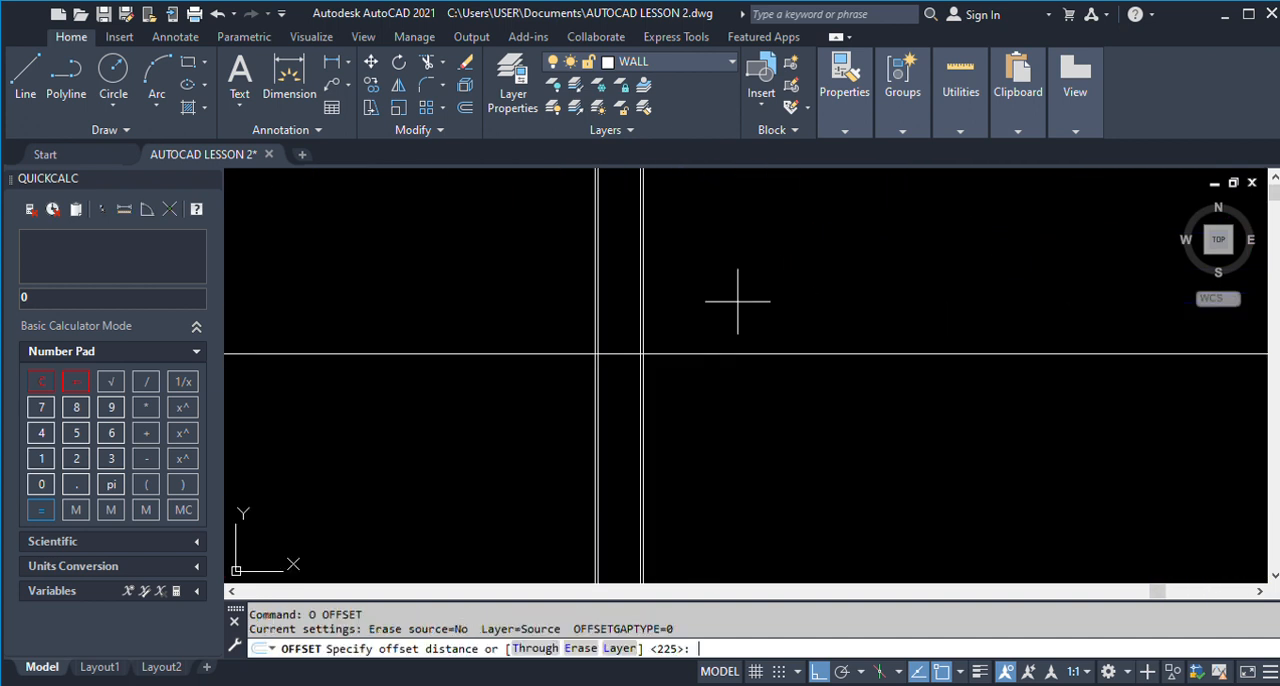
type("1688")
key("Return")
scroll(671, 343, "up", 3)
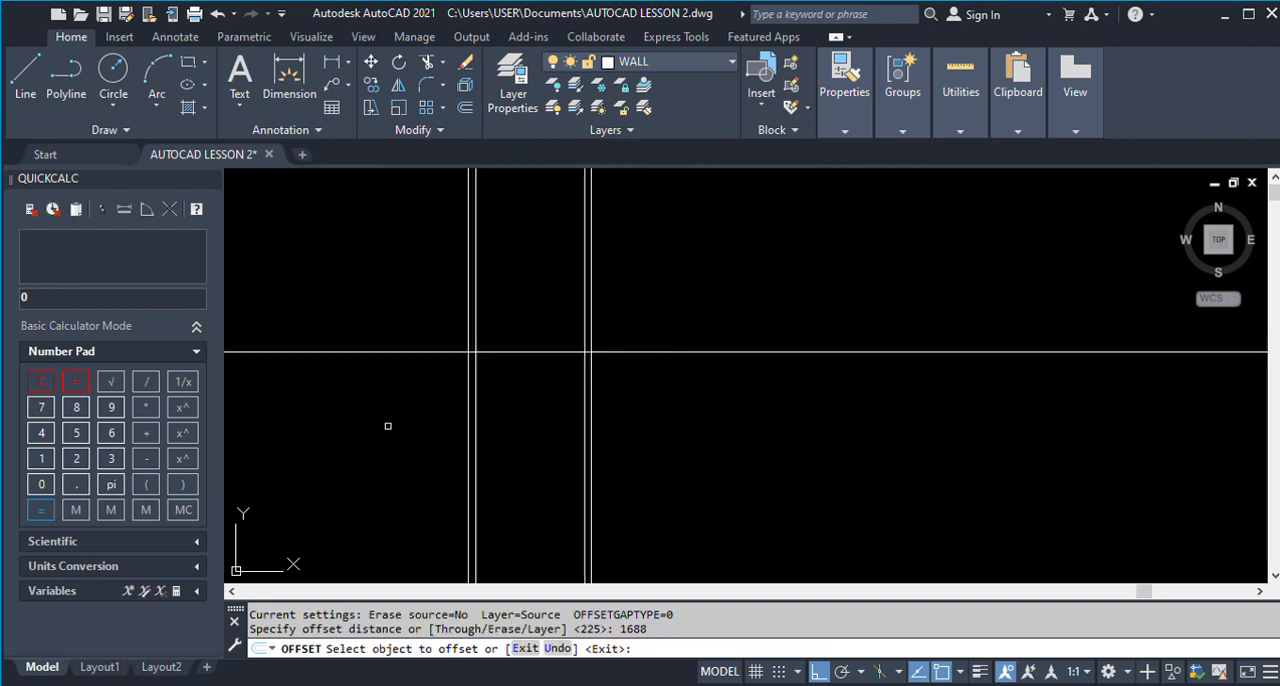
left_click(591, 380)
left_click(723, 387)
key("Return")
key("Return")
Offset Store 1's far-side line 225 to the right to form the wall between Store 1 and Toilet 1.
type("225")
key("Return")
left_click(640, 383)
left_click(746, 403)
key("Return")
Check Toilet 1's width on the finished plan and offset the rightmost vertical wall line 1688 to the right for it.
scroll(497, 392, "down", 5)
scroll(495, 392, "down", 2)
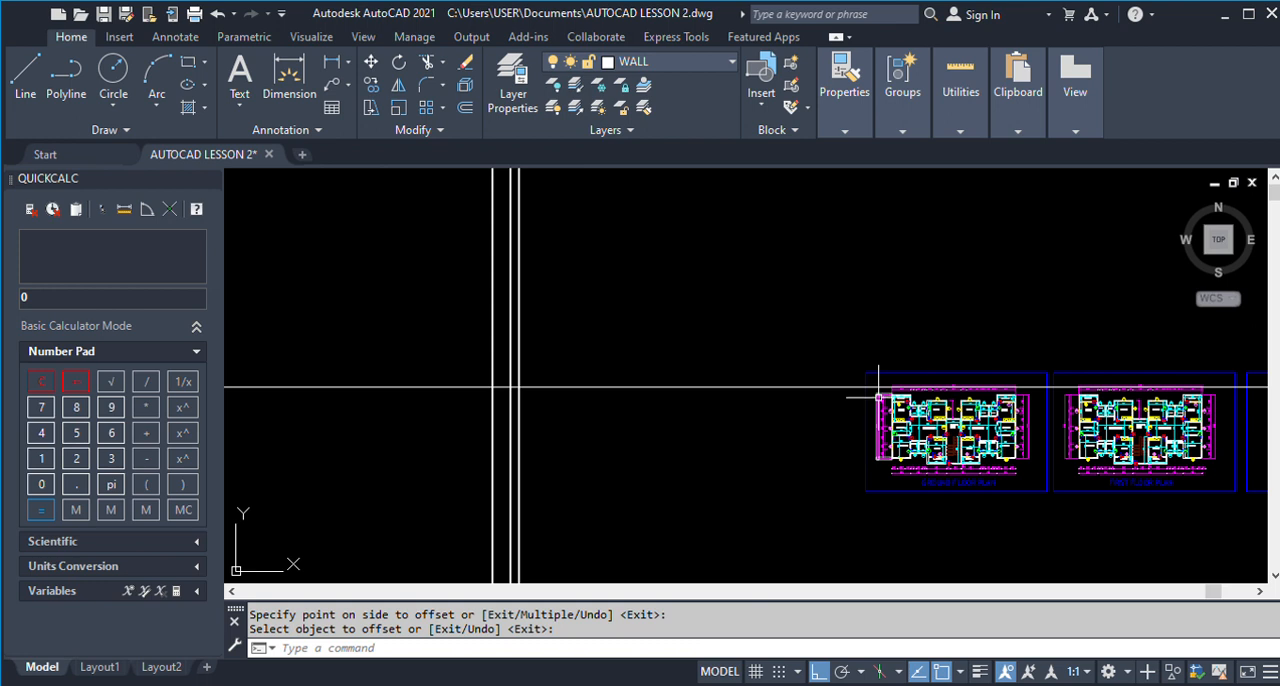
scroll(930, 402, "up", 3)
scroll(977, 431, "up", 3)
scroll(851, 430, "up", 2)
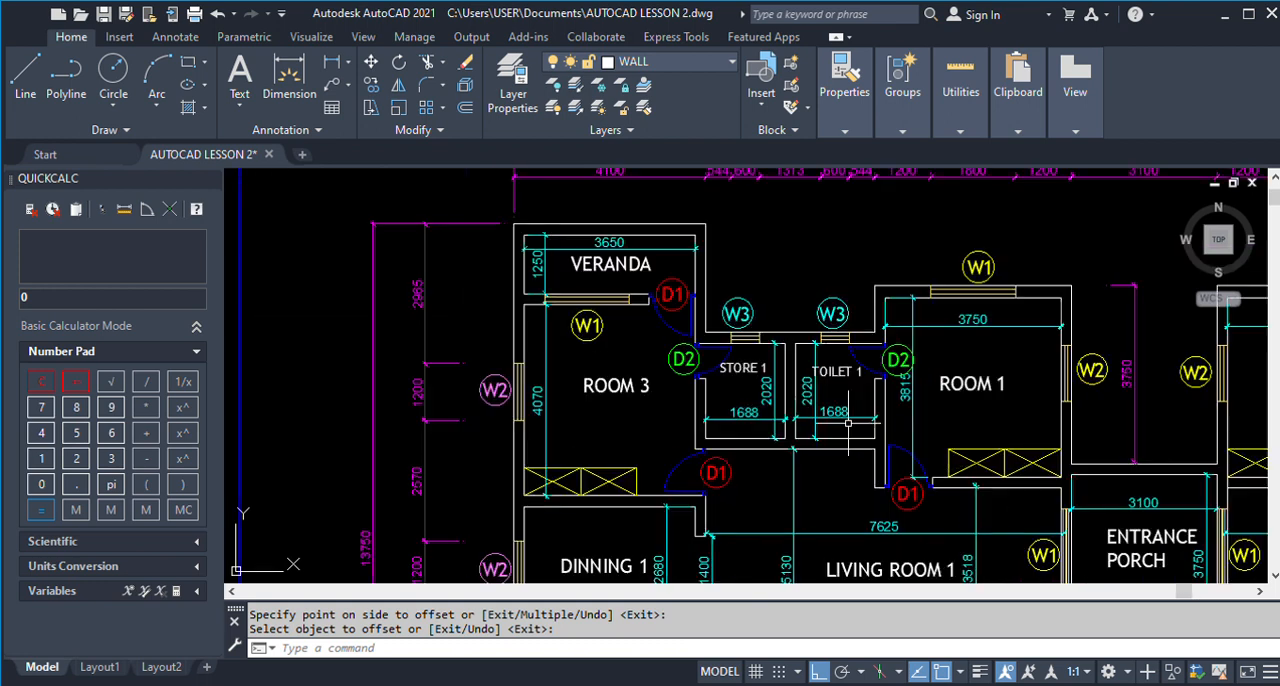
scroll(850, 338, "down", 2)
scroll(850, 340, "down", 4)
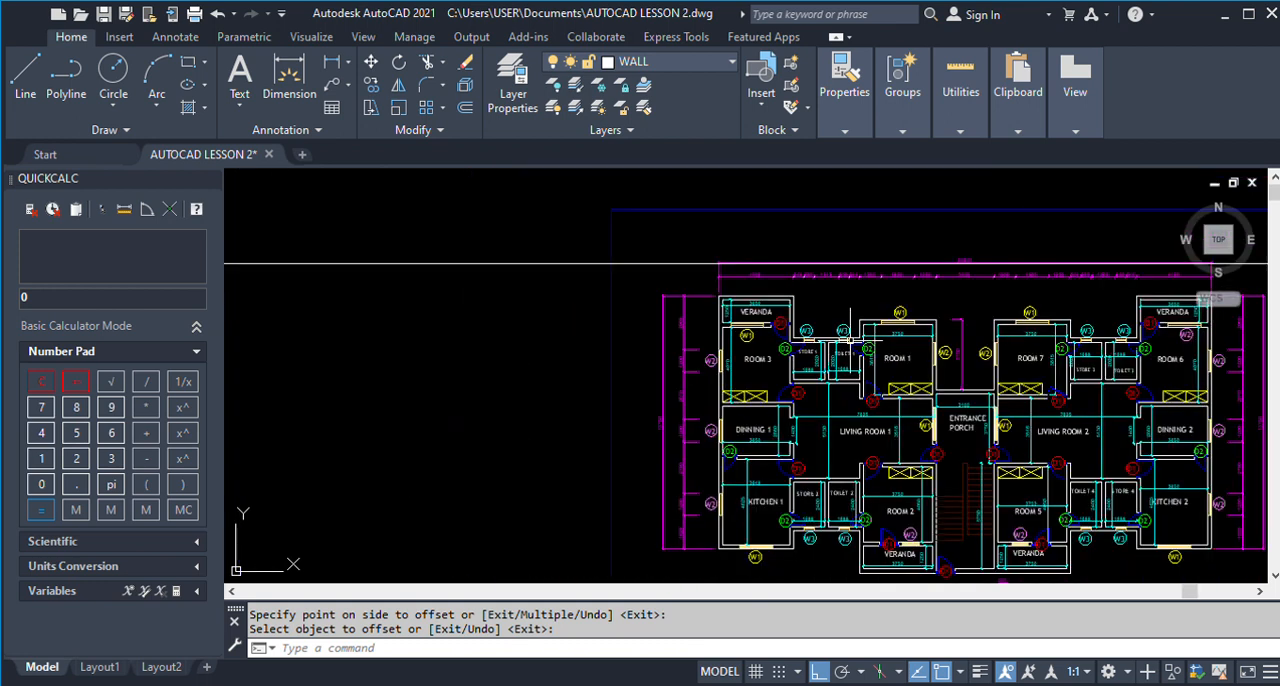
scroll(424, 310, "up", 5)
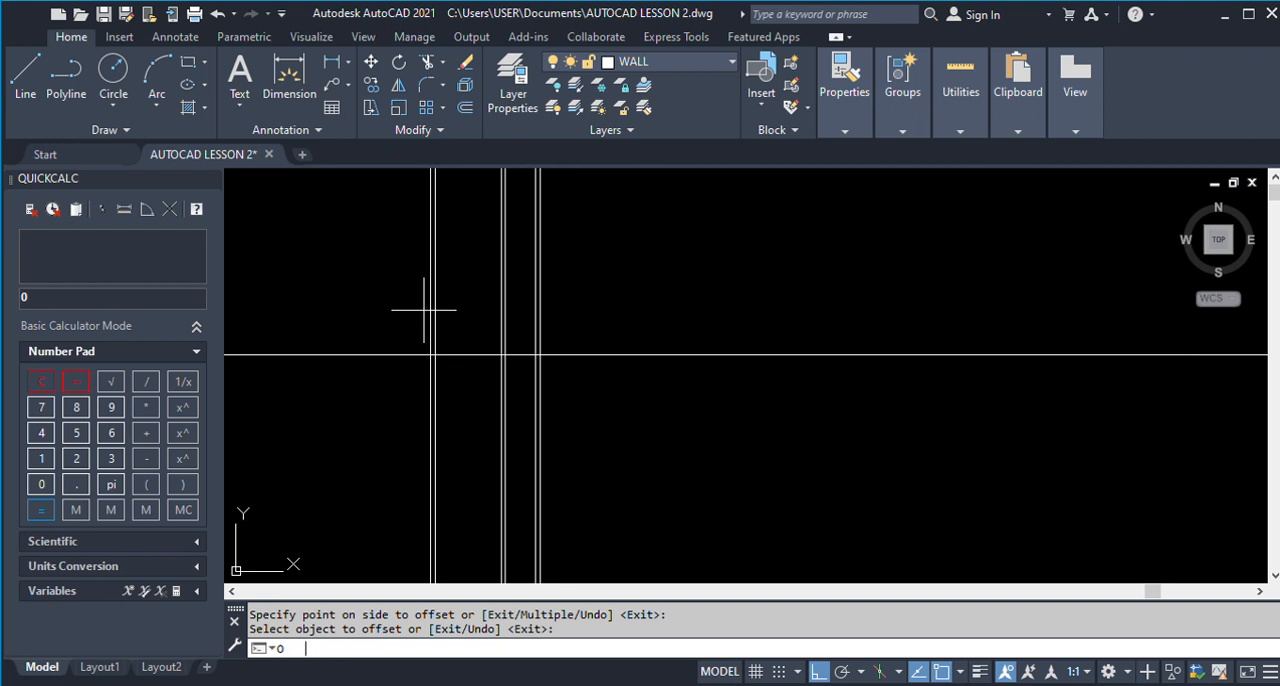
key("Return")
type("1688")
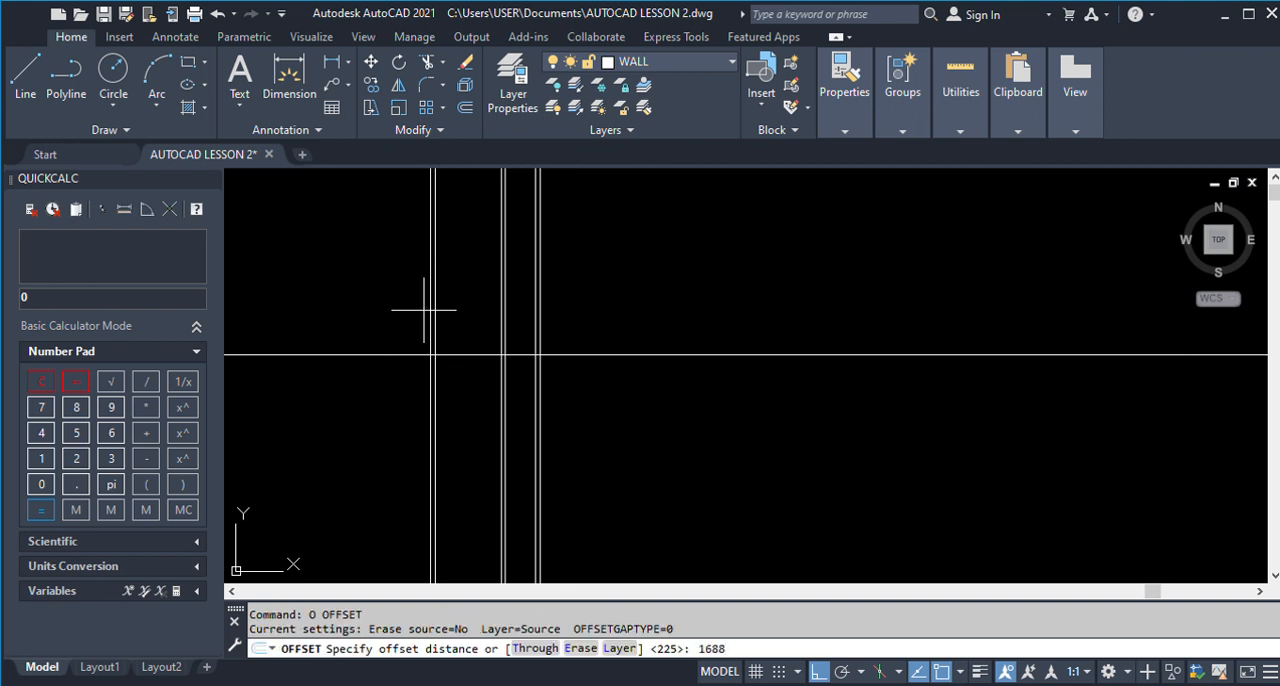
key("Return")
scroll(558, 354, "up", 2)
left_click(528, 364)
left_click(668, 397)
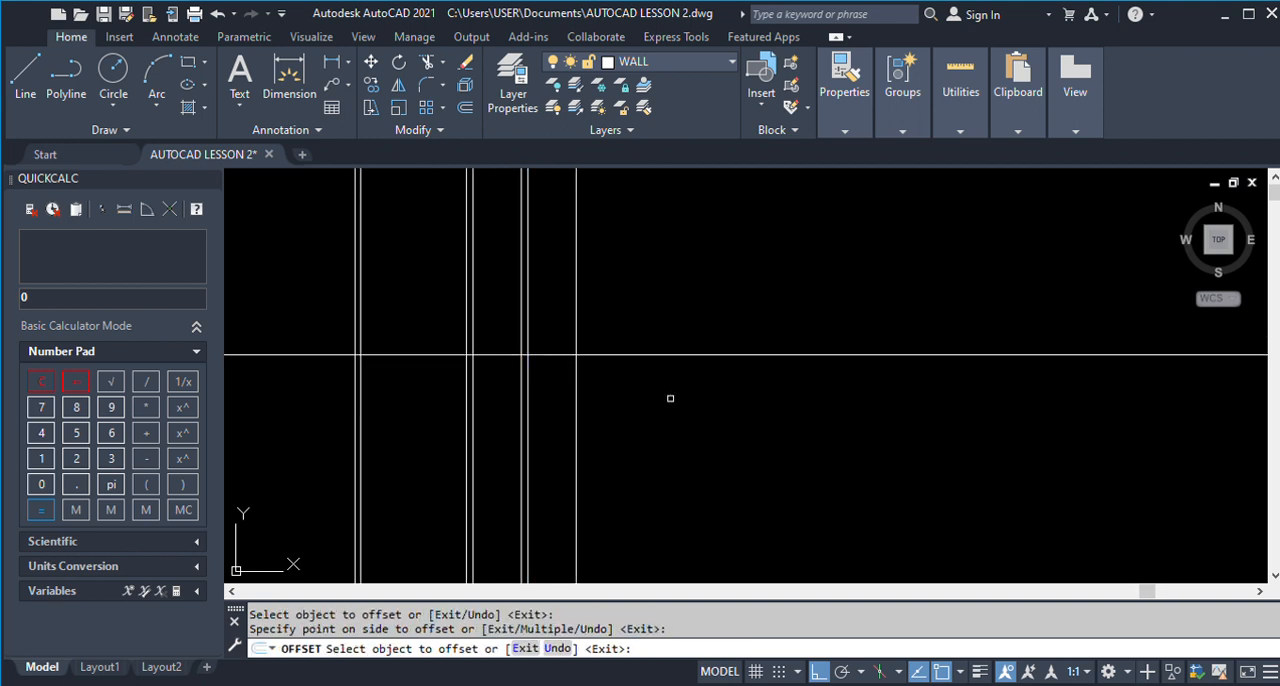
key("Return")
Offset Toilet 1's far-side line 225 to the right to form the wall between Toilet 1 and Room 1.
type("O")
key("Return")
type("225")
key("Return")
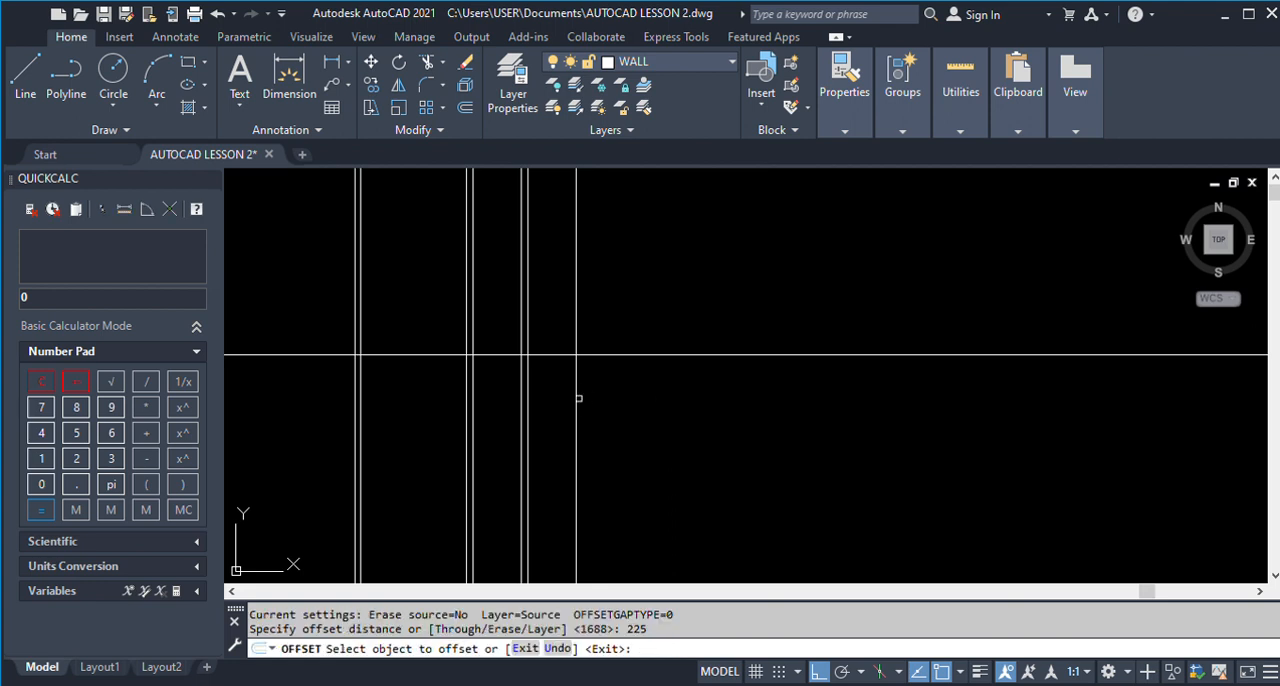
left_click(575, 400)
left_click(660, 405)
key("Return")
Check Room 1's width on the finished plan and offset the rightmost vertical wall line 3750 to the right for it.
scroll(508, 362, "down", 10)
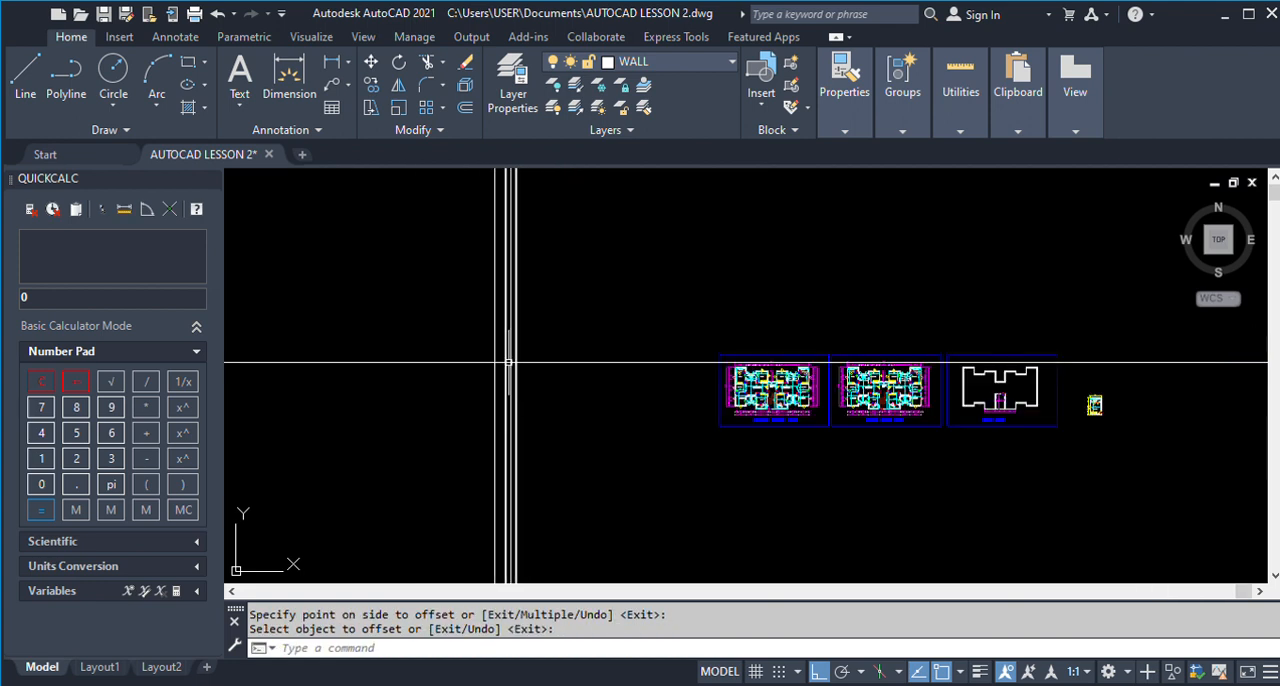
scroll(763, 386, "up", 10)
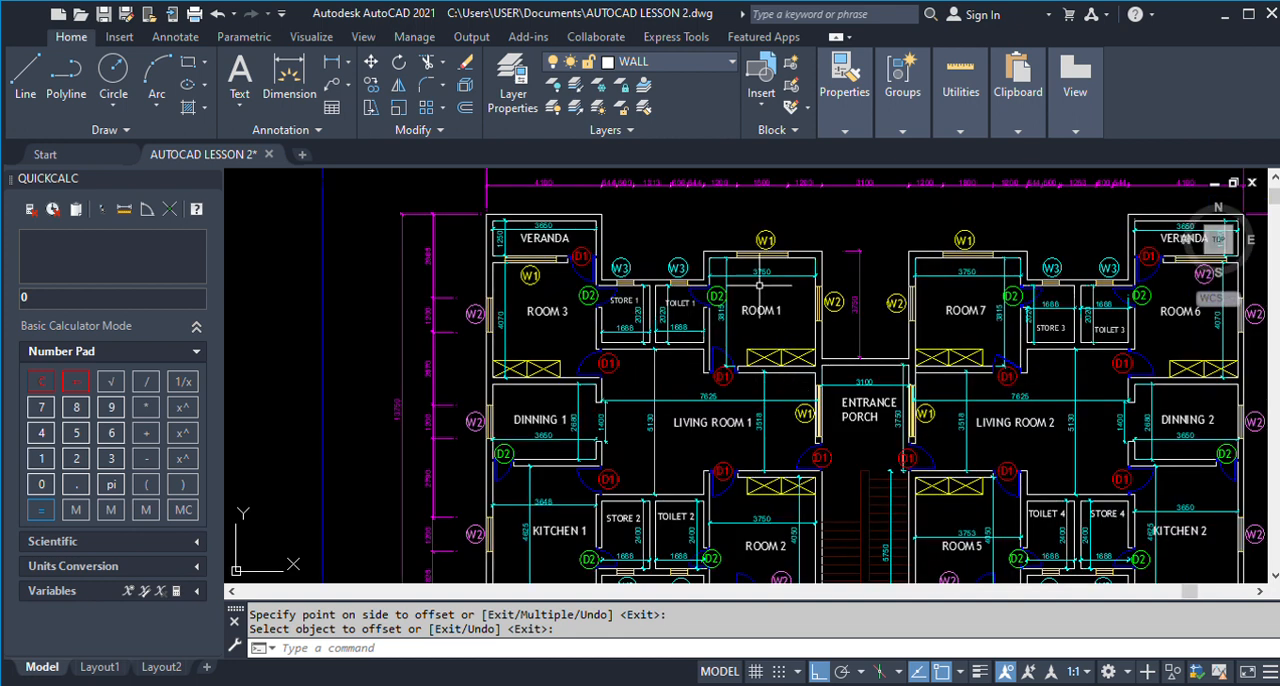
scroll(780, 275, "up", 3)
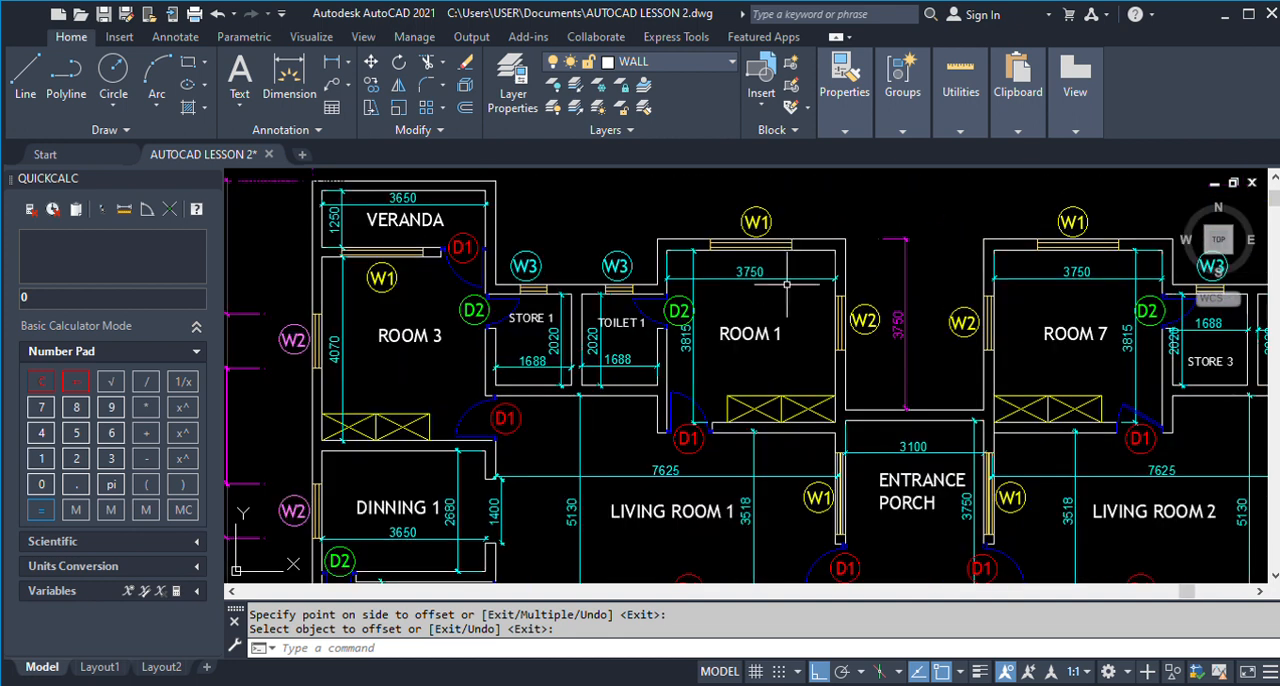
scroll(766, 253, "down", 2)
scroll(766, 253, "down", 2)
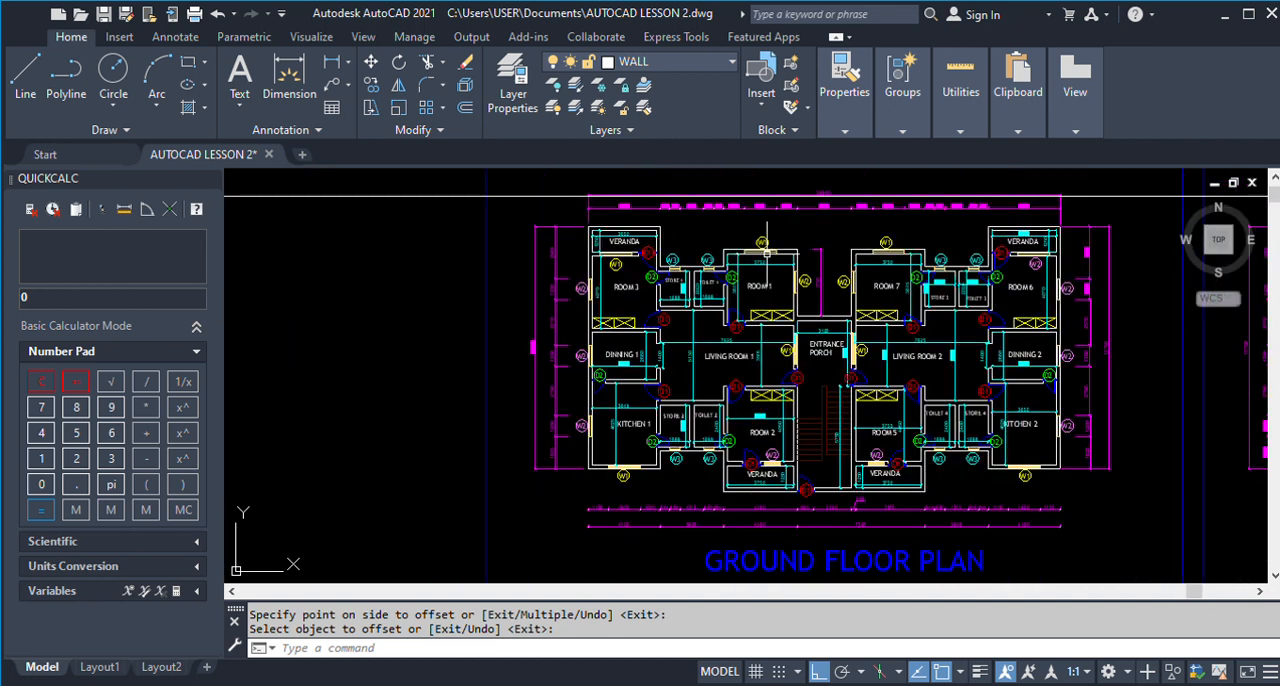
scroll(766, 253, "down", 5)
key("Return")
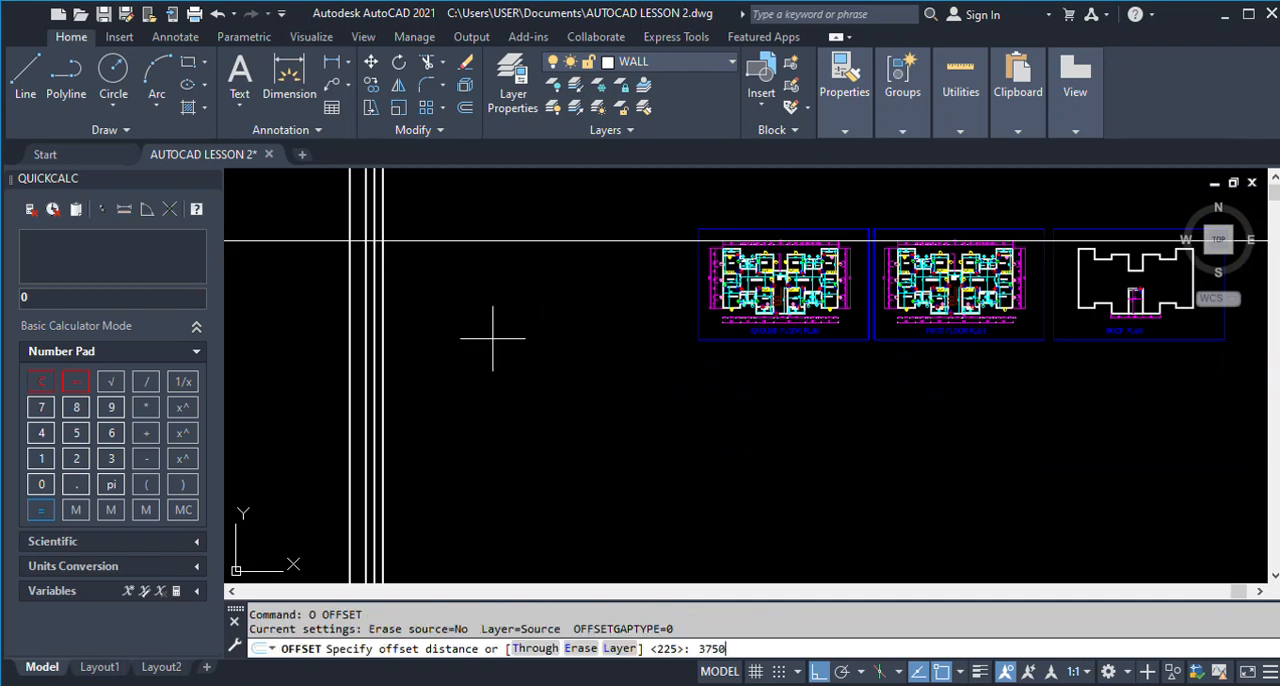
key("Return")
scroll(448, 344, "up", 6)
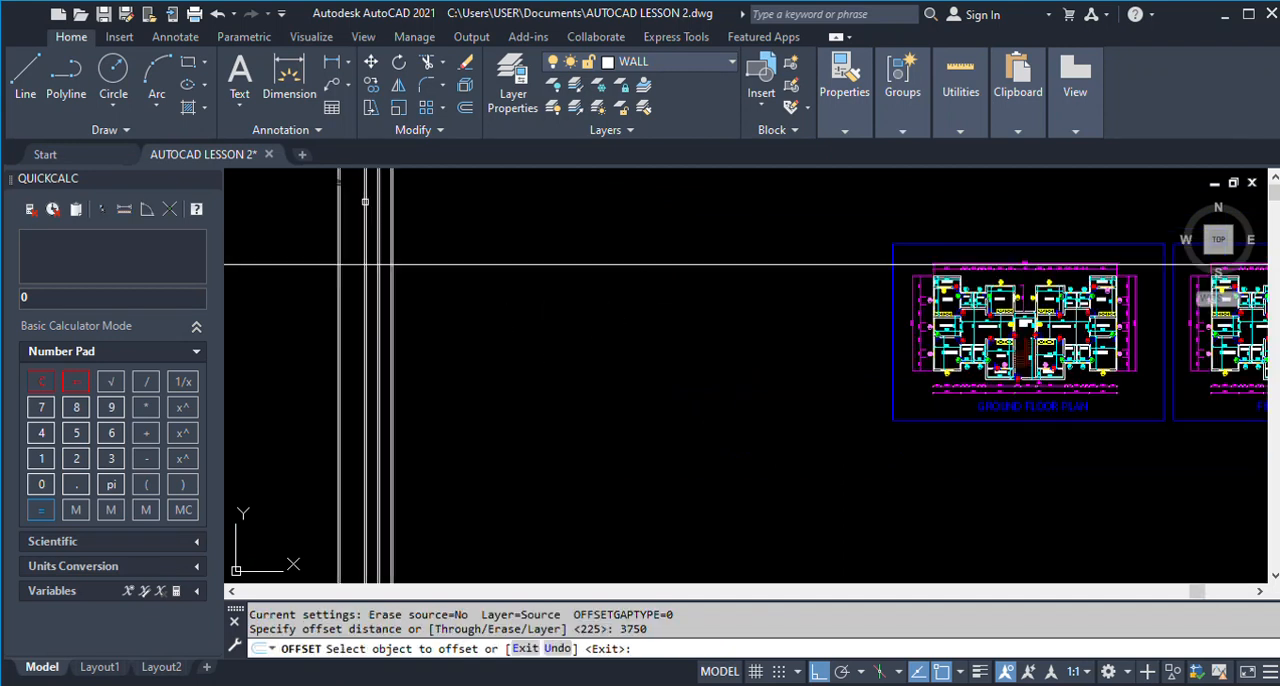
left_click(448, 344)
left_click(642, 395)
key("Return")
key("Return")
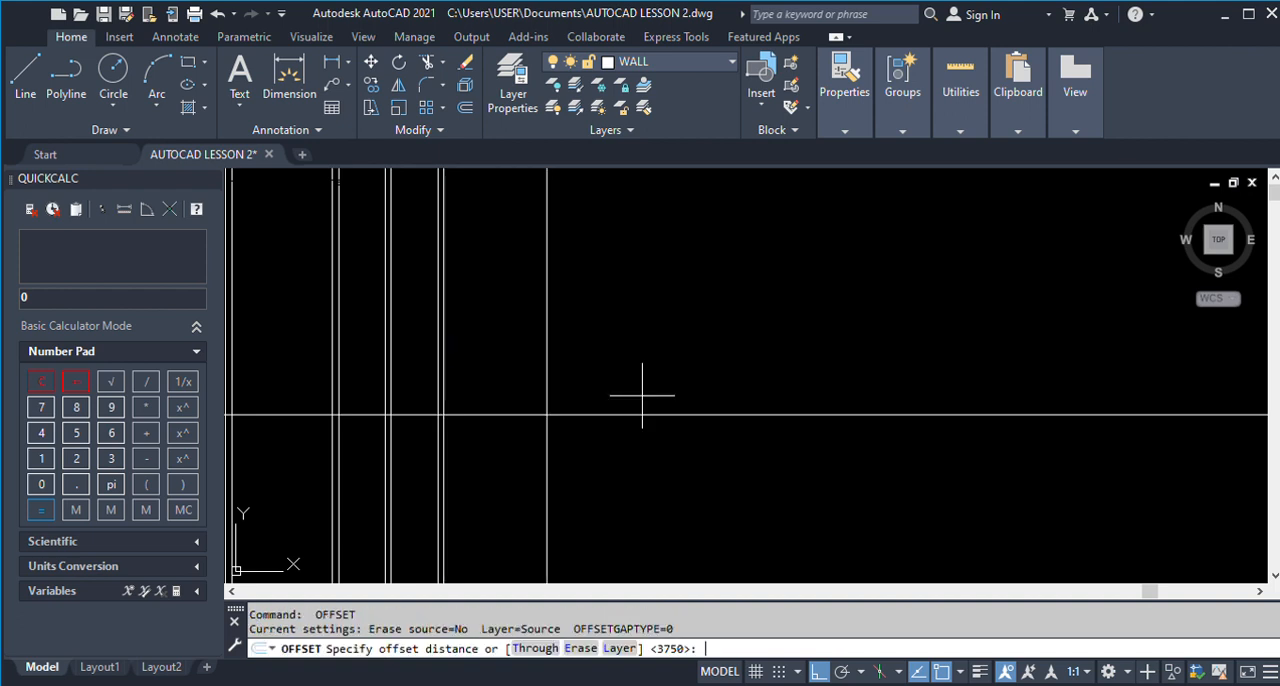
Offset Room 1's far-side line 225 to the right to form its wall thickness.
key("Return")
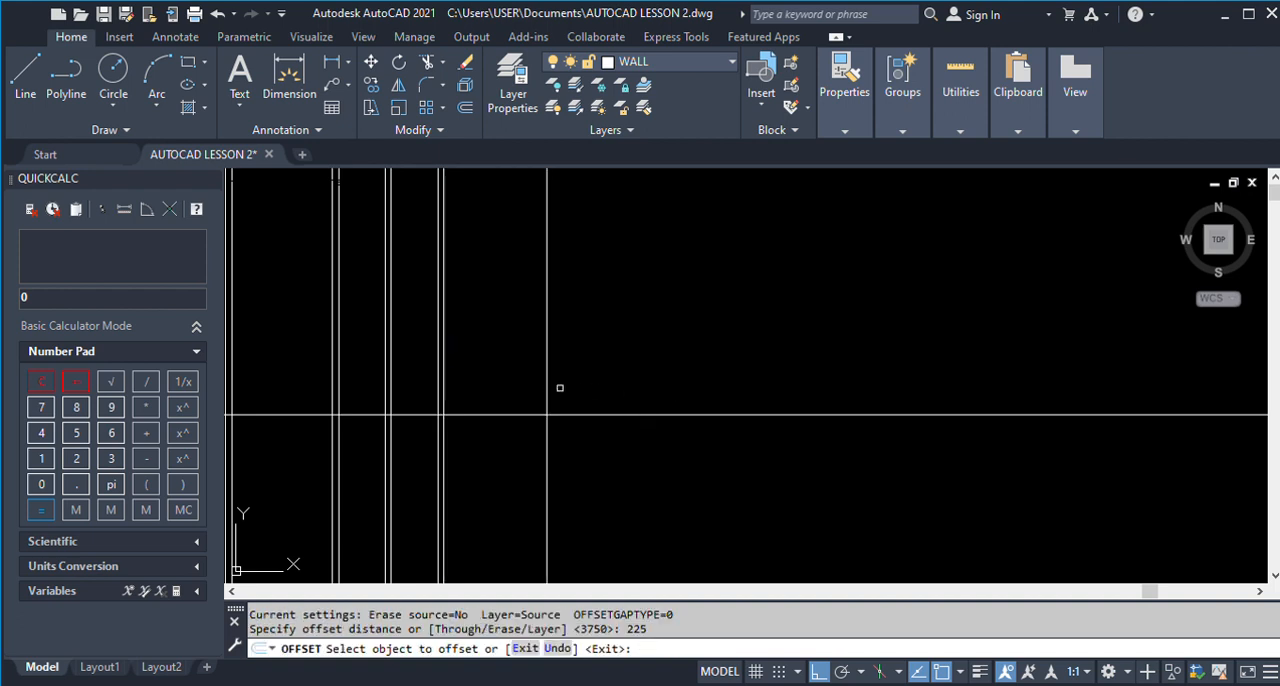
left_click(547, 388)
left_click(616, 392)
key("Return")
Examine the vertical dimensions of the veranda and Room 3 on the ground floor plan.
scroll(548, 413, "down", 5)
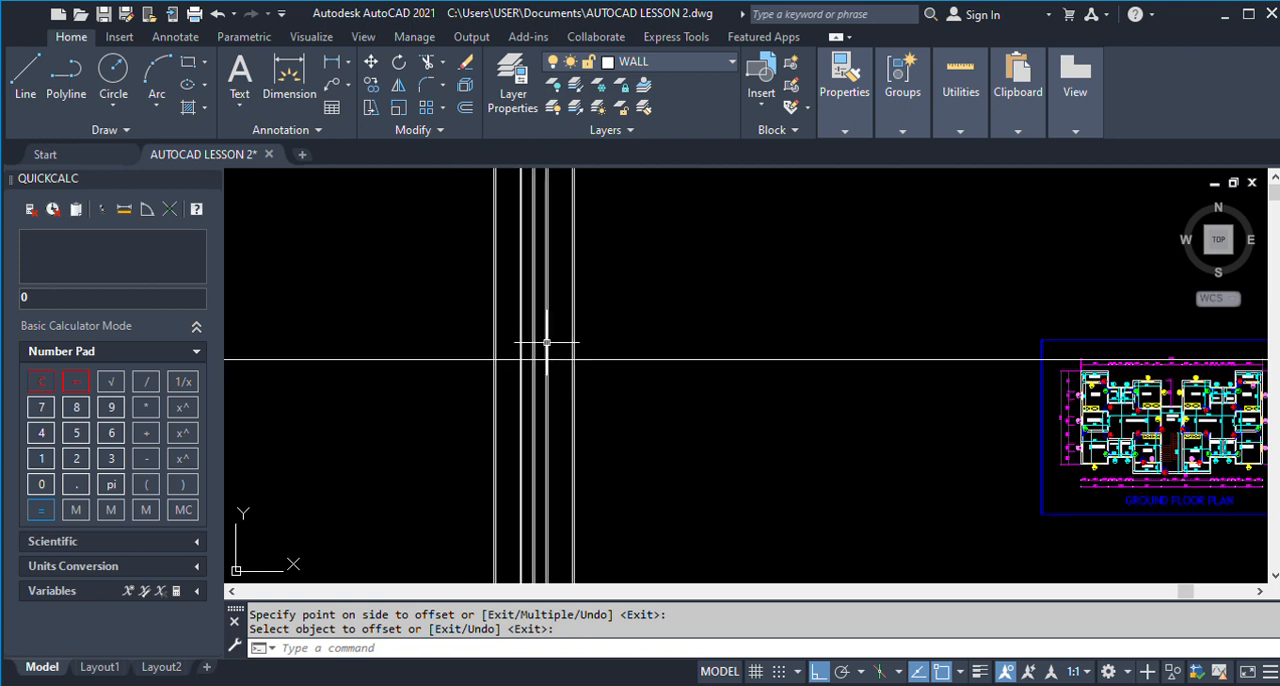
scroll(772, 350, "up", 6)
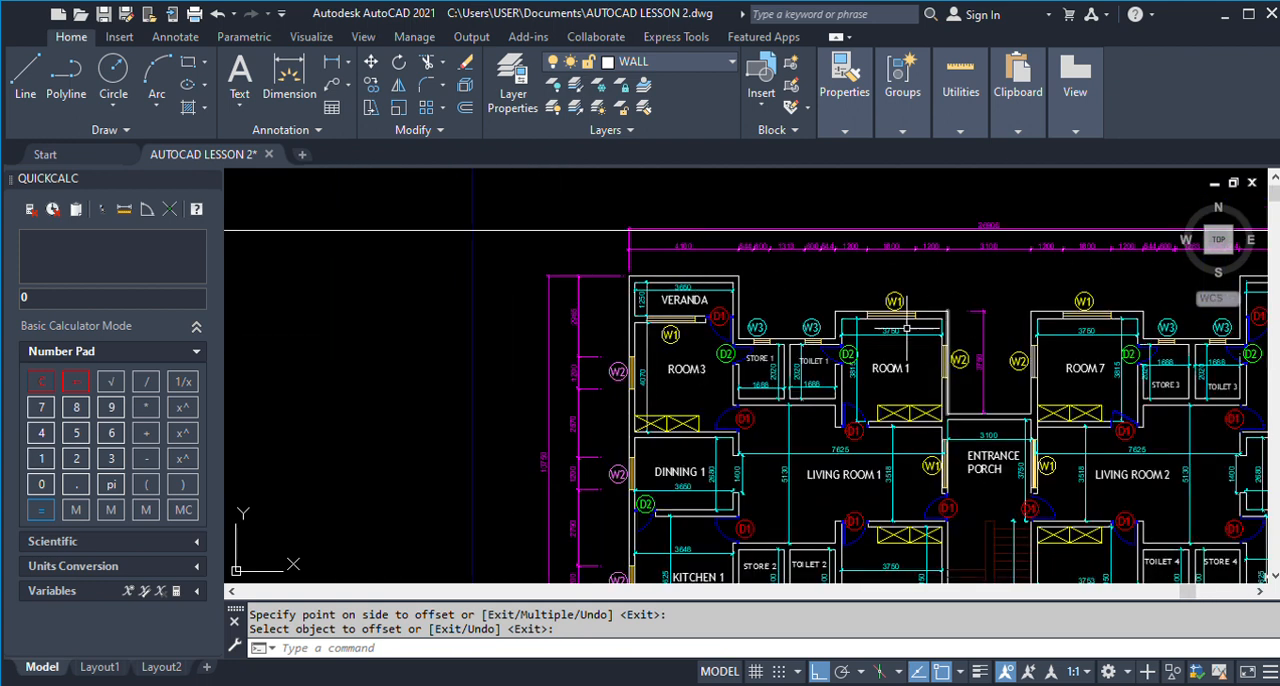
scroll(861, 321, "up", 2)
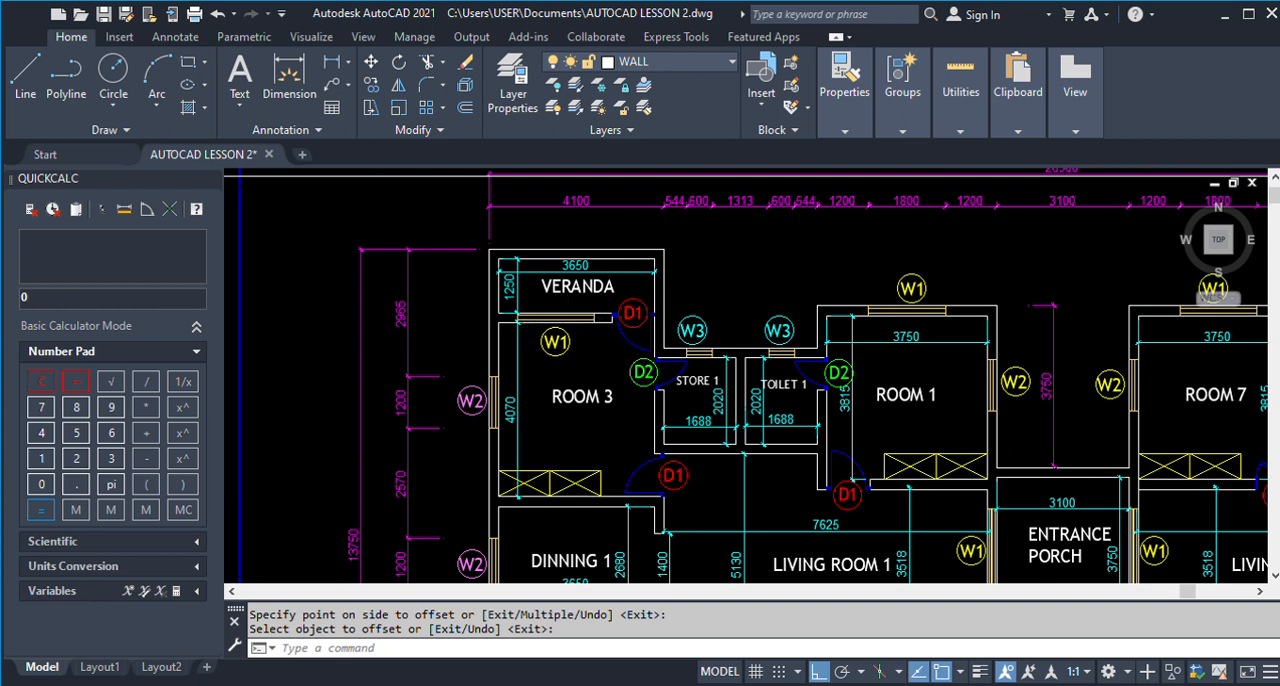
scroll(800, 251, "down", 5)
key("Return")
scroll(724, 250, "down", 4)
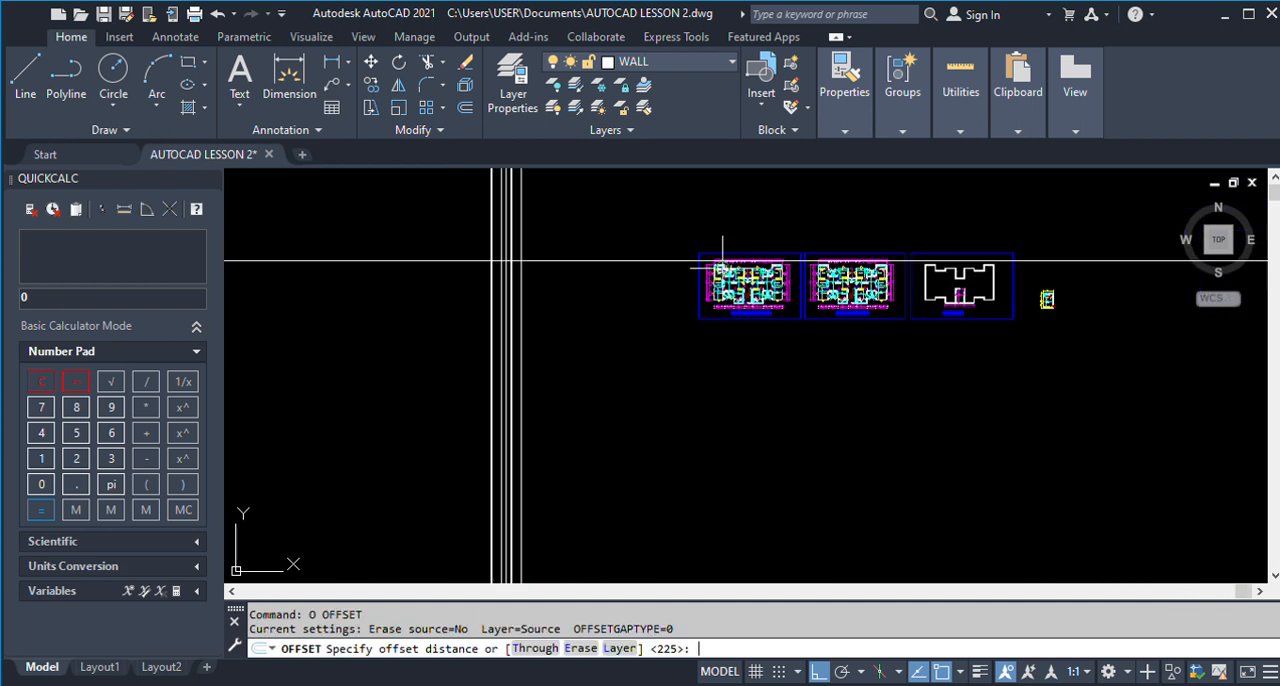
scroll(578, 265, "up", 6)
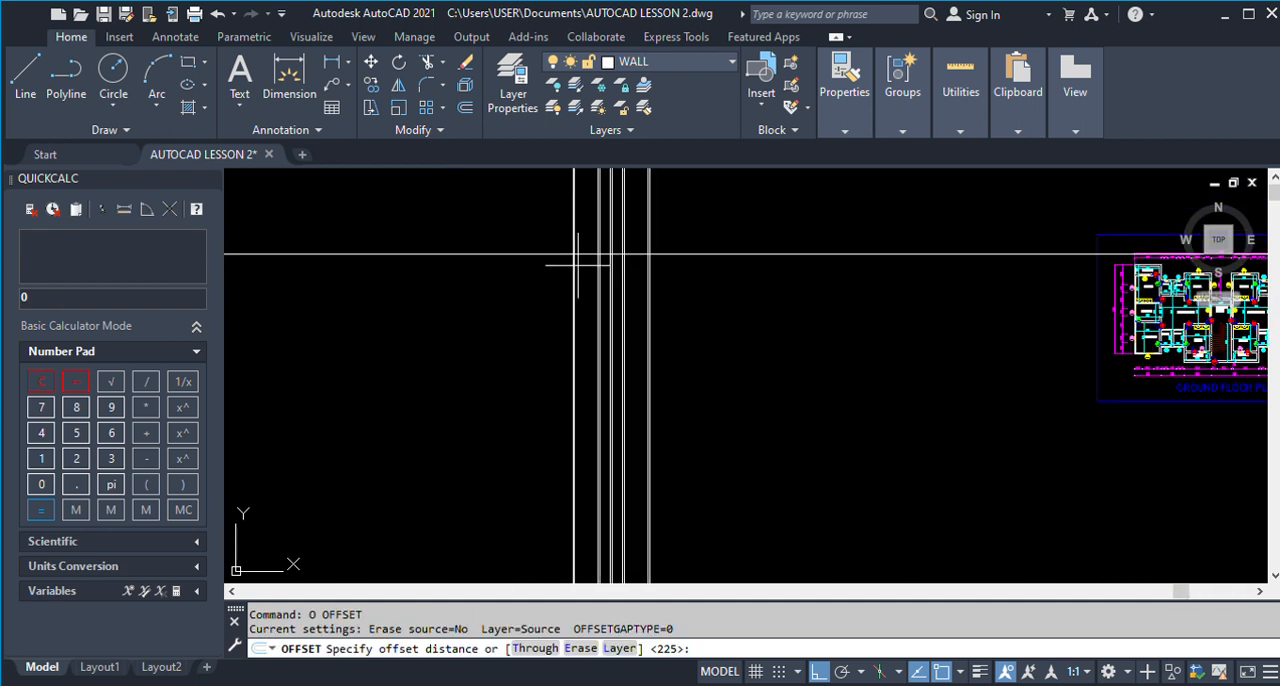
key("Escape")
type("O")
key("Return")
key("Return")
scroll(578, 265, "up", 3)
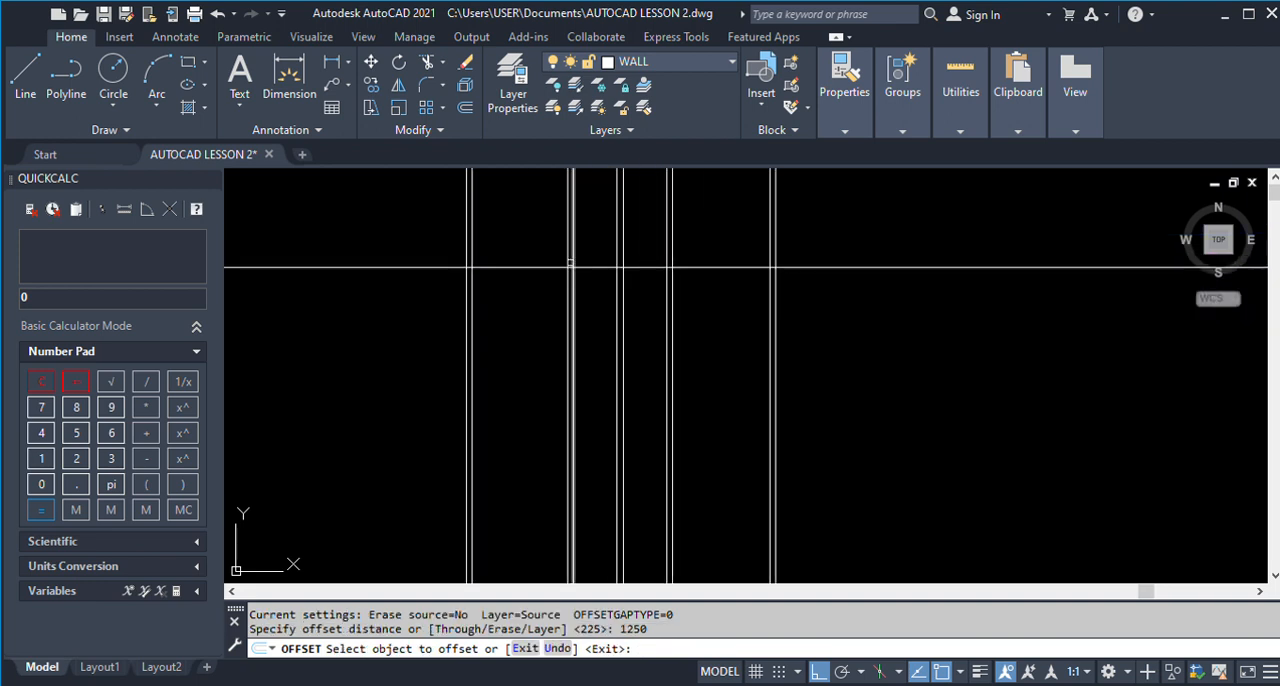
left_click(545, 265)
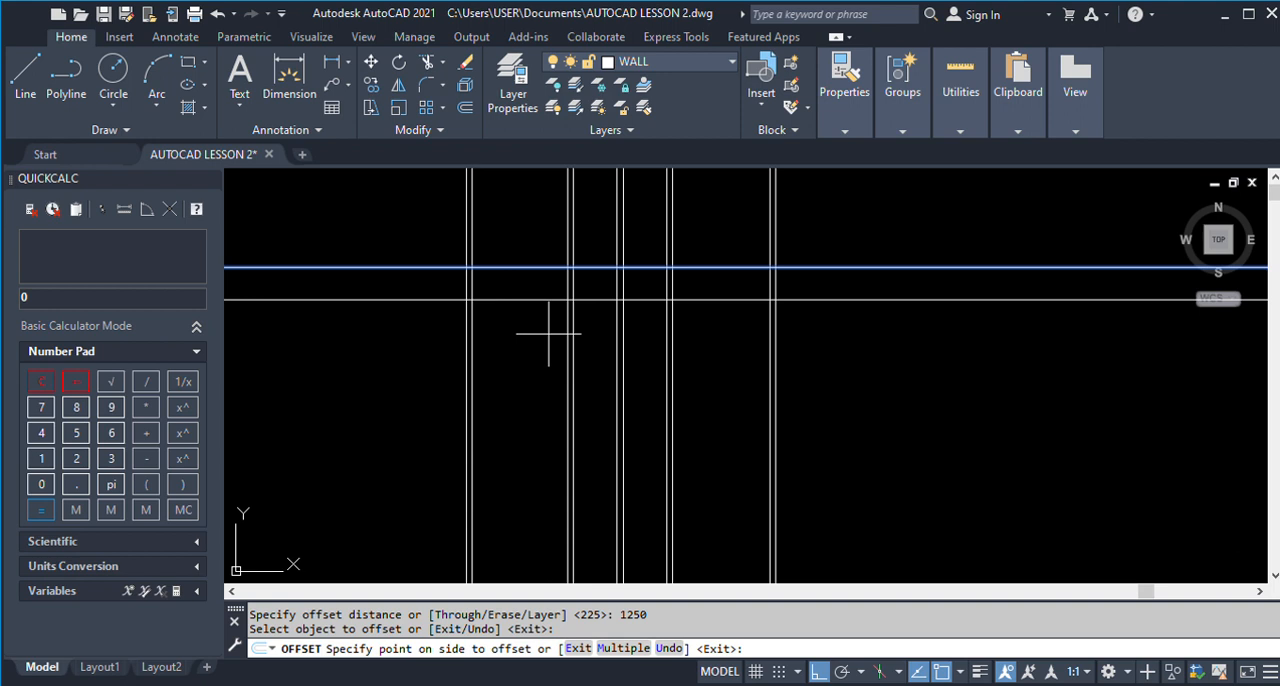
key("Escape")
Offset the horizontal construction line 225 downward to form the veranda's upper wall thickness.
type("o")
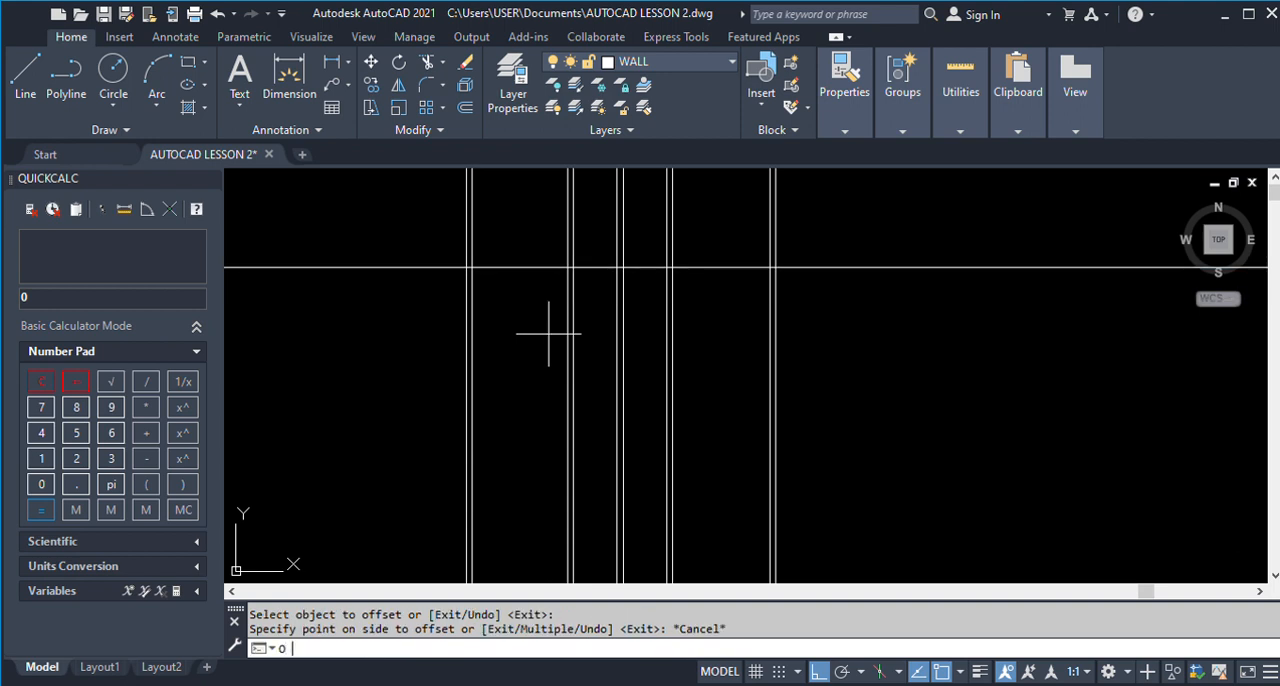
key("Return")
type("225")
key("Return")
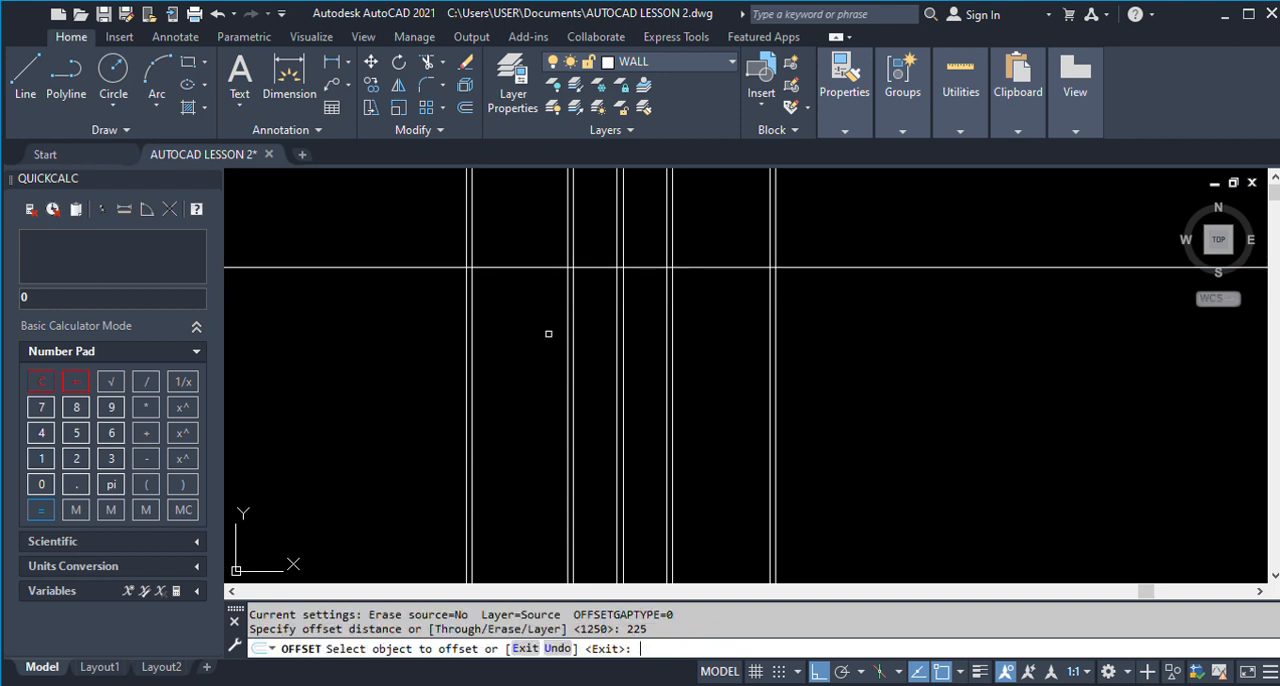
left_click(520, 267)
left_click(520, 357)
key("Return")
Offset the lower line of the veranda's upper wall 1250 downward to set the veranda's depth.
type("o")
key("Return")
type("125")
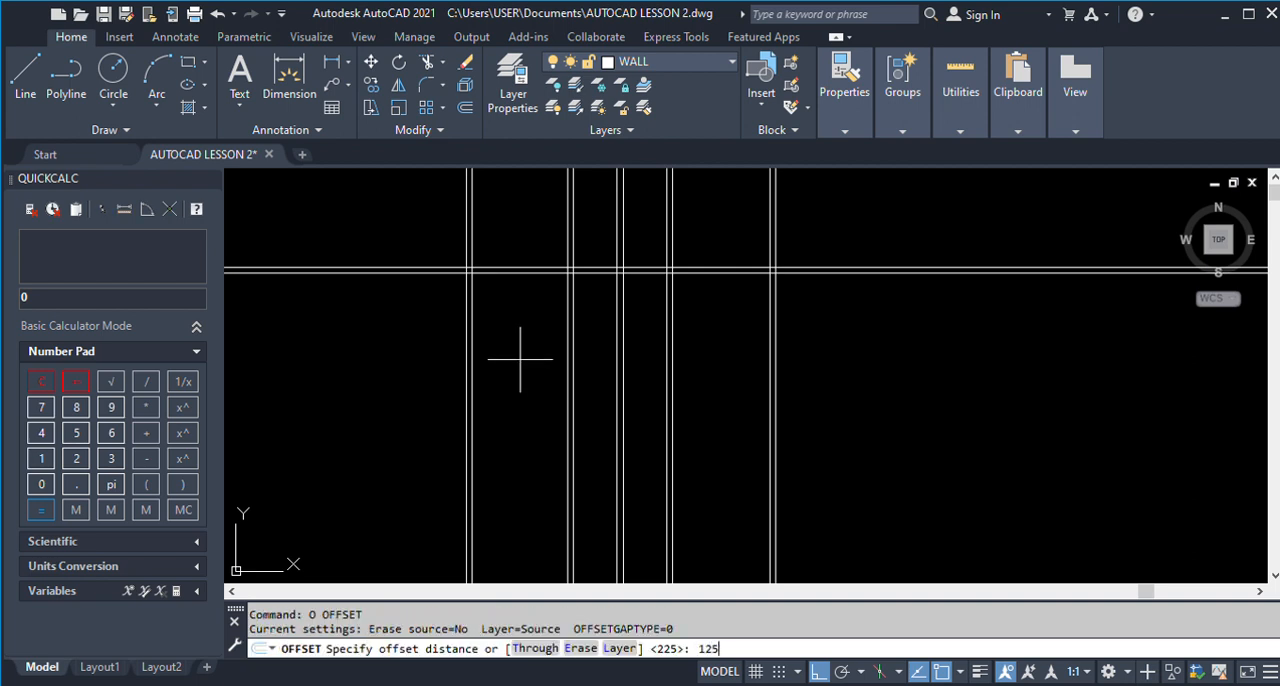
type("0")
key("Return")
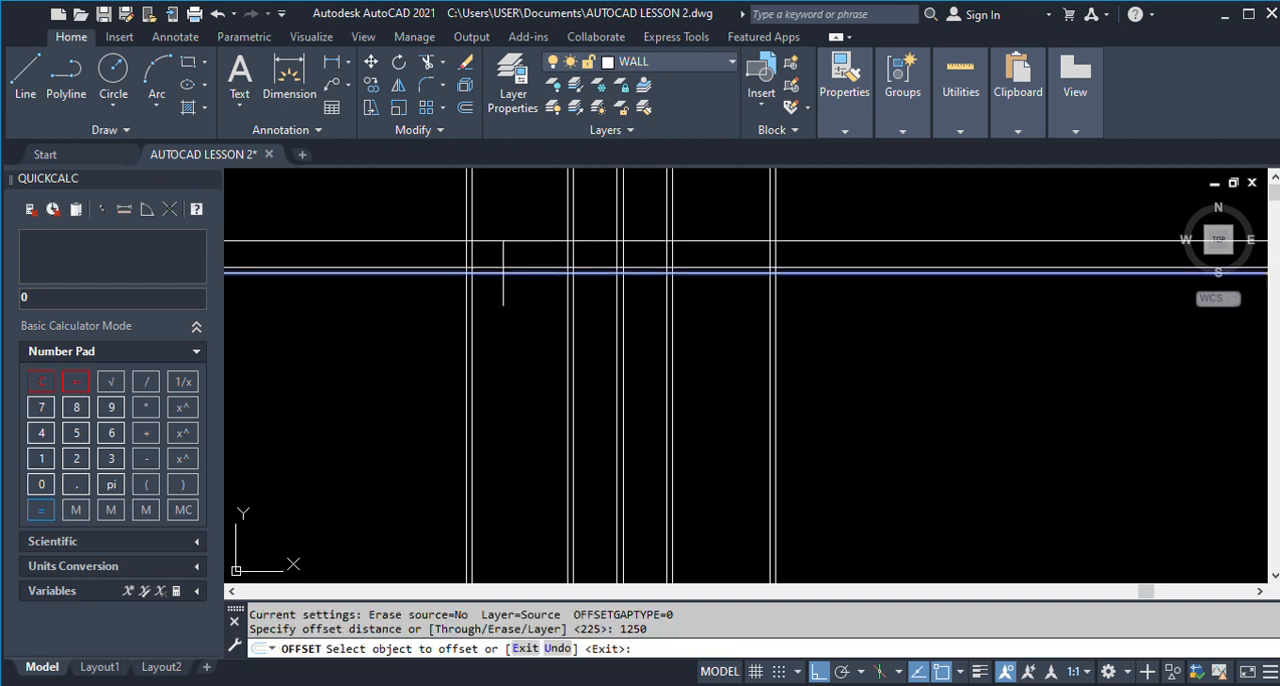
left_click(503, 271)
left_click(525, 350)
key("Return")
Offset the lowest horizontal line 225 downward to form the wall thickness between the veranda and Room 3.
key("Return")
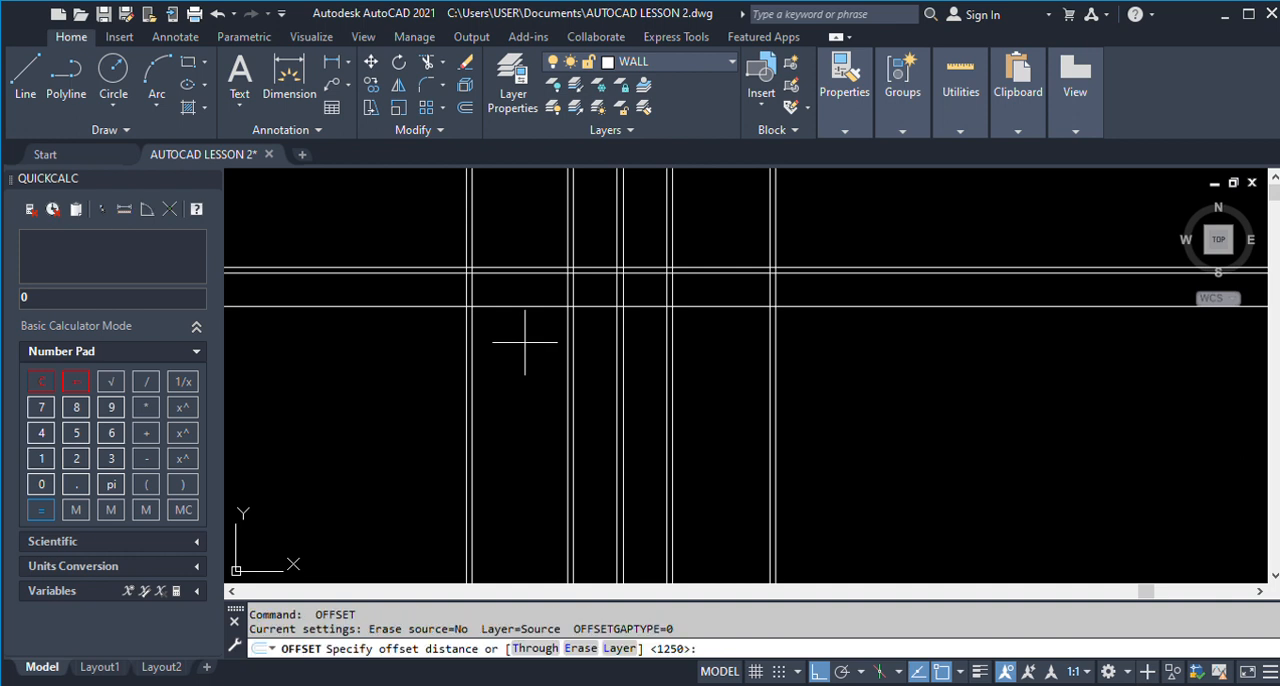
type("225")
key("Return")
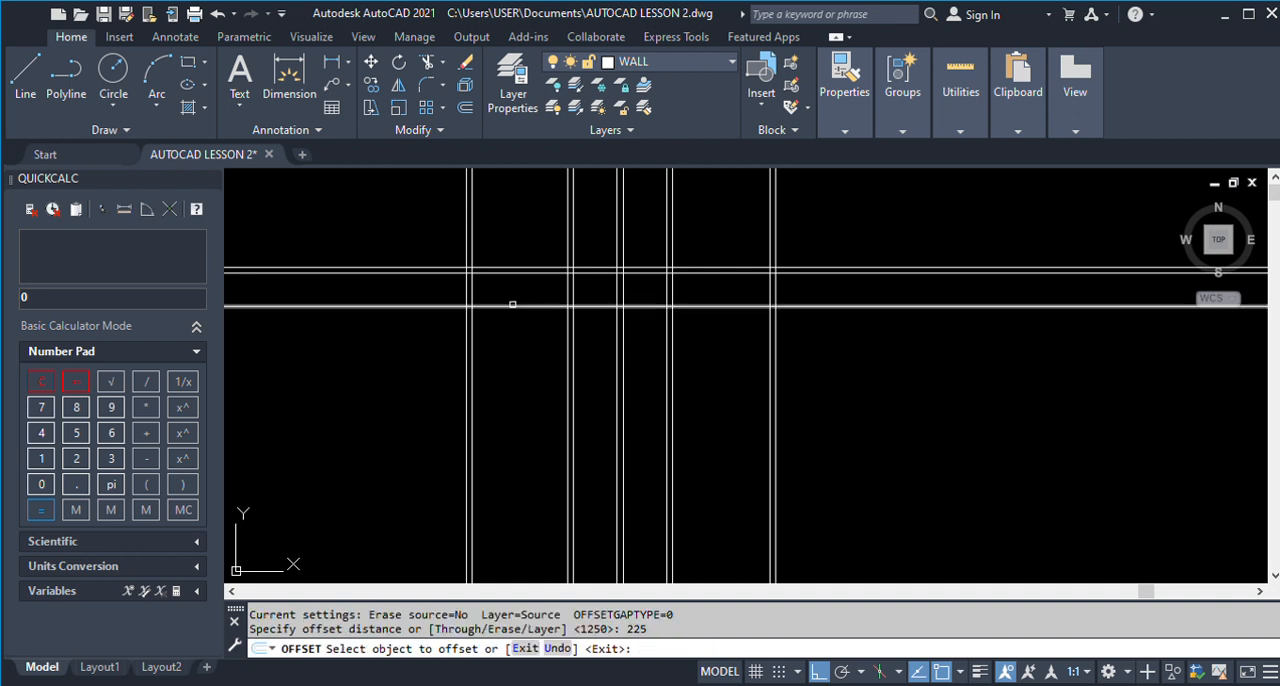
left_click(513, 305)
left_click(516, 375)
key("Return")
Examine the vertical dimensions of Room 3, Store 1 and the neighbouring rooms on the ground floor plan.
scroll(504, 345, "down", 4)
scroll(997, 355, "up", 8)
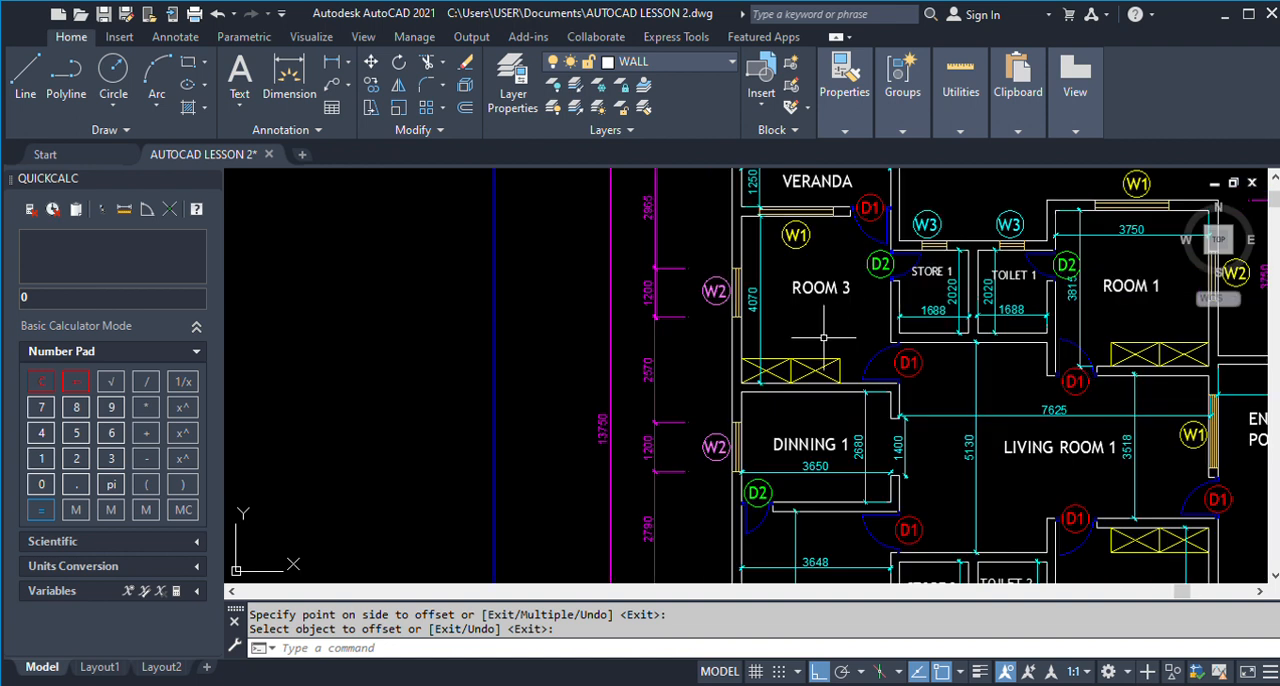
scroll(895, 317, "down", 6)
scroll(895, 317, "up", 3)
scroll(872, 320, "up", 2)
scroll(999, 320, "down", 2)
scroll(1043, 316, "up", 2)
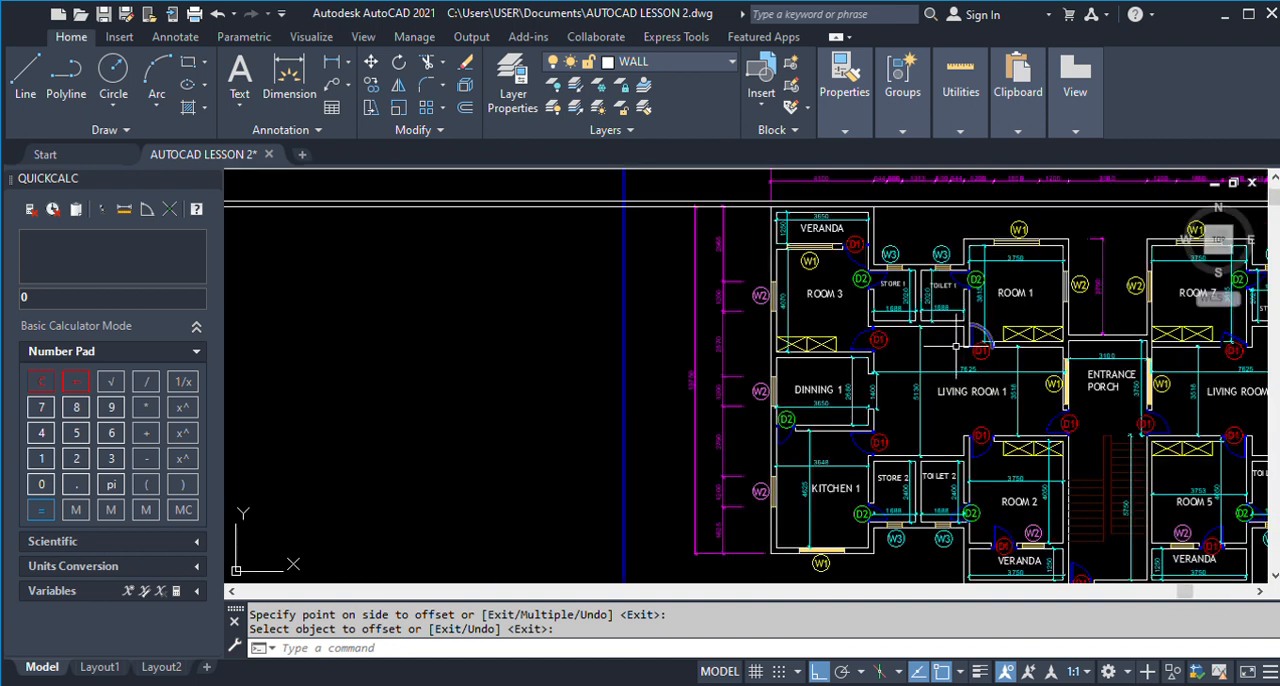
scroll(958, 320, "up", 2)
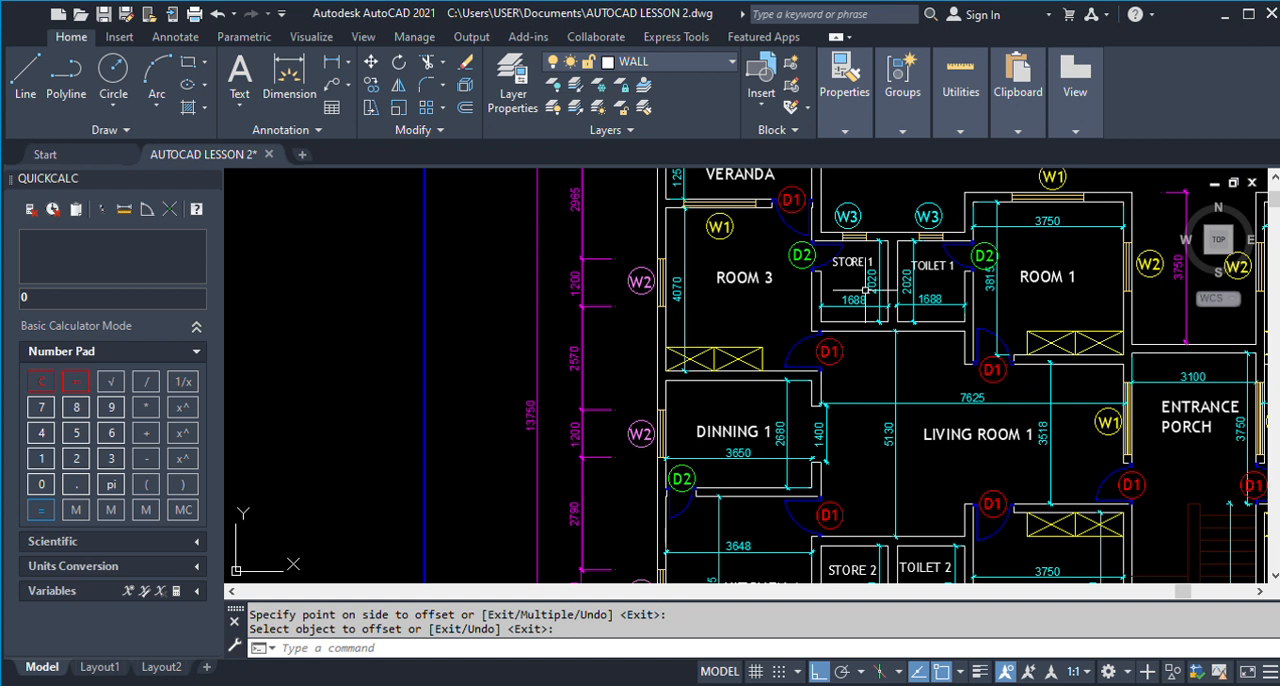
scroll(866, 290, "down", 3)
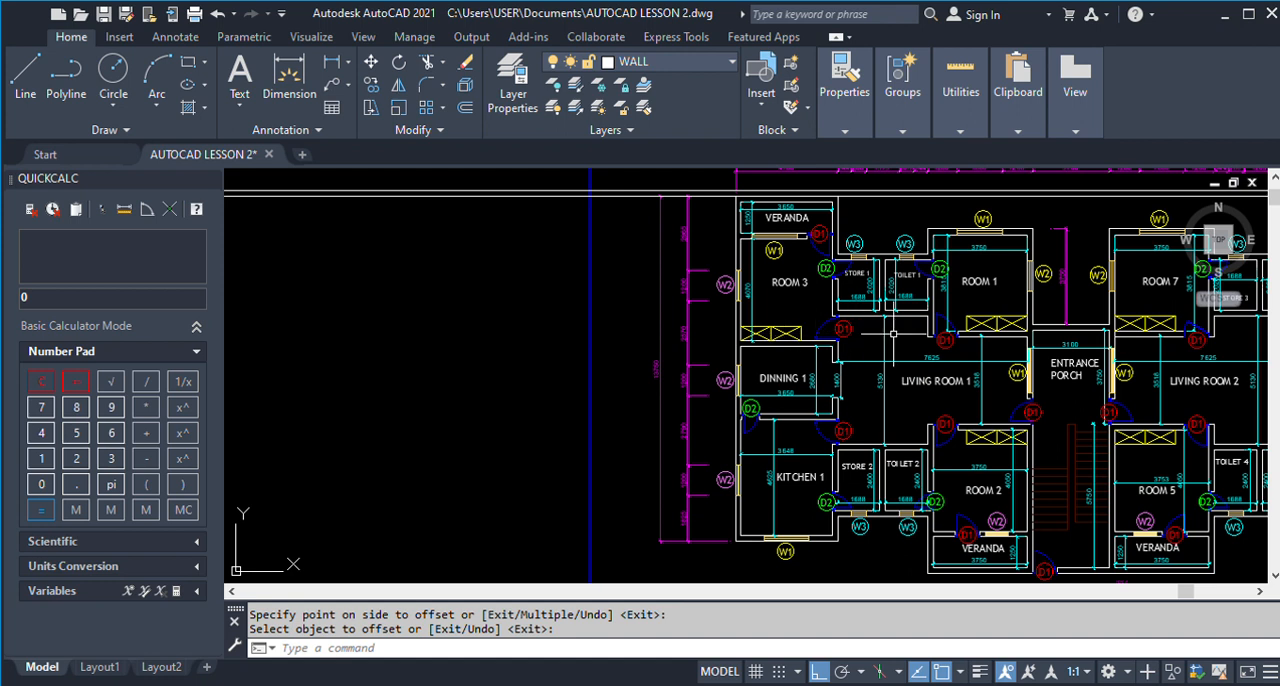
scroll(893, 333, "down", 6)
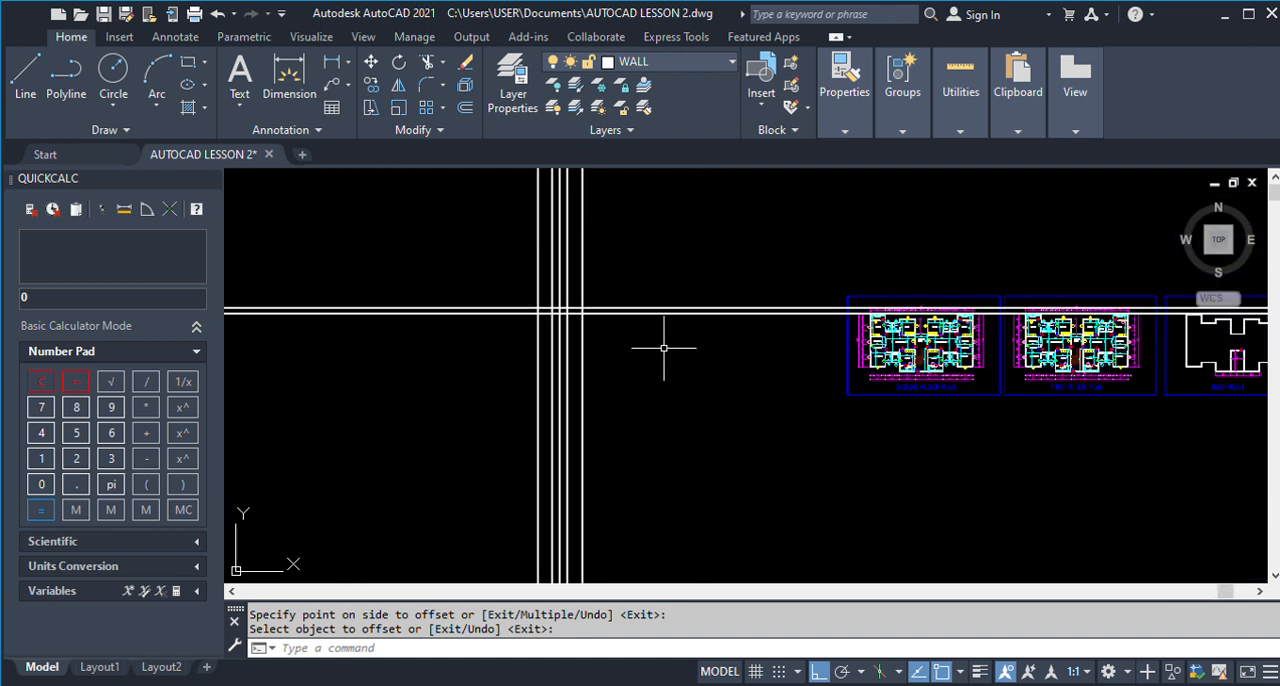
Offset the lowest horizontal wall line 4070 downward to set Room 3's depth.
key("Return")
type("4070")
scroll(664, 346, "up", 5)
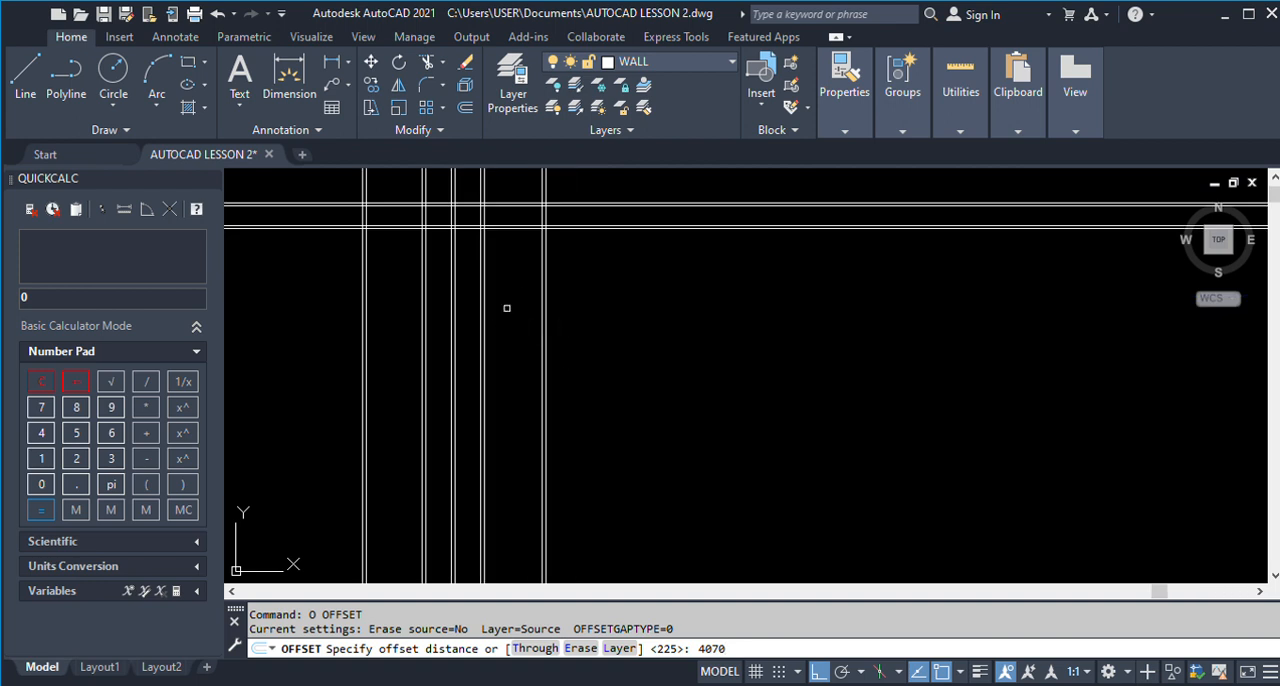
key("Return")
left_click(381, 229)
left_click(390, 310)
key("Return")
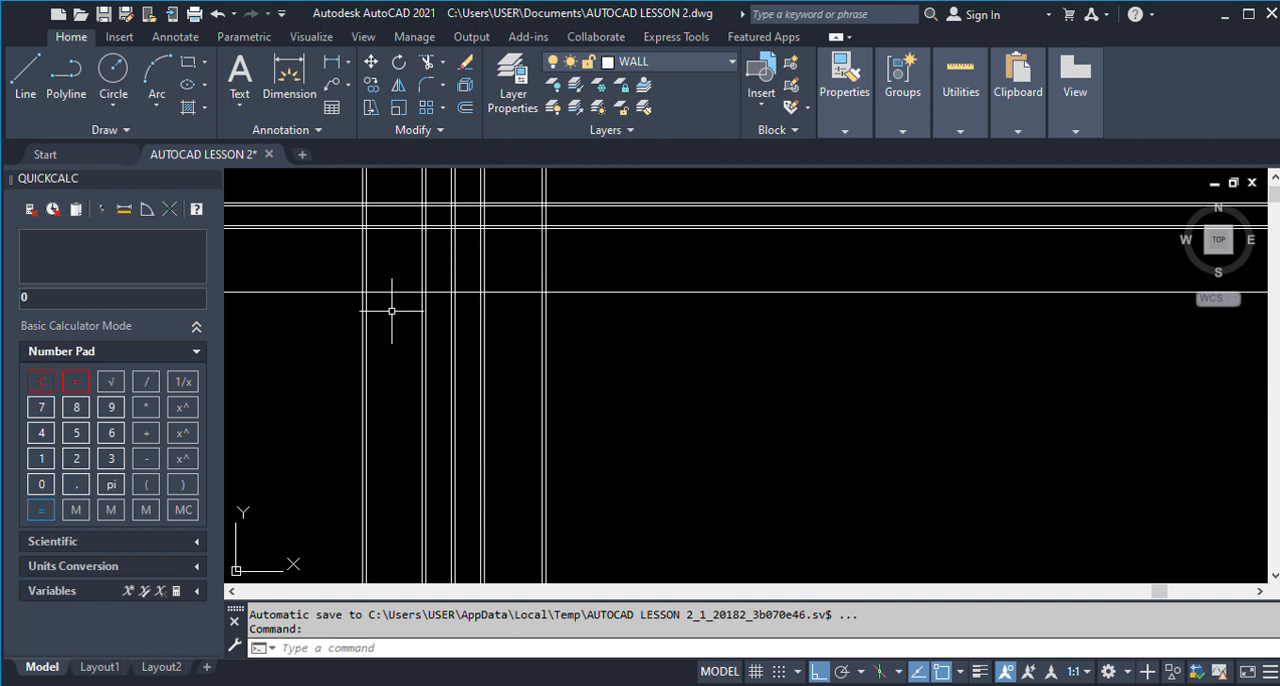
Offset Room 3's lower boundary line 225 downward to form the wall thickness between Room 3 and Dinning 1.
type("o")
key("Return")
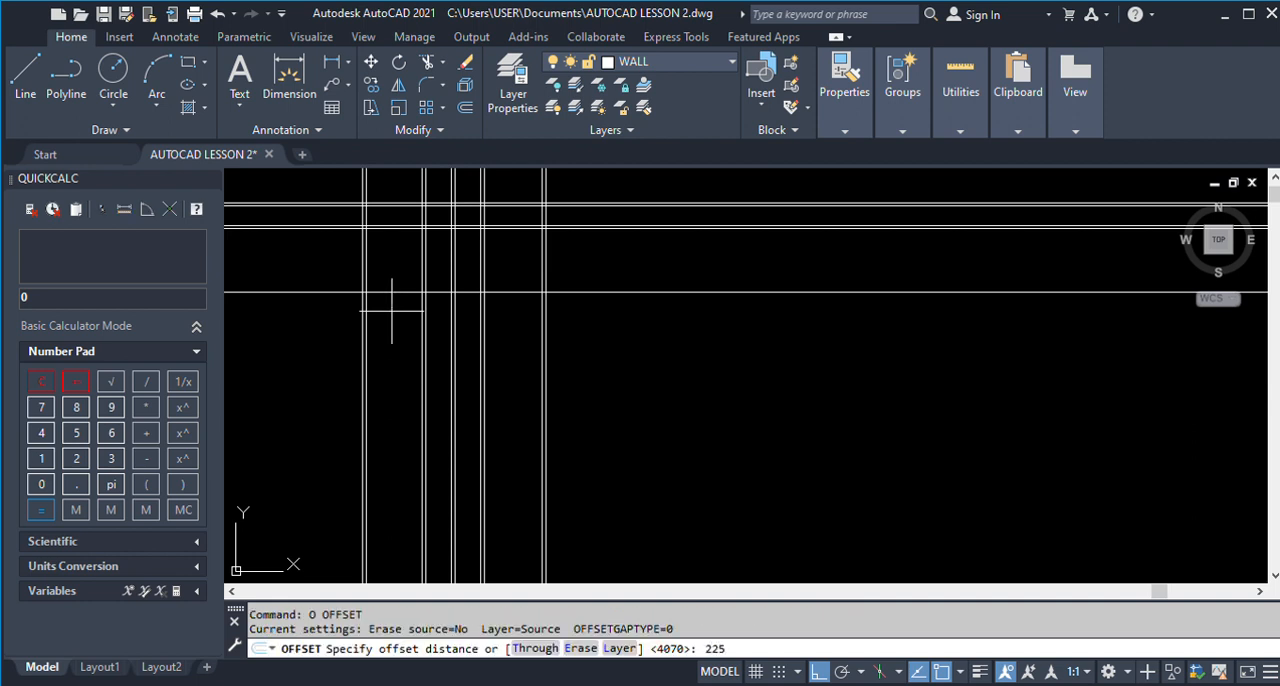
key("Return")
left_click(380, 292)
left_click(399, 344)
key("Return")
Check Dinning 1's depth on the finished plan and offset the lowest horizontal wall line 2680 downward for it.
scroll(401, 344, "down", 2)
scroll(401, 344, "down", 2)
scroll(853, 290, "up", 5)
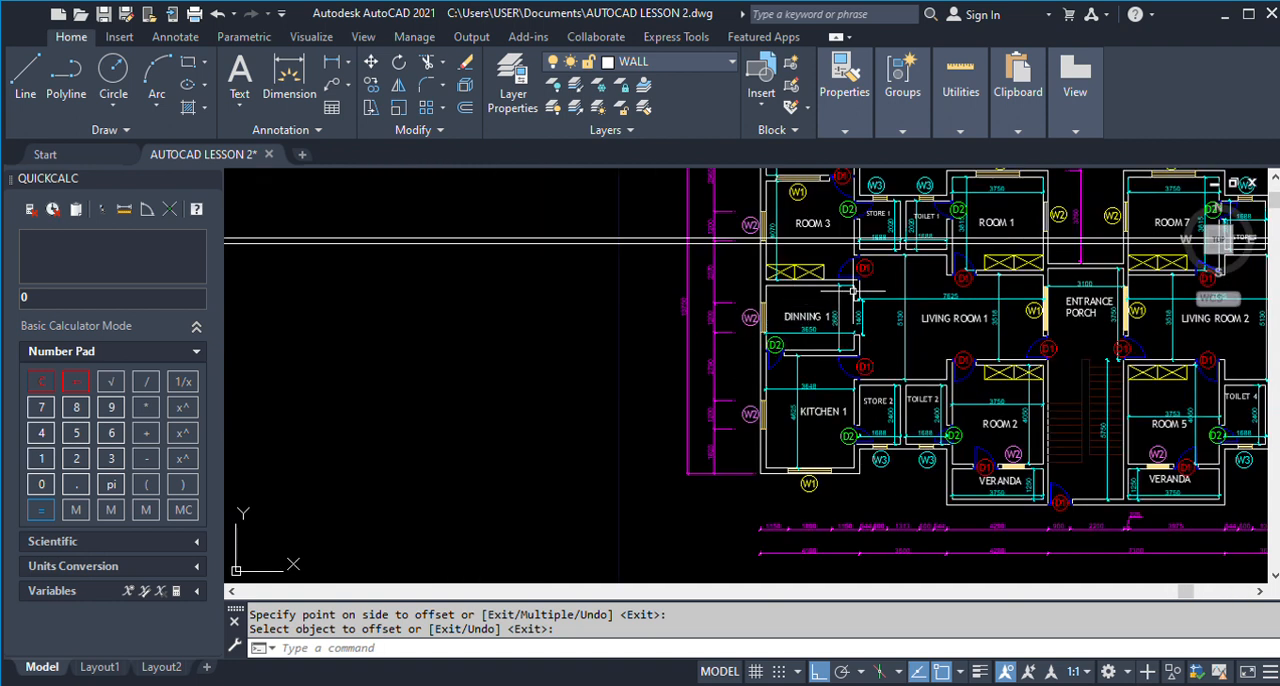
scroll(853, 290, "up", 2)
scroll(840, 357, "up", 2)
scroll(650, 346, "down", 6)
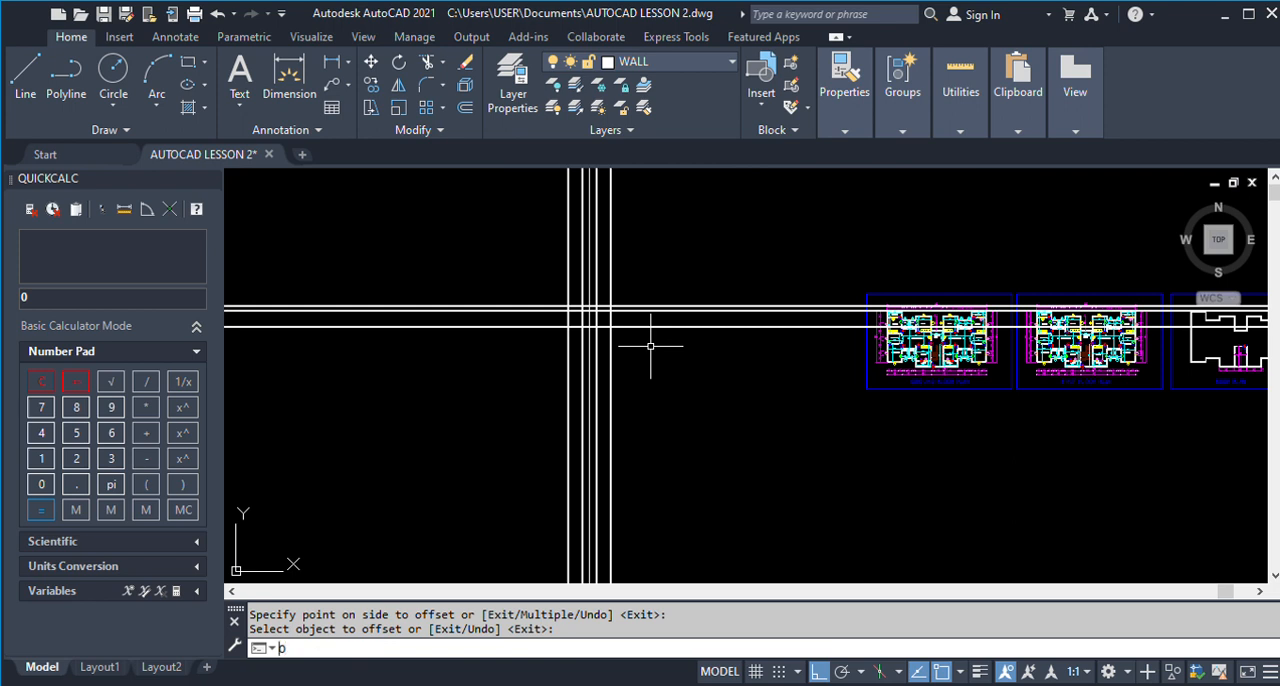
key("Return")
type("2680")
key("Return")
scroll(600, 335, "up", 5)
left_click(517, 300)
left_click(522, 380)
Offset Dinning 1's lower boundary line 225 downward to form the wall thickness above Kitchen 1.
type("o")
key("Return")
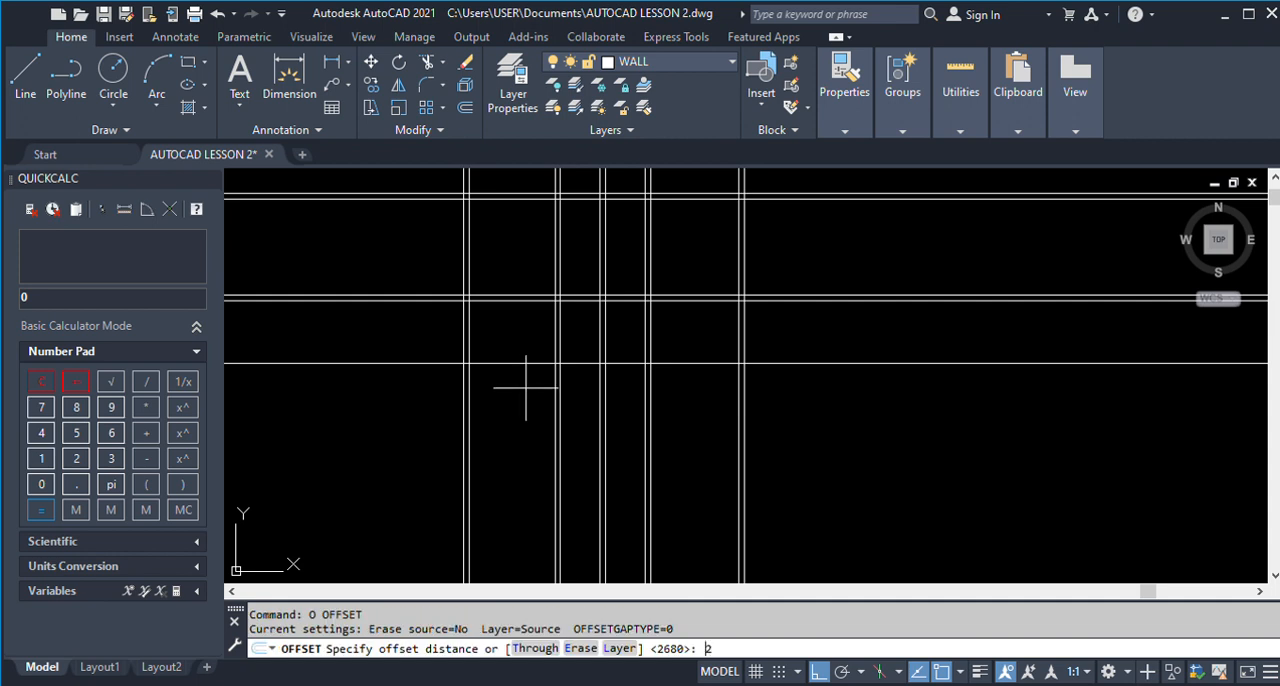
type("225")
key("Return")
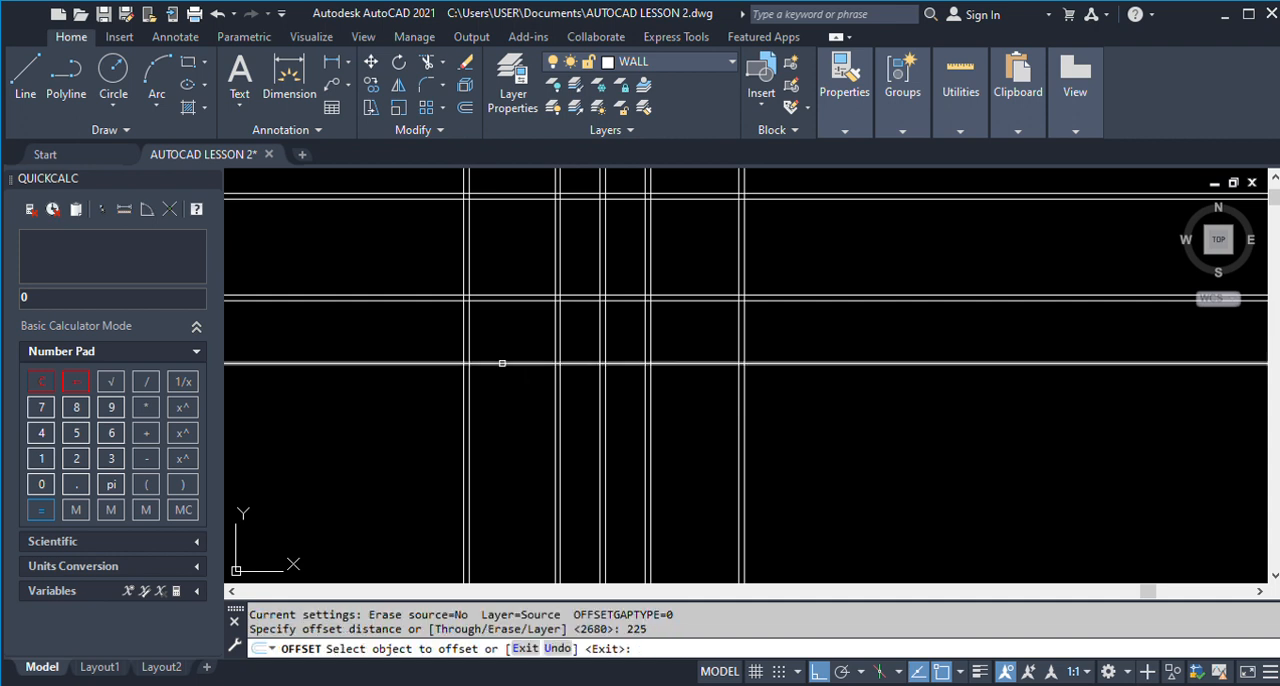
left_click(500, 363)
left_click(505, 425)
key("Return")
Check Kitchen 1's depth on the finished plan and offset the lowest horizontal wall line 4625 downward for it.
scroll(490, 386, "down", 3)
scroll(490, 386, "down", 5)
scroll(850, 385, "up", 6)
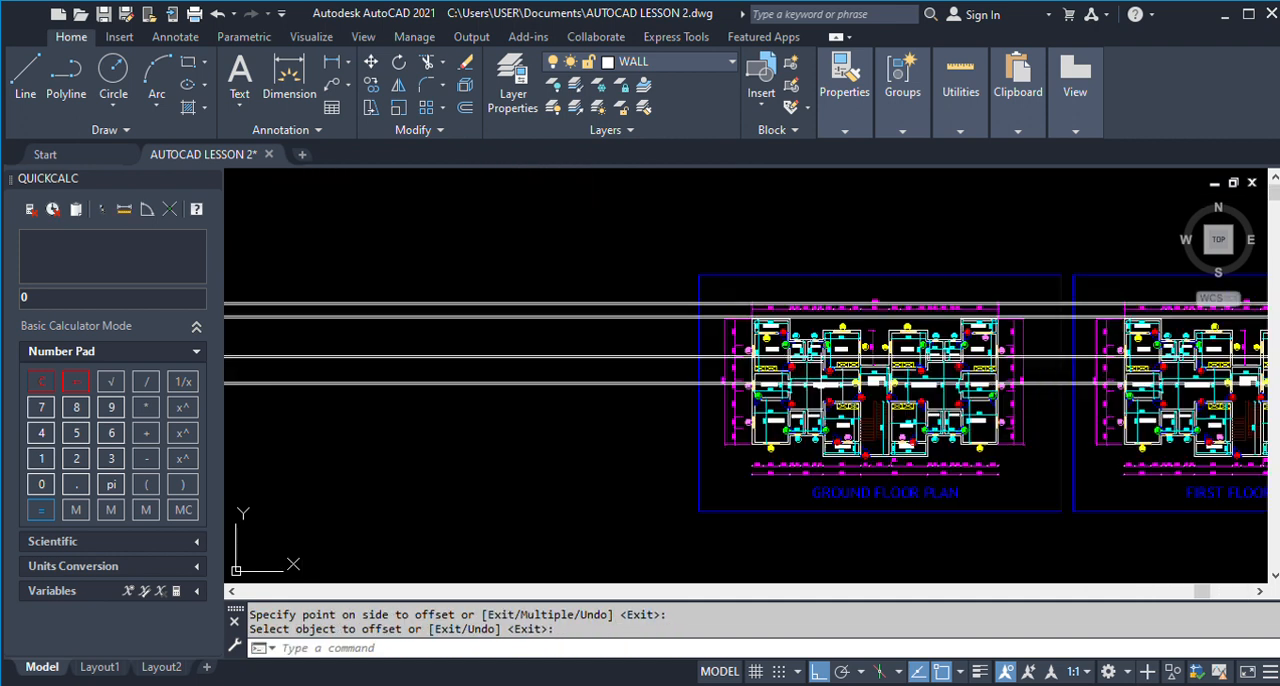
scroll(677, 436, "up", 2)
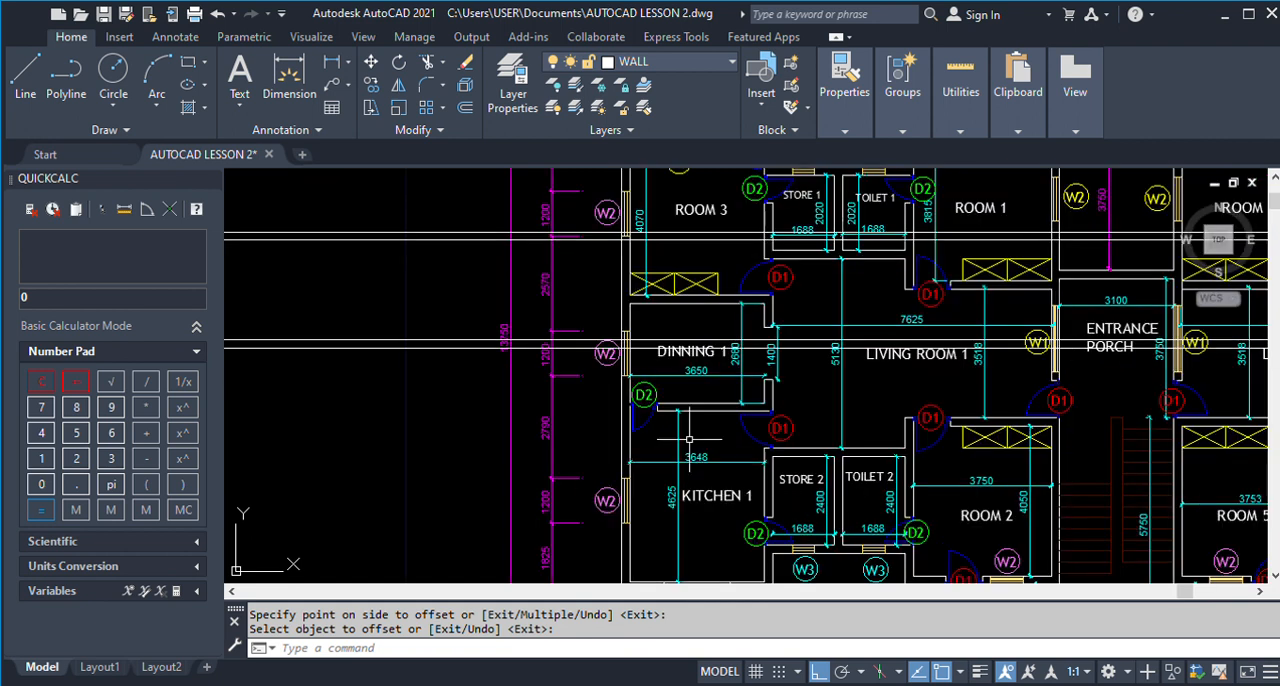
scroll(690, 450, "down", 4)
scroll(709, 469, "up", 5)
scroll(792, 384, "down", 5)
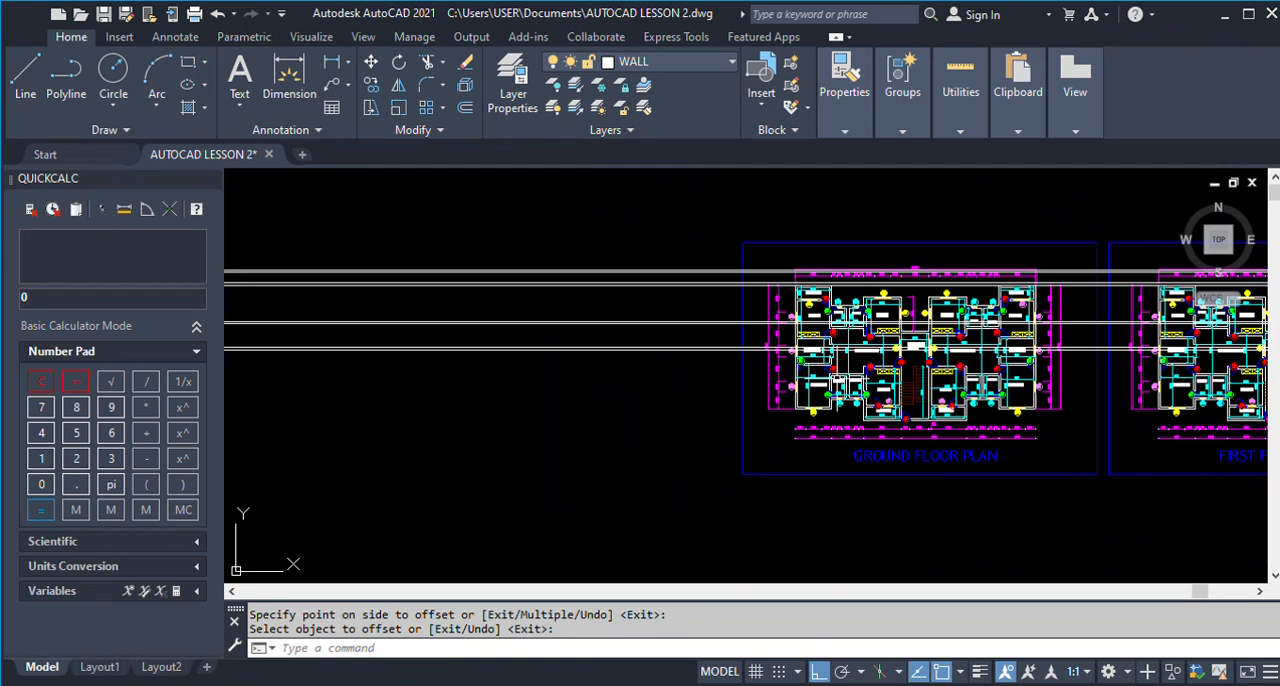
type("o")
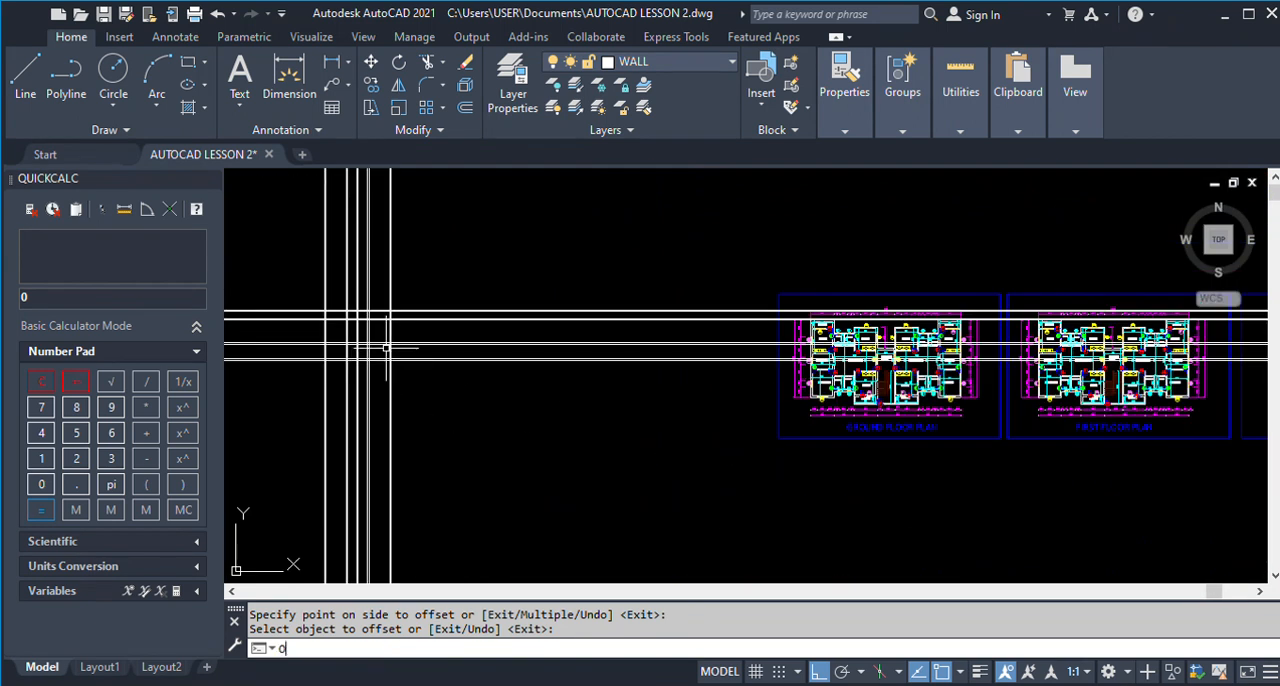
key("Return")
type("46")
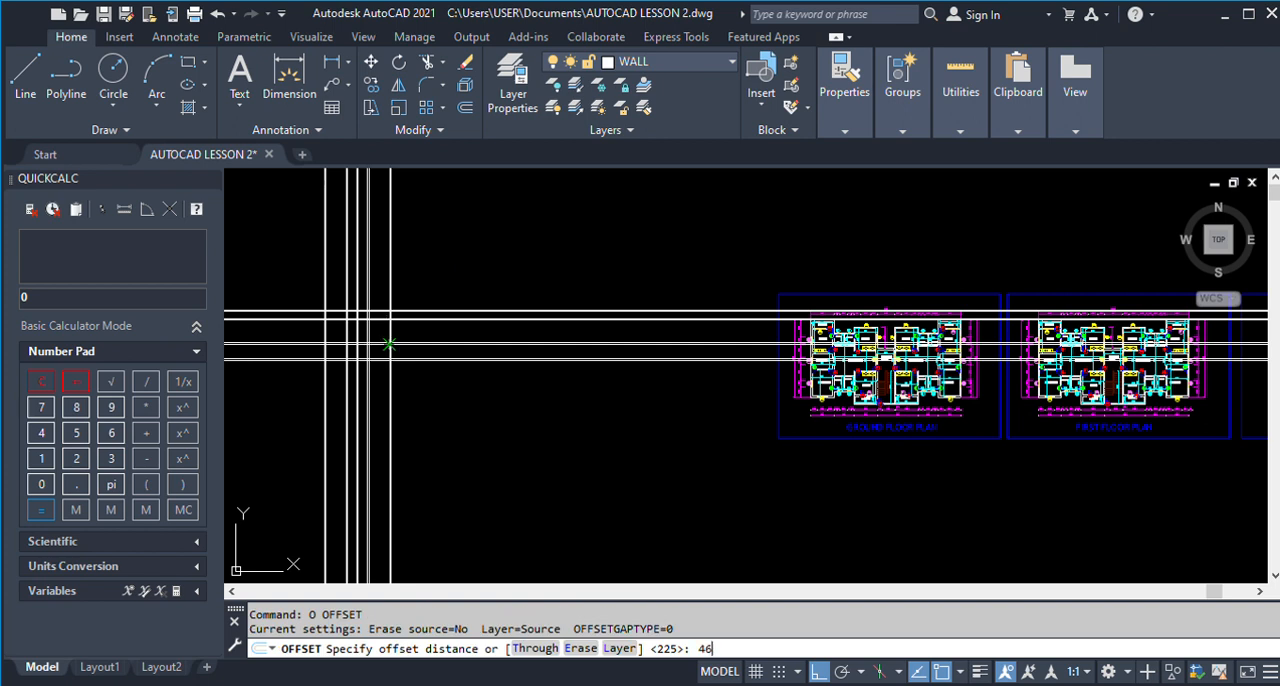
type("25")
key("Return")
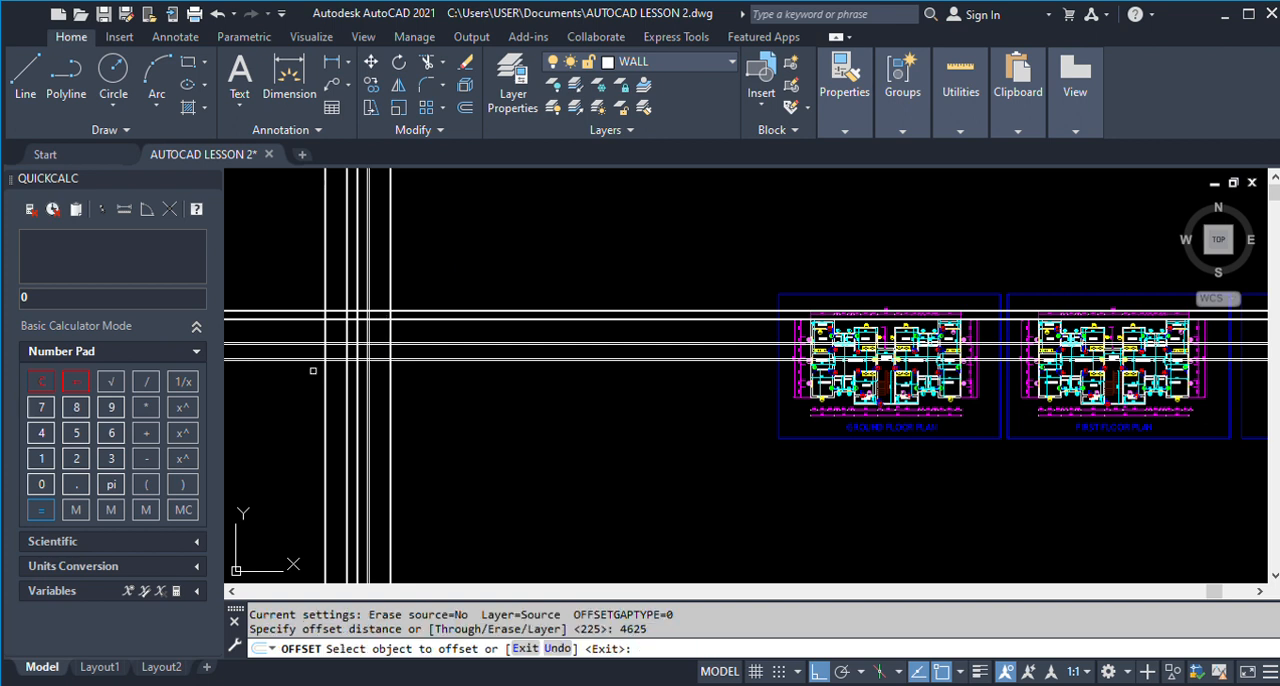
scroll(365, 342, "up", 3)
left_click(360, 341)
left_click(382, 399)
key("Return")
Offset Kitchen 1's lower boundary line 225 downward to form its outer wall thickness.
type("O")
key("Return")
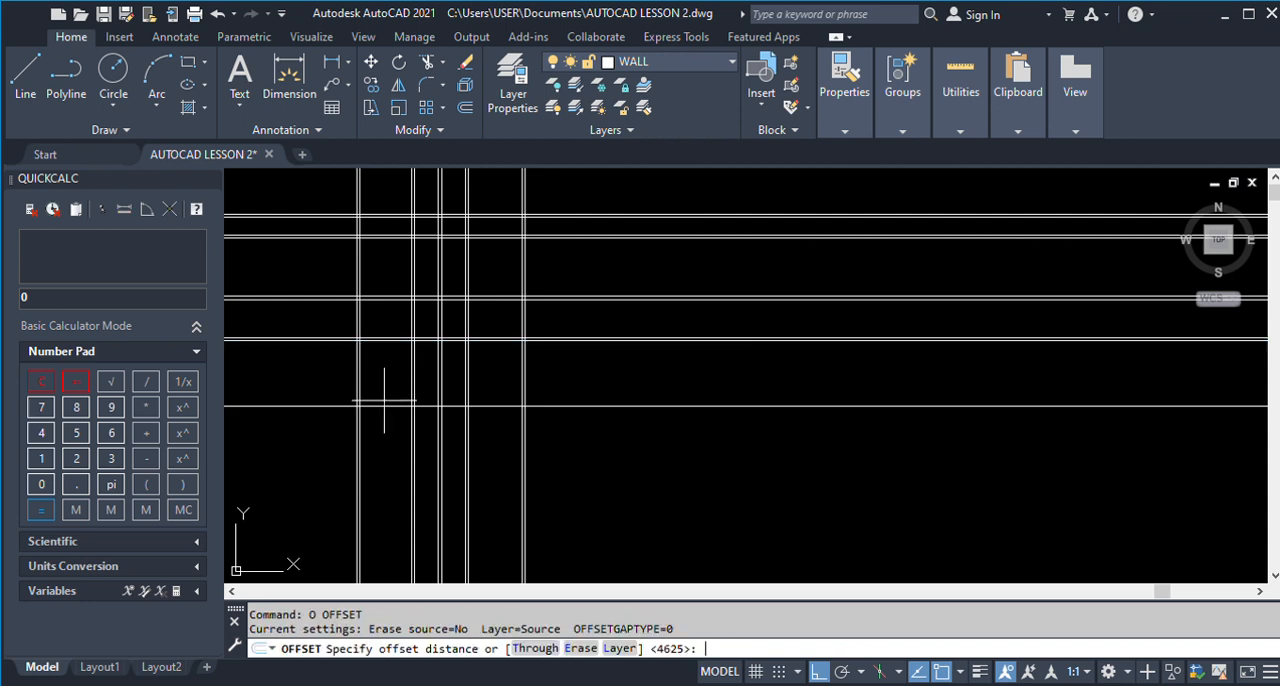
type("225")
key("Return")
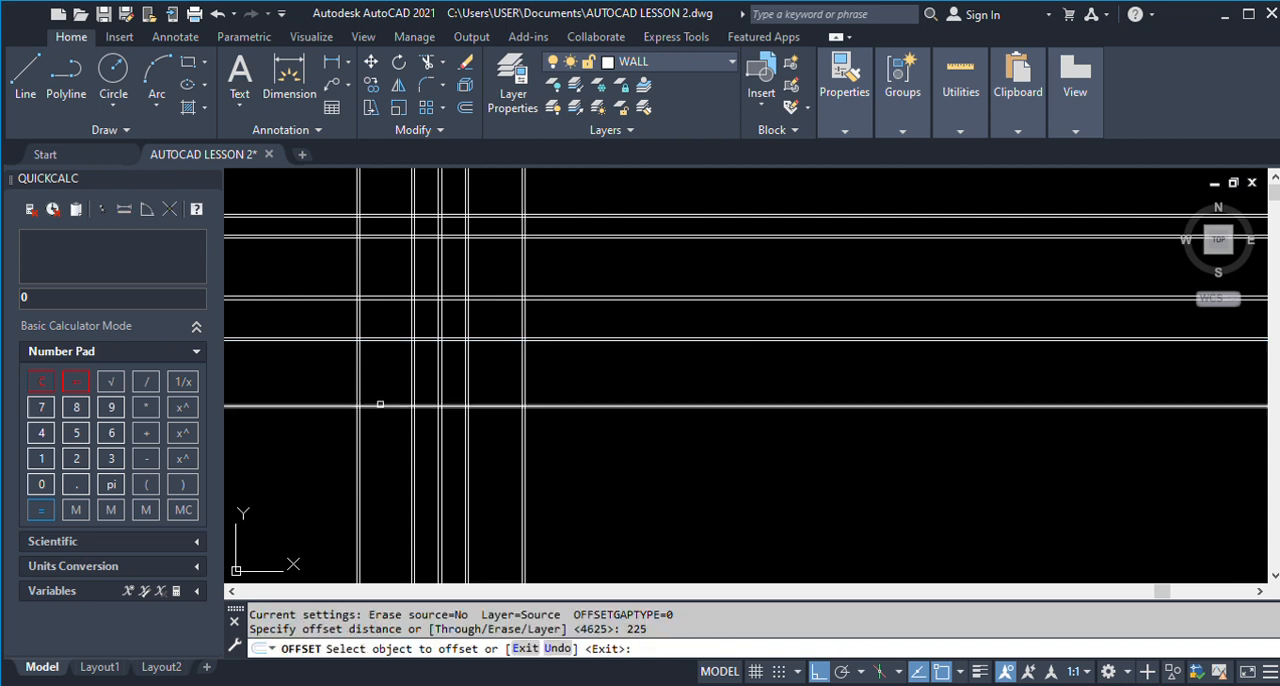
left_click(380, 405)
left_click(379, 413)
Examine the lower part of the ground floor plan around Kitchen 1, Store 2, Toilet 2 and Room 2.
scroll(379, 413, "down", 3)
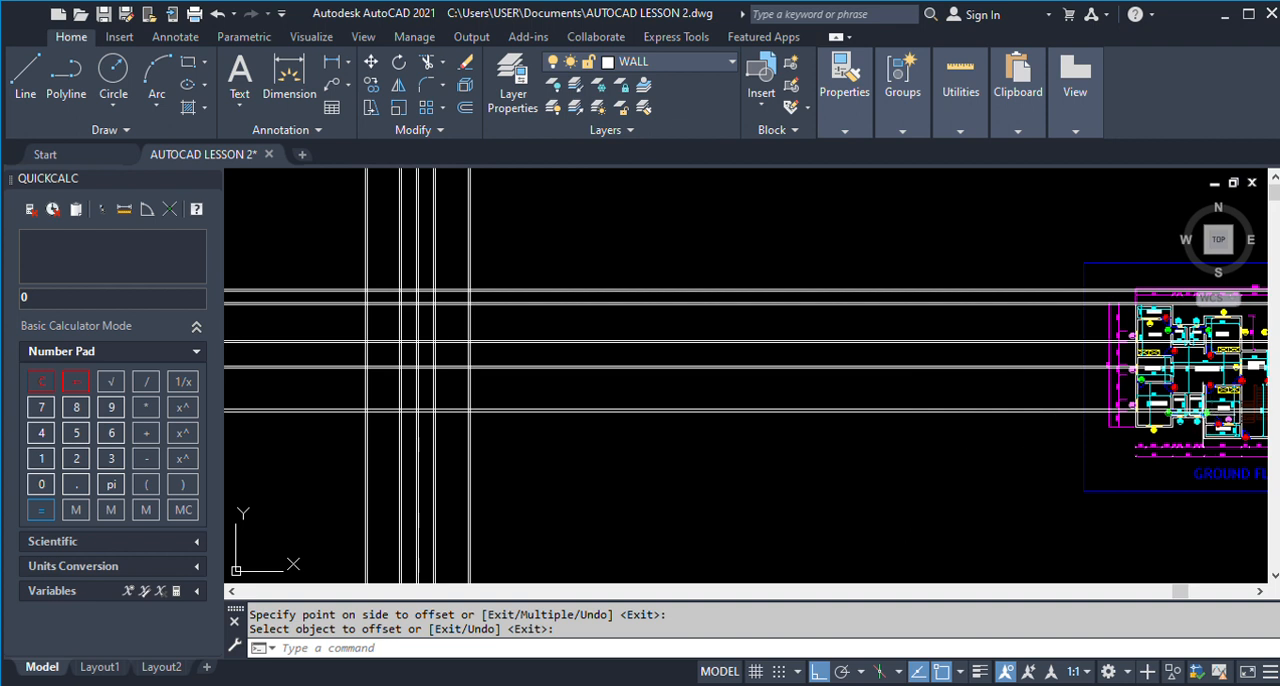
scroll(1079, 410, "up", 3)
scroll(824, 406, "down", 2)
scroll(824, 406, "down", 2)
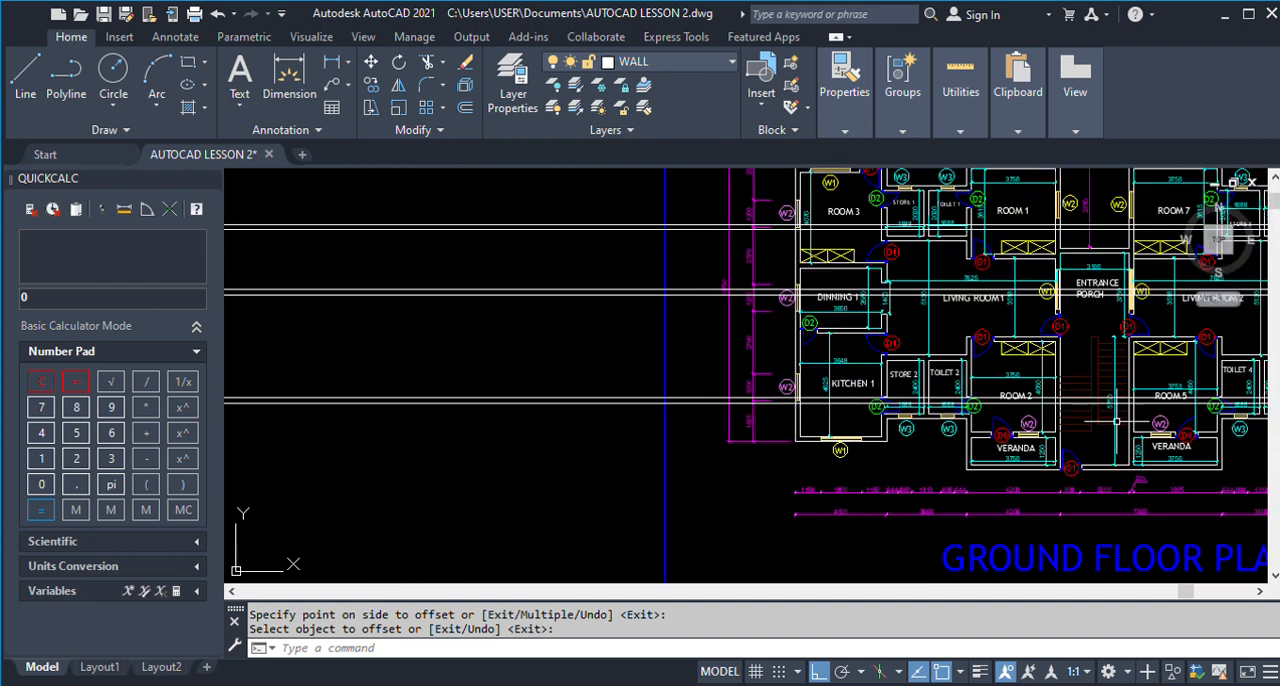
scroll(1071, 421, "up", 2)
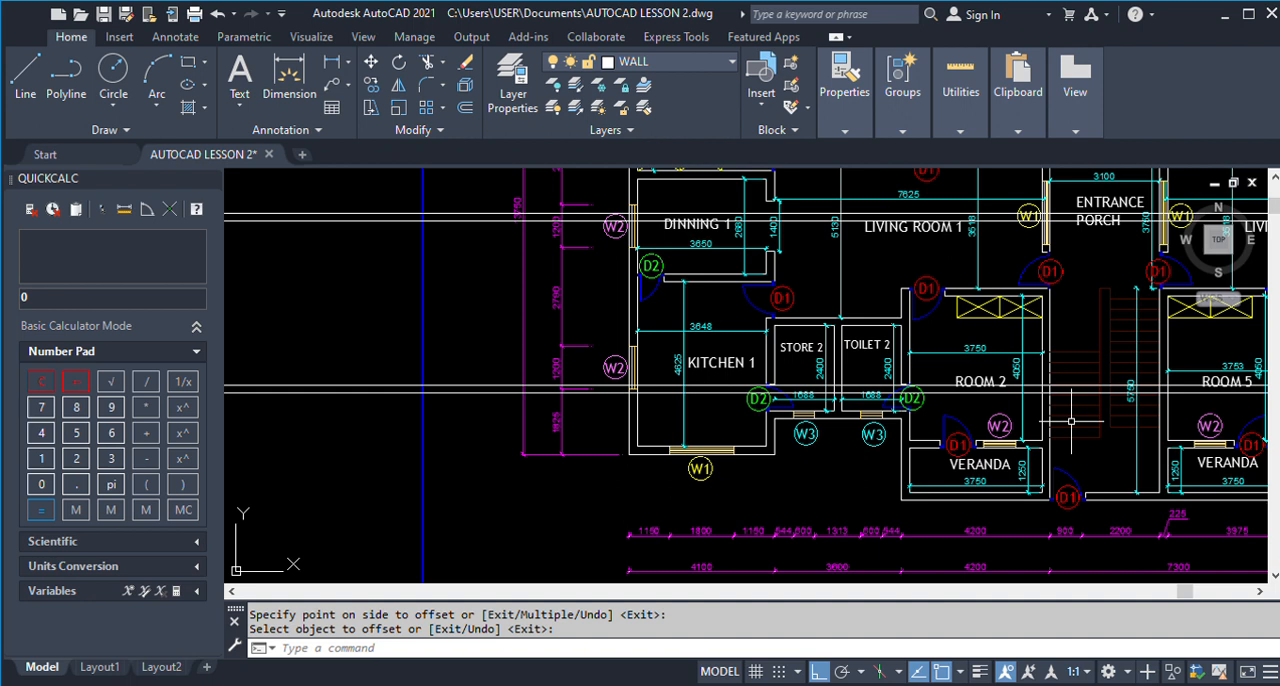
scroll(671, 325, "up", 2)
scroll(1028, 380, "down", 1)
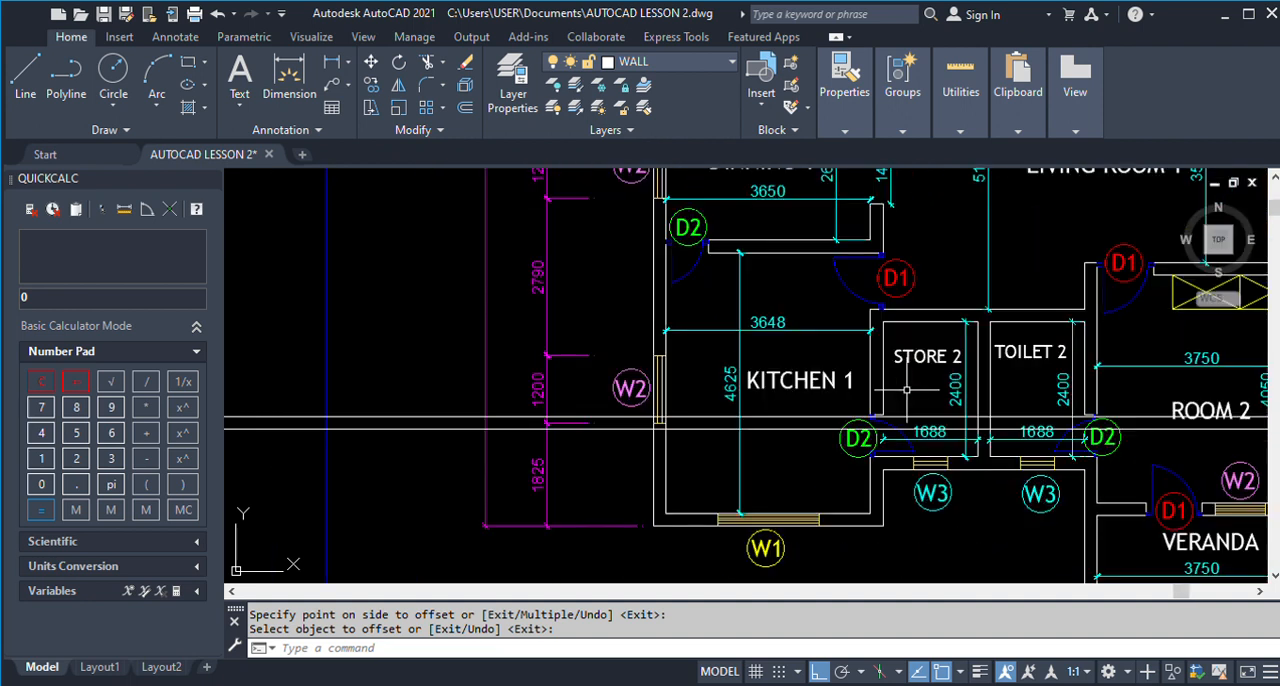
scroll(936, 368, "down", 5)
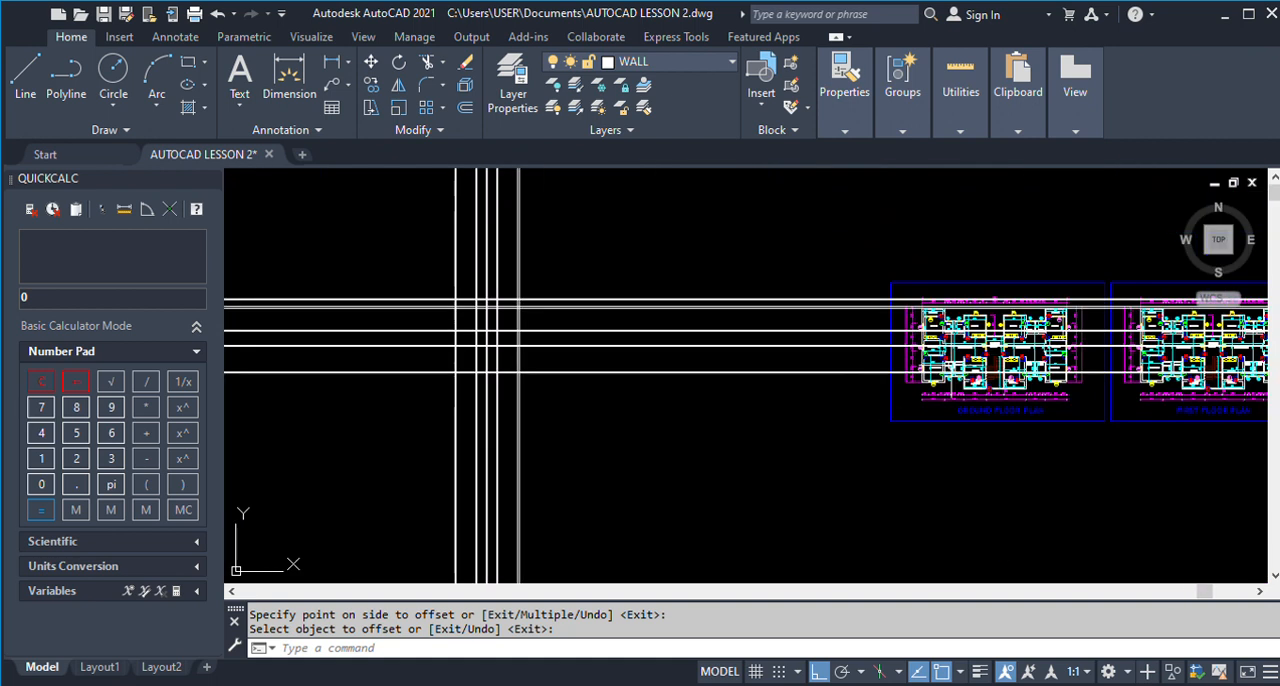
scroll(950, 366, "down", 2)
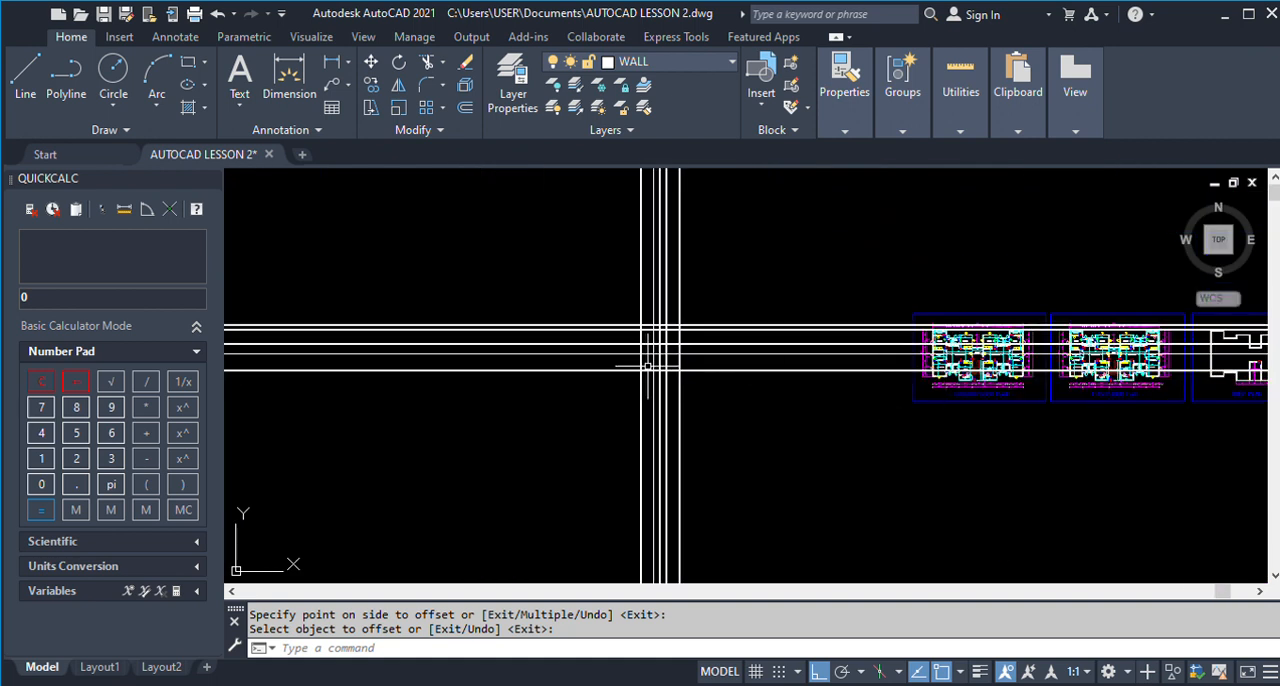
scroll(679, 347, "up", 2)
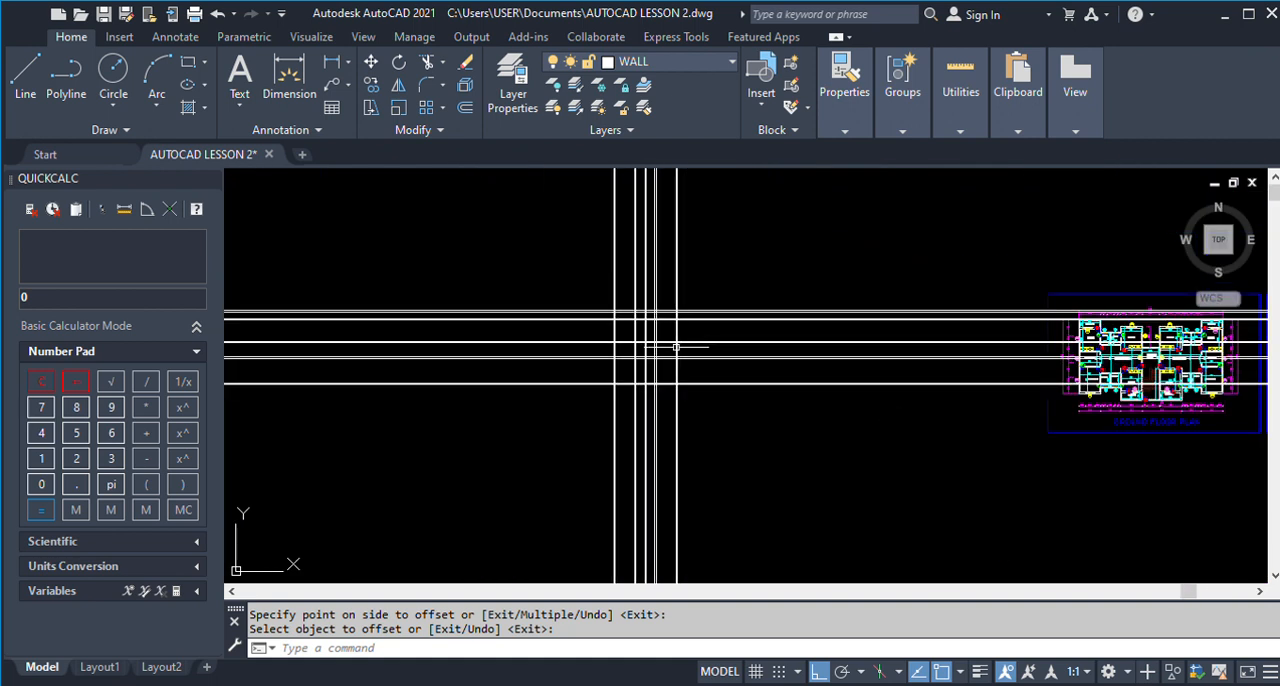
Trim the ends of all horizontal construction lines that extend left of the outermost left wall line.
scroll(679, 347, "up", 3)
type("tr")
key("Return")
left_click_drag(482, 467, 457, 194)
key("Escape")
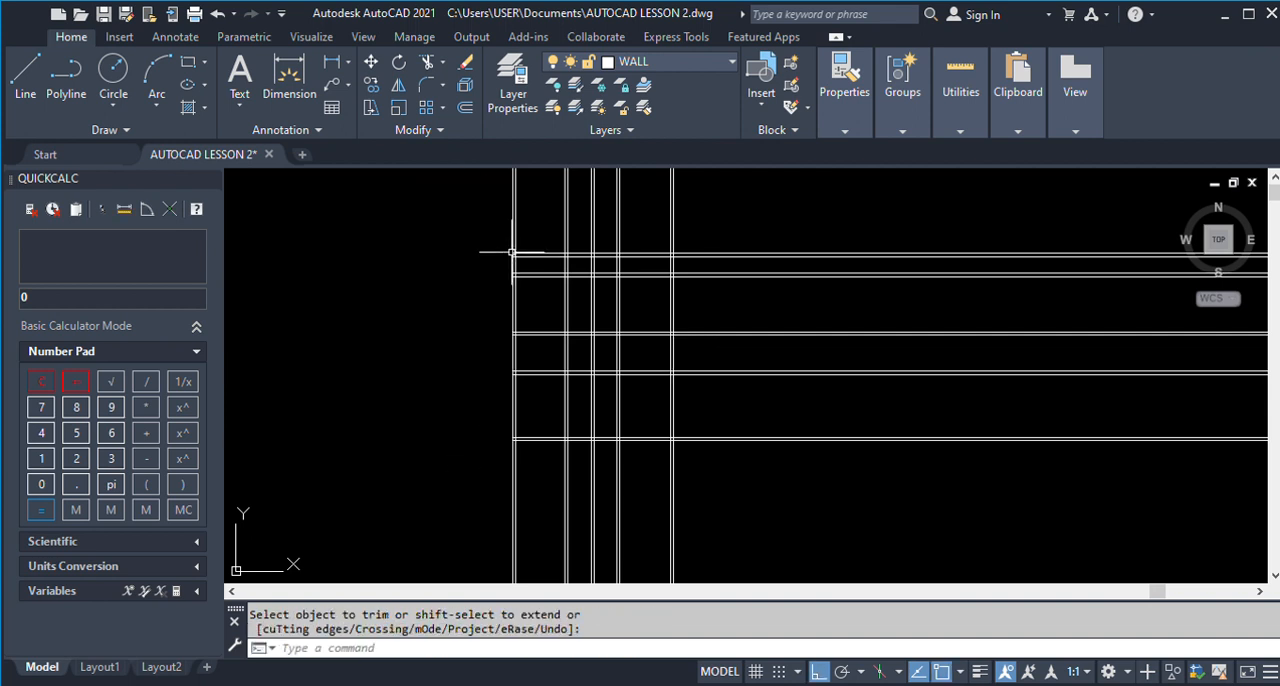
Trim the ends of all vertical construction lines that extend above the topmost horizontal wall line.
scroll(512, 252, "down", 3)
scroll(534, 251, "up", 1)
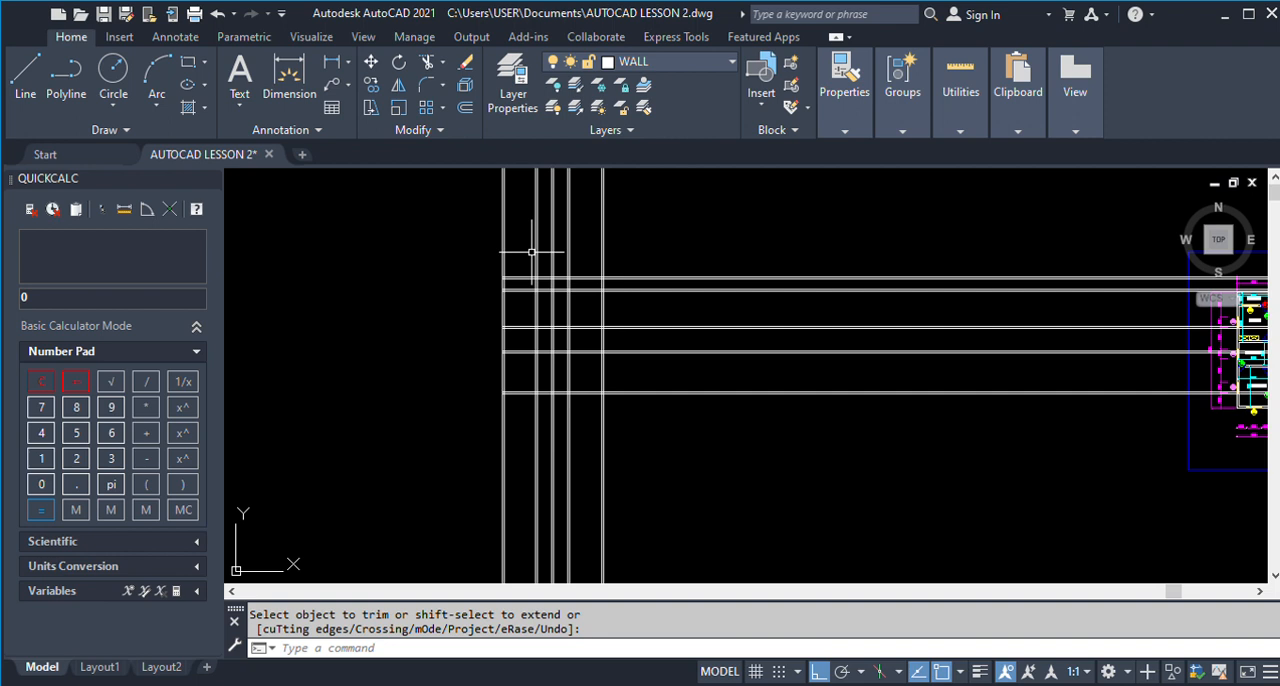
scroll(531, 252, "down", 1)
key("Return")
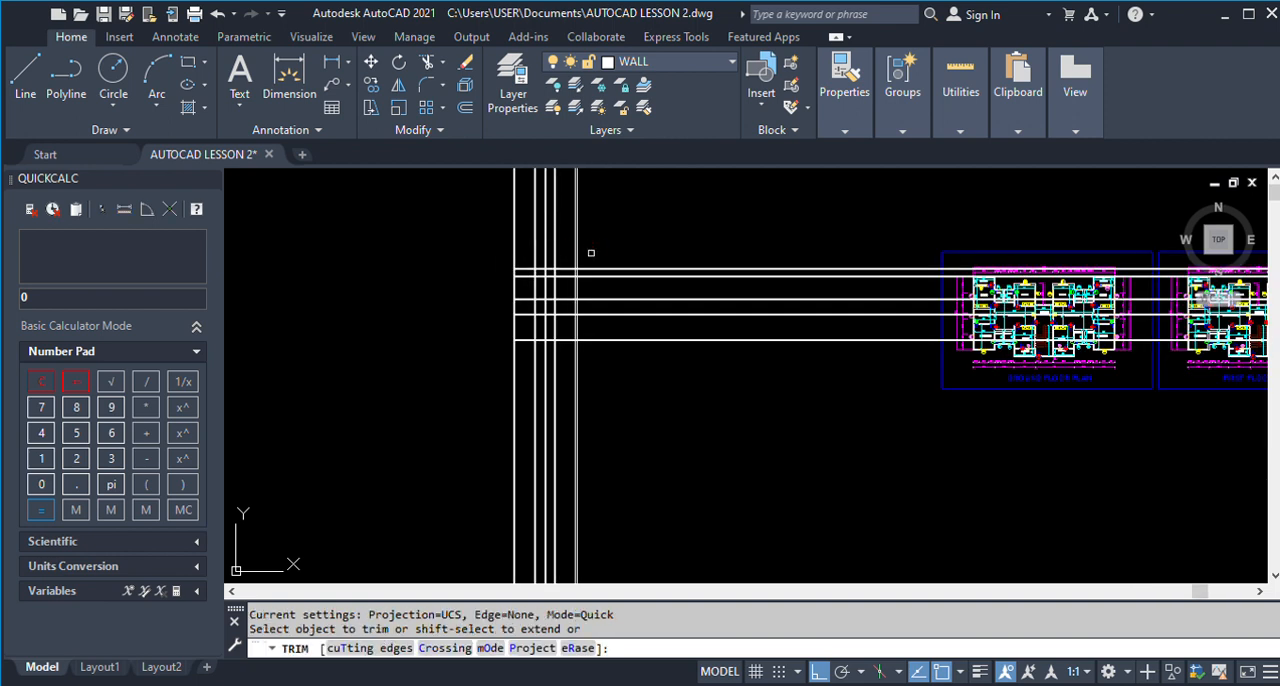
left_click(591, 253)
left_click(496, 244)
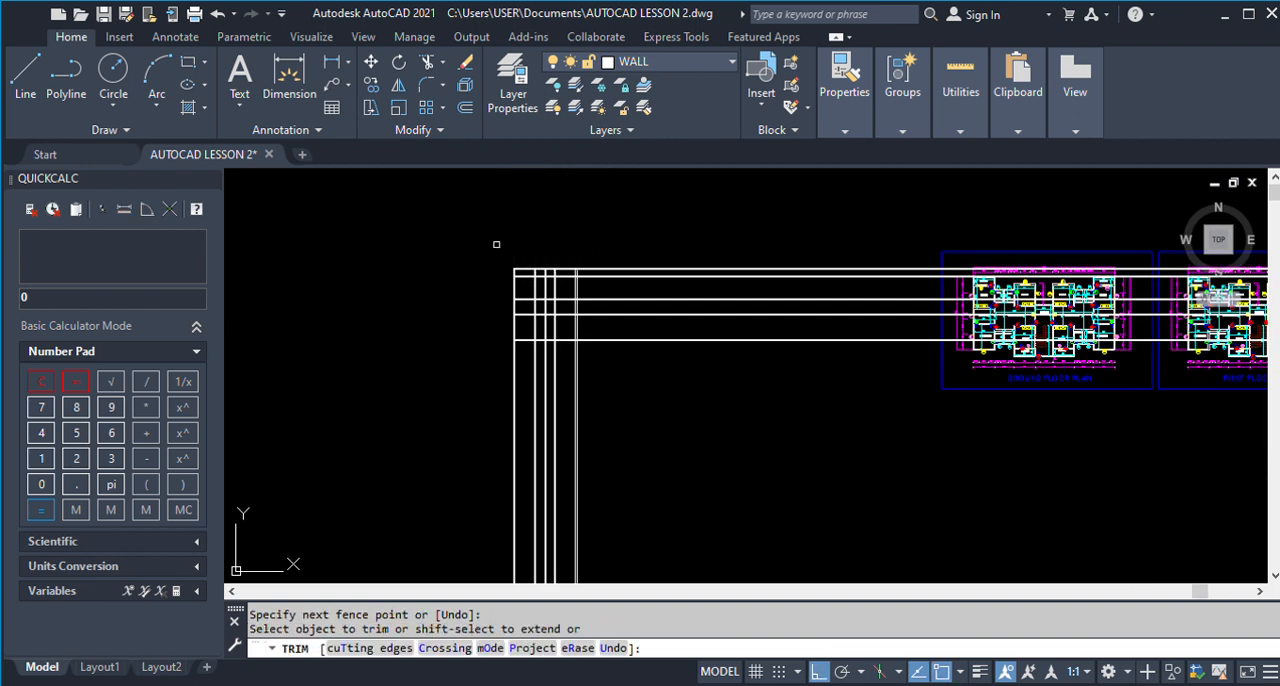
Trim the ends of all vertical construction lines that extend below the bottommost horizontal wall line.
key("Return")
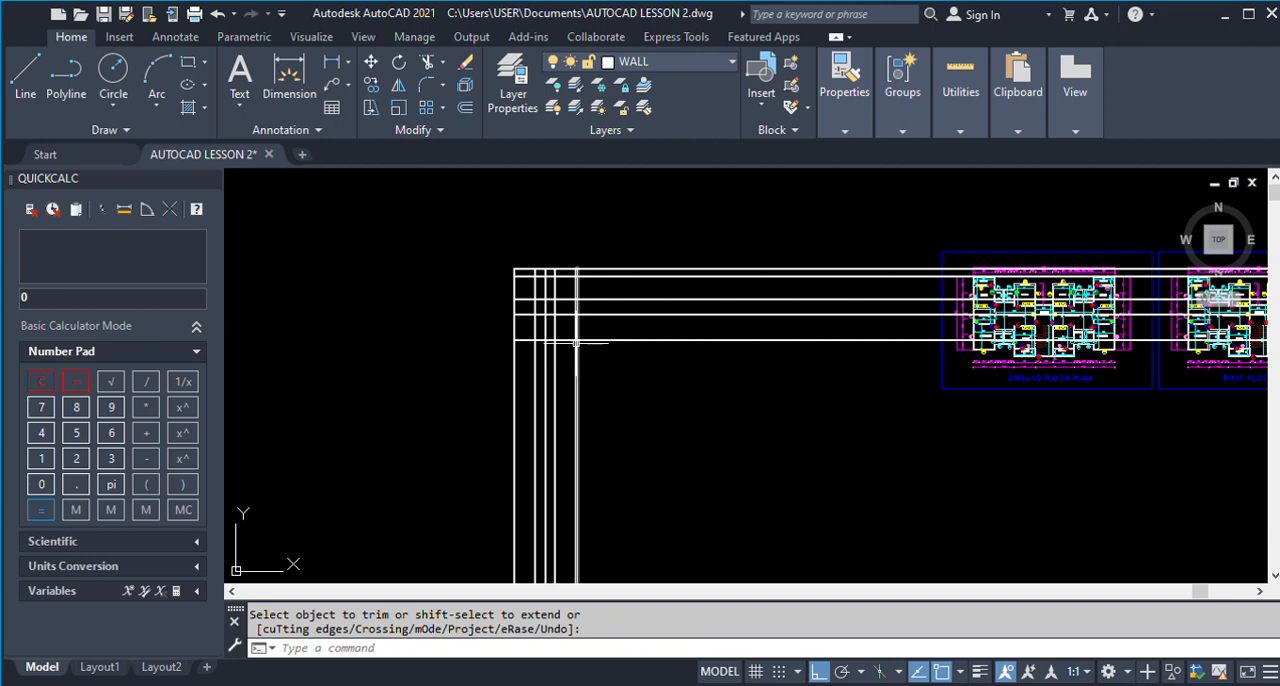
key("Return")
left_click(613, 395)
left_click(461, 376)
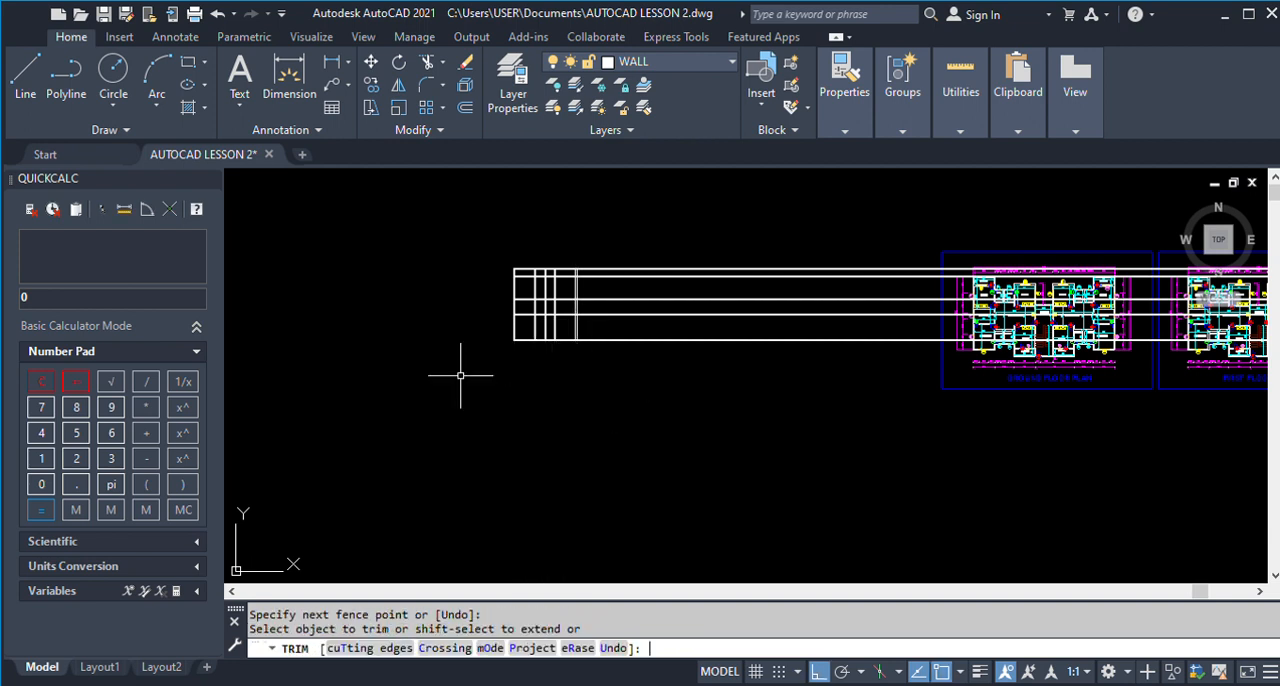
key("Return")
key("Return")
Compare the trimmed wall grid with the room layout of the finished ground floor plan.
scroll(554, 294, "up", 4)
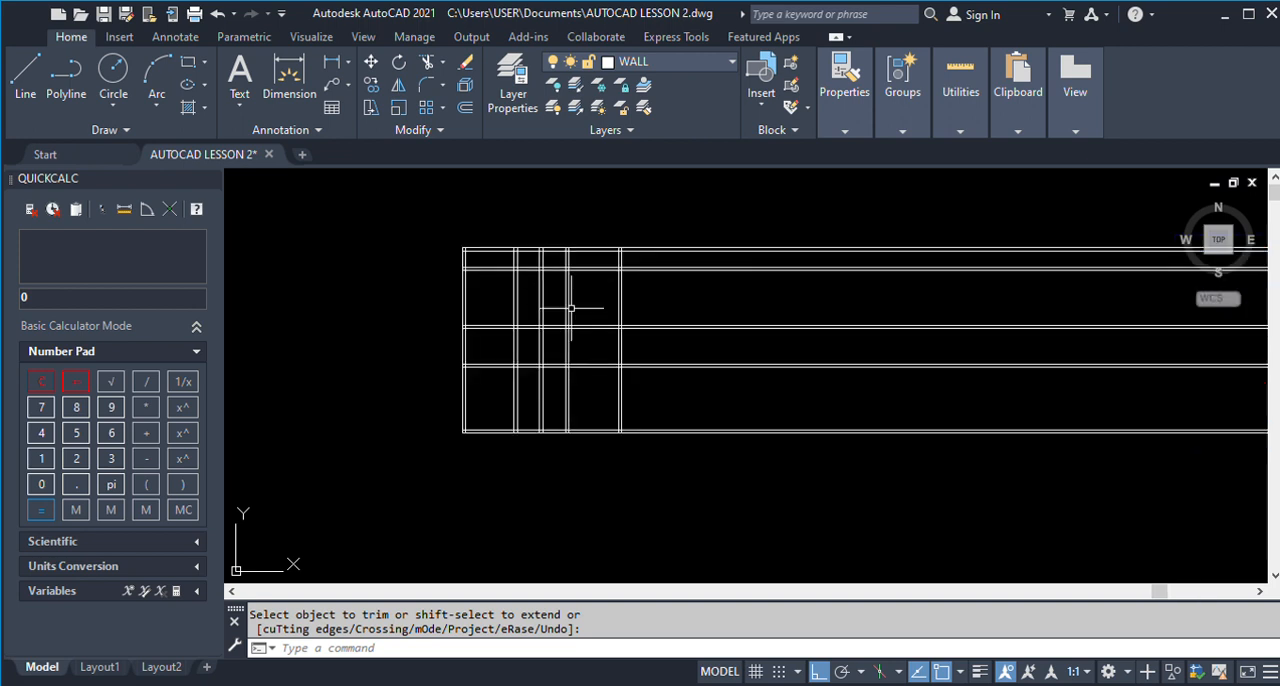
scroll(580, 300, "down", 4)
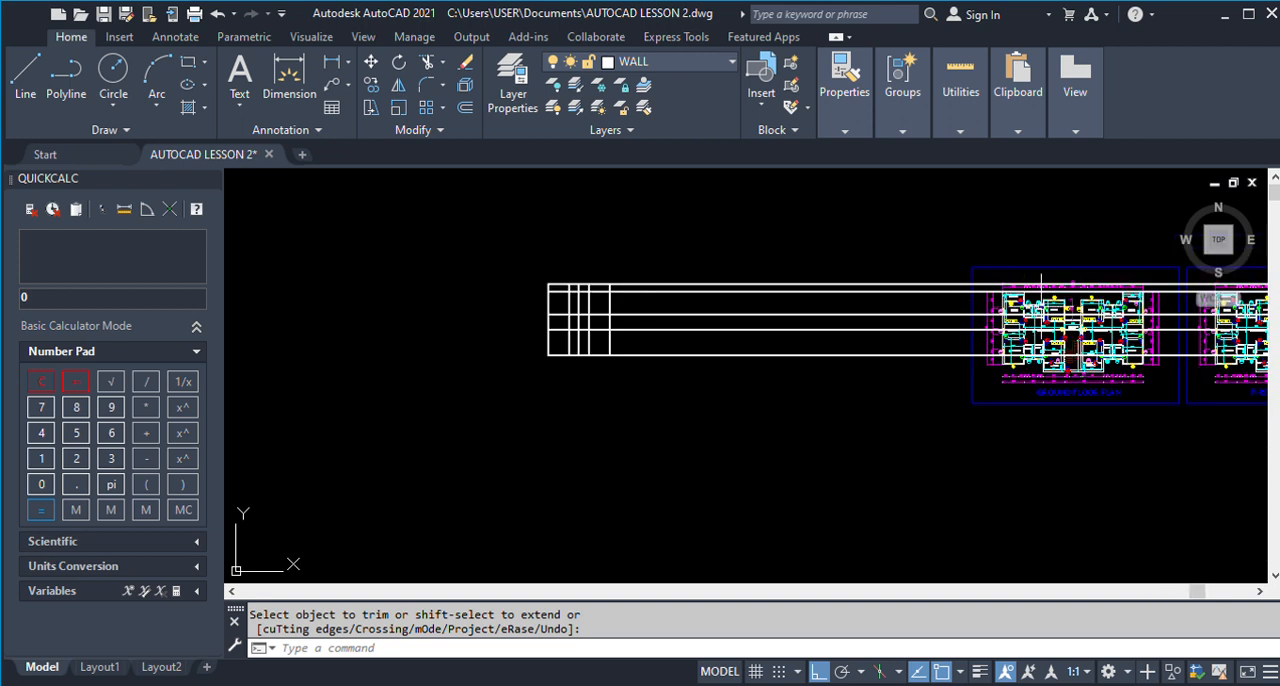
scroll(1029, 283, "up", 5)
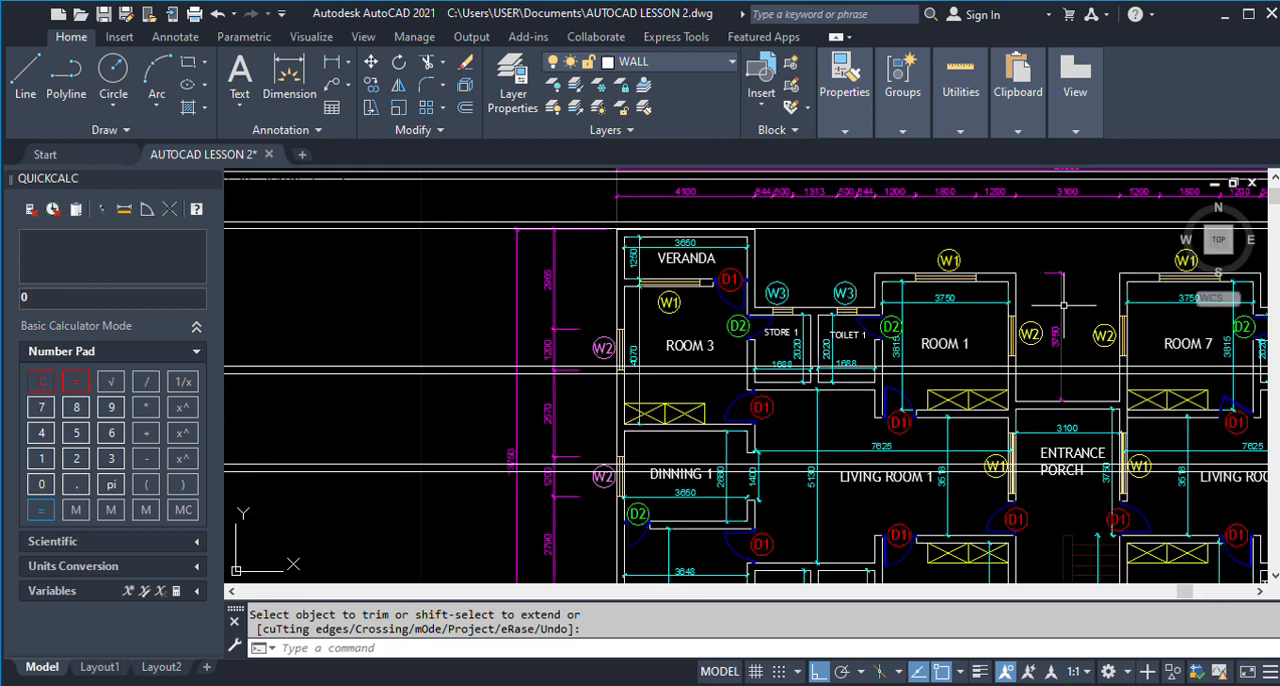
scroll(891, 292, "down", 2)
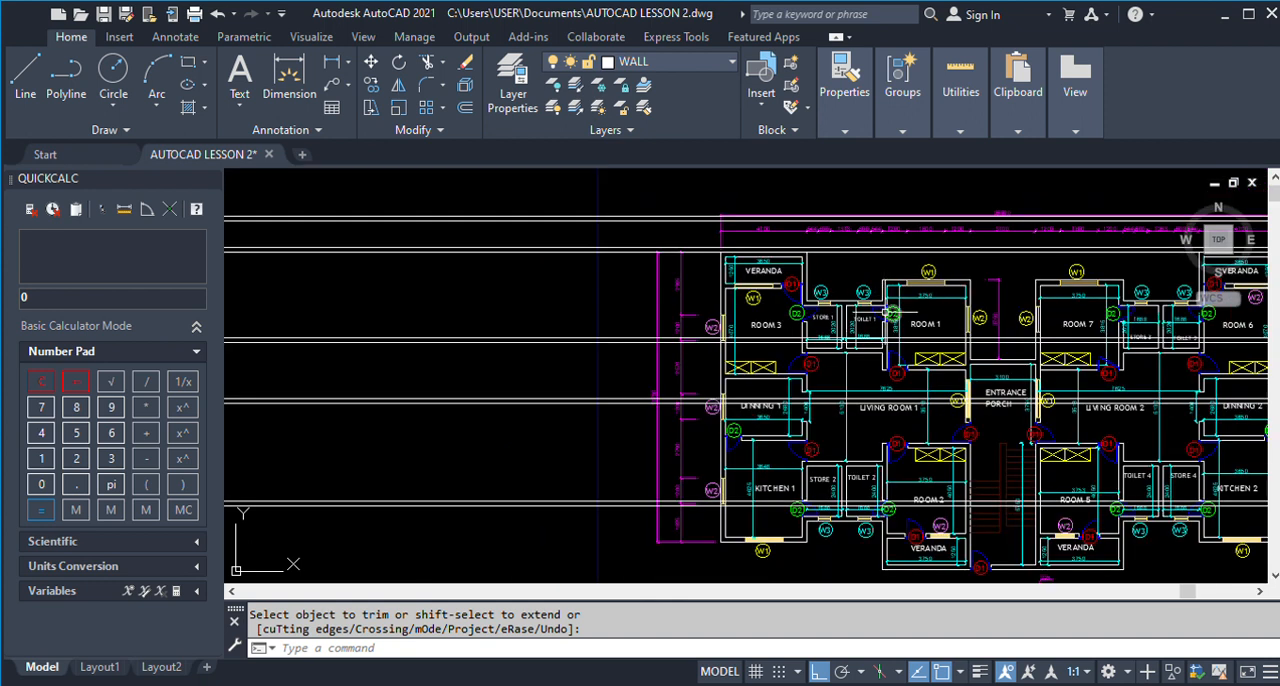
scroll(893, 312, "down", 2)
scroll(908, 312, "down", 1)
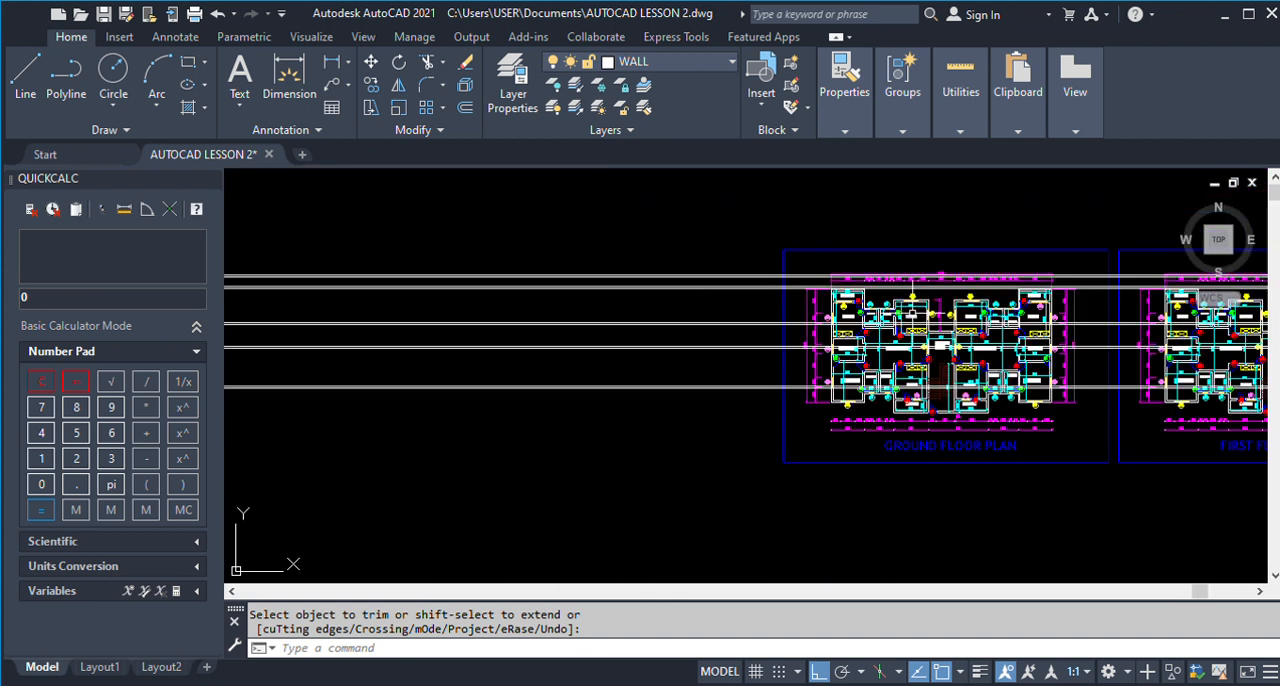
scroll(930, 289, "down", 1)
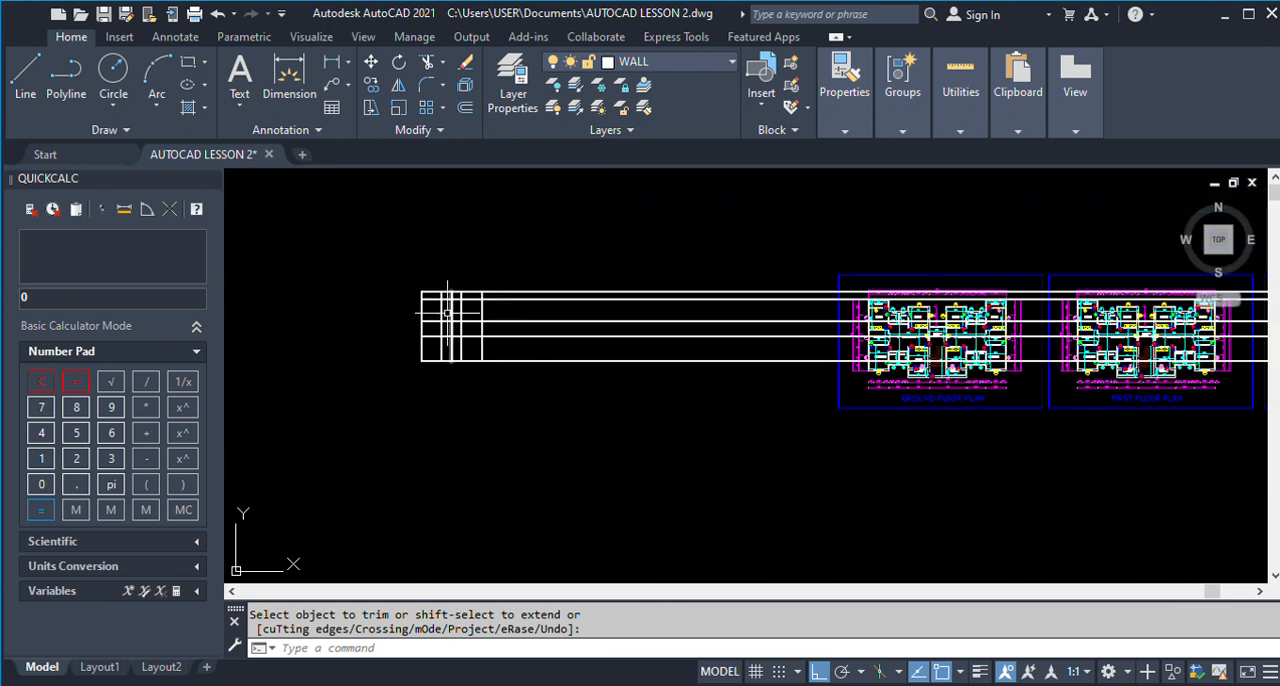
scroll(423, 320, "up", 3)
key("Return")
left_click(509, 277)
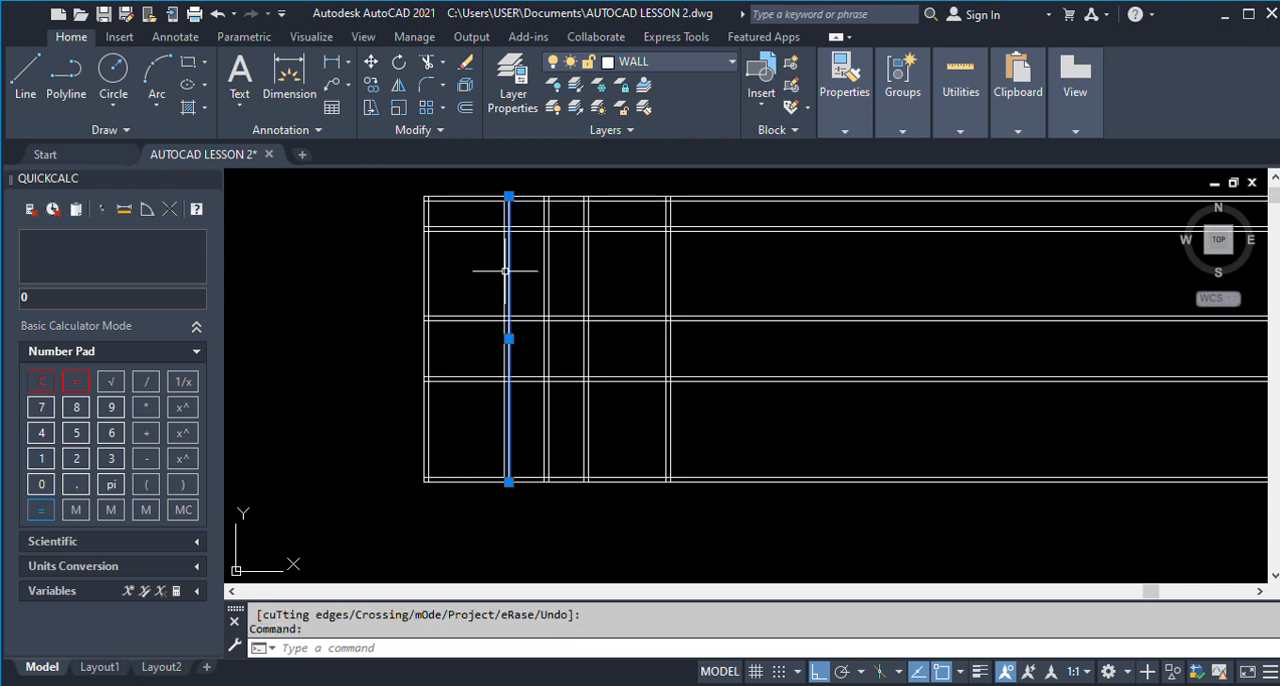
type("tr")
key("Return")
left_click(456, 405)
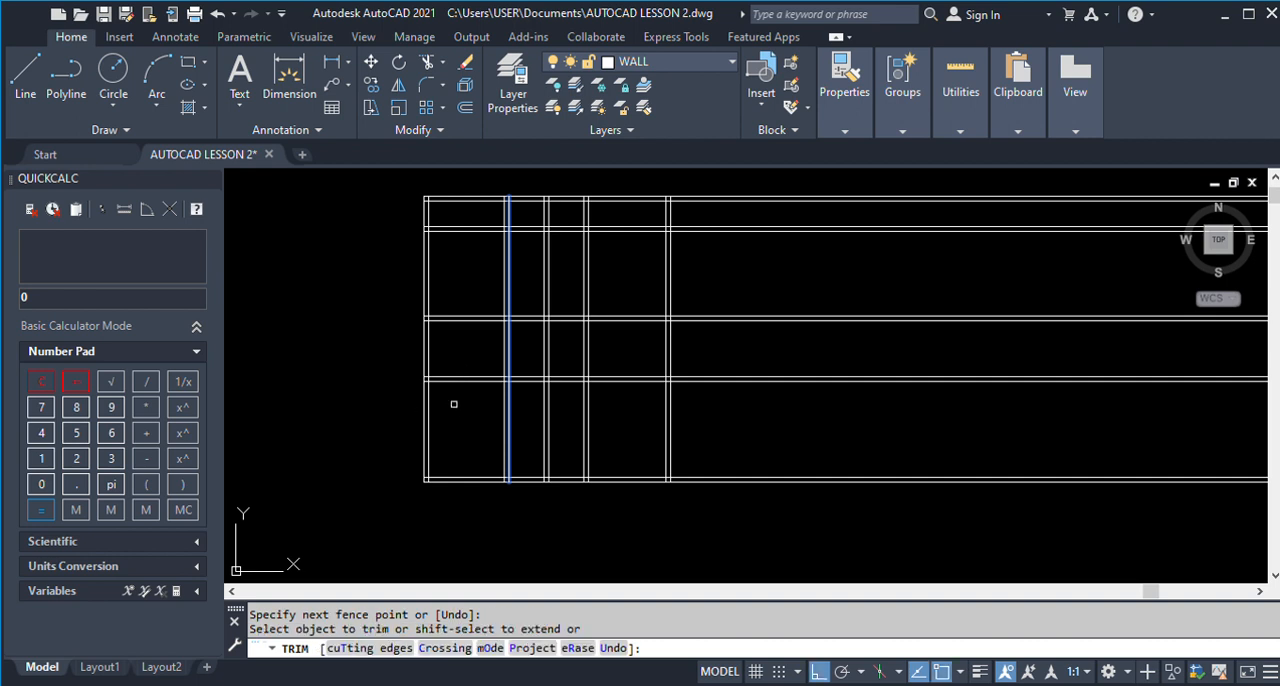
key("Escape")
Examine the finished plan's walls and dimensions around Store 1, Toilet 1, Store 2 and Toilet 2.
scroll(416, 321, "down", 4)
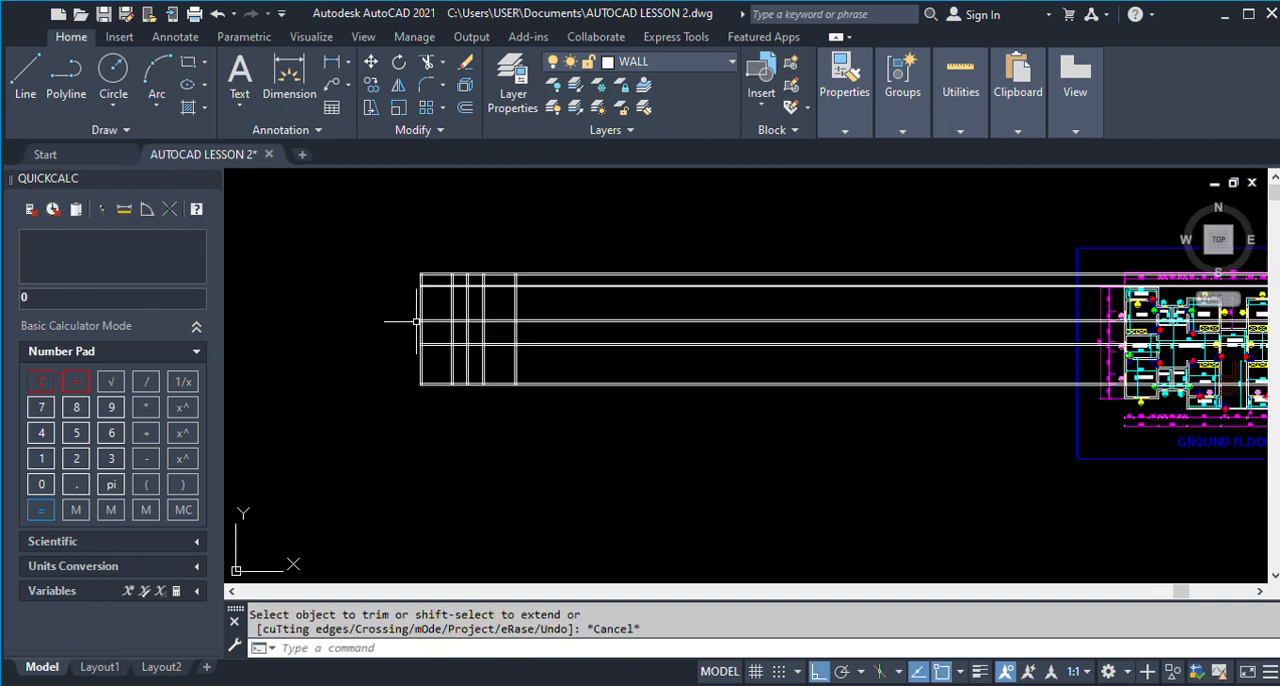
scroll(416, 321, "down", 2)
scroll(912, 305, "up", 4)
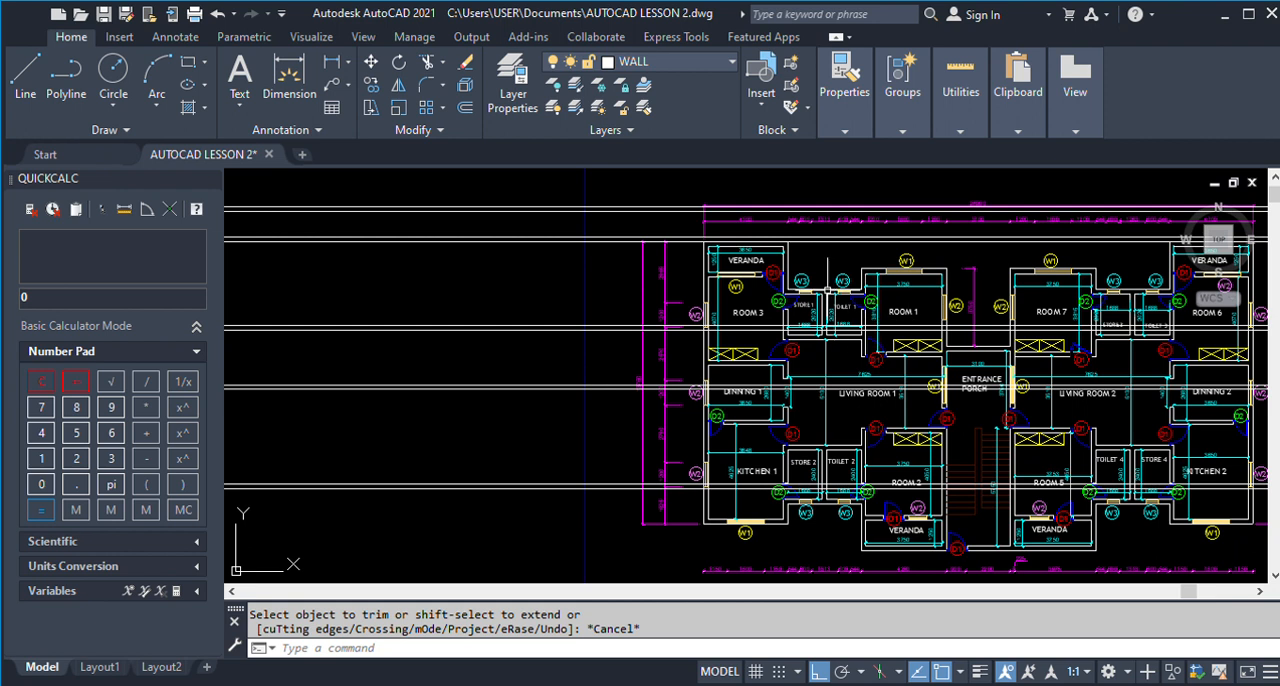
scroll(835, 320, "up", 2)
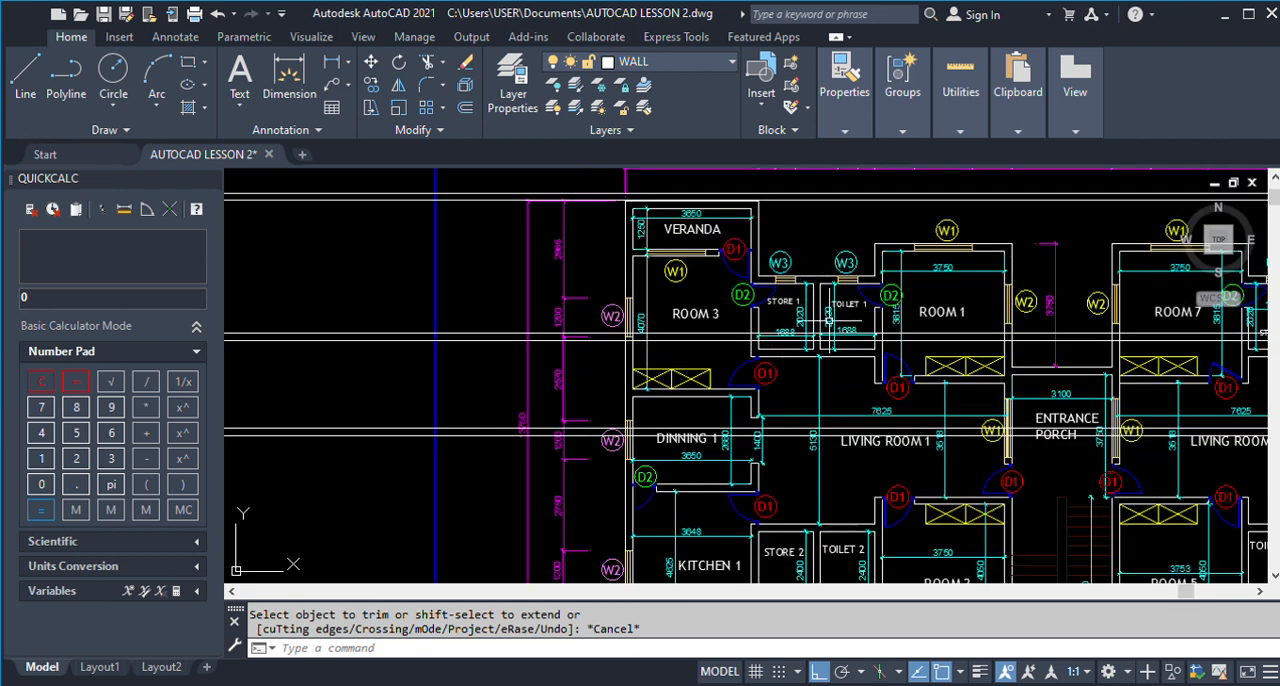
scroll(835, 320, "up", 2)
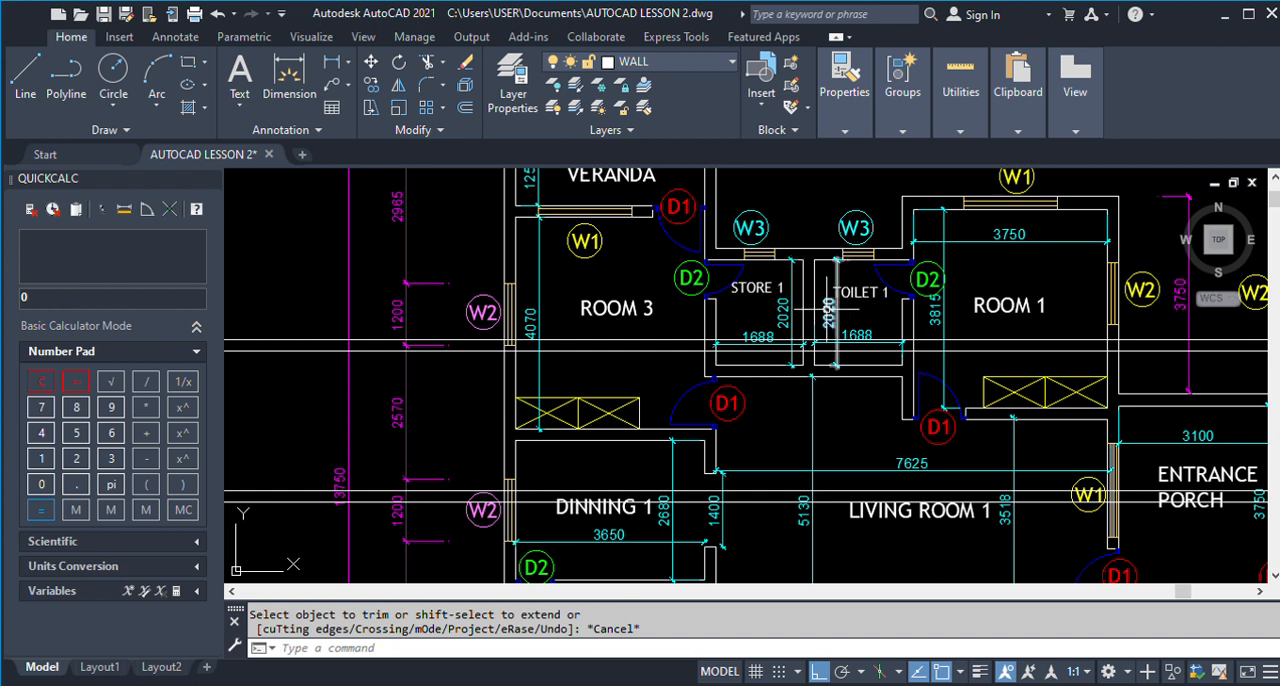
scroll(830, 312, "down", 3)
scroll(818, 284, "up", 2)
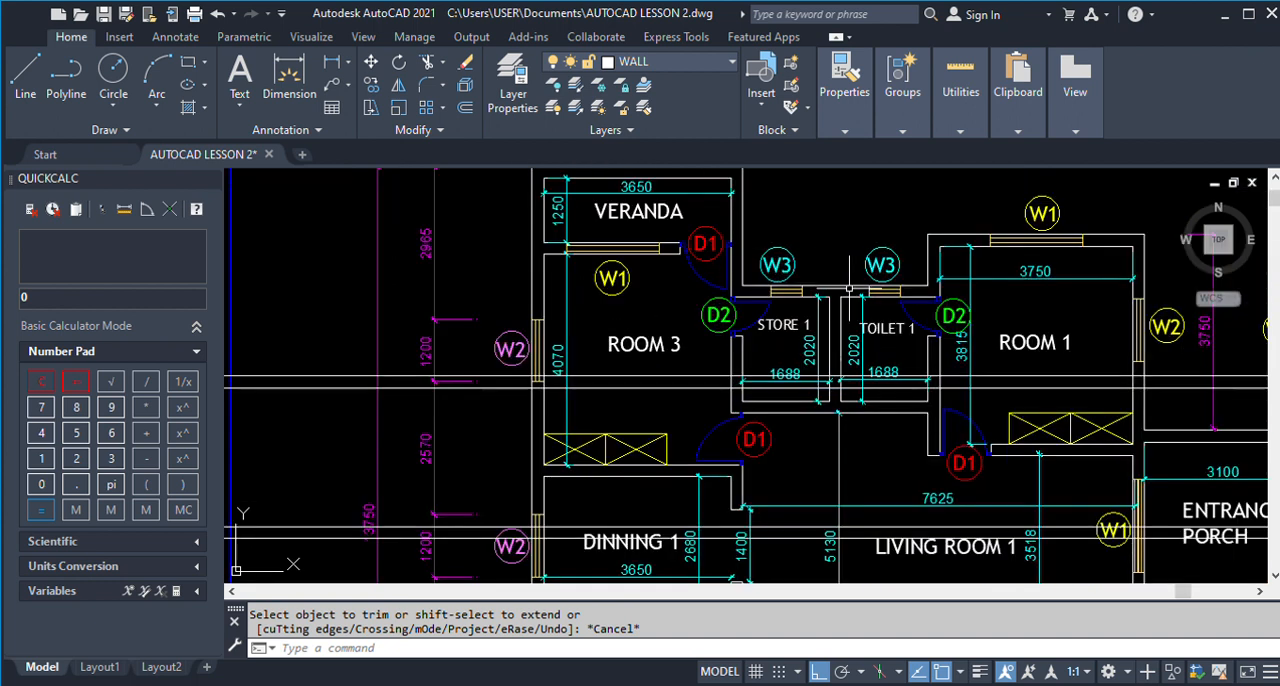
scroll(849, 288, "down", 4)
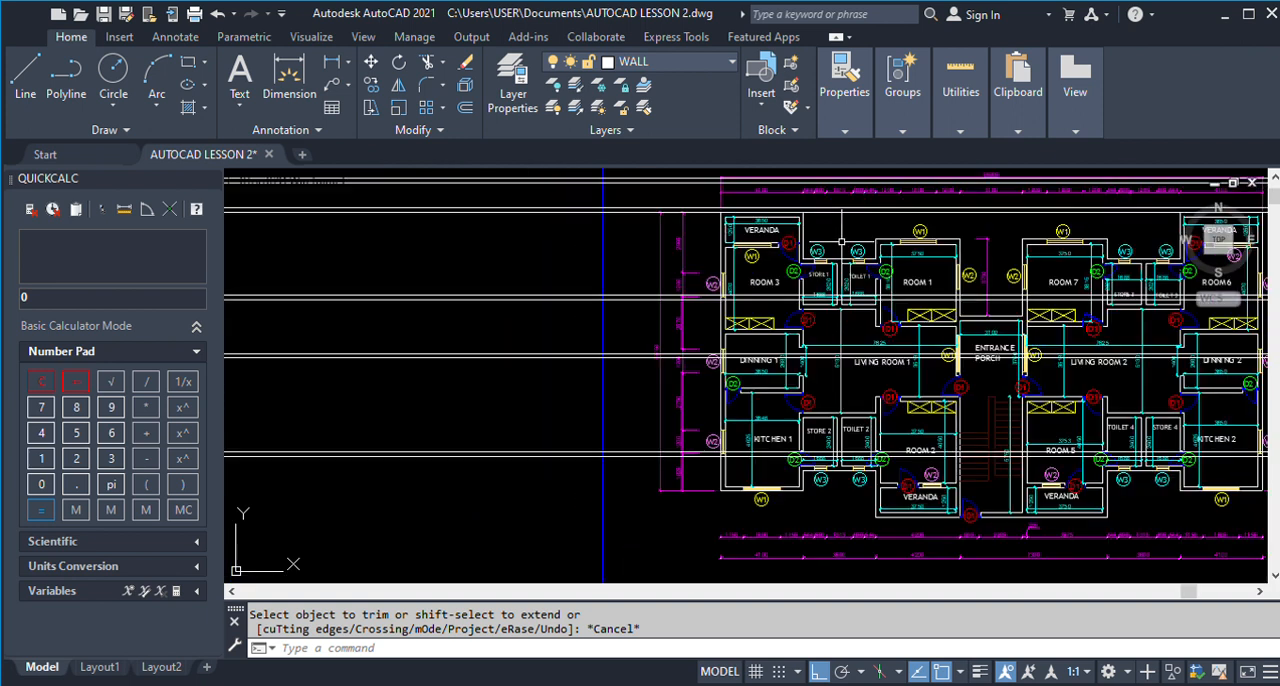
scroll(830, 435, "up", 3)
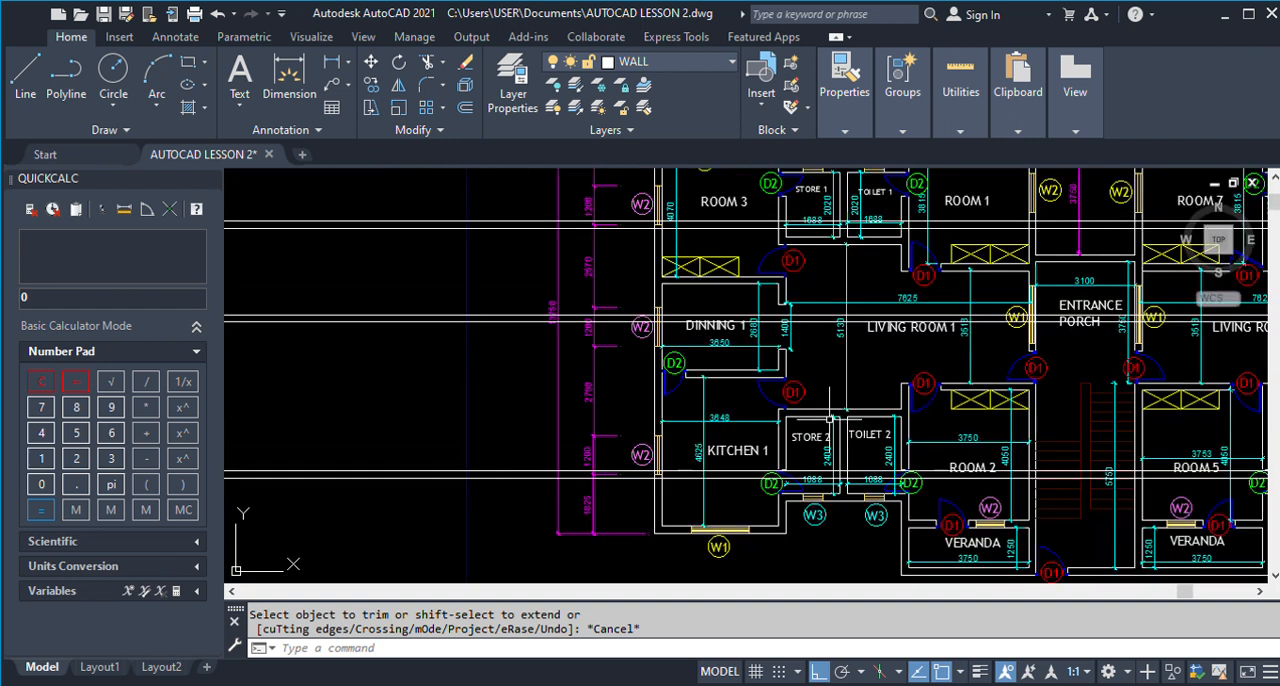
scroll(828, 519, "up", 2)
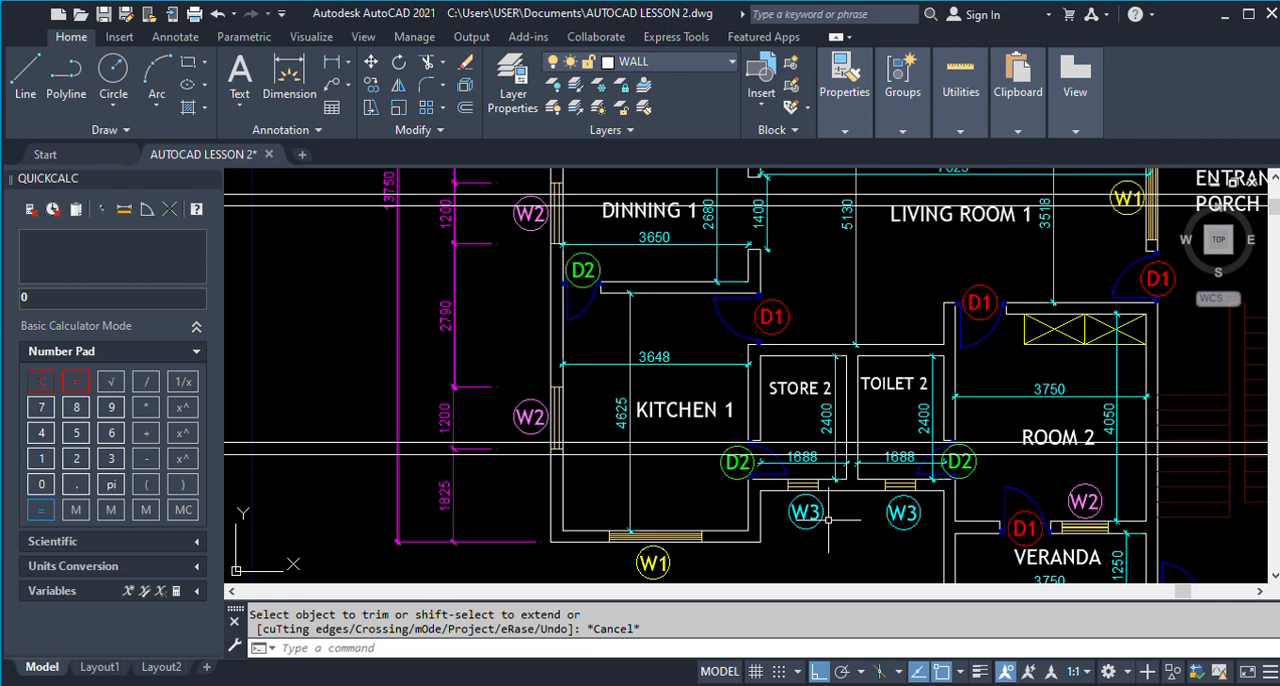
scroll(828, 519, "down", 5)
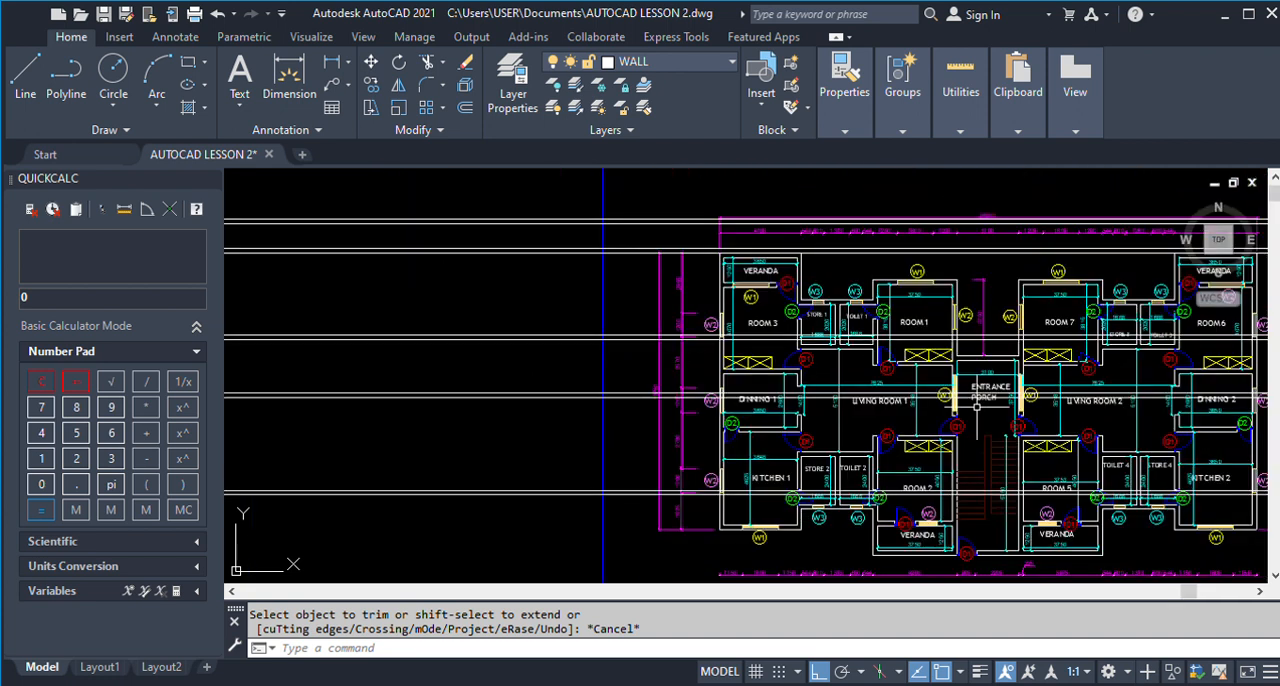
Examine the upper part of the finished plan from Room 3 across Store 1 and Toilet 1 to Room 1.
scroll(857, 285, "up", 4)
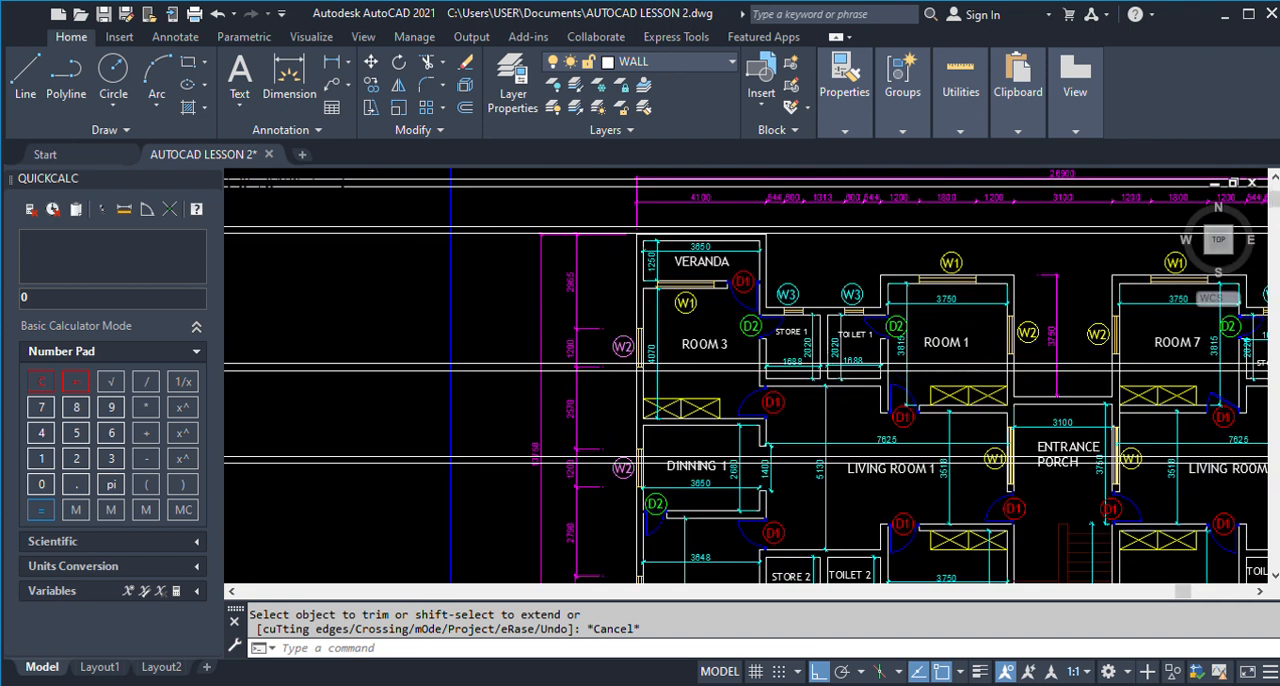
scroll(836, 366, "up", 3)
scroll(836, 364, "down", 3)
scroll(788, 420, "up", 2)
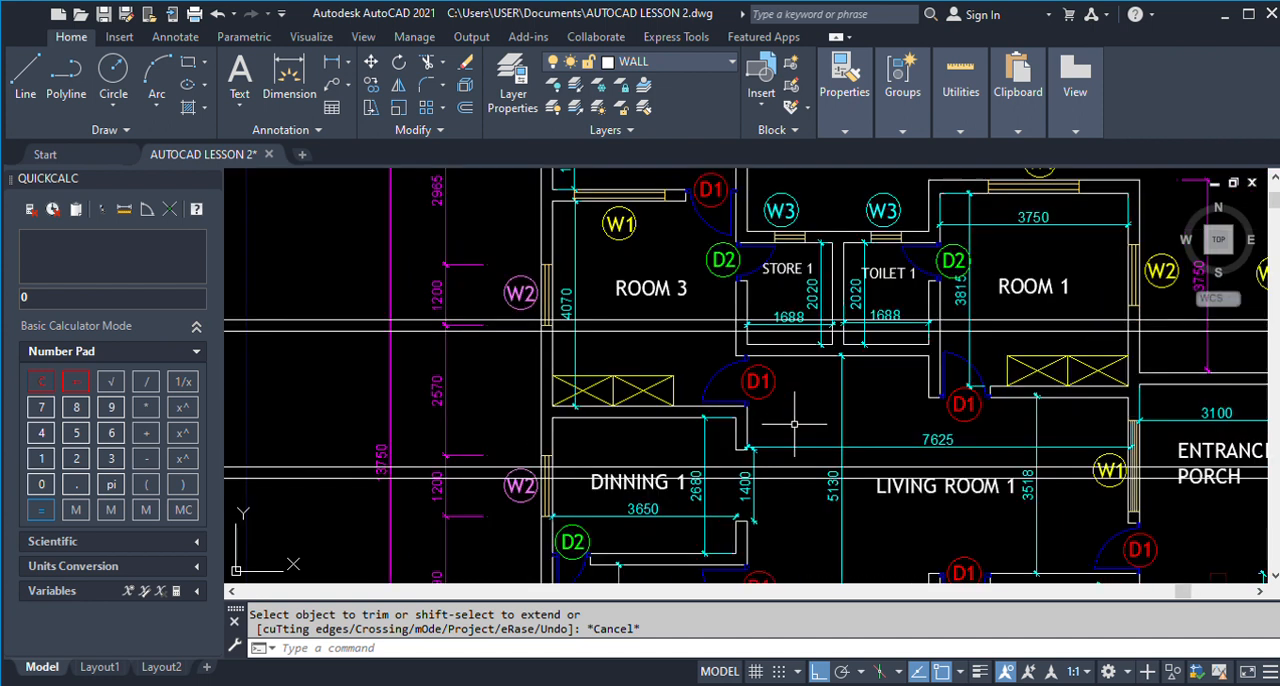
scroll(819, 388, "down", 2)
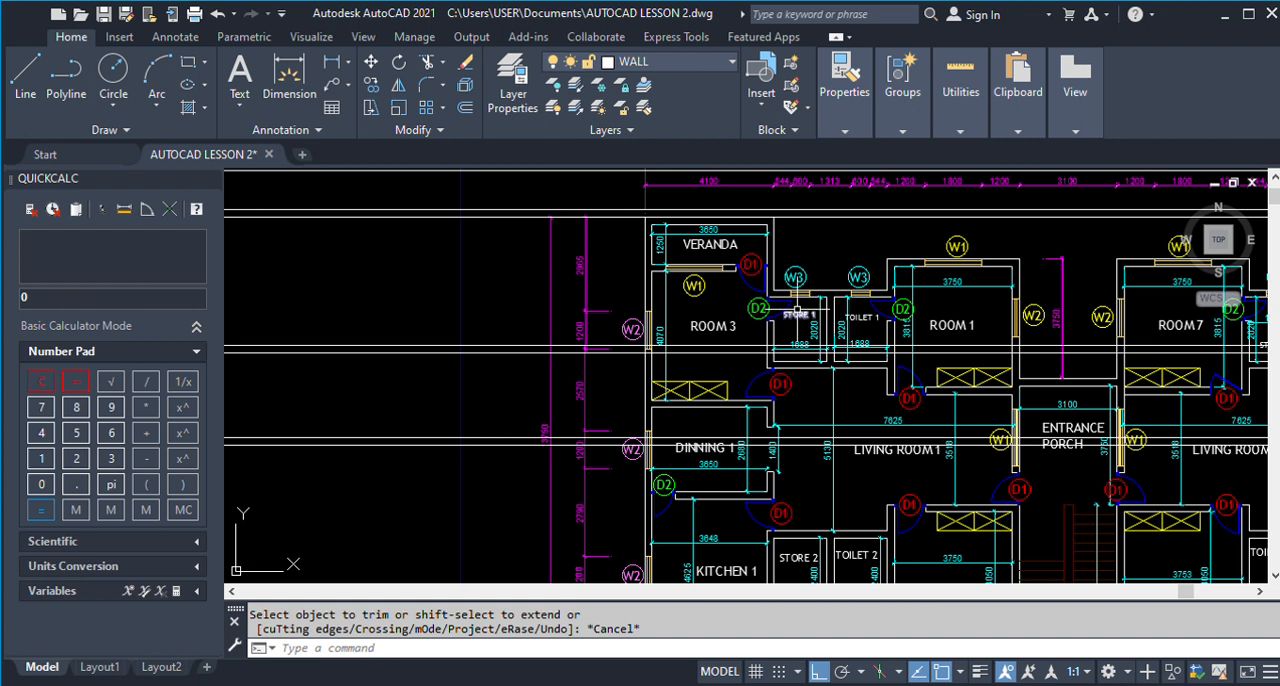
scroll(797, 312, "up", 2)
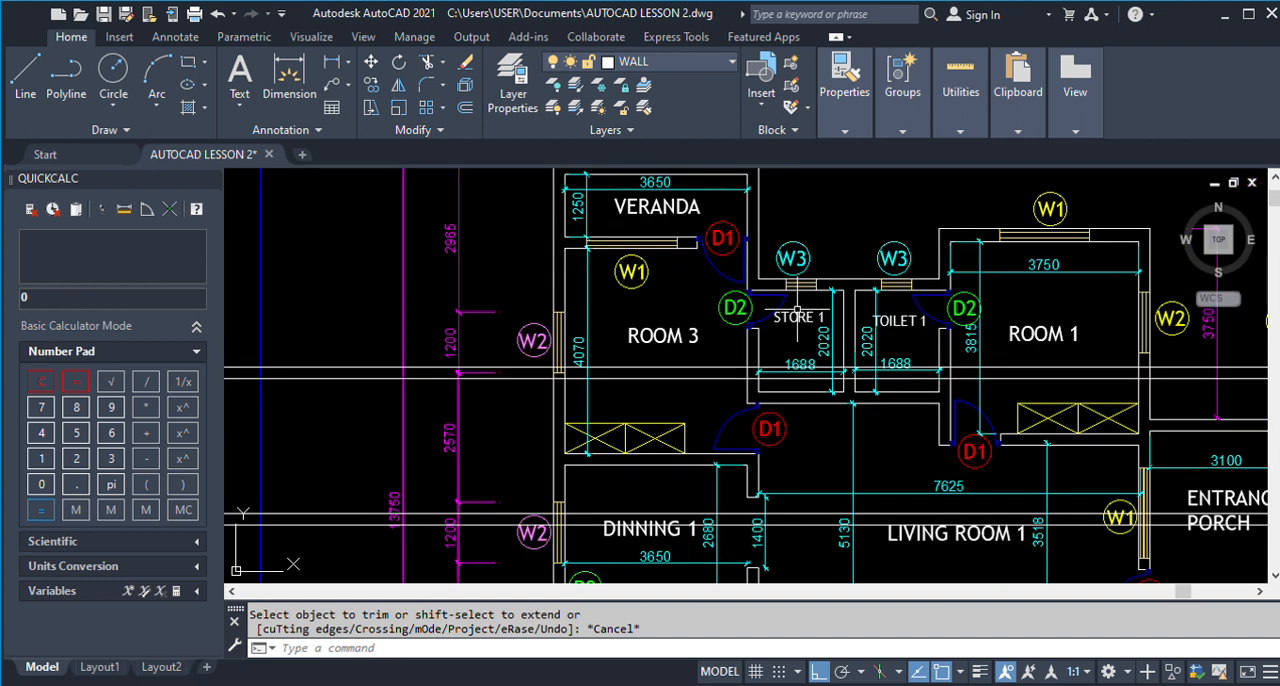
scroll(797, 312, "down", 2)
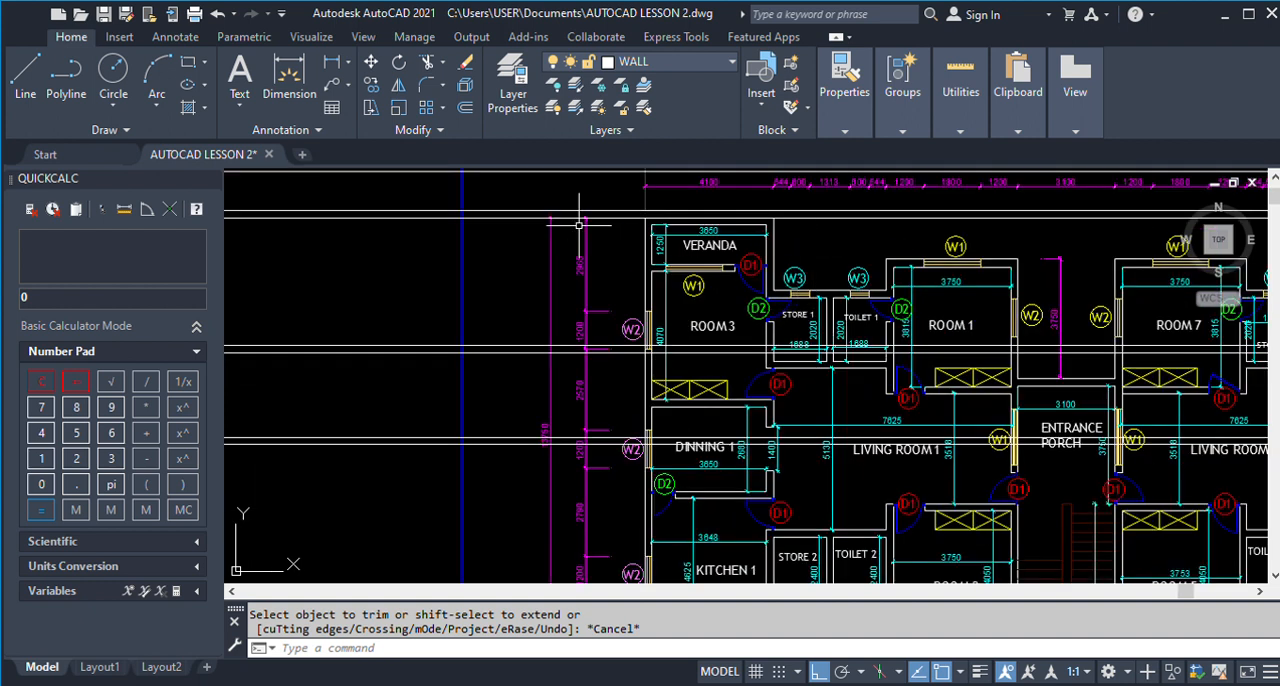
Highlight the horizontal line at the Veranda's upper edge and check Room 1 and the Entrance Porch against it.
left_click(776, 219)
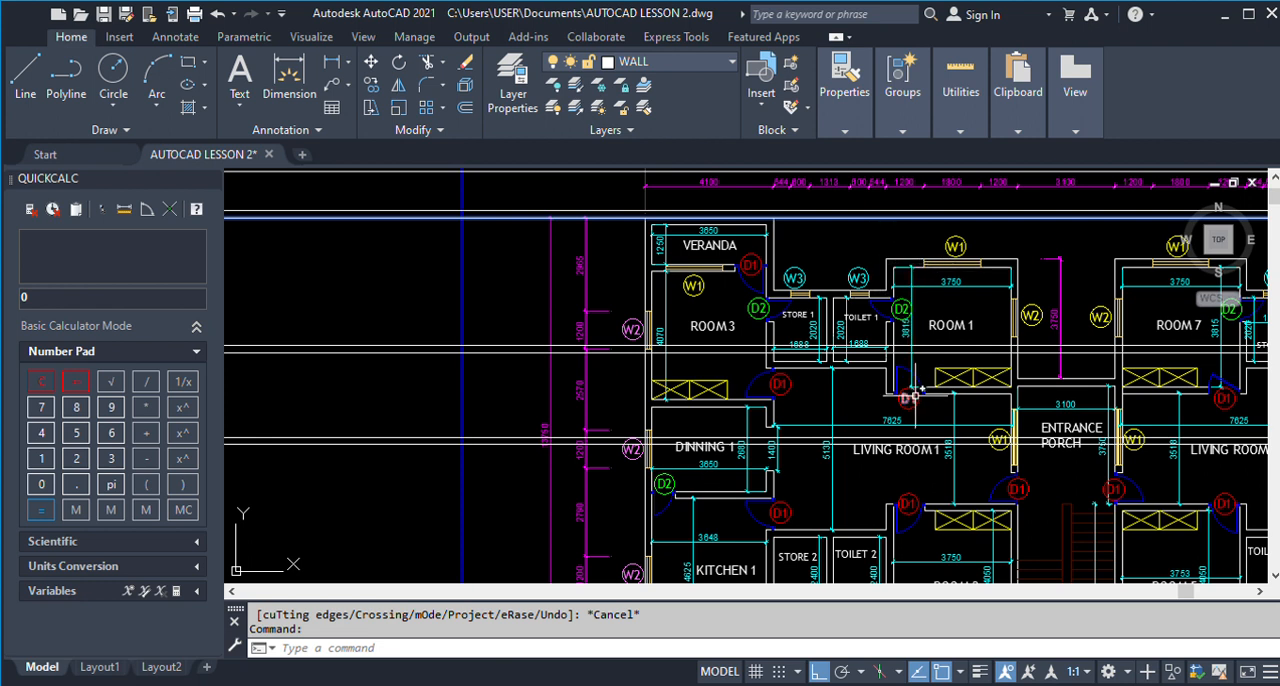
scroll(915, 392, "up", 2)
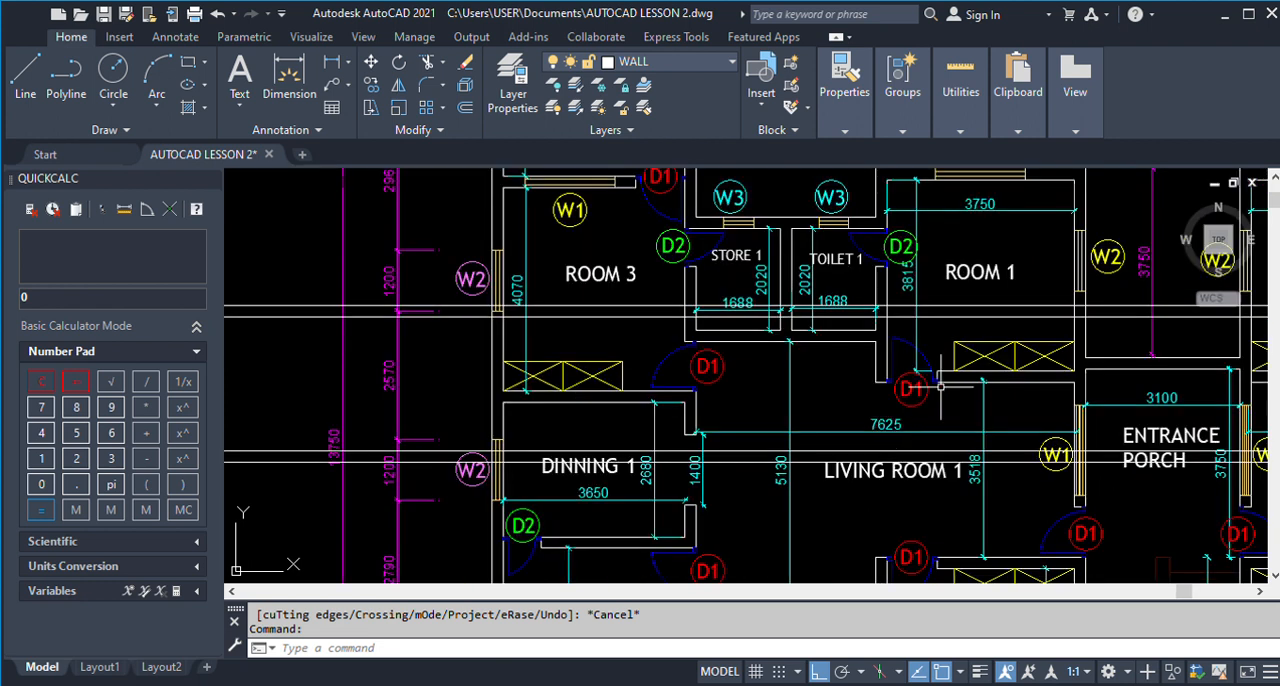
scroll(943, 385, "down", 2)
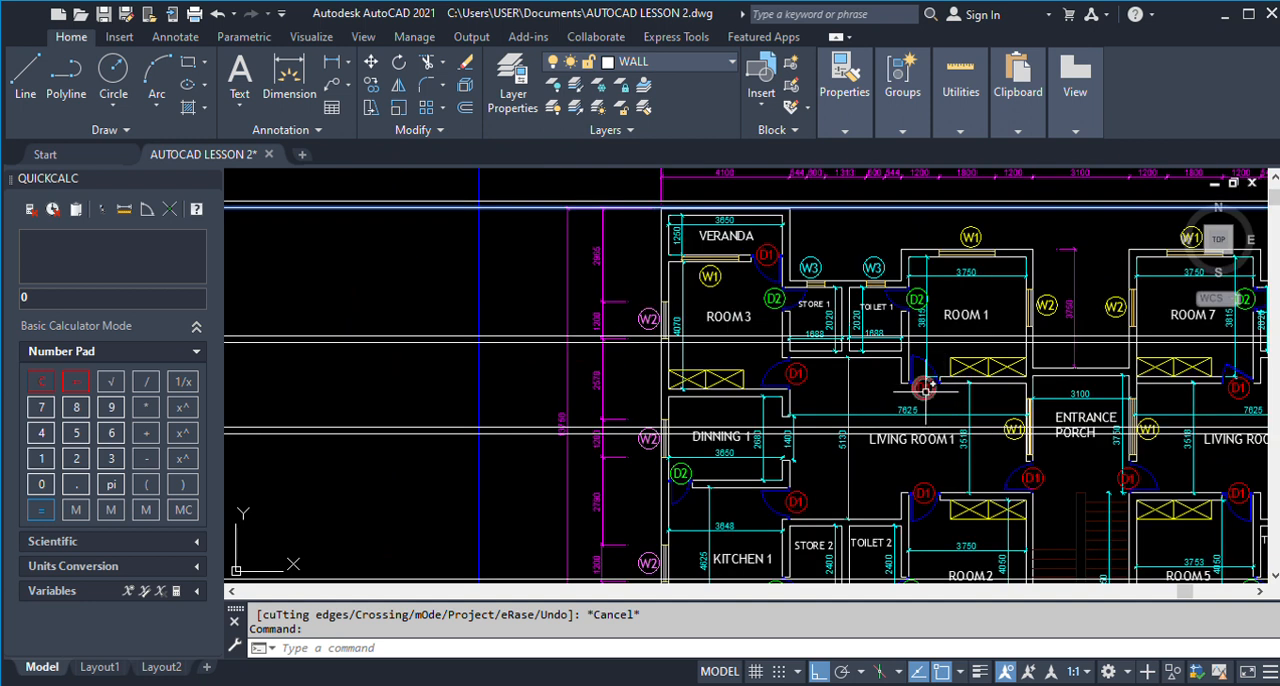
scroll(943, 385, "up", 2)
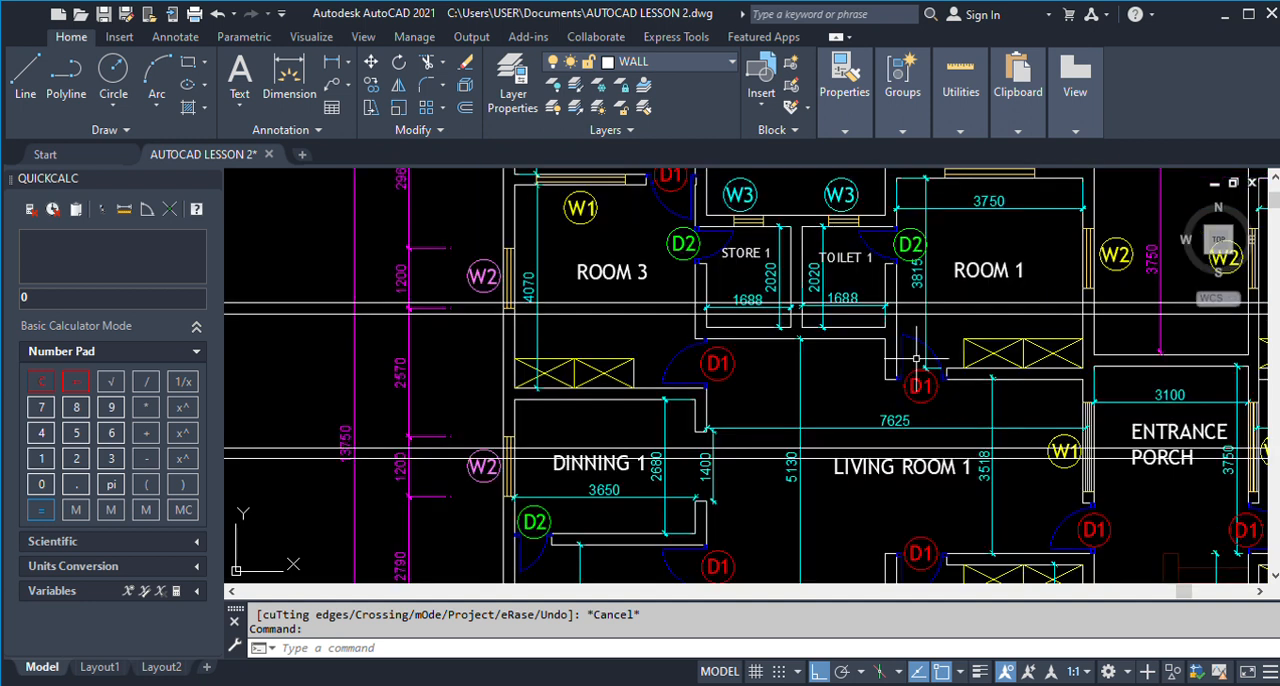
scroll(888, 290, "down", 2)
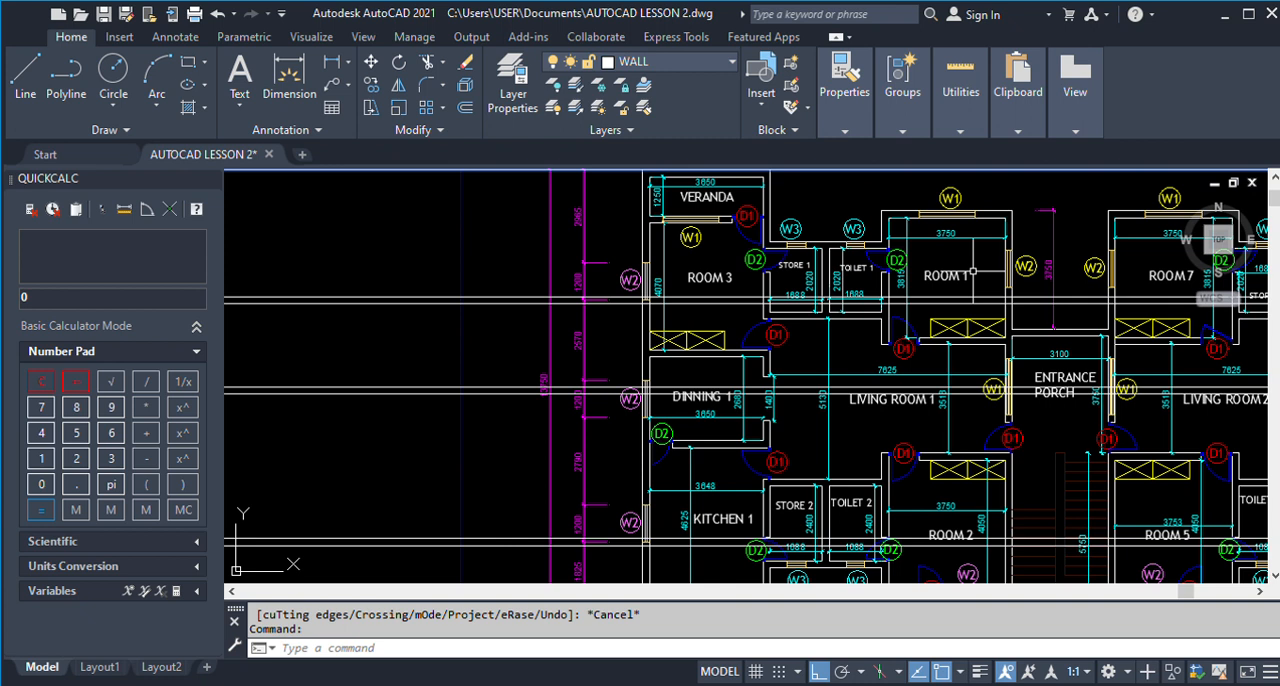
scroll(970, 271, "down", 2)
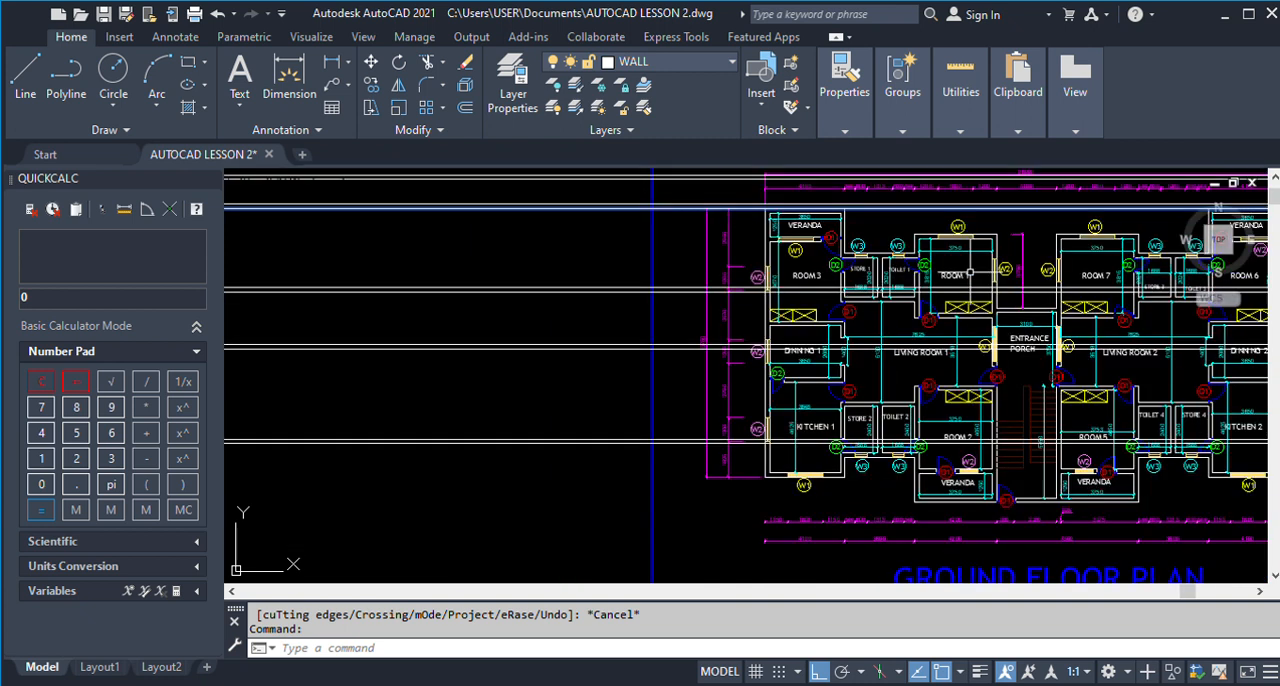
scroll(972, 271, "down", 5)
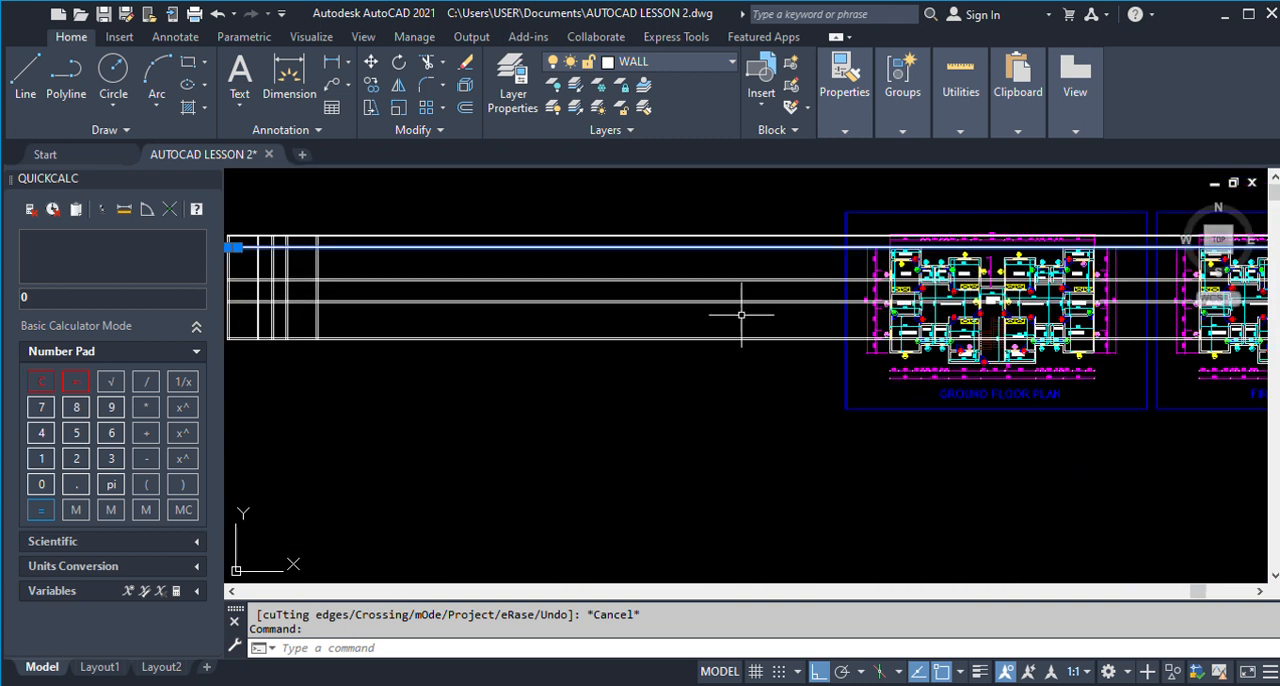
key("Escape")
type("o")
key("Return")
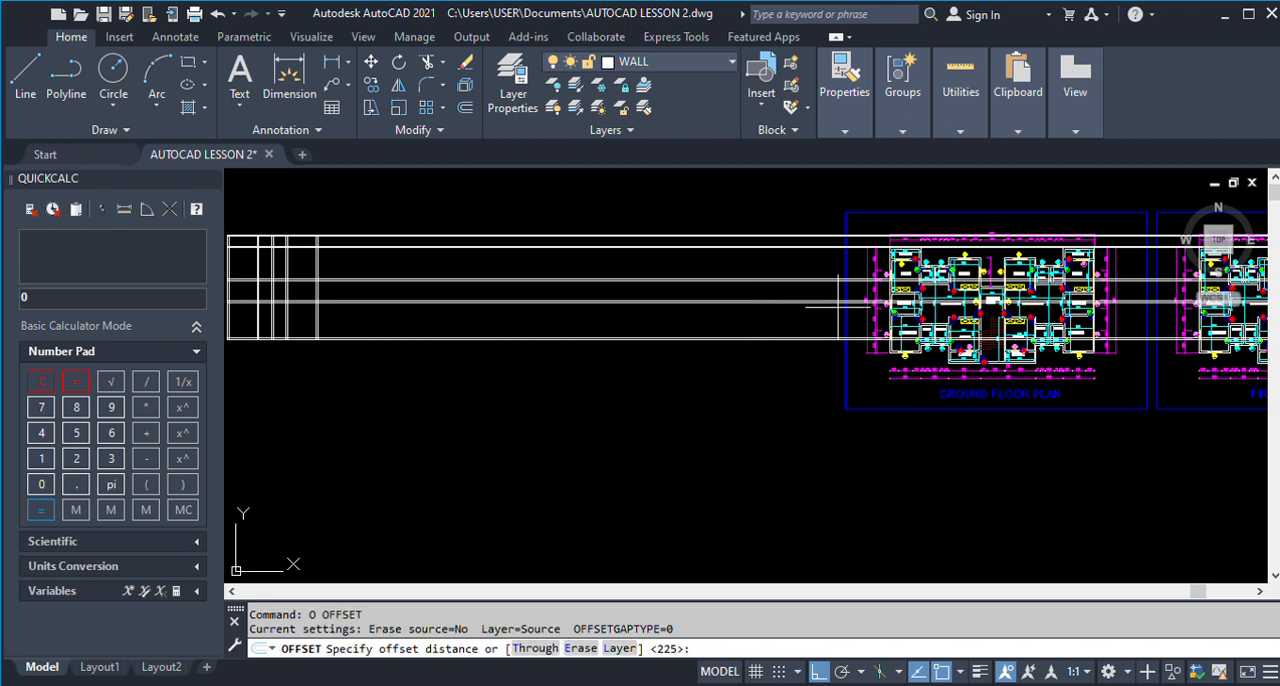
key("Escape")
type("o")
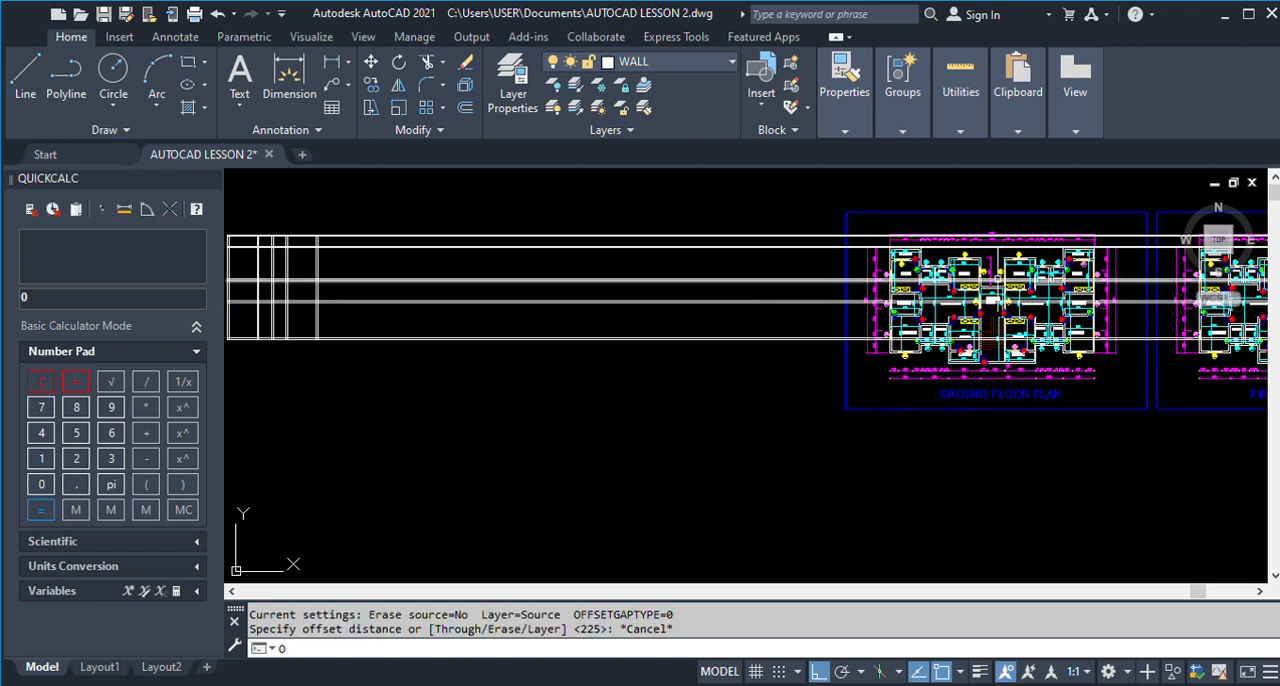
key("Return")
scroll(985, 302, "up", 8)
scroll(950, 250, "down", 6)
scroll(935, 232, "up", 5)
scroll(935, 232, "up", 2)
scroll(918, 270, "down", 2)
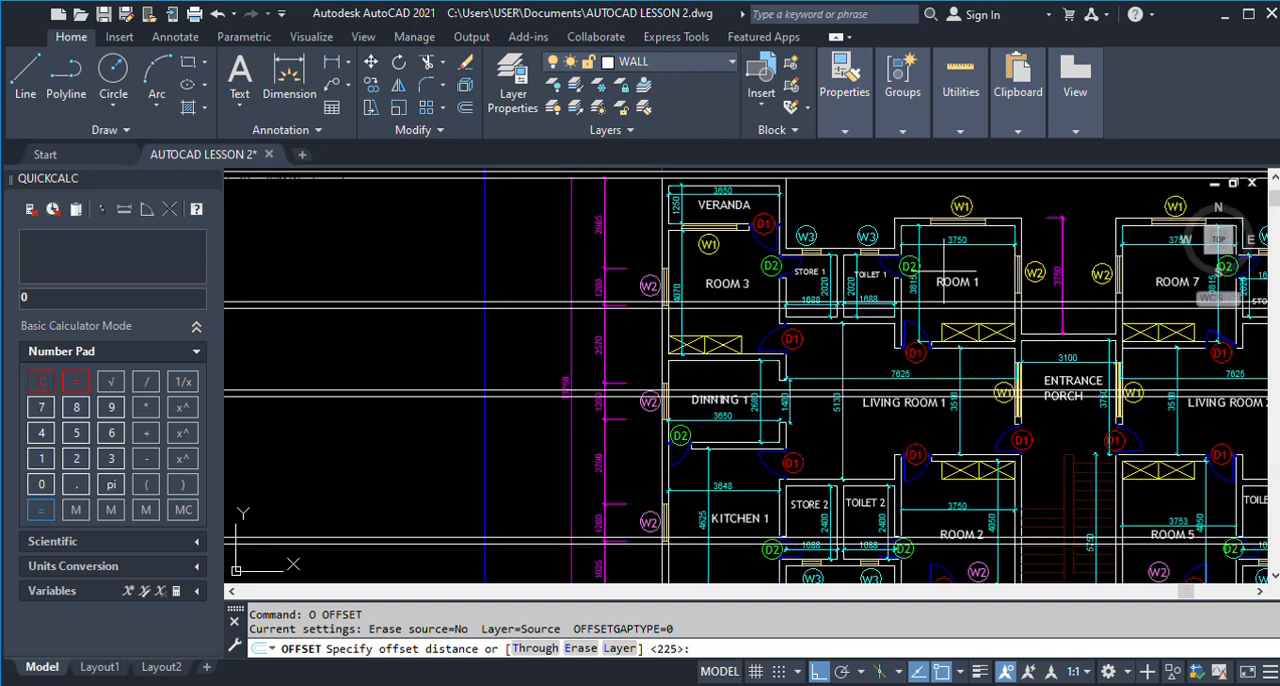
scroll(942, 271, "up", 2)
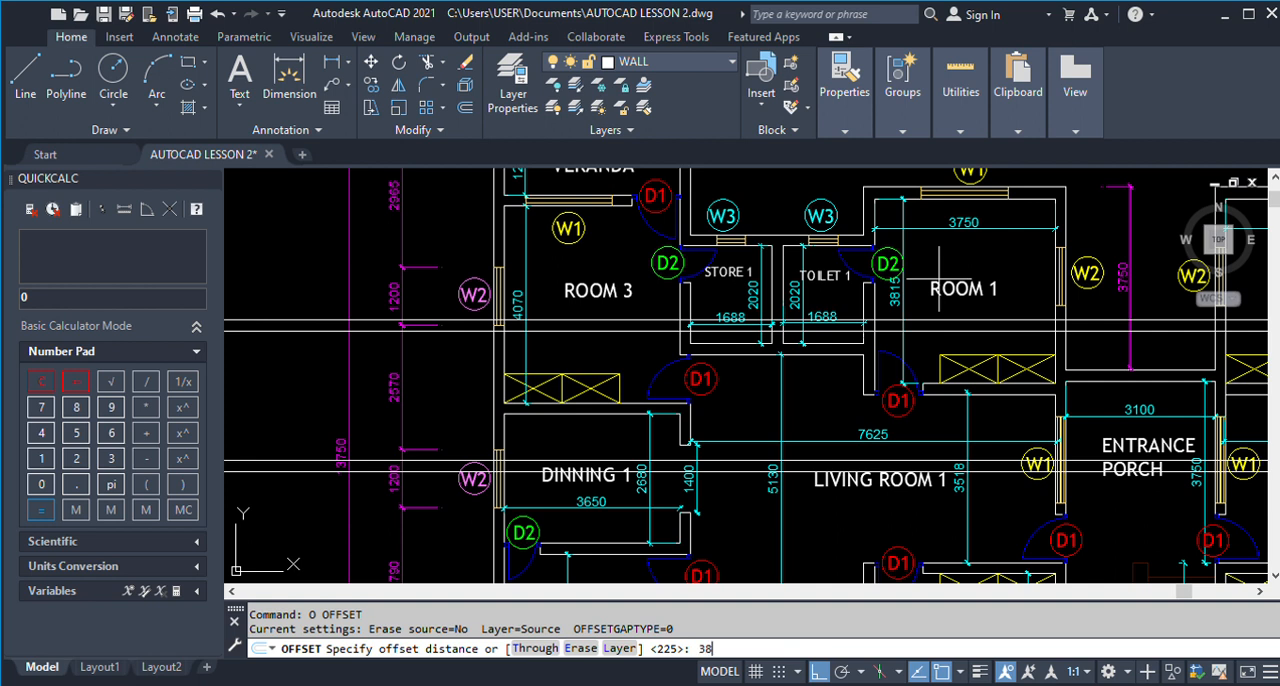
key("Return")
scroll(939, 279, "down", 8)
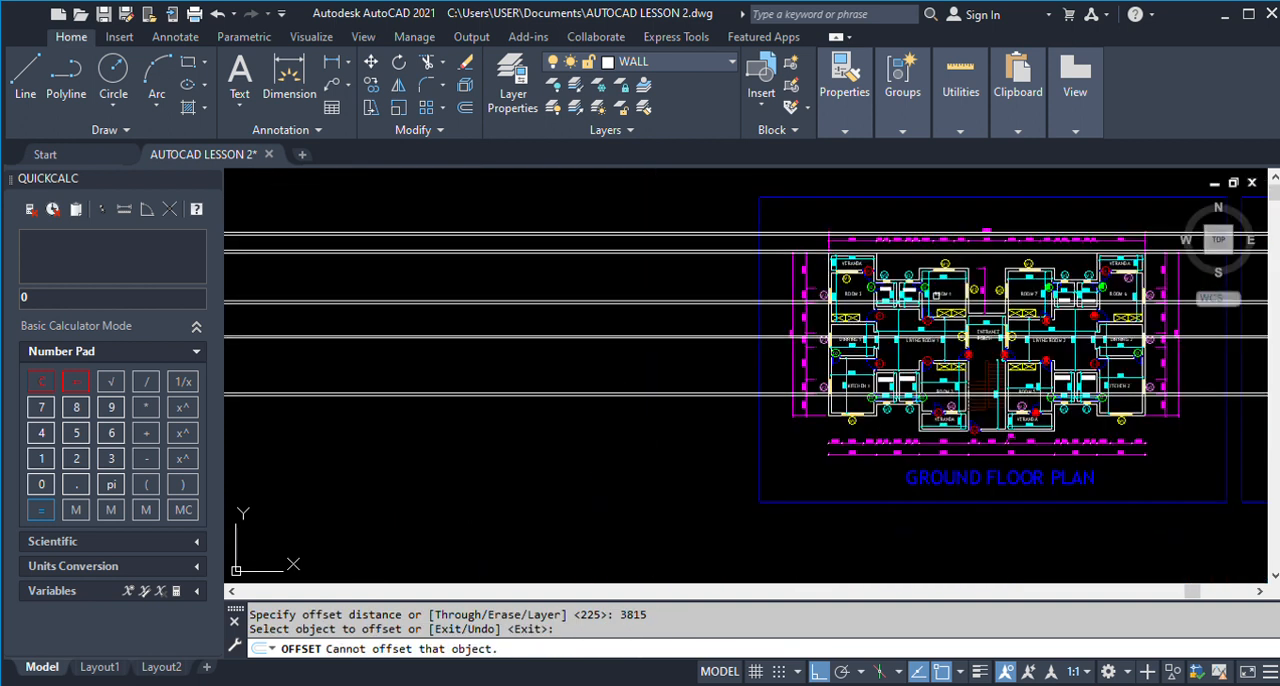
scroll(540, 302, "down", 2)
scroll(518, 302, "down", 1)
scroll(451, 289, "up", 6)
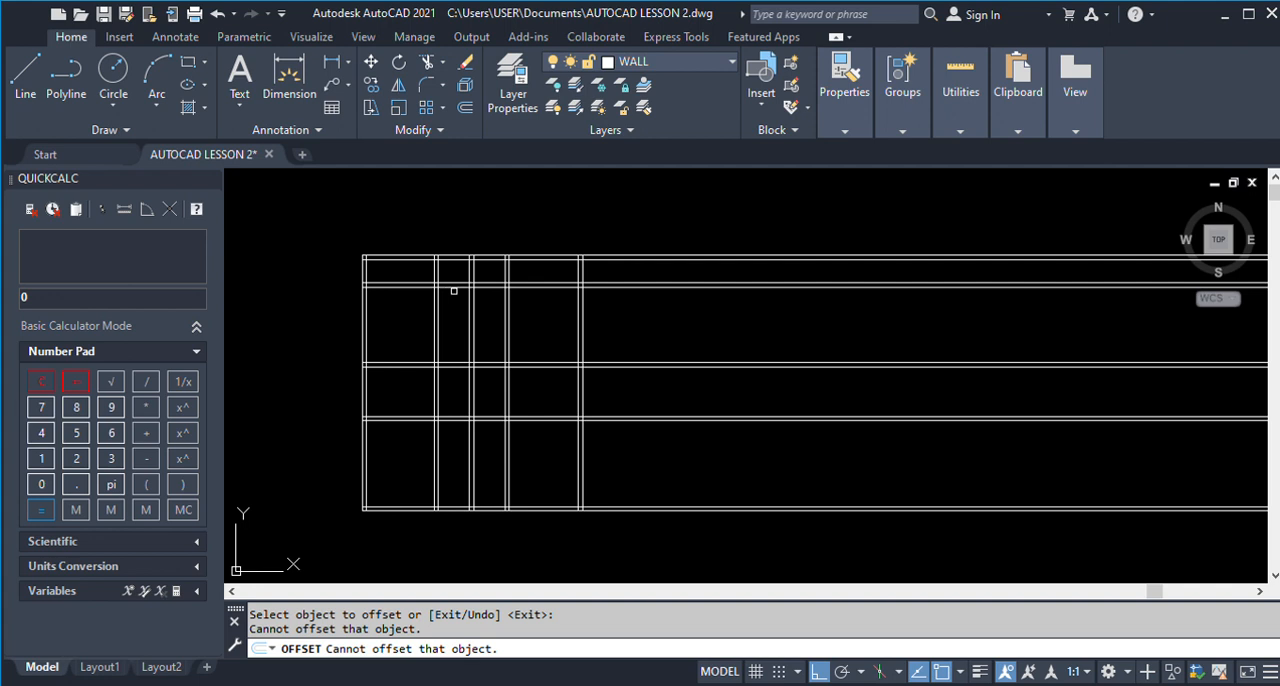
left_click(551, 281)
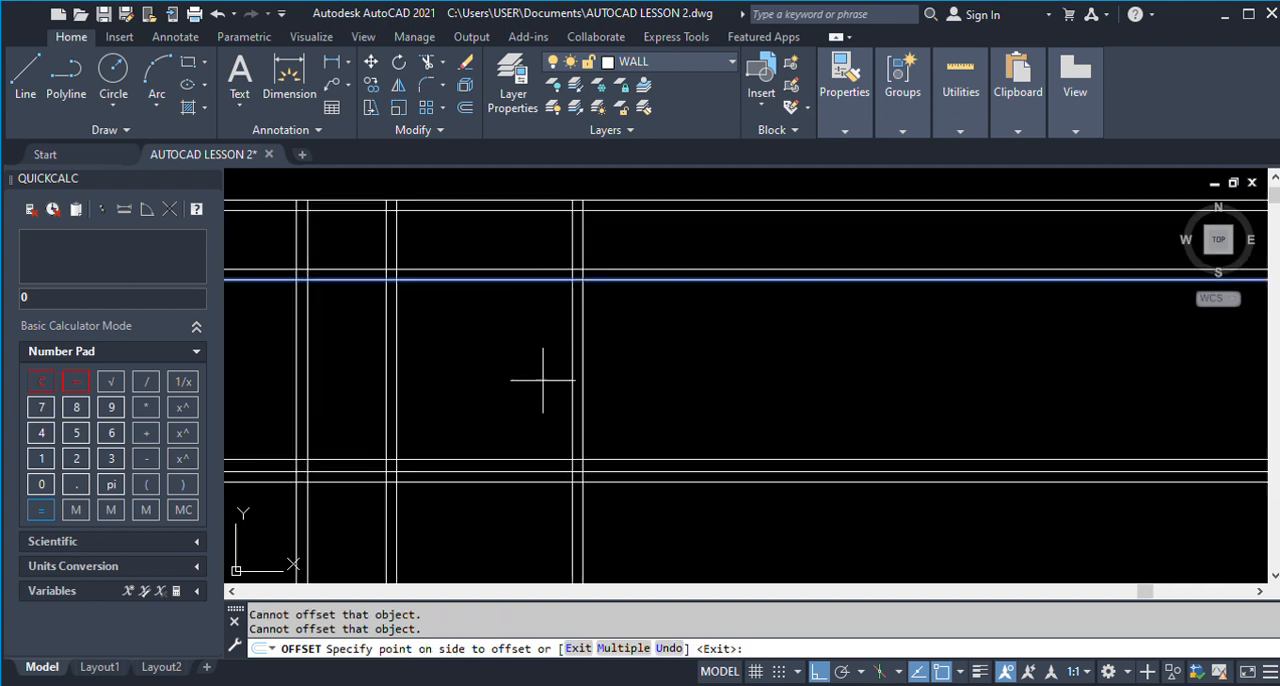
key("Escape")
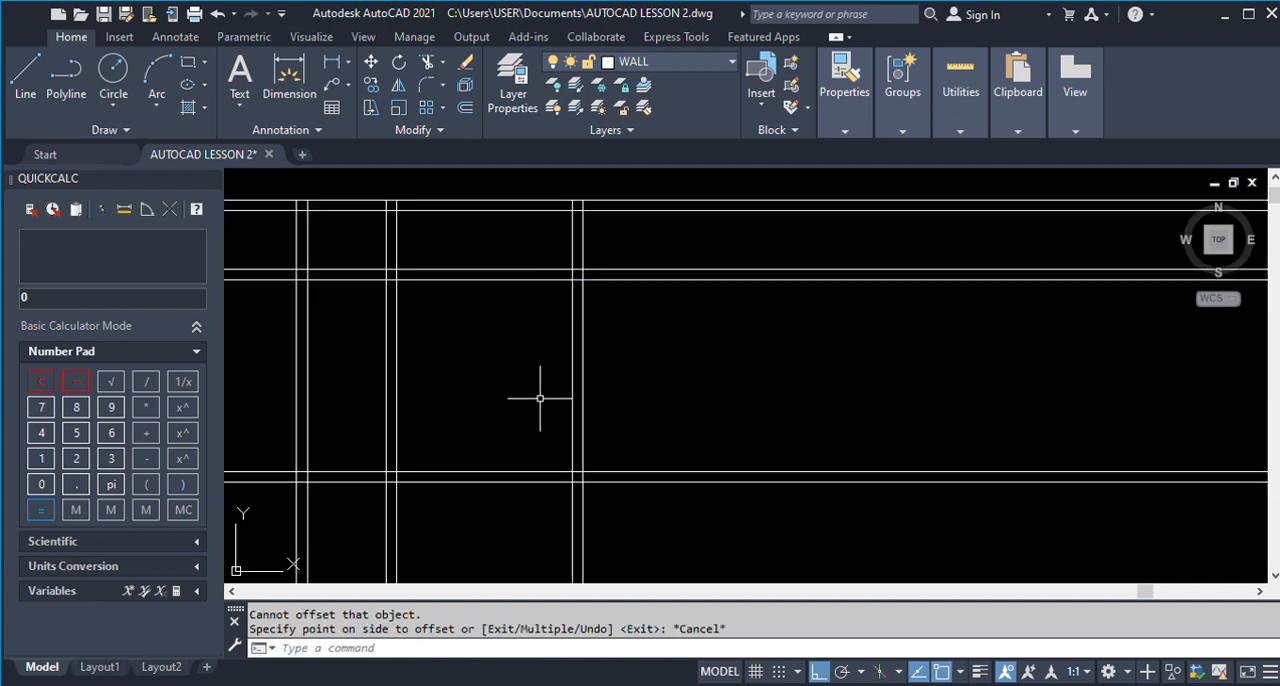
Try to erase a line from the wall grid.
scroll(540, 400, "down", 5)
scroll(840, 415, "down", 2)
scroll(840, 415, "up", 5)
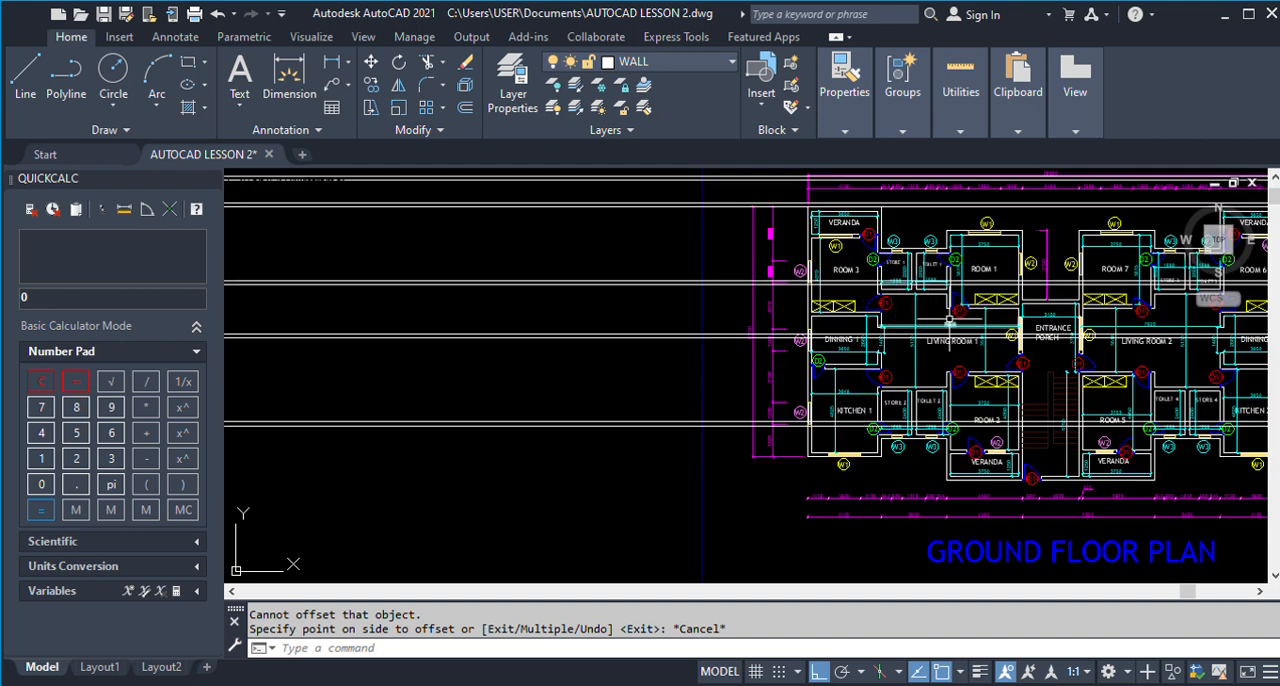
scroll(974, 320, "down", 4)
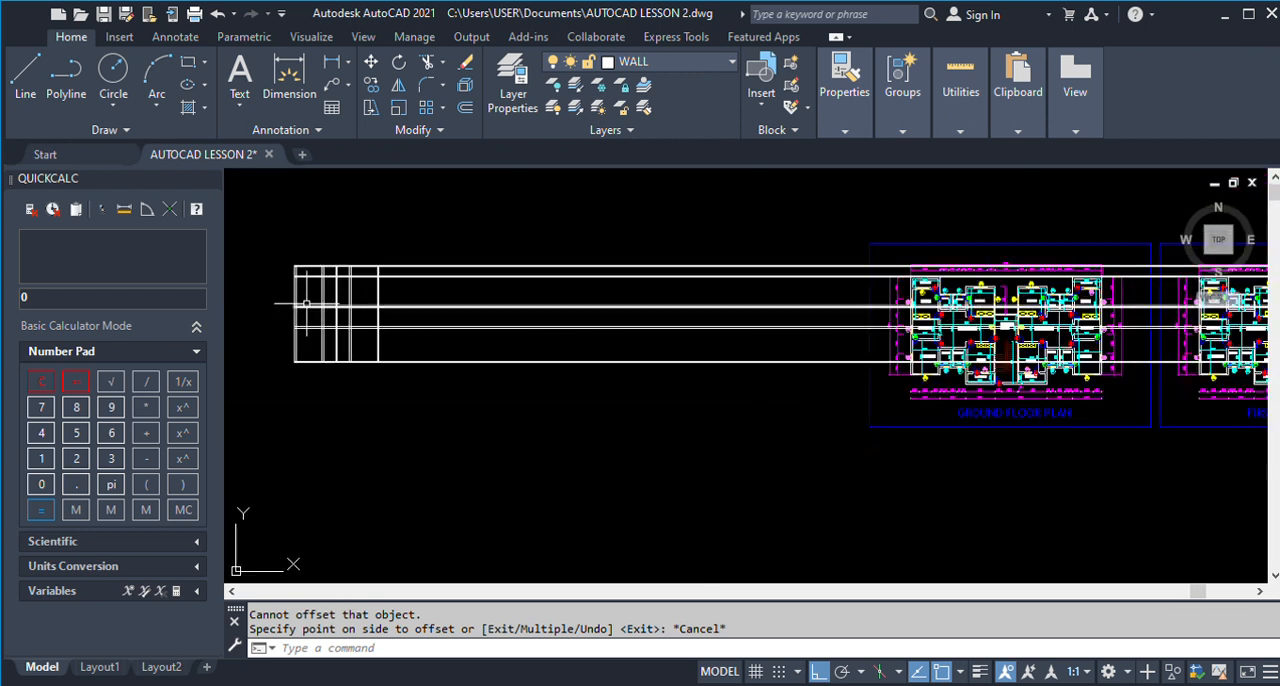
scroll(375, 288, "up", 5)
left_click(388, 292)
scroll(606, 323, "down", 3)
type("E")
key("Return")
left_click(622, 471)
key("Escape")
key("ctrl+z")
Trim all the horizontal wall lines where they extend past the grid's rightmost vertical wall.
type("tr")
key("Return")
left_click_drag(619, 456, 608, 193)
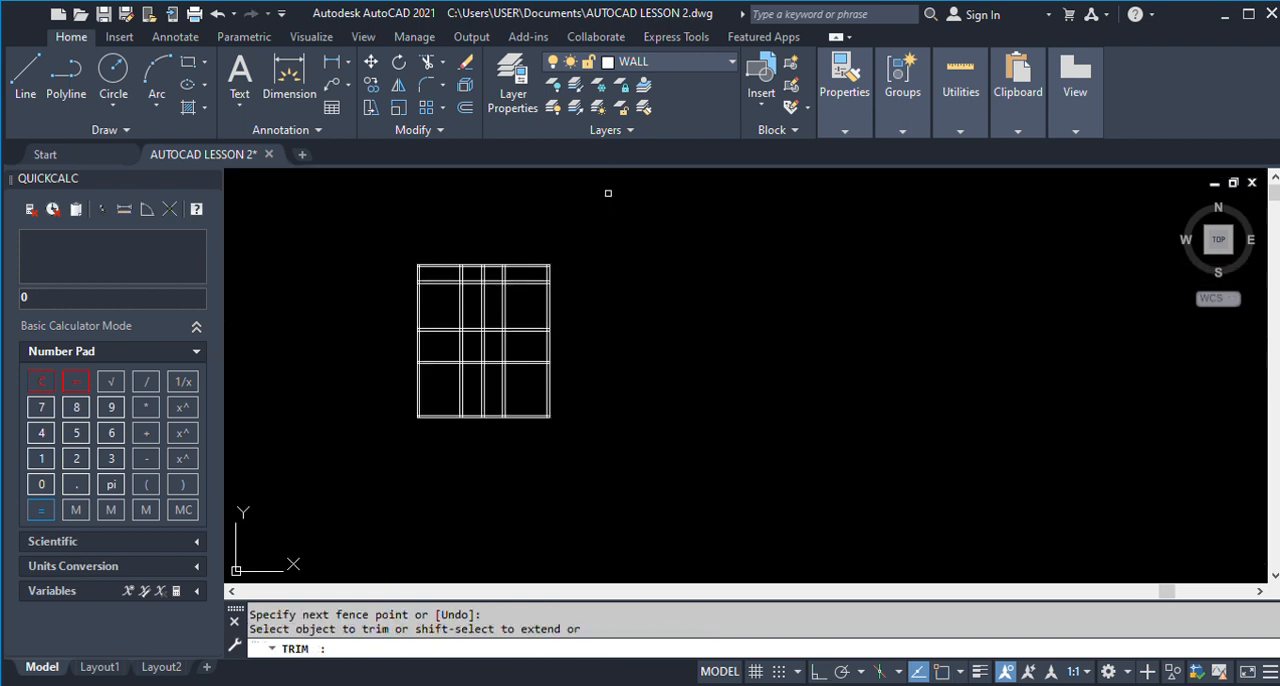
key("Return")
Trim the two topmost horizontal lines back to the Veranda's right wall, using that wall's outer line as the cutting edge.
scroll(455, 265, "down", 2)
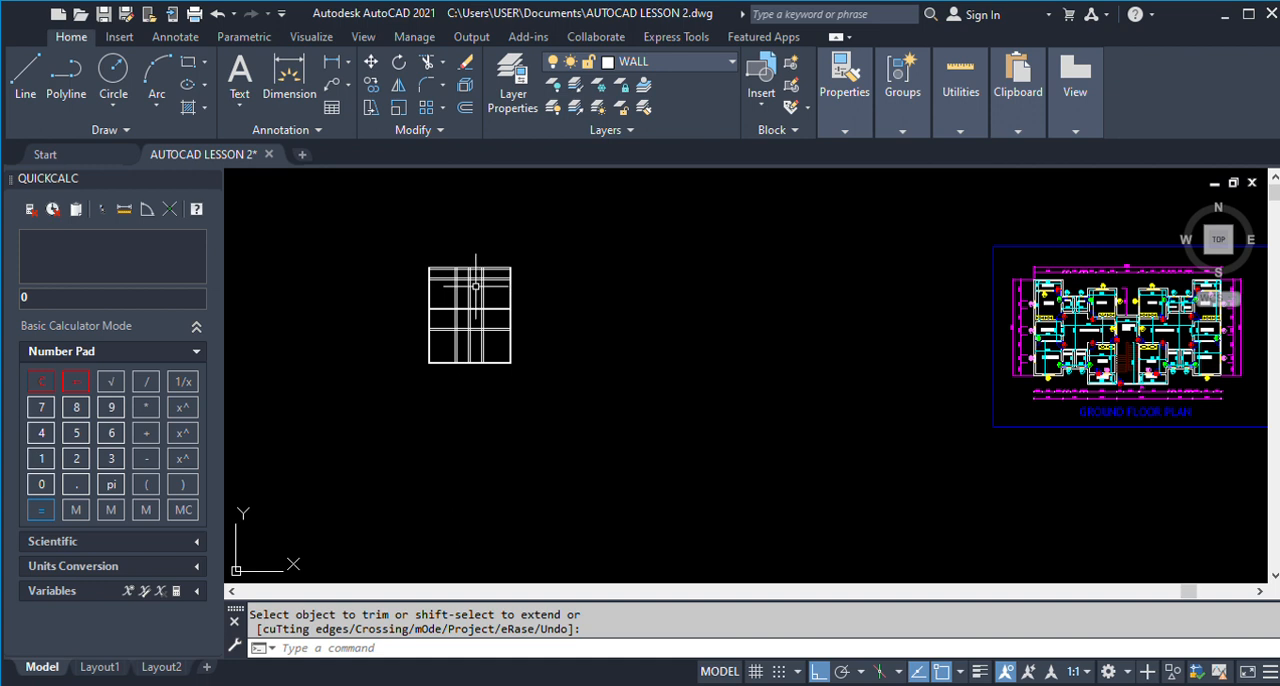
scroll(449, 277, "up", 4)
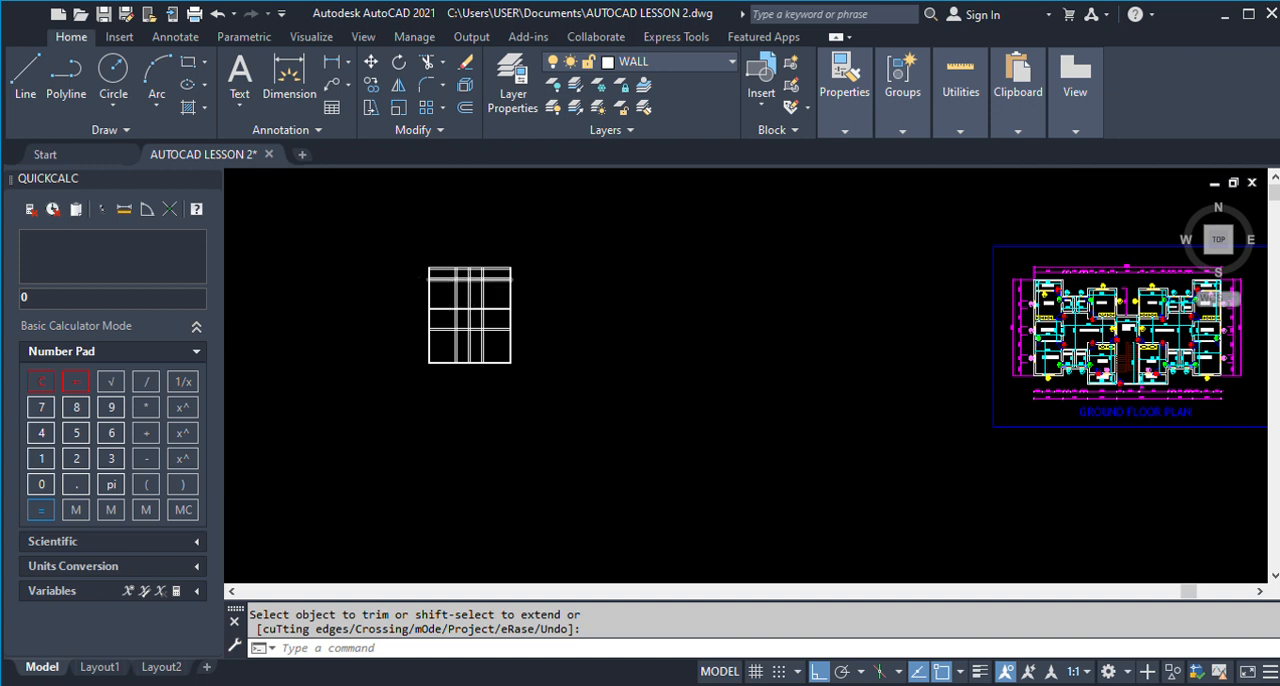
key("Return")
left_click(466, 272)
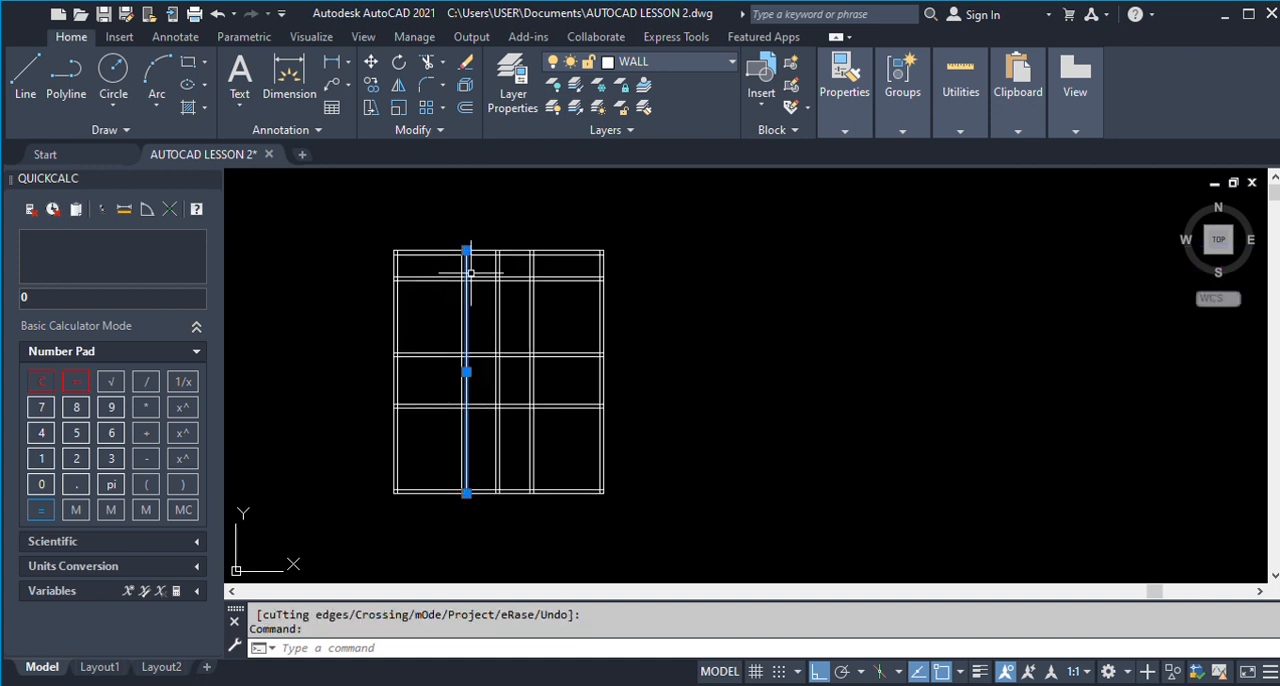
type("TR")
key("Return")
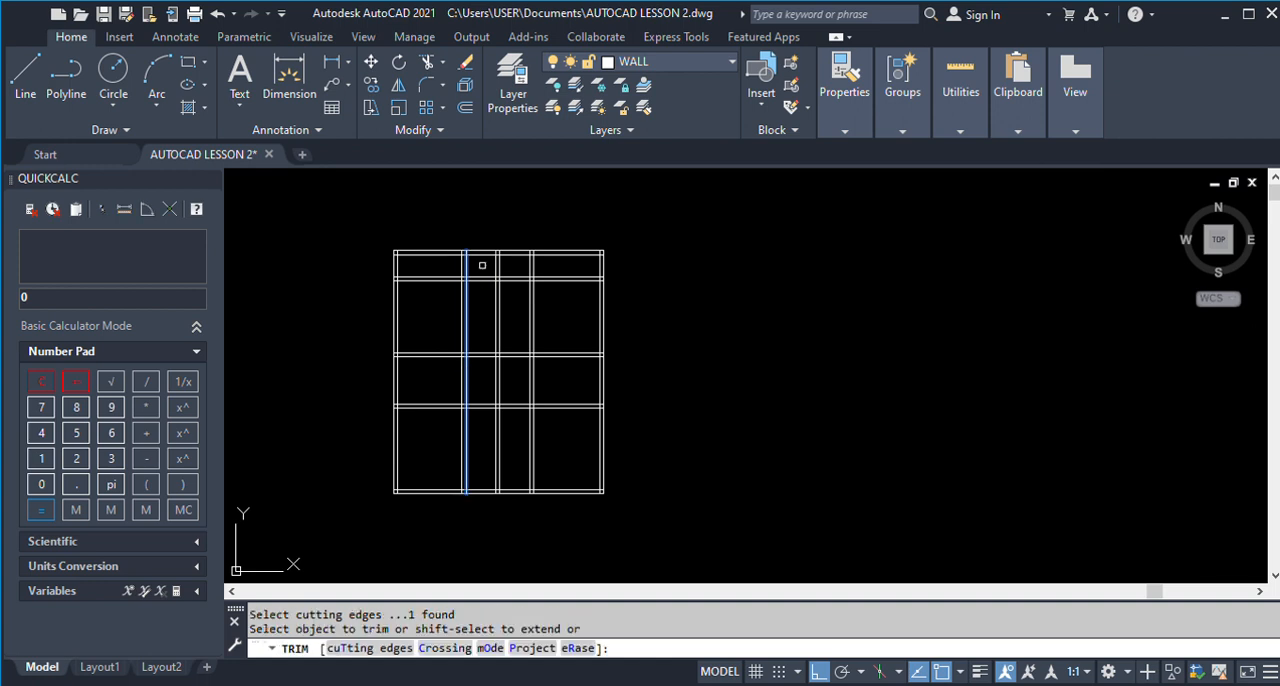
scroll(481, 265, "down", 4)
left_click_drag(481, 268, 481, 247)
key("Escape")
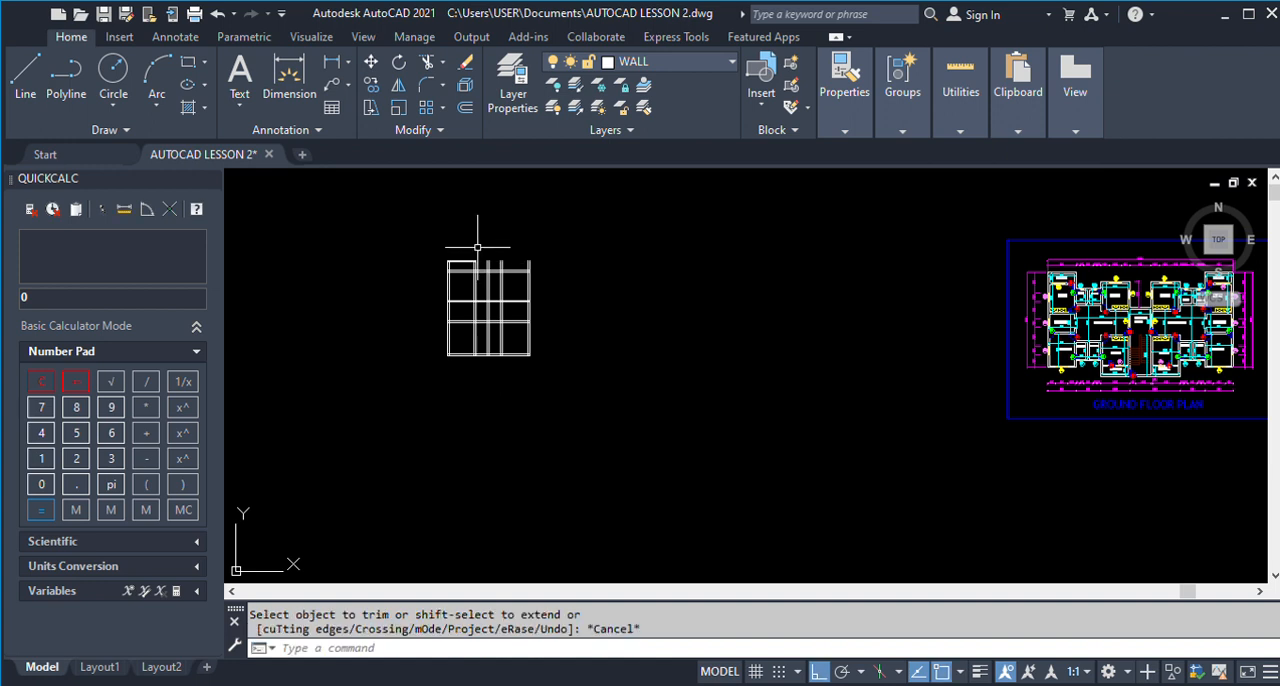
Trim the vertical wall stubs that project above the second horizontal wall, to the right of the Veranda.
scroll(478, 253, "up", 2)
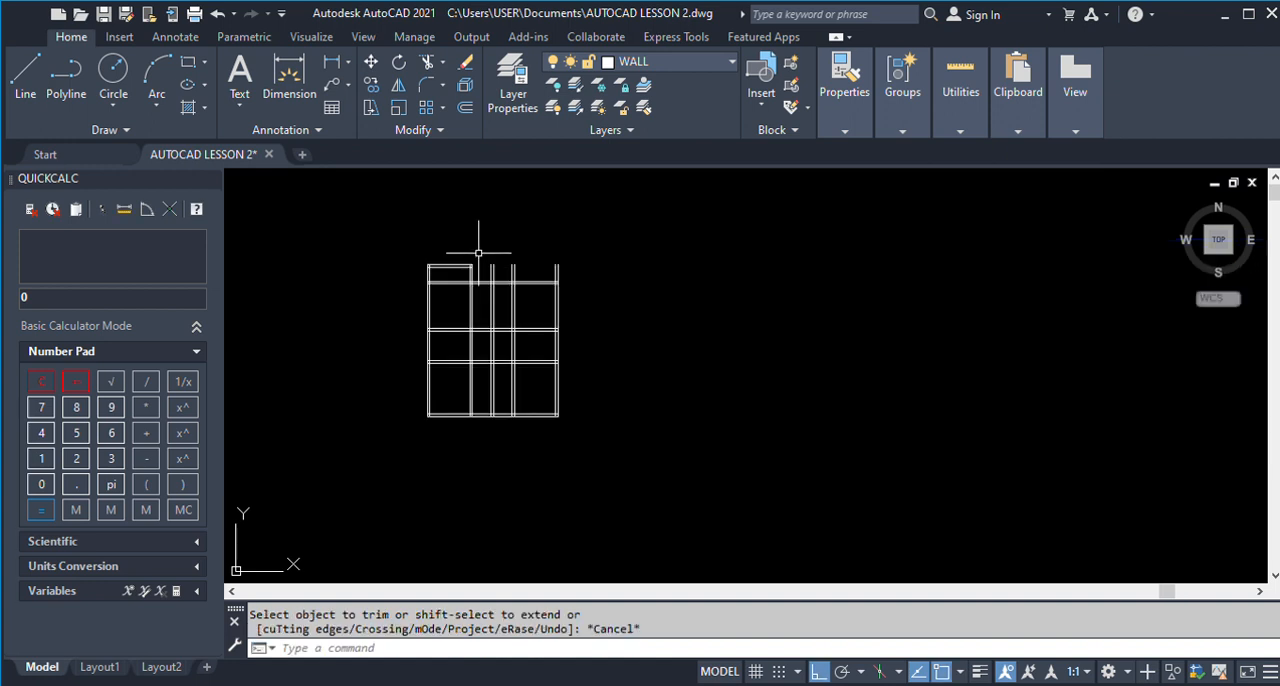
key("Return")
left_click_drag(576, 275, 486, 266)
key("Escape")
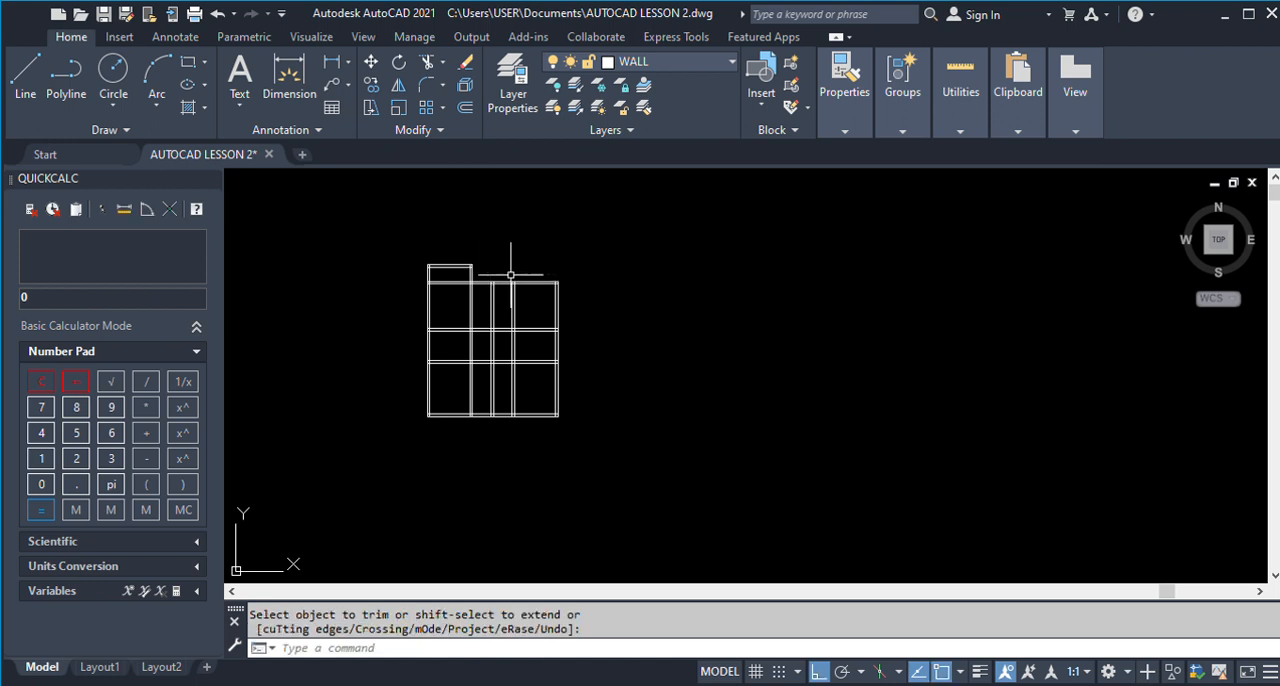
Examine the finished ground floor plan's outline and dimensions around the Veranda, Room 3, Store 1, Toilet 1 and Room 1.
scroll(512, 280, "down", 4)
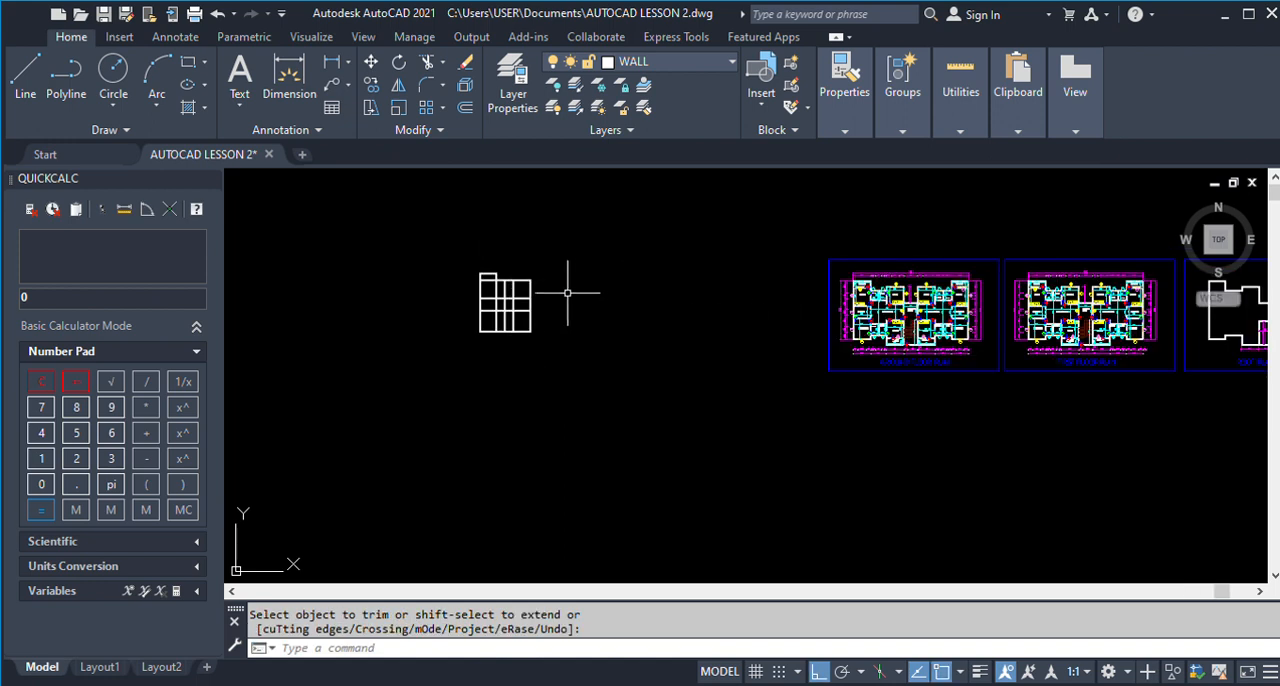
scroll(898, 276, "up", 7)
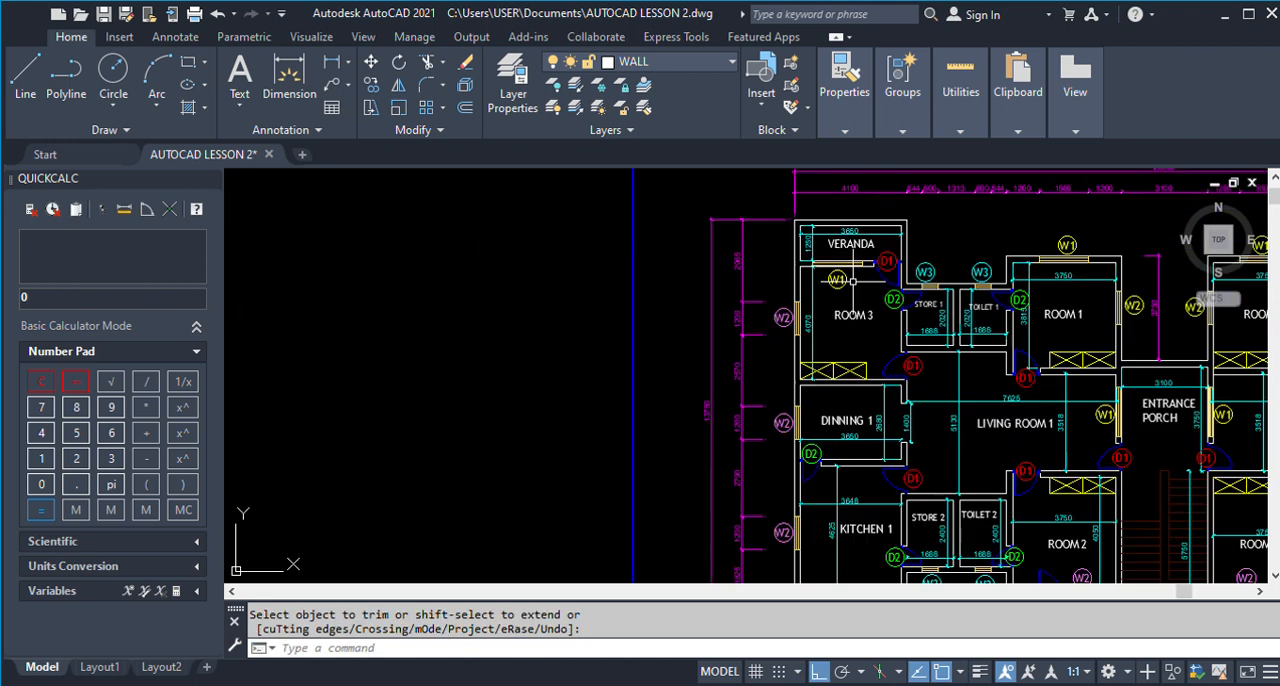
scroll(903, 265, "up", 4)
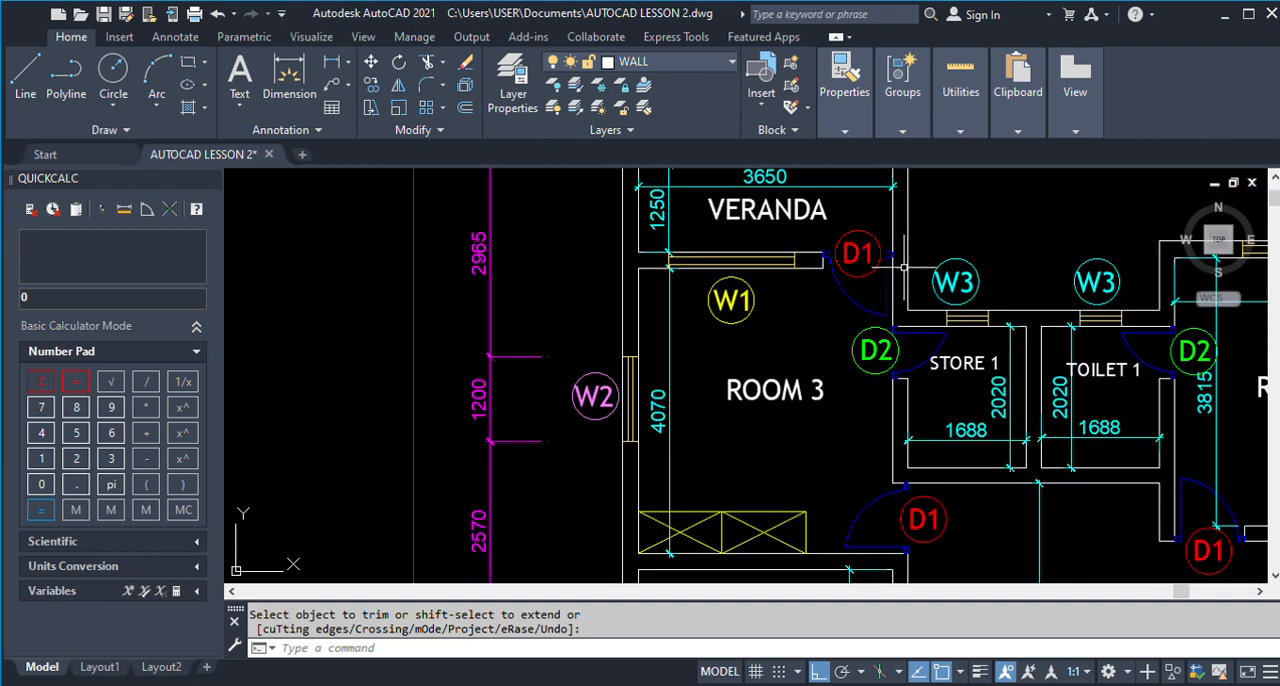
scroll(903, 282, "down", 2)
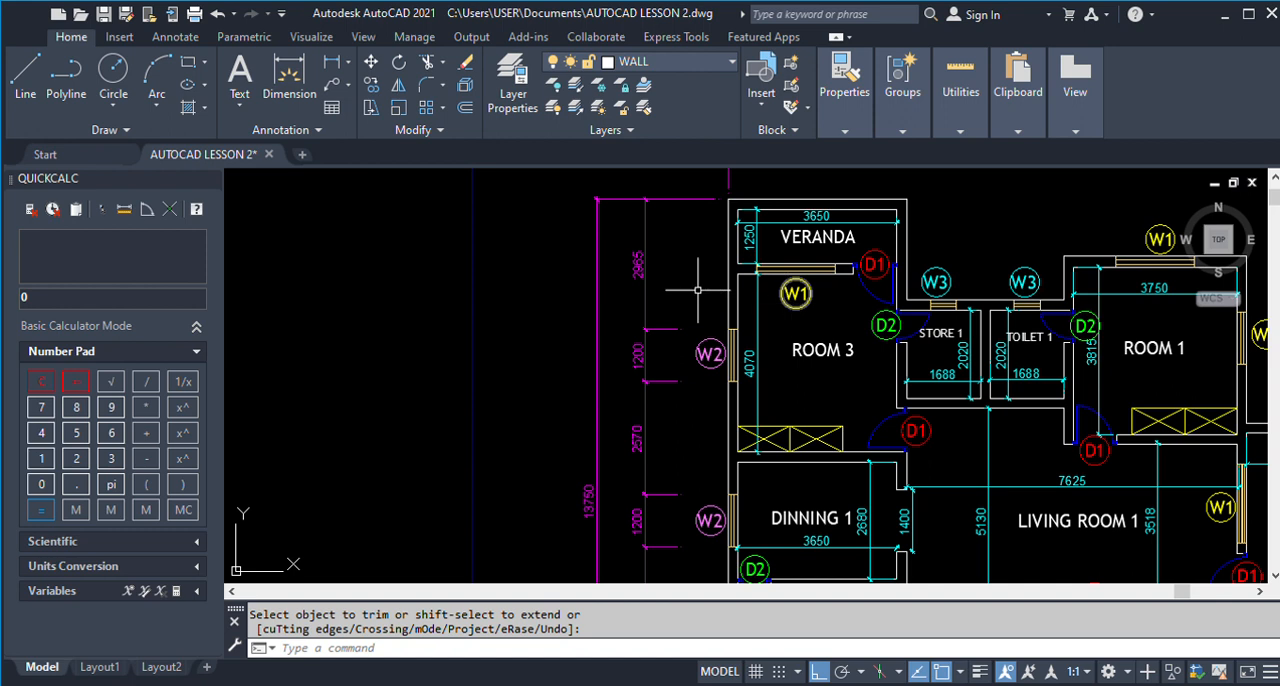
scroll(684, 272, "down", 2)
scroll(875, 305, "down", 2)
scroll(955, 280, "down", 2)
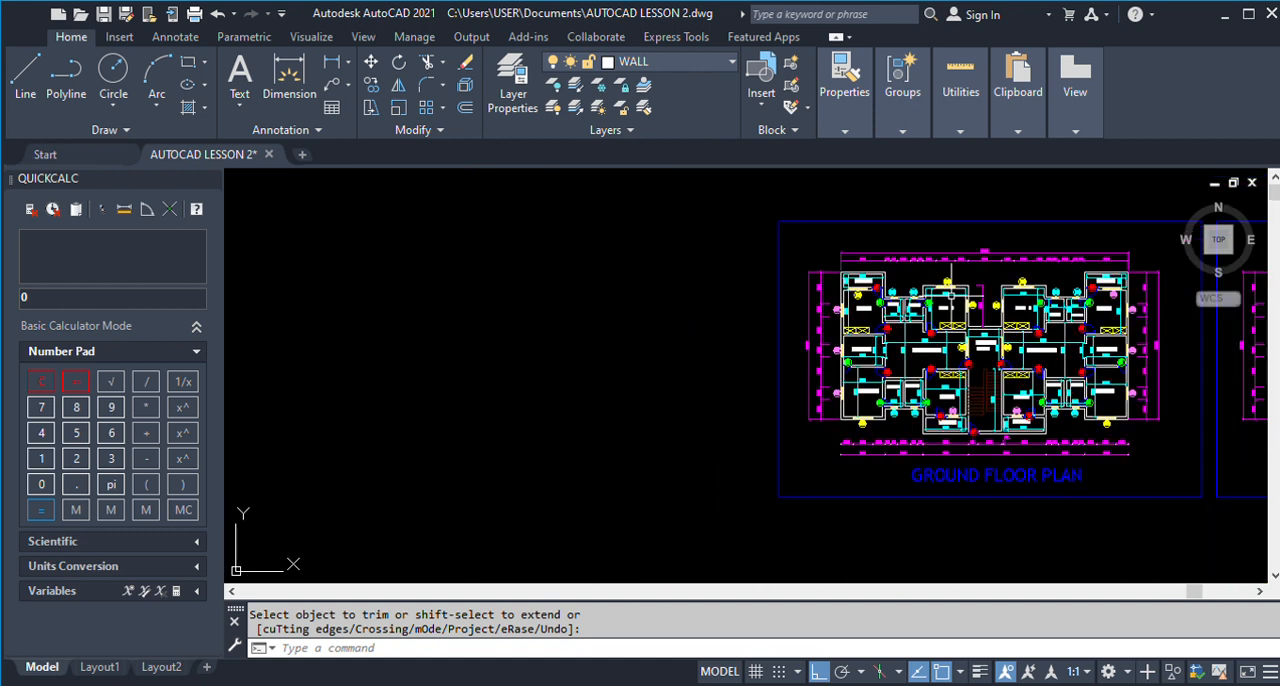
scroll(1015, 297, "up", 3)
scroll(954, 298, "up", 2)
scroll(788, 320, "down", 3)
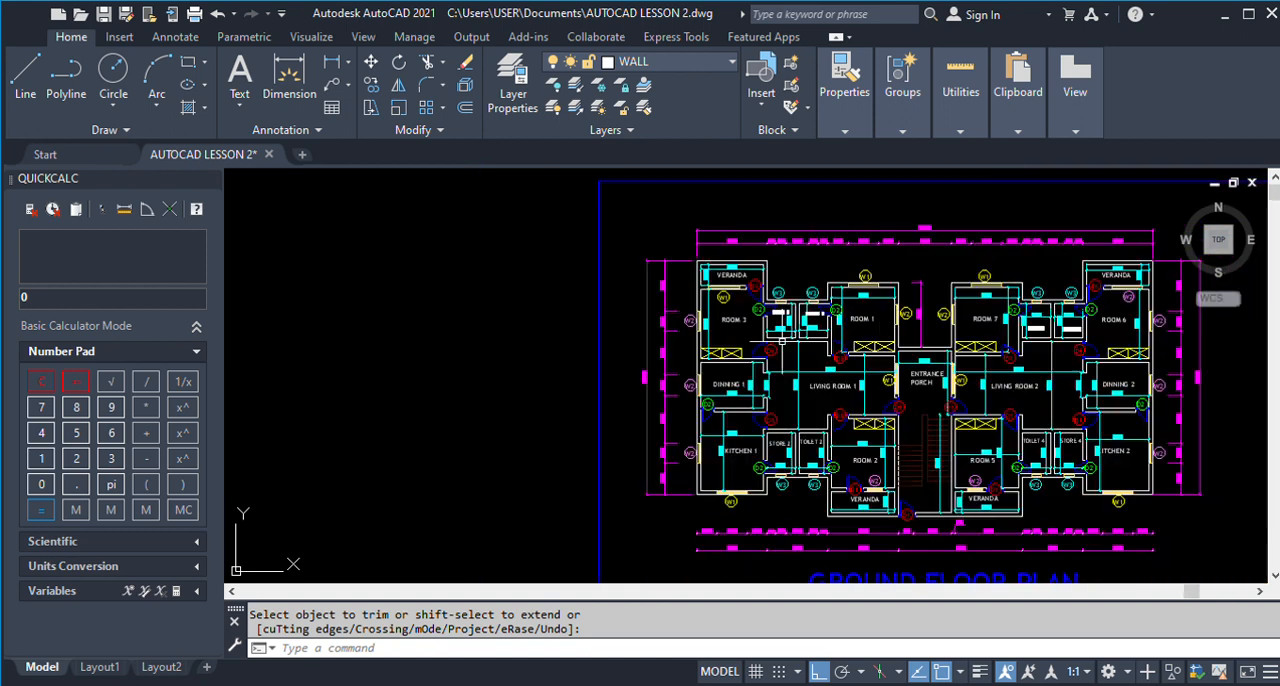
scroll(730, 492, "up", 2)
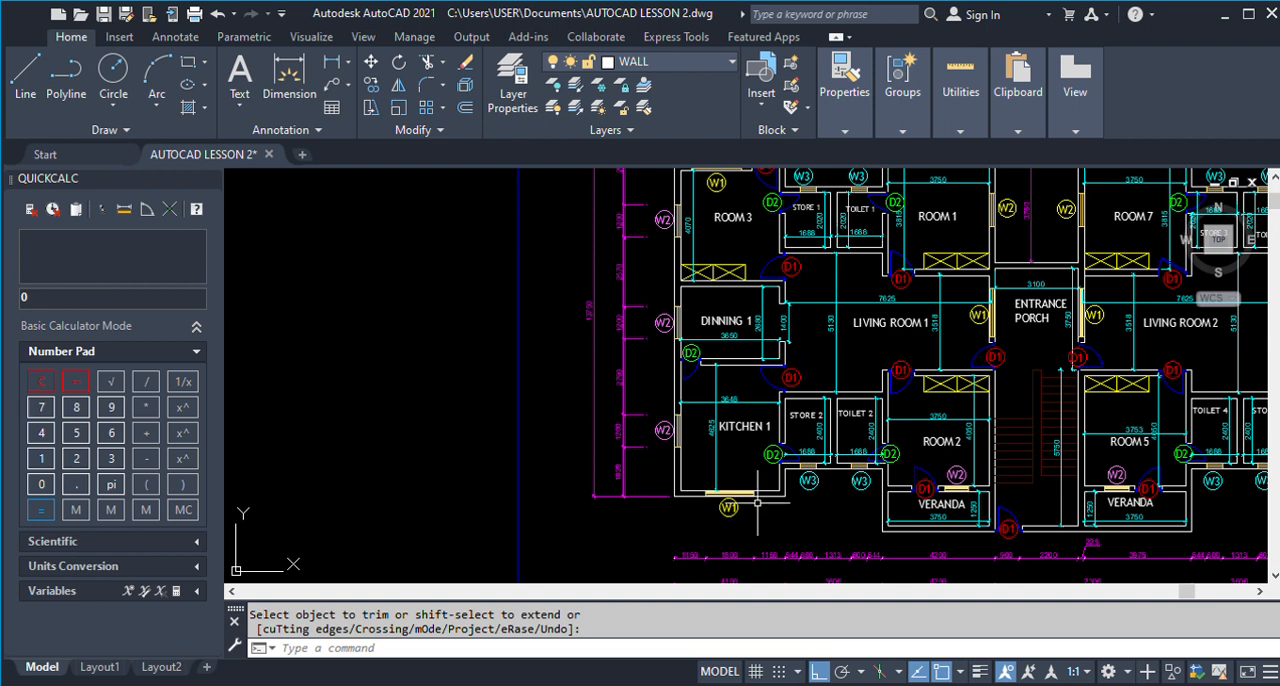
scroll(760, 503, "down", 3)
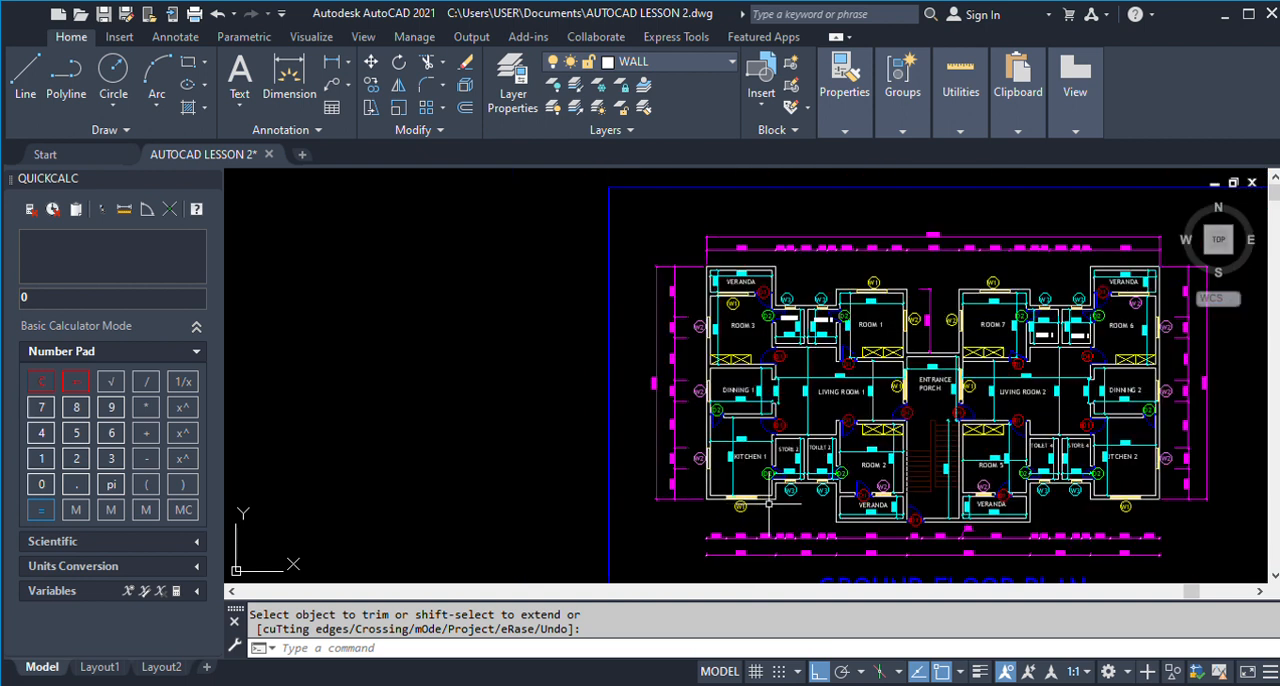
scroll(783, 272, "up", 2)
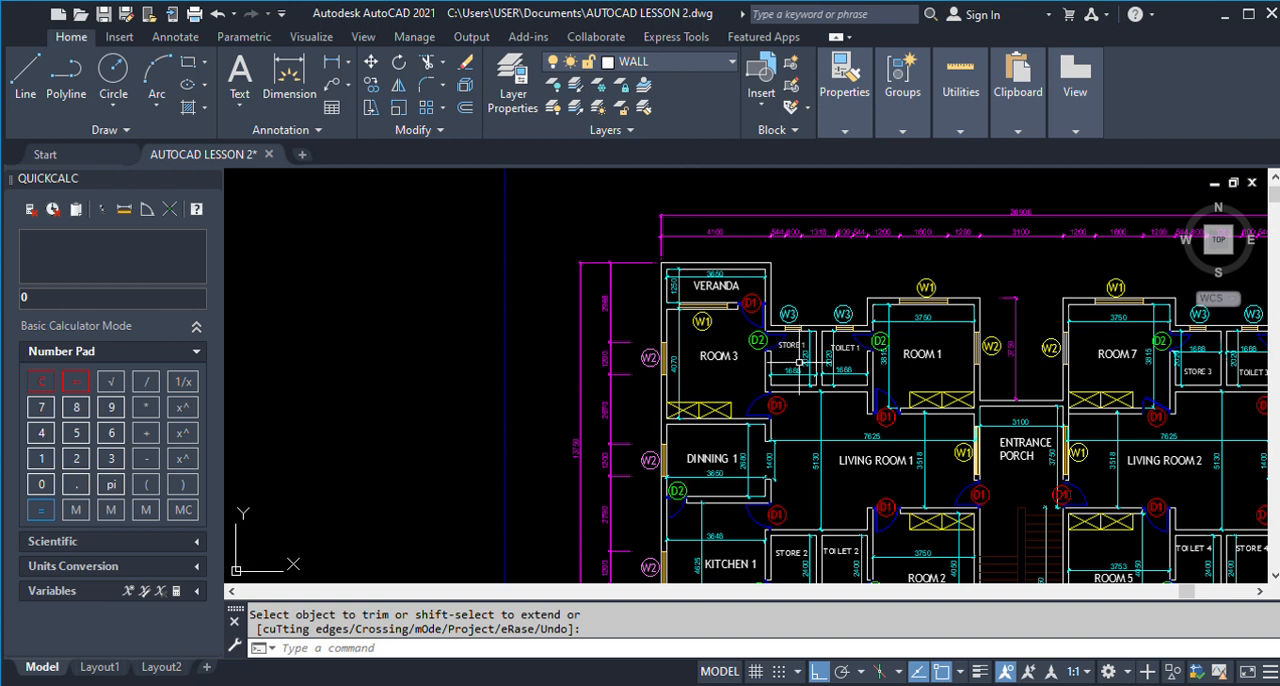
Add a vertical linear dimension on the finished plan from the Veranda's upper-right outer corner to Store 1's outer wall.
left_click(331, 62)
scroll(773, 314, "up", 2)
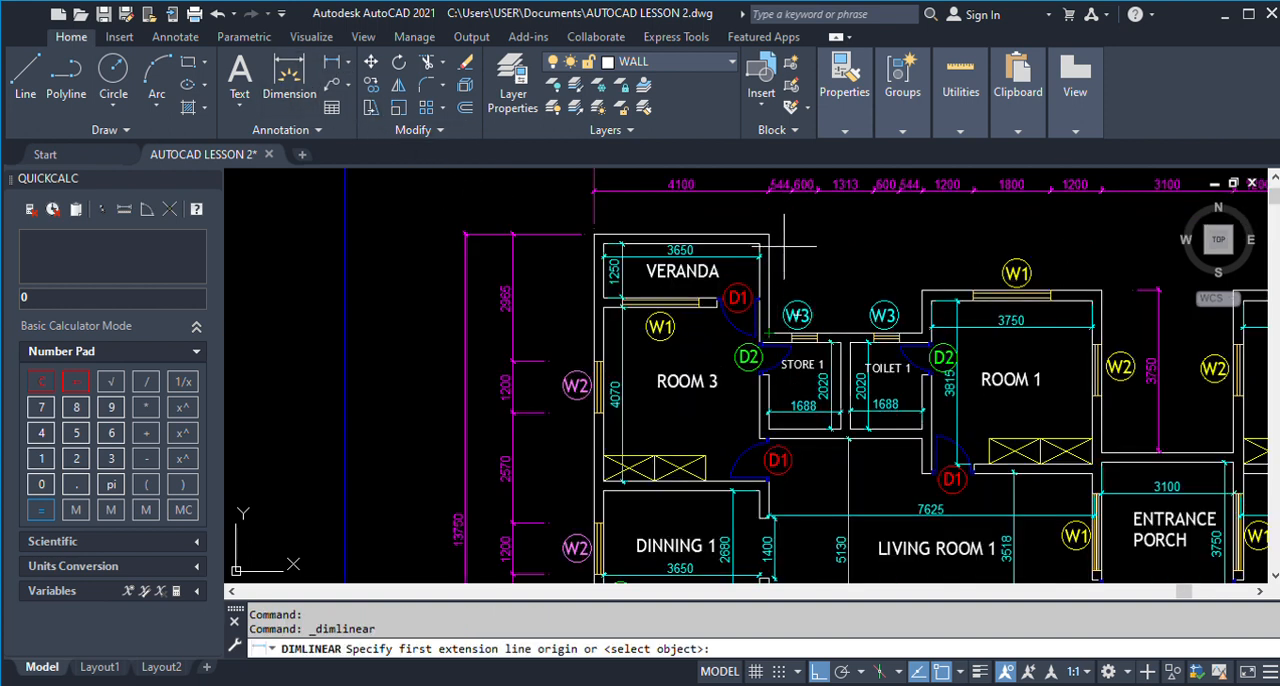
left_click(768, 234)
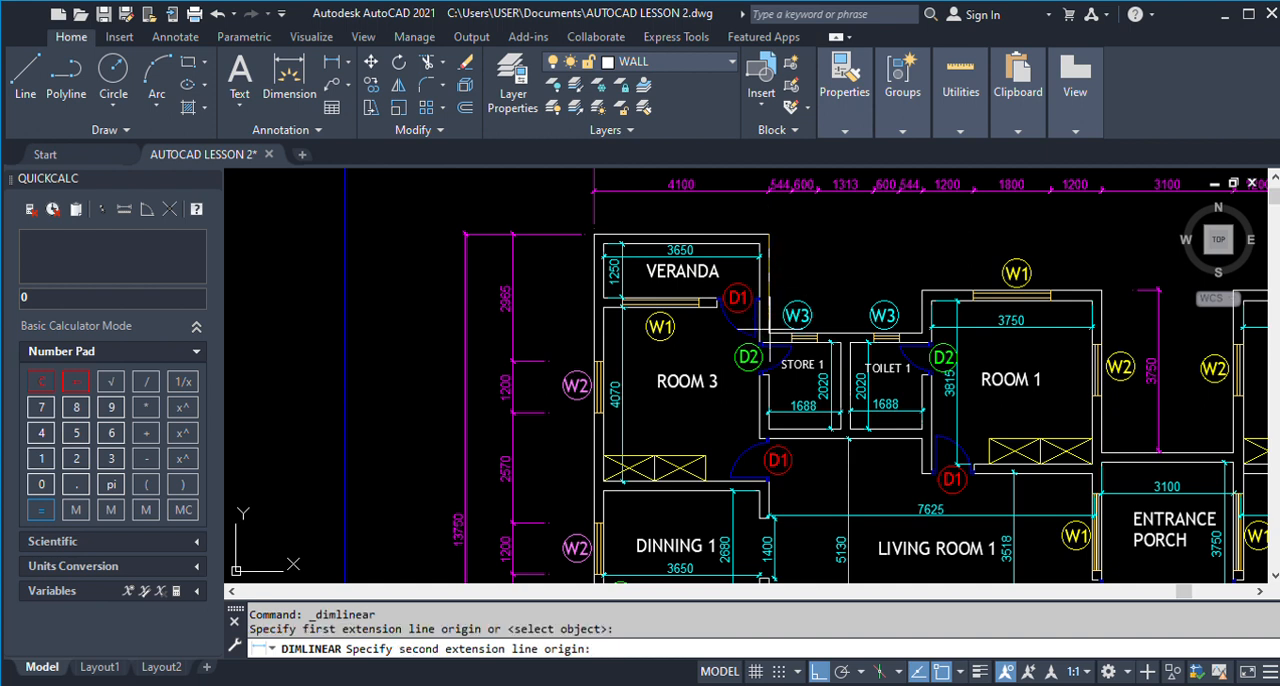
left_click(768, 332)
scroll(812, 282, "up", 2)
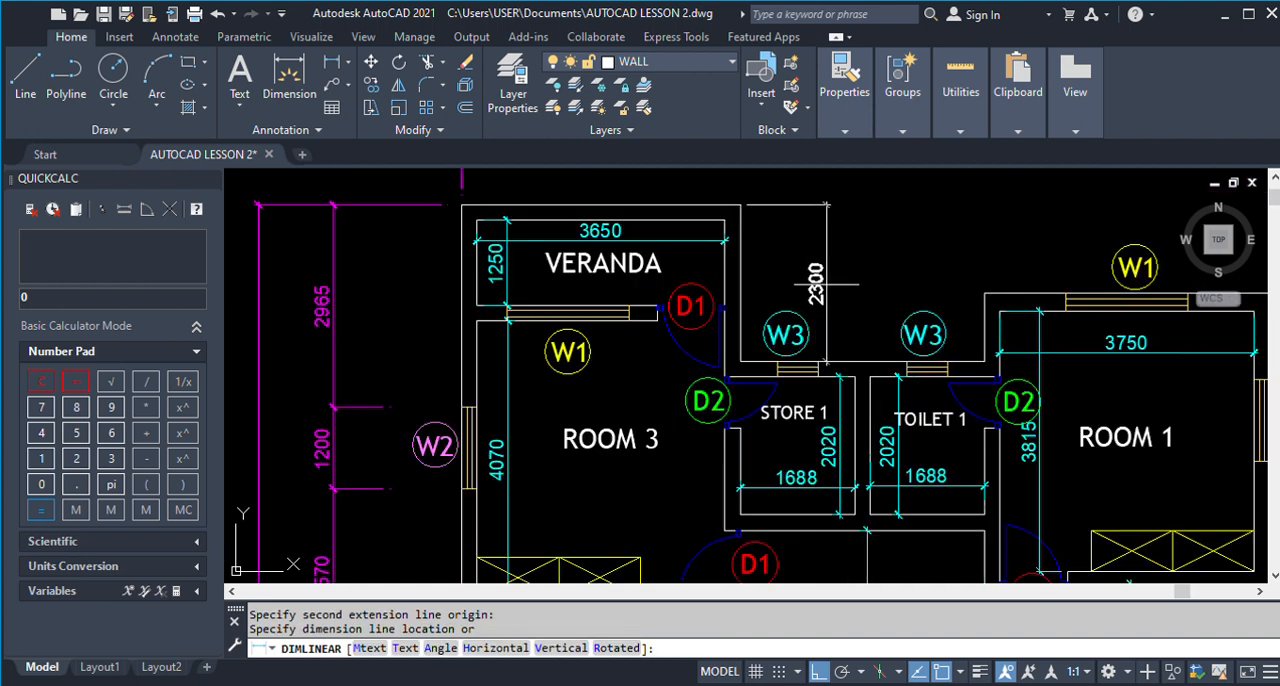
left_click(826, 284)
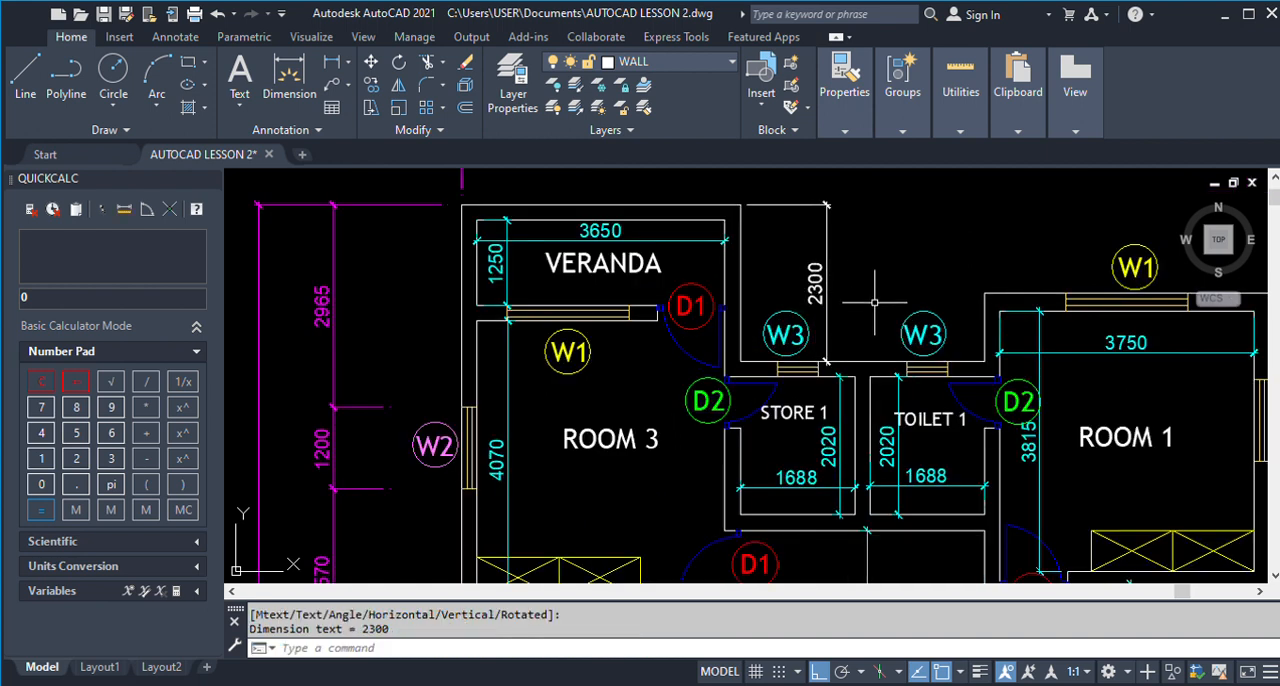
scroll(875, 301, "down", 10)
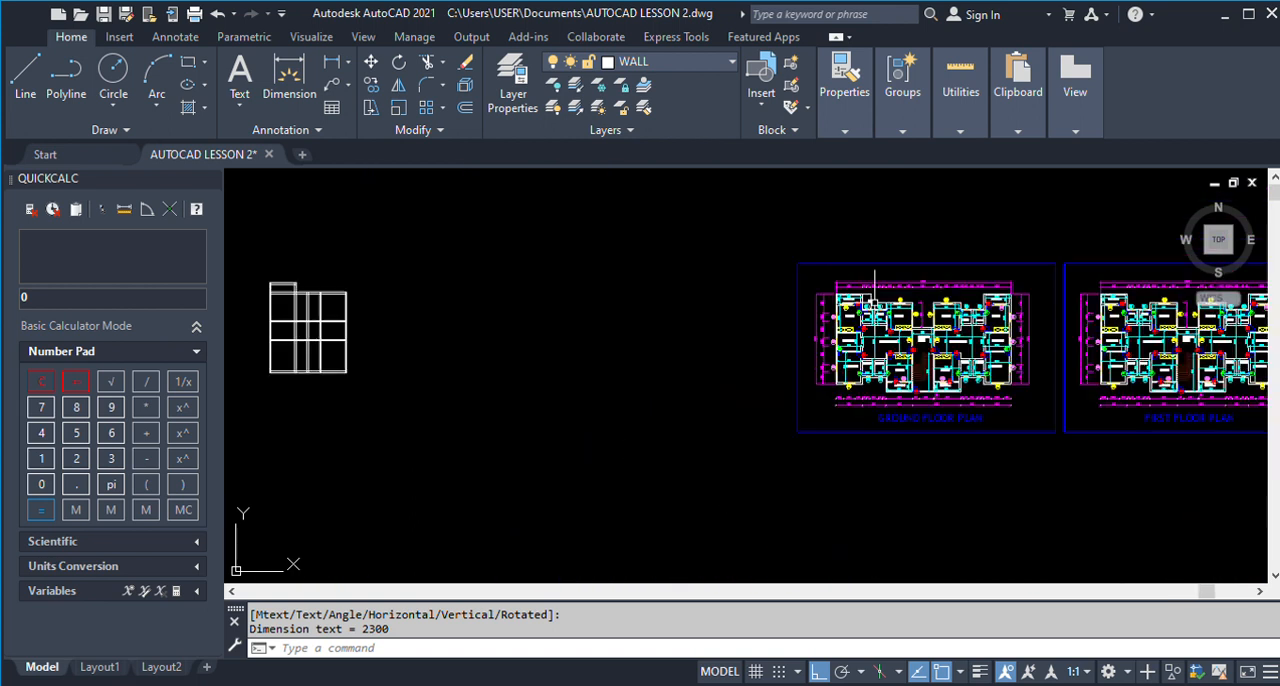
scroll(875, 301, "up", 2)
scroll(875, 301, "down", 2)
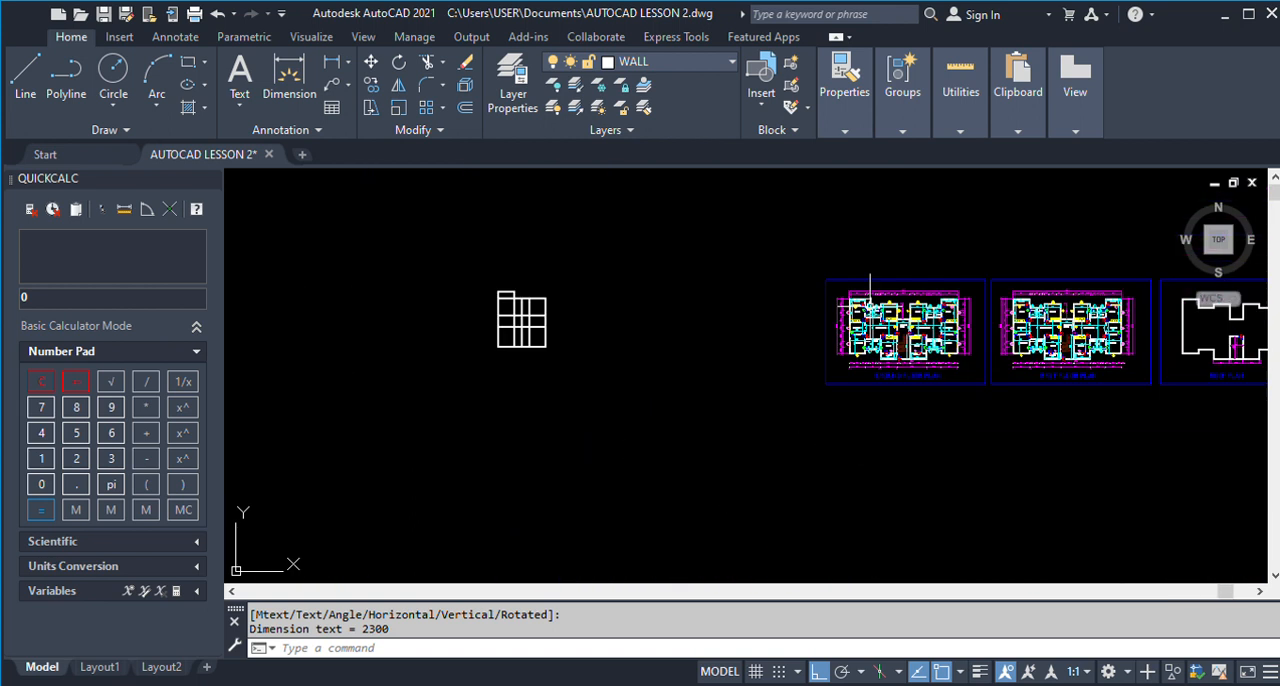
scroll(872, 303, "up", 8)
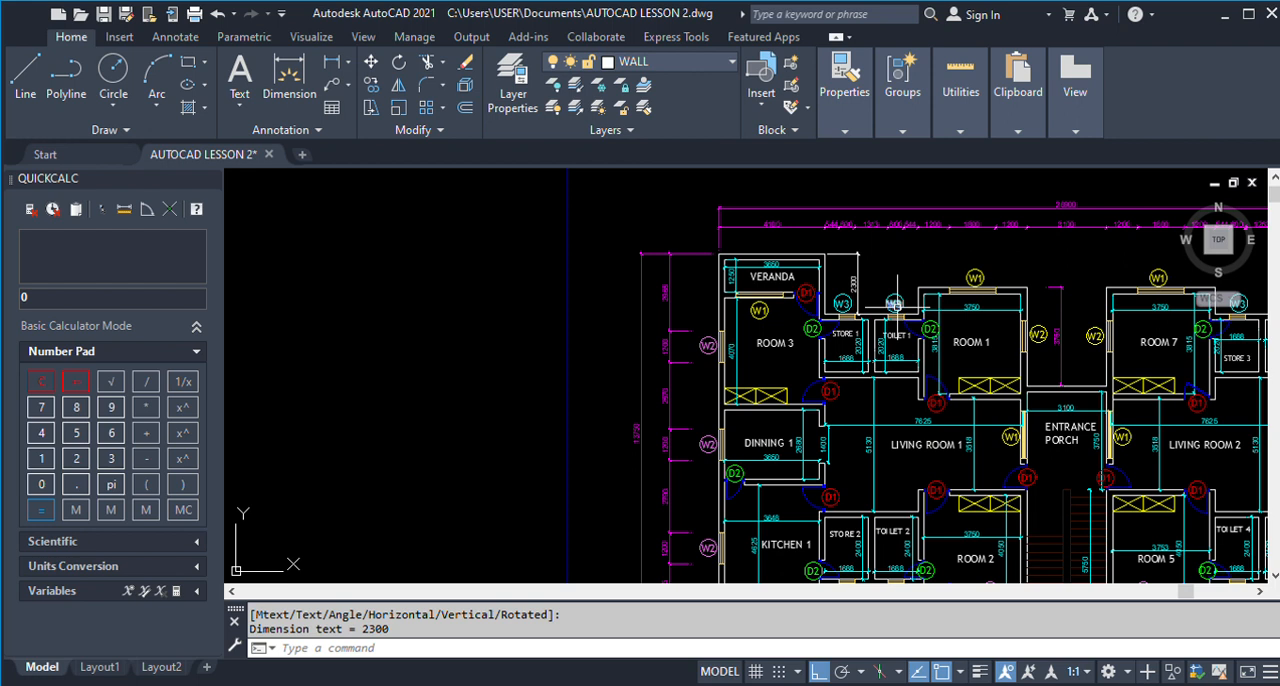
scroll(895, 302, "down", 6)
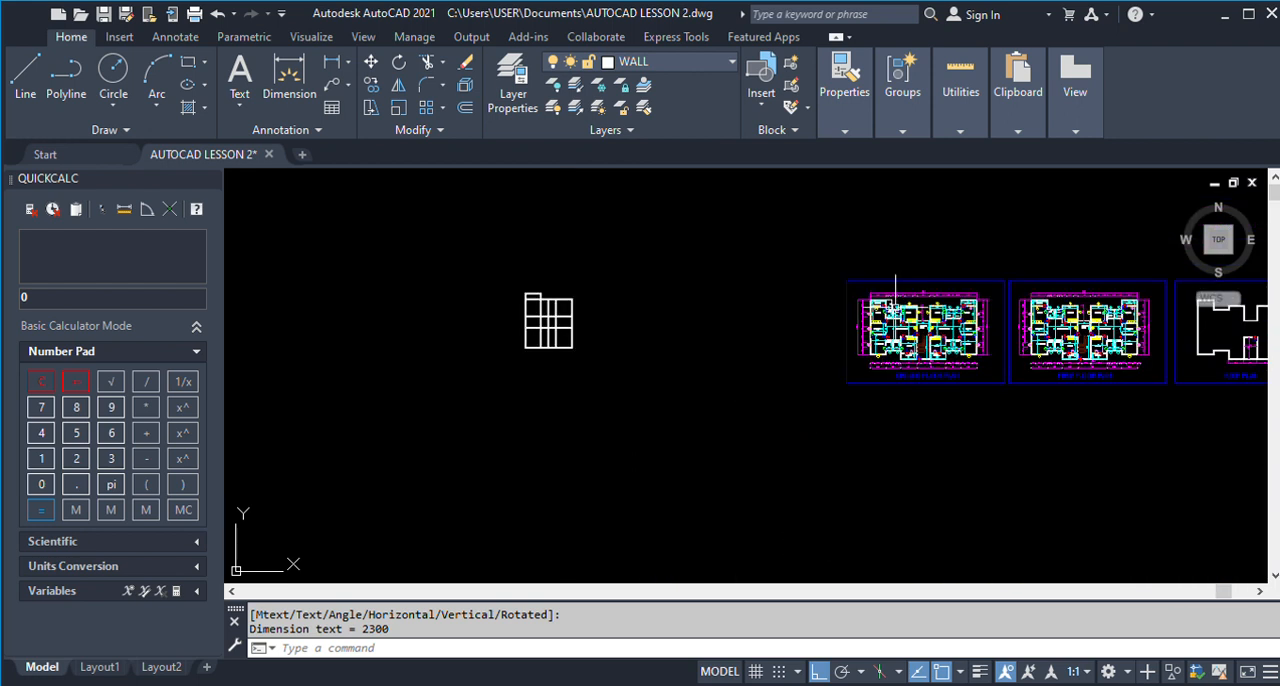
Offset the Veranda's topmost horizontal wall line 2300 downwards.
scroll(540, 290, "up", 8)
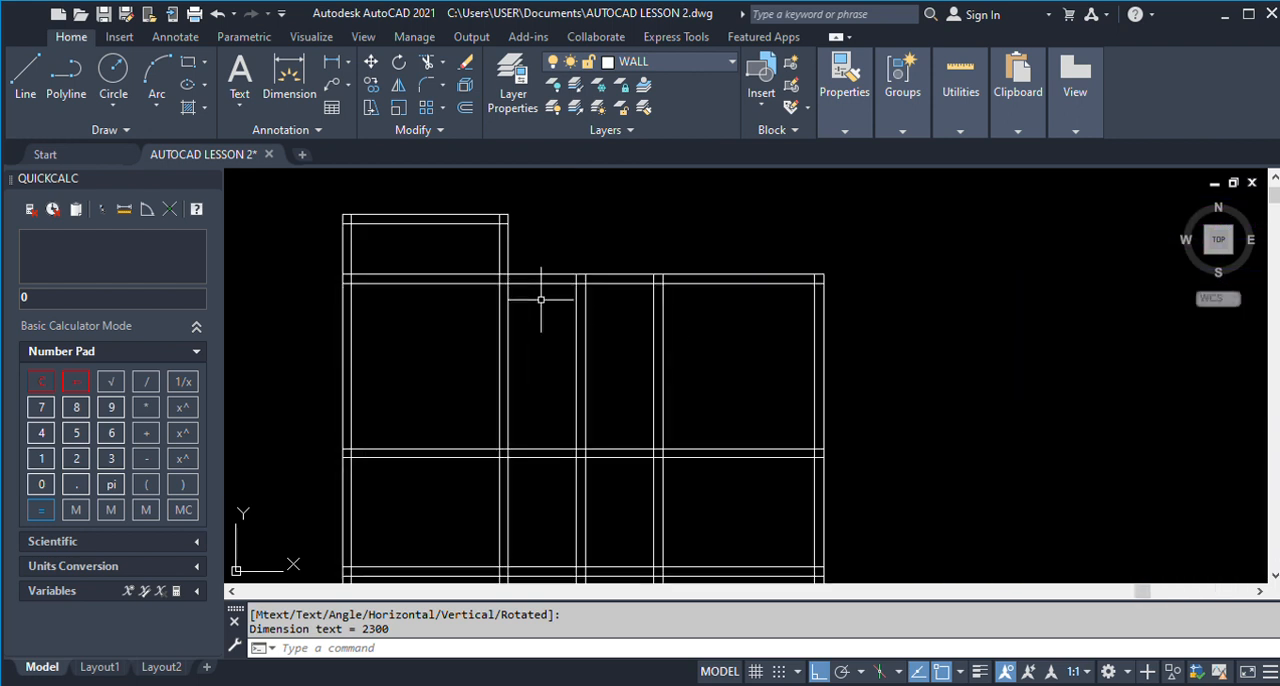
scroll(540, 299, "down", 10)
scroll(1107, 312, "up", 5)
scroll(970, 318, "down", 5)
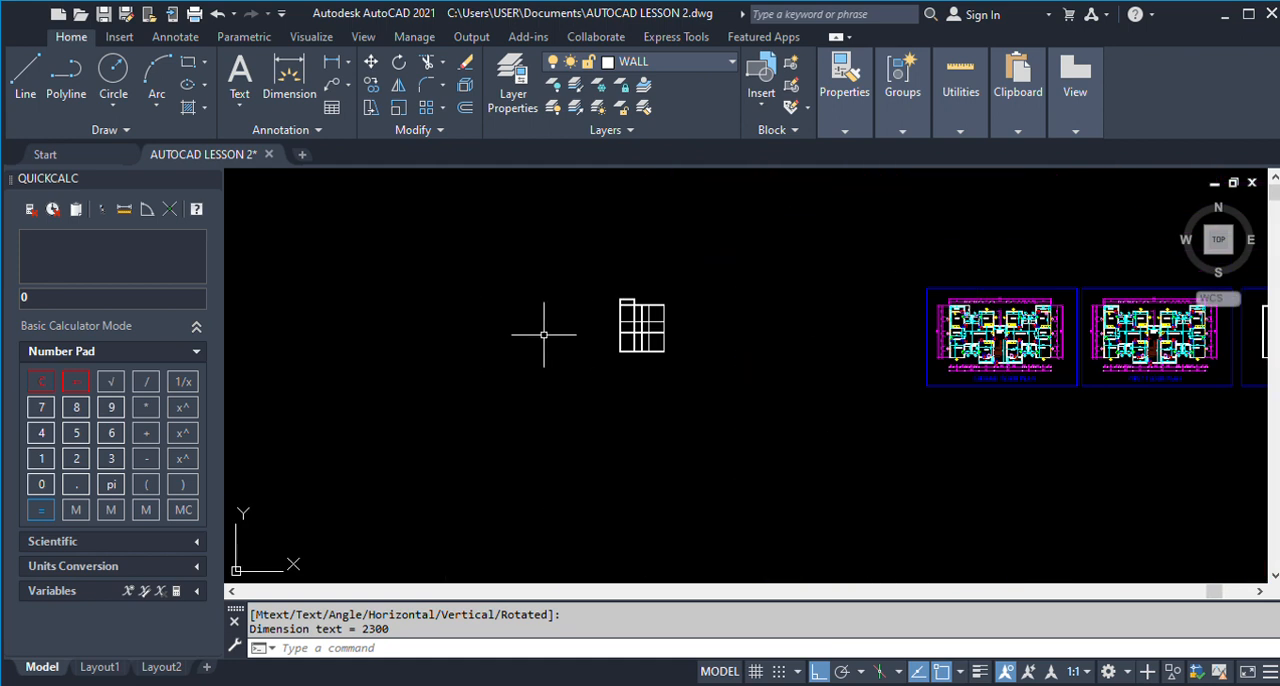
type("o")
key("Return")
type("2300")
key("Return")
scroll(621, 296, "up", 5)
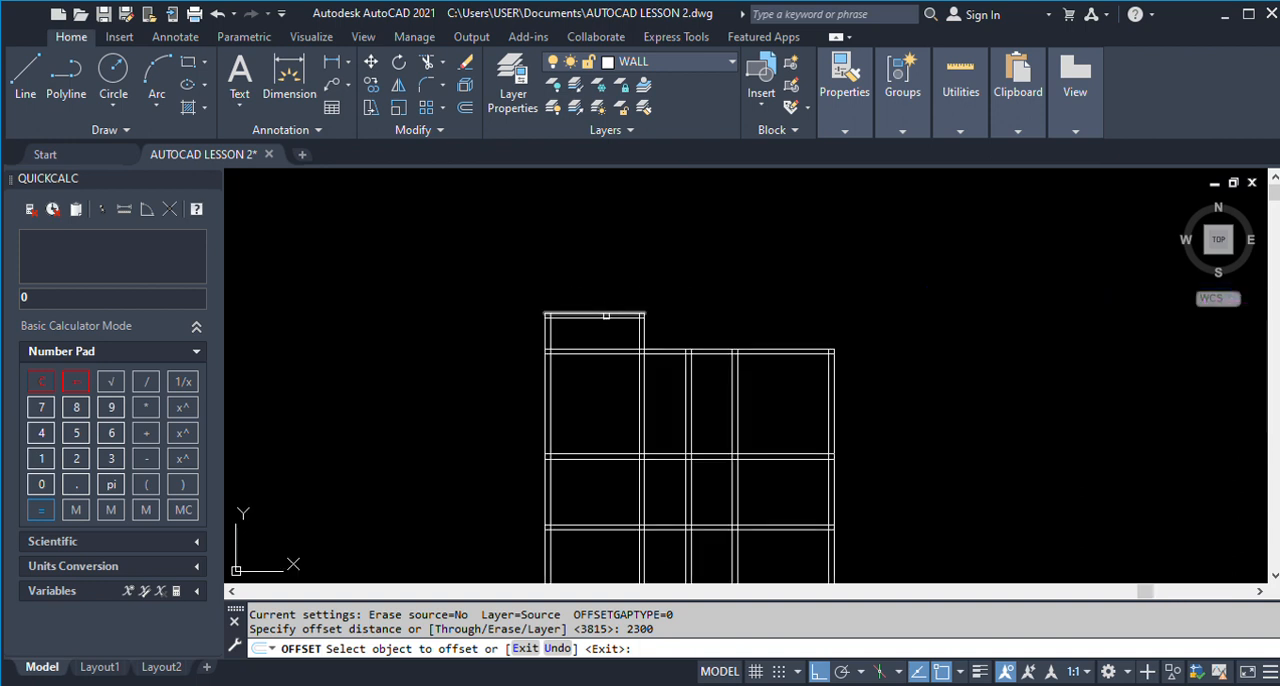
scroll(627, 272, "down", 2)
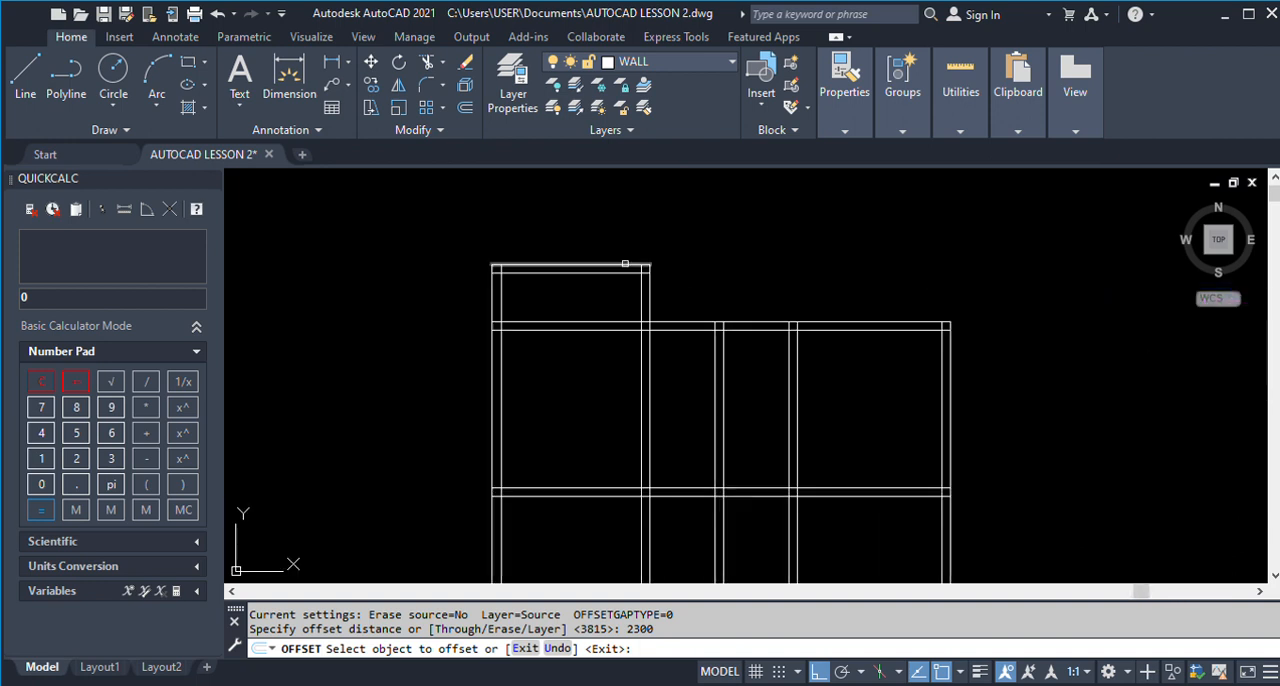
left_click(625, 263)
left_click(609, 405)
key("Return")
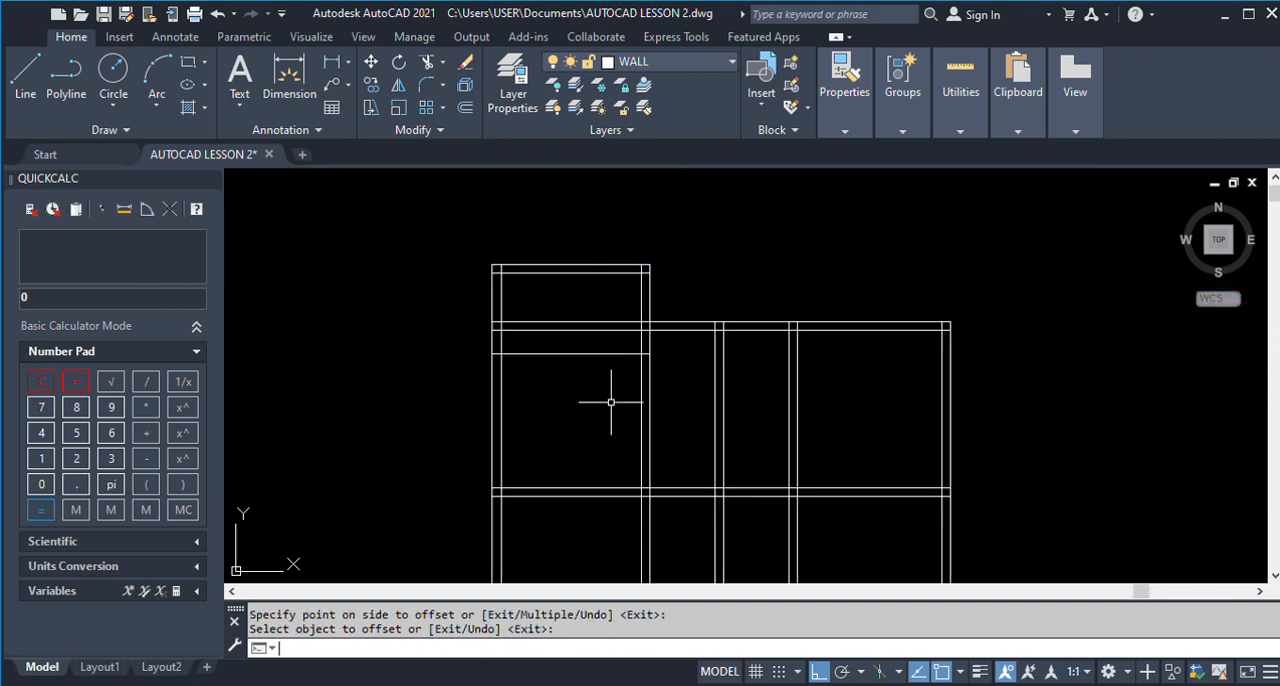
Extend the new horizontal line below the Veranda rightwards to the outer line of the wall between Toilet 1 and Room 1.
type("EX")
key("Return")
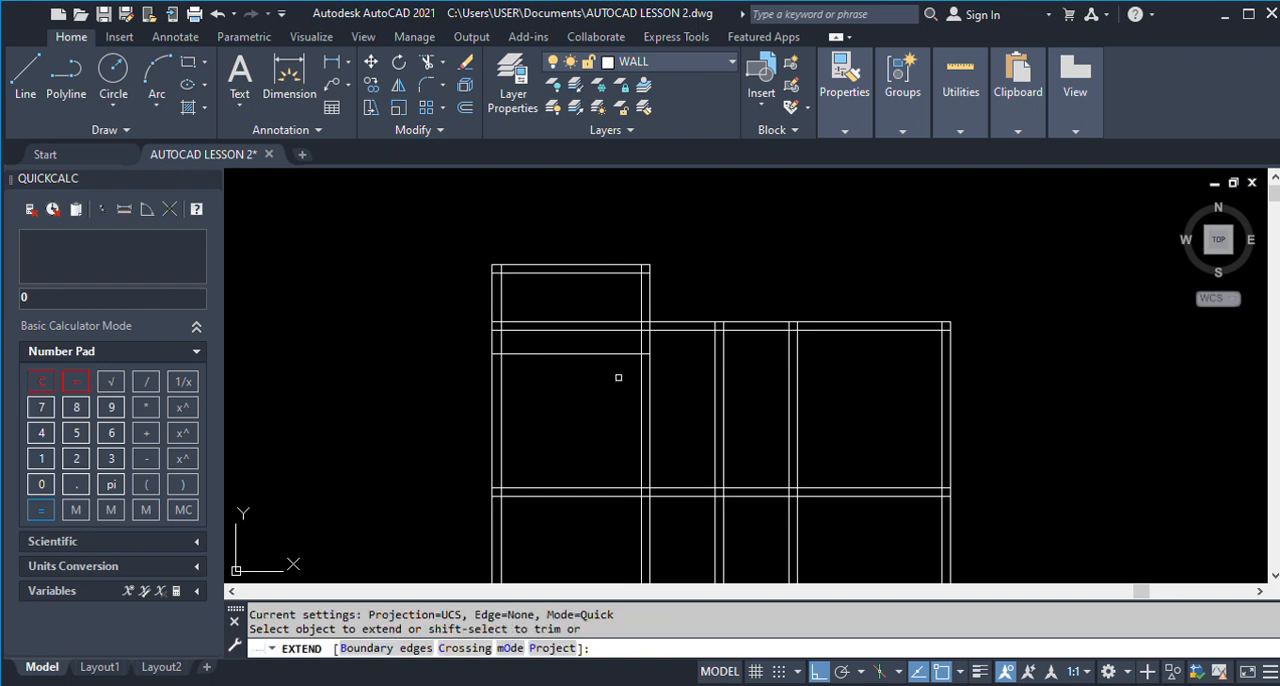
left_click(626, 353)
left_click(670, 354)
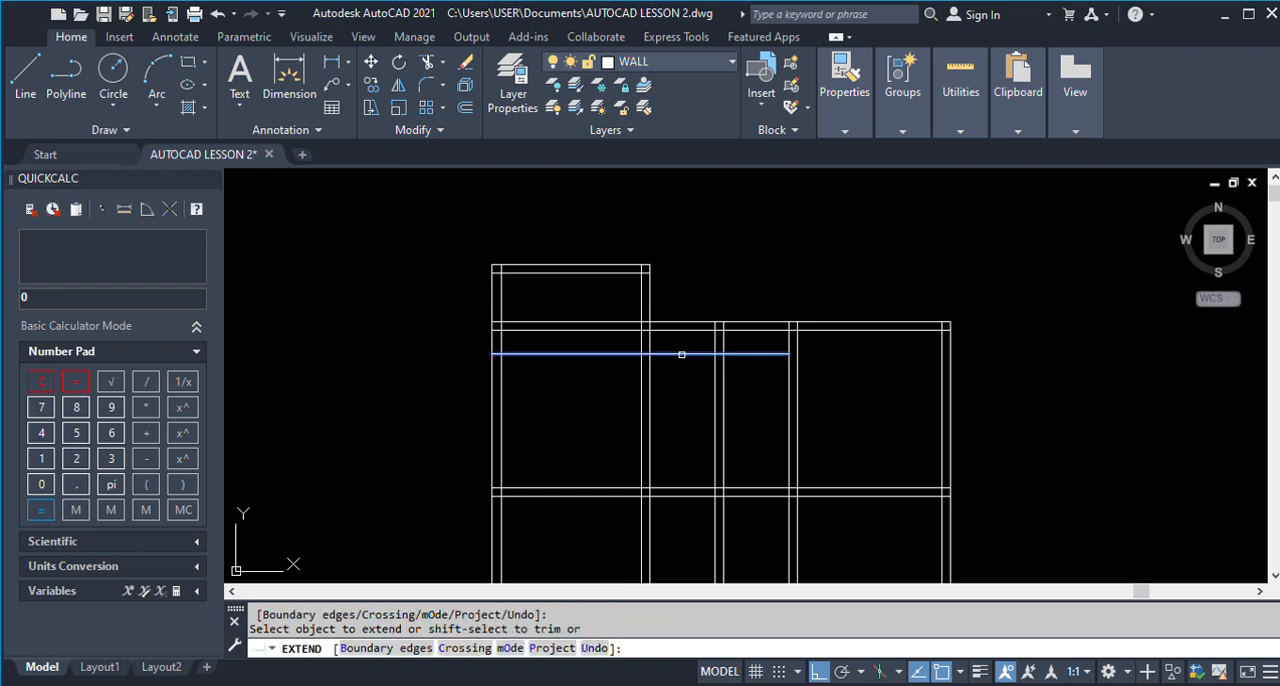
left_click(771, 352)
left_click(784, 351)
key("Escape")
Offset the extended horizontal line 225 downwards to form the top wall of Store 1 and Toilet 1.
type("O")
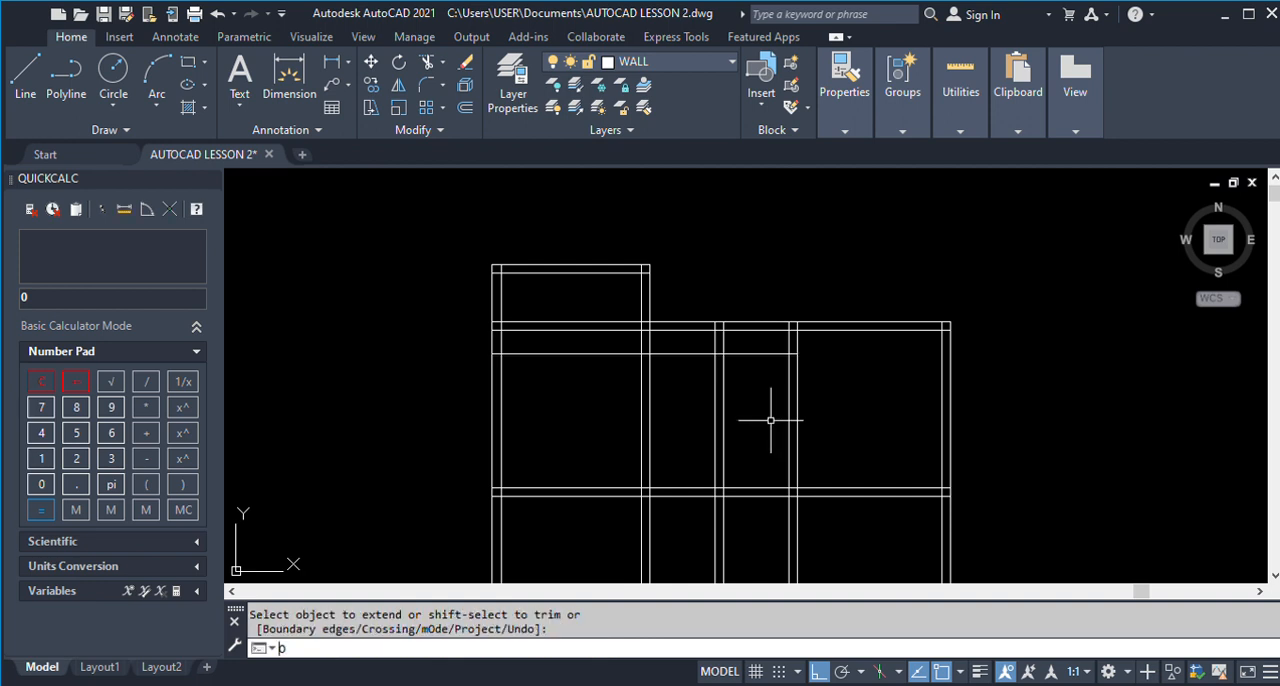
key("Return")
type("225")
key("Return")
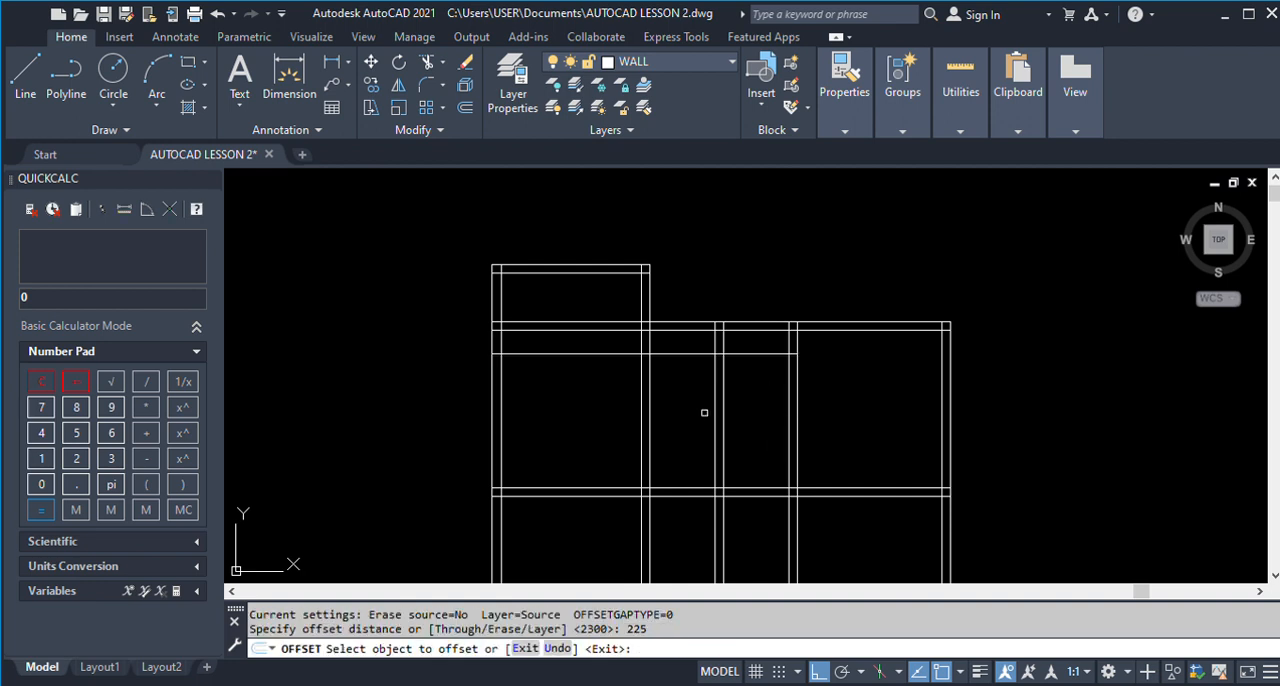
left_click(683, 352)
left_click(689, 405)
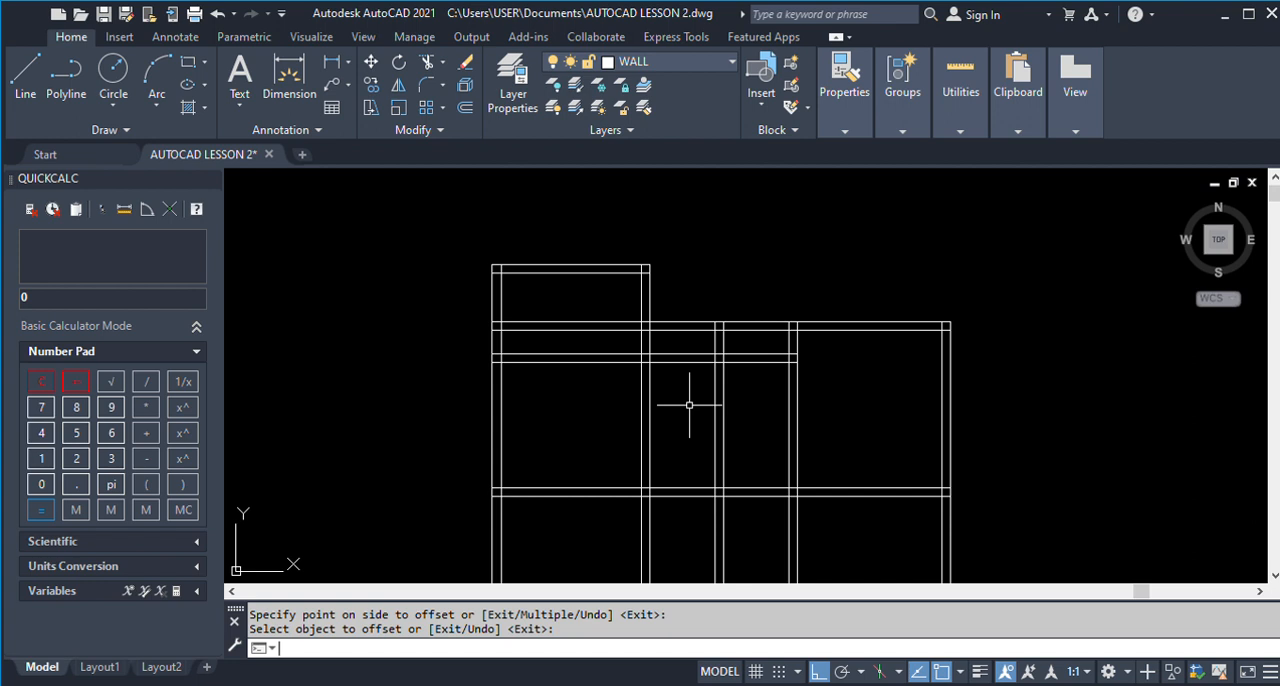
Trim both lines of the new horizontal wall inside Room 3, cutting at the left line of the Room 3/Store 1 wall.
key("Return")
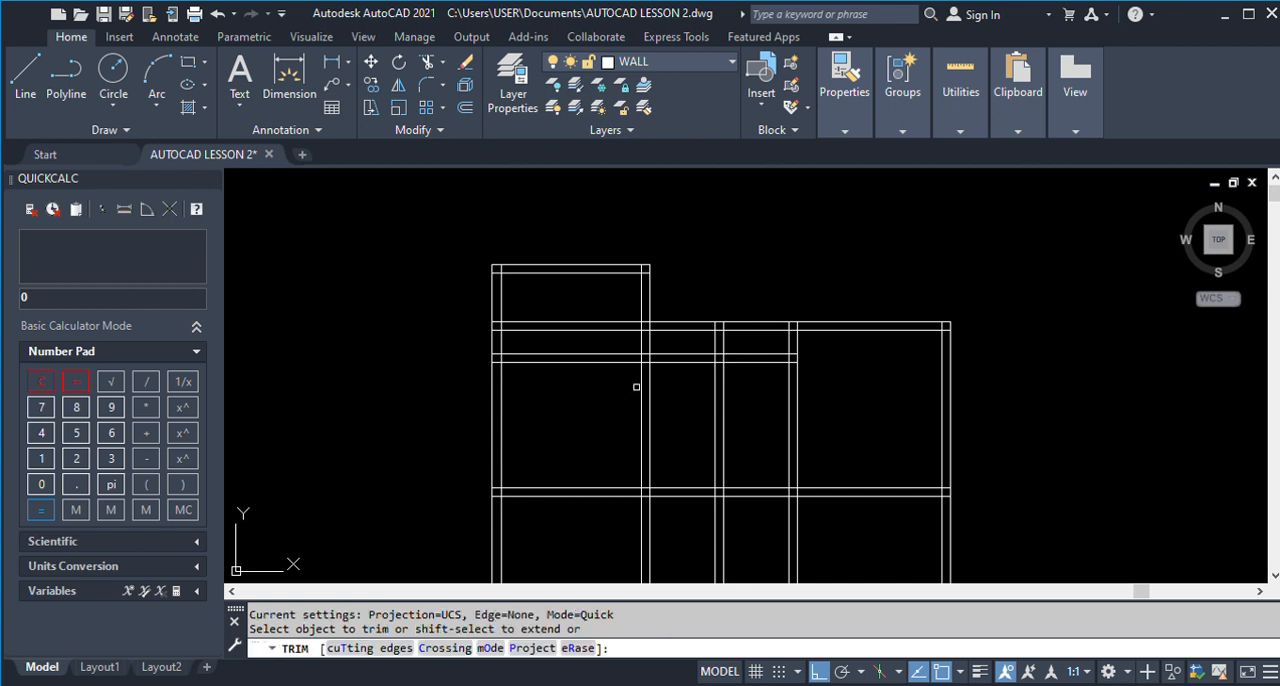
key("Escape")
left_click(642, 378)
key("Return")
left_click_drag(602, 409, 605, 391)
left_click_drag(582, 345, 588, 382)
key("Return")
key("Return")
Try to trim the wall lines above Store 1 and Toilet 1 using the new wall's upper line as cutting edge, and undo it.
left_click(705, 356)
type("TR")
key("Return")
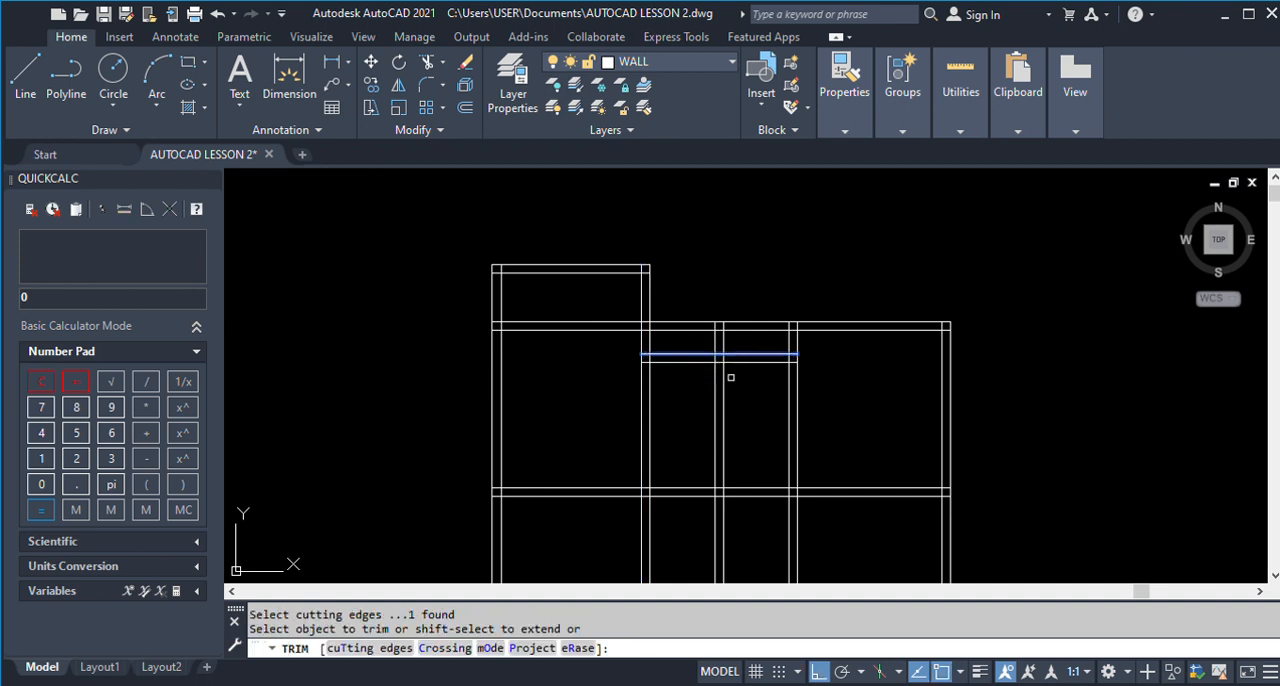
left_click(733, 347)
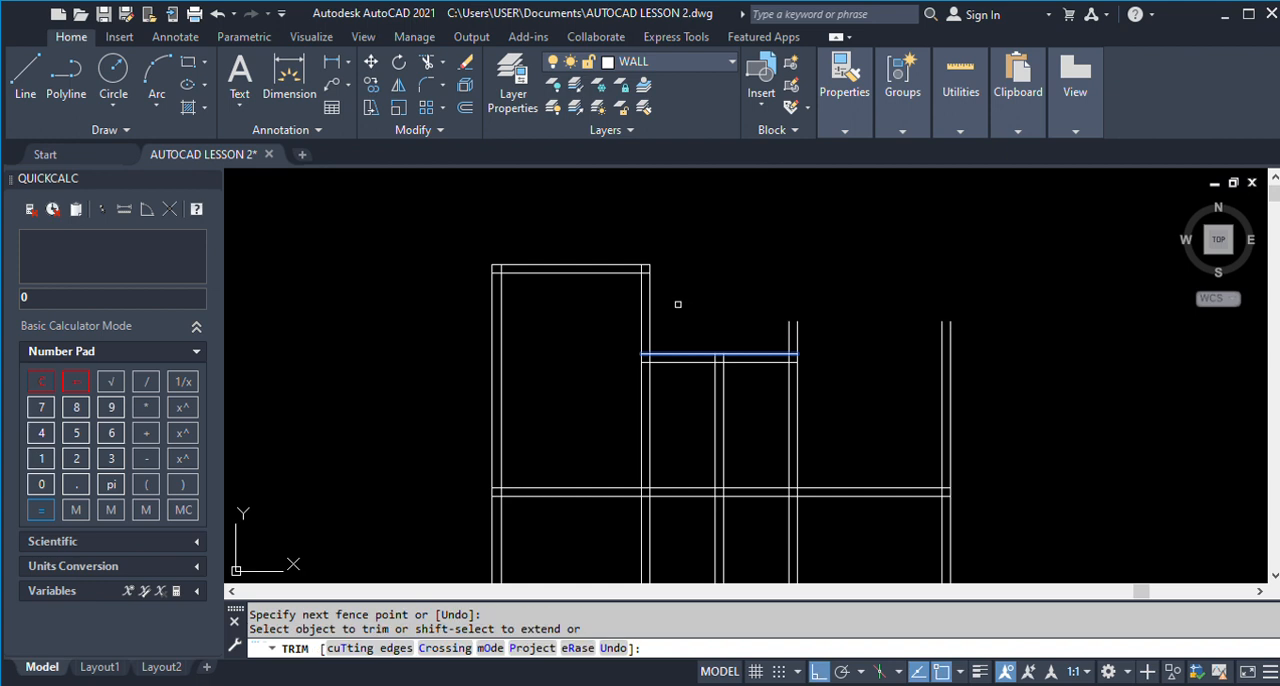
key("ctrl+z")
key("Escape")
Trim the two horizontal wall lines above Store 1 and Toilet 1 between the Veranda's right outer line and Room 1's left outer line.
left_click(651, 311)
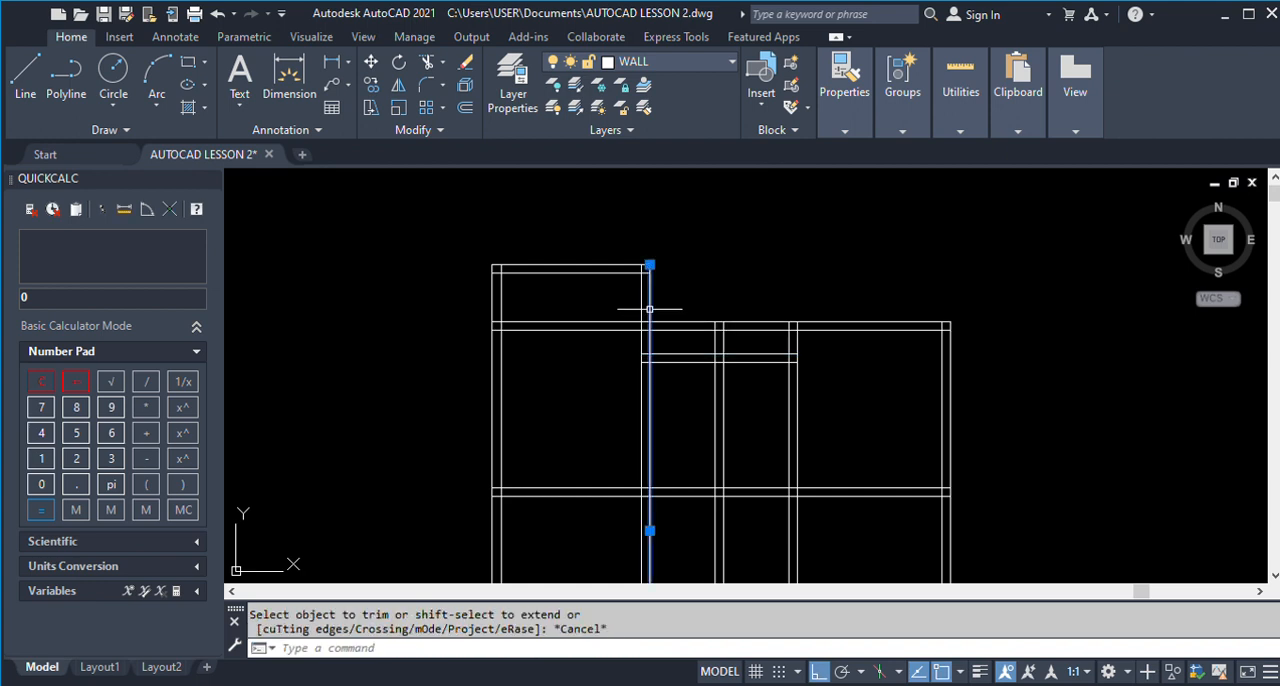
left_click(789, 351)
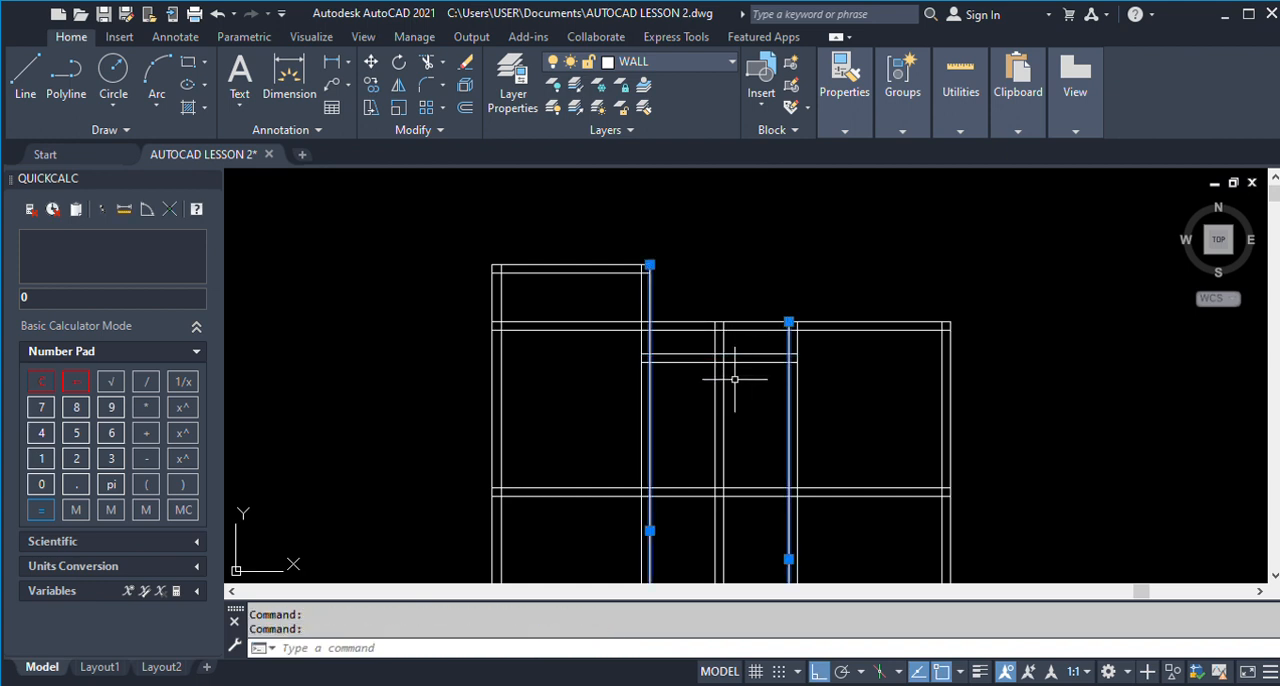
type("tr")
key("Return")
left_click(735, 340)
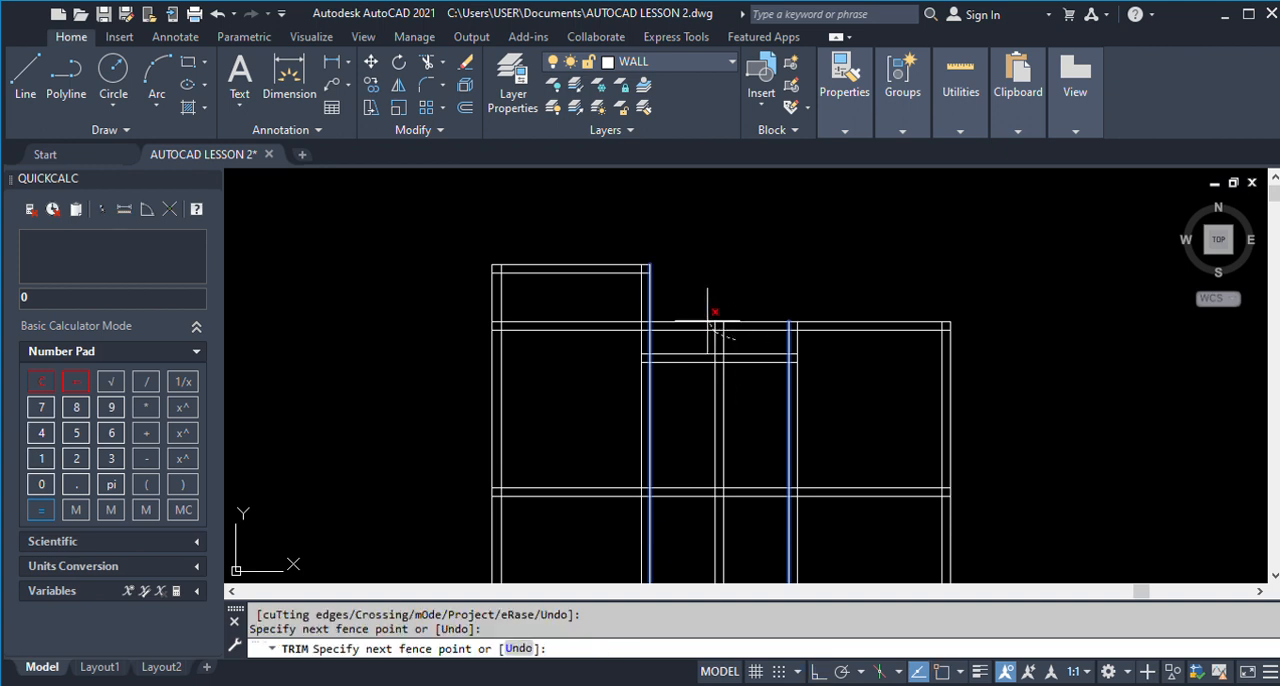
left_click(704, 317)
key("Return")
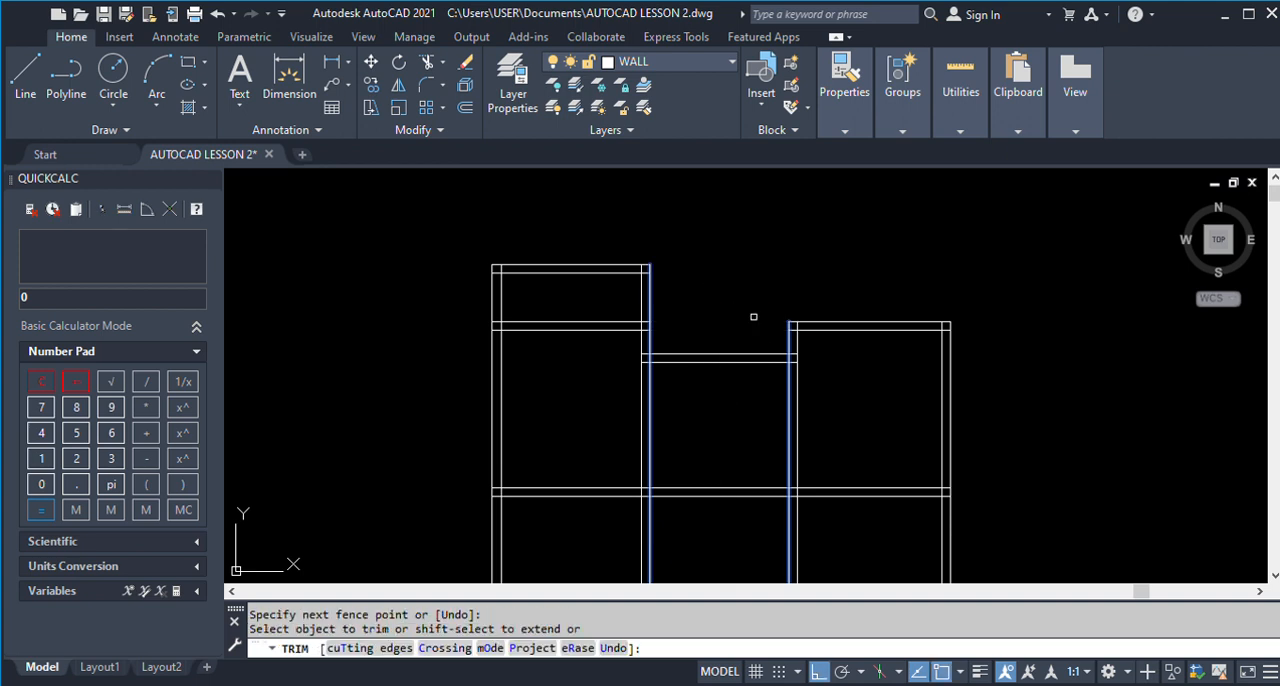
key("ctrl+z")
mouse_move(751, 339)
left_mouse_down()
mouse_move(749, 306)
mouse_move(687, 347)
left_mouse_up()
key("Return")
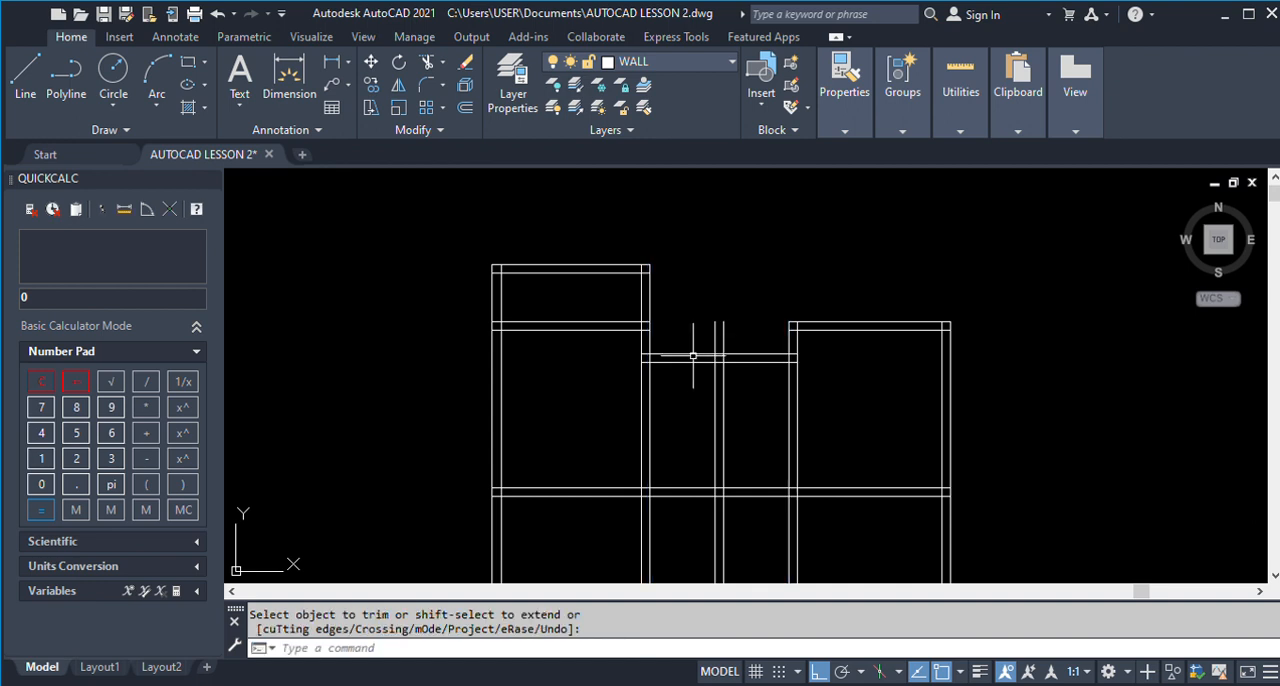
Trim the dividing wall's two vertical stubs above Store 1 and Toilet 1, using their top wall's upper line as cutting edge.
key("Return")
left_click(693, 355)
type("TR")
key("Return")
mouse_move(736, 343)
left_mouse_down()
mouse_move(709, 340)
mouse_move(706, 320)
left_mouse_up()
key("Return")
Examine the finished ground floor plan's dimensions for Store 1 and Toilet 1.
scroll(690, 336, "down", 2)
scroll(660, 336, "down", 5)
scroll(997, 350, "up", 2)
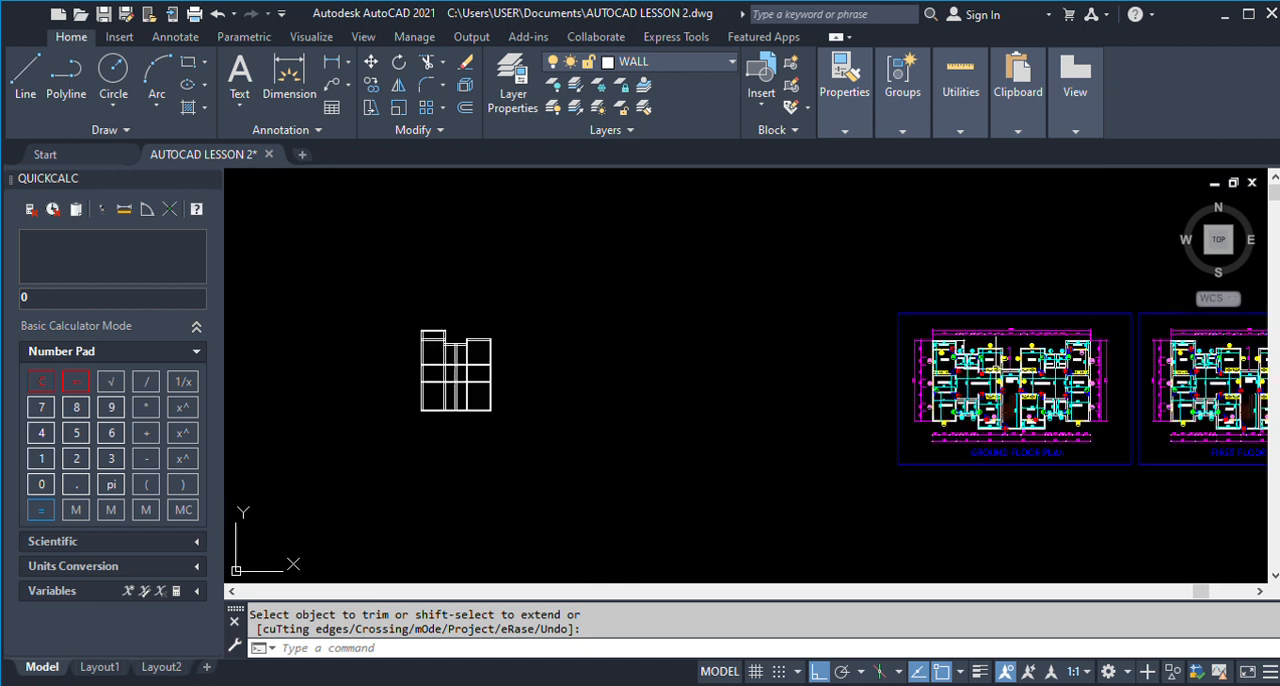
scroll(997, 345, "up", 3)
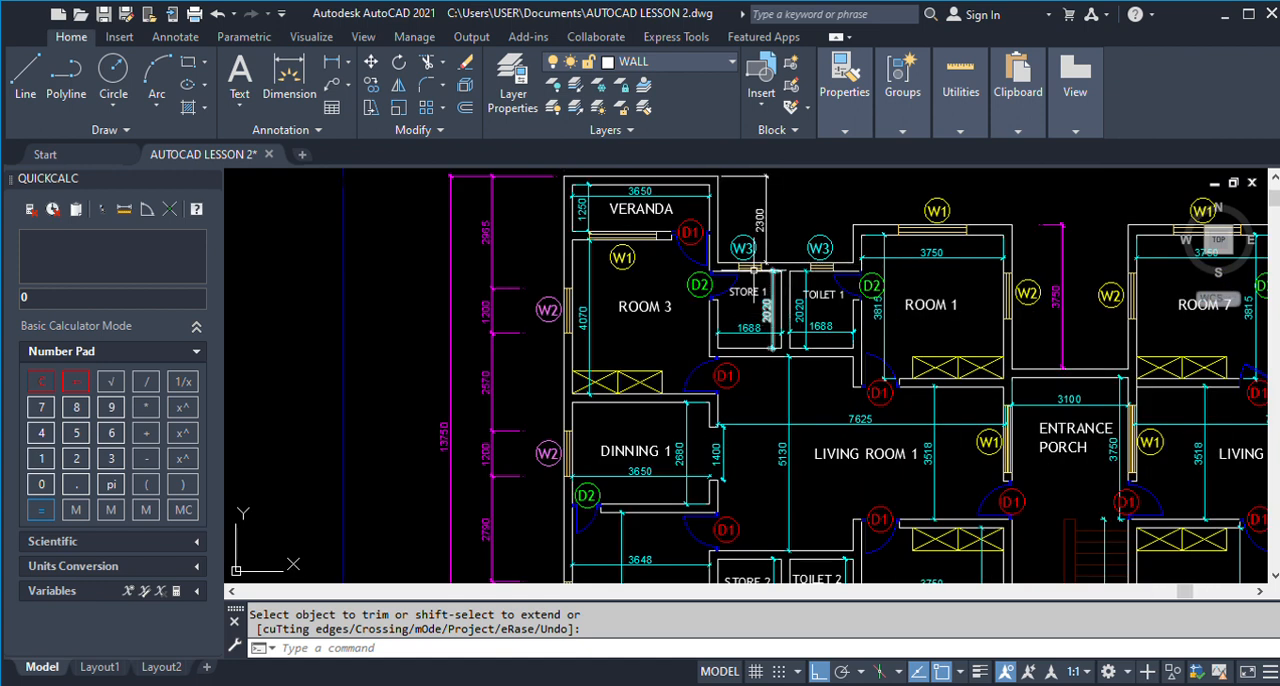
scroll(758, 268, "up", 2)
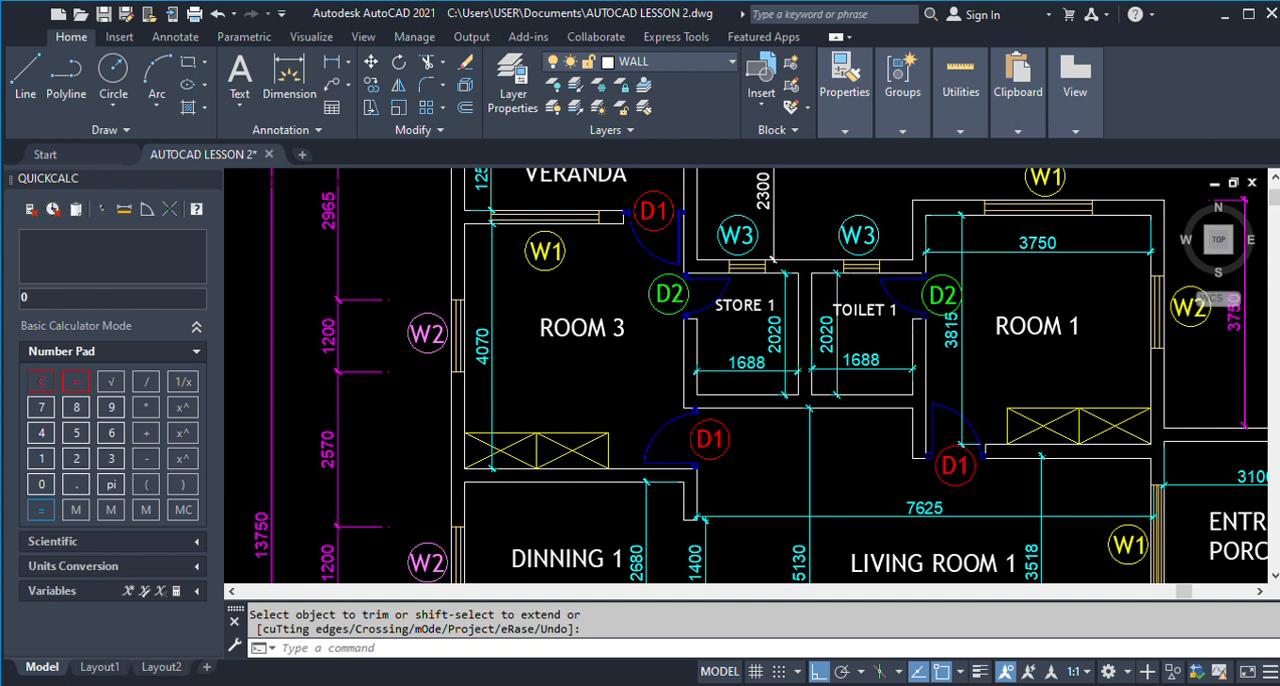
scroll(916, 337, "down", 5)
scroll(916, 337, "down", 5)
scroll(689, 357, "up", 5)
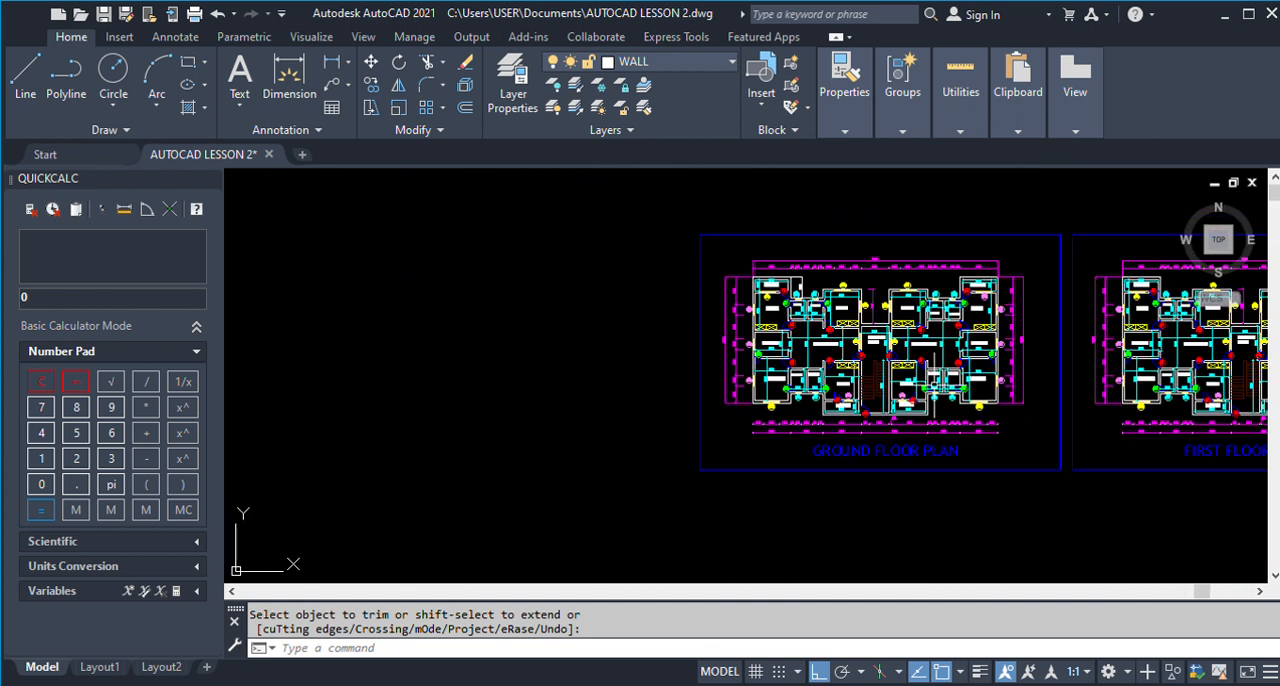
scroll(860, 397, "up", 5)
scroll(860, 397, "down", 7)
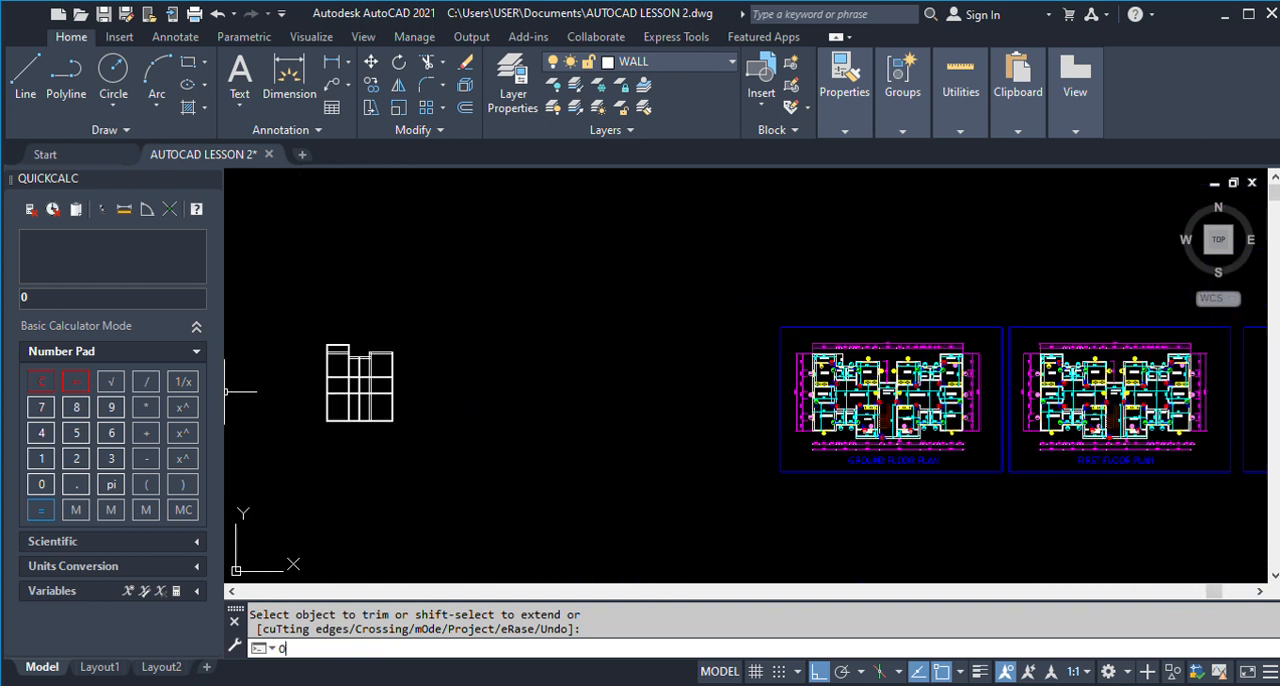
Offset the lower line of the Store 1 and Toilet 1 top wall 2020 downwards.
key("Return")
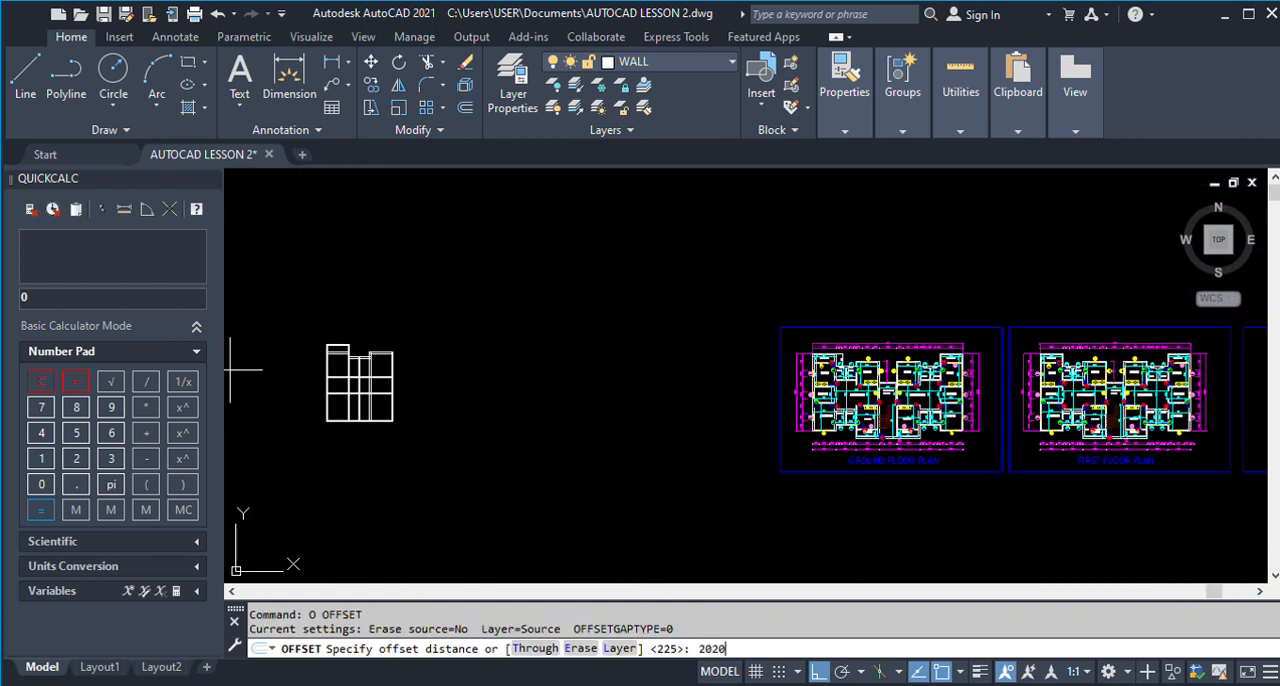
key("Return")
scroll(332, 371, "up", 8)
left_click(489, 289)
left_click(484, 362)
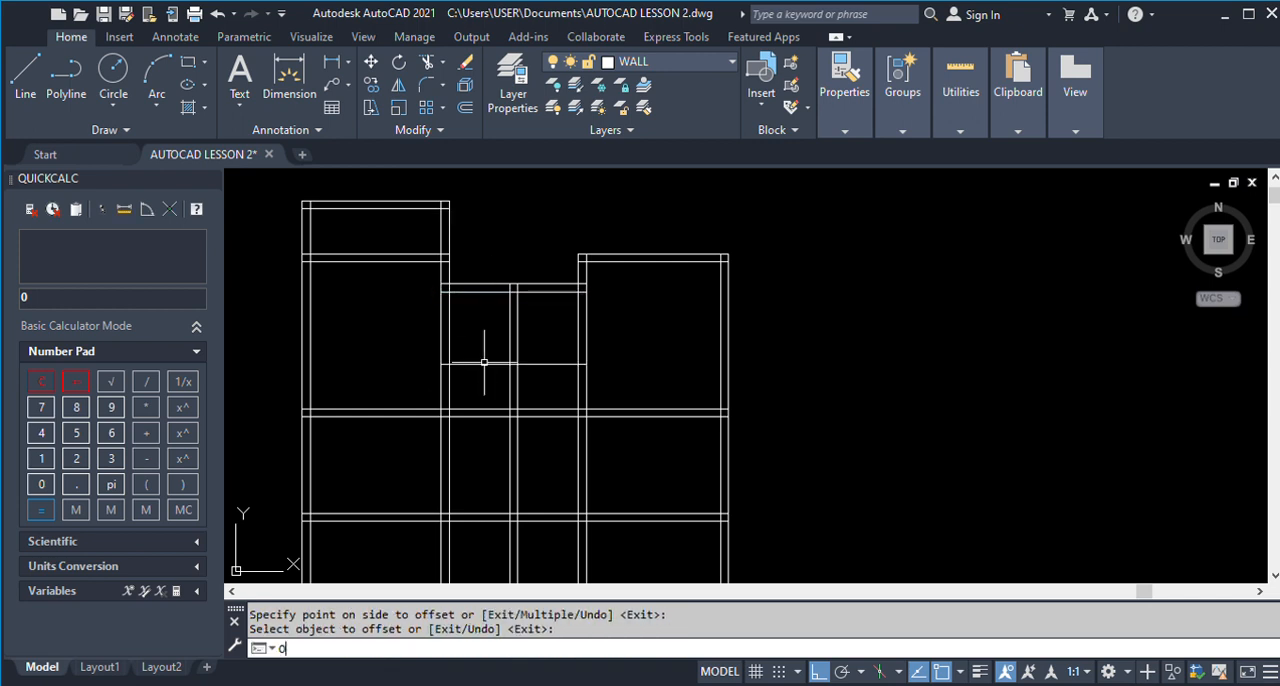
Offset the new horizontal line 225 downwards to complete the bottom wall of Store 1 and Toilet 1.
key("Return")
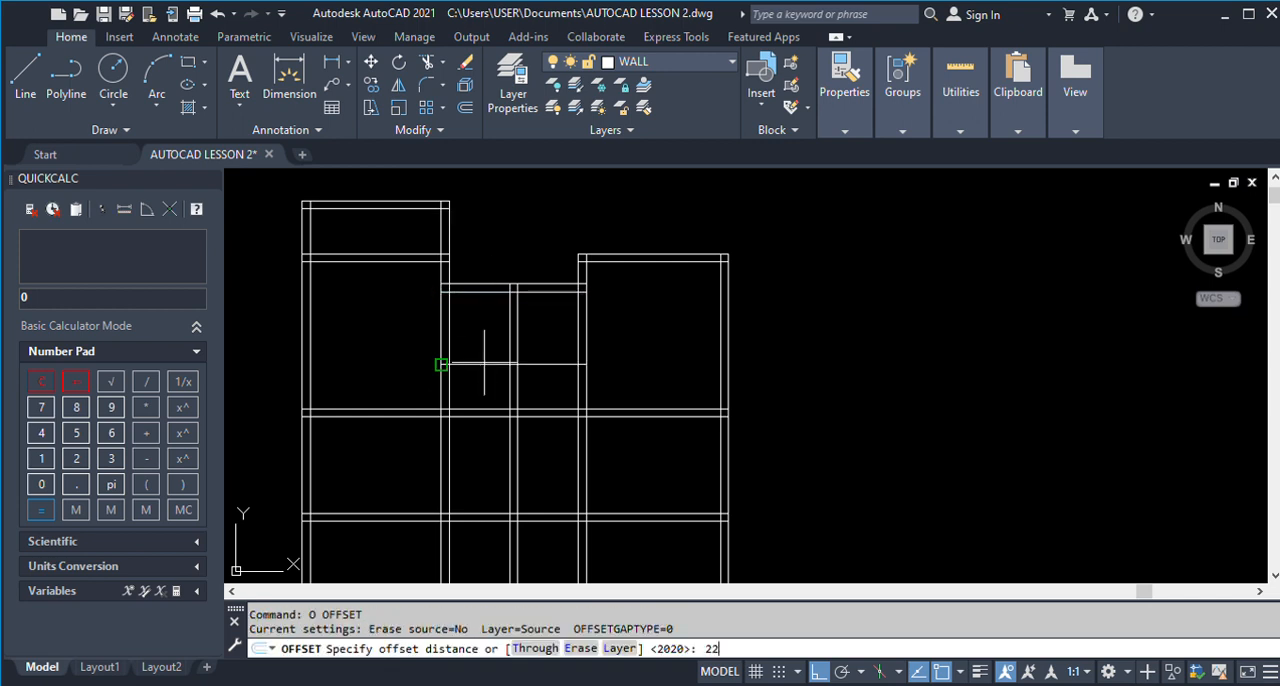
type("225")
key("Return")
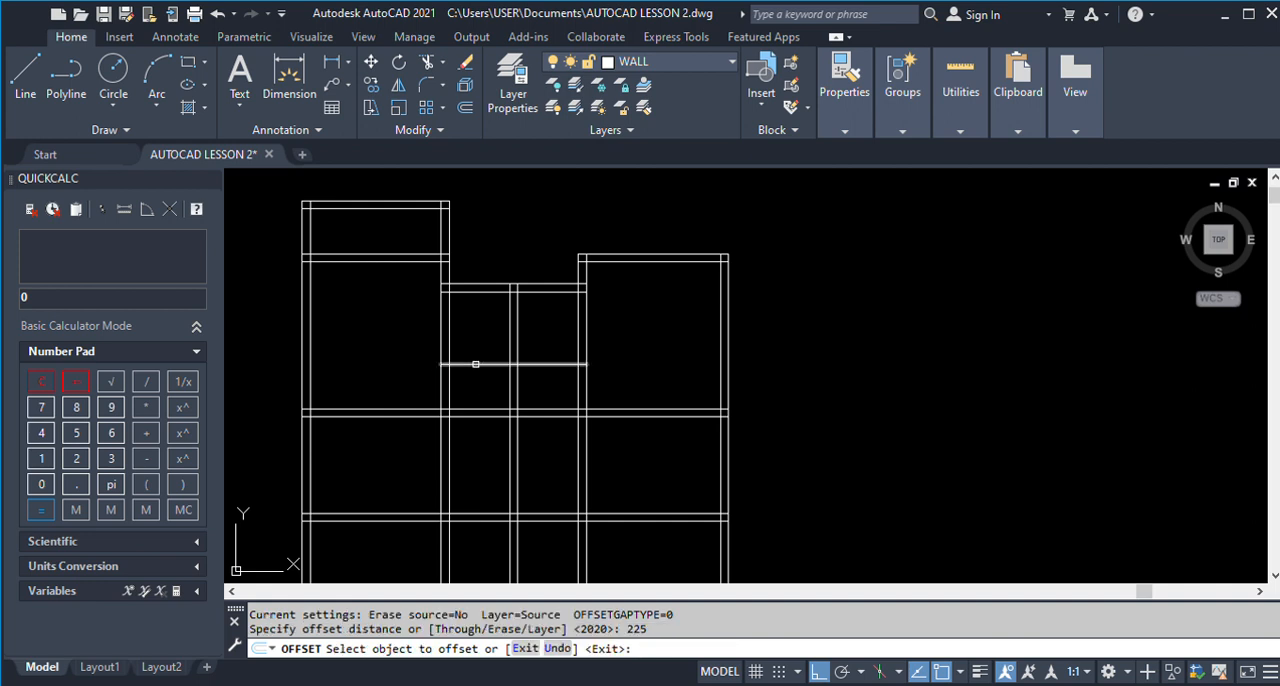
left_click(474, 366)
left_click(471, 386)
key("Return")
Trim the horizontal wall below Store 1 and Toilet 1 between the facing lines of the two vertical walls on either side.
scroll(530, 355, "down", 2)
scroll(530, 355, "down", 3)
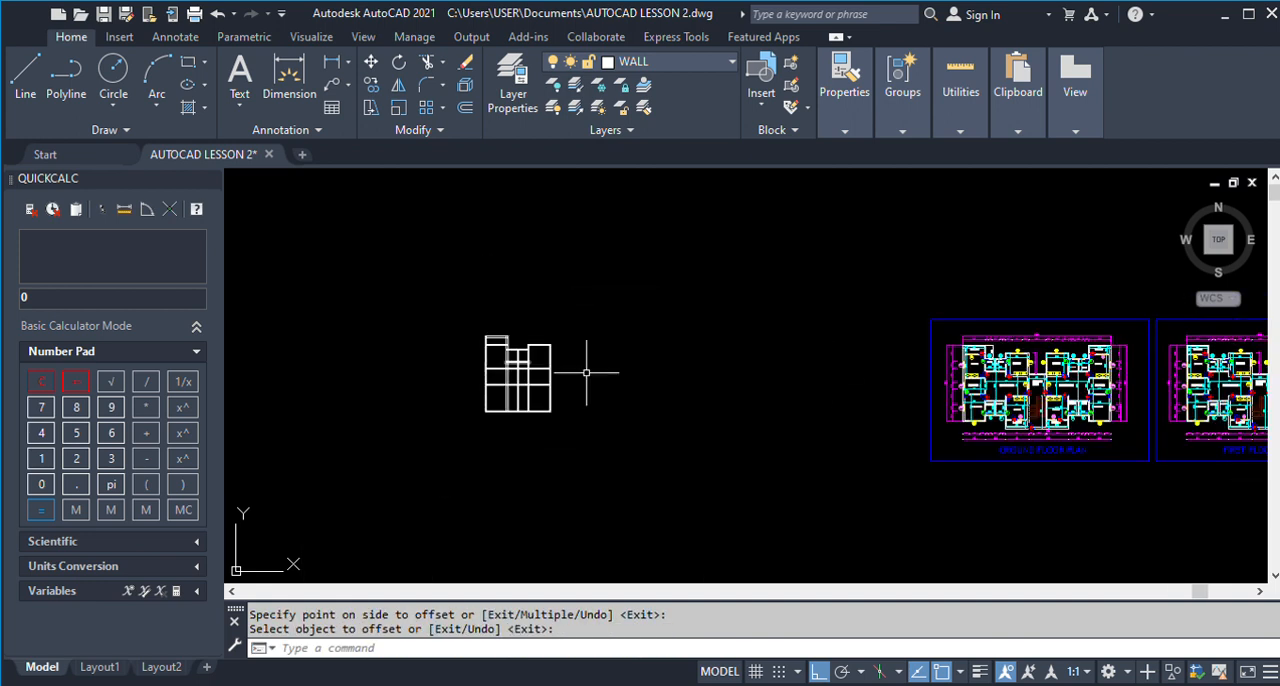
scroll(1000, 360, "up", 6)
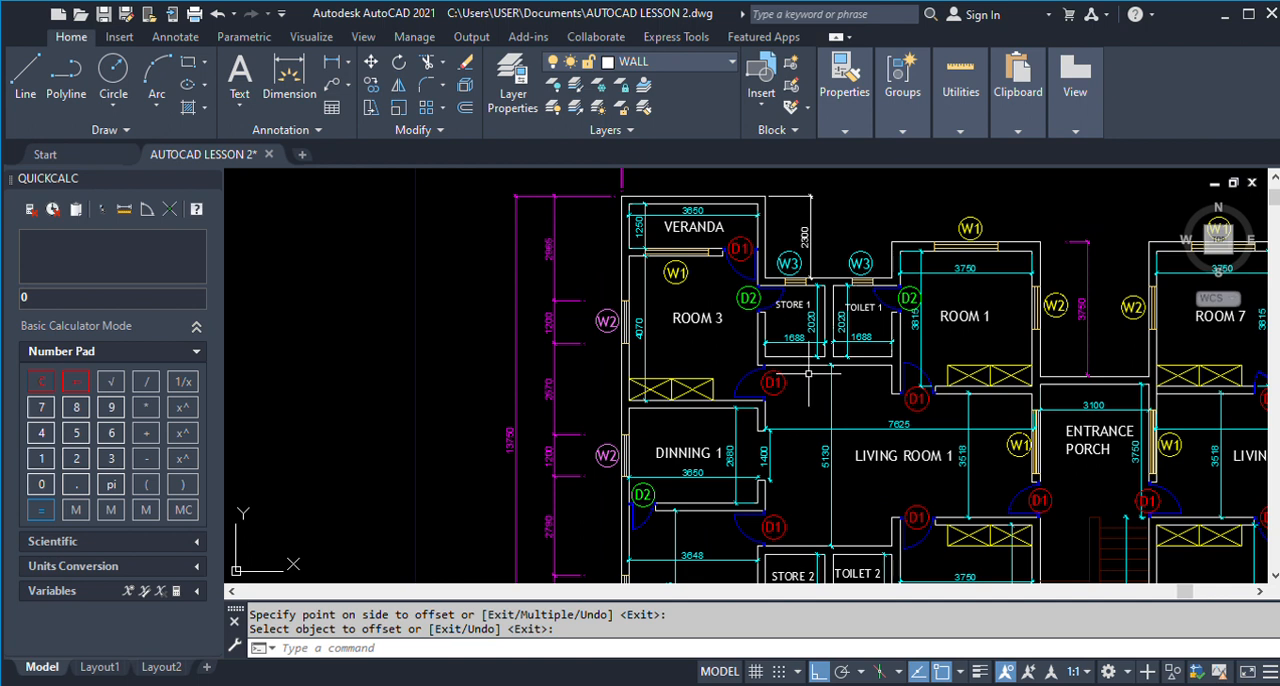
scroll(804, 380, "down", 6)
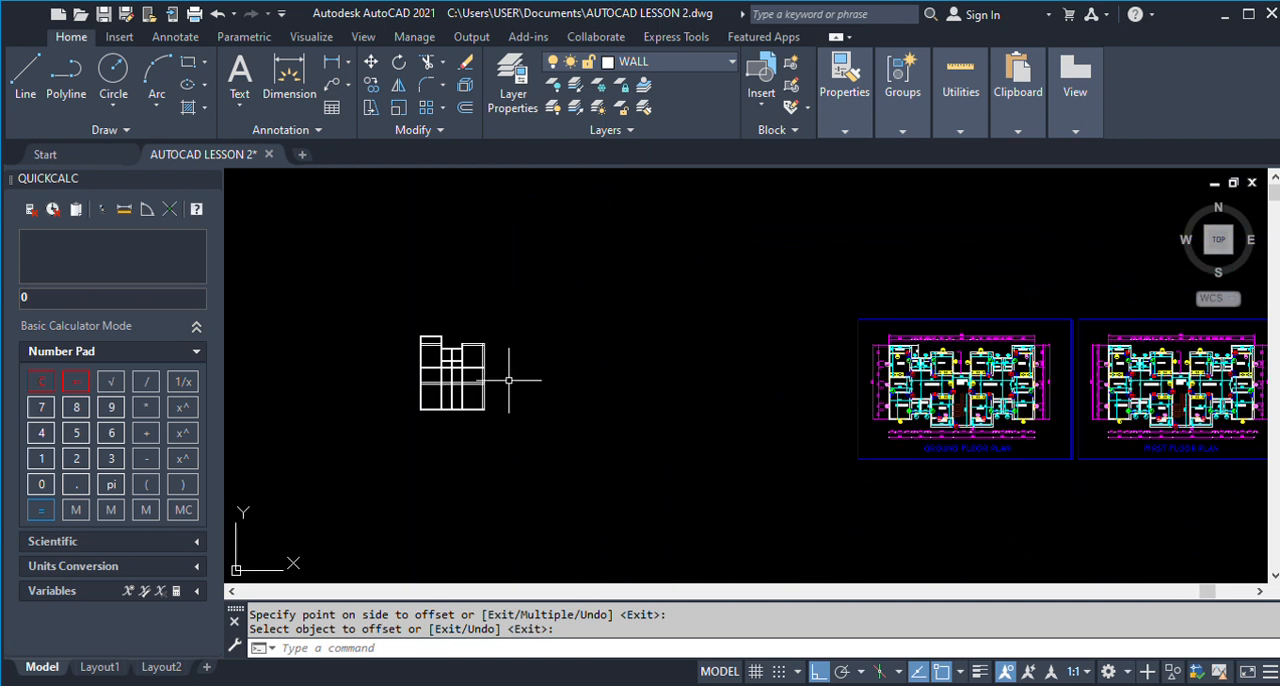
scroll(503, 386, "up", 6)
key("Return")
left_click(479, 384)
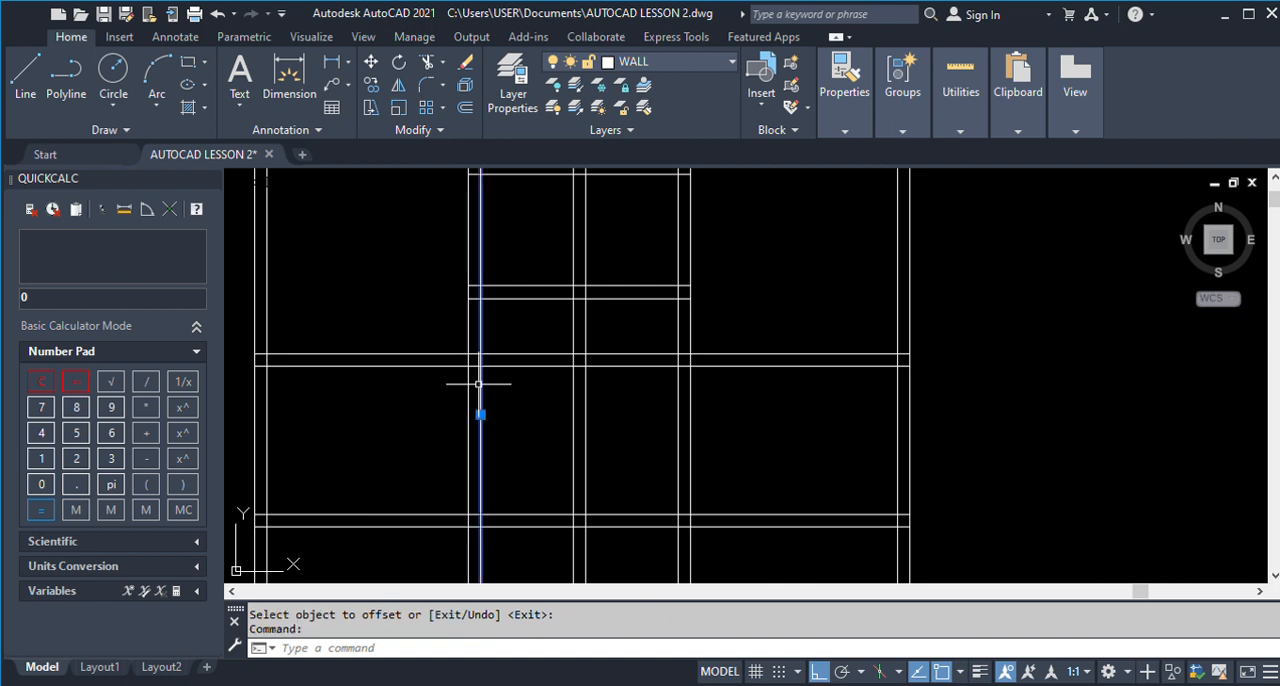
left_click(676, 387)
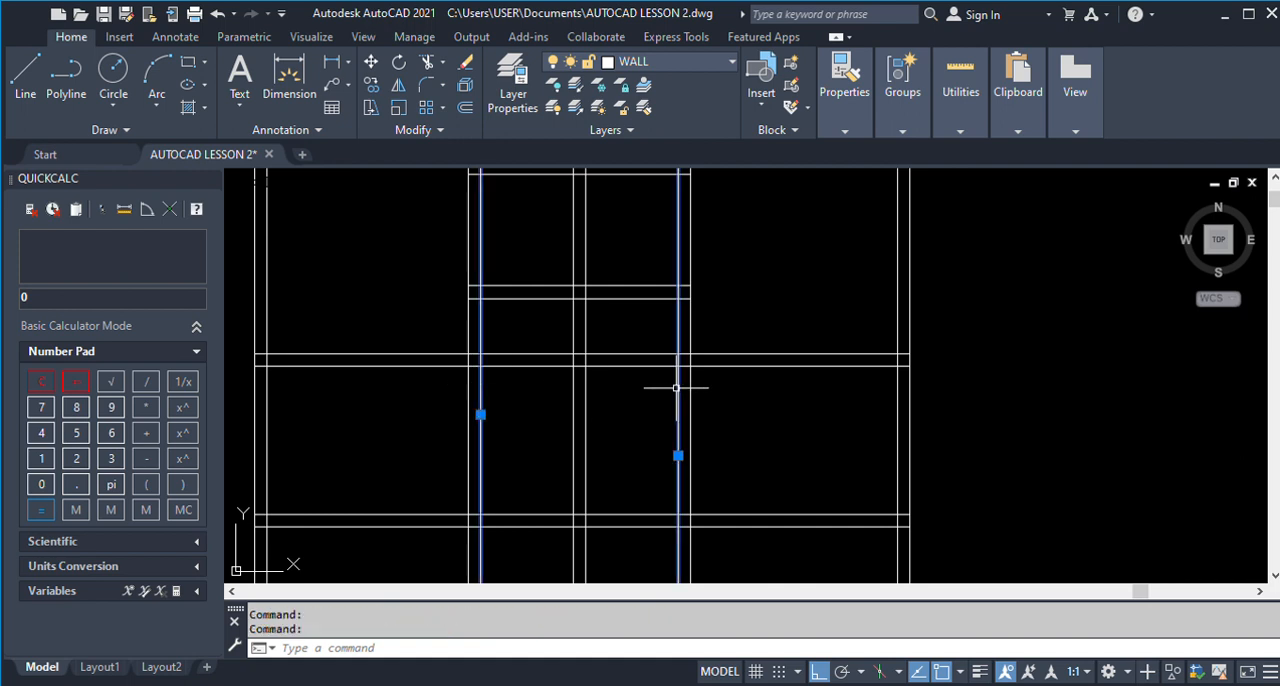
type("TR")
key("Return")
left_click_drag(617, 394, 628, 345)
key("Return")
Trim the dividing wall's vertical lines below Store 1 and Toilet 1, using their bottom wall's lower line as cutting edge.
left_click(605, 299)
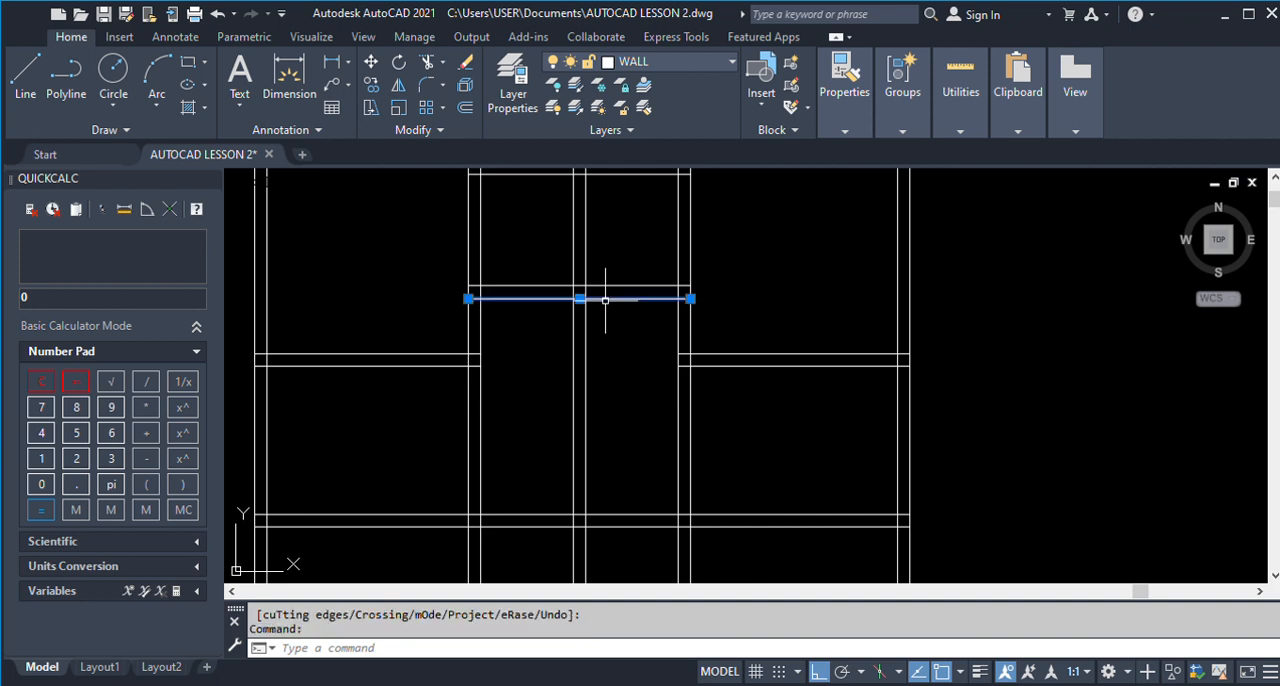
type("TR")
key("Return")
left_click_drag(612, 405, 549, 400)
Offset the lower line of the Store 1 and Toilet 1 bottom wall 5130 downwards, following the finished plan's living room dimension.
scroll(502, 344, "down", 5)
scroll(502, 344, "down", 6)
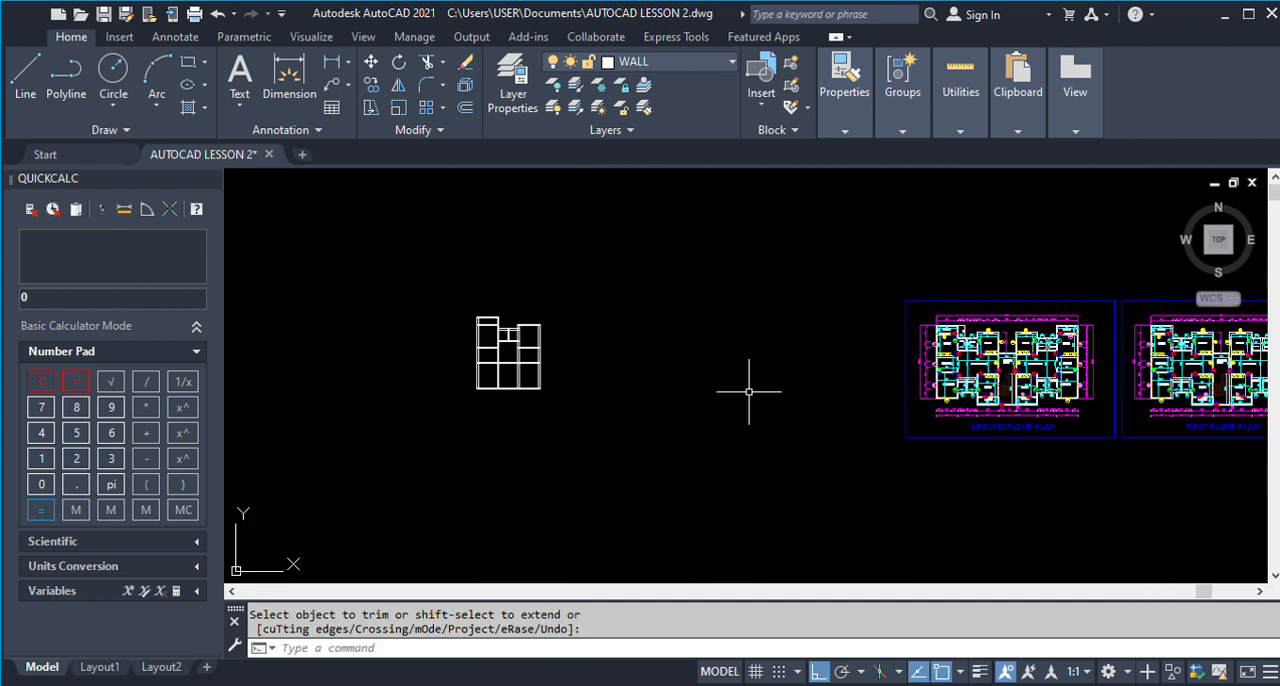
scroll(941, 366, "up", 8)
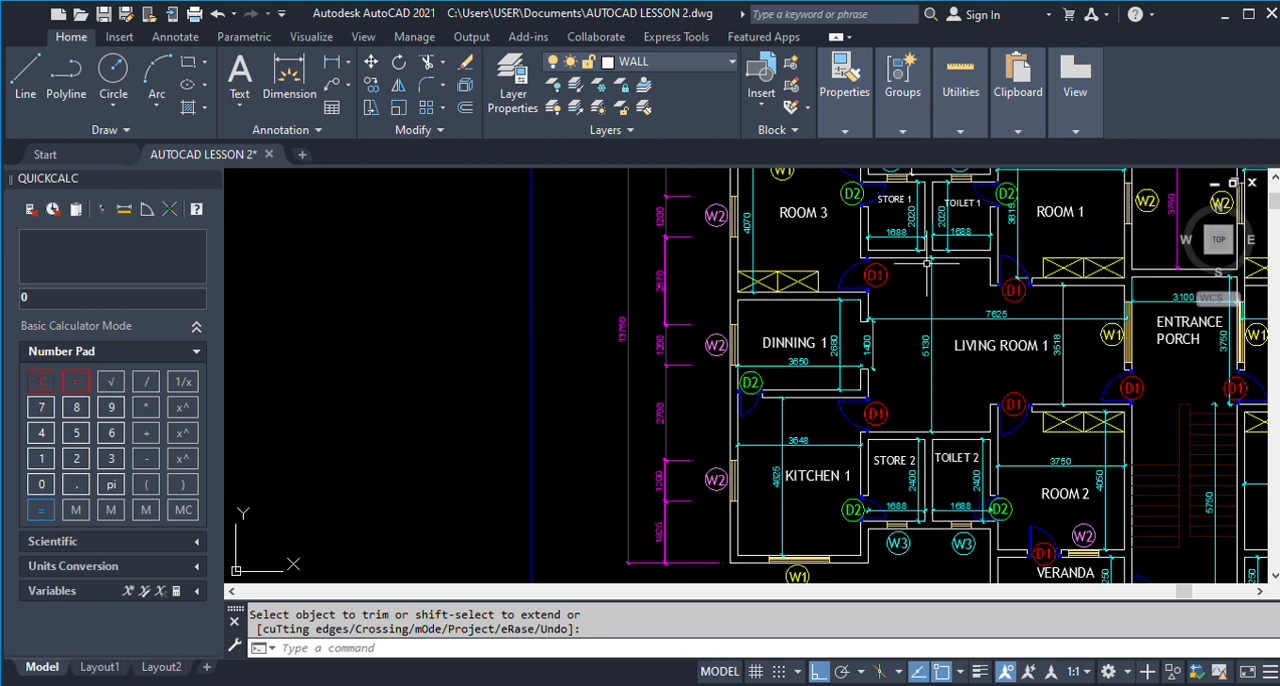
scroll(949, 324, "up", 2)
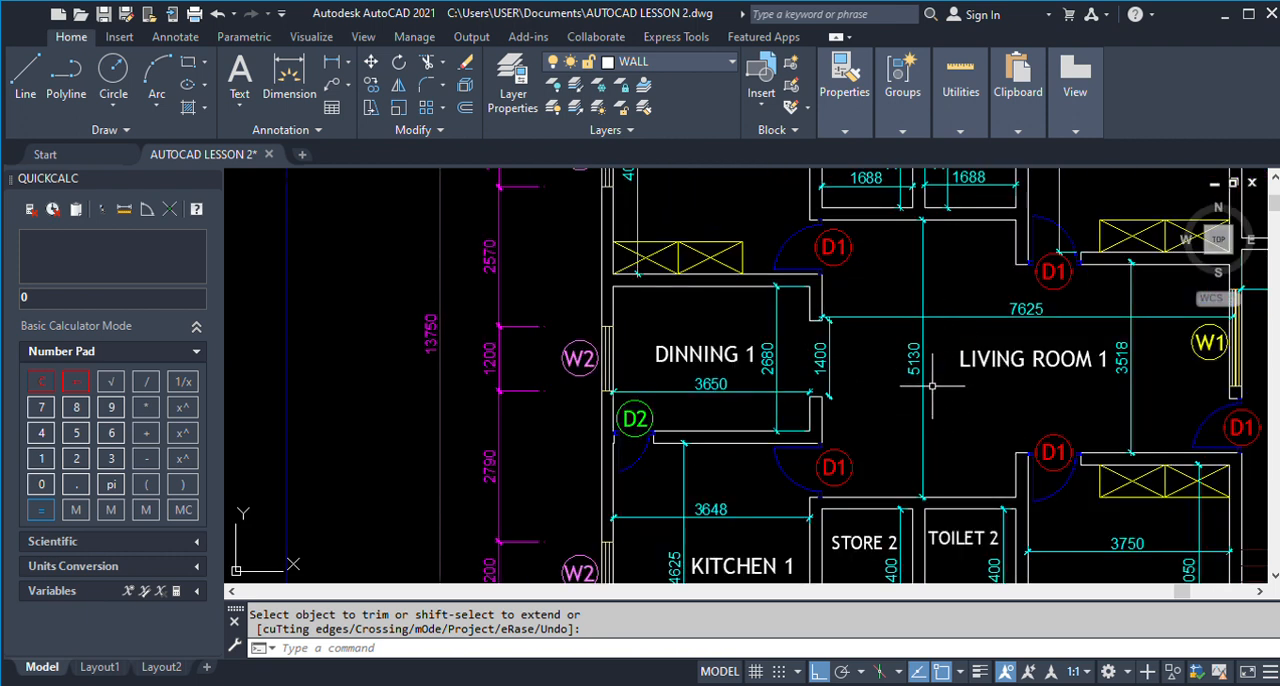
scroll(800, 375, "down", 10)
key("Escape")
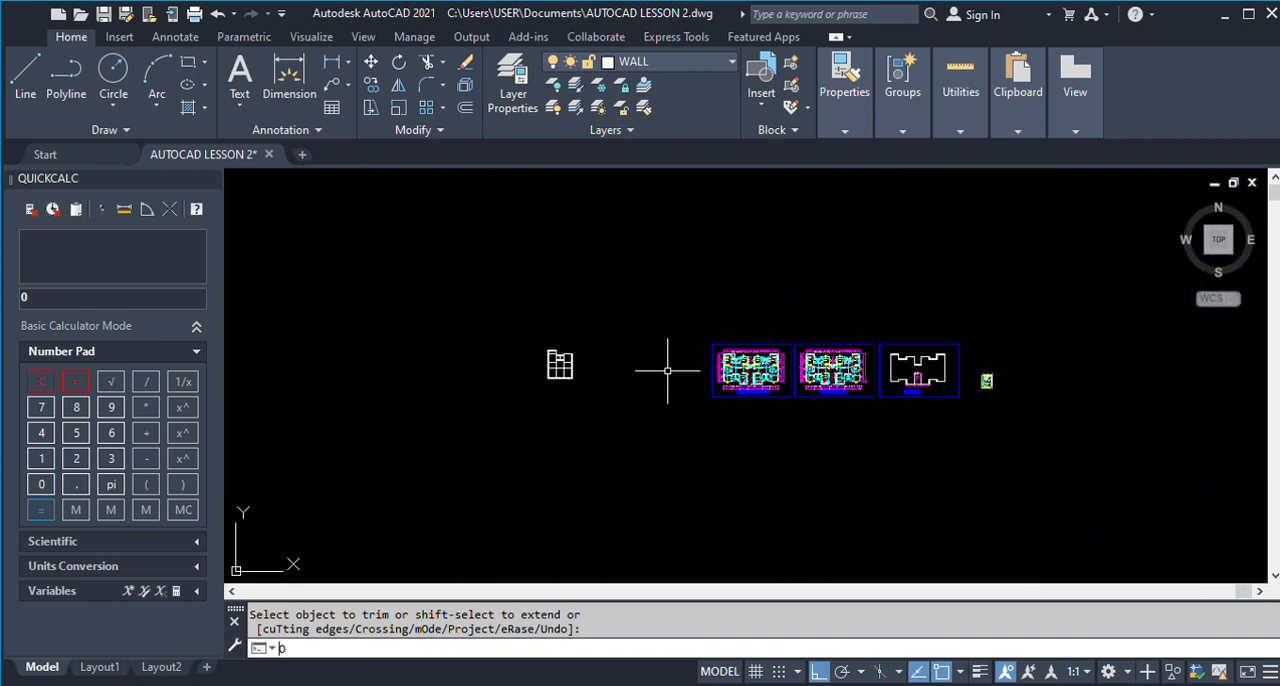
type("o")
key("Return")
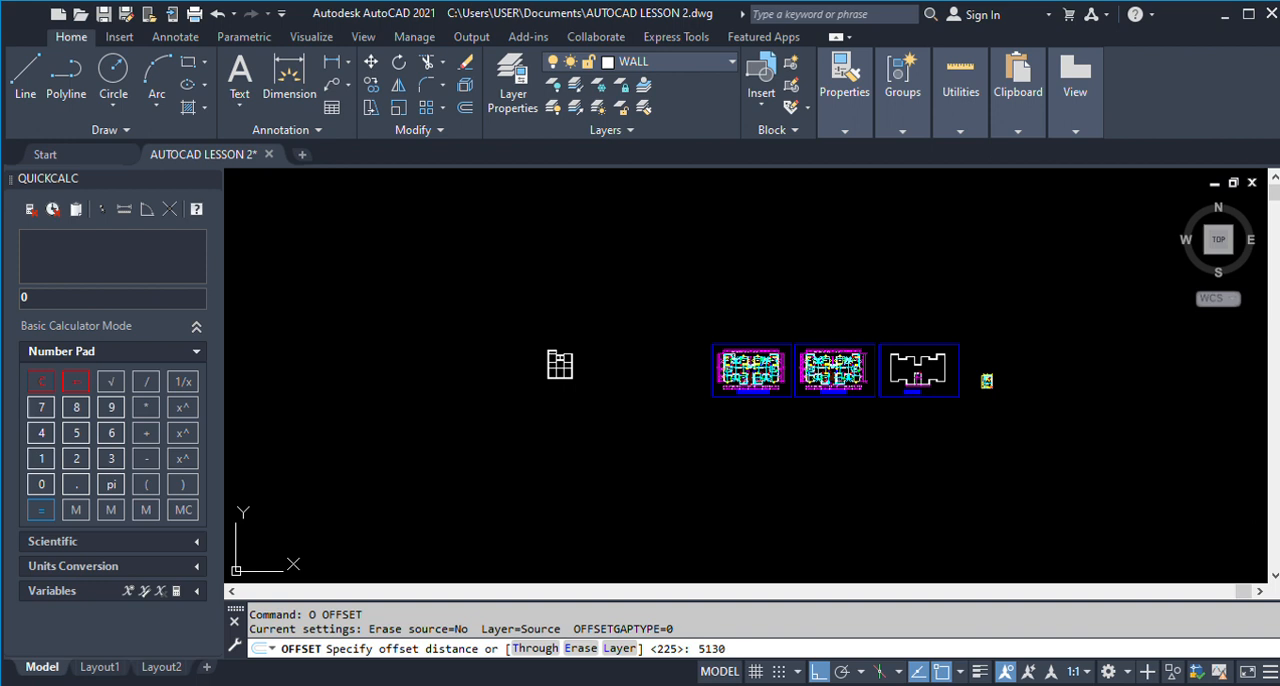
type("5130")
key("Return")
scroll(562, 362, "up", 10)
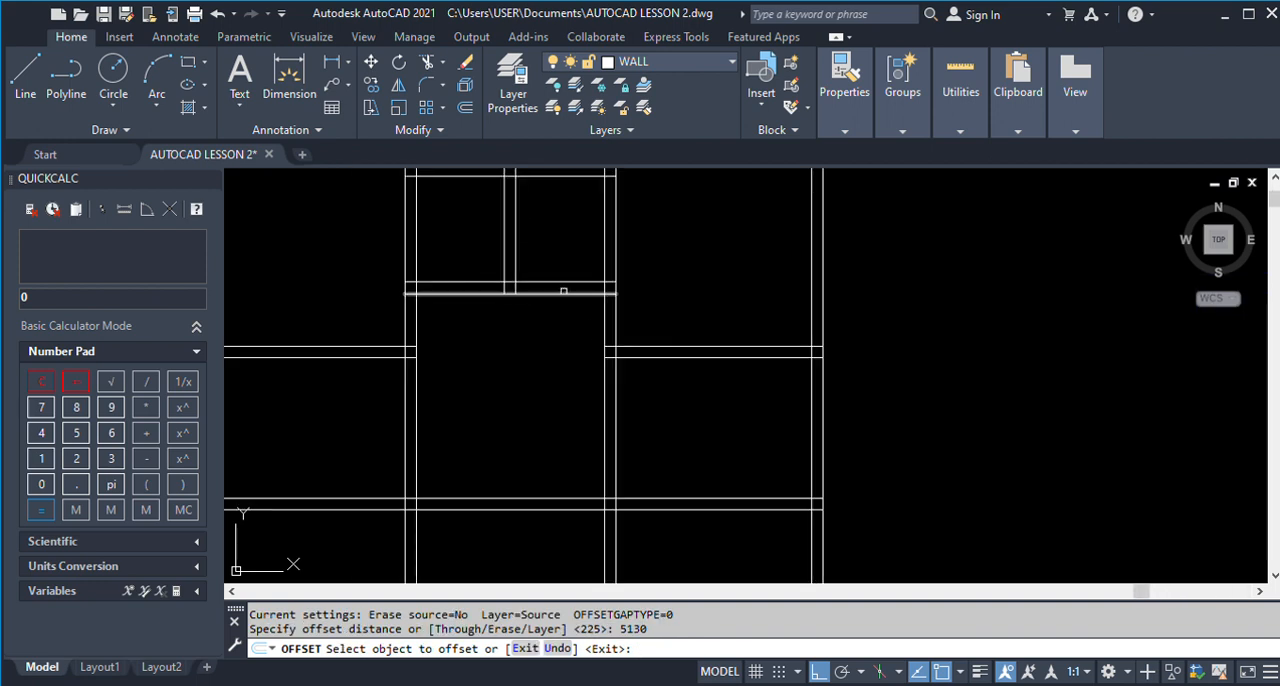
left_click(562, 293)
left_click(562, 380)
key("Return")
scroll(585, 340, "down", 5)
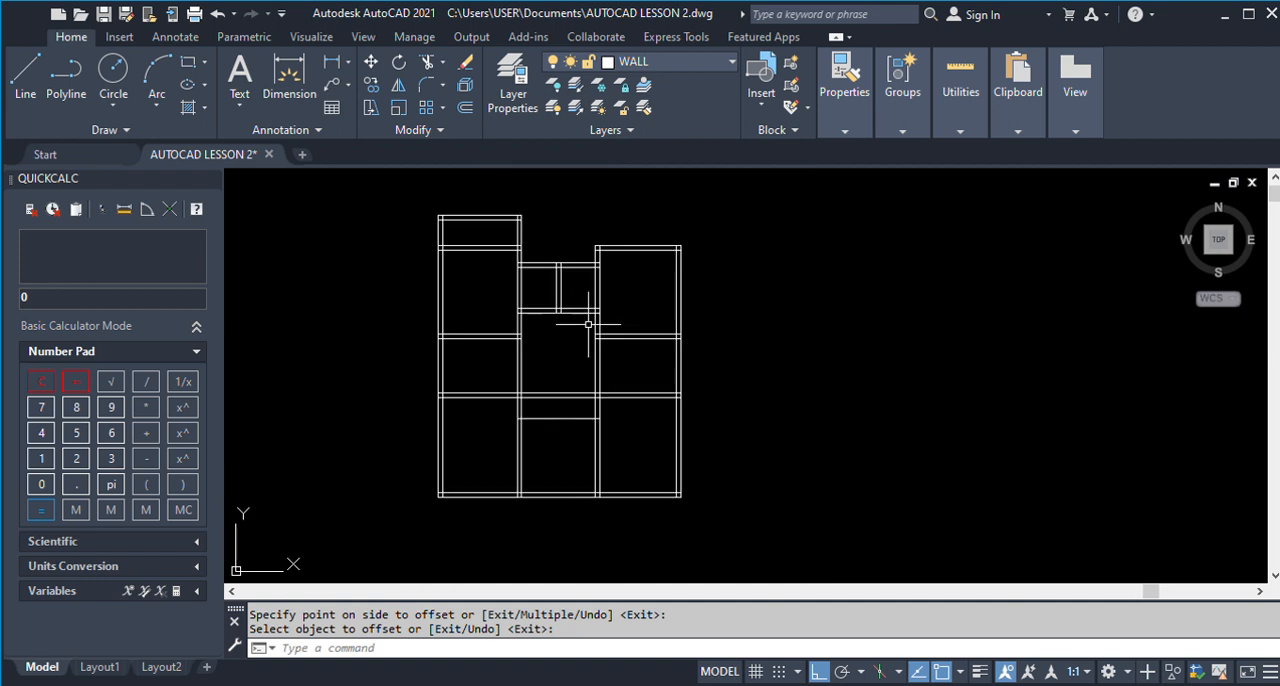
Offset the new horizontal line 225 downwards to complete the top wall of Store 2 and Toilet 2.
type("o")
key("Return")
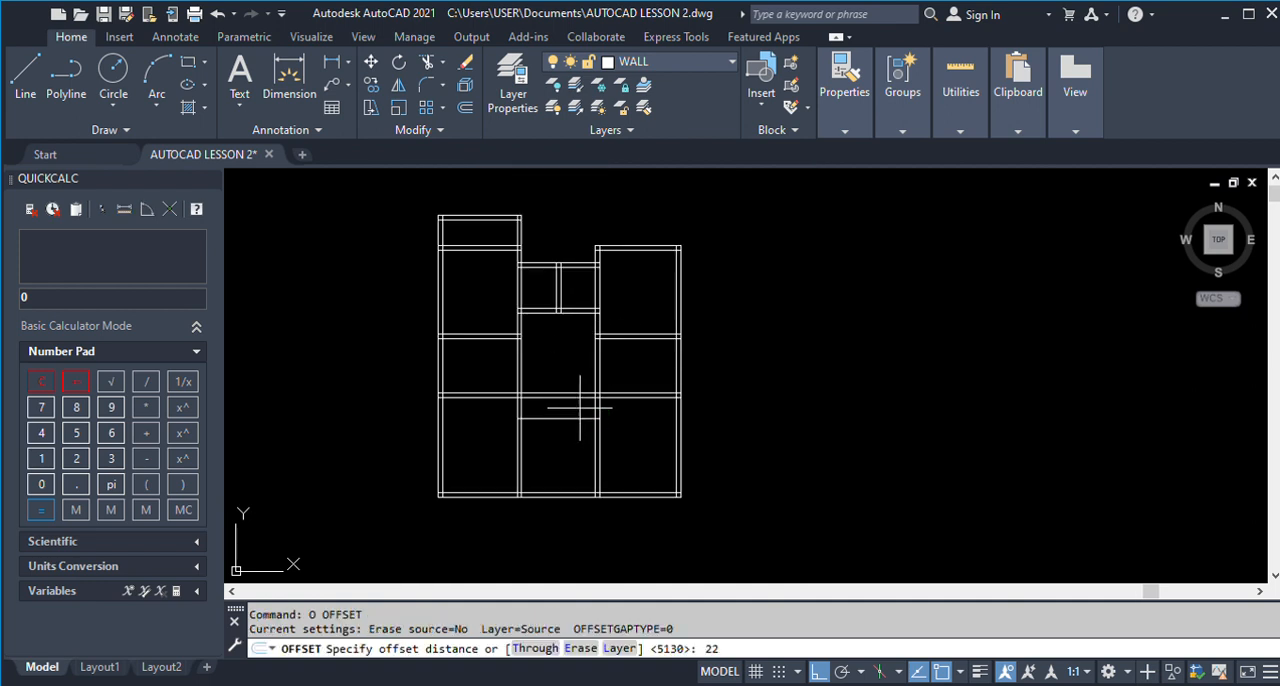
type("225")
key("Return")
scroll(562, 408, "up", 2)
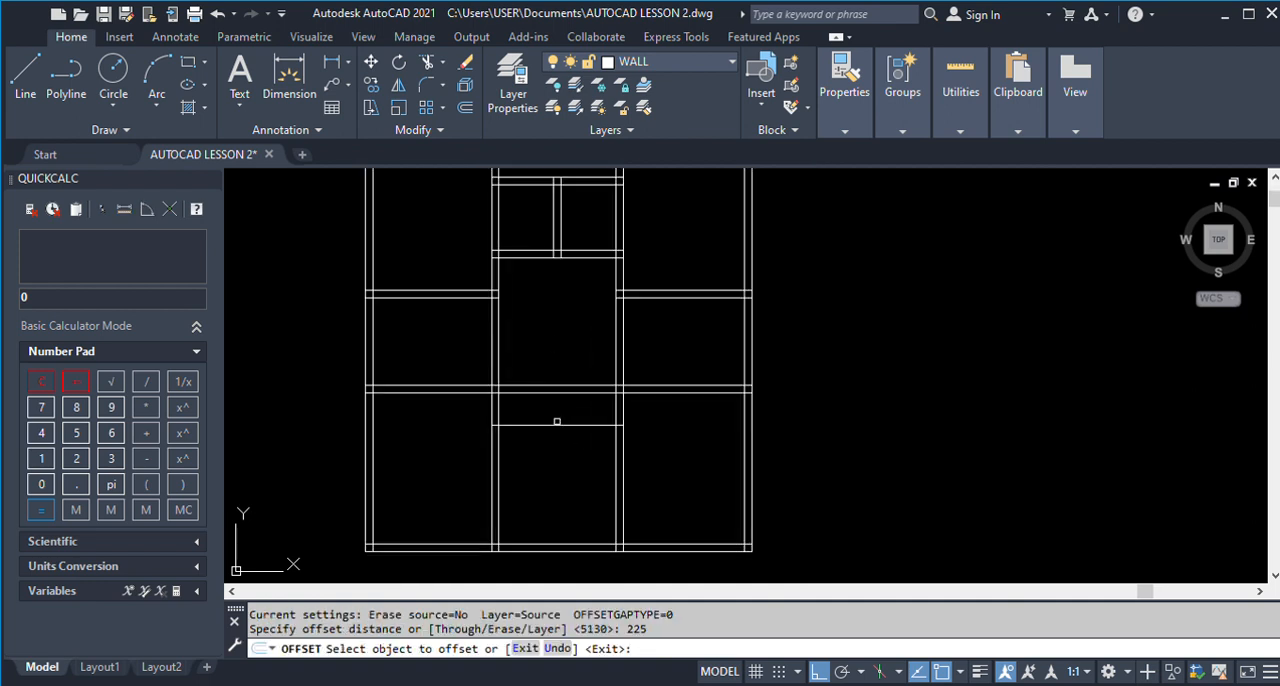
left_click(562, 425)
left_click(562, 454)
key("Return")
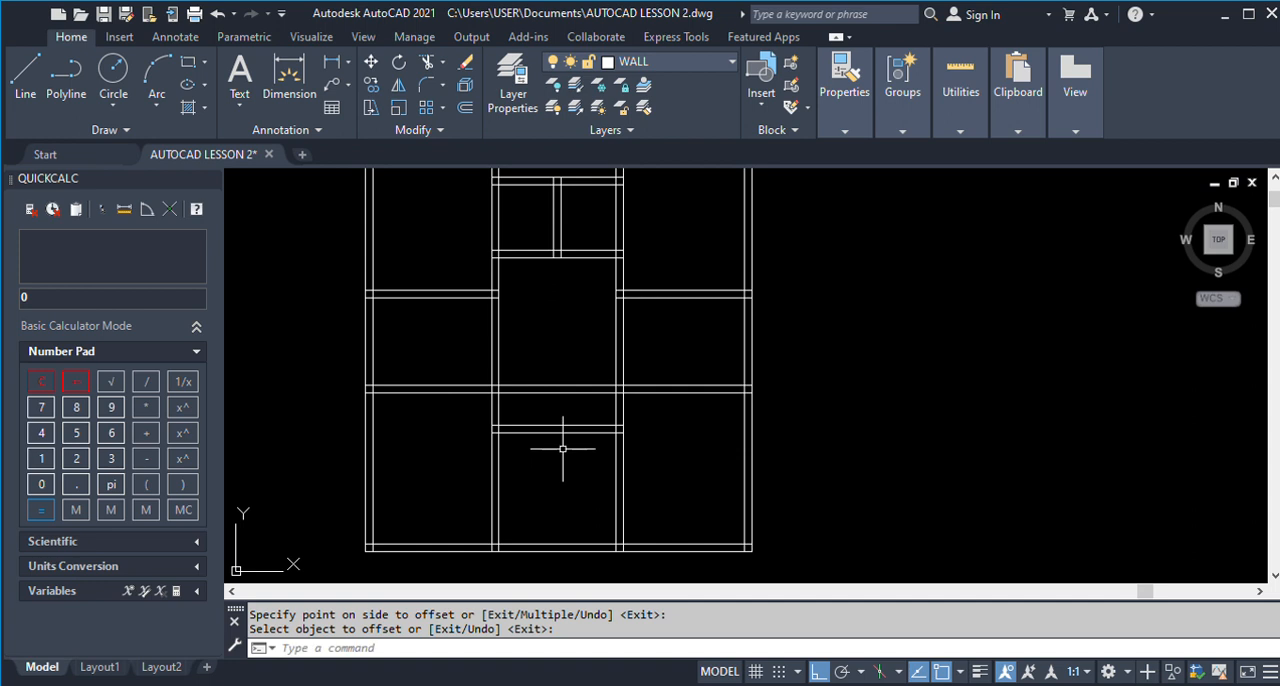
Trim the horizontal wall crossing Living Room 1 above Store 2 and Toilet 2 between the facing lines of the two vertical walls.
key("Return")
left_click(498, 409)
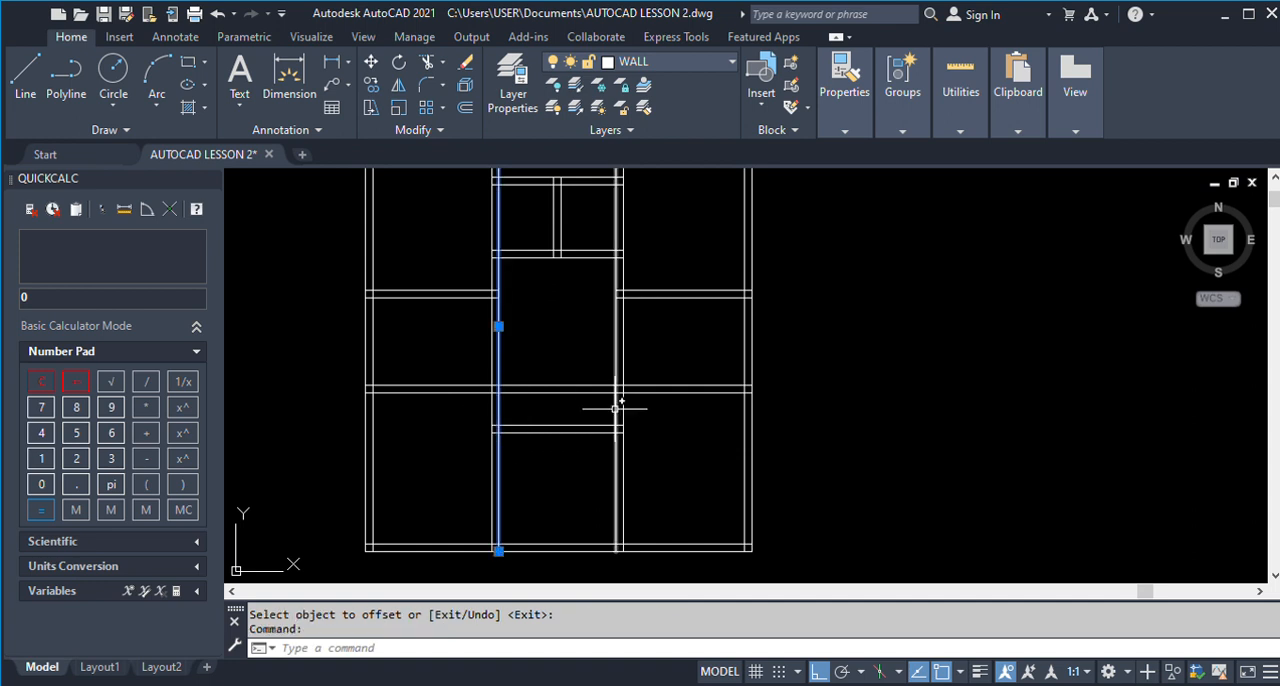
left_click(615, 409)
type("TR")
key("Return")
left_click(549, 417)
left_click(546, 367)
key("Return")
Offset the lower line of the Store 2 and Toilet 2 top wall 2400 downwards, following the finished plan's dimension.
scroll(546, 367, "down", 8)
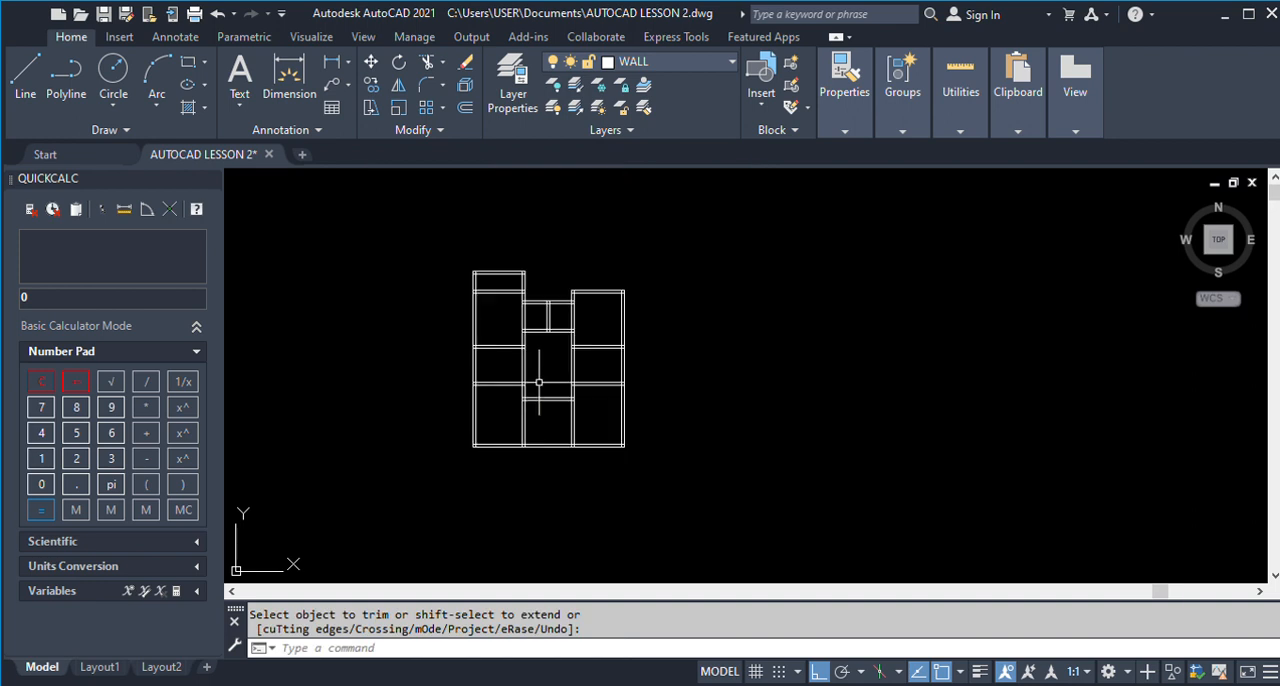
scroll(823, 478, "up", 6)
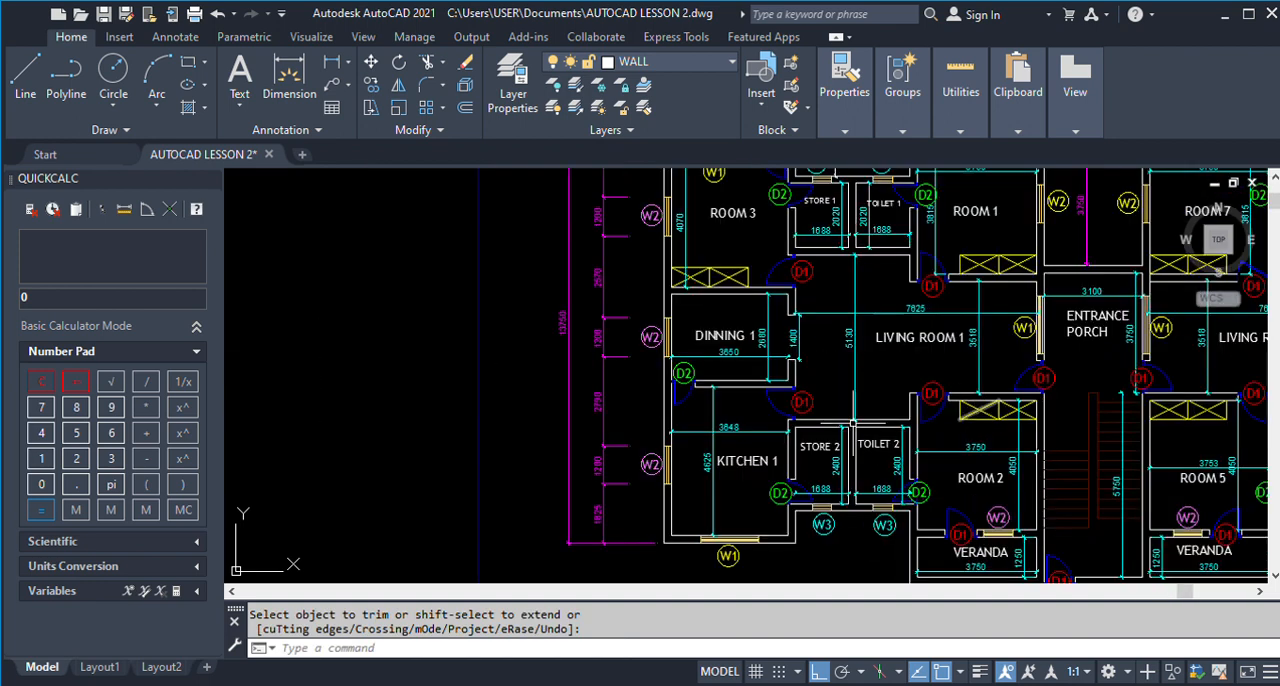
scroll(823, 478, "up", 3)
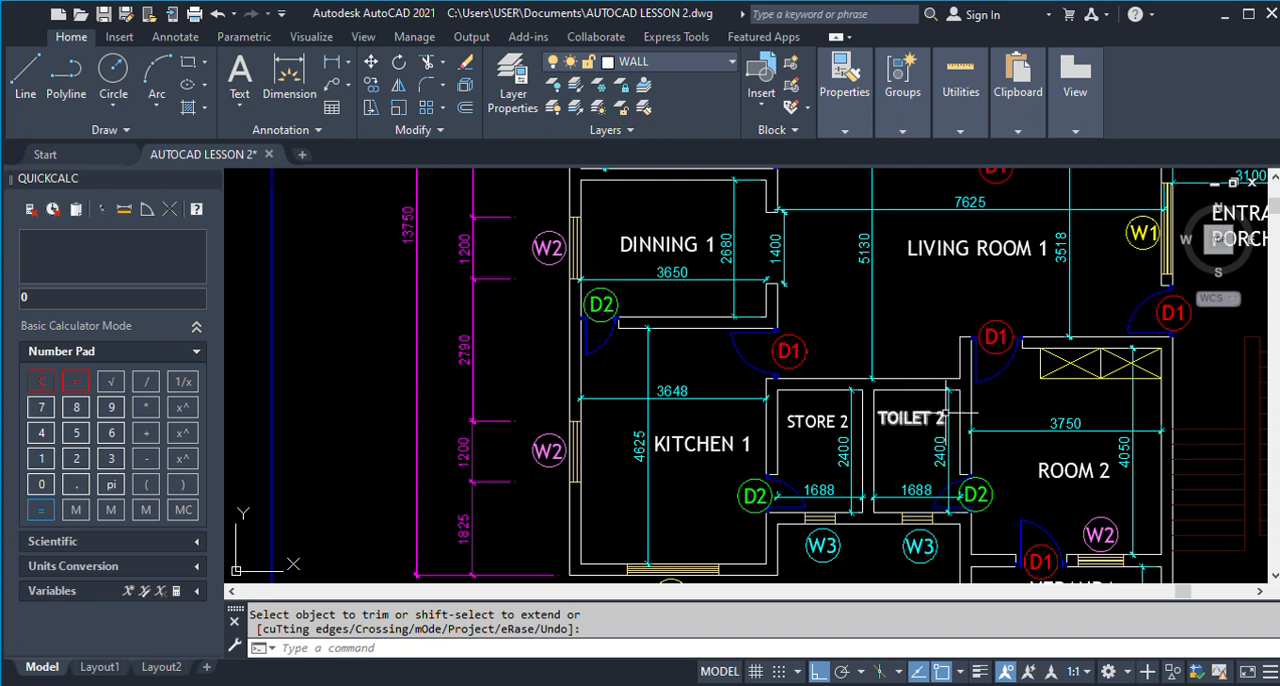
scroll(945, 411, "down", 8)
key("Escape")
type("o")
key("Return")
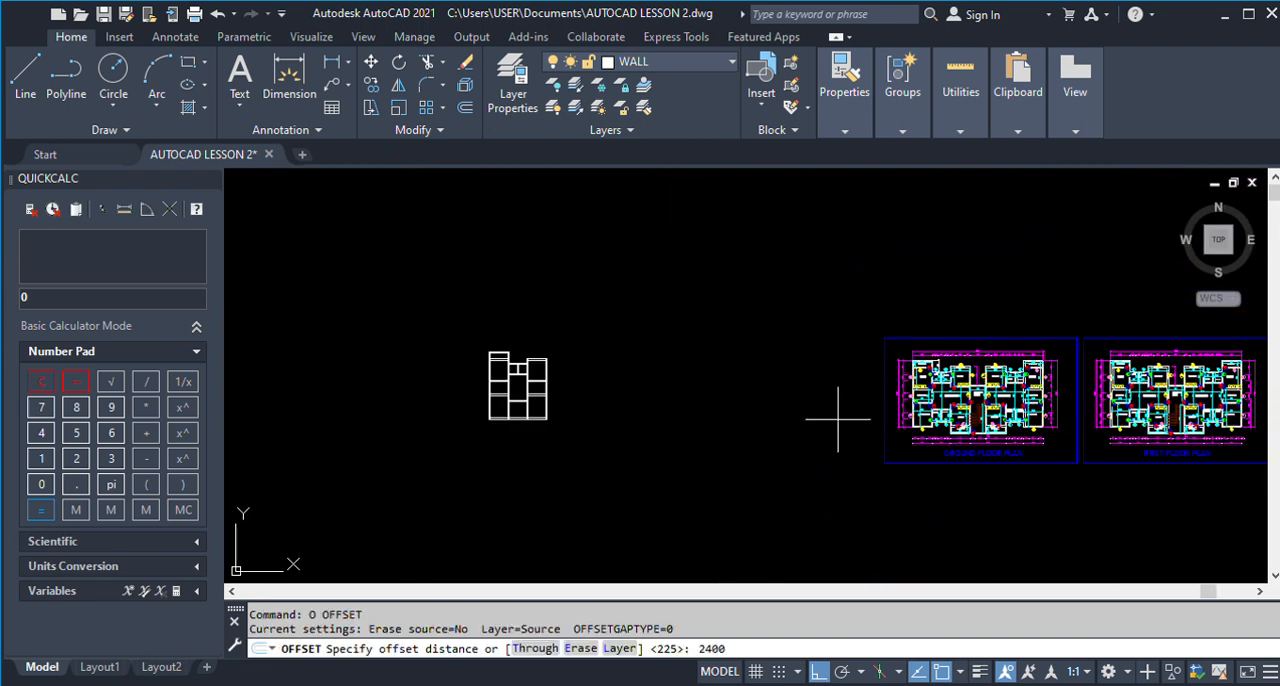
type("2400")
key("Return")
scroll(508, 399, "up", 10)
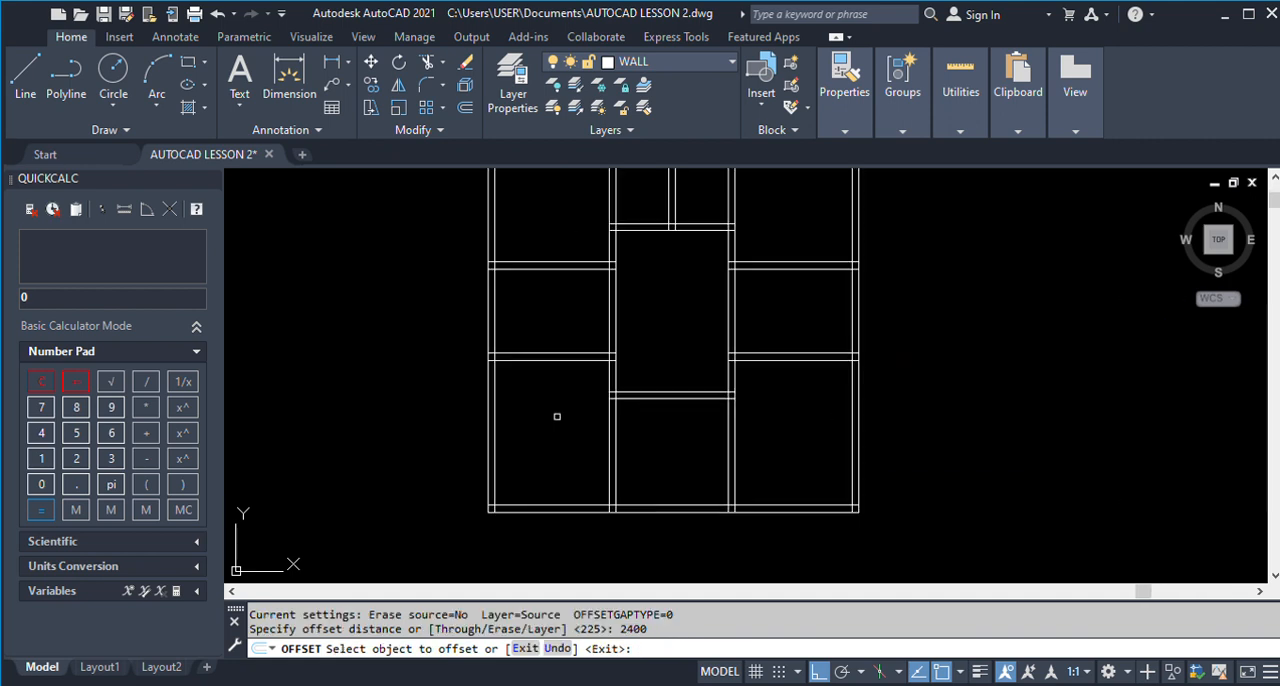
left_click(656, 392)
left_click(659, 446)
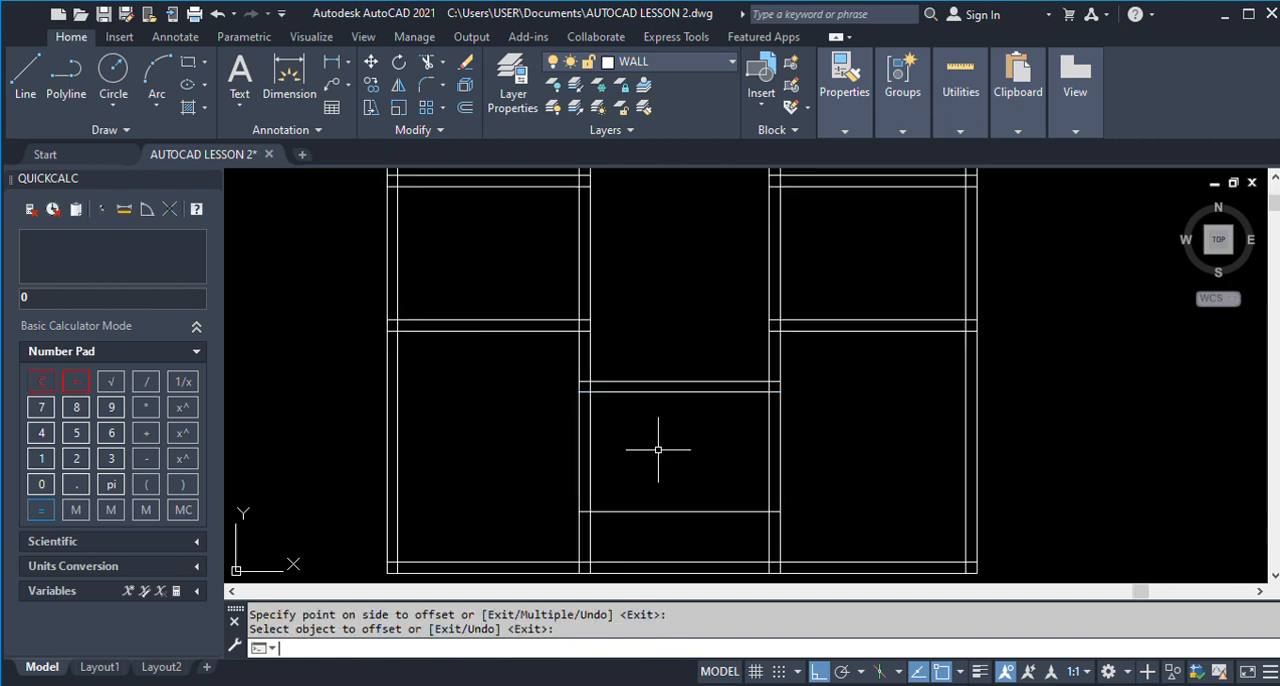
Offset the new horizontal line 225 downwards to complete the bottom wall of Store 2 and Toilet 2.
key("Return")
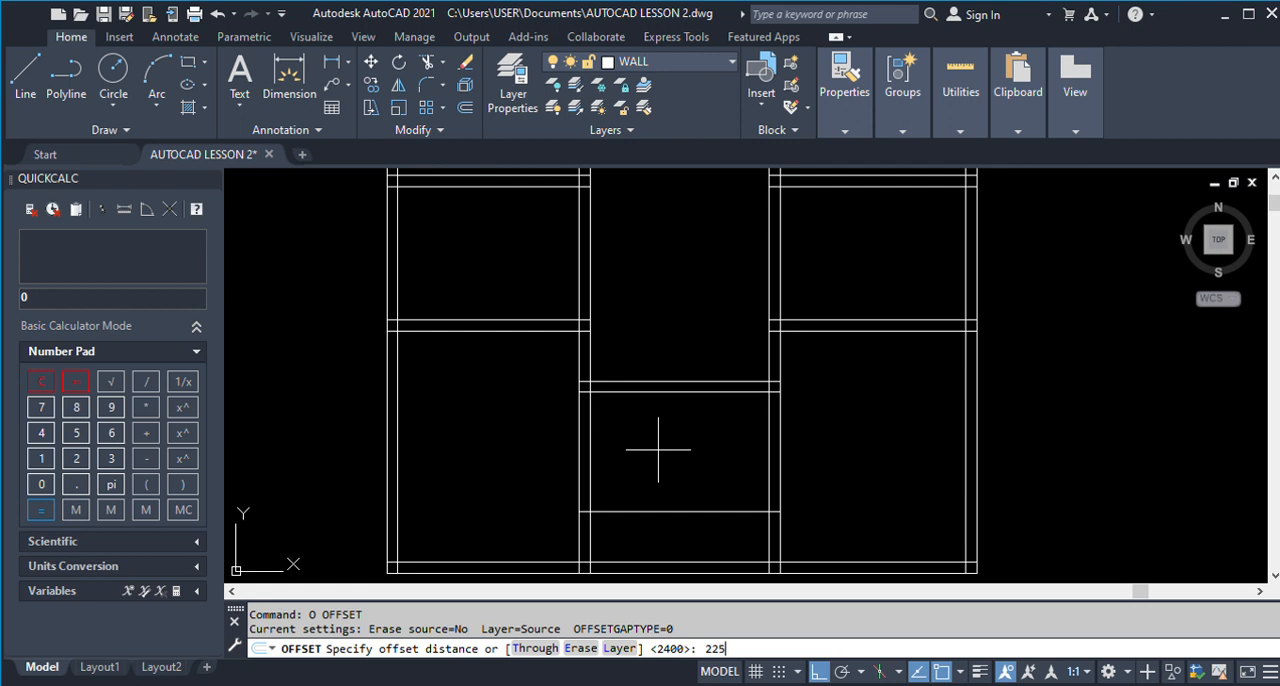
type("225")
key("Return")
left_click(659, 511)
left_click(666, 531)
key("Return")
Examine the walls and dimensions around Kitchen 1, Store 2, Toilet 2 and the lower veranda on the finished ground floor plan.
scroll(530, 444, "down", 10)
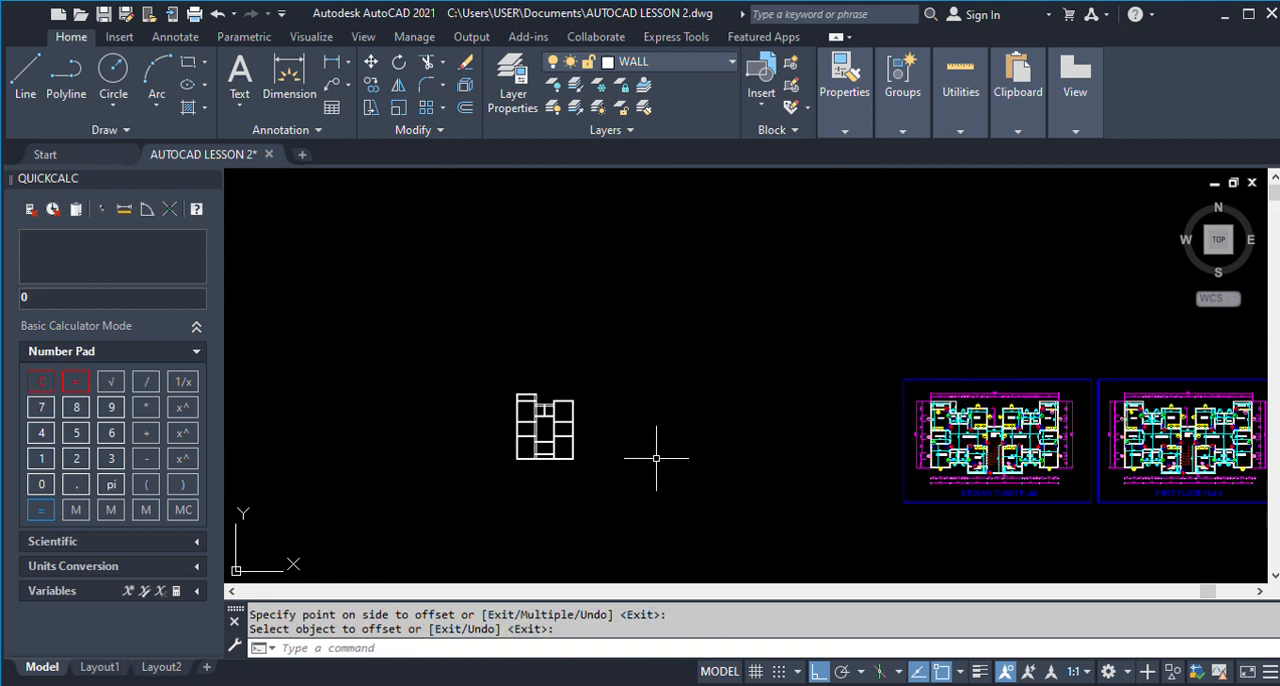
scroll(994, 458, "up", 10)
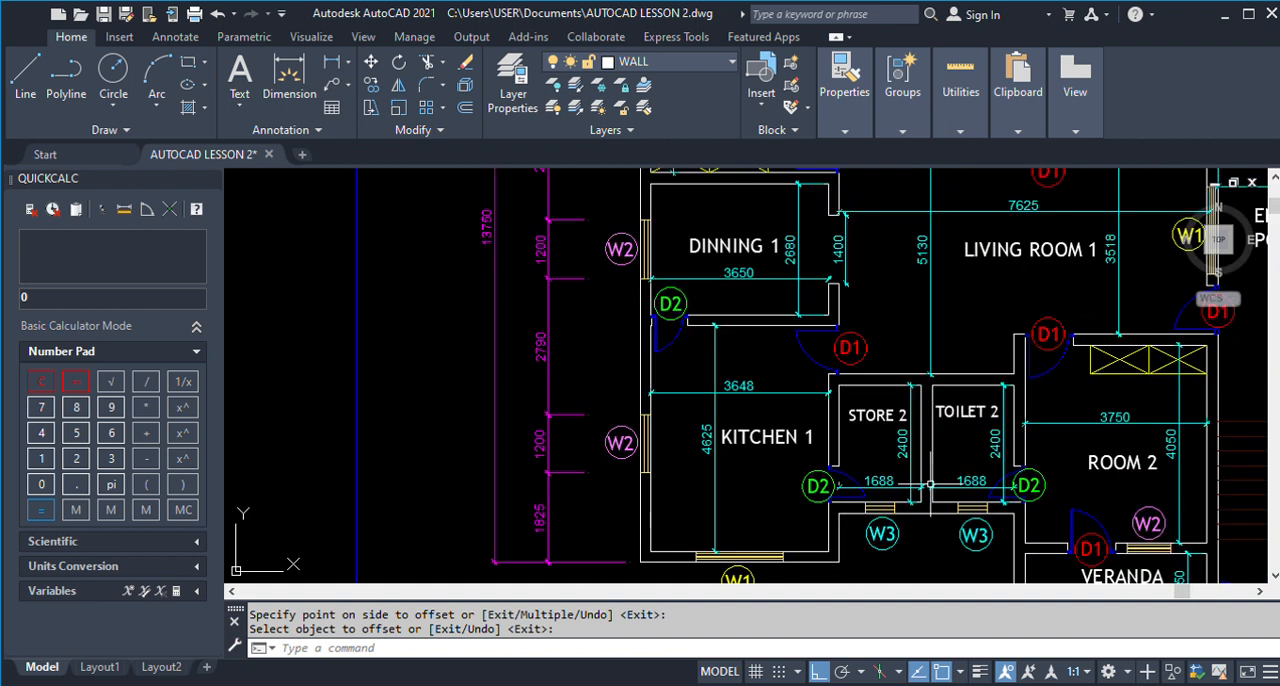
scroll(932, 512, "up", 1)
scroll(749, 407, "up", 1)
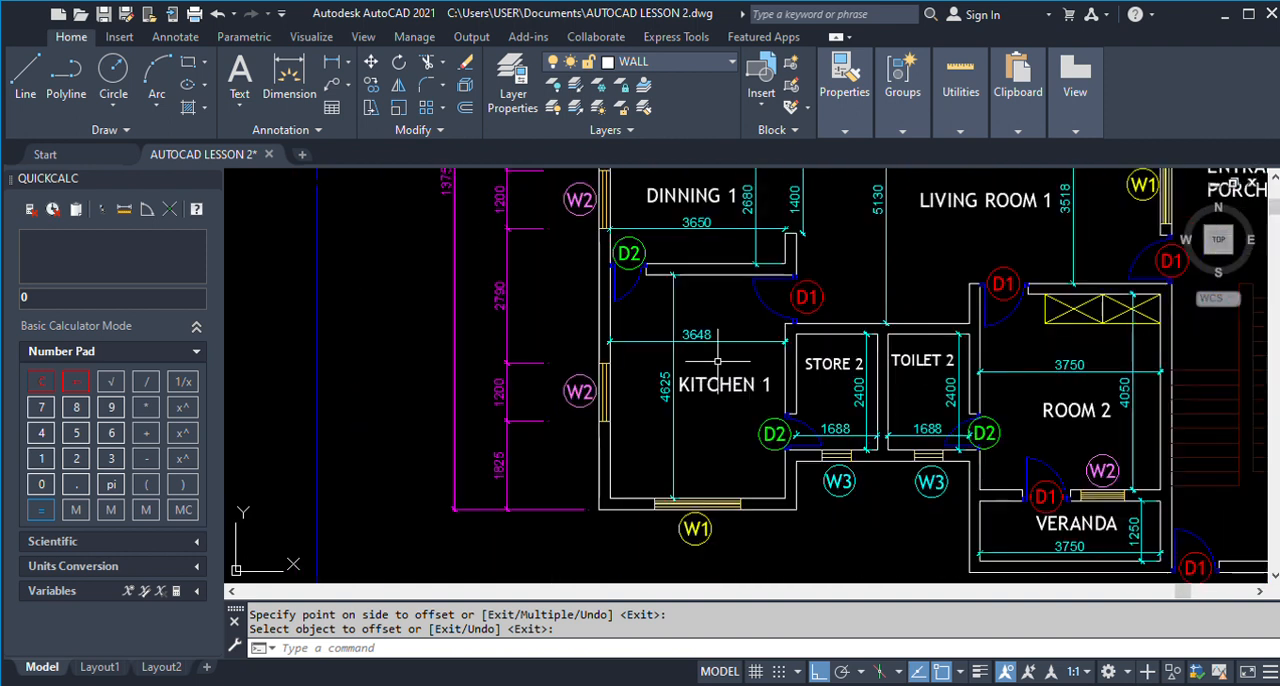
scroll(805, 420, "up", 1)
scroll(769, 320, "down", 2)
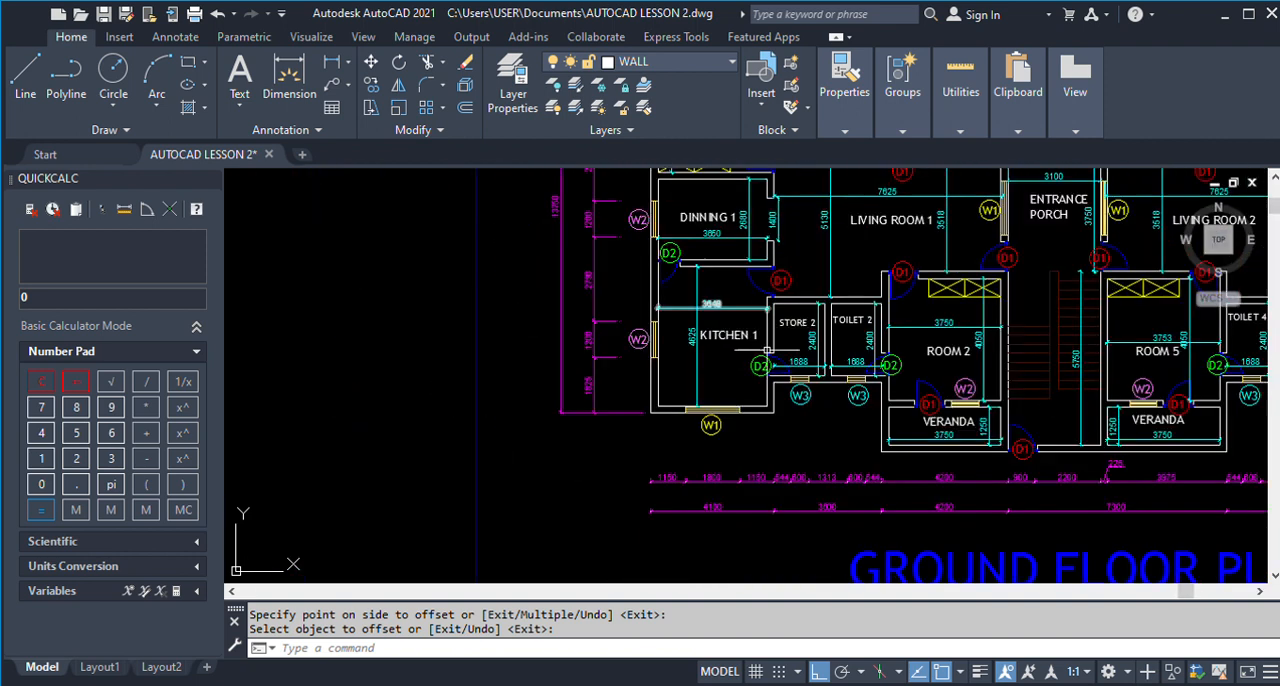
scroll(884, 447, "up", 2)
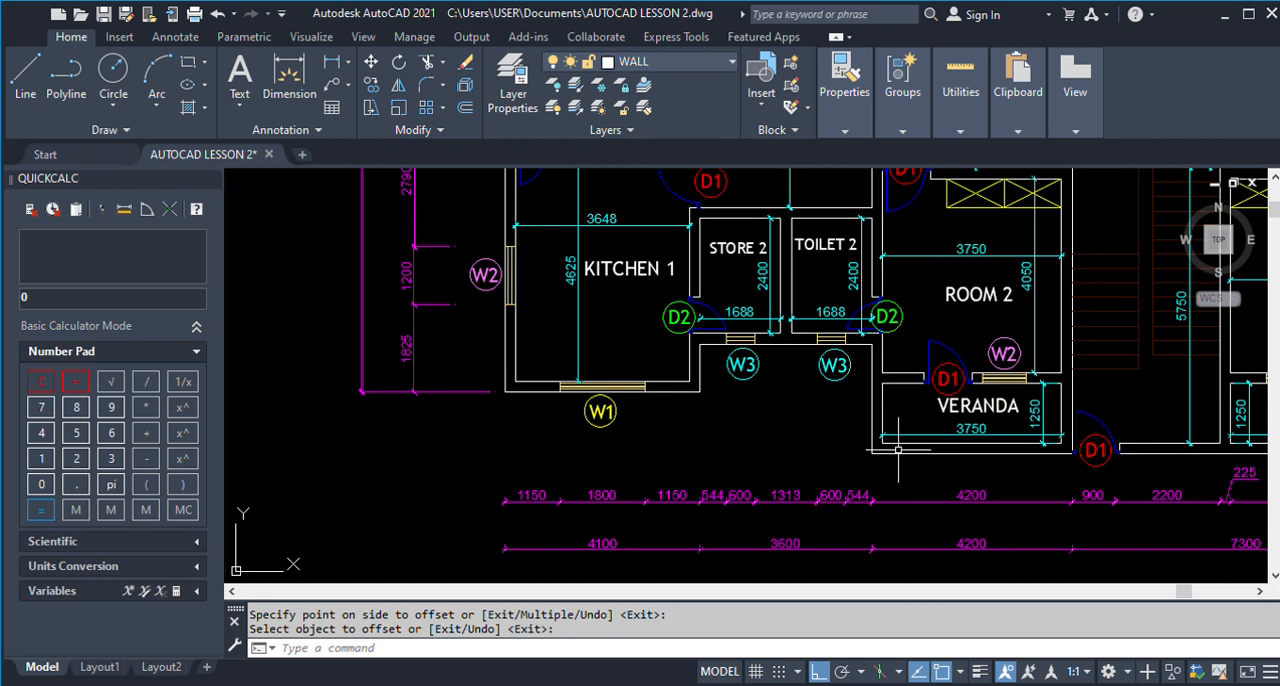
scroll(894, 448, "down", 2)
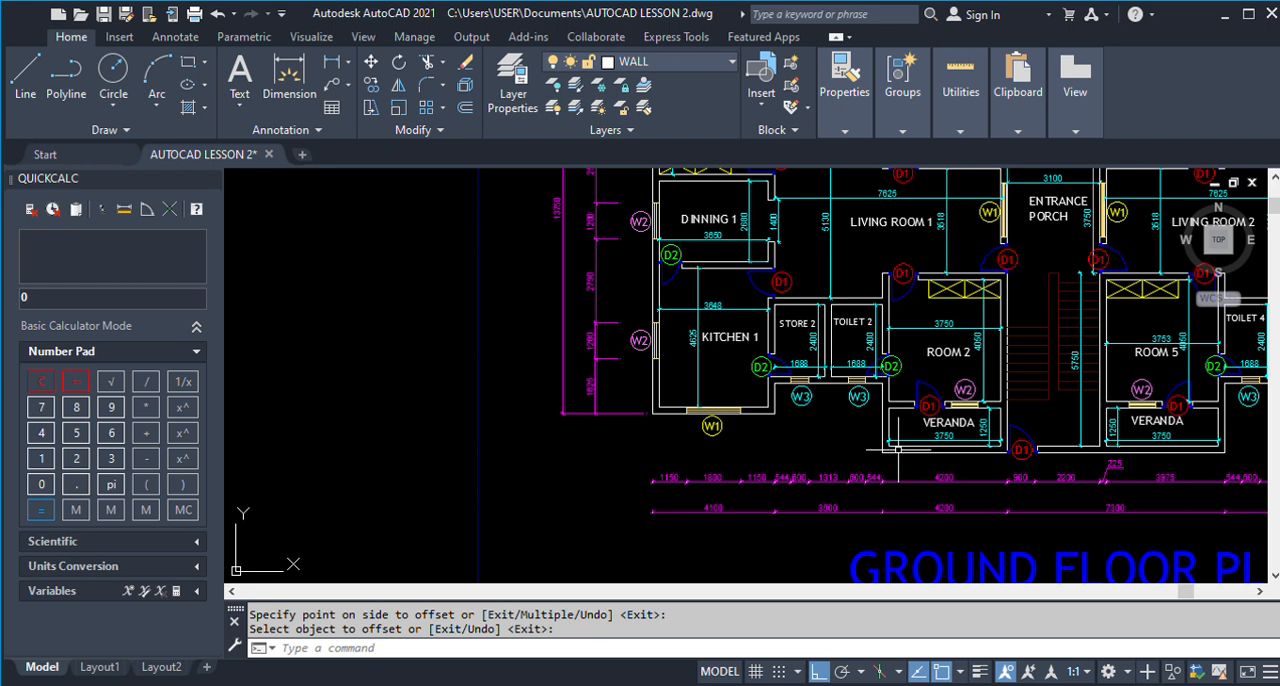
scroll(897, 449, "down", 6)
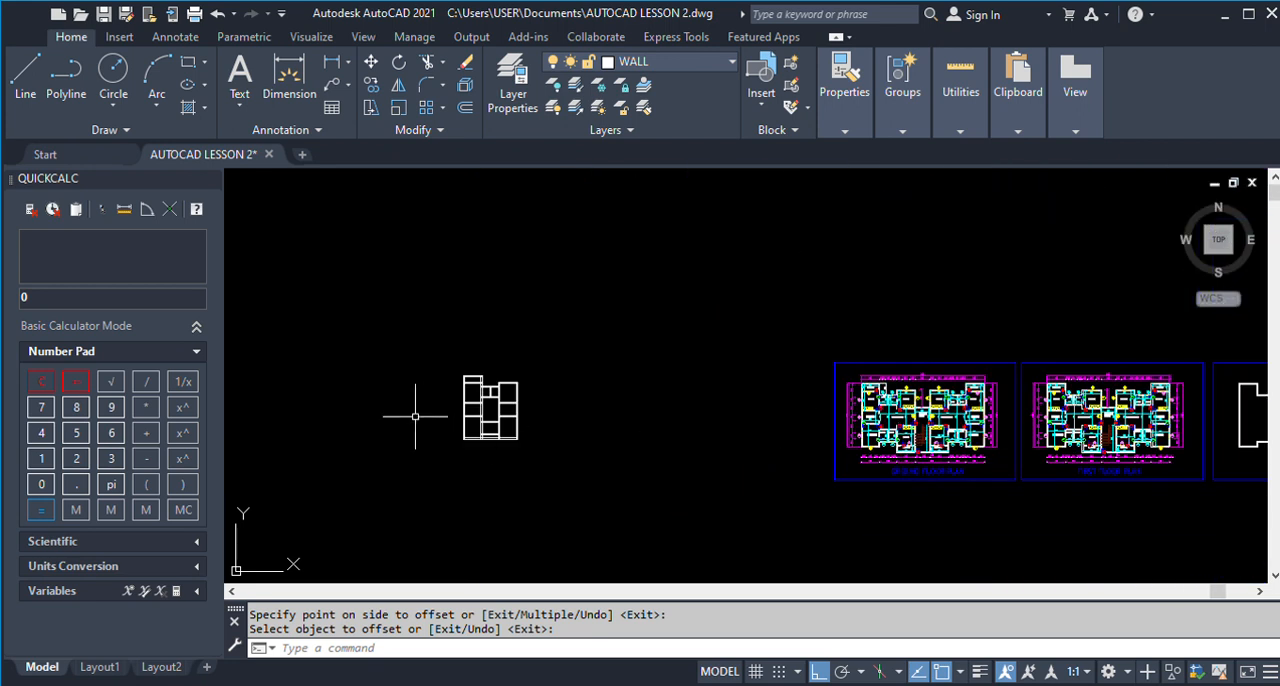
Extend both lines of the Store 1 and Toilet 1 dividing wall down to the lower line of the Store 2 and Toilet 2 bottom wall.
scroll(464, 416, "up", 4)
scroll(464, 416, "up", 2)
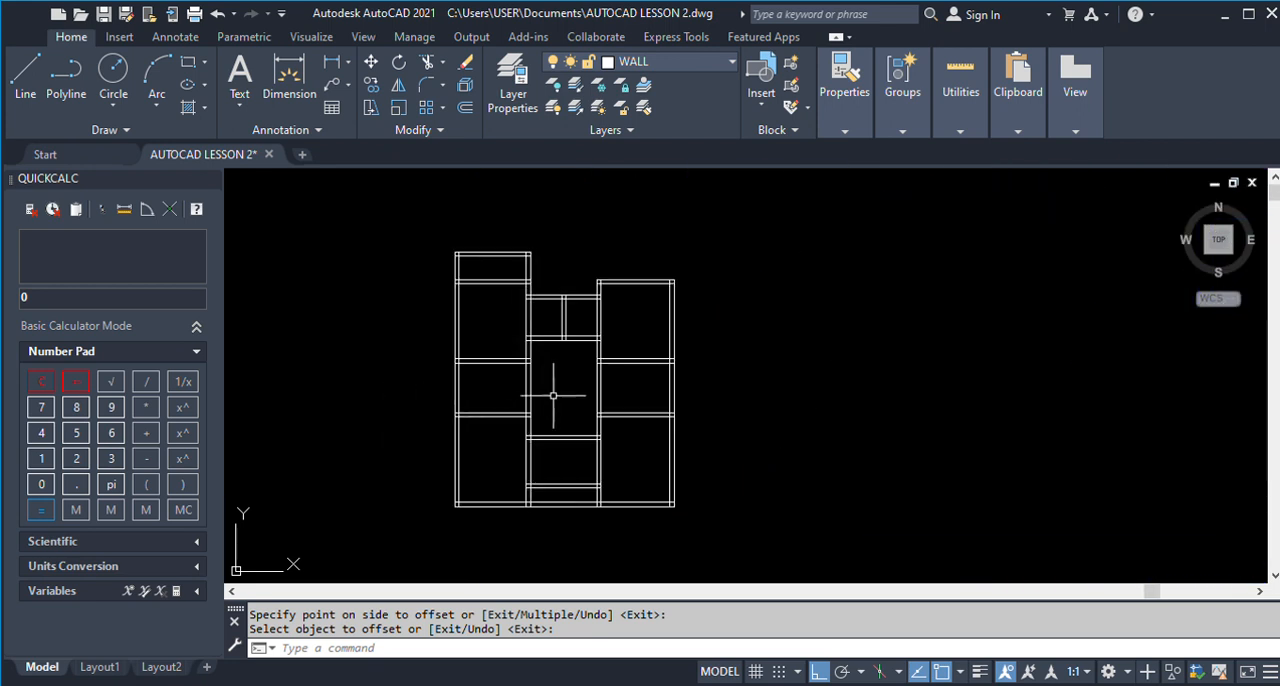
scroll(557, 449, "up", 2)
key("Return")
left_click(563, 512)
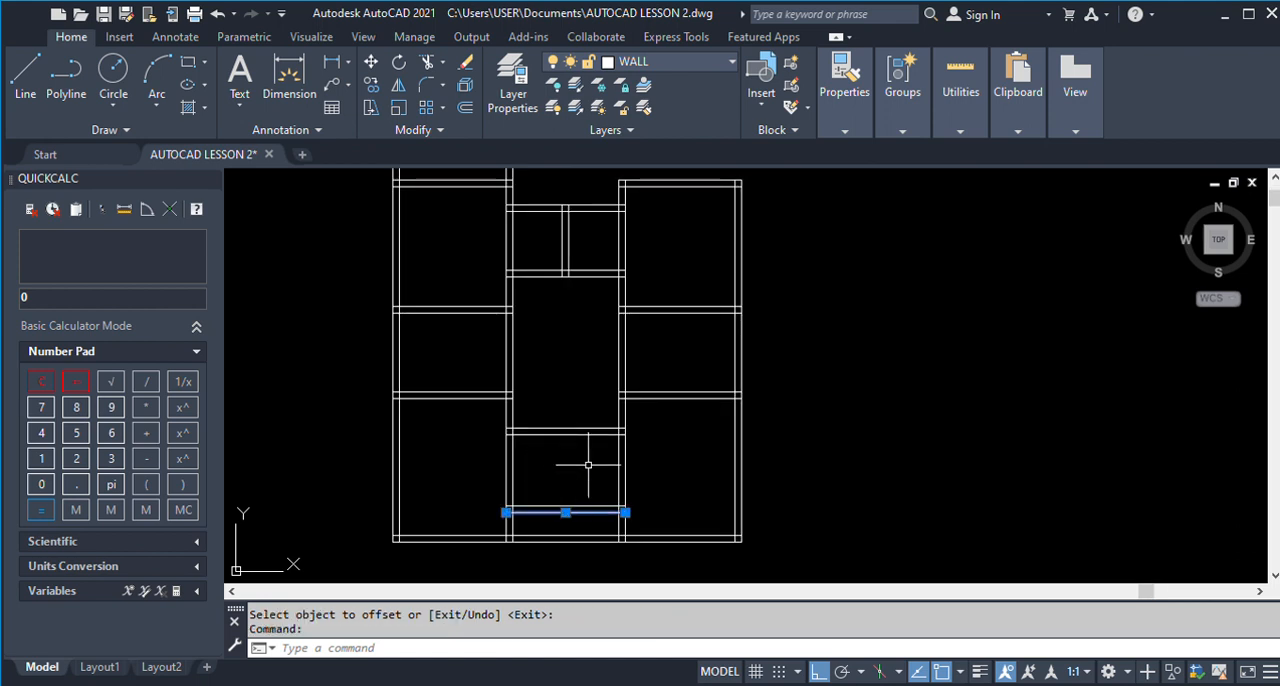
type("ex")
key("Return")
left_click_drag(568, 257, 577, 256)
left_click(561, 252)
left_click(563, 251)
left_click(567, 251)
key("Return")
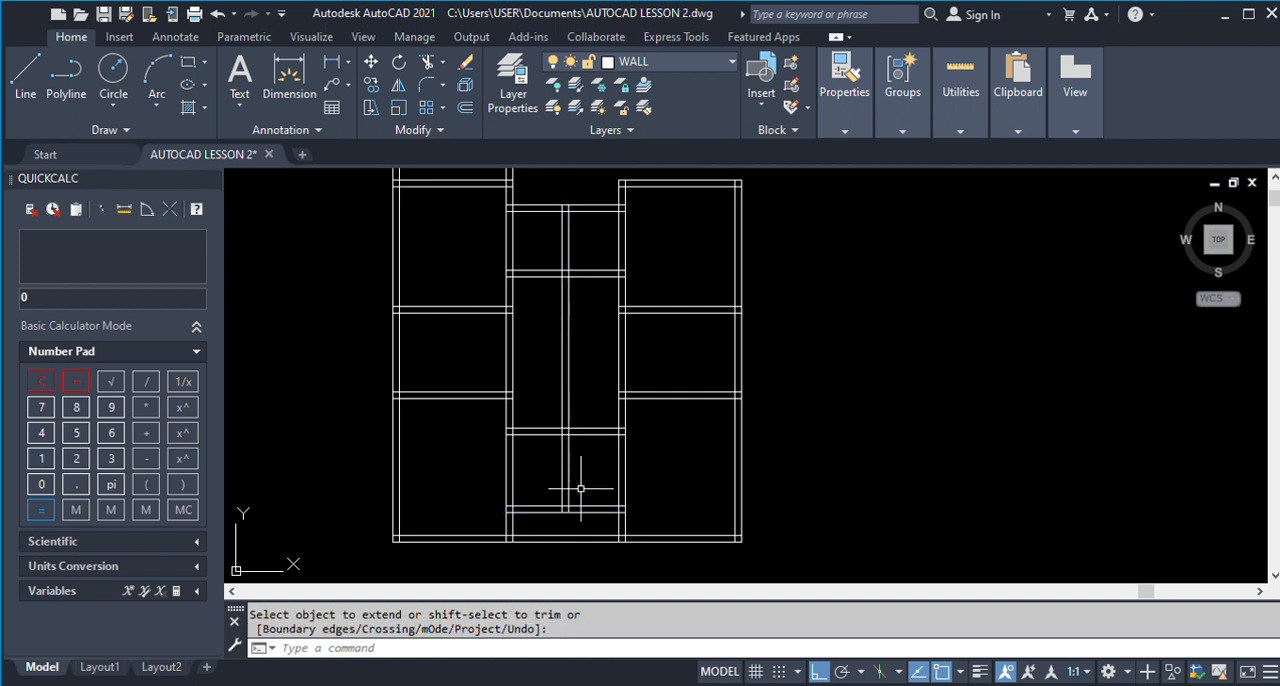
Trim the extended dividing wall lines between the bottom wall of Store 1 and Toilet 1 and the top wall of Store 2 and Toilet 2.
key("Return")
left_click(580, 428)
left_click(576, 276)
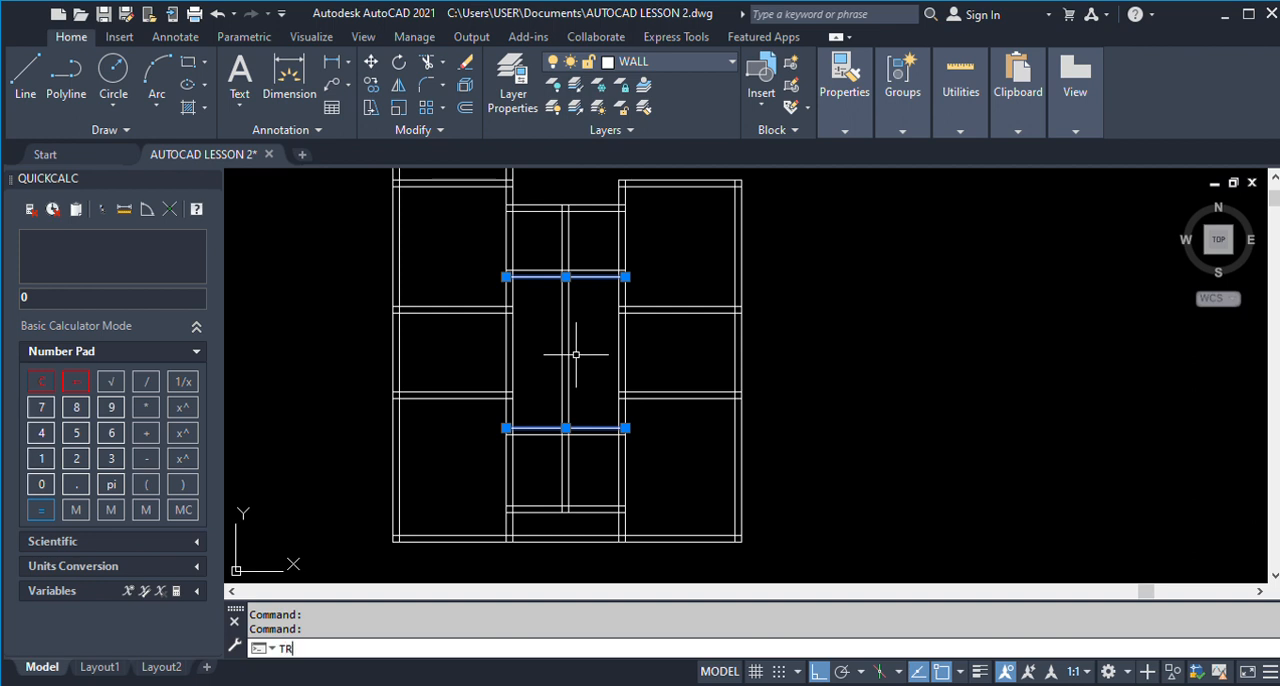
key("Return")
left_click_drag(583, 366, 543, 334)
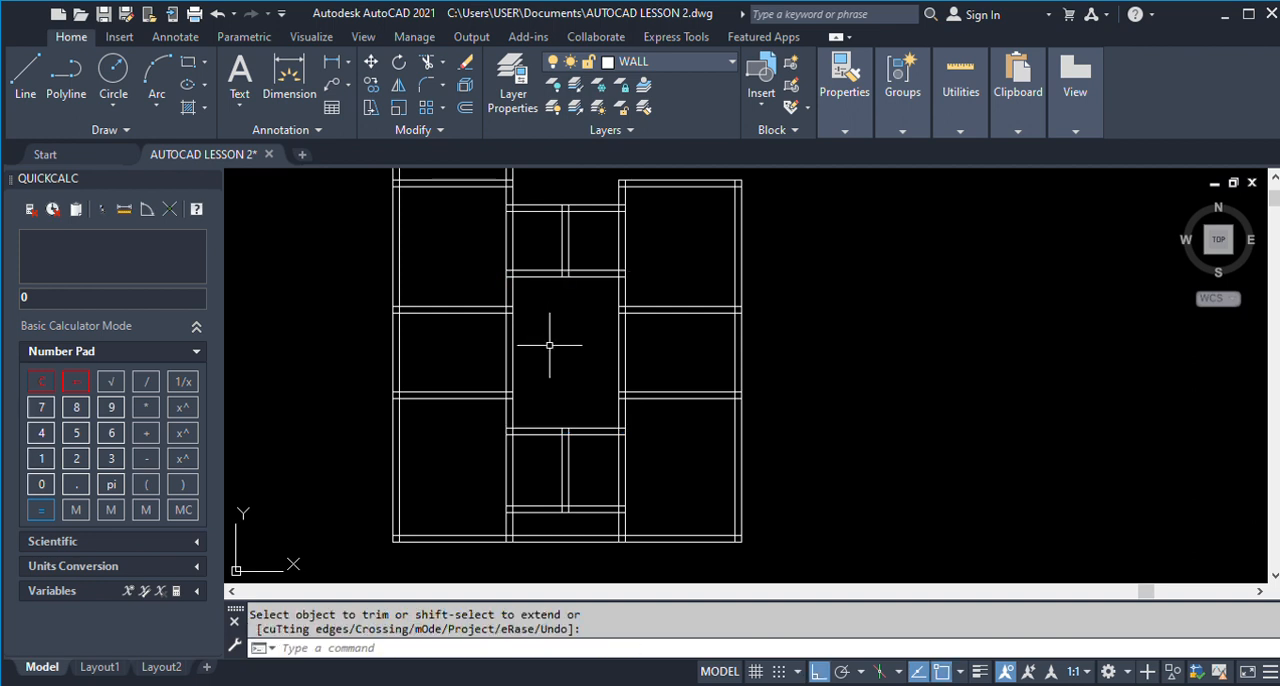
Trim the outer bottom wall's two lines below Store 2 and Toilet 2 between the facing lines of the adjoining vertical walls.
scroll(530, 366, "down", 3)
scroll(770, 417, "down", 1)
scroll(1060, 440, "up", 1)
scroll(1060, 440, "up", 1)
scroll(643, 423, "down", 3)
scroll(543, 400, "up", 5)
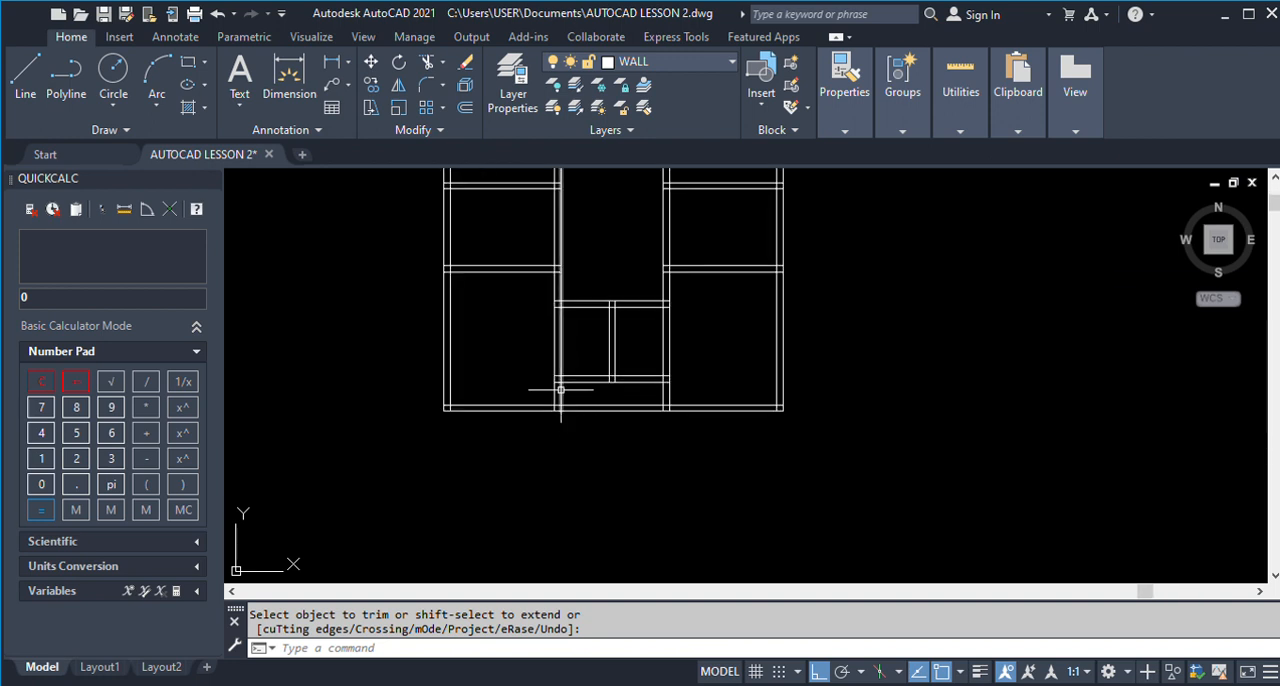
key("Return")
left_click(561, 390)
left_click(663, 388)
type("tr")
key("Return")
left_click(622, 438)
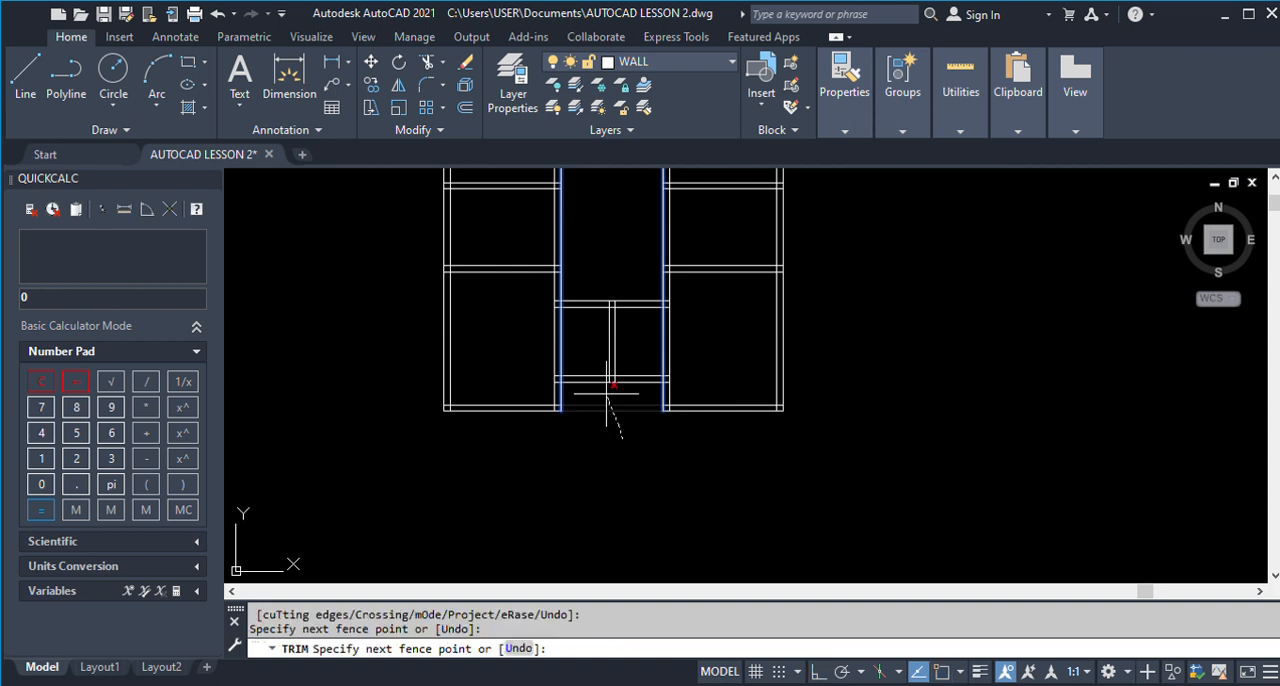
key("Return")
key("Escape")
scroll(540, 392, "down", 5)
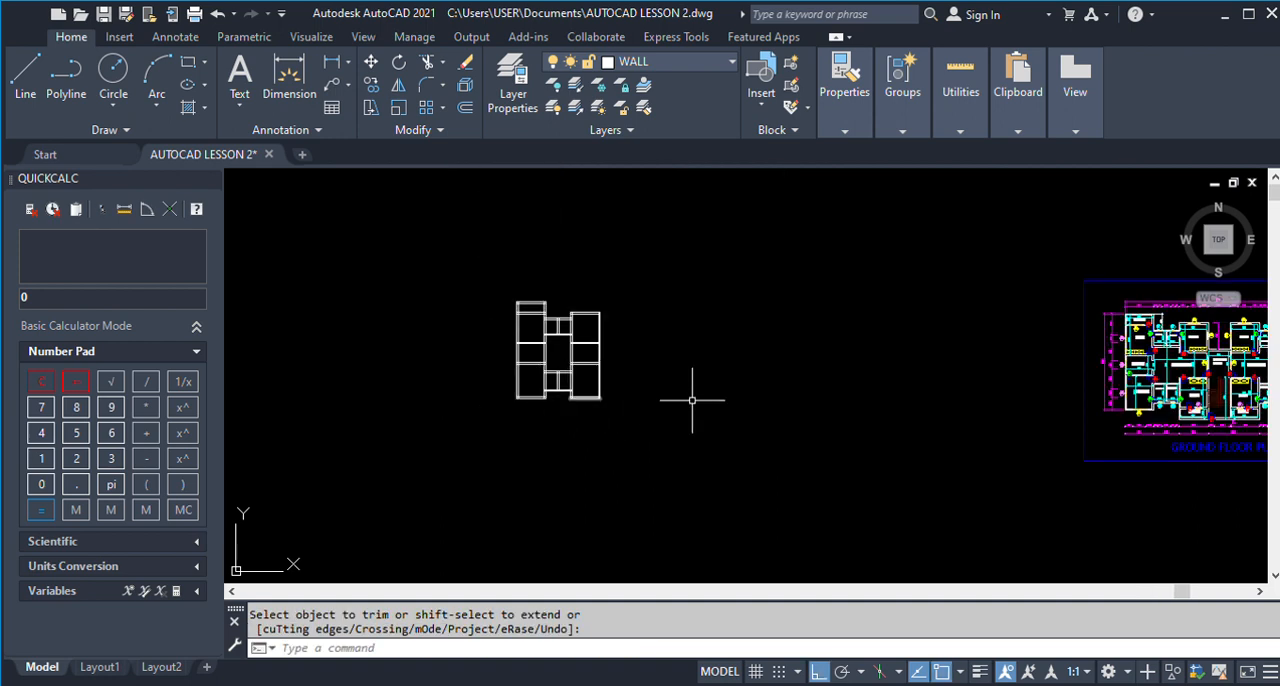
scroll(1200, 380, "up", 5)
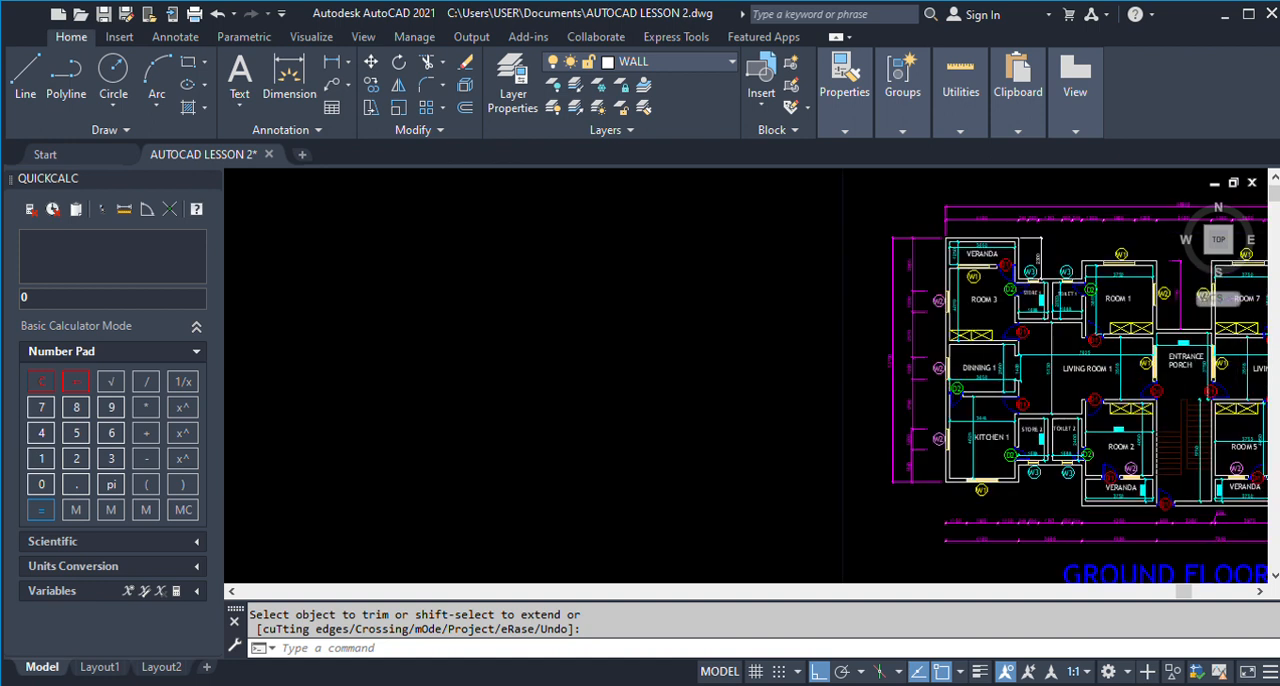
scroll(1000, 380, "down", 2)
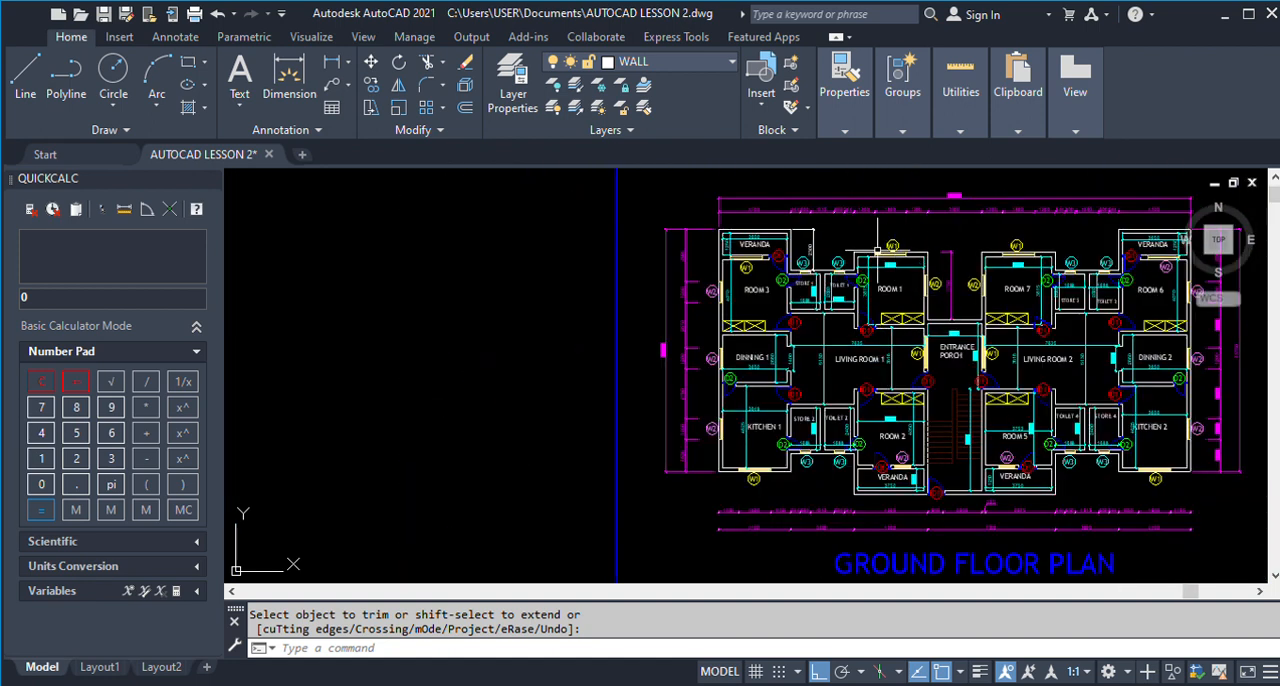
scroll(900, 273, "up", 4)
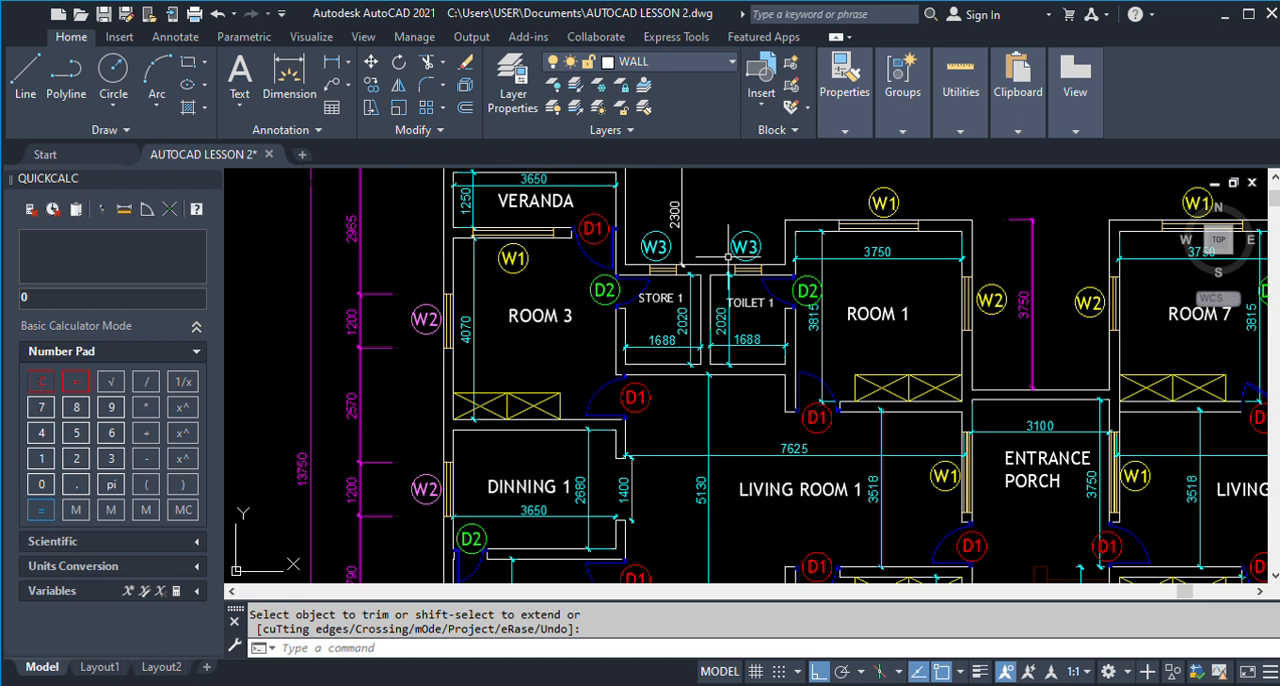
type("x")
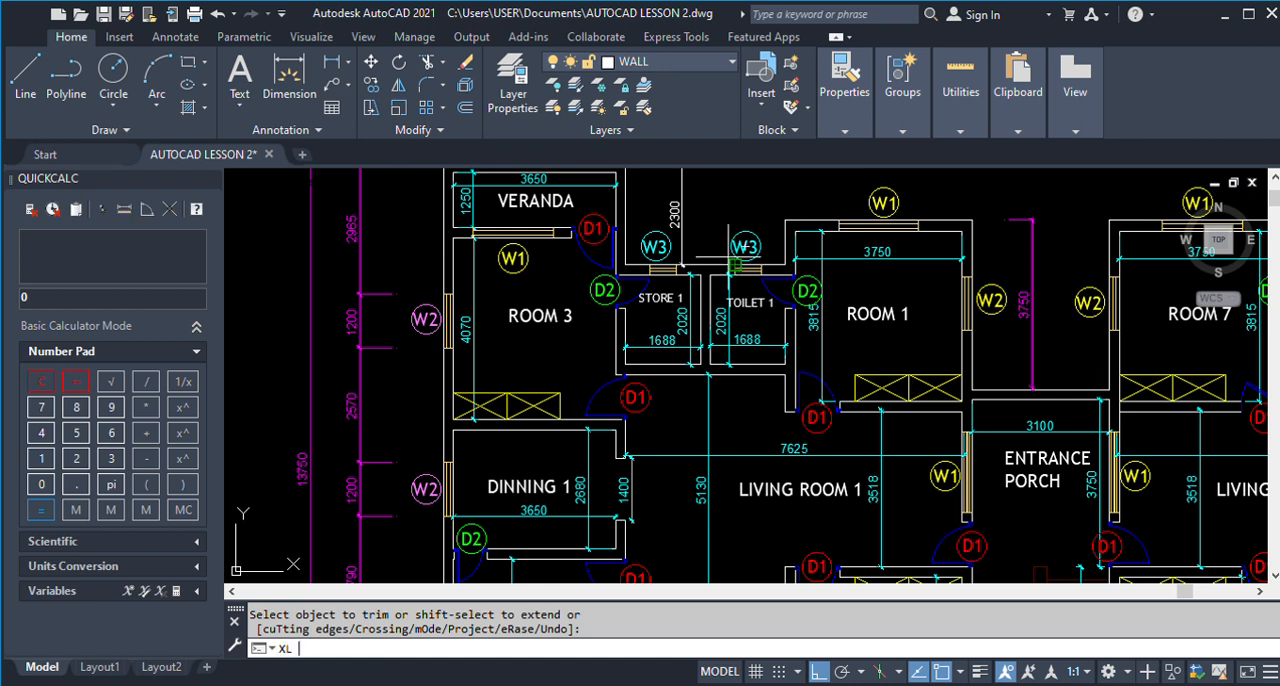
type("l")
key("Return")
left_click(593, 237)
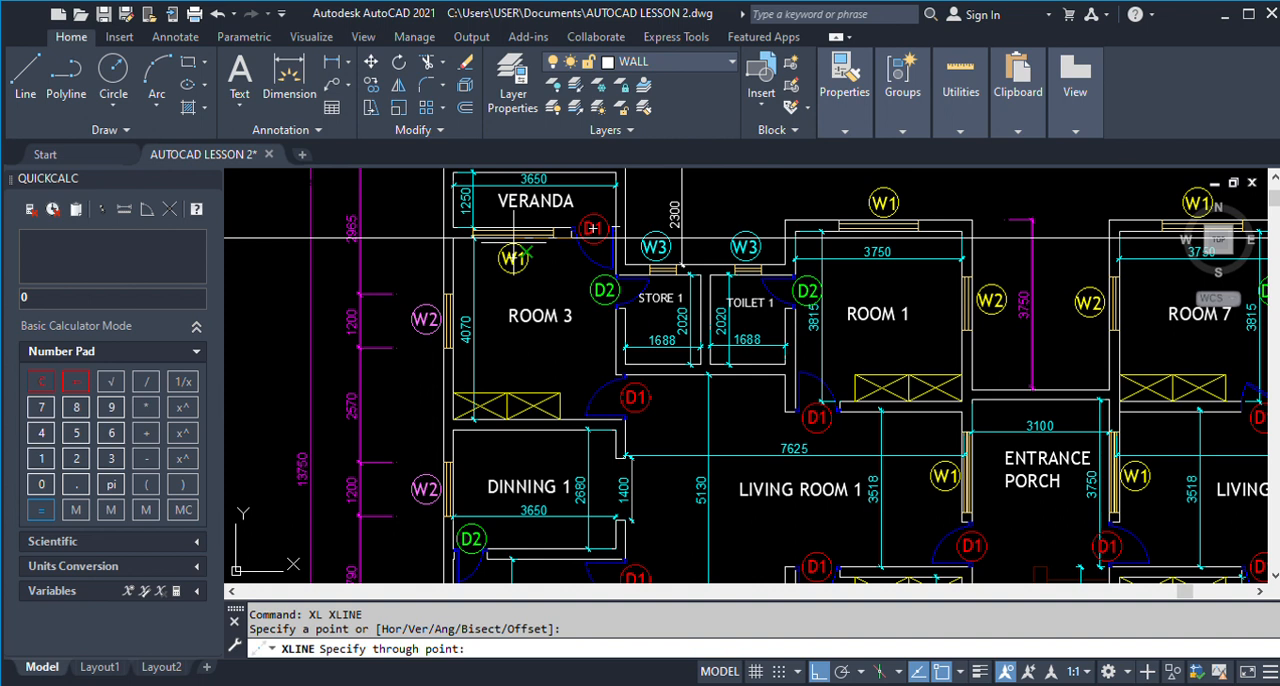
key("Escape")
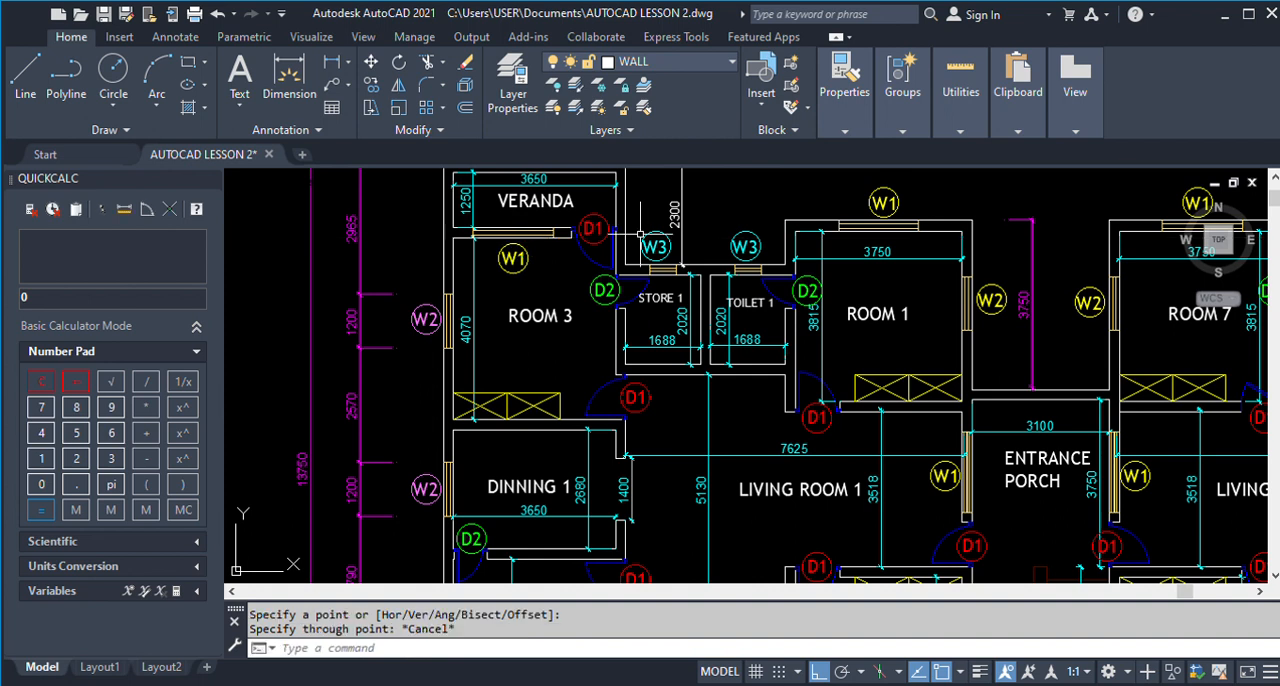
Add a vertical linear dimension on the finished plan from Toilet 2's outer bottom wall line to the outer bottom corner of Room 2's veranda.
scroll(640, 238, "down", 2)
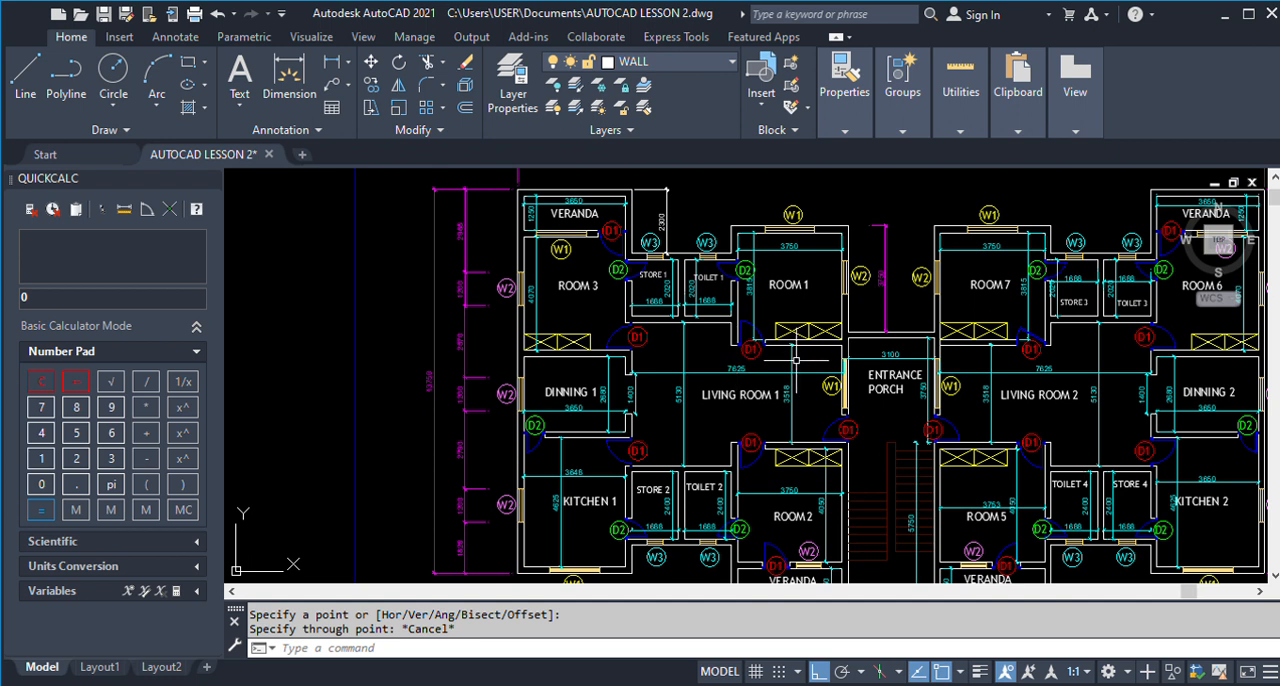
scroll(765, 288, "down", 3)
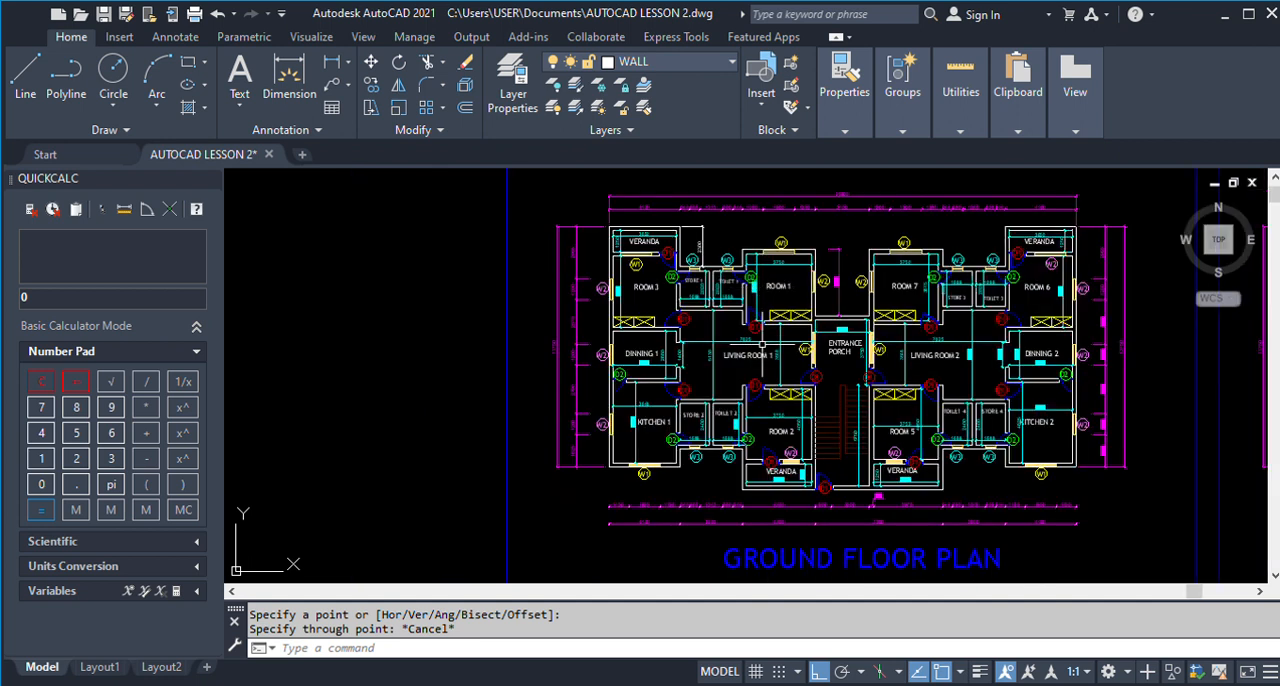
scroll(761, 500, "up", 4)
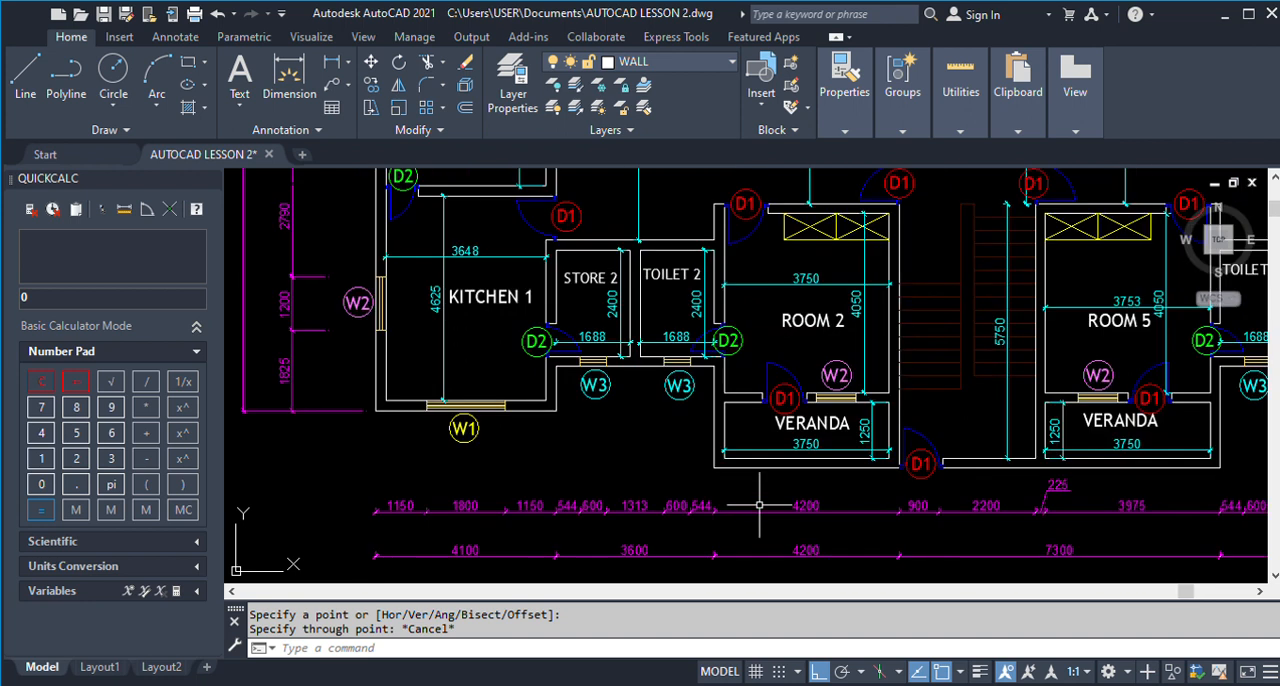
scroll(759, 505, "down", 3)
scroll(758, 500, "up", 3)
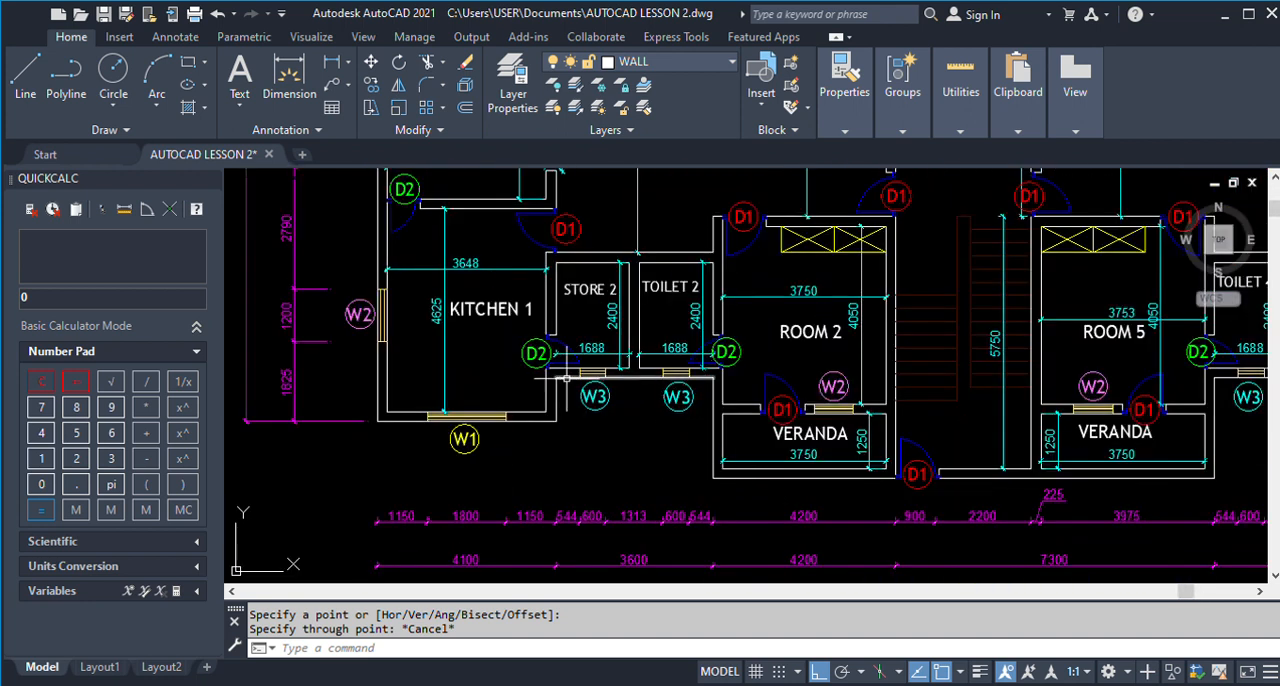
left_click(331, 61)
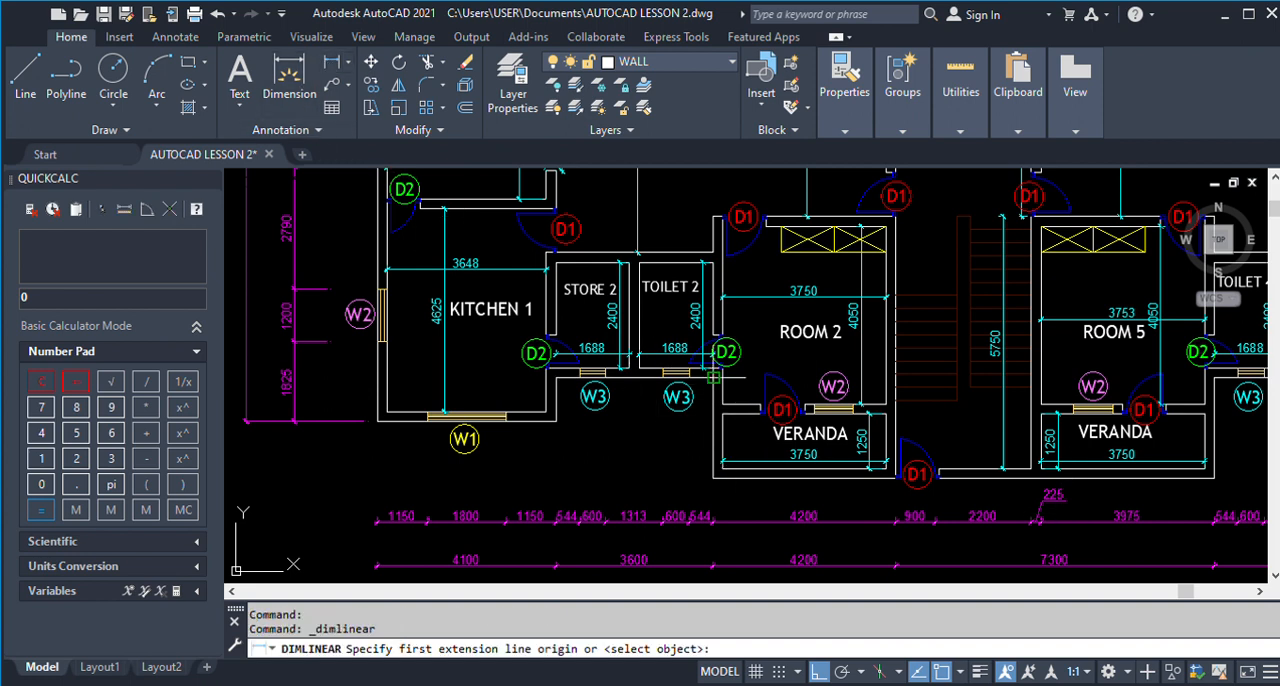
left_click(714, 379)
left_click(714, 478)
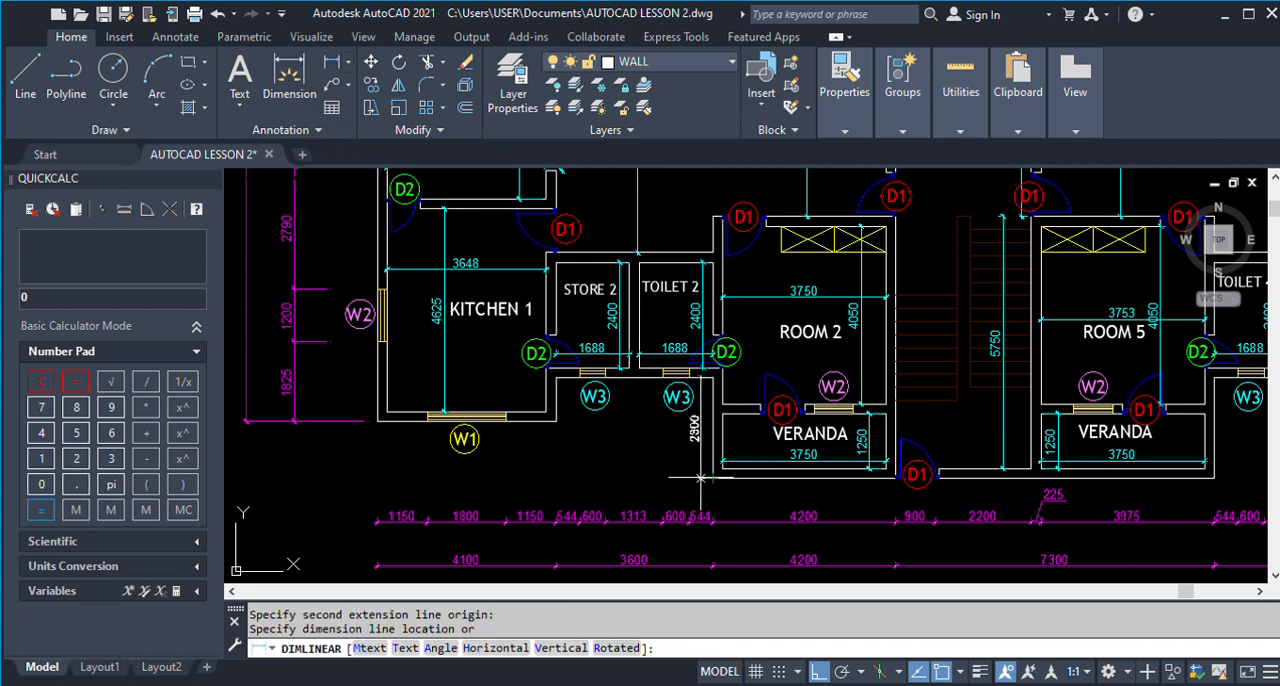
left_click(694, 479)
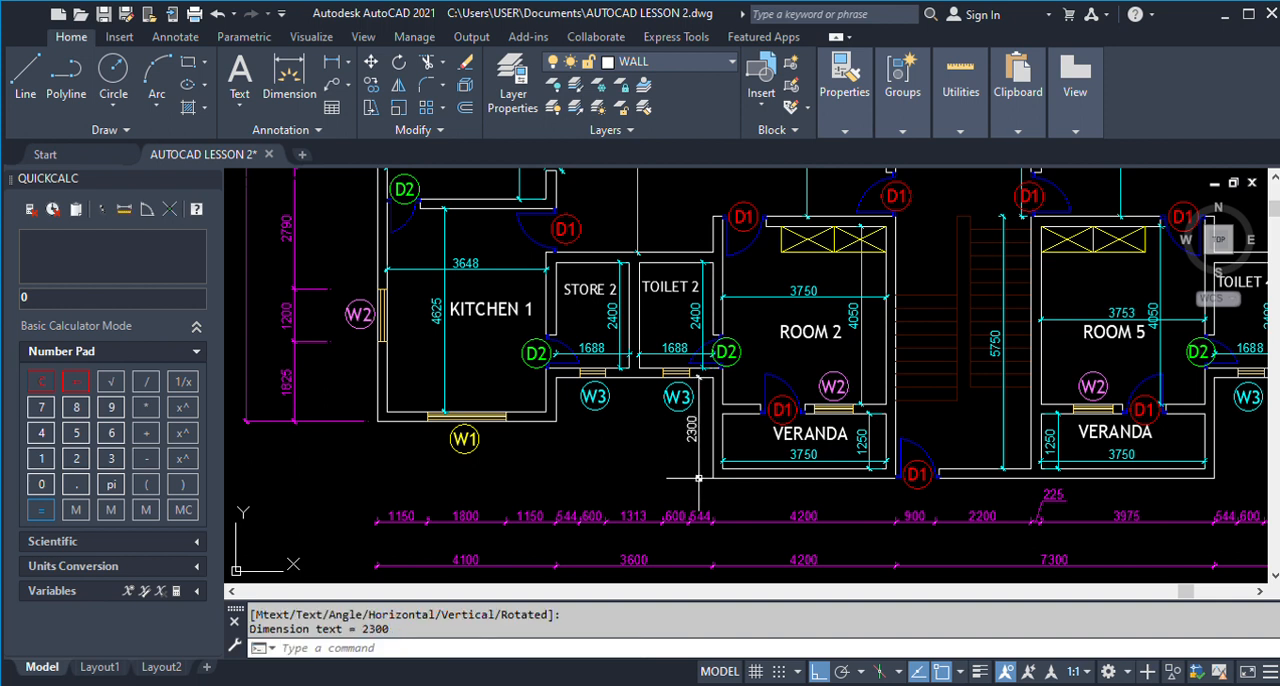
scroll(686, 487, "up", 2)
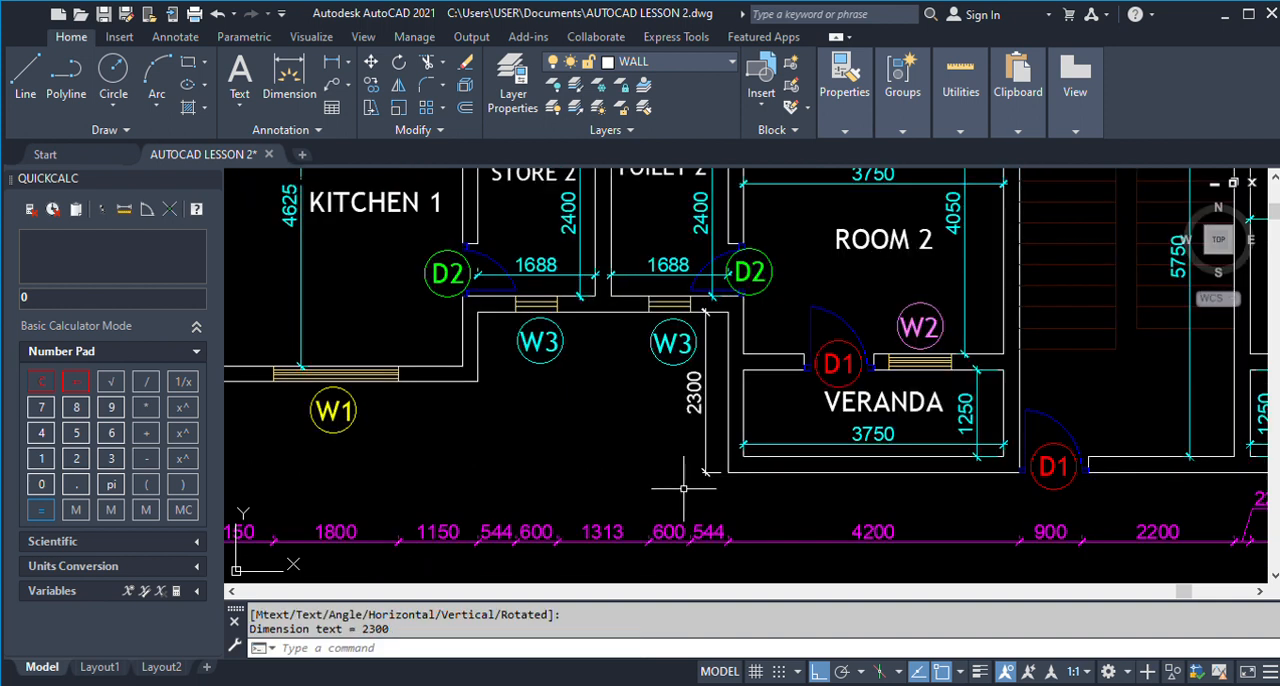
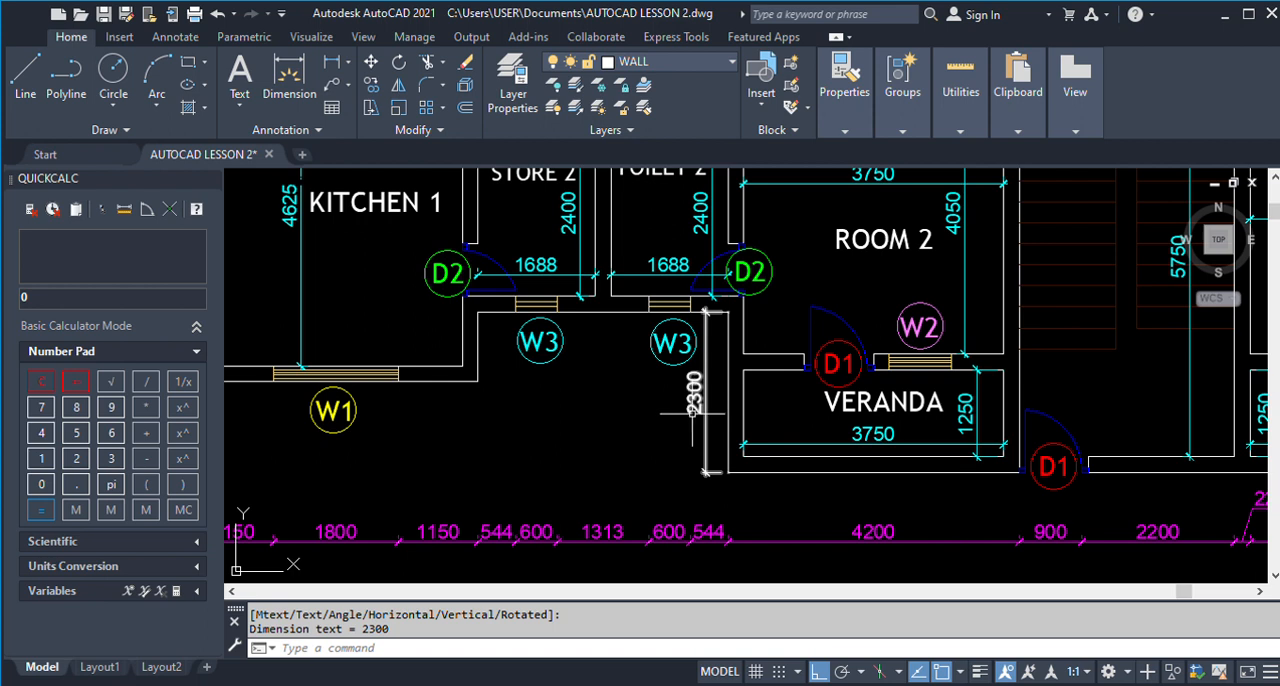
Offset the outer bottom wall line of Store 2 and Toilet 2 downward by 2300 for the veranda's outer line.
scroll(753, 413, "down", 10)
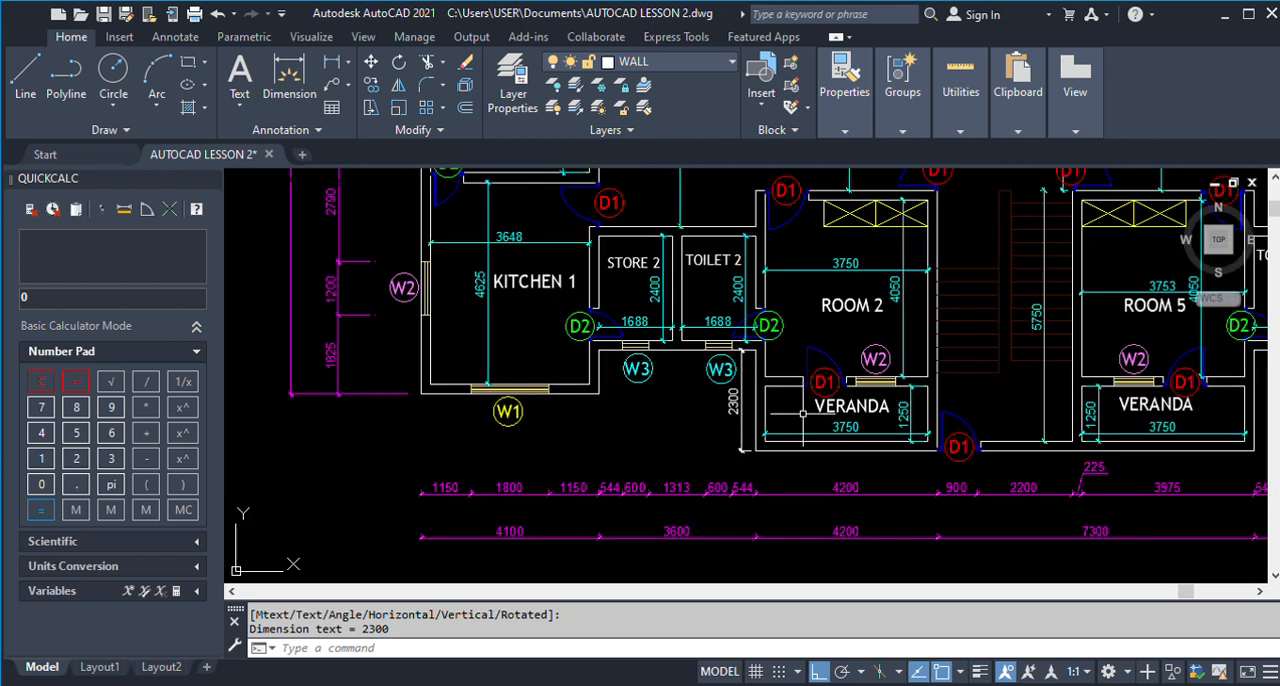
scroll(553, 399, "up", 10)
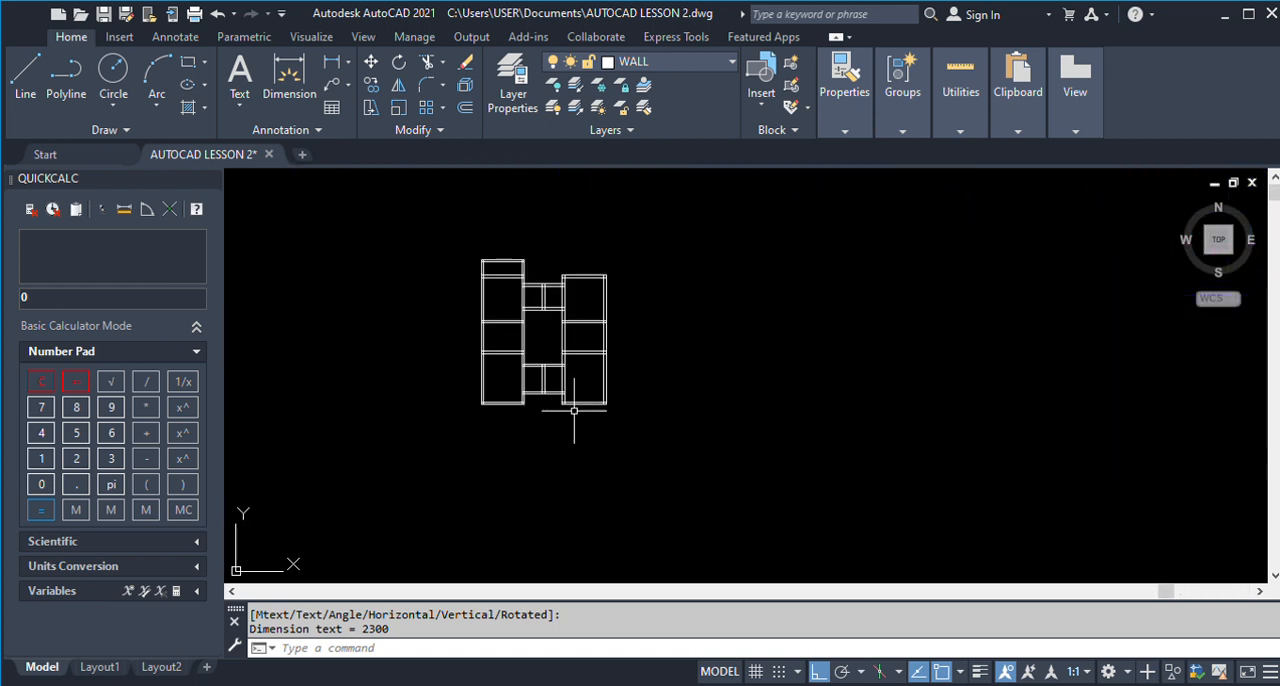
type("o")
key("Return")
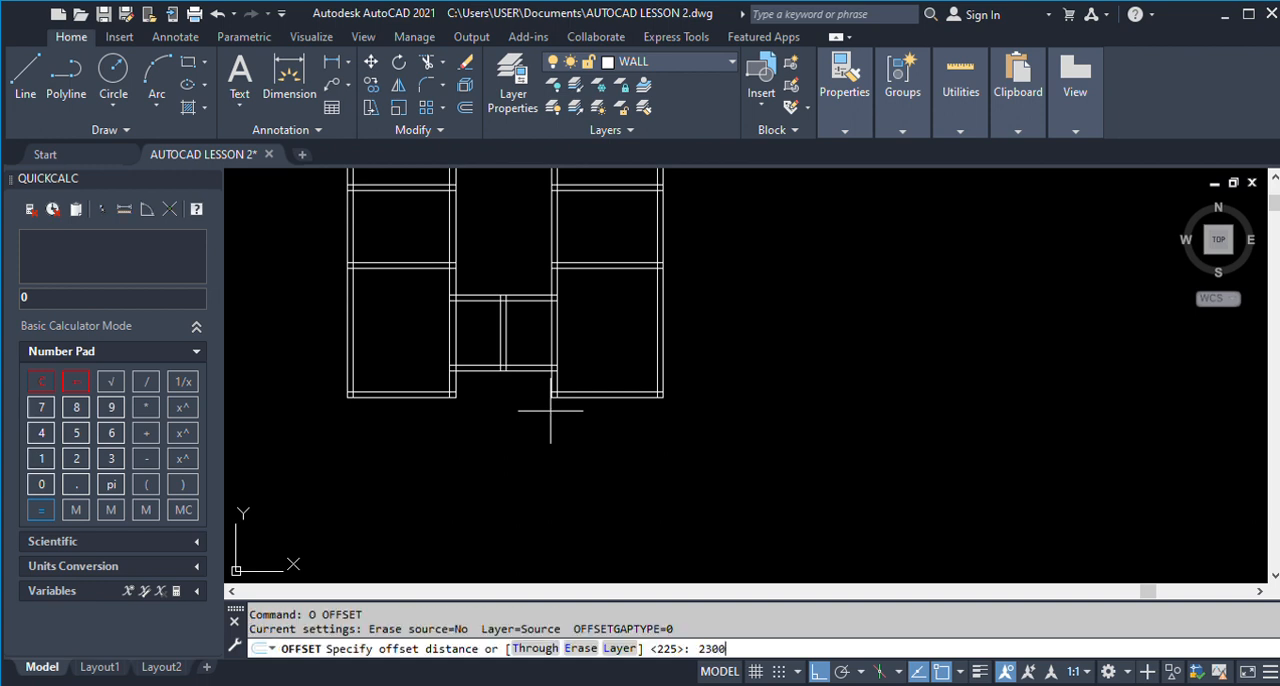
type("2300")
key("Return")
left_click(522, 372)
left_click(530, 455)
key("Return")
Offset the new veranda line downward by 225.
type("o")
key("Return")
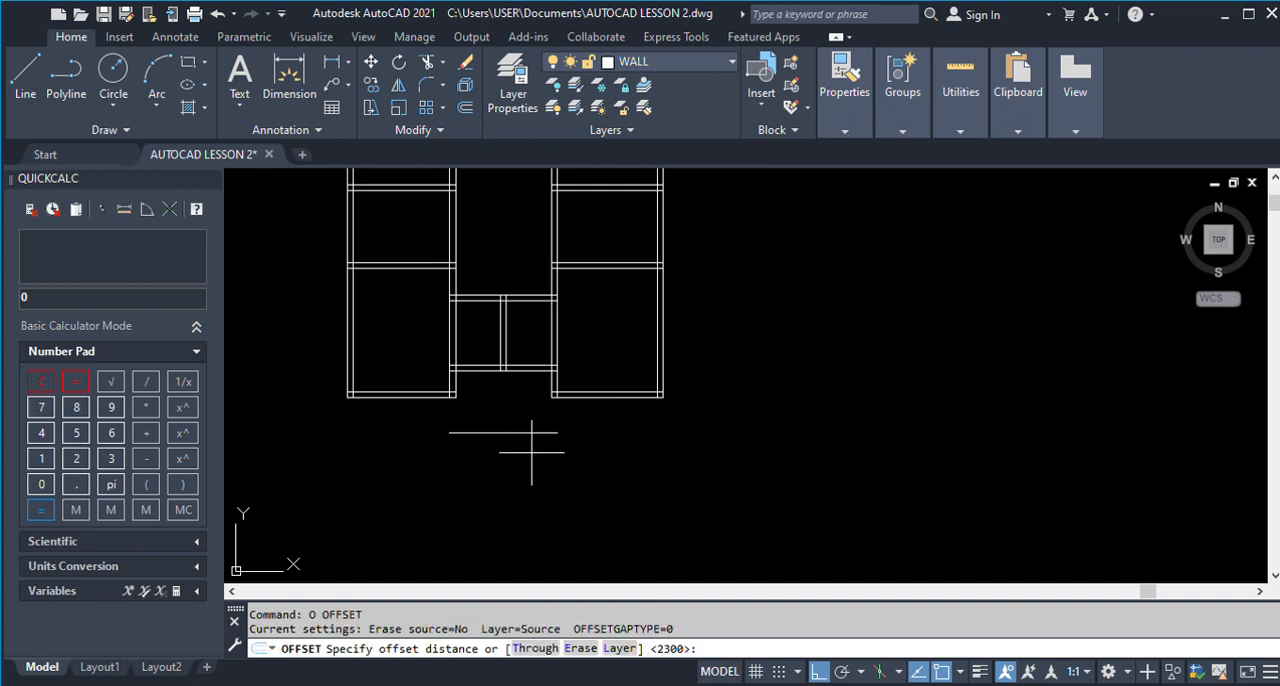
type("225")
key("Return")
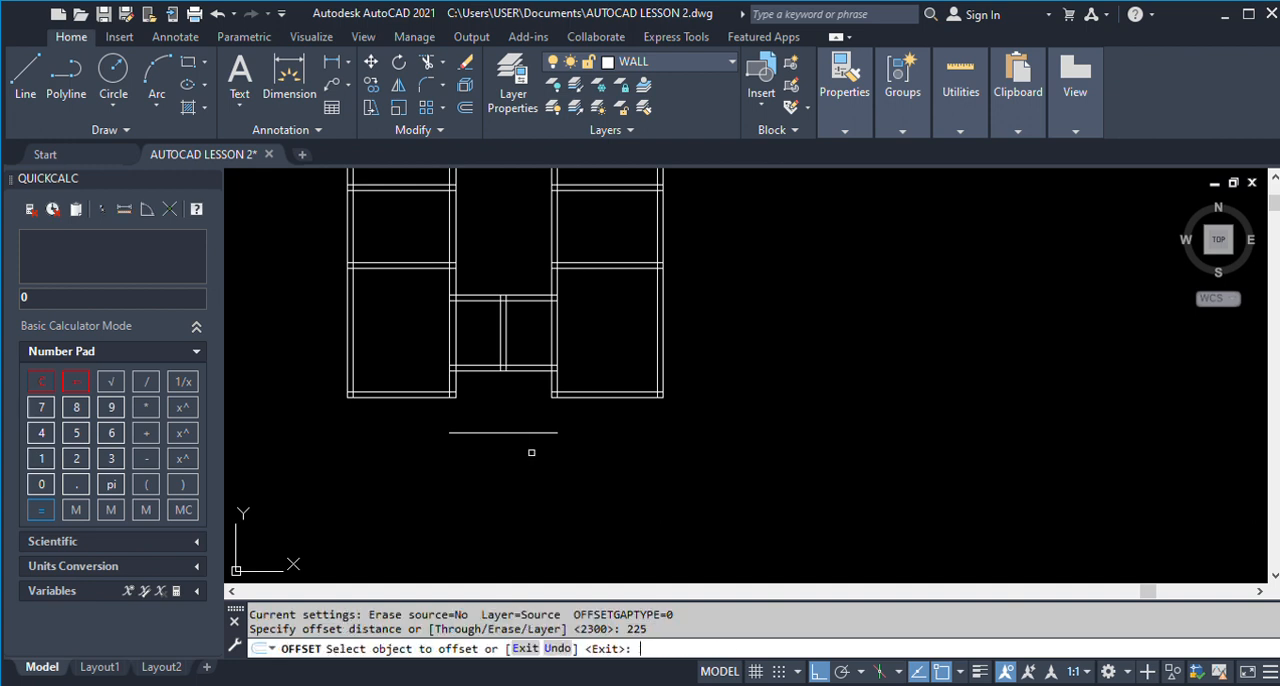
left_click(529, 432)
left_click(524, 444)
Erase the lower of the two veranda lines.
scroll(522, 433, "down", 8)
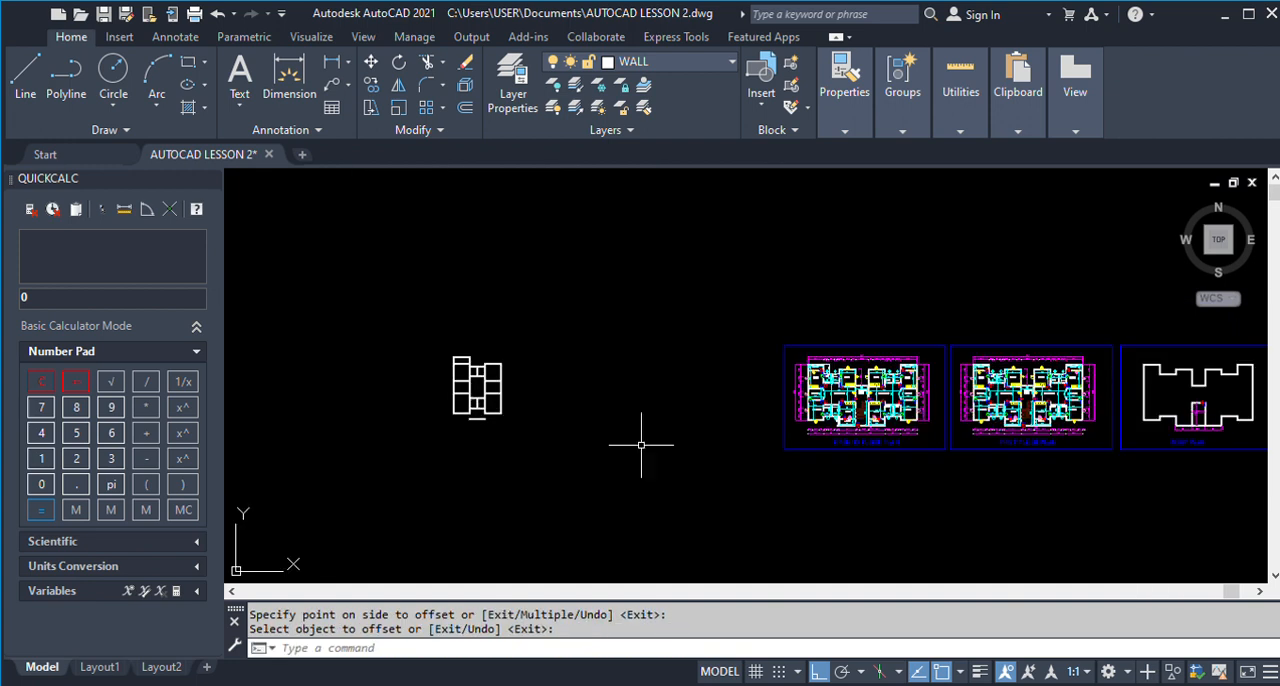
scroll(862, 440, "up", 8)
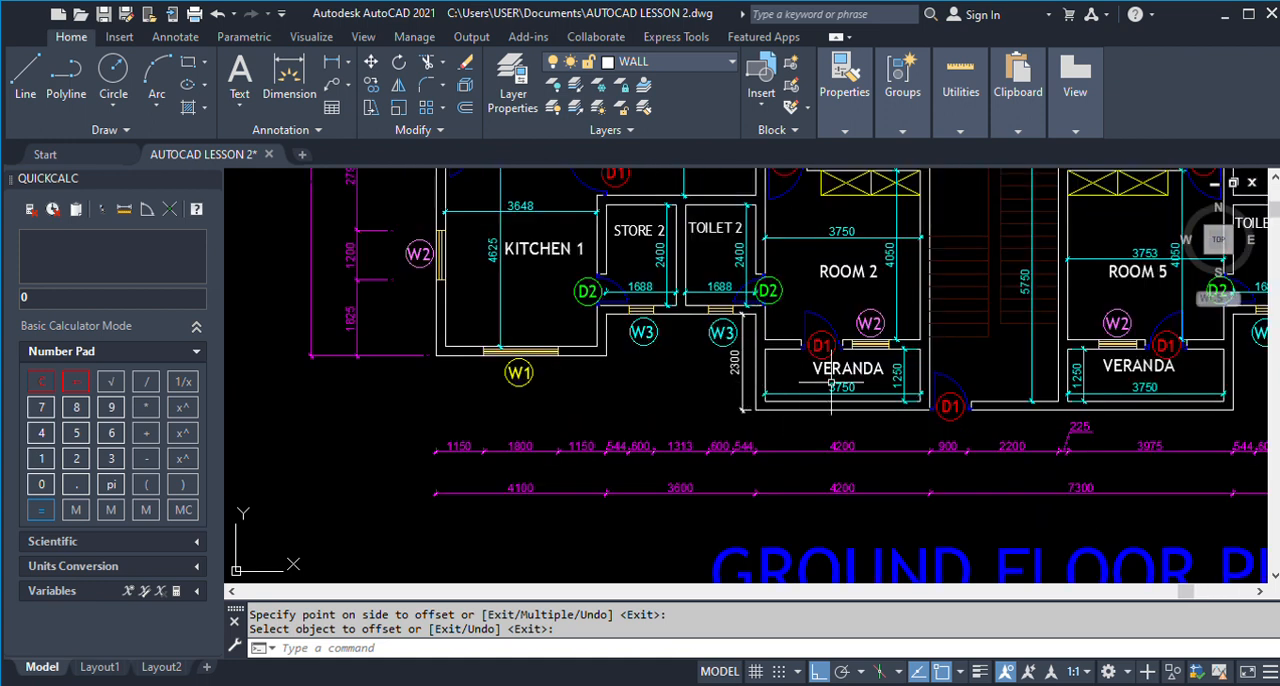
scroll(840, 385, "down", 6)
scroll(502, 383, "up", 4)
type("e")
key("space")
scroll(491, 373, "up", 4)
left_click(490, 348)
key("space")
Offset the veranda's outer bottom line upward by 225 to form its inner wall line.
type("o")
key("space")
key("space")
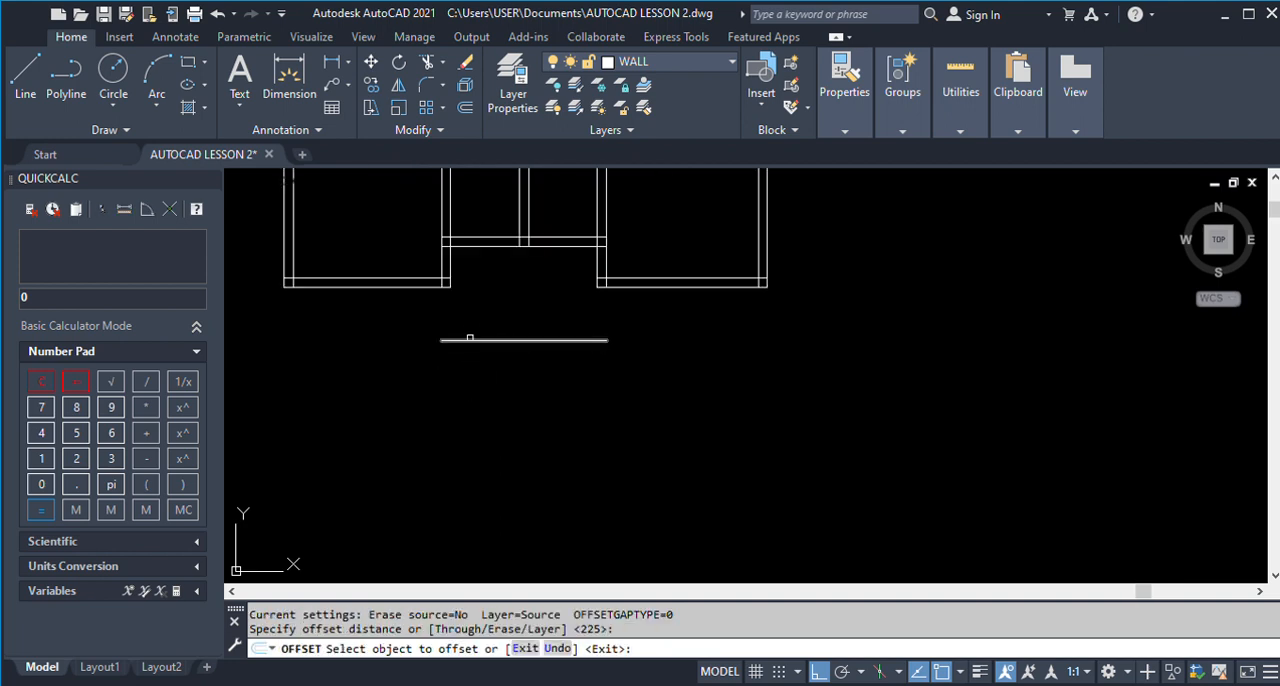
left_click(447, 339)
left_click(489, 292)
Extend both lines of the wall between Toilet 2 and Room 2 down to the veranda's outer bottom line.
key("space")
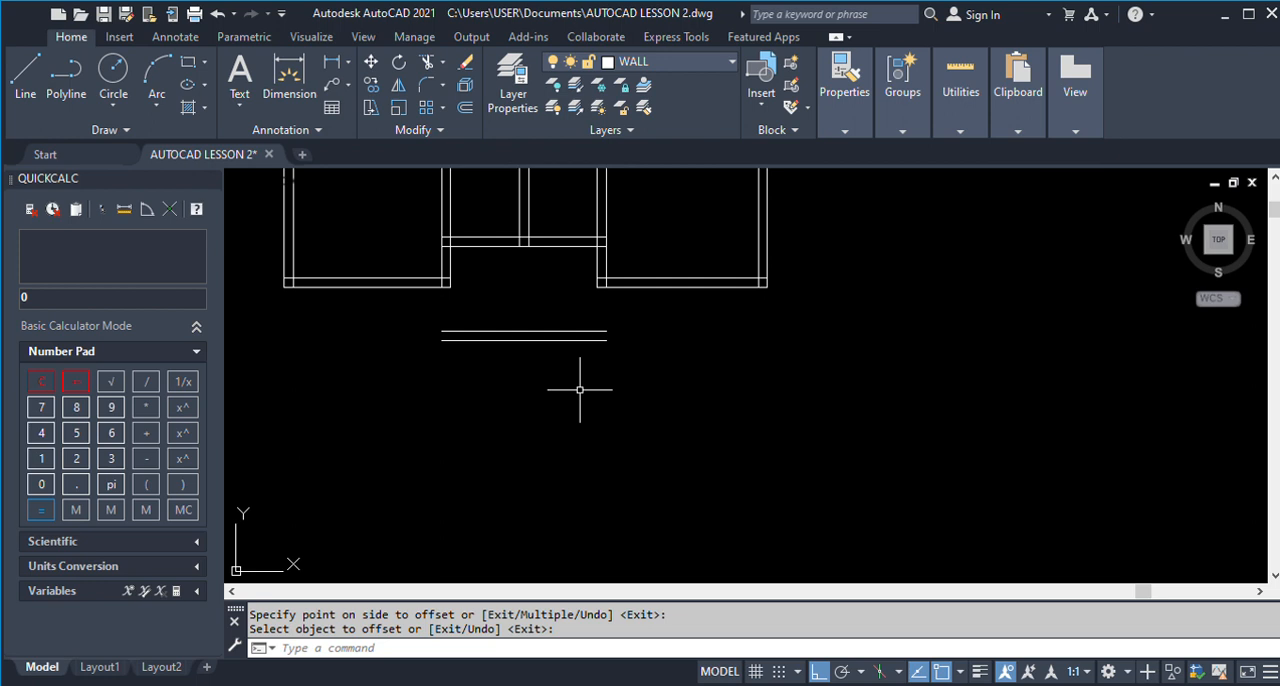
type("EX")
key("space")
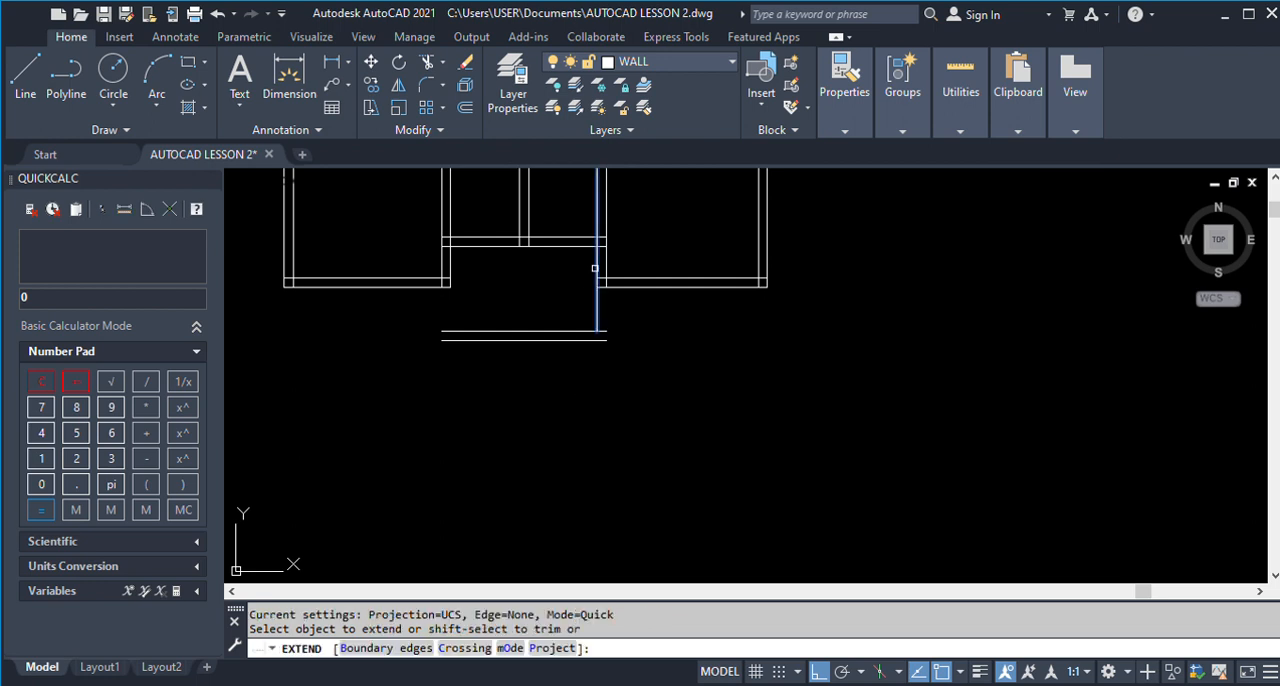
left_click(596, 270)
left_click(607, 264)
left_click(600, 312)
left_click(606, 315)
key("space")
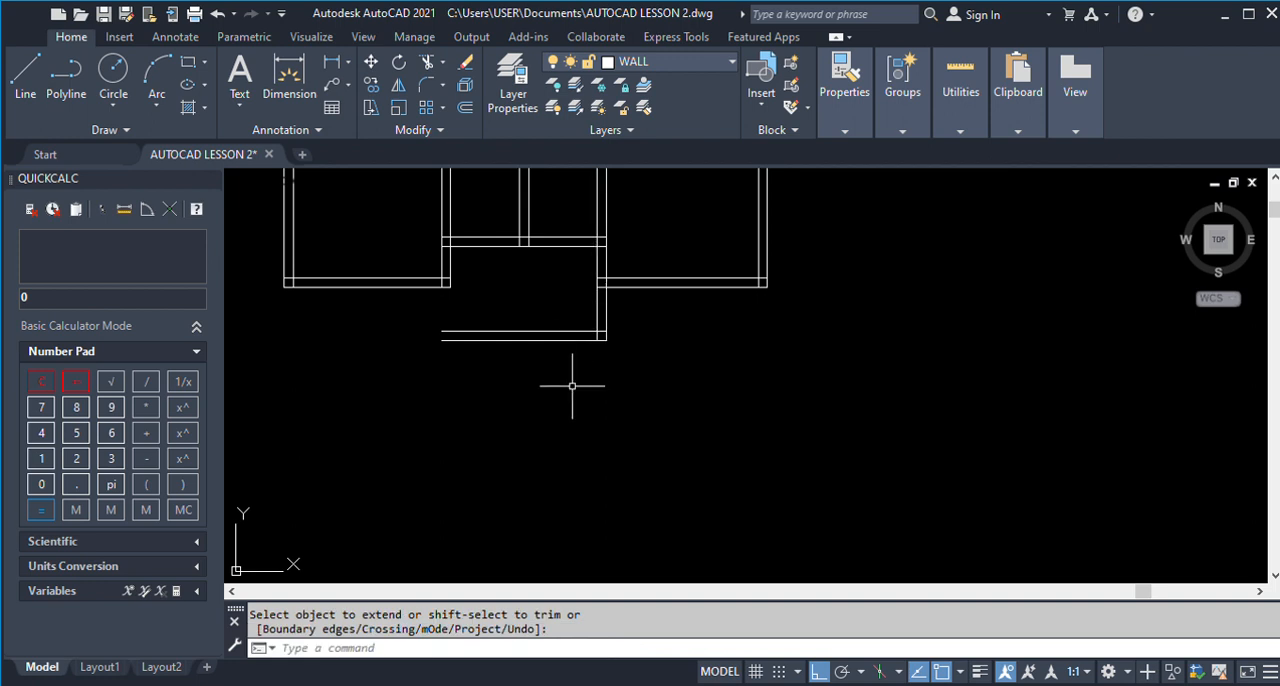
Offset the veranda's inner bottom line upward by 1250, the veranda depth dimensioned on the finished plan.
scroll(550, 382, "down", 5)
scroll(1218, 383, "up", 8)
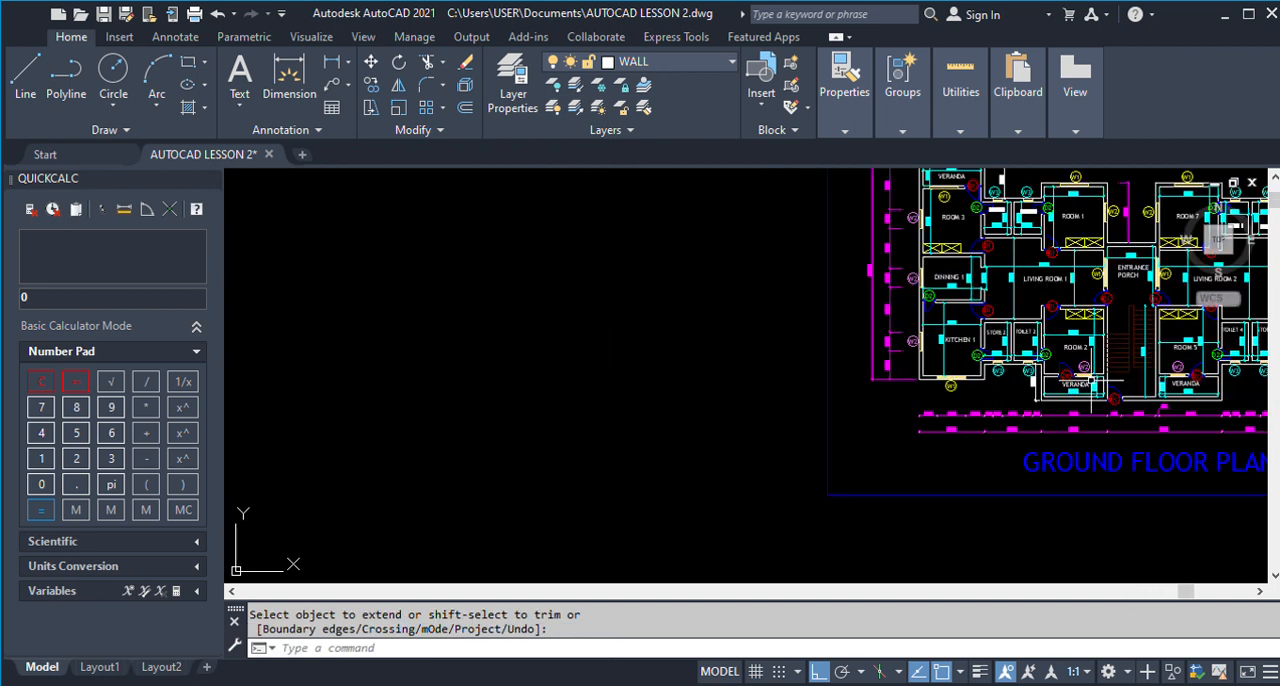
scroll(1088, 379, "down", 6)
scroll(1088, 380, "up", 6)
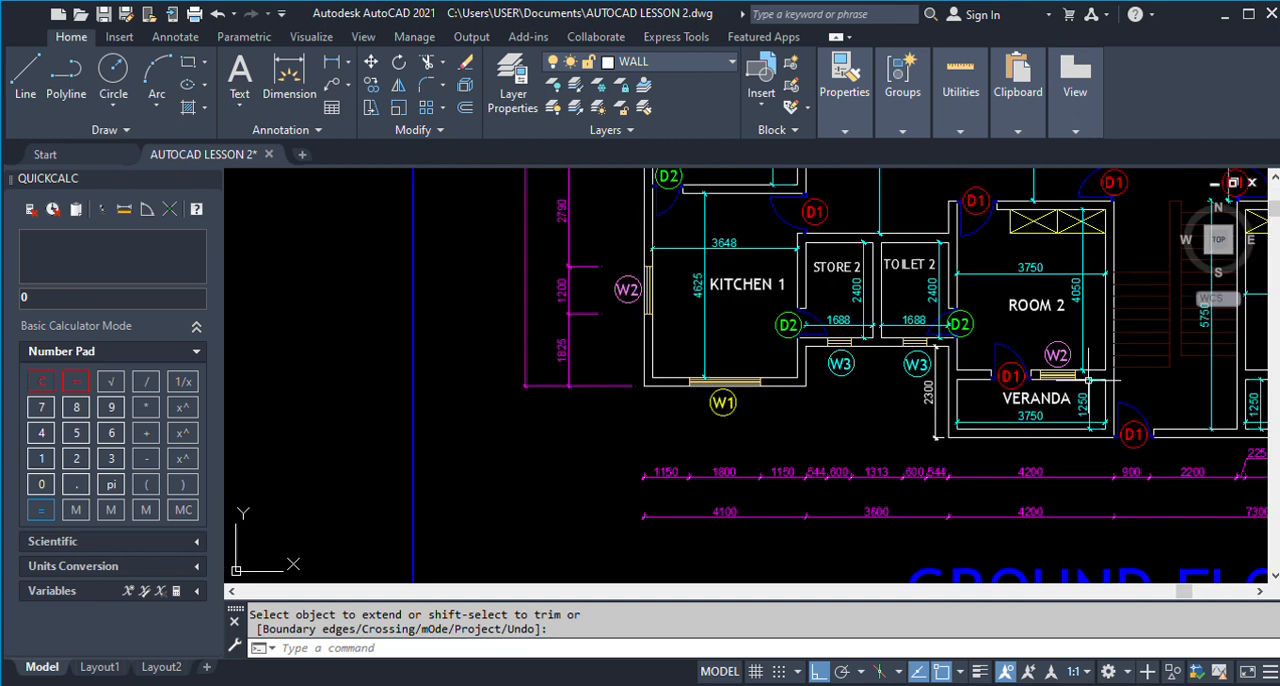
scroll(1086, 395, "up", 2)
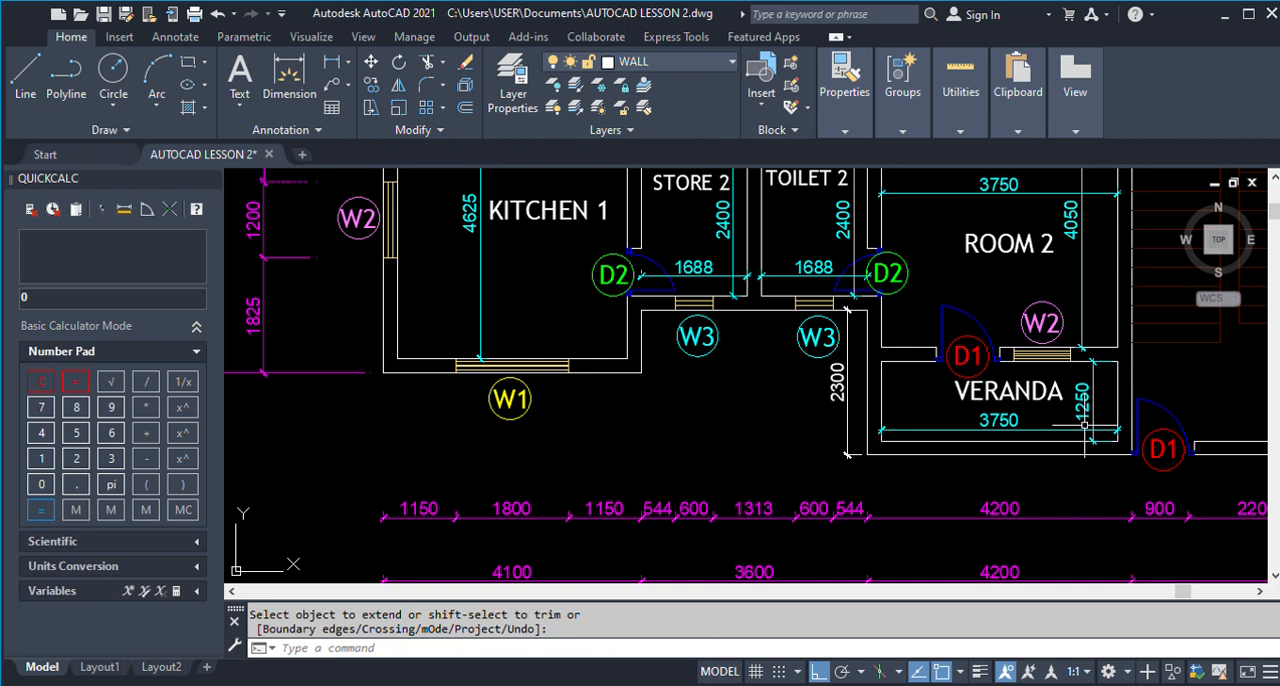
scroll(1086, 380, "down", 10)
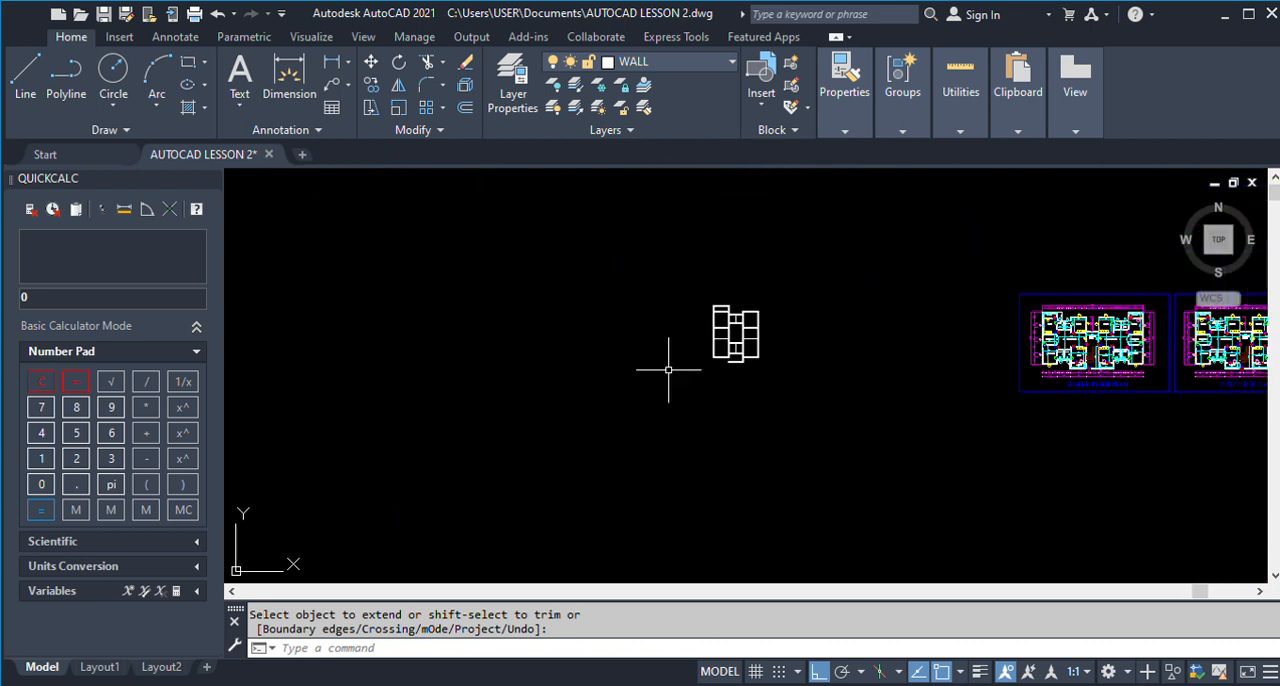
scroll(731, 368, "up", 10)
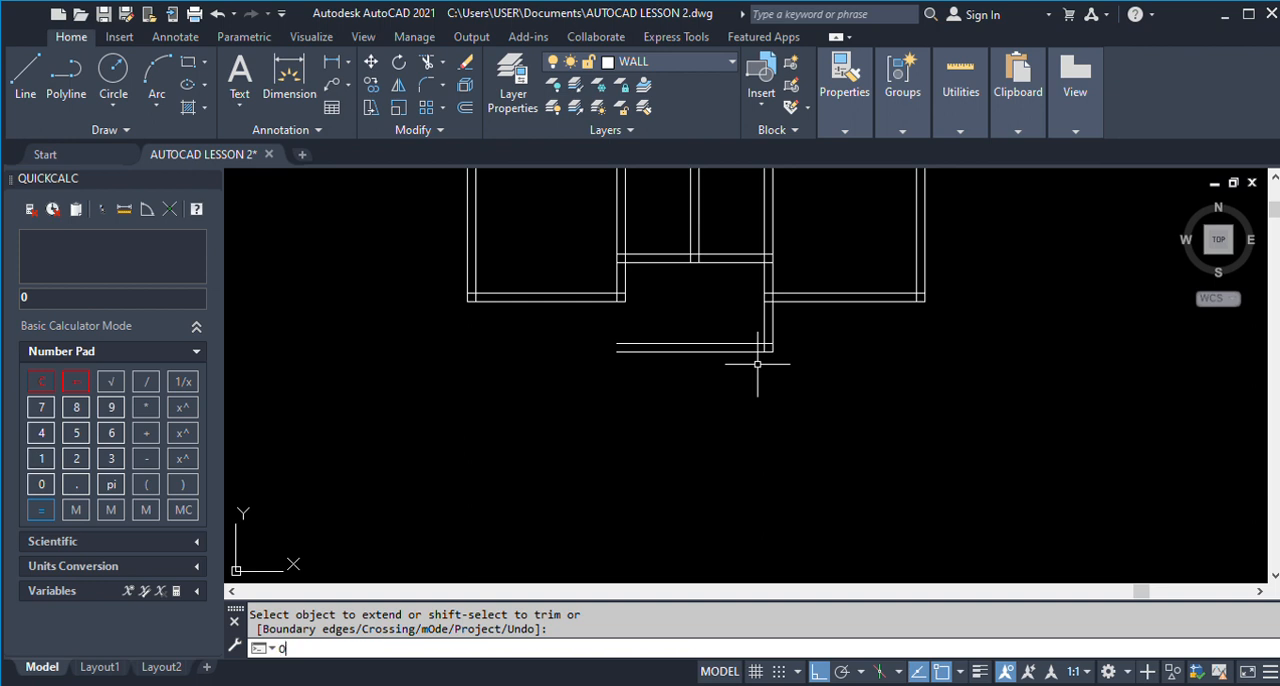
key("Return")
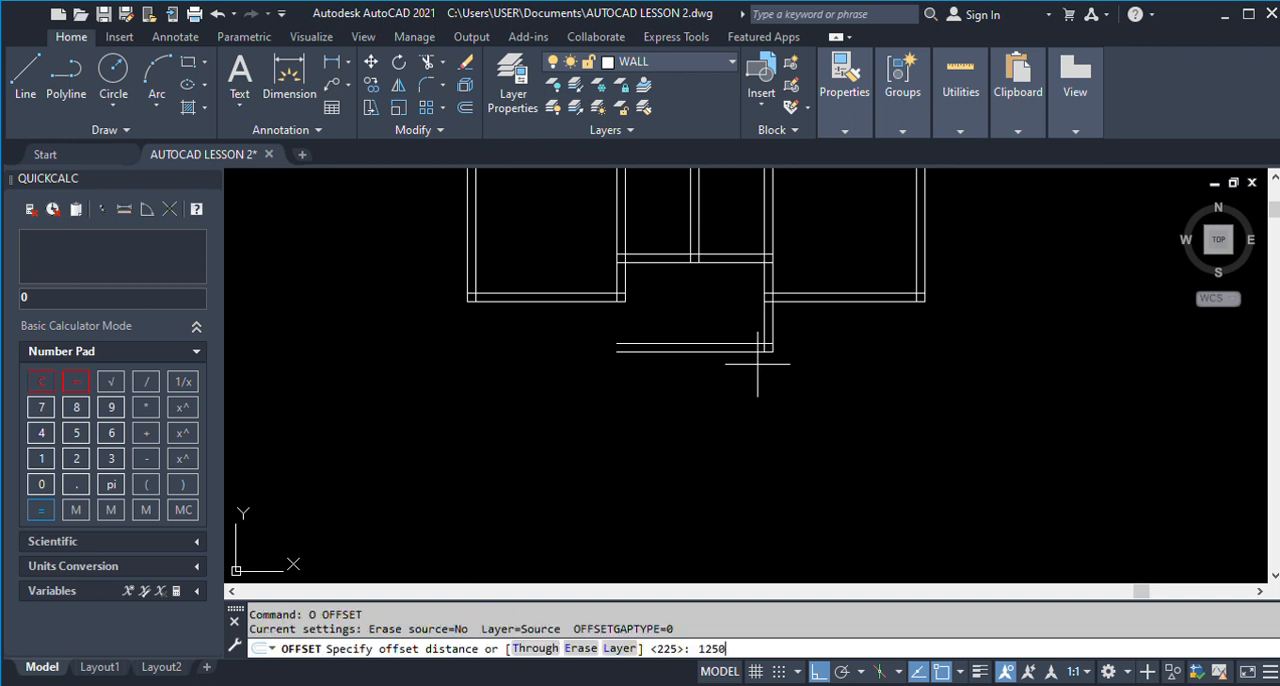
key("Return")
scroll(756, 347, "down", 5)
left_click(1124, 373)
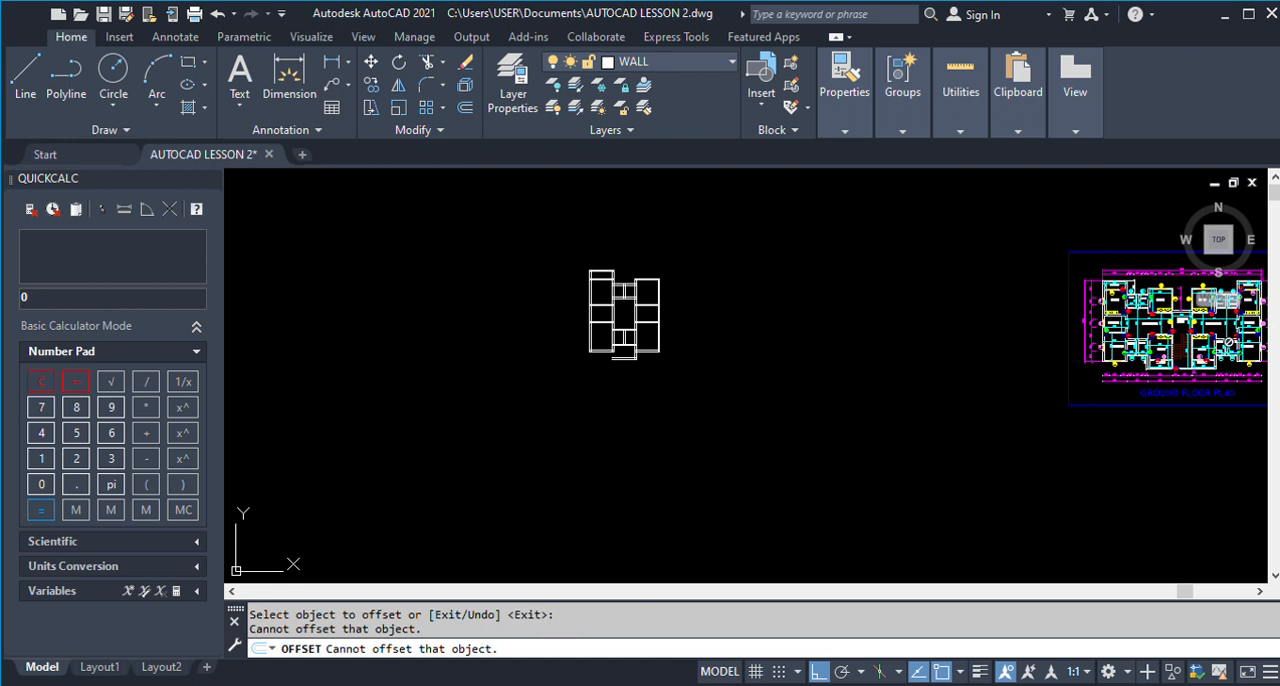
scroll(1190, 368, "up", 5)
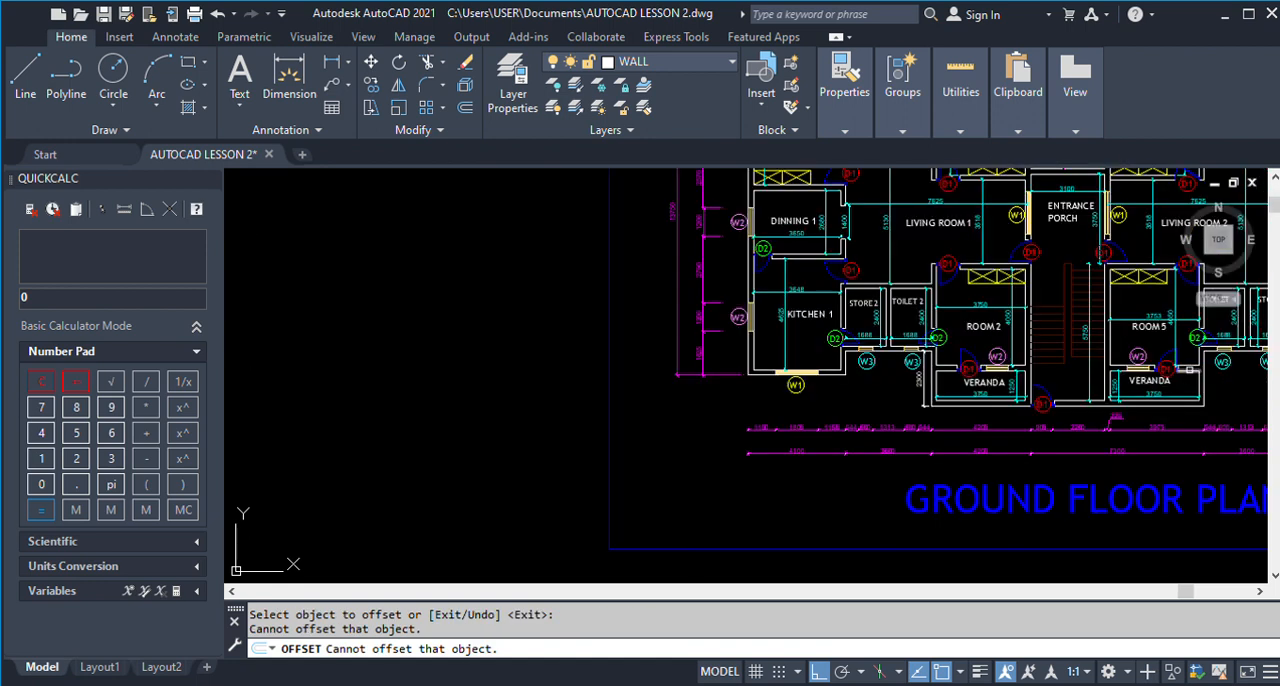
scroll(1134, 418, "up", 2)
scroll(1134, 384, "up", 2)
left_click(1134, 376)
scroll(1140, 380, "down", 13)
scroll(900, 390, "up", 6)
left_click(895, 405)
left_click(866, 337)
key("Escape")
Erase the two old bottom wall lines of Room 2.
scroll(760, 340, "down", 2)
type("e")
key("Return")
left_click_drag(960, 366, 925, 272)
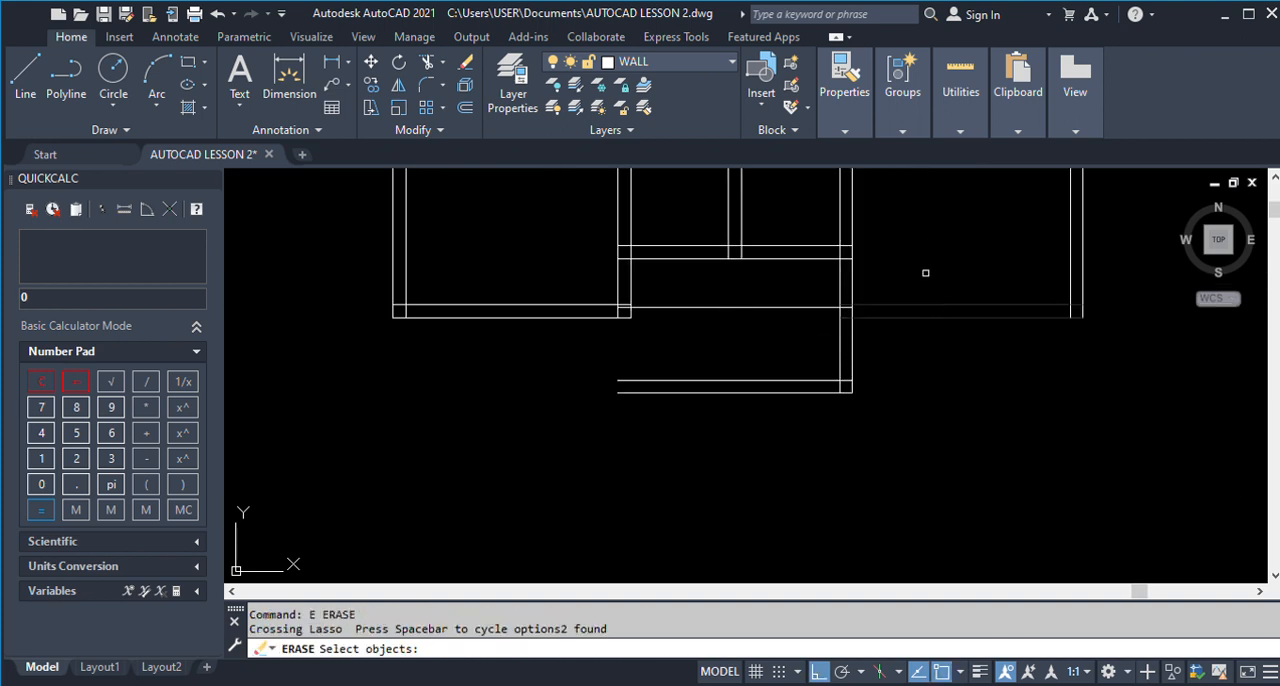
key("Return")
Offset the line at the veranda's upper edge upward by 225 to form the wall between Room 2 and the veranda.
type("o")
key("Return")
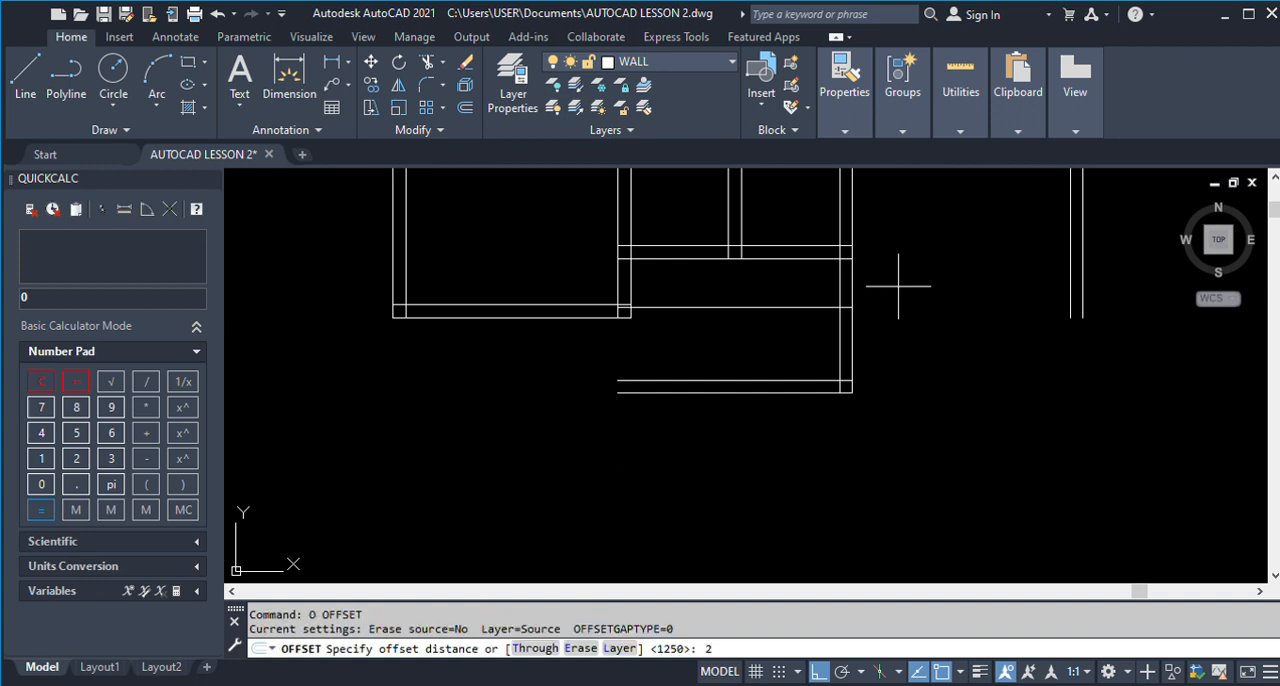
type("225")
key("Return")
left_click(828, 306)
left_click(823, 291)
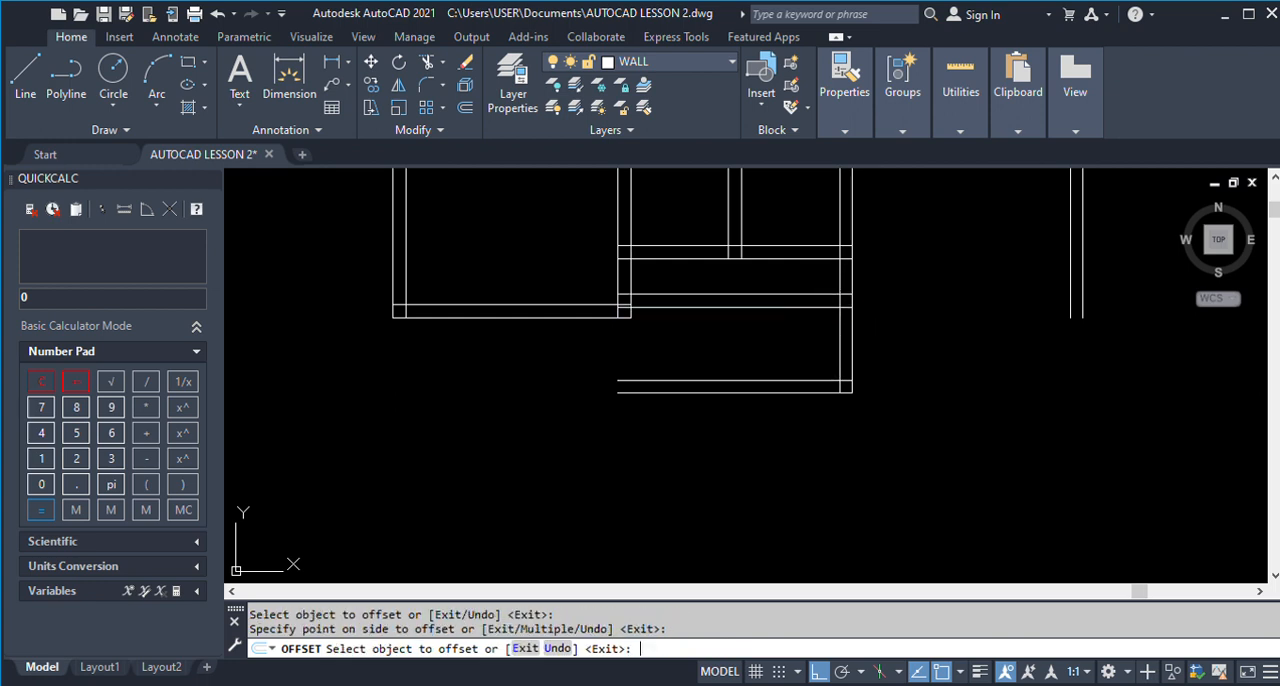
key("Return")
Extend both lines of the wall between Room 2 and the veranda to the outer line of Room 2's right wall.
type("E")
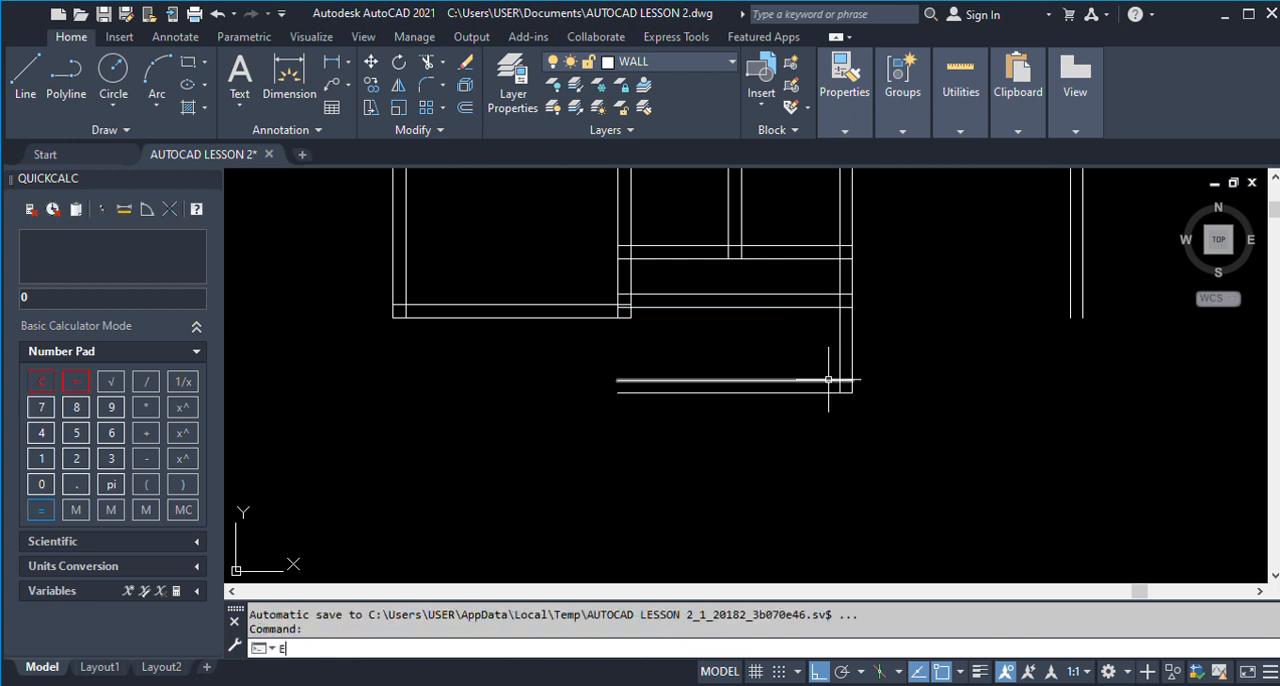
type("X")
key("Return")
left_click(826, 312)
left_click(827, 298)
left_click(826, 294)
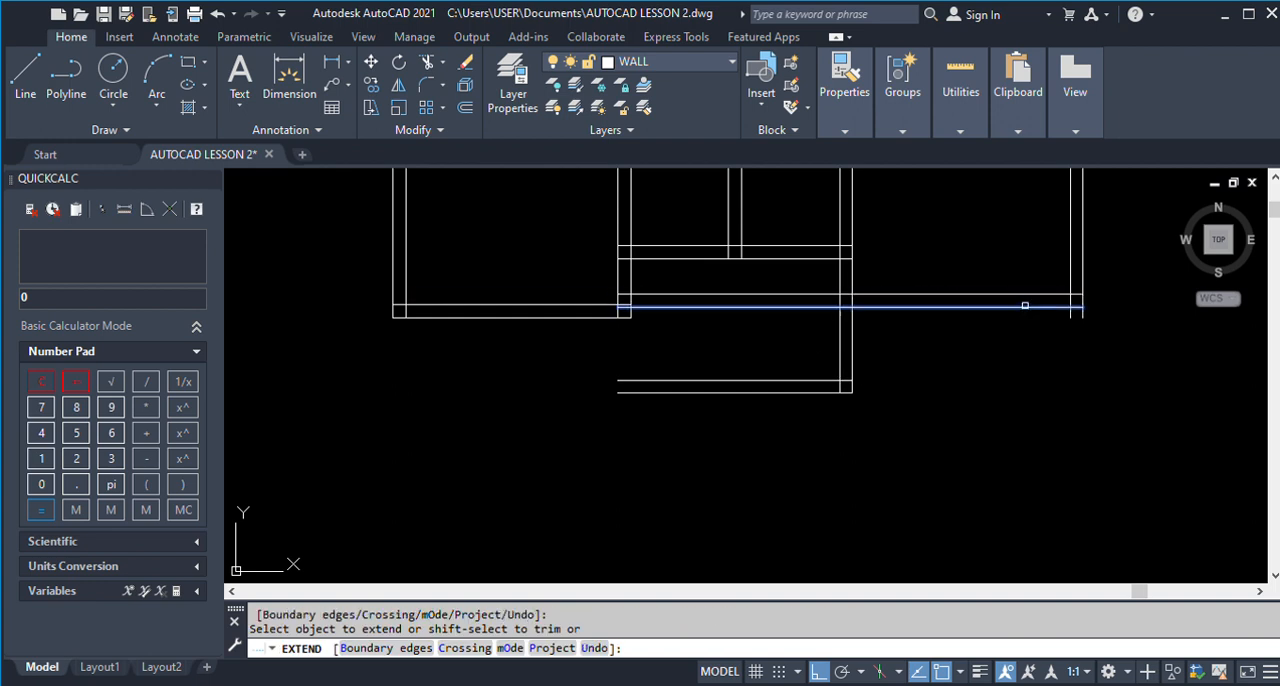
key("Return")
Fillet the veranda's inner bottom line with the inner line of Room 2's right wall at radius 0.
type("F")
key("Return")
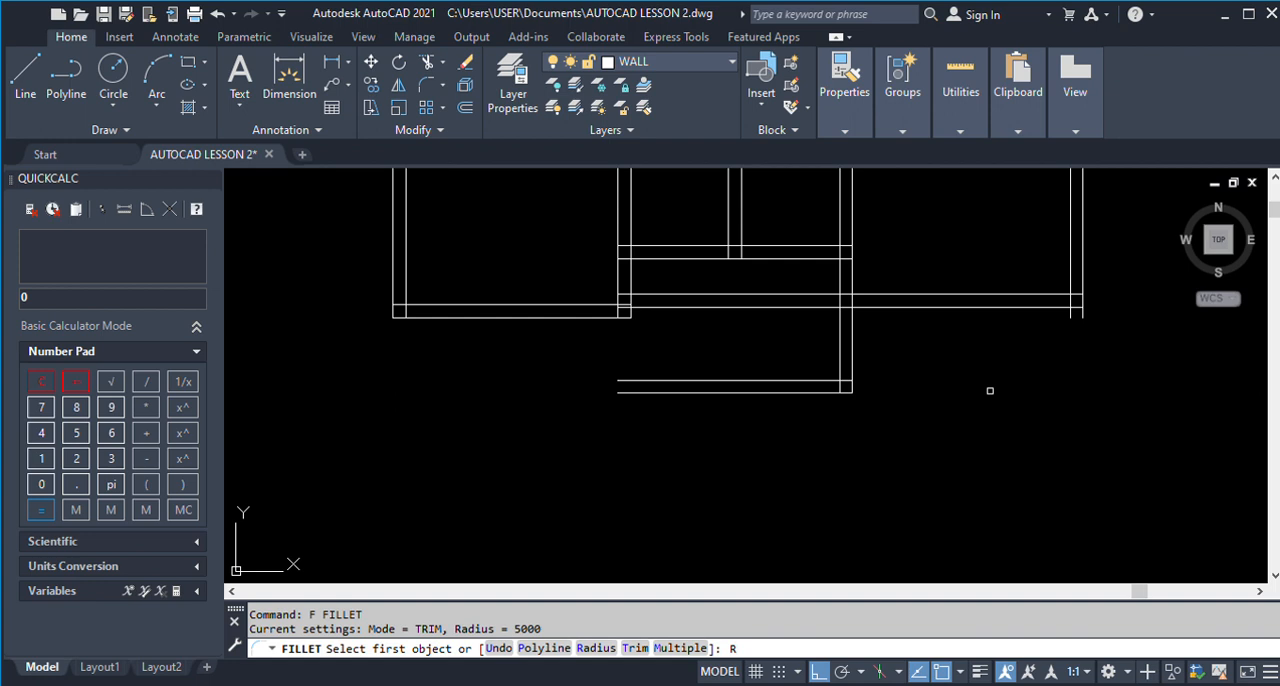
type("R")
key("Return")
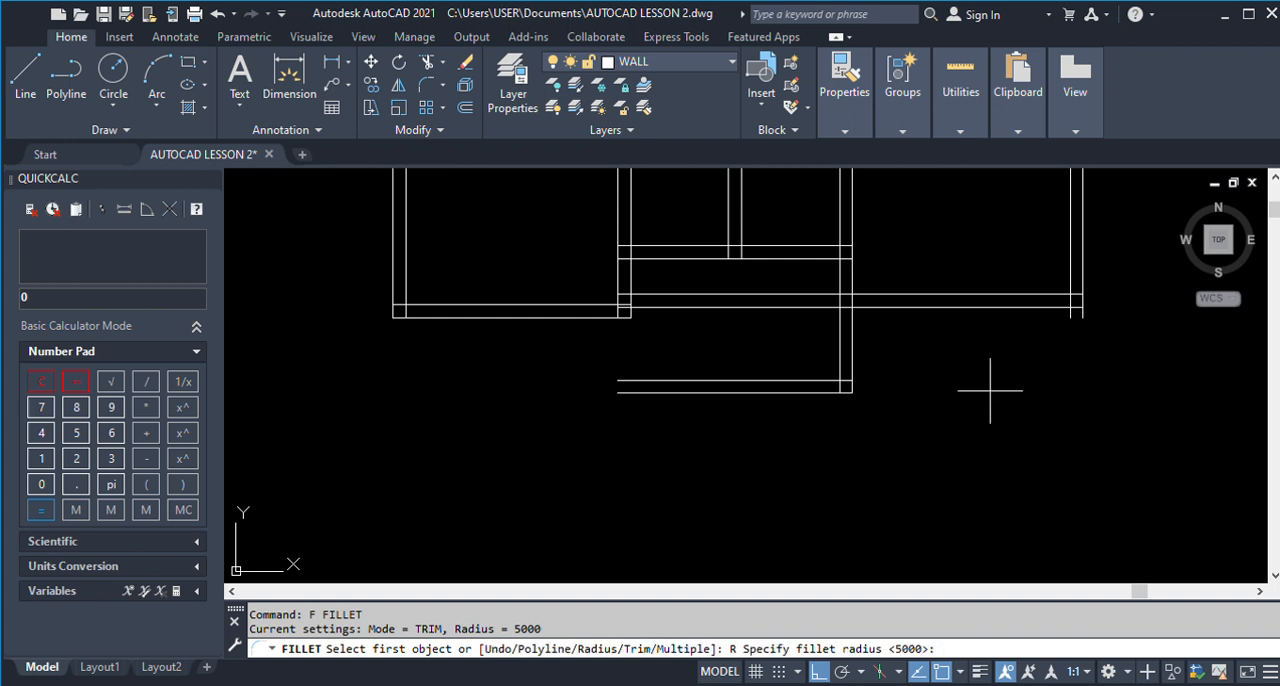
type("0")
key("Return")
left_click(806, 380)
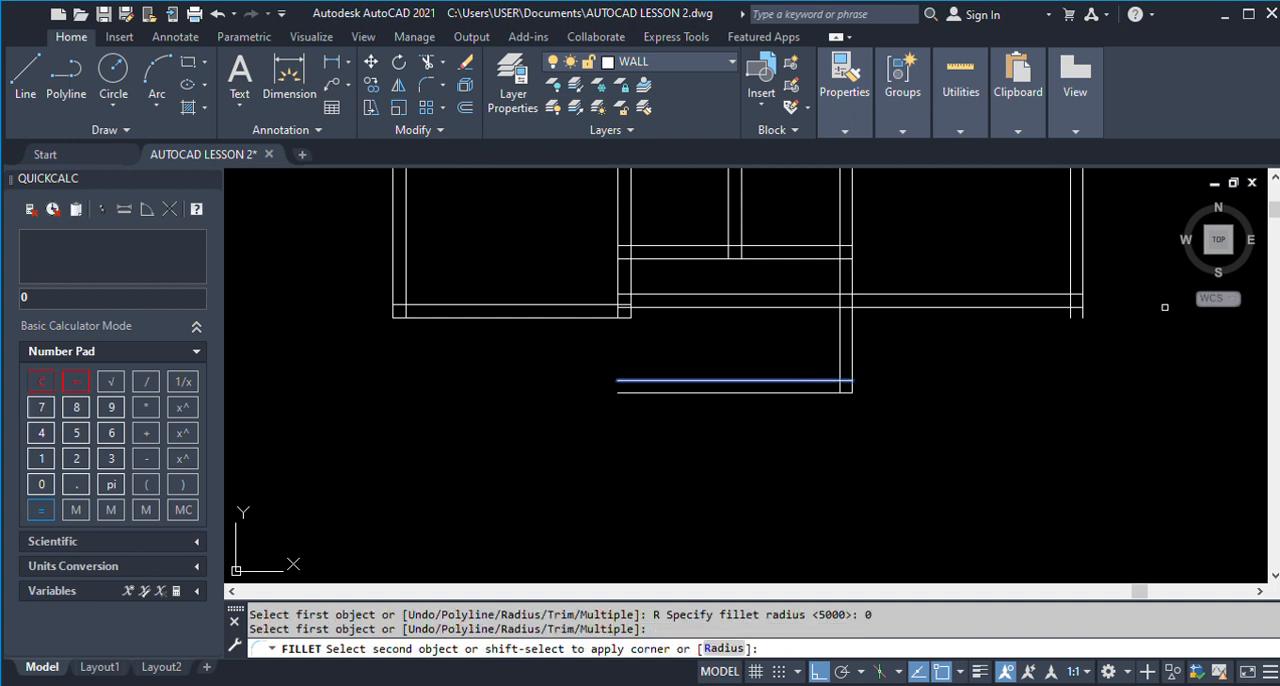
left_click(1070, 275)
Fillet the outer line of Room 2's right wall with the veranda's outer bottom line at radius 0.
key("Return")
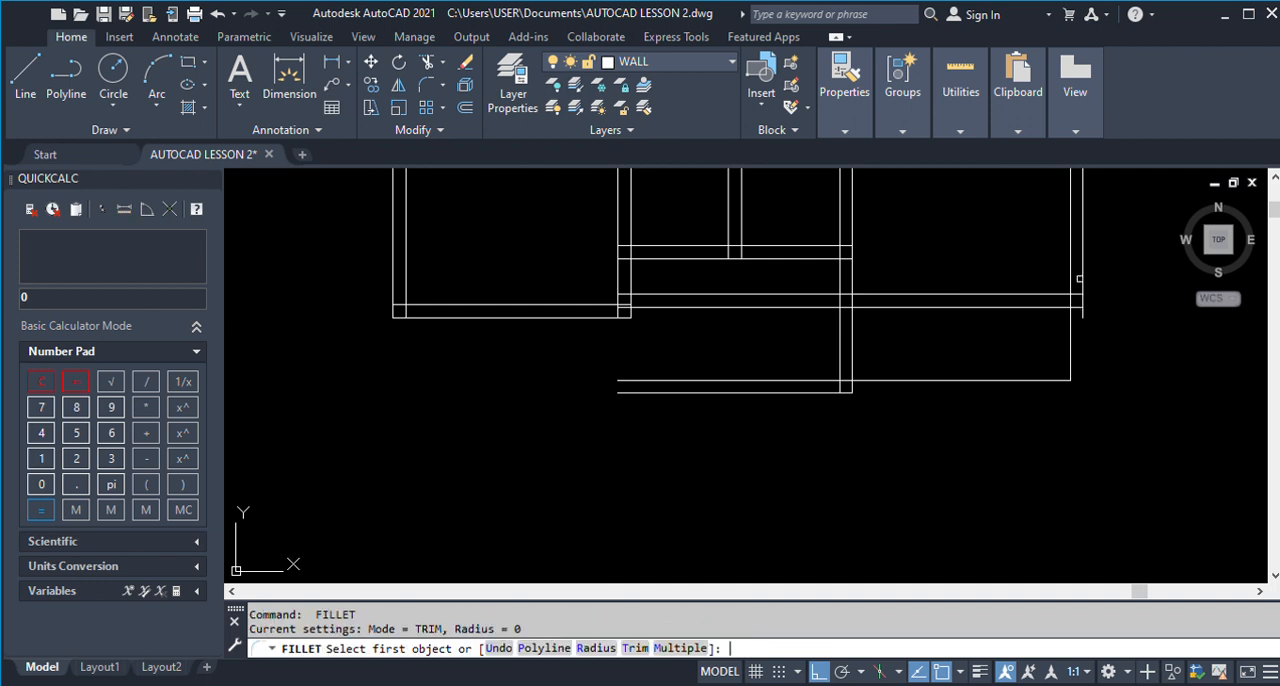
left_click(1081, 284)
left_click(828, 392)
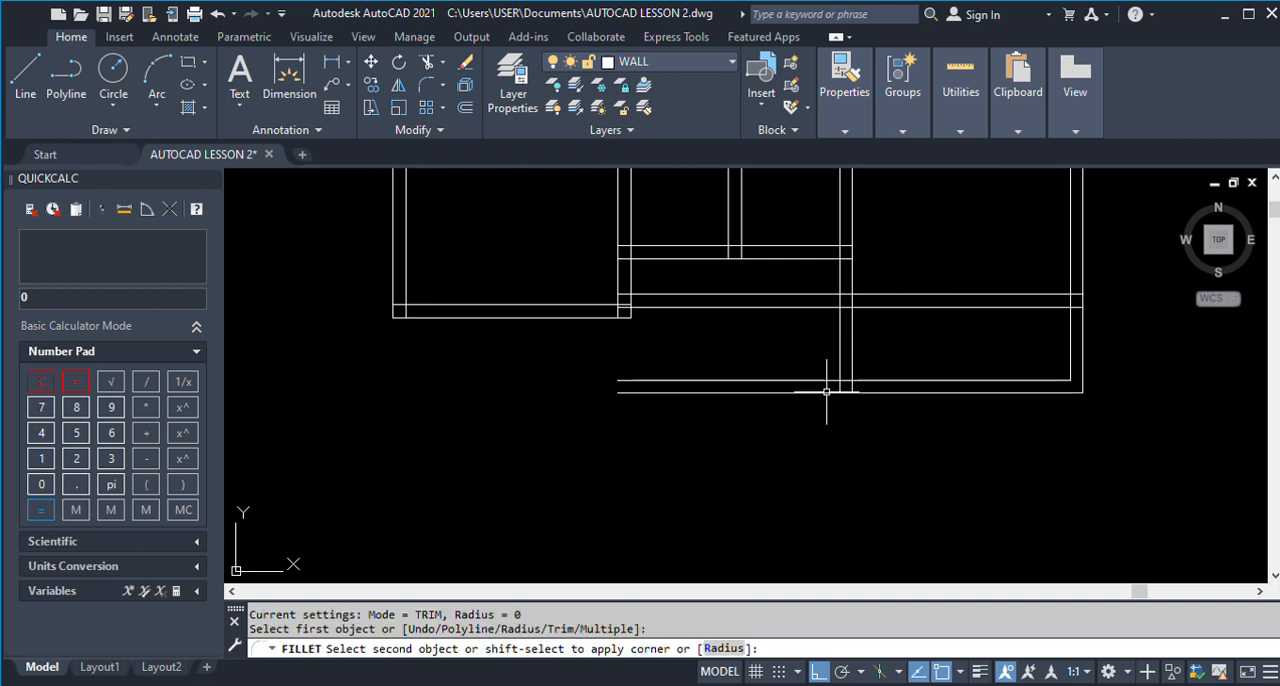
key("Return")
key("Escape")
Trim the veranda's two bottom wall lines that overhang beyond its outer left wall line.
left_click(840, 363)
key("Return")
left_click_drag(823, 445, 775, 347)
key("Return")
Trim the Room 2 and veranda dividing wall lines that run across below Store 2 and Toilet 2.
scroll(775, 413, "down", 2)
scroll(768, 414, "down", 1)
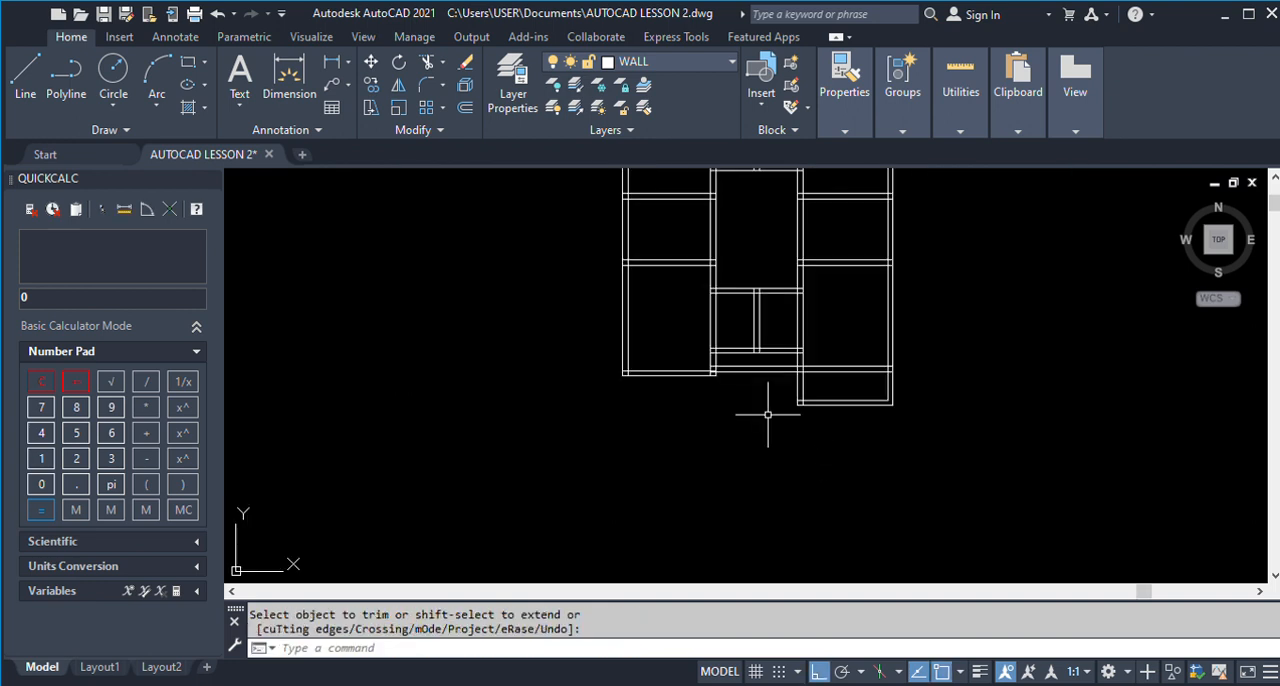
scroll(680, 414, "down", 2)
scroll(768, 396, "up", 8)
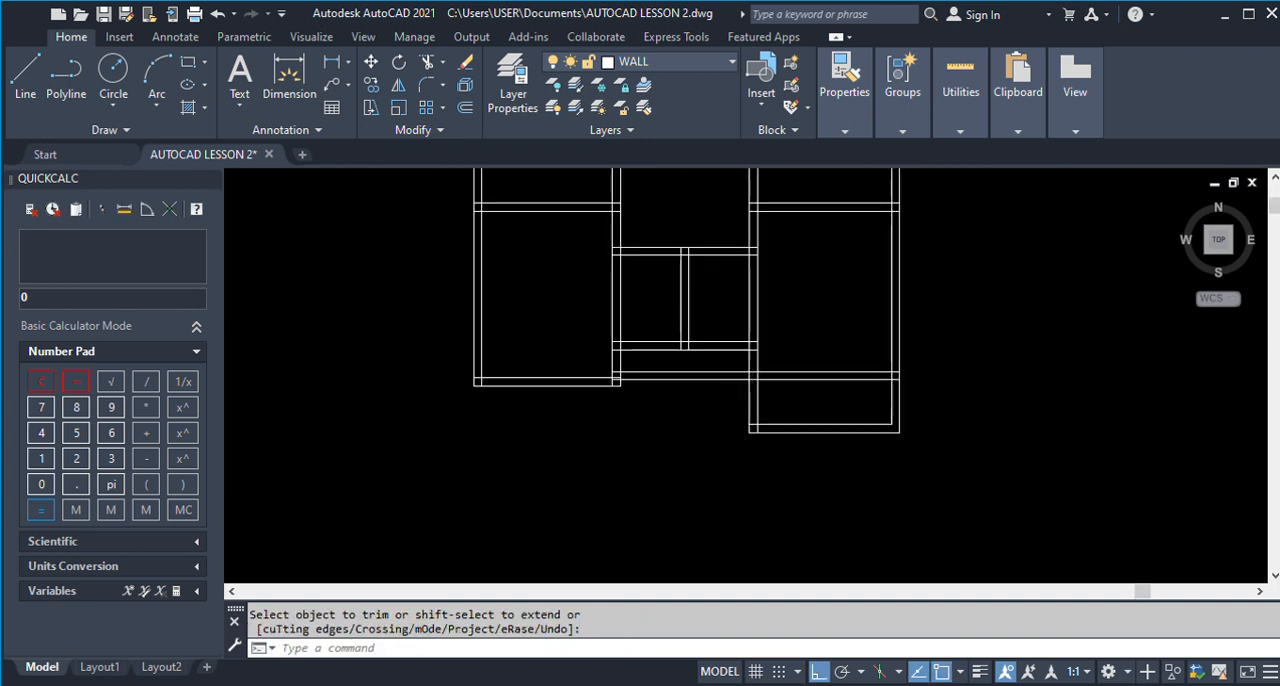
key("Escape")
left_click(748, 394)
type("TR")
key("Return")
left_click_drag(698, 410, 677, 328)
key("Return")
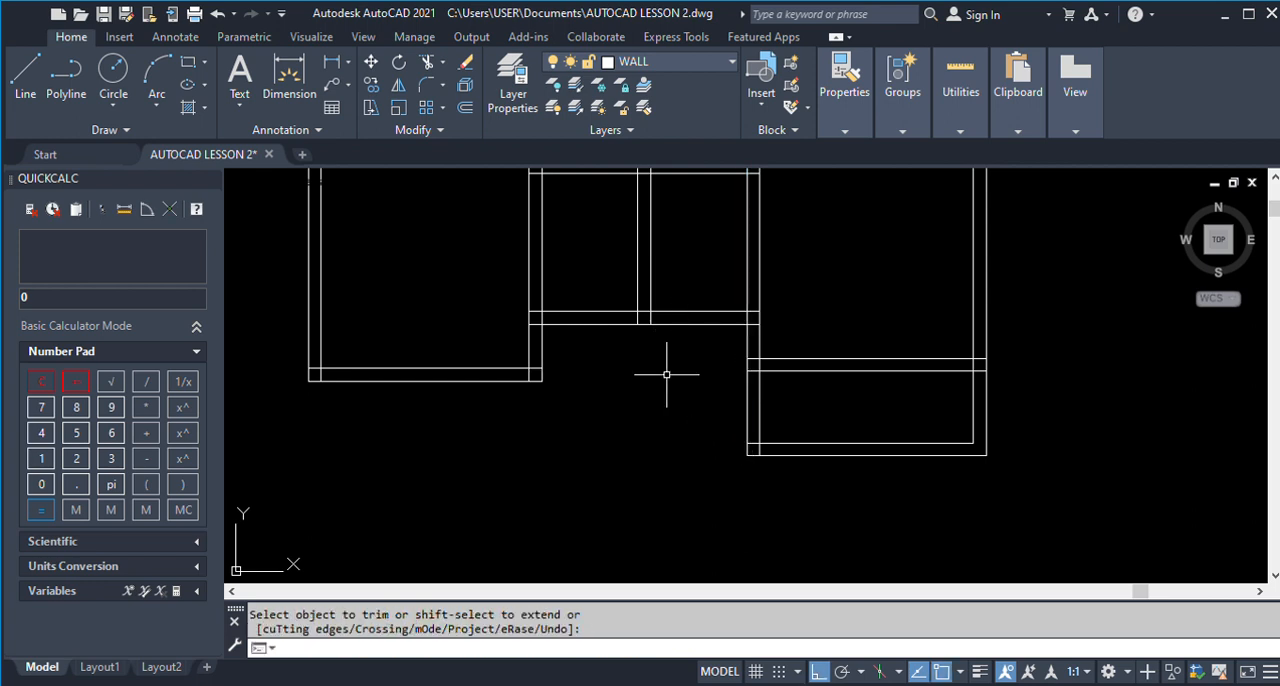
Offset the upper line of the wall between Room 2 and the veranda upward by 4050.
scroll(640, 368, "down", 5)
scroll(1238, 392, "up", 3)
scroll(1100, 390, "up", 4)
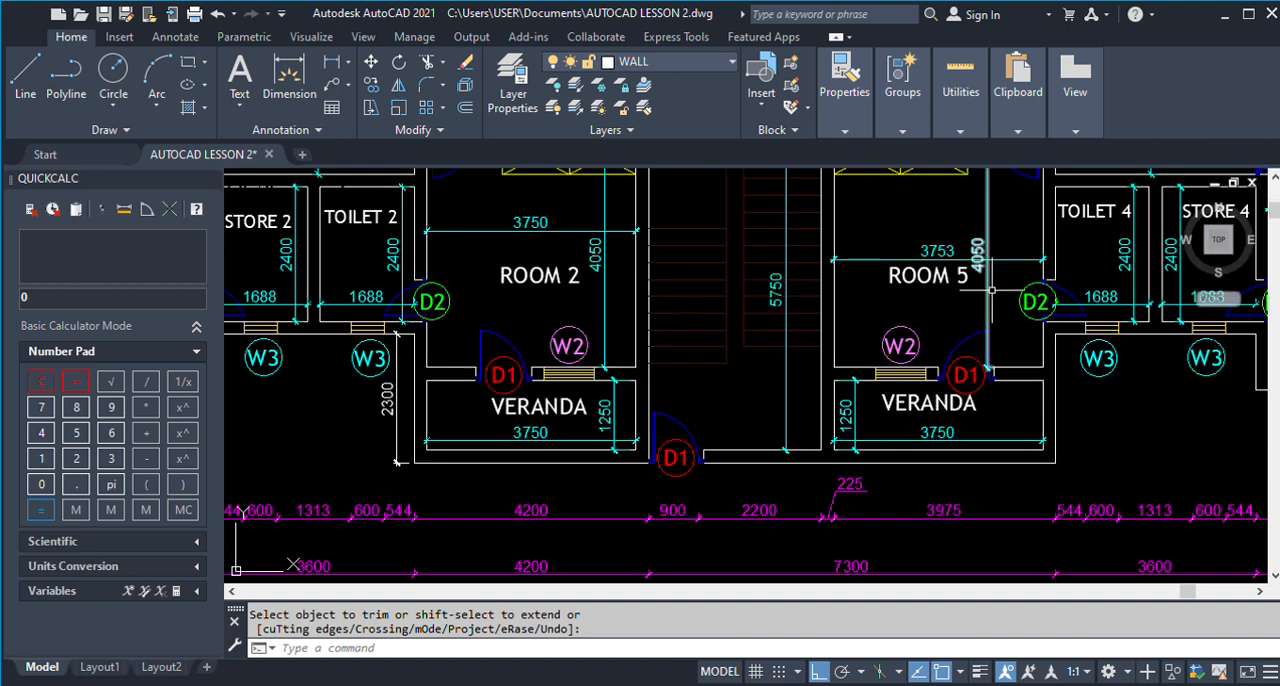
scroll(1016, 300, "down", 5)
scroll(1018, 300, "down", 4)
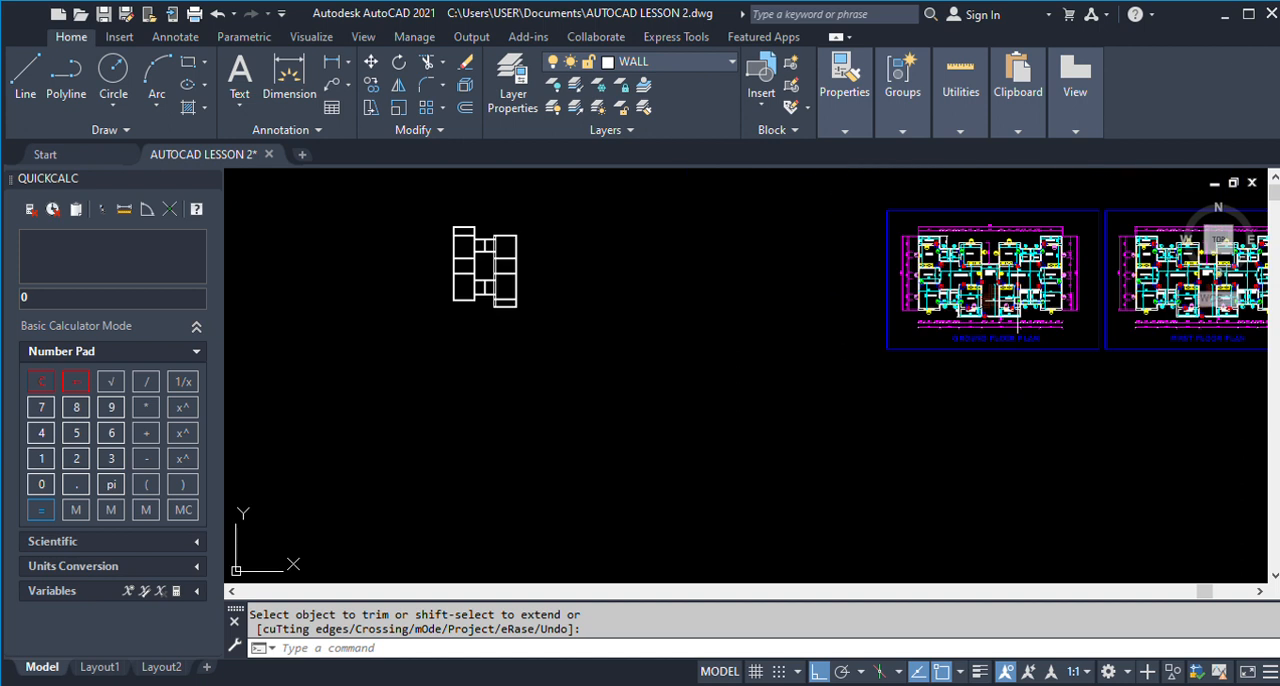
scroll(688, 293, "up", 2)
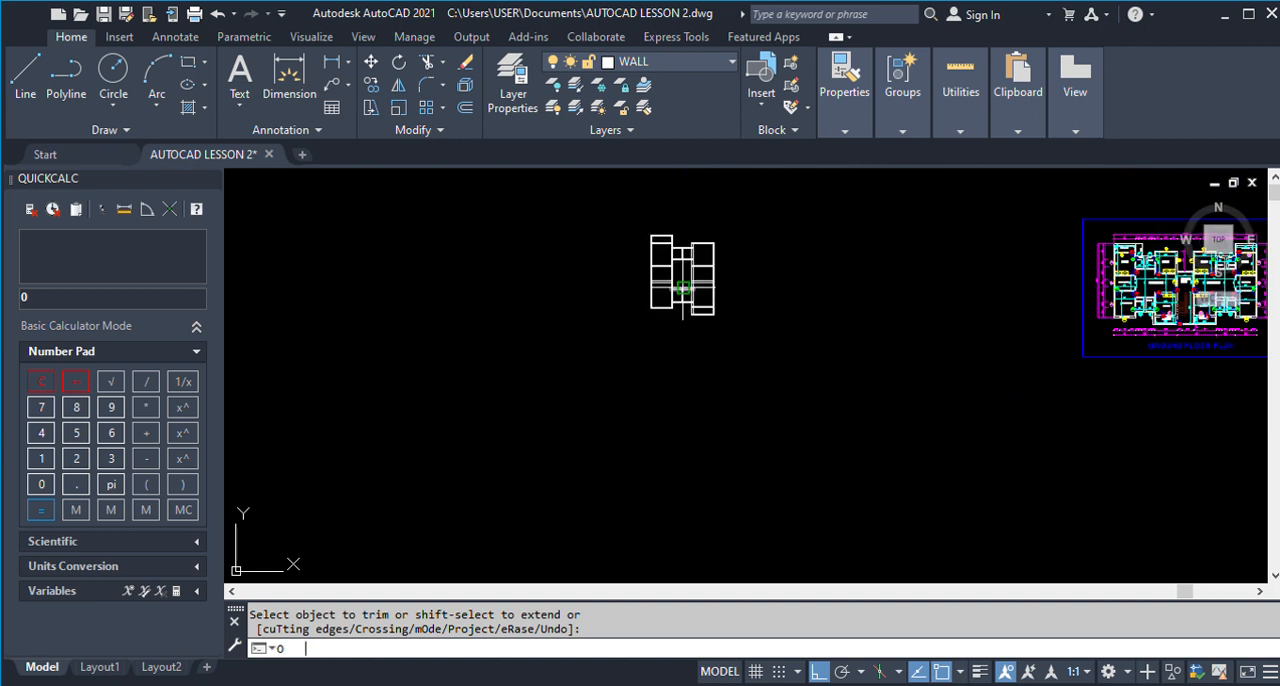
key("Return")
type("4050")
key("Return")
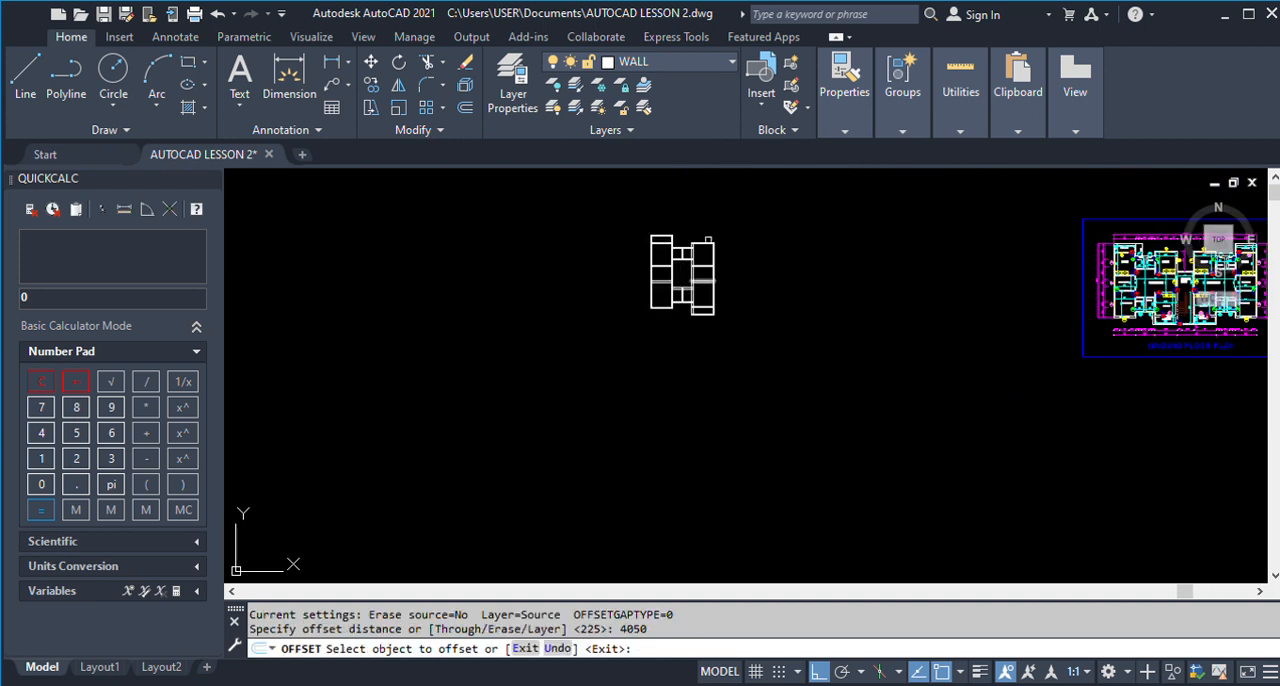
scroll(683, 287, "up", 5)
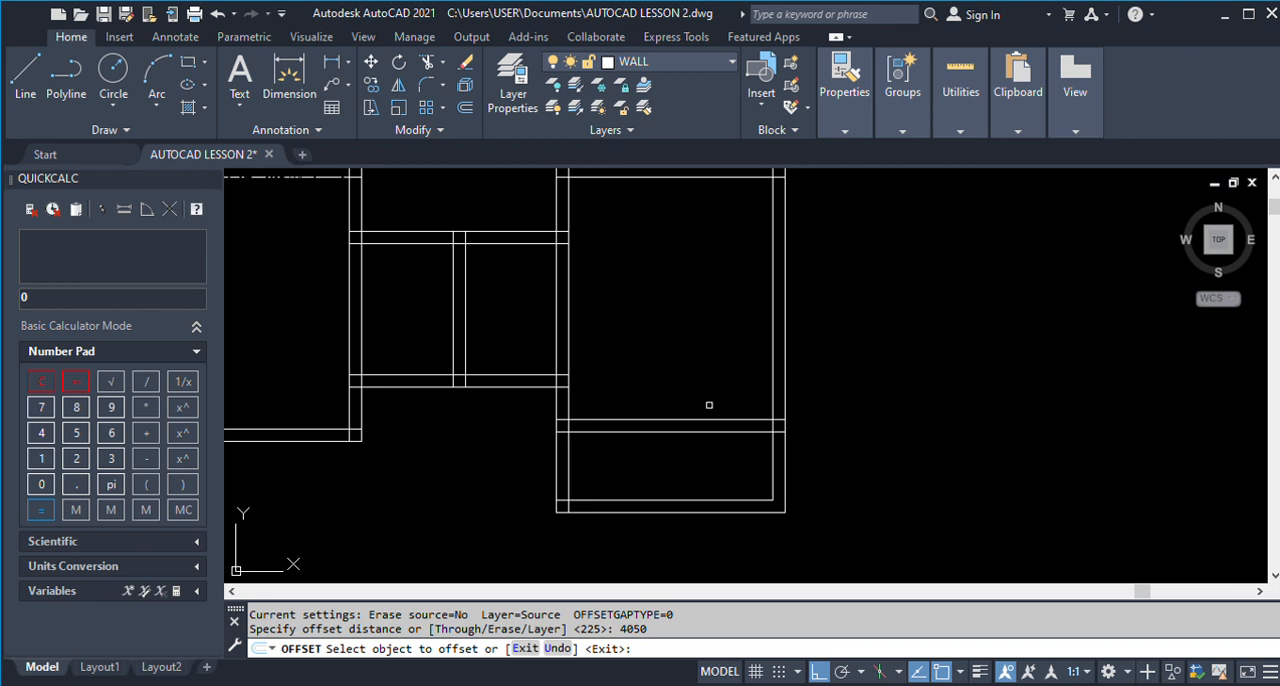
left_click(741, 420)
left_click(738, 325)
key("Return")
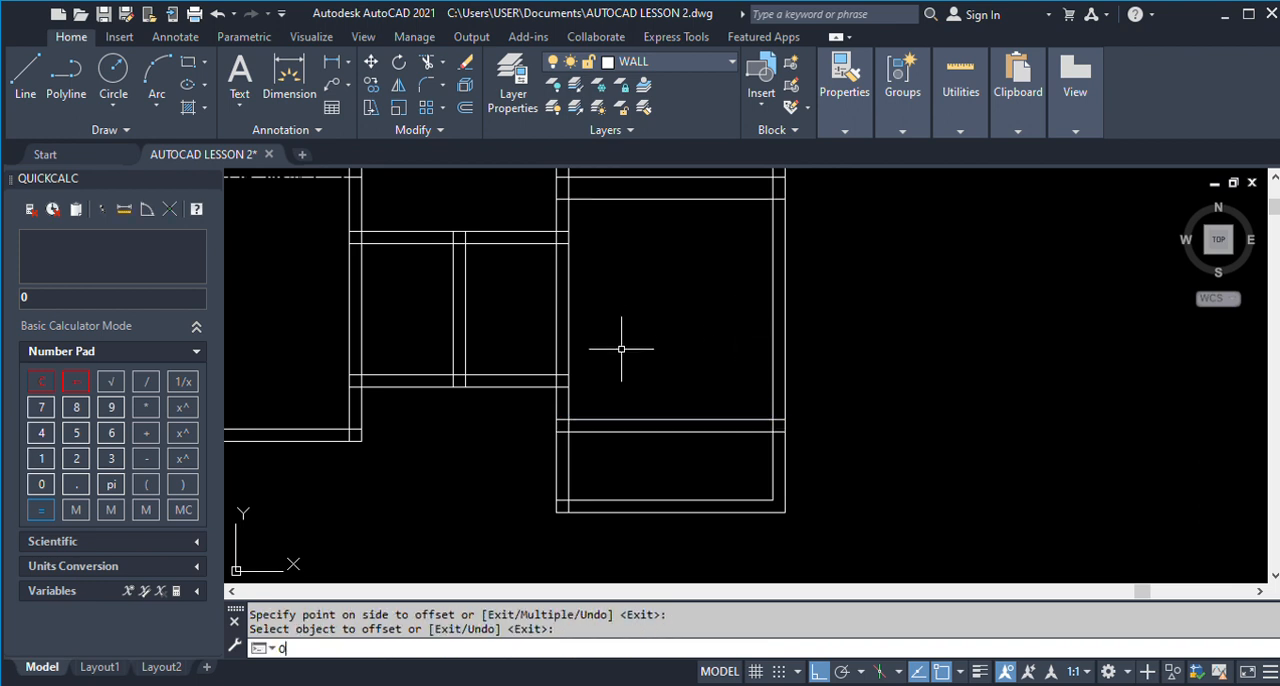
Offset Room 2's new upper wall line upward by 225 to give the wall its thickness.
type("O")
key("Return")
key("Return")
scroll(644, 350, "down", 2)
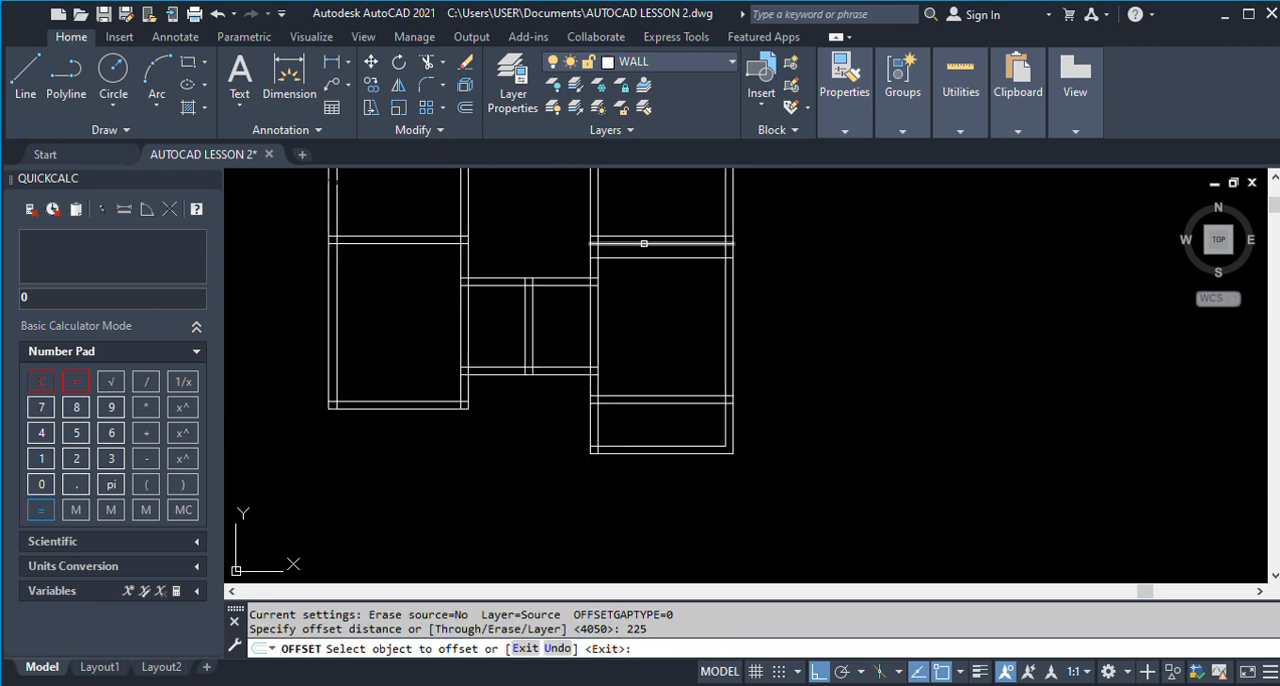
scroll(644, 242, "up", 2)
left_click(641, 267)
left_click(642, 198)
Erase the two old horizontal wall lines just above Room 2's new top wall.
key("Return")
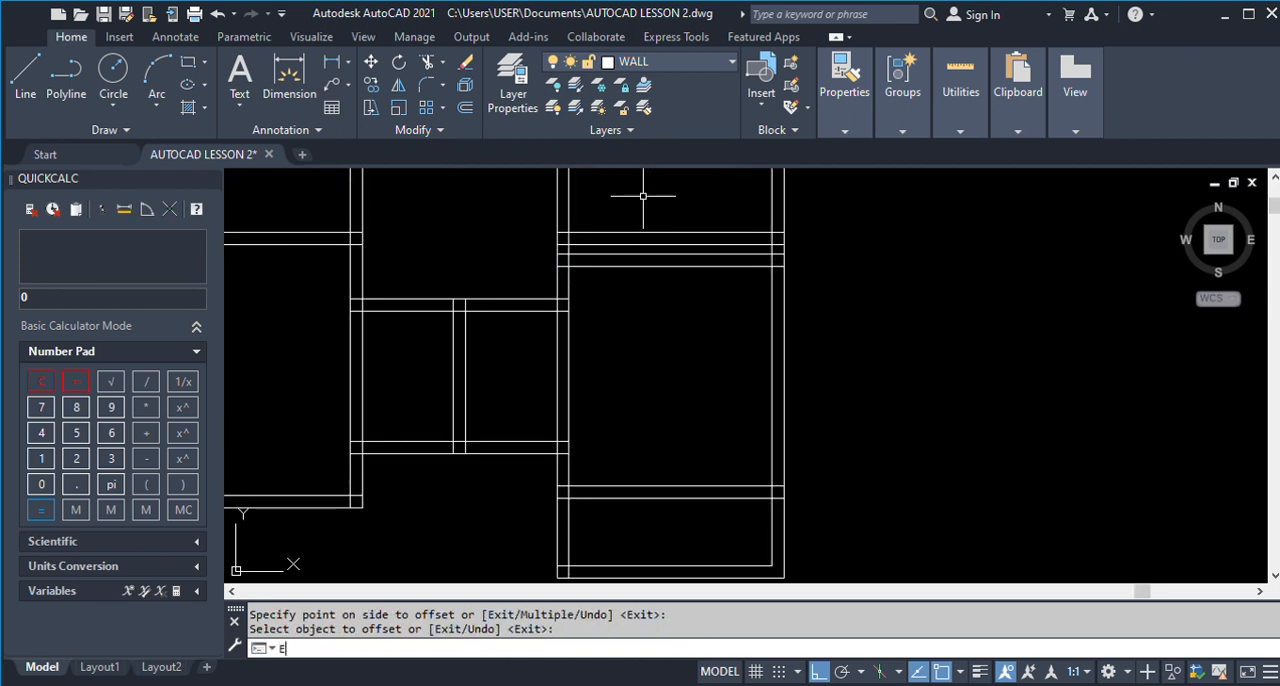
type("E")
key("Return")
left_click(624, 232)
left_click(624, 243)
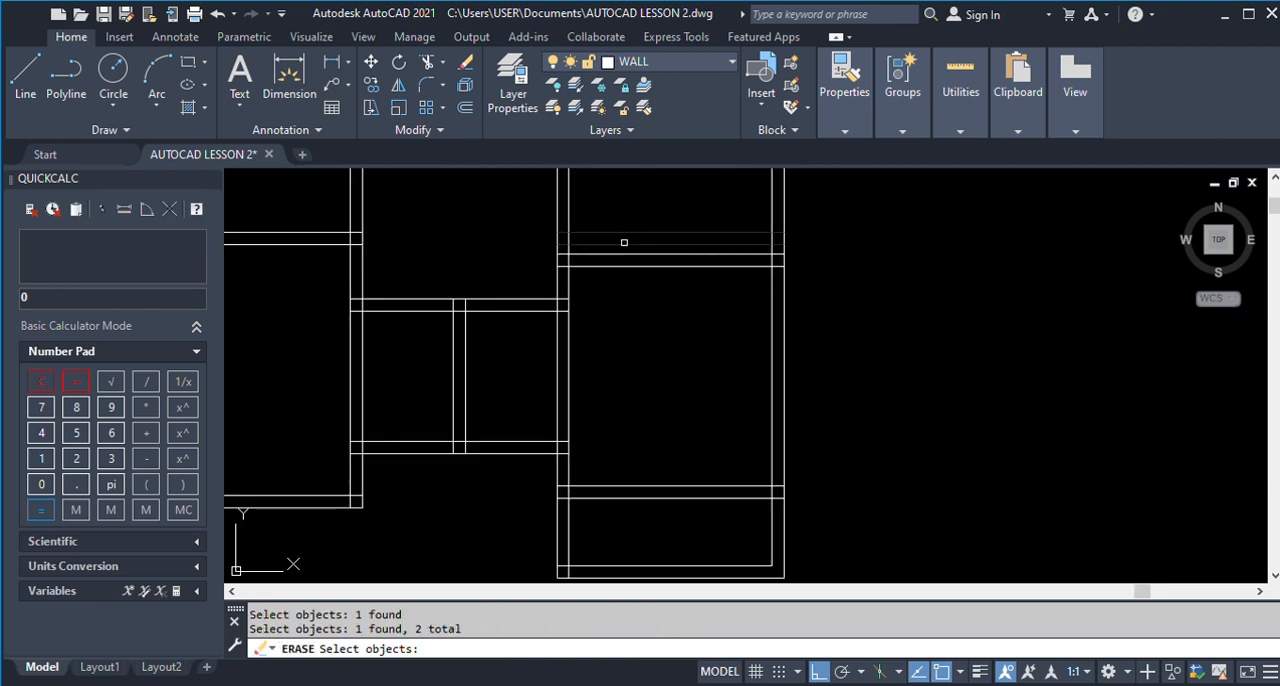
scroll(579, 305, "down", 6)
scroll(748, 306, "down", 2)
scroll(966, 301, "up", 6)
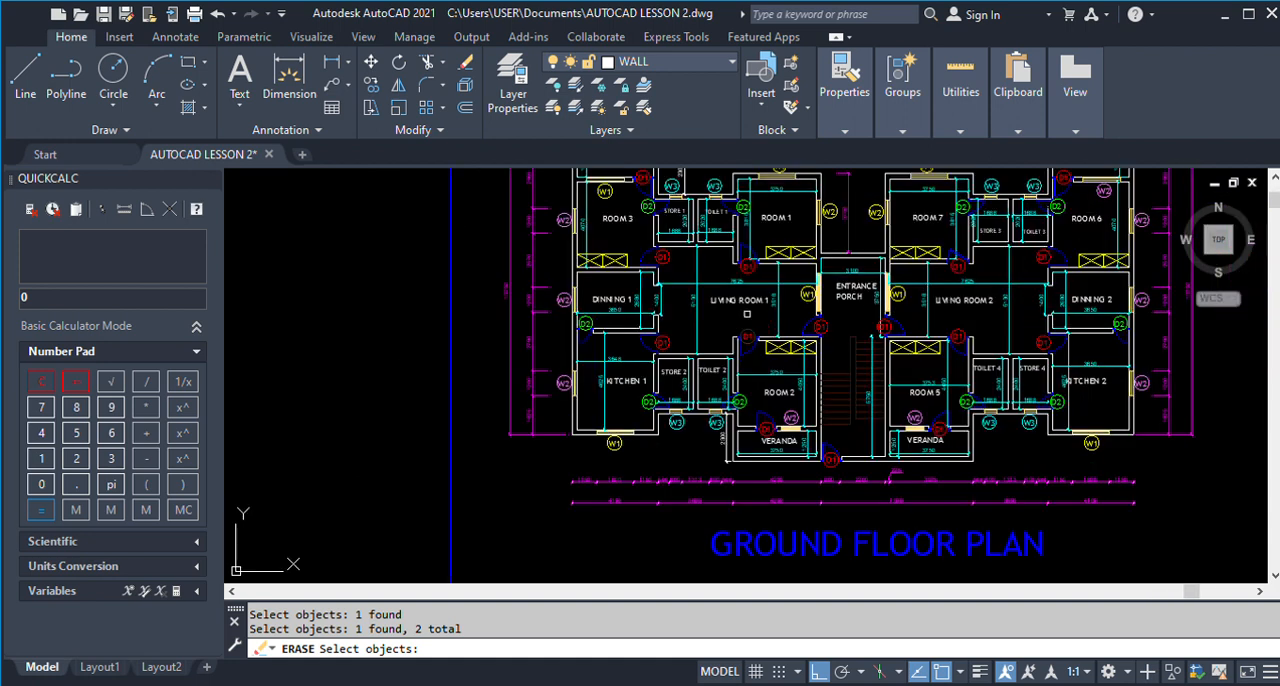
key("Return")
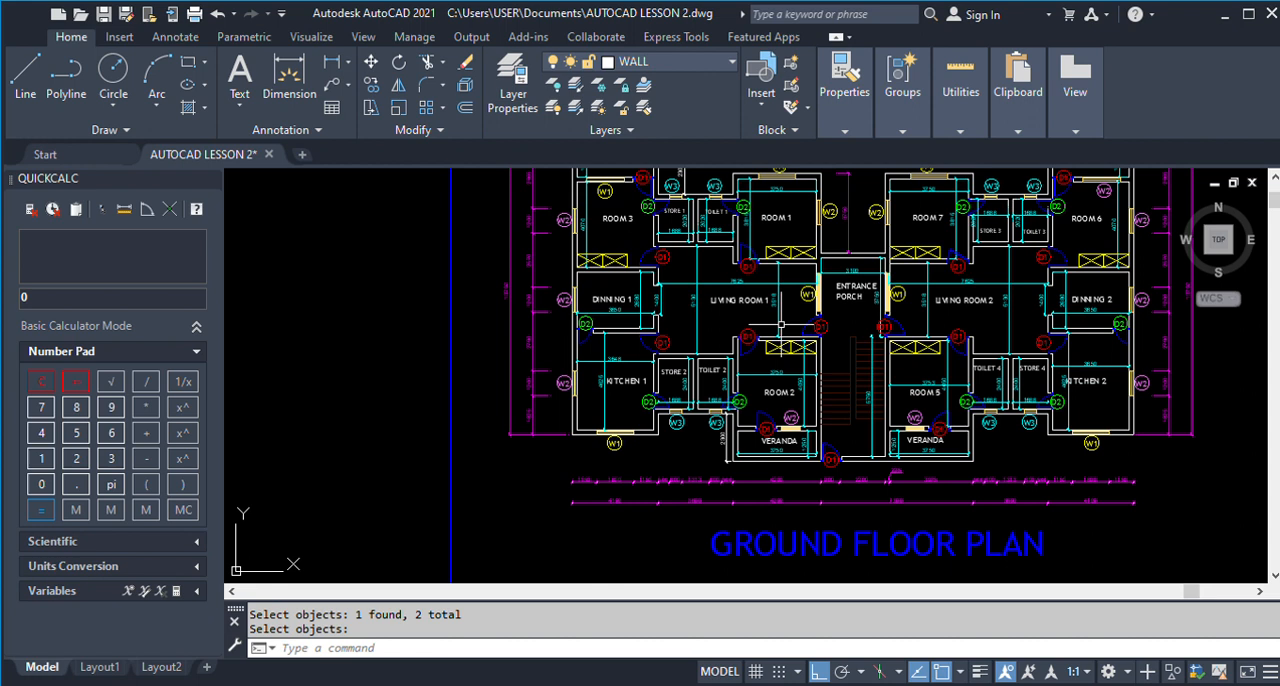
Offset the upper line of Room 2's top wall upward by 3518 across Living Room 1.
scroll(797, 393, "up", 5)
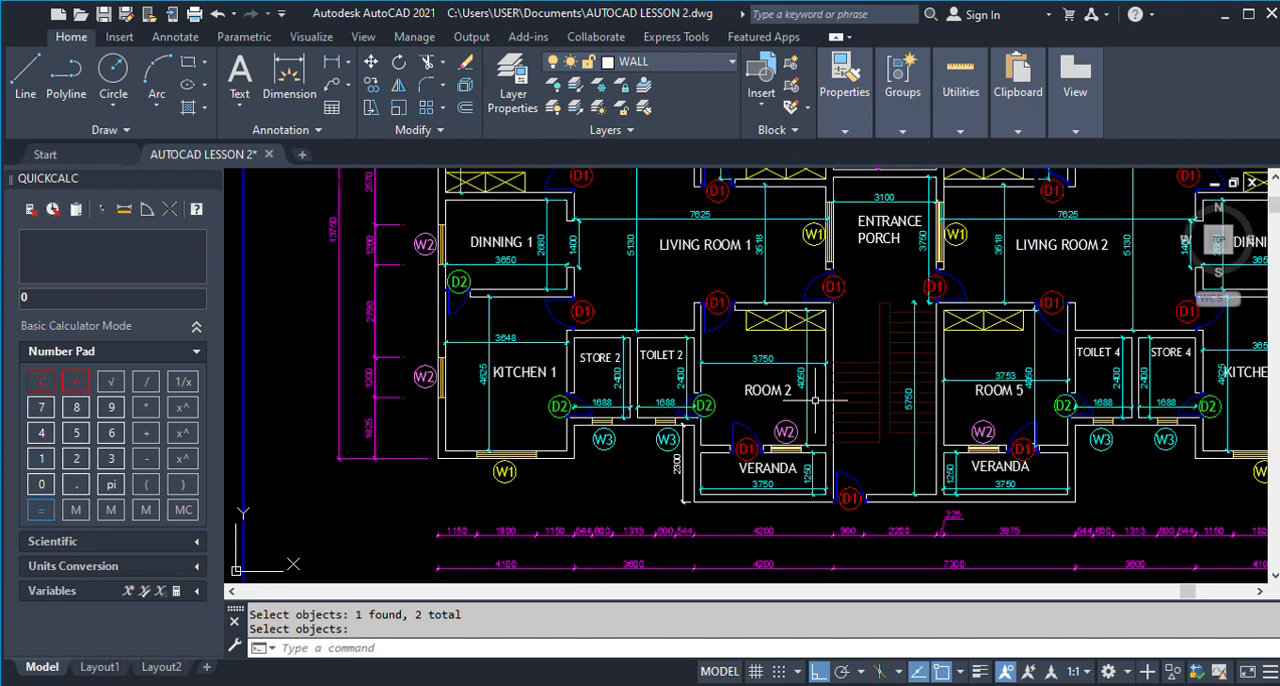
scroll(797, 351, "down", 5)
scroll(791, 297, "up", 4)
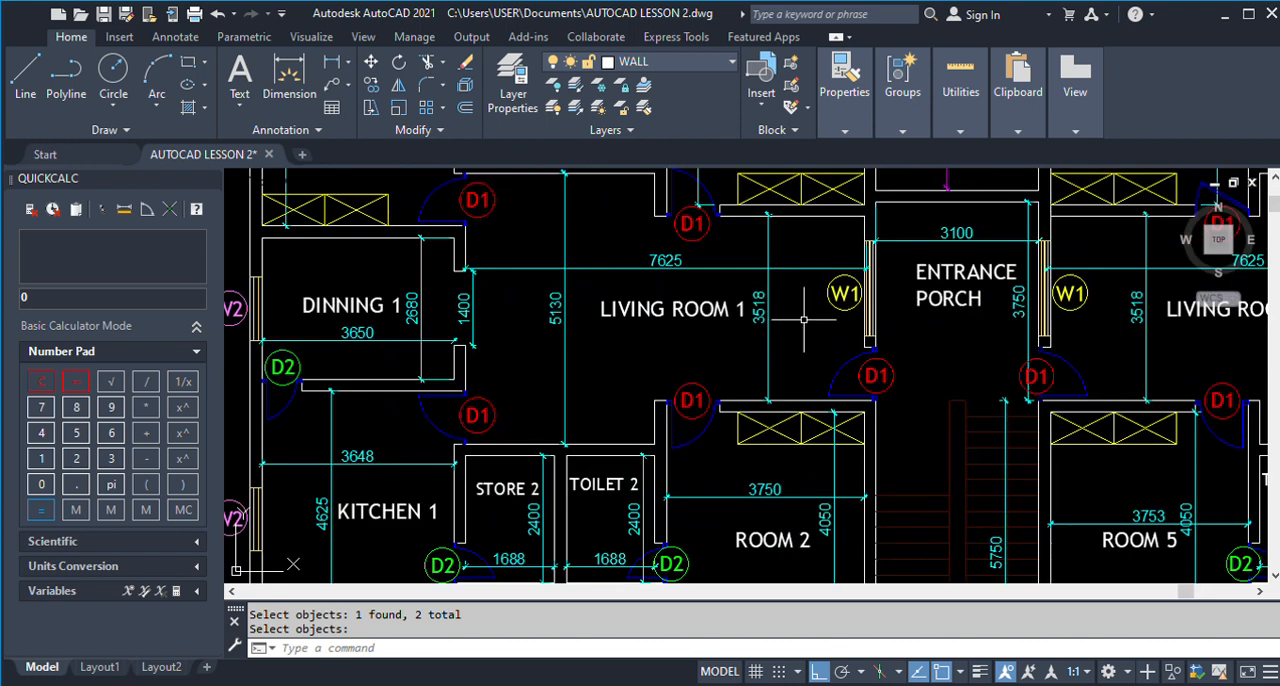
scroll(803, 320, "down", 8)
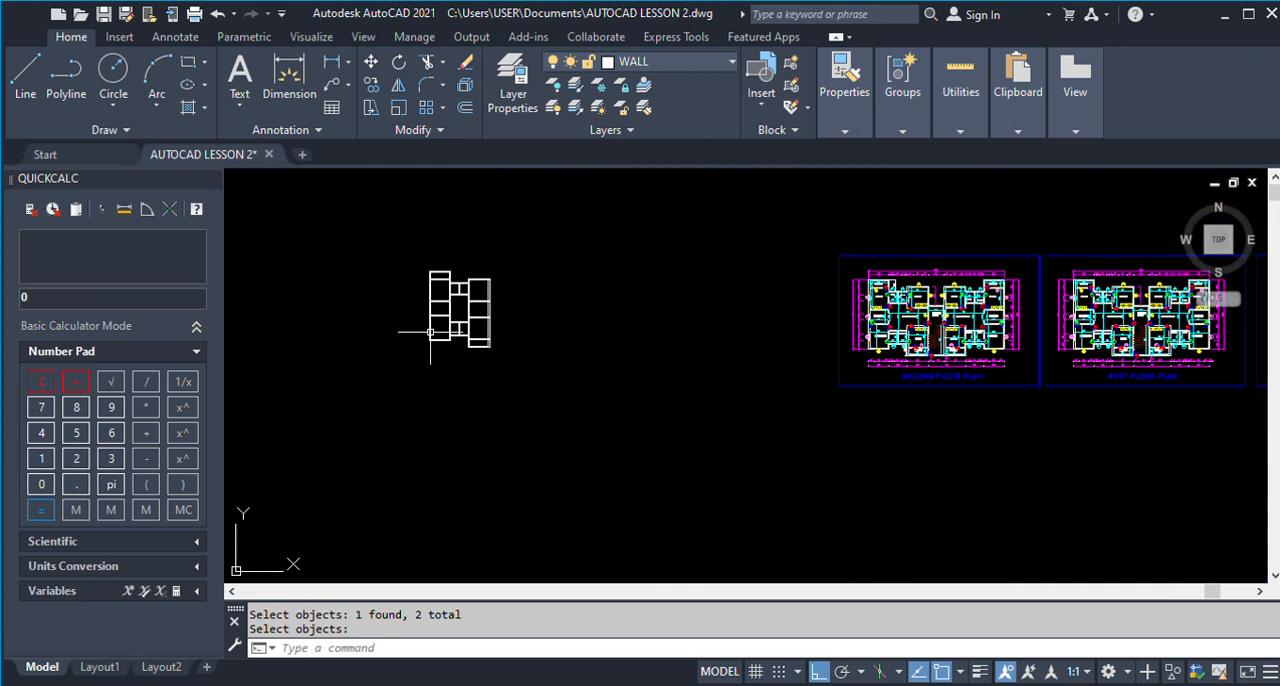
scroll(430, 334, "up", 4)
key("Return")
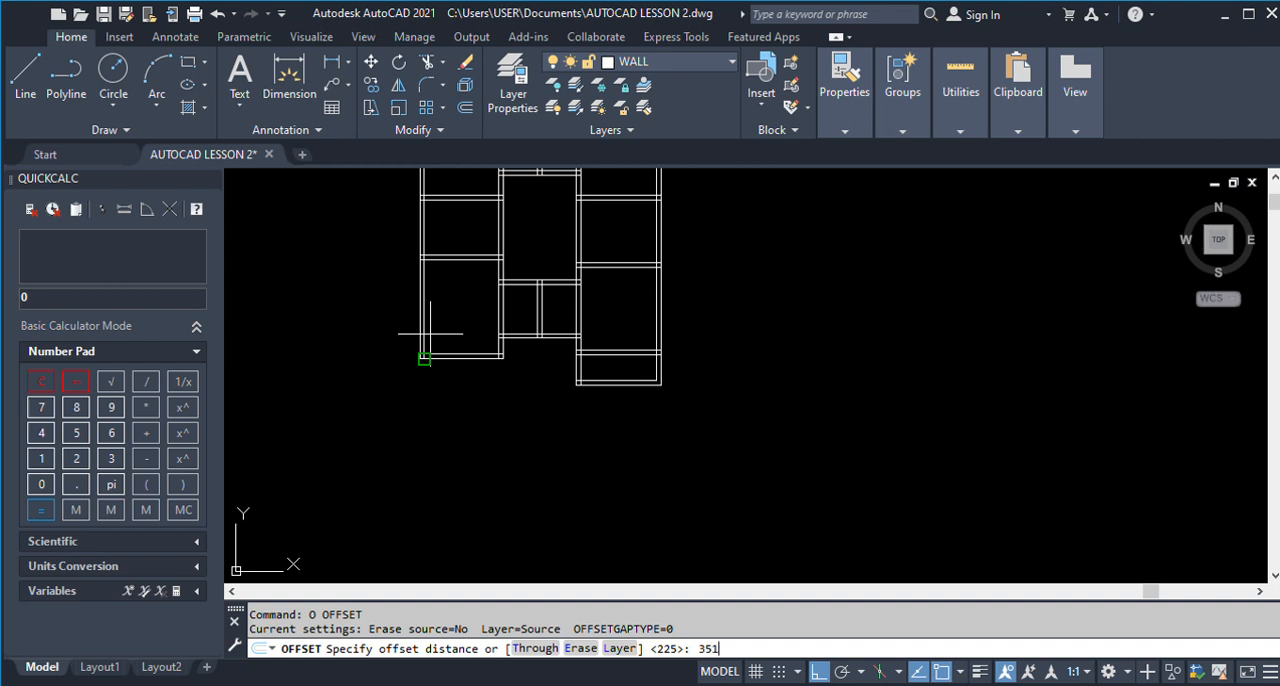
type("3518")
key("Return")
scroll(583, 214, "up", 2)
scroll(591, 260, "down", 4)
scroll(634, 289, "up", 2)
left_click(632, 345)
left_click(632, 310)
key("Return")
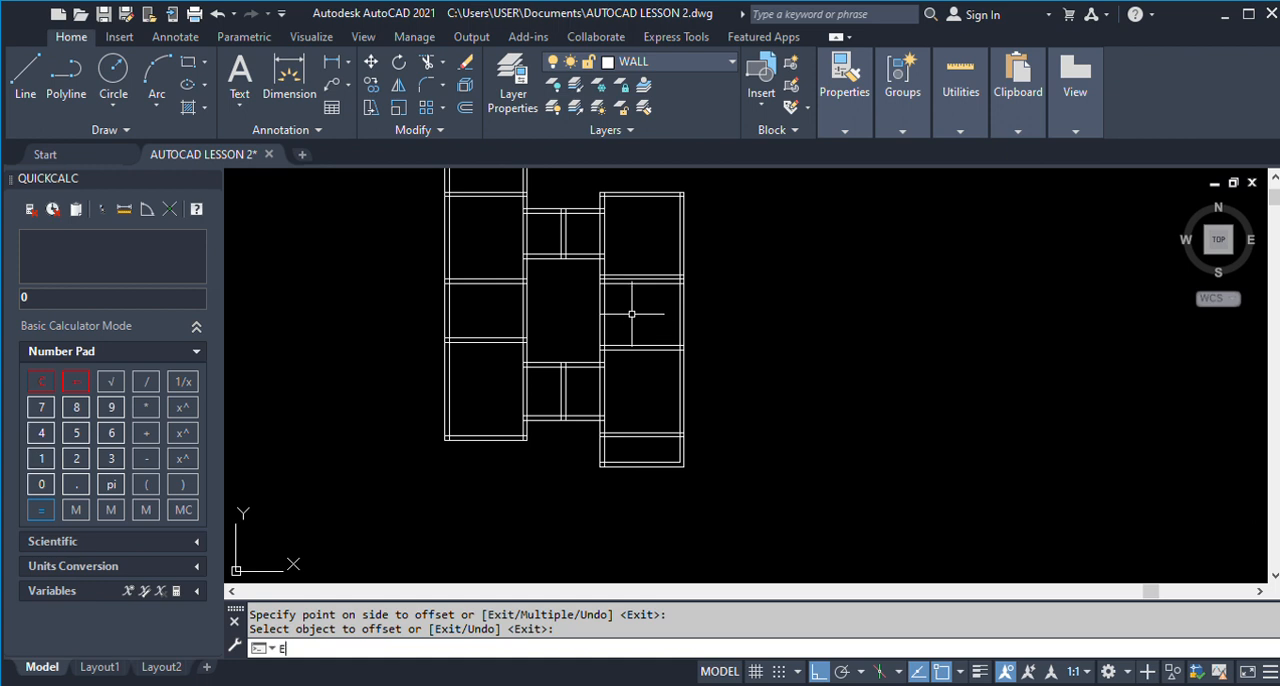
Erase the two old horizontal wall lines just below the newly offset bottom wall line of Room 1.
type("E")
key("Return")
scroll(627, 273, "up", 2)
left_click(624, 291)
left_click(624, 284)
key("Return")
Offset the new wall line between Living Room 1 and Room 1 upward by 225.
type("O")
key("Return")
type("225")
key("Return")
left_click(620, 279)
left_click(617, 249)
key("Return")
Examine Room 1's dimensions in the finished ground floor plan.
scroll(497, 297, "down", 4)
scroll(495, 299, "down", 4)
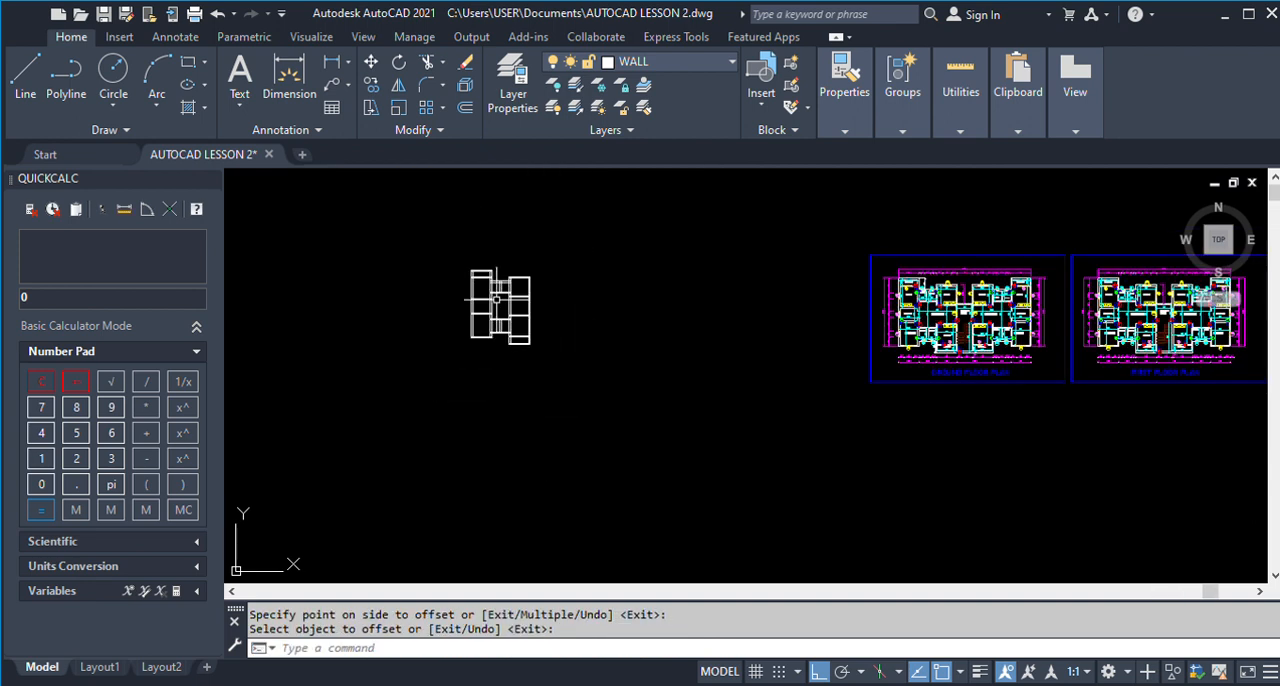
scroll(995, 310, "up", 10)
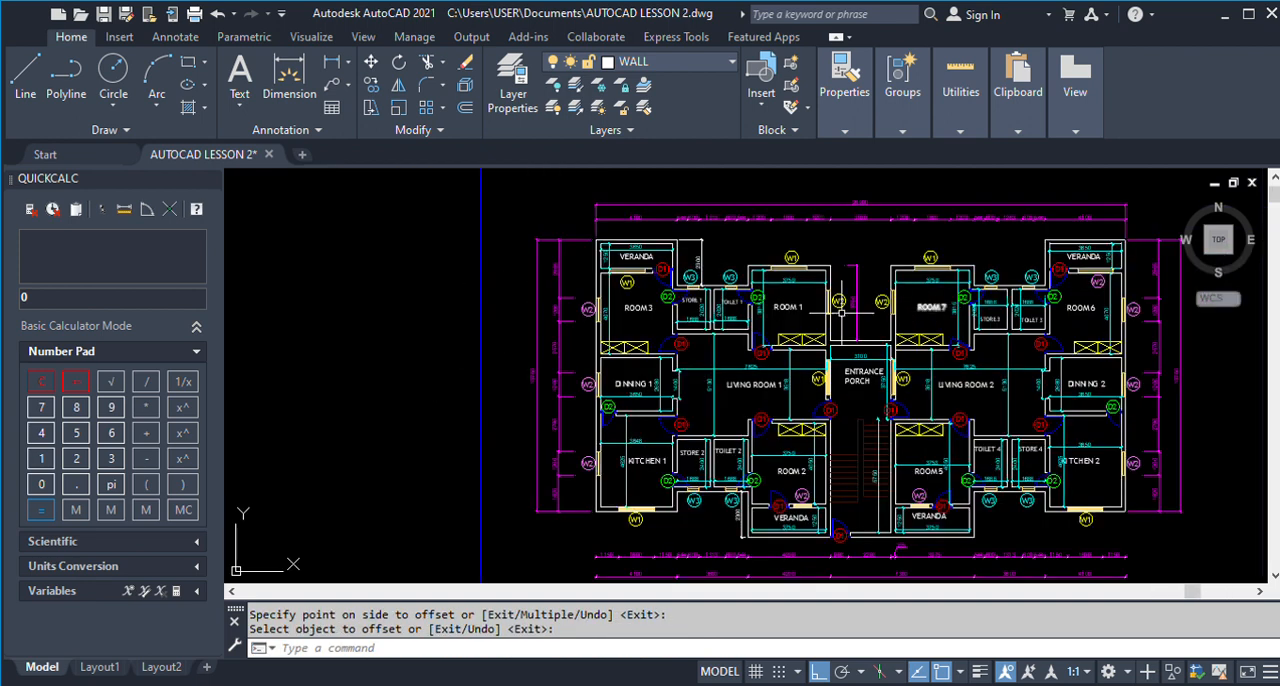
scroll(752, 305, "up", 2)
scroll(752, 305, "down", 5)
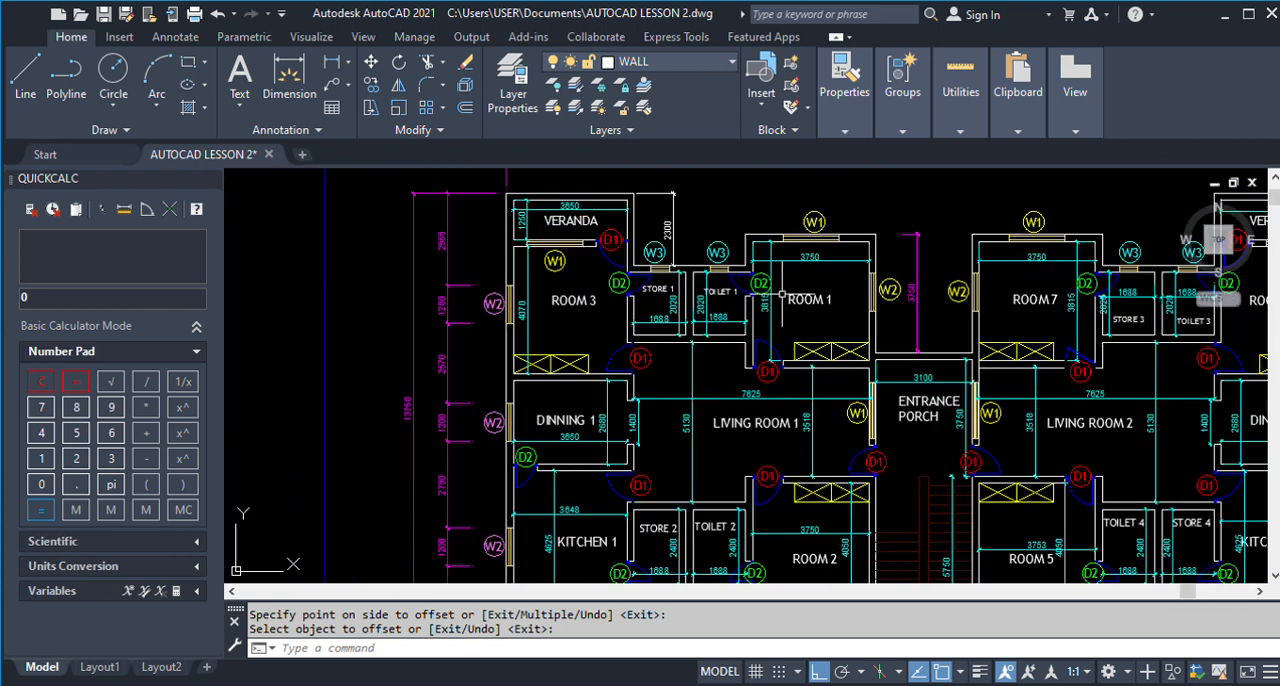
scroll(750, 305, "up", 3)
scroll(750, 305, "up", 3)
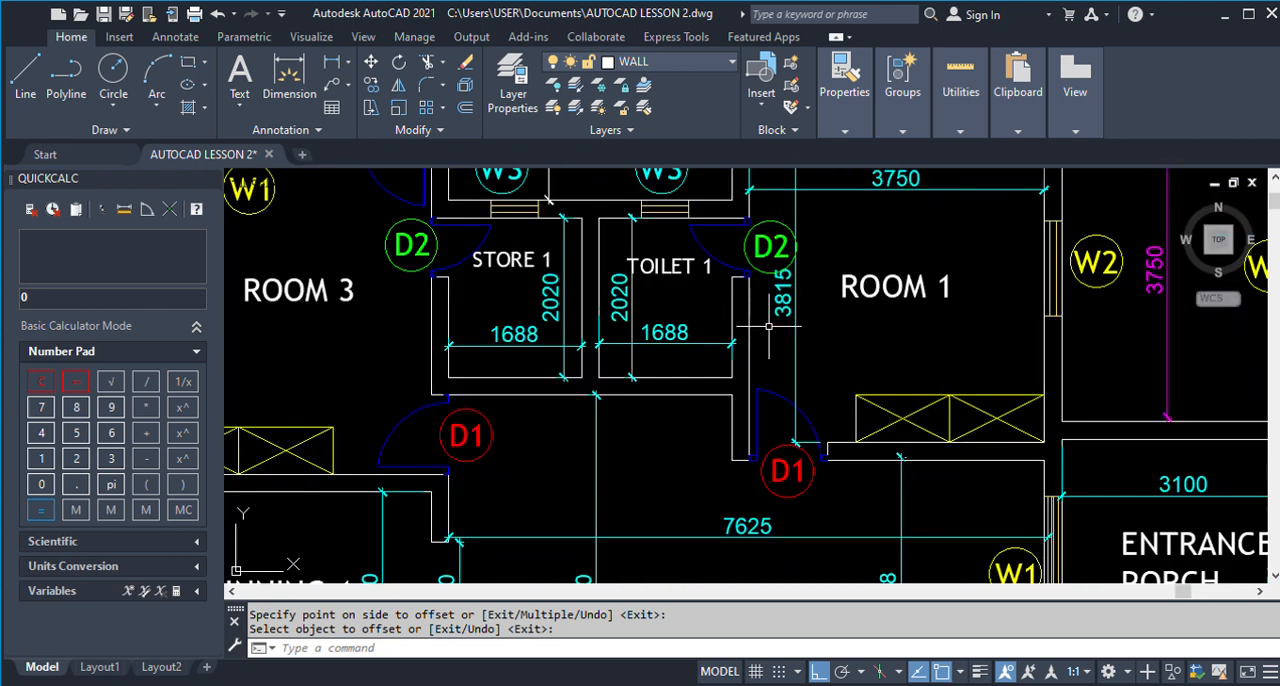
scroll(882, 307, "down", 6)
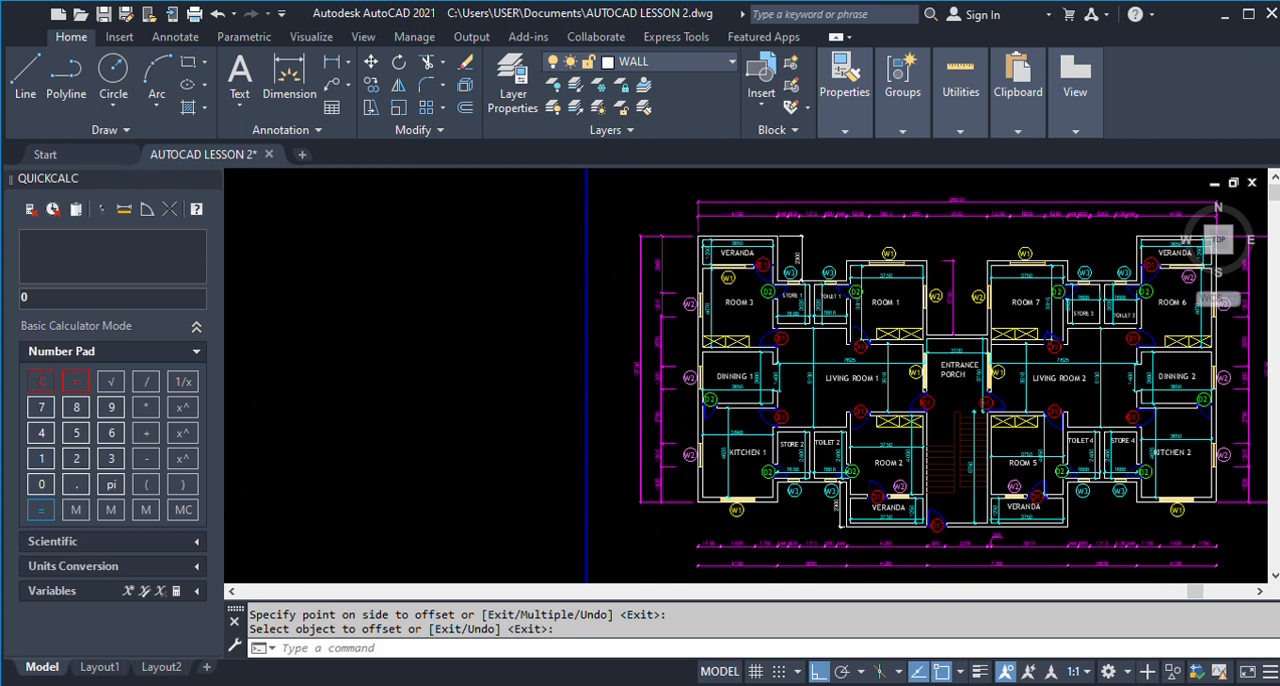
scroll(882, 307, "down", 3)
Add a linear dimension for Room 1's inner height in the new drawing, between its bottom and top walls.
left_click(331, 63)
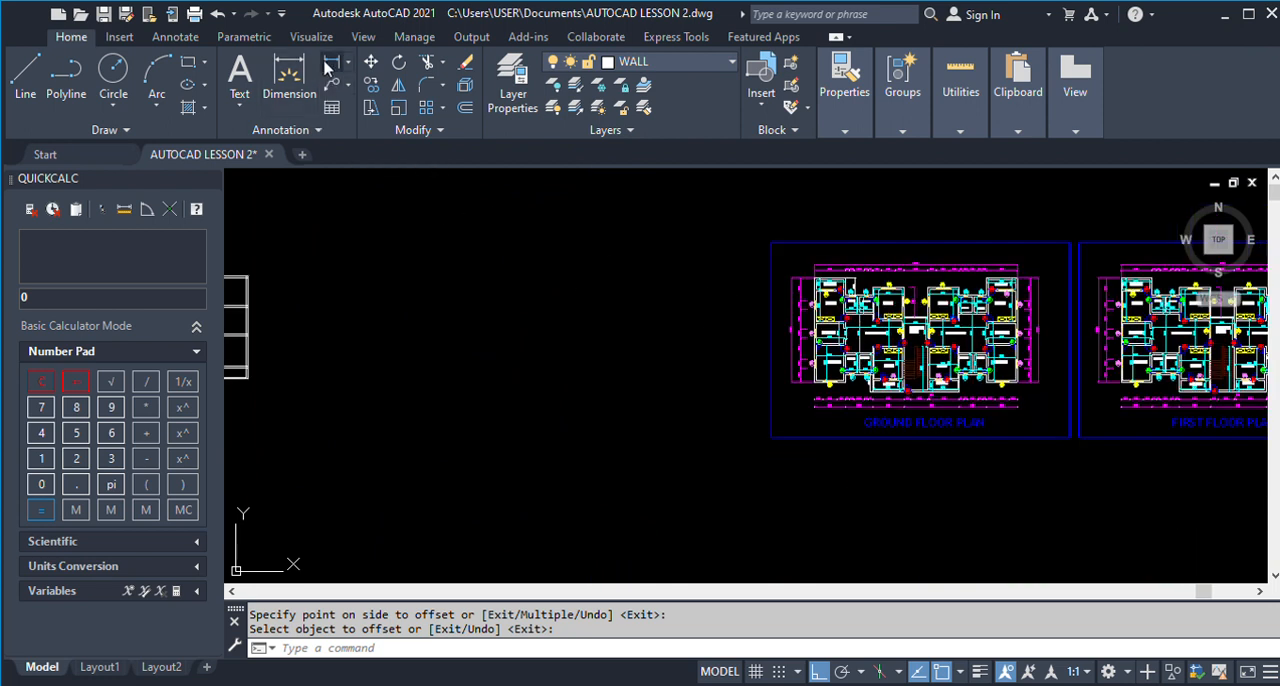
scroll(772, 291, "down", 4)
scroll(529, 292, "up", 8)
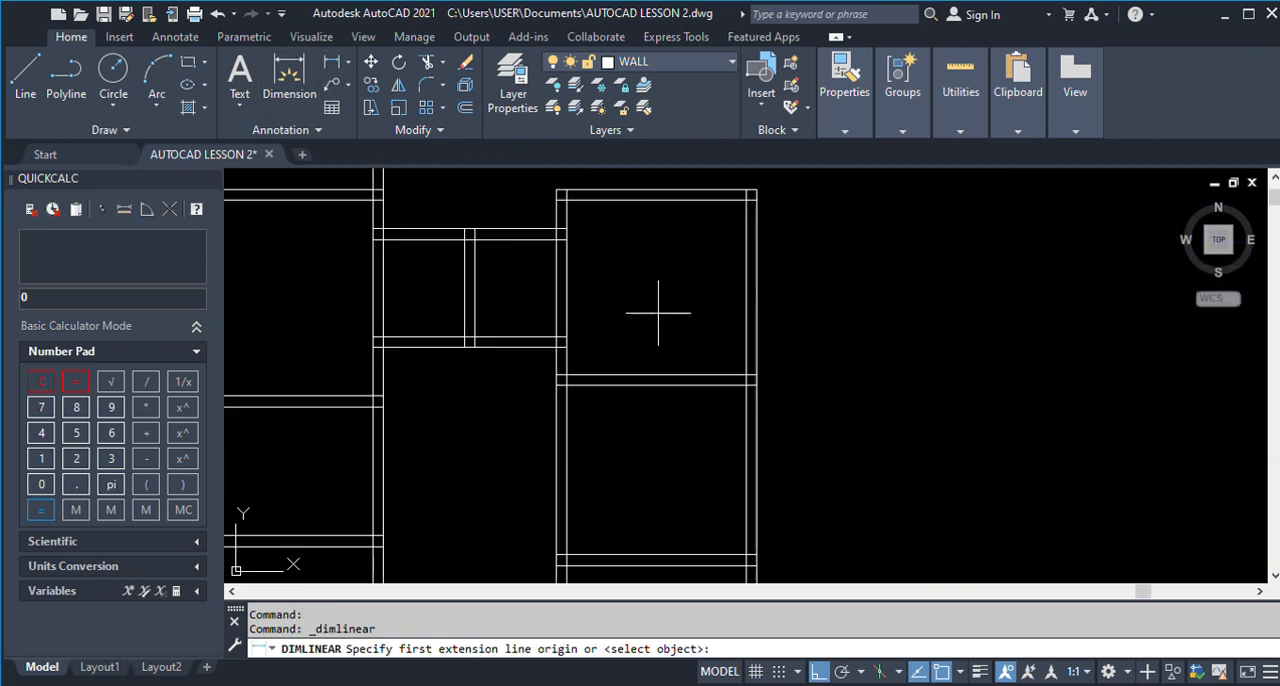
left_click(566, 375)
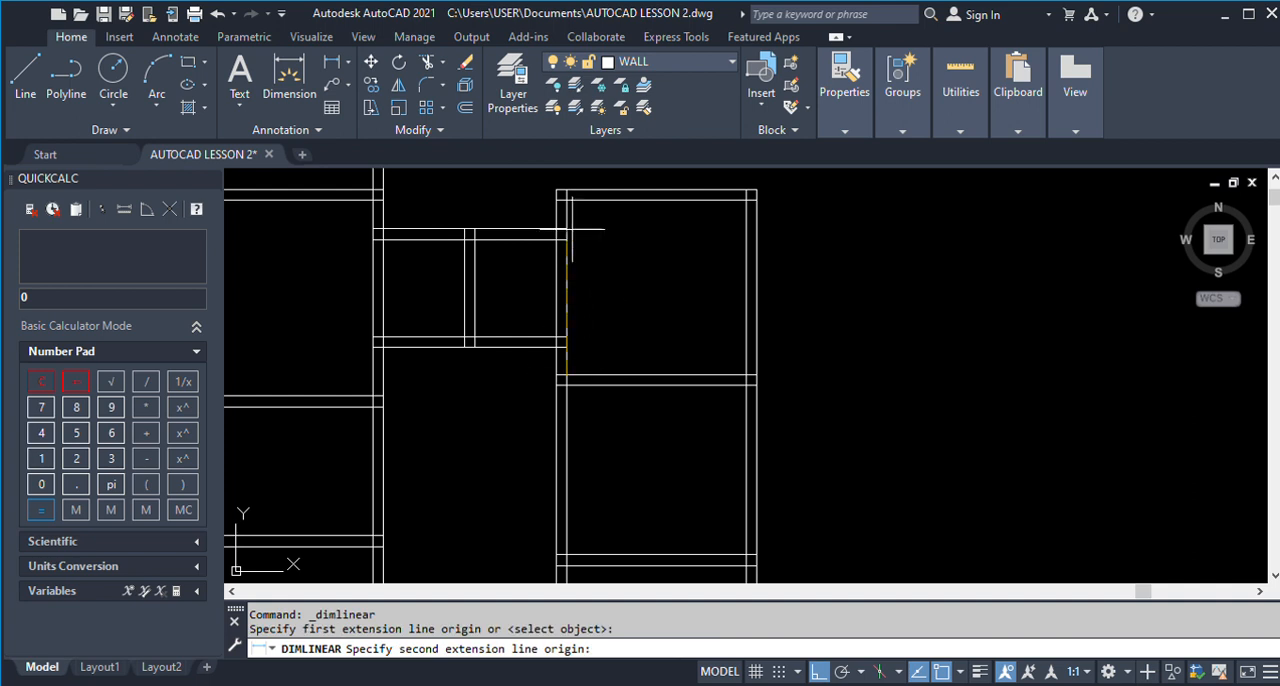
left_click(566, 200)
left_click(609, 298)
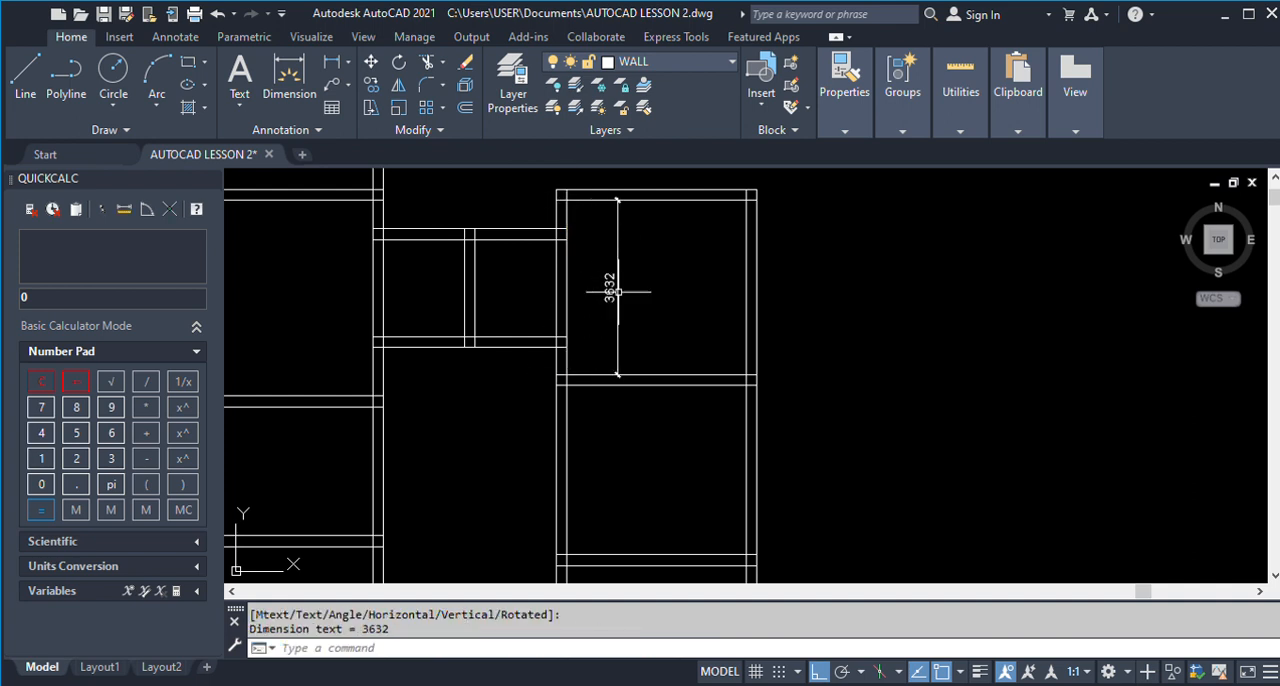
scroll(612, 304, "up", 4)
scroll(612, 304, "down", 4)
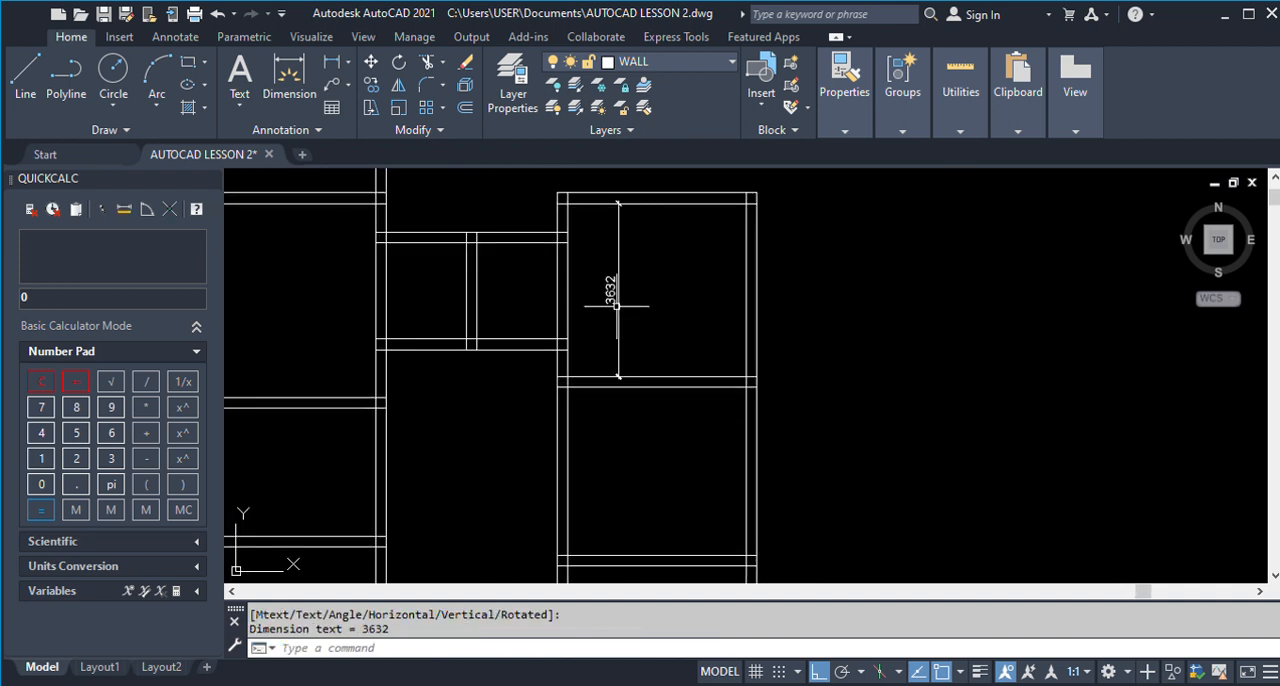
scroll(617, 305, "up", 2)
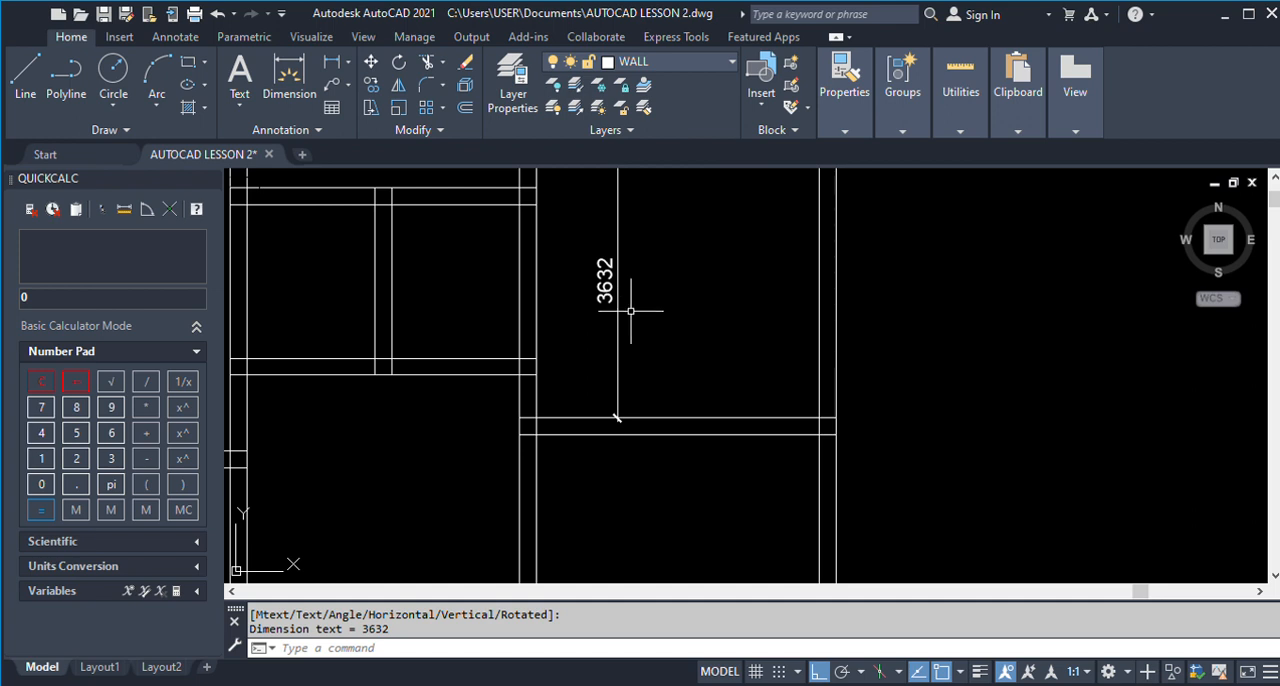
Measure Room 7's inner height in the finished plan with a linear dimension, without placing it.
left_click(322, 63)
scroll(488, 213, "down", 5)
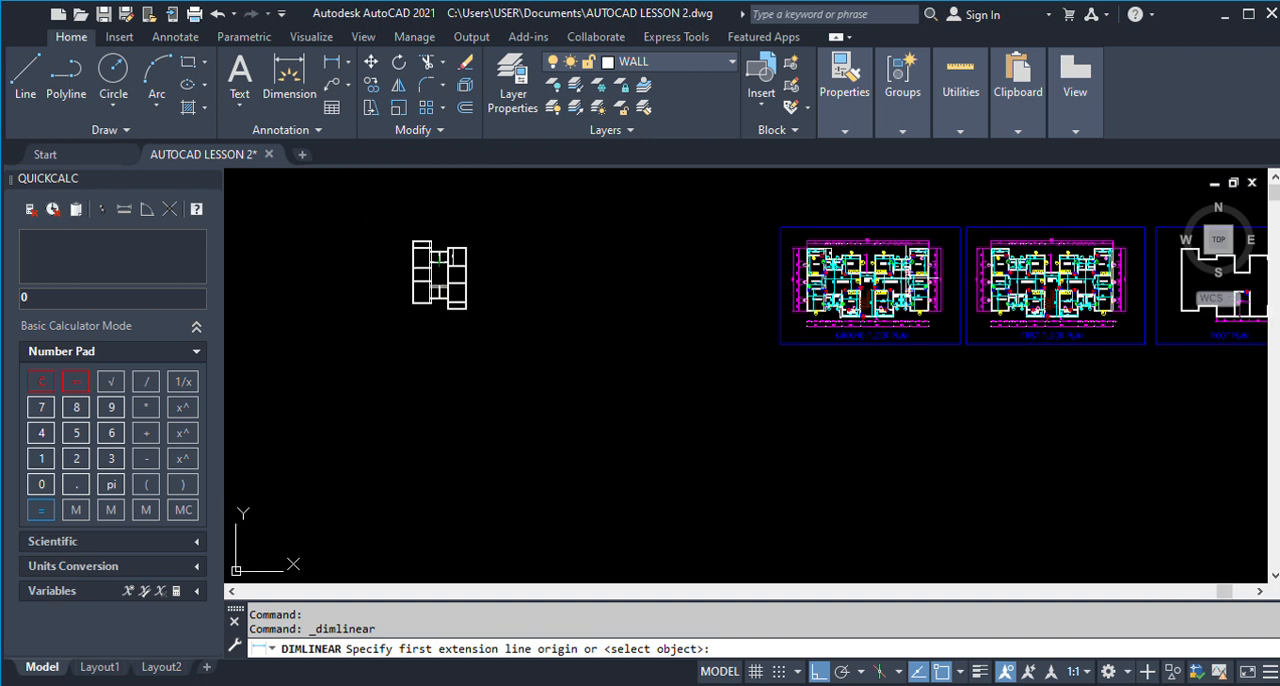
scroll(830, 274, "up", 3)
scroll(932, 358, "up", 5)
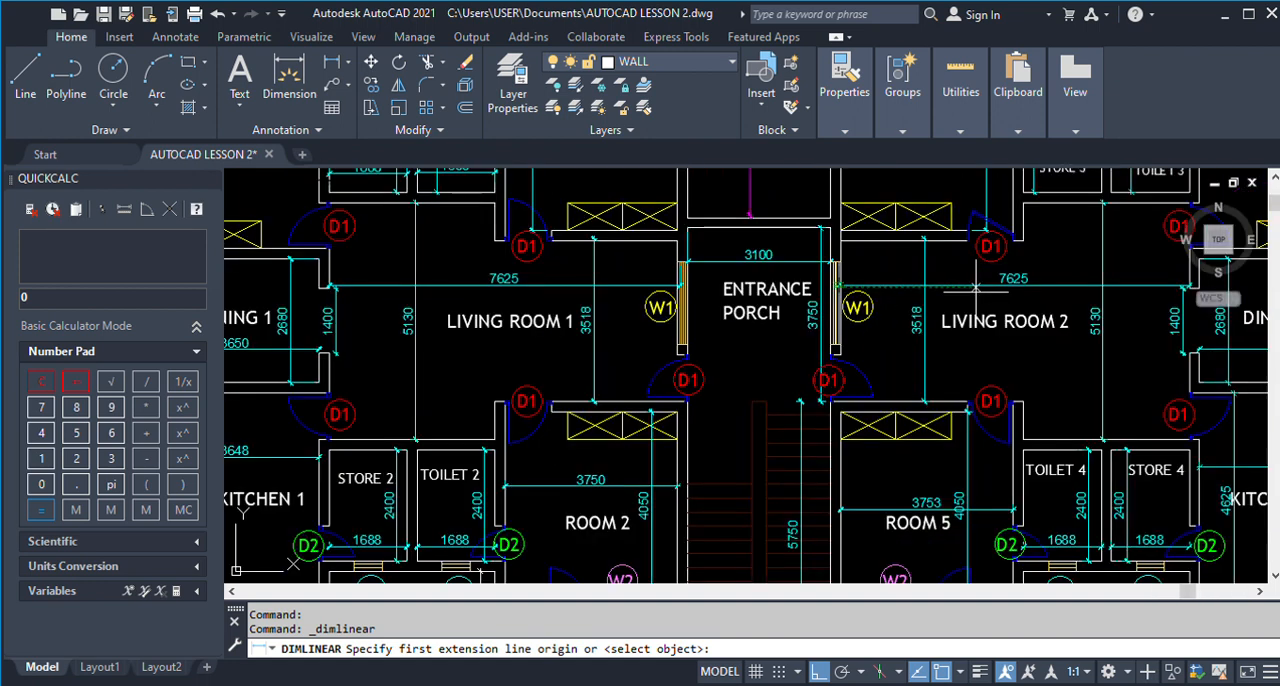
scroll(932, 358, "down", 2)
scroll(932, 358, "down", 2)
scroll(945, 214, "up", 4)
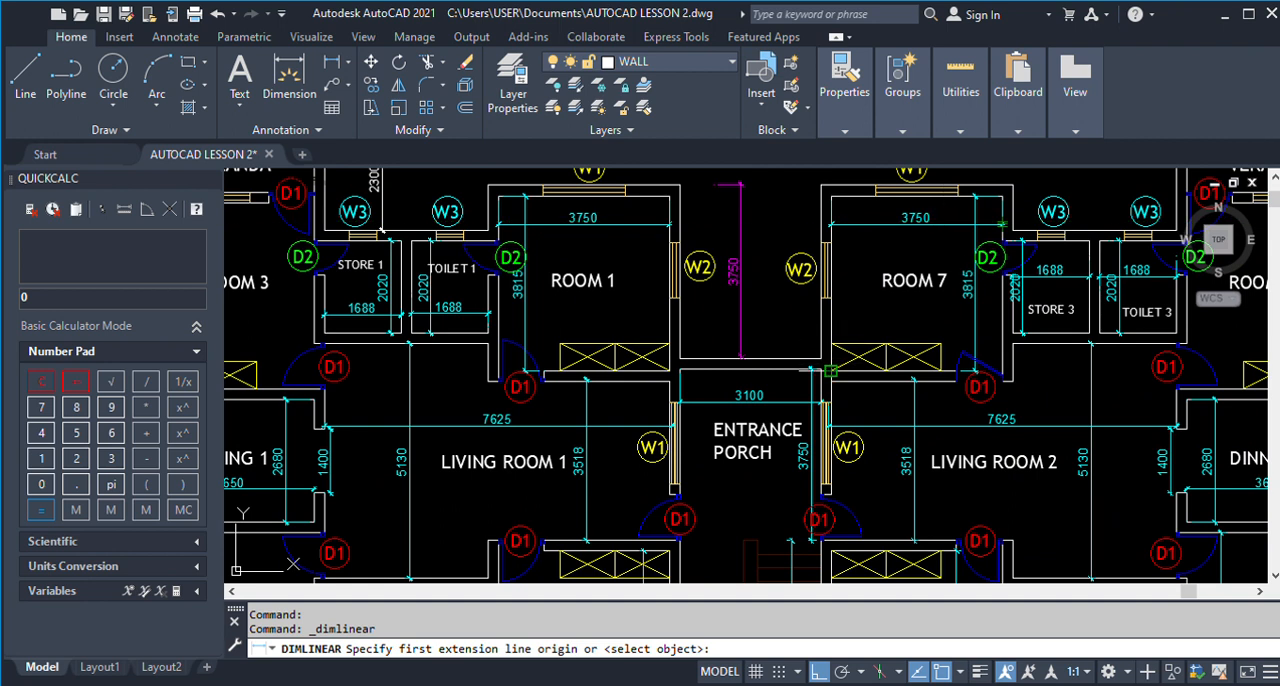
left_click(829, 371)
left_click(829, 196)
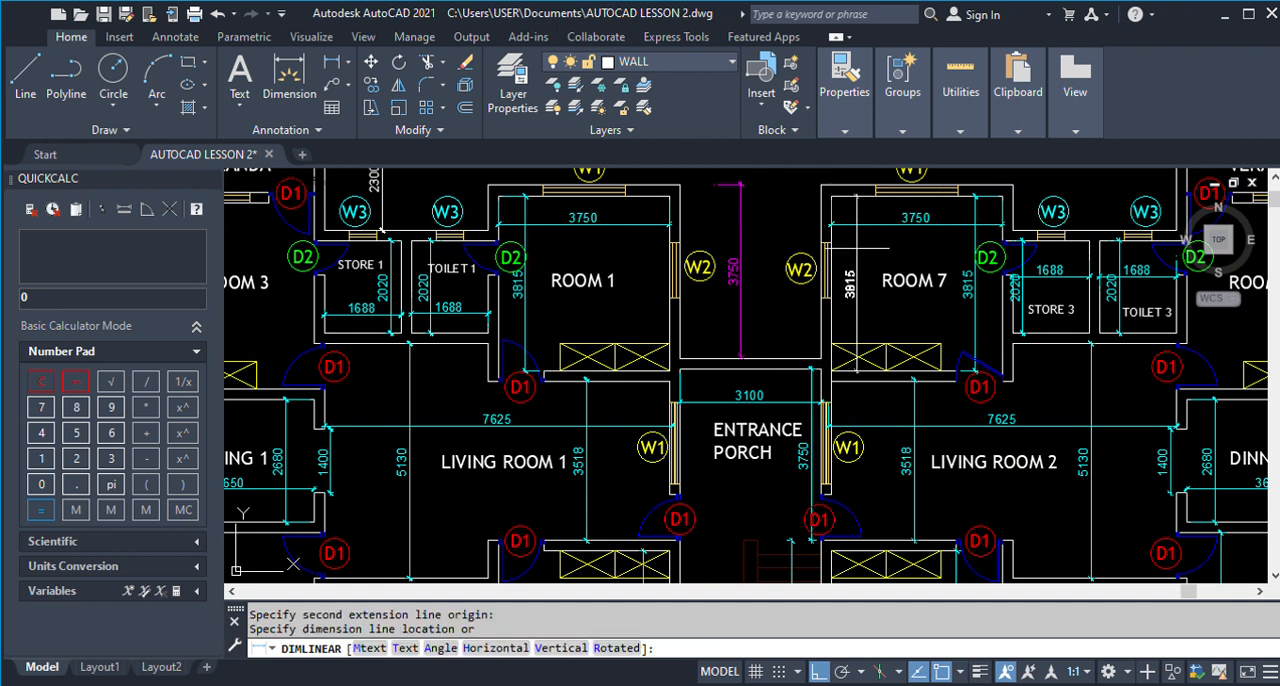
scroll(860, 245, "up", 1)
scroll(857, 247, "down", 2)
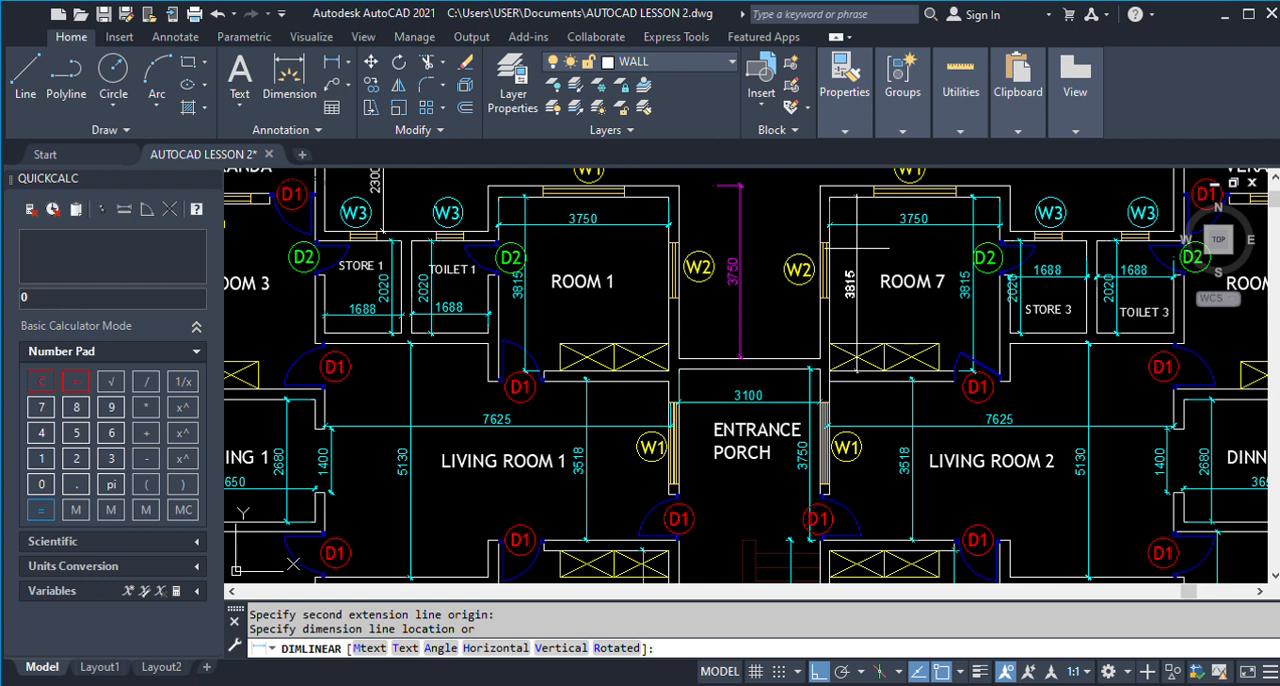
key("Escape")
scroll(850, 244, "down", 3)
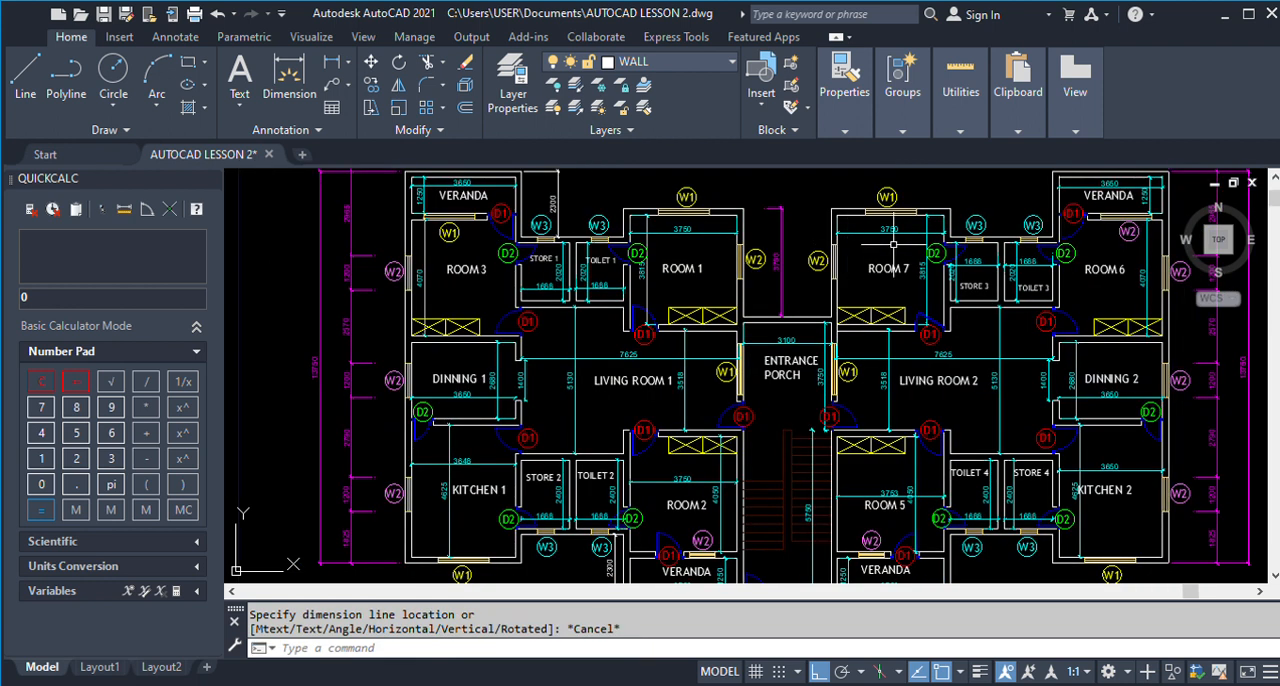
Measure Room 1's inner height in the finished plan with a linear dimension, without placing it.
key("Return")
scroll(617, 309, "up", 4)
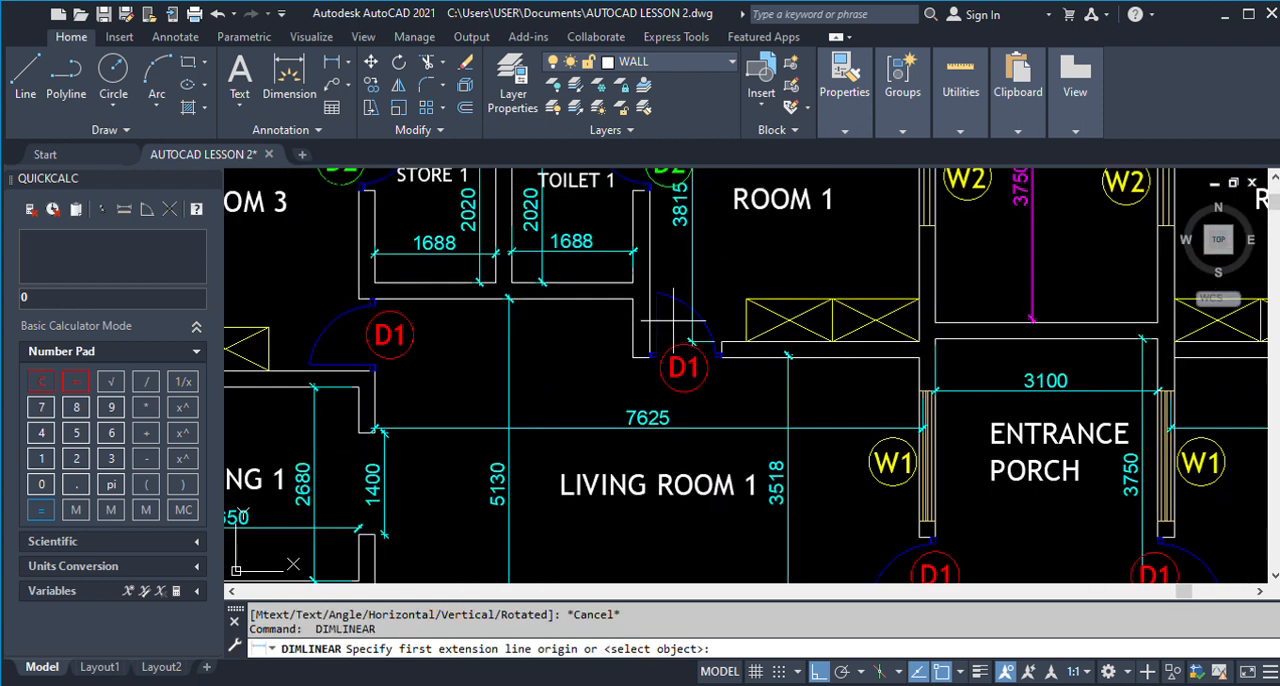
left_click(918, 342)
scroll(918, 343, "down", 4)
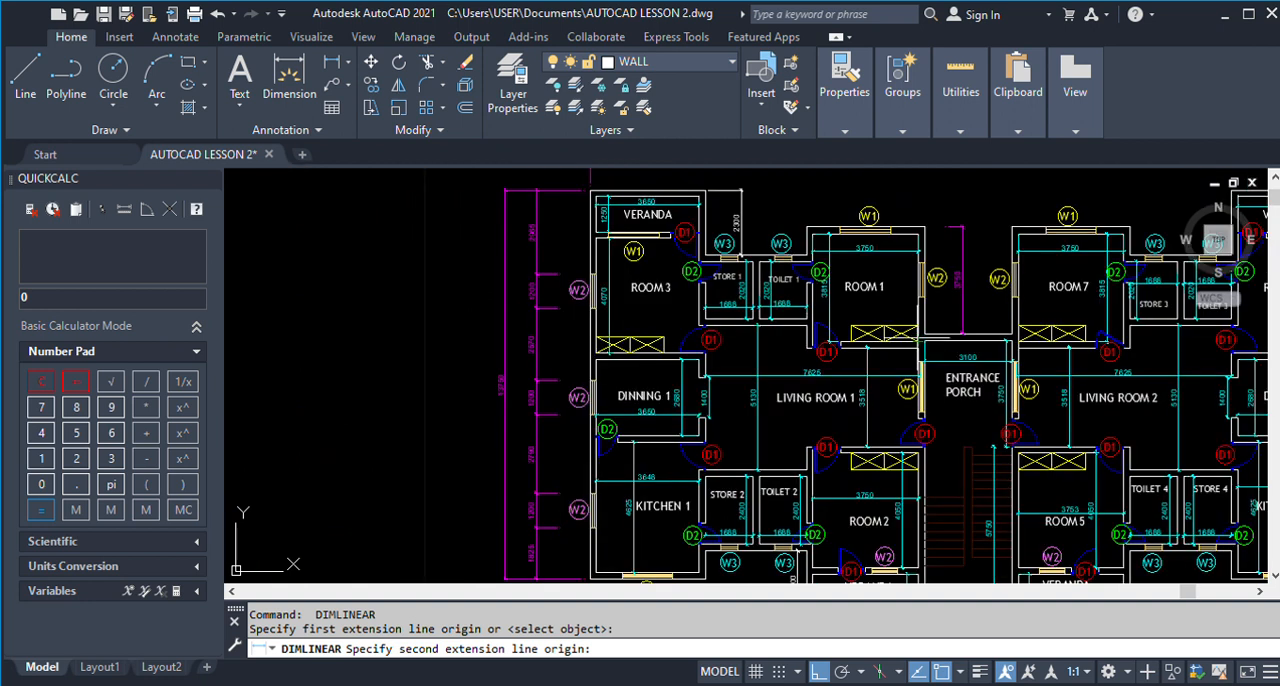
left_click(918, 233)
scroll(905, 265, "up", 4)
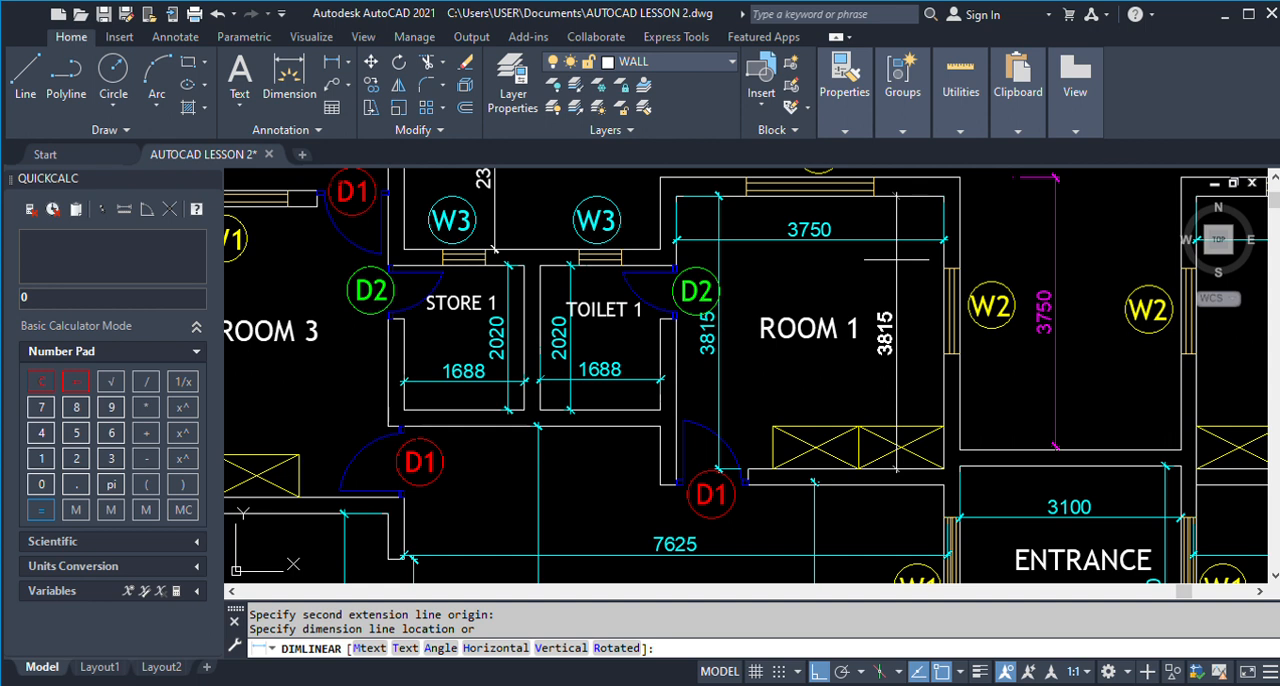
key("Escape")
Check the lower veranda's height in the finished plan and measure the matching space in the new drawing, without placing the dimension.
scroll(895, 258, "down", 4)
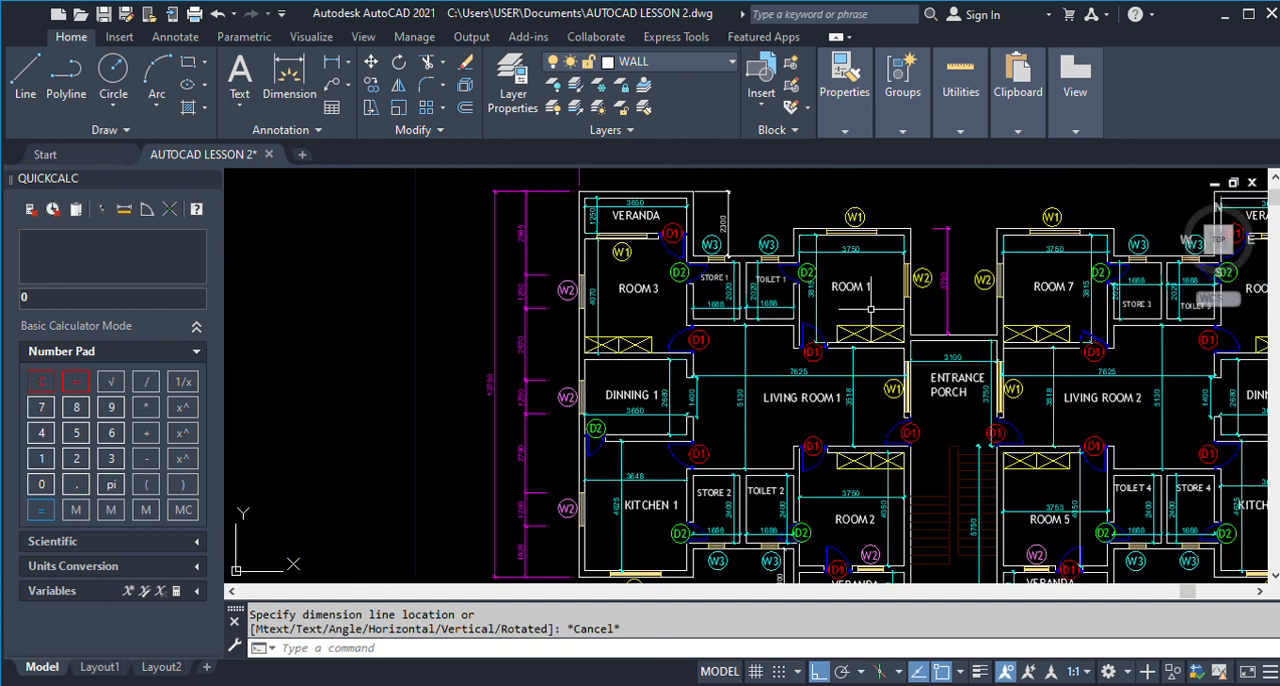
scroll(855, 410, "up", 2)
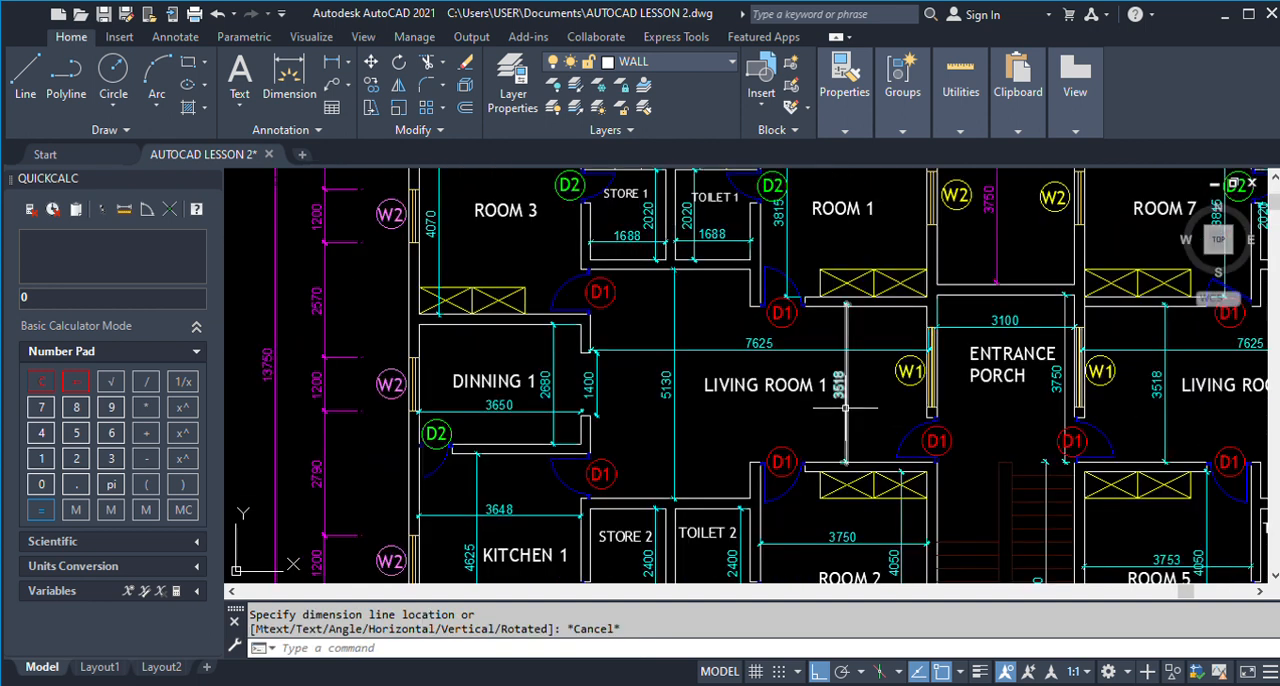
scroll(847, 376, "down", 4)
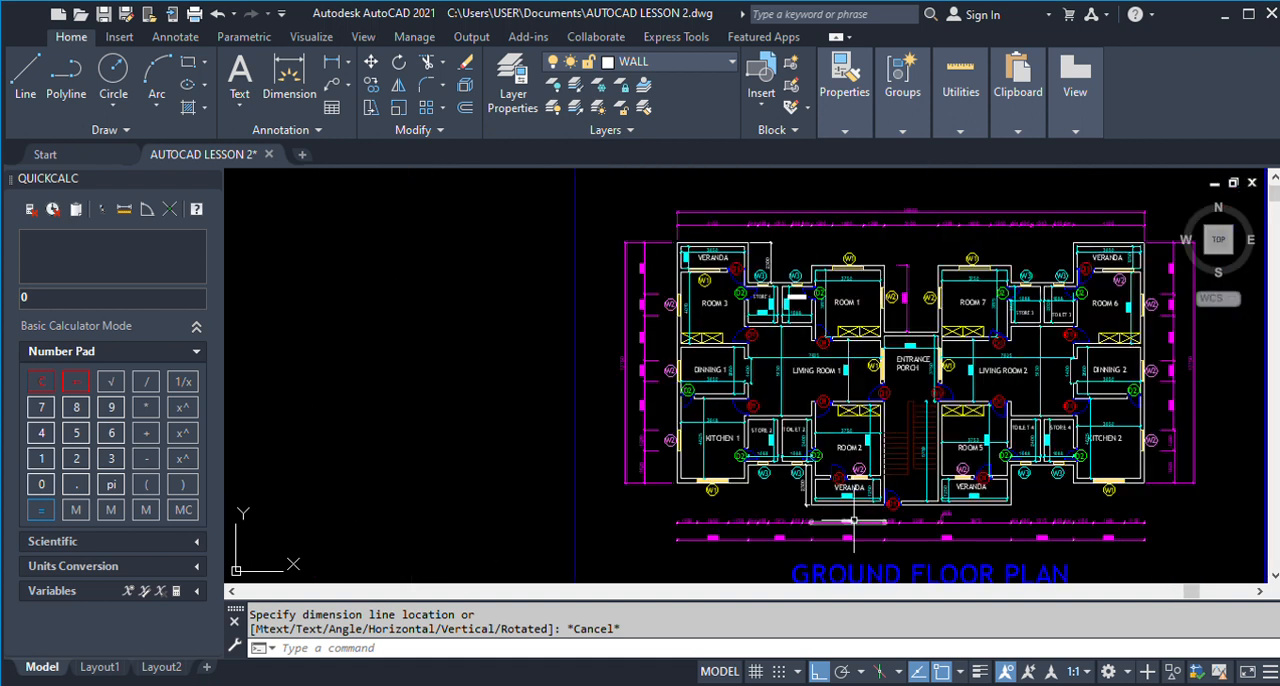
scroll(853, 520, "up", 5)
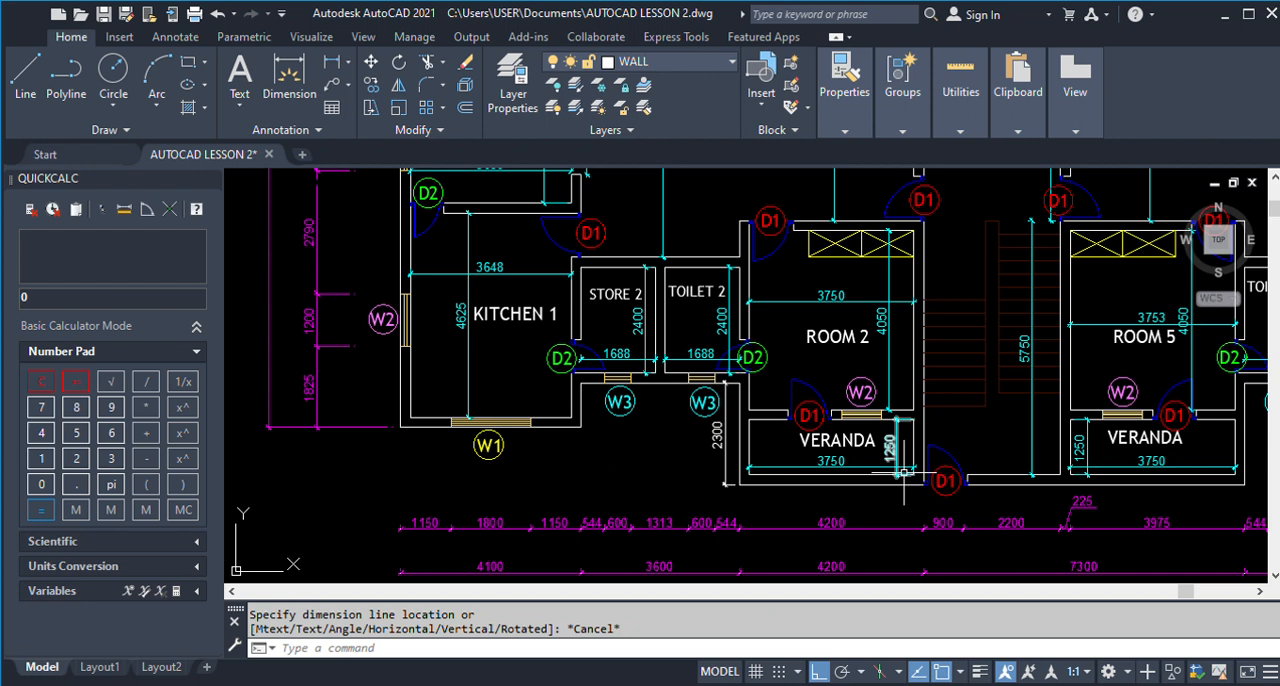
scroll(903, 471, "down", 6)
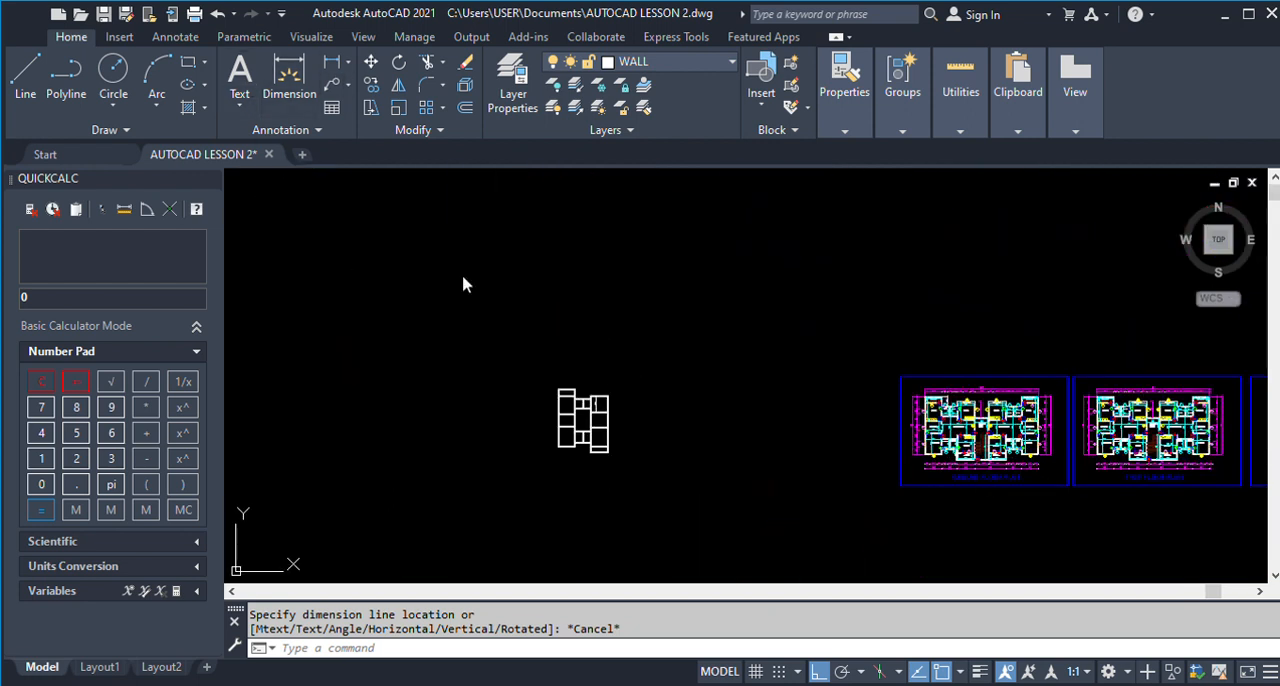
scroll(602, 440, "up", 8)
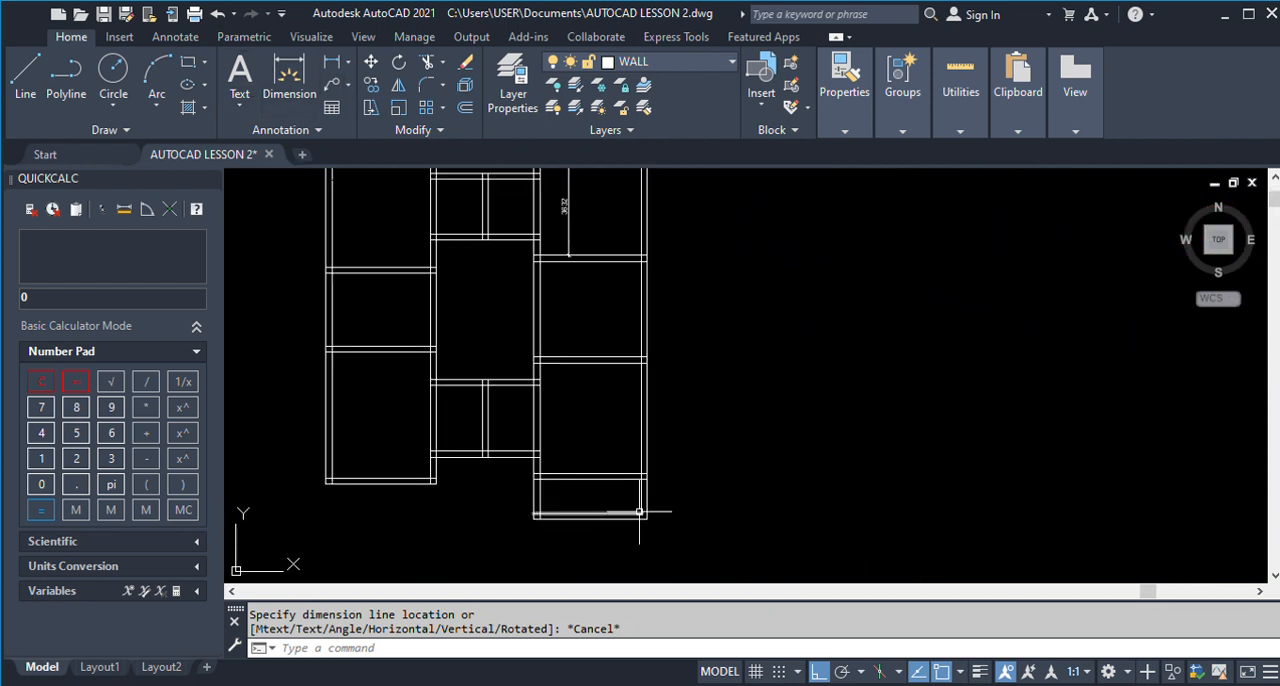
key("Return")
left_click(641, 513)
left_click(641, 479)
scroll(650, 496, "up", 5)
key("Escape")
scroll(596, 403, "down", 12)
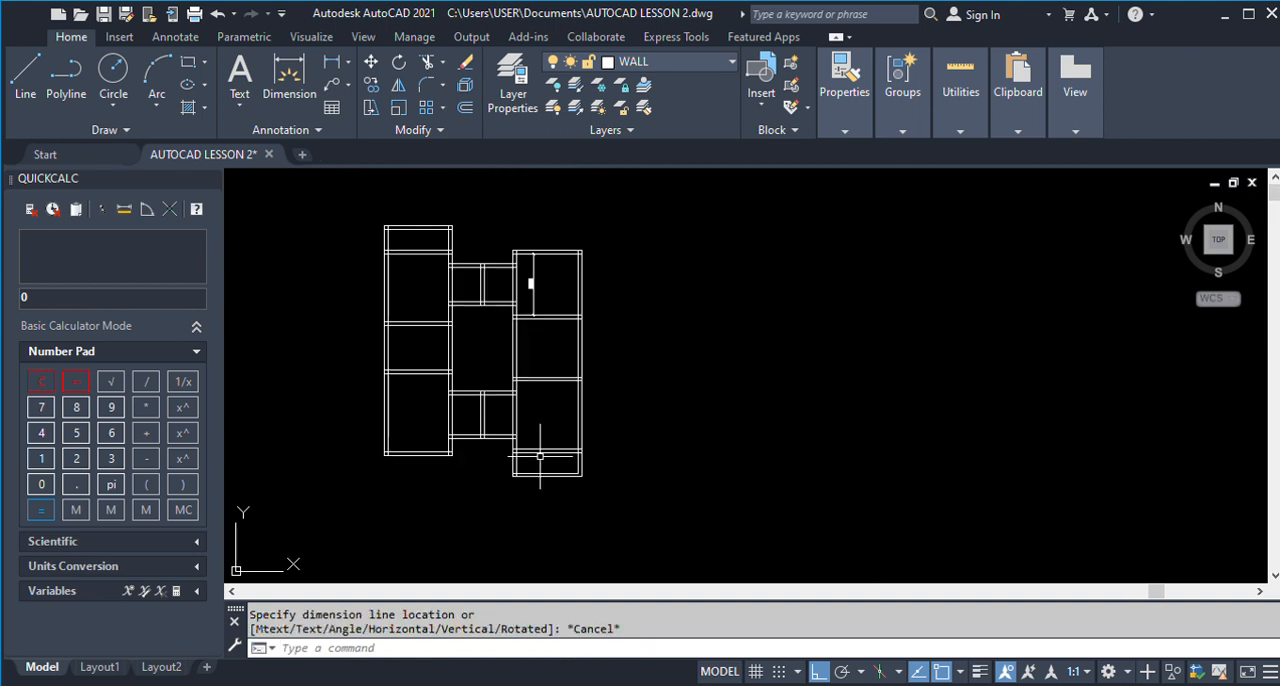
Measure Room 2's inner height in the finished plan with a linear dimension, without placing it.
scroll(828, 450, "up", 3)
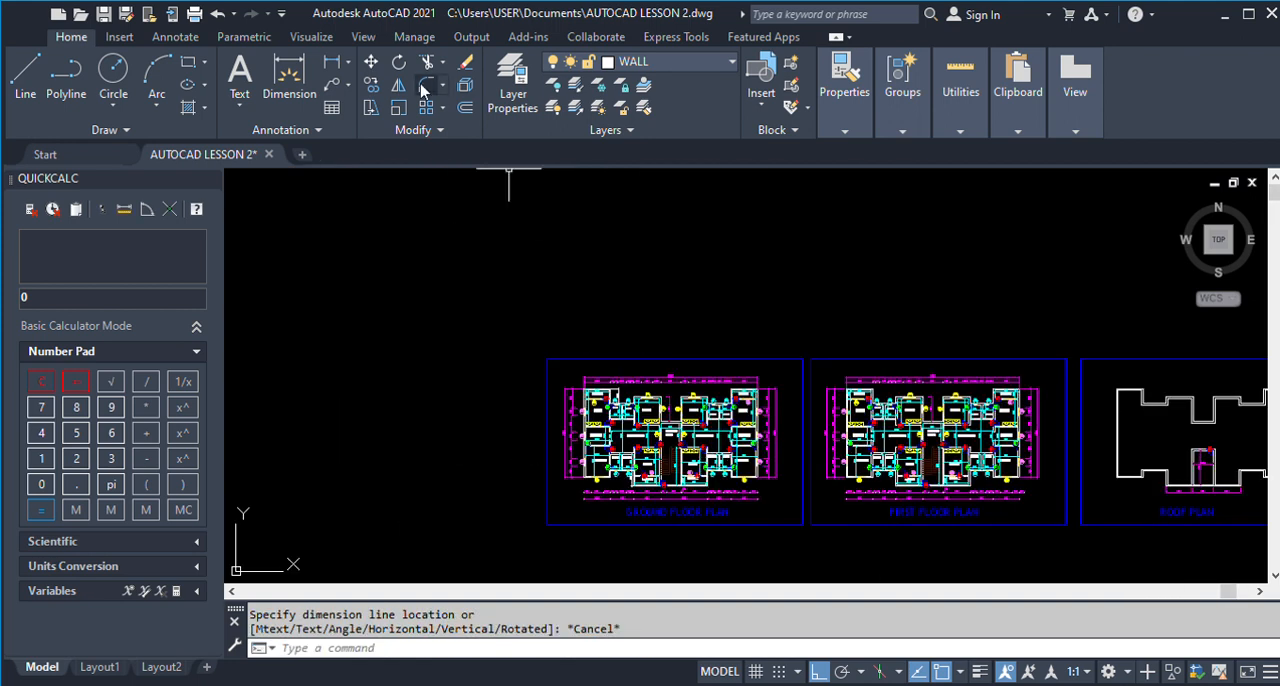
scroll(583, 492, "up", 3)
scroll(660, 497, "up", 5)
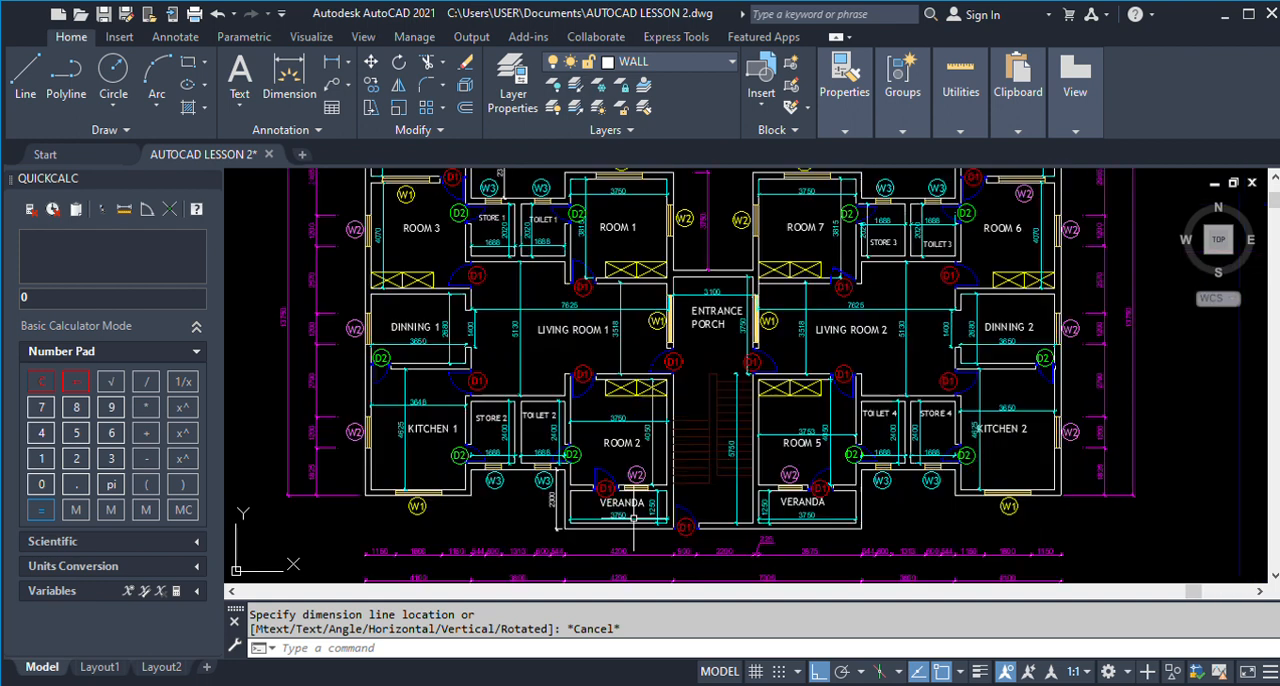
key("Escape")
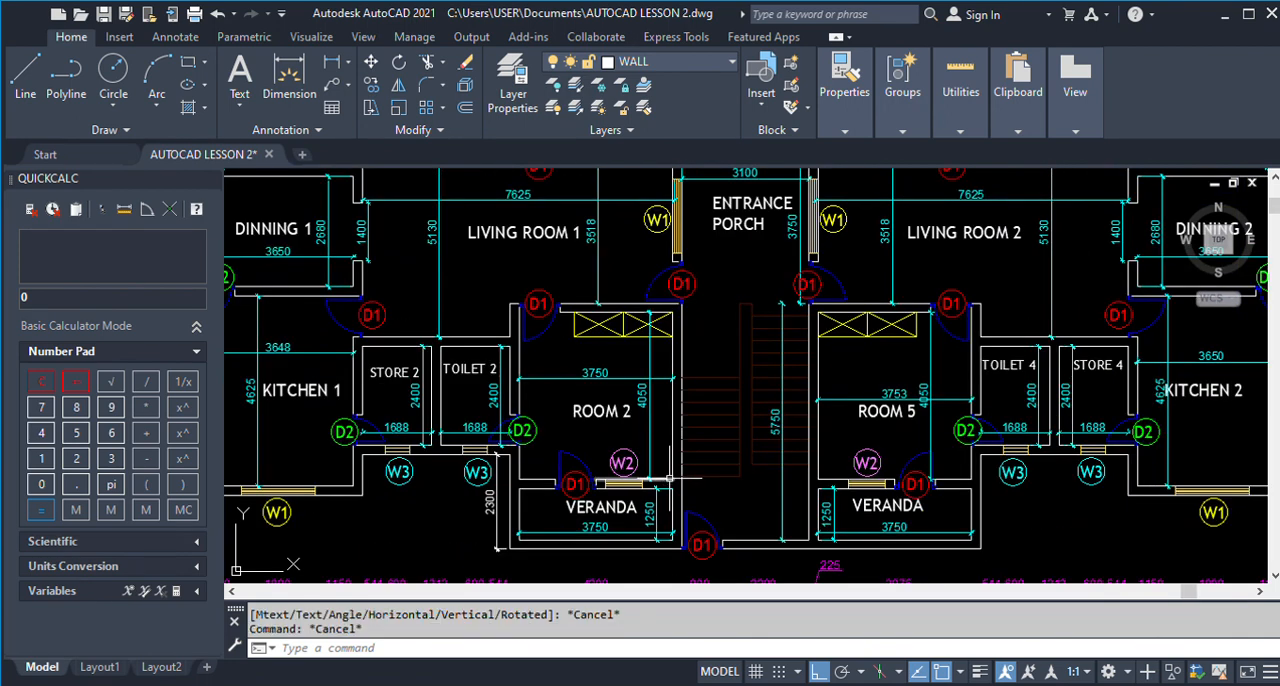
key("Return")
left_click(672, 479)
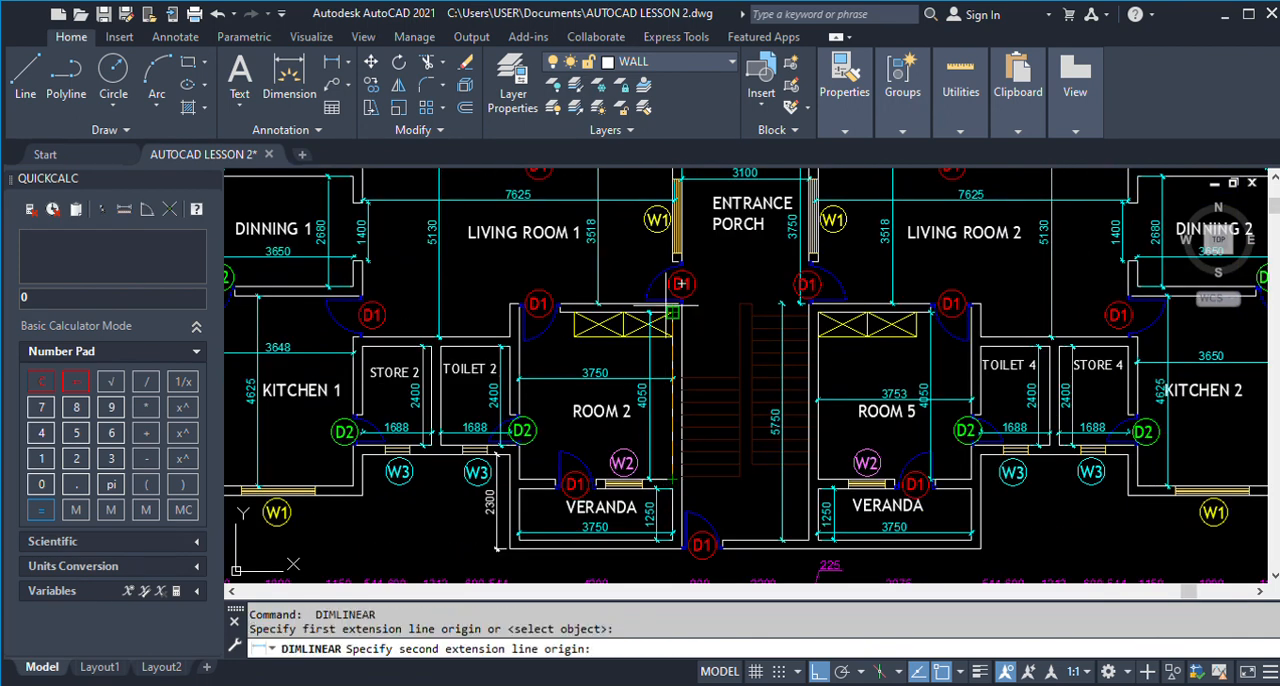
left_click(678, 290)
scroll(657, 371, "up", 2)
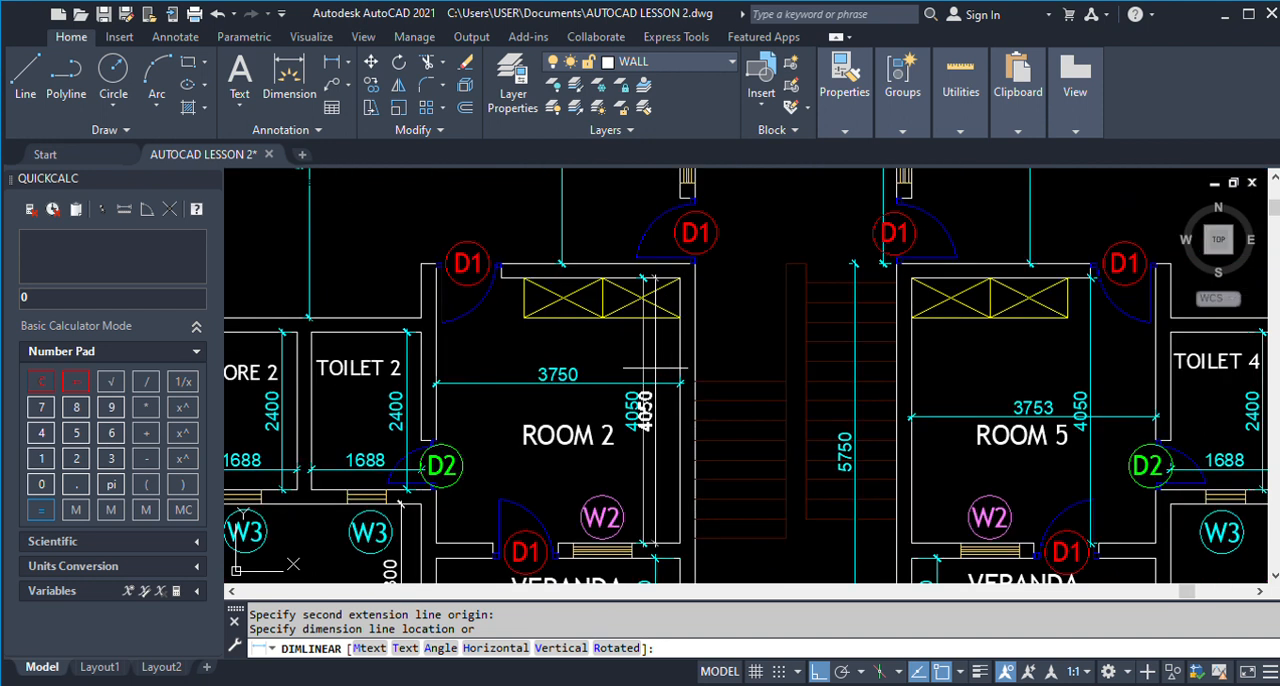
key("Escape")
Measure Room 2's inner height in the new drawing with a linear dimension, without placing it.
scroll(435, 186, "down", 10)
key("Return")
scroll(637, 437, "down", 2)
scroll(410, 385, "up", 8)
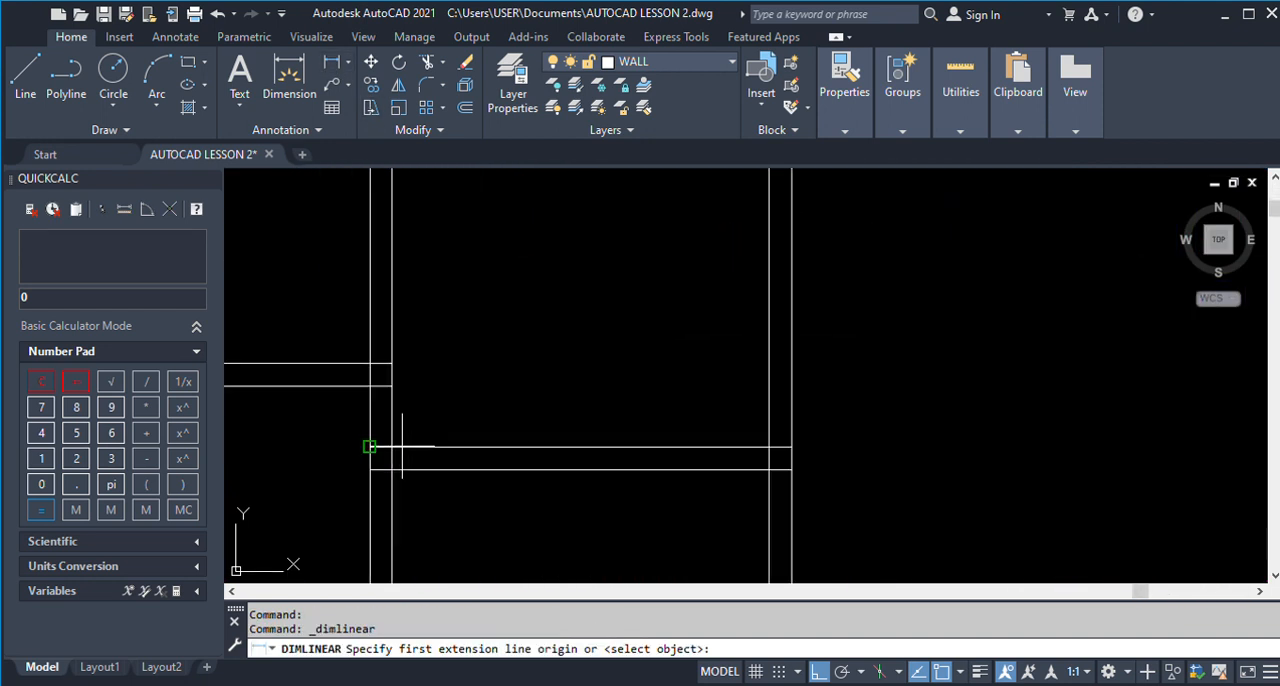
left_click(392, 447)
scroll(411, 446, "down", 5)
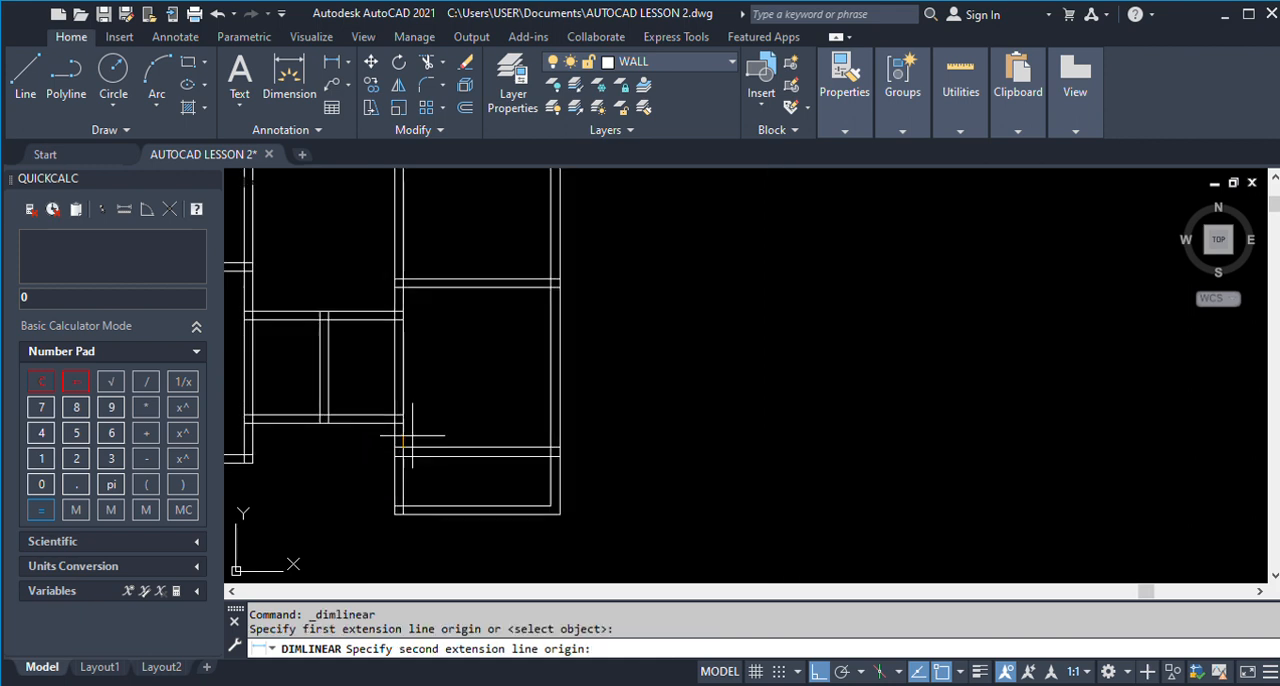
left_click(403, 287)
scroll(462, 334, "up", 5)
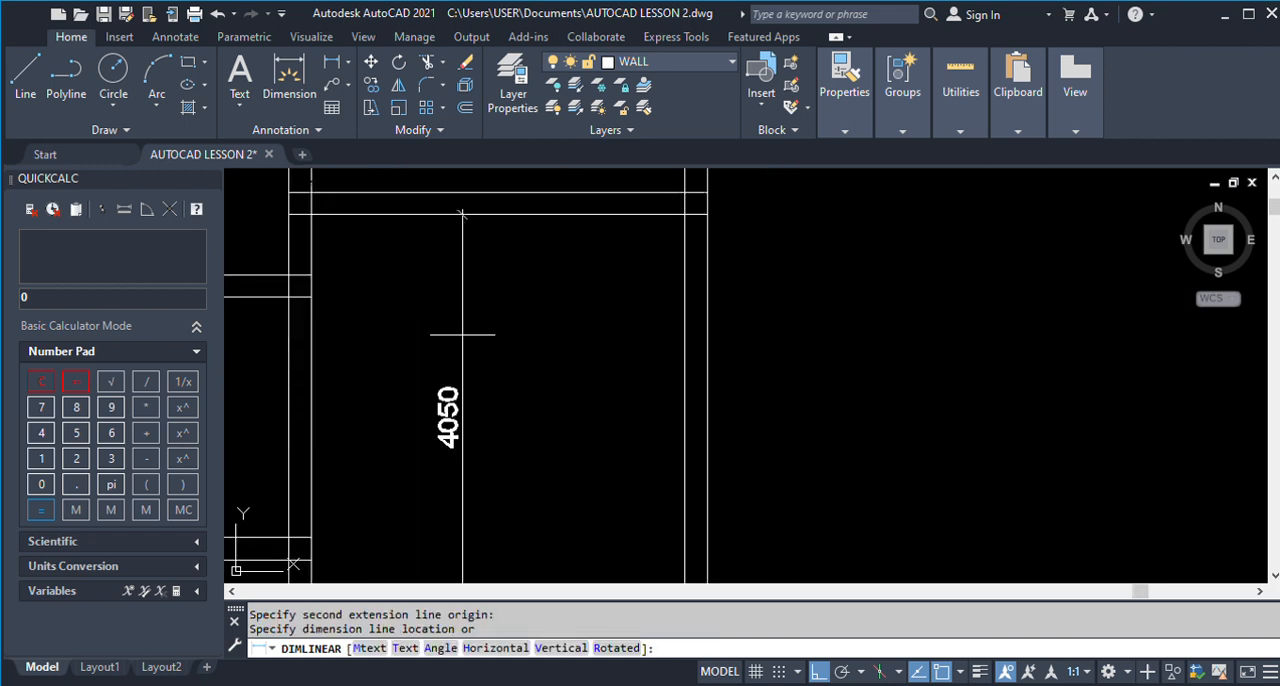
key("Escape")
Examine both ends of Living Room 1's shorter vertical dimension in the finished plan against the wall faces.
scroll(462, 334, "down", 7)
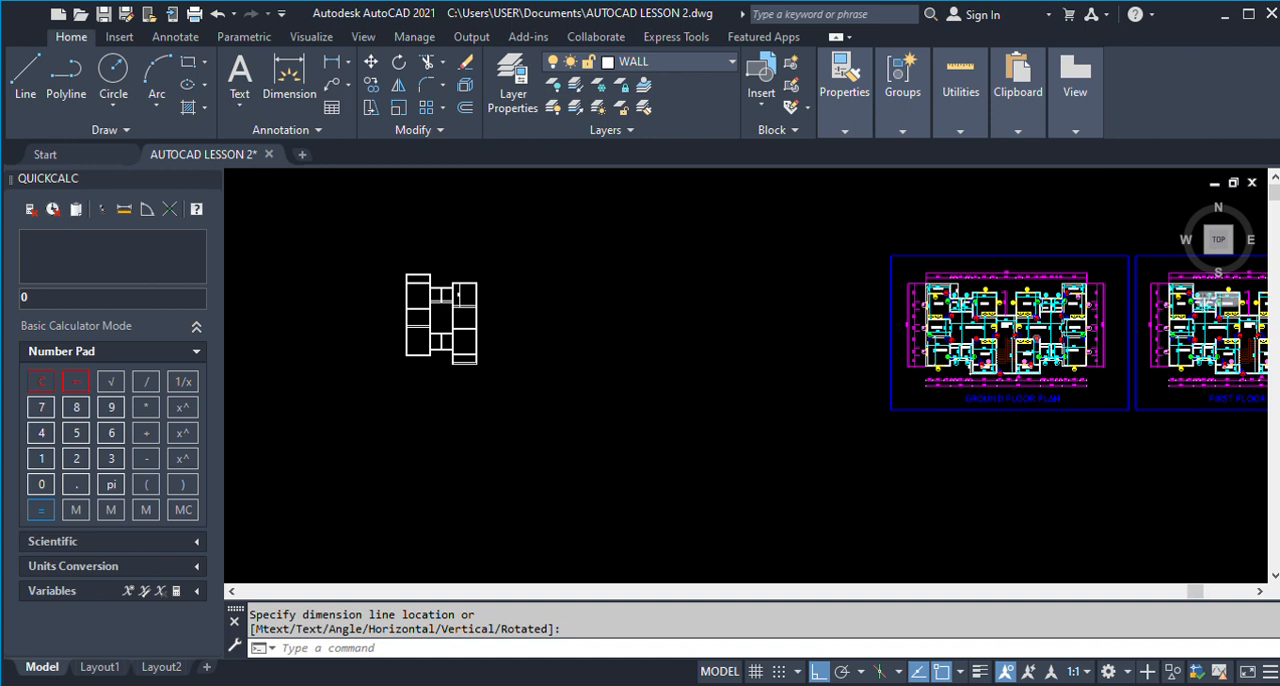
scroll(990, 330, "up", 6)
scroll(880, 375, "down", 3)
scroll(880, 375, "up", 5)
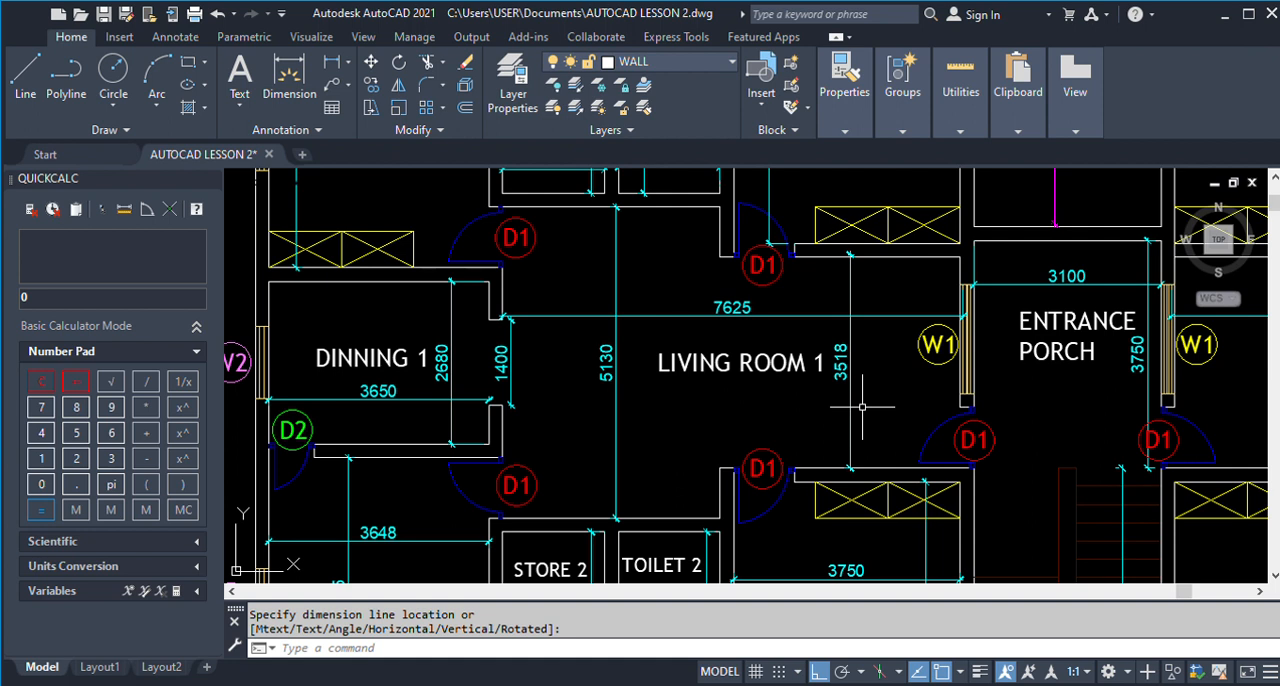
scroll(845, 265, "up", 4)
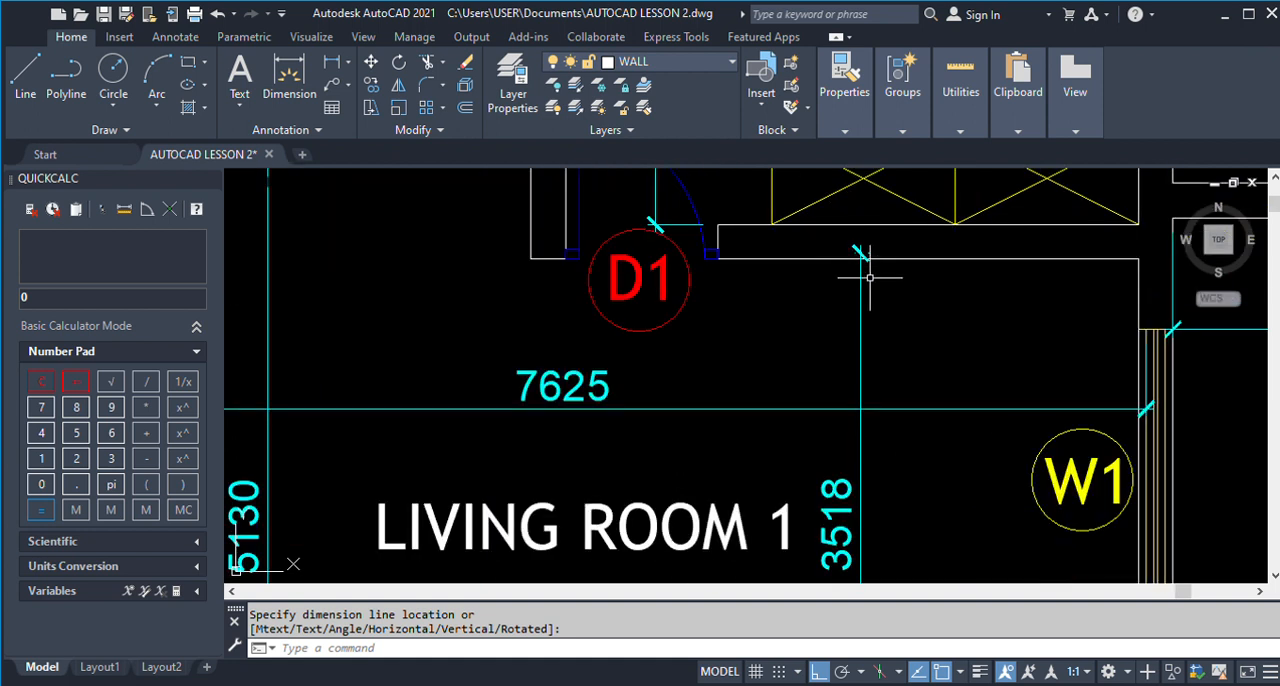
scroll(870, 290, "down", 4)
scroll(871, 494, "up", 7)
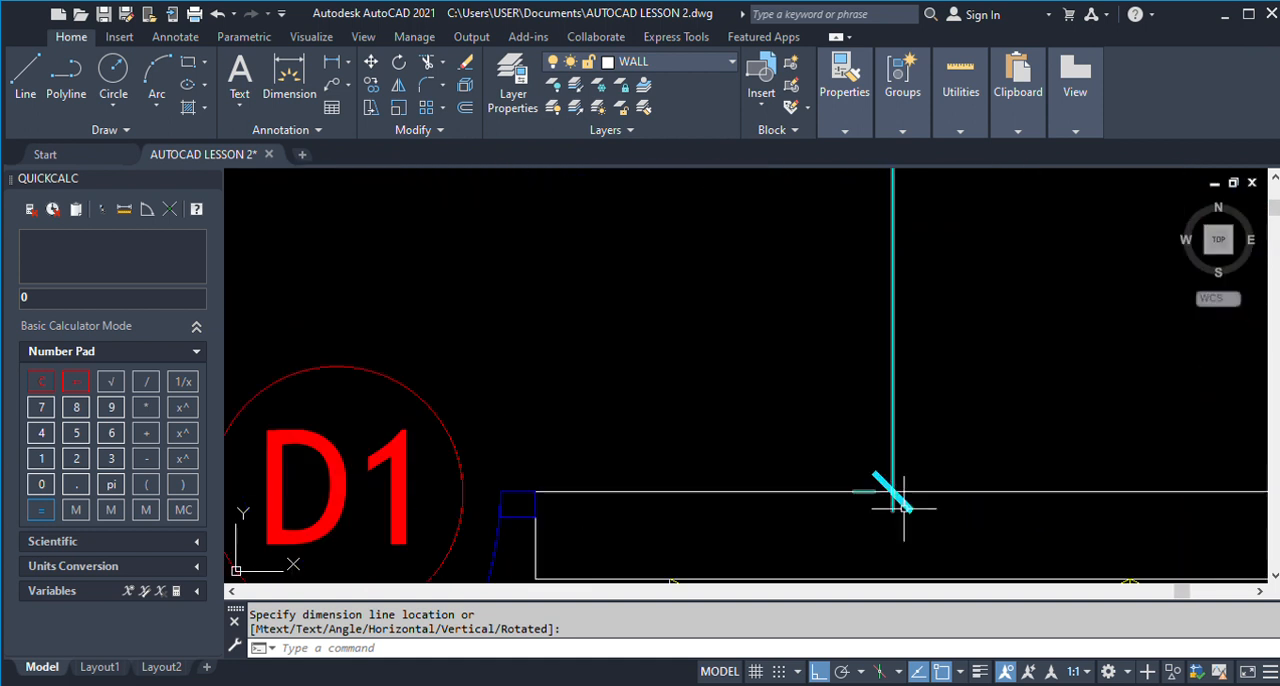
scroll(850, 511, "down", 5)
scroll(850, 511, "down", 6)
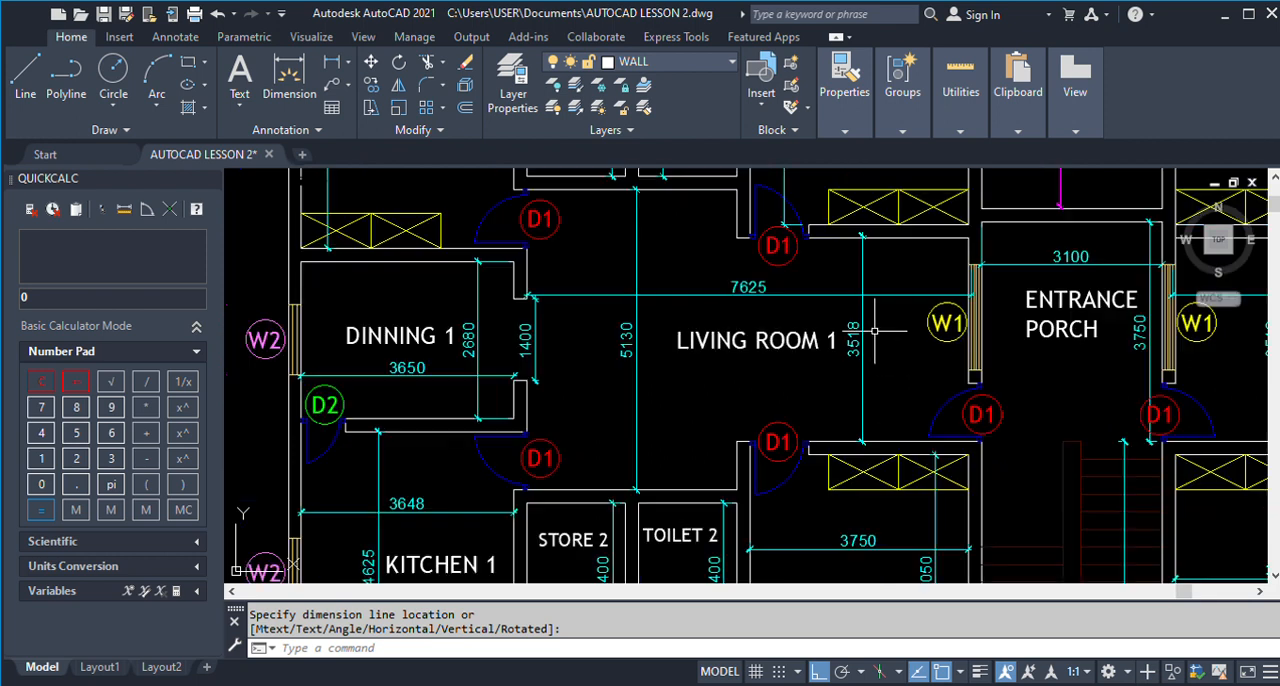
Stretch the upper end of Living Room 1's shorter vertical dimension in the finished plan onto the wall face, making it 3480.
scroll(861, 285, "up", 4)
scroll(876, 300, "up", 9)
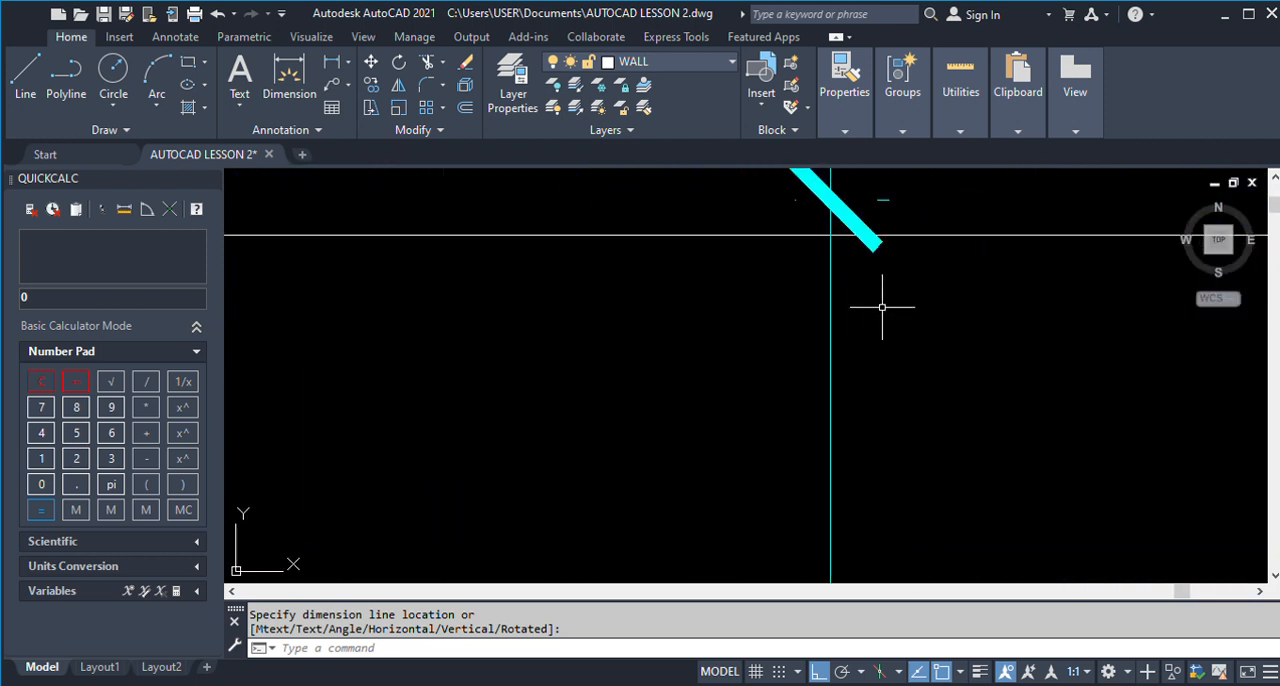
left_click(848, 212)
left_click(830, 200)
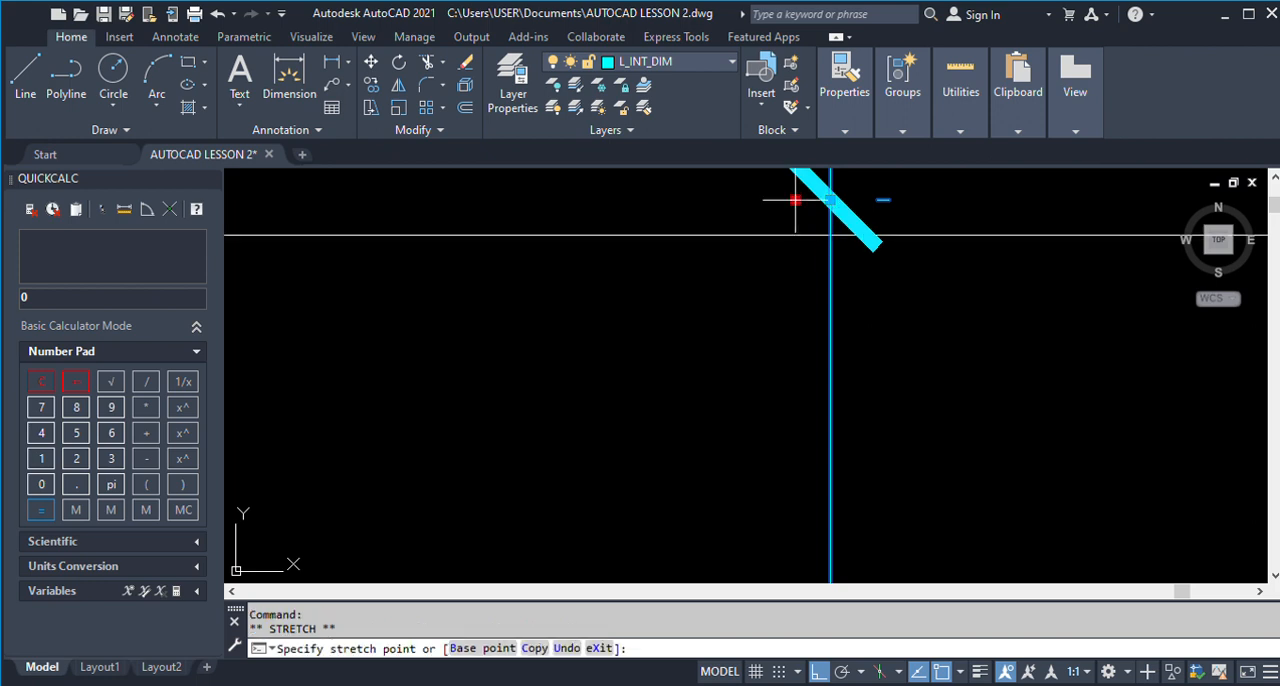
scroll(843, 262, "down", 6)
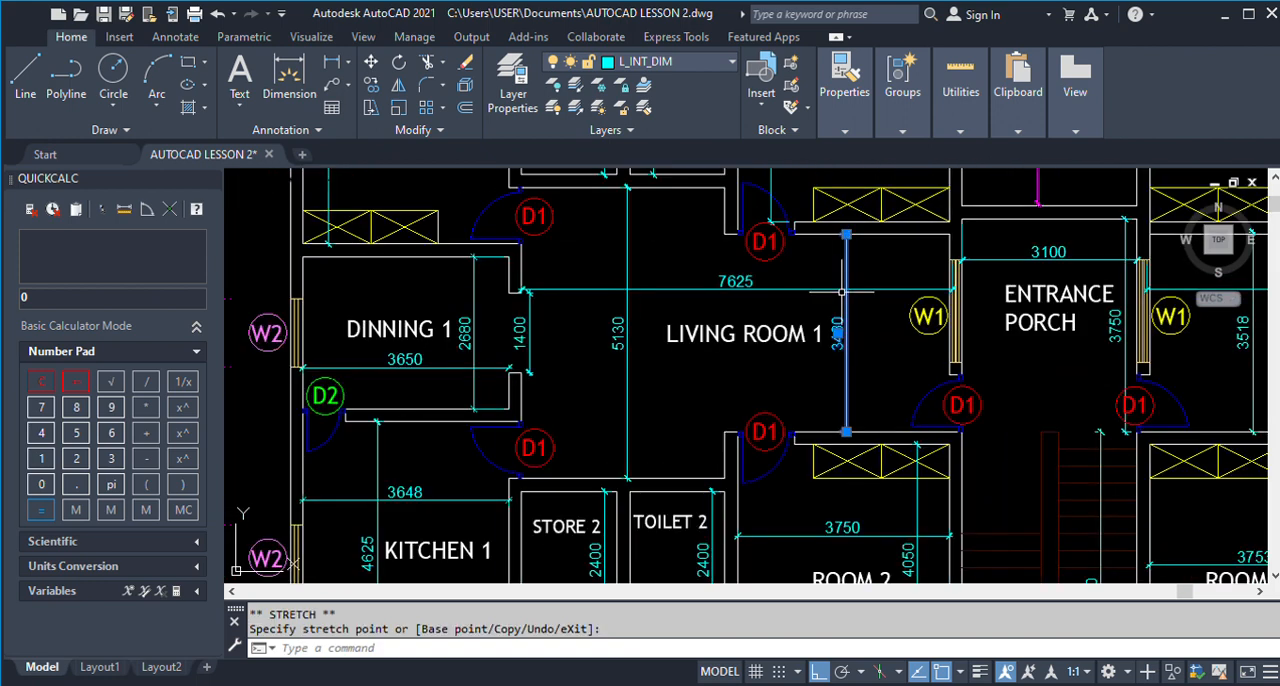
scroll(835, 330, "up", 3)
key("Escape")
Examine the Dinning 1, Kitchen 1, Store 2, Toilet 2 and Living Room 1 dimensions in the finished plan.
scroll(873, 343, "down", 3)
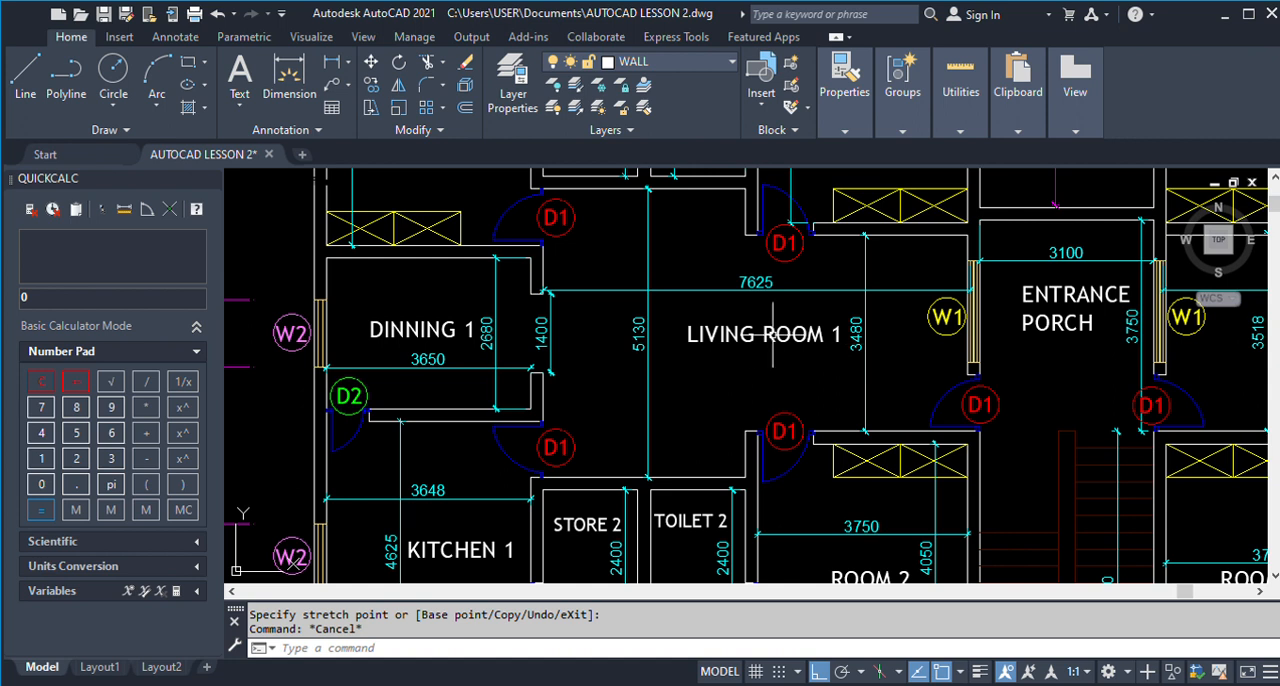
scroll(750, 320, "down", 3)
scroll(591, 283, "up", 5)
scroll(635, 252, "down", 2)
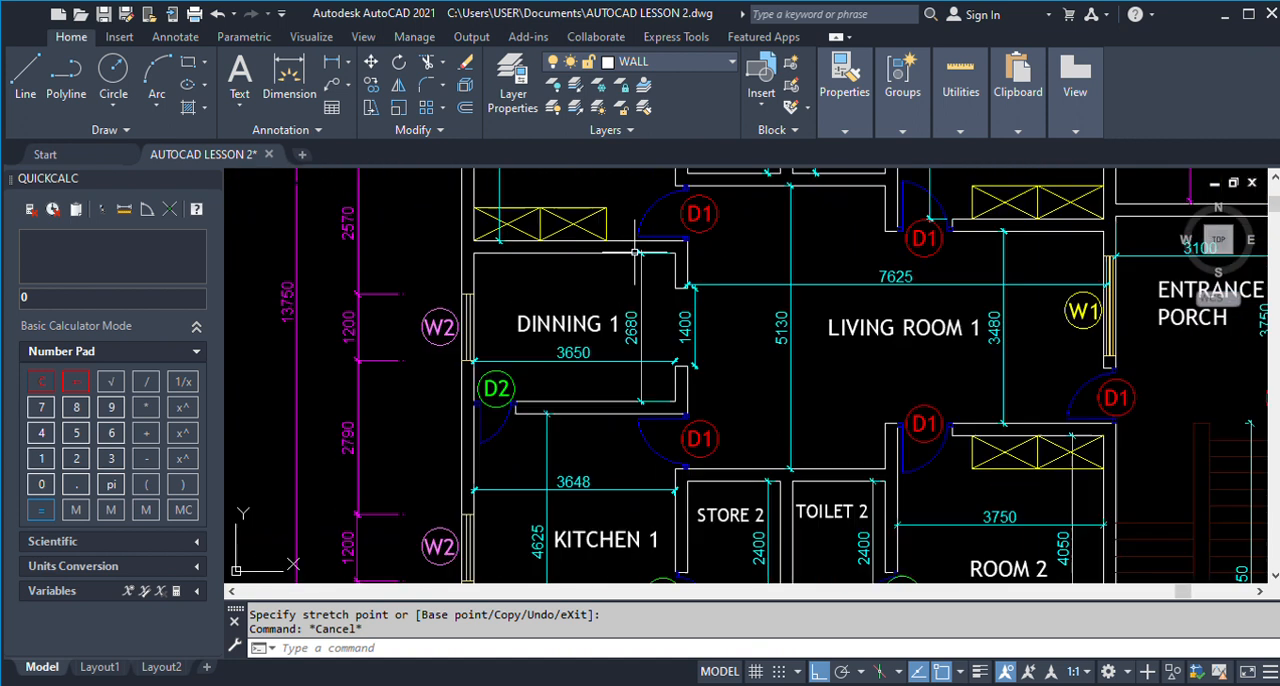
scroll(543, 443, "up", 4)
scroll(555, 418, "down", 5)
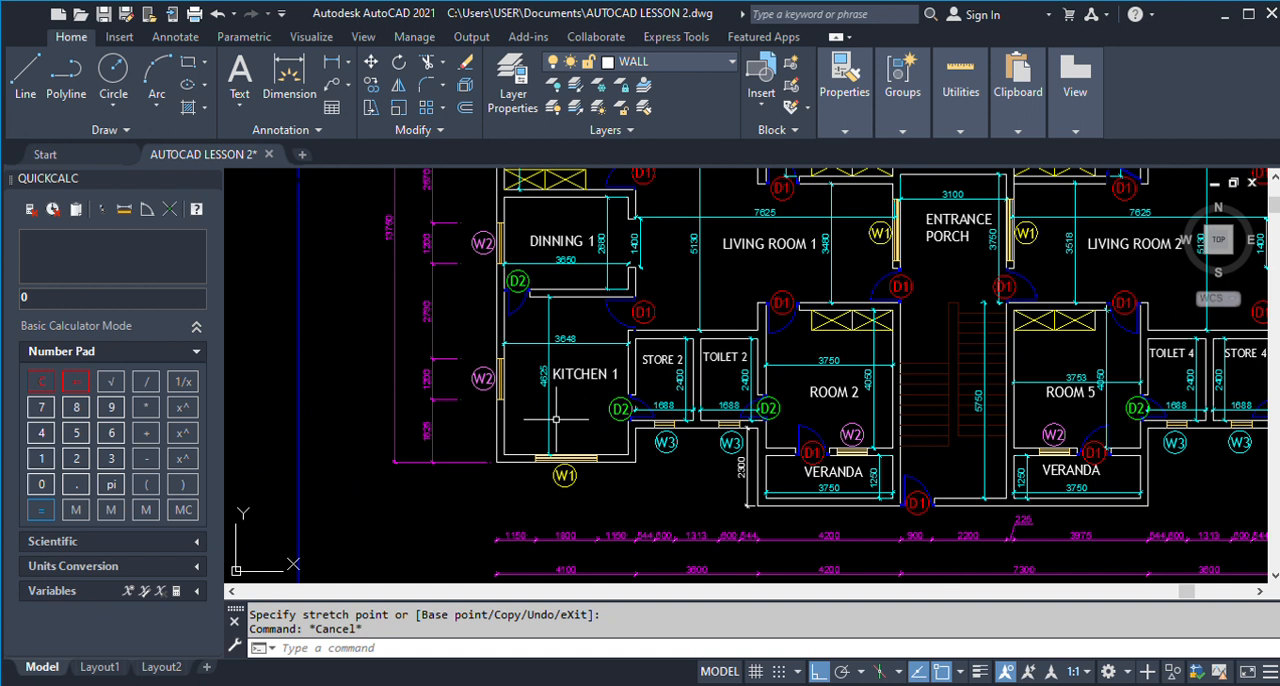
scroll(555, 418, "up", 5)
scroll(554, 452, "down", 5)
scroll(746, 510, "up", 6)
scroll(746, 512, "down", 5)
scroll(660, 362, "up", 5)
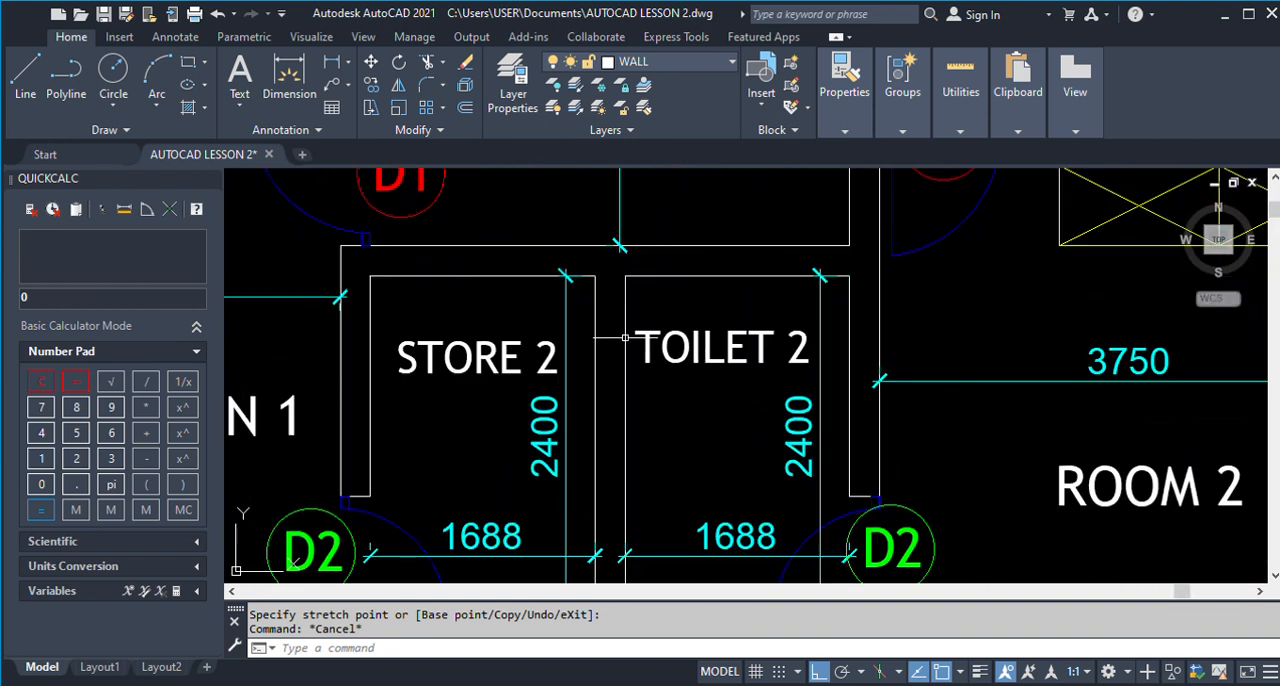
scroll(600, 300, "down", 4)
scroll(598, 302, "down", 5)
scroll(720, 322, "up", 6)
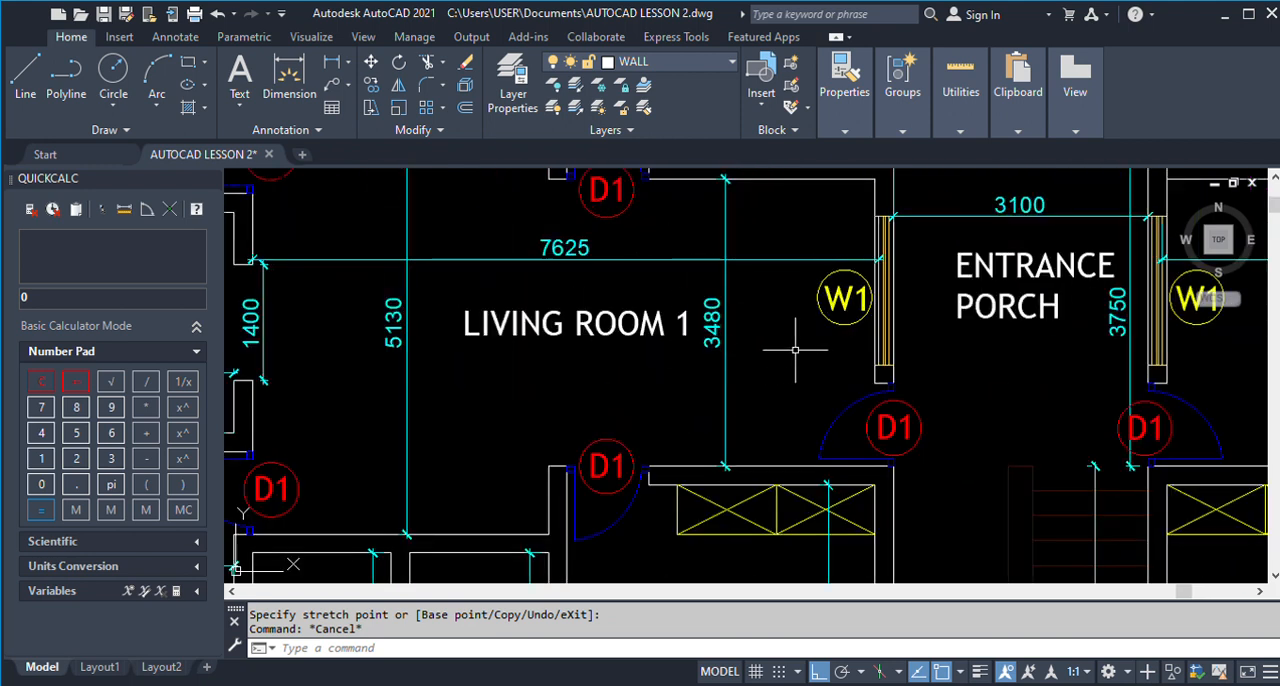
Erase the two wall lines between Living Room 1 and Room 1 in the new drawing, together with Room 1's height dimension.
scroll(790, 351, "down", 5)
scroll(480, 343, "down", 3)
scroll(580, 334, "down", 3)
scroll(345, 334, "up", 6)
type("e")
key("Return")
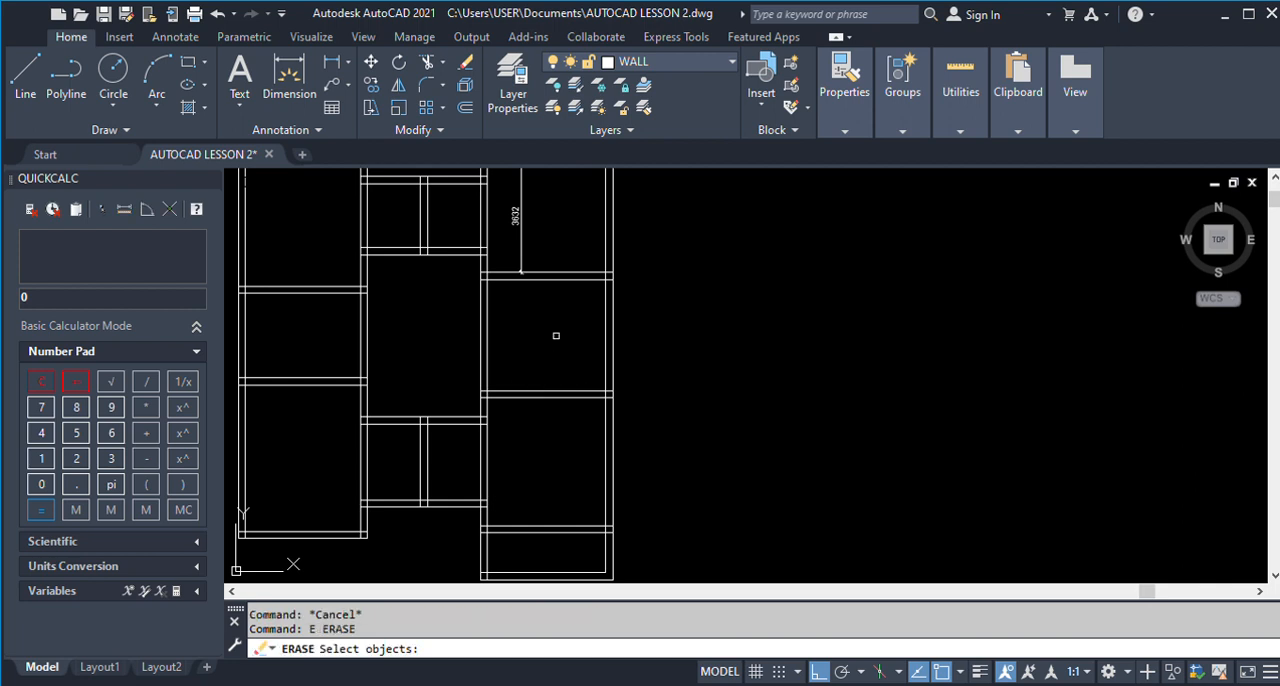
left_click(557, 337)
left_click(485, 200)
Offset the upper line of the wall below Living Room 1 upward by 3480 in the new drawing.
type("0")
key("Return")
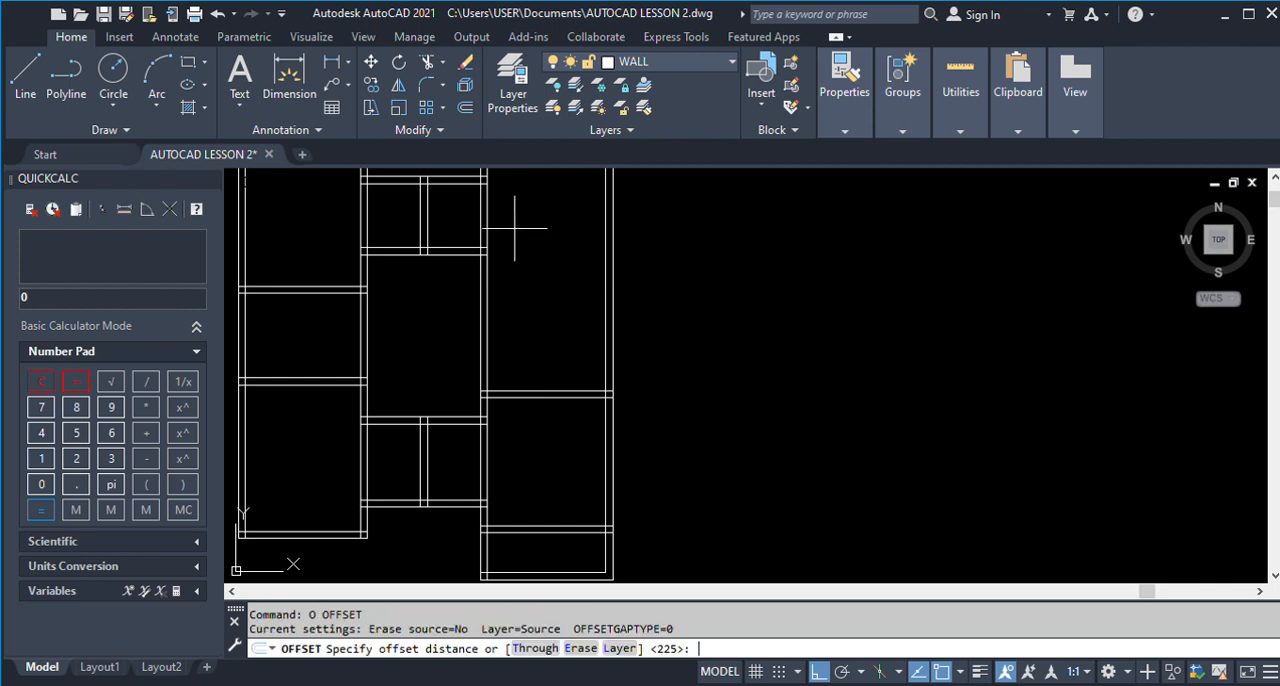
scroll(473, 268, "down", 6)
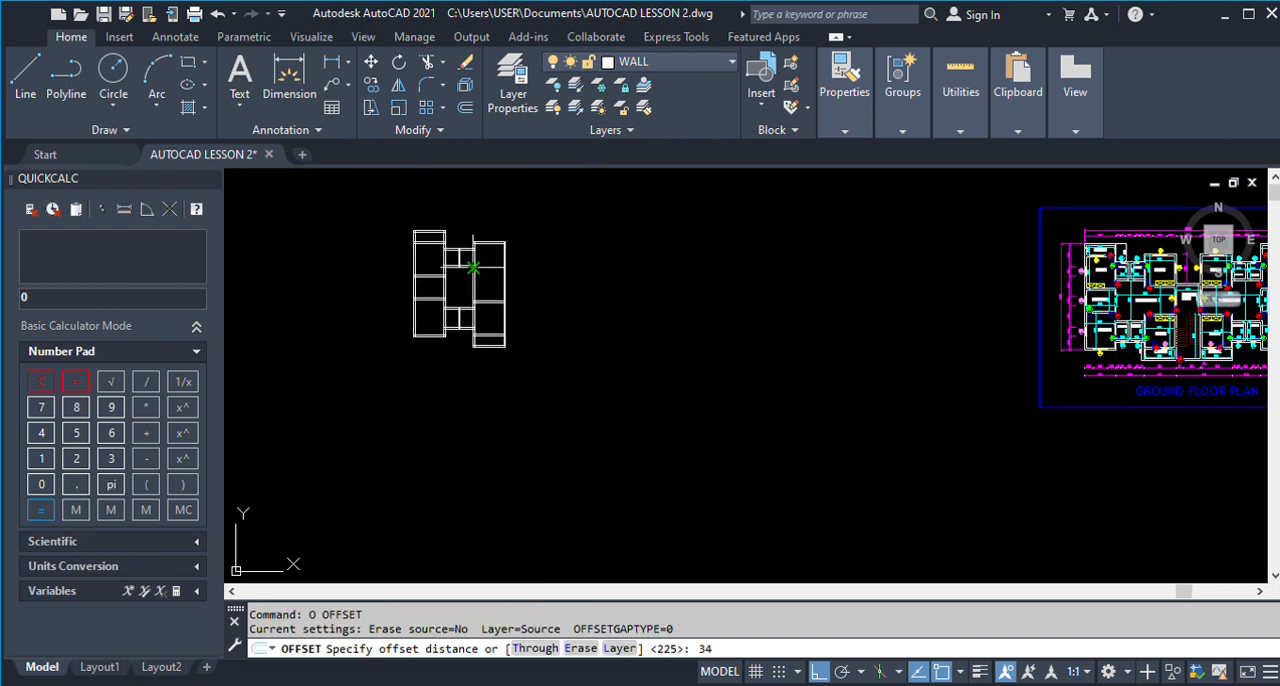
scroll(1165, 297, "up", 6)
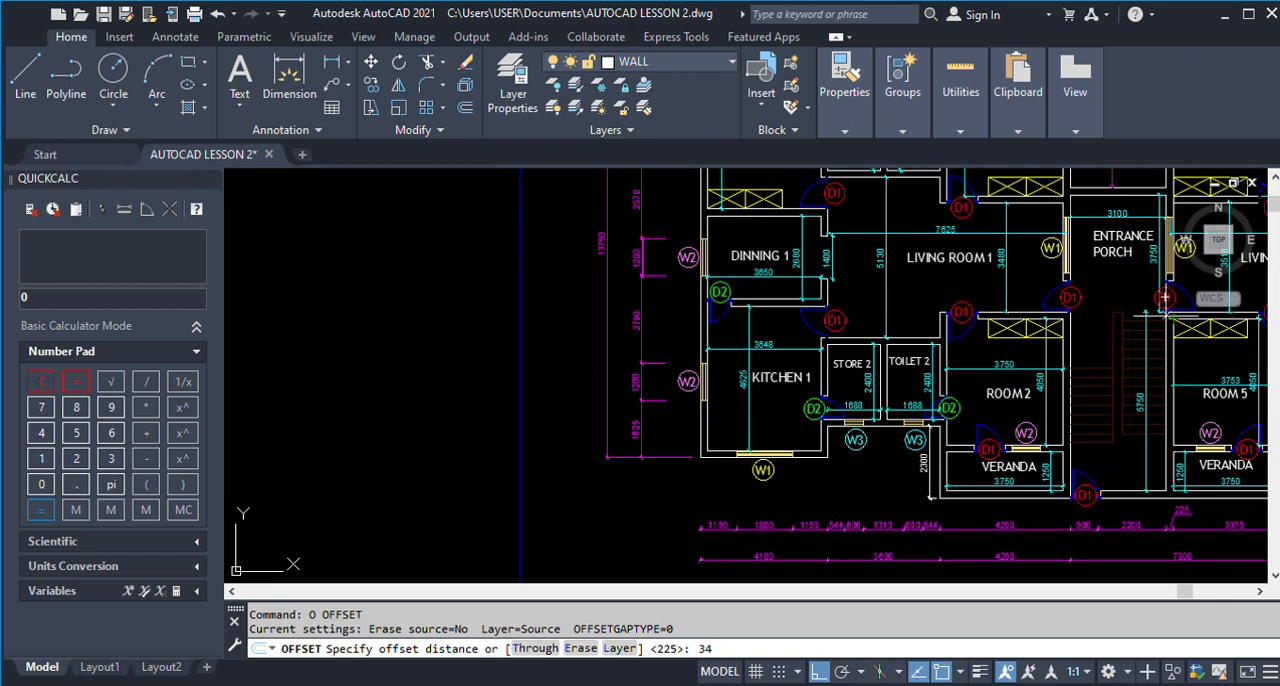
scroll(1165, 297, "down", 6)
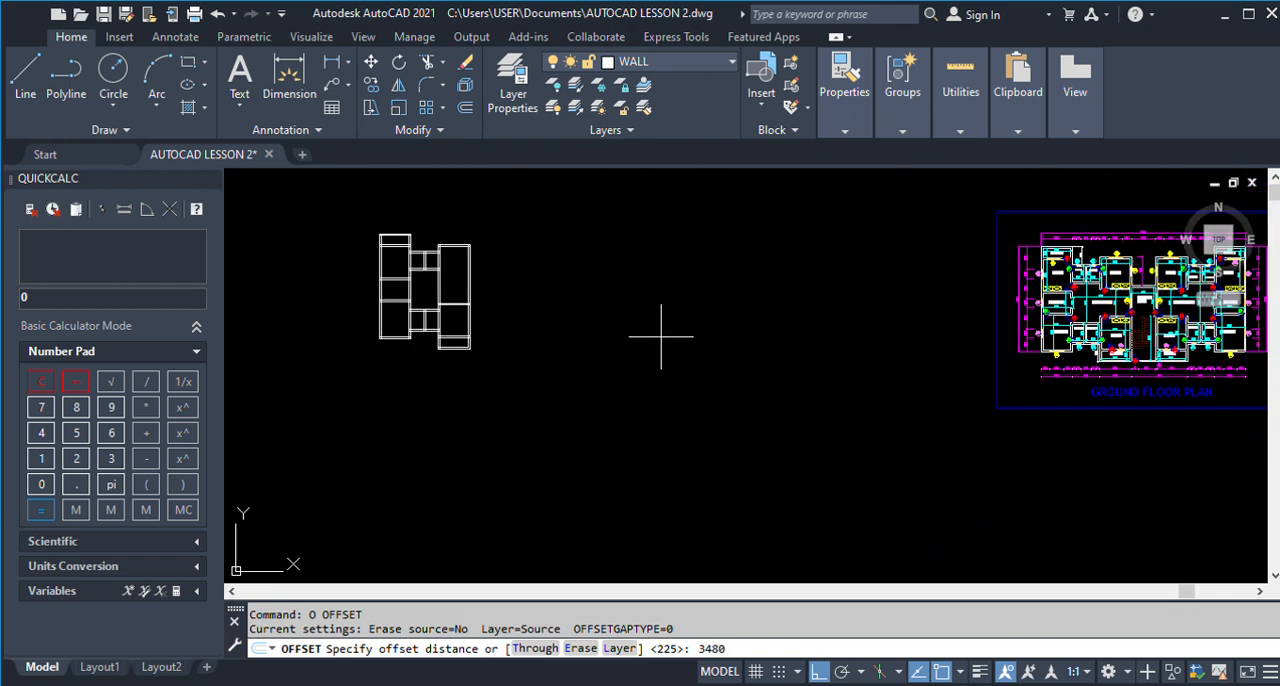
key("Return")
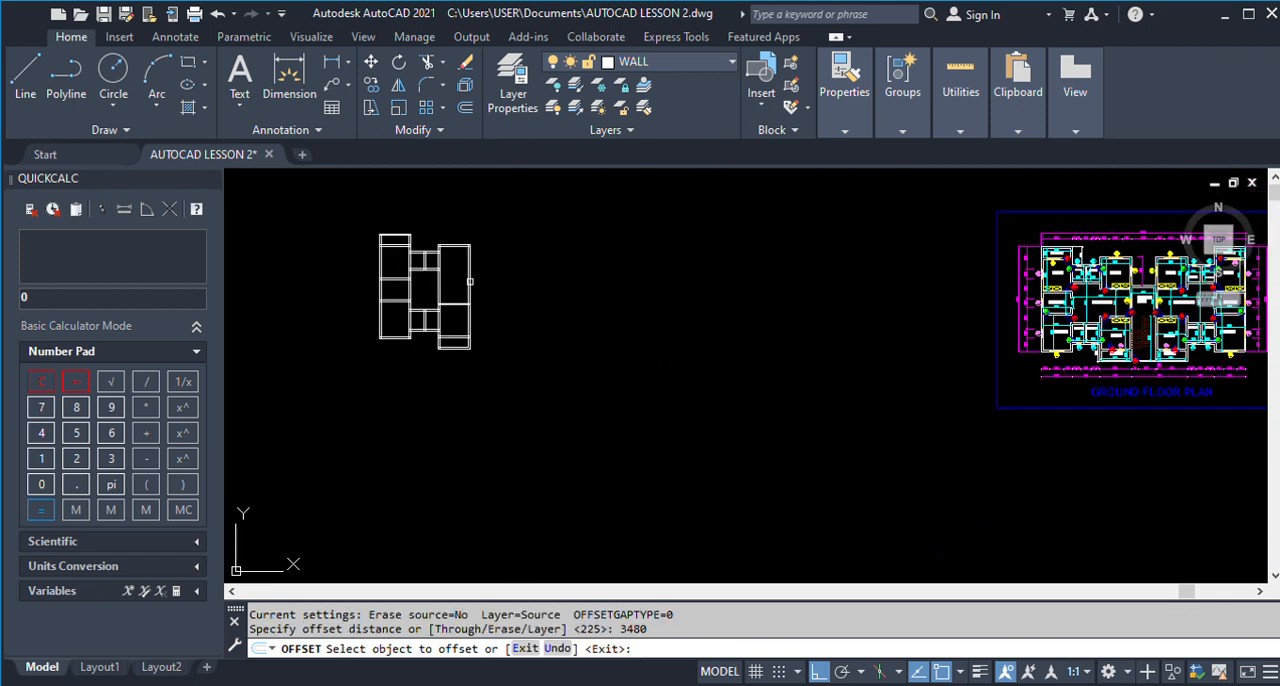
scroll(434, 299, "up", 7)
left_click(507, 308)
left_click(543, 243)
scroll(531, 383, "down", 6)
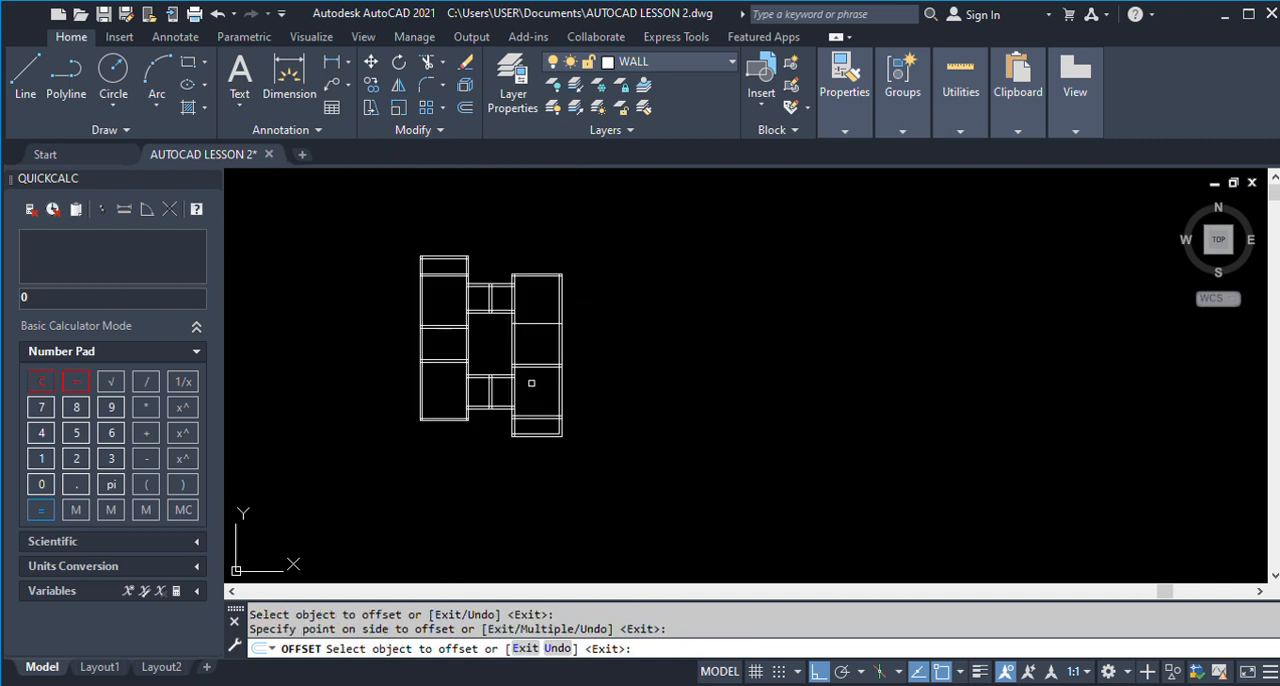
Offset the new line above Living Room 1 upward by 225 to form the wall below Room 1.
scroll(543, 349, "up", 5)
key("Return")
type("o")
key("Return")
type("225")
key("Return")
left_click(529, 326)
left_click(528, 268)
key("Return")
scroll(586, 395, "down", 4)
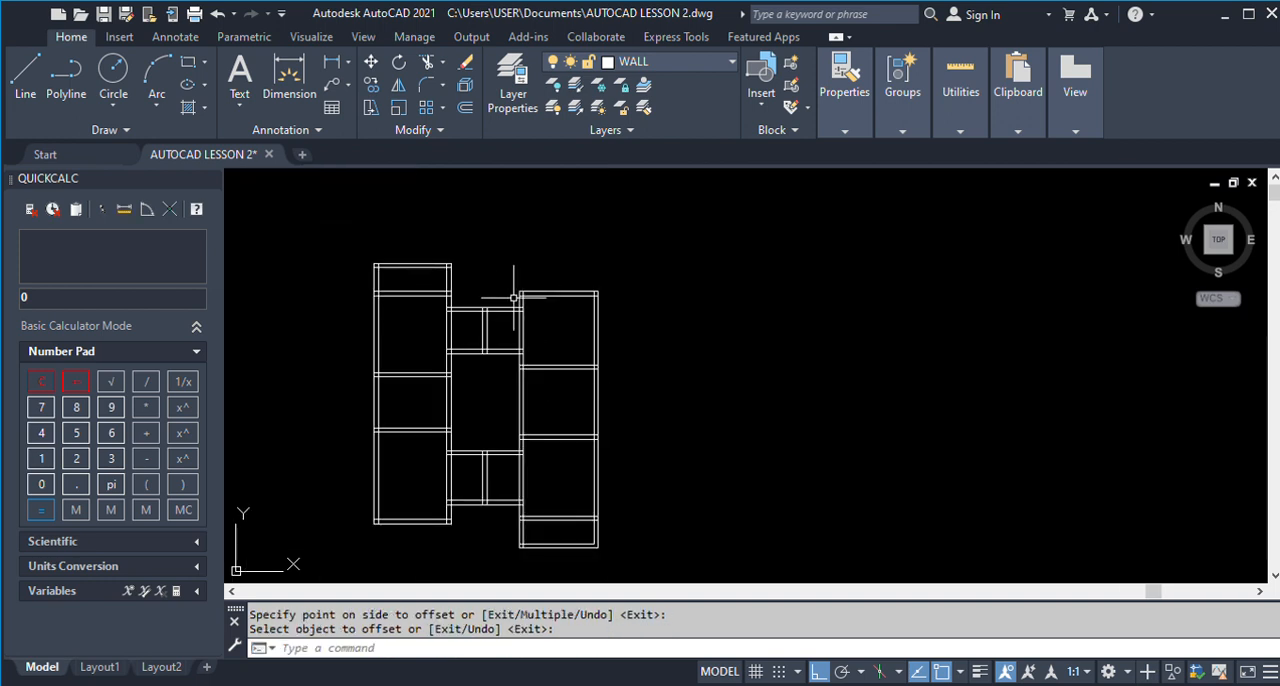
Dimension Room 1's clear height between the inner faces of its upper and lower walls.
left_click(332, 62)
scroll(520, 288, "up", 4)
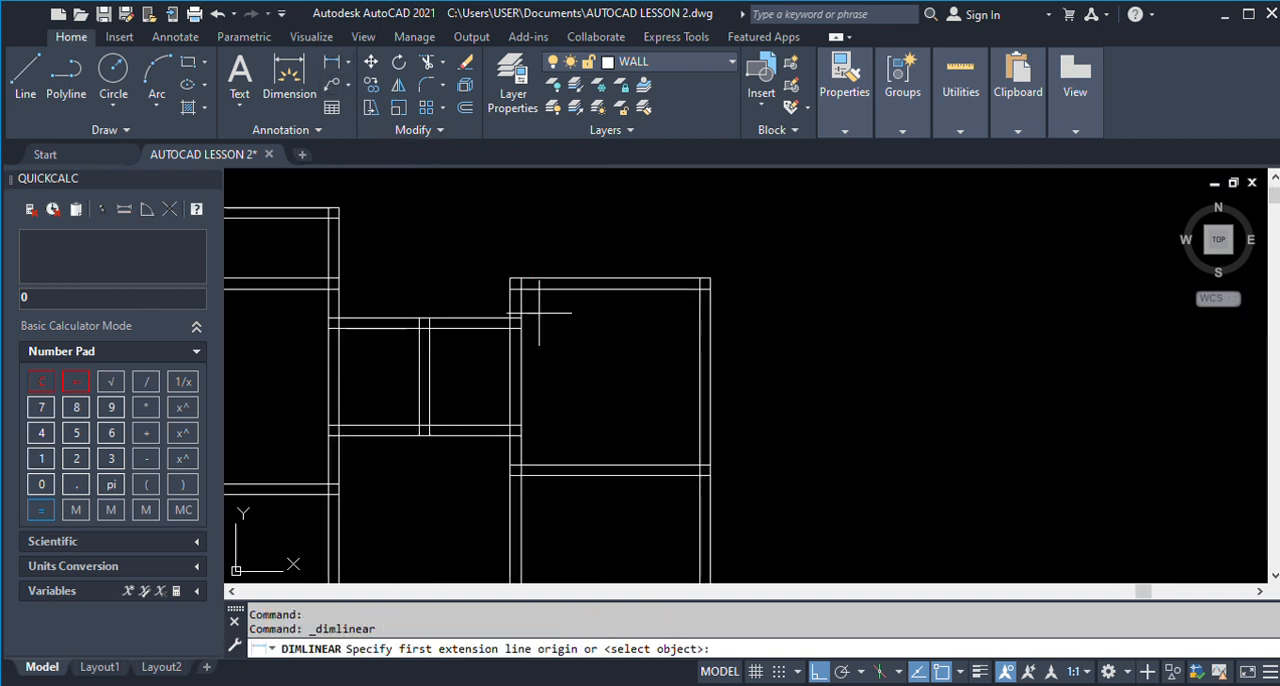
left_click(520, 288)
left_click(521, 465)
left_click(607, 403)
scroll(607, 406, "up", 2)
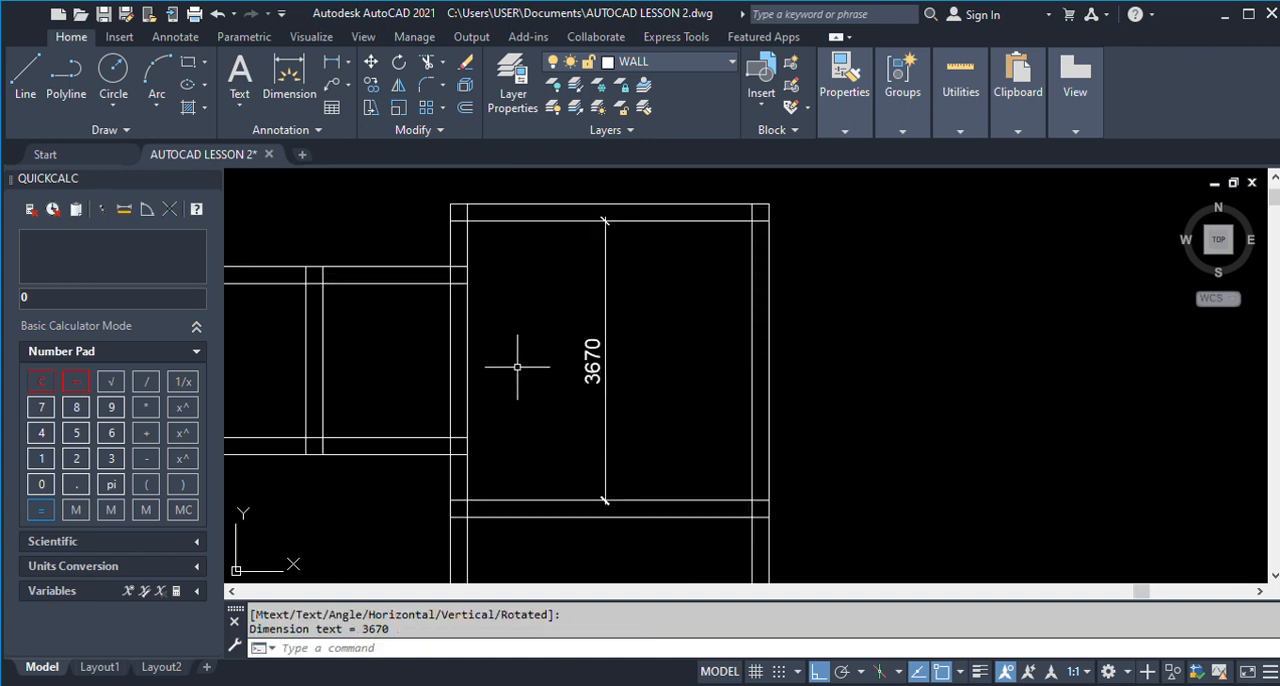
Examine Room 1's dimensions and its wall alignment with Room 3 in the finished ground floor plan.
scroll(516, 364, "down", 4)
scroll(740, 391, "down", 3)
scroll(940, 380, "up", 5)
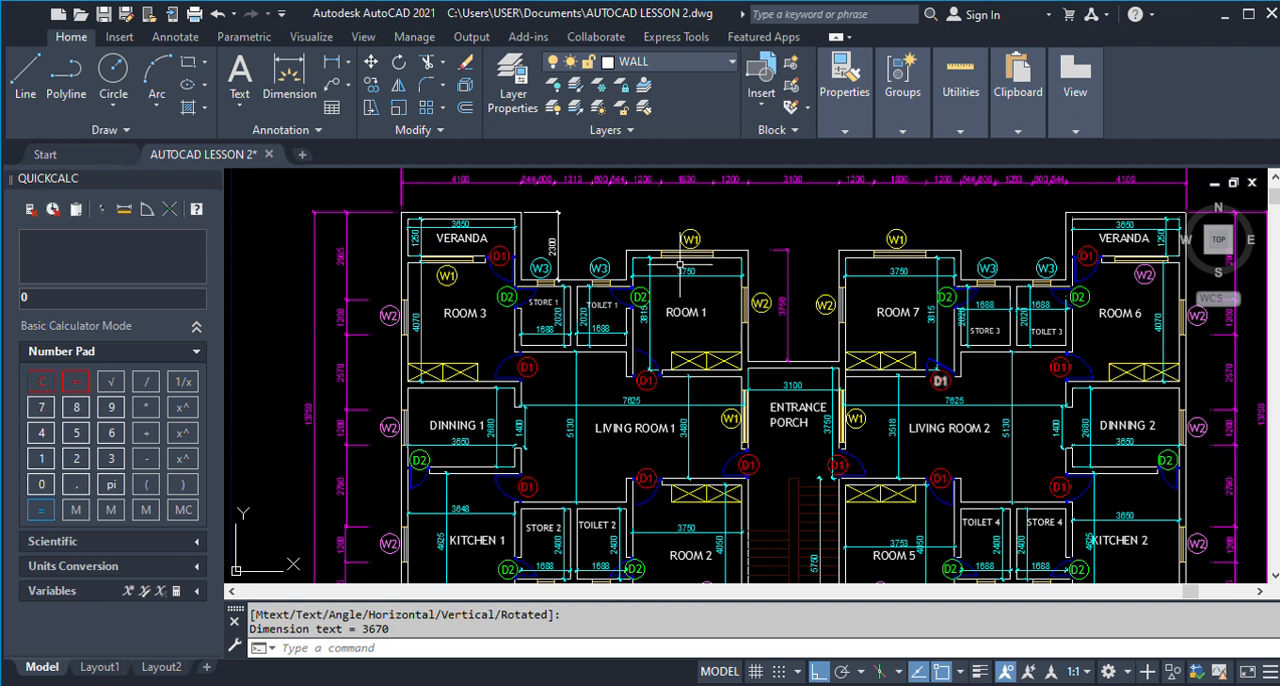
scroll(596, 313, "up", 3)
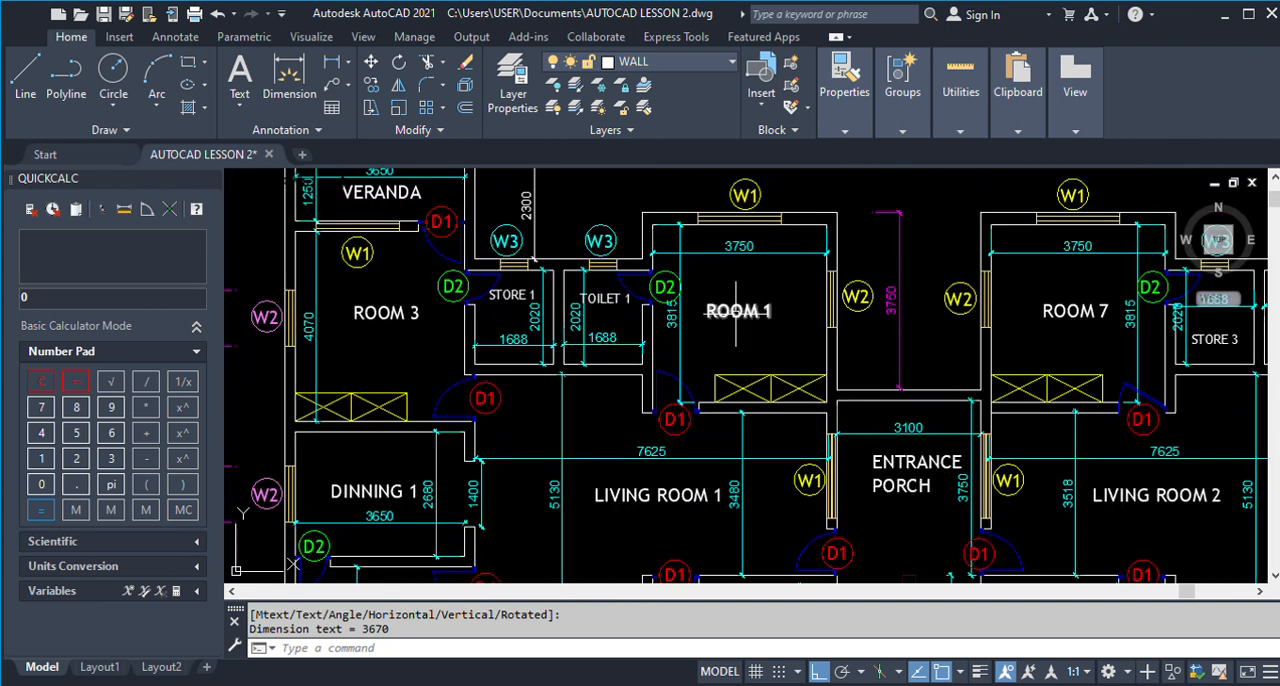
scroll(737, 312, "down", 3)
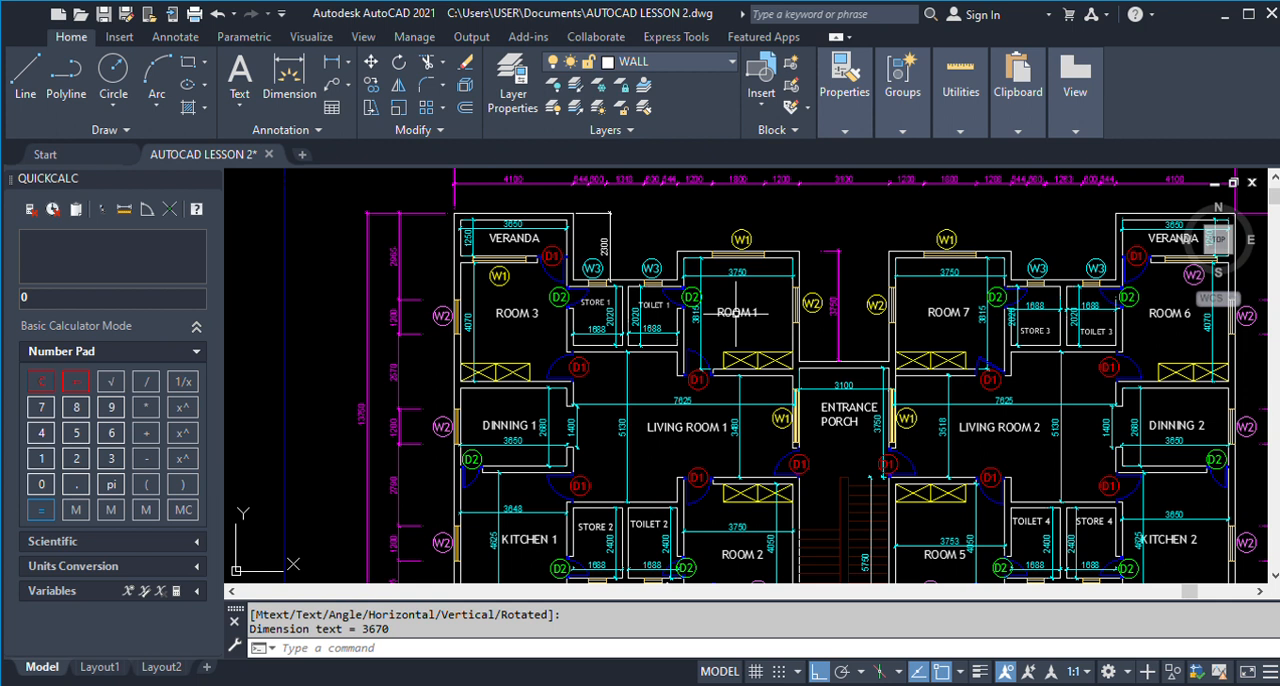
scroll(737, 312, "down", 5)
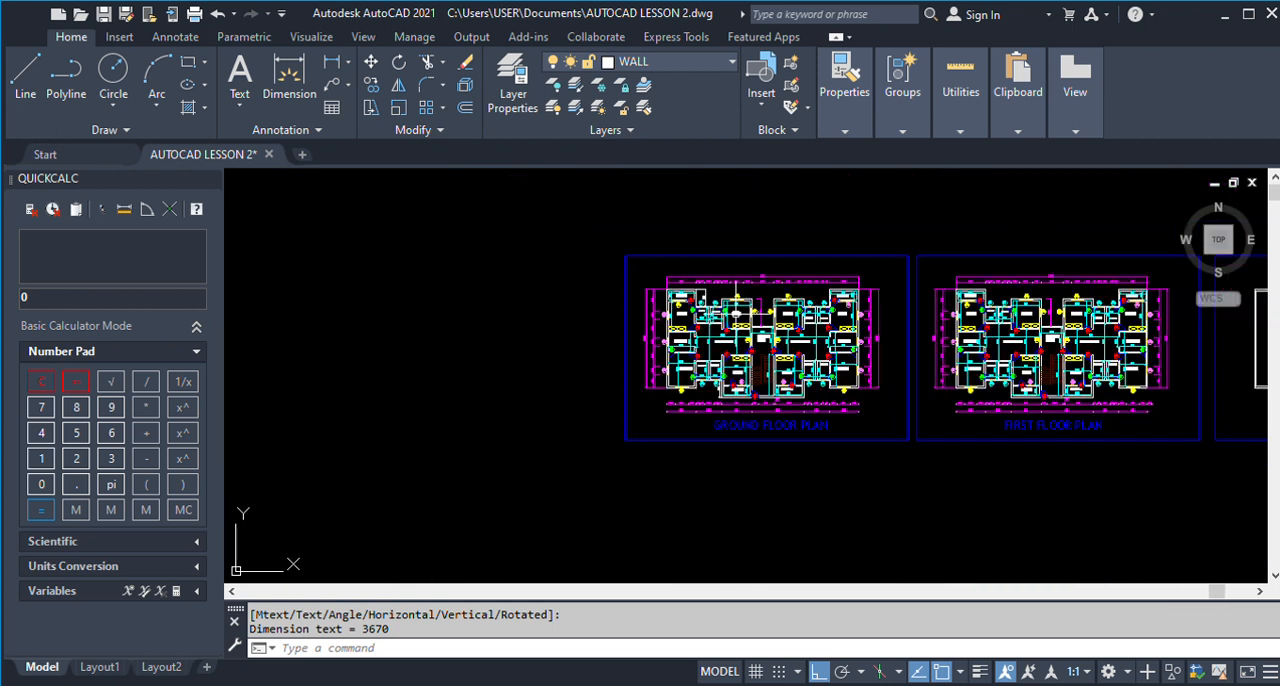
scroll(737, 300, "down", 2)
scroll(737, 300, "up", 8)
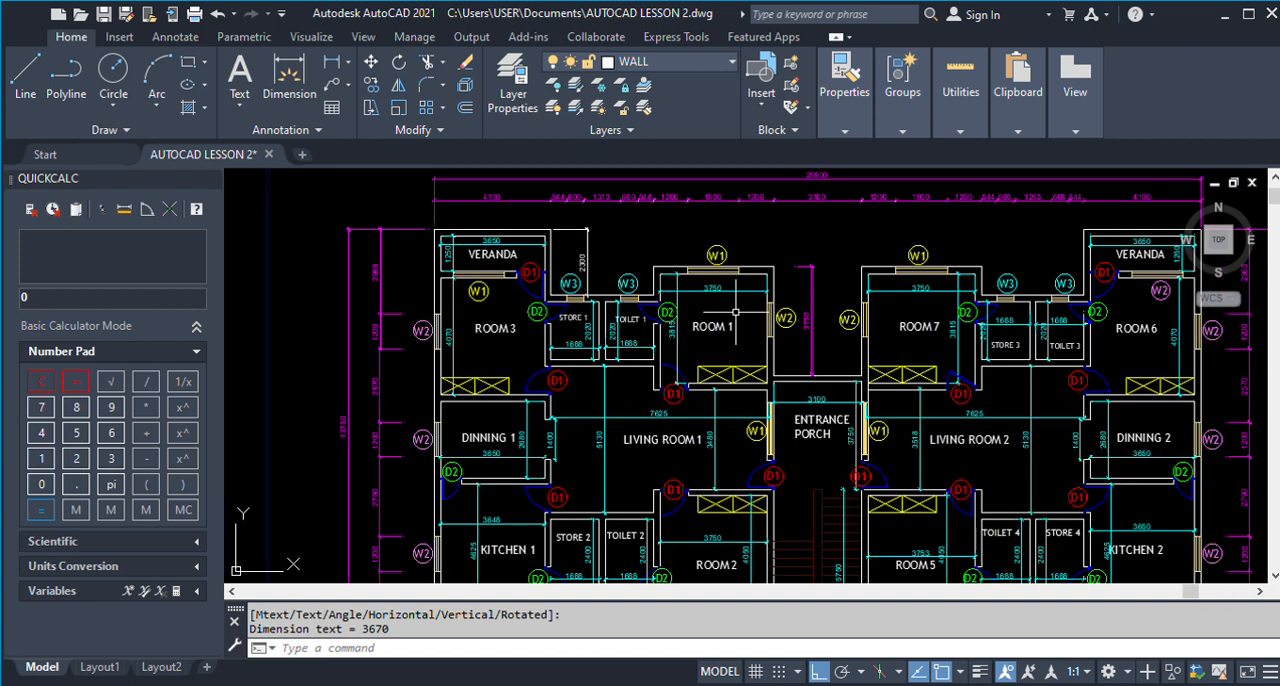
scroll(780, 314, "down", 3)
scroll(780, 314, "up", 6)
scroll(857, 314, "down", 6)
scroll(857, 314, "down", 2)
scroll(610, 325, "up", 5)
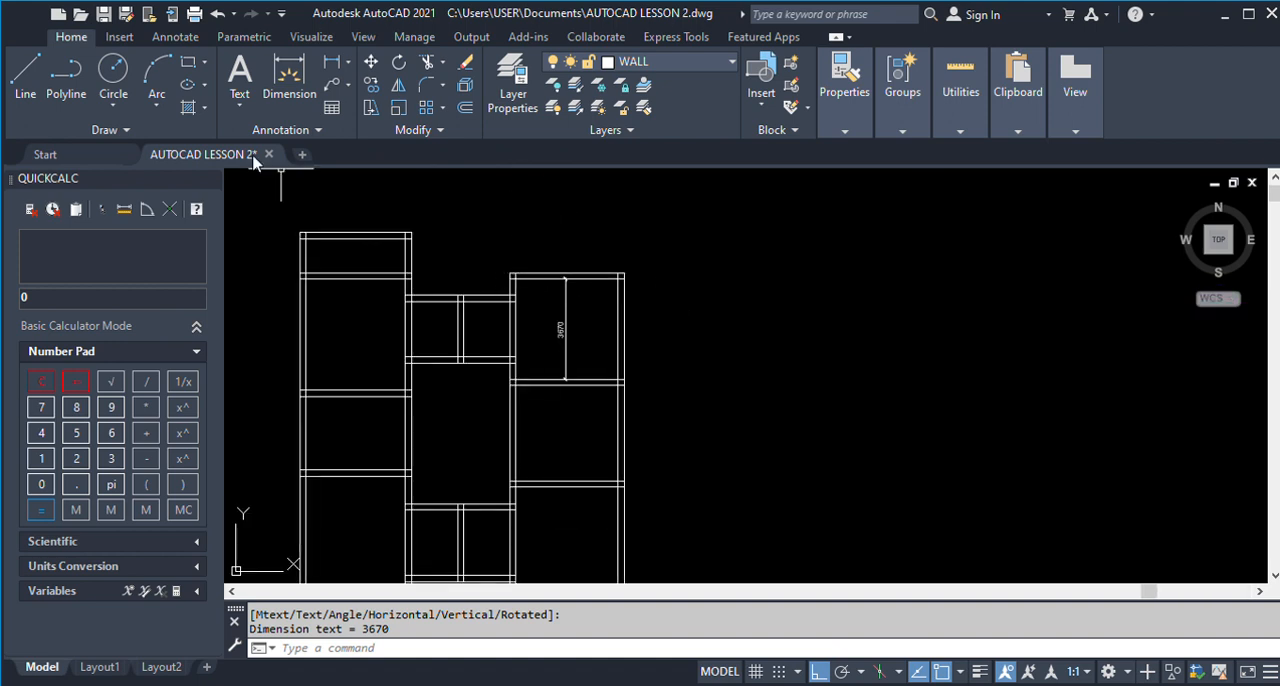
left_click(331, 62)
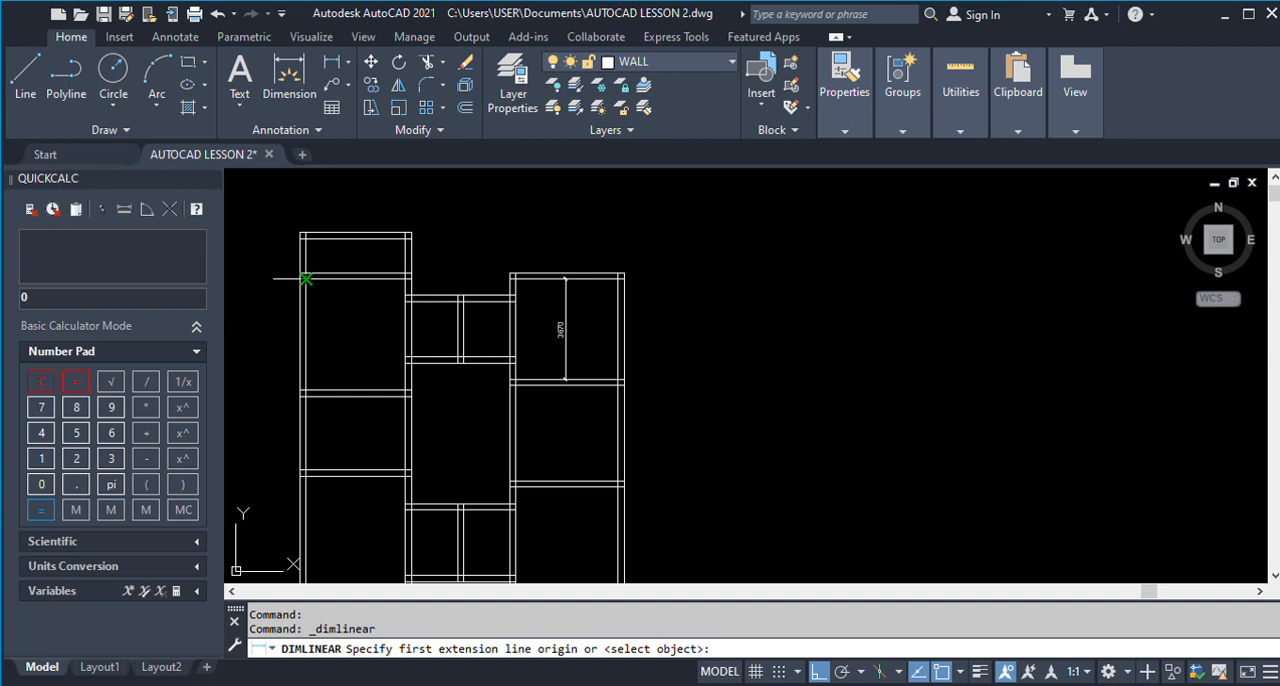
left_click(305, 279)
key("Escape")
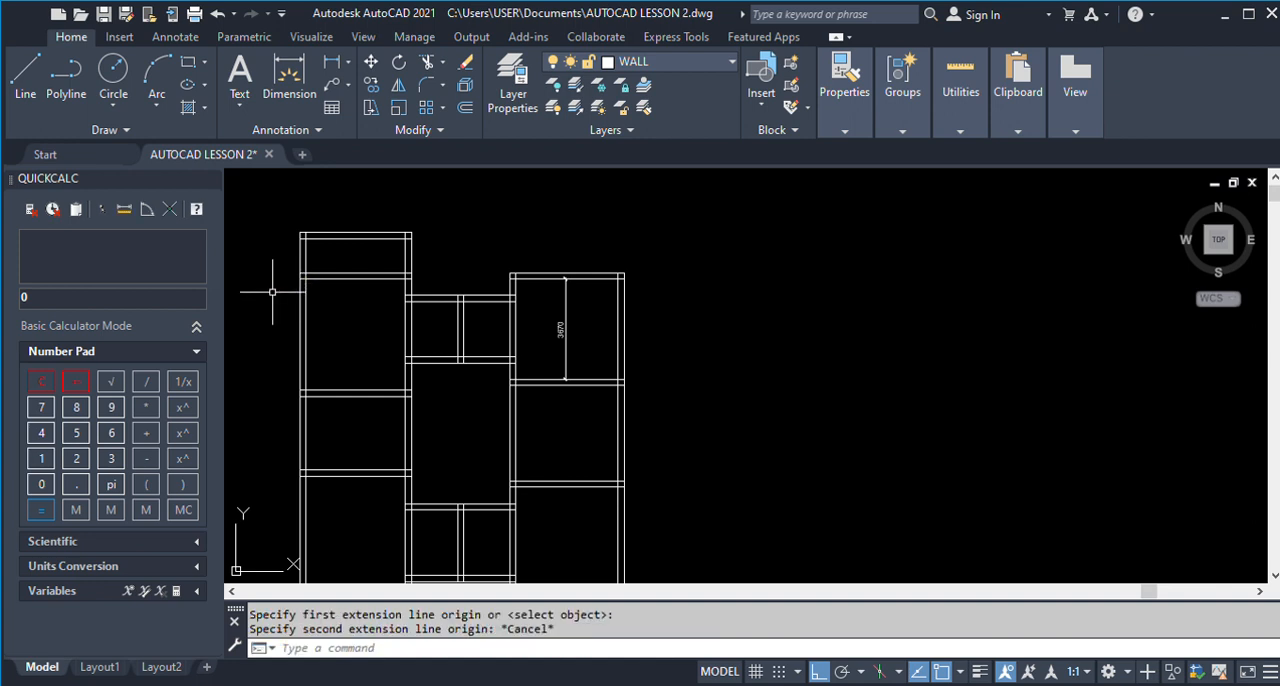
Check with a temporary horizontal construction line whether Room 3's upper inner wall face aligns with Room 1's in the new drawing.
type("XL")
key("Return")
left_click(300, 278)
scroll(280, 283, "up", 2)
scroll(280, 283, "up", 2)
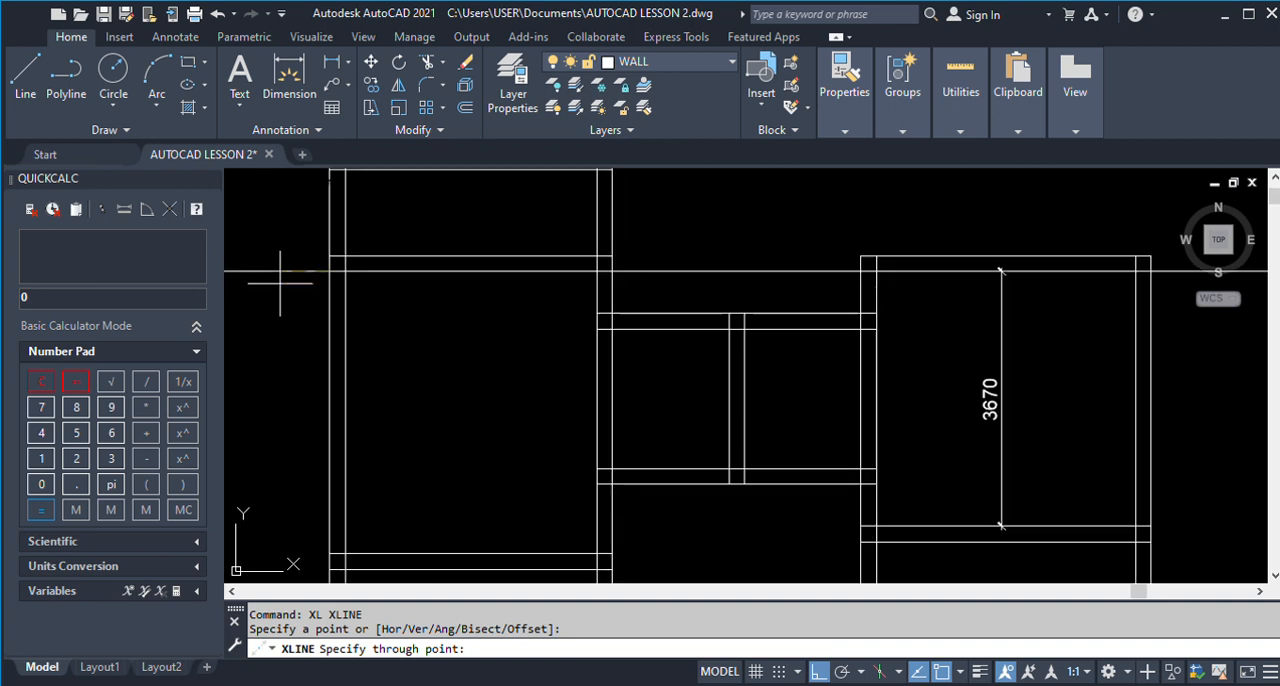
key("Escape")
scroll(280, 283, "down", 5)
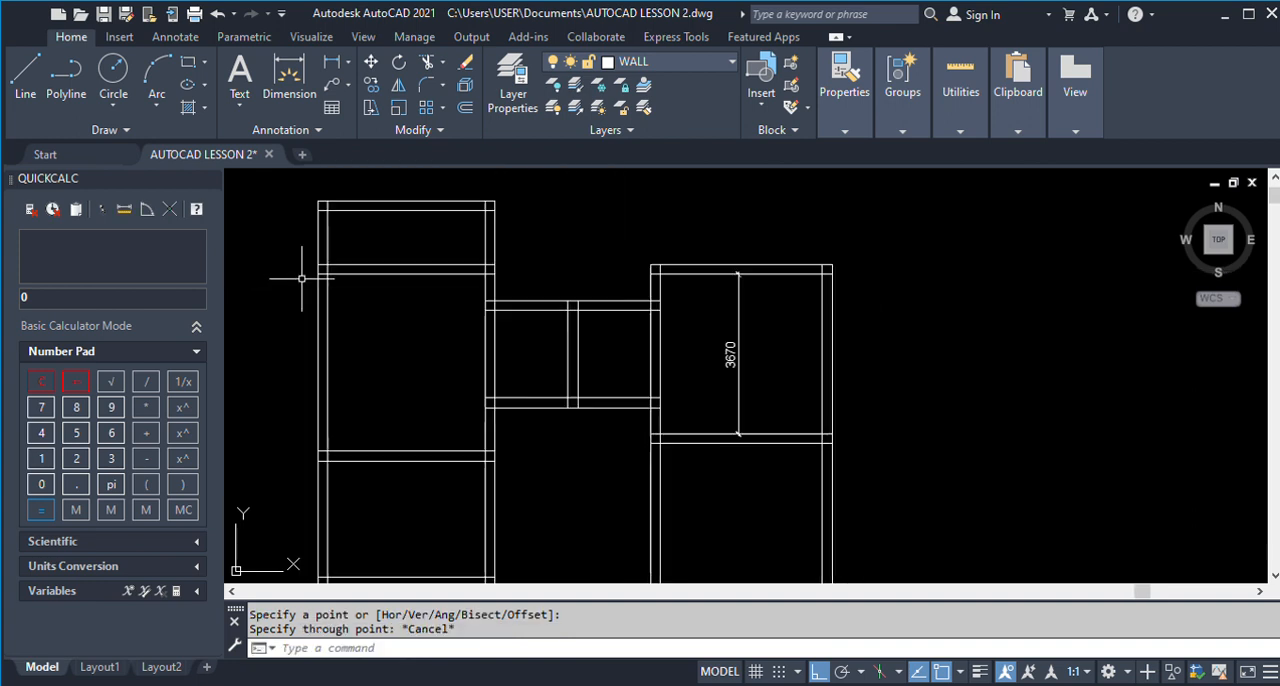
Check the same Room 3 and Room 1 upper wall alignment in the finished plan with a temporary construction line.
scroll(970, 305, "up", 3)
scroll(970, 305, "down", 5)
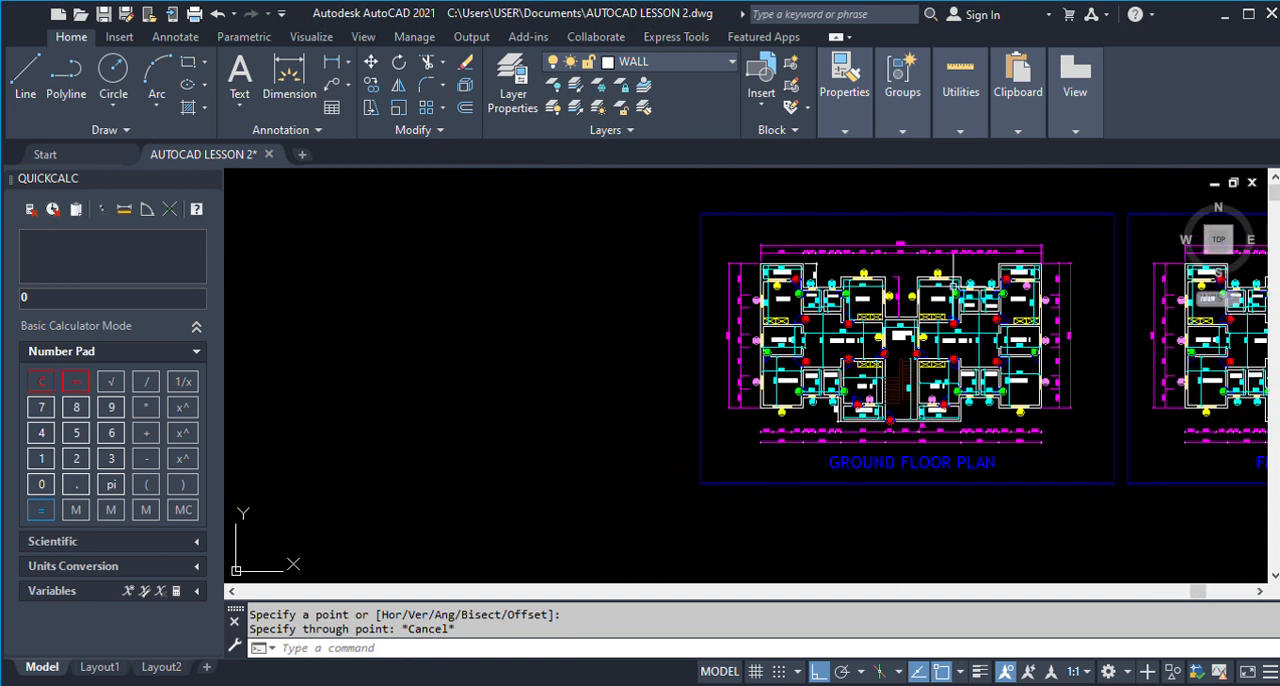
scroll(970, 305, "up", 6)
key("Return")
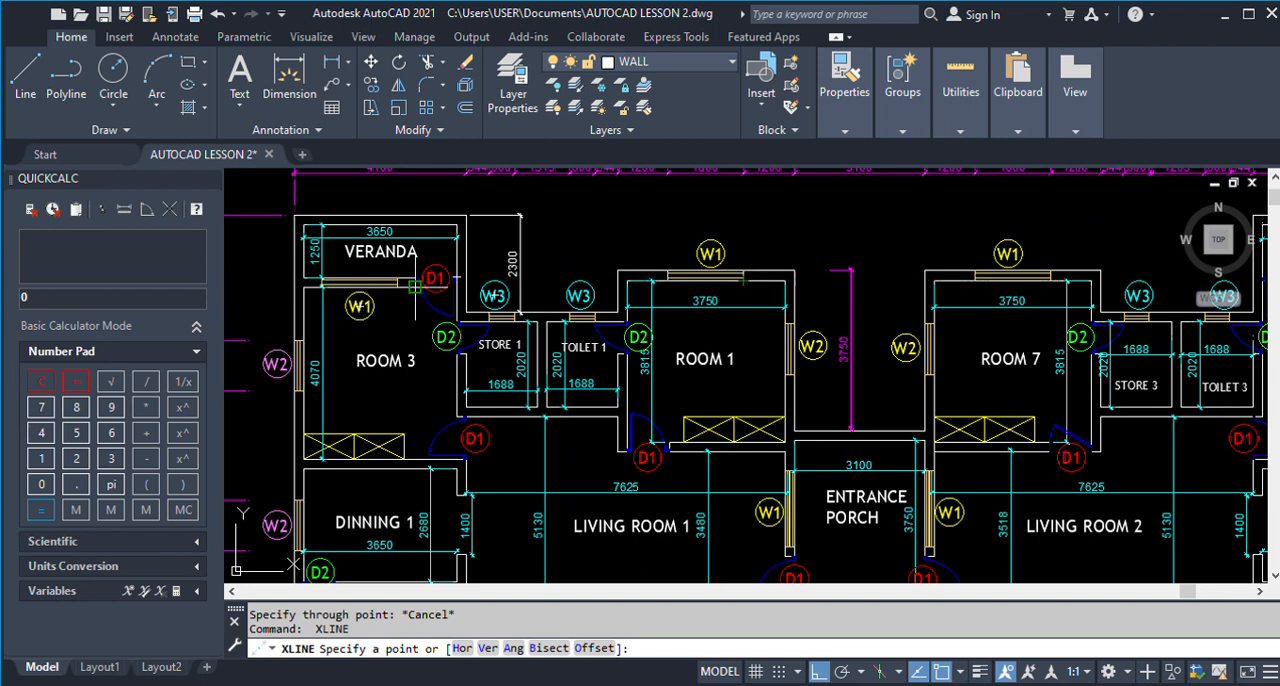
left_click(418, 287)
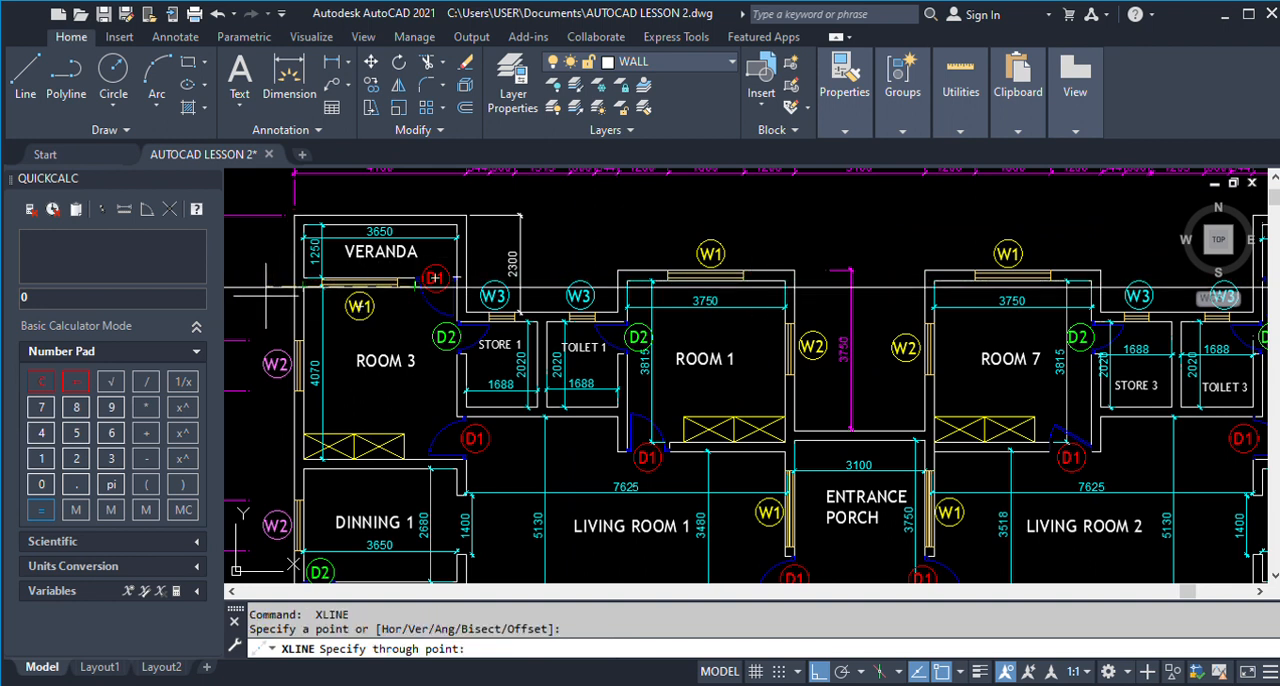
key("Escape")
scroll(634, 393, "up", 1)
scroll(820, 369, "down", 10)
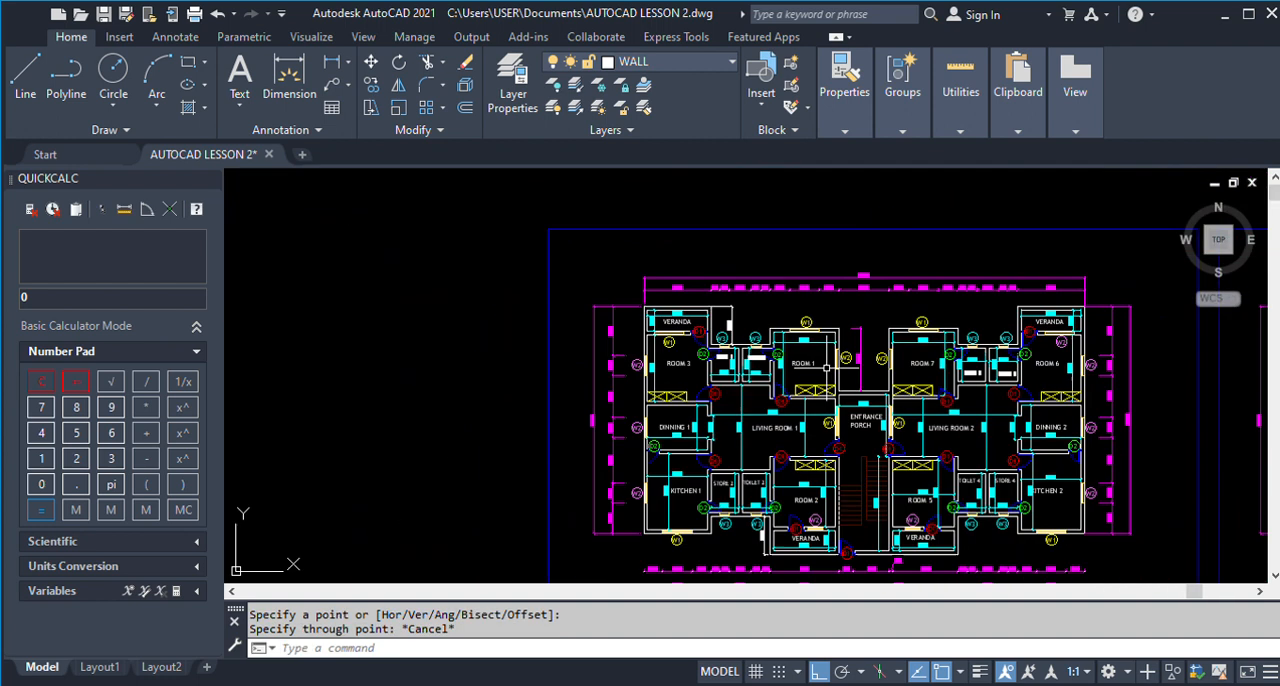
scroll(585, 370, "up", 4)
scroll(584, 370, "up", 4)
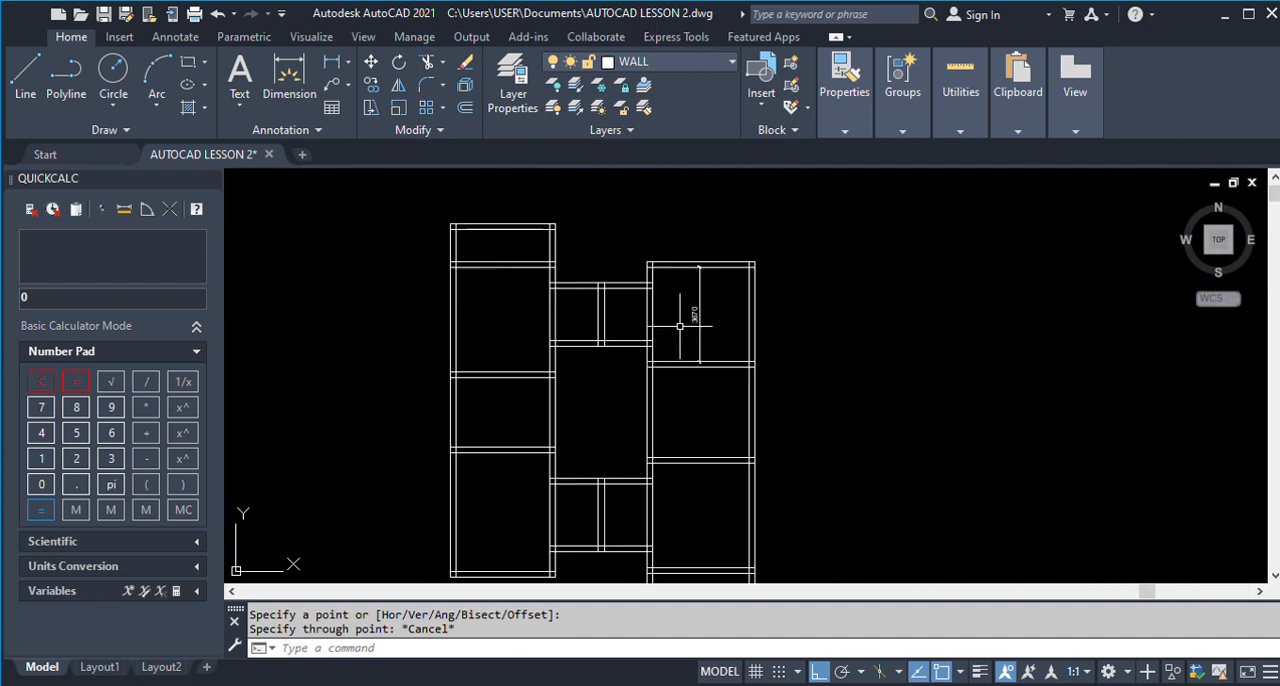
Erase Room 1's vertical dimension from the new drawing.
type("e")
key("Return")
left_click(711, 327)
left_click(697, 314)
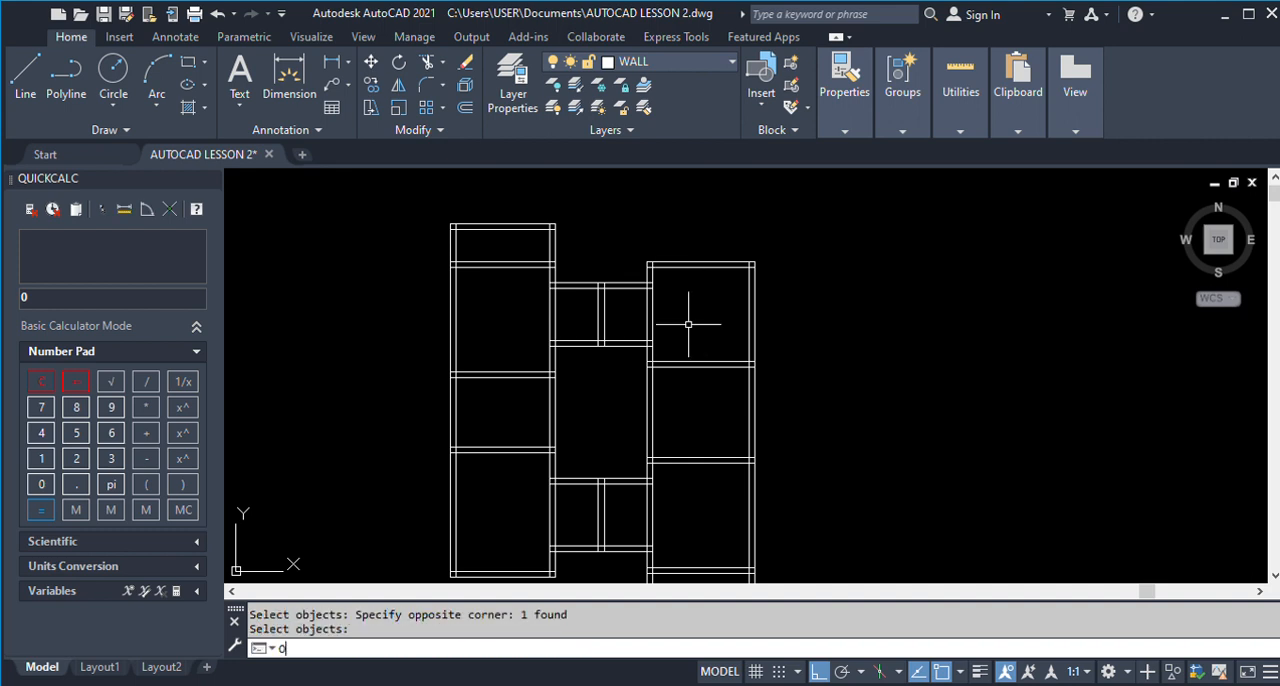
key("Return")
Offset the upper line of the wall between Living Room 1 and Room 1 upward by 3815.
type("o")
key("Return")
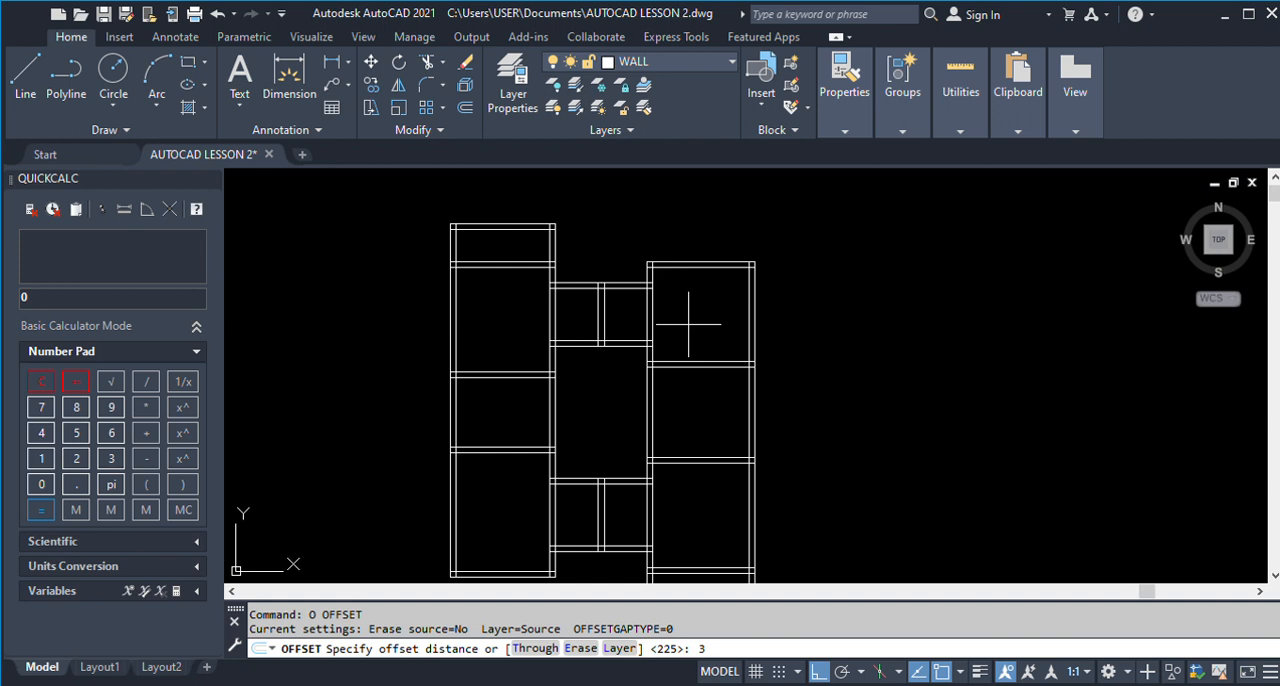
key("Return")
left_click(688, 358)
left_click(689, 282)
scroll(688, 270, "up", 4)
key("Return")
Erase the two old top wall lines of Room 1, keeping the newly offset line.
type("e")
key("Return")
left_click(684, 261)
left_click(681, 243)
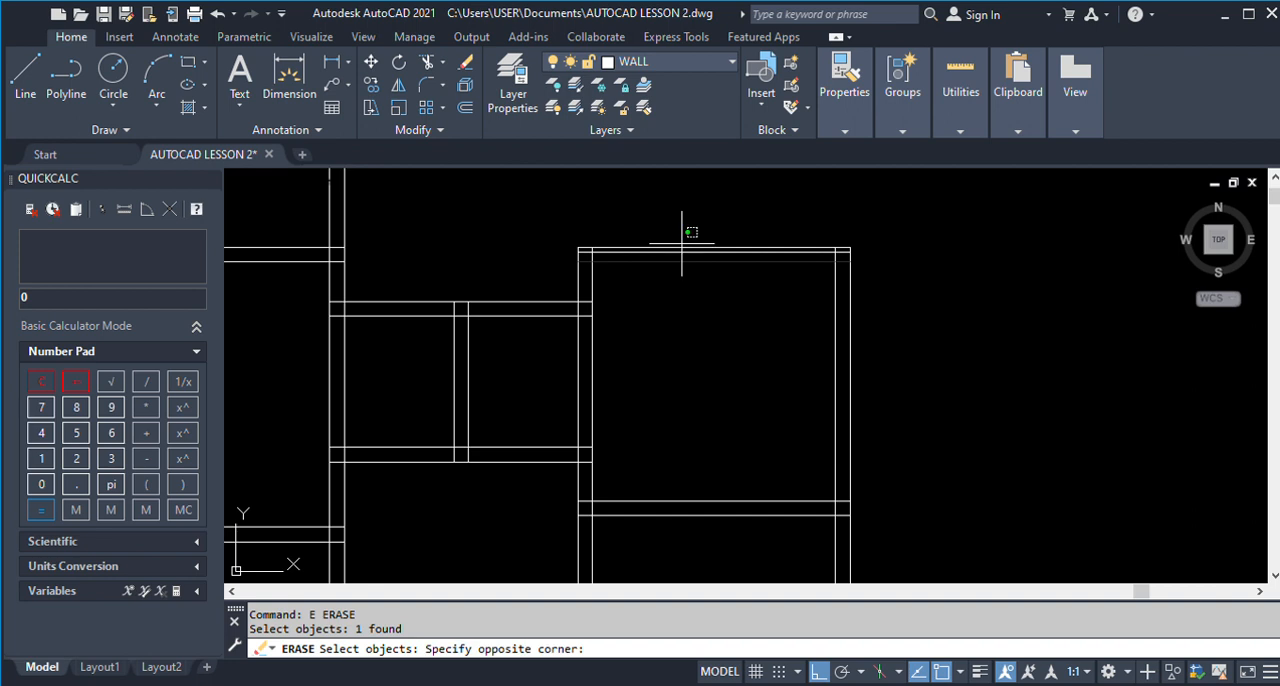
left_click(680, 248)
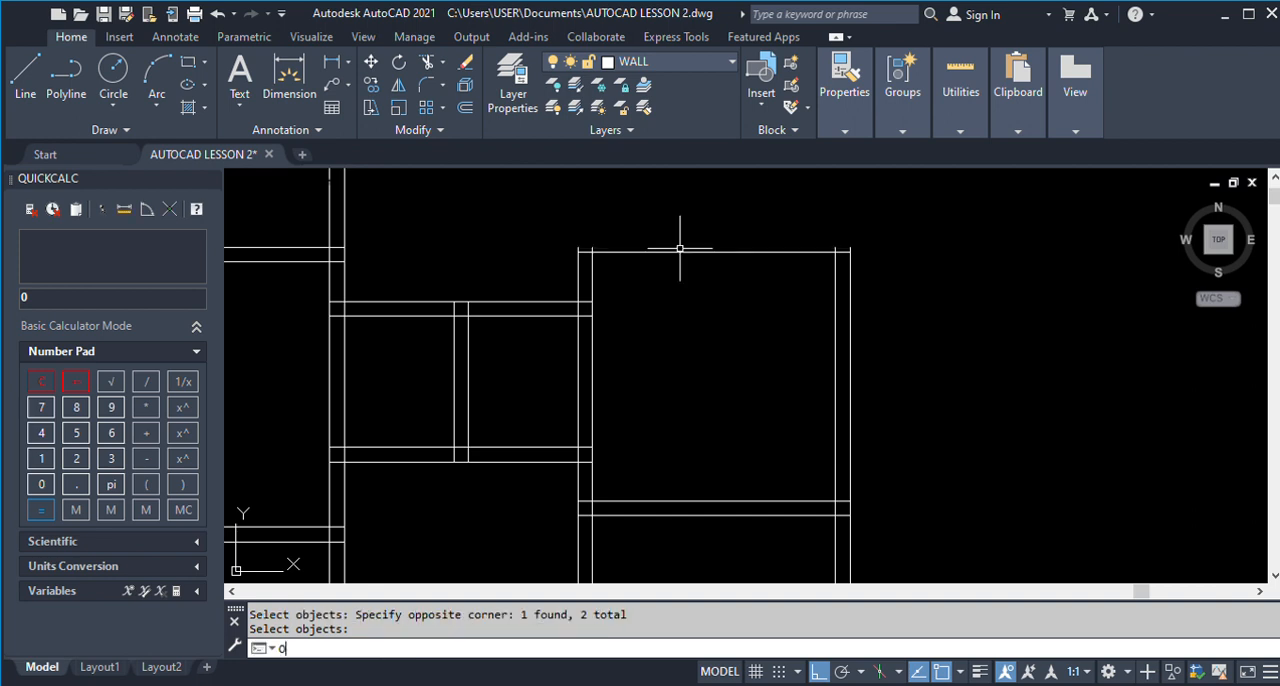
Offset Room 1's new top wall line upward by 225 to form the outer wall face.
type("o")
key("Return")
type("225")
key("Return")
left_click(680, 252)
left_click(660, 217)
key("Return")
Measure Room 1's clear height with a linear dimension preview and compare it with the finished plan.
left_click(289, 80)
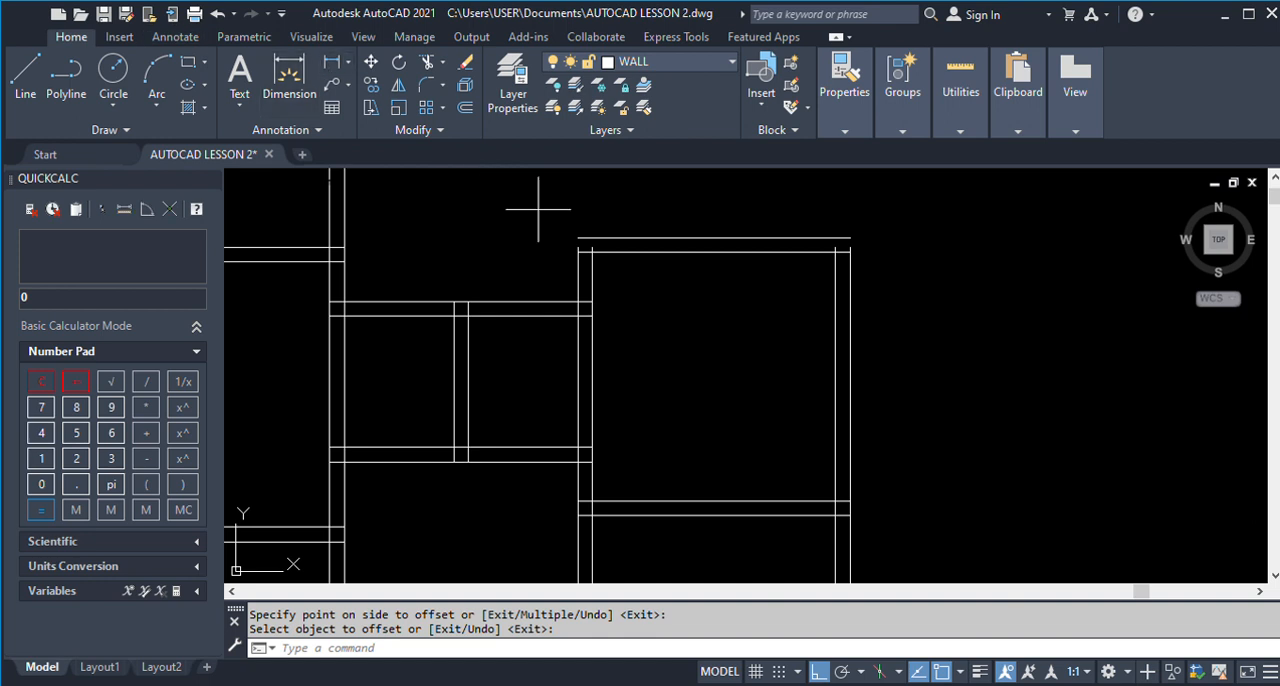
left_click(592, 252)
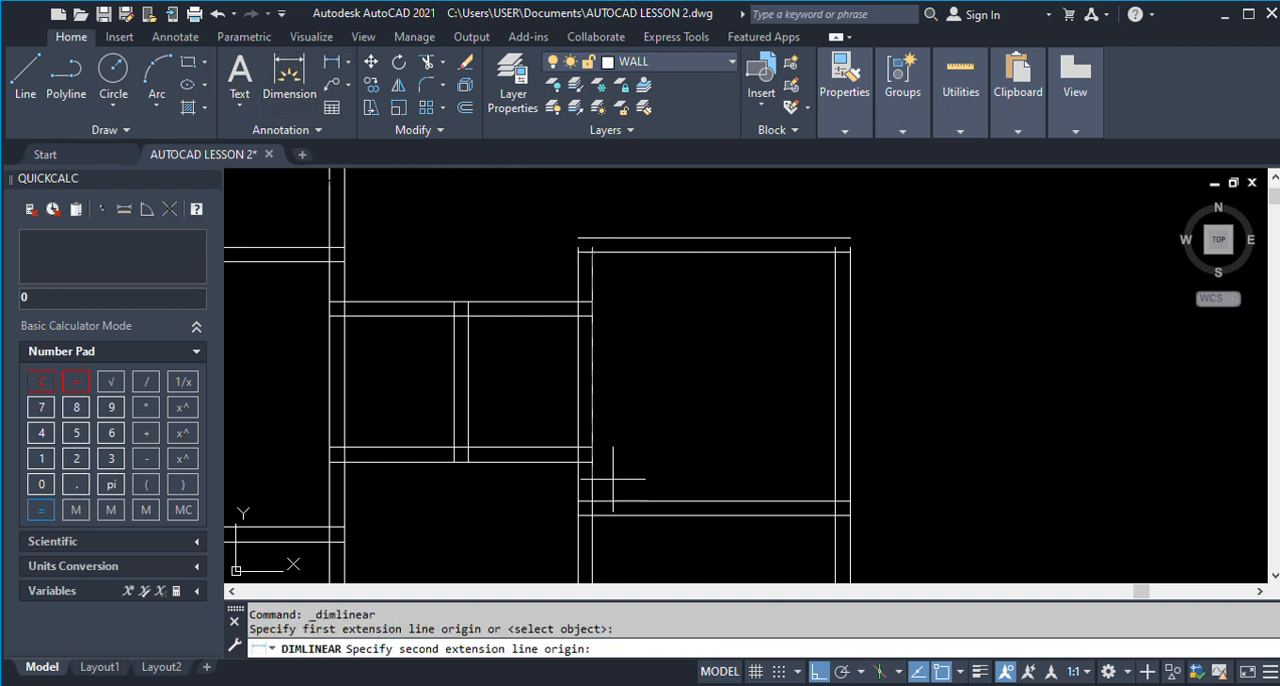
left_click(592, 501)
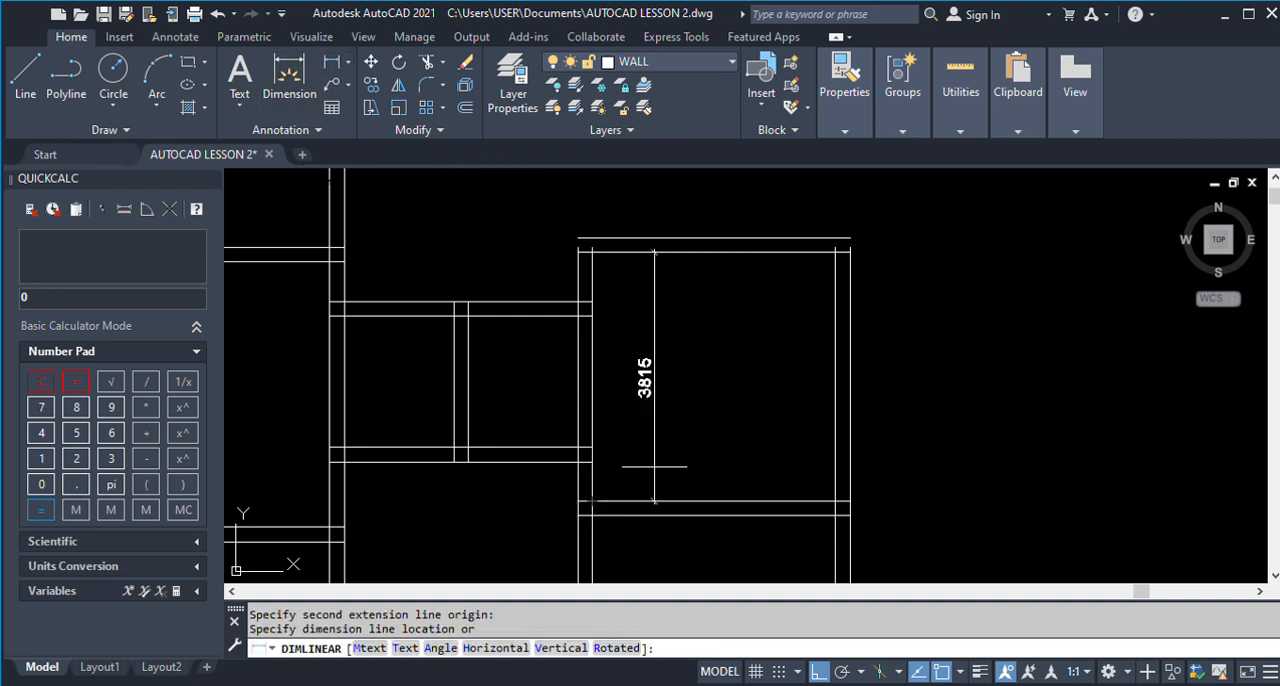
key("Escape")
scroll(657, 463, "down", 8)
scroll(1076, 362, "up", 3)
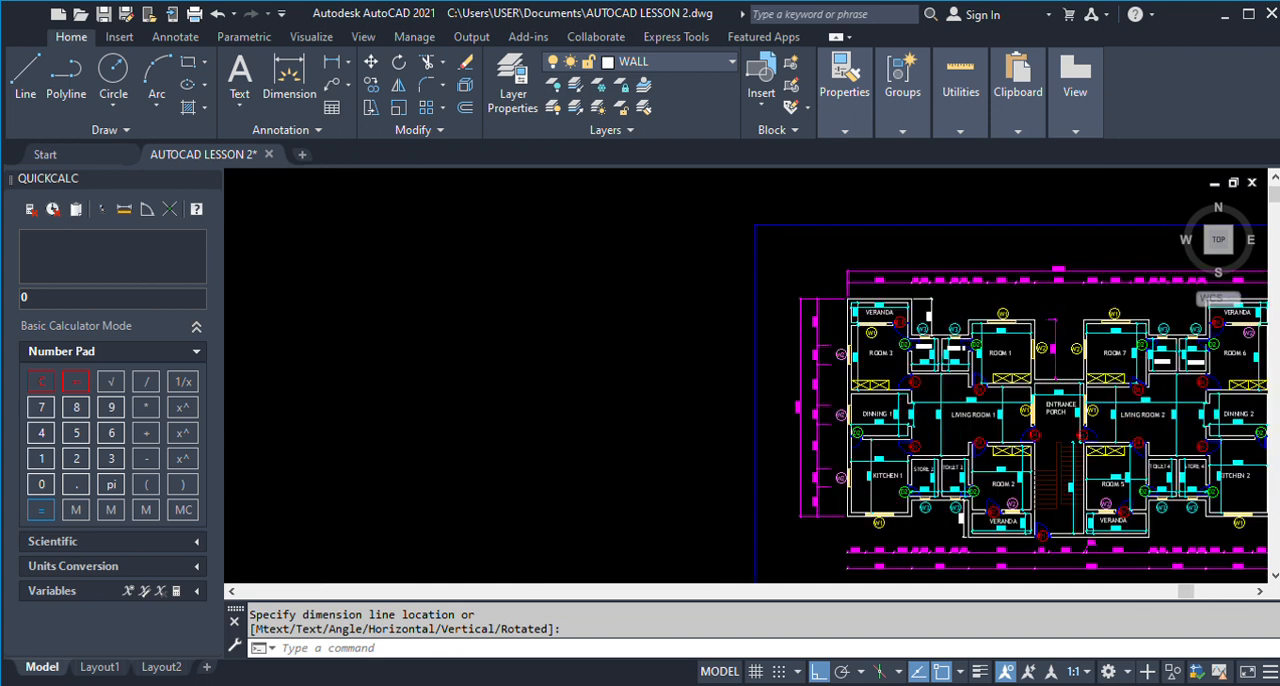
scroll(1045, 383, "up", 4)
scroll(960, 320, "down", 10)
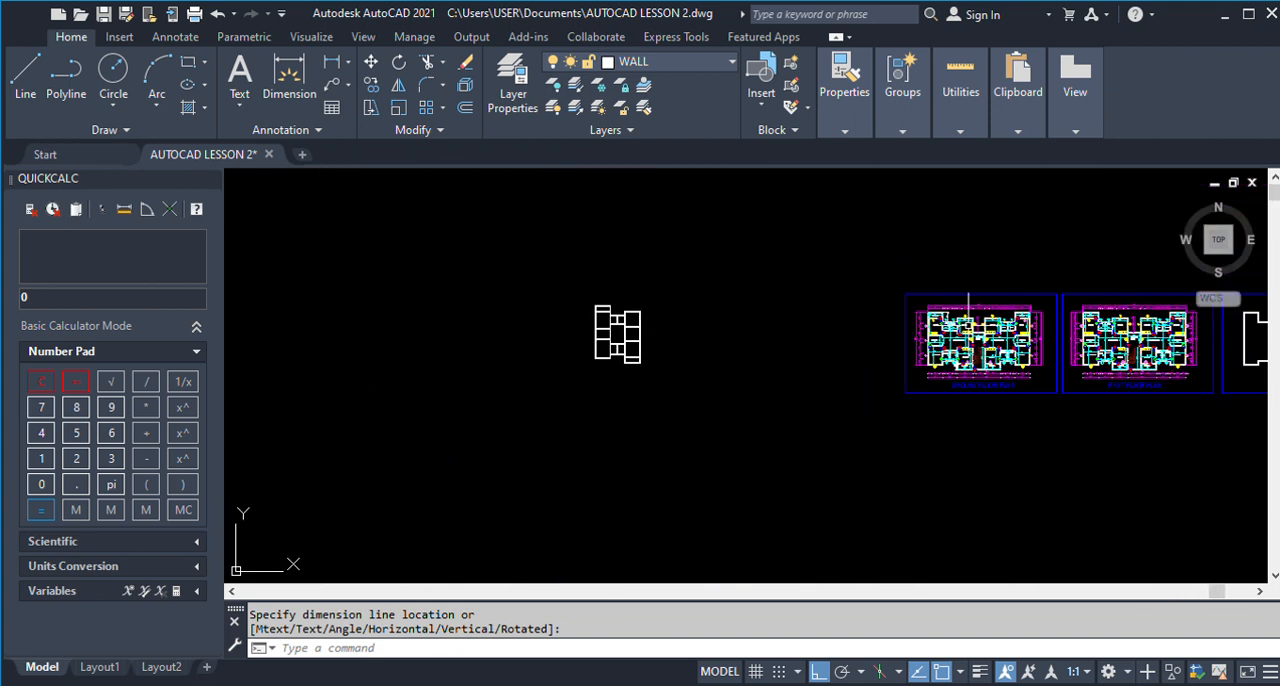
scroll(644, 320, "up", 8)
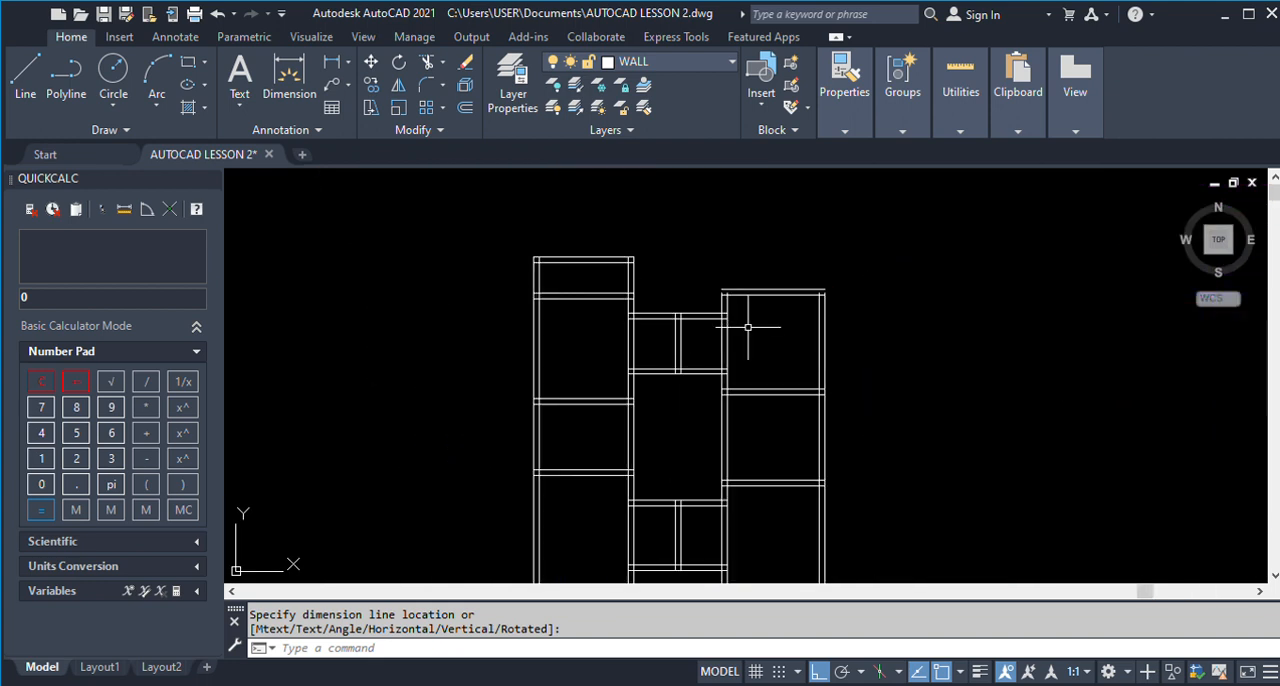
Extend the vertical wall lines of Room 1 up to its new outer top wall line.
key("Return")
scroll(730, 312, "up", 2)
left_click(717, 297)
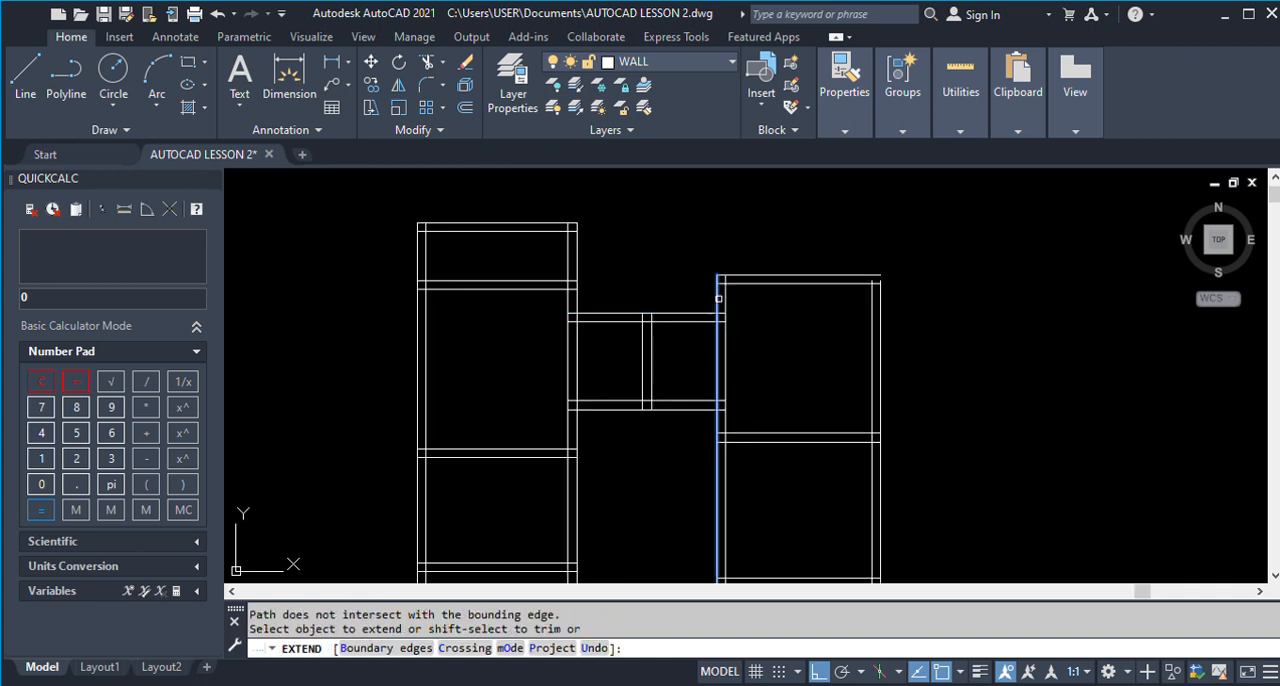
left_click(717, 297)
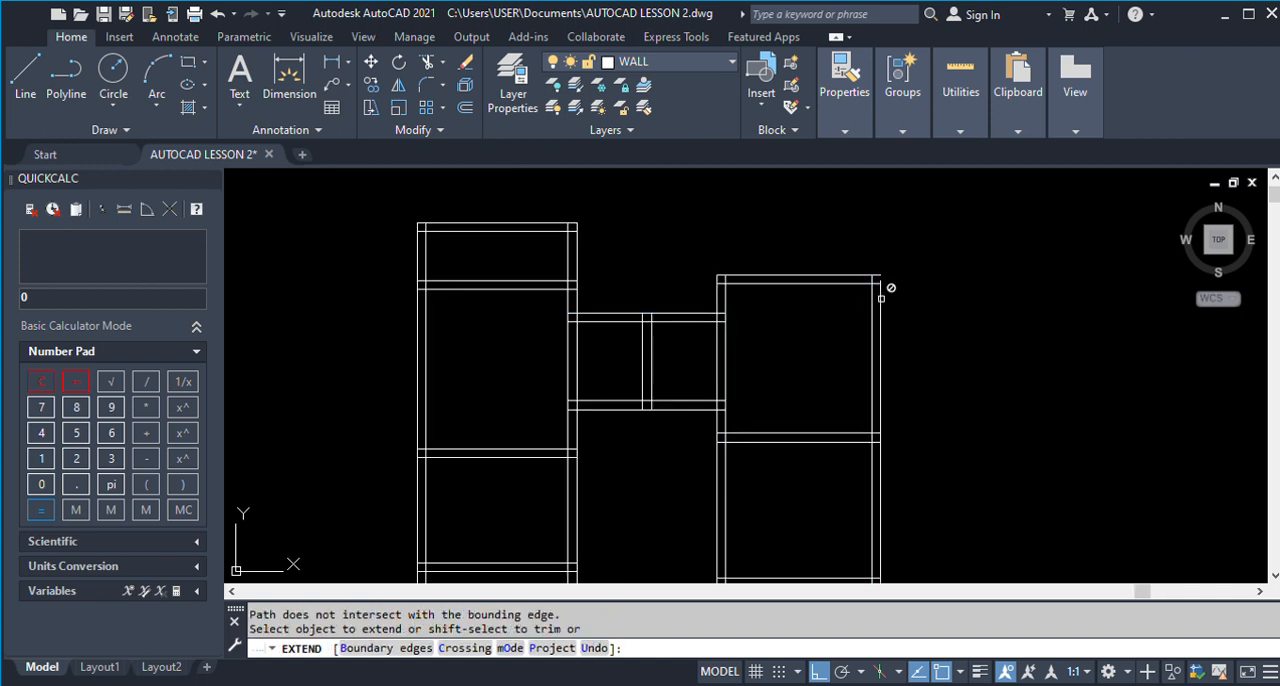
Examine the finished ground floor plan for the position and width of the W2 window in Room 3's outer left wall.
scroll(686, 245, "down", 5)
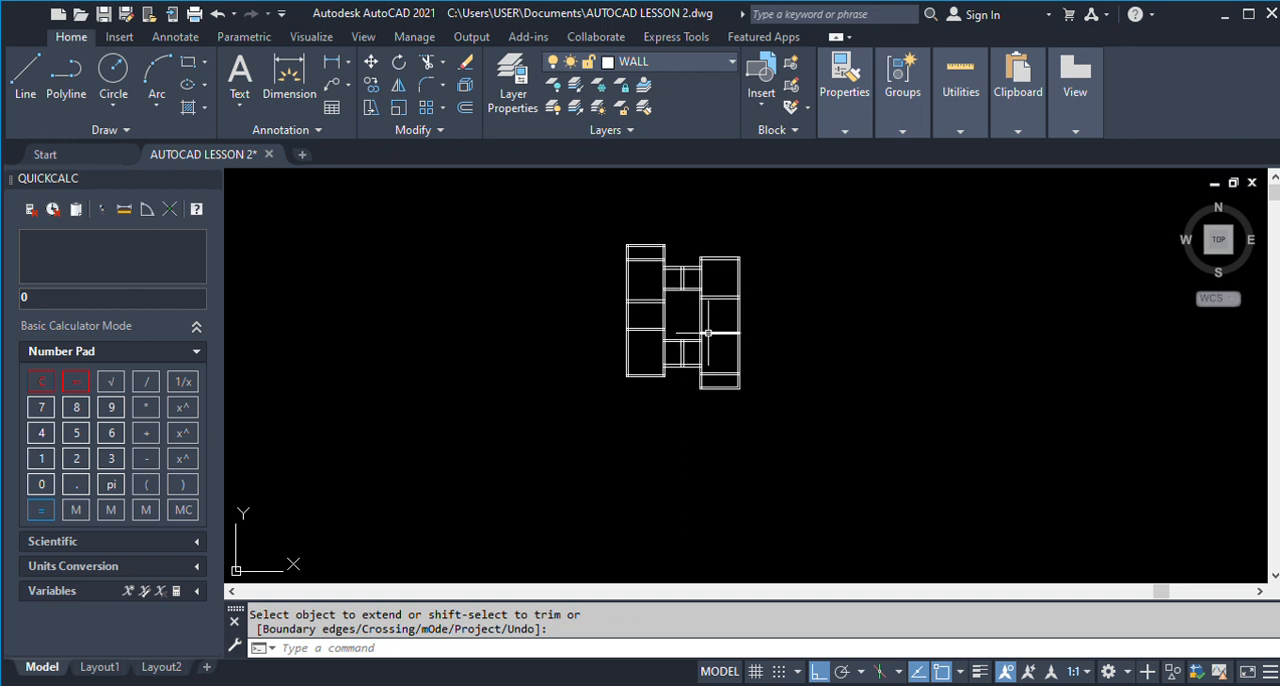
scroll(701, 291, "up", 1)
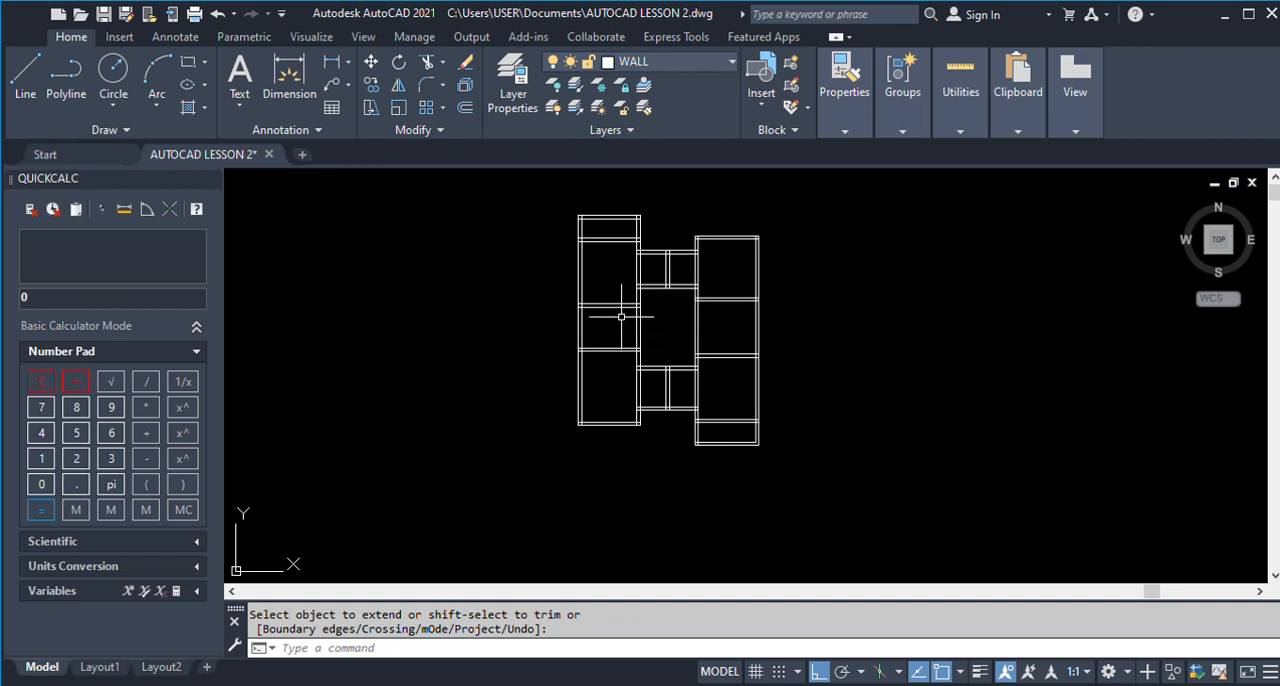
scroll(482, 328, "down", 4)
scroll(1110, 370, "up", 3)
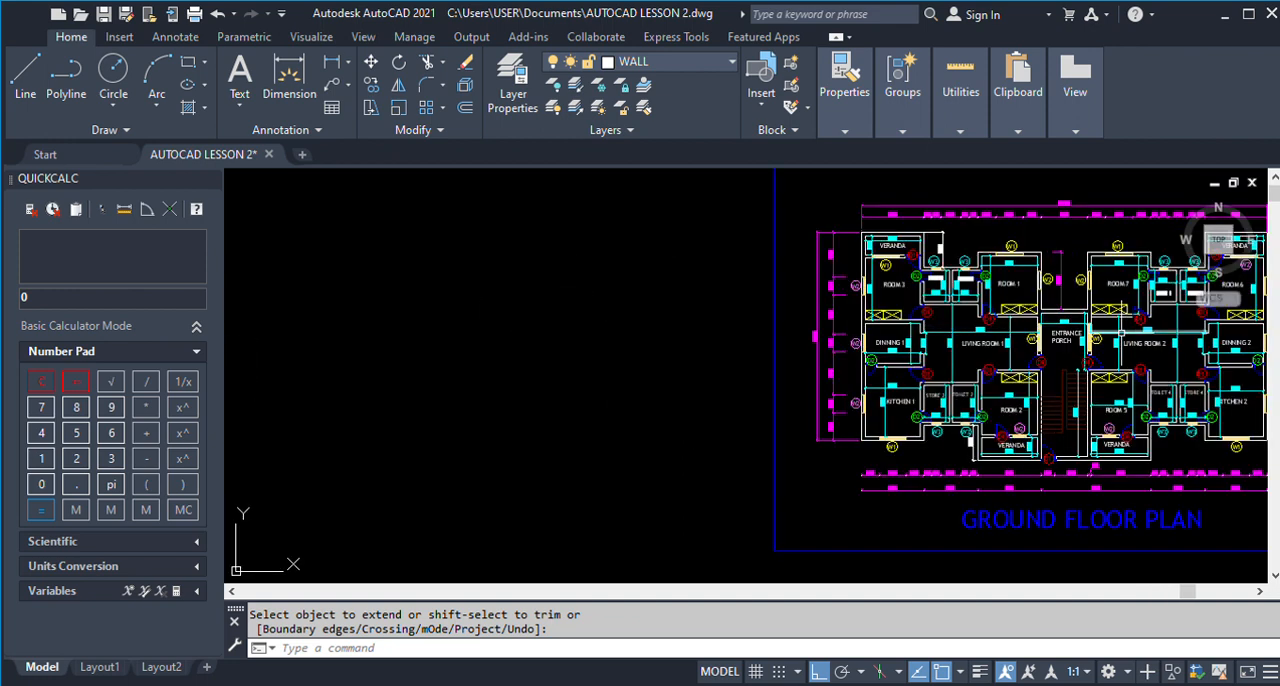
scroll(1098, 336, "up", 2)
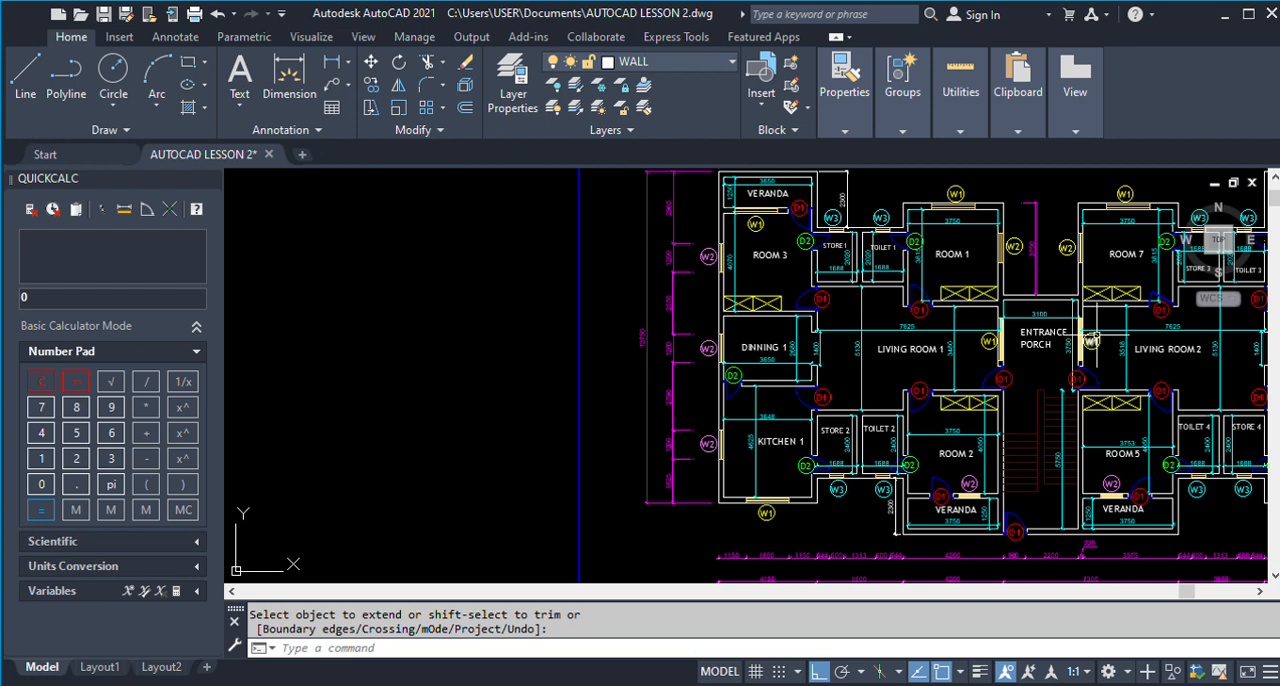
scroll(1092, 338, "down", 4)
scroll(1067, 272, "up", 2)
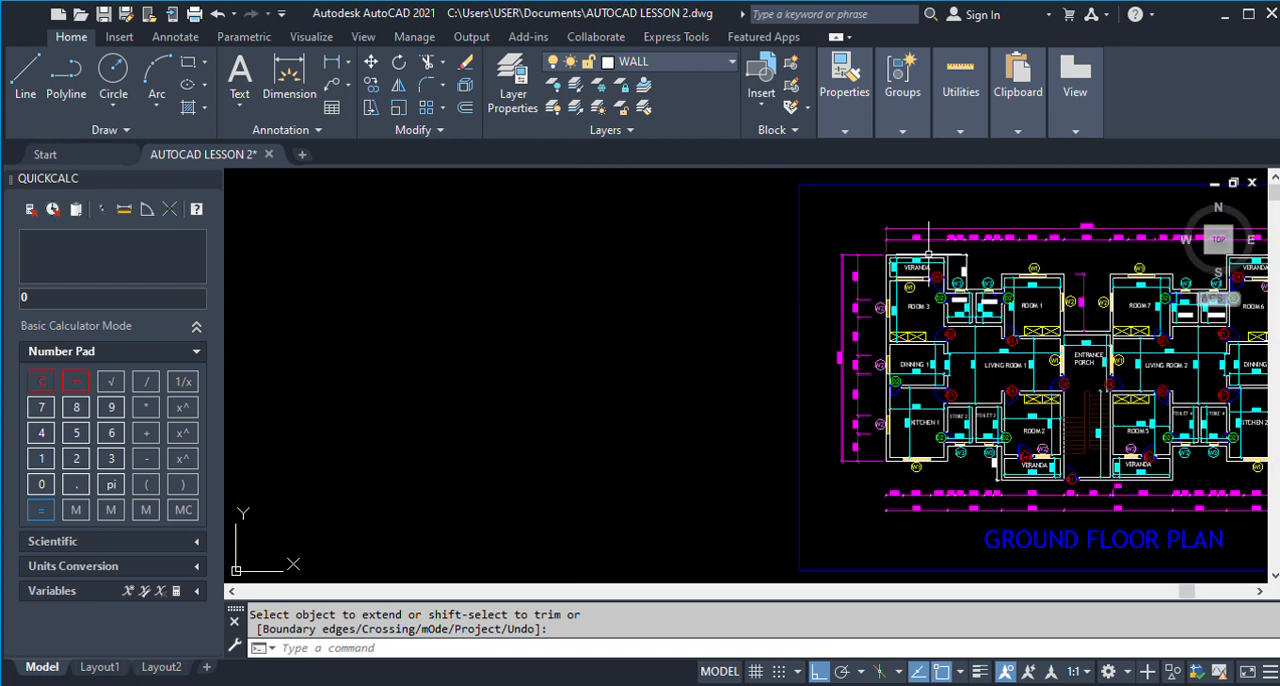
scroll(1048, 300, "down", 5)
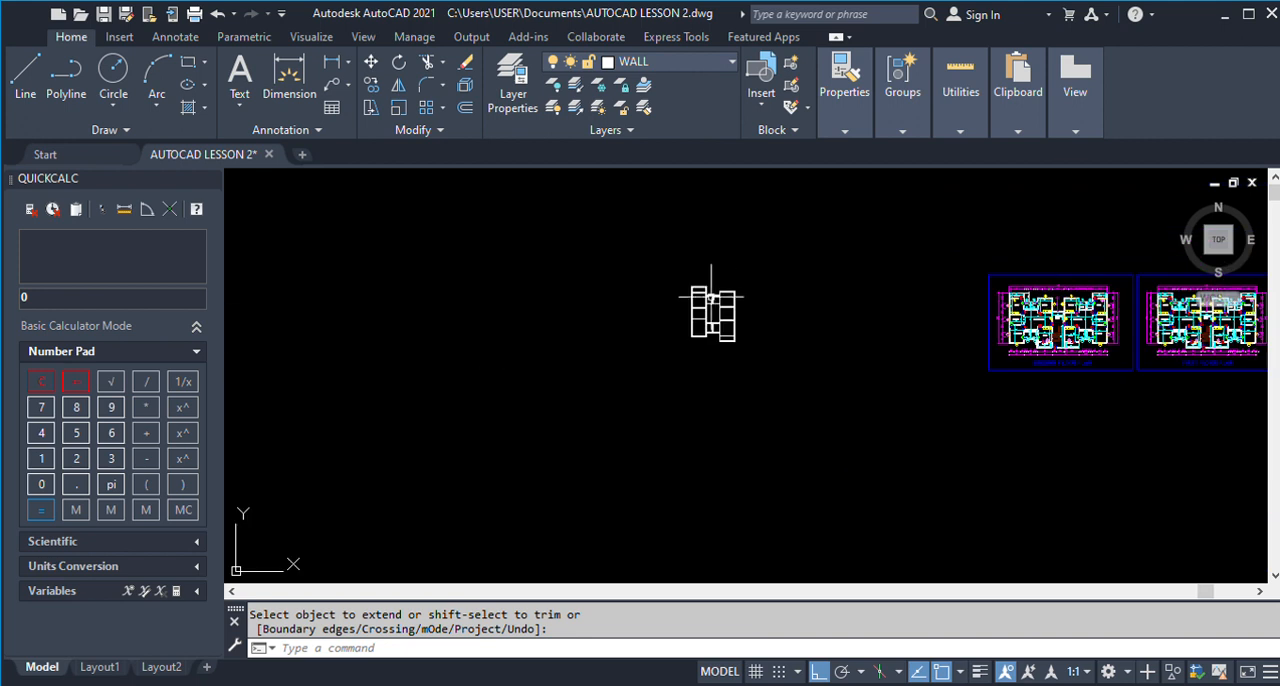
scroll(705, 290, "up", 8)
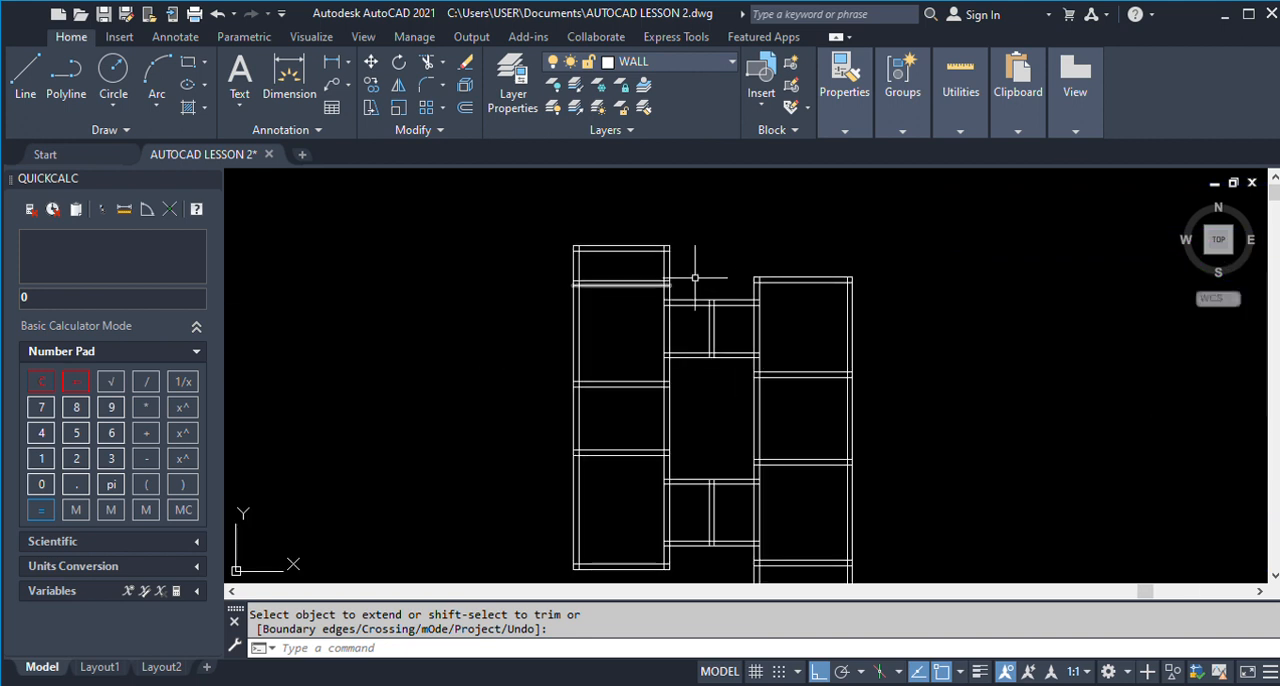
scroll(504, 285, "down", 1)
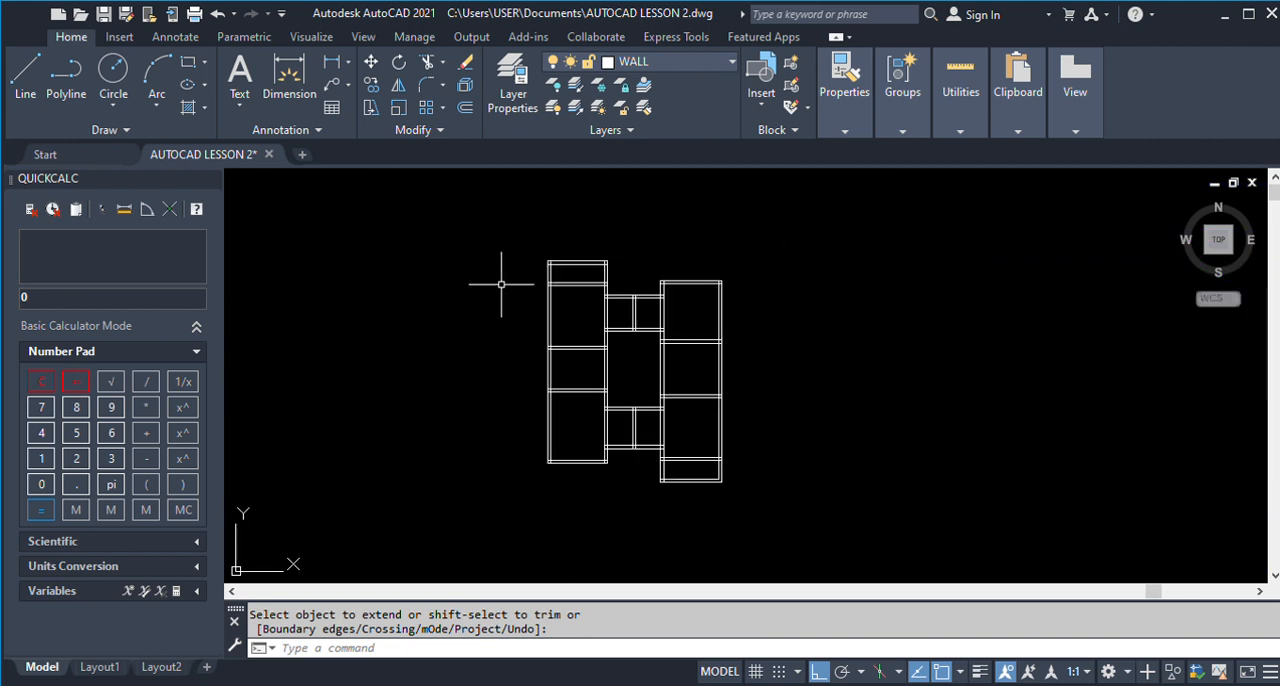
scroll(491, 281, "down", 5)
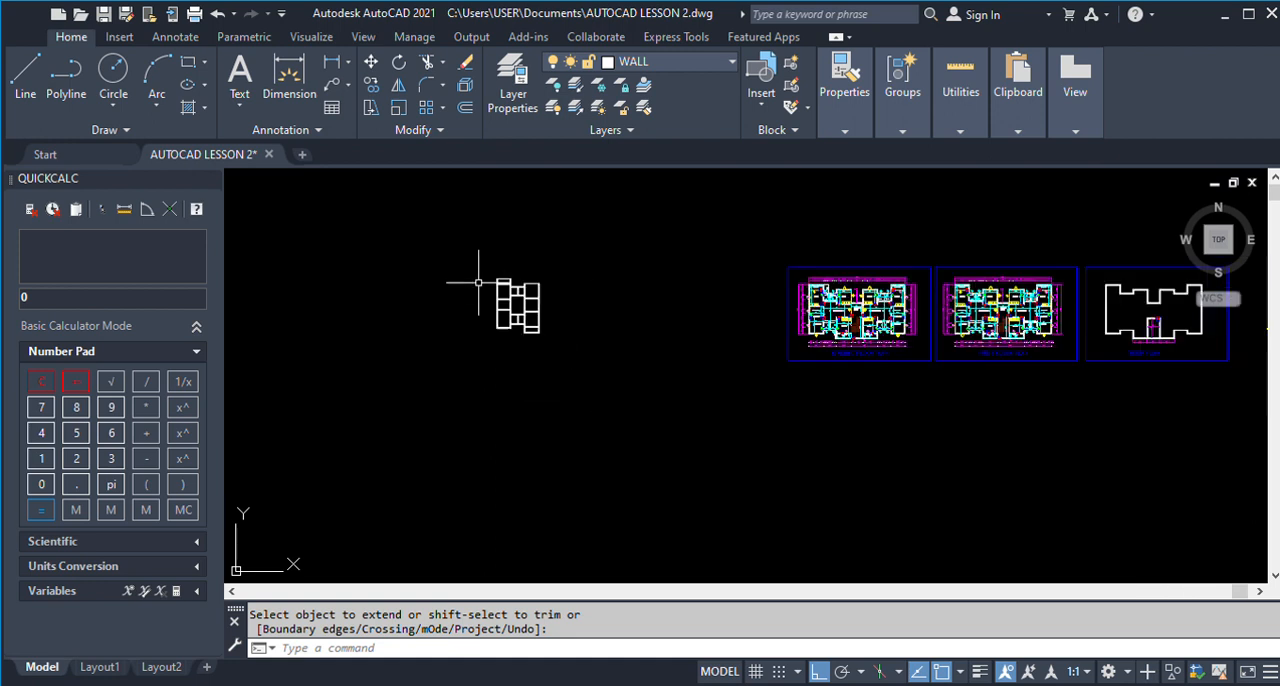
scroll(834, 287, "up", 2)
scroll(834, 287, "up", 4)
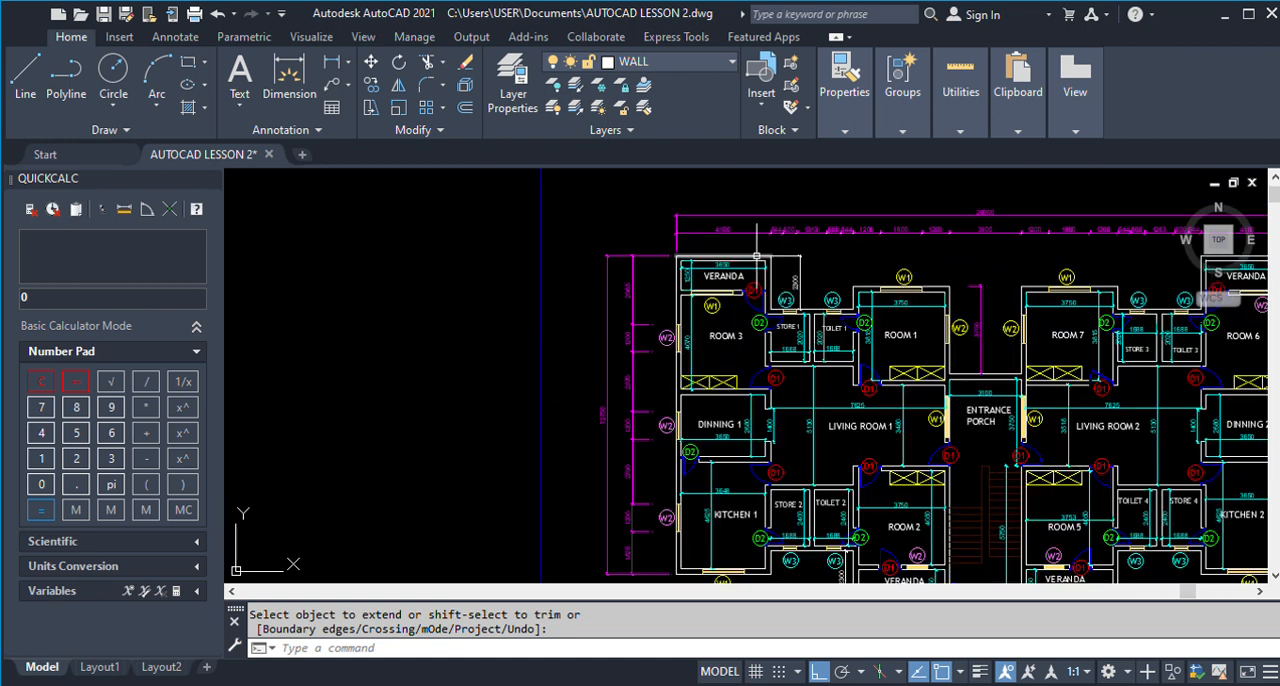
scroll(703, 290, "down", 1)
scroll(706, 294, "up", 5)
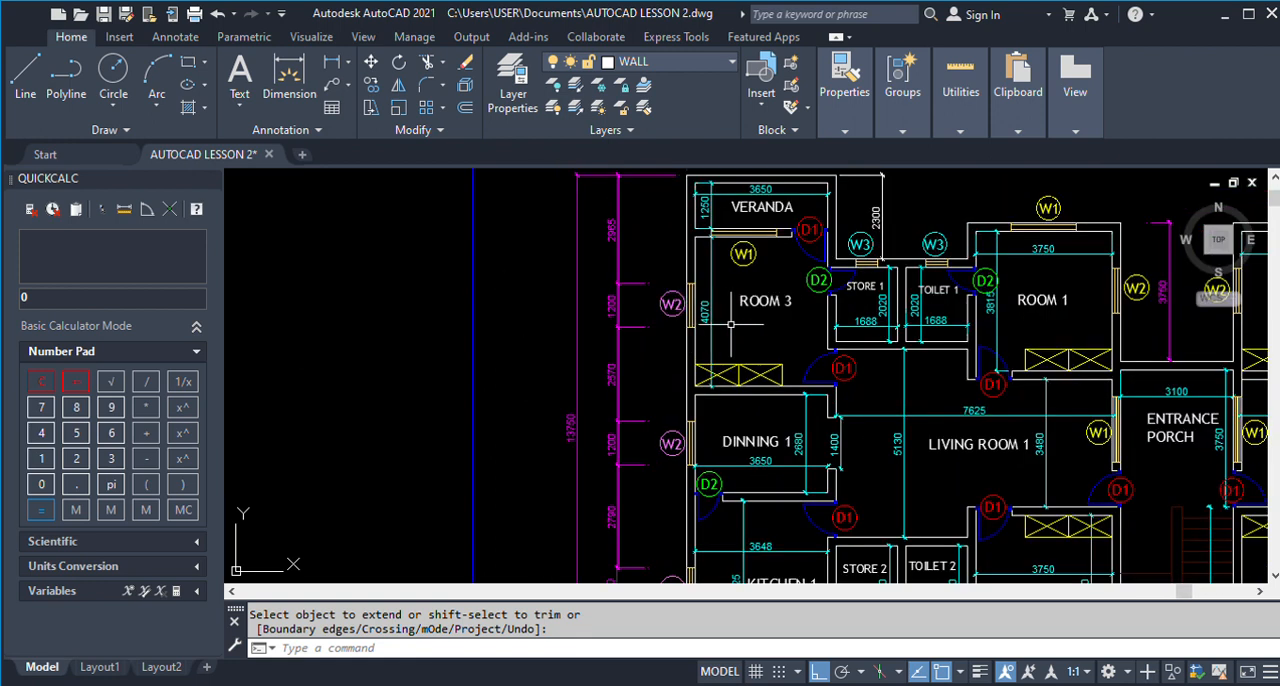
scroll(703, 300, "down", 3)
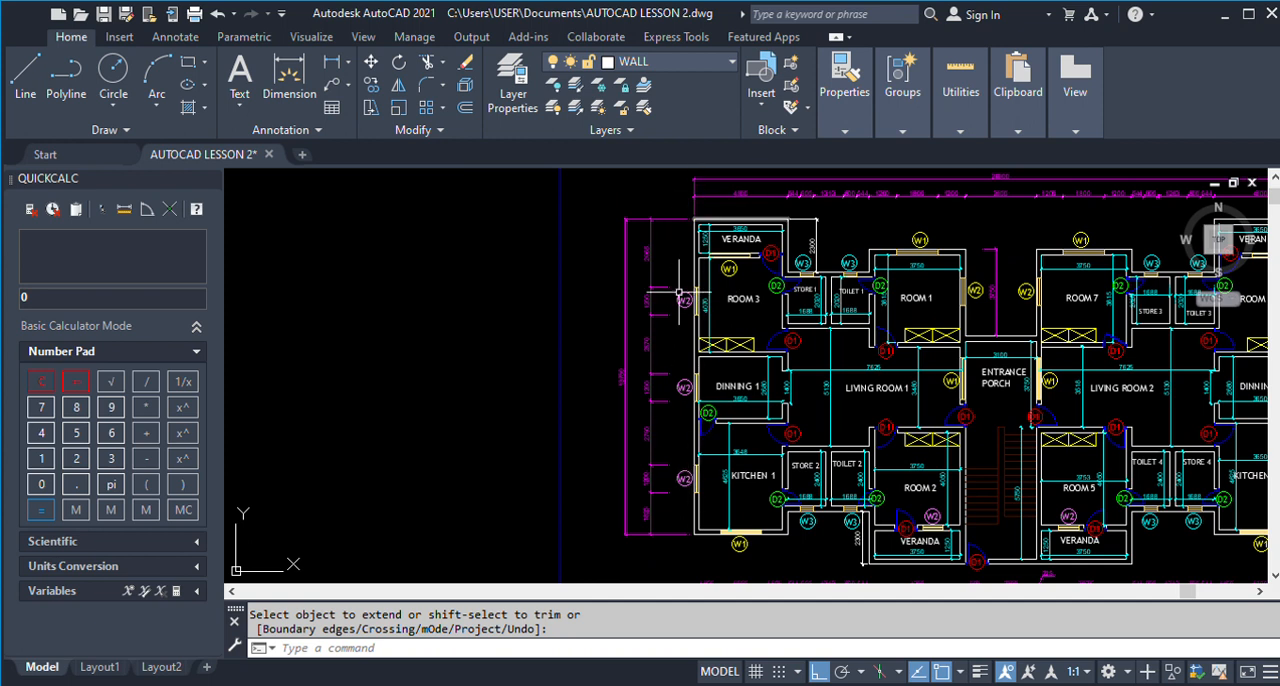
scroll(717, 310, "up", 1)
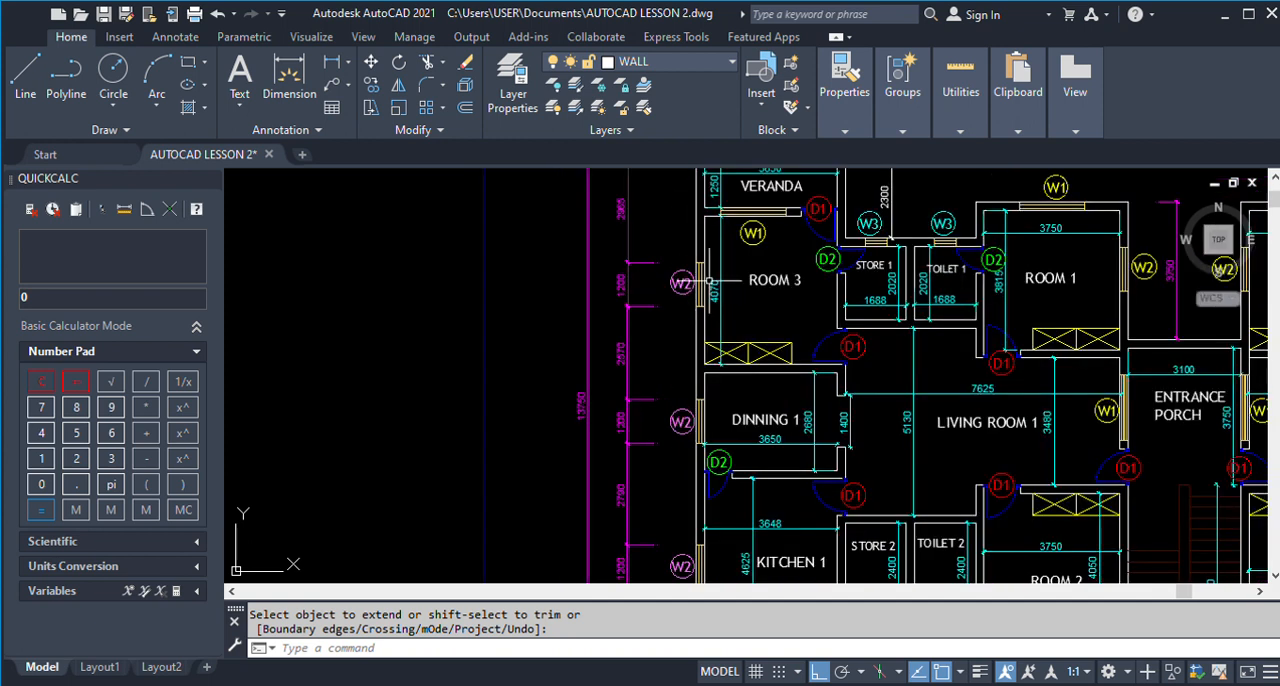
scroll(712, 280, "down", 4)
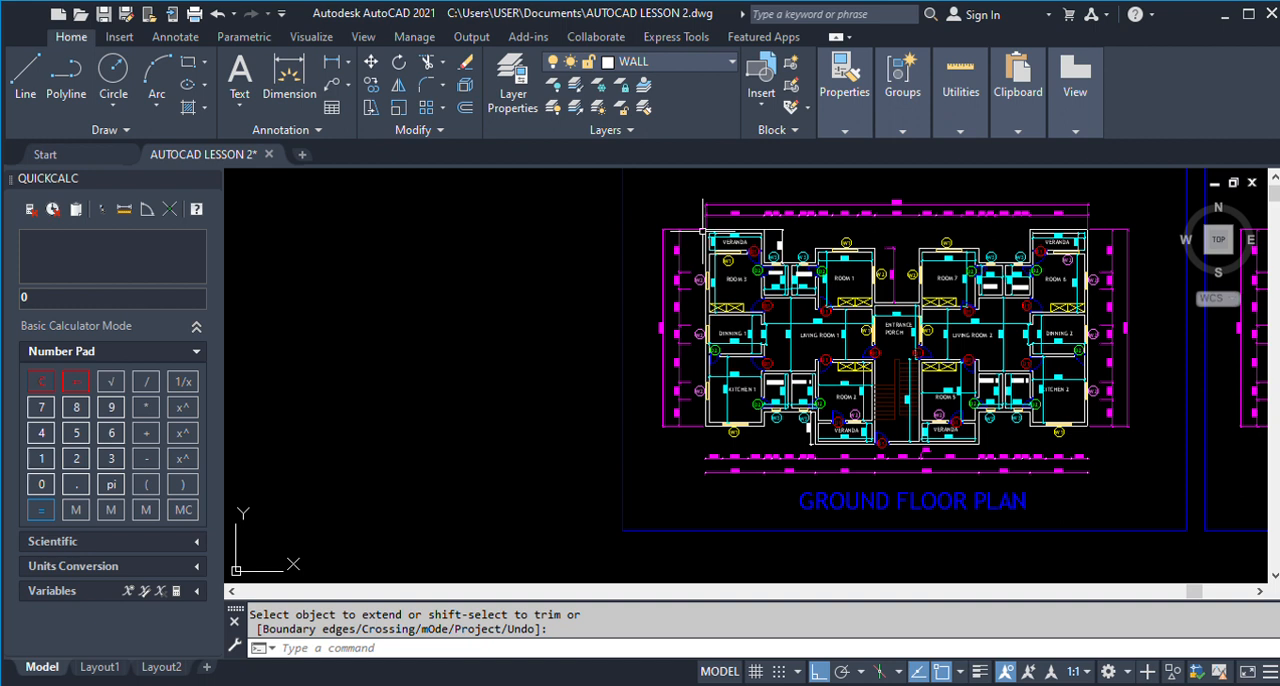
scroll(710, 288, "up", 2)
scroll(710, 288, "up", 2)
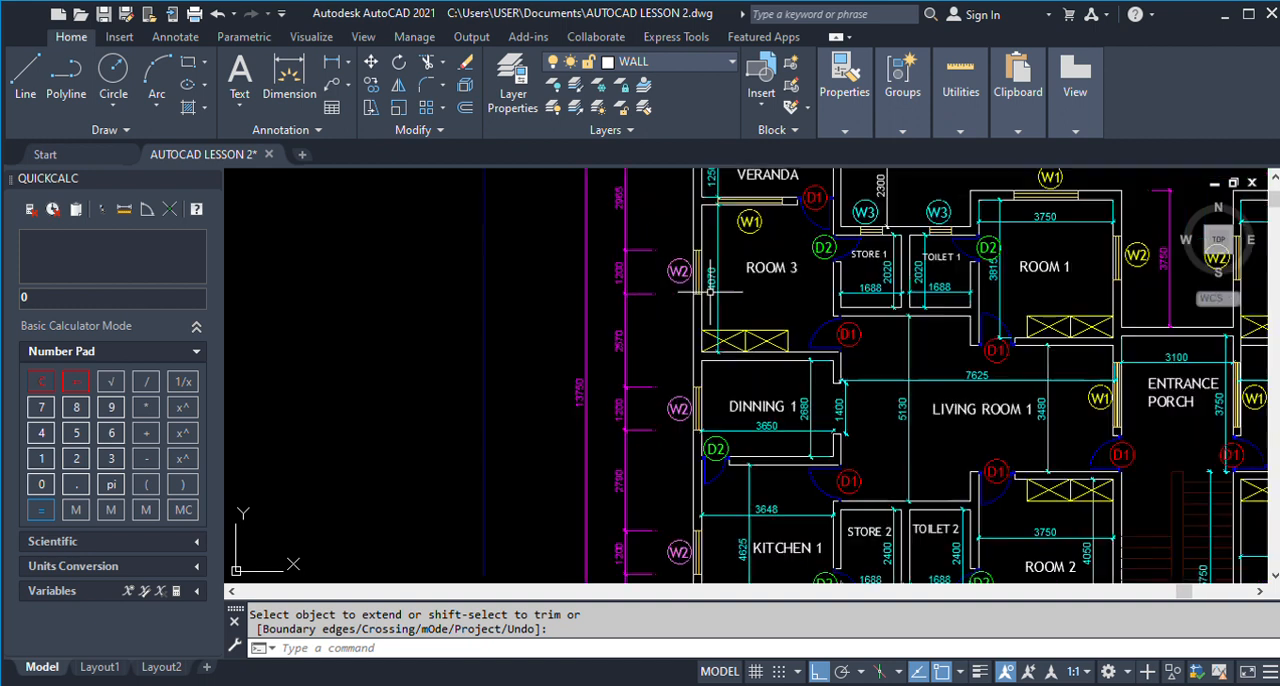
scroll(709, 300, "down", 2)
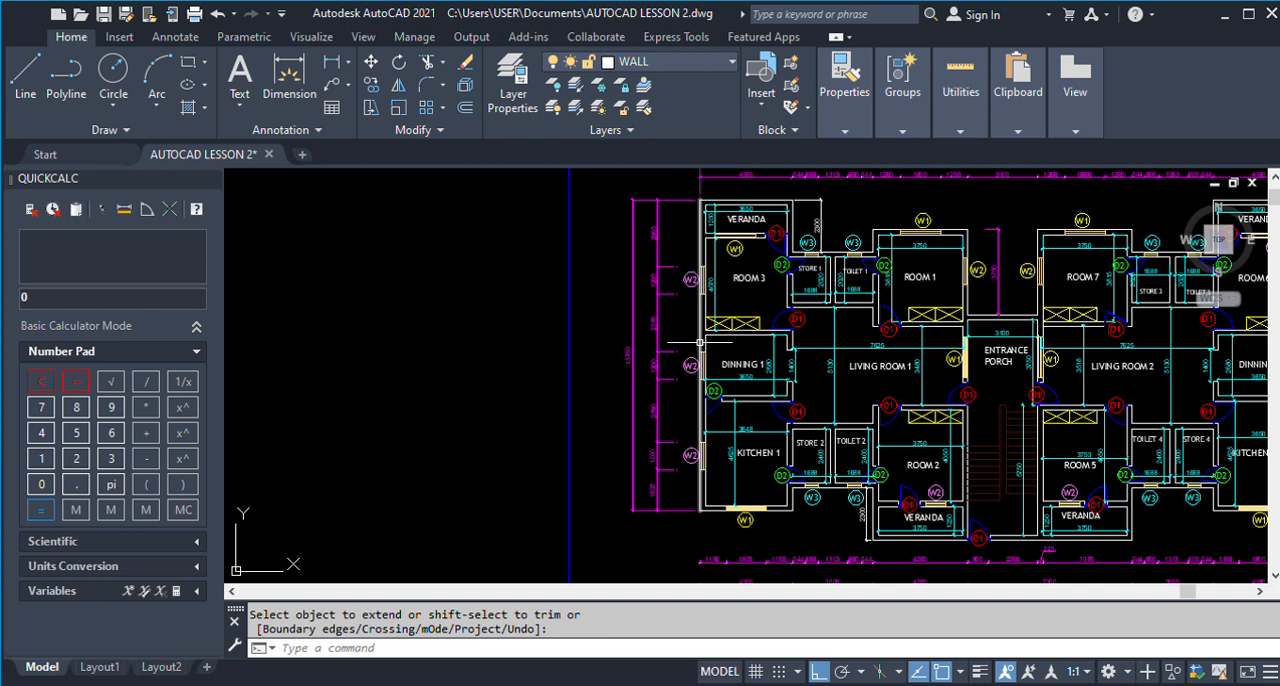
scroll(705, 211, "up", 2)
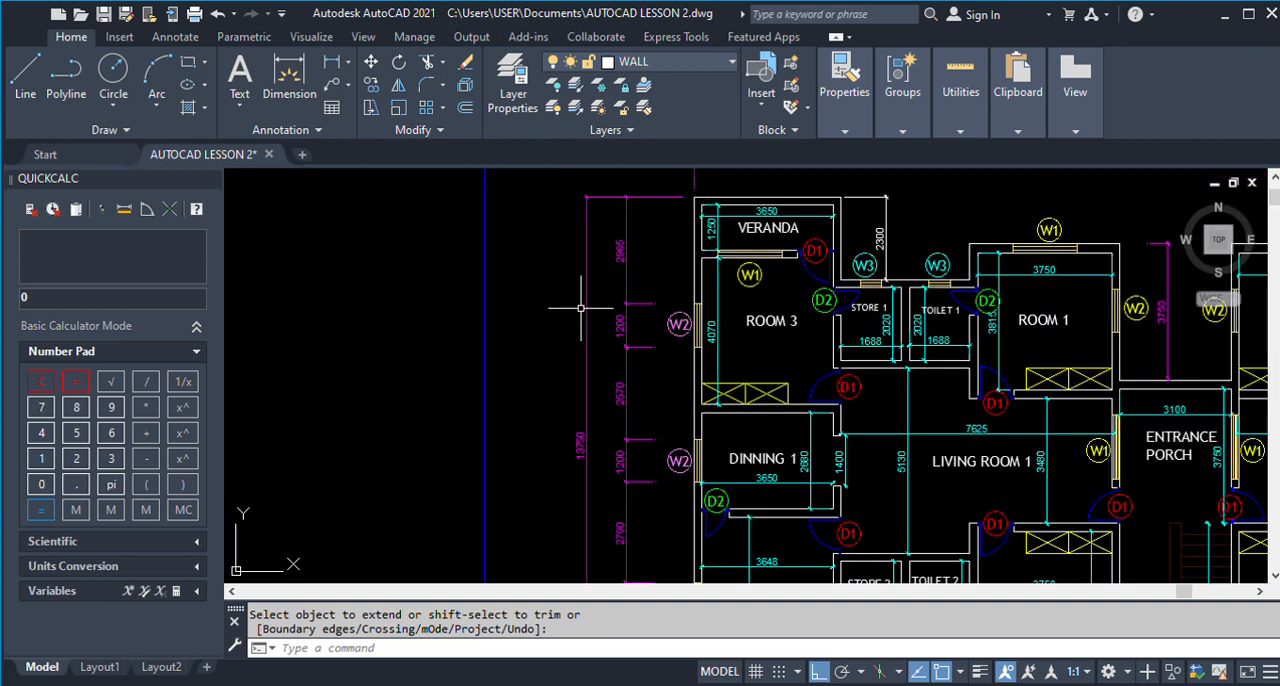
scroll(652, 251, "up", 2)
scroll(725, 265, "down", 5)
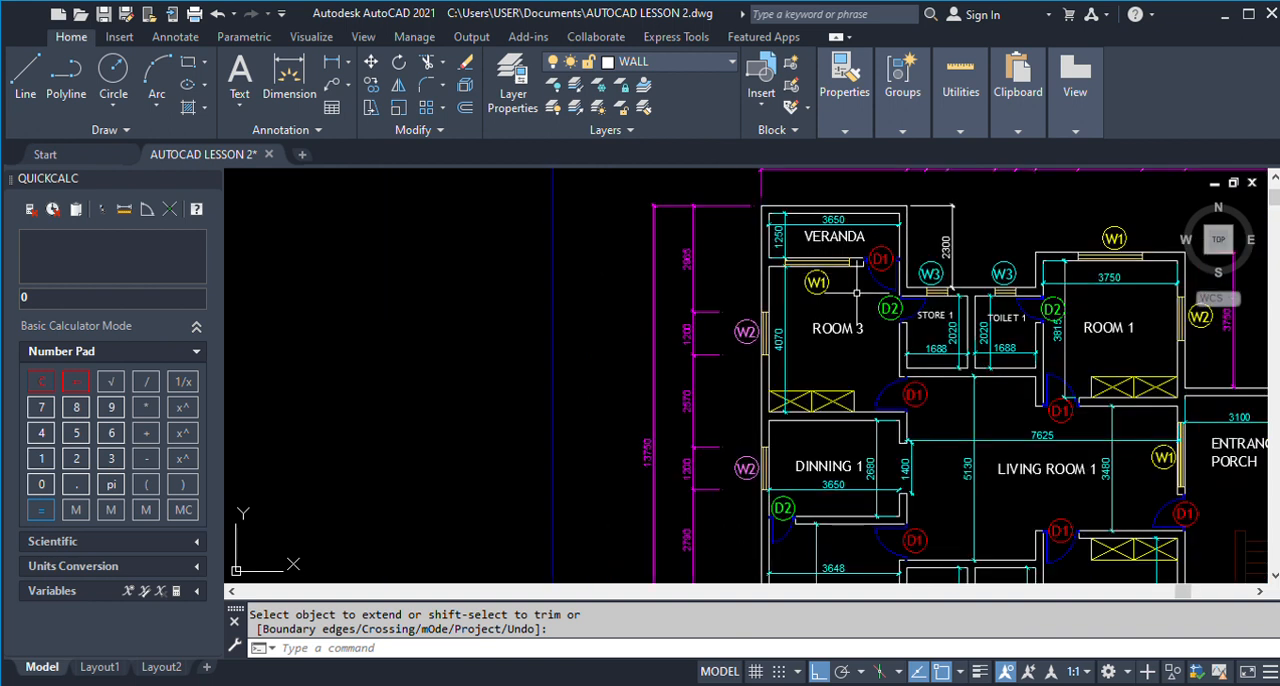
Offset the inner line of the Veranda's top wall downward by 2965 to locate the upper edge of Room 3's window.
key("Escape")
type("o")
key("Return")
scroll(825, 300, "down", 4)
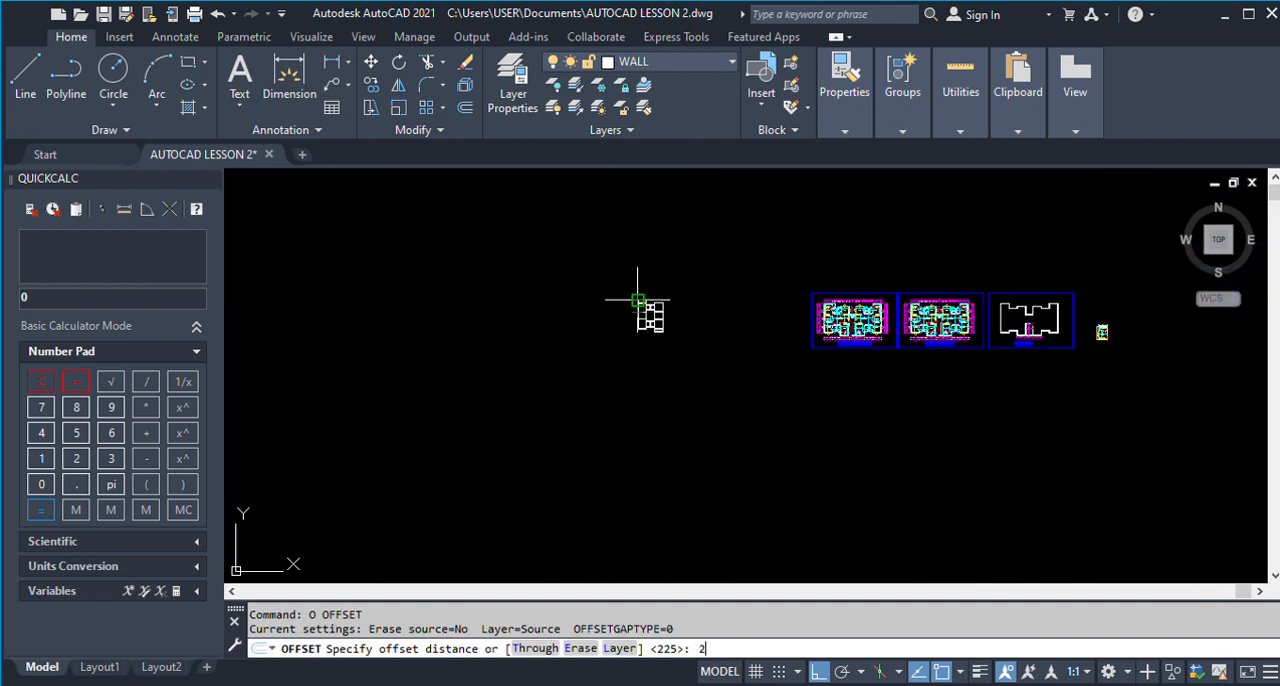
key("Return")
scroll(637, 299, "up", 8)
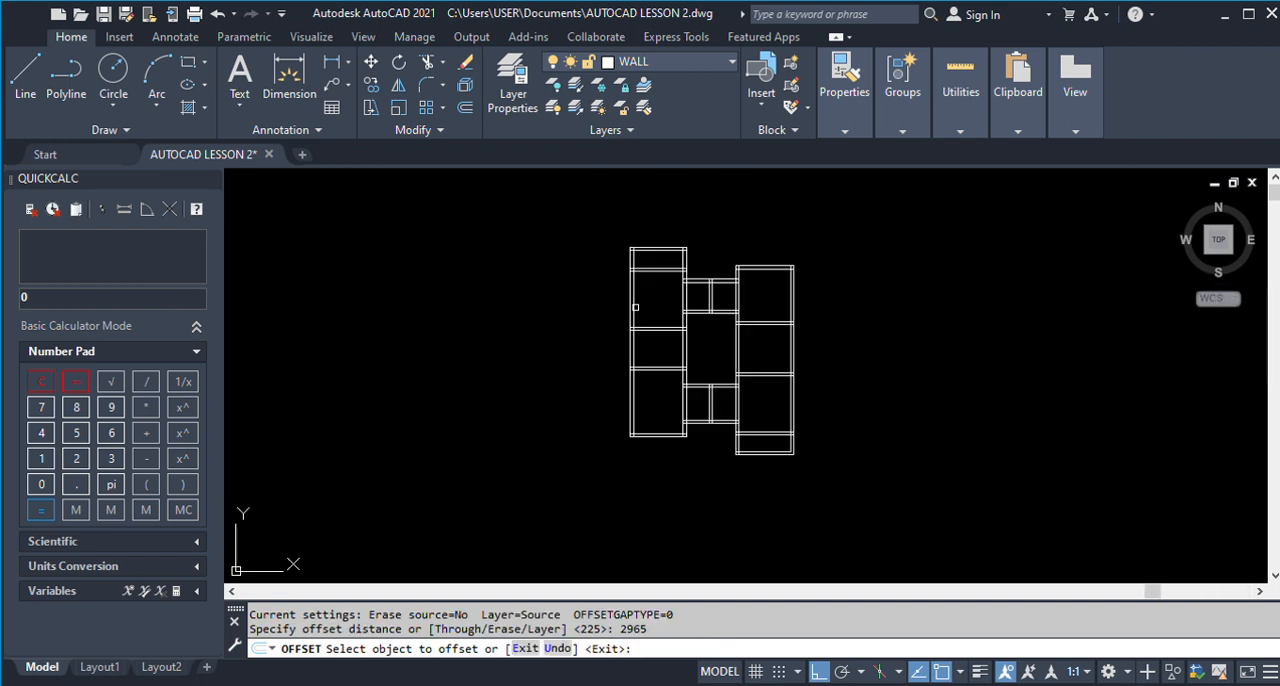
left_click(638, 215)
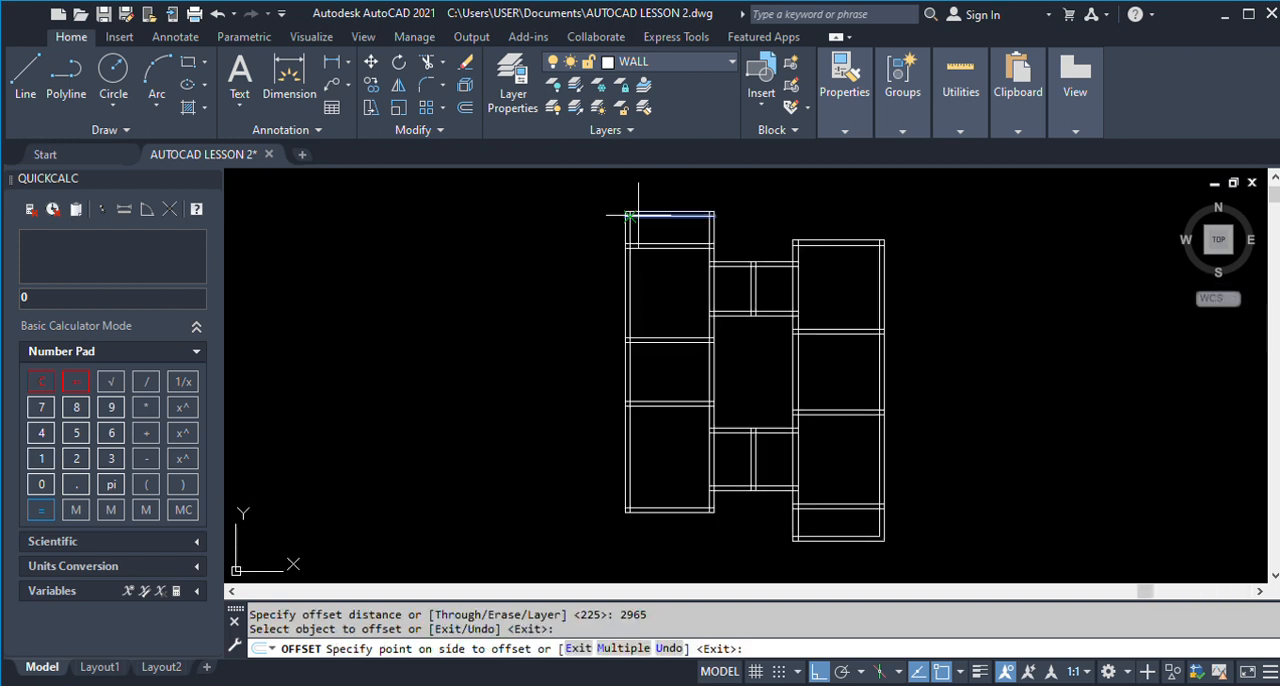
left_click(585, 309)
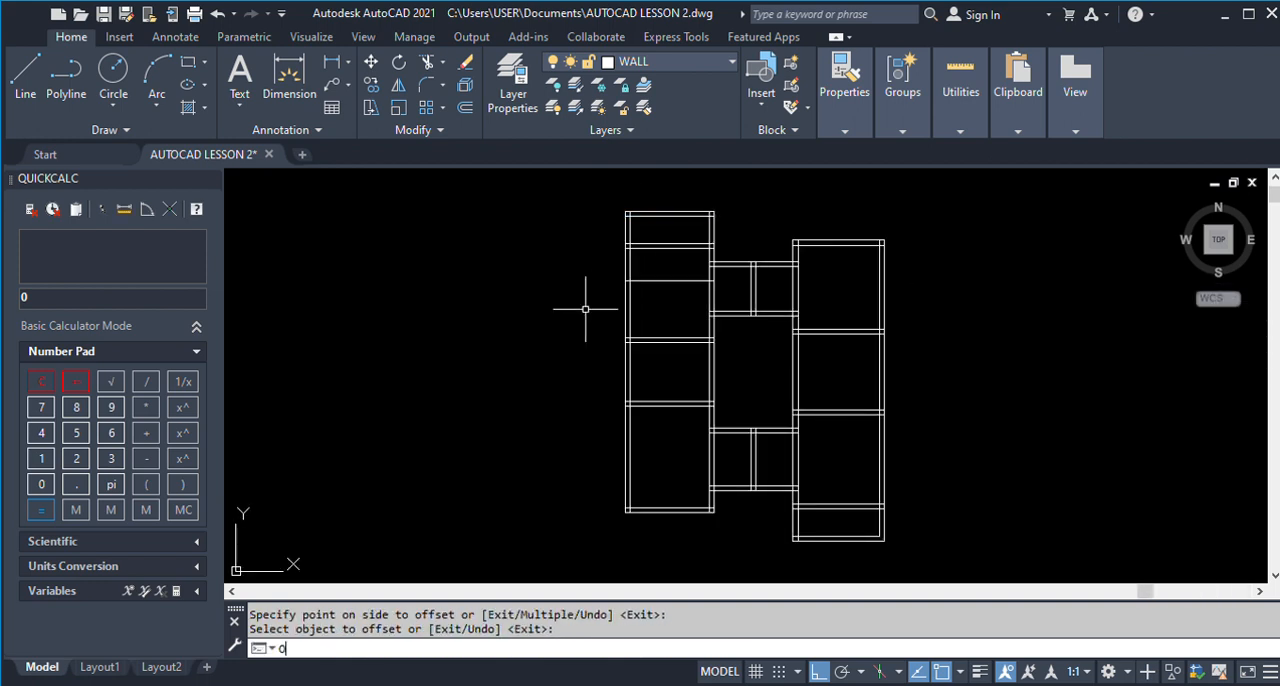
Offset the new window edge line downward by 1200 to mark the lower edge of Room 3's window.
key("Return")
key("Return")
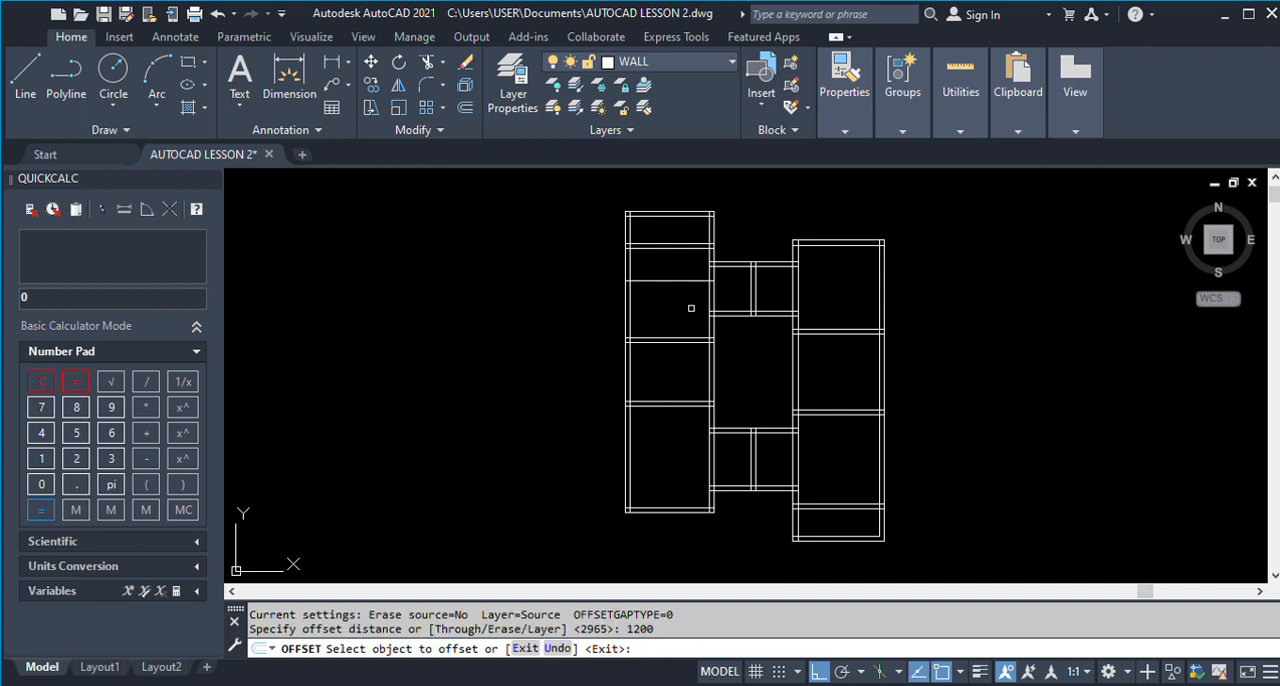
left_click(674, 281)
left_click(668, 327)
key("Return")
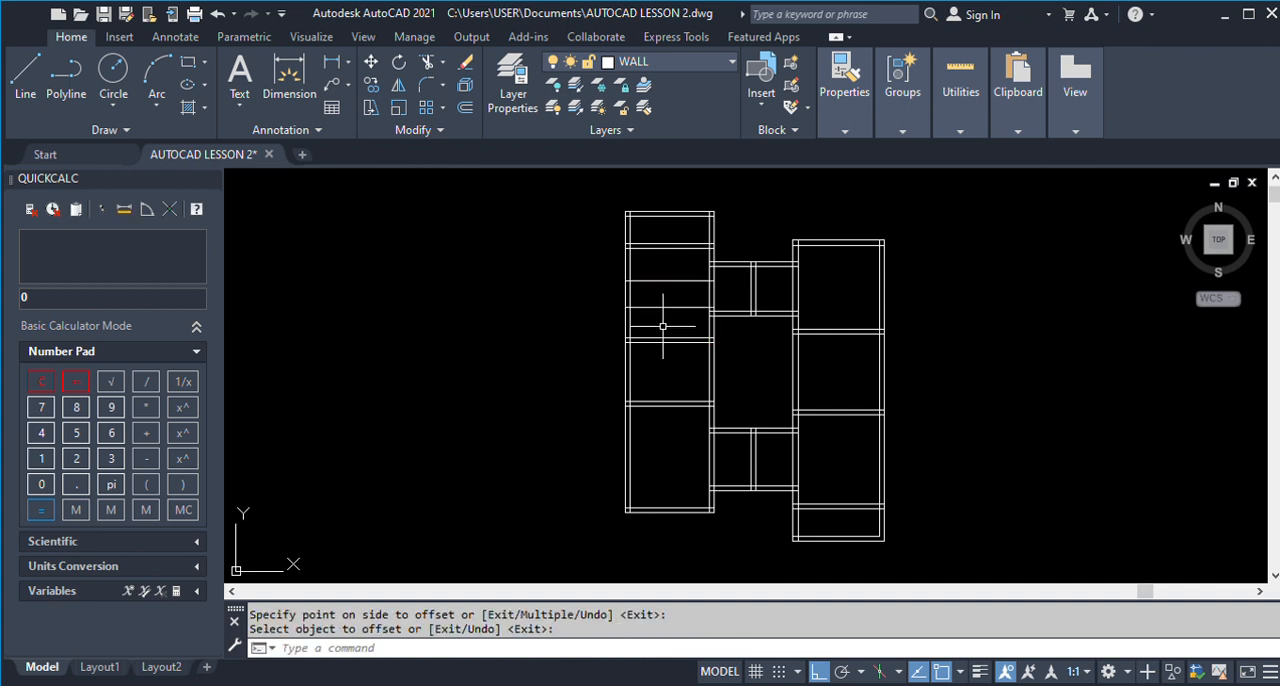
Trim both window edge lines at the inner face of Room 3's left wall, keeping only the parts within the wall thickness.
scroll(625, 315, "up", 4)
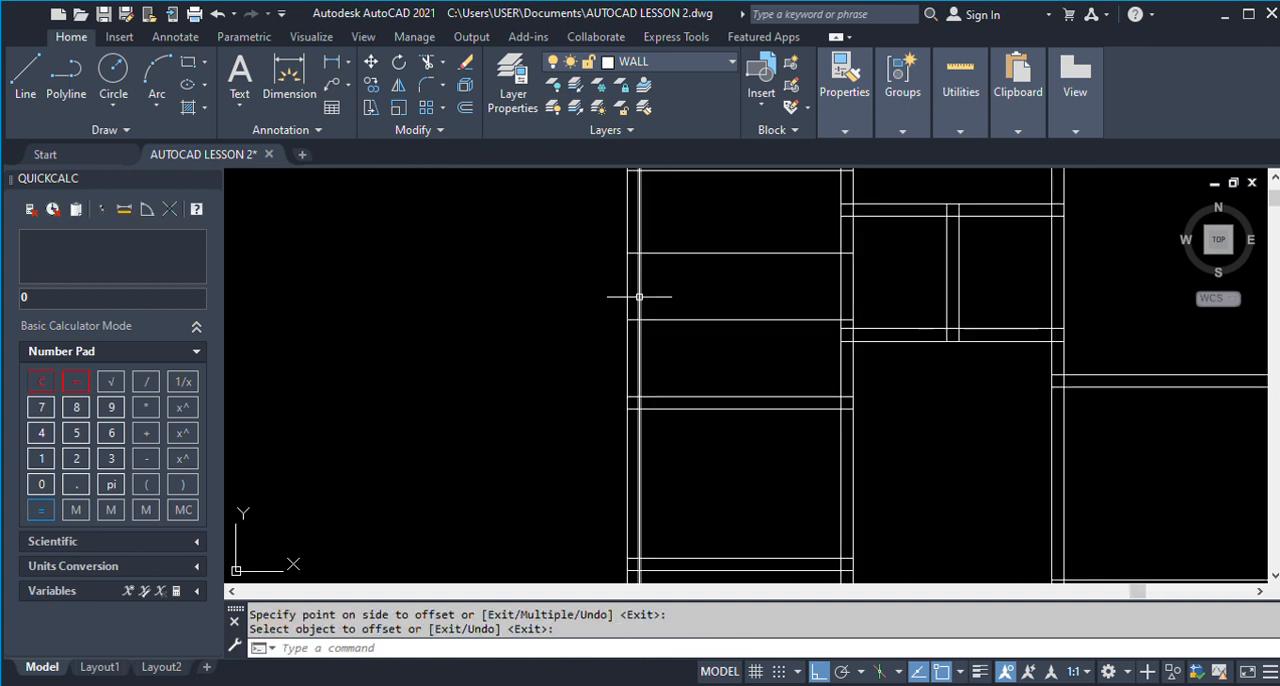
key("Return")
left_click(640, 326)
type("TR")
key("Return")
left_click_drag(674, 354, 674, 225)
key("Return")
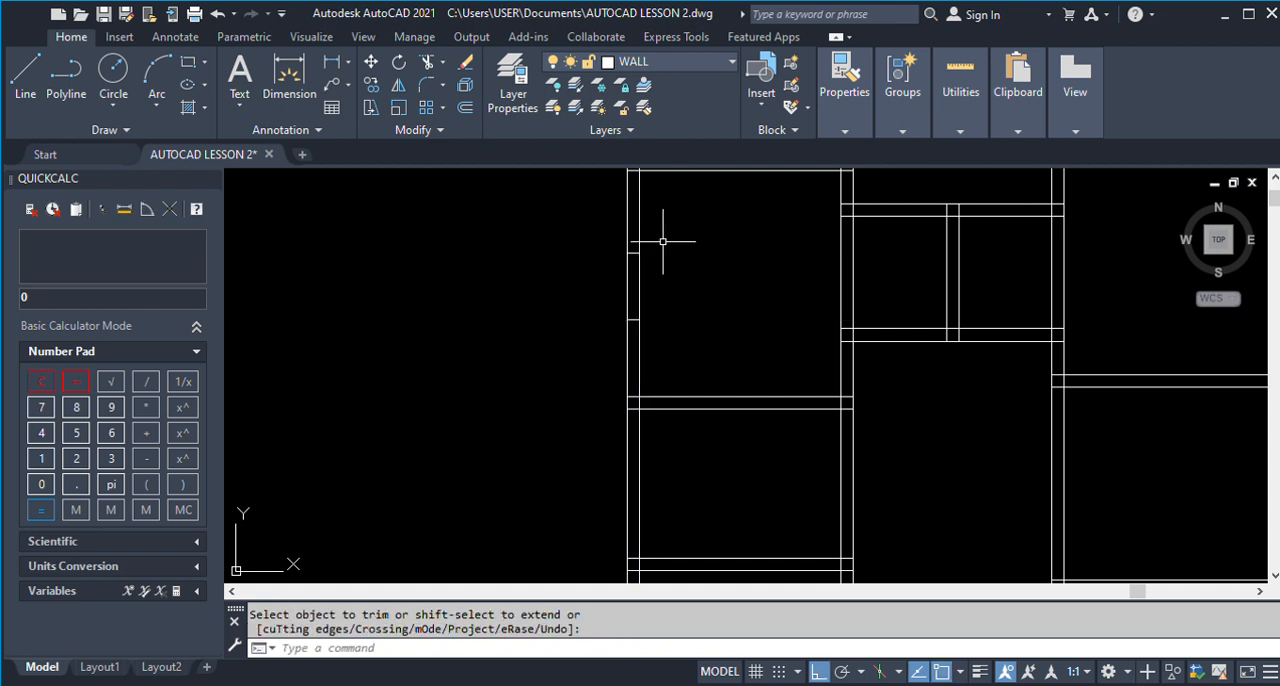
Offset both faces of Room 3's left wall 75 into the wall to form the window's glazing lines.
key("Return")
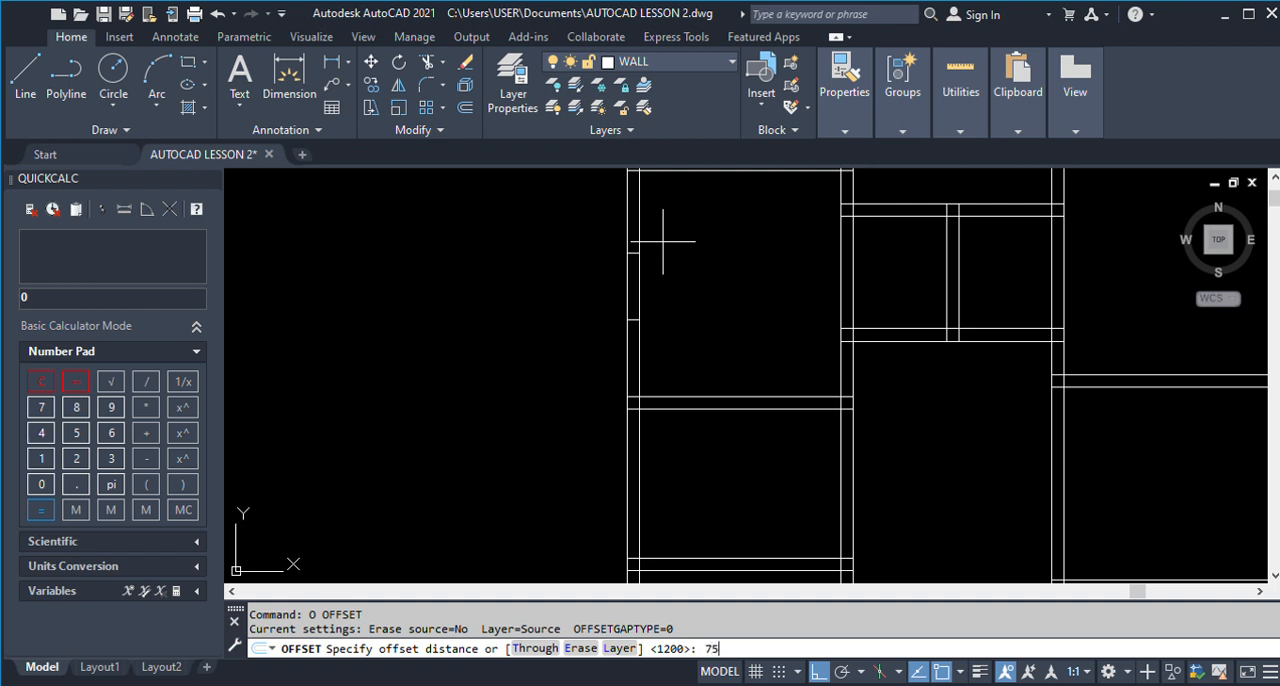
type("75")
key("Return")
scroll(643, 282, "up", 4)
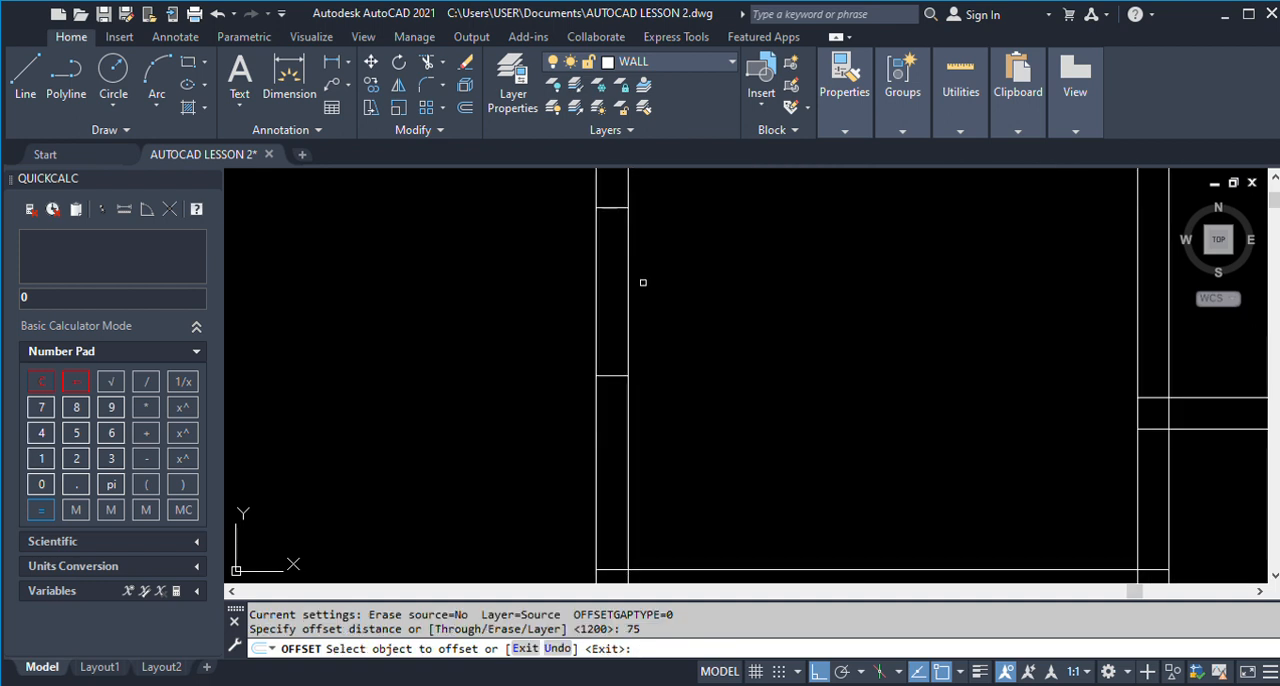
left_click(629, 287)
left_click(597, 302)
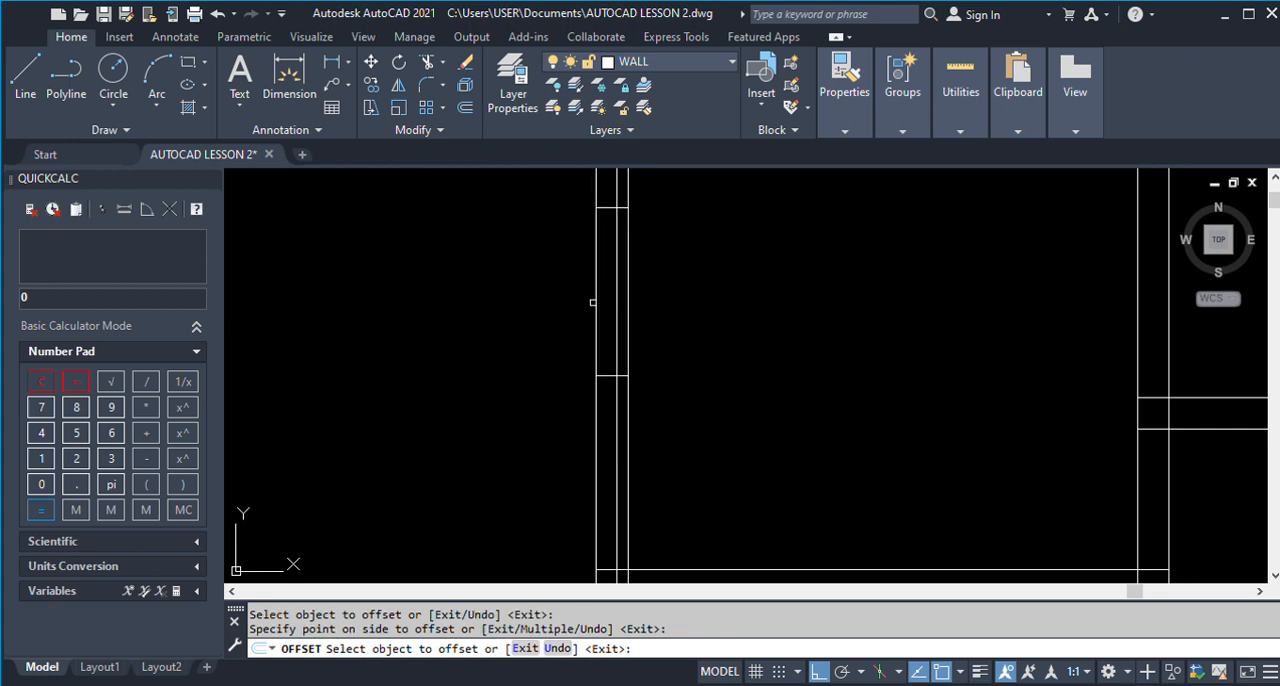
key("Return")
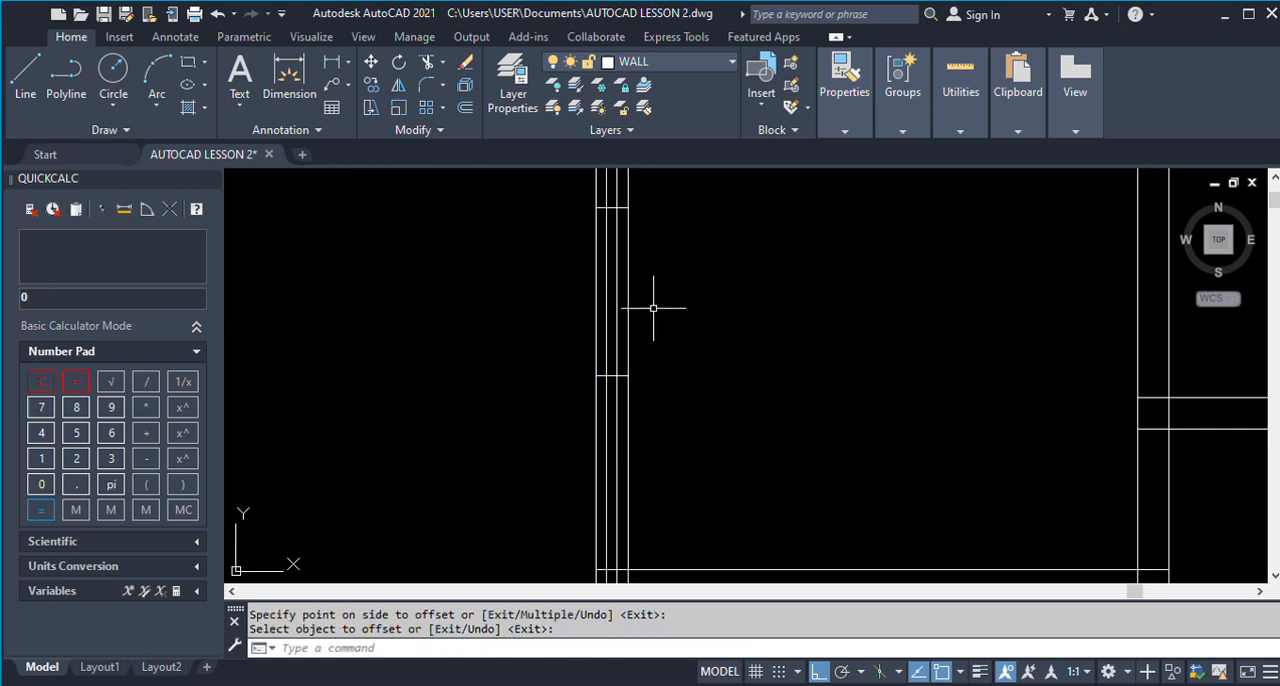
Trim the two glazing lines above and below Room 3's window, using both window edges as cutting edges.
left_click(613, 210)
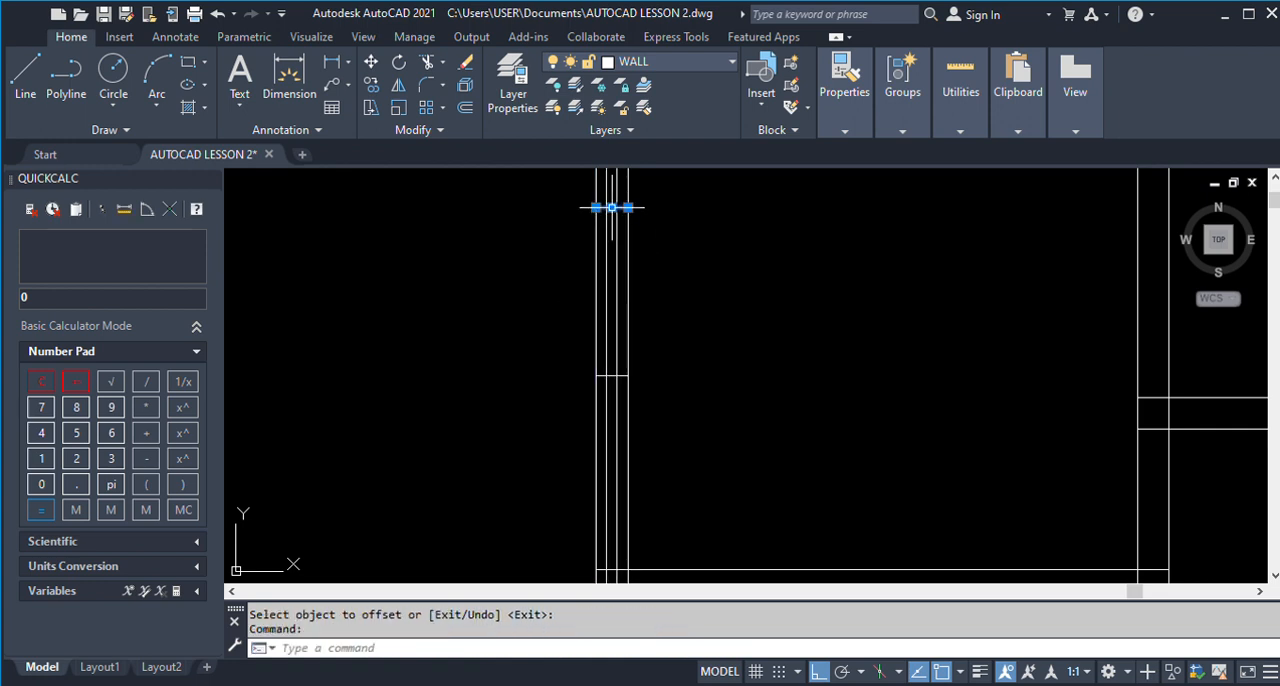
left_click(612, 375)
key("Return")
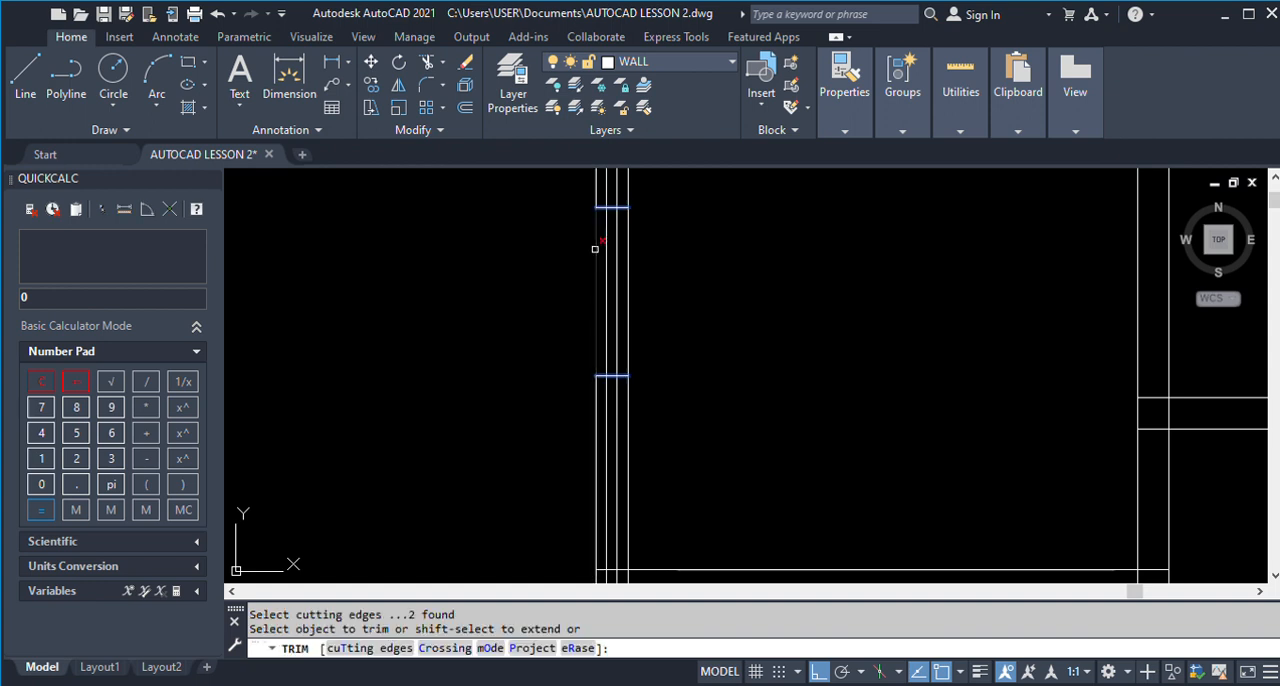
left_click(613, 193)
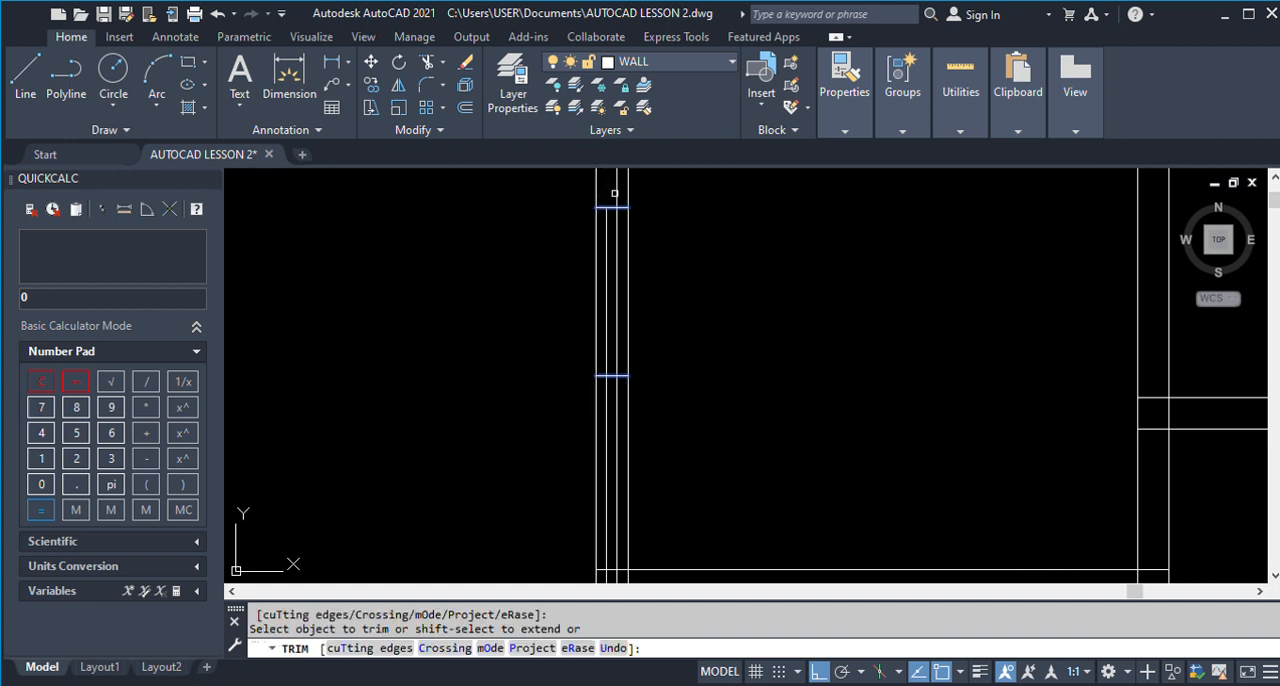
left_click(608, 395)
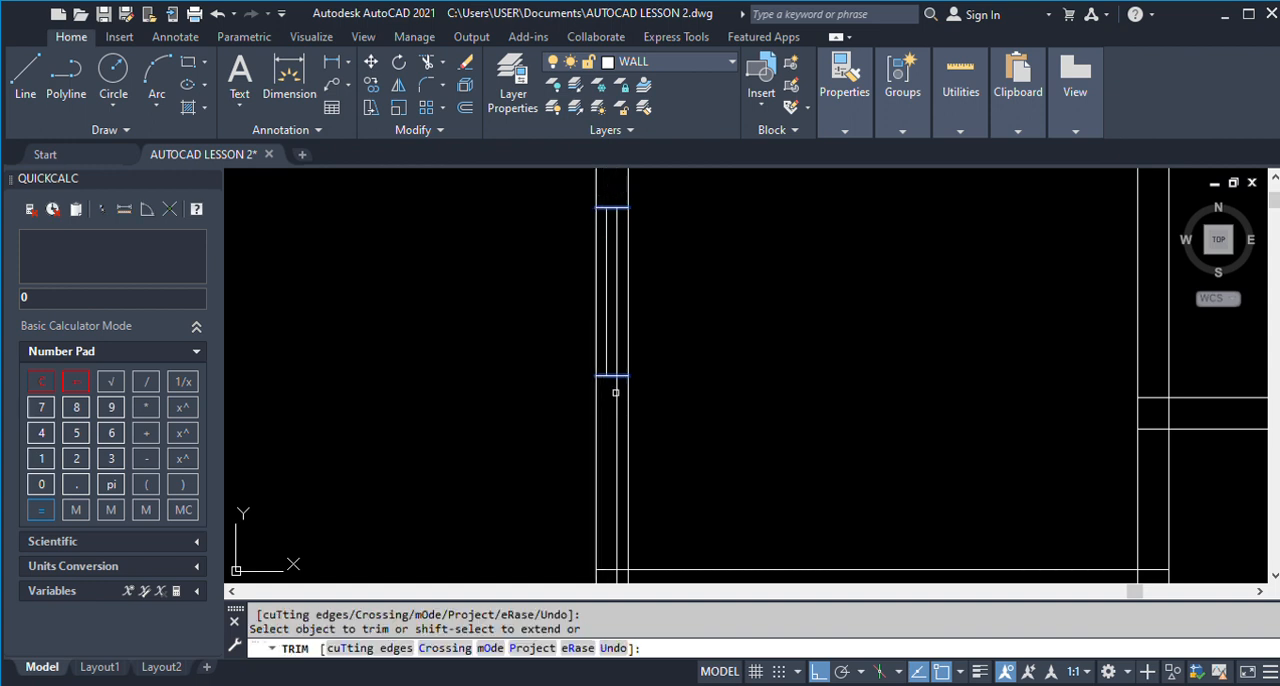
key("Return")
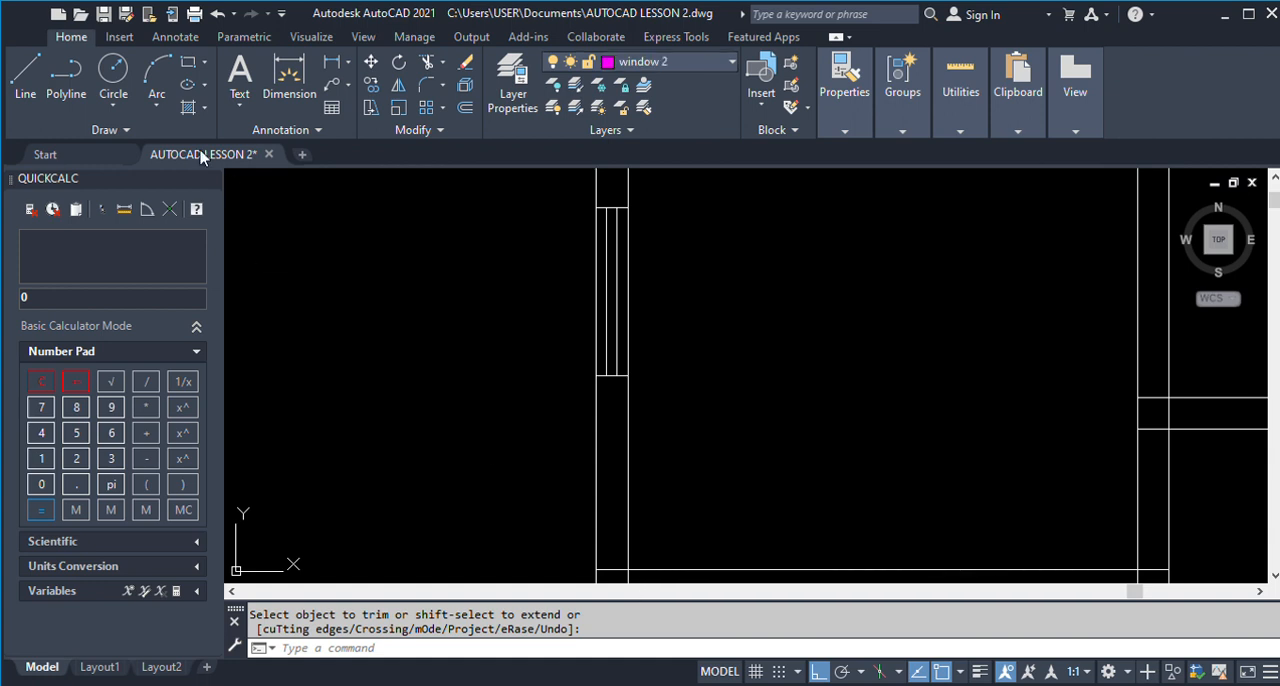
Draw a short vertical sample line on the window 2 layer, outside Room 3's left wall.
left_click(25, 75)
left_click(389, 237)
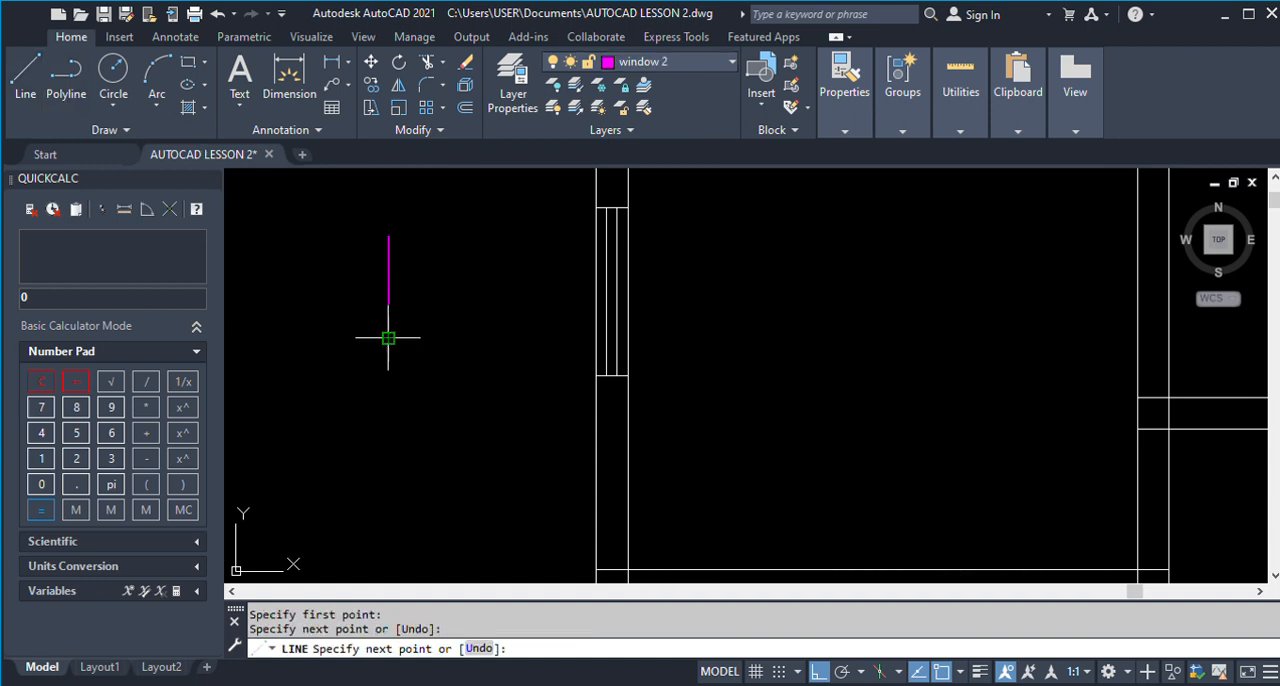
left_click(389, 338)
key("Return")
type("L")
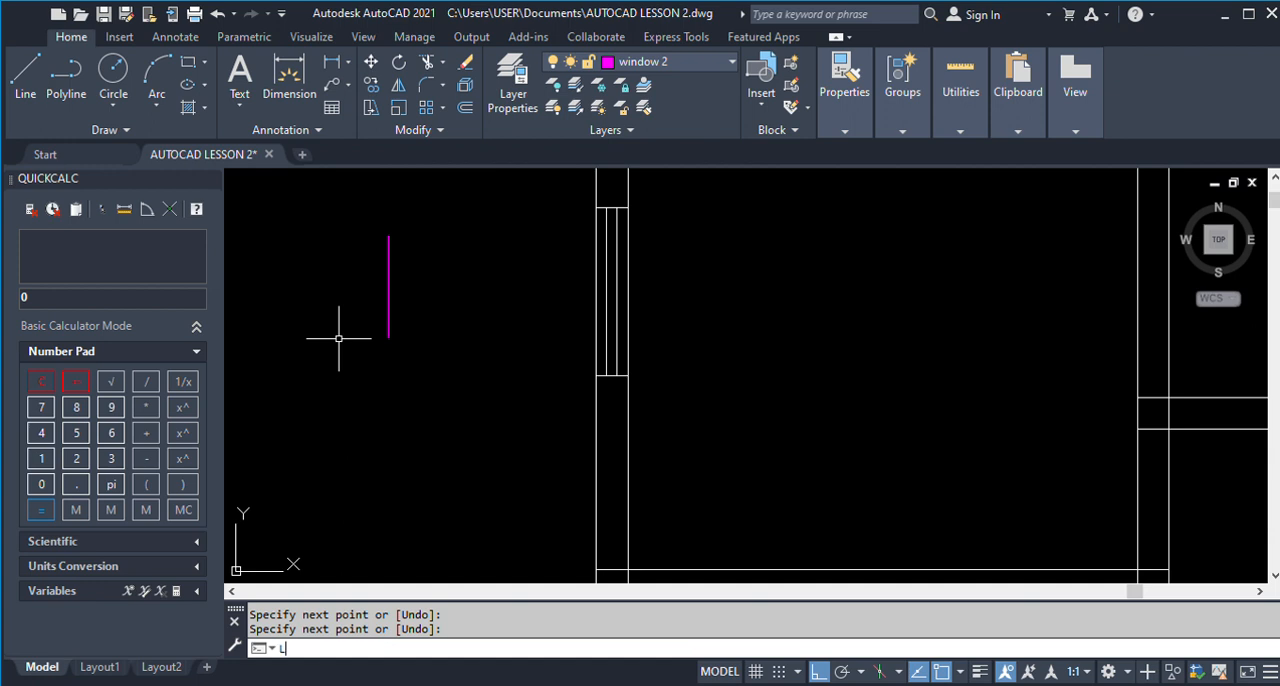
type("AYMCH")
key("Return")
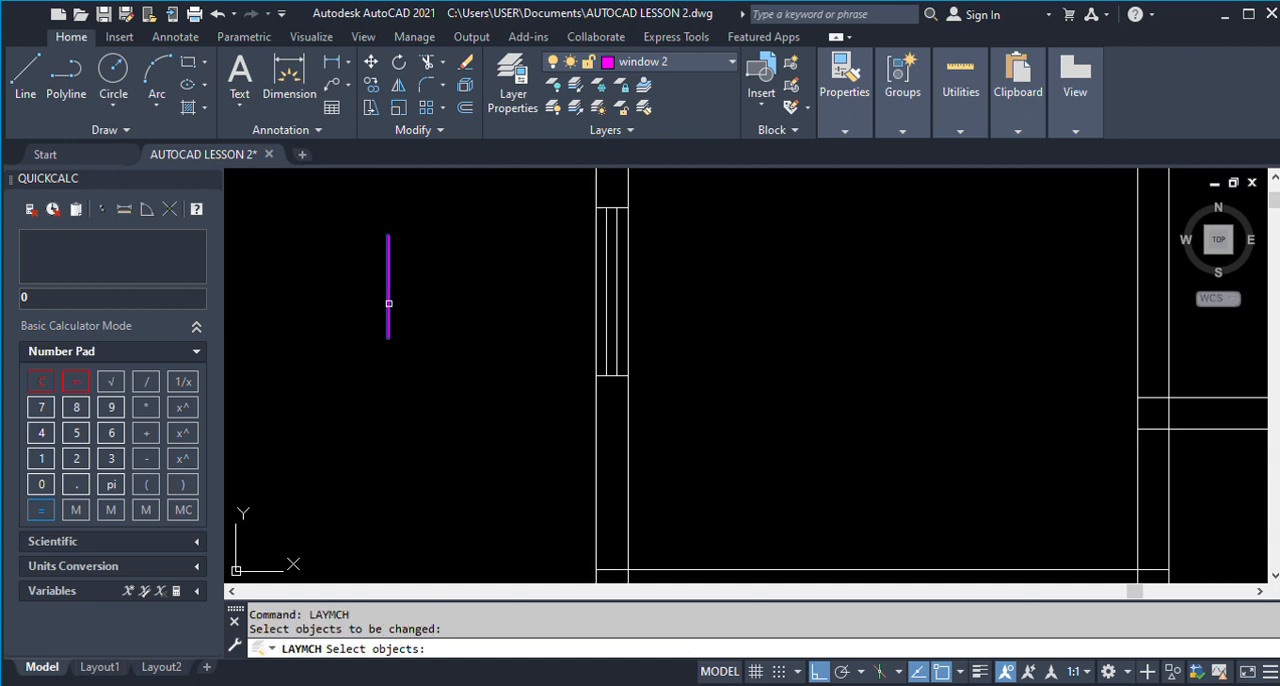
left_click(389, 304)
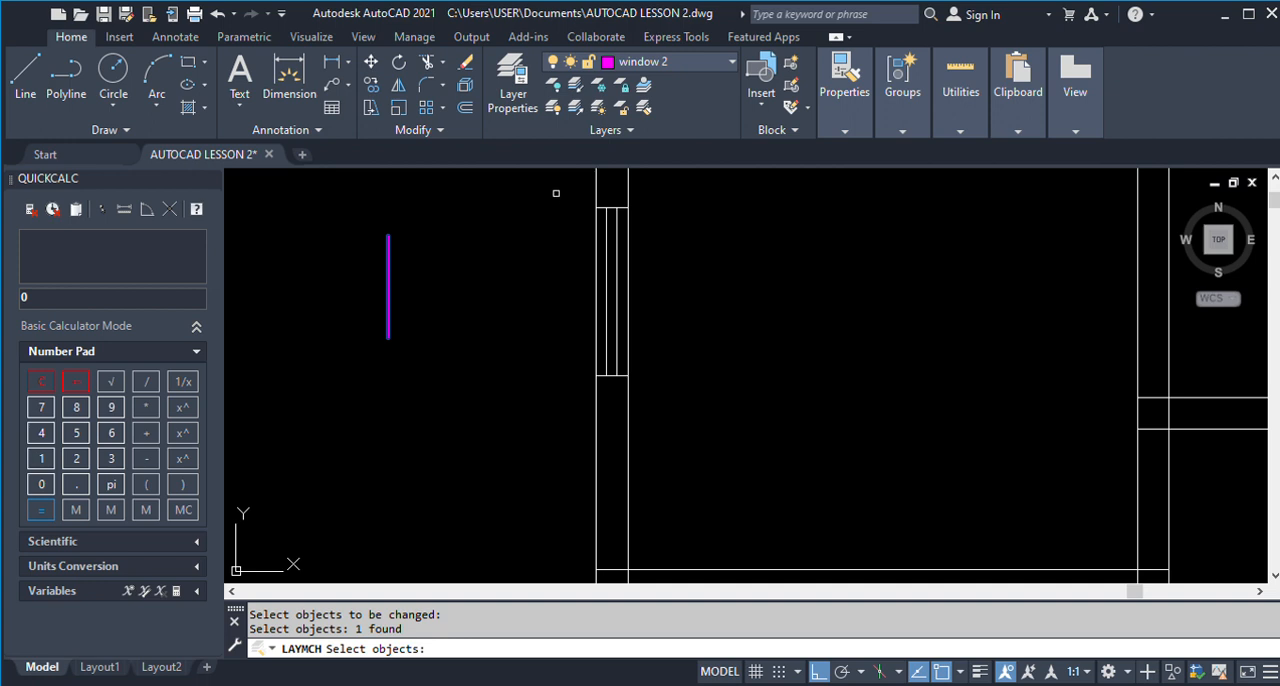
left_click(609, 236)
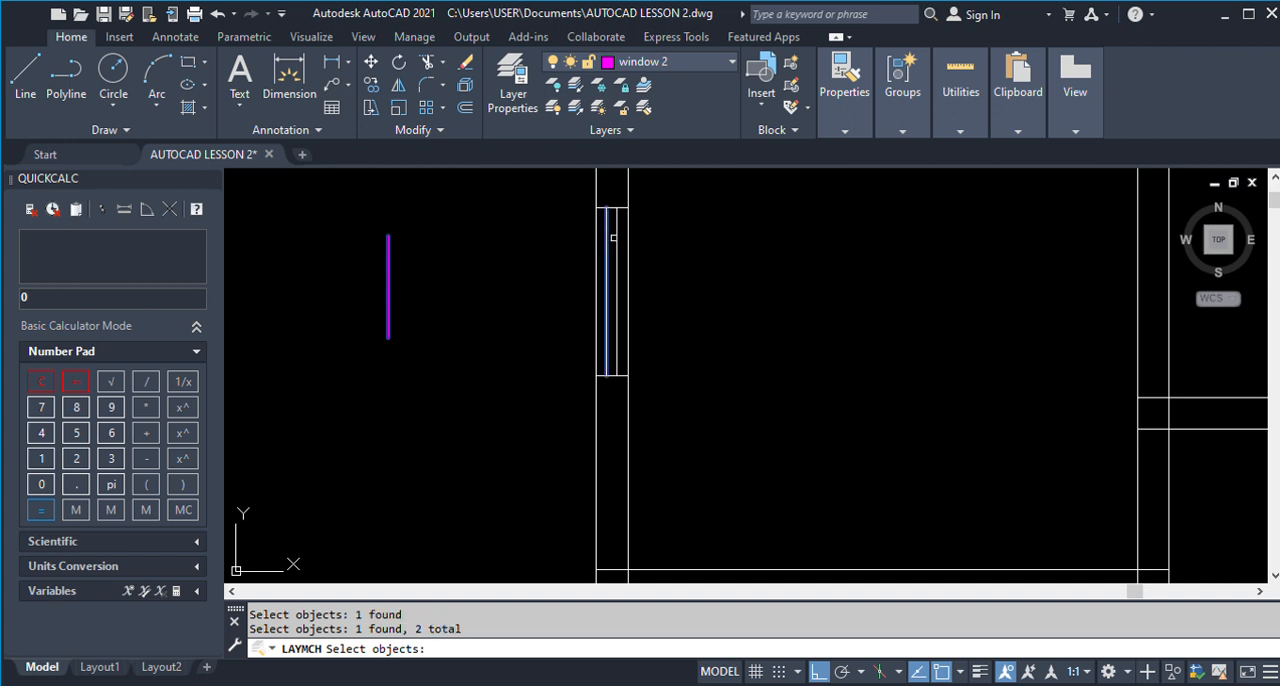
key("Escape")
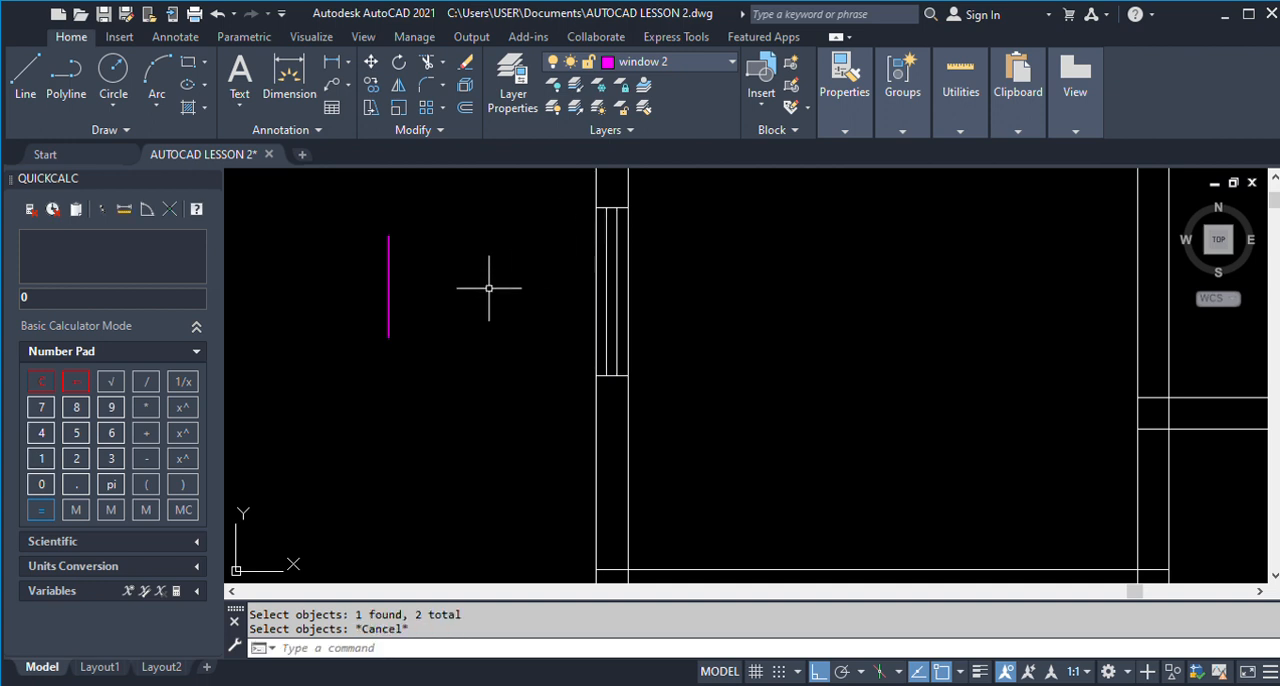
Try to match the sample line's layer to that of Room 3's window lines, and undo the change.
type("LAYMCH")
key("Return")
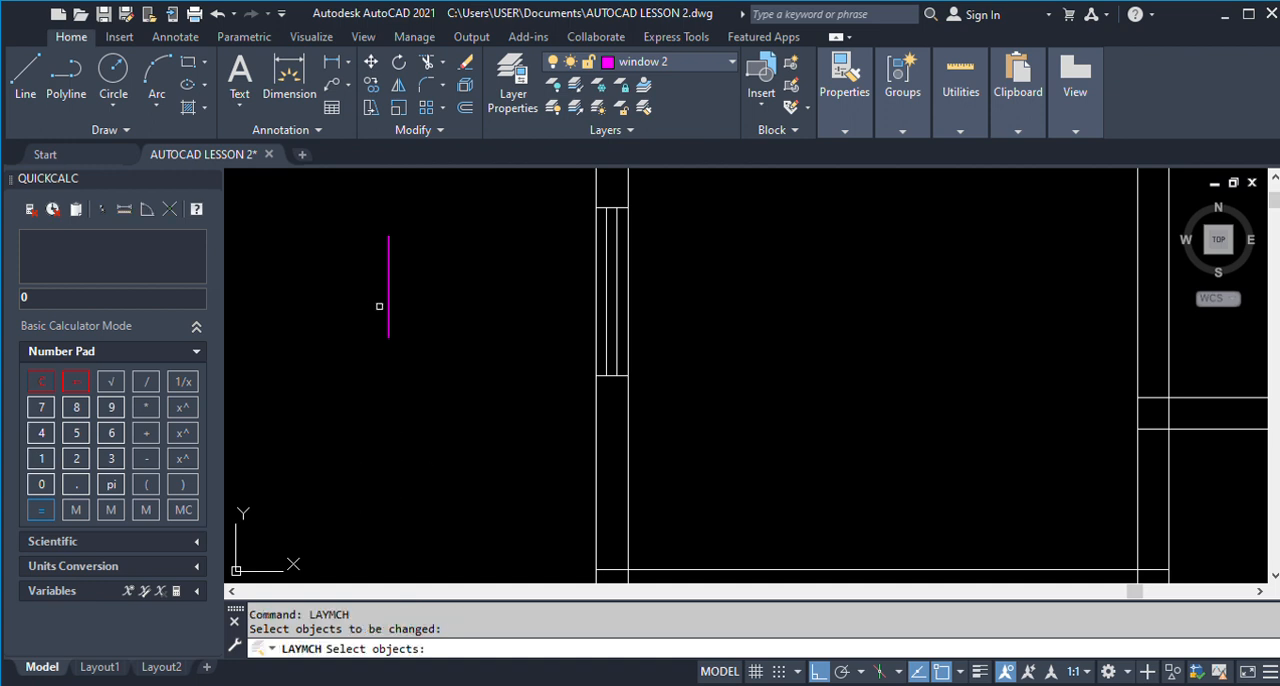
left_click(388, 306)
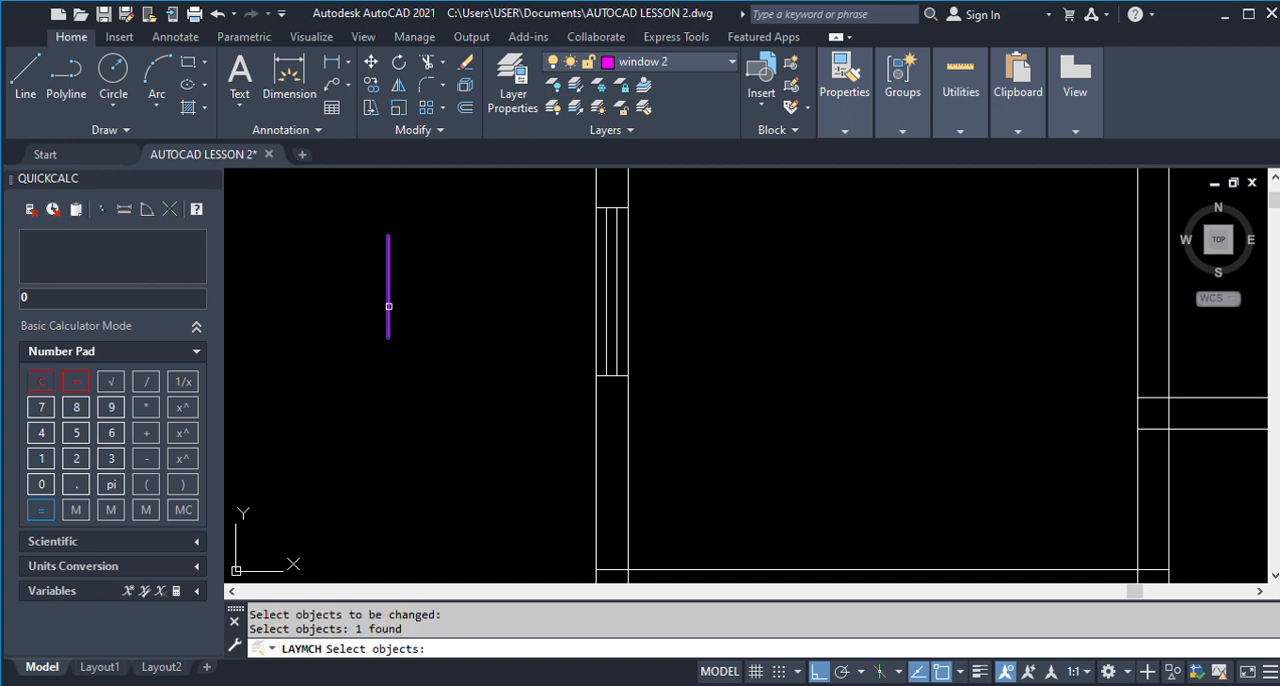
key("Return")
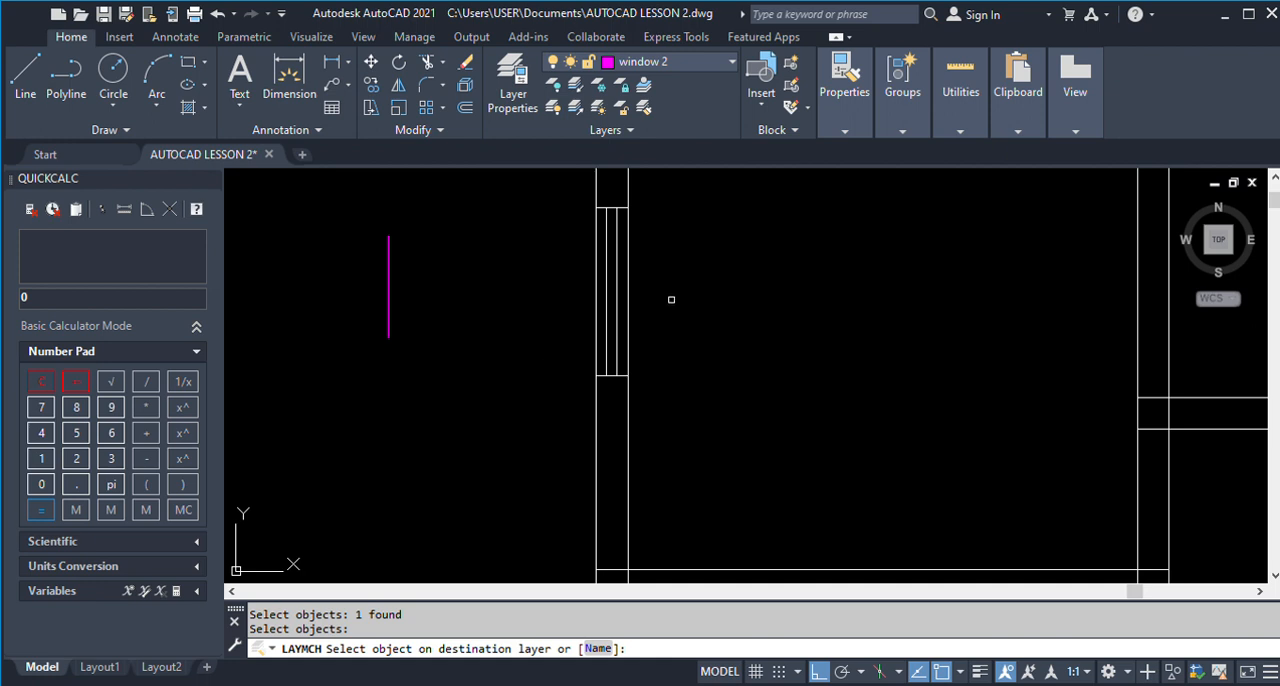
left_click(621, 309)
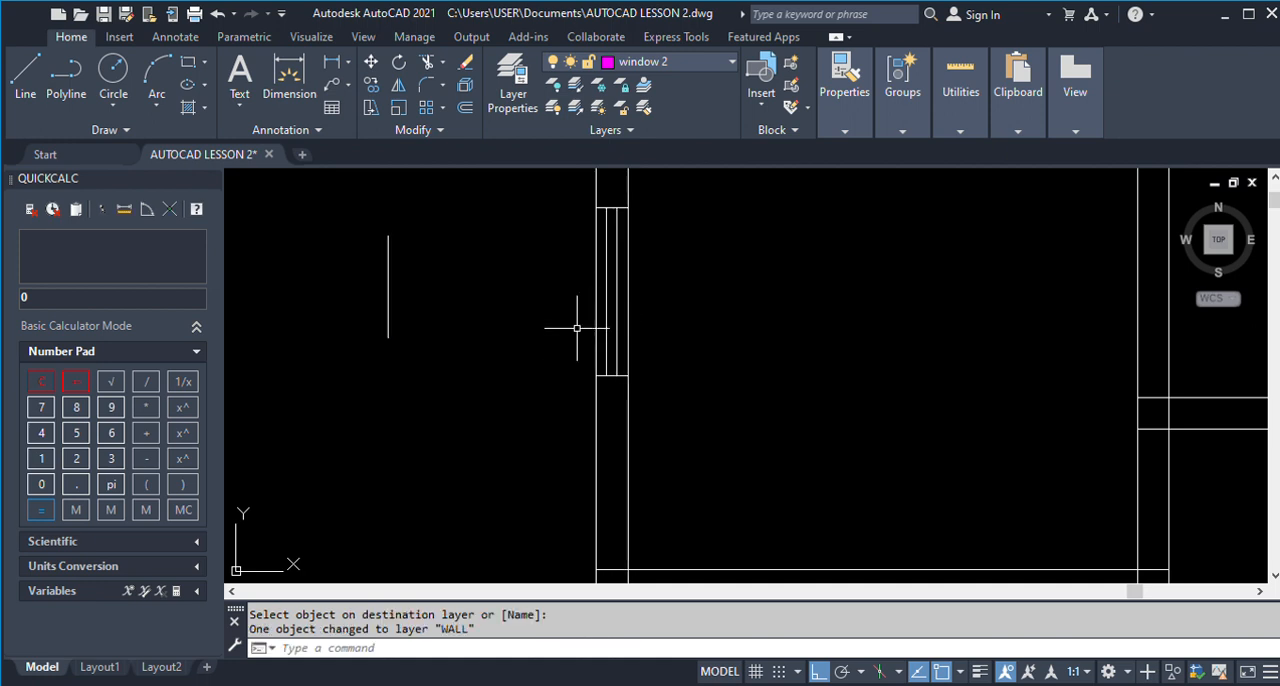
key("ctrl+z")
Match Room 3's two glazing lines to the window 2 layer, using the magenta sample line as destination.
type("L")
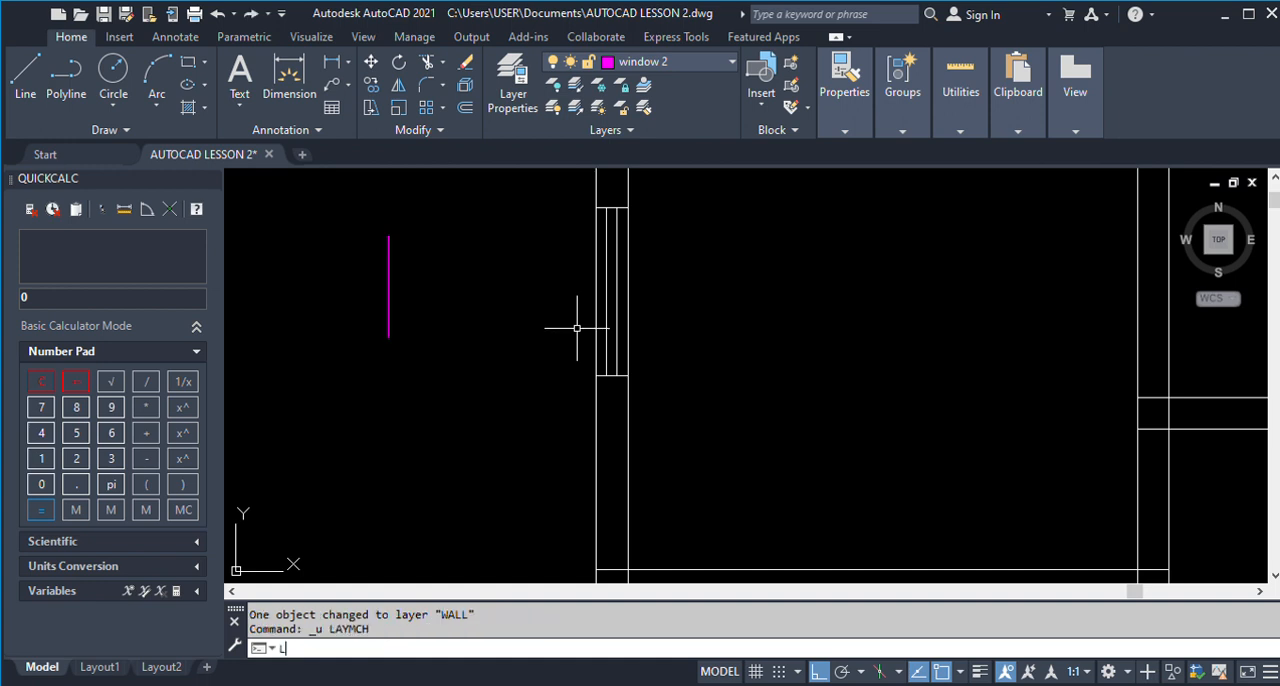
type("AYMCH")
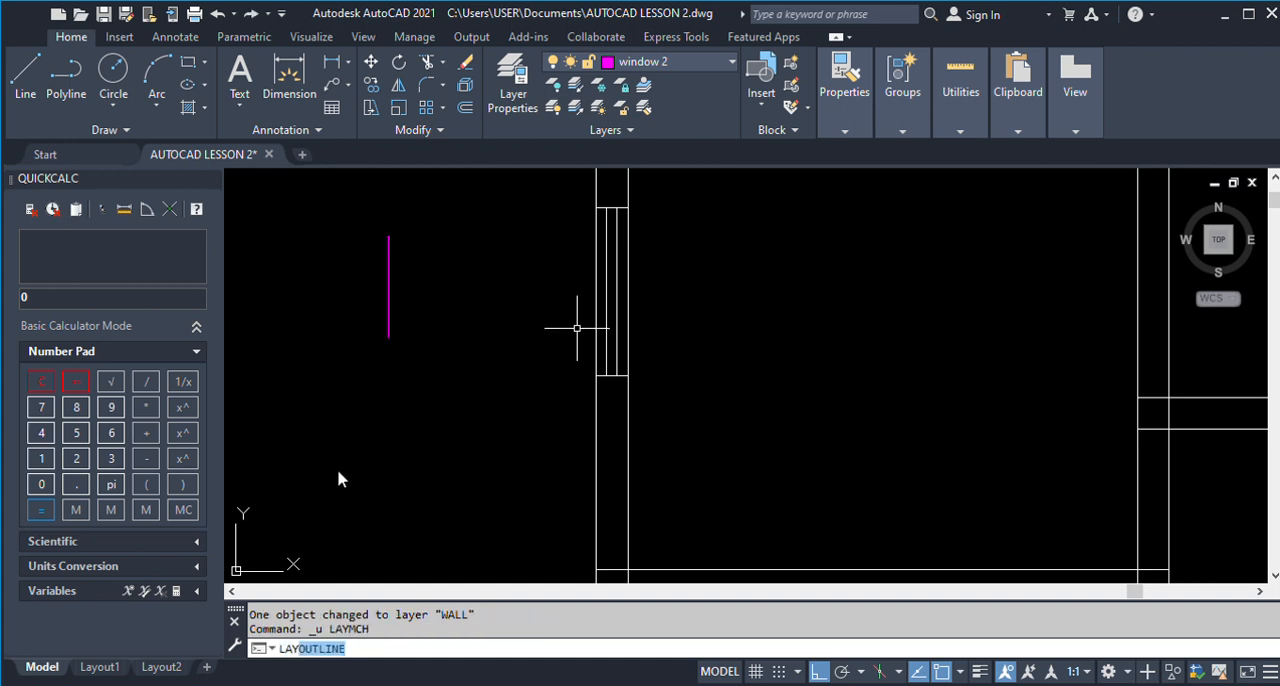
key("Return")
mouse_move(566, 184)
left_mouse_down()
mouse_move(624, 214)
mouse_move(680, 400)
mouse_move(607, 202)
mouse_move(630, 204)
left_mouse_up()
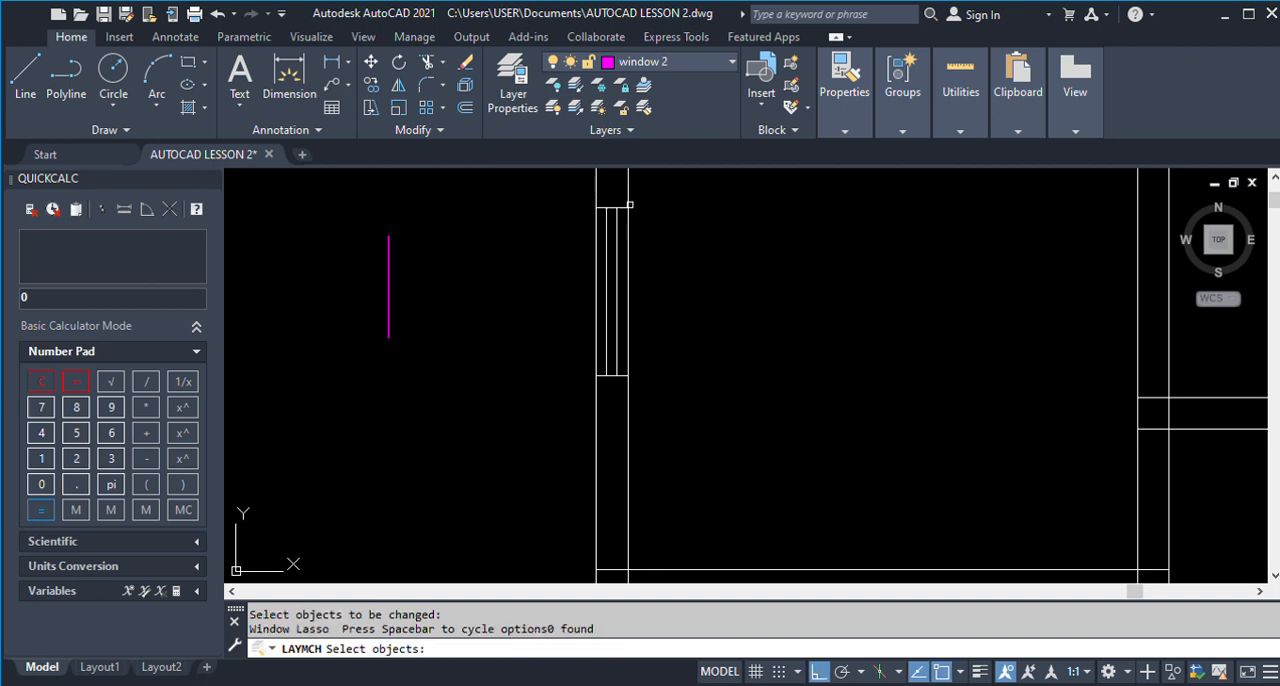
left_click(607, 235)
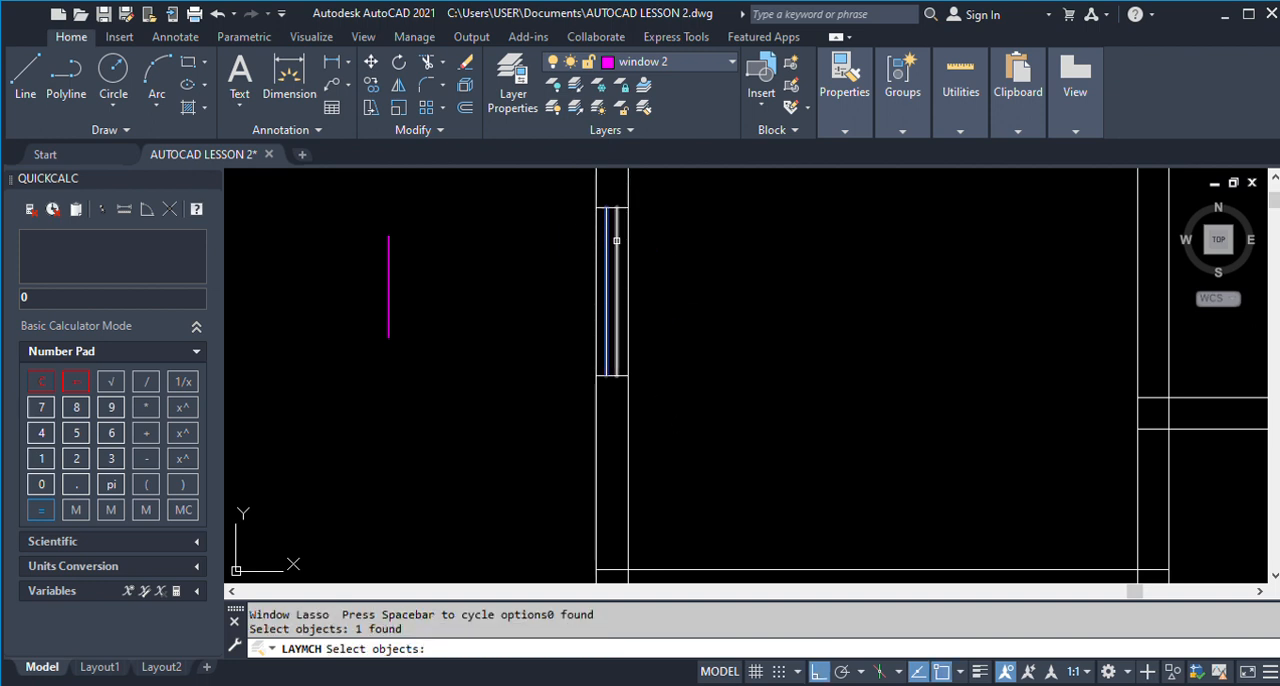
left_click(615, 239)
key("Return")
left_click(389, 274)
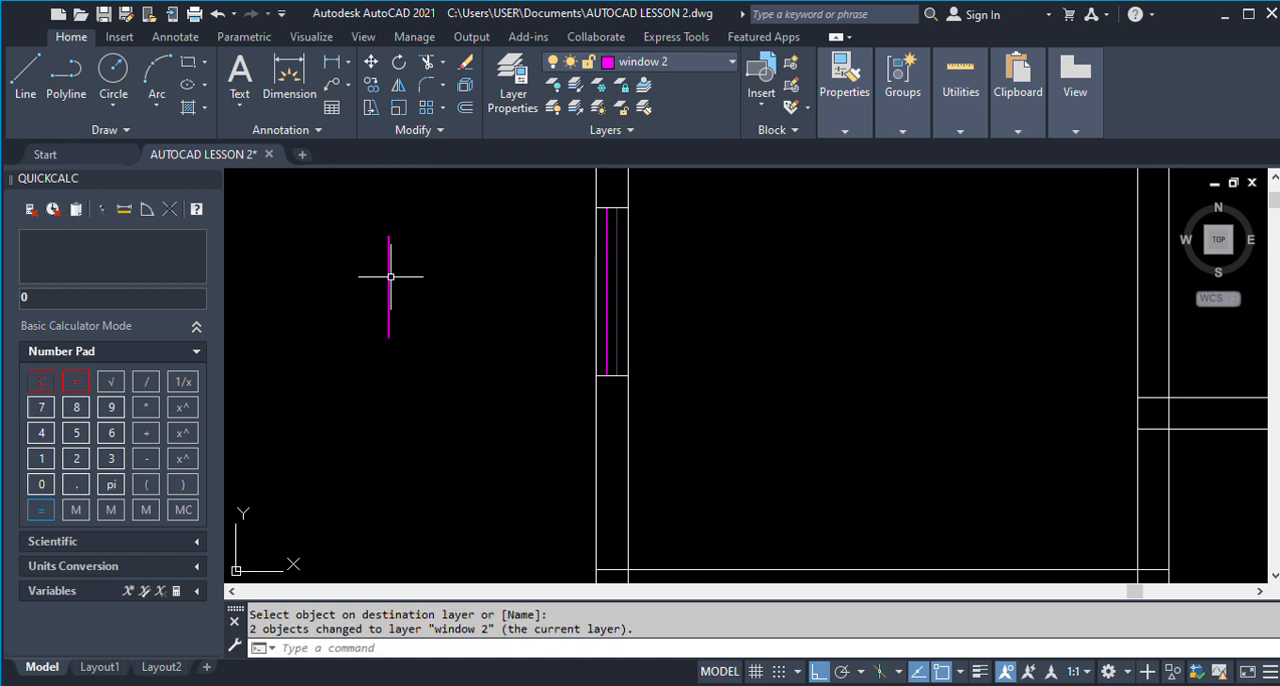
Adopt the finished plan's L_WINDOW layer as current and draw a vertical sample line outside the left wall of the new plan.
scroll(389, 276, "down", 2)
scroll(389, 276, "down", 4)
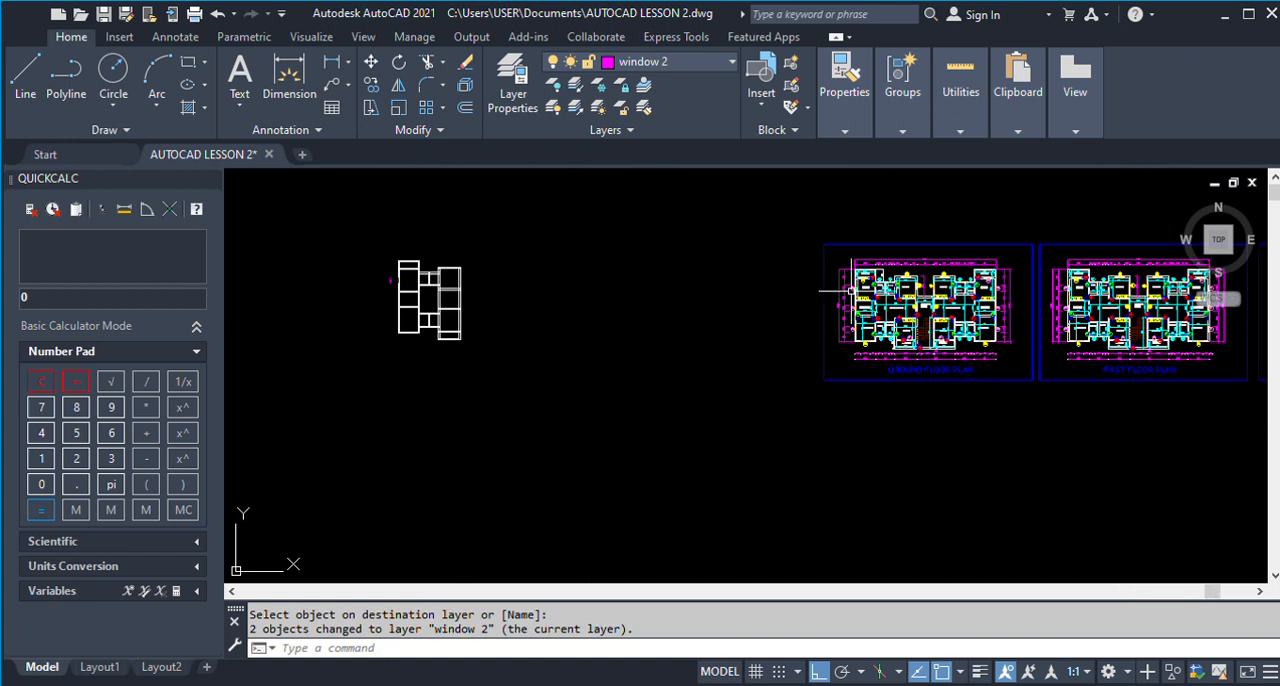
scroll(869, 291, "up", 5)
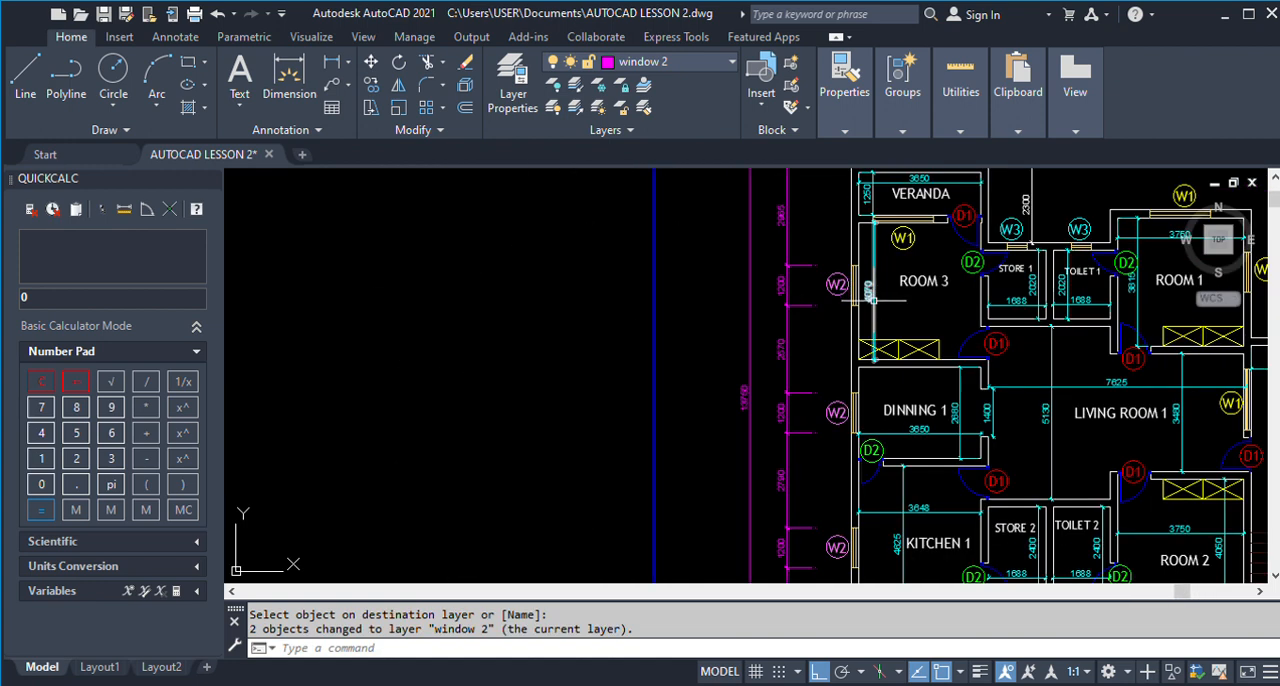
scroll(866, 290, "up", 5)
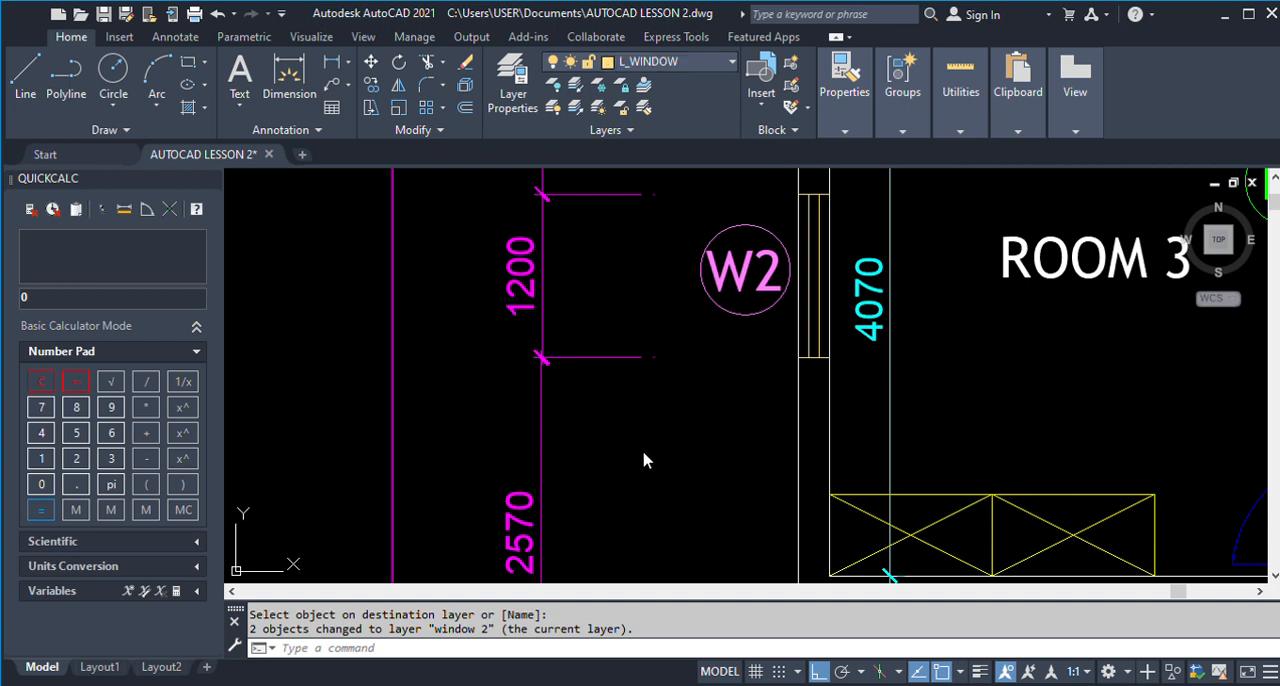
scroll(800, 310, "down", 8)
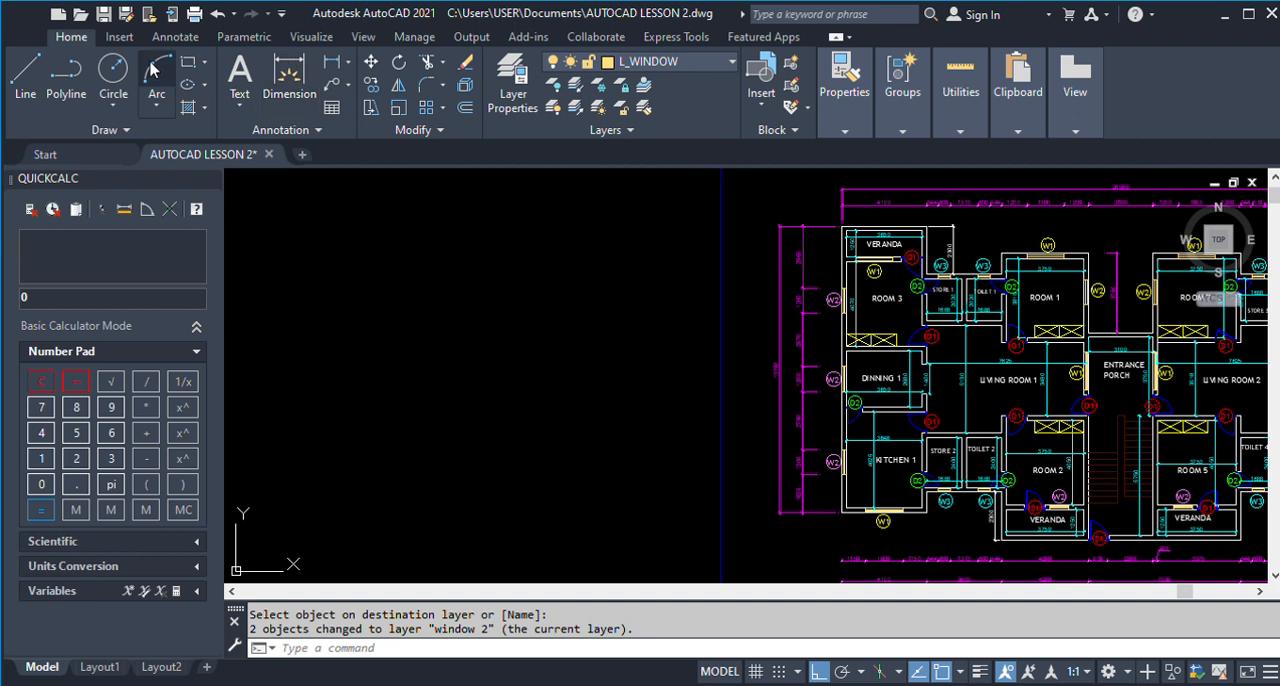
left_click(25, 72)
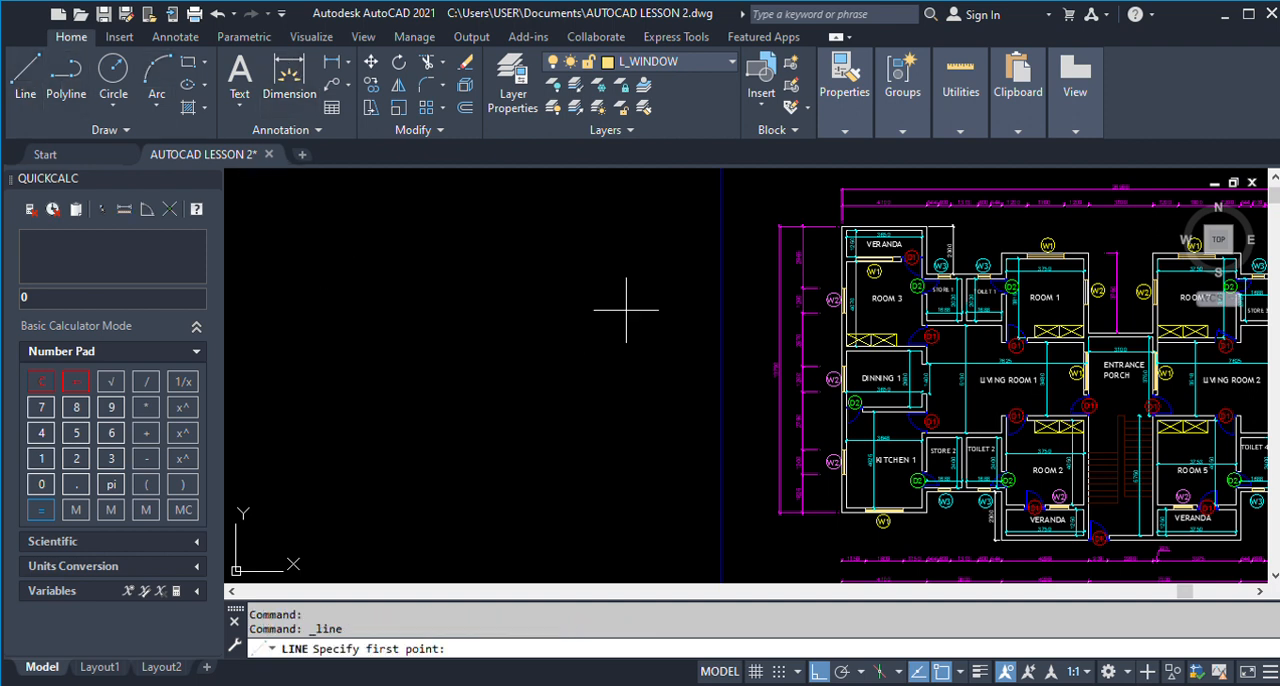
scroll(590, 305, "down", 5)
scroll(610, 285, "up", 6)
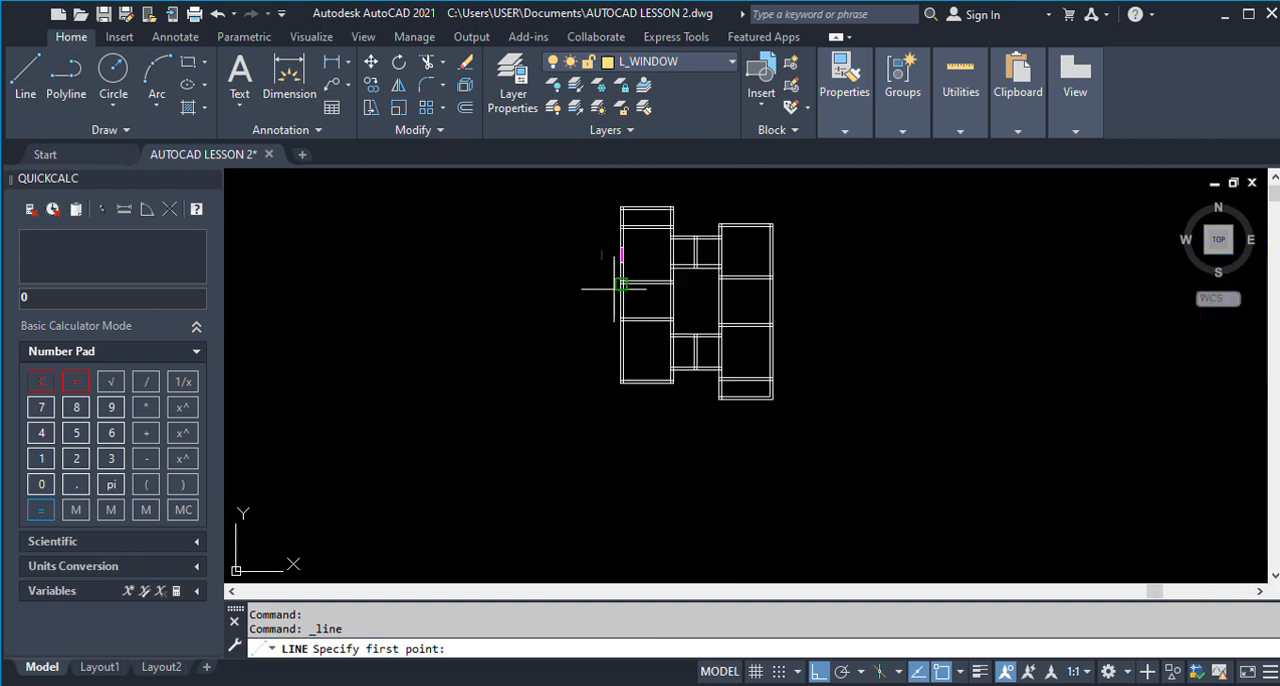
left_click(551, 222)
left_click(551, 309)
key("Return")
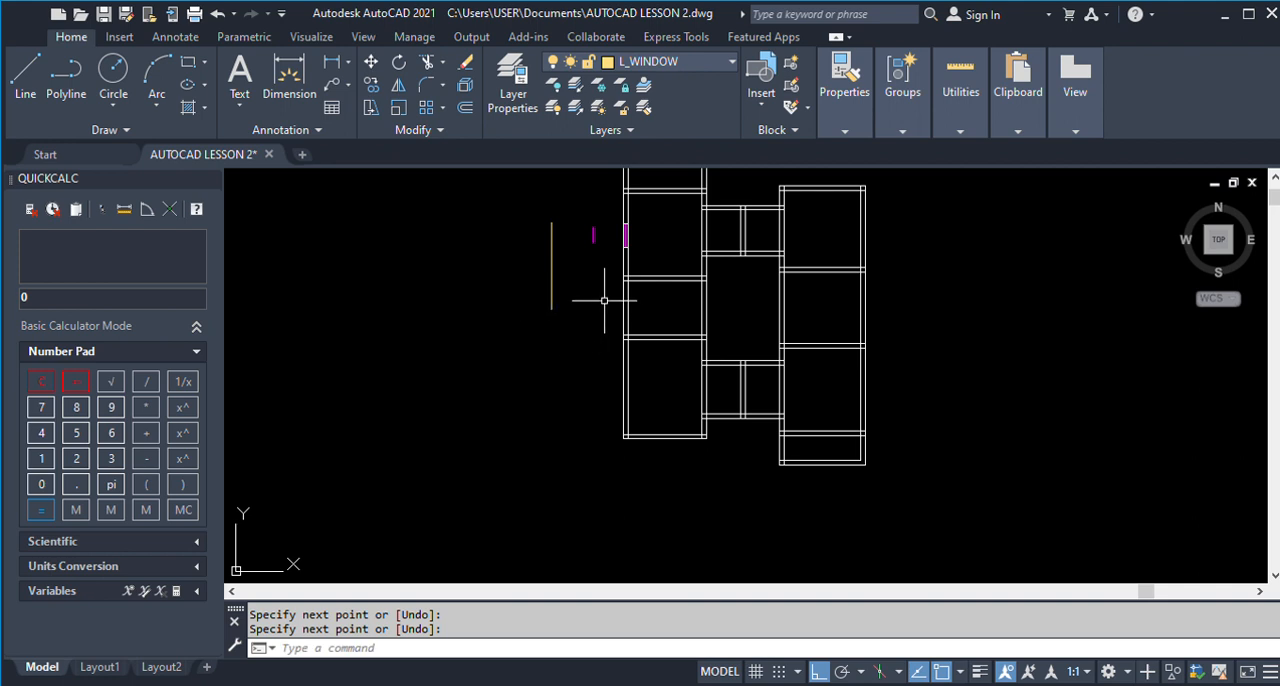
Match Room 3's two glazing lines to the L_WINDOW layer, using the yellow sample line as destination.
type("M")
key("BackSpace")
type("LAYMCH")
key("Return")
scroll(614, 234, "up", 8)
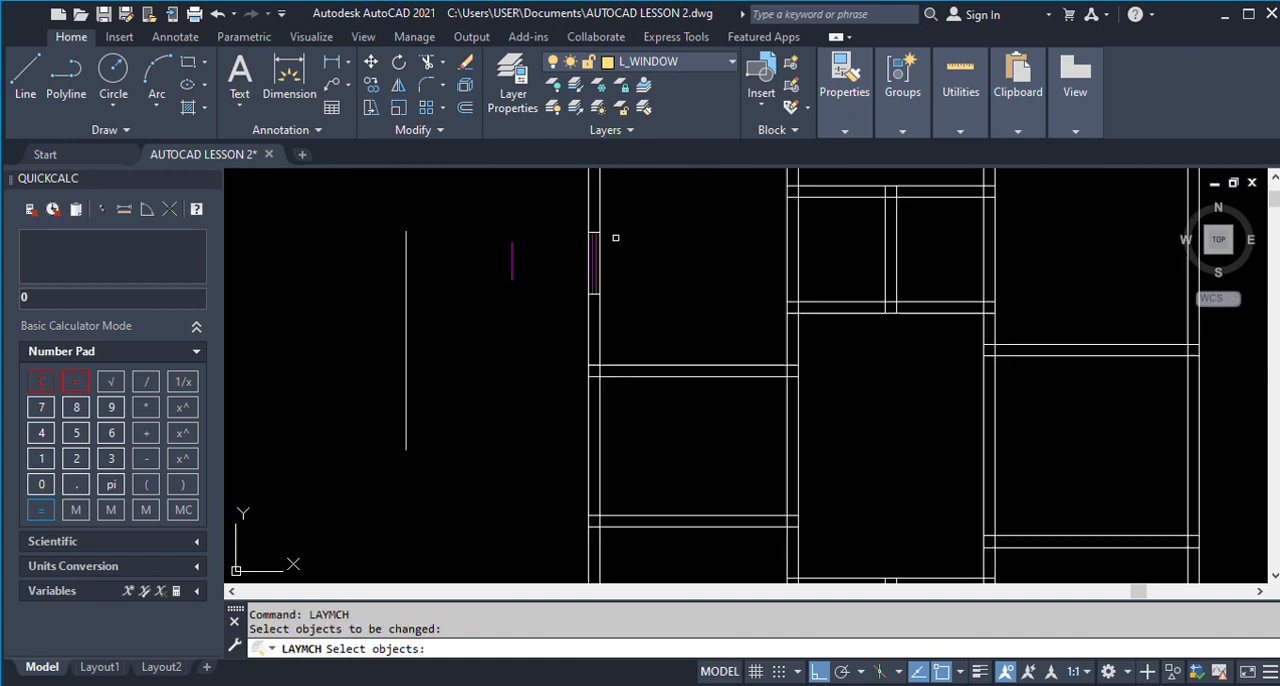
scroll(561, 260, "down", 4)
scroll(569, 272, "up", 4)
left_click(569, 272)
left_click(558, 277)
scroll(666, 270, "down", 2)
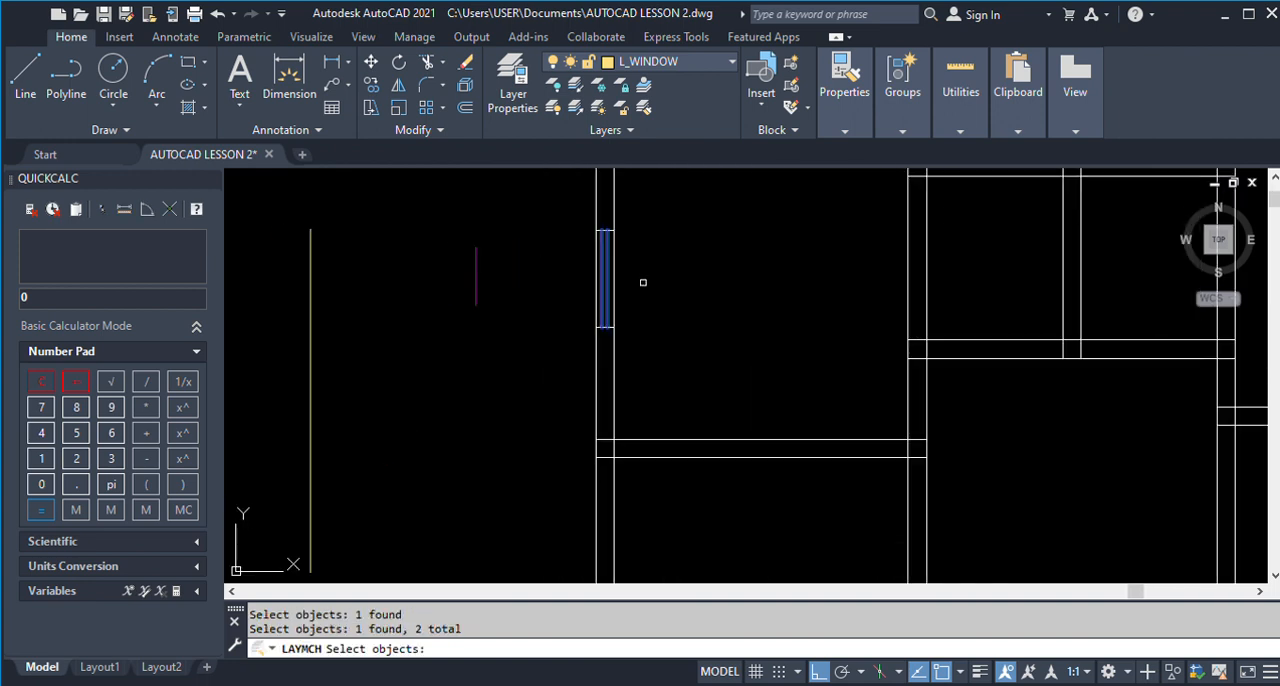
key("Return")
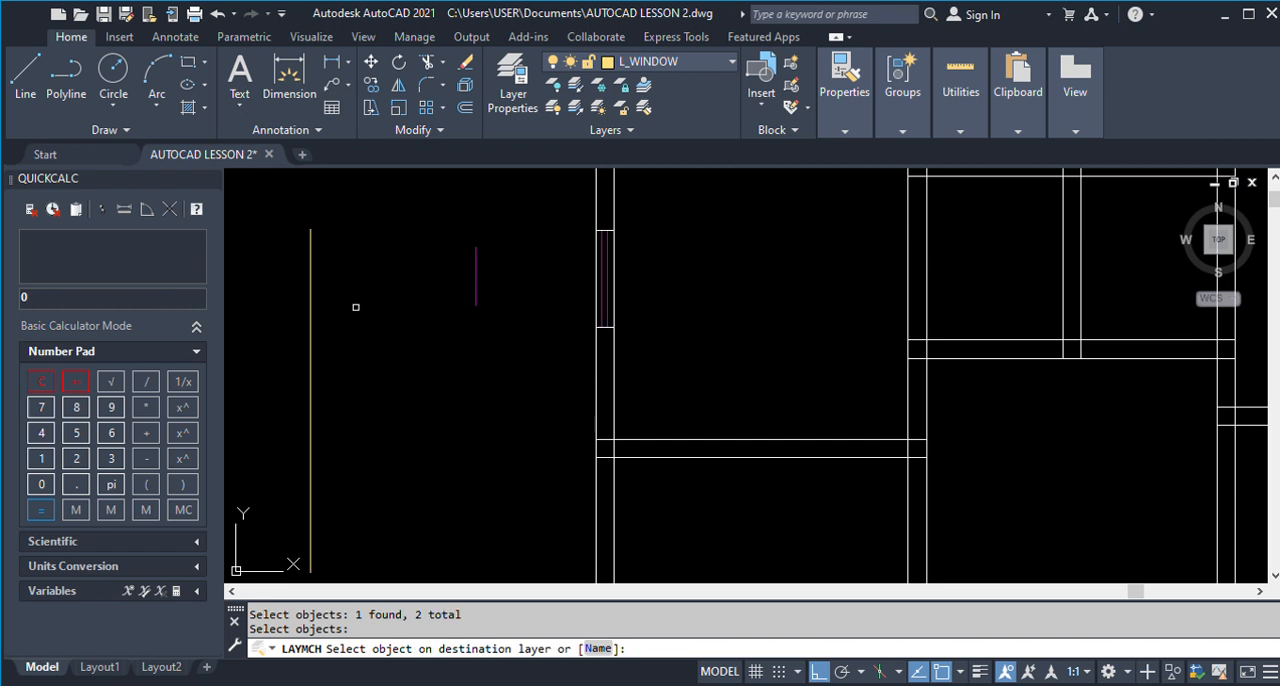
left_click(311, 319)
key("Return")
Erase the yellow and magenta sample lines outside Room 3's left wall.
key("Return")
type("e")
key("Return")
left_click(476, 376)
key("Return")
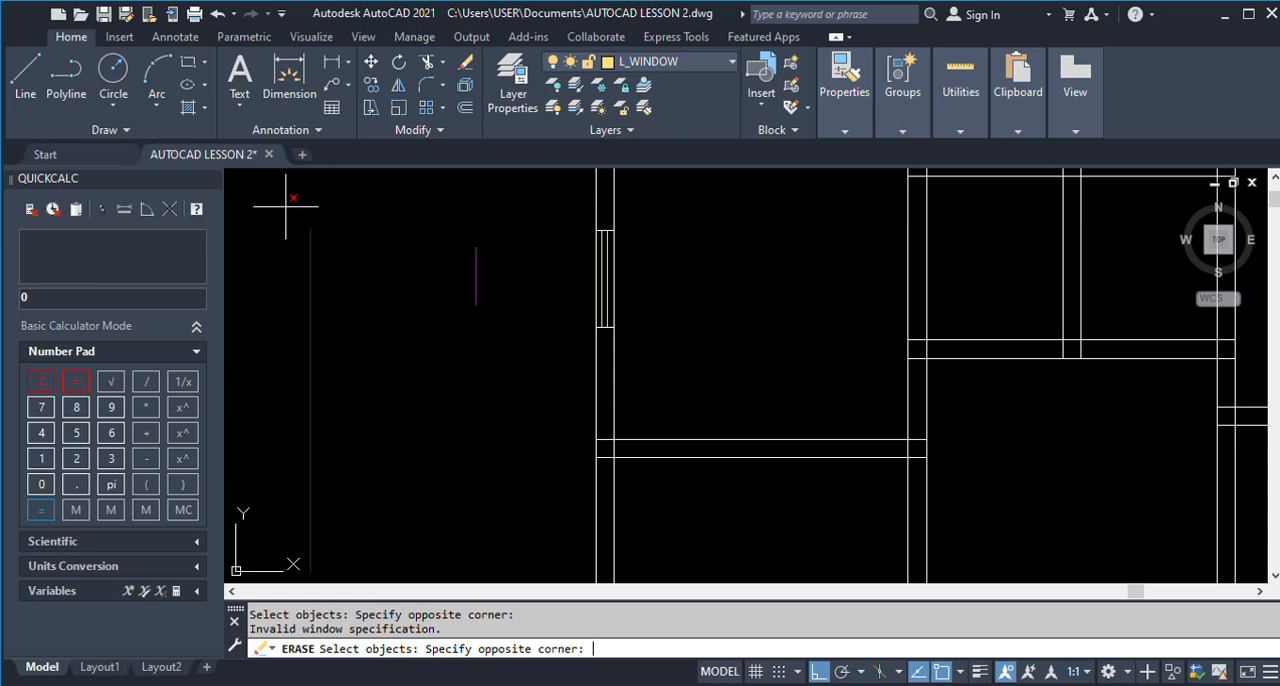
left_click(797, 401)
key("Return")
key("Return")
left_click(531, 358)
left_click(449, 220)
key("Return")
Offset the lower edge line of Room 3's window opening downward by 2570 to start Dinning 1's window opening.
scroll(423, 266, "down", 5)
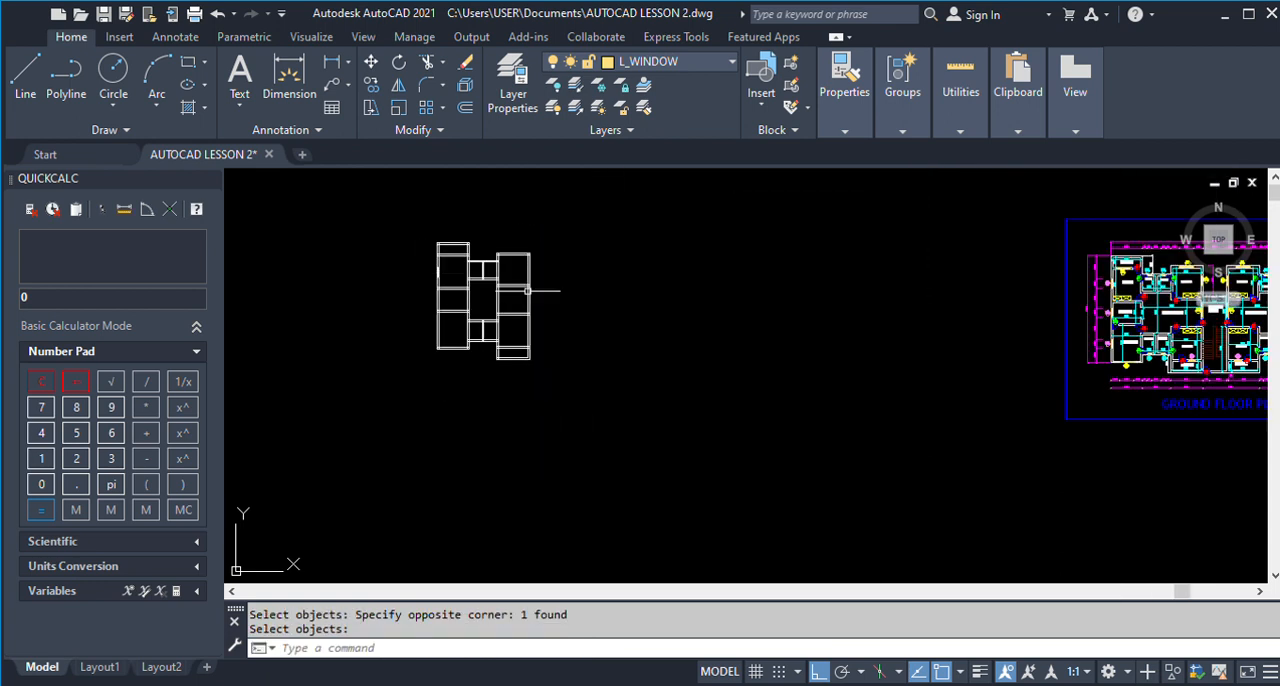
scroll(1073, 280, "up", 6)
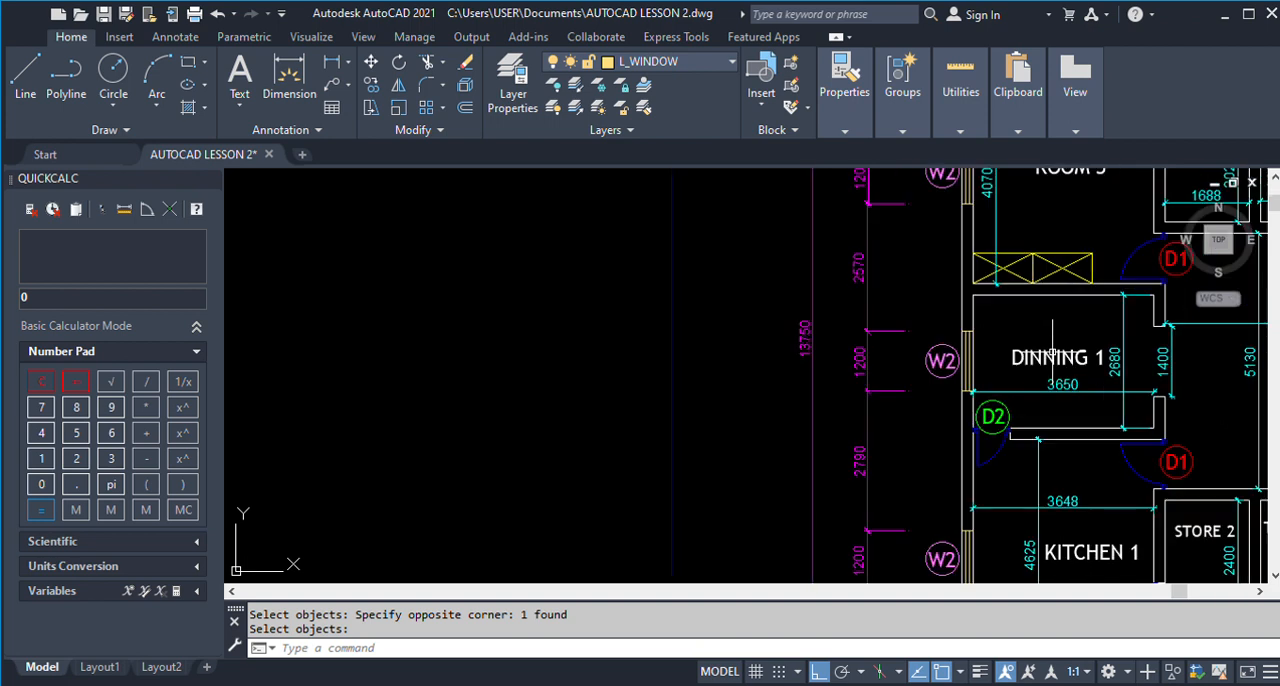
scroll(858, 350, "down", 2)
scroll(907, 290, "up", 2)
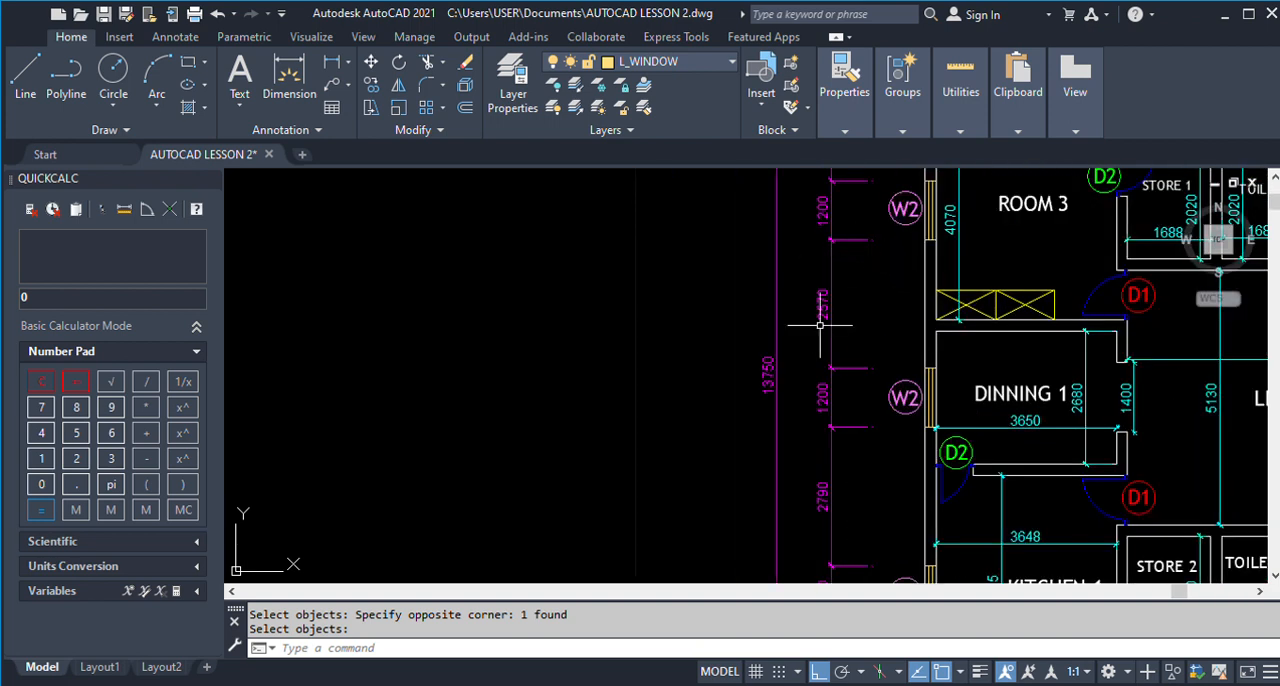
scroll(860, 300, "down", 4)
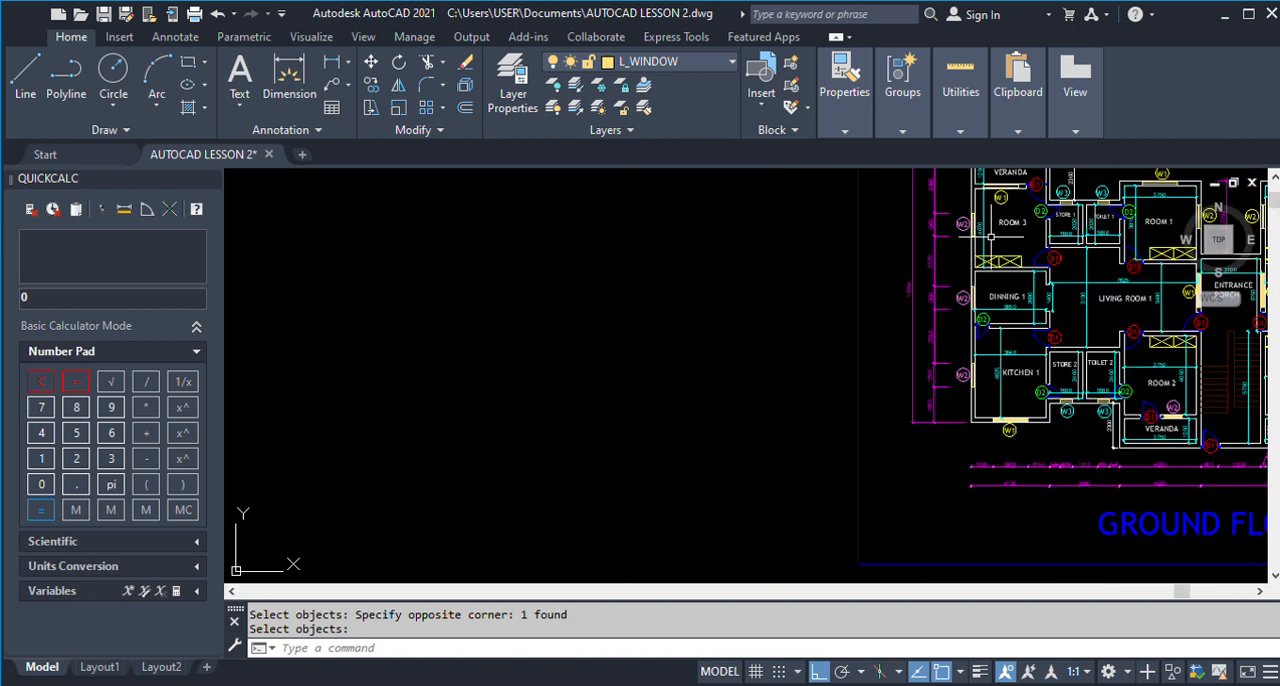
type("0")
key("Return")
type("2570")
key("Return")
scroll(905, 262, "down", 3)
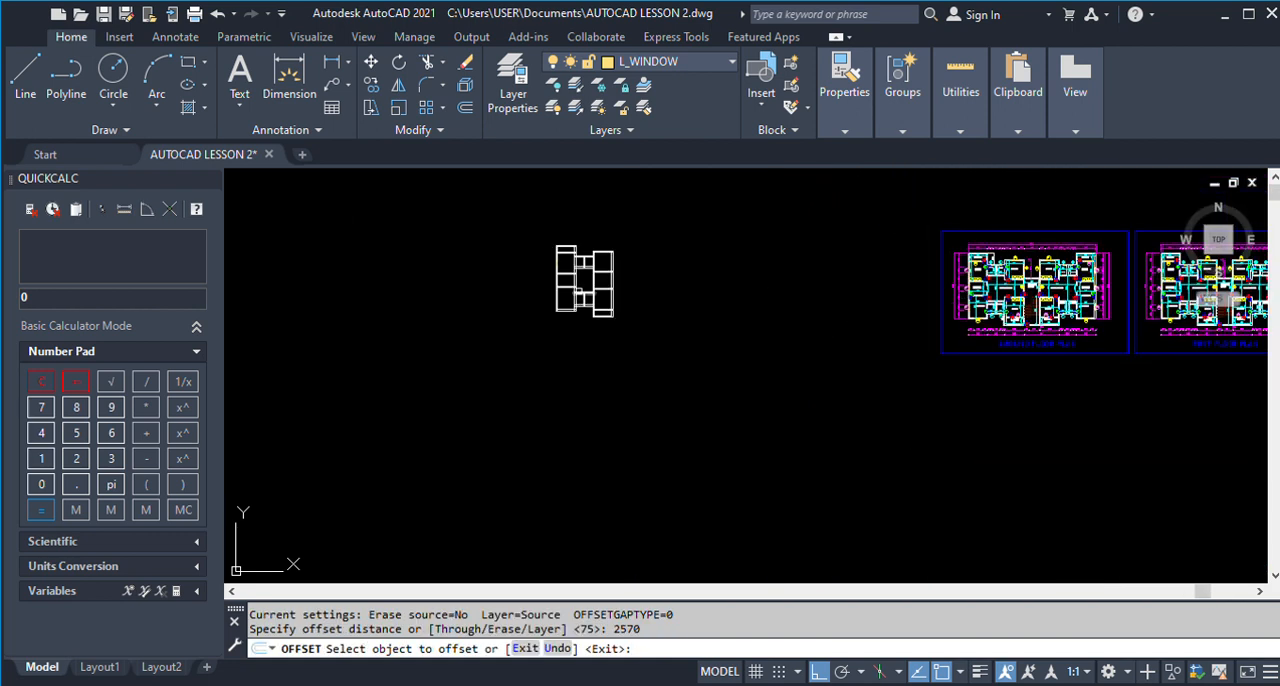
scroll(566, 240, "up", 10)
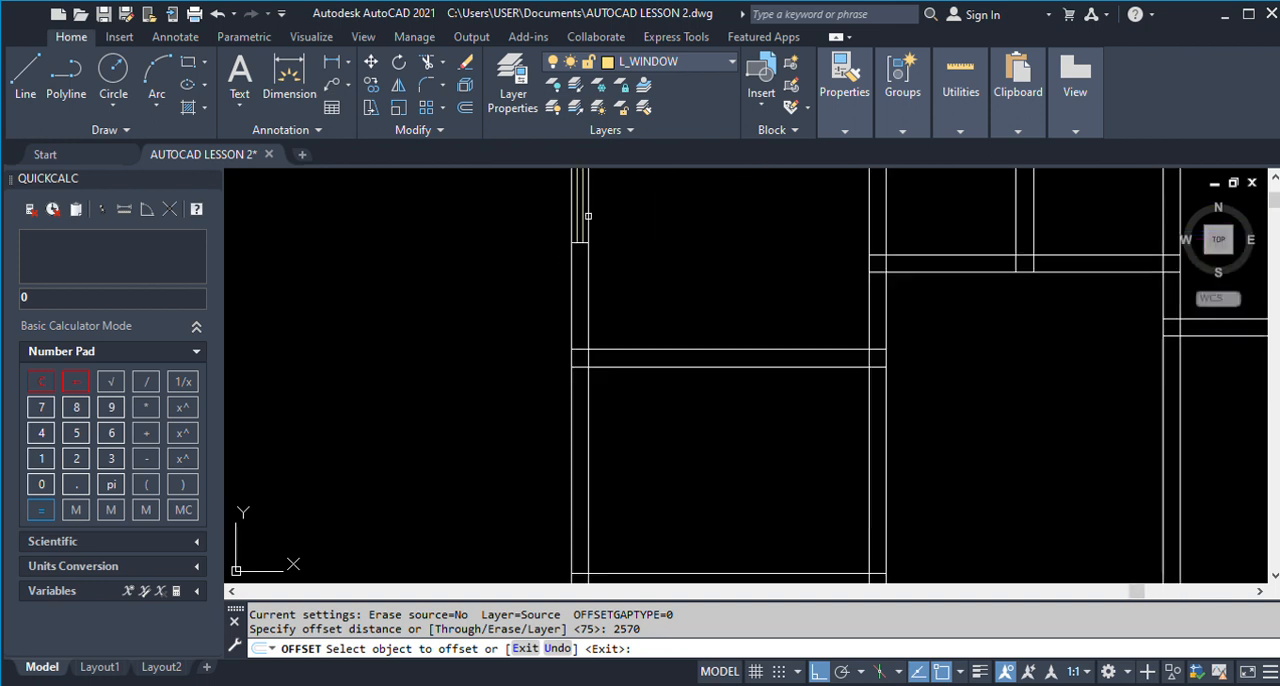
left_click(570, 260)
left_click(446, 386)
key("Return")
Copy Room 3's complete window from its upper corner on the wall's inner face to the matching end of Dinning 1's opening line.
scroll(464, 328, "down", 2)
type("co")
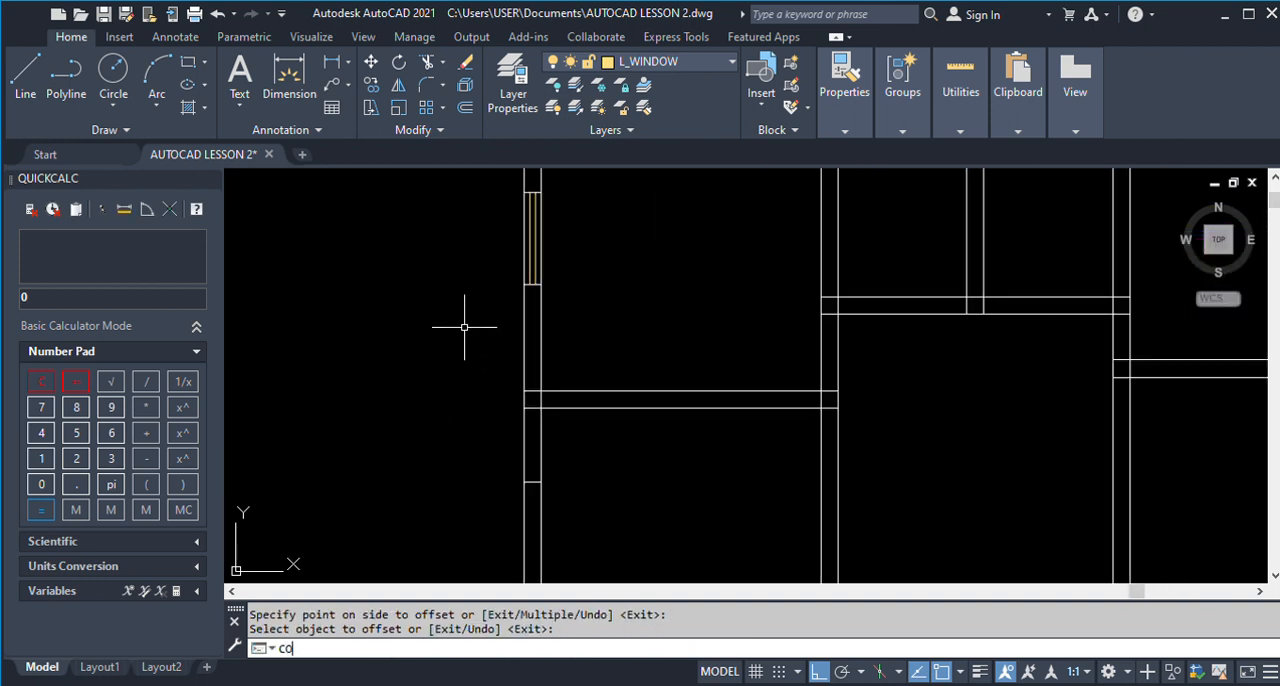
key("Return")
left_click(471, 182)
left_click(586, 322)
key("Return")
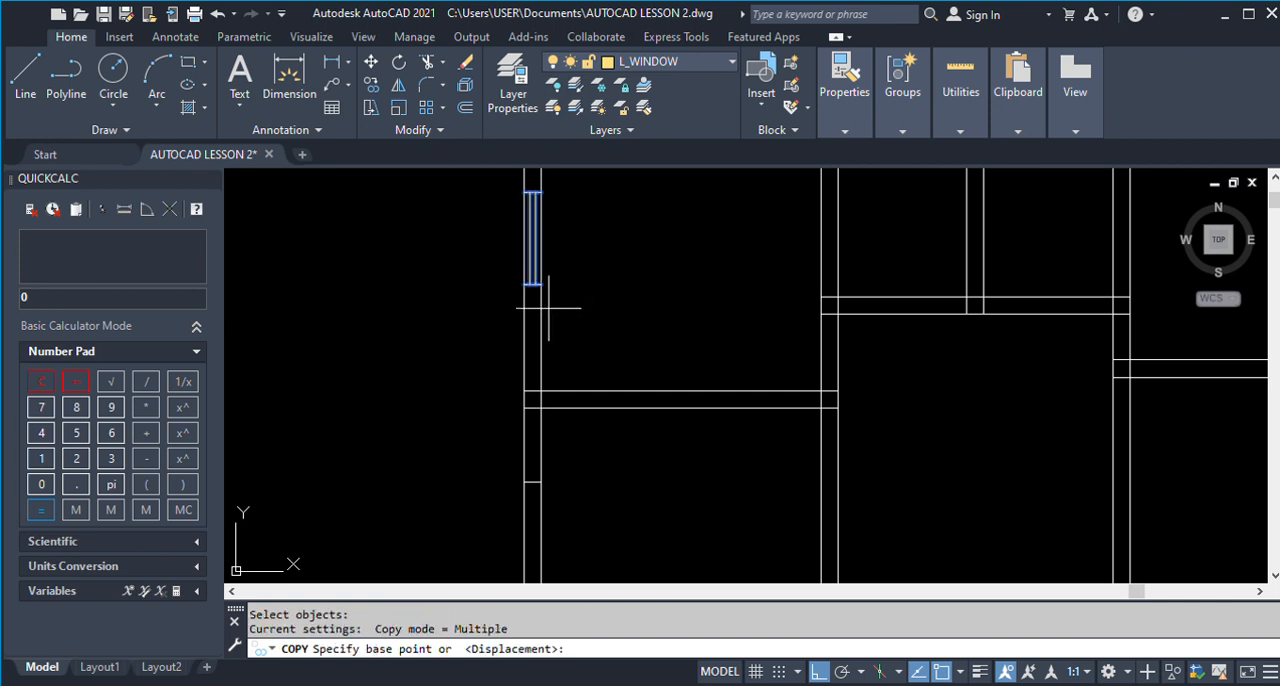
scroll(540, 192, "up", 4)
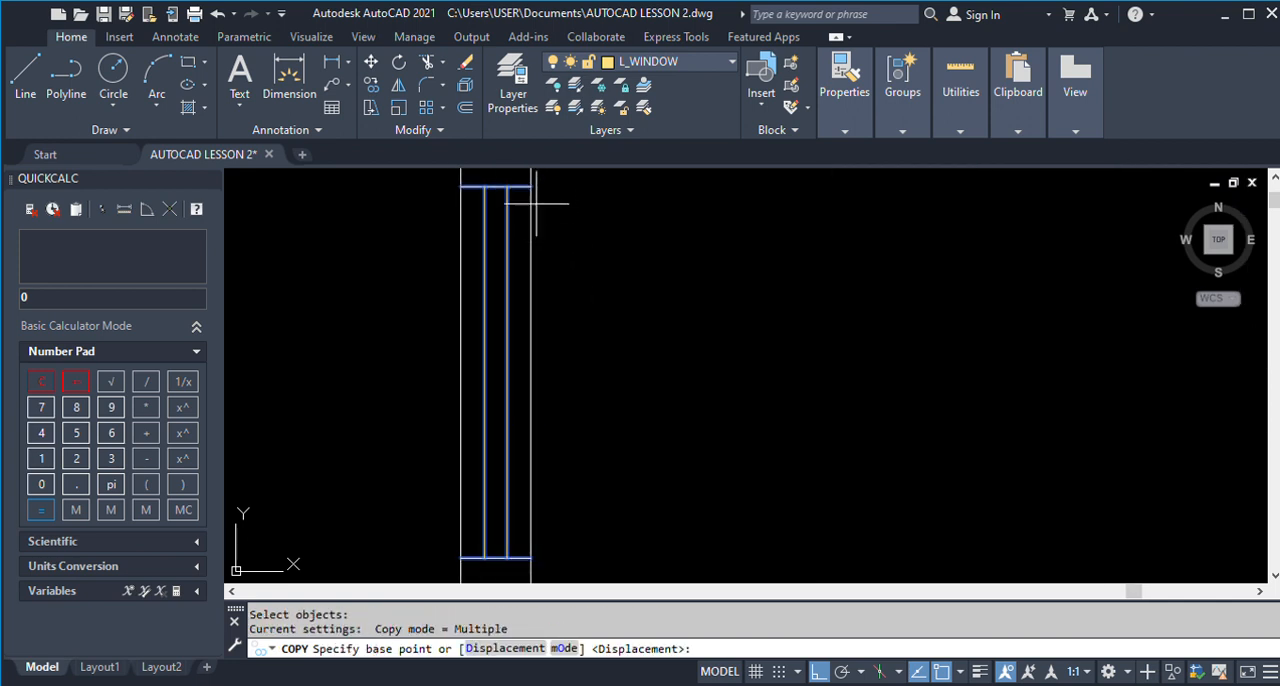
left_click(532, 187)
scroll(528, 192, "down", 3)
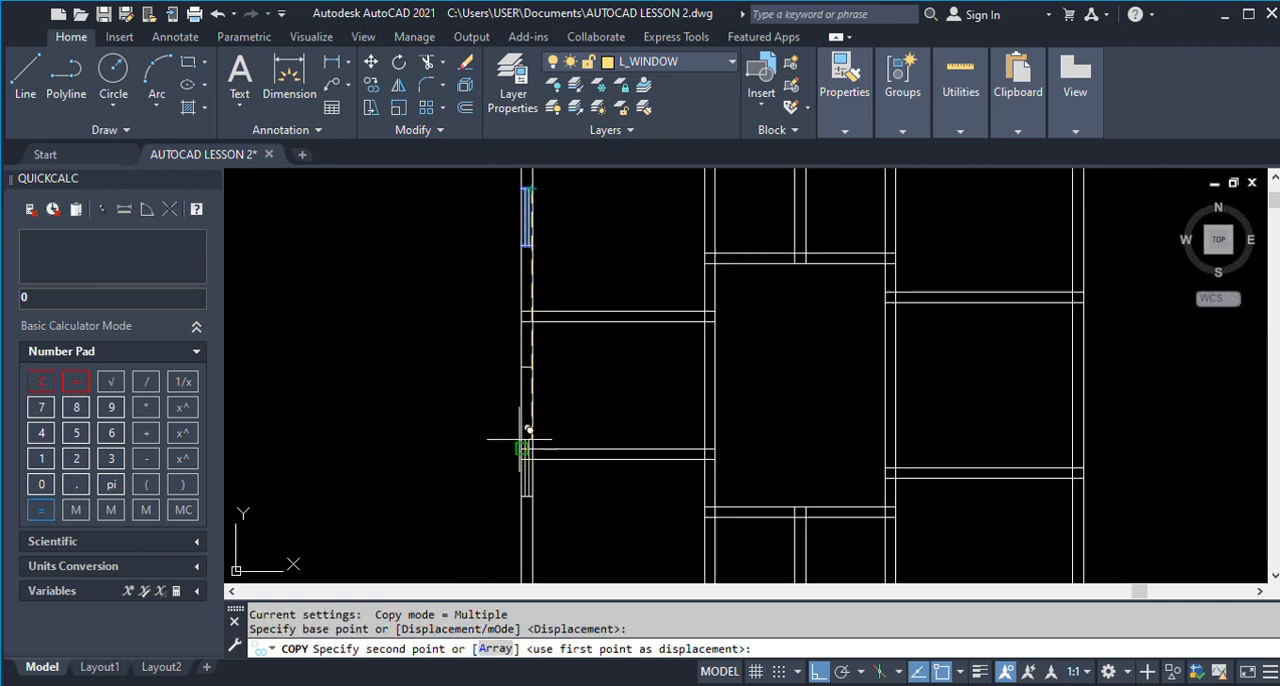
scroll(523, 445, "up", 3)
left_click(548, 259)
key("Return")
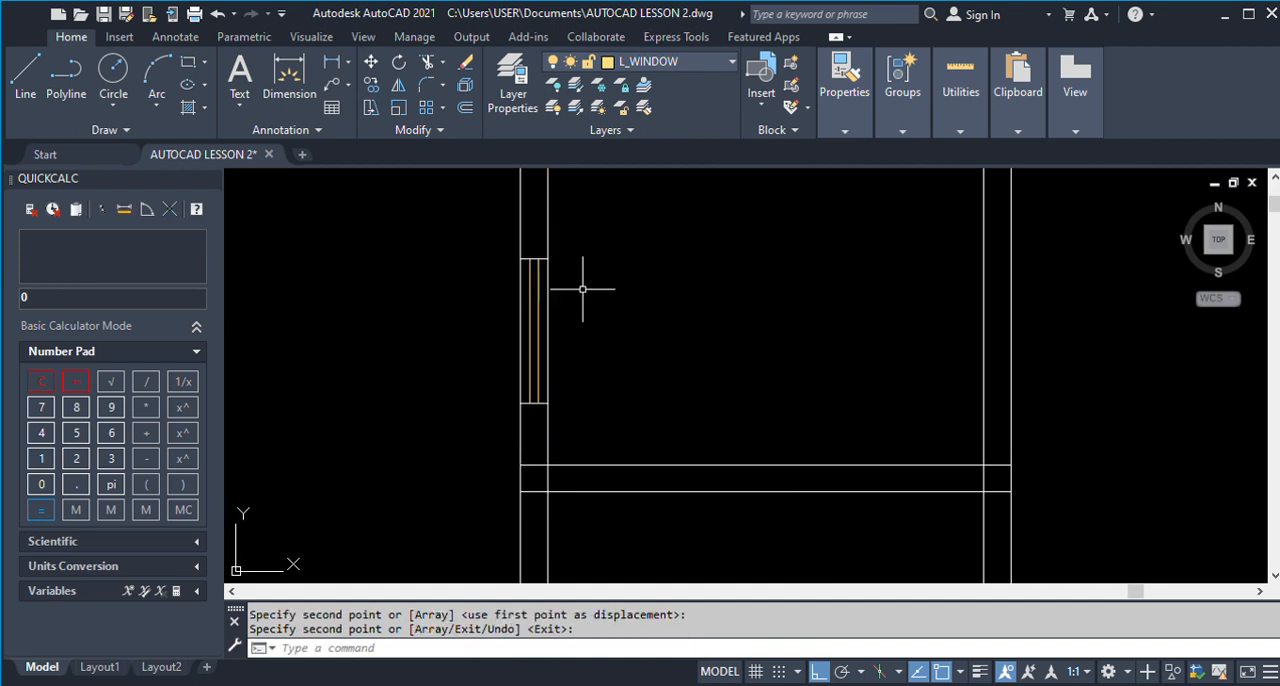
Examine the finished plan's window dimensions along the outer wall from Dinning 1 to Kitchen 1.
scroll(571, 271, "down", 3)
scroll(456, 397, "down", 1)
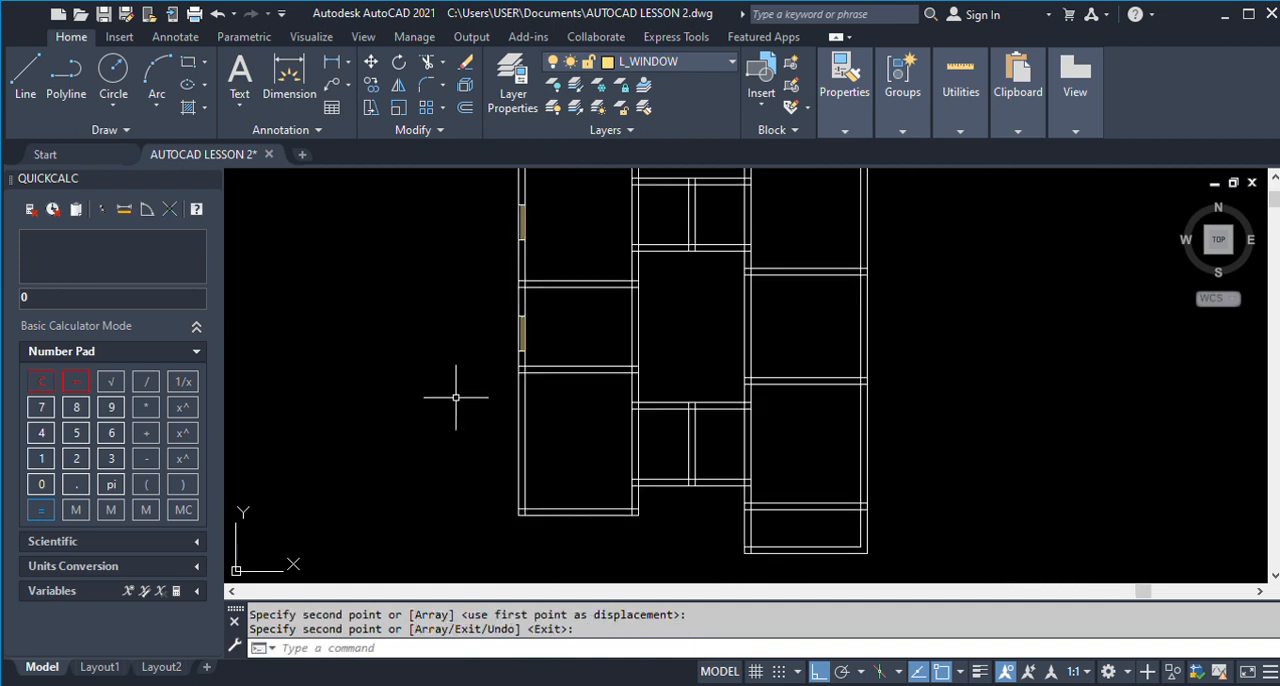
scroll(456, 397, "down", 3)
scroll(1108, 395, "up", 3)
scroll(1108, 395, "up", 2)
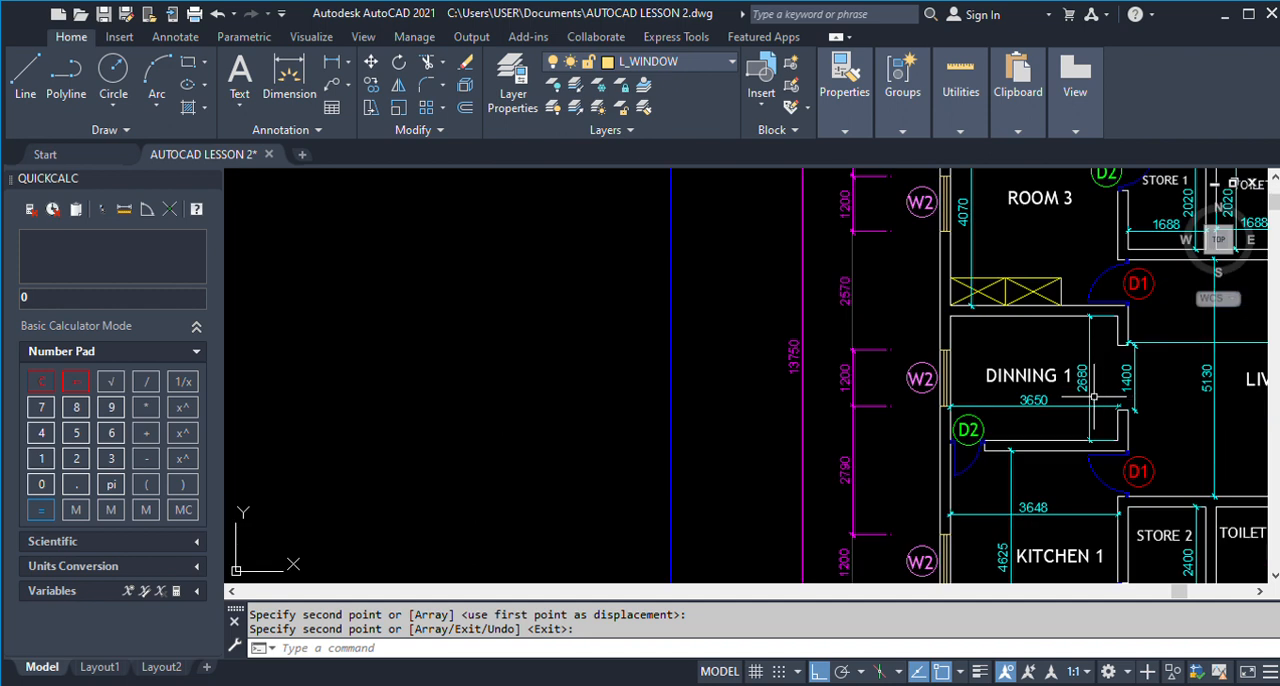
scroll(834, 268, "down", 2)
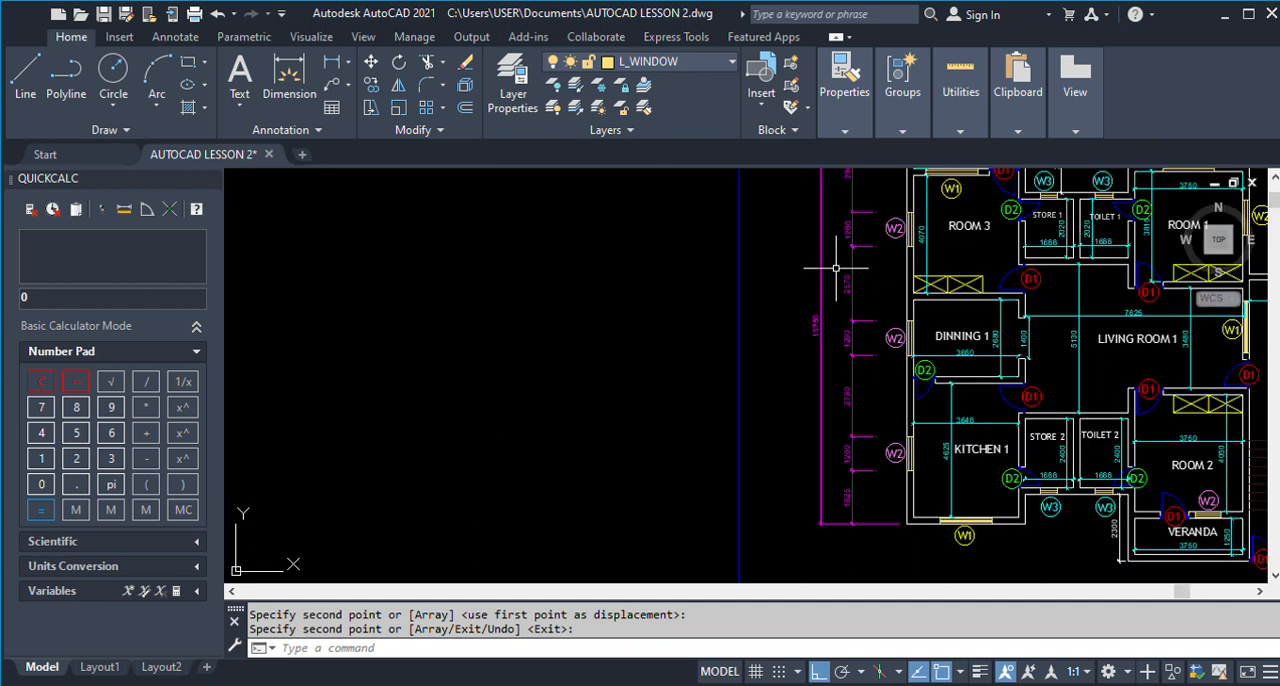
scroll(933, 272, "up", 3)
scroll(810, 348, "up", 4)
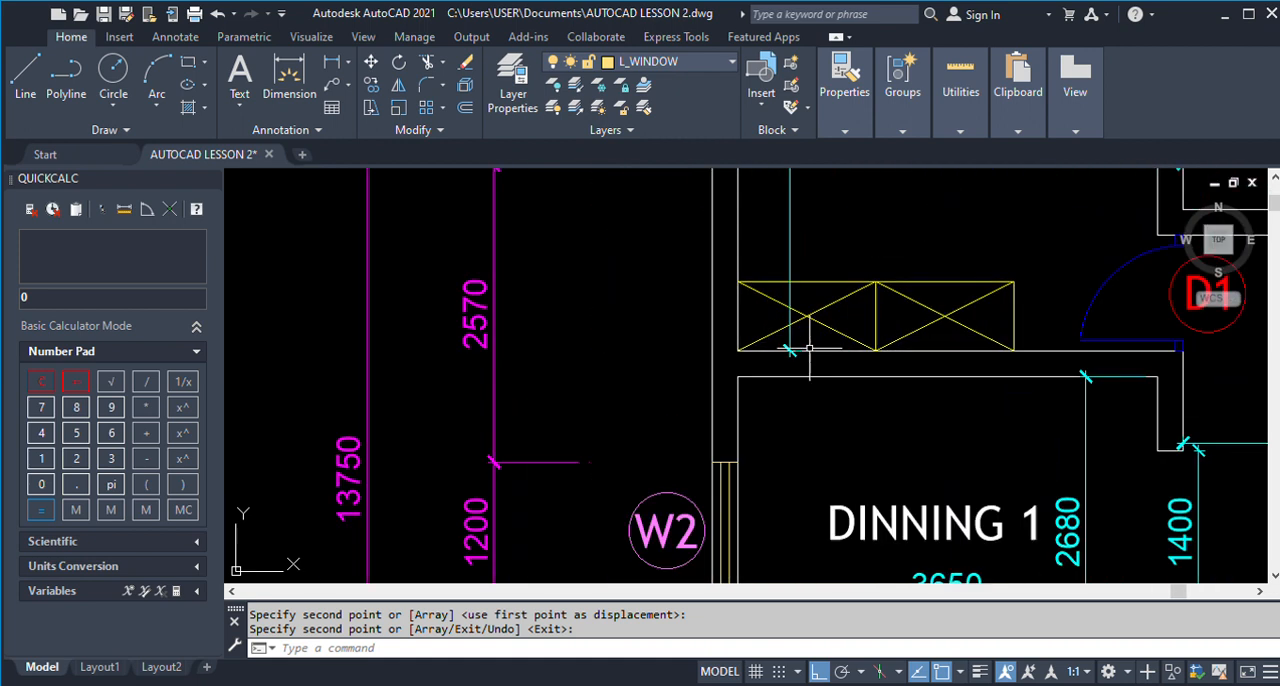
scroll(810, 348, "down", 5)
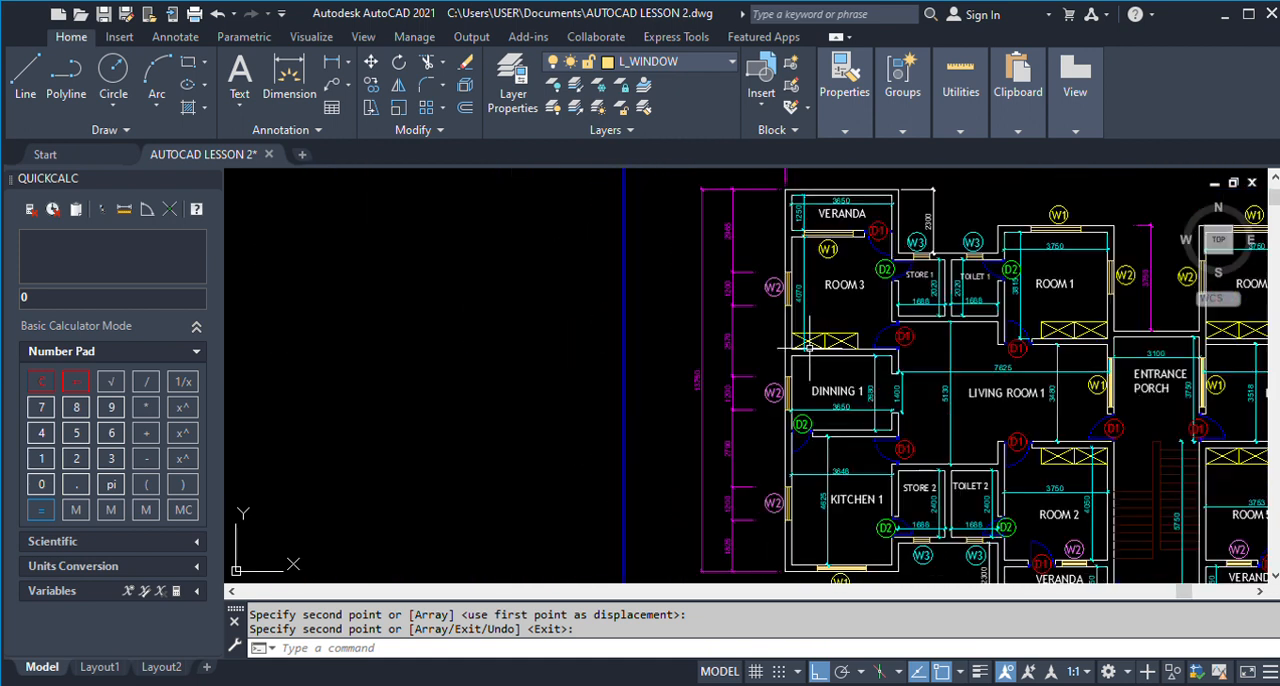
scroll(860, 390, "down", 2)
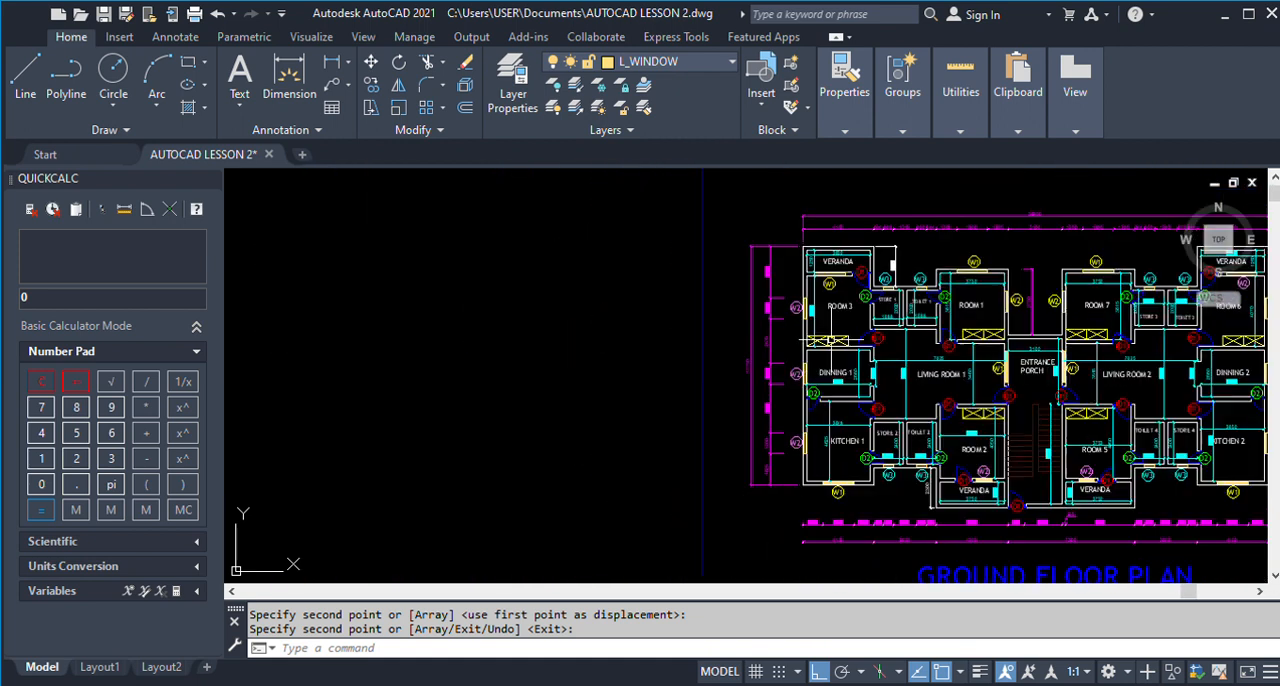
scroll(797, 428, "up", 4)
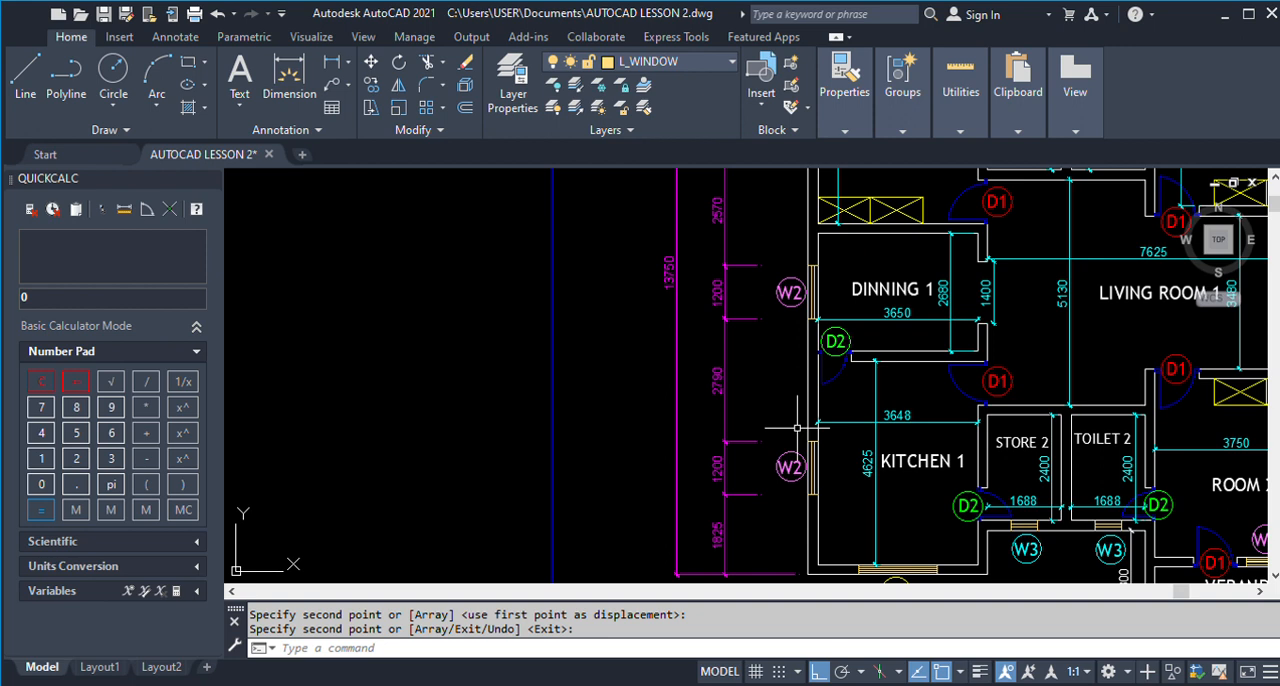
scroll(797, 428, "down", 2)
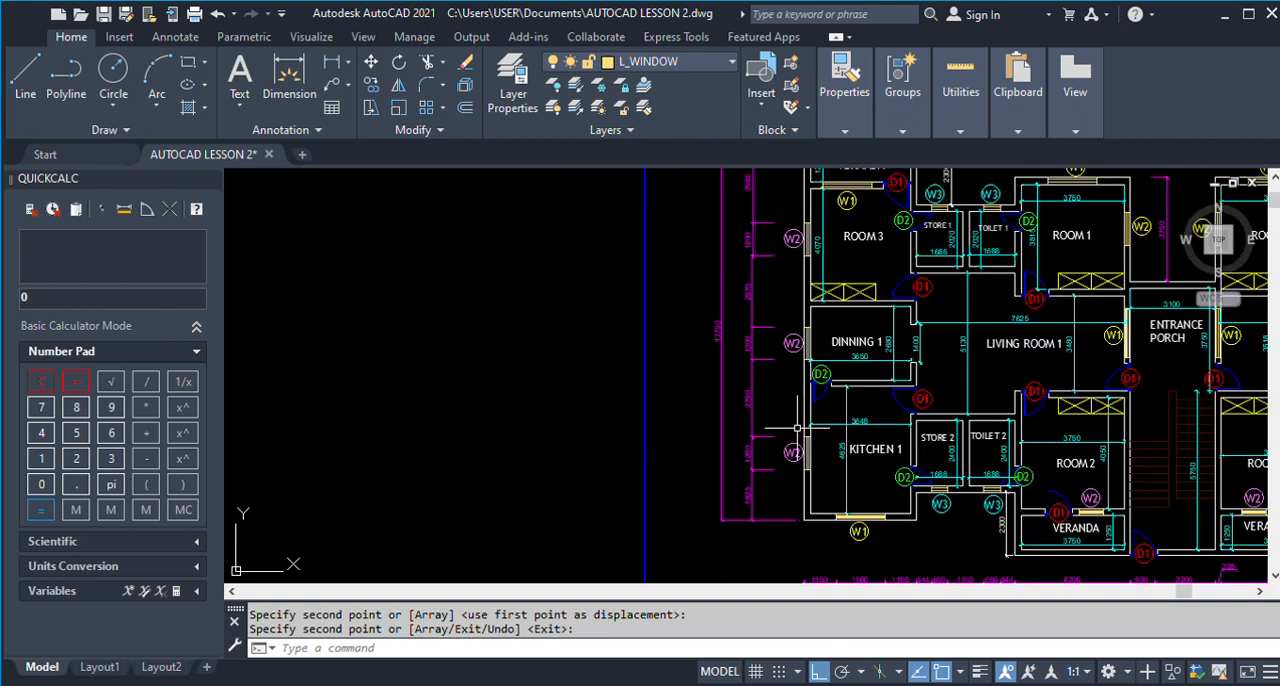
scroll(823, 440, "up", 2)
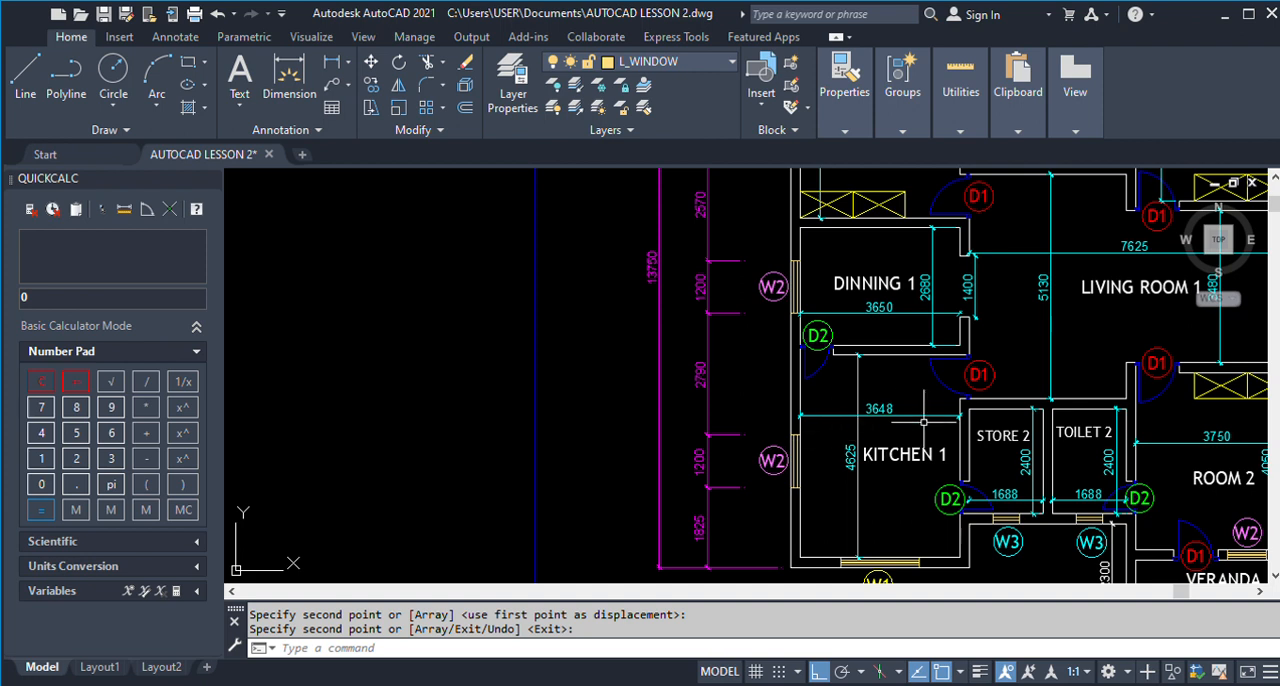
scroll(924, 422, "down", 8)
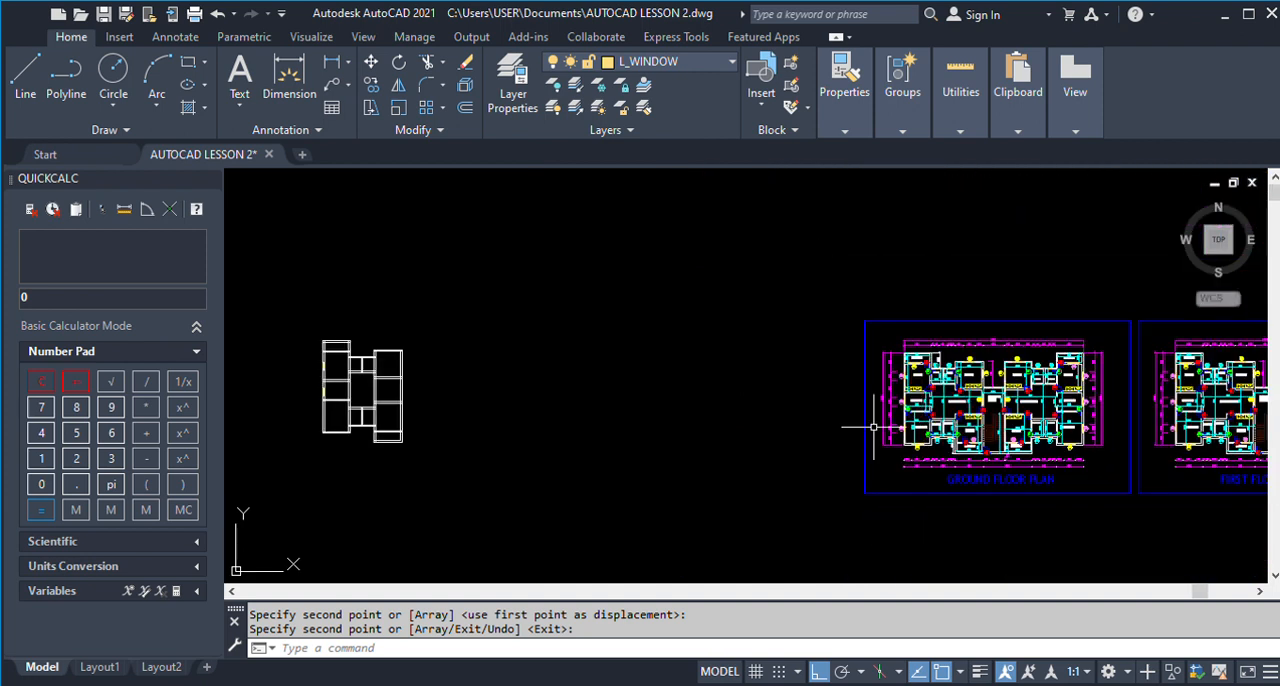
Offset the lower edge line of Dinning 1's window downward by 2790 to start Kitchen 1's window opening.
scroll(312, 403, "up", 3)
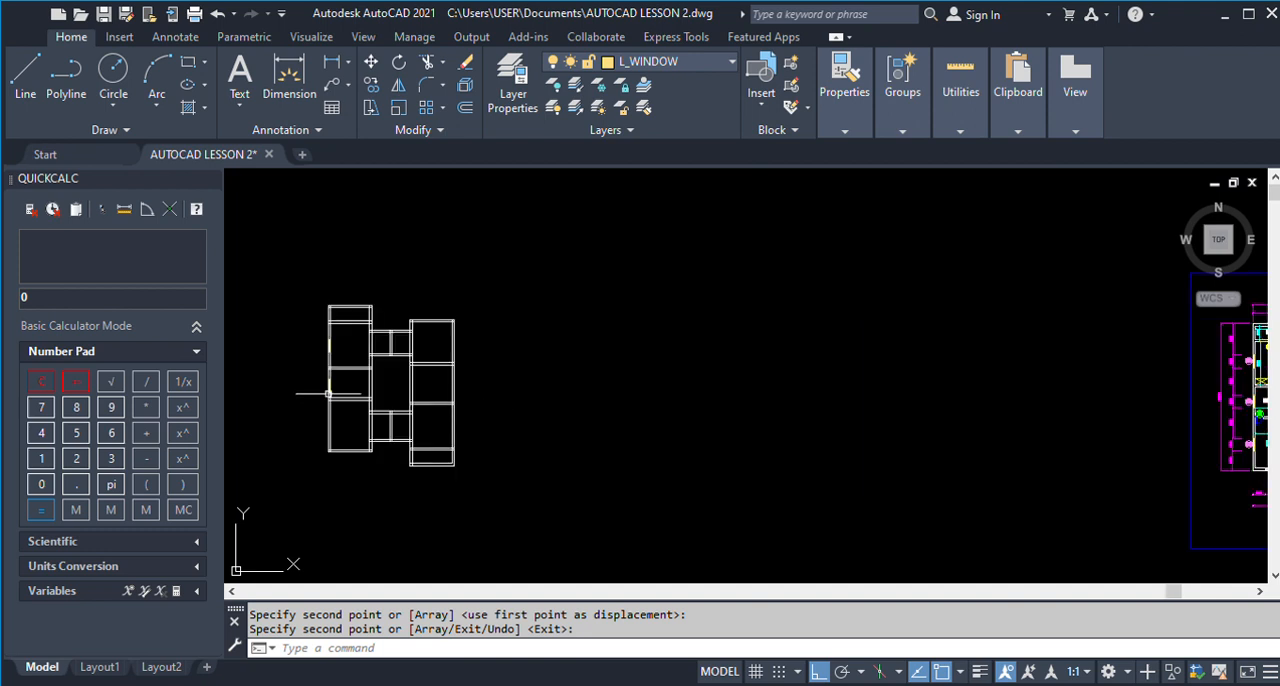
scroll(315, 392, "up", 4)
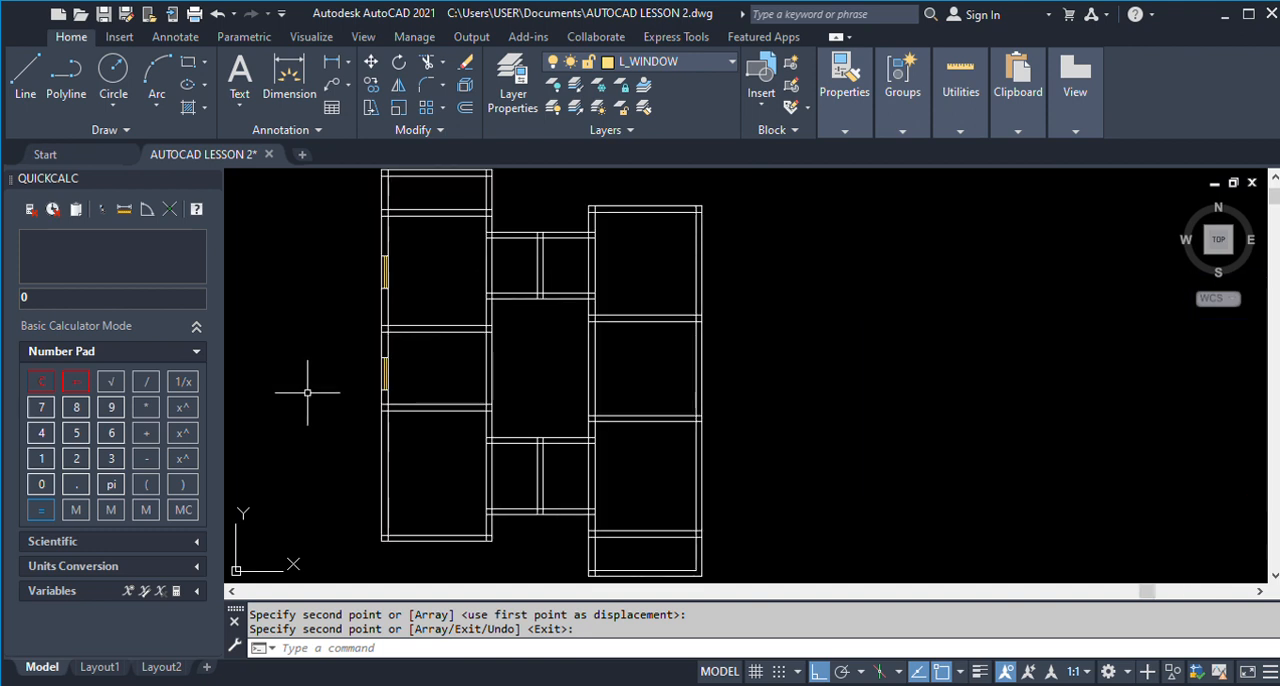
scroll(306, 388, "up", 2)
type("o")
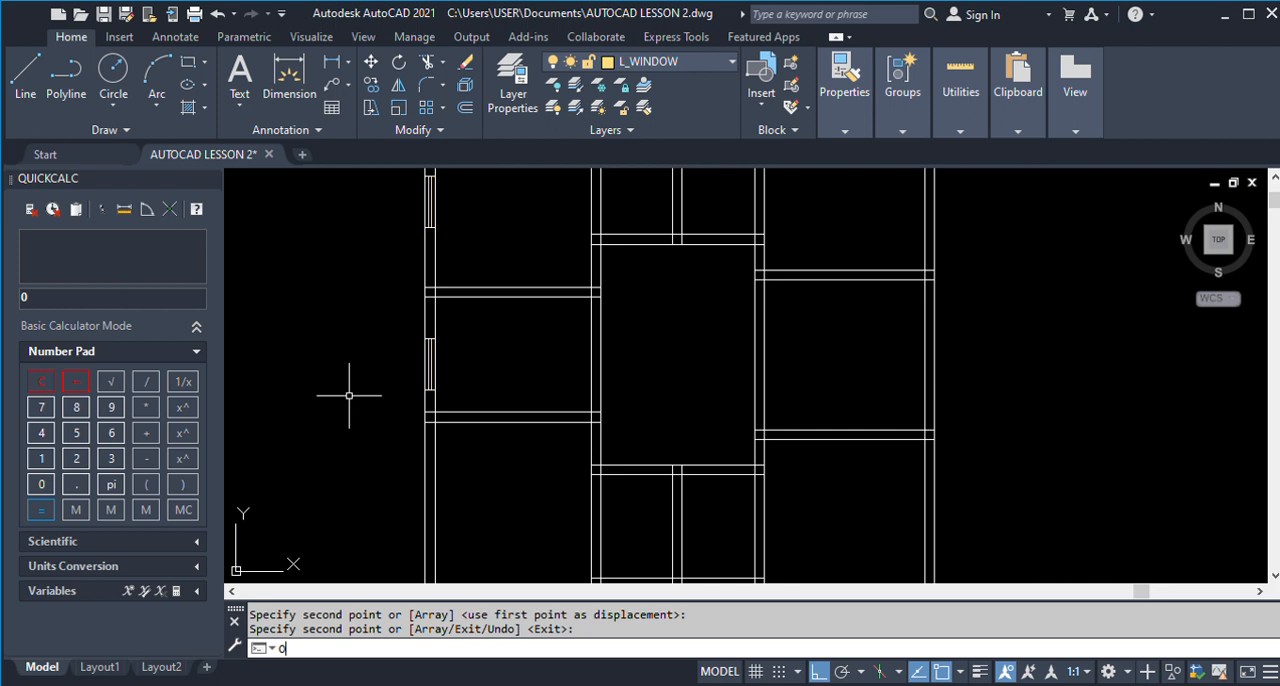
key("Return")
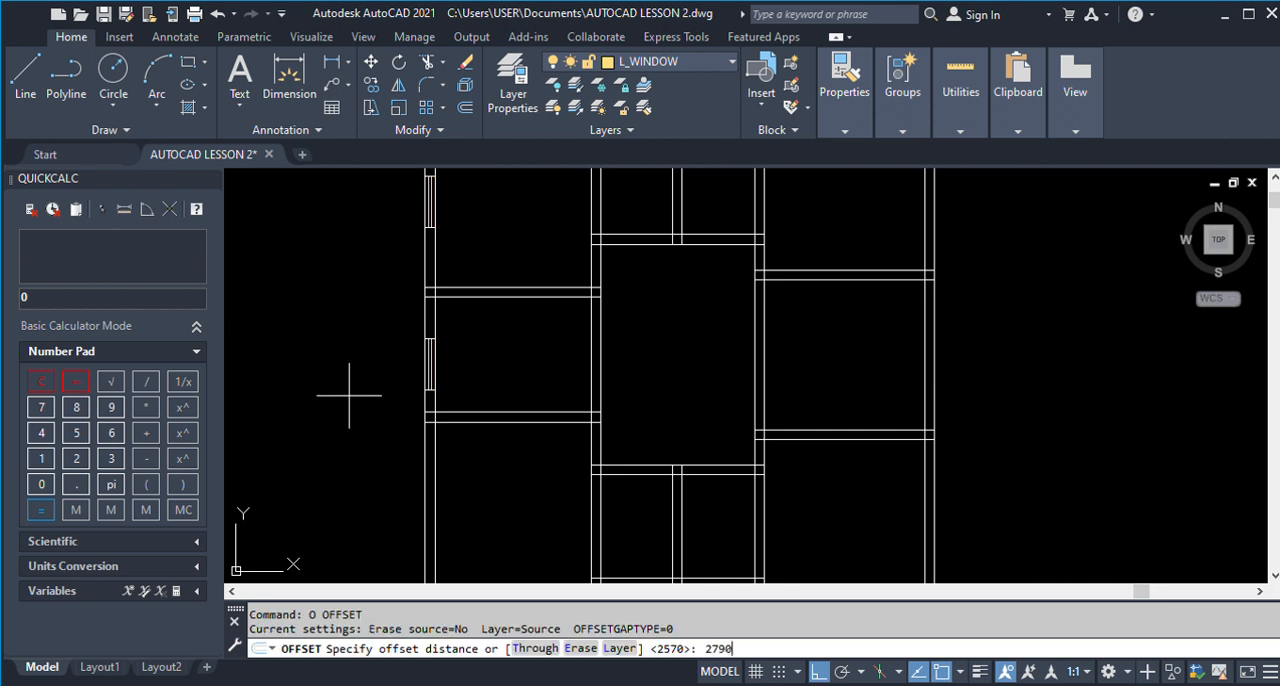
key("Return")
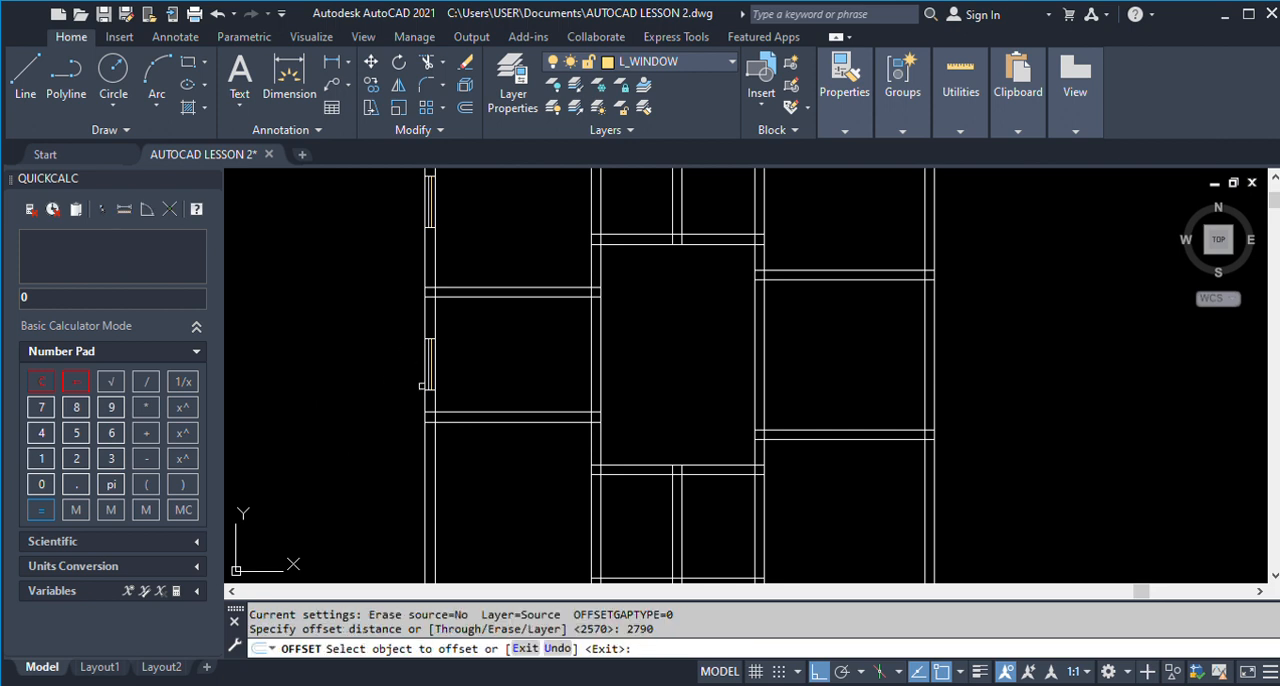
scroll(430, 385, "down", 2)
scroll(445, 382, "up", 5)
left_click(467, 340)
left_click(374, 477)
key("Return")
Check the finished ground floor plan's window layout around Room 3 and Dinning 1.
scroll(400, 360, "down", 4)
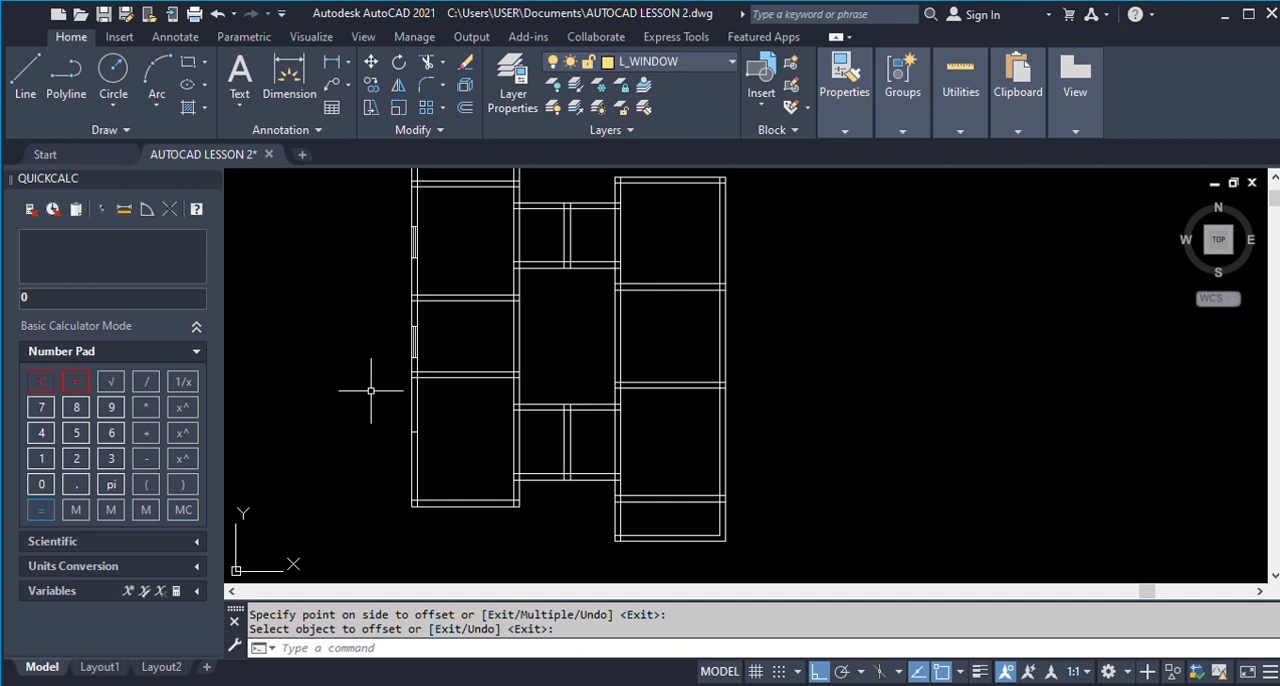
scroll(371, 391, "down", 5)
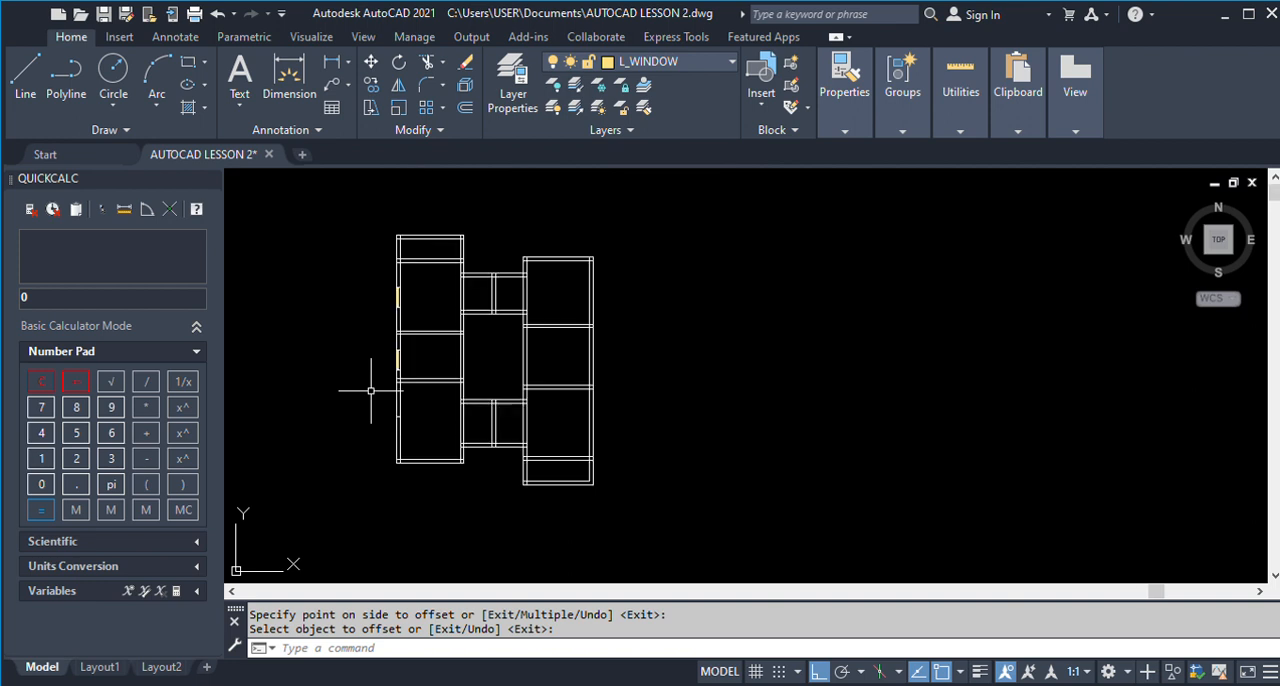
scroll(983, 400, "up", 3)
scroll(962, 380, "up", 4)
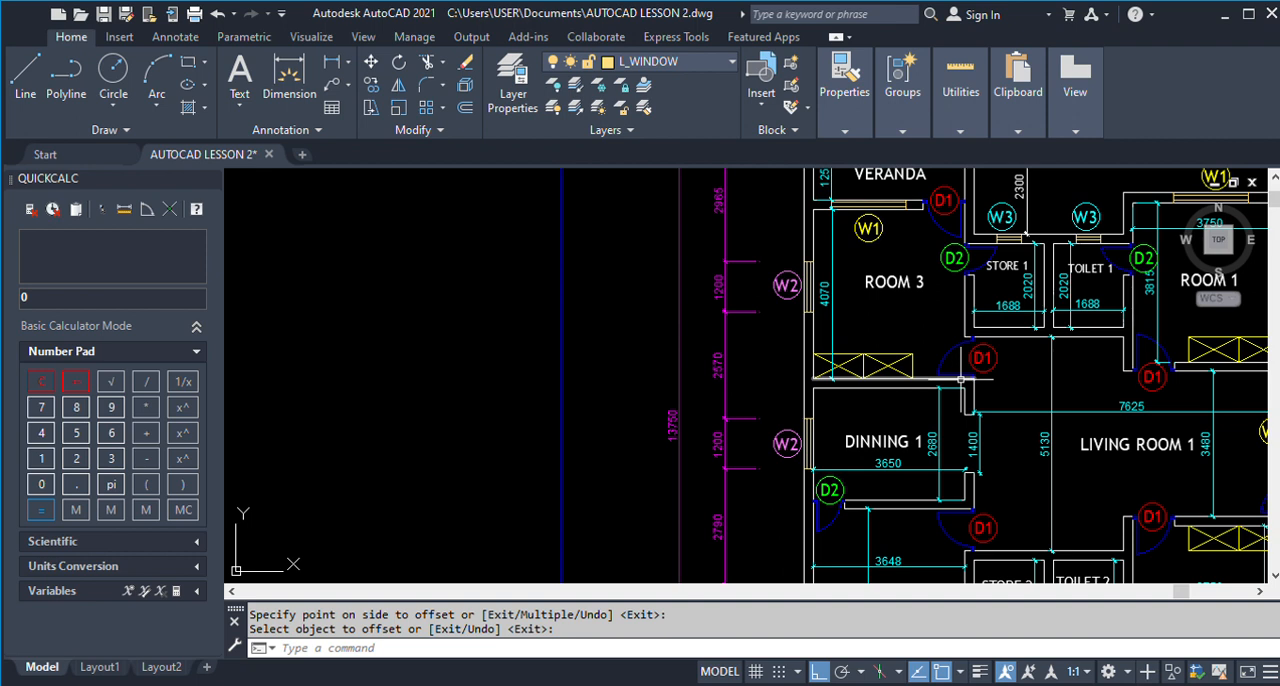
Erase Dinning 1's complete window, including its edge lines, from the outer wall of the plan being drawn.
scroll(962, 380, "down", 5)
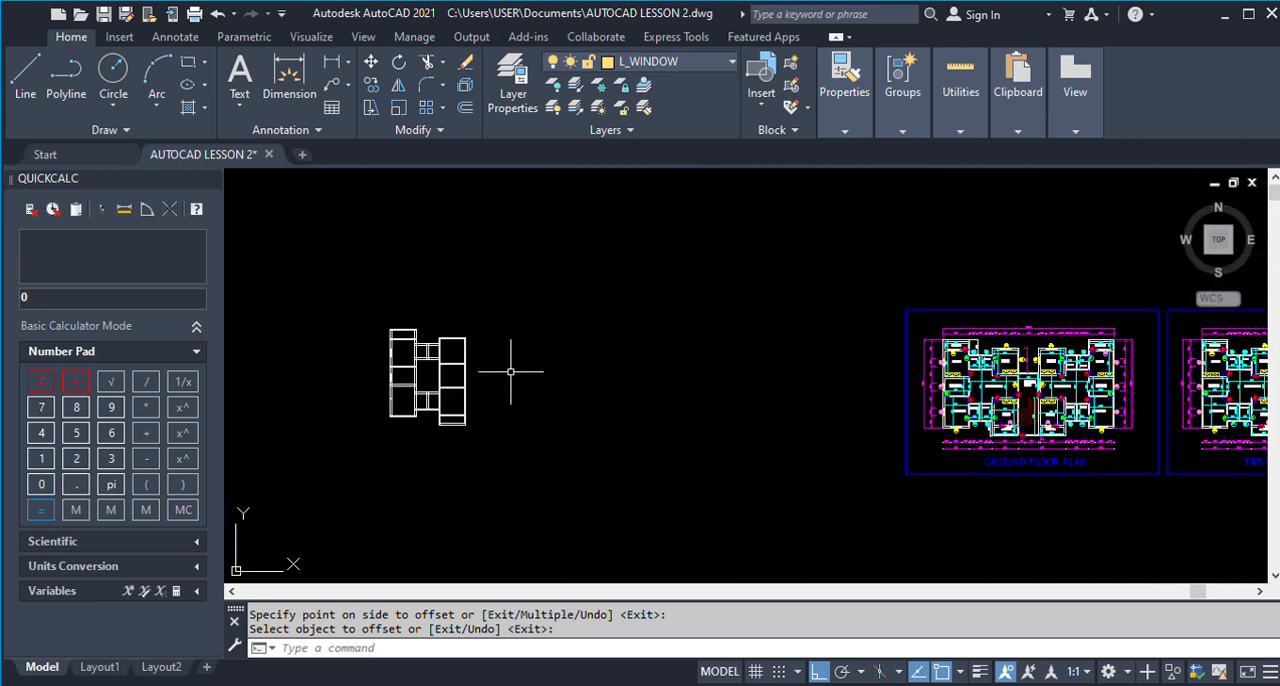
scroll(369, 371, "up", 5)
type("o")
key("Return")
key("Escape")
key("Return")
left_click(446, 349)
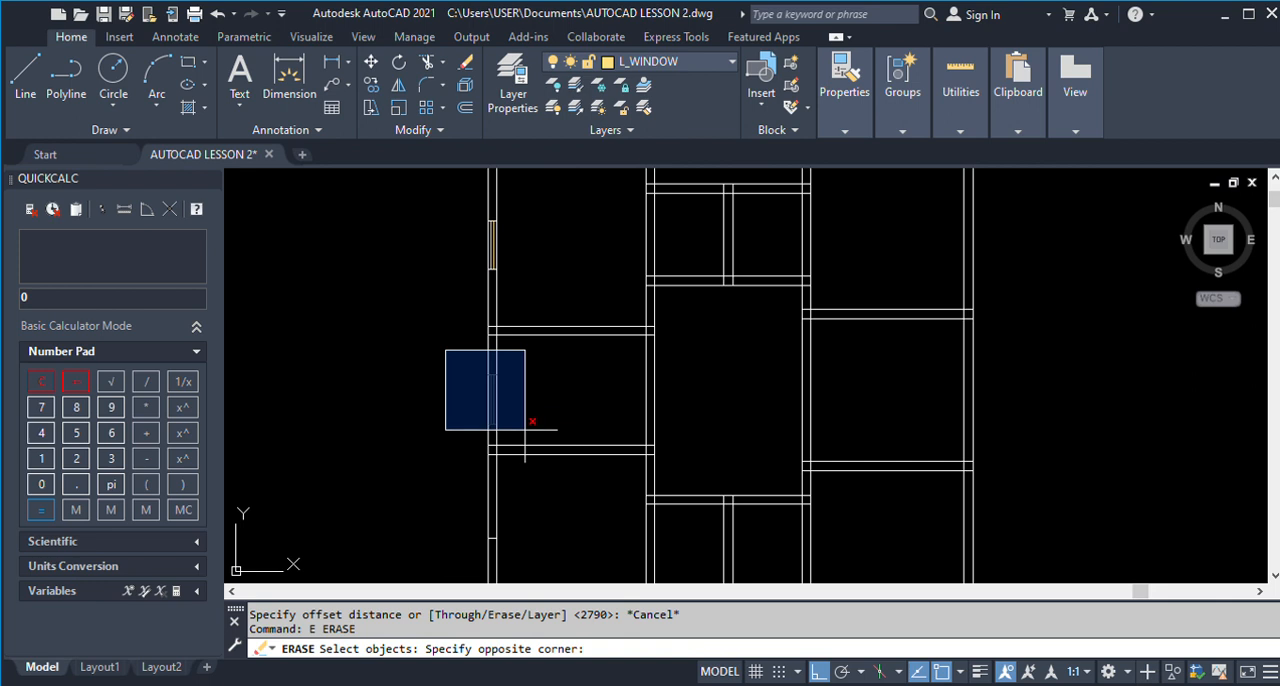
left_click(530, 440)
key("Return")
Offset the lower edge line of Room 3's window downward by 2570 to start Dinning 1's window opening.
type("o")
key("Return")
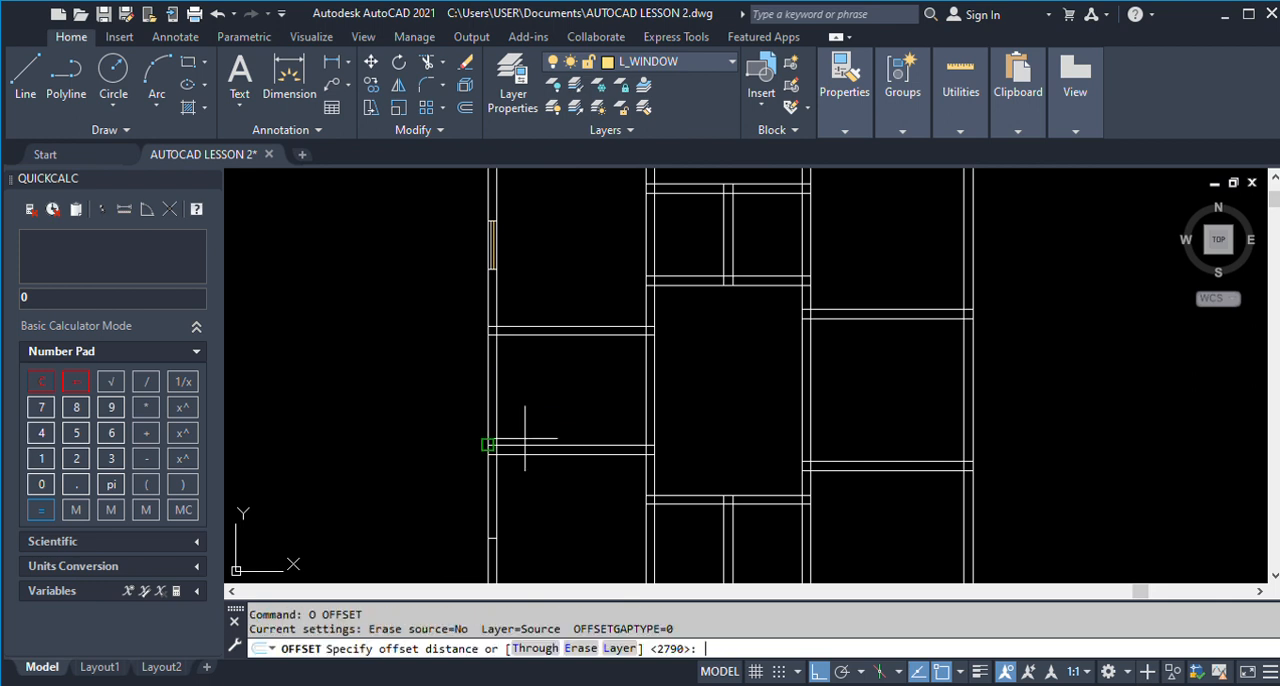
type("257")
key("Return")
scroll(495, 330, "up", 5)
left_click(502, 226)
left_click(458, 335)
scroll(460, 335, "down", 3)
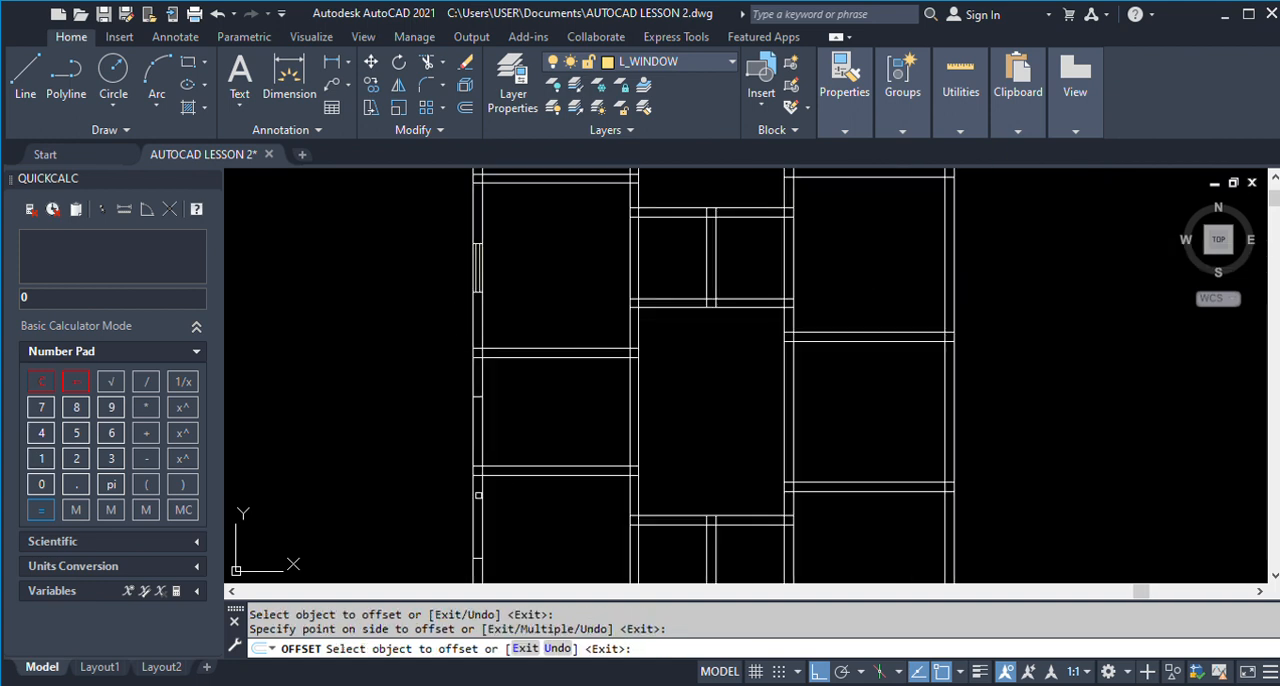
key("Return")
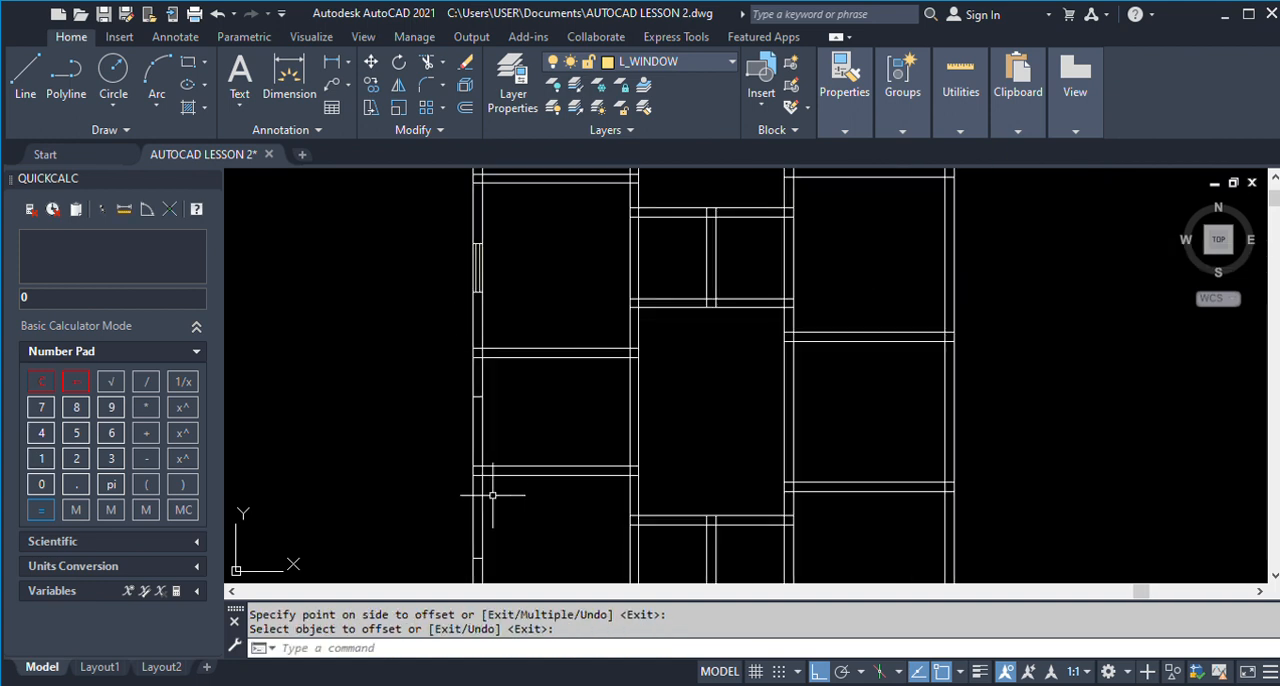
Copy Room 3's complete window from its upper inner corner to the inner end of Dinning 1's opening line.
type("co")
key("Return")
left_click(445, 215)
left_click(533, 313)
key("Return")
left_click(480, 244)
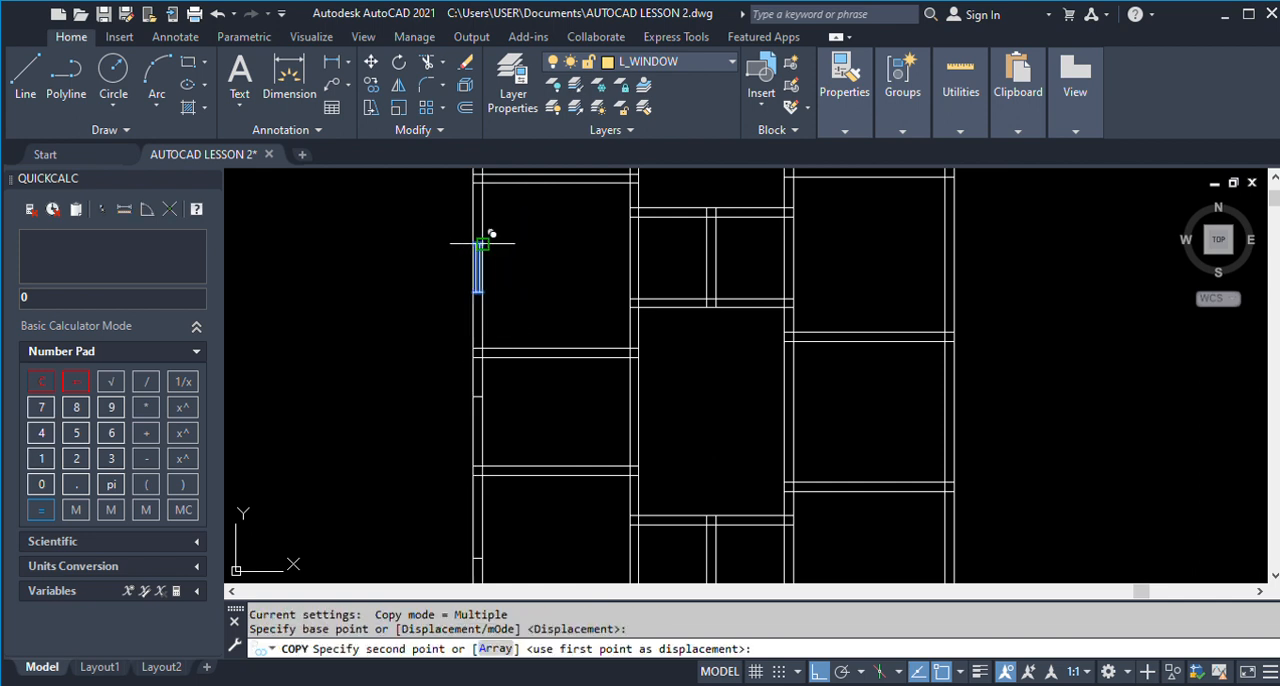
left_click(480, 389)
key("Return")
scroll(527, 326, "down", 2)
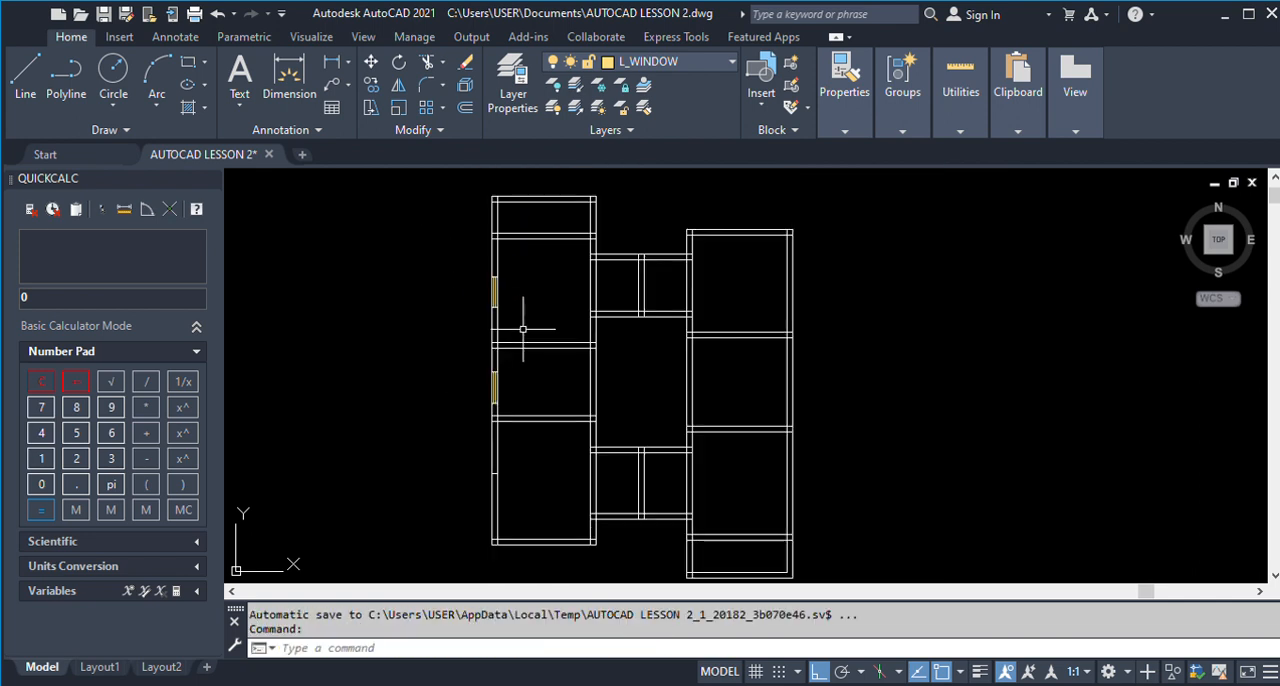
Copy Dinning 1's complete window from its upper inner corner to the inner end of Kitchen 1's opening line.
scroll(515, 401, "up", 4)
key("Return")
left_click(425, 258)
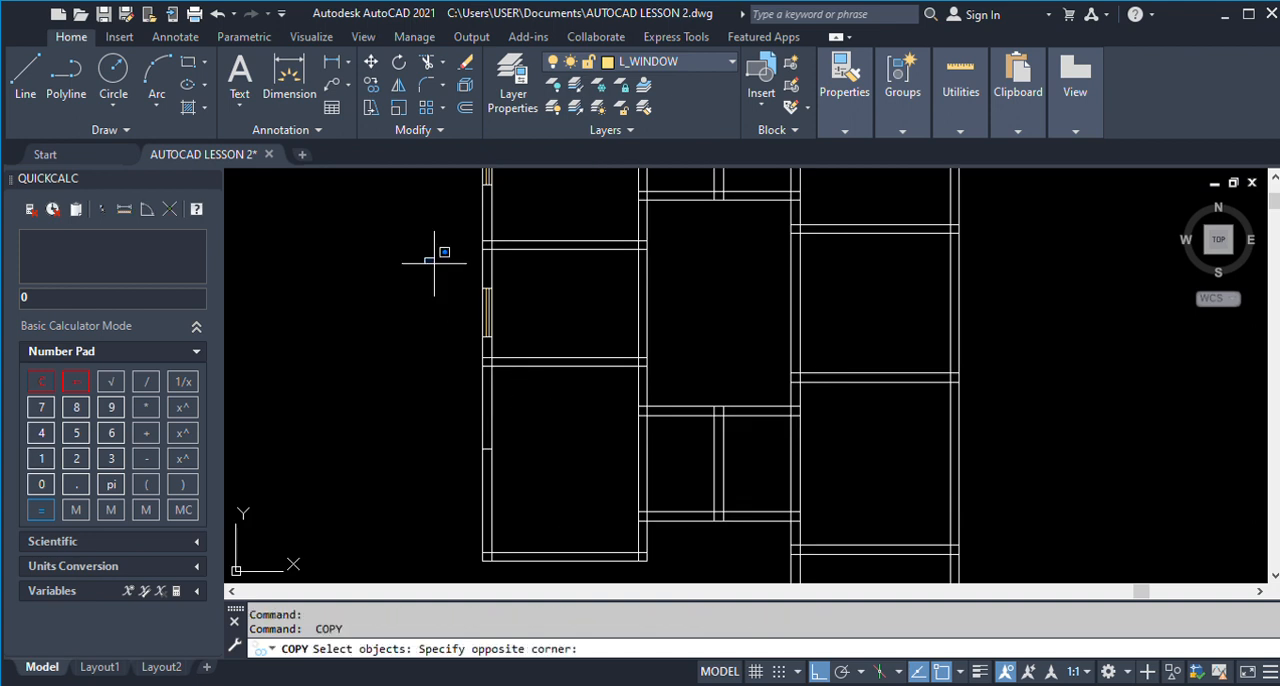
left_click(515, 347)
key("Return")
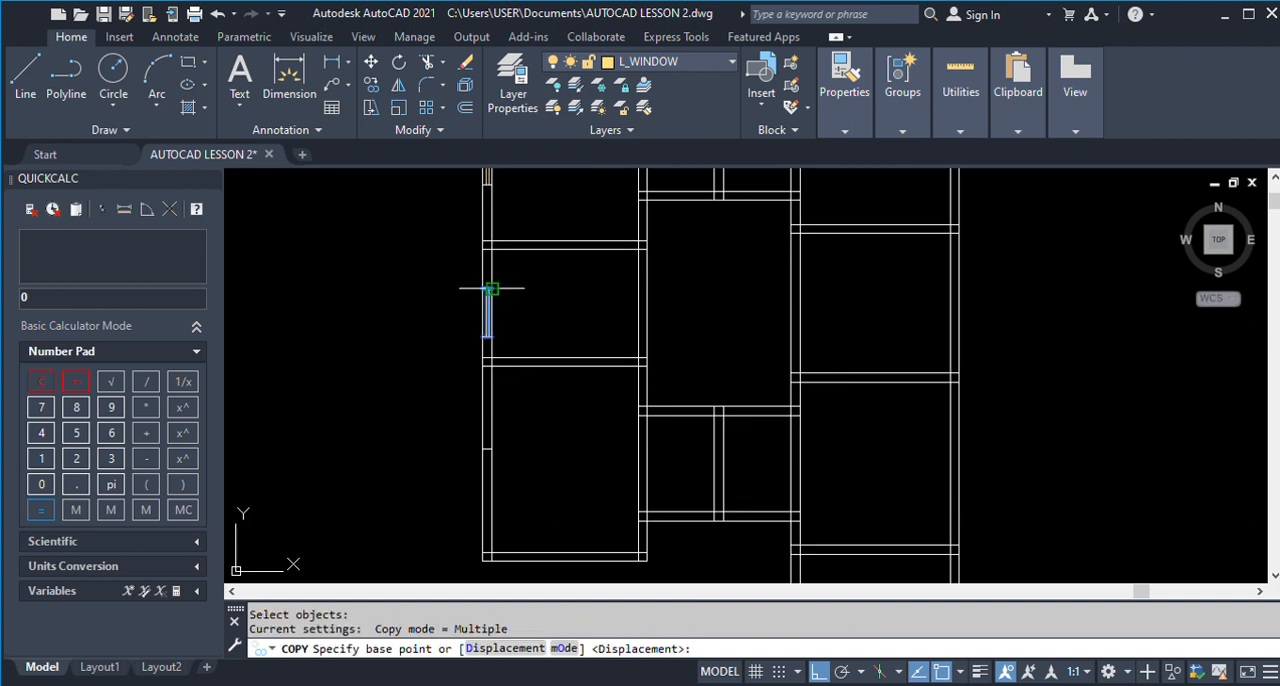
left_click(491, 289)
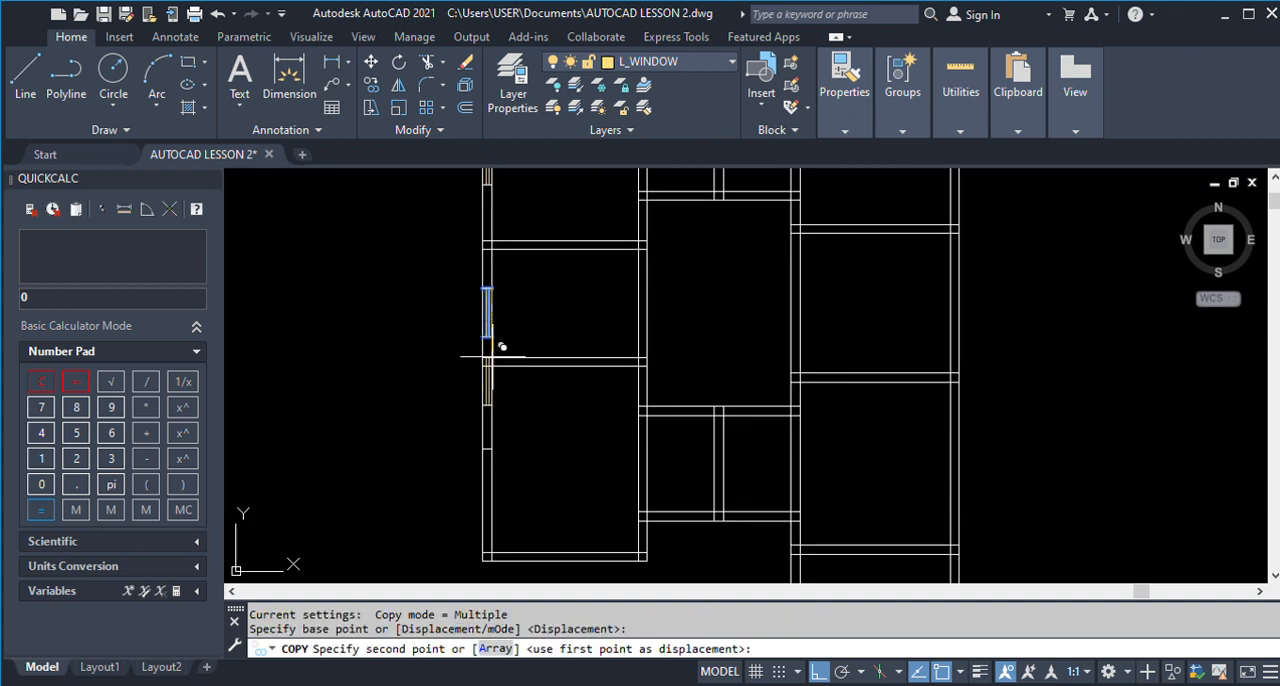
left_click(590, 416)
key("Return")
scroll(598, 417, "down", 2)
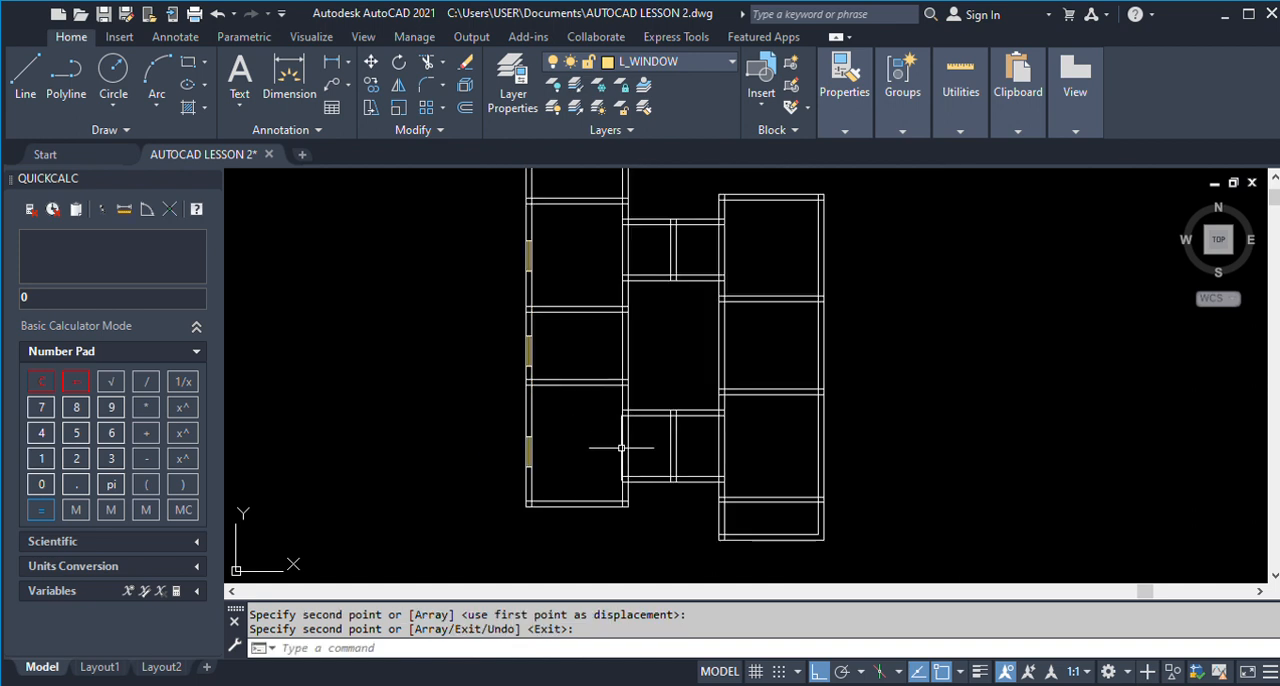
Measure Room 3's inner height along the outer wall in the finished ground floor plan.
scroll(625, 448, "down", 2)
scroll(610, 320, "up", 2)
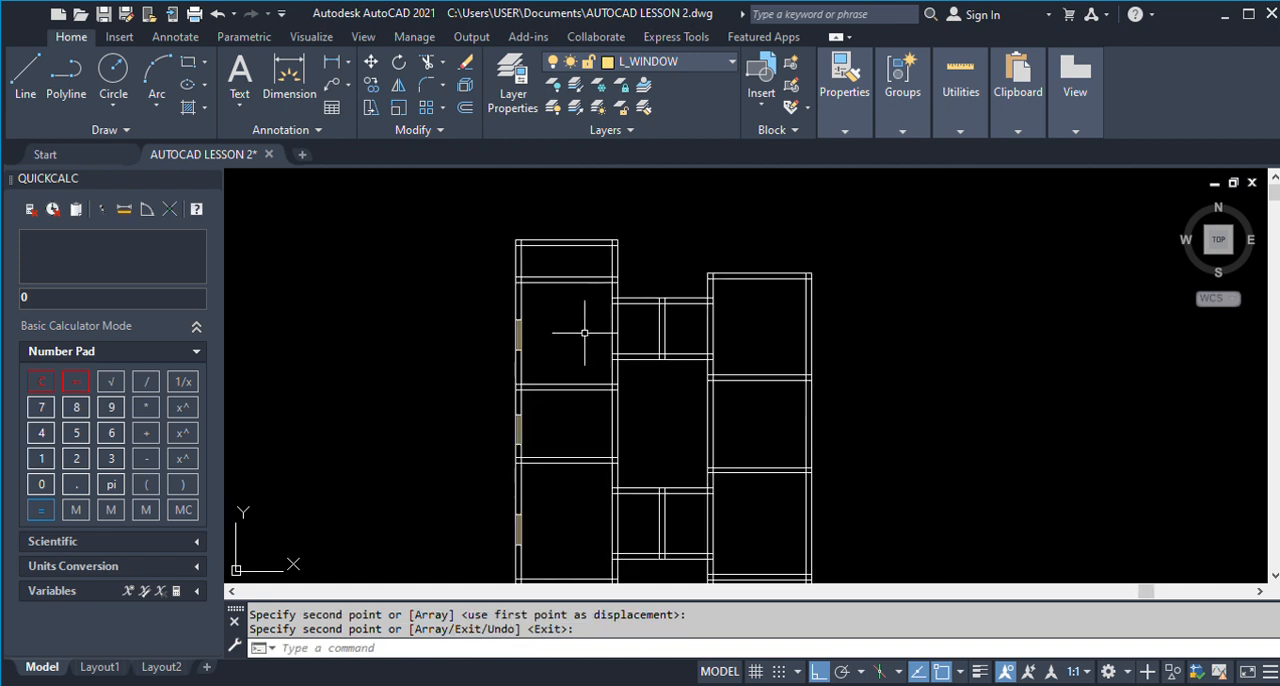
scroll(435, 330, "down", 2)
scroll(450, 335, "down", 3)
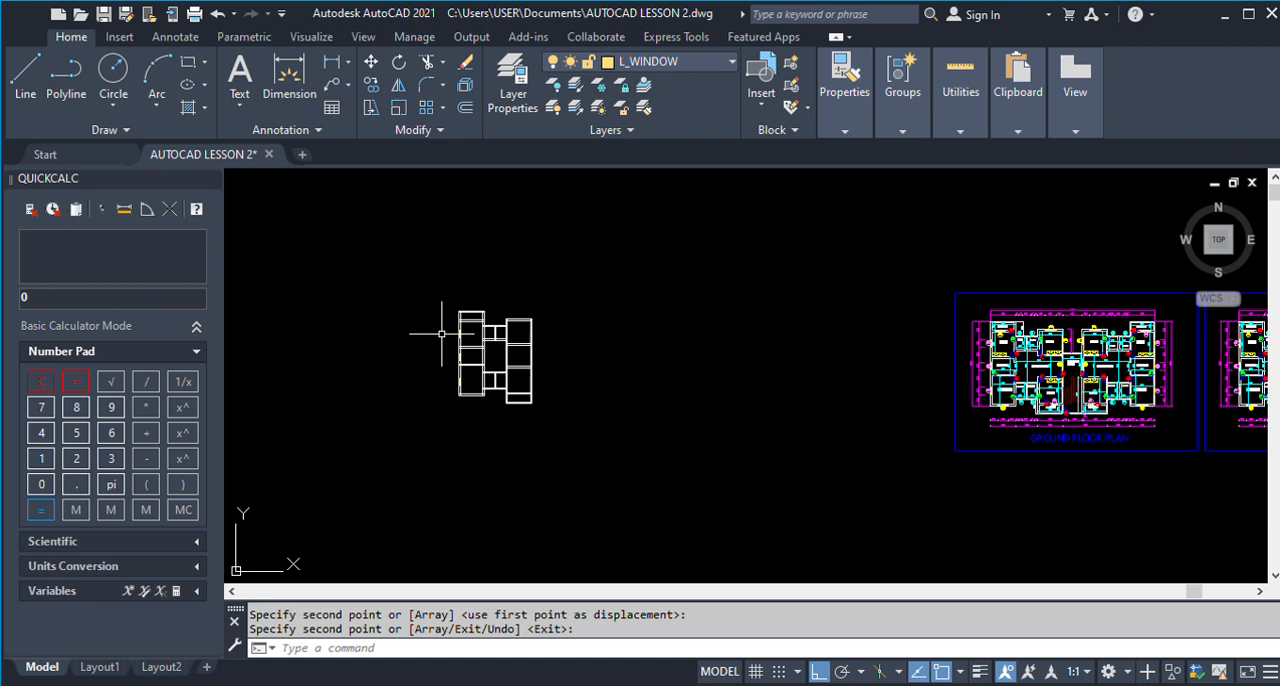
scroll(1028, 364, "up", 4)
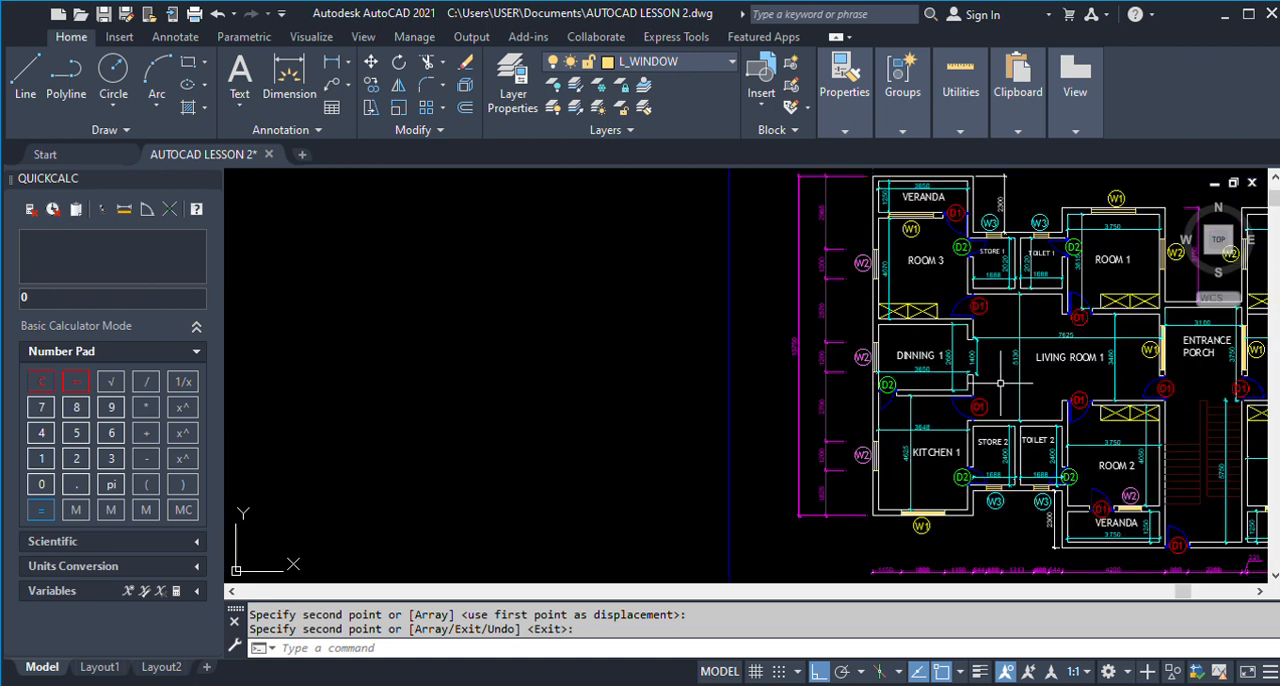
left_click(334, 67)
scroll(898, 244, "up", 2)
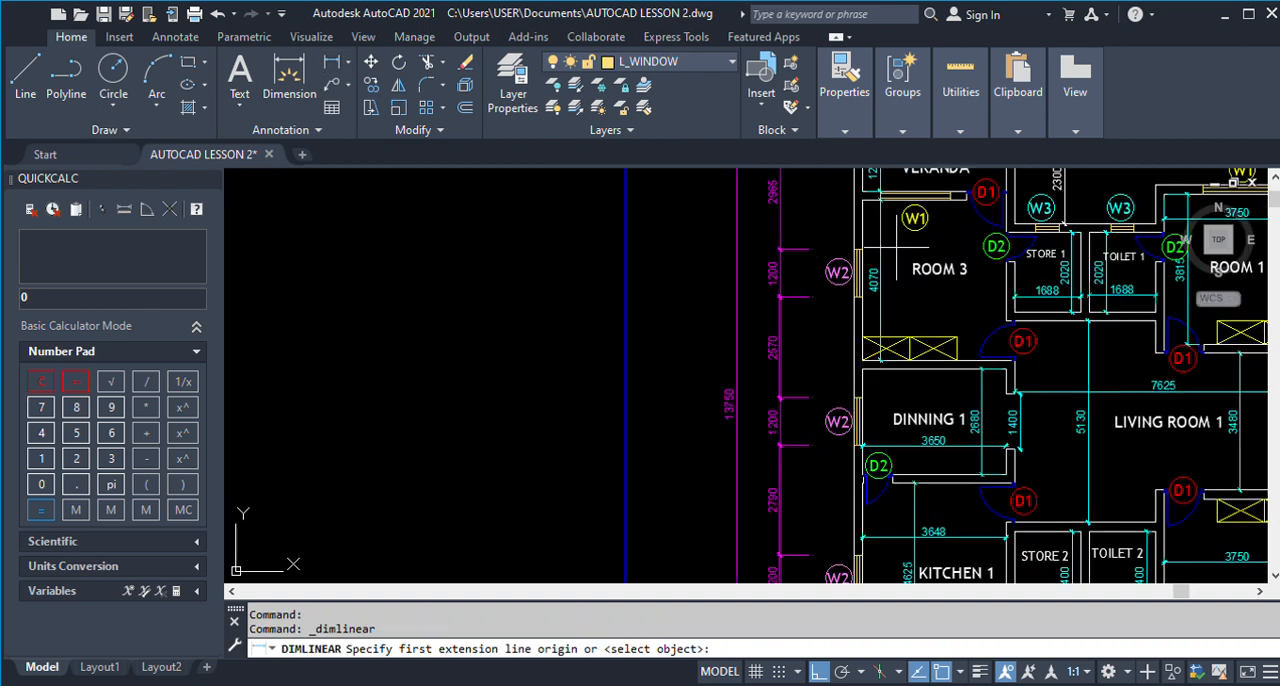
left_click(862, 200)
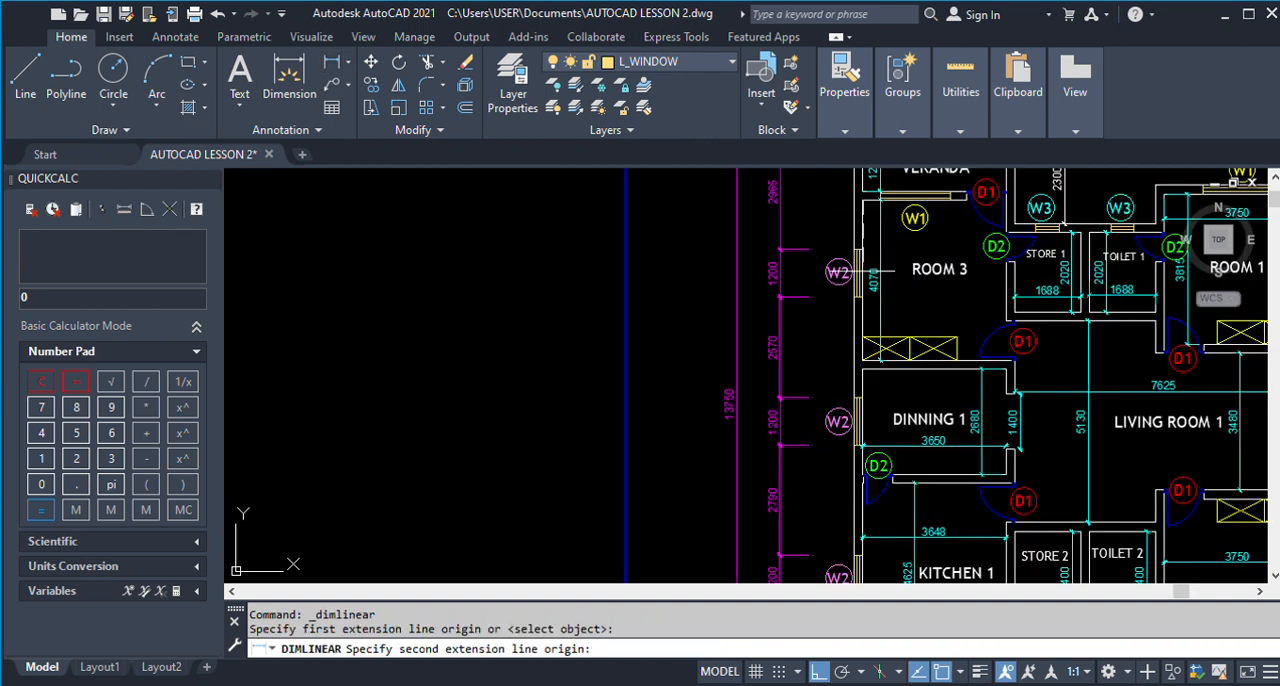
left_click(862, 362)
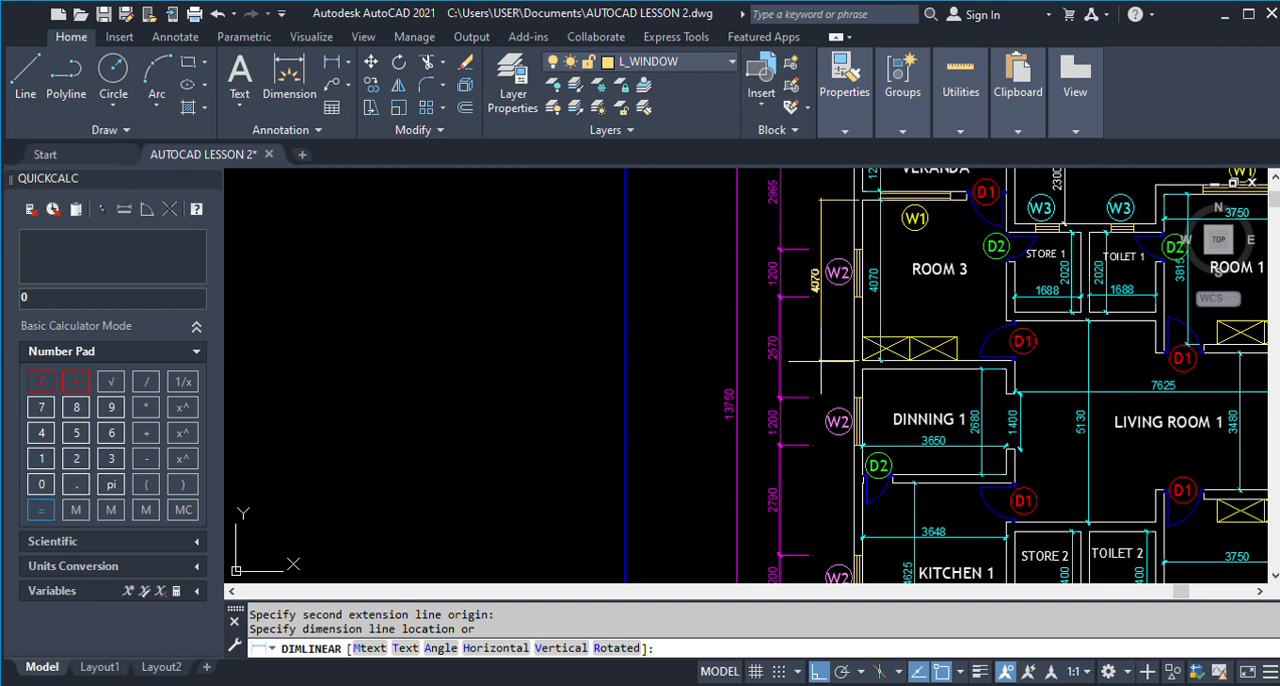
left_click(820, 361)
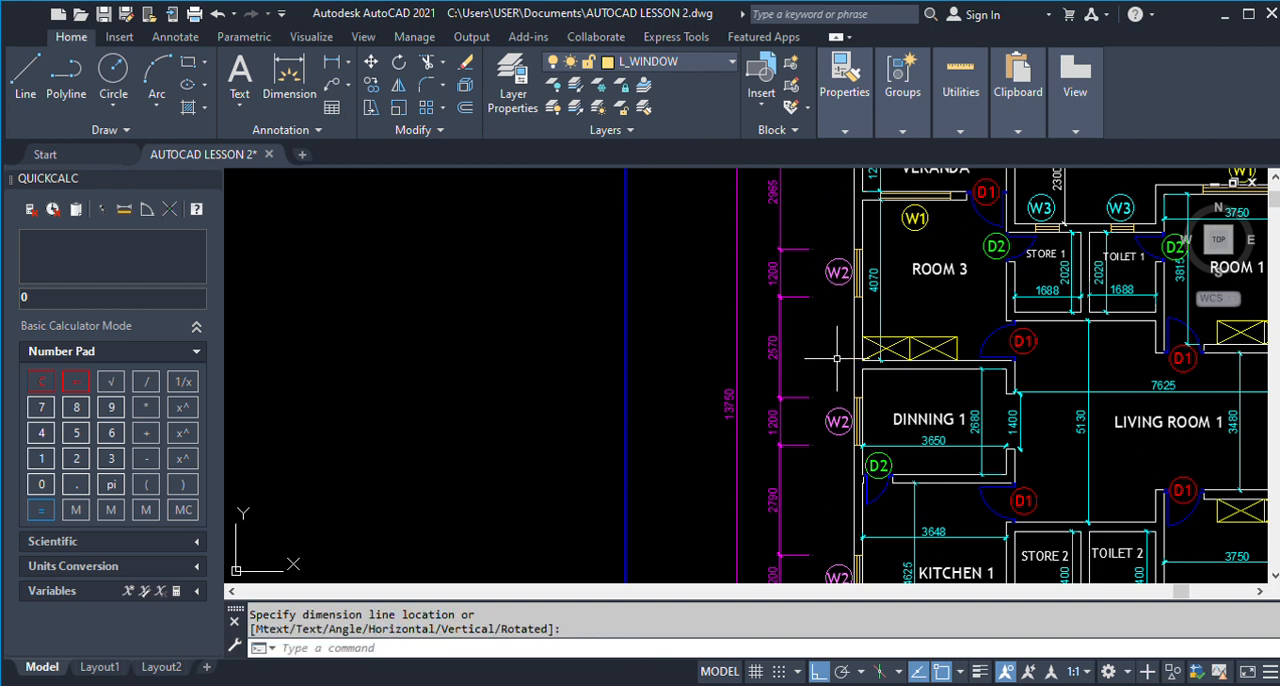
Measure Room 3's inner height along the outer wall in the plan being drawn.
scroll(820, 361, "down", 6)
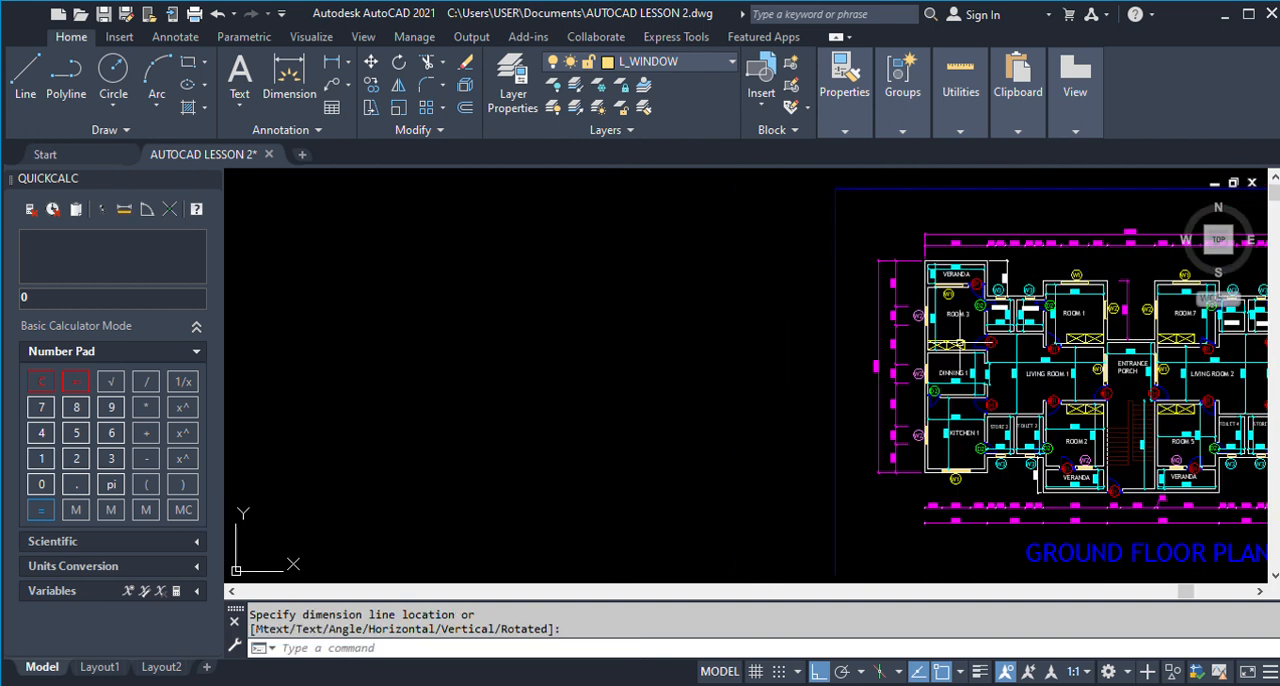
left_click(322, 63)
scroll(390, 300, "up", 8)
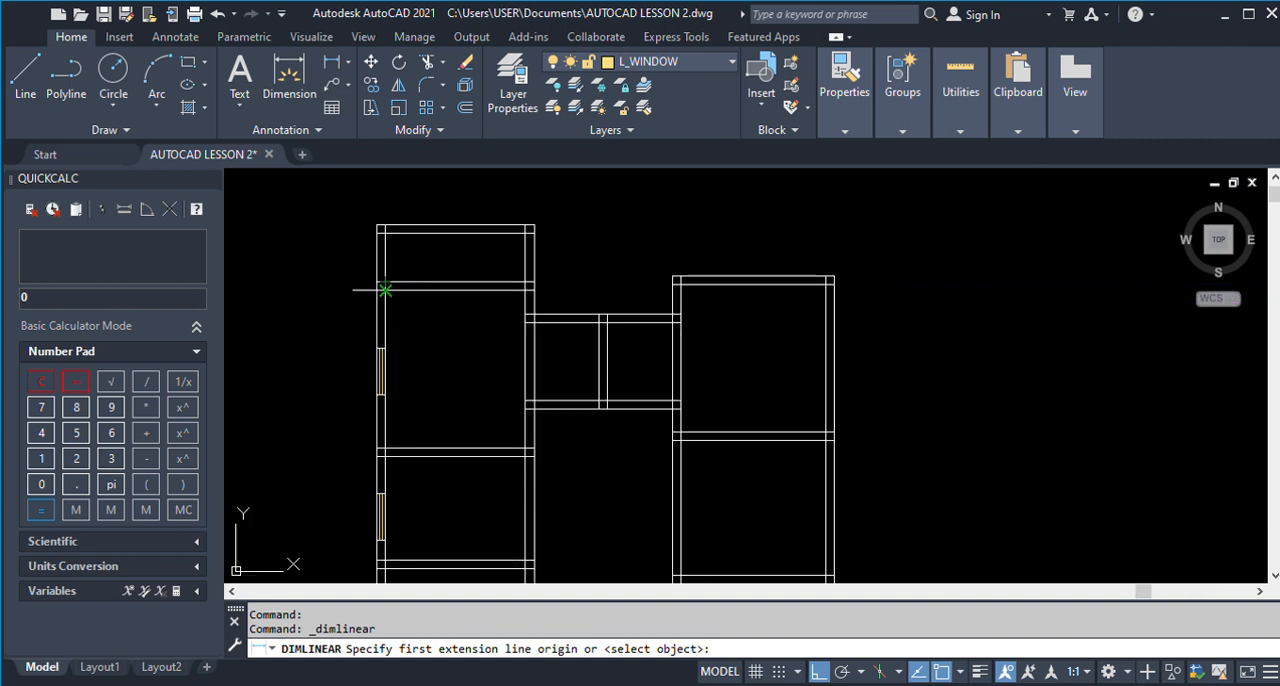
left_click(385, 290)
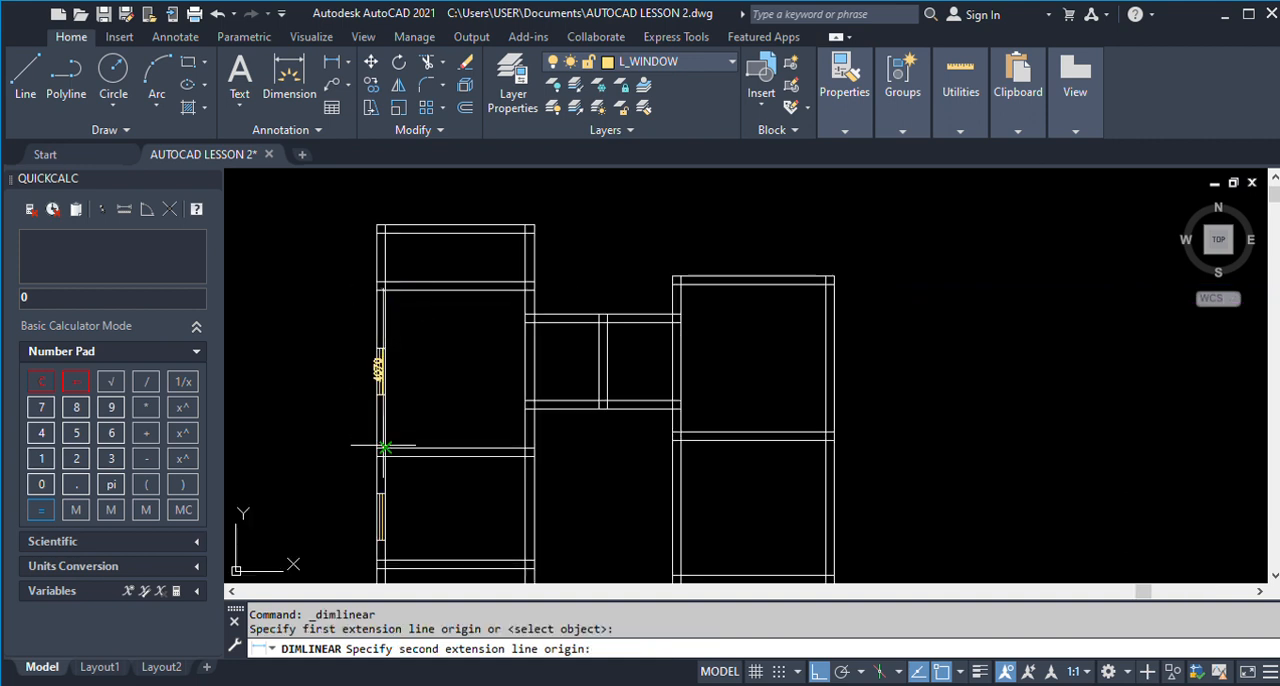
left_click(385, 447)
scroll(443, 406, "up", 2)
key("Escape")
Measure Dinning 1's inner height along the outer wall in the plan being drawn.
scroll(481, 308, "down", 2)
scroll(461, 376, "down", 2)
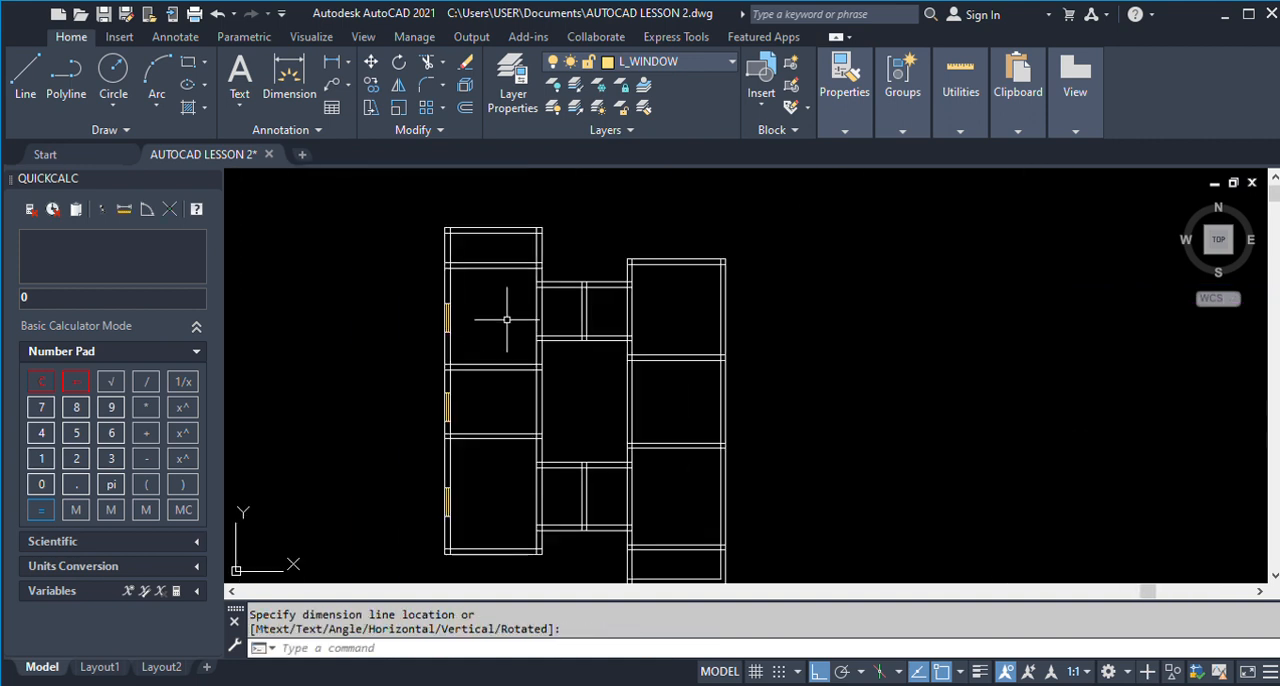
scroll(449, 409, "up", 3)
key("Return")
left_click(434, 310)
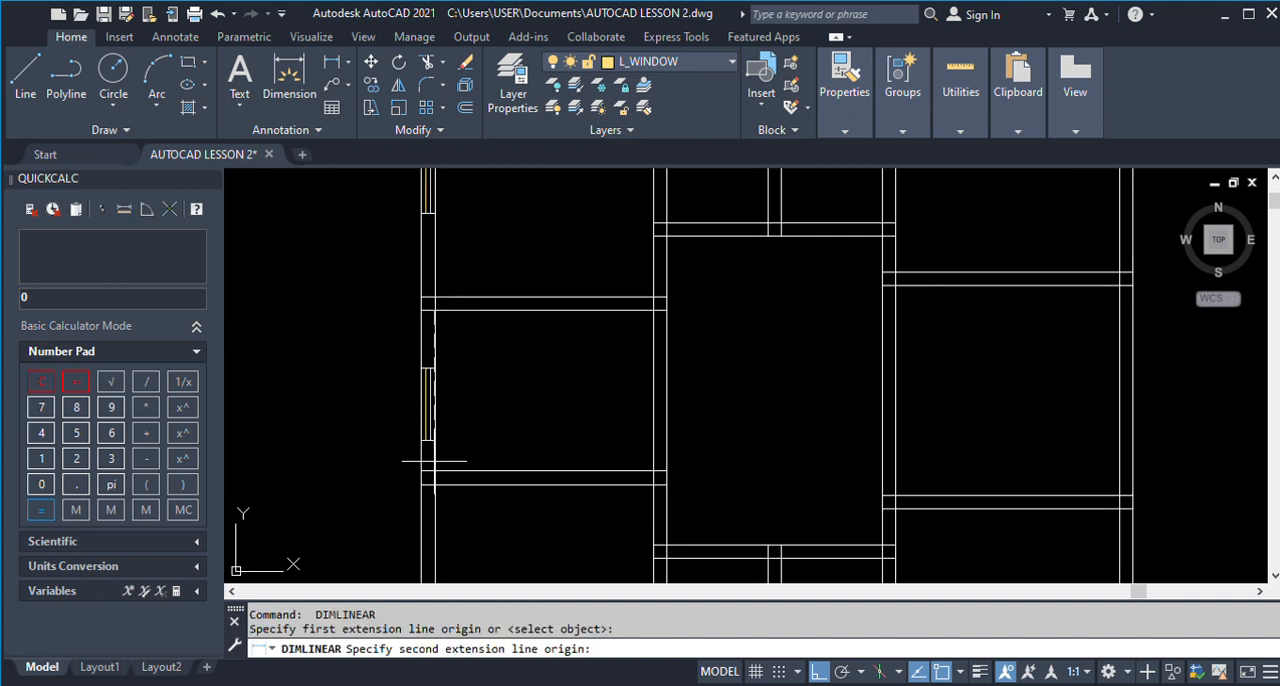
left_click(434, 470)
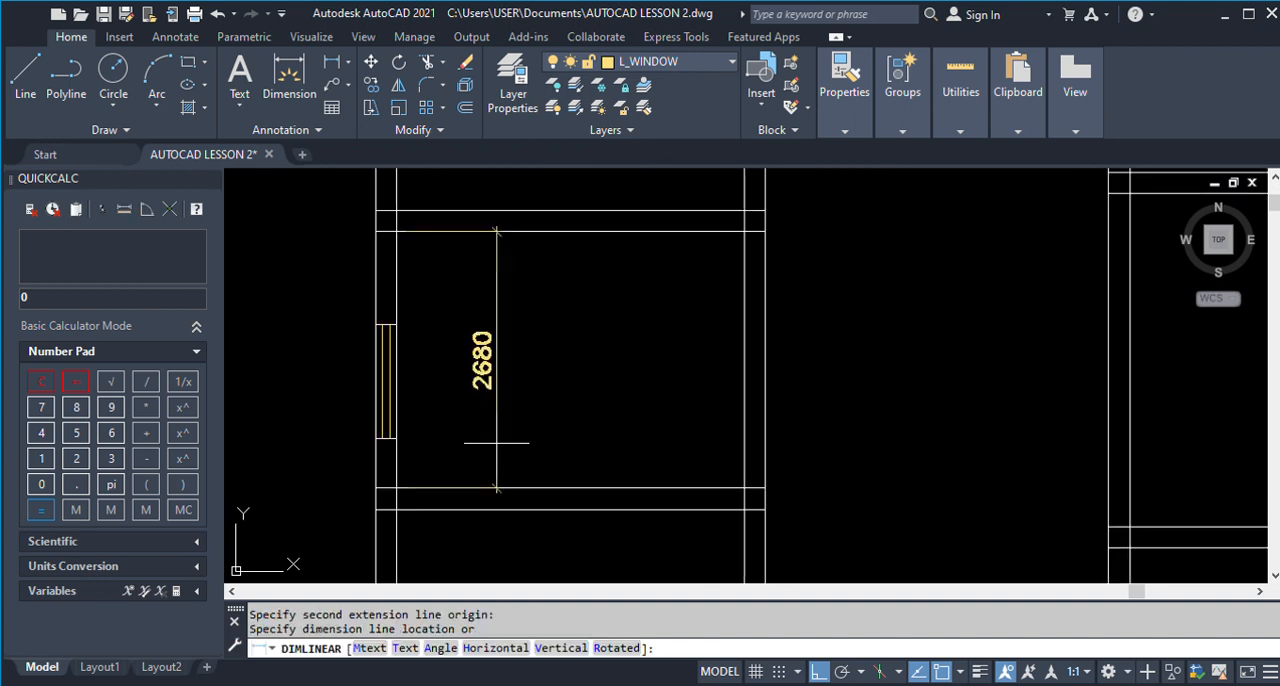
key("Escape")
Measure the outer-wall distance between the Room 3 and Dinning 1 windows in the finished plan.
scroll(370, 440, "down", 5)
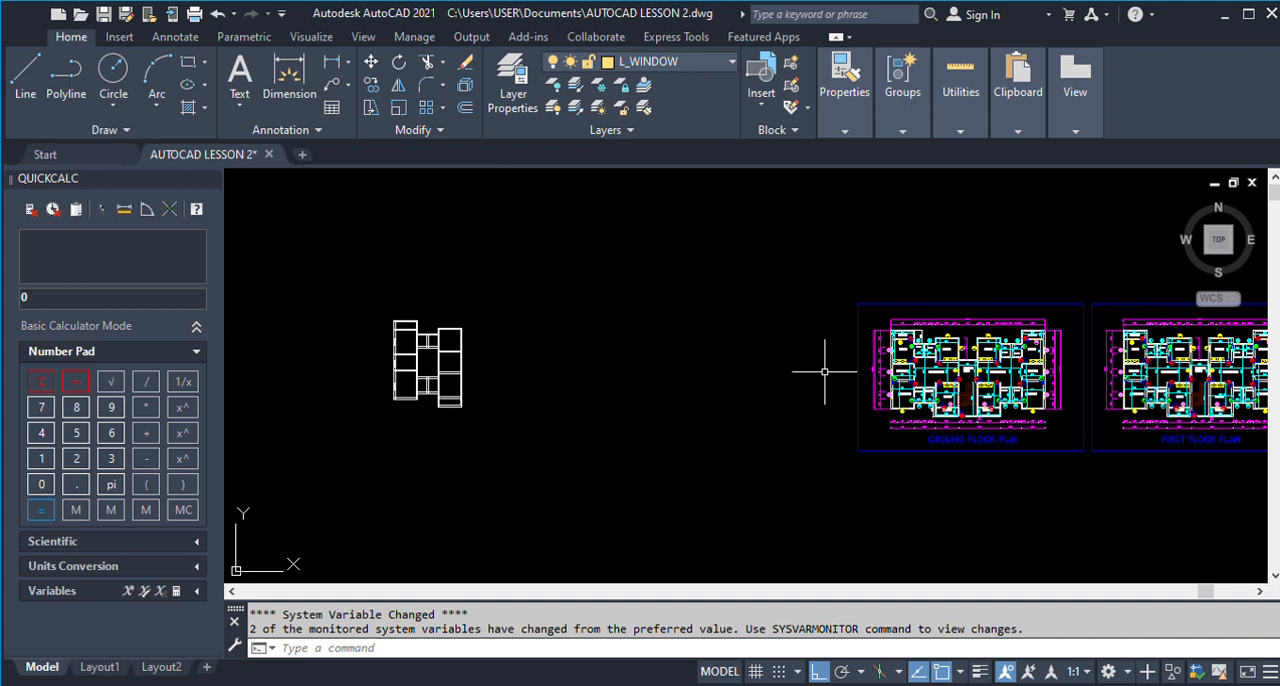
scroll(895, 370, "up", 8)
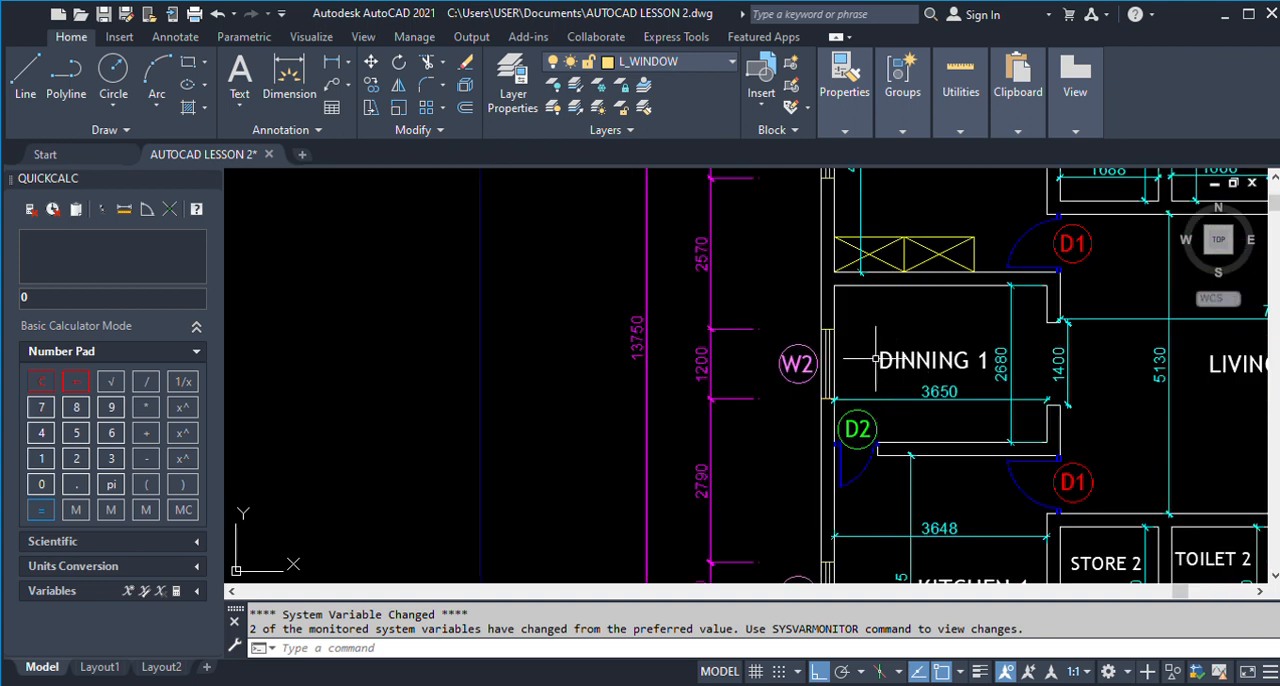
scroll(895, 370, "down", 2)
scroll(936, 327, "up", 3)
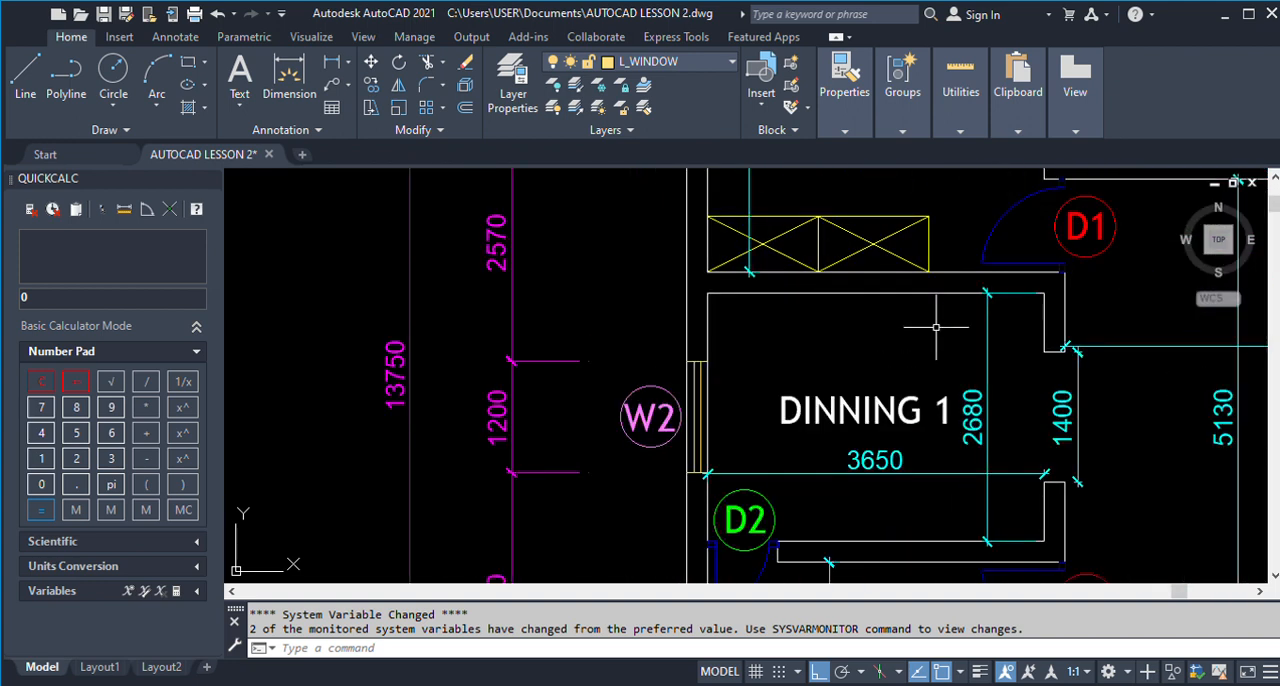
scroll(936, 327, "up", 2)
scroll(914, 298, "down", 6)
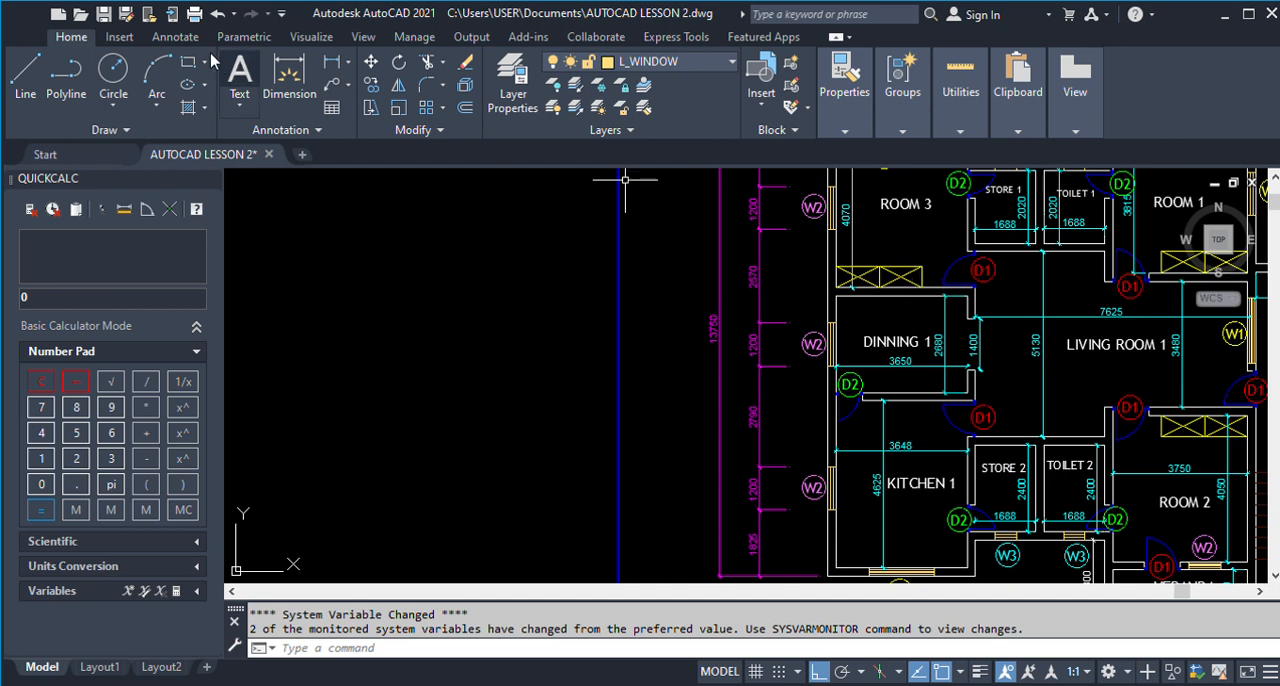
left_click(289, 75)
scroll(851, 257, "up", 3)
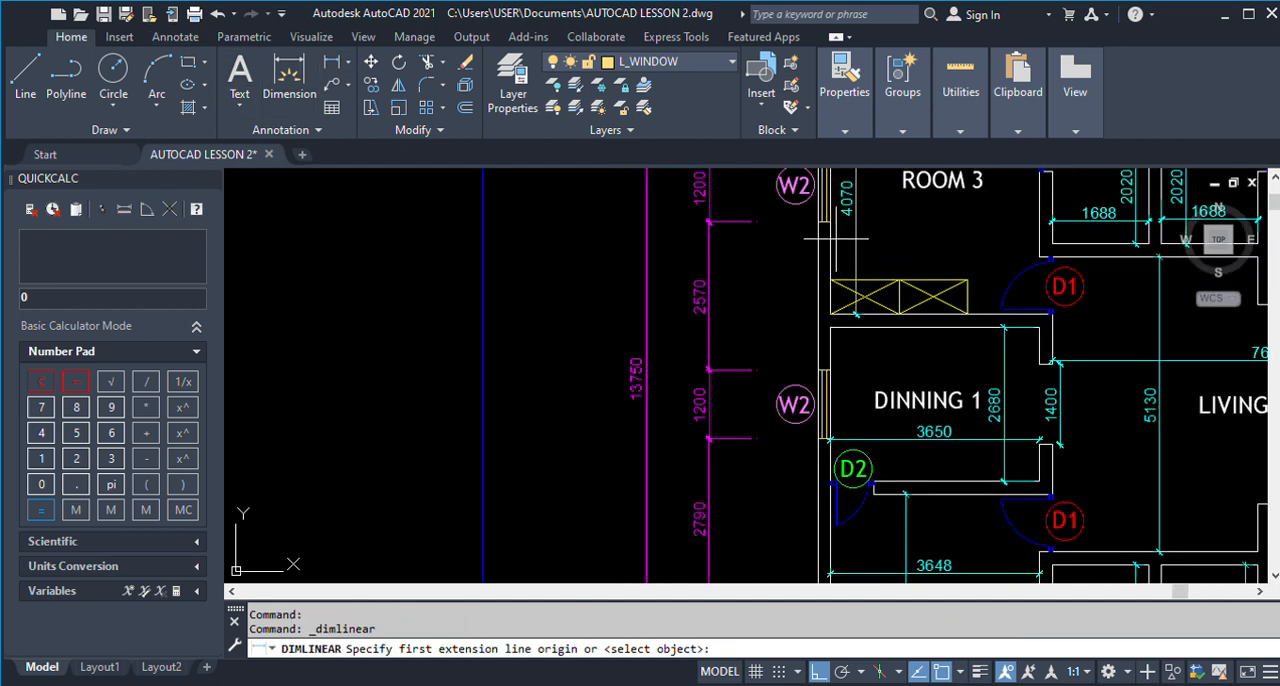
left_click(822, 224)
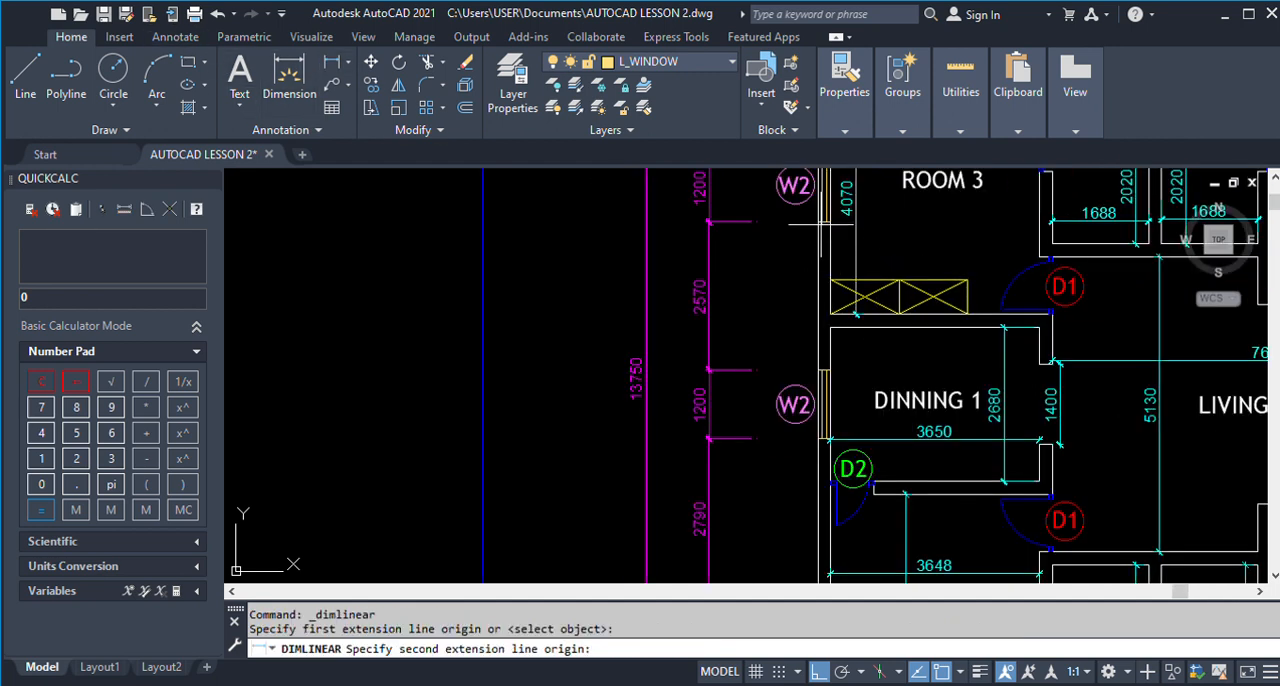
left_click(818, 370)
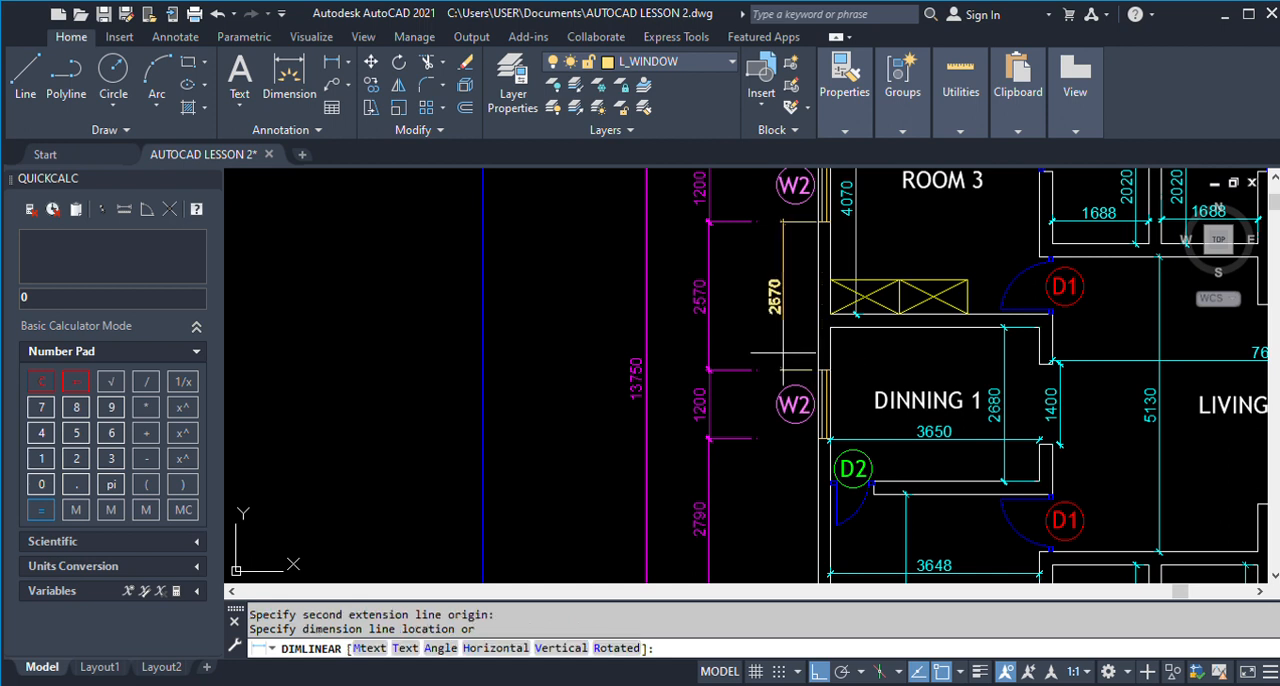
scroll(781, 353, "down", 2)
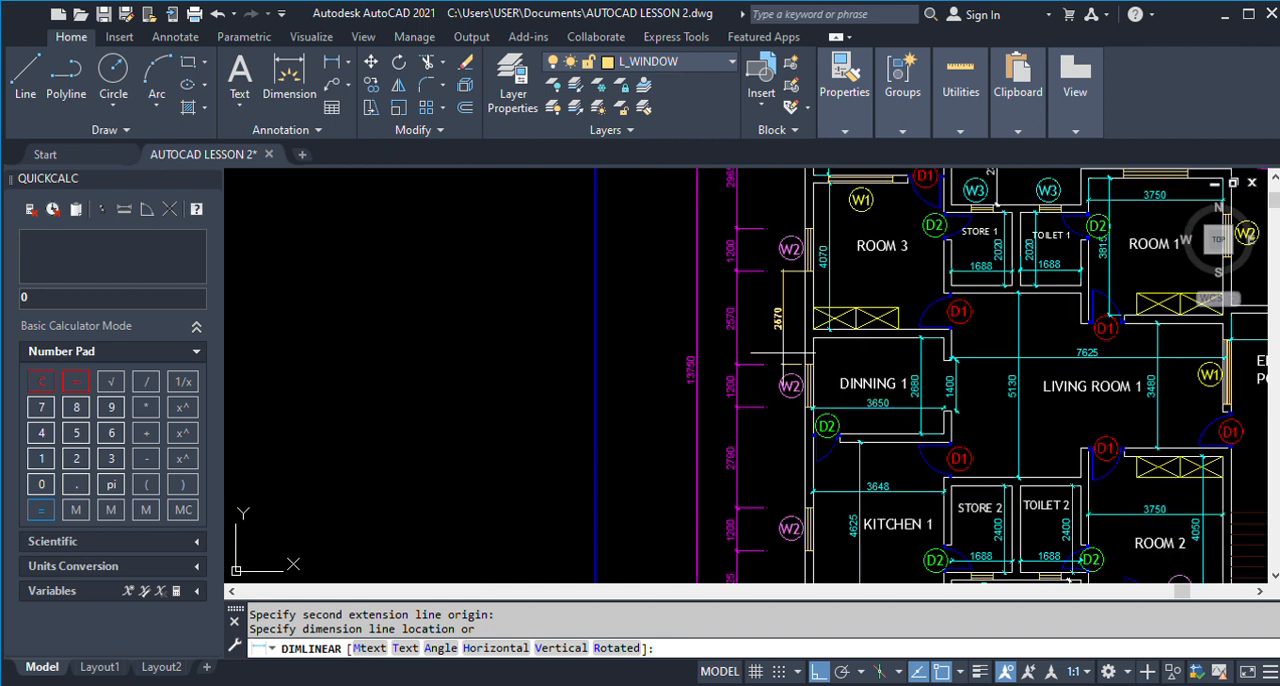
key("Escape")
Measure the outer-wall distance from the Veranda's outer corner to the start of the Room 3 window in the finished plan.
scroll(781, 353, "down", 2)
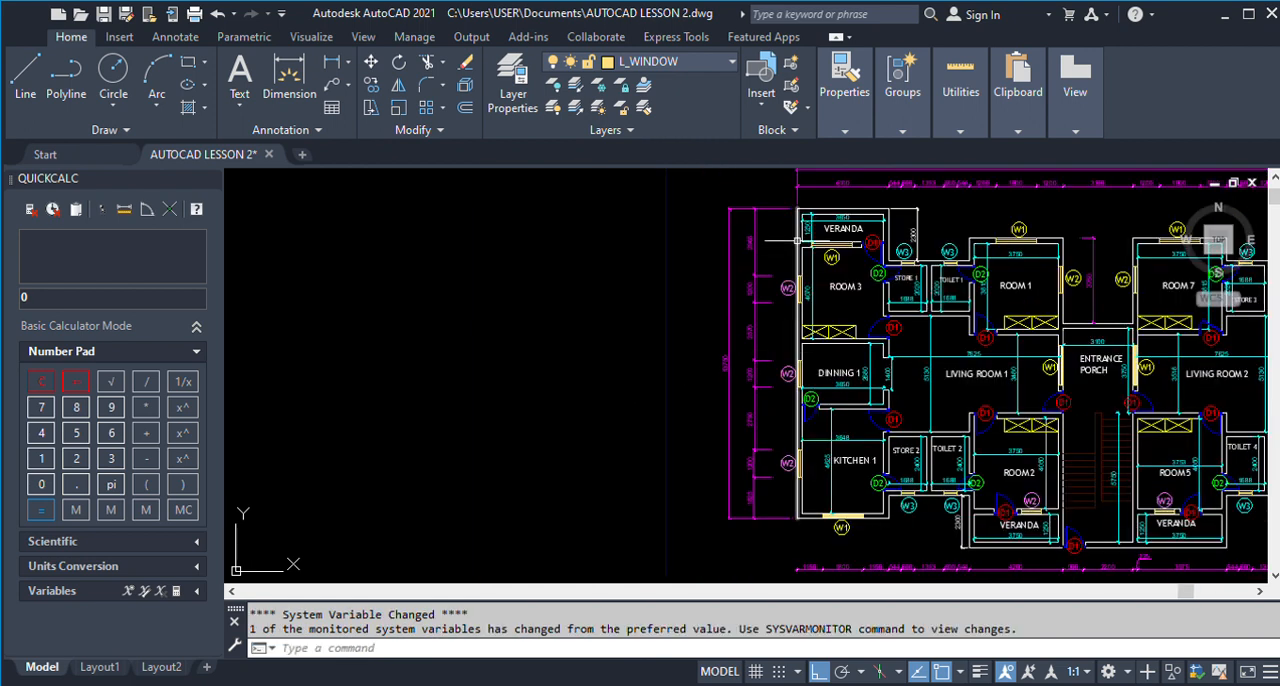
scroll(793, 242, "up", 2)
key("Return")
left_click(797, 191)
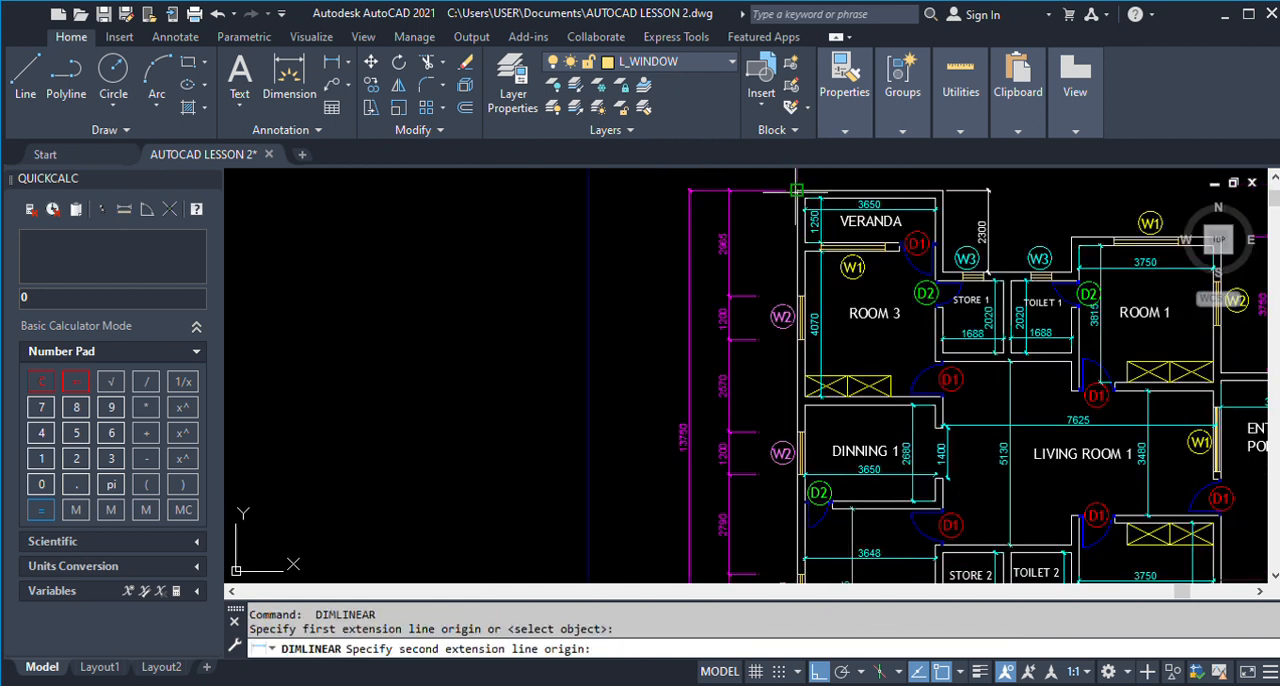
left_click(797, 294)
scroll(790, 287, "up", 2)
scroll(790, 287, "up", 2)
scroll(790, 287, "down", 2)
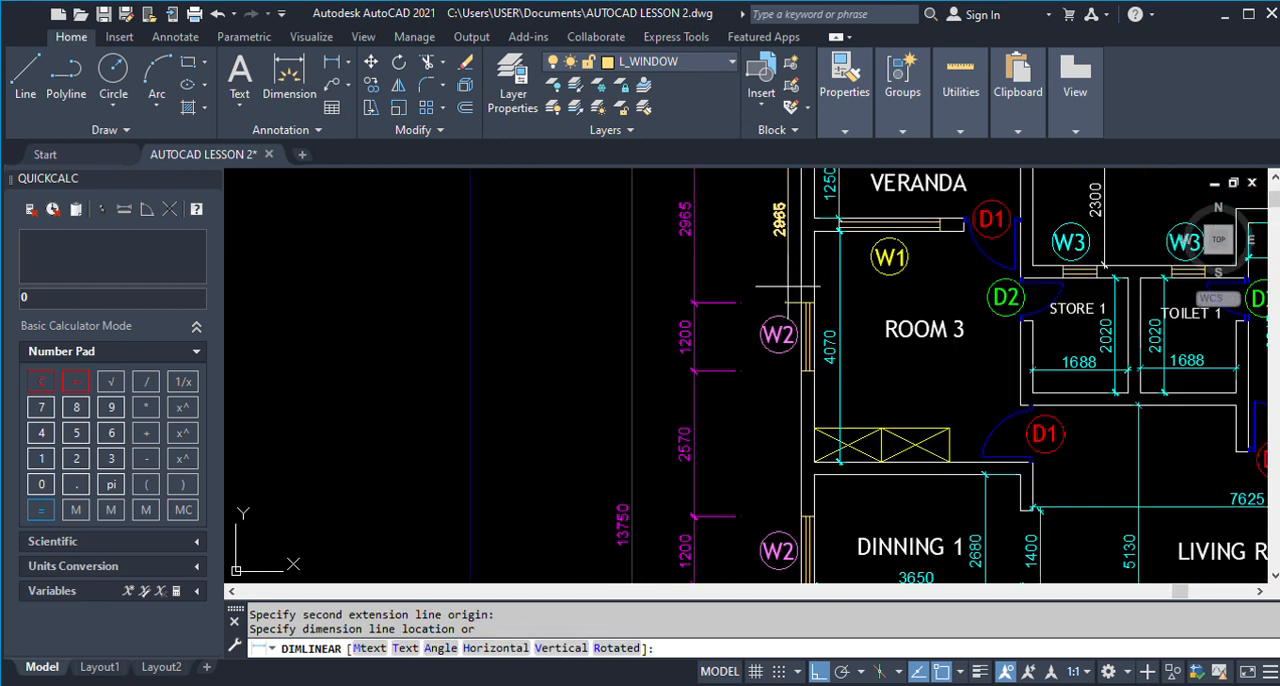
key("Escape")
Measure the outer-wall distance from the Veranda's outer corner to the Room 3 window in the plan being drawn.
scroll(790, 287, "down", 5)
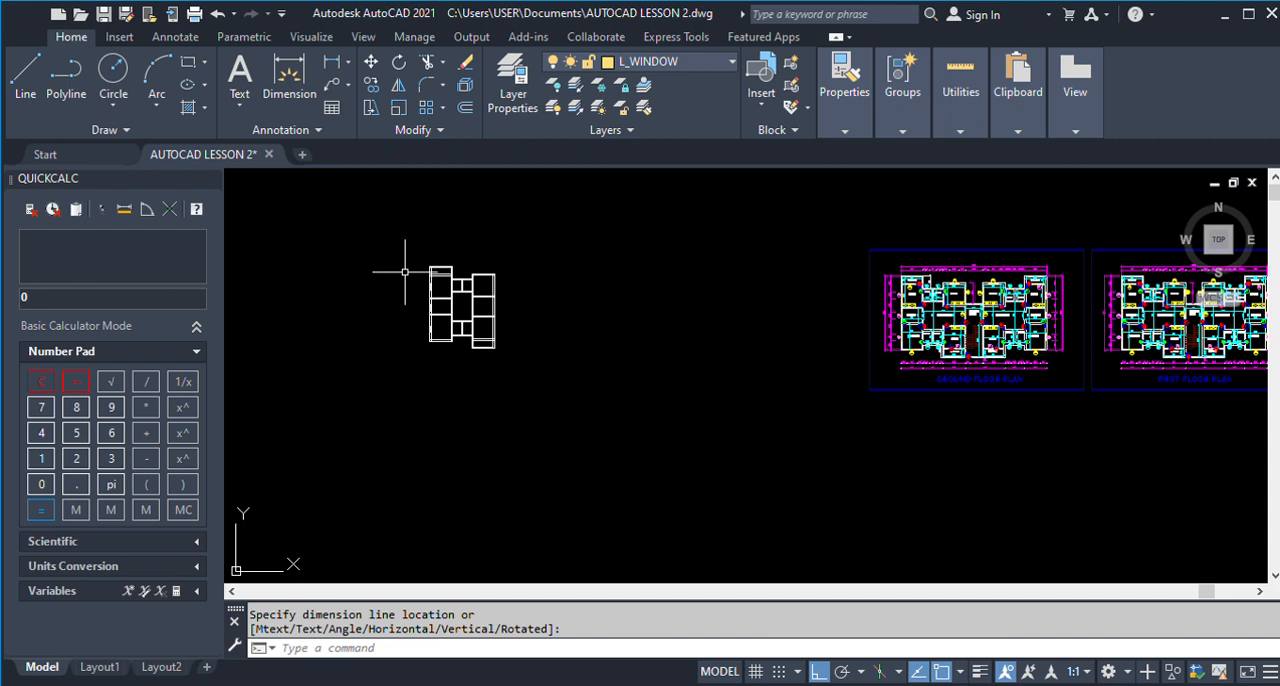
left_click(332, 62)
scroll(437, 265, "up", 5)
scroll(437, 265, "down", 3)
scroll(430, 212, "up", 4)
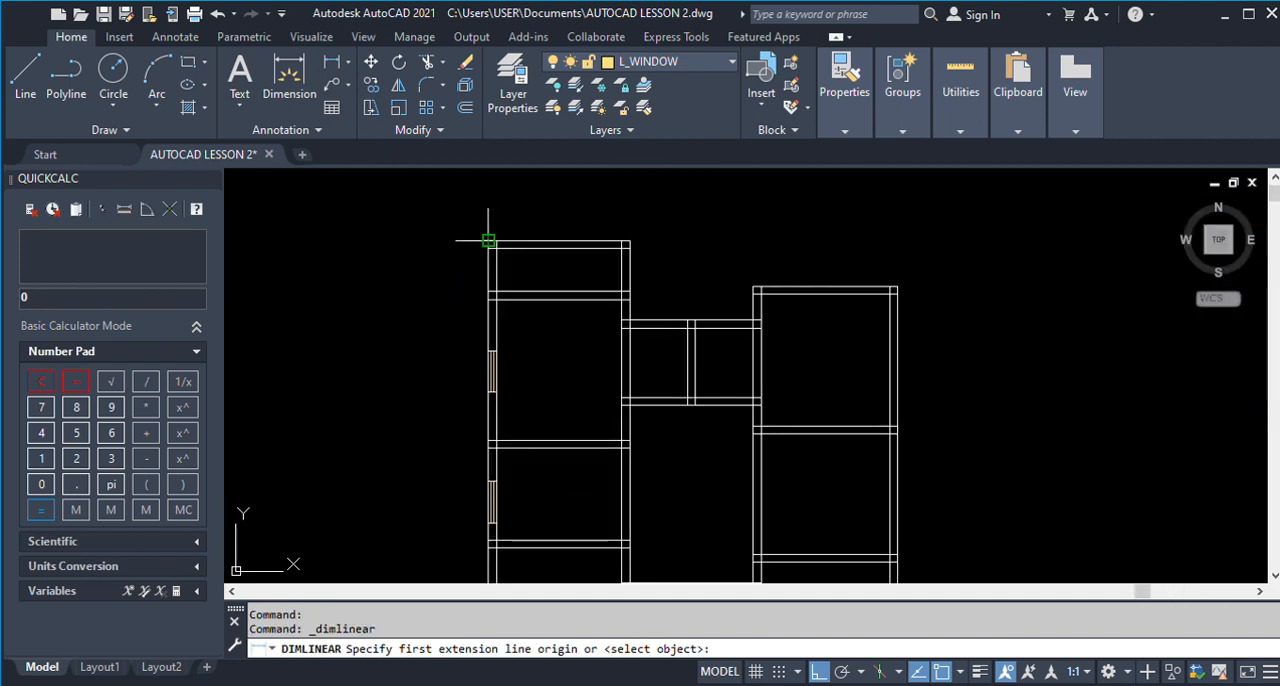
left_click(488, 240)
left_click(491, 351)
scroll(459, 356, "up", 2)
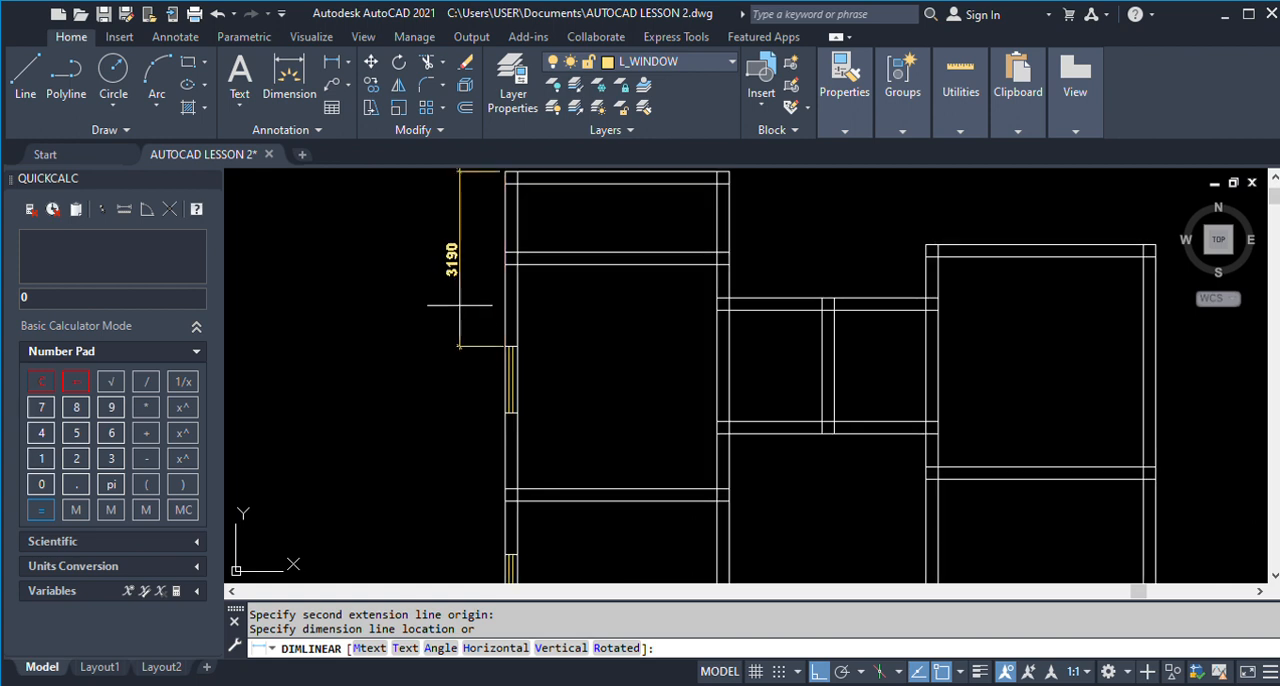
scroll(459, 305, "down", 2)
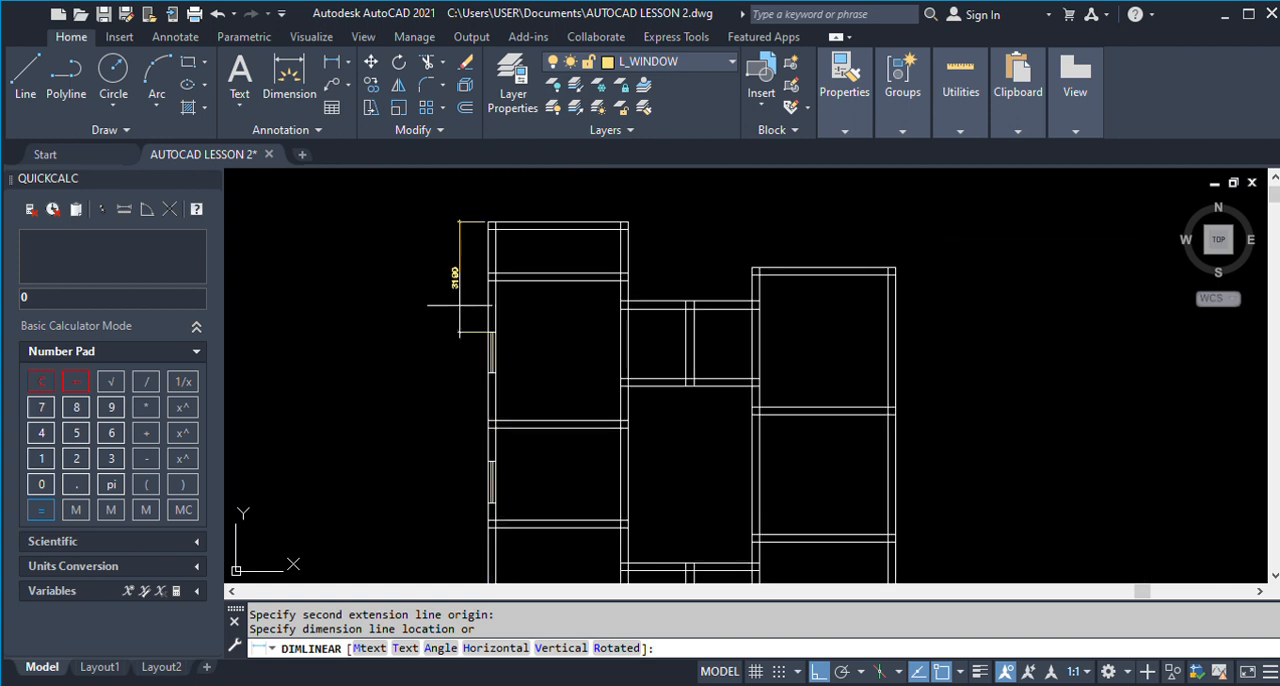
scroll(459, 305, "up", 2)
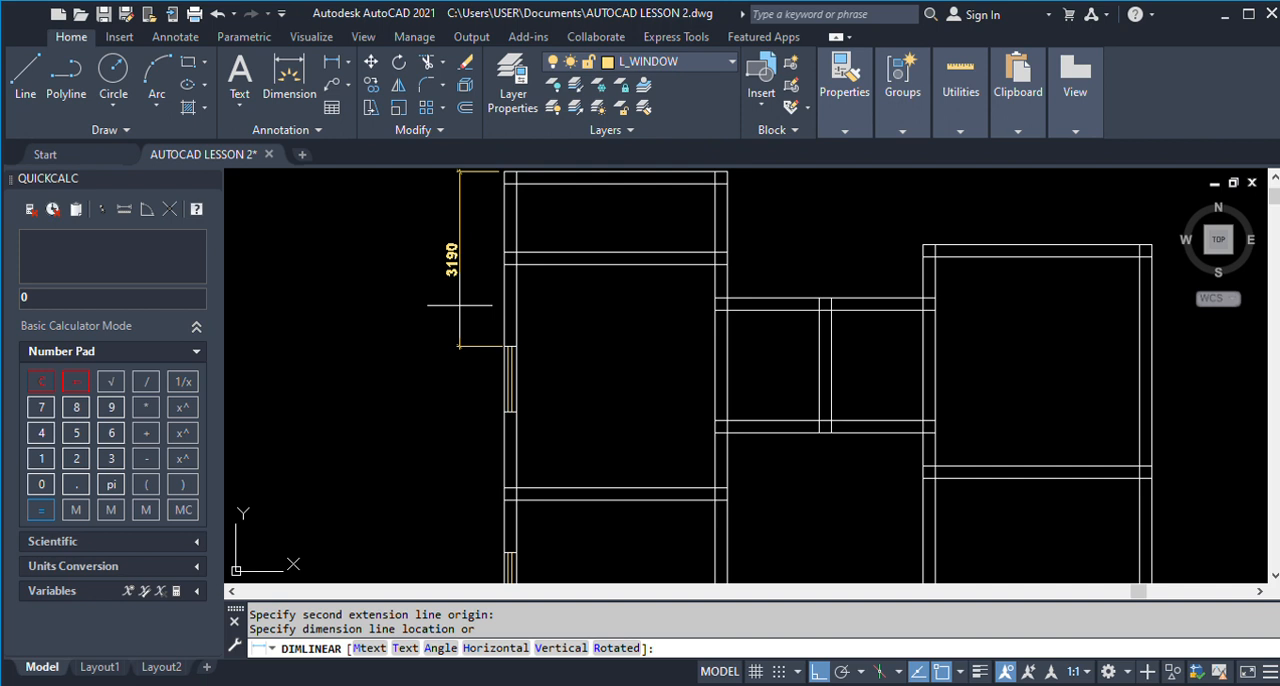
key("Escape")
Measure from Room 3's inner wall face beside the Veranda to its outer-wall window in the plan being drawn.
scroll(430, 298, "down", 4)
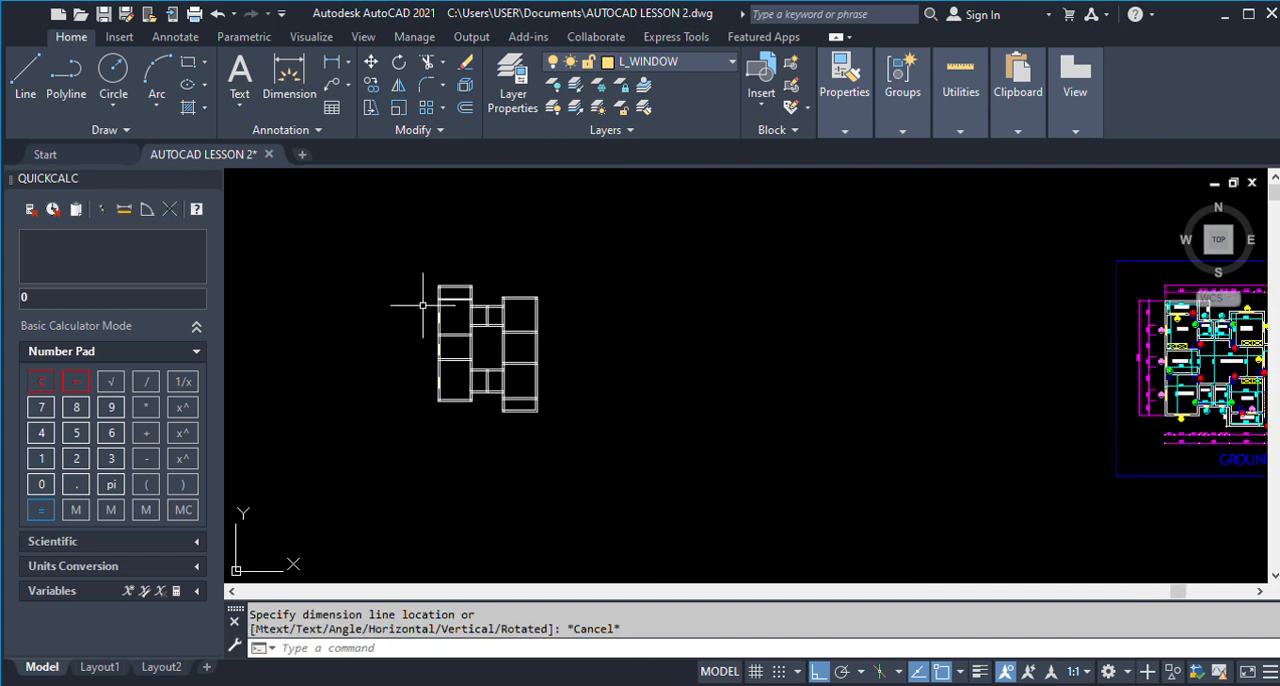
scroll(450, 314, "up", 3)
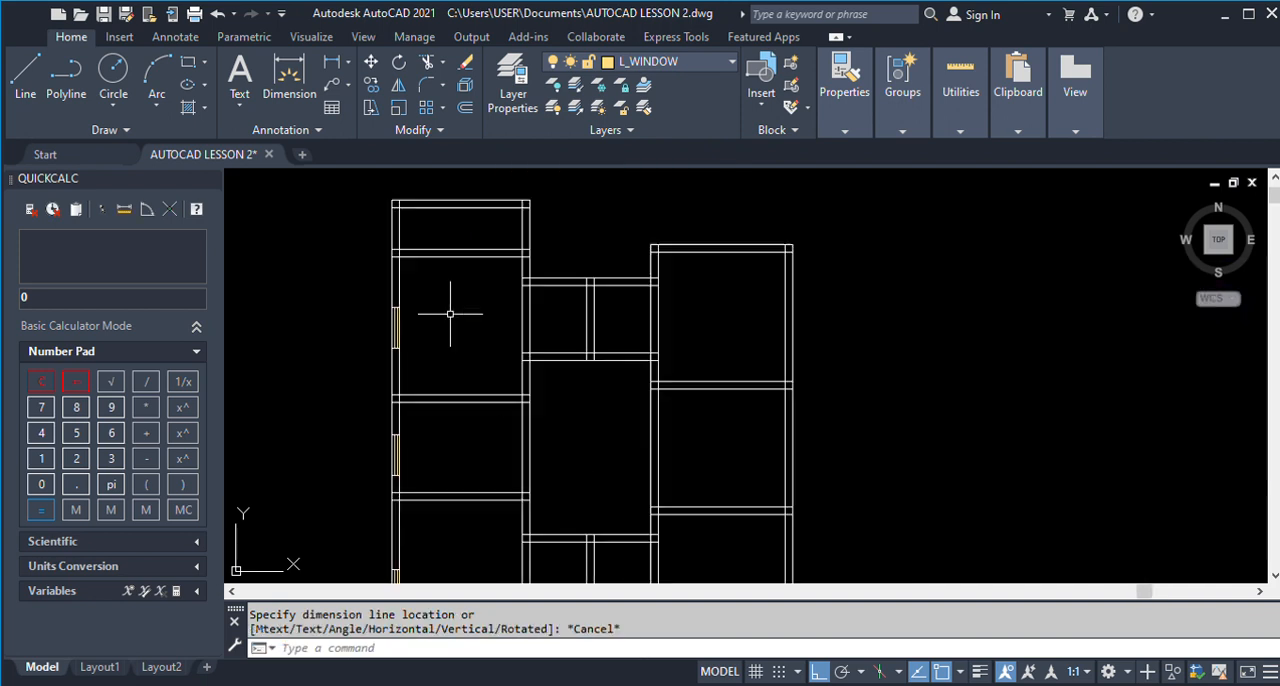
left_click(330, 63)
scroll(370, 250, "up", 2)
left_click(402, 250)
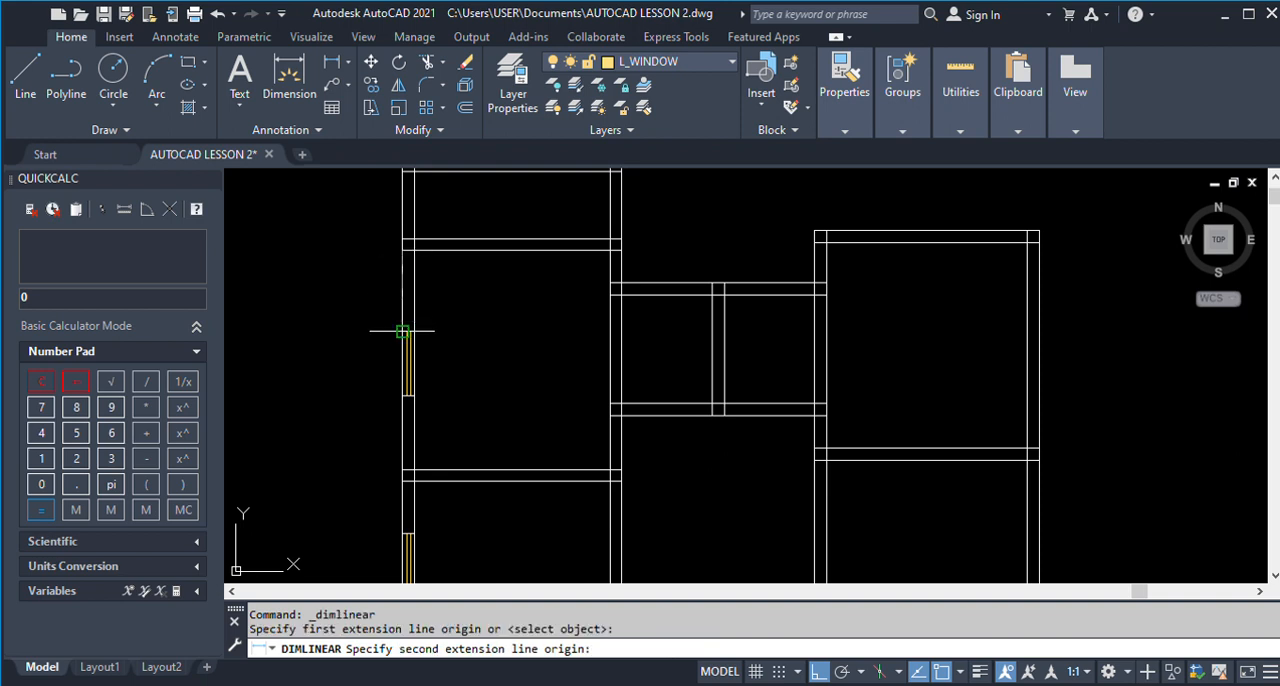
left_click(403, 331)
key("Escape")
Measure from the Room 3 window's upper end back to the Veranda's end wall in the plan being drawn.
scroll(345, 325, "down", 4)
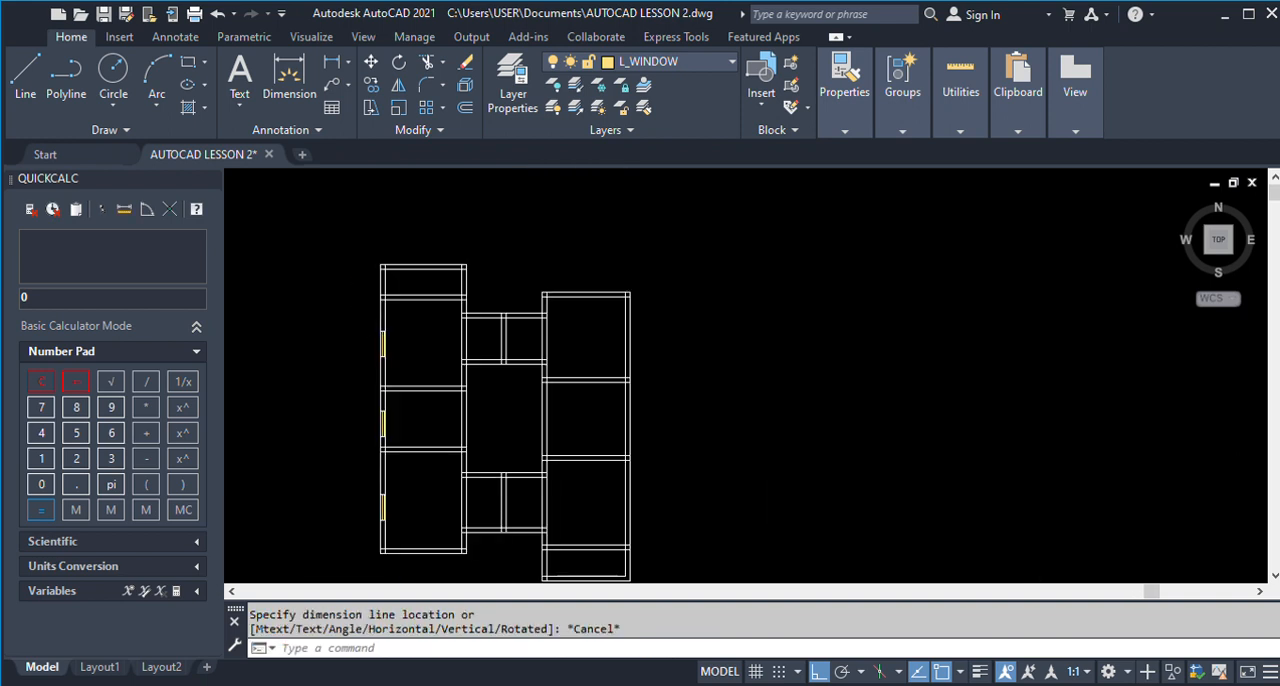
scroll(370, 290, "up", 2)
left_click(390, 366)
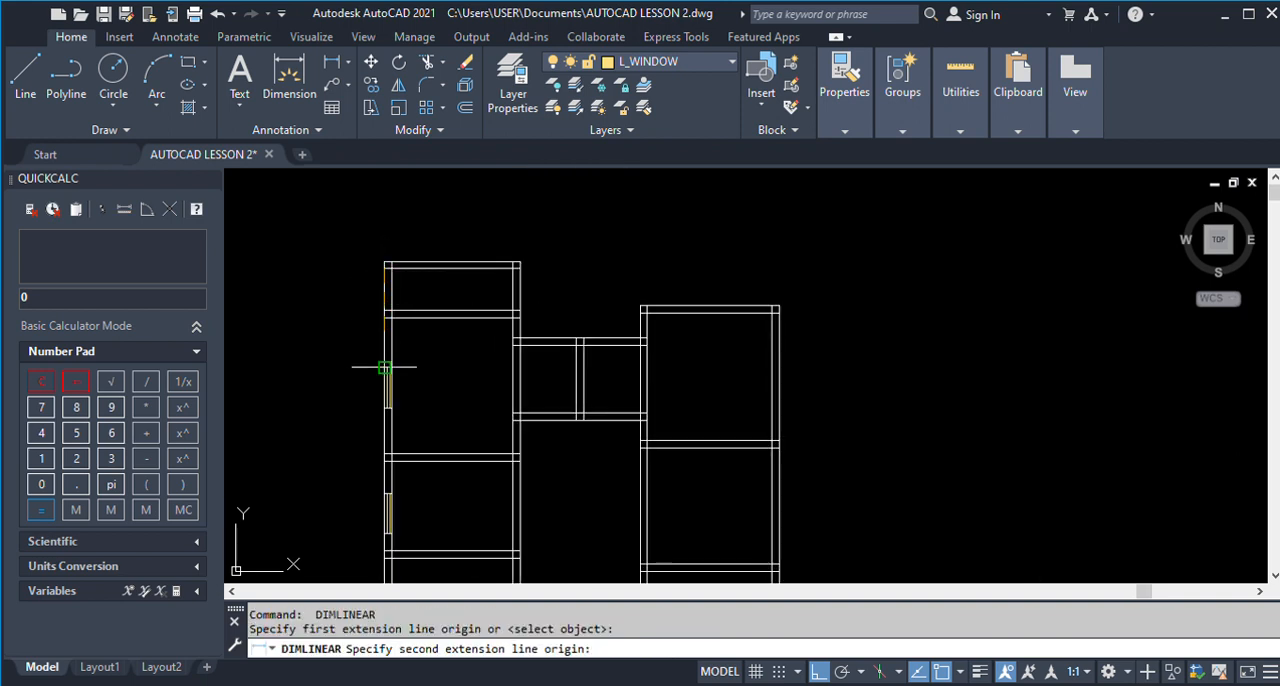
left_click(385, 268)
scroll(372, 365, "up", 2)
key("Escape")
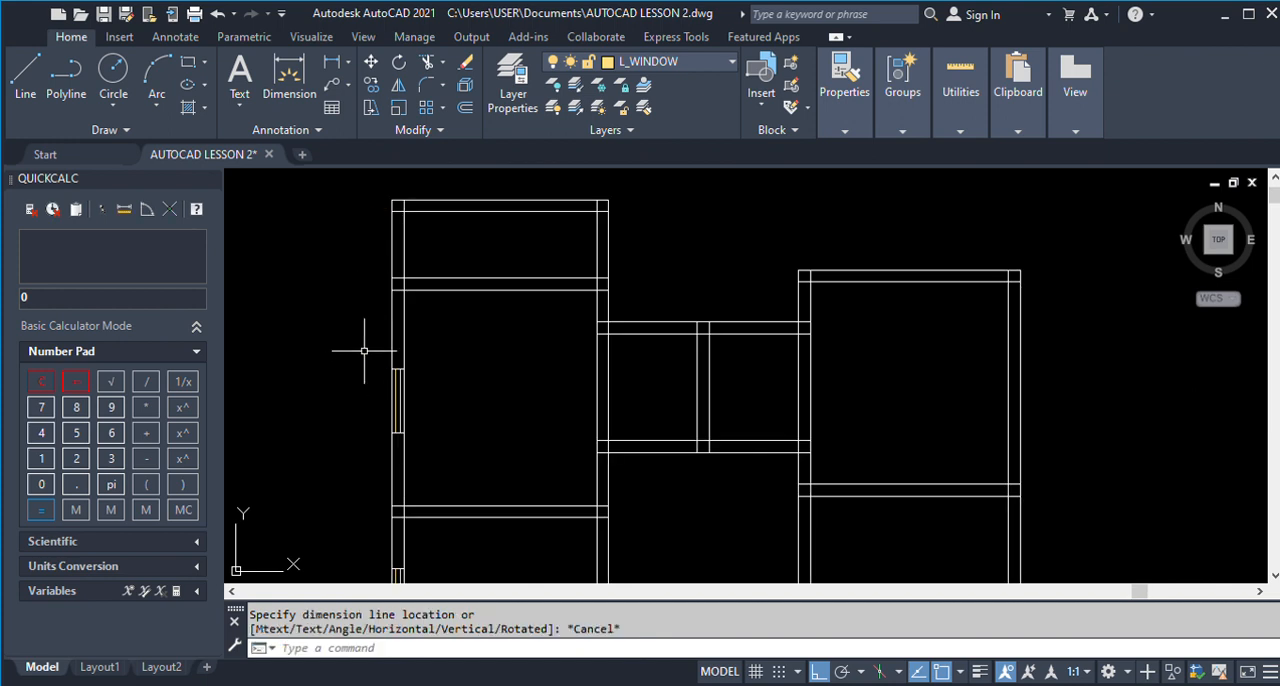
Offset the Veranda's outer end-wall line 2965 into Room 3 as a guide for the window's upper end.
type("o")
key("Return")
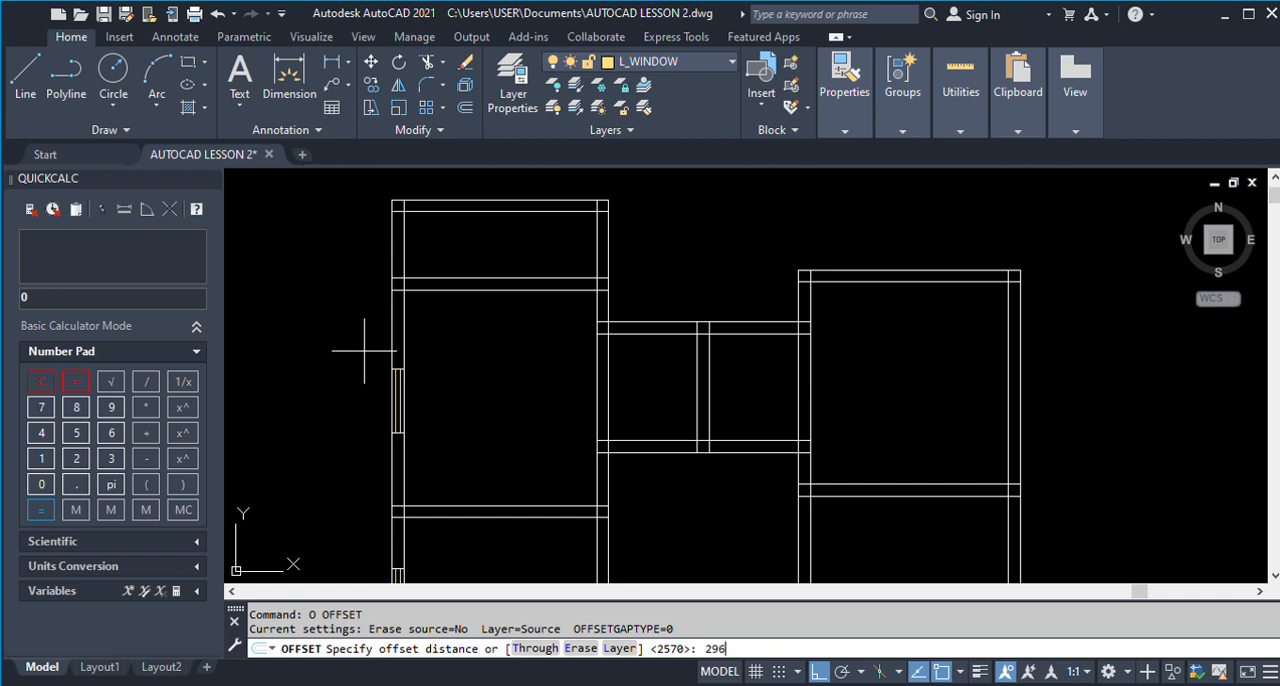
type("2965")
key("Return")
left_click(434, 201)
left_click(436, 376)
key("Return")
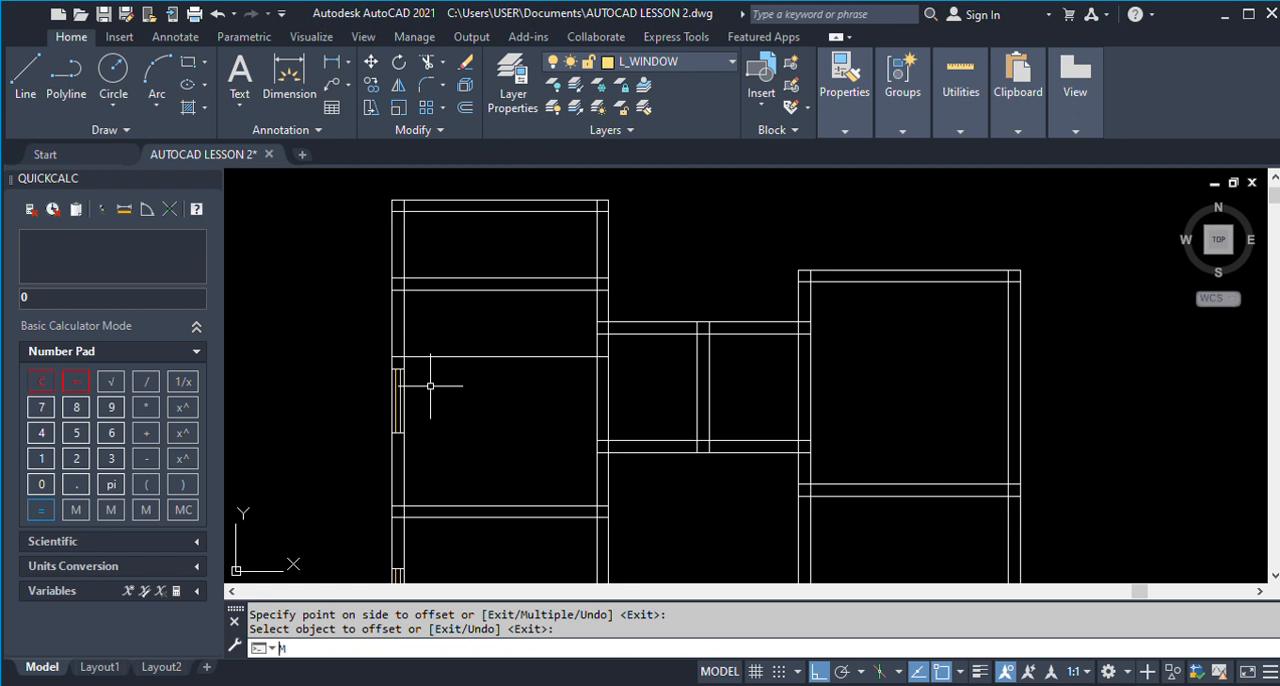
Move the Room 3 window up along the outer wall so its upper end meets the 2965 guide line.
type("m")
key("Return")
left_click(352, 358)
left_click(423, 443)
scroll(400, 385, "up", 5)
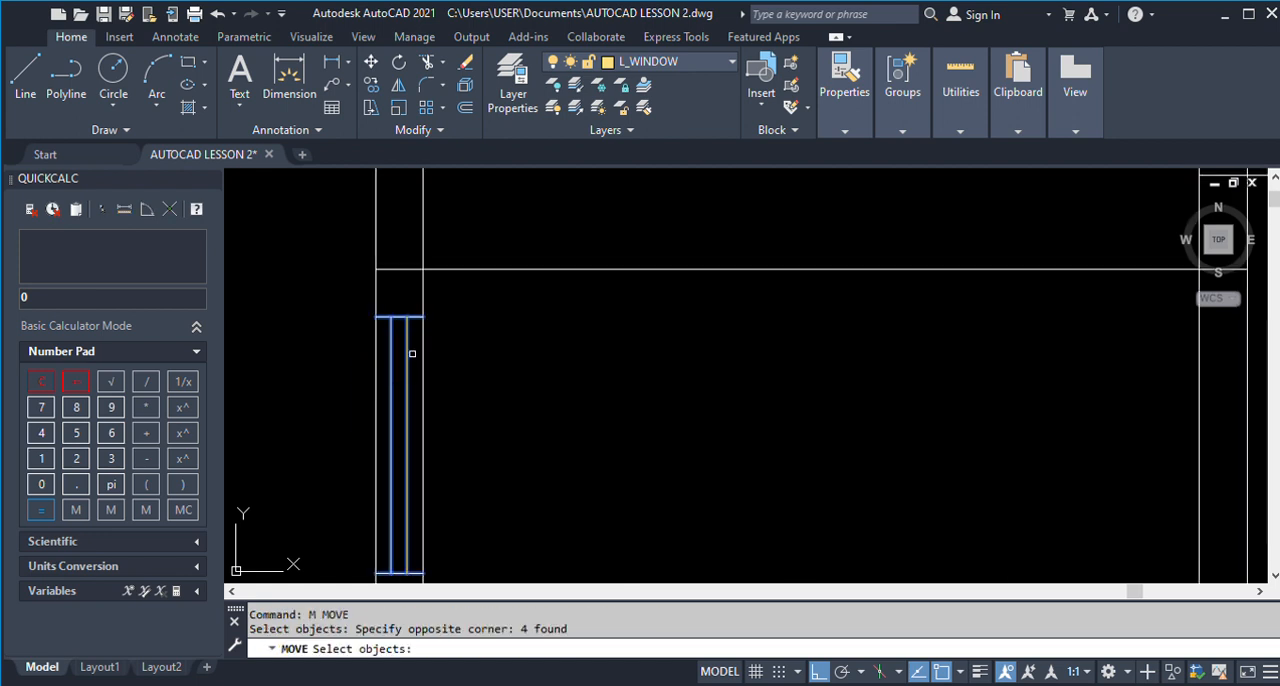
key("Return")
left_click(425, 314)
left_click(424, 269)
Erase the 2965 guide line crossing Room 3.
scroll(450, 296, "down", 5)
type("E")
key("Return")
left_click(512, 340)
left_click(446, 236)
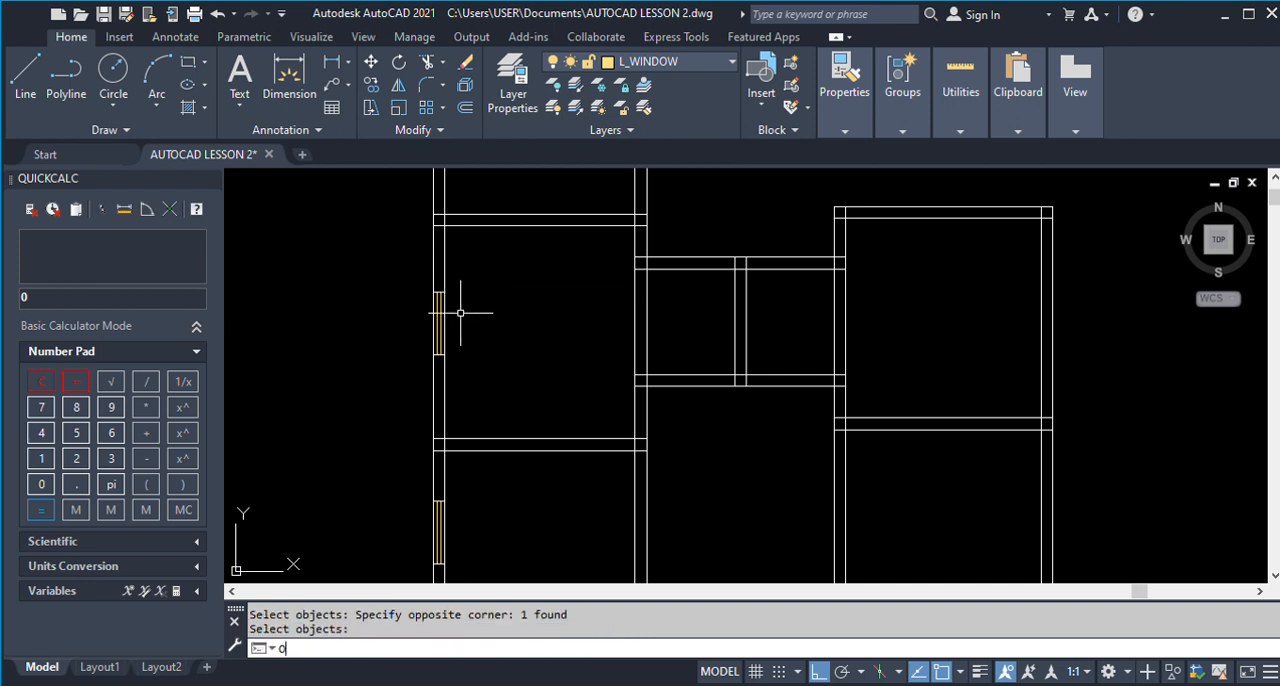
key("Return")
scroll(460, 313, "down", 6)
key("Escape")
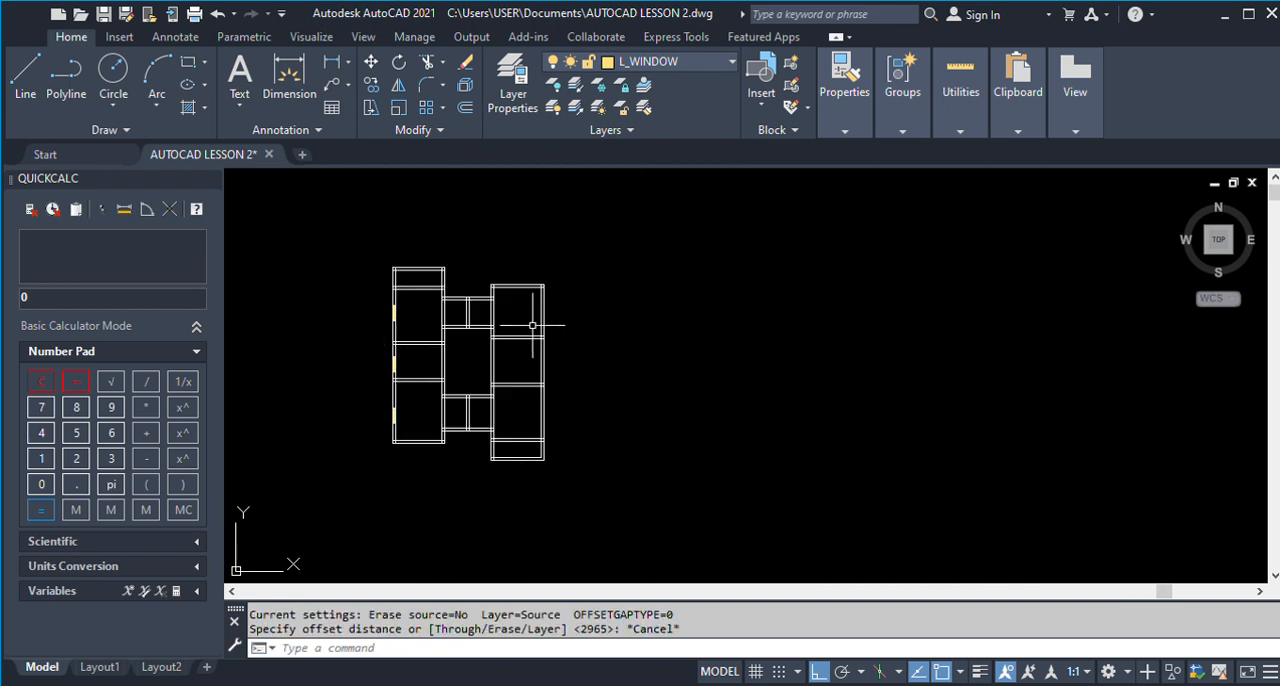
Offset the Room 3 window's lower edge 2570 downward, following the finished plan's spacing, to mark the Dinning 1 window's start.
type("o")
key("Return")
scroll(600, 330, "down", 4)
scroll(843, 300, "up", 8)
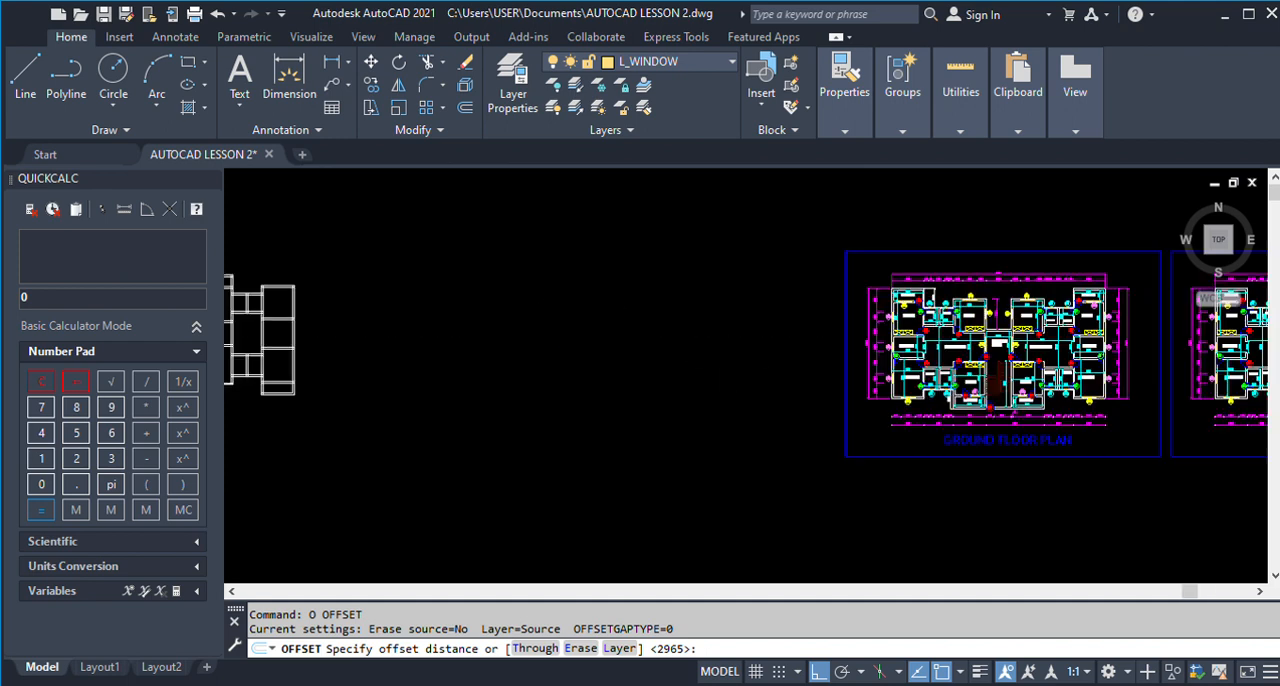
scroll(843, 300, "up", 2)
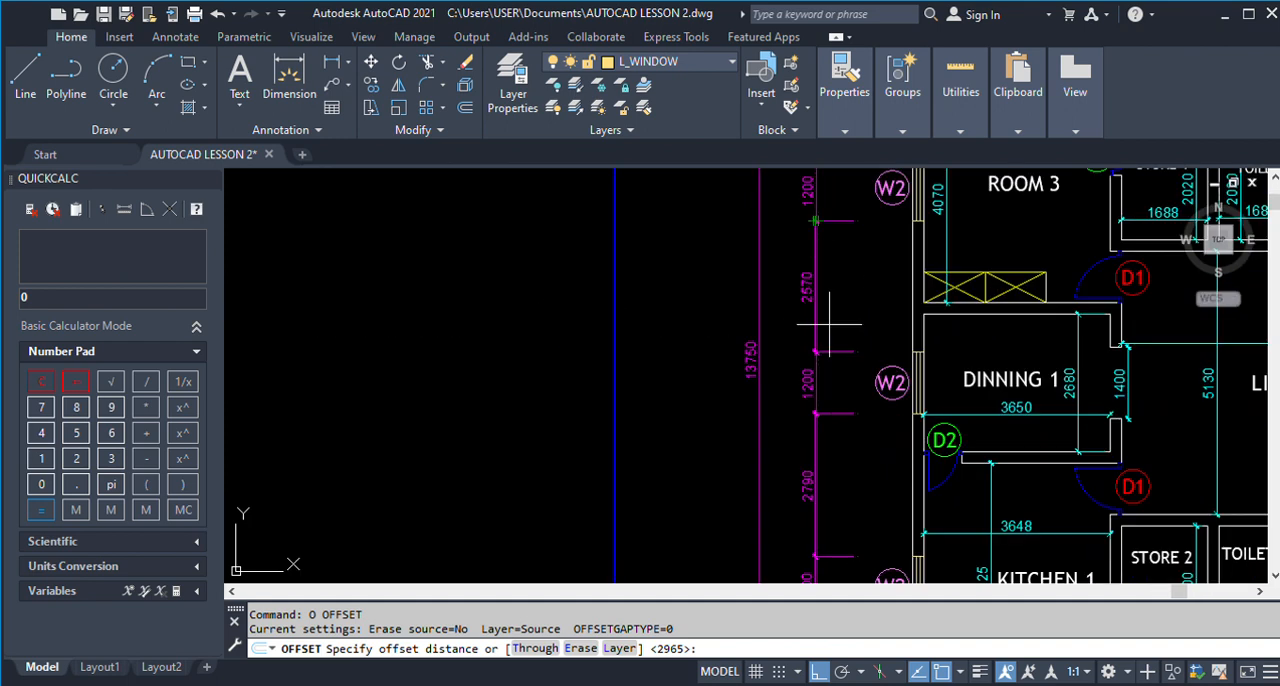
scroll(857, 290, "down", 6)
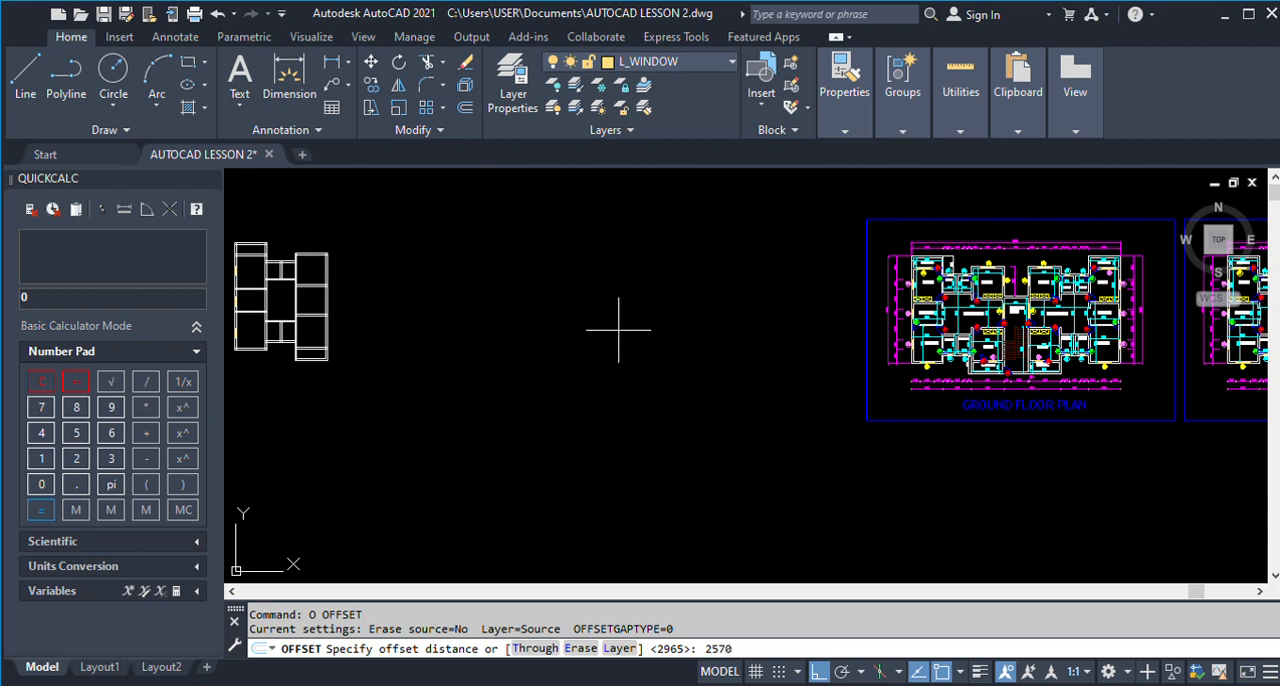
type("2570")
key("Return")
scroll(618, 329, "down", 3)
scroll(508, 320, "up", 8)
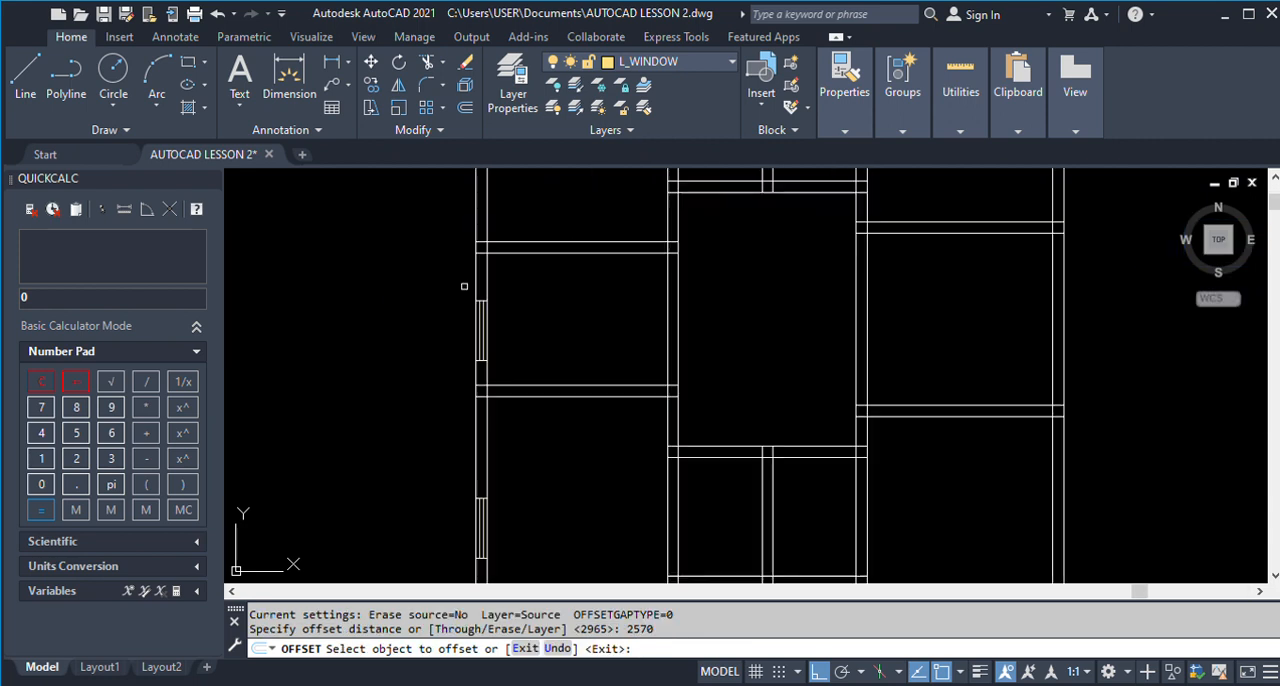
scroll(481, 204, "up", 6)
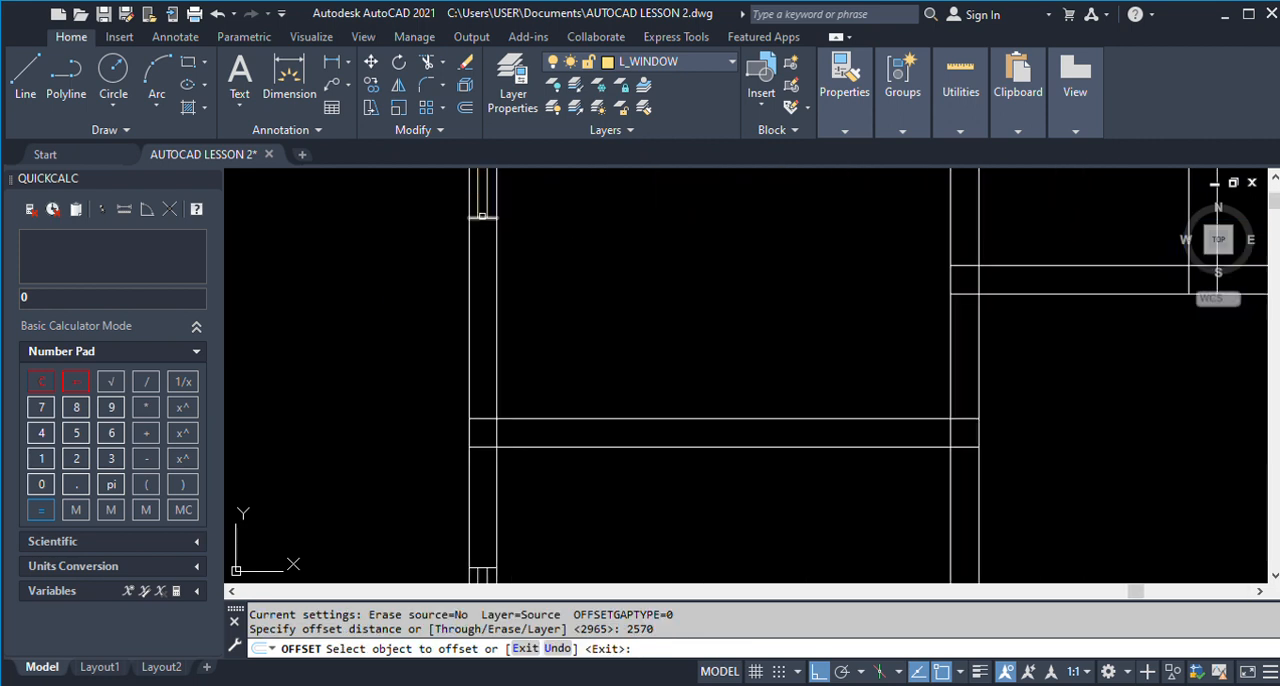
left_click(482, 215)
left_click(486, 335)
scroll(510, 325, "down", 4)
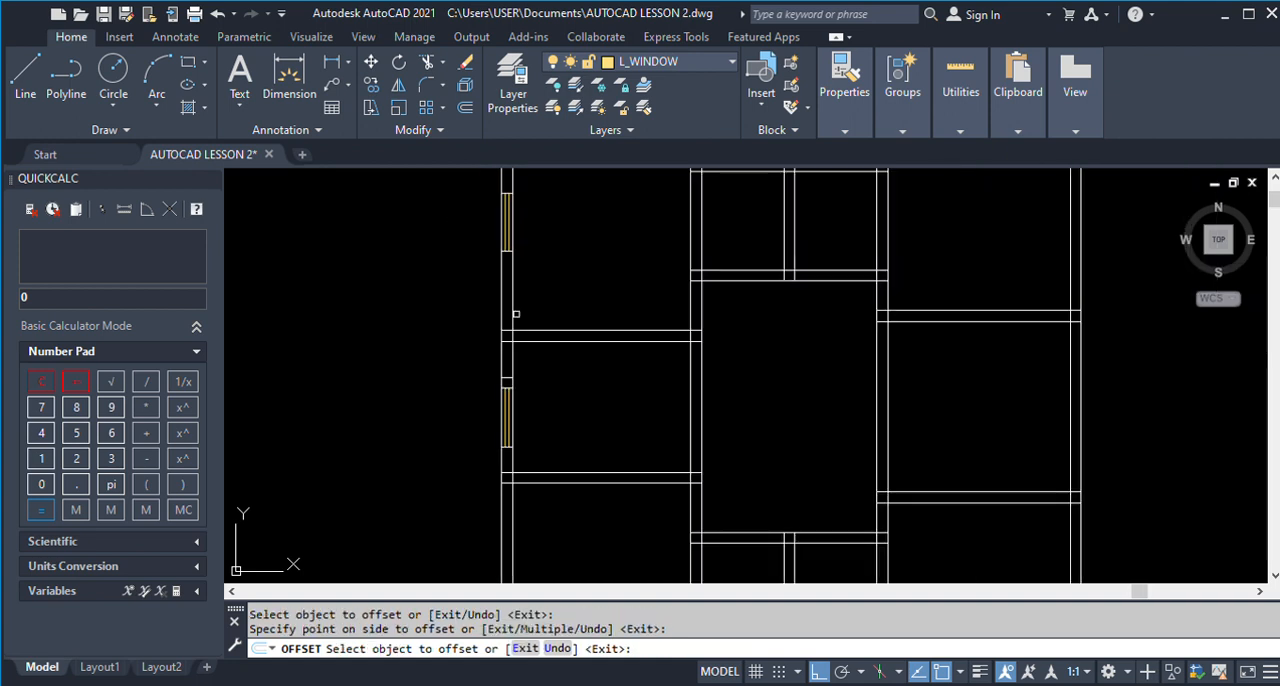
key("Return")
Move the Dinning 1 window up so its upper end snaps to the 2570 offset line on the outer wall.
type("m")
key("Return")
scroll(496, 383, "up", 4)
left_click(497, 348)
left_click(591, 529)
key("Return")
scroll(526, 365, "up", 1)
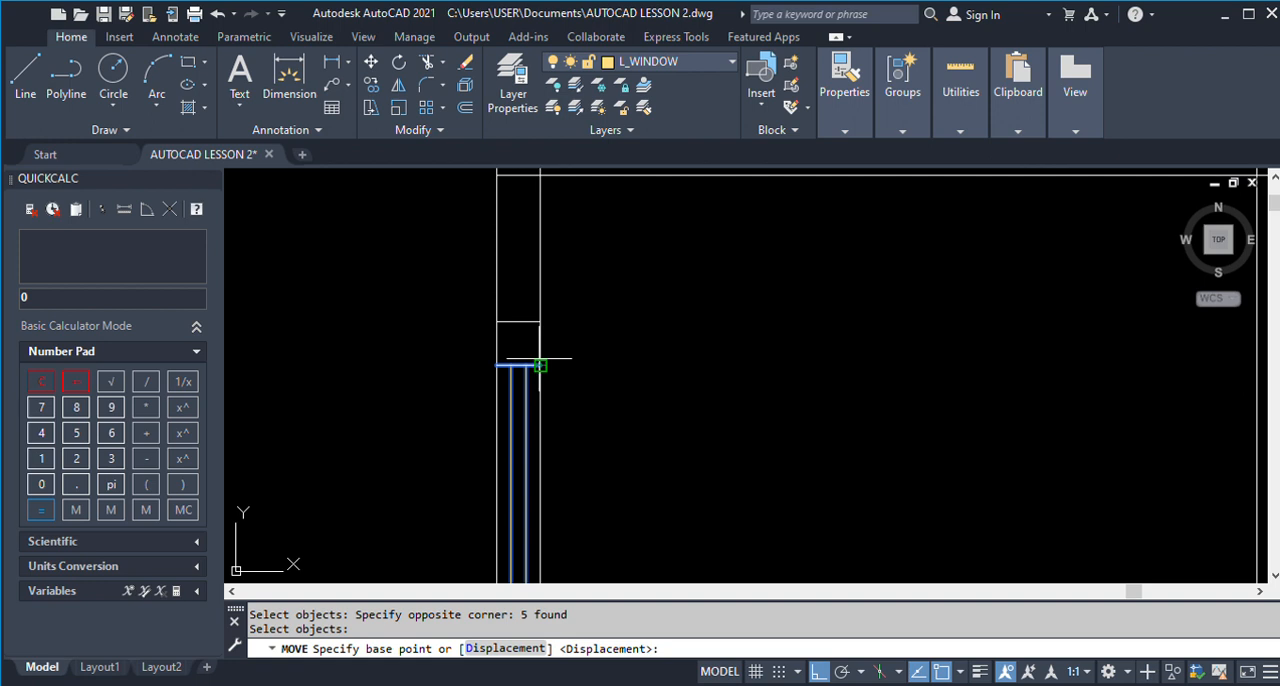
left_click(540, 365)
left_click(537, 322)
scroll(468, 302, "down", 5)
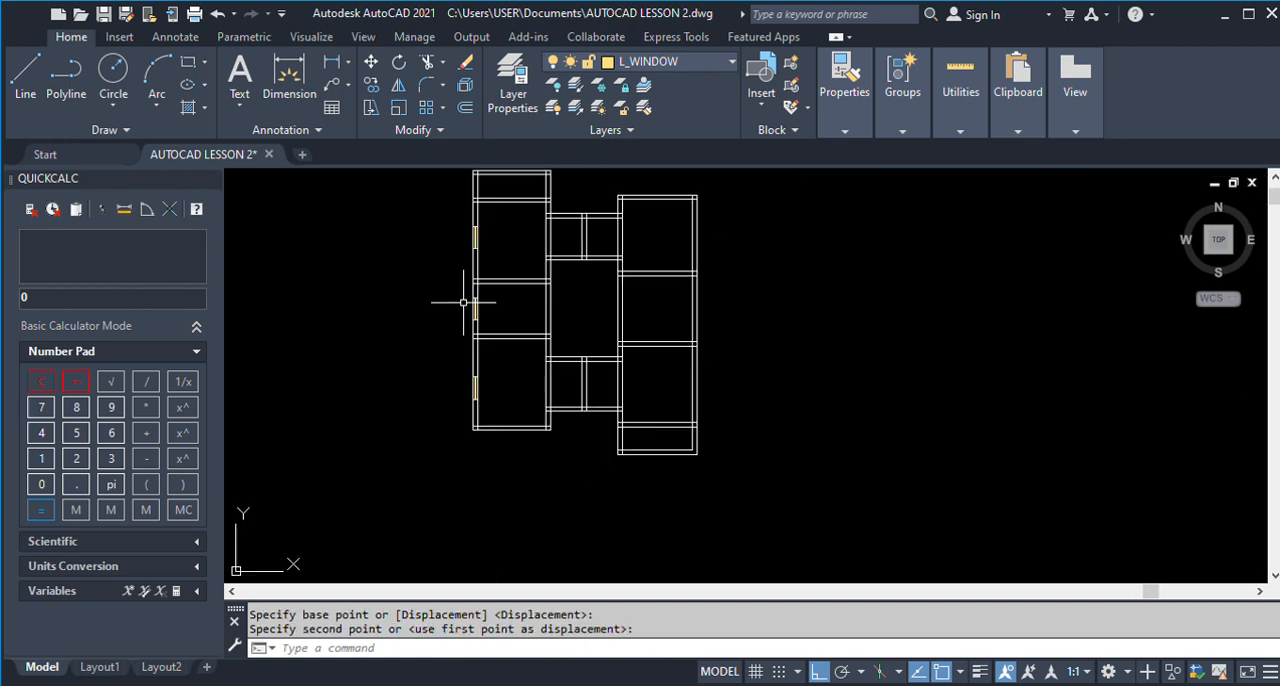
Offset the Dinning 1 window's lower edge 2790 downward, matching the finished plan, to mark the Kitchen 1 window's start.
scroll(467, 366, "down", 4)
scroll(830, 388, "up", 6)
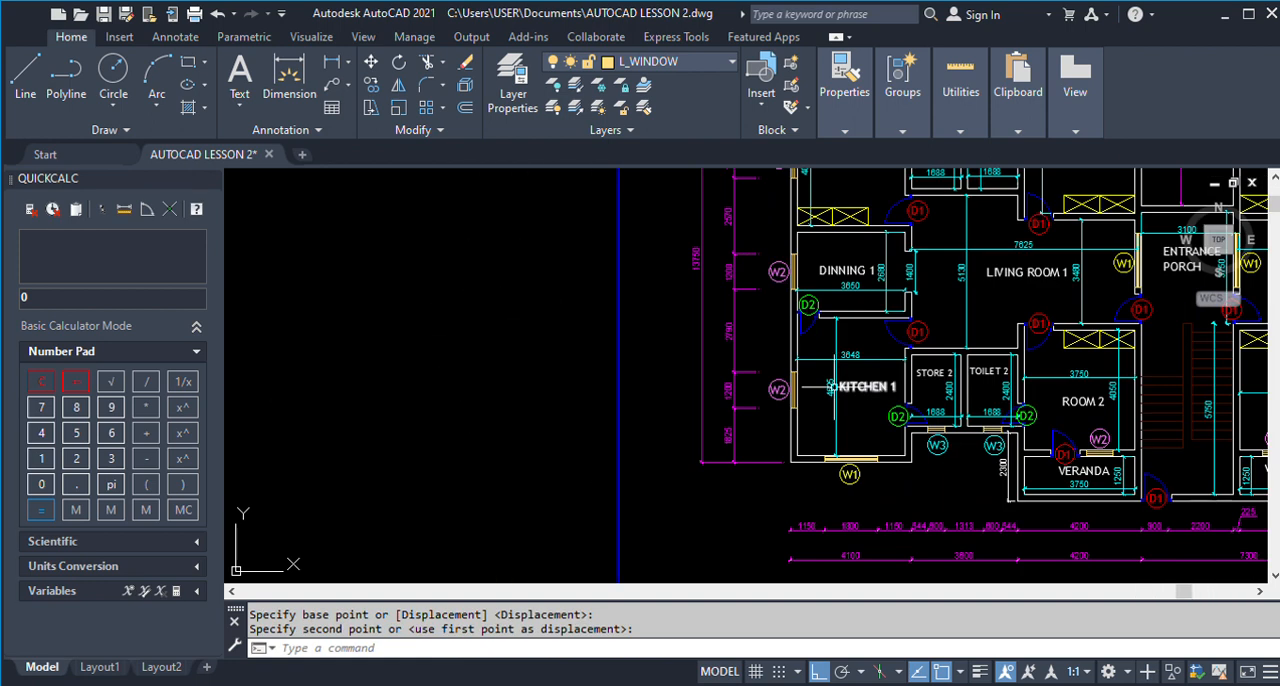
scroll(820, 386, "down", 6)
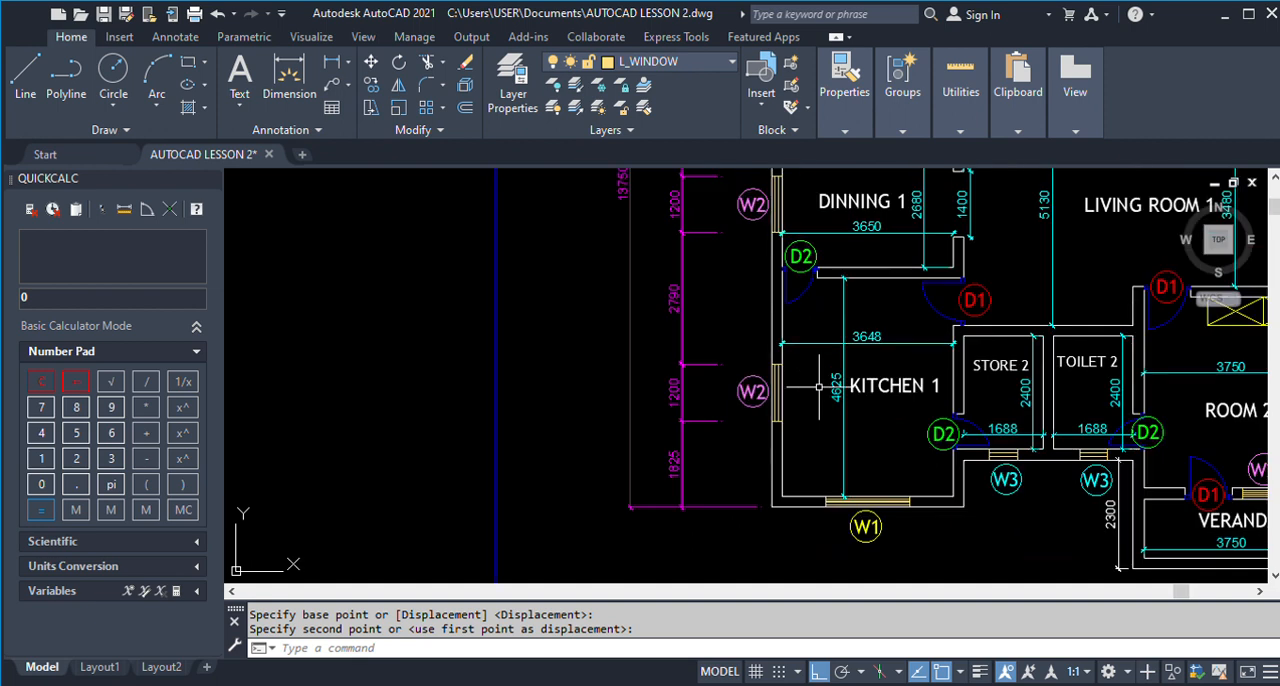
scroll(465, 366, "up", 5)
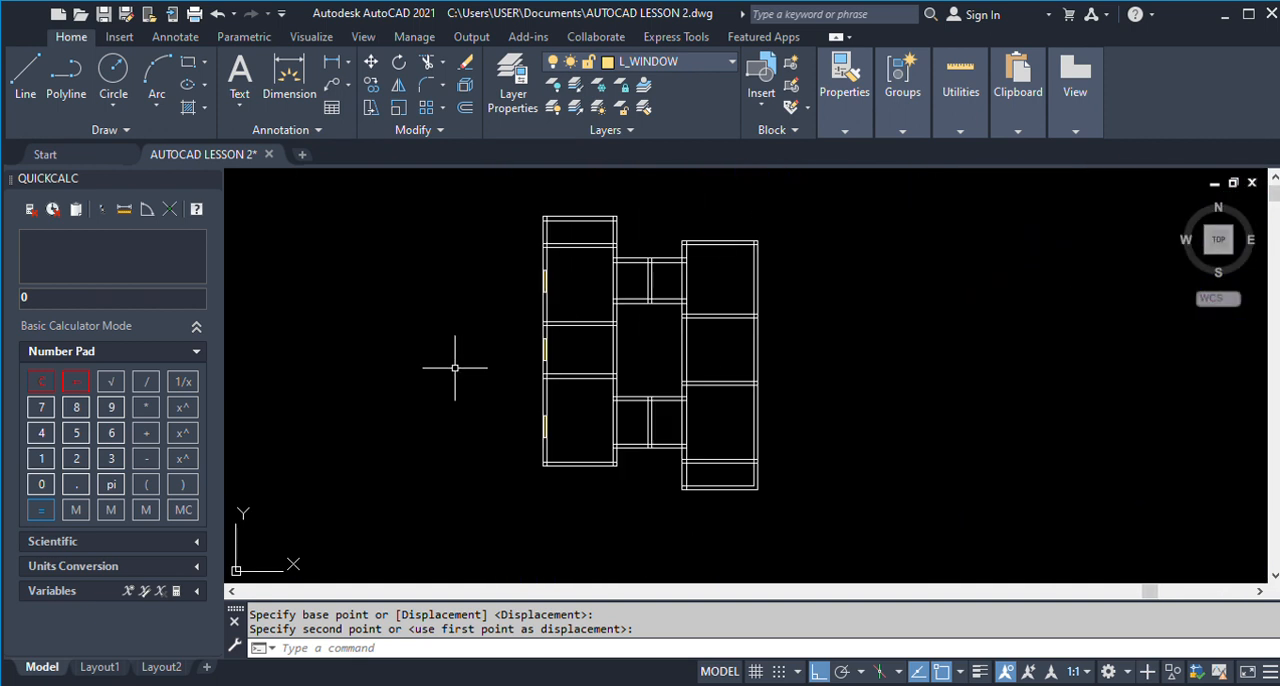
key("Return")
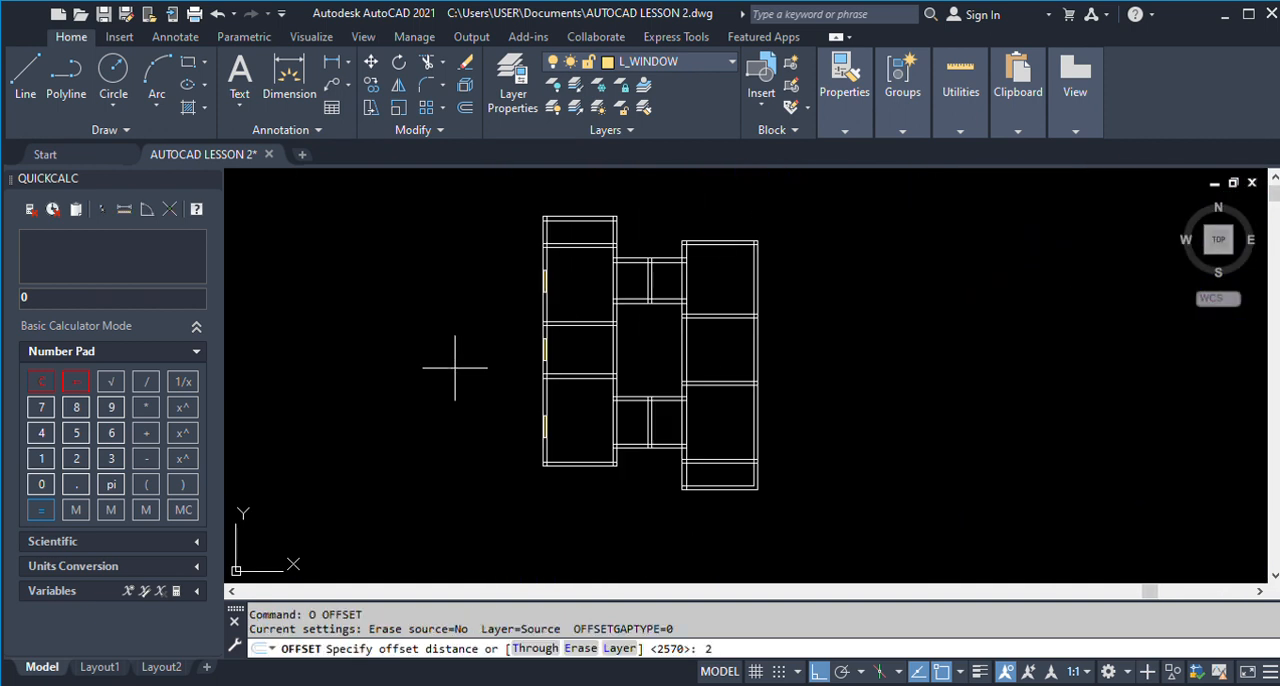
key("Return")
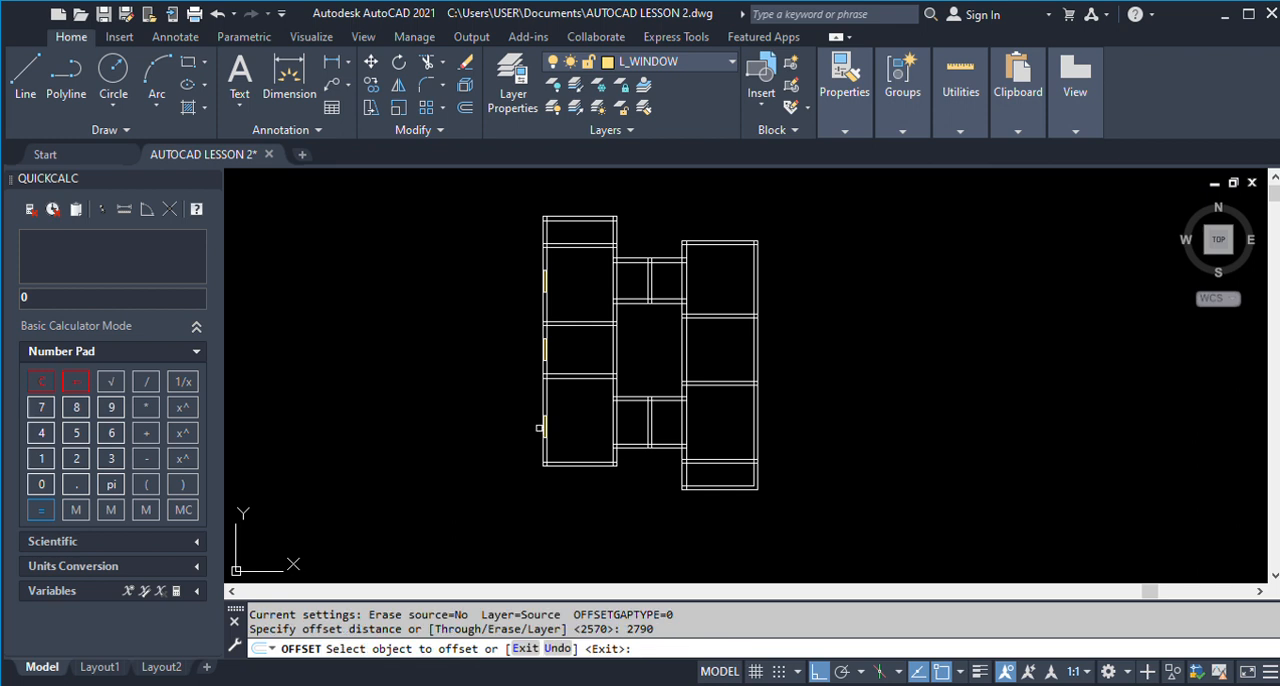
scroll(538, 429, "up", 4)
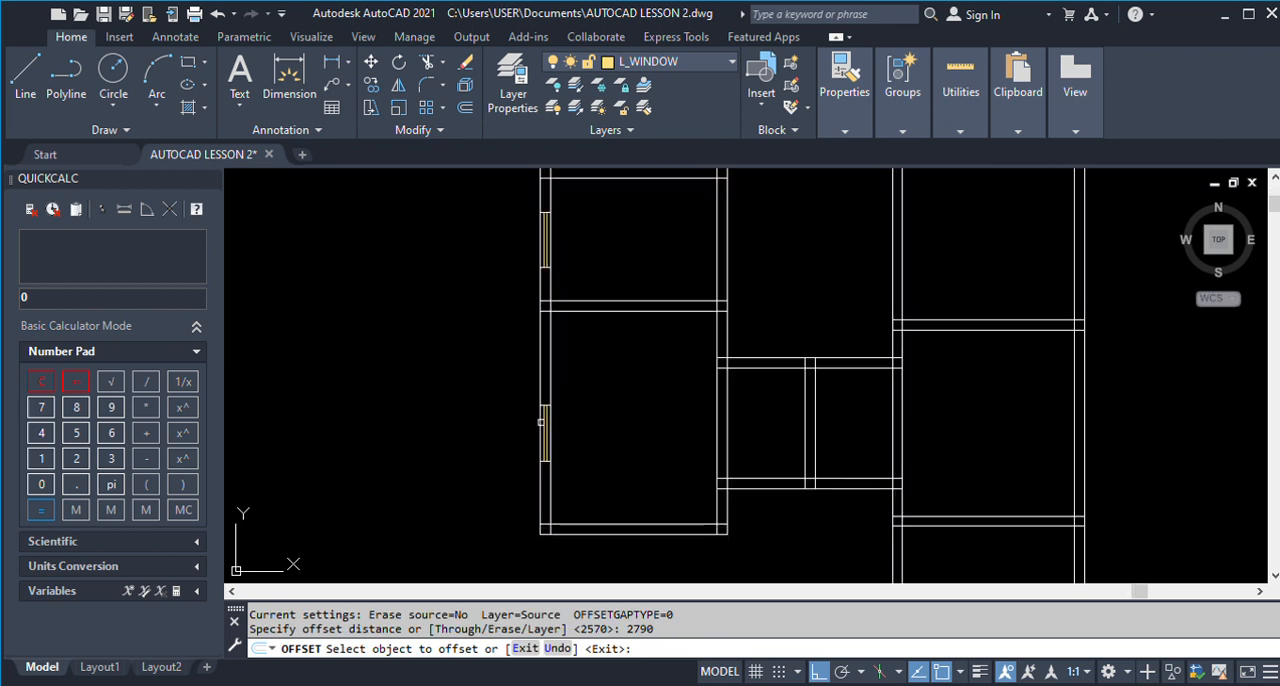
scroll(548, 400, "down", 2)
scroll(543, 293, "up", 5)
left_click(543, 293)
left_click(470, 419)
scroll(471, 317, "down", 3)
key("Return")
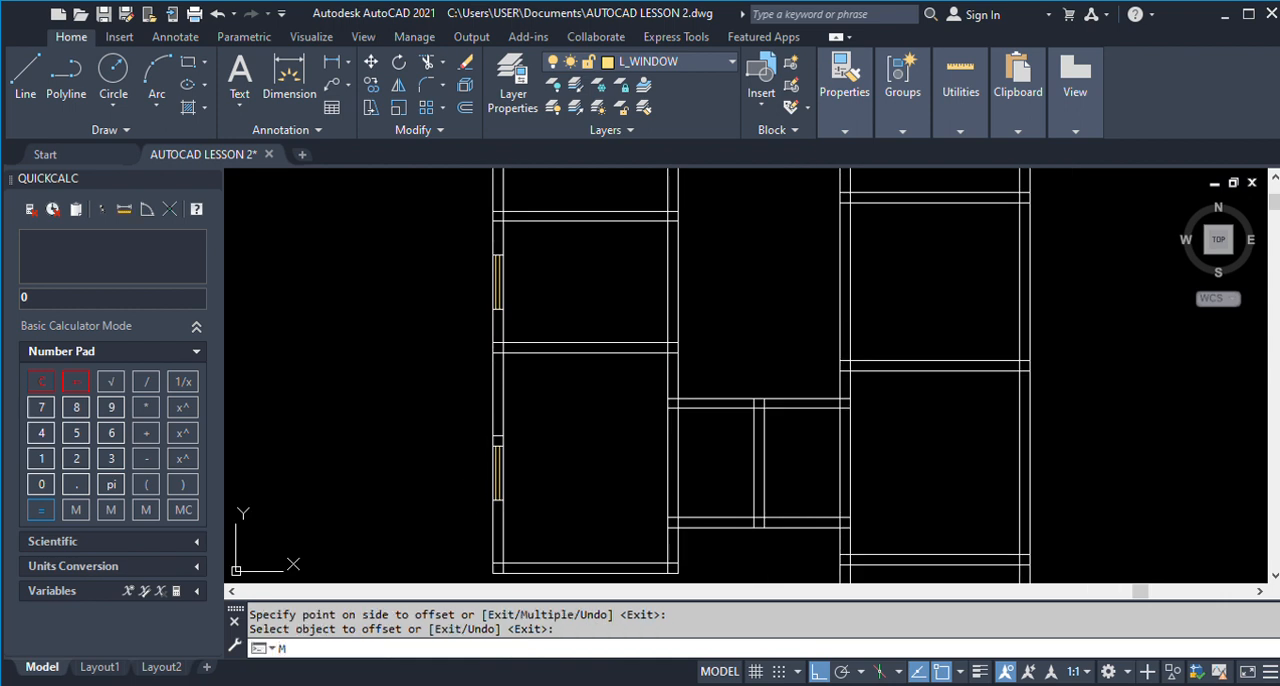
Move the Kitchen 1 window up so its upper end snaps to the 2790 offset line on the outer wall.
type("M")
key("Return")
scroll(485, 433, "up", 3)
left_click(491, 346)
left_click(592, 512)
key("Return")
left_click(539, 360)
left_click(540, 340)
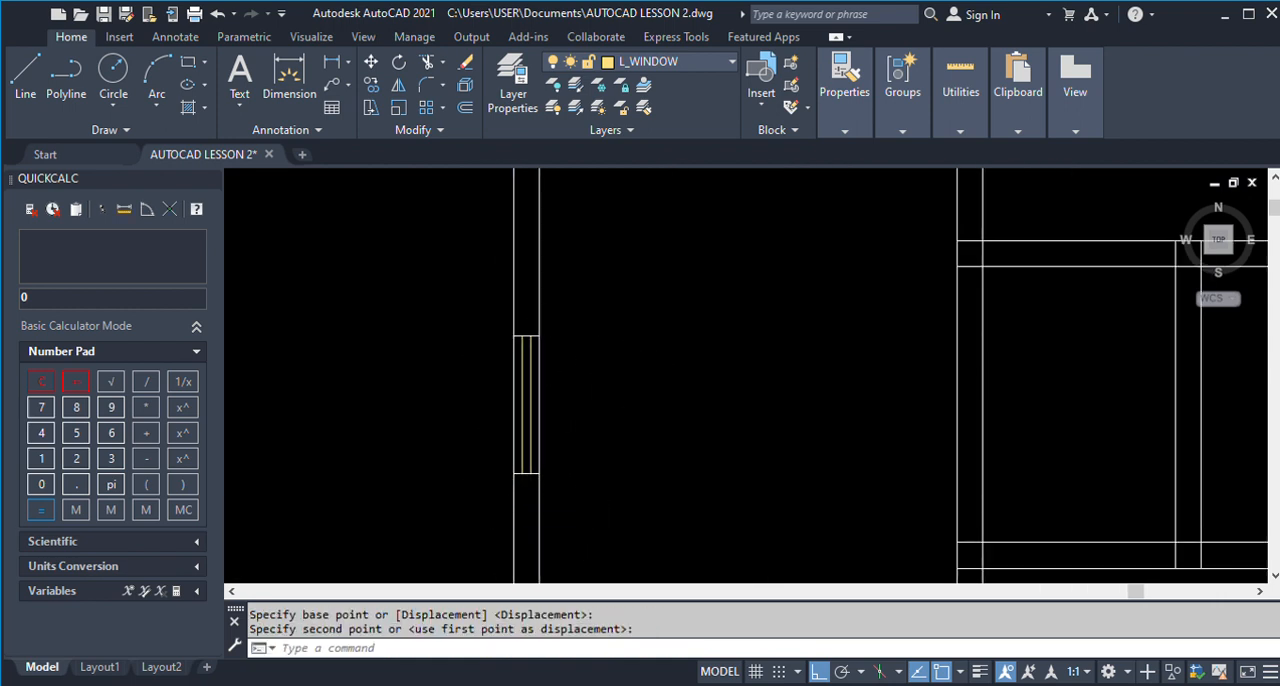
Examine the finished plan's door and window positions around Dinning 1, Kitchen 1, Room 3 and the Veranda.
scroll(514, 400, "down", 4)
scroll(440, 361, "down", 3)
scroll(875, 373, "up", 5)
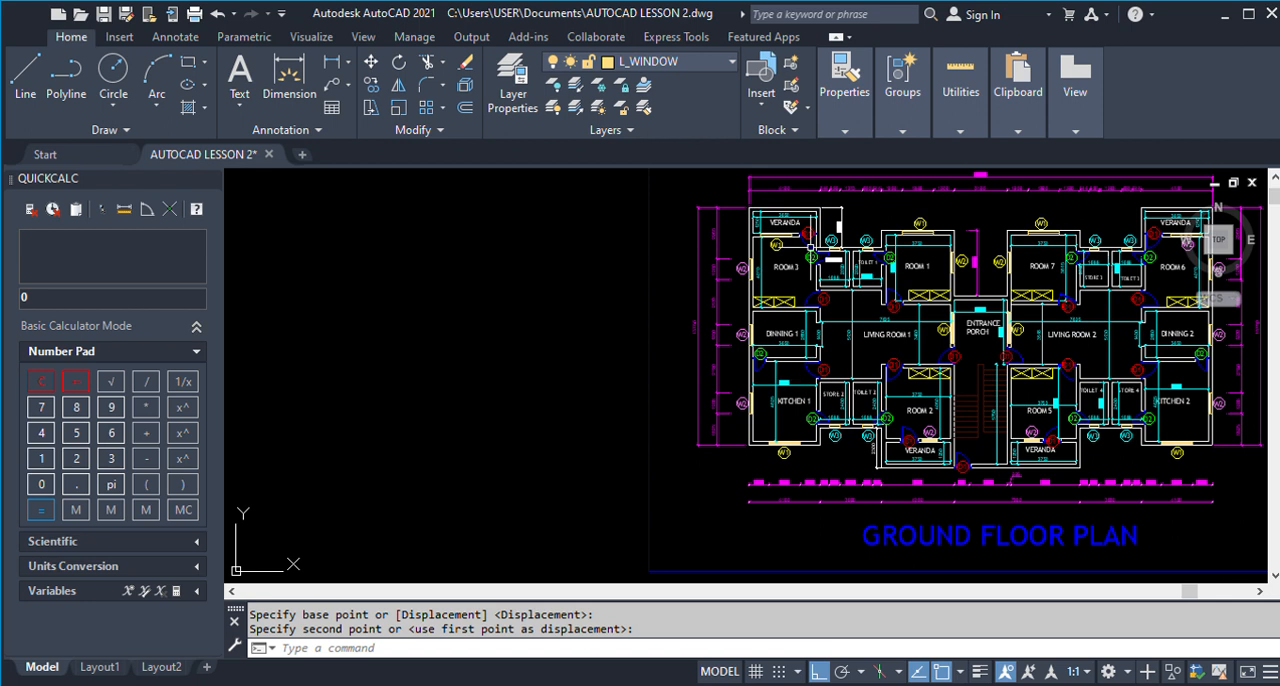
scroll(767, 201, "up", 2)
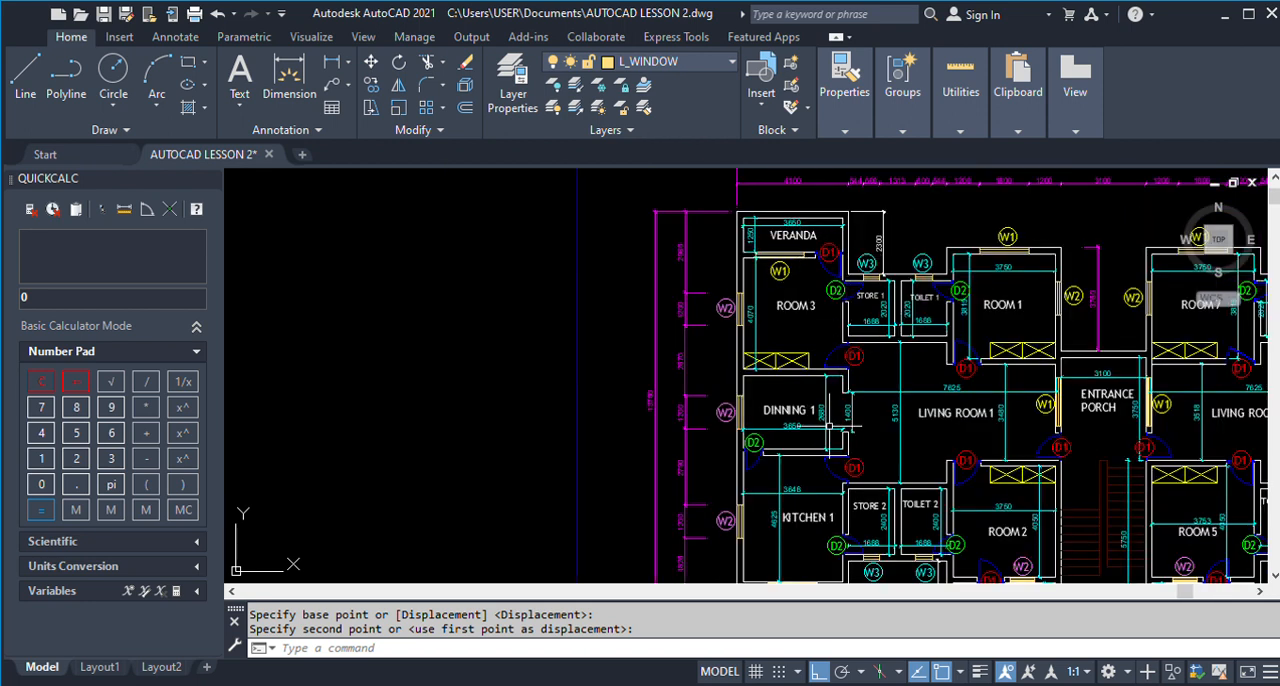
scroll(745, 460, "up", 3)
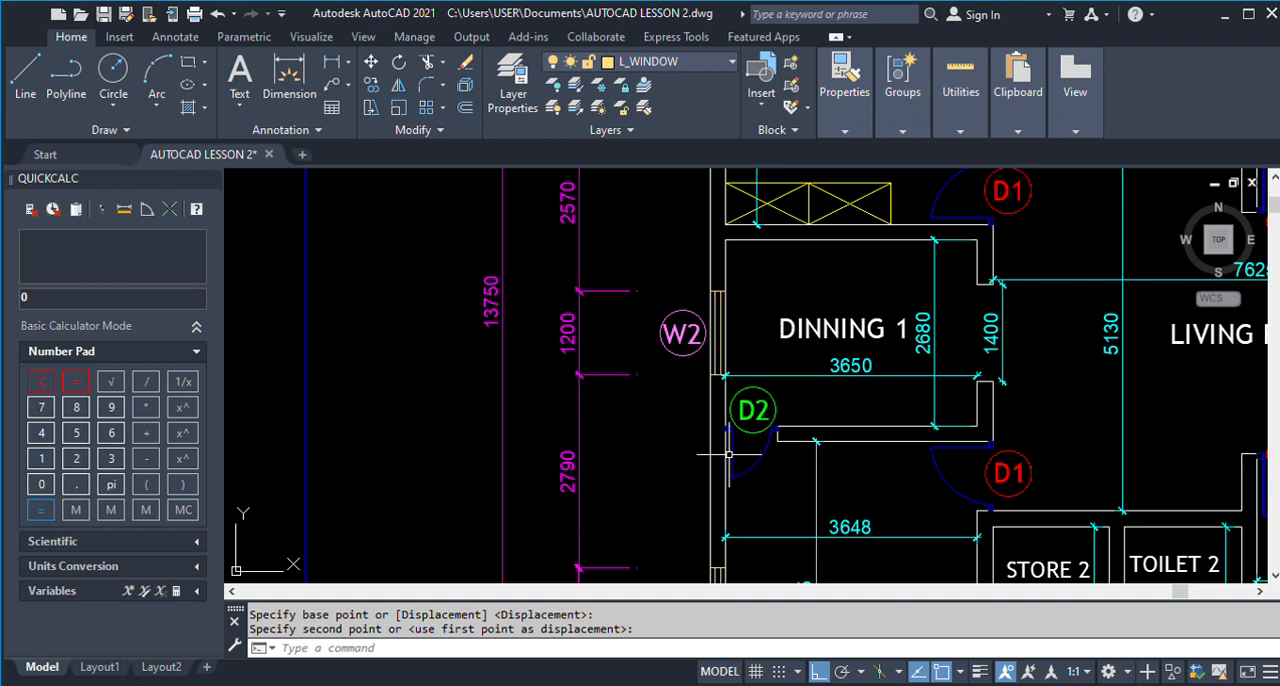
scroll(720, 444, "down", 2)
scroll(848, 446, "down", 3)
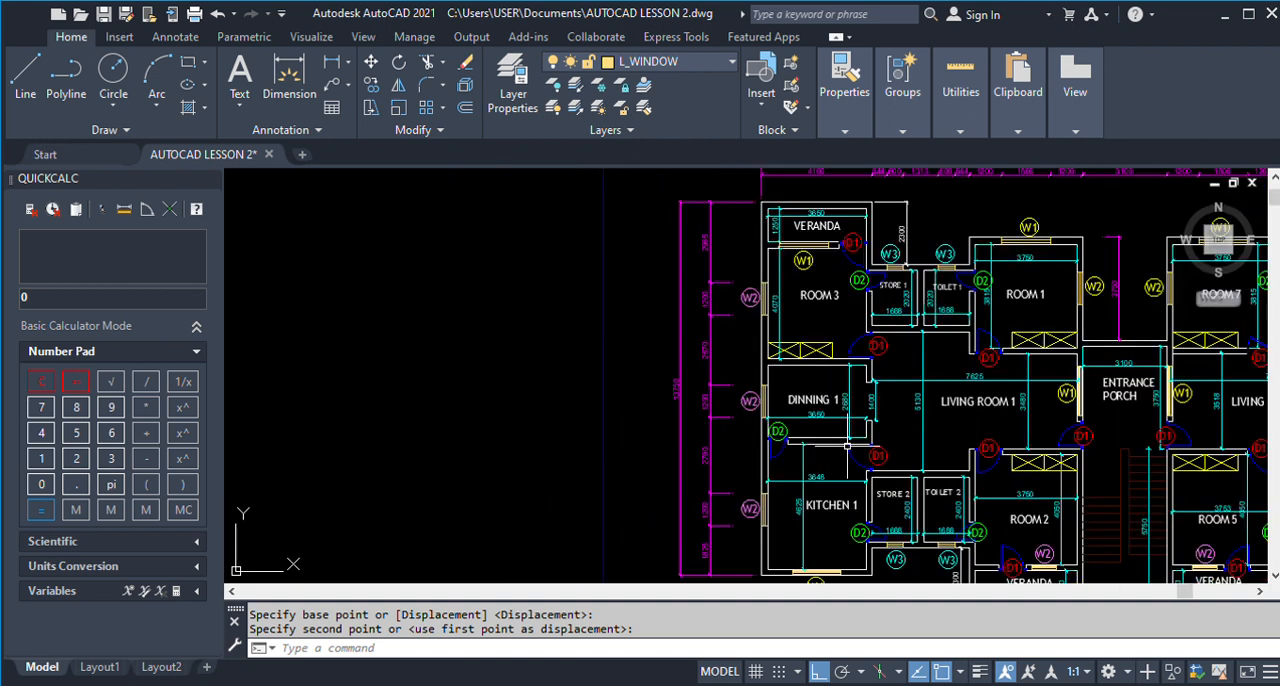
scroll(860, 220, "up", 2)
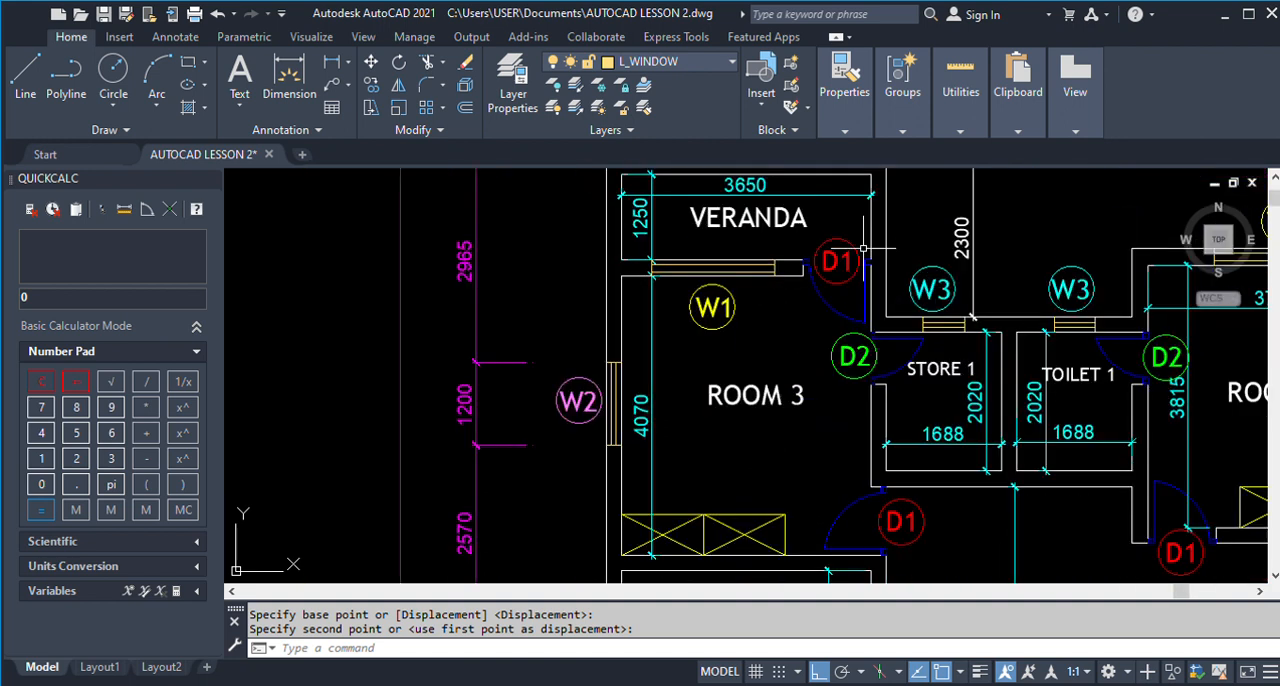
scroll(868, 247, "up", 2)
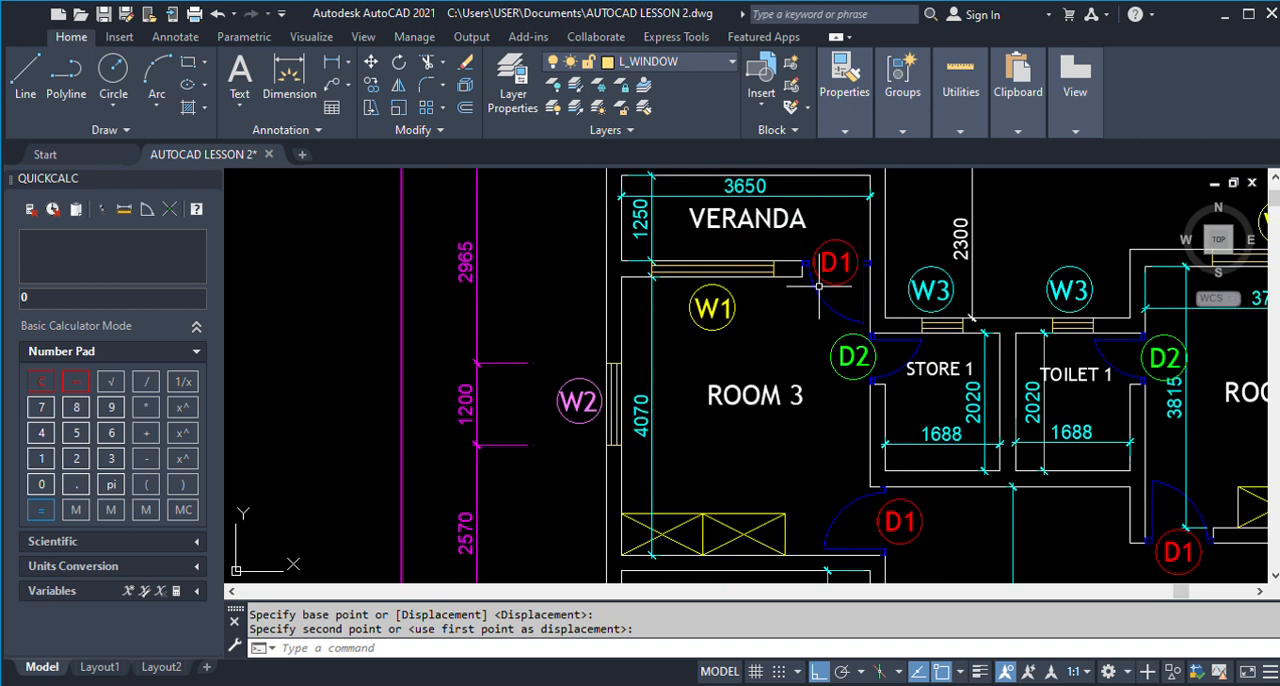
scroll(845, 228, "down", 2)
scroll(845, 228, "down", 2)
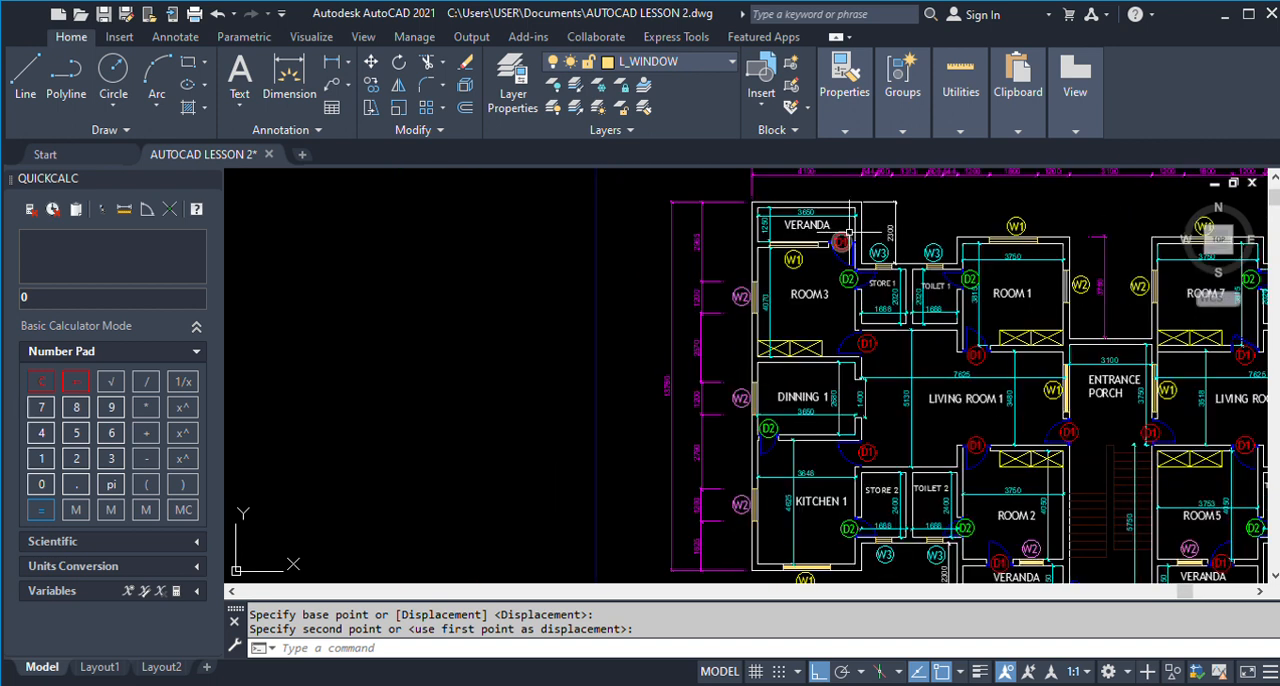
Measure the D1 door opening between the Veranda and Room 3 on the finished plan.
left_click(289, 80)
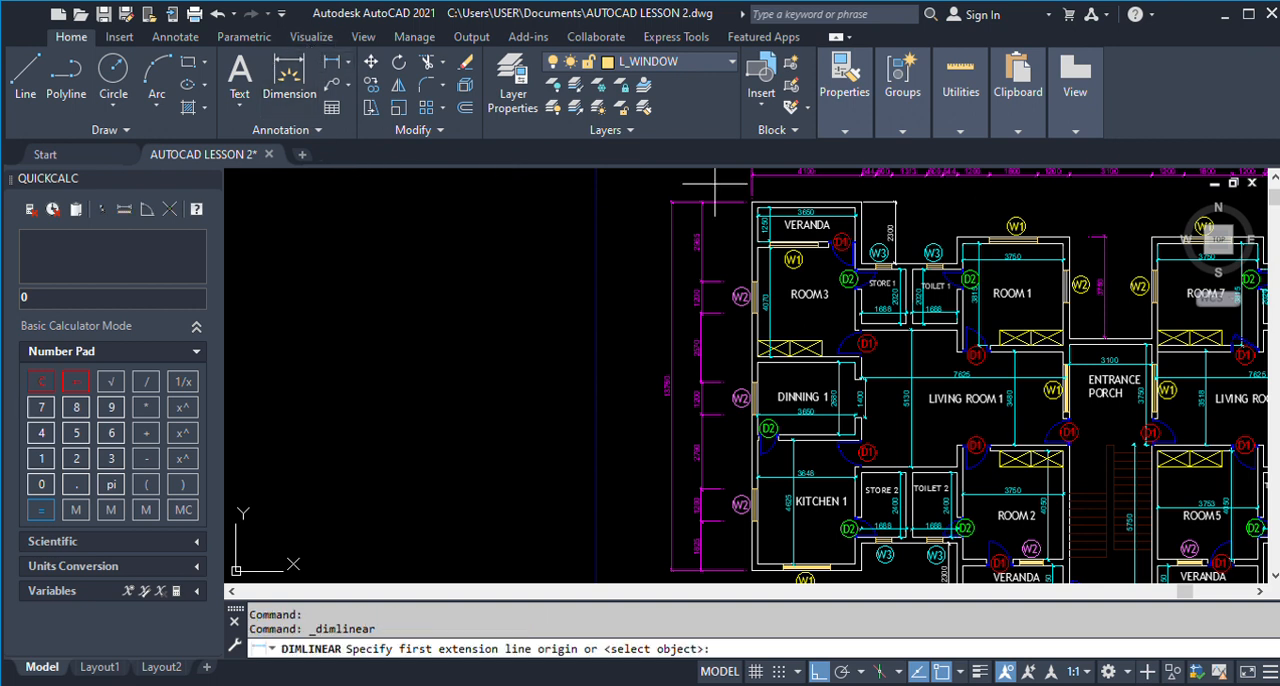
scroll(832, 221, "up", 5)
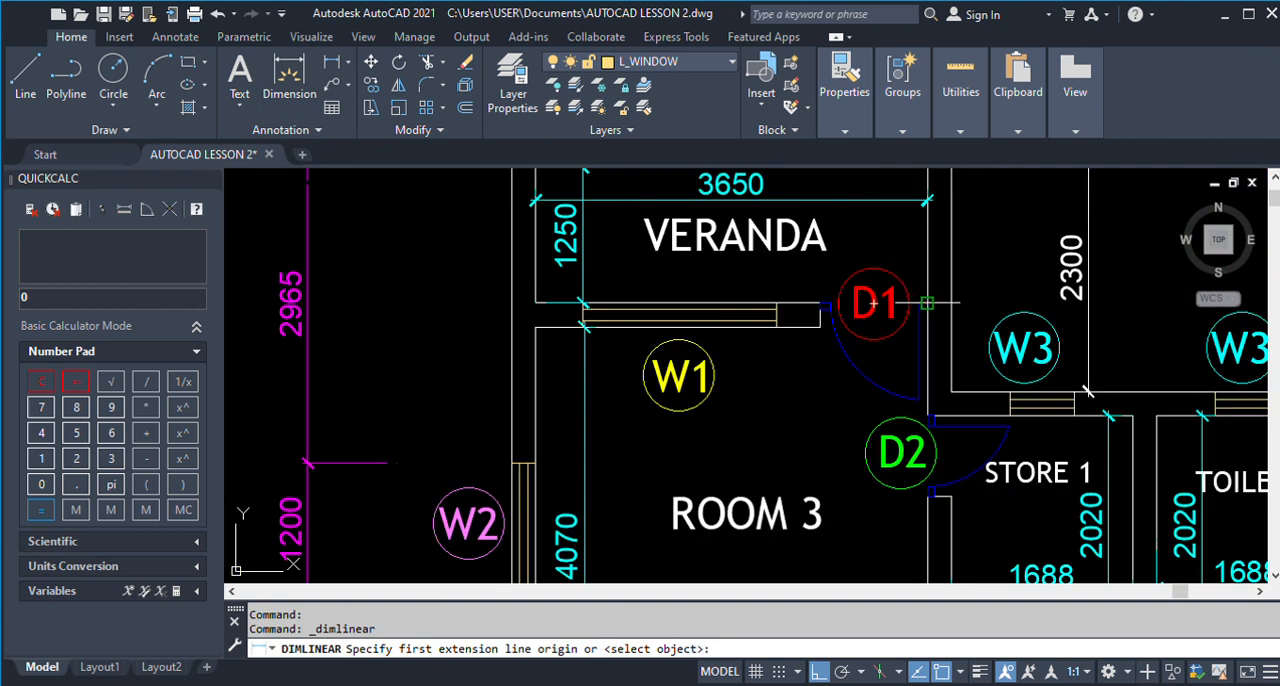
left_click(874, 302)
left_click(820, 302)
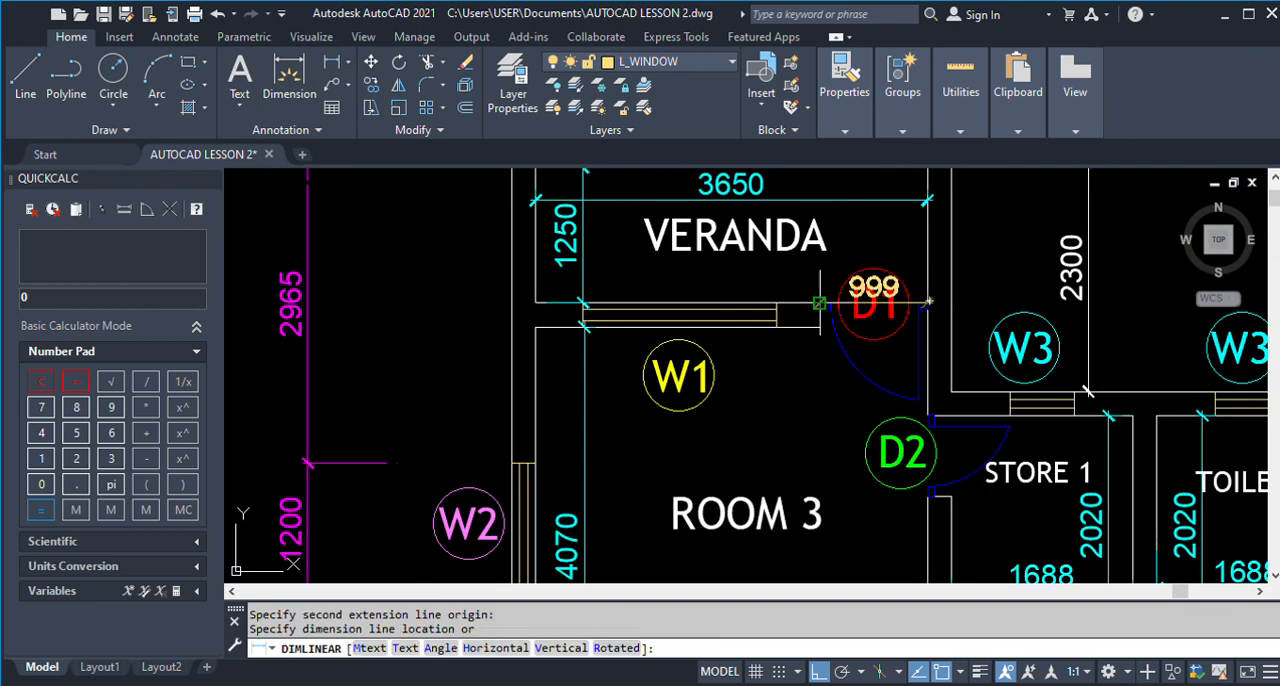
key("Escape")
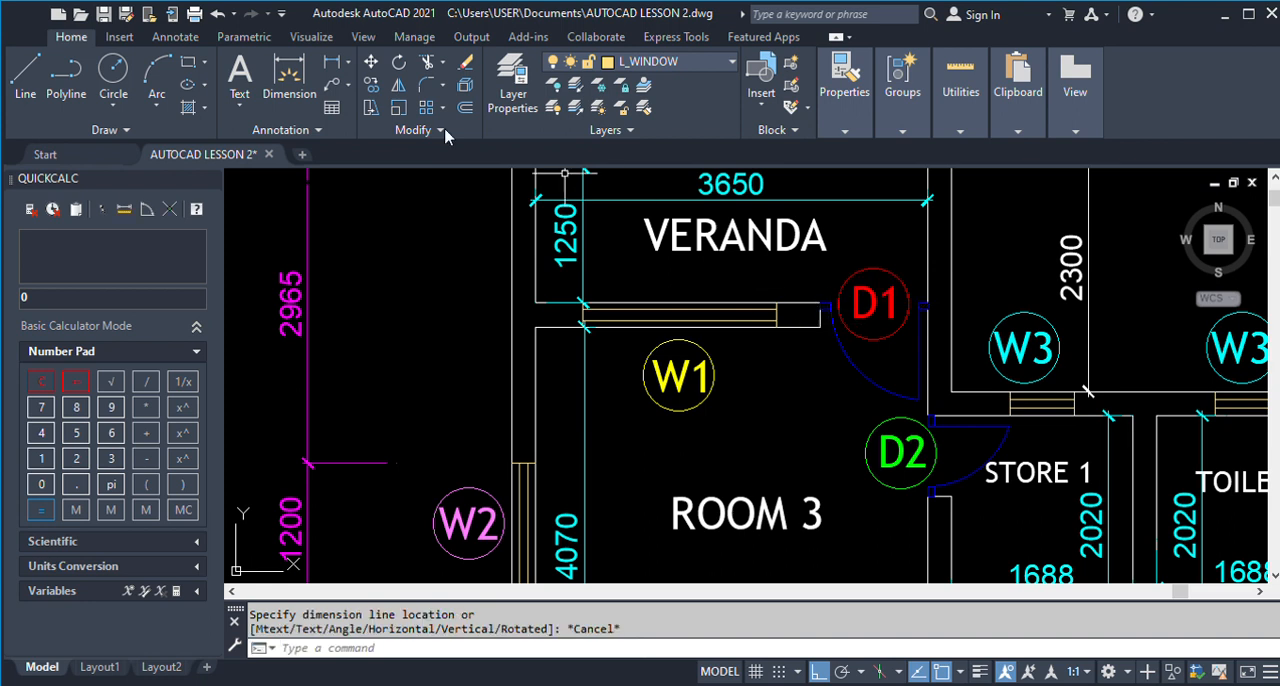
scroll(890, 320, "up", 2)
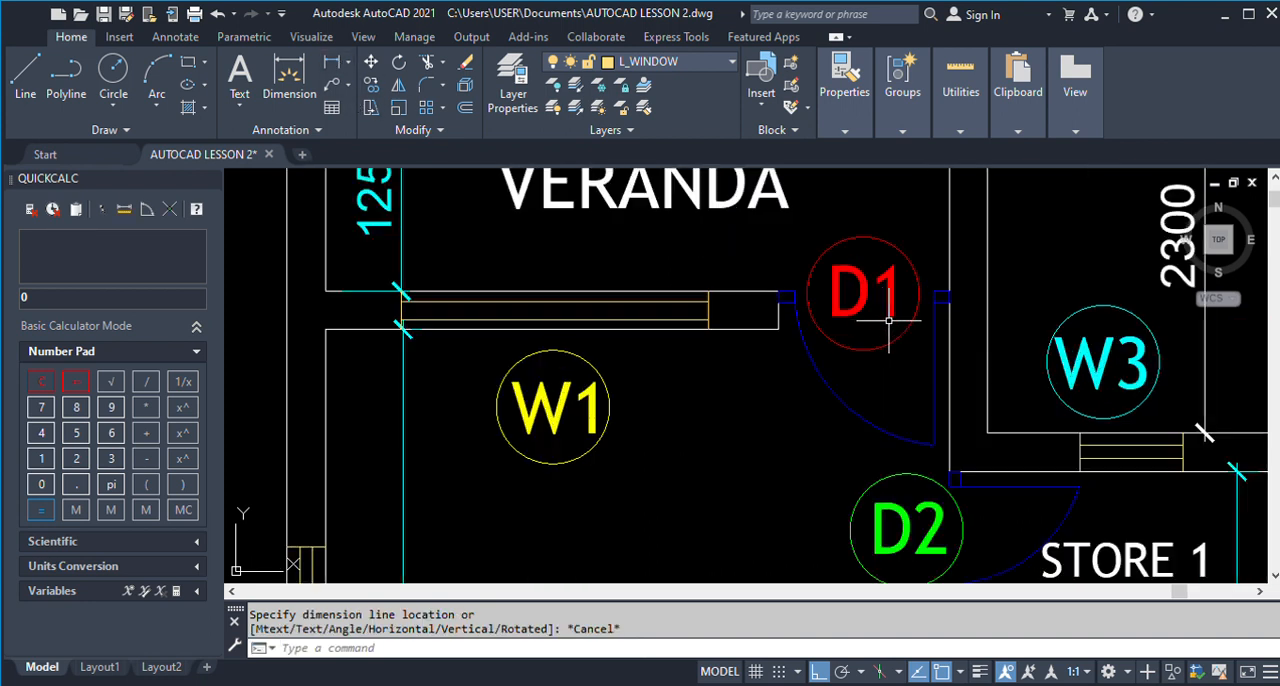
key("Return")
left_click(777, 327)
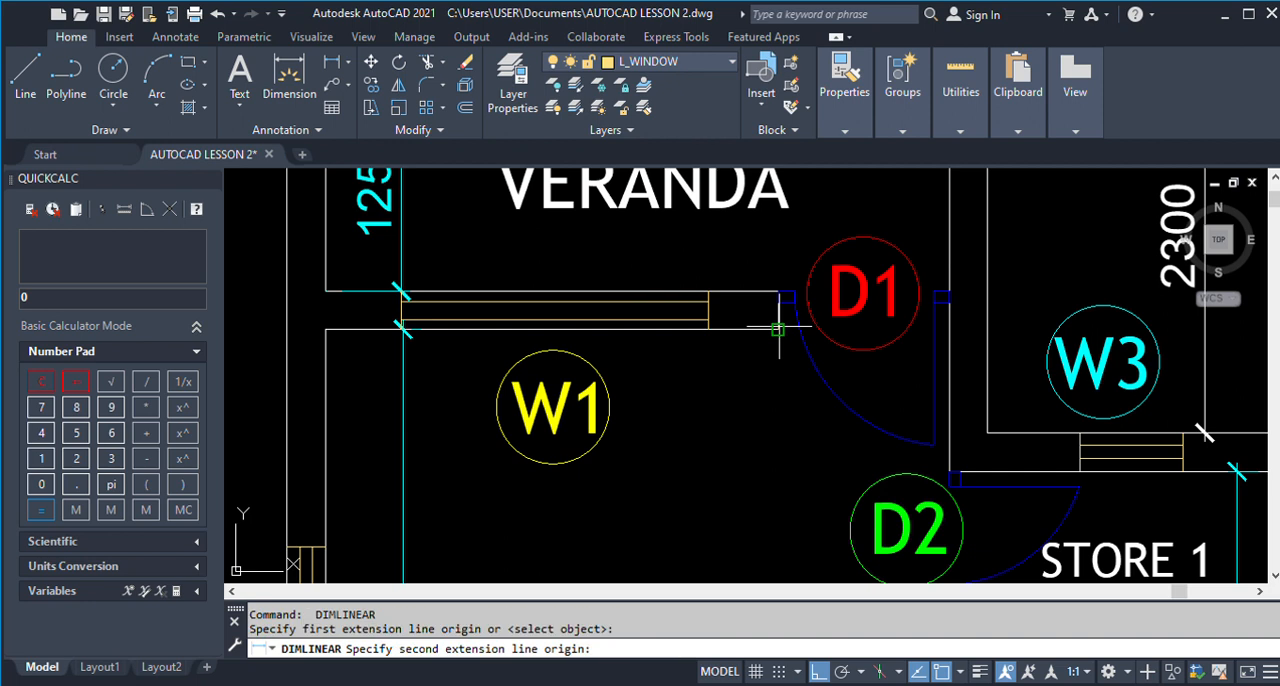
left_click(948, 301)
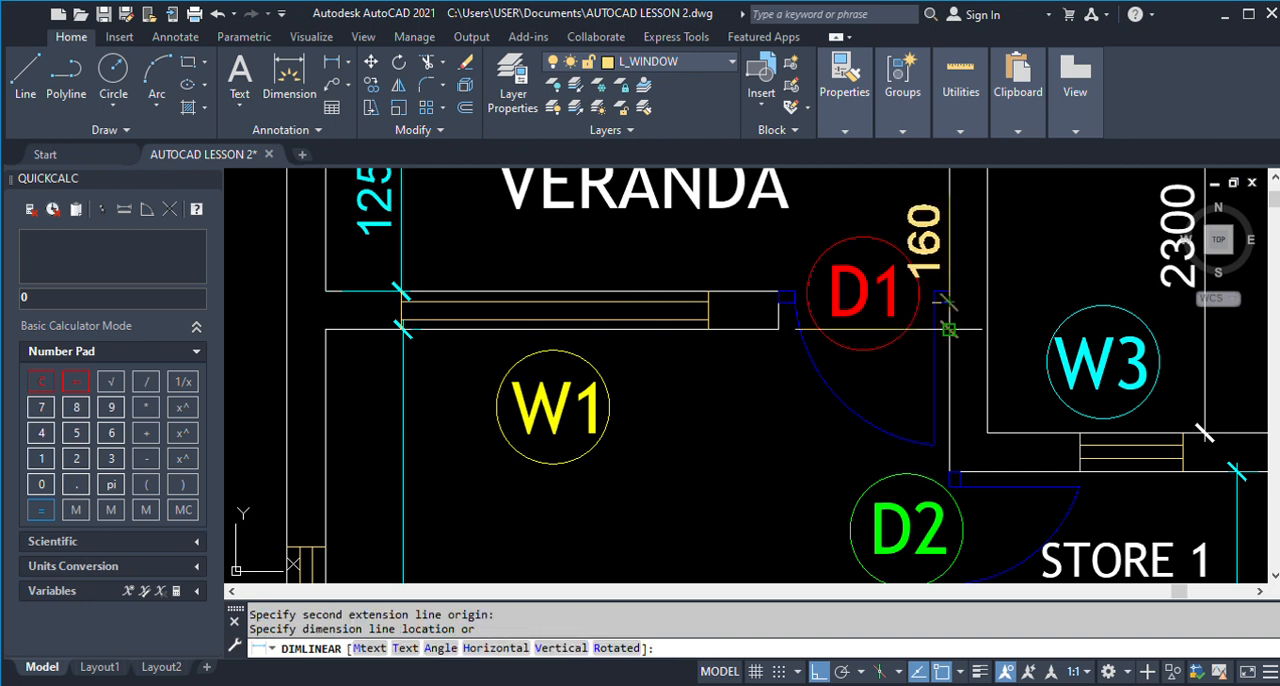
key("Escape")
scroll(960, 398, "down", 6)
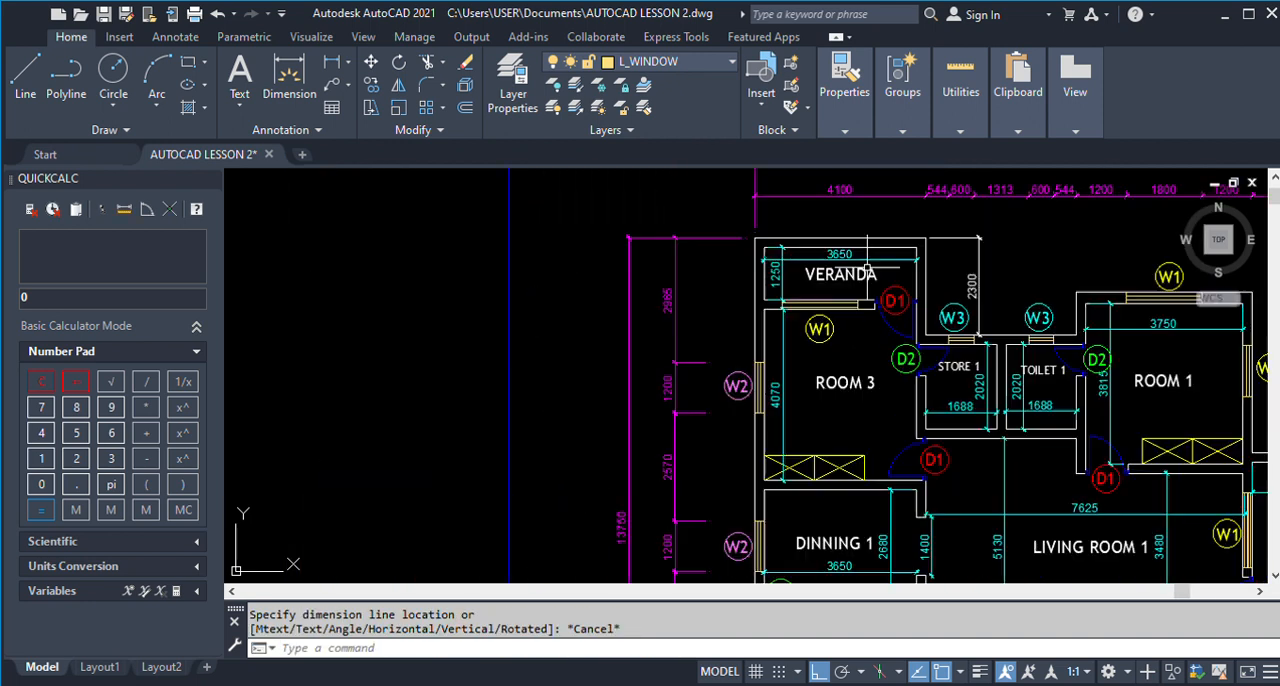
Measure the D1 door opening between Kitchen 1 and Living Room 1 on the finished plan.
scroll(961, 398, "up", 6)
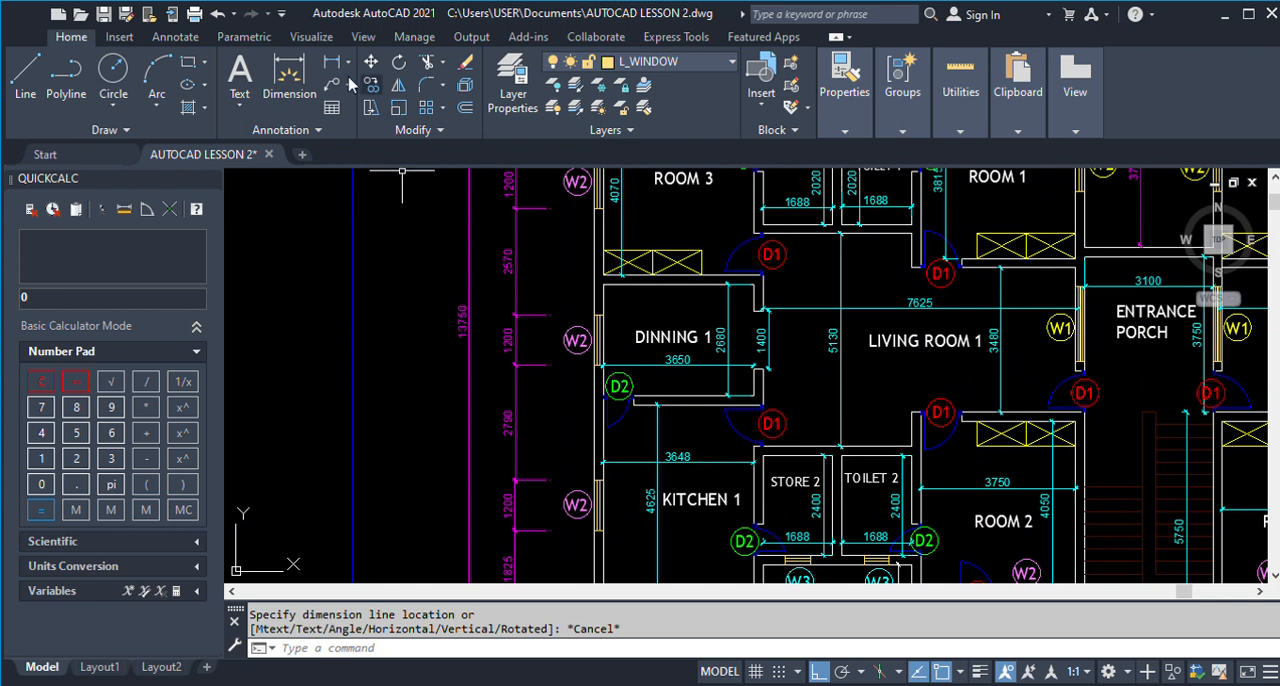
key("Return")
scroll(821, 443, "up", 5)
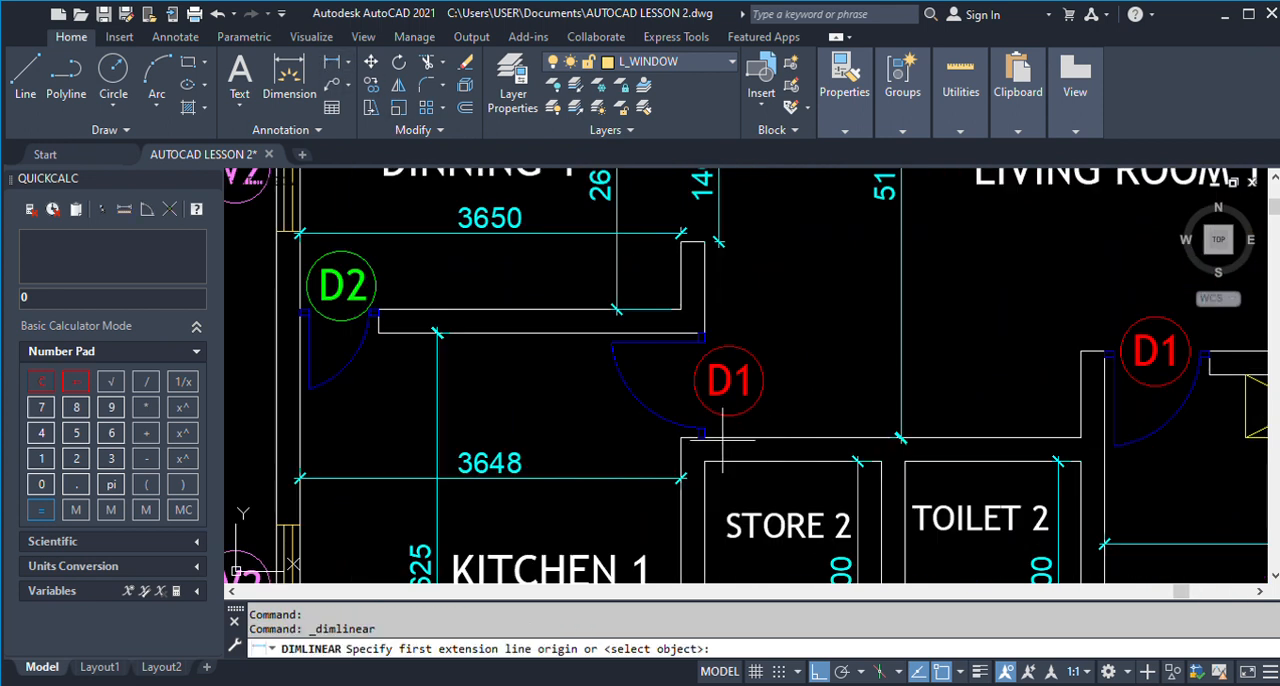
left_click(681, 437)
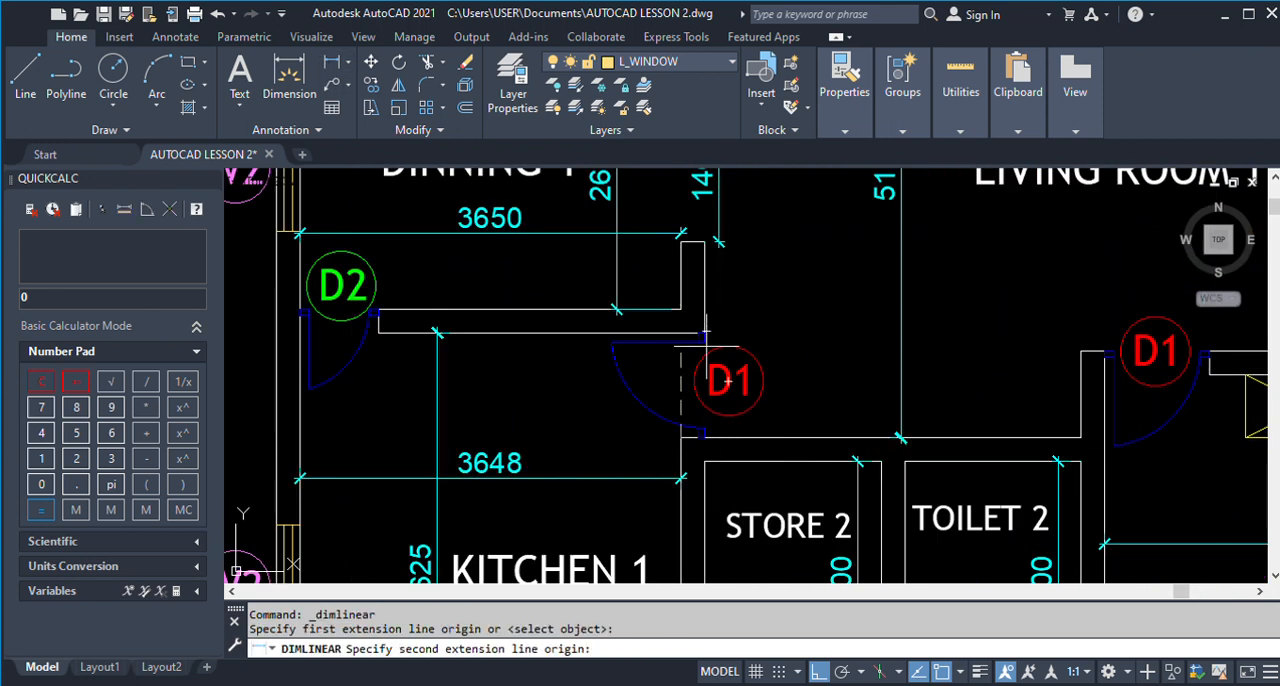
left_click(705, 332)
scroll(806, 383, "up", 2)
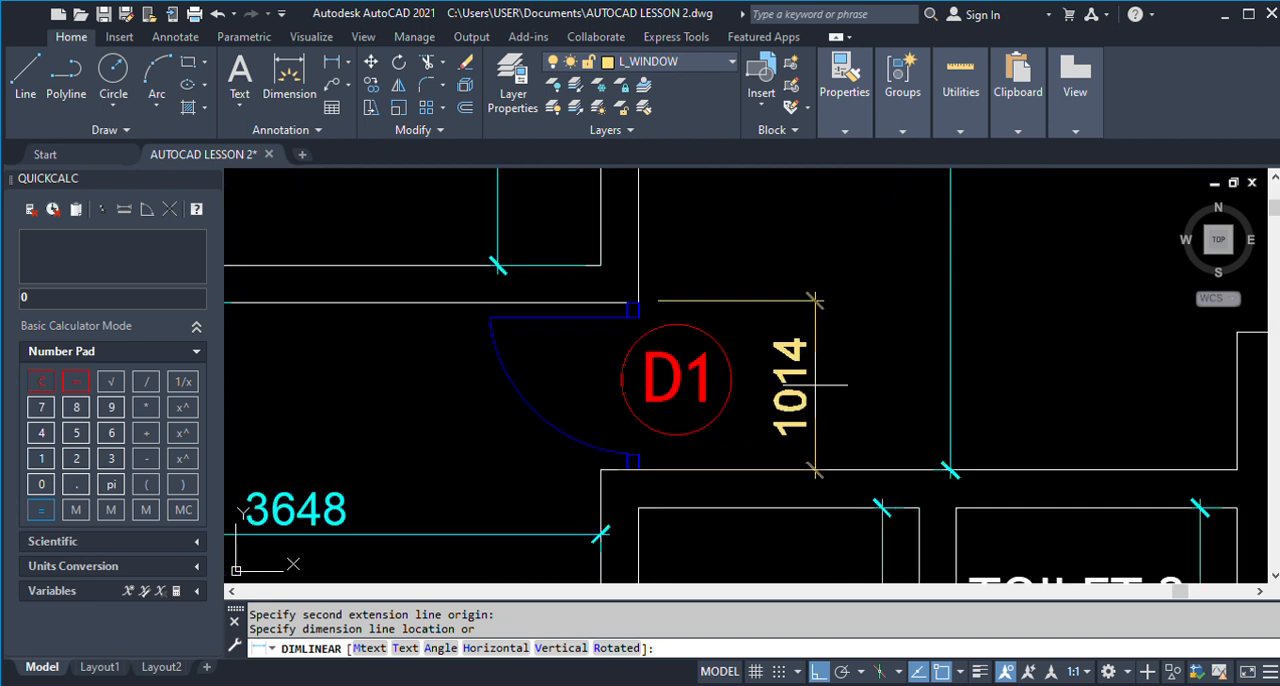
key("Escape")
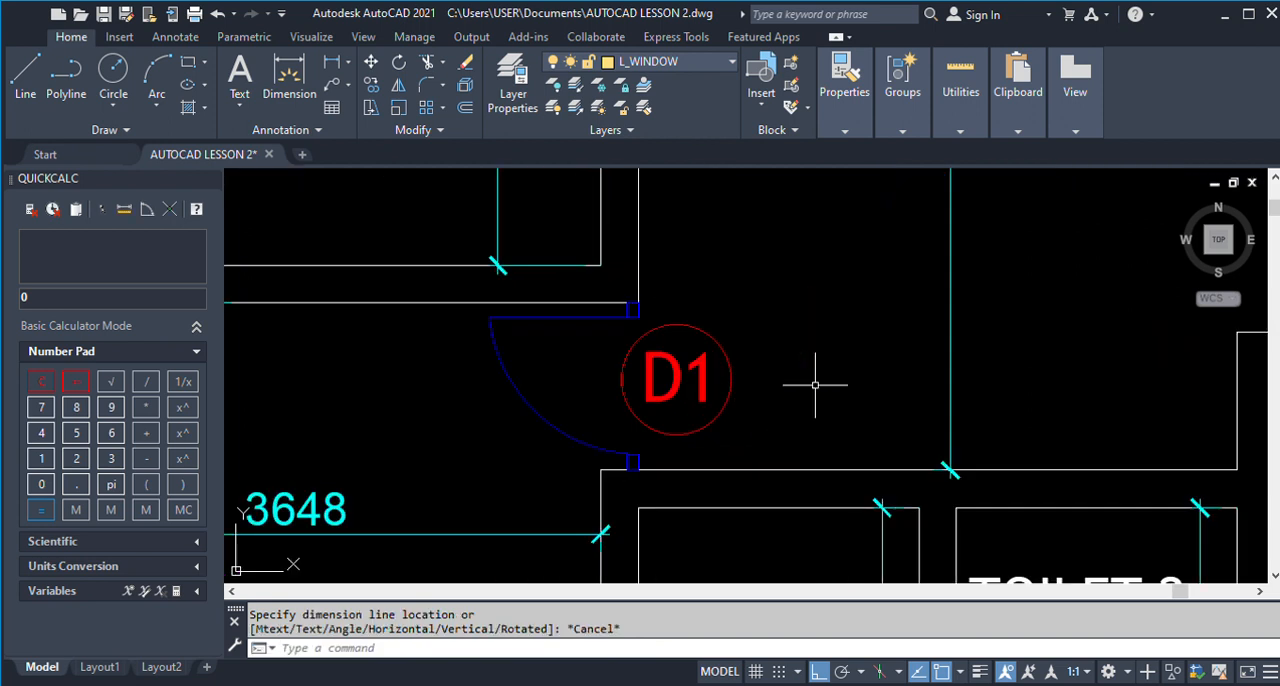
left_click(332, 62)
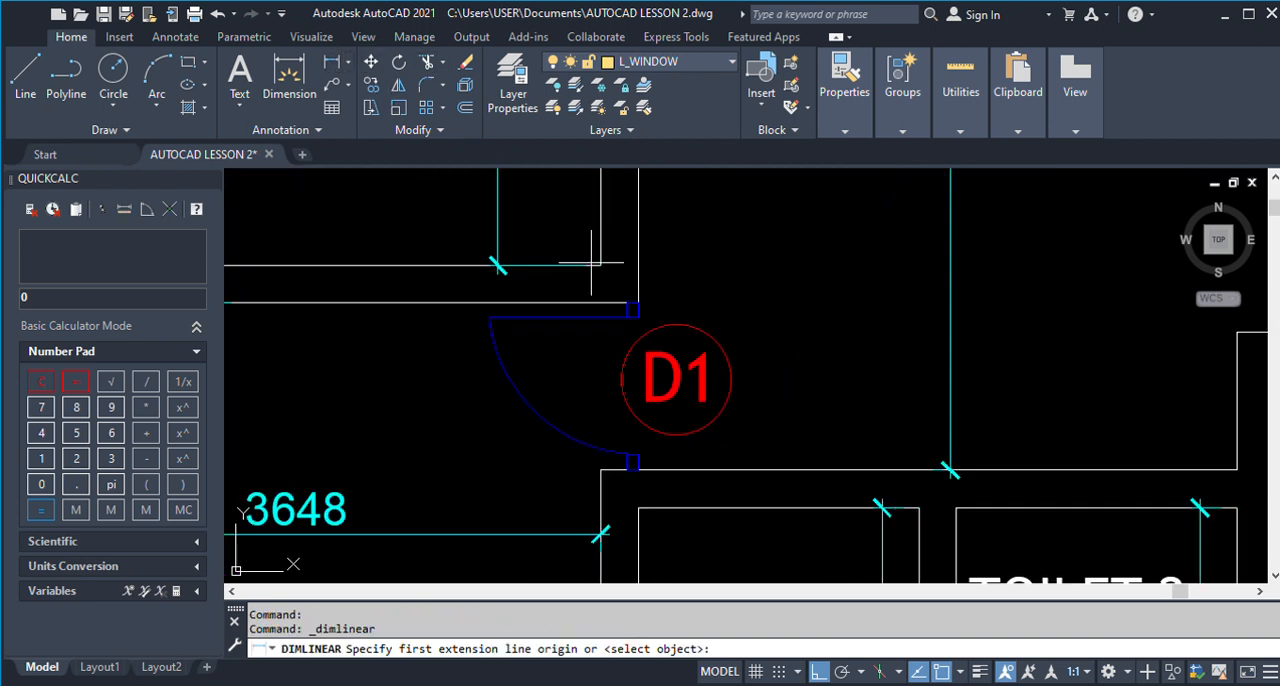
scroll(641, 305, "up", 5)
scroll(641, 305, "up", 1)
scroll(577, 265, "down", 5)
scroll(592, 290, "down", 5)
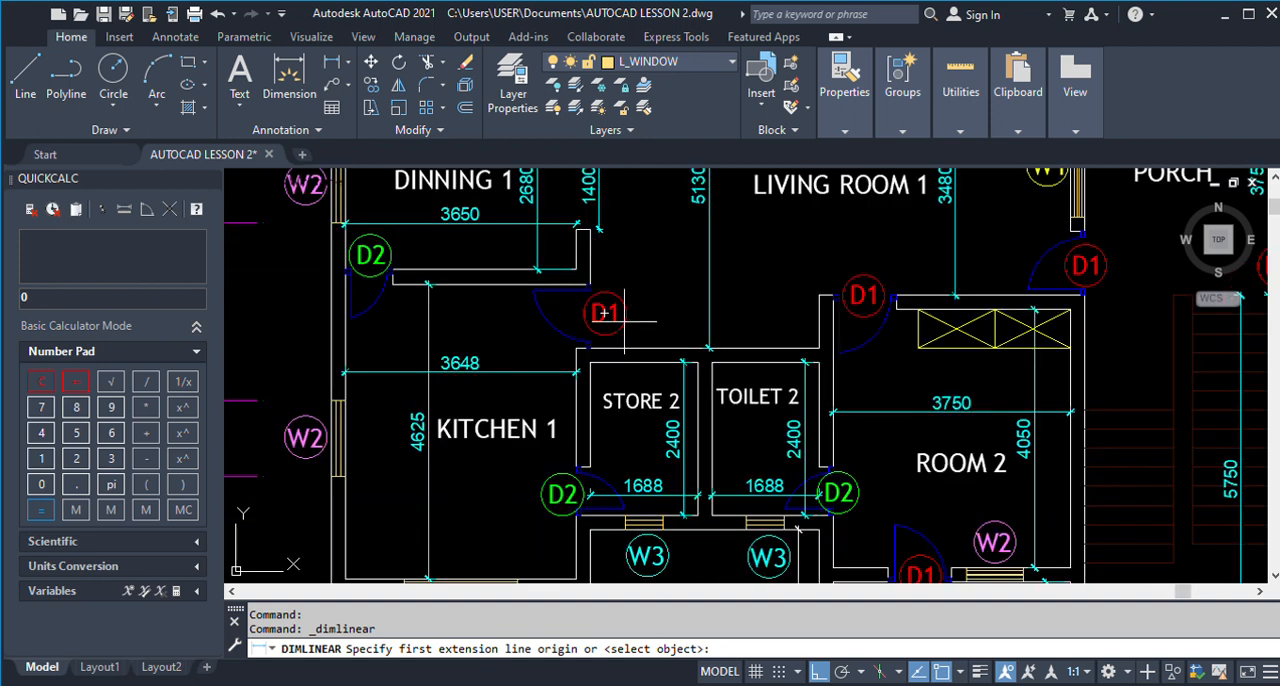
scroll(577, 348, "up", 2)
left_click(577, 348)
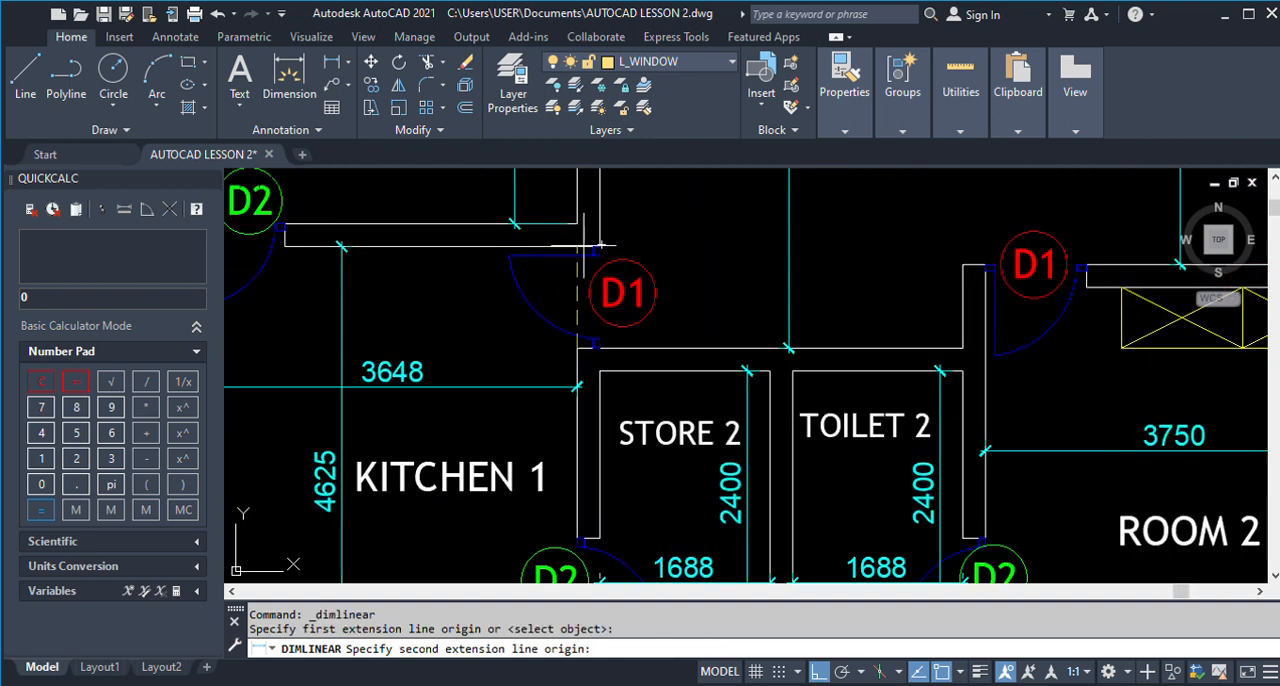
key("Escape")
Try offsetting the inner line of Room 3's right wall 100 into the room, and undo the offset.
scroll(394, 312, "down", 10)
scroll(425, 299, "up", 8)
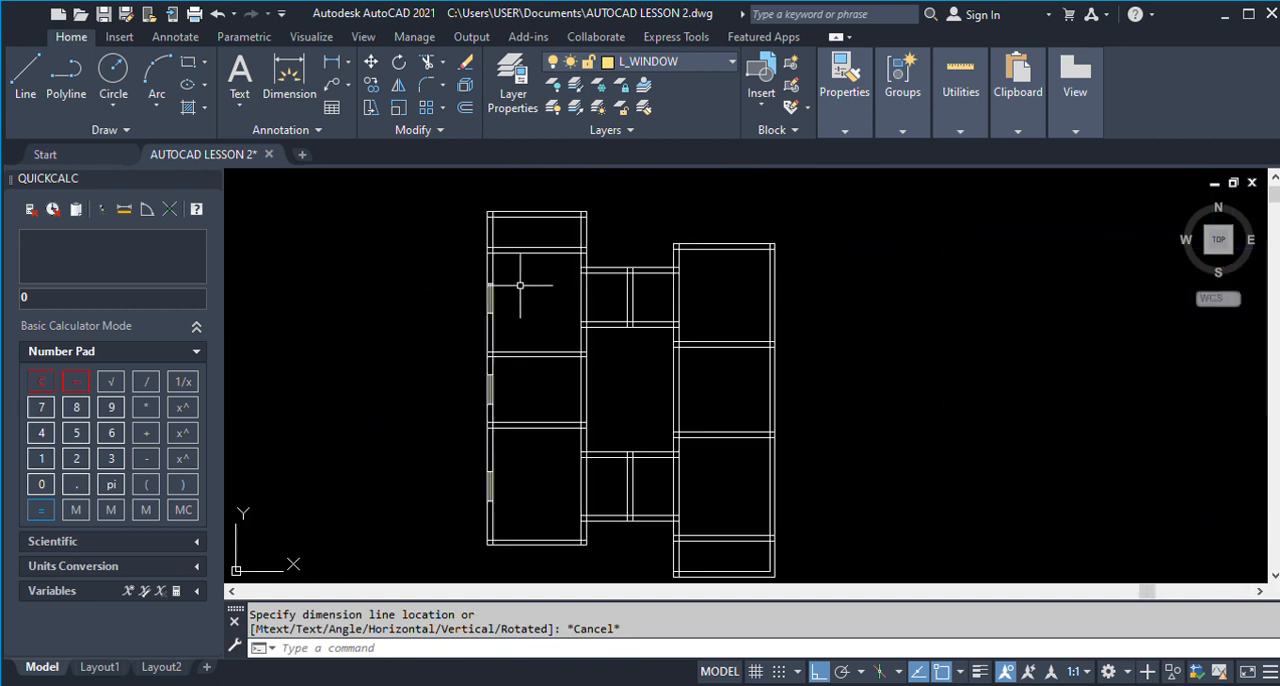
type("o")
key("Return")
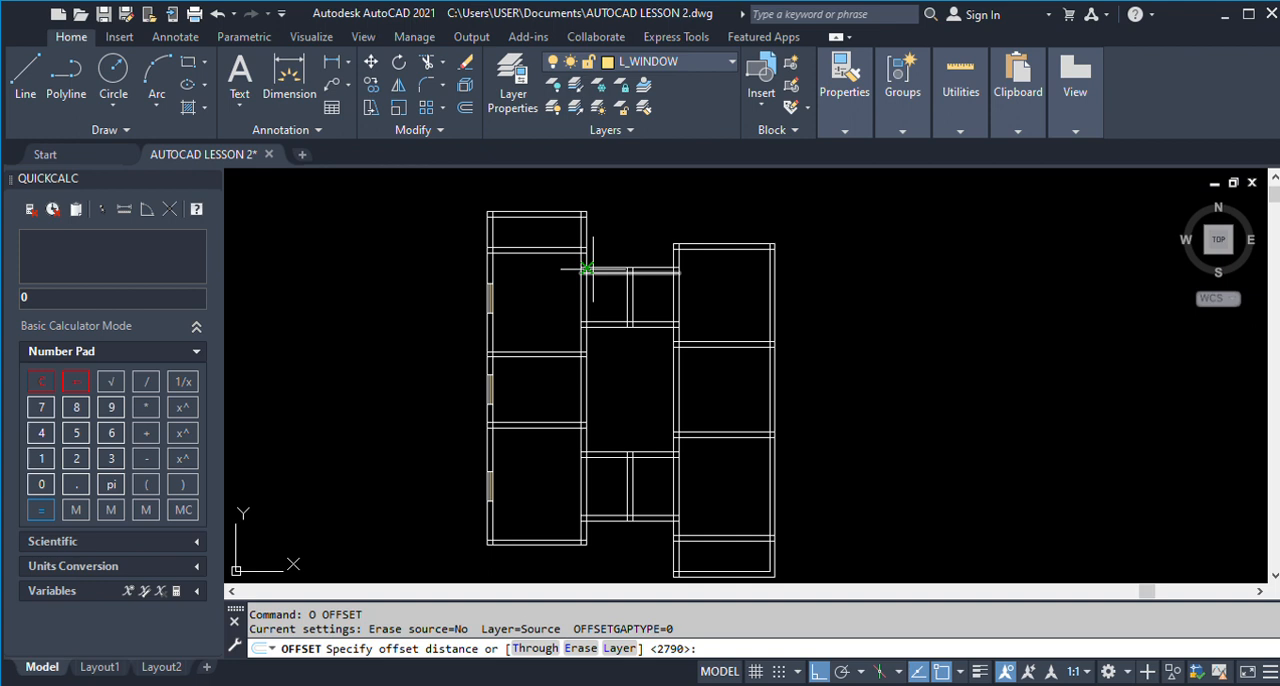
scroll(580, 228, "up", 2)
type("10")
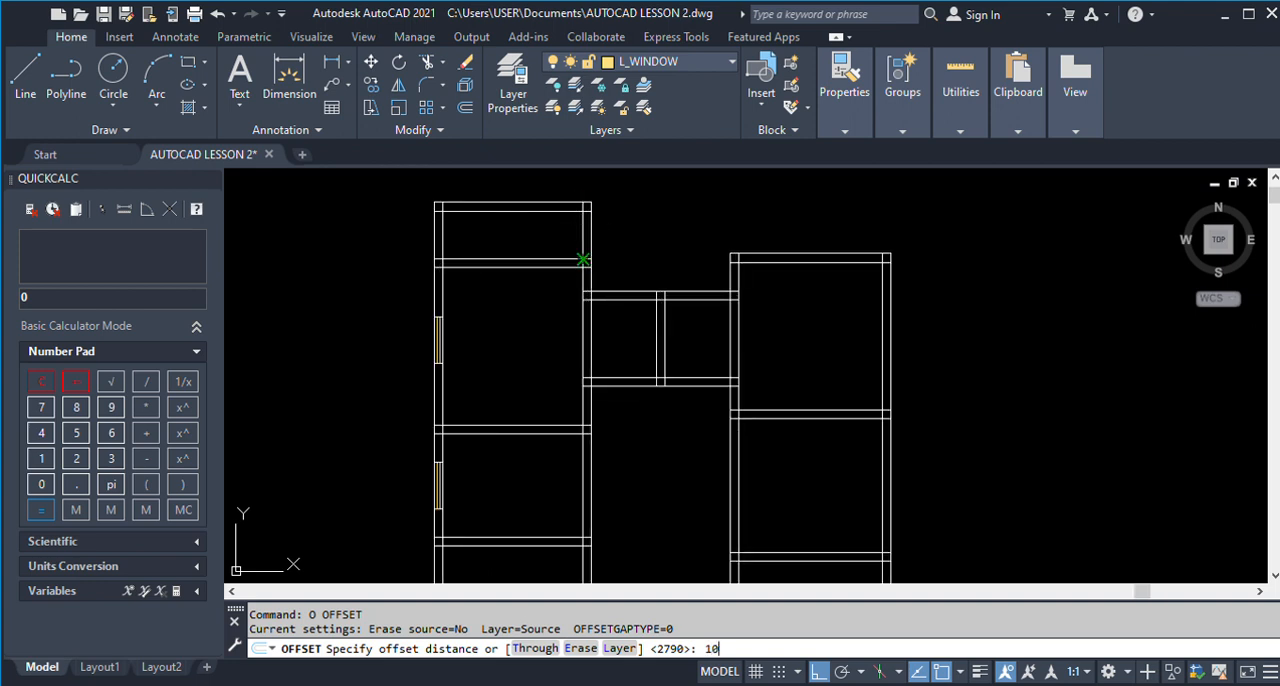
type("0")
key("Return")
left_click(583, 268)
left_click(536, 246)
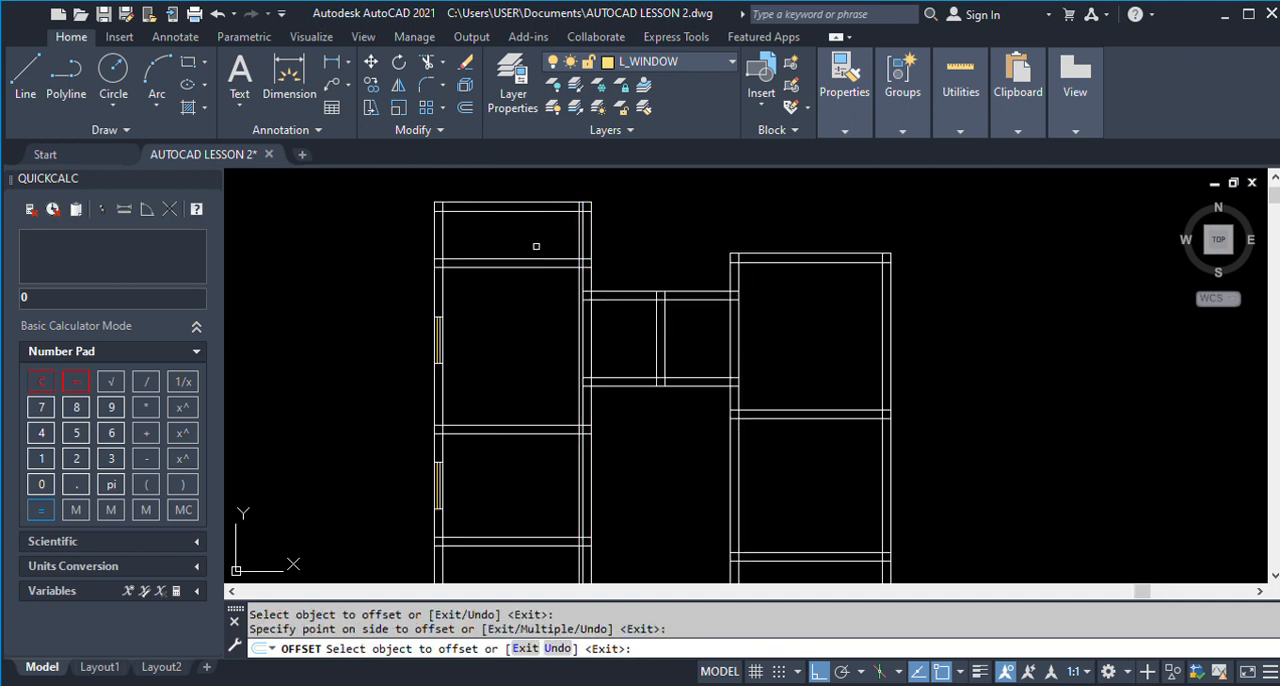
key("Escape")
key("ctrl+z")
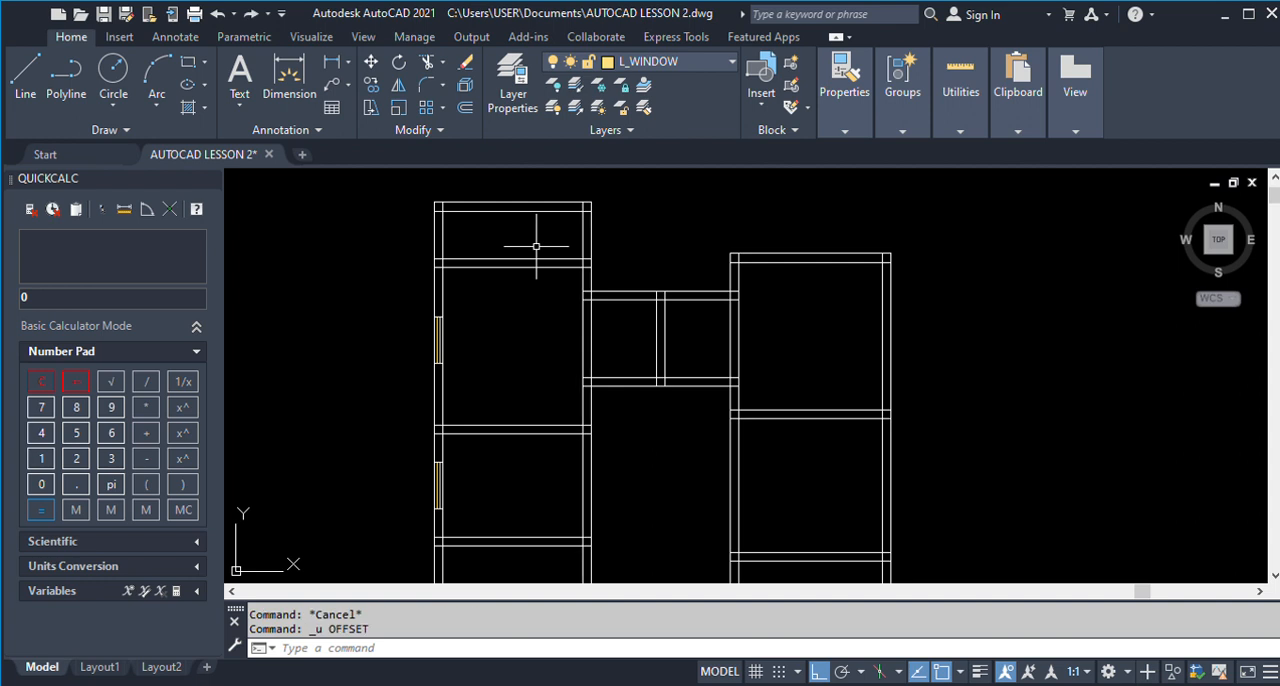
Offset the inner line of Room 3's right wall 1000 to the left to mark the Veranda door opening.
type("o")
key("Return")
type("100")
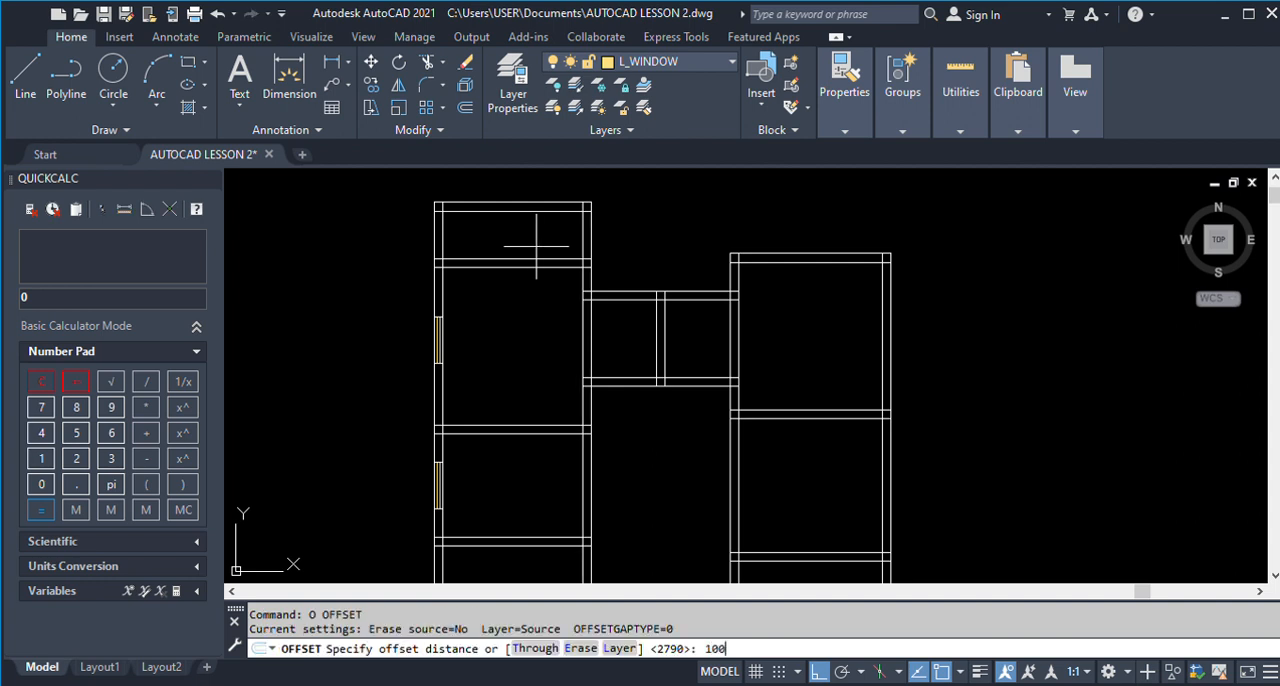
type("0")
key("Return")
left_click(580, 236)
left_click(531, 236)
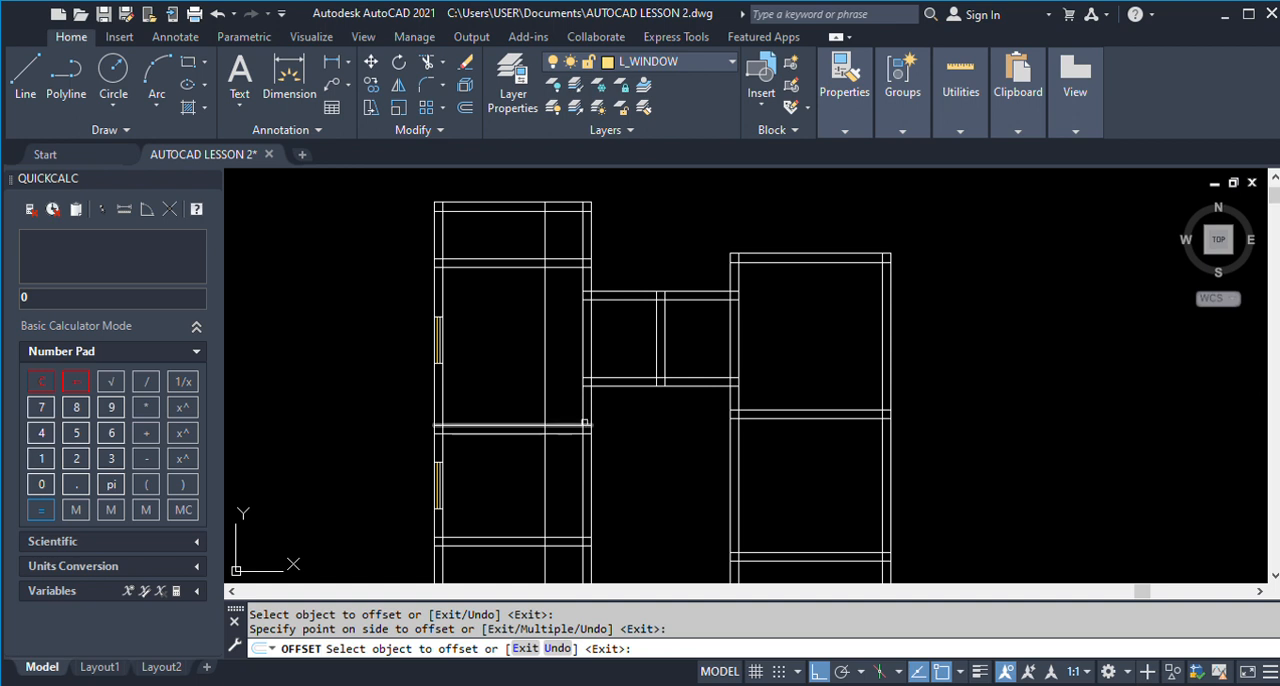
Offset the upper line of the wall between Room 3 and Dinning 1 upward by 1000 to mark Room 3's door opening.
scroll(595, 423, "up", 3)
left_click(557, 425)
left_click(524, 364)
scroll(511, 352, "down", 3)
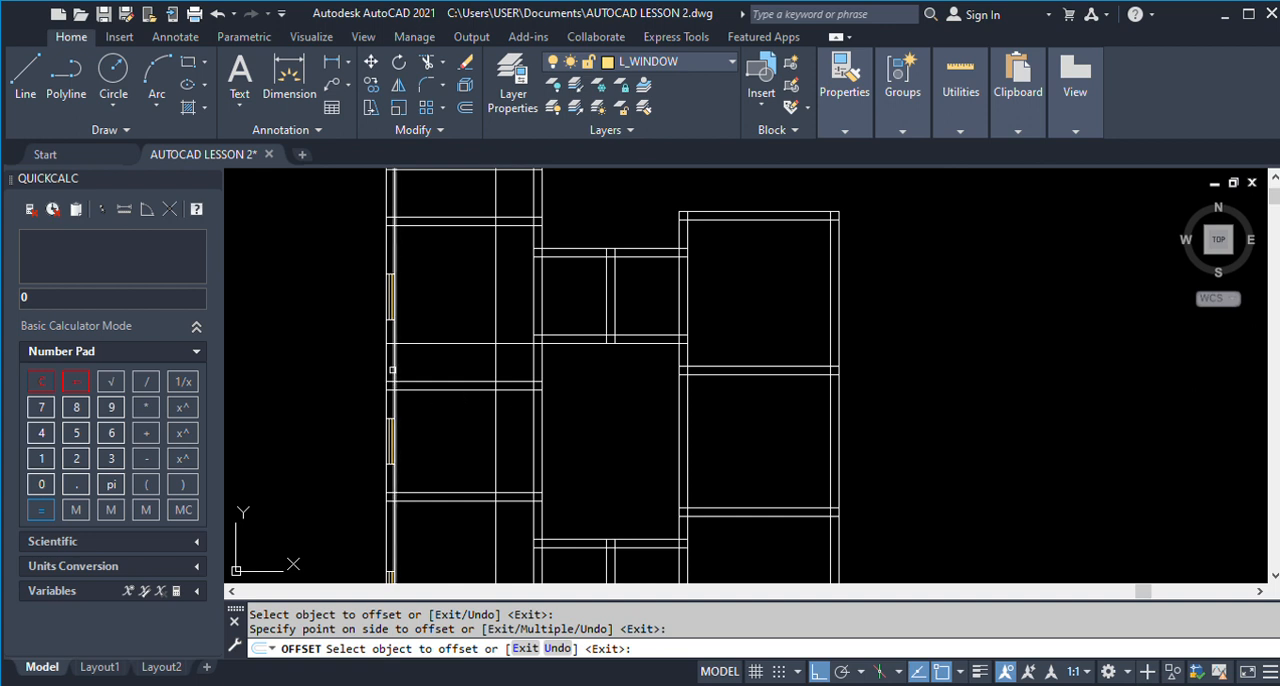
left_click(394, 386)
key("Escape")
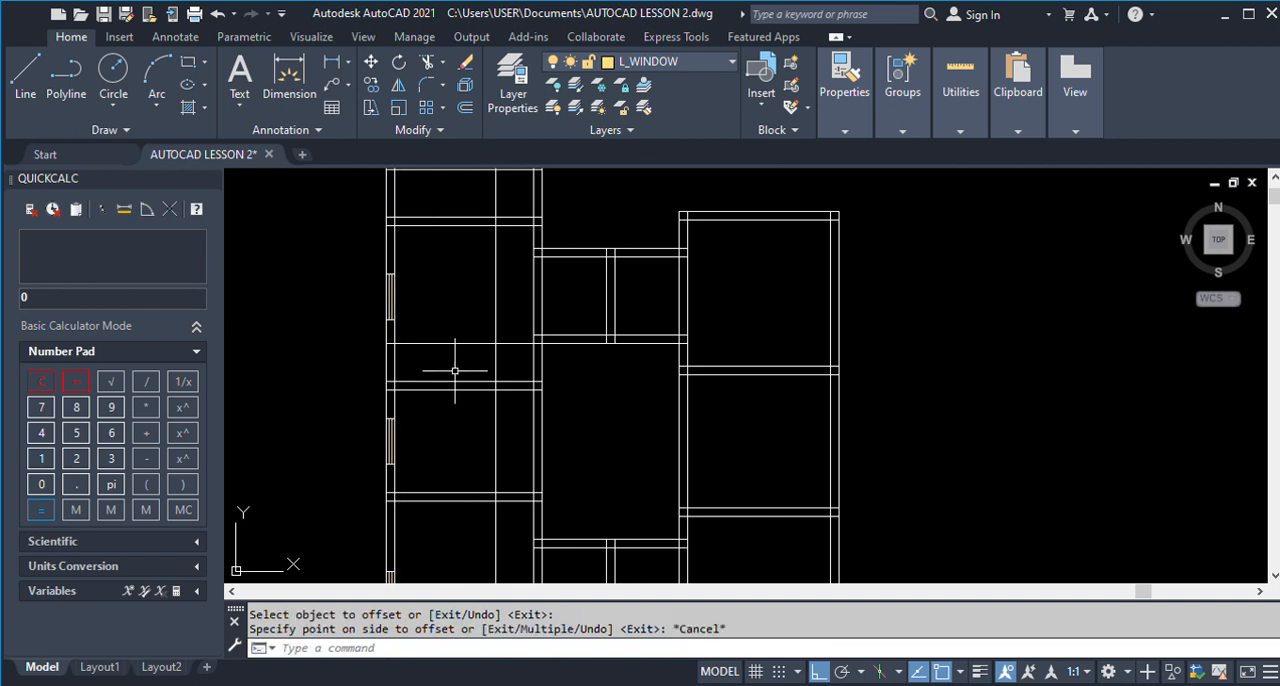
scroll(514, 443, "down", 3)
scroll(513, 492, "up", 1)
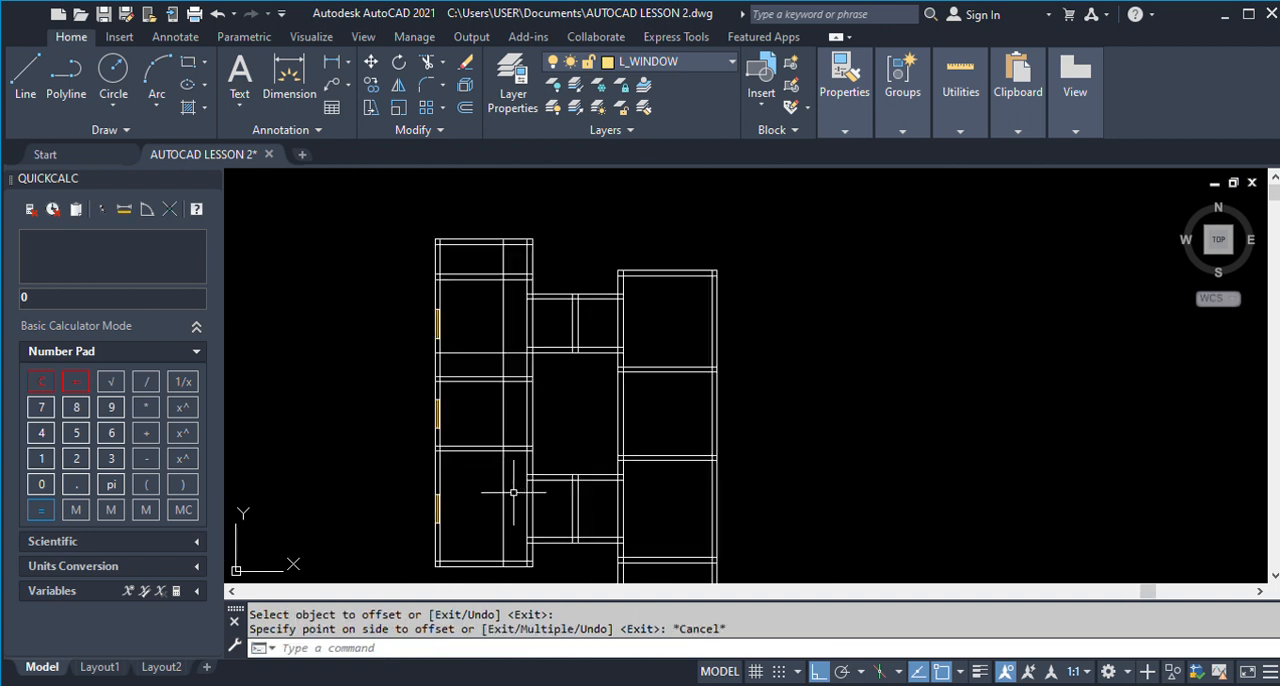
key("Return")
scroll(516, 491, "up", 4)
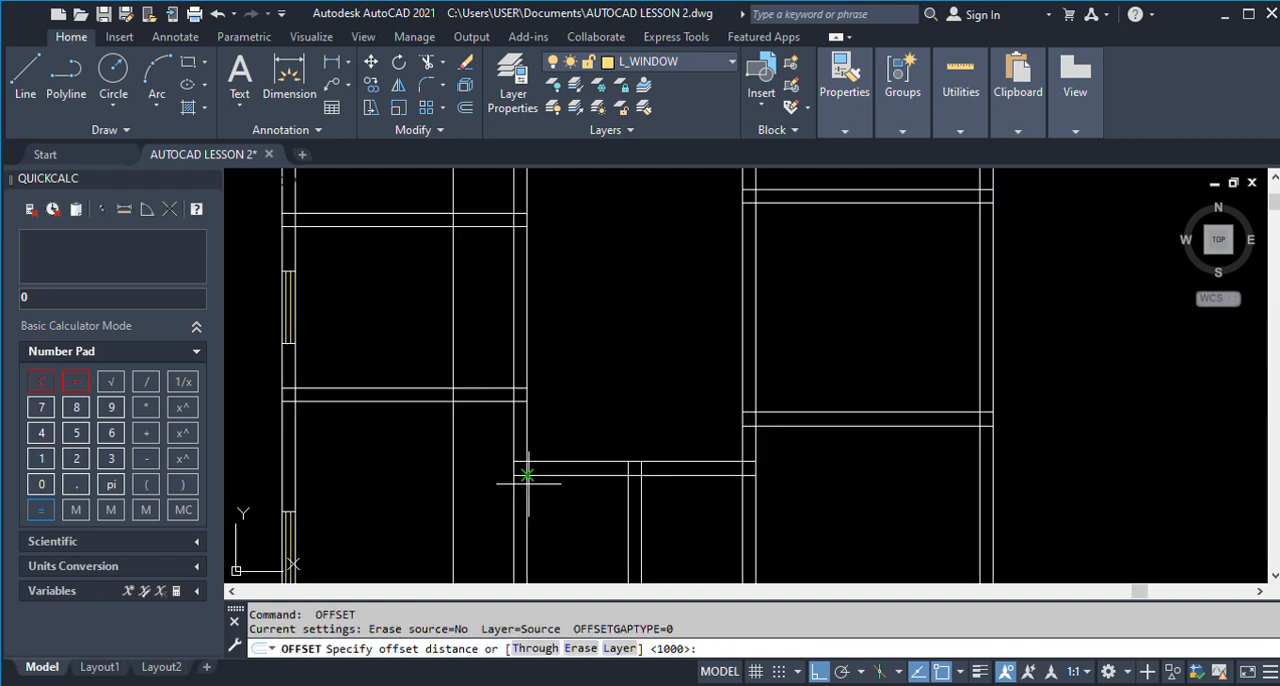
key("Escape")
Examine the opening between Dinning 1 and Living Room 1 and its dimensions on the finished ground floor plan.
scroll(536, 464, "down", 5)
scroll(480, 449, "up", 2)
scroll(550, 449, "down", 3)
scroll(810, 462, "up", 10)
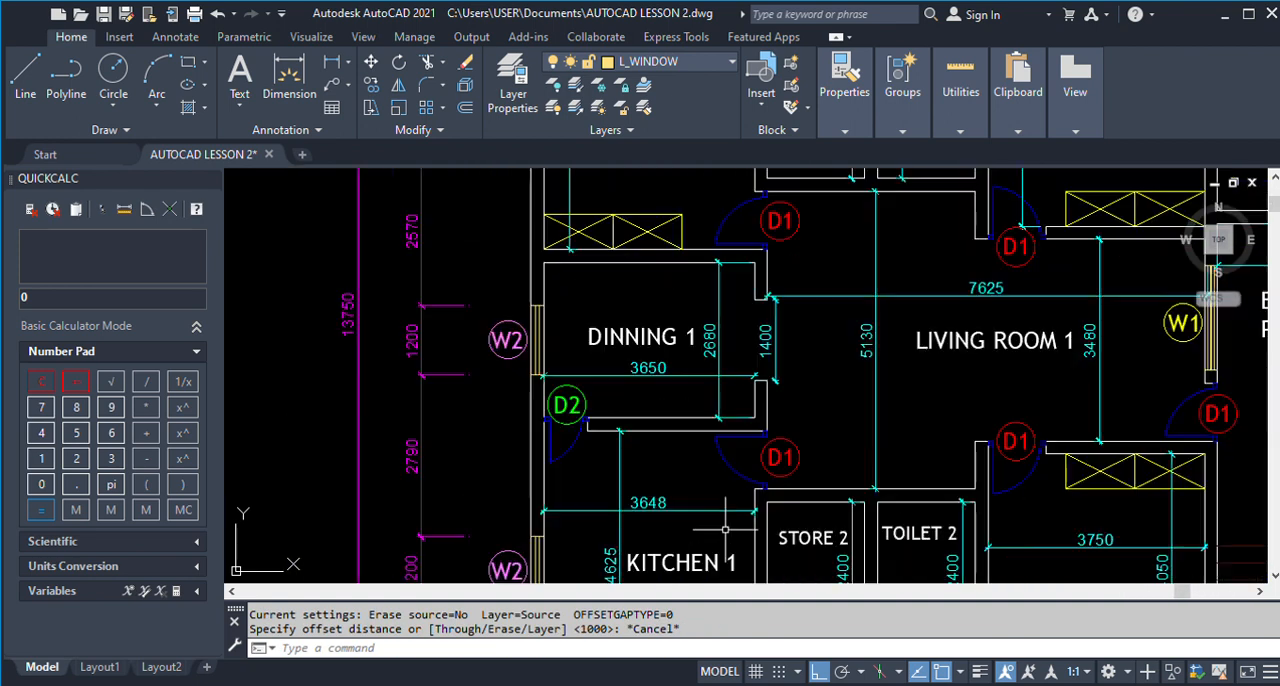
scroll(750, 488, "down", 2)
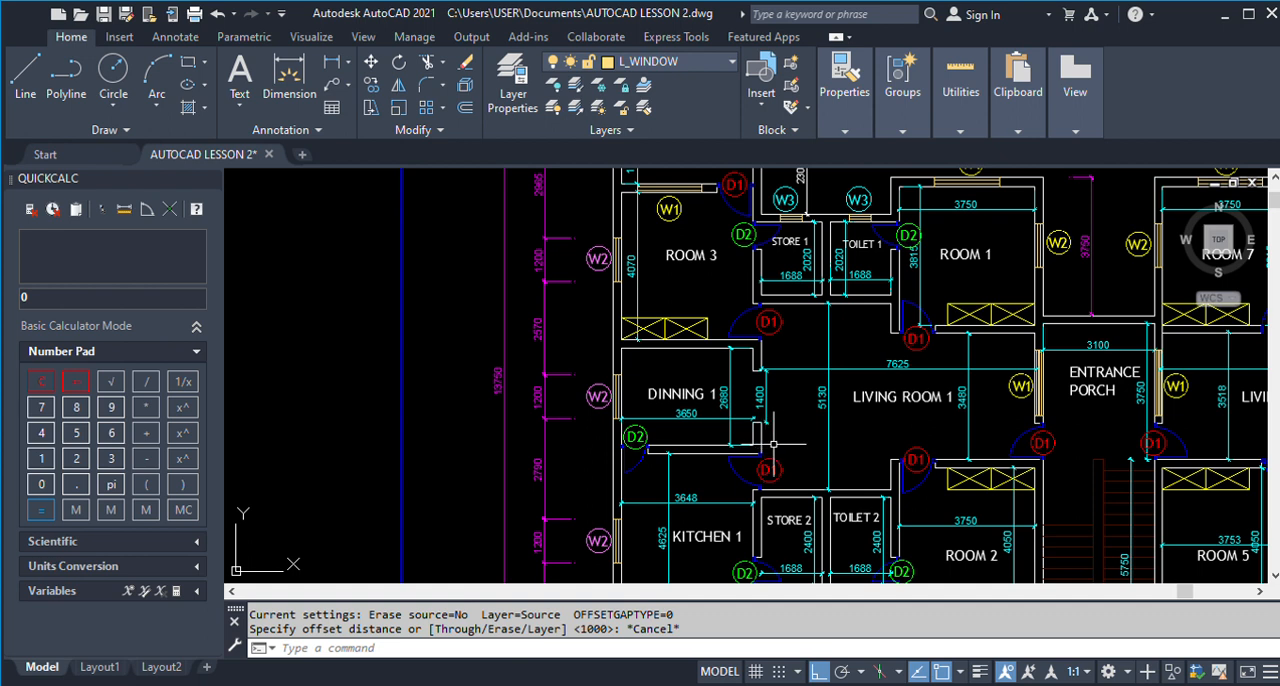
scroll(775, 435, "up", 2)
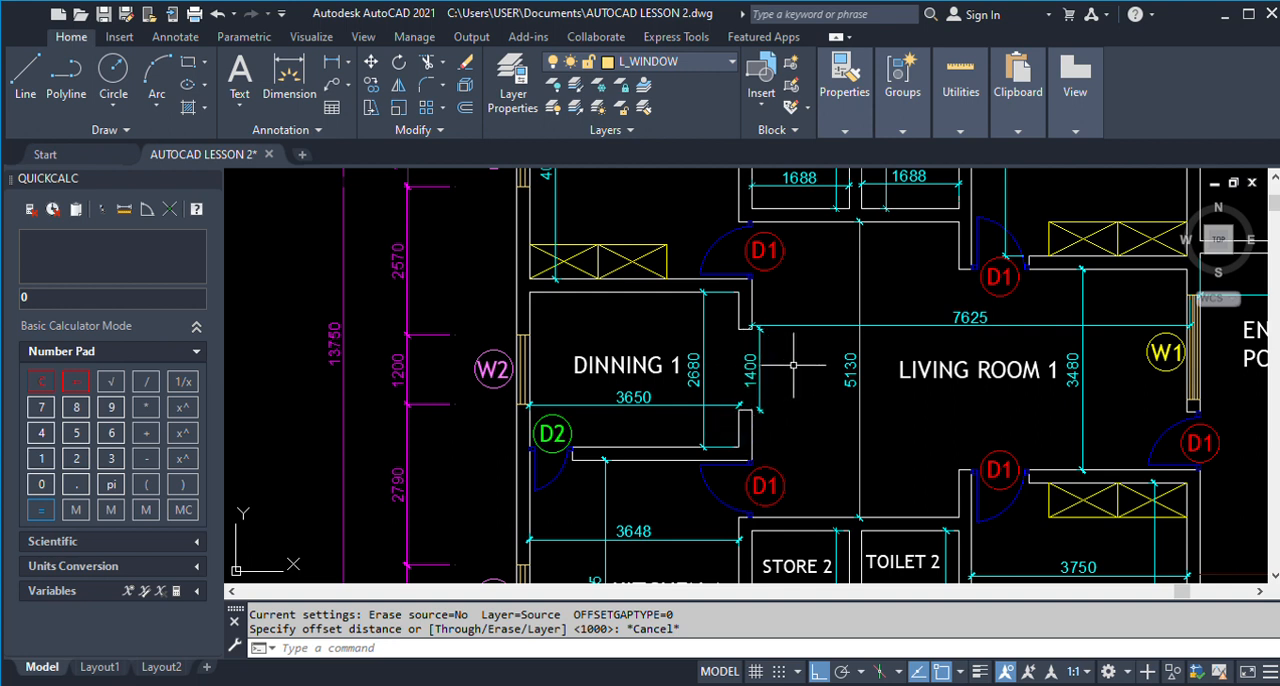
scroll(943, 359, "down", 5)
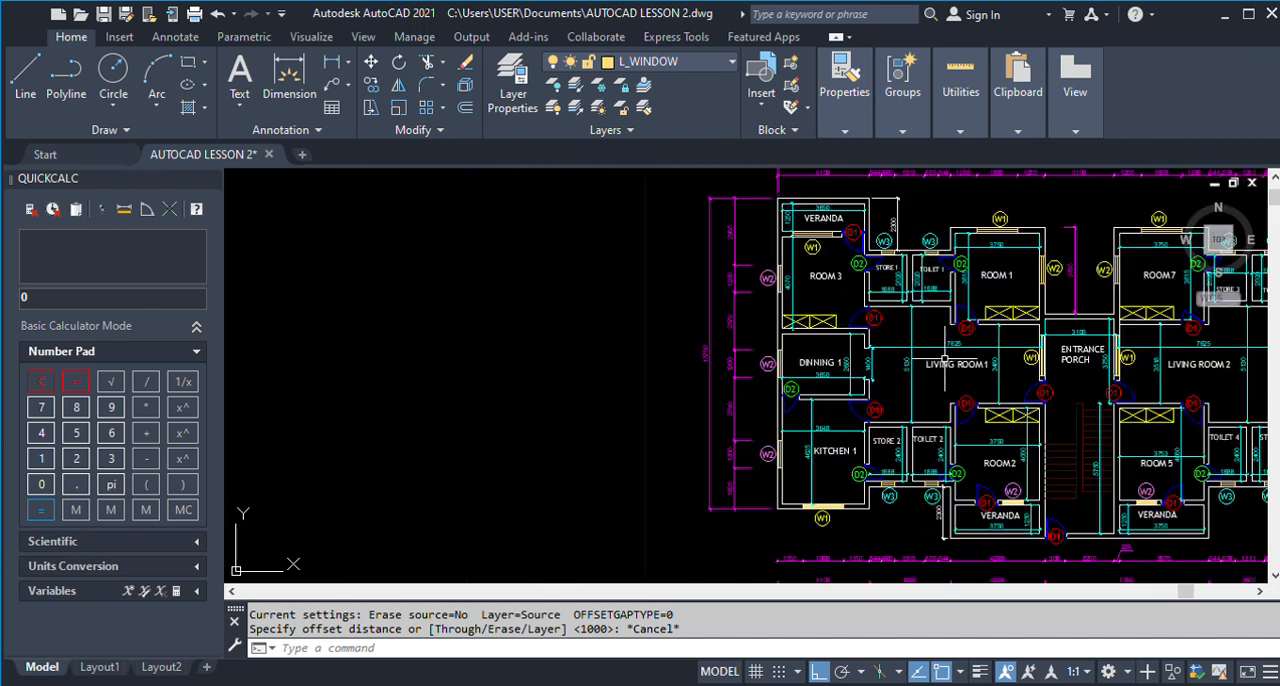
scroll(943, 359, "down", 3)
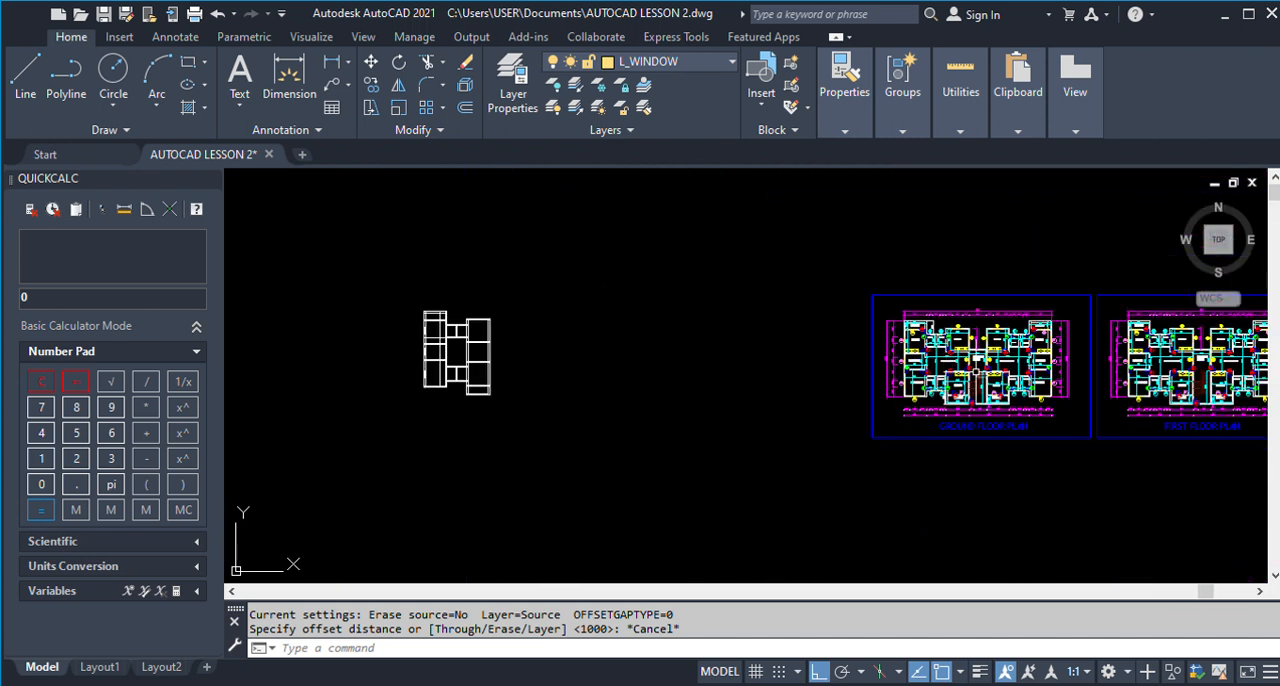
scroll(976, 373, "up", 8)
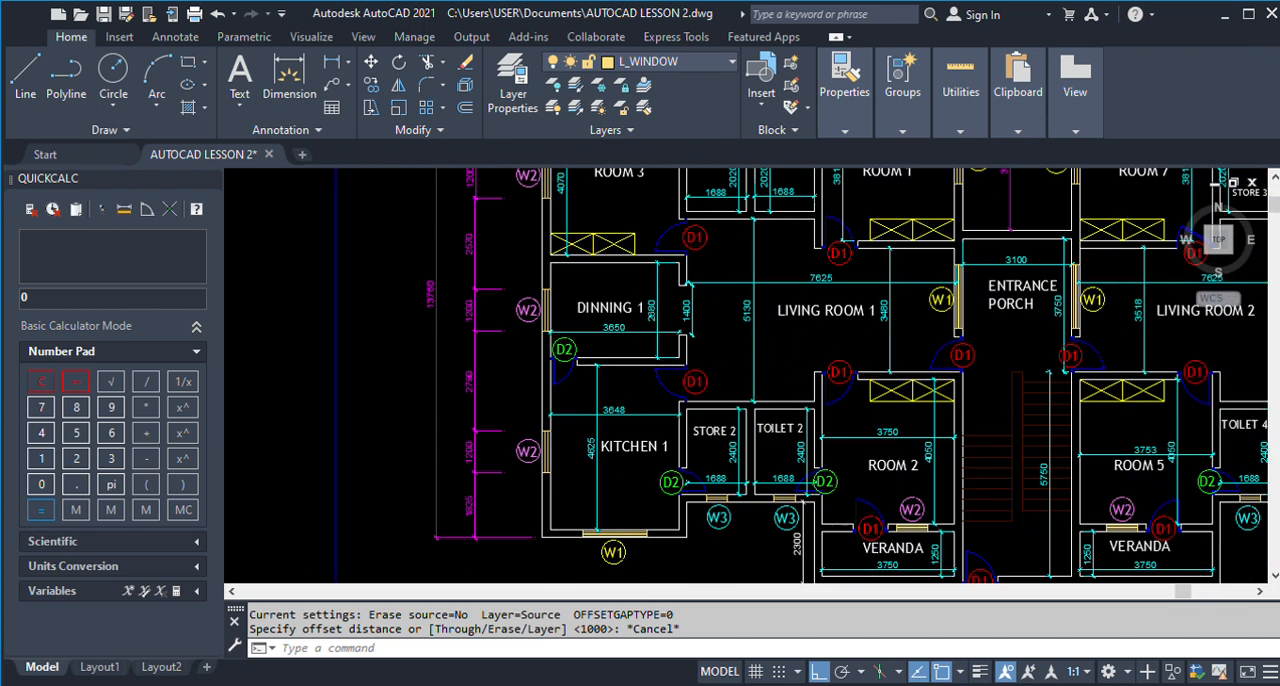
scroll(644, 327, "up", 2)
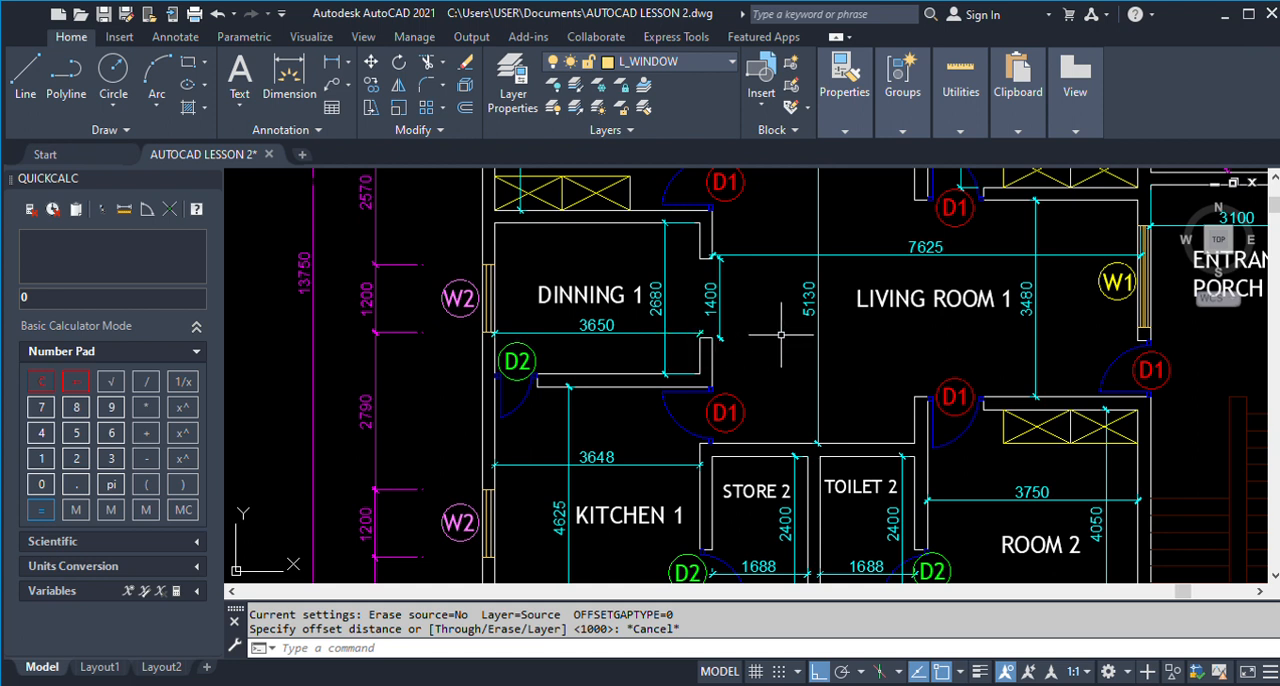
scroll(770, 333, "down", 2)
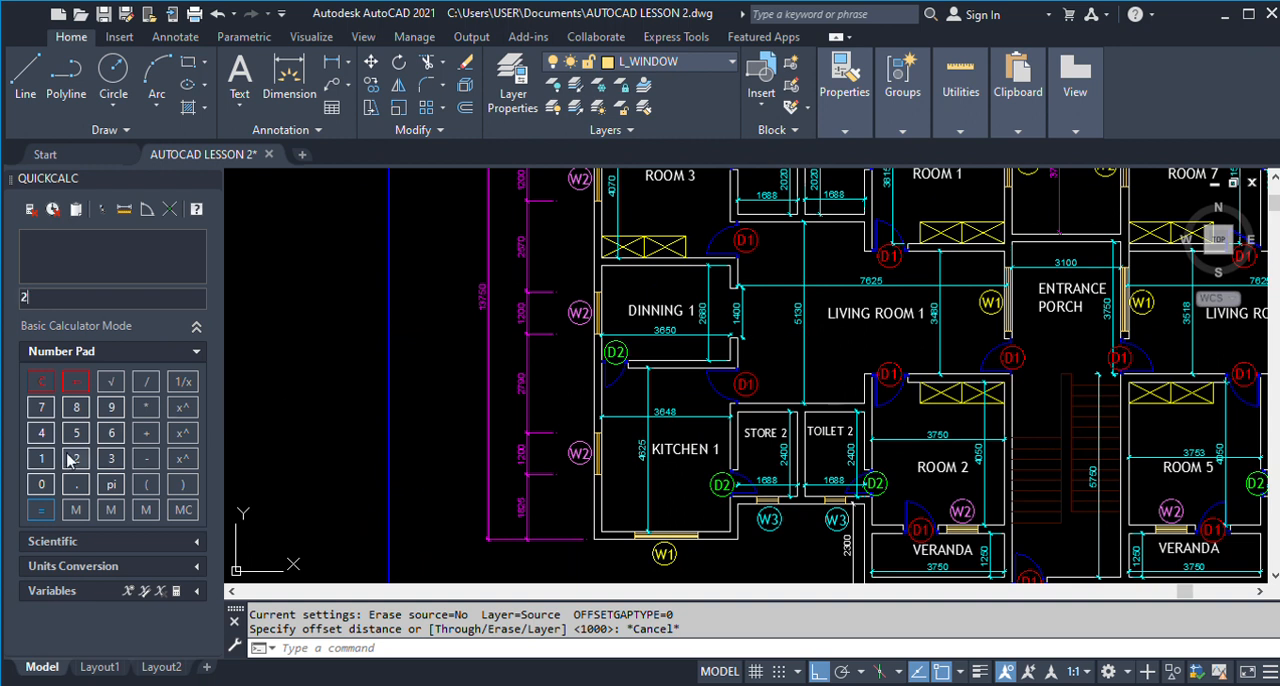
Calculate half of Dinning 1's 2680 inner length with the calculator.
left_click(111, 432)
left_click(76, 407)
left_click(41, 484)
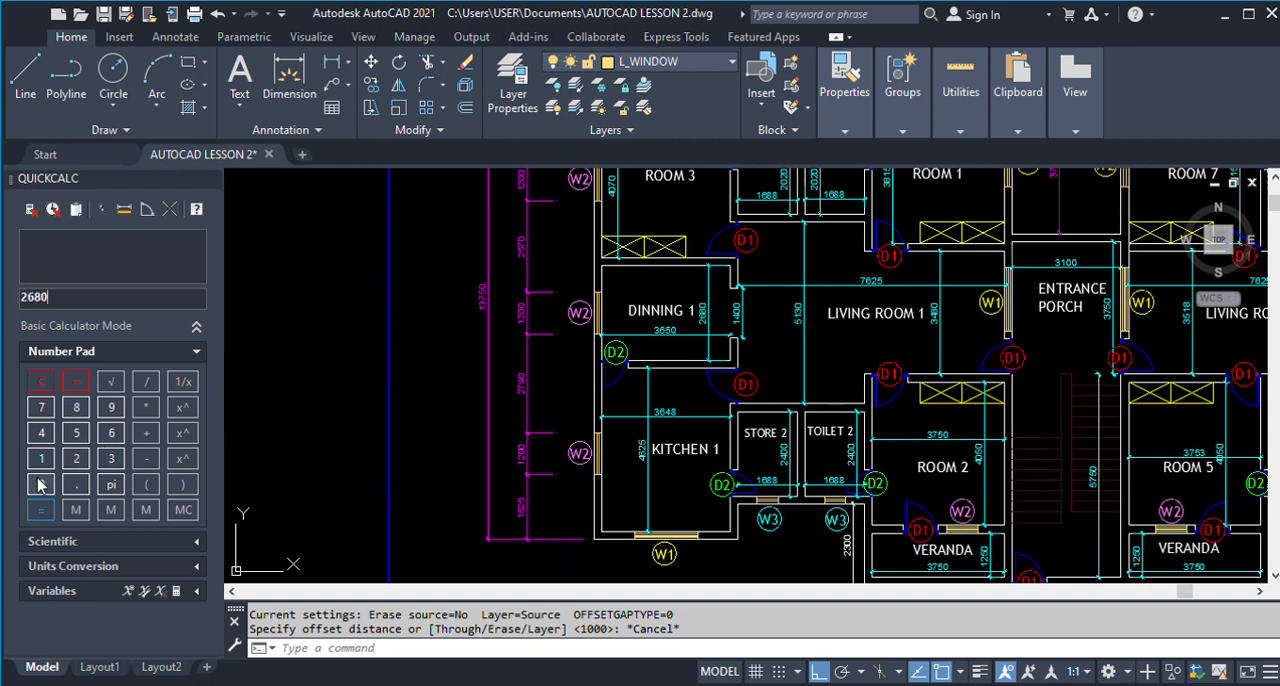
left_click(76, 458)
left_click(40, 509)
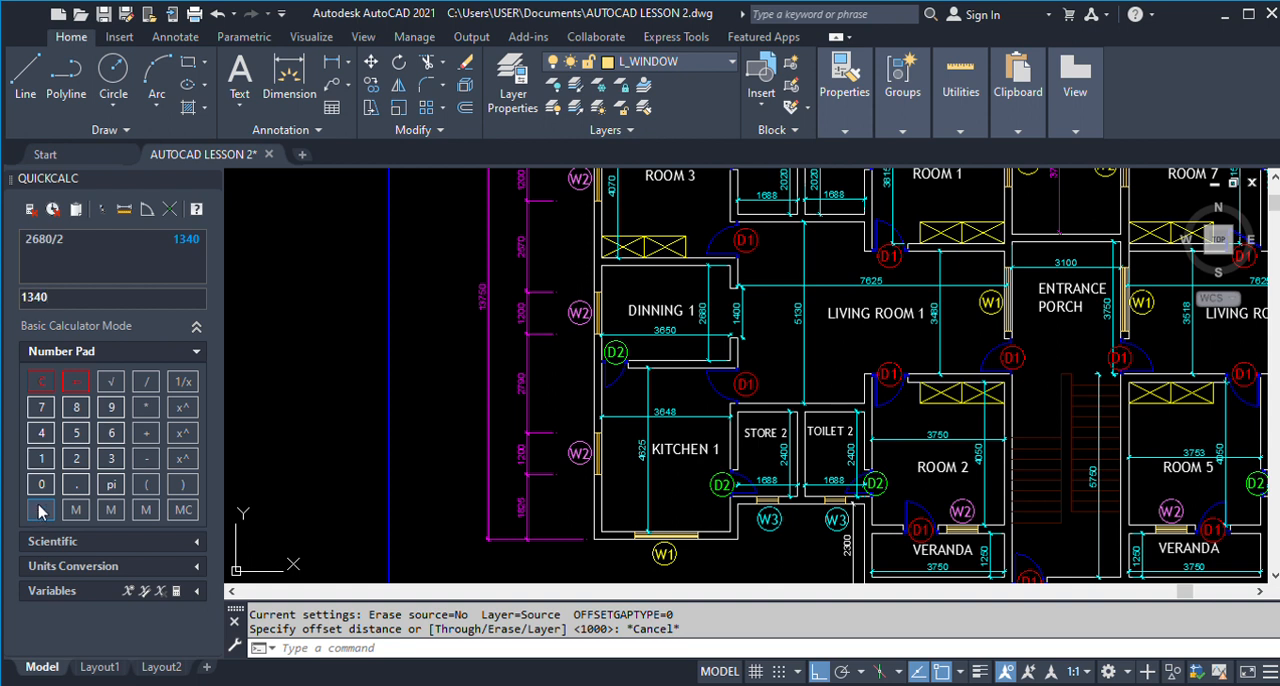
Offset the upper line of the wall between Dinning 1 and Kitchen 1 upward by 1340 to mark Dinning 1's centre.
scroll(740, 394, "down", 10)
scroll(364, 377, "up", 4)
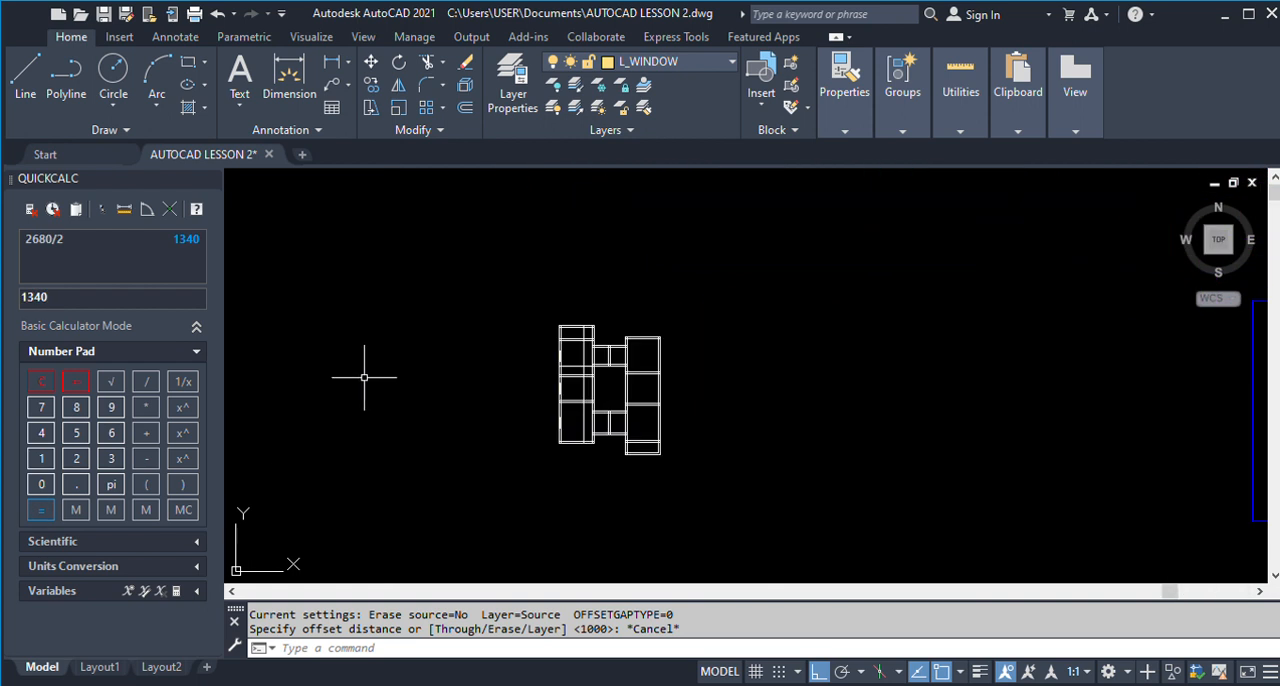
type("o")
key("Return")
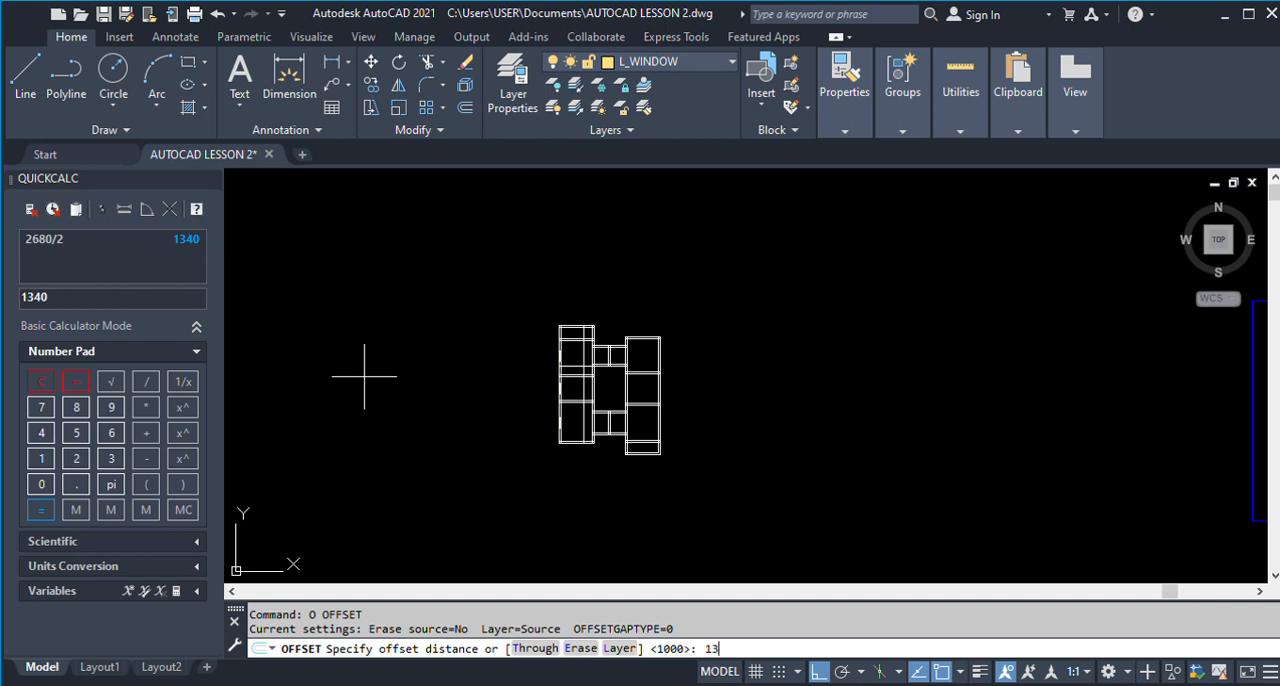
type("1340")
key("Return")
scroll(584, 405, "up", 5)
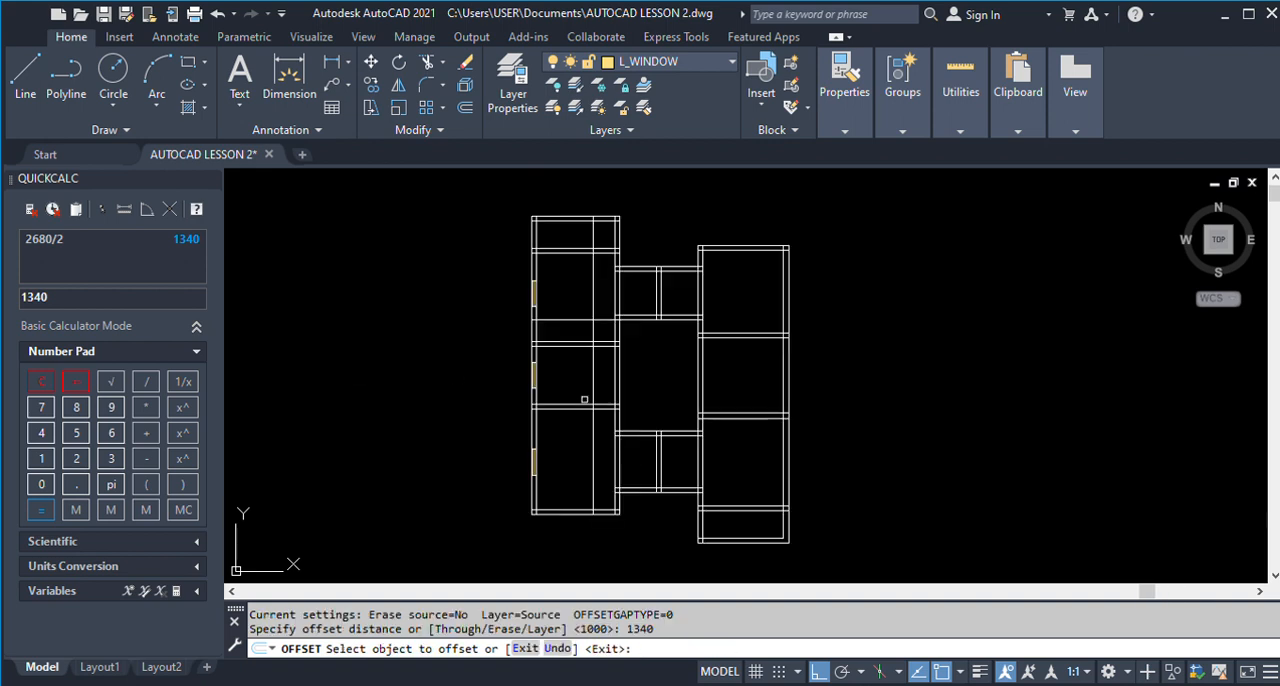
left_click(582, 408)
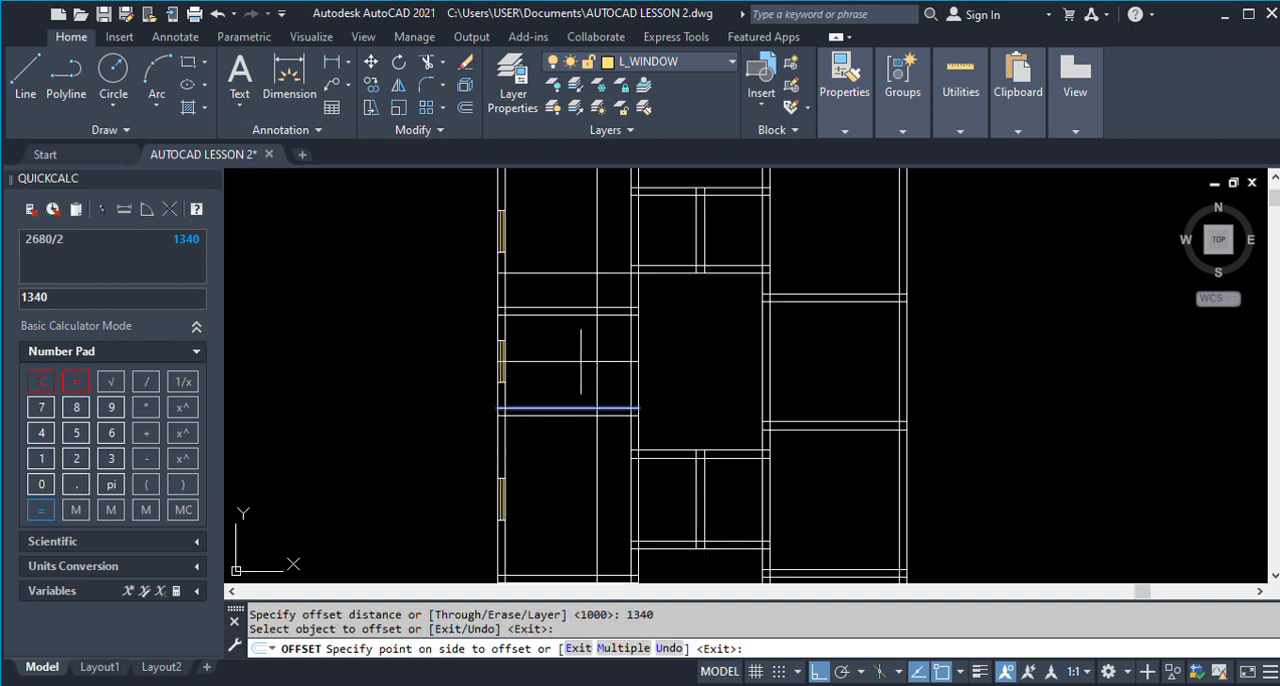
left_click(580, 349)
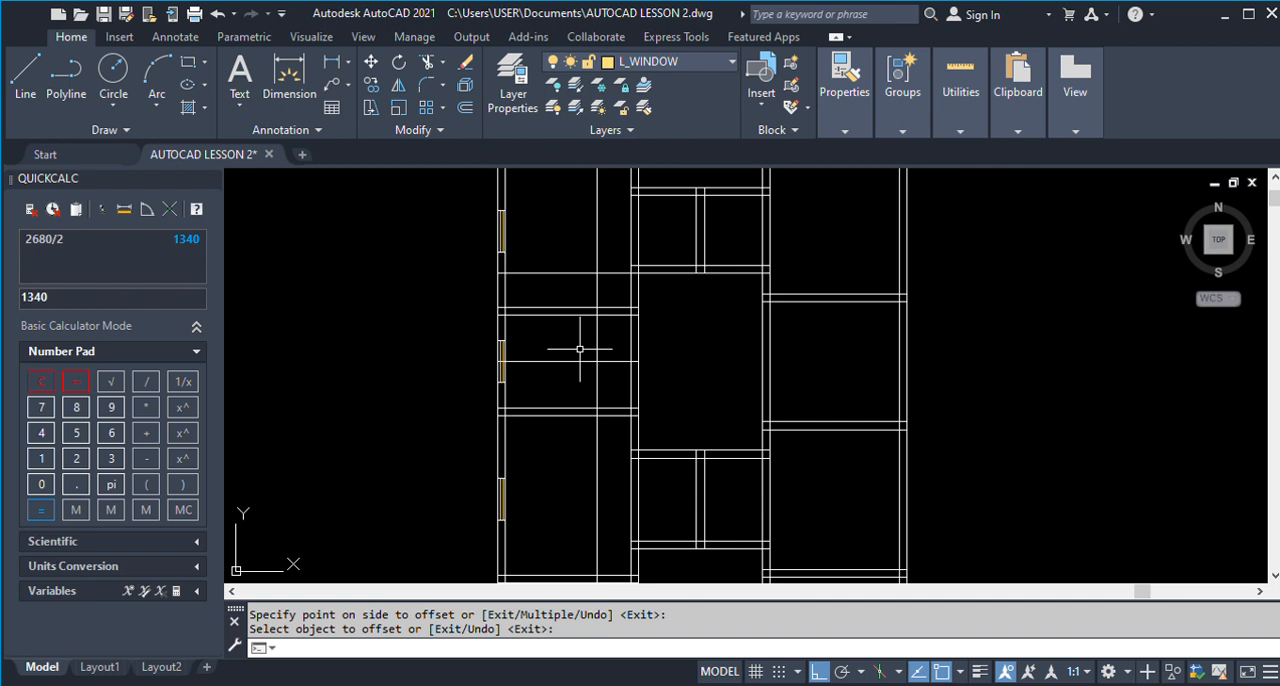
Offset Dinning 1's centre line 700 upward and 700 downward to mark the edges of the opening to the living room.
key("Return")
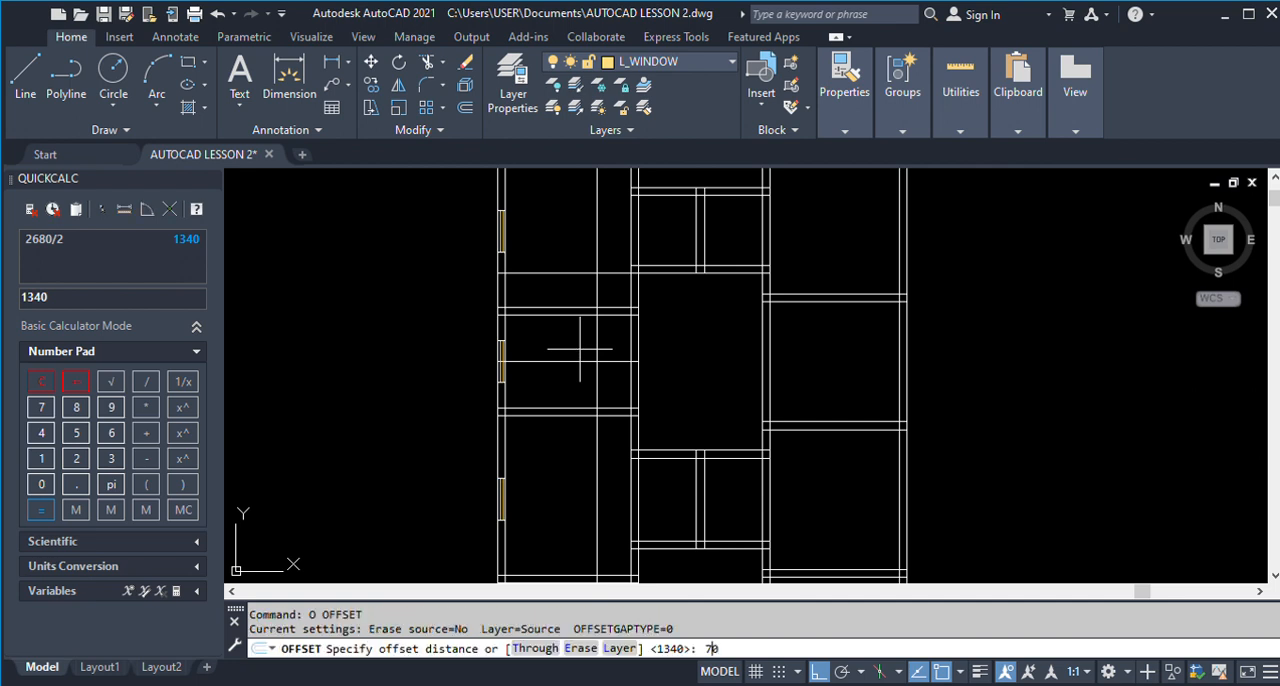
type("700")
key("Return")
left_click(617, 358)
left_click(620, 345)
left_click(618, 360)
left_click(618, 394)
key("Return")
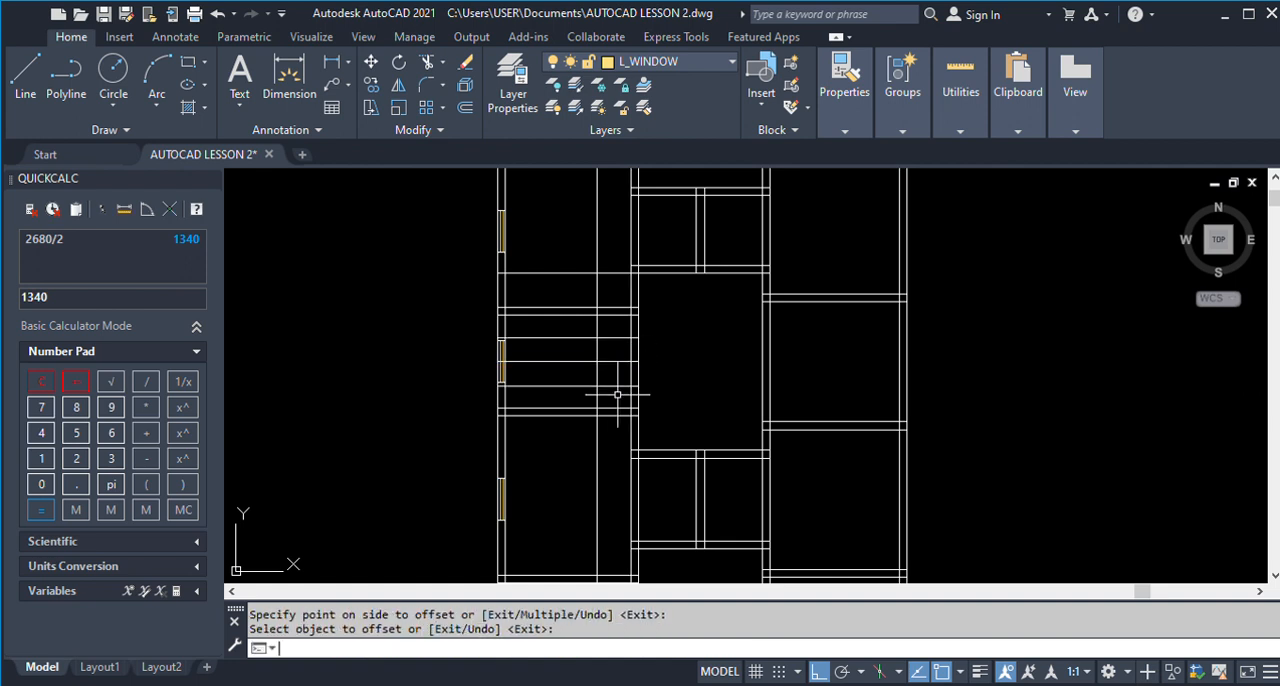
Erase the centre line running across Dinning 1.
type("e")
key("Return")
left_click(617, 360)
key("Return")
Trim Dinning 1's right wall between the two offset lines and cut those lines back to the wall thickness.
left_click(623, 339)
left_click(616, 386)
type("TR")
key("Return")
left_click_drag(658, 366, 622, 352)
left_click(631, 328)
left_click(631, 397)
type("tr")
key("Return")
left_click(619, 384)
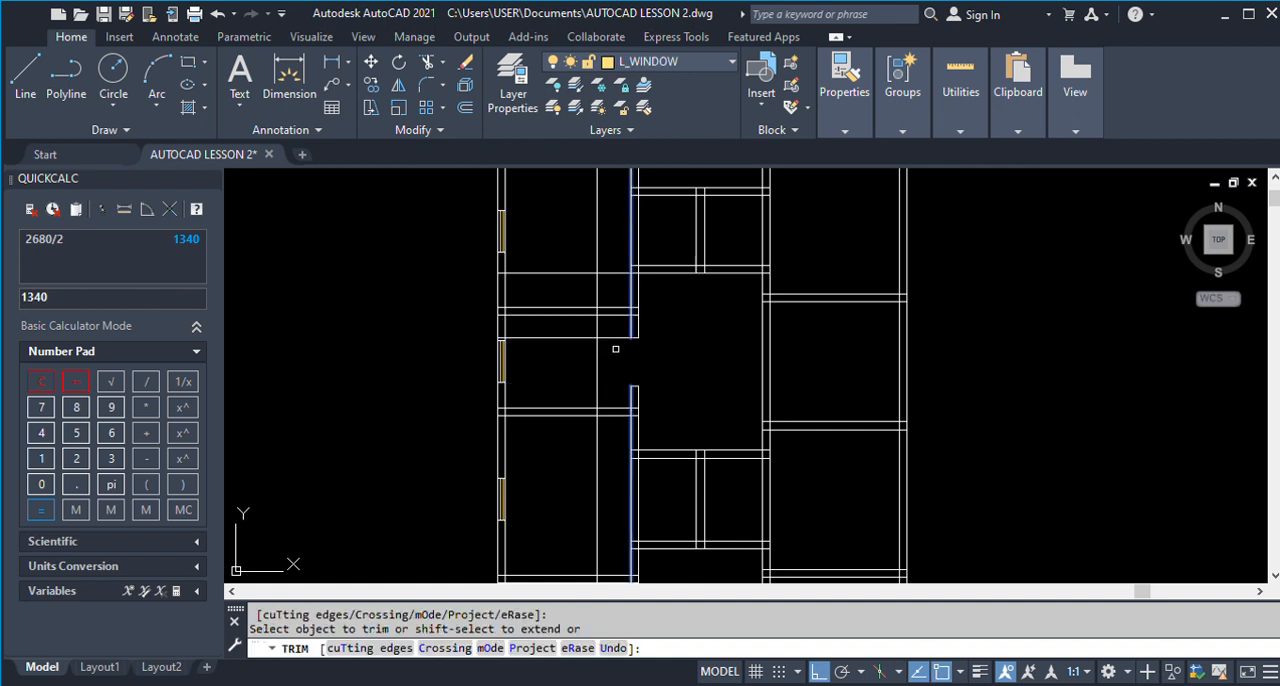
key("Return")
scroll(586, 365, "down", 2)
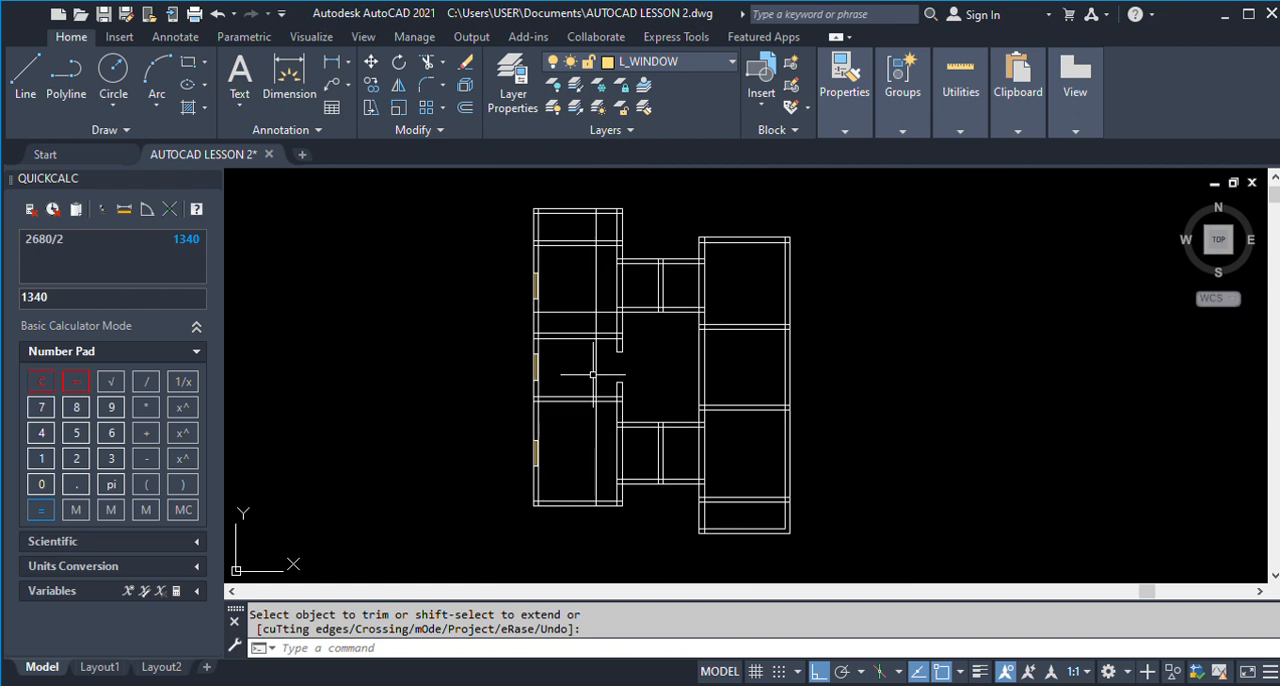
Erase the horizontal door guide line running across Room 3.
type("e")
key("Return")
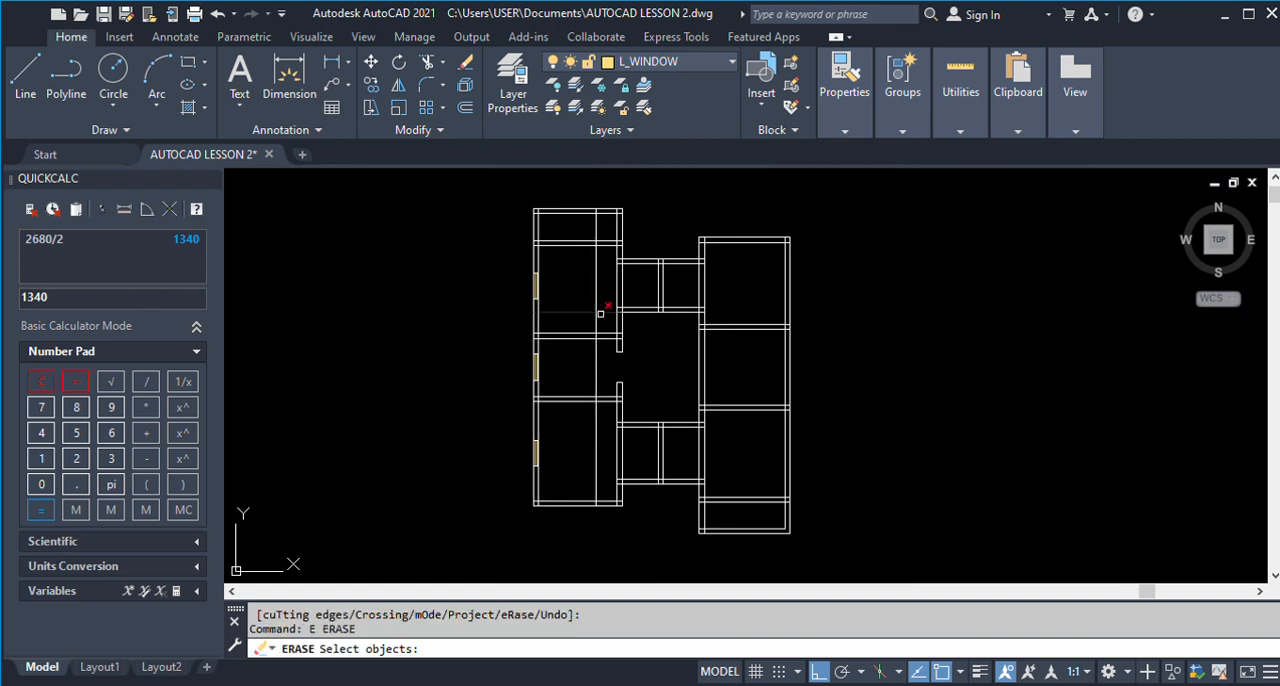
left_click(617, 312)
scroll(618, 328, "up", 3)
key("Return")
Trim the right wall's lines to open the Room 3 and Kitchen 1 doorways above and below Dinning 1.
left_click_drag(645, 325, 606, 313)
scroll(634, 322, "down", 3)
scroll(638, 390, "up", 4)
left_click_drag(645, 398, 596, 393)
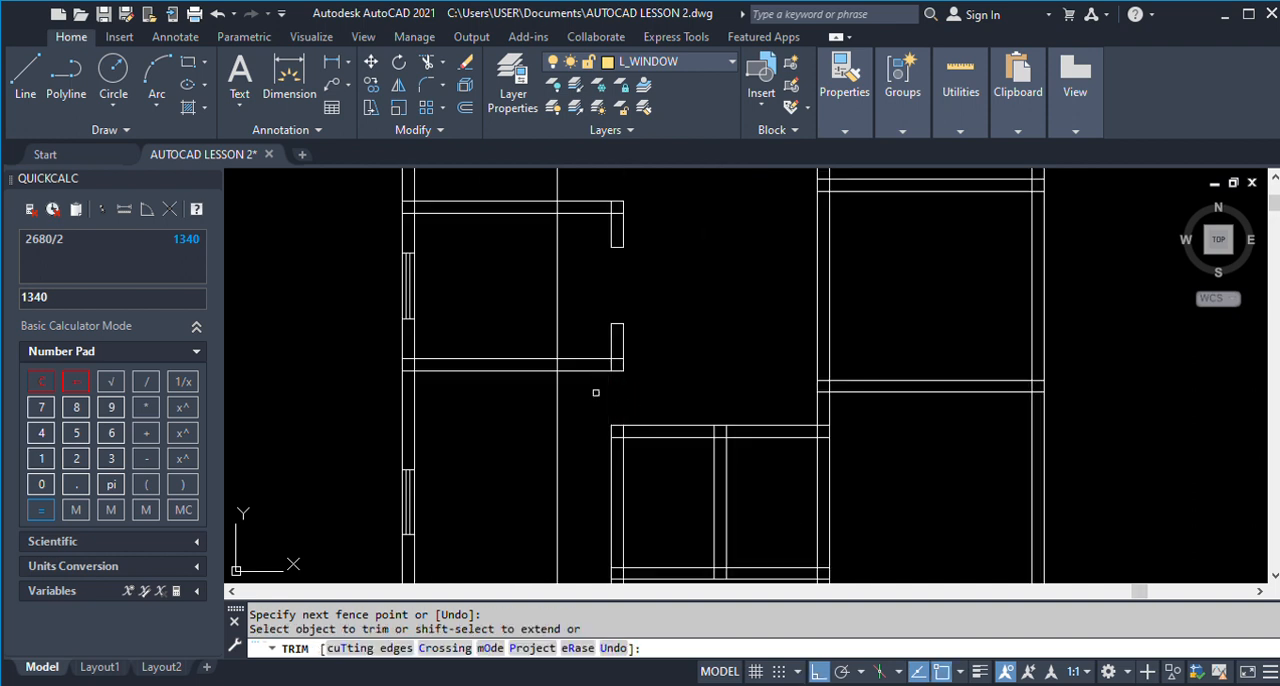
scroll(596, 393, "down", 5)
key("Return")
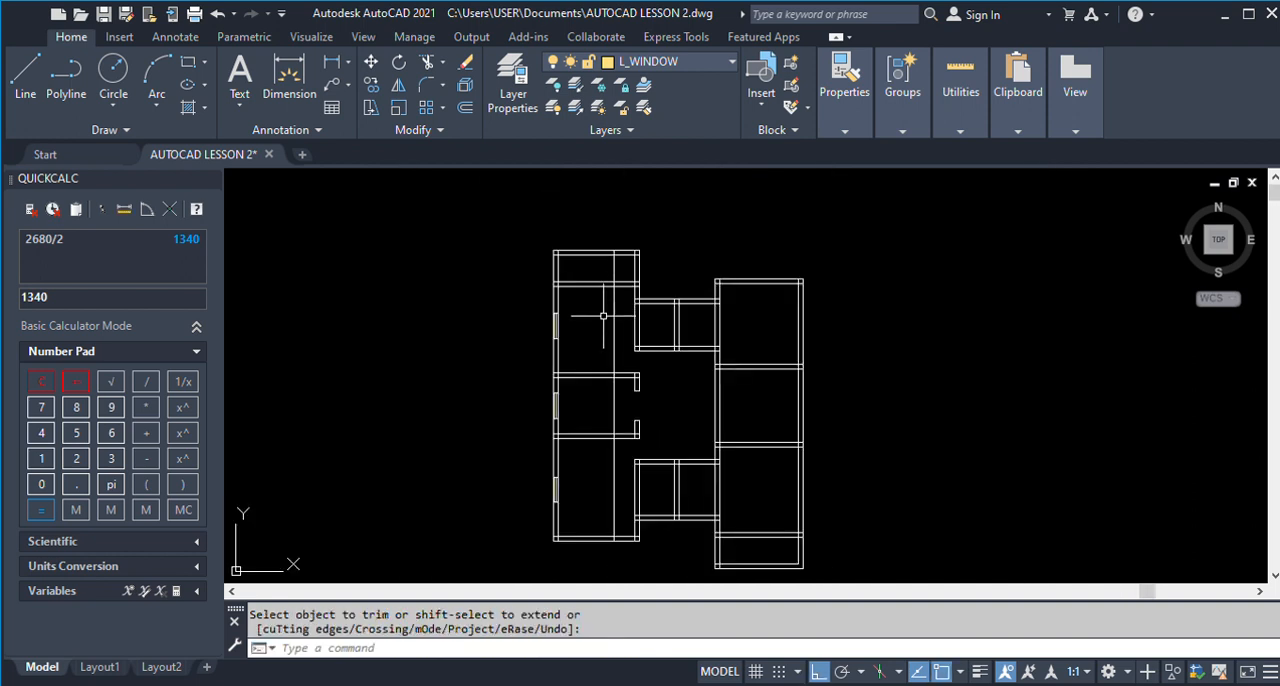
Trim the wall between the Veranda and Room 3 between the vertical guide line and the right wall's inner line.
scroll(610, 288, "up", 4)
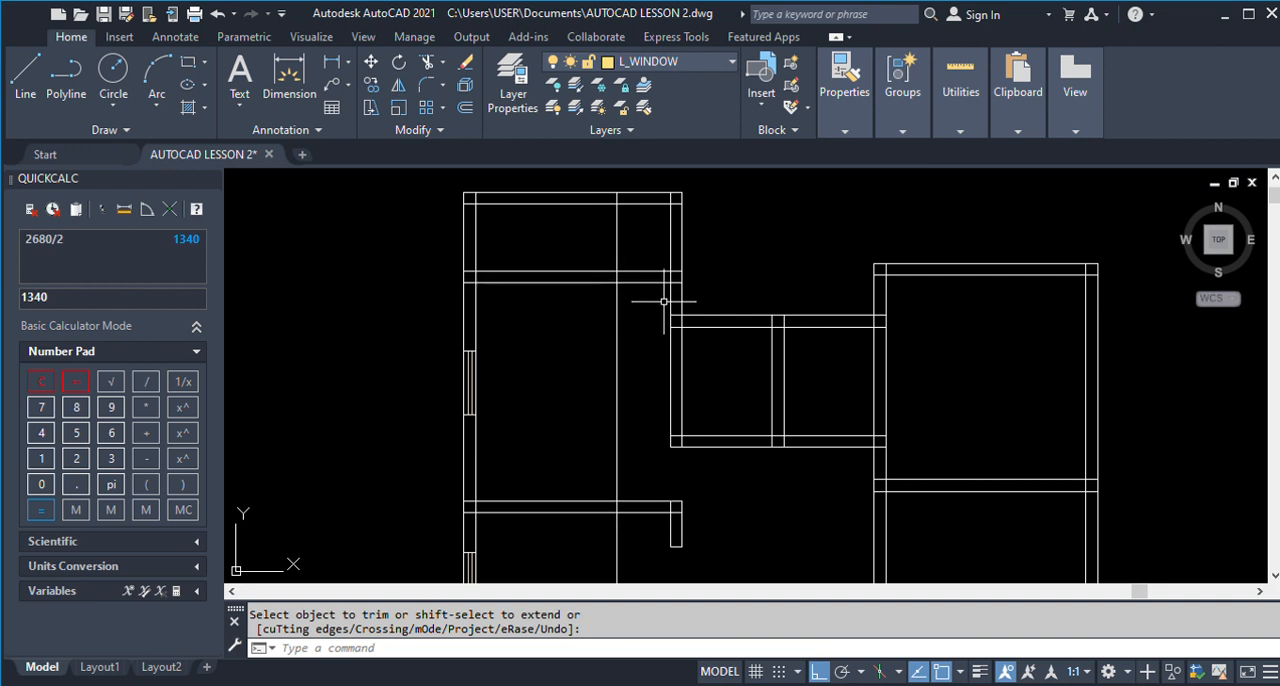
key("Return")
left_click(669, 298)
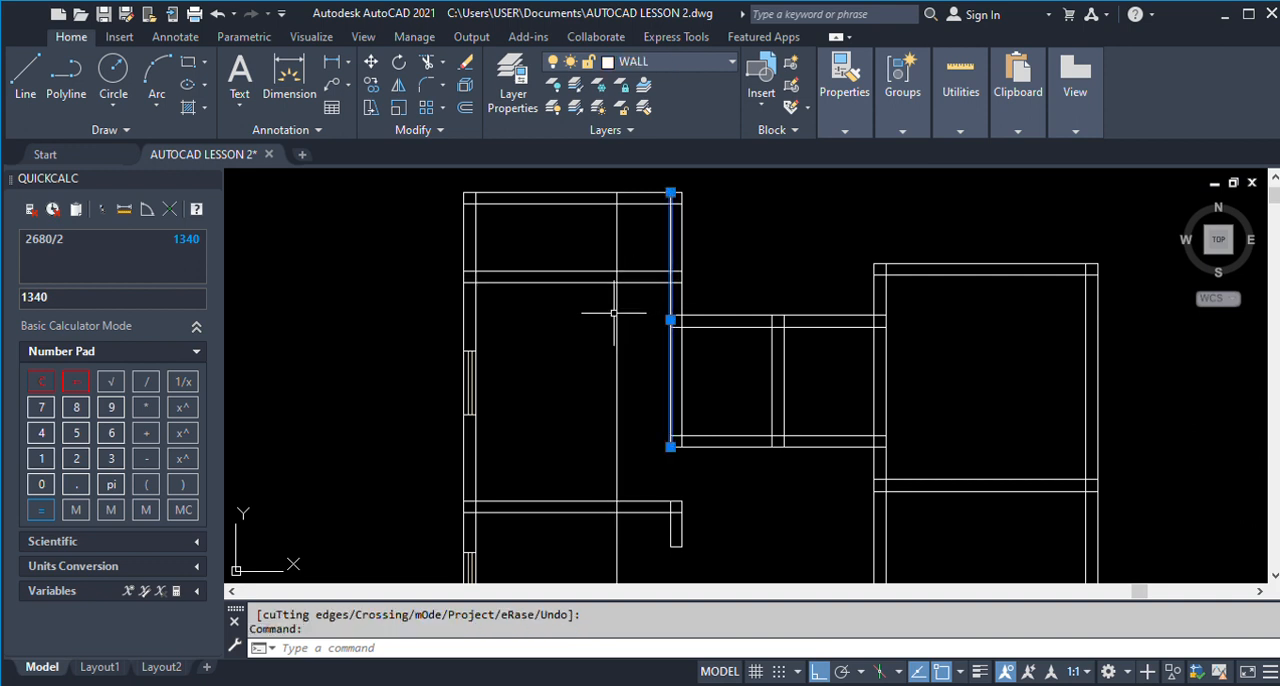
left_click(617, 325)
key("Return")
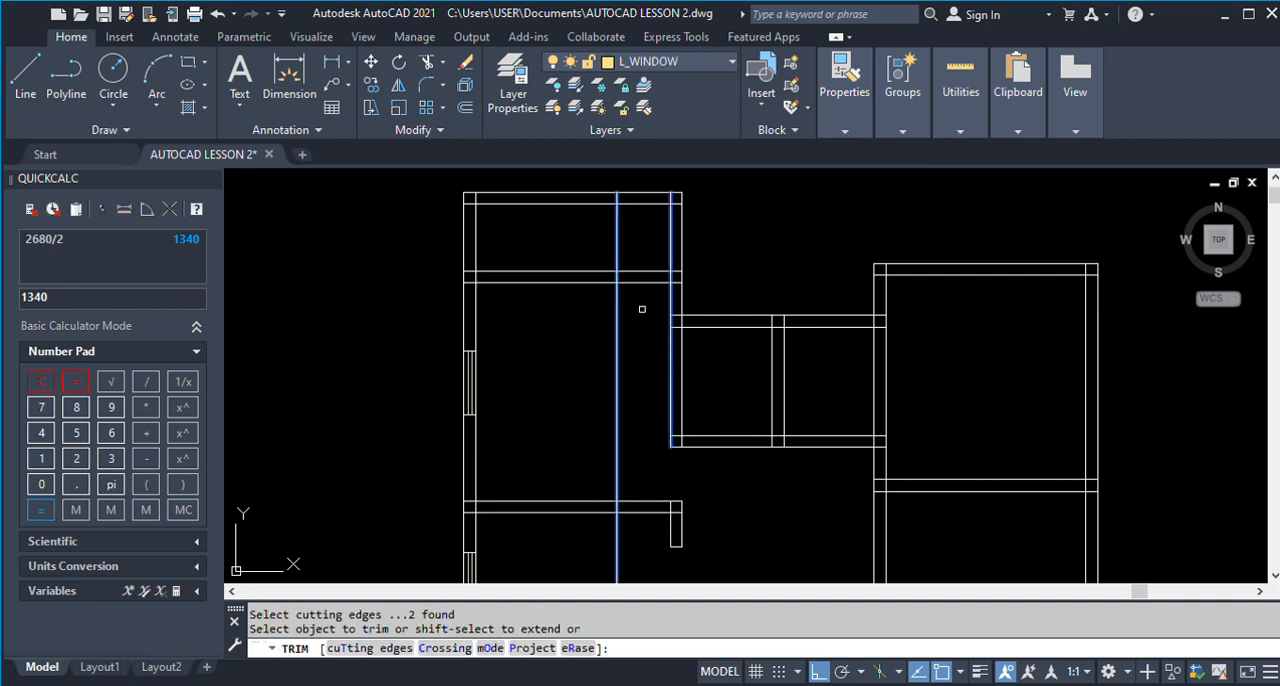
left_click(640, 308)
left_click(623, 249)
key("Return")
Trim the vertical guide line above and below the Veranda wall, keeping only the piece that closes the wall end.
left_click(612, 269)
left_click(610, 281)
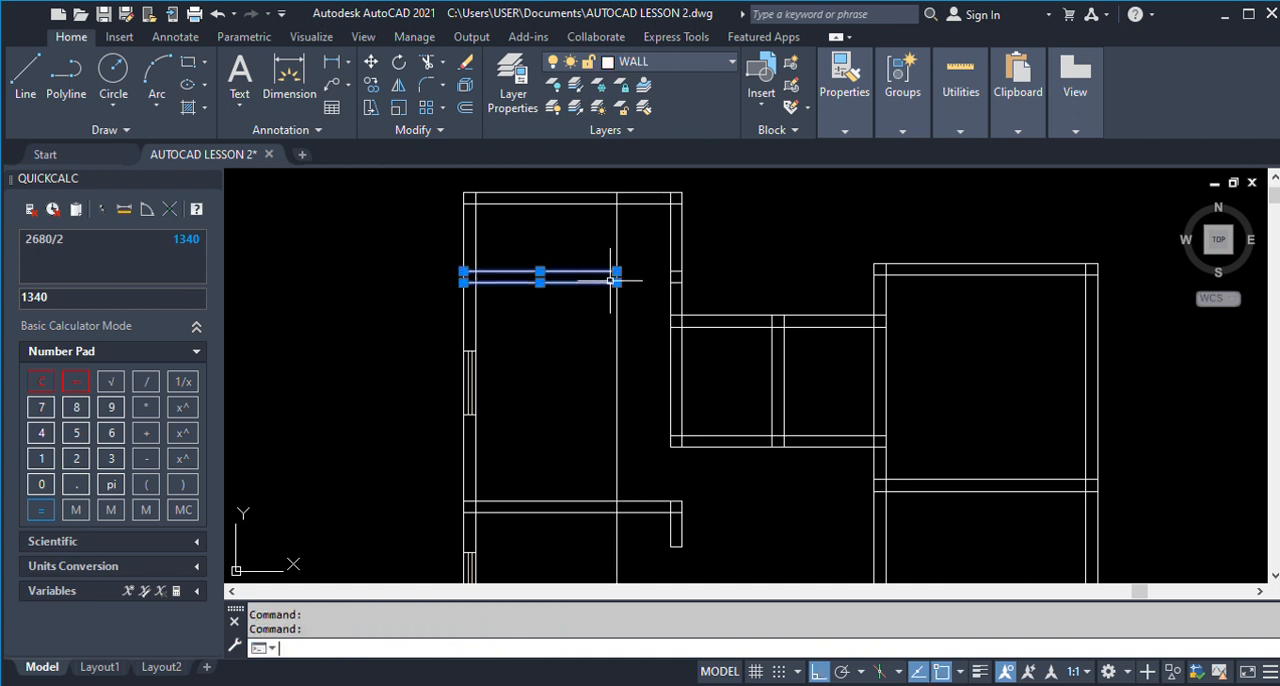
key("Return")
left_click_drag(629, 259, 603, 252)
left_click_drag(637, 315, 580, 316)
key("Return")
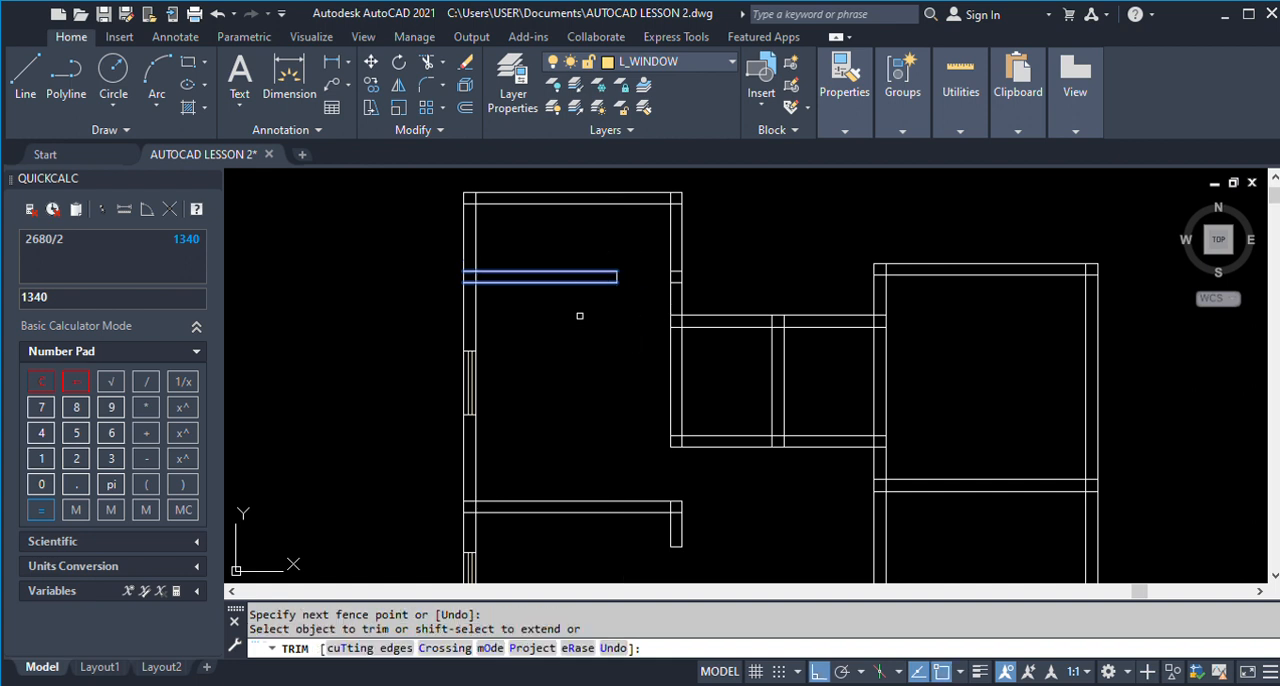
key("Return")
Erase the two short Veranda wall pieces left inside the right wall.
scroll(609, 294, "down", 2)
scroll(631, 302, "up", 2)
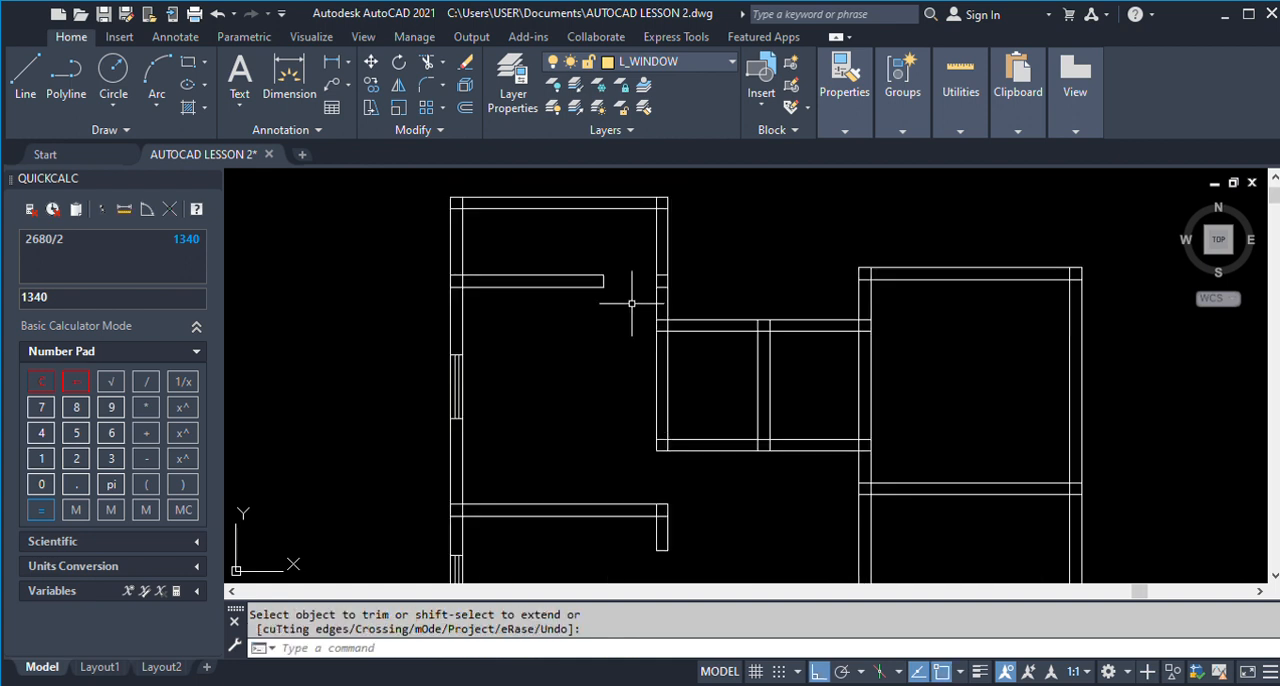
type("e")
key("Return")
left_click(633, 256)
left_click(696, 297)
key("Return")
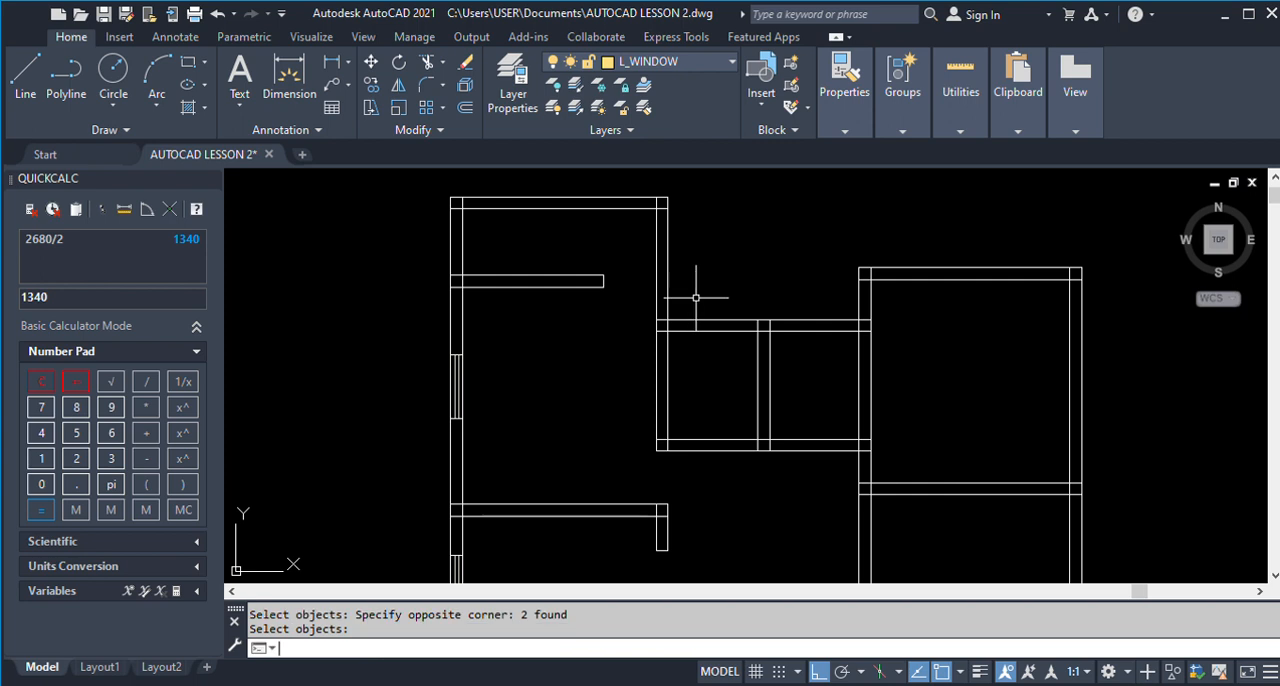
Measure the D2 door opening between Dinning 1 and Kitchen 1 on the finished ground floor plan, along the wall's upper line.
scroll(696, 259, "down", 2)
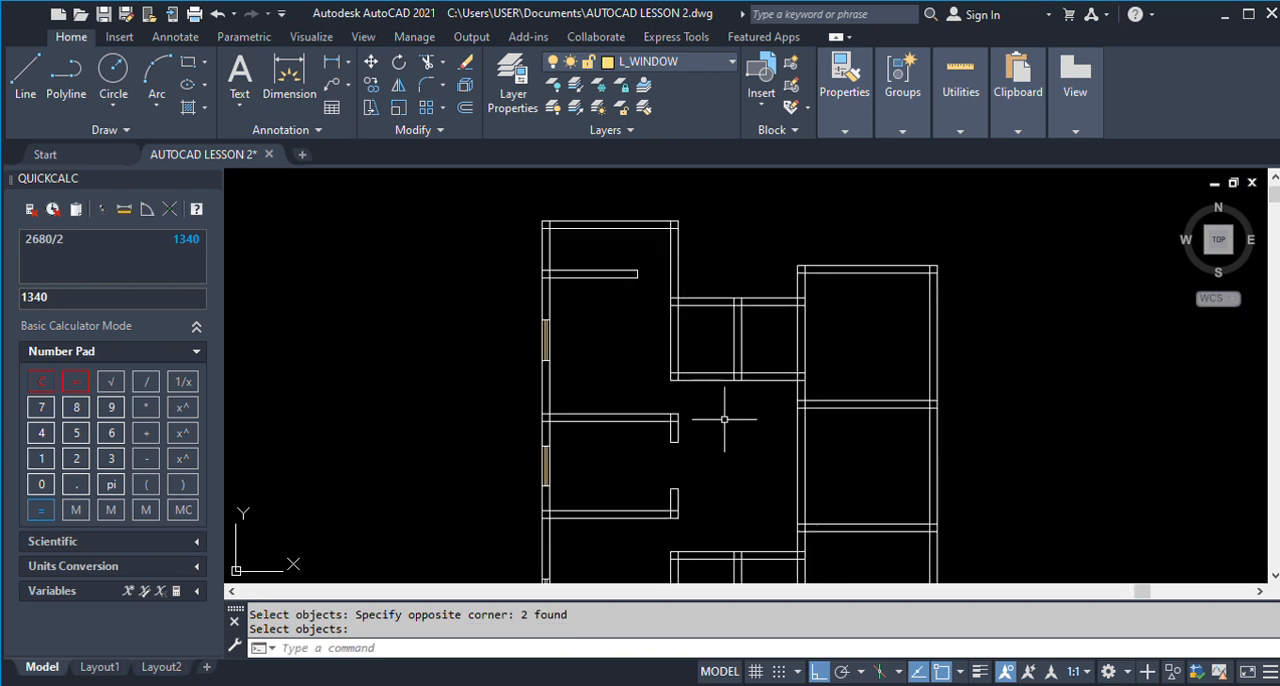
scroll(649, 438, "down", 2)
scroll(600, 478, "up", 1)
scroll(545, 456, "down", 4)
scroll(1030, 455, "up", 5)
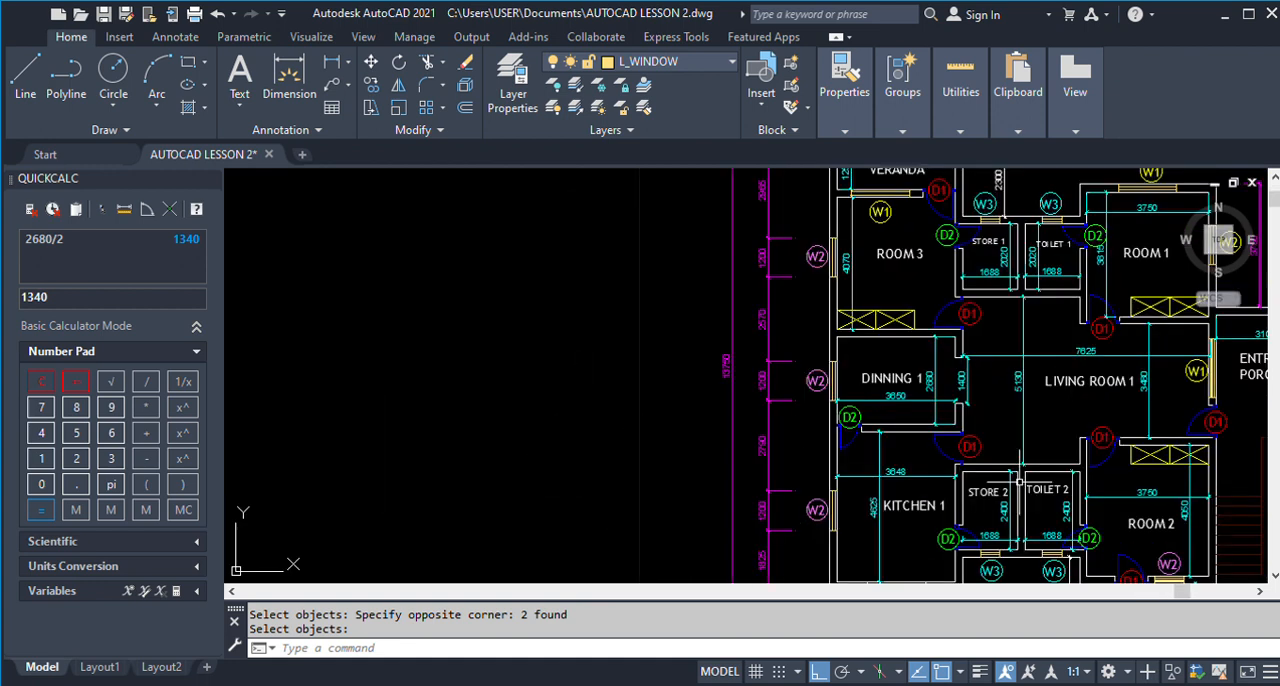
scroll(777, 375, "down", 5)
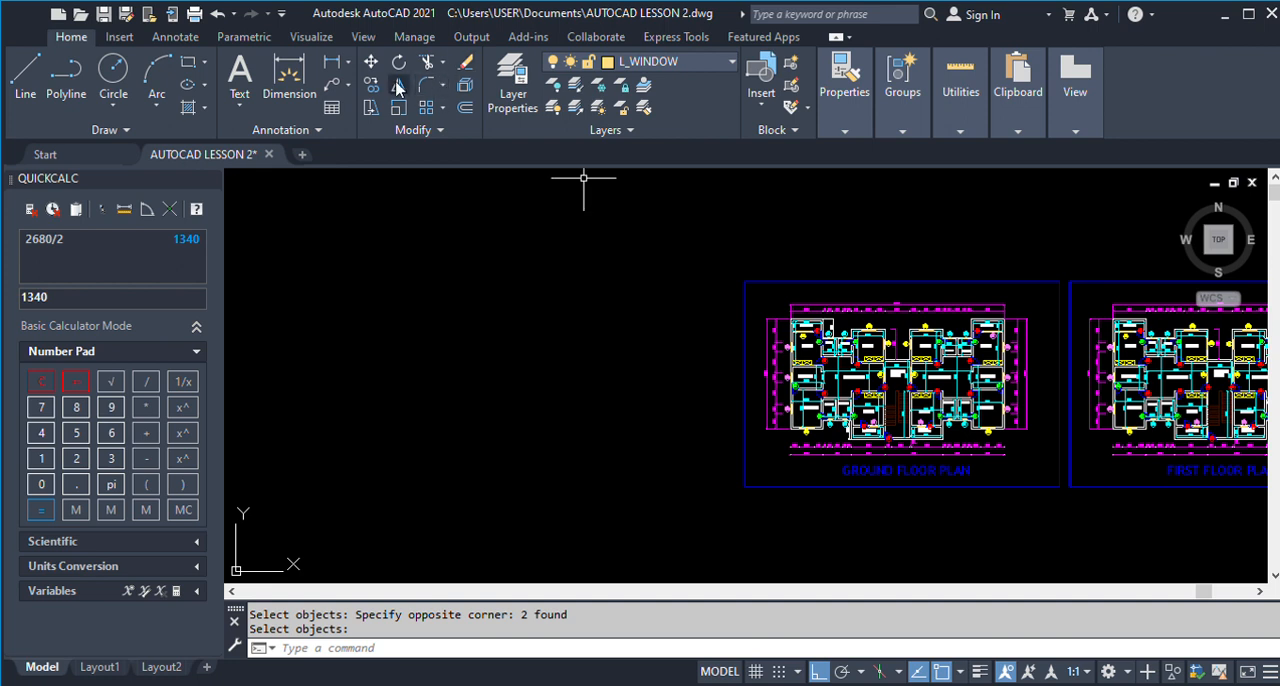
left_click(322, 62)
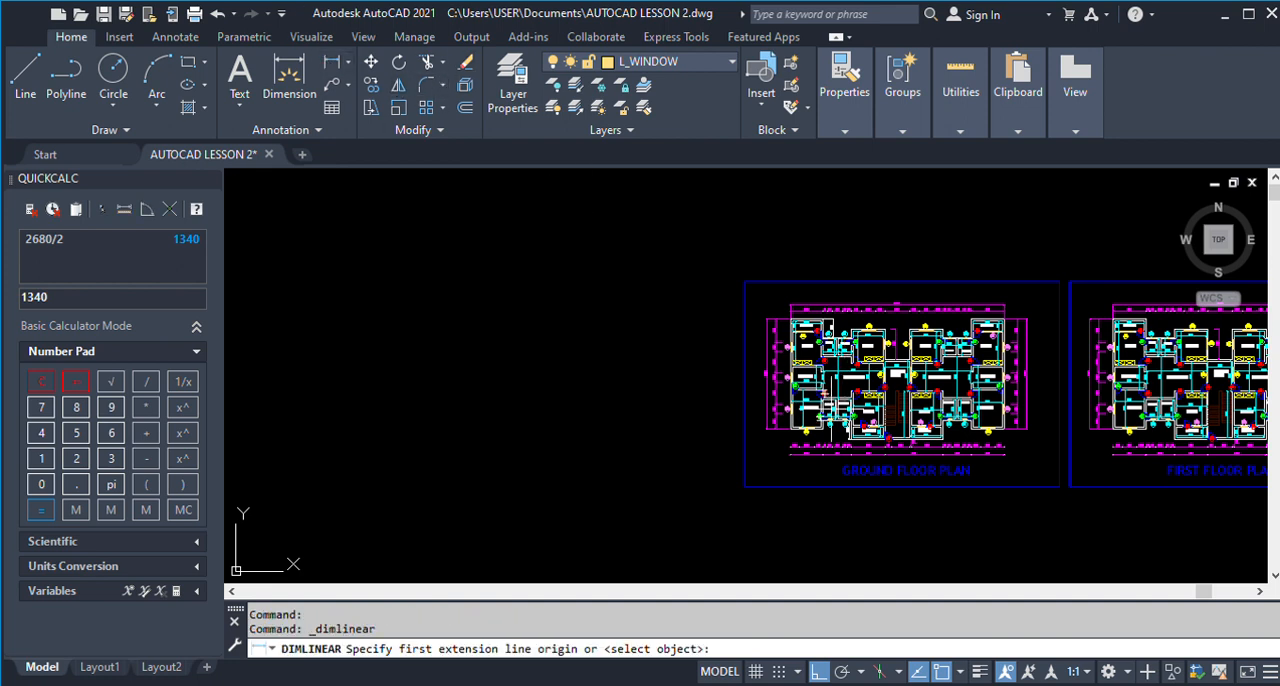
scroll(835, 400, "up", 4)
scroll(734, 352, "up", 6)
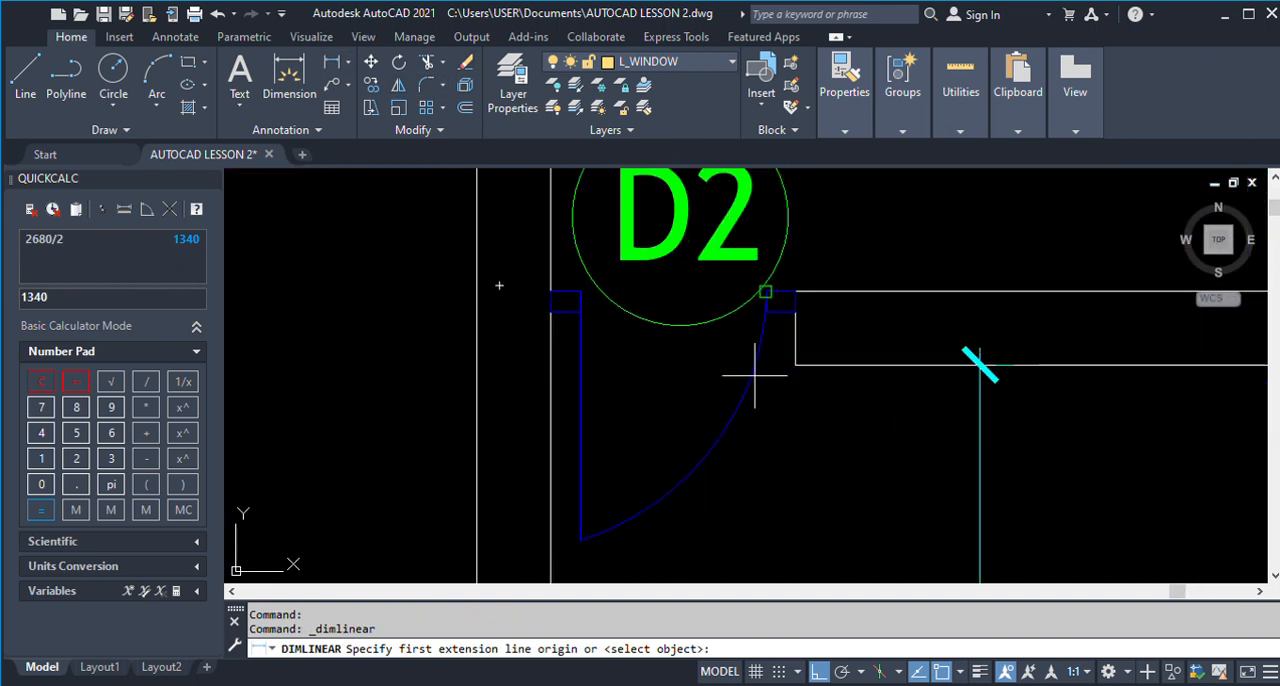
left_click(790, 290)
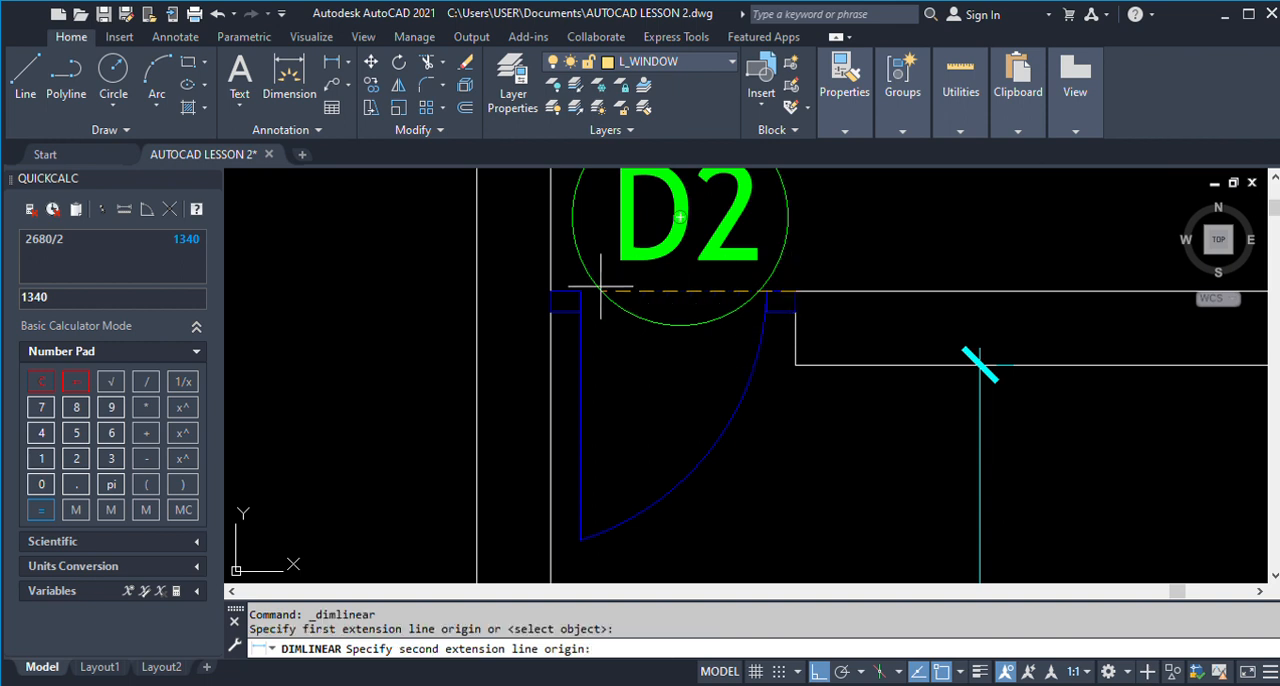
left_click(550, 291)
scroll(550, 291, "down", 4)
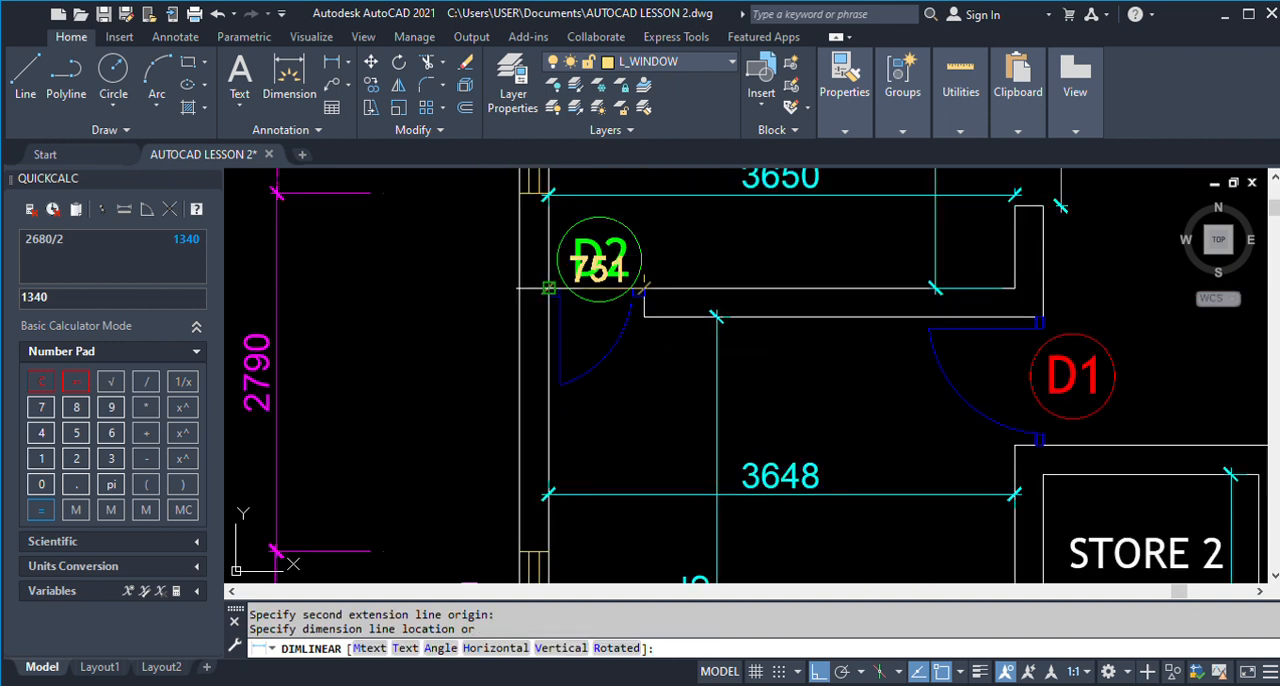
key("Escape")
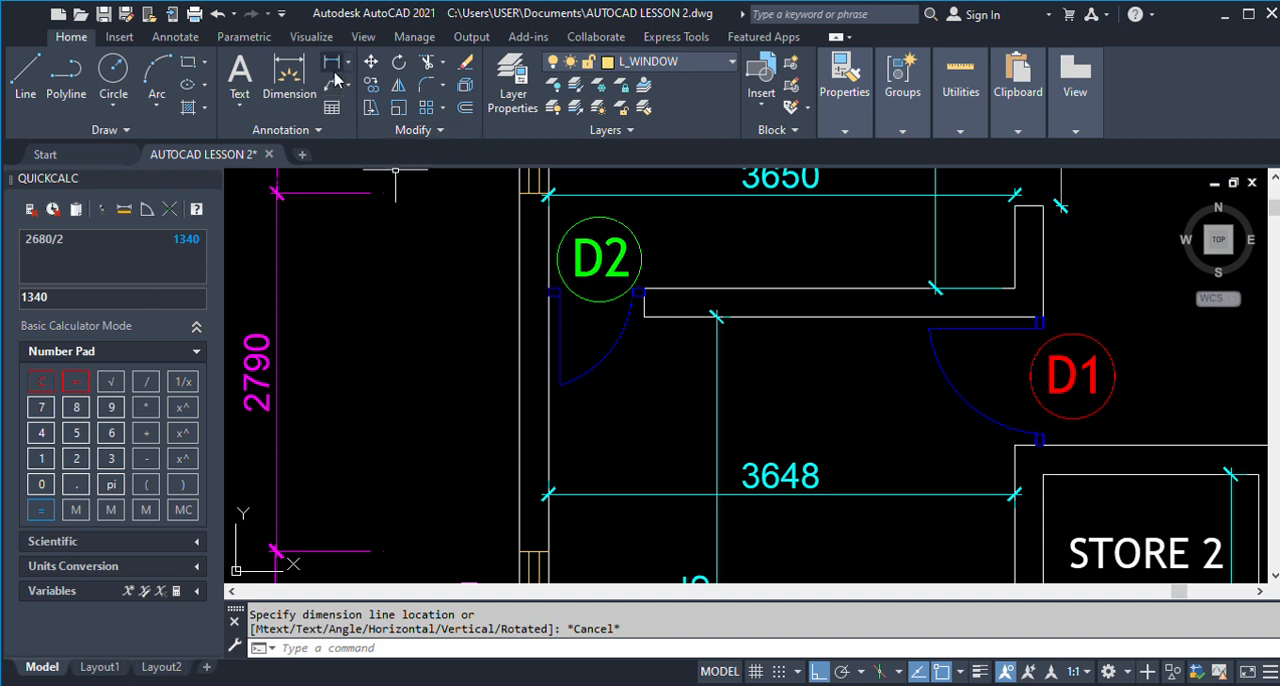
Measure the same D2 opening again from the wall end's lower corner to the left outer wall's inner line.
scroll(550, 291, "up", 4)
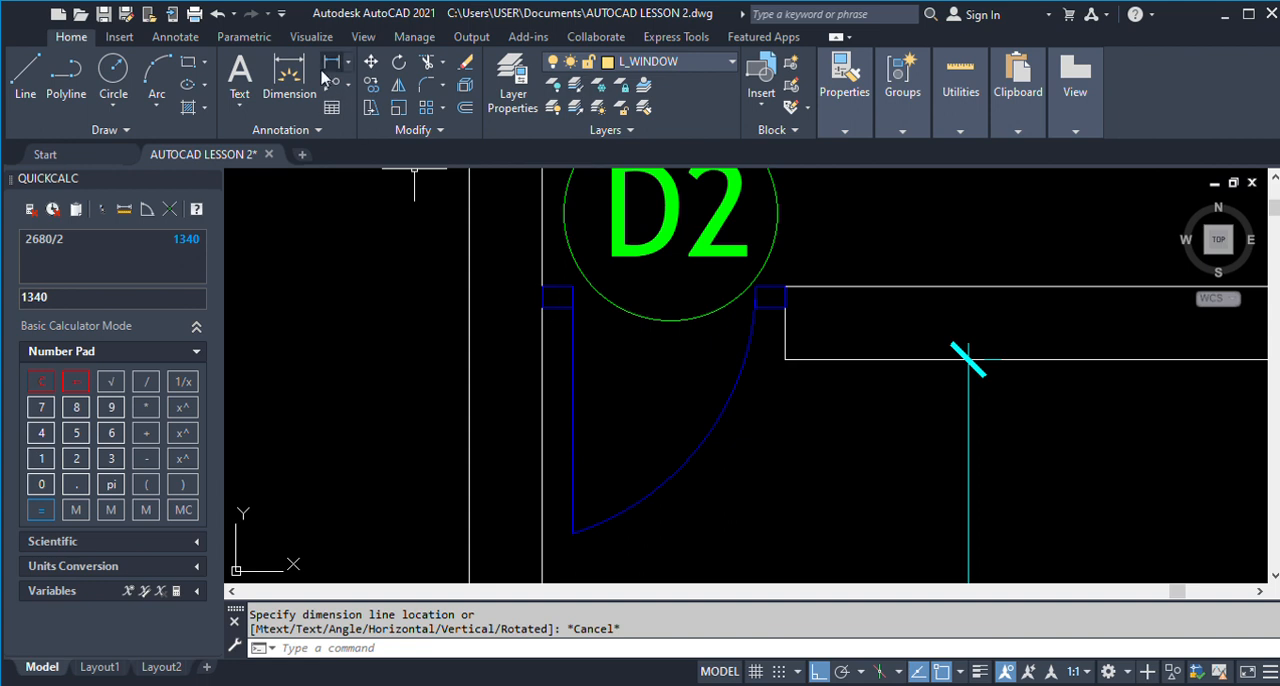
key("Return")
left_click(784, 359)
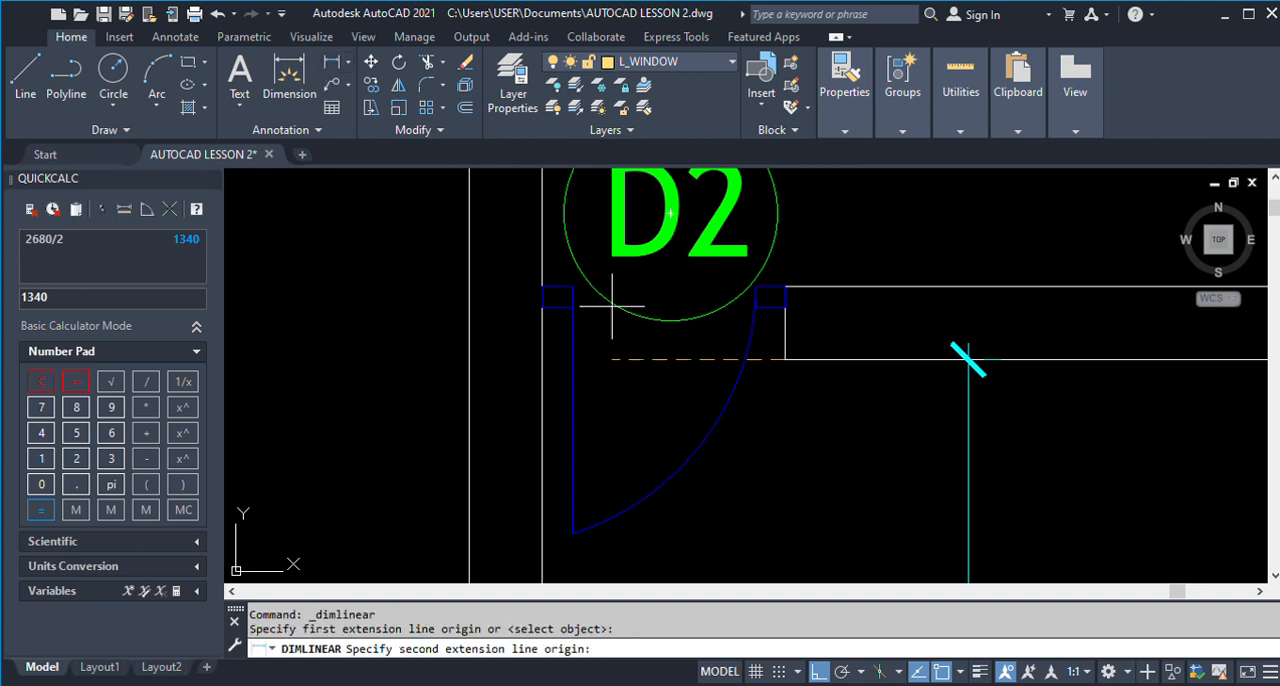
left_click(543, 307)
key("Escape")
scroll(600, 380, "down", 15)
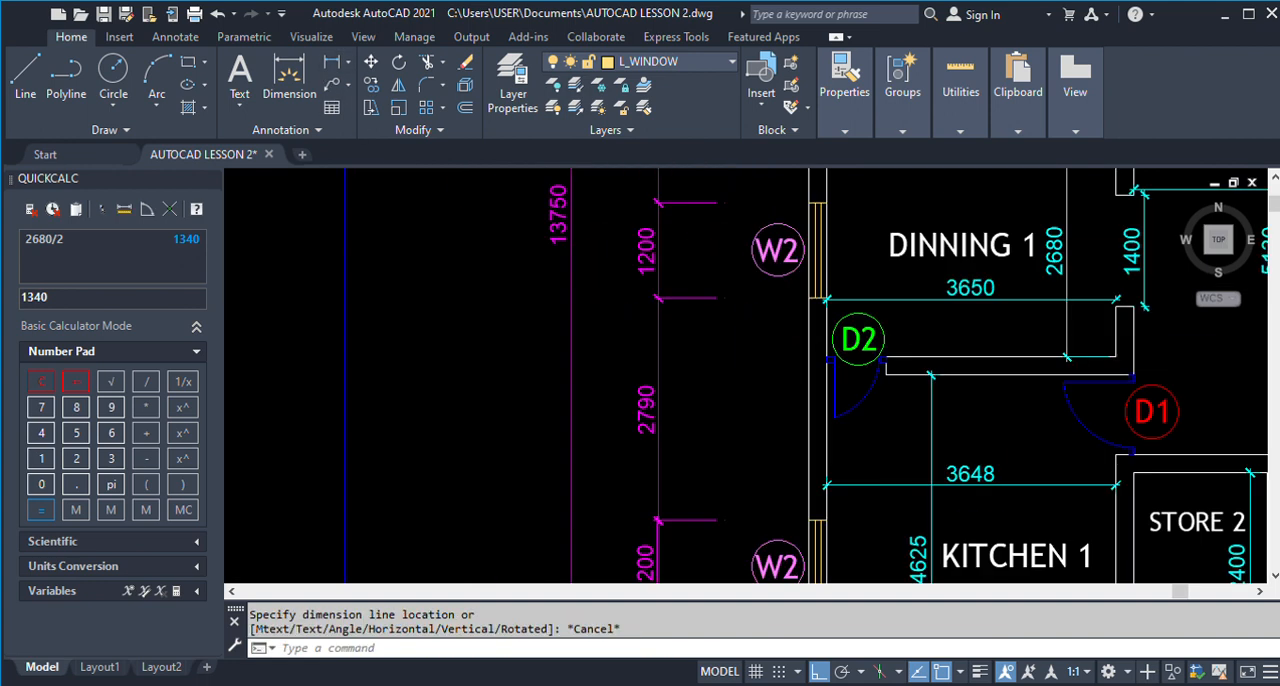
Offset the left outer wall's inner line 750 into the room to mark the D2 door opening.
scroll(612, 389, "up", 6)
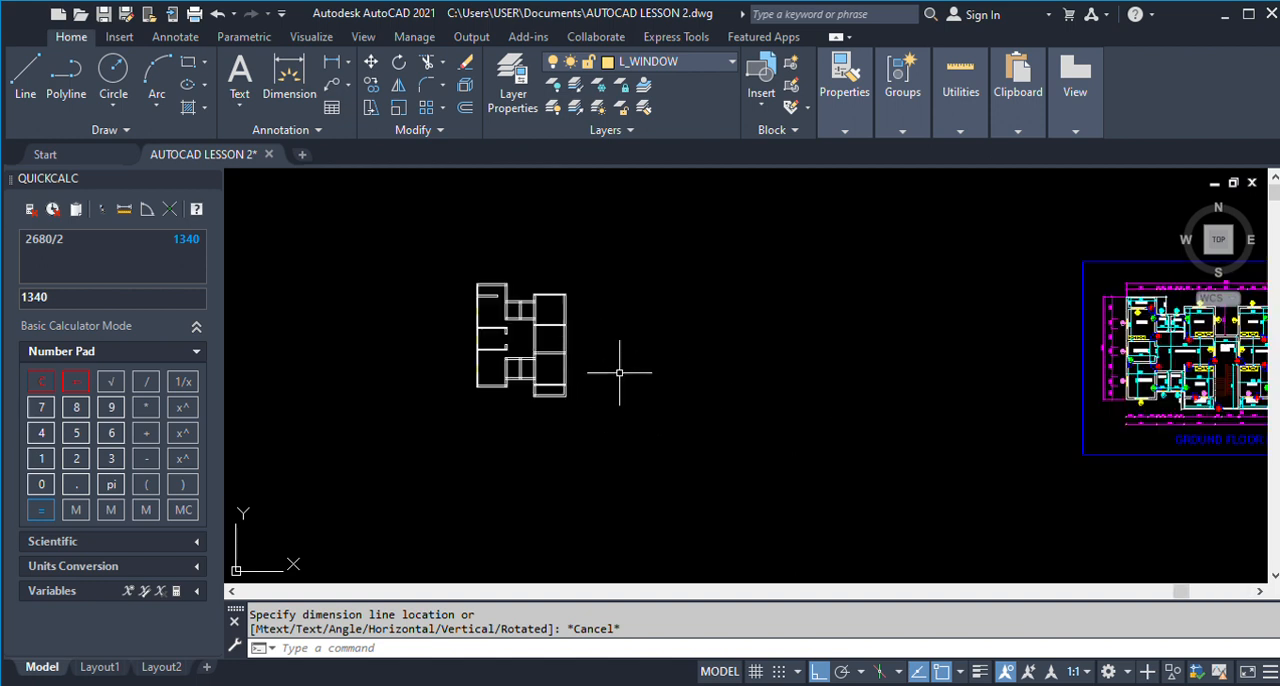
type("o")
key("Return")
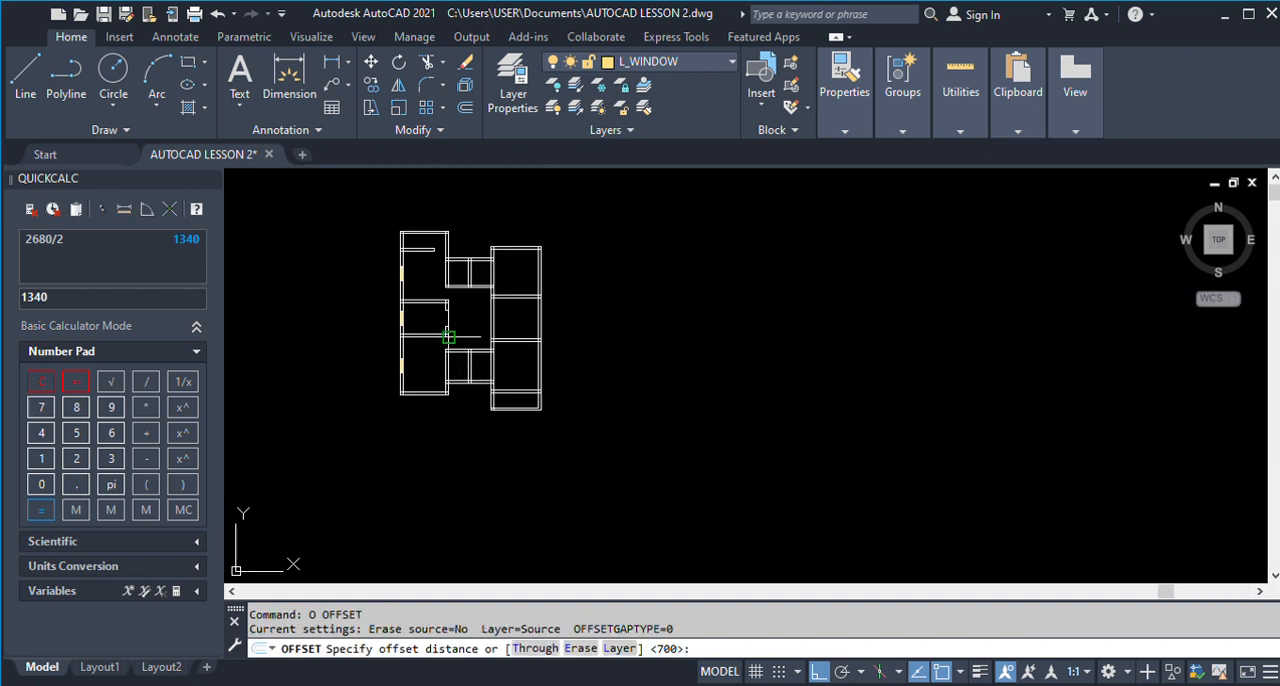
type("750")
key("Return")
scroll(427, 326, "up", 4)
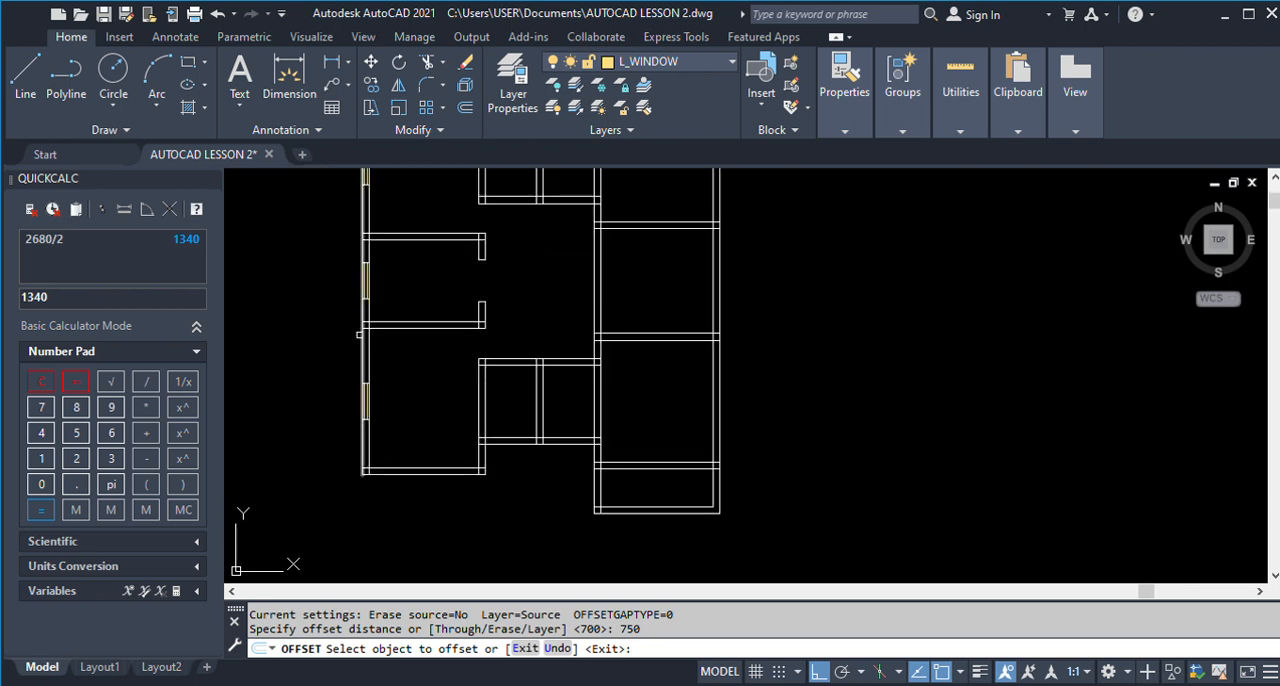
left_click(366, 330)
left_click(424, 357)
scroll(366, 323, "up", 3)
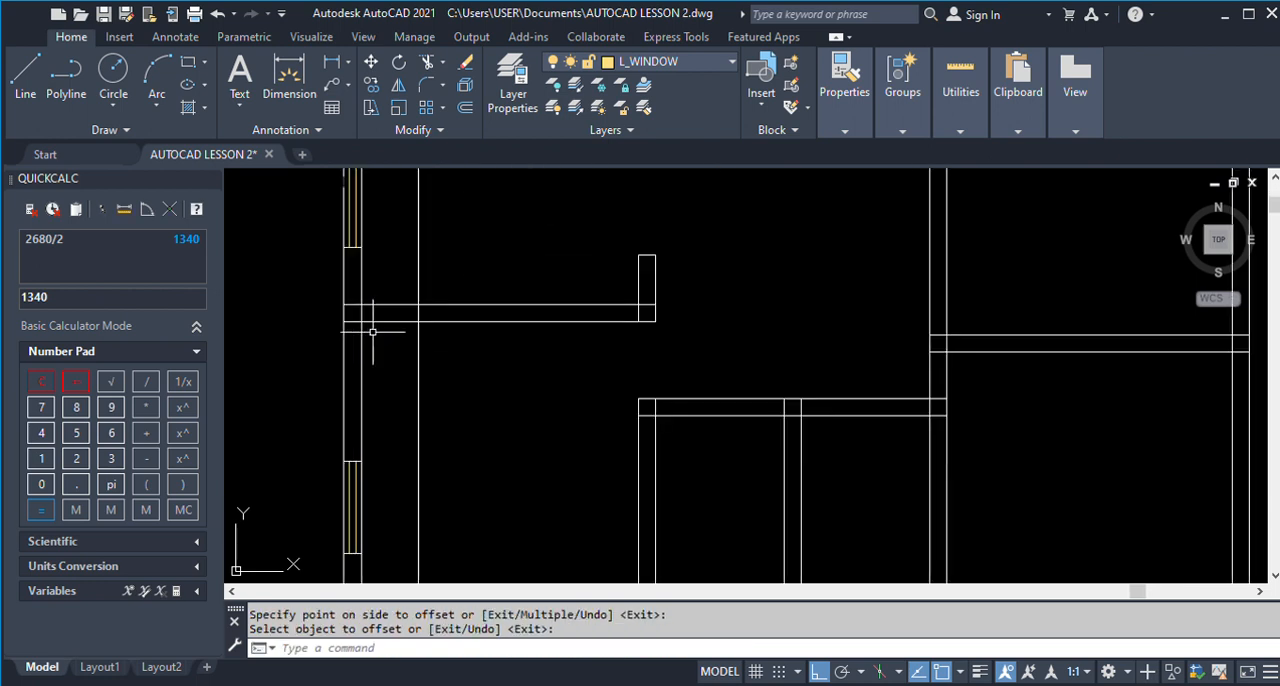
key("Return")
Trim the wall between Dinning 1 and Kitchen 1 between the left wall's inner line and the offset guide line.
left_click(418, 343)
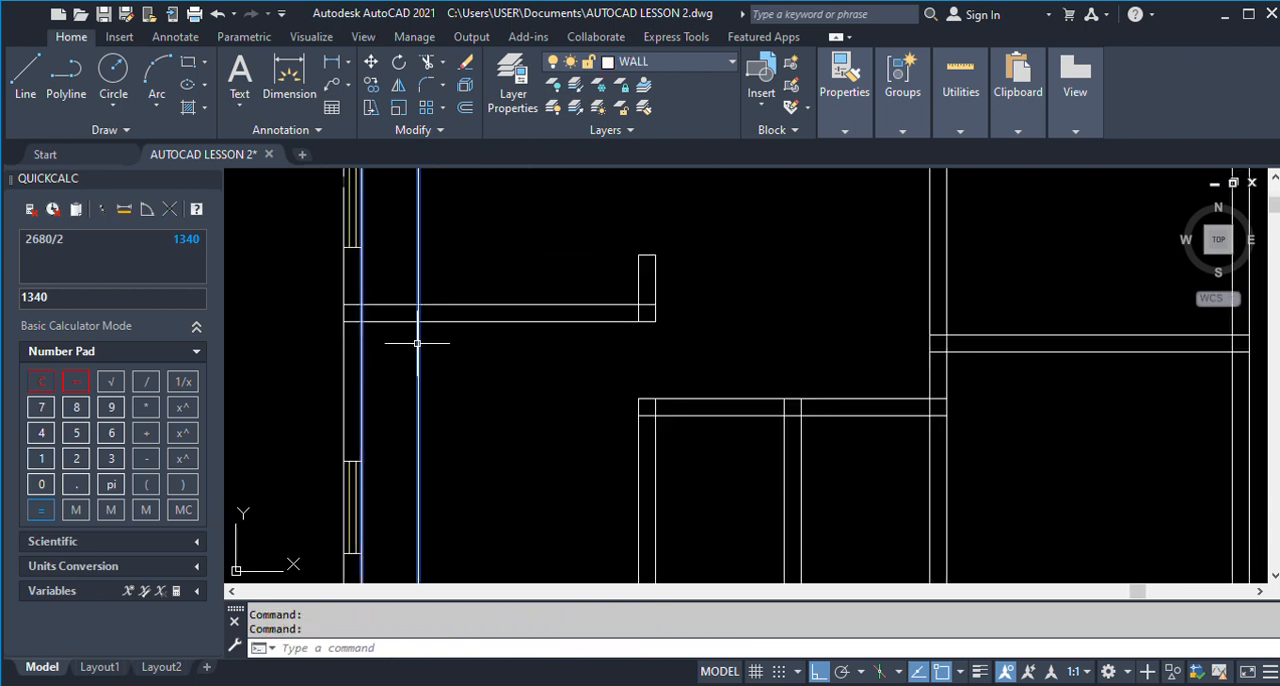
type("TR")
key("Return")
left_click_drag(394, 346, 386, 274)
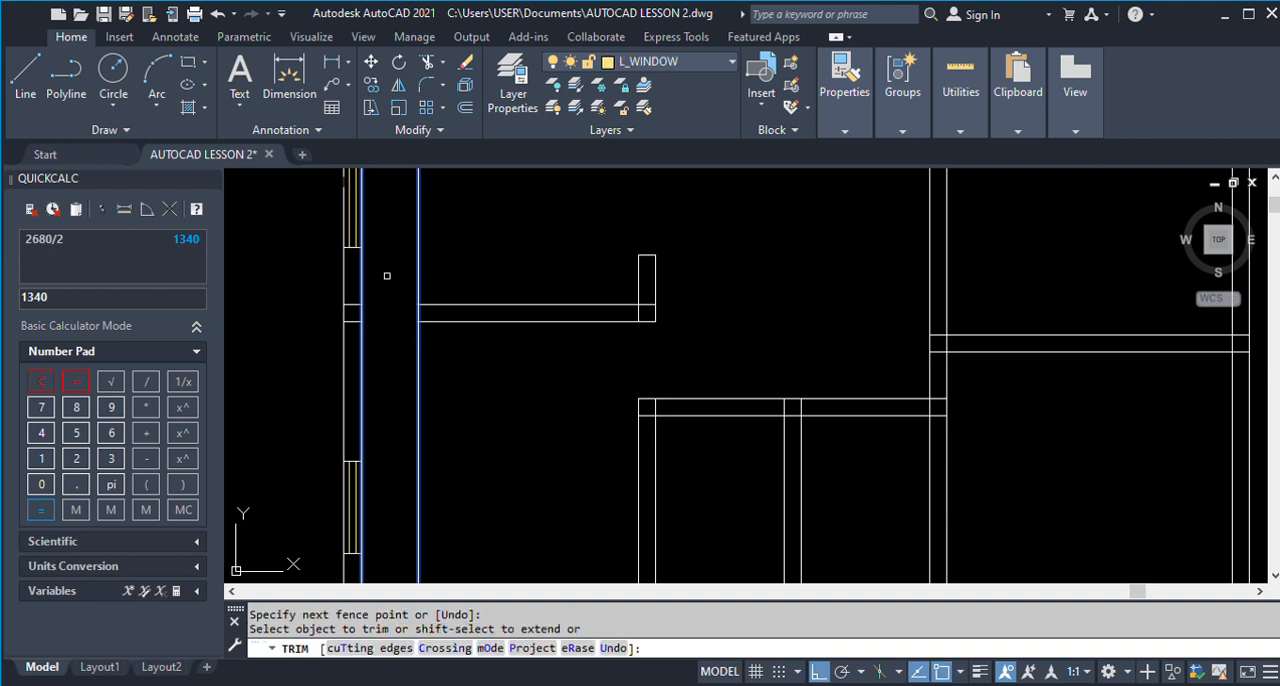
key("Return")
Trim the guide line above and below the Dinning 1 wall, keeping only the piece that closes the wall end.
type("TR")
key("Return")
left_click(420, 289)
left_click(419, 335)
scroll(530, 336, "down", 5)
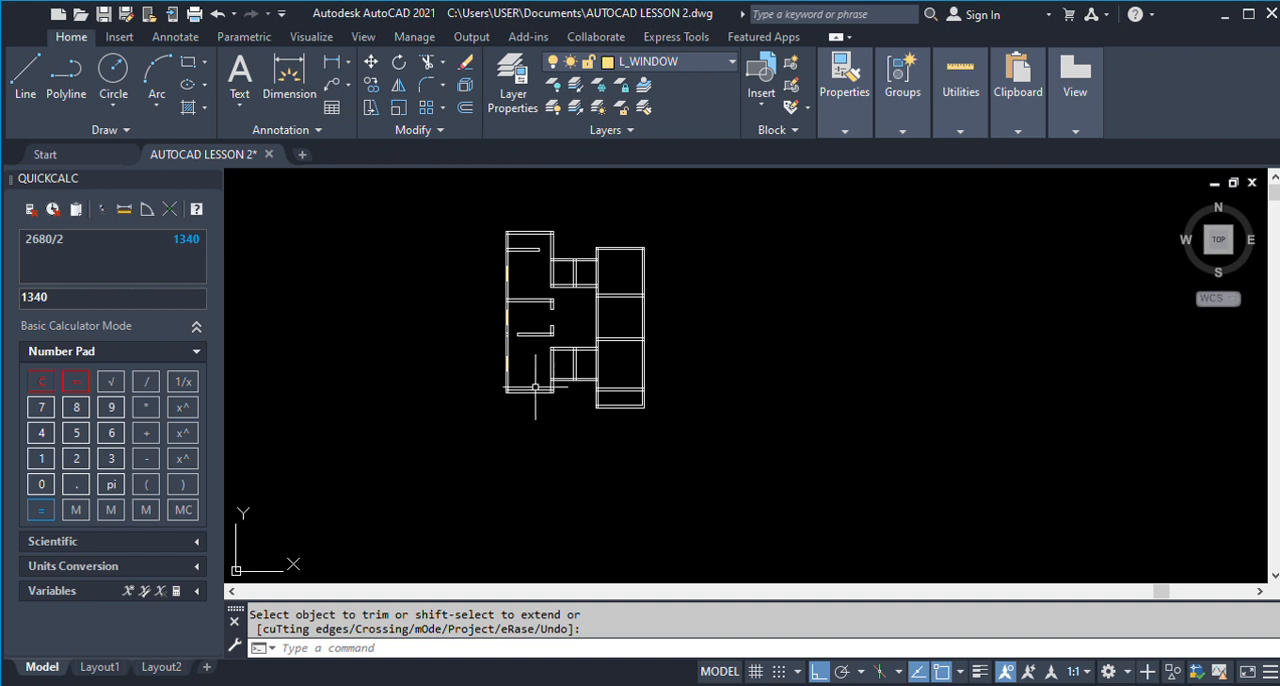
Measure the width of the W1 window in Kitchen 1's bottom wall on the finished ground floor plan.
scroll(516, 366, "down", 2)
scroll(516, 366, "down", 3)
scroll(770, 385, "up", 8)
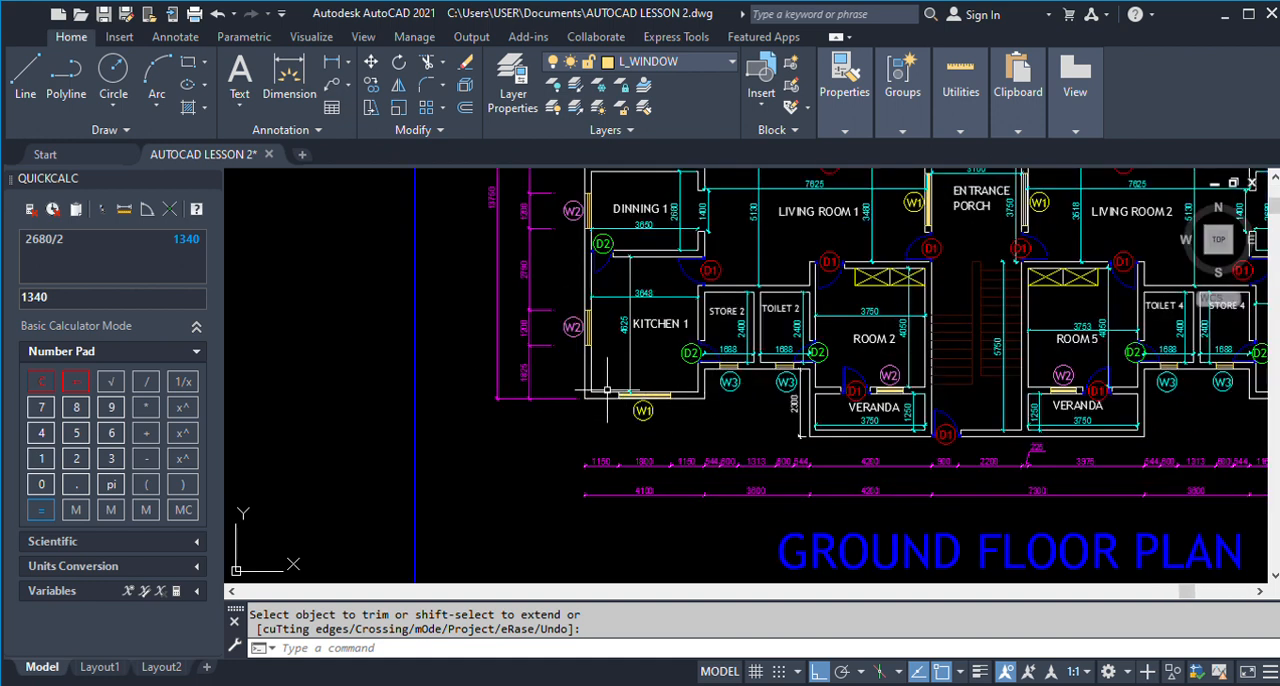
scroll(624, 412, "up", 3)
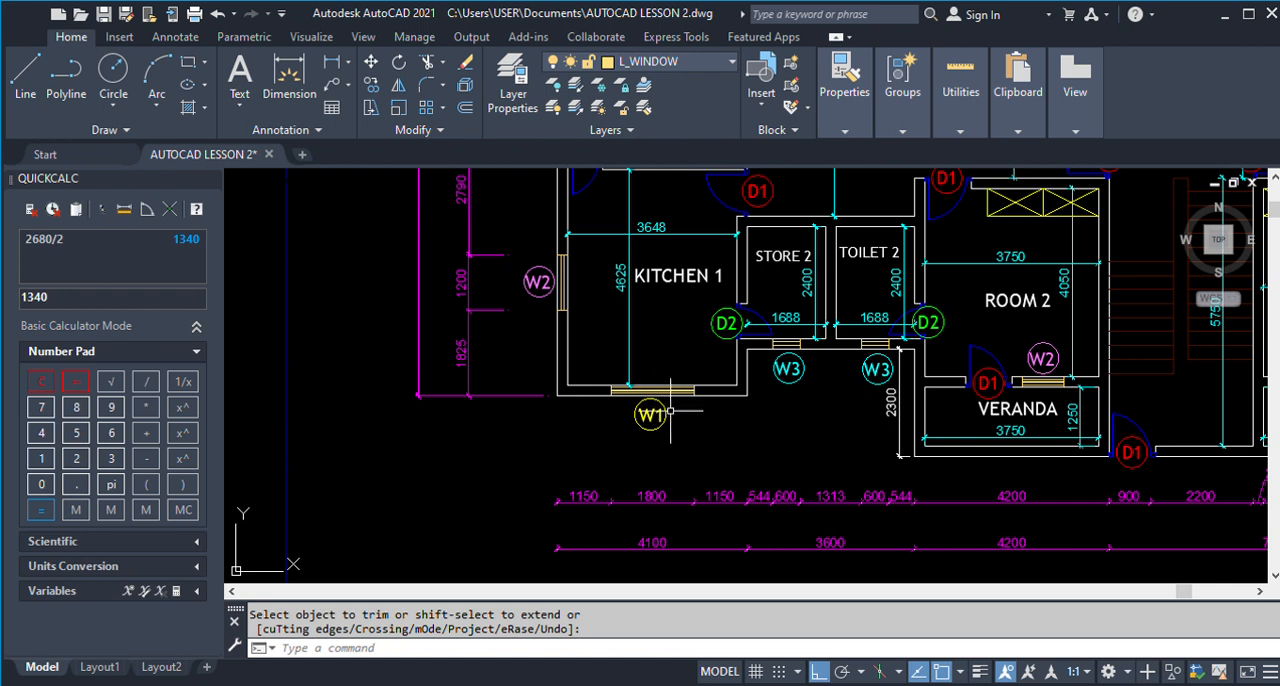
scroll(670, 412, "down", 4)
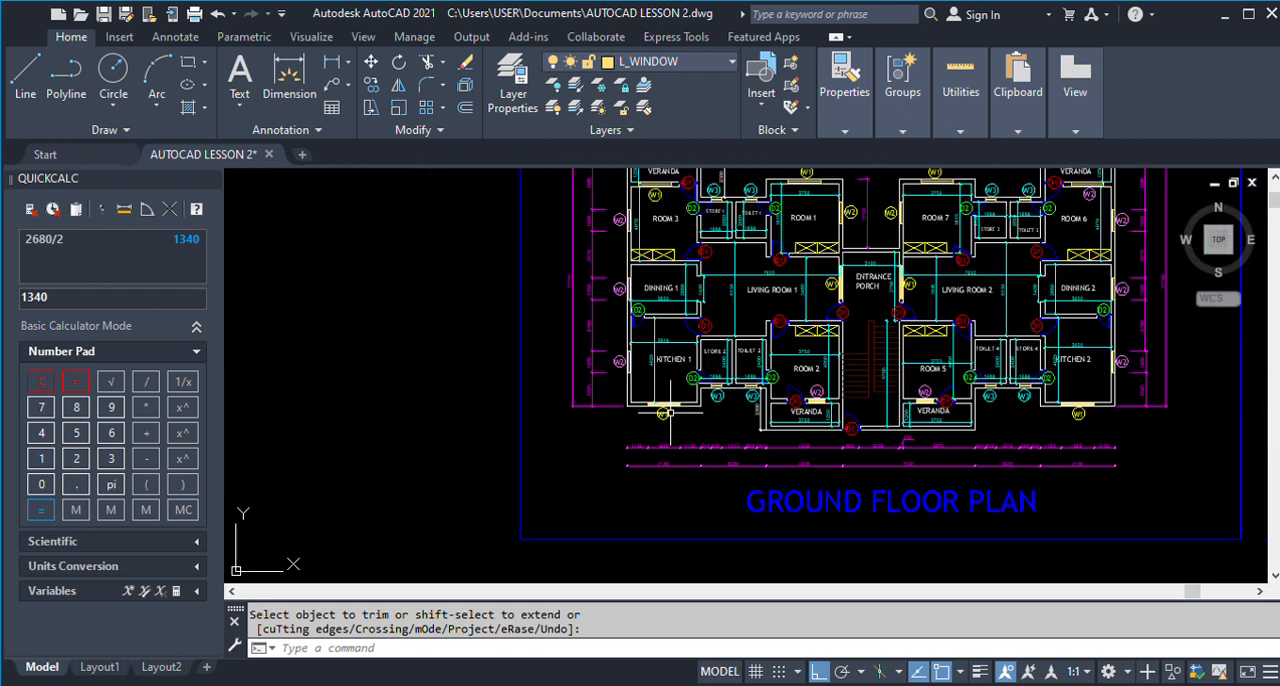
scroll(668, 412, "down", 1)
scroll(665, 370, "up", 10)
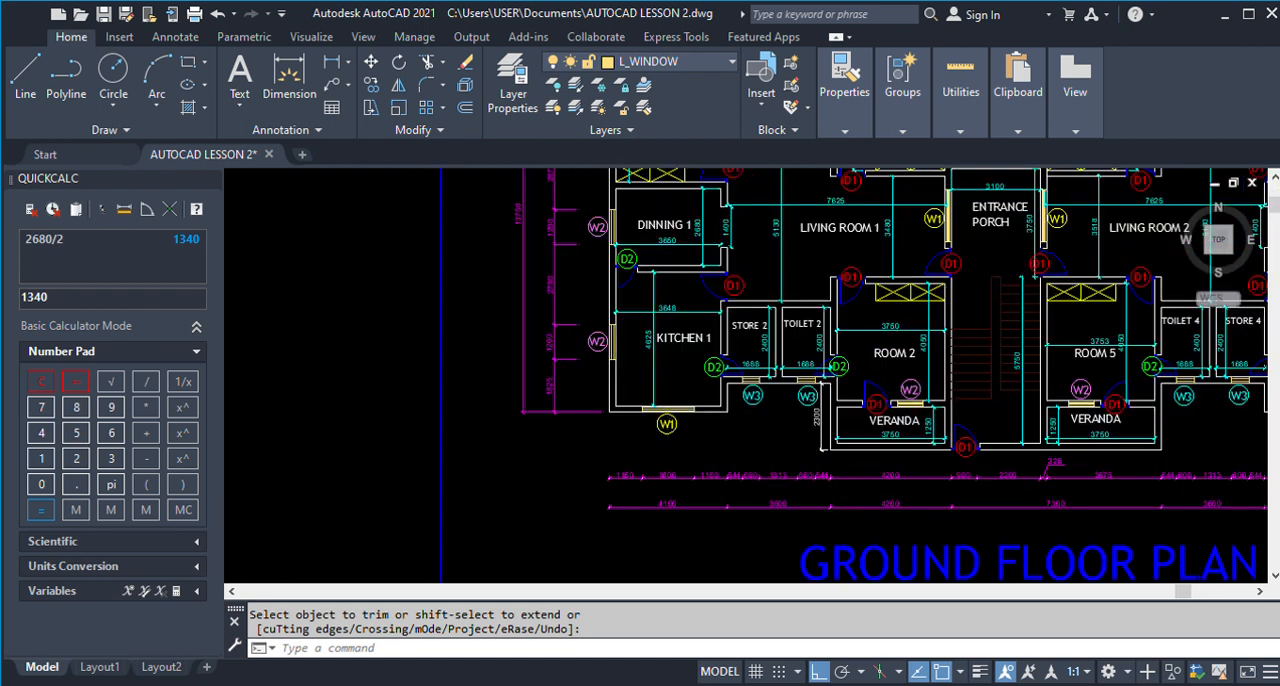
left_click(331, 61)
left_click(555, 408)
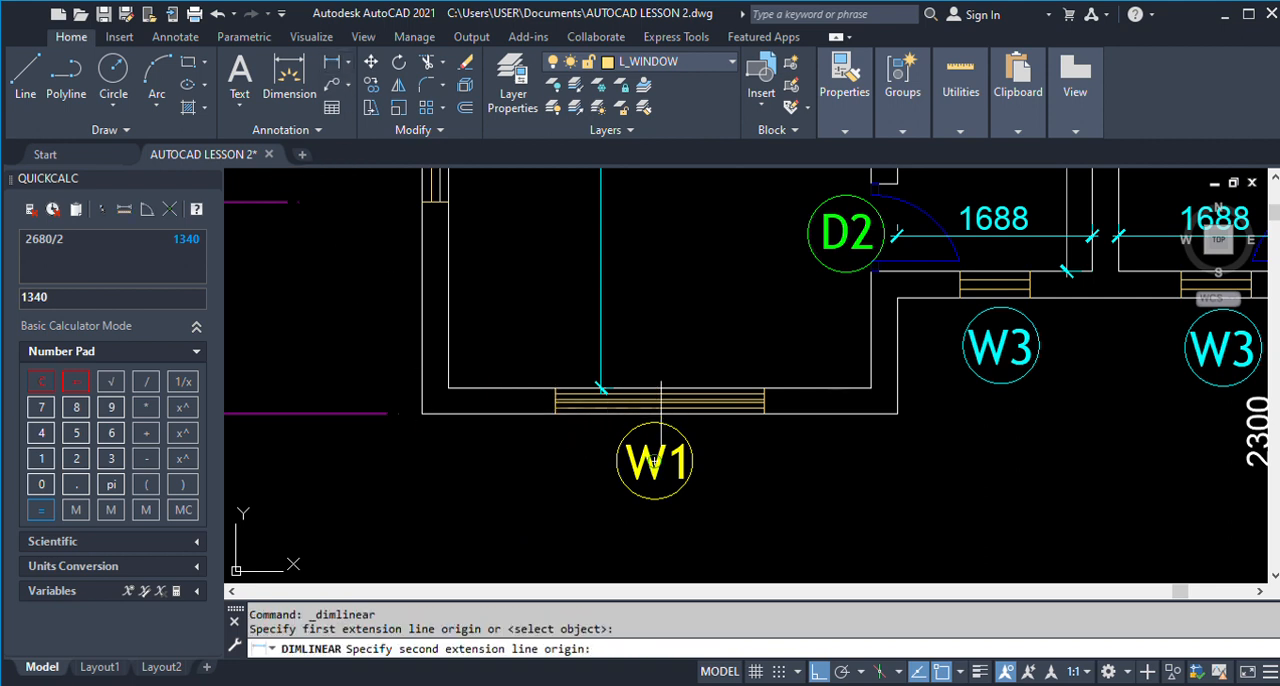
left_click(764, 413)
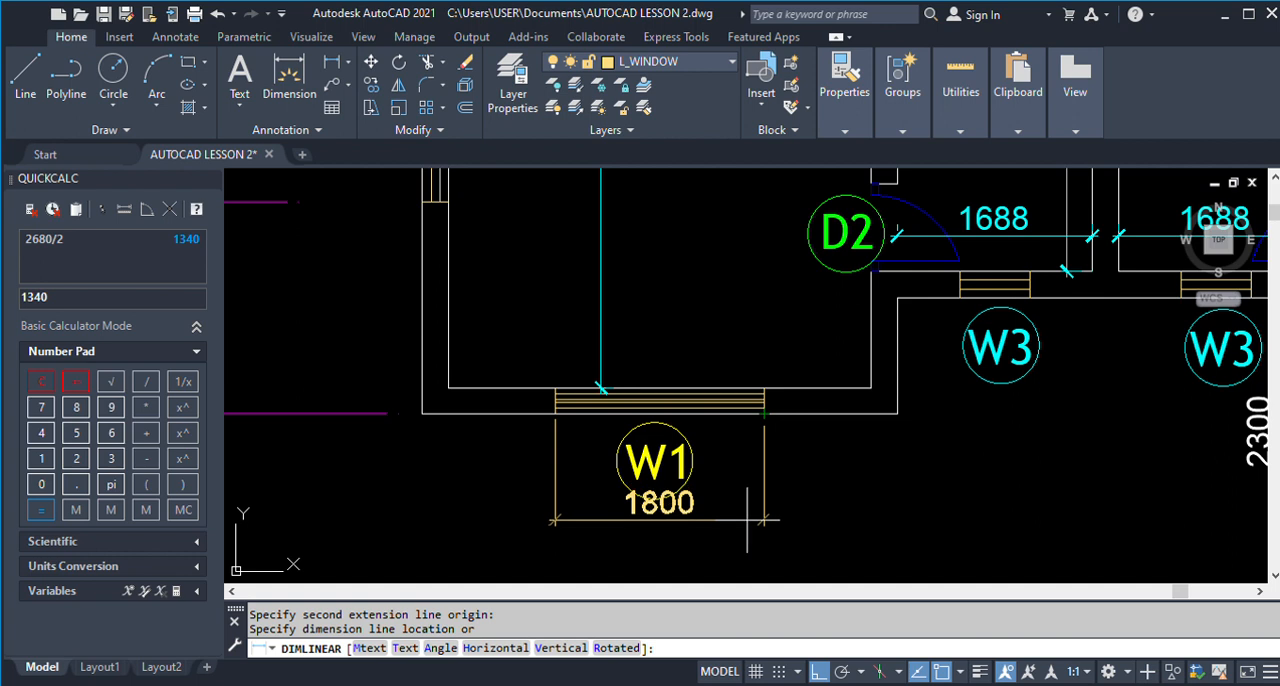
key("Escape")
scroll(766, 409, "down", 5)
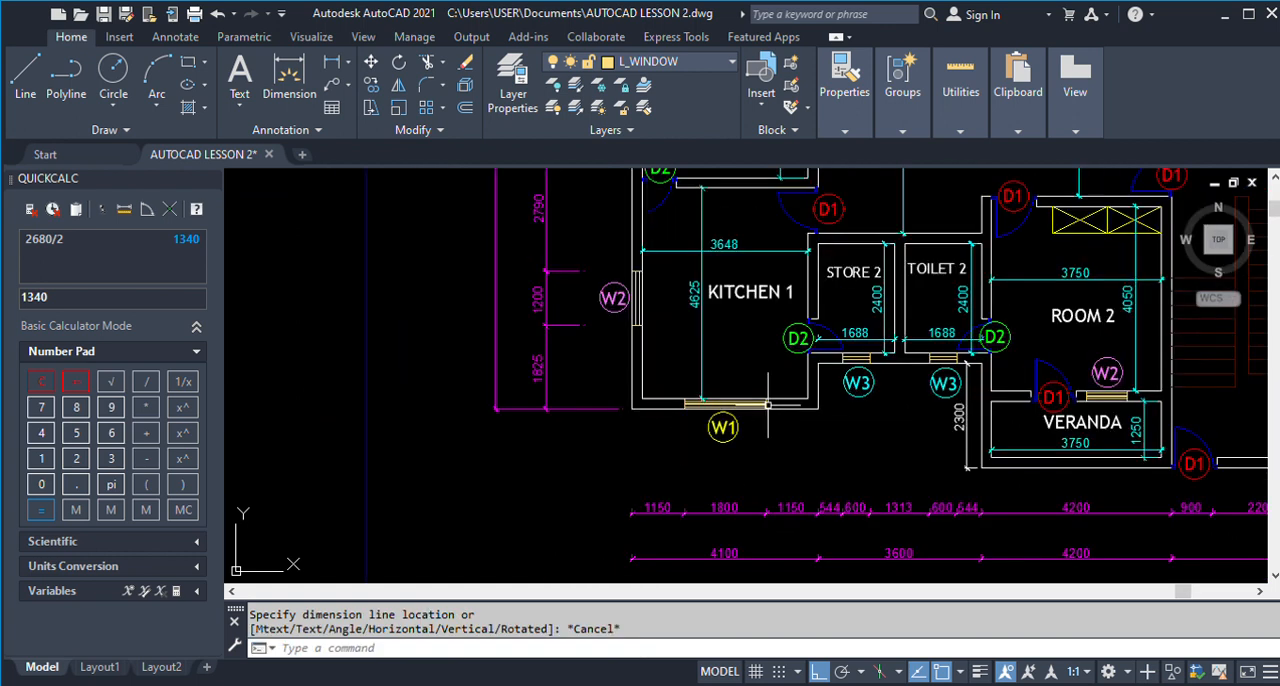
Calculate half of Kitchen 1's inner width as 3648/2 in the calculator.
scroll(767, 405, "down", 5)
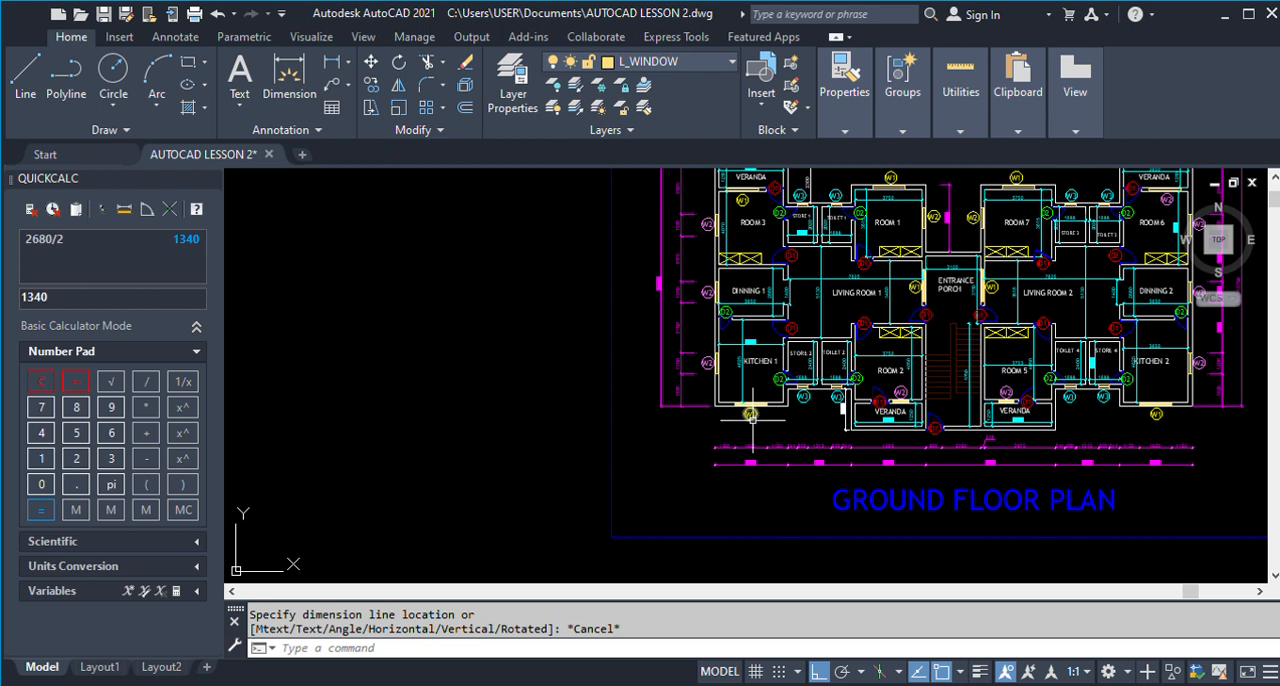
scroll(788, 410, "down", 5)
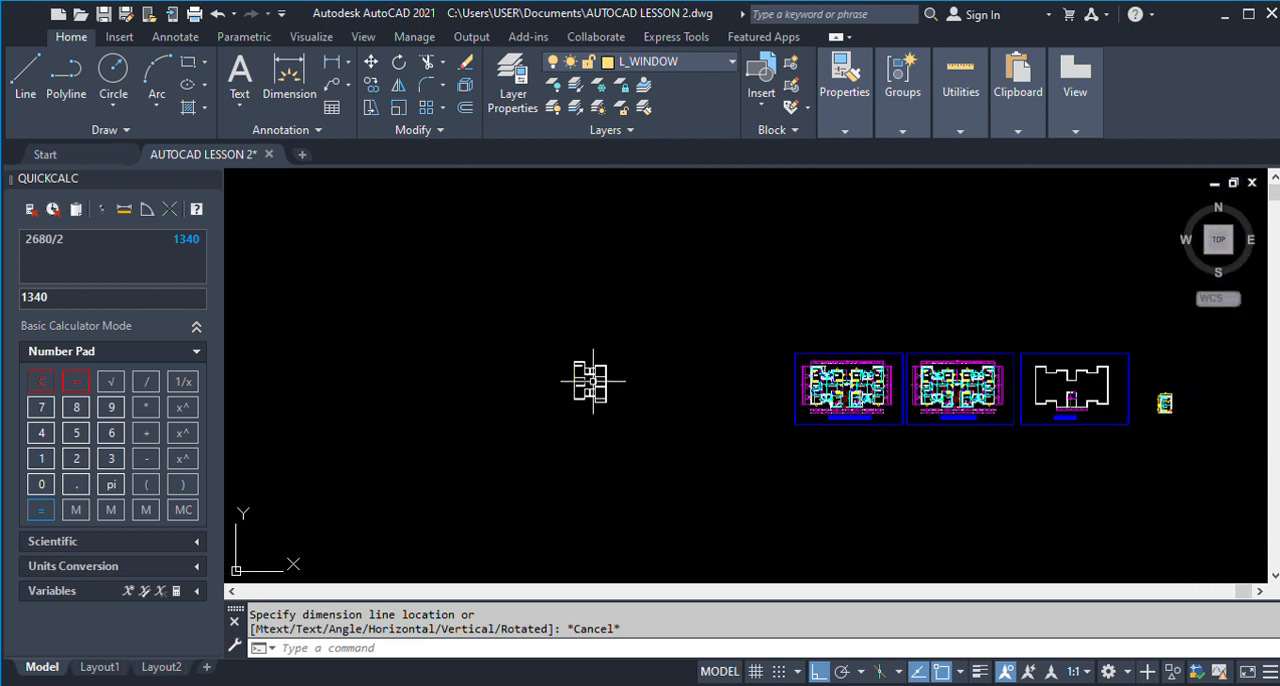
scroll(578, 405, "up", 8)
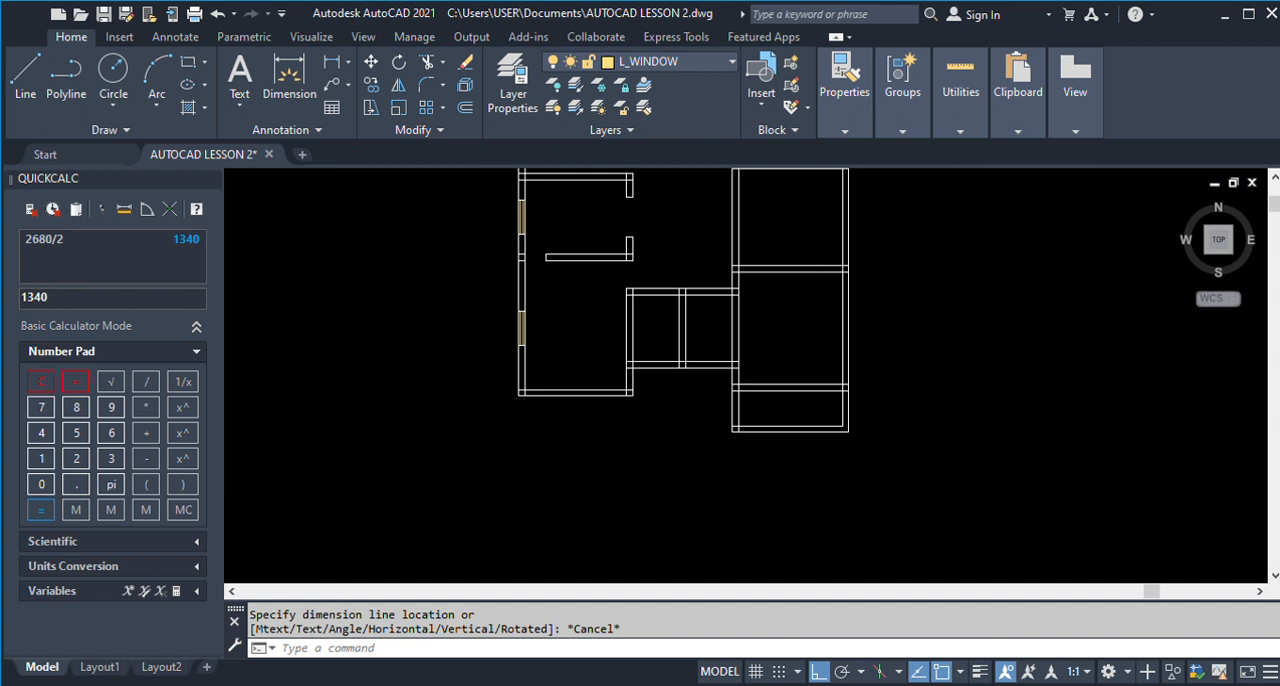
scroll(478, 400, "down", 2)
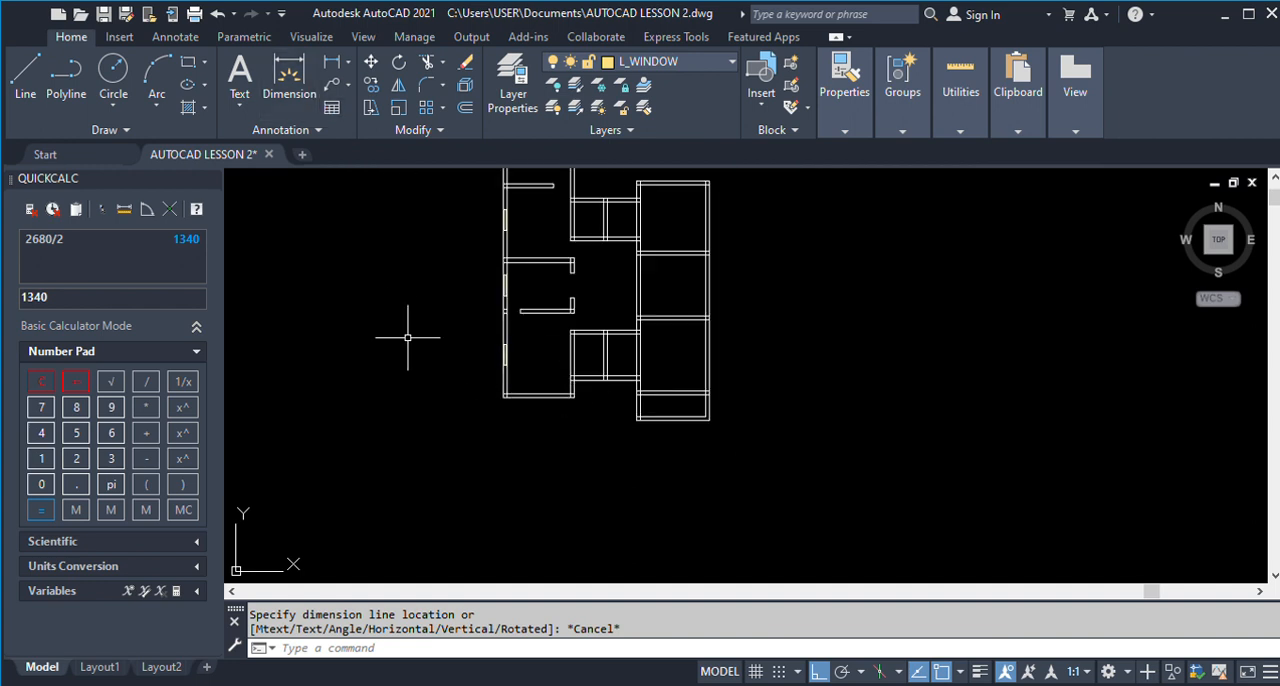
scroll(407, 337, "down", 3)
scroll(725, 373, "up", 5)
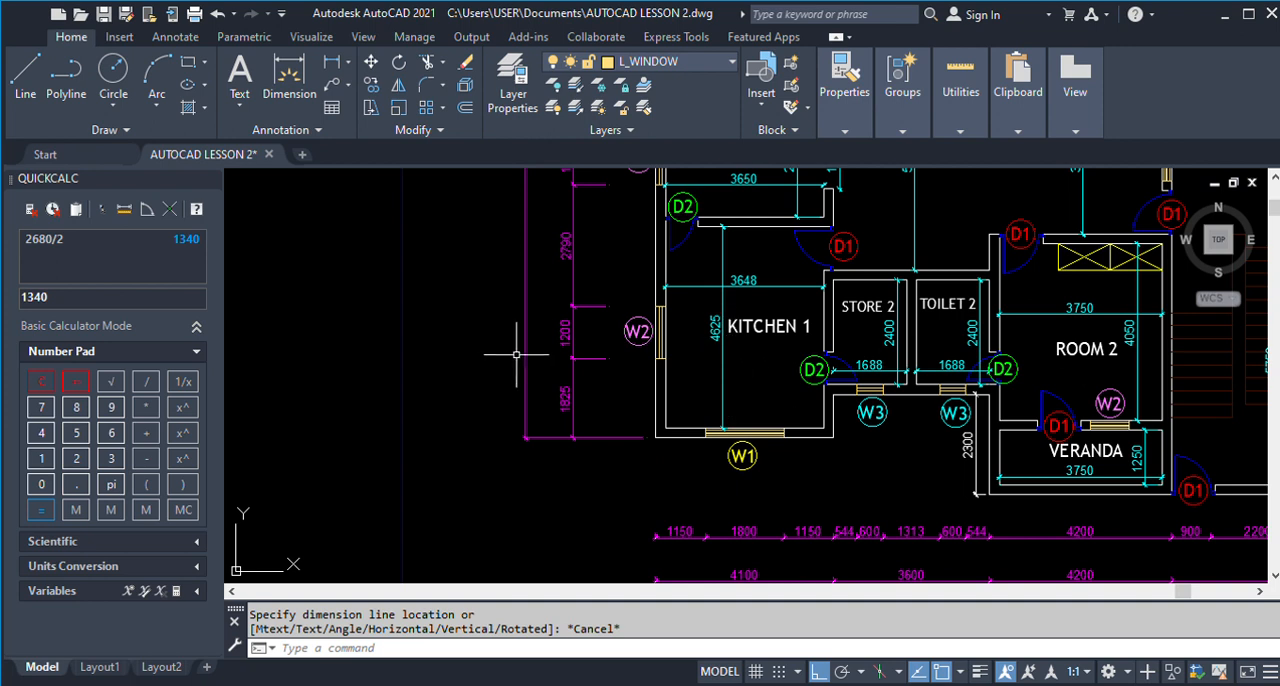
left_click(111, 457)
left_click(110, 433)
left_click(41, 433)
left_click(146, 381)
left_click(76, 458)
left_click(41, 509)
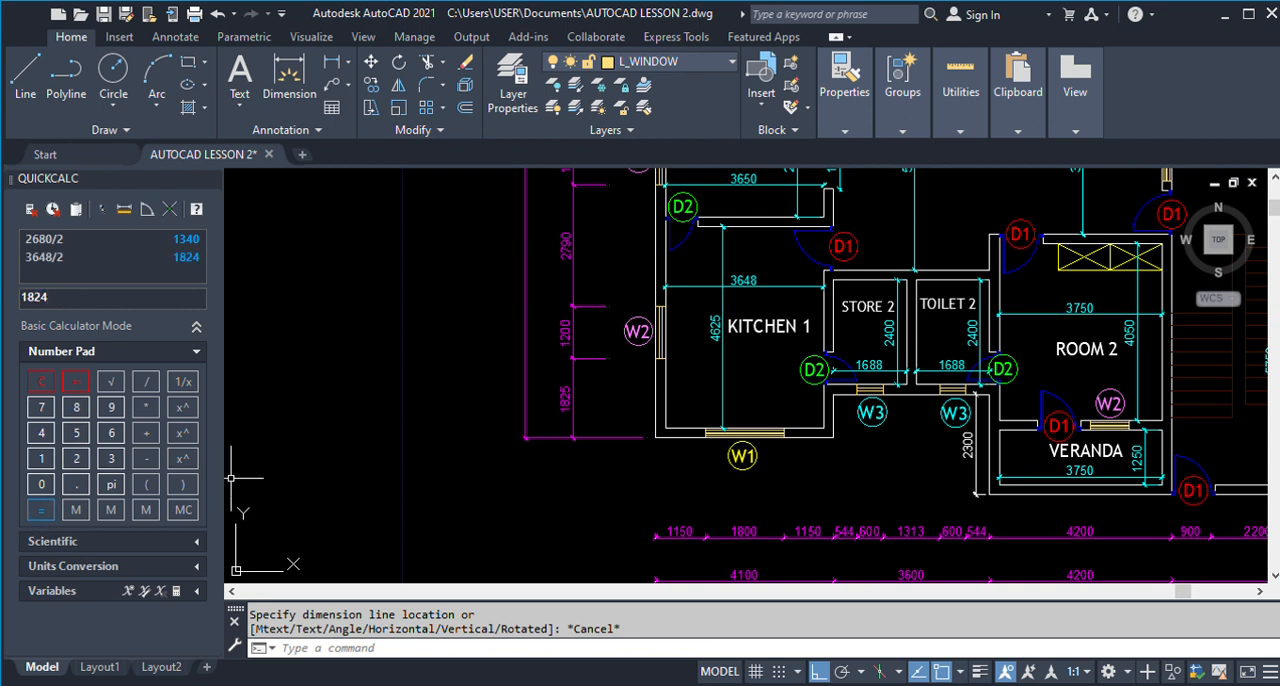
Offset the left outer wall's inner line 1824 into Kitchen 1 to mark the centre of its bottom wall.
scroll(757, 414, "down", 7)
scroll(753, 413, "down", 3)
scroll(521, 416, "up", 8)
type("O")
key("Return")
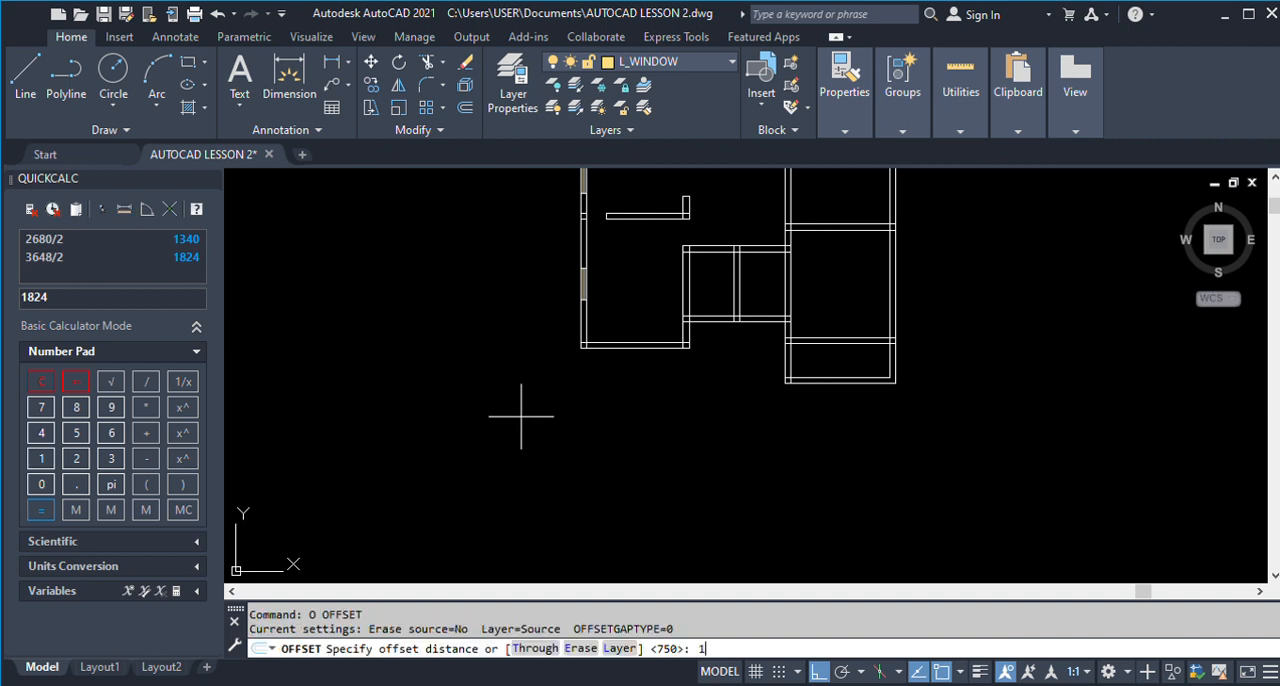
type("1824")
key("Return")
scroll(594, 326, "up", 2)
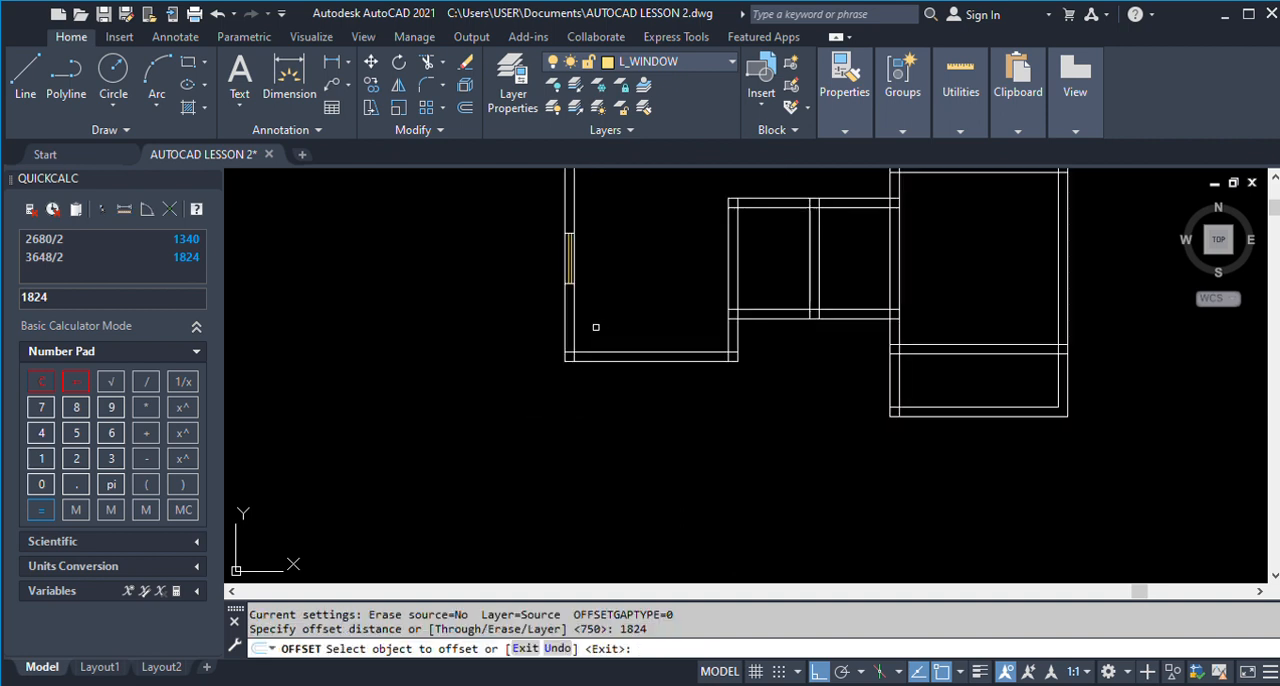
left_click(573, 320)
left_click(665, 334)
key("Return")
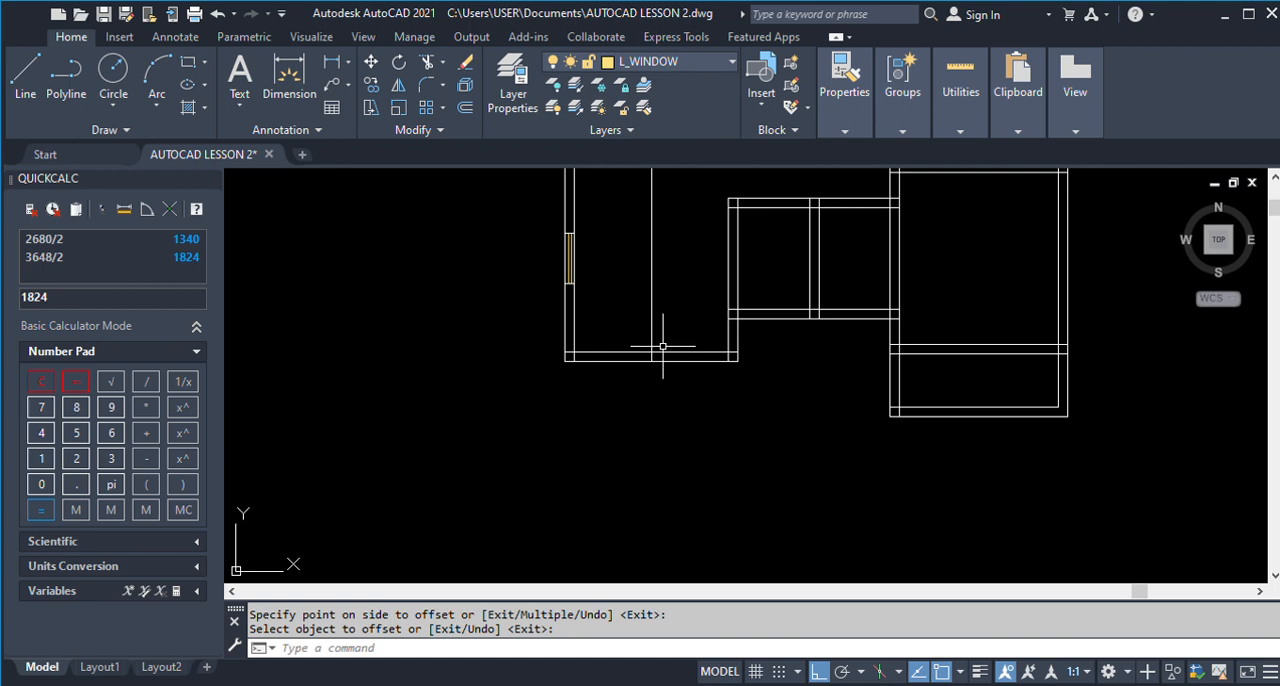
Offset the centre line of Kitchen 1's bottom wall 900 to both sides to mark the W1 window's edges.
type("O")
key("Return")
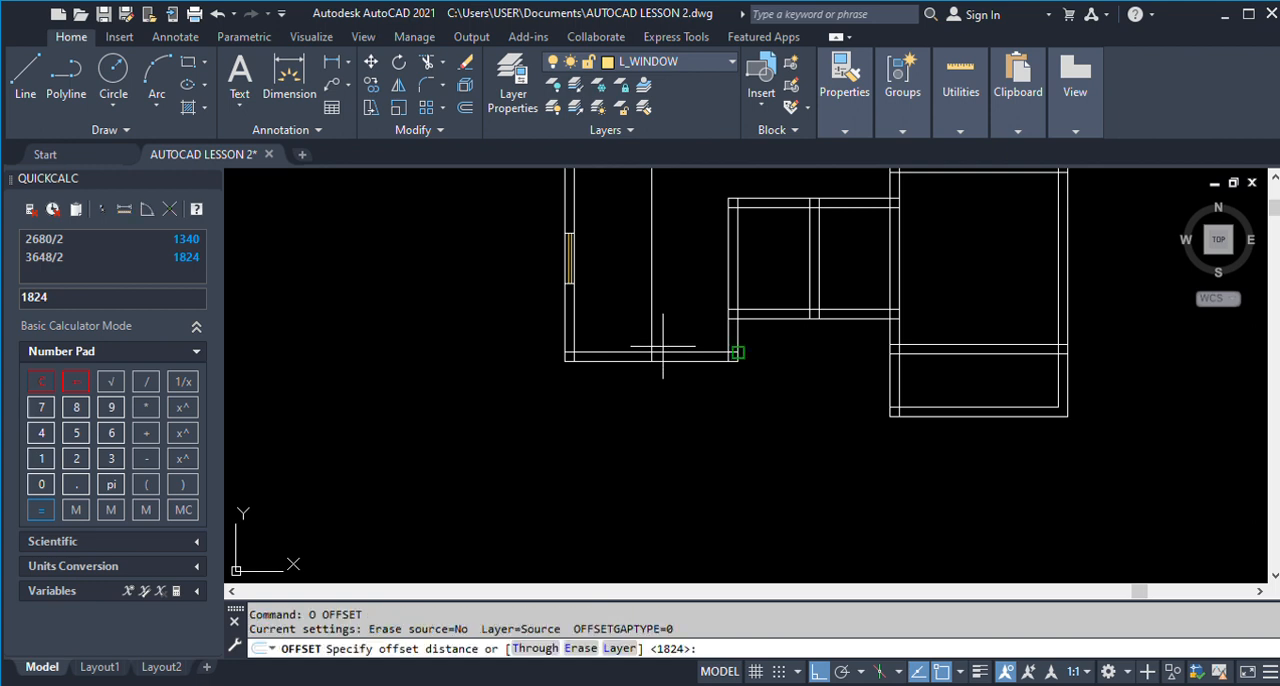
type("900")
key("Return")
left_click(651, 338)
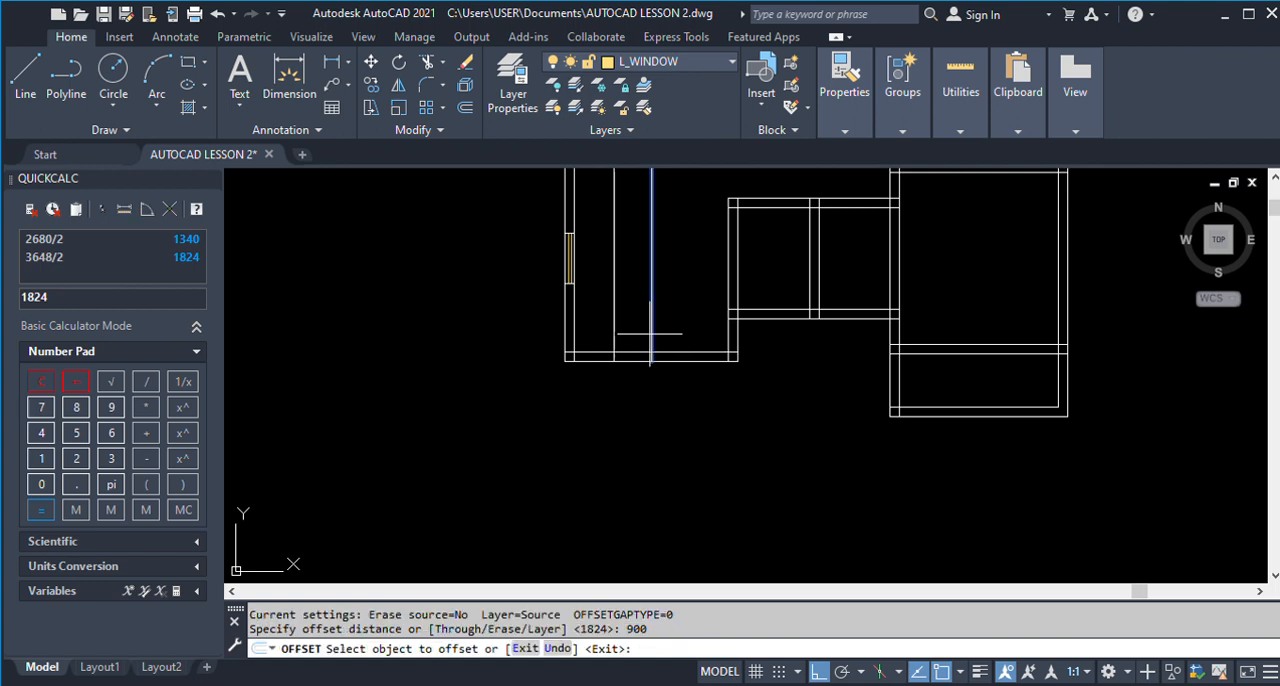
left_click(674, 338)
left_click(653, 341)
left_click(593, 342)
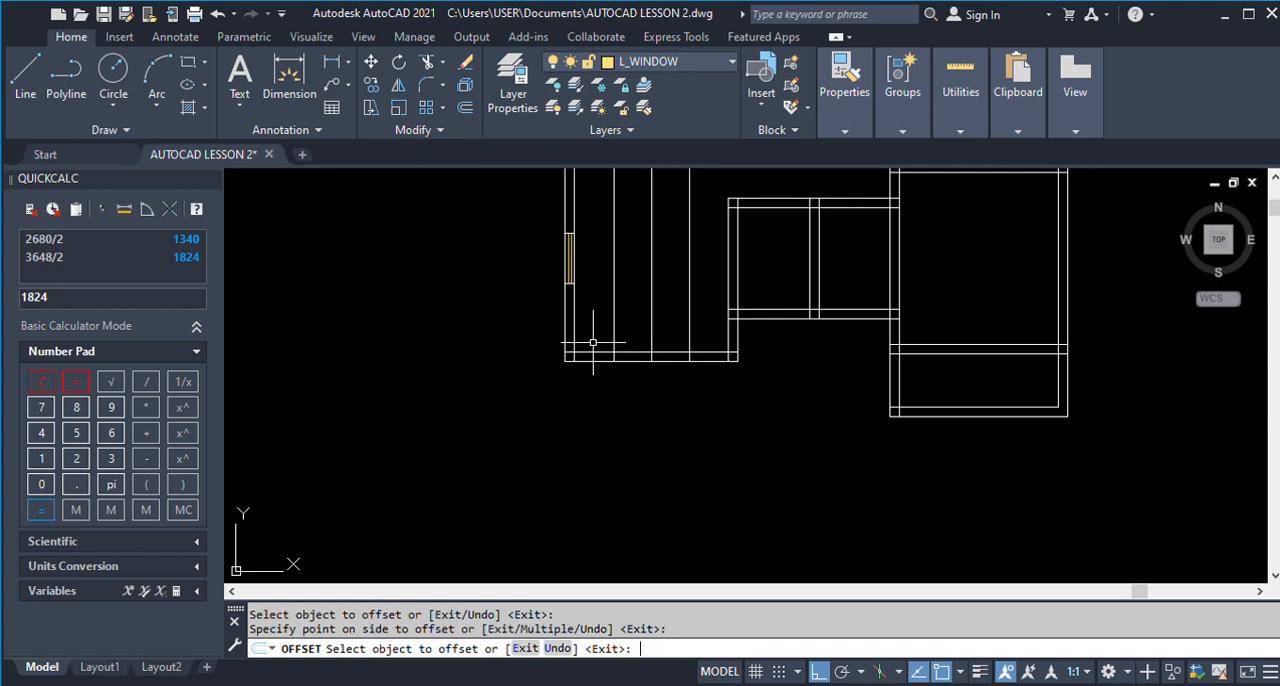
key("Return")
Trim the two W1 edge lines back to the bottom wall's thickness and erase the centre guide line.
type("TR")
key("Return")
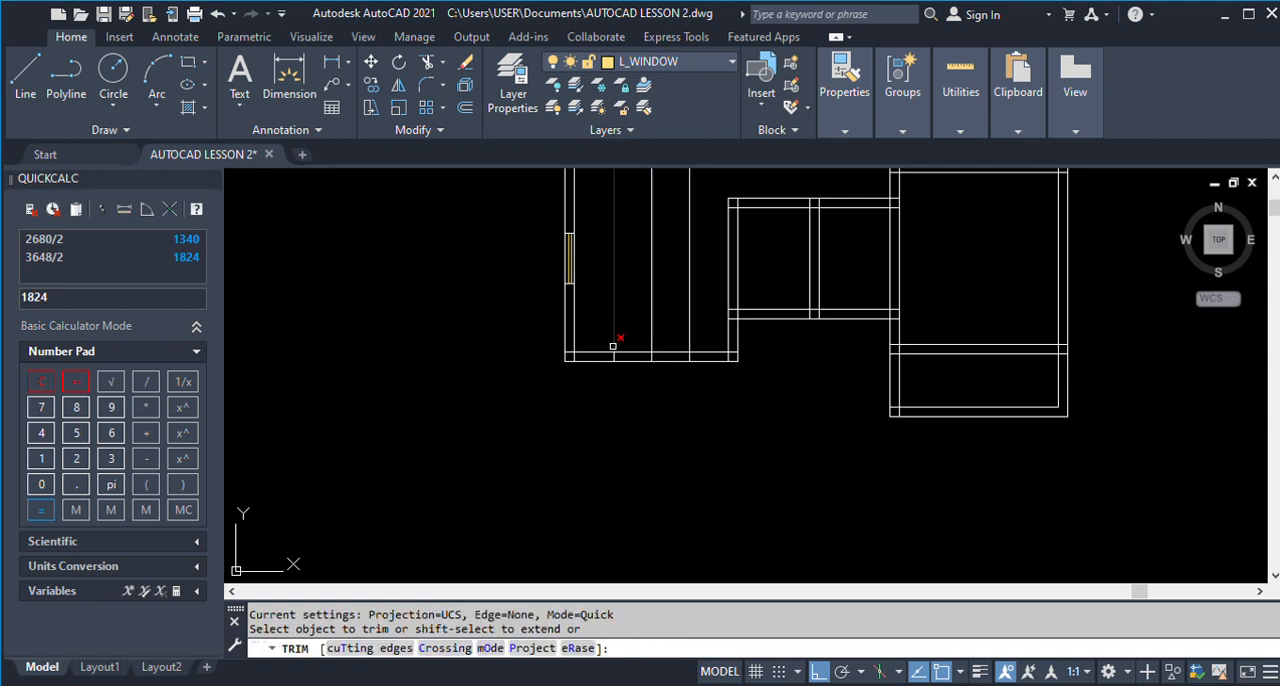
left_click(614, 342)
left_click(689, 340)
key("Return")
type("E")
key("Return")
left_click(652, 338)
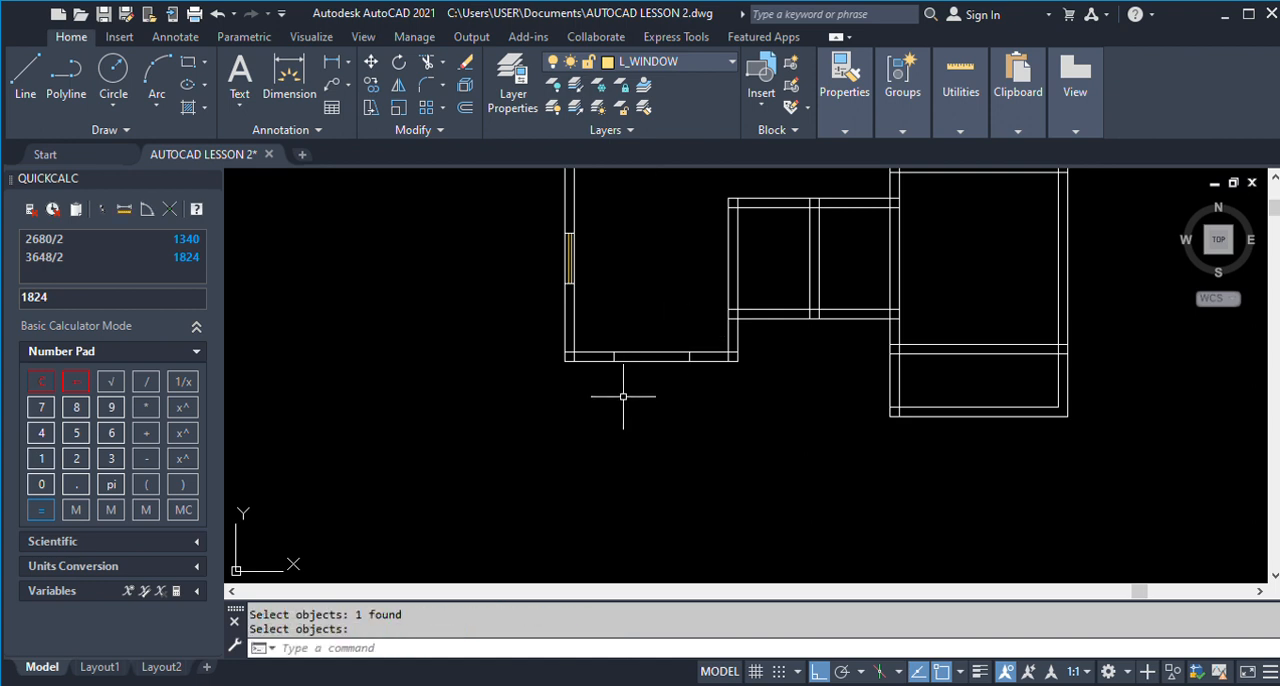
Offset the outer and inner lines of Kitchen 1's bottom wall 75 into the wall as window lines.
scroll(650, 355, "up", 4)
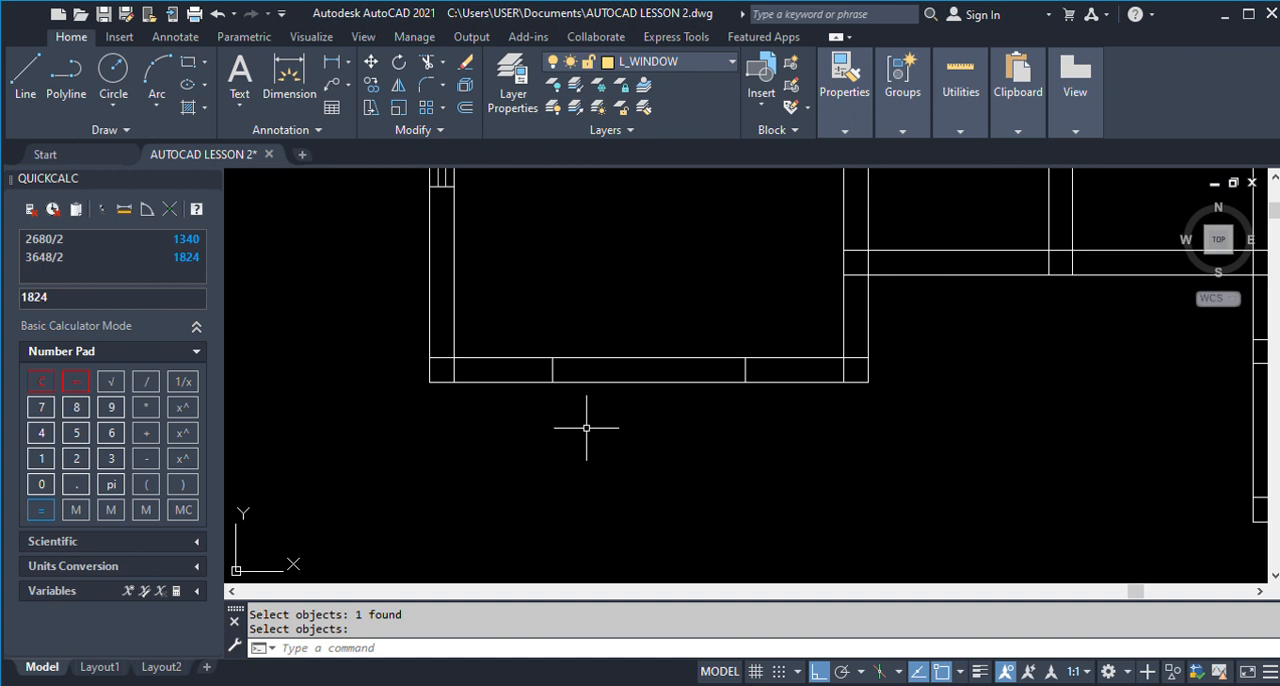
key("Return")
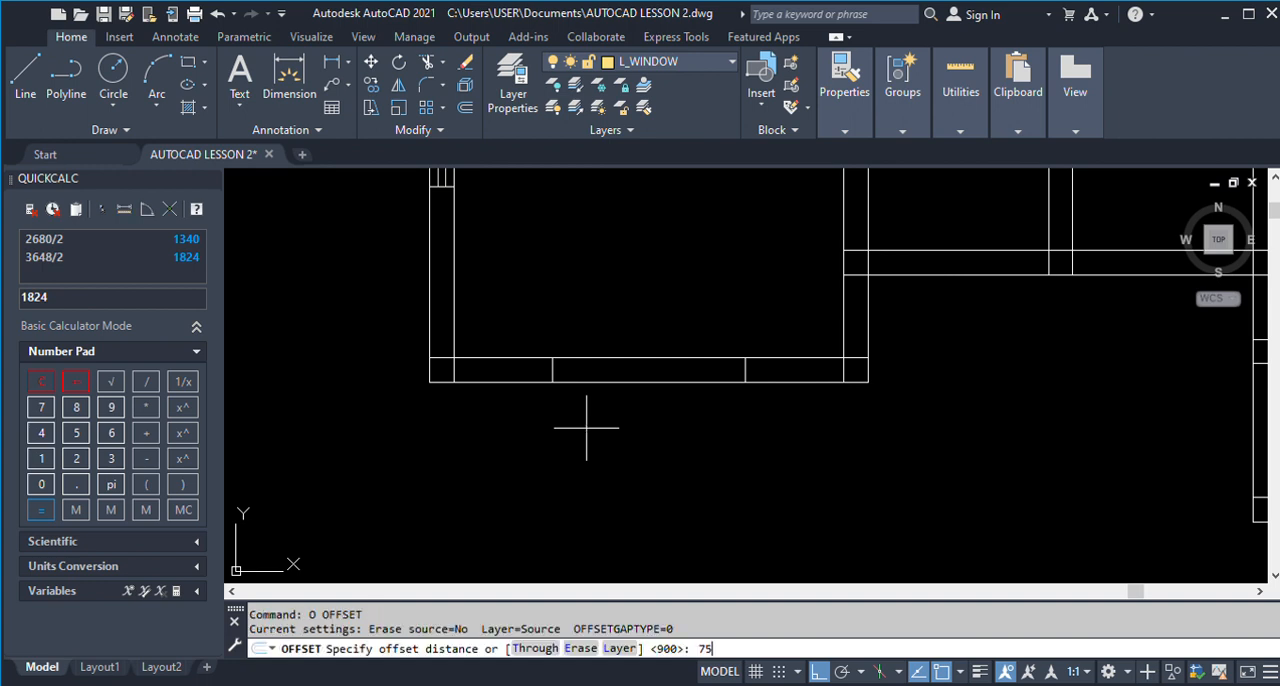
type("75")
key("Return")
left_click(583, 382)
left_click(580, 349)
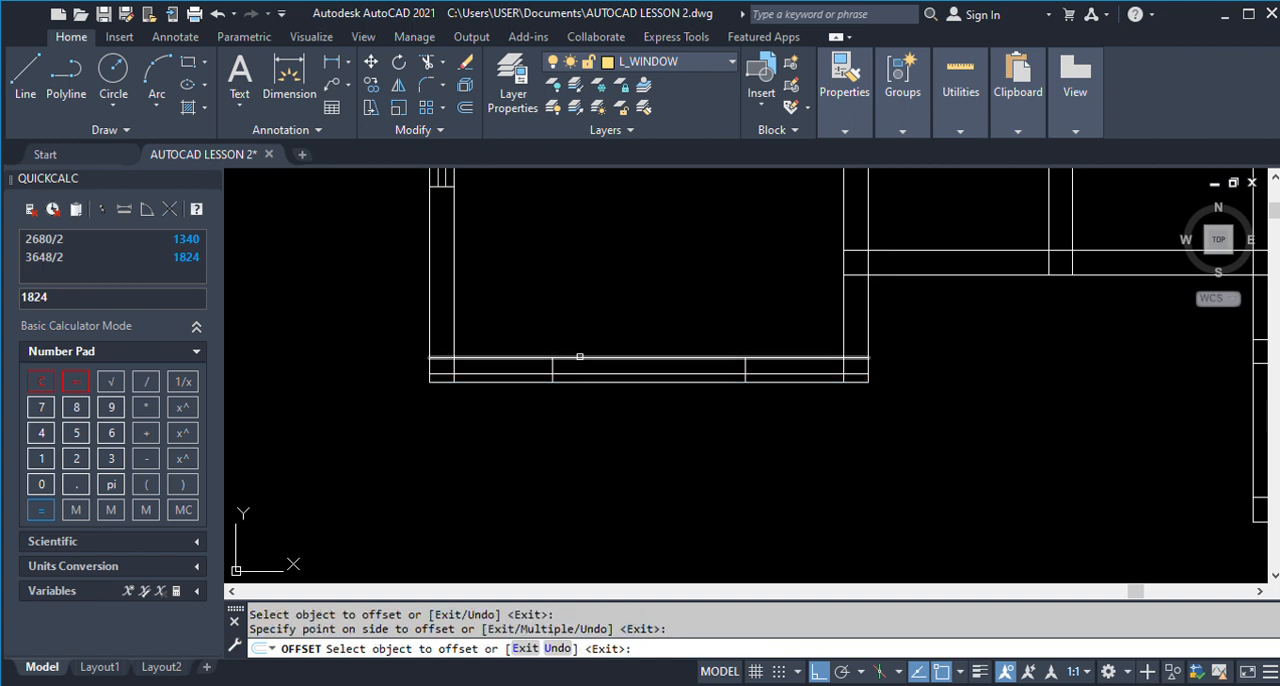
left_click(580, 356)
left_click(551, 380)
key("Return")
Using the two W1 edge lines as cutting edges, trim both window lines left of the window.
scroll(550, 380, "up", 4)
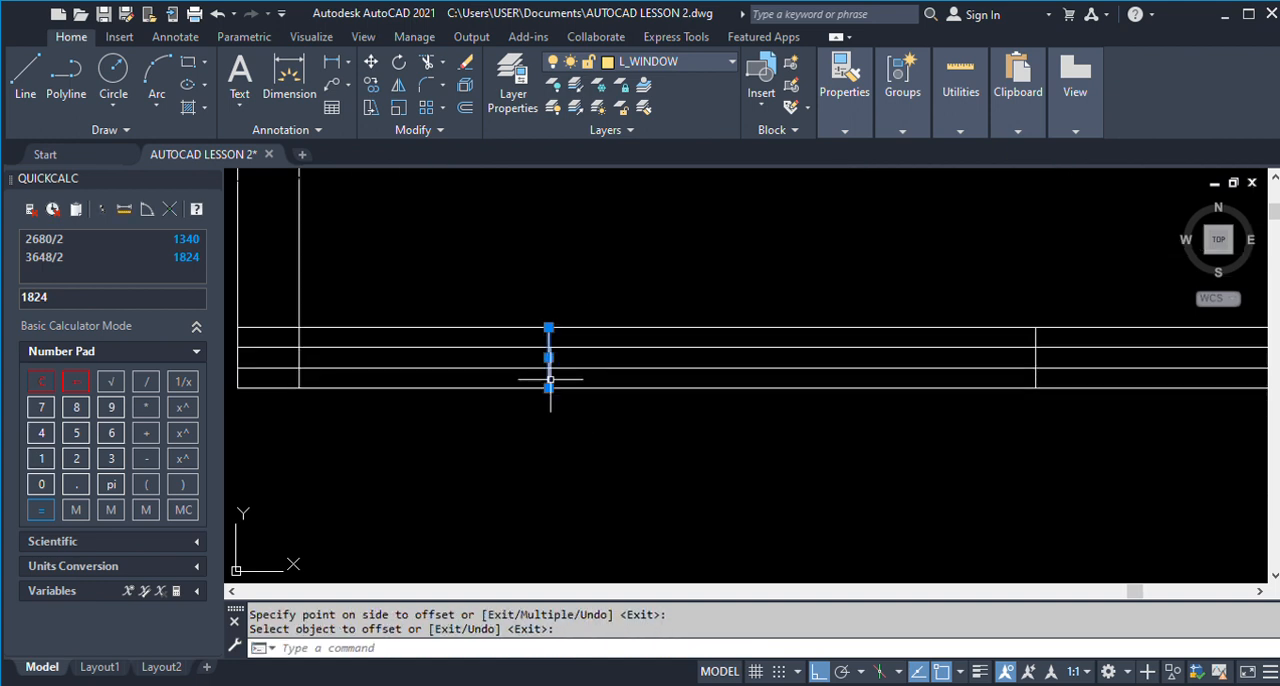
left_click(550, 380)
left_click(1034, 371)
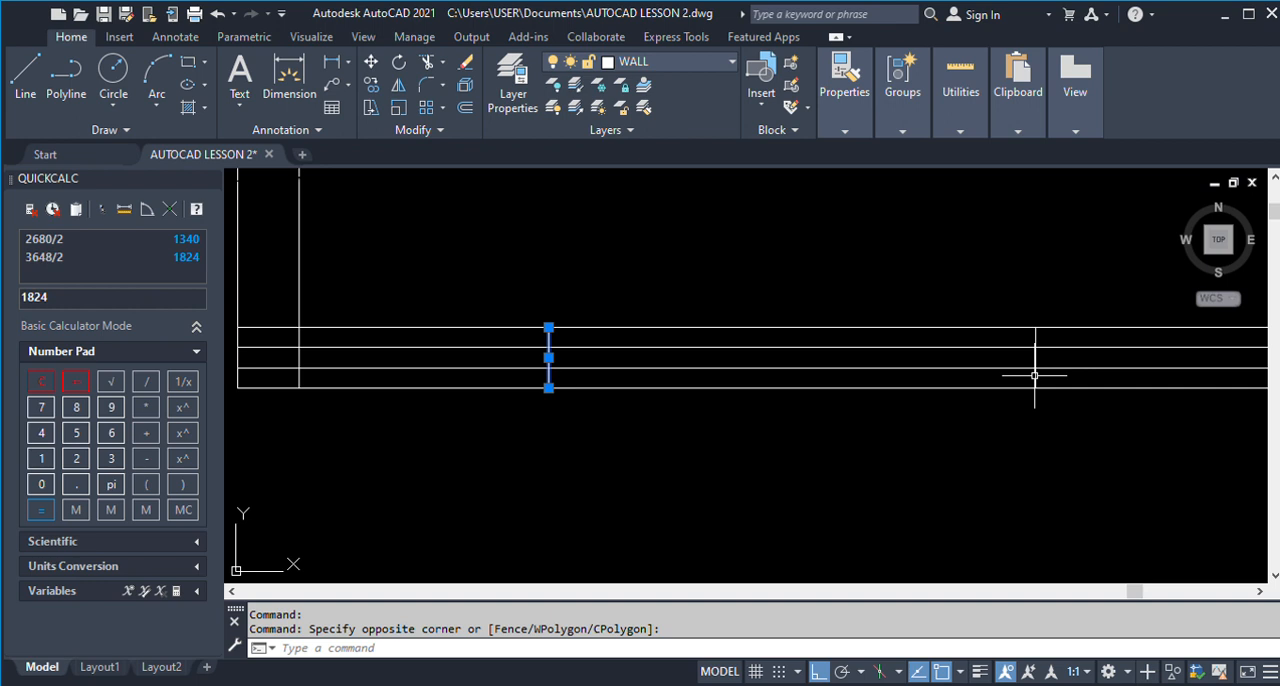
left_click(1034, 374)
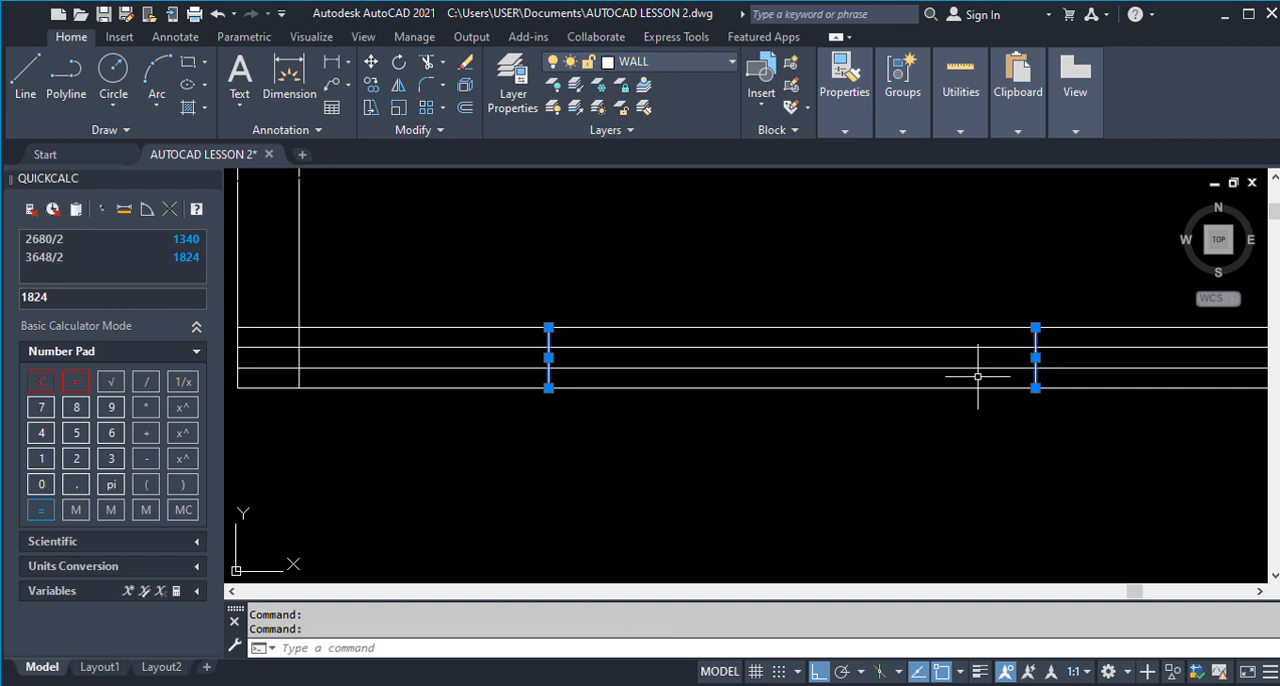
type("T")
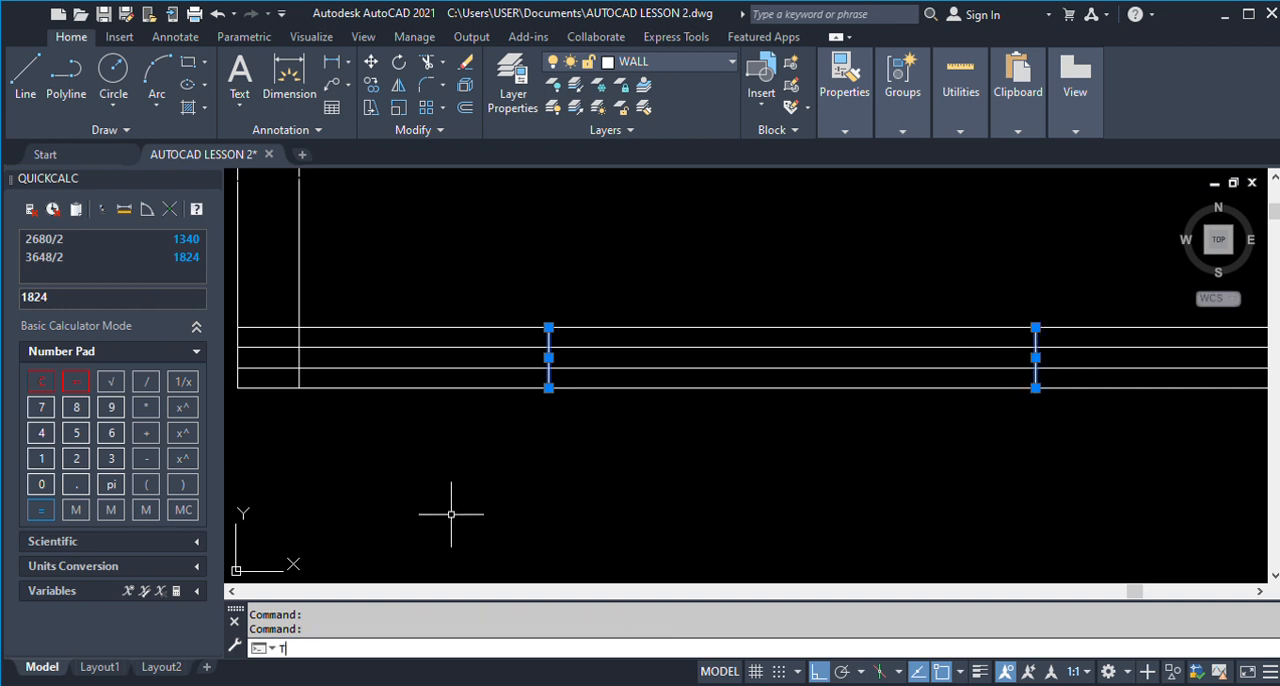
type("R")
key("Return")
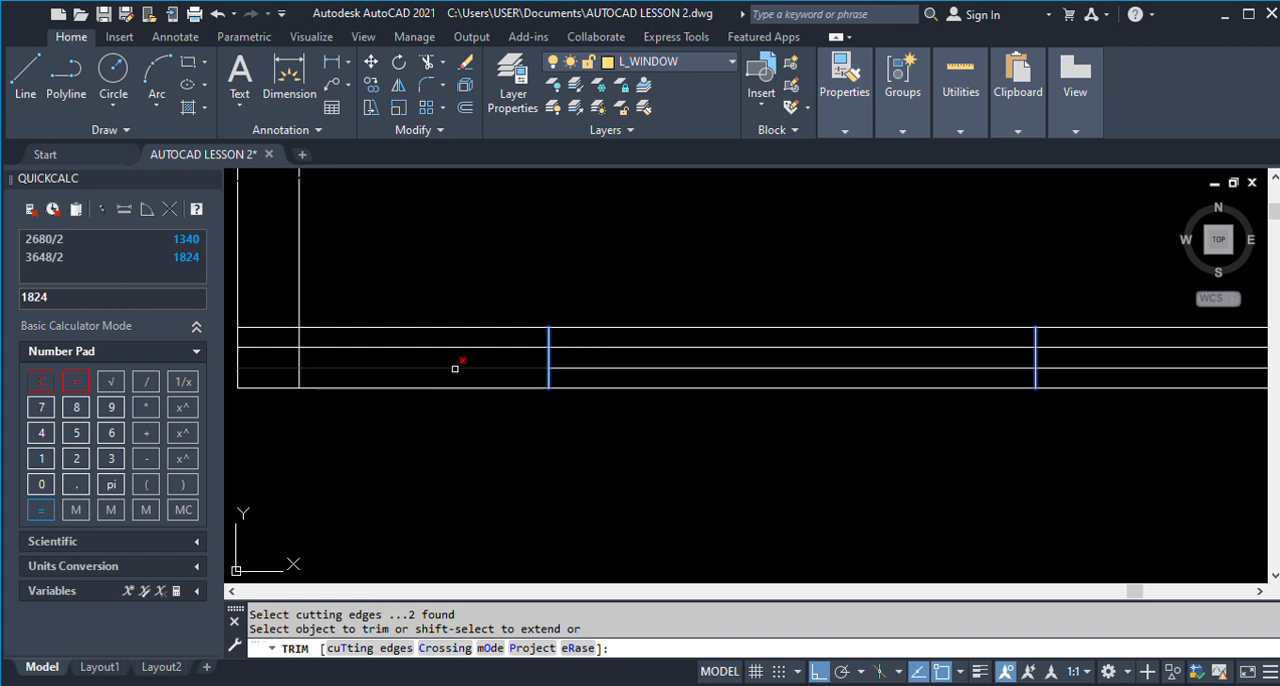
left_click(456, 367)
left_click(454, 343)
key("Return")
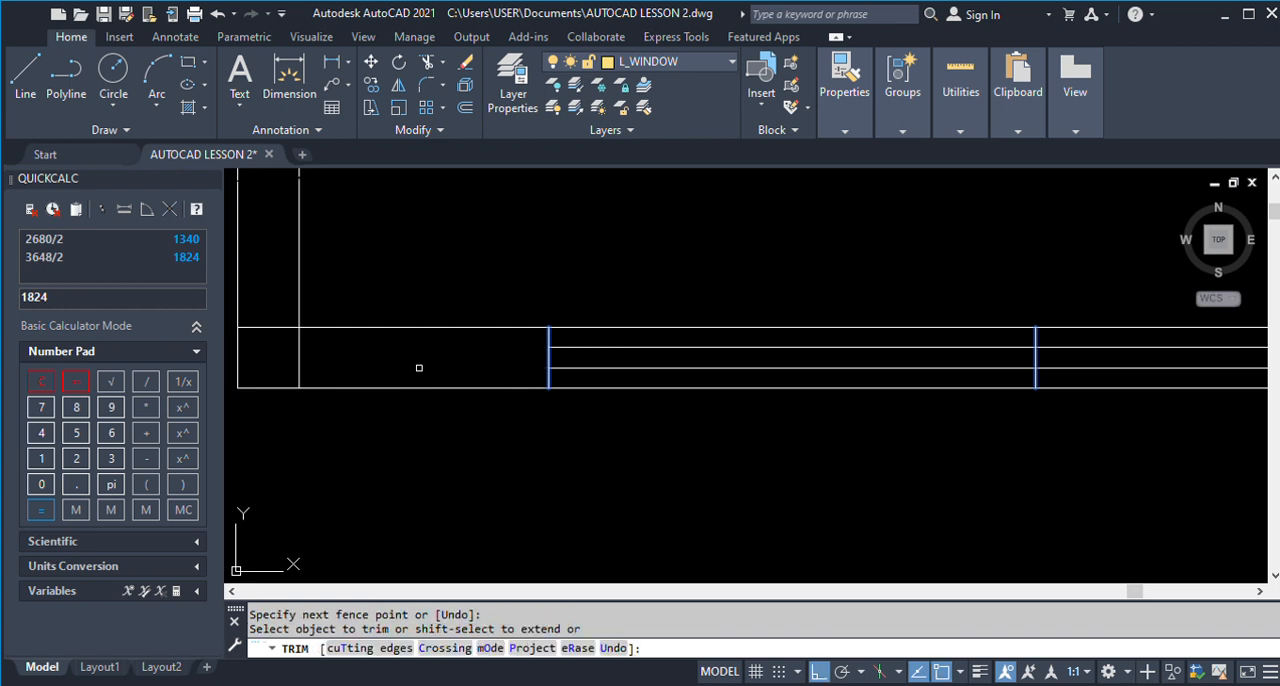
Trim both window lines right of the W1 window against the same cutting edges.
scroll(420, 368, "down", 2)
left_click(834, 374)
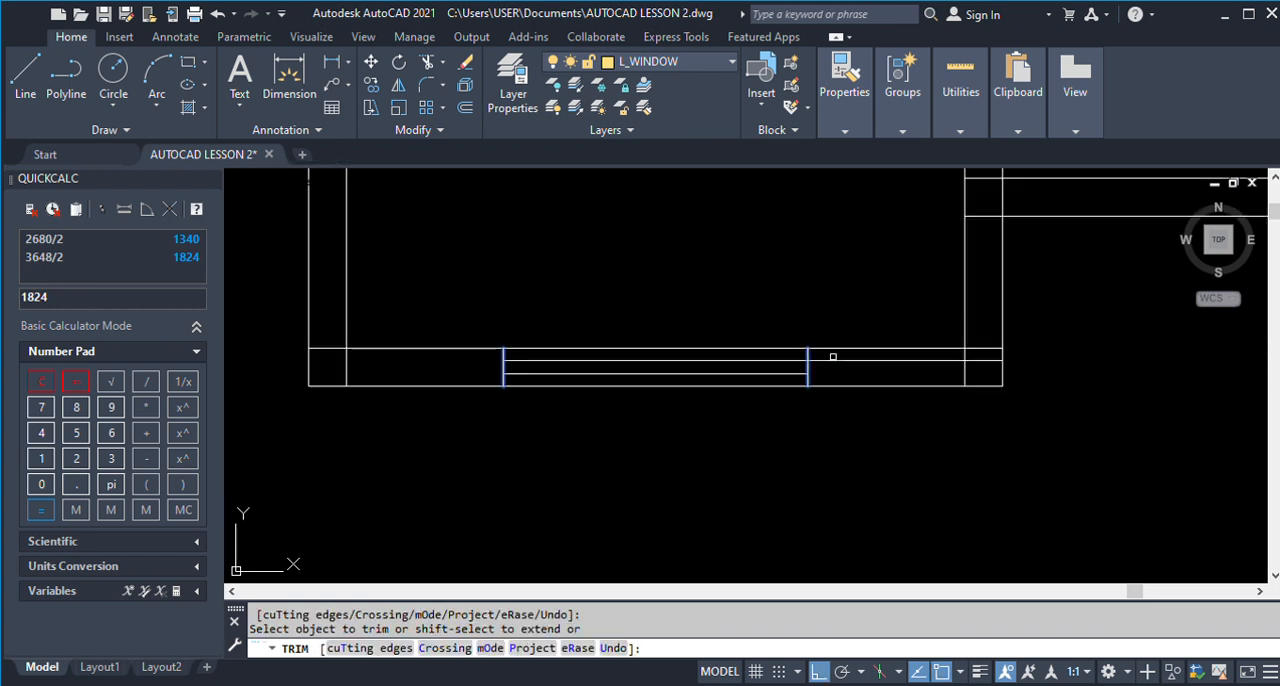
left_click(832, 357)
left_click(832, 365)
key("Return")
Match the layer of the two W1 window lines to the finished window in Kitchen 1's left wall using LAYMCH.
scroll(645, 455, "down", 3)
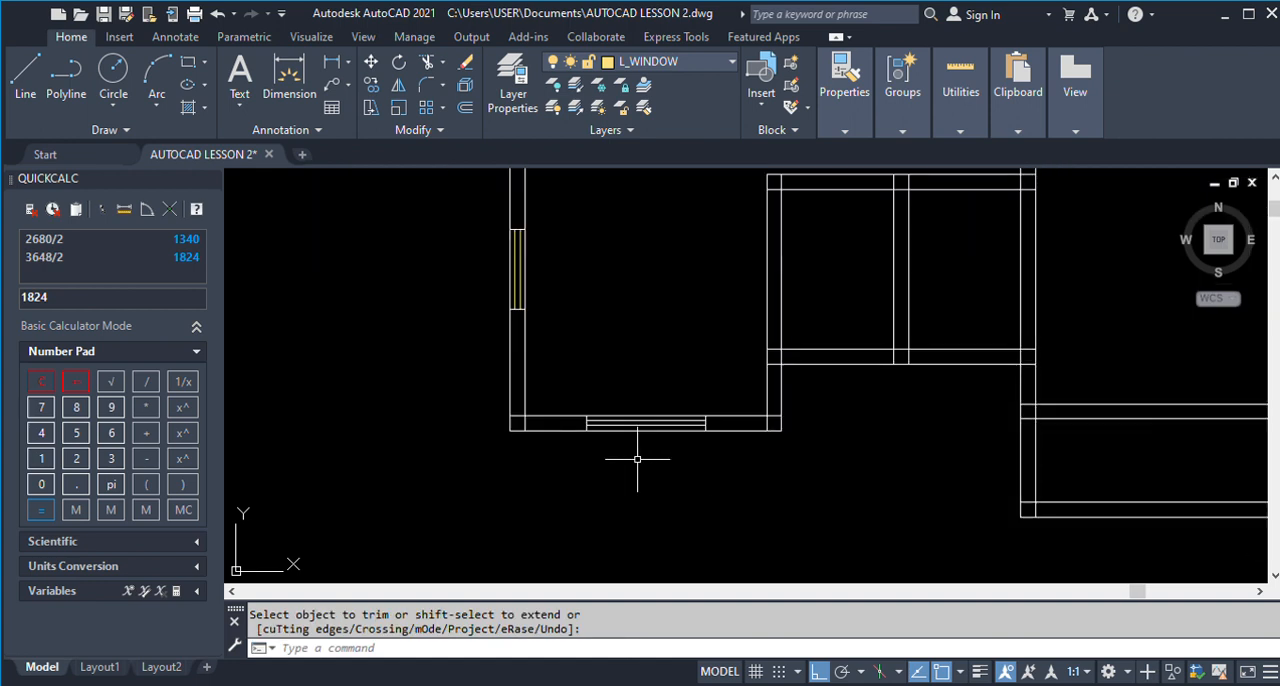
type("LAYMCH")
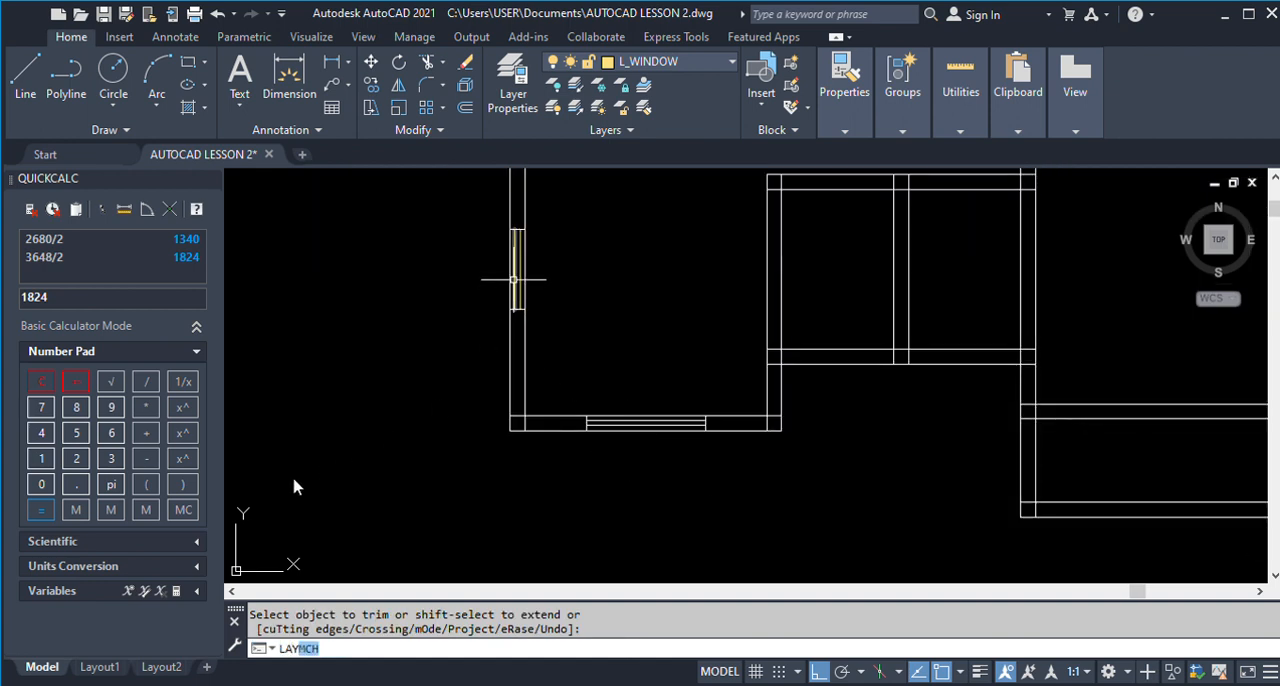
key("Return")
scroll(596, 427, "up", 2)
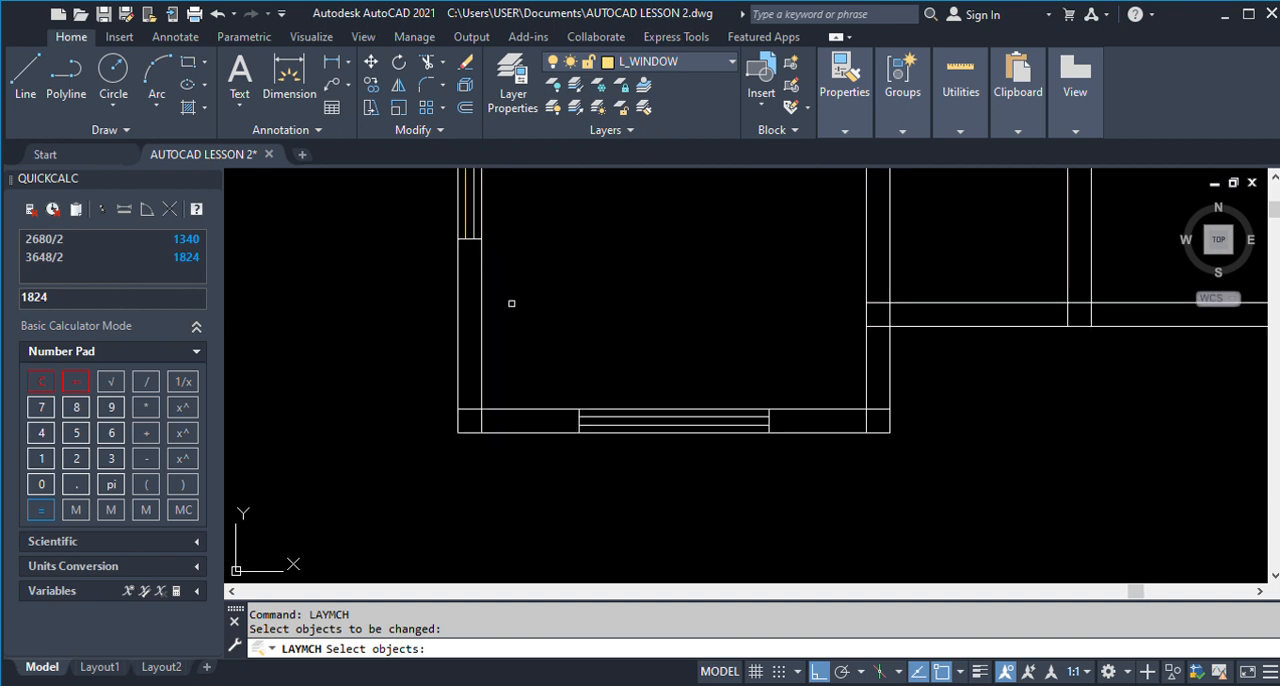
left_click(611, 414)
left_click(611, 421)
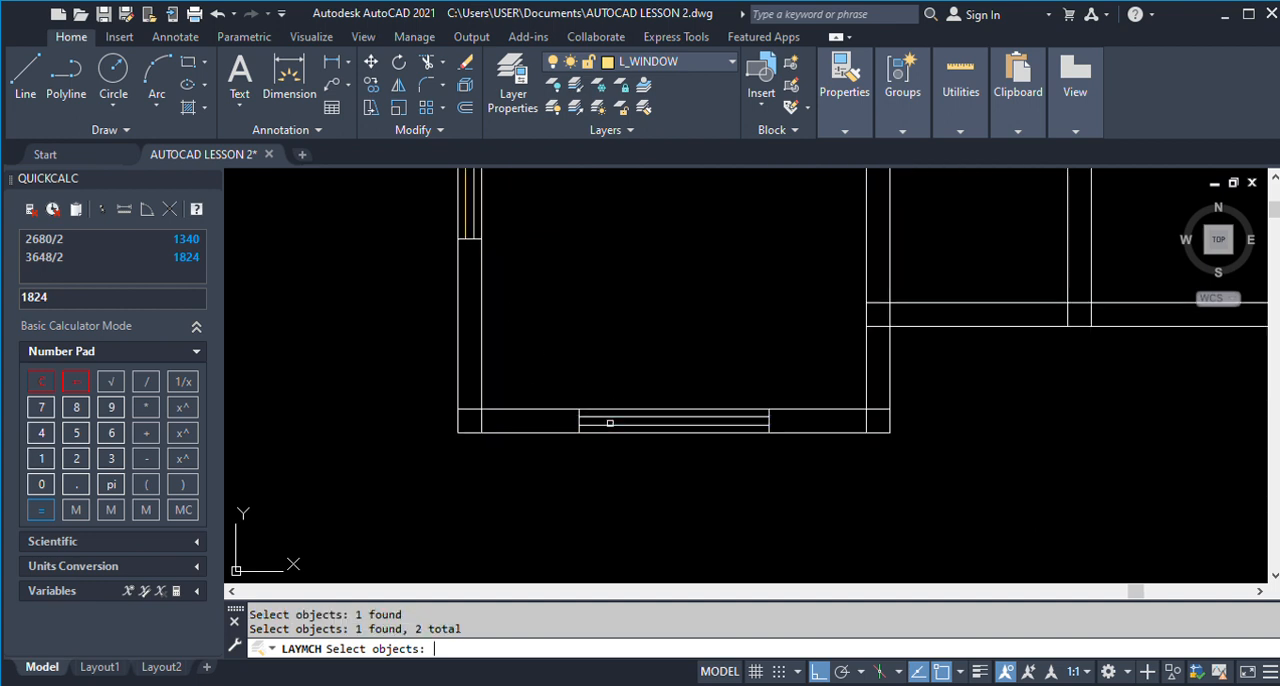
key("Return")
left_click(466, 232)
key("Return")
Examine the finished ground floor plan from Kitchen 1 up to the W1 window between the Veranda and Room 3.
scroll(658, 420, "down", 4)
scroll(658, 420, "down", 6)
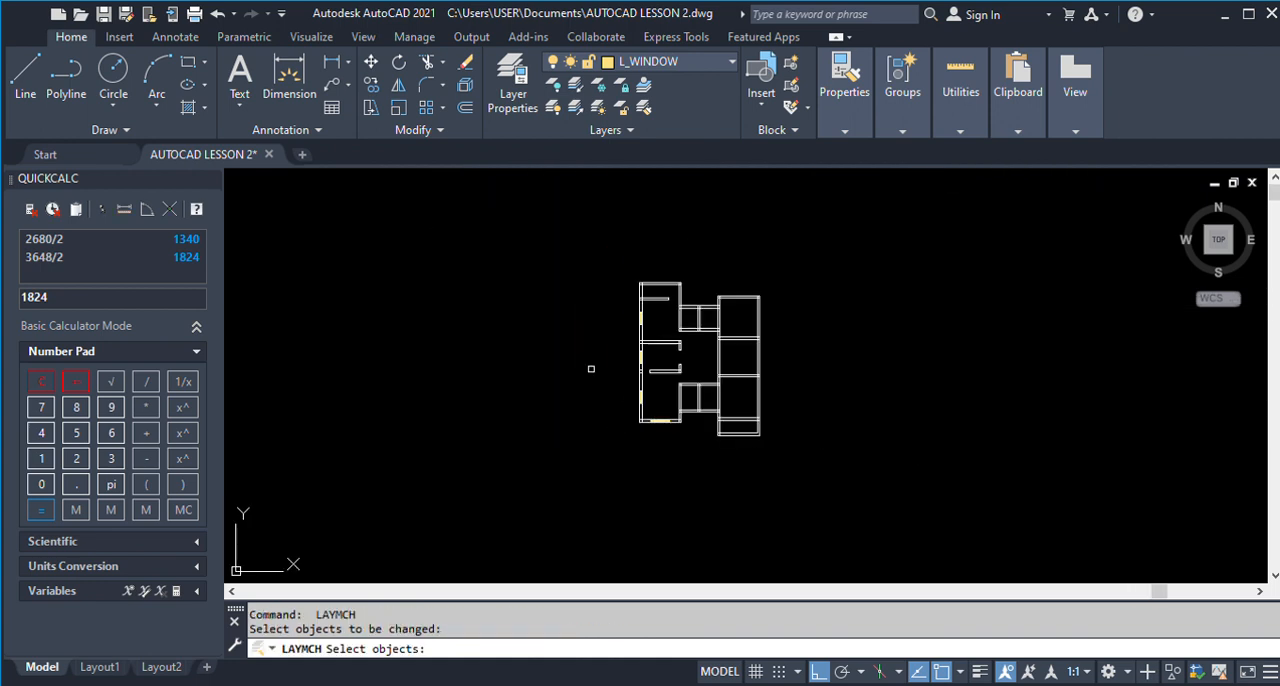
scroll(906, 385, "up", 6)
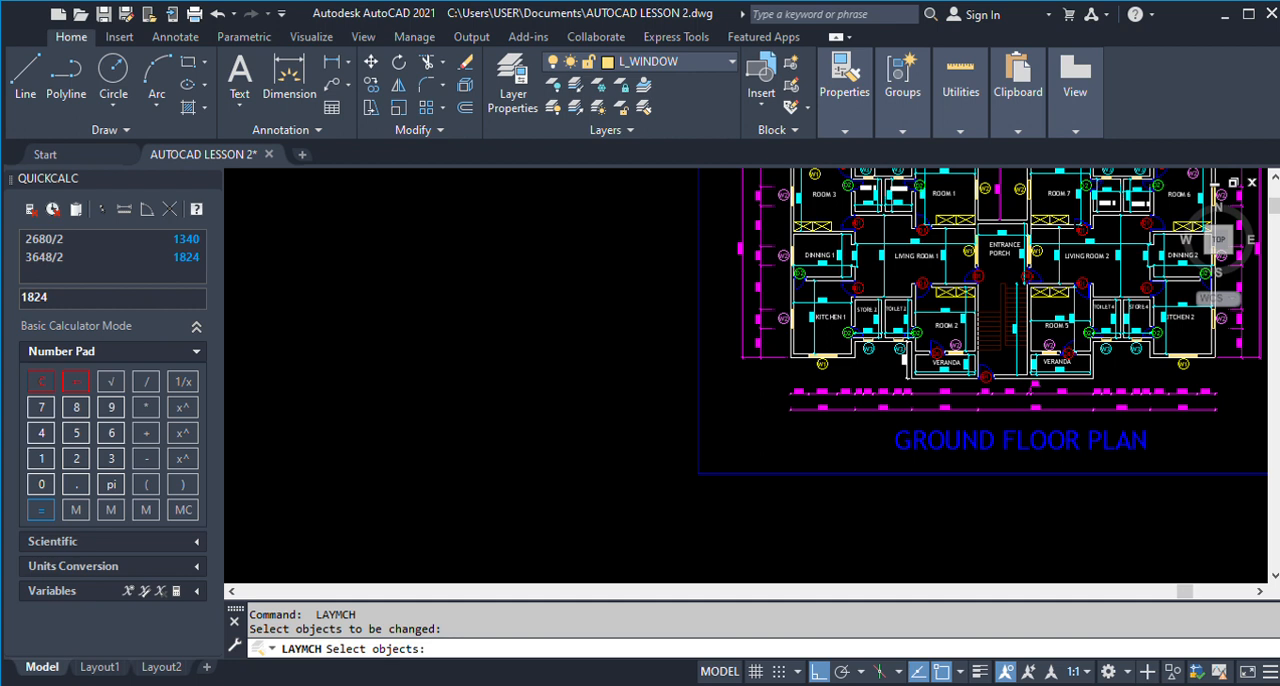
scroll(835, 385, "up", 4)
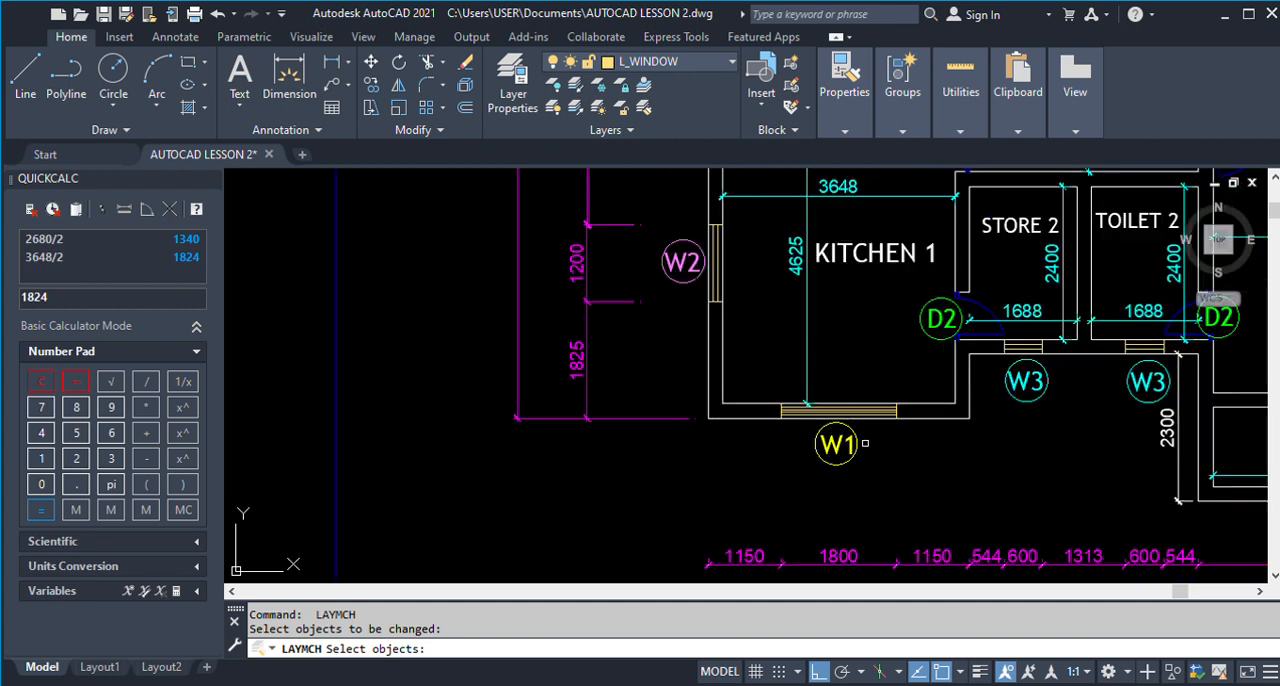
scroll(865, 442, "up", 2)
scroll(826, 440, "down", 5)
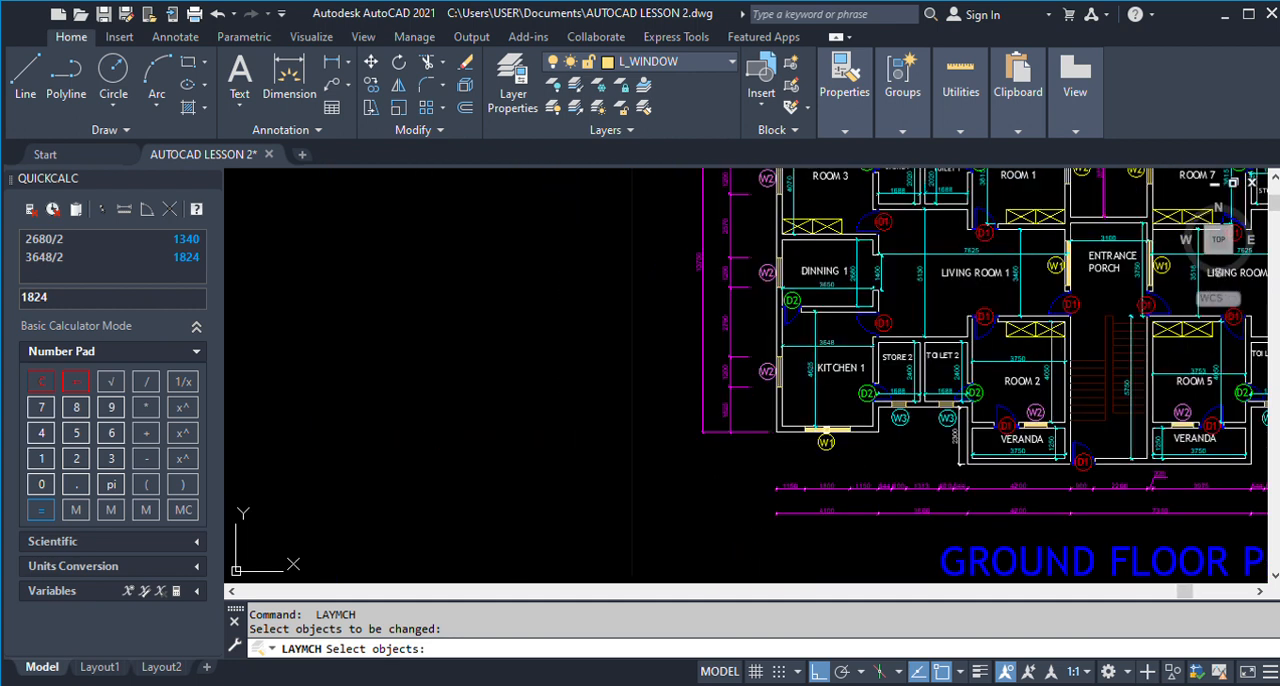
scroll(800, 379, "down", 3)
scroll(809, 271, "up", 5)
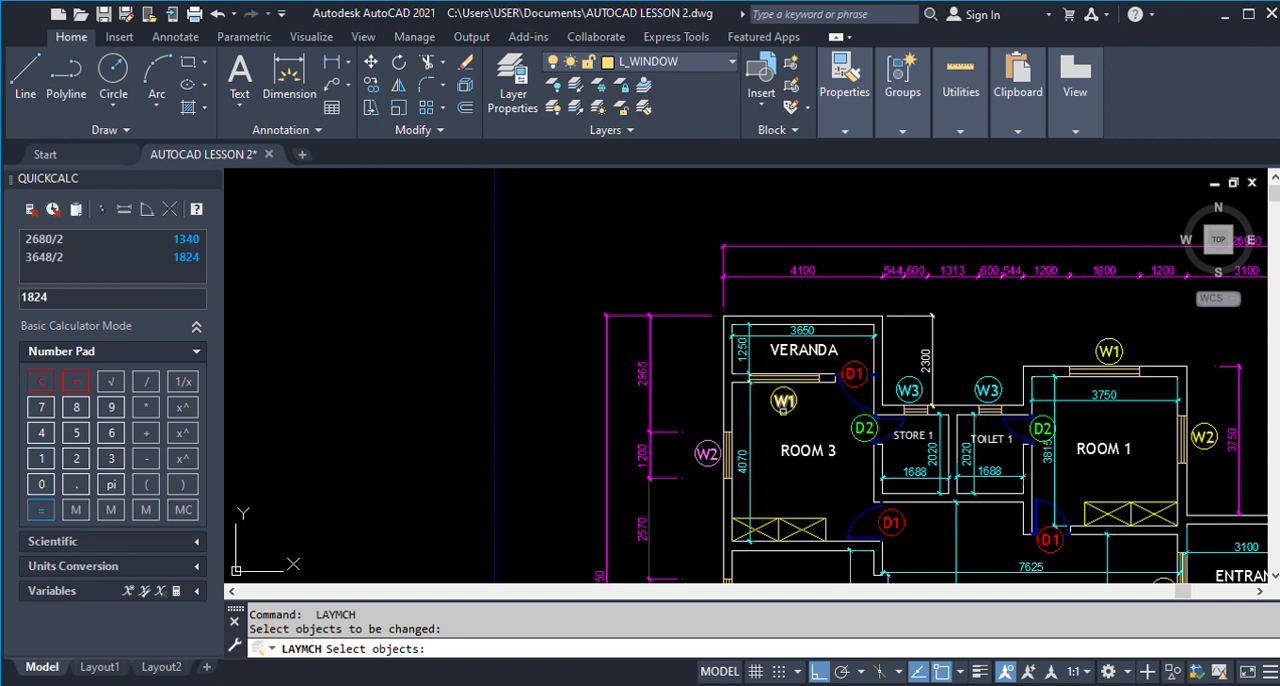
scroll(785, 405, "up", 4)
scroll(738, 328, "down", 6)
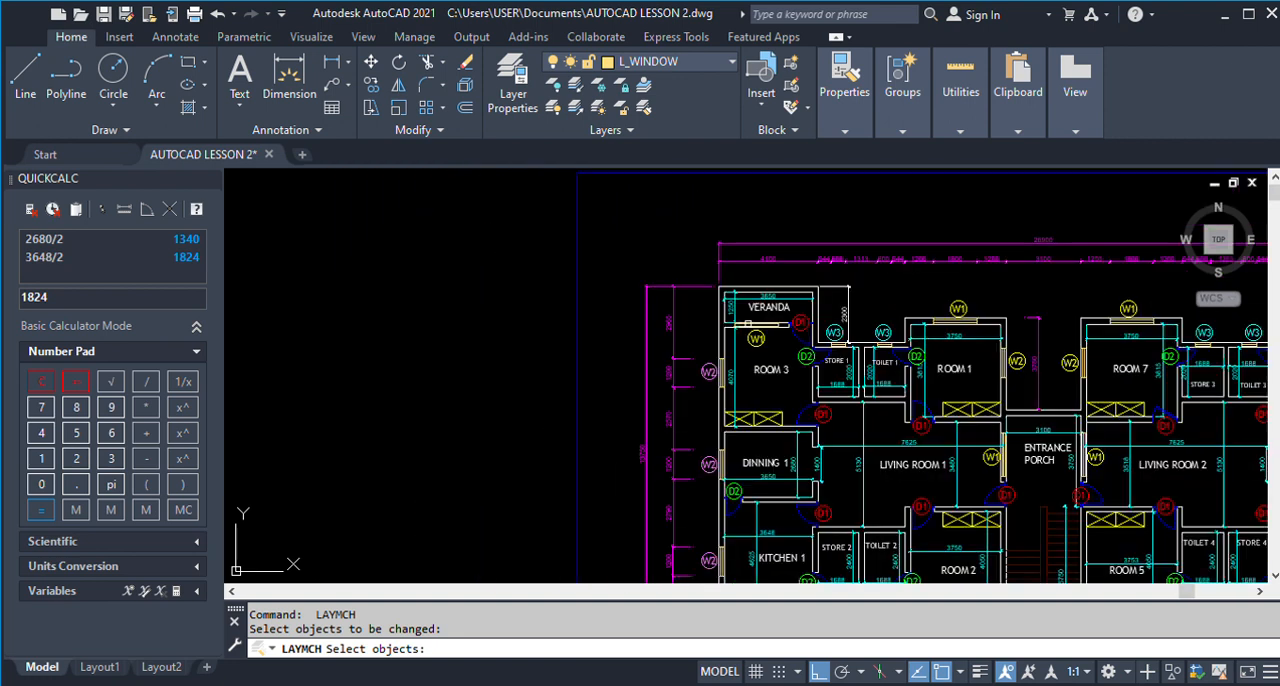
scroll(744, 304, "down", 5)
scroll(757, 331, "up", 5)
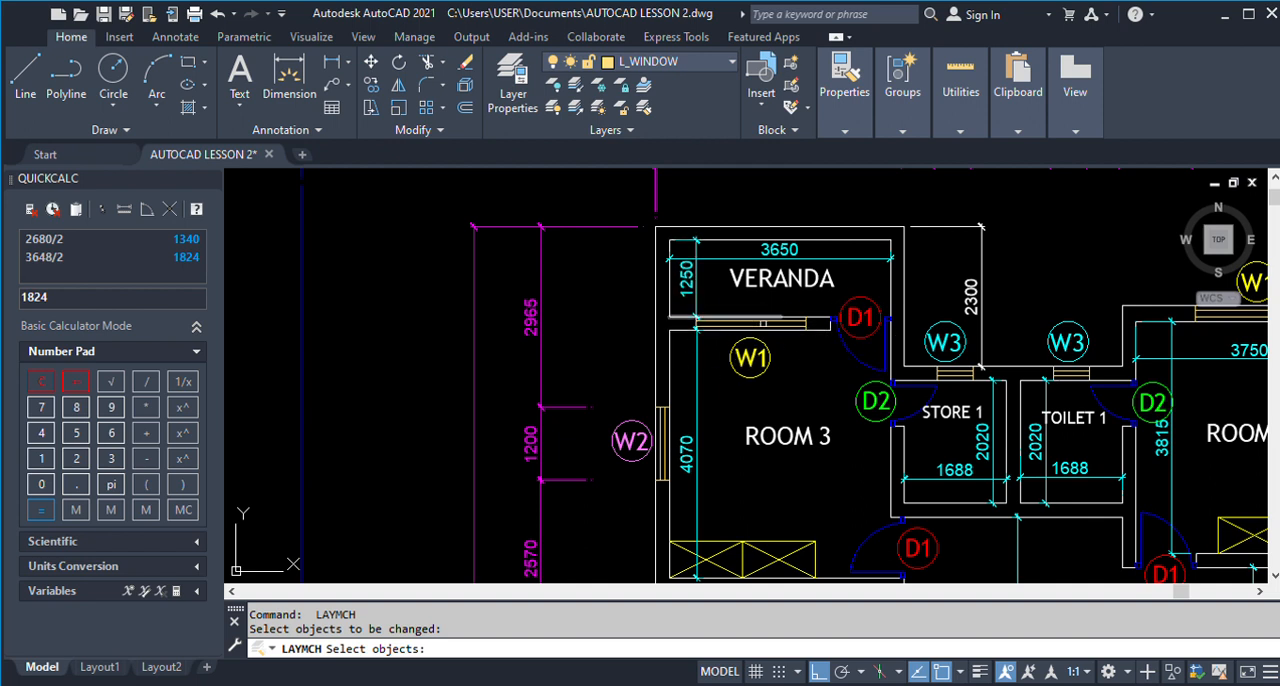
Measure both faces of the wall between the Veranda and Room 3, from the D1 opening to the left outer wall.
left_click(289, 75)
scroll(728, 292, "up", 4)
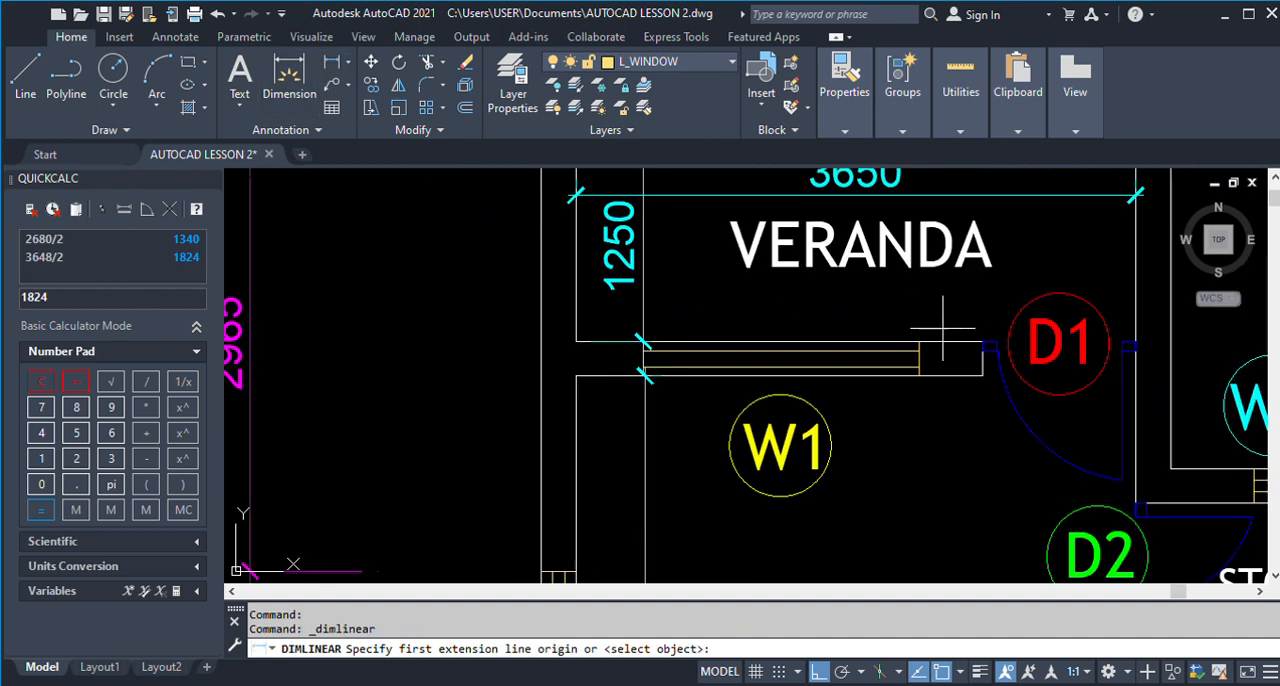
left_click(982, 342)
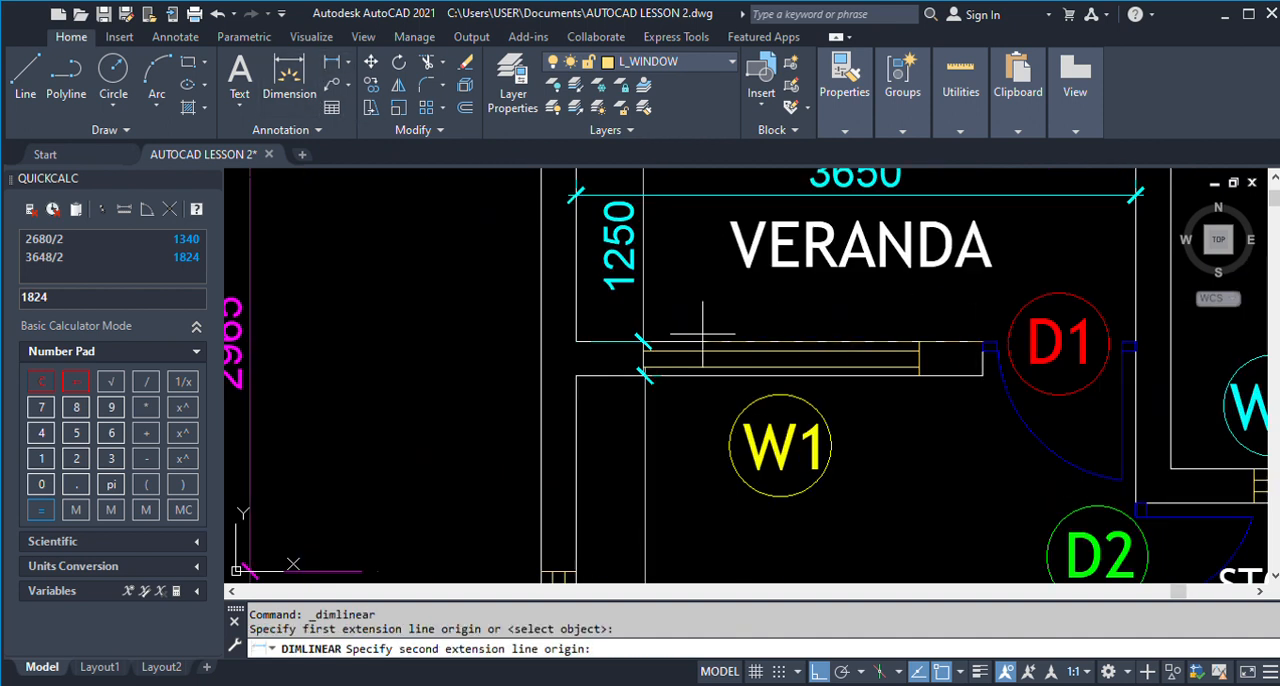
left_click(576, 342)
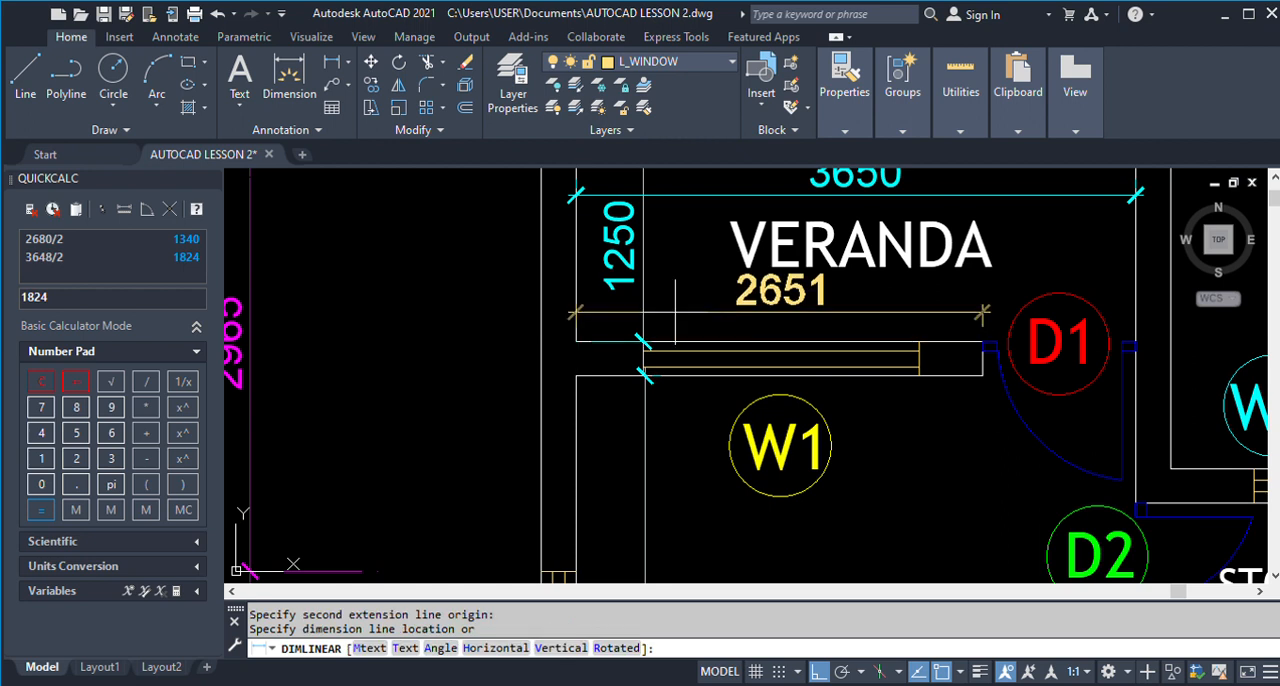
key("Escape")
left_click(331, 62)
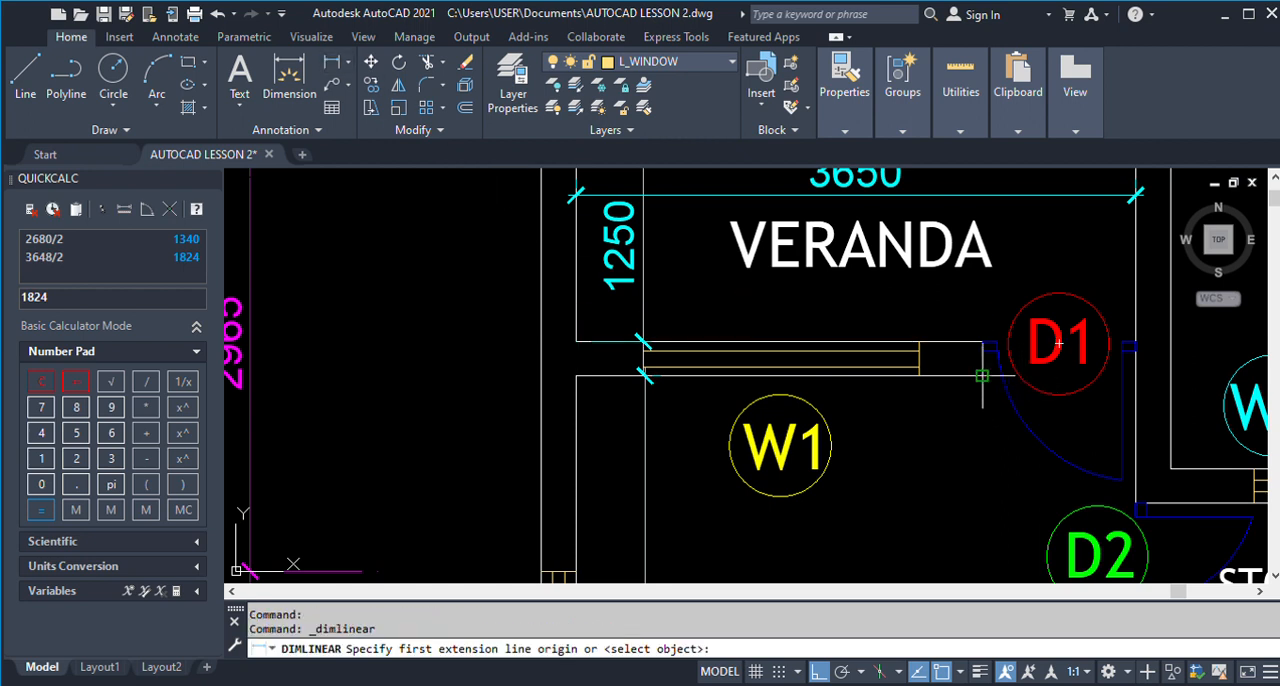
left_click(982, 375)
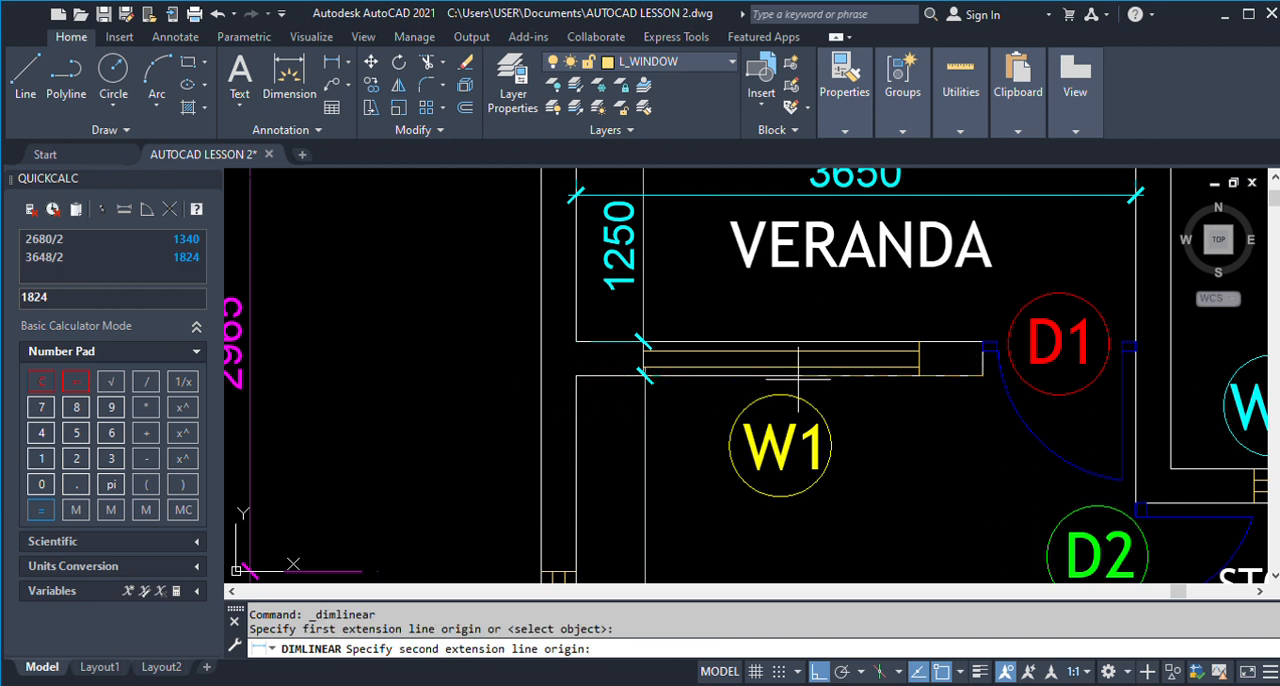
left_click(576, 375)
key("Escape")
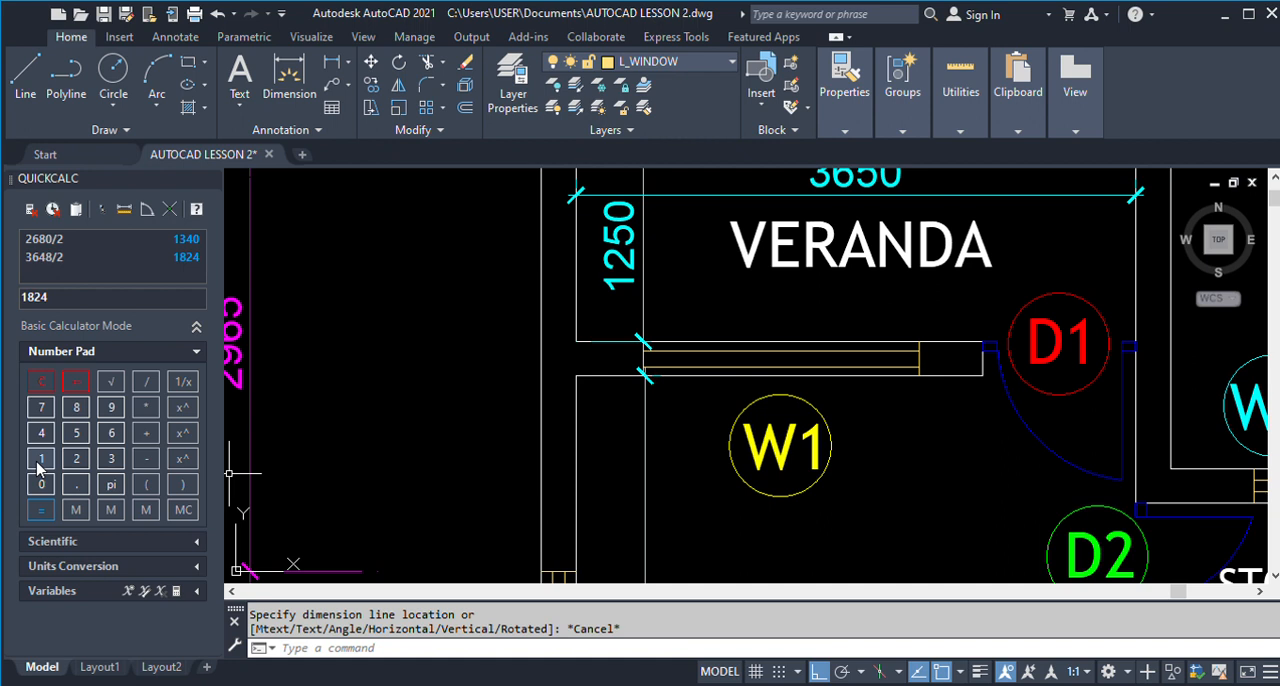
Calculate half of the Veranda and Room 3 dividing wall's length as 2651/2 in the calculator.
left_click(76, 458)
left_click(111, 432)
left_click(76, 432)
left_click(146, 381)
left_click(76, 458)
left_click(40, 510)
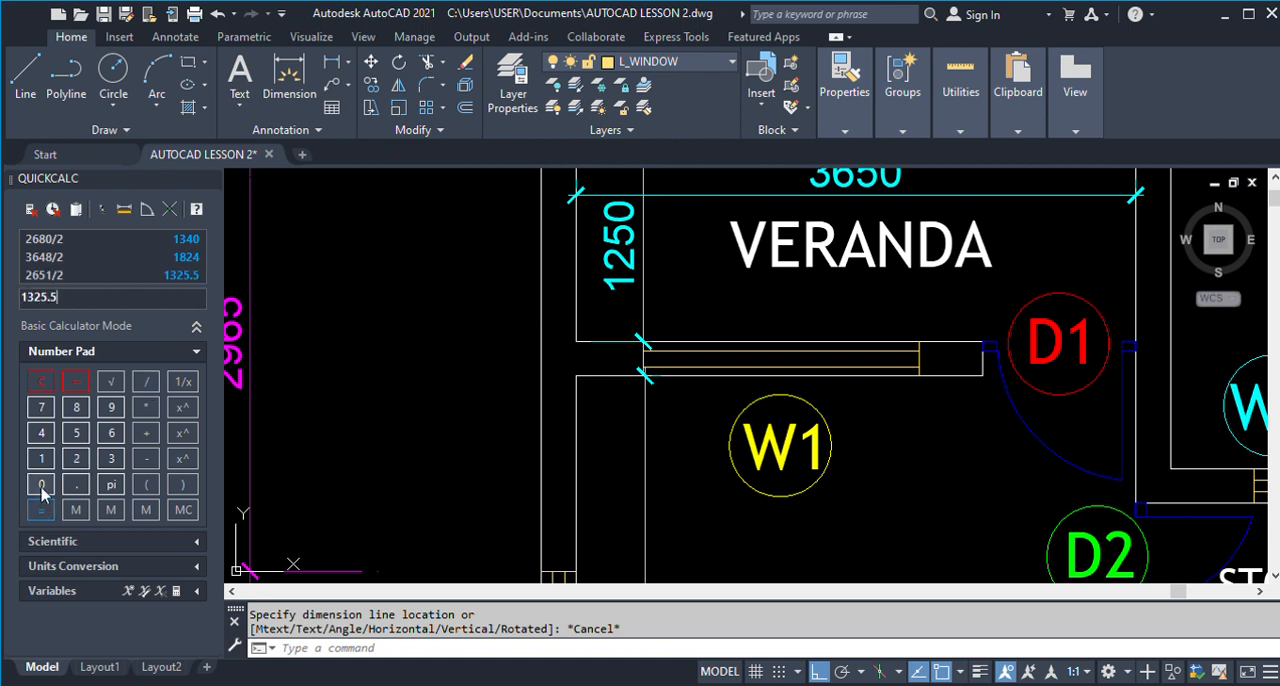
Offset the D1 opening's jamb line by 1325.5 along the wall between the Veranda and Room 3, towards the outer wall.
scroll(617, 453, "down", 10)
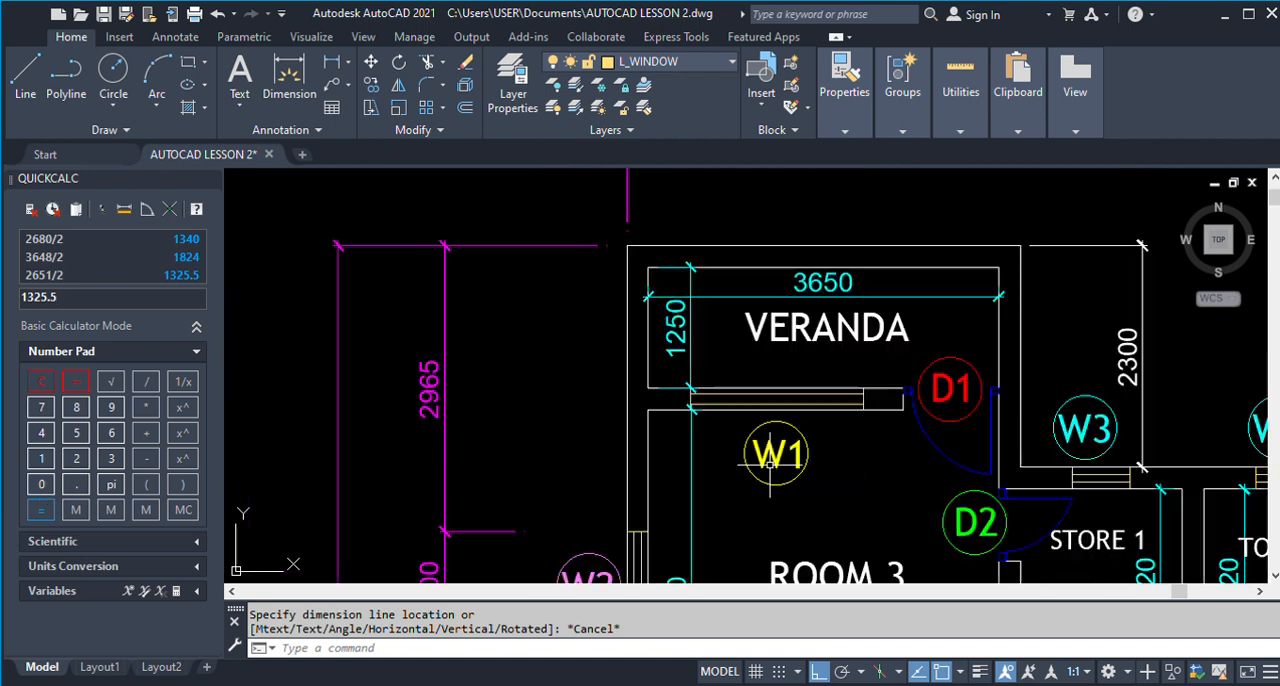
type("O")
key("Return")
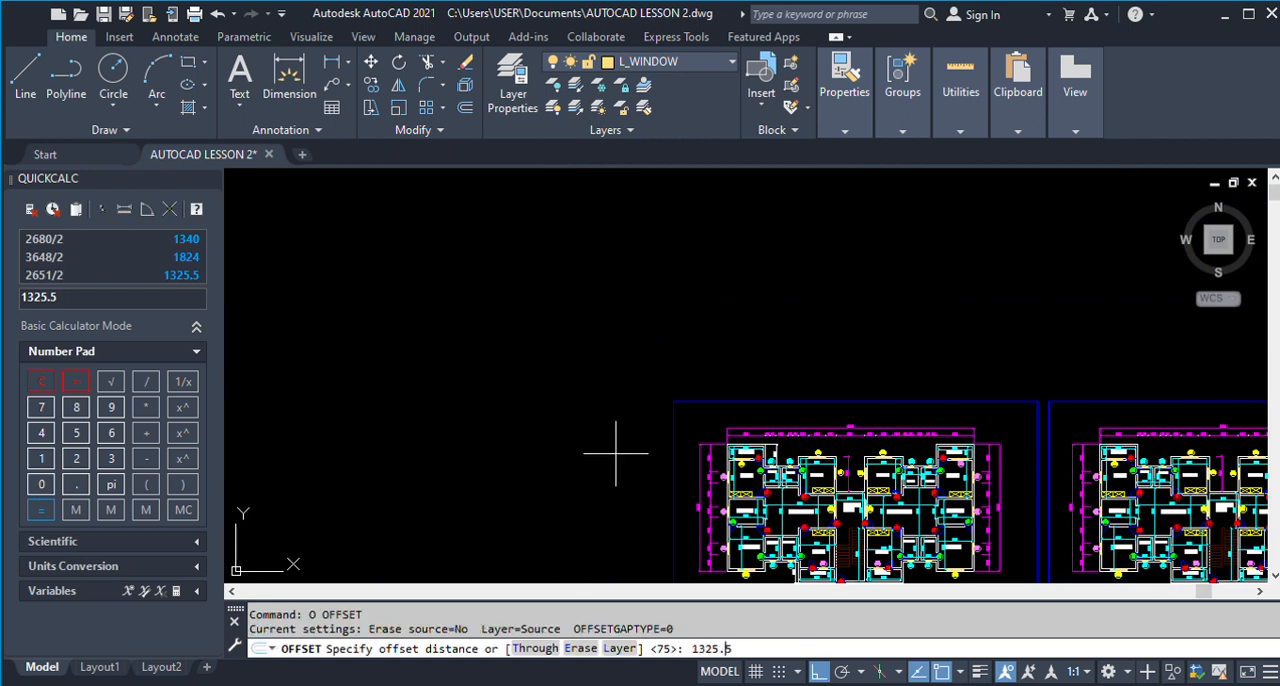
type("1325.5")
key("Return")
scroll(727, 356, "down", 5)
scroll(593, 376, "up", 3)
scroll(530, 382, "up", 8)
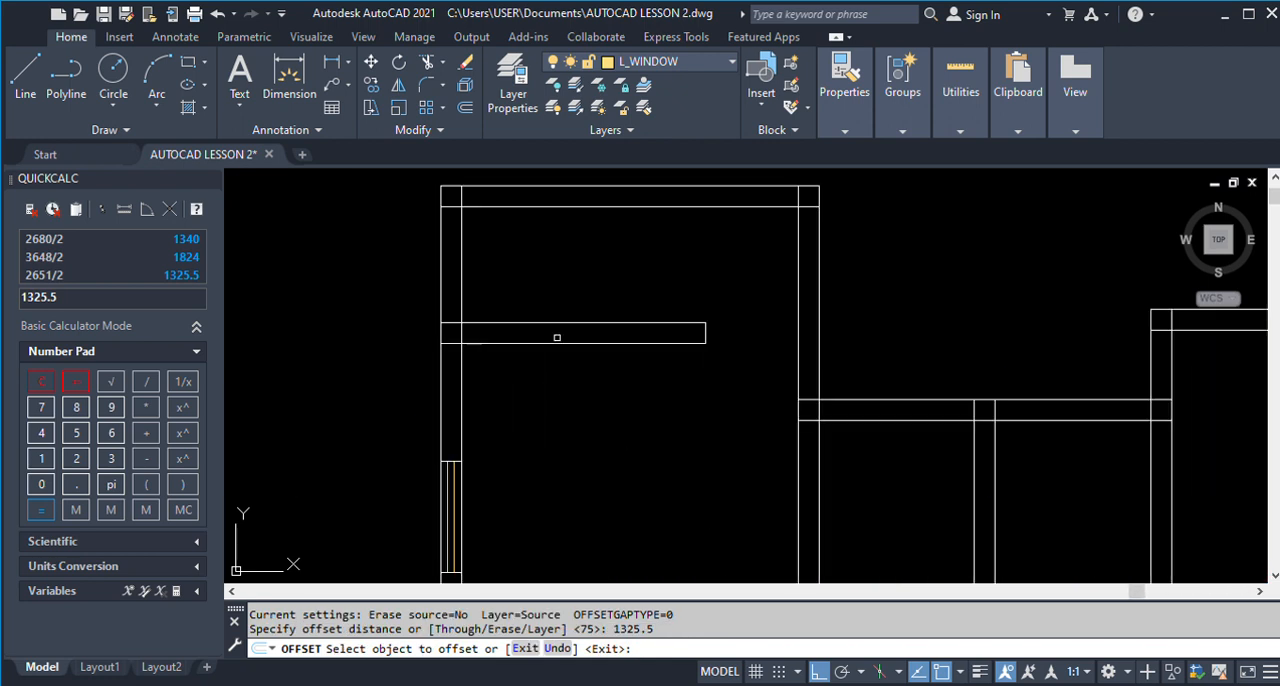
left_click(706, 337)
left_click(550, 354)
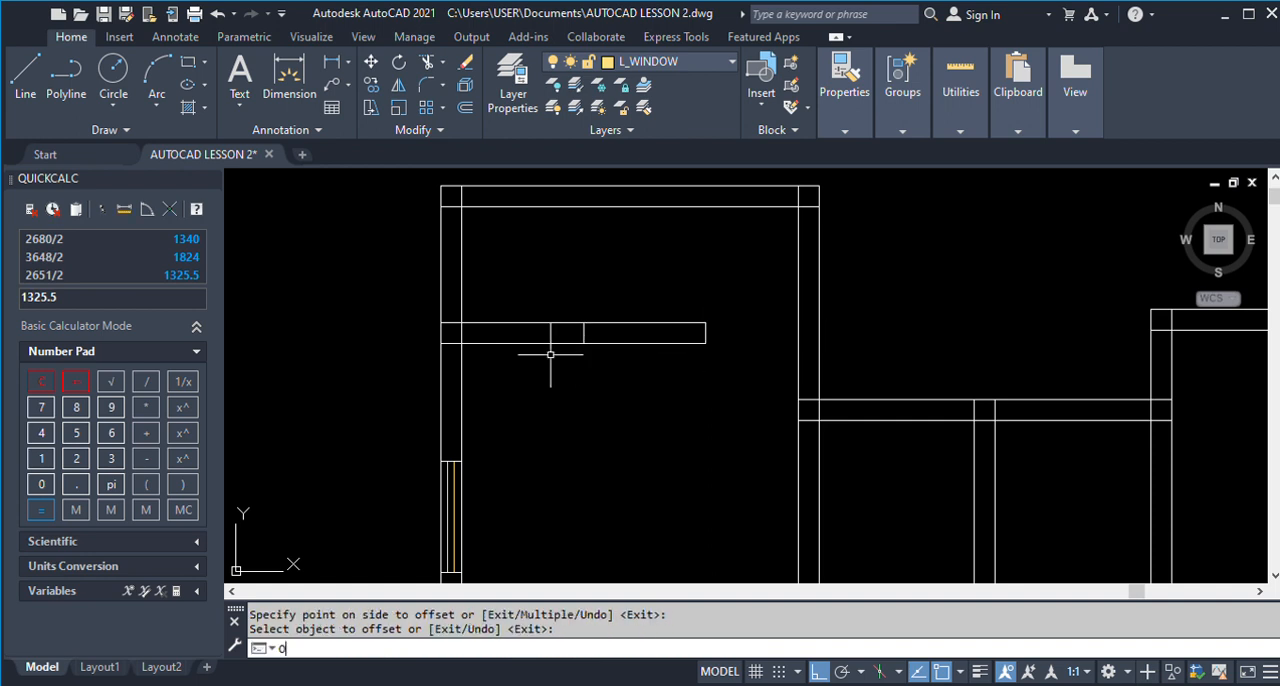
Offset the centre line of the Veranda and Room 3 dividing wall by 900 to both sides as the W1 window jambs.
key("Return")
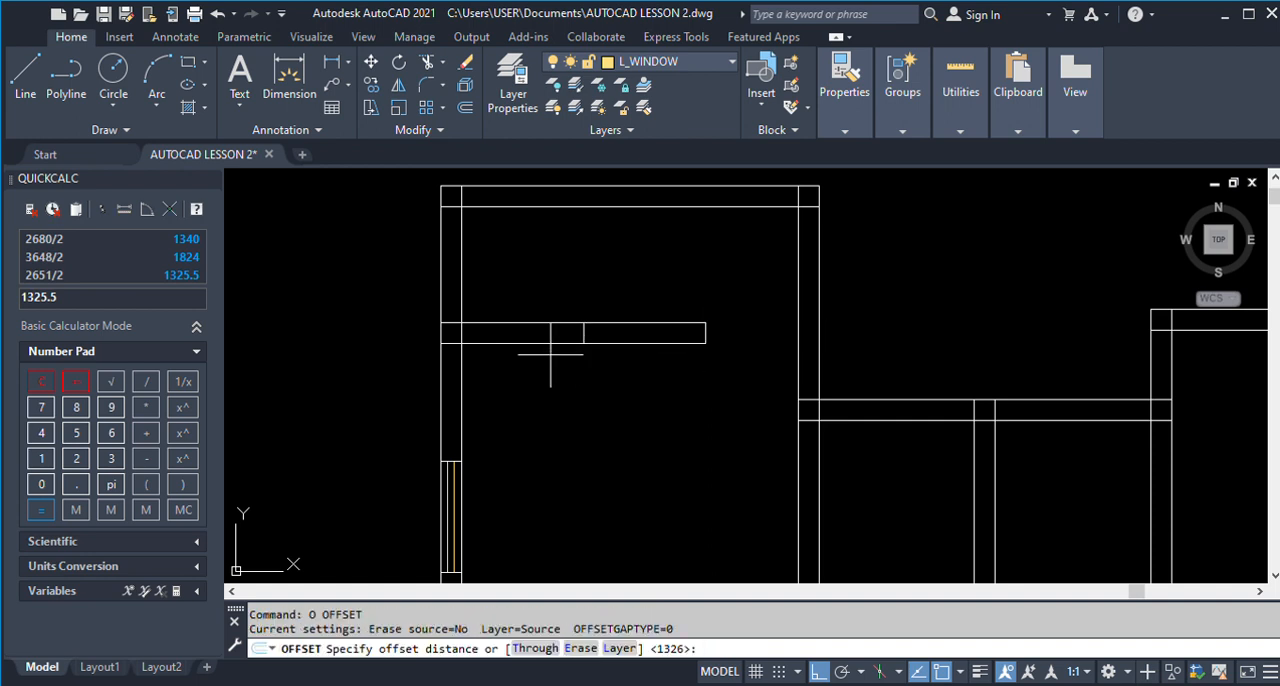
key("Return")
left_click(583, 333)
left_click(737, 398)
key("Return")
key("Return")
Erase the centre line between the W1 jambs in the Veranda and Room 3 dividing wall.
key("Return")
left_click(584, 332)
left_click(520, 345)
key("Return")
type("E")
key("Return")
left_click(567, 294)
left_click(602, 337)
Copy the W1 window from Kitchen 1's lower wall onto the W1 jambs between the Veranda and Room 3.
scroll(574, 315, "down", 5)
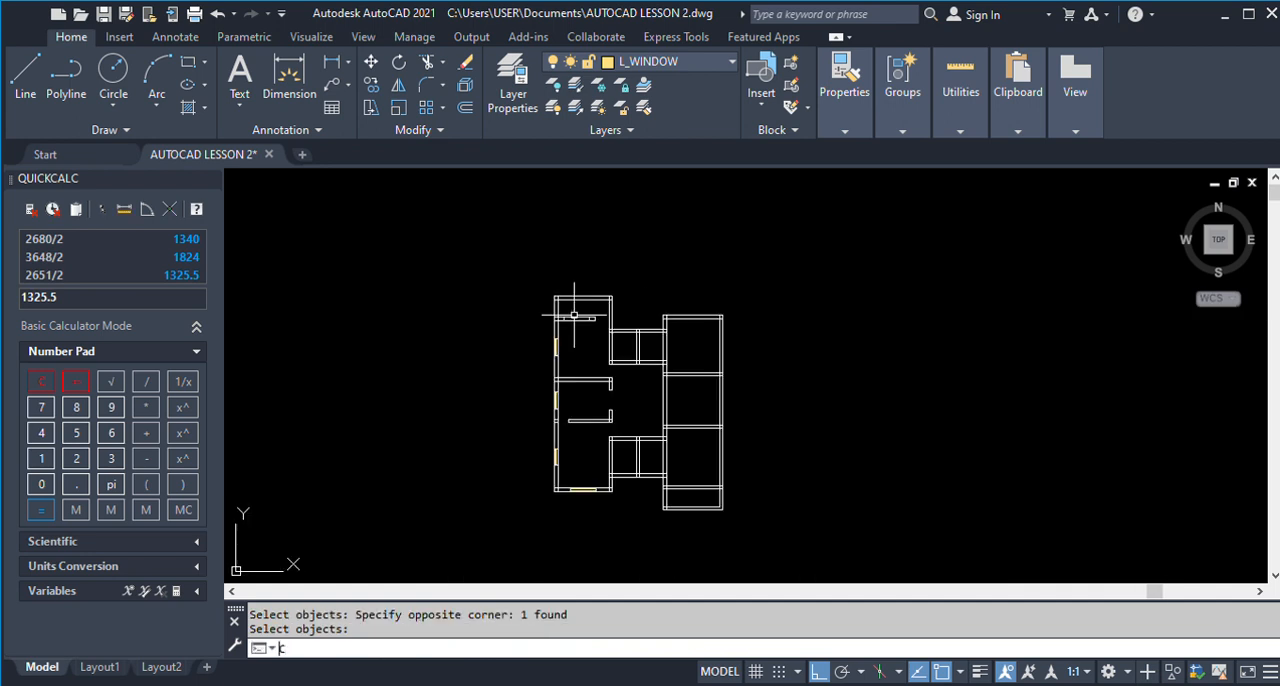
type("CO")
key("Return")
scroll(572, 500, "up", 4)
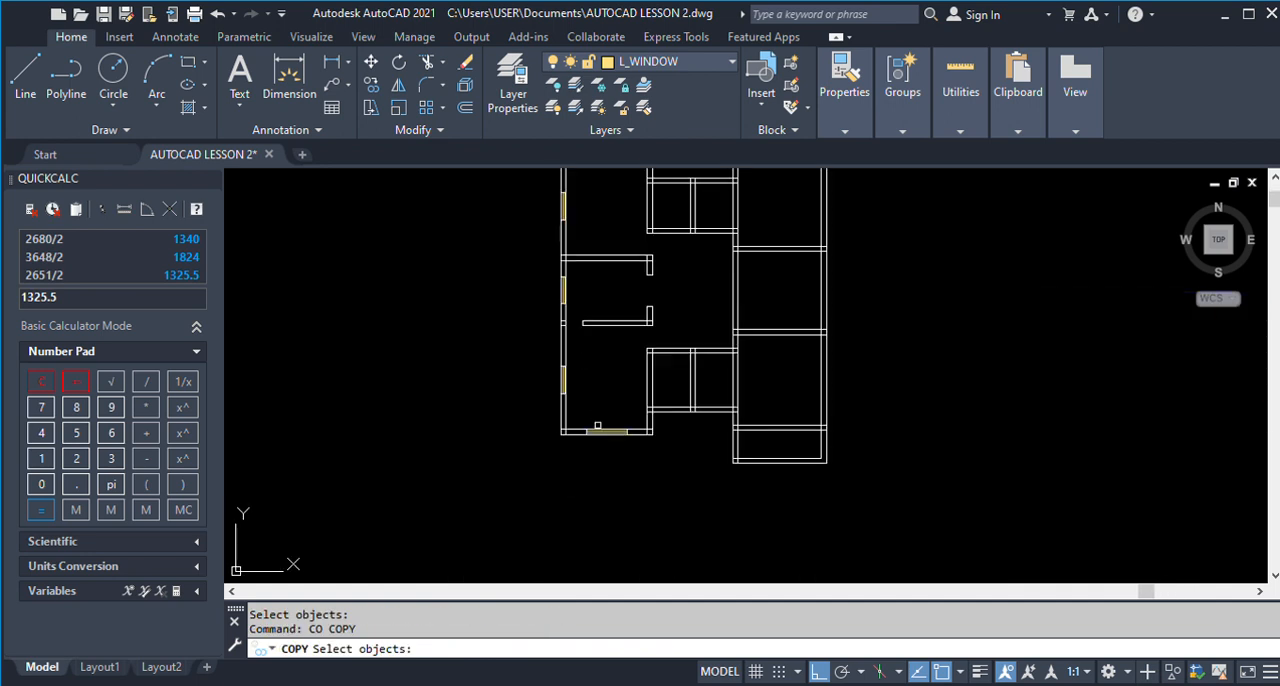
left_click(561, 395)
left_click(694, 466)
key("Return")
scroll(677, 445, "up", 3)
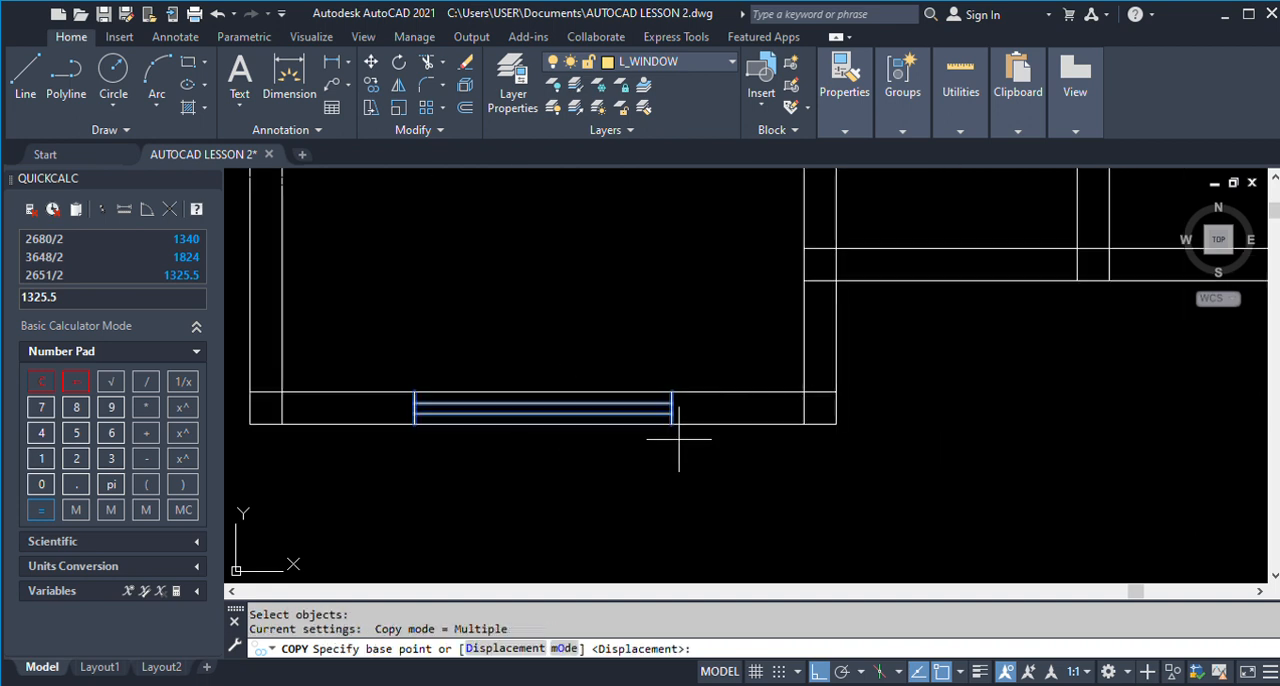
left_click(672, 423)
scroll(686, 474, "down", 5)
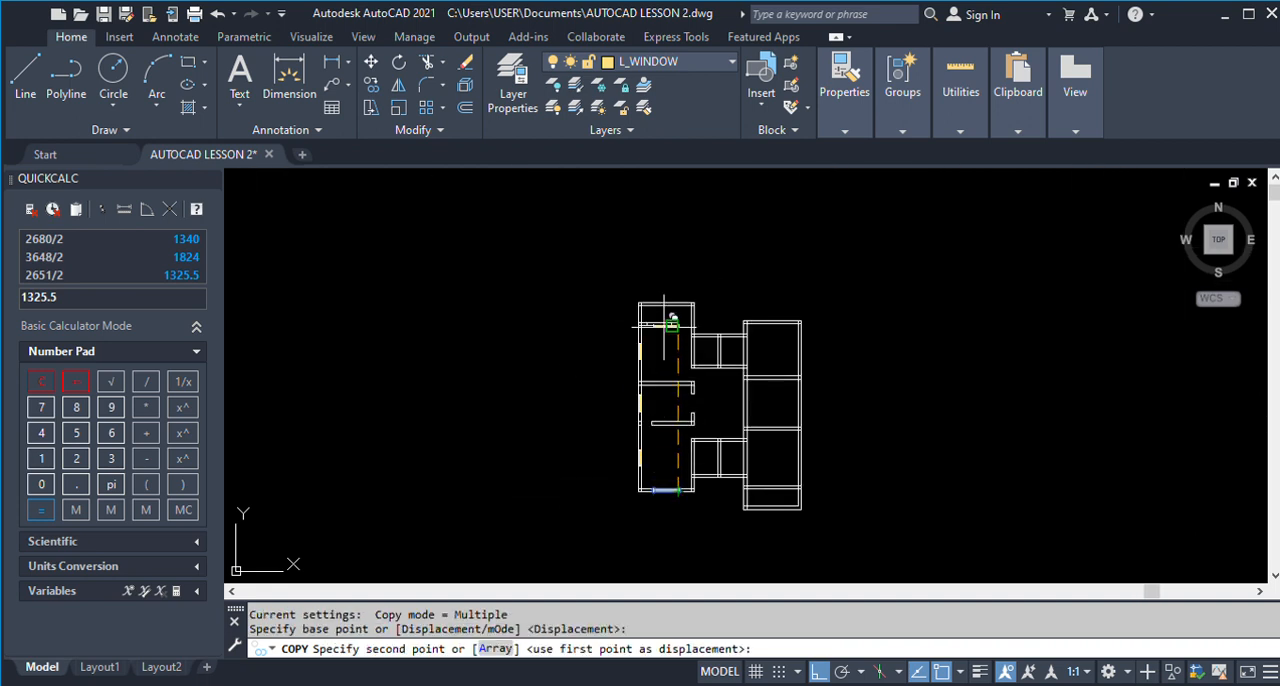
scroll(685, 318, "up", 5)
left_click(697, 316)
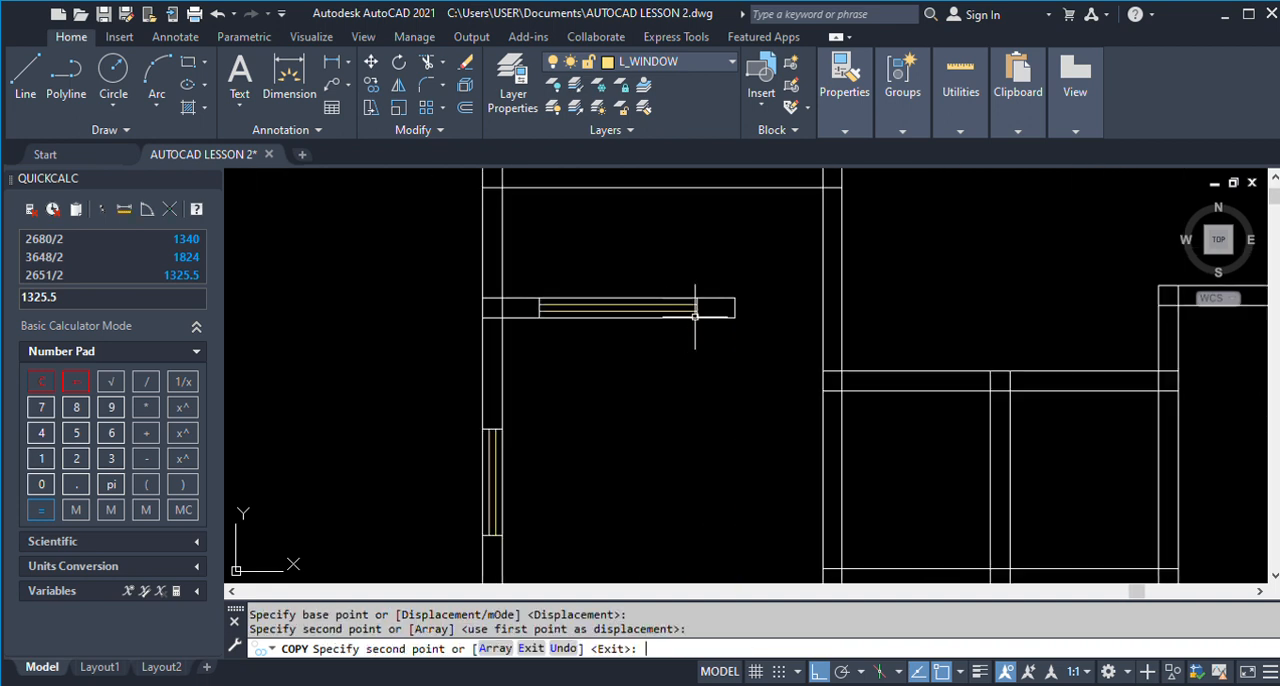
key("Return")
Examine the D2 doors and W3 windows of the stores and toilets on the finished ground floor plan.
scroll(600, 354, "down", 6)
scroll(1007, 395, "up", 10)
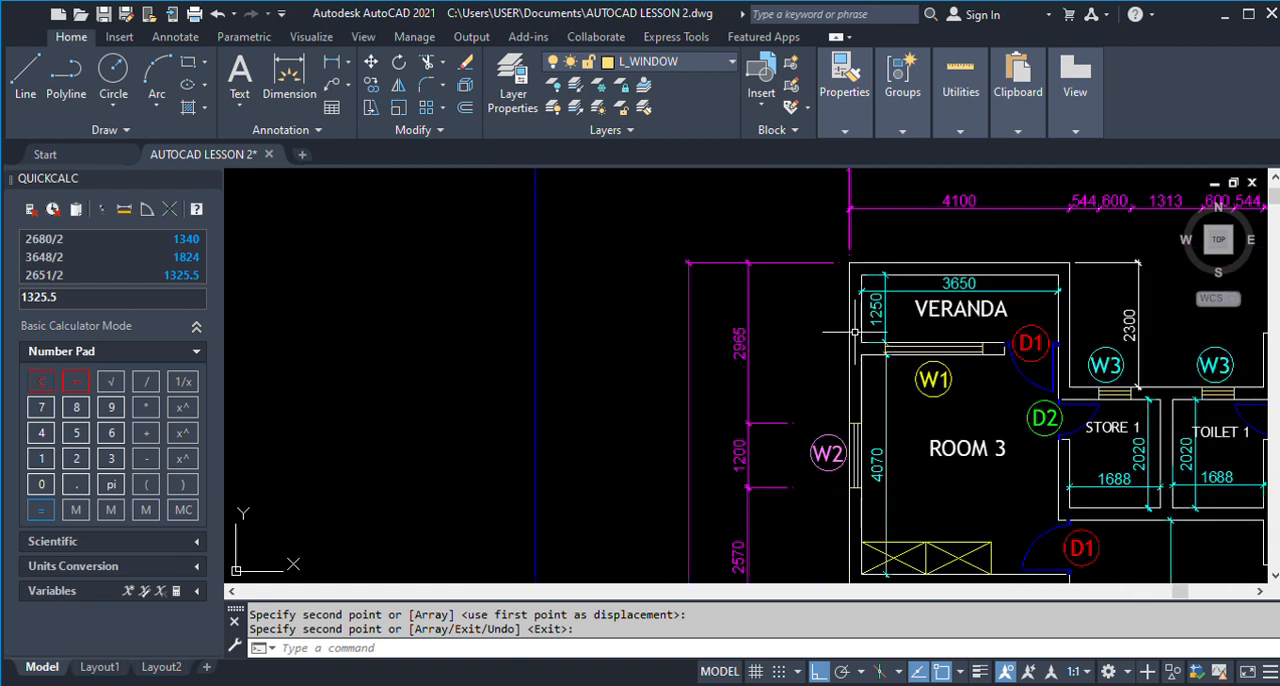
scroll(804, 317, "down", 2)
scroll(804, 317, "down", 4)
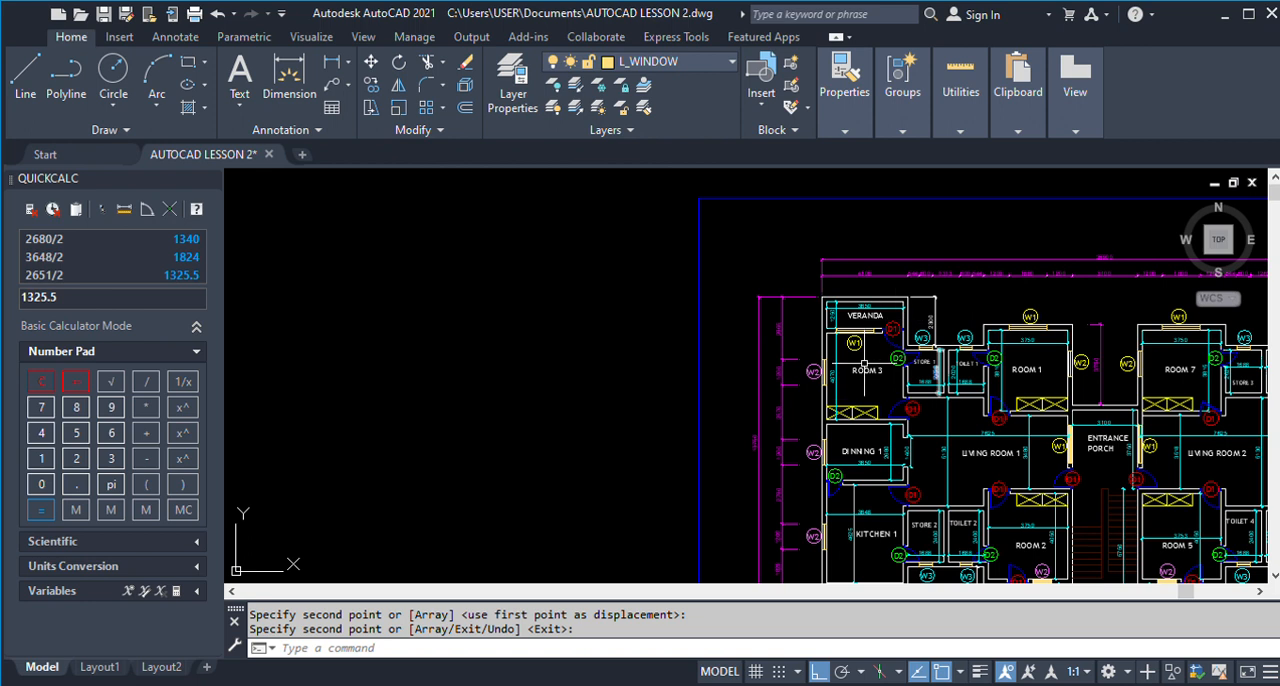
scroll(830, 330, "up", 4)
scroll(900, 320, "down", 4)
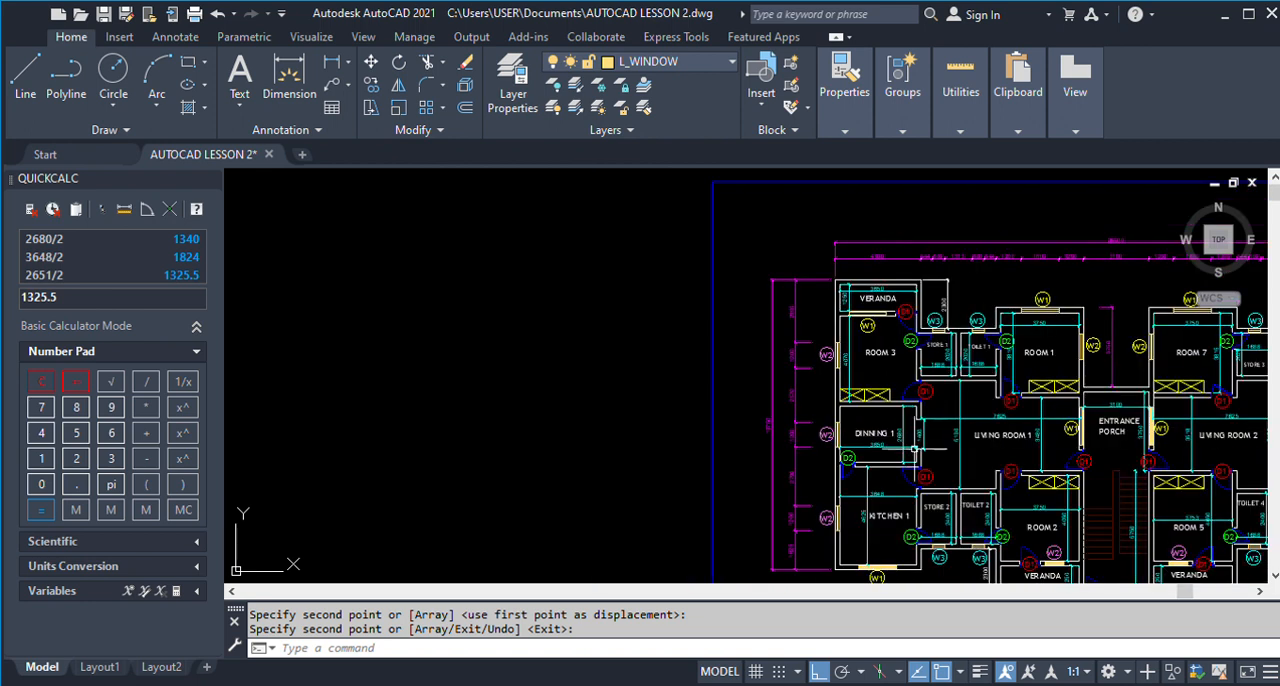
scroll(918, 470, "up", 1)
scroll(925, 478, "up", 2)
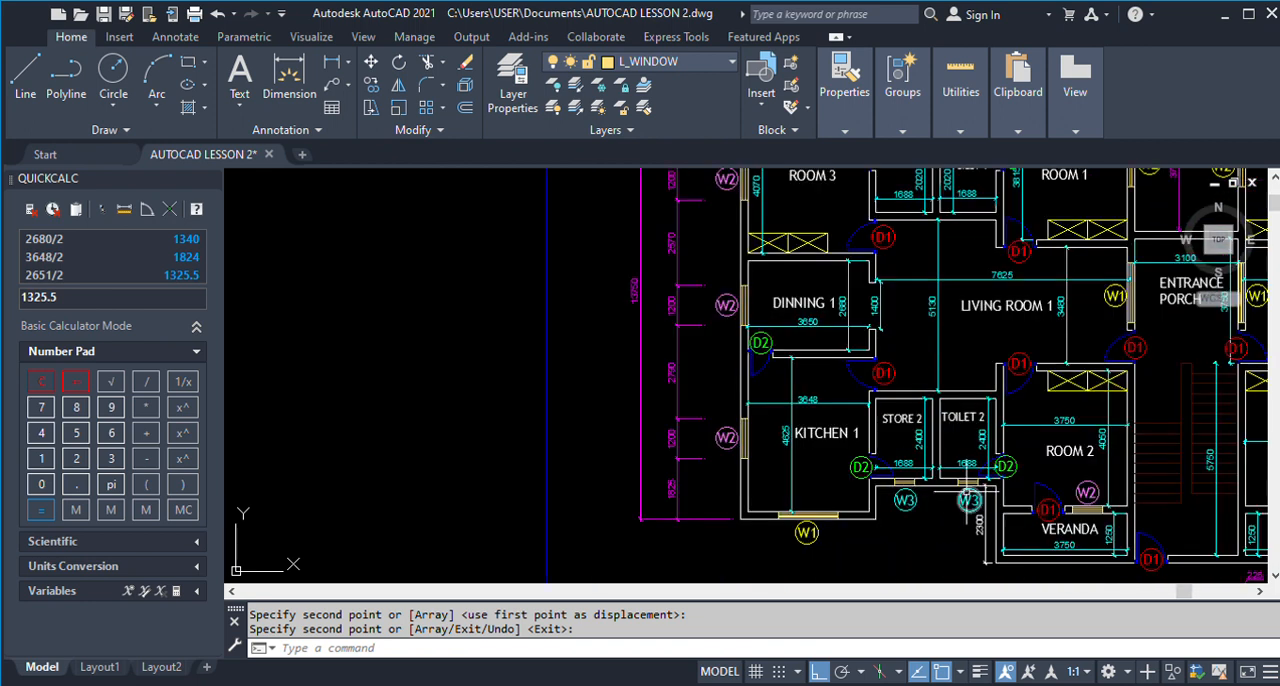
scroll(962, 497, "down", 3)
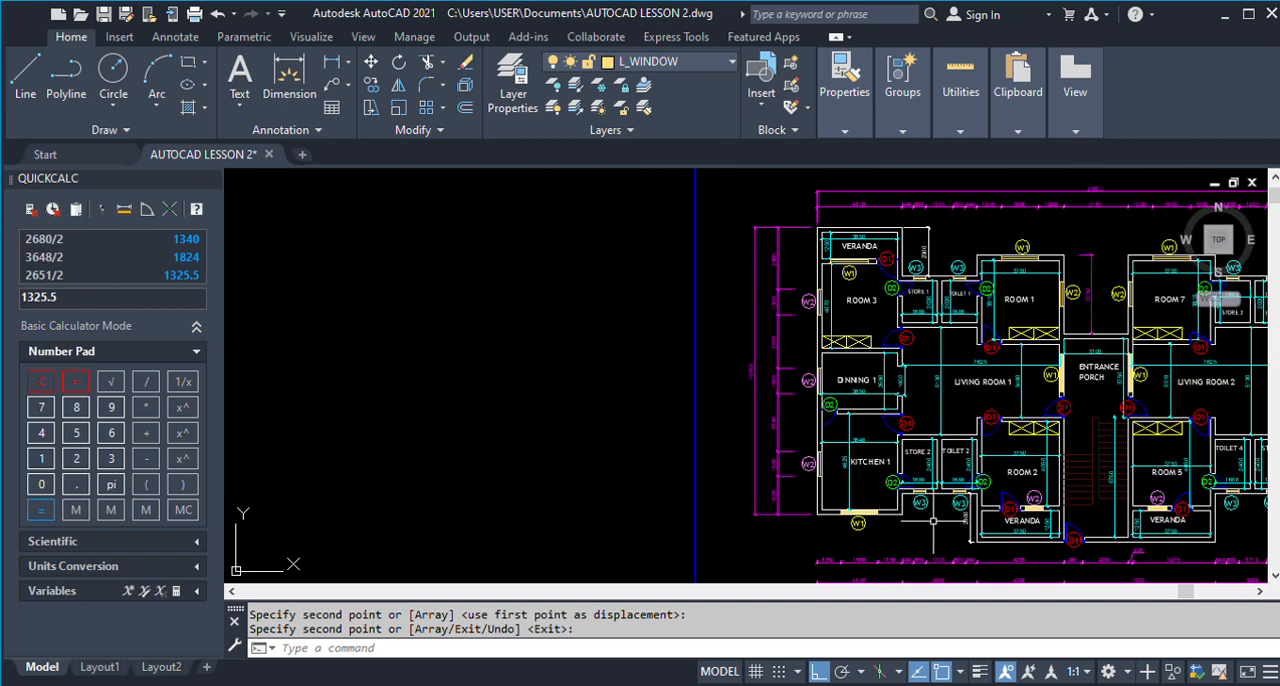
scroll(930, 515, "up", 3)
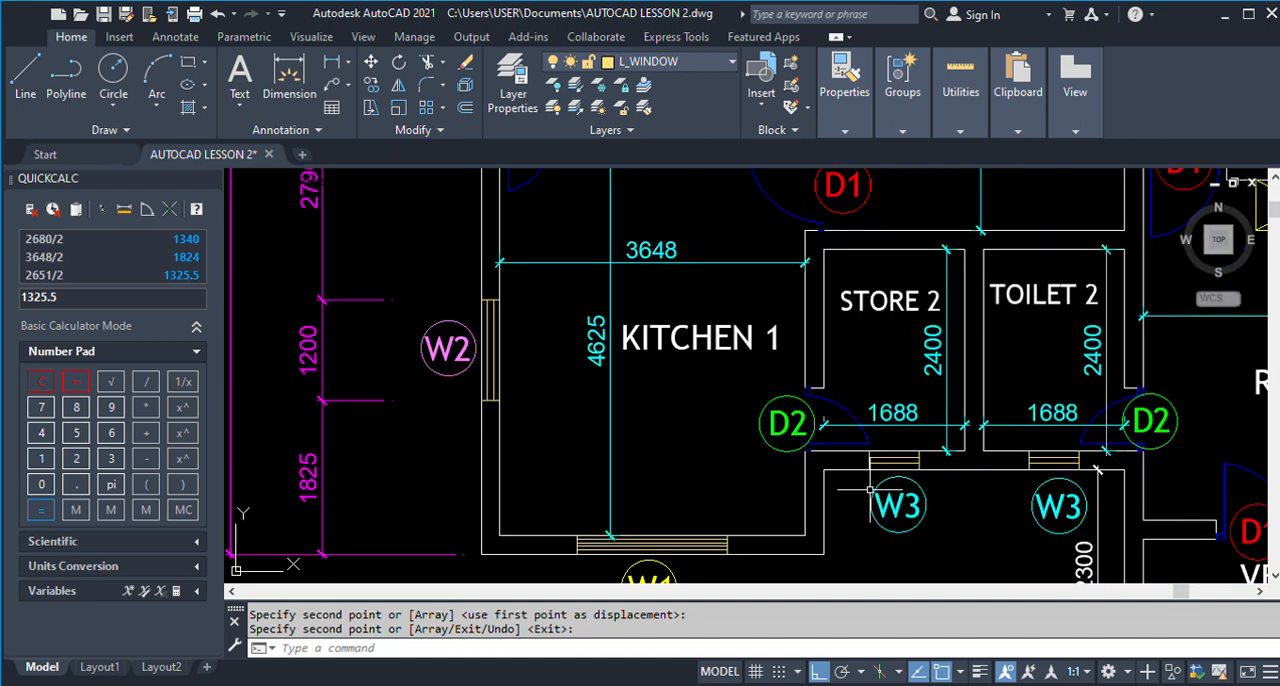
scroll(870, 490, "down", 7)
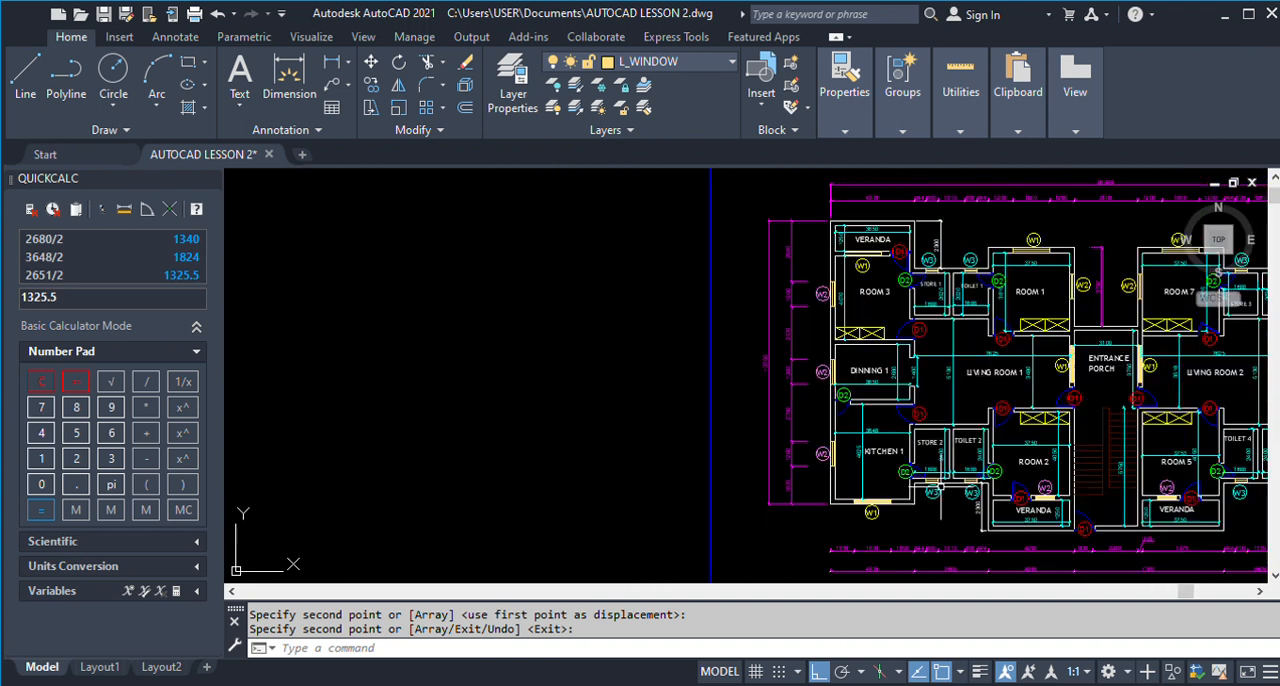
scroll(945, 284, "up", 3)
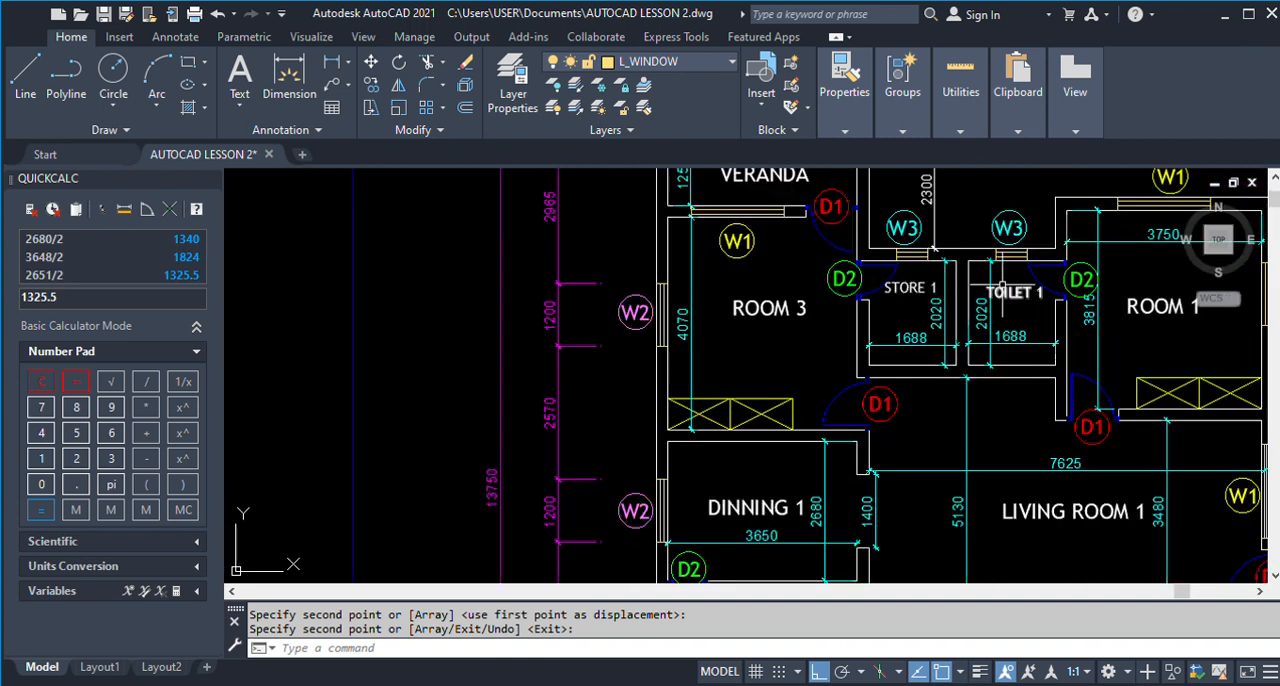
Offset the inner face of the upper wall of Store 1 and Toilet 1 by 750 into the rooms.
scroll(1003, 283, "down", 4)
scroll(1003, 316, "down", 2)
scroll(820, 337, "down", 2)
scroll(729, 314, "up", 8)
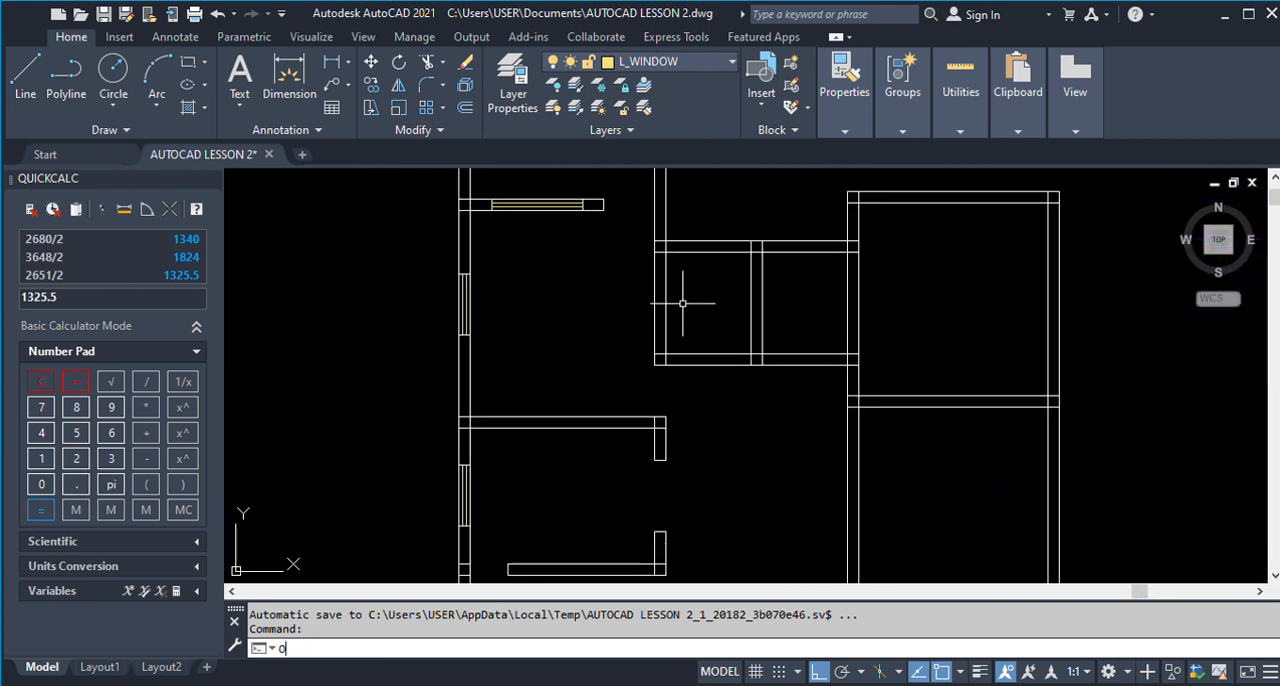
key("Return")
type("750")
key("Return")
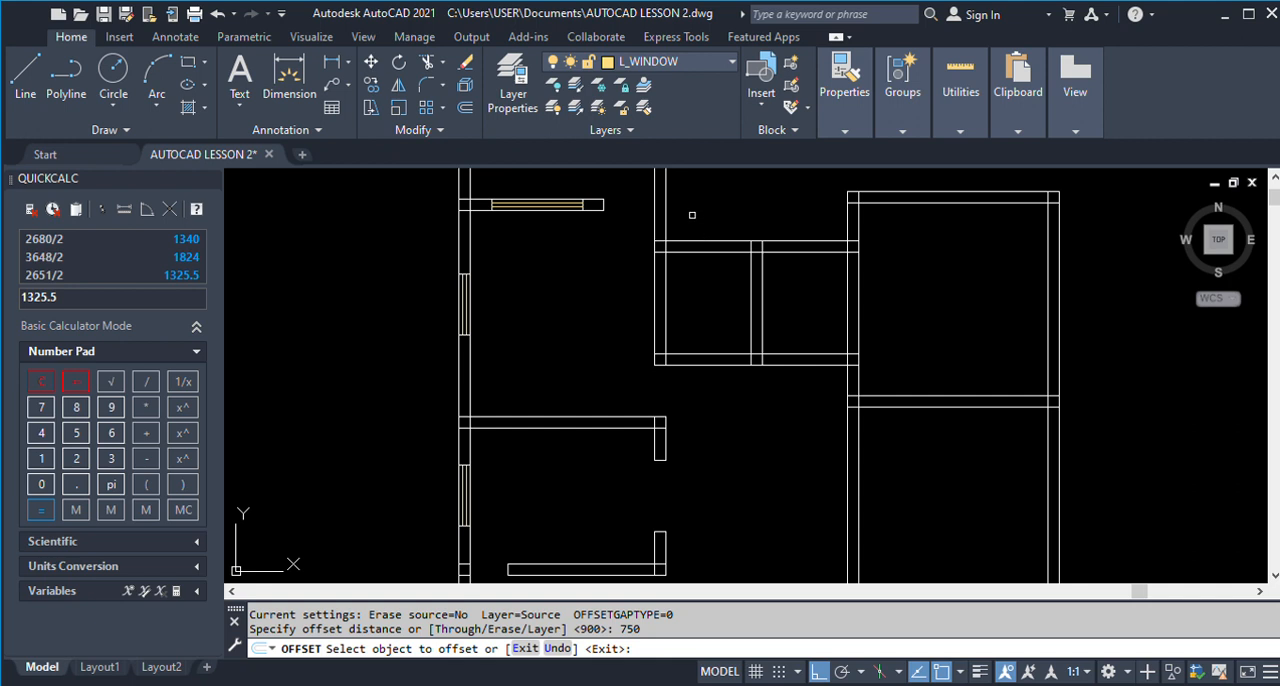
scroll(670, 313, "down", 4)
scroll(673, 307, "down", 4)
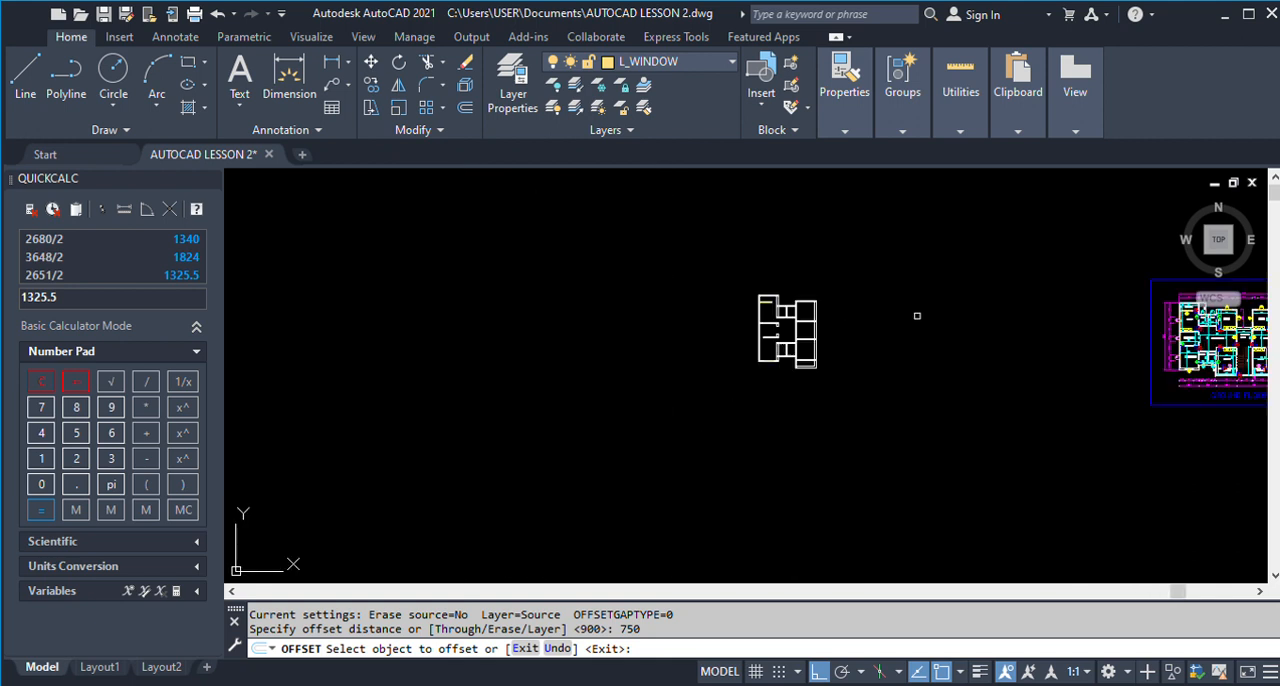
scroll(960, 315, "down", 4)
left_click(1134, 318)
scroll(1134, 318, "up", 6)
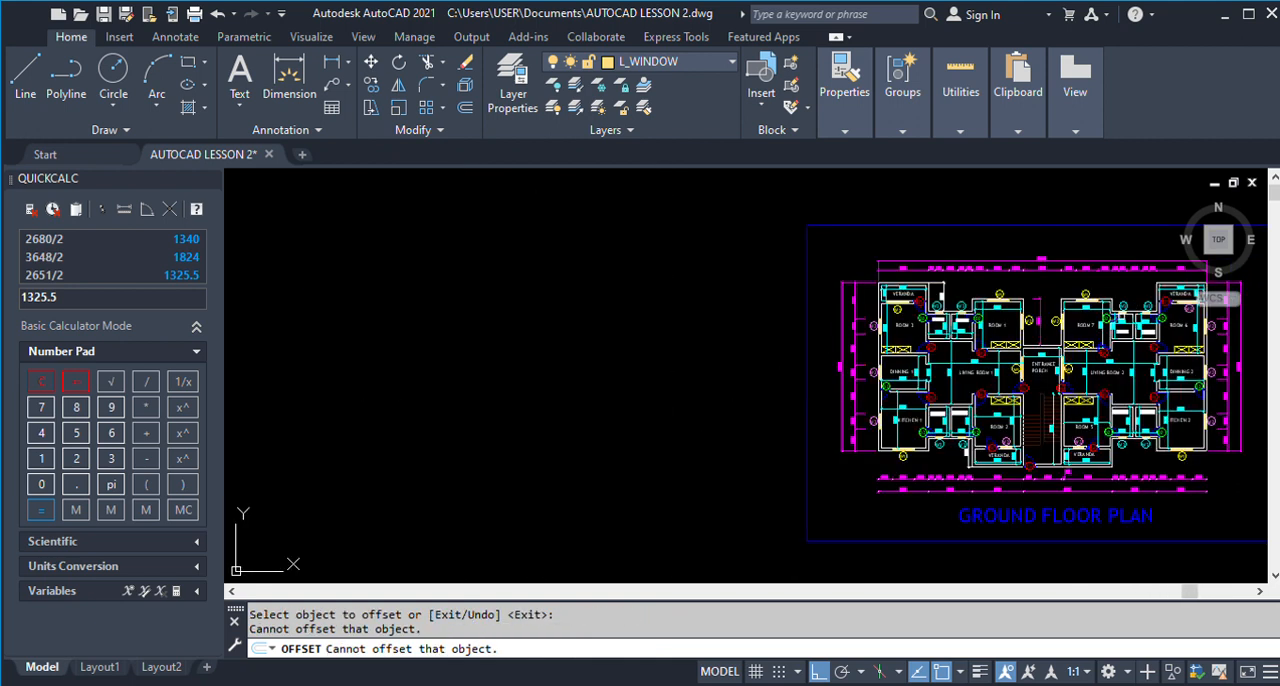
scroll(1141, 321, "down", 3)
scroll(625, 305, "up", 8)
left_click(622, 296)
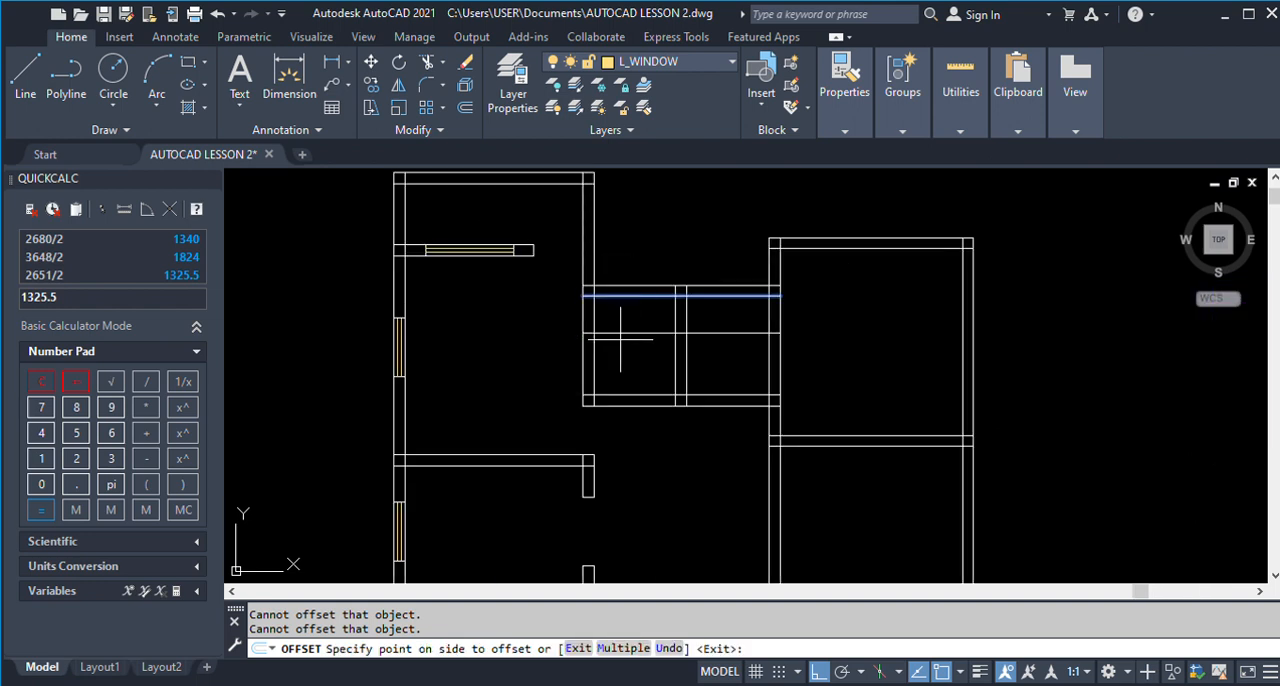
left_click(620, 338)
Offset the inner face of the lower wall of Store 2 and Toilet 2 by 750 into the rooms.
scroll(627, 283, "down", 4)
scroll(615, 432, "up", 4)
scroll(614, 470, "down", 4)
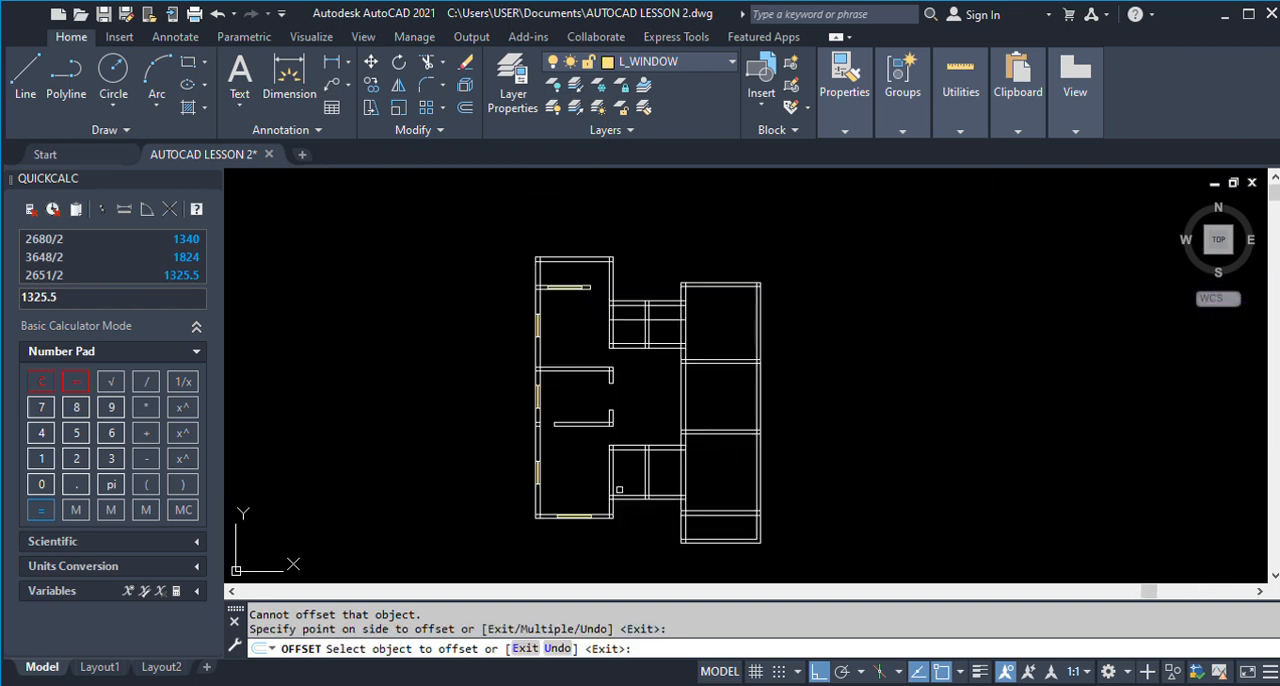
left_click(621, 497)
left_click(622, 462)
key("Return")
Trim the outer side walls of Store 2 and Toilet 2 between the 750 offset line and the lower wall for the D2 openings.
scroll(625, 476, "up", 4)
type("t")
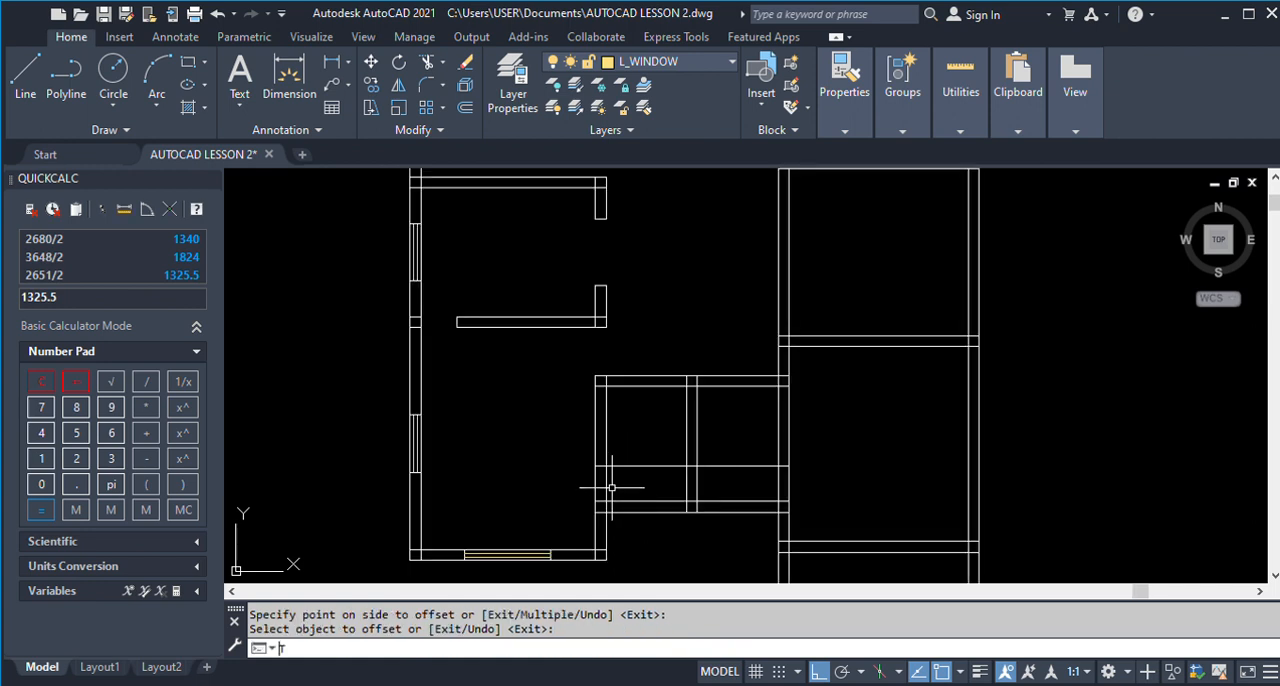
type("r")
key("Return")
left_click(620, 486)
left_click(572, 480)
left_click(751, 483)
left_click(842, 482)
Trim the outer side walls of Store 1 and Toilet 1 between the upper wall and the 750 offset line for the D2 openings.
scroll(760, 490, "down", 4)
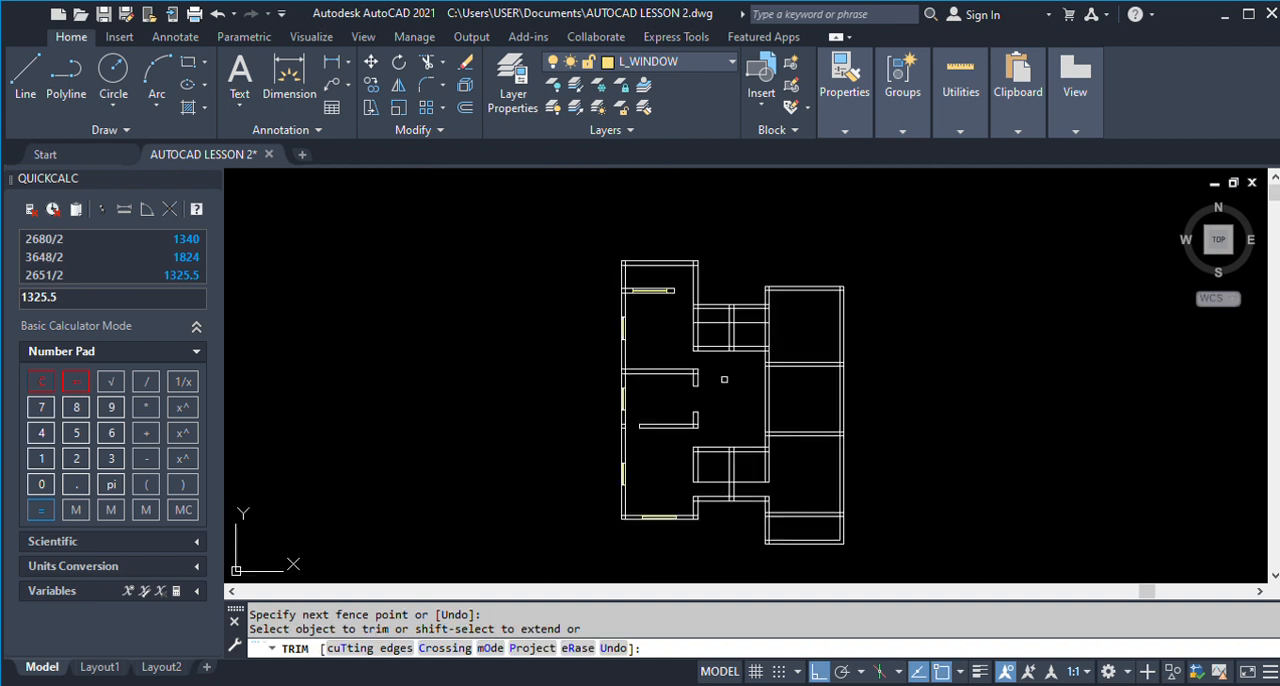
scroll(704, 315, "up", 4)
left_click(663, 317)
left_click(700, 318)
left_click(832, 318)
left_click(888, 320)
key("Return")
key("Return")
type("e")
key("Return")
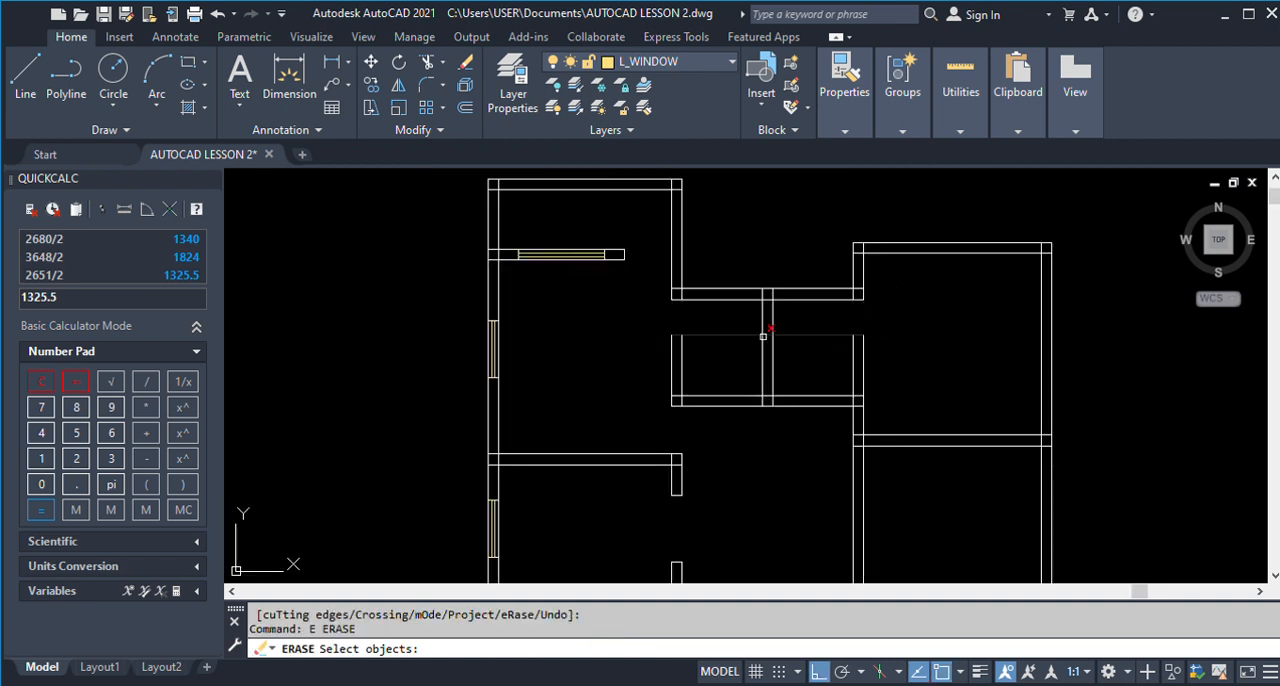
key("Escape")
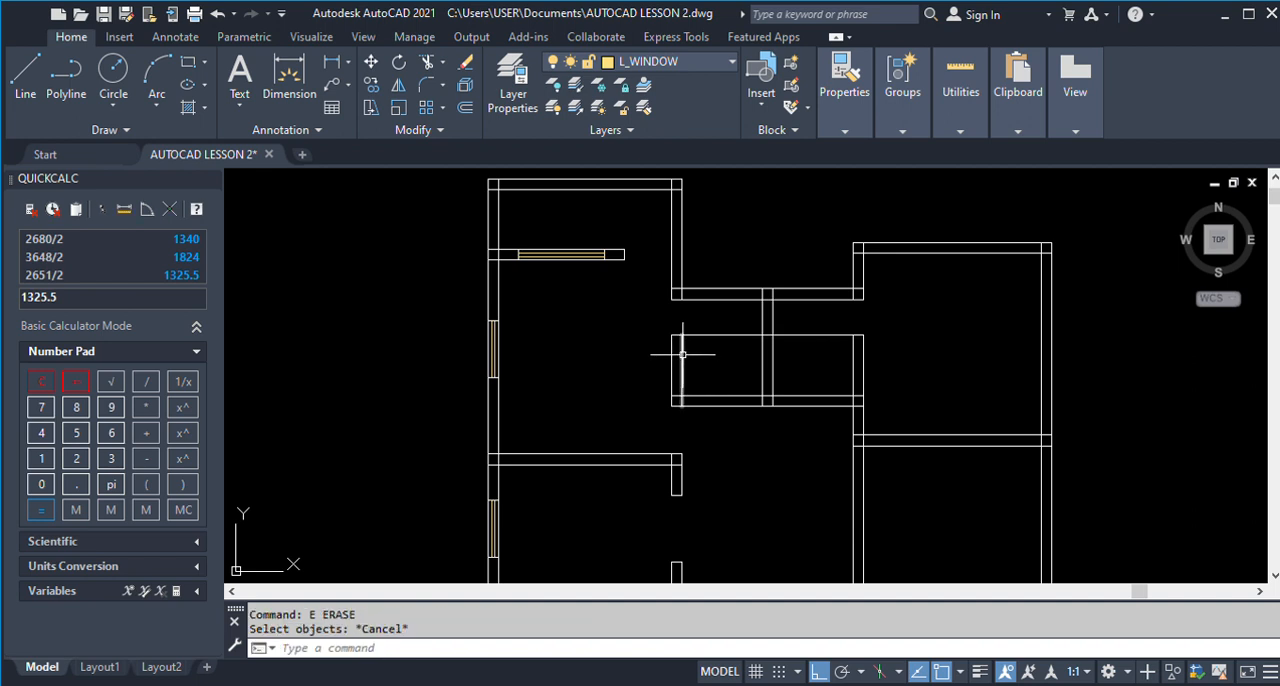
Trim the 750 offset line across Store 1 and Toilet 1, using the inner faces of their side walls as cutting edges.
left_click(681, 358)
left_click(853, 358)
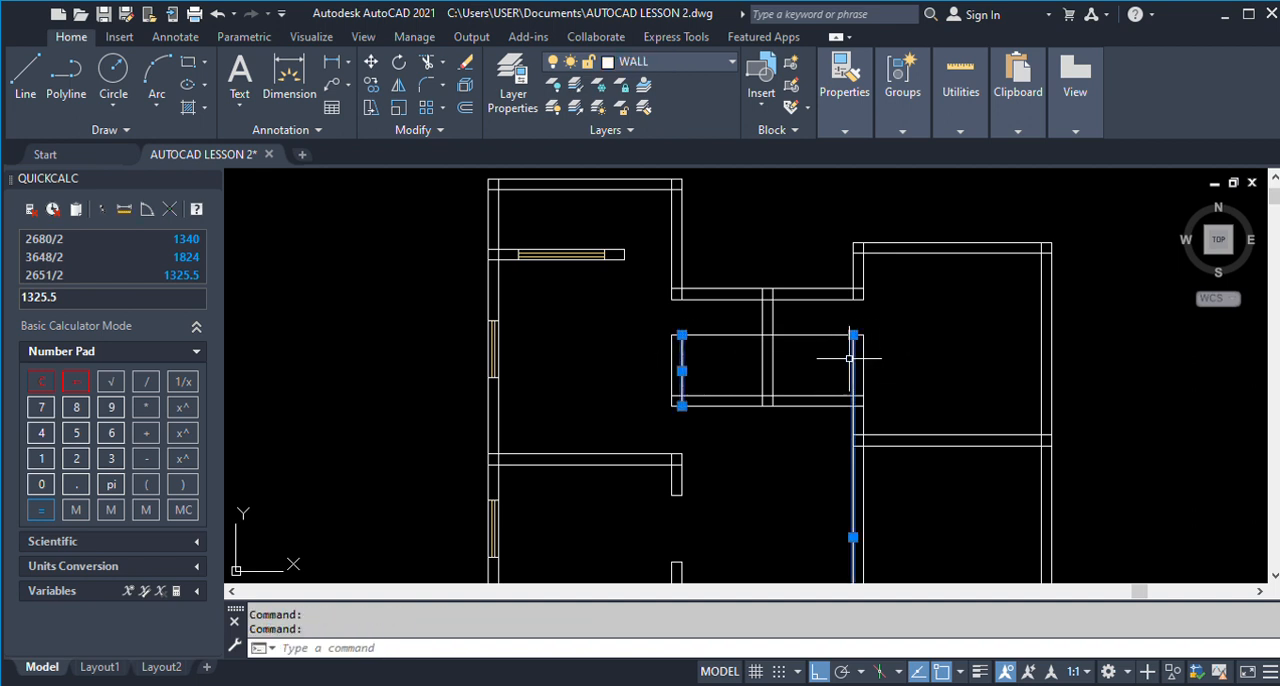
type("tr")
key("Return")
left_click(800, 337)
scroll(787, 311, "down", 4)
scroll(776, 379, "up", 4)
key("Return")
key("Return")
Trim the 750 offset line across Store 2 and Toilet 2, using the inner faces of their side walls as cutting edges.
left_click(731, 364)
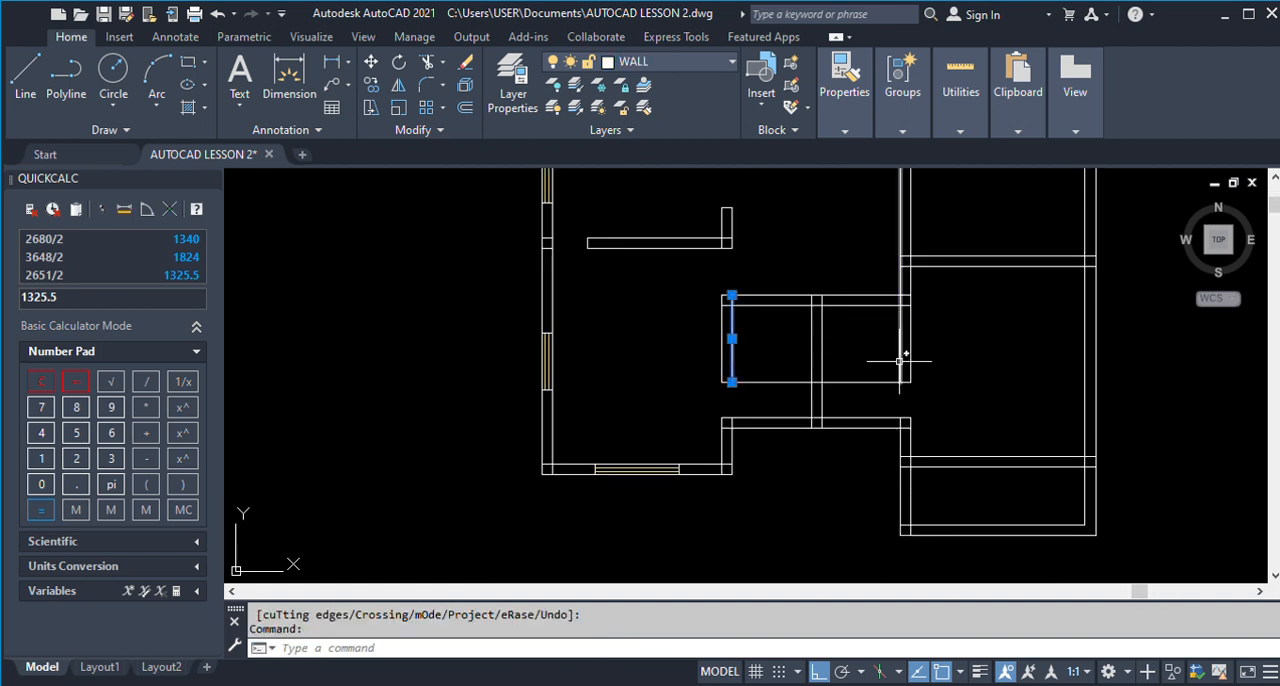
left_click(903, 358)
type("tr")
key("Return")
left_click(848, 382)
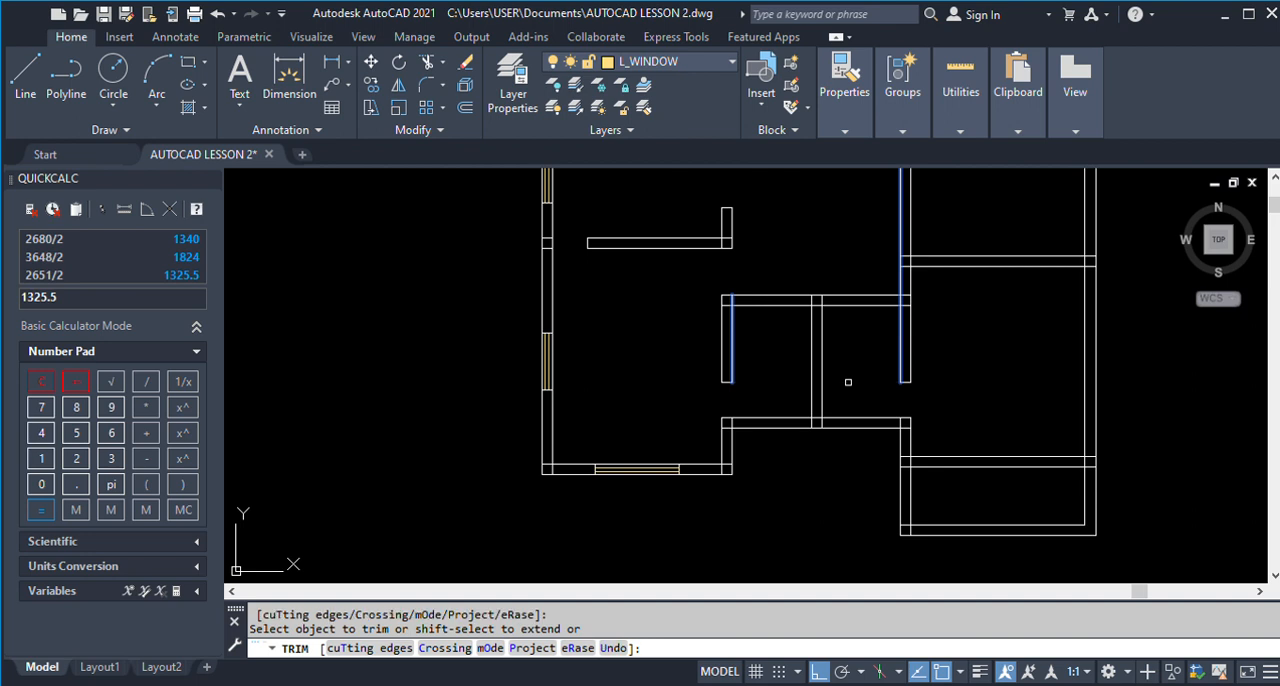
key("Return")
Examine the W3 windows of Store 2 and Toilet 2 and the dimension chains below the finished ground floor plan.
scroll(721, 432, "down", 8)
scroll(721, 432, "down", 3)
scroll(926, 428, "up", 10)
scroll(800, 280, "down", 3)
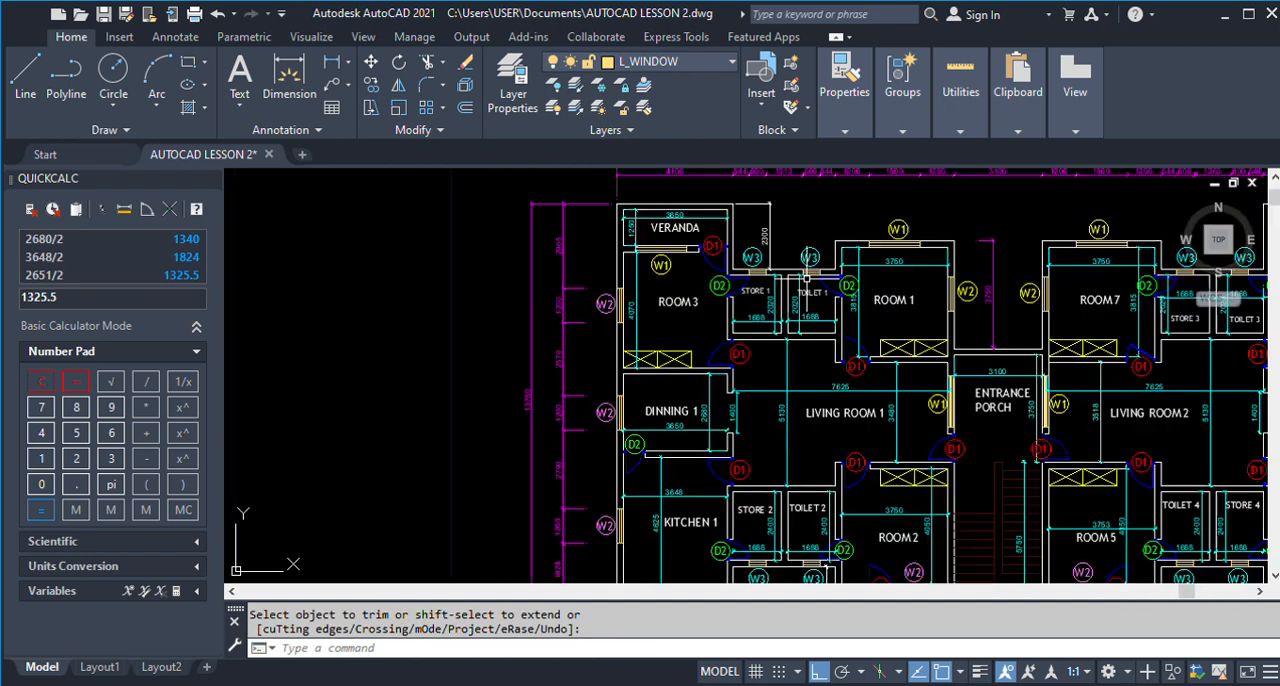
scroll(790, 302, "down", 3)
scroll(780, 455, "up", 6)
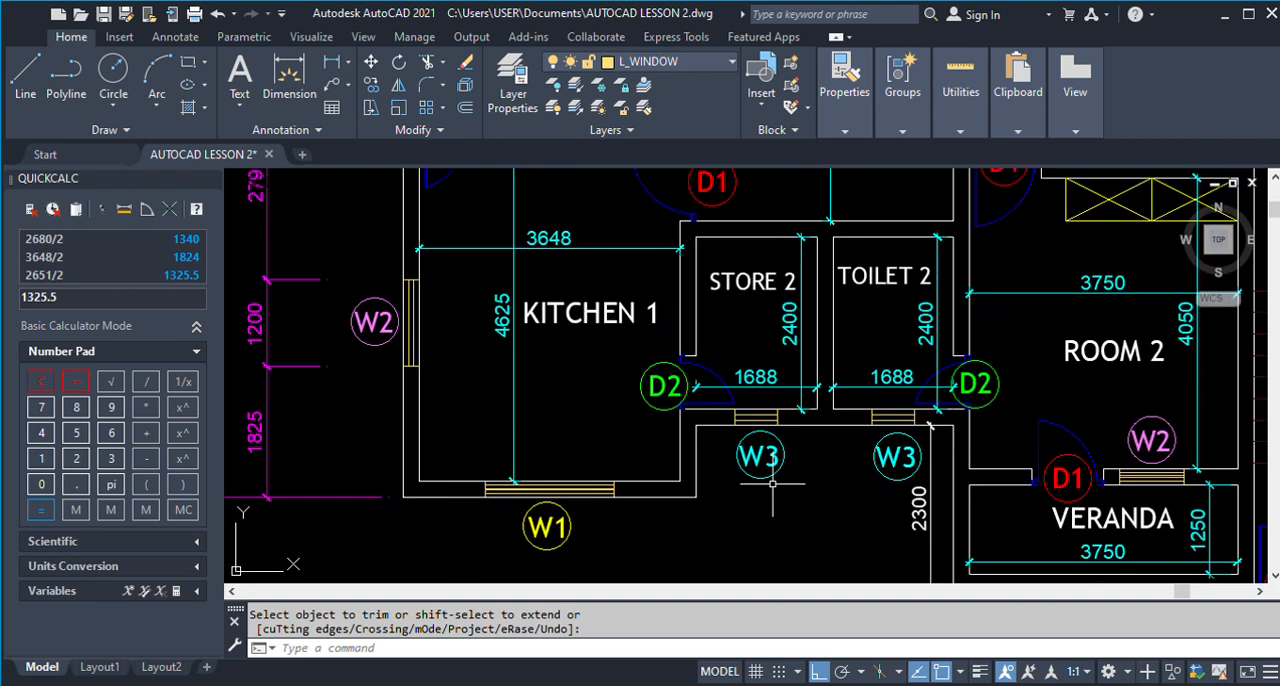
scroll(716, 421, "down", 3)
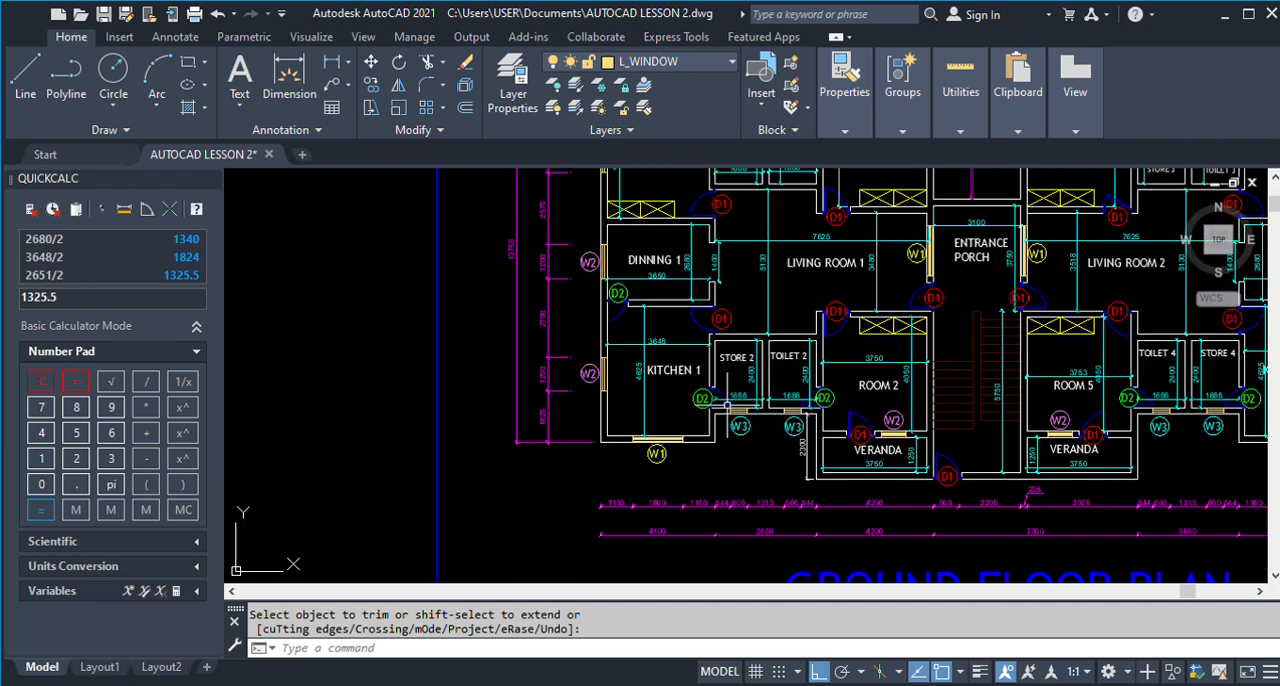
scroll(731, 490, "up", 2)
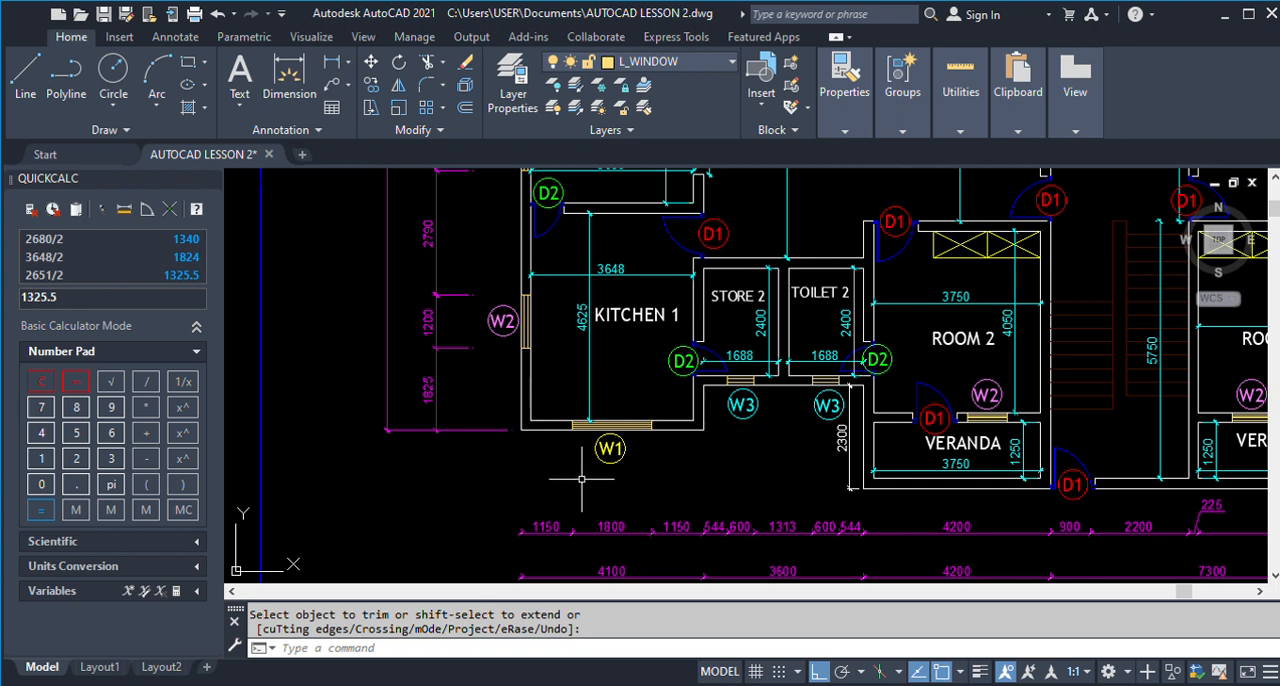
scroll(664, 404, "down", 2)
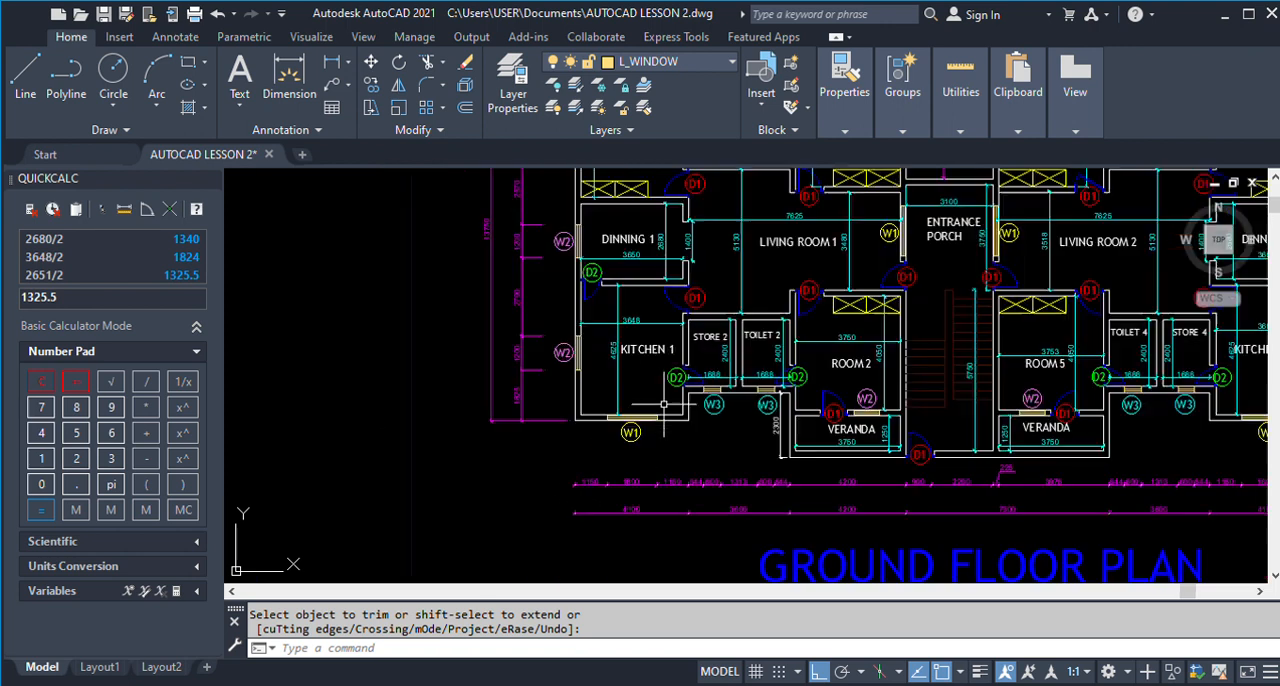
scroll(582, 497, "up", 3)
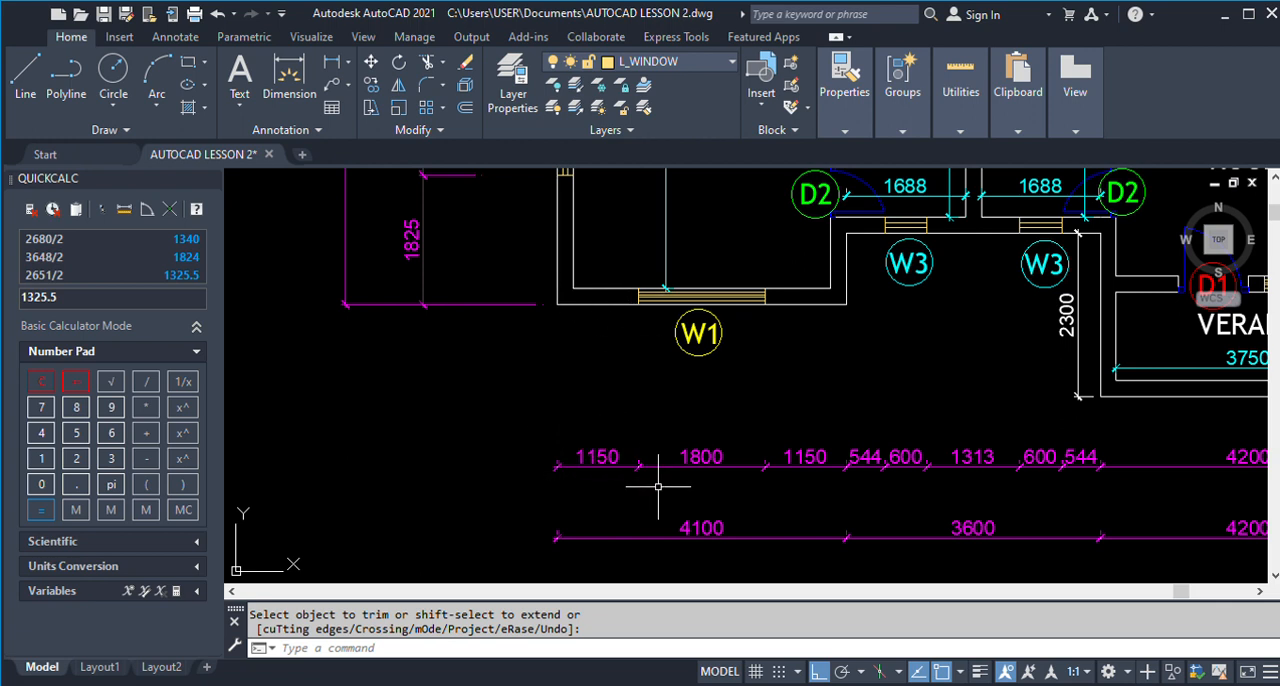
scroll(659, 488, "down", 2)
scroll(659, 488, "down", 2)
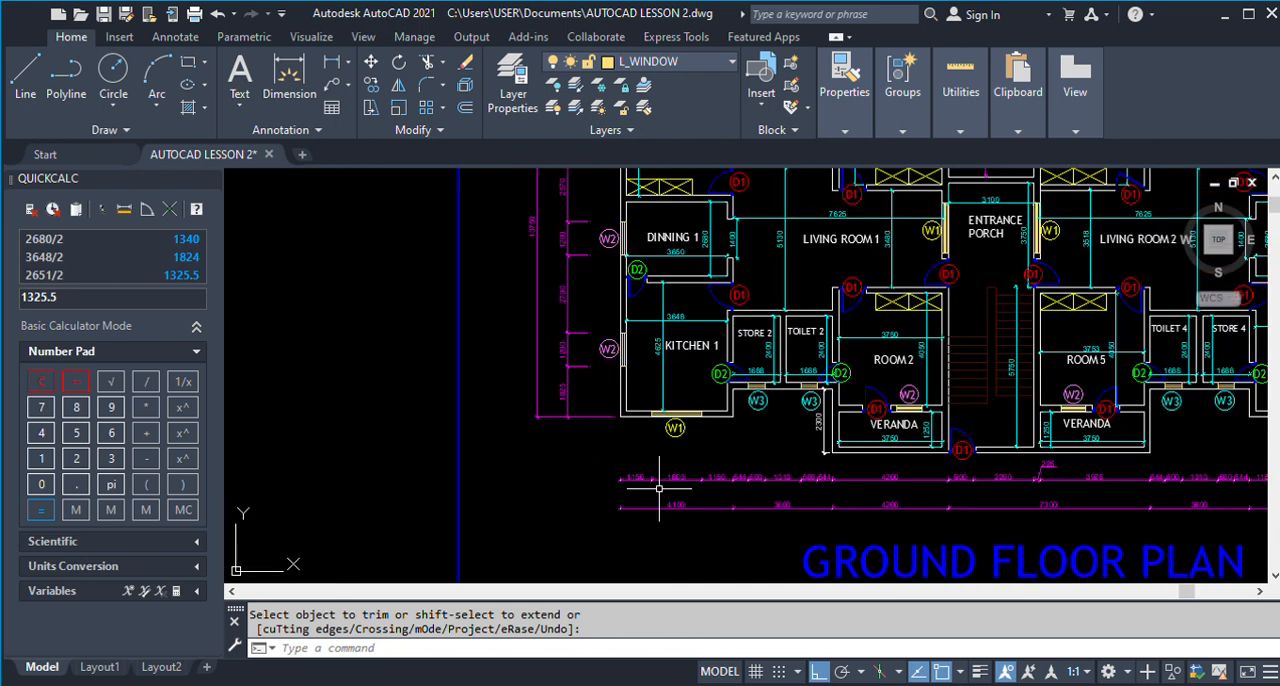
scroll(659, 488, "up", 4)
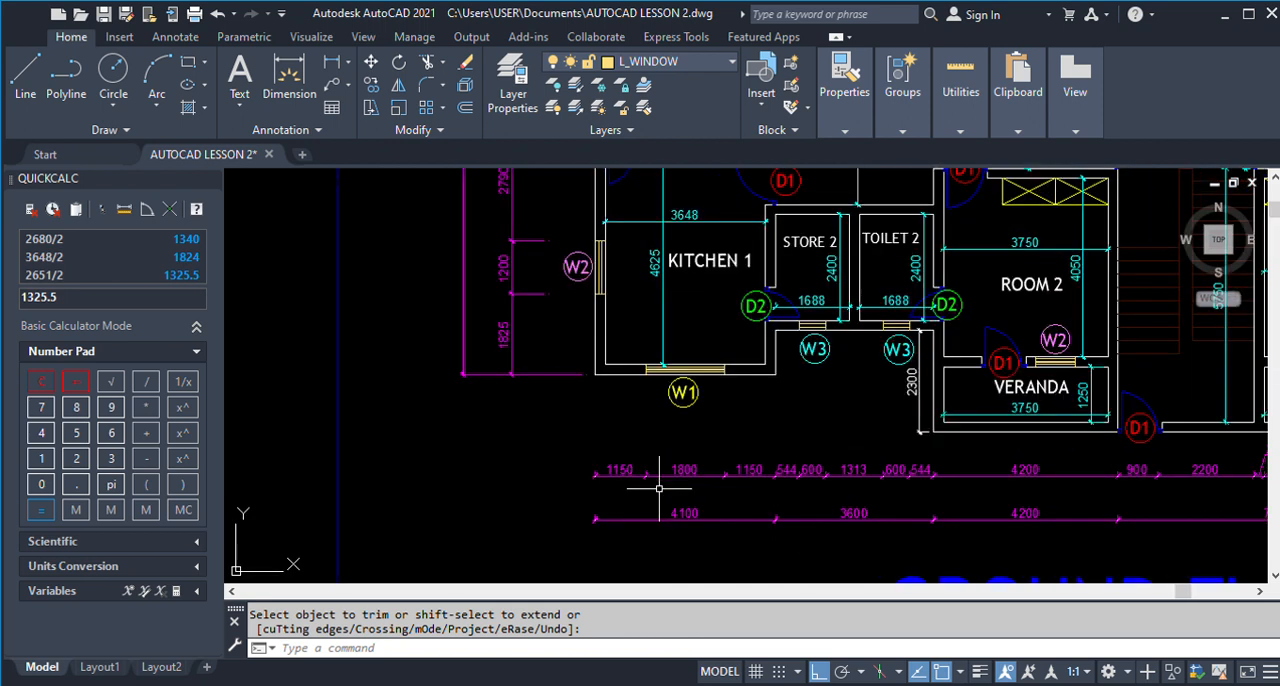
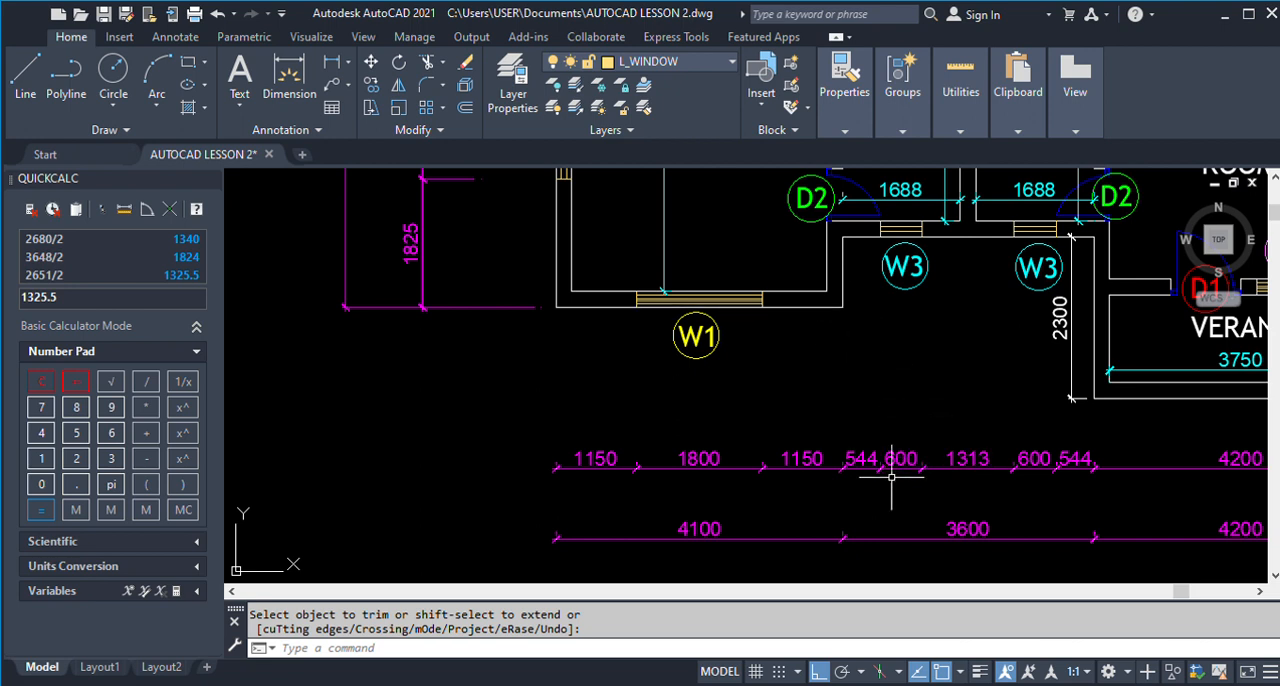
Offset the outer face of Kitchen 1's short side wall below Store 2 by 544 towards Toilet 2 for the W3 window.
scroll(856, 478, "down", 8)
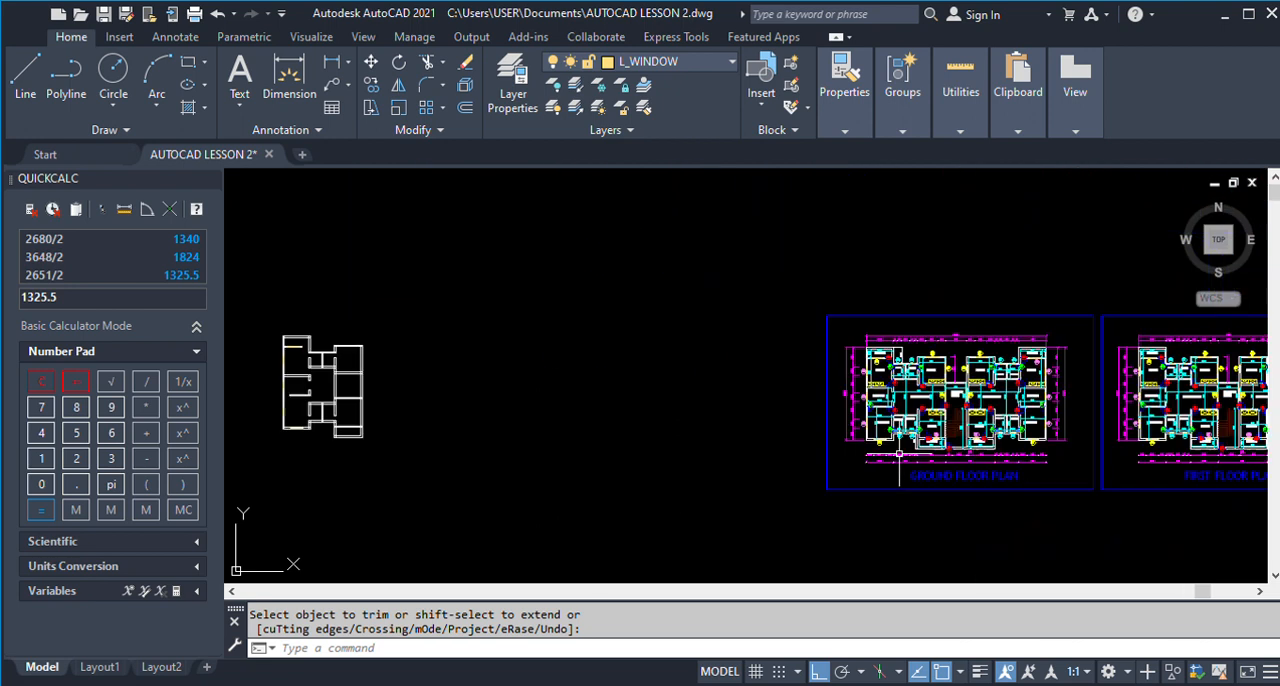
key("Return")
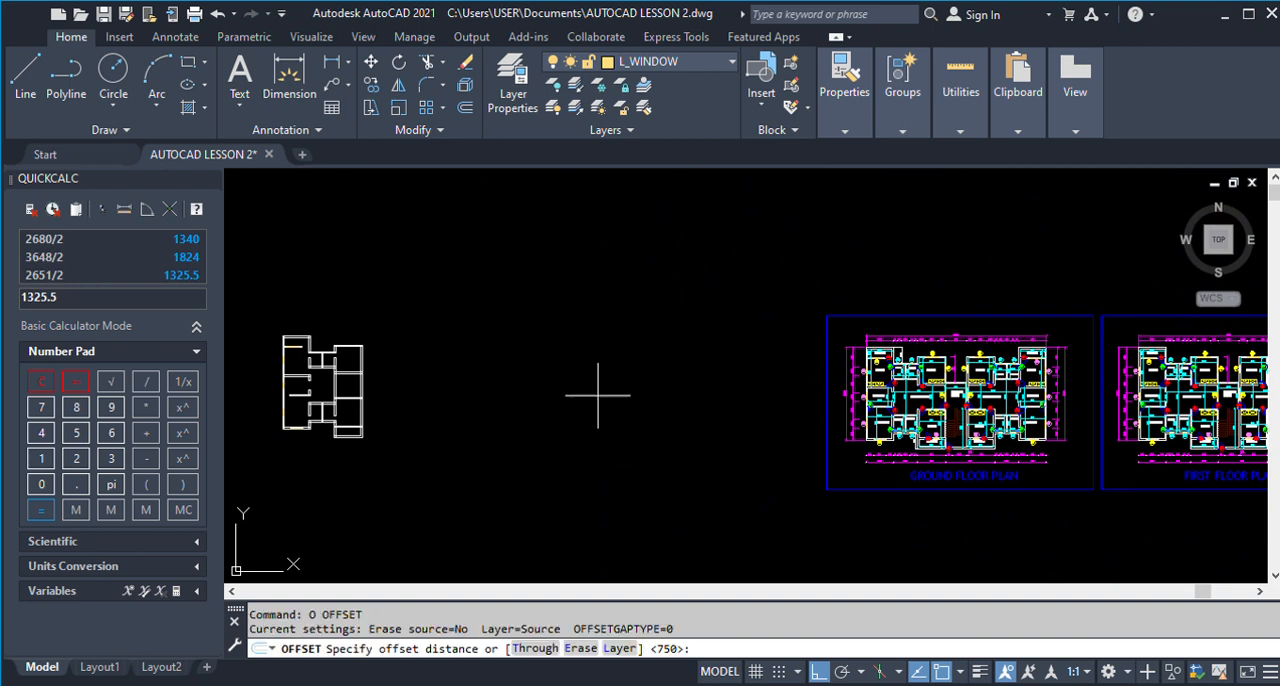
scroll(305, 415, "up", 2)
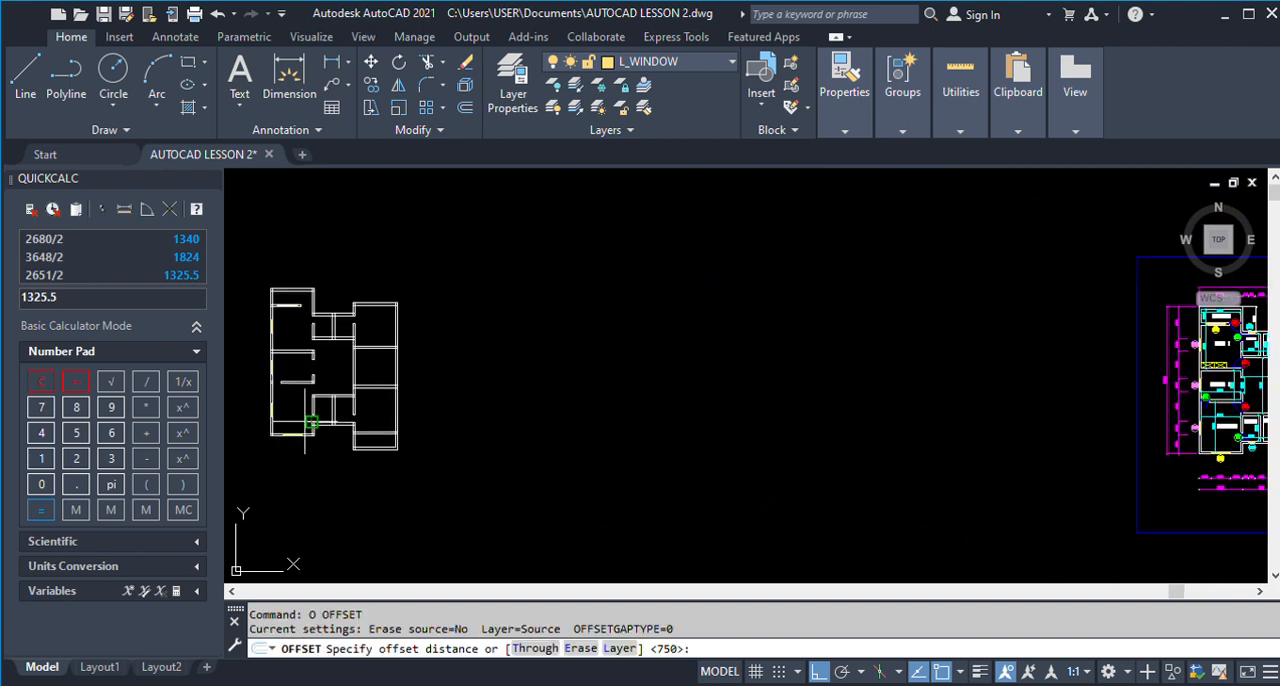
scroll(570, 532, "up", 3)
scroll(829, 489, "down", 3)
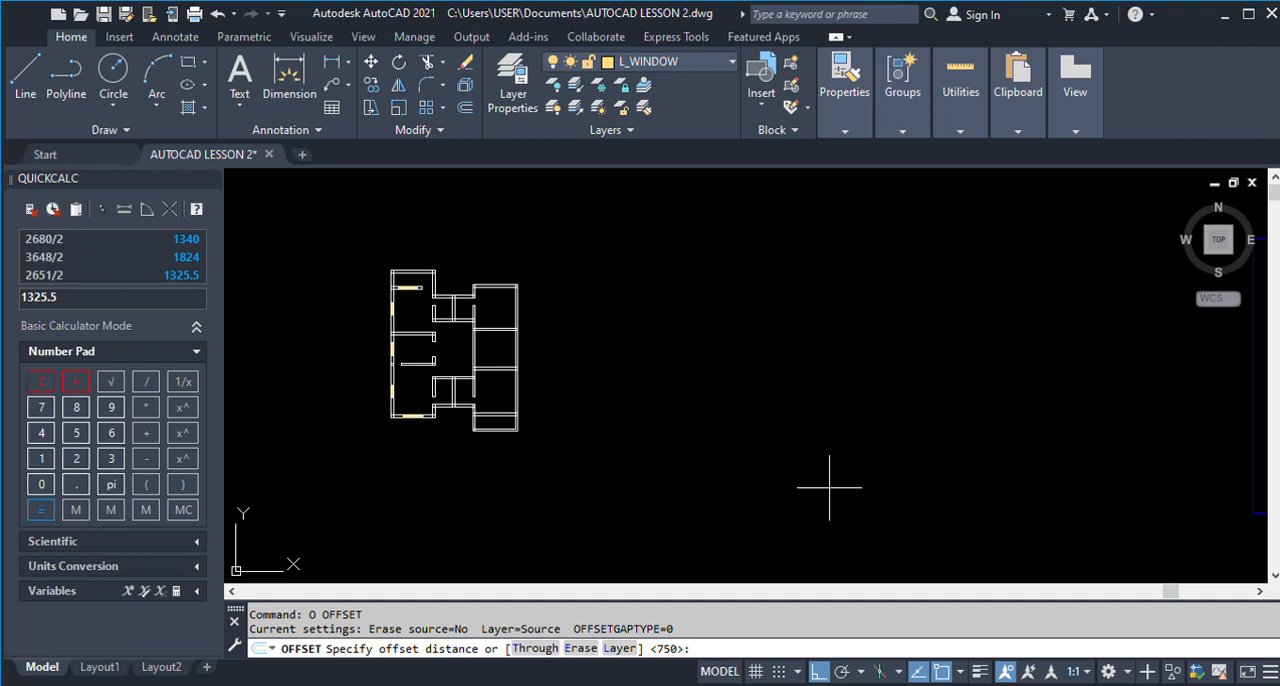
type("544")
key("Return")
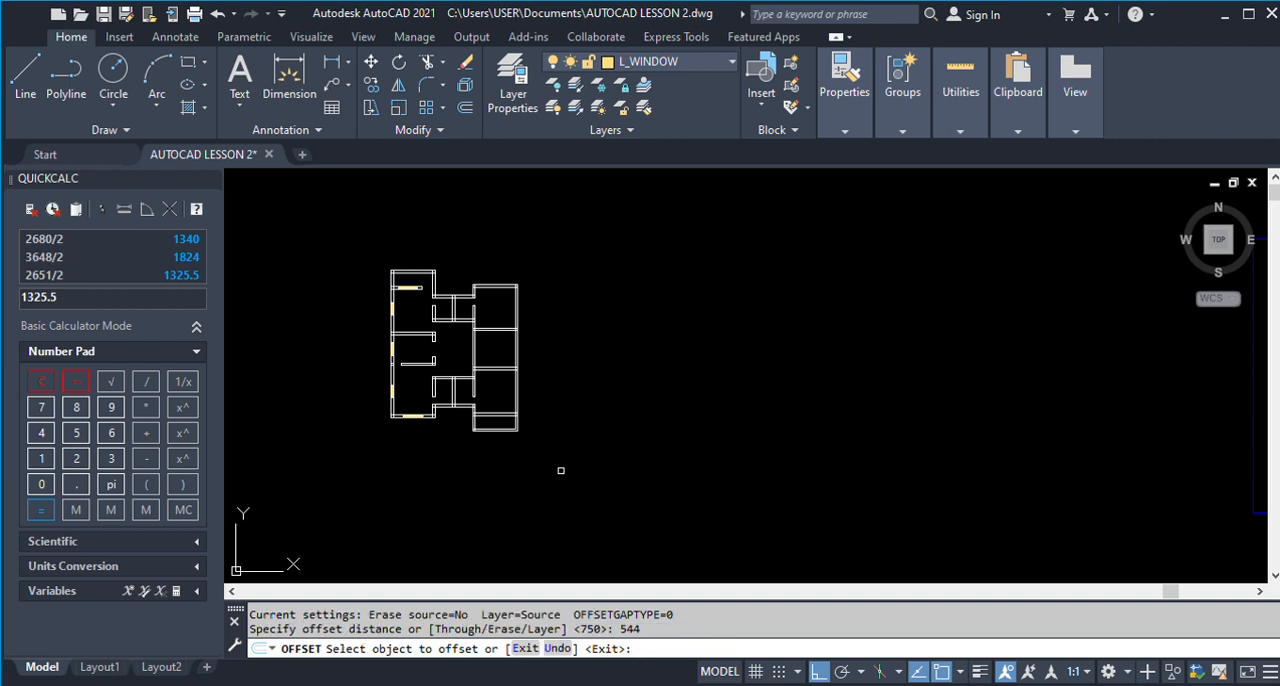
scroll(432, 413, "up", 5)
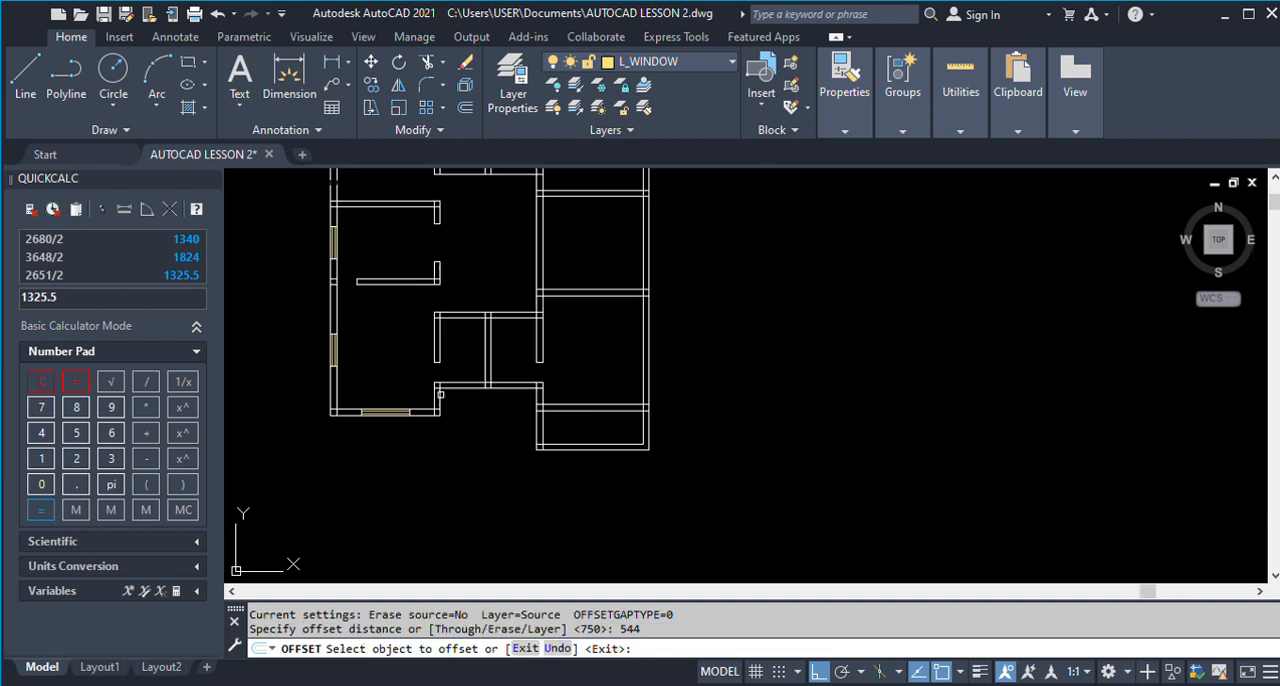
left_click(438, 398)
left_click(460, 400)
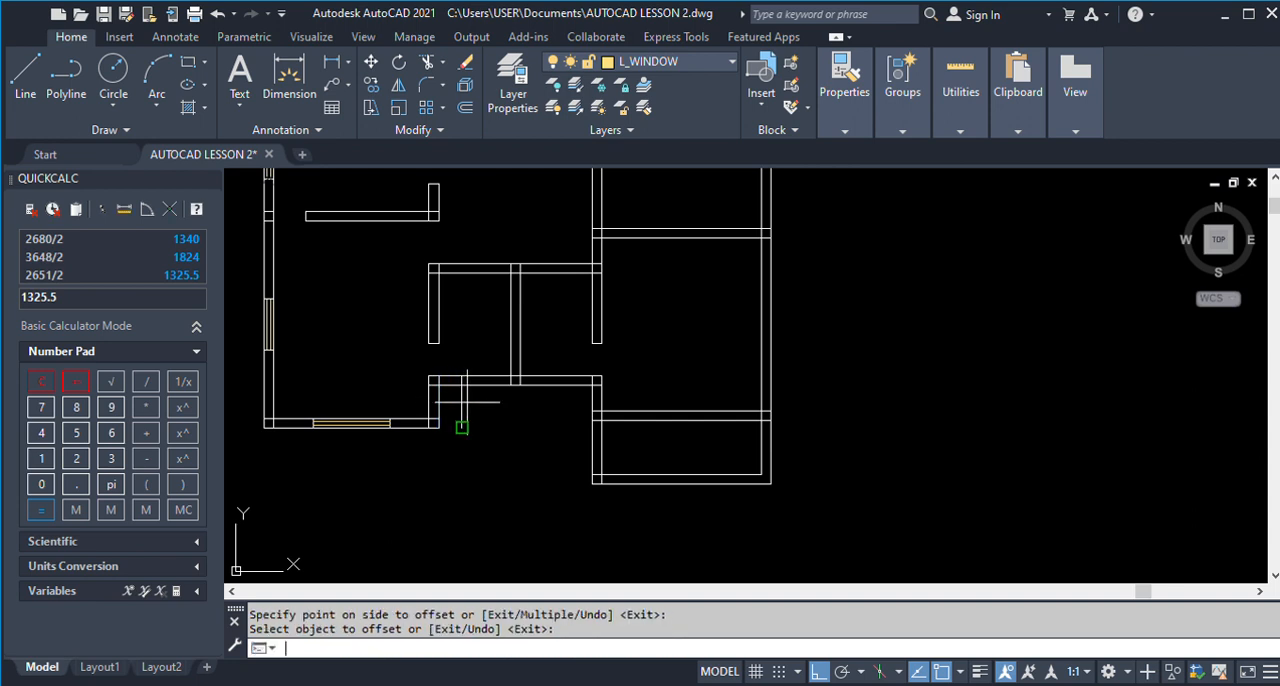
key("Return")
key("Return")
Offset the new 544 line by 600 towards Toilet 2 to mark the W3 window's width.
type("600")
key("Return")
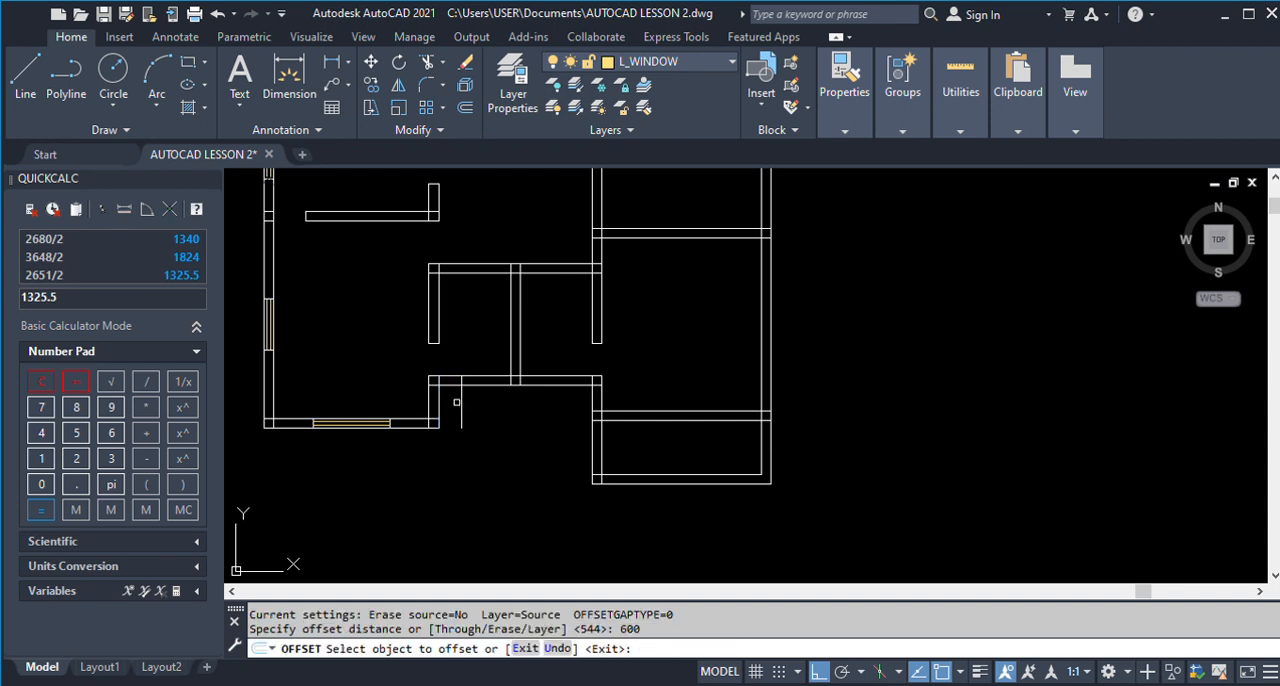
left_click(460, 400)
left_click(524, 415)
key("Return")
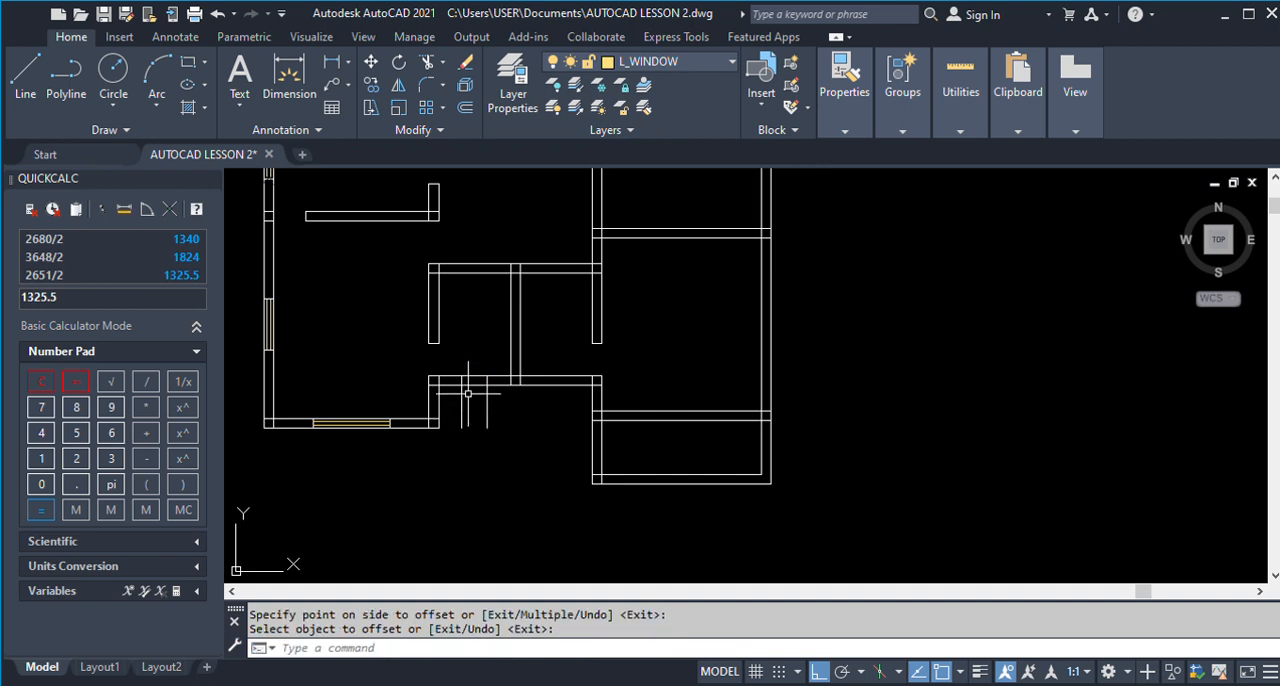
Trim the lower ends of both W3 marking lines back to the outer face of Store 2's lower wall.
scroll(470, 394, "up", 4)
key("Return")
left_click(448, 405)
left_click(511, 396)
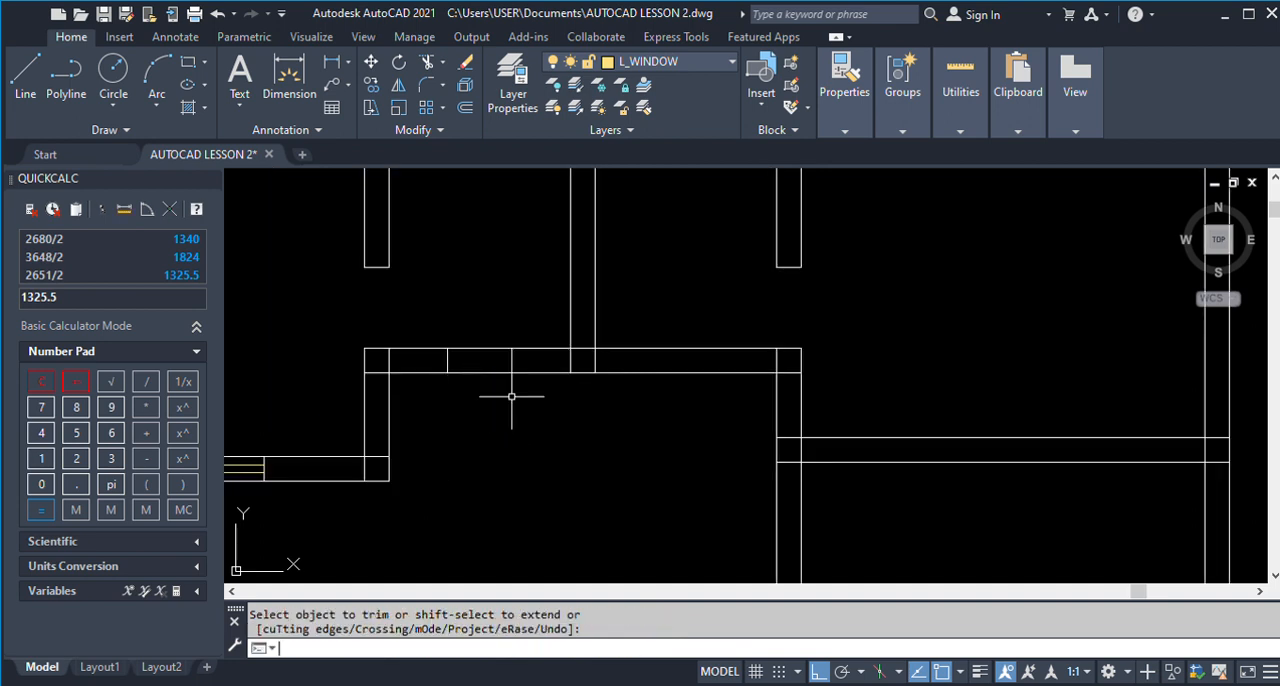
key("Return")
Copy the W1 window from Kitchen 1's lower wall to the first W3 marking line in Store 2's lower wall.
scroll(580, 394, "down", 2)
type("co")
key("Return")
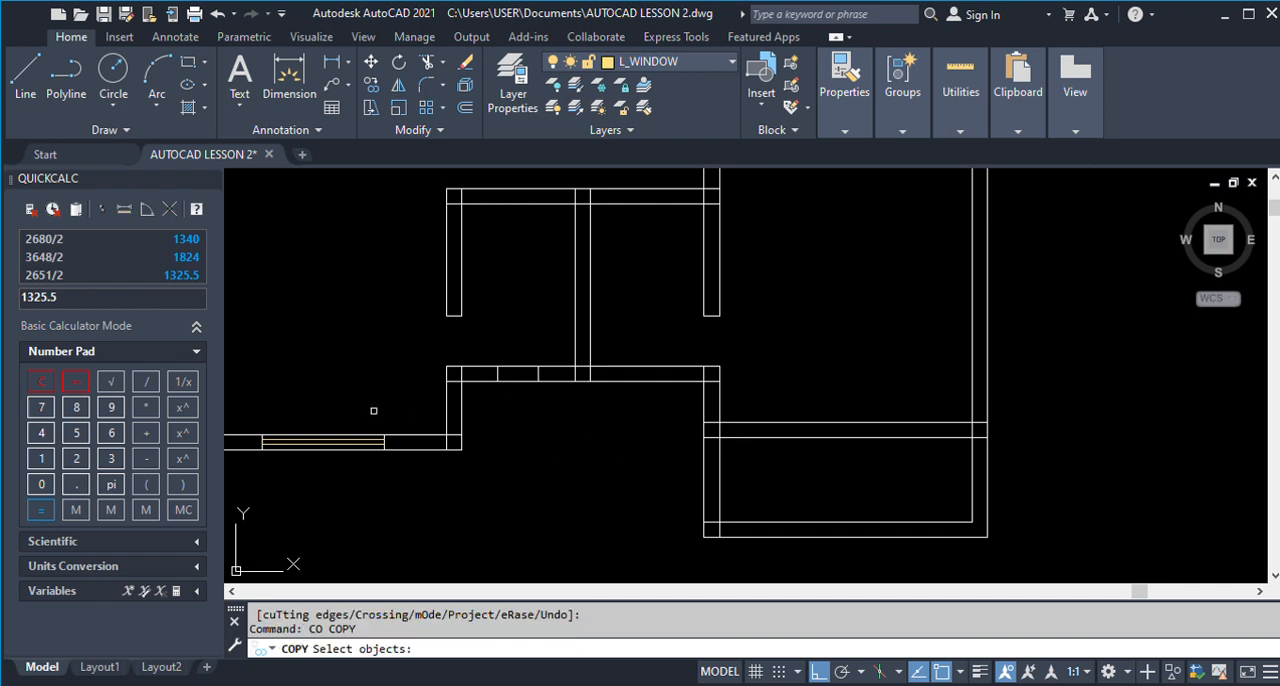
left_click(237, 408)
left_click(446, 502)
key("Return")
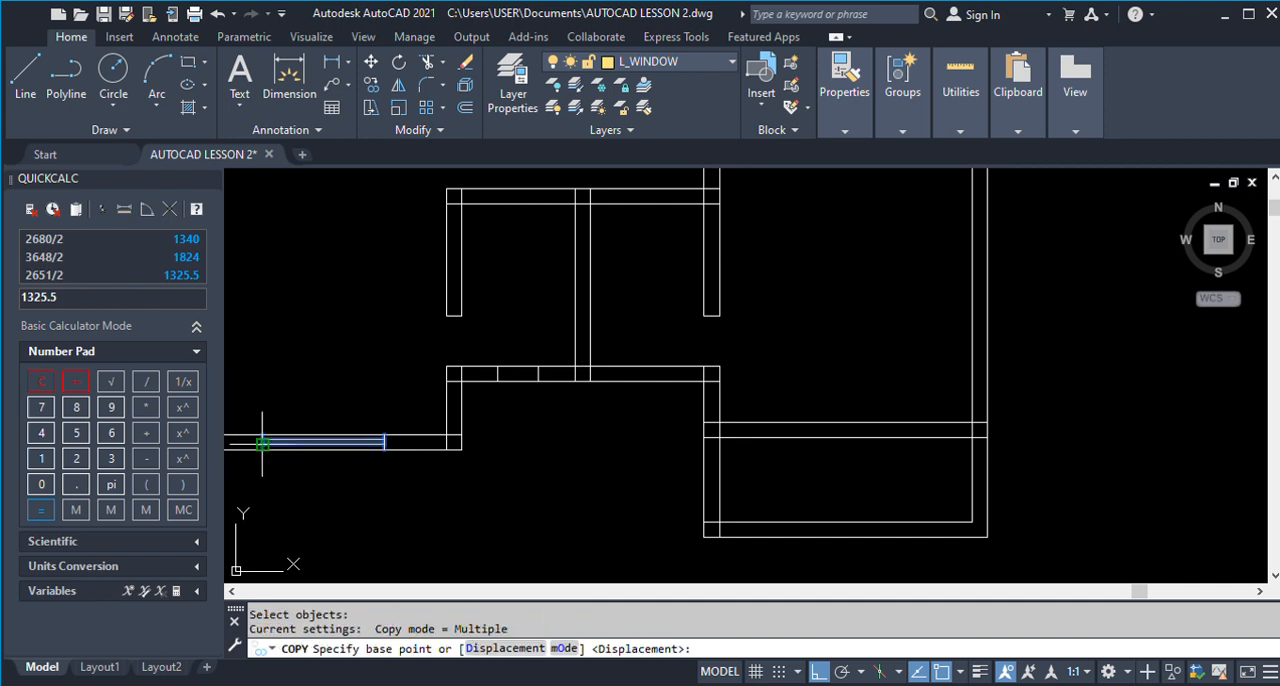
left_click(262, 449)
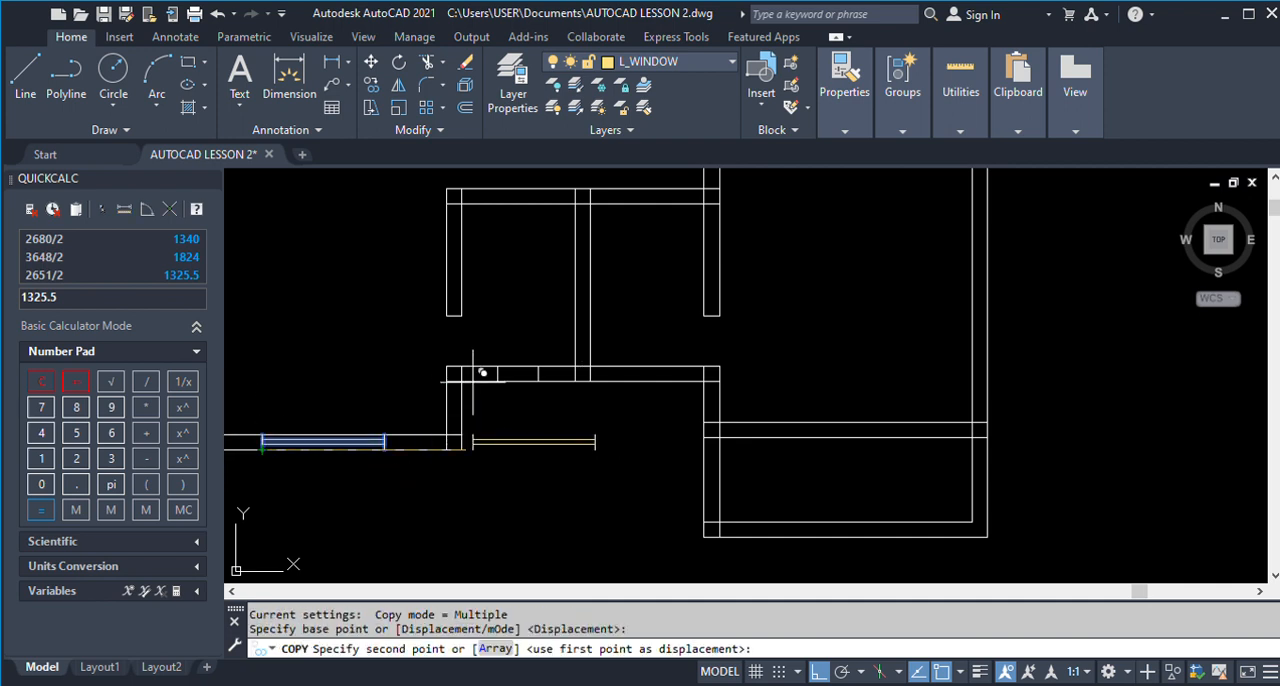
scroll(486, 366, "up", 3)
left_click(519, 393)
key("Return")
Trim the copied window's glazing lines beyond the second W3 marking line, using that line as the cutting edge.
left_click(621, 384)
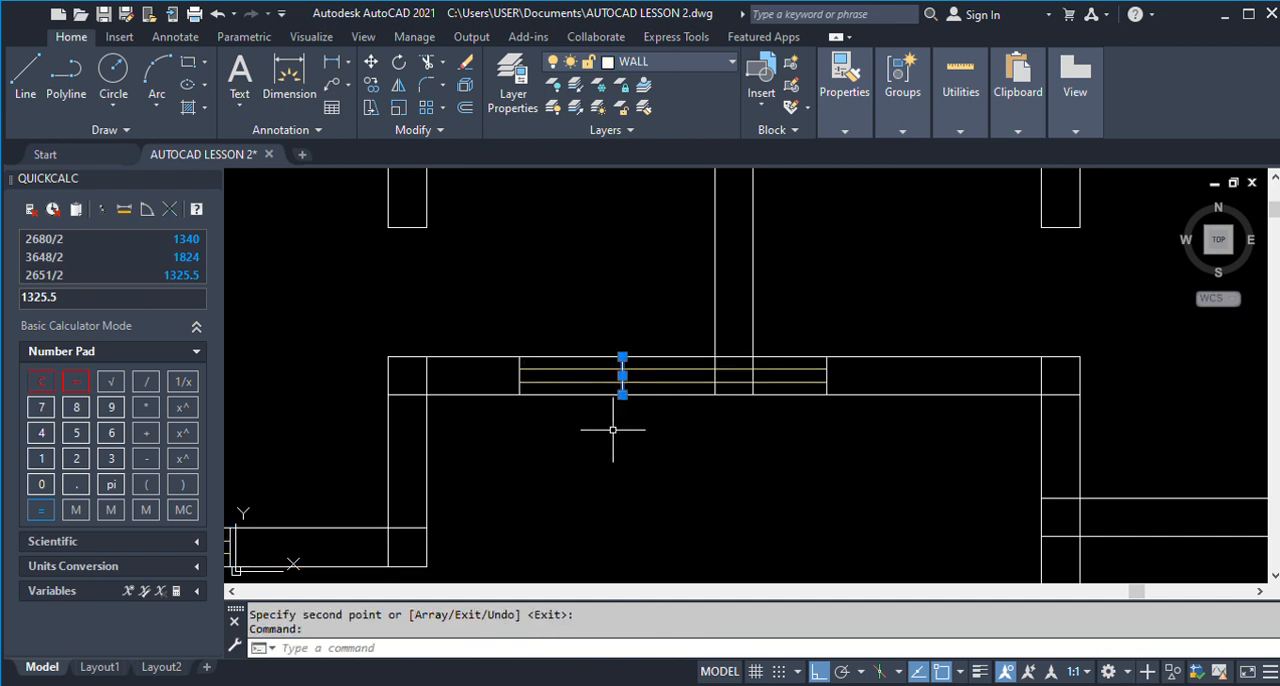
type("TR")
key("Return")
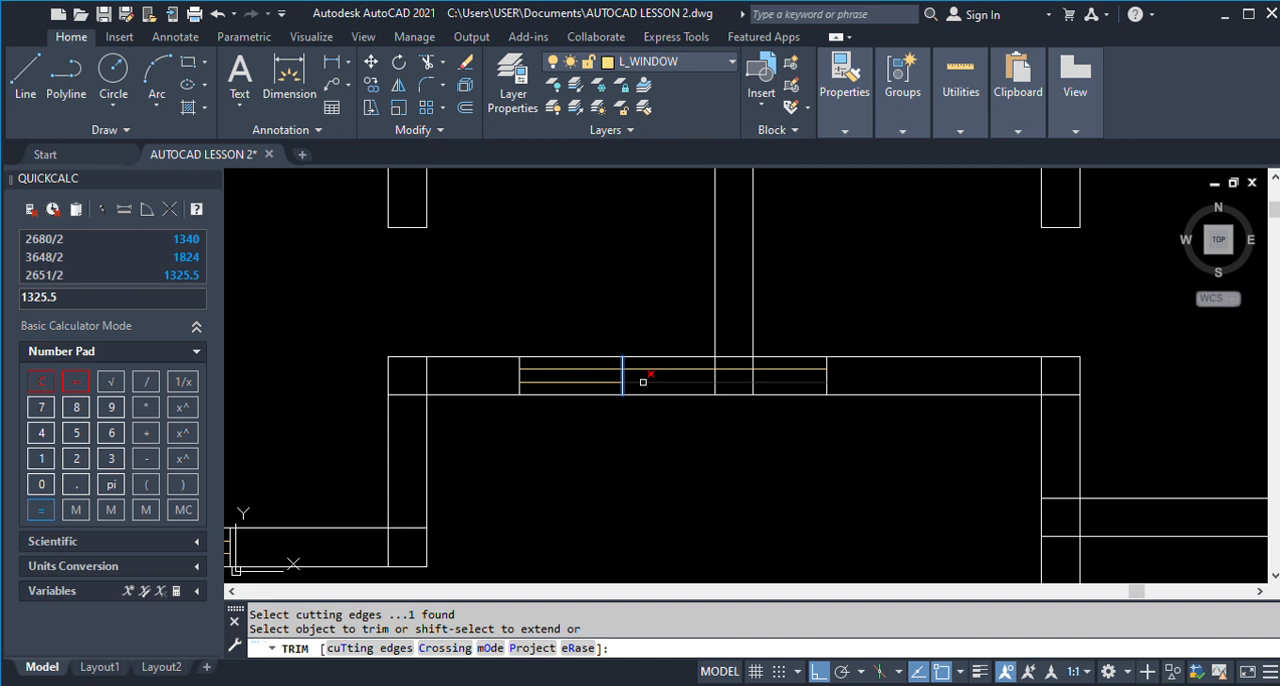
left_click(642, 372)
key("Return")
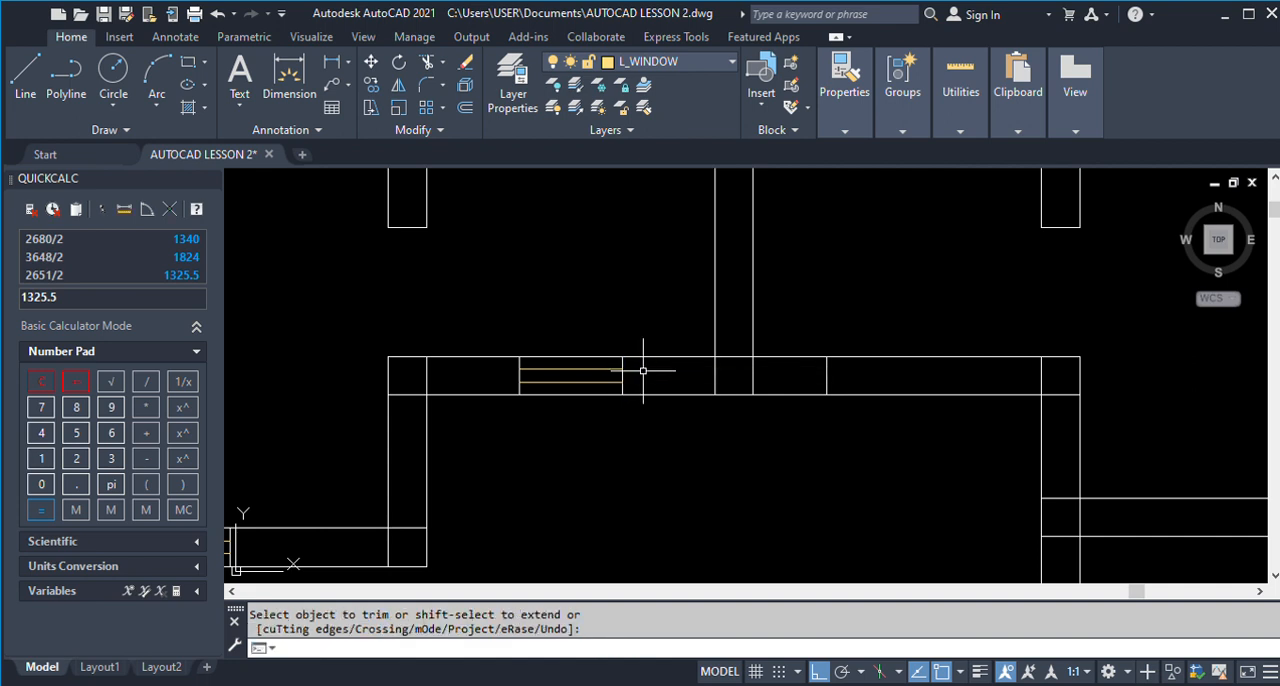
Erase the leftover end line of the copied window in Toilet 2's lower wall.
type("e")
key("Return")
key("Return")
key("Return")
left_click(791, 318)
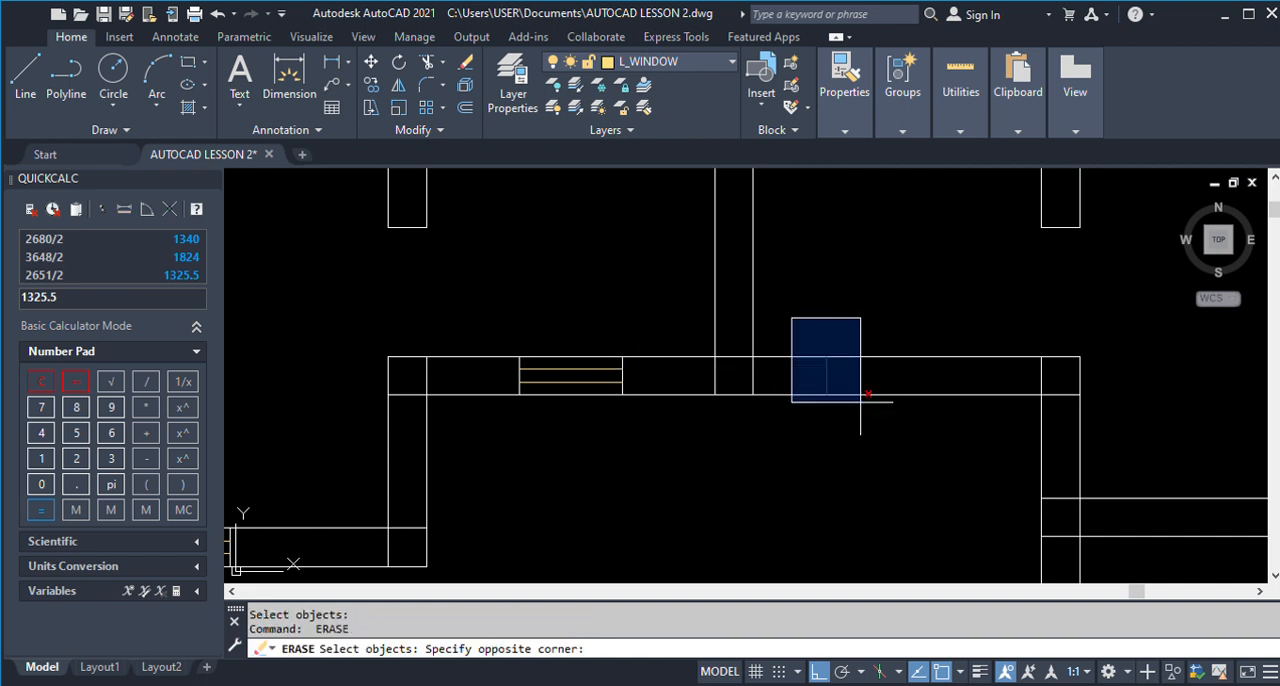
left_click(856, 397)
Offset the end line of Store 2's W3 window nearest Toilet 2 by 1313 into Toilet 2's lower wall.
scroll(576, 330, "down", 8)
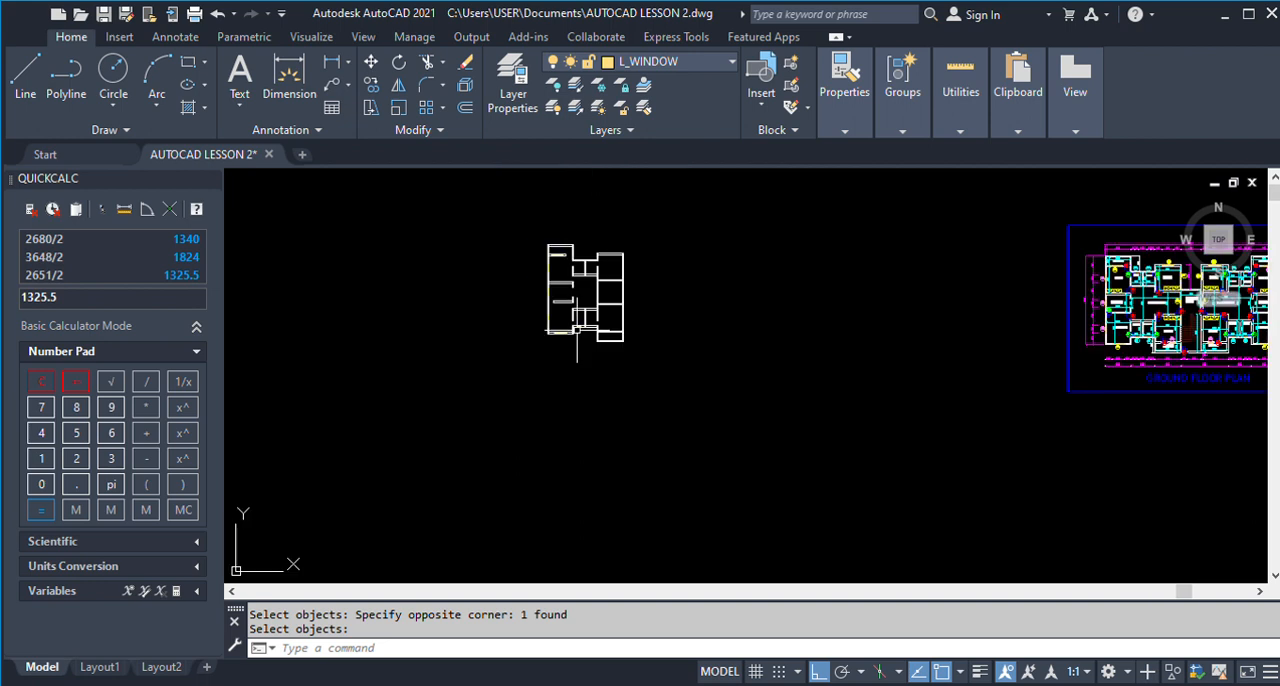
scroll(1143, 319, "up", 8)
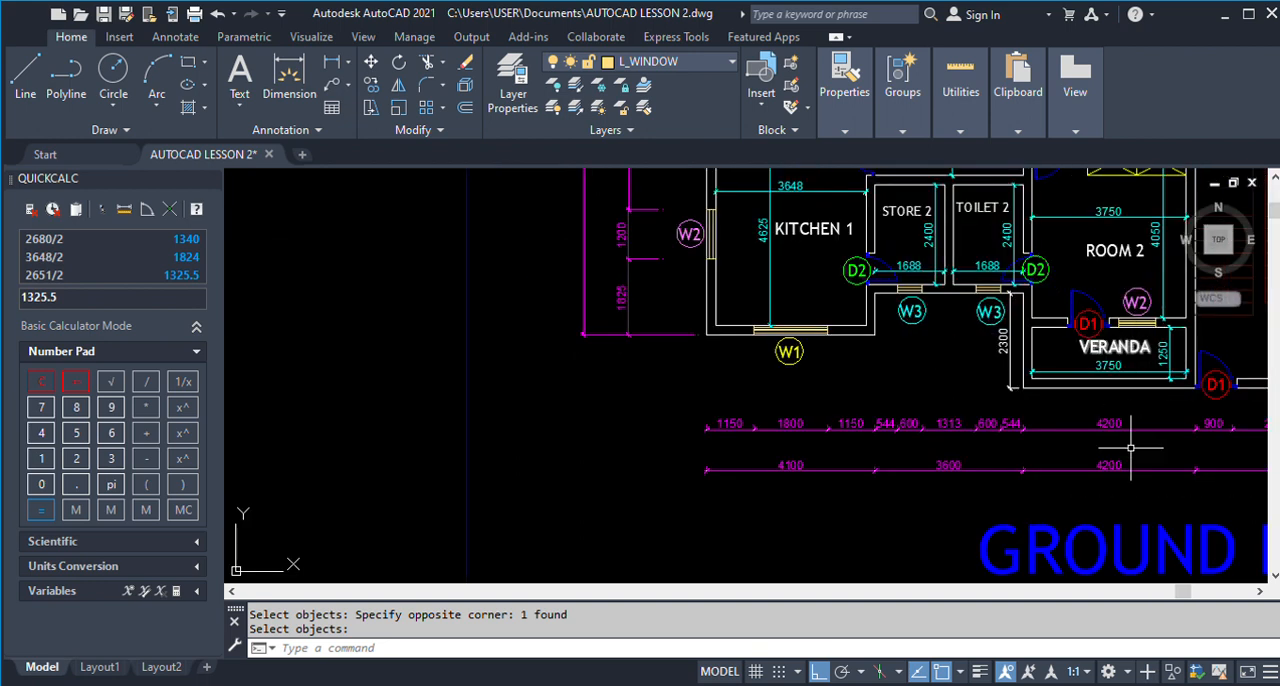
scroll(916, 416, "down", 3)
scroll(940, 345, "up", 3)
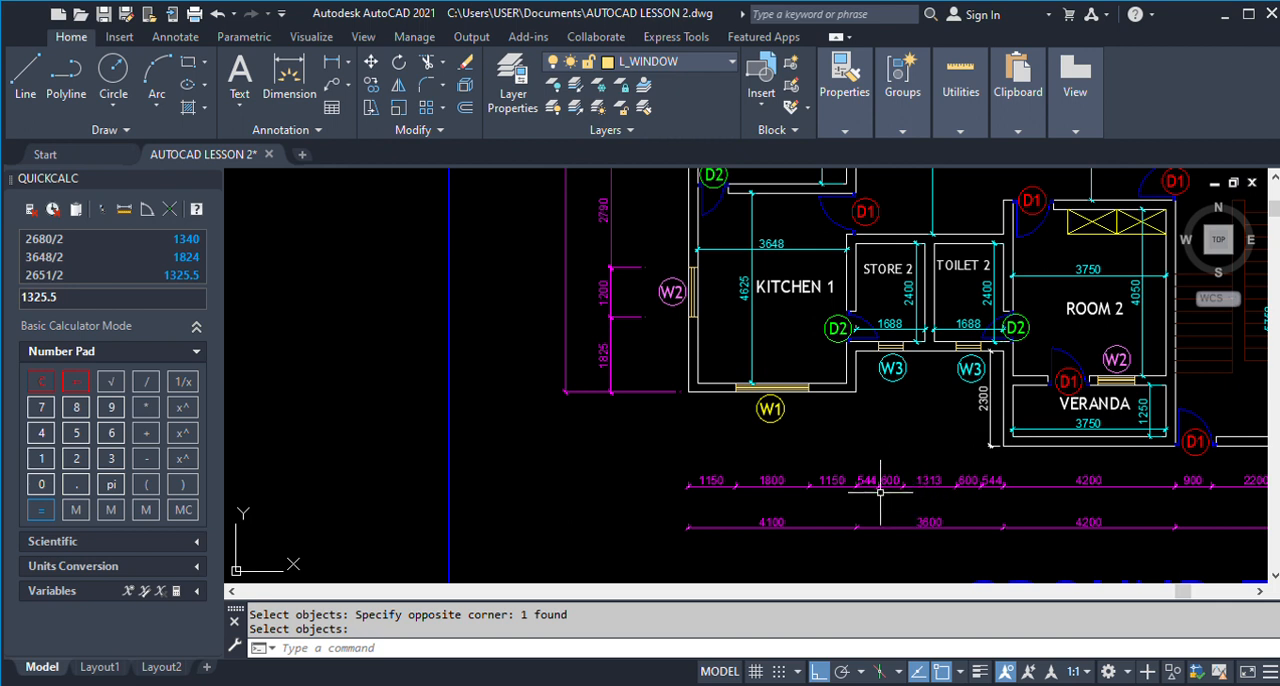
scroll(936, 410, "down", 4)
scroll(705, 410, "down", 3)
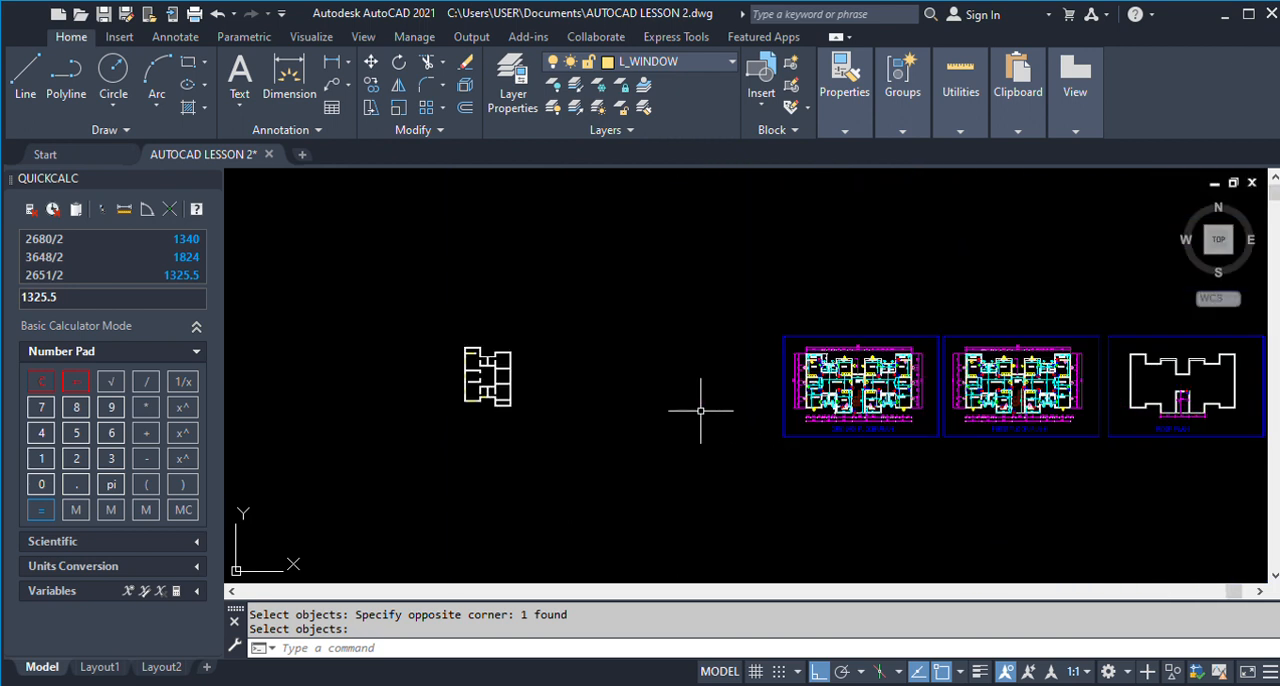
scroll(455, 417, "up", 5)
type("o")
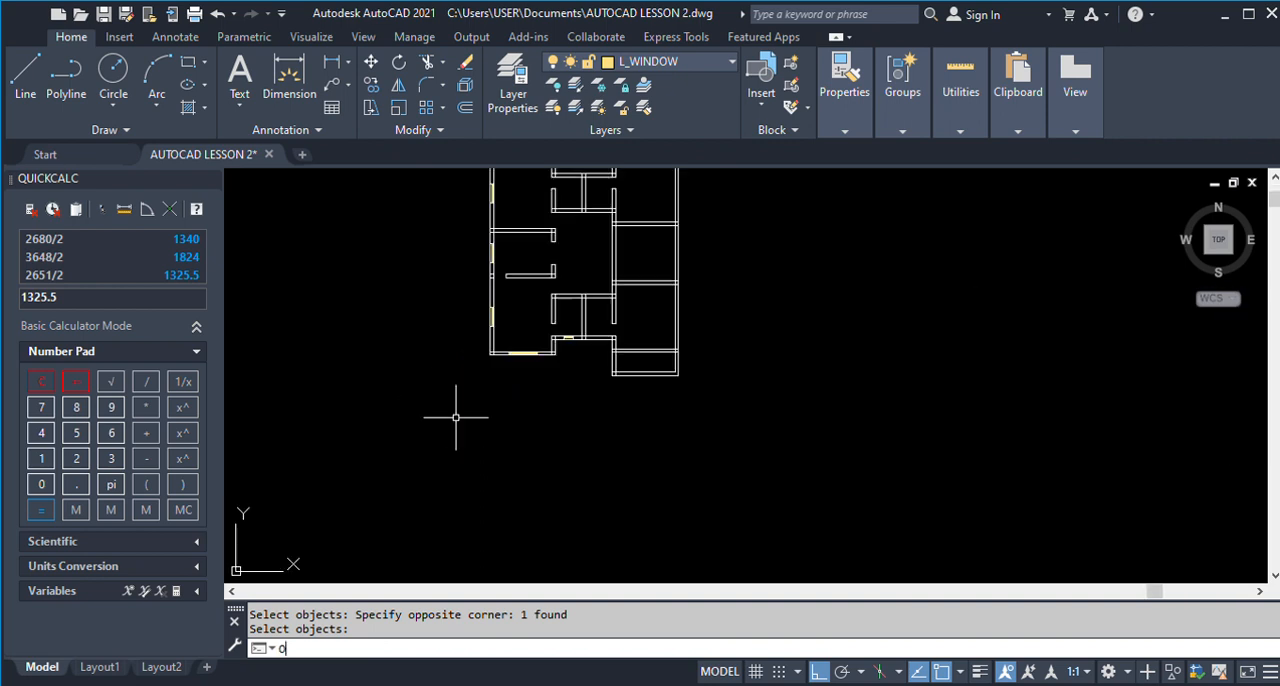
key("Return")
type("1313")
key("Return")
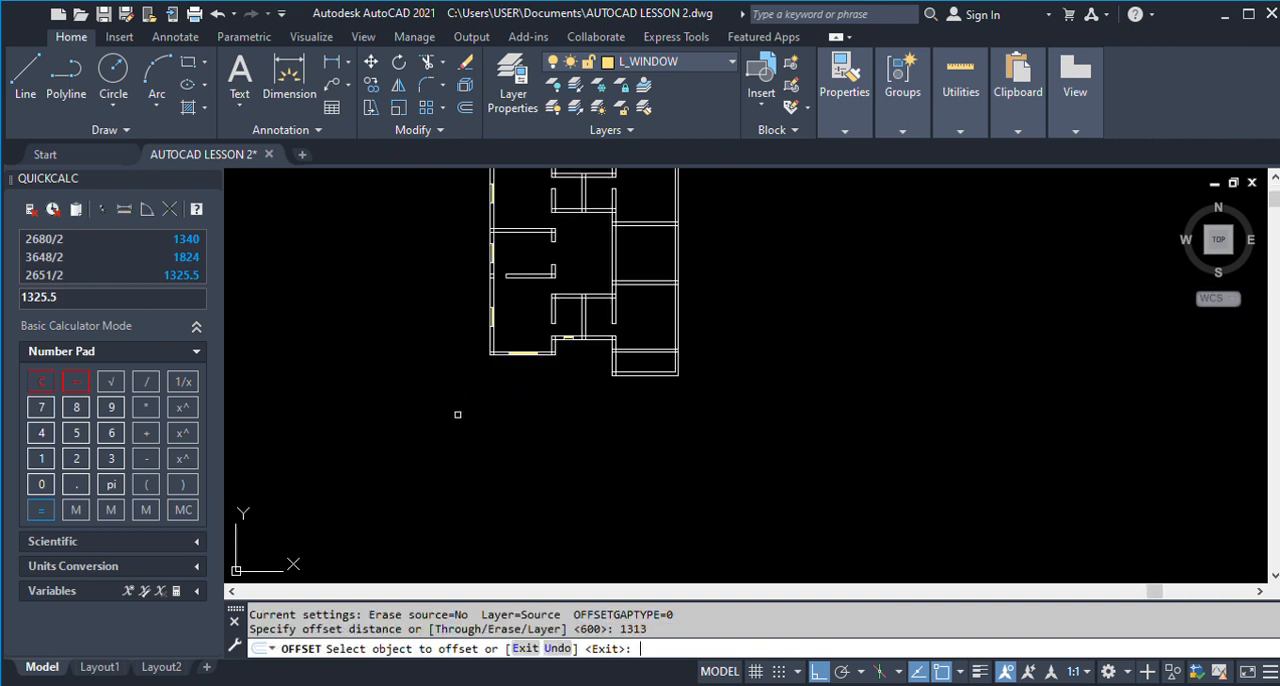
scroll(567, 327, "up", 5)
left_click(558, 335)
left_click(846, 424)
key("Return")
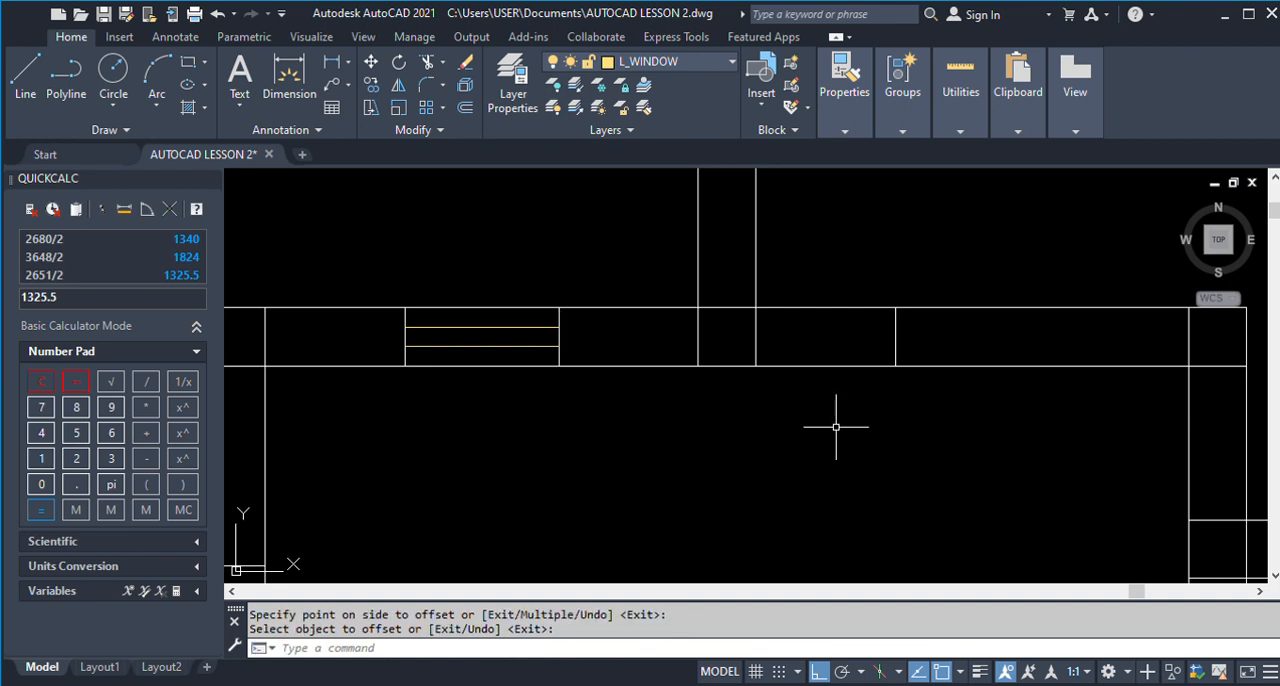
Copy the W3 window from Store 2 onto the 1313 offset line in Toilet 2's lower wall.
type("co")
key("Return")
left_click(366, 249)
left_click(638, 456)
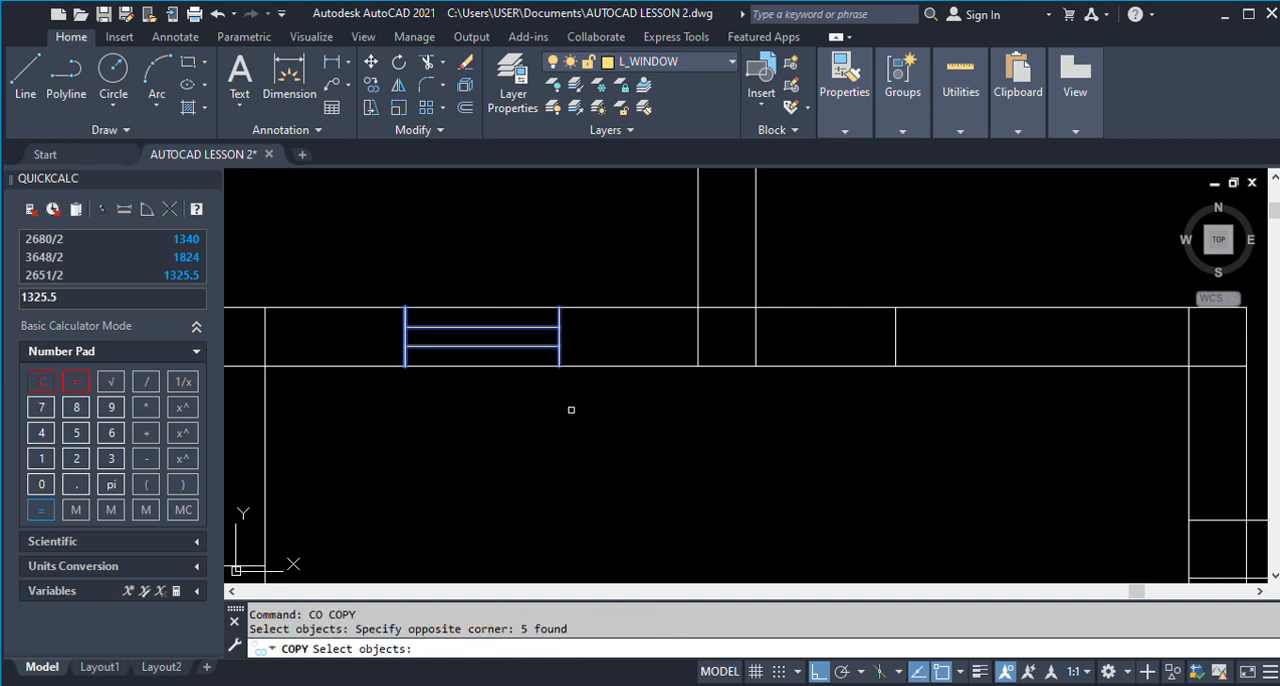
key("Return")
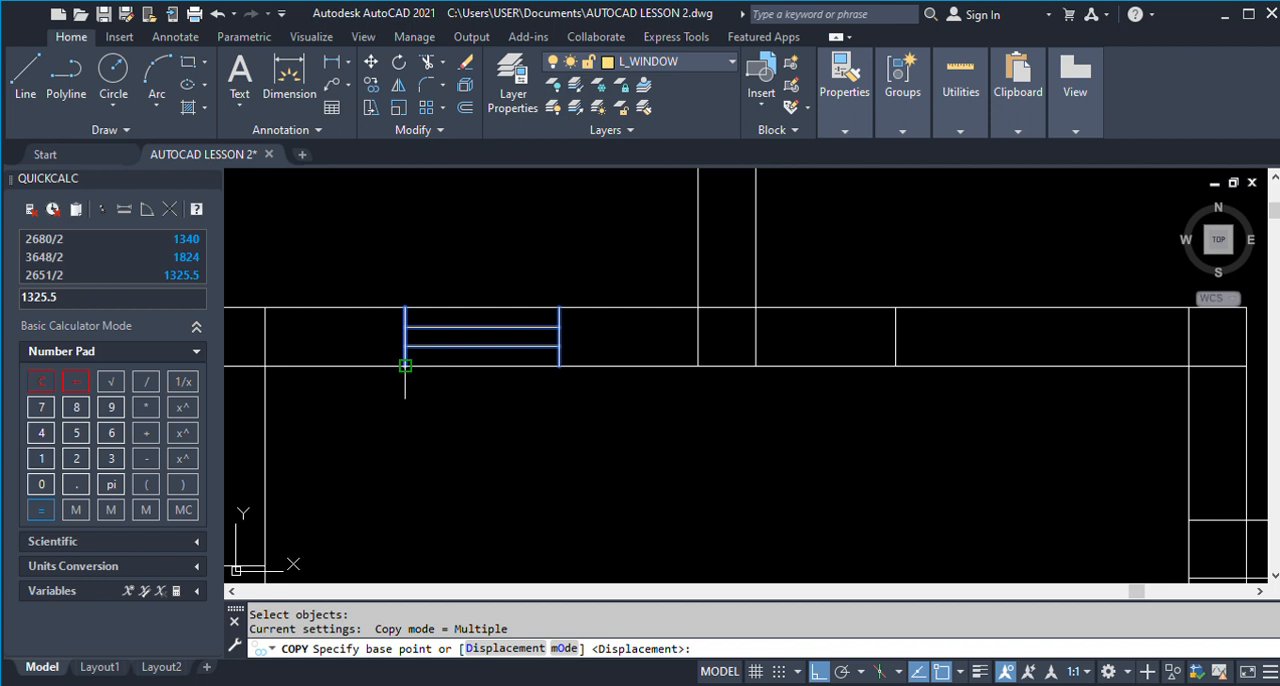
left_click(405, 365)
left_click(895, 365)
key("Return")
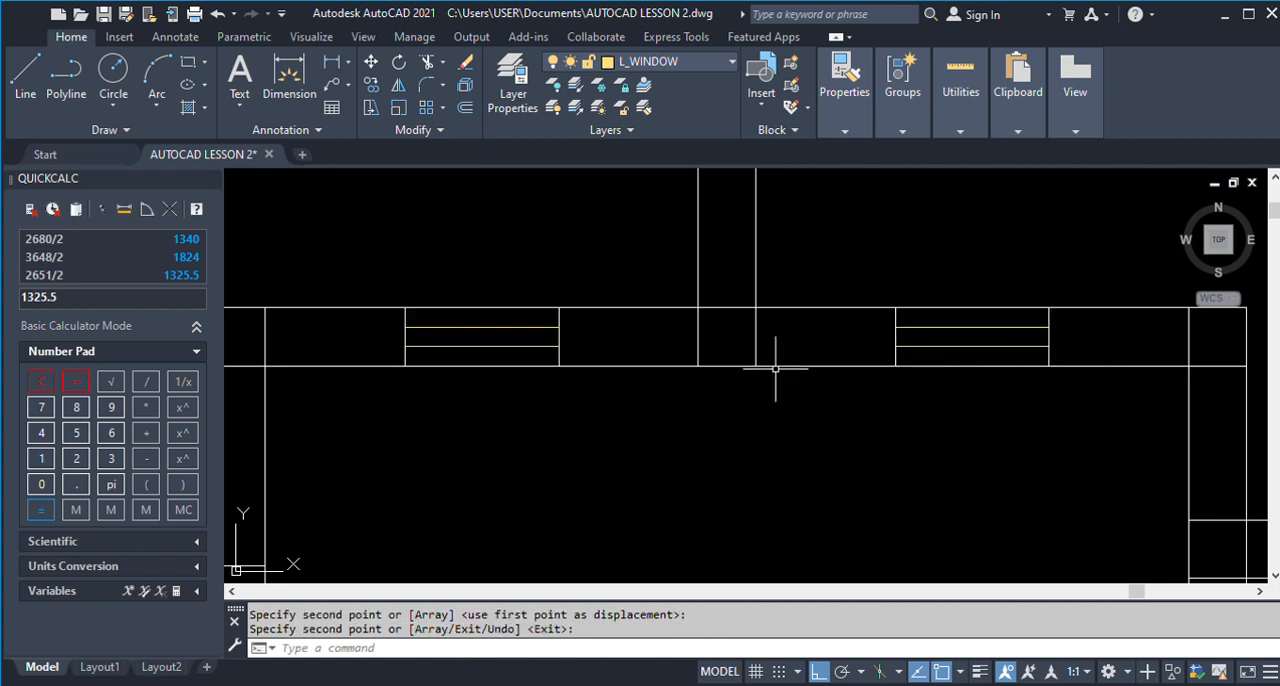
Copy both W3 windows from Store 2 and Toilet 2's lower wall into the upper wall of Store 1 and Toilet 1, corner to corner.
scroll(669, 370, "down", 6)
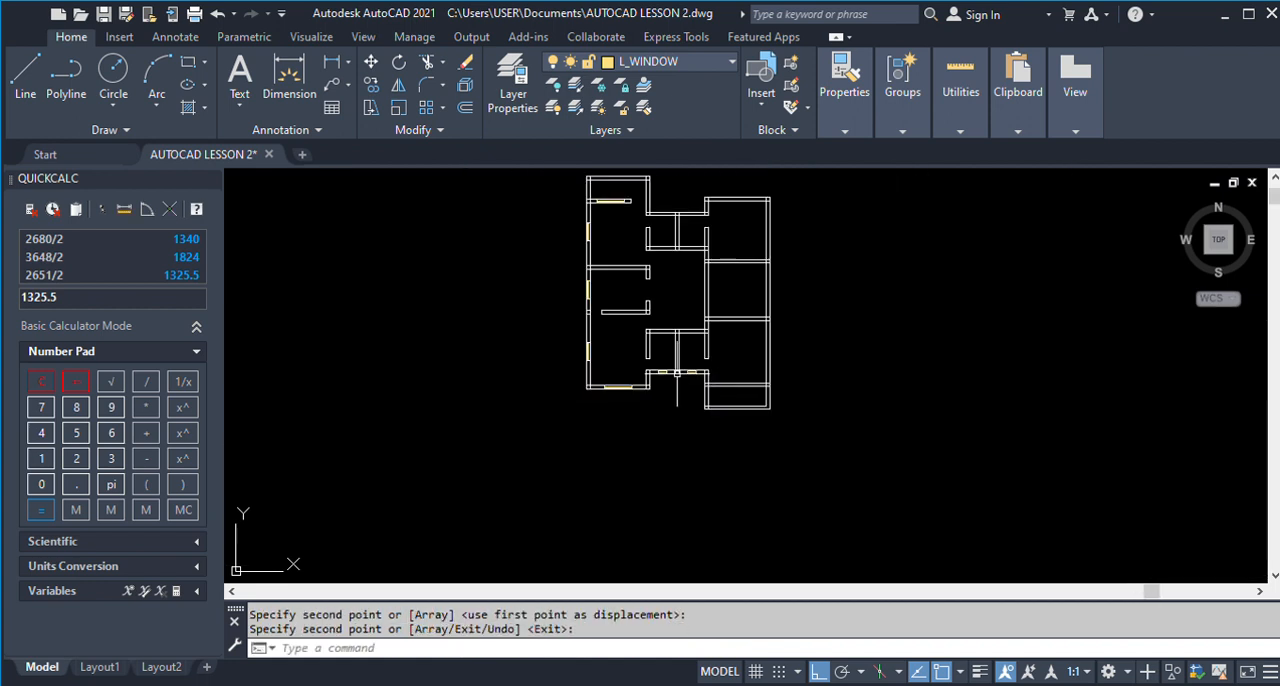
scroll(661, 375, "down", 4)
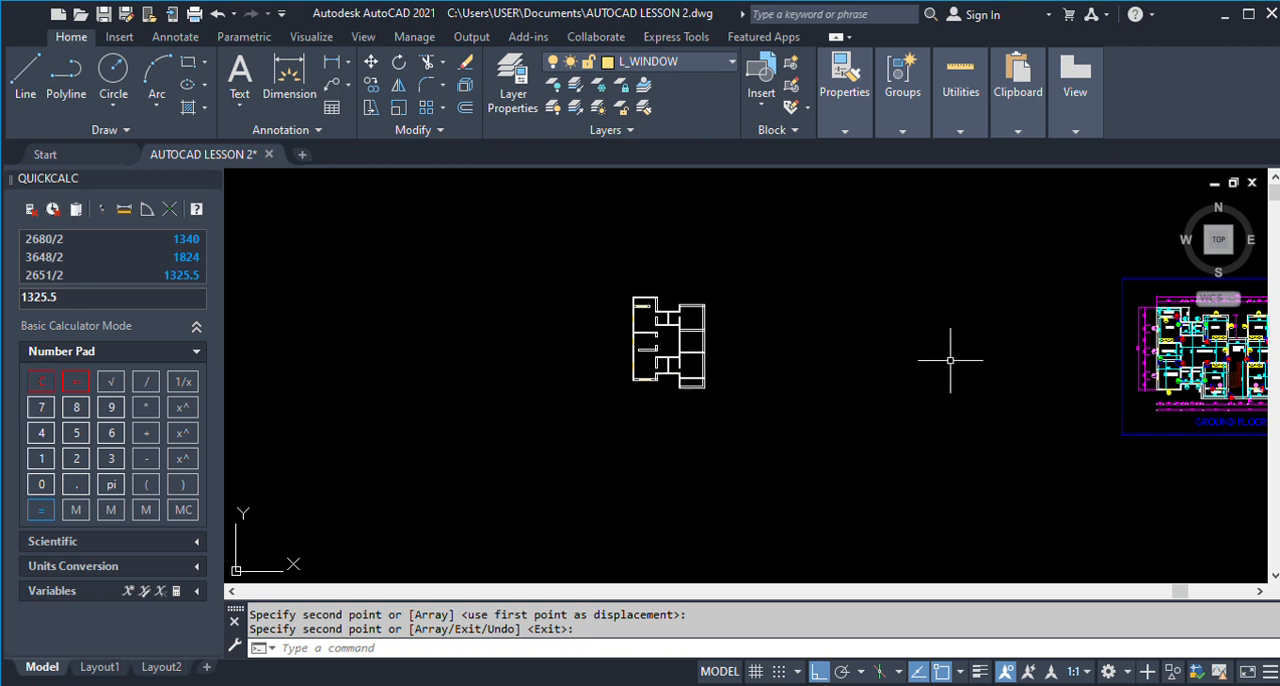
scroll(1190, 310, "up", 10)
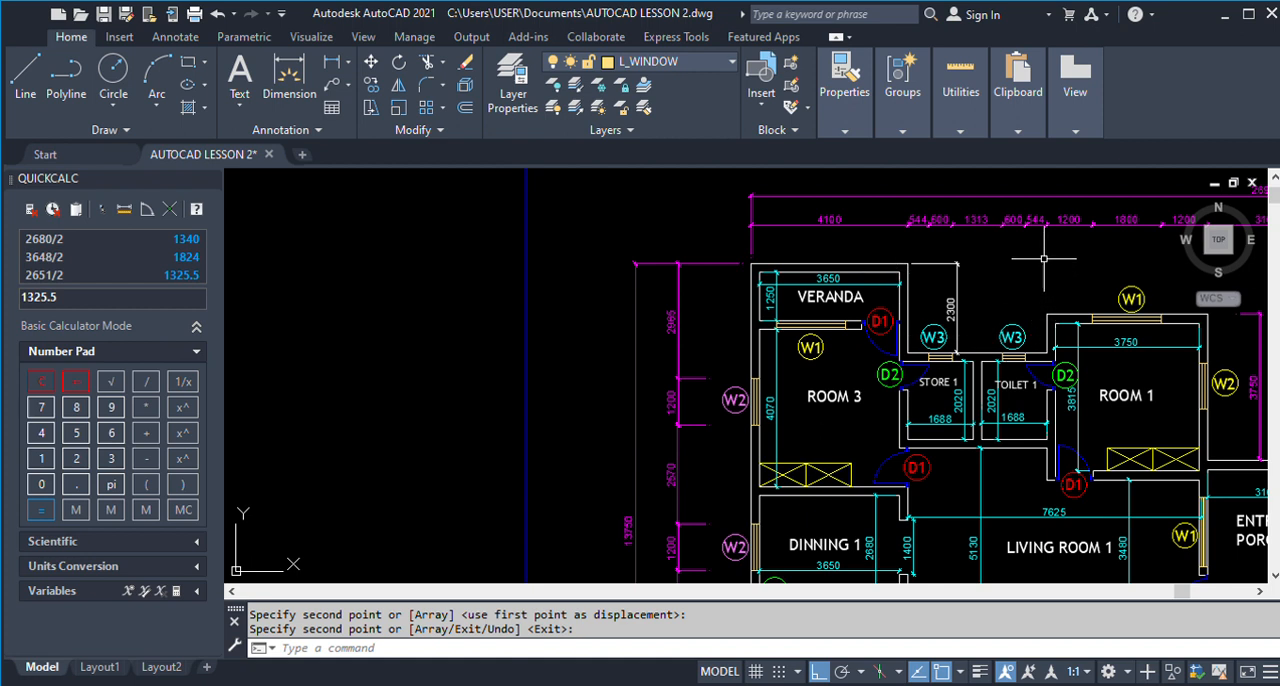
scroll(959, 206, "up", 2)
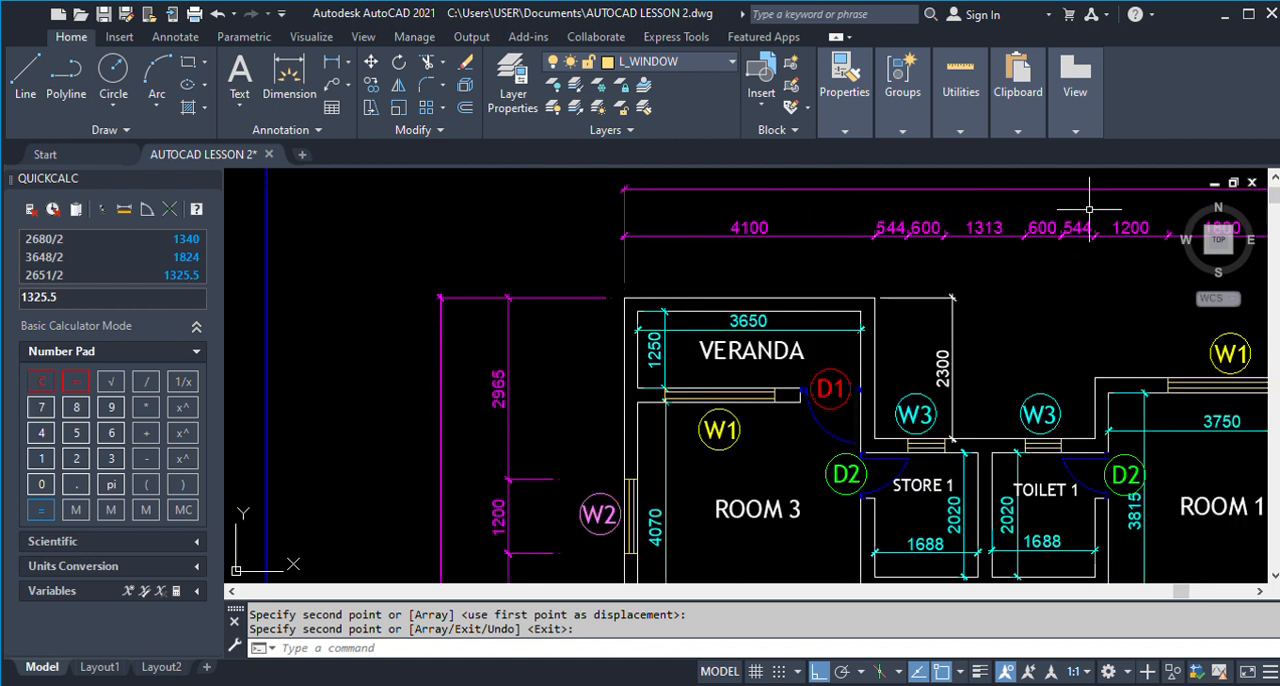
scroll(1068, 234, "down", 6)
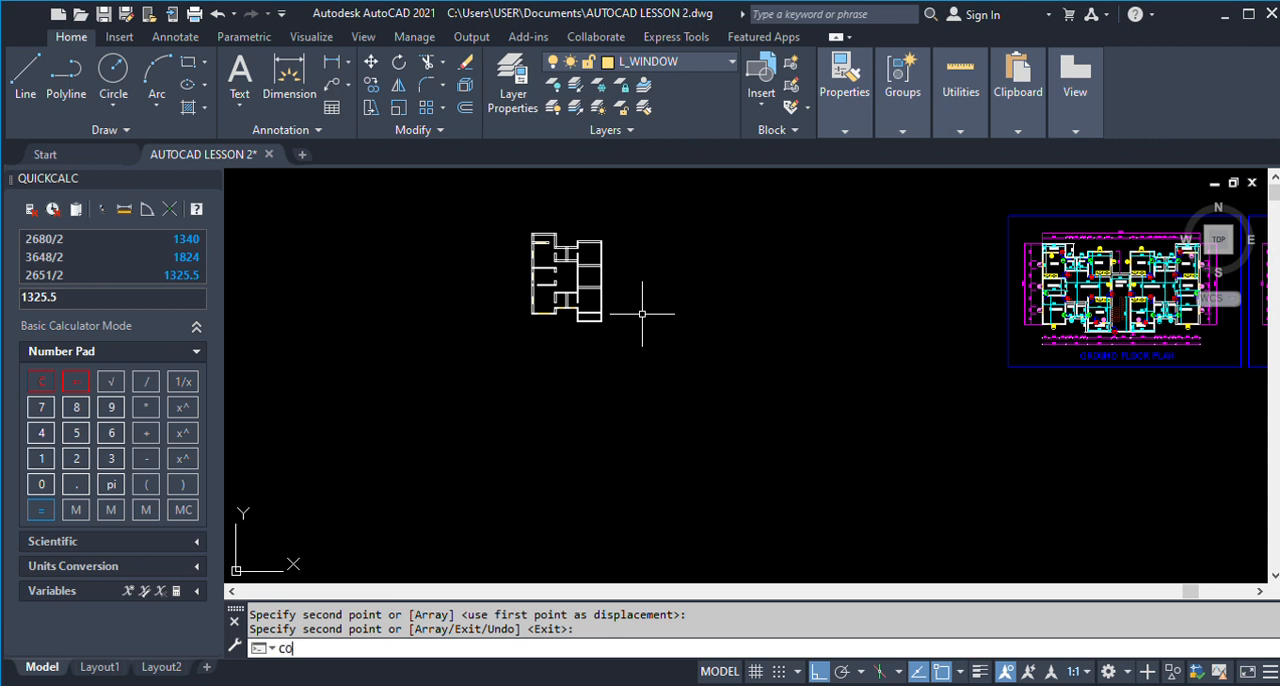
key("Return")
scroll(523, 317, "up", 8)
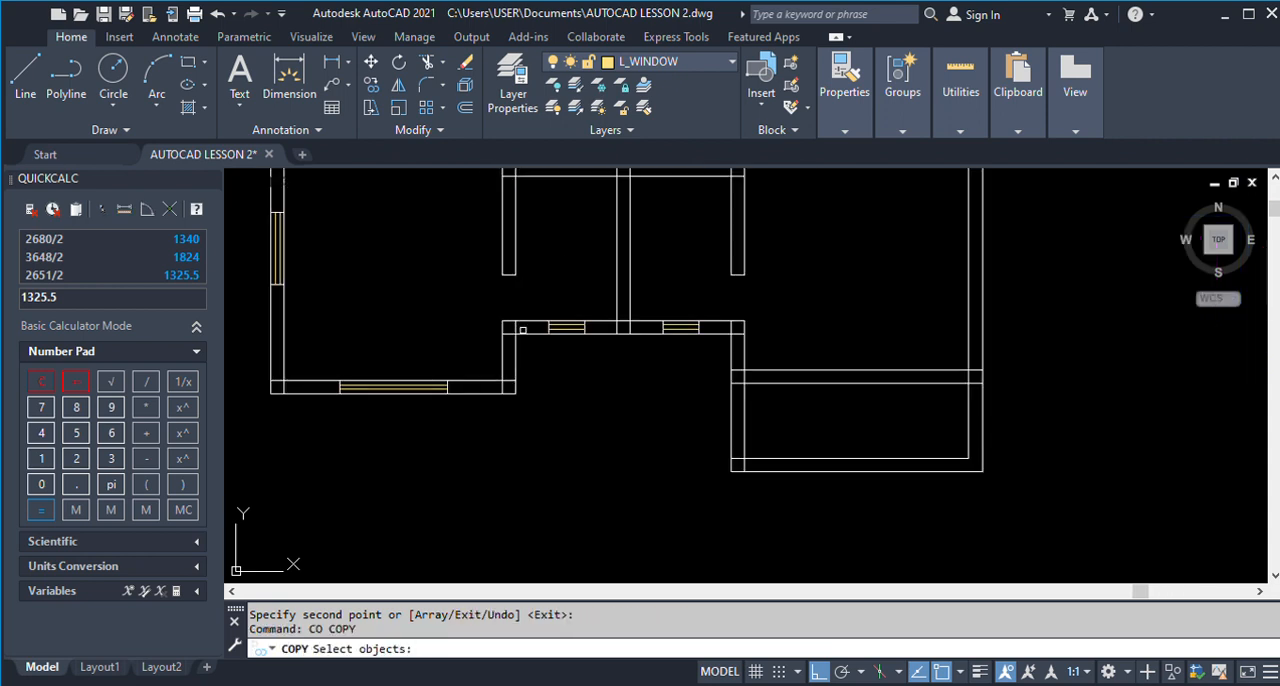
left_click(530, 298)
left_click(727, 342)
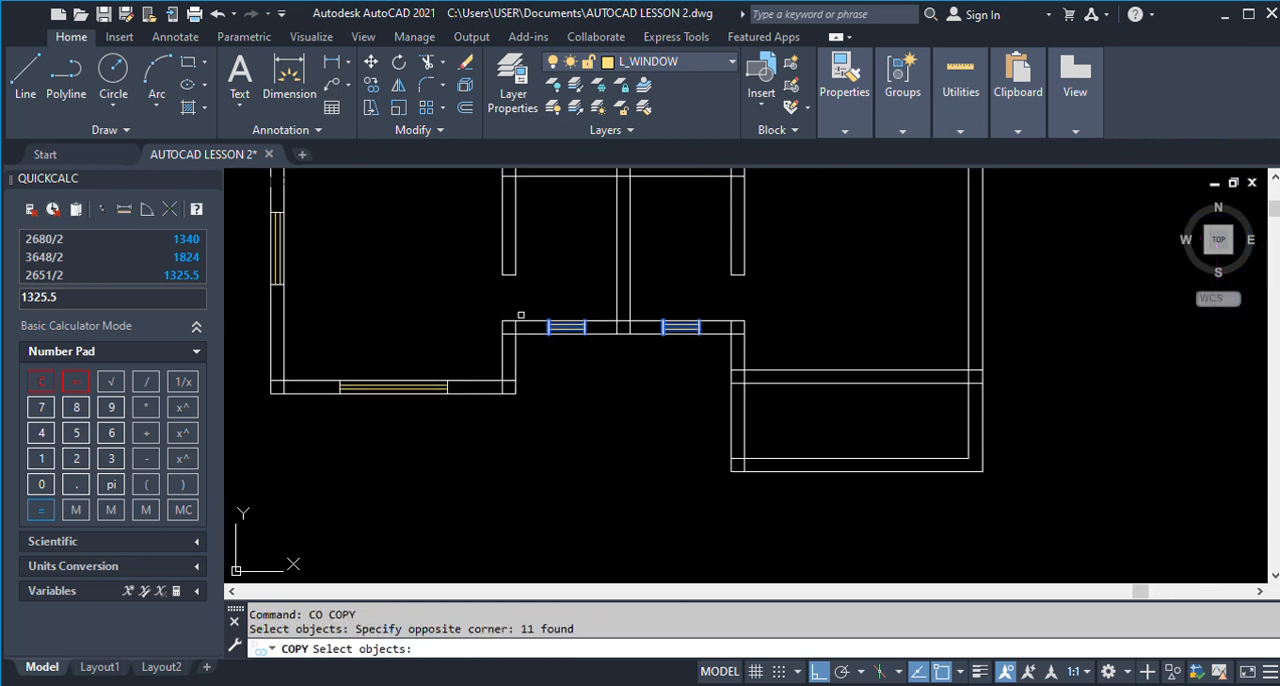
scroll(675, 462, "down", 2)
scroll(651, 477, "down", 4)
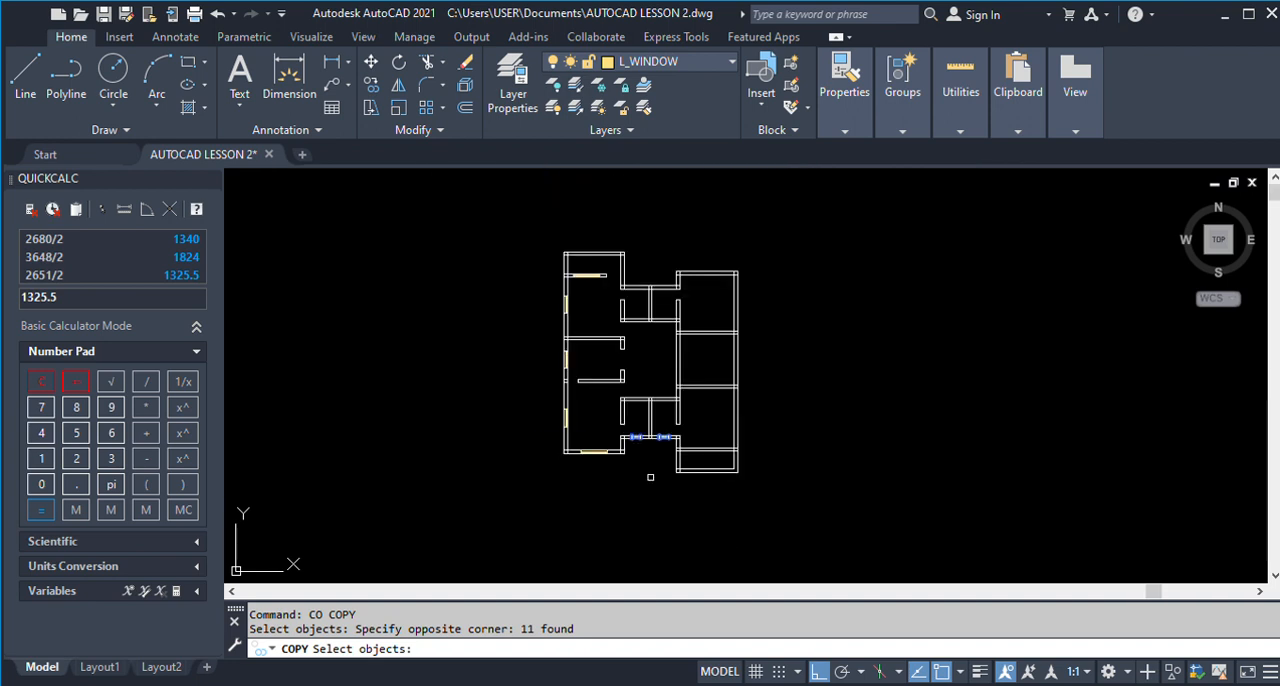
scroll(622, 428, "up", 5)
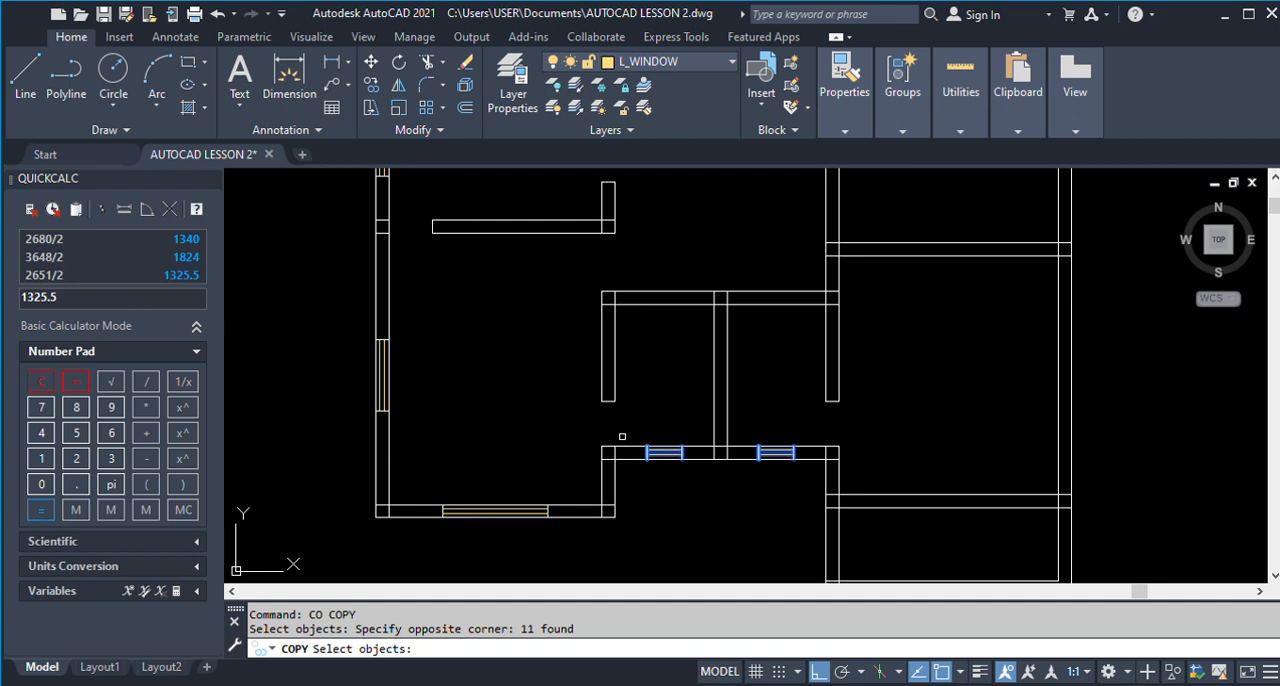
key("Return")
left_click(615, 445)
scroll(615, 445, "down", 5)
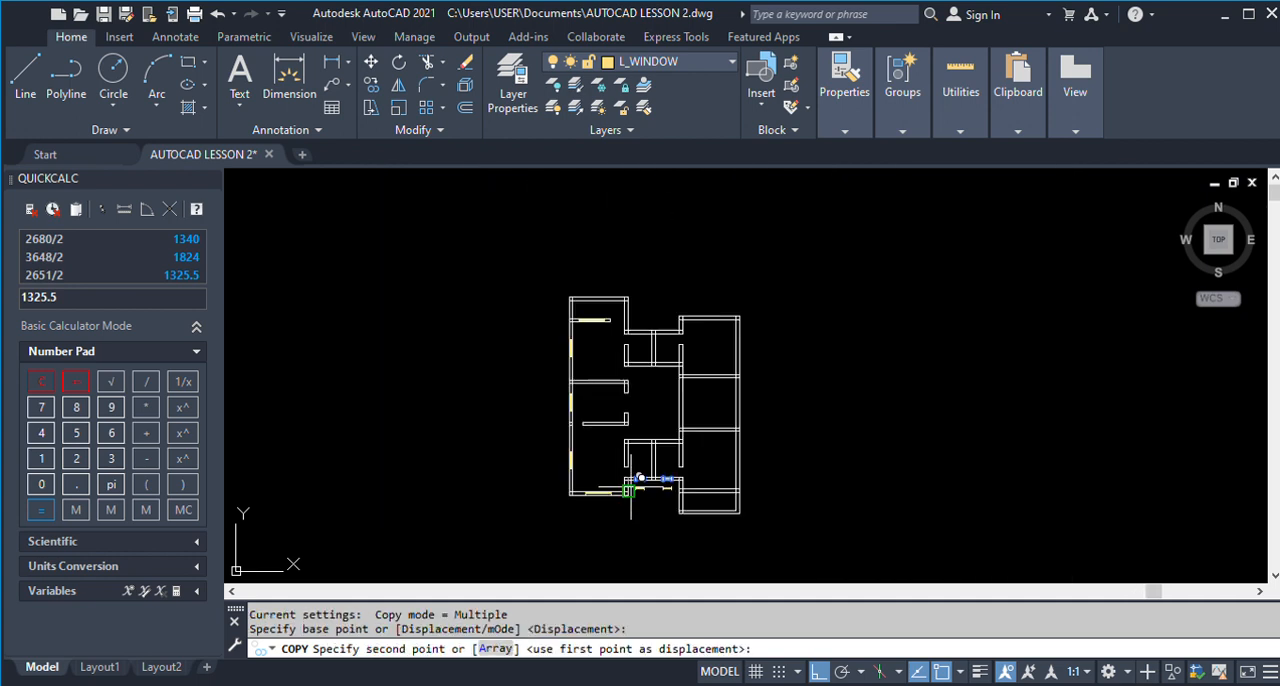
scroll(612, 300, "up", 6)
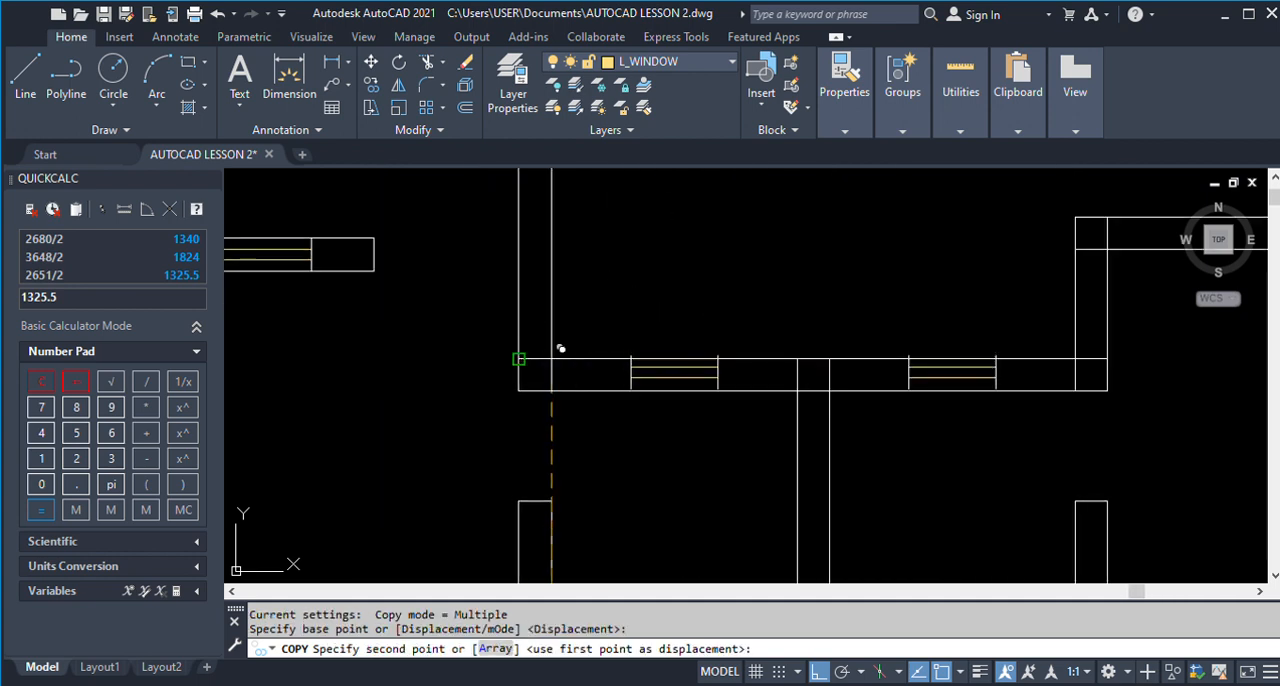
left_click(552, 358)
key("Return")
Examine the D1 door openings between Living Room 1 and Rooms 1 and 2 in the finished ground floor plan.
scroll(669, 286, "down", 5)
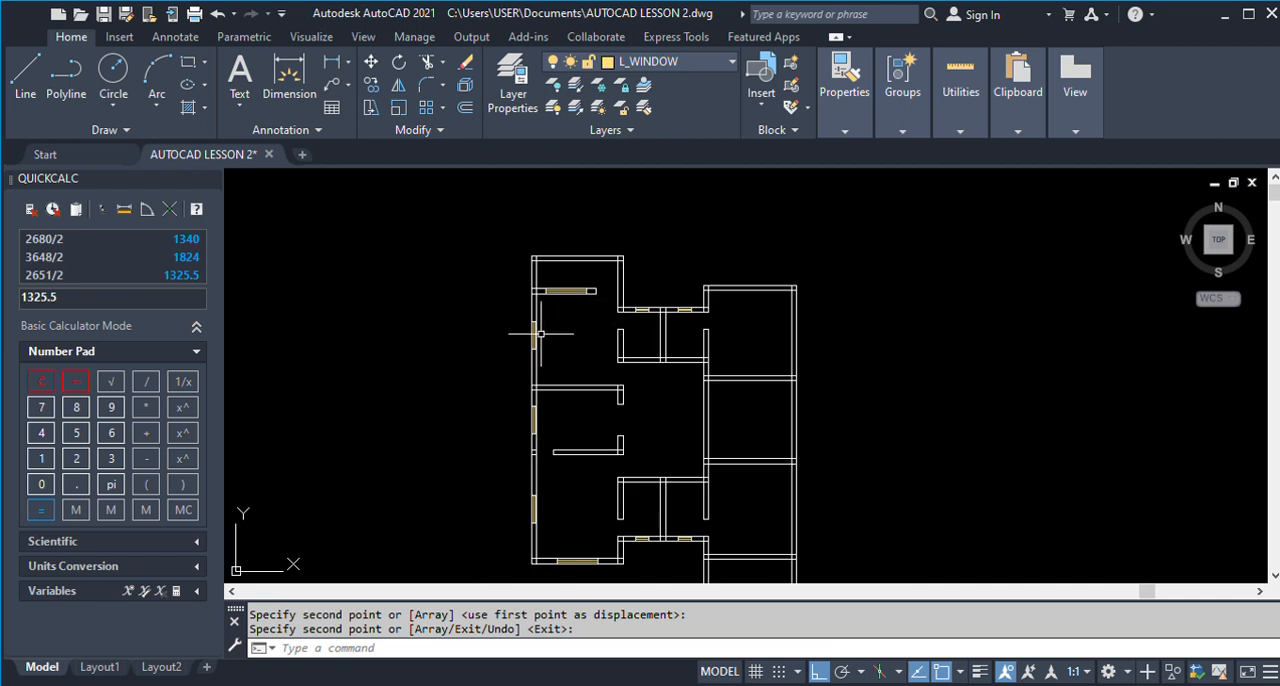
scroll(605, 343, "down", 4)
scroll(601, 346, "down", 2)
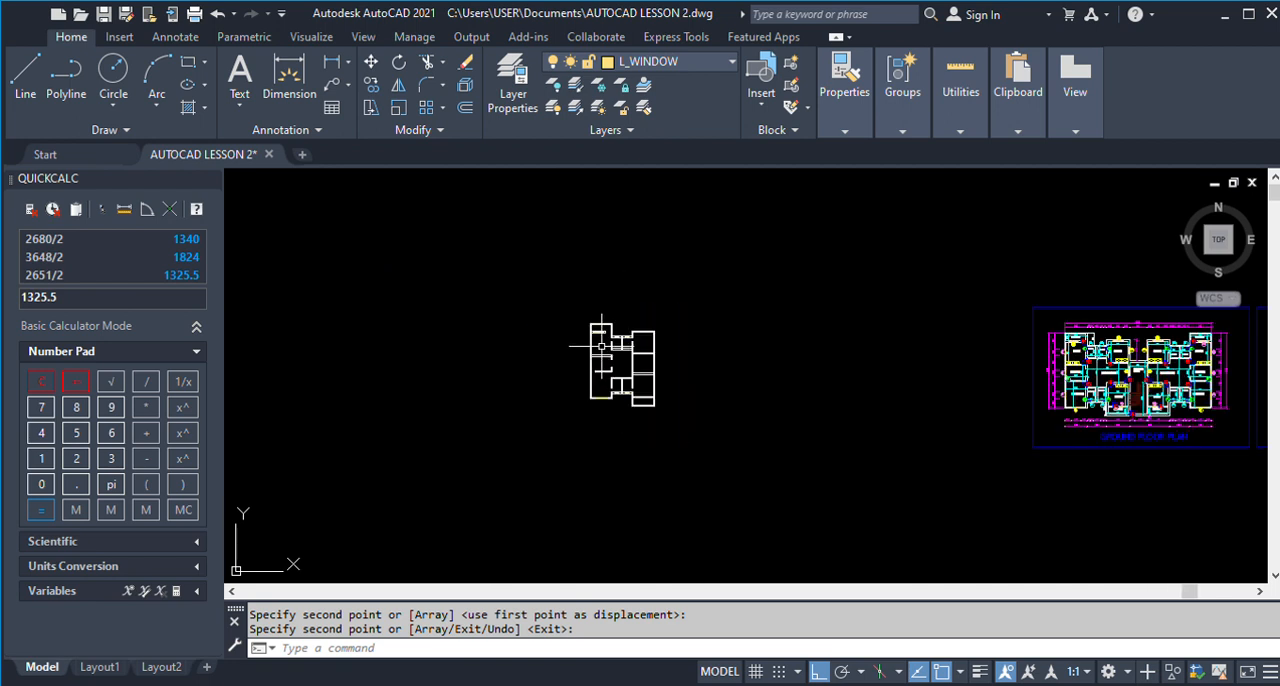
scroll(1168, 356, "up", 4)
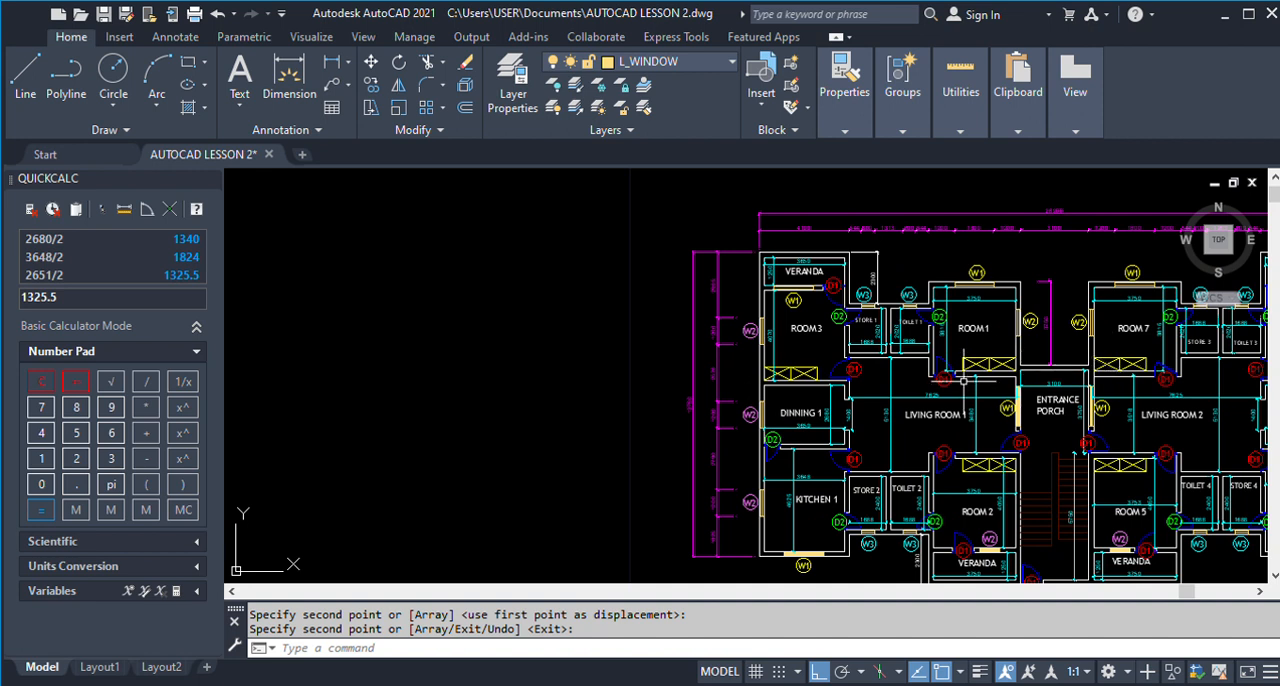
scroll(958, 375, "up", 2)
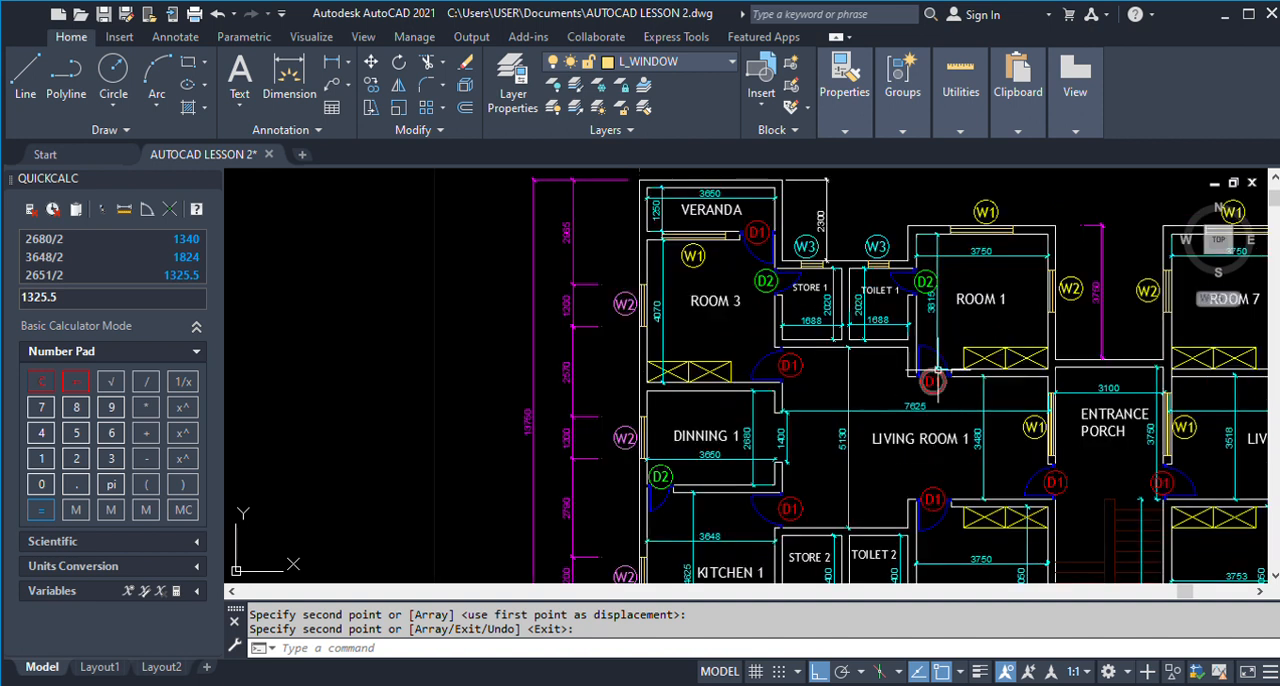
scroll(934, 438, "down", 4)
scroll(938, 342, "up", 2)
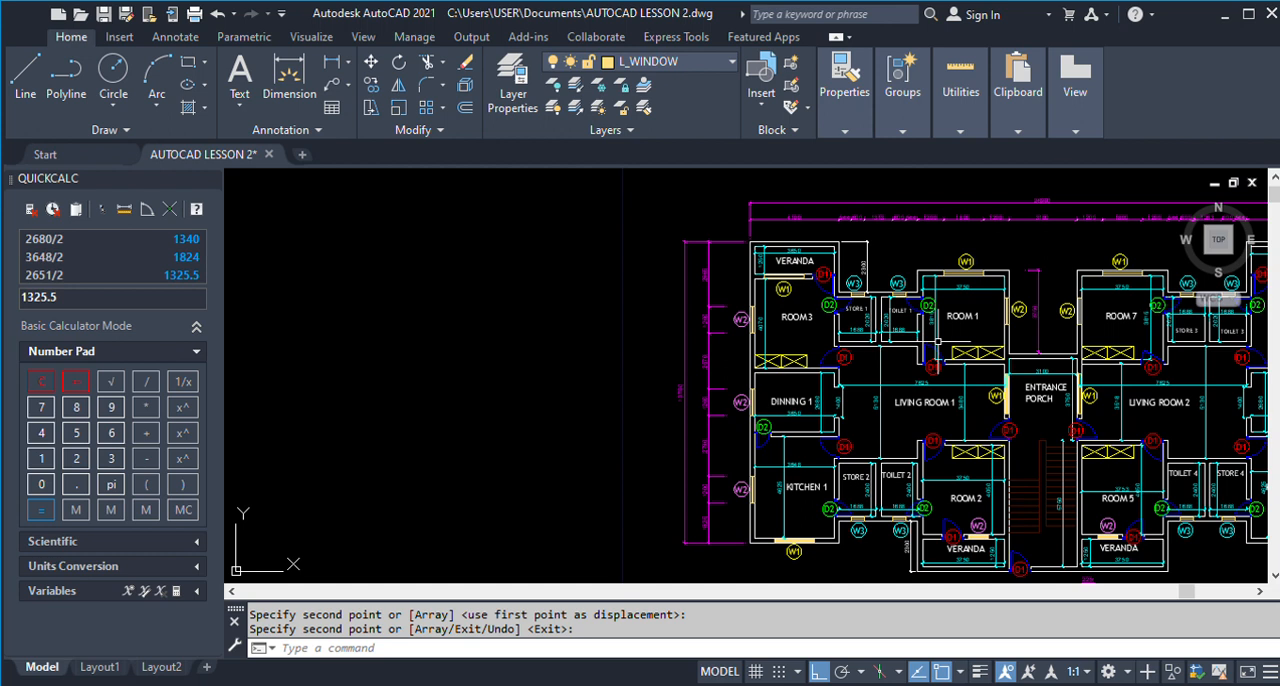
scroll(938, 341, "down", 5)
scroll(746, 350, "up", 2)
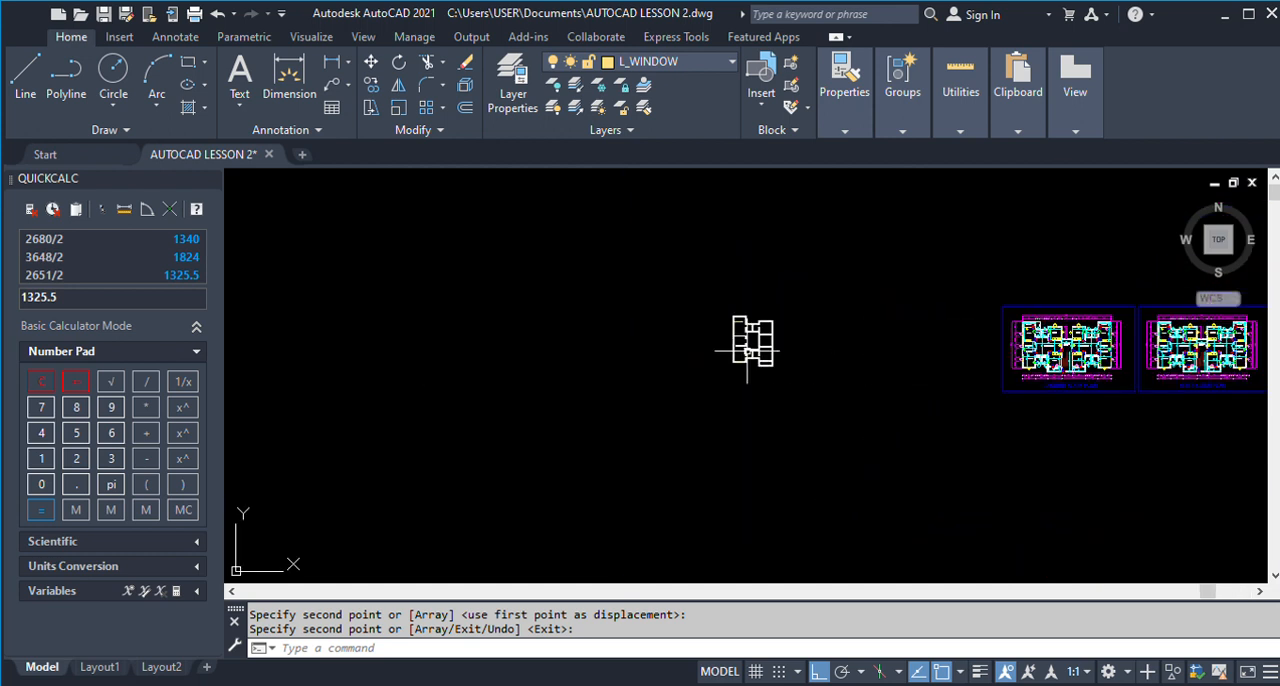
Offset the room-side face of the wall between Living Room 1 and Rooms 1 and 2 by 1000 into the rooms.
key("Return")
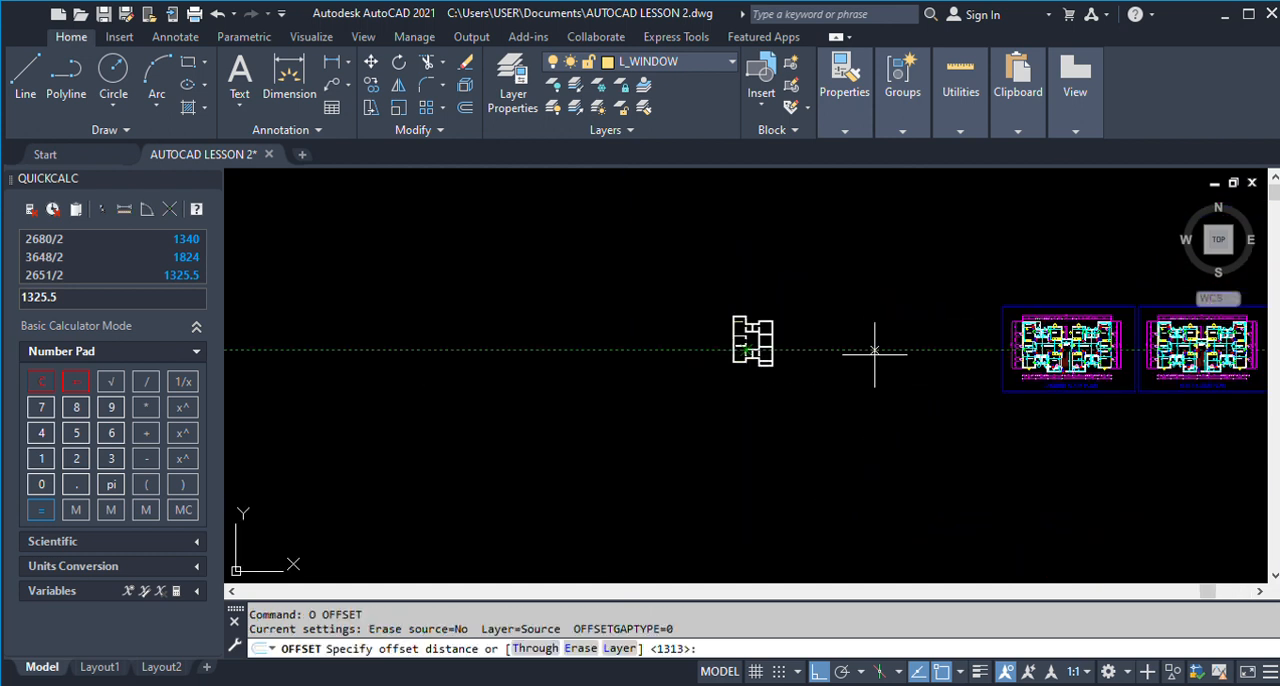
scroll(1090, 330, "up", 6)
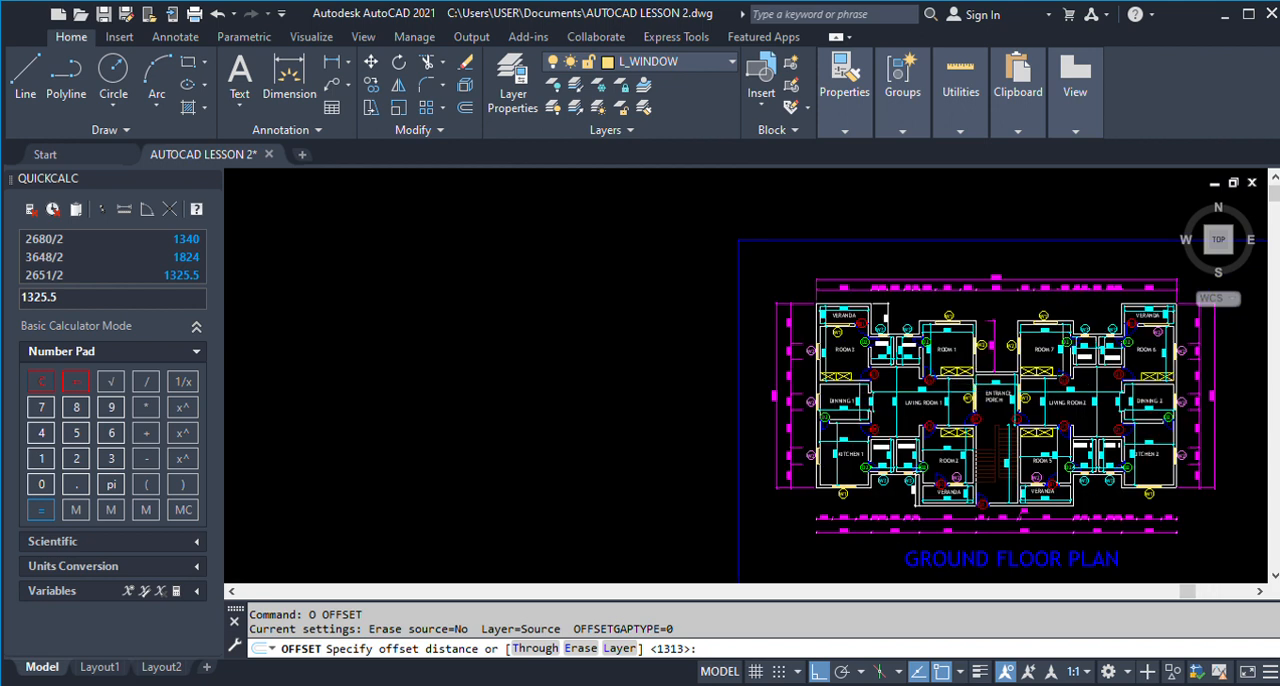
scroll(975, 388, "up", 2)
scroll(975, 388, "down", 4)
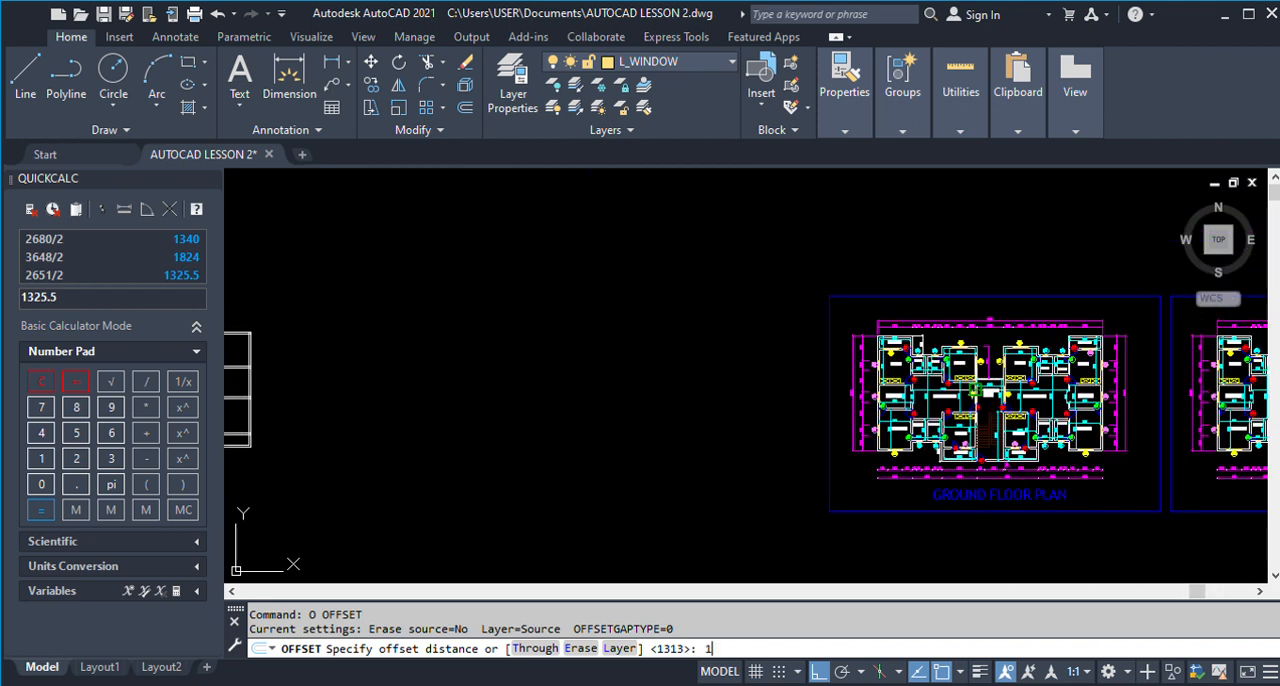
type("1000")
key("Return")
left_click(524, 372)
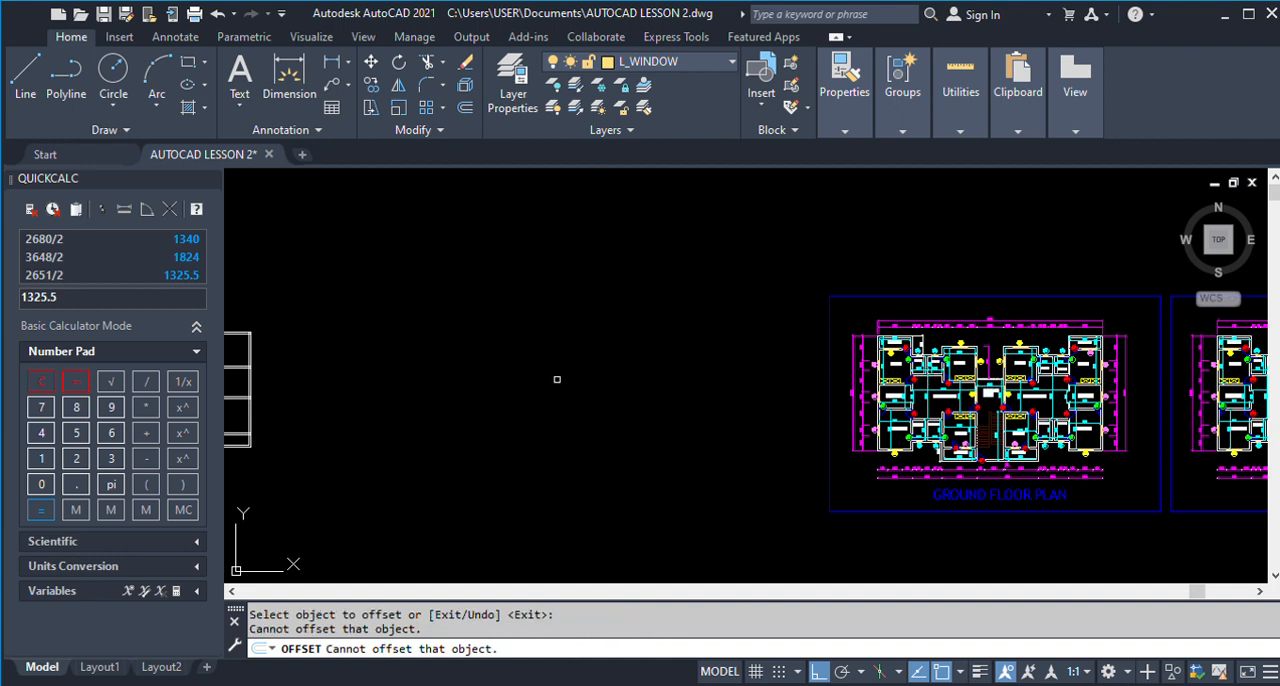
scroll(517, 383, "down", 3)
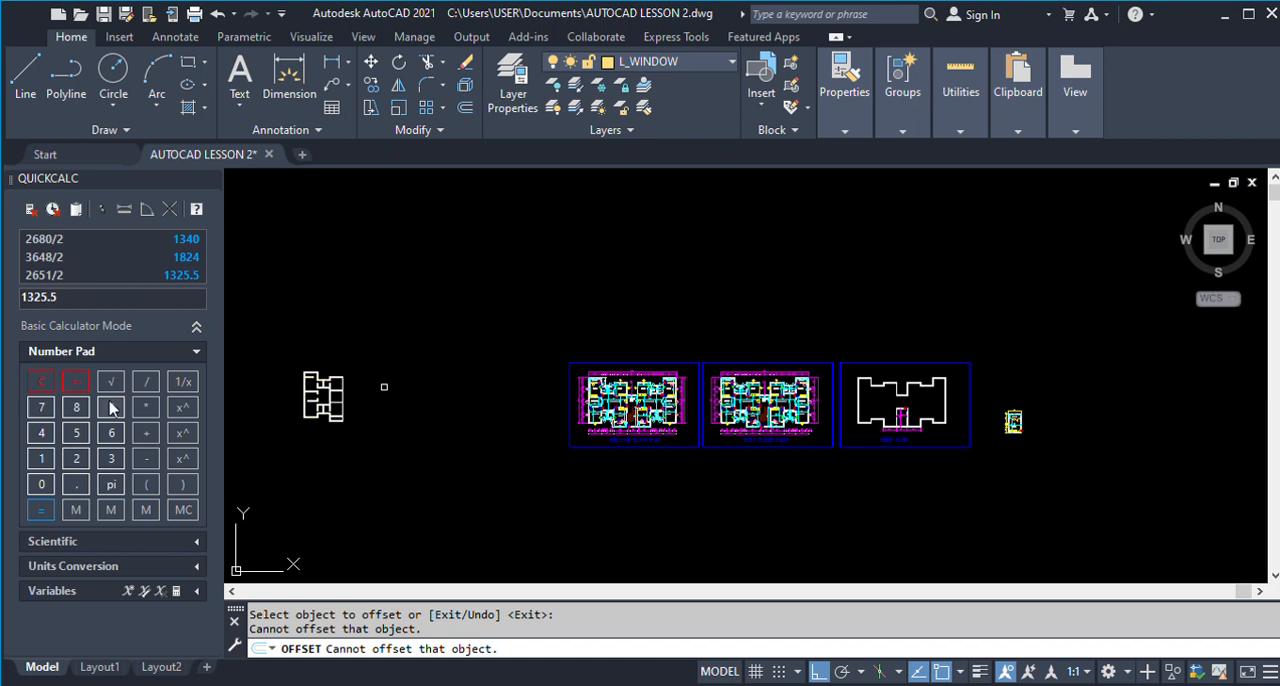
scroll(323, 396, "up", 8)
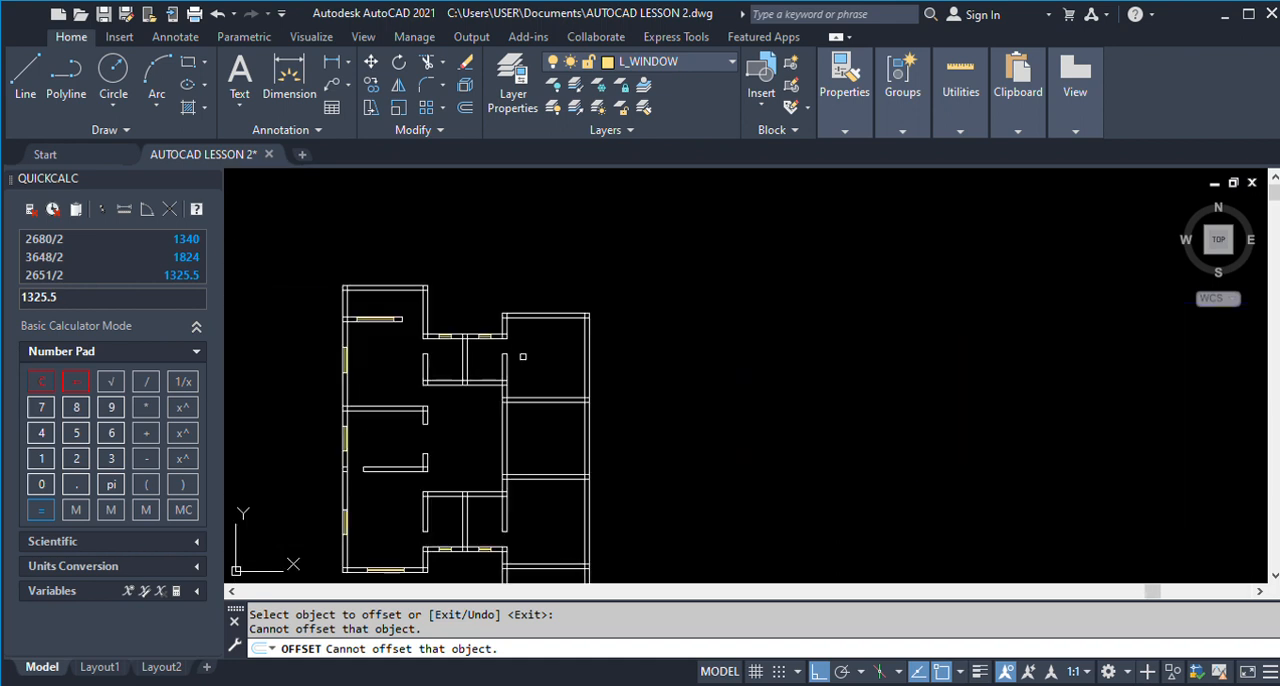
scroll(491, 395, "up", 2)
scroll(550, 385, "down", 2)
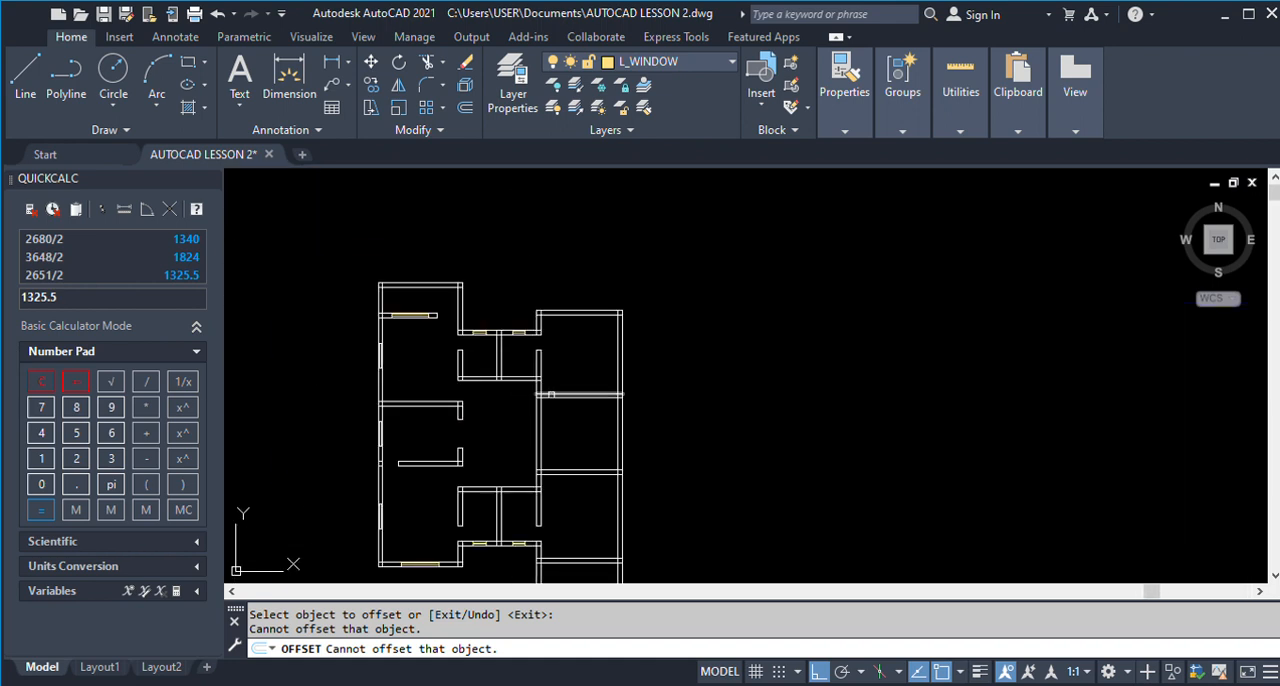
scroll(552, 396, "up", 2)
left_click(533, 406)
left_click(594, 409)
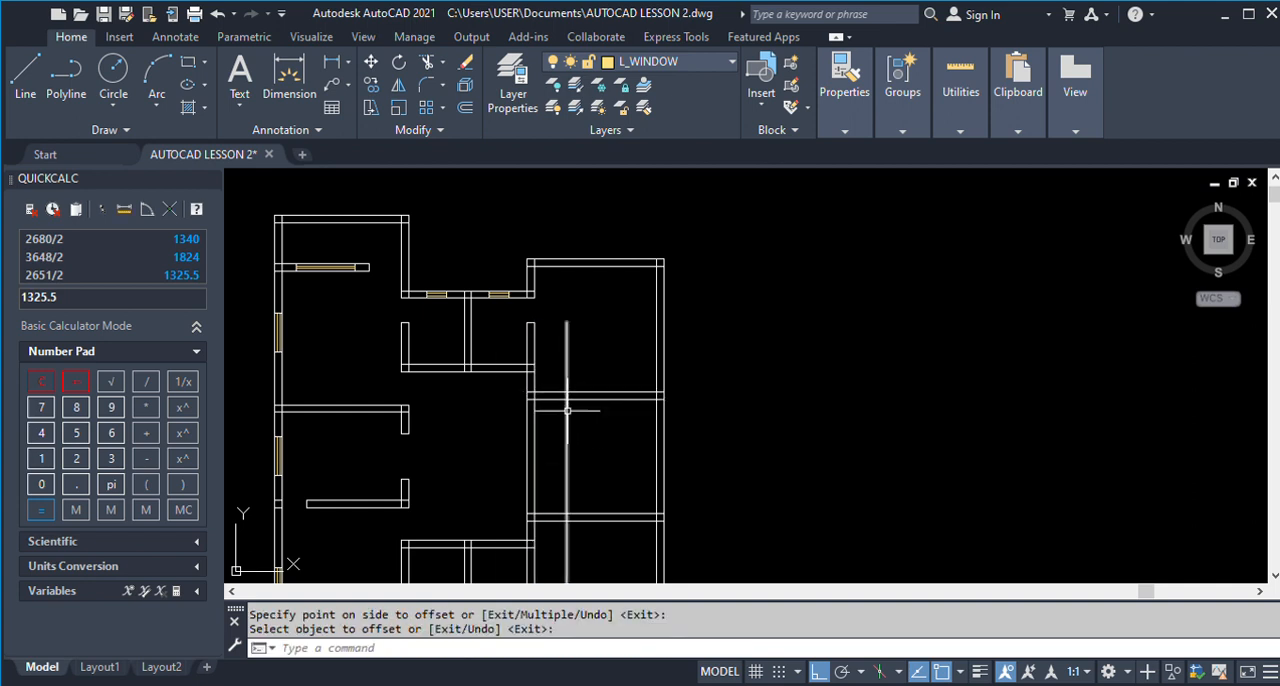
key("Return")
Trim the Room 1 and Room 2 partition walls between the room-side wall face and the 1000 offset line to open the D1 doorways.
left_click(566, 400)
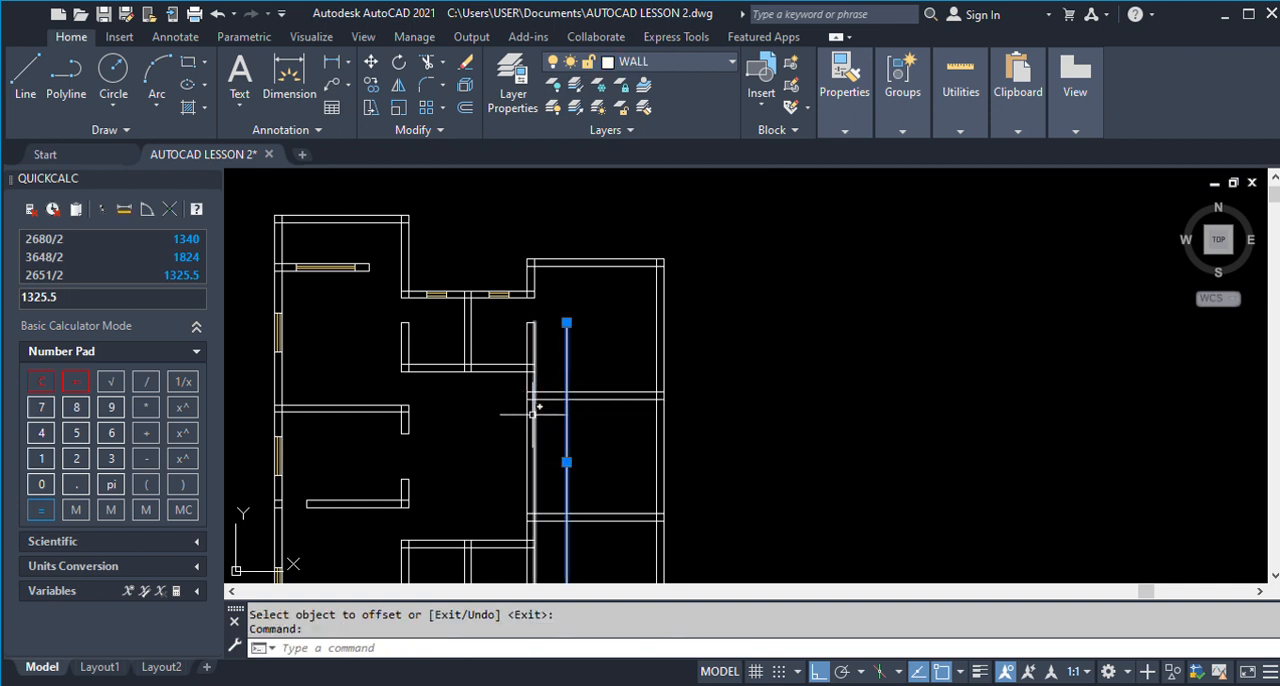
left_click(533, 412)
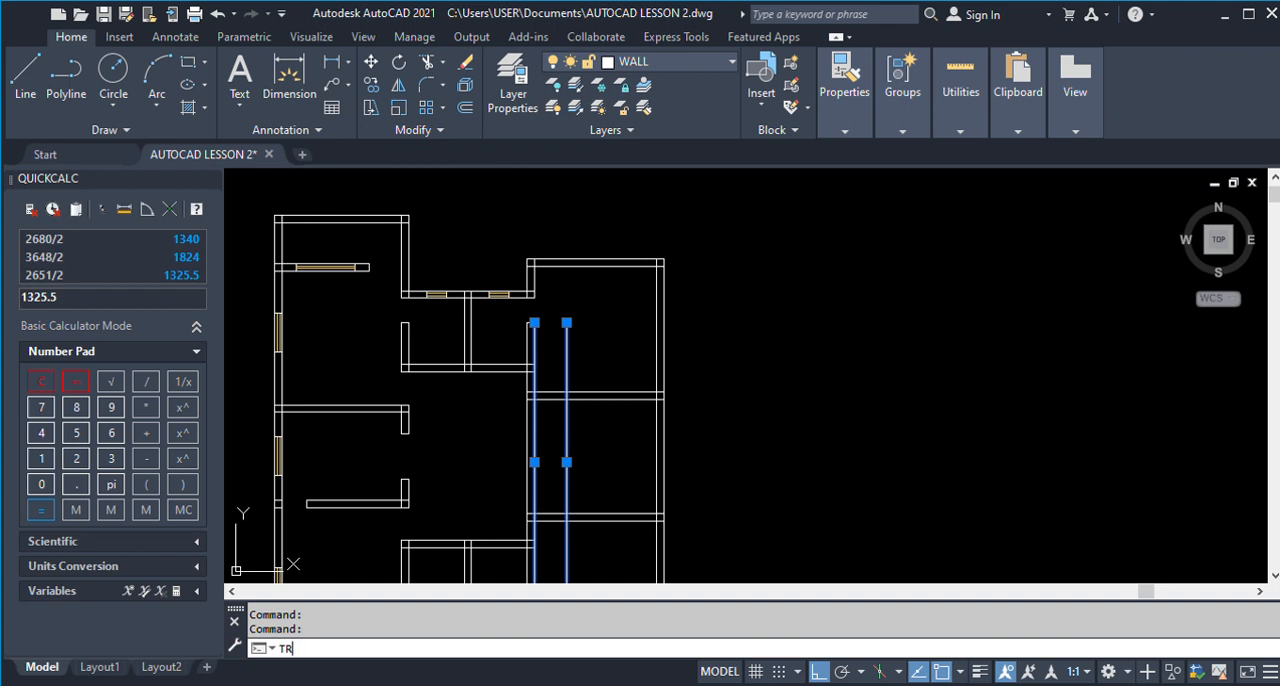
key("Return")
scroll(549, 390, "down", 3)
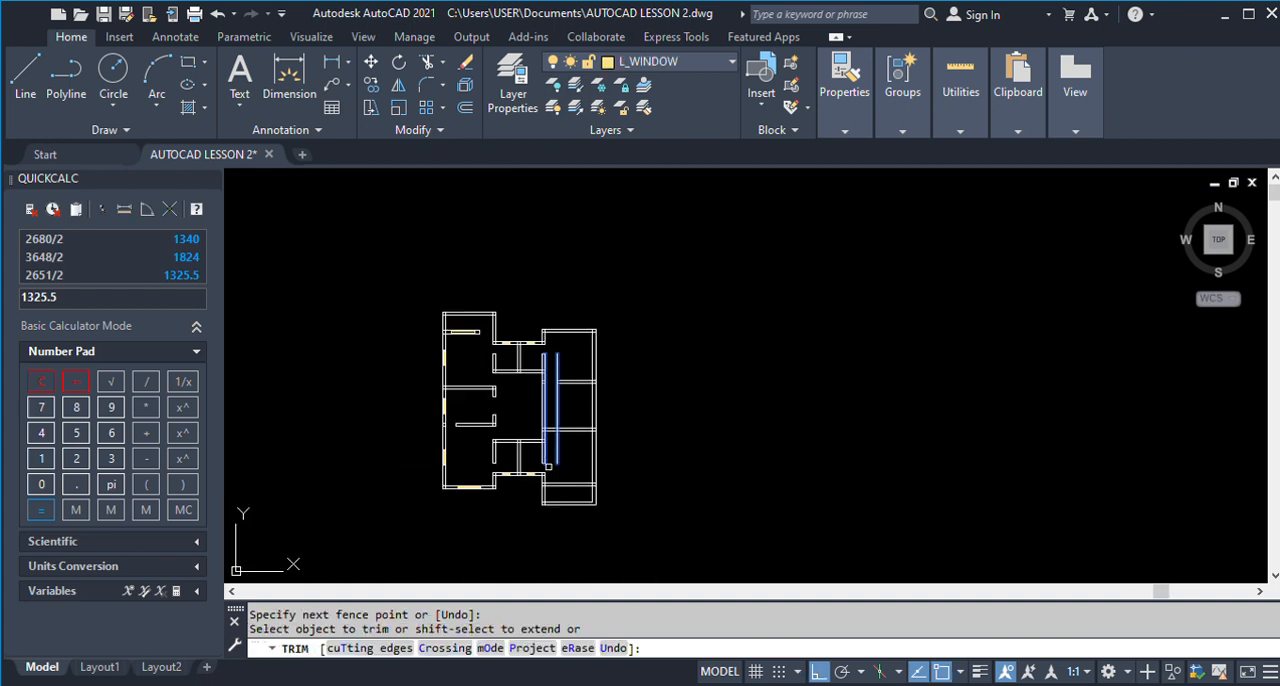
scroll(549, 441, "up", 2)
left_click(549, 437)
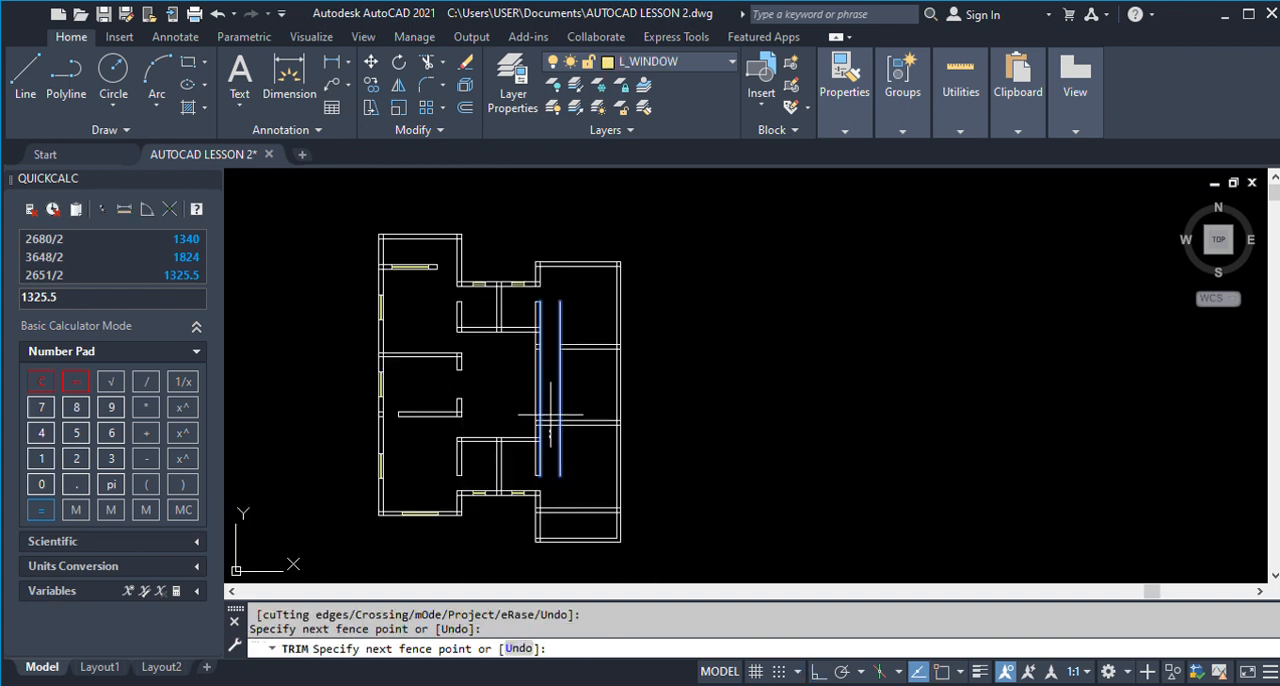
key("Return")
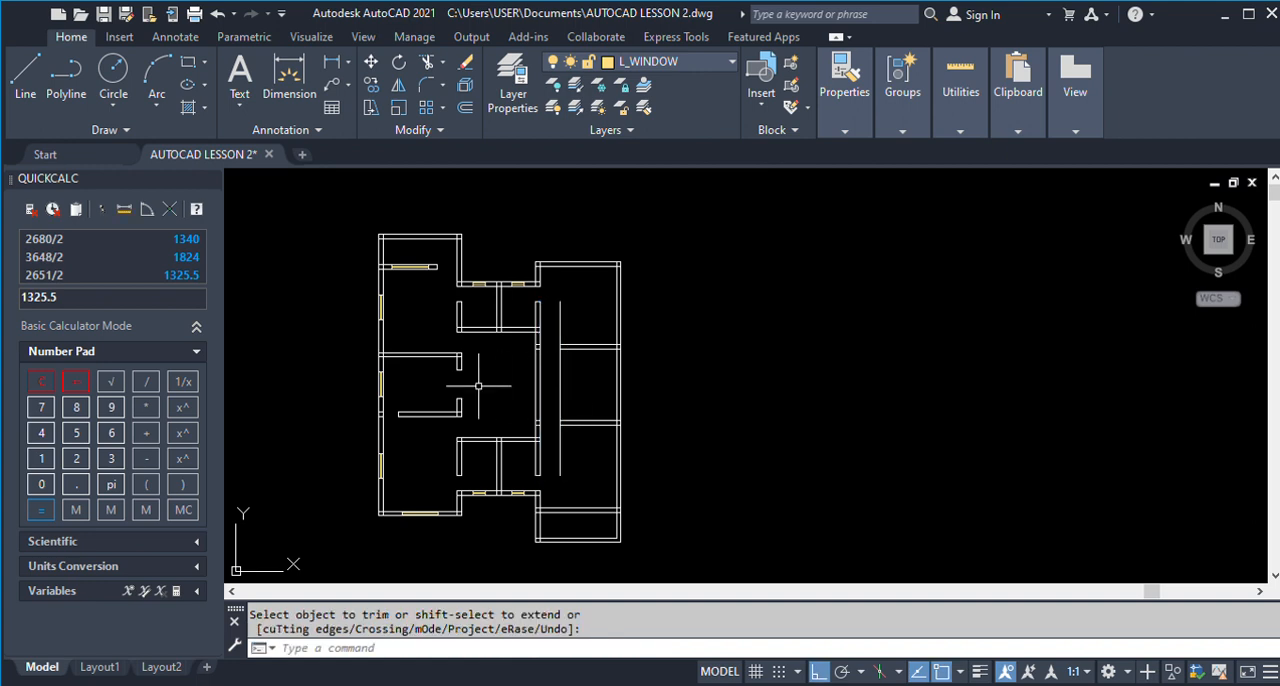
Trim away both faces of the wall between Living Room 1 and the entrance side, from the Room 1 partition to the Room 2 partition.
scroll(477, 386, "down", 3)
scroll(477, 386, "down", 2)
scroll(887, 392, "up", 5)
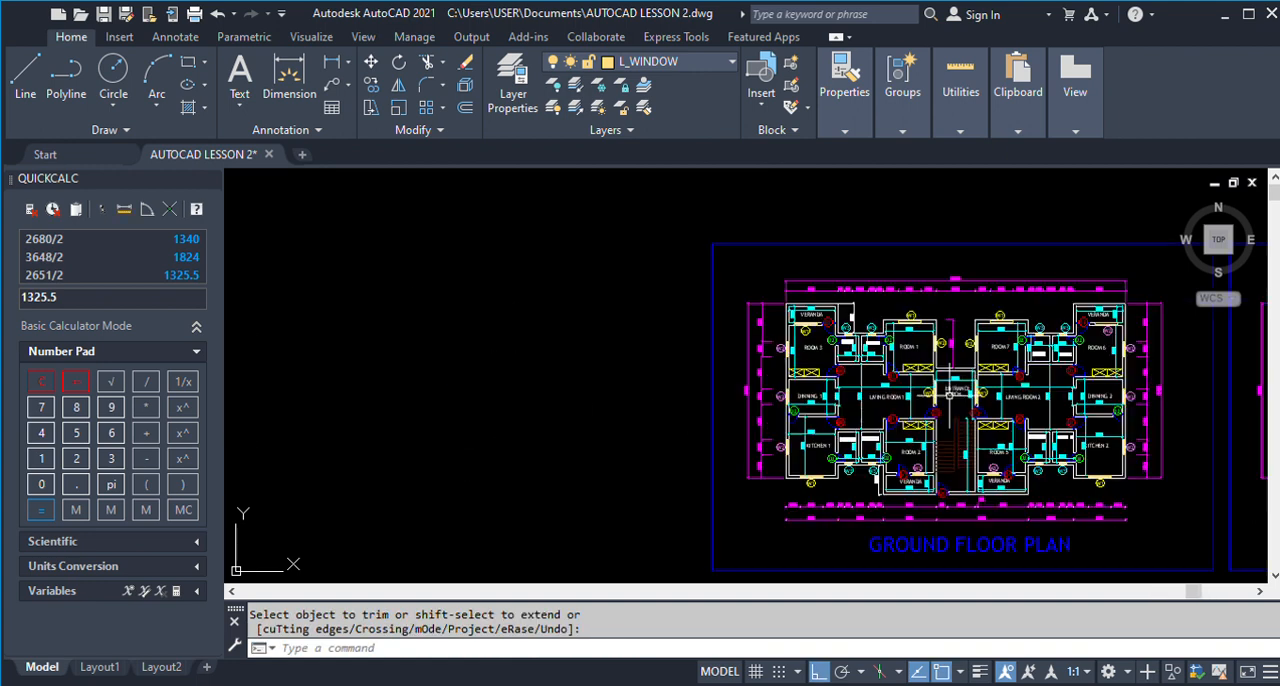
left_click(860, 381)
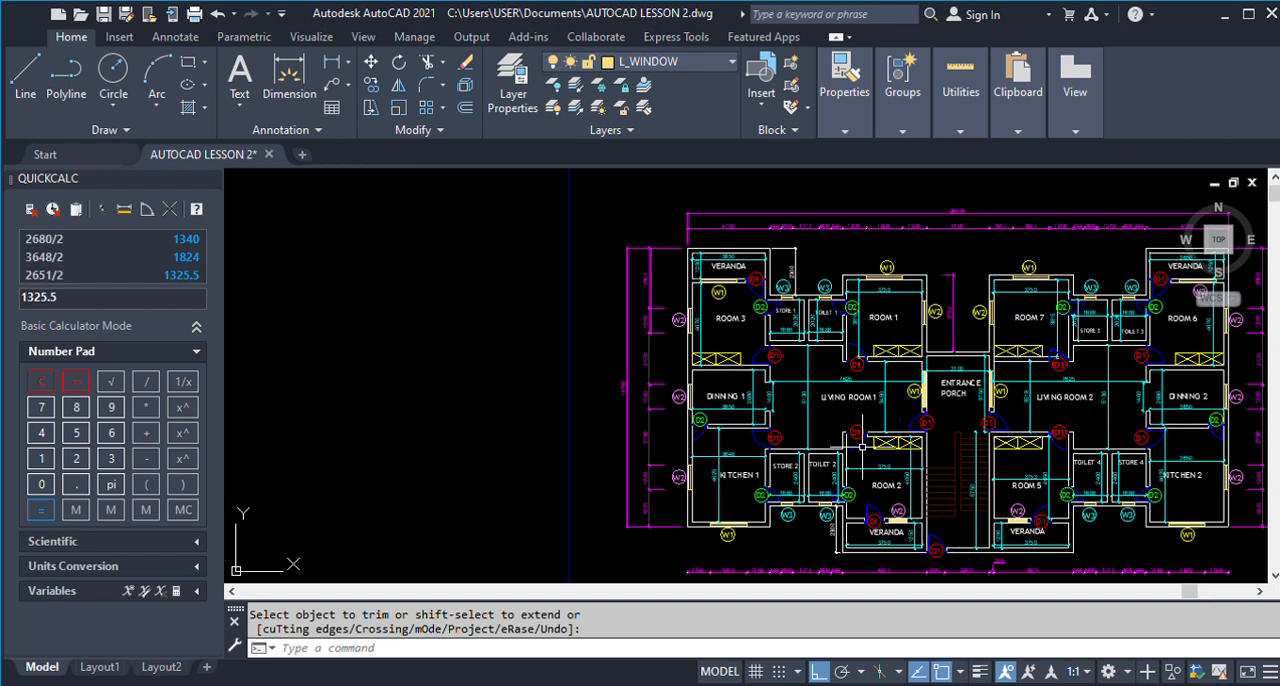
scroll(936, 402, "down", 5)
scroll(465, 386, "up", 6)
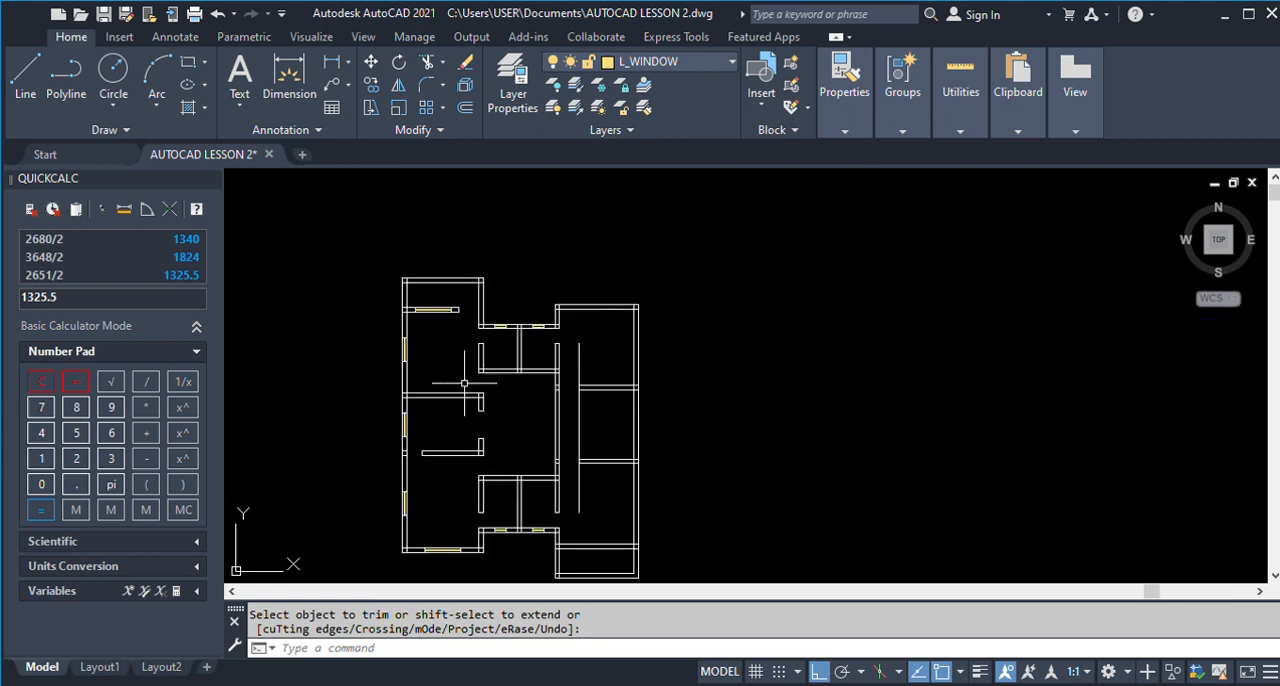
scroll(570, 376, "up", 2)
scroll(558, 400, "up", 2)
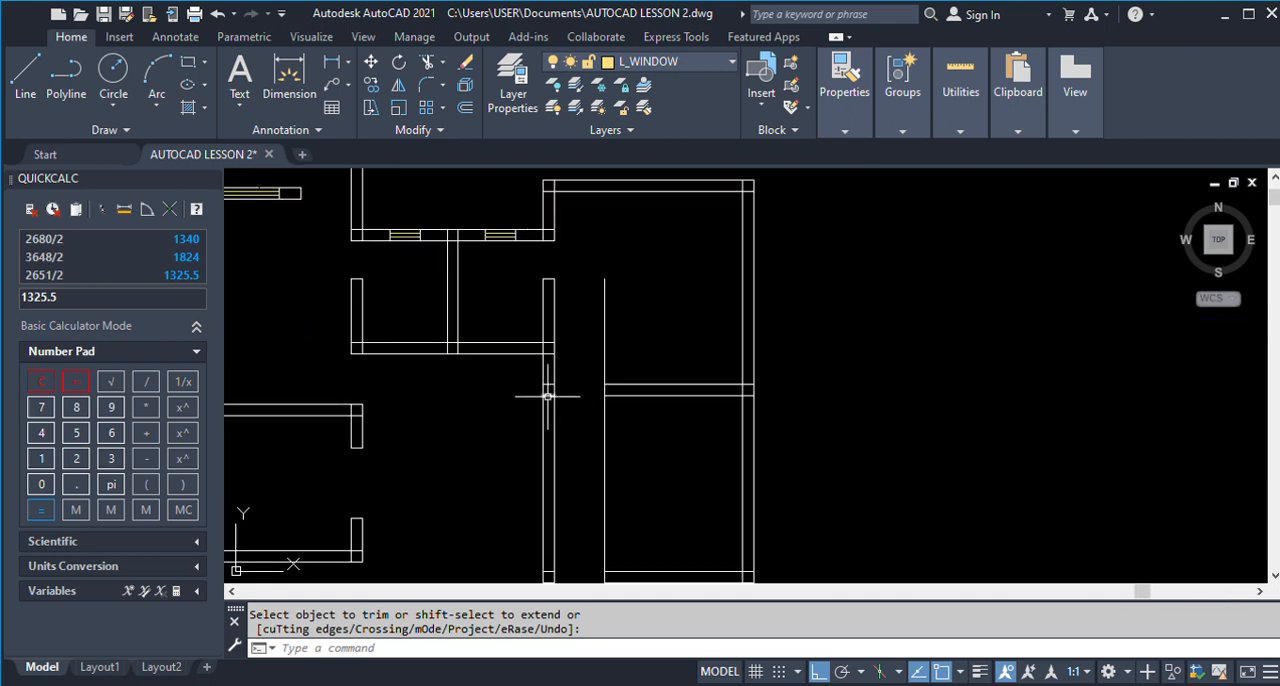
key("Escape")
left_click(548, 396)
scroll(560, 391, "down", 3)
scroll(571, 457, "up", 4)
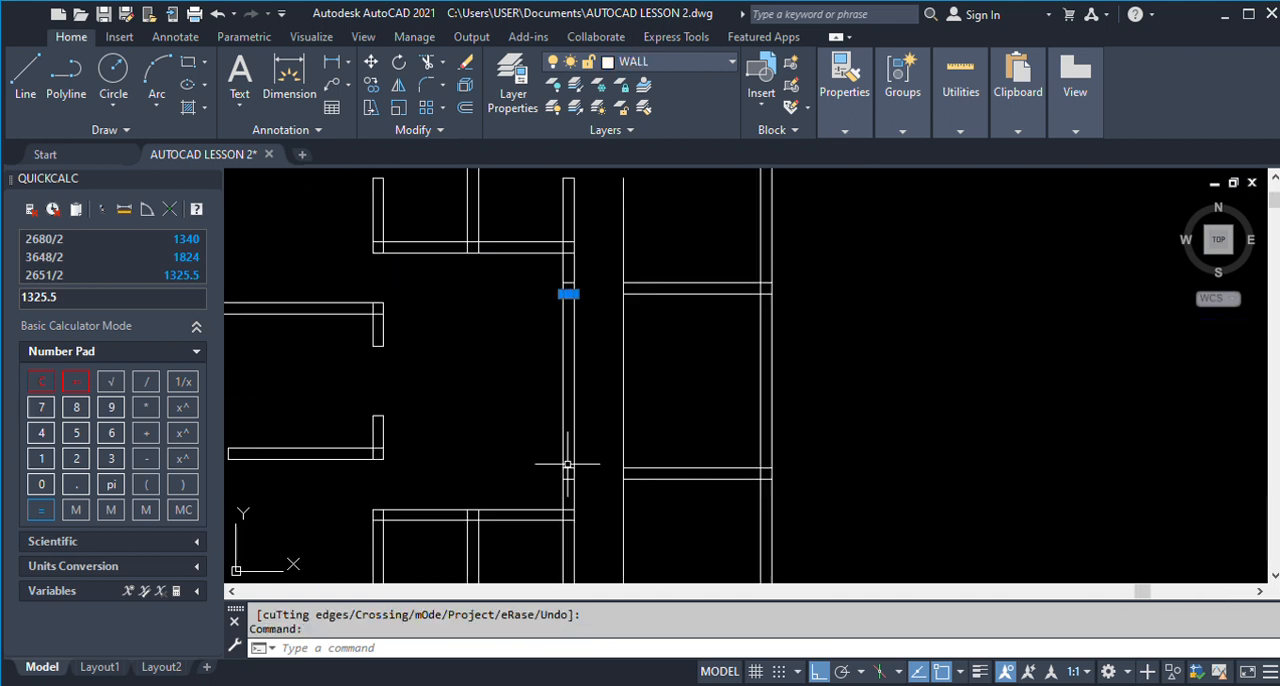
left_click(567, 467)
type("TR")
key("Return")
left_click_drag(585, 422, 526, 409)
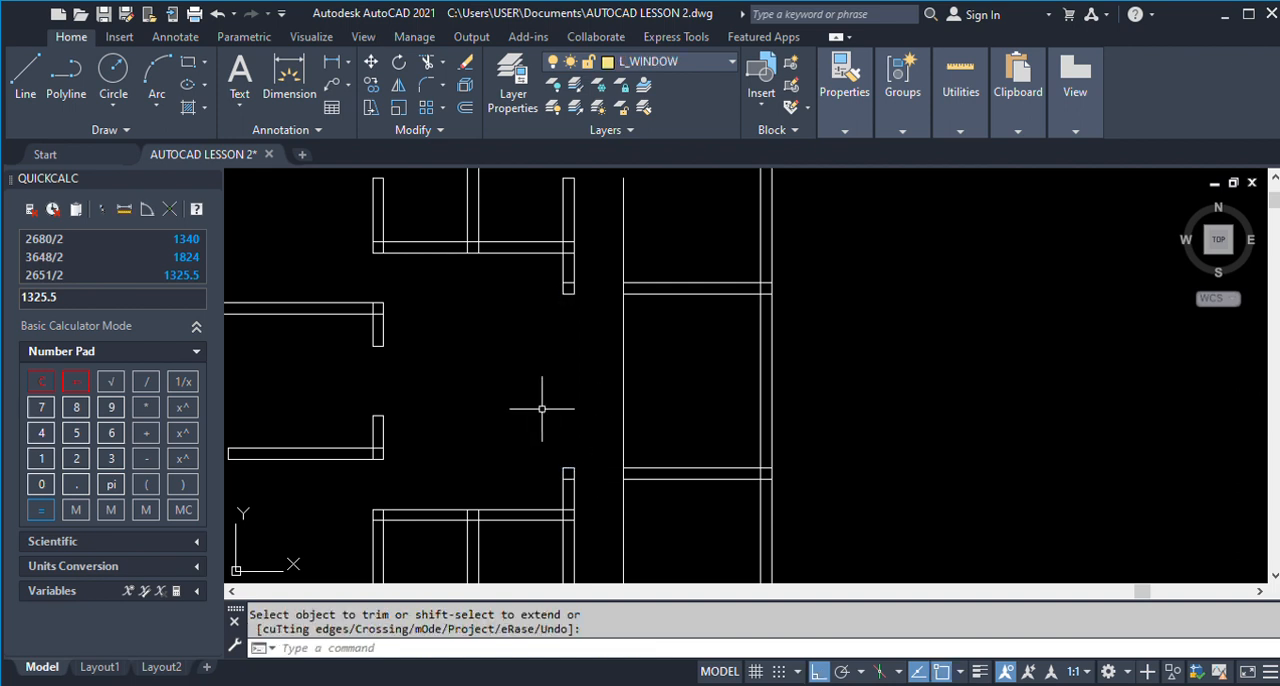
Trim the 1000 offset line against the Room 1 and Room 2 partition faces, keeping only the pieces that close the partition ends.
left_click(631, 286)
left_click(631, 293)
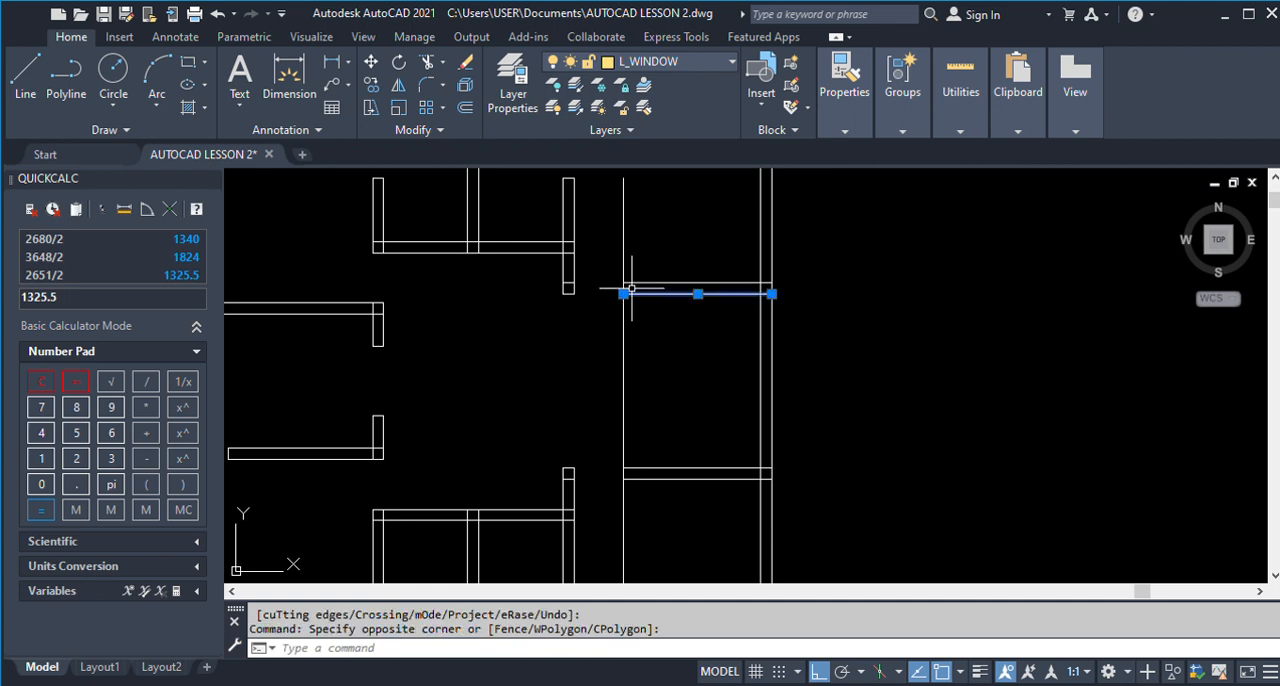
left_click(632, 284)
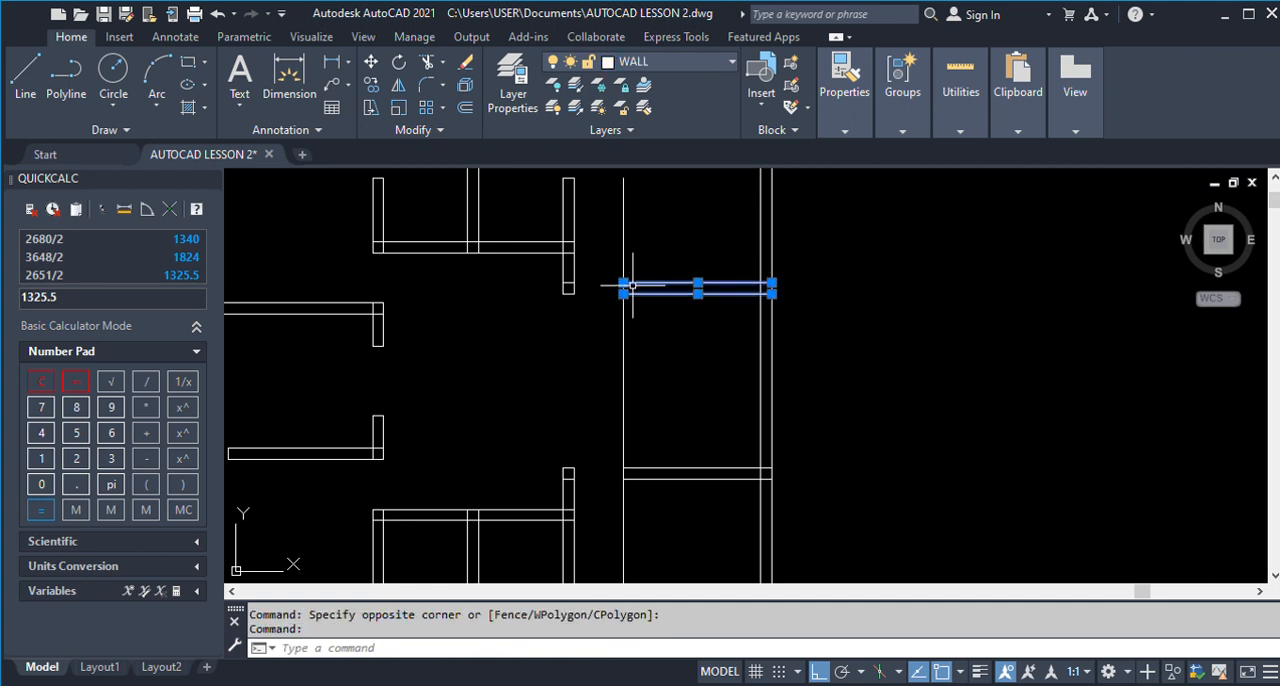
left_click(658, 468)
left_click(658, 478)
key("space")
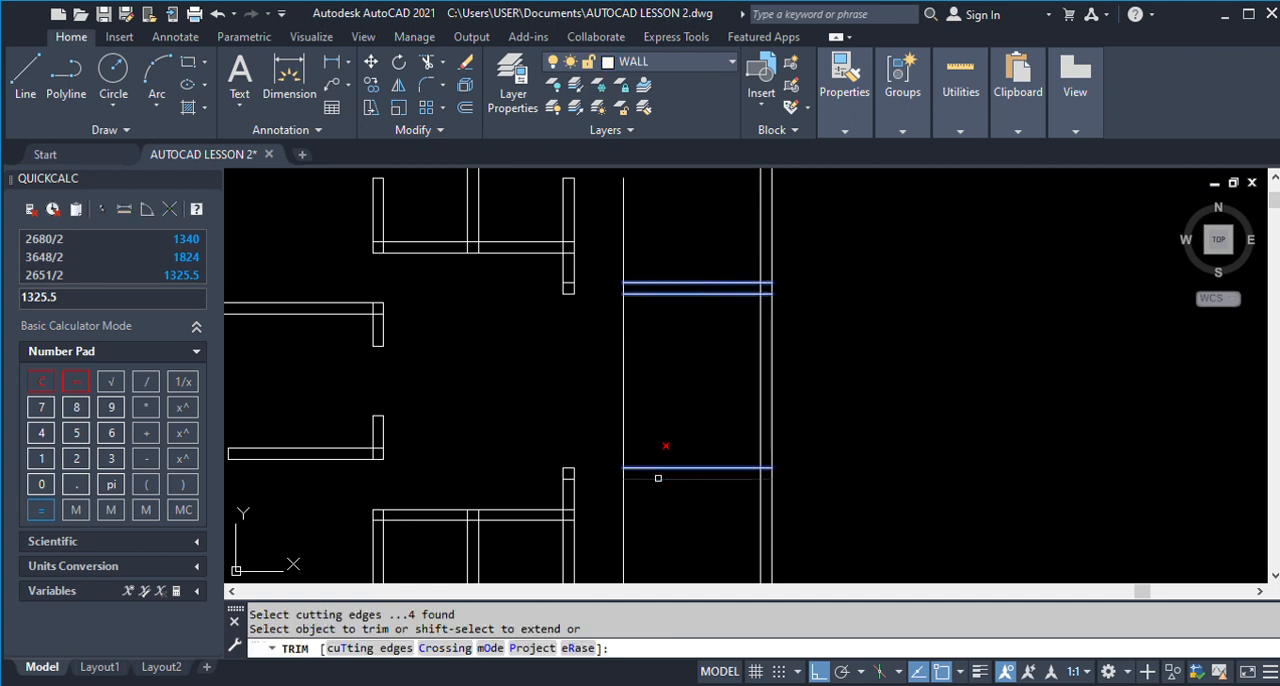
left_click(659, 438)
left_click(602, 437)
left_click(645, 517)
left_click(612, 497)
key("space")
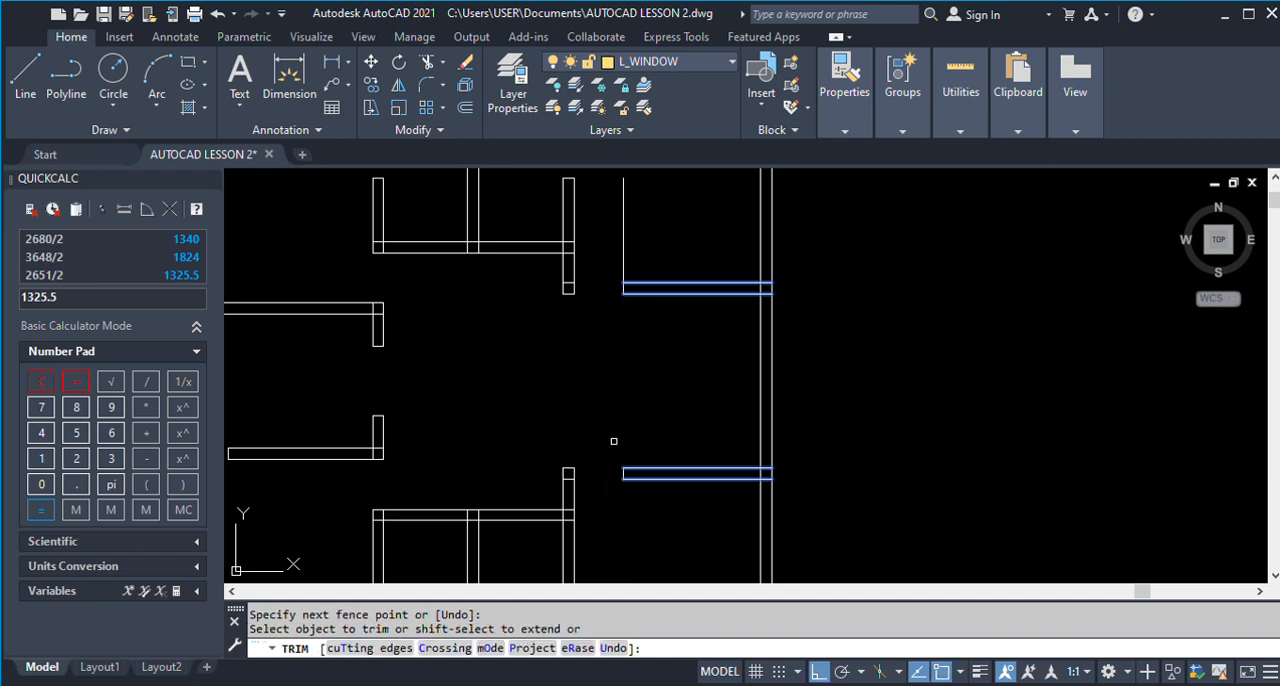
left_click(653, 258)
left_click(600, 251)
key("space")
key("space")
Erase the leftover cross lines inside the two wall stubs beside the Room 1 and Room 2 doorways.
scroll(609, 335, "down", 2)
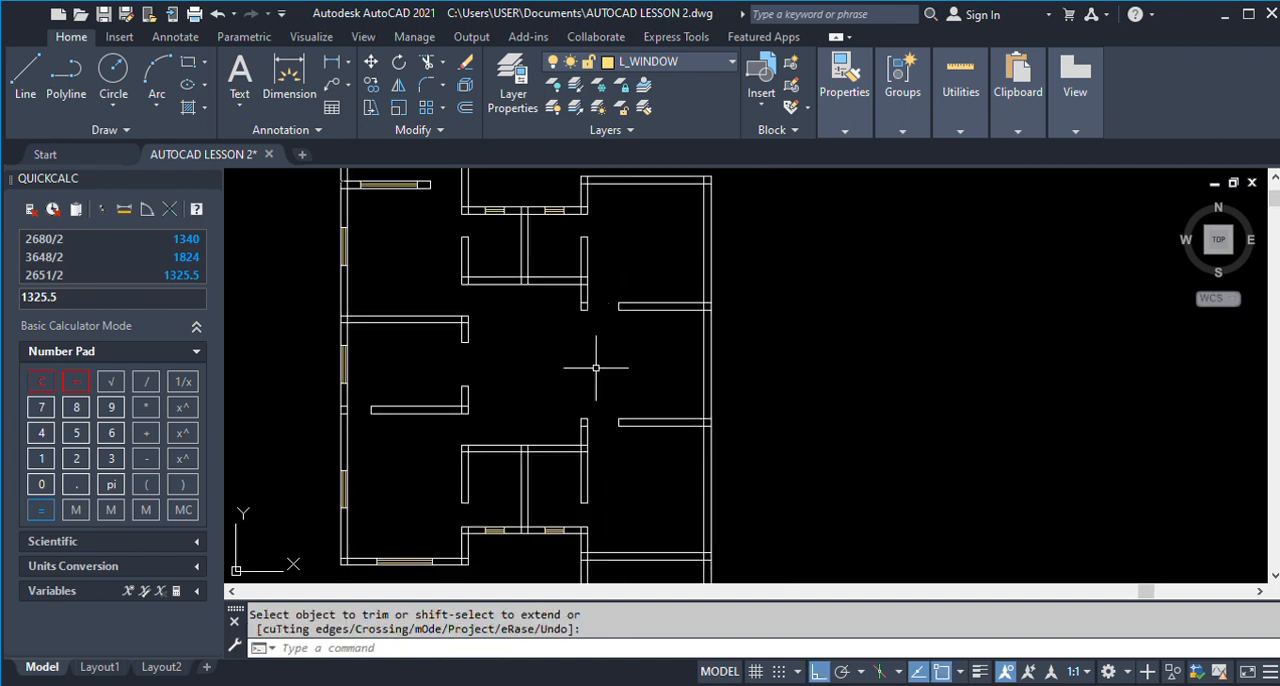
type("E")
key("space")
scroll(581, 424, "up", 3)
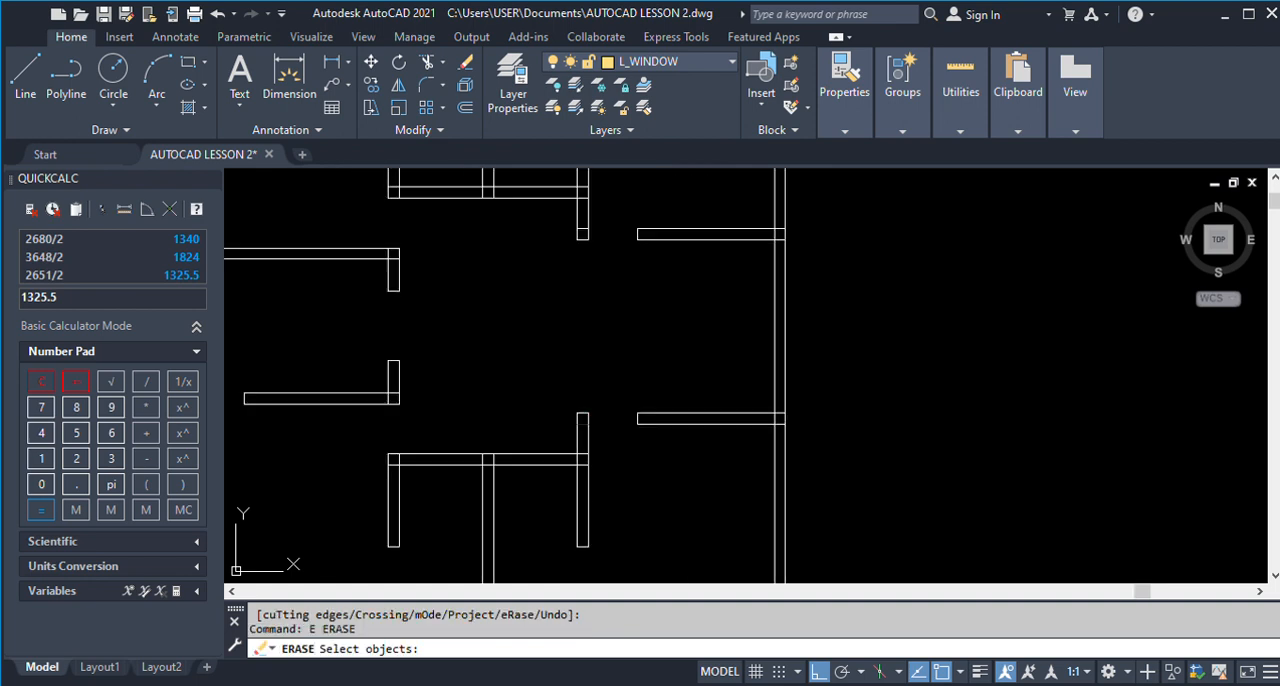
left_click(583, 217)
left_click(583, 228)
key("space")
scroll(506, 314, "down", 2)
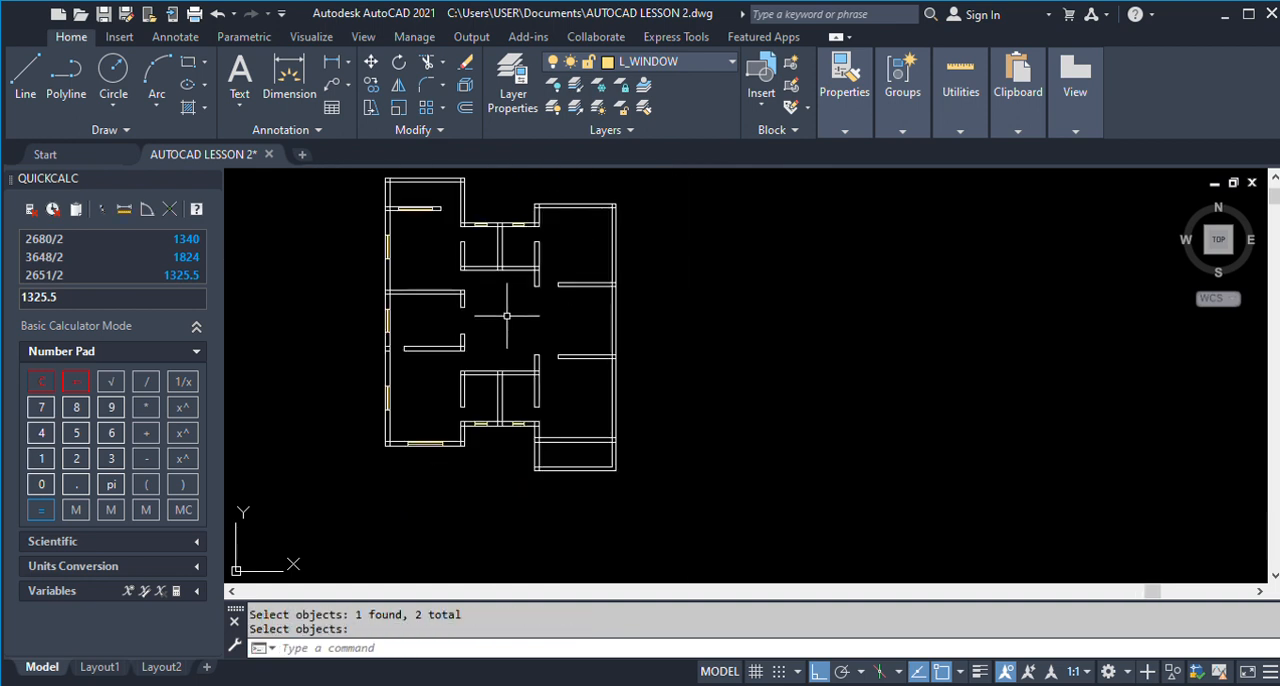
Examine the position of the W1 window in Room 1's upper wall and its dimensions in the finished ground floor plan.
scroll(505, 361, "down", 1)
scroll(505, 361, "down", 2)
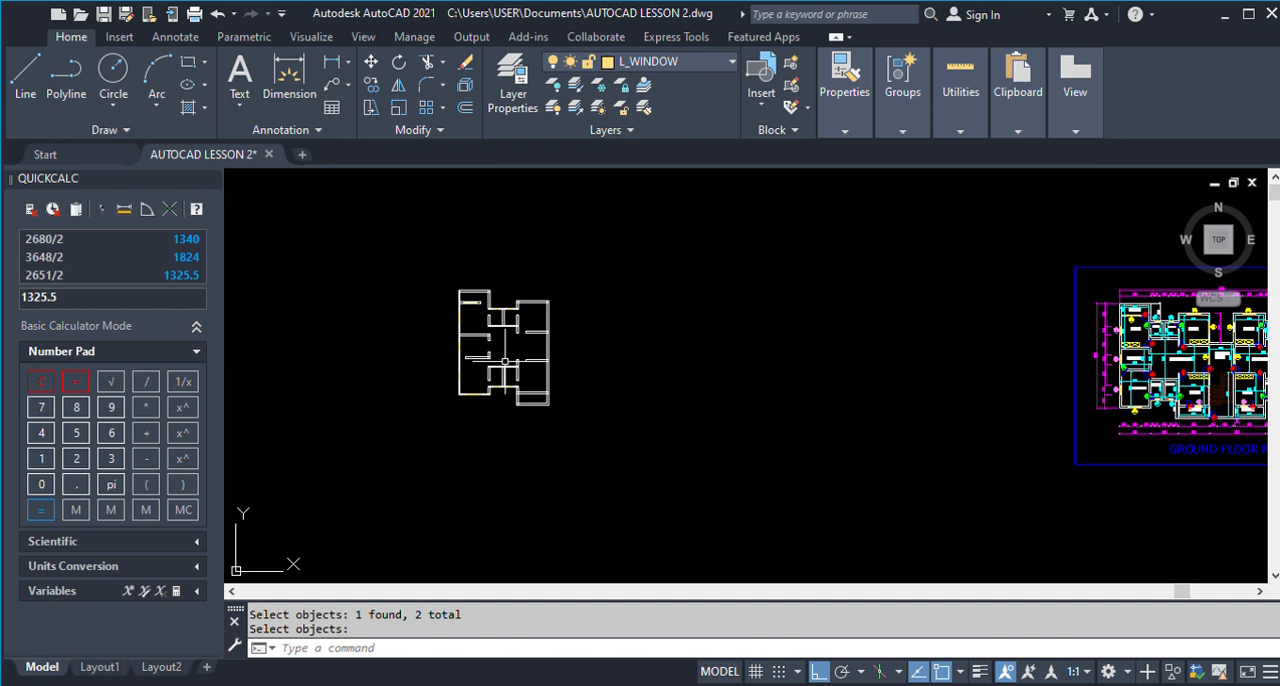
scroll(1213, 342, "up", 5)
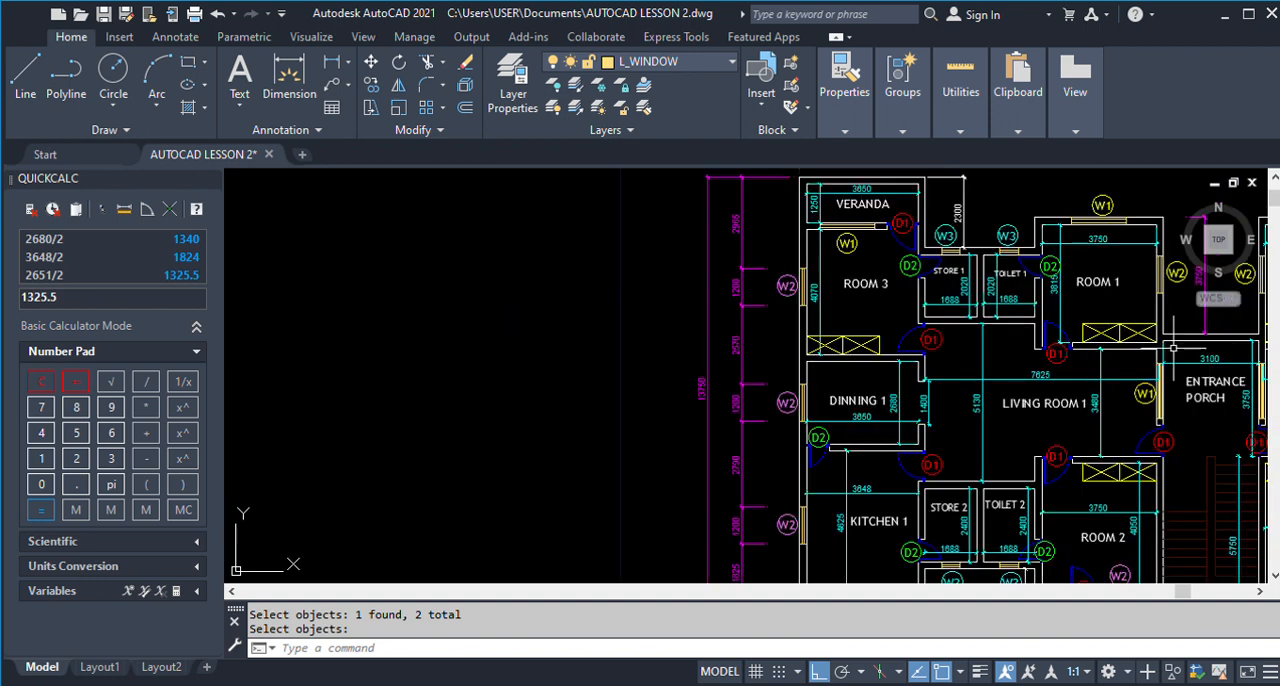
scroll(995, 288, "down", 2)
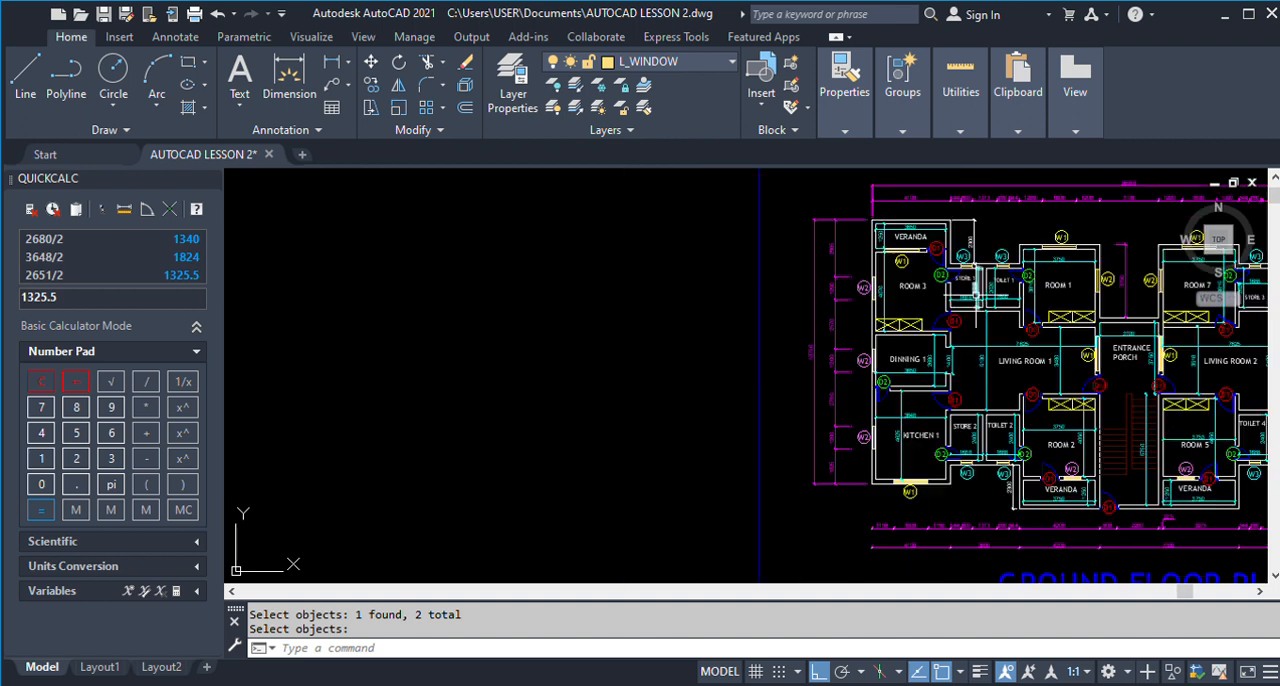
scroll(1067, 216, "up", 3)
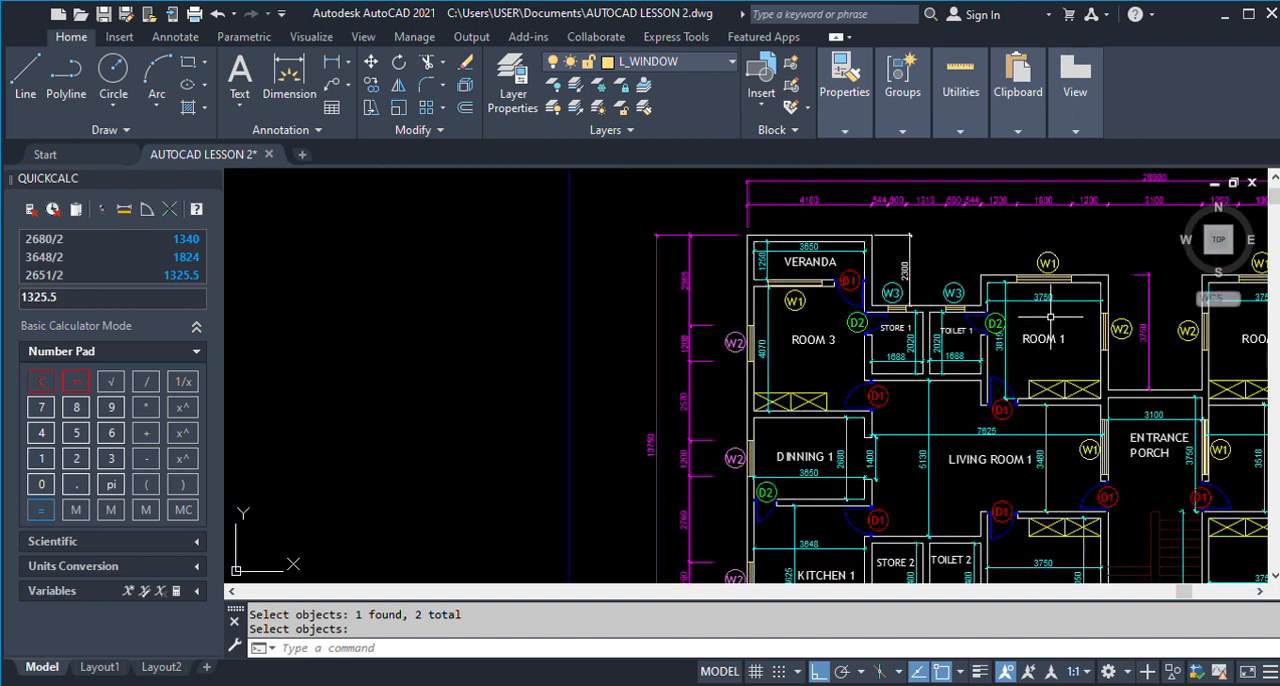
scroll(1059, 188, "up", 2)
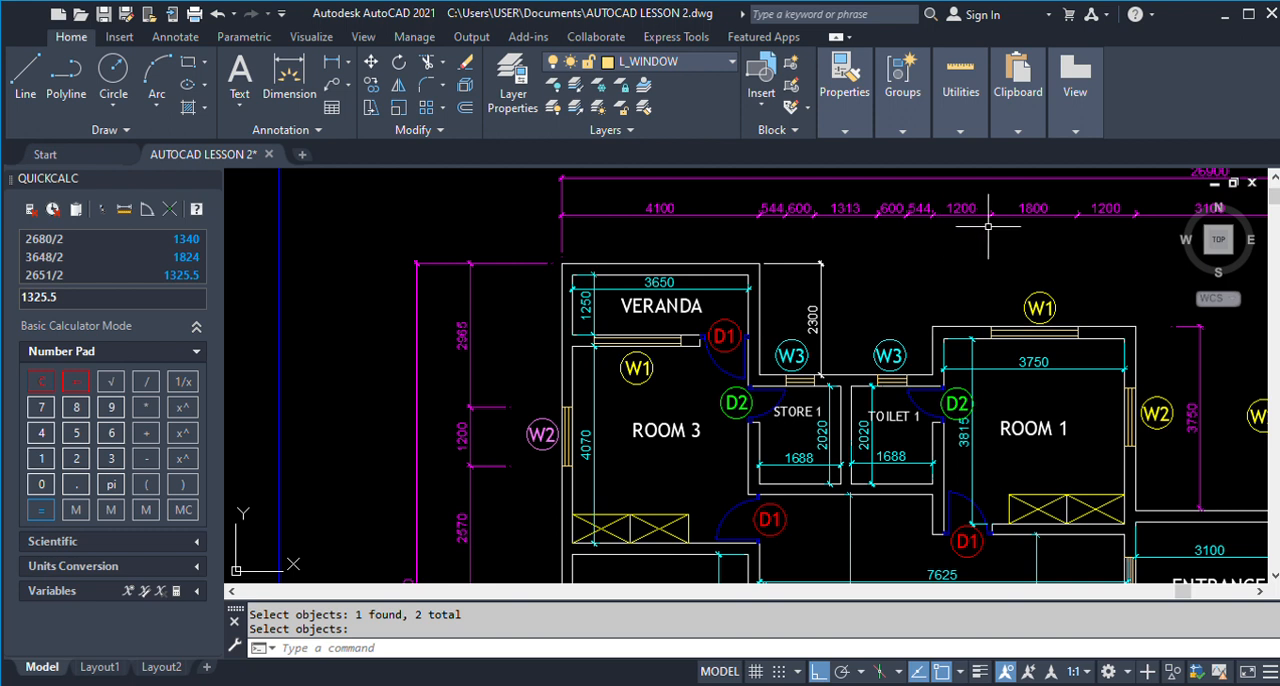
scroll(1030, 285, "down", 5)
Offset the outer face of Room 1's upper side wall next to Toilet 1 by 1200 into the room.
scroll(680, 285, "up", 4)
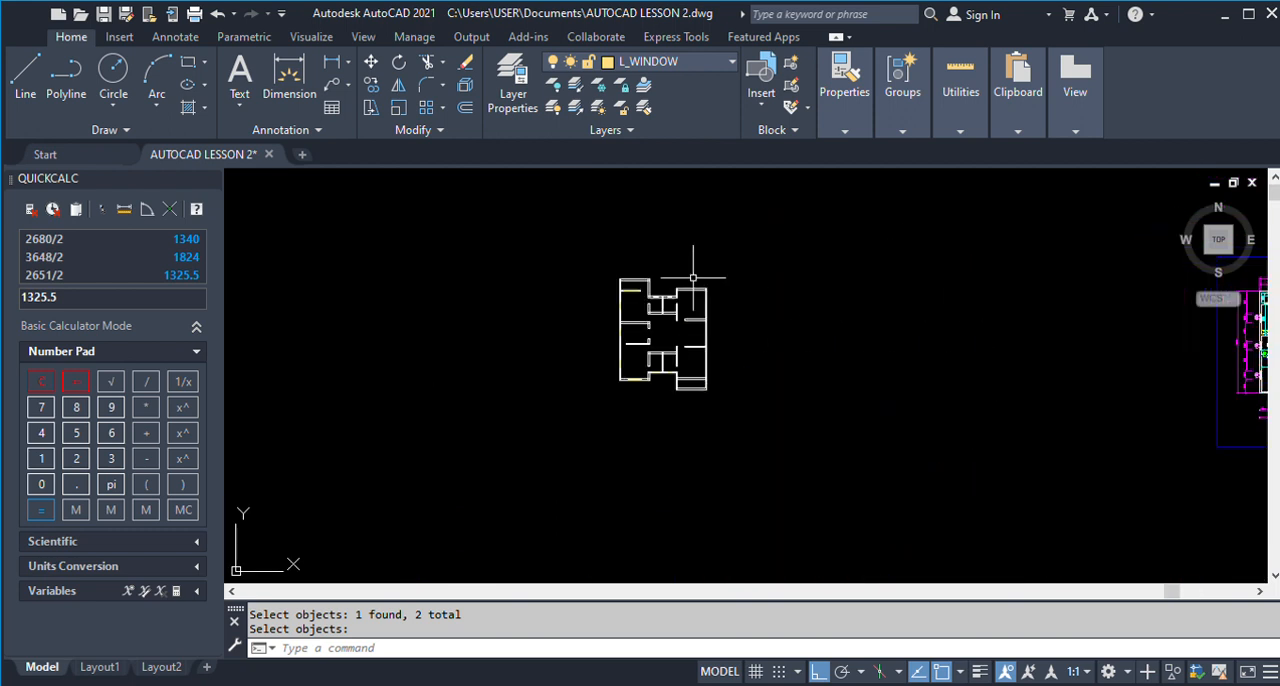
type("0")
key("Return")
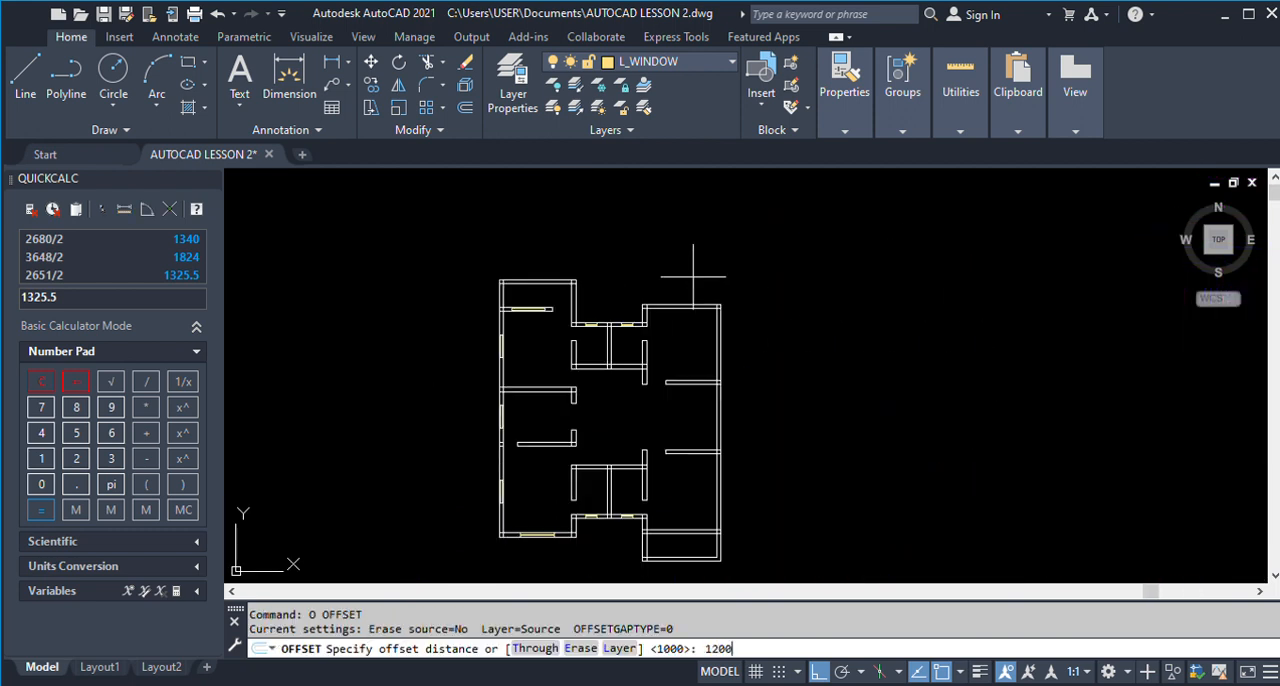
type("1200")
key("Return")
scroll(655, 305, "up", 3)
left_click(621, 322)
left_click(706, 340)
key("Return")
Copy the W1 window from the Room 3 veranda wall into Room 1's upper wall, its lower corner at the 1200 offset line.
type("co")
key("Return")
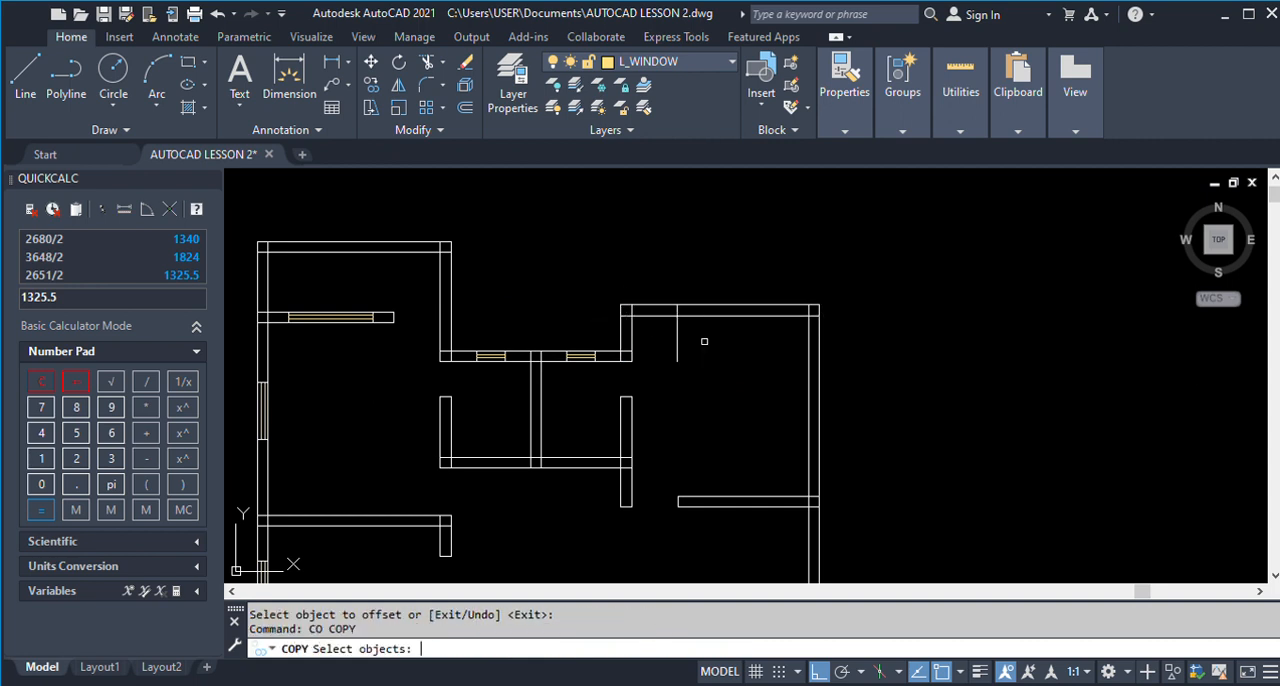
left_click(293, 292)
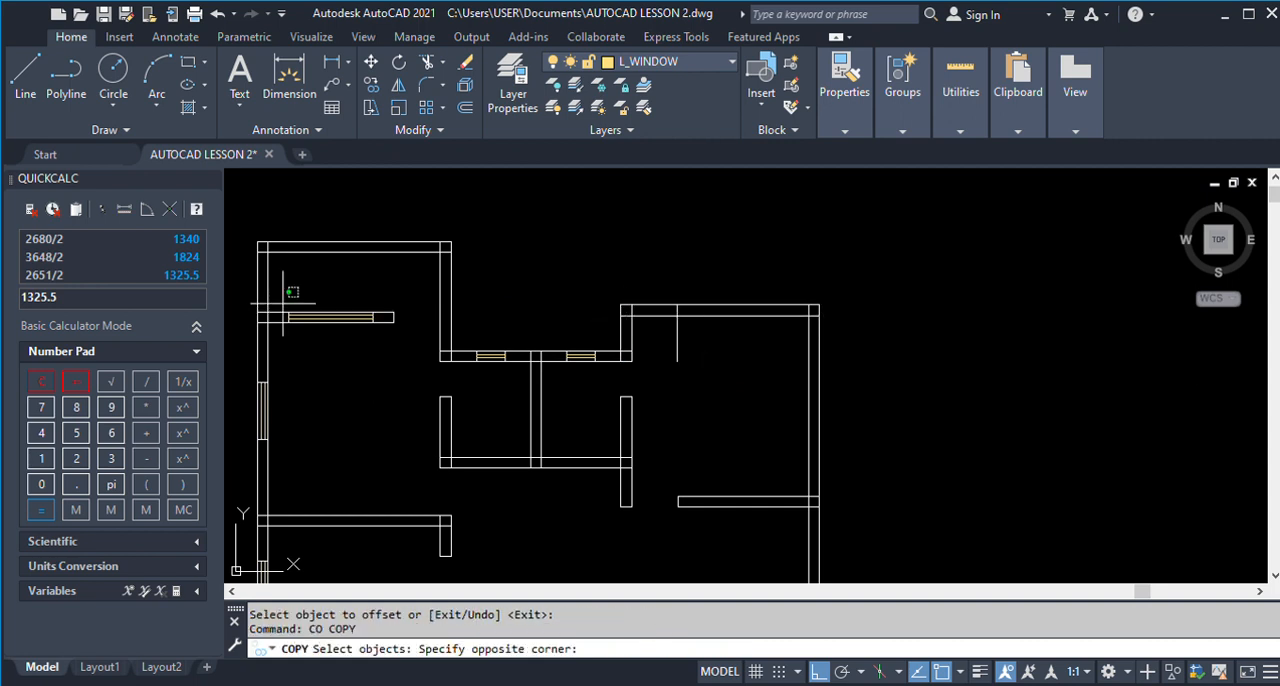
left_click(396, 342)
key("Return")
left_click(288, 322)
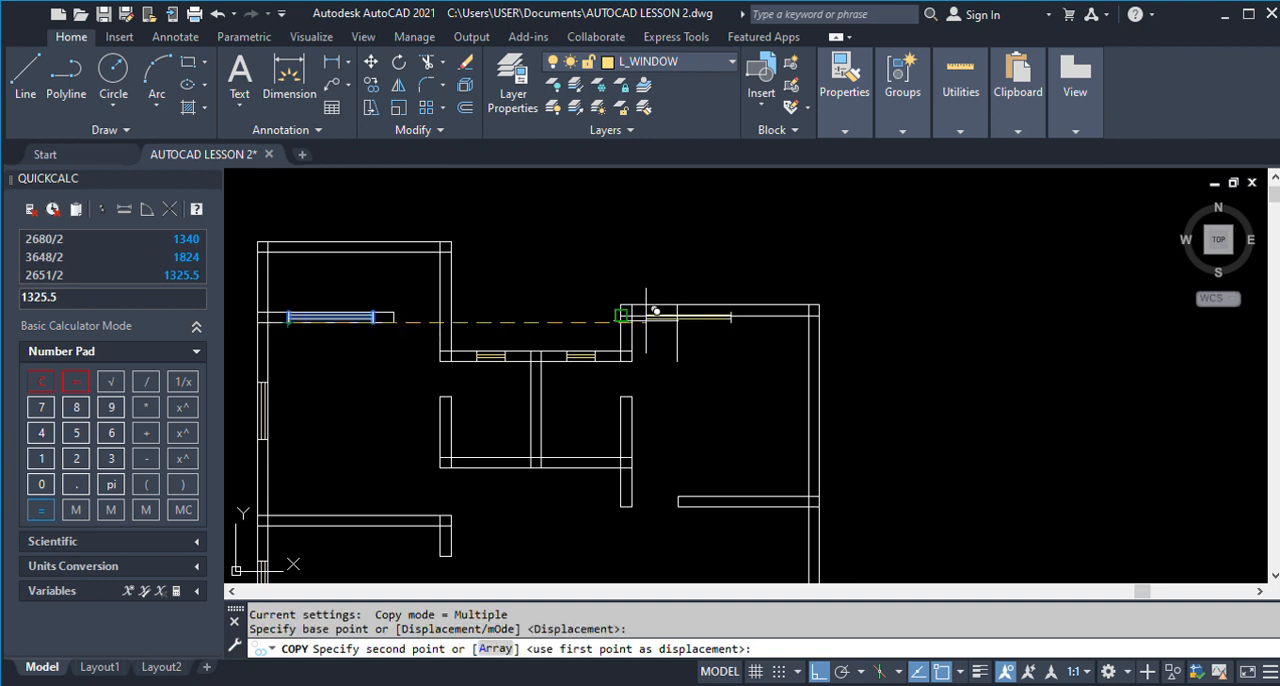
scroll(654, 309, "up", 3)
left_click(721, 319)
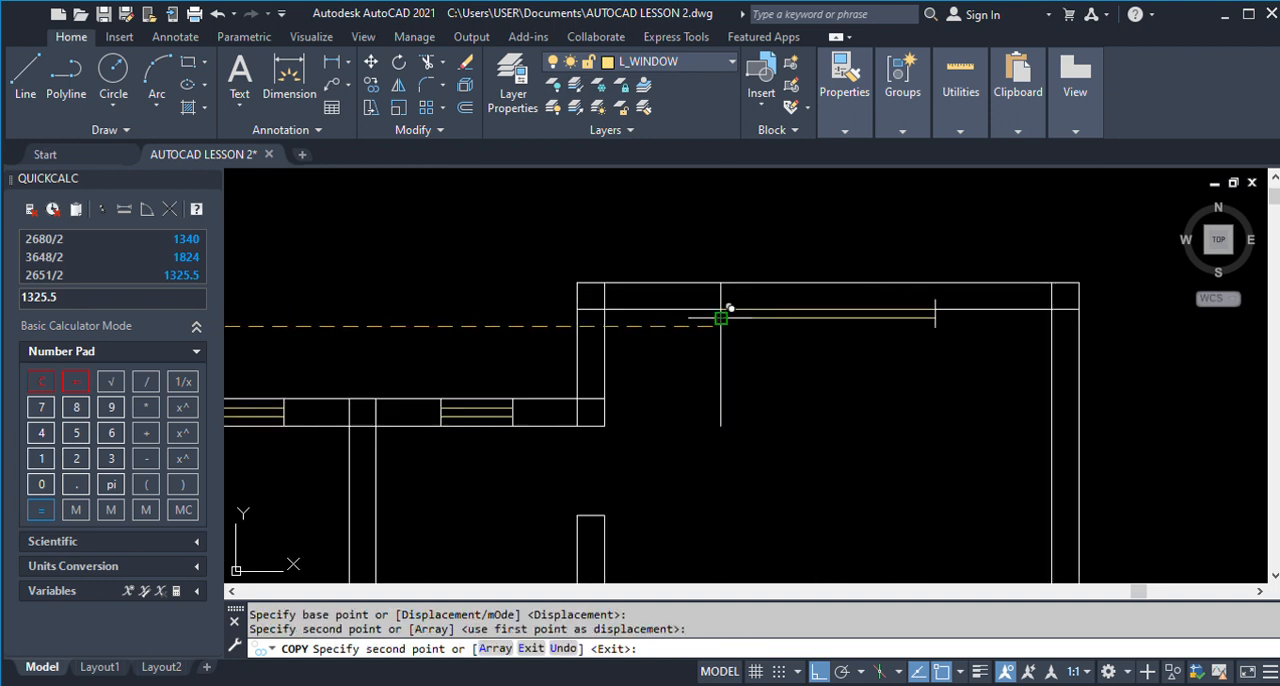
key("ctrl+z")
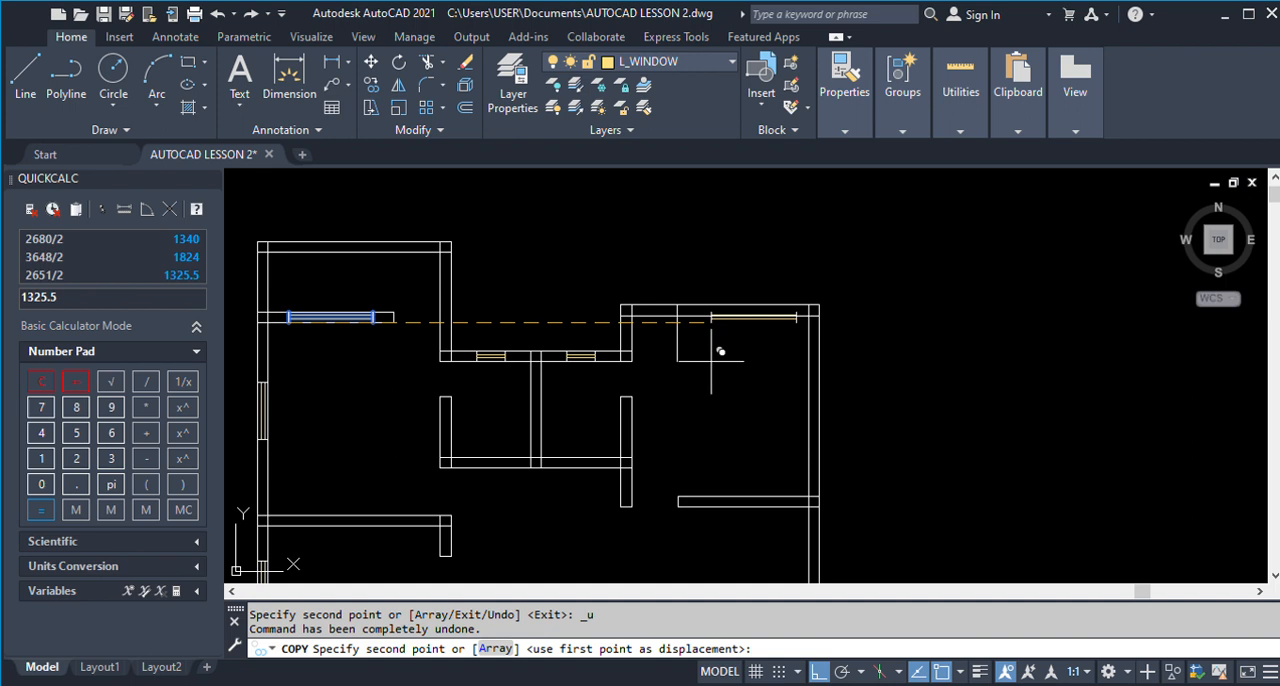
scroll(677, 345, "up", 2)
scroll(675, 325, "up", 2)
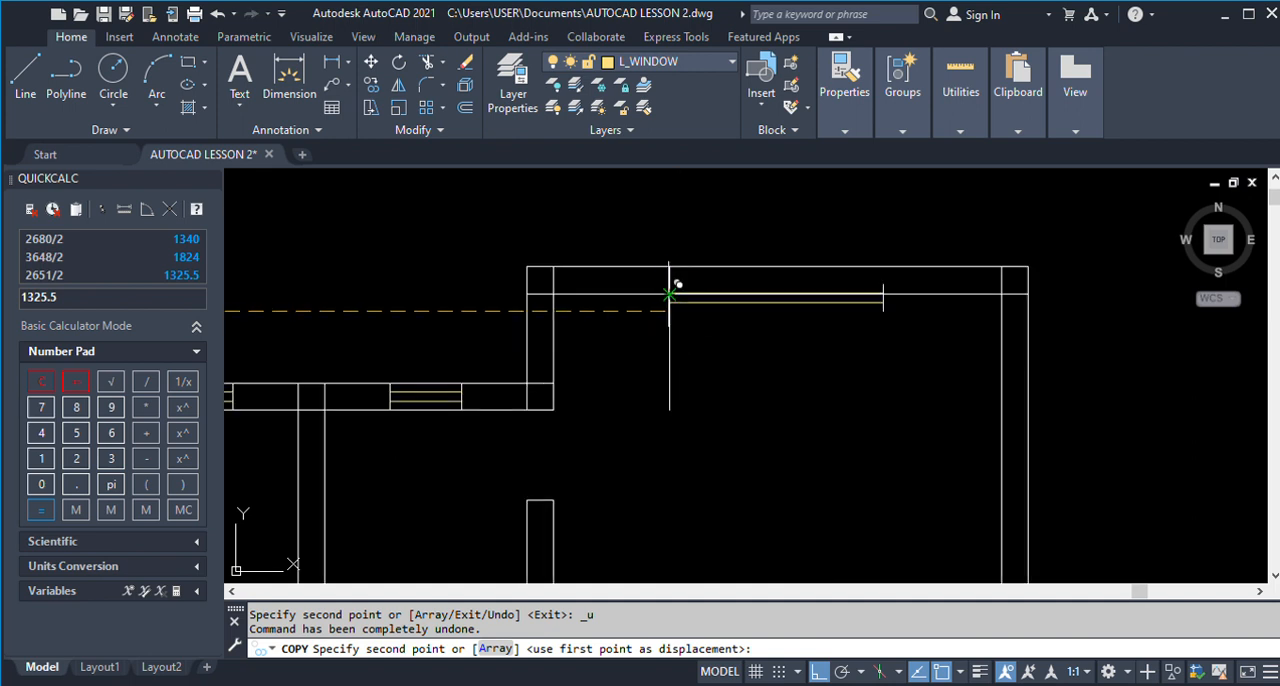
left_click(670, 294)
key("Return")
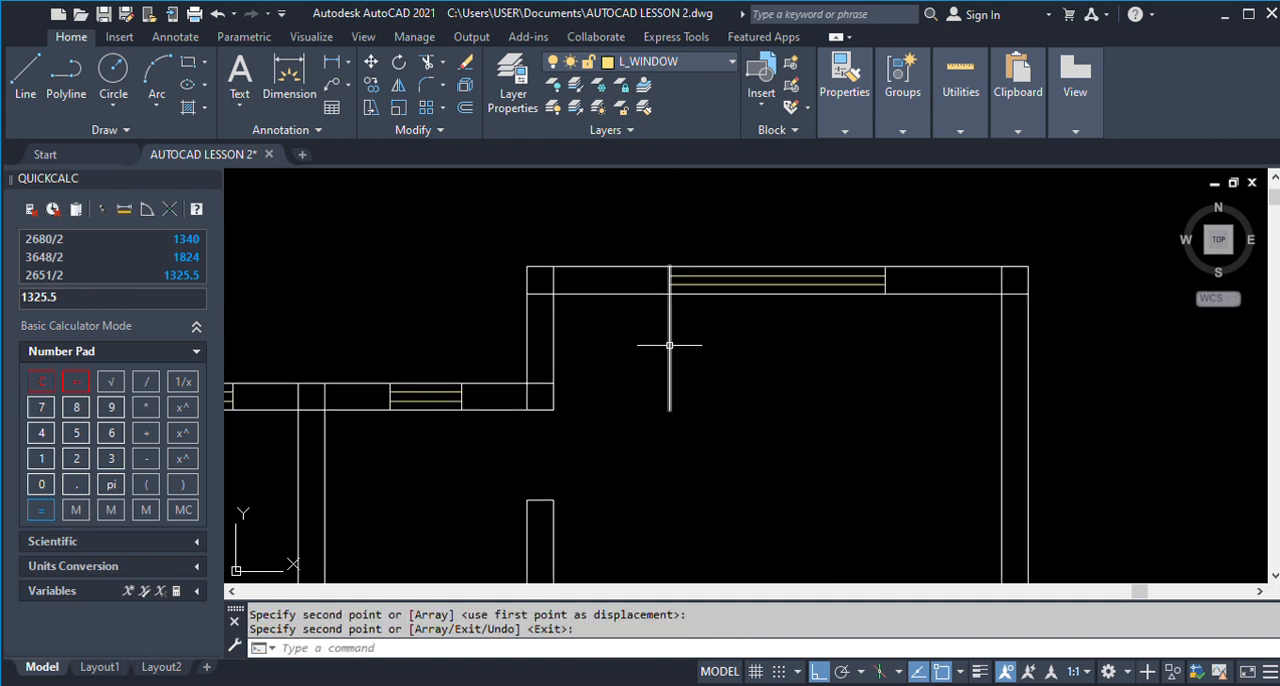
Erase the 1200 offset line below the new W1 window in Room 1.
key("Return")
left_click(700, 363)
left_click(657, 349)
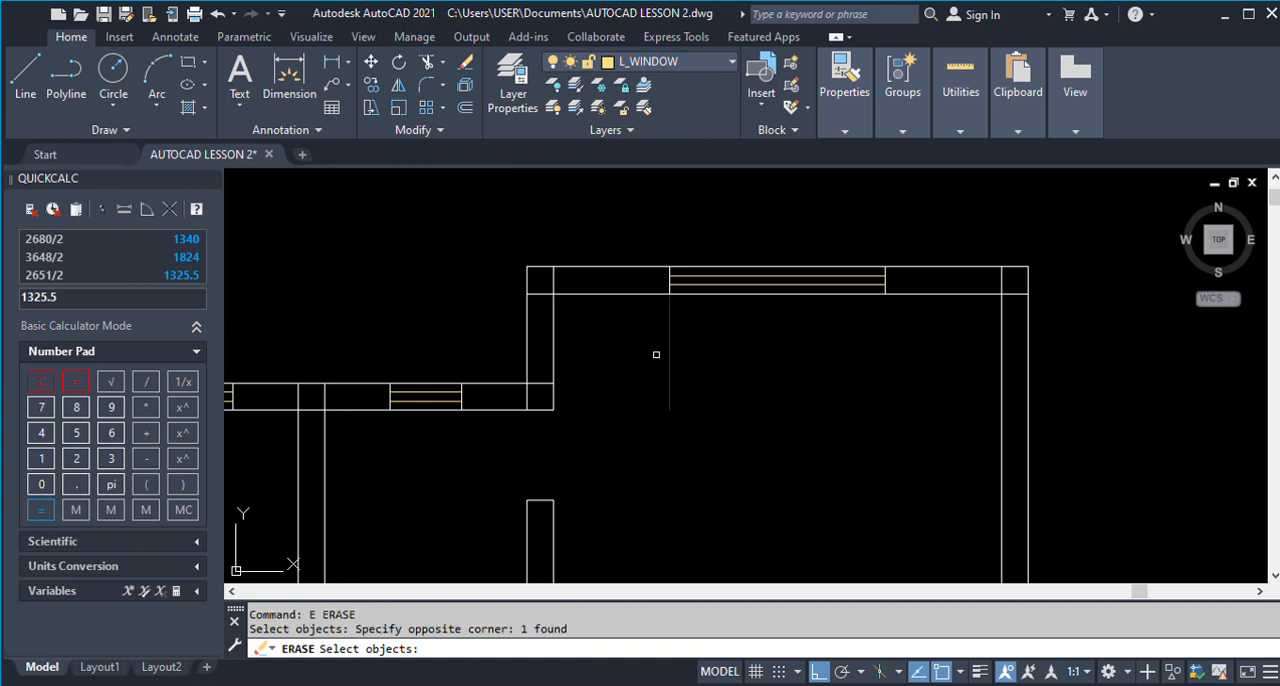
key("Return")
Examine the D1 door and W2 window in the wall between Room 2 and its veranda in the finished ground floor plan.
scroll(693, 272, "down", 3)
scroll(693, 272, "down", 3)
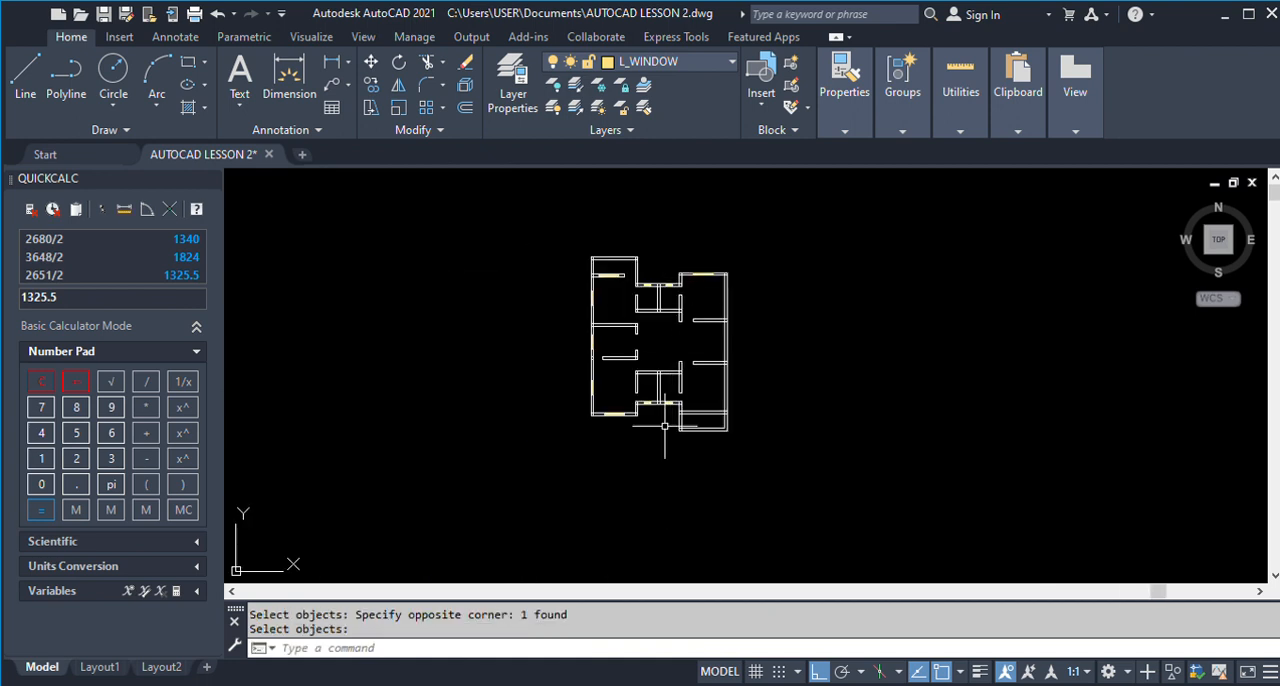
scroll(617, 404, "down", 5)
scroll(1120, 397, "up", 5)
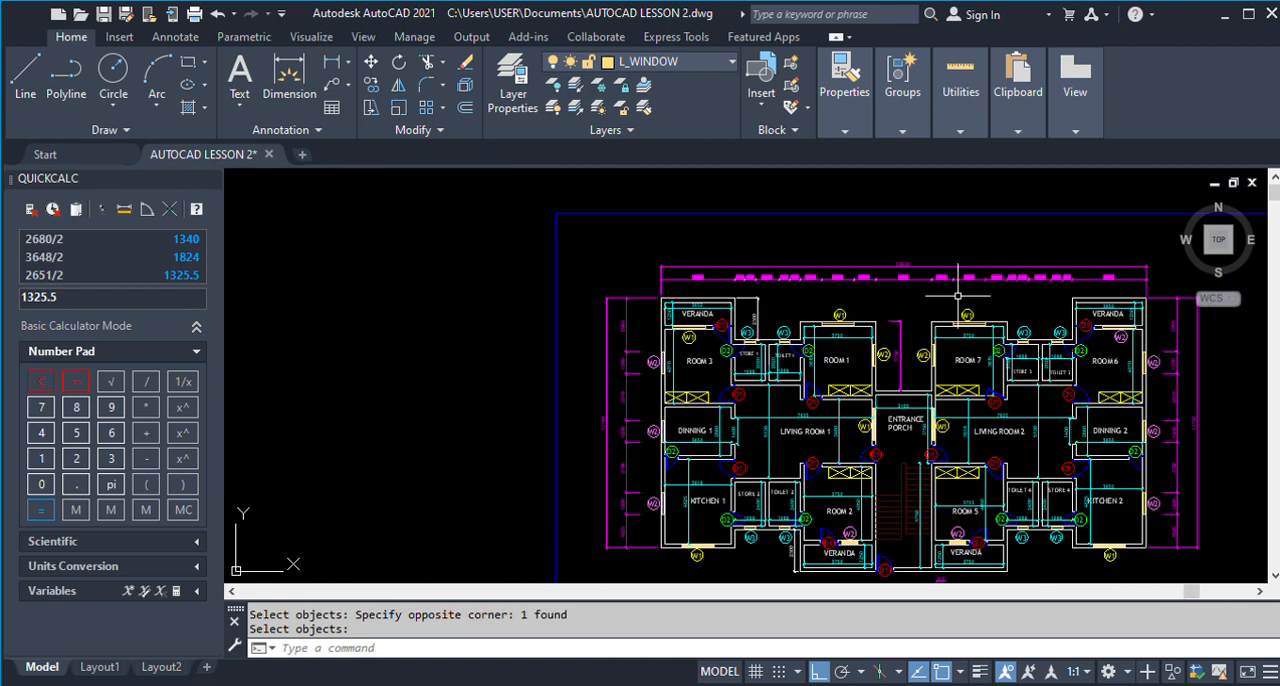
scroll(955, 300, "down", 1)
scroll(966, 462, "up", 4)
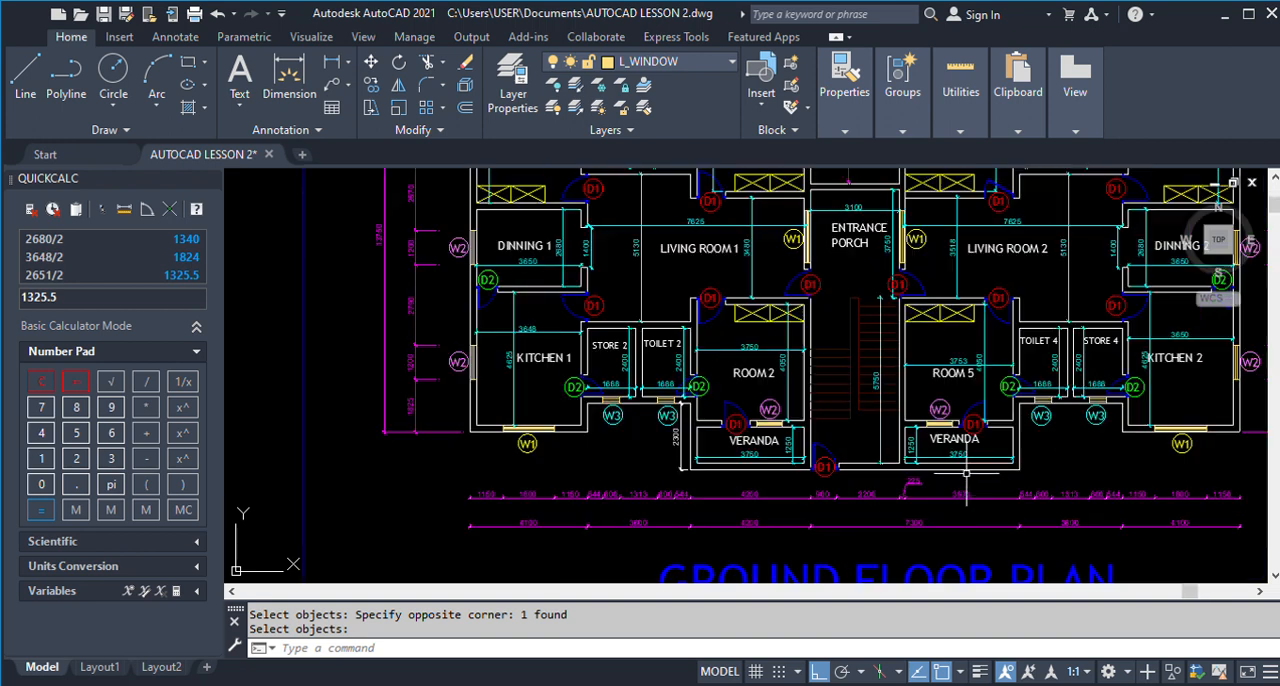
scroll(840, 477, "down", 2)
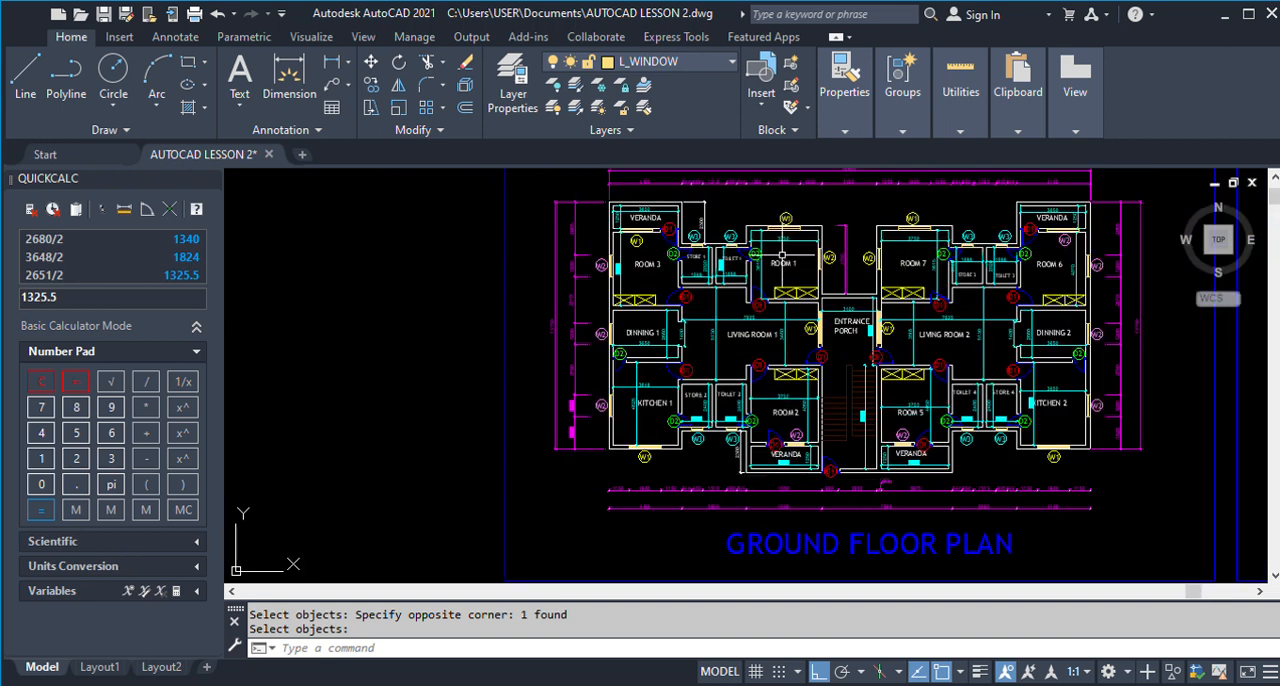
scroll(776, 444, "up", 2)
scroll(769, 448, "up", 4)
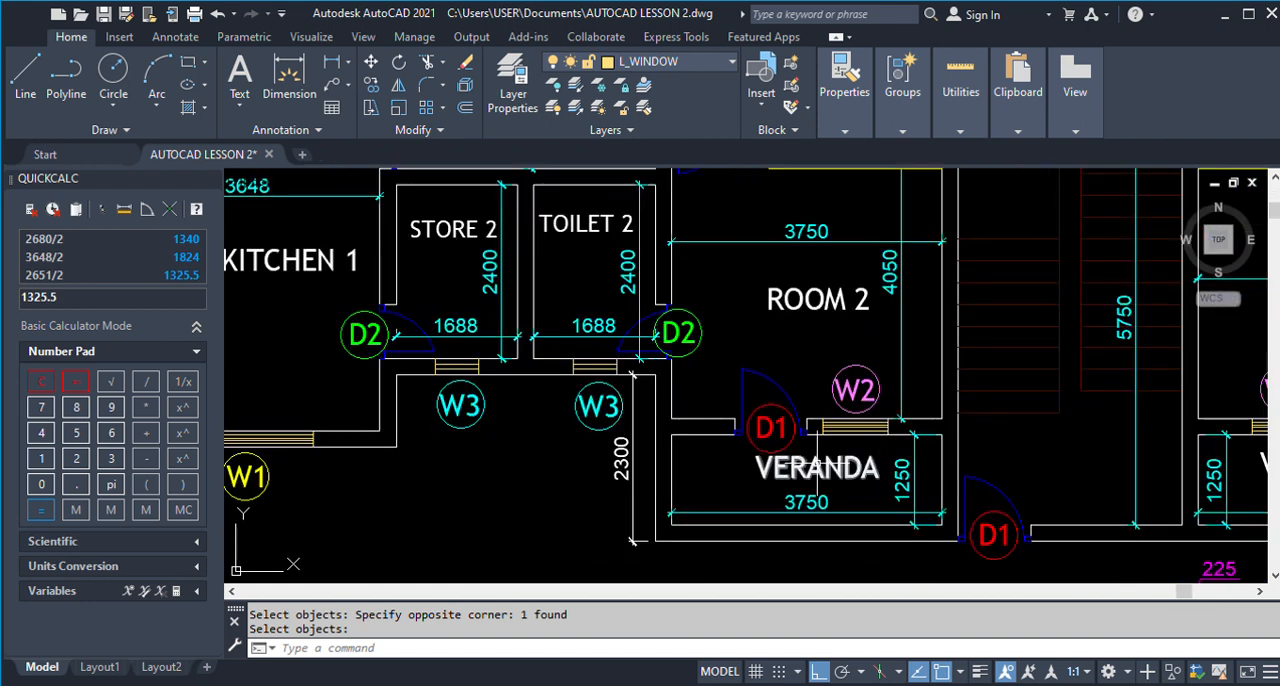
scroll(815, 460, "down", 4)
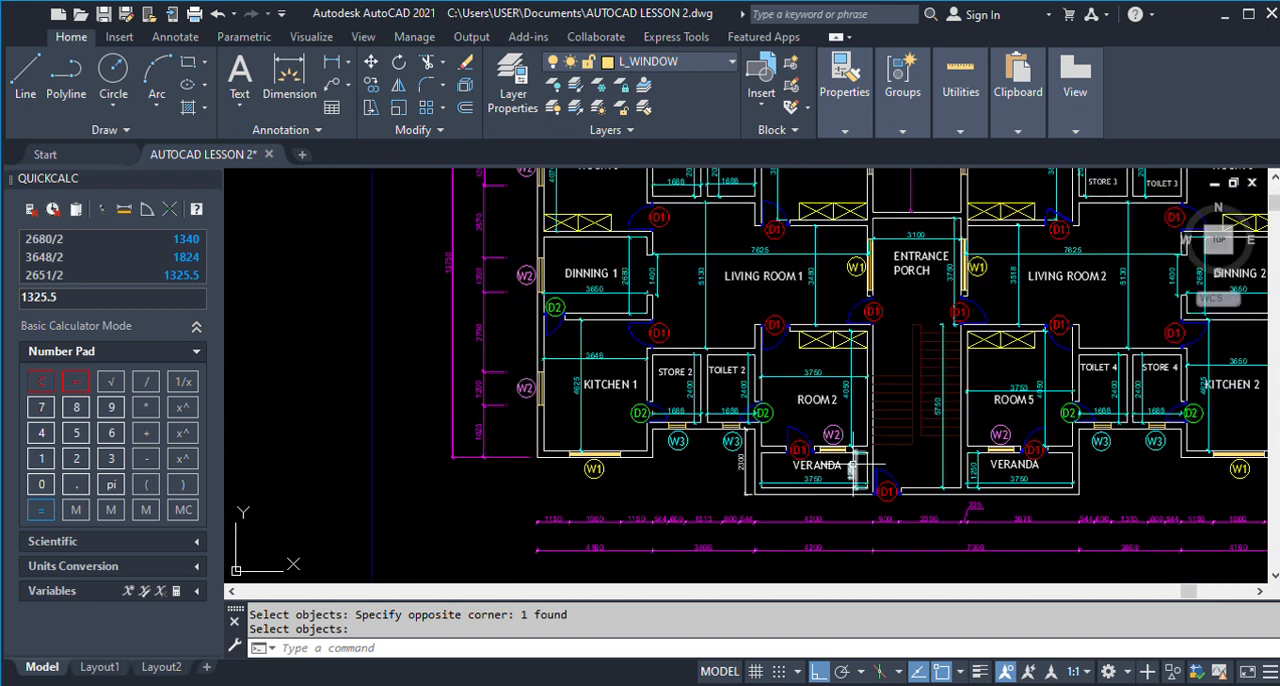
scroll(856, 466, "down", 5)
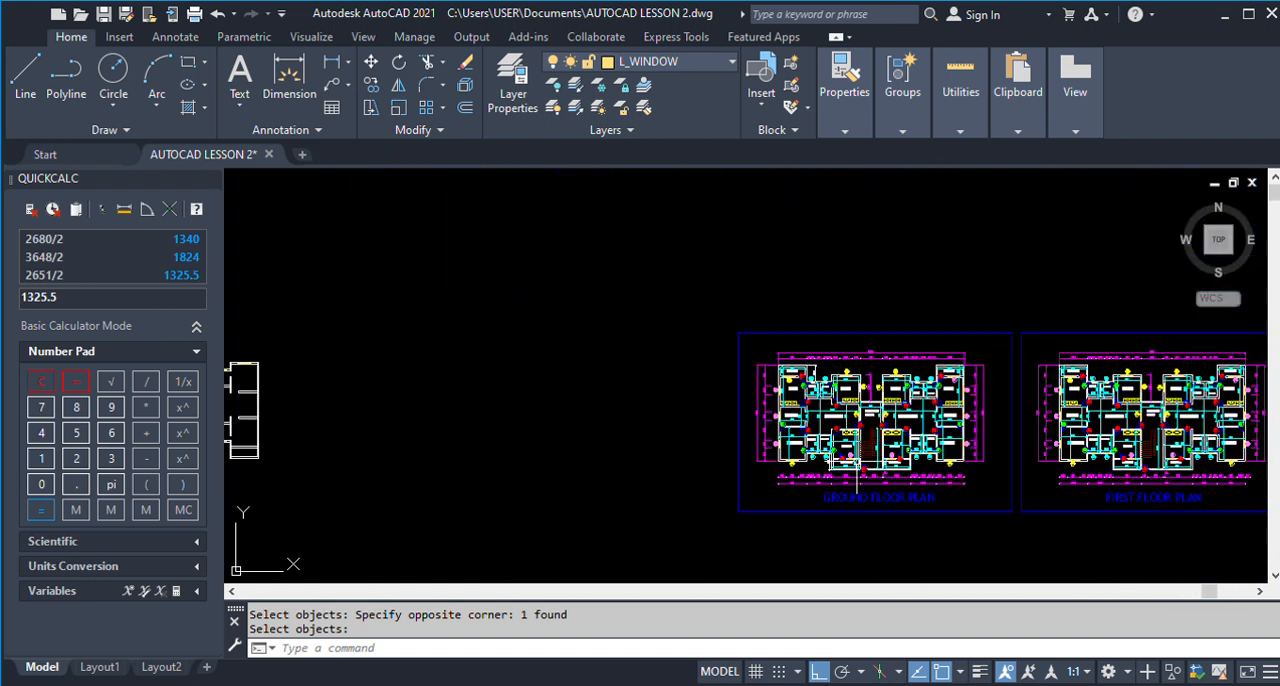
Review the door and window layout around Room 2, its veranda and the adjoining rooms in the finished ground floor plan.
scroll(864, 468, "down", 1)
scroll(787, 481, "up", 6)
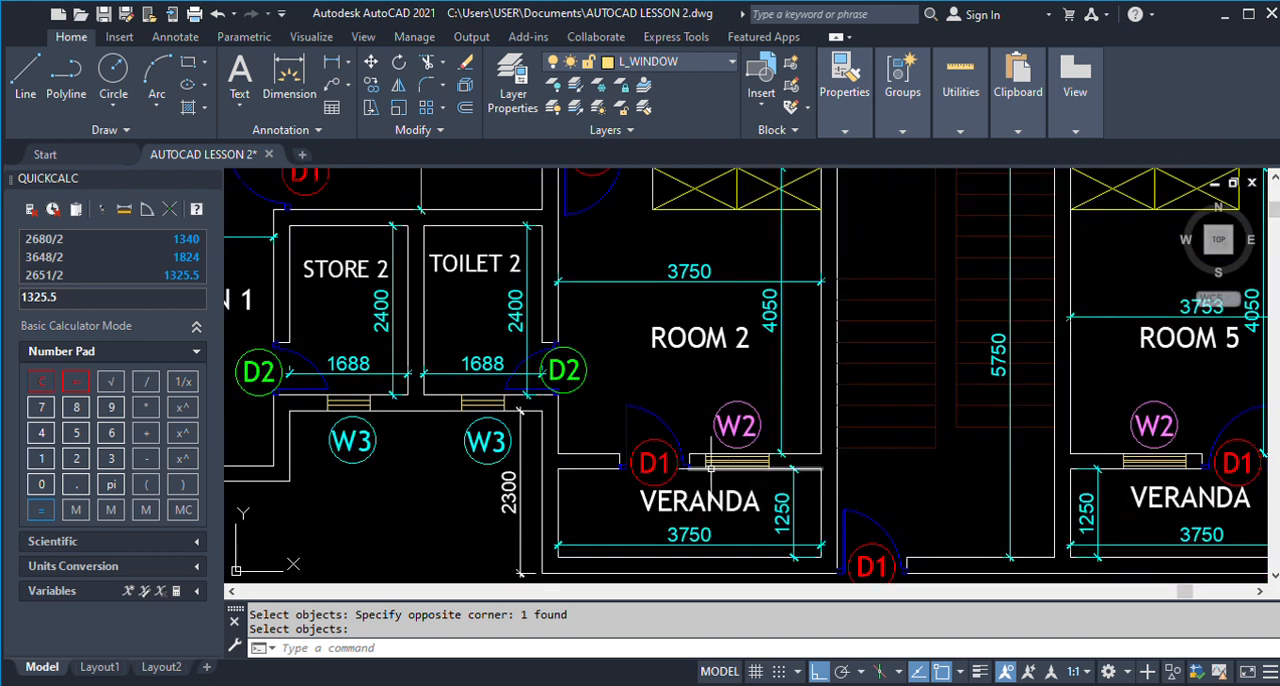
scroll(738, 466, "down", 4)
scroll(738, 466, "down", 4)
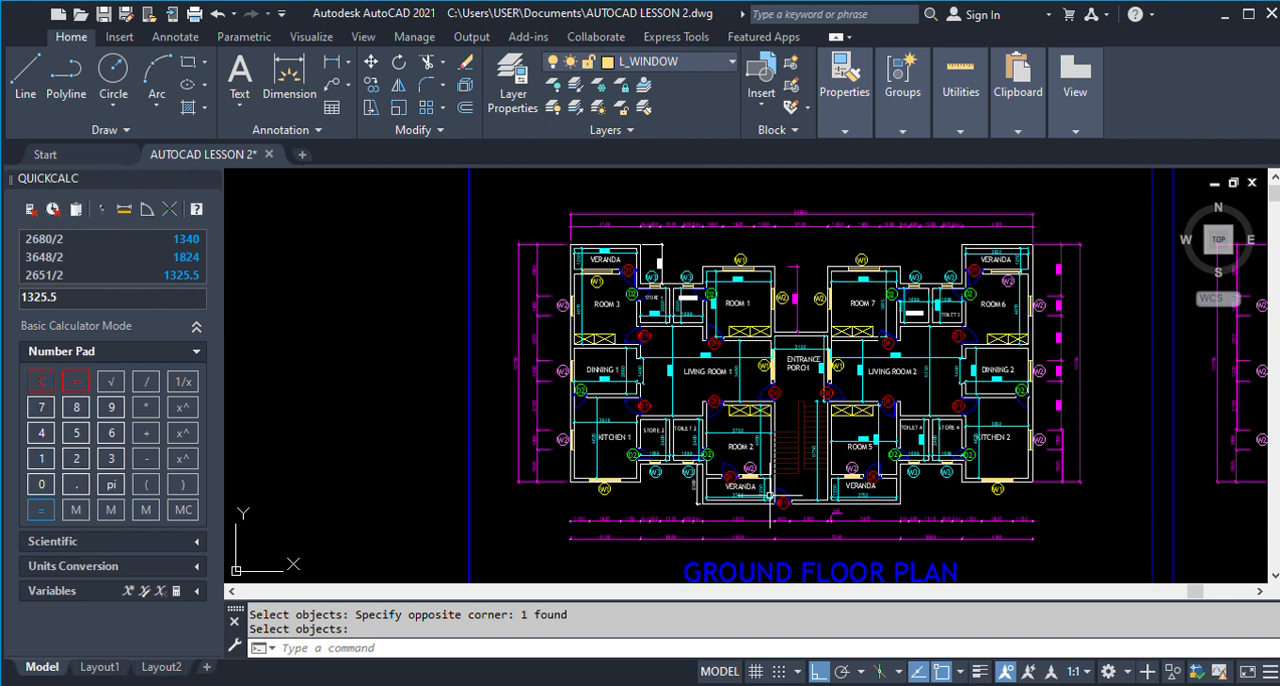
scroll(717, 493, "up", 6)
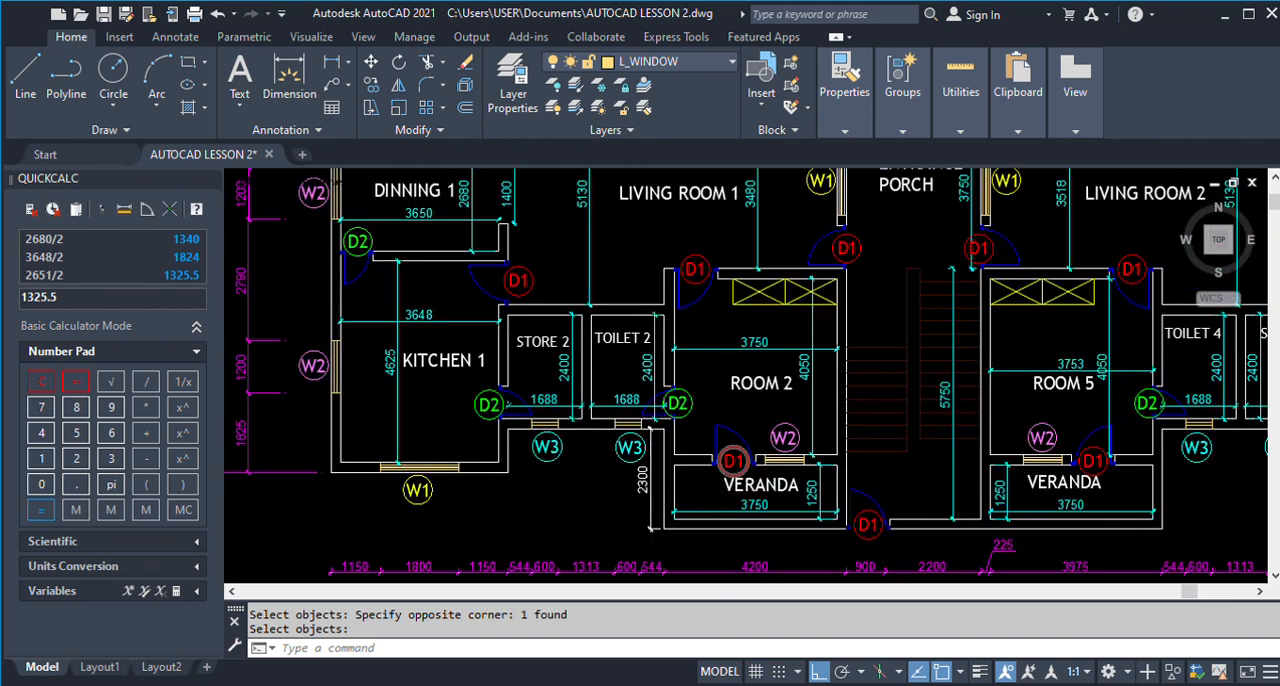
scroll(717, 493, "down", 3)
scroll(715, 480, "up", 5)
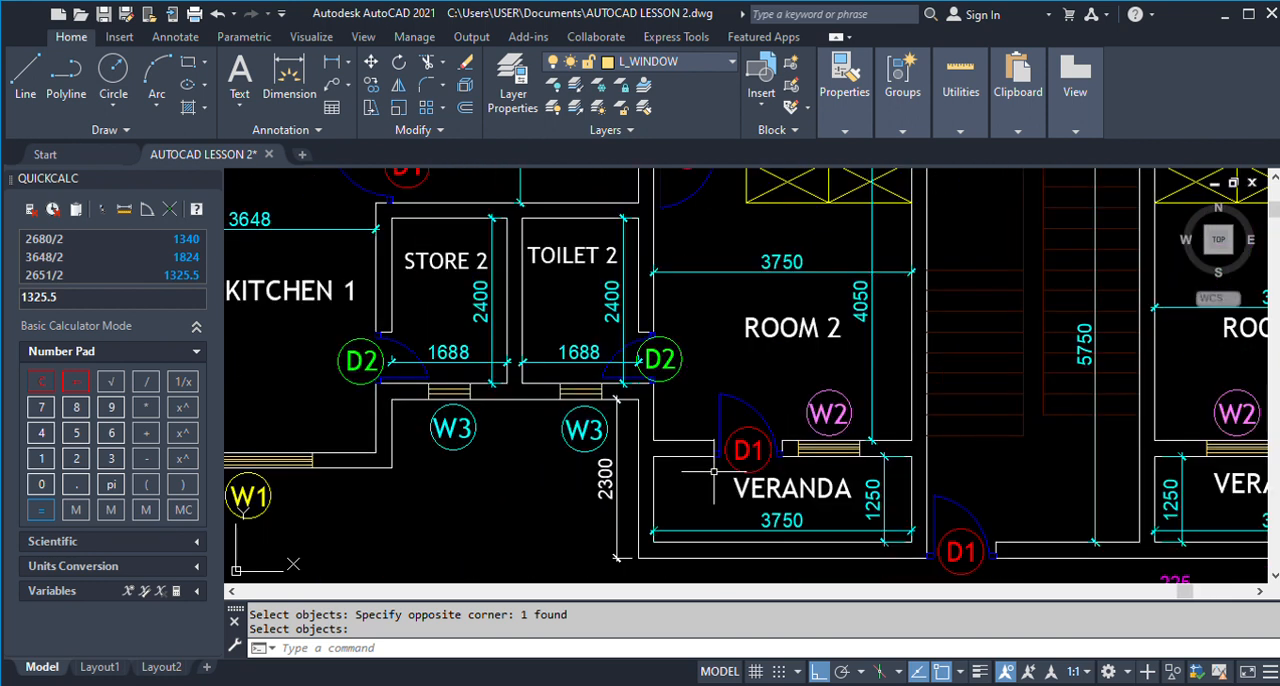
scroll(716, 468, "down", 2)
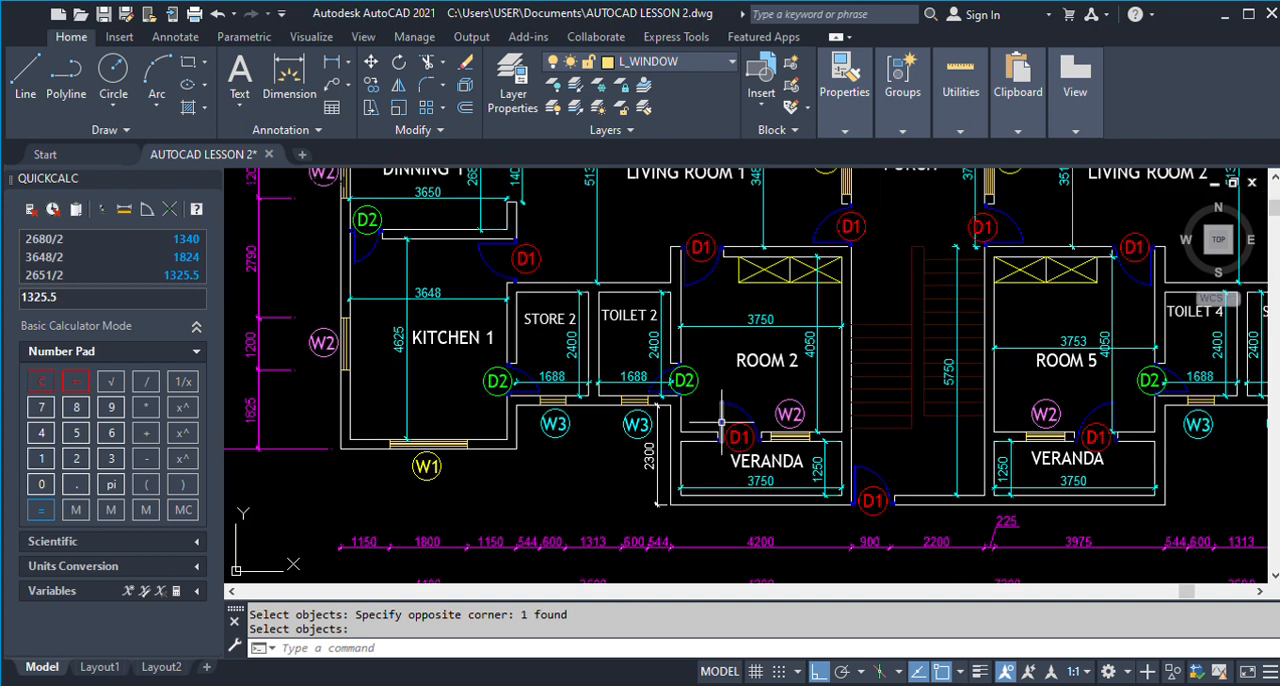
scroll(702, 457, "up", 3)
scroll(723, 385, "down", 1)
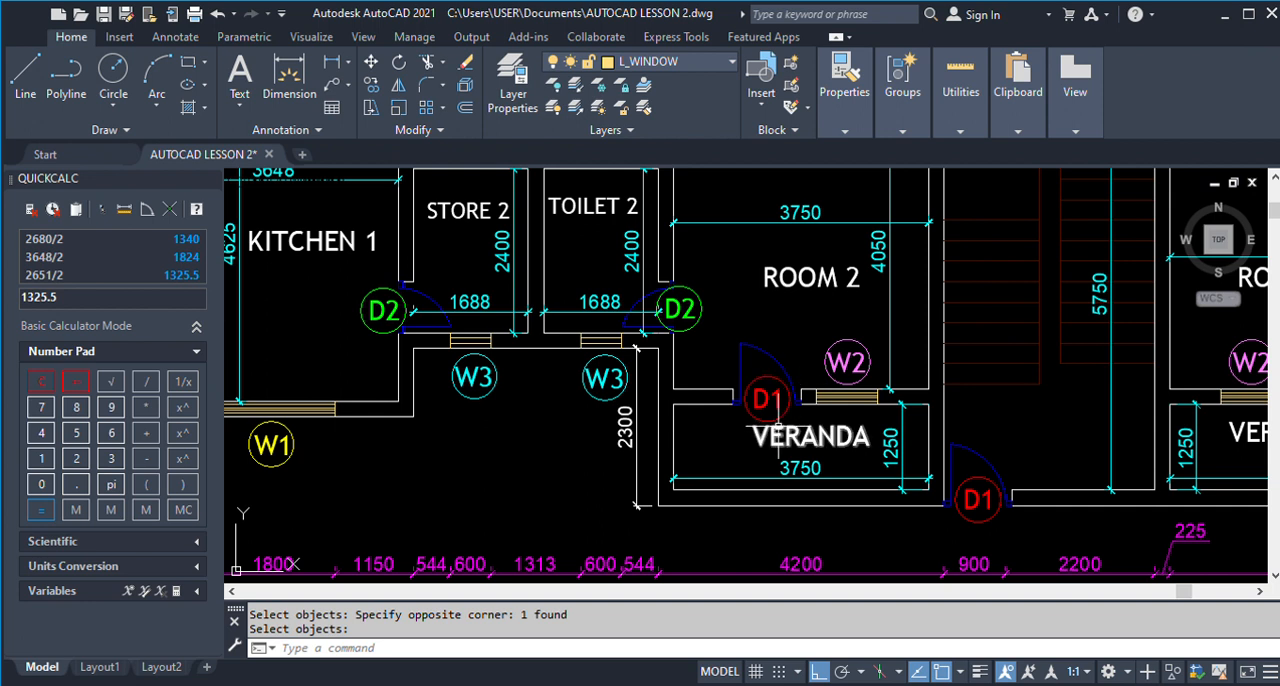
scroll(765, 392, "down", 3)
scroll(768, 390, "up", 3)
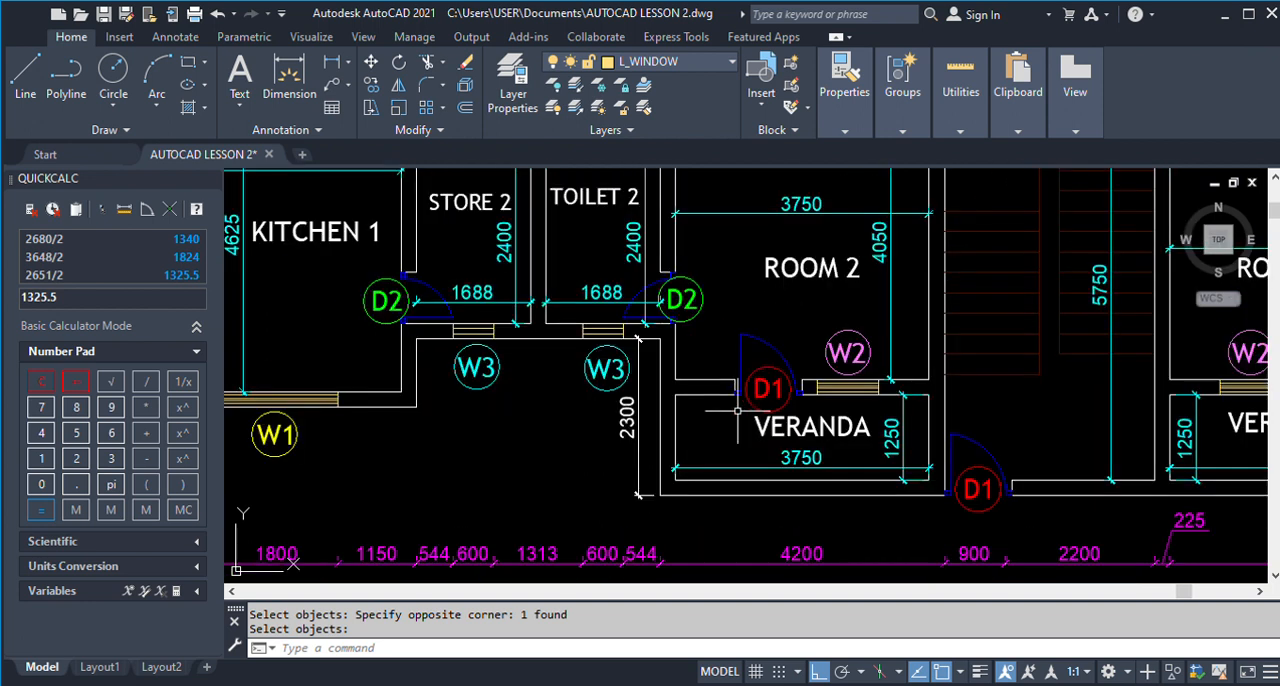
Measure the distance from Room 2's inner side wall corner to the D1 opening in the finished plan.
left_click(334, 64)
scroll(688, 384, "up", 4)
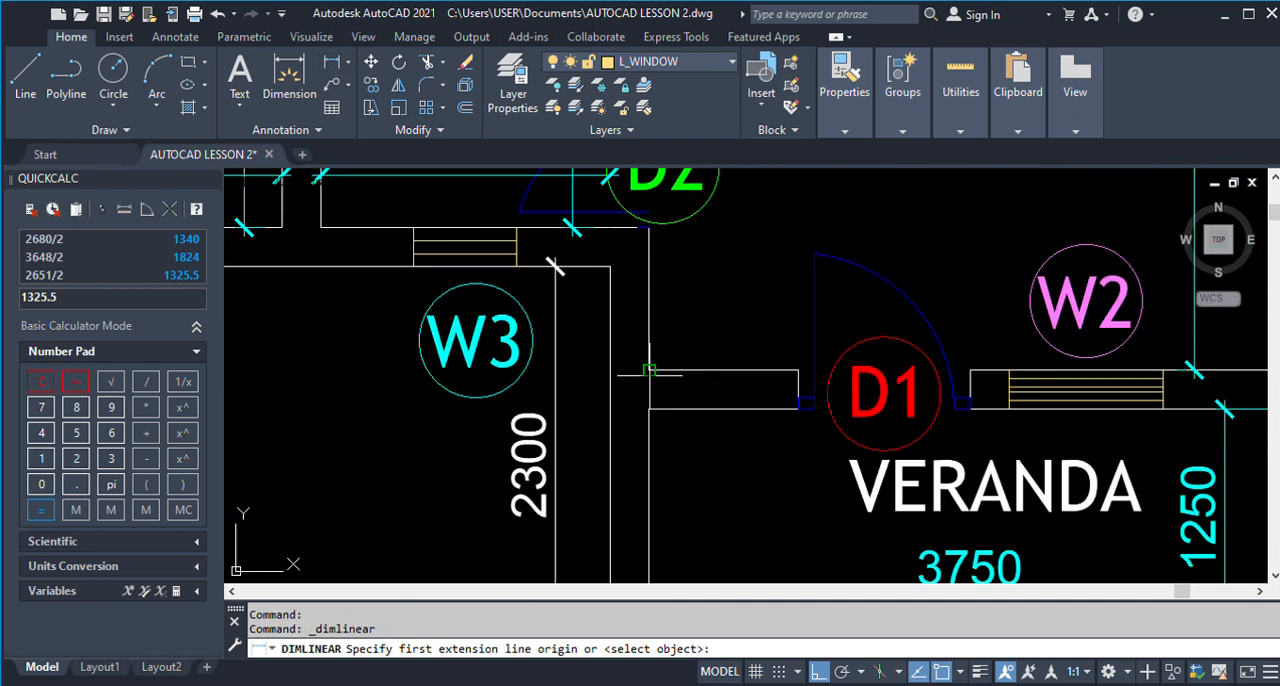
left_click(649, 370)
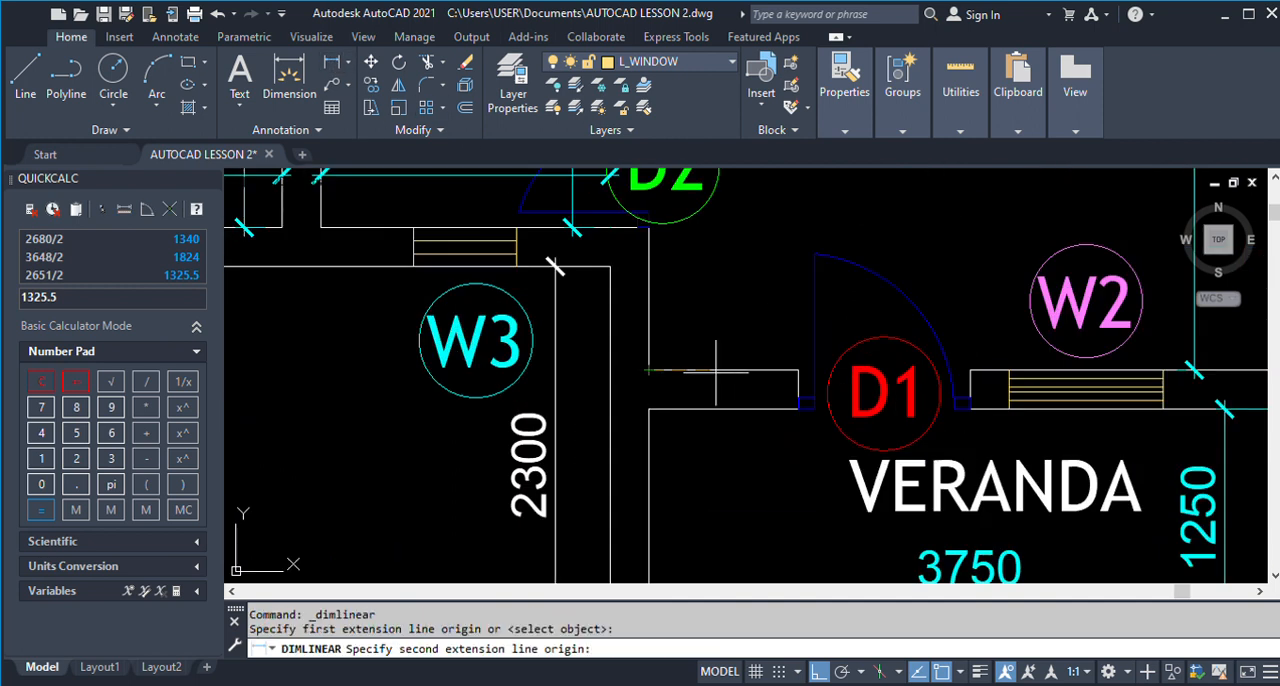
left_click(797, 370)
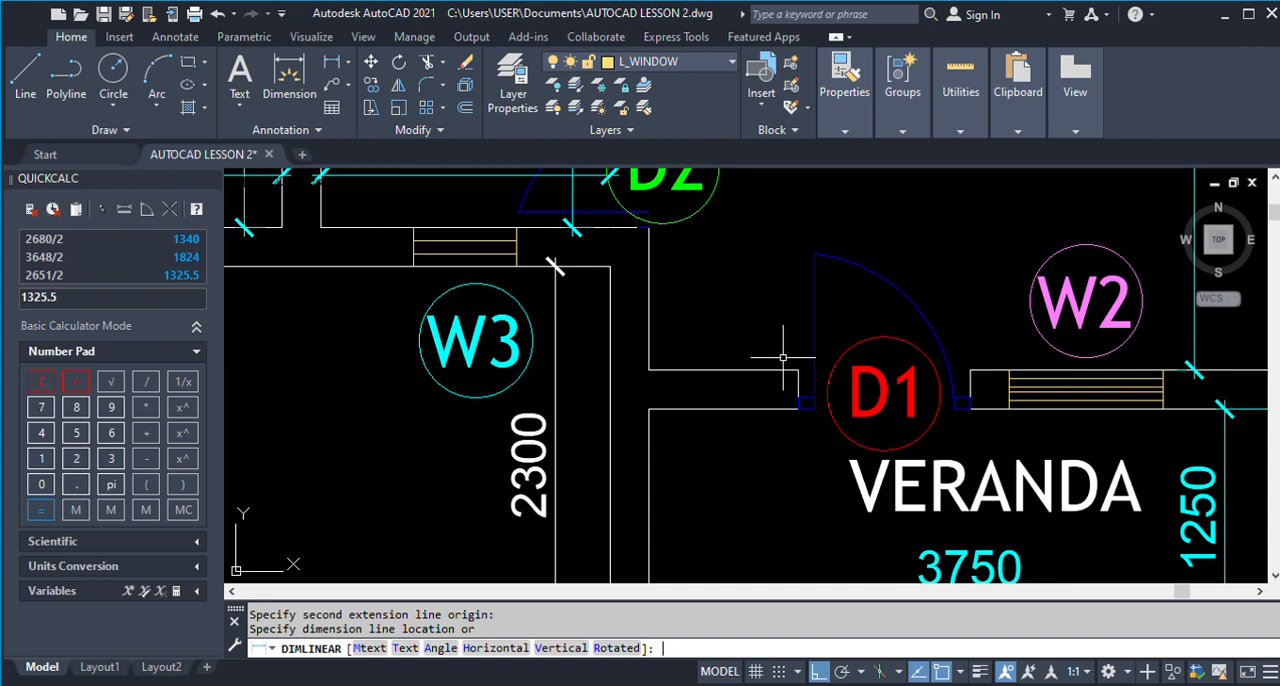
scroll(790, 357, "down", 10)
Offset the inner face of Room 2's side wall next to Toilet 2 by 875 into the room.
scroll(446, 342, "up", 8)
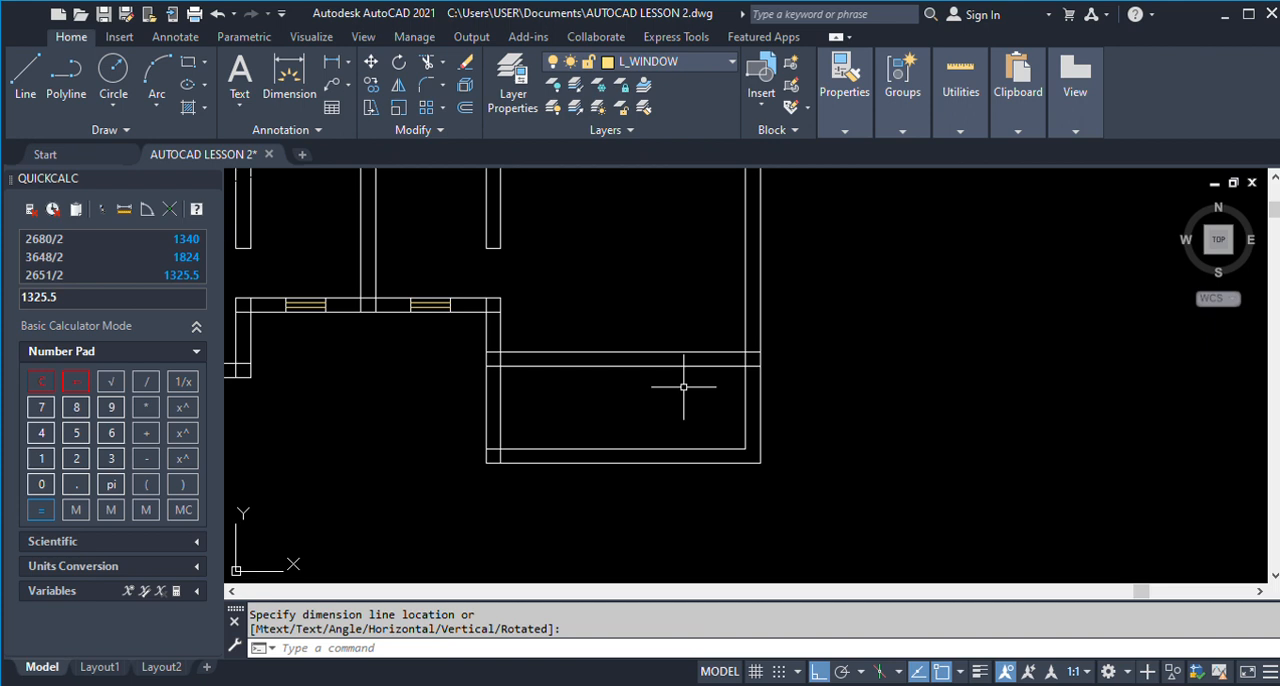
key("Return")
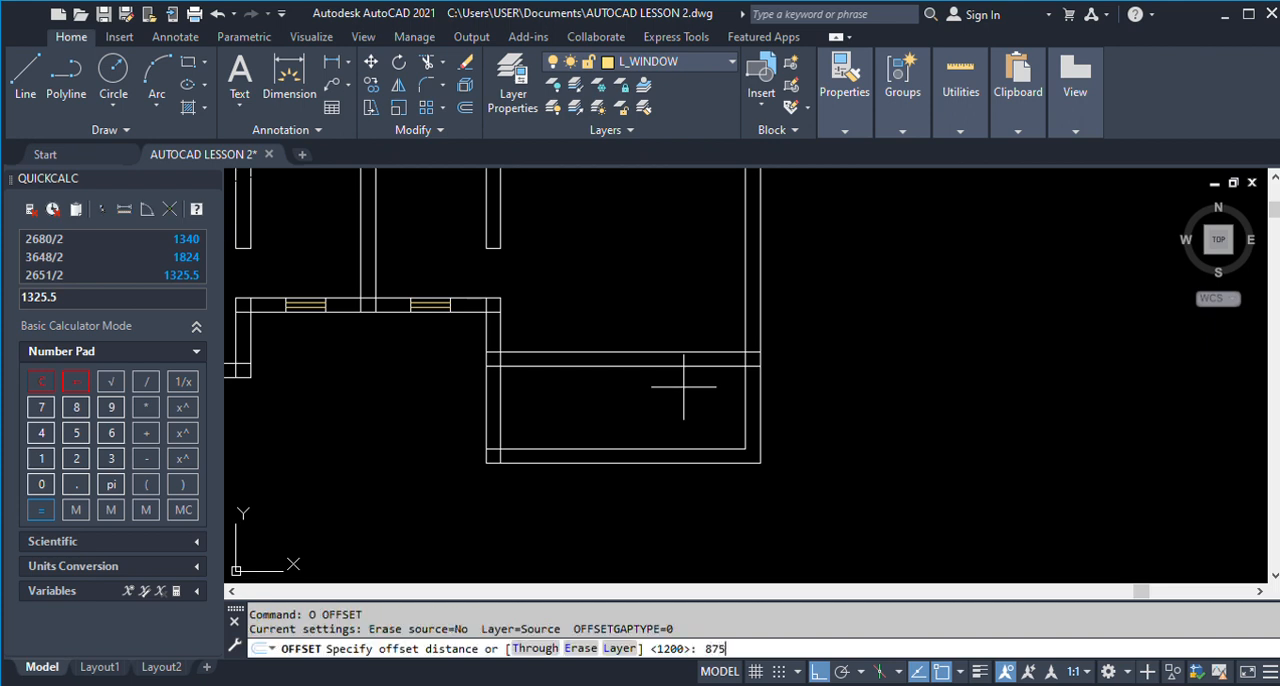
key("Return")
left_click(507, 325)
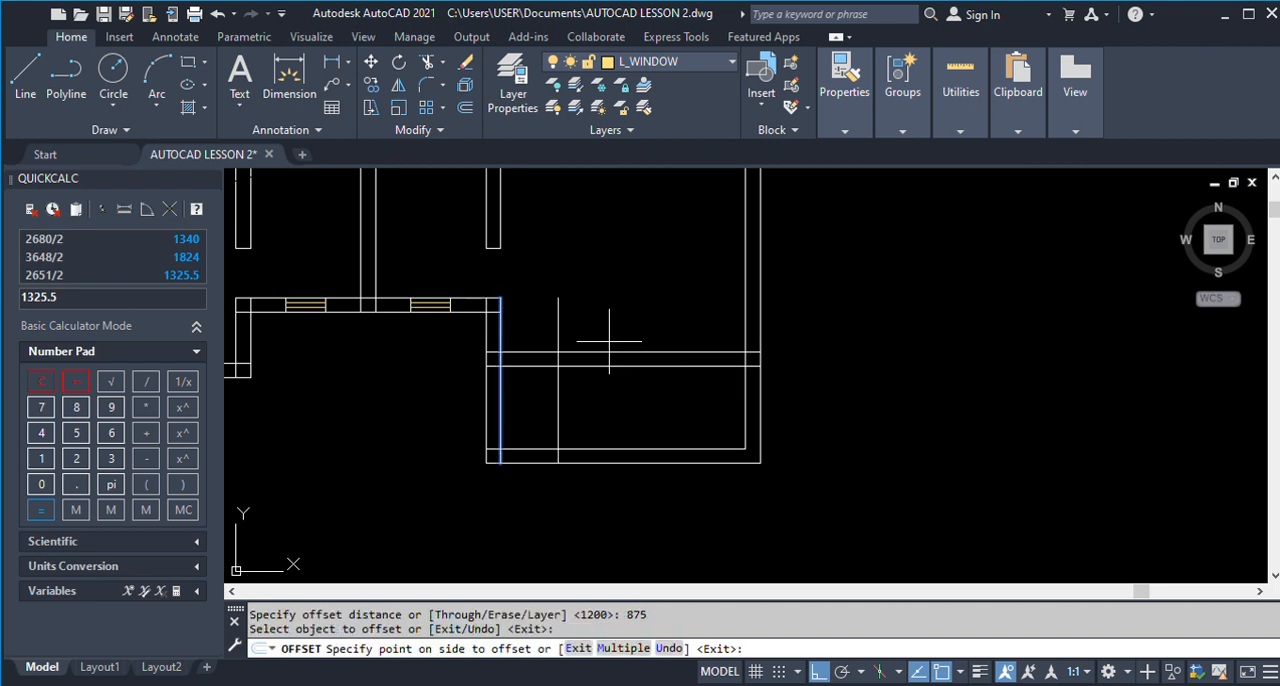
left_click(609, 341)
key("Return")
Offset the 875 line by 1000 further into Room 2 to mark the other side of the D1 opening.
scroll(608, 341, "down", 5)
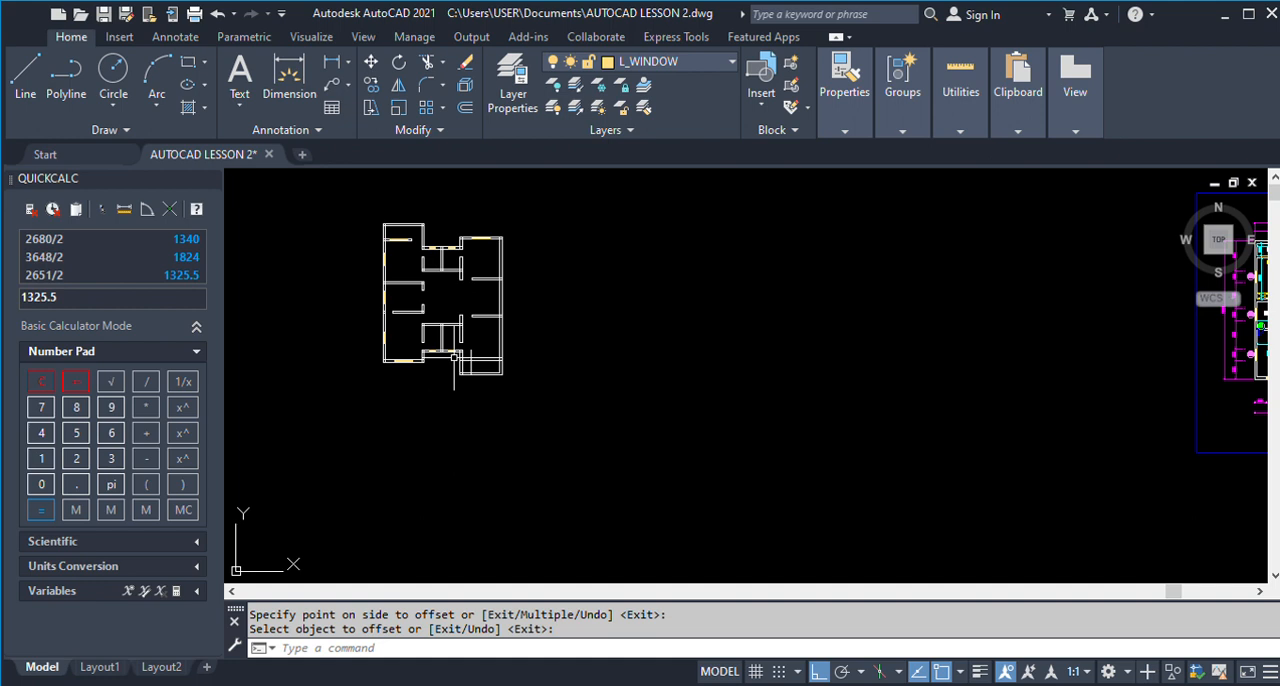
scroll(758, 356, "down", 3)
scroll(965, 364, "up", 7)
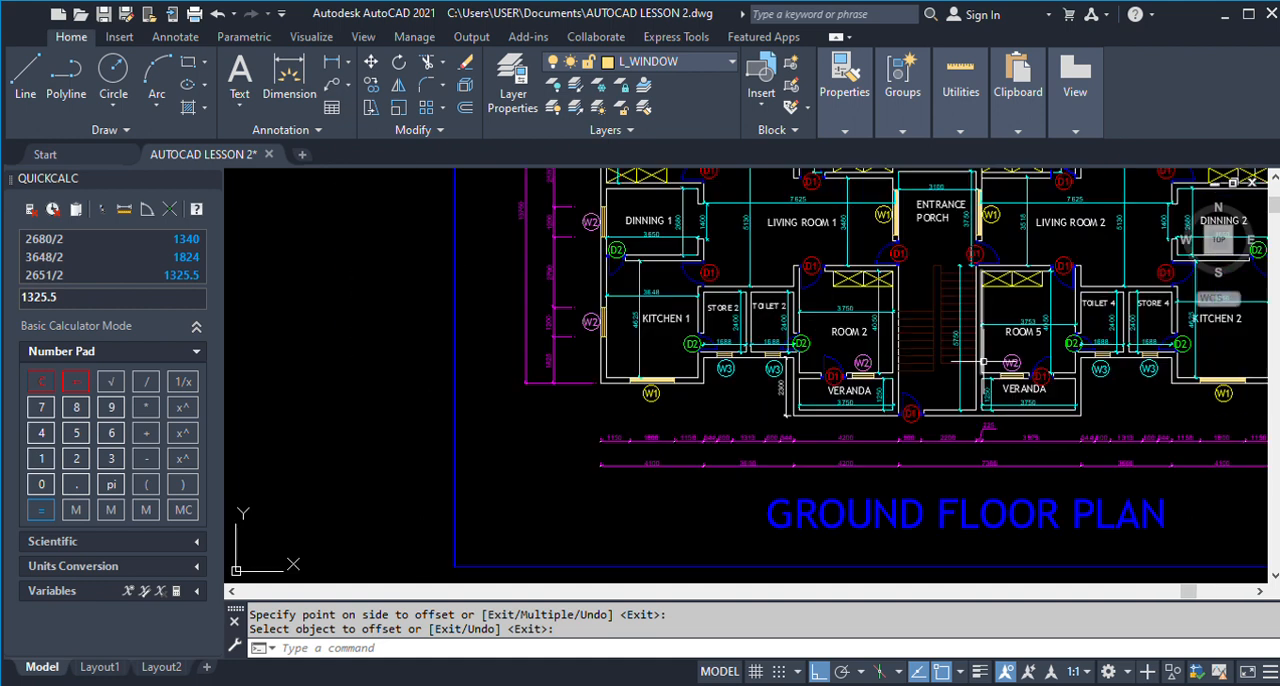
scroll(958, 364, "down", 5)
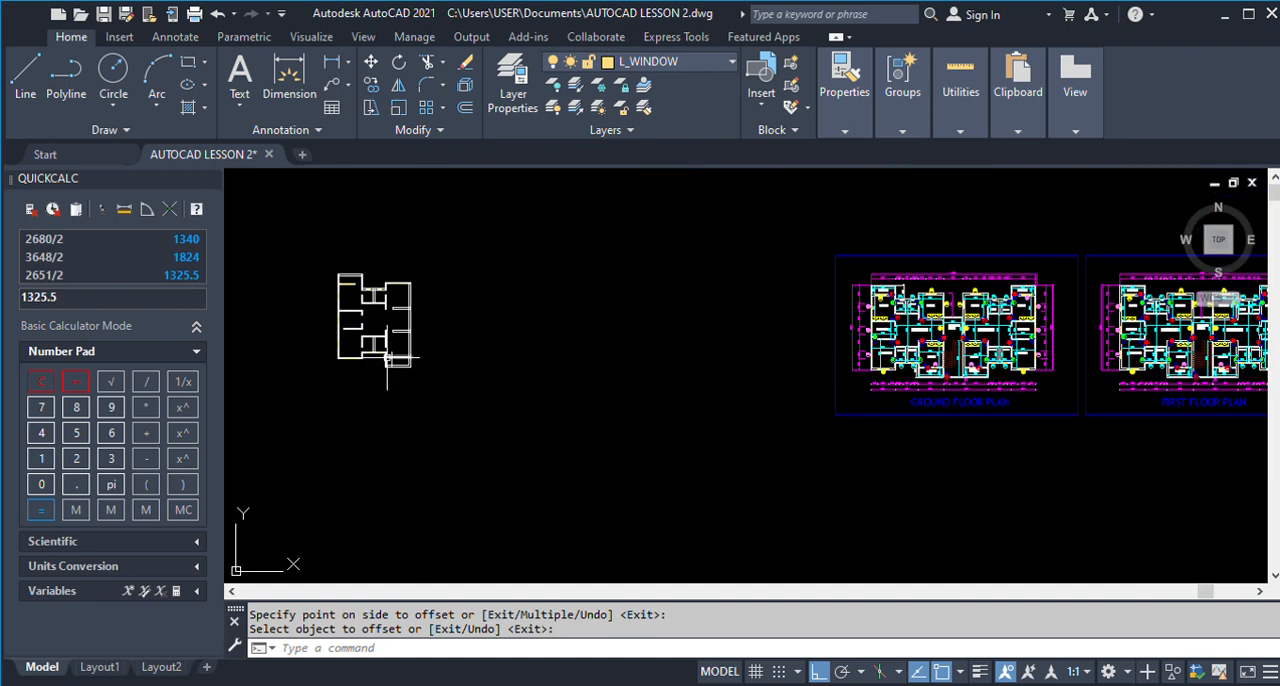
key("Return")
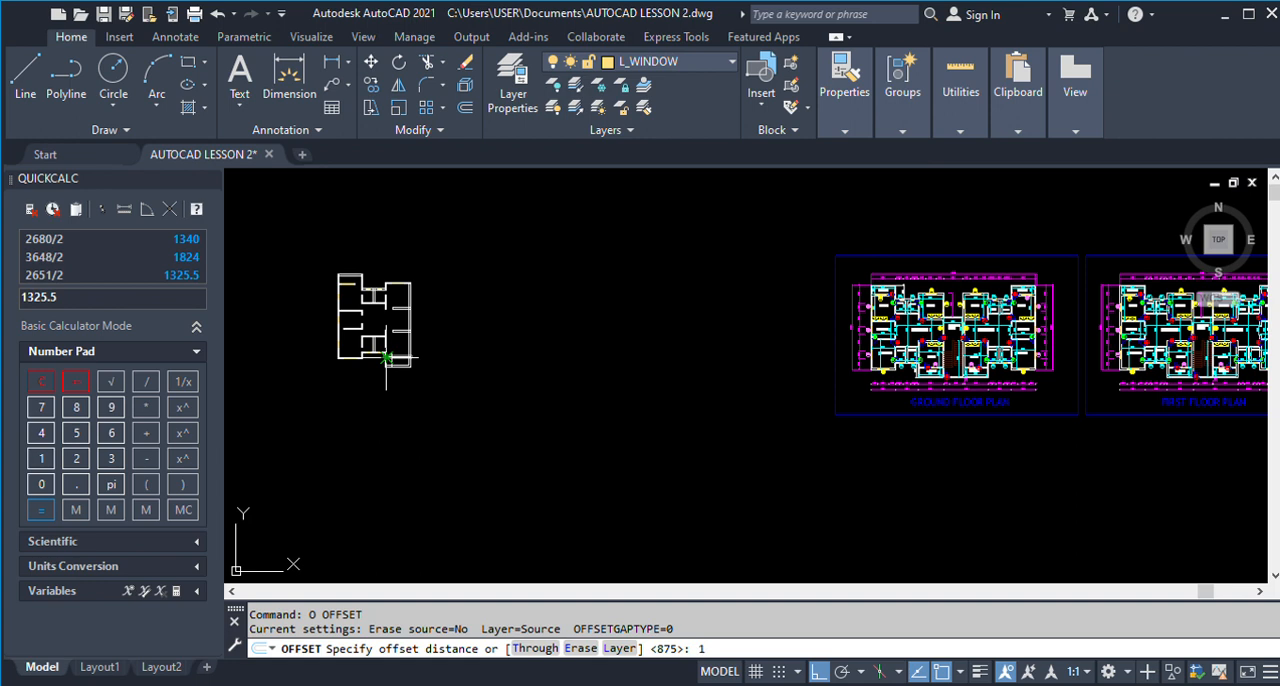
type("1000")
key("Return")
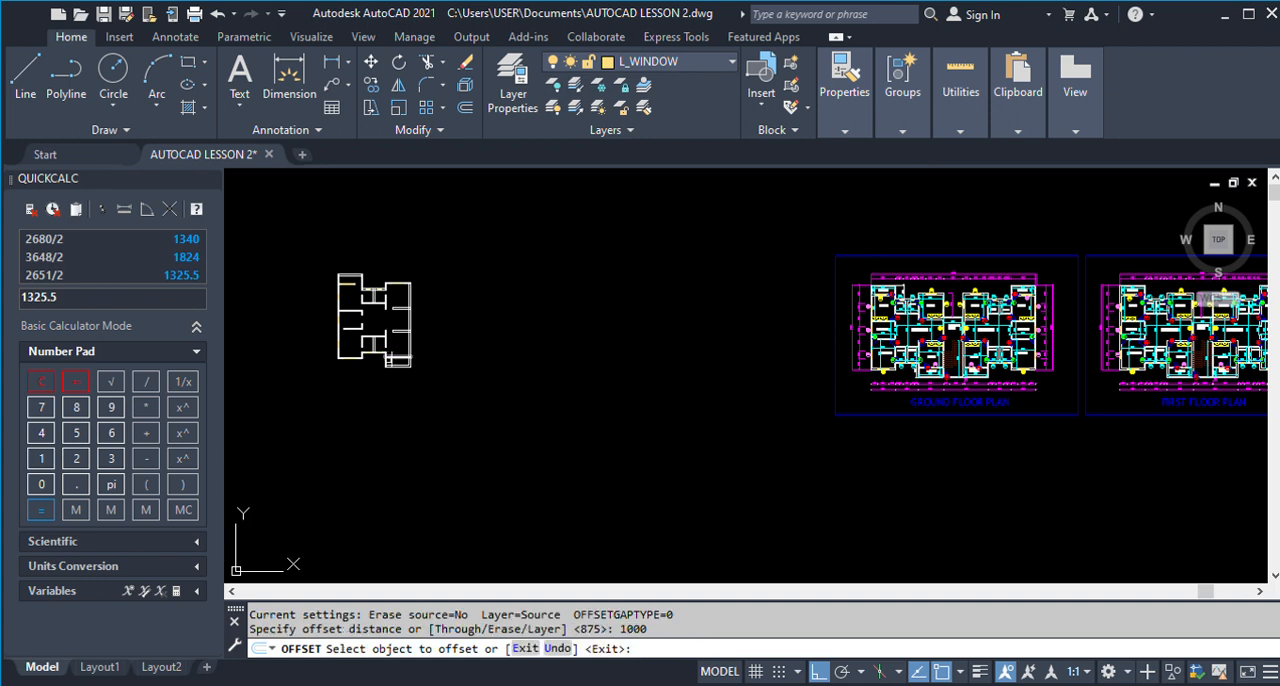
scroll(389, 362, "up", 5)
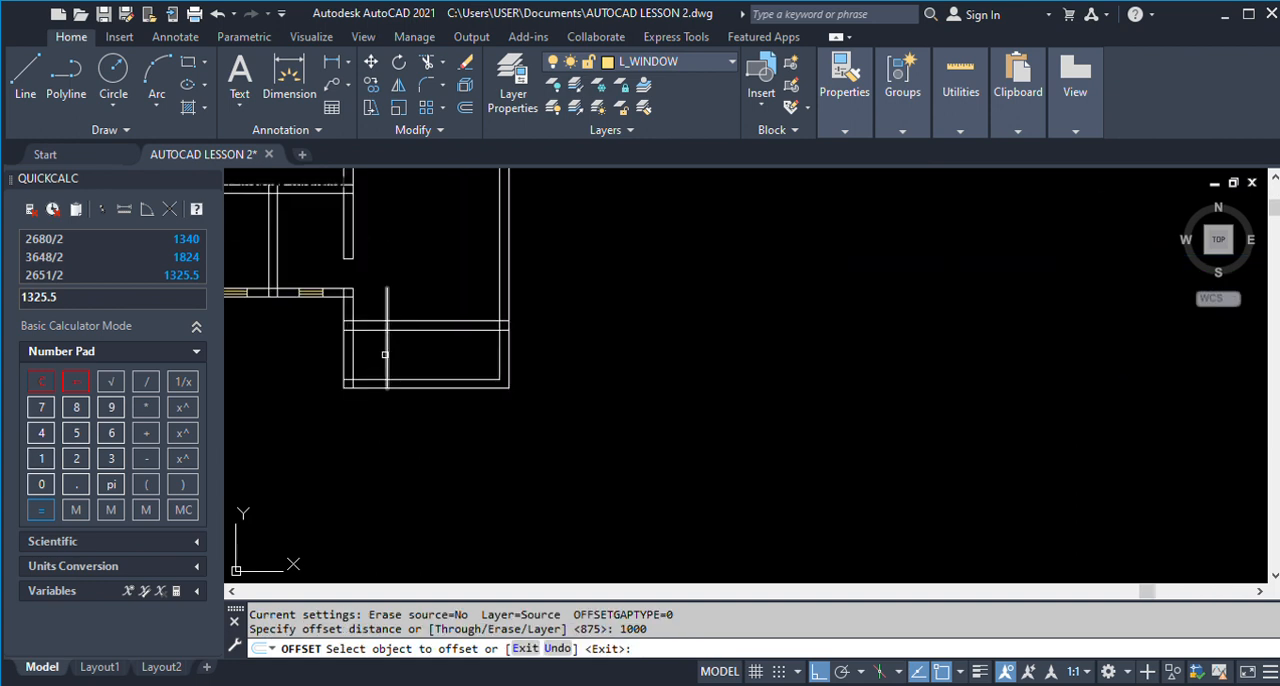
left_click(385, 354)
left_click(451, 358)
key("Return")
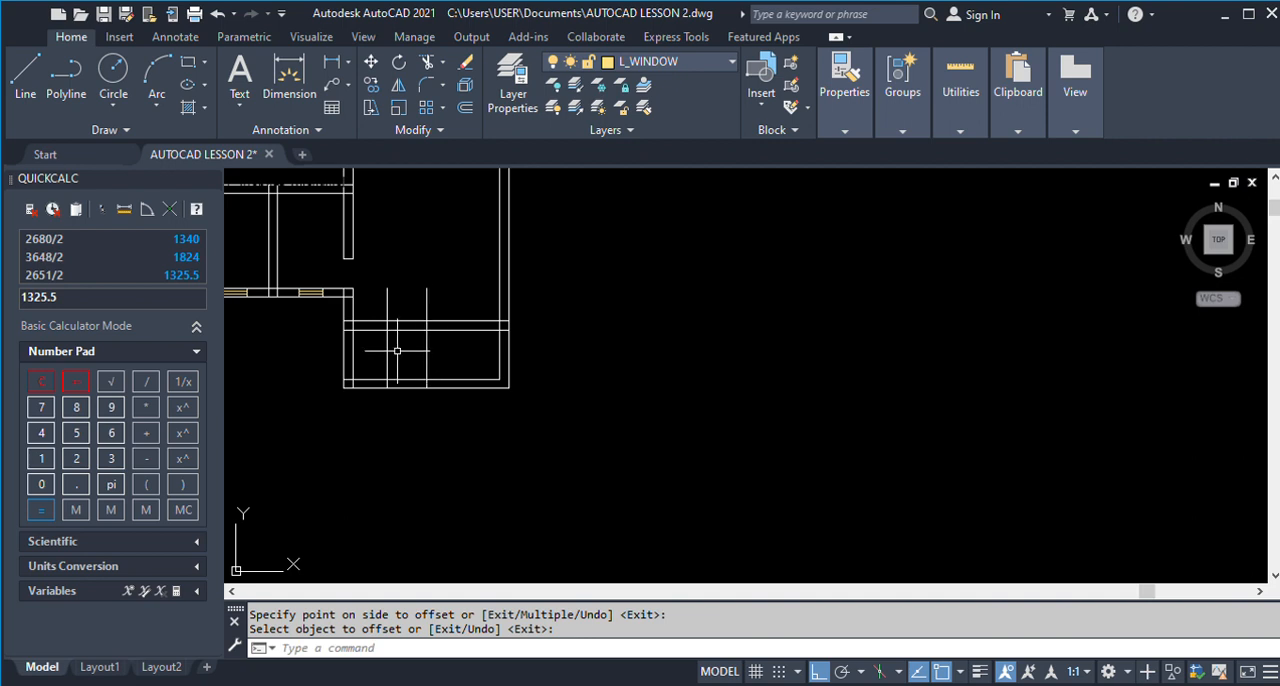
Measure the gap between the D1 opening and the W2 window in Room 2's veranda wall on the finished plan.
scroll(397, 351, "down", 8)
scroll(923, 348, "up", 6)
scroll(925, 347, "up", 6)
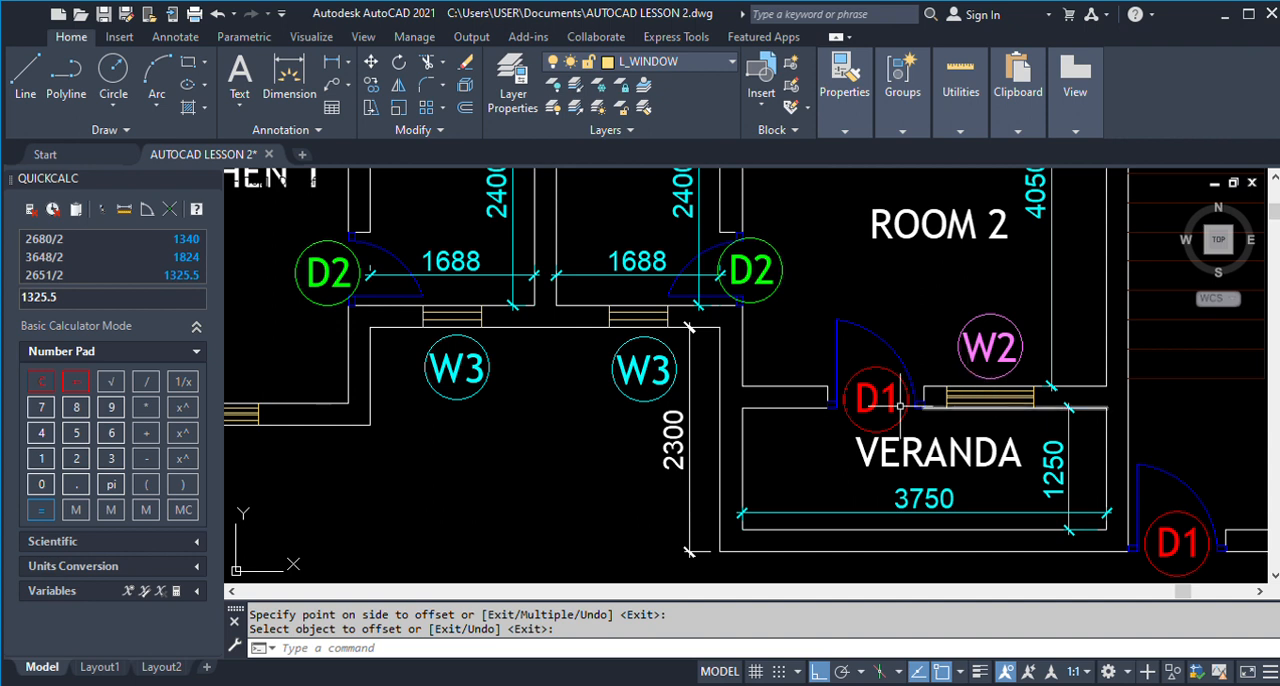
scroll(860, 401, "down", 5)
scroll(860, 401, "up", 4)
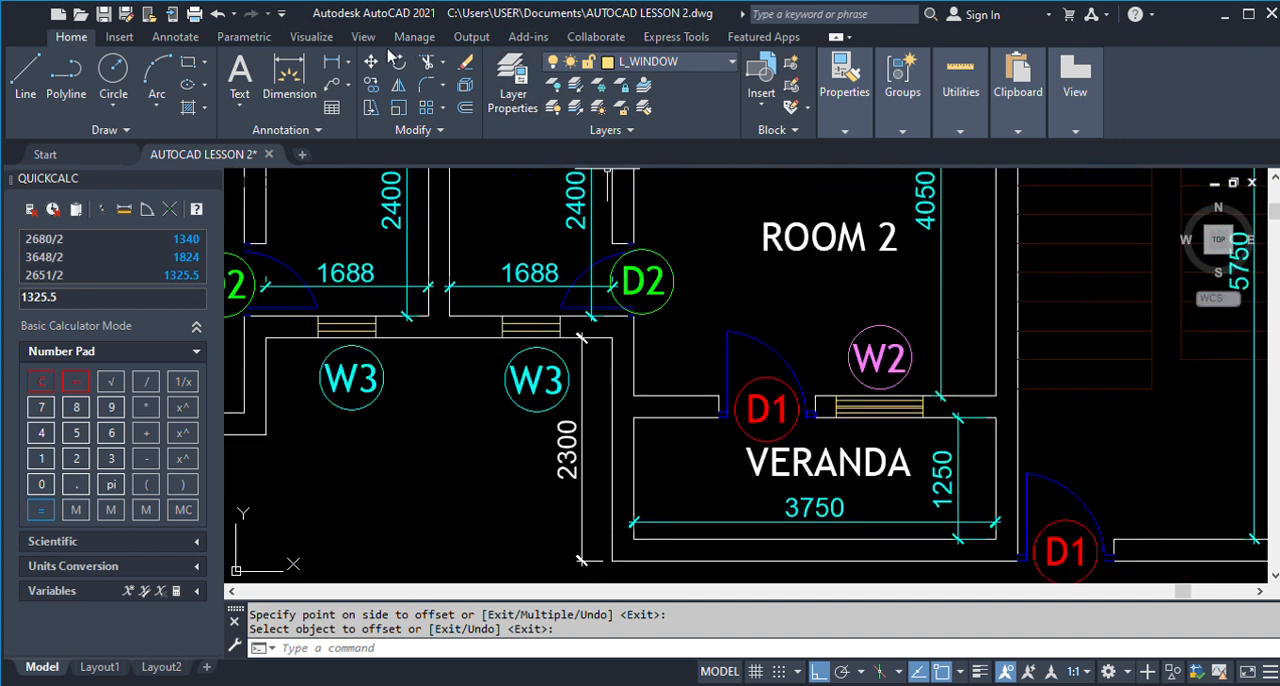
left_click(333, 66)
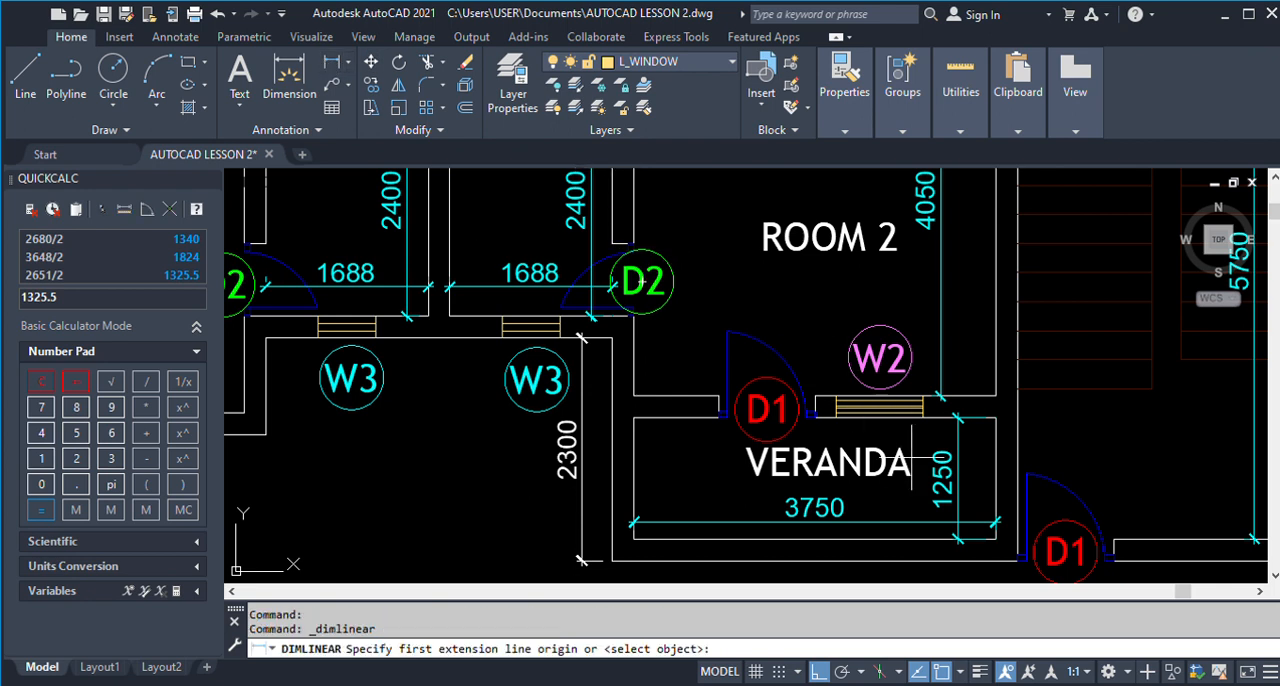
scroll(885, 448, "up", 2)
left_click(772, 364)
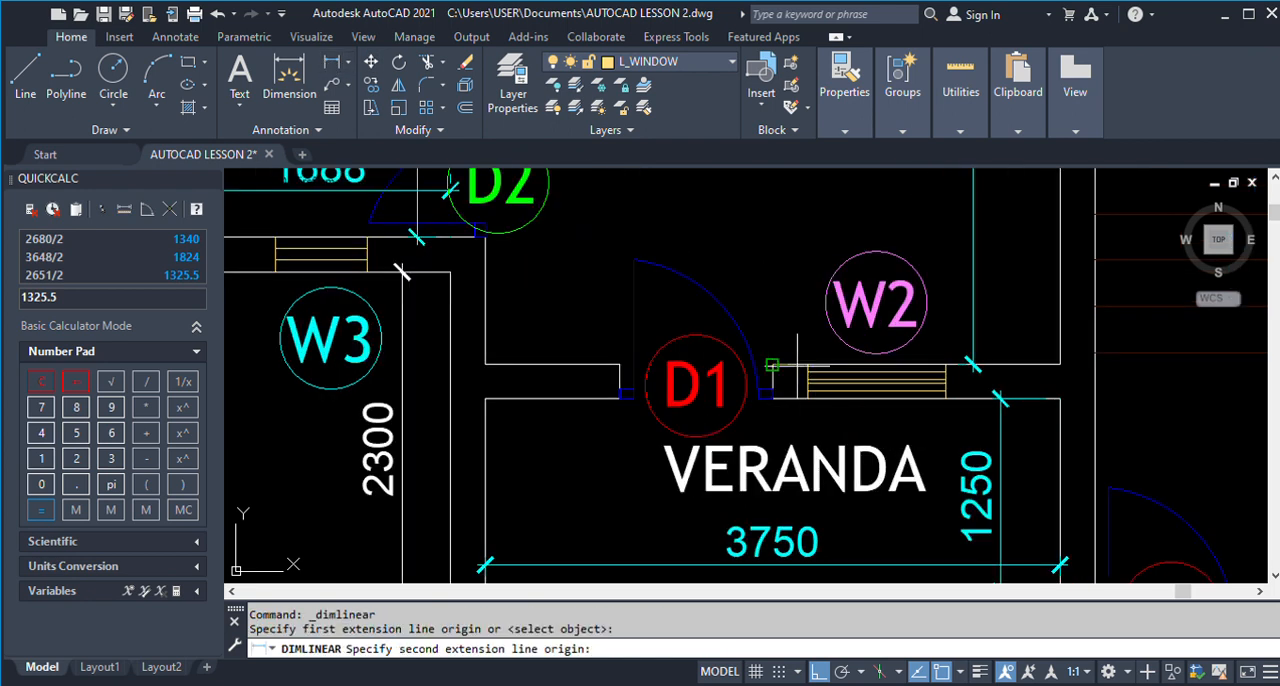
left_click(807, 365)
scroll(802, 358, "up", 2)
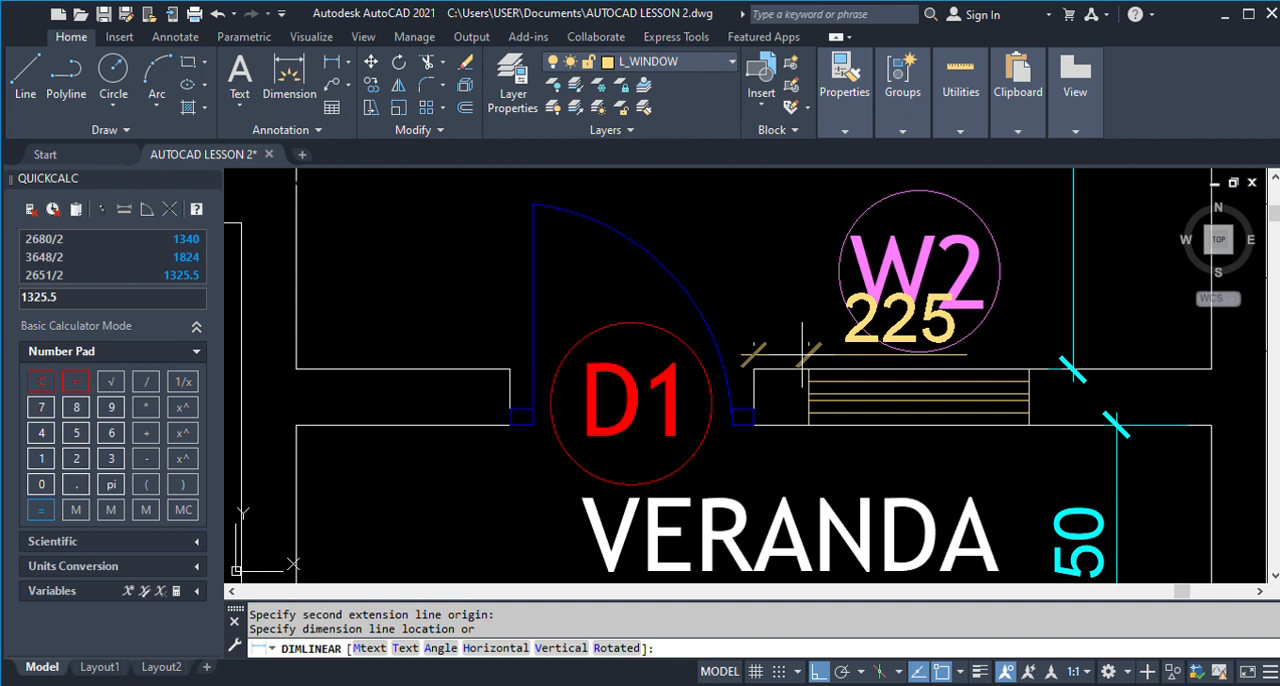
key("Escape")
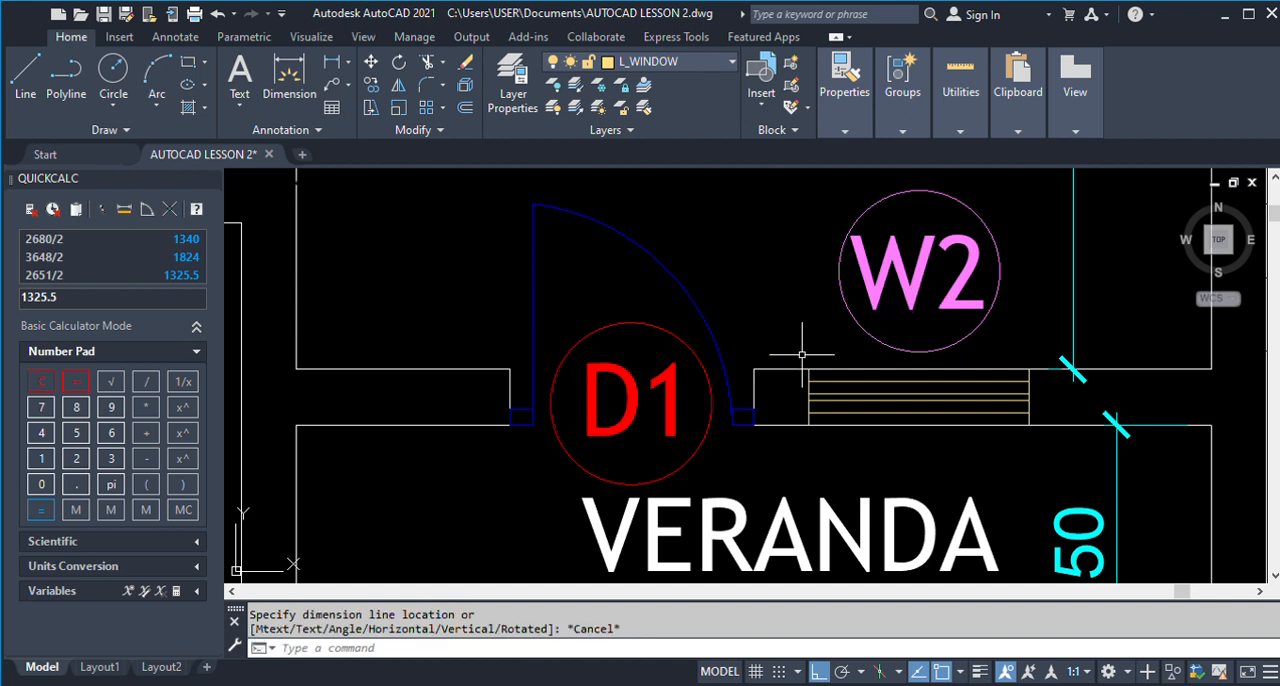
Offset the far D1 opening line by 225, away from the doorway, to mark the start of the W2 window.
scroll(802, 358, "down", 6)
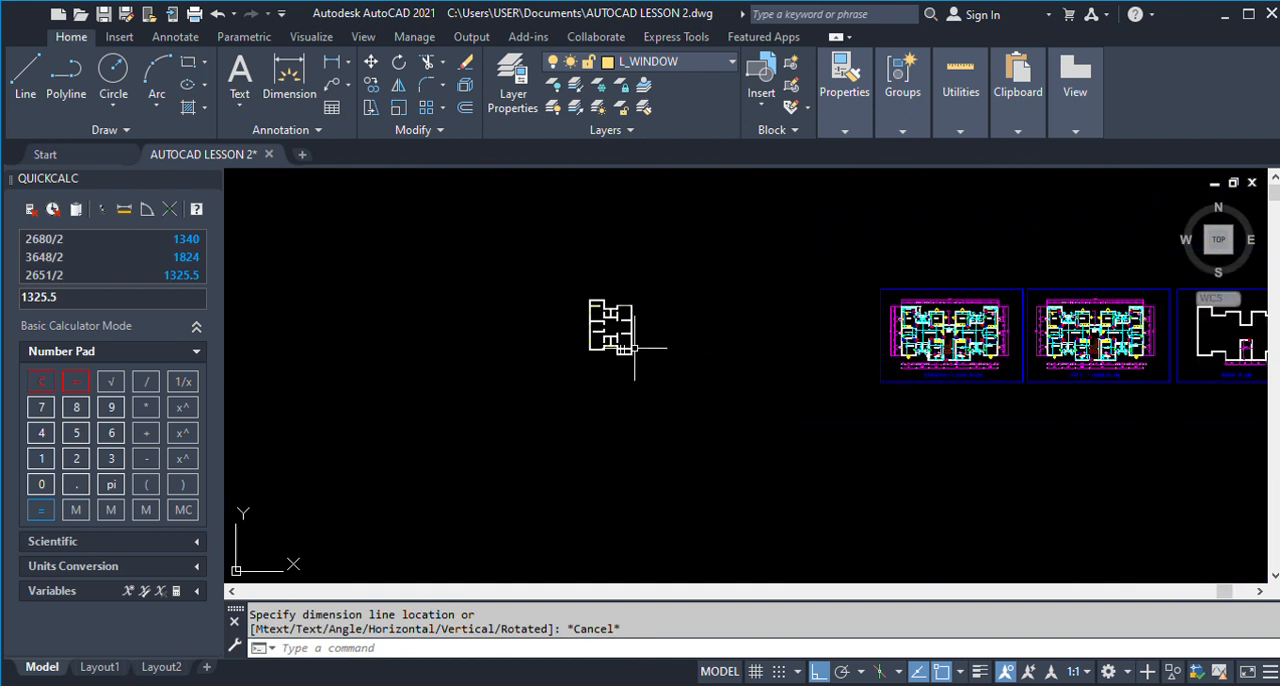
scroll(608, 343, "up", 10)
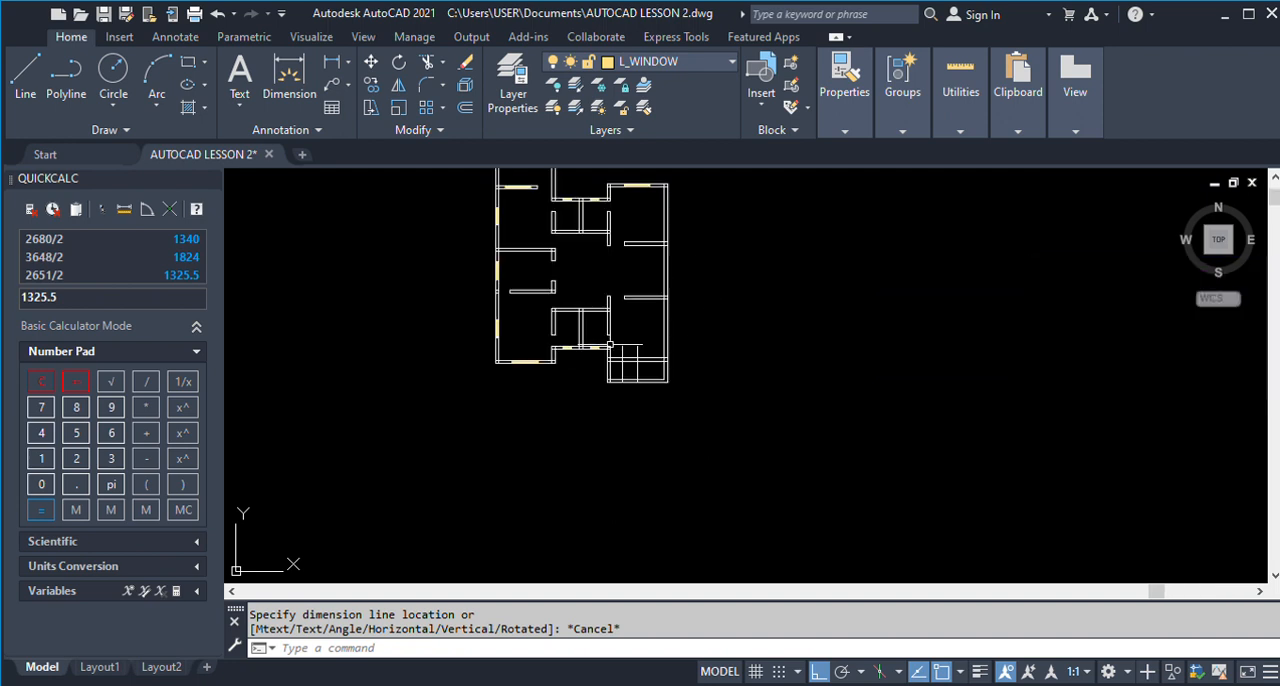
type("o")
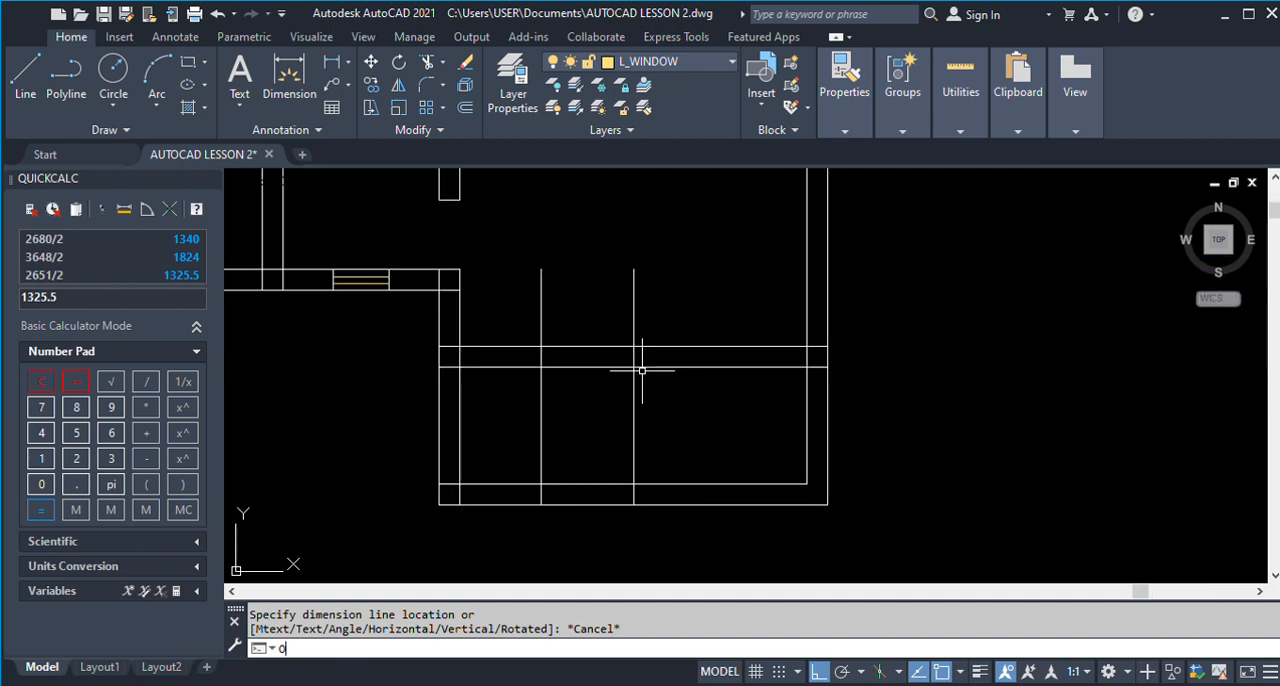
key("Return")
type("225")
key("Return")
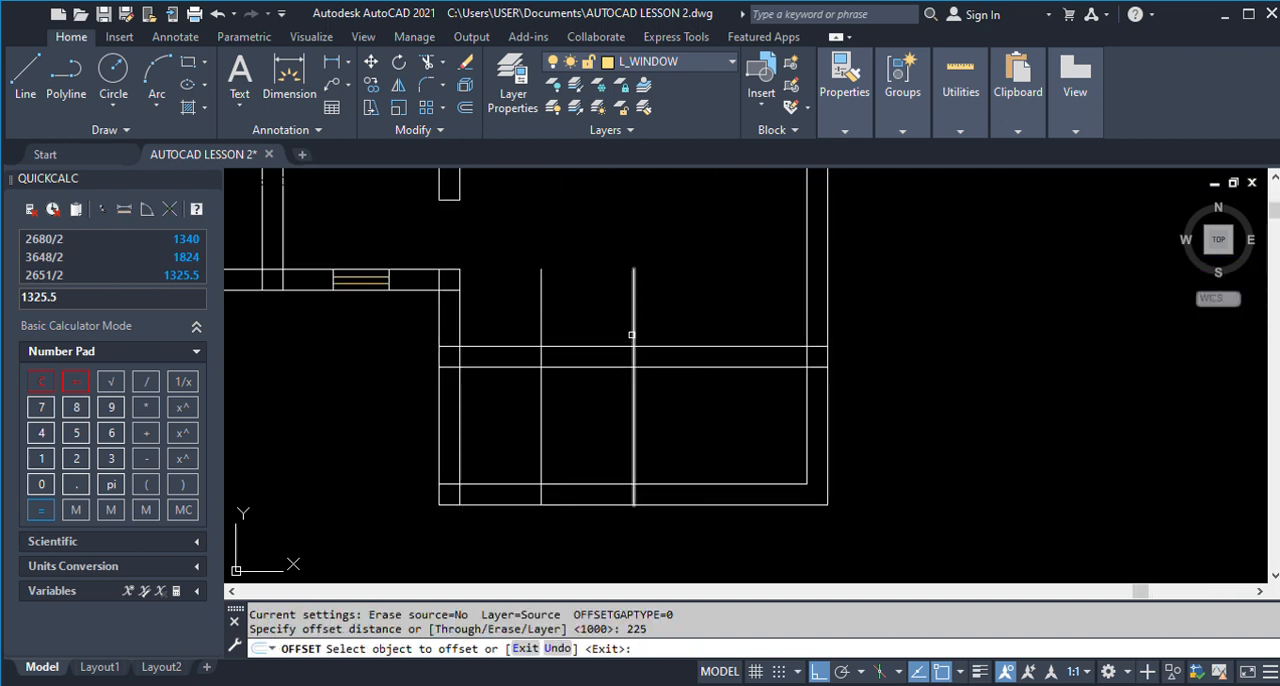
left_click(631, 334)
left_click(703, 332)
key("Return")
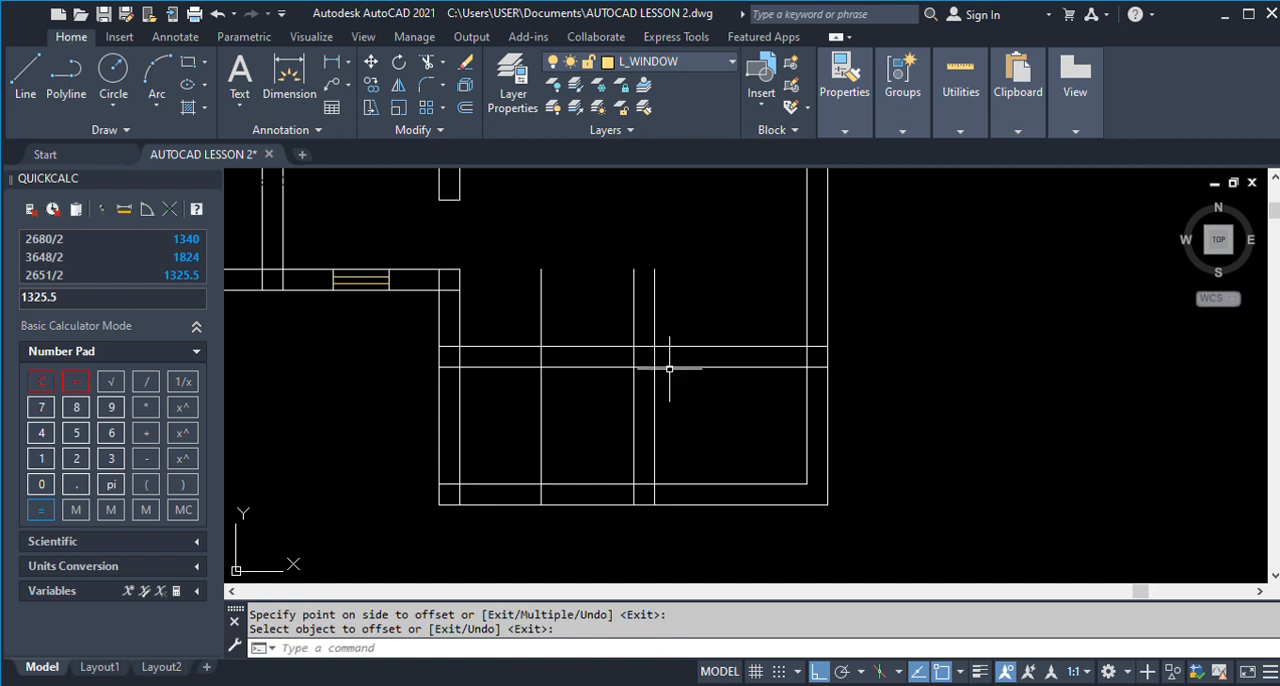
Trim the D1 opening lines to the faces of Room 2's veranda wall, and the W2 start line on the veranda side.
key("Return")
left_click(616, 348)
left_click(622, 367)
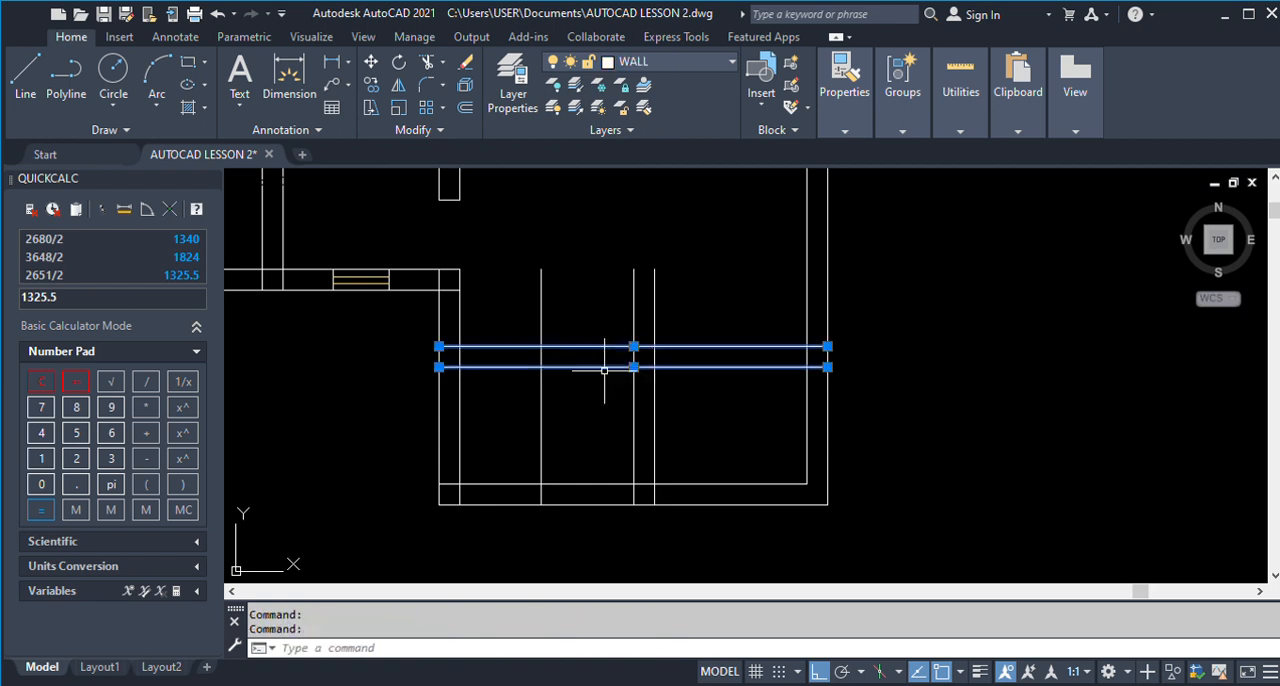
type("tr")
key("Return")
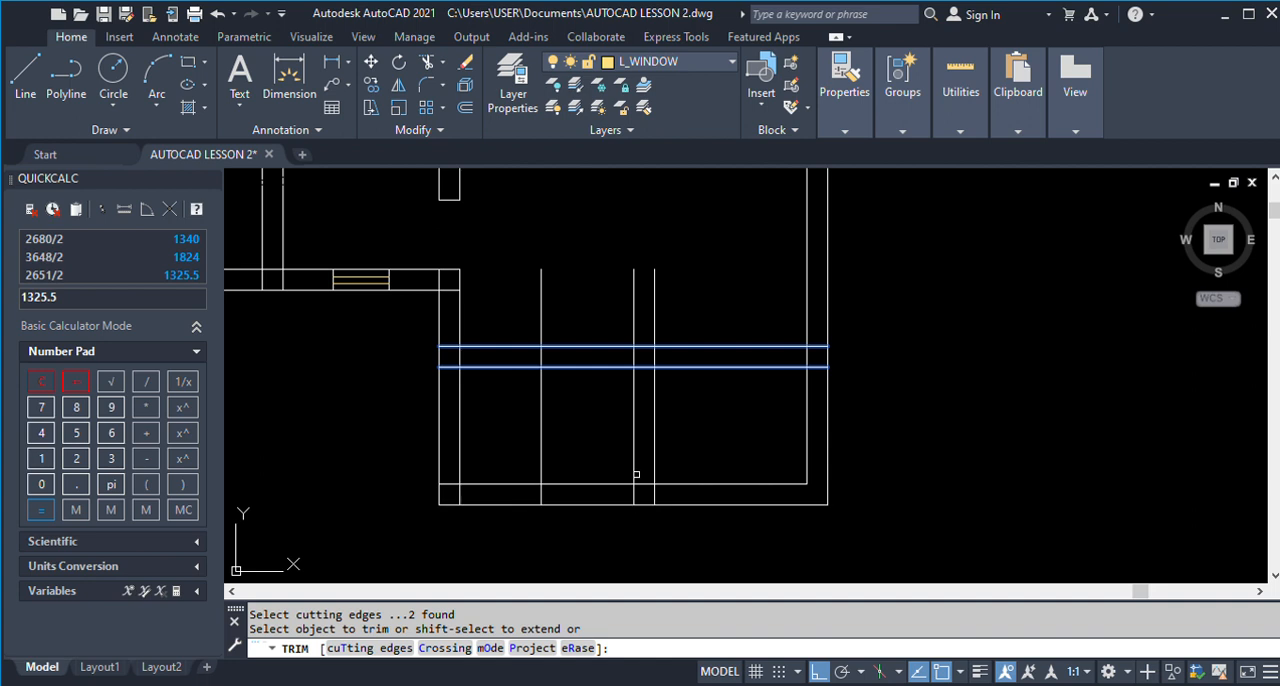
left_click(541, 408)
left_click(540, 323)
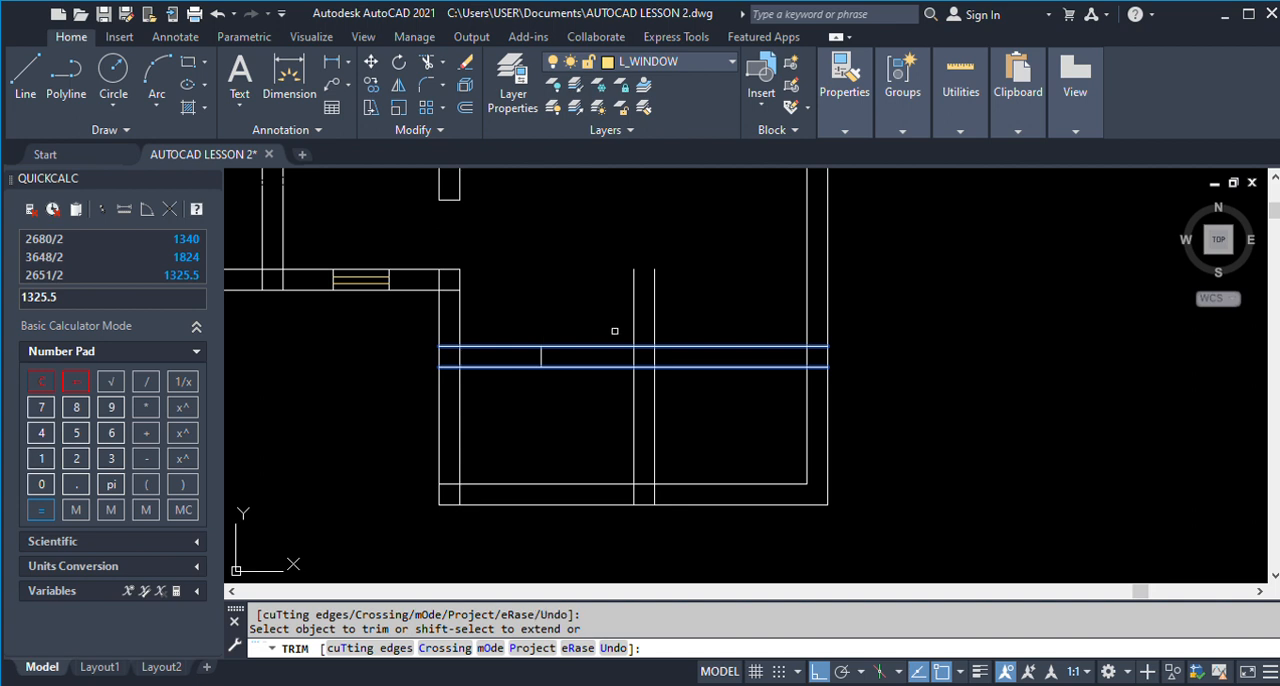
left_click(634, 382)
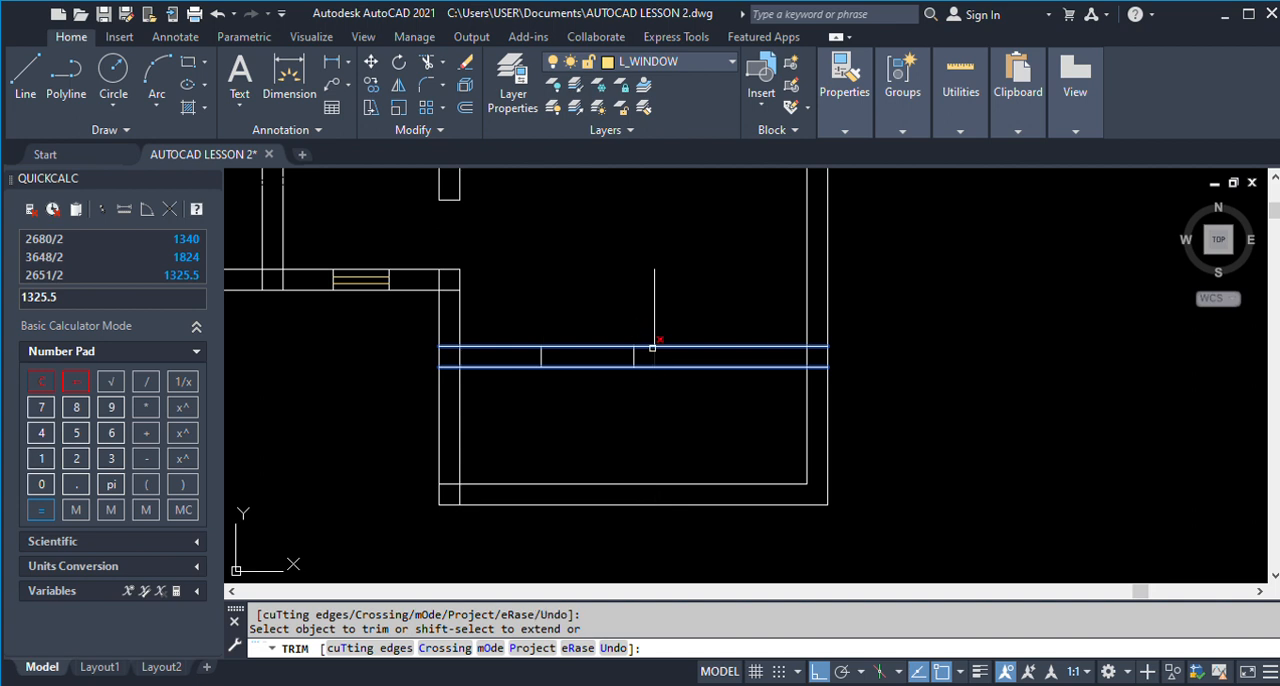
key("Escape")
Trim both faces of Room 2's veranda wall between the D1 opening lines to open the doorway.
type("TR")
key("Return")
left_click_drag(598, 405, 588, 326)
key("Return")
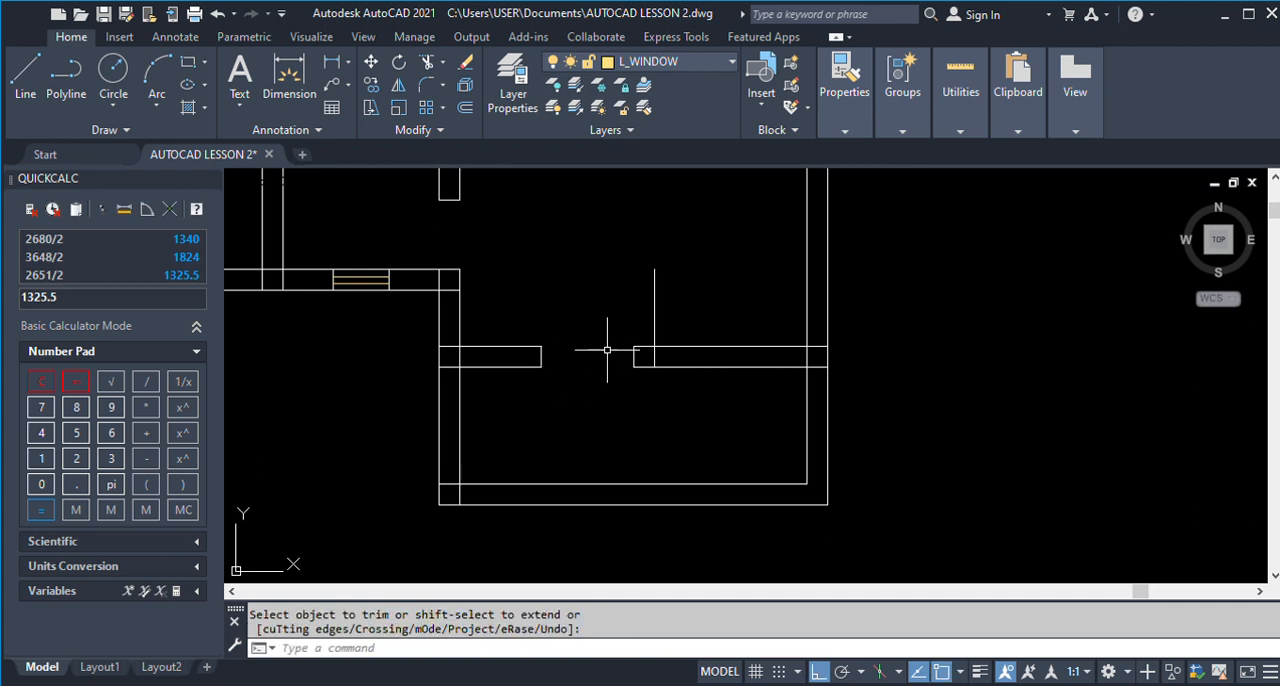
scroll(610, 356, "down", 2)
type("x")
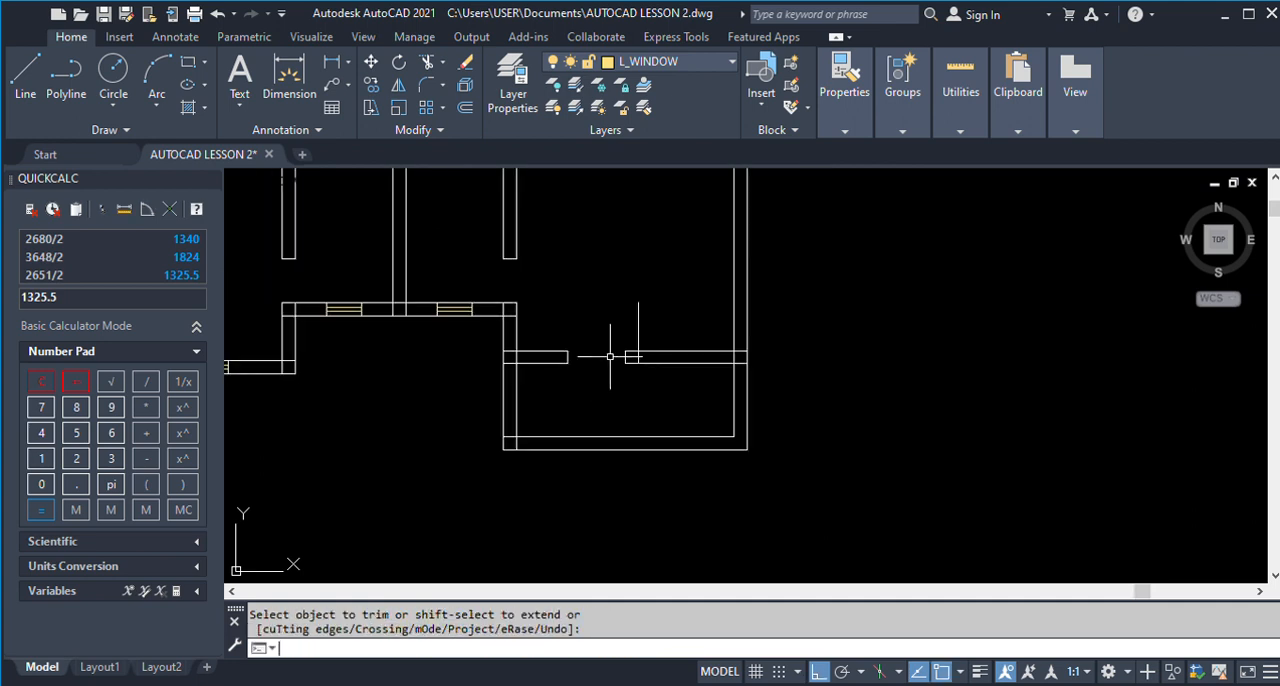
type("o")
scroll(610, 356, "down", 2)
key("Return")
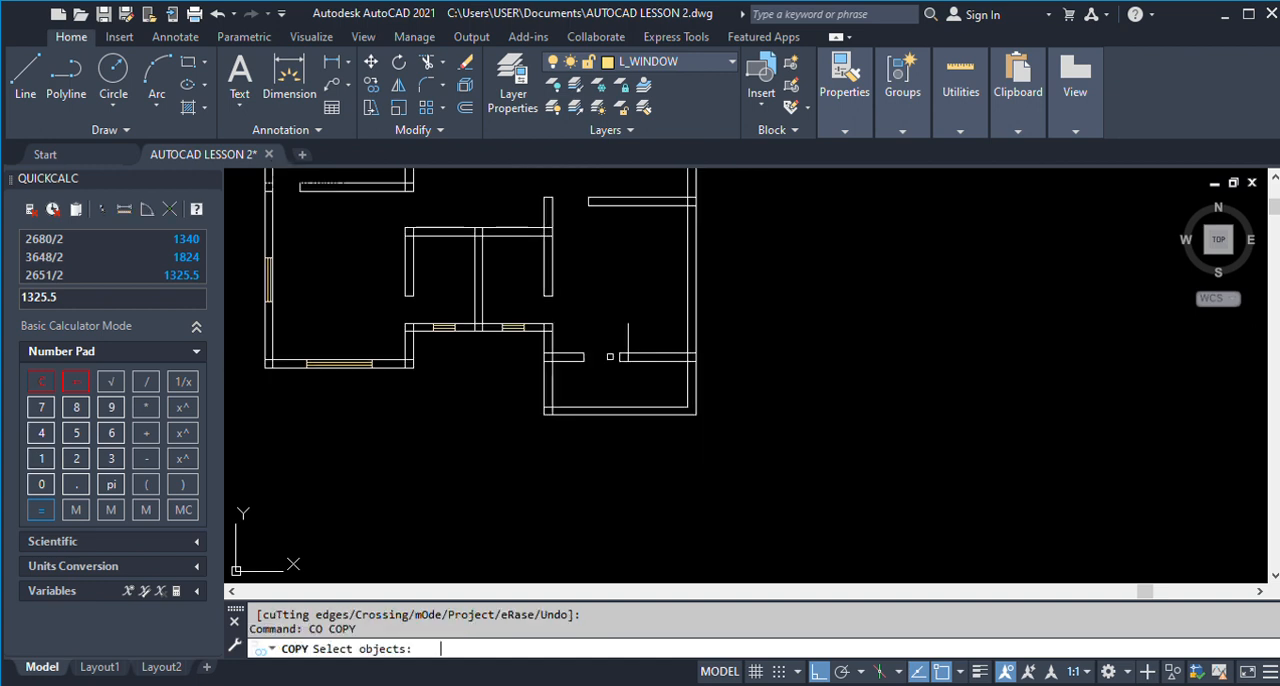
scroll(633, 357, "up", 4)
Offset the W2 start line by 1200, away from the D1 doorway, to mark the other side of the window.
type("o")
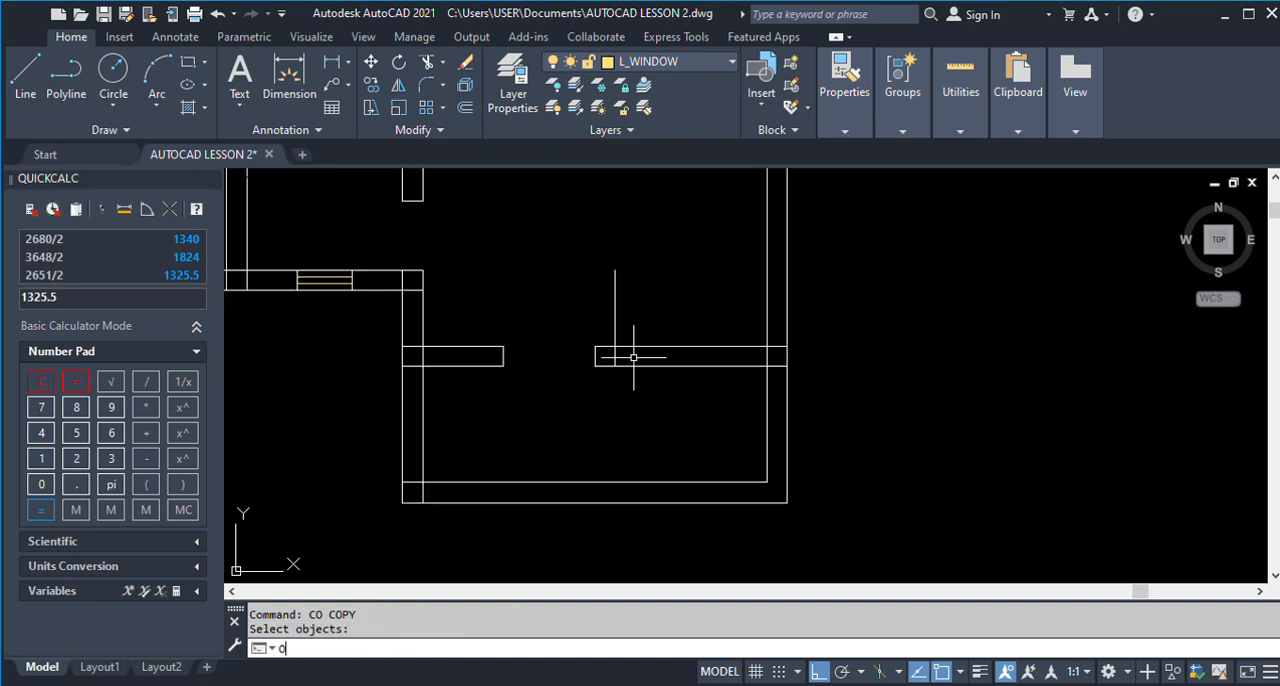
key("Return")
type("1200")
key("Return")
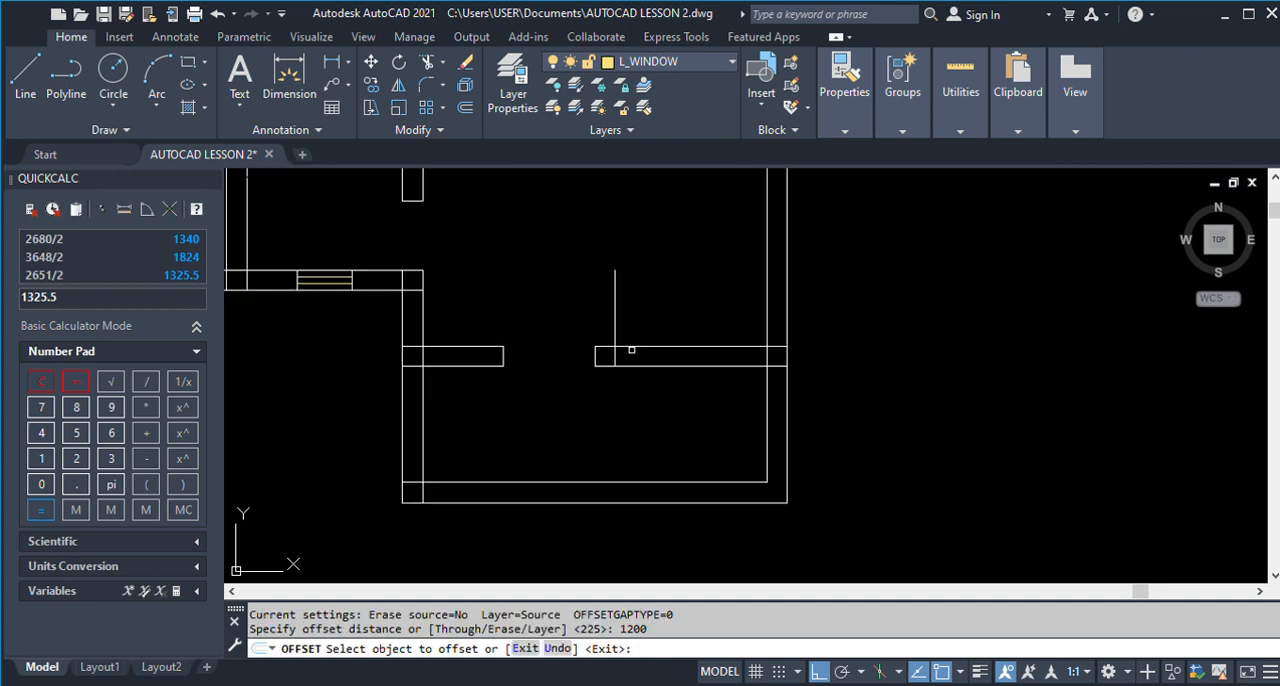
left_click(616, 329)
left_click(698, 330)
key("Return")
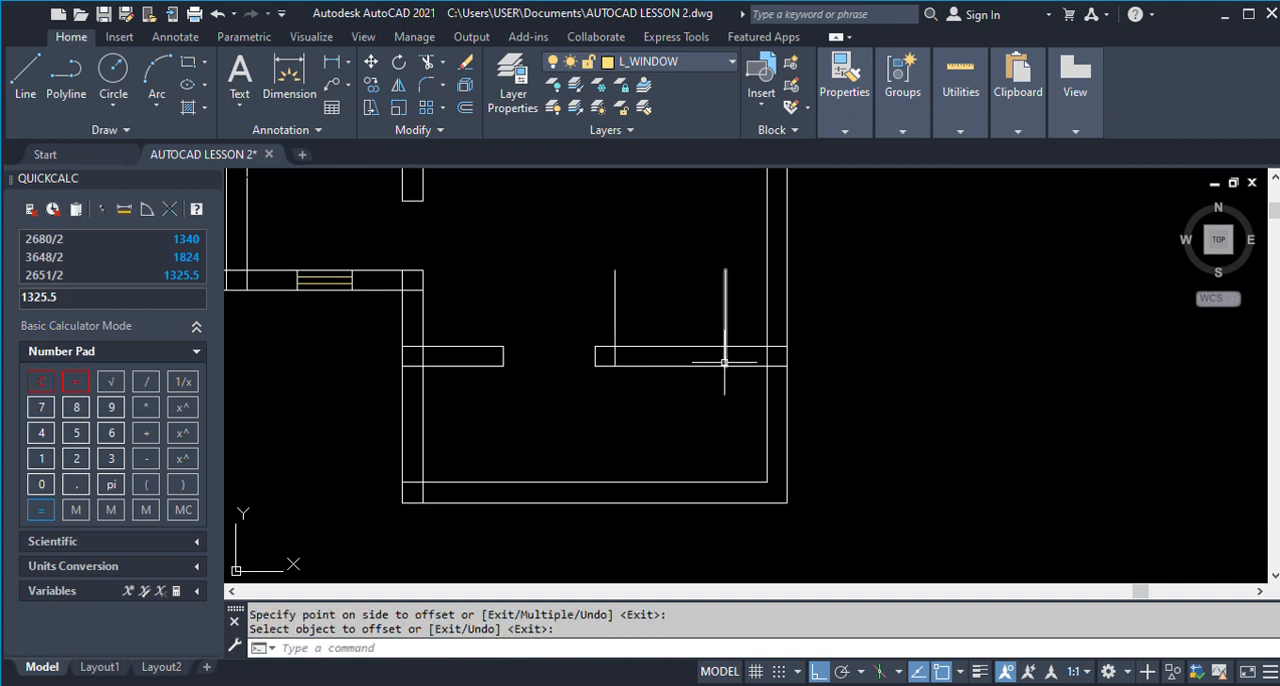
scroll(720, 362, "down", 4)
type("co")
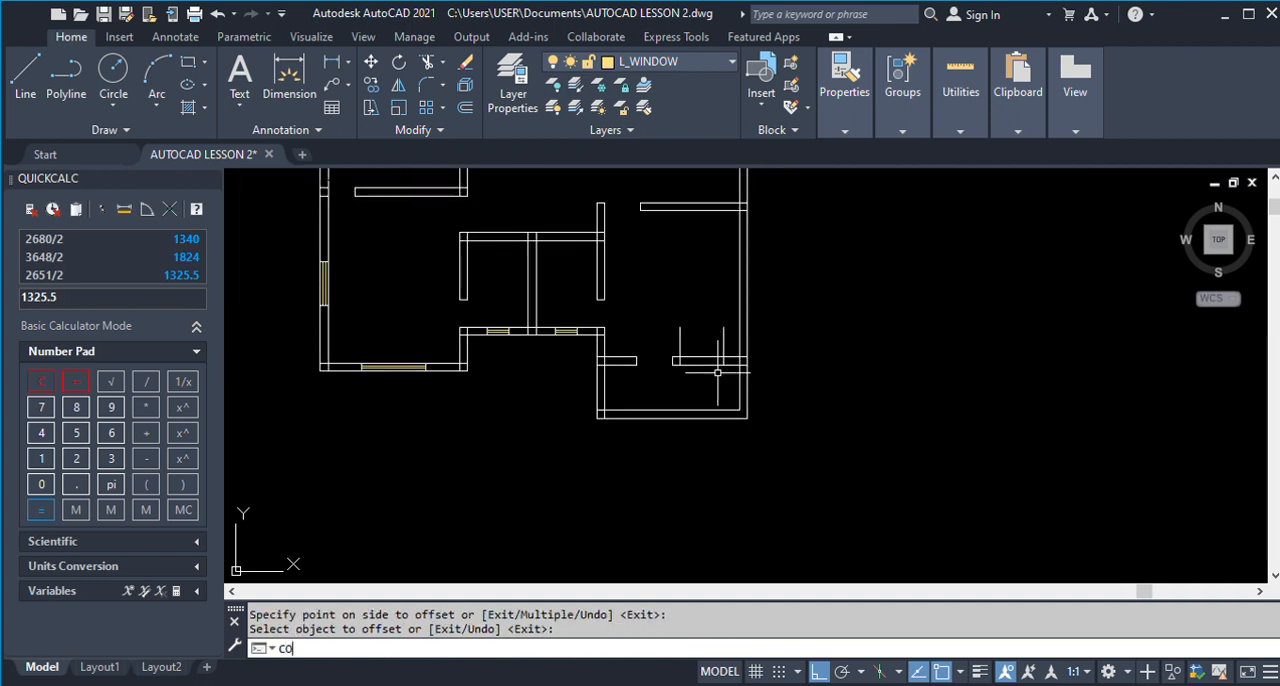
key("Return")
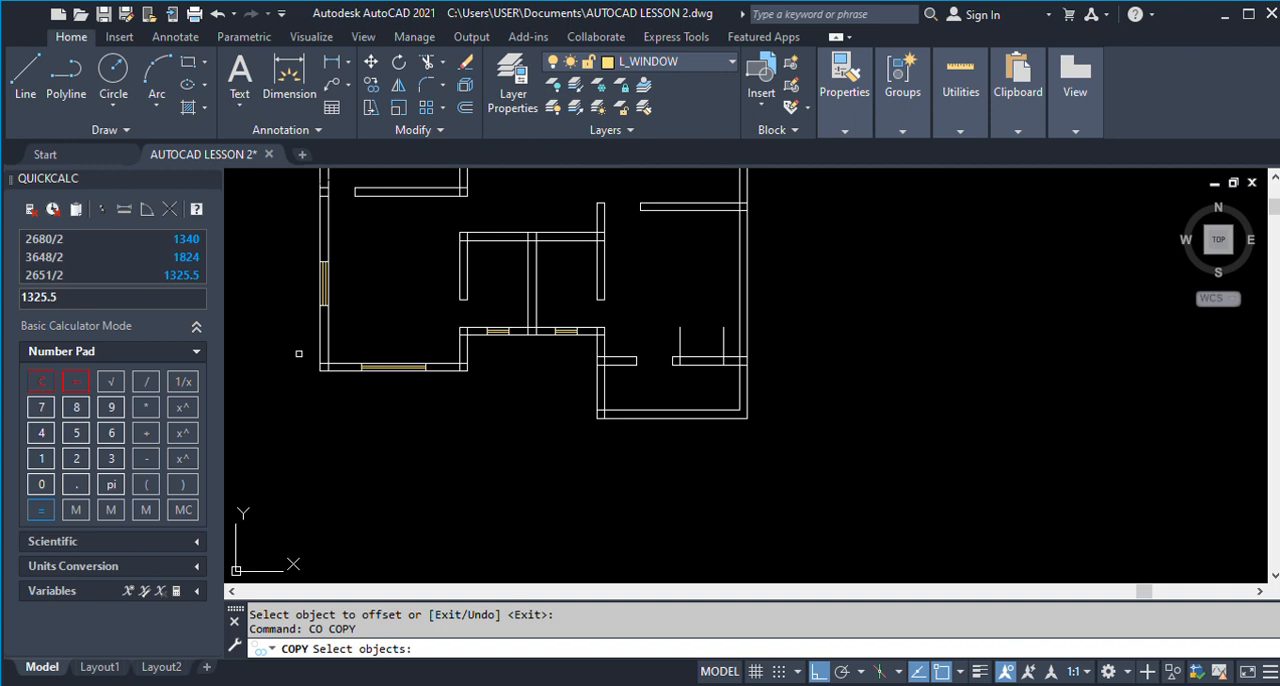
mouse_move(348, 355)
left_mouse_down()
mouse_move(443, 400)
mouse_move(430, 423)
mouse_move(341, 427)
left_mouse_up()
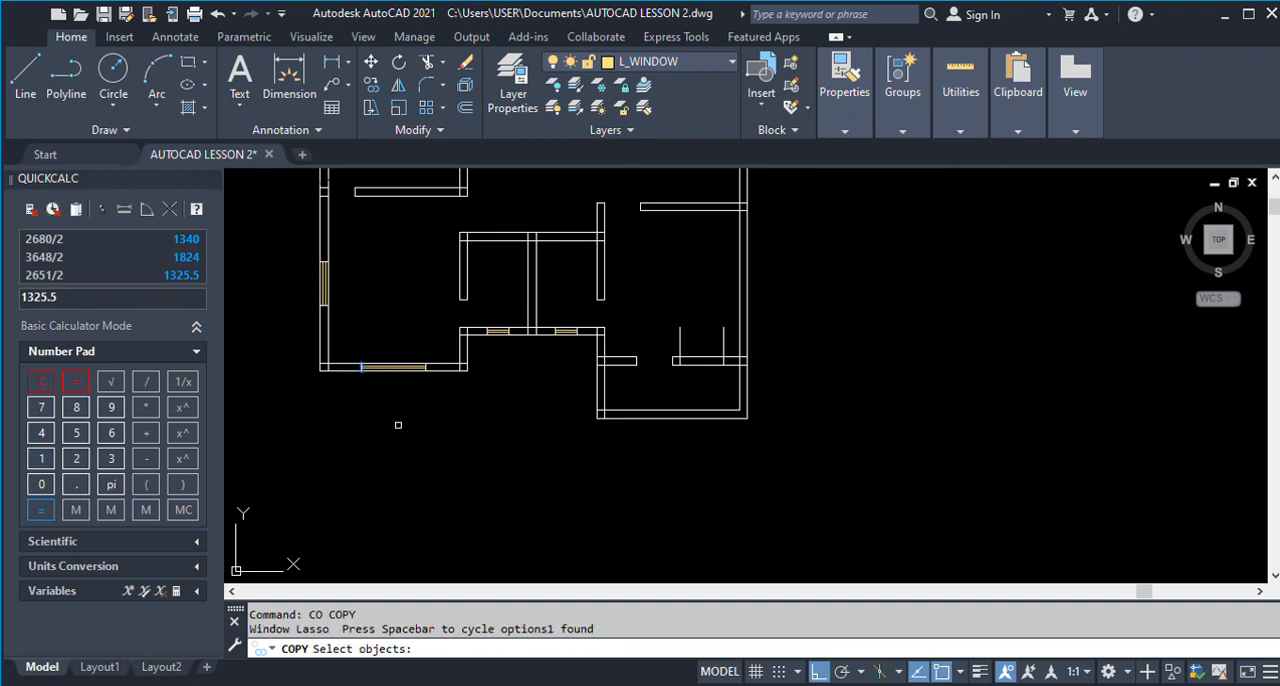
key("Escape")
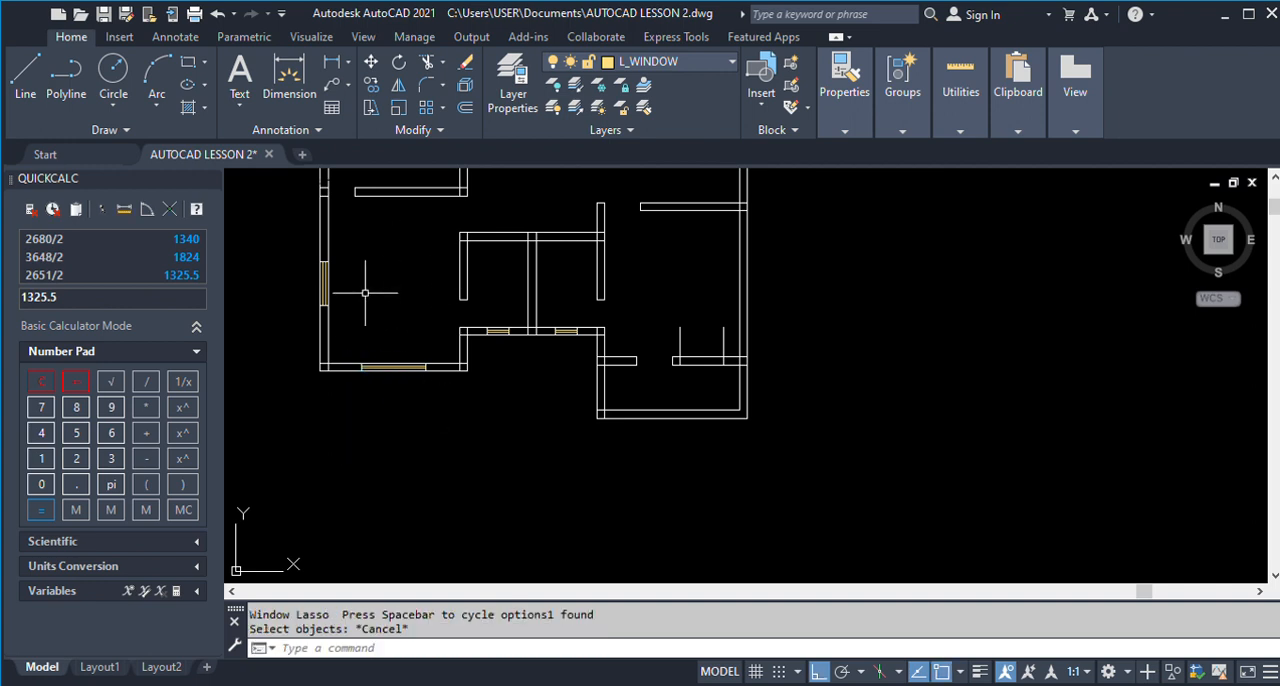
Copy the W1 window from Kitchen 1's lower wall to the W2 start line in Room 2's veranda wall.
type("co")
key("Return")
left_click_drag(352, 329, 438, 390)
scroll(365, 377, "up", 5)
key("Return")
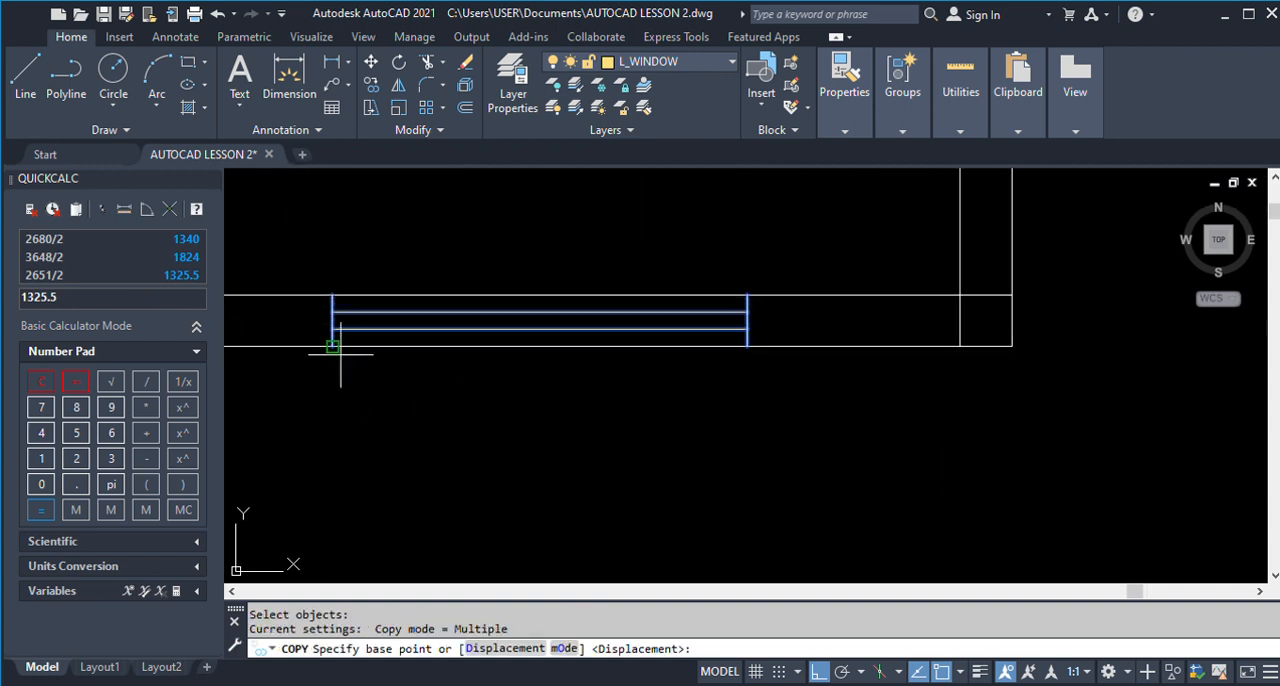
left_click(332, 346)
scroll(332, 346, "down", 5)
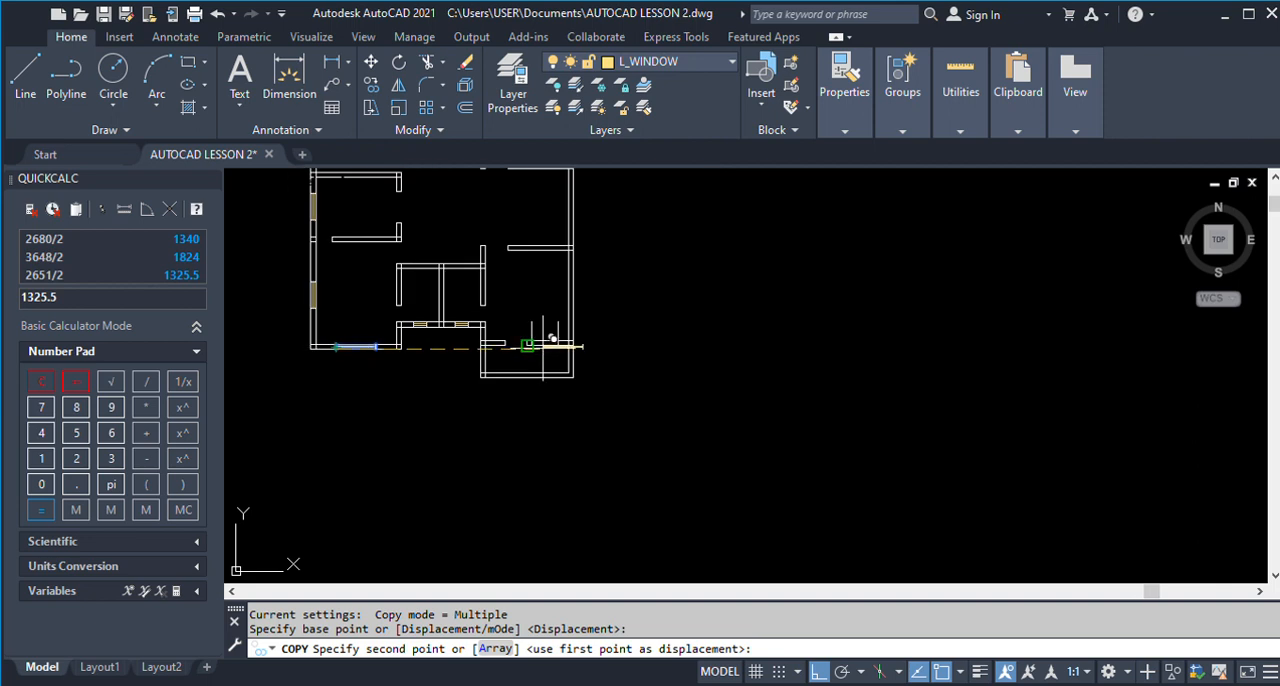
scroll(330, 532, "up", 2)
scroll(666, 232, "up", 6)
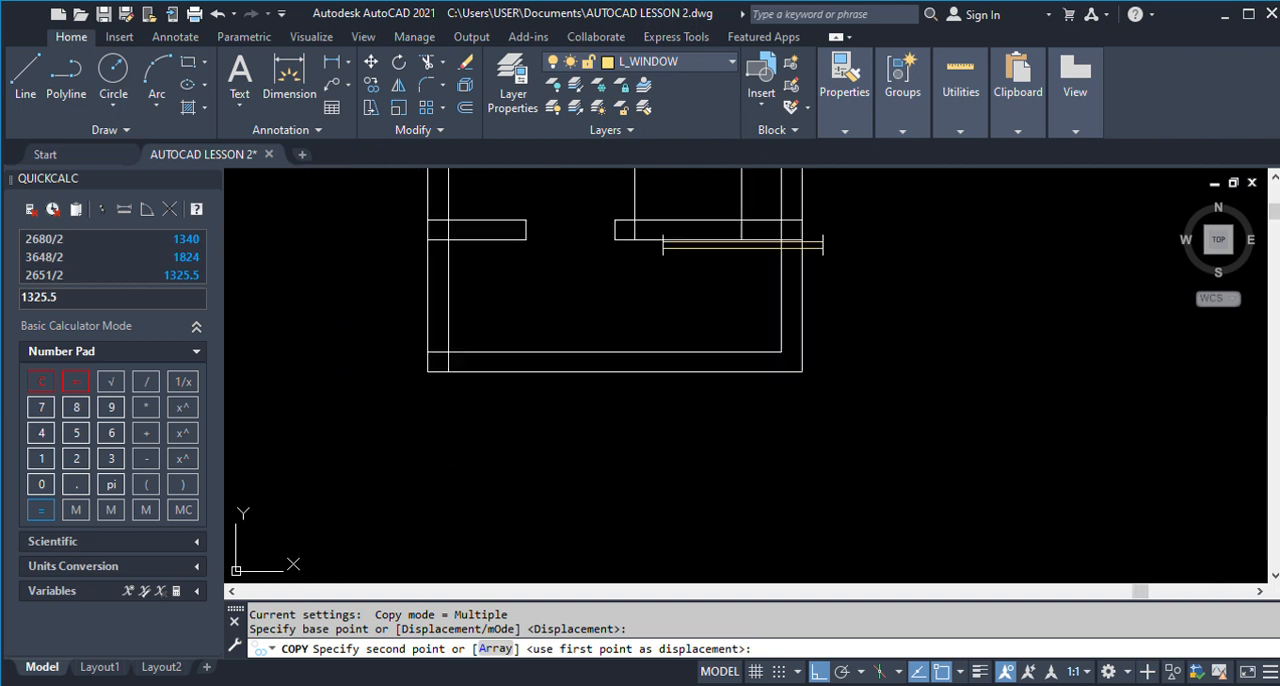
left_click(616, 225)
key("Return")
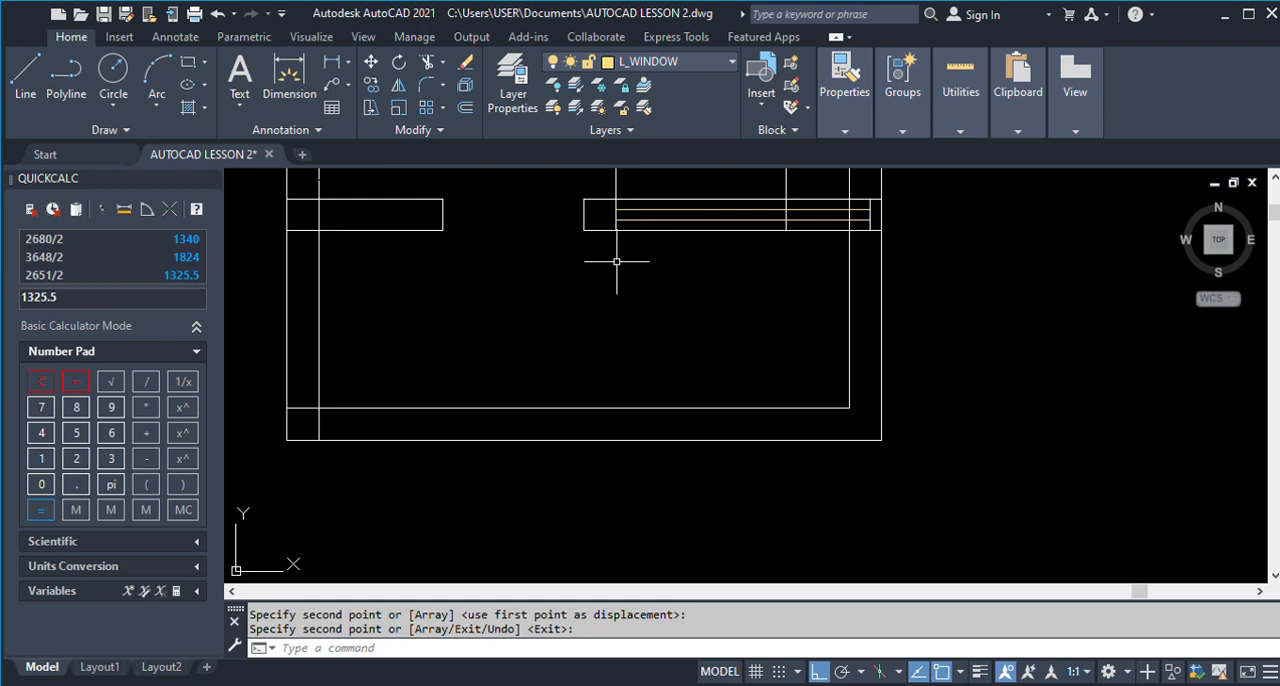
Trim the copied window's inner lines at the W2 end line, and trim that line's part projecting into Room 2.
left_click(786, 192)
type("TR")
key("Return")
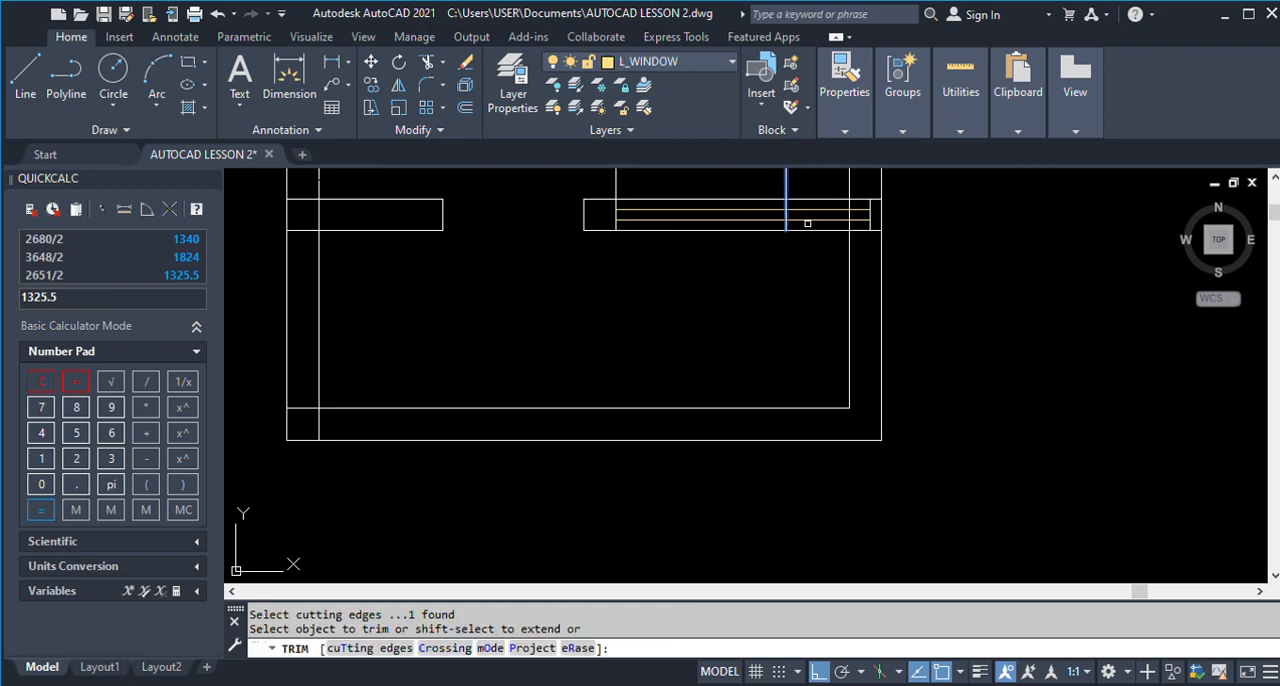
left_click(806, 212)
key("Return")
key("Return")
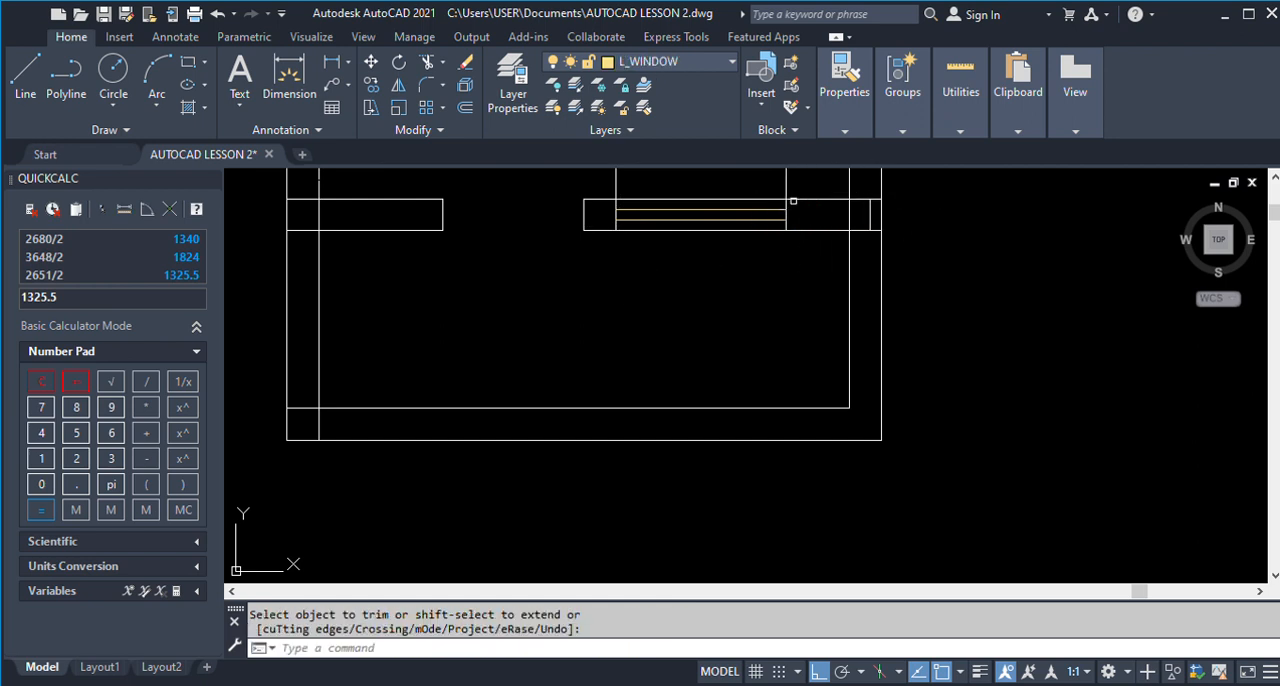
left_click(787, 182)
key("Return")
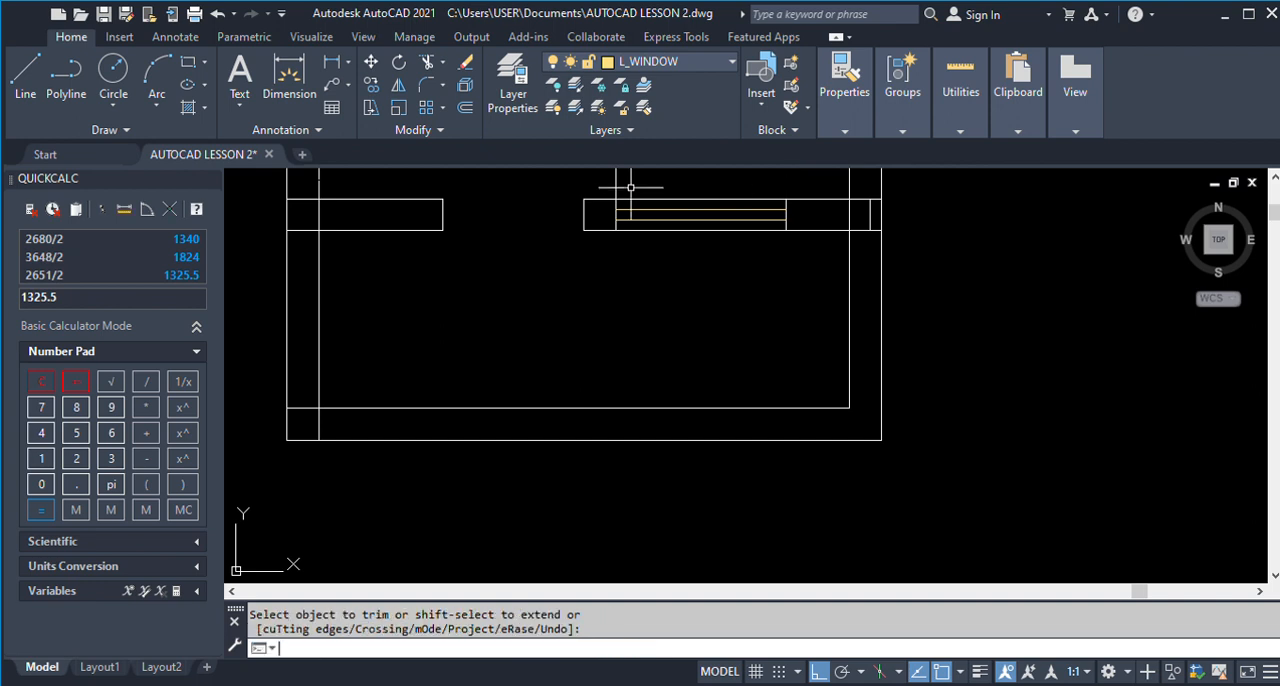
Erase the W2 start line that projects from the veranda wall into Room 2.
type("E")
key("Return")
left_click(640, 172)
left_click(576, 212)
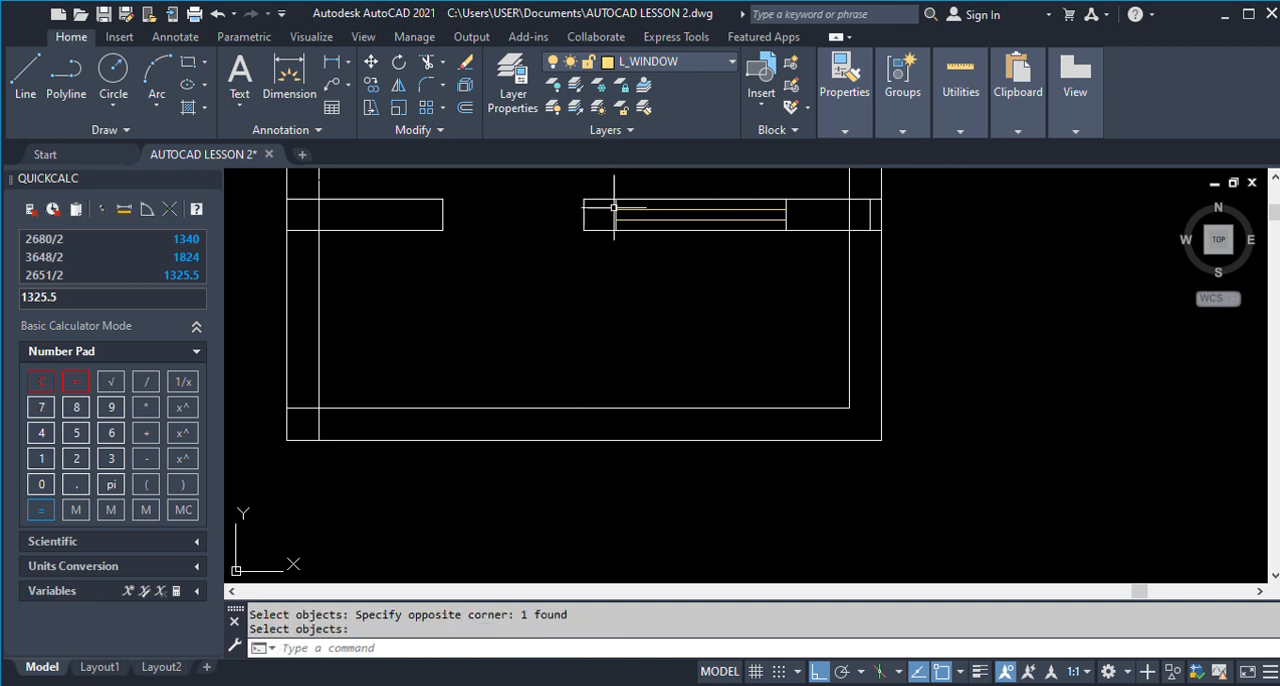
Examine the position of the W2 window in Room 1's outer side wall on the finished plan.
scroll(661, 288, "down", 4)
scroll(663, 280, "down", 3)
scroll(666, 294, "up", 2)
scroll(700, 315, "down", 3)
scroll(700, 305, "up", 7)
scroll(663, 303, "down", 5)
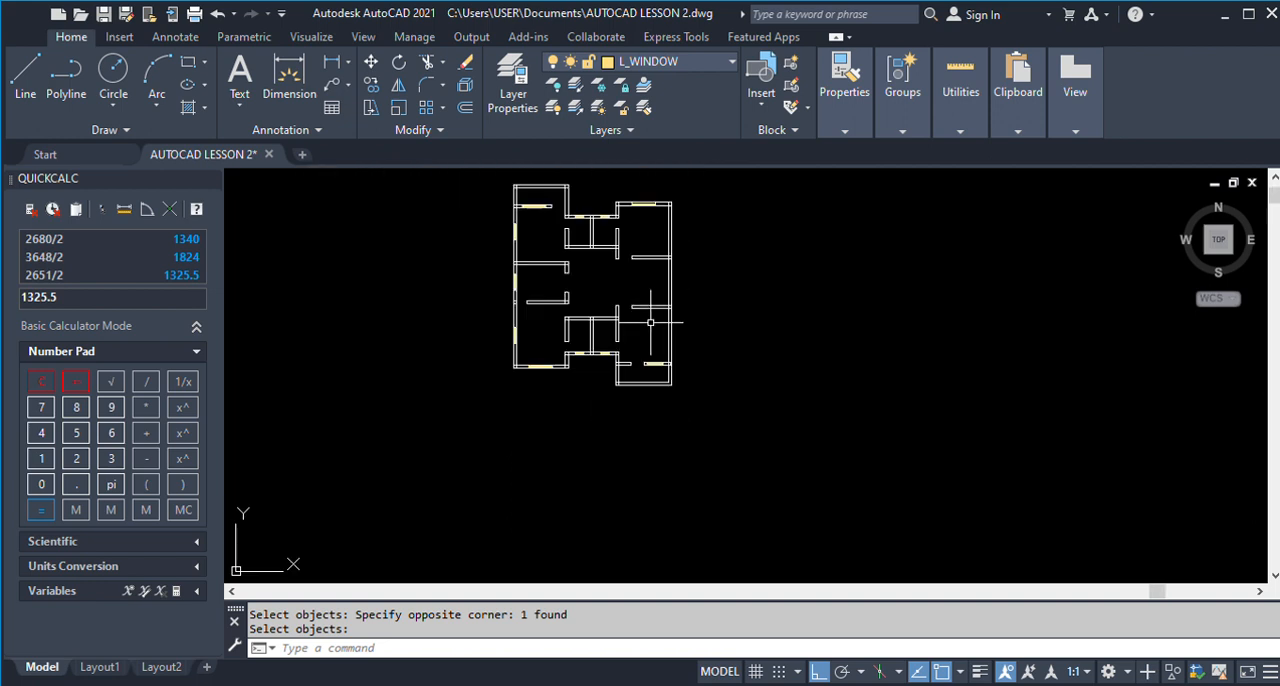
scroll(620, 275, "down", 5)
scroll(920, 265, "up", 8)
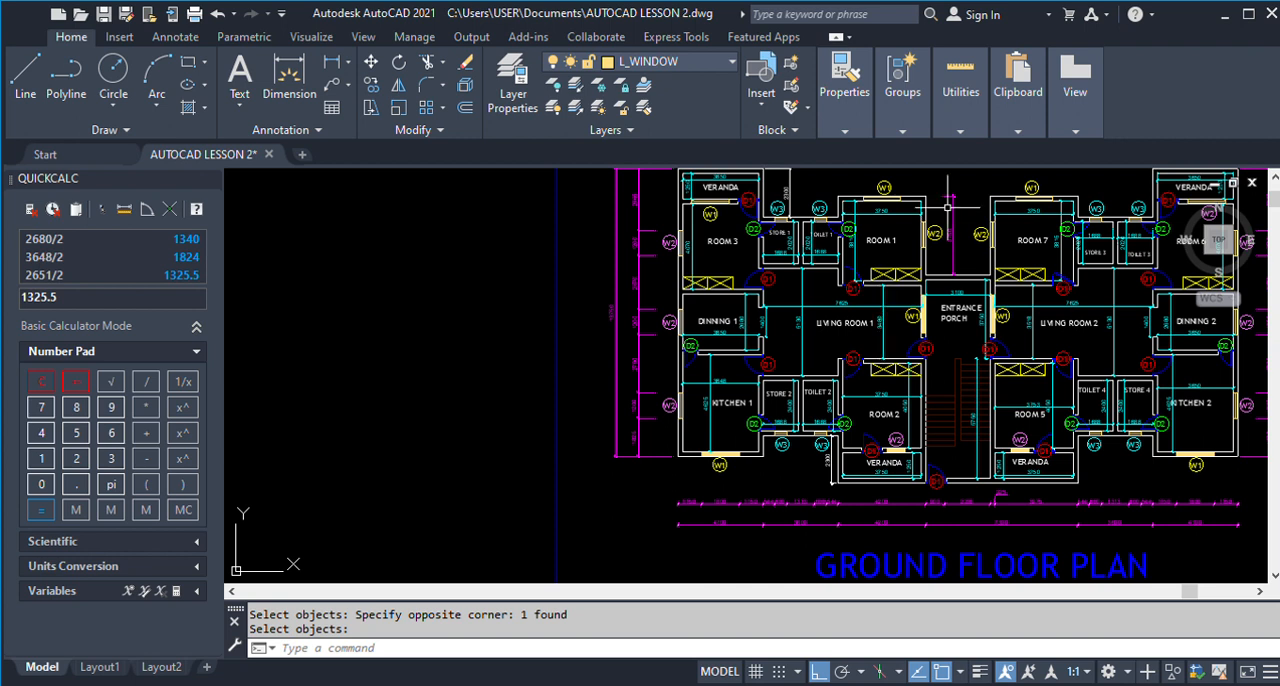
scroll(930, 230, "up", 2)
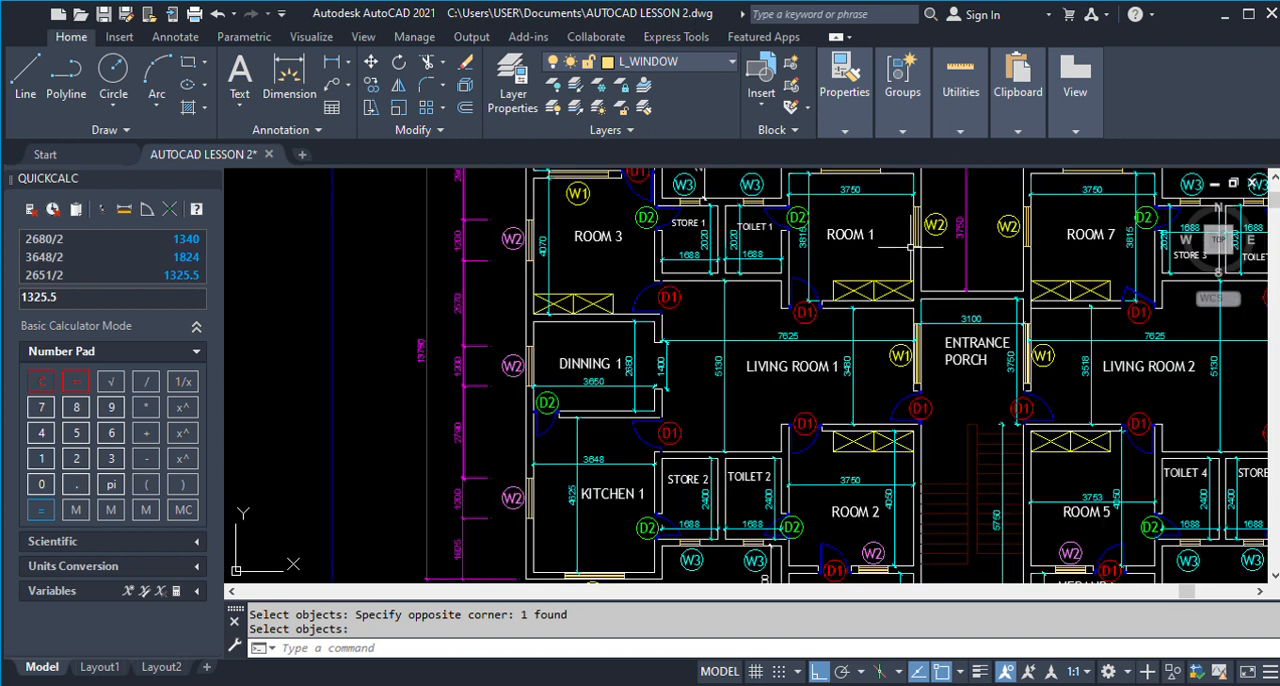
scroll(922, 218, "down", 3)
scroll(916, 207, "up", 3)
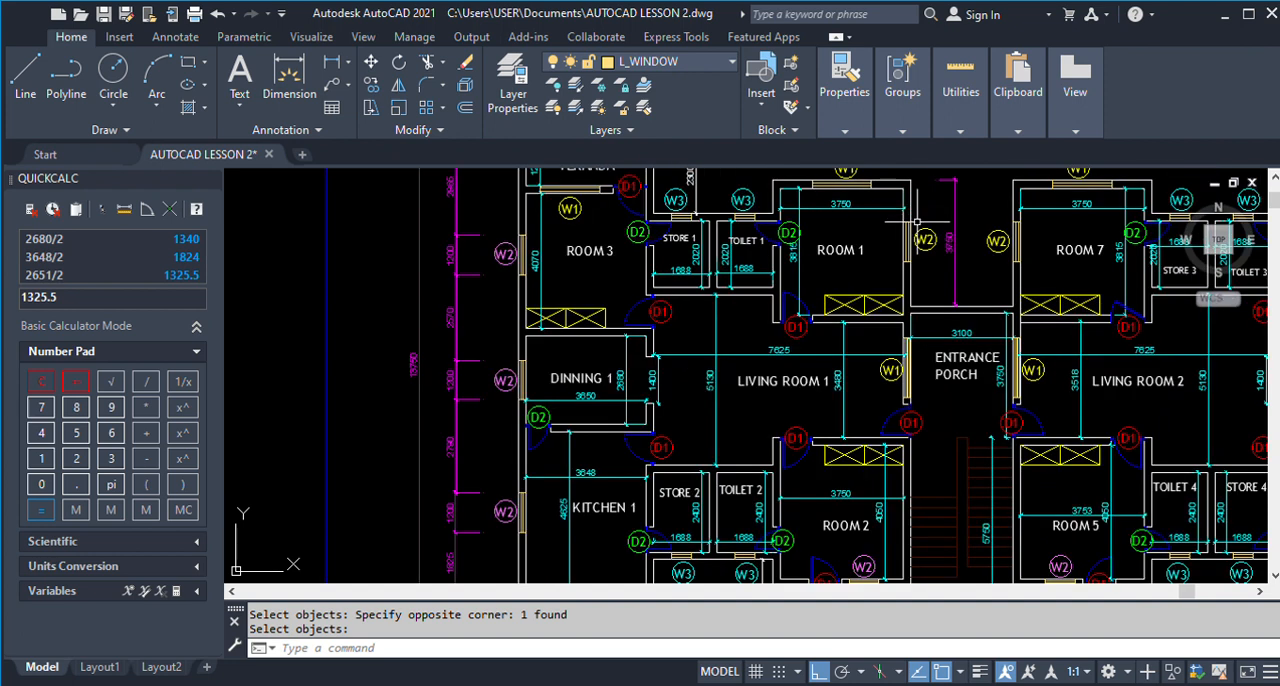
scroll(917, 221, "down", 2)
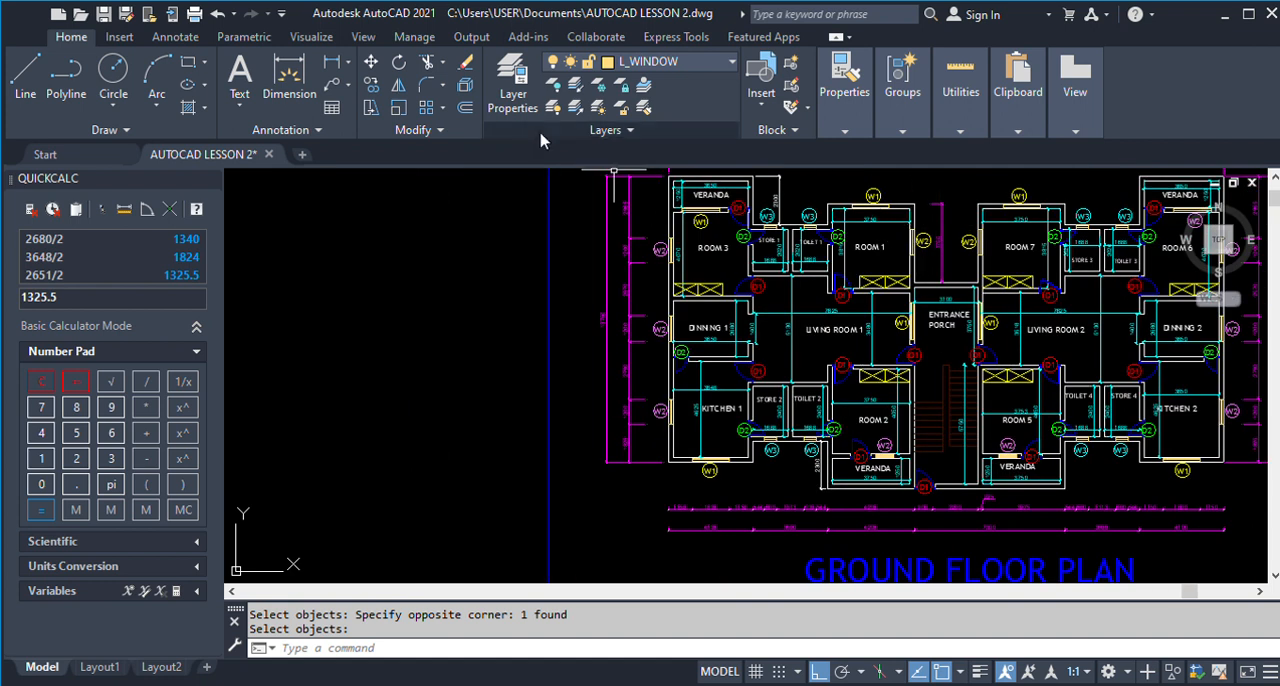
left_click(331, 62)
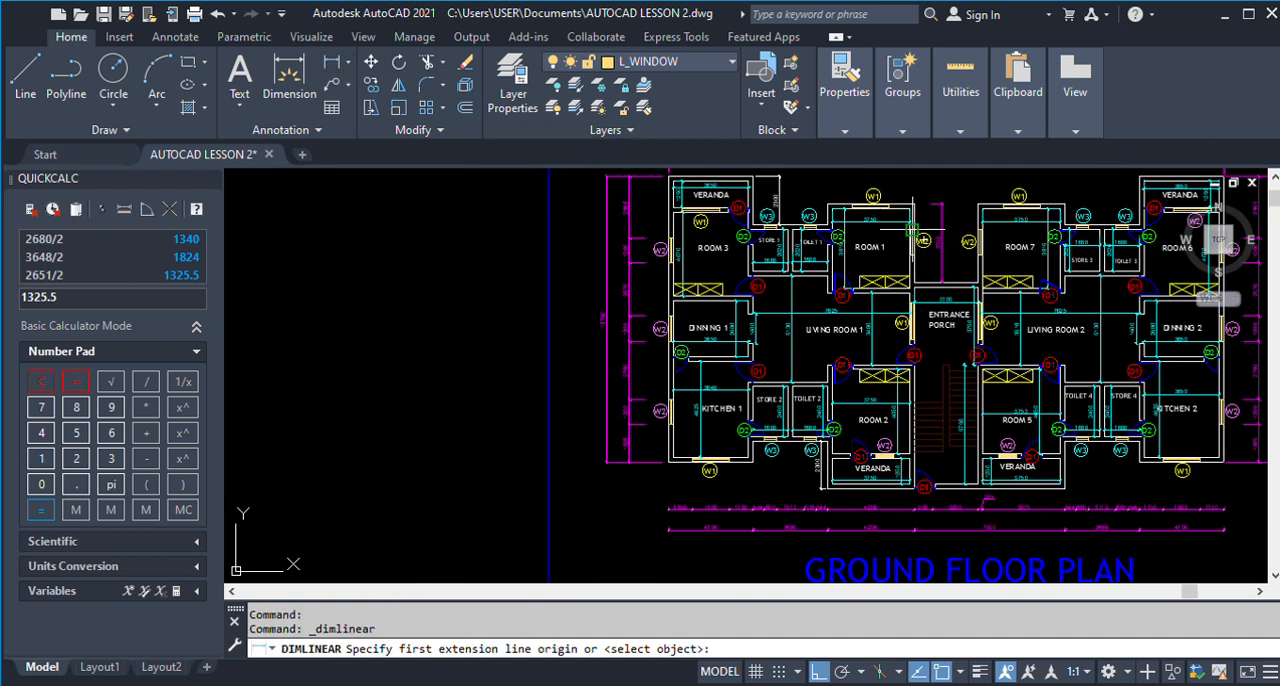
scroll(907, 237, "up", 2)
scroll(907, 237, "down", 2)
scroll(918, 208, "up", 2)
scroll(910, 190, "down", 2)
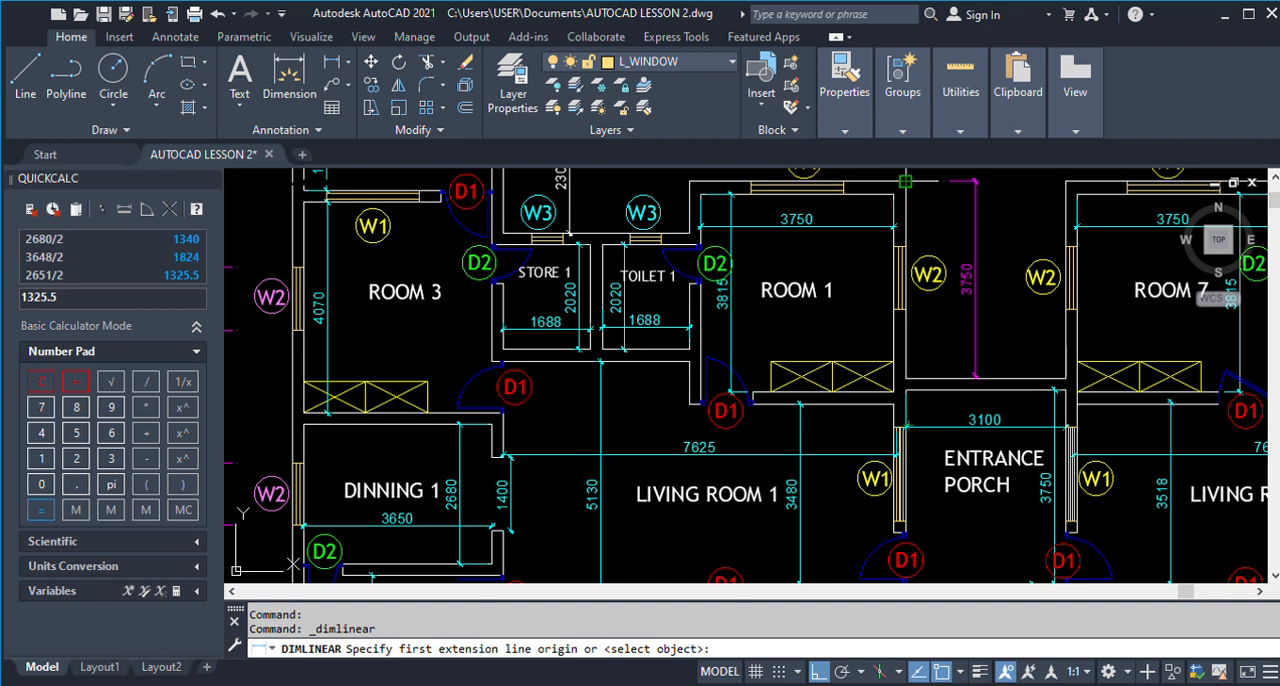
left_click(905, 246)
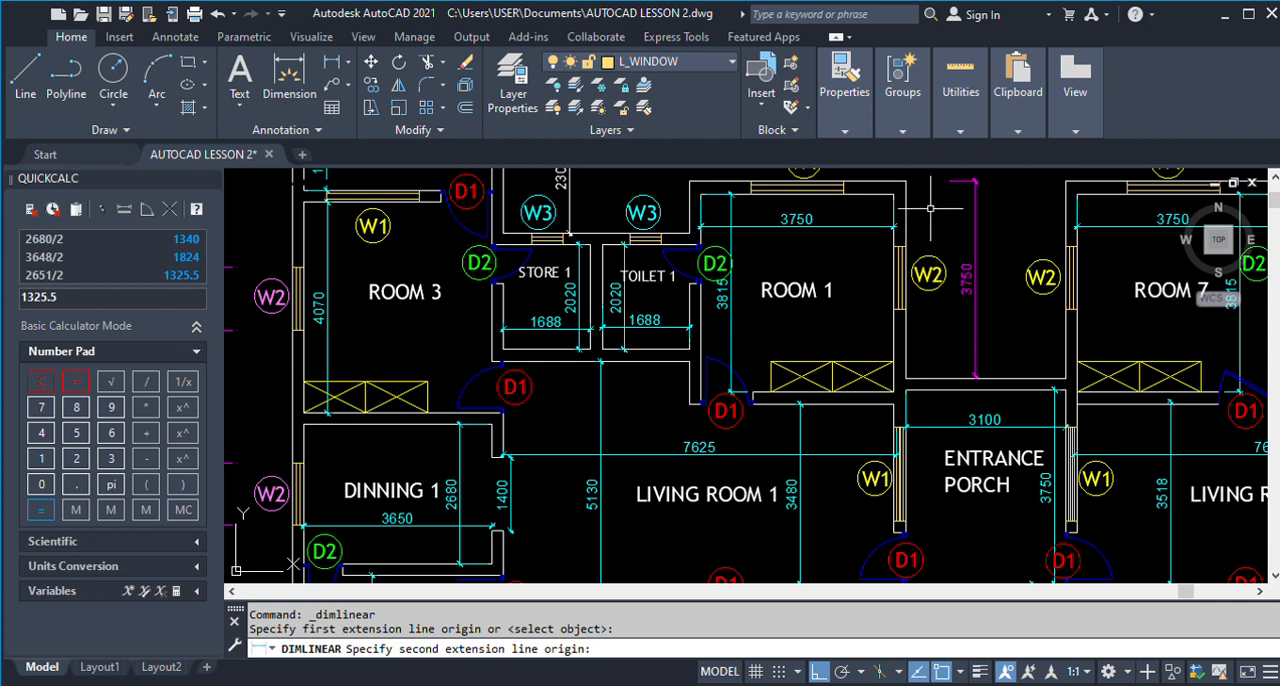
key("Escape")
Dimension the vertical distance from Room 1's outer corner to the near end of its W2 window on the finished plan.
left_click(331, 61)
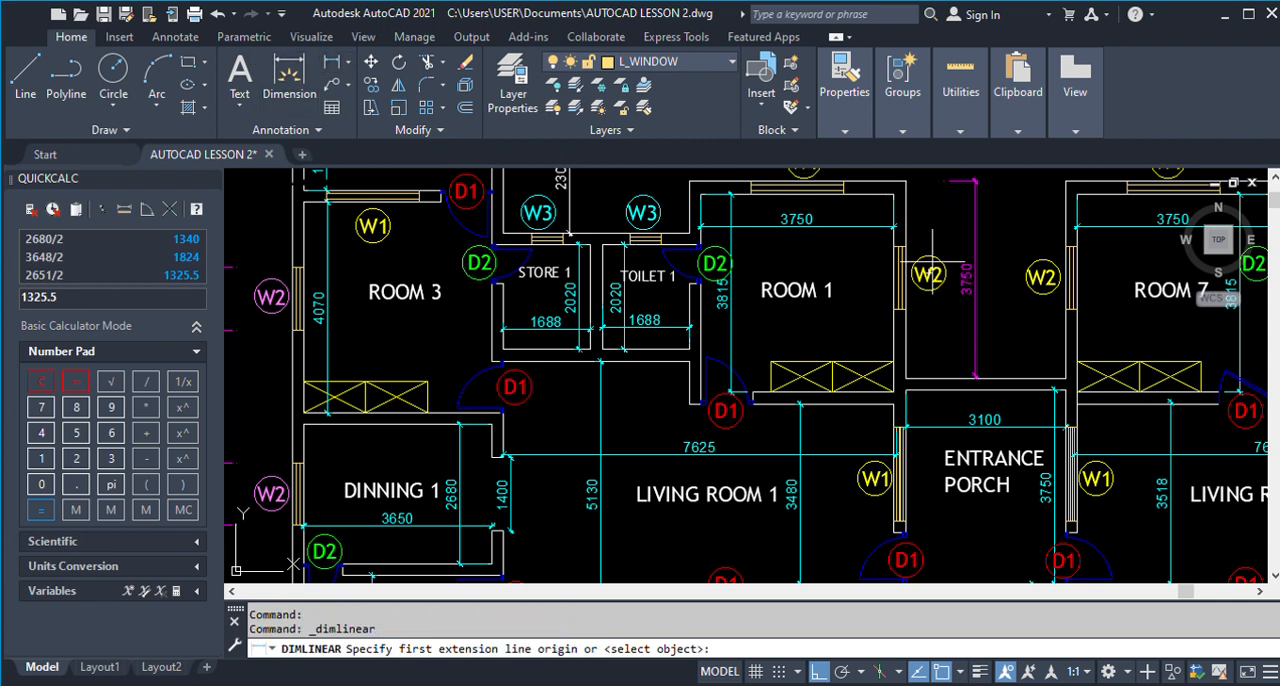
left_click(893, 229)
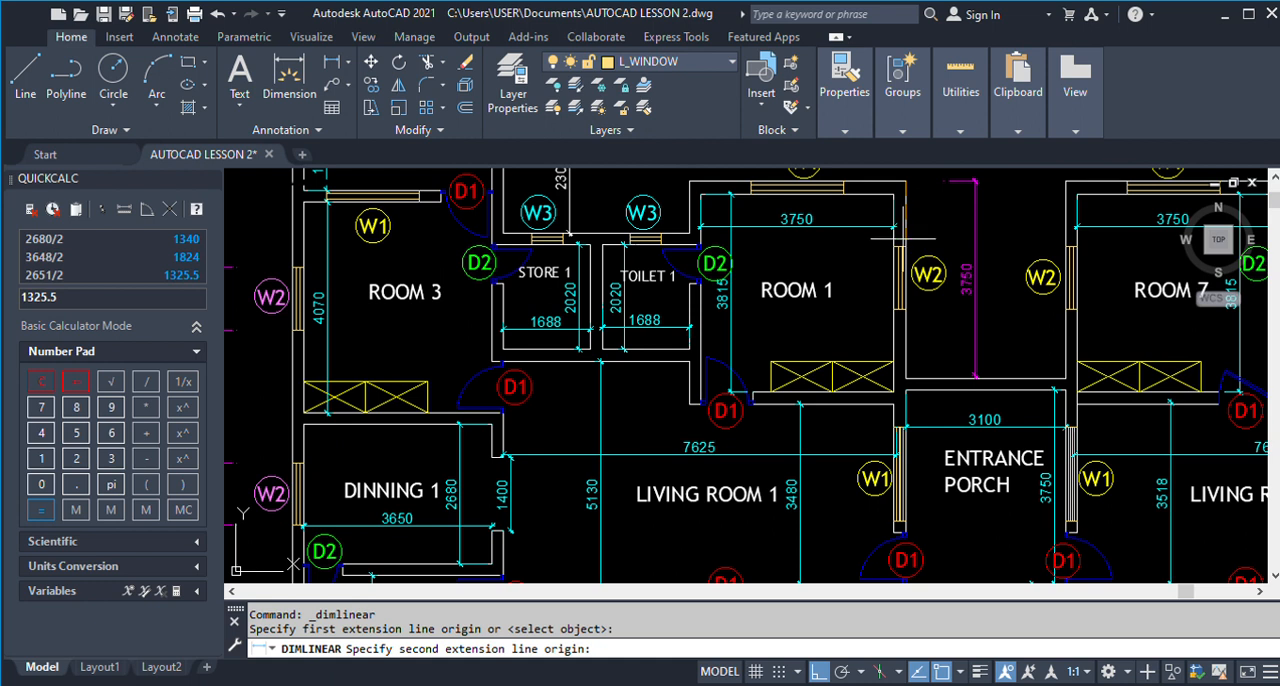
left_click(906, 180)
left_click(933, 241)
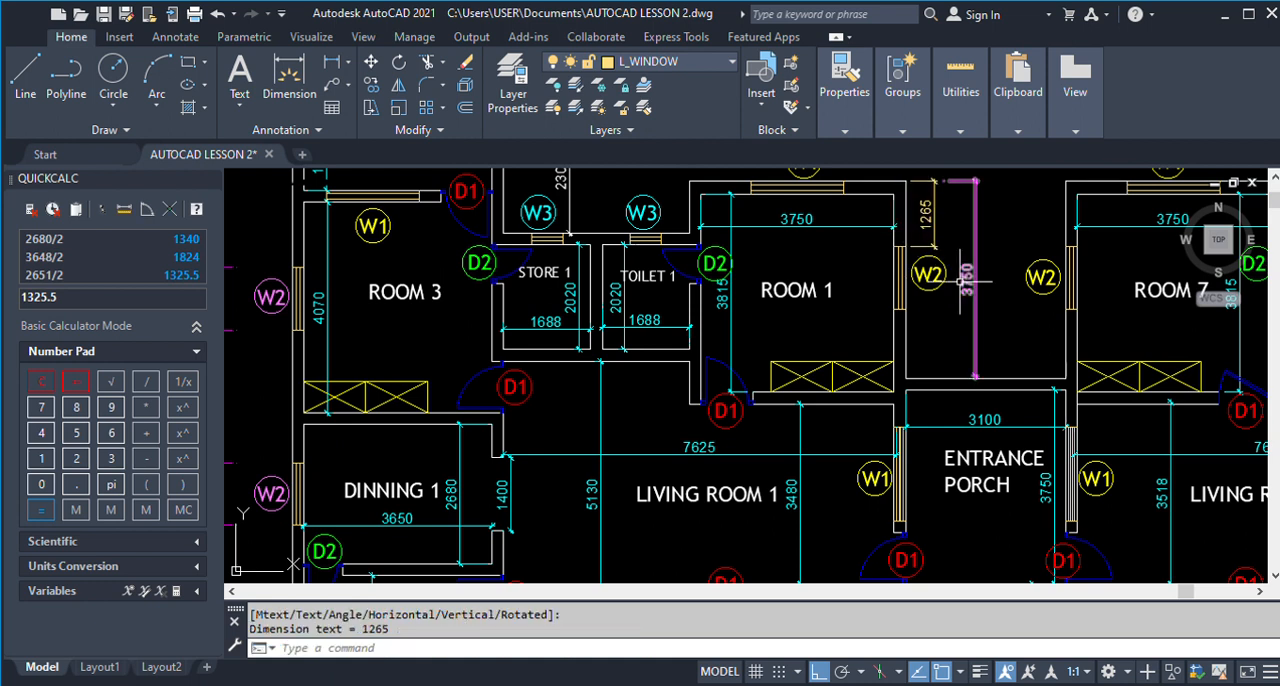
Offset Room 1's outer top wall line 1265 down into the room to mark the W2 window's near end.
scroll(963, 281, "down", 8)
scroll(634, 286, "up", 2)
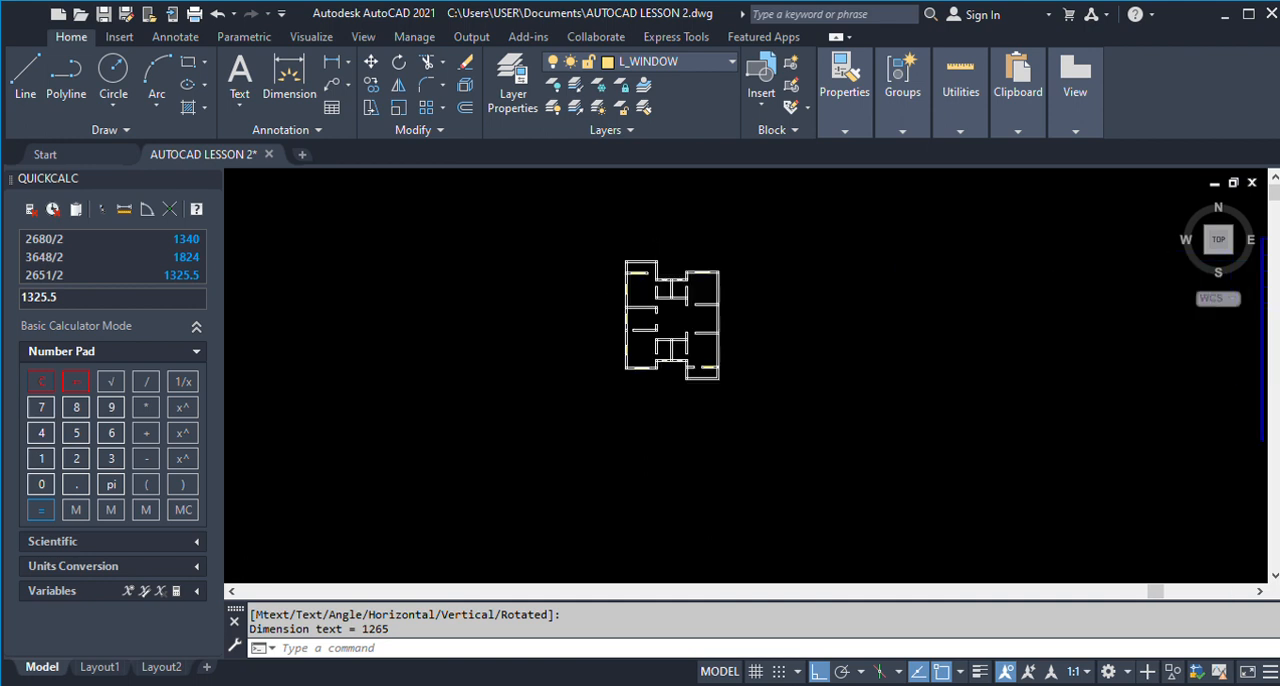
type("o")
key("Return")
scroll(737, 270, "up", 8)
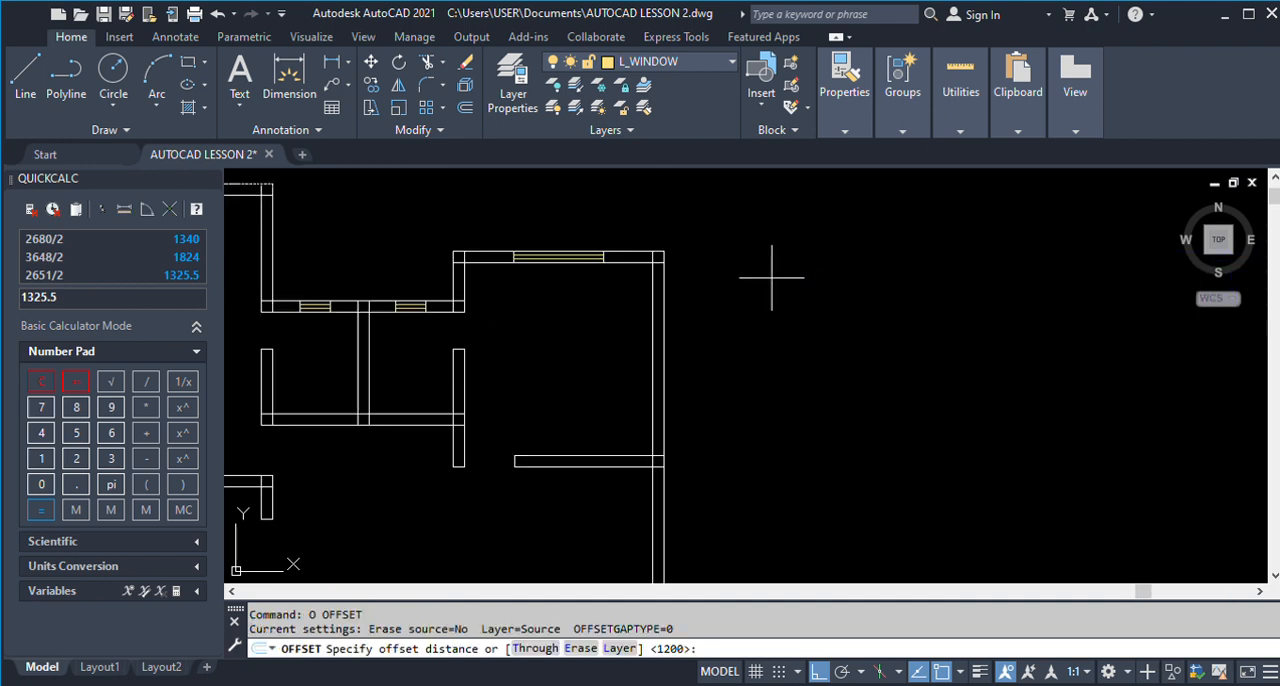
type("1265")
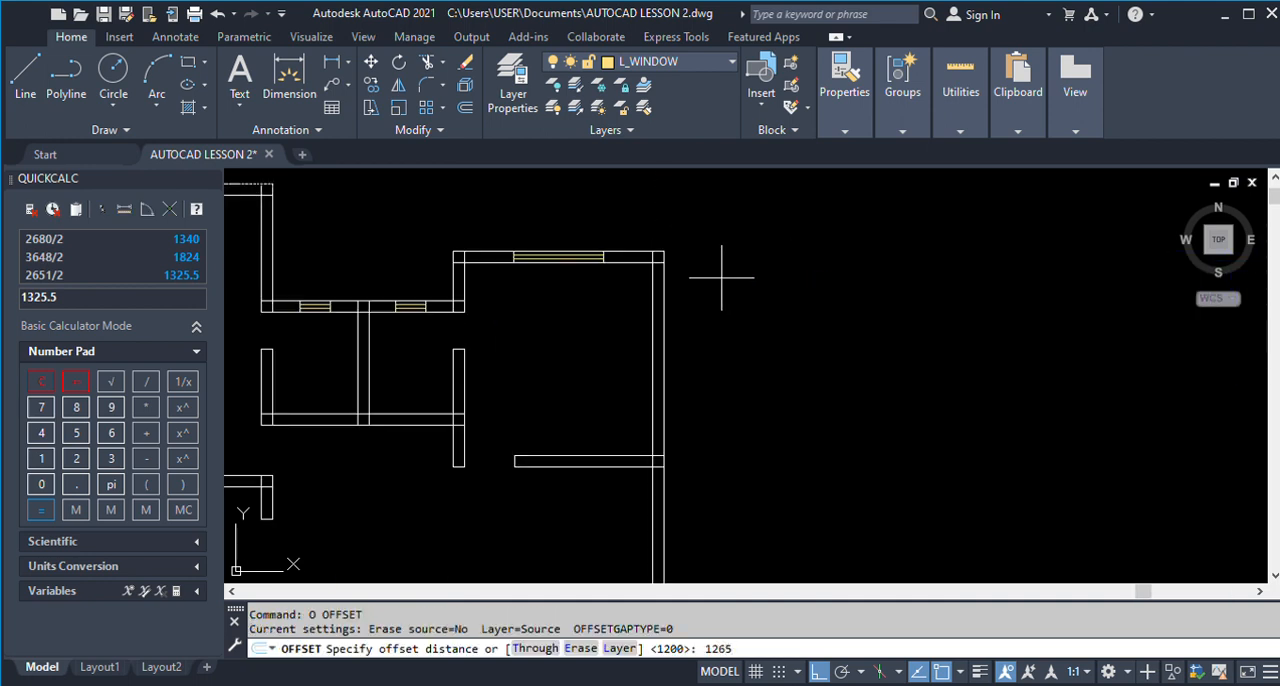
key("Return")
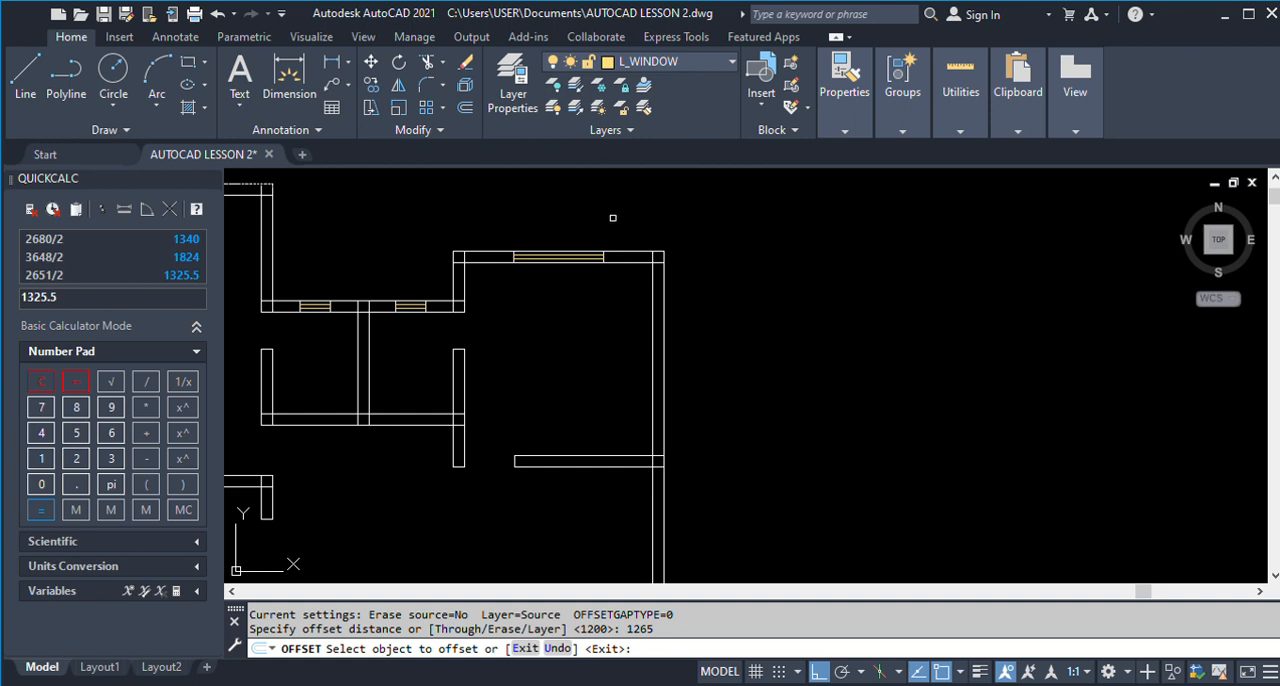
left_click(625, 247)
left_click(723, 368)
key("Return")
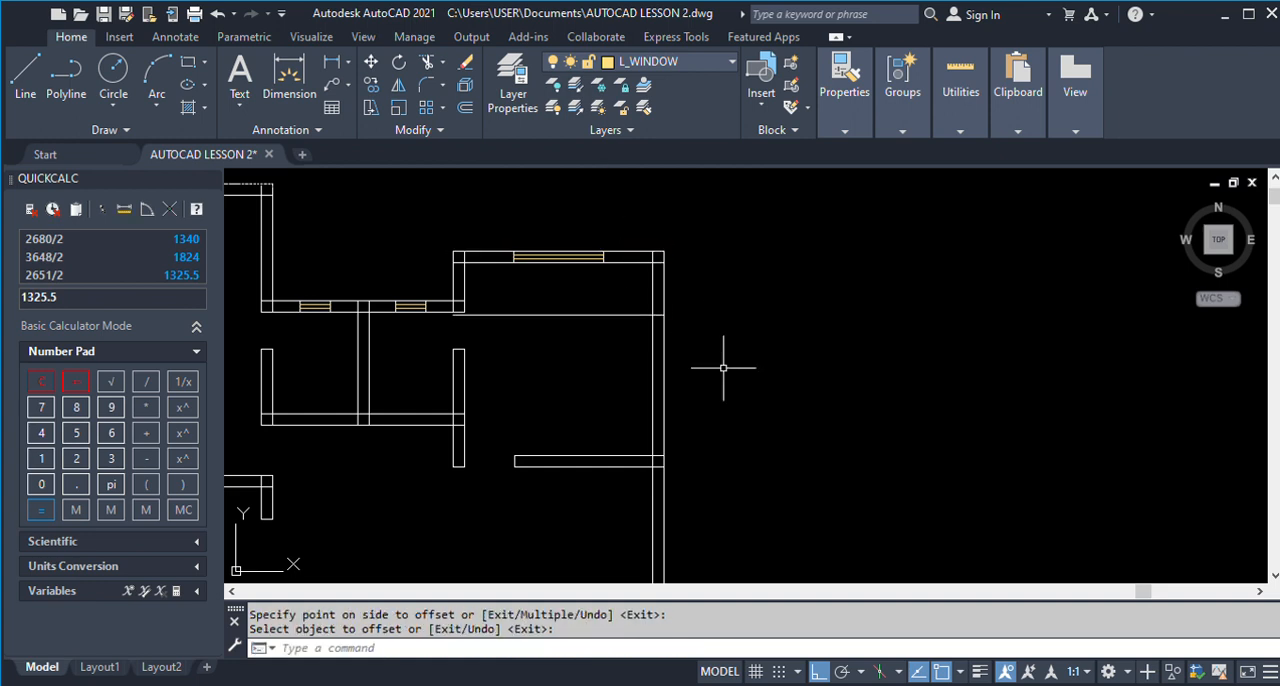
Offset the W2 start line 1200 further down to mark the window's far end.
type("o")
key("Return")
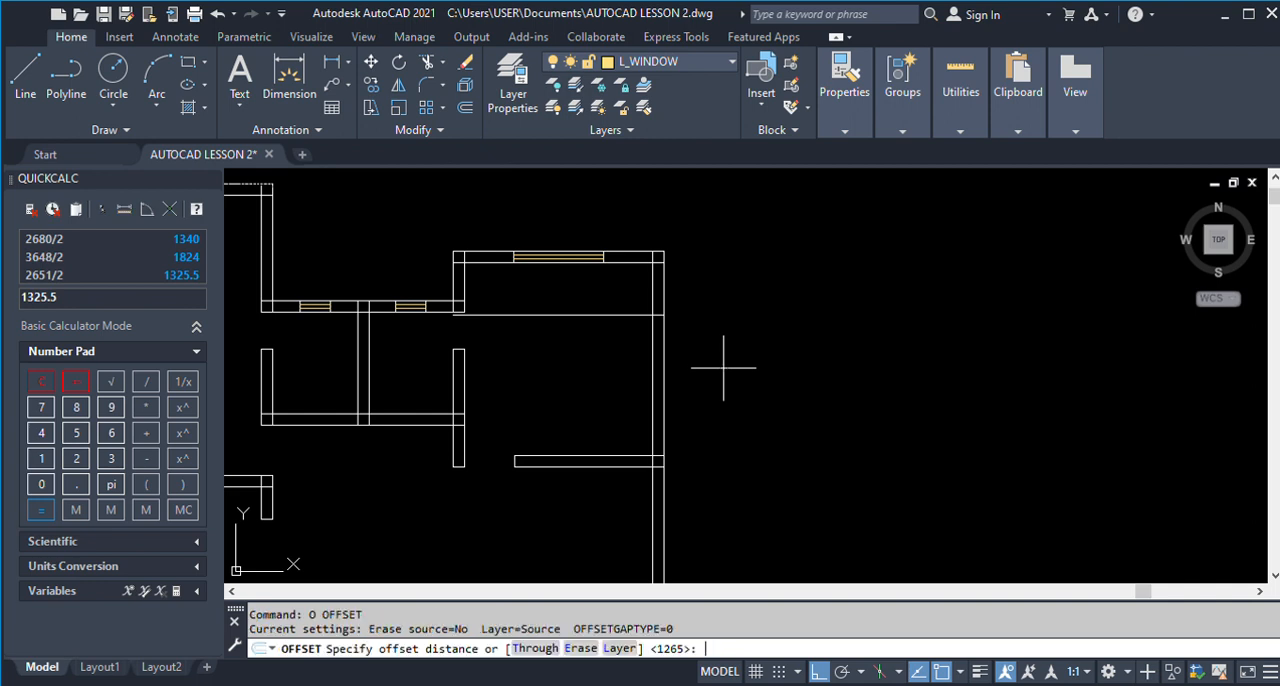
type("1200")
key("Return")
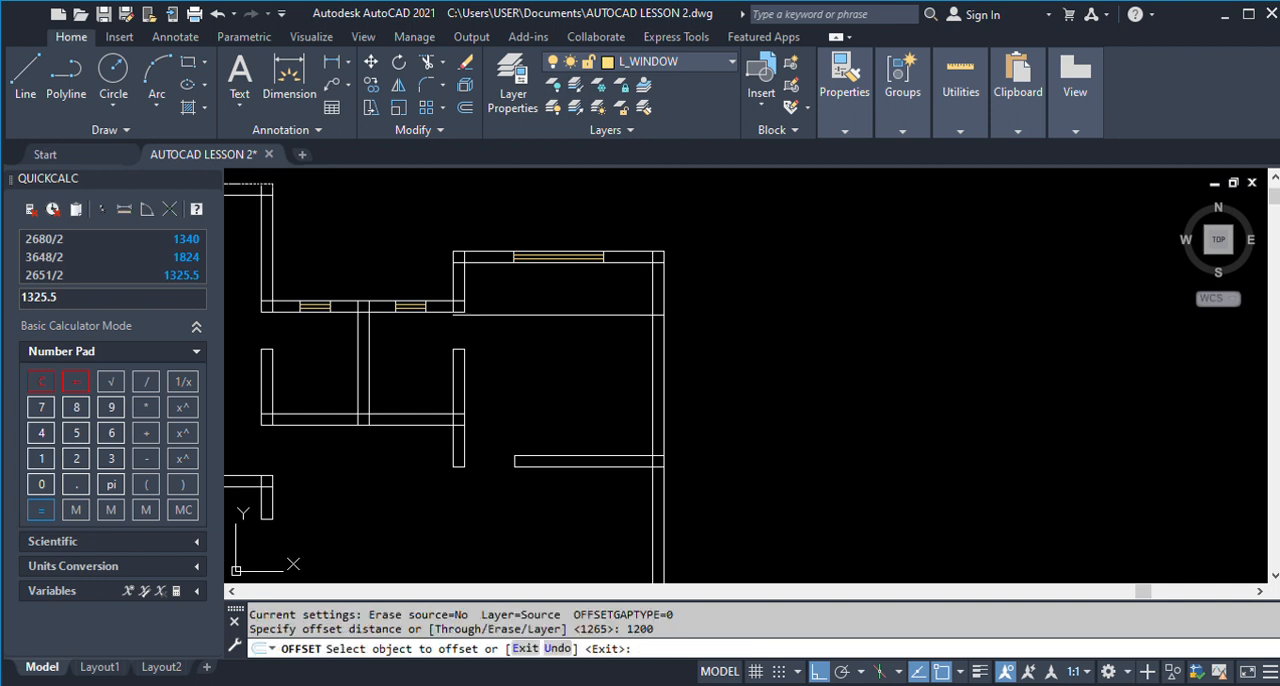
left_click(630, 314)
left_click(638, 392)
Copy the W2 window from Room 3's outer wall into Room 1's side wall, with its upper corner on the W2 start line.
type("co")
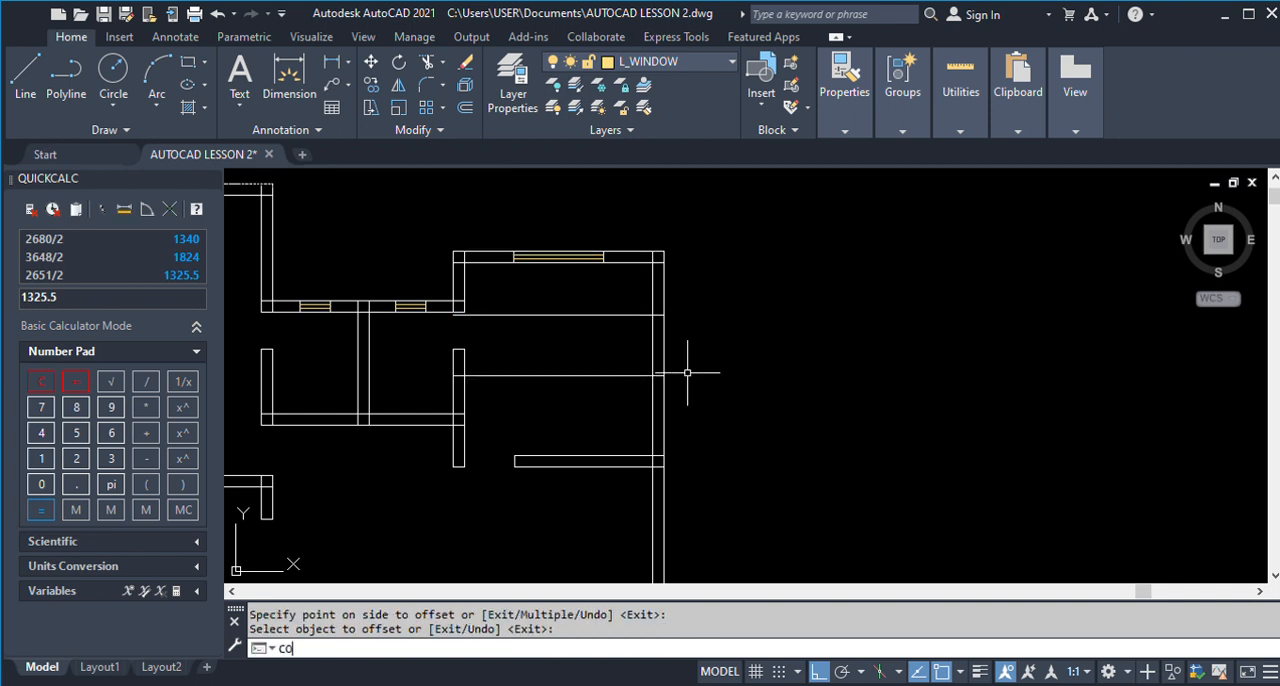
key("Return")
scroll(760, 352, "down", 2)
left_click(310, 330)
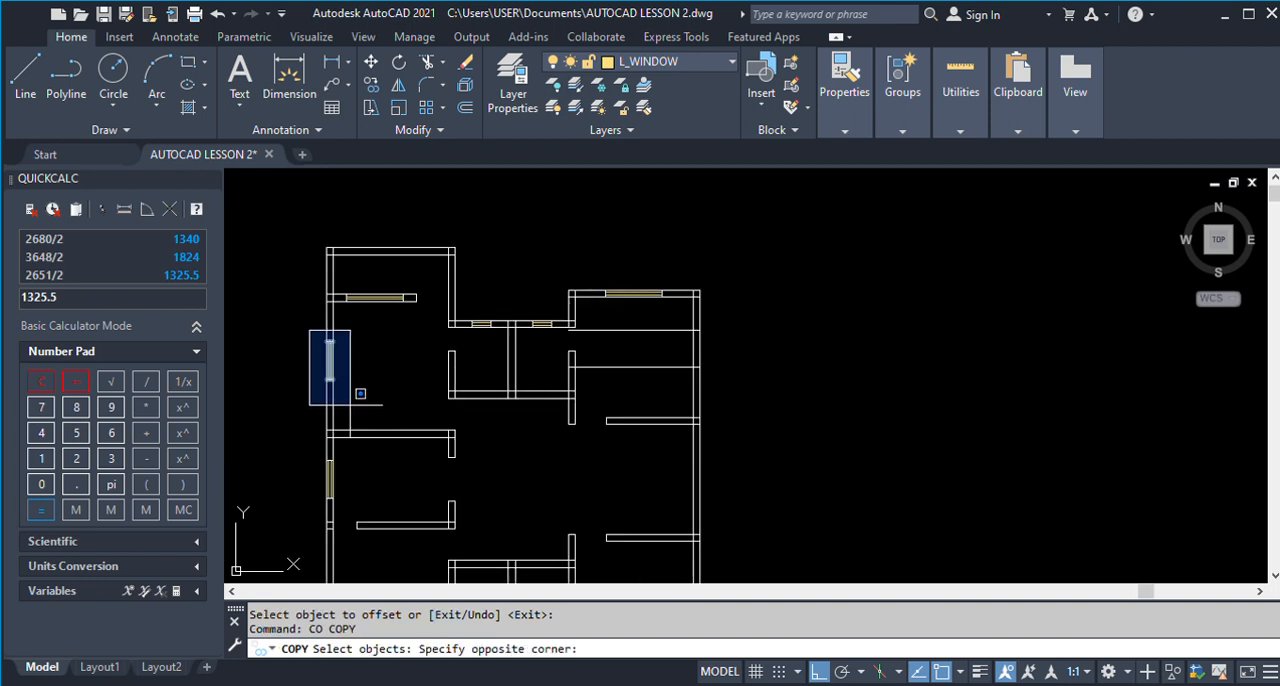
left_click(378, 425)
scroll(336, 338, "up", 3)
key("Return")
left_click(324, 321)
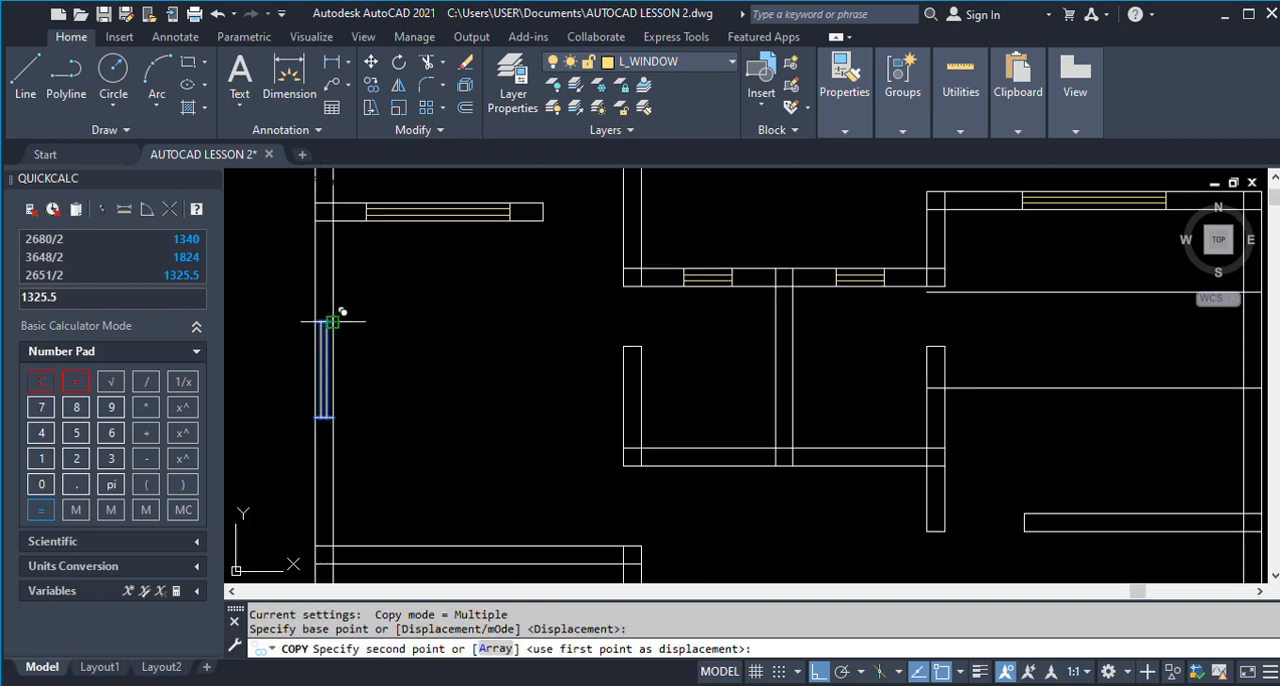
scroll(643, 309, "down", 3)
scroll(543, 378, "up", 4)
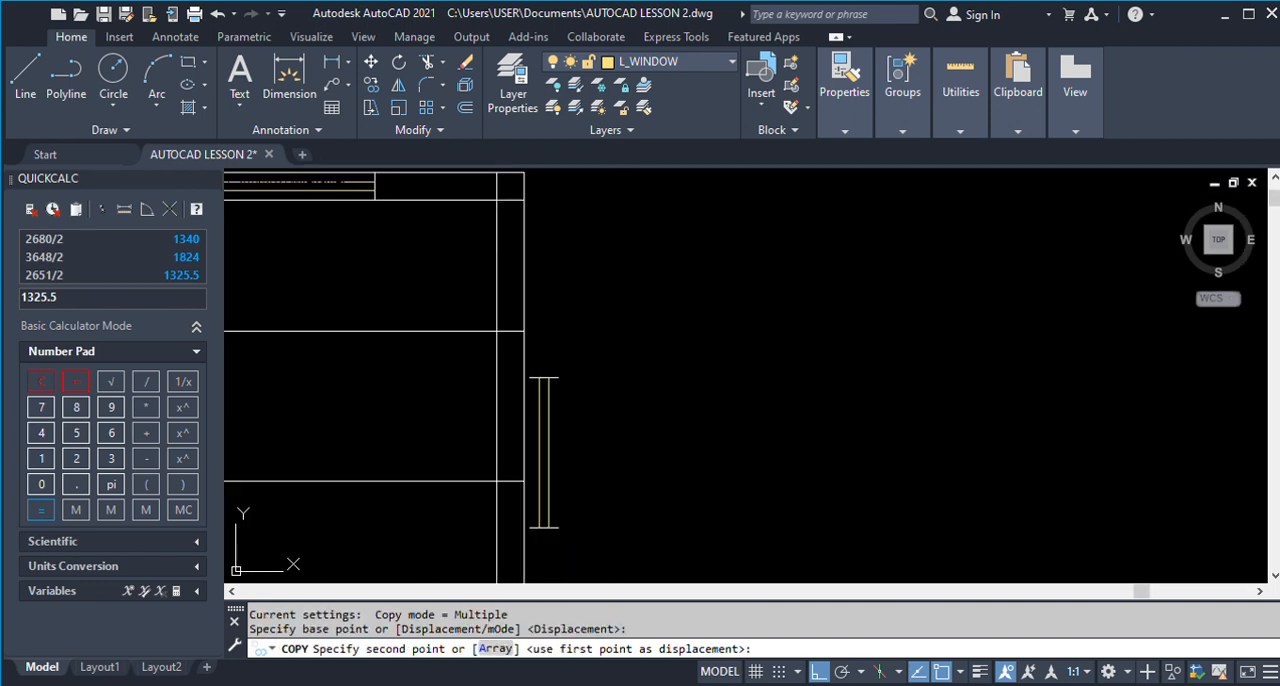
left_click(524, 328)
key("Return")
Erase the two offset guide lines crossing Room 1.
scroll(672, 322, "down", 2)
type("E")
key("Return")
left_click_drag(576, 404, 543, 300)
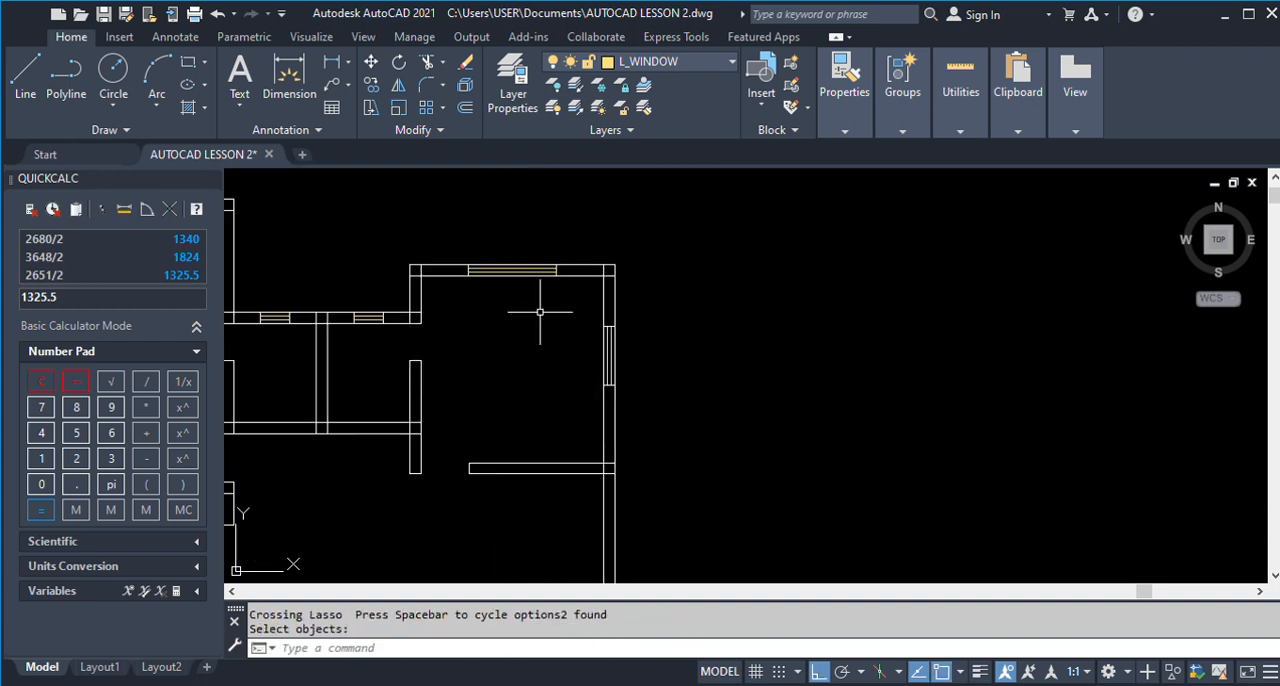
Check the W1 window and D1 door layout in Living Room 1's porch wall on the finished plan with a trial linear dimension.
scroll(543, 300, "down", 4)
scroll(540, 310, "down", 2)
scroll(903, 330, "up", 5)
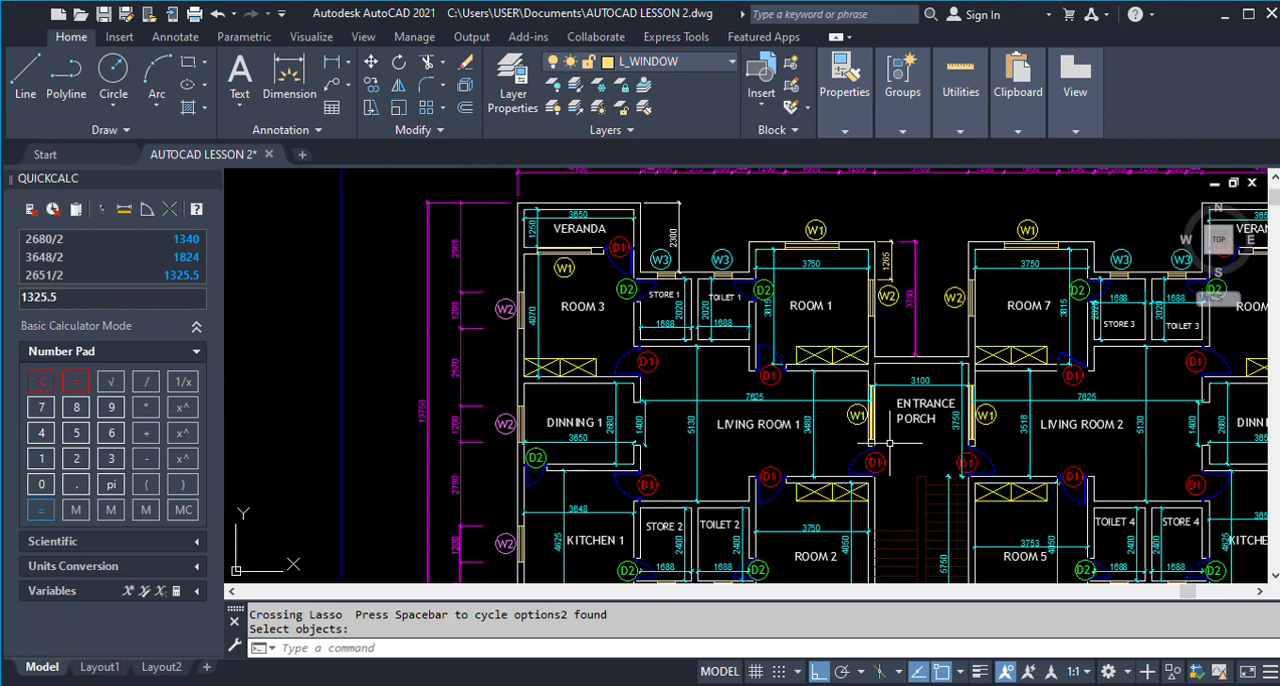
scroll(884, 454, "up", 3)
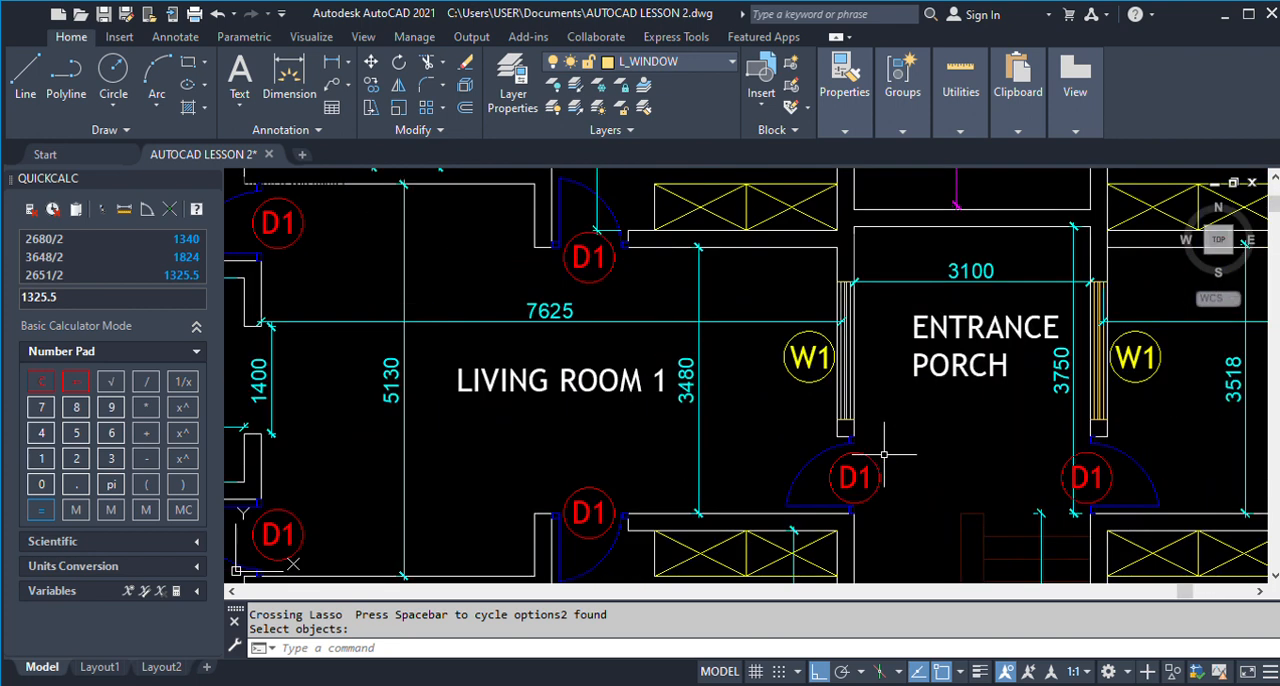
scroll(862, 414, "down", 2)
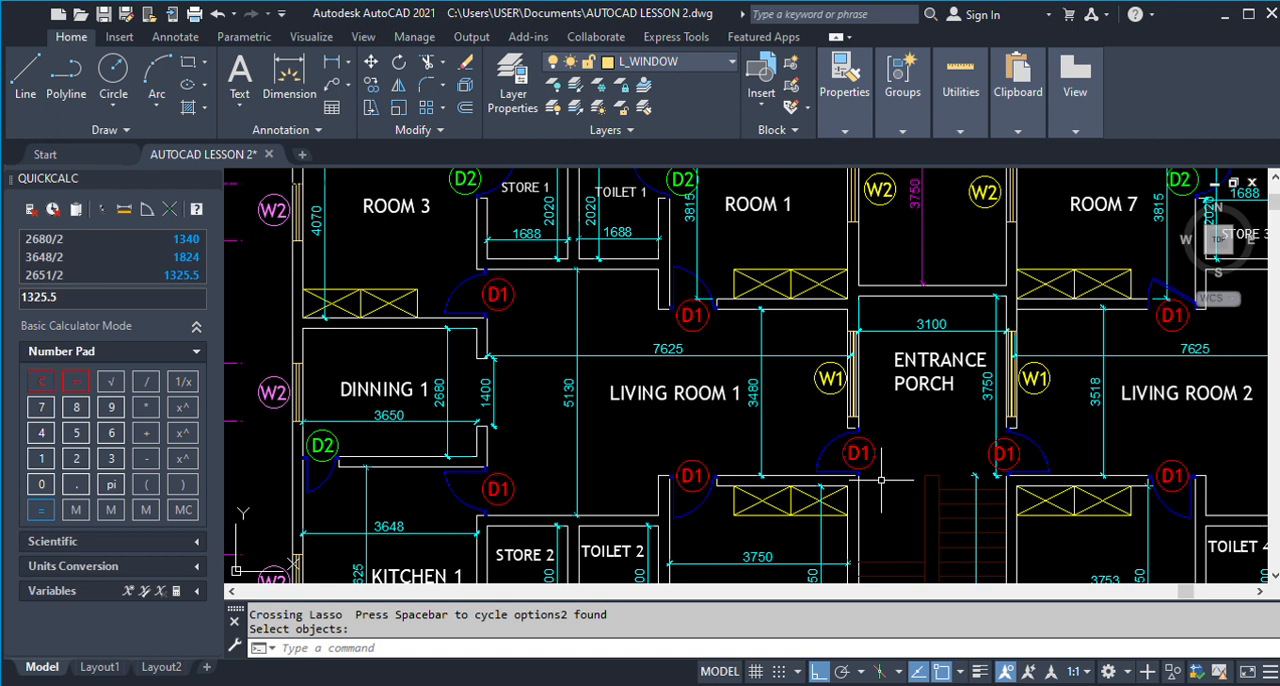
left_click(331, 61)
scroll(863, 430, "up", 4)
left_click(846, 424)
left_click(846, 318)
key("Escape")
scroll(705, 427, "down", 10)
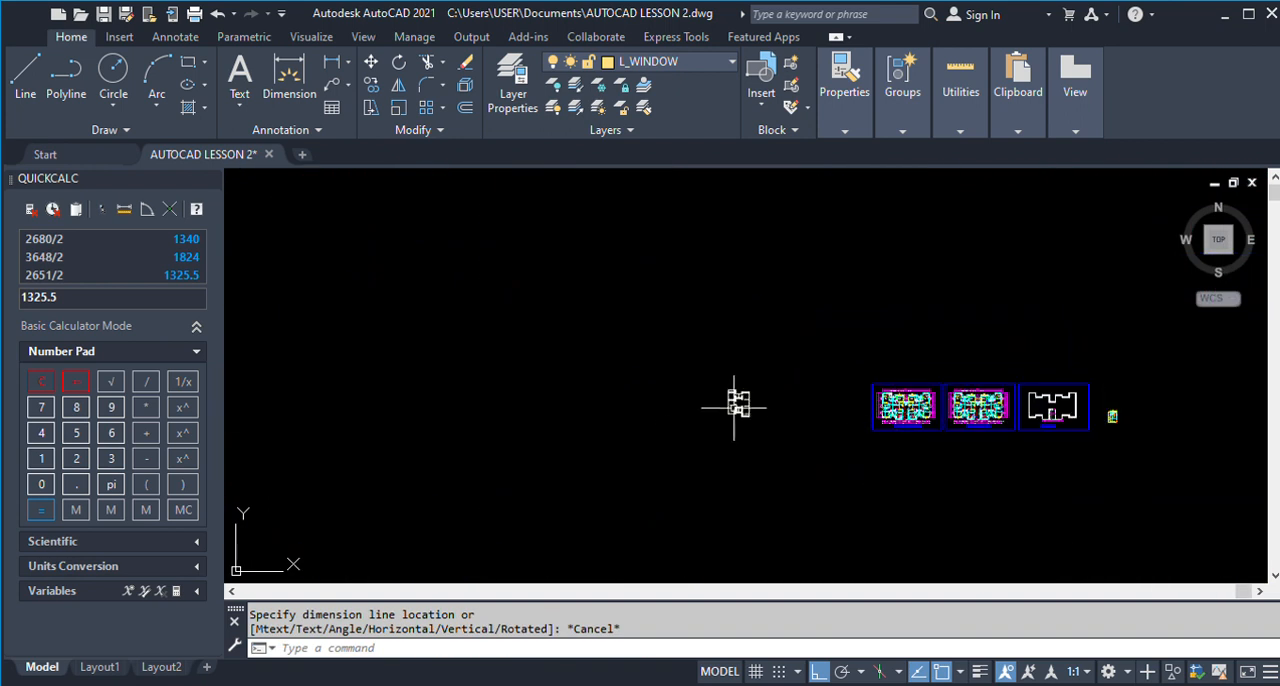
Offset the upper line of the wall between Living Room 1 and Room 2 by 1000 upward to mark the D1 opening.
scroll(737, 402, "up", 8)
scroll(736, 418, "down", 6)
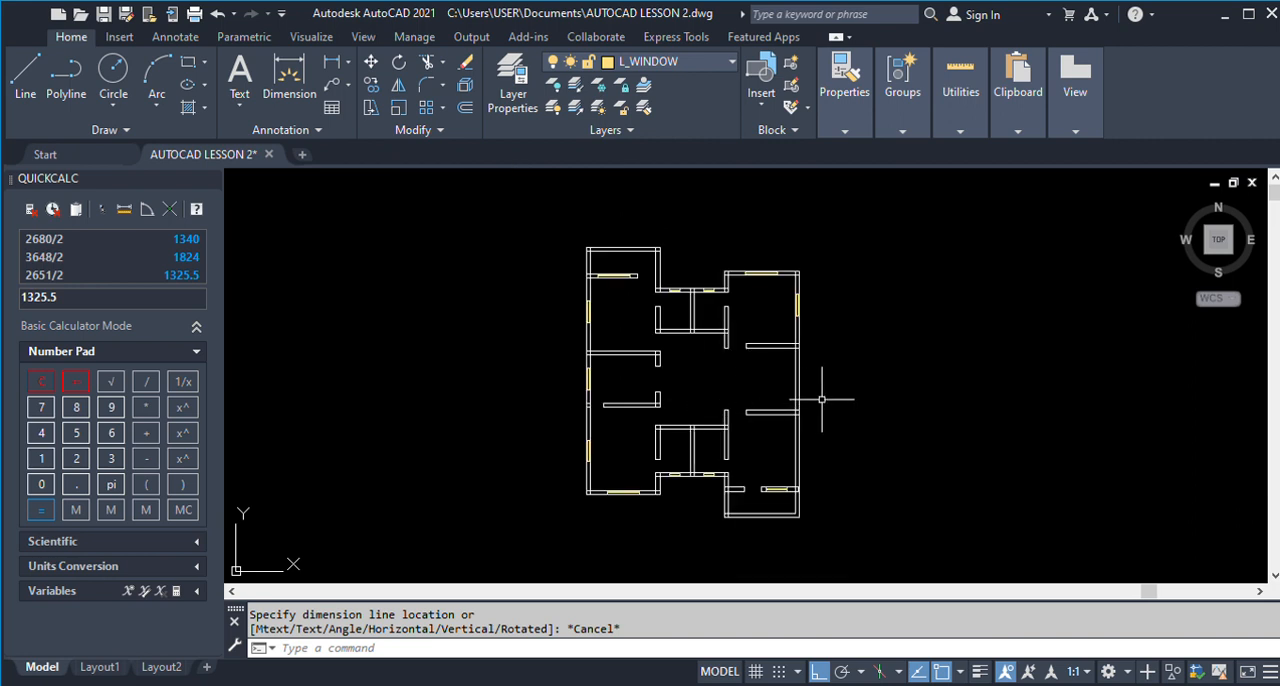
scroll(815, 405, "up", 5)
type("o")
key("Return")
type("1000")
key("Return")
left_click(716, 415)
left_click(689, 330)
key("Return")
Offset the D1 opening line 225 upward to mark the near end of Living Room 1's W1 window.
type("O")
key("Return")
type("2")
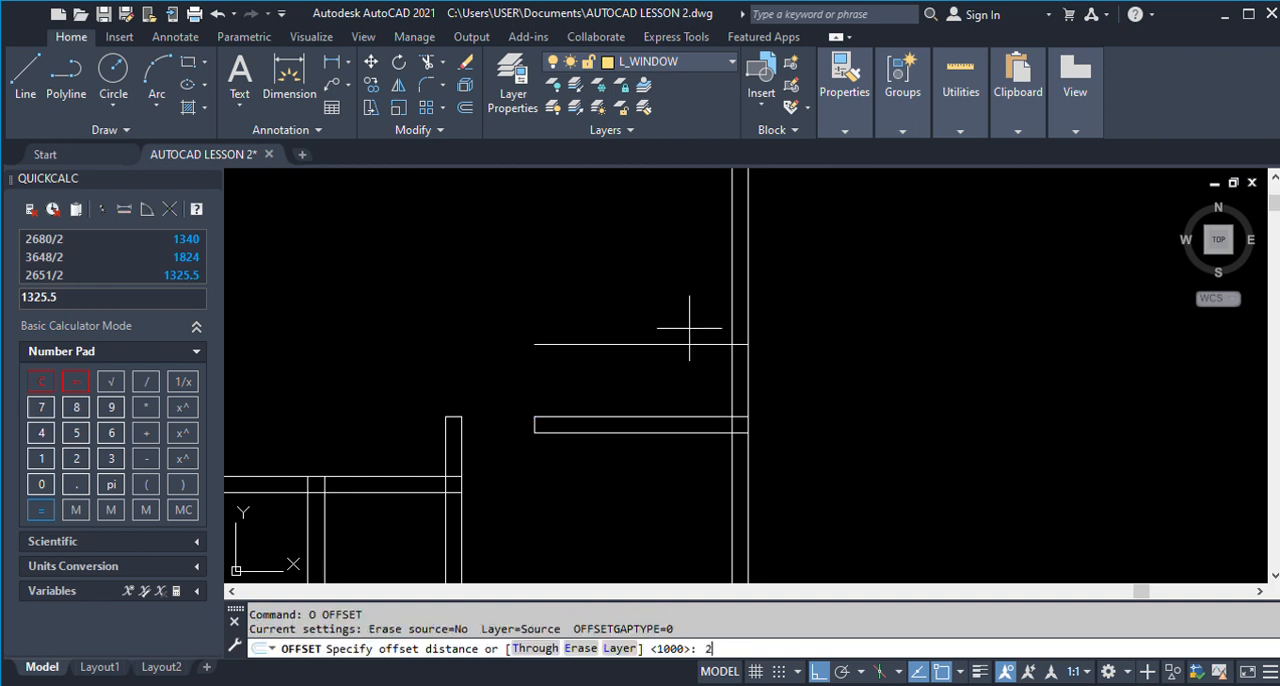
type("25")
key("Return")
left_click(689, 344)
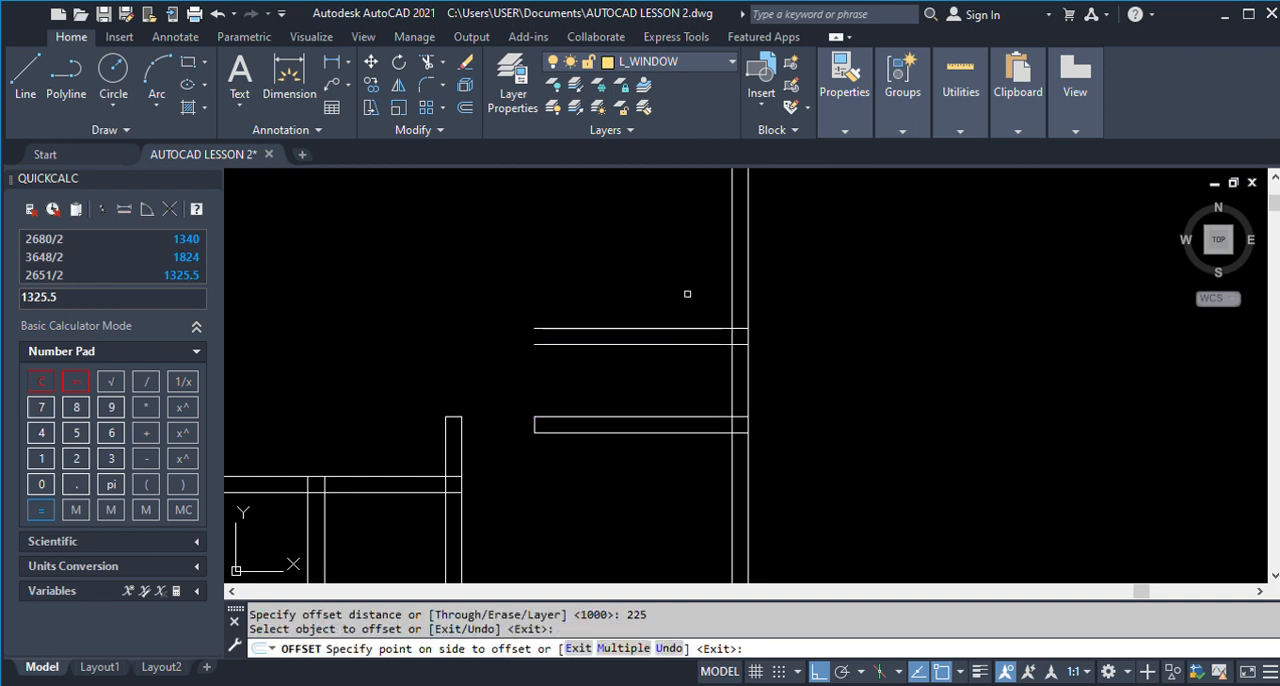
left_click(687, 294)
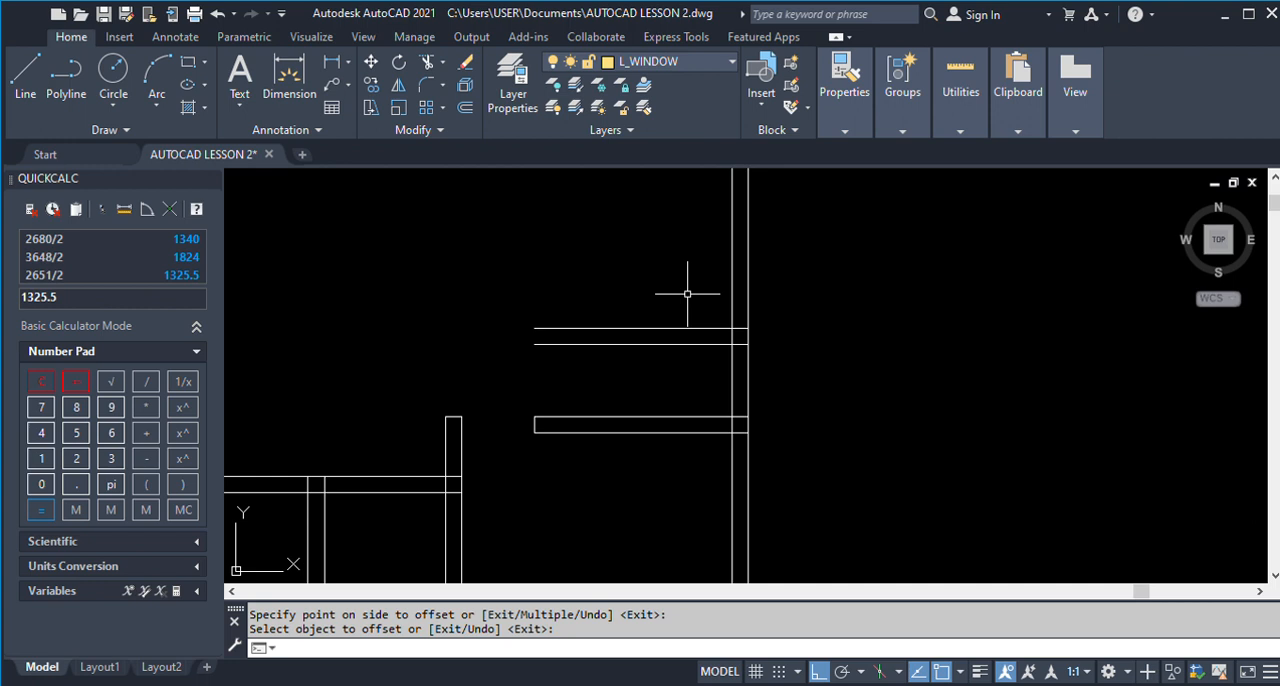
Offset the W1 start line 1800 upward to mark the far end of Living Room 1's window.
scroll(687, 294, "down", 5)
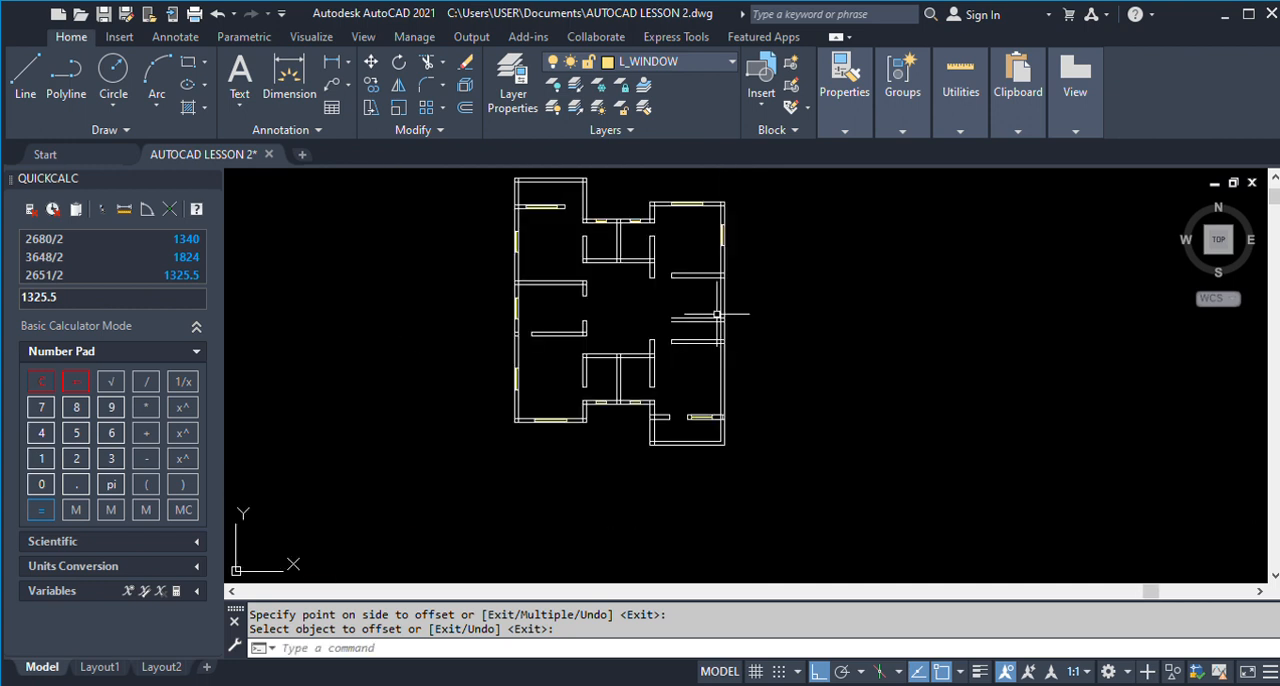
scroll(733, 285, "up", 4)
type("00")
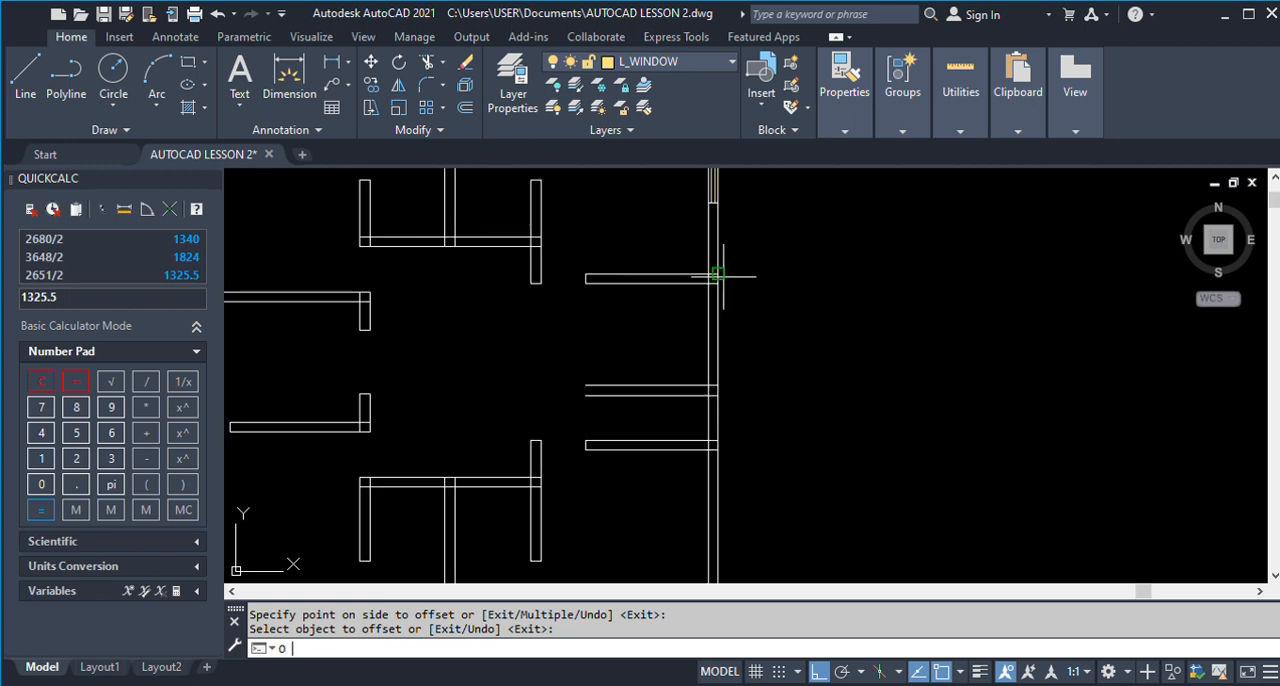
key("Return")
type("1")
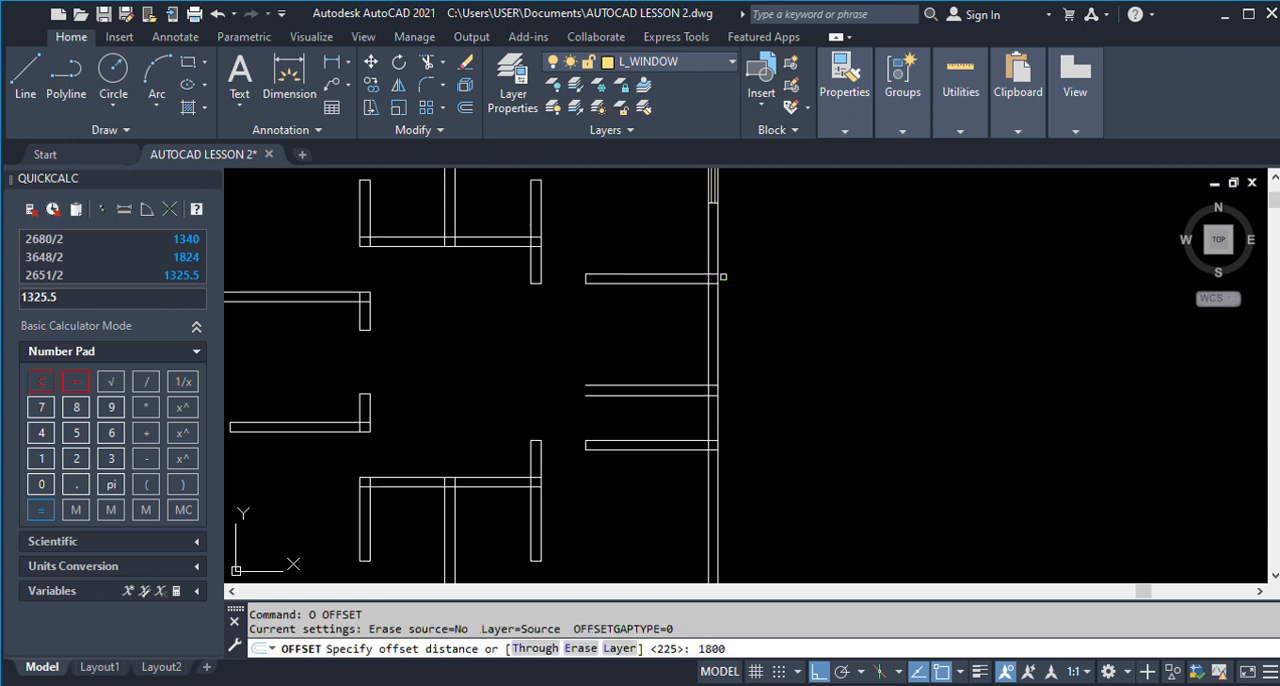
type("800")
key("Return")
scroll(683, 360, "down", 3)
scroll(683, 390, "up", 1)
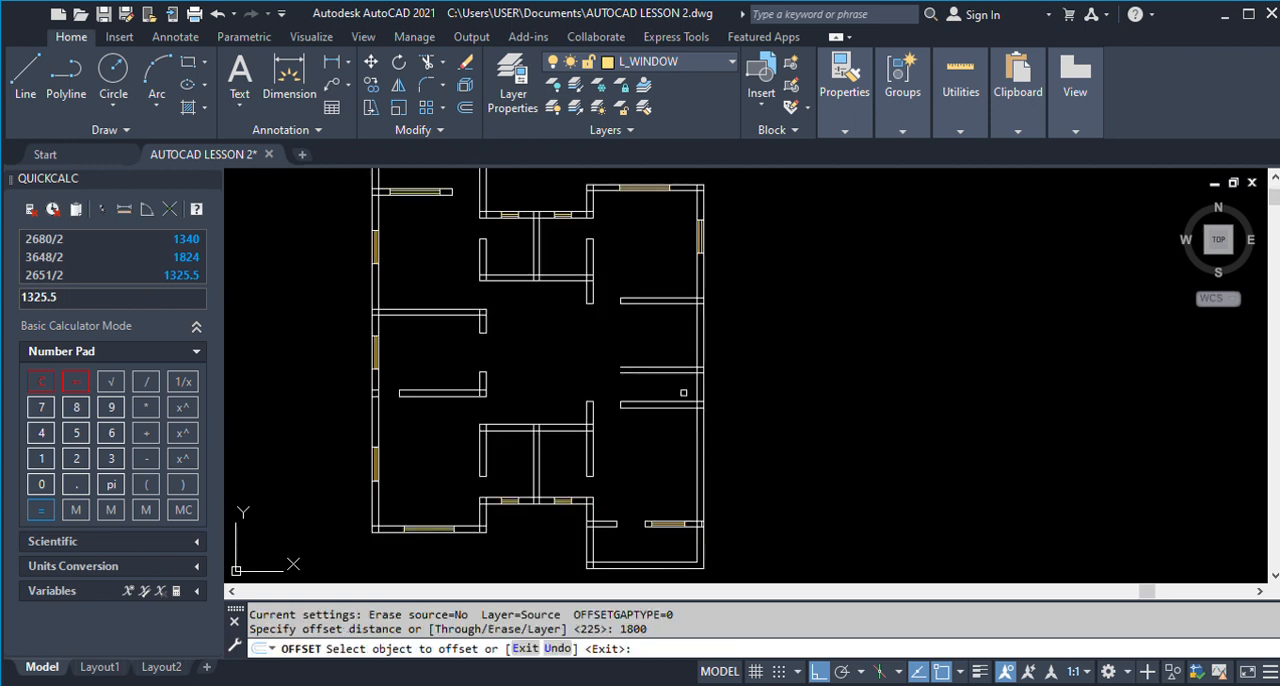
scroll(685, 377, "up", 1)
left_click(676, 361)
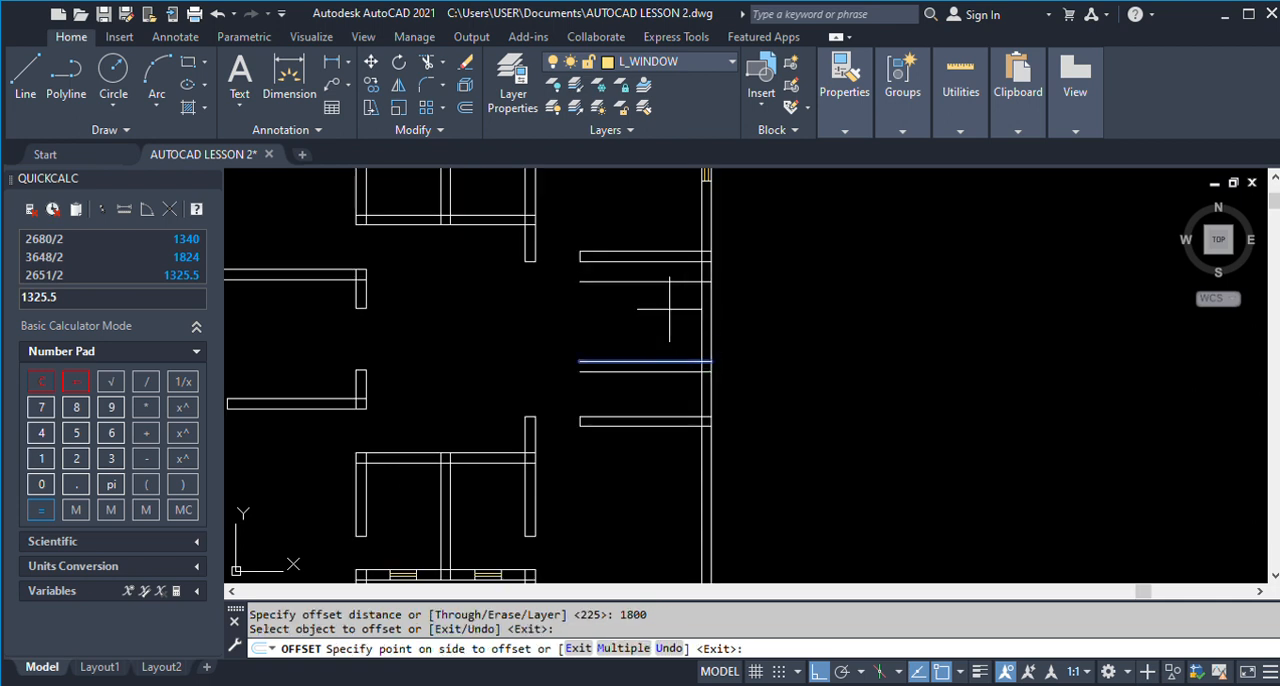
left_click(669, 309)
key("Return")
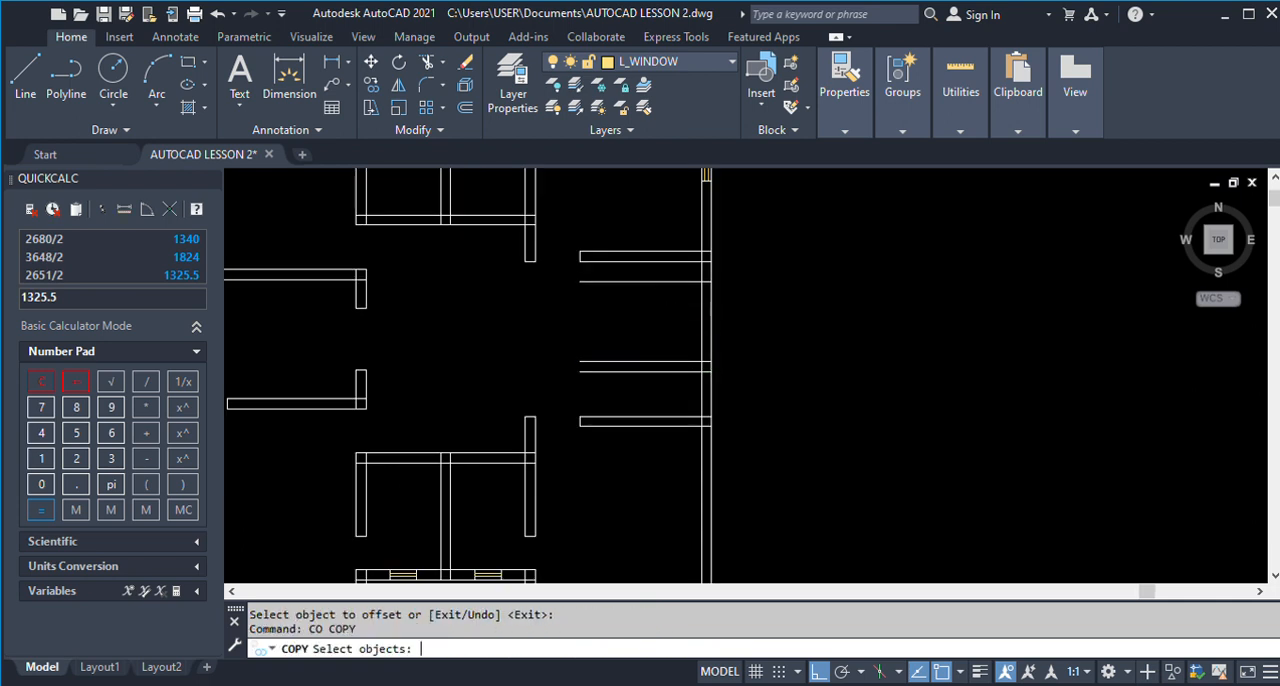
Copy Room 1's W2 window down the side wall, with its lower corner on Living Room 1's W1 start line.
scroll(672, 309, "down", 2)
left_click(666, 175)
left_click(734, 247)
scroll(706, 223, "up", 2)
scroll(705, 223, "up", 2)
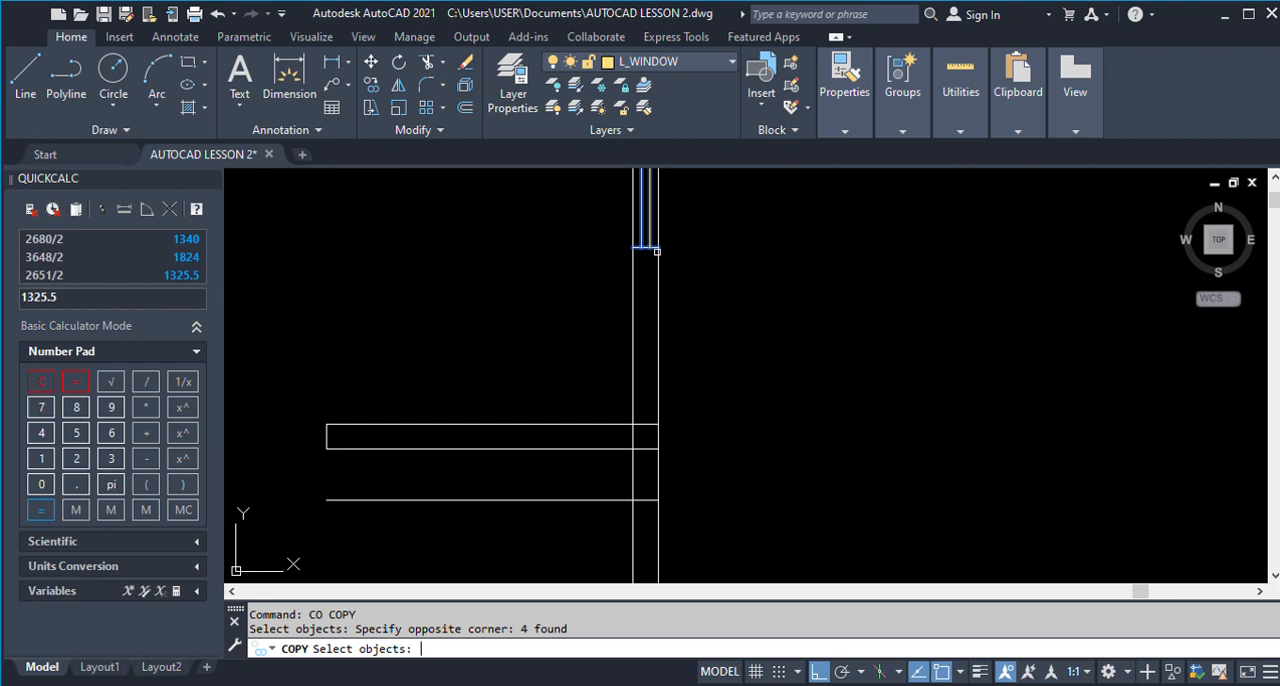
key("Return")
left_click(659, 245)
scroll(655, 303, "up", 6)
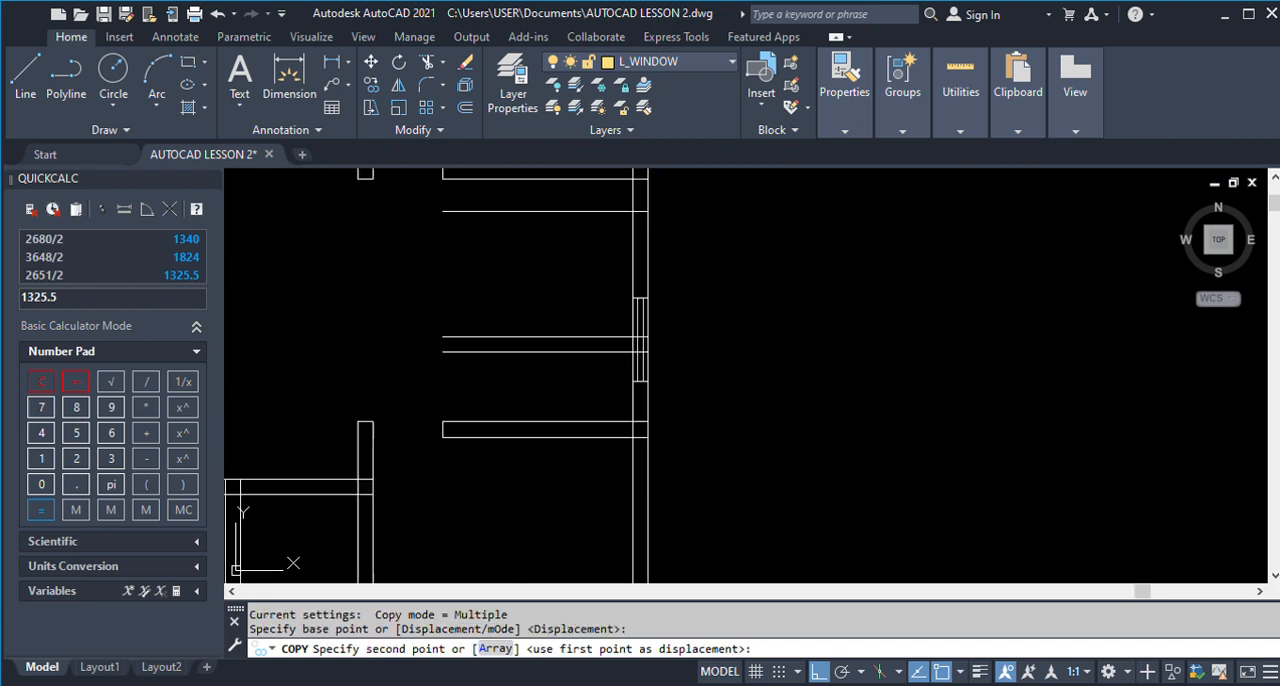
left_click(634, 326)
key("Return")
scroll(686, 337, "down", 3)
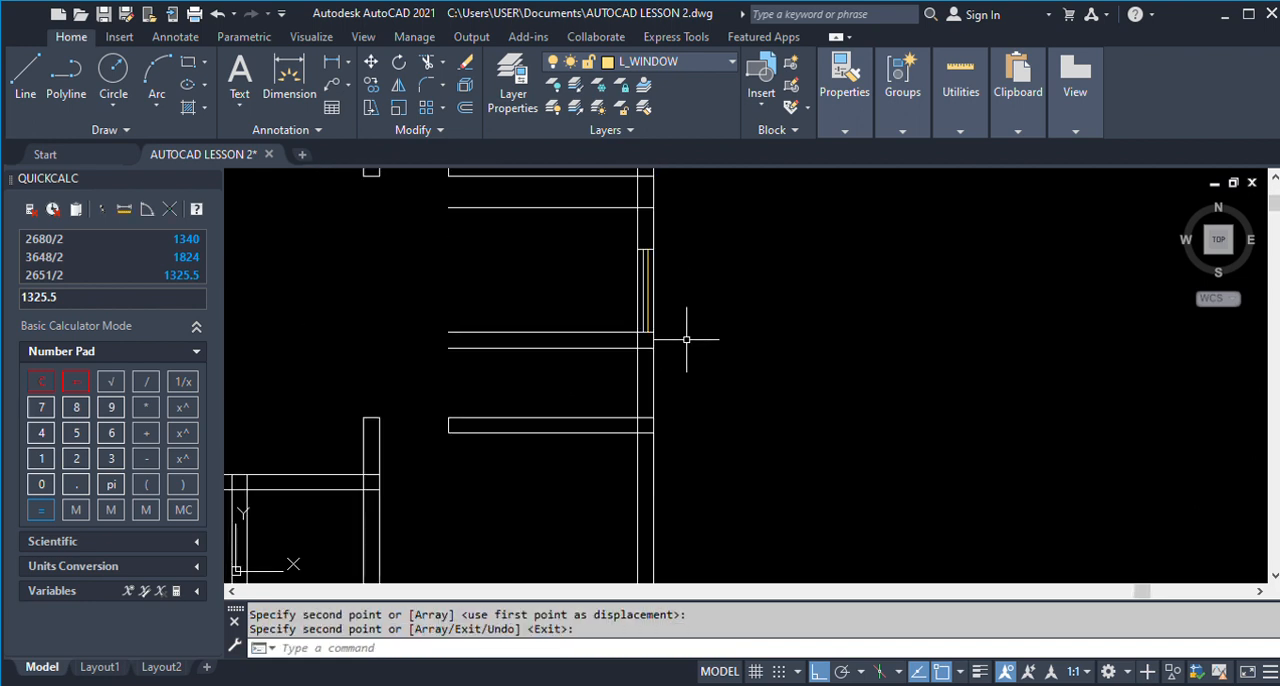
Erase the upper end line of the window copied into Living Room 1's side wall.
type("E")
key("Return")
scroll(686, 337, "up", 5)
left_click(645, 242)
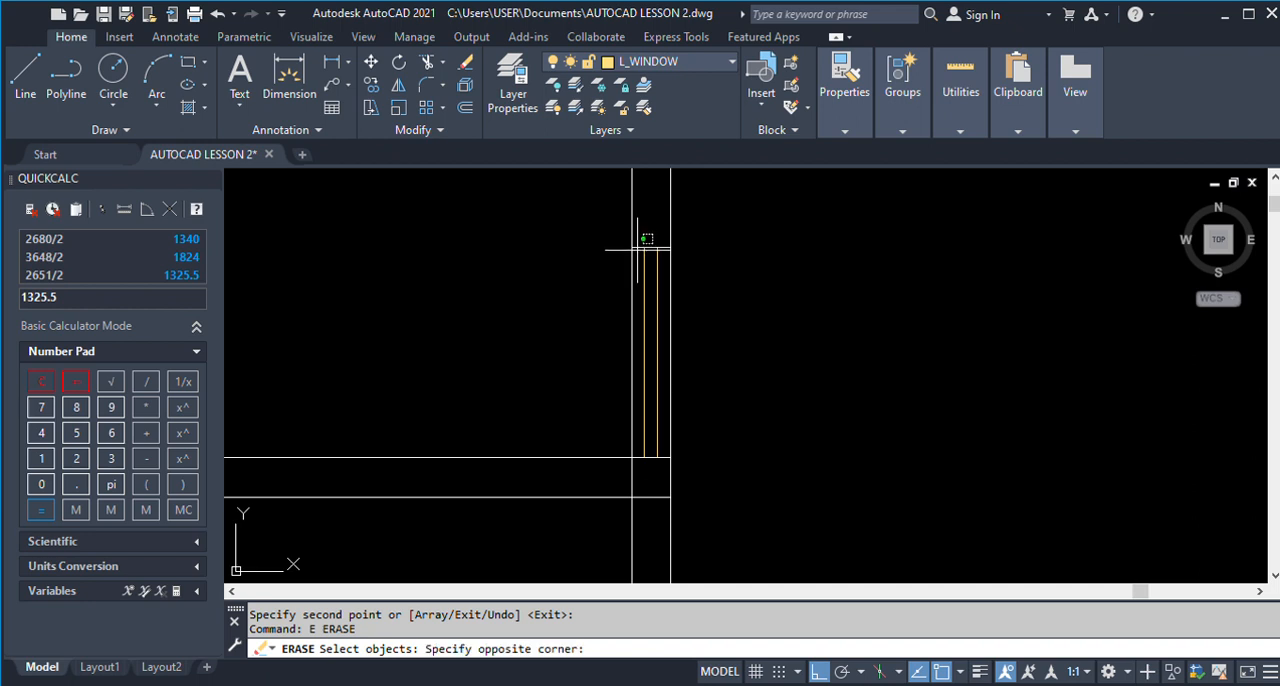
left_click(637, 247)
key("Return")
Extend the copied window's two inner lines up to the W1 far end line.
type("ex")
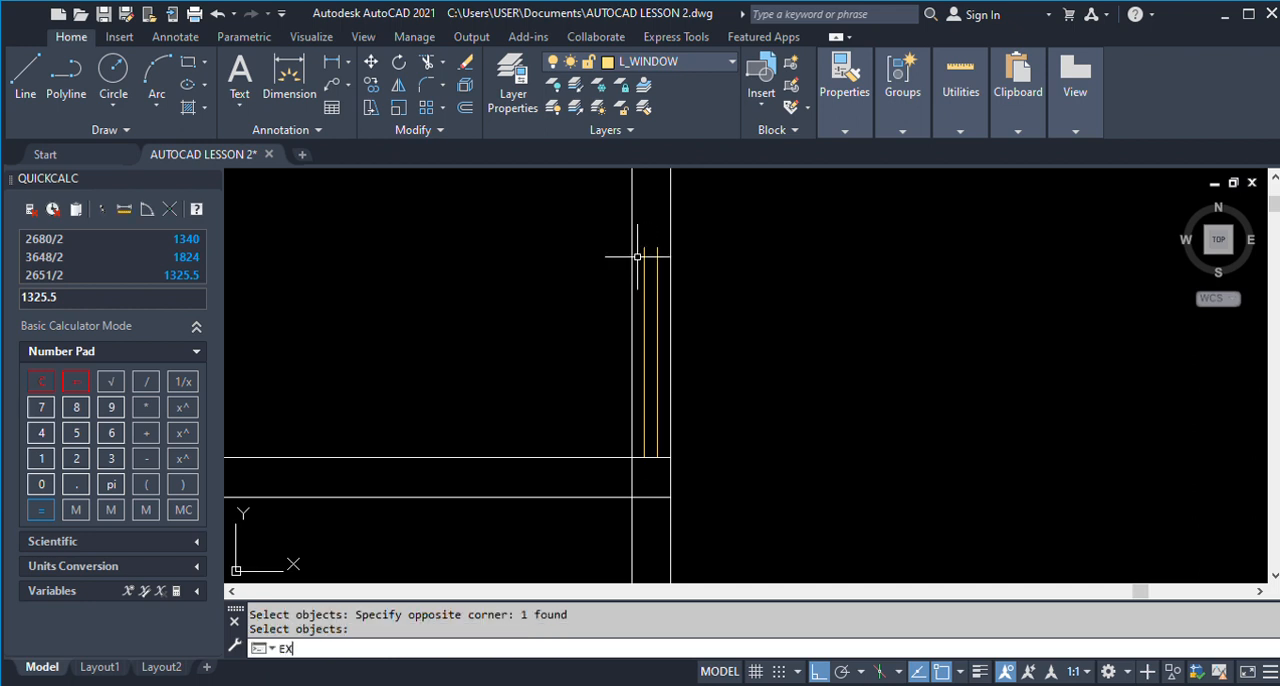
key("Return")
left_click(644, 253)
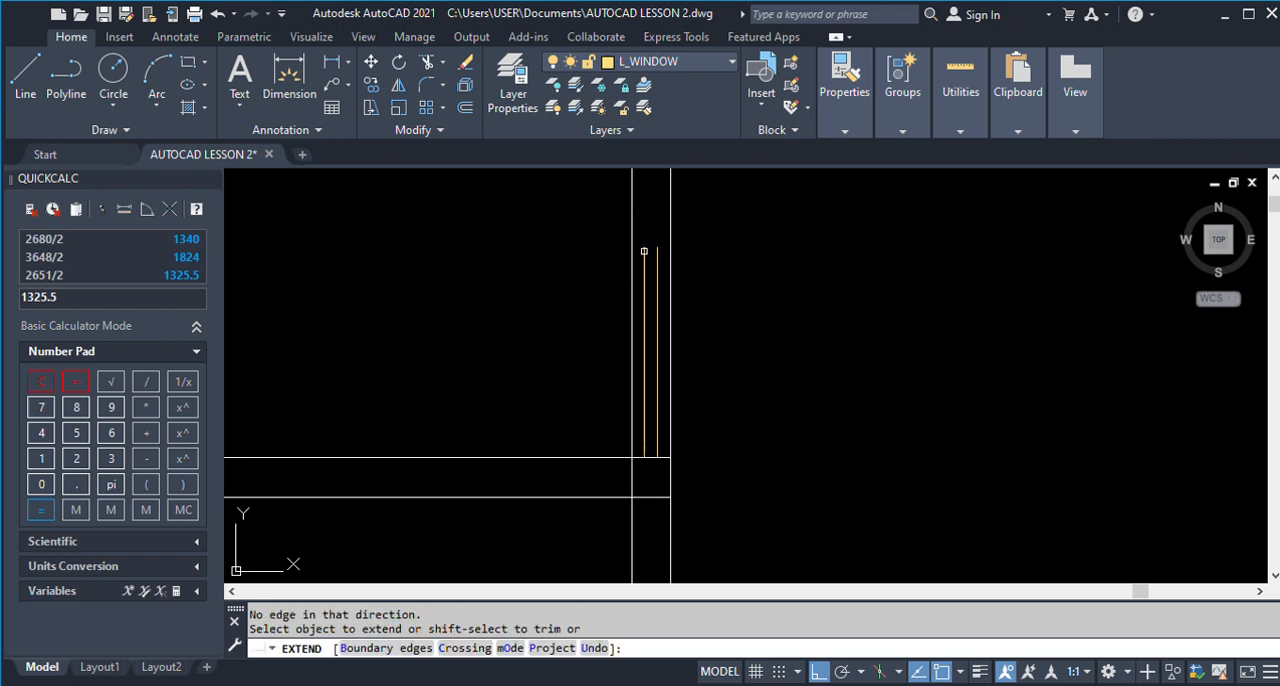
scroll(645, 255, "down", 2)
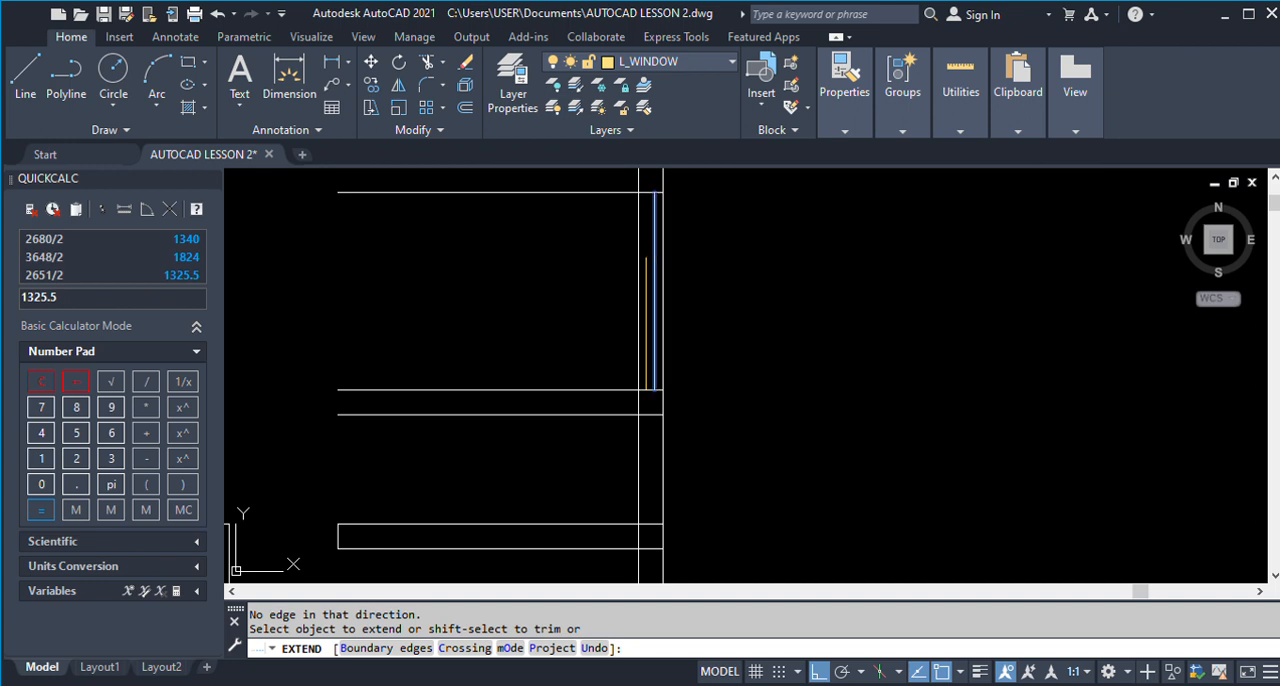
left_click(654, 261)
left_click(646, 262)
key("Escape")
Trim the parts of both W1 end lines that project into Living Room 1.
type("tr")
key("Return")
left_click(622, 389)
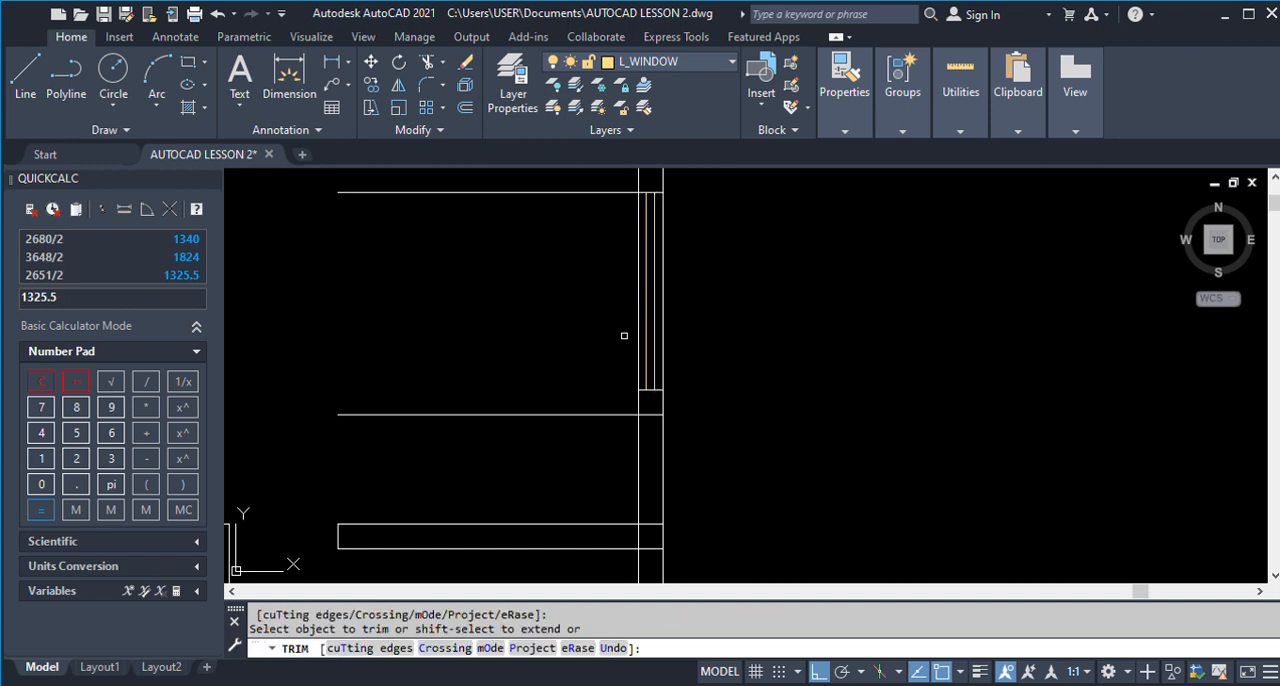
left_click(620, 191)
key("Escape")
Trim both side wall lines between the D1 opening line and the Room 2 wall to open the doorway.
type("tr")
key("Return")
left_click_drag(686, 449, 592, 450)
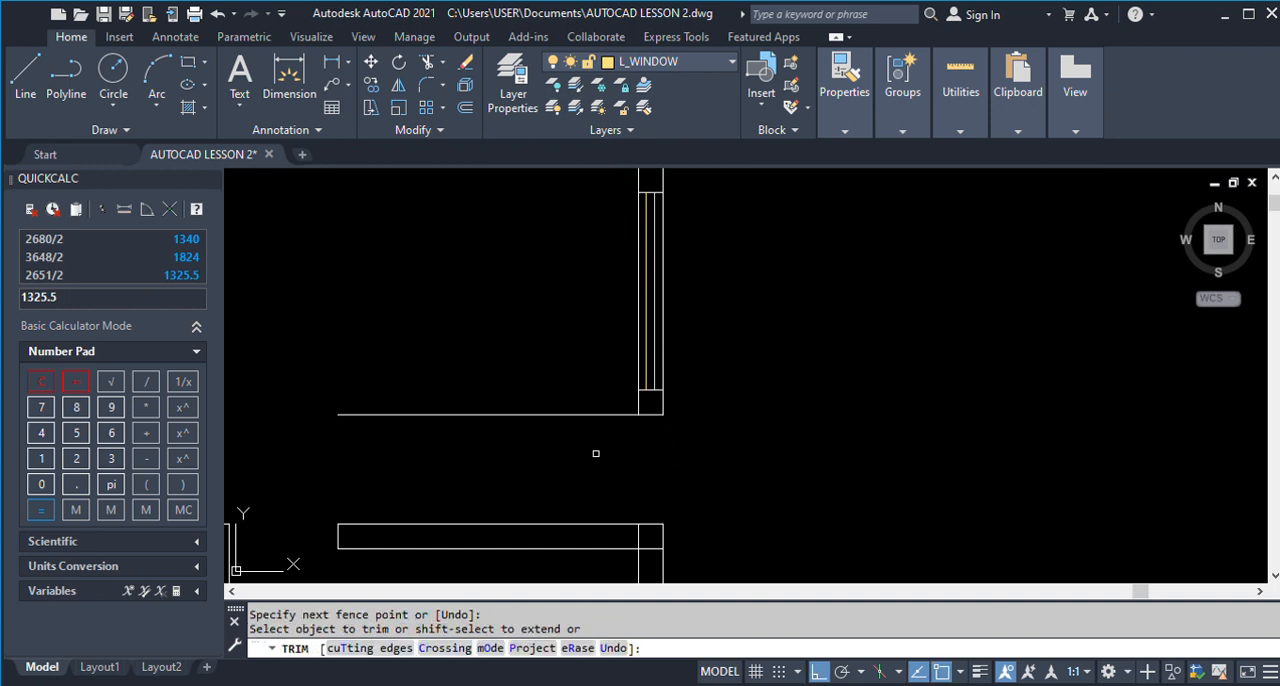
Trim the part of the D1 opening line that projects from the porch wall into Living Room 1.
key("Escape")
type("tr")
key("Return")
left_click(598, 414)
Examine Room 3 and its wardrobe in the finished ground floor plan beside the drawing.
scroll(696, 366, "down", 3)
scroll(696, 366, "down", 4)
scroll(611, 357, "down", 6)
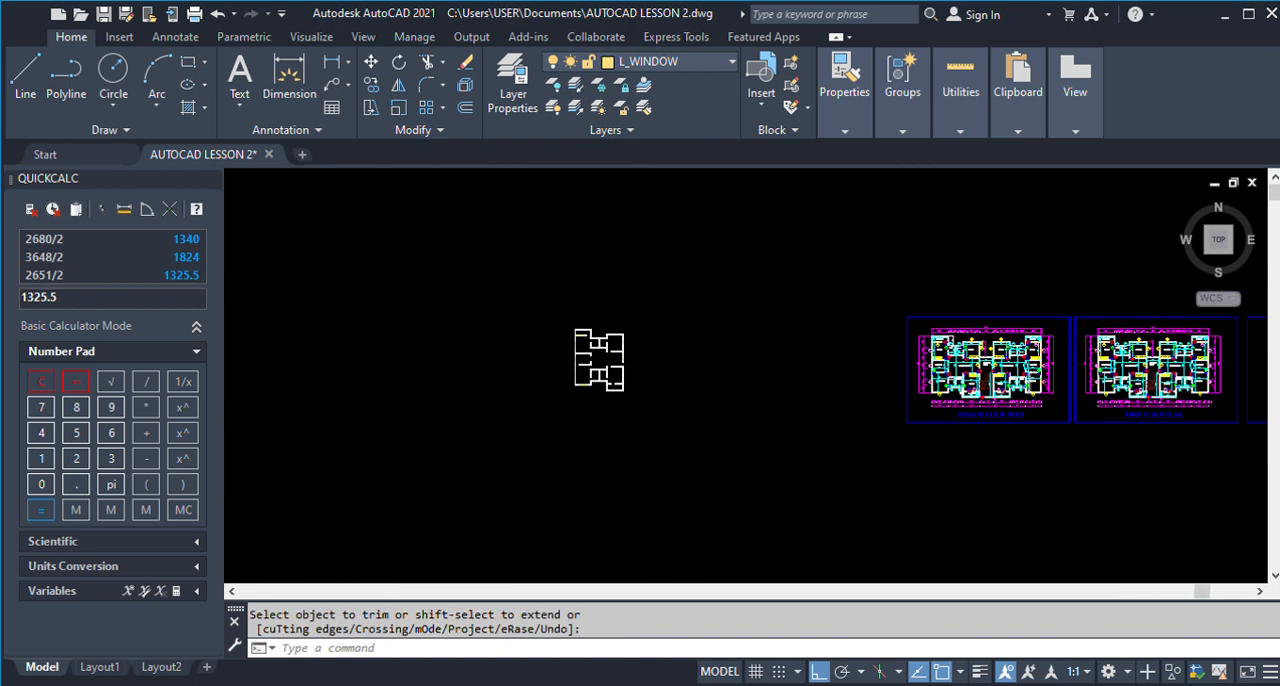
scroll(974, 421, "up", 7)
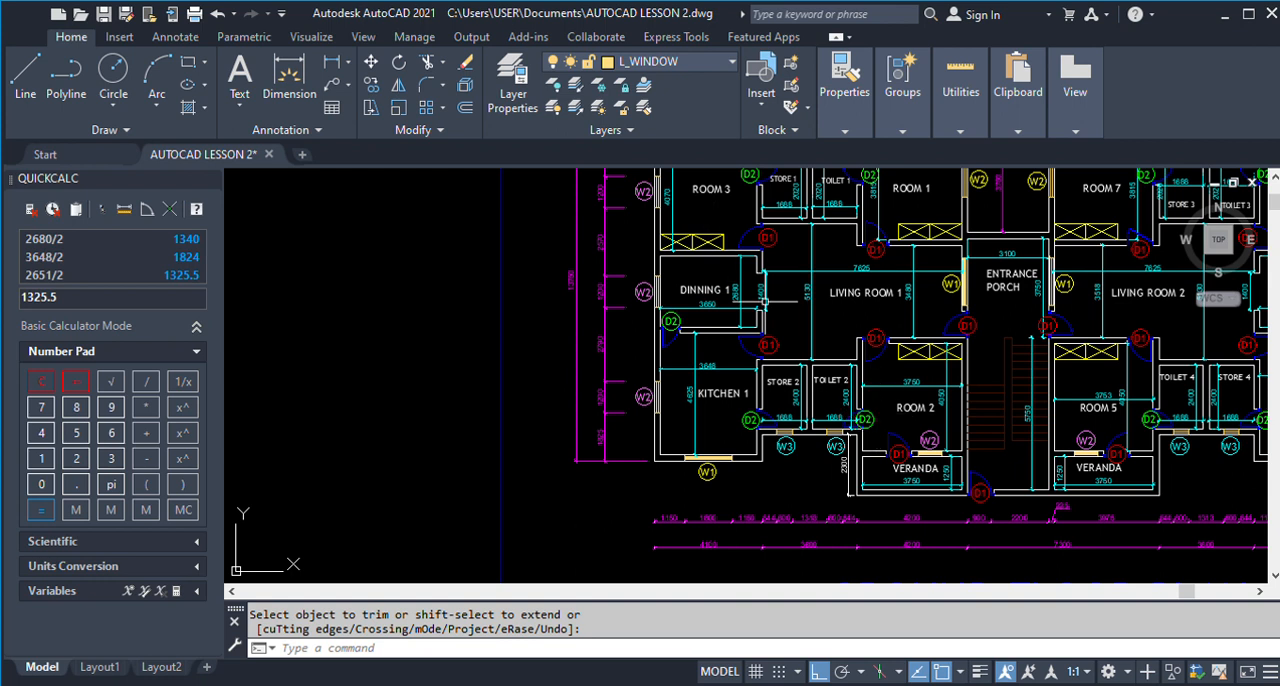
scroll(886, 333, "down", 5)
scroll(884, 336, "down", 2)
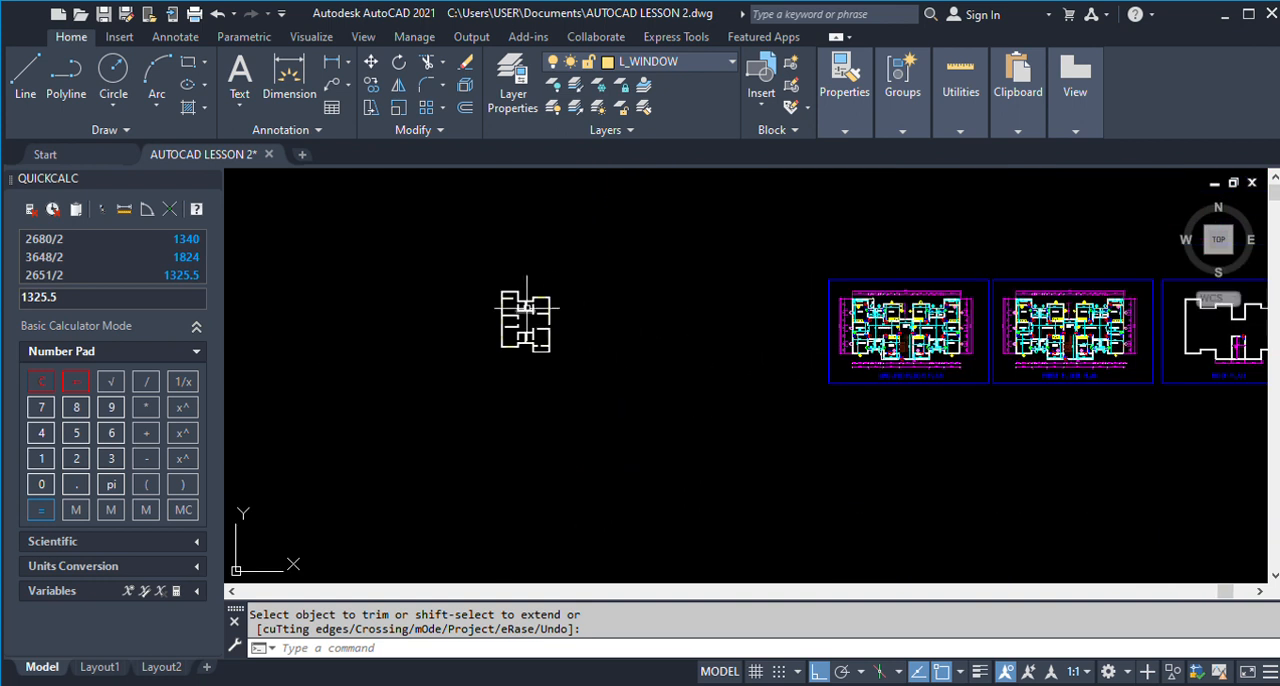
scroll(830, 337, "up", 4)
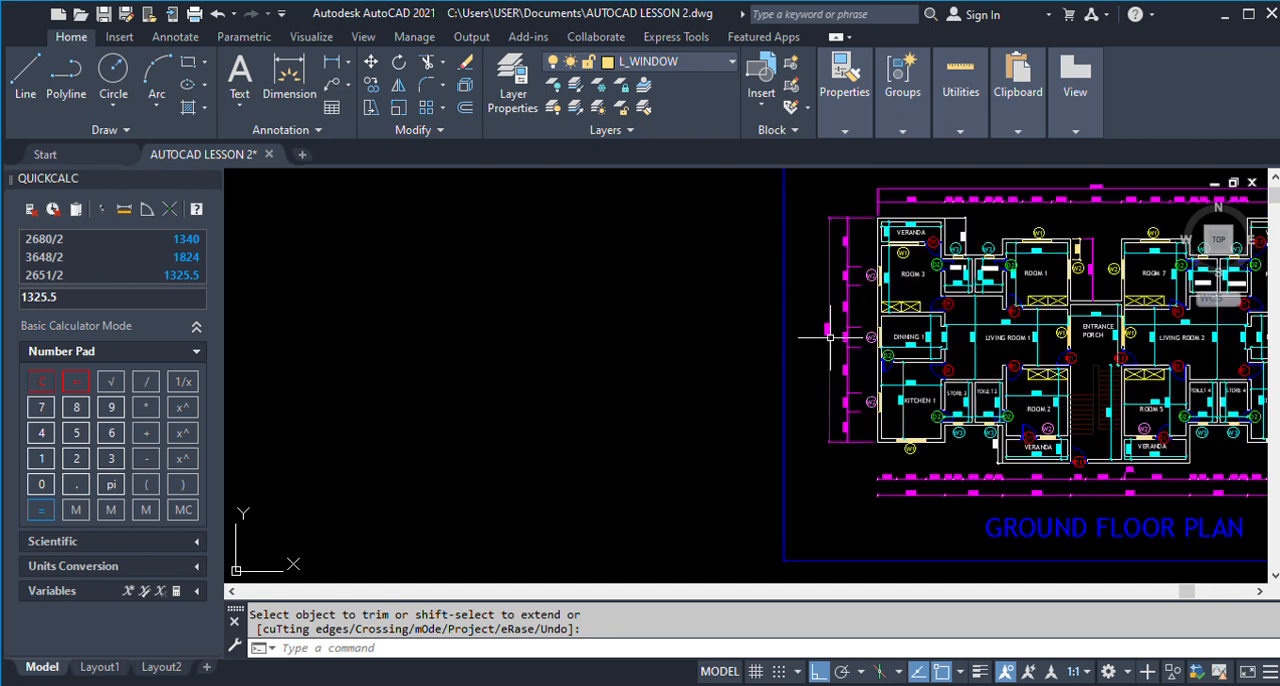
scroll(845, 340, "down", 4)
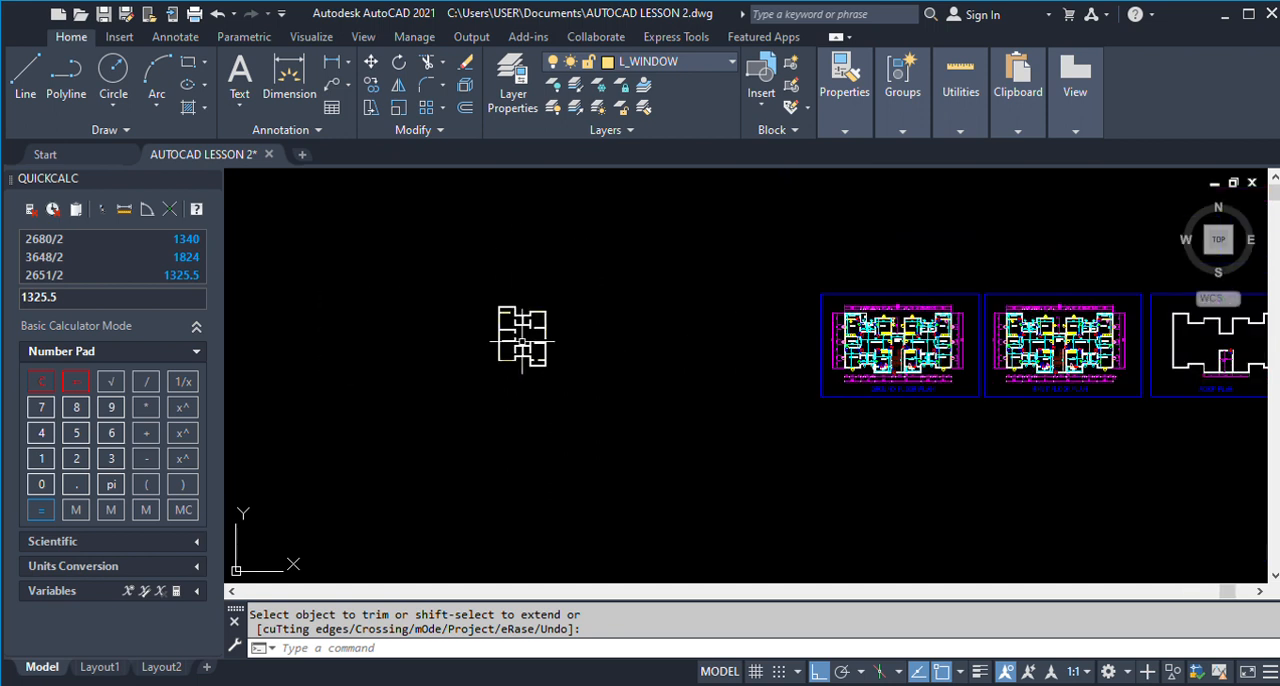
scroll(492, 324, "up", 3)
scroll(490, 310, "down", 3)
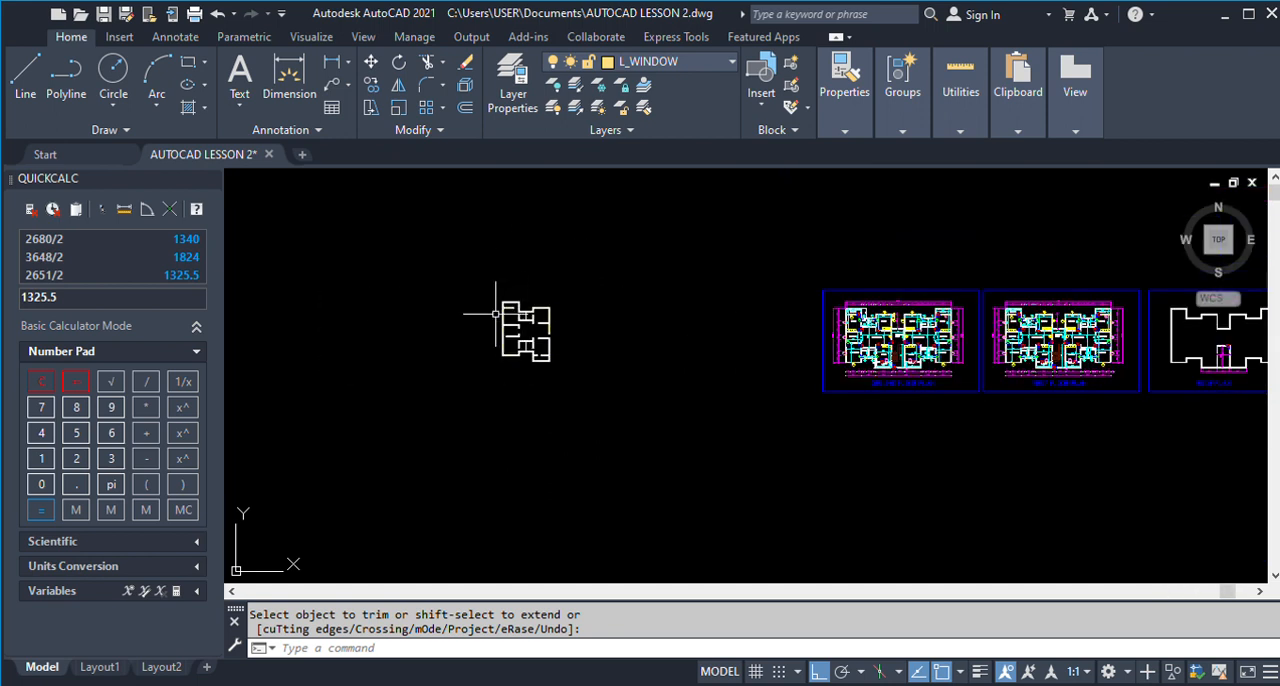
scroll(534, 320, "up", 2)
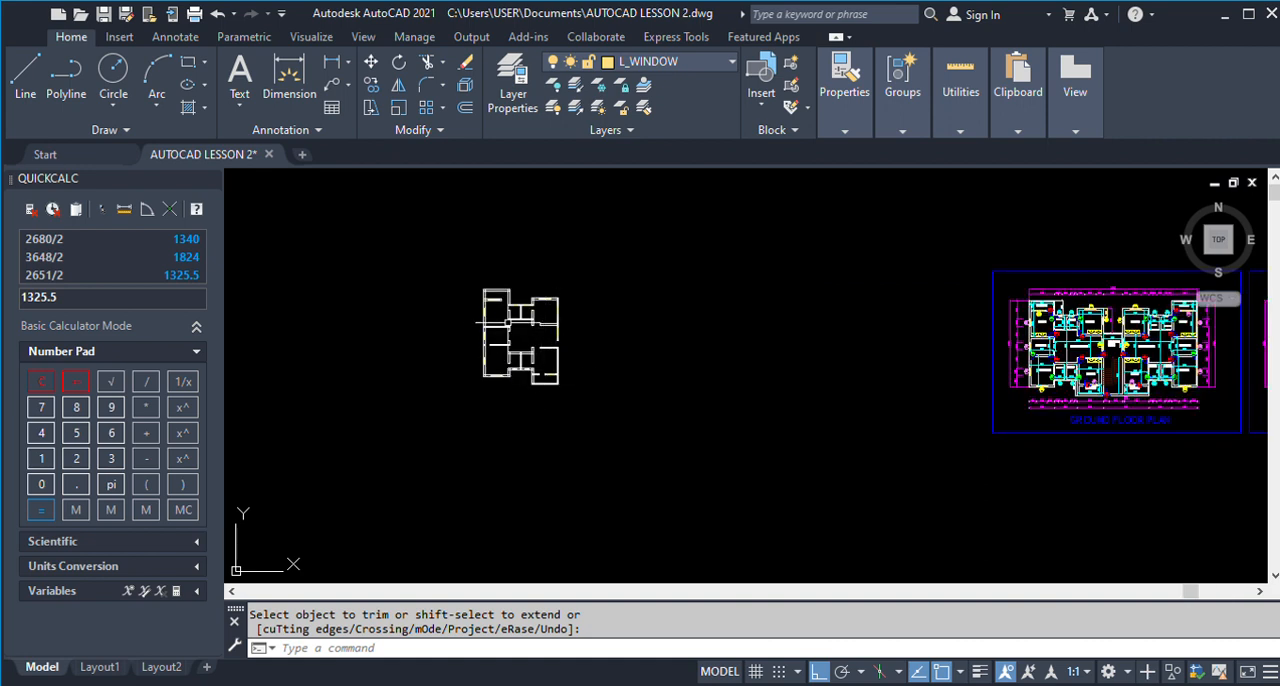
Offset the inner line of Room 3's outer side wall twice into the room, 1200 each time, for the wardrobe.
scroll(493, 322, "up", 6)
type("P")
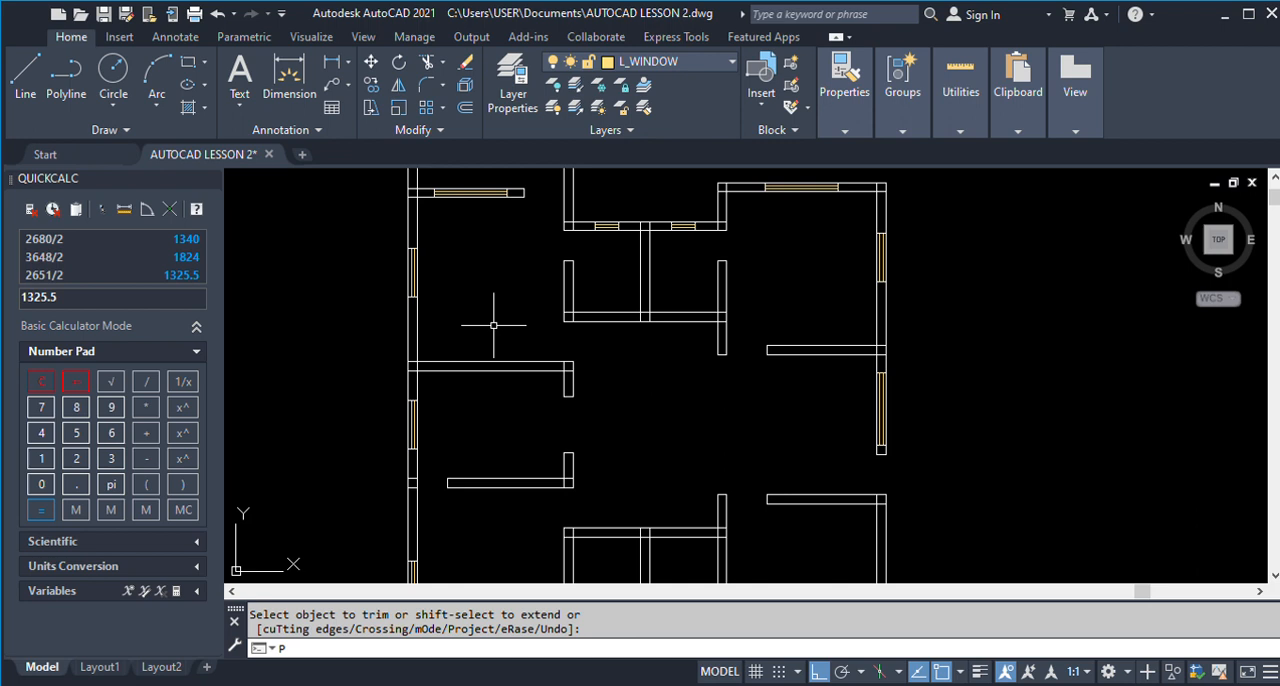
key("Return")
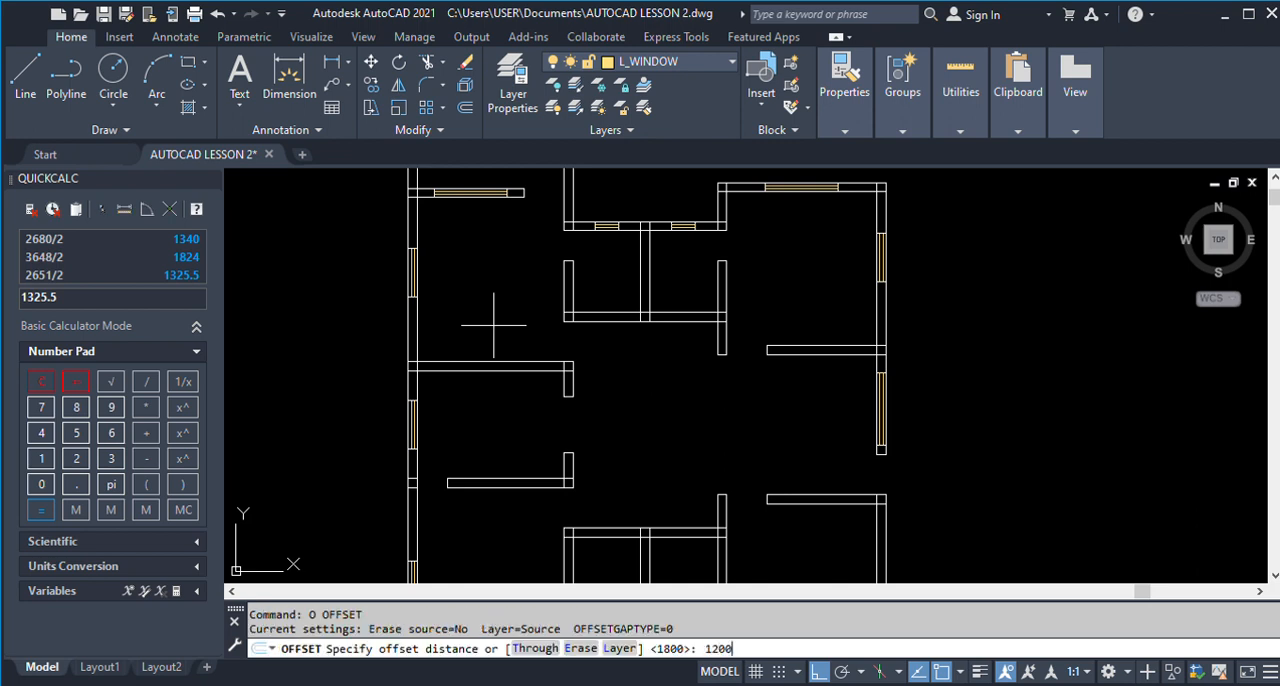
key("Return")
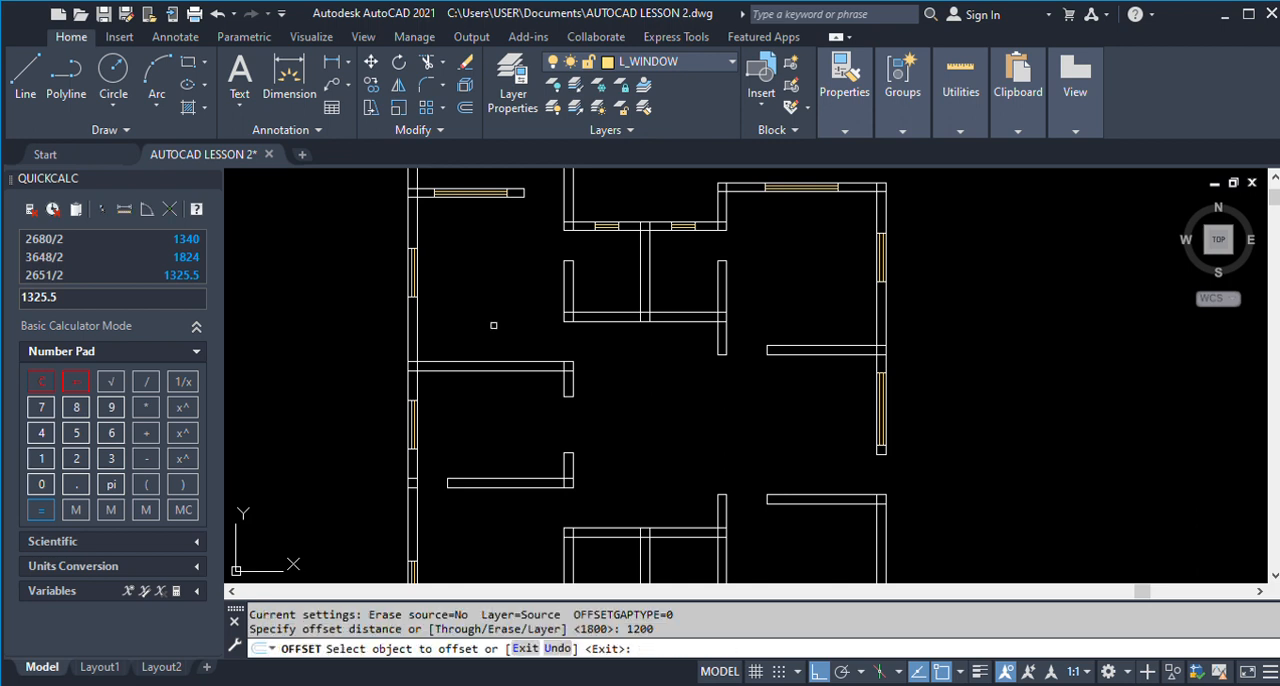
left_click(416, 330)
left_click(474, 336)
left_click(467, 340)
left_click(523, 343)
key("Return")
Offset the Room 3 face of the wall between Room 3 and Dining 1 by 600 into Room 3.
key("Return")
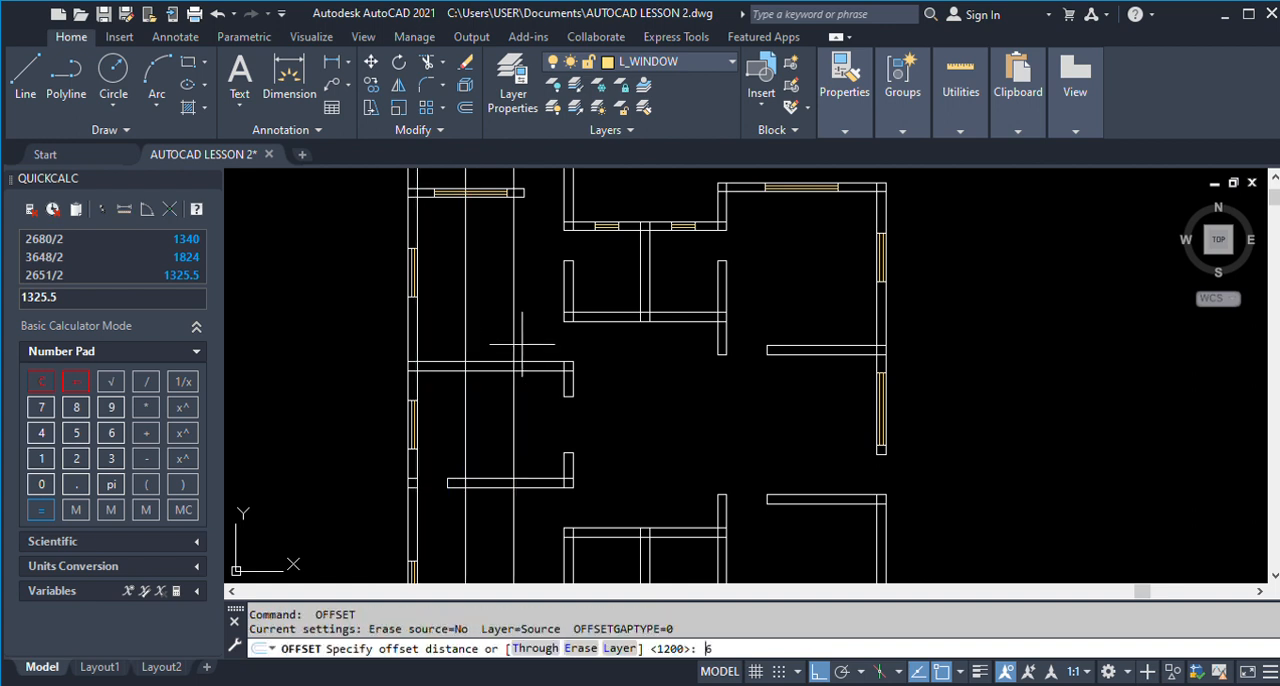
type("600")
key("Return")
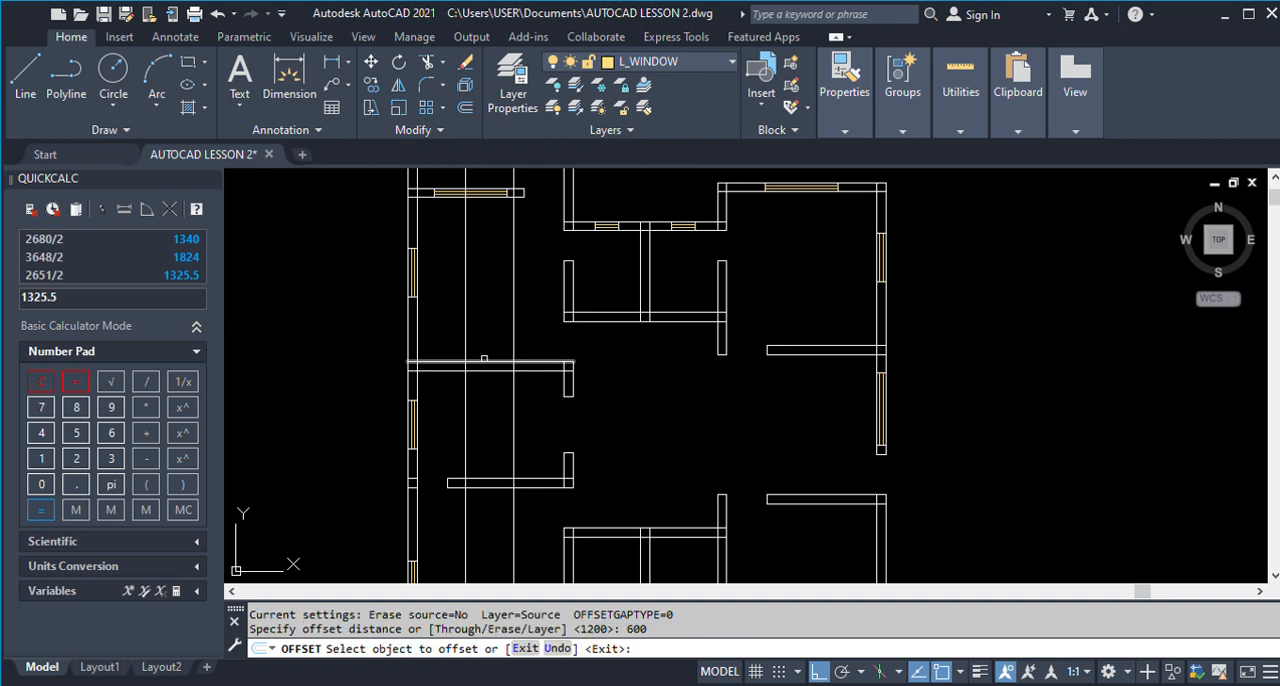
left_click(478, 362)
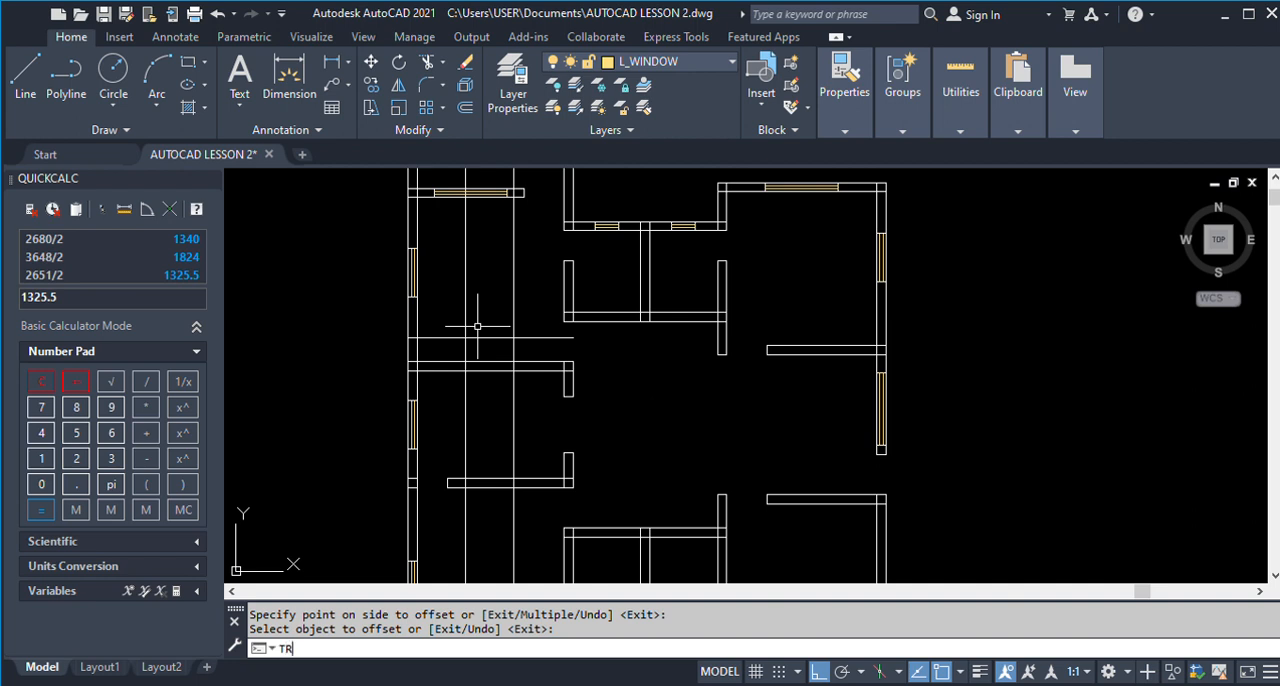
Trim the three offset lines where they run past the wardrobe outline in Room 3 and through Dining 1.
key("Return")
left_click(512, 327)
left_click(466, 322)
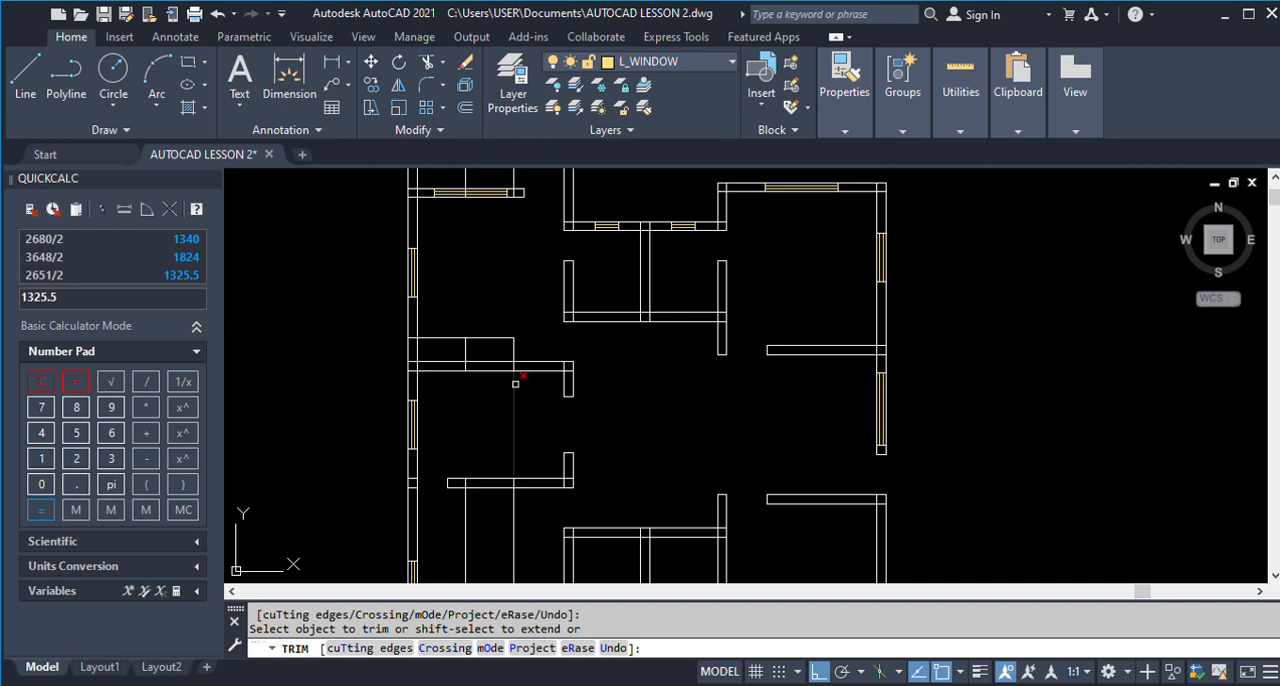
scroll(514, 384, "down", 4)
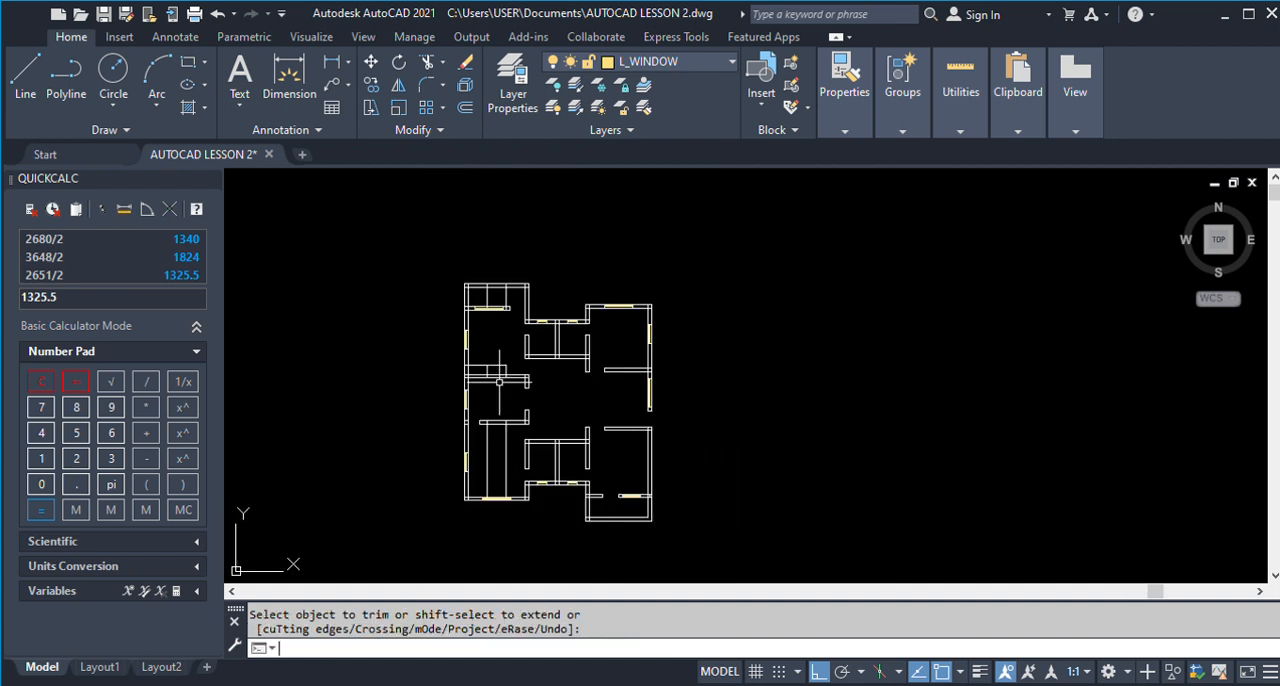
Erase the leftover vertical offset lines in Kitchen 1 and the veranda above Room 3.
key("Return")
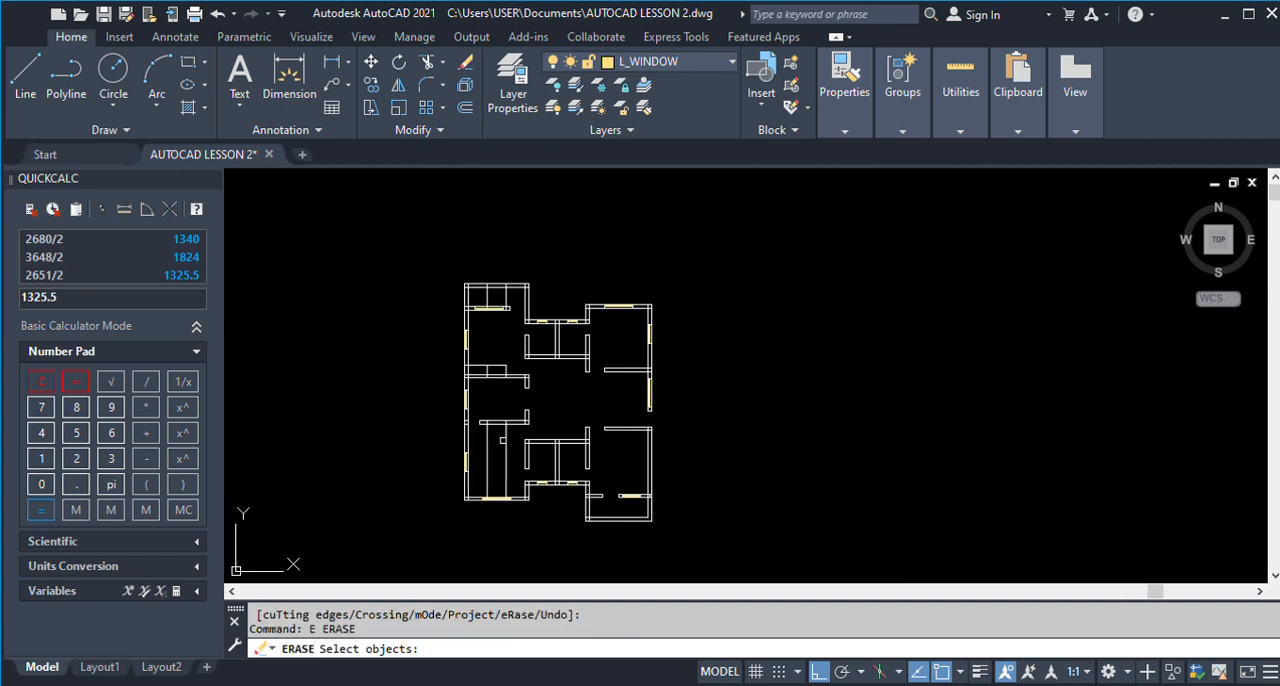
left_click(501, 441)
left_click(505, 445)
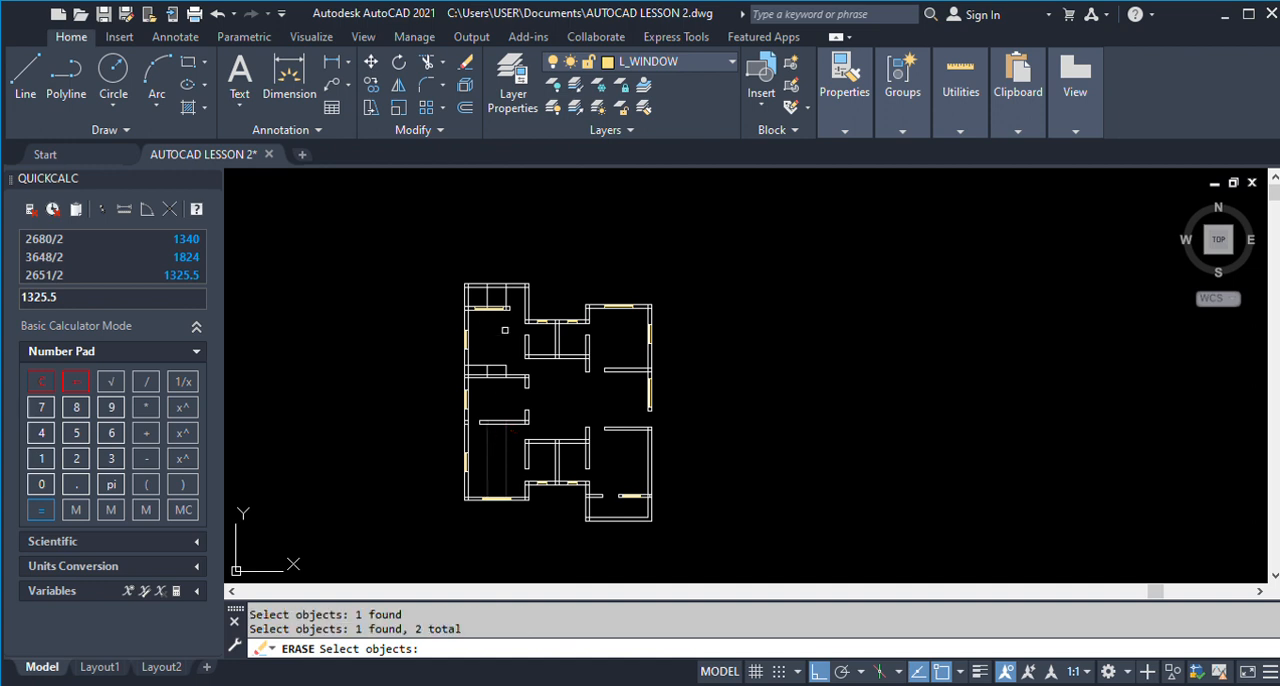
left_click(505, 305)
key("Return")
Trim the parts of the wardrobe lines that cross inside Room 3's side wall and lower wall.
scroll(470, 380, "up", 6)
type("tr")
key("Return")
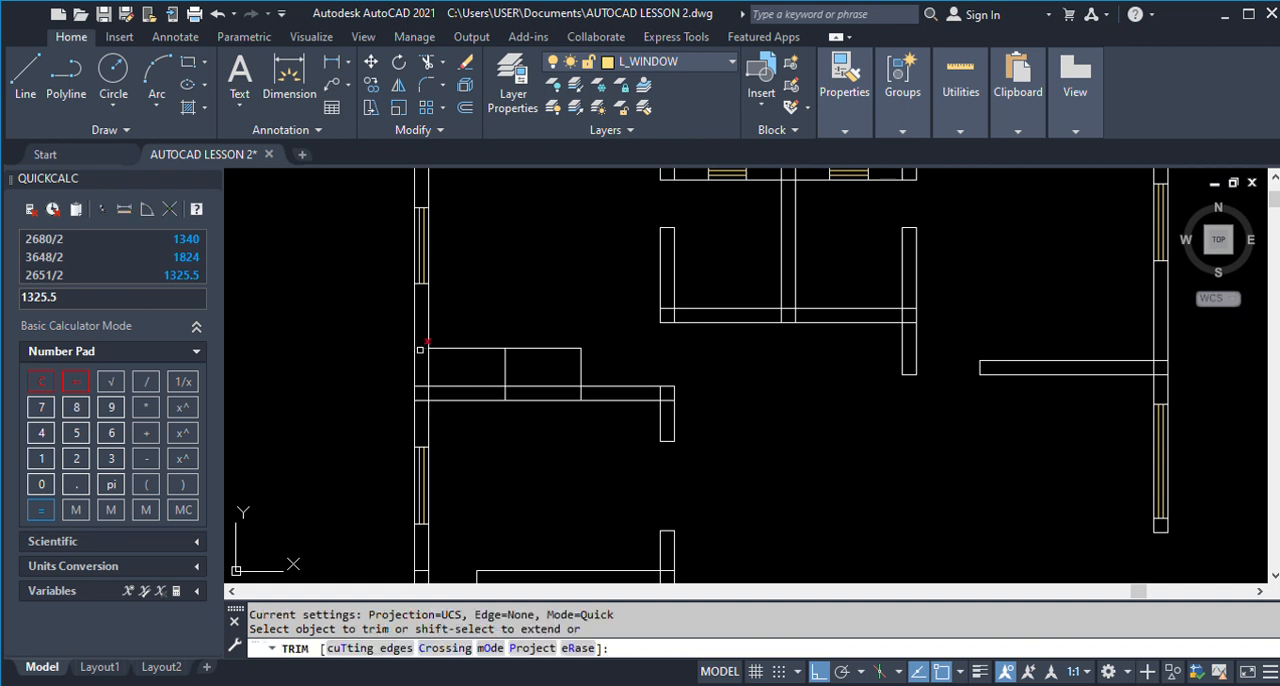
left_click(420, 349)
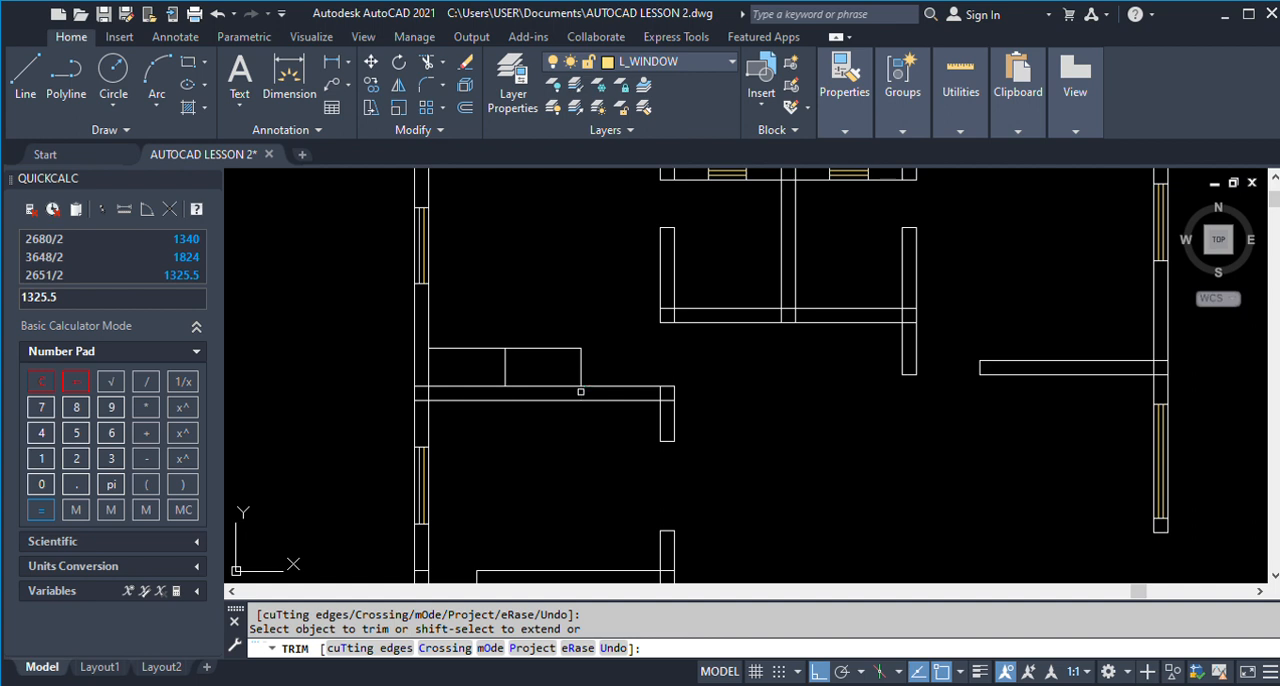
key("Return")
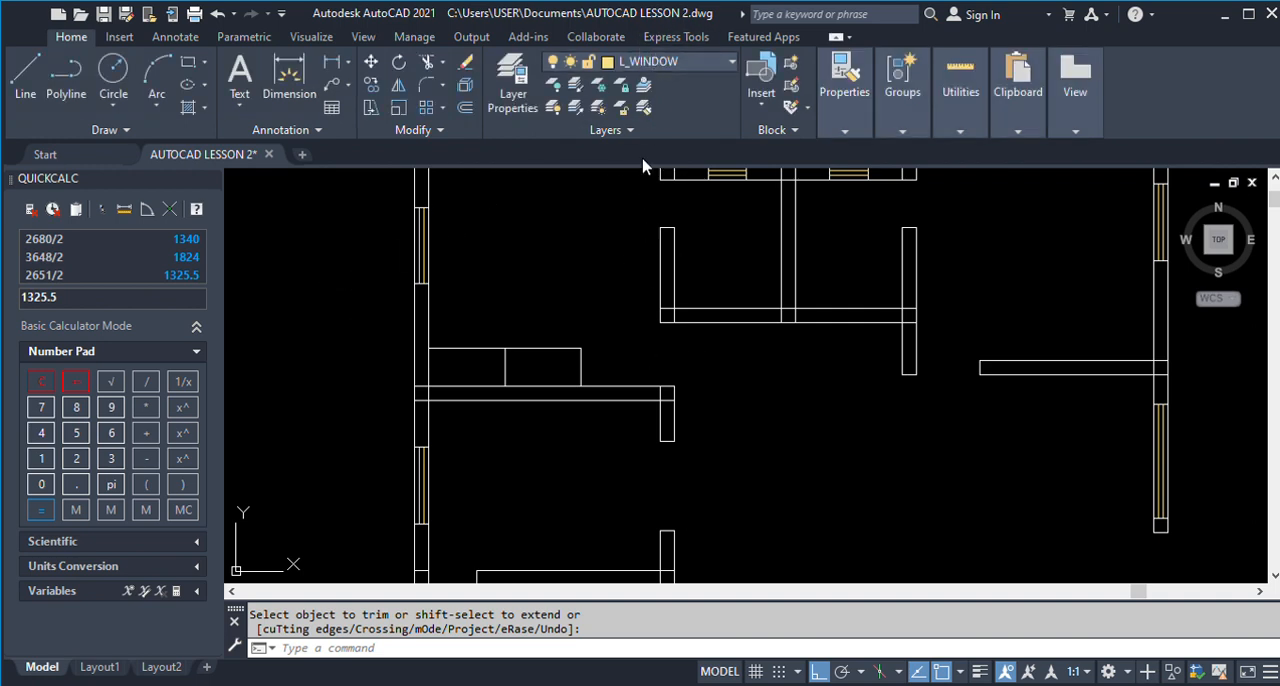
Make L_WARDROPE the current layer and draw a vertical reference line outside the plan beside Room 3.
left_click(645, 363)
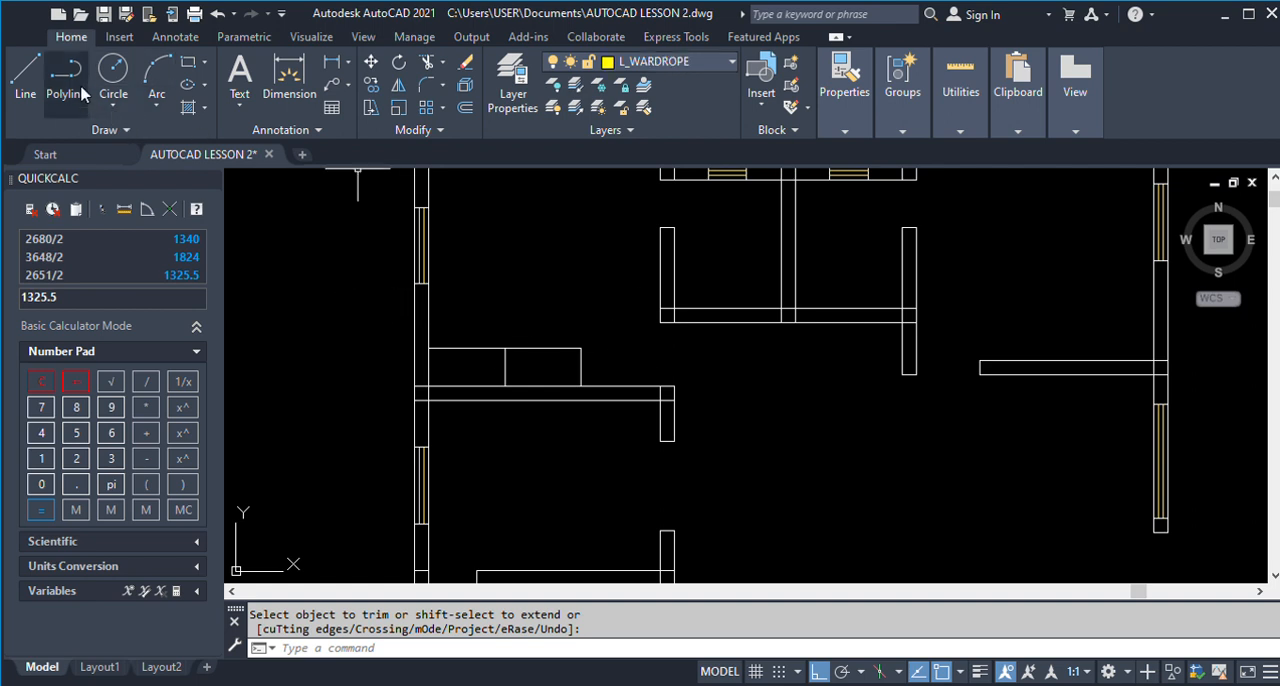
left_click(26, 72)
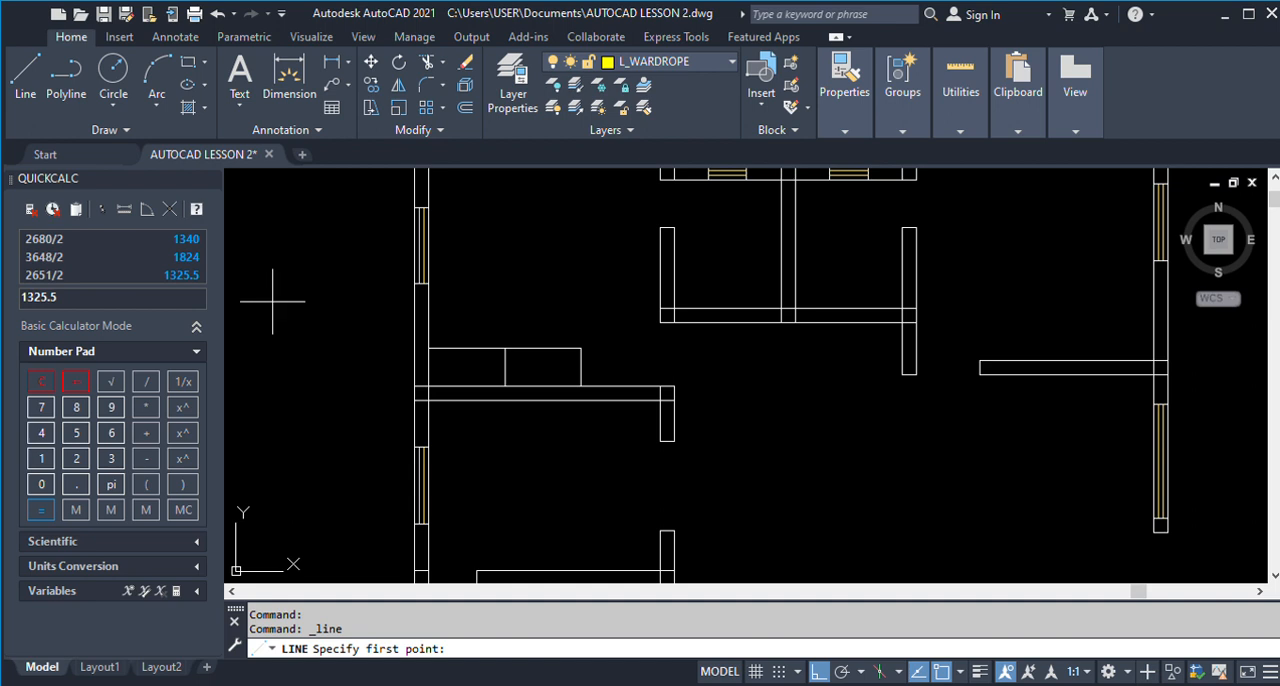
left_click(325, 235)
left_click(322, 363)
key("Return")
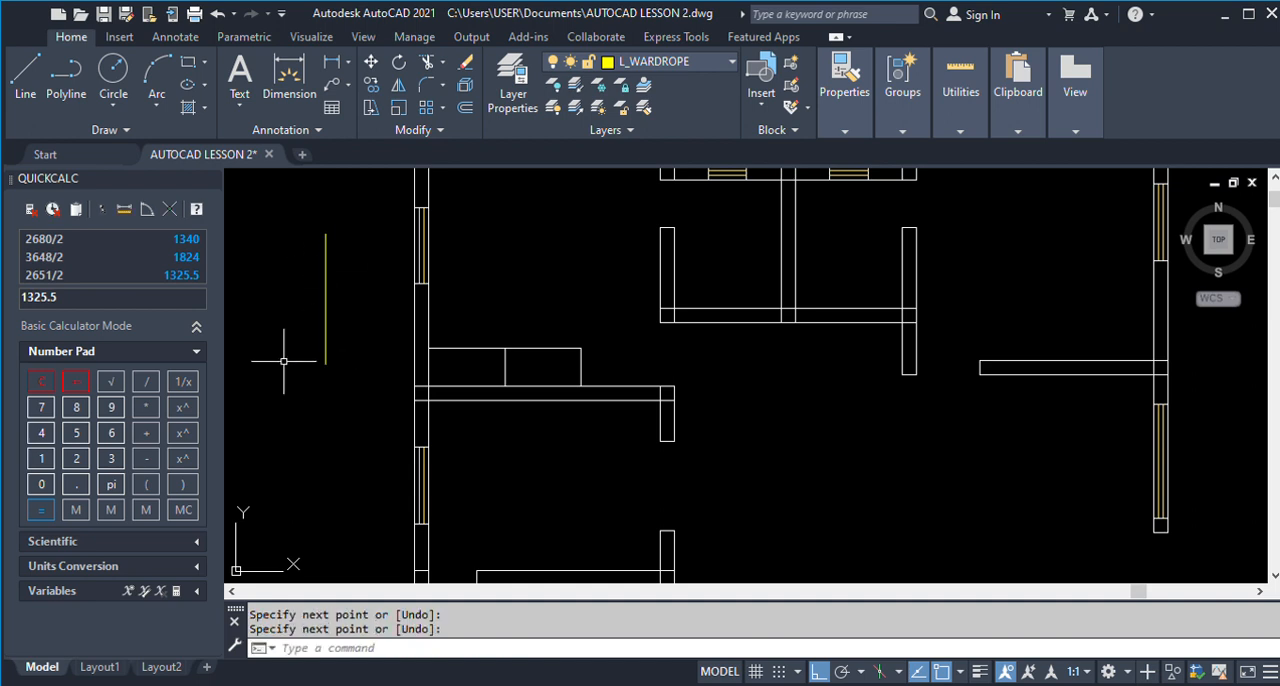
Match the three wardrobe outline lines to the L_WARDROPE layer of the reference line with LAYMCH.
type("LAYMCH")
key("Return")
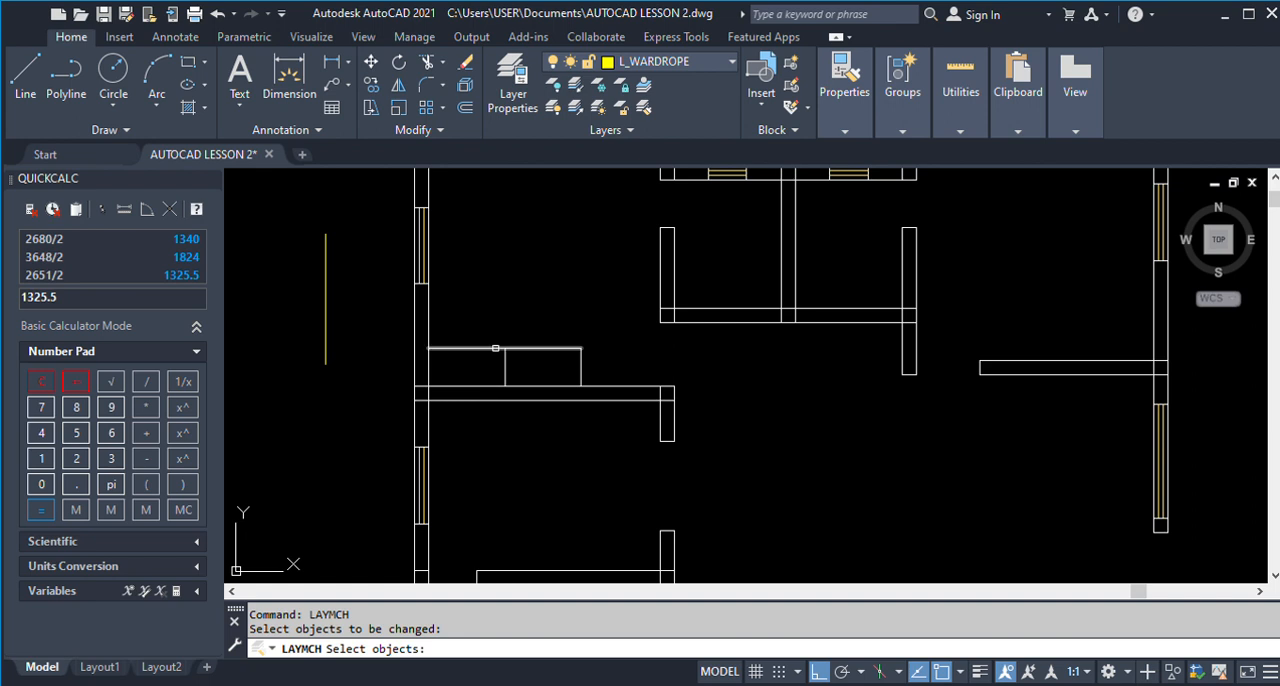
left_click(495, 348)
left_click(504, 365)
left_click(579, 366)
key("Return")
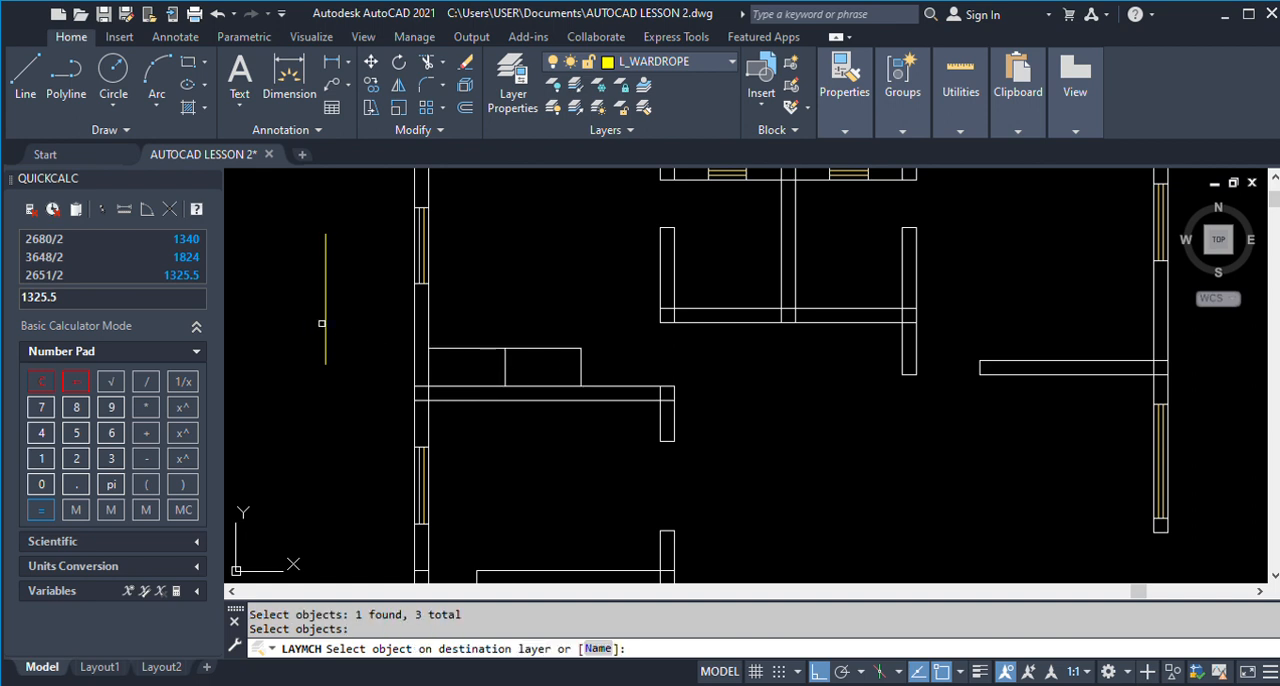
left_click(322, 323)
Draw two diagonals from the wardrobe's lower corners to the midpoint of its upper edge.
key("Return")
scroll(430, 369, "down", 4)
scroll(430, 369, "down", 3)
scroll(777, 380, "up", 5)
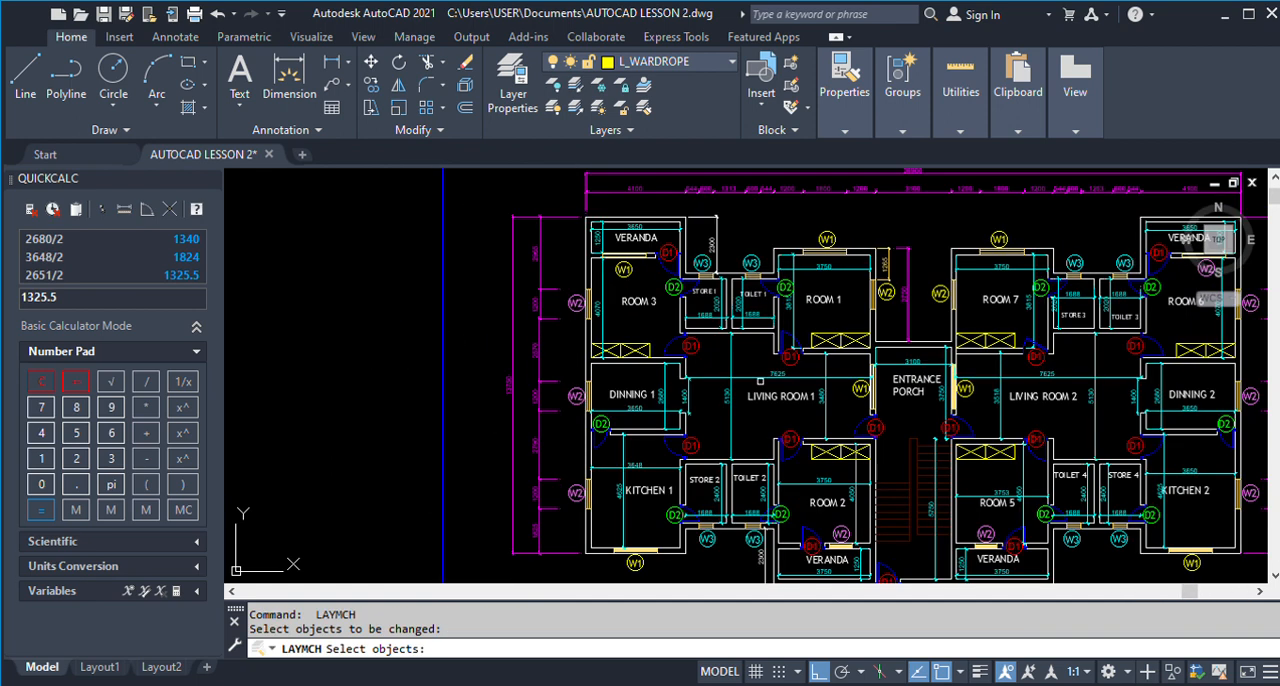
scroll(760, 381, "down", 5)
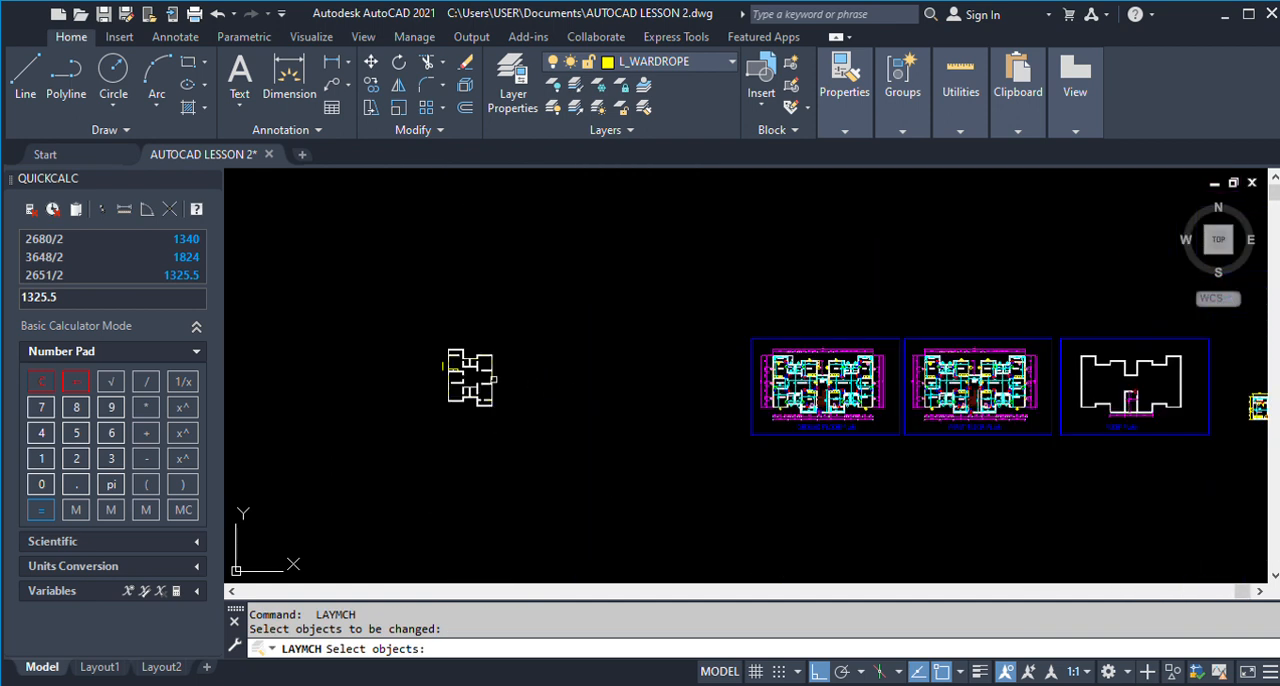
scroll(445, 377, "up", 6)
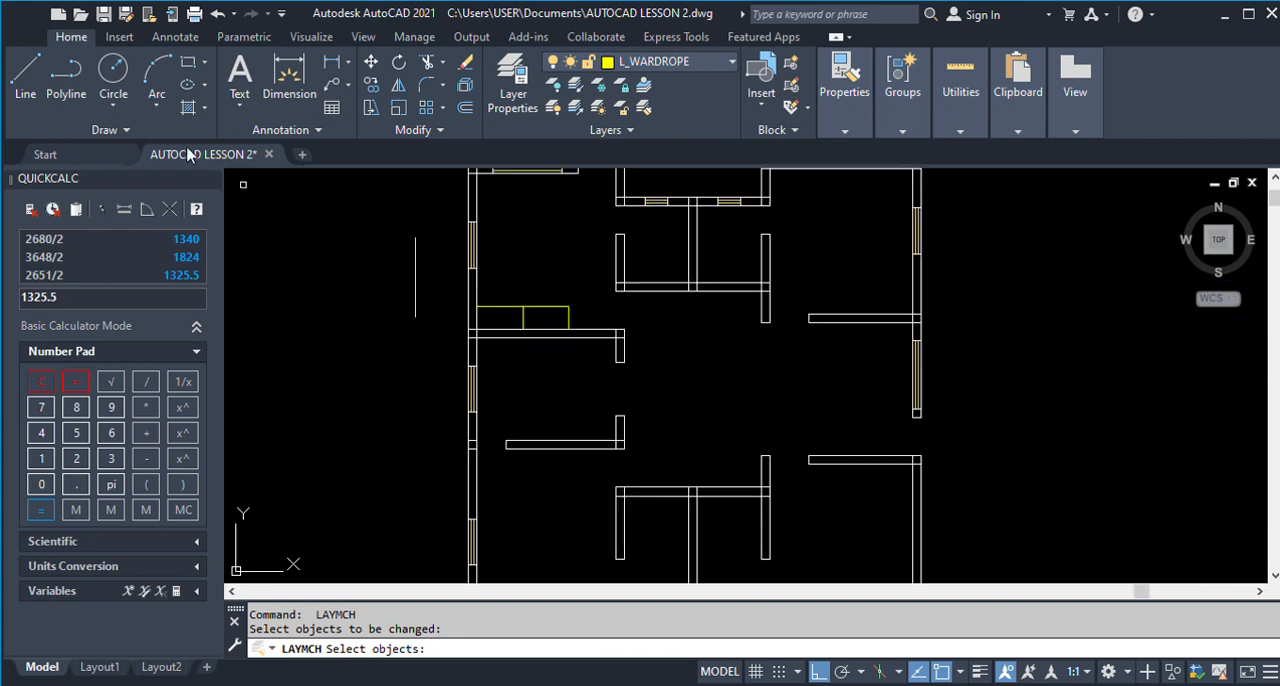
left_click(25, 75)
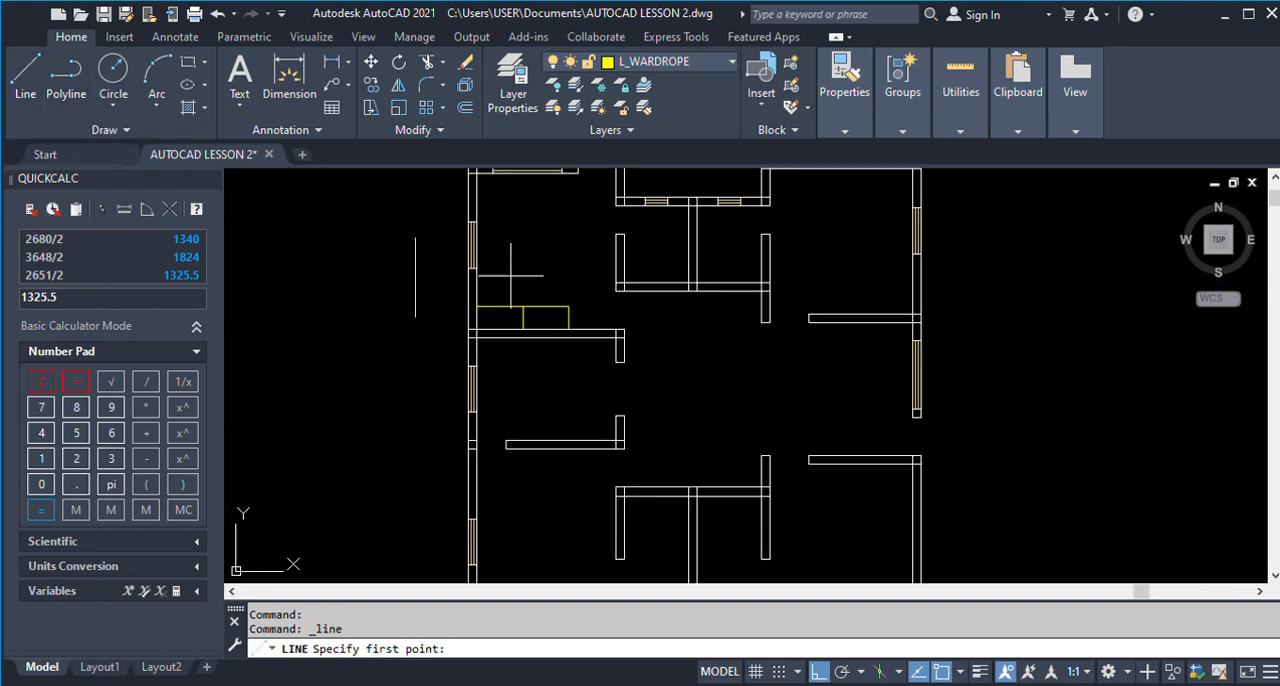
scroll(526, 314, "up", 2)
left_click(449, 339)
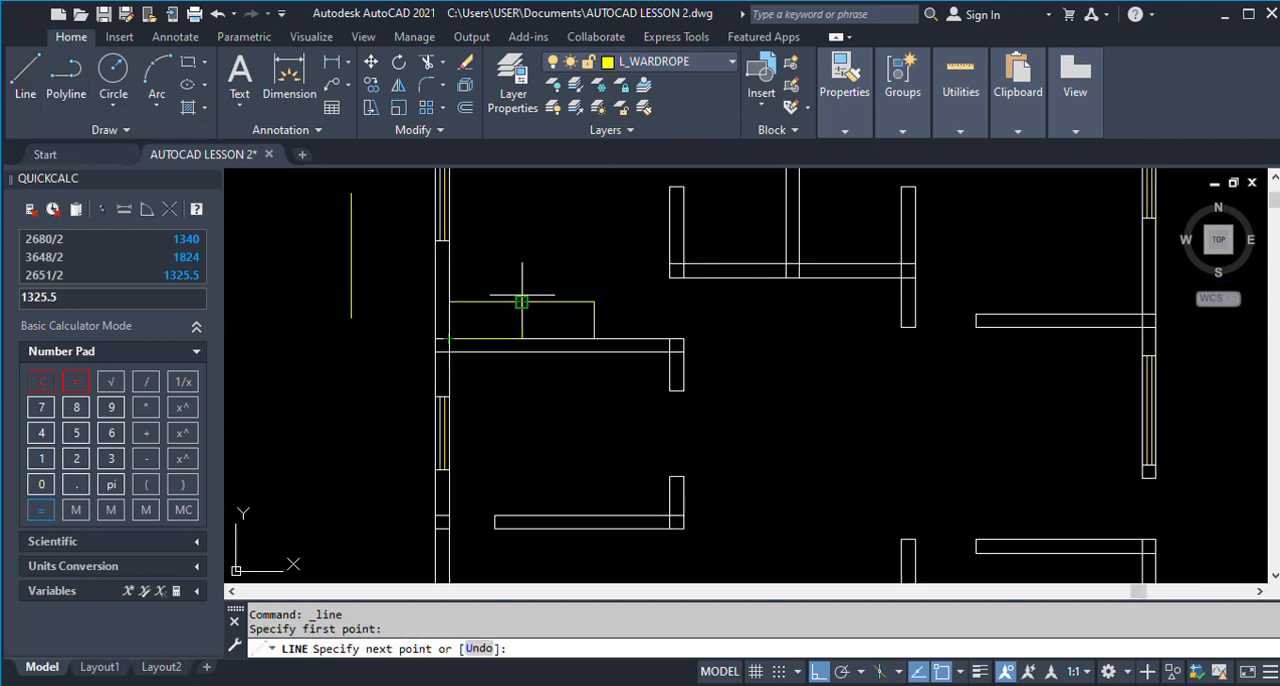
left_click(522, 301)
left_click(594, 339)
key("Escape")
Draw two opposite diagonals from the wardrobe's upper corners to the foot of its middle divider.
key("space")
left_click(592, 301)
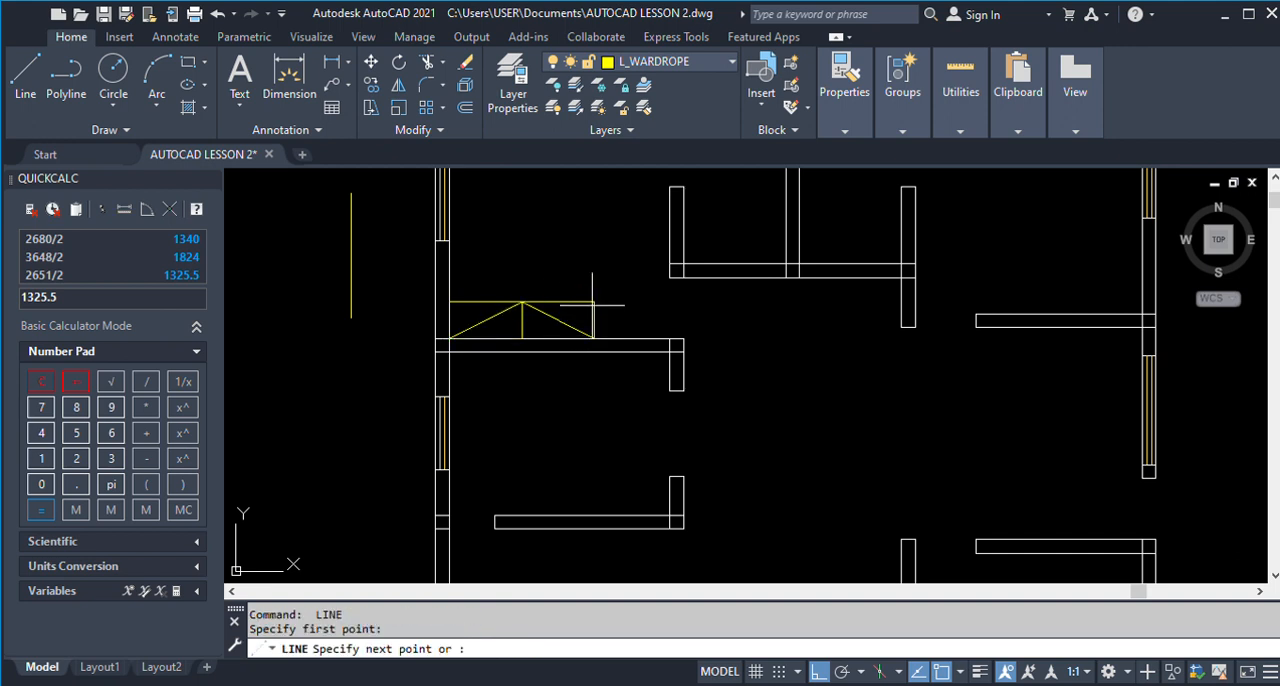
left_click(522, 339)
left_click(449, 301)
key("Escape")
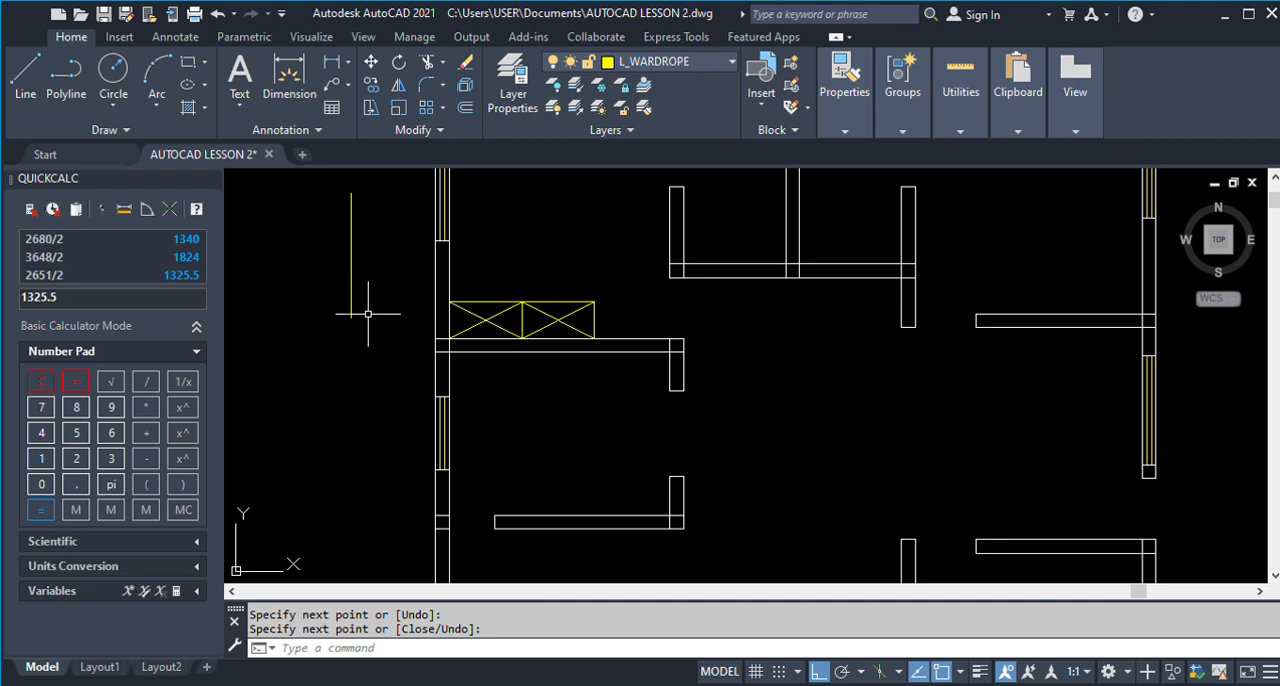
Check the wardrobes in the other rooms of the finished ground floor plan.
scroll(368, 314, "down", 4)
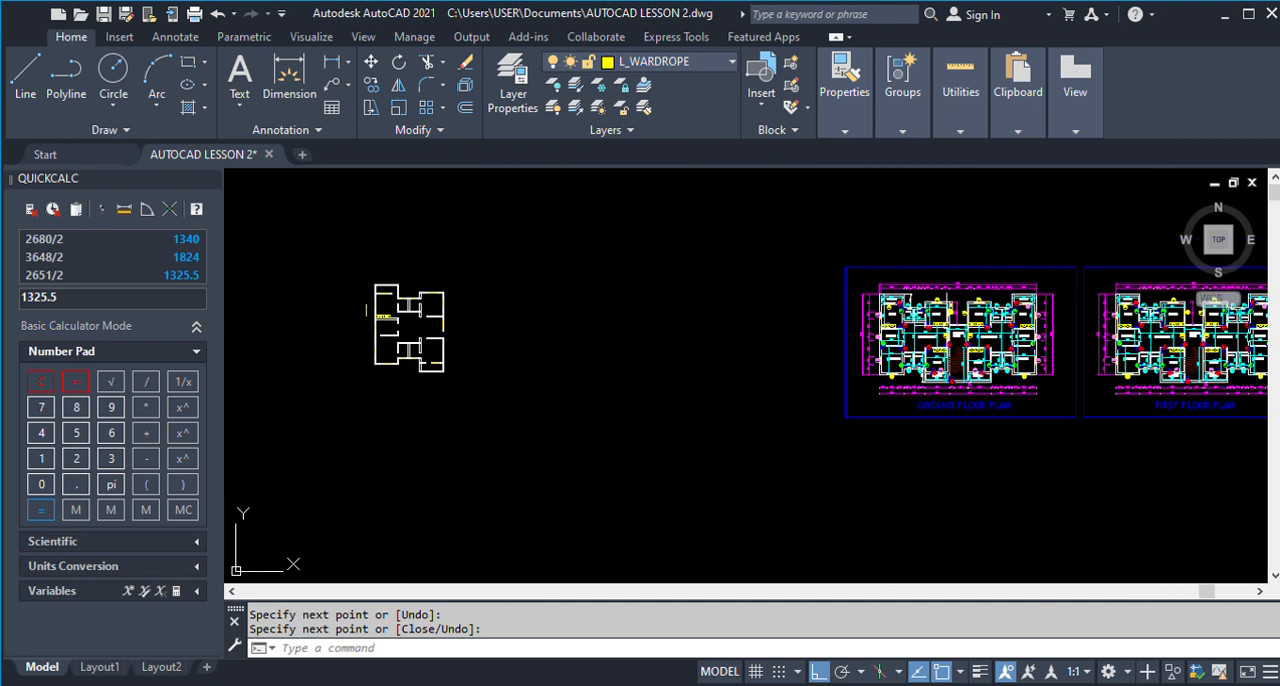
scroll(958, 325, "up", 5)
scroll(958, 325, "up", 2)
scroll(958, 325, "down", 4)
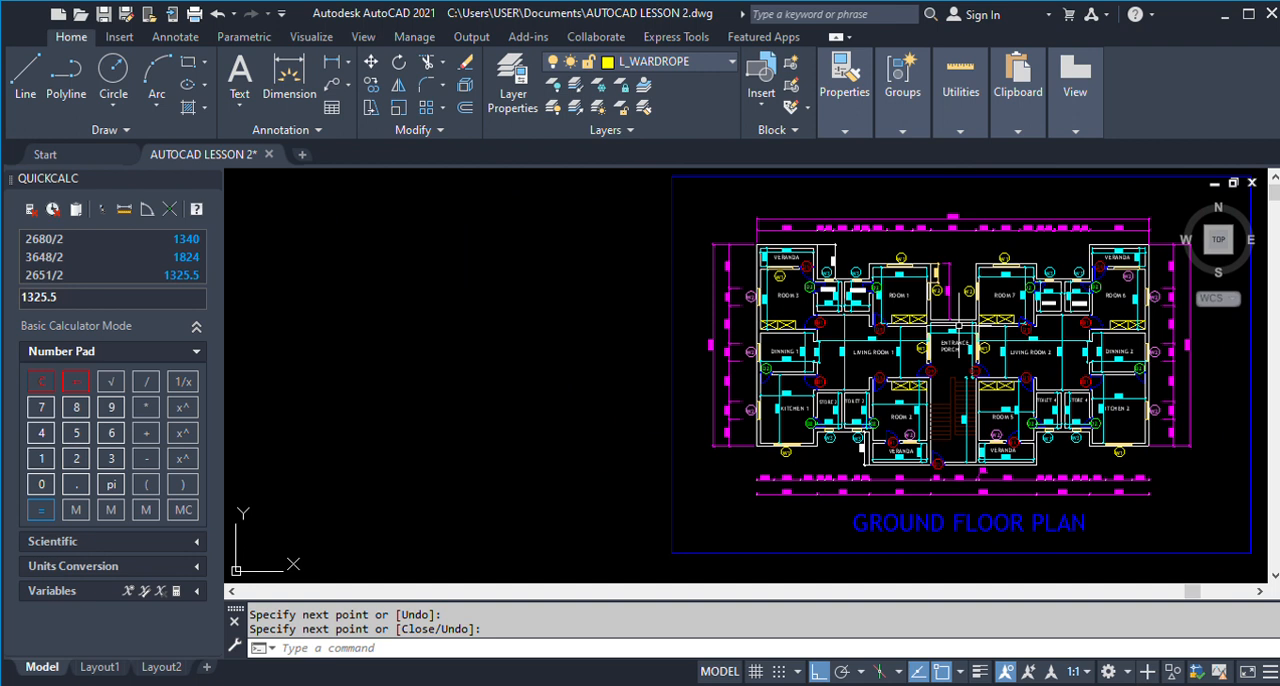
scroll(1004, 327, "down", 3)
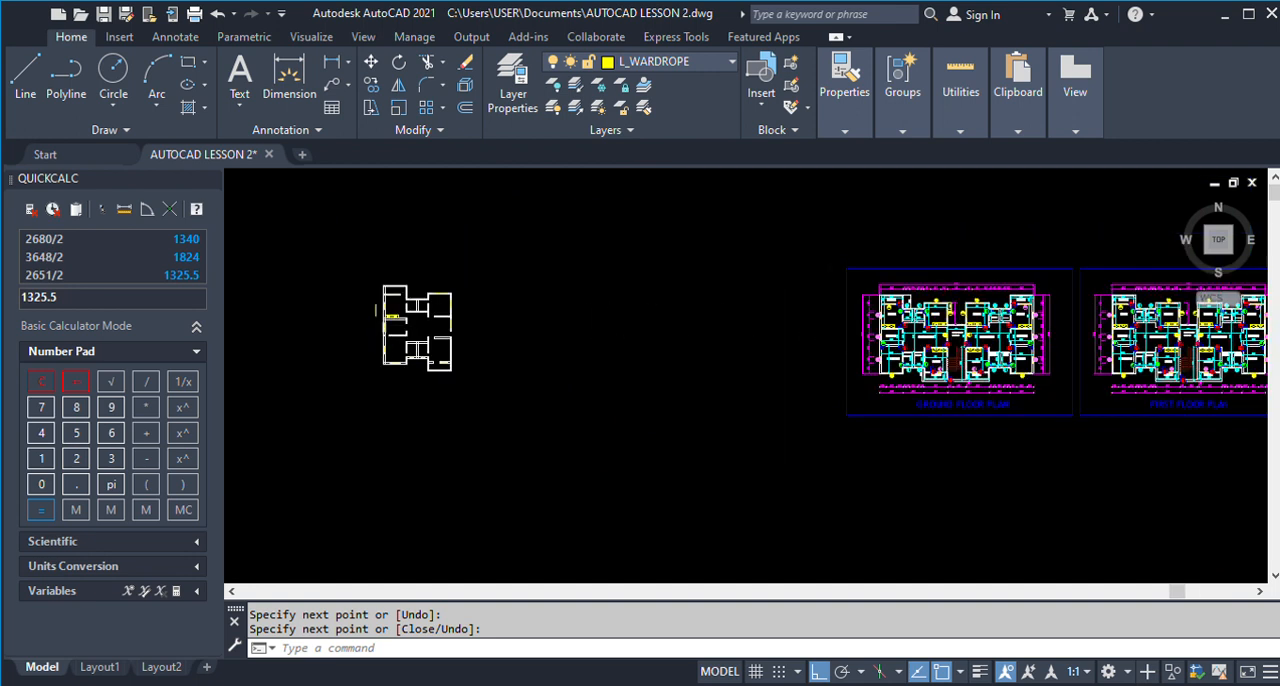
scroll(378, 314, "up", 8)
type("co")
key("Return")
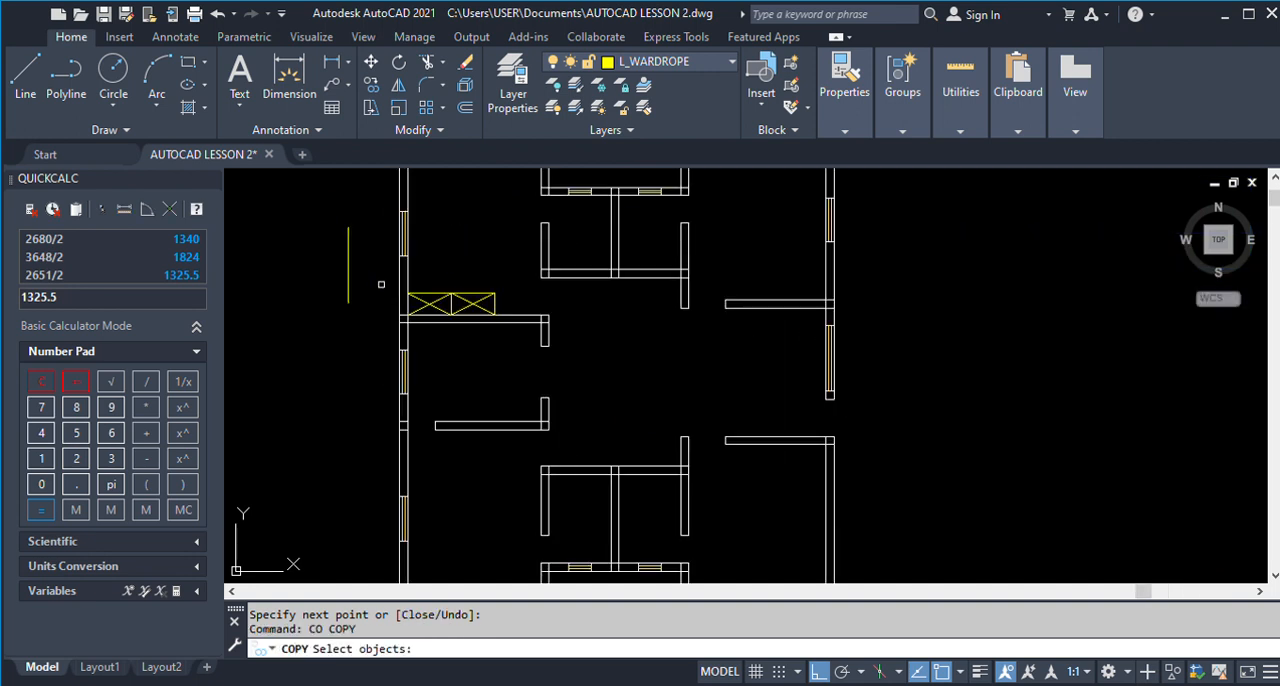
left_click(380, 278)
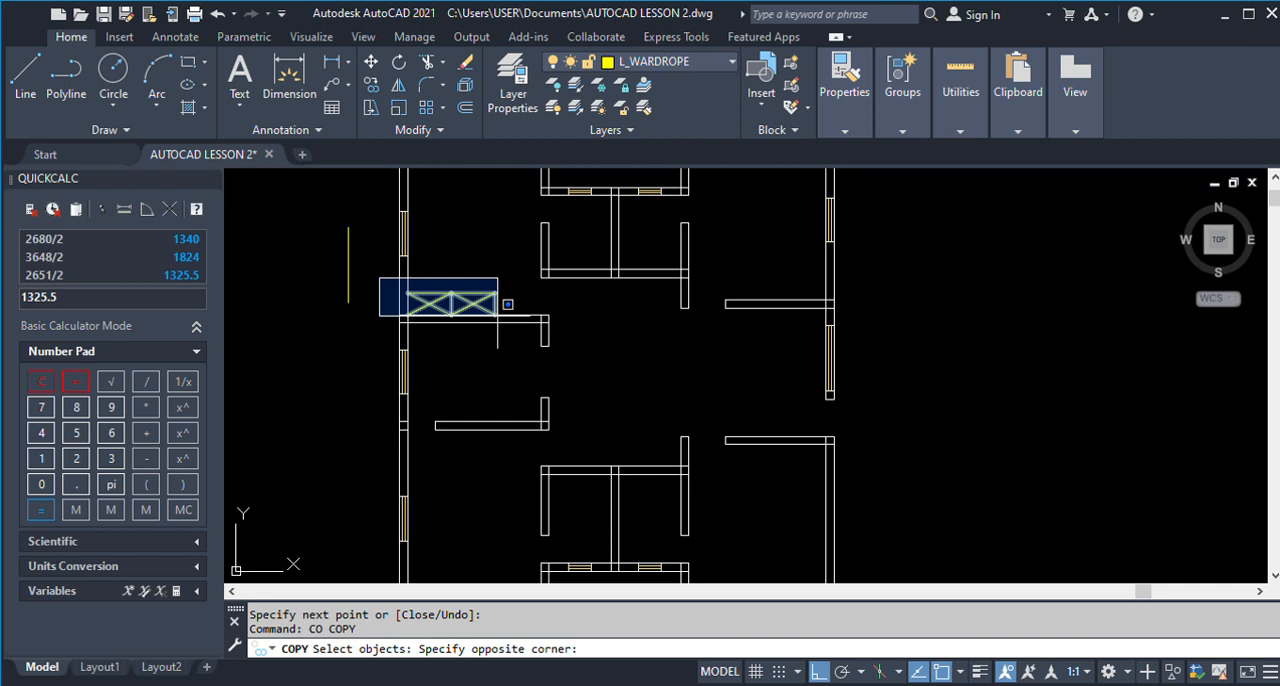
left_click(498, 316)
key("Return")
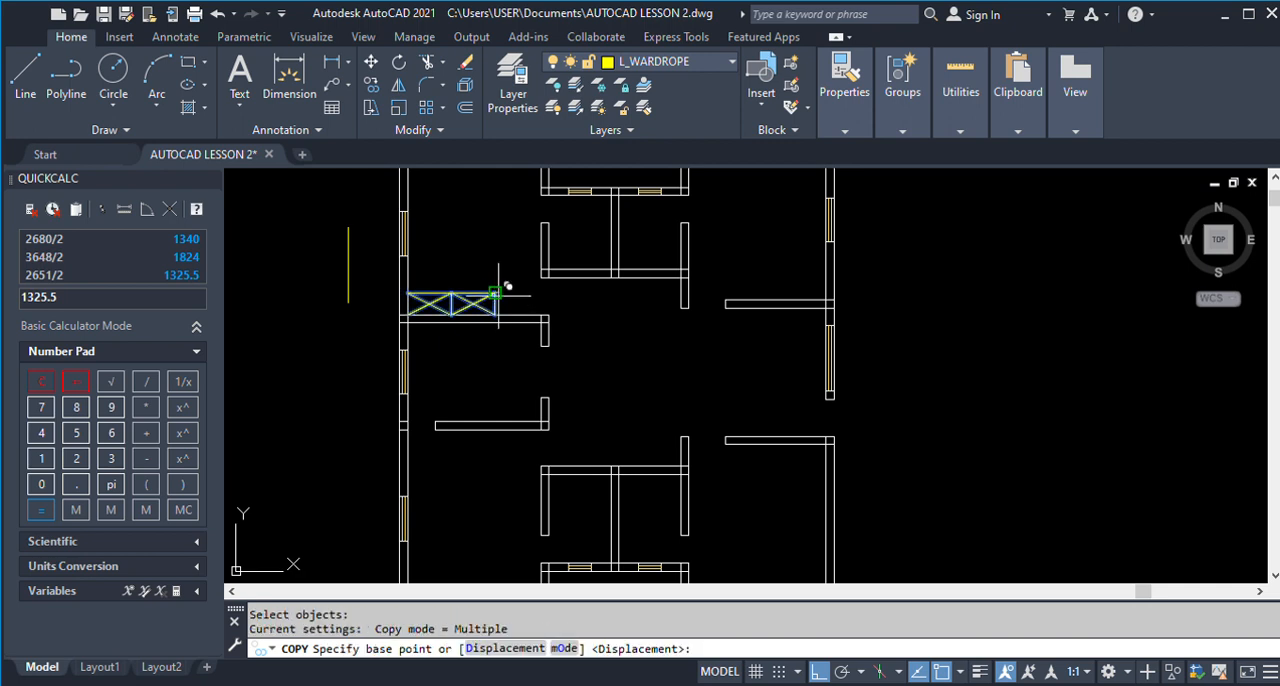
left_click(495, 292)
key("Escape")
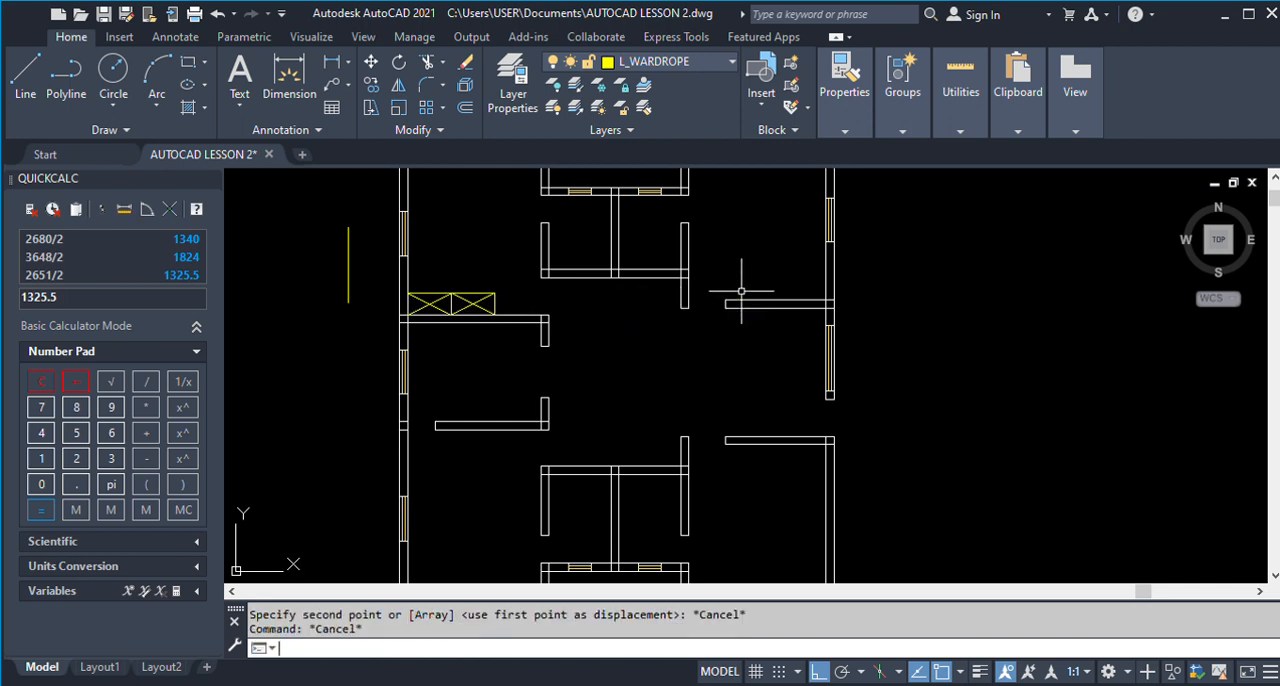
Copy the Room 3 wardrobe from its lower outer corner to Room 1's corner where the lower wall meets the outer wall.
type("co")
key("Return")
left_click(368, 272)
left_click(540, 352)
key("Return")
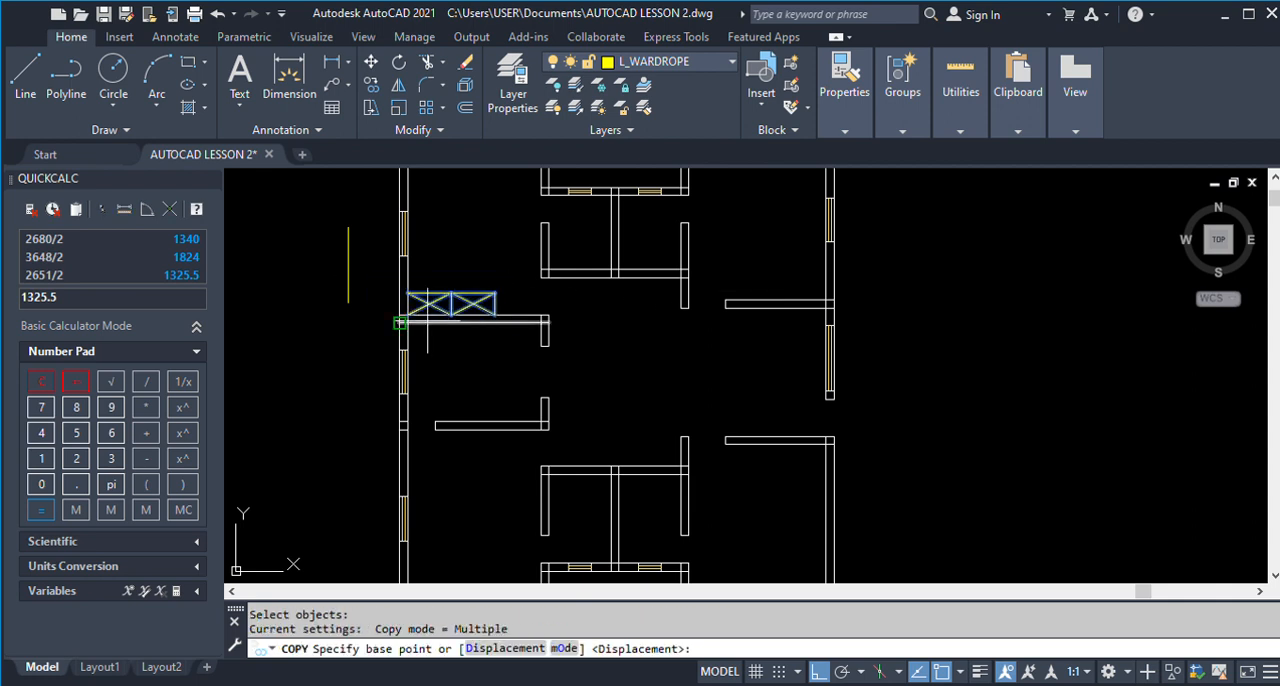
left_click(494, 315)
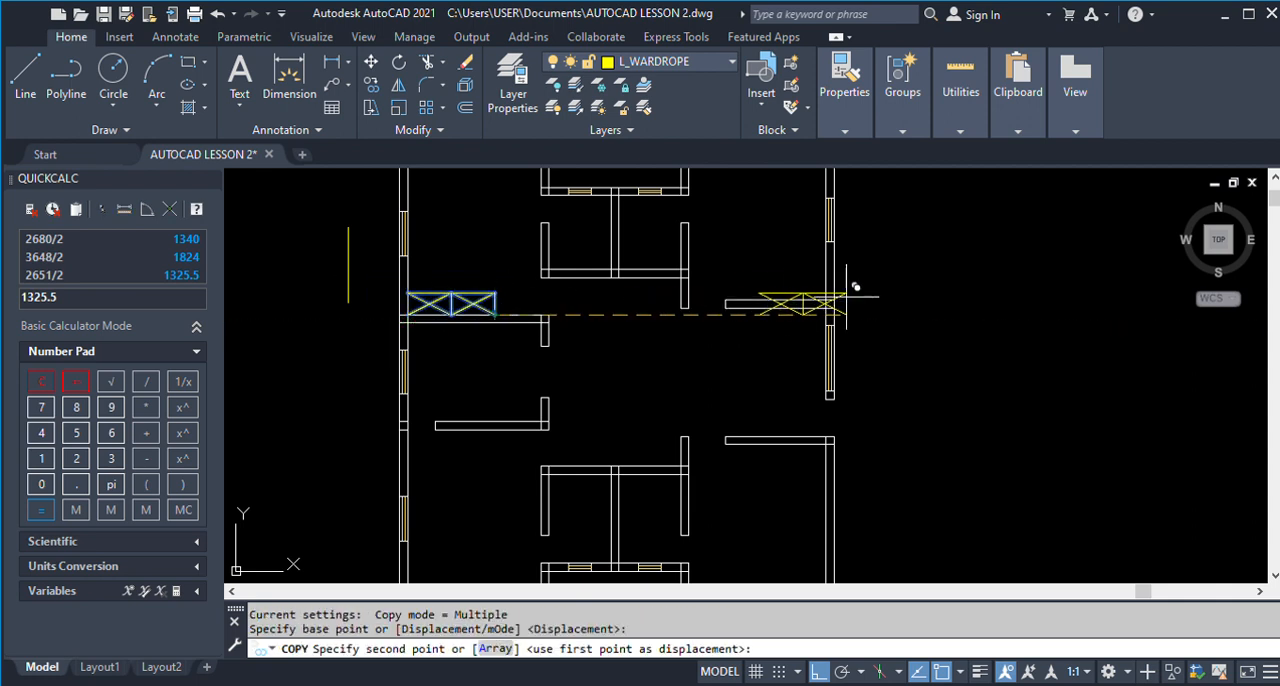
left_click(827, 300)
key("Return")
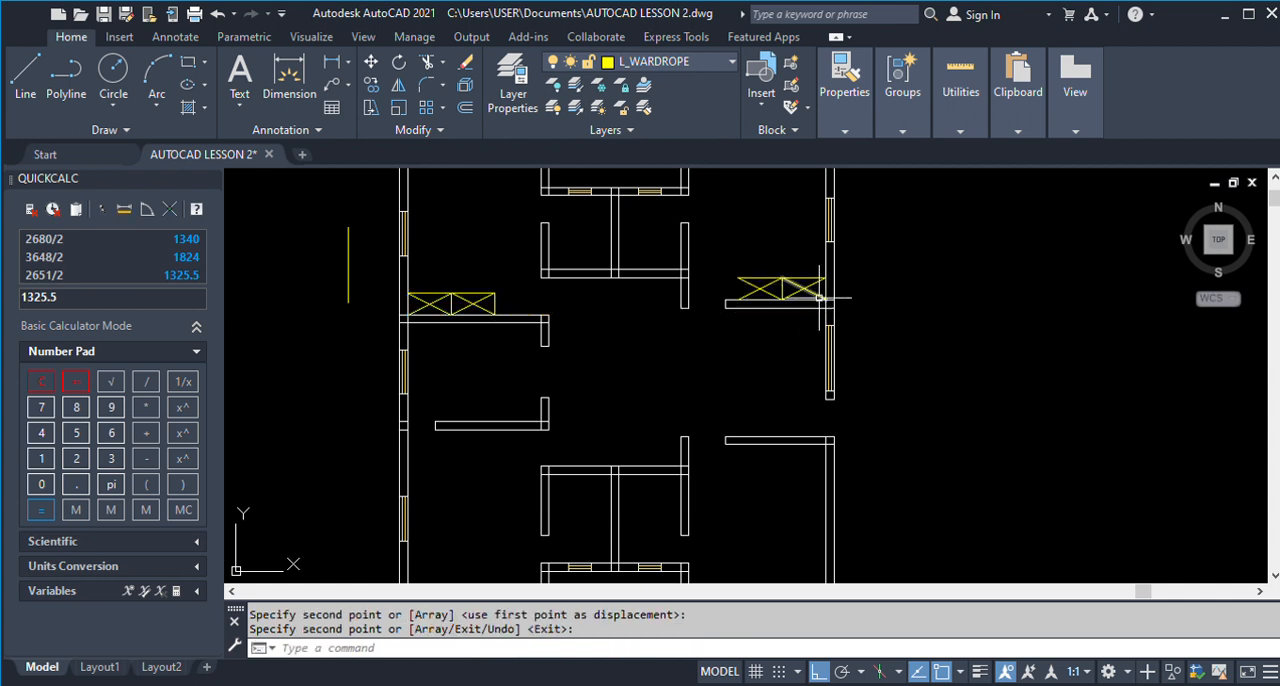
Move the copied wardrobe's end line from the outer wall side to its open end.
scroll(830, 290, "up", 2)
type("m")
key("Return")
left_click(828, 281)
key("Return")
left_click(828, 265)
left_click(689, 265)
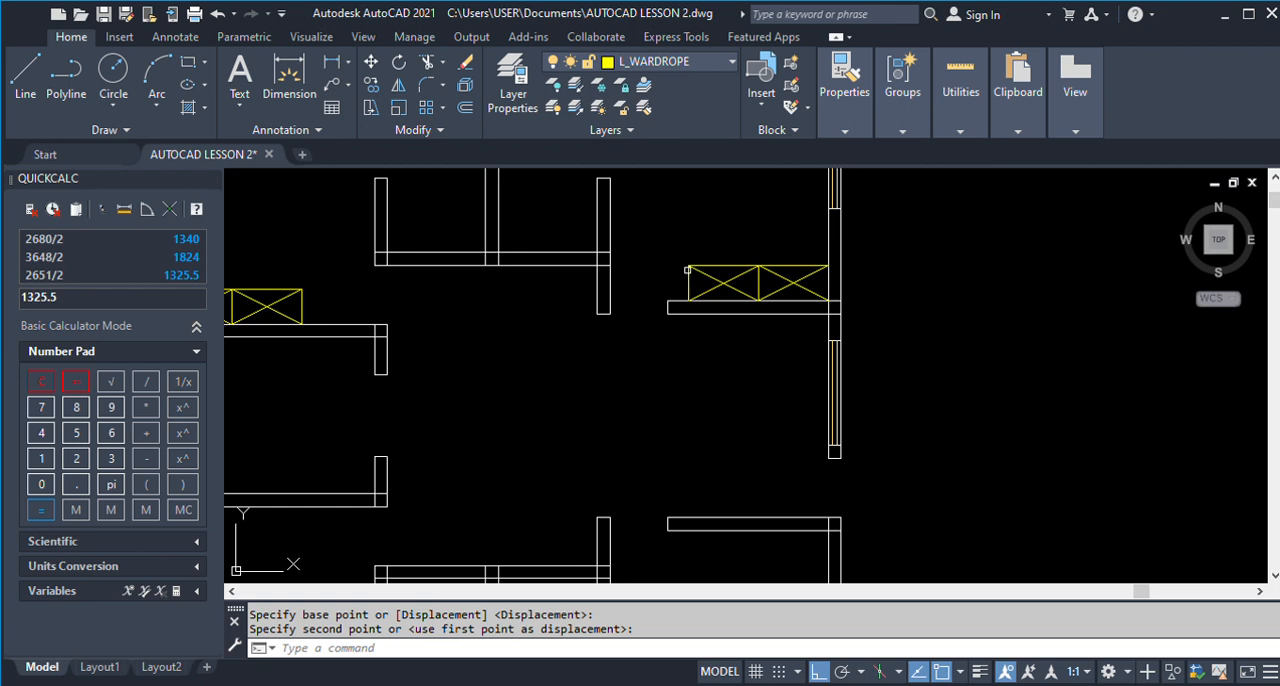
Move the whole Room 1 wardrobe down into Room 2, placing its upper corner where the upper wall meets the outer wall.
key("Return")
scroll(688, 268, "down", 4)
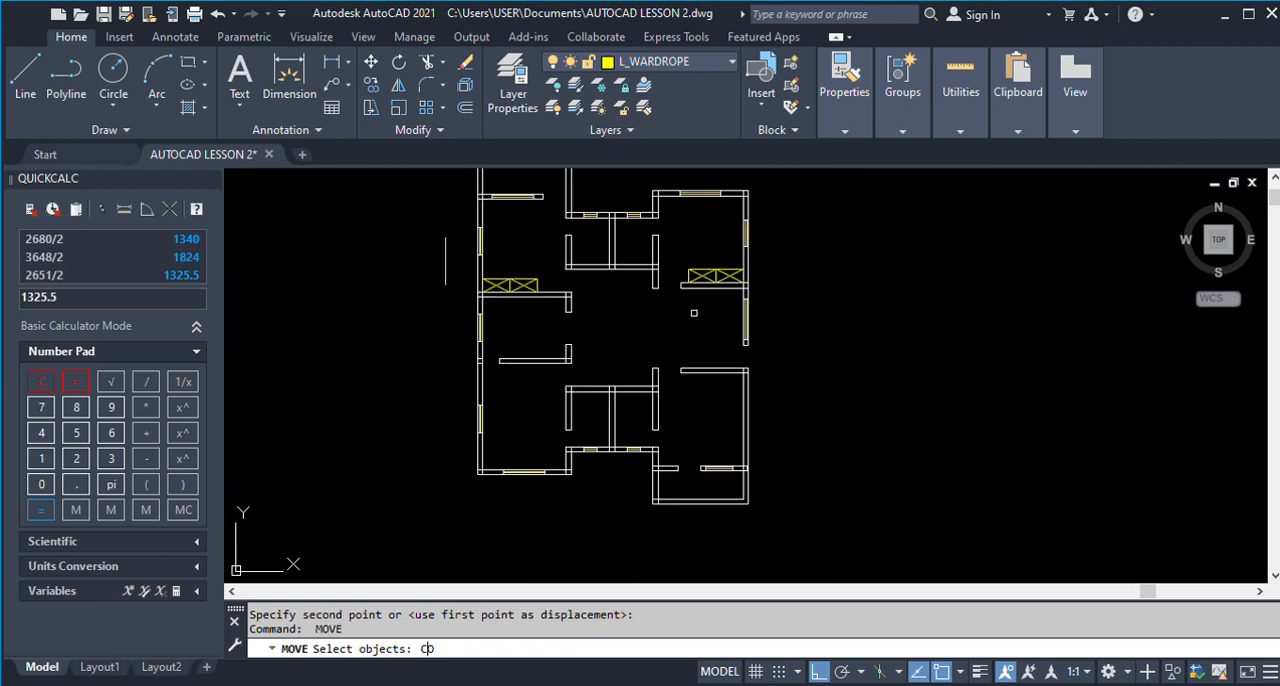
key("Return")
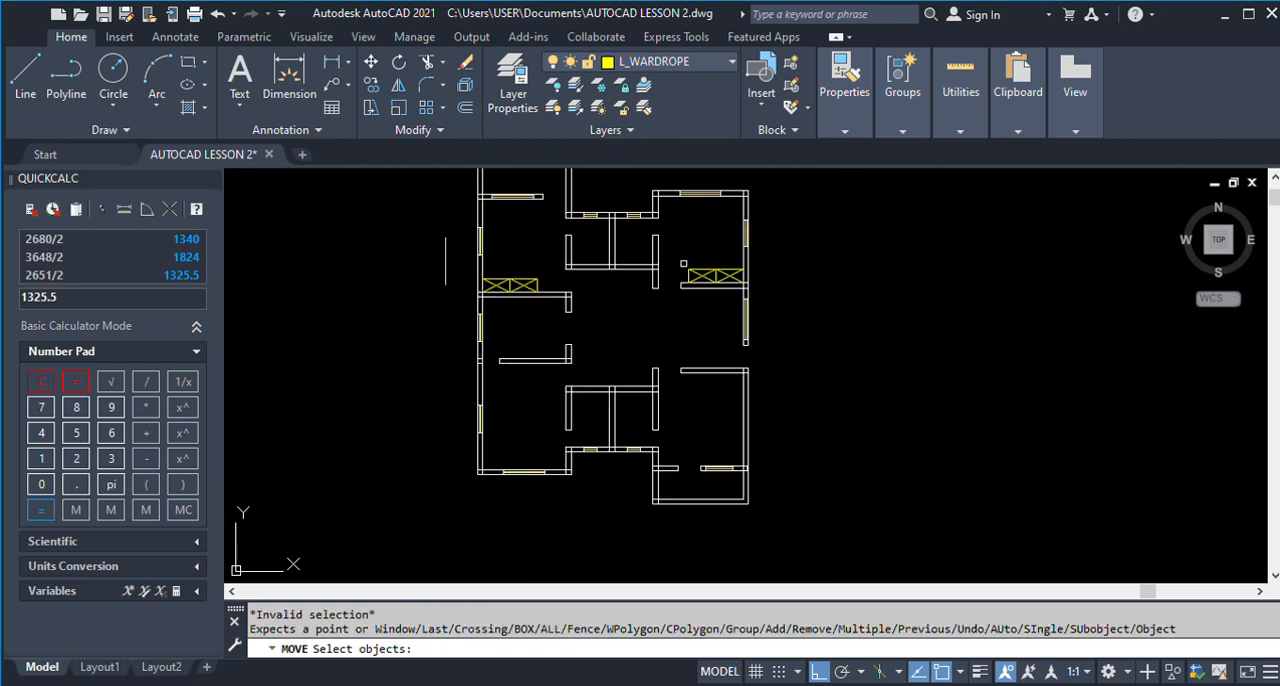
scroll(683, 263, "up", 2)
left_click(676, 245)
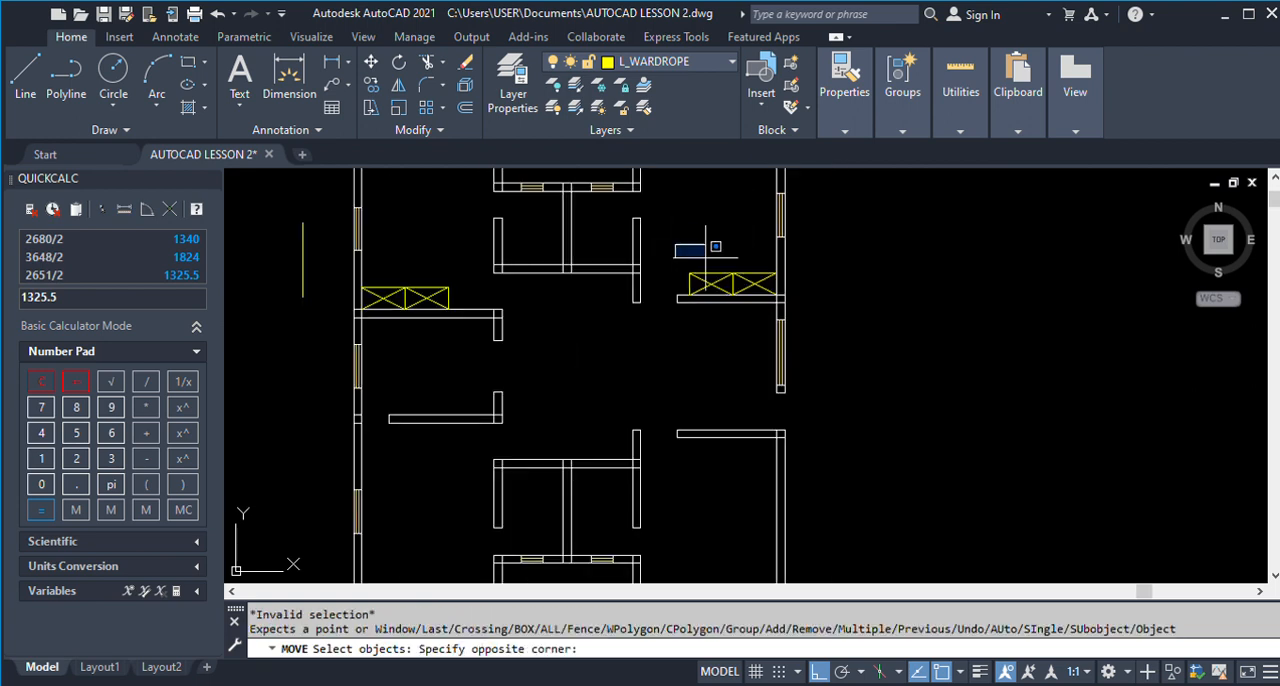
left_click(781, 298)
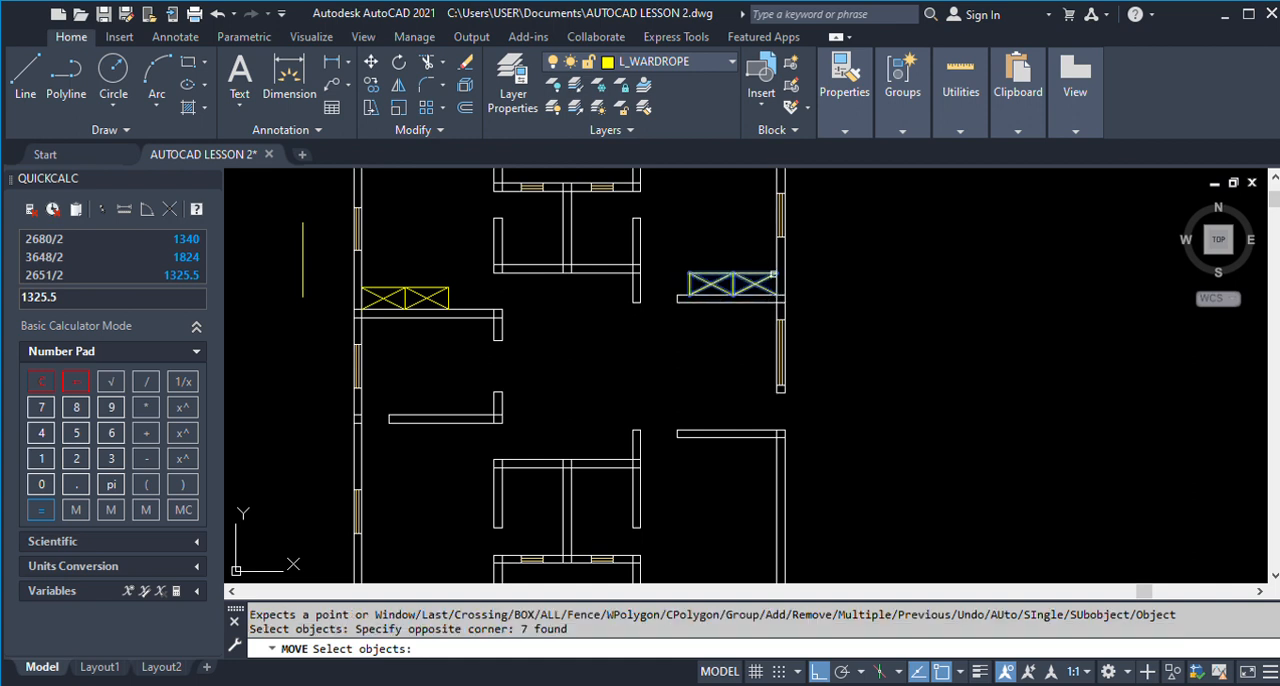
key("Return")
left_click(776, 272)
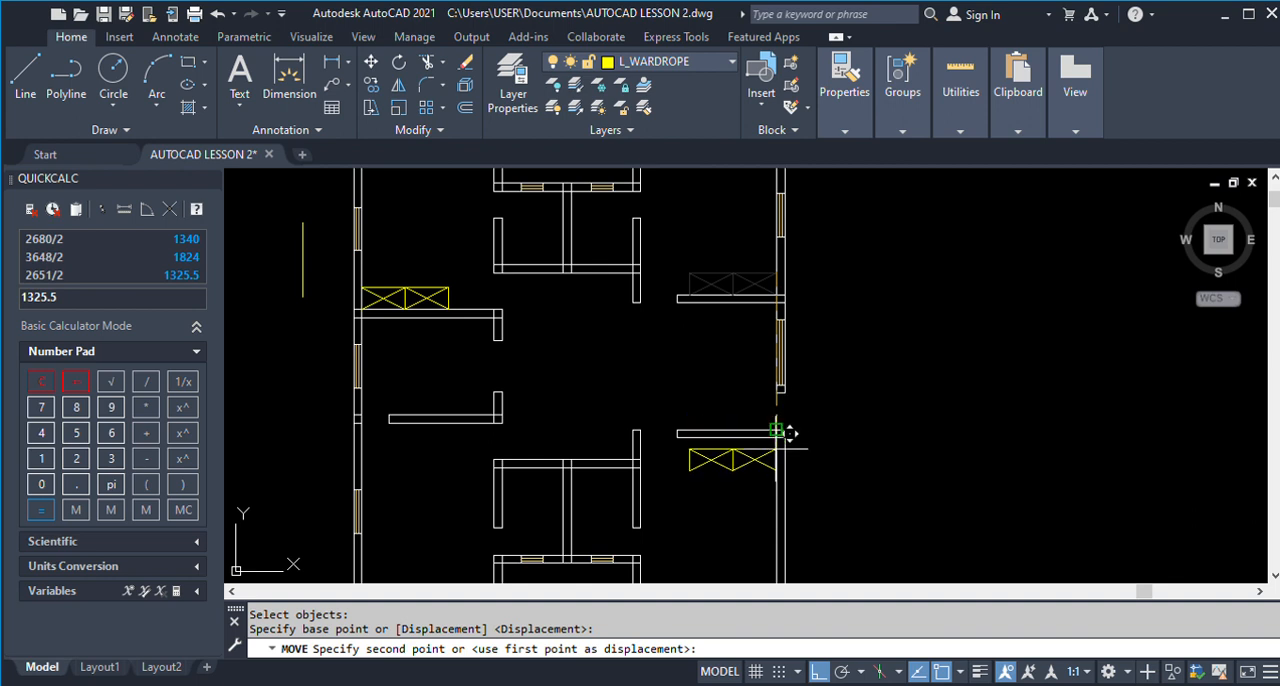
scroll(787, 416, "up", 5)
left_click(790, 394)
Move the Room 2 wardrobe's long edge line from against the wall to its front side.
key("Return")
type("M")
key("Return")
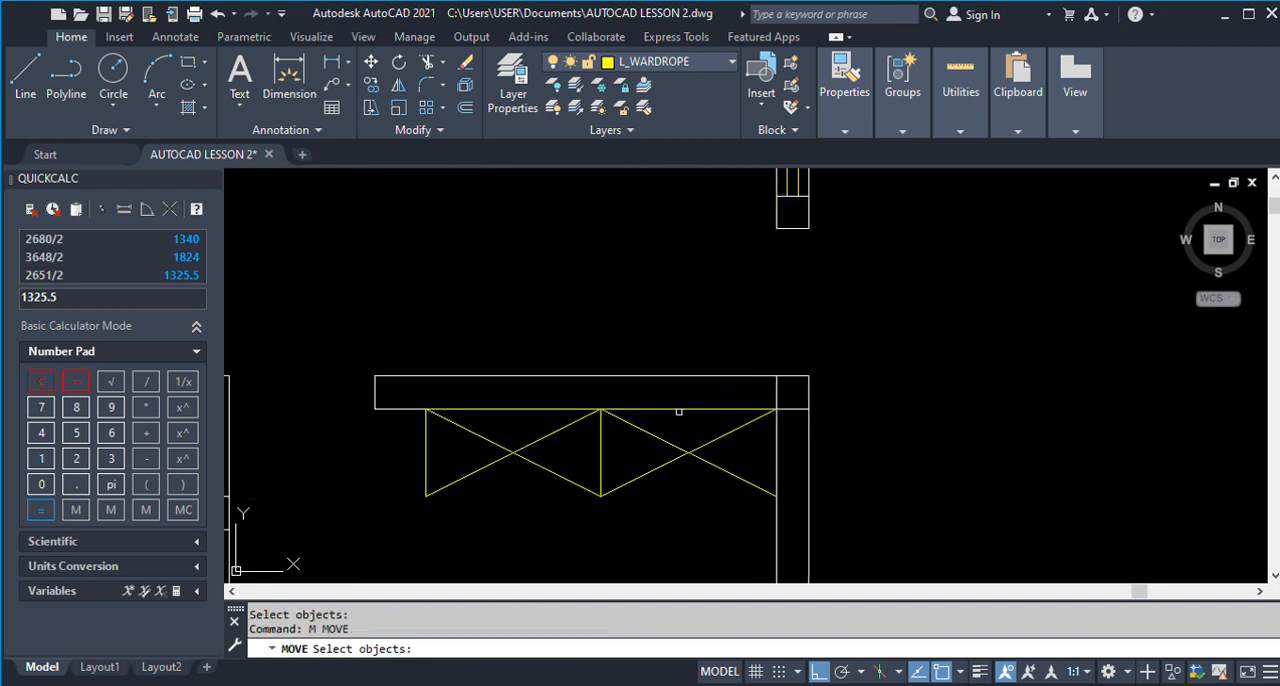
left_click(682, 409)
key("Return")
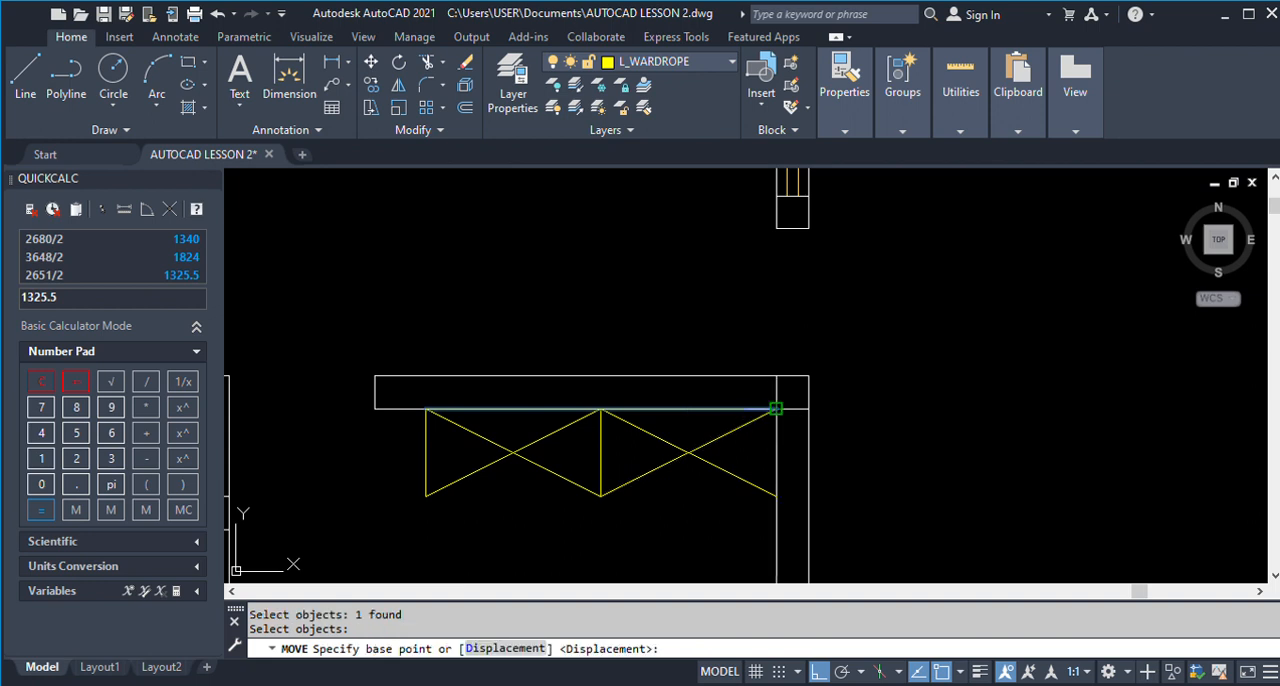
left_click(776, 409)
left_click(776, 496)
key("Return")
scroll(640, 333, "down", 5)
scroll(638, 341, "down", 6)
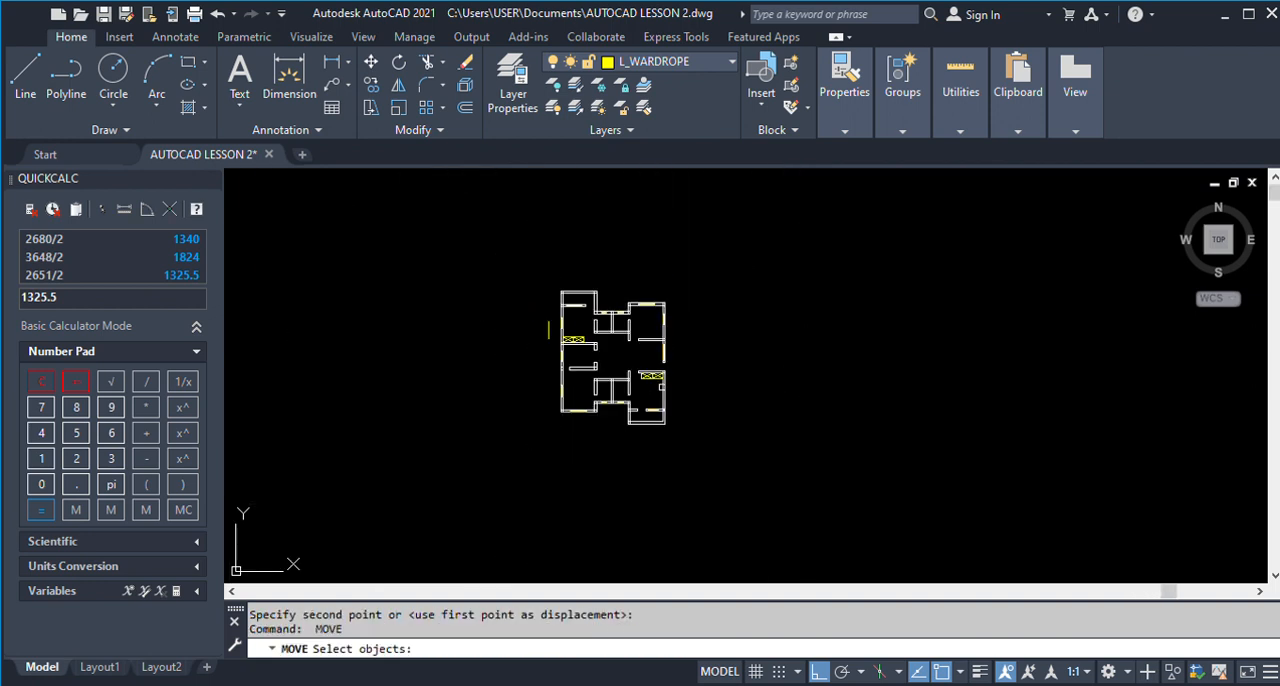
key("Escape")
Copy the Room 2 wardrobe by its upper outer corner to the inner corner above Room 1's lower wall.
type("co")
key("Return")
scroll(662, 386, "up", 8)
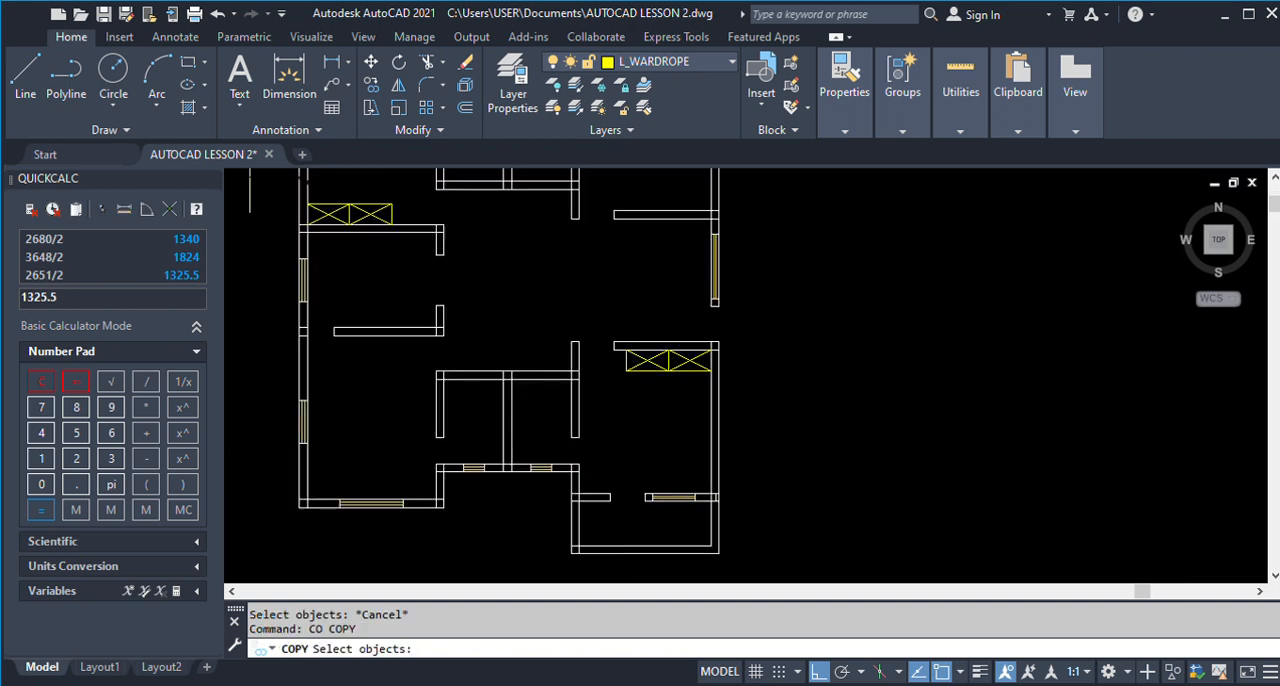
left_click(606, 296)
left_click(757, 388)
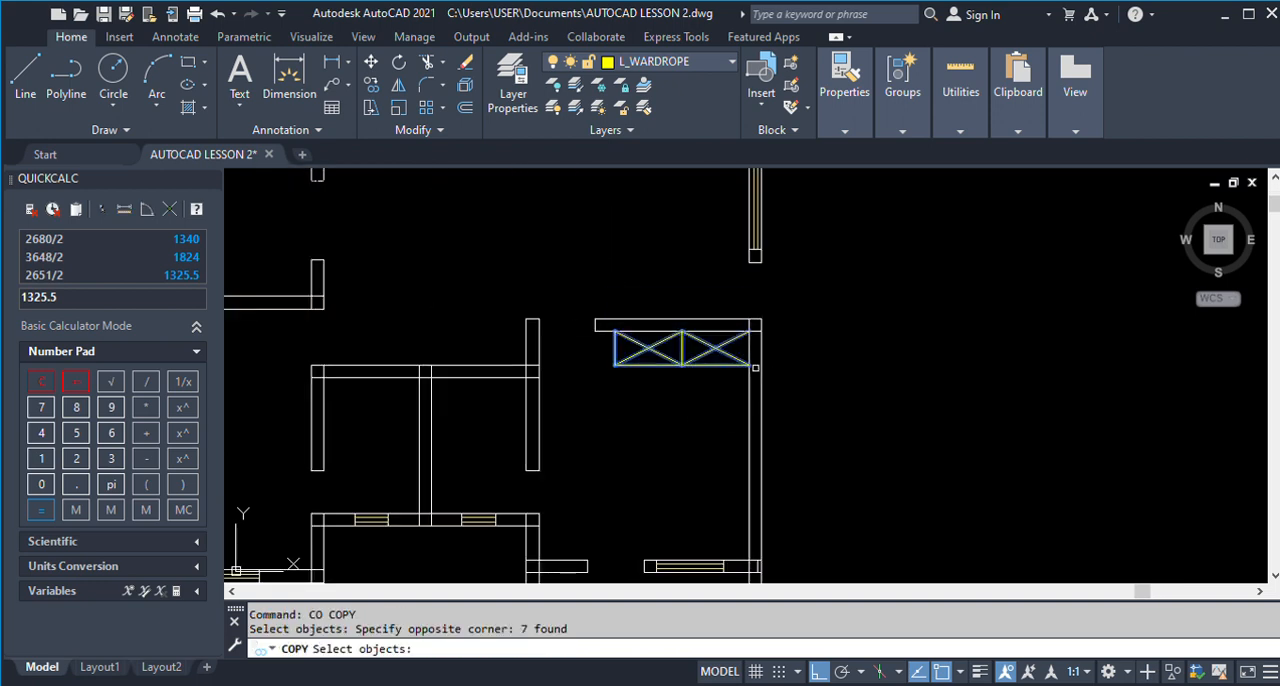
scroll(757, 388, "down", 4)
scroll(745, 380, "up", 4)
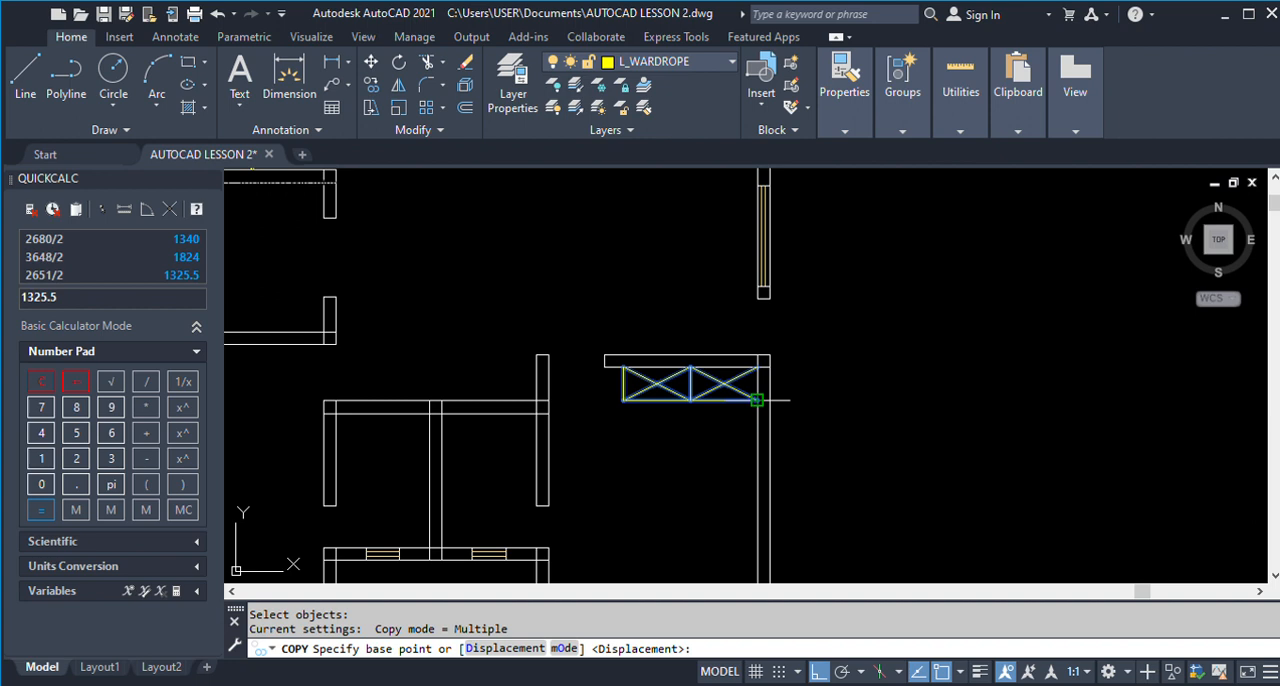
left_click(757, 366)
scroll(757, 380, "down", 4)
scroll(782, 289, "up", 6)
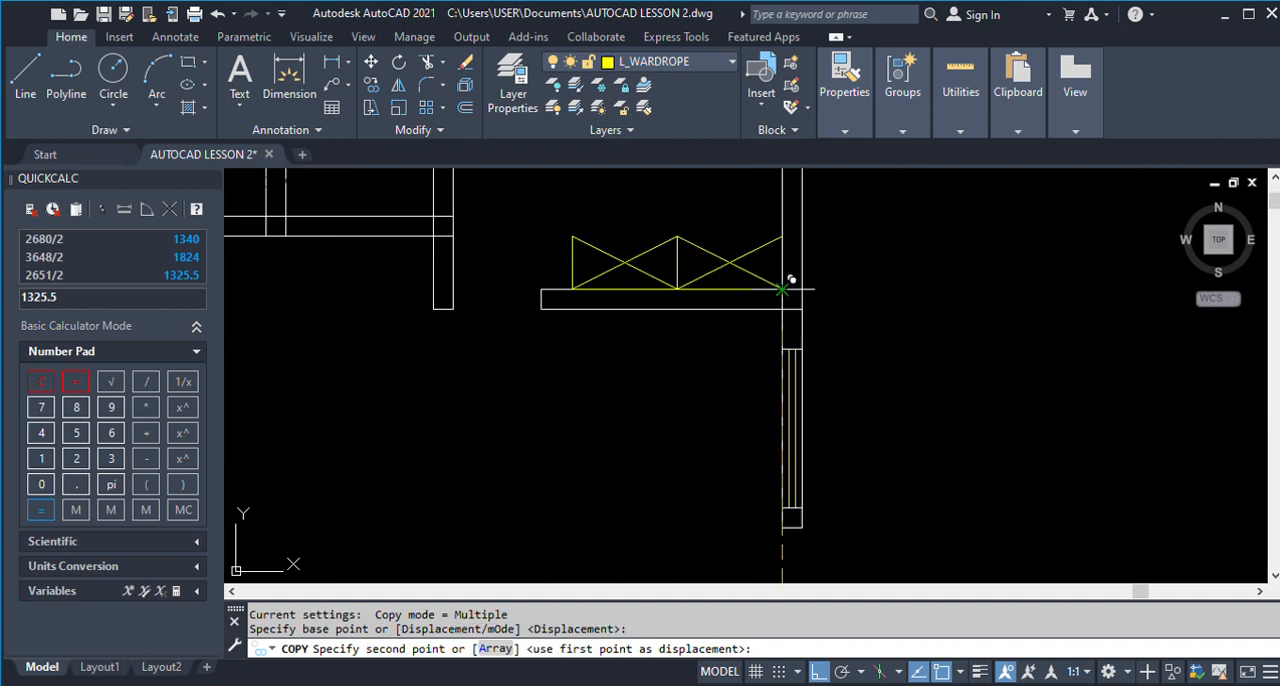
left_click(781, 290)
key("Return")
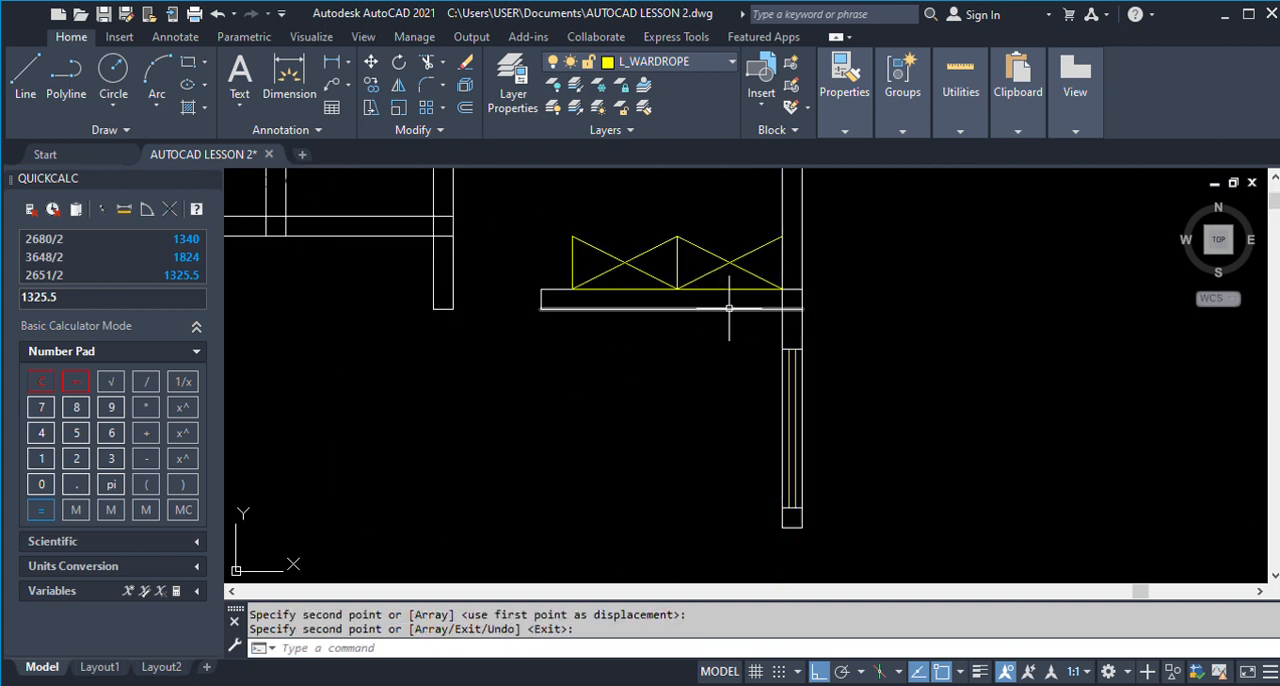
Move the Room 1 wardrobe's lower long edge line to its upper side.
type("m")
key("Return")
left_click(745, 290)
key("Return")
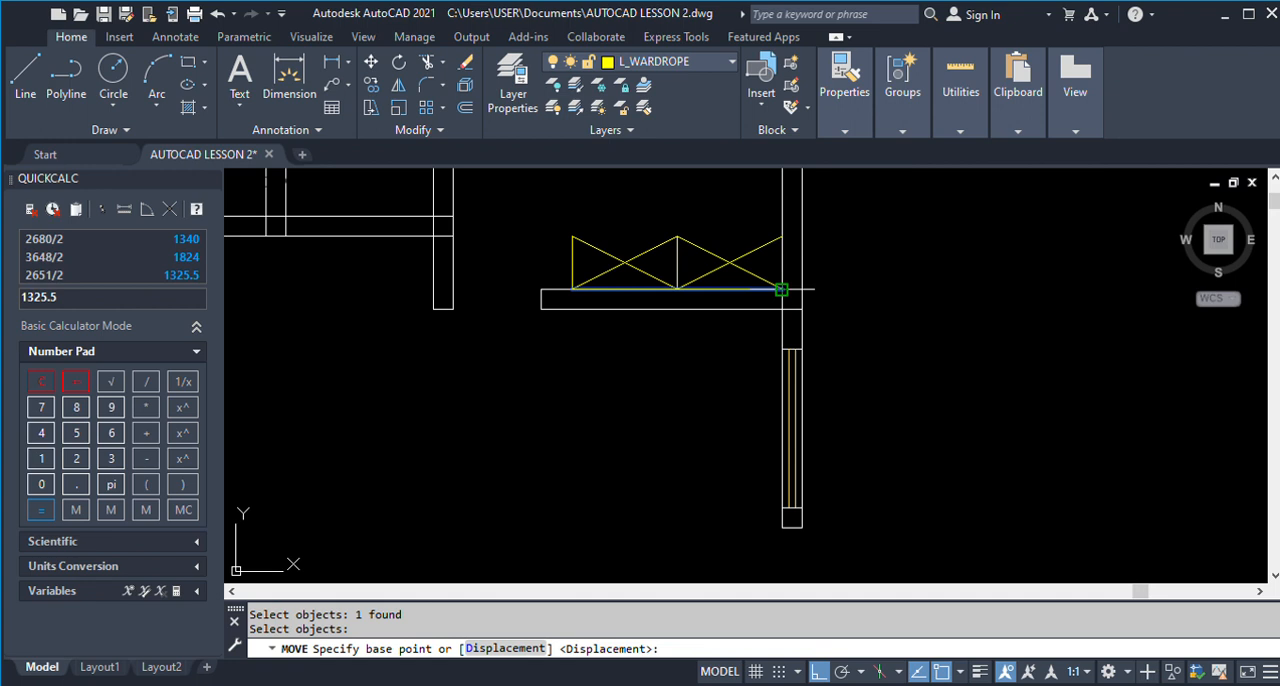
left_click(781, 290)
left_click(782, 236)
Compare the wardrobe placement with Rooms 1, 2 and 3 of the finished ground floor plan.
key("Return")
scroll(663, 304, "down", 7)
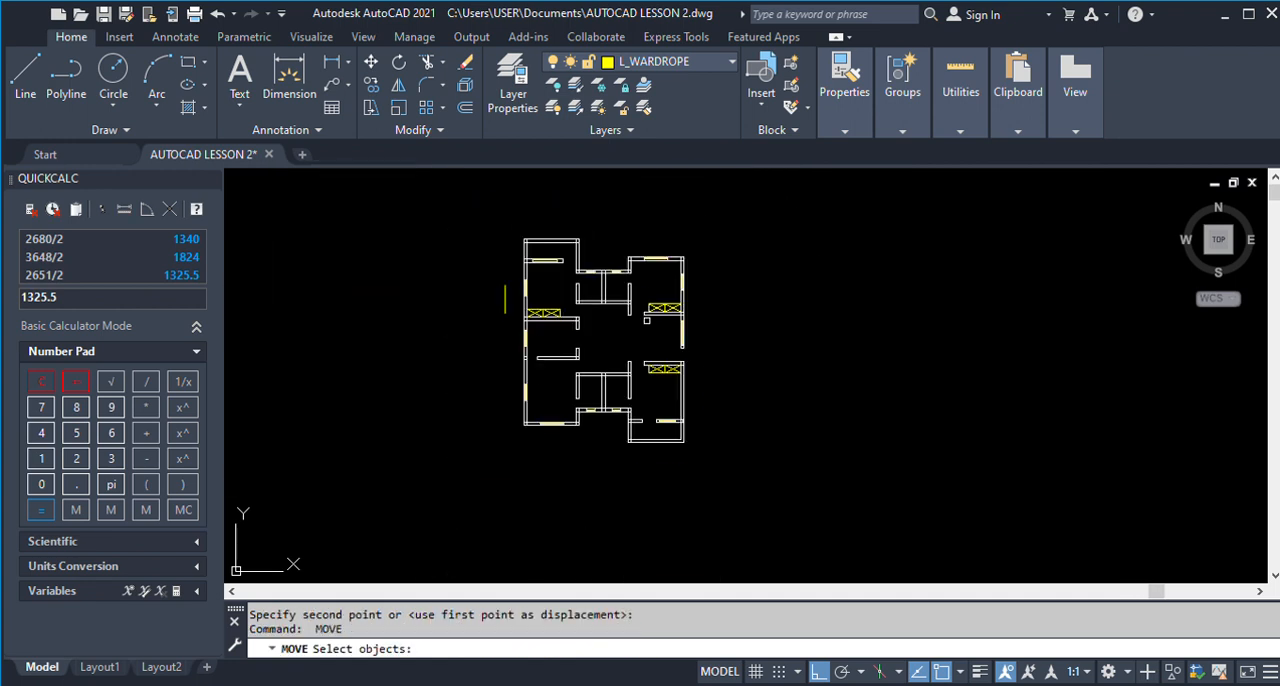
scroll(632, 336, "down", 4)
scroll(1120, 349, "up", 4)
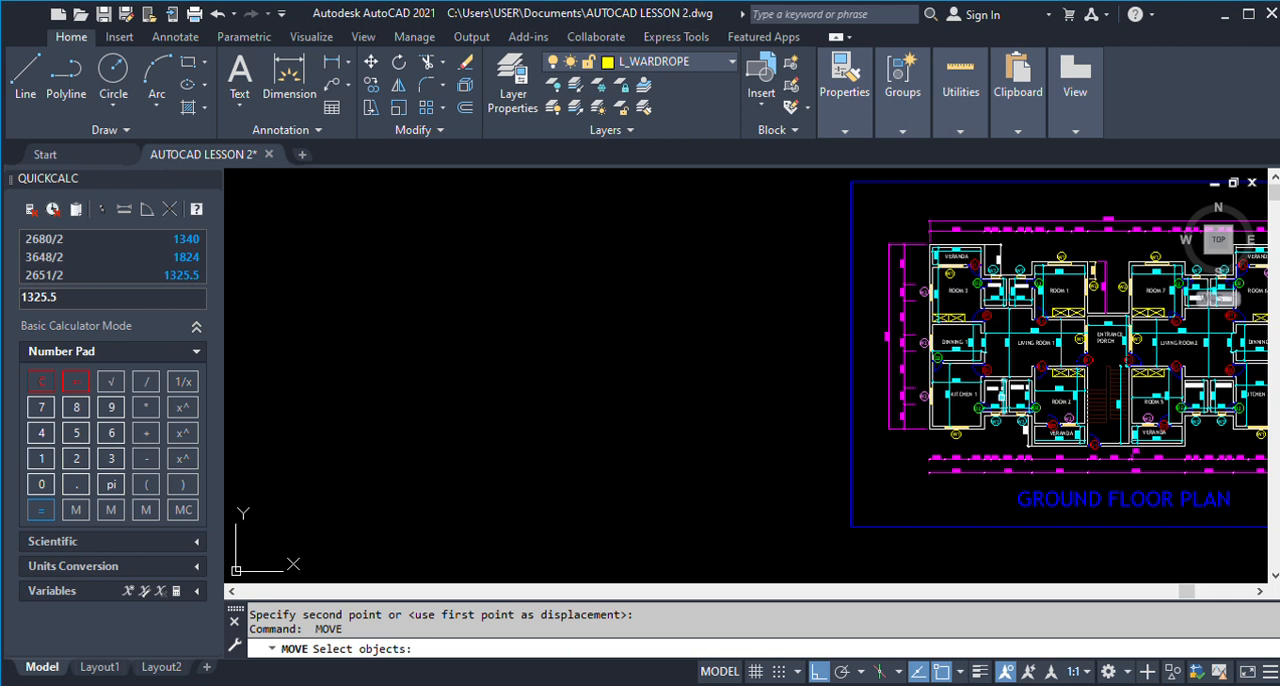
scroll(1060, 397, "up", 2)
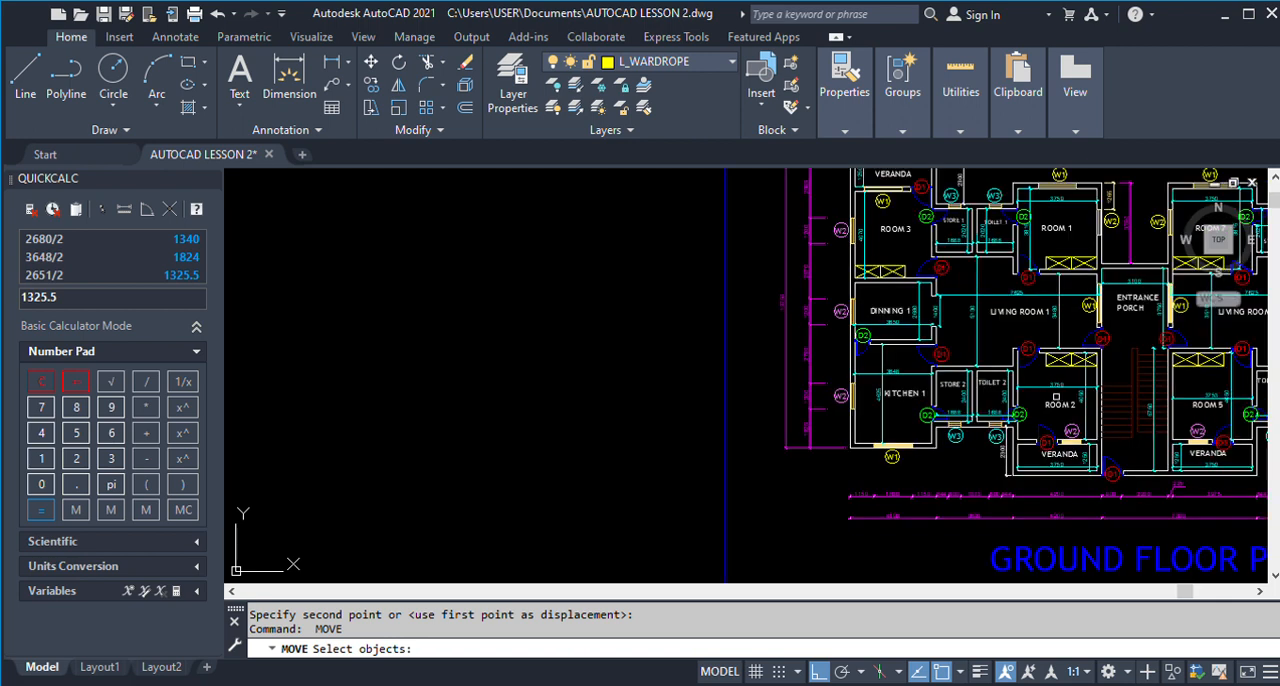
scroll(1056, 396, "down", 5)
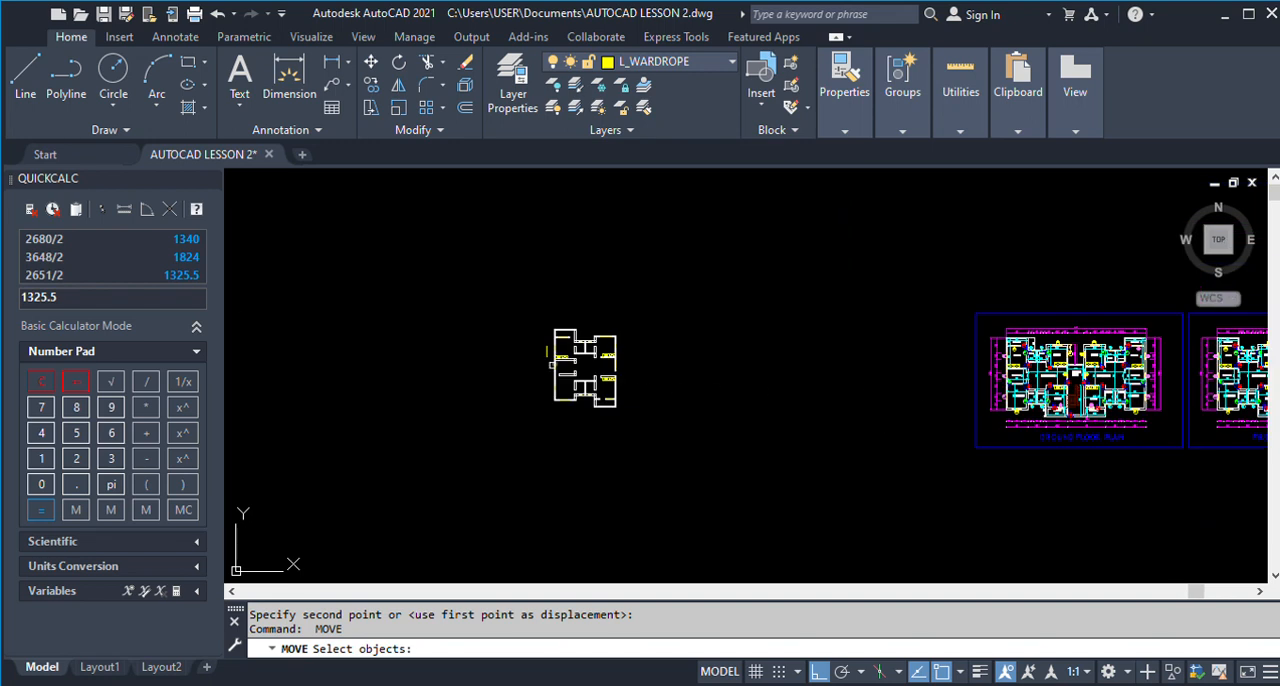
key("Escape")
Erase the loose vertical L_WARDROPE reference line beside the plan's outer wall.
scroll(546, 351, "up", 3)
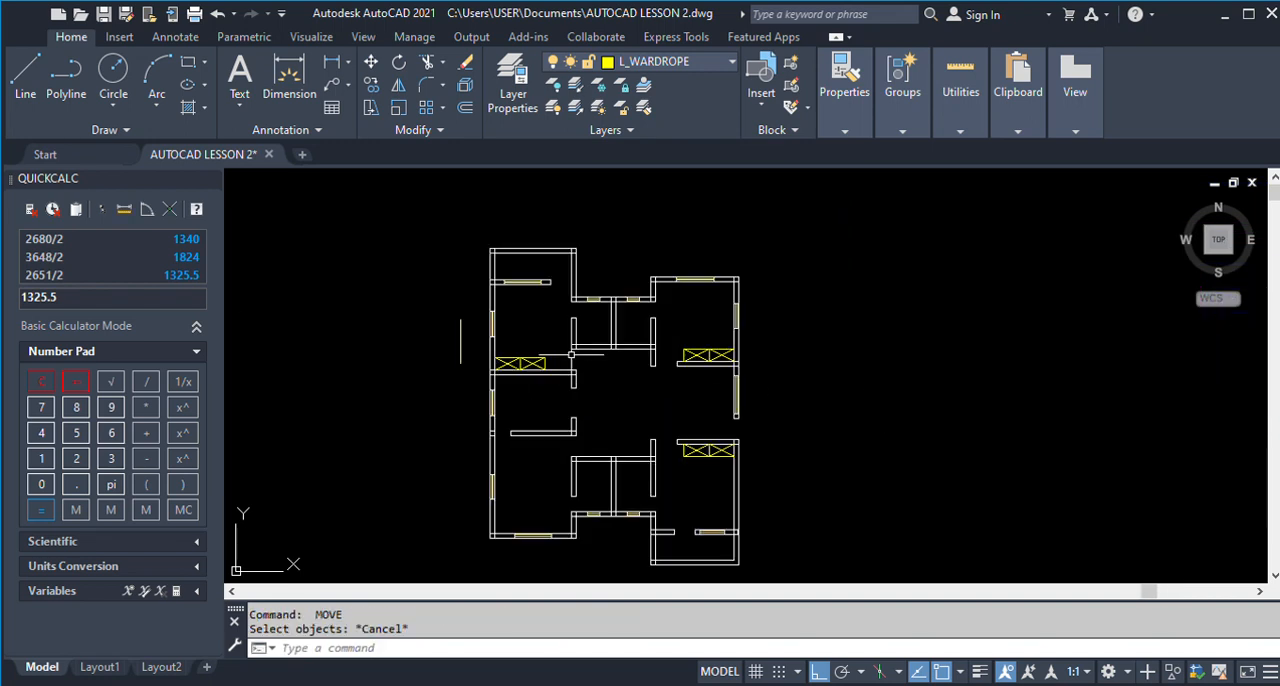
type("e")
key("Return")
left_click(459, 362)
left_click(429, 320)
scroll(543, 344, "down", 2)
scroll(589, 355, "up", 4)
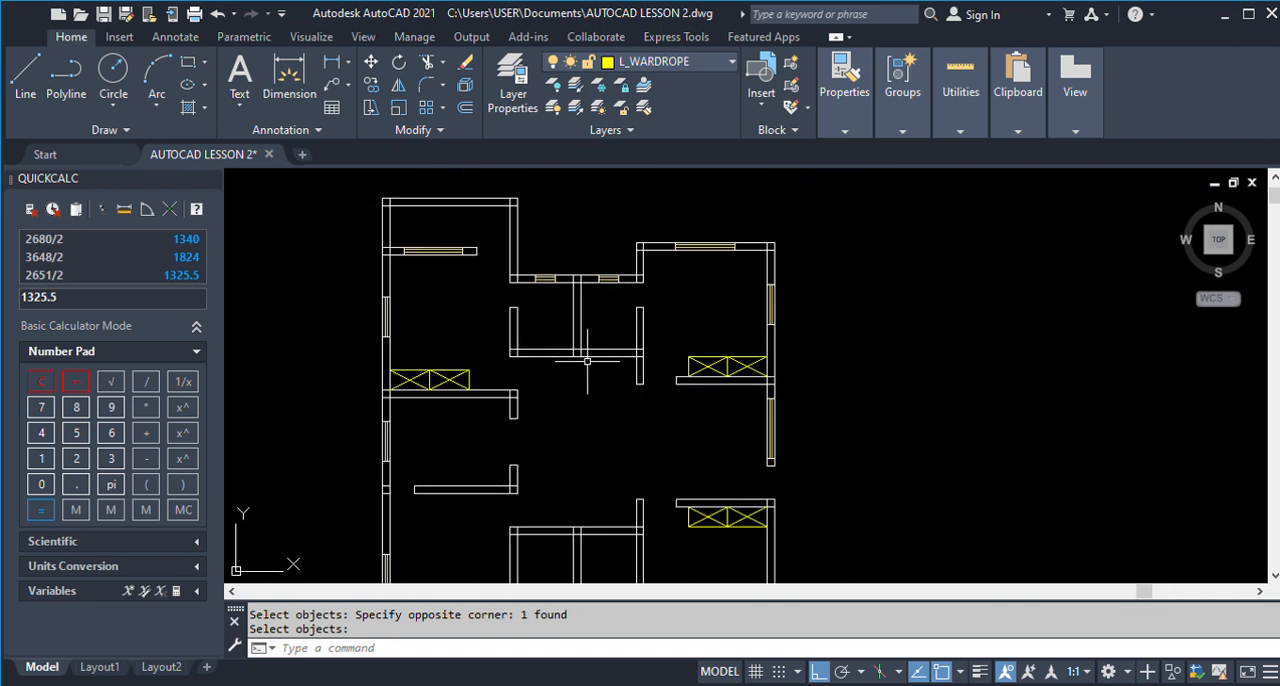
Check the Room 3 doors in the finished plan and start a line near the free end of the wall between Room 3 and the veranda.
scroll(589, 360, "down", 6)
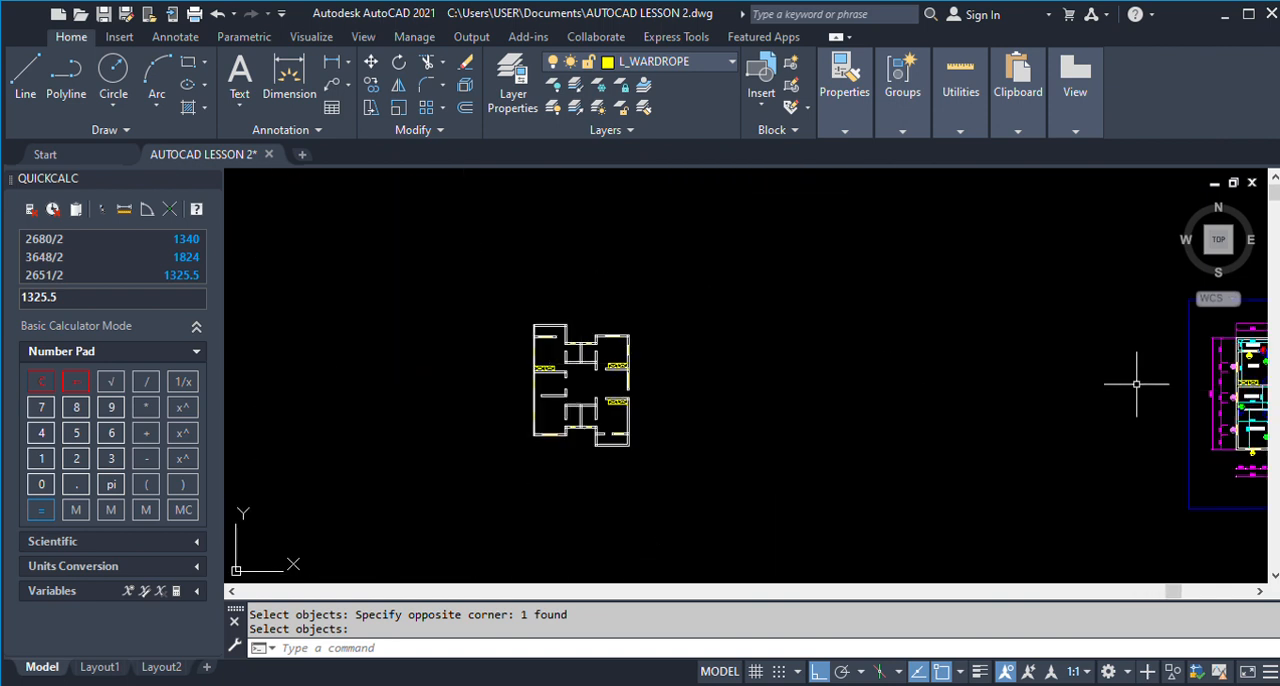
scroll(1195, 365, "up", 9)
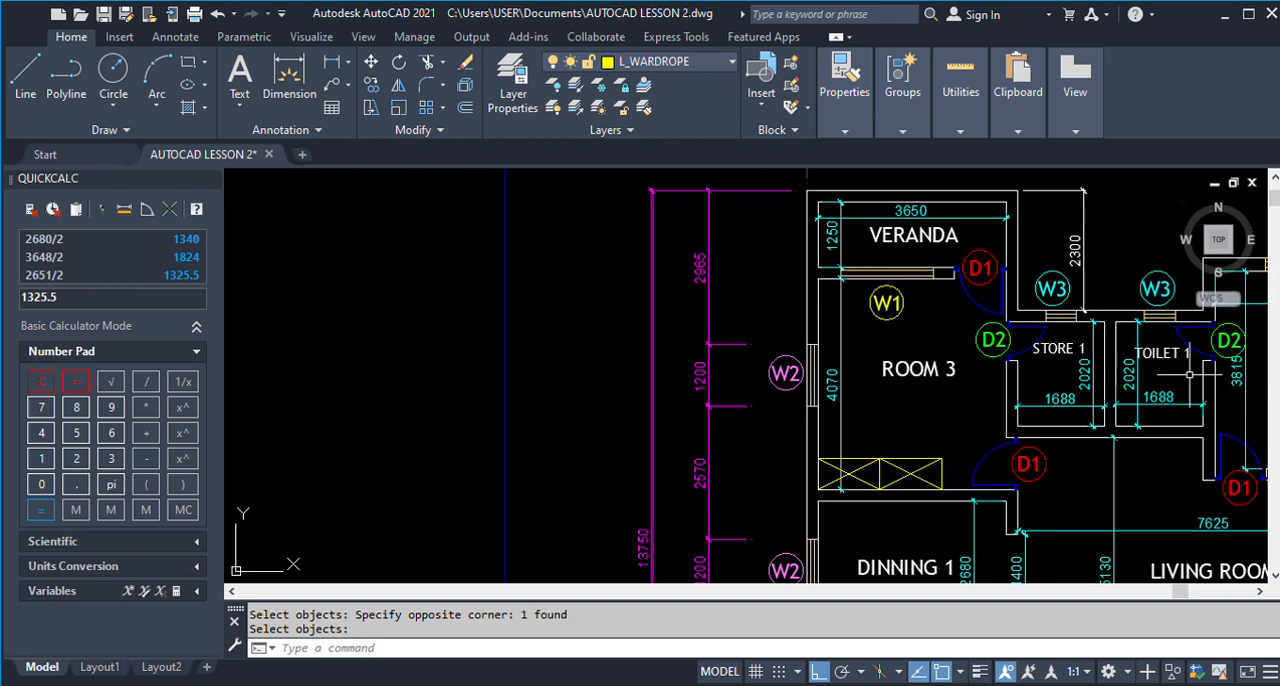
scroll(1190, 375, "down", 10)
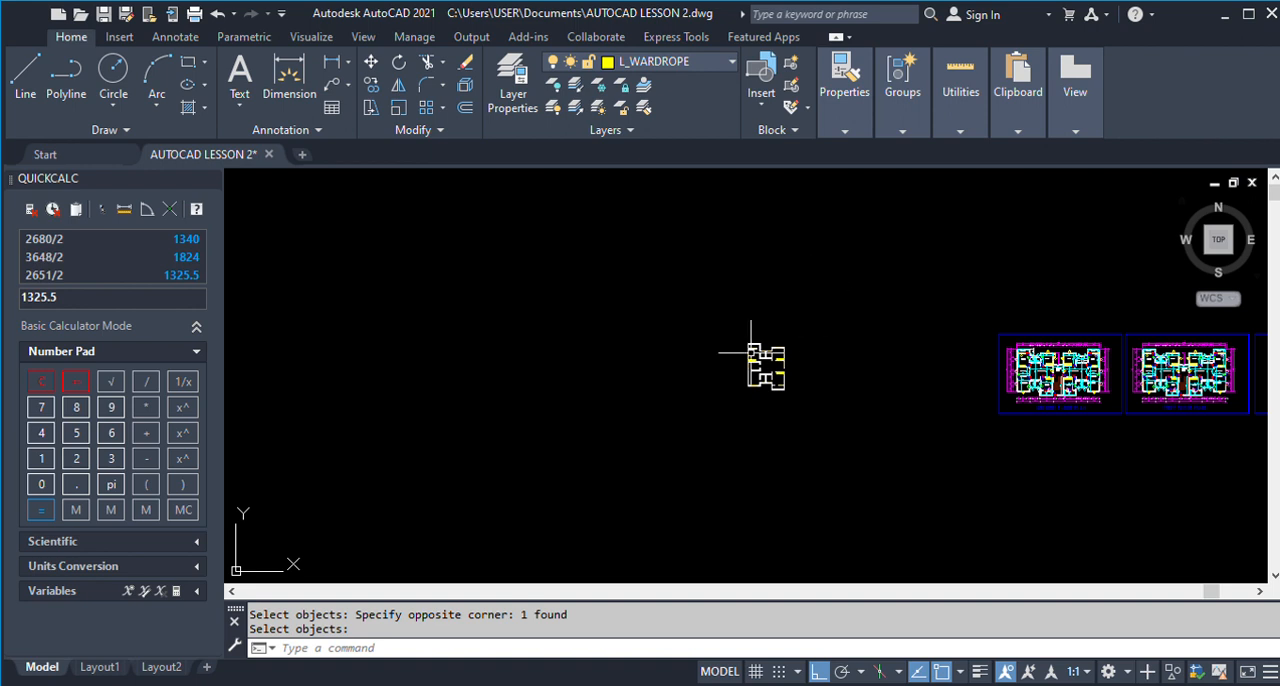
scroll(749, 345, "up", 8)
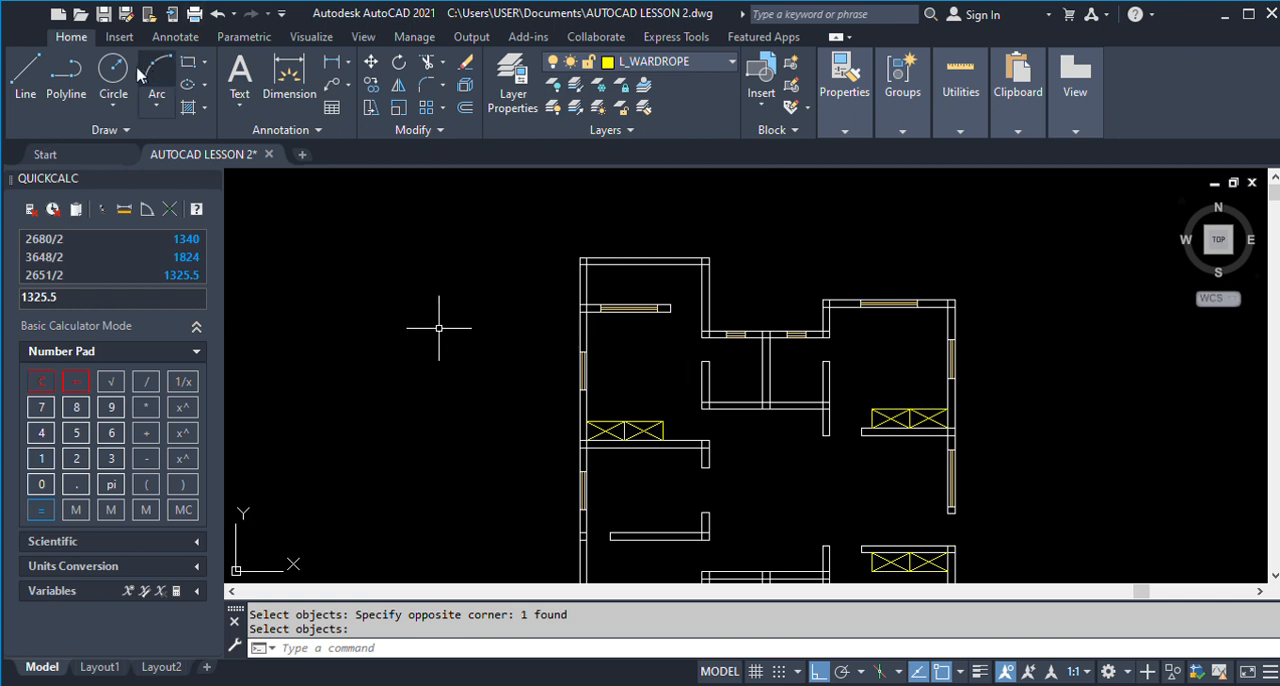
left_click(26, 76)
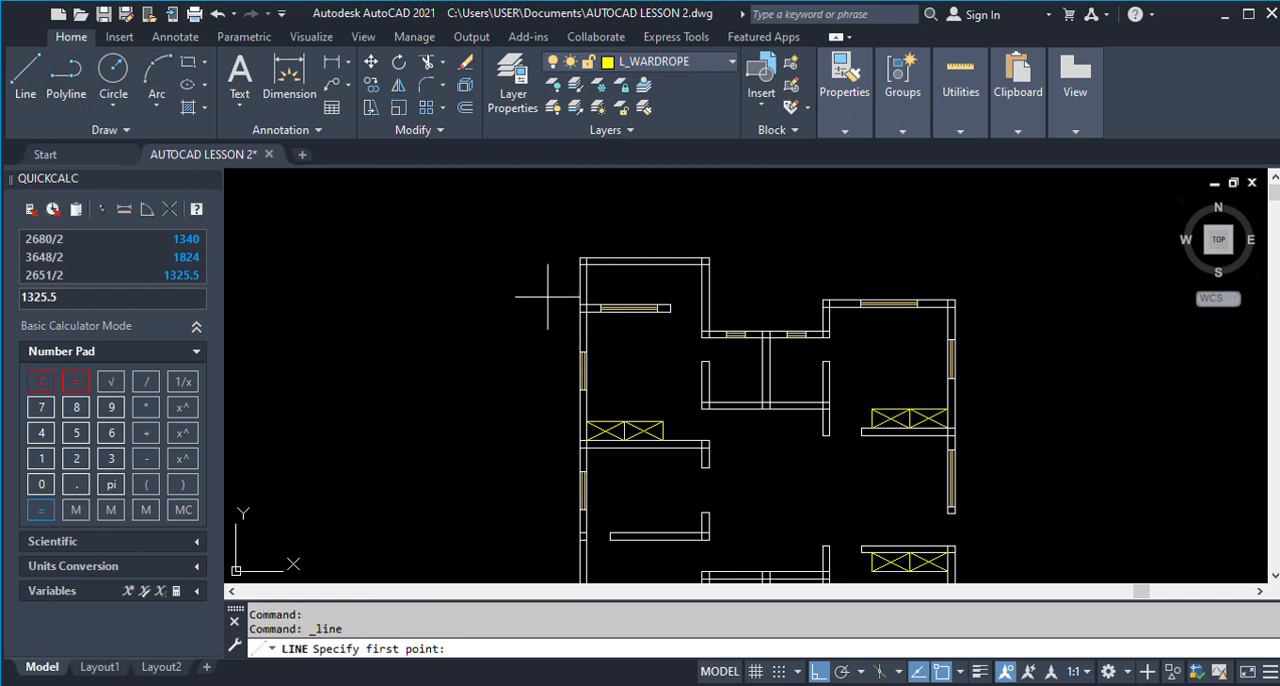
scroll(726, 332, "up", 10)
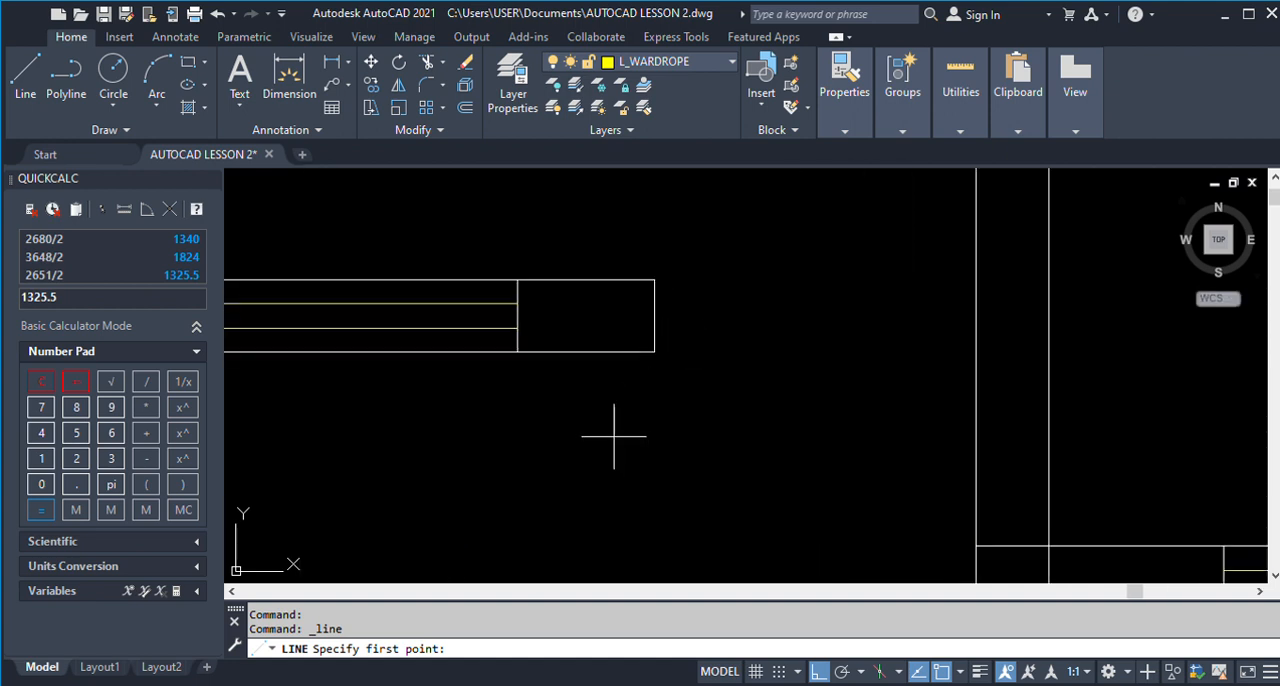
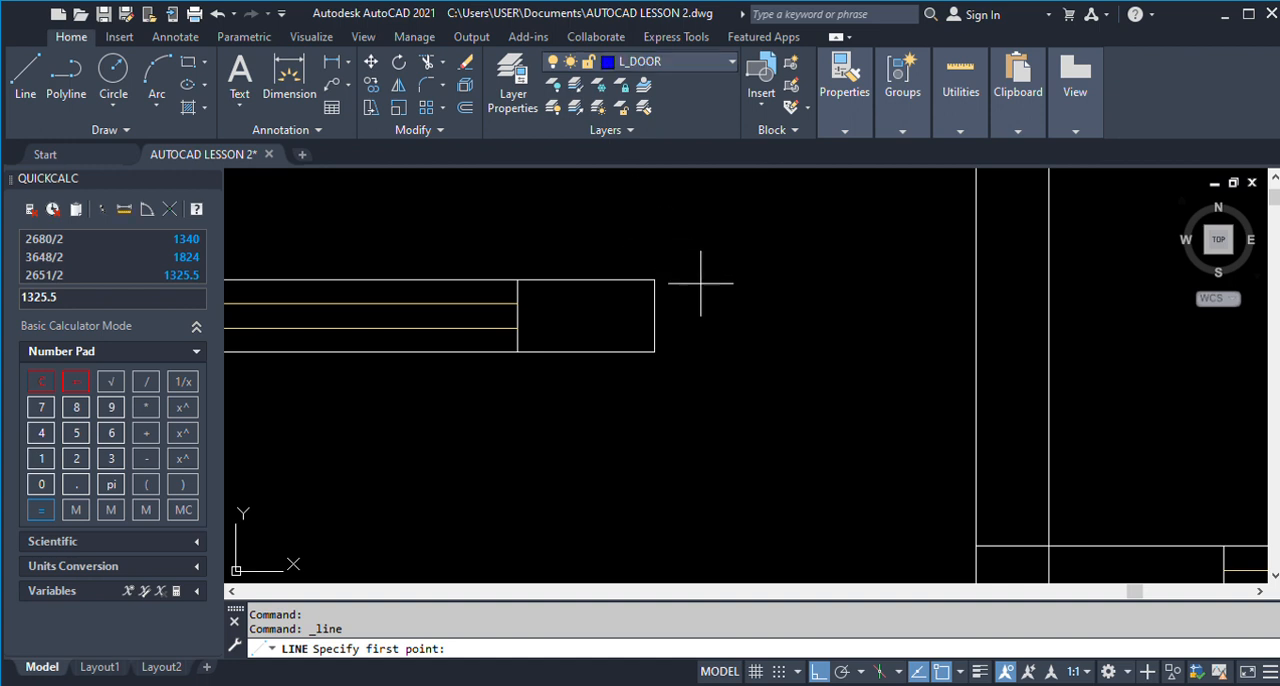
scroll(700, 286, "down", 2)
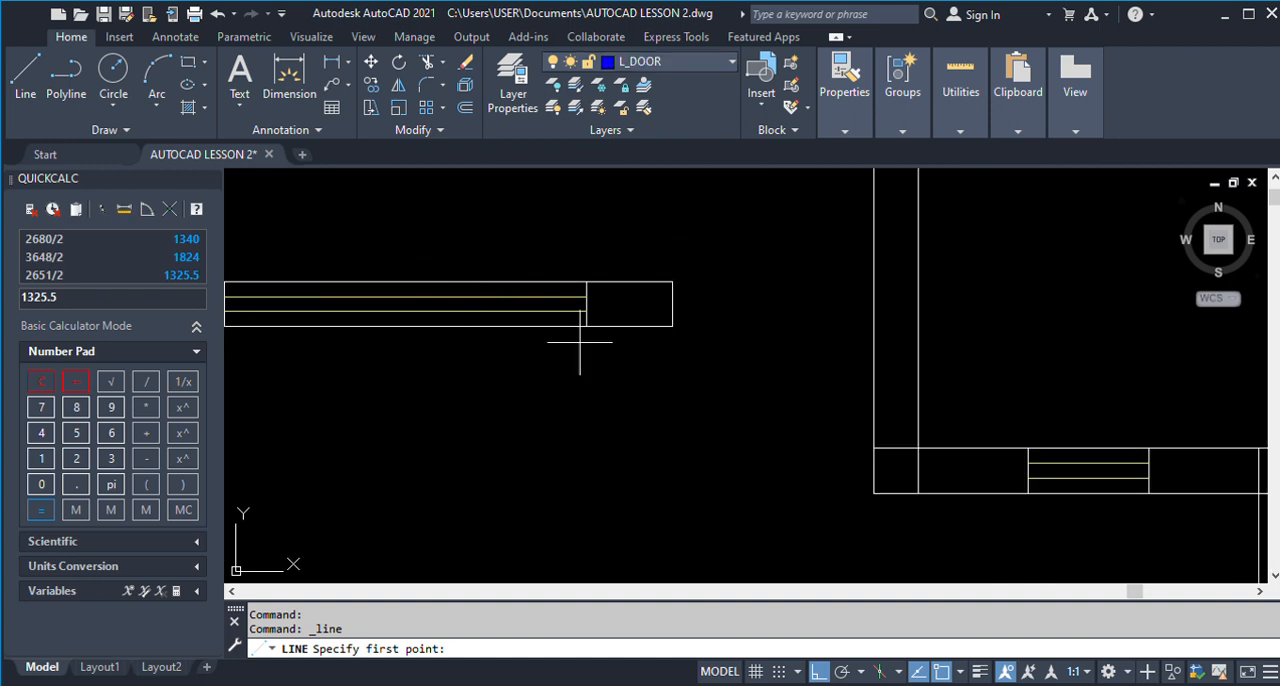
scroll(697, 330, "up", 4)
left_click(616, 391)
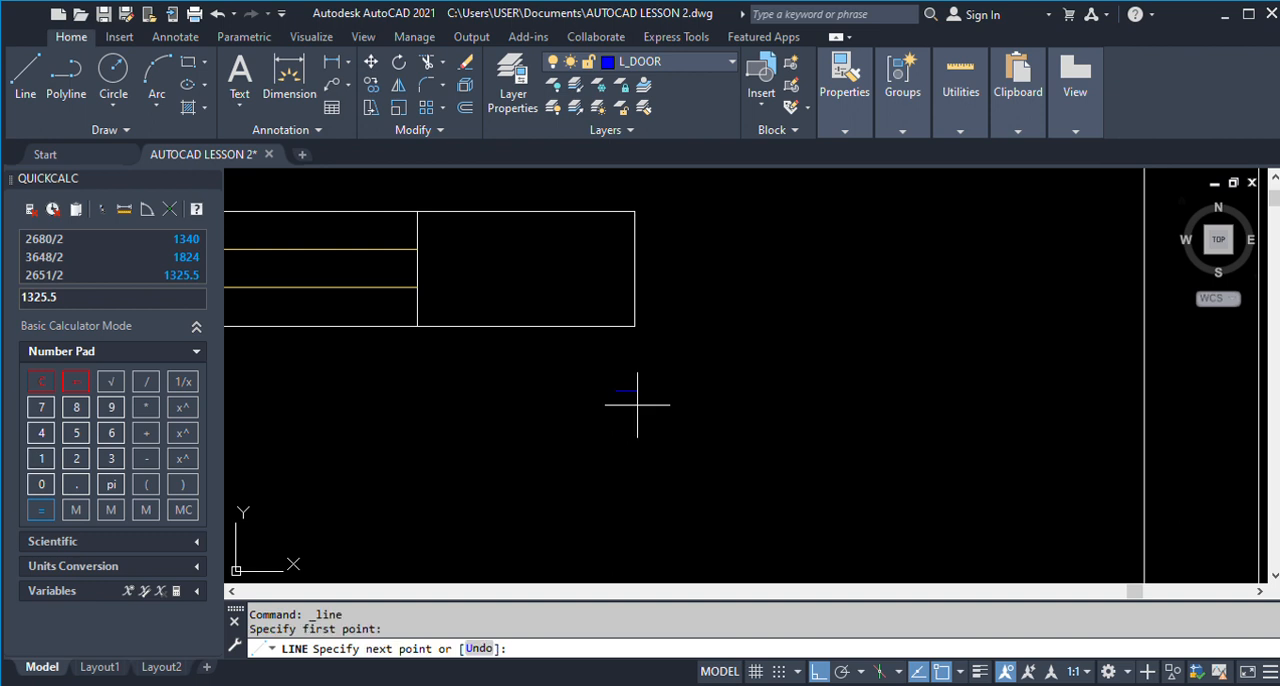
Draw a small rectangle just below the open end of the horizontal wall.
left_click(187, 61)
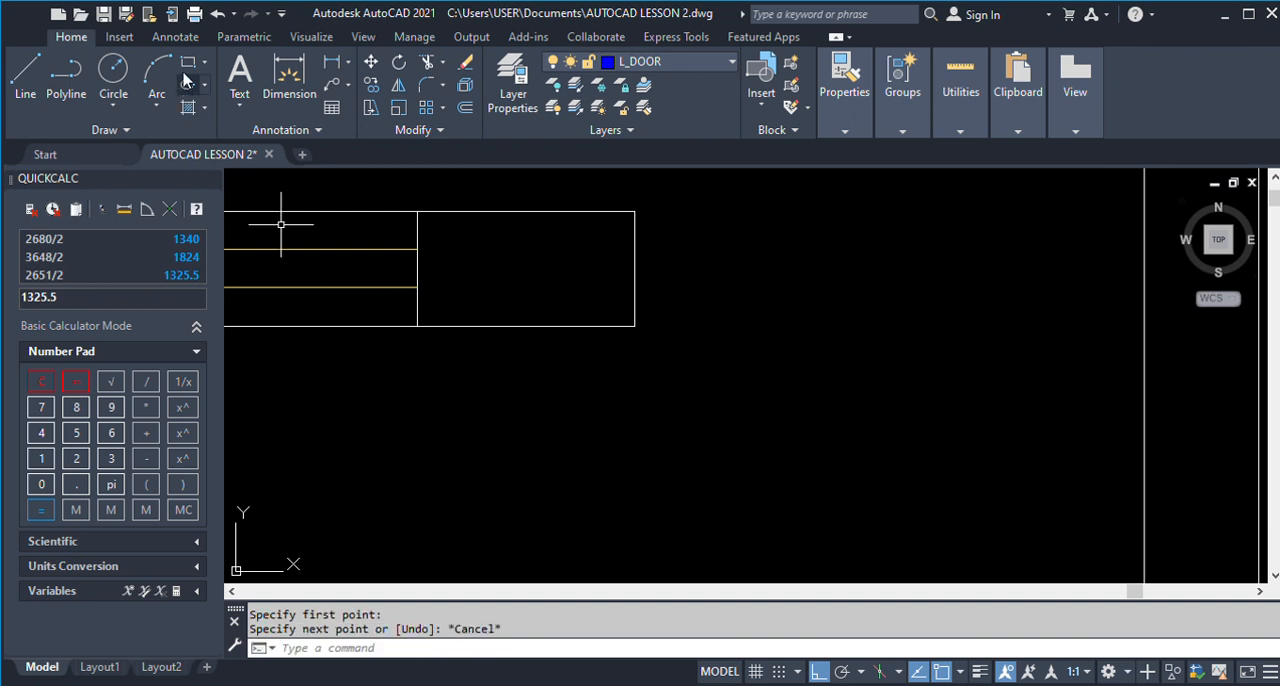
left_click(600, 375)
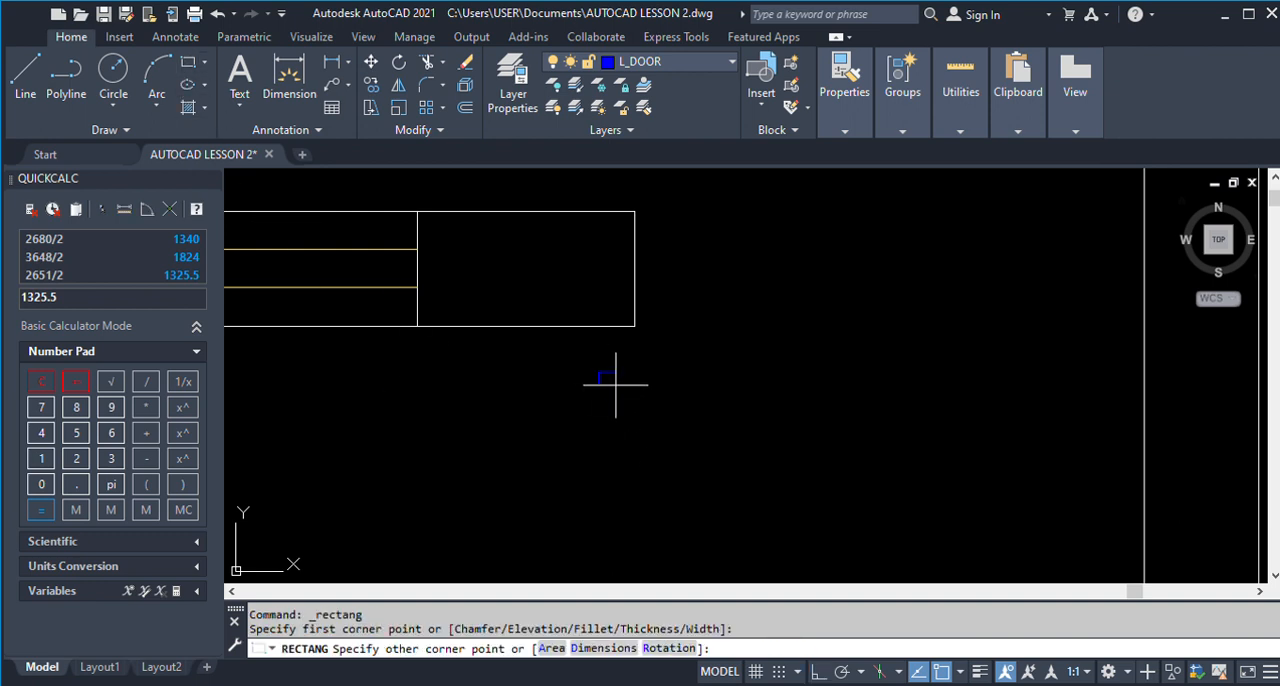
scroll(615, 380, "up", 4)
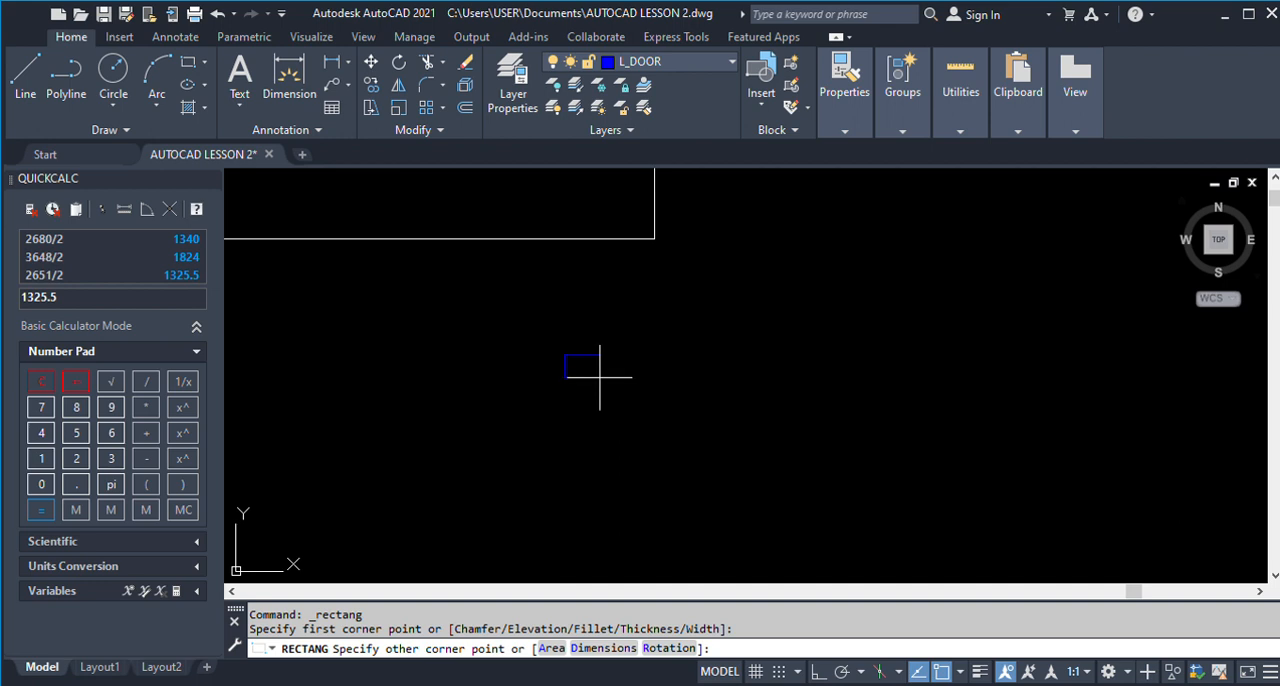
left_click(599, 377)
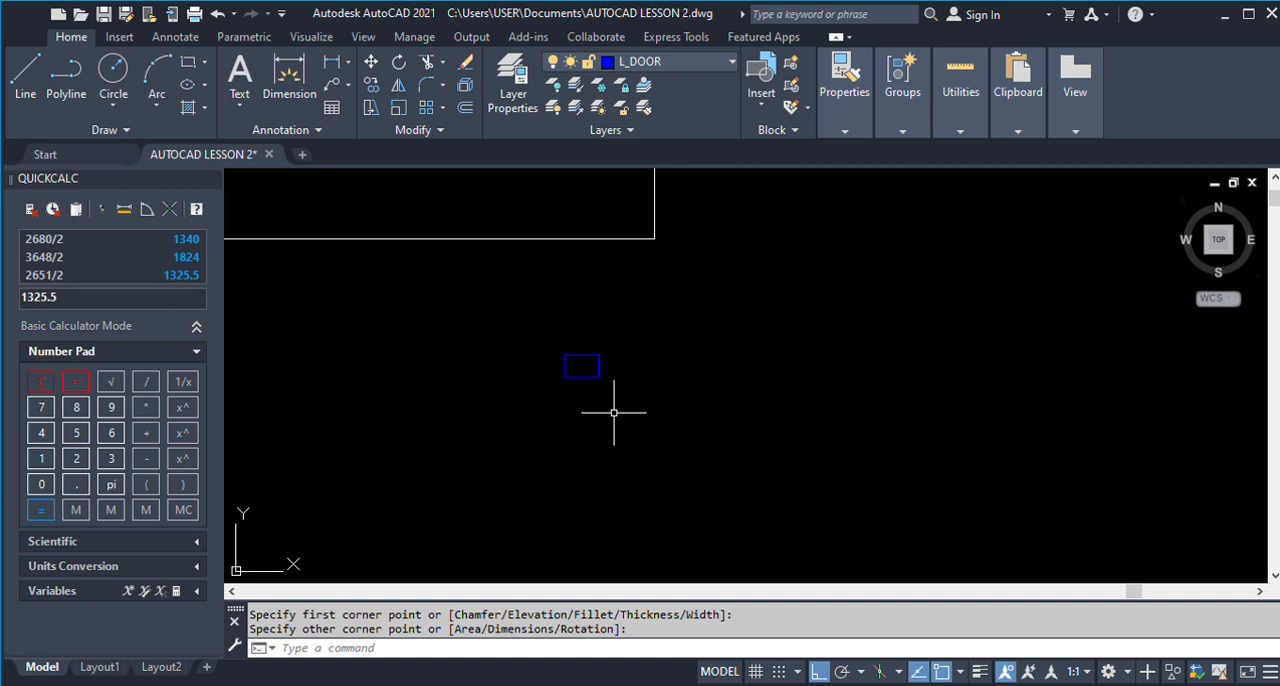
Stretch the lower edge of the small blue rectangle downward to make it nearly square.
scroll(630, 410, "down", 5)
scroll(662, 430, "down", 3)
scroll(655, 428, "down", 2)
scroll(653, 429, "up", 10)
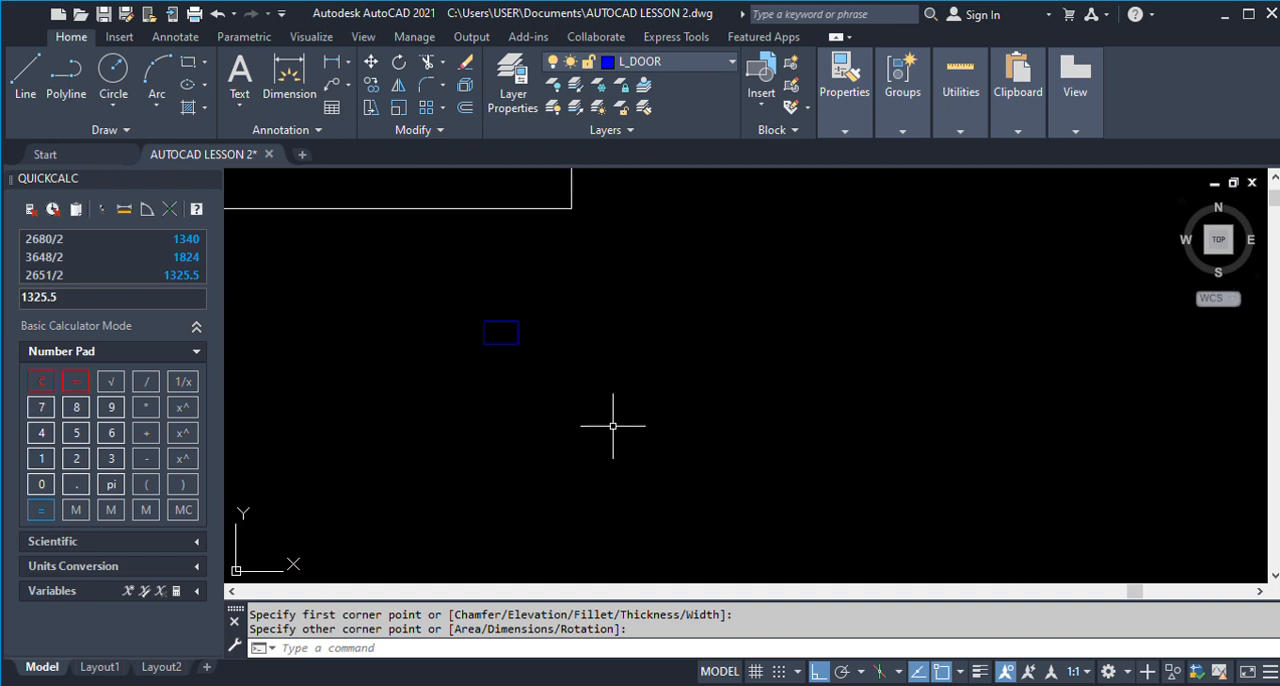
left_click(490, 345)
left_click(500, 344)
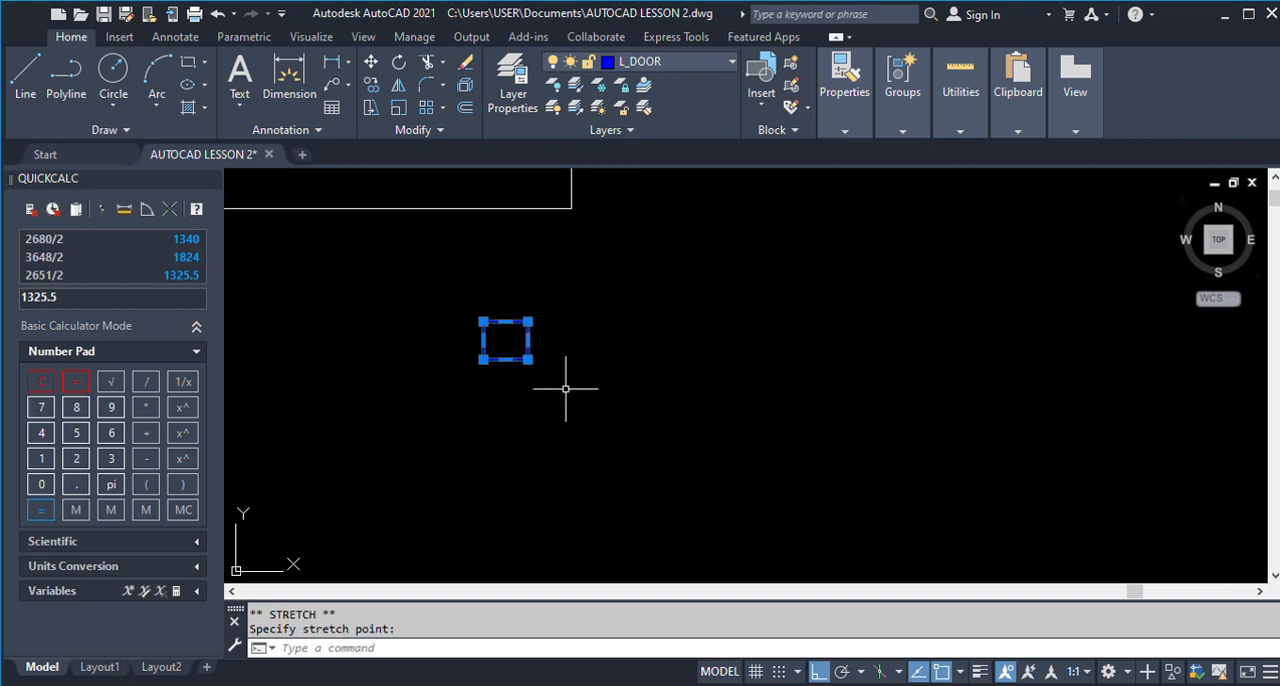
key("Escape")
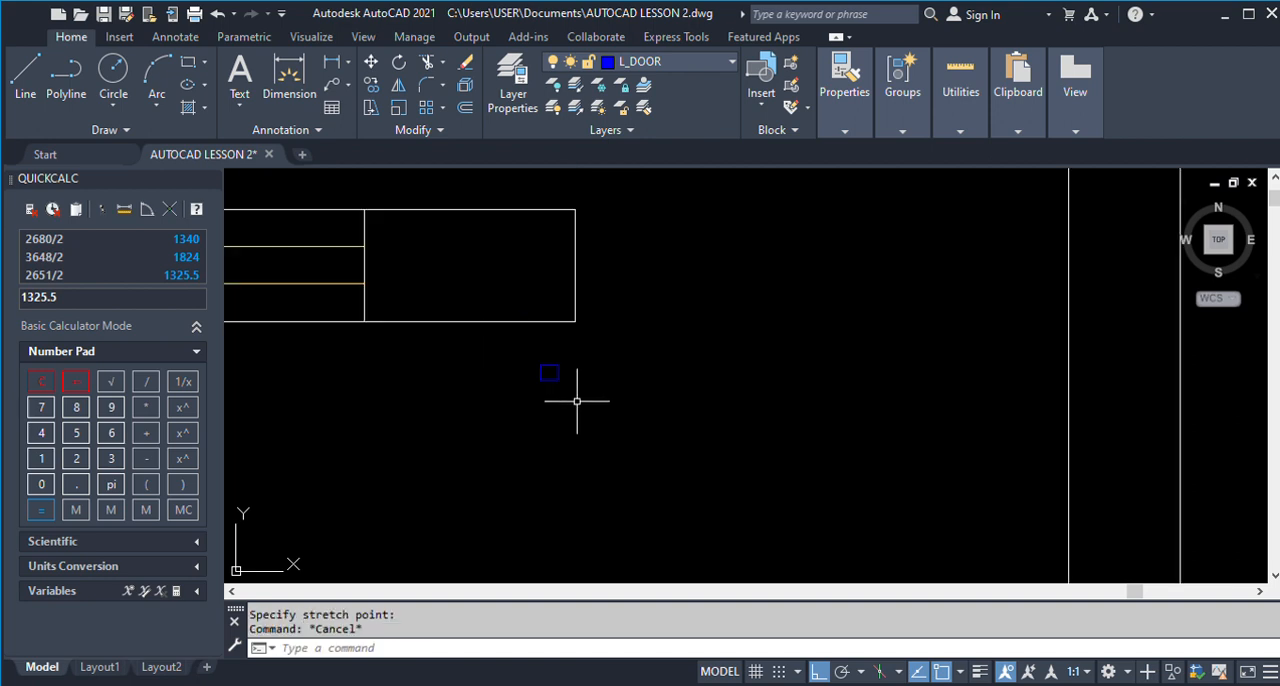
Copy the small square from its upper-left corner to the upper-right corner of the horizontal wall's end.
type("co")
key("Return")
left_click(526, 349)
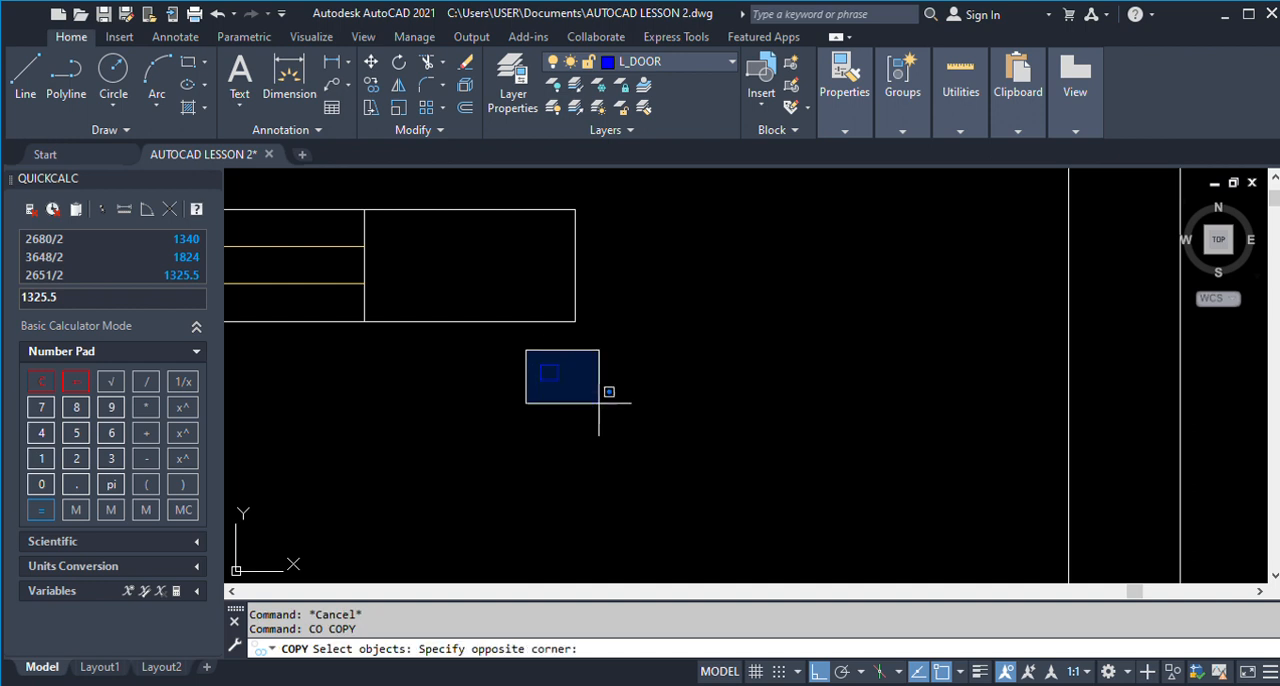
left_click(600, 403)
key("Return")
left_click(543, 367)
left_click(577, 208)
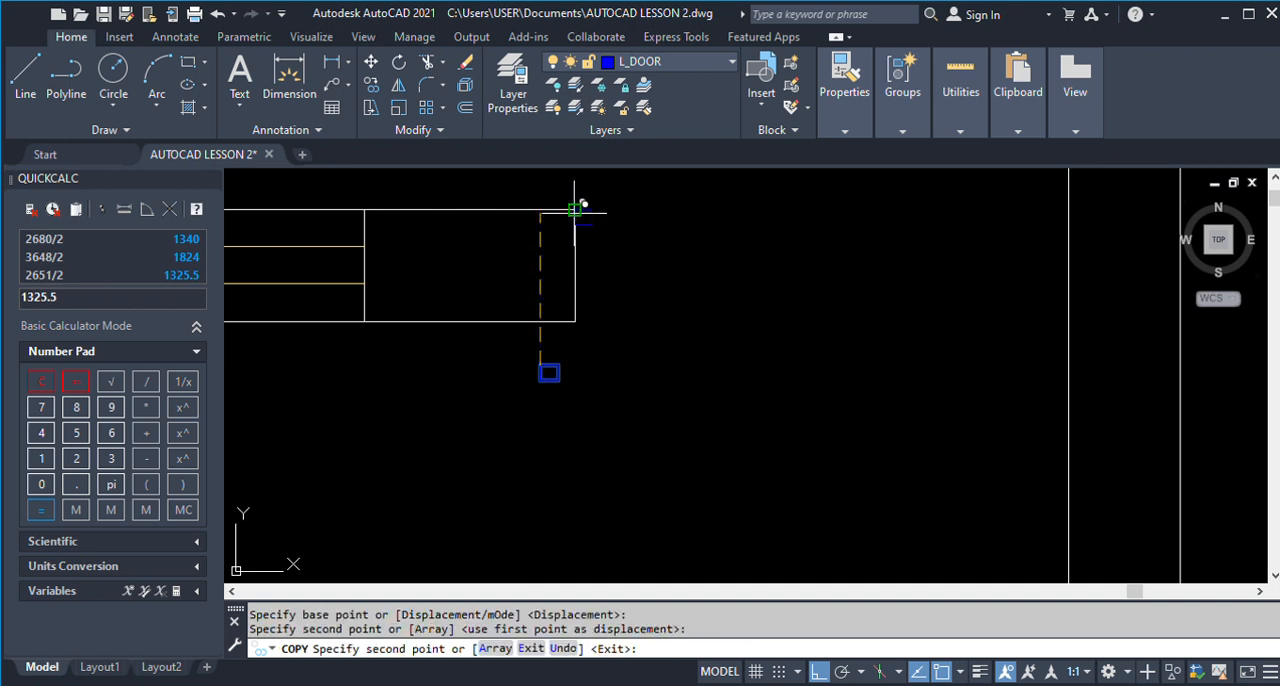
Copy the square at the wall end straight across the opening to the facing vertical wall, with object snap off.
type("co")
key("Return")
left_click(554, 183)
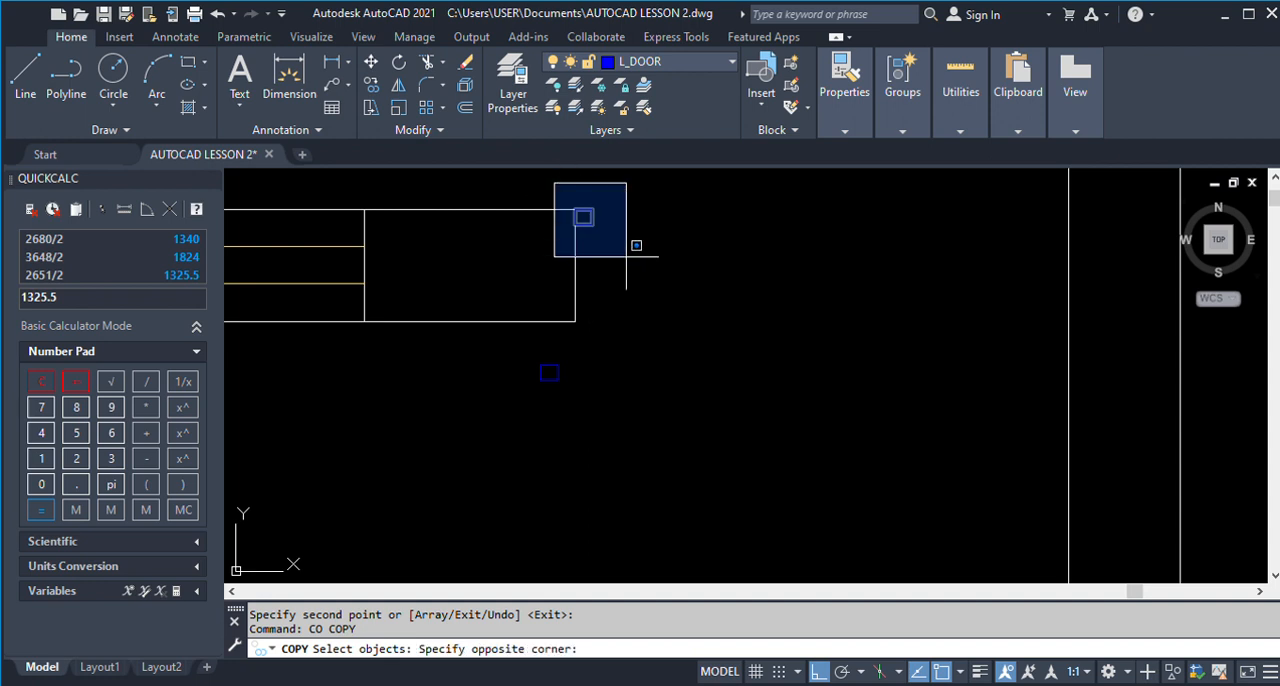
left_click(624, 252)
scroll(677, 406, "down", 2)
key("Return")
left_click(614, 466)
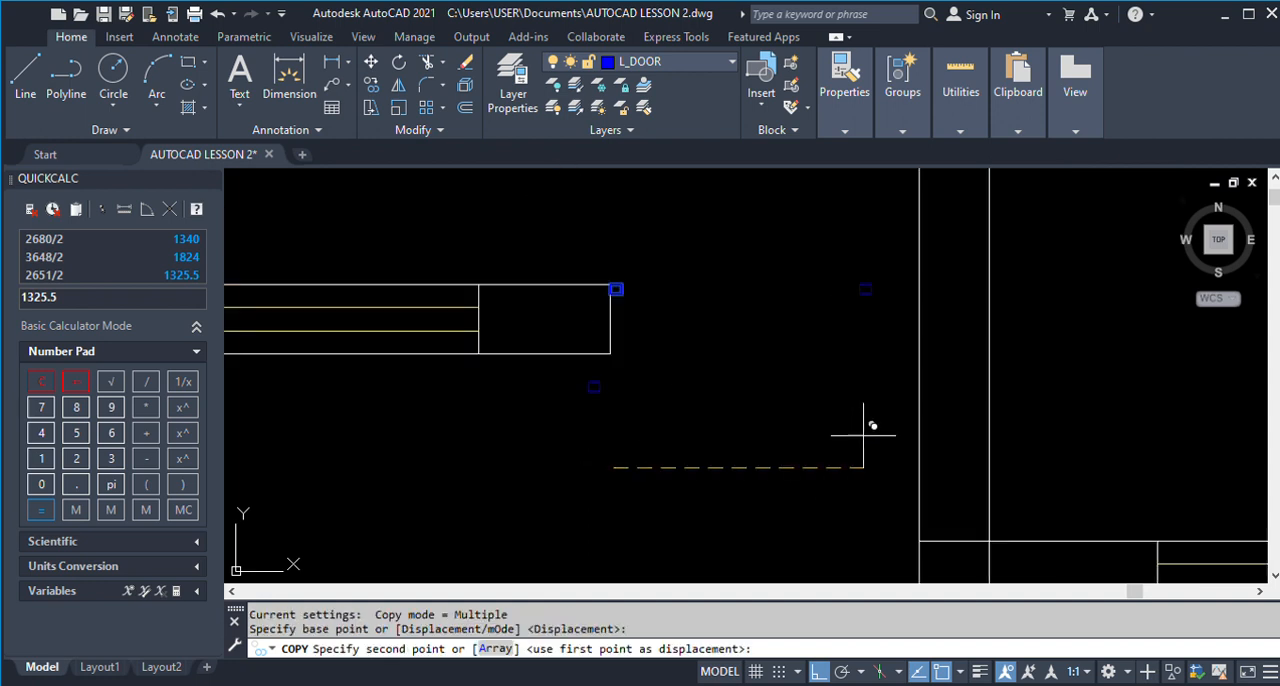
left_click(915, 427)
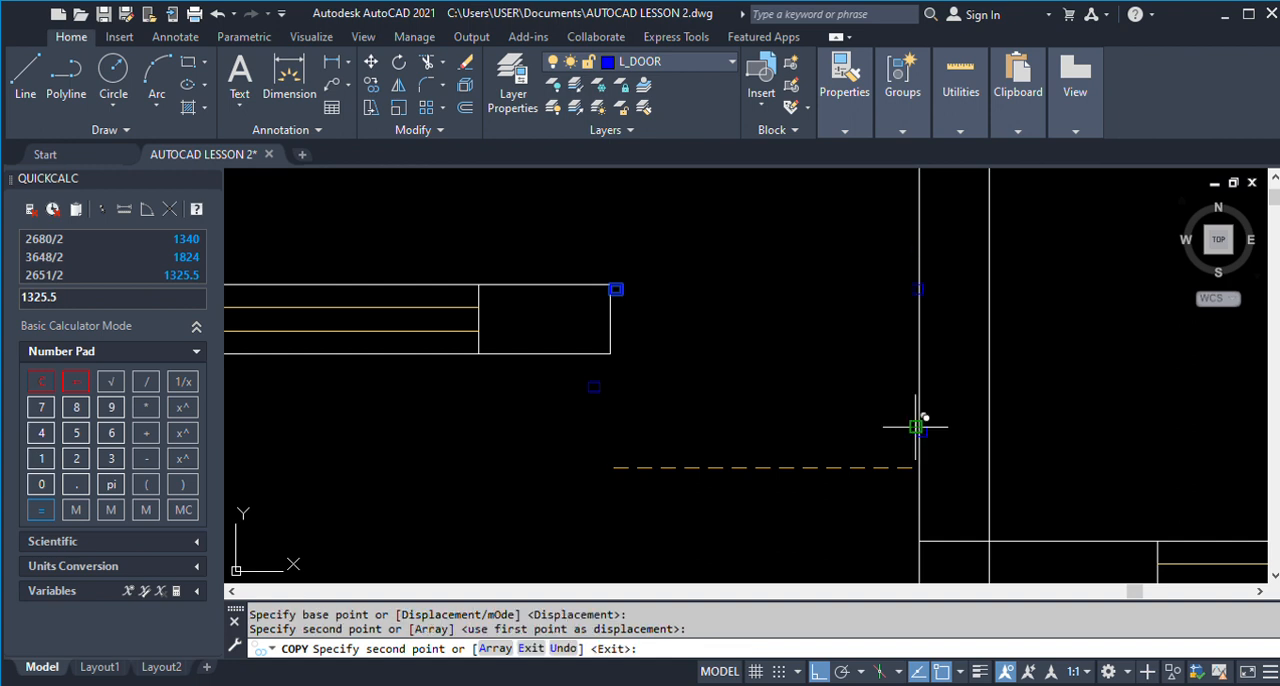
left_click(940, 671)
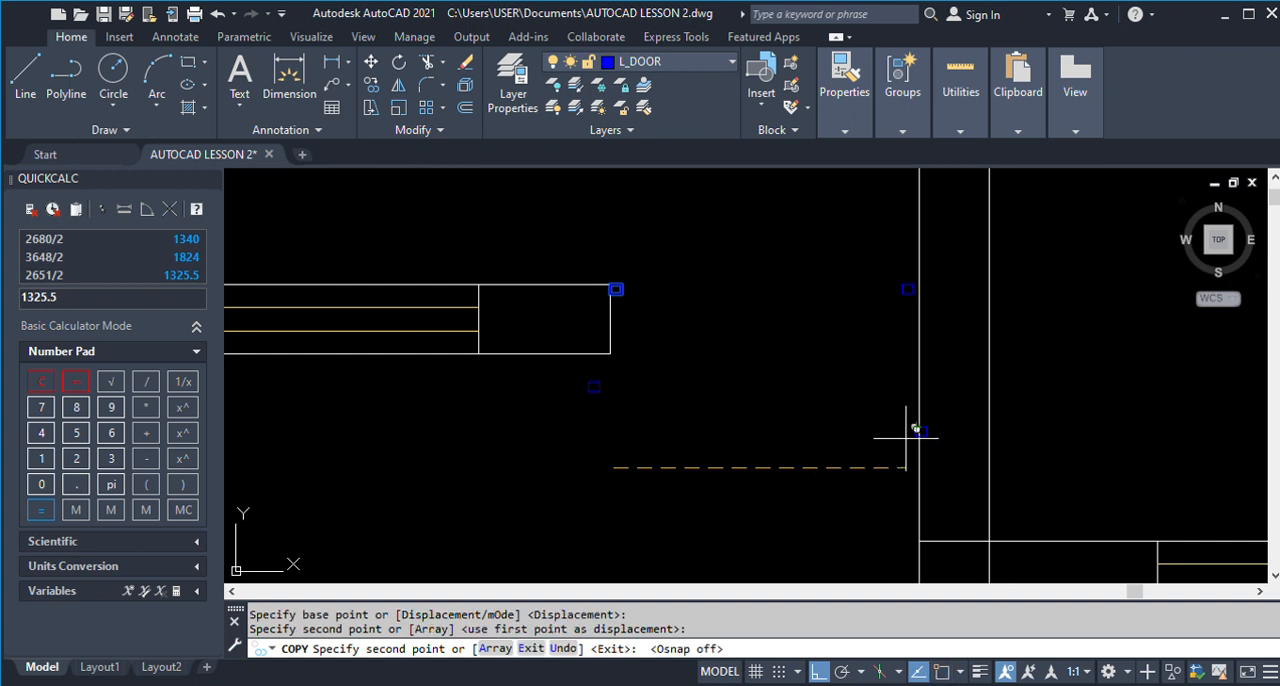
key("Return")
Erase the original square below the wall end and the misplaced copy lower on the vertical wall.
type("e")
key("Return")
left_click(572, 372)
left_click(971, 457)
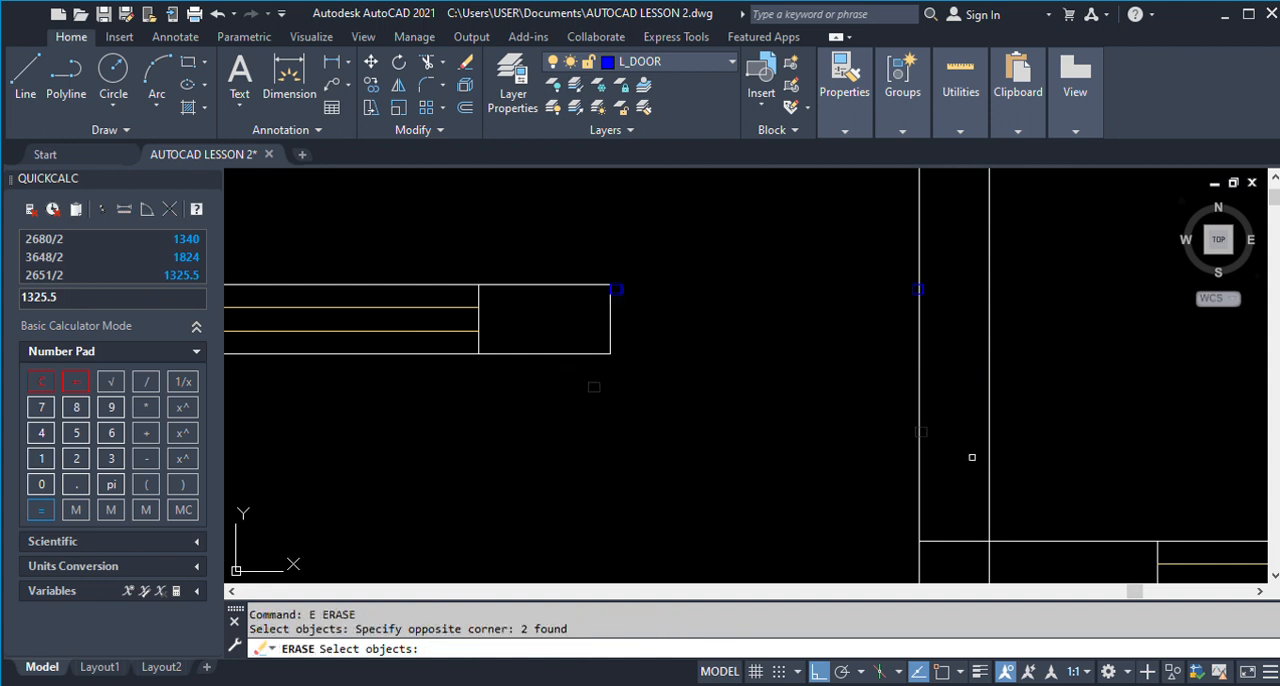
key("Return")
Move the square on the vertical wall by its lower-right corner so its edge snaps onto the wall's face.
scroll(913, 291, "up", 3)
type("m")
key("Return")
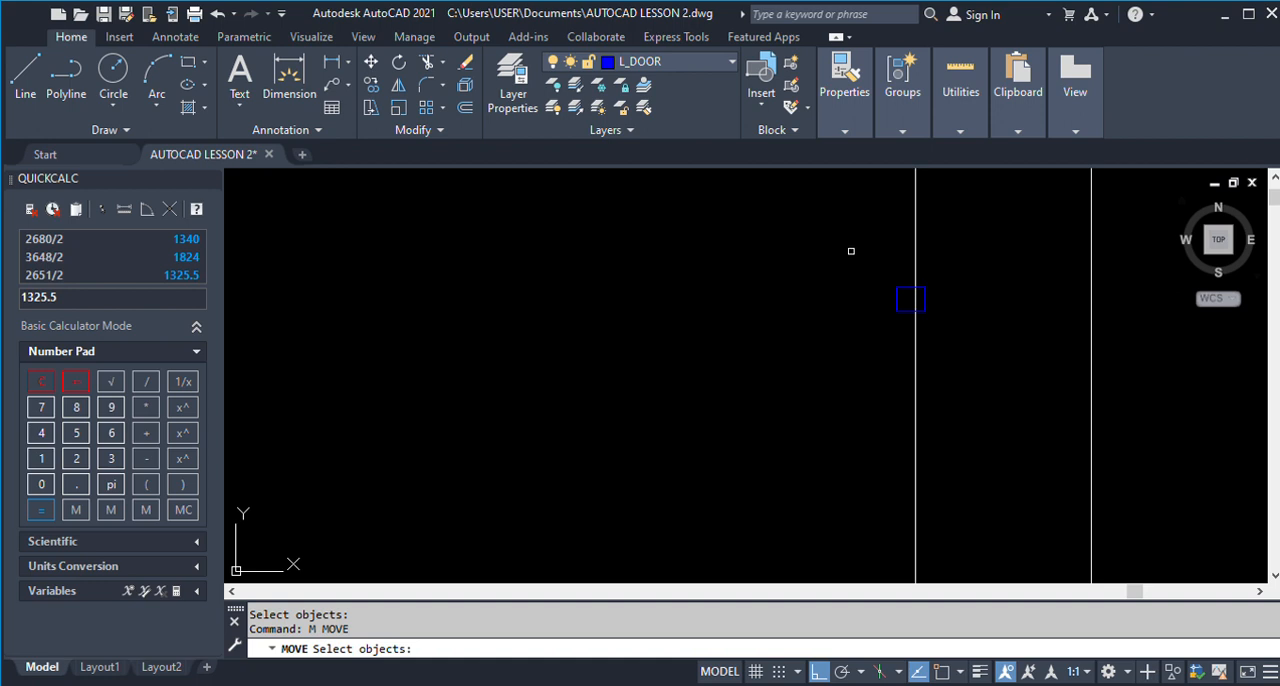
left_click(851, 251)
left_click(946, 343)
scroll(922, 316, "up", 5)
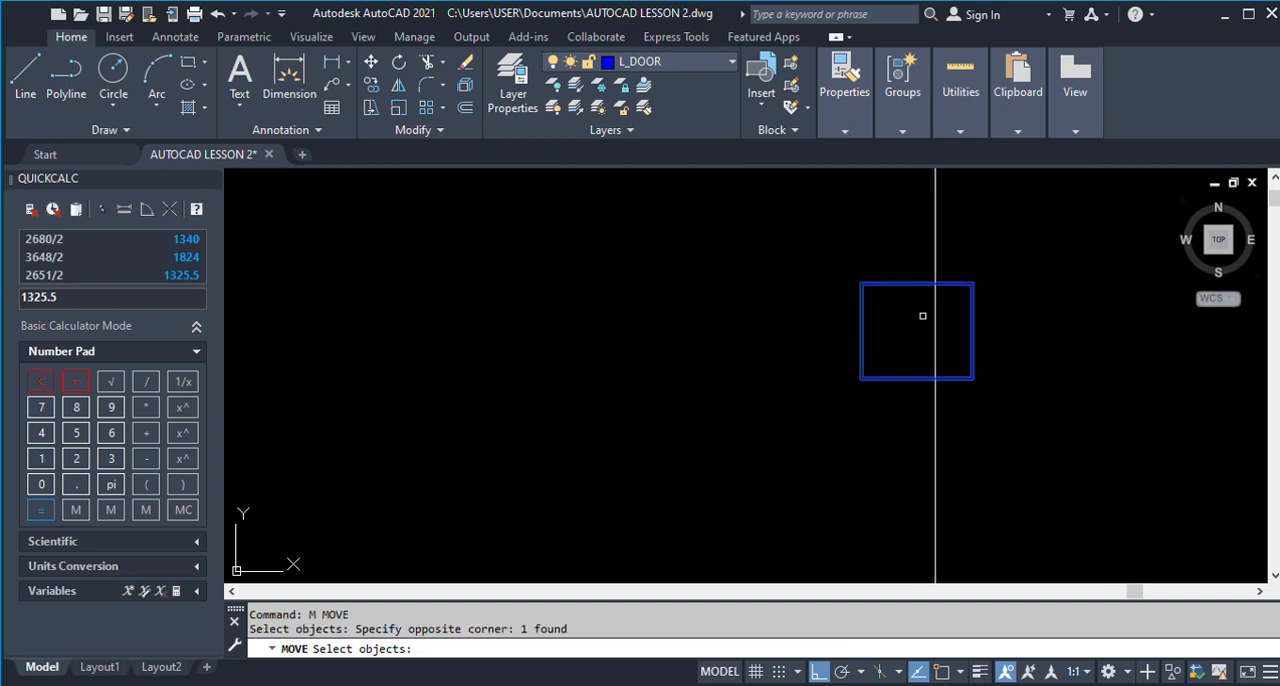
left_click(943, 671)
key("Return")
left_click(972, 370)
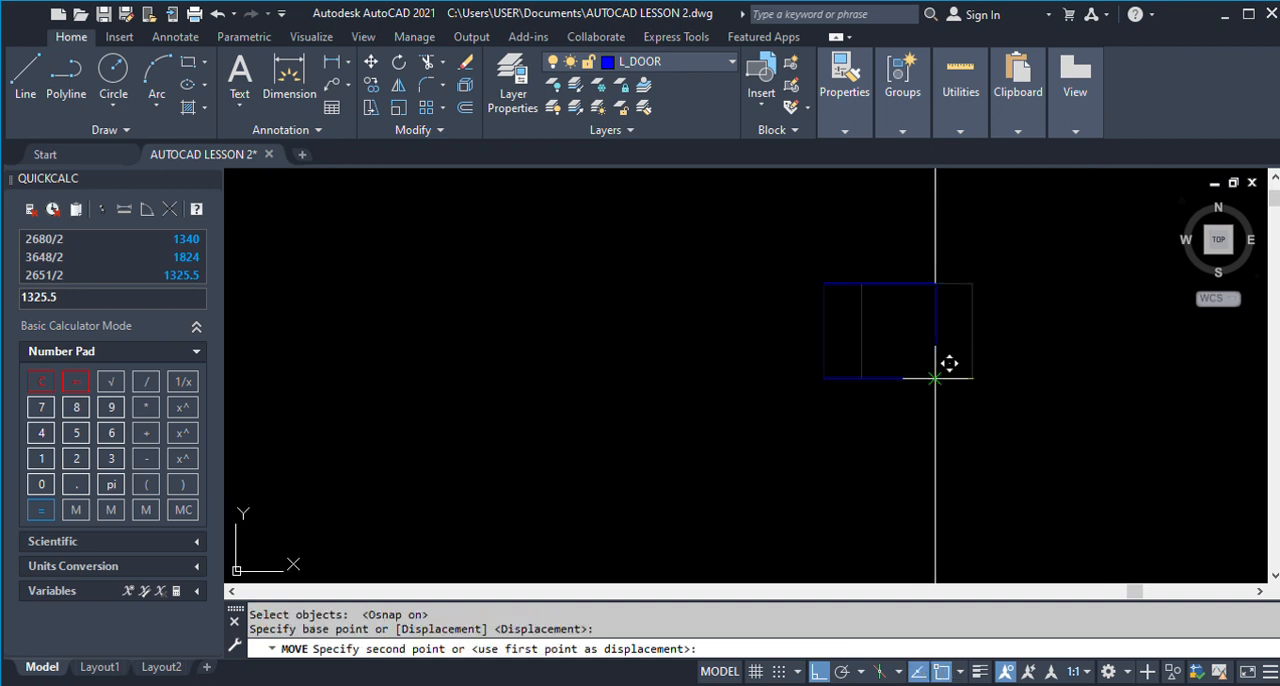
scroll(958, 368, "down", 5)
scroll(952, 360, "down", 4)
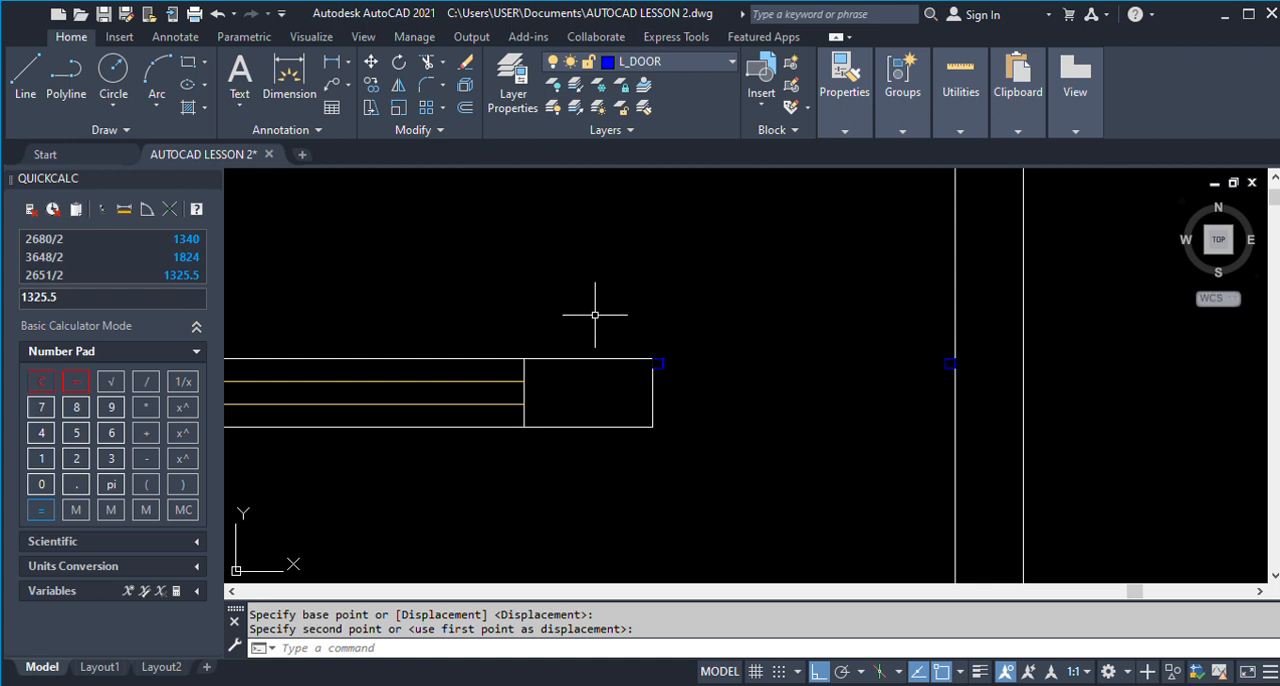
Draw a vertical line 900 long downward from the lower-left corner of the square on the vertical wall.
left_click(25, 80)
scroll(700, 383, "down", 4)
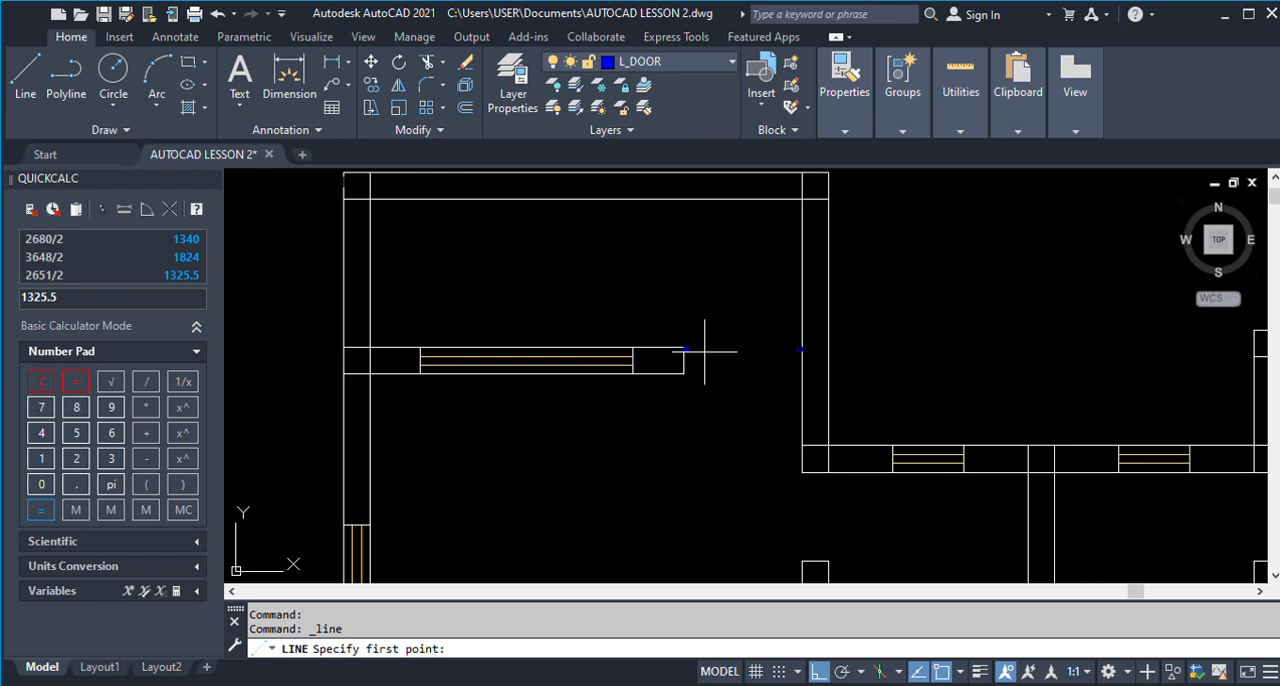
scroll(700, 350, "up", 3)
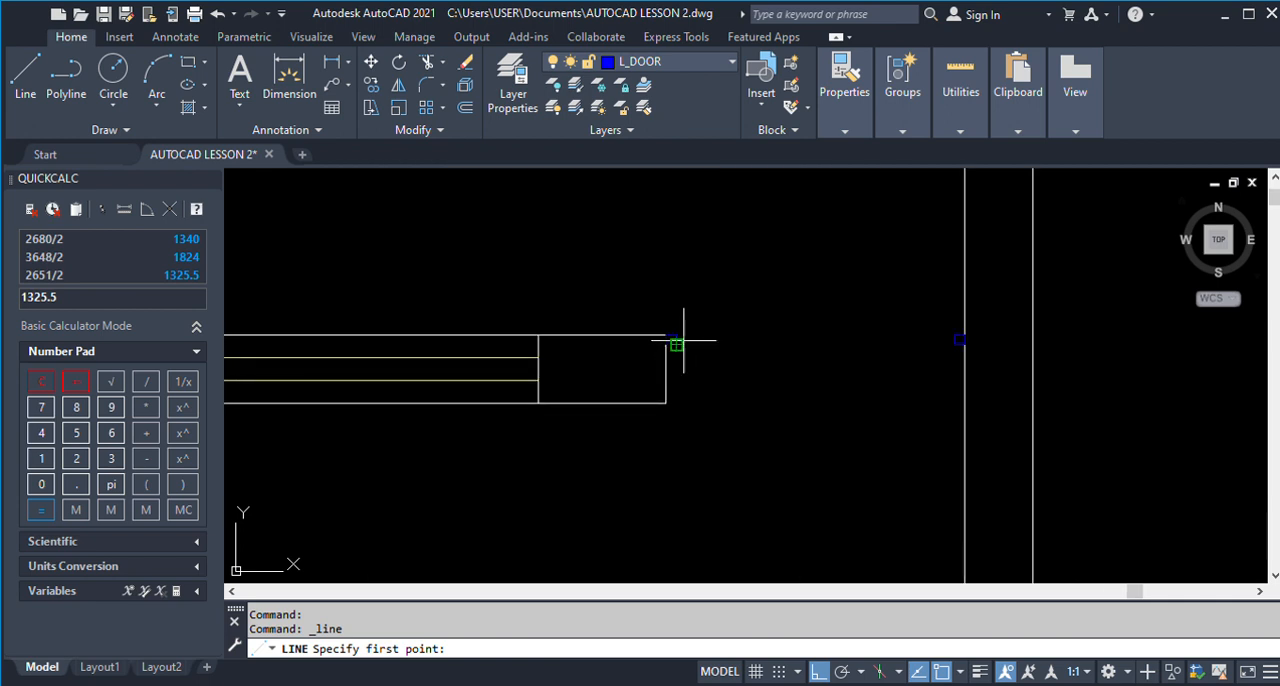
left_click(951, 344)
scroll(951, 345, "down", 3)
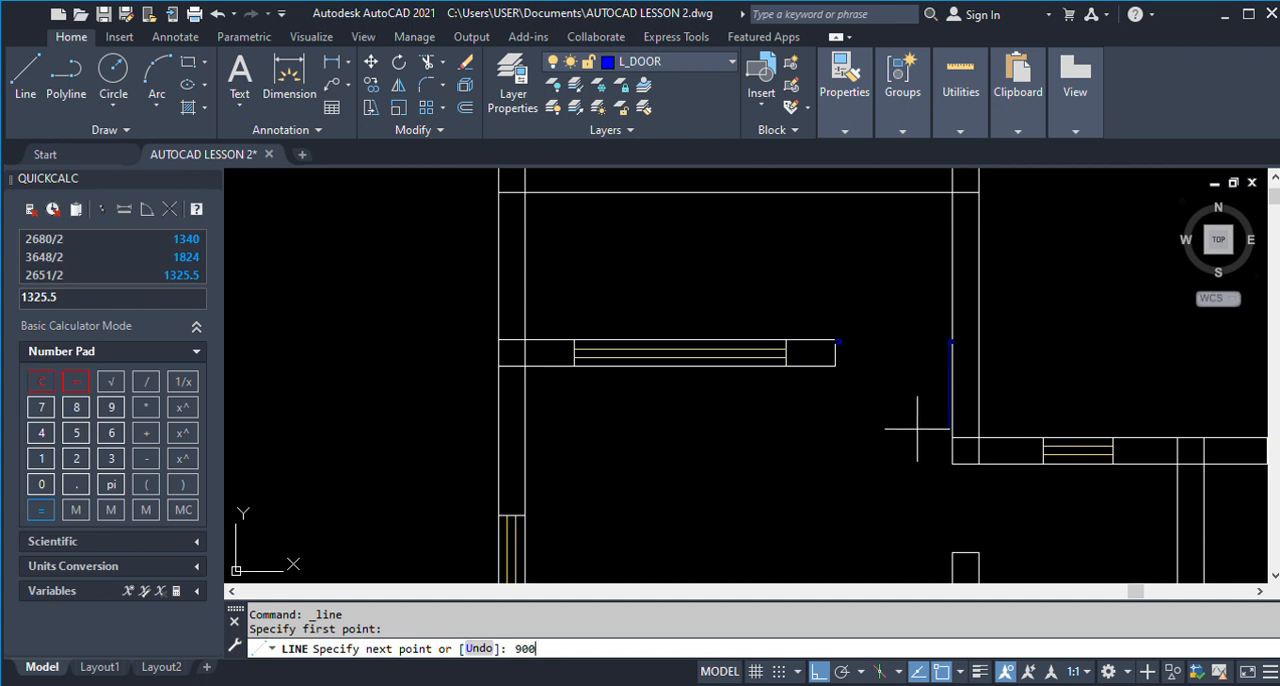
type("900")
key("Return")
key("Return")
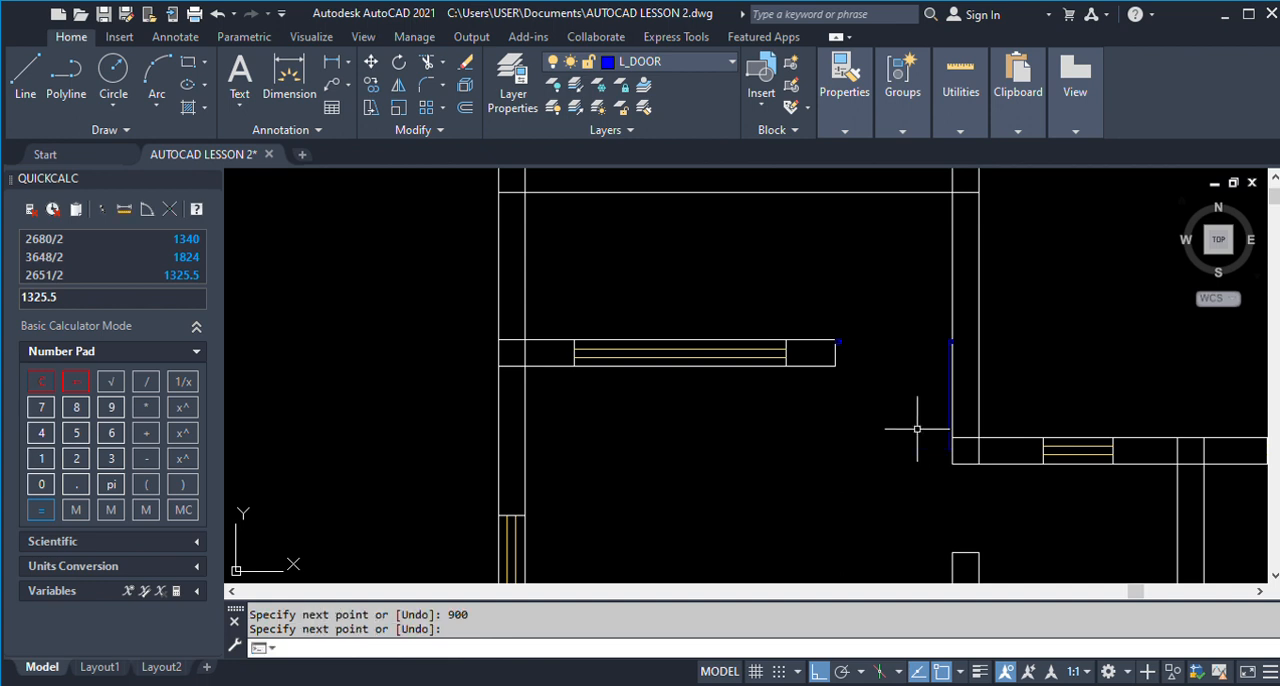
Draw a three-point door swing arc from the square at the wall end to the lower end of the 900 line.
left_click(157, 78)
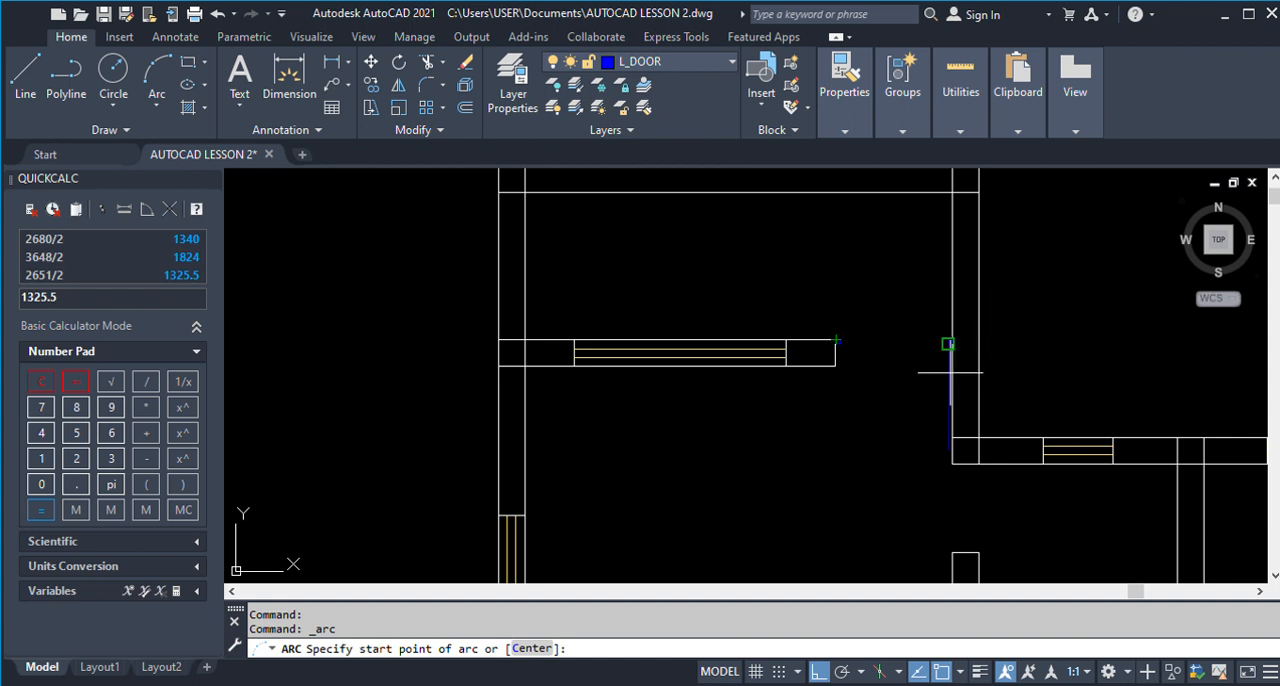
scroll(915, 368, "up", 2)
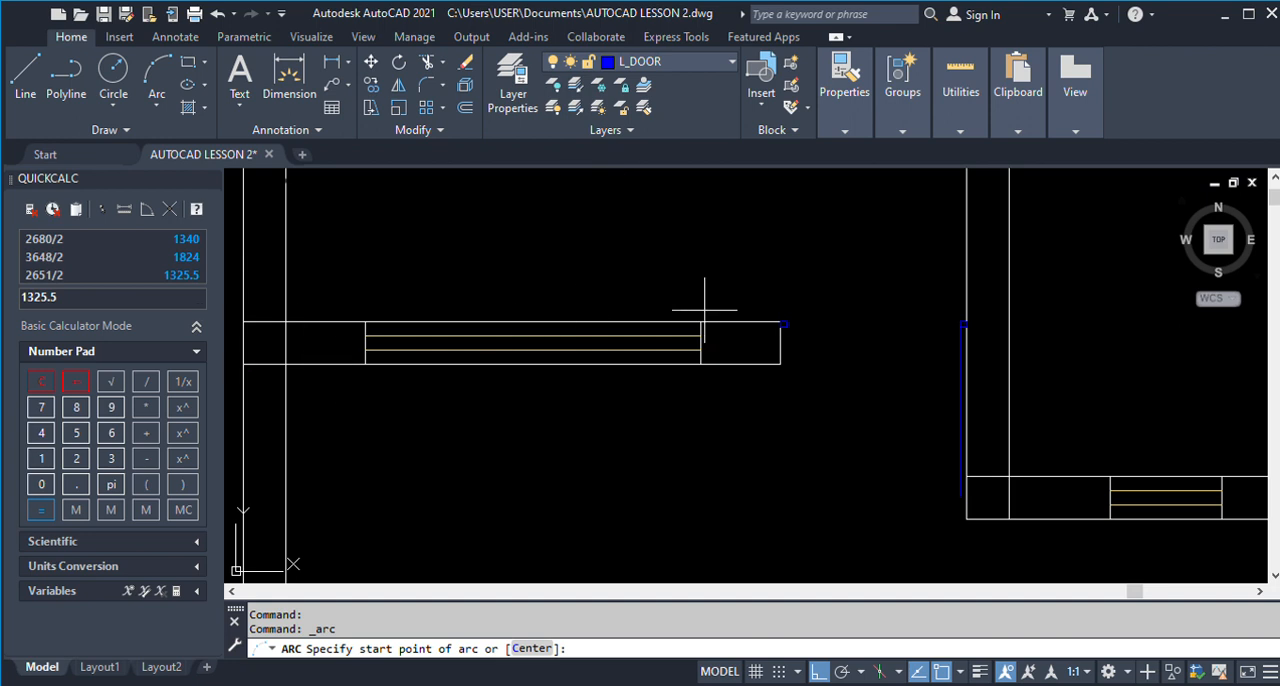
left_click(787, 326)
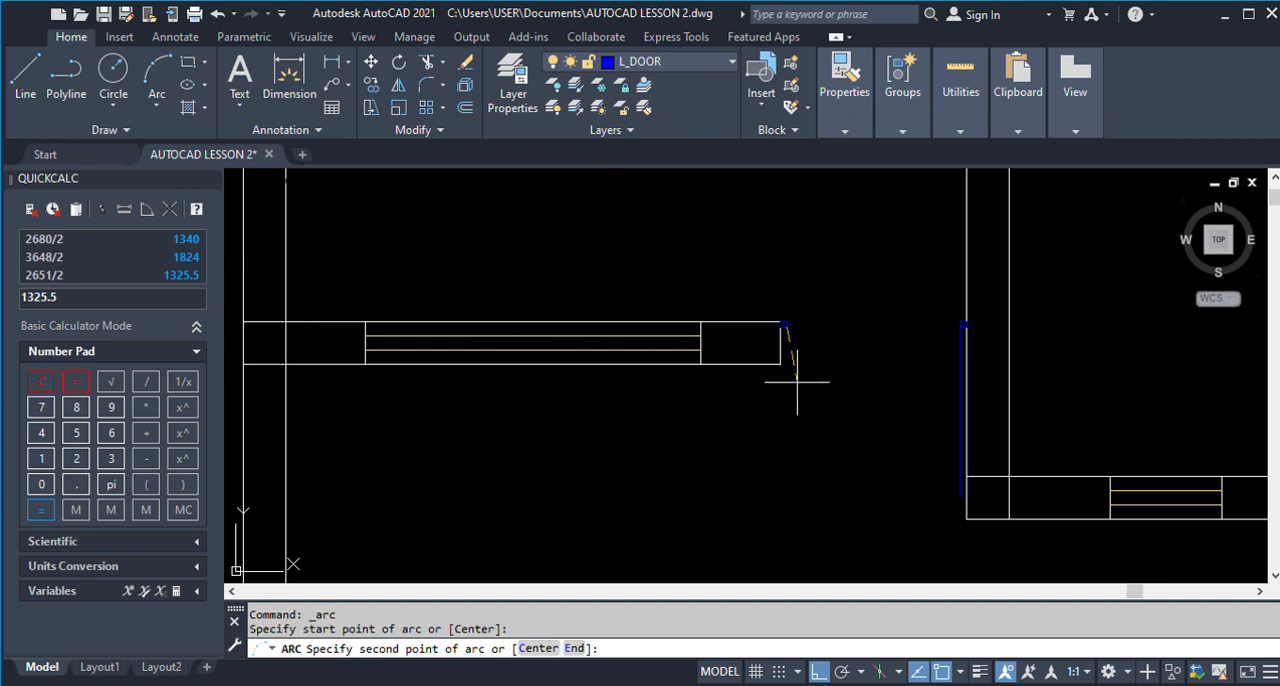
left_click(848, 430)
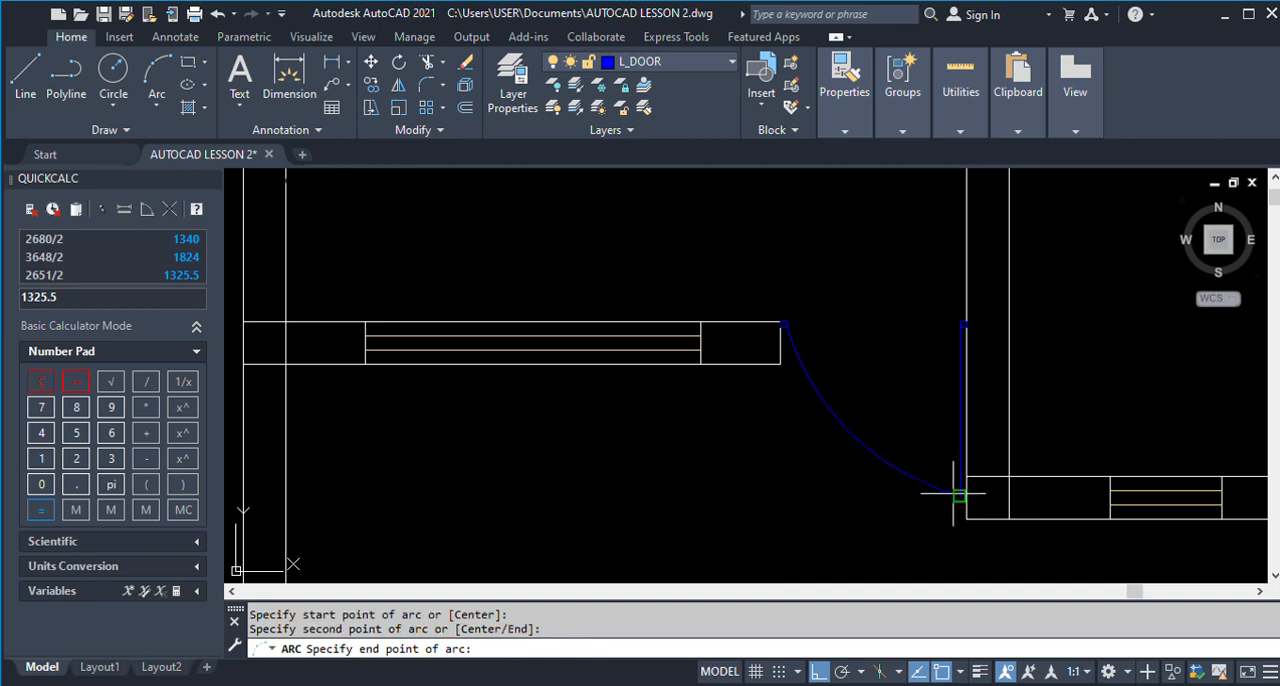
left_click(961, 493)
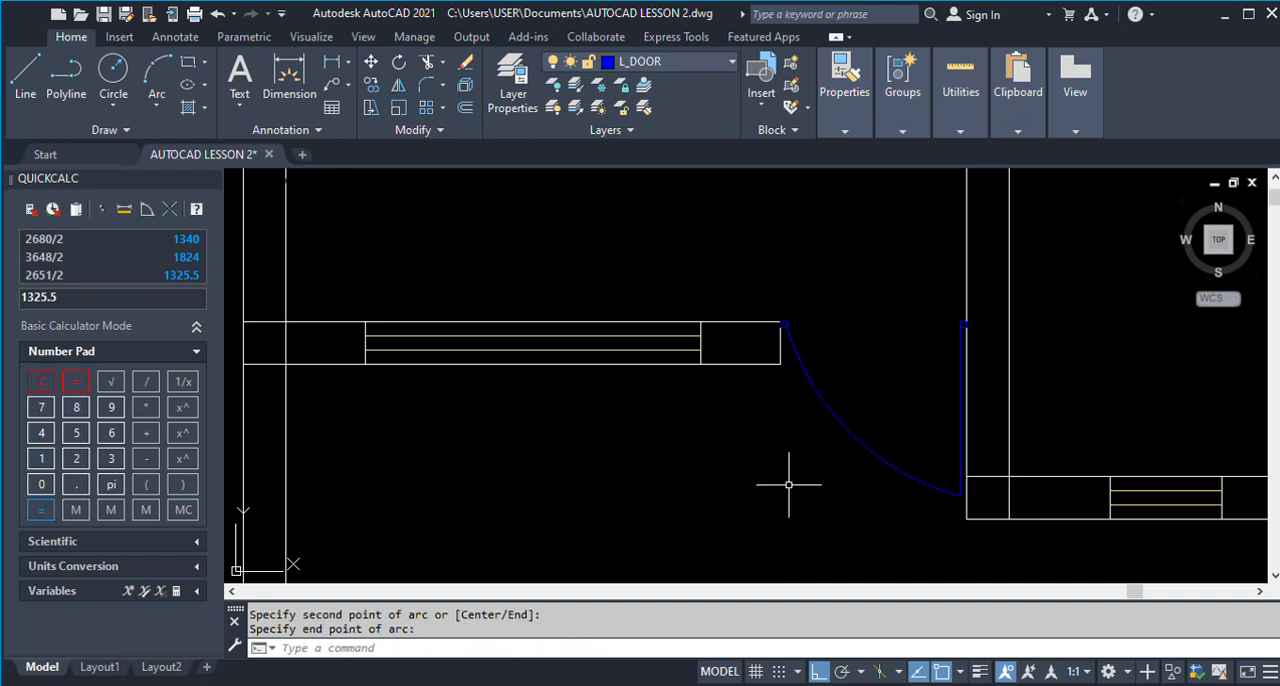
key("space")
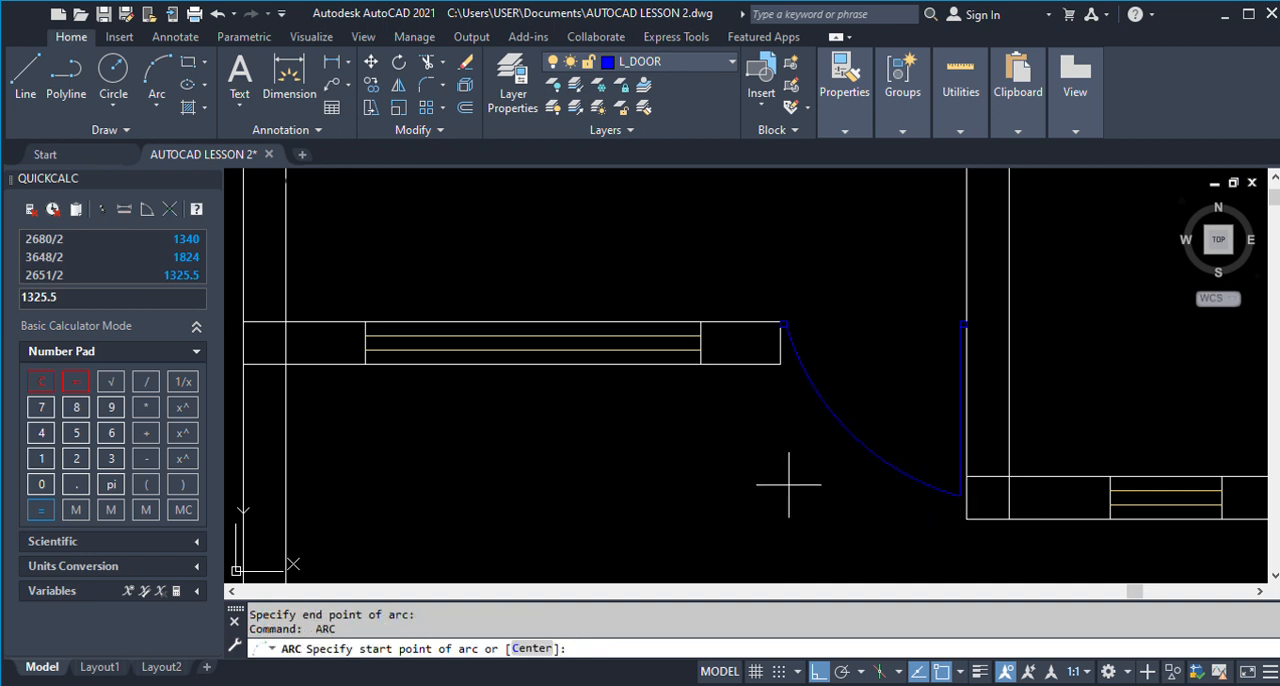
key("Escape")
key("Escape")
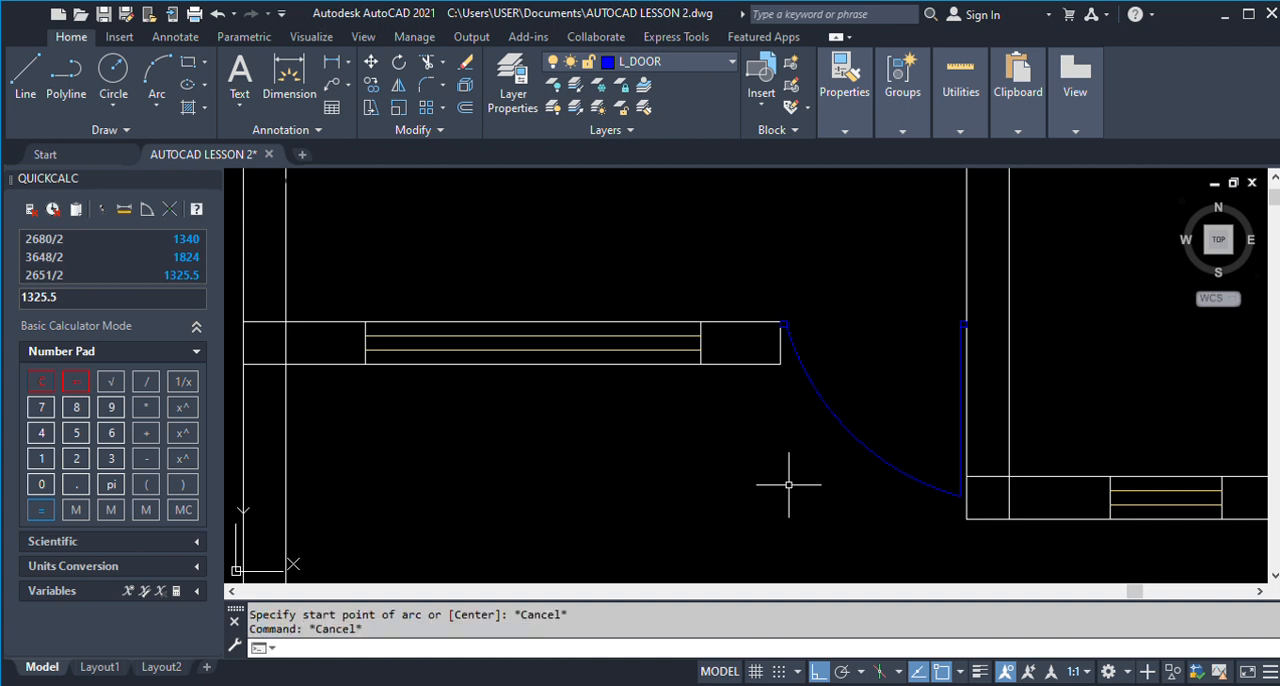
Erase the door swing arc.
type("e")
key("Return")
left_click(909, 517)
left_click(891, 434)
key("Return")
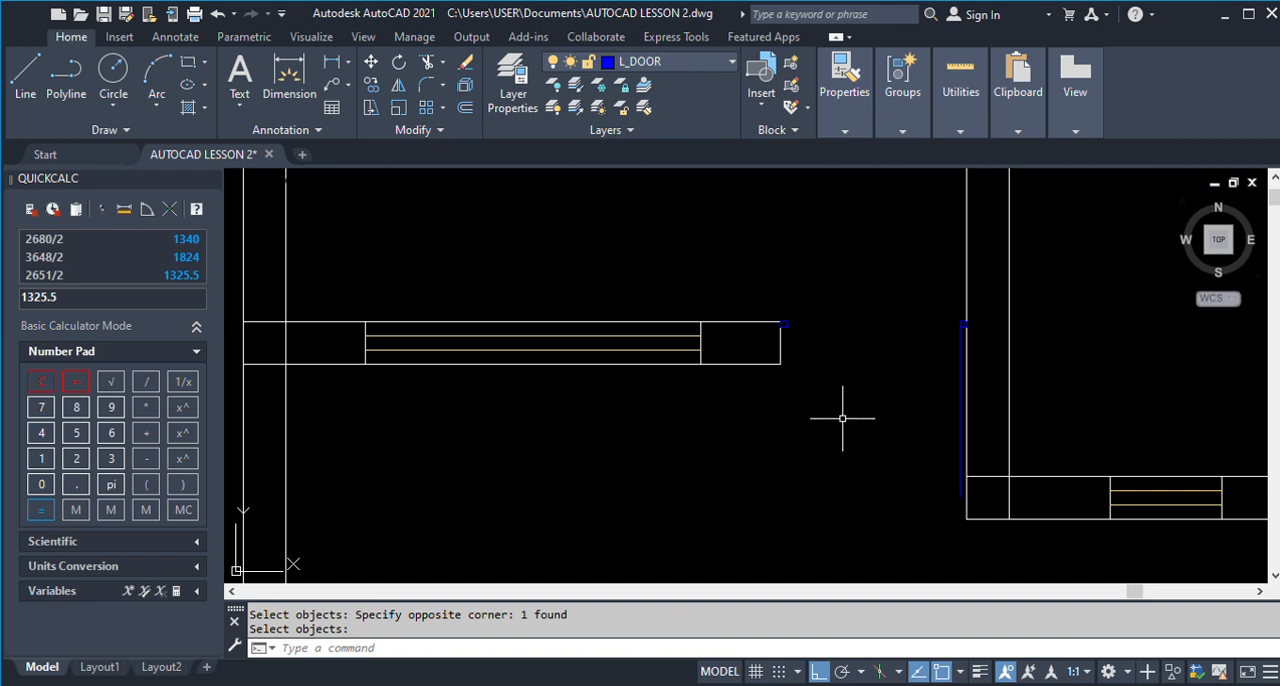
left_click(156, 72)
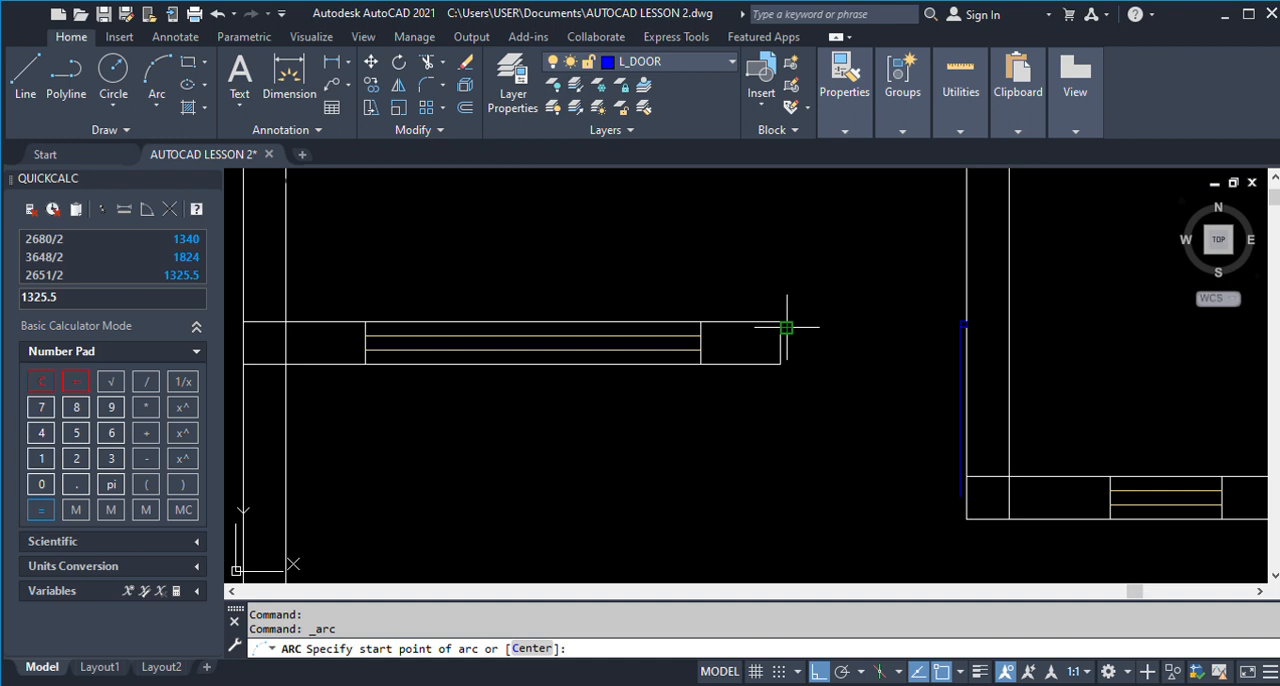
left_click(838, 459)
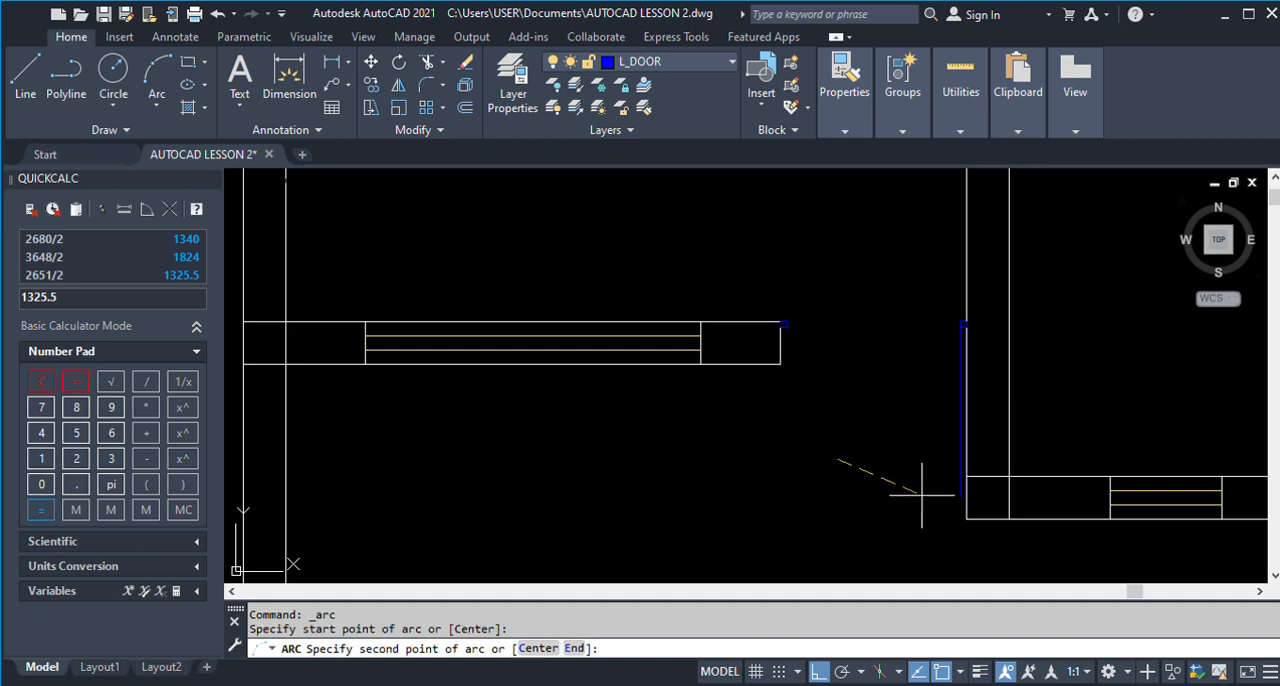
left_click(960, 496)
key("Escape")
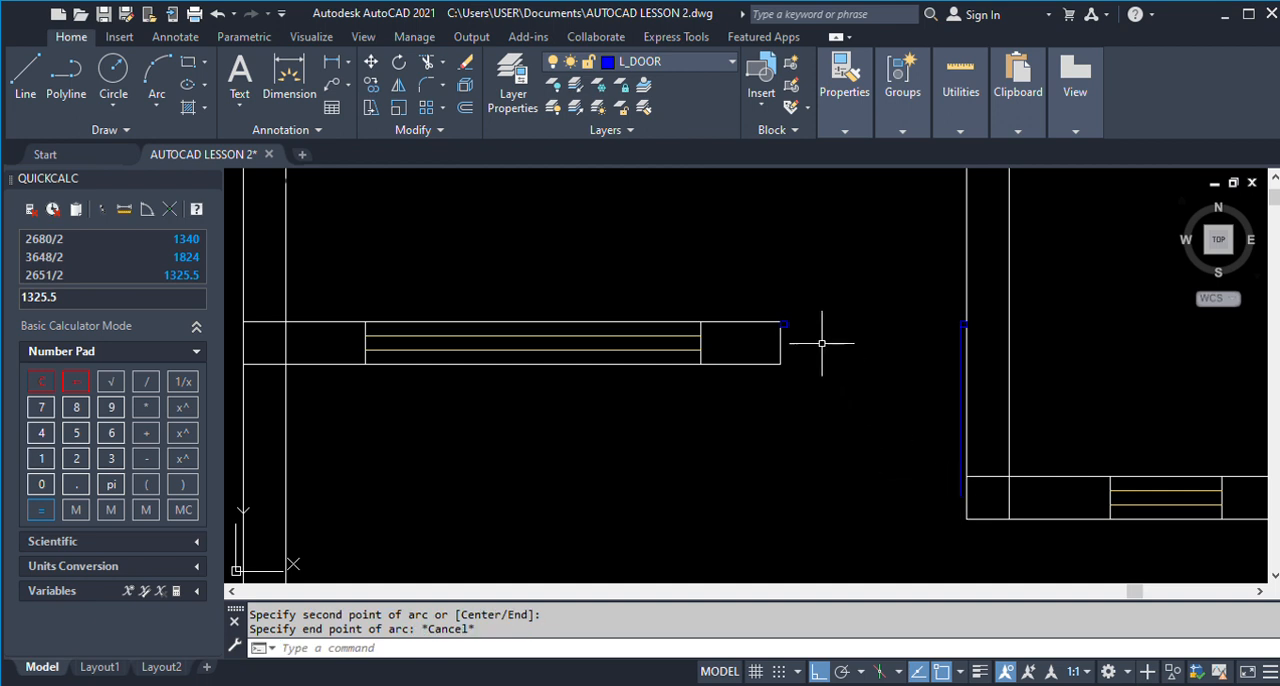
Draw a three-point door swing arc from the square at the wall end to the lower end of the leaf line.
key("Return")
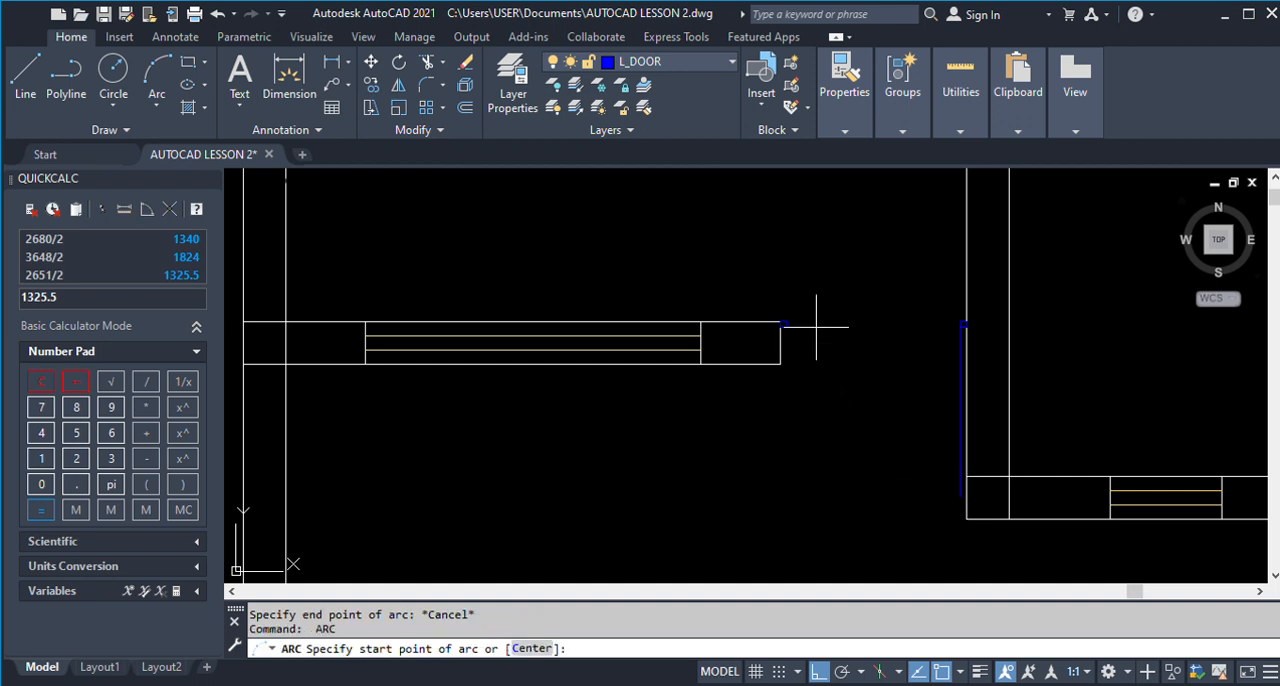
left_click(784, 325)
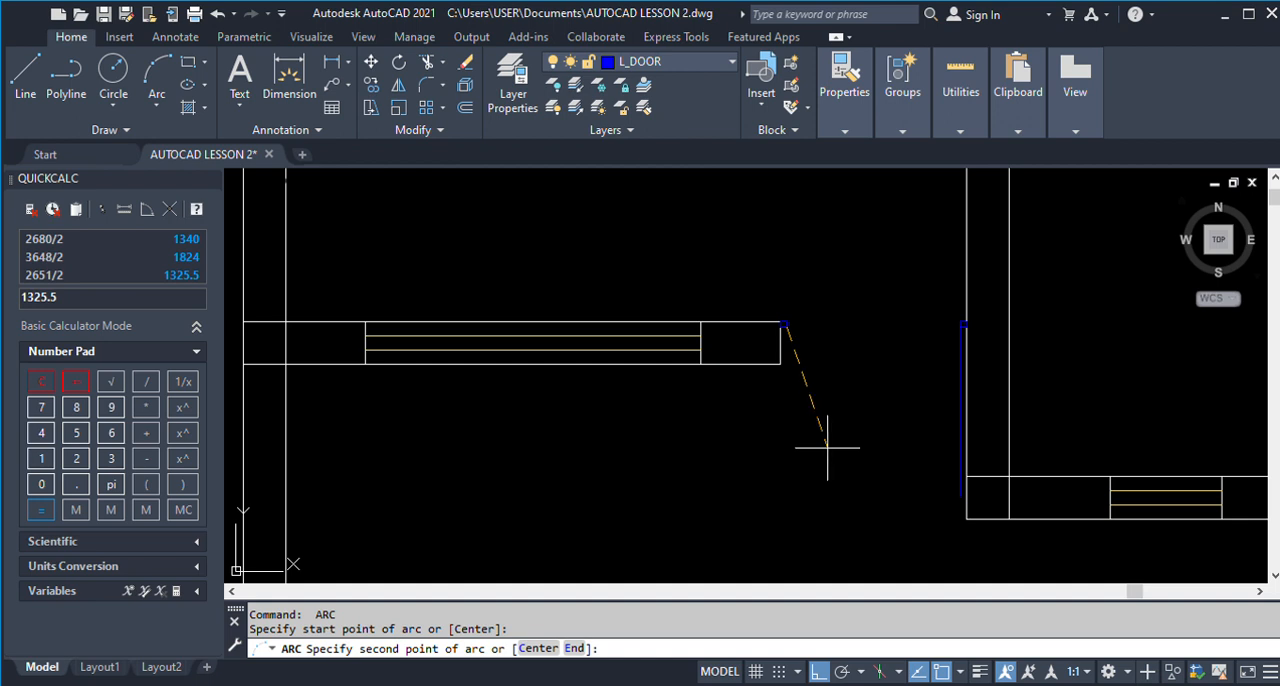
left_click(827, 444)
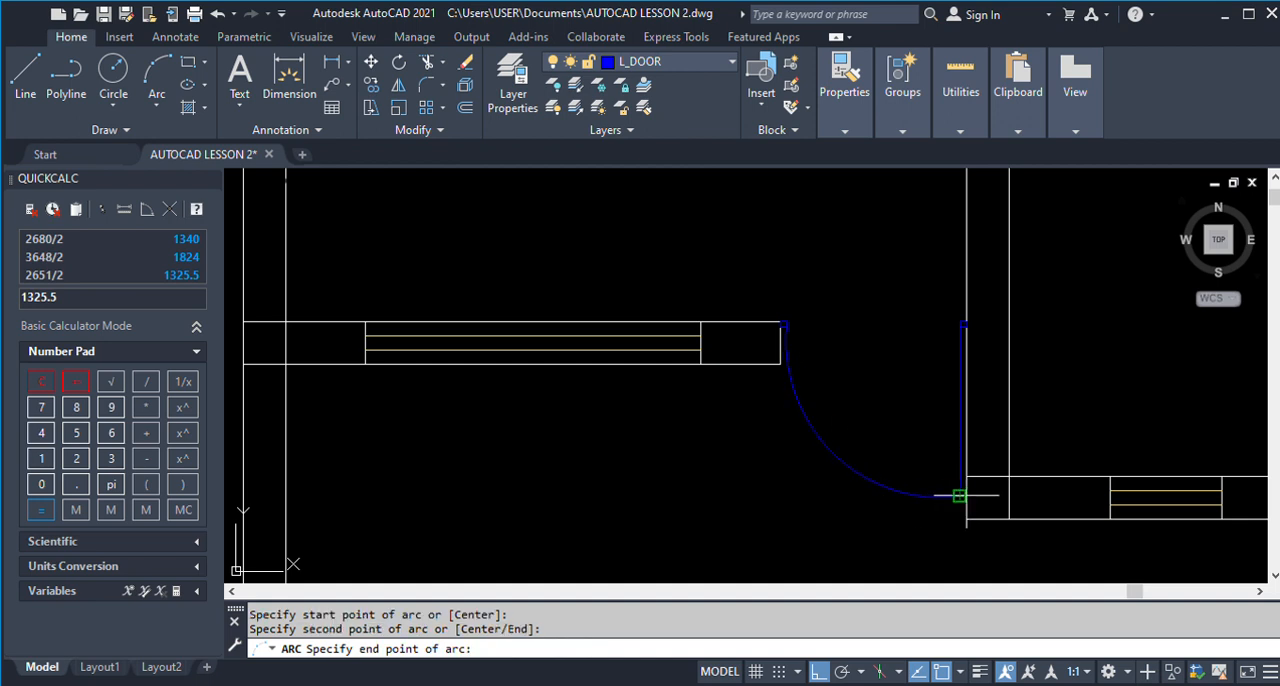
left_click(959, 495)
Stretch the swing arc by its midpoint to adjust its curvature.
left_click(831, 454)
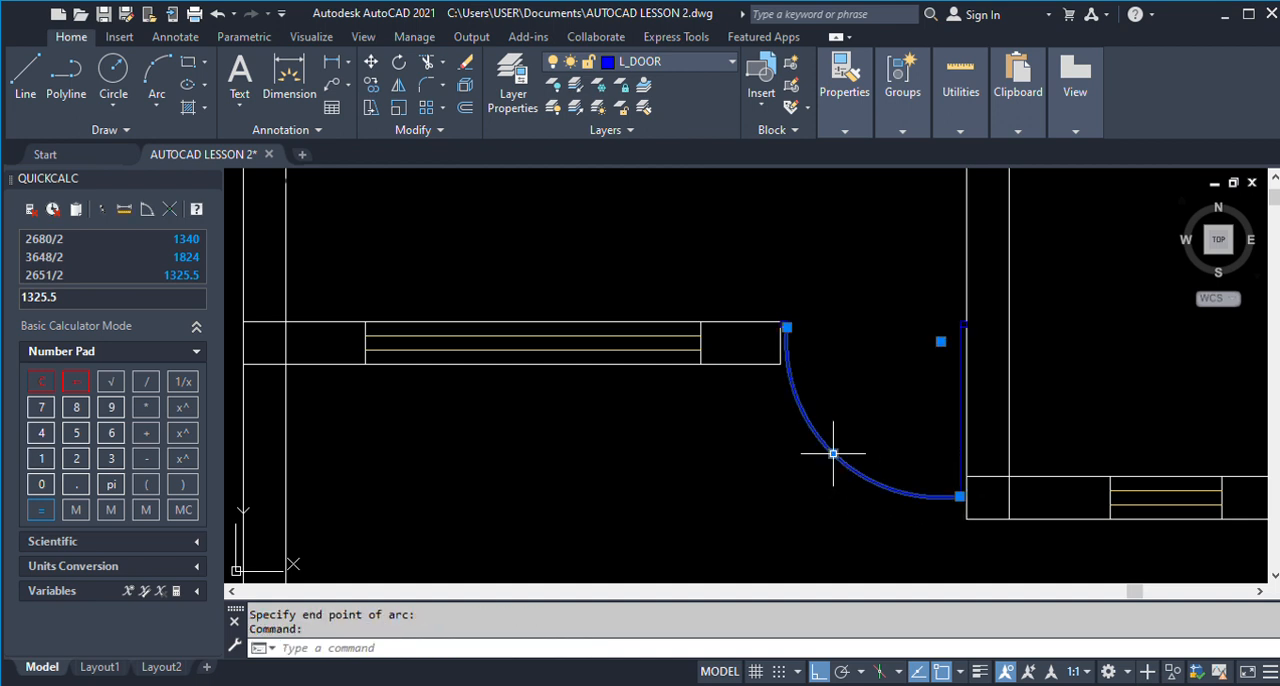
left_click(834, 454)
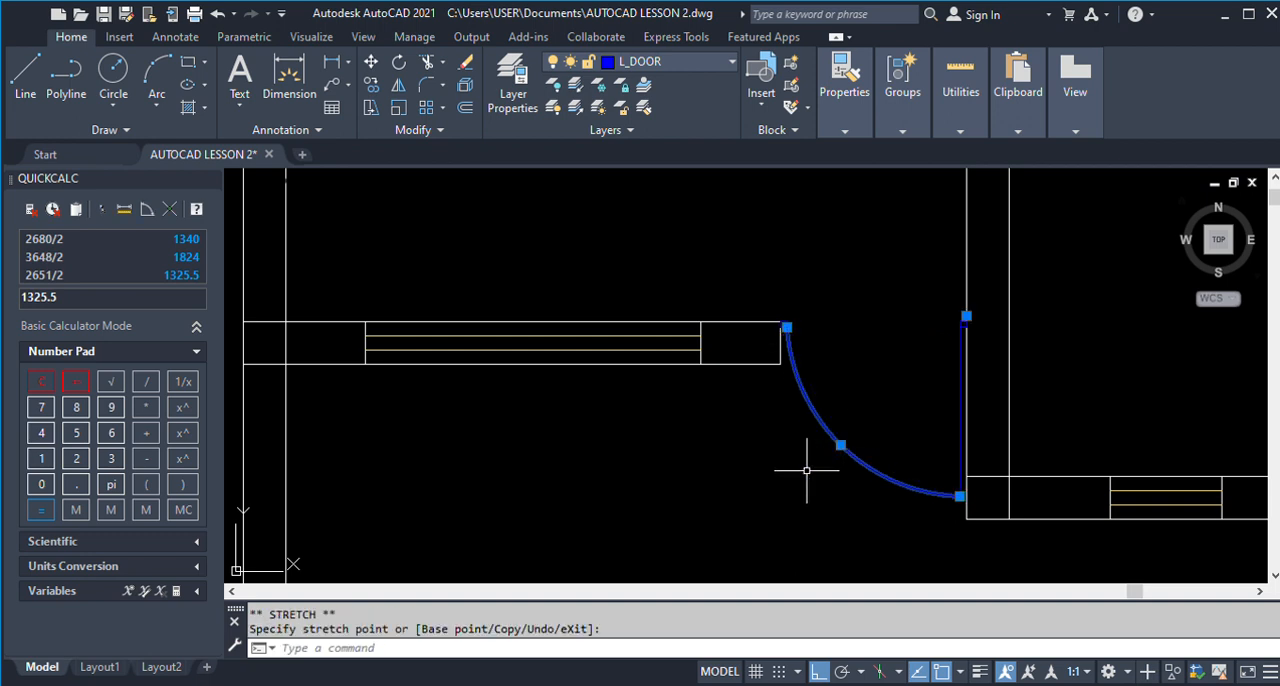
key("Escape")
Examine the door positions and swing directions around Room 3, Store 1 and Toilet 1 in the dimensioned reference plan.
scroll(664, 308, "down", 6)
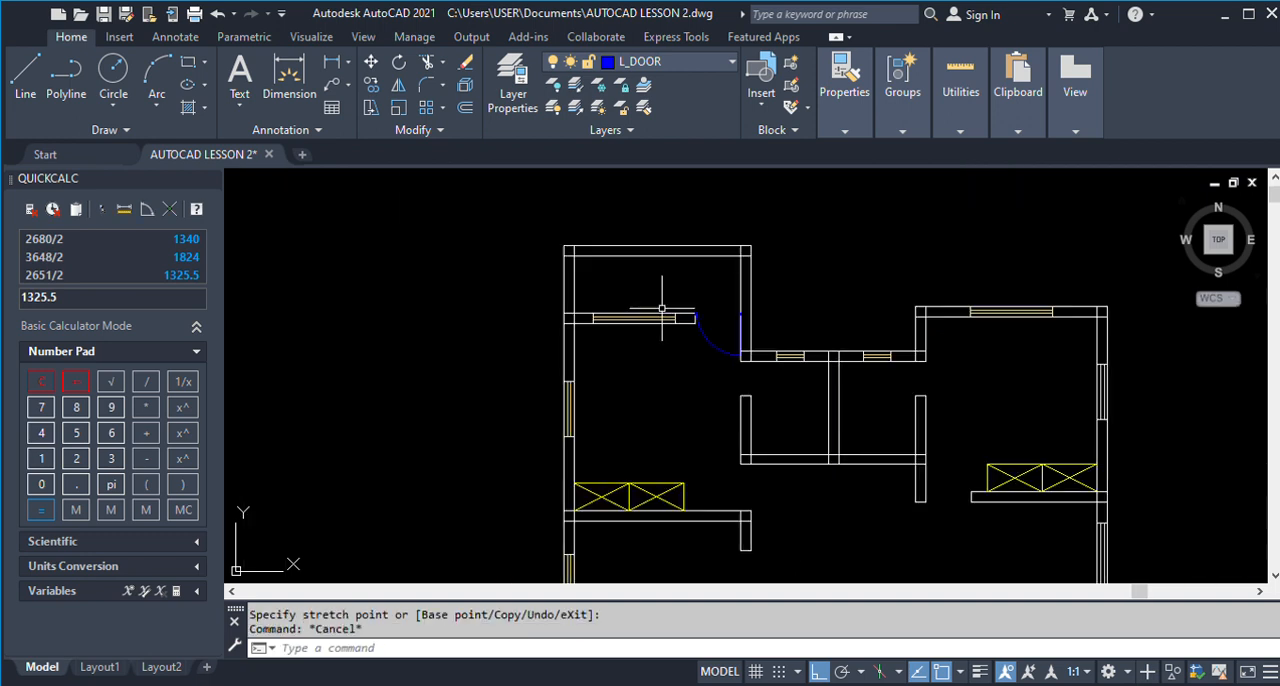
scroll(664, 308, "down", 3)
scroll(836, 310, "down", 5)
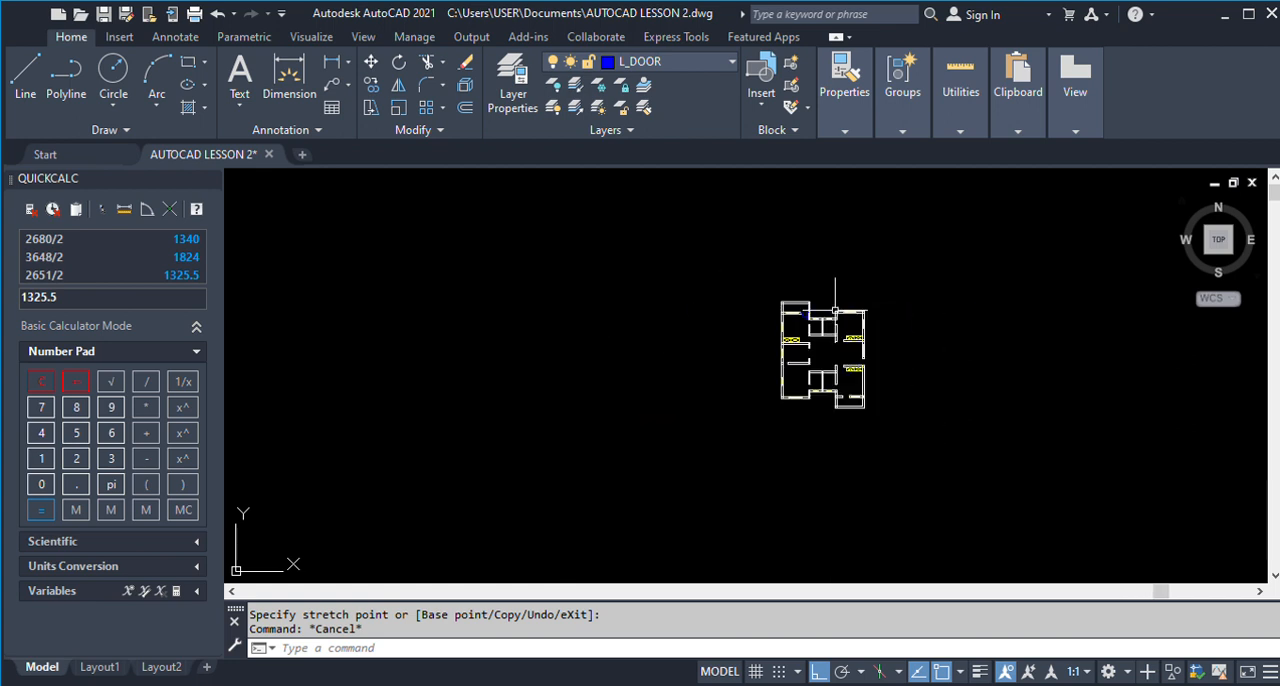
scroll(828, 311, "down", 4)
scroll(1081, 310, "up", 8)
scroll(917, 298, "up", 2)
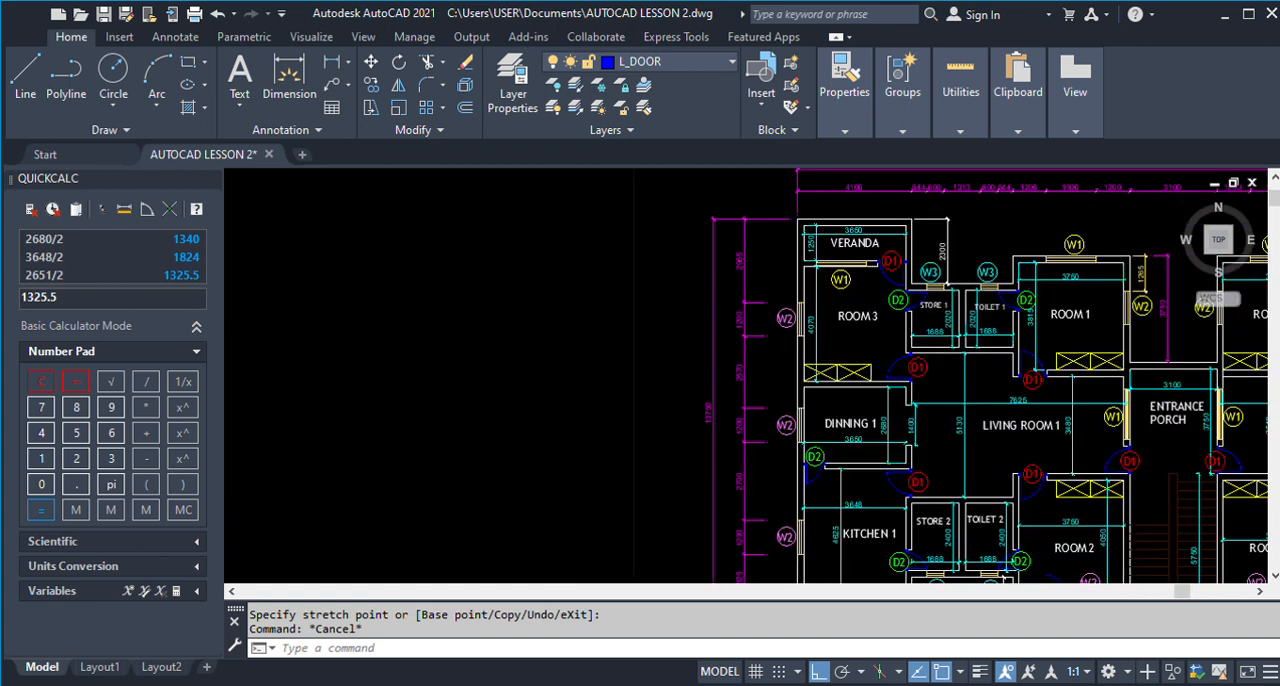
scroll(897, 273, "up", 4)
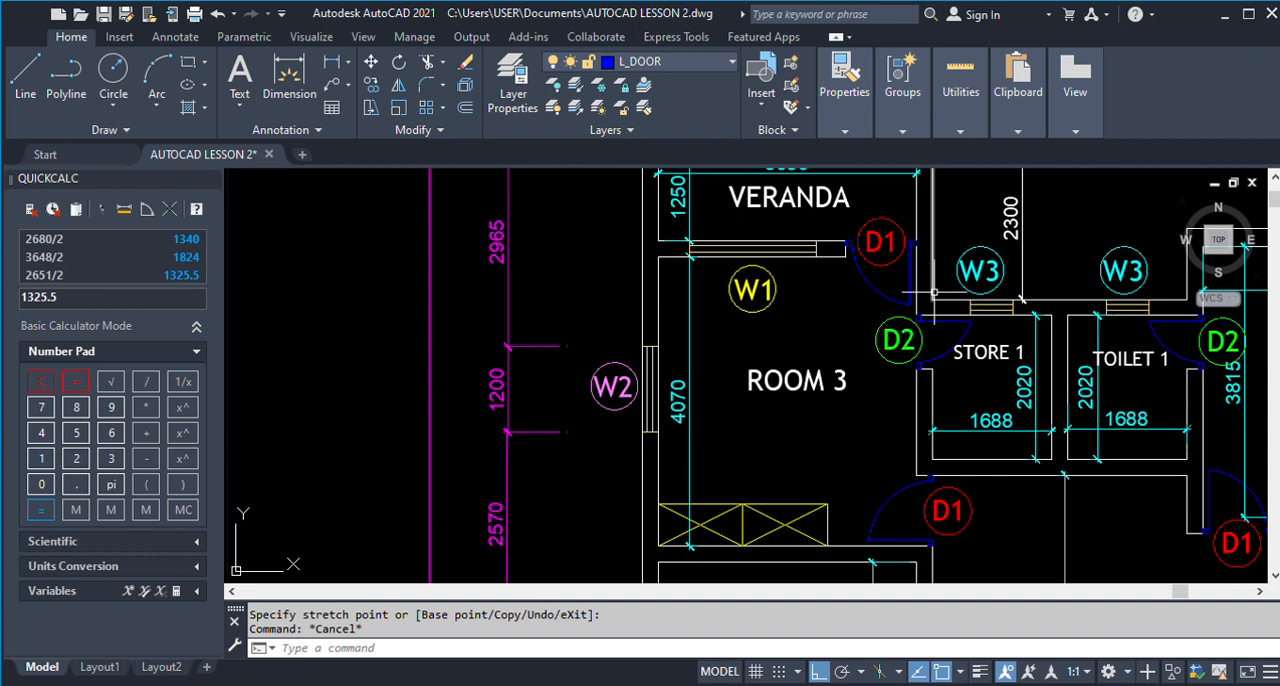
scroll(933, 293, "down", 3)
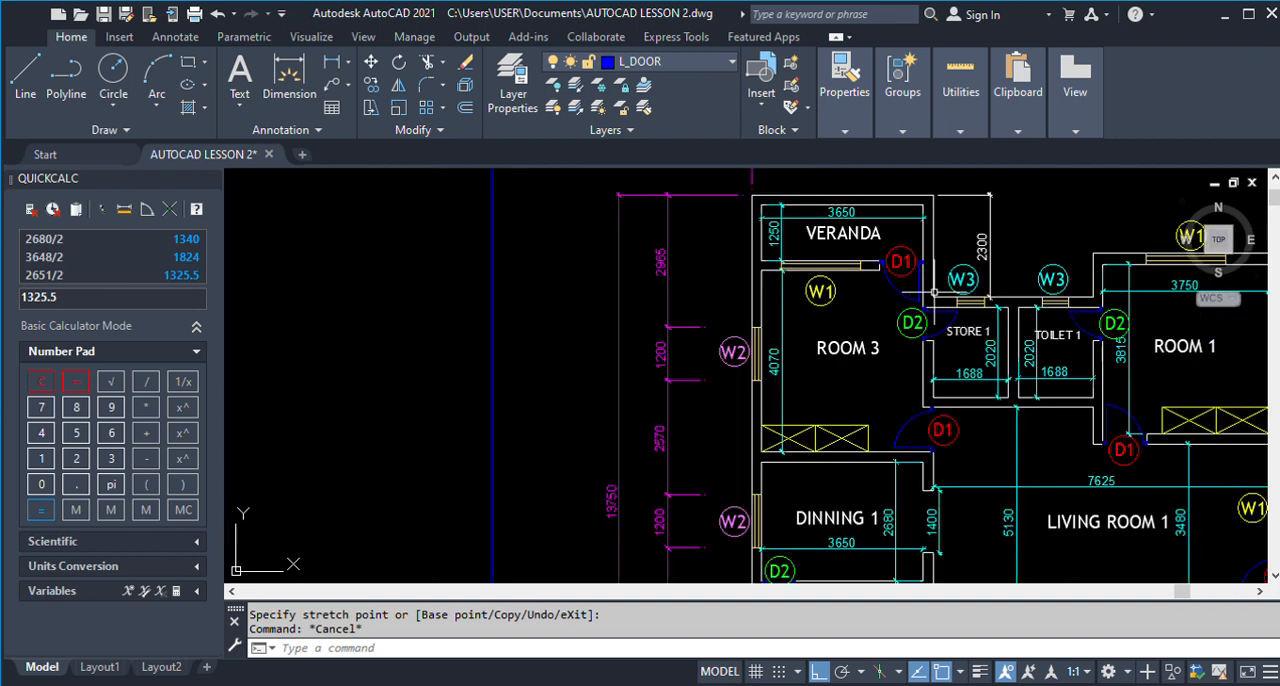
scroll(763, 307, "down", 12)
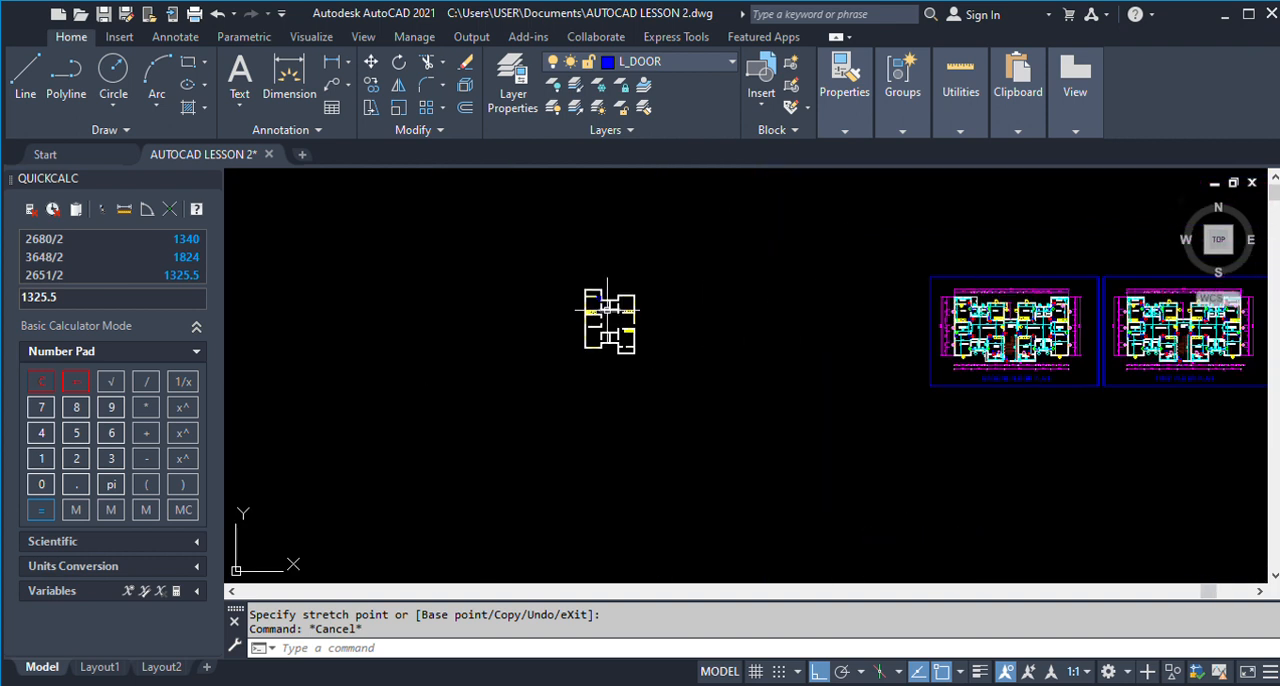
scroll(607, 295, "up", 12)
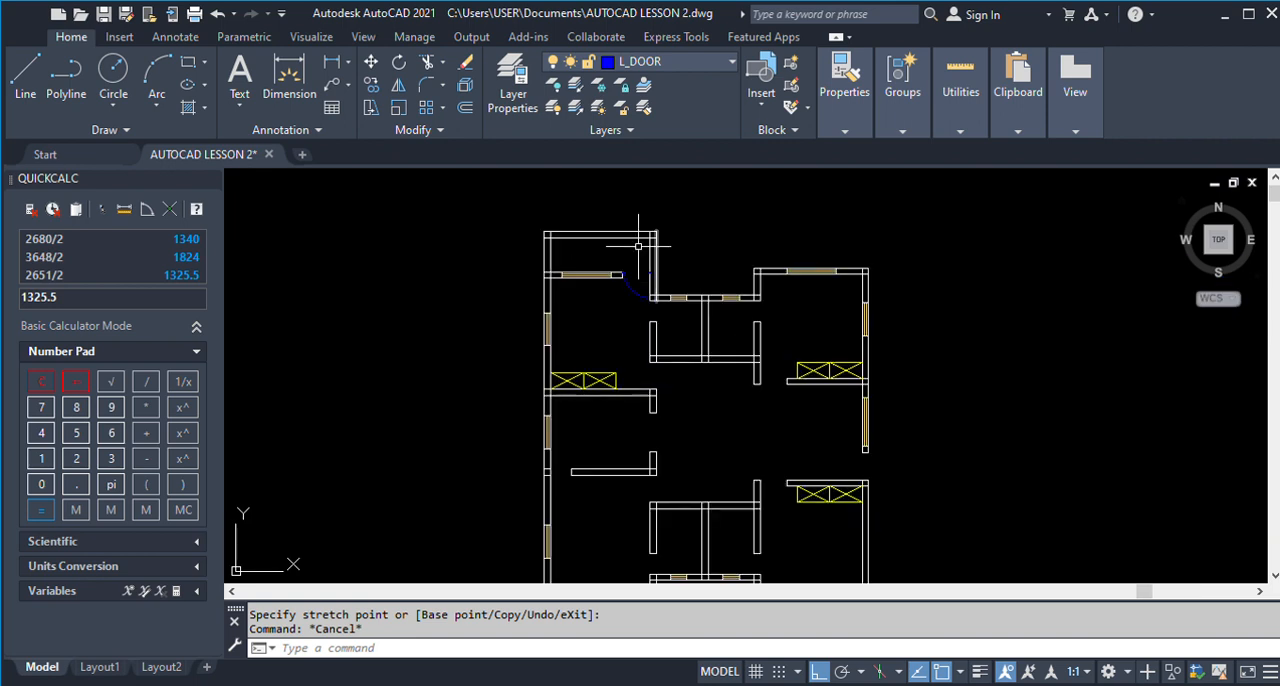
Copy the door, including the short wall-end line, into the room below it with Ortho off.
type("co")
key("Return")
scroll(541, 289, "down", 2)
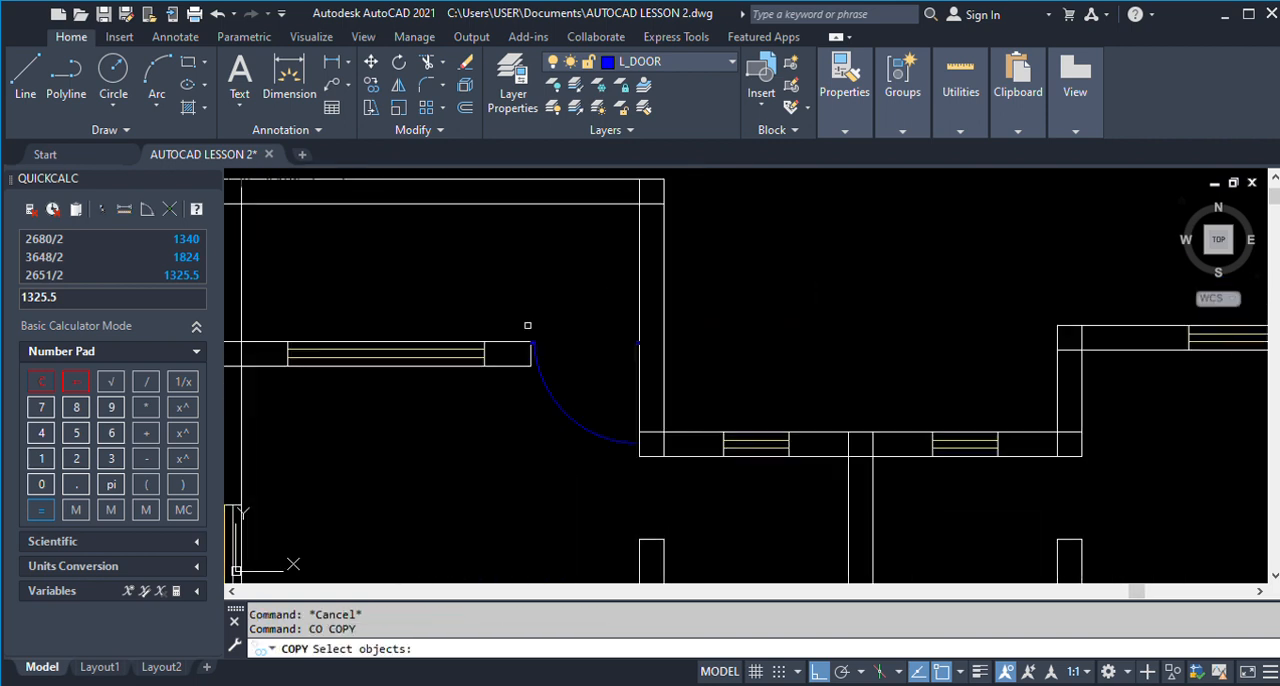
left_click(527, 325)
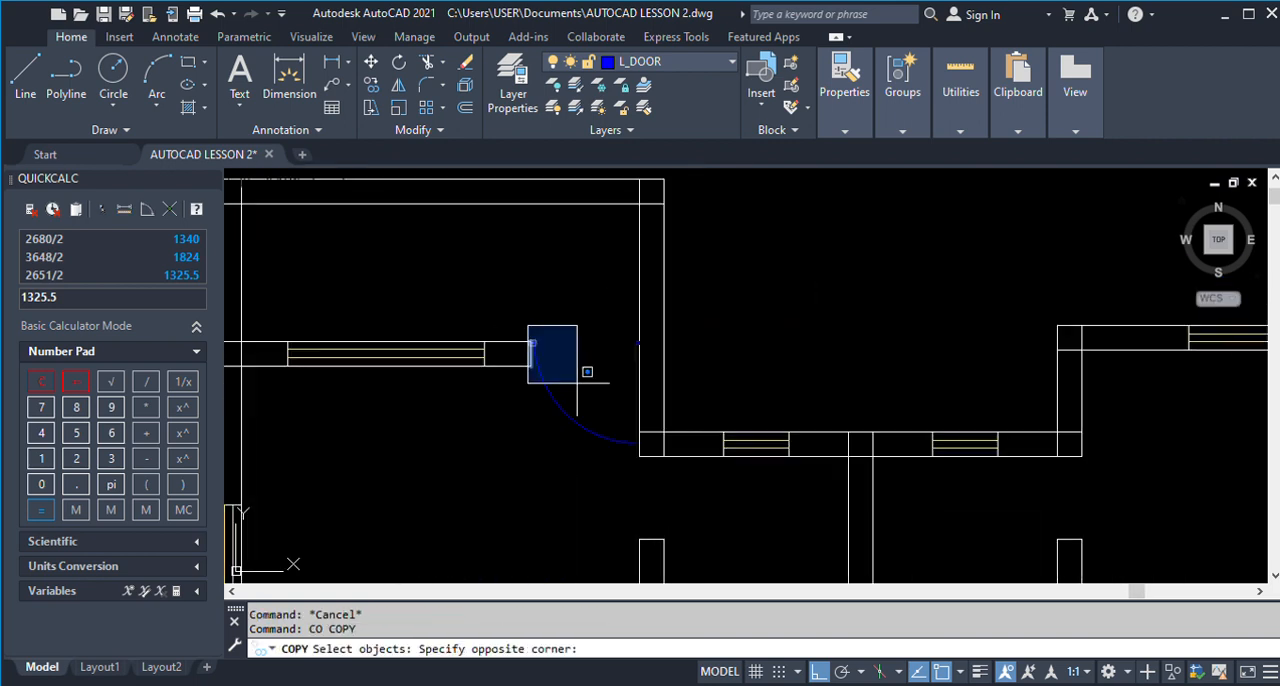
left_click(660, 463)
scroll(618, 335, "down", 4)
key("Return")
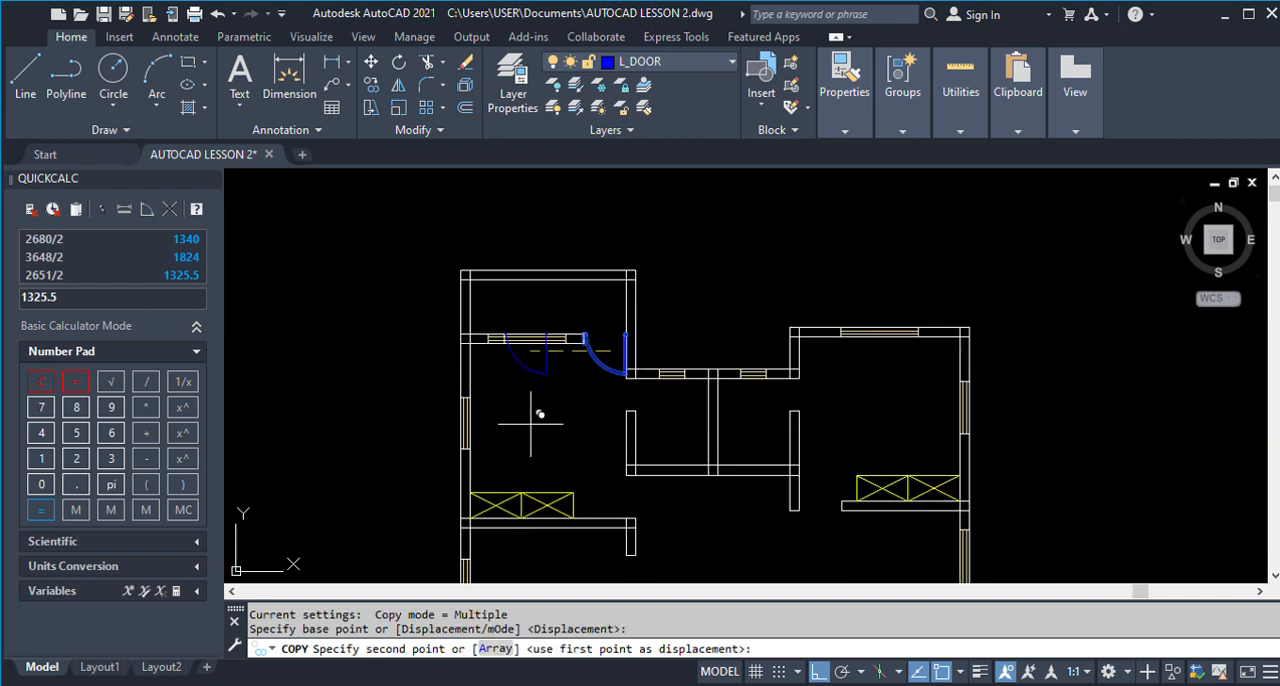
key("F8")
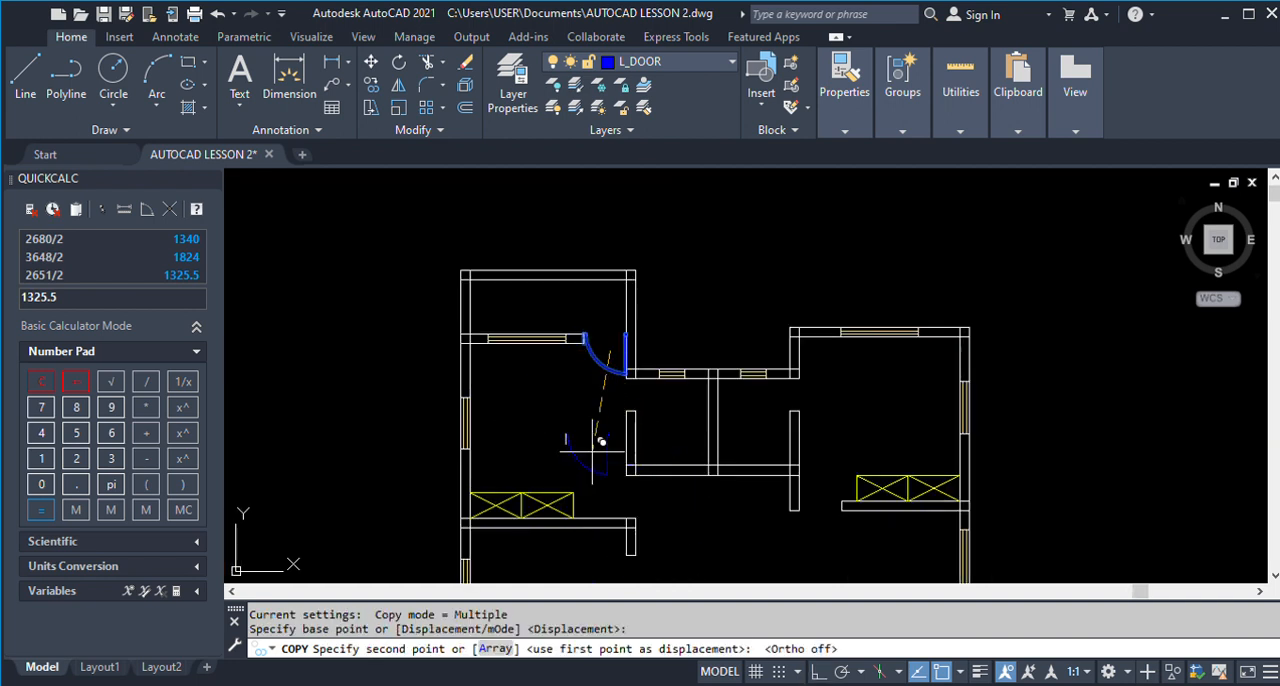
left_click(555, 412)
key("Return")
Erase the stray wall line beside the copied door.
scroll(512, 400, "up", 5)
type("E")
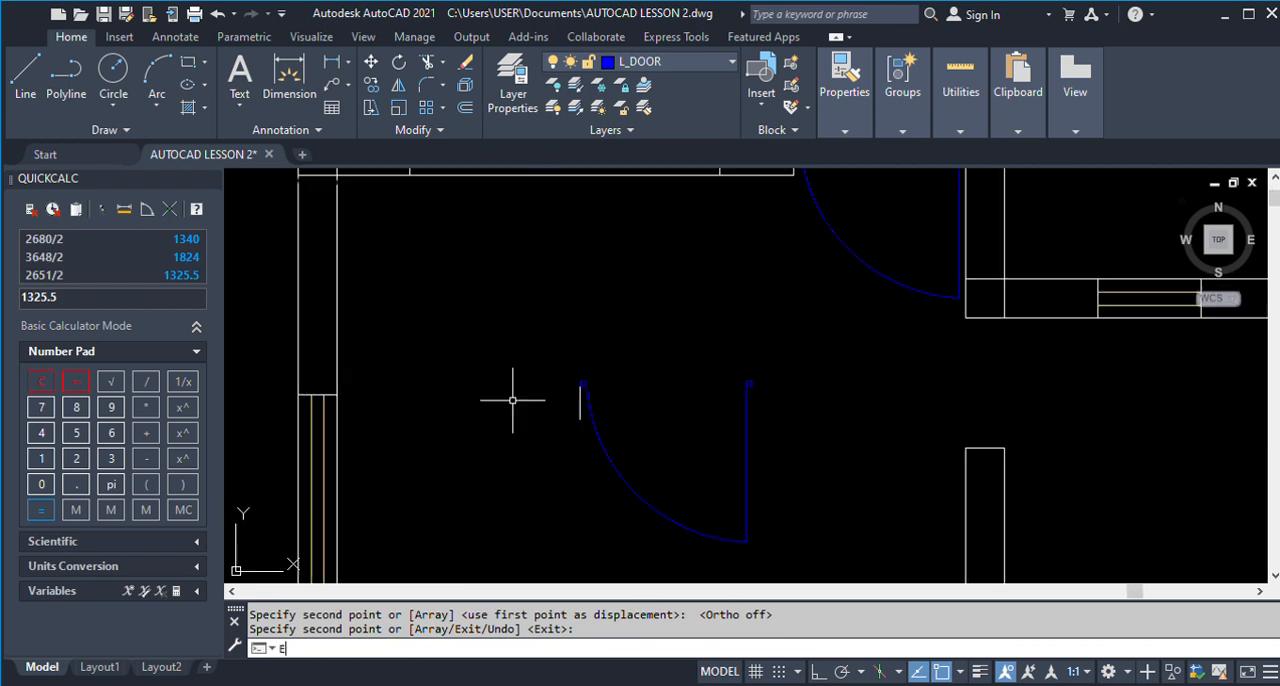
key("Return")
left_click(580, 400)
key("Return")
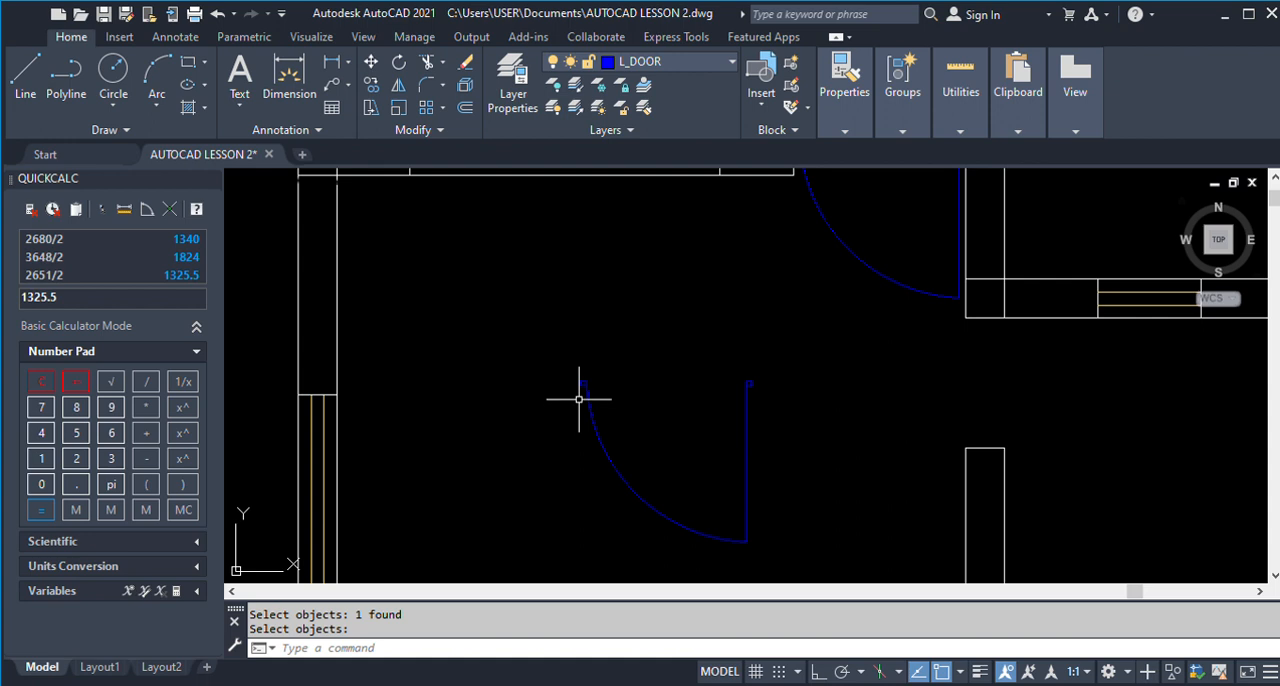
Undo the line erasure and the door copy.
key("ctrl+z")
key("ctrl+z")
key("ctrl+z")
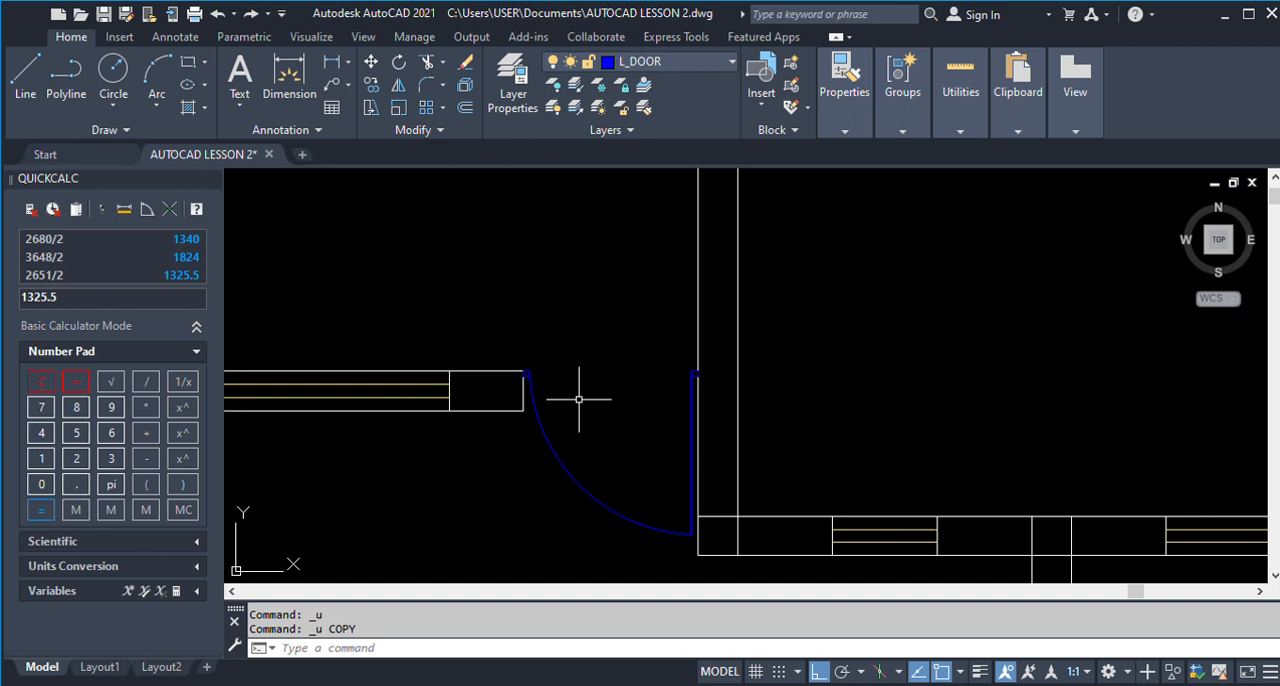
Copy only the door's squares, leaf line and swing arc to the empty space above the floor plan.
scroll(684, 356, "down", 3)
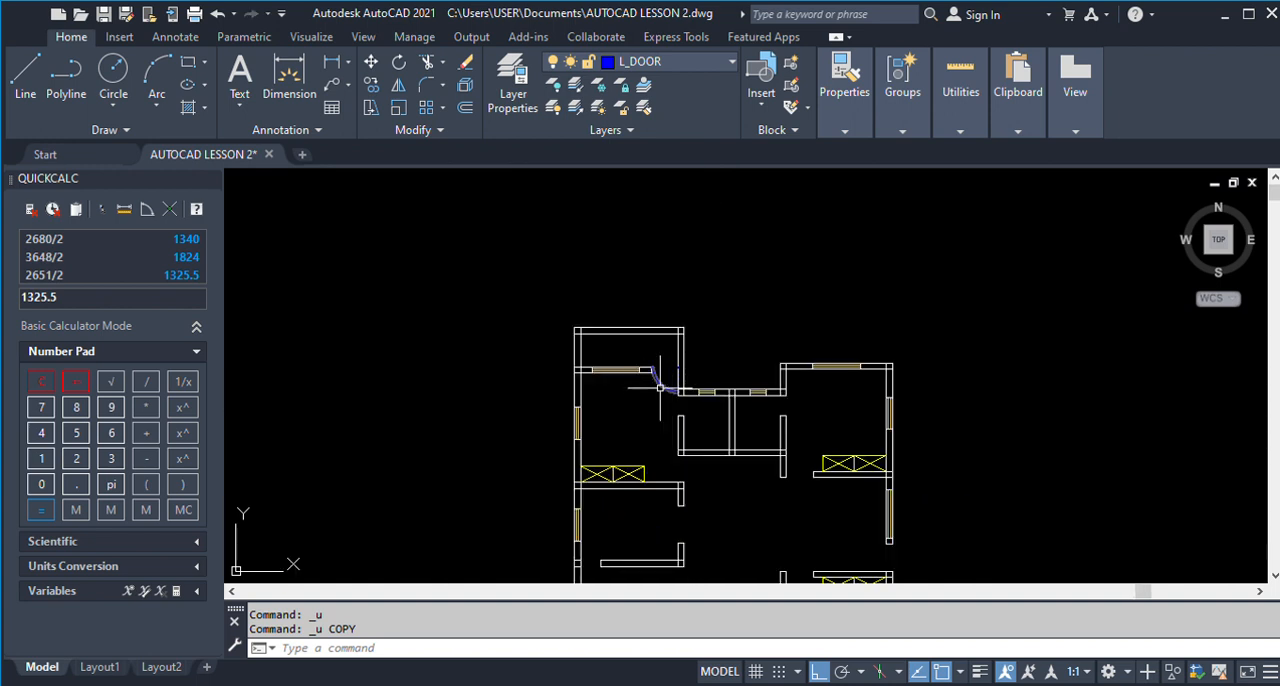
scroll(663, 383, "up", 1)
type("CO")
key("Return")
scroll(655, 375, "up", 5)
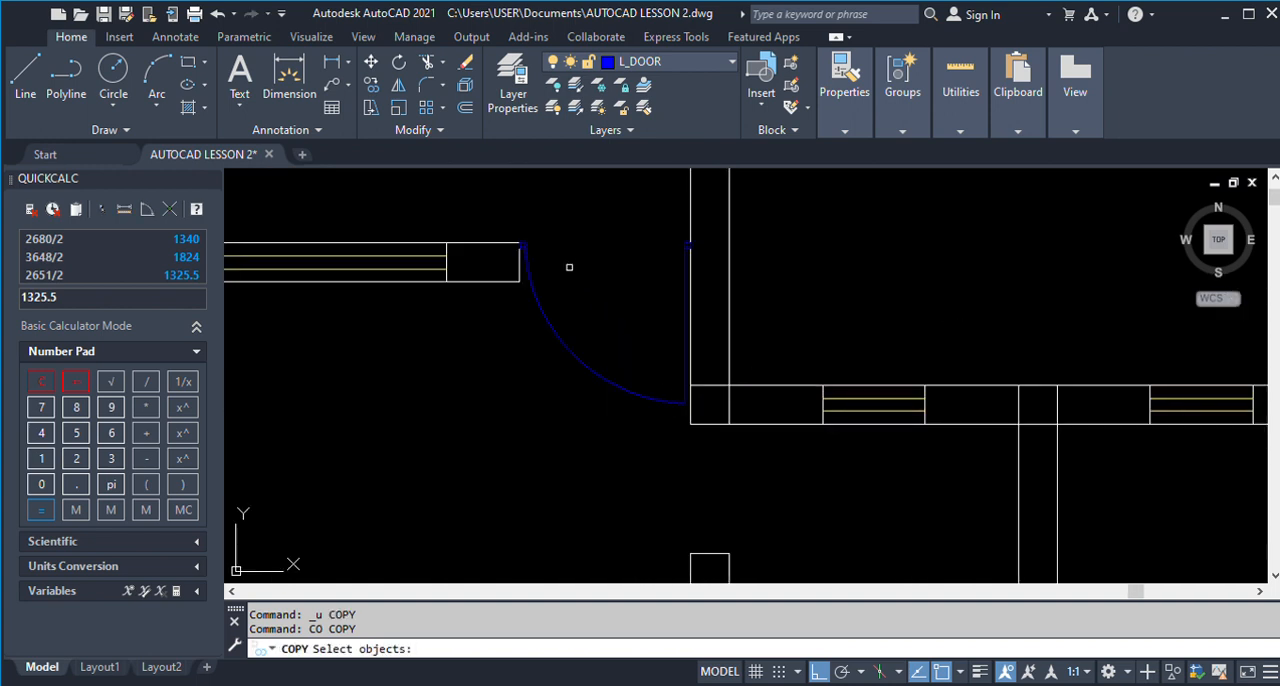
left_click(625, 447)
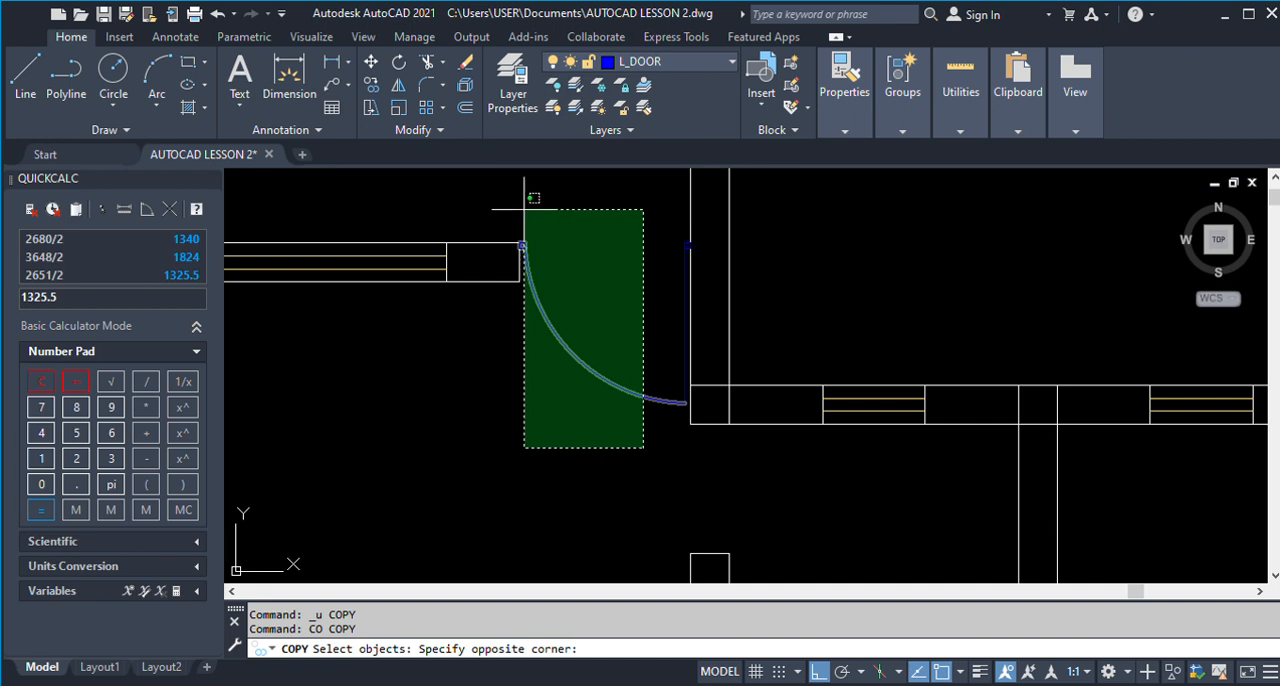
left_click(524, 190)
left_click(629, 206)
left_click(711, 416)
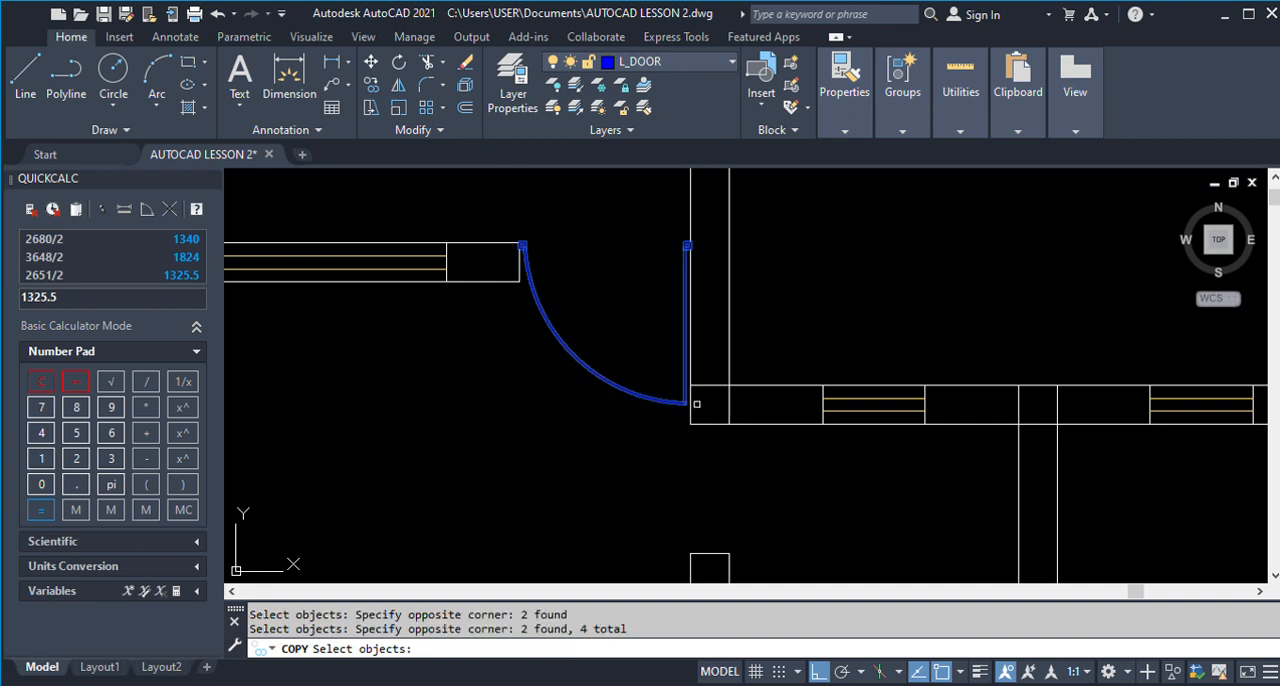
scroll(660, 397, "down", 5)
key("Return")
left_click(693, 370)
left_click(749, 298)
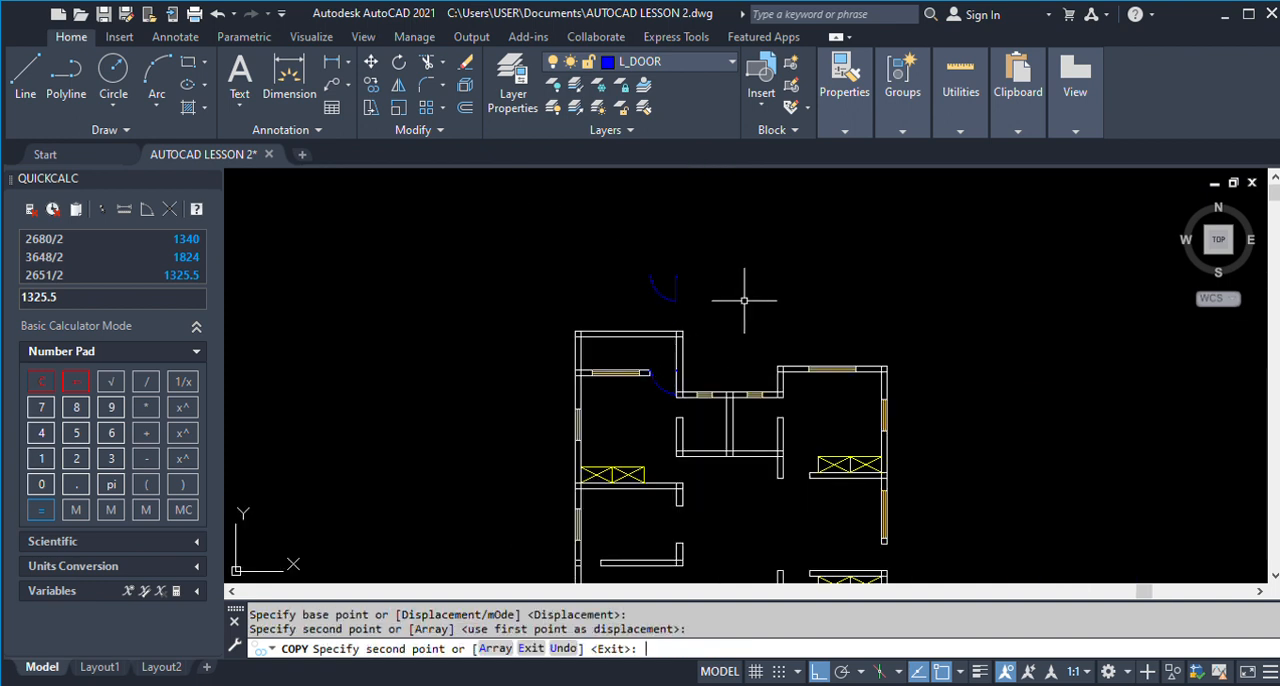
key("Return")
Rotate the copied door above the plan 90 degrees clockwise.
type("ro")
key("Return")
left_click(612, 232)
left_click(651, 270)
key("Return")
left_click(676, 300)
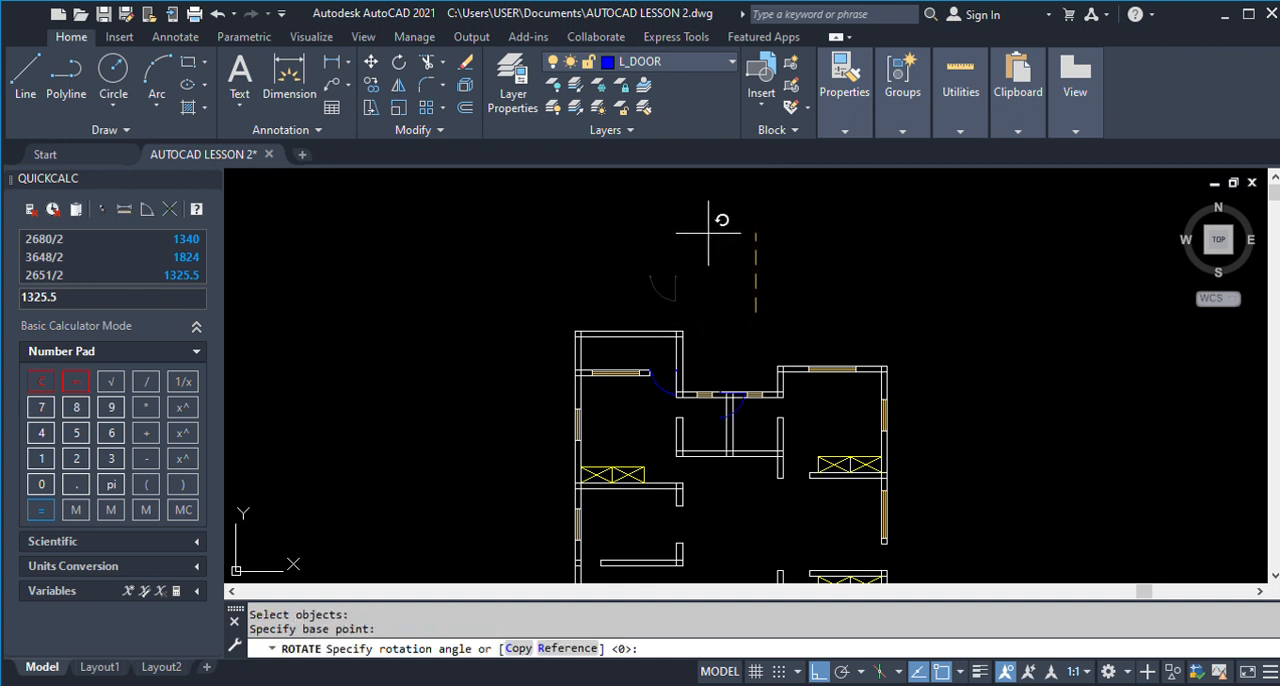
left_click(755, 347)
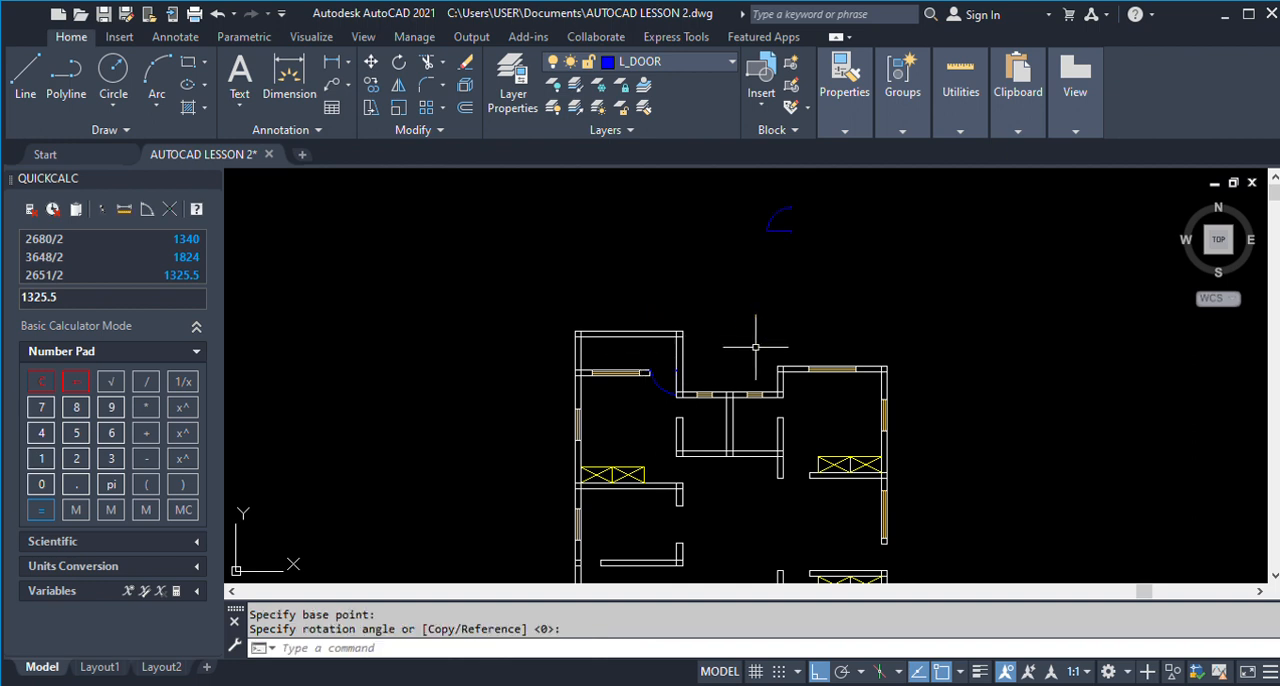
key("Return")
Mirror the rotated door across a vertical line on its hinge side, keeping the original.
key("Return")
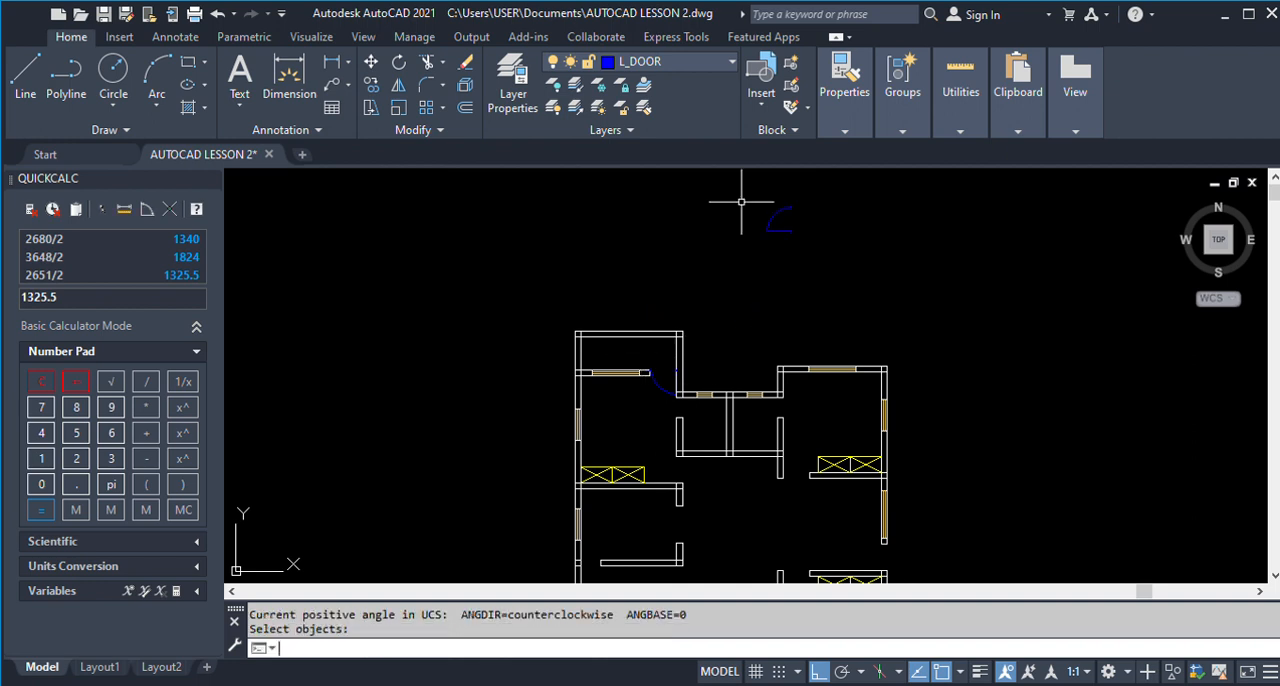
type("MI")
key("Return")
left_click(741, 201)
left_click(829, 257)
key("Return")
left_click(812, 238)
left_click(813, 276)
Mirror both doors across a horizontal line below them, keeping the originals.
key("Return")
key("Return")
left_click(738, 195)
left_click(955, 274)
key("Return")
left_click(805, 280)
left_click(879, 285)
key("Return")
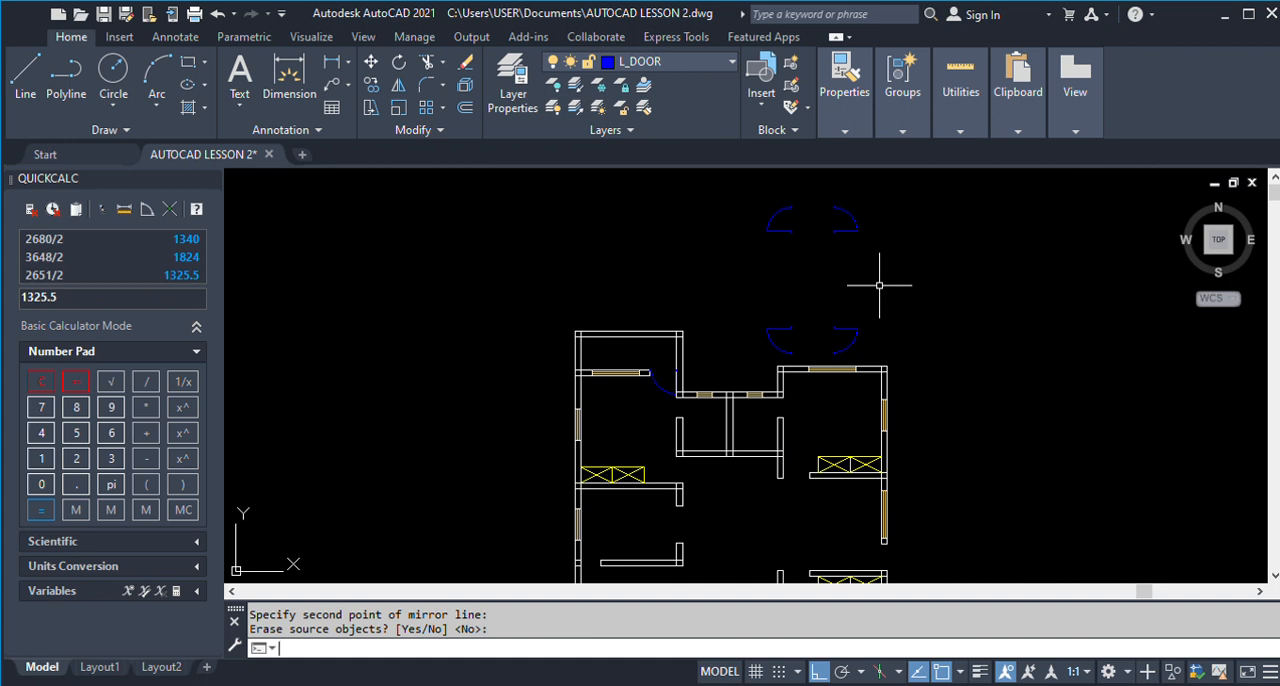
scroll(690, 297, "down", 1)
scroll(801, 327, "up", 1)
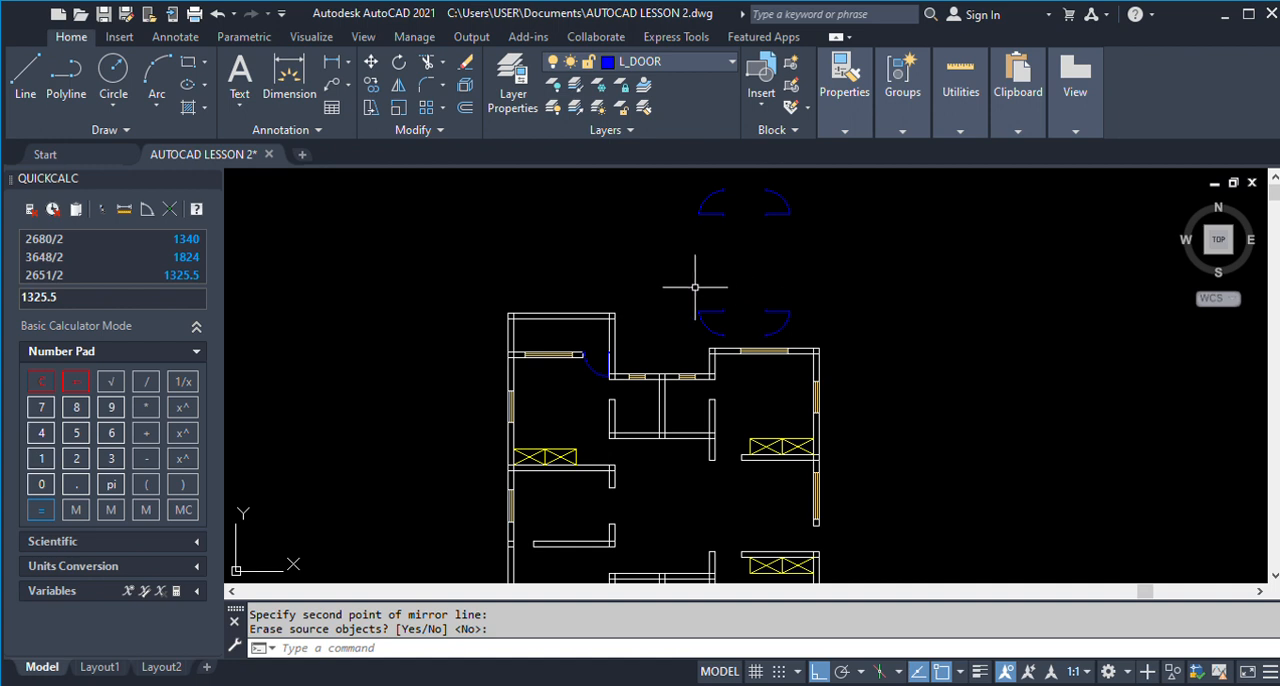
type("c")
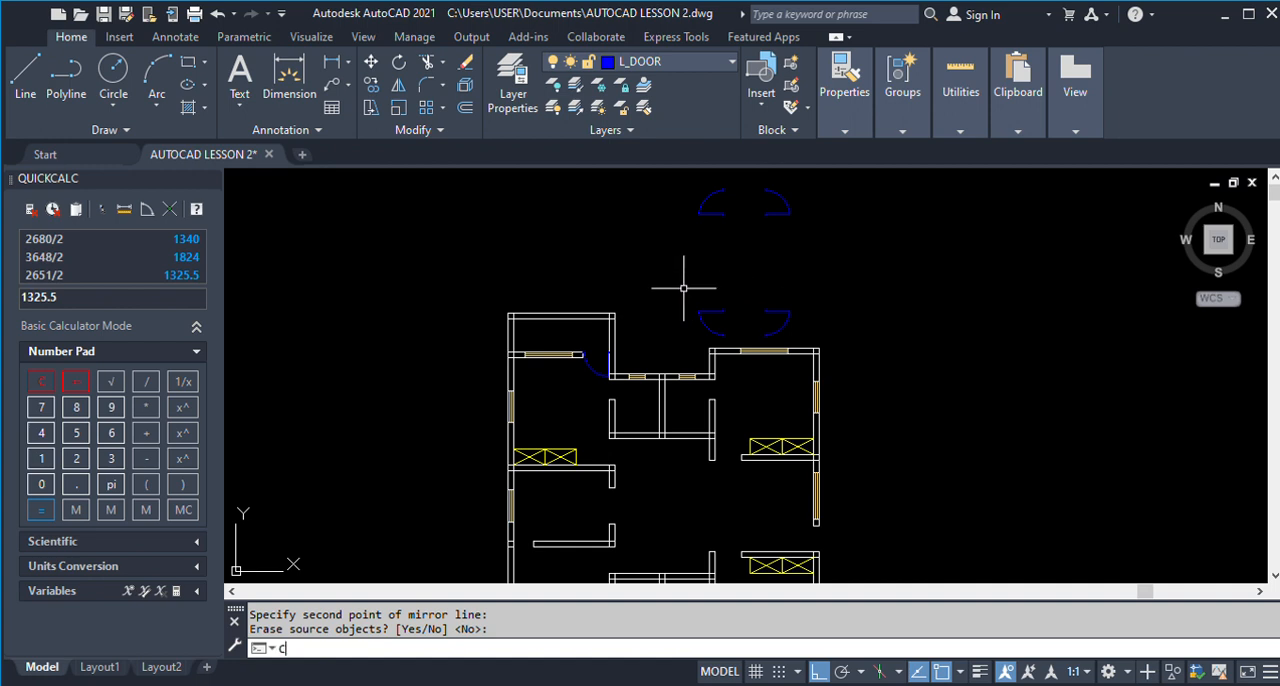
type("o")
key("Return")
left_click(680, 173)
left_click(777, 272)
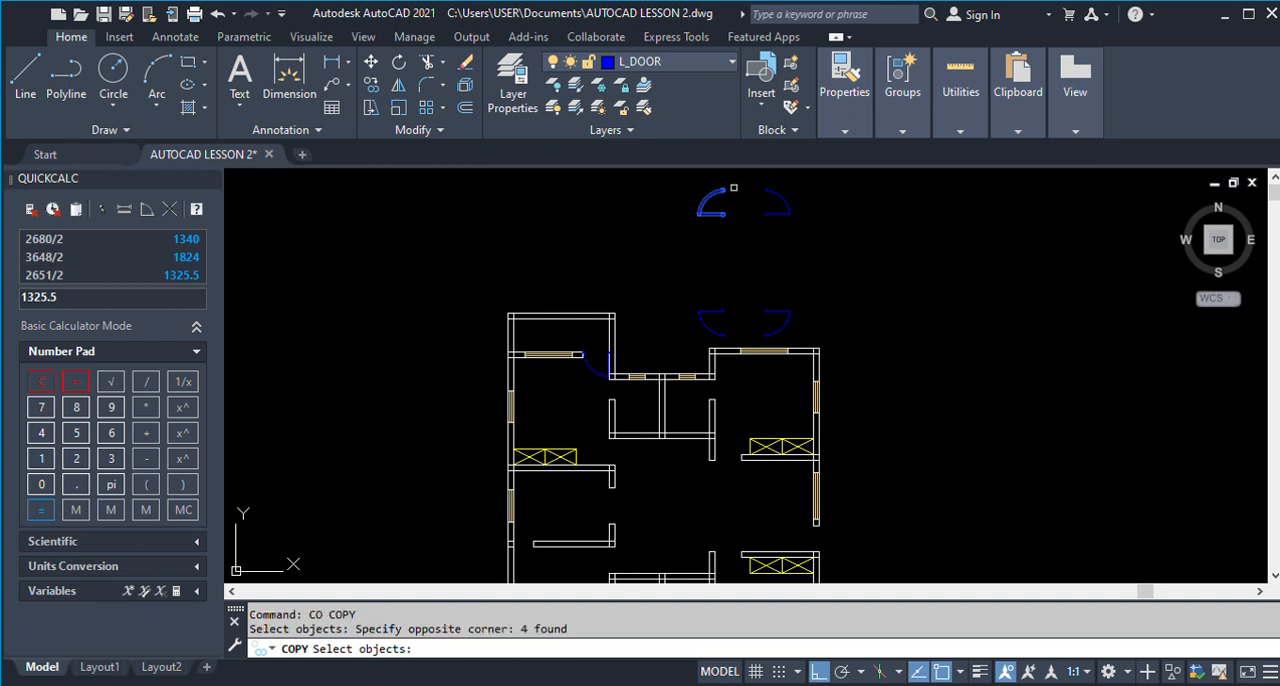
scroll(723, 179, "up", 4)
scroll(723, 179, "up", 4)
key("Return")
left_click(683, 266)
scroll(720, 206, "down", 6)
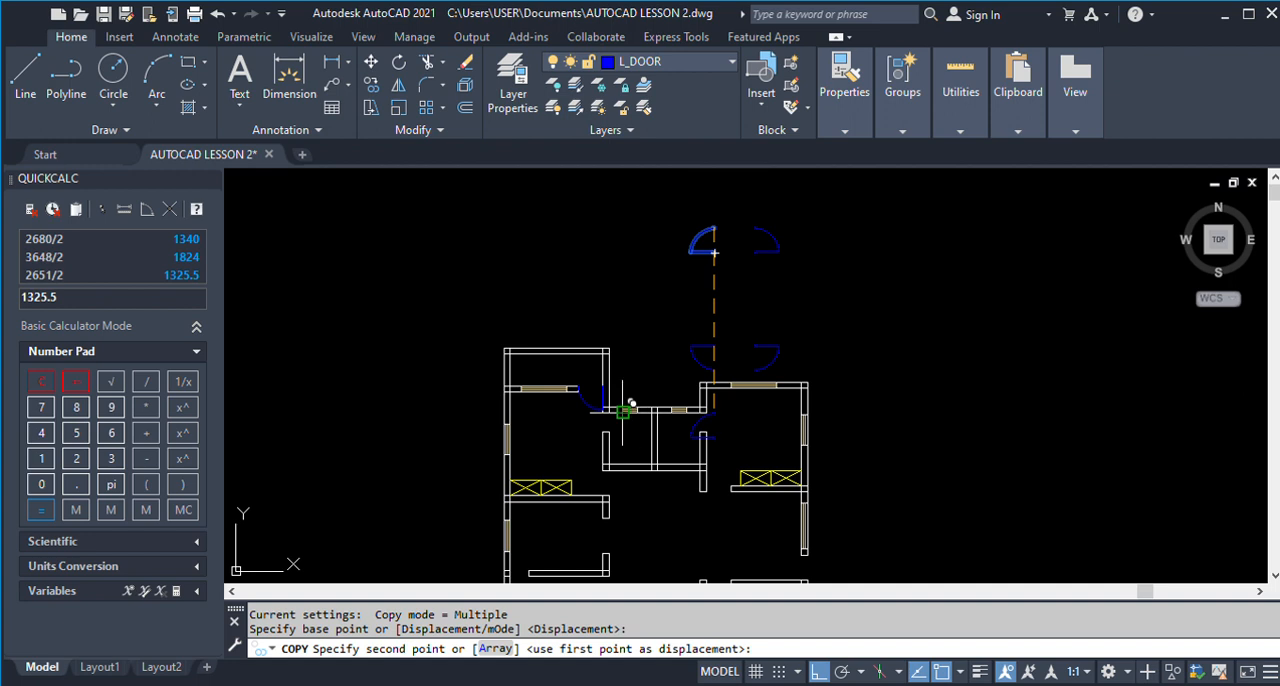
key("Escape")
Copy the upper-left door above the plan from its hinge corner to the wall corner beside the upper-left room's wardrobe.
type("co")
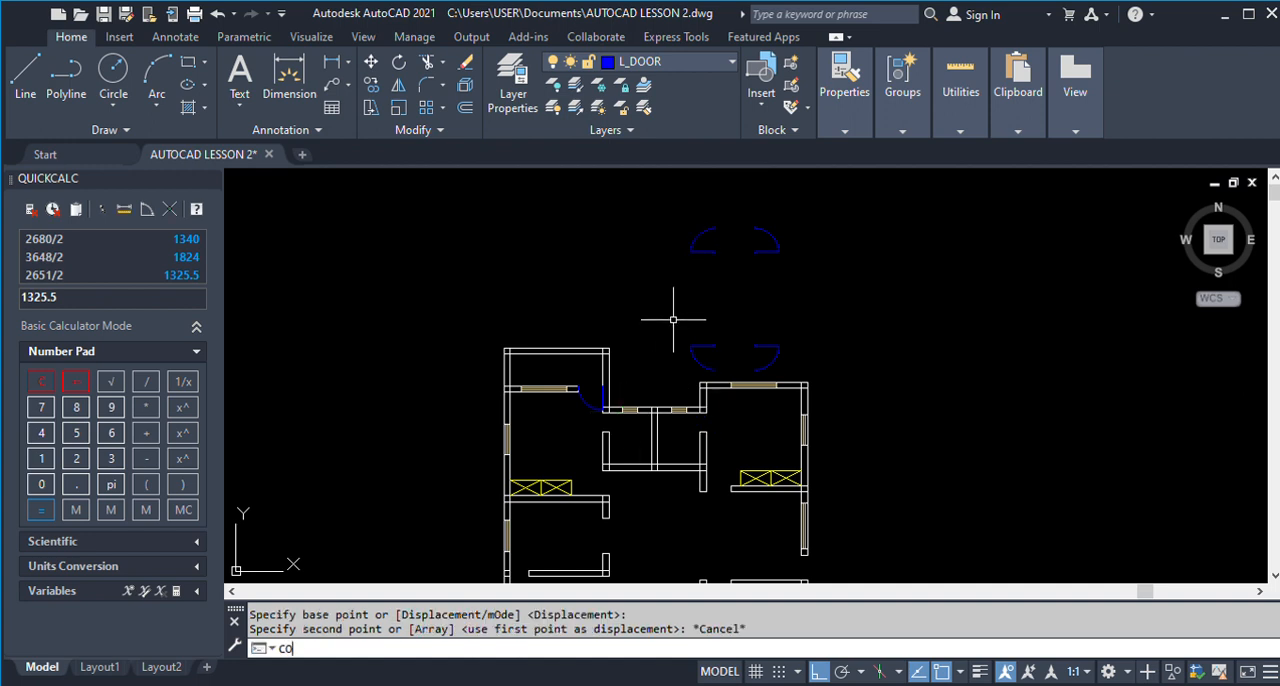
key("Return")
left_click(669, 193)
left_click(726, 274)
scroll(720, 270, "up", 5)
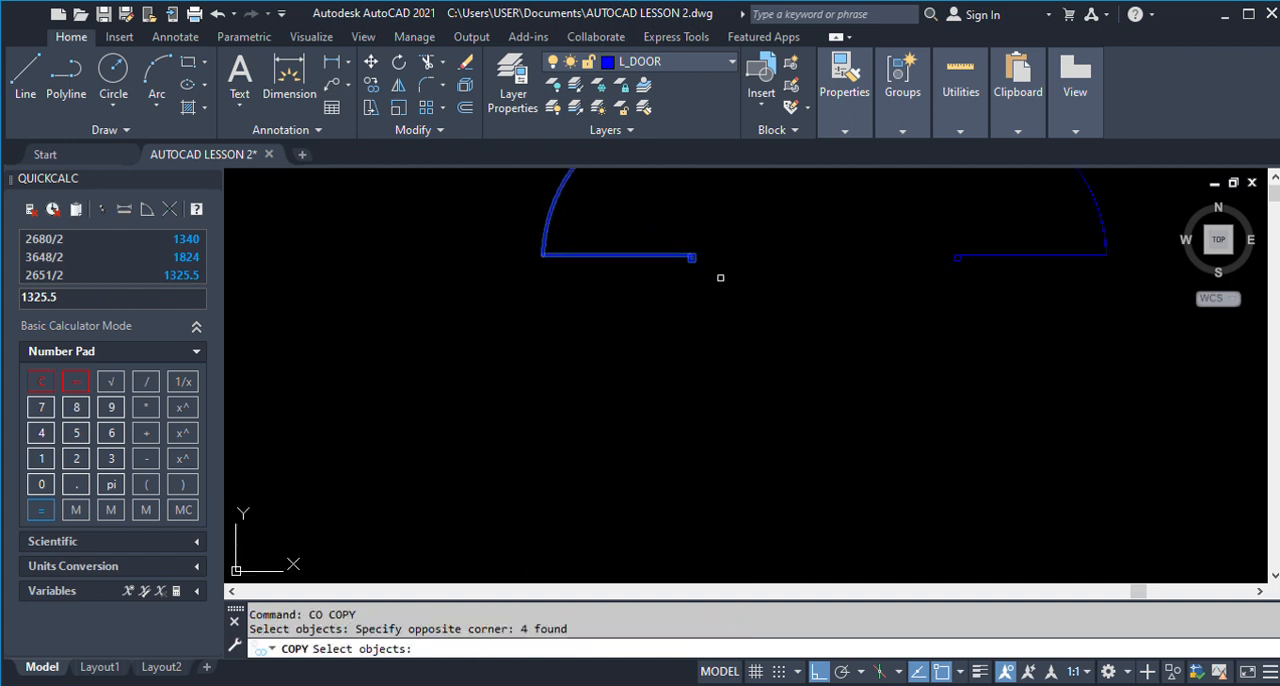
key("Return")
left_click(691, 257)
scroll(725, 235, "down", 8)
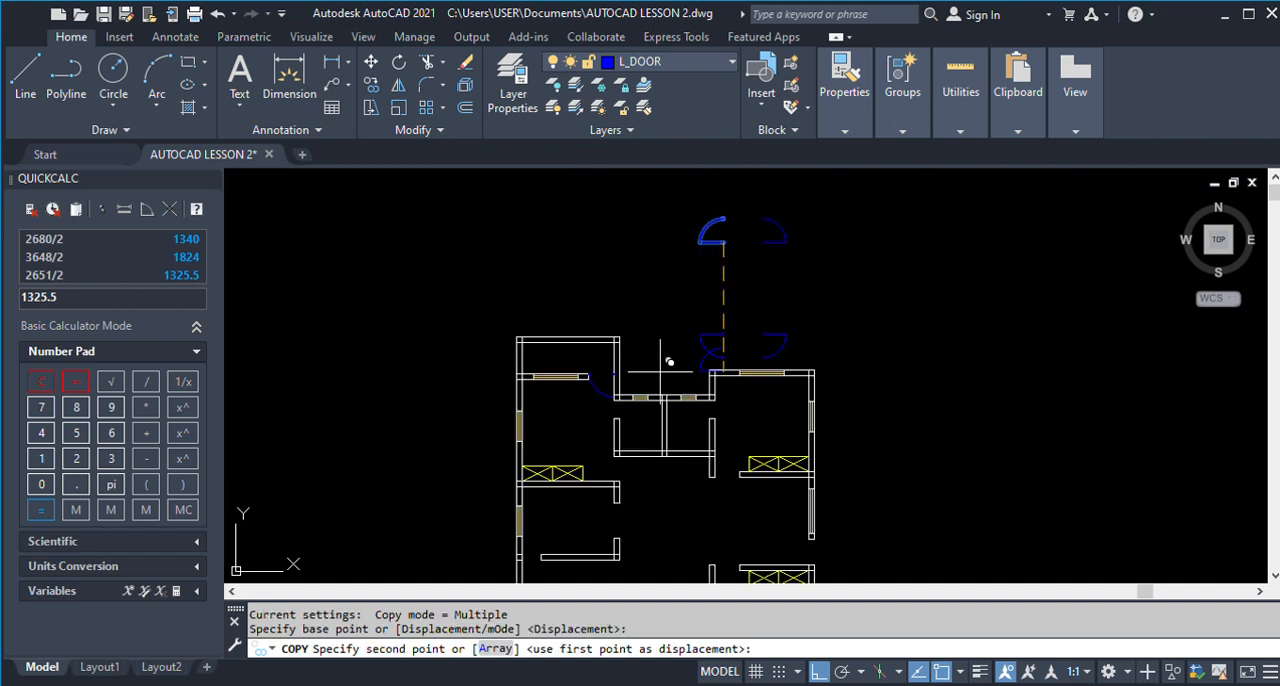
scroll(616, 492, "up", 6)
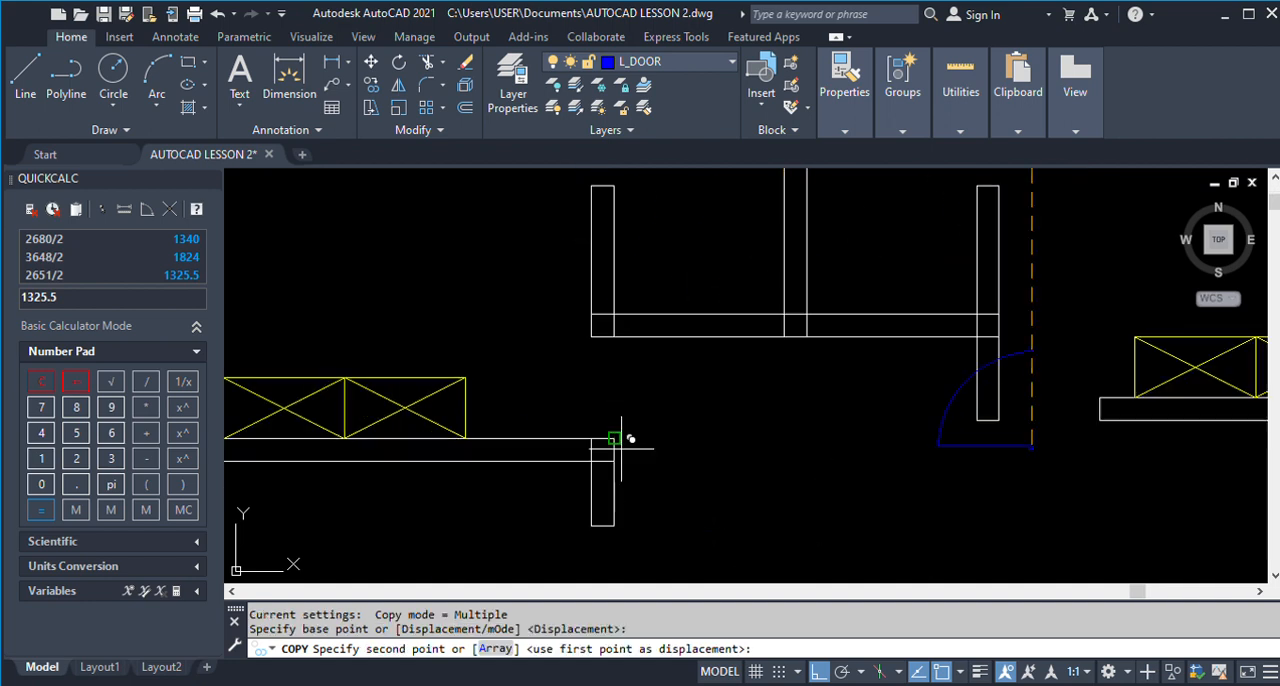
left_click(614, 437)
key("Return")
Copy the lower-left door above the plan from its hinge corner to the wall corner at the lower-left room's opening.
scroll(686, 434, "down", 8)
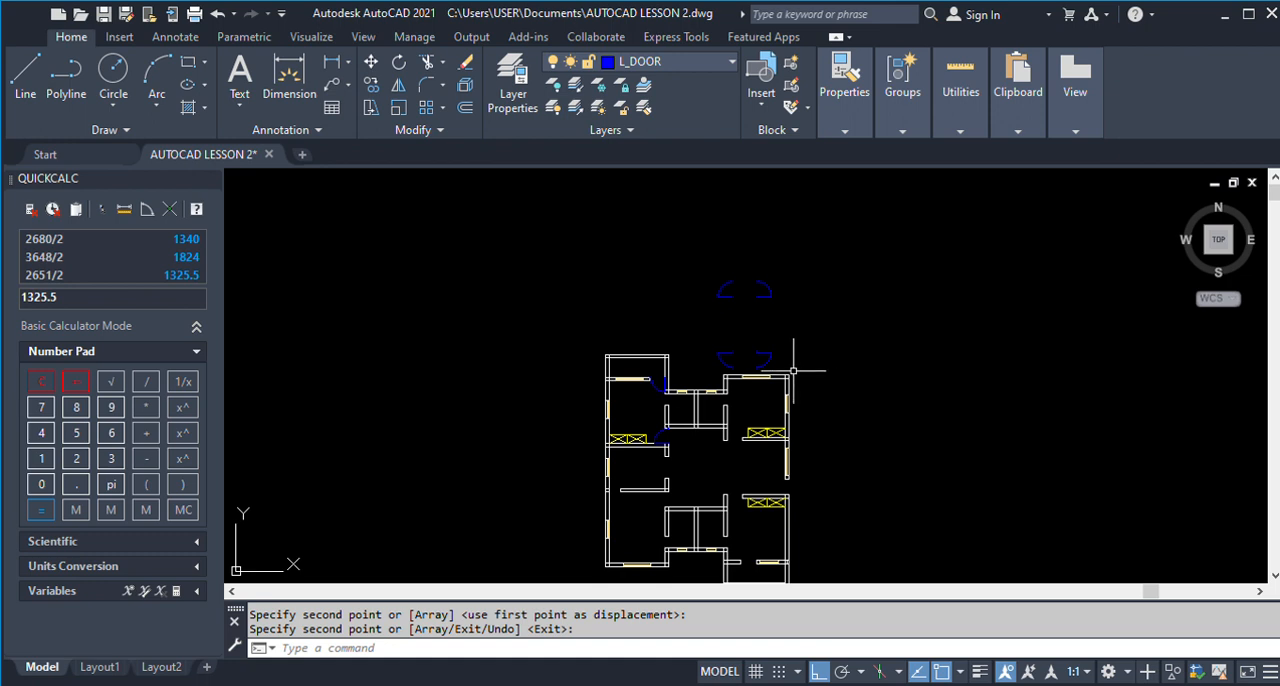
scroll(742, 375, "up", 3)
key("Return")
key("Return")
left_click(658, 296)
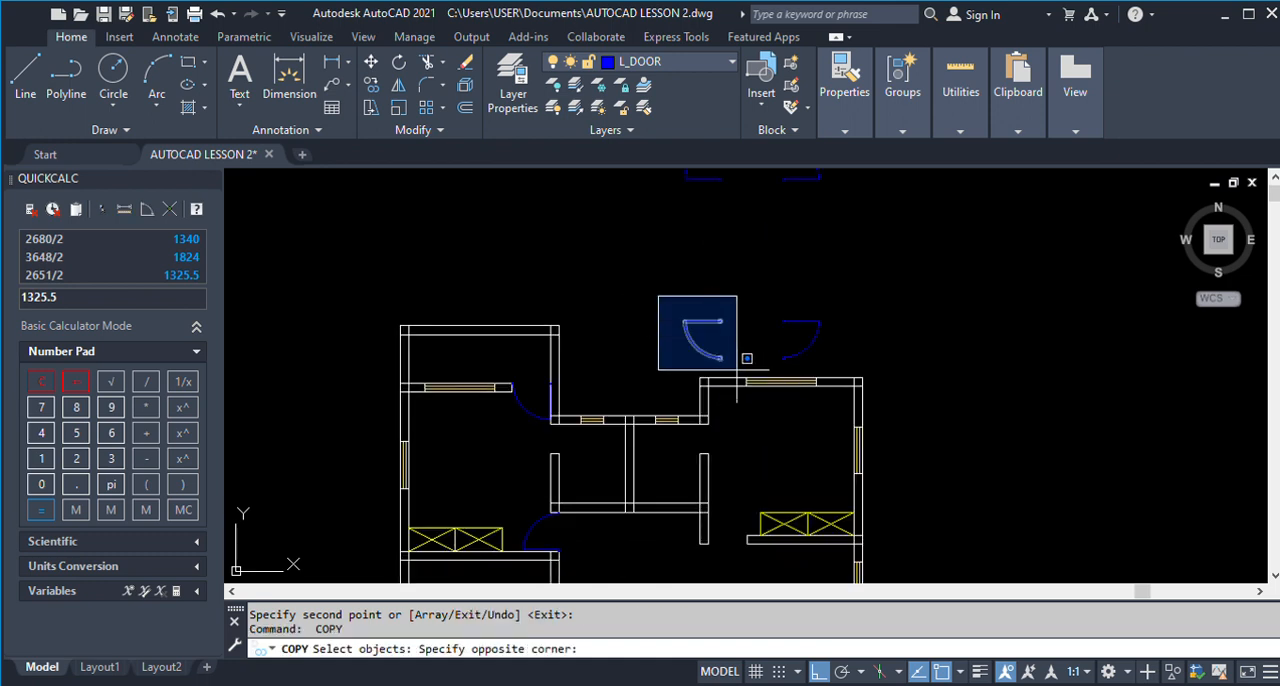
left_click(737, 370)
scroll(737, 369, "down", 4)
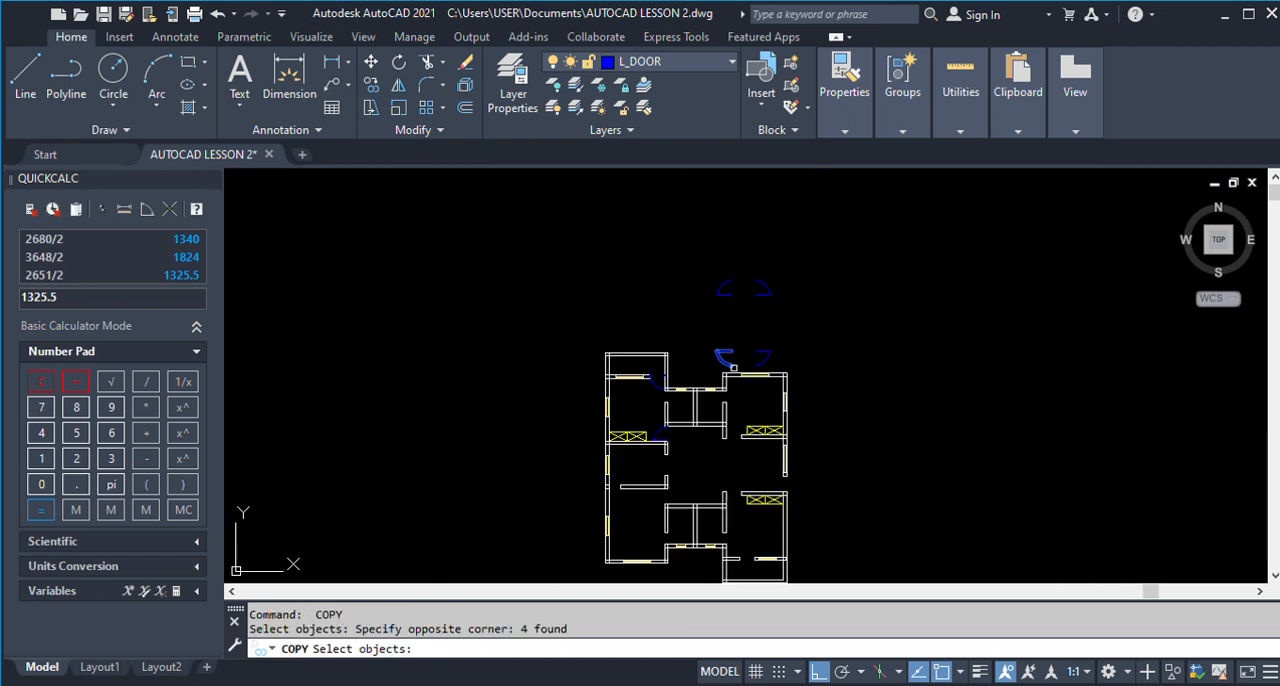
scroll(733, 367, "up", 4)
key("Return")
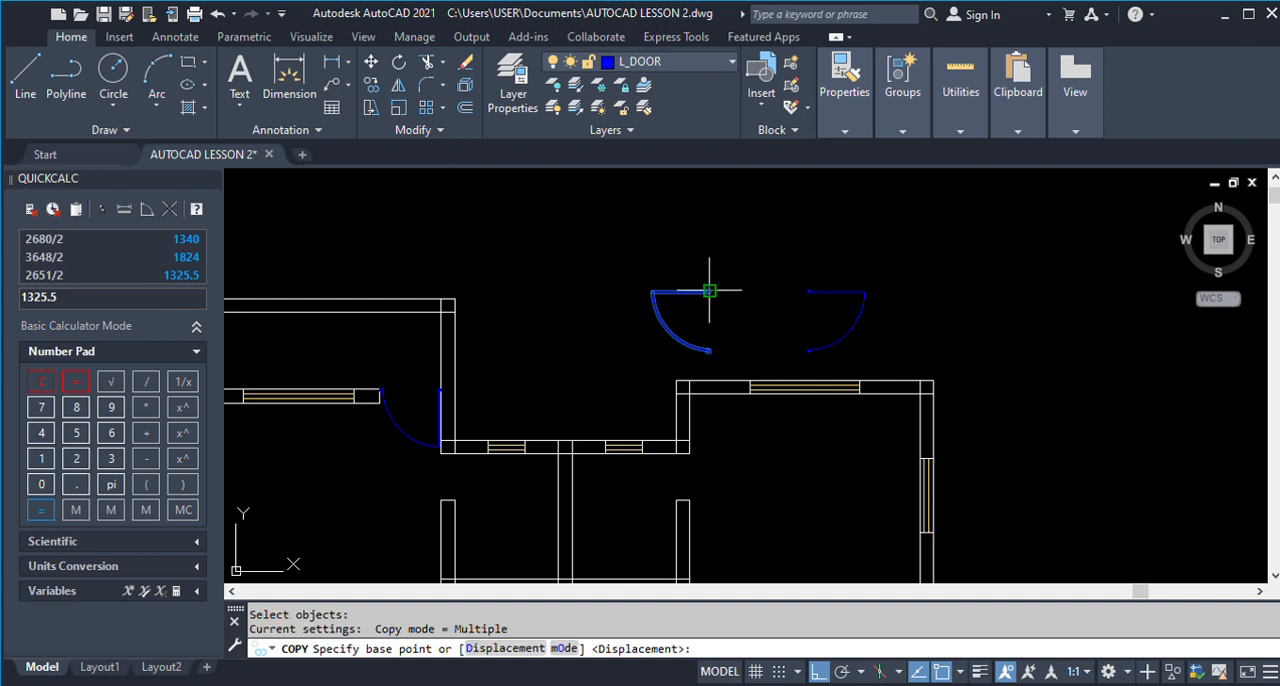
scroll(709, 291, "up", 3)
left_click(689, 297)
scroll(745, 268, "down", 5)
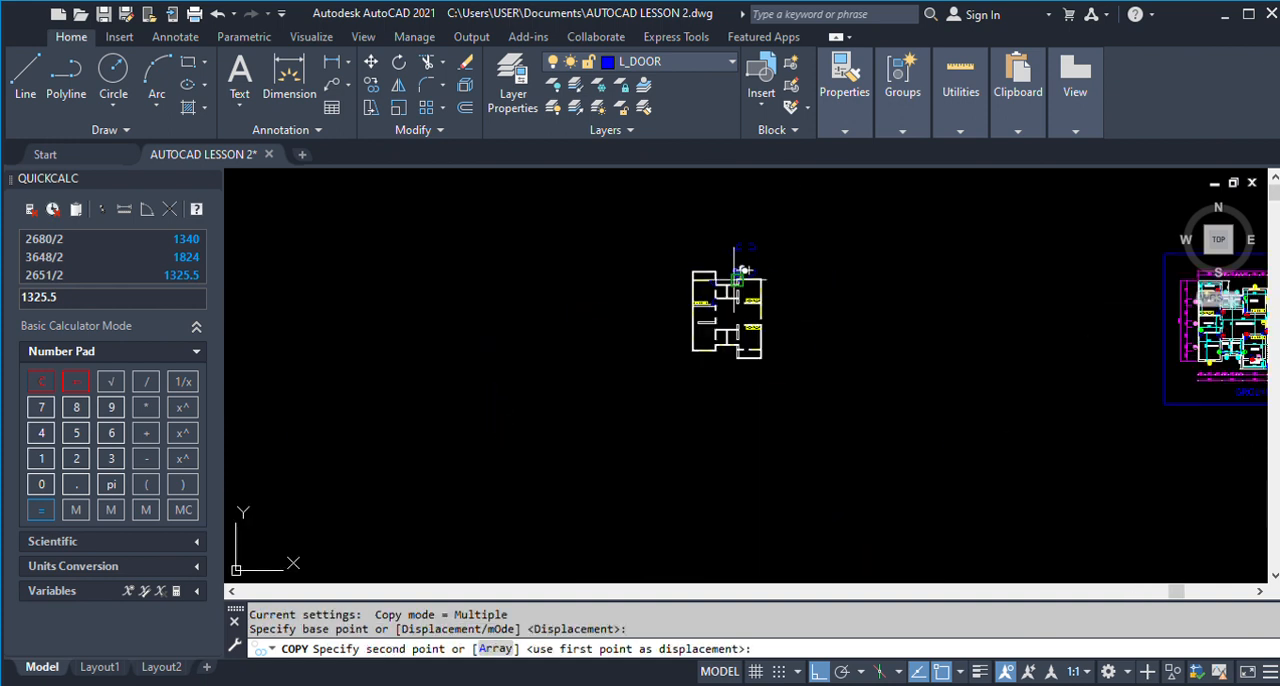
scroll(728, 312, "up", 5)
scroll(704, 428, "up", 2)
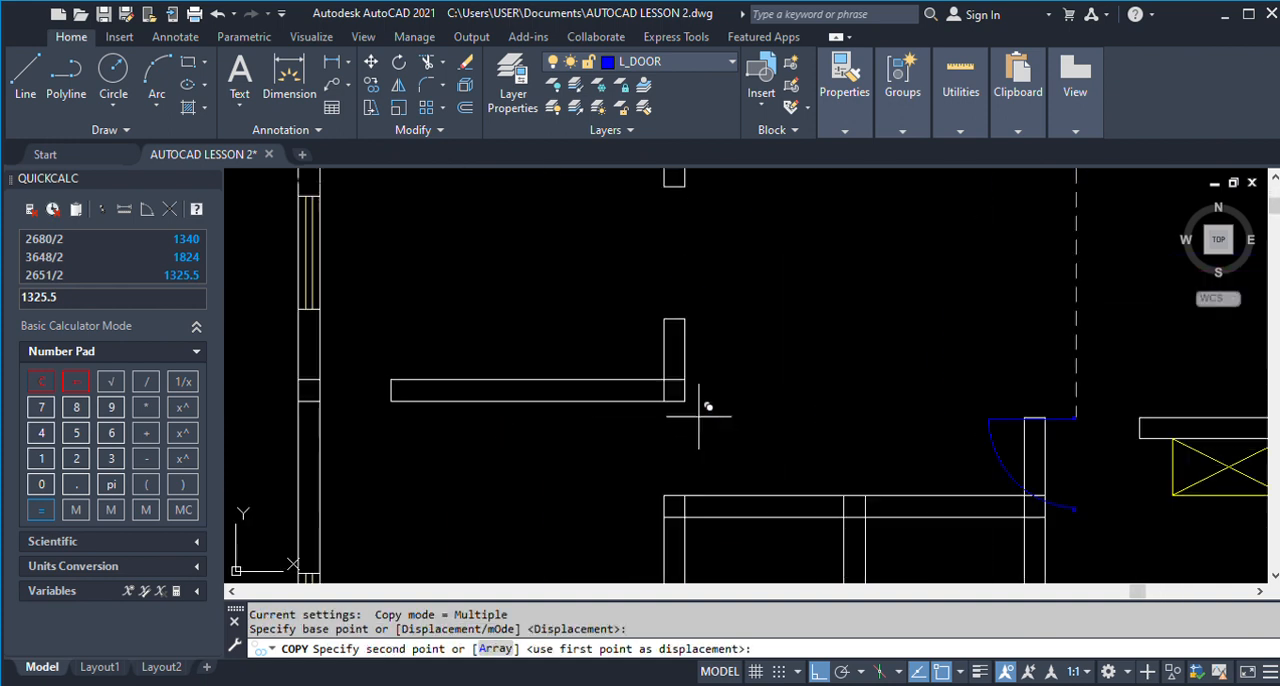
left_click(686, 396)
key("Return")
scroll(716, 391, "down", 2)
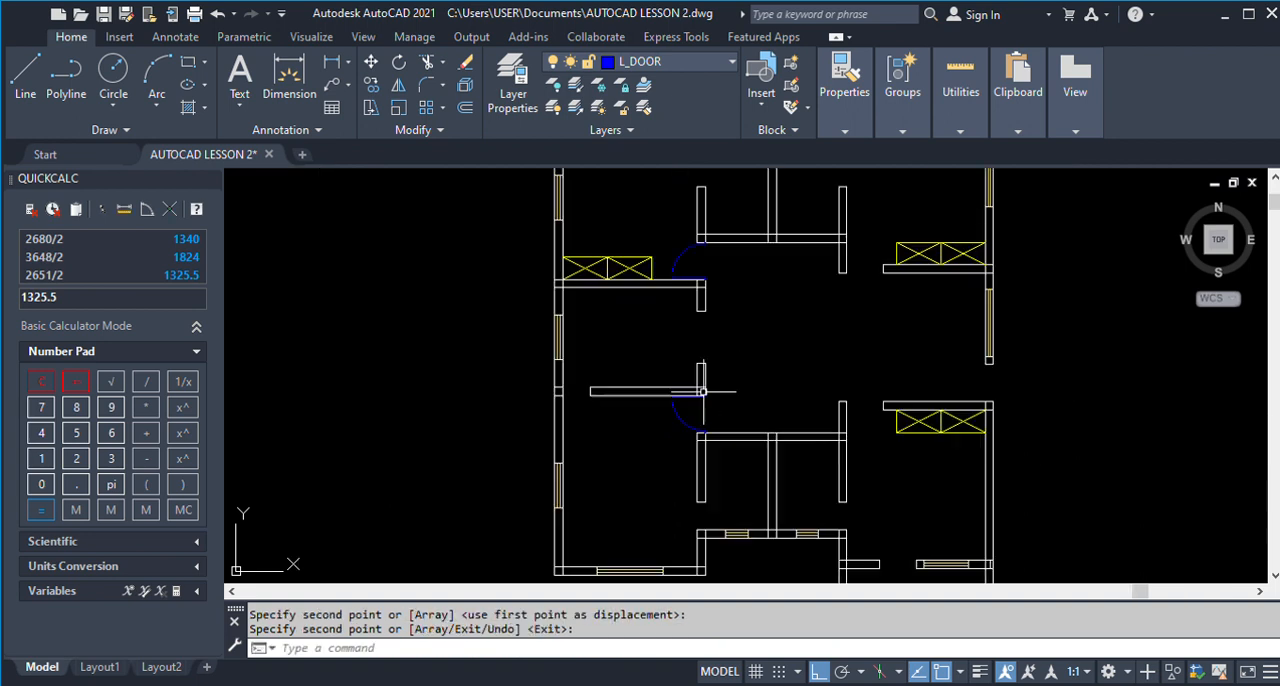
scroll(716, 391, "down", 5)
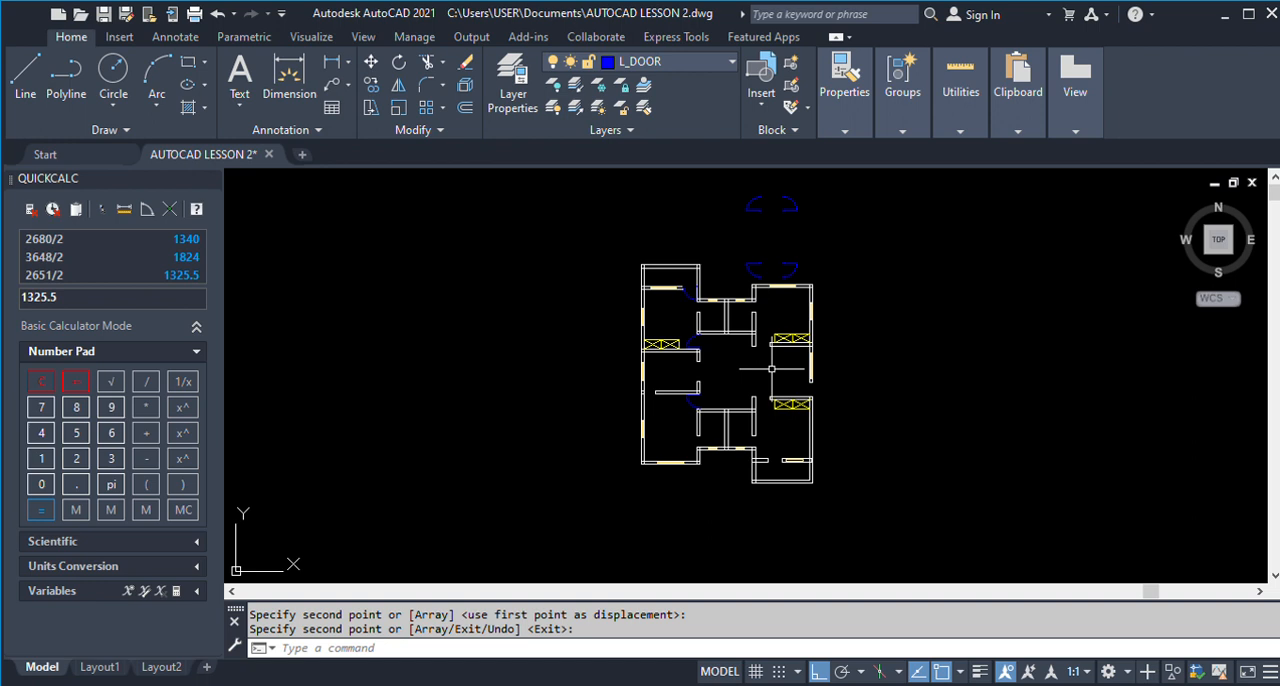
key("Return")
key("Return")
type("R")
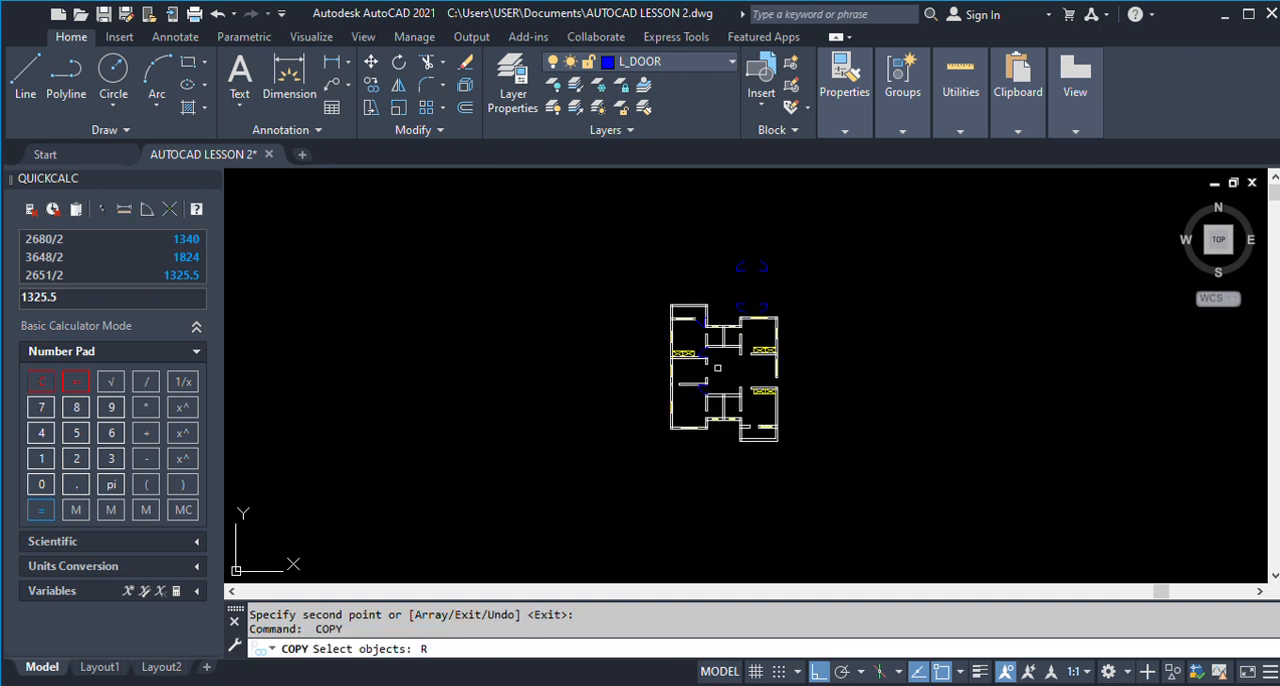
key("Escape")
Rotate the upper-right door above the plan 90 degrees clockwise so its leaf points down.
scroll(800, 352, "up", 2)
type("RO")
key("Return")
scroll(732, 346, "down", 2)
left_click(736, 211)
left_click(799, 243)
key("Return")
left_click(766, 218)
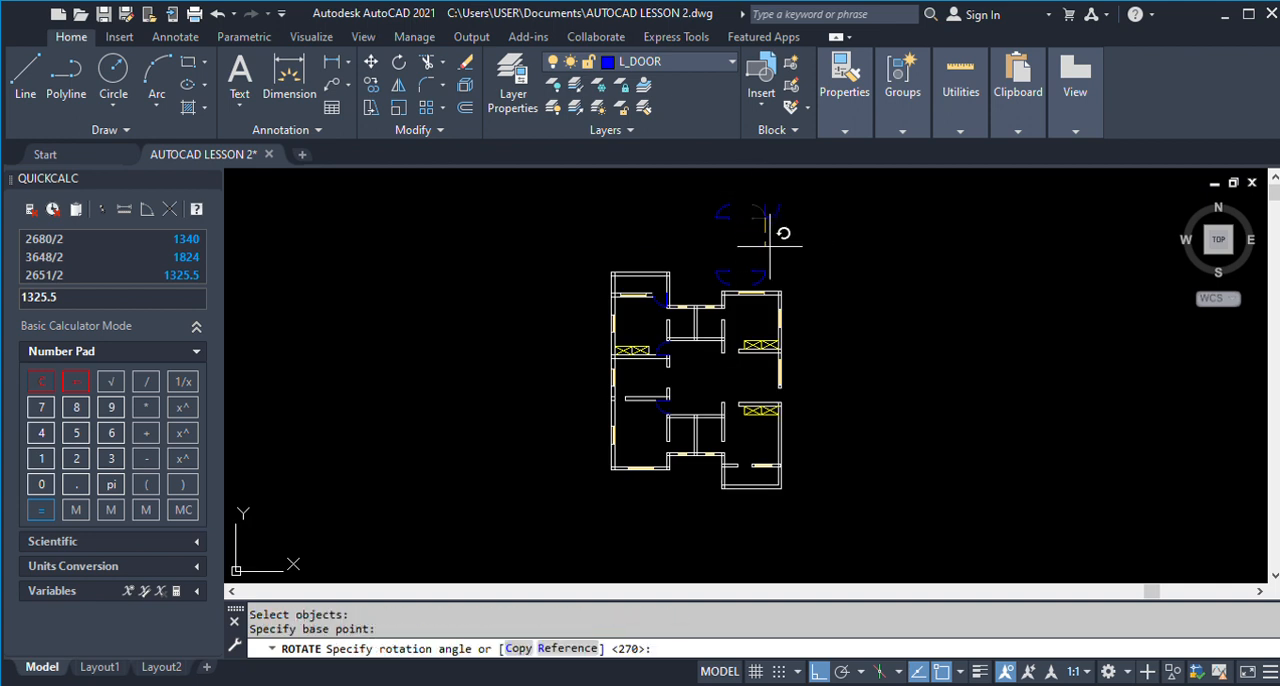
left_click(769, 245)
key("Return")
key("Escape")
Mirror the rotated door across a vertical line to its right, keeping the original.
type("mi")
key("Return")
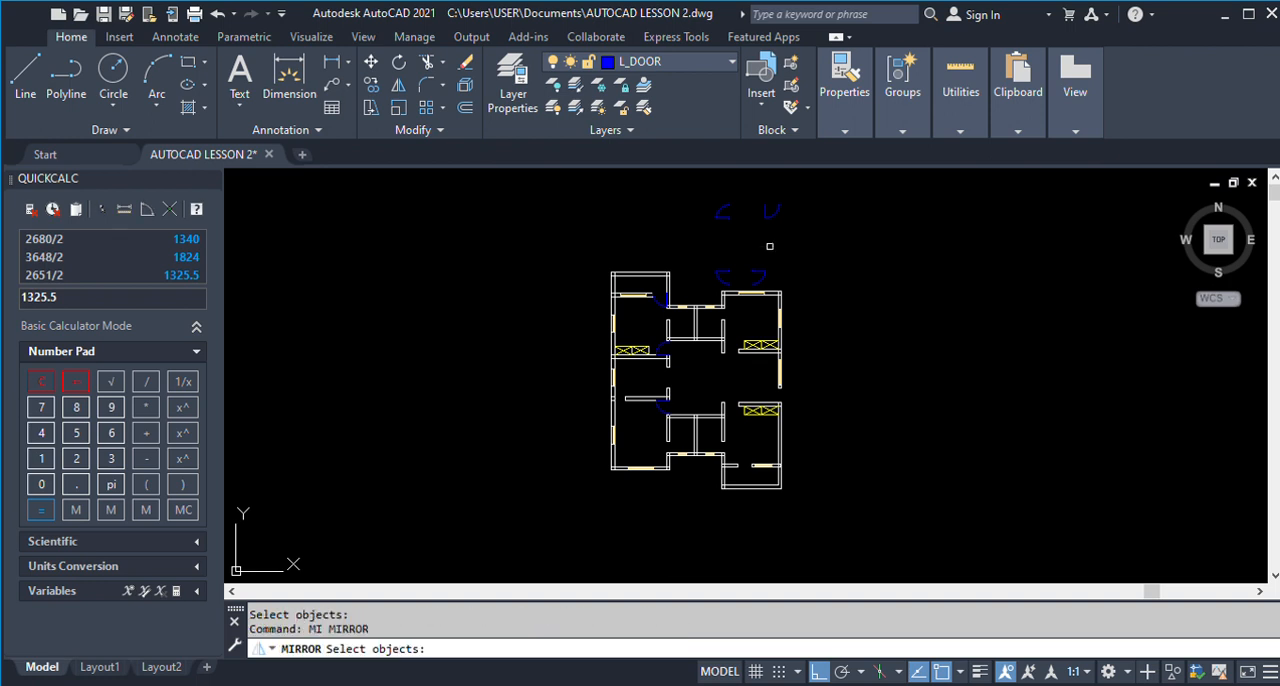
left_click(854, 292)
left_click(750, 188)
key("Return")
left_click(807, 200)
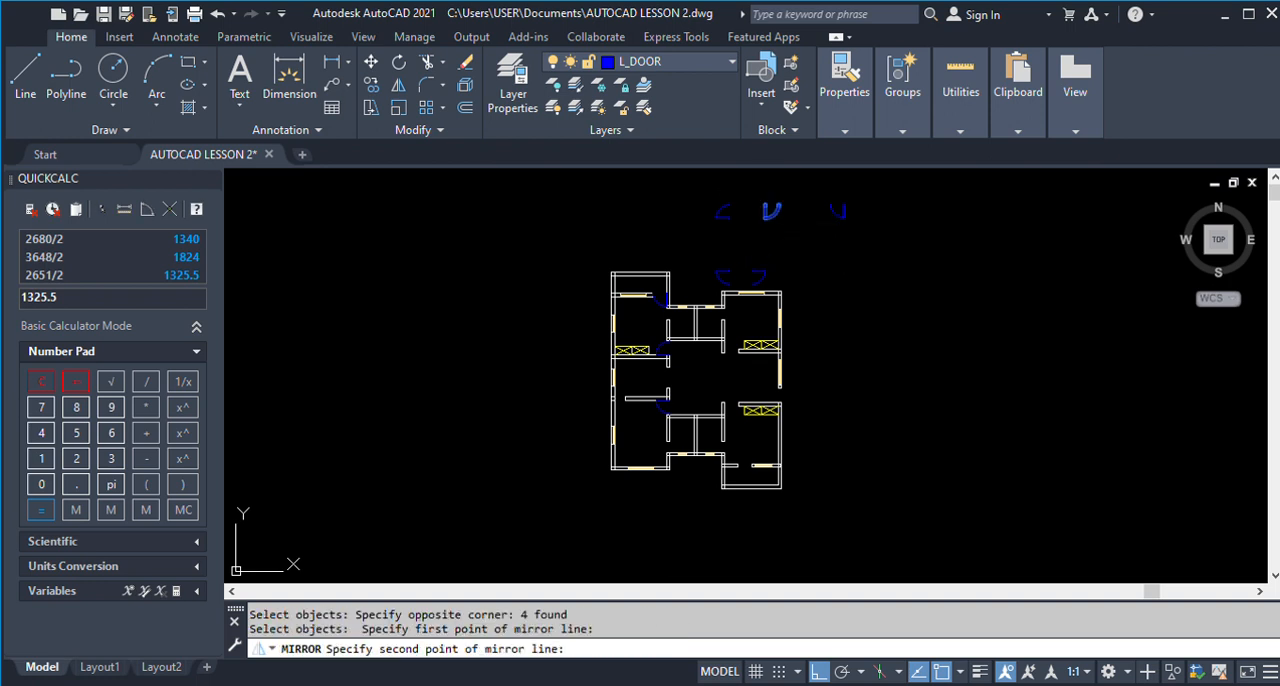
left_click(805, 258)
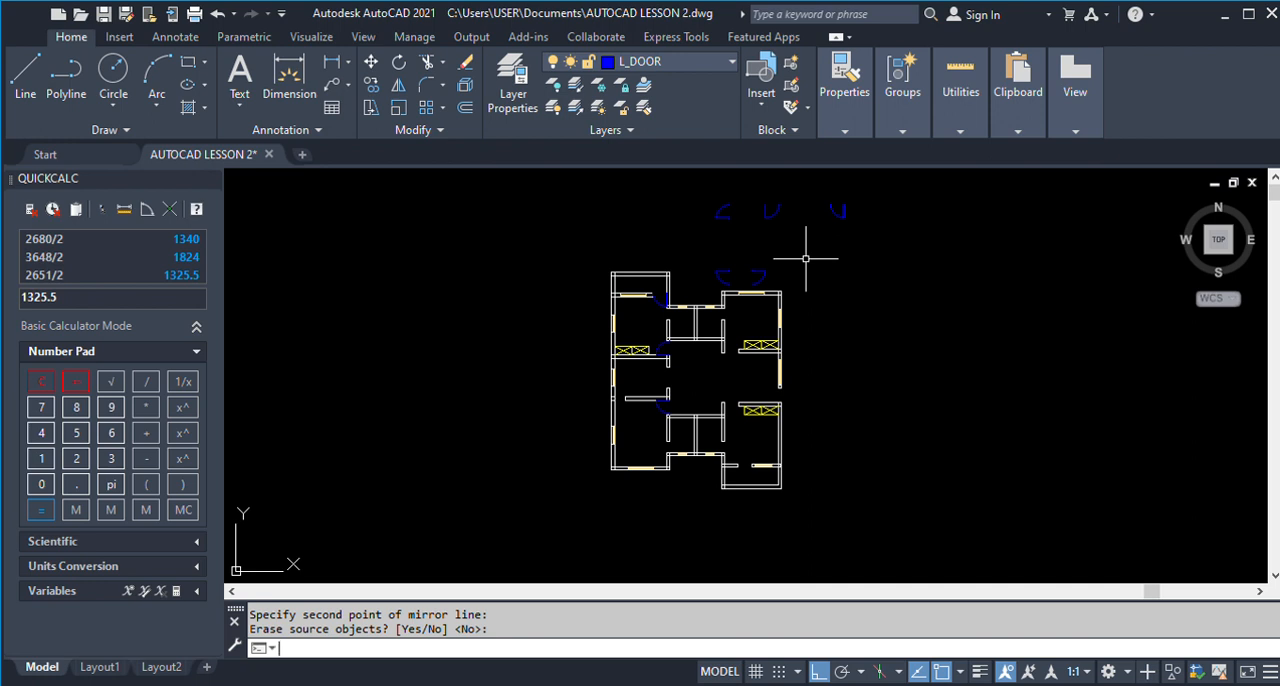
key("Return")
type("m")
key("Return")
key("Escape")
type("c")
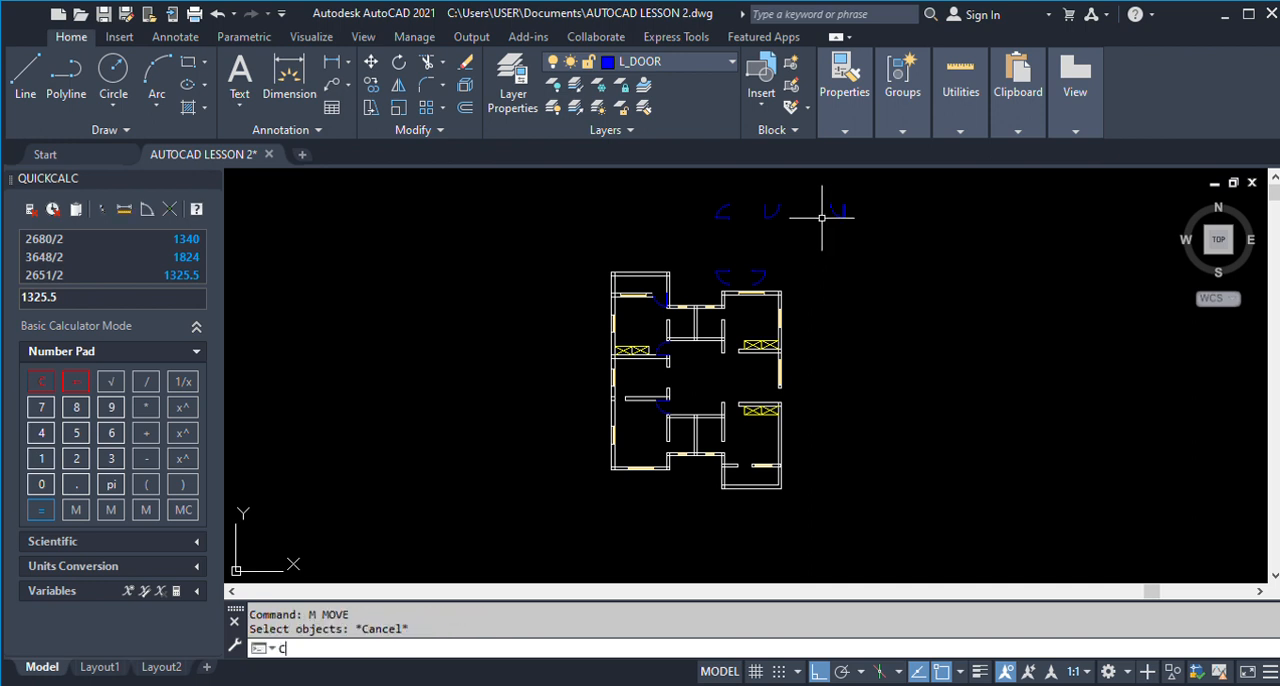
type("o")
key("Return")
left_click_drag(814, 181, 884, 257)
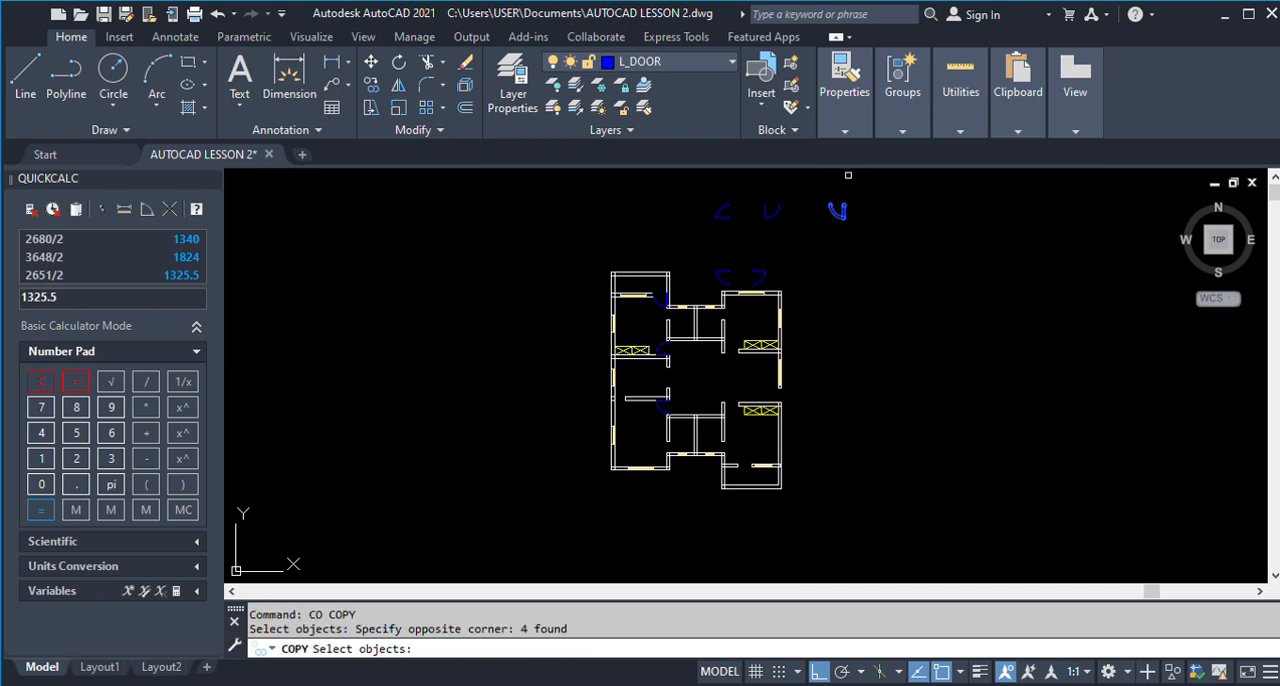
scroll(845, 184, "up", 8)
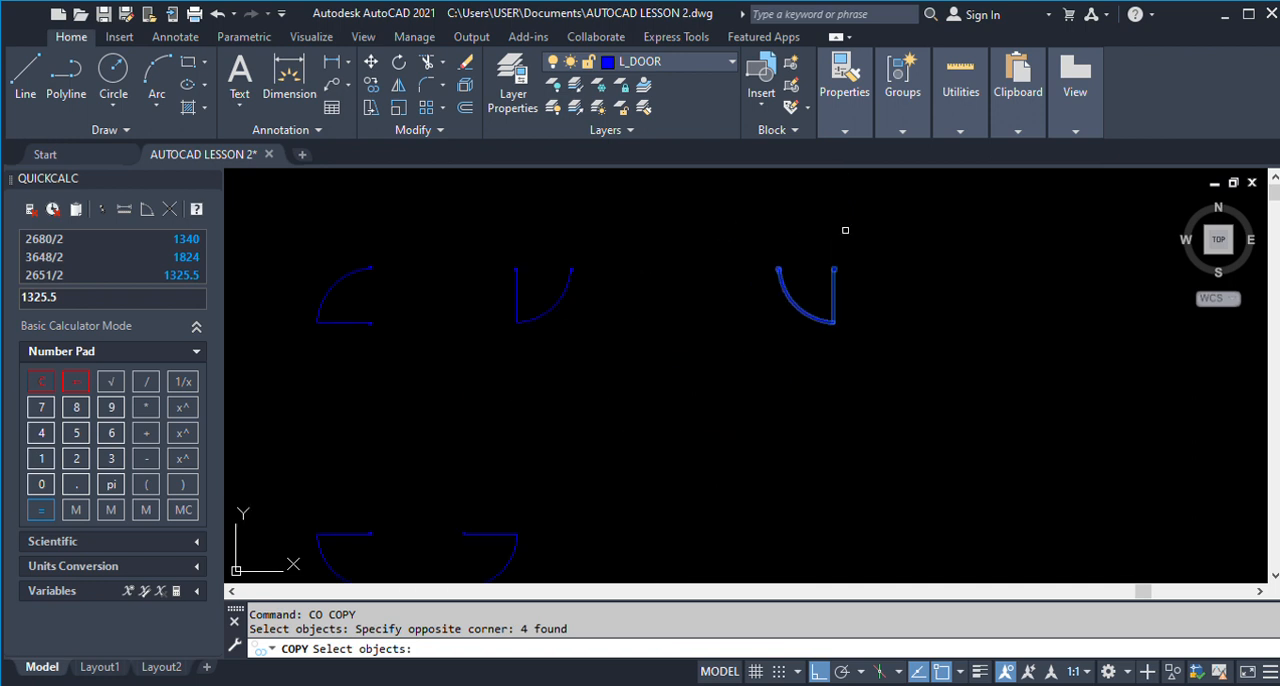
key("Return")
scroll(827, 276, "up", 2)
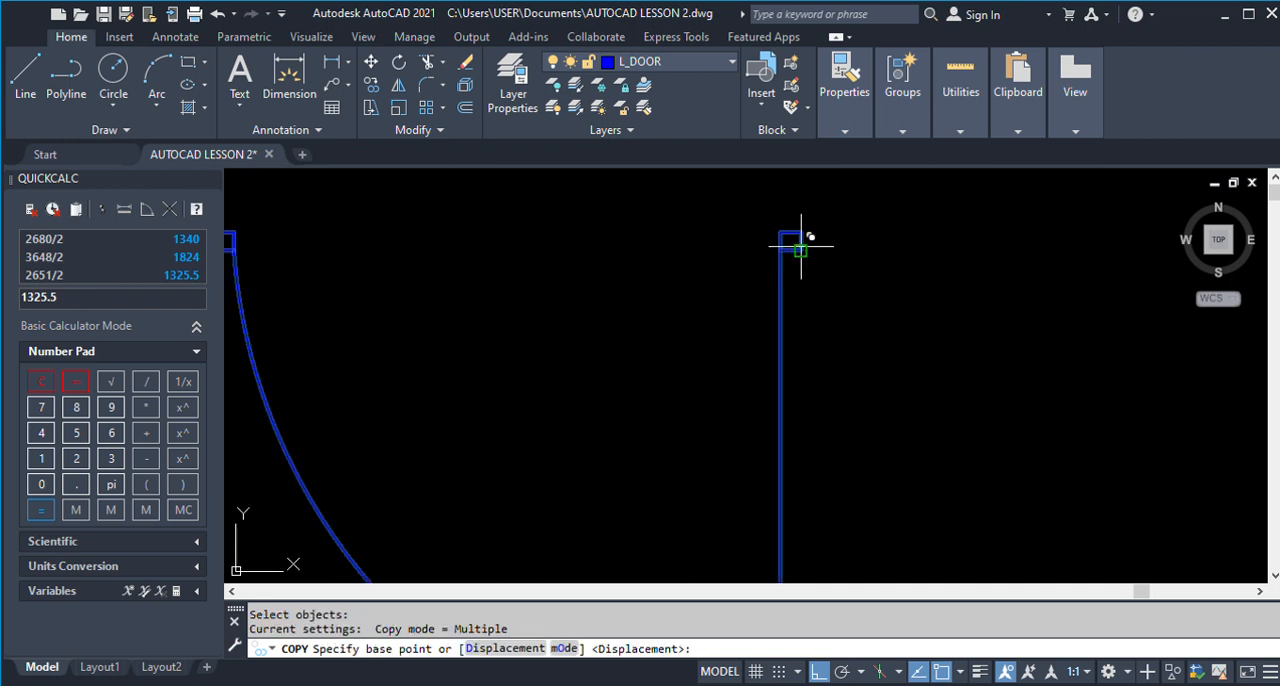
left_click(803, 250)
scroll(843, 236, "down", 8)
scroll(722, 395, "up", 8)
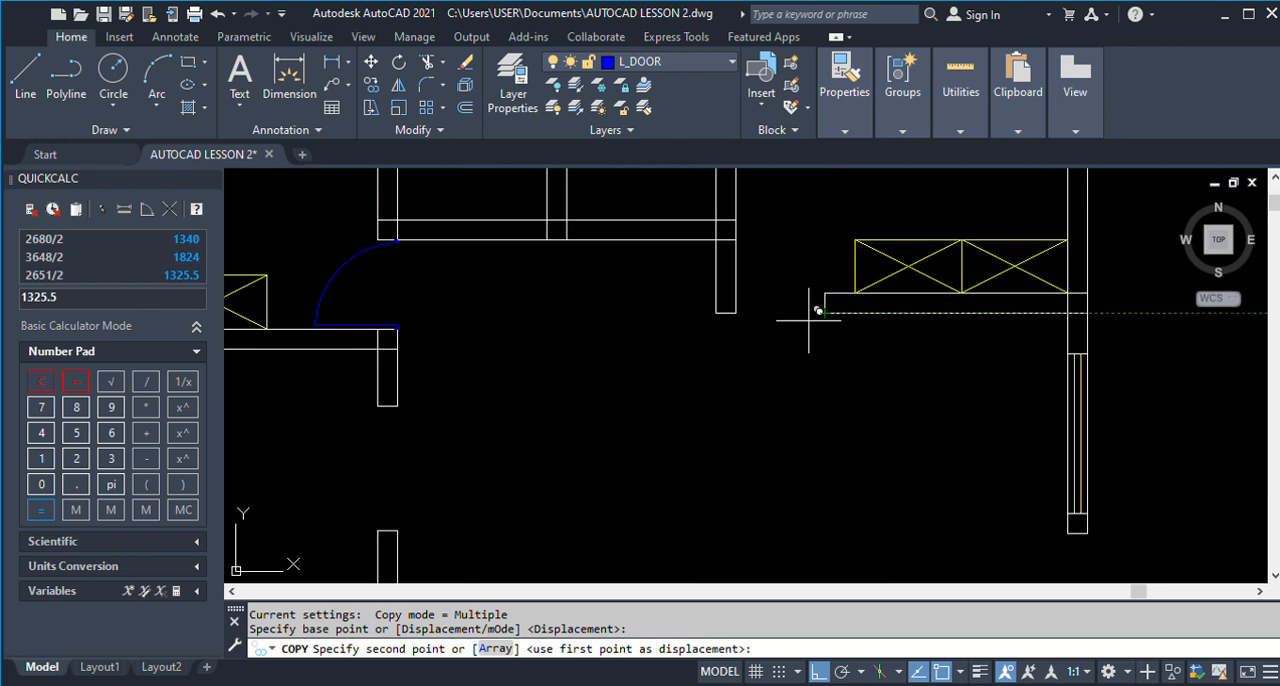
scroll(826, 300, "down", 8)
key("Escape")
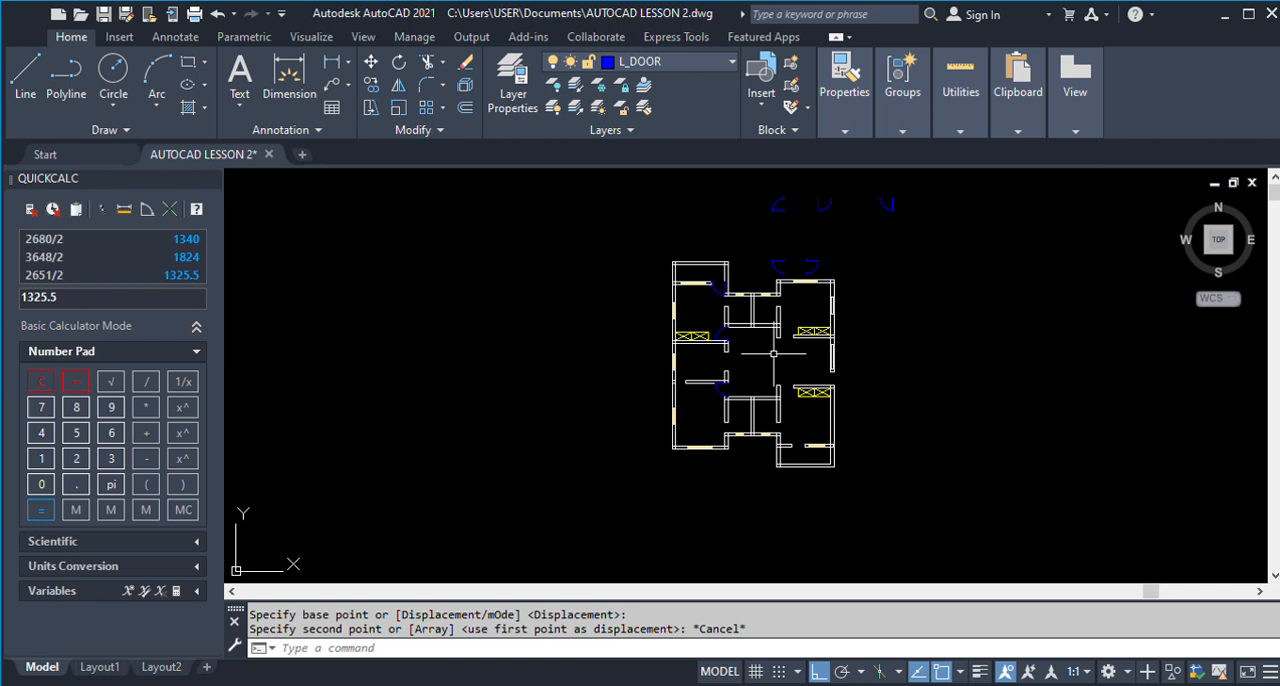
Mirror both doors with vertical leaves across a horizontal line above them, keeping the originals.
type("MI")
key("Return")
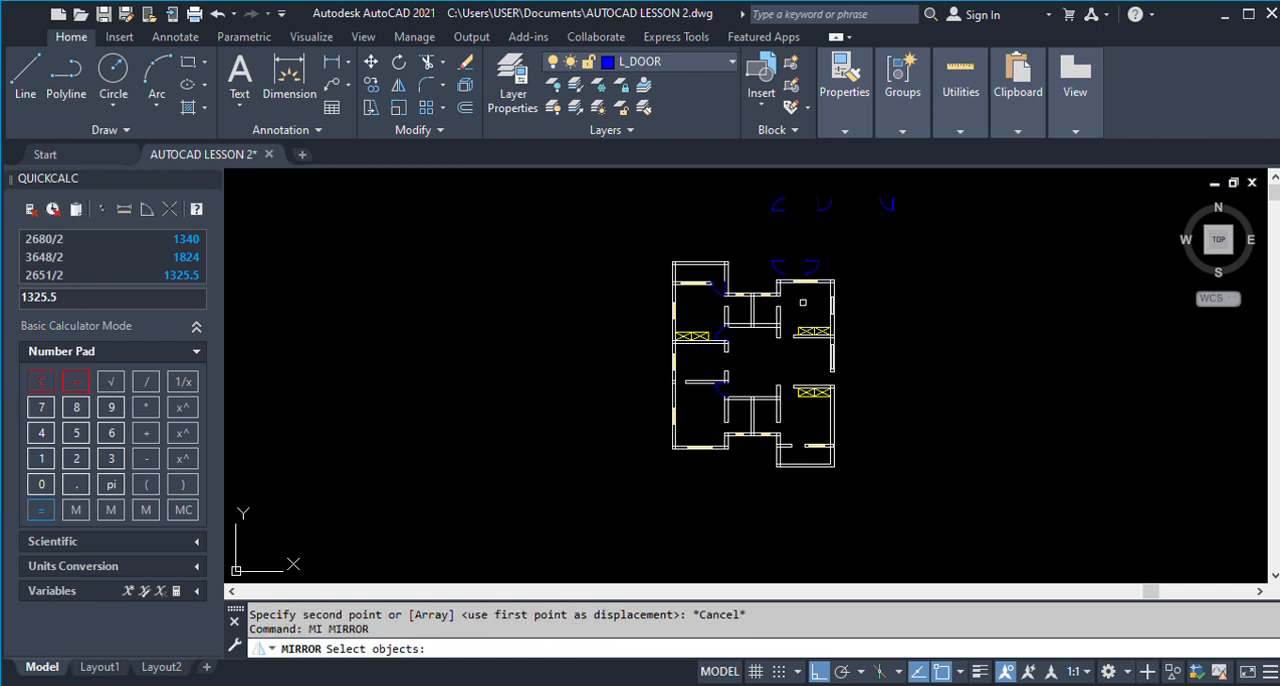
left_click(810, 184)
left_click(960, 250)
key("Return")
left_click(929, 178)
left_click(929, 183)
key("Return")
Copy the top-row door with its leaf on the left side into the upper-right room's opening, against the end of the wardrobe wall.
scroll(899, 305, "down", 2)
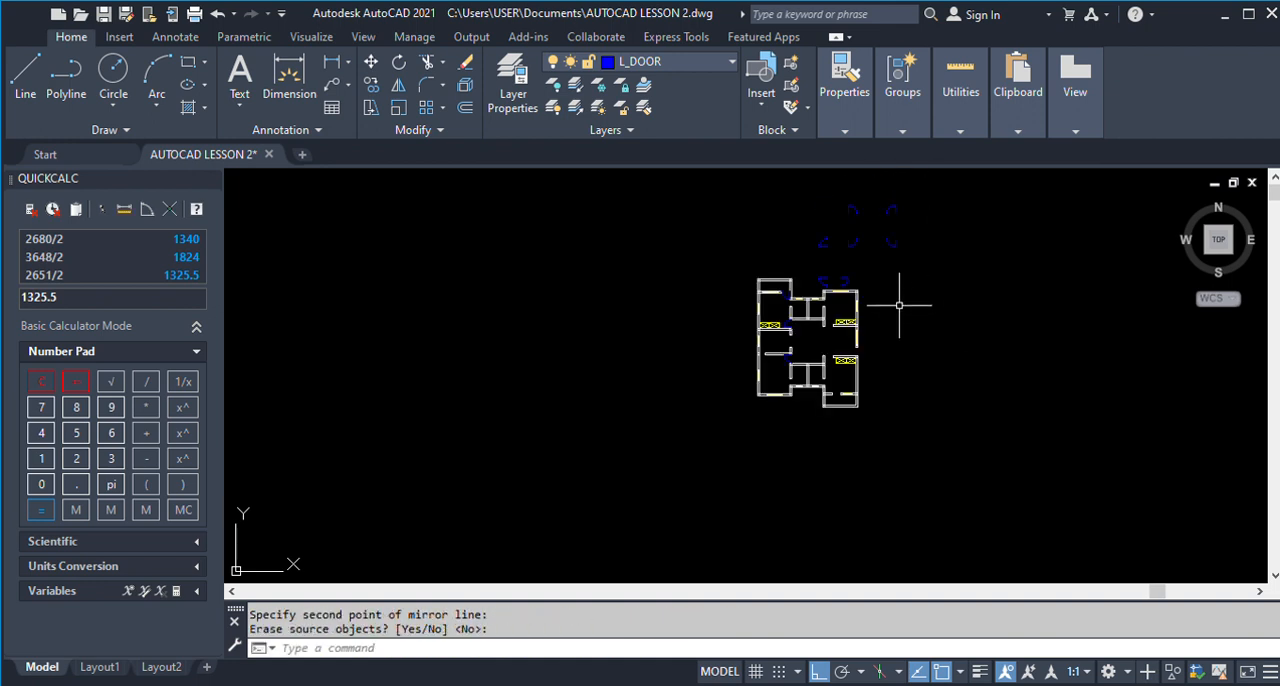
type("co")
key("Return")
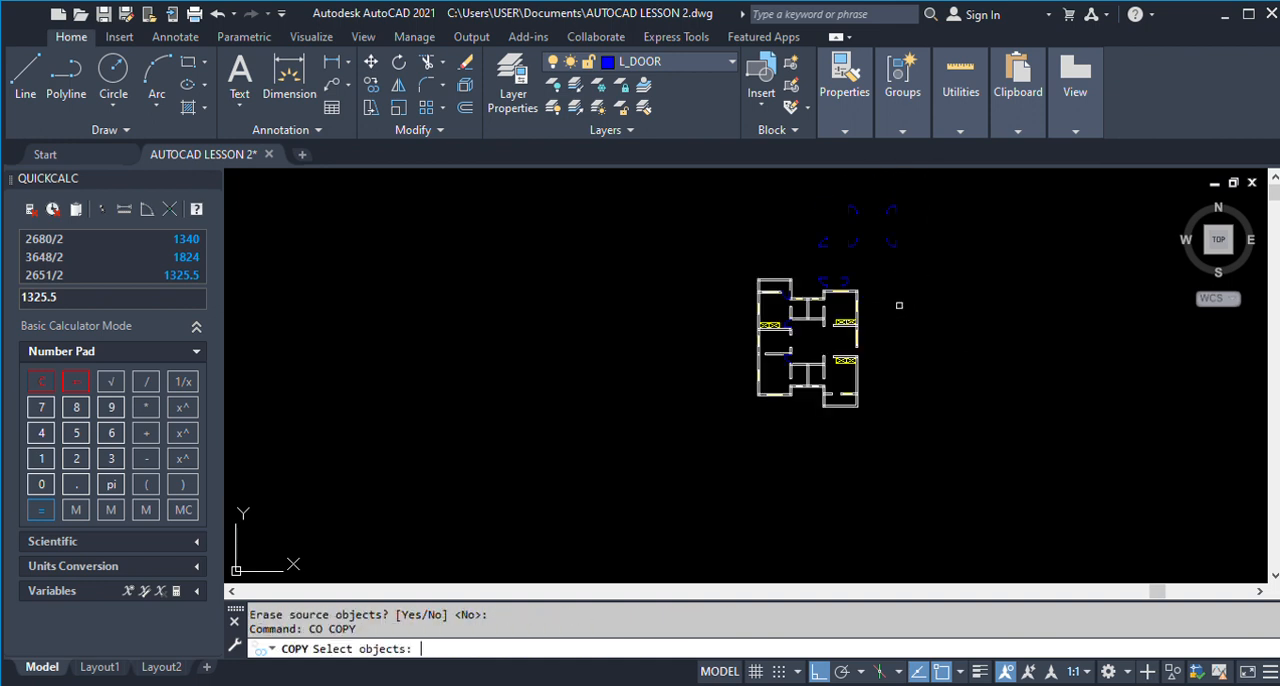
scroll(889, 189, "up", 2)
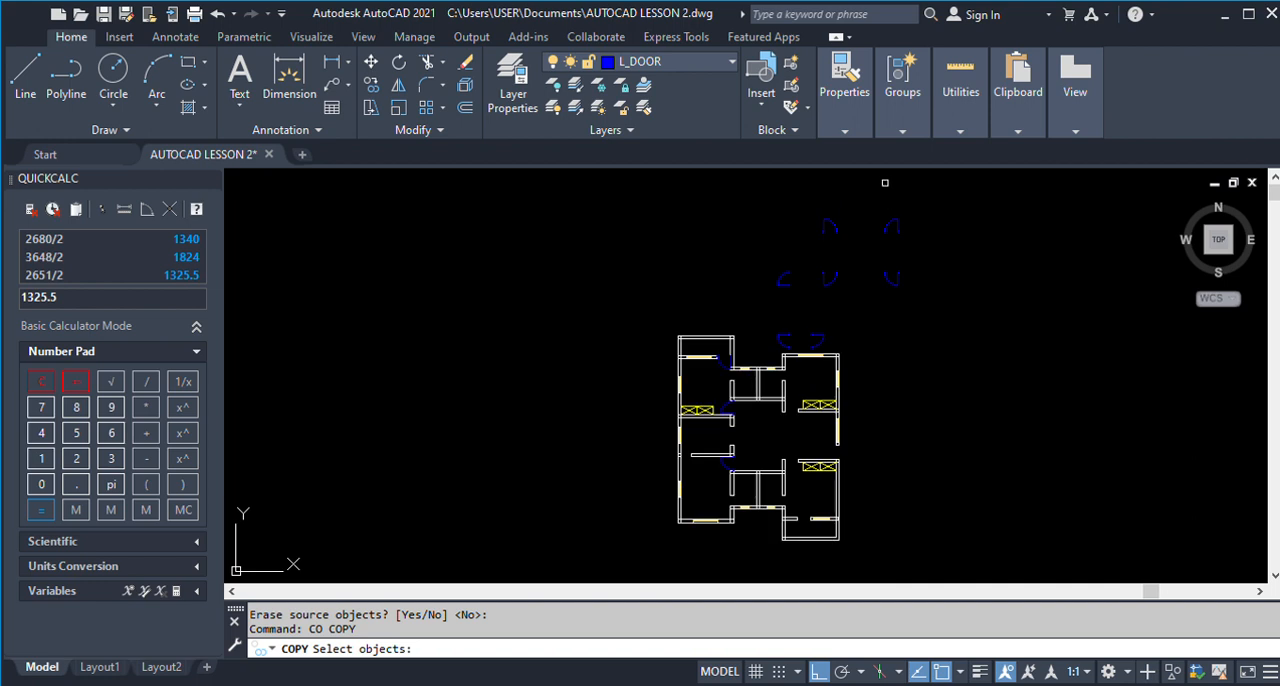
left_click(798, 188)
left_click(861, 254)
scroll(838, 231, "up", 8)
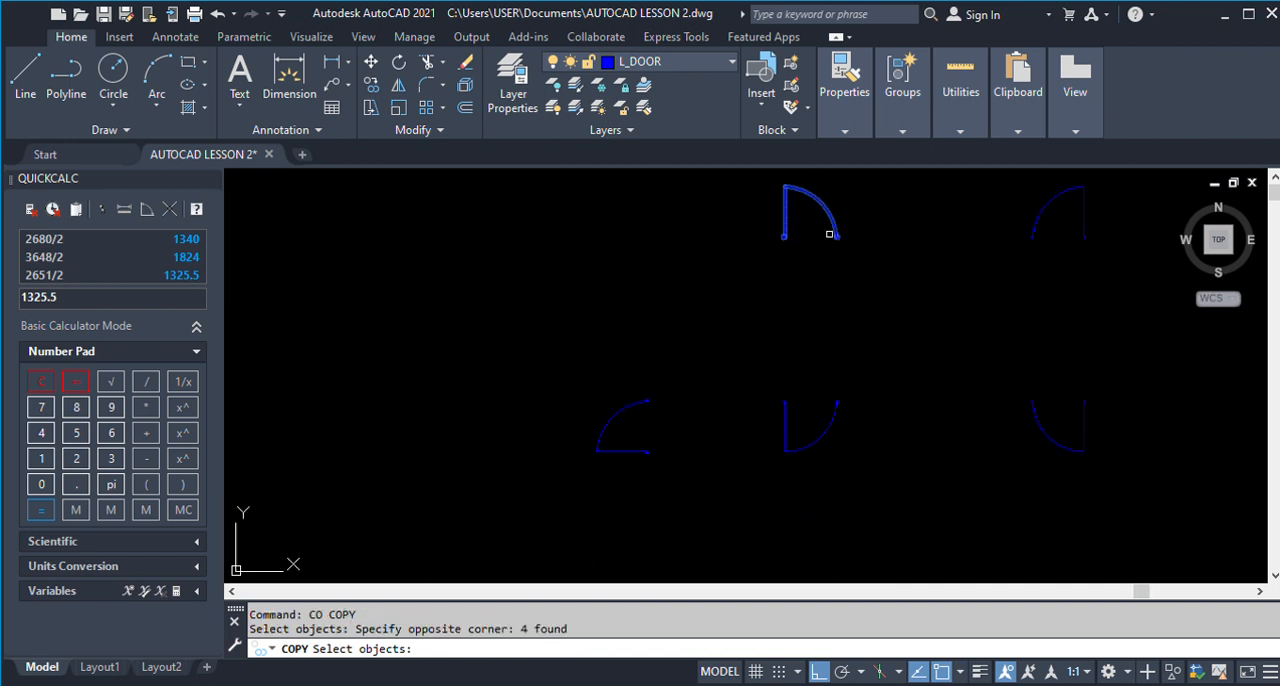
scroll(861, 245, "down", 6)
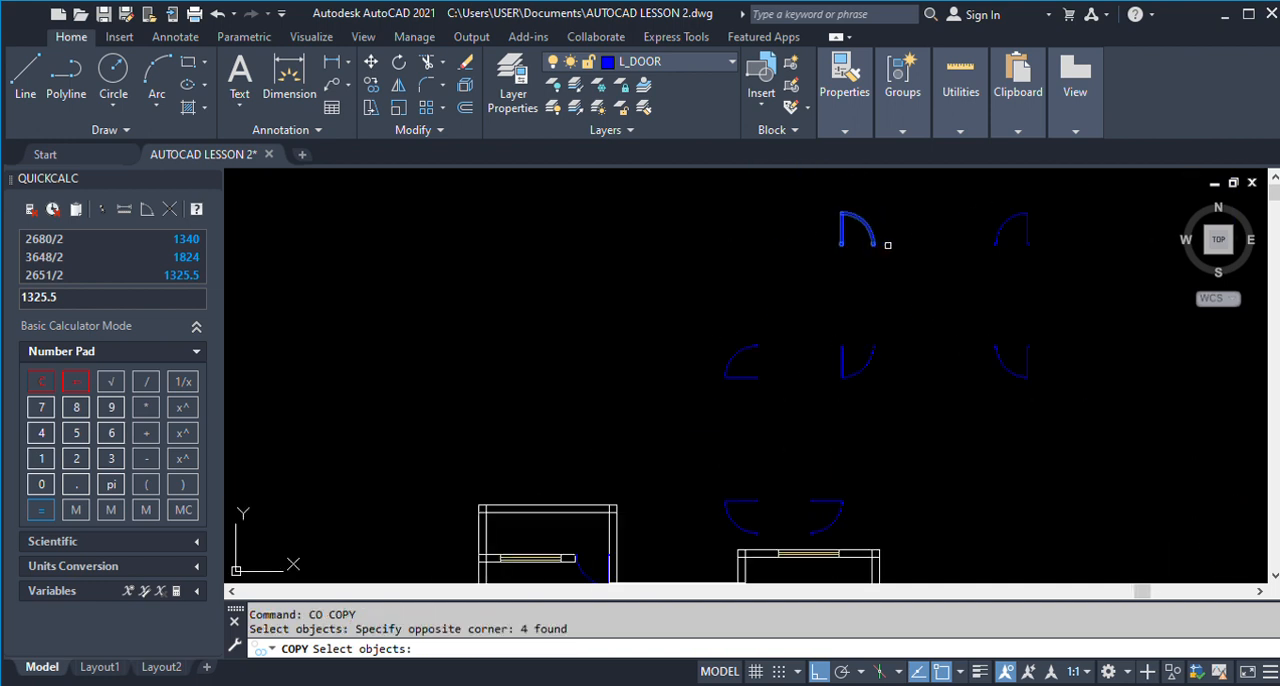
scroll(888, 245, "up", 8)
key("Return")
left_click(794, 240)
scroll(794, 240, "down", 6)
scroll(757, 245, "down", 5)
scroll(740, 360, "up", 8)
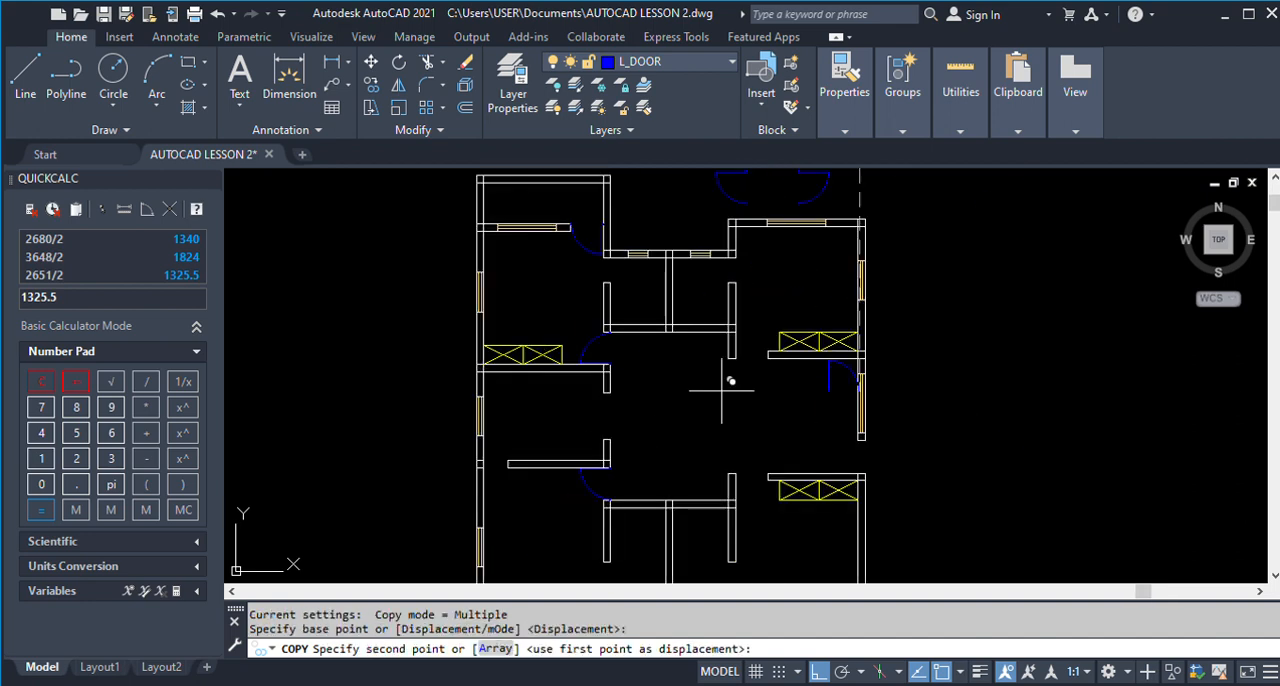
scroll(722, 390, "up", 2)
left_click(790, 334)
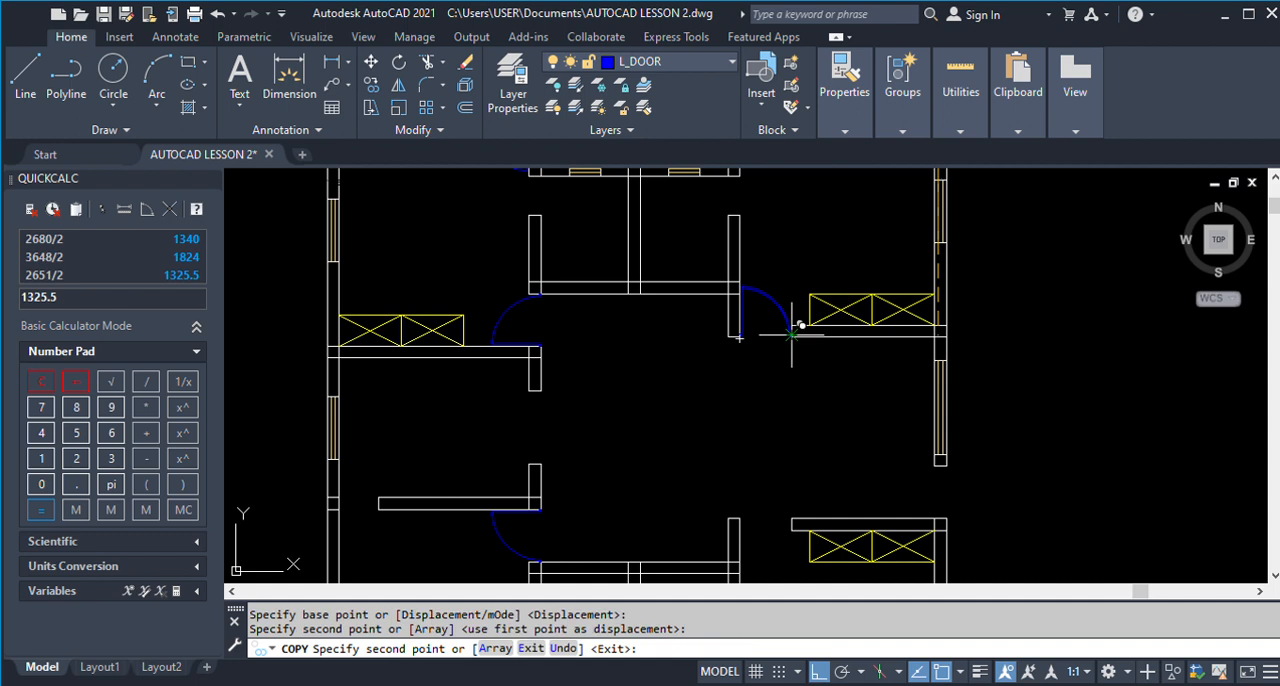
scroll(745, 360, "down", 5)
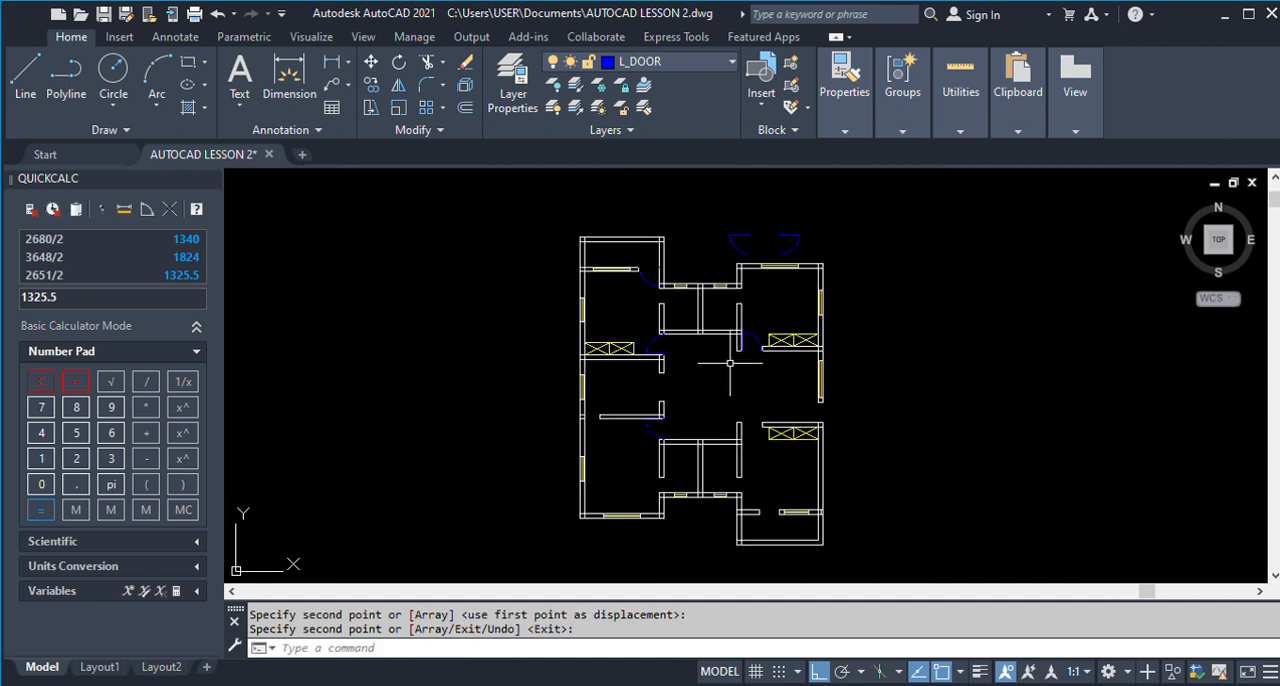
Copy the left-hinged door with its leaf pointing down into the lower-right room's upper opening, against the end of the wardrobe wall.
type("c")
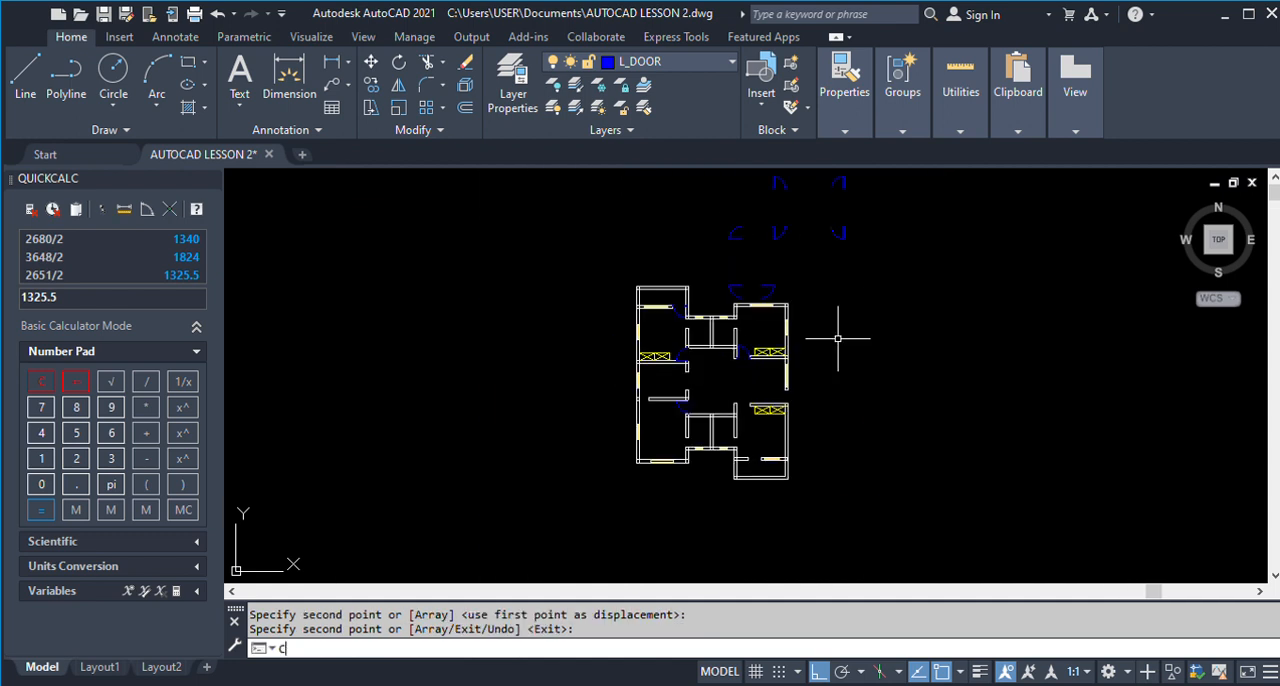
key("Return")
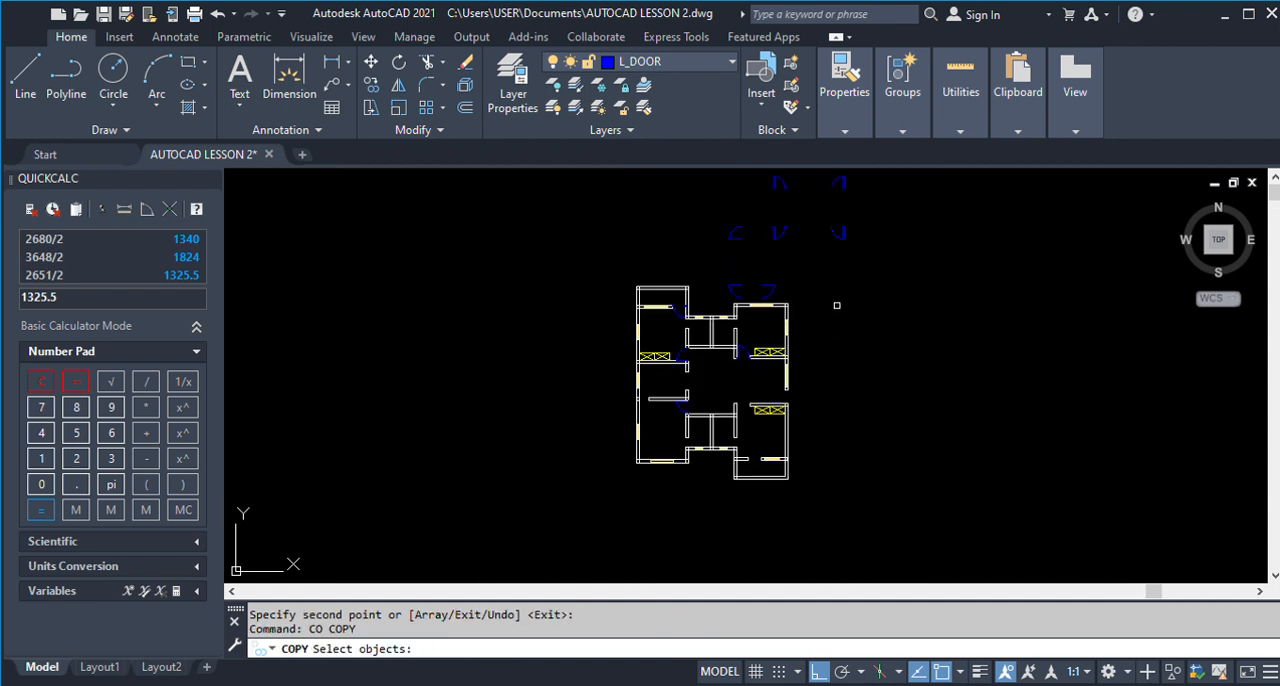
left_click(763, 210)
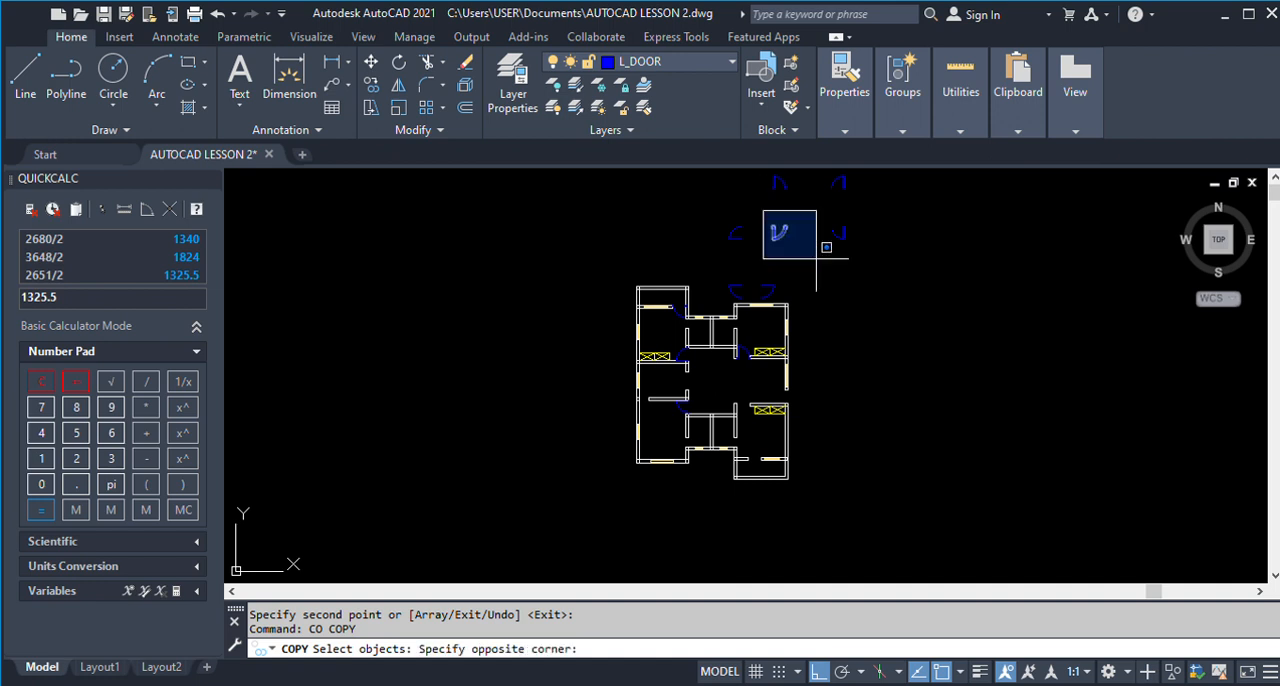
left_click(850, 291)
scroll(782, 213, "up", 8)
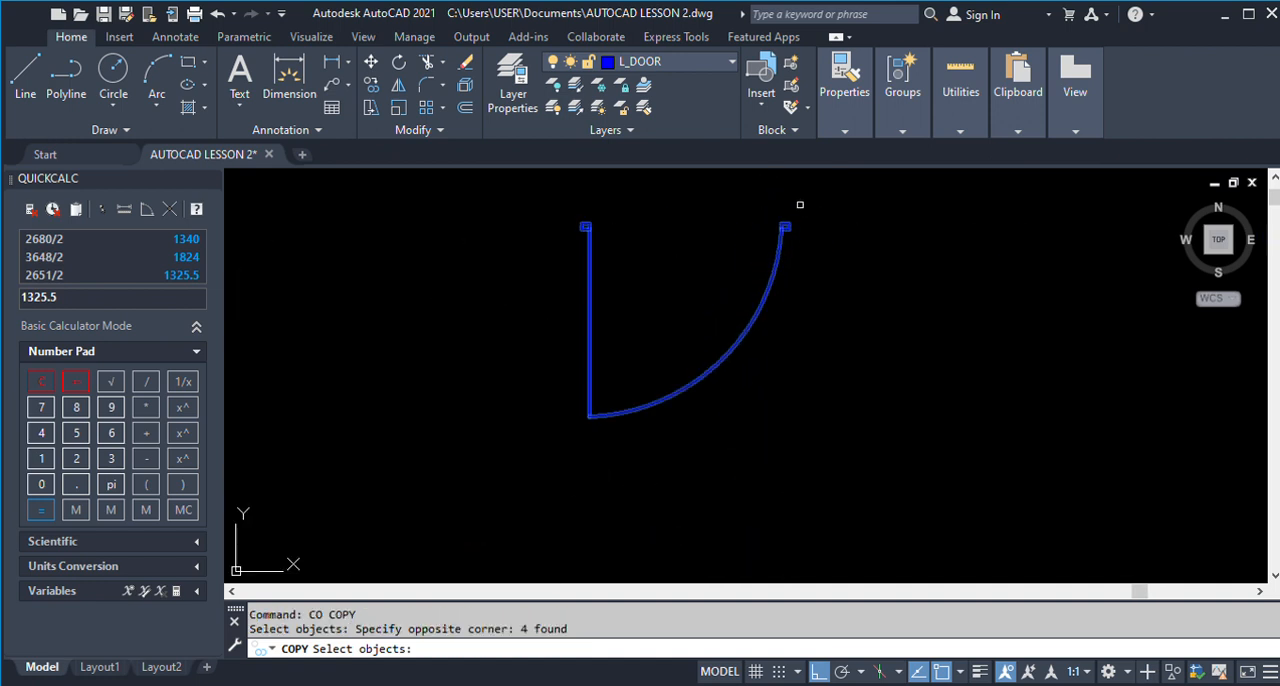
key("Return")
left_click(781, 234)
scroll(778, 232, "down", 6)
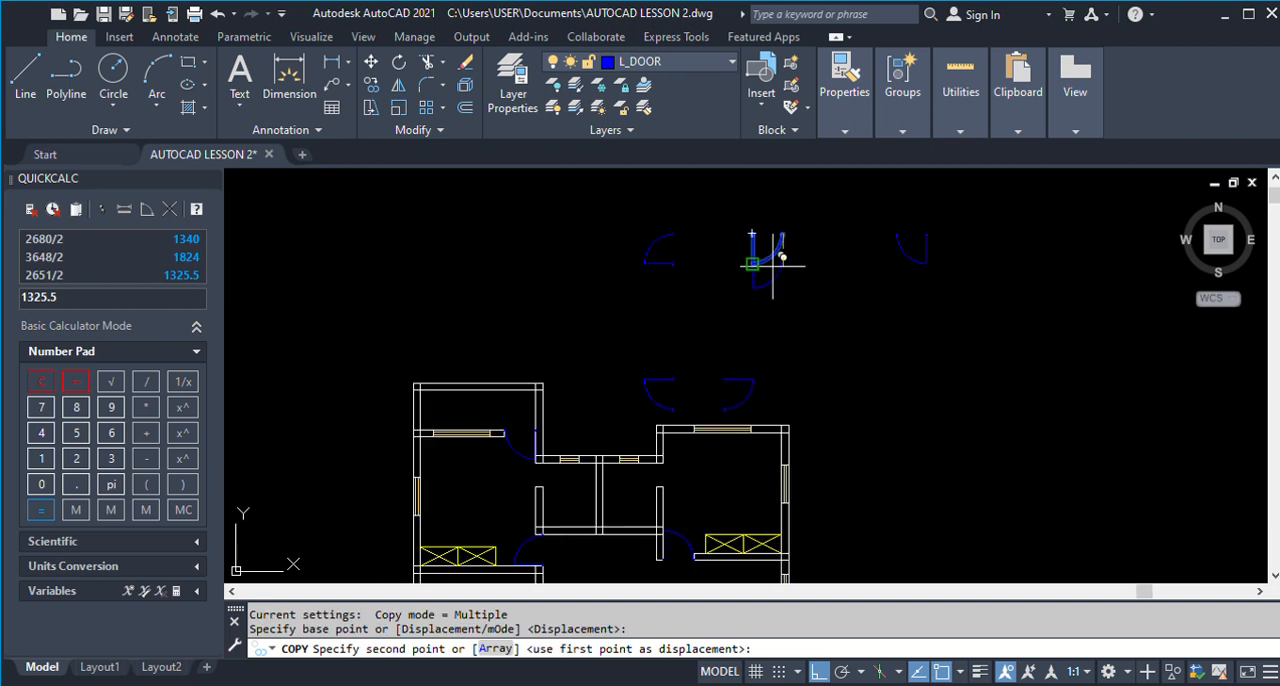
scroll(723, 460, "up", 8)
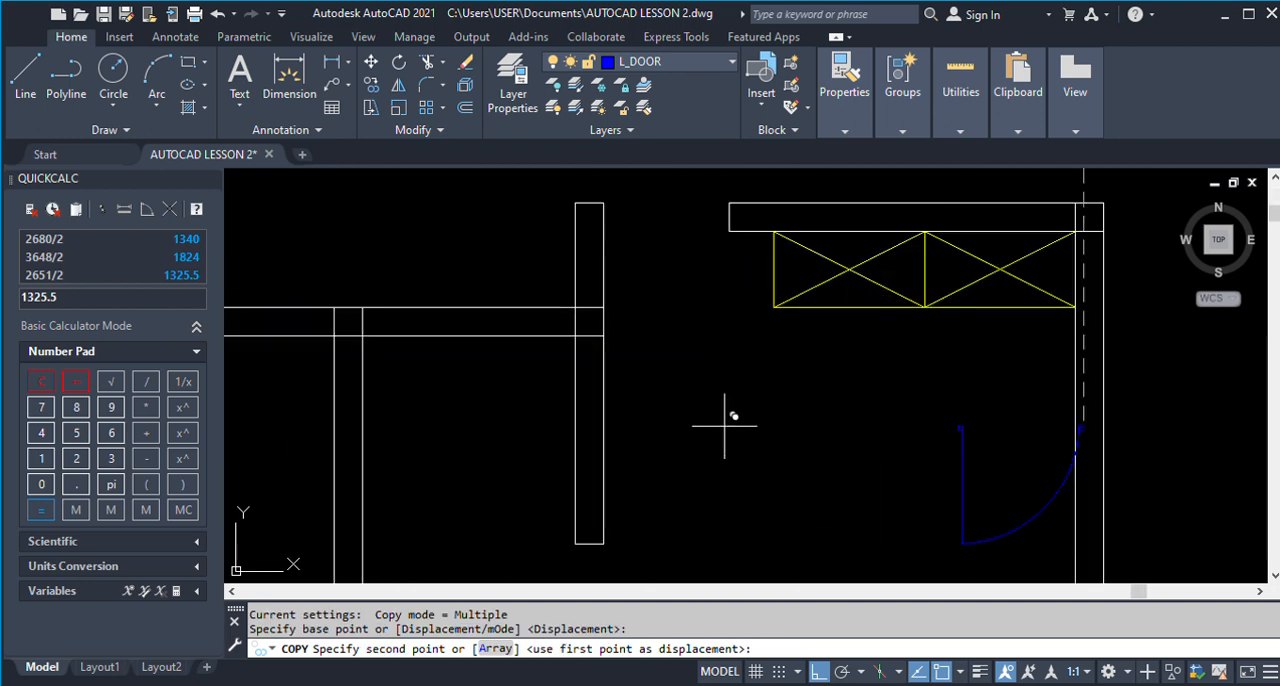
left_click(729, 202)
key("Return")
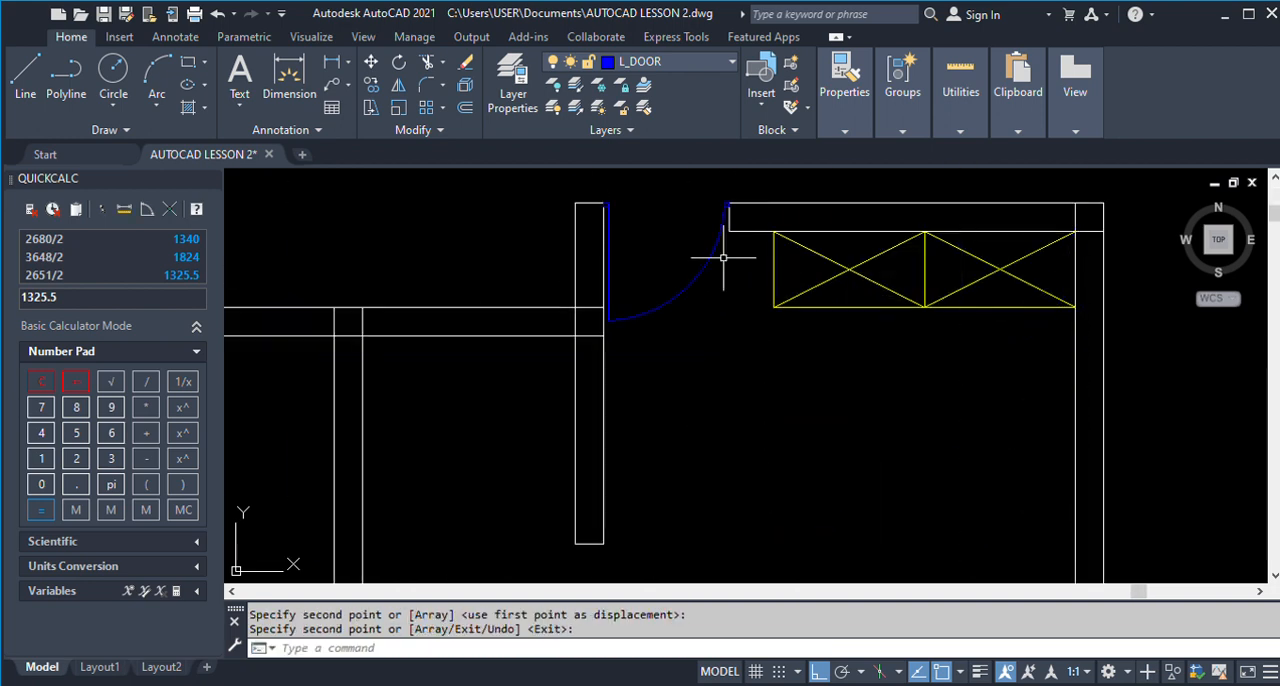
scroll(644, 356, "down", 4)
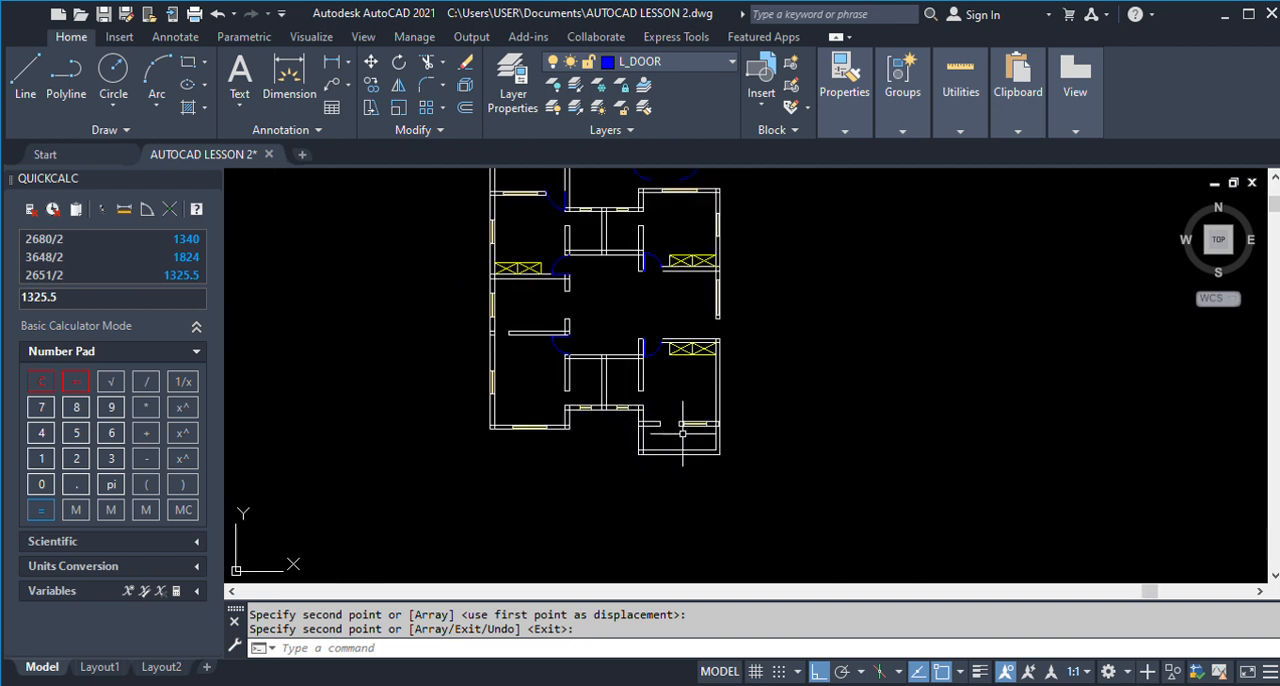
key("Return")
type("0")
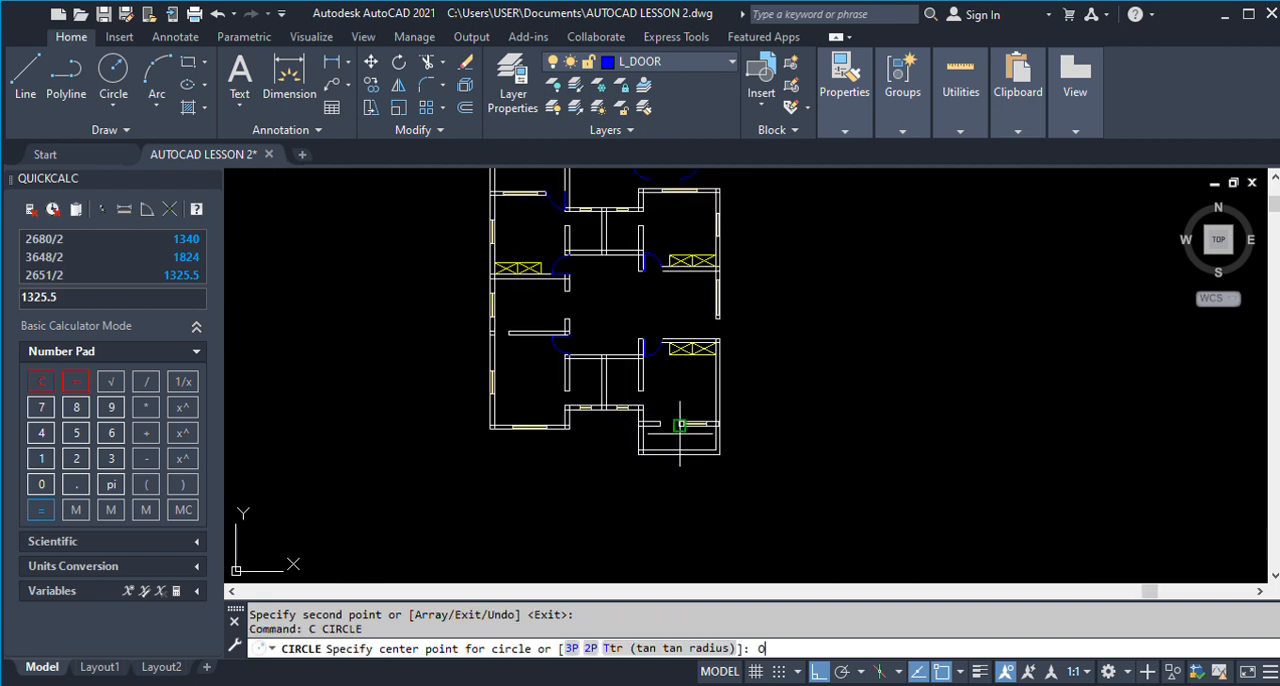
key("Escape")
Copy the top-row door with its leaf on the left side into the lower-right room's bottom wall opening, against the wall end beside the window.
type("CO")
key("Return")
scroll(664, 378, "down", 4)
scroll(692, 268, "up", 2)
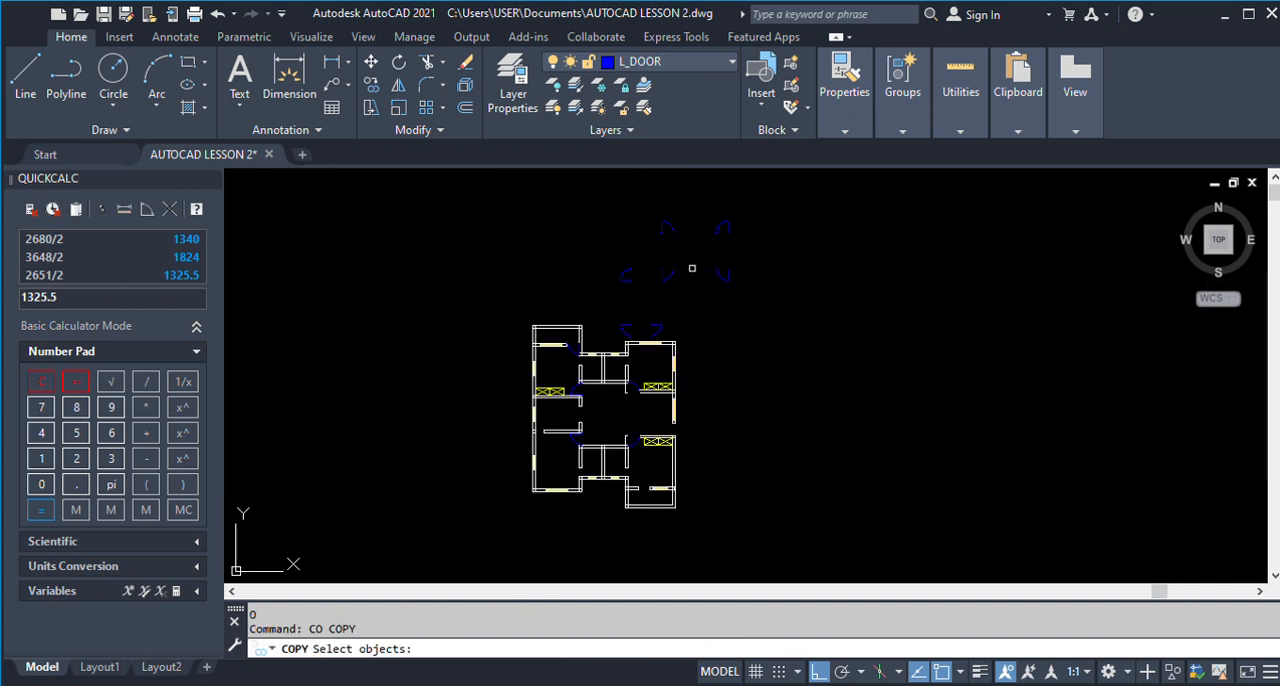
left_click(638, 208)
left_click(689, 230)
scroll(660, 215, "up", 4)
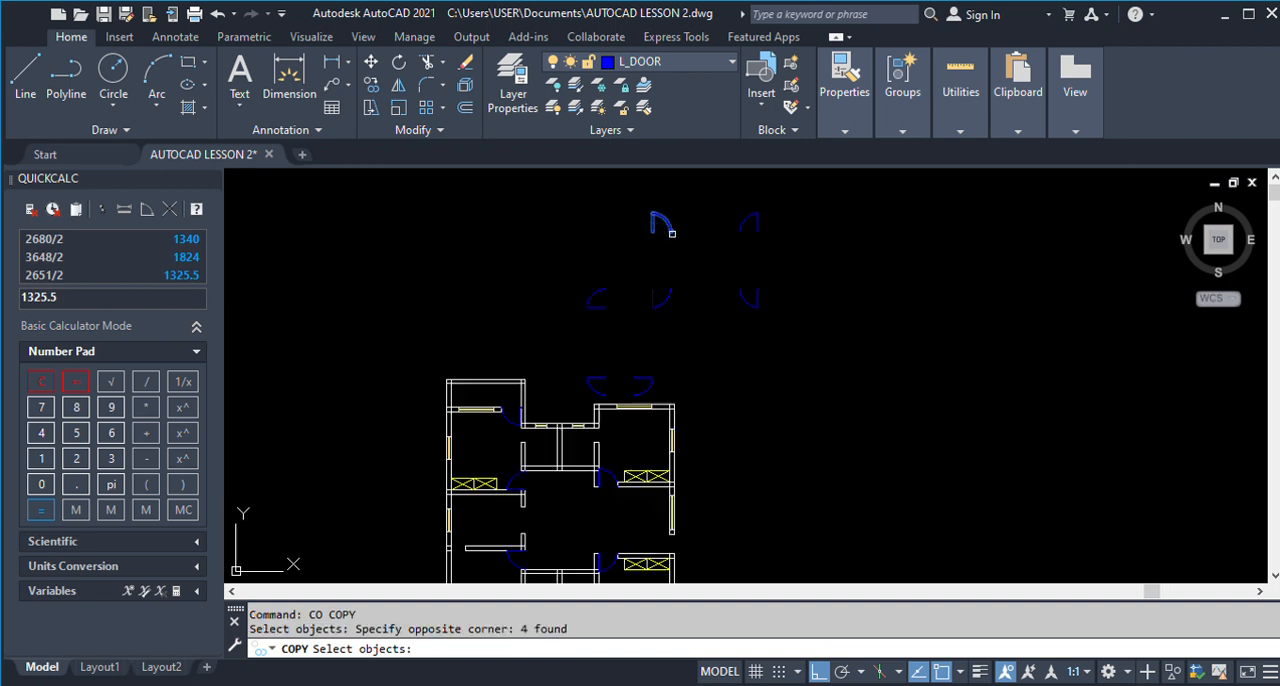
scroll(661, 217, "down", 2)
scroll(650, 235, "up", 10)
key("Return")
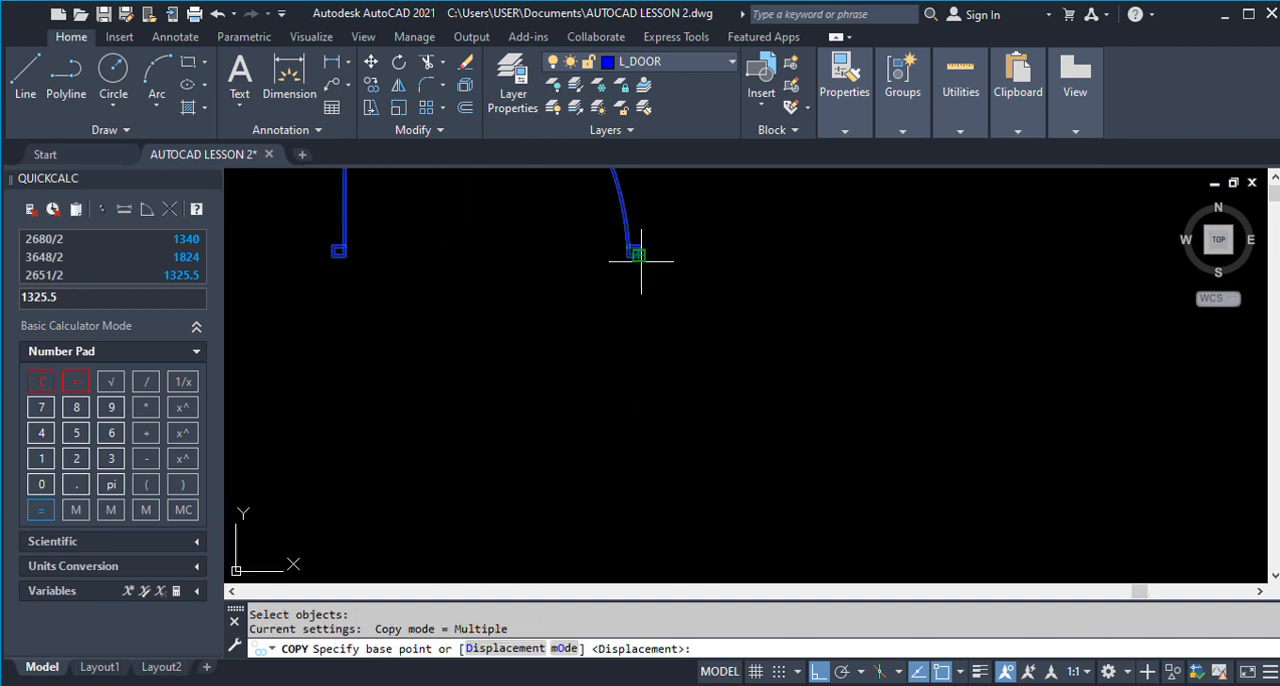
left_click(641, 253)
scroll(737, 240, "down", 5)
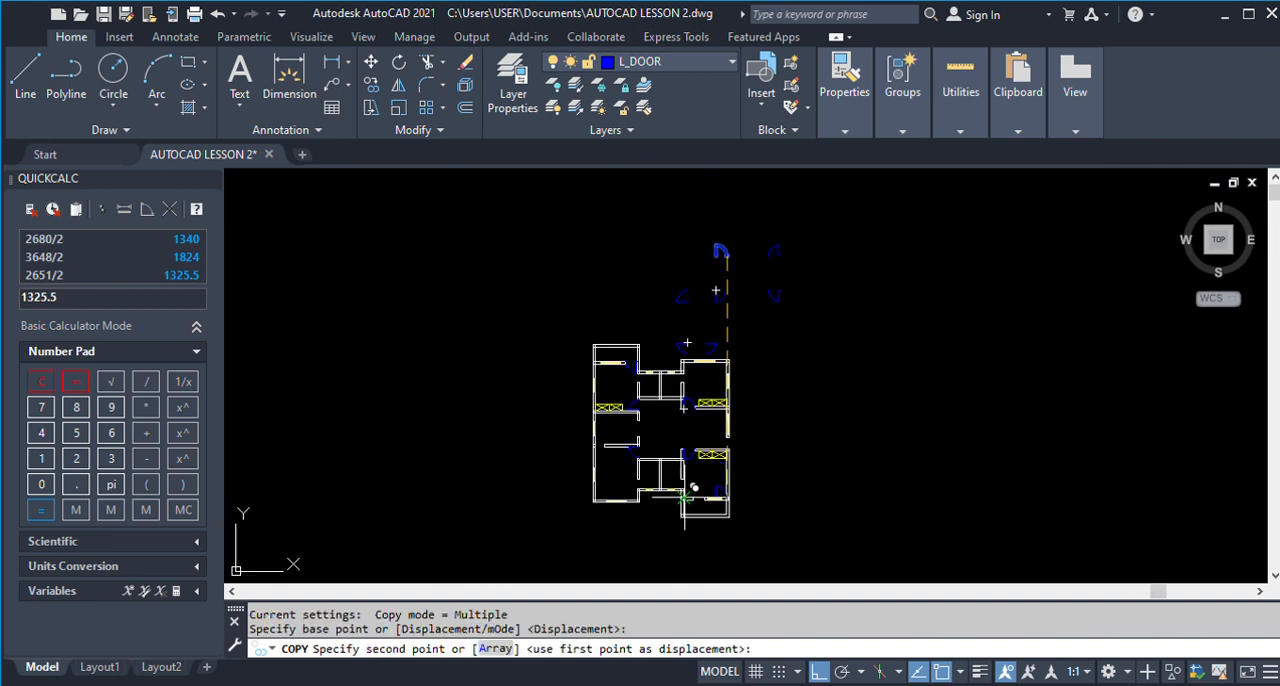
scroll(695, 495, "up", 8)
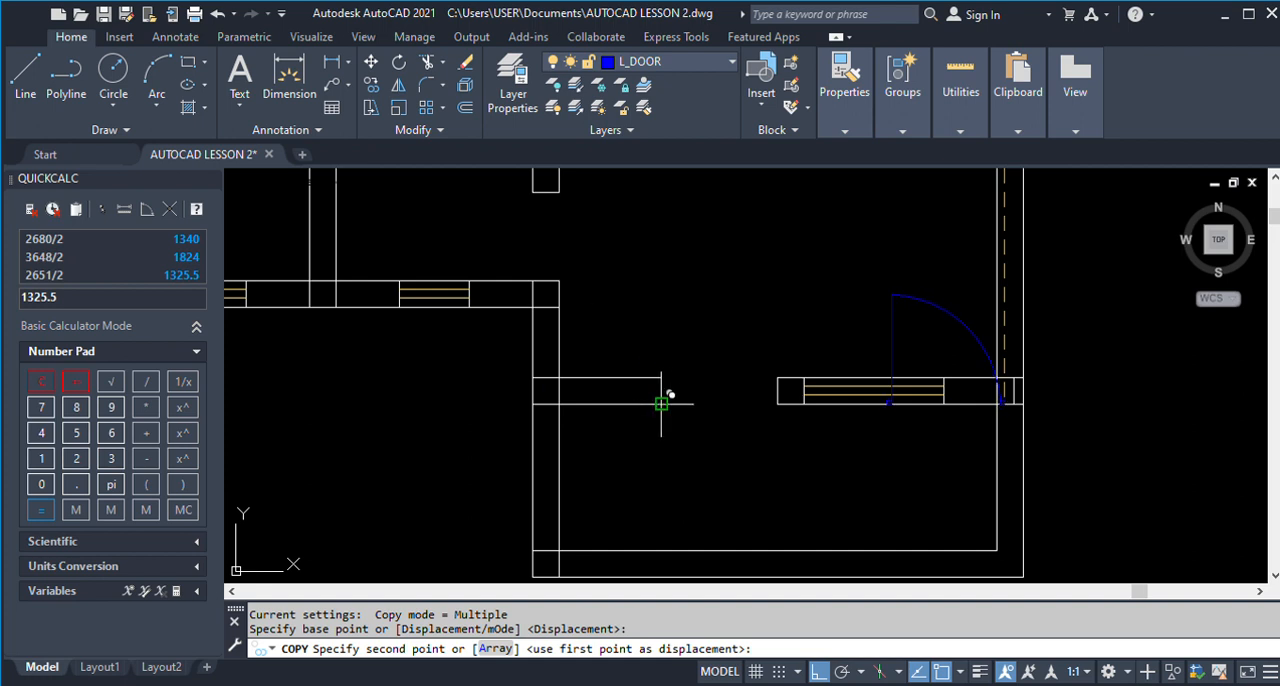
left_click(777, 404)
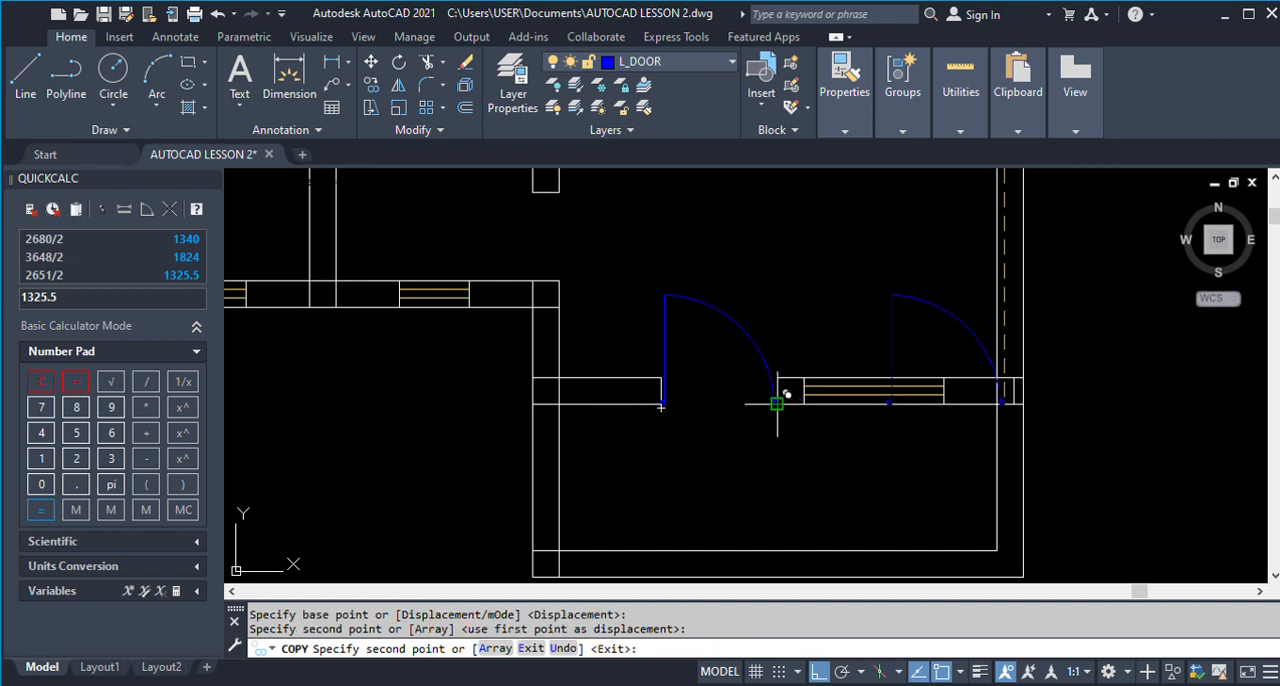
key("Escape")
Copy the door with the horizontal leaf below its arc into the right outer wall's opening, against the wall end below the window.
scroll(653, 430, "down", 2)
scroll(653, 430, "down", 4)
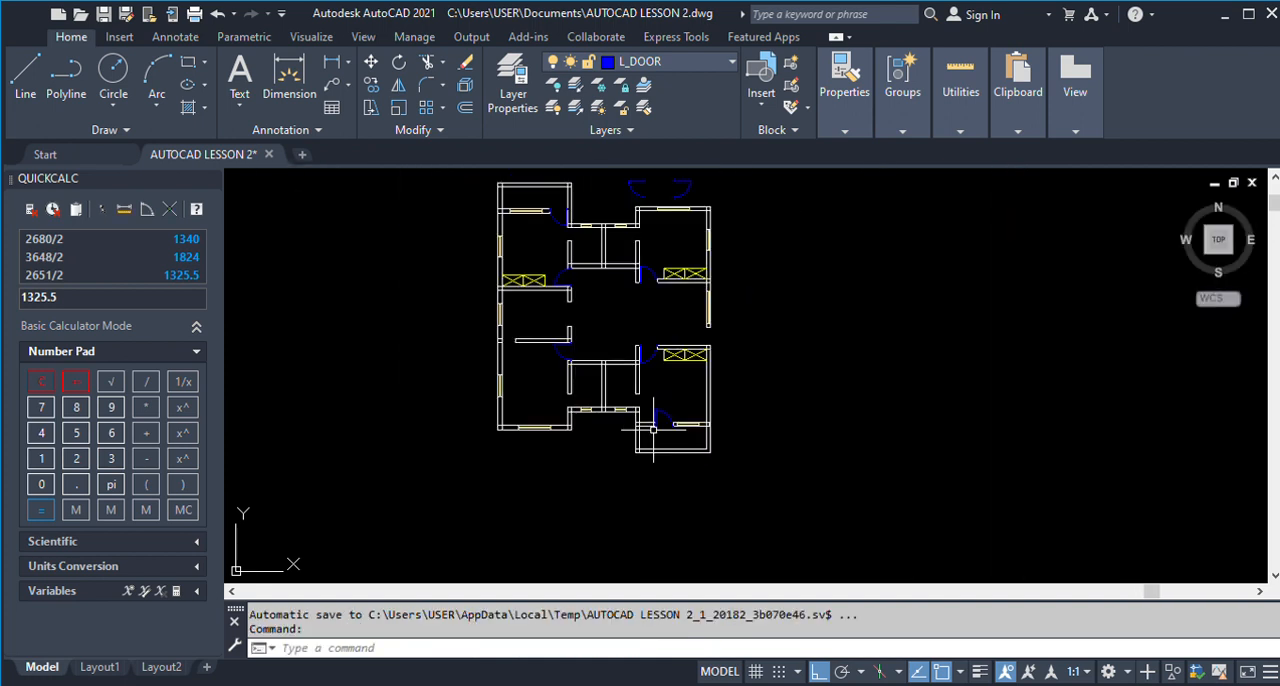
scroll(655, 430, "down", 2)
scroll(658, 358, "up", 2)
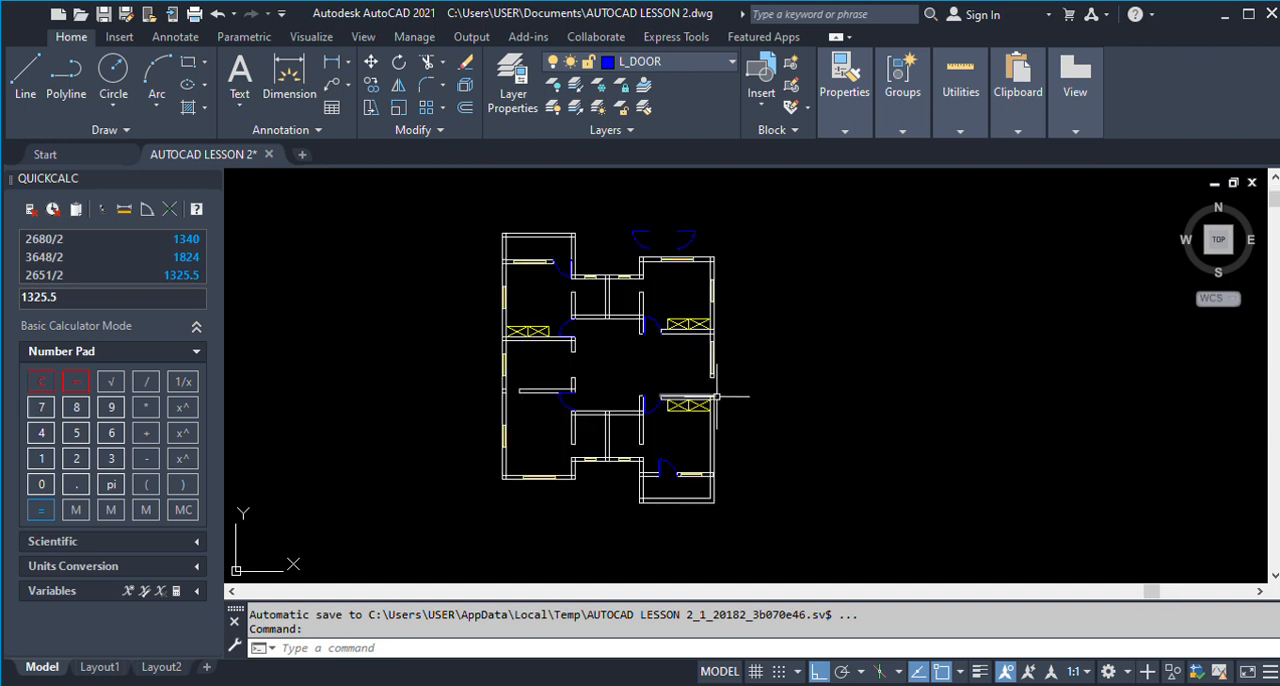
scroll(682, 402, "down", 3)
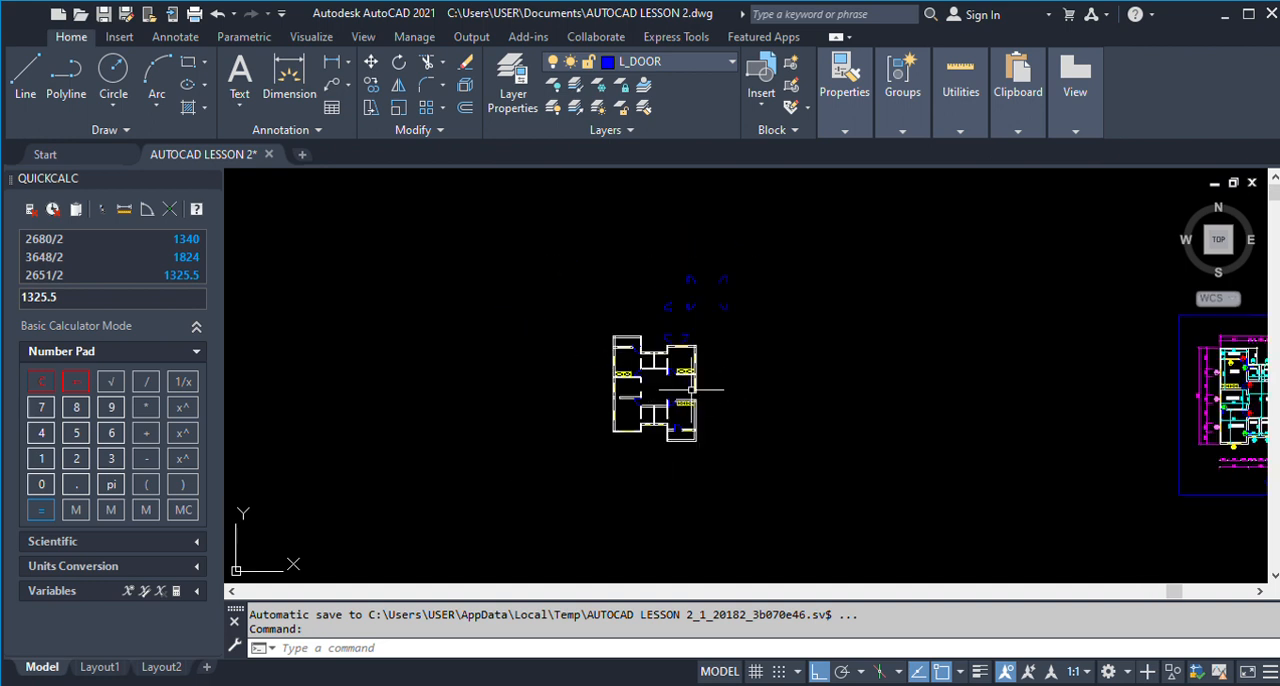
scroll(703, 327, "up", 2)
type("o")
key("Return")
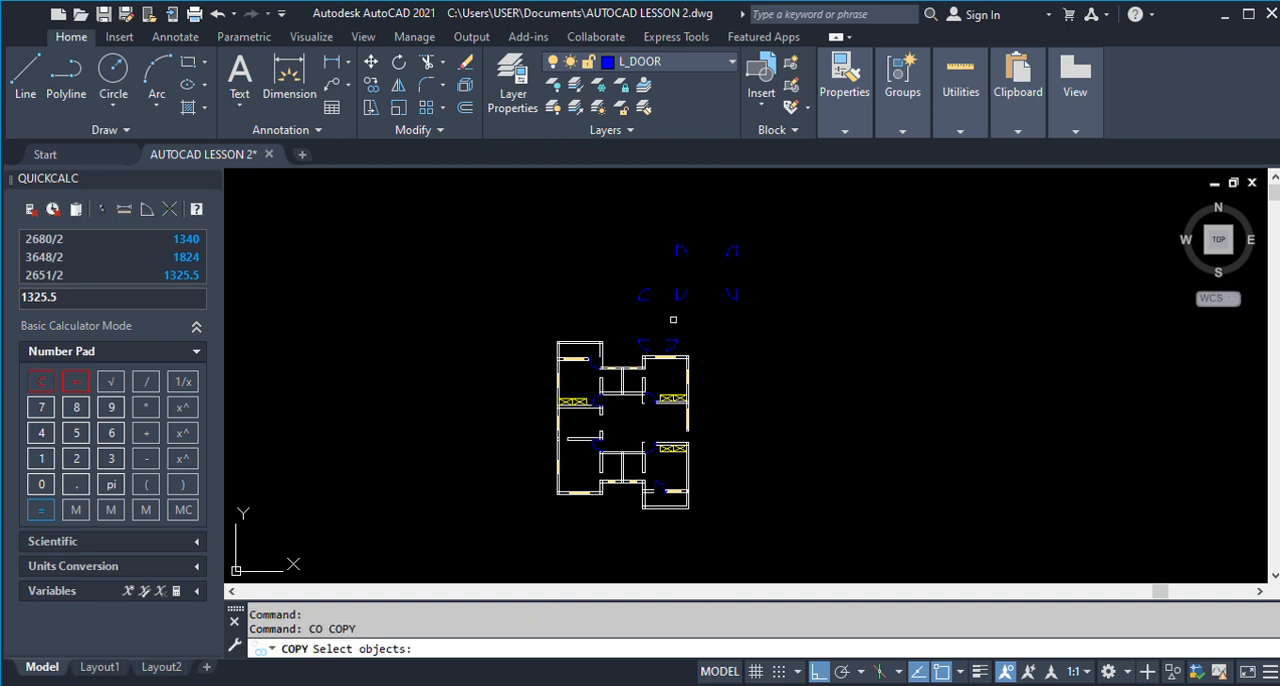
left_click(623, 271)
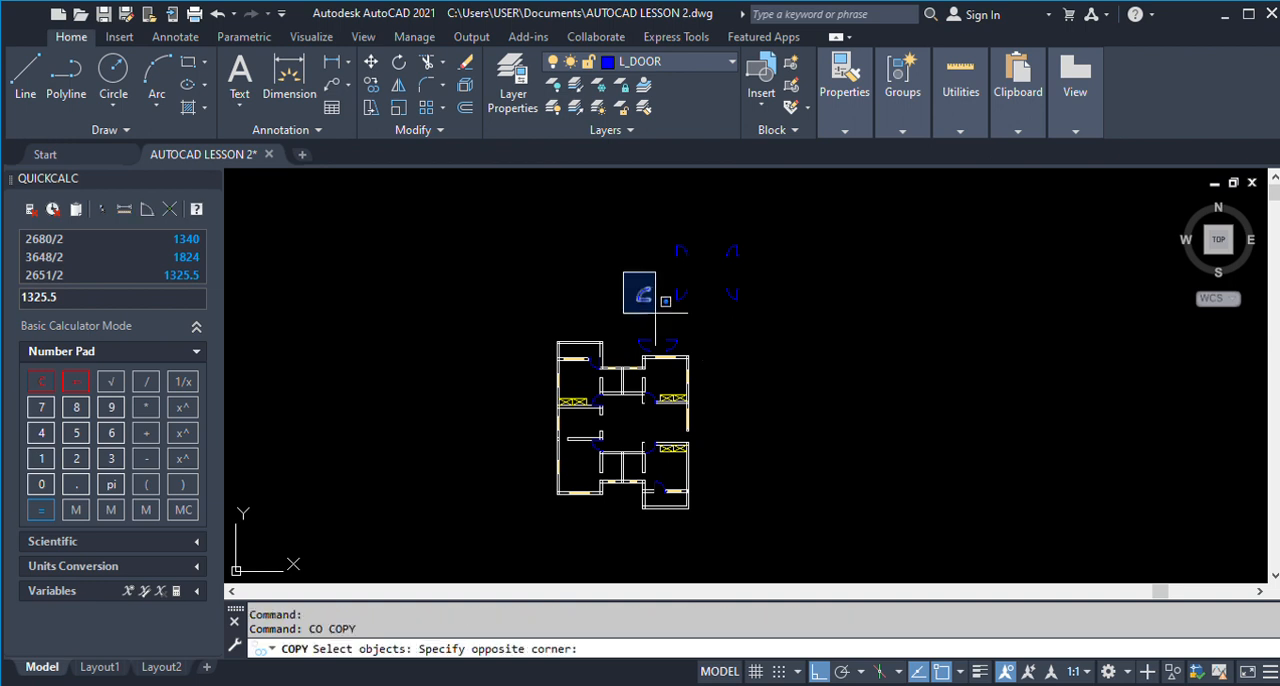
left_click(654, 301)
scroll(652, 282, "up", 5)
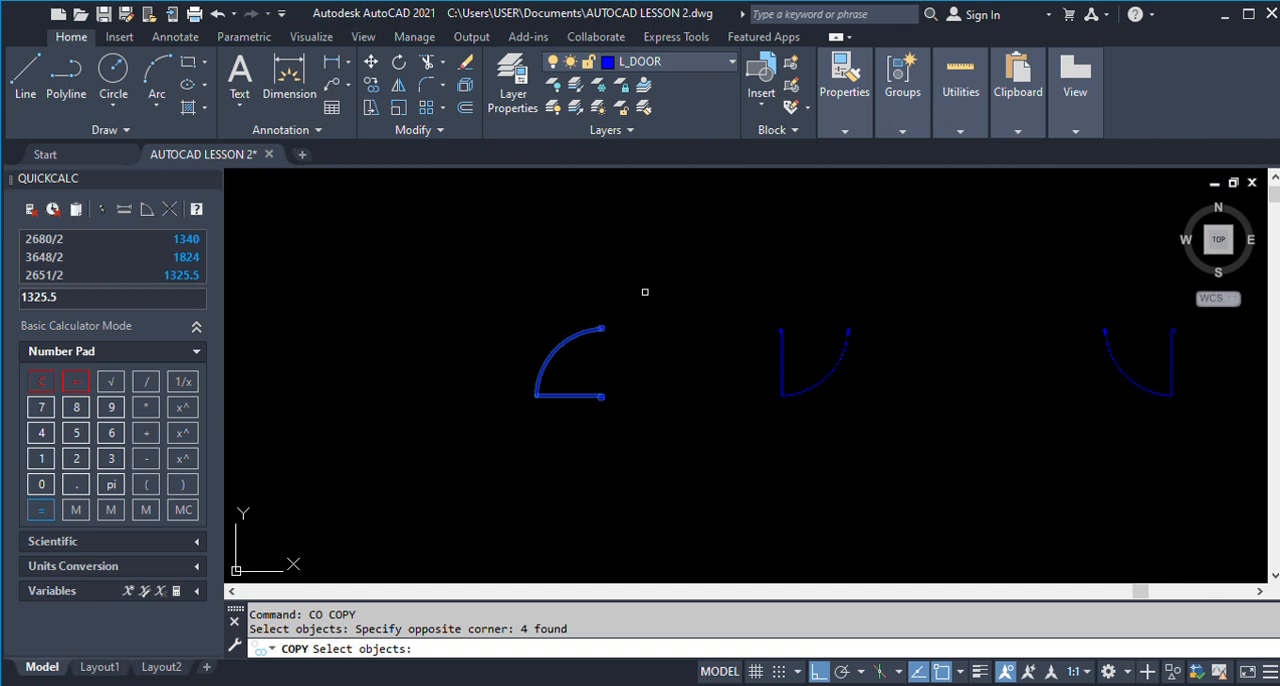
key("Return")
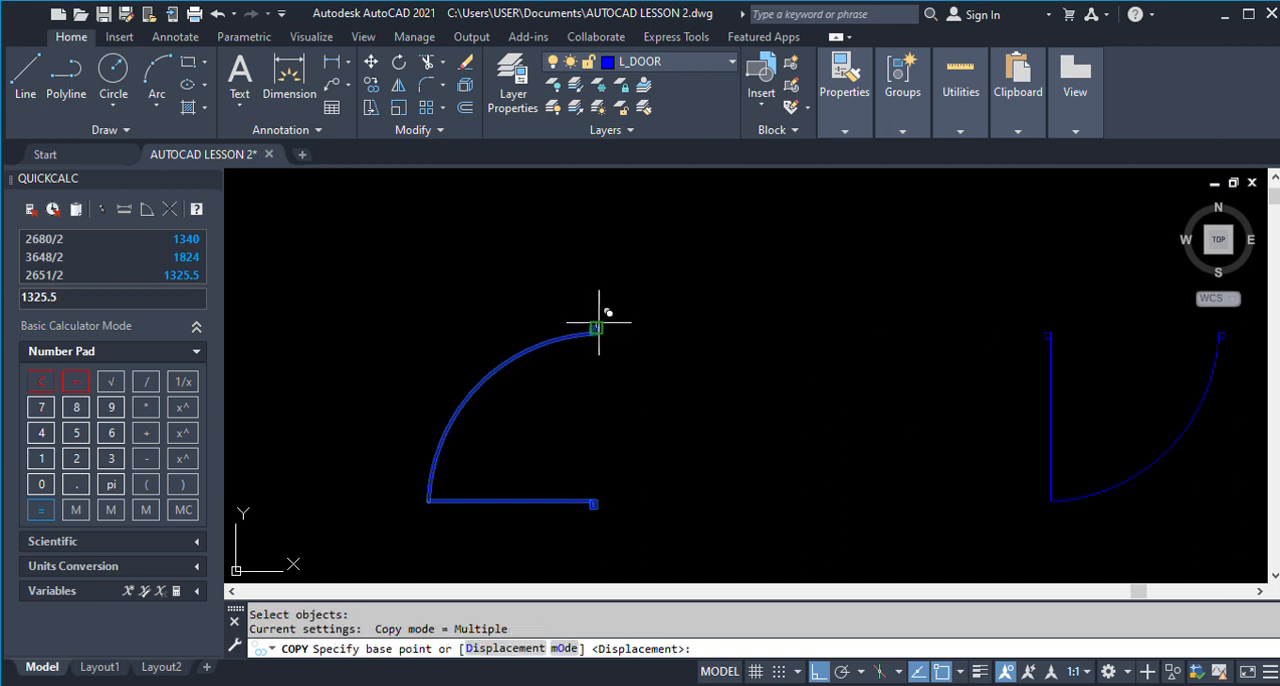
left_click(597, 325)
scroll(600, 312, "down", 8)
scroll(640, 420, "up", 5)
scroll(630, 434, "up", 2)
left_click(628, 436)
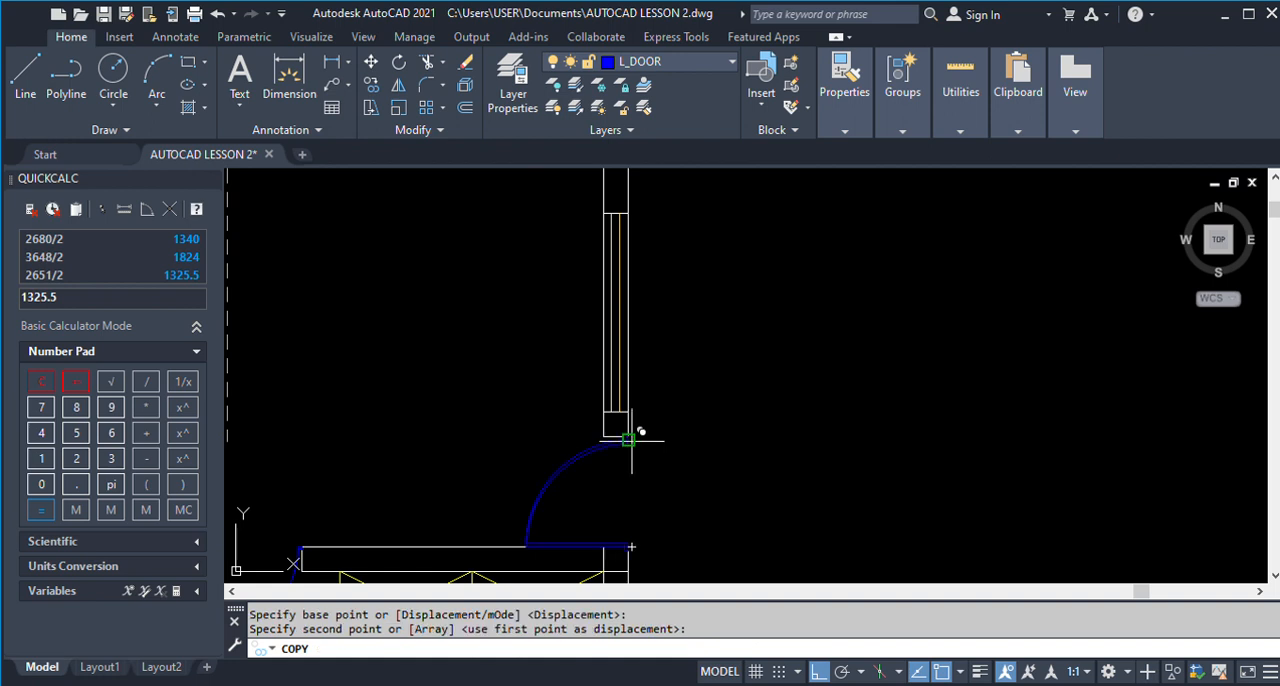
key("Return")
scroll(738, 410, "down", 5)
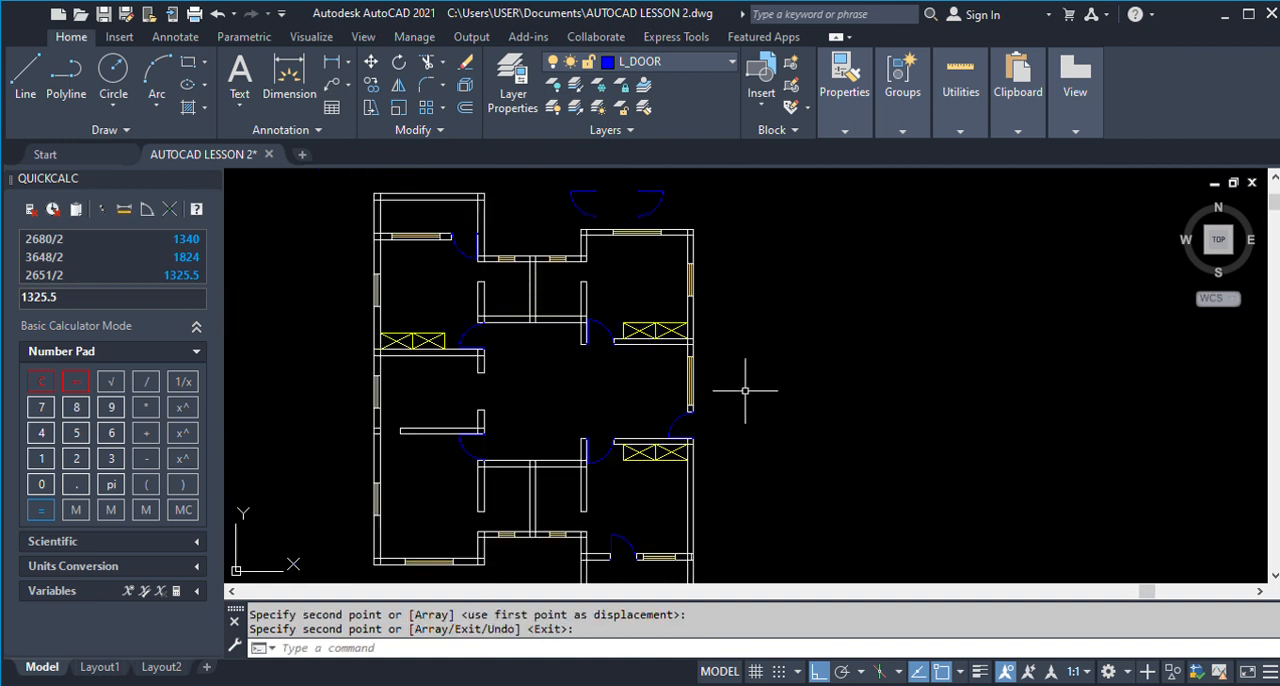
scroll(745, 390, "down", 2)
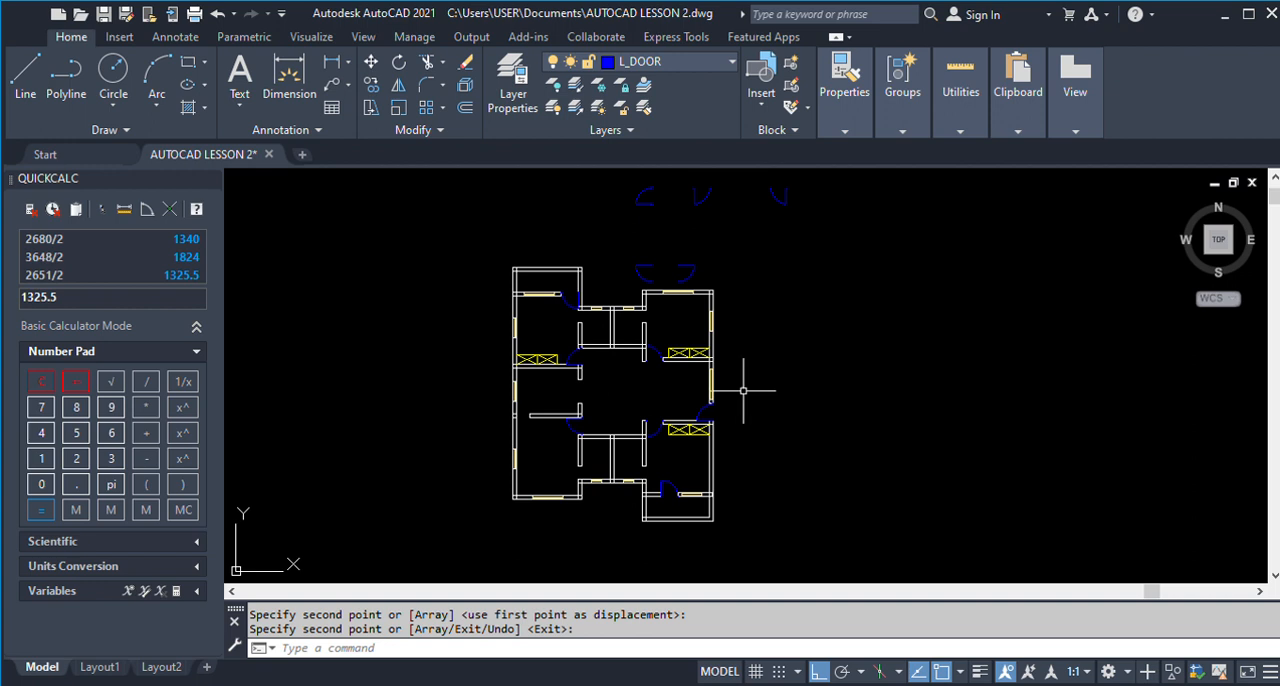
scroll(502, 425, "up", 5)
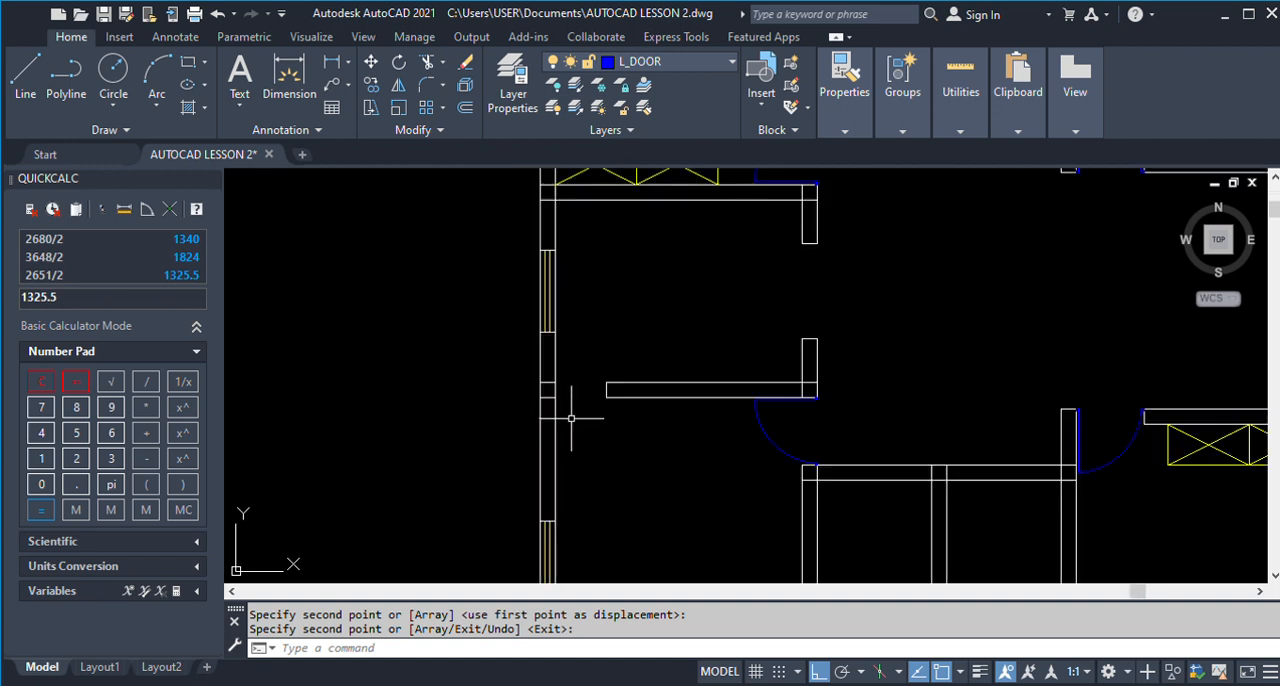
type("c")
key("space")
type("o")
key("space")
scroll(627, 419, "down", 2)
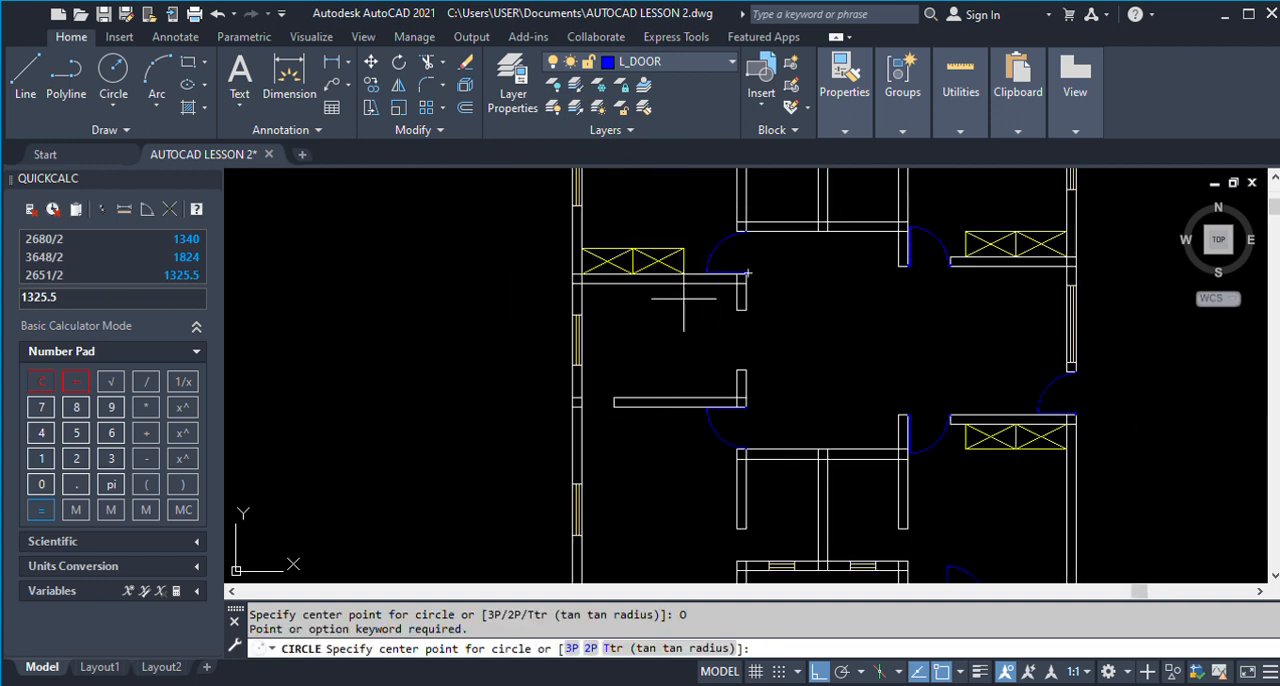
key("Escape")
Copy the small door jamb from the hinge side of the upper-left door to the left outer wall, at the top corner of the partition opening.
type("co")
key("space")
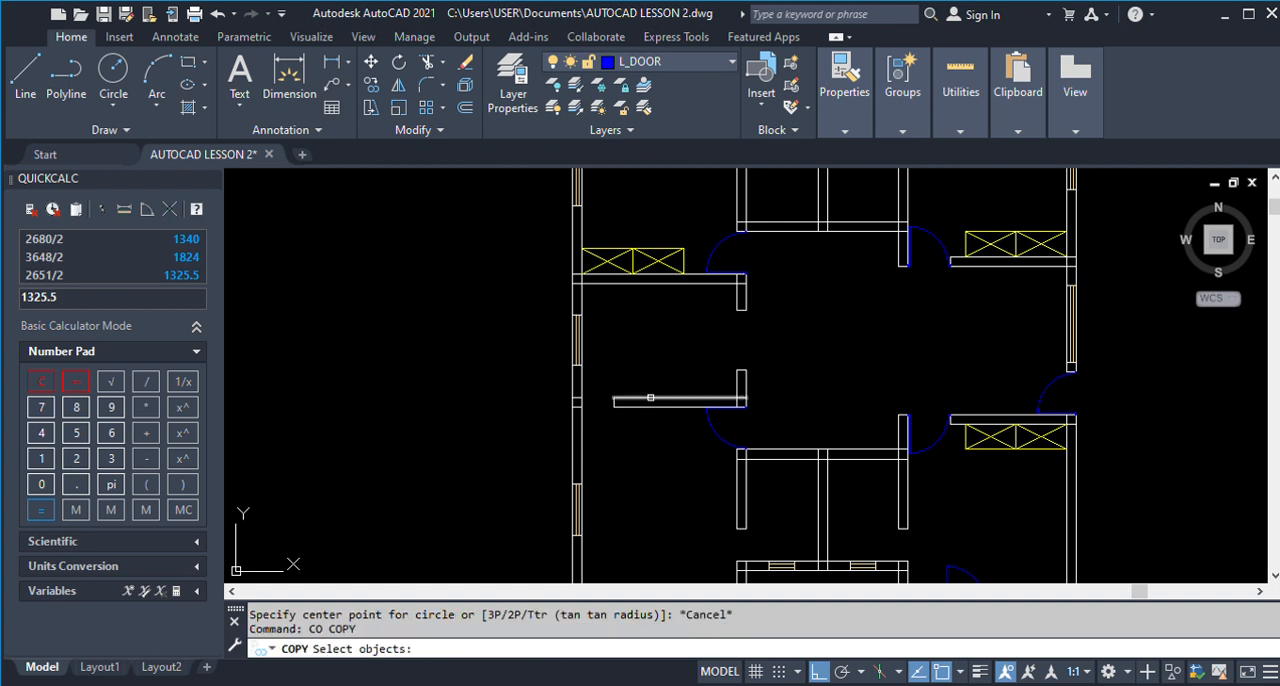
scroll(666, 280, "down", 2)
scroll(680, 275, "up", 6)
scroll(648, 342, "up", 4)
left_click(651, 393)
key("space")
left_click(642, 383)
scroll(644, 383, "down", 4)
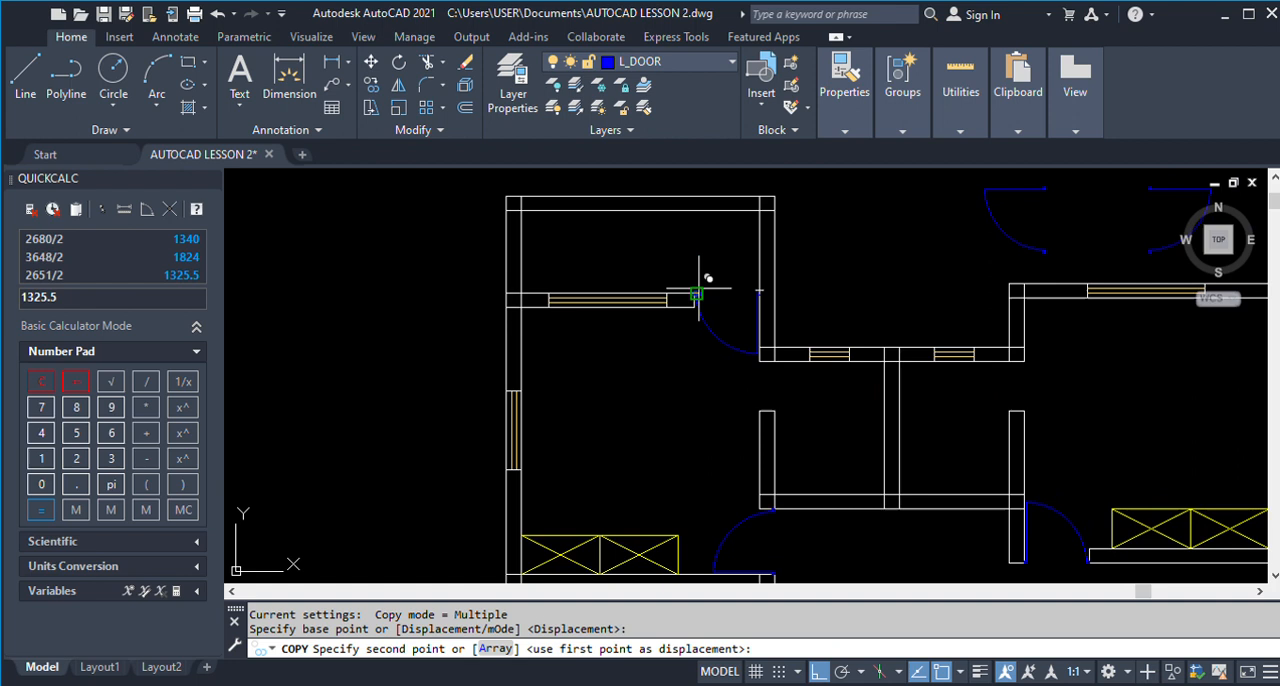
scroll(654, 466, "up", 5)
scroll(586, 480, "up", 2)
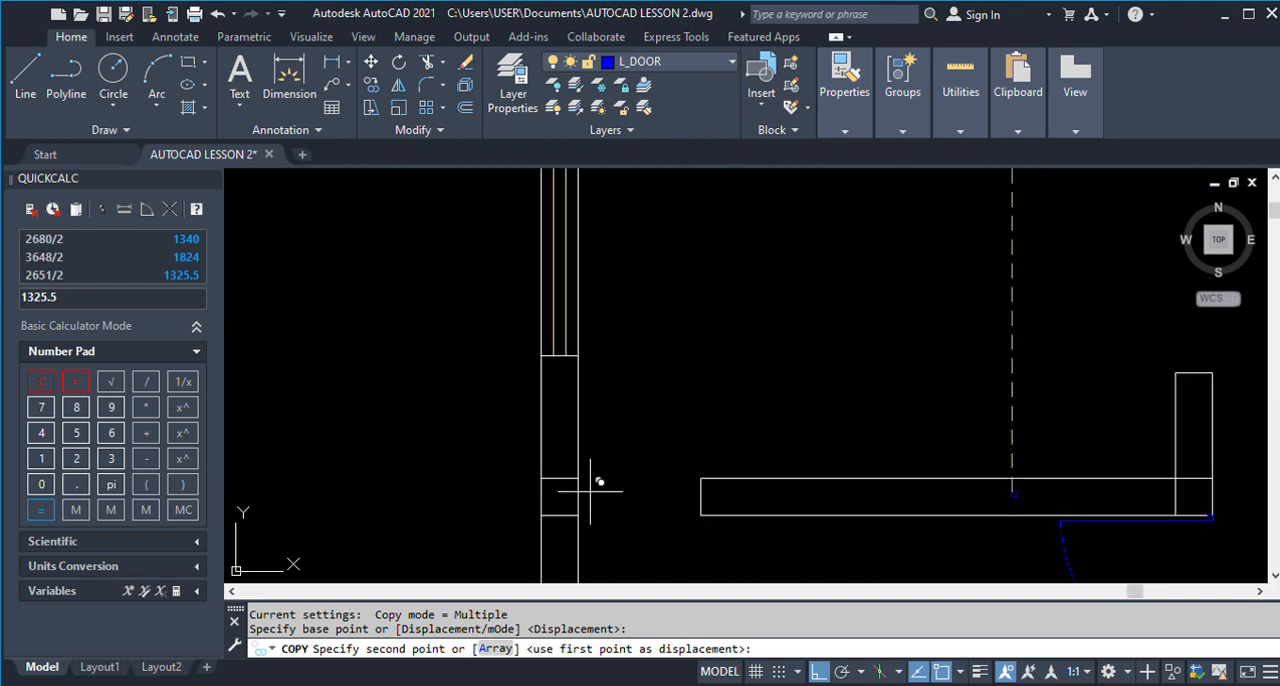
left_click(580, 479)
scroll(639, 393, "down", 2)
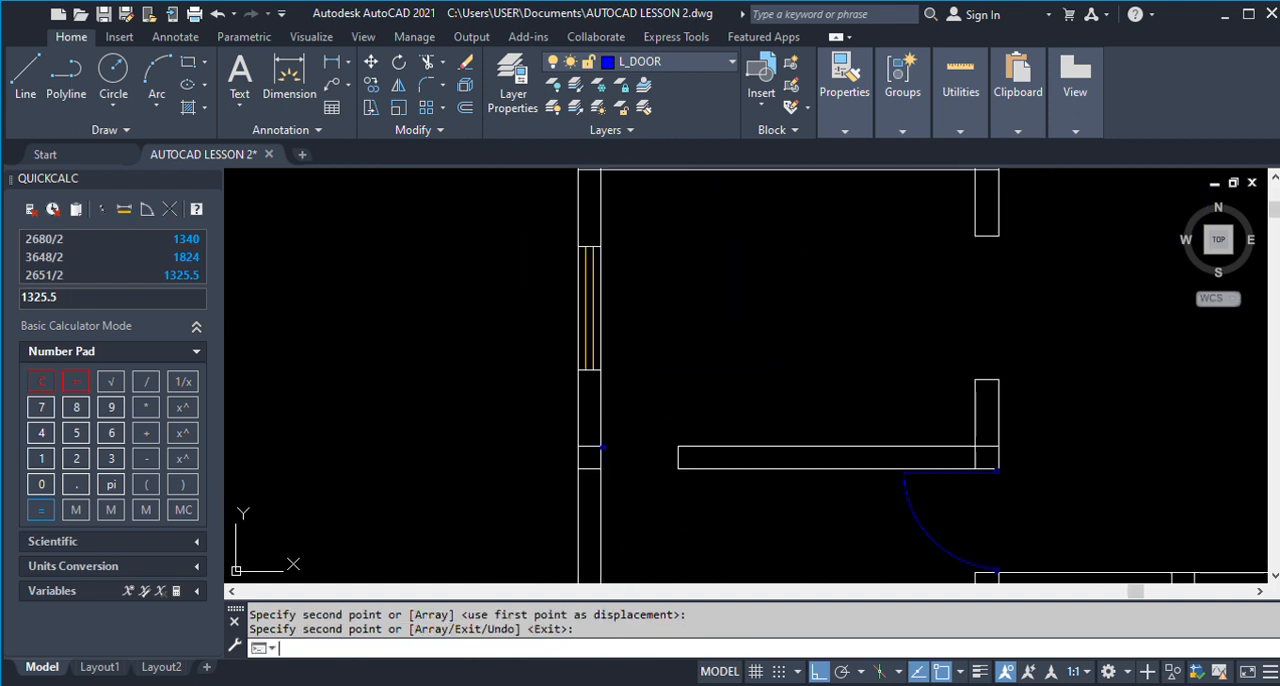
key("space")
key("space")
Copy the jamb from the left outer wall across the opening to the top corner of the partition wall's end.
key("space")
scroll(614, 463, "up", 4)
left_click(574, 388)
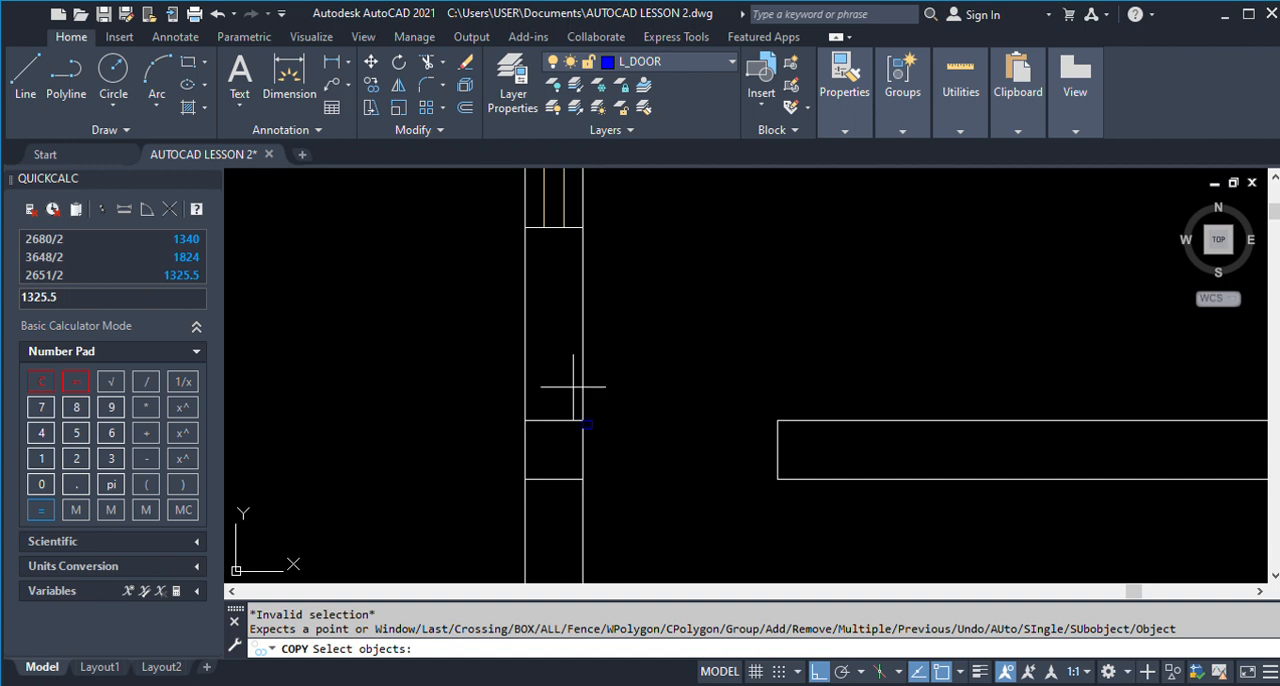
left_click(618, 449)
key("space")
left_click(592, 421)
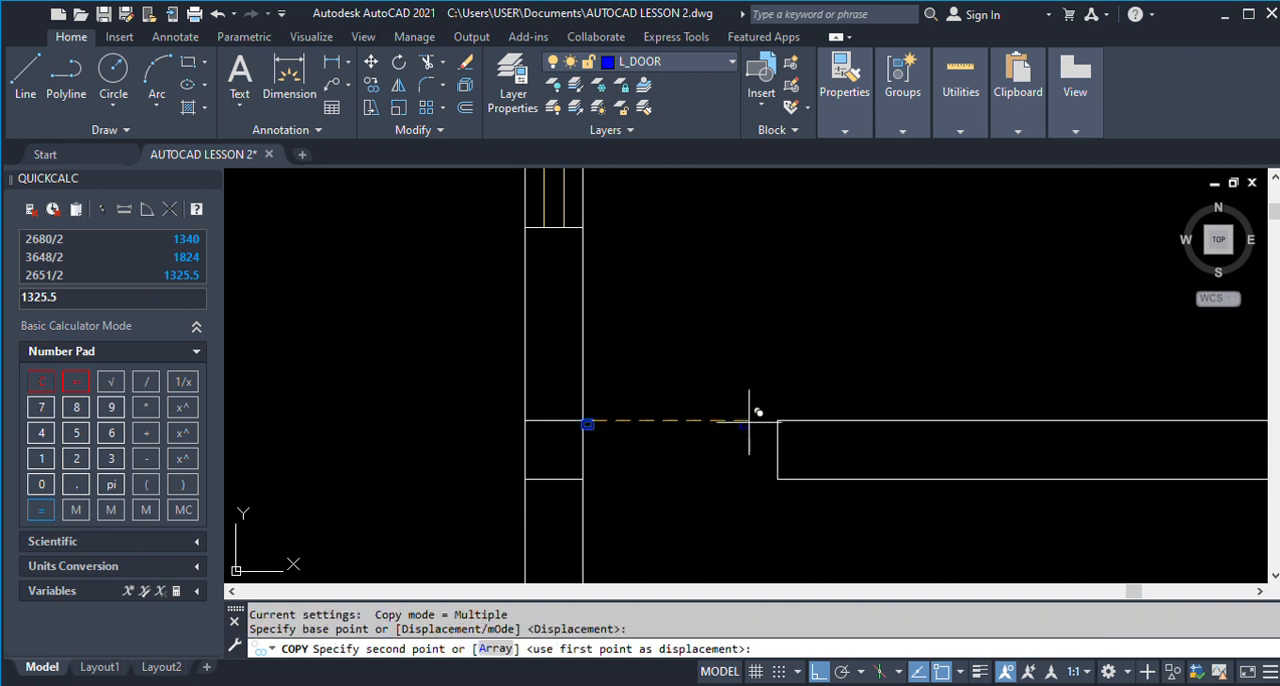
left_click(777, 421)
key("space")
scroll(697, 394, "down", 3)
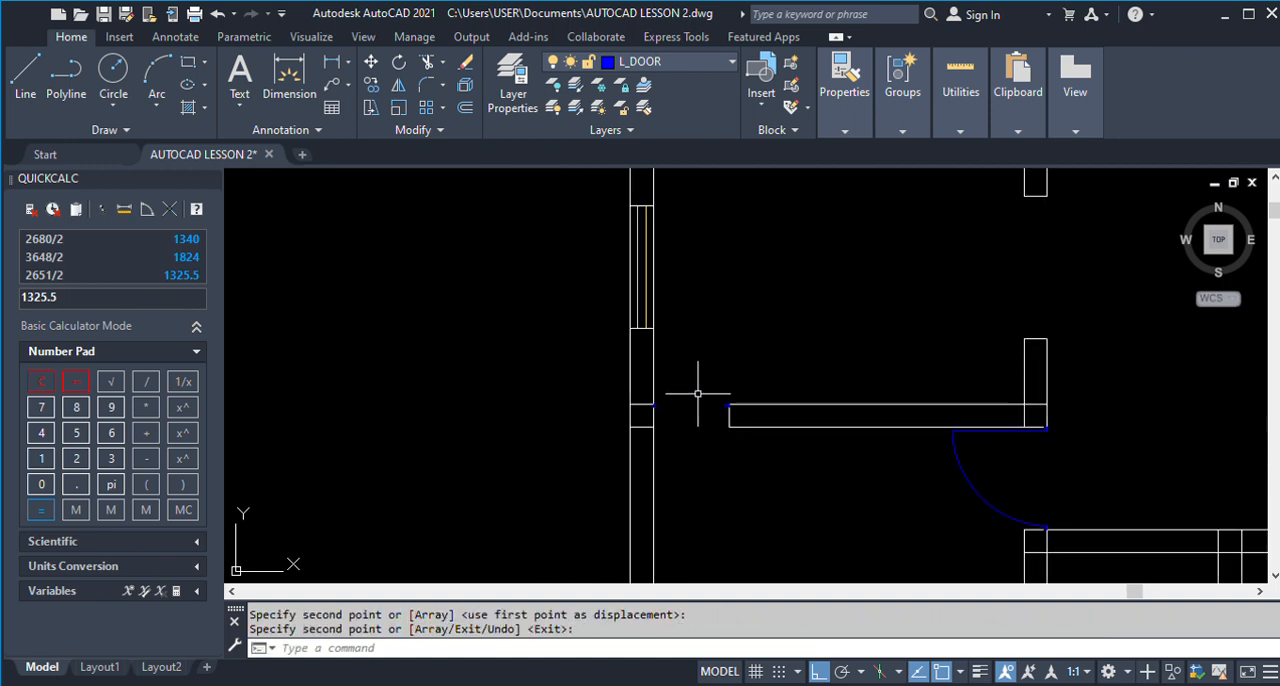
scroll(680, 400, "down", 4)
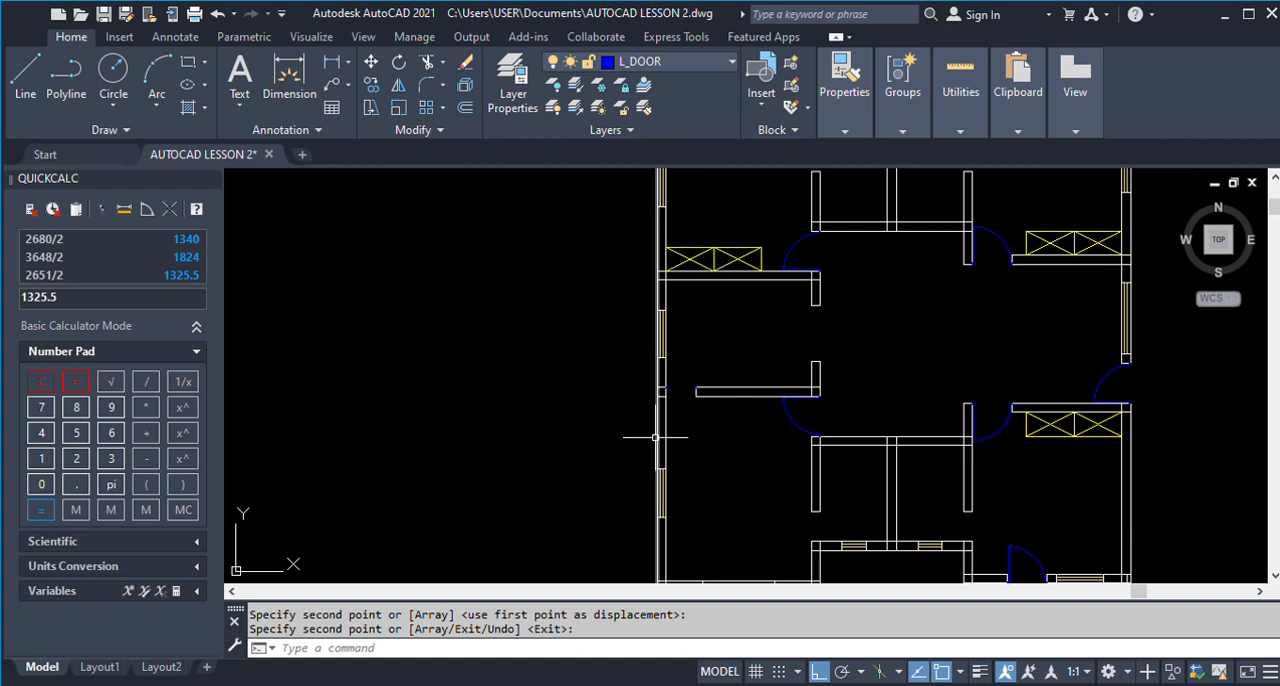
Draw a 750-long vertical door leaf line downward from the small jamb on the left outer wall at the partition opening.
scroll(500, 396, "down", 6)
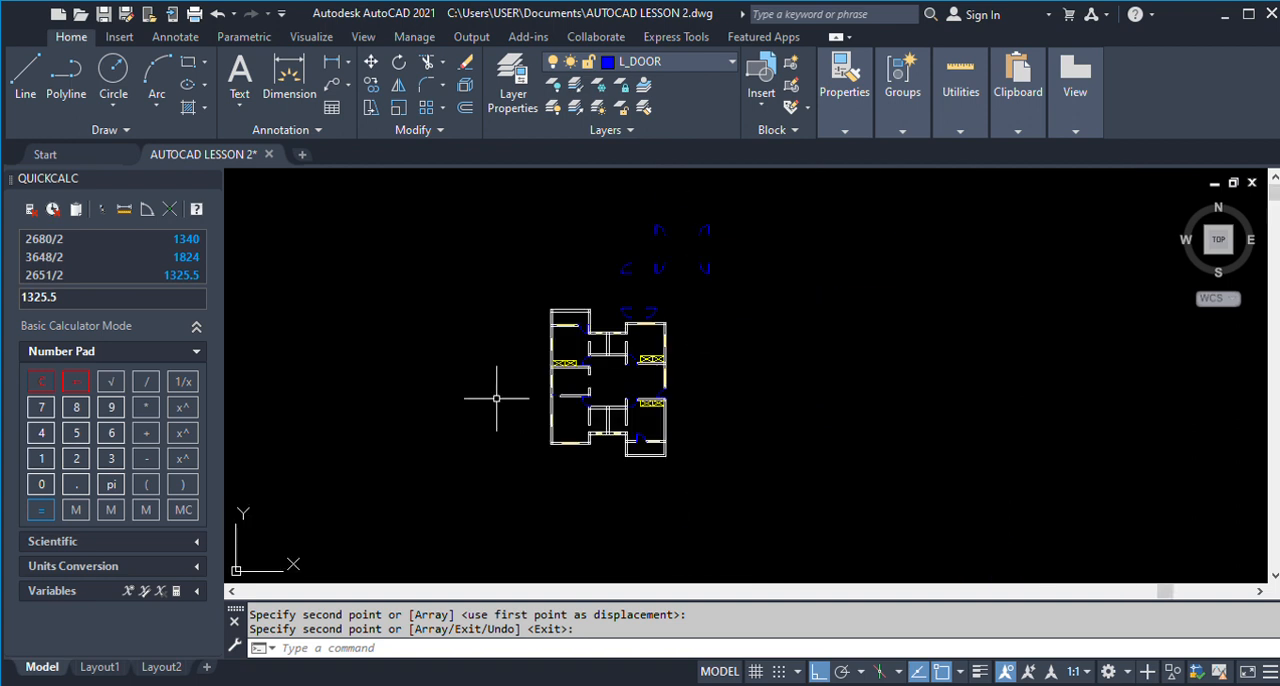
scroll(500, 396, "down", 2)
scroll(868, 403, "up", 8)
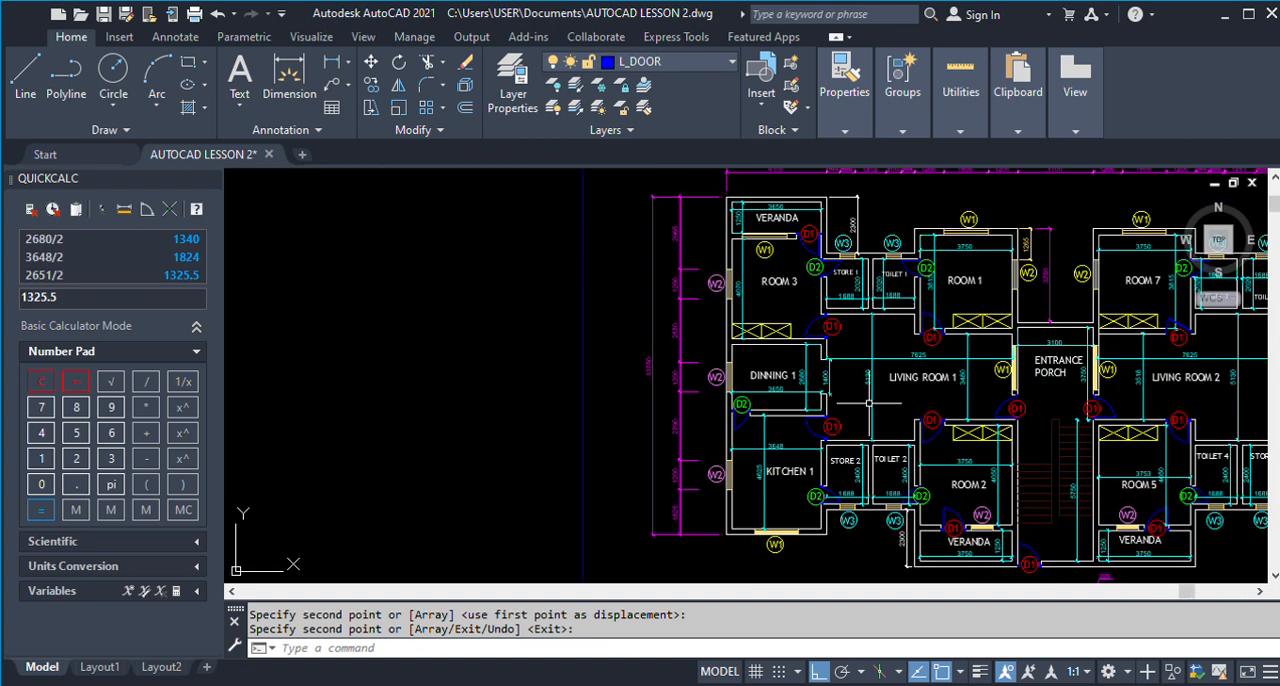
scroll(868, 403, "down", 7)
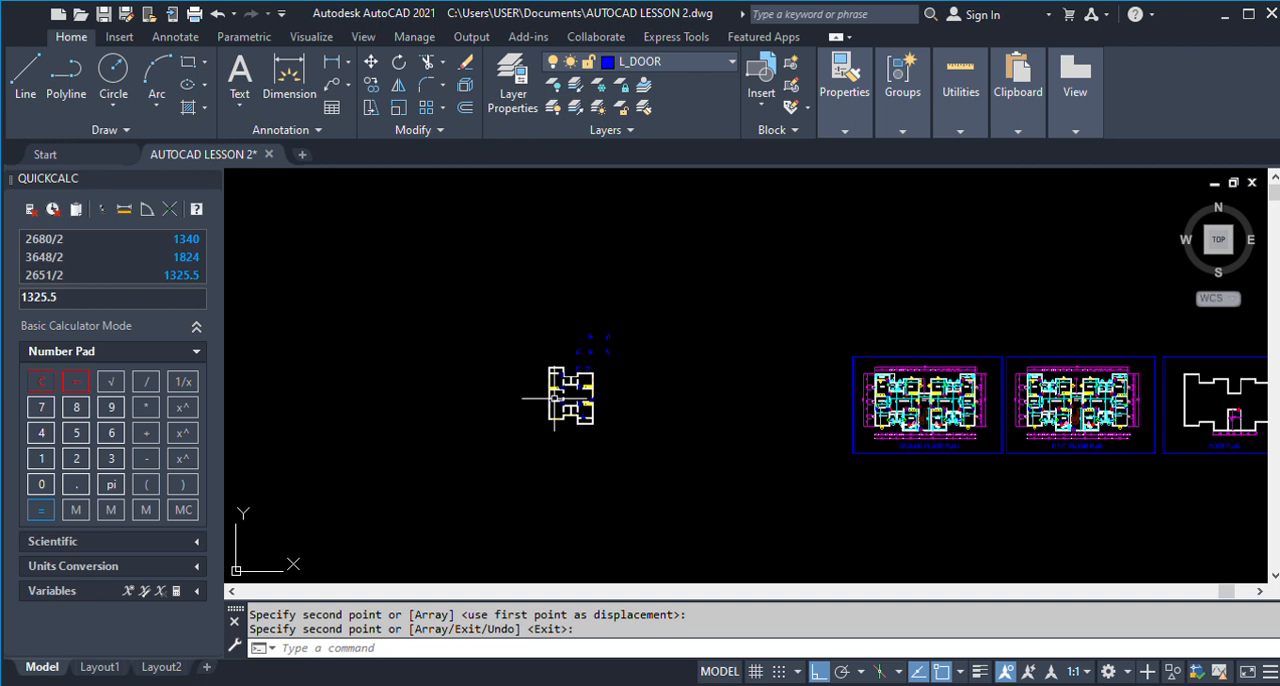
scroll(520, 415, "up", 8)
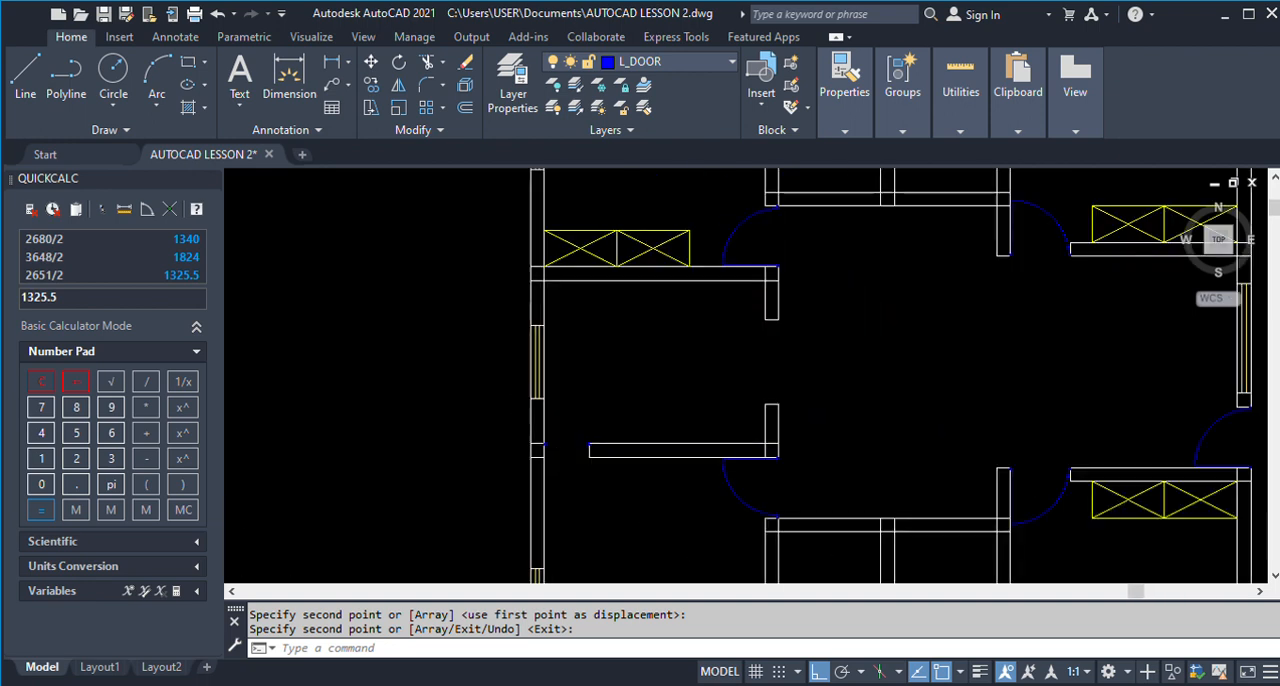
scroll(563, 445, "up", 2)
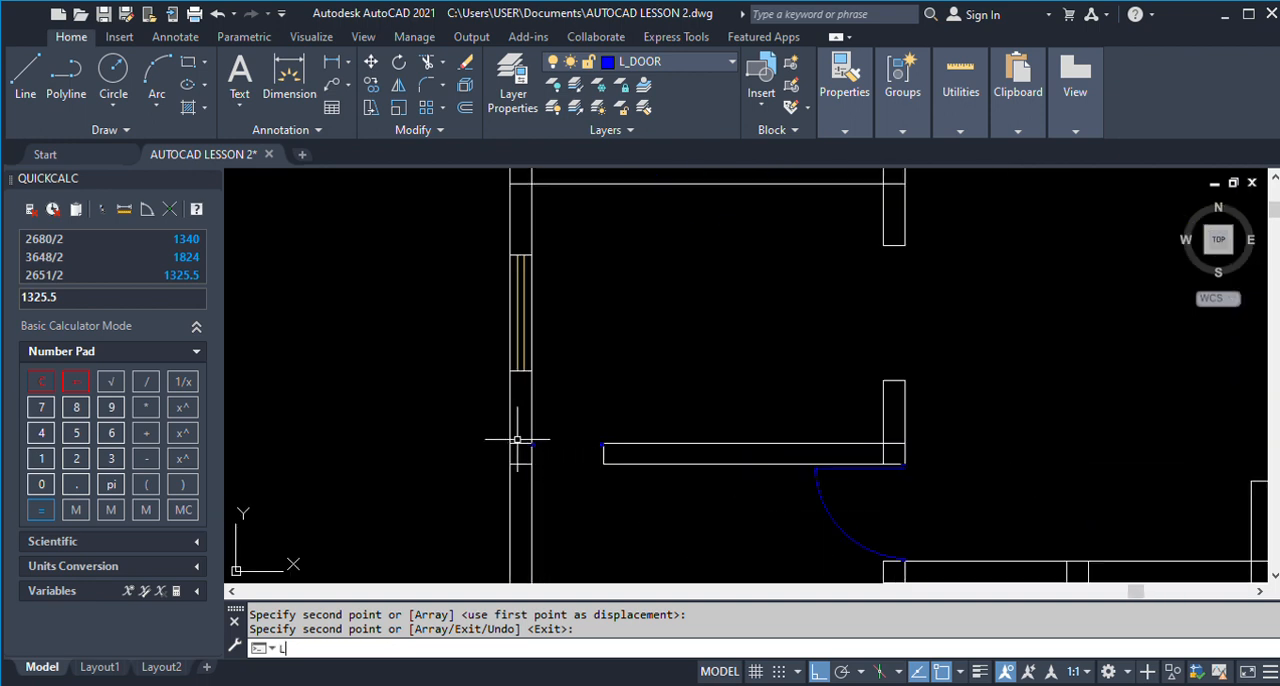
key("Return")
scroll(560, 455, "up", 3)
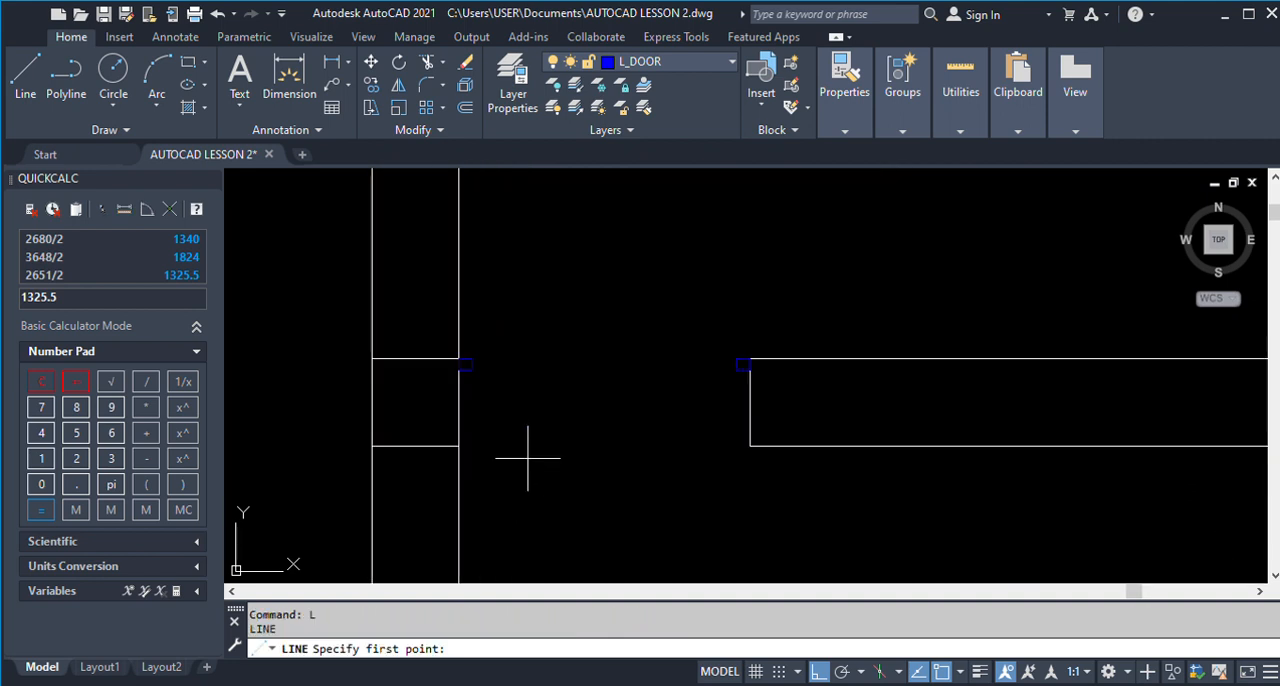
left_click(472, 369)
scroll(472, 369, "down", 4)
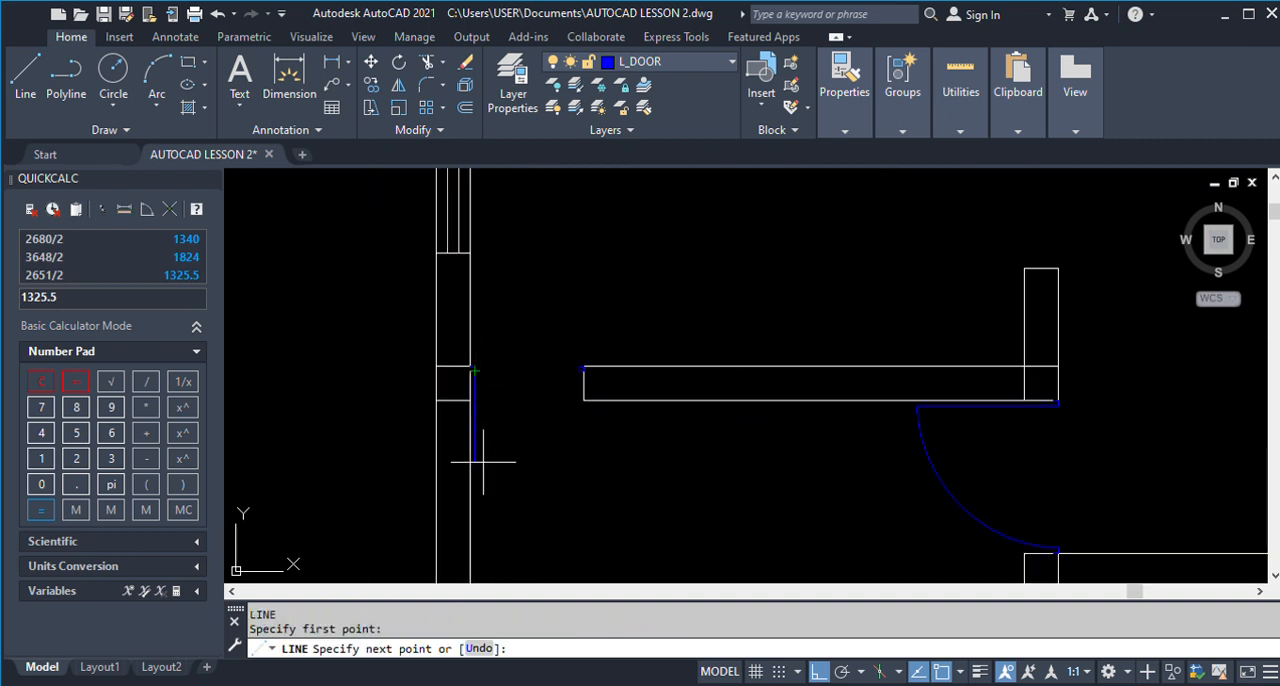
type("750")
key("Return")
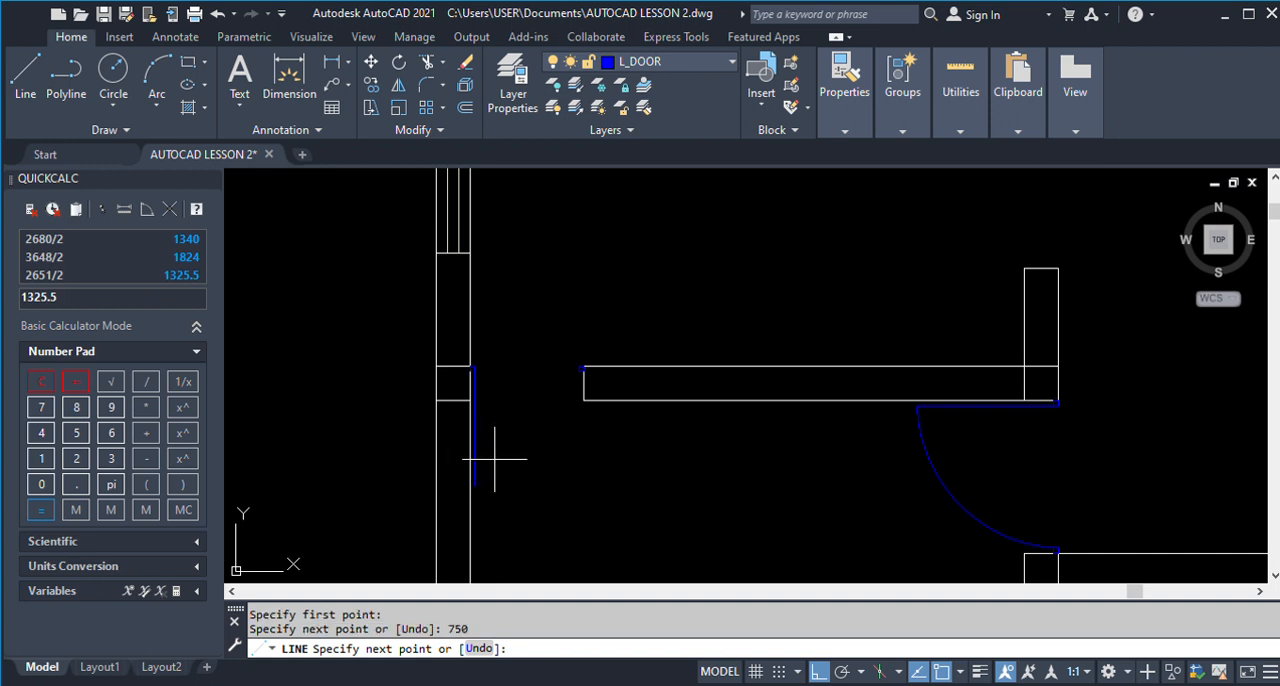
key("Return")
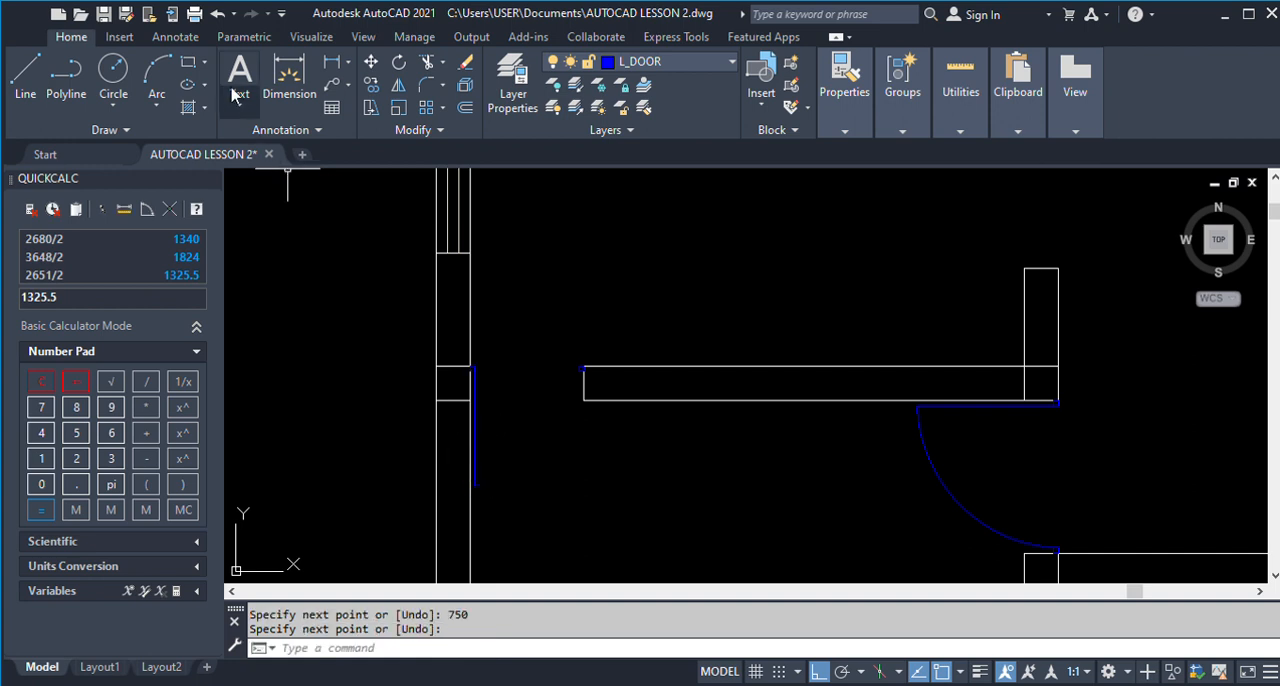
Draw a three-point arc from the jamb at the partition wall's end to the lower end of the 750 door leaf.
left_click(157, 70)
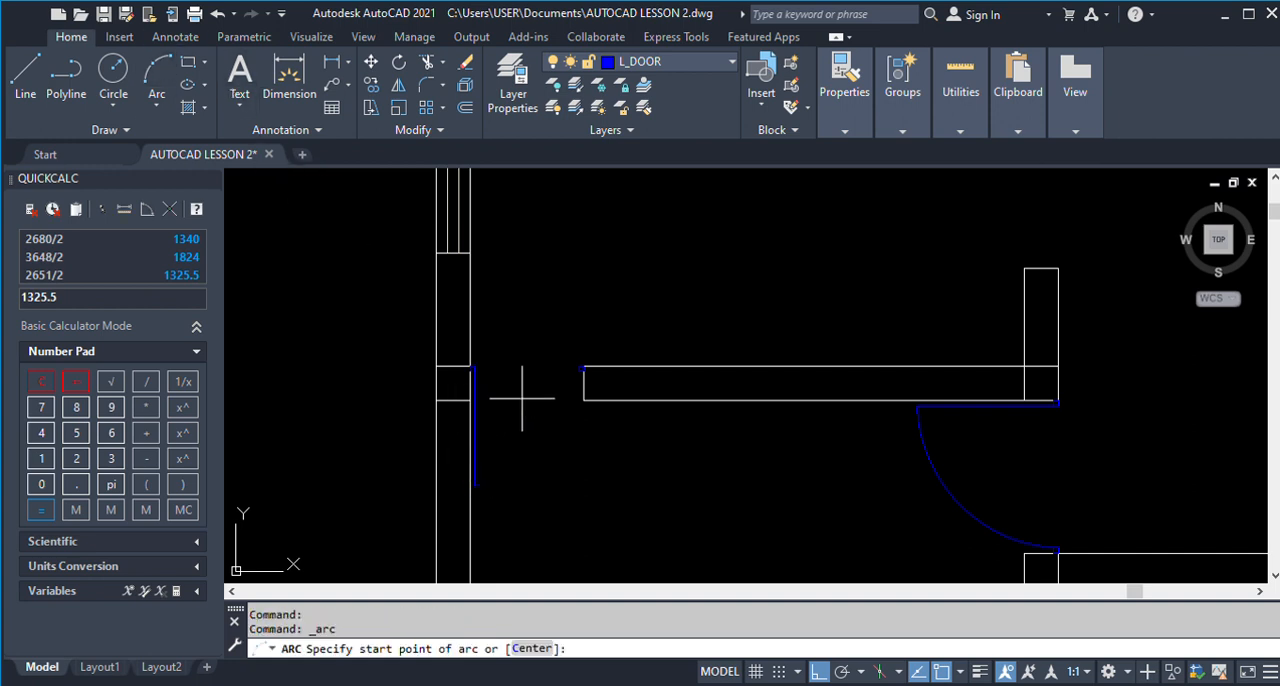
left_click(578, 370)
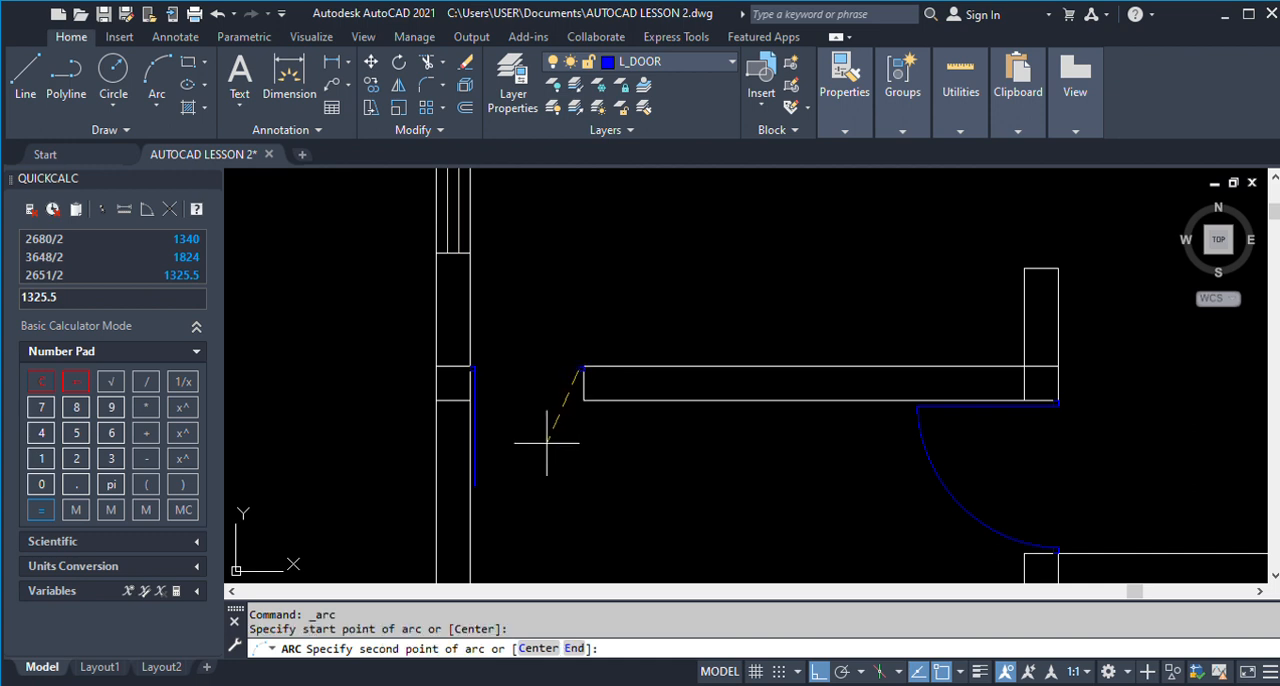
left_click(543, 445)
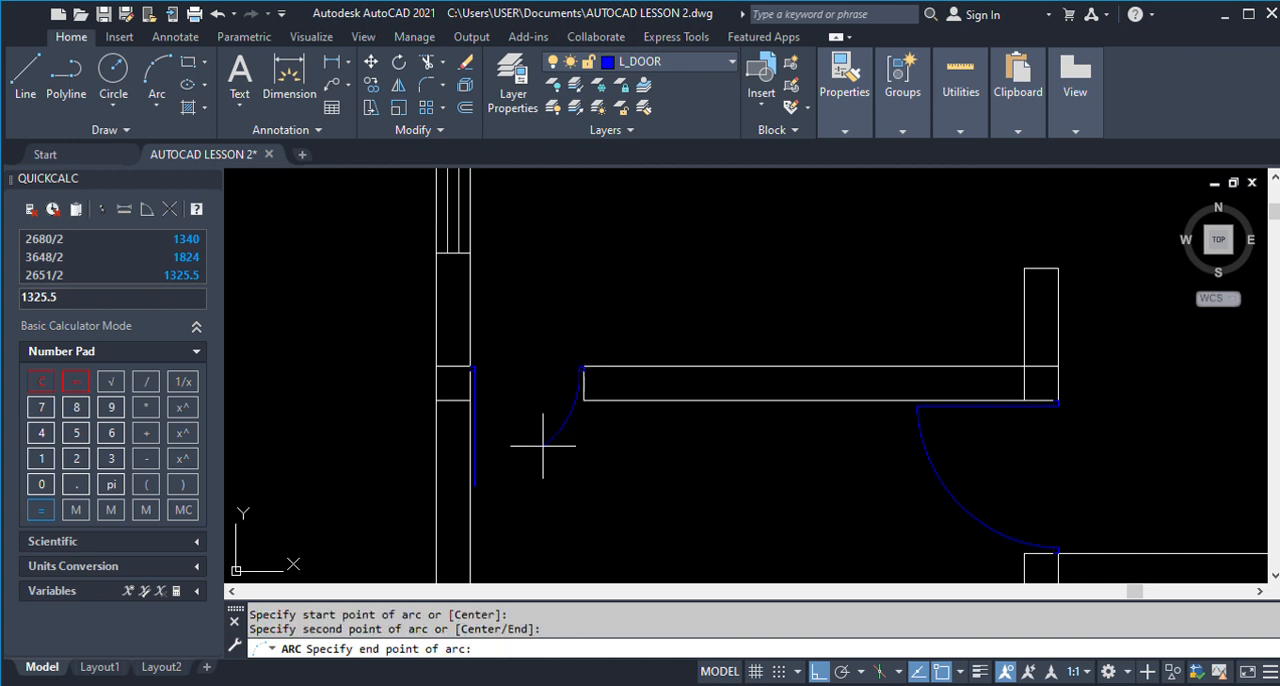
left_click(473, 487)
key("Return")
scroll(582, 480, "down", 1)
scroll(530, 494, "up", 3)
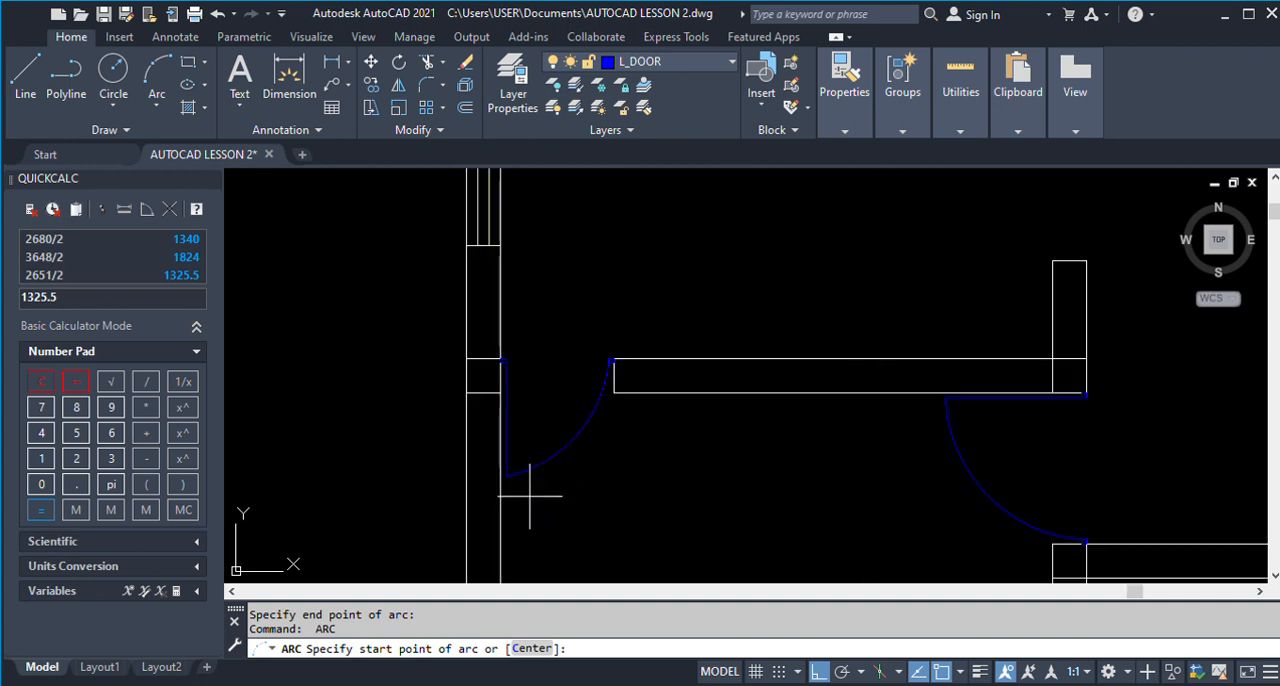
scroll(531, 494, "down", 3)
scroll(523, 340, "down", 1)
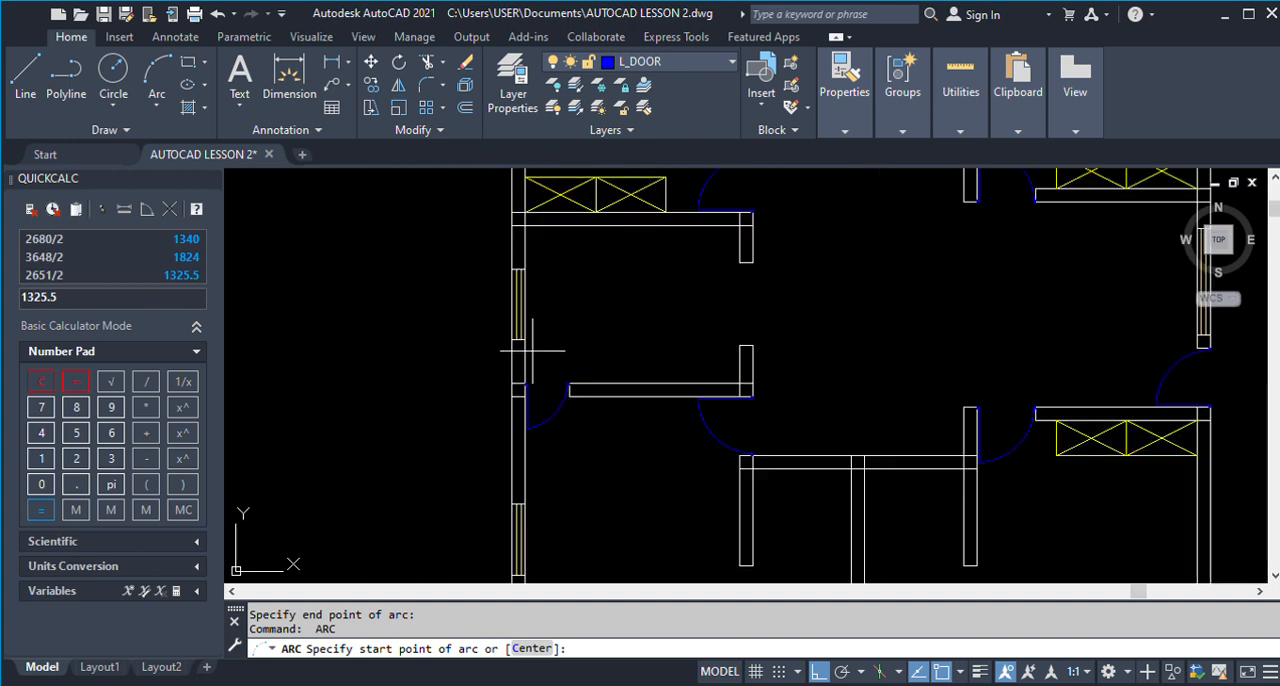
Copy the completed narrow door from the partition opening to the empty space left of the floor plan.
type("C")
key("Return")
scroll(523, 393, "up", 3)
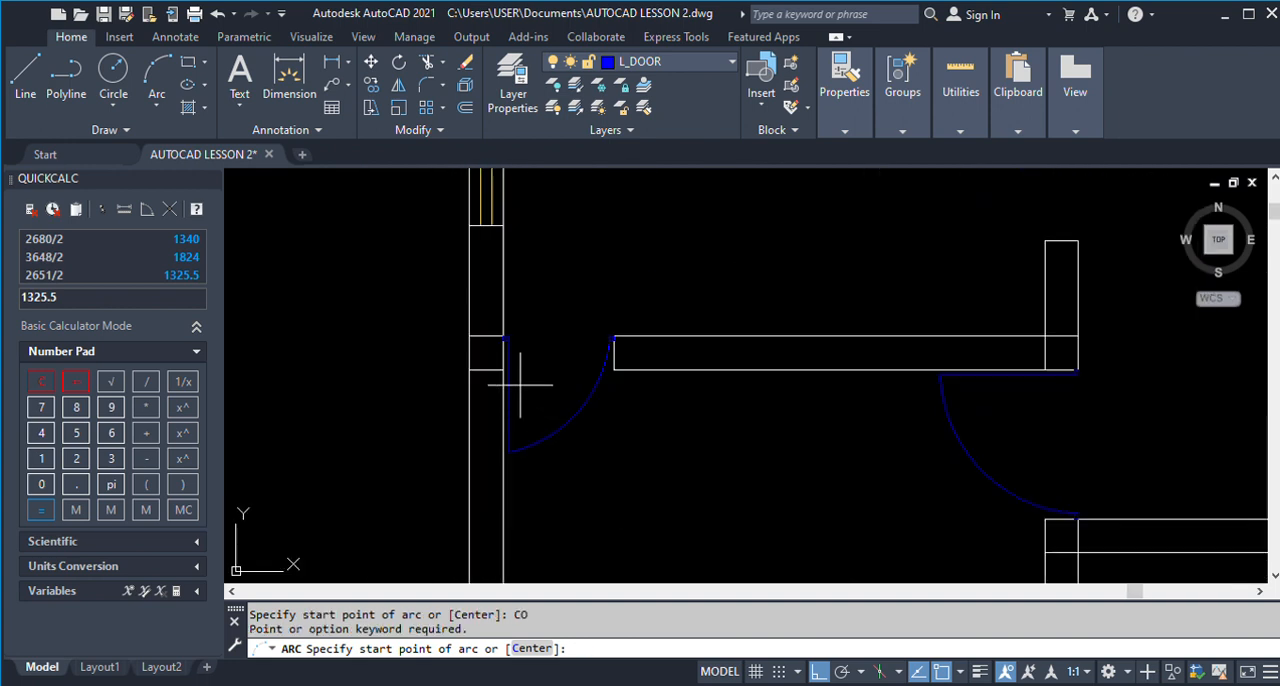
key("Escape")
type("co")
key("Return")
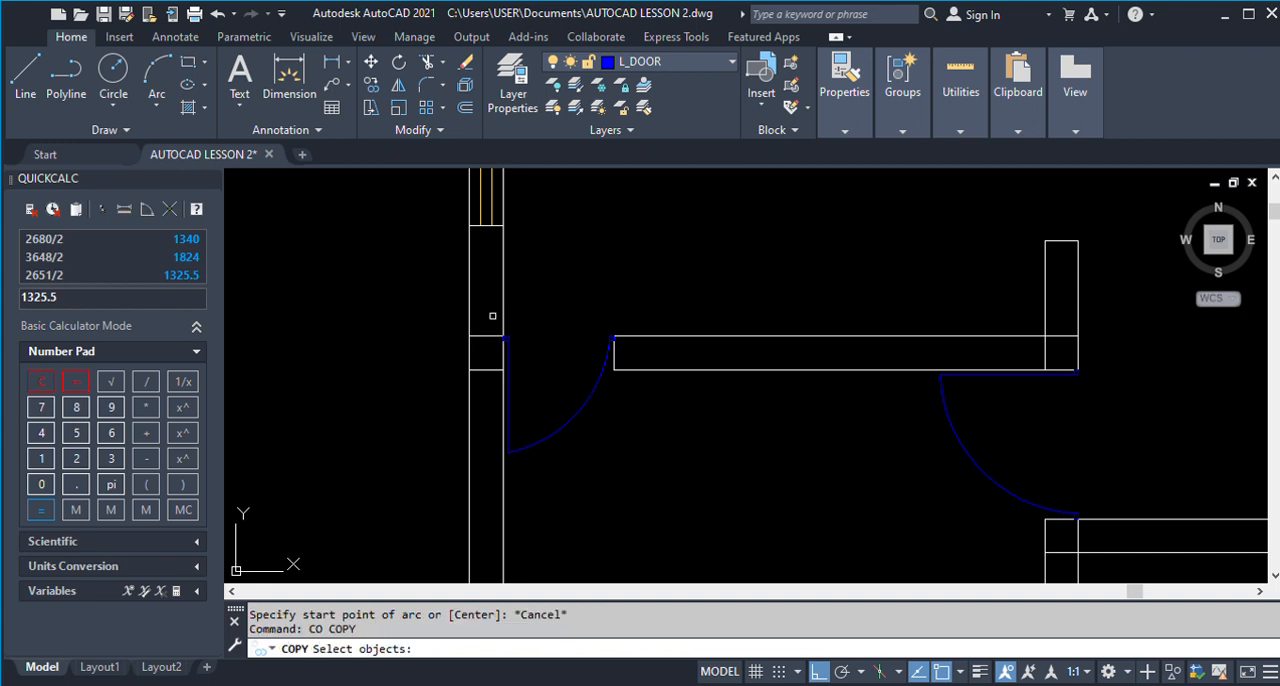
left_click(491, 311)
left_click(654, 503)
scroll(795, 385, "down", 6)
key("Return")
left_click(727, 400)
left_click(543, 401)
key("Return")
Erase the stray wall-end line that was copied along with the narrow door left of the plan.
type("e")
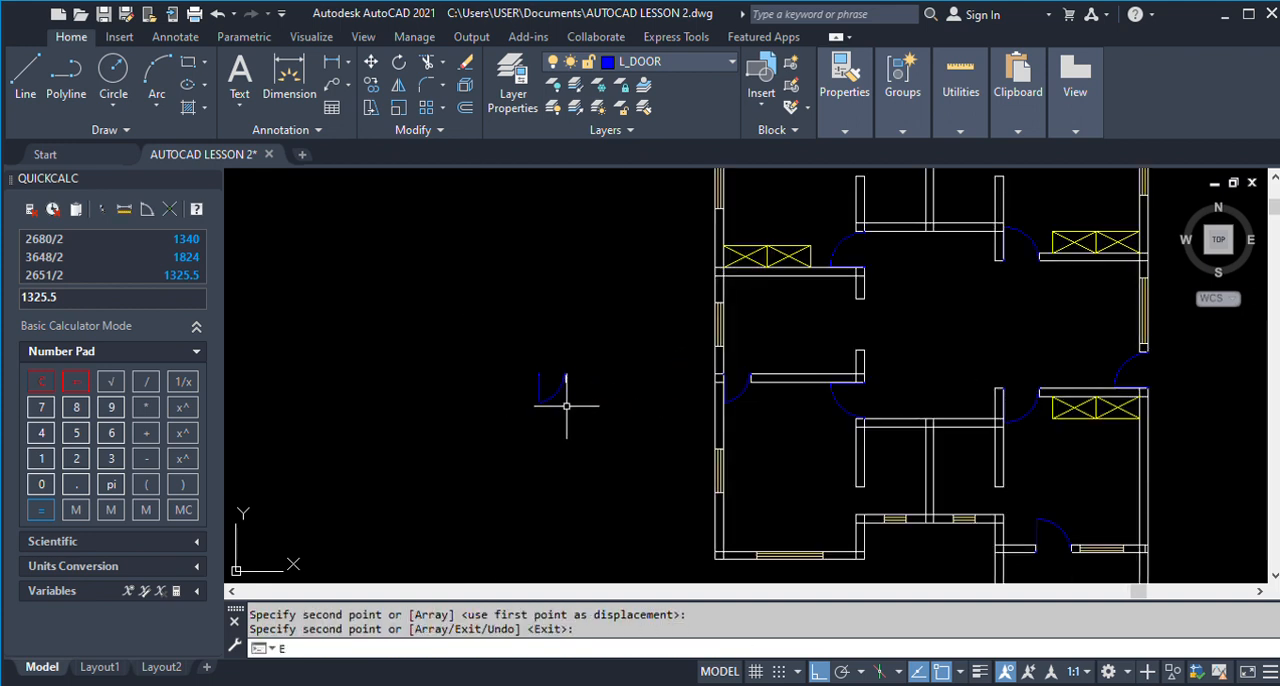
key("Return")
scroll(568, 402, "up", 3)
left_click(569, 356)
scroll(566, 374, "down", 4)
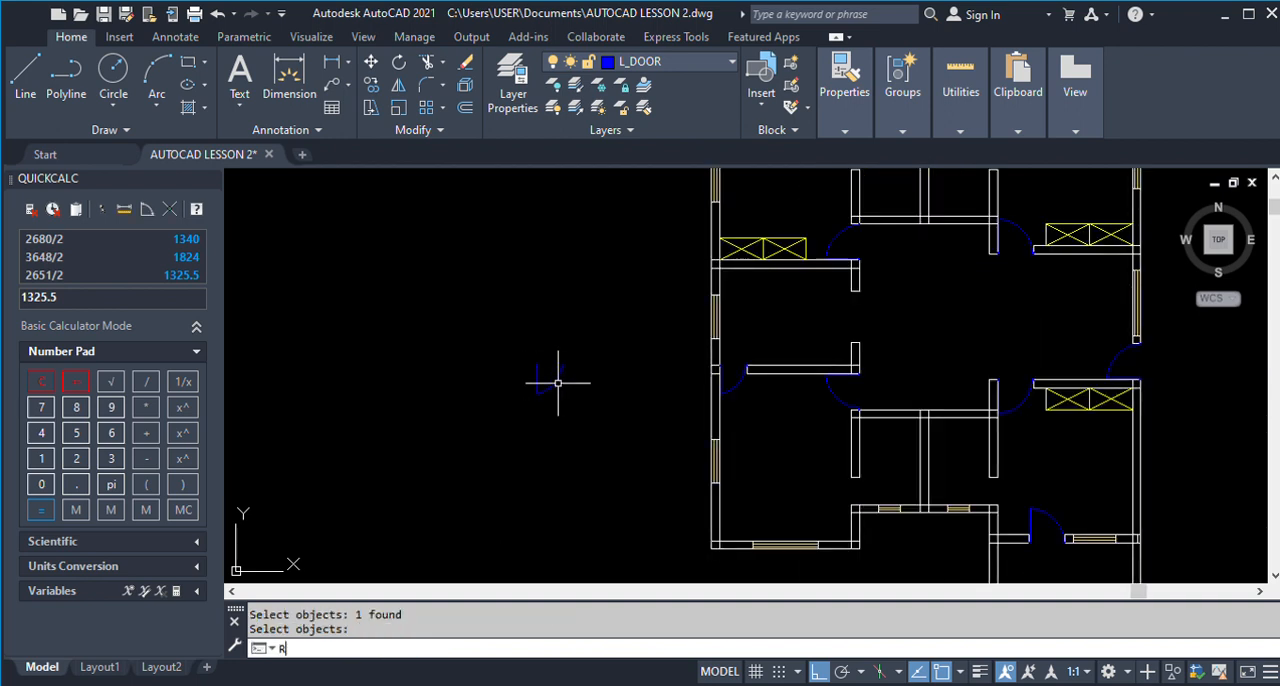
Rotate the copied narrow door a quarter turn clockwise so its leaf lies horizontally above its arc.
key("Return")
left_click(504, 335)
left_click(592, 405)
key("Return")
left_click(592, 422)
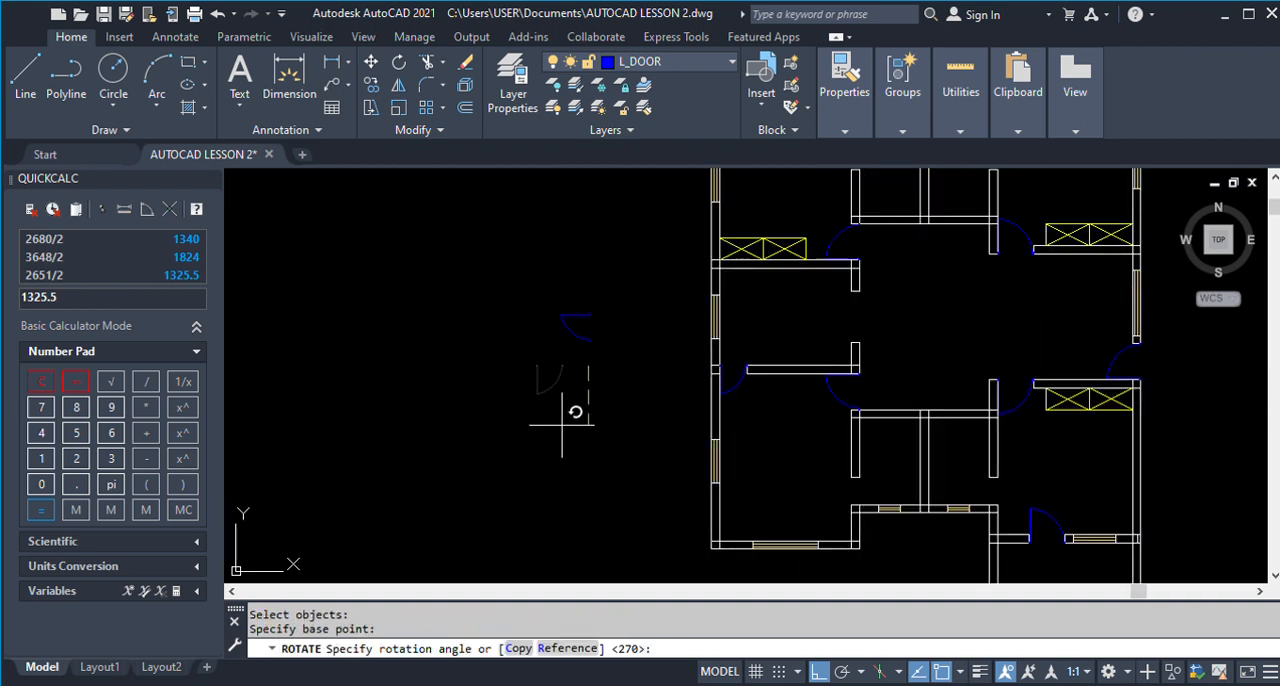
left_click(534, 423)
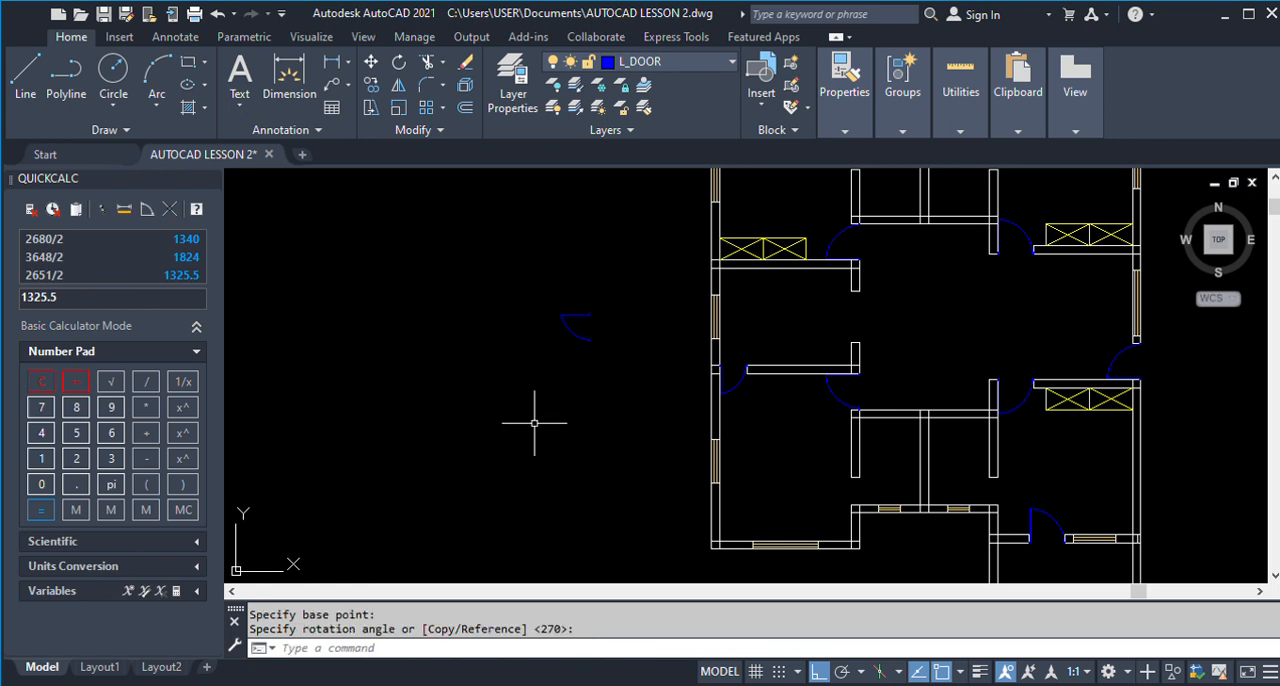
Mirror the rotated narrow door about a vertical line just to its right, keeping the original.
type("MI")
key("Return")
left_click(520, 288)
left_click(625, 381)
key("Return")
left_click(597, 377)
left_click(600, 428)
key("Return")
key("Return")
left_click(486, 282)
left_click(676, 398)
key("Return")
left_click(530, 289)
key("Return")
left_click(656, 290)
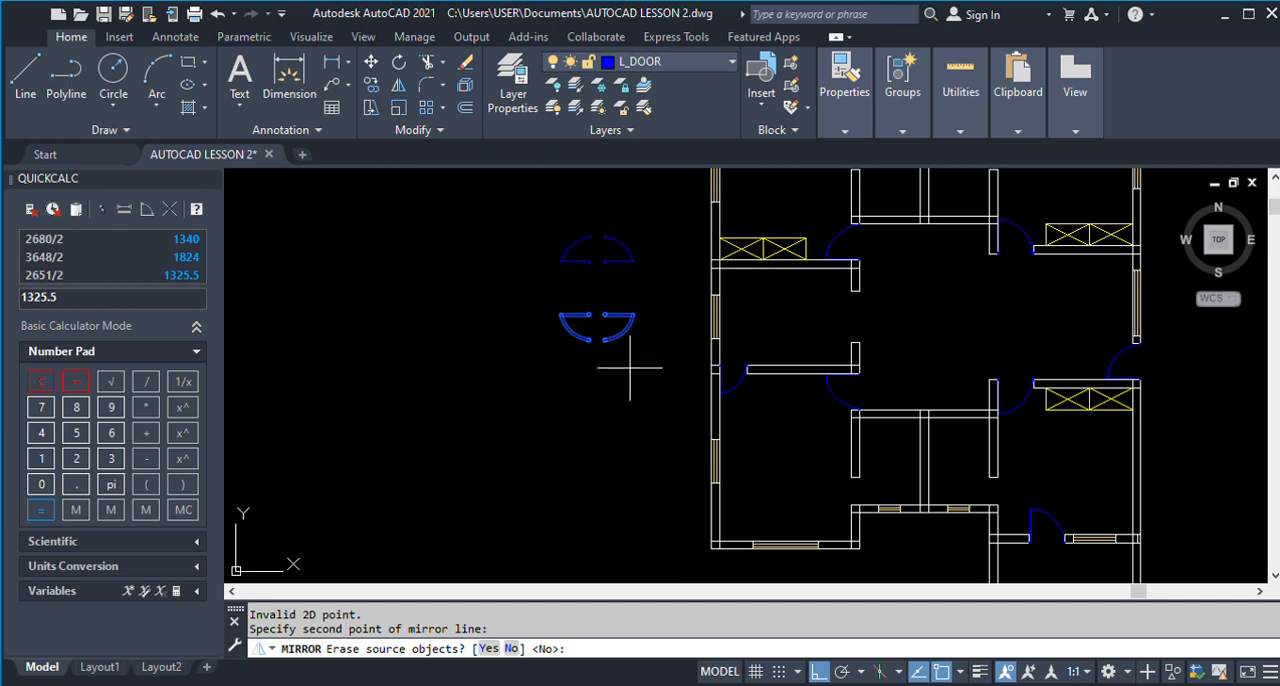
key("Escape")
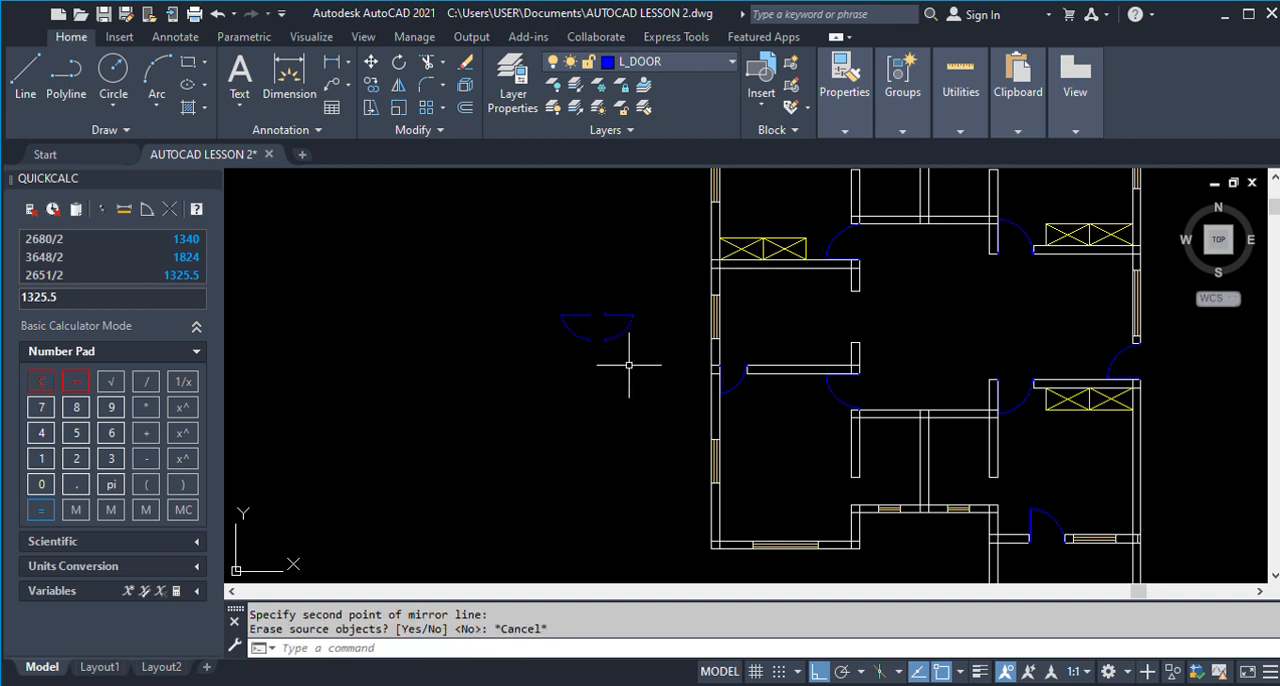
key("ctrl+z")
Mirror both narrow doors about a horizontal line above them, keeping the originals.
type("mi")
key("Return")
left_click(522, 278)
left_click(663, 371)
key("Return")
left_click(571, 273)
left_click(641, 280)
key("Return")
Copy the upper-right narrow door variant into the left wall opening of the small lower rooms, against the bottom wall's left corner.
type("co")
key("Return")
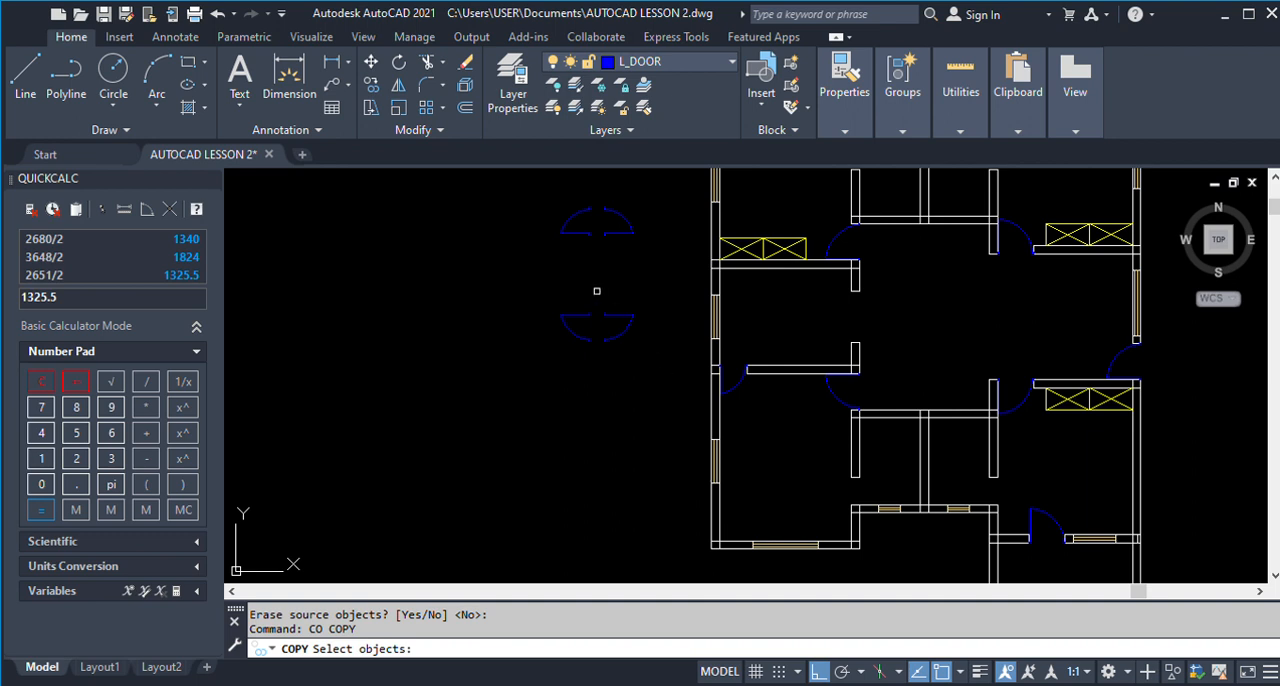
left_click(603, 191)
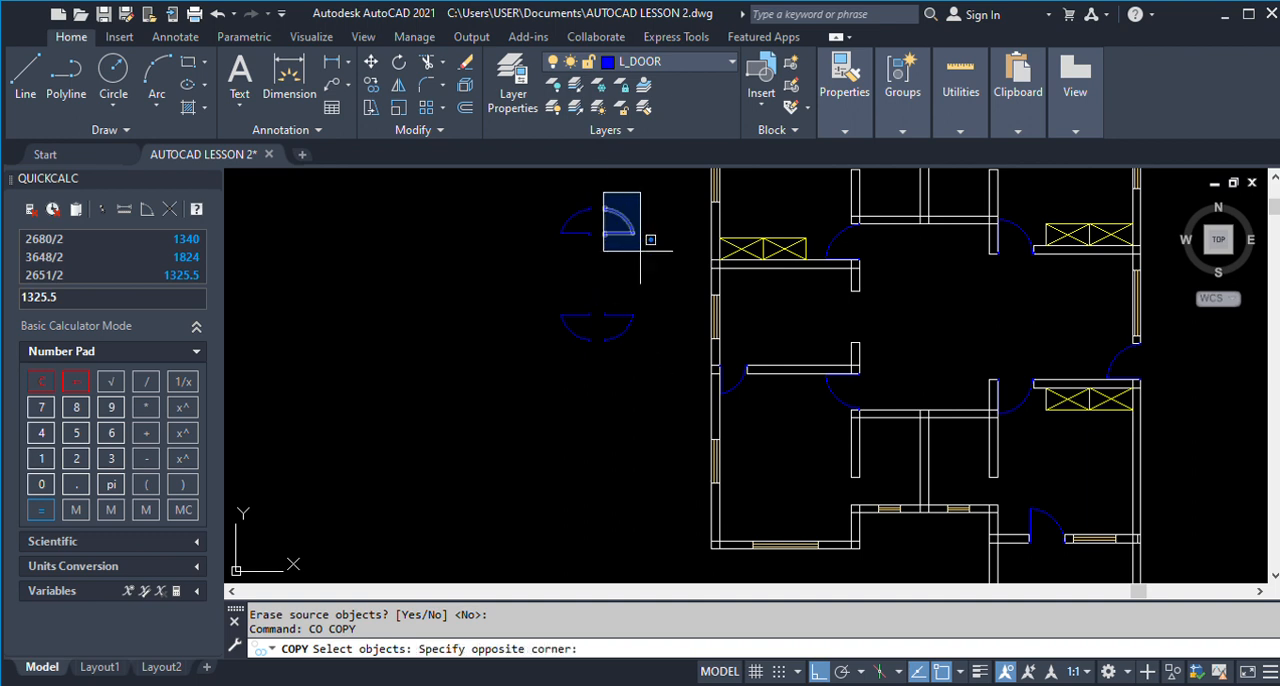
left_click(652, 260)
scroll(626, 212, "up", 8)
key("Return")
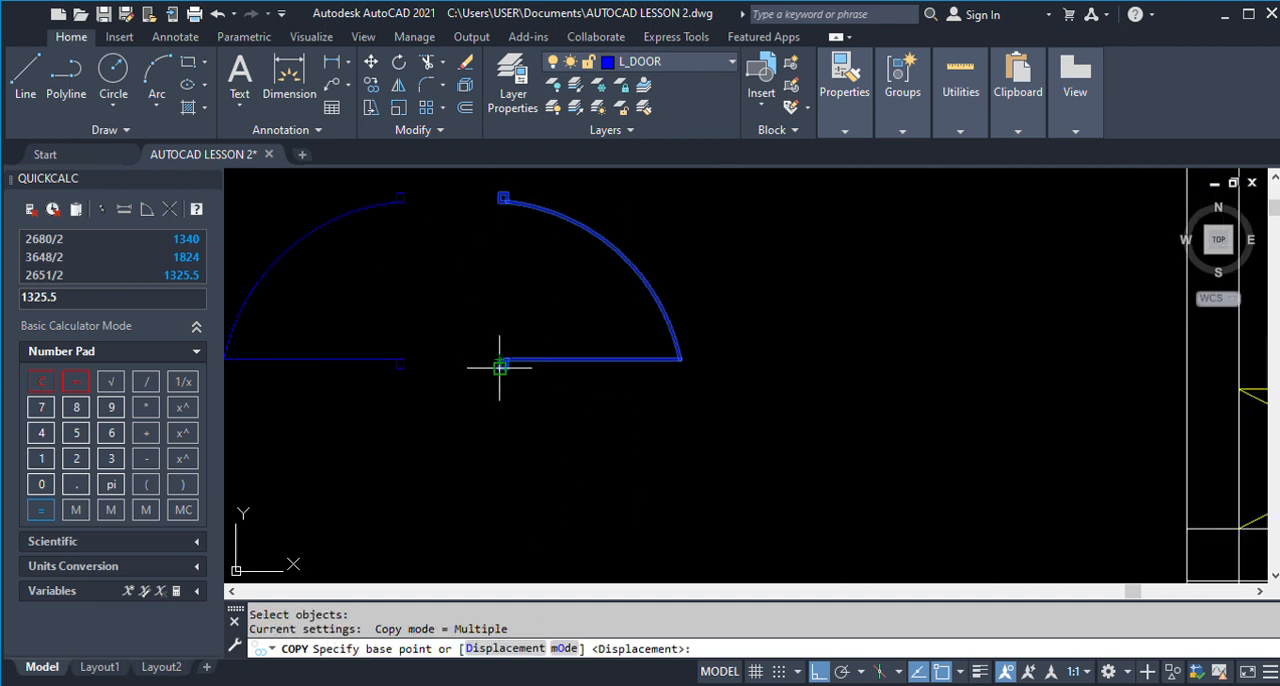
left_click(500, 366)
scroll(640, 360, "down", 5)
scroll(655, 480, "up", 6)
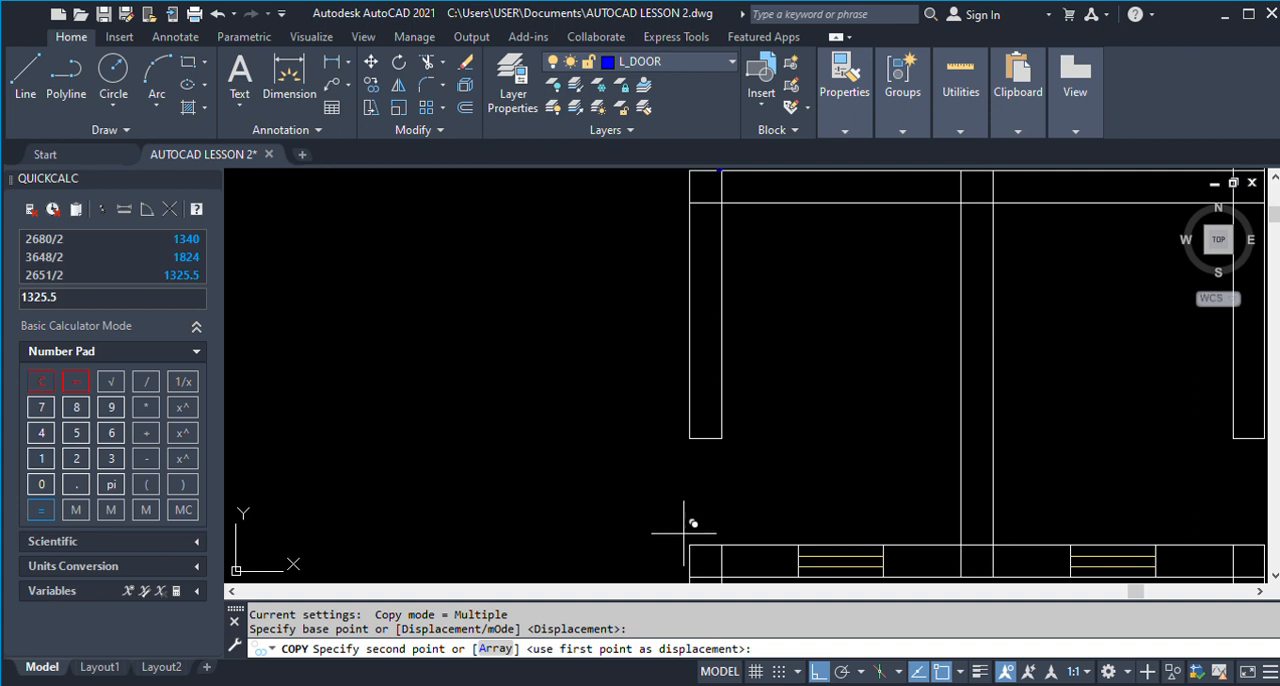
left_click(694, 527)
key("Return")
scroll(726, 434, "down", 5)
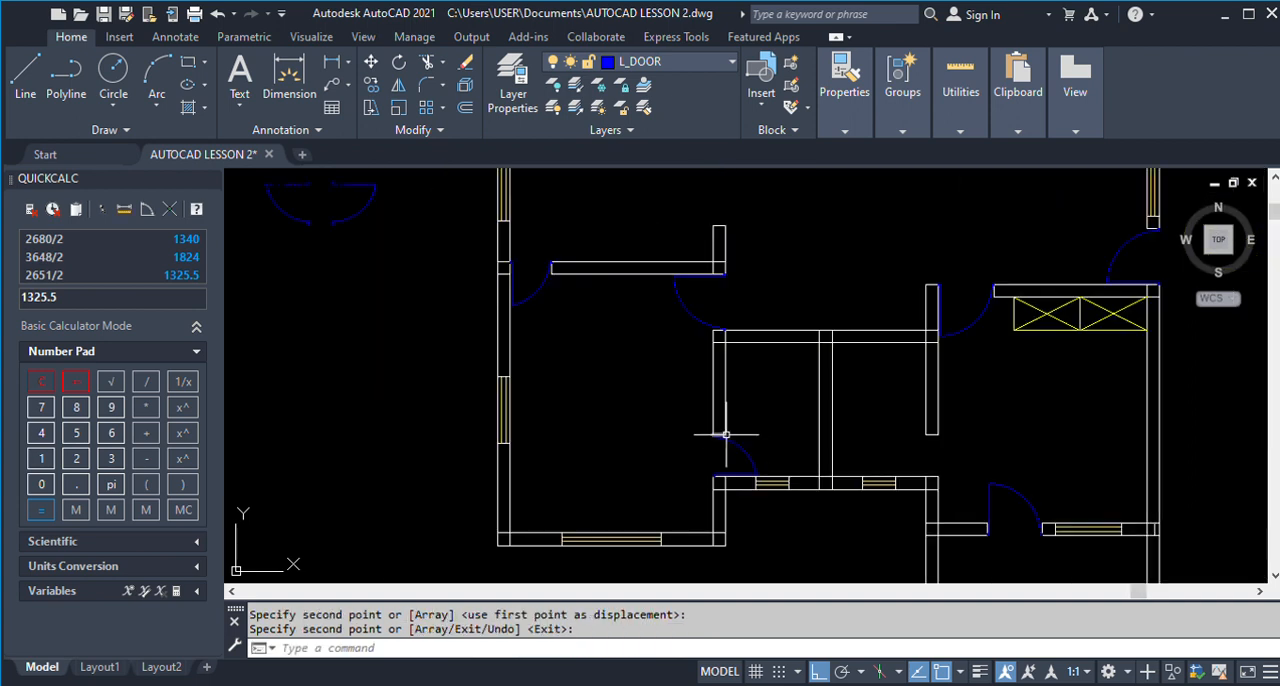
Copy the upper-left narrow door variant into the right wall opening of the small lower rooms, against the bottom wall's right corner.
scroll(717, 482, "down", 2)
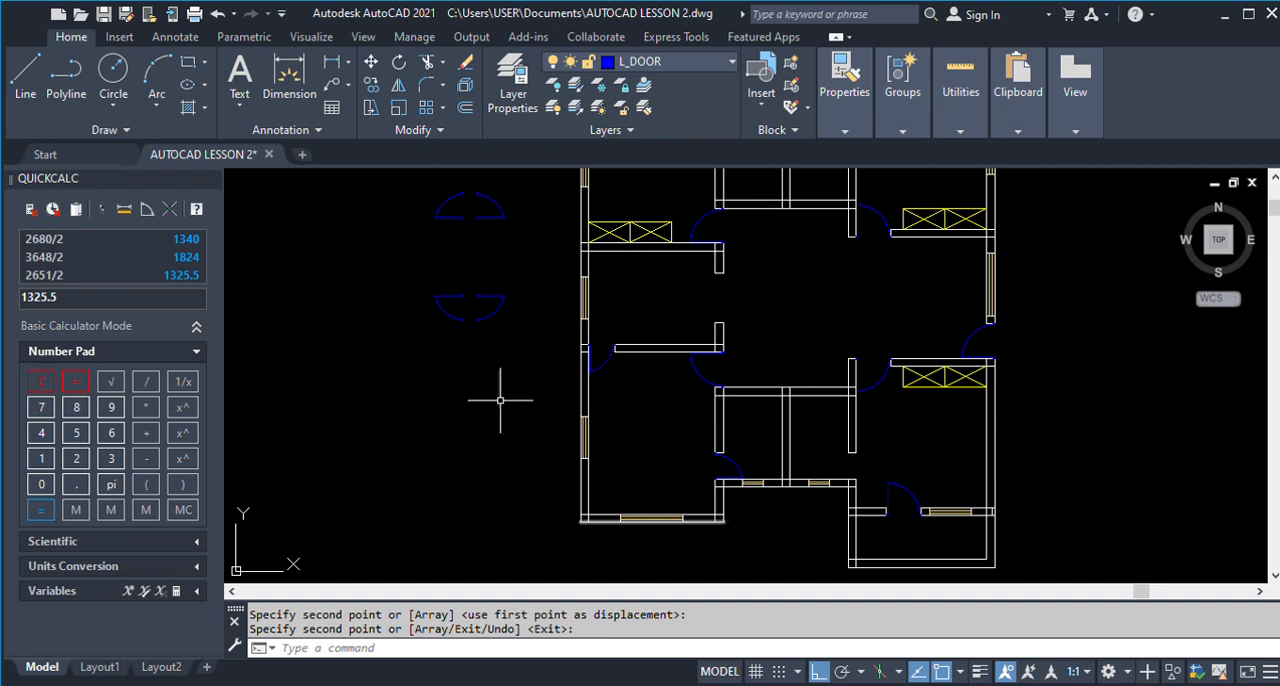
key("Return")
key("Return")
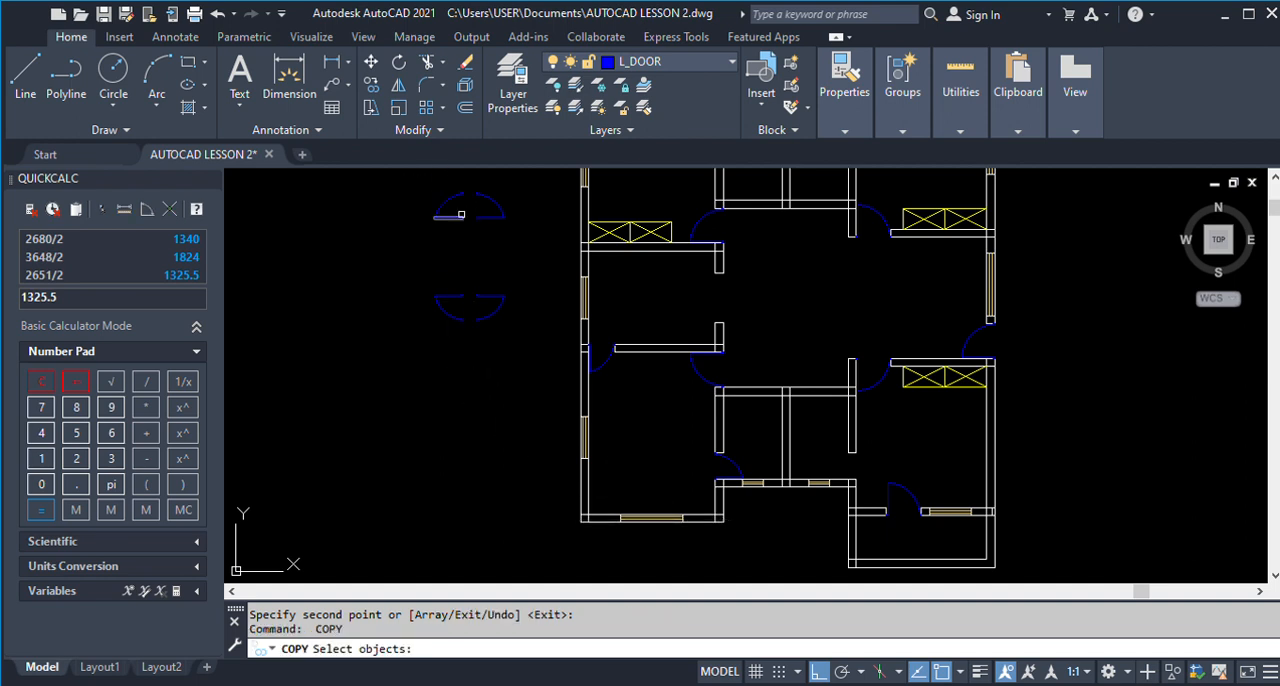
left_click(407, 171)
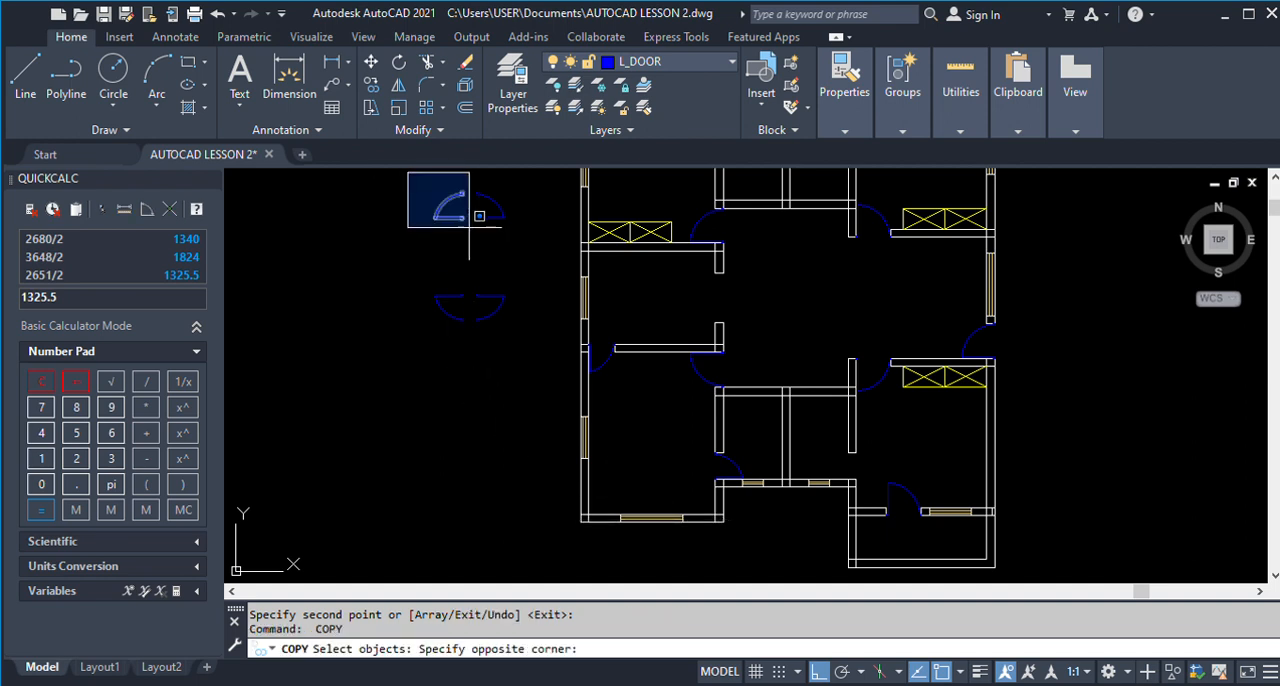
left_click(500, 260)
scroll(462, 214, "up", 5)
key("Return")
left_click(491, 272)
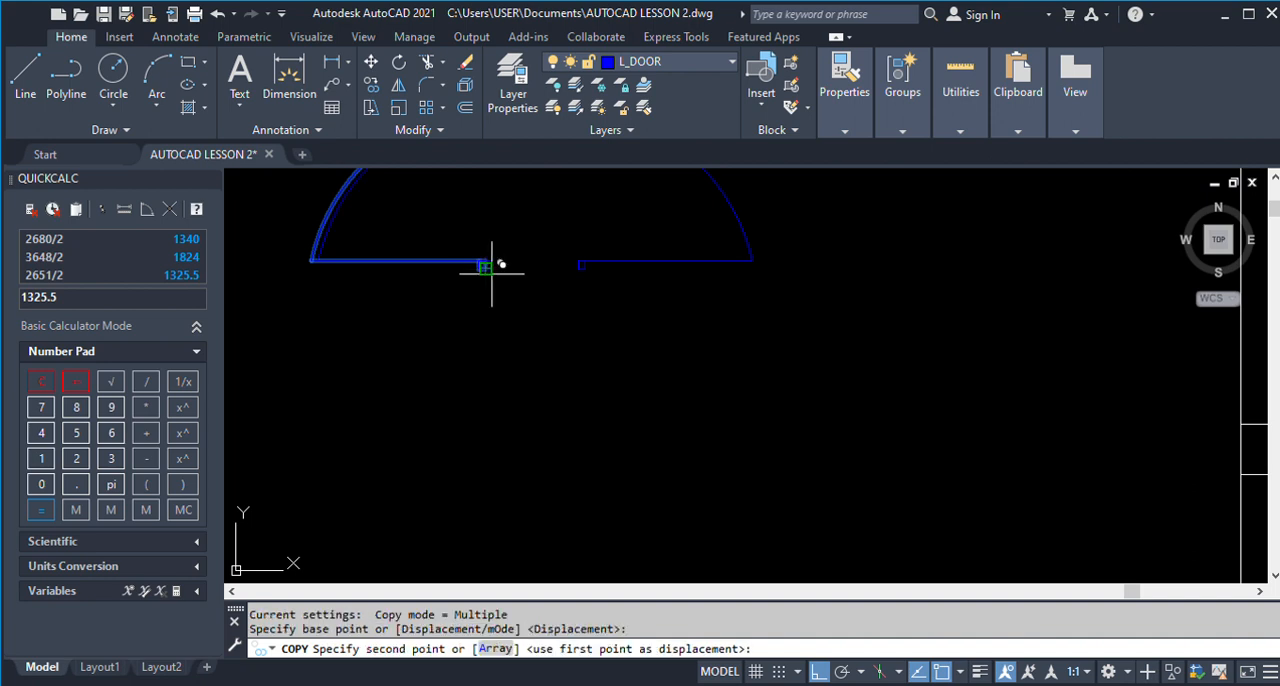
scroll(491, 272, "down", 5)
scroll(908, 523, "up", 3)
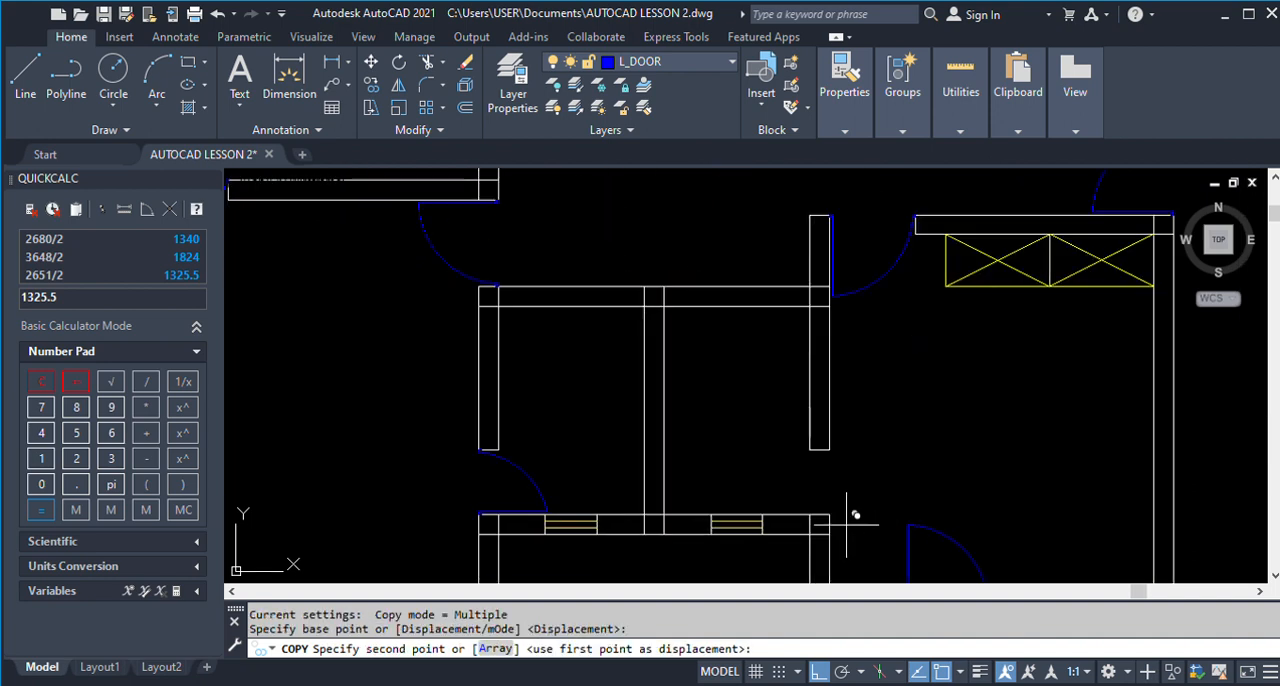
left_click(829, 516)
scroll(762, 502, "down", 5)
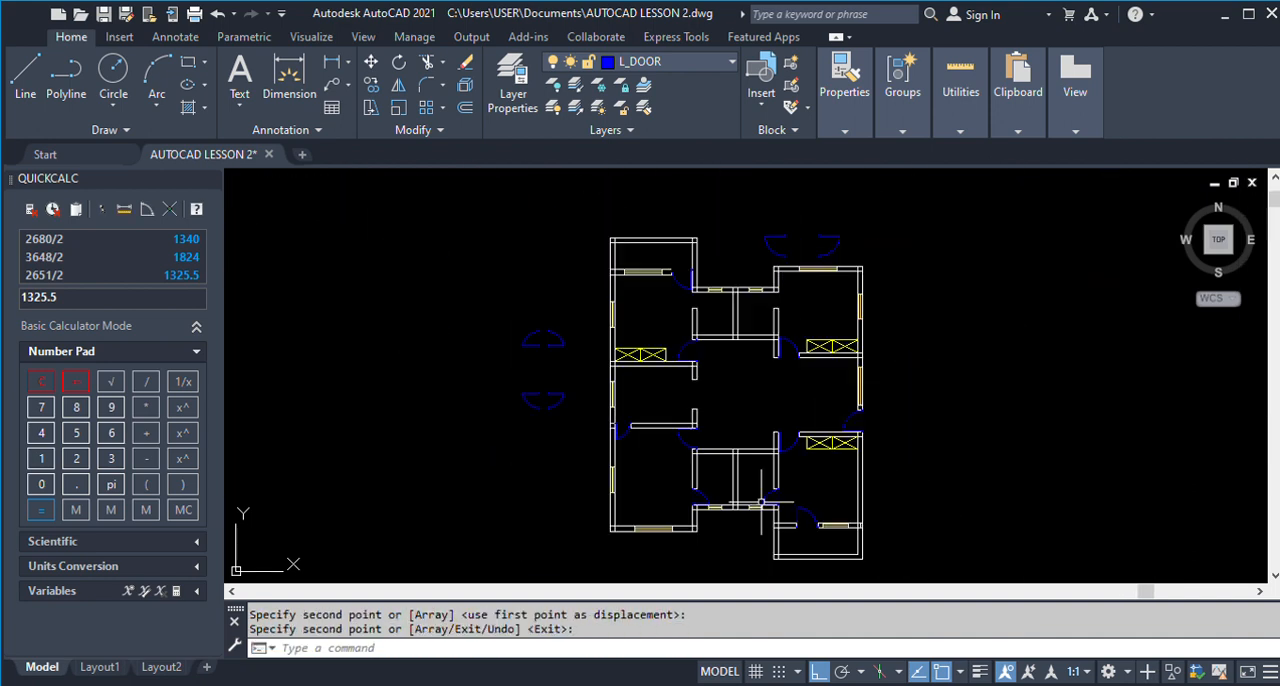
scroll(762, 502, "down", 2)
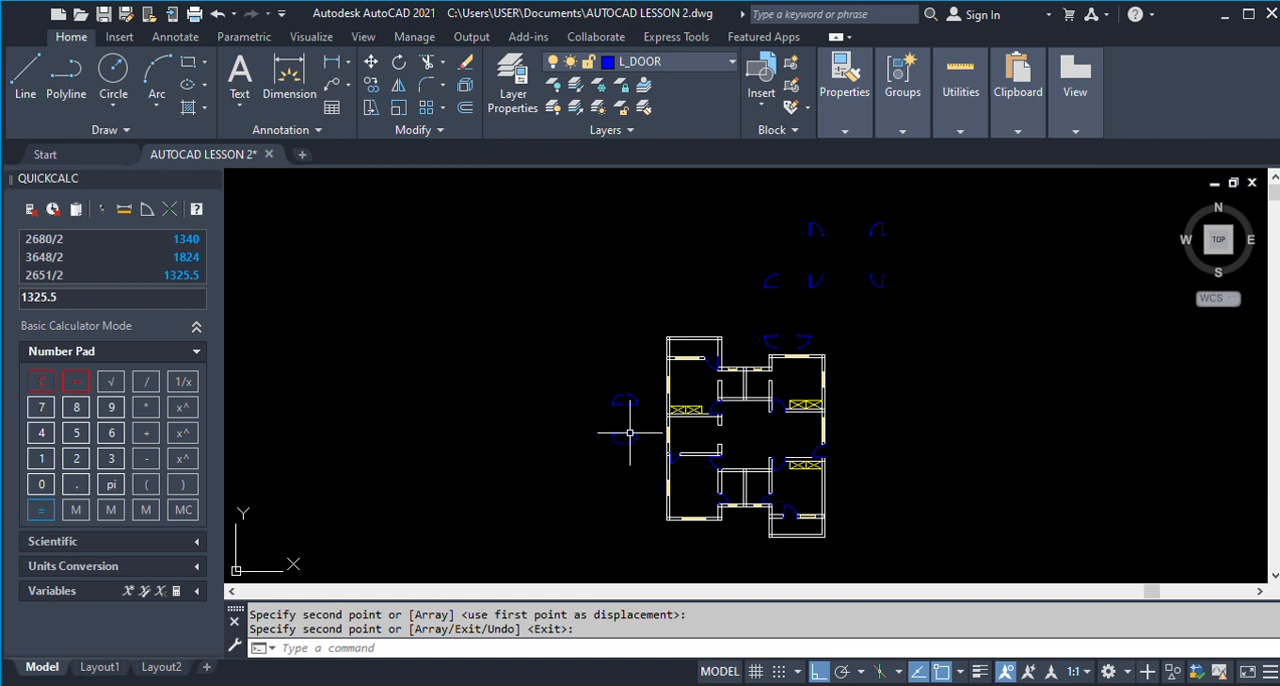
scroll(610, 437, "up", 2)
key("Return")
key("Return")
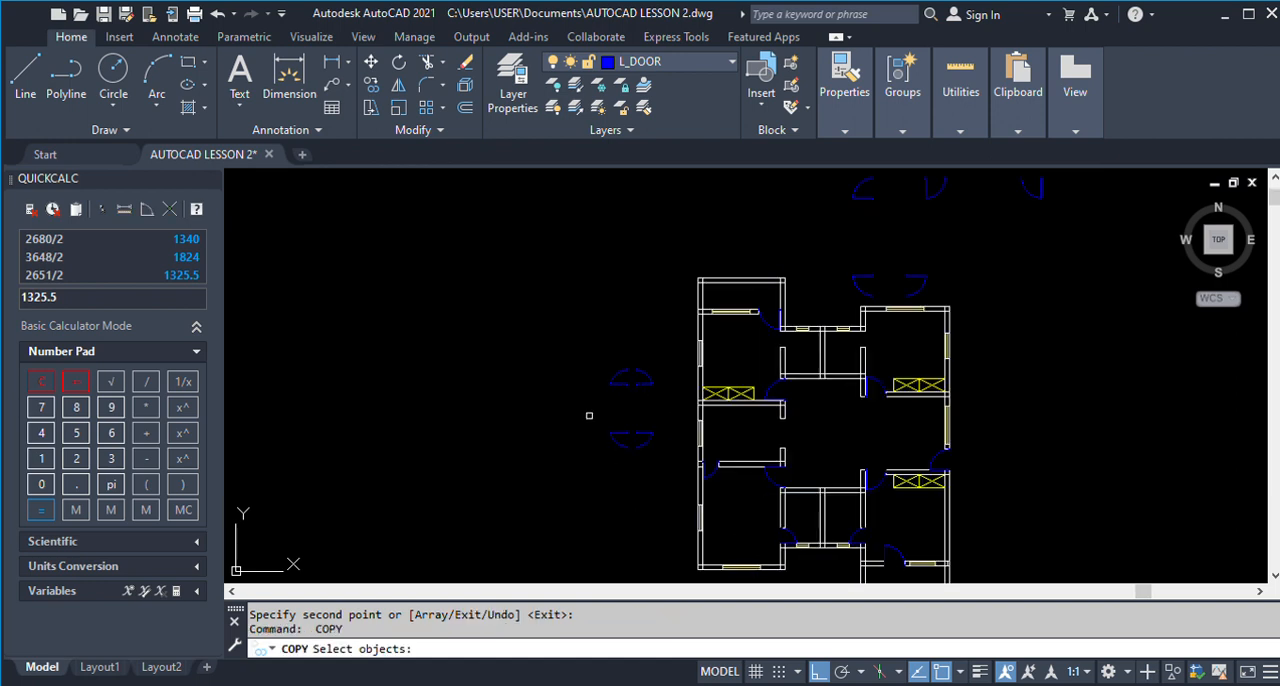
left_click(586, 412)
left_click(668, 502)
scroll(625, 375, "up", 4)
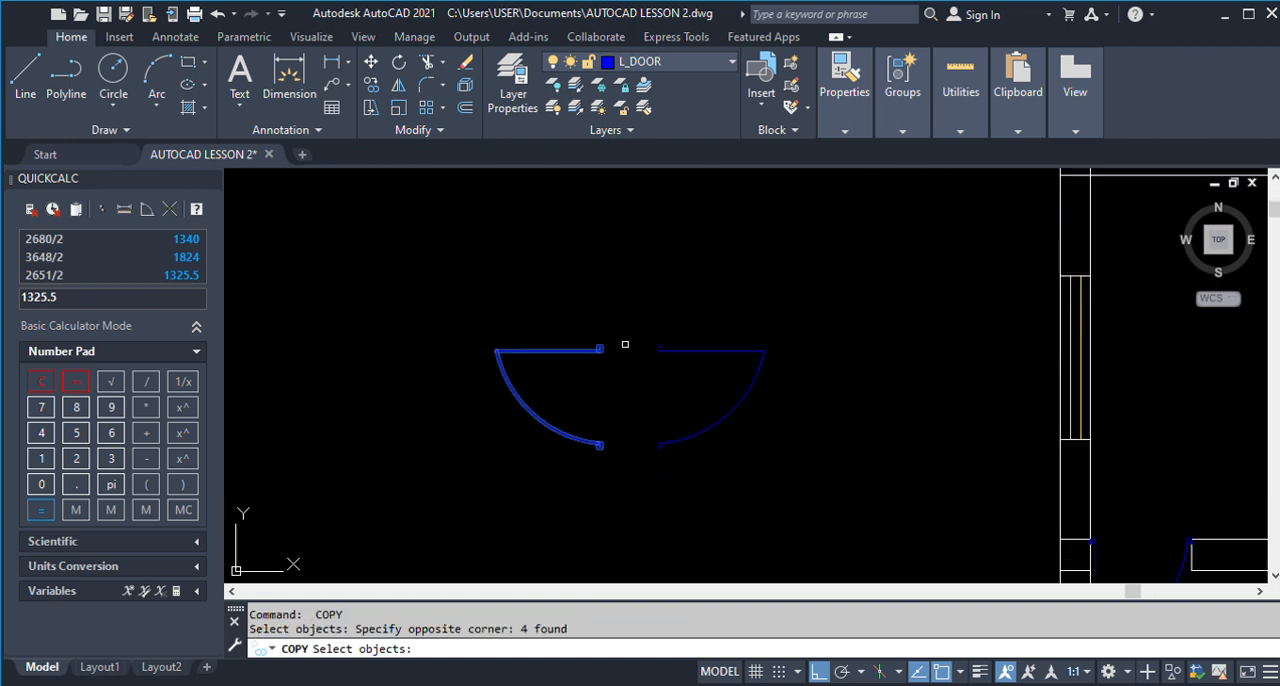
key("Return")
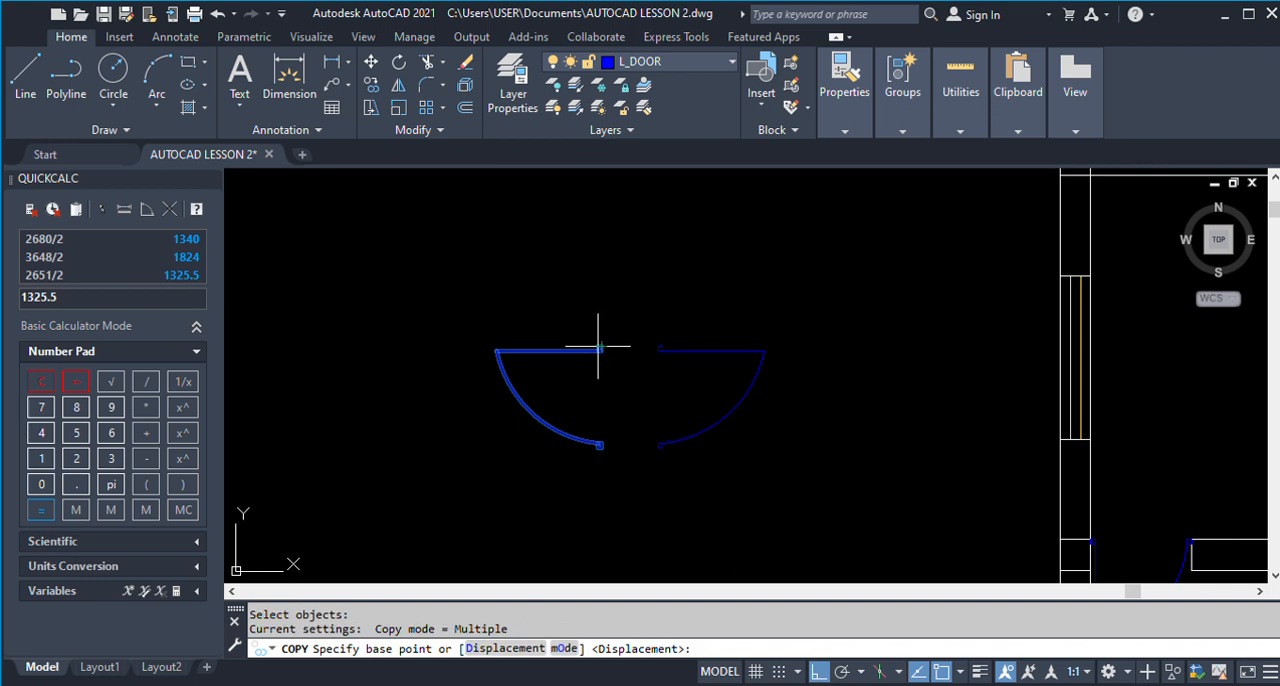
left_click(598, 346)
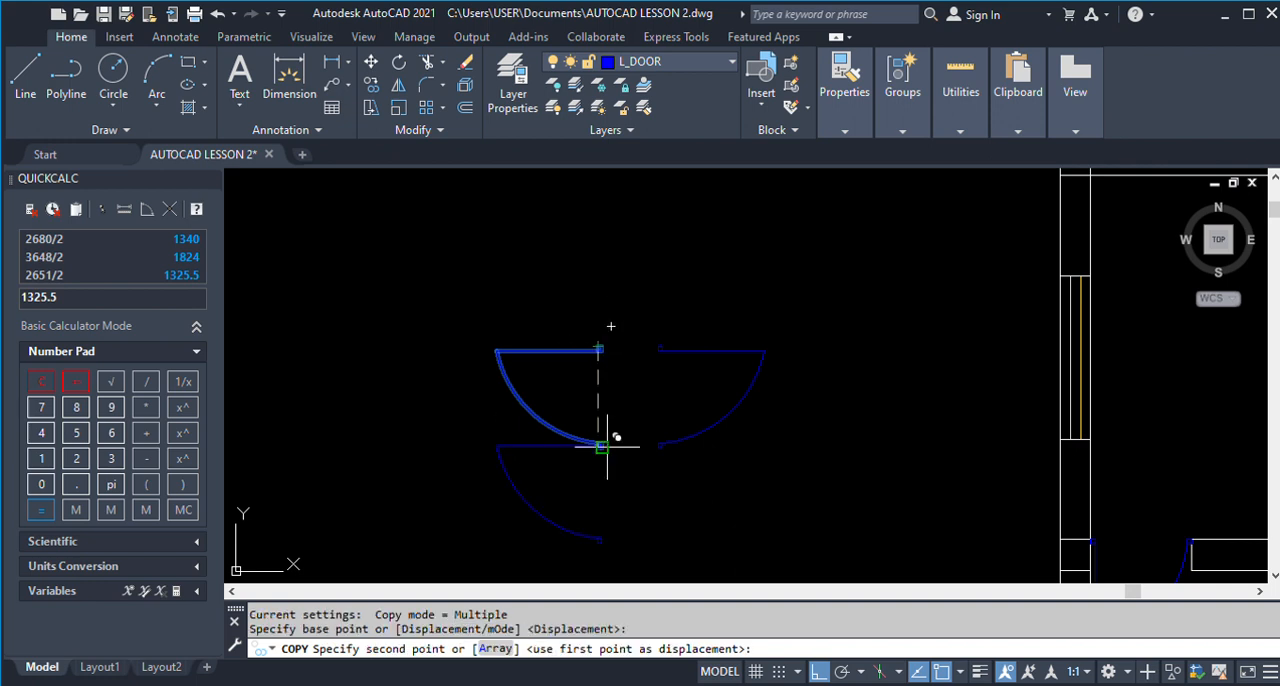
key("Escape")
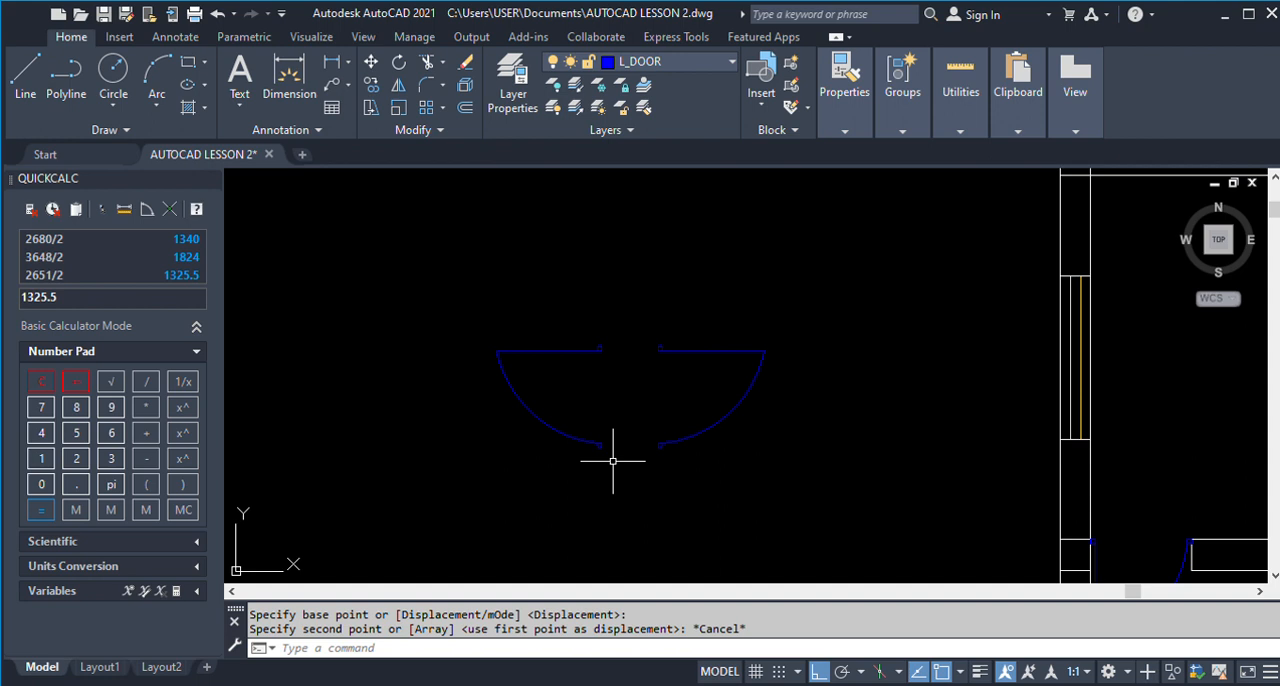
Copy the lower-left narrow door variant into the right wall opening of the small upper rooms, against the top wall's right corner.
key("Return")
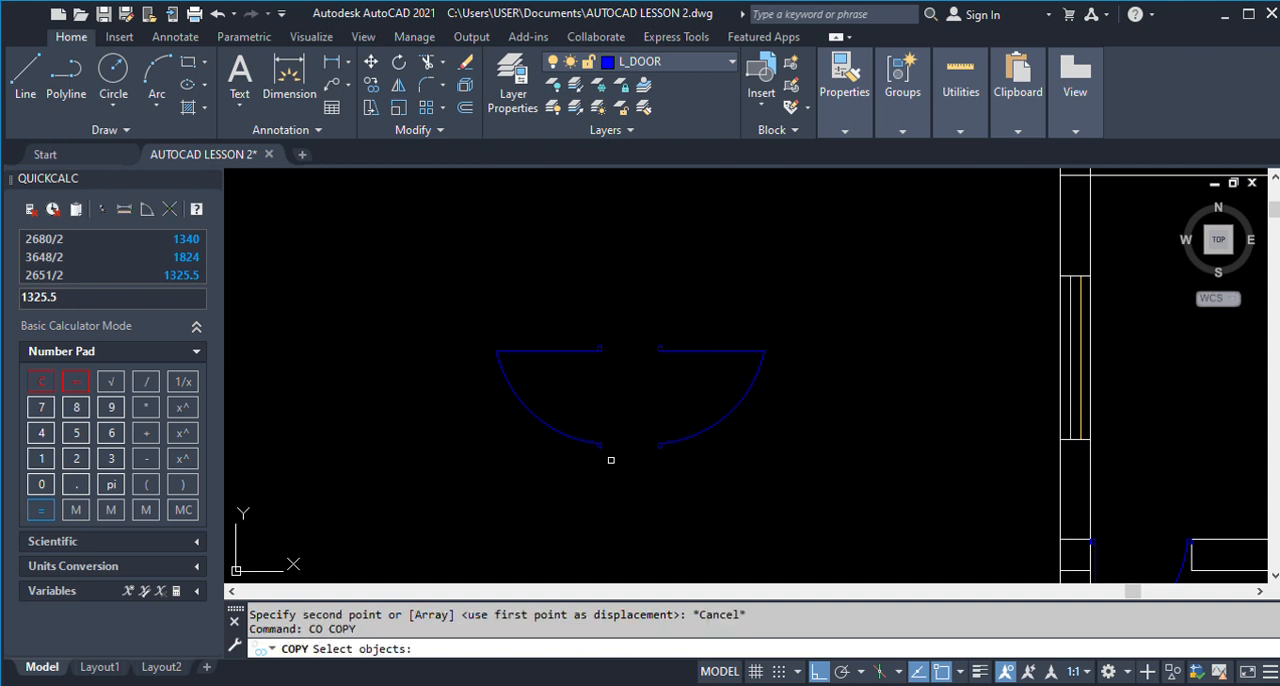
left_click(440, 284)
left_click(654, 512)
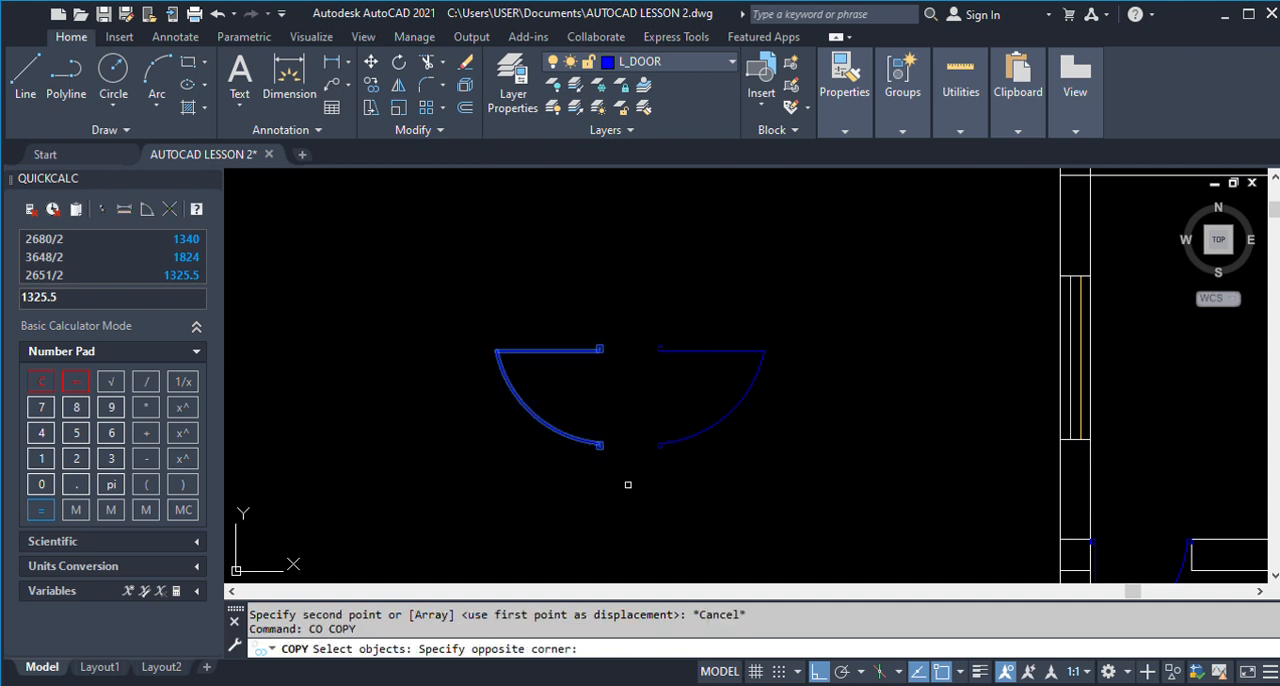
key("Return")
left_click(601, 347)
scroll(586, 443, "down", 3)
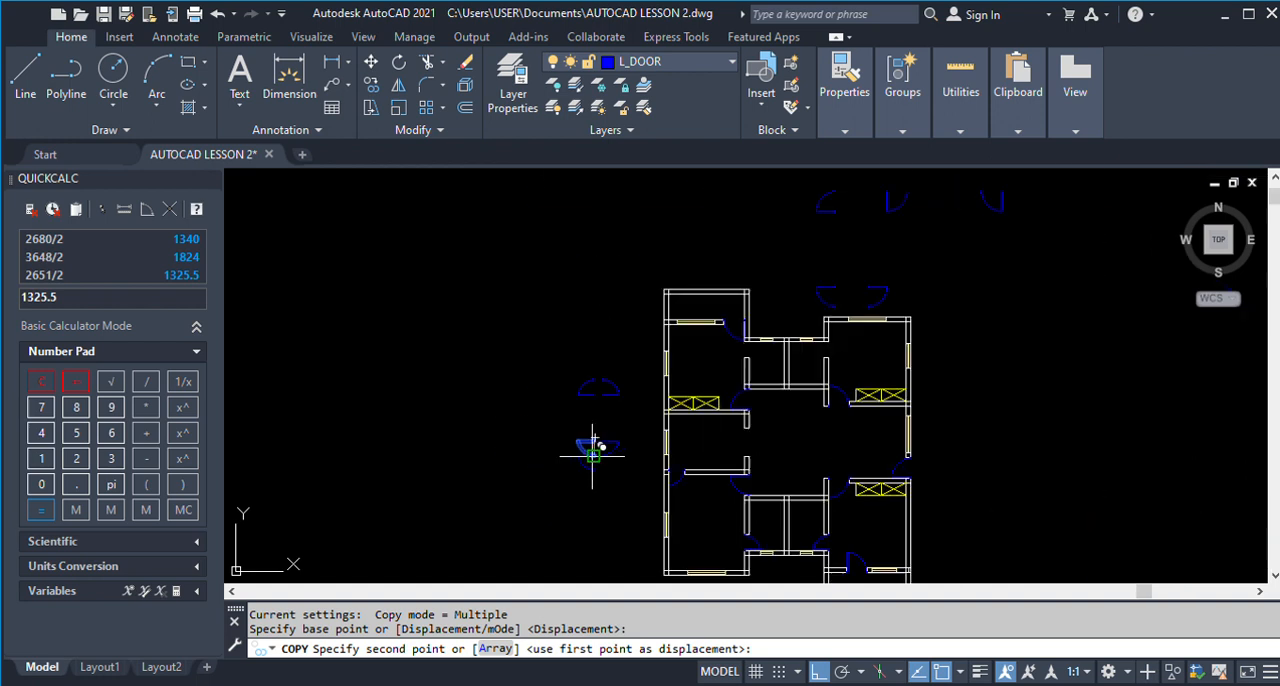
scroll(838, 335, "up", 5)
scroll(829, 344, "up", 2)
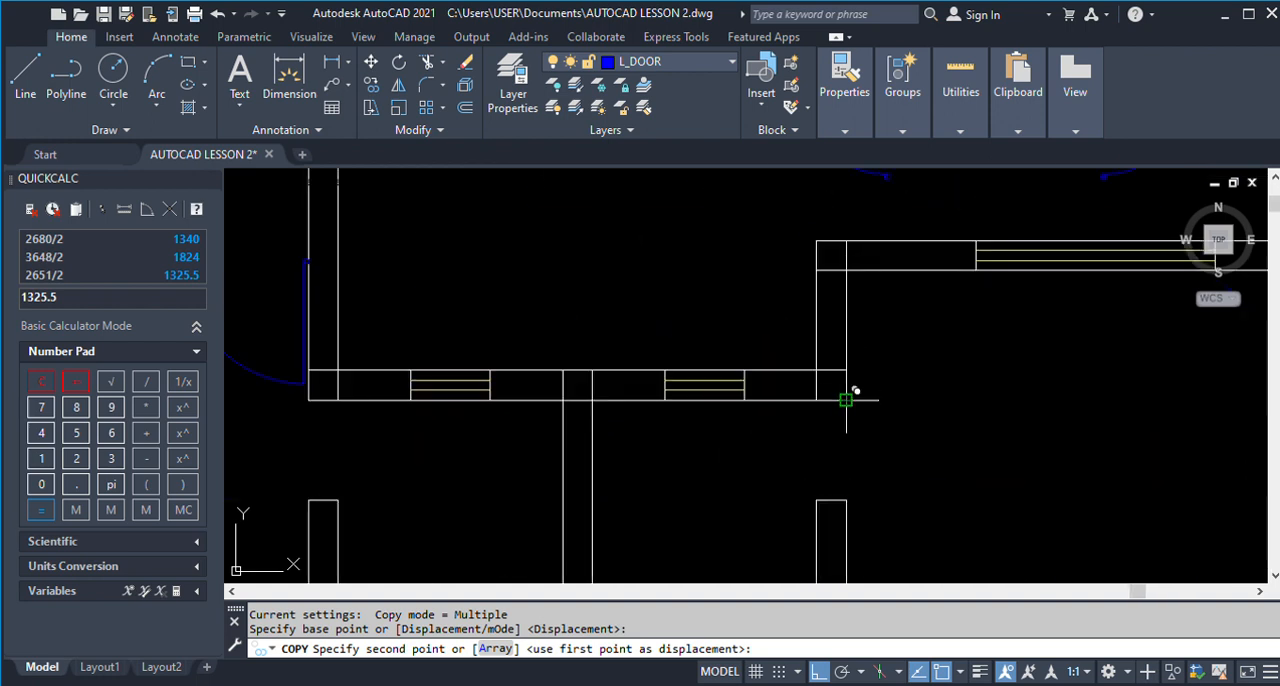
left_click(846, 400)
key("Return")
Copy the lower-right narrow door variant into the left wall opening of the small upper rooms, against the top wall's left corner.
scroll(903, 374, "down", 2)
scroll(651, 423, "down", 3)
key("Return")
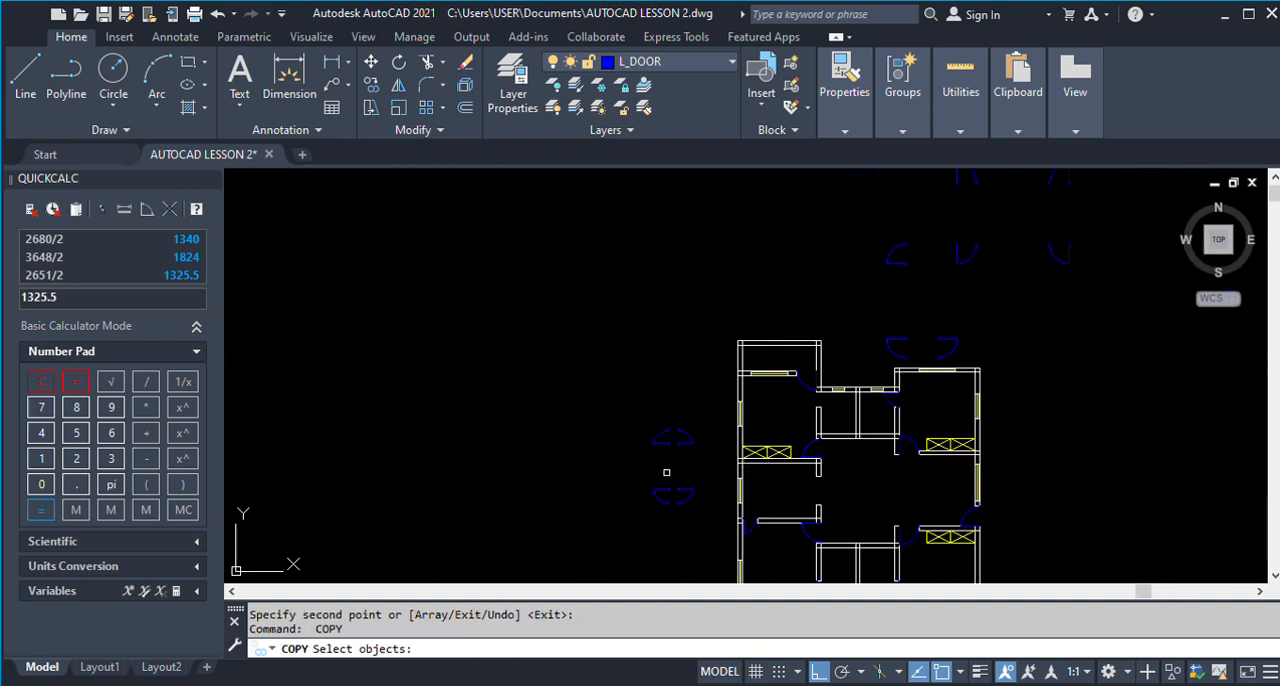
scroll(661, 478, "up", 2)
left_click(676, 482)
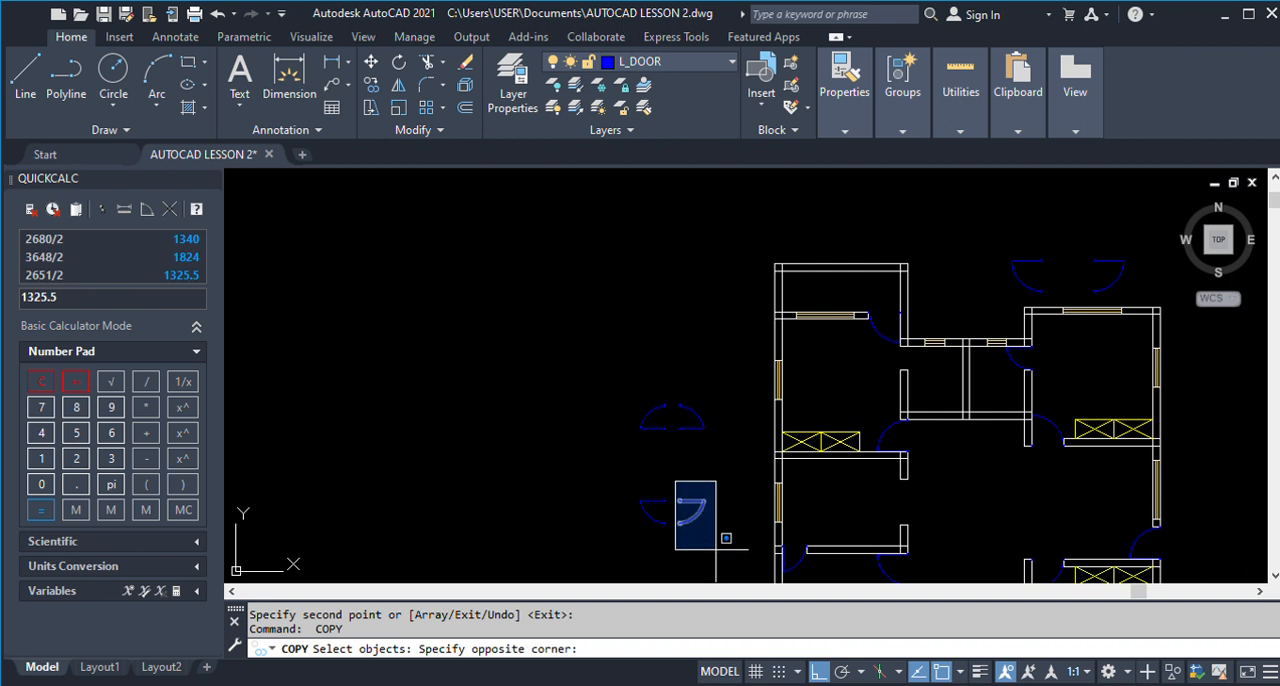
left_click(716, 549)
scroll(648, 404, "up", 6)
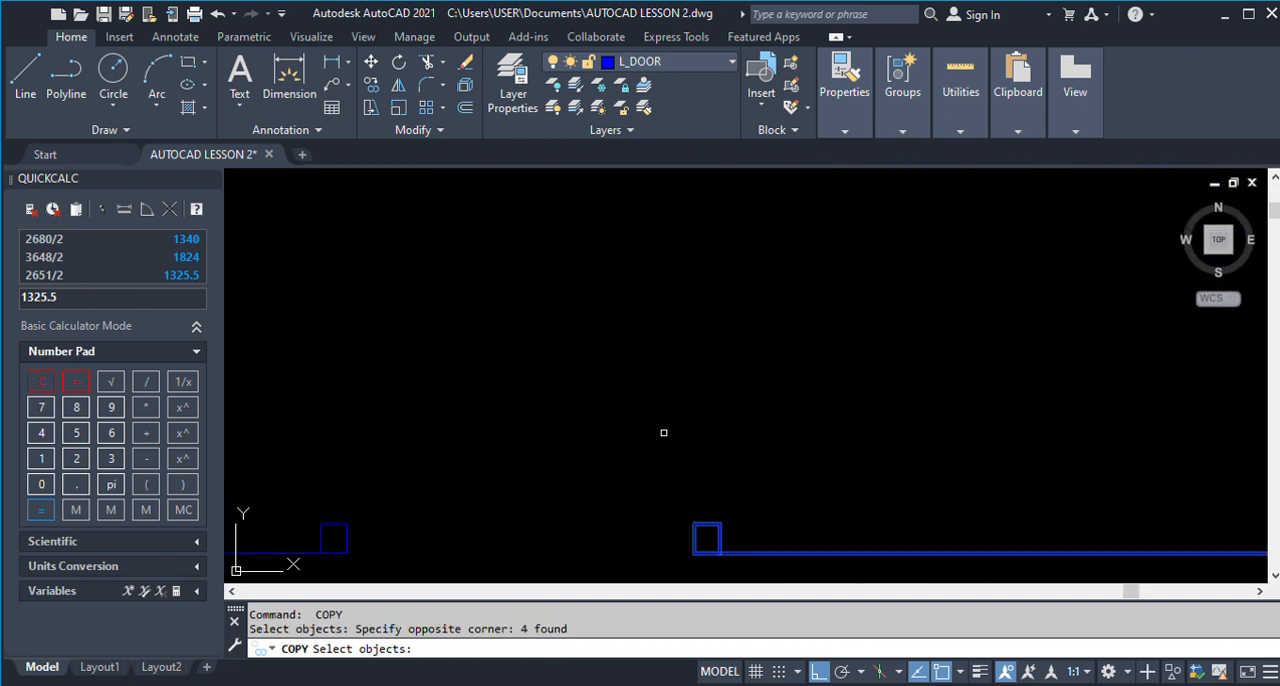
key("Return")
scroll(634, 471, "down", 8)
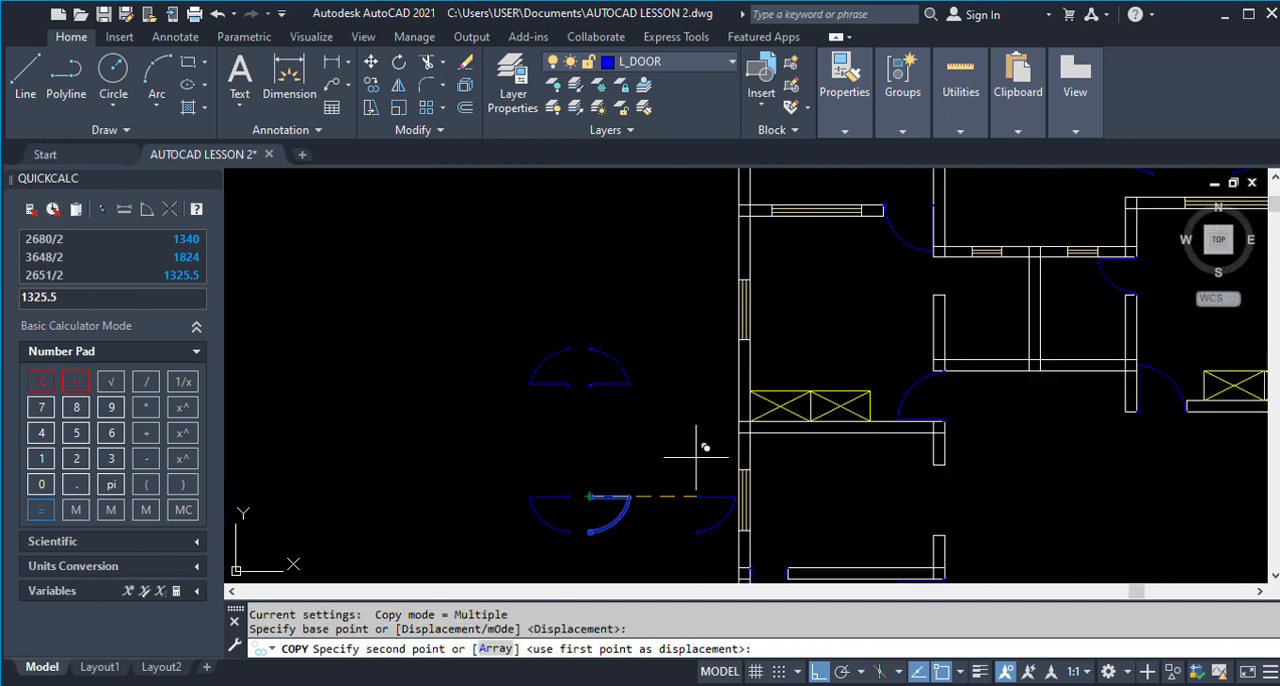
left_click(935, 258)
key("Return")
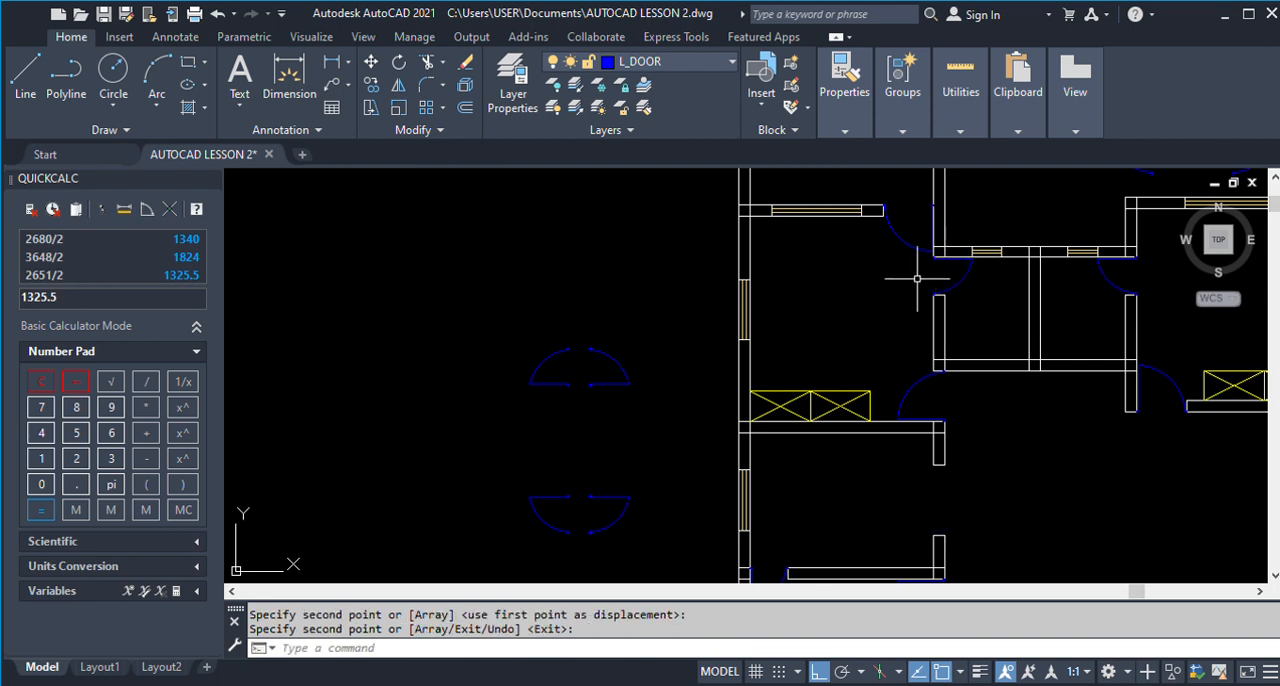
Erase the spare narrow doors beside the plan and the two spare doors just above the upper-right room.
scroll(701, 293, "down", 5)
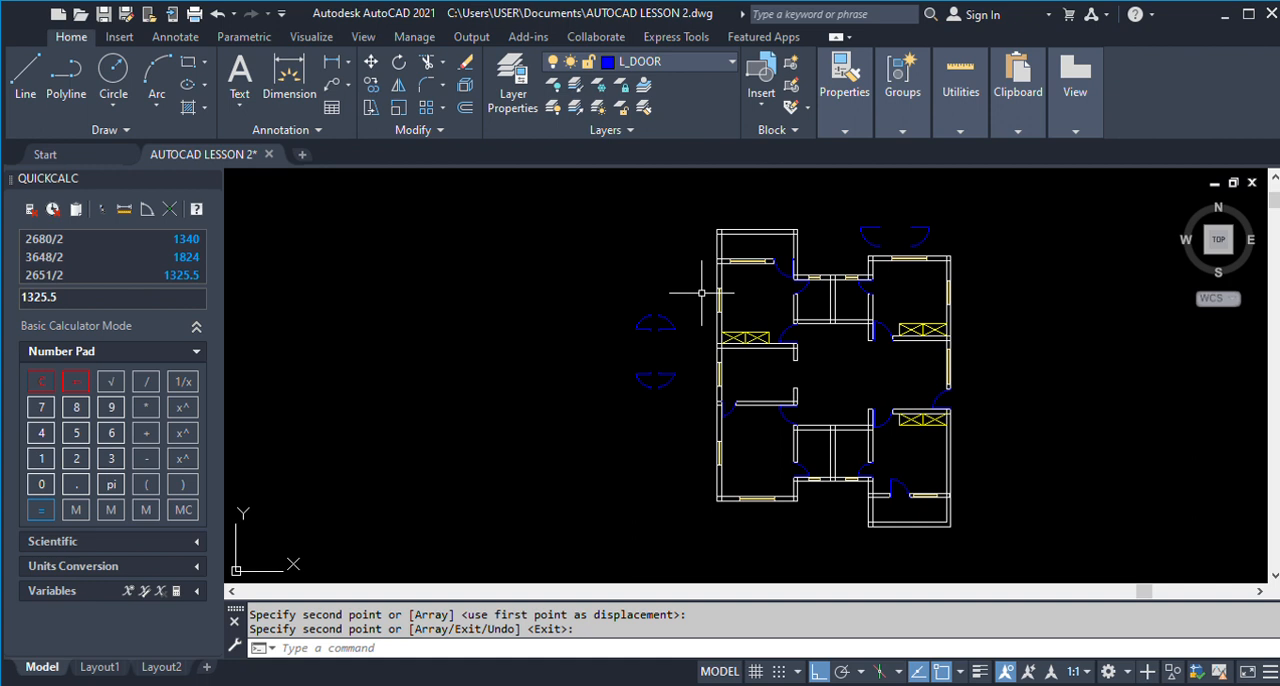
type("e")
key("Return")
left_click(690, 390)
left_click(574, 276)
left_click(930, 246)
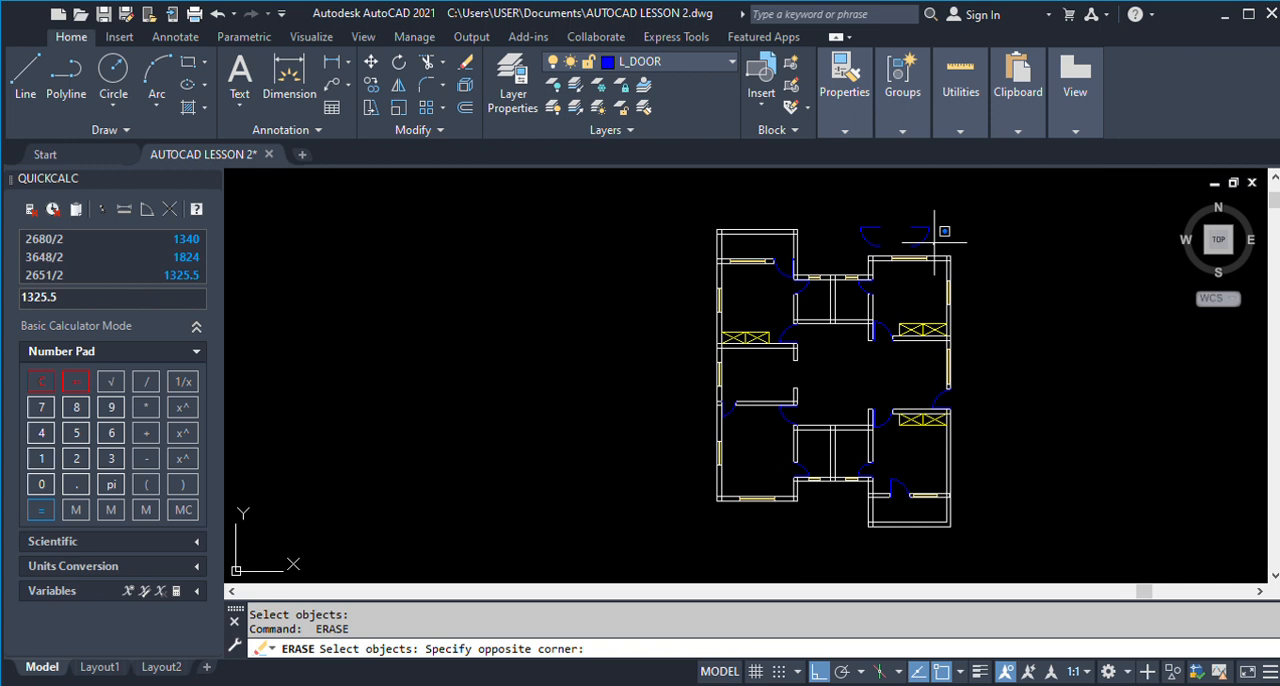
left_click(826, 180)
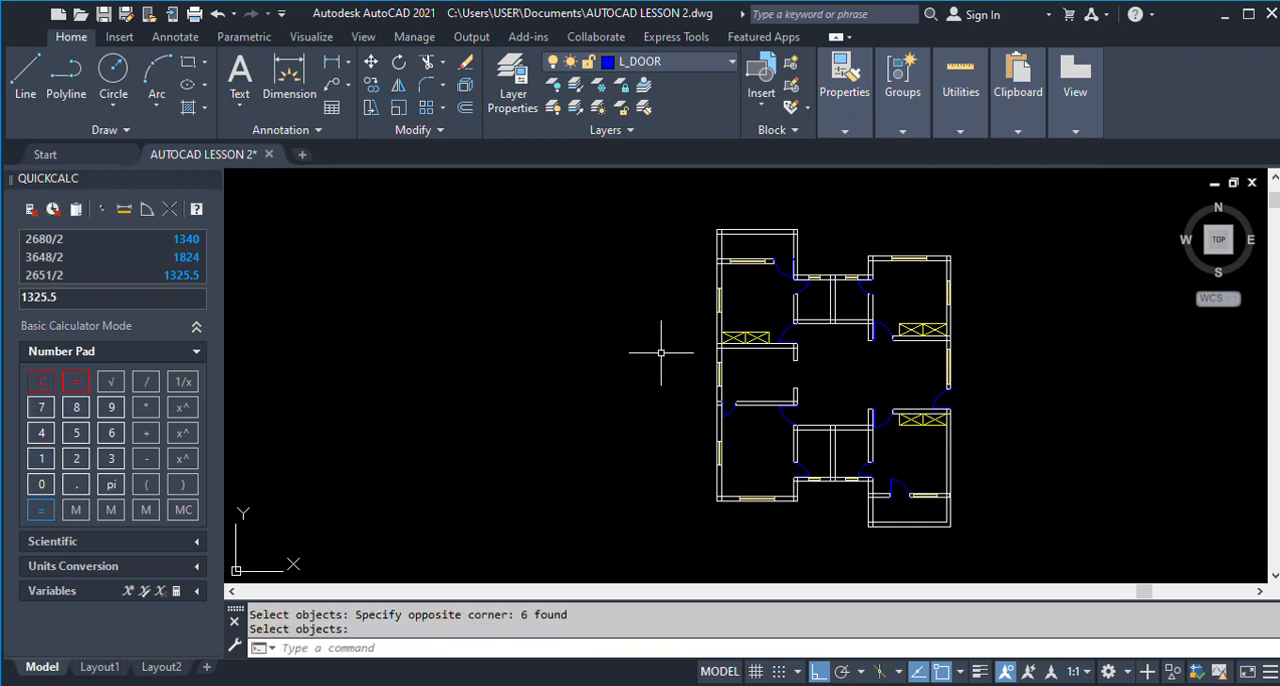
Trim the overlapping wall lines at both bottom corners of the lower-left room.
type("TR")
key("Return")
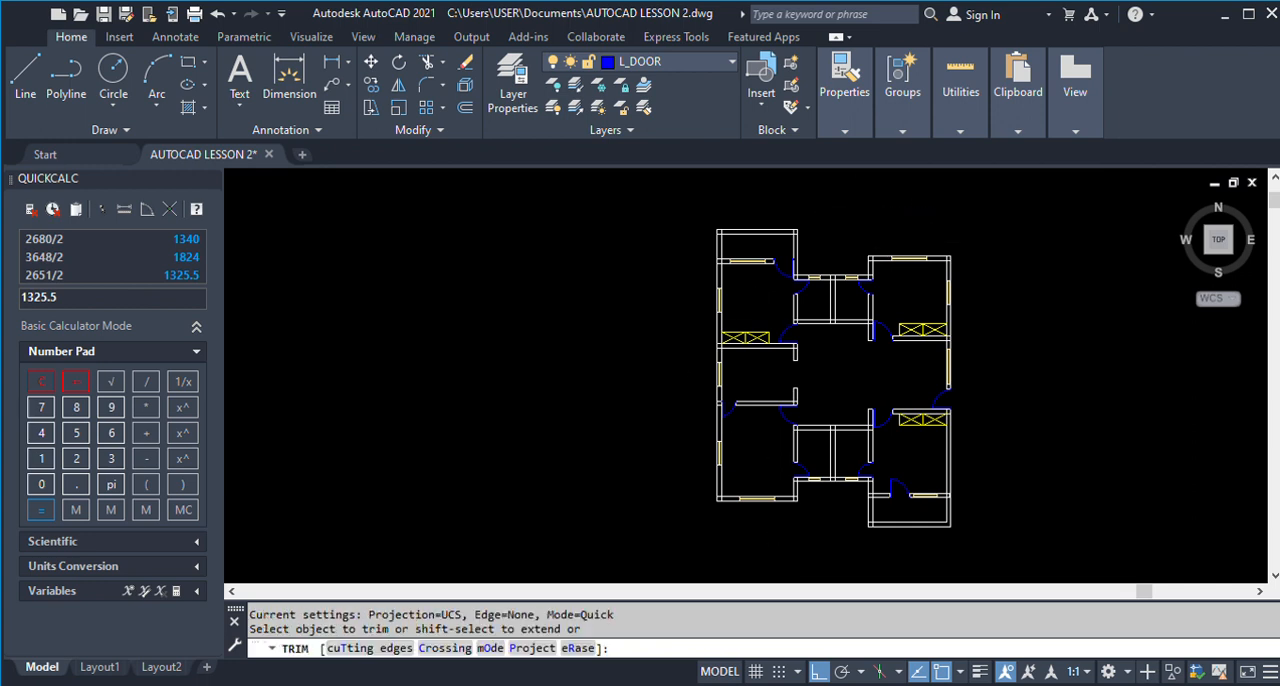
scroll(711, 480, "up", 6)
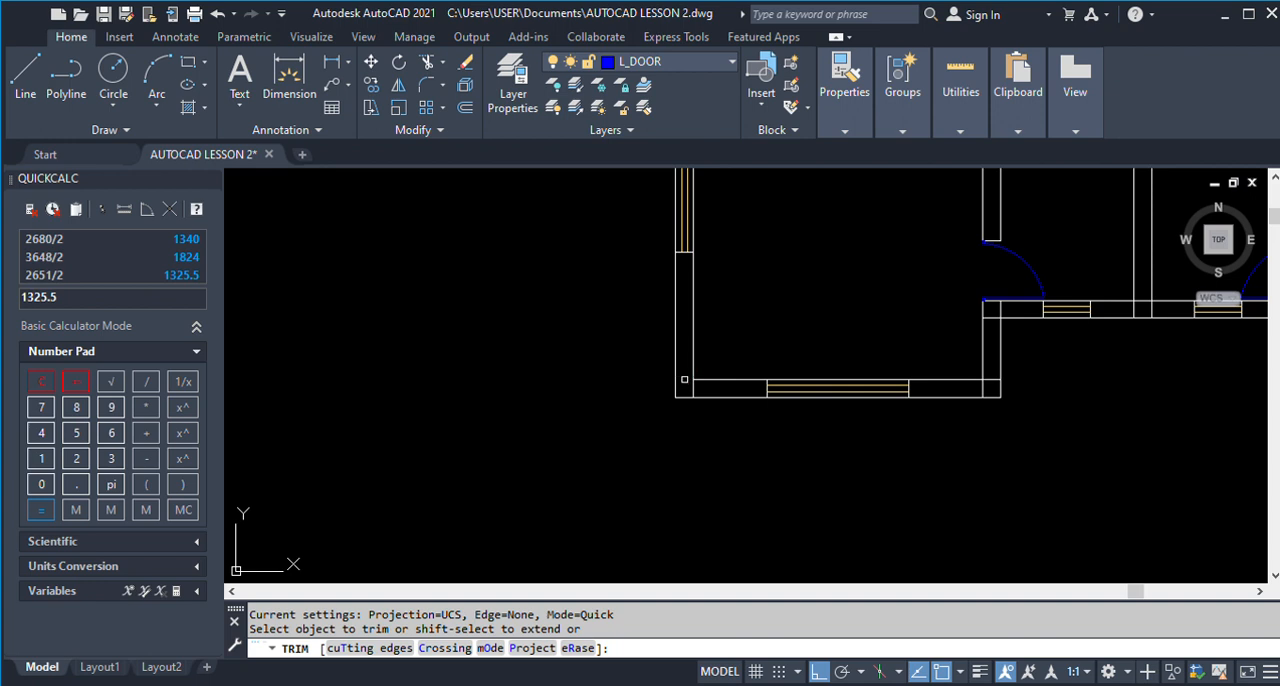
left_click(690, 386)
left_click(985, 386)
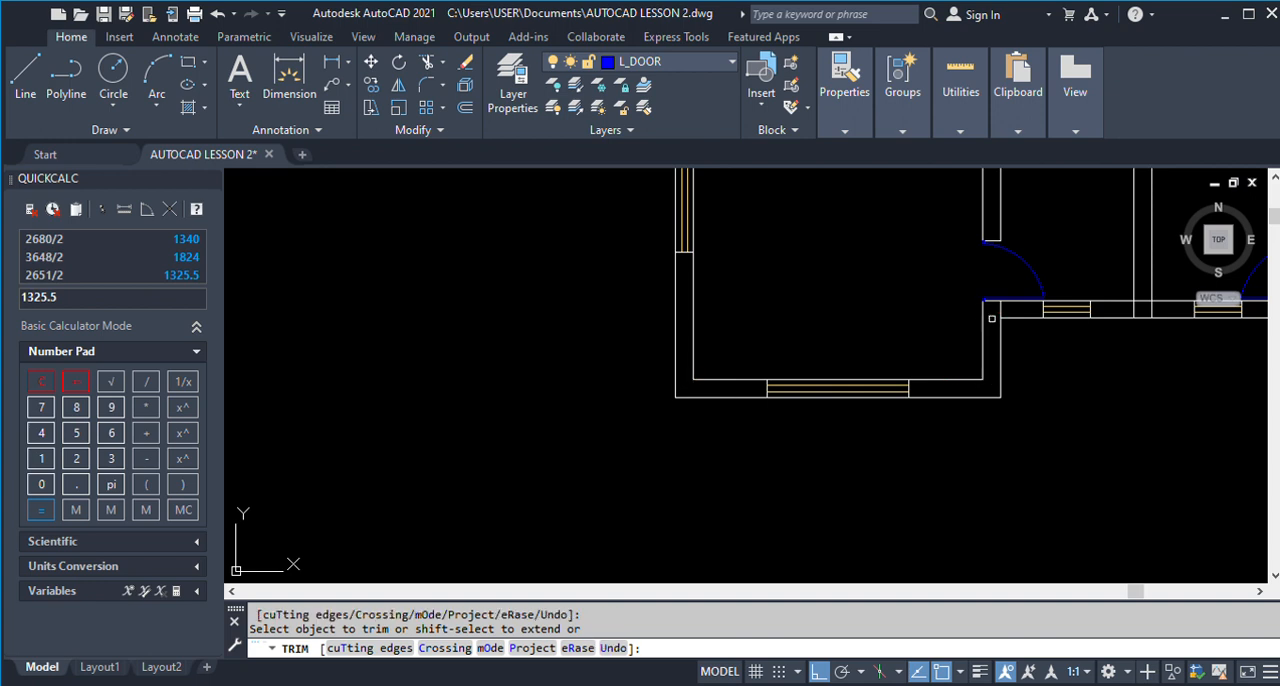
Trim the overlapping wall lines along the small lower rooms' bottom wall and at the lower-right porch's left side and bottom corners.
scroll(1002, 310, "down", 3)
scroll(1015, 324, "up", 3)
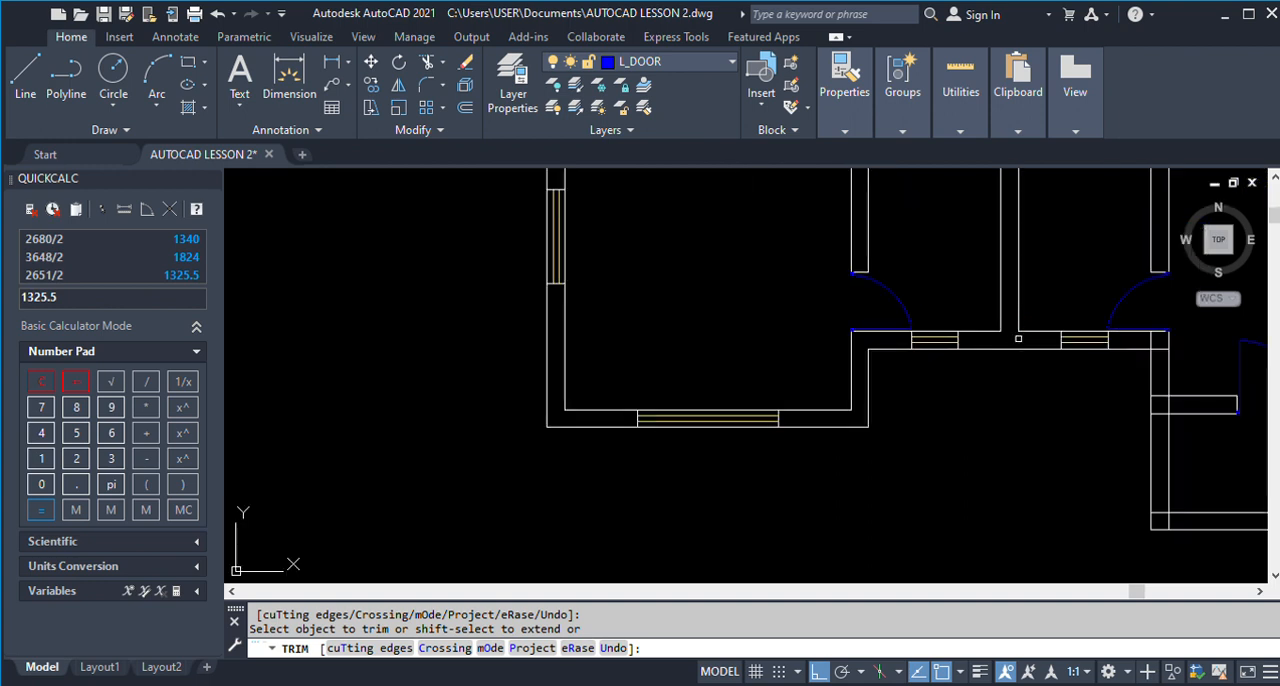
scroll(1015, 340, "down", 1)
scroll(1089, 377, "up", 1)
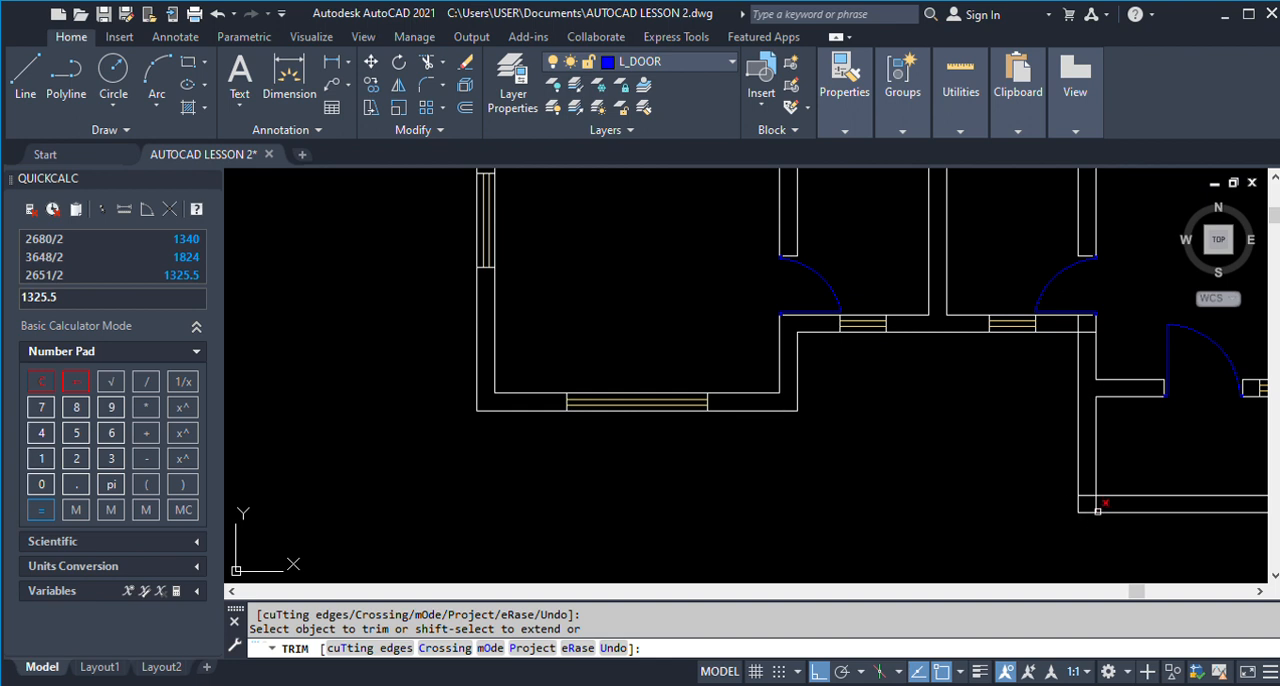
scroll(1092, 503, "down", 2)
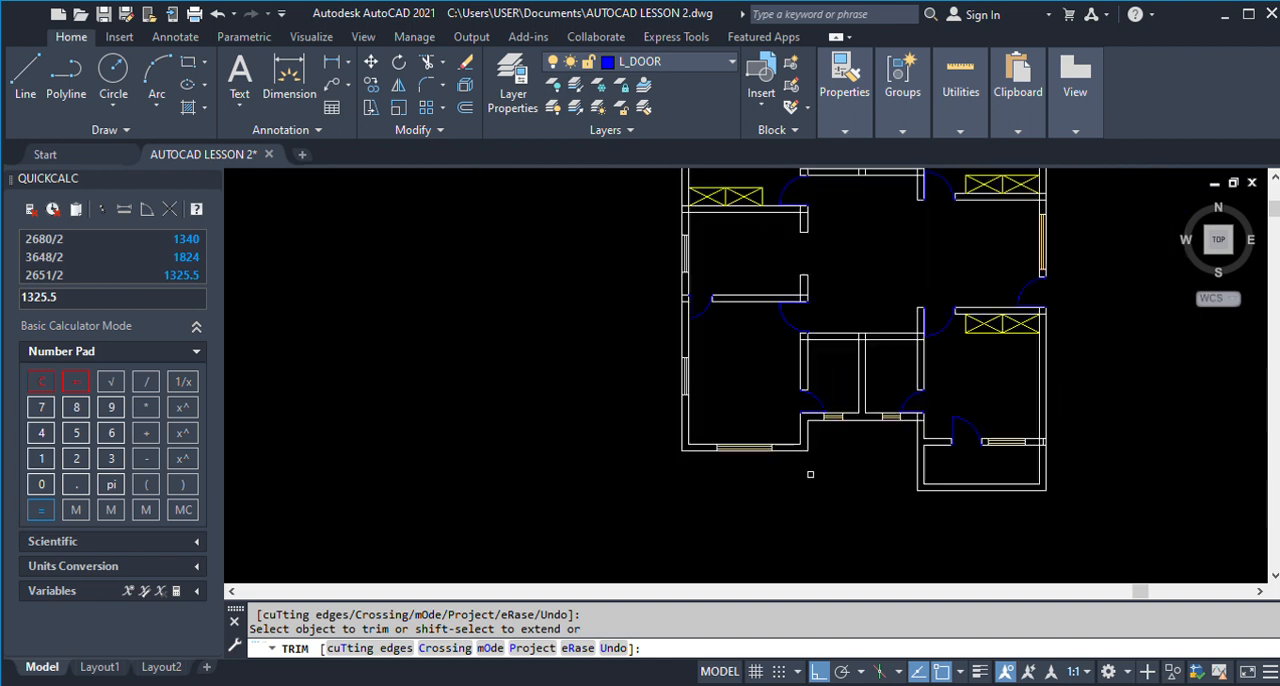
scroll(983, 496, "up", 2)
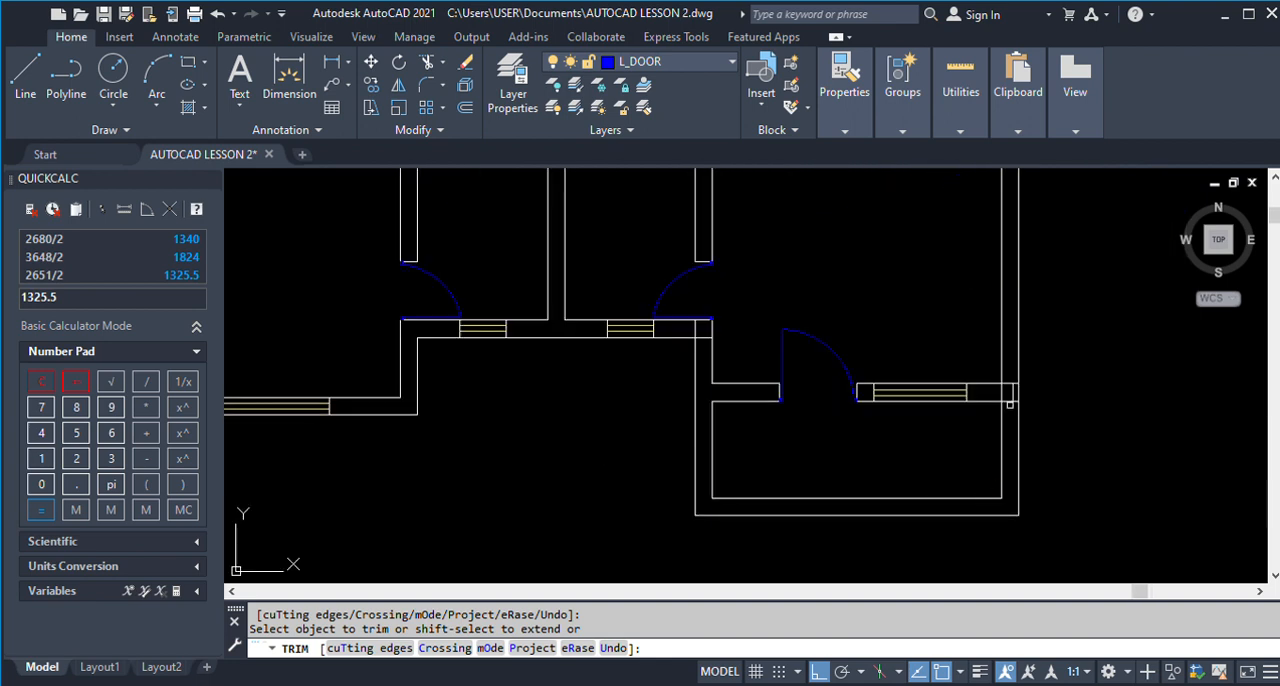
Trim the overlapping lines where the lower-right porch's door wall meets the right outer wall and its bottom-left room corner.
left_click(1013, 392)
left_click(1003, 392)
scroll(986, 467, "down", 2)
scroll(1018, 328, "down", 1)
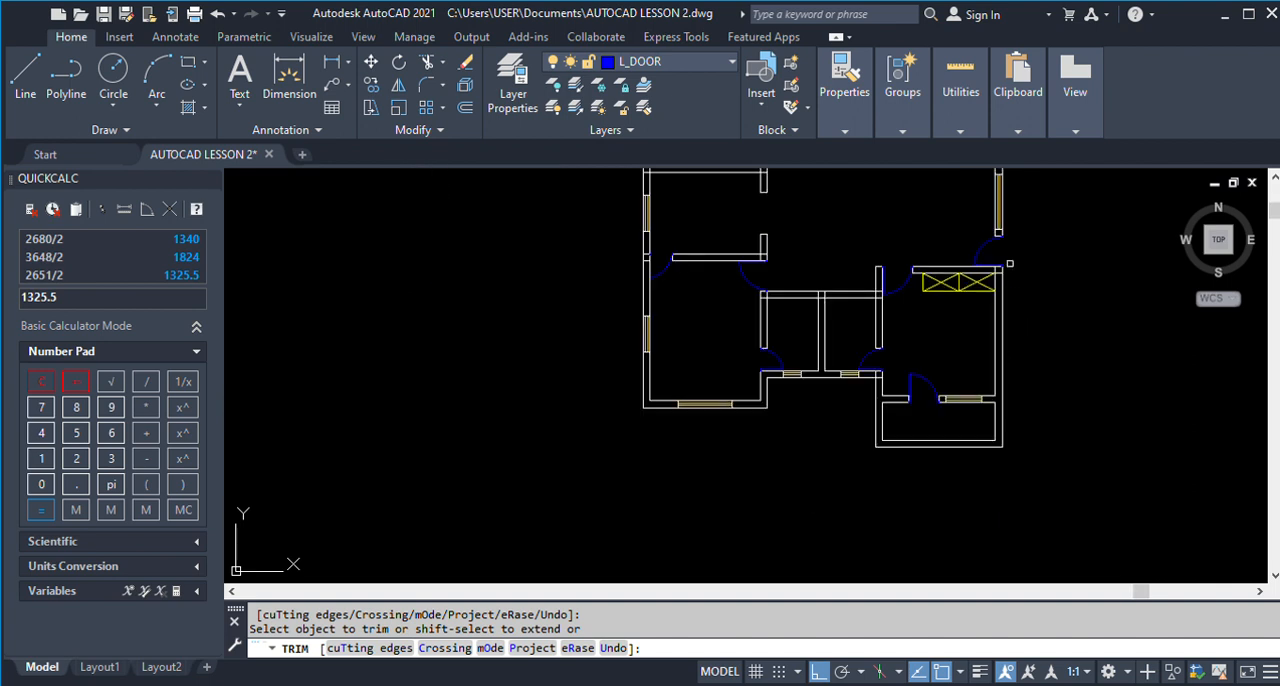
Trim the overlapping lines where the two wardrobe walls on the right half of the plan meet the right outer wall.
scroll(990, 290, "up", 6)
left_click(955, 325)
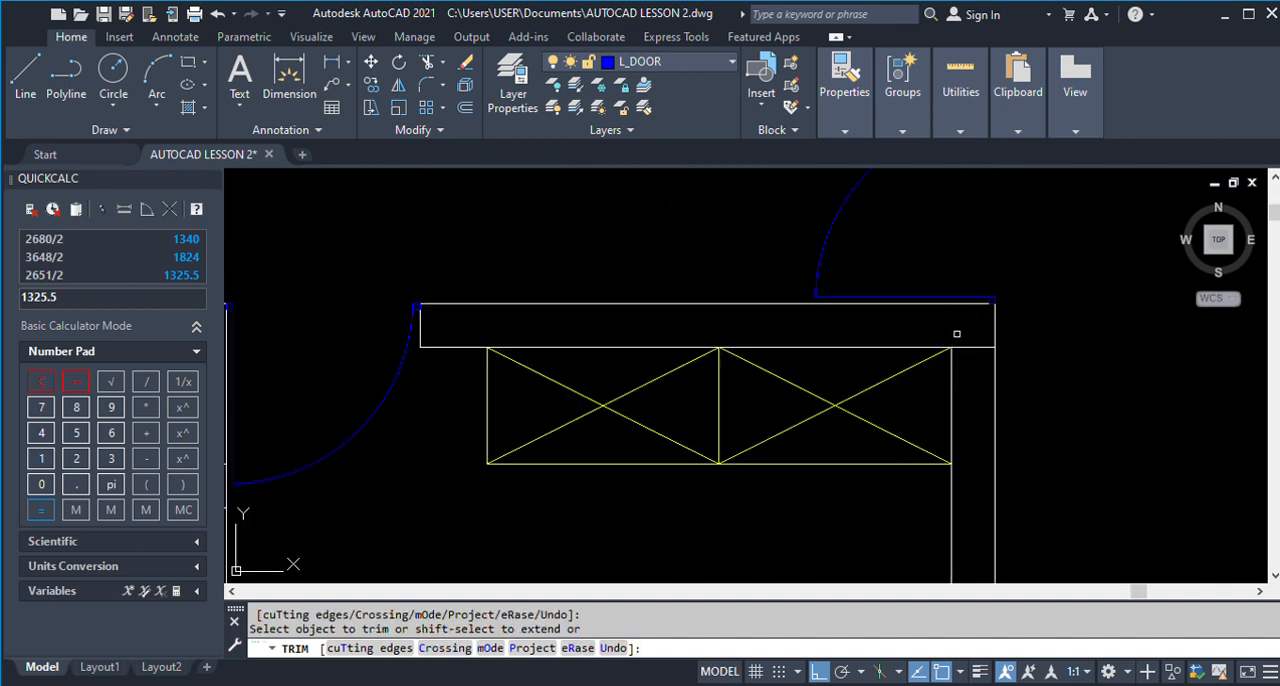
scroll(966, 372, "down", 5)
scroll(965, 386, "down", 3)
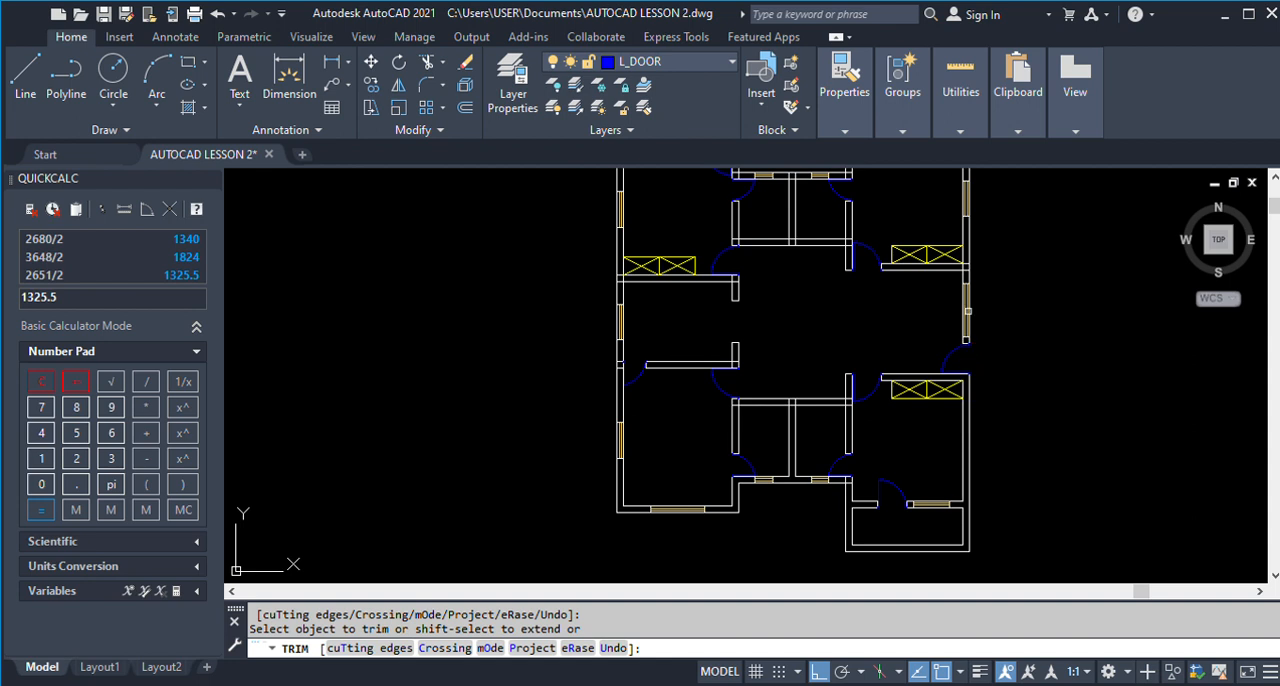
scroll(943, 309, "up", 6)
left_click(904, 381)
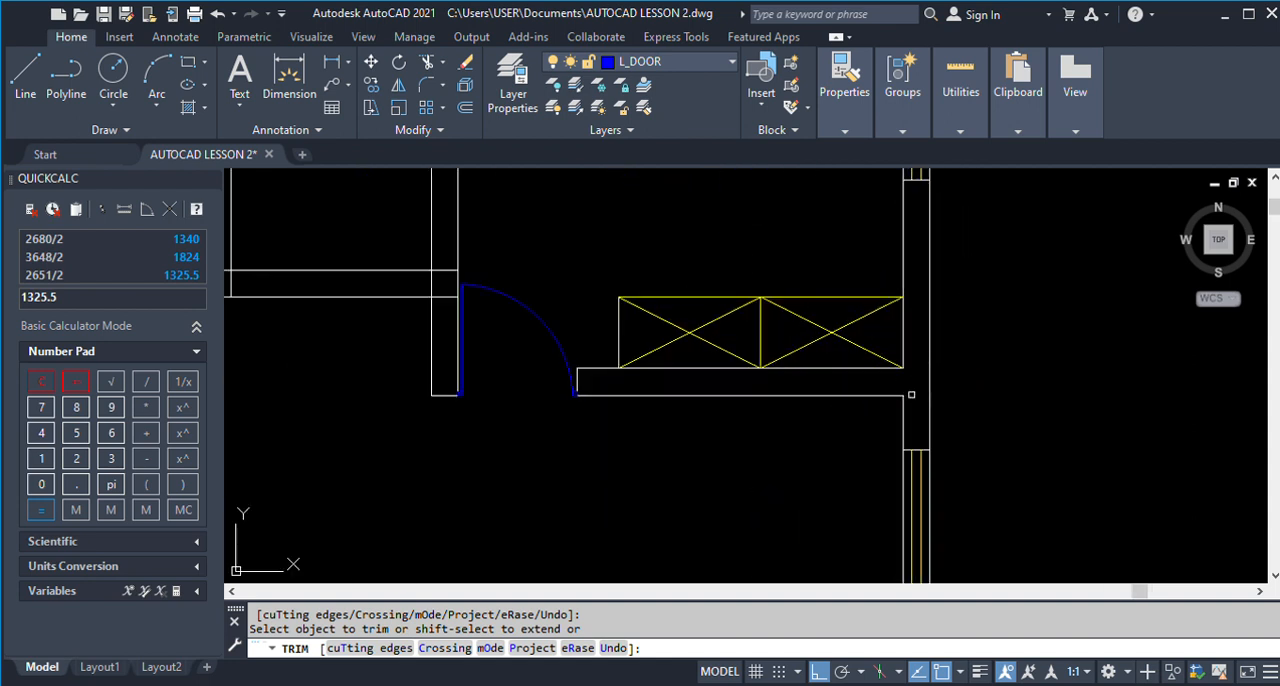
scroll(911, 385, "down", 4)
Trim the overlapping wall lines at the upper-right room's top corners and its junction with the small upper rooms' top wall.
scroll(915, 290, "up", 4)
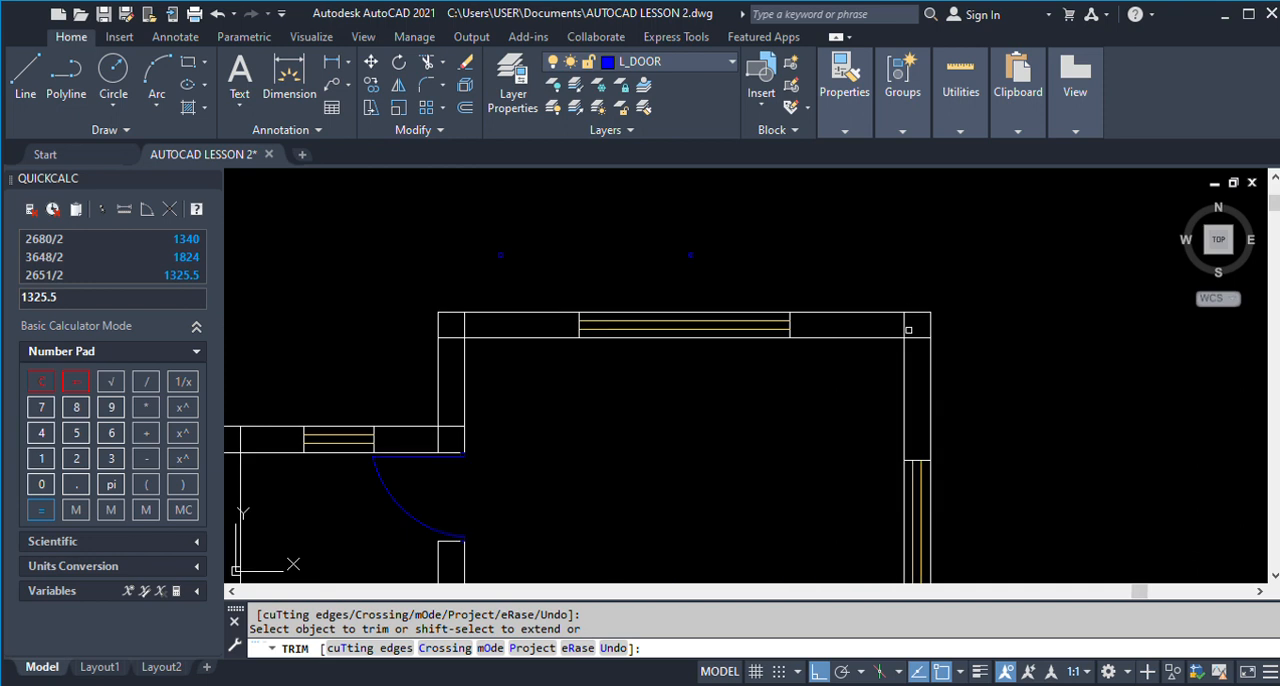
left_click(905, 326)
scroll(960, 327, "down", 4)
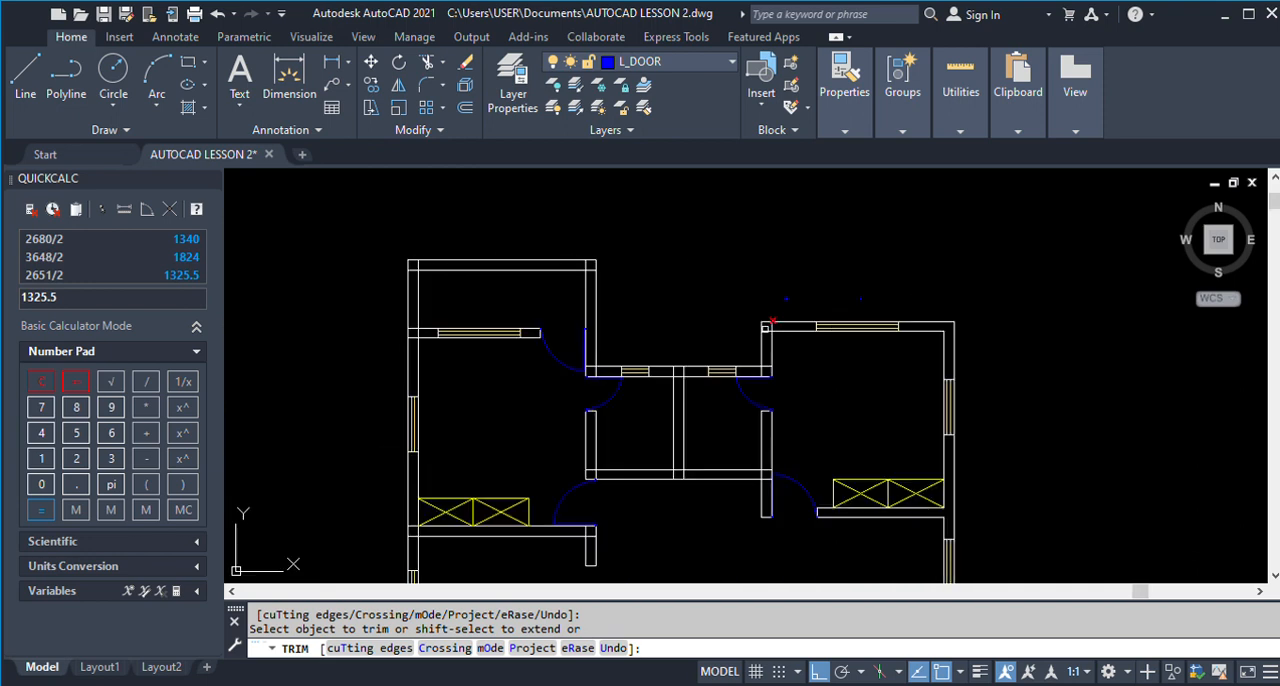
scroll(778, 326, "up", 4)
left_click(779, 385)
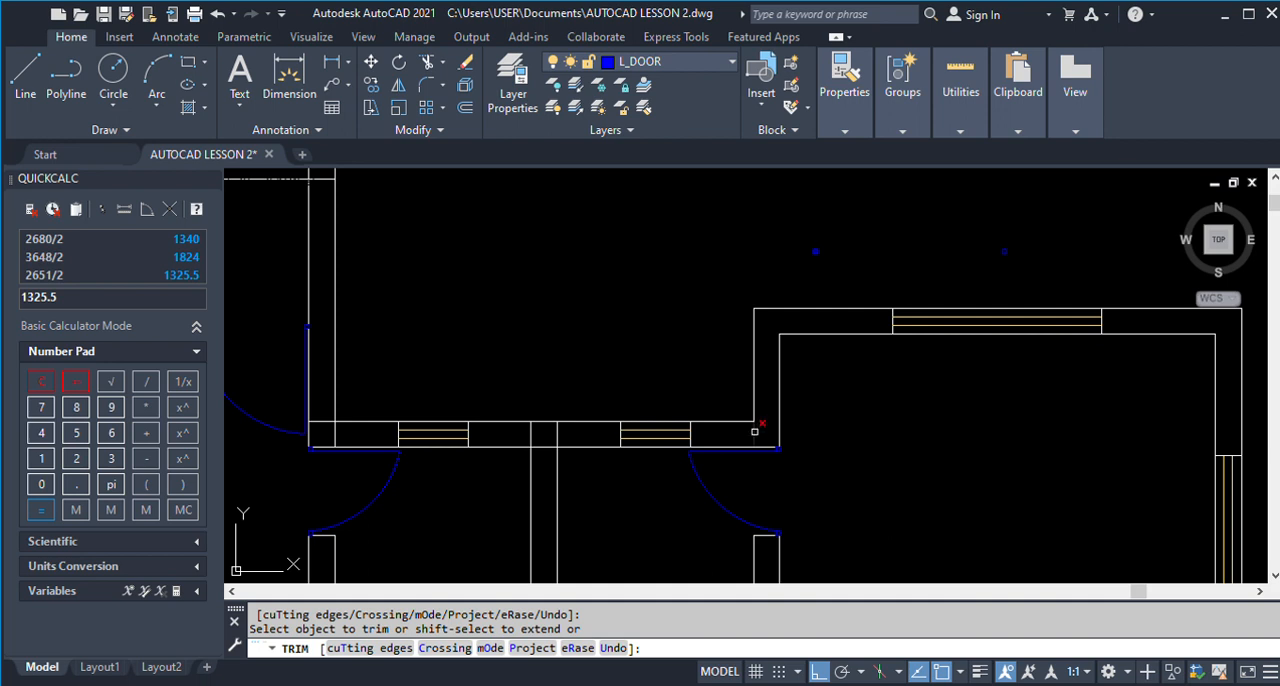
Trim the overlapping wall lines at the small upper rooms' top-left corner and the upper-left porch's top-right corner.
scroll(945, 333, "down", 2)
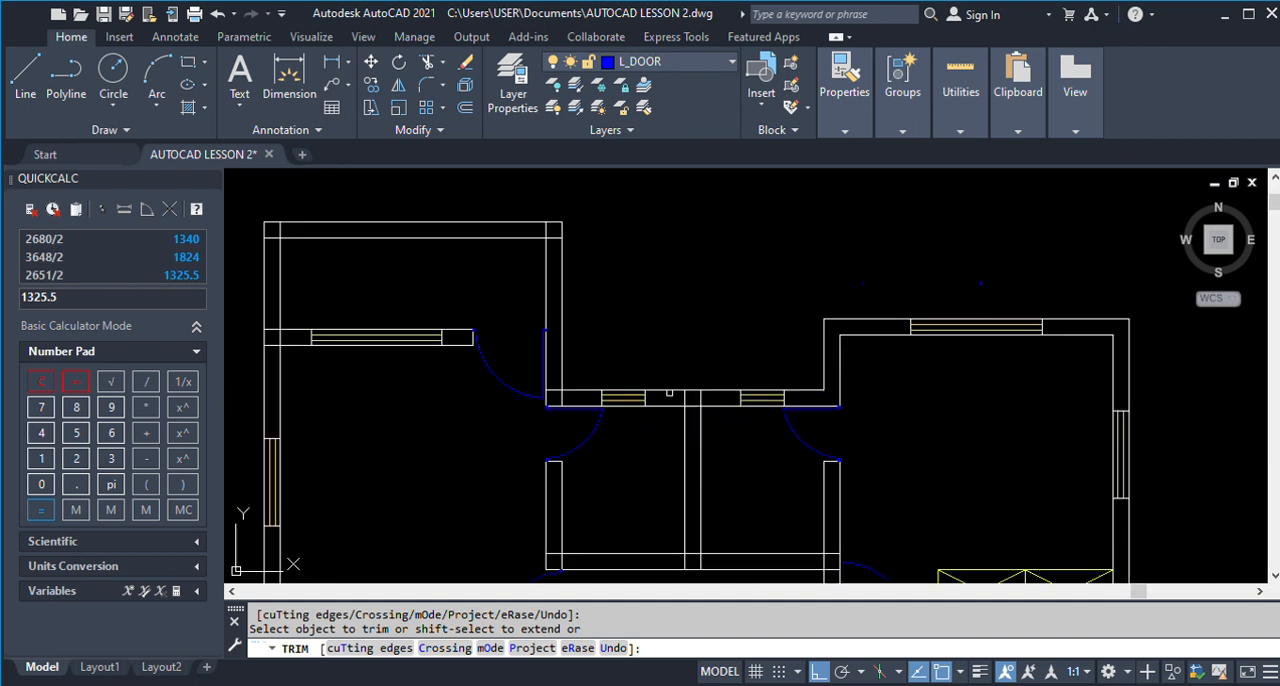
left_click(553, 392)
left_click(558, 397)
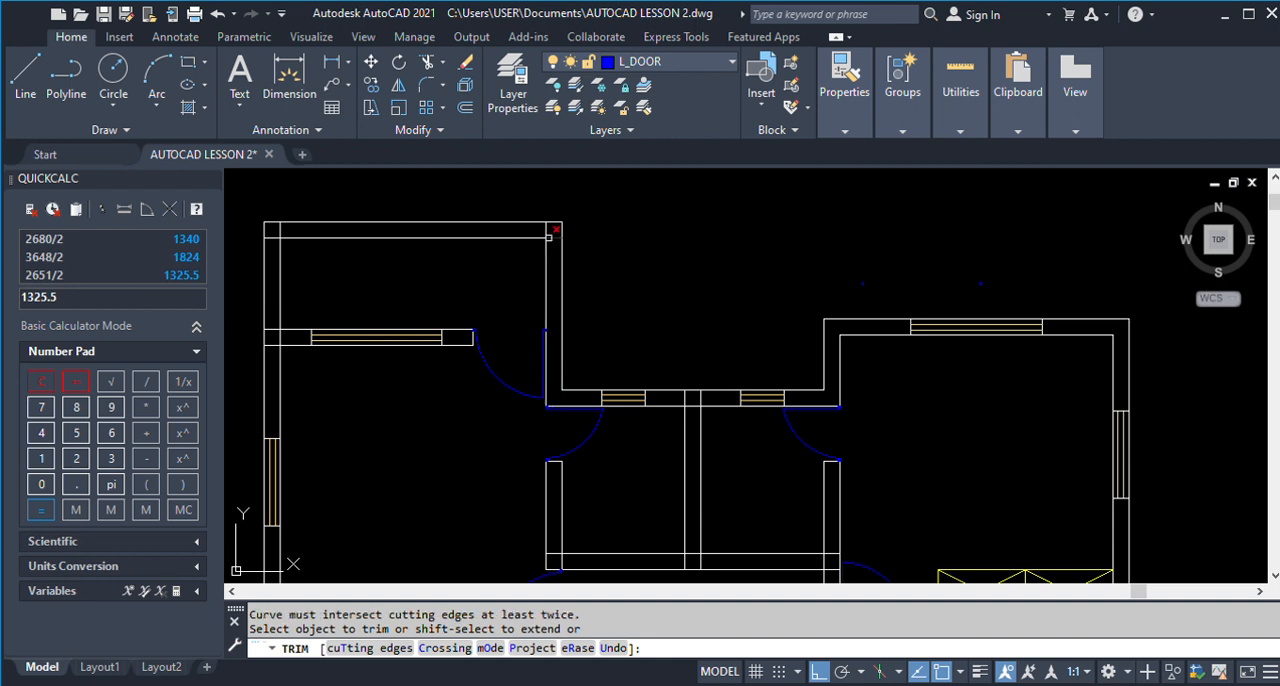
scroll(629, 240, "down", 2)
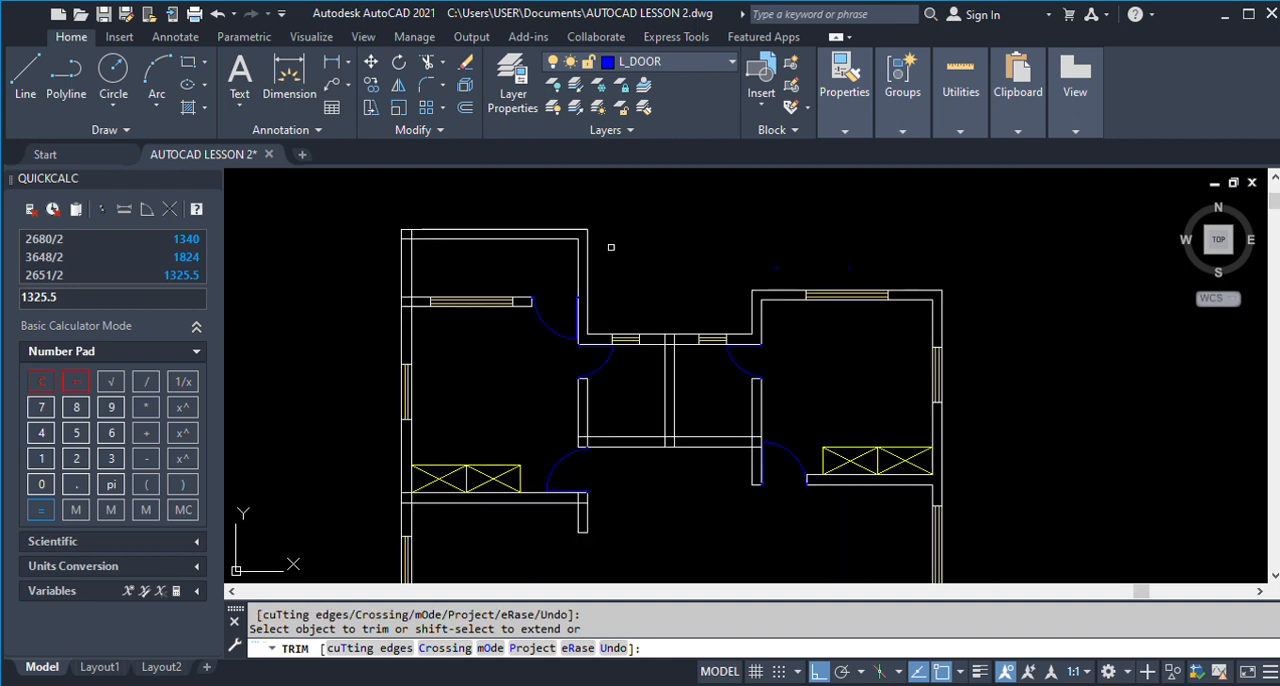
Trim the overlapping lines at the upper-left porch's outer corner and where its window wall meets the left outer wall.
scroll(406, 234, "up", 2)
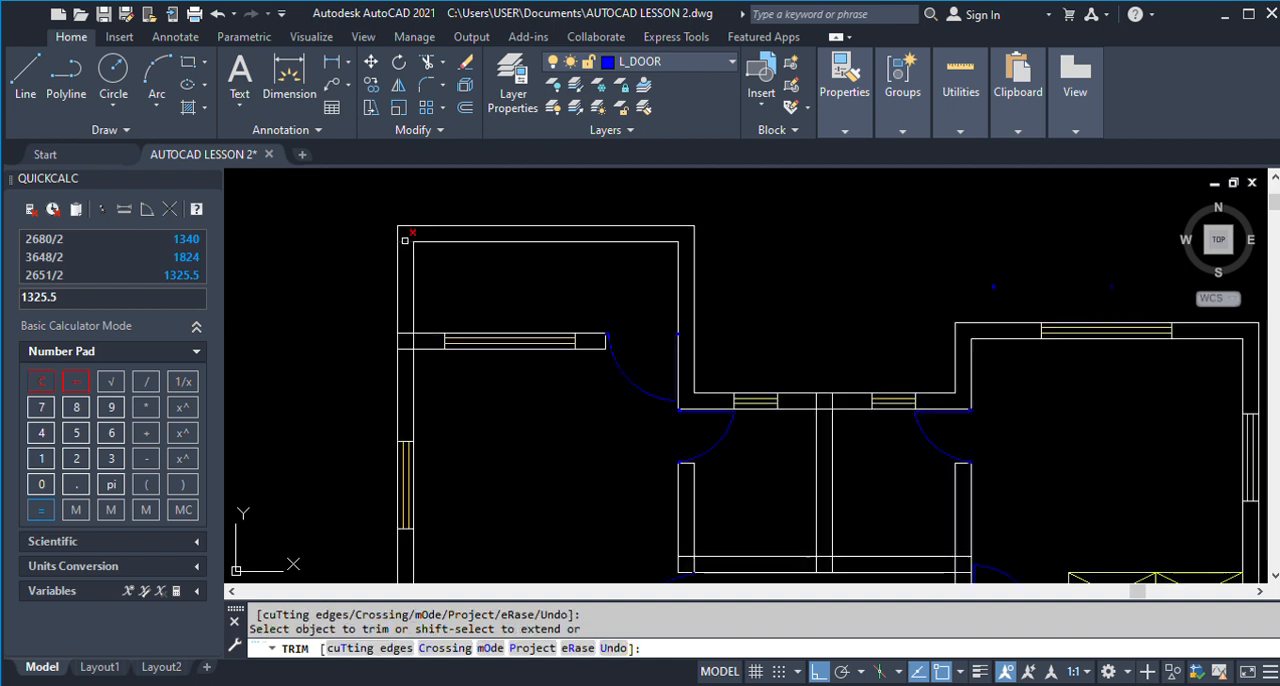
left_click(404, 333)
scroll(480, 349, "down", 4)
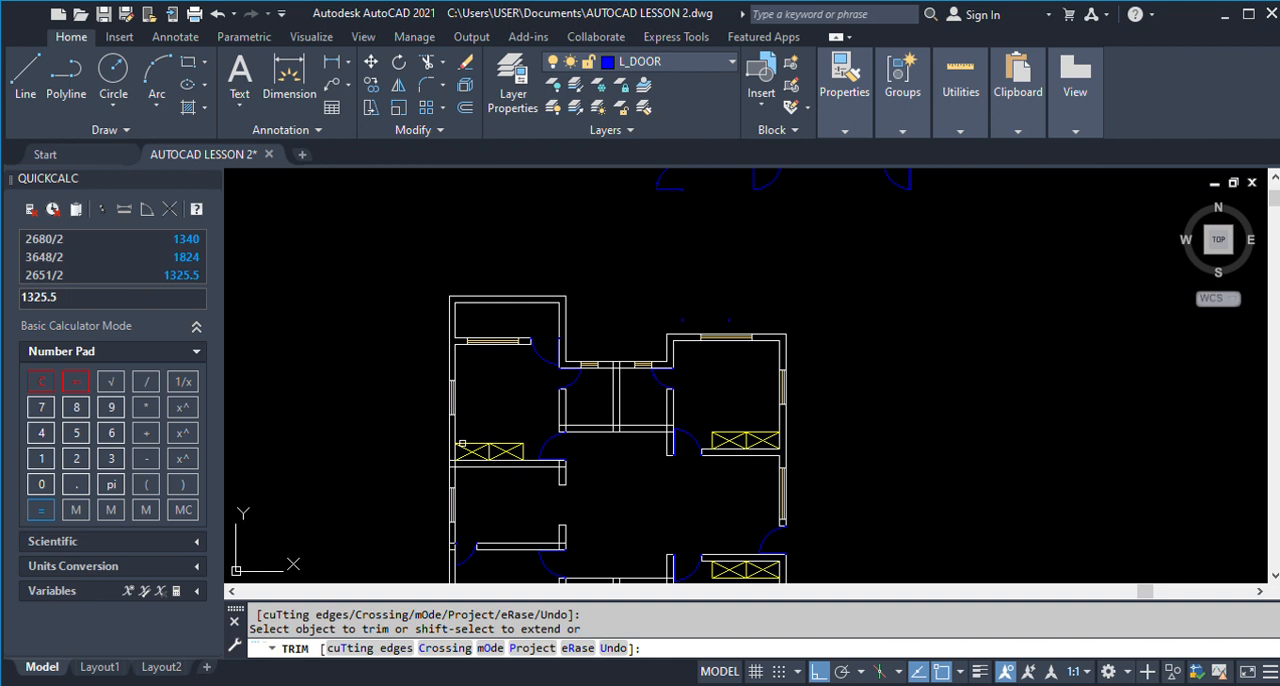
Trim the overlapping lines where the small upper rooms' partition meets the top and bottom walls, and at their bottom corners.
scroll(646, 374, "up", 4)
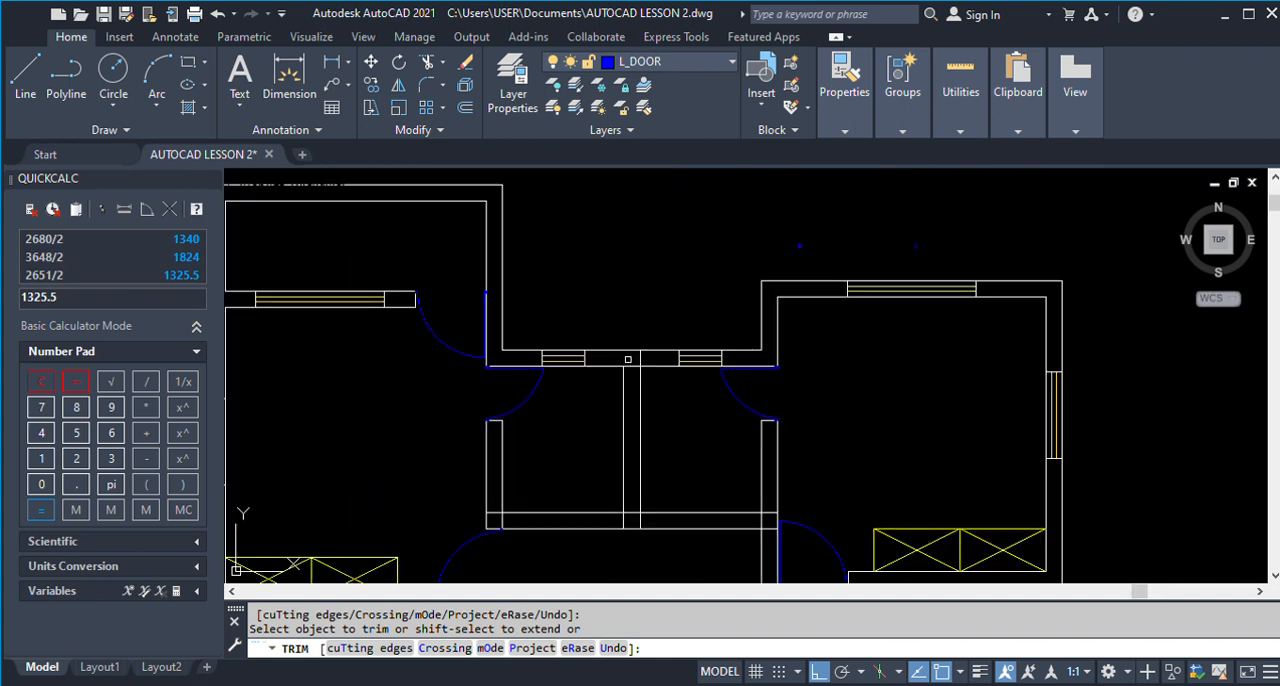
left_click(632, 366)
left_click(635, 521)
left_click(649, 521)
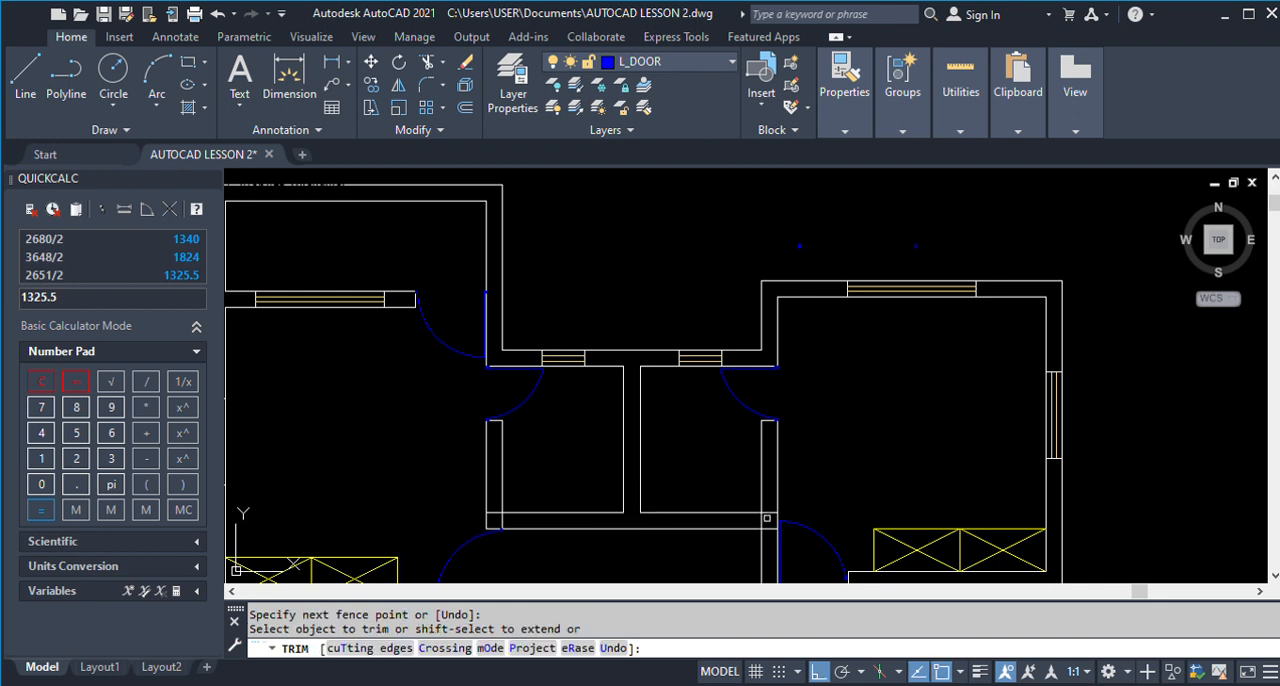
key("Return")
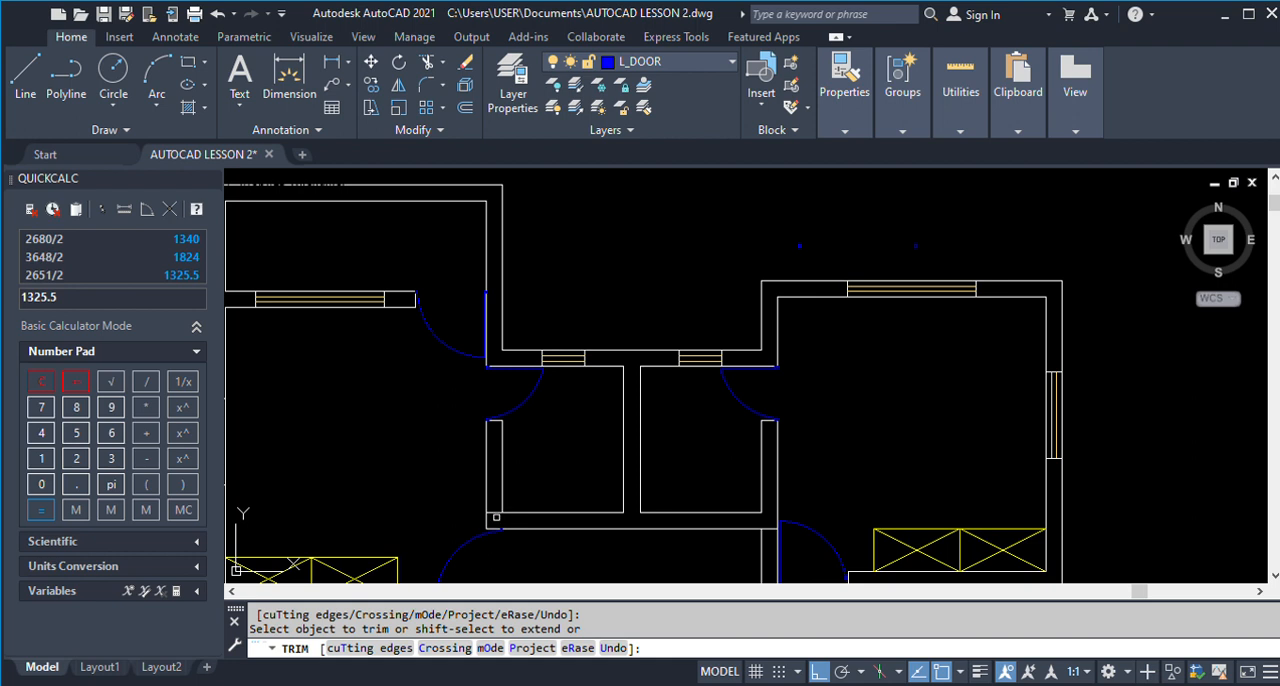
scroll(495, 515, "down", 3)
scroll(712, 432, "up", 3)
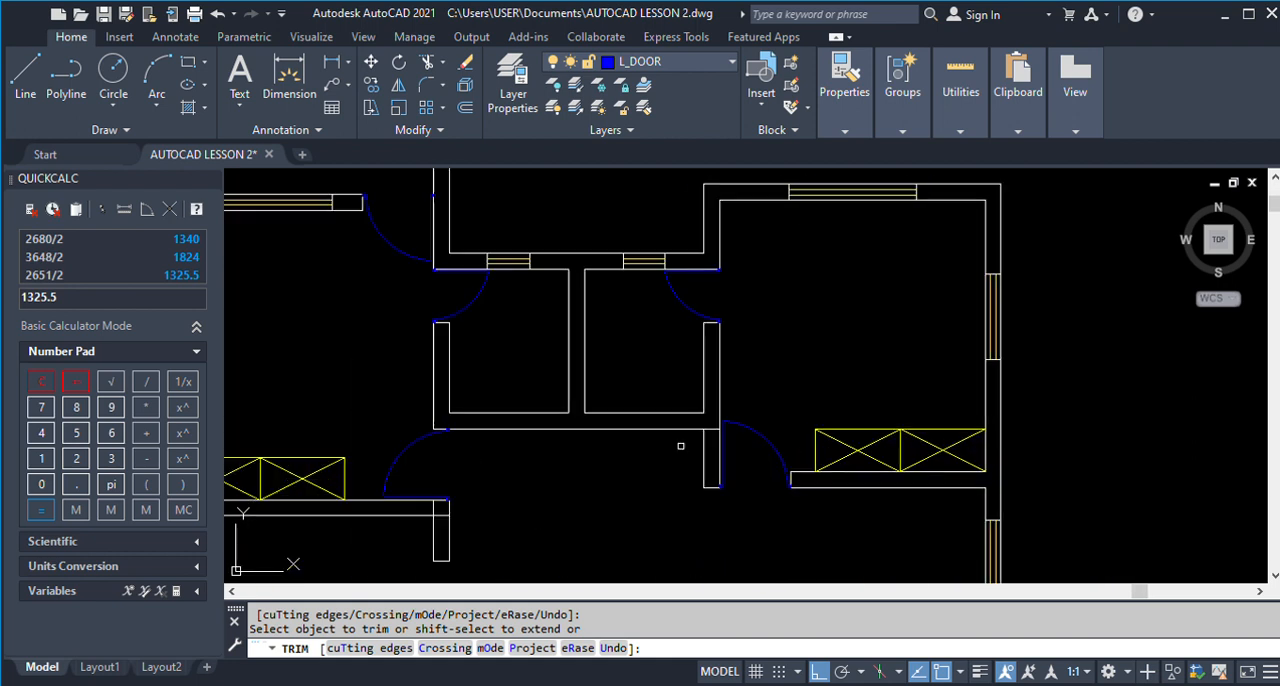
Trim the overlapping lines where the left wardrobe wall meets the left outer wall and the short wall stub at its inner end.
scroll(715, 427, "down", 5)
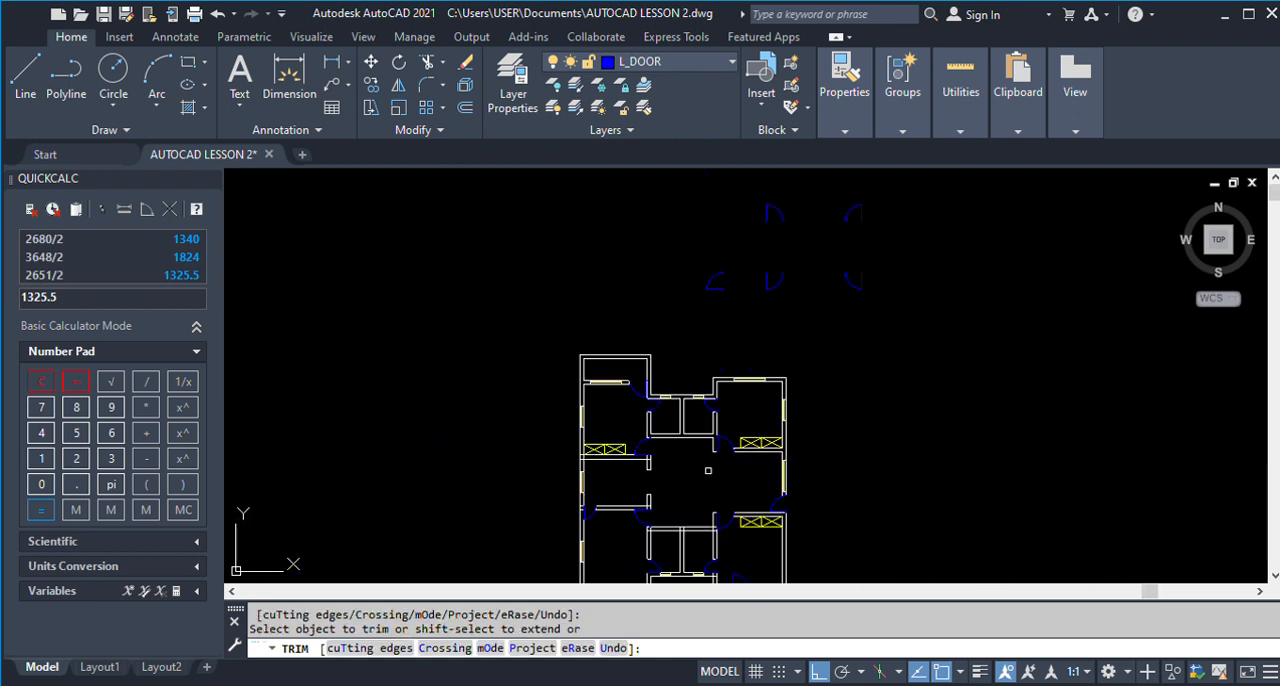
scroll(582, 500, "up", 2)
scroll(578, 461, "up", 4)
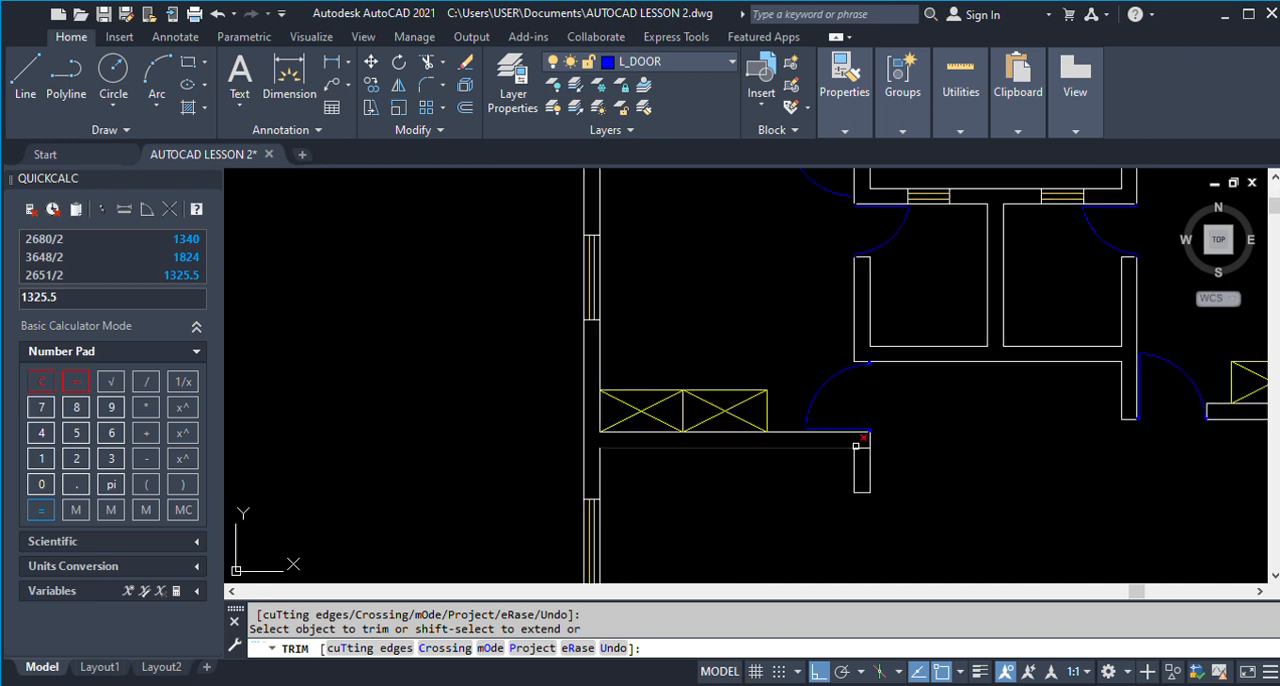
scroll(722, 373, "down", 4)
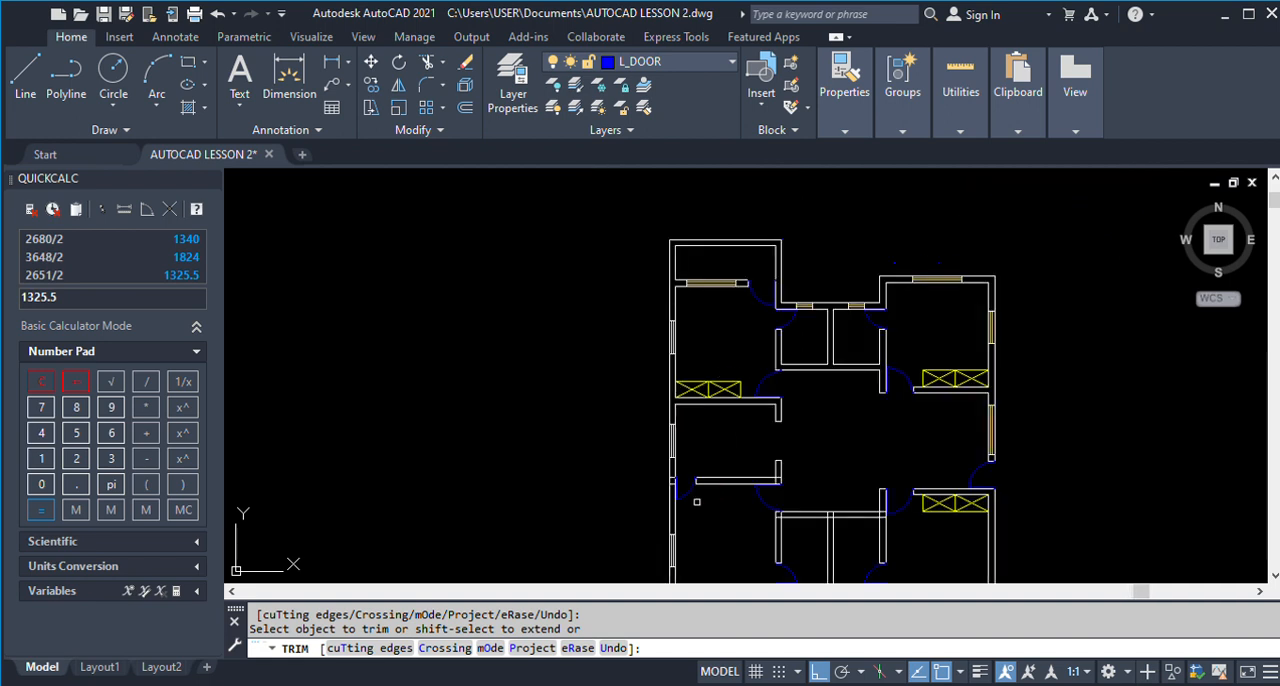
Trim the overlapping lines at both ends of the wall line with the door below the left wardrobe room.
scroll(697, 502, "up", 5)
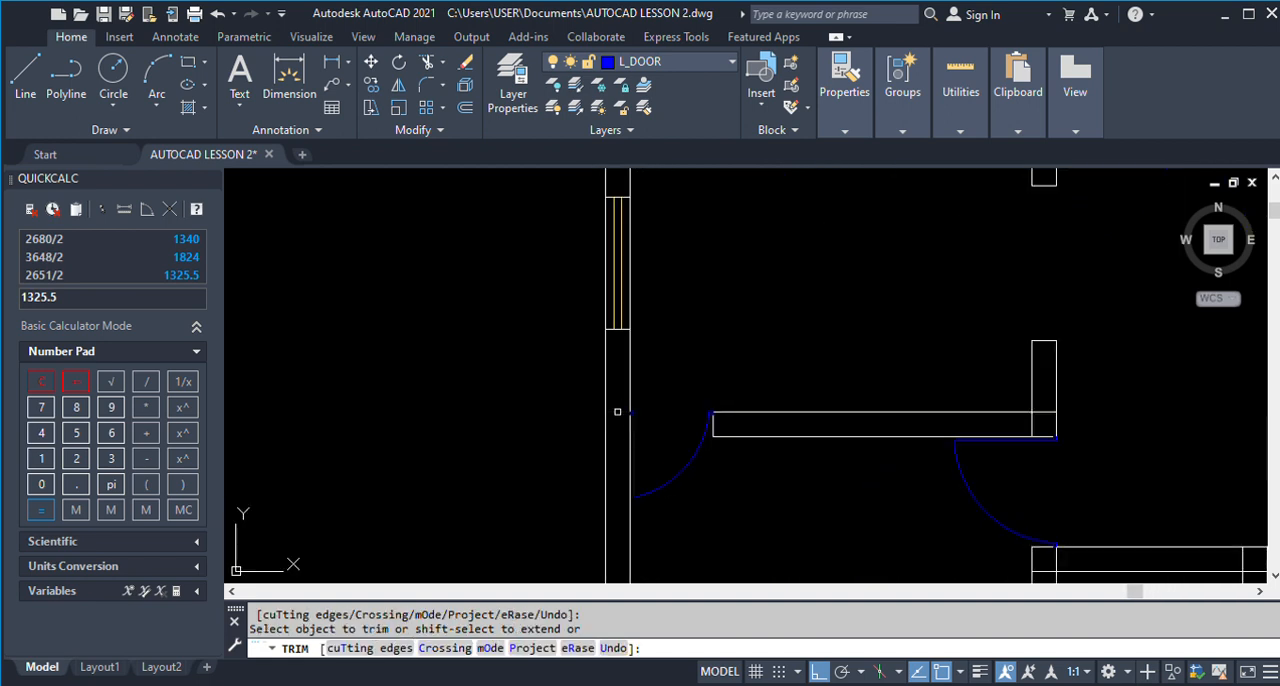
scroll(640, 410, "down", 5)
scroll(730, 408, "up", 3)
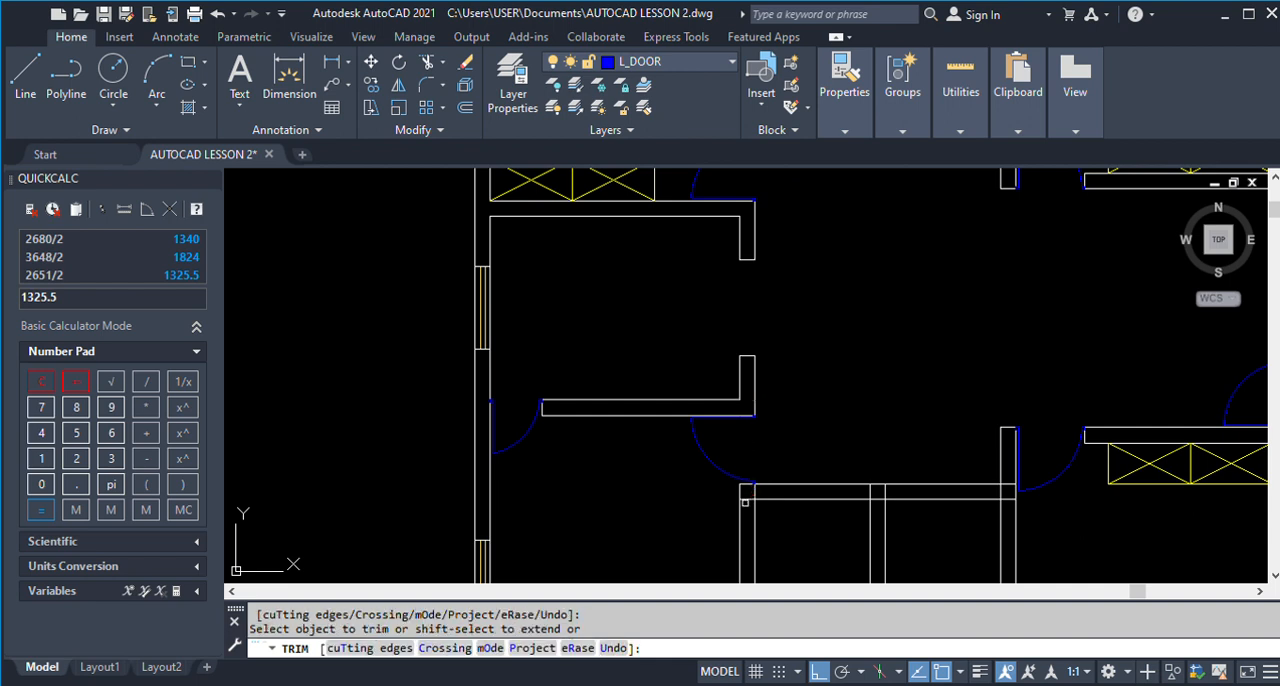
Trim the overlapping lines at the small lower rooms' top wall, partition and bottom wall junctions, and end the Trim command.
left_click(879, 499)
left_click(1007, 499)
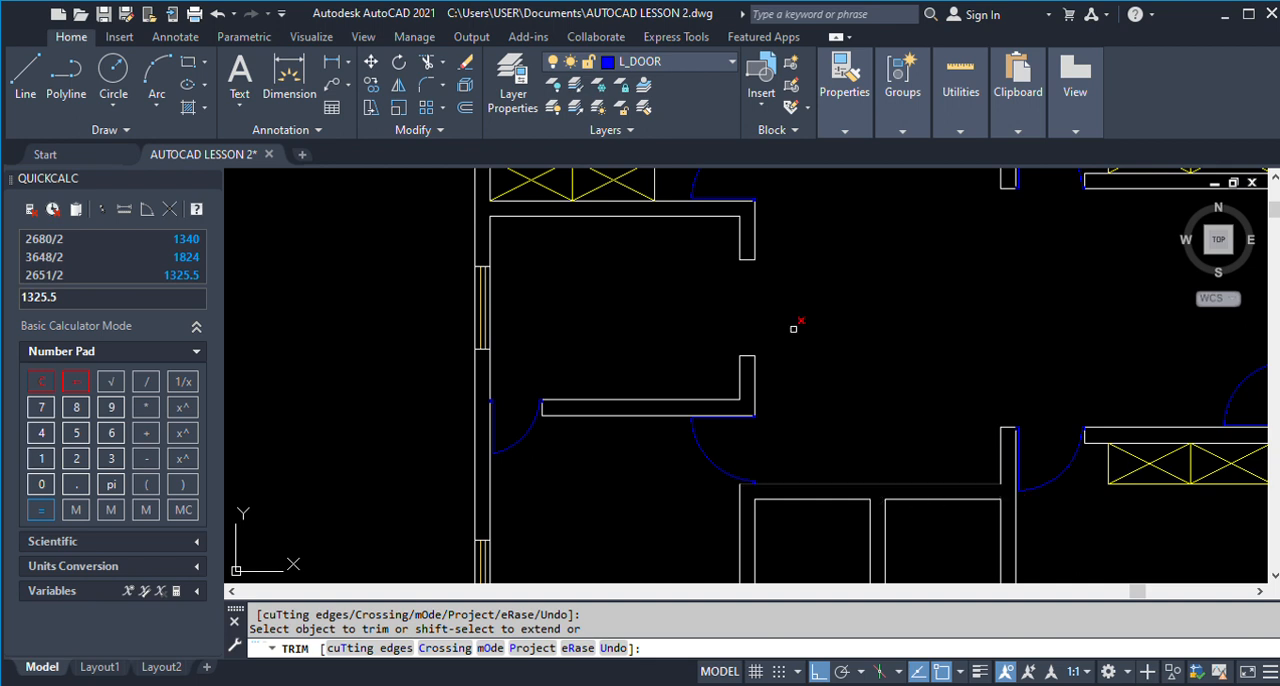
scroll(818, 348, "down", 3)
scroll(787, 437, "up", 2)
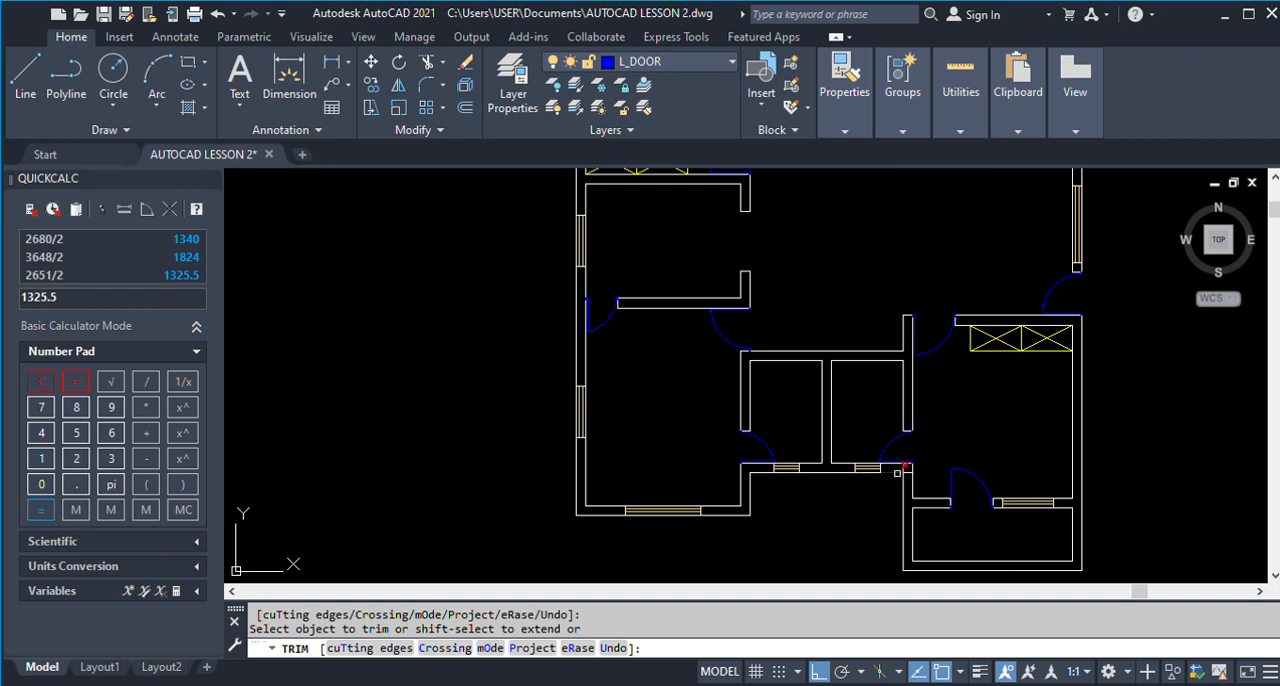
scroll(904, 466, "up", 4)
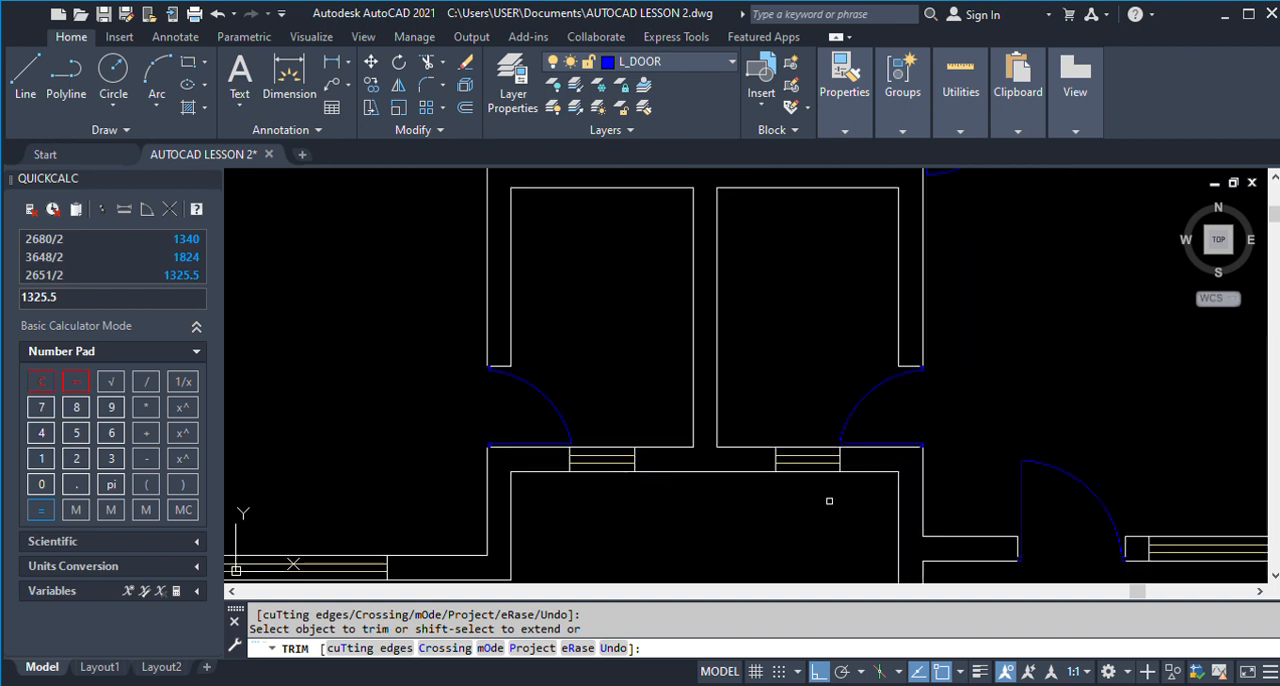
scroll(830, 500, "down", 5)
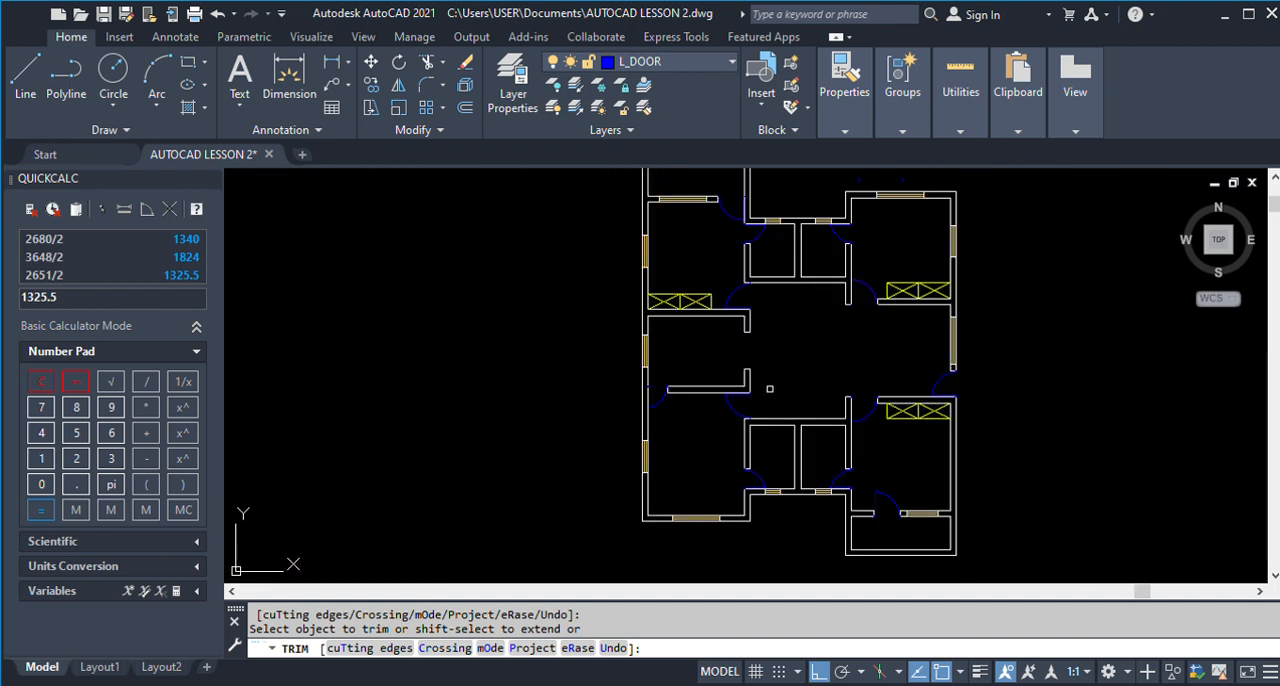
scroll(790, 370, "down", 2)
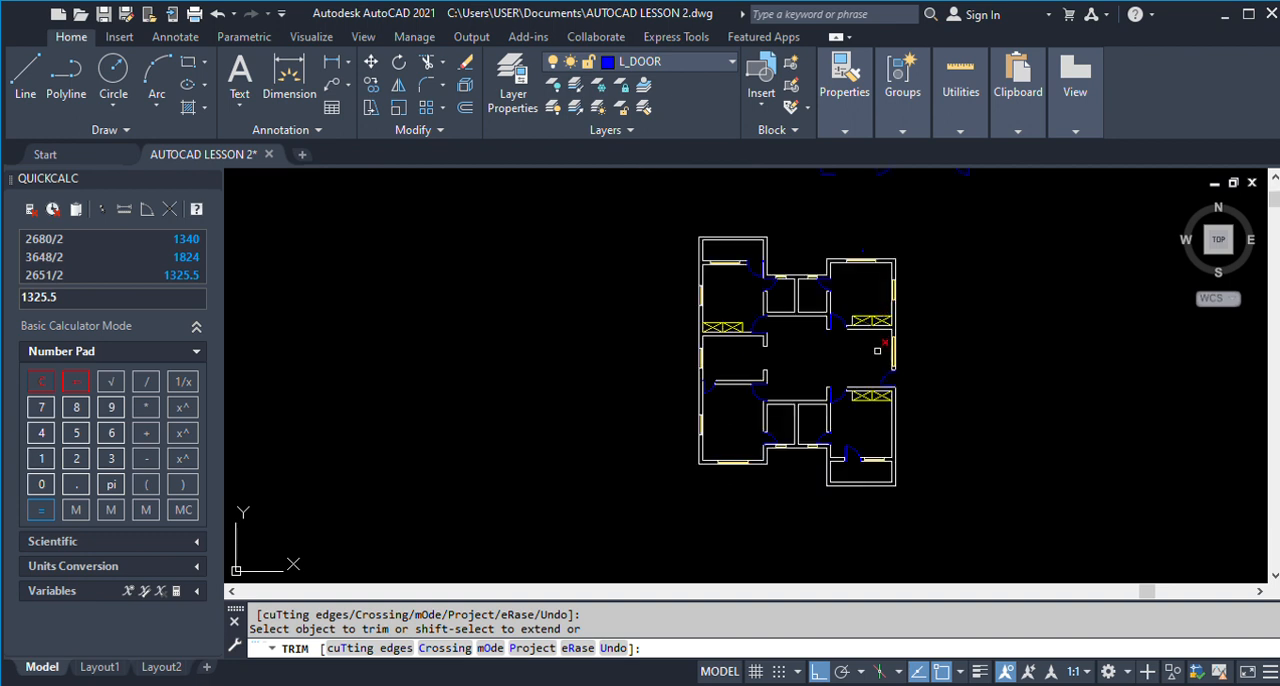
scroll(846, 252, "up", 2)
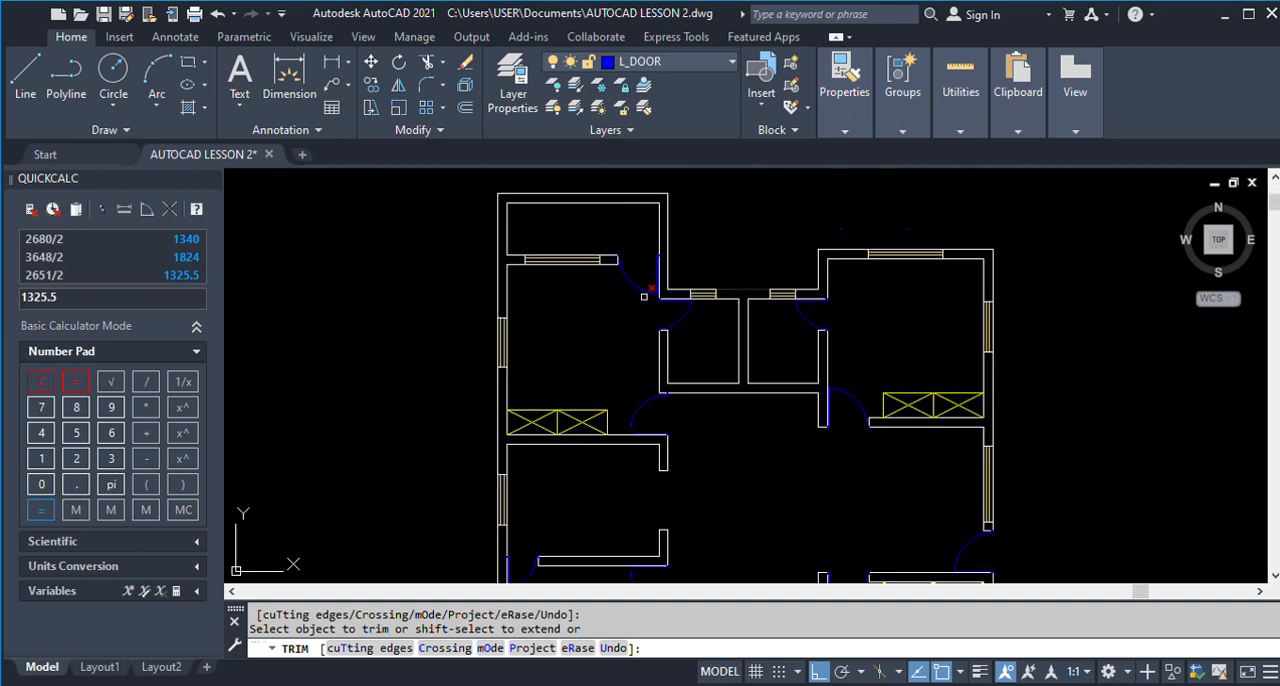
key("Escape")
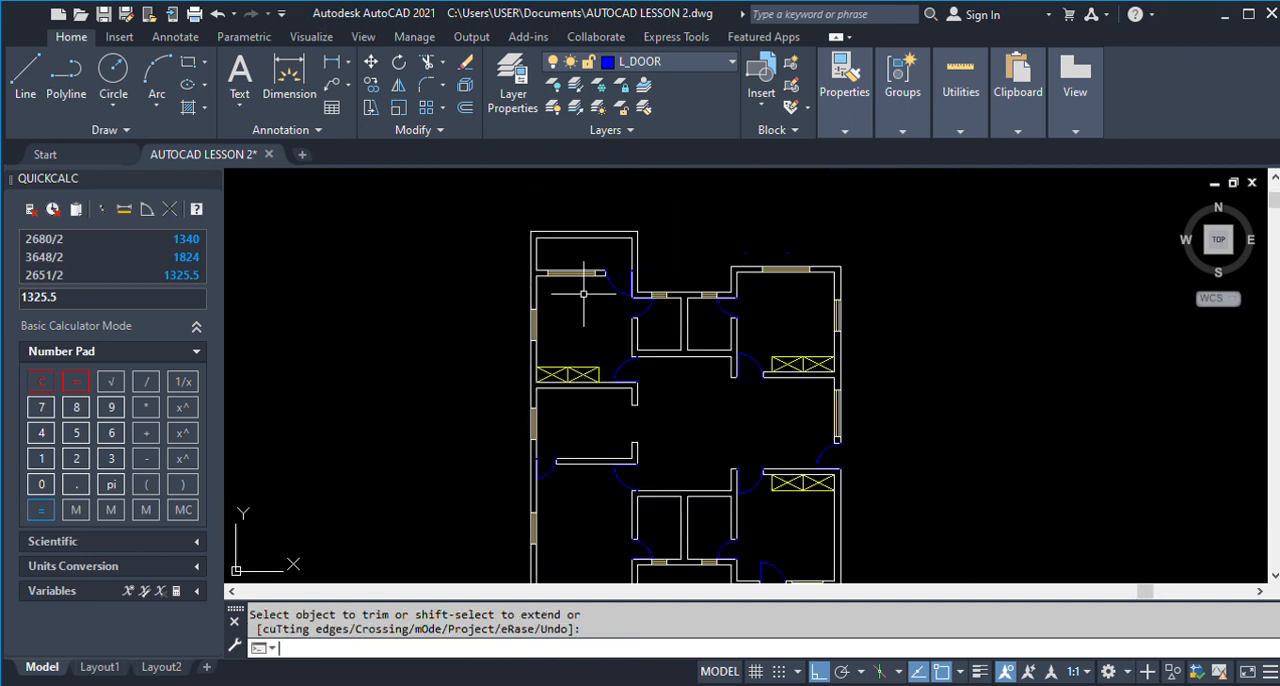
Erase the two stray door fragments just above the upper-right room.
scroll(583, 293, "down", 3)
type("e")
key("Return")
scroll(687, 261, "up", 3)
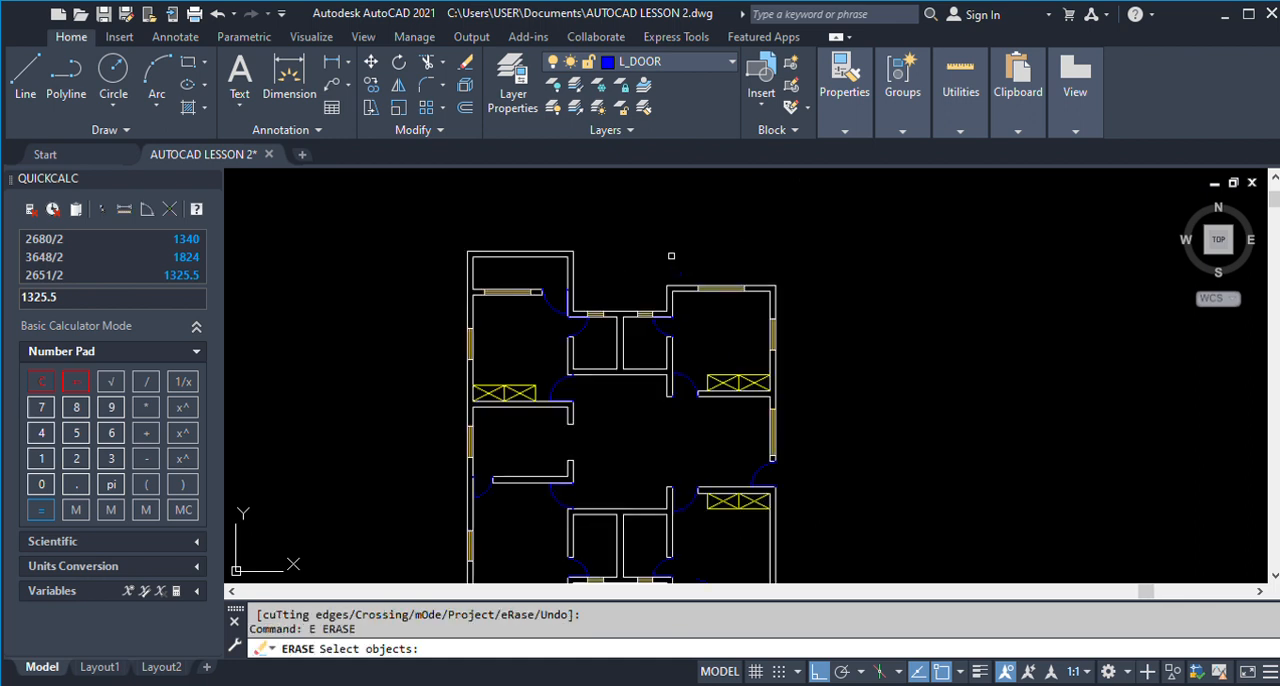
left_click(660, 263)
left_click(768, 285)
key("Return")
scroll(667, 307, "down", 2)
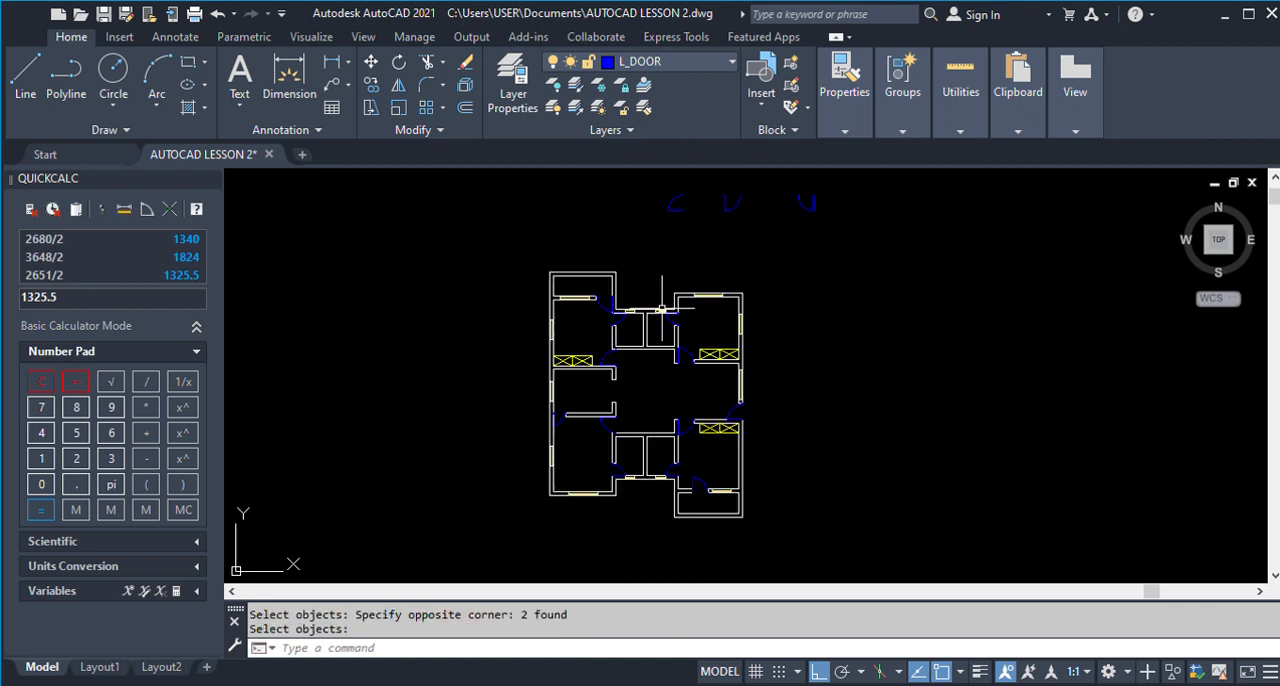
scroll(595, 312, "down", 2)
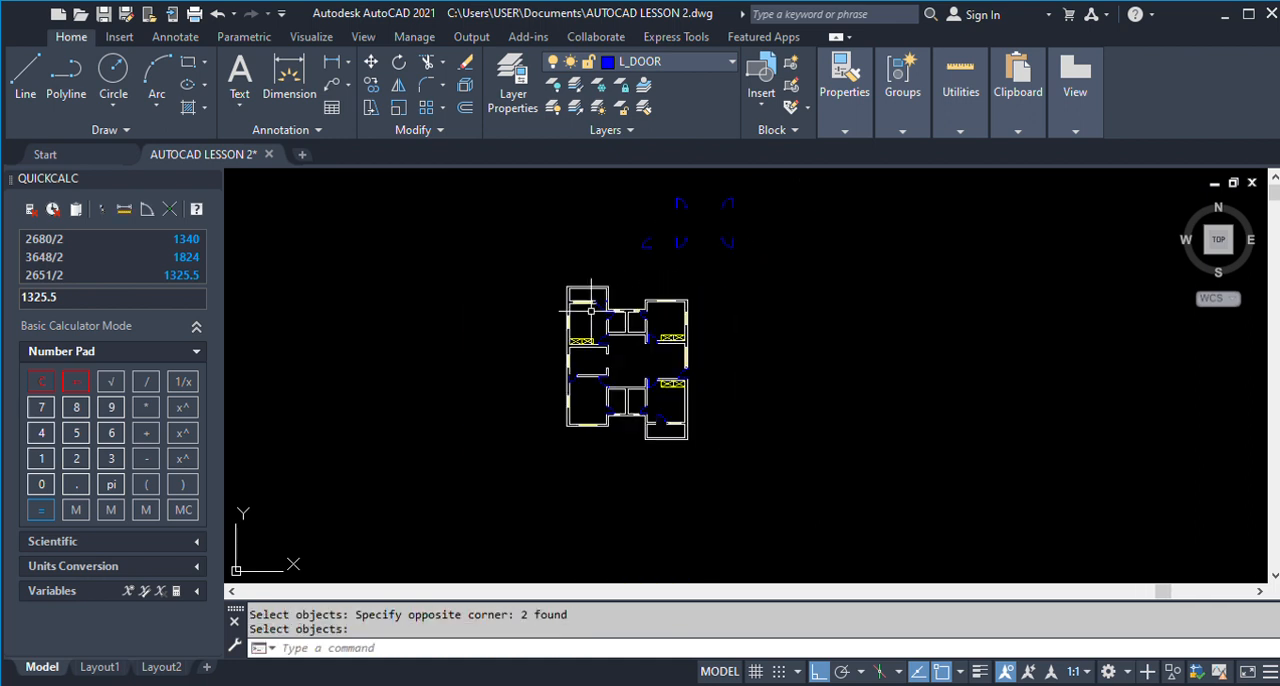
left_click(115, 73)
scroll(524, 298, "up", 4)
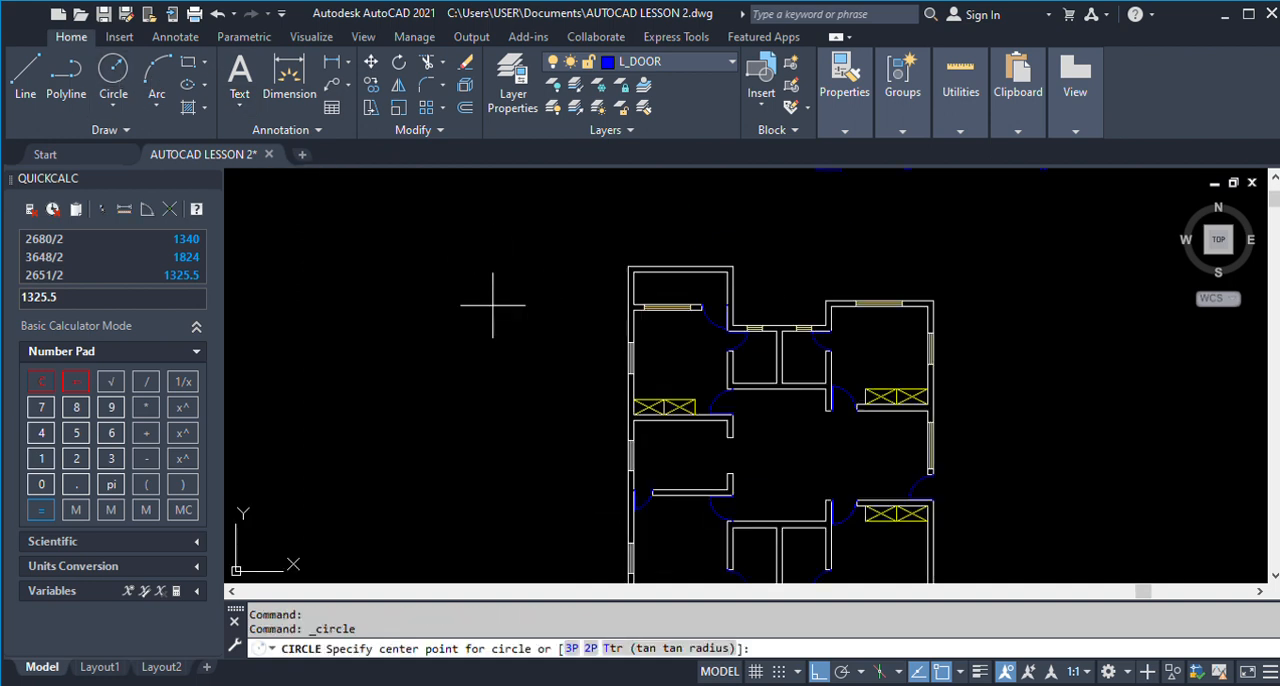
key("Escape")
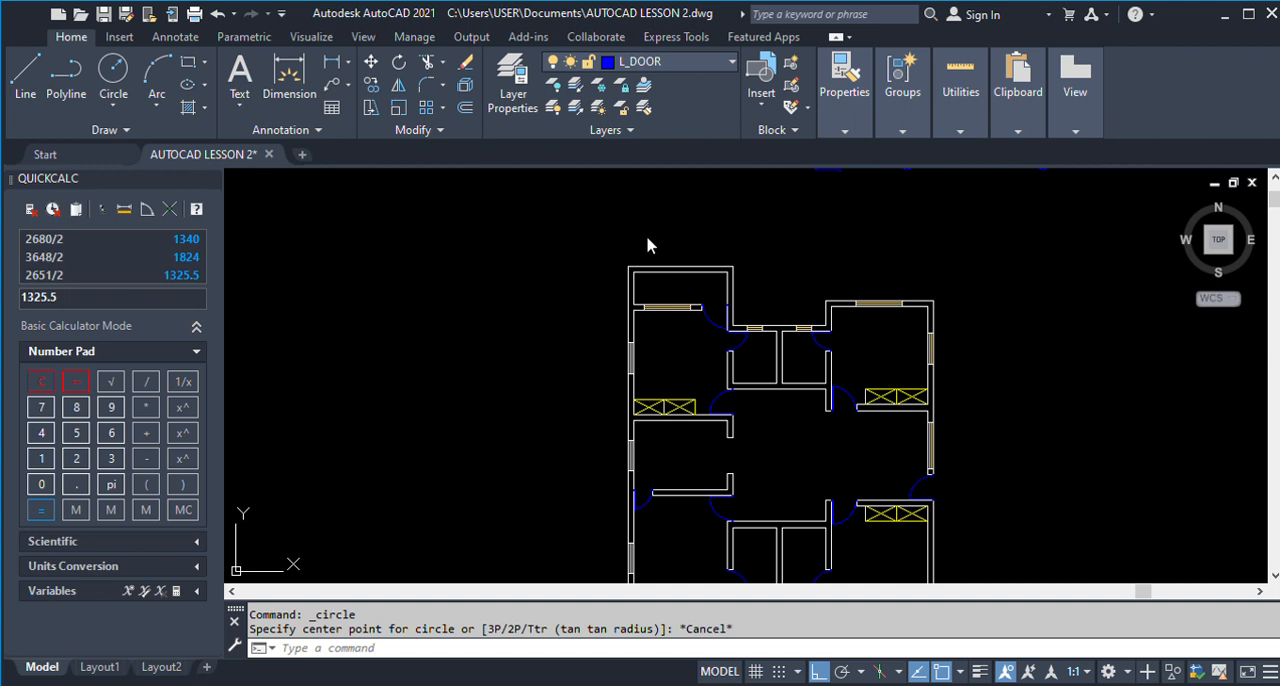
Make L_DOOR_LABEL1 the current layer and draw a small label circle outside the plan, beside the upper-left room.
left_click(434, 295)
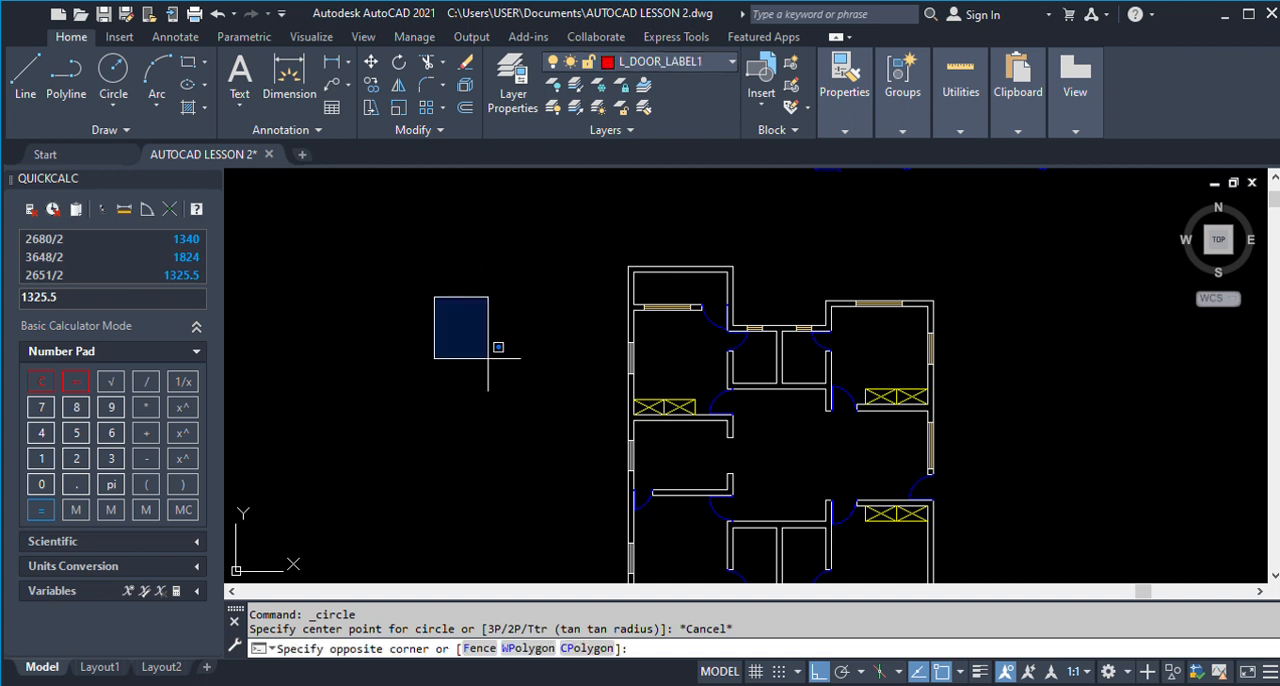
left_click(491, 354)
left_click(113, 70)
scroll(589, 327, "up", 4)
left_click(494, 290)
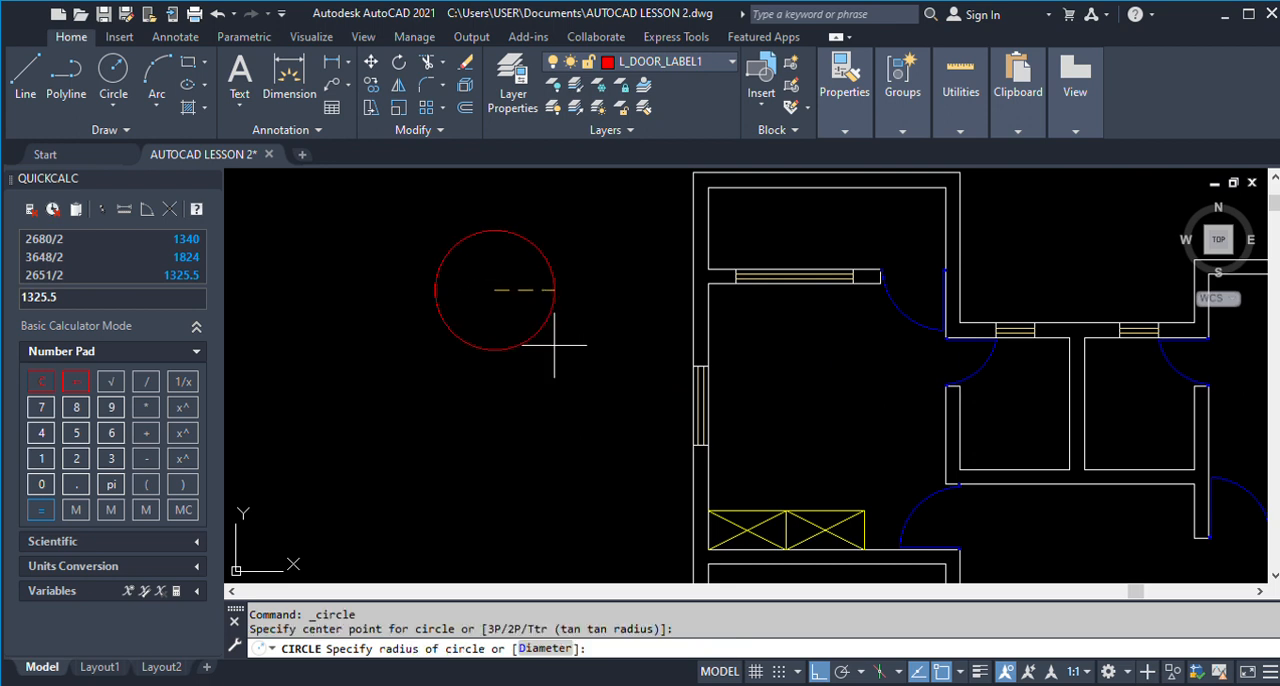
left_click(510, 308)
key("Return")
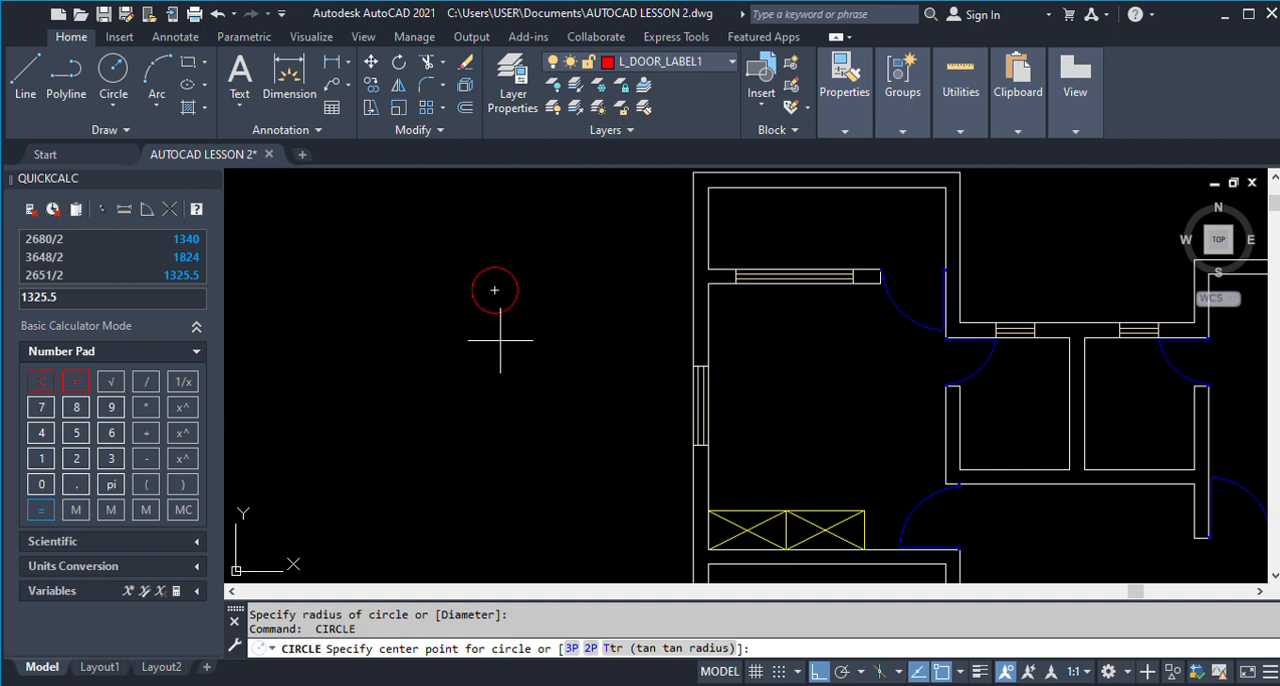
key("Escape")
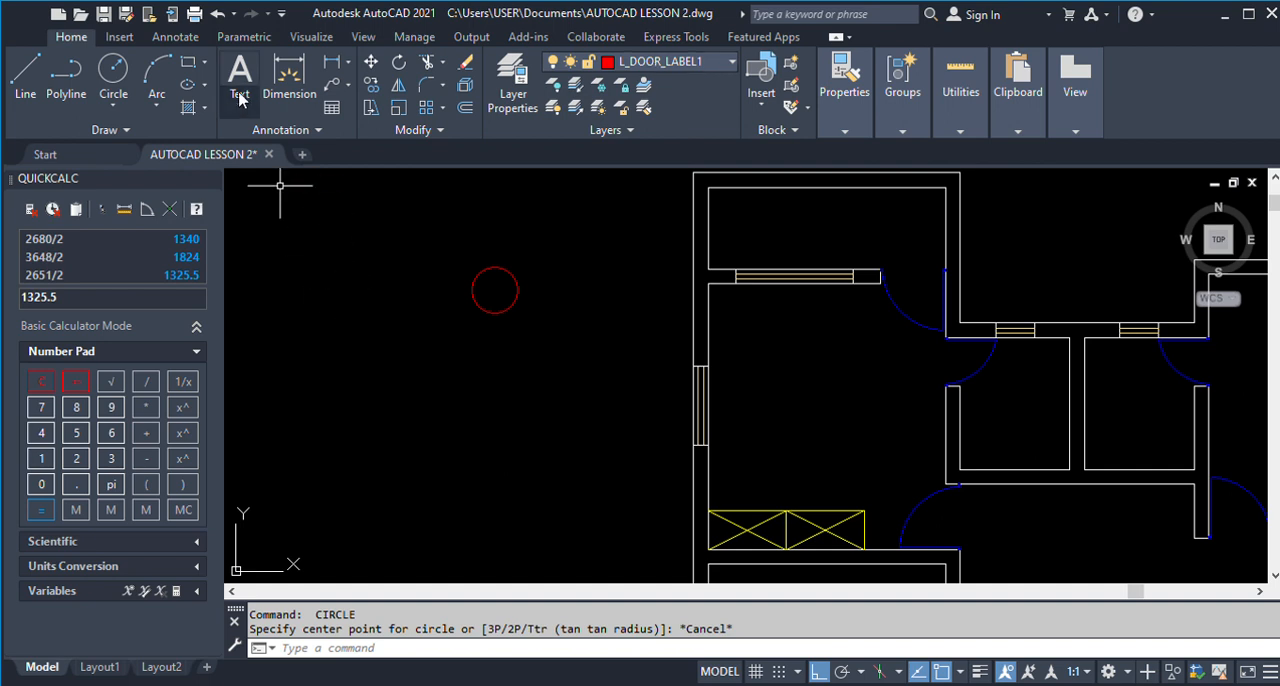
left_click(240, 80)
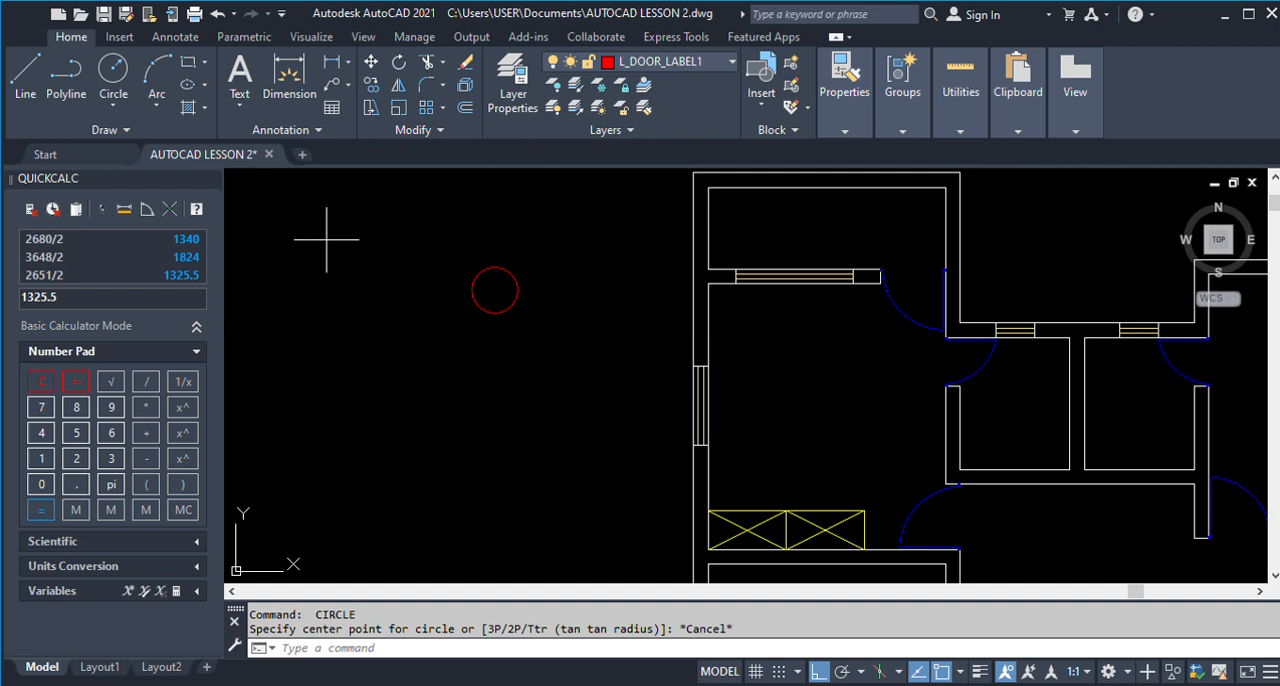
left_click(350, 377)
left_click(497, 445)
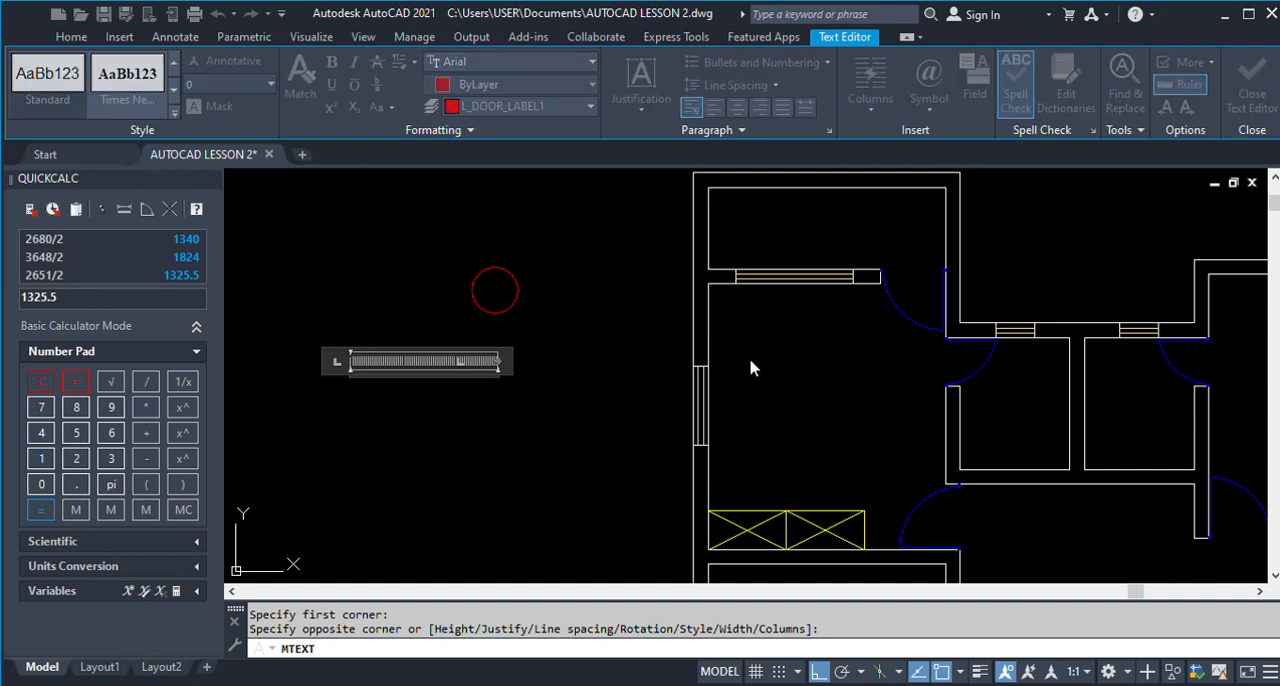
left_click(478, 366)
key("Escape")
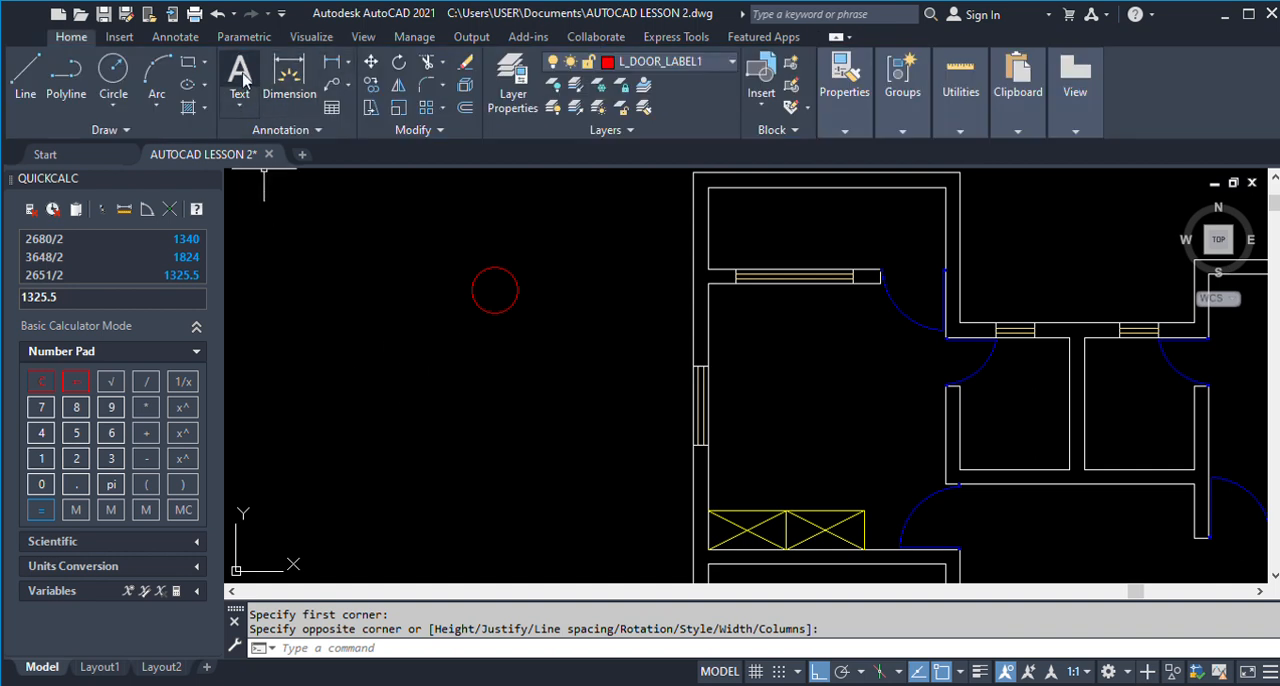
left_click(244, 78)
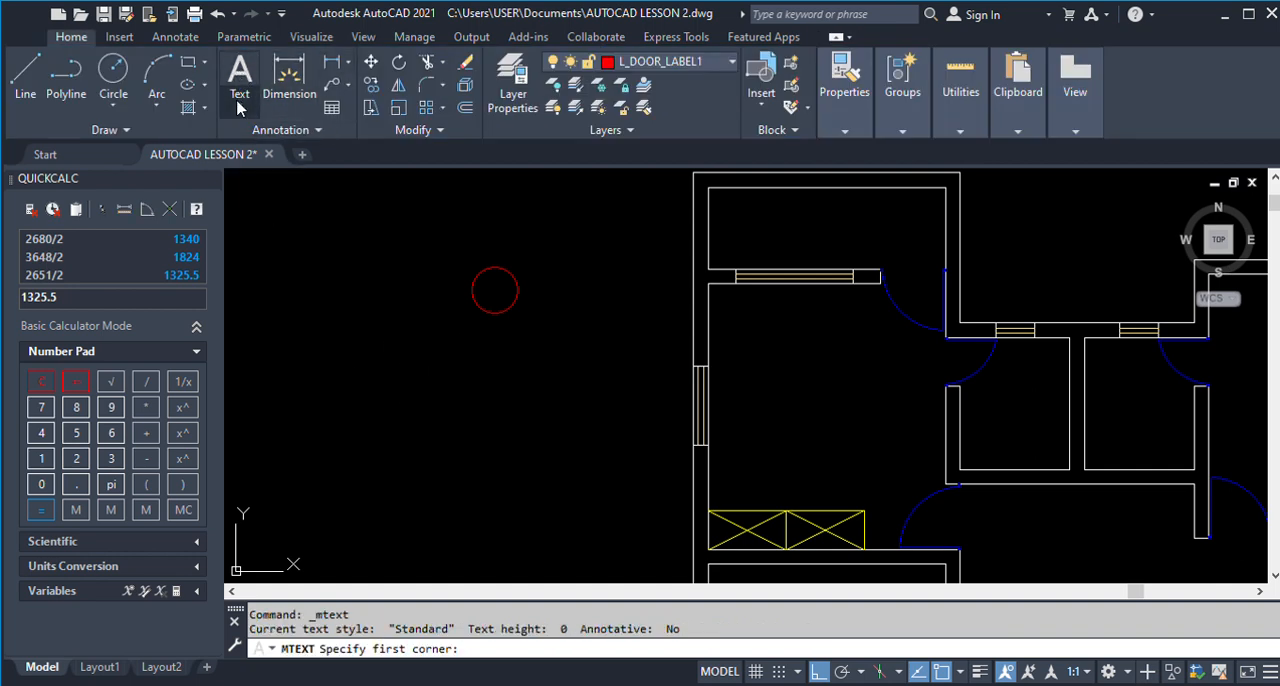
left_click(411, 388)
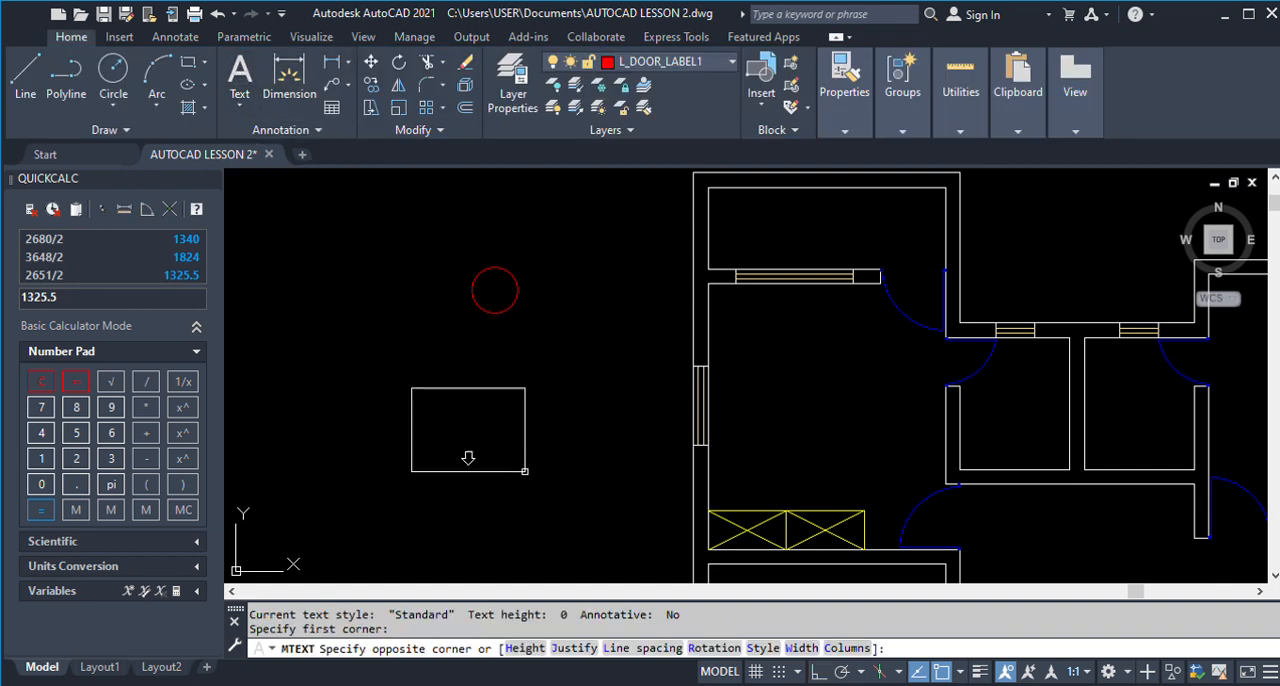
left_click(639, 504)
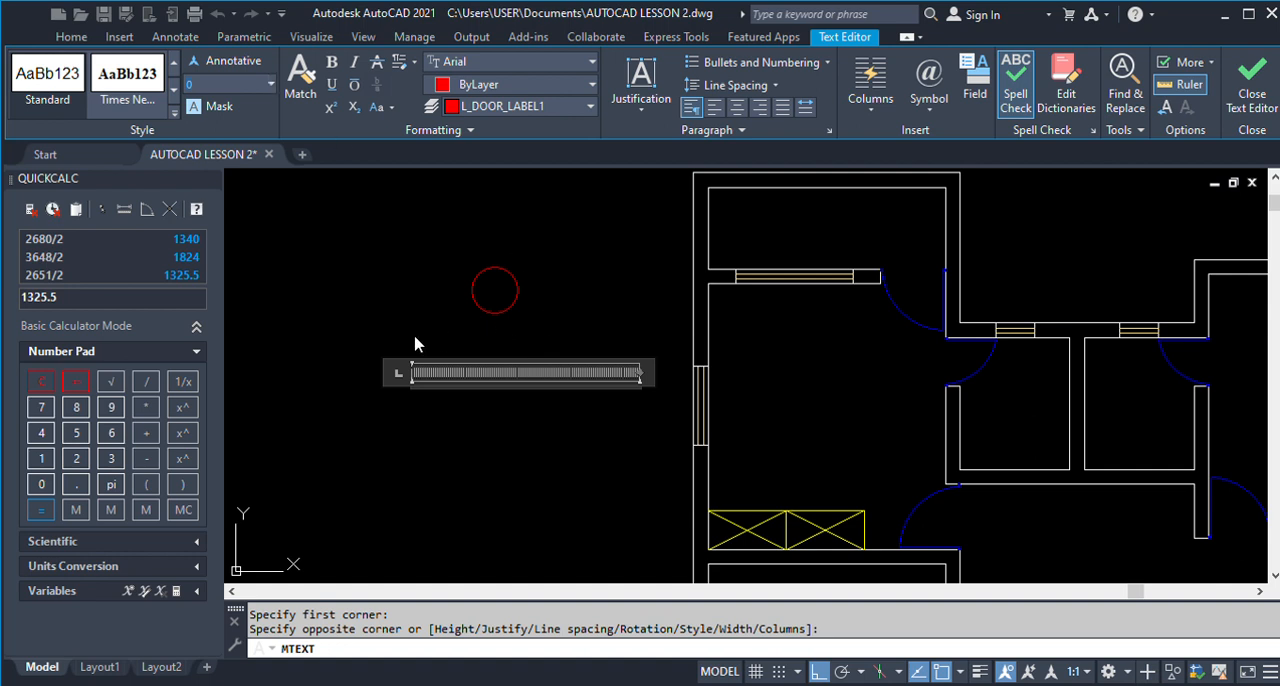
Close the empty text box below the circle and make L_WIN_LABEL2 the current layer.
left_click(633, 436)
left_click(537, 417)
left_click(404, 403)
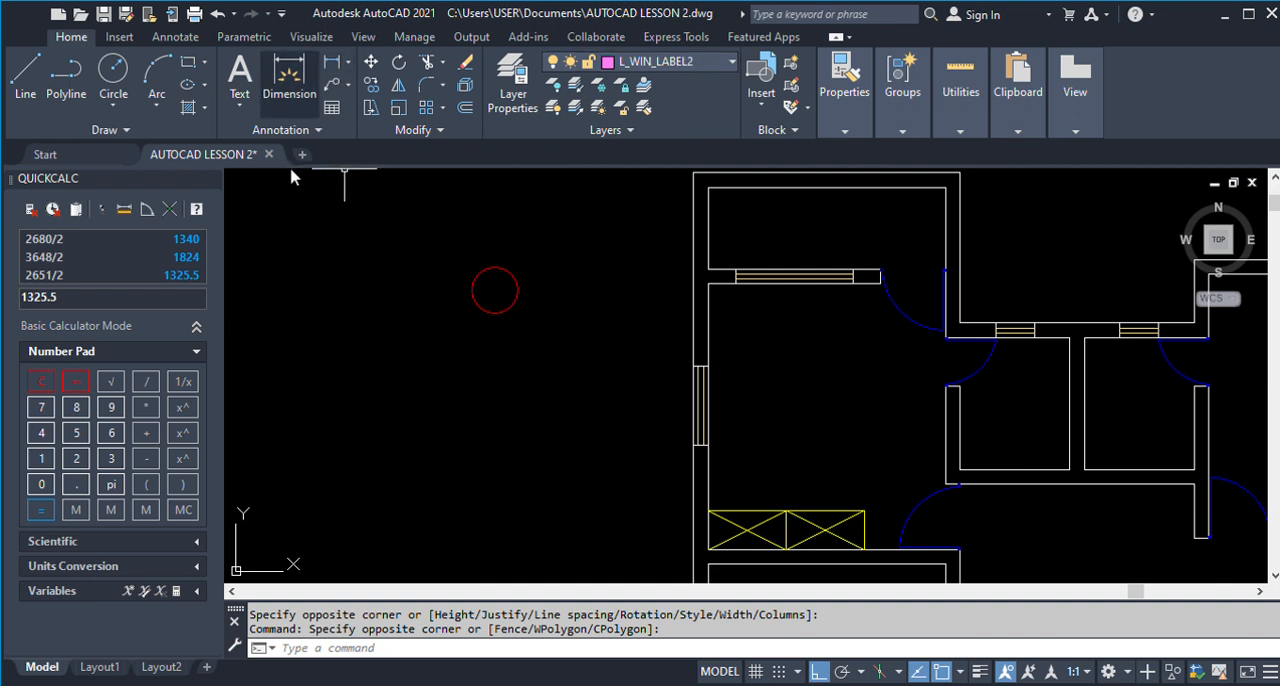
left_click(240, 75)
left_click(406, 355)
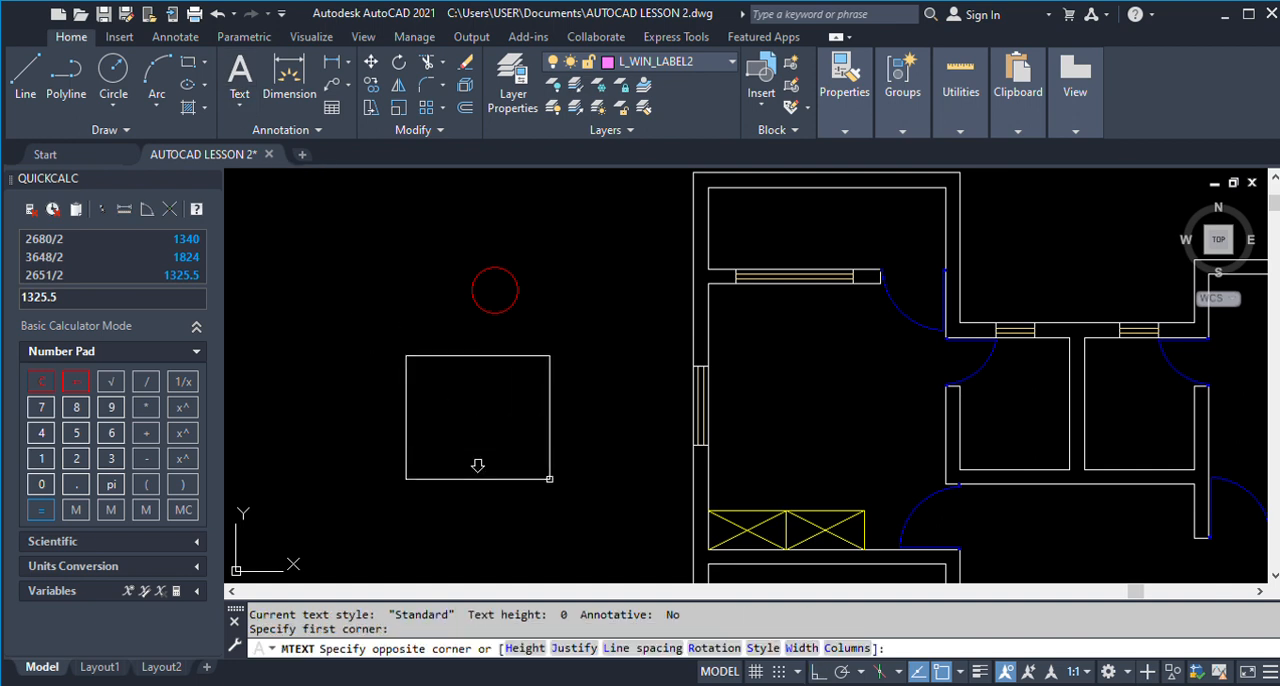
left_click(549, 478)
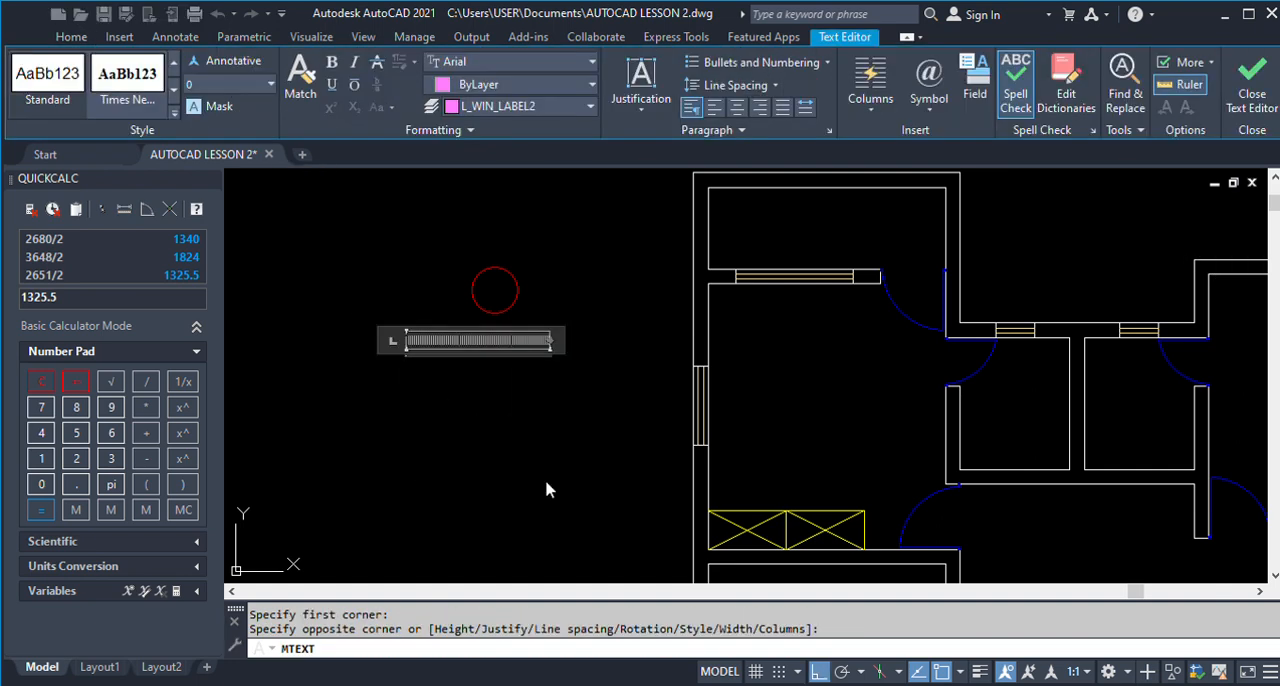
key("Escape")
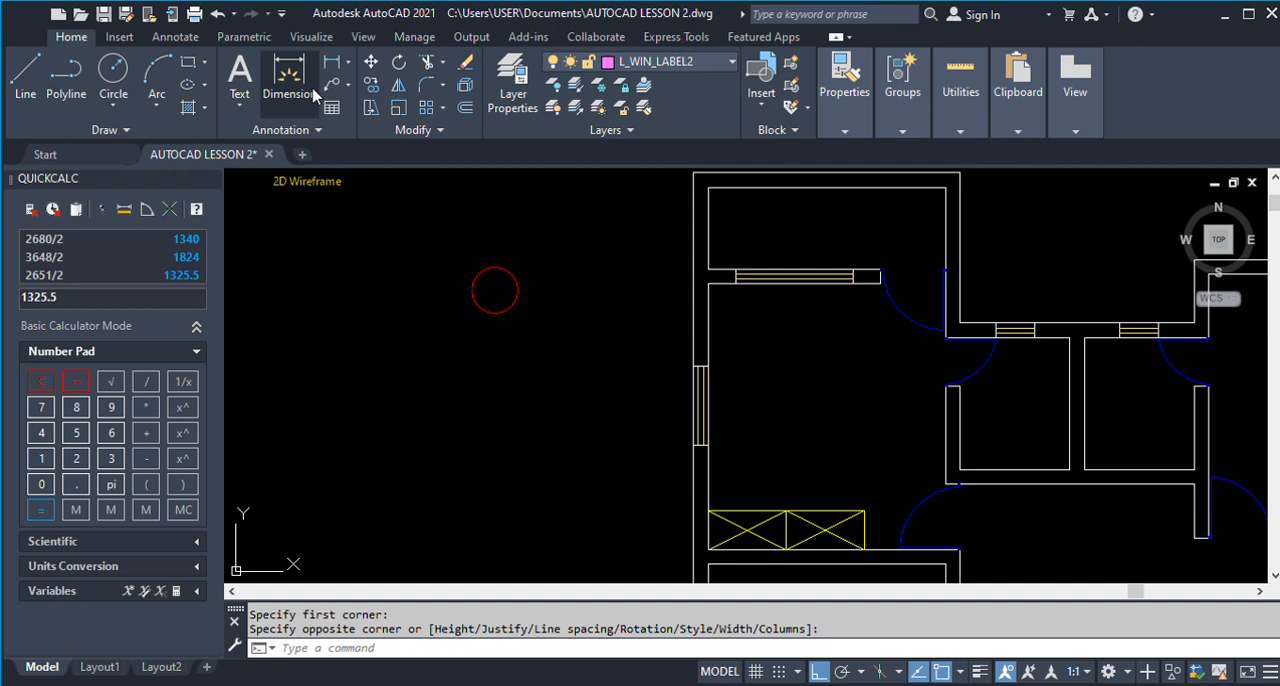
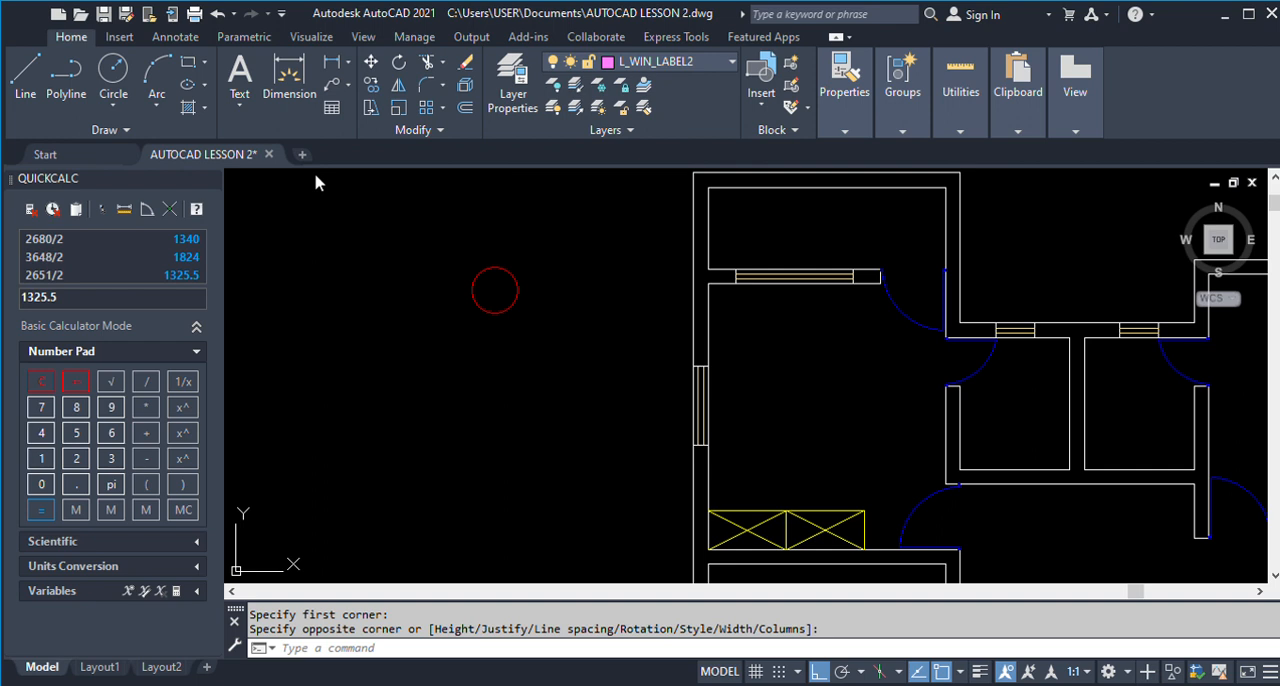
left_click(339, 290)
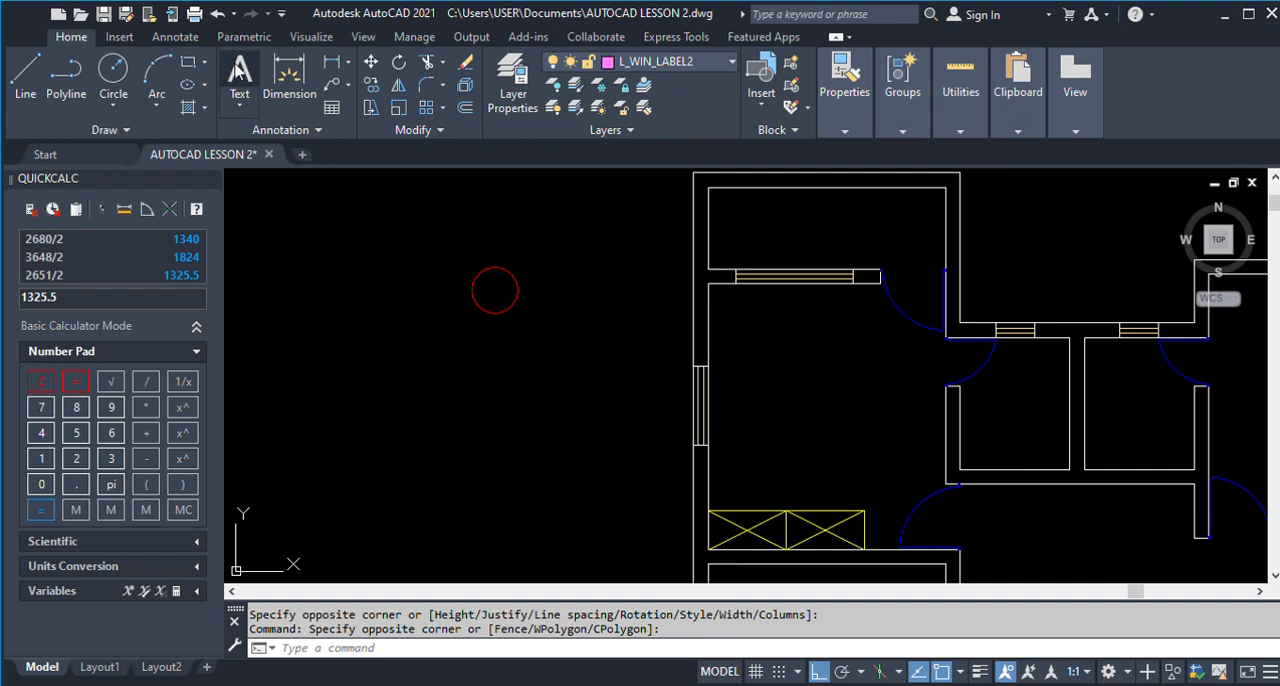
left_click(239, 75)
left_click(350, 350)
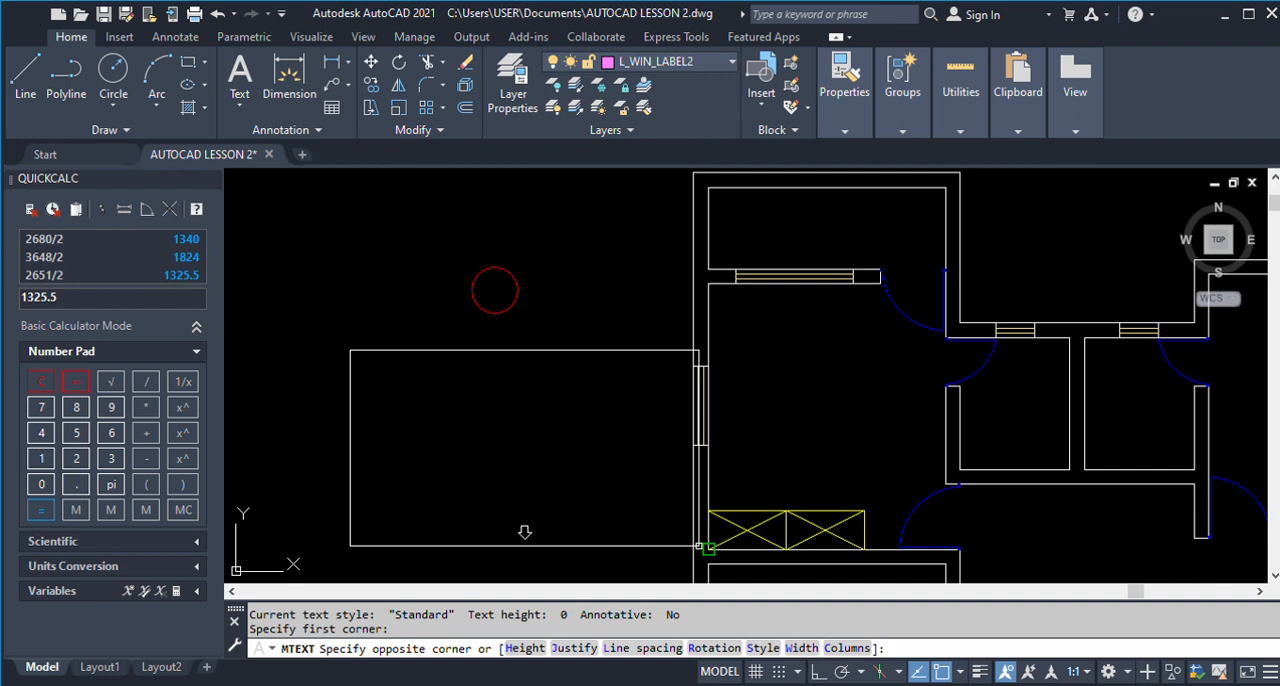
left_click(698, 546)
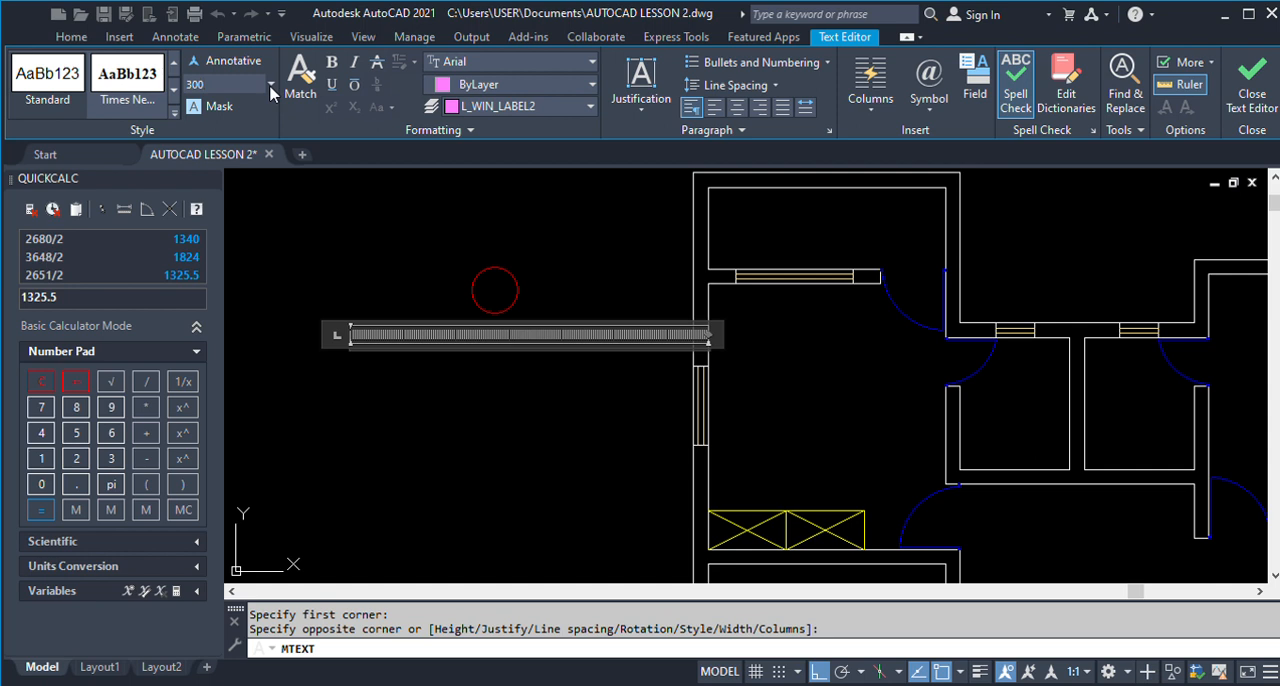
left_click(173, 89)
left_click(58, 85)
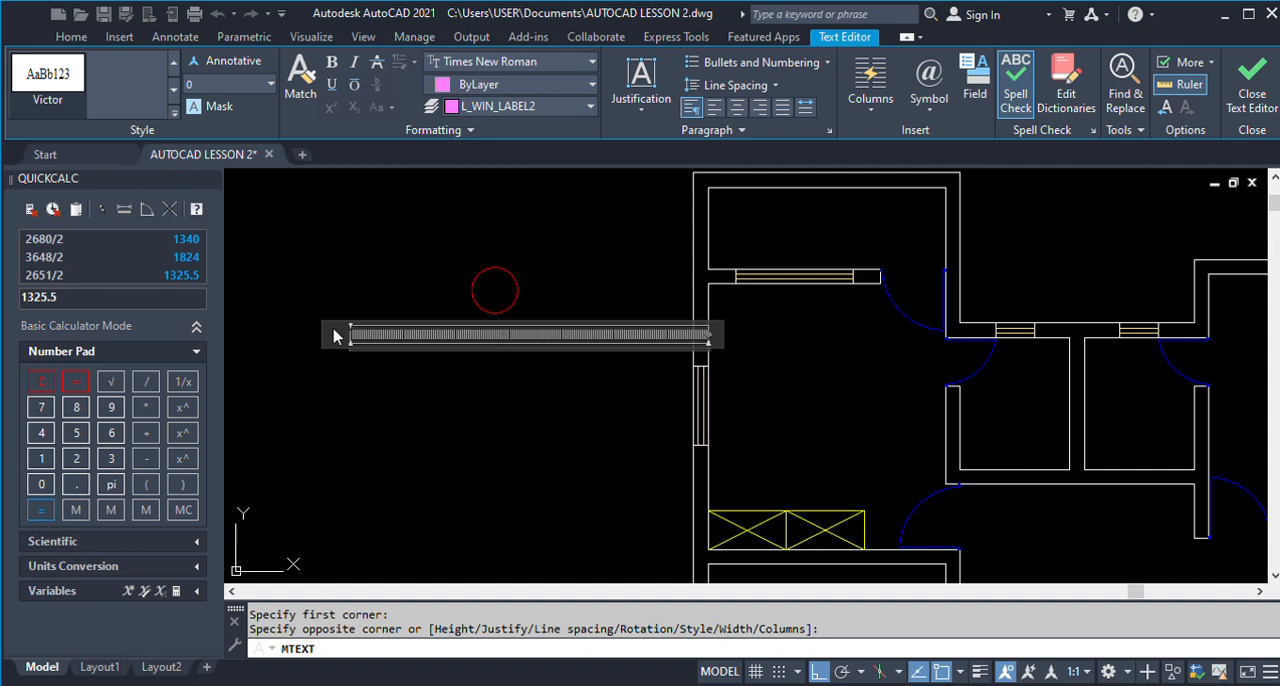
left_click(173, 62)
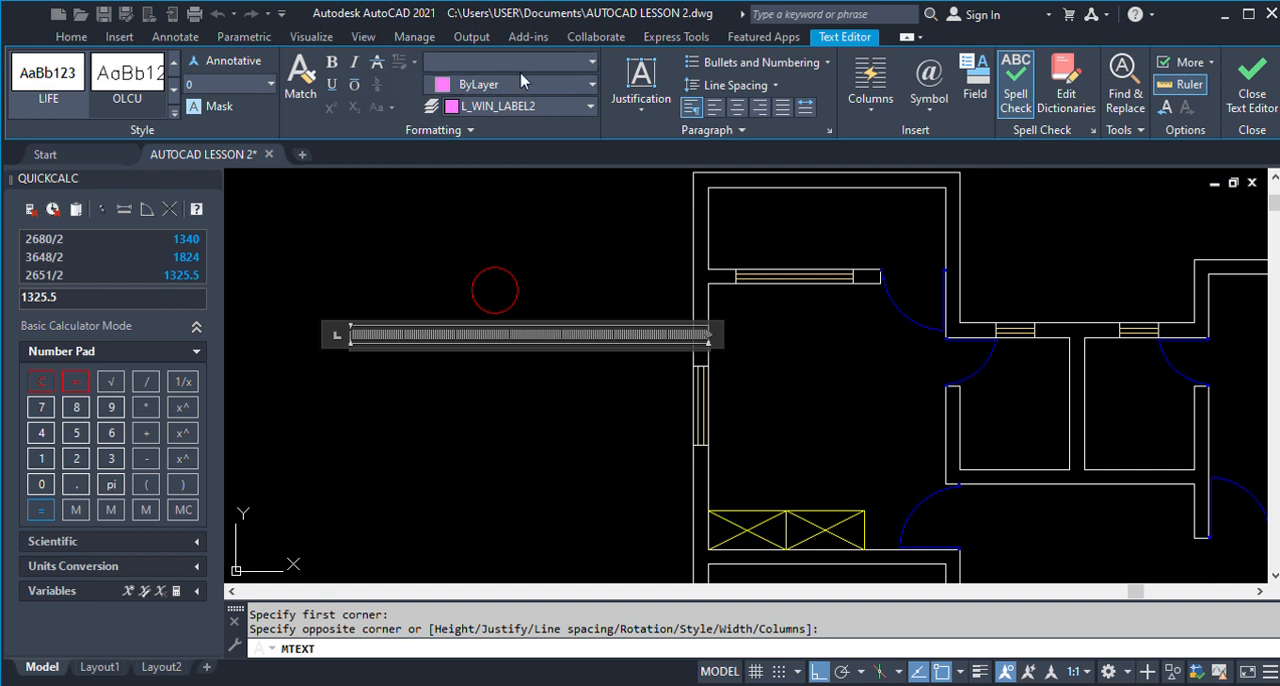
left_click(487, 129)
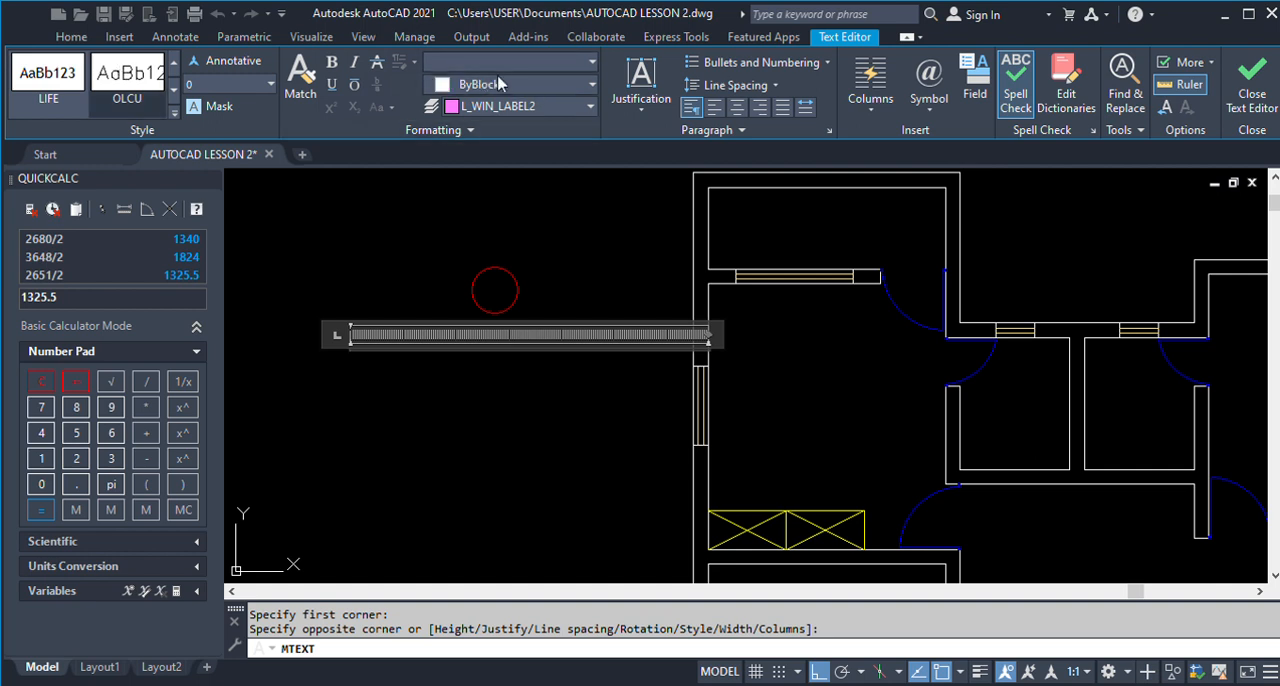
left_click(442, 274)
left_click(392, 335)
key("Escape")
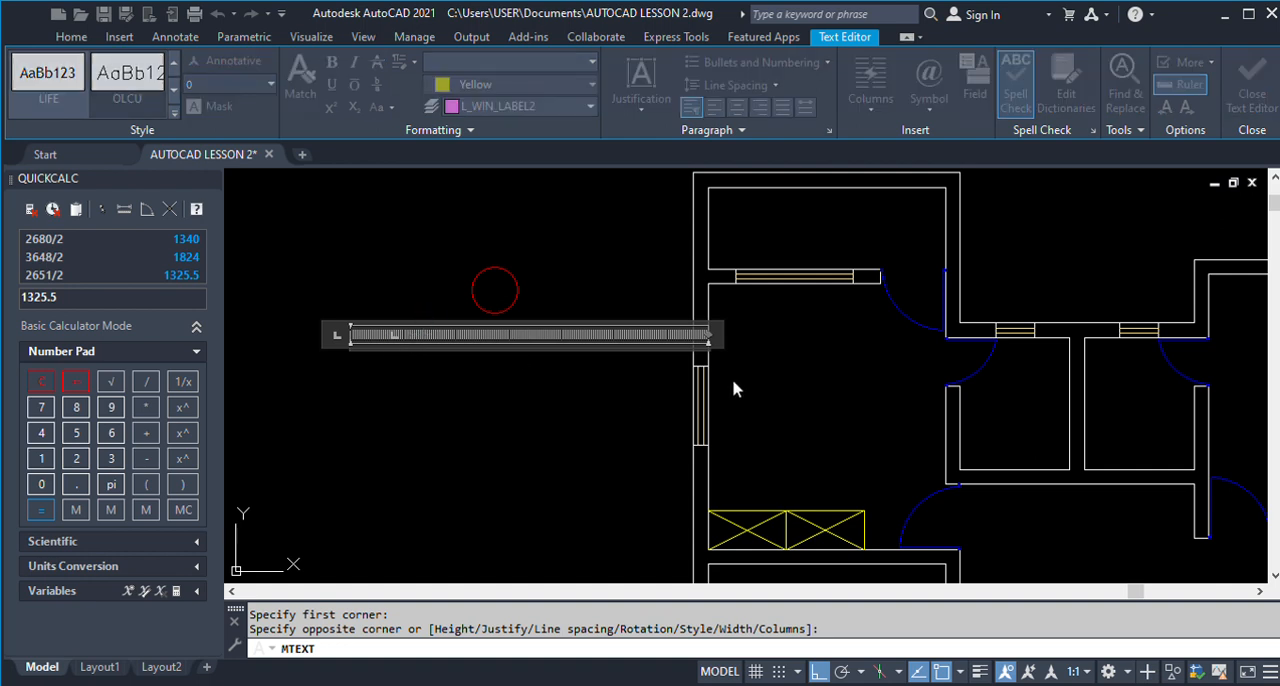
left_click(742, 353)
Copy the ROOM 3 label from the reference ground floor plan into the new plan's upper-left room, with Ortho turned off.
scroll(367, 333, "down", 5)
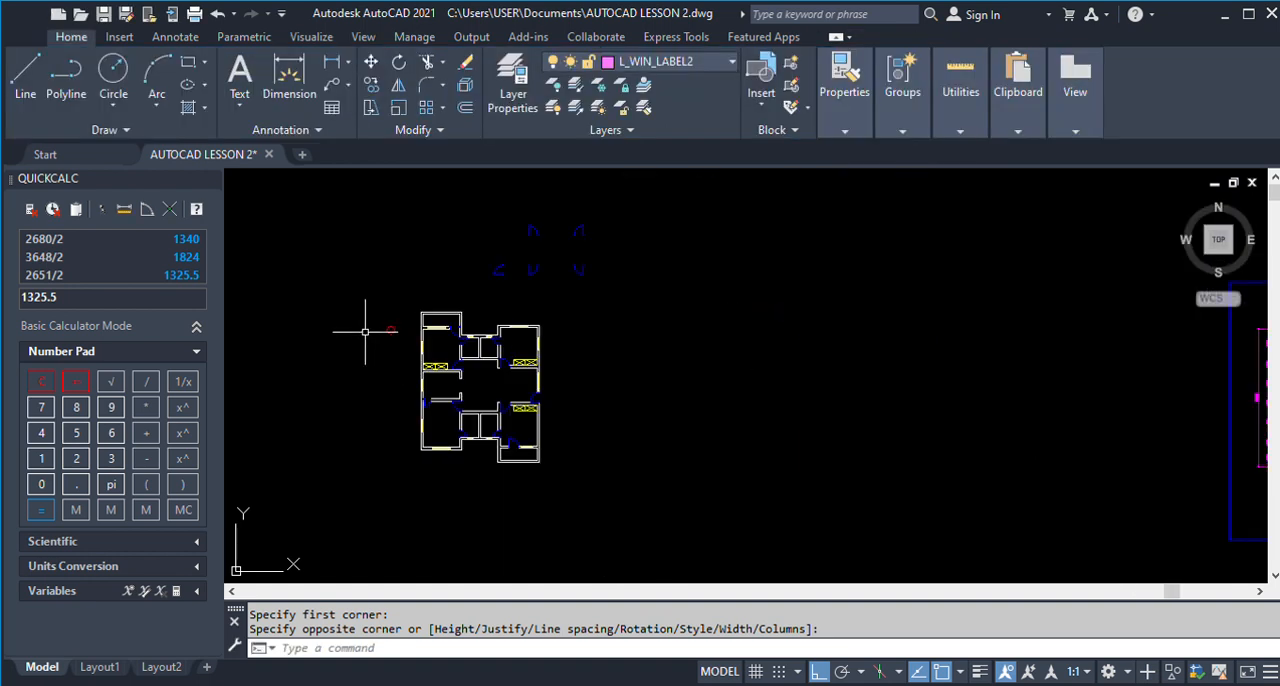
type("co")
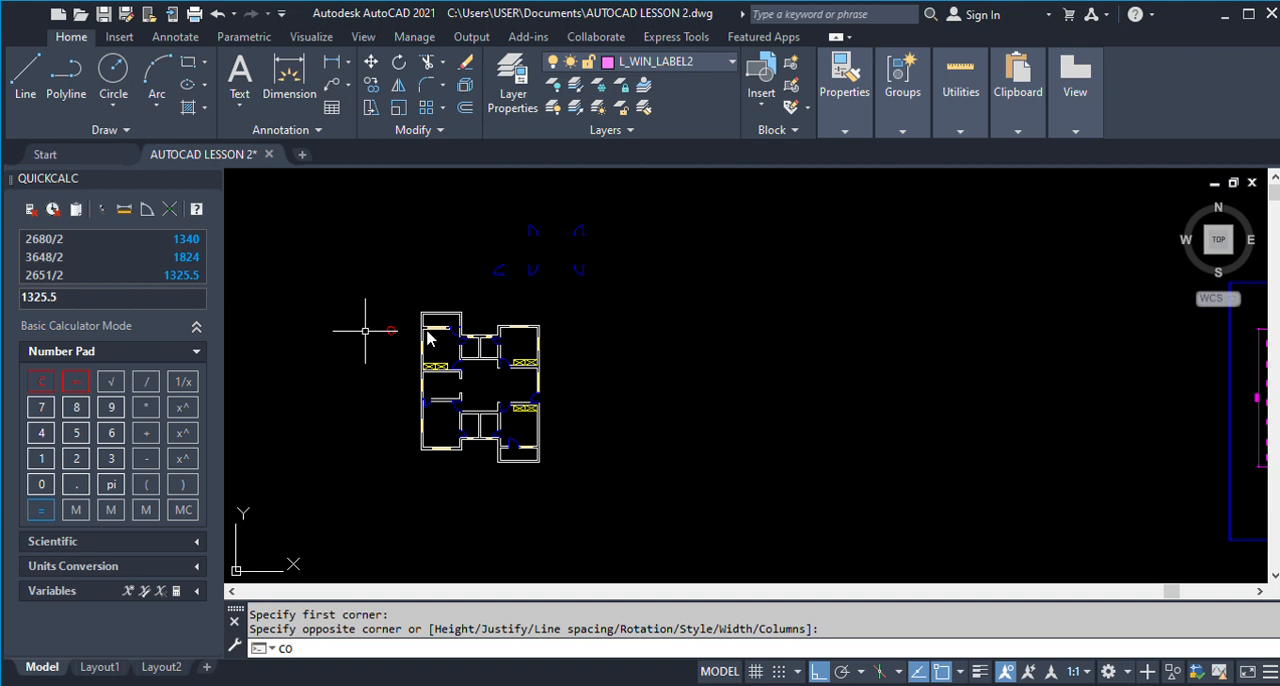
key("Return")
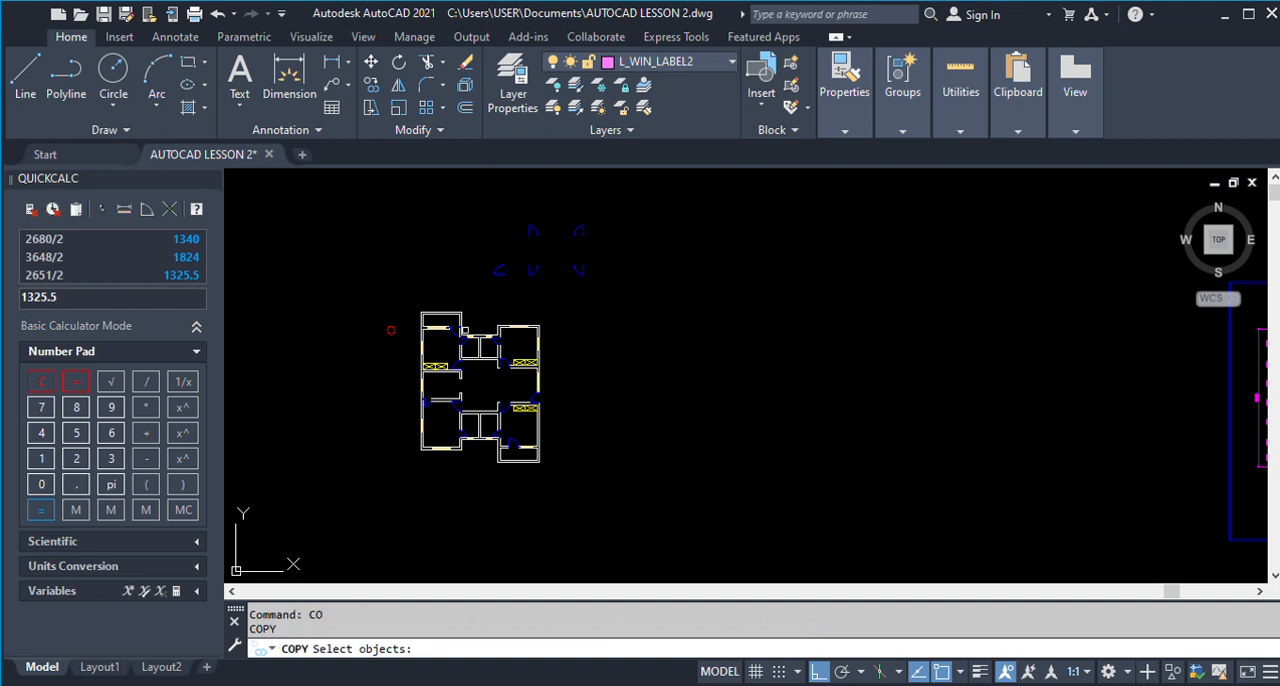
scroll(610, 342, "down", 2)
scroll(1006, 362, "up", 3)
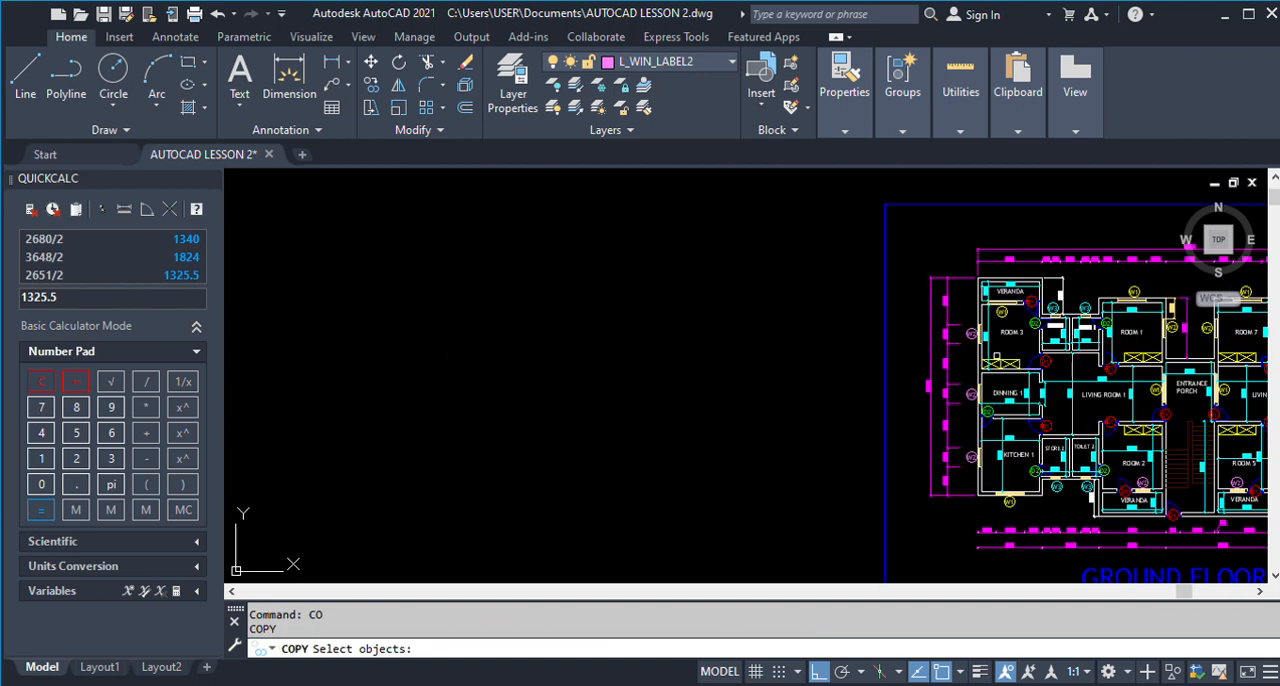
left_click(1009, 331)
key("Return")
left_click(1015, 327)
scroll(1010, 293, "down", 4)
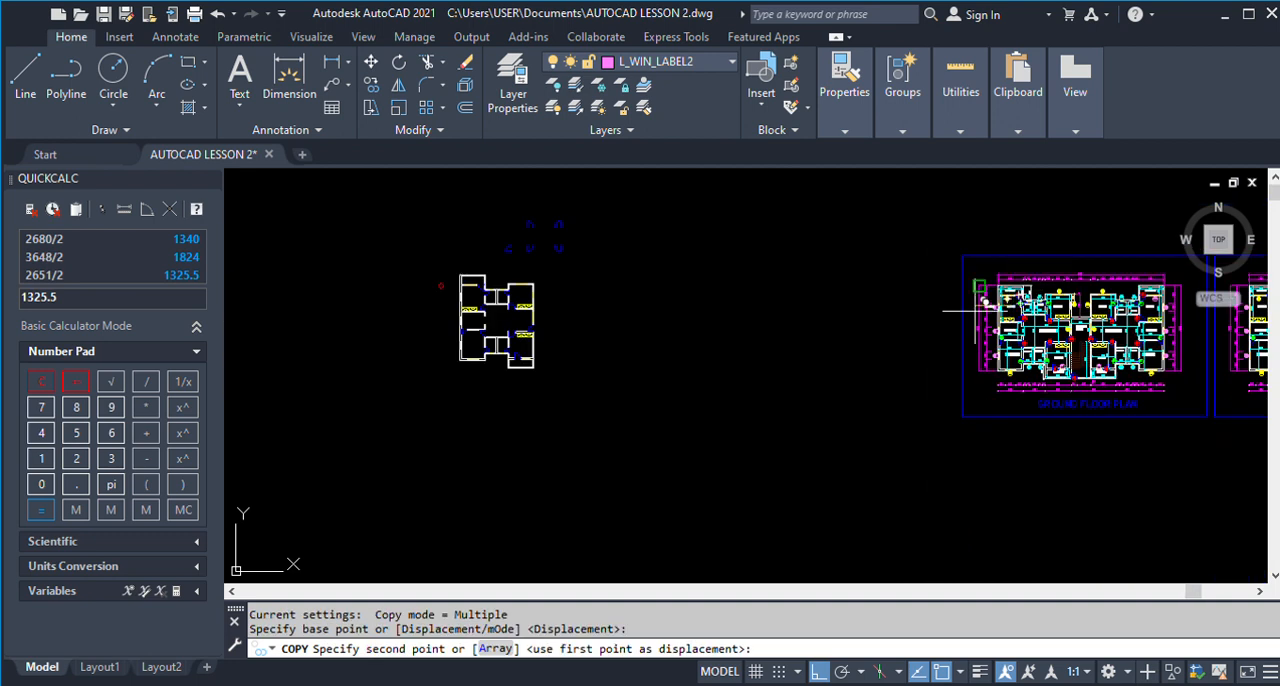
left_click(818, 672)
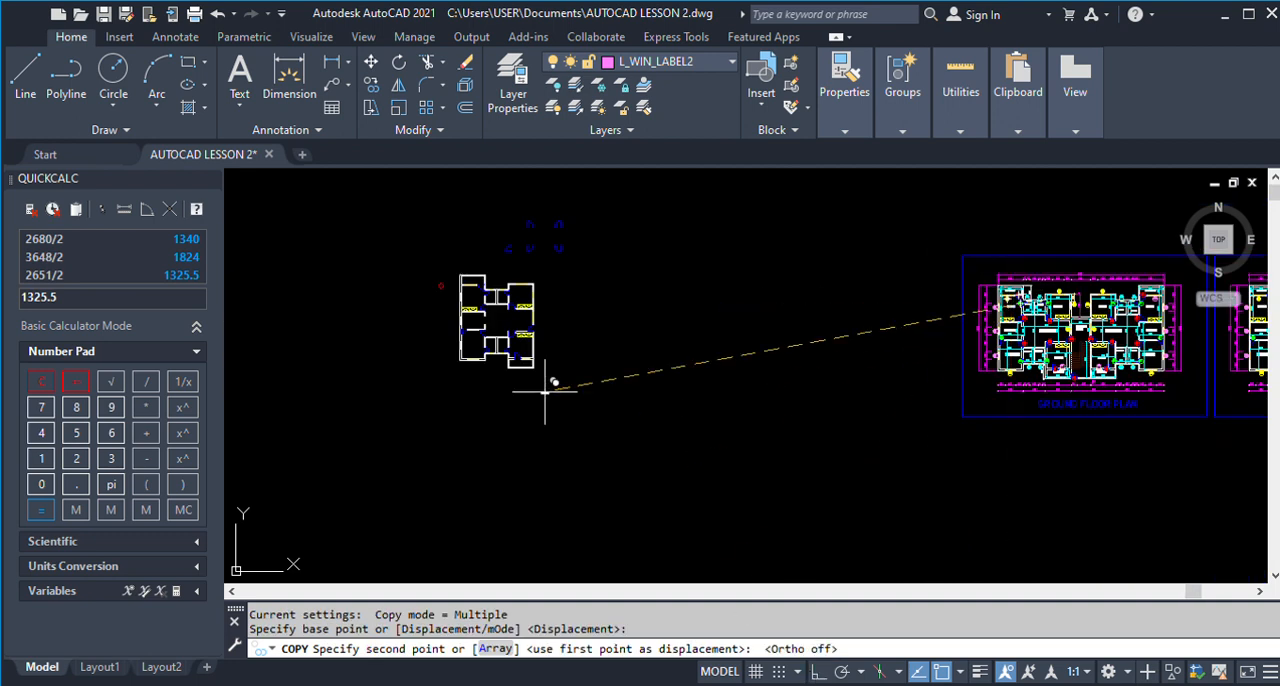
scroll(440, 280, "up", 4)
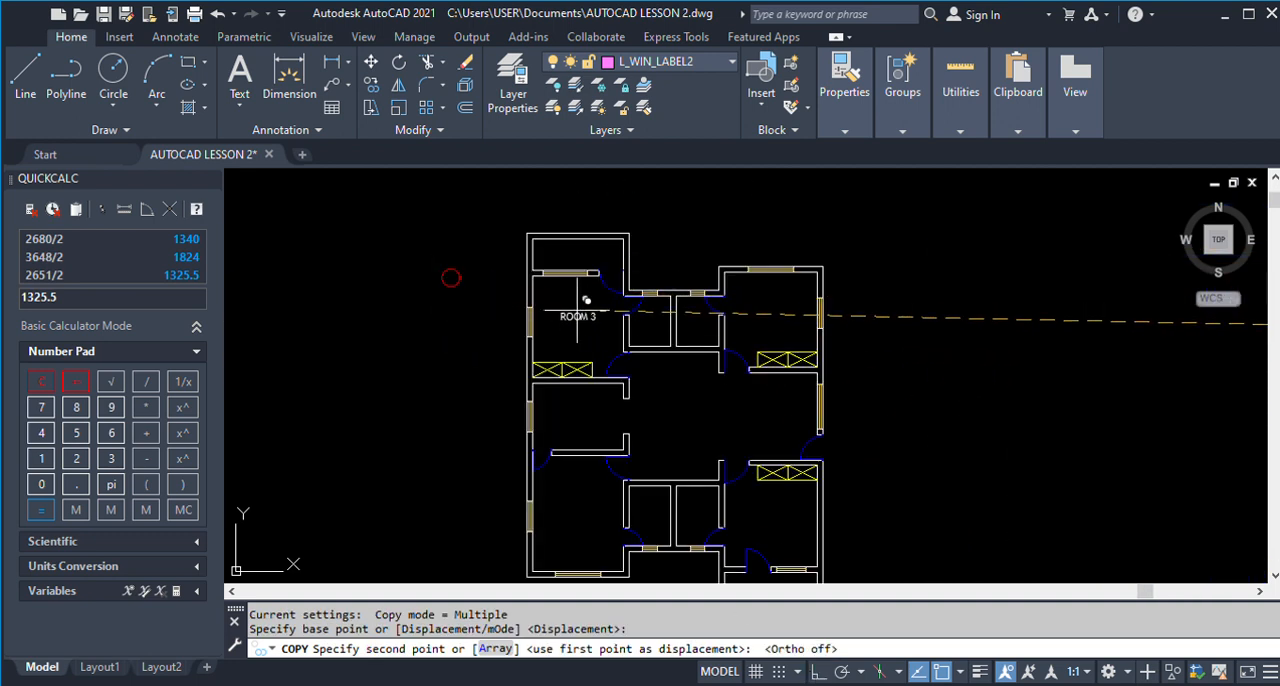
left_click(576, 311)
key("Escape")
Try to match the red circle's layer to the ROOM 3 text with LAYMCH, and undo that change.
scroll(554, 311, "up", 2)
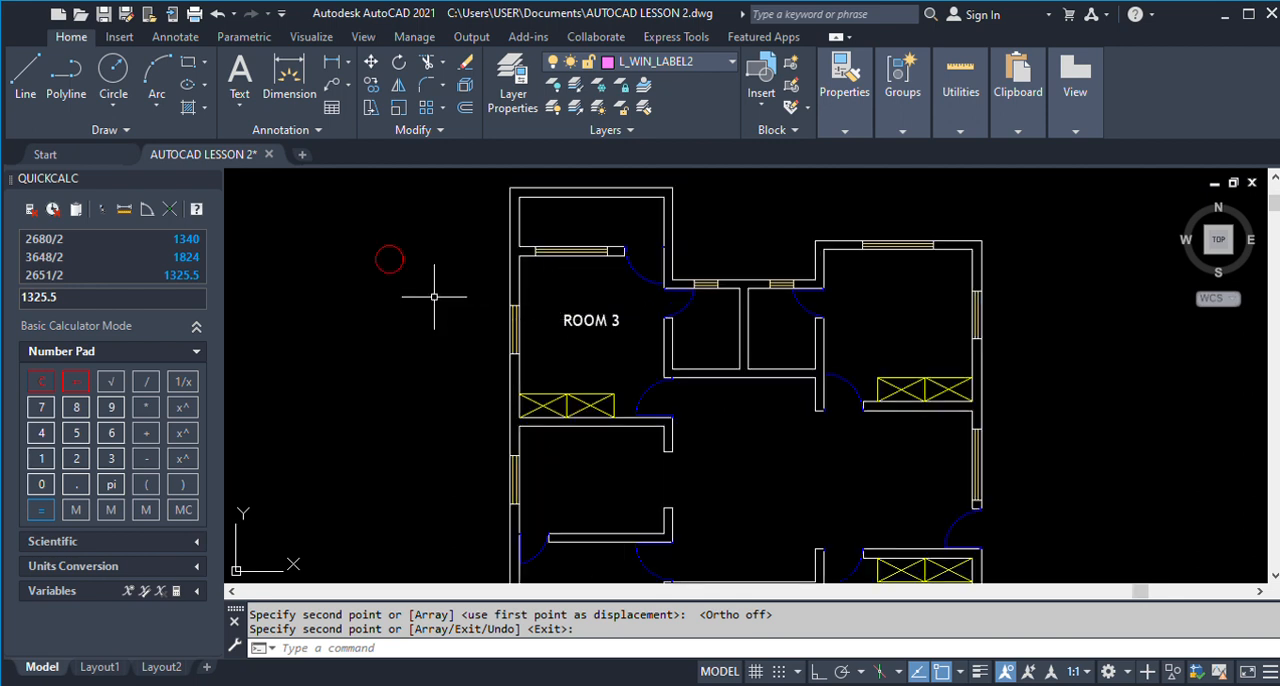
type("L")
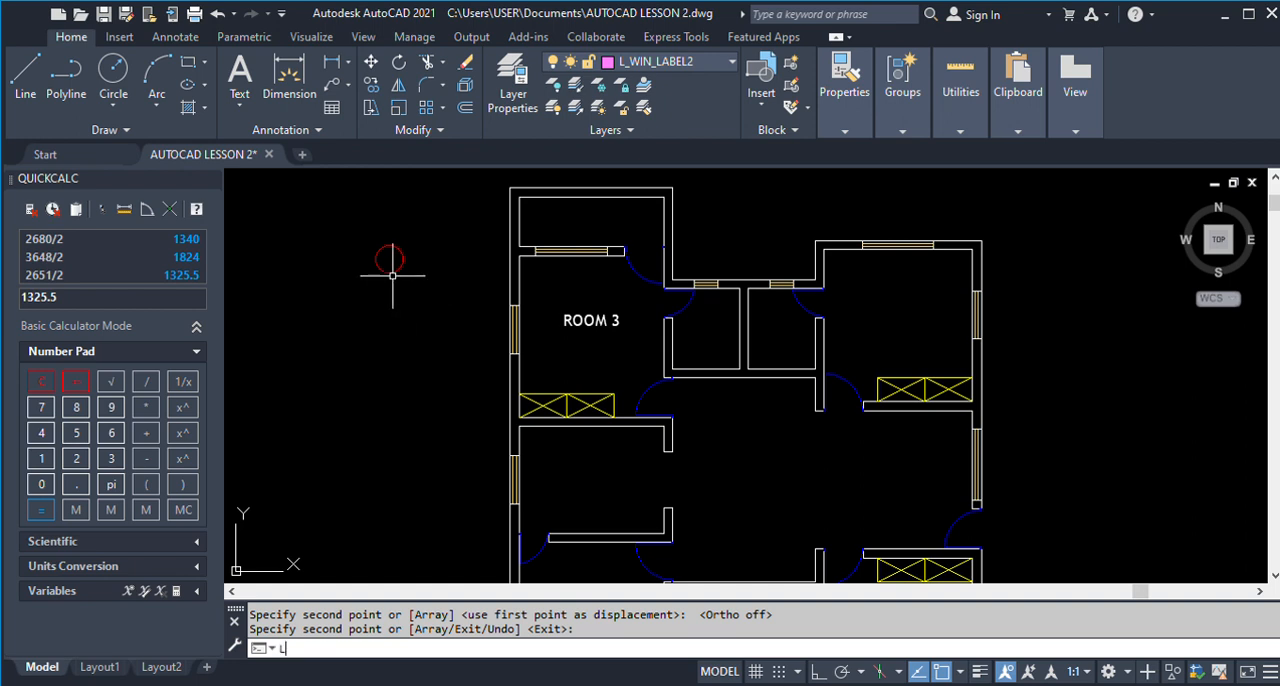
type("AYMCH")
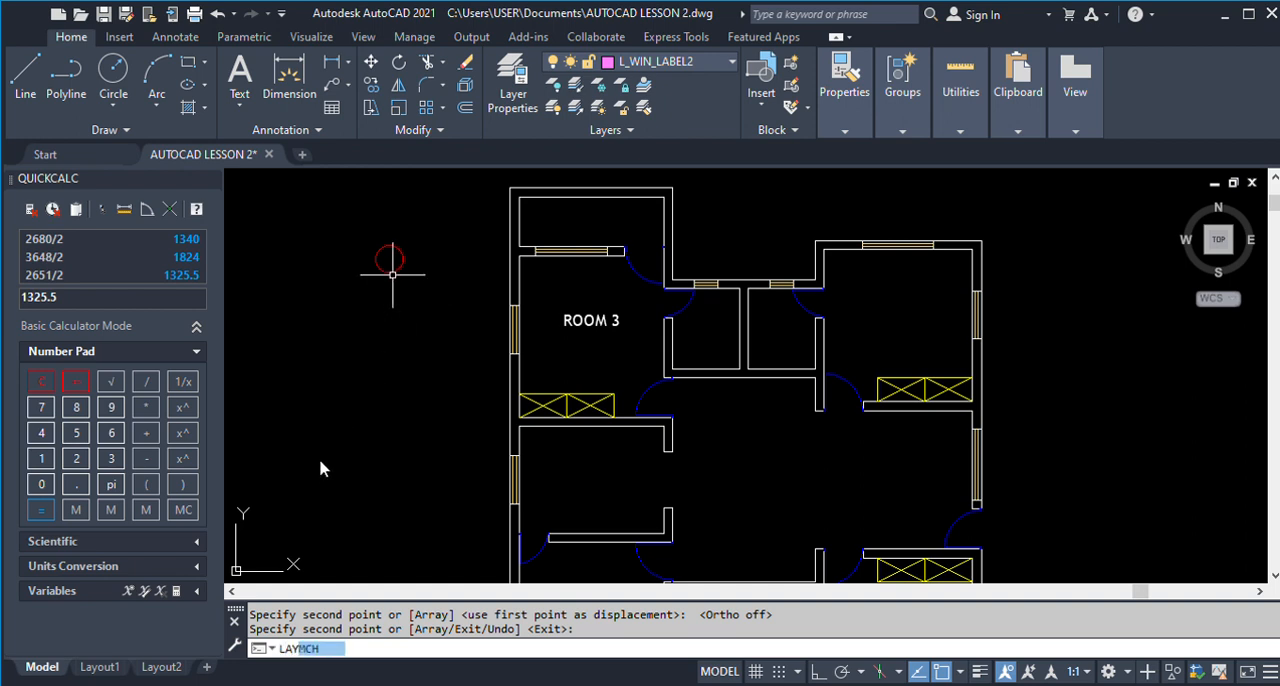
key("Return")
left_click(398, 269)
key("Return")
left_click(567, 323)
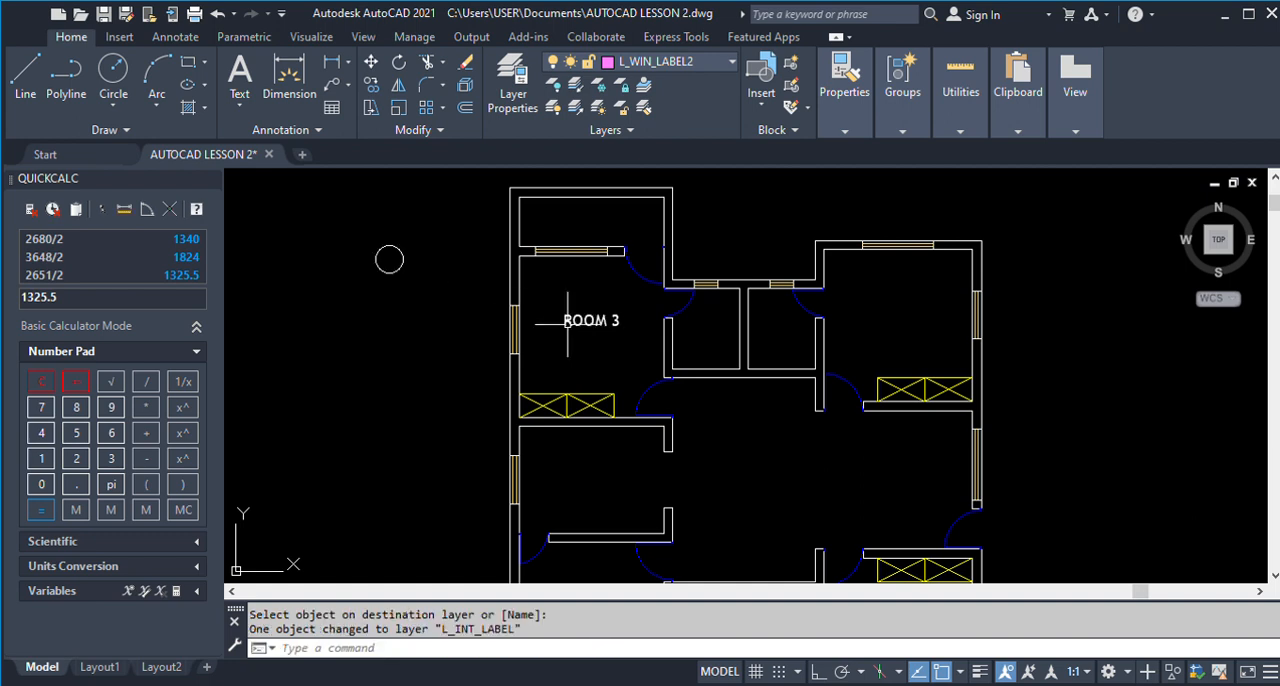
key("ctrl+z")
Use LAYMCH to move the ROOM 3 text onto the red label circle's layer.
type("LAYMCH")
key("Return")
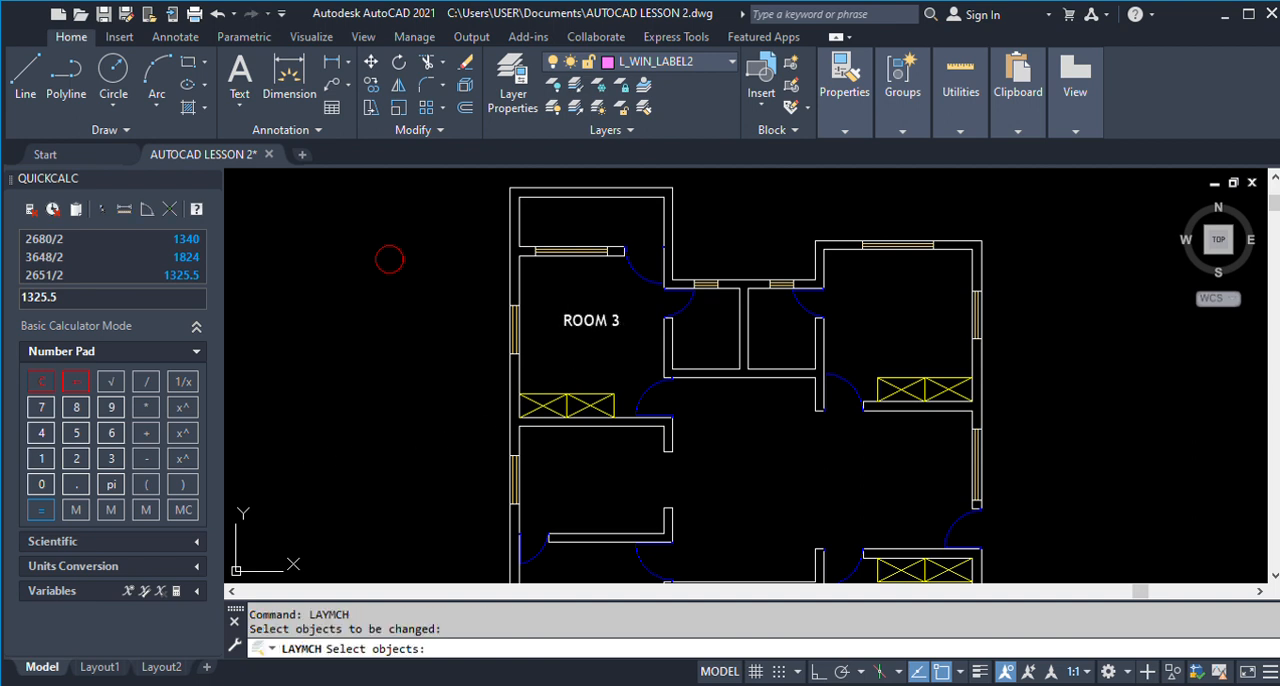
left_click(590, 320)
key("Return")
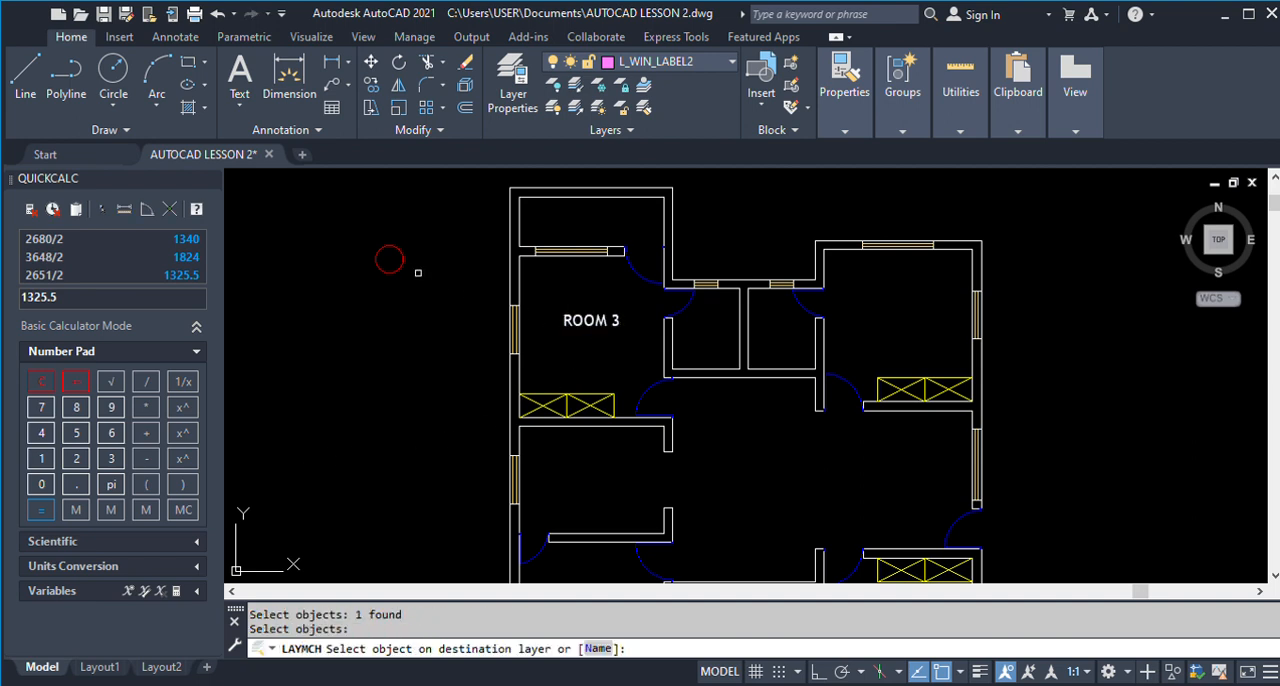
left_click(397, 269)
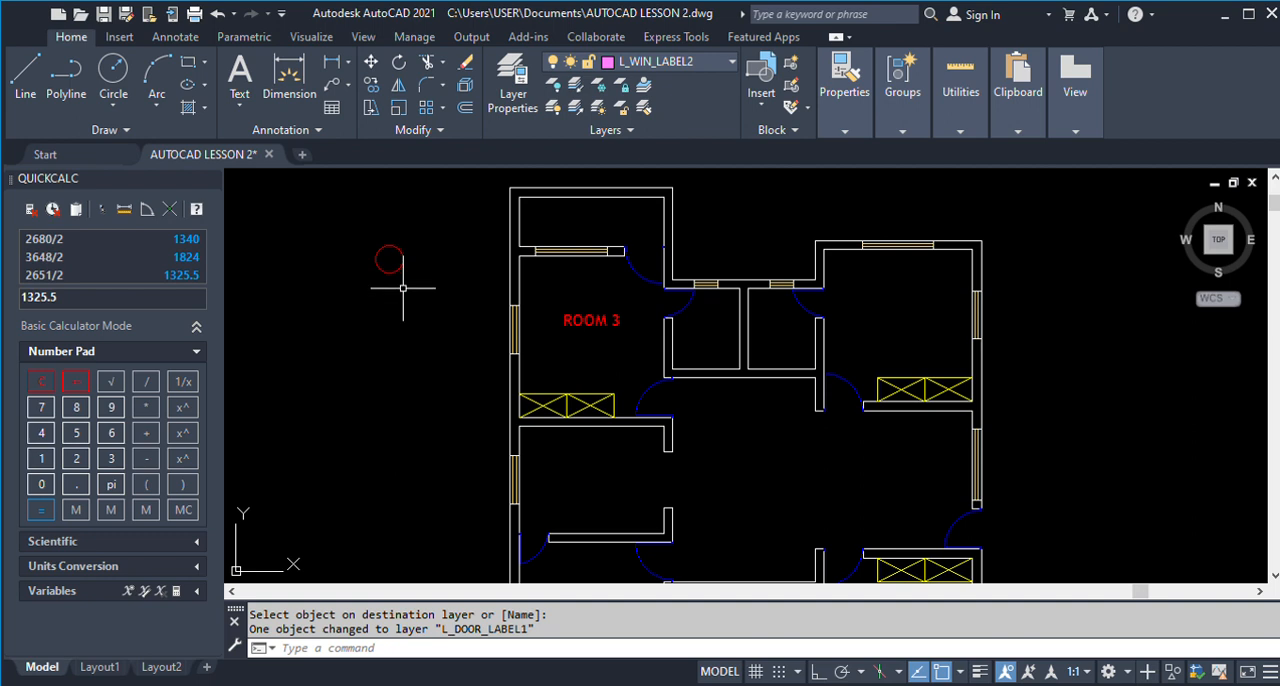
Change the ROOM 3 text in the upper-left room to D1 and end text editing.
type("w")
type("D")
key("Return")
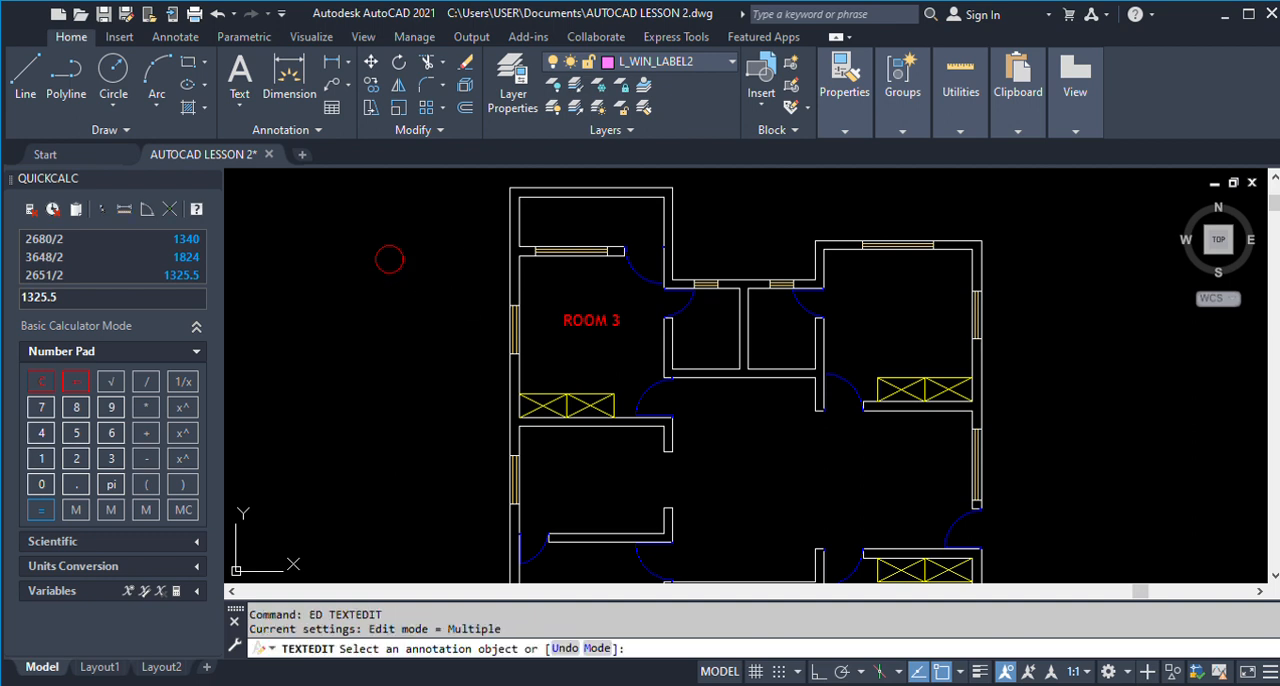
left_click(594, 321)
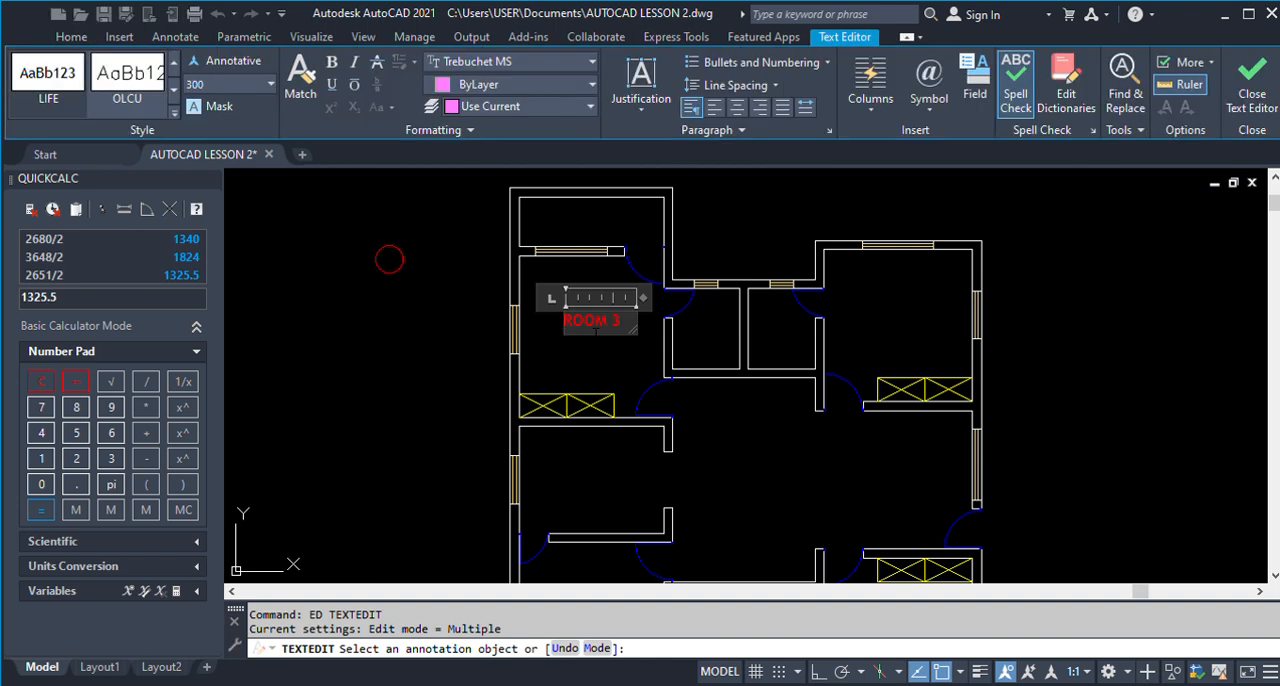
key("ctrl+a")
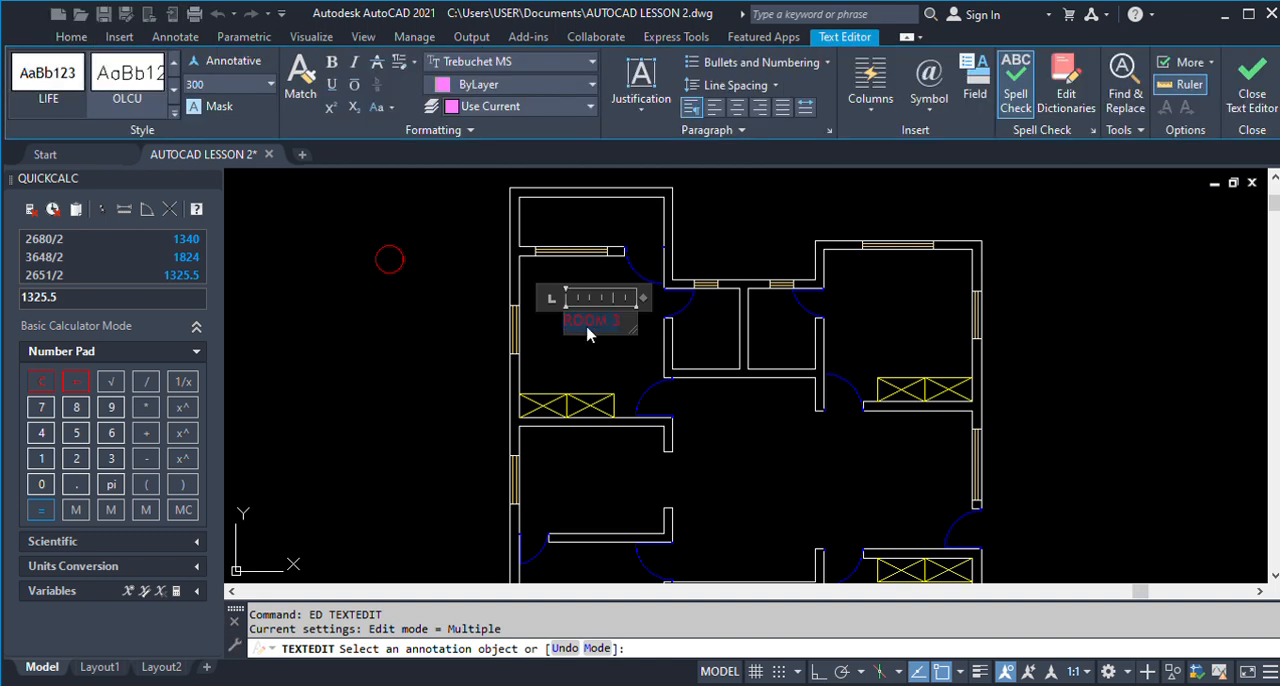
type("d1")
left_click(478, 355)
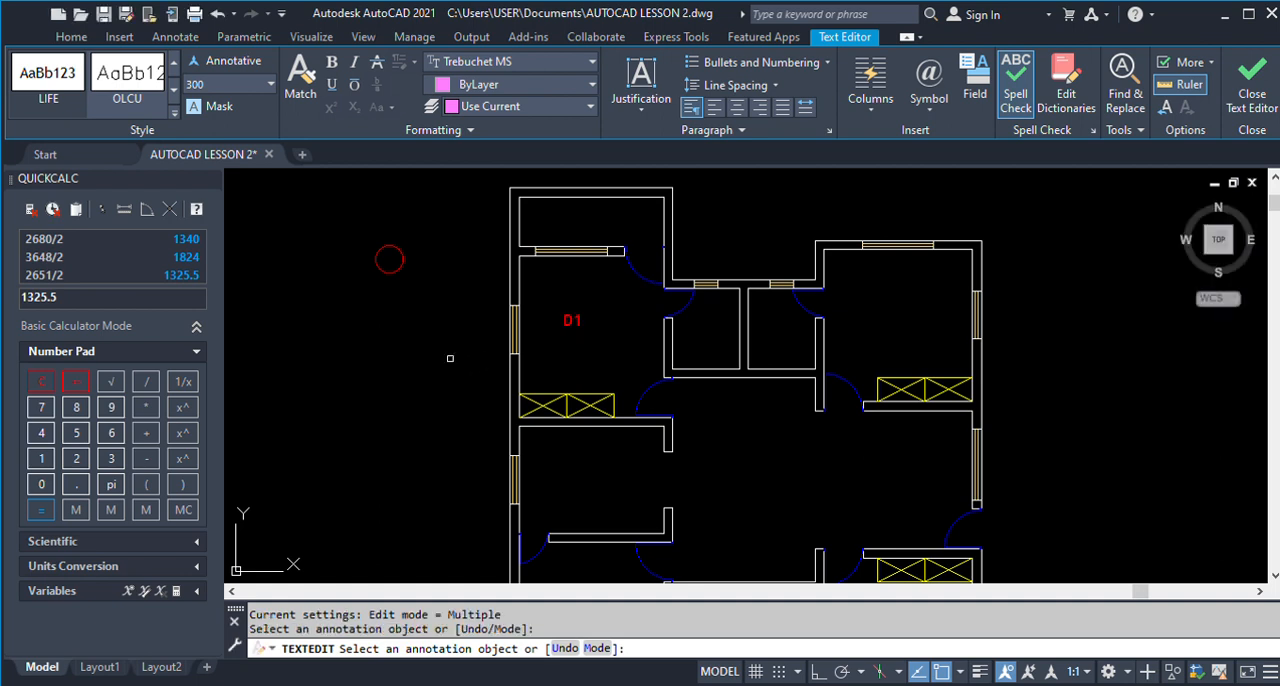
key("Return")
Copy the D1 text into the centre of the red label circle outside the plan, with object snap turned off.
type("co")
key("Return")
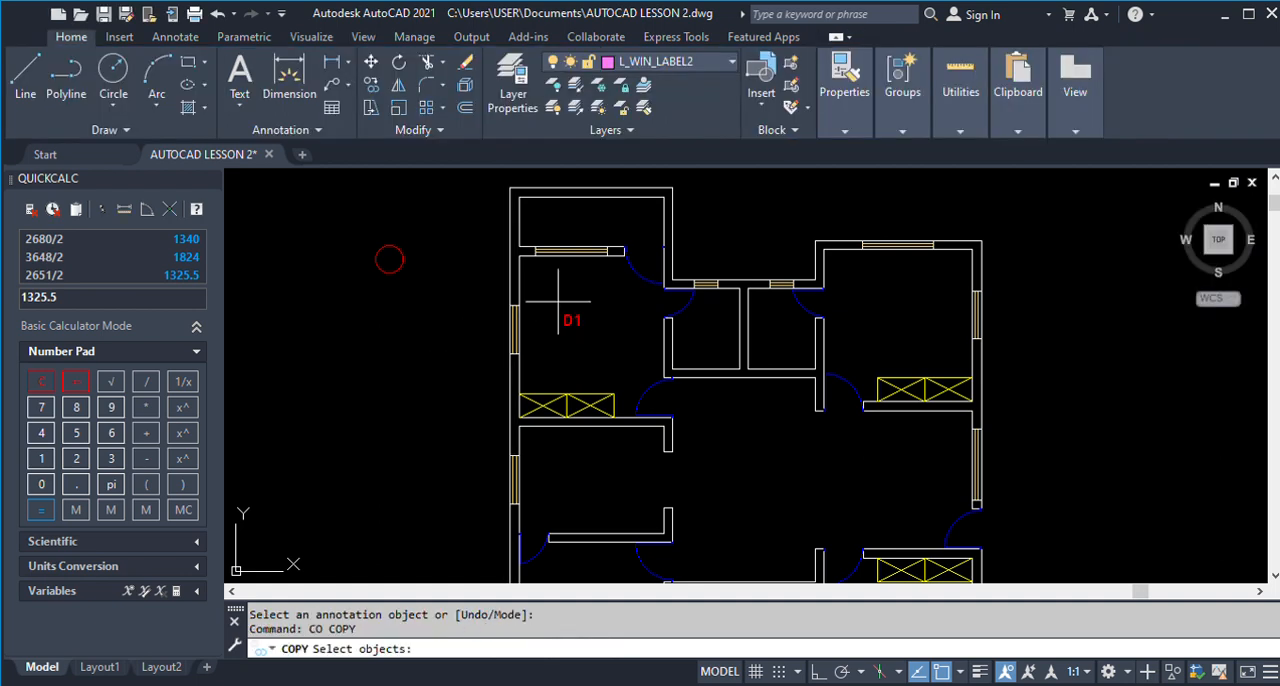
left_click(558, 302)
left_click(605, 349)
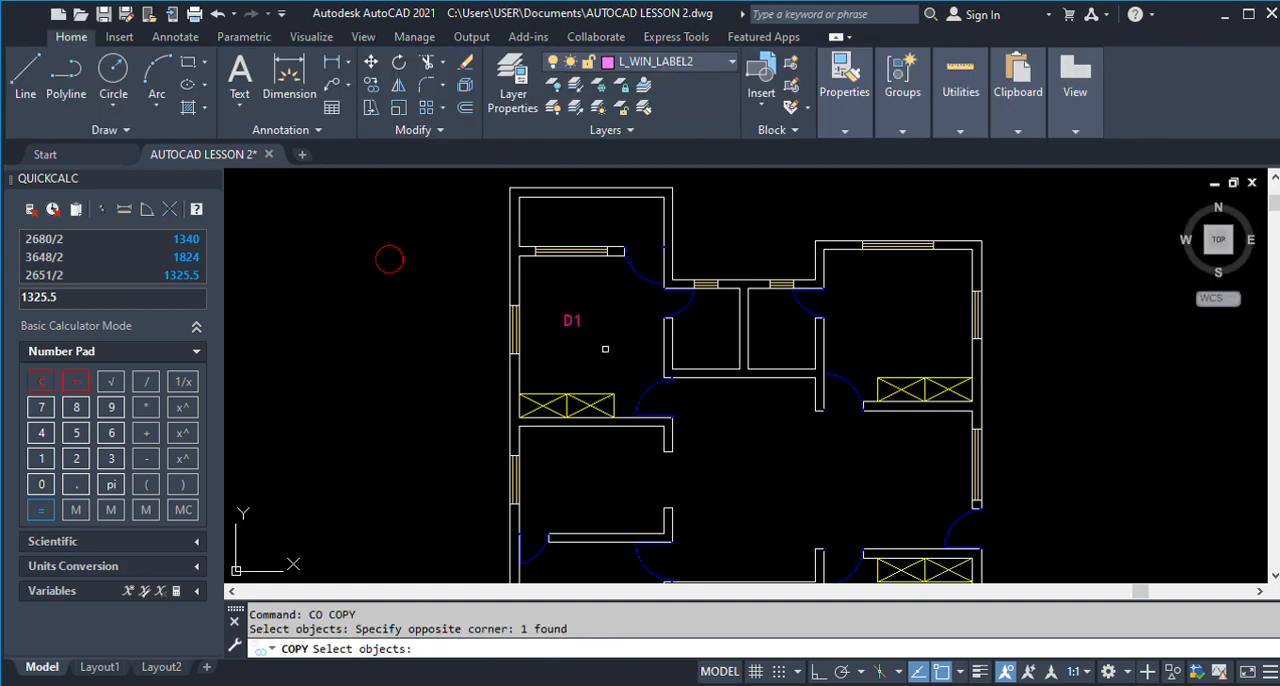
left_click(940, 672)
key("Return")
left_click(566, 320)
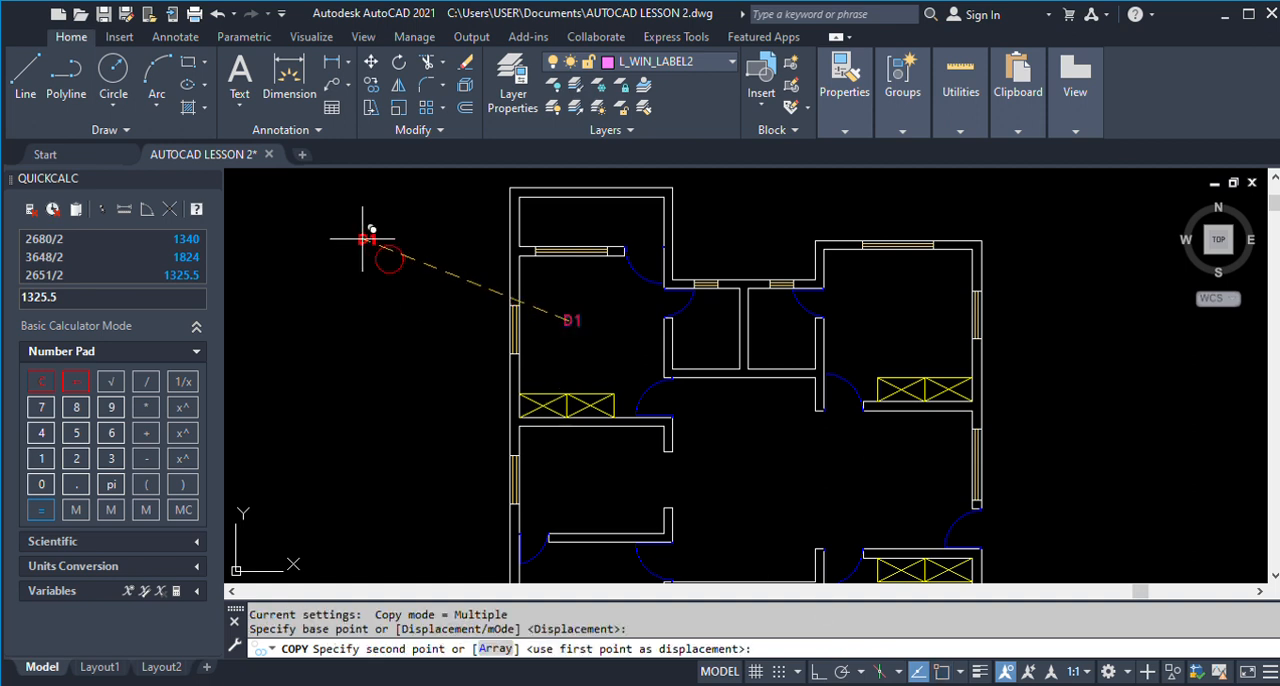
scroll(385, 252, "up", 3)
left_click(402, 262)
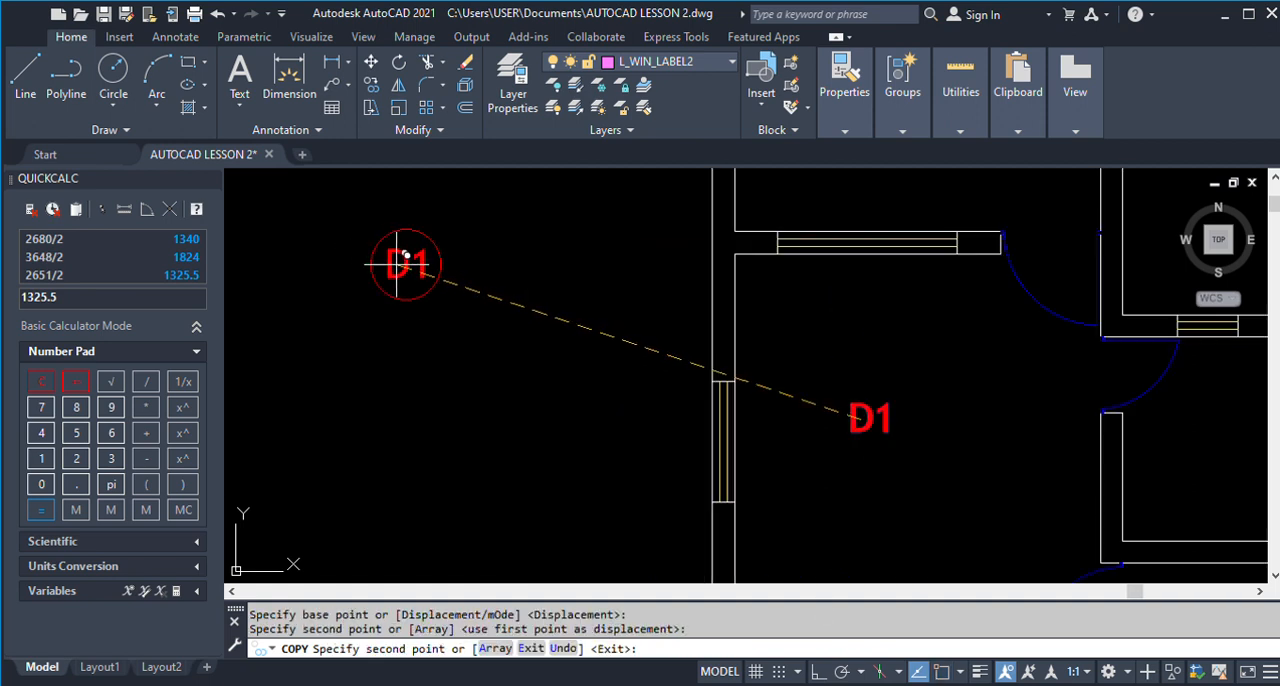
key("Return")
Erase the original D1 text inside the upper-left room.
scroll(430, 330, "down", 5)
type("E")
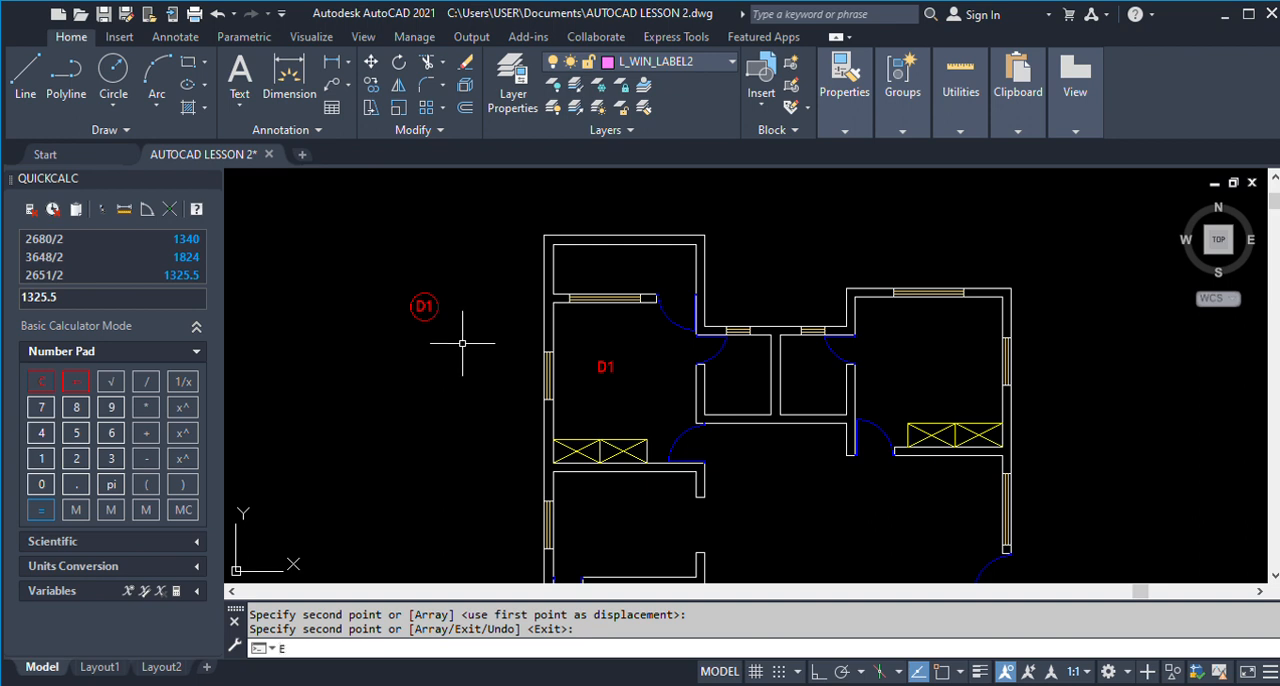
key("Return")
left_click(644, 403)
left_click(570, 330)
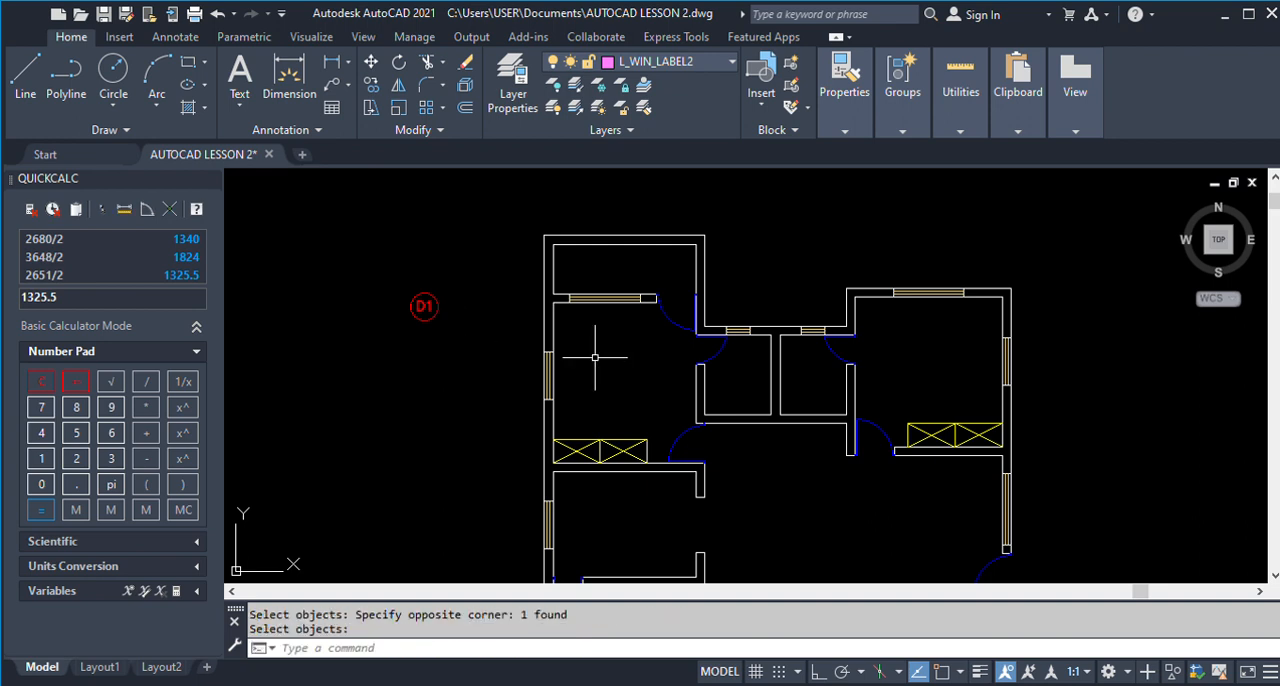
key("Return")
Copy the circled D1 label from outside the plan to the upper door of the upper-left room.
type("CO")
key("Return")
left_click(353, 257)
left_click(452, 341)
key("Return")
left_click(423, 303)
scroll(665, 288, "up", 3)
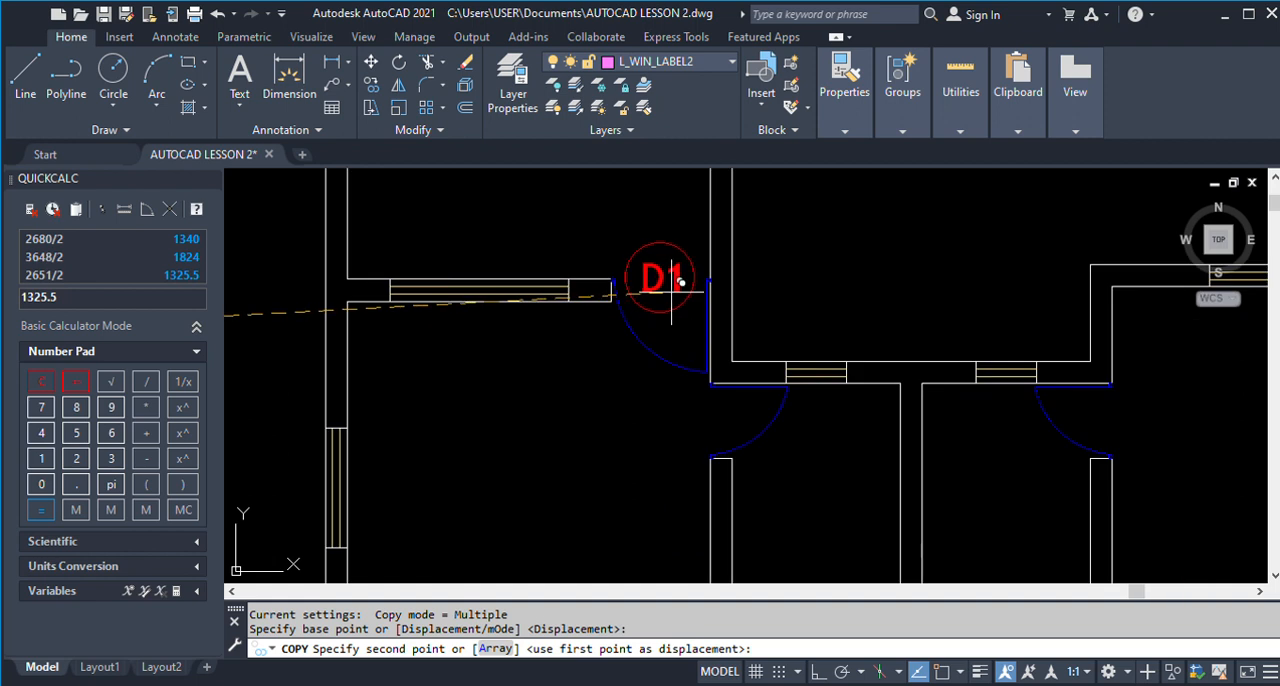
left_click(680, 282)
Place further D1 label copies at the upper-left room's lower door and the lower-left room's upper door.
scroll(677, 346, "down", 3)
scroll(675, 377, "down", 3)
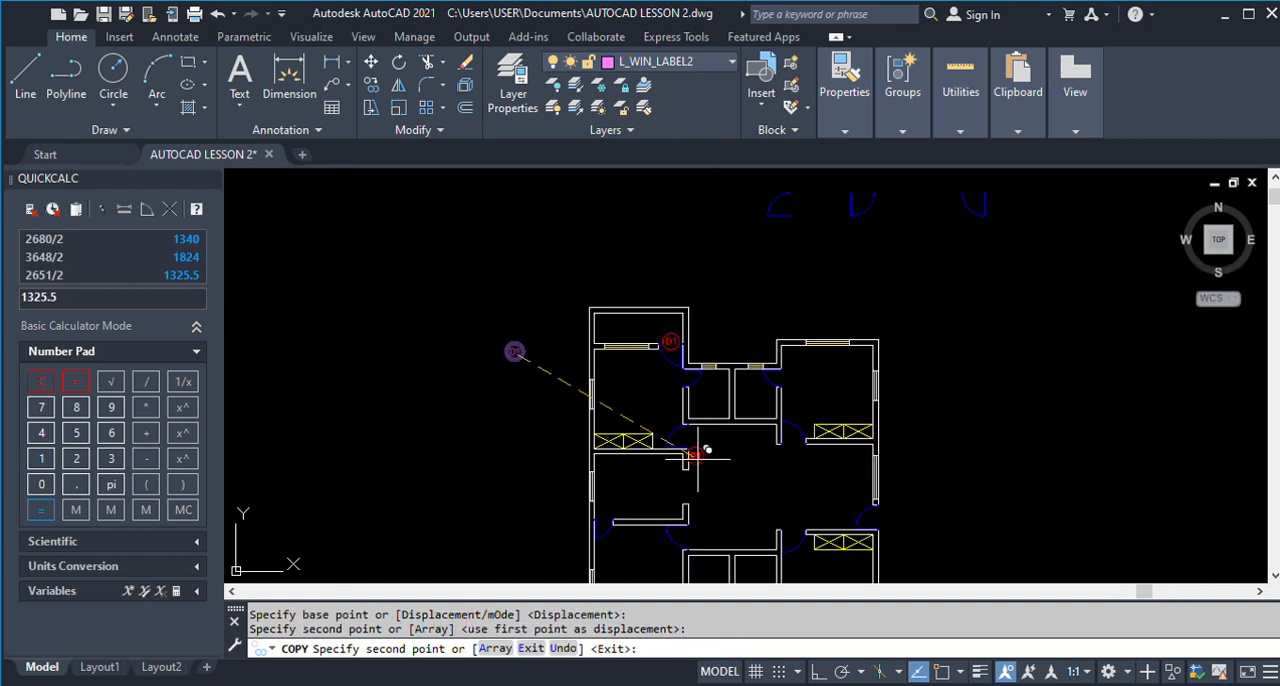
scroll(697, 459, "up", 3)
left_click(688, 366)
scroll(688, 366, "down", 2)
scroll(655, 452, "down", 4)
scroll(663, 457, "up", 5)
left_click(684, 425)
Place D1 label copies at the lower-right room's upper door and the door in the right outer wall.
scroll(680, 412, "down", 5)
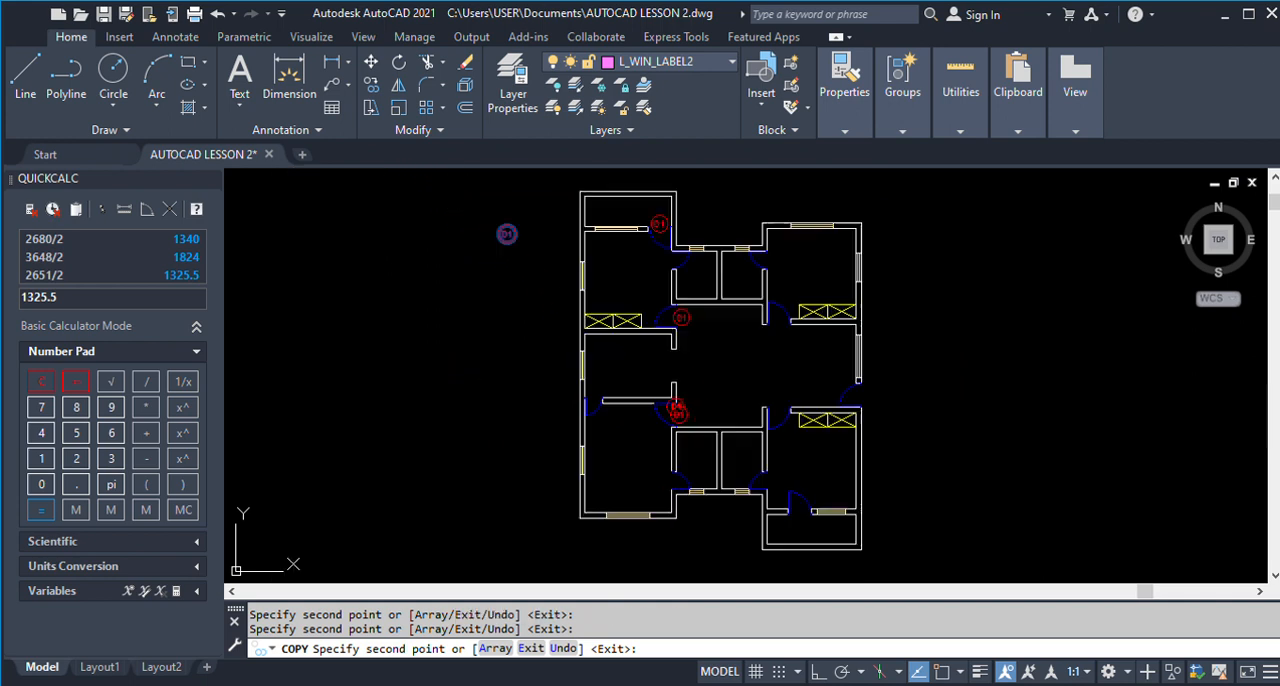
scroll(785, 415, "up", 5)
left_click(765, 442)
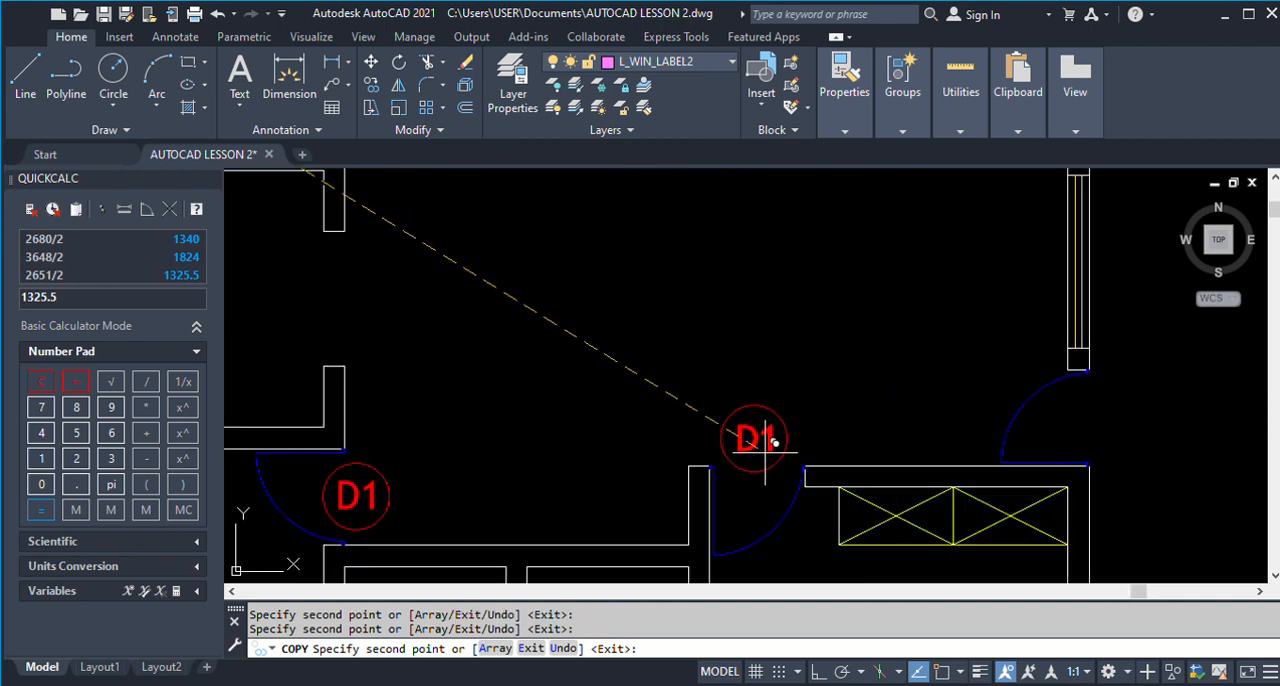
left_click(1111, 430)
scroll(800, 286, "down", 5)
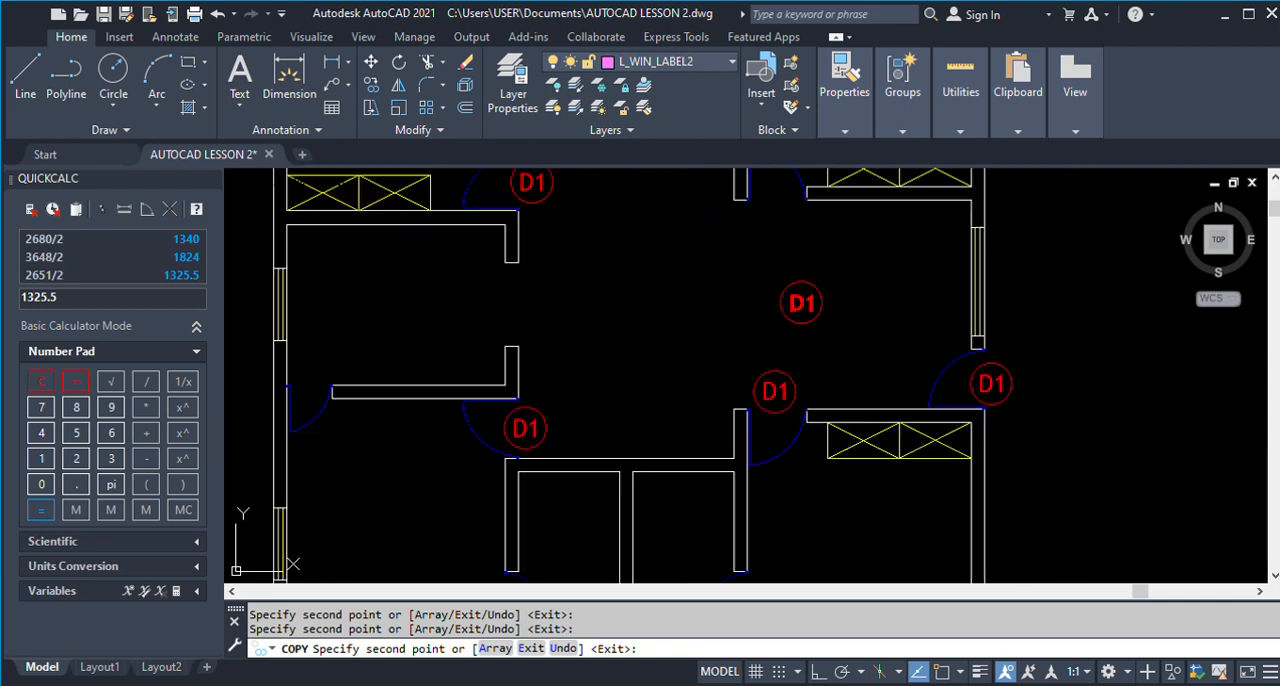
Place D1 label copies at the upper-right room's lower door and the lower-right room's lower door.
scroll(797, 285, "up", 5)
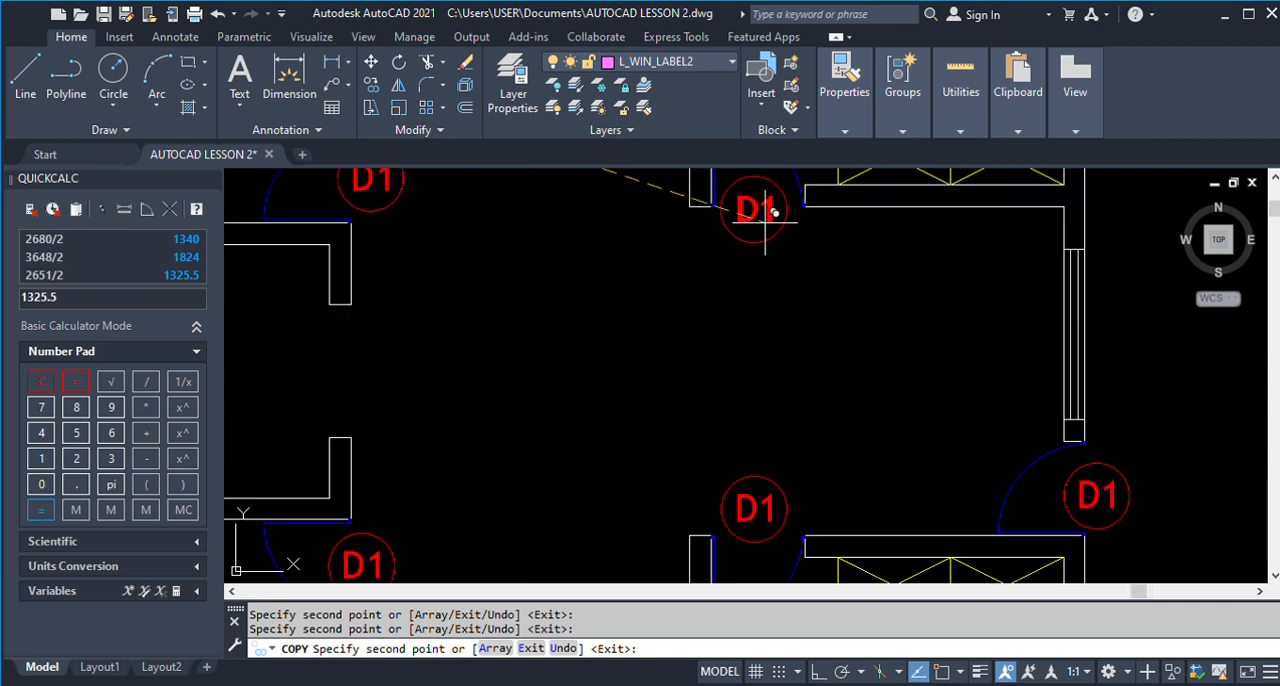
scroll(752, 215, "down", 6)
scroll(766, 354, "up", 4)
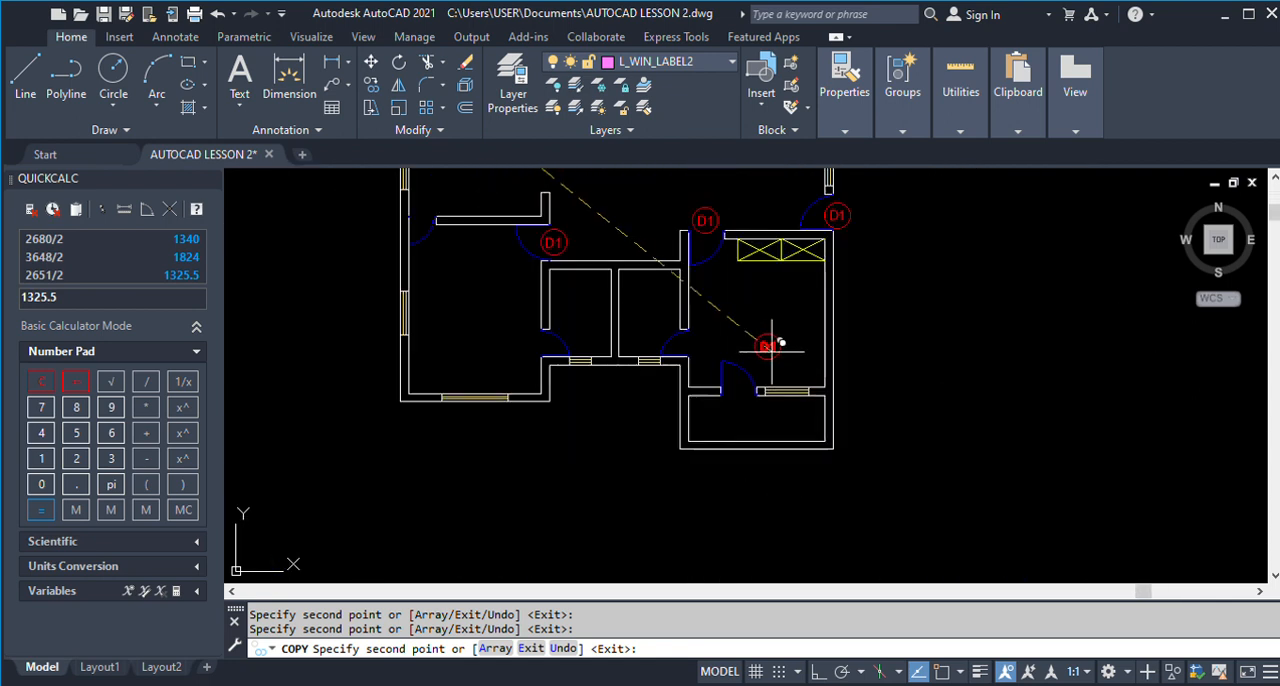
left_click(750, 398)
scroll(745, 396, "down", 5)
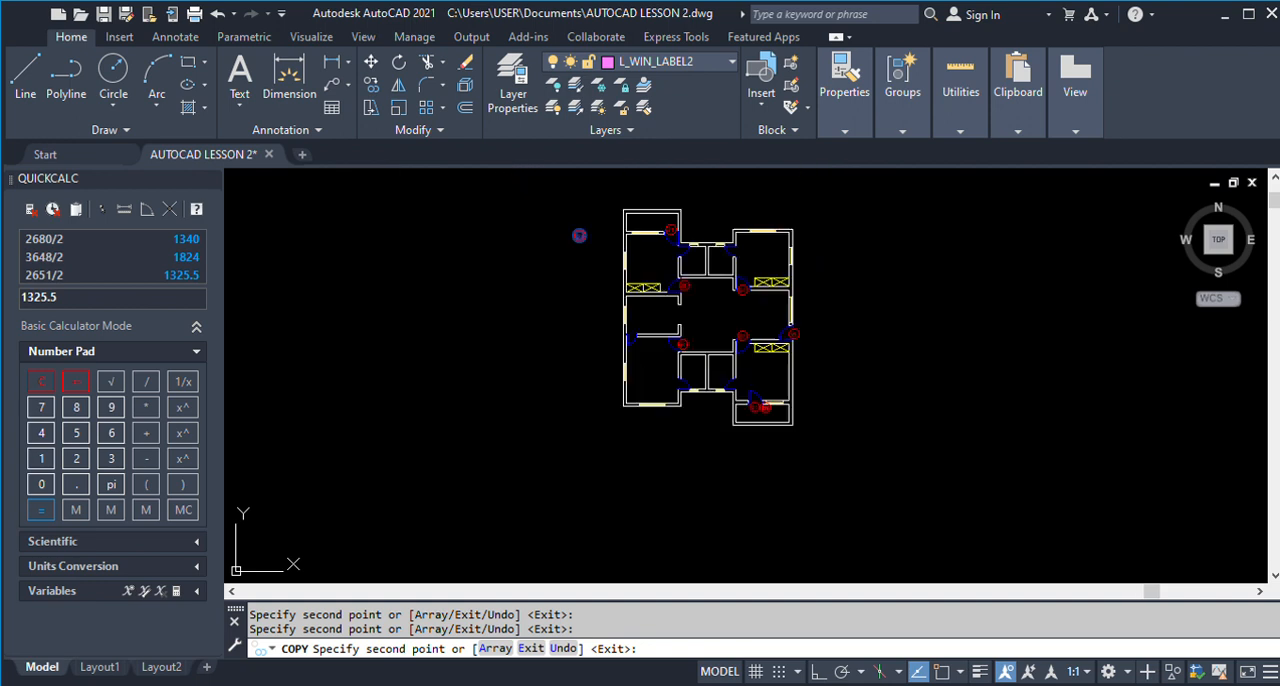
Place a D1 label copy at the small door beside the left outer wall, above the lower-left room, and finish copying.
scroll(669, 295, "up", 4)
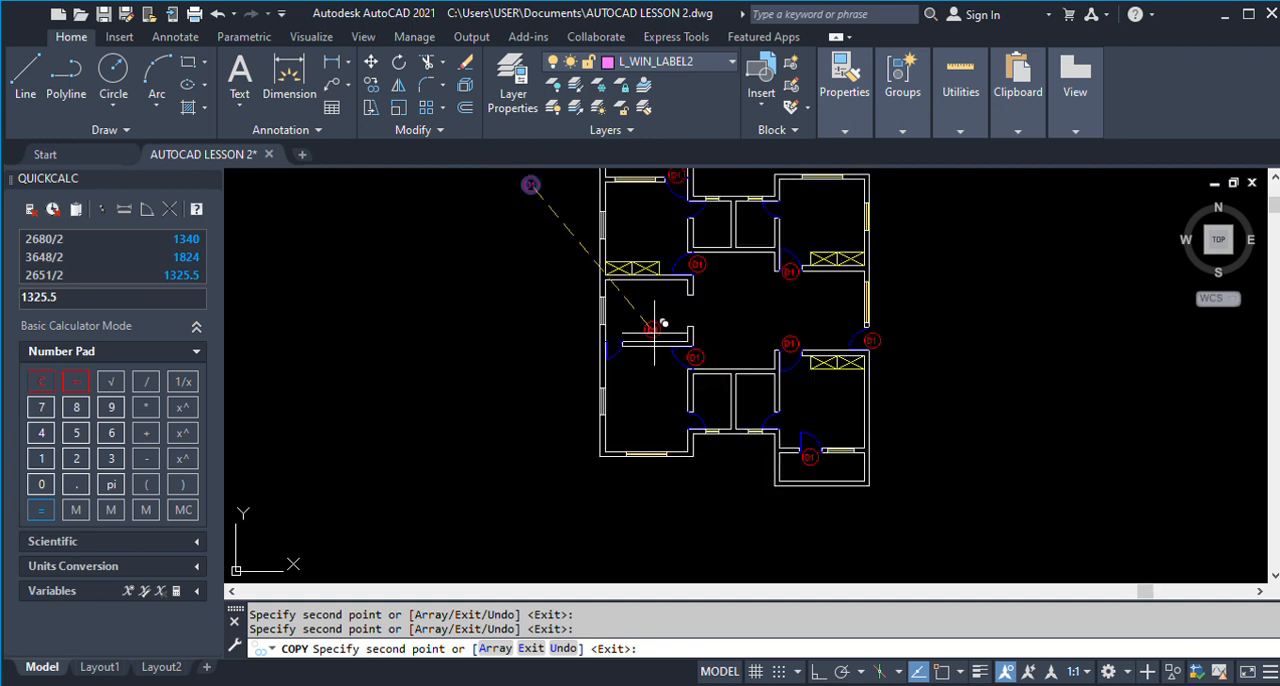
scroll(612, 335, "up", 5)
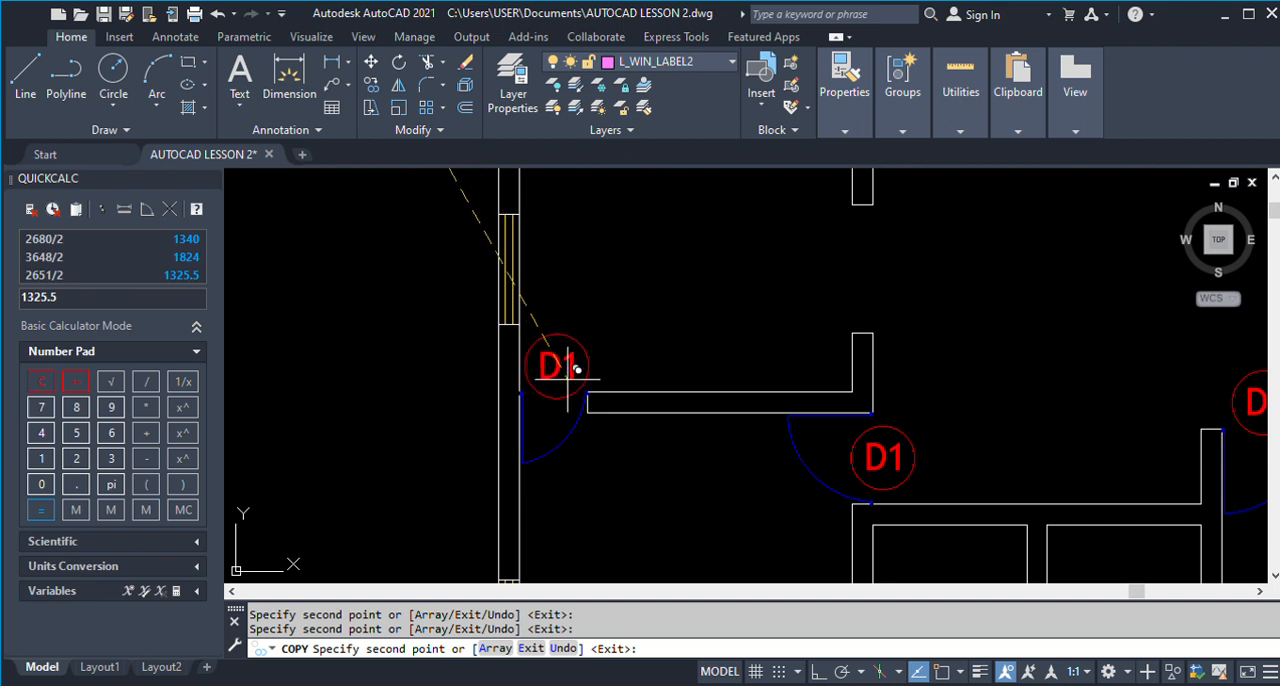
left_click(560, 365)
key("Return")
Change the text of the label at the small door beside the left outer wall to D2.
type("ed")
key("Return")
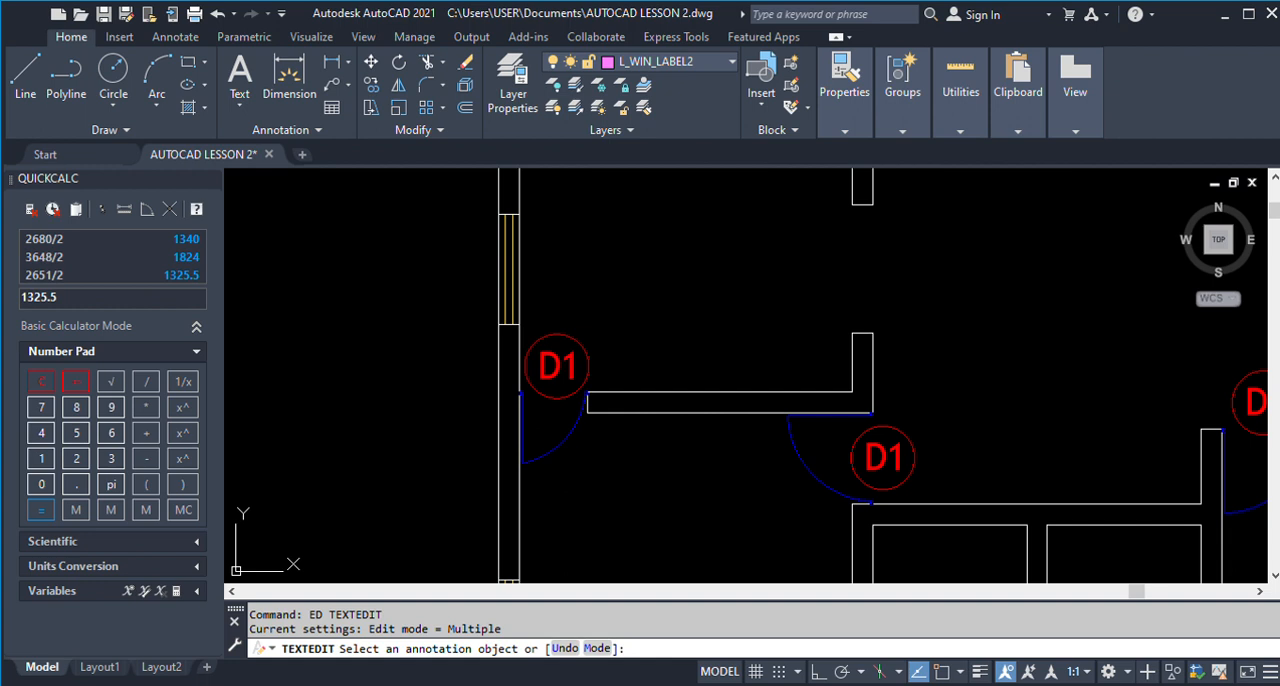
left_click(575, 370)
type("D2")
left_click(410, 358)
key("Return")
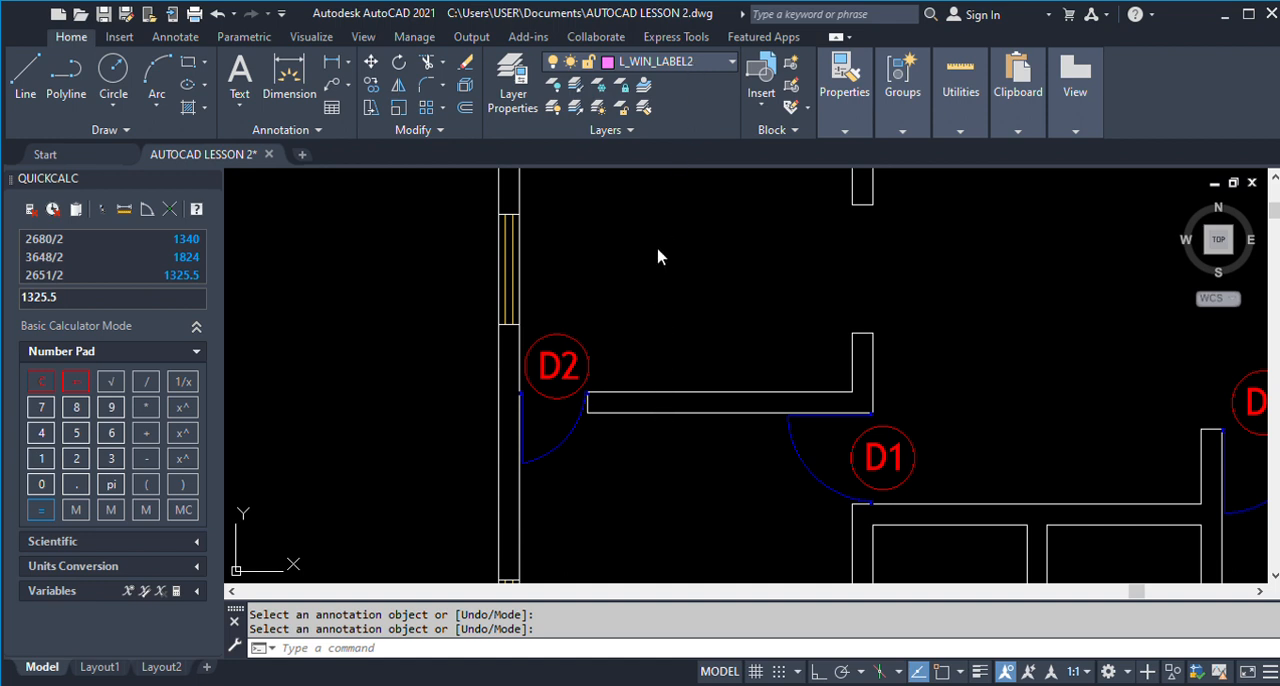
Make L_DOOR_LABEL2 the current layer and draw two short helper lines outside the left wall near the D2 label.
left_click(26, 78)
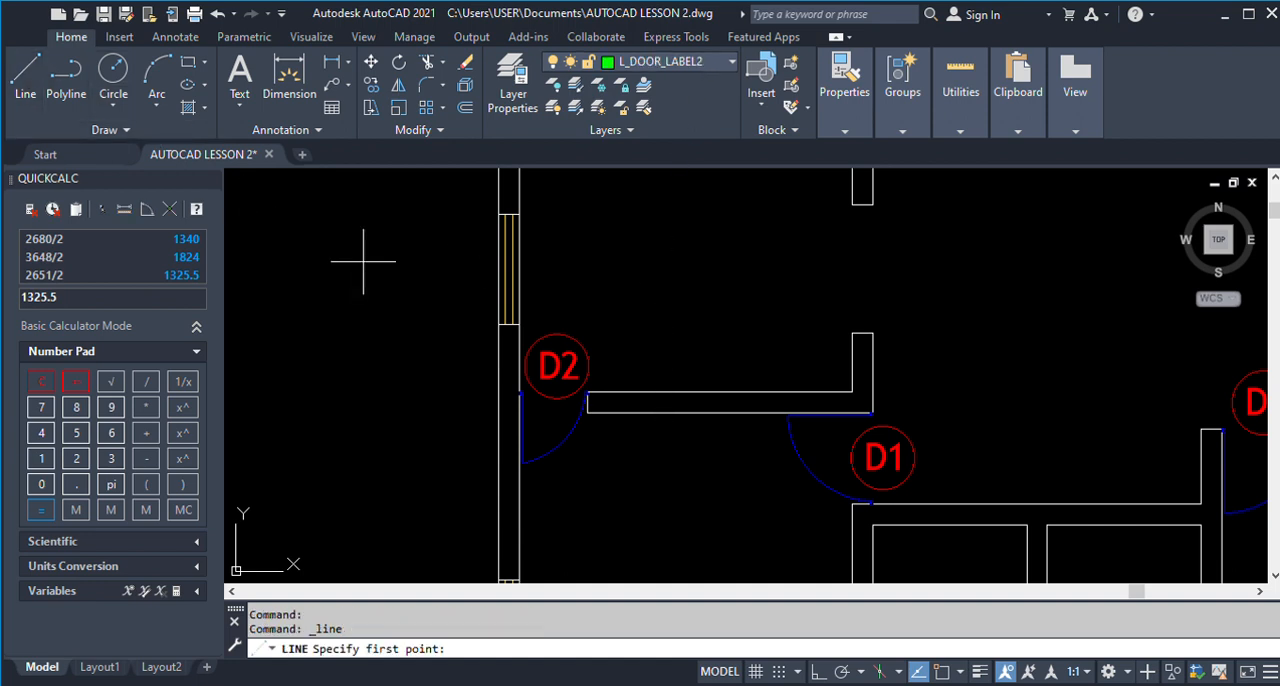
left_click(363, 261)
left_click(345, 407)
key("Return")
type("LY")
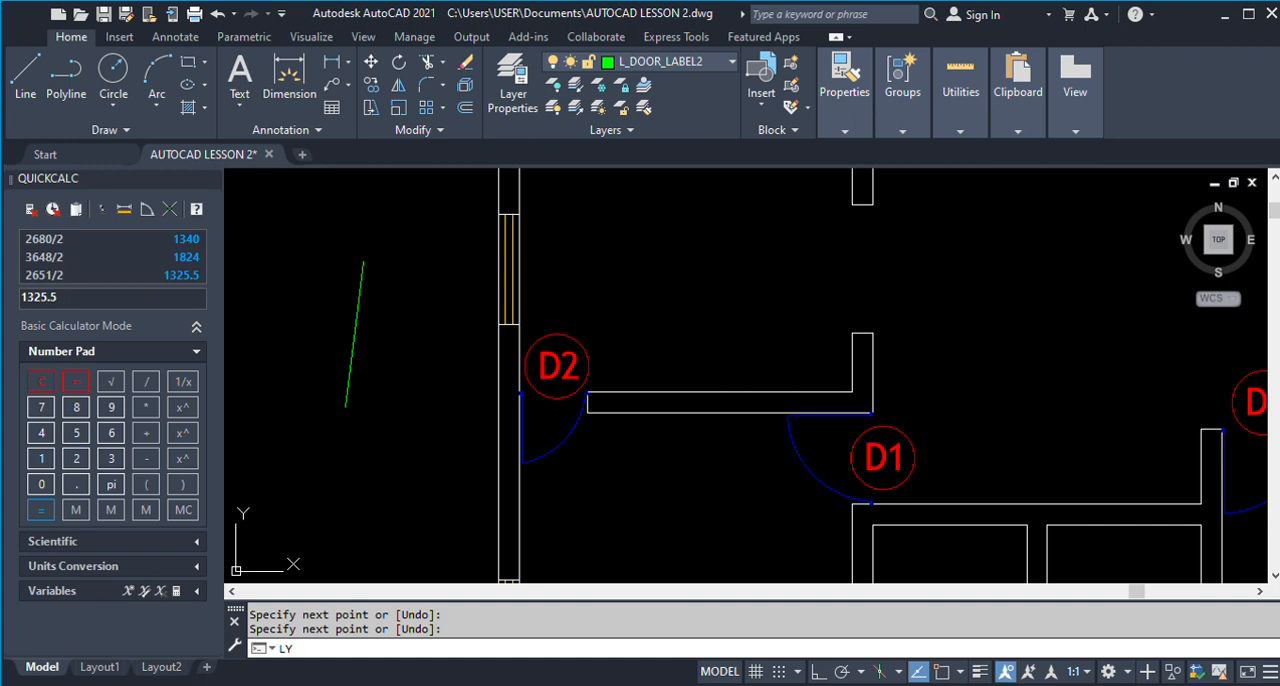
key("Return")
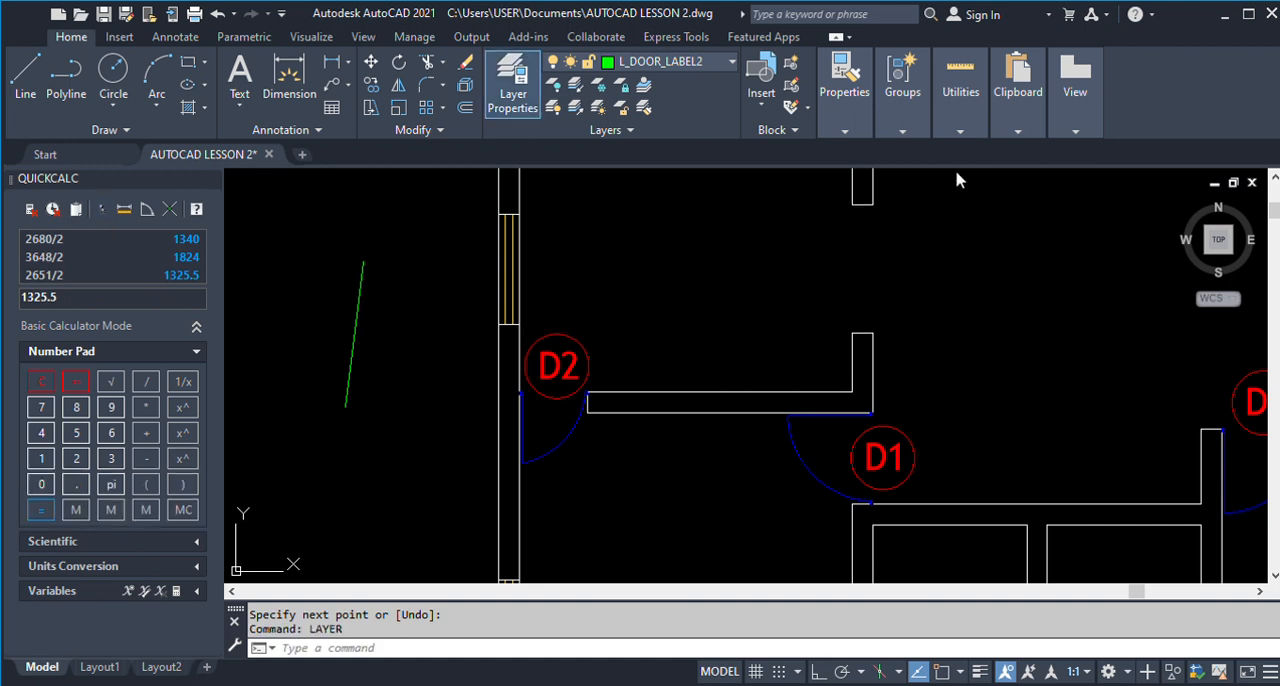
left_click(25, 78)
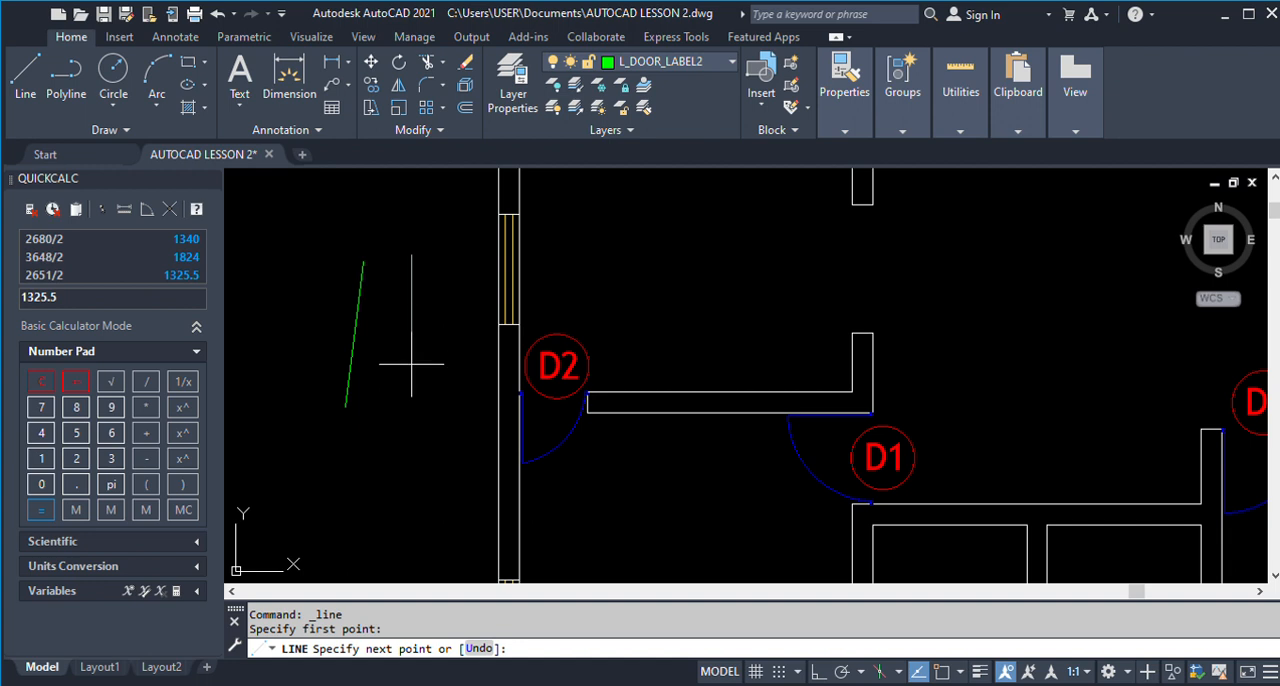
left_click(411, 364)
key("Return")
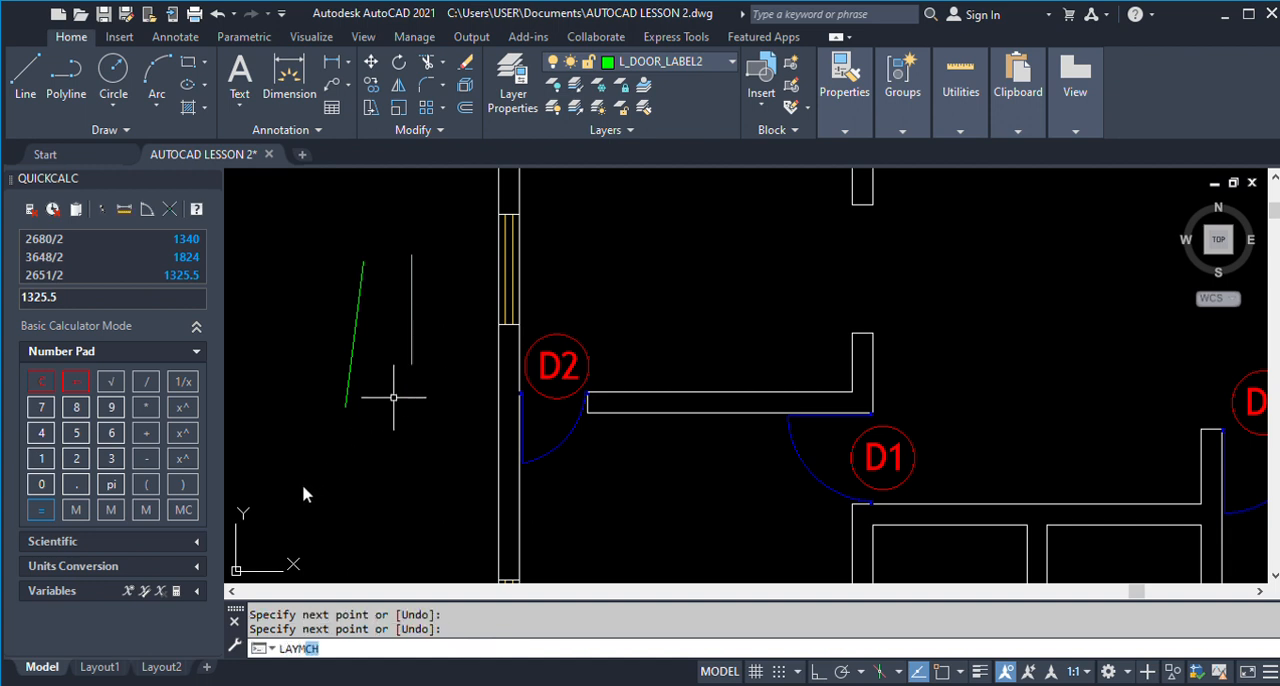
Match the D2 text and its circle to the helper line's layer, L_DOOR_LABEL2, with LAYMCH.
key("Return")
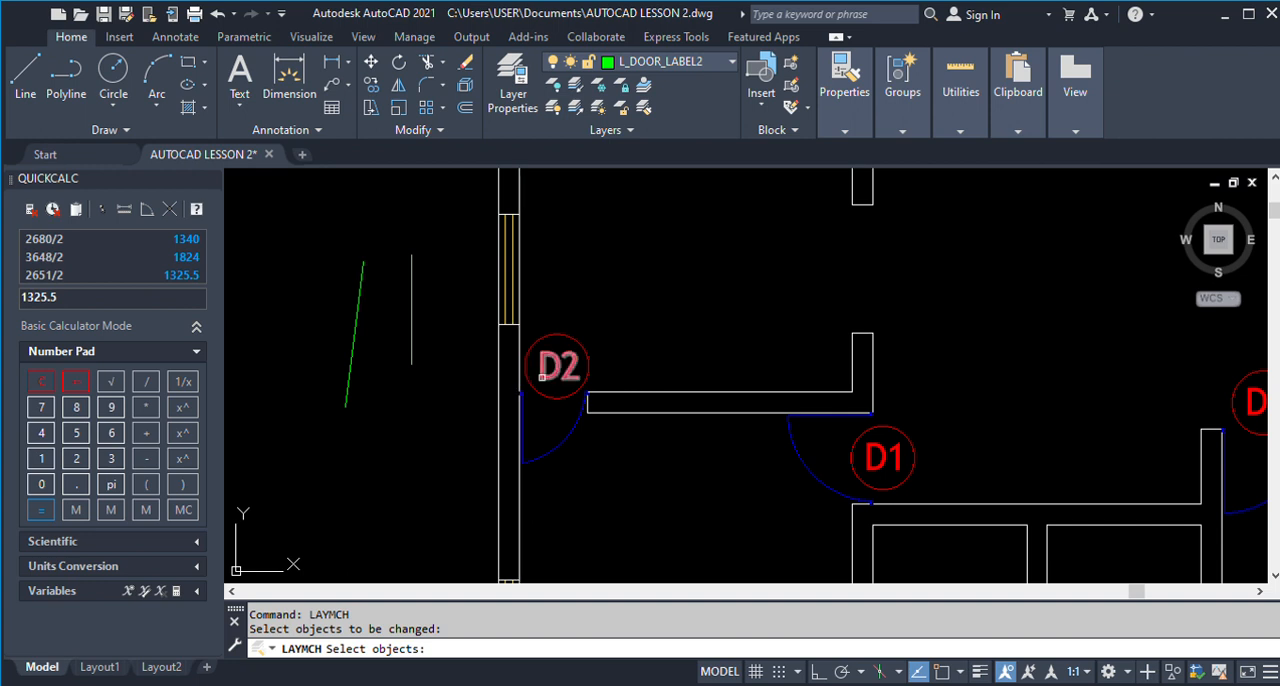
left_click(541, 377)
left_click(526, 372)
key("Return")
left_click(412, 352)
key("Return")
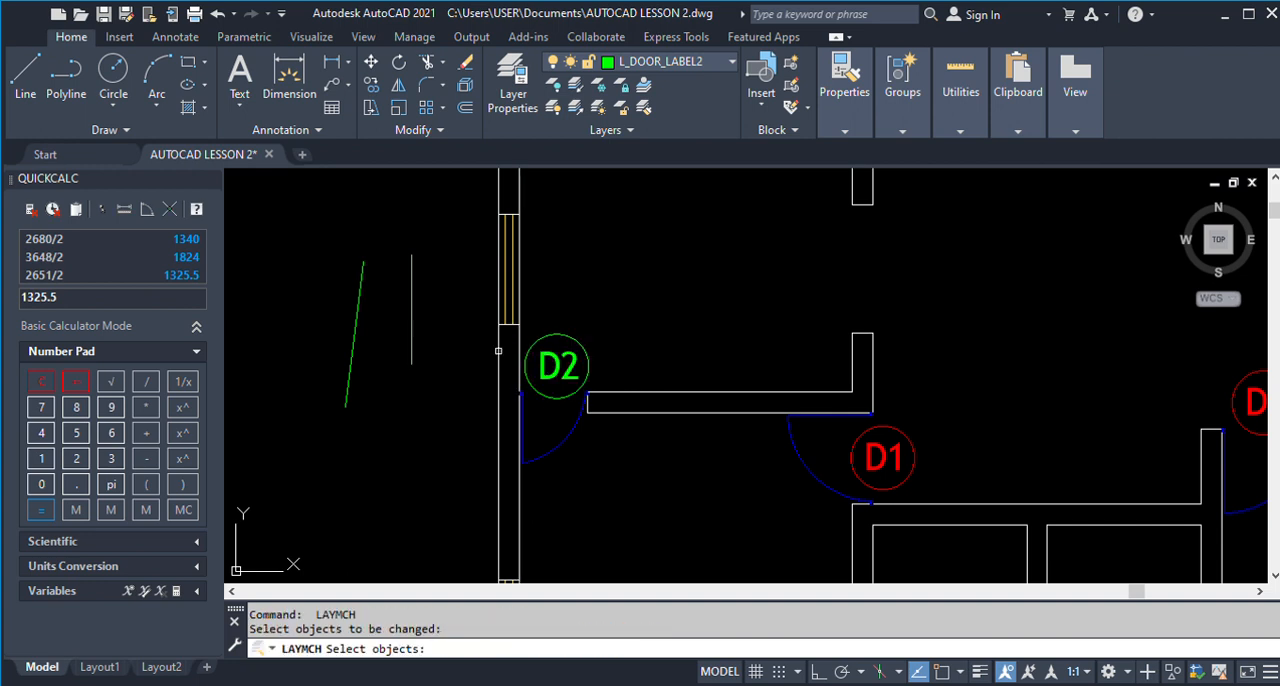
Erase the two helper lines outside the left wall.
scroll(480, 355, "down", 4)
type("E")
key("Return")
left_click(472, 392)
left_click(376, 282)
scroll(478, 354, "down", 2)
Copy the circled D2 label to the door of the lower-left small room, beside the lower-left bedroom.
type("co")
key("Return")
scroll(498, 355, "up", 4)
left_click(546, 360)
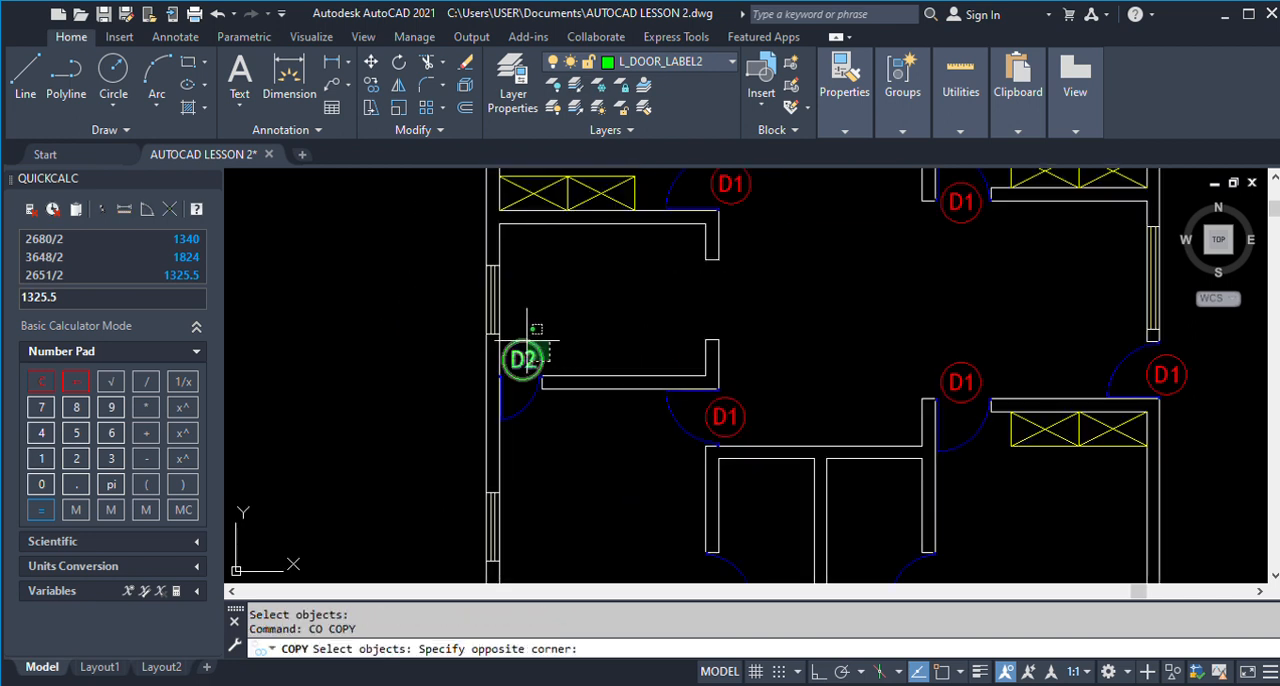
left_click(528, 342)
key("Return")
scroll(538, 370, "up", 2)
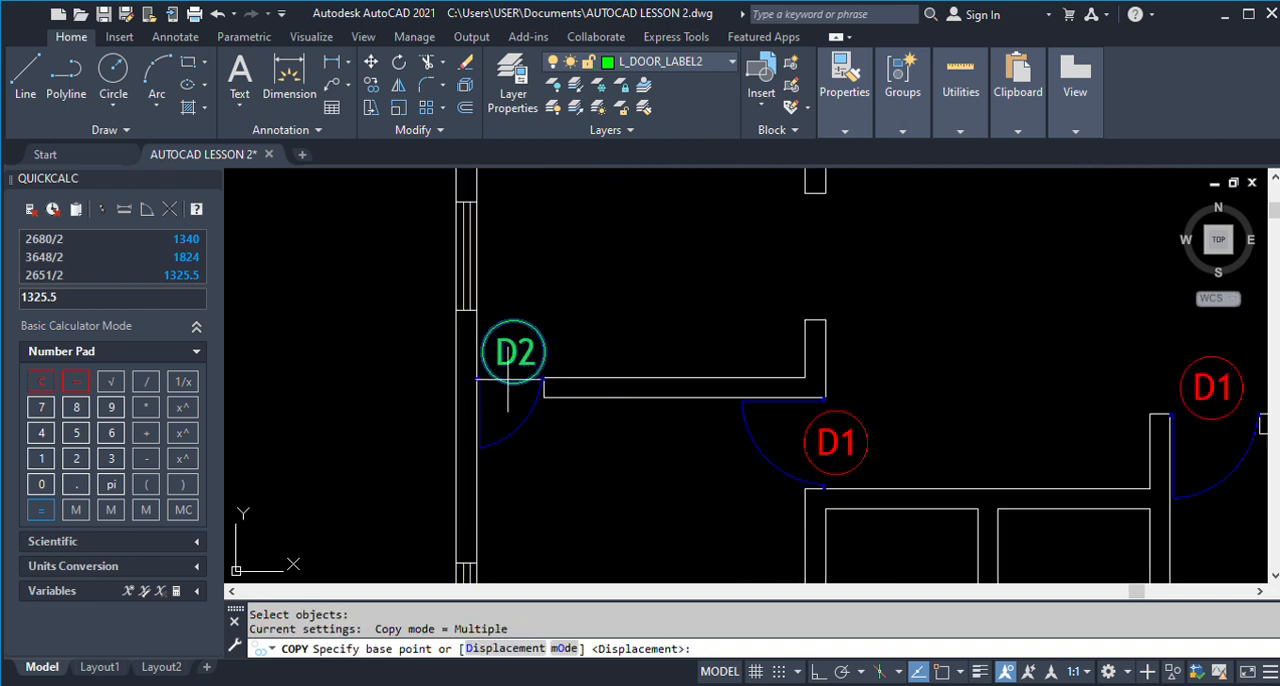
left_click(524, 351)
scroll(524, 352, "down", 4)
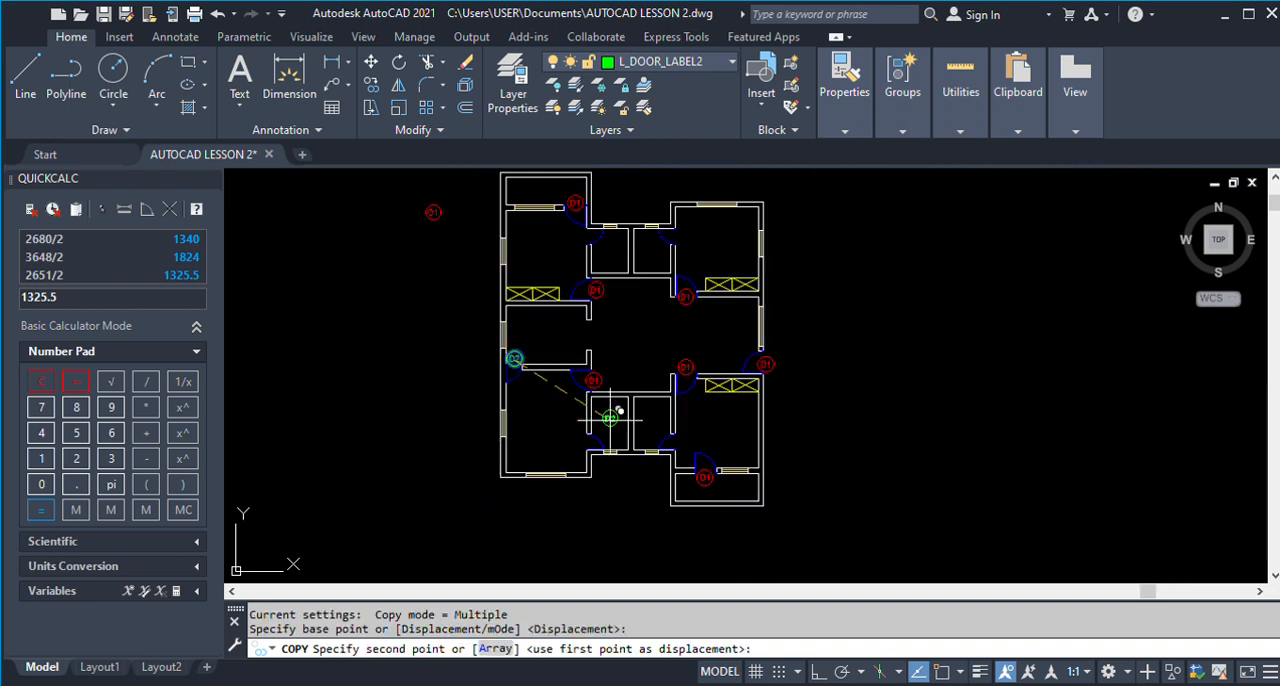
scroll(575, 437, "up", 4)
left_click(578, 438)
scroll(578, 440, "down", 4)
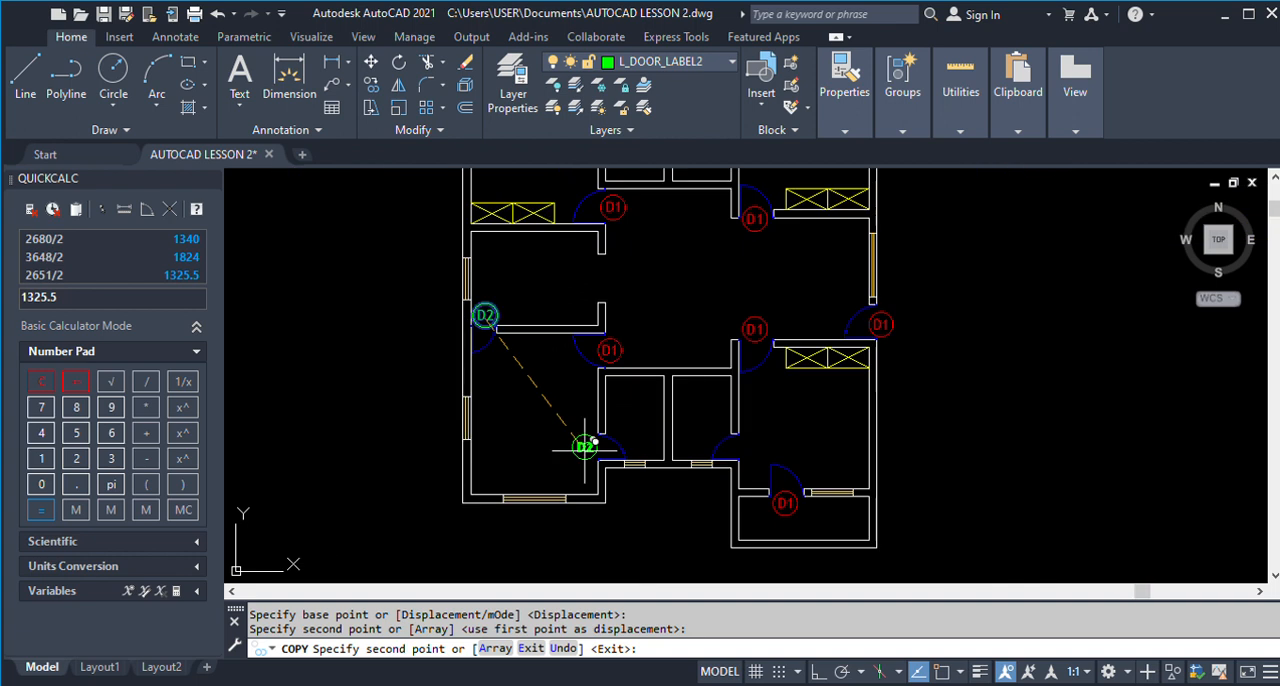
Place further D2 label copies at the other lower small room's door and the doors of the two upper small rooms.
scroll(710, 438, "up", 4)
left_click(757, 442)
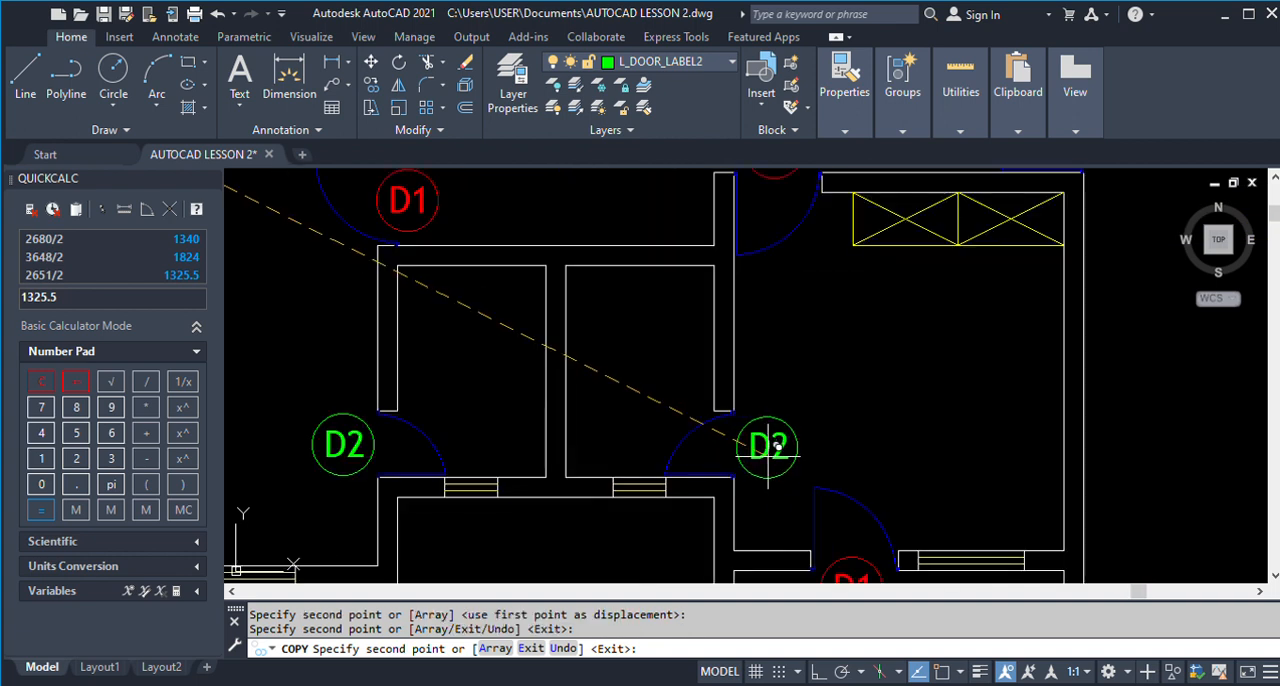
scroll(766, 442, "down", 6)
scroll(772, 280, "up", 5)
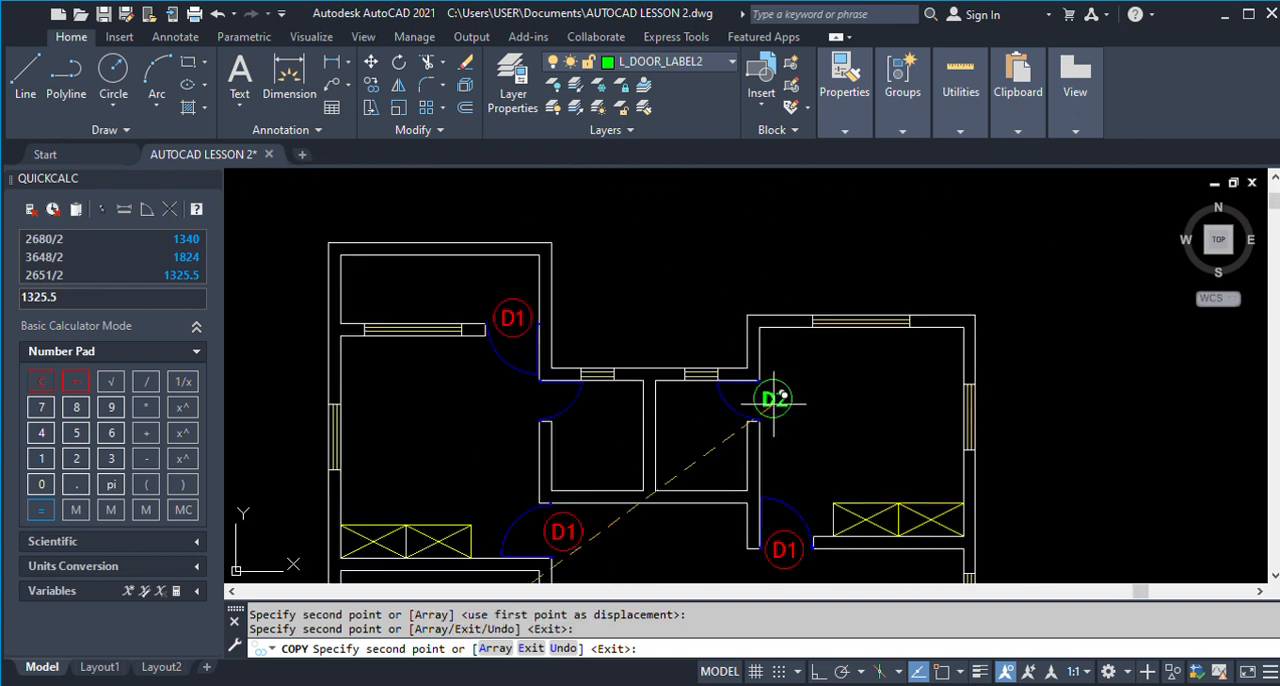
left_click(785, 402)
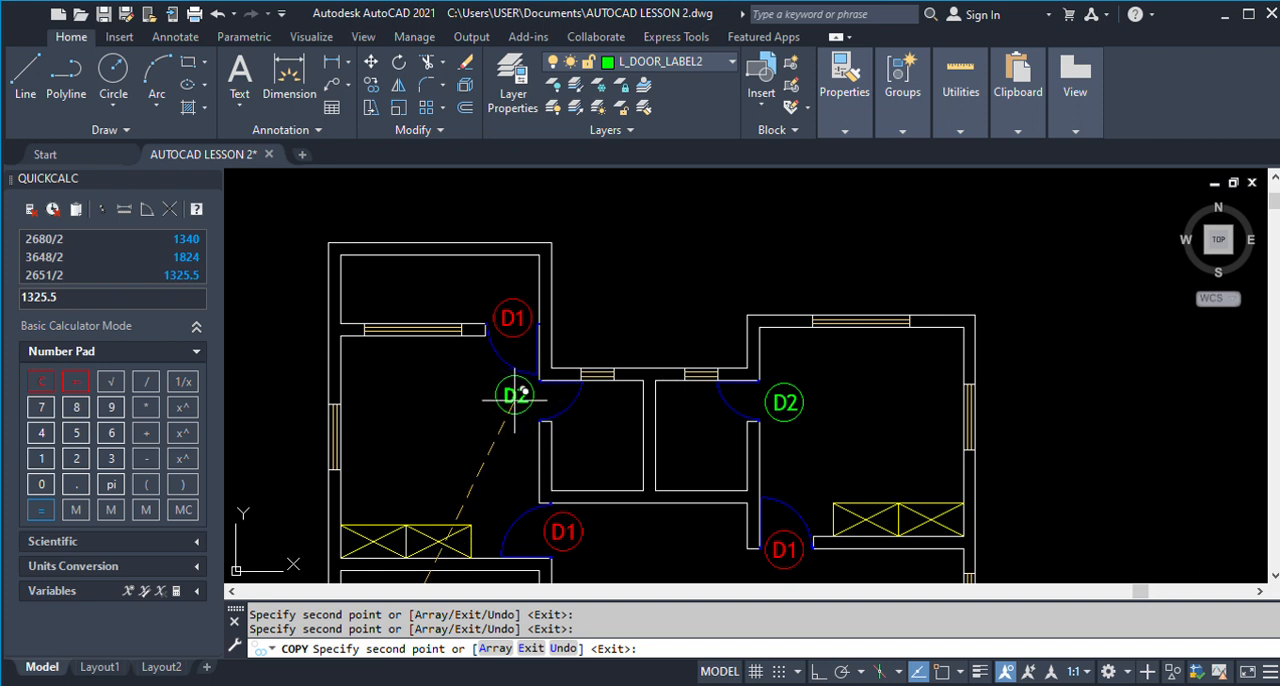
left_click(521, 399)
scroll(543, 290, "down", 4)
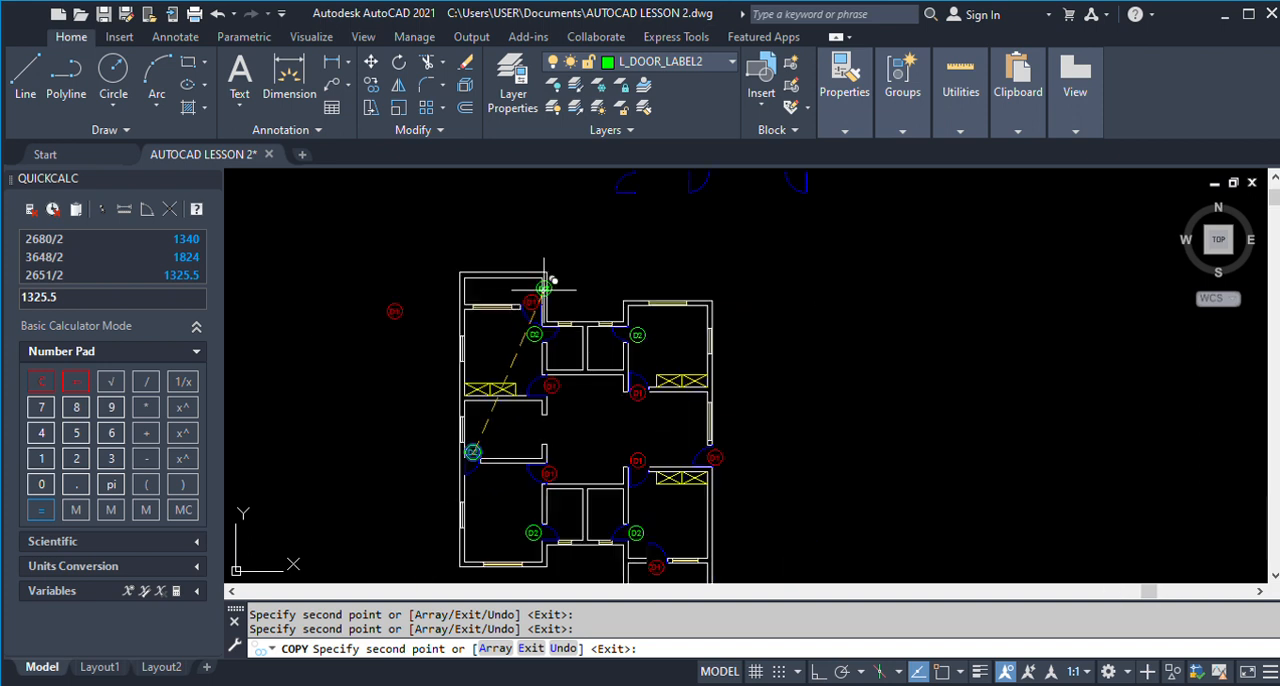
key("Escape")
Copy the circled D1 label from outside the plan to just above the upper-left small room's window.
type("c")
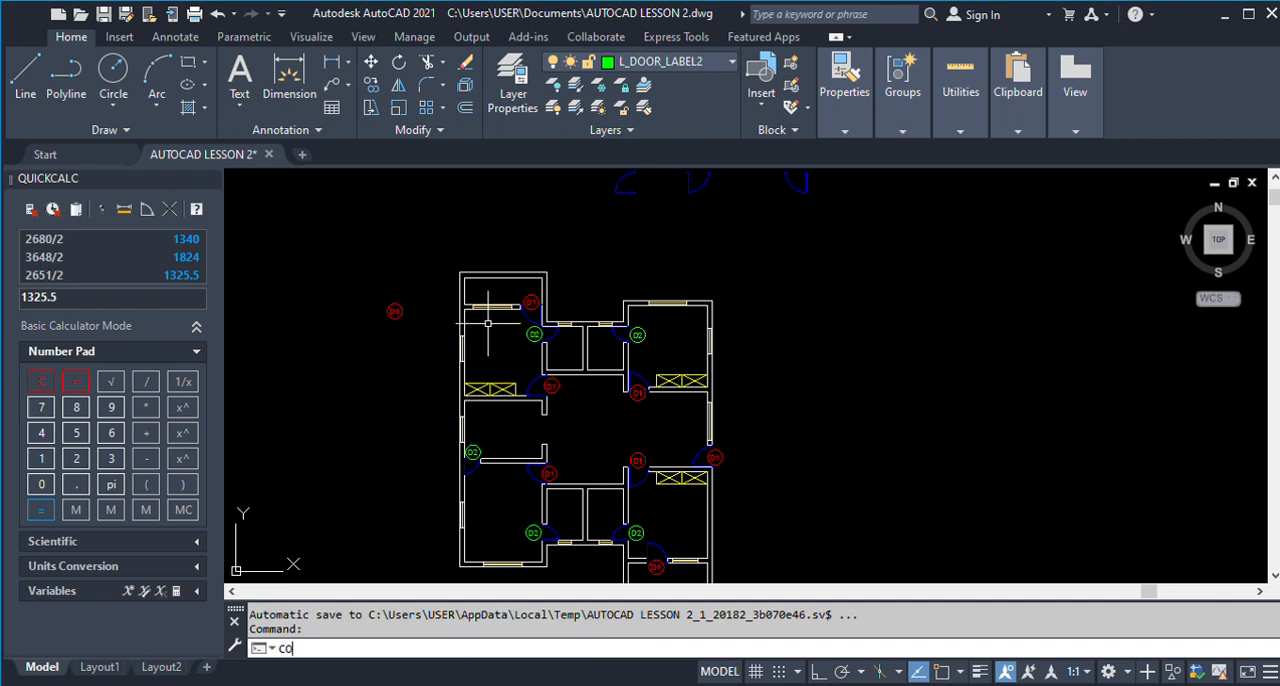
type("o")
key("Return")
left_click(334, 279)
left_click(450, 372)
key("Return")
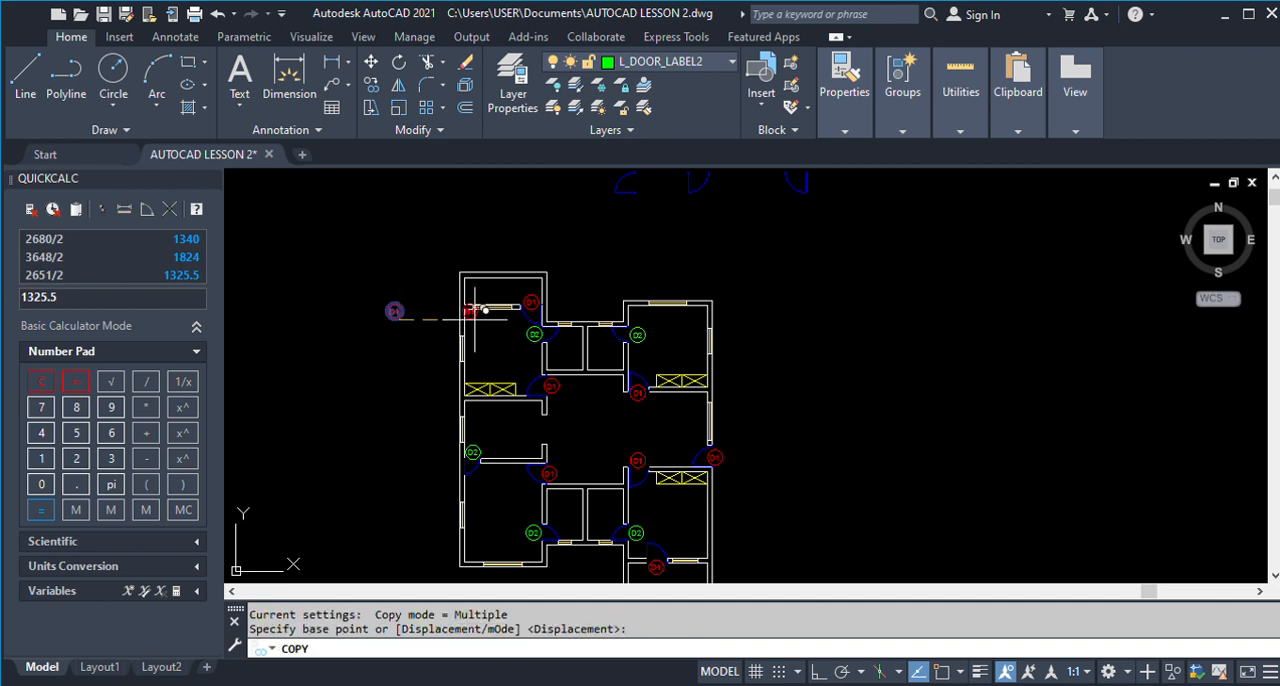
scroll(577, 318, "up", 5)
left_click(546, 334)
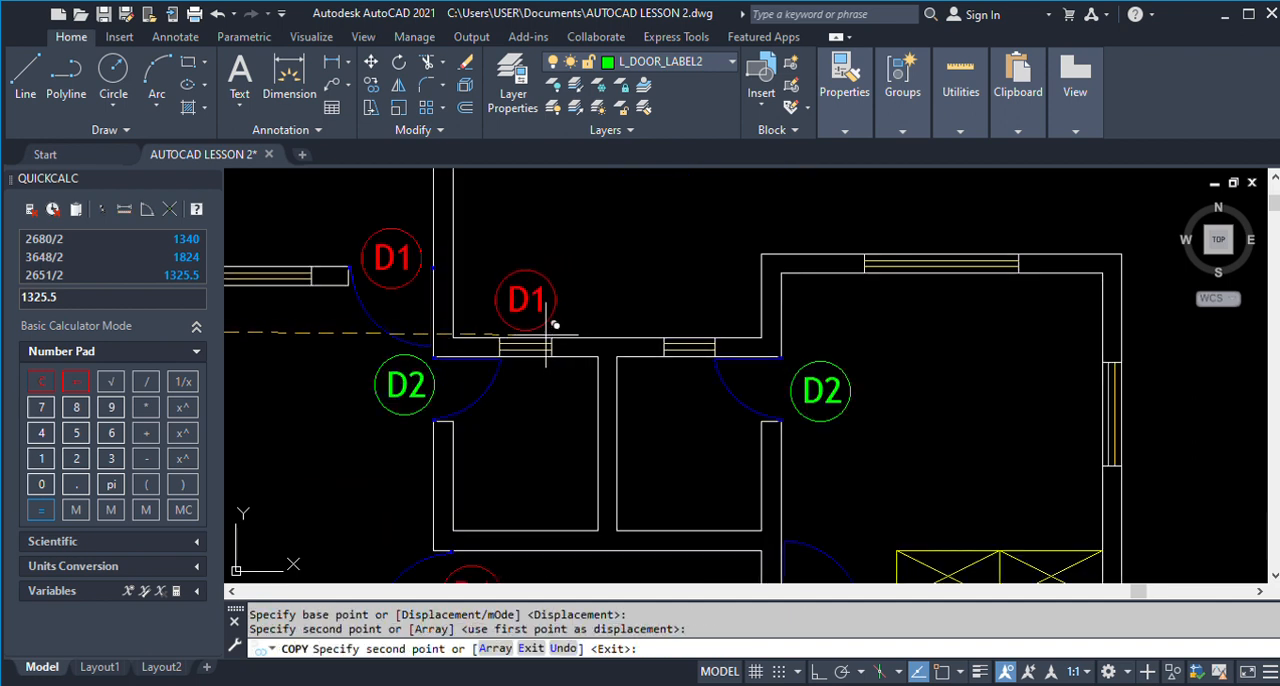
key("Return")
Change the text of the label above the upper-left small room's window to W3.
type("ED")
key("Return")
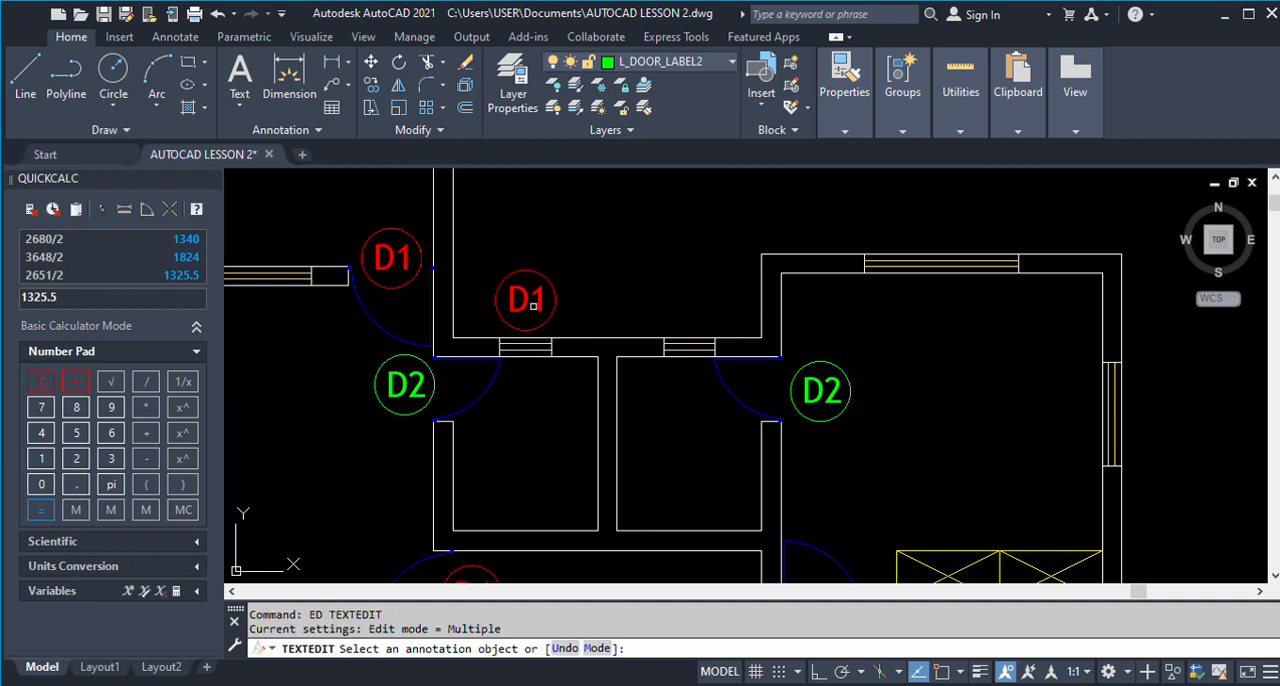
left_click(526, 300)
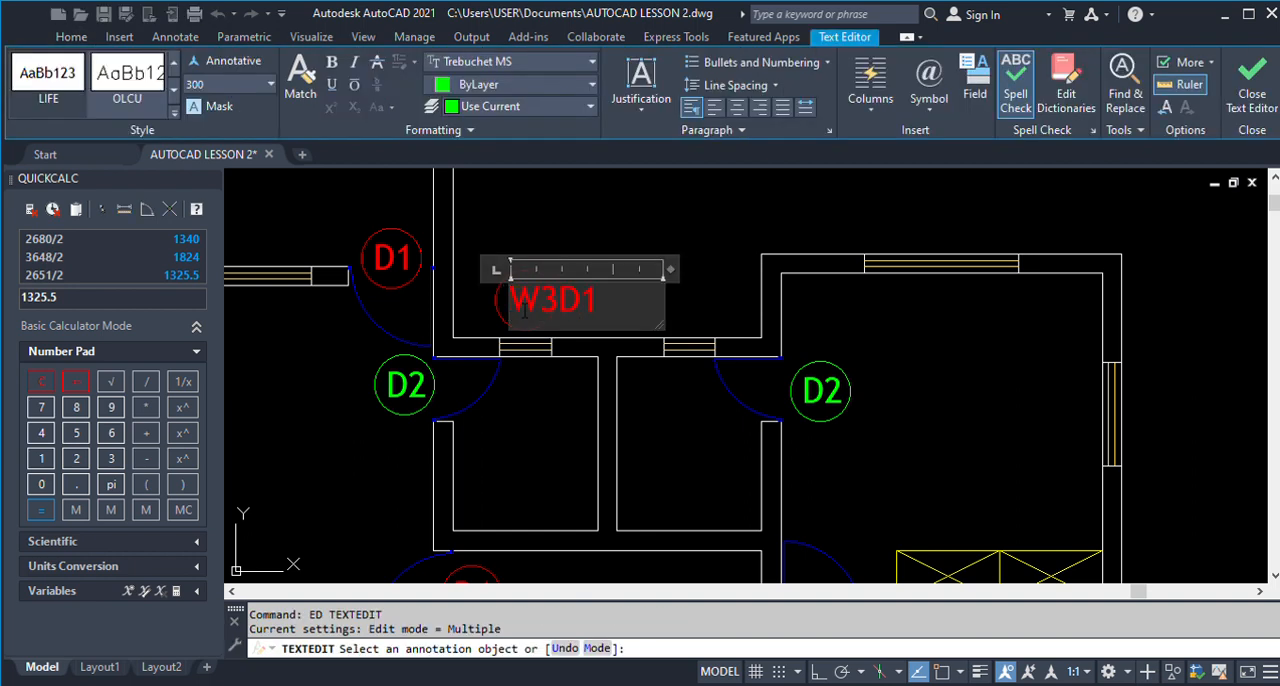
left_click(574, 236)
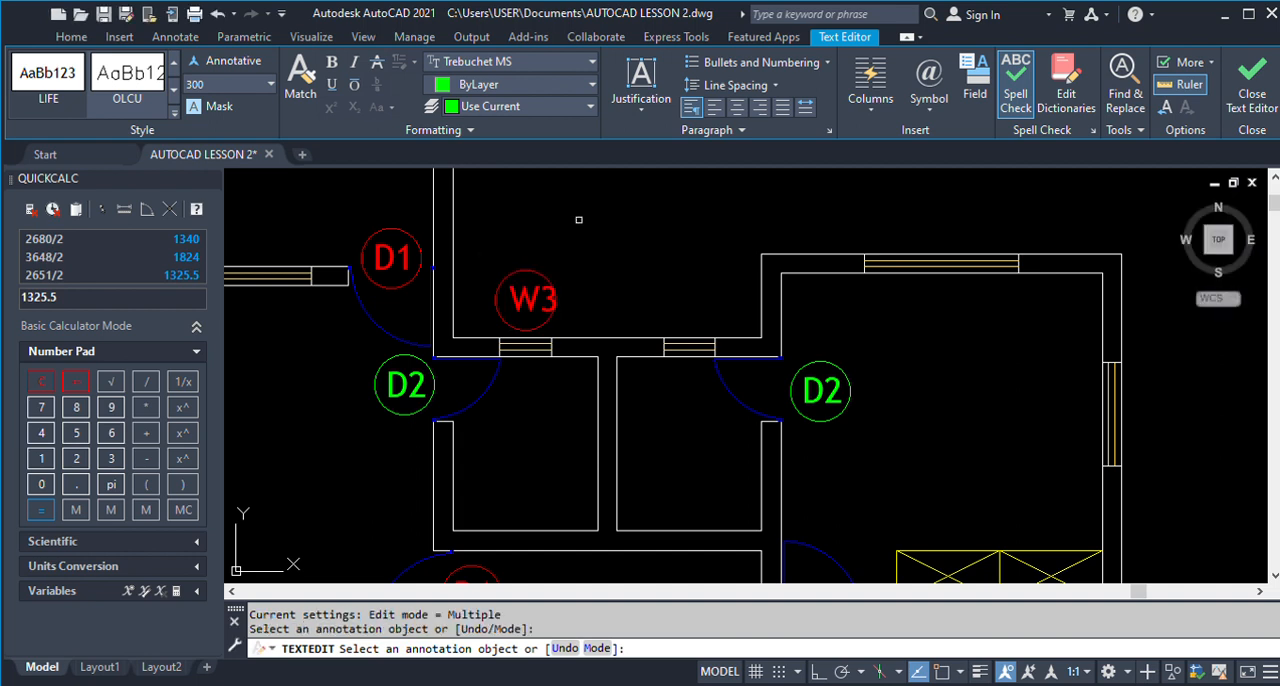
key("Return")
Move the W3 text so it sits centred inside its circle.
type("M")
key("Return")
left_click(575, 292)
key("Return")
left_click(617, 277)
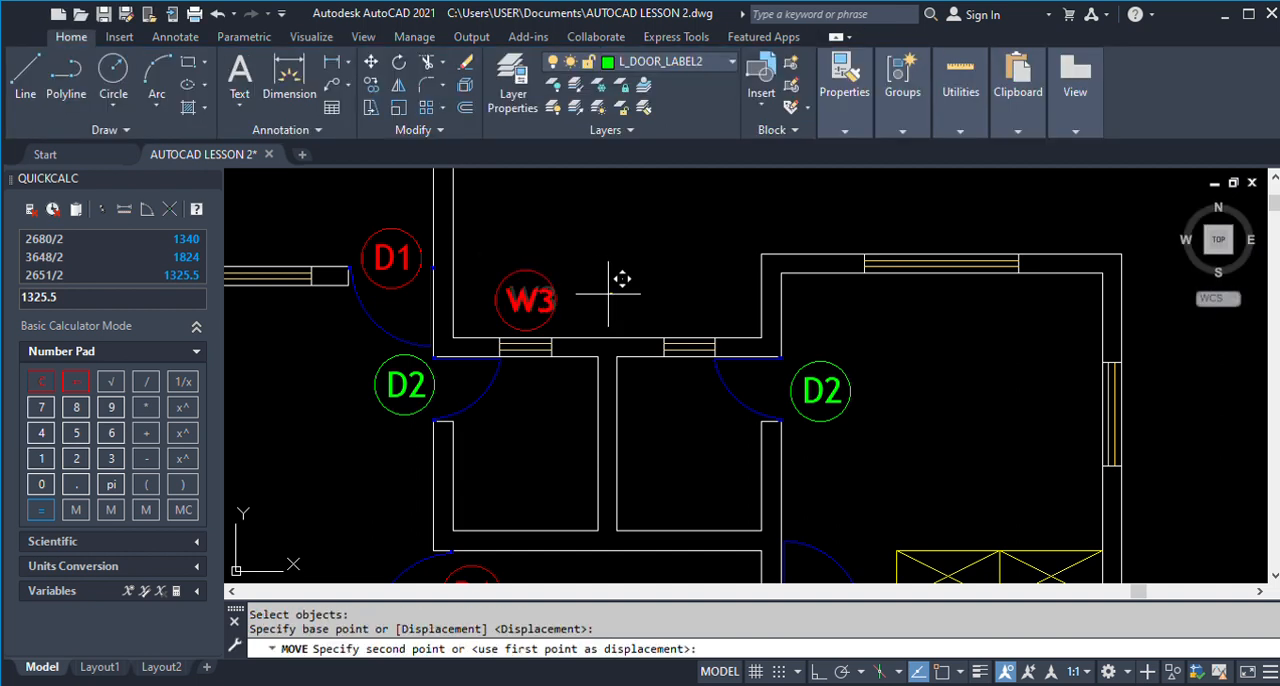
left_click(617, 277)
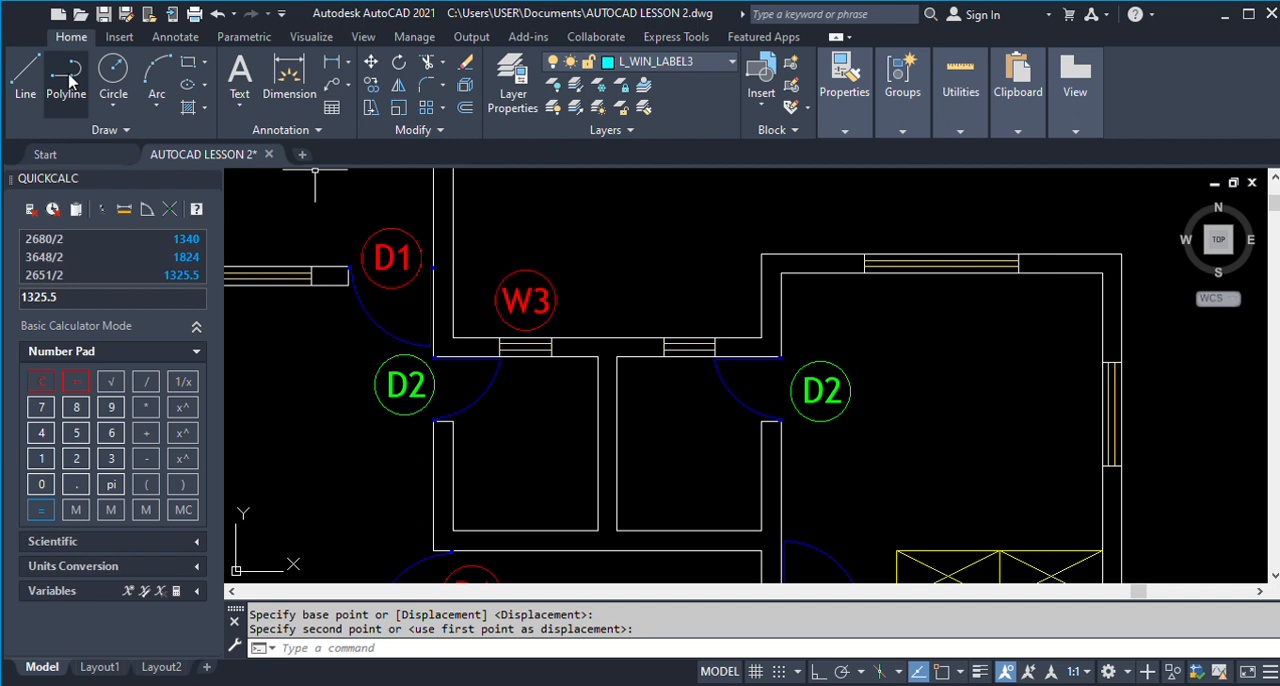
Make L_WIN_LABEL3 the current layer and draw a short vertical helper line to the right of the W3 label.
left_click(29, 80)
left_click(642, 210)
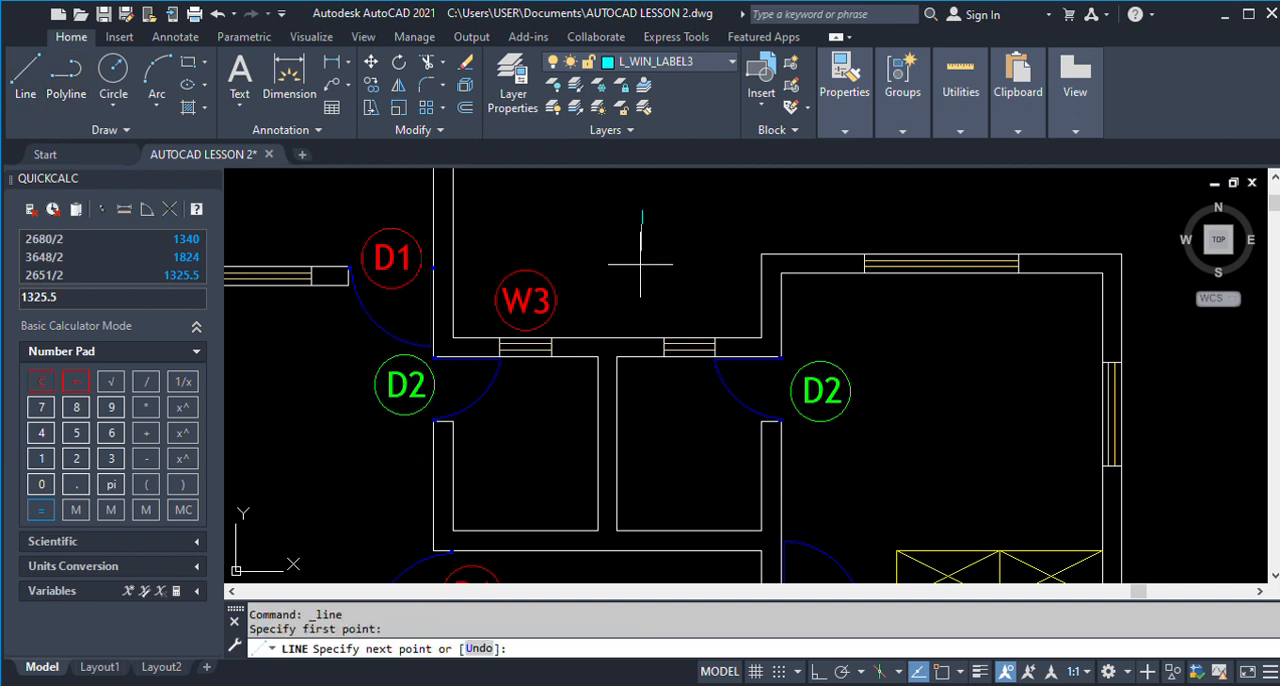
left_click(642, 284)
key("Return")
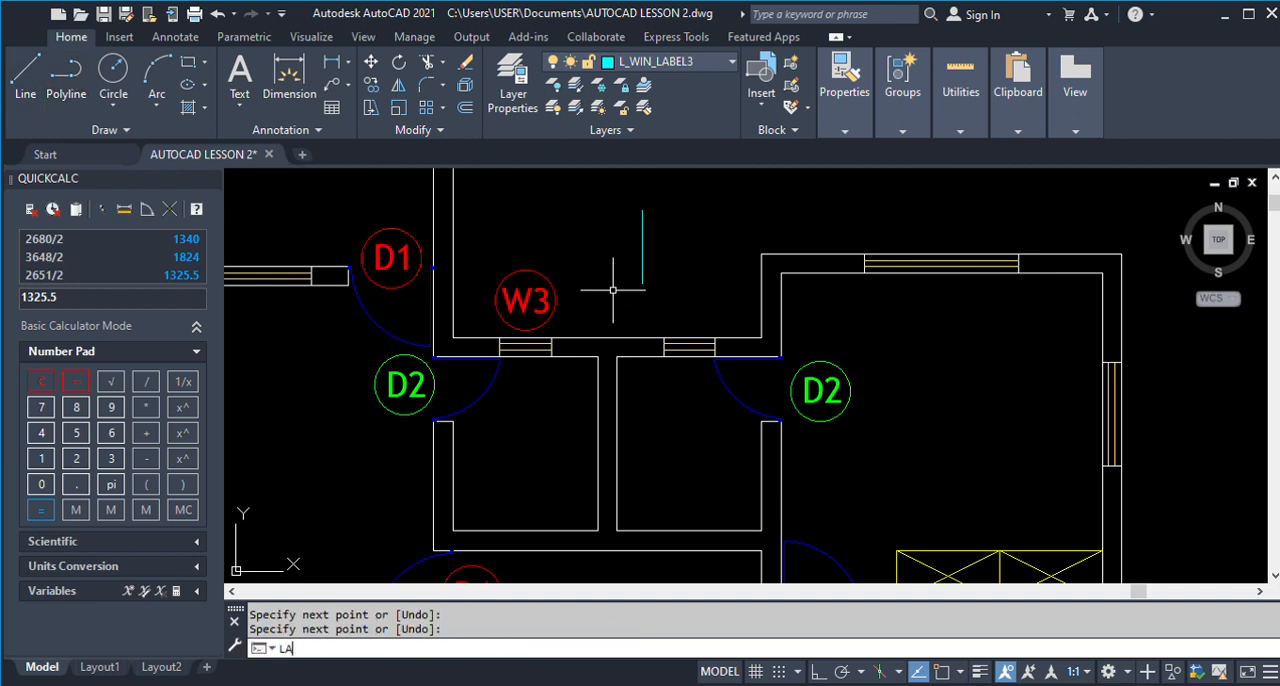
Match the W3 text and its circle to the helper line's layer, L_WIN_LABEL3, with LAYMCH.
type("LAYMCH")
key("Return")
left_click_drag(582, 312, 510, 268)
left_click(529, 260)
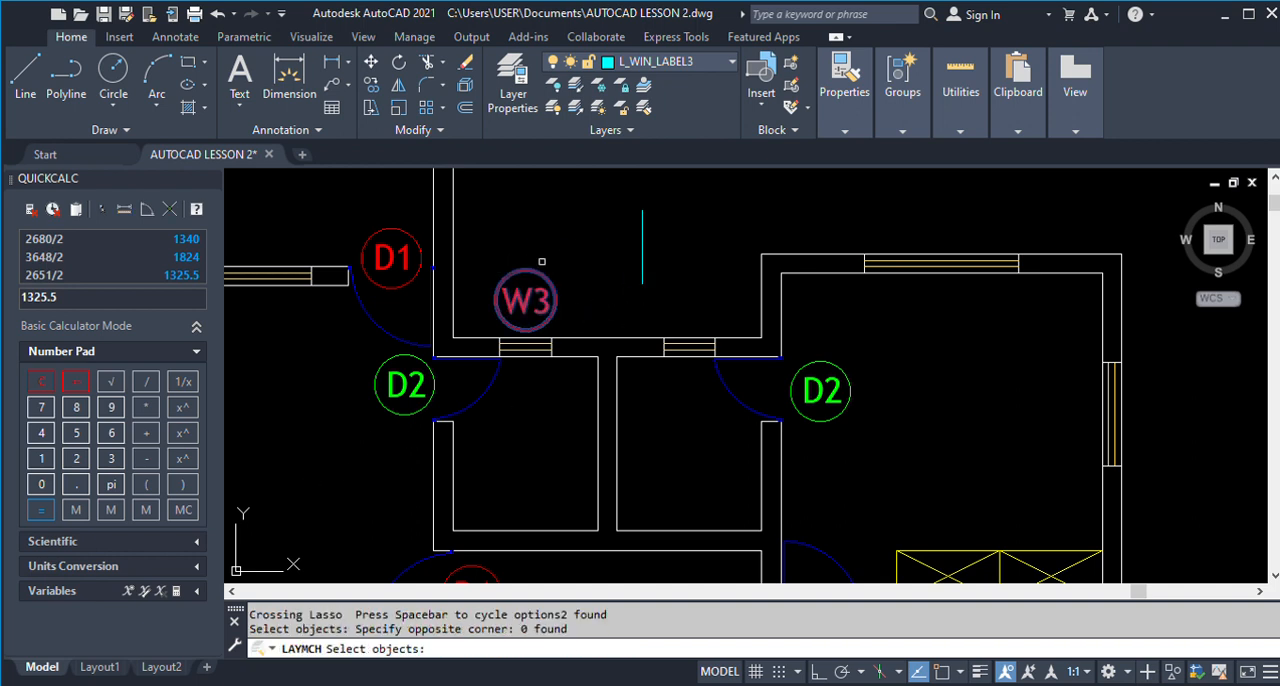
key("Return")
left_click(641, 265)
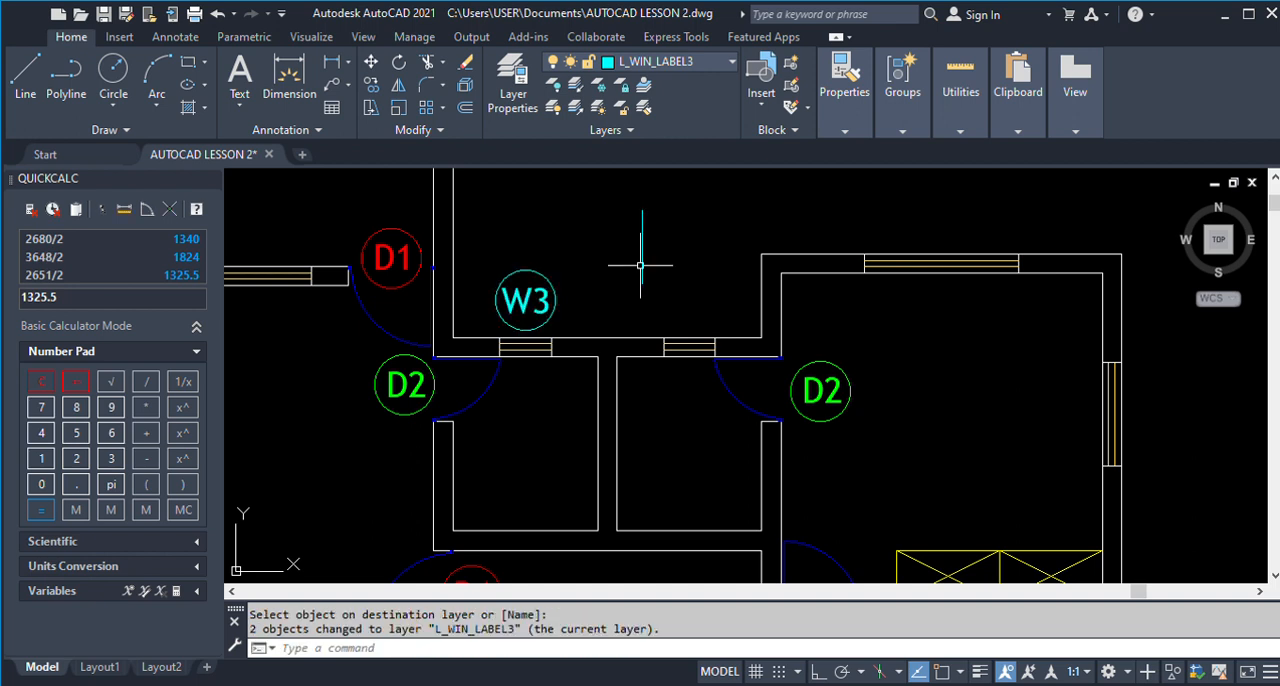
Erase the vertical helper line to the right of the W3 label.
type("E")
key("Return")
left_click(677, 294)
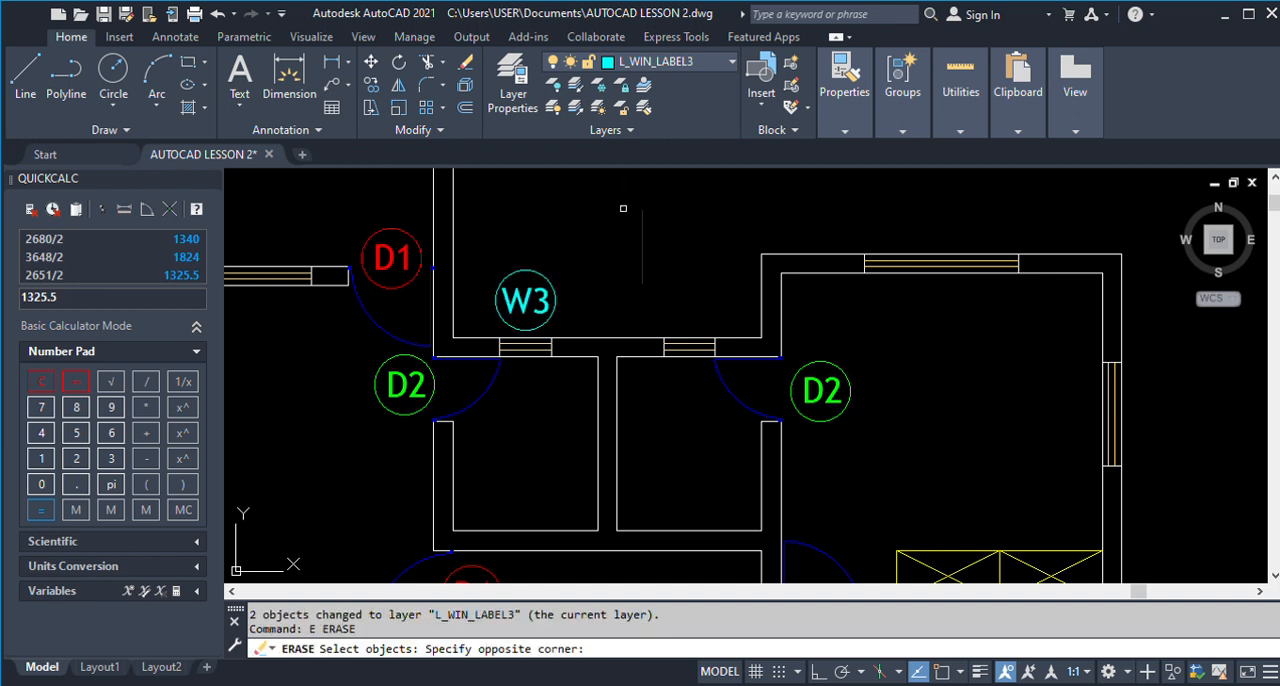
left_click(623, 208)
Copy the circled W3 label to above the window of the neighbouring upper small room.
type("CO")
key("Return")
left_click(578, 295)
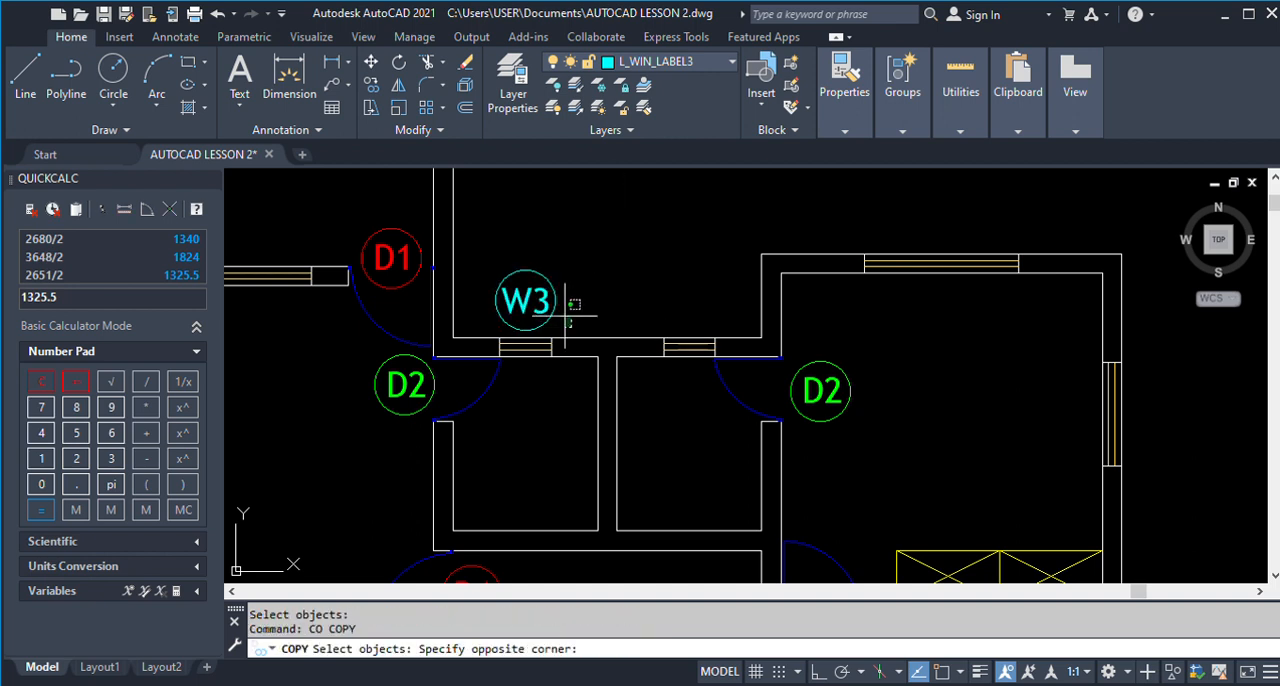
left_click(490, 335)
key("Return")
left_click(596, 272)
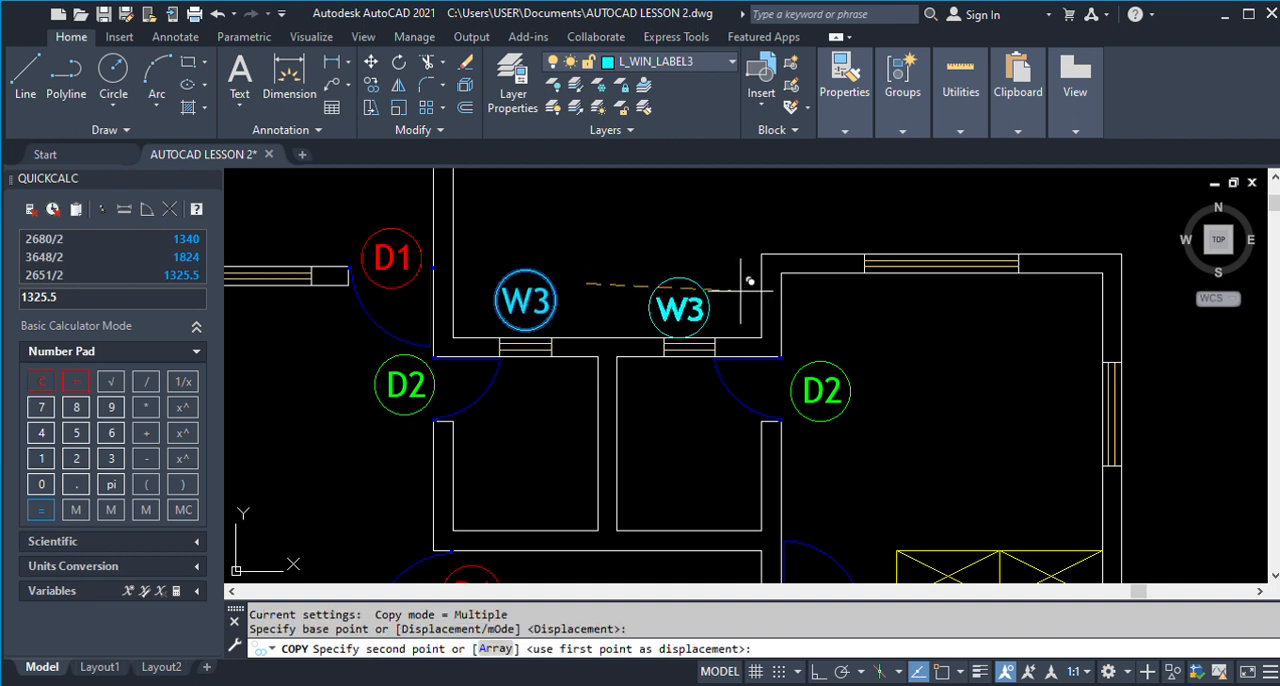
left_click(753, 270)
Place further copies of the W3 label below the windows of the two lower small rooms.
scroll(733, 266, "down", 3)
scroll(728, 262, "down", 2)
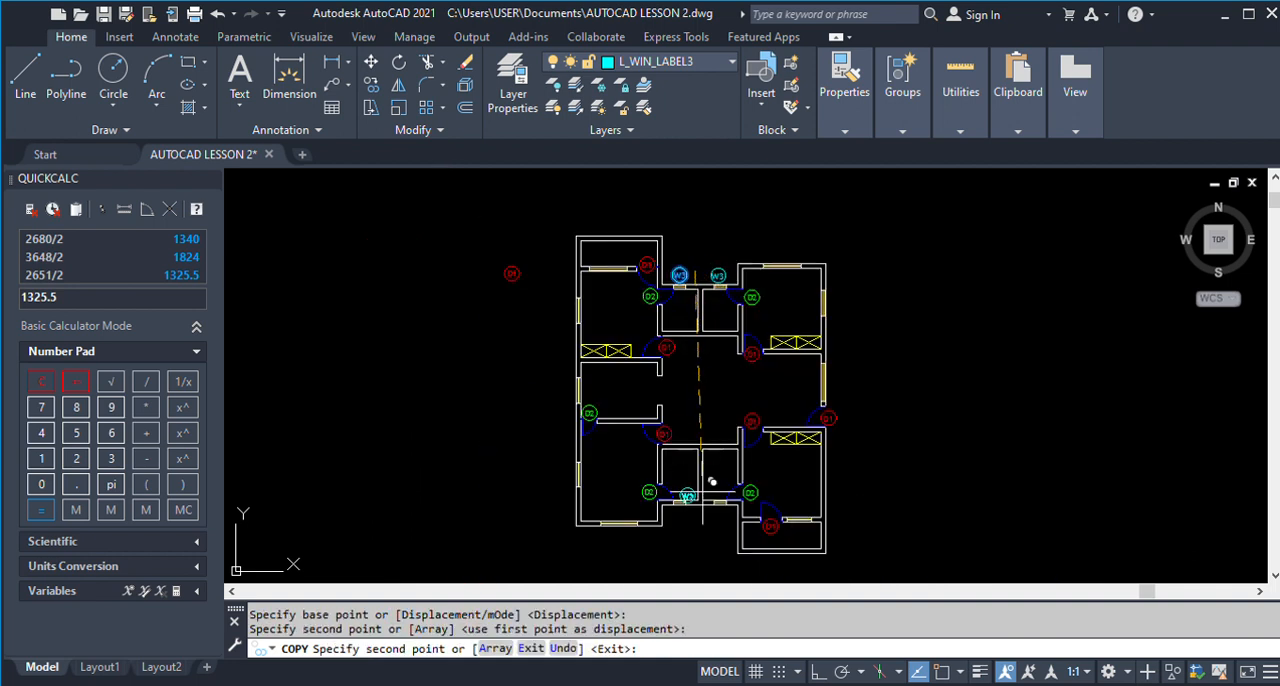
scroll(686, 457, "up", 6)
left_click(680, 486)
left_click(828, 486)
Place another copy of the W3 label beside the outer left-wall window of the upper-left room and finish copying.
scroll(712, 408, "down", 3)
scroll(712, 408, "down", 2)
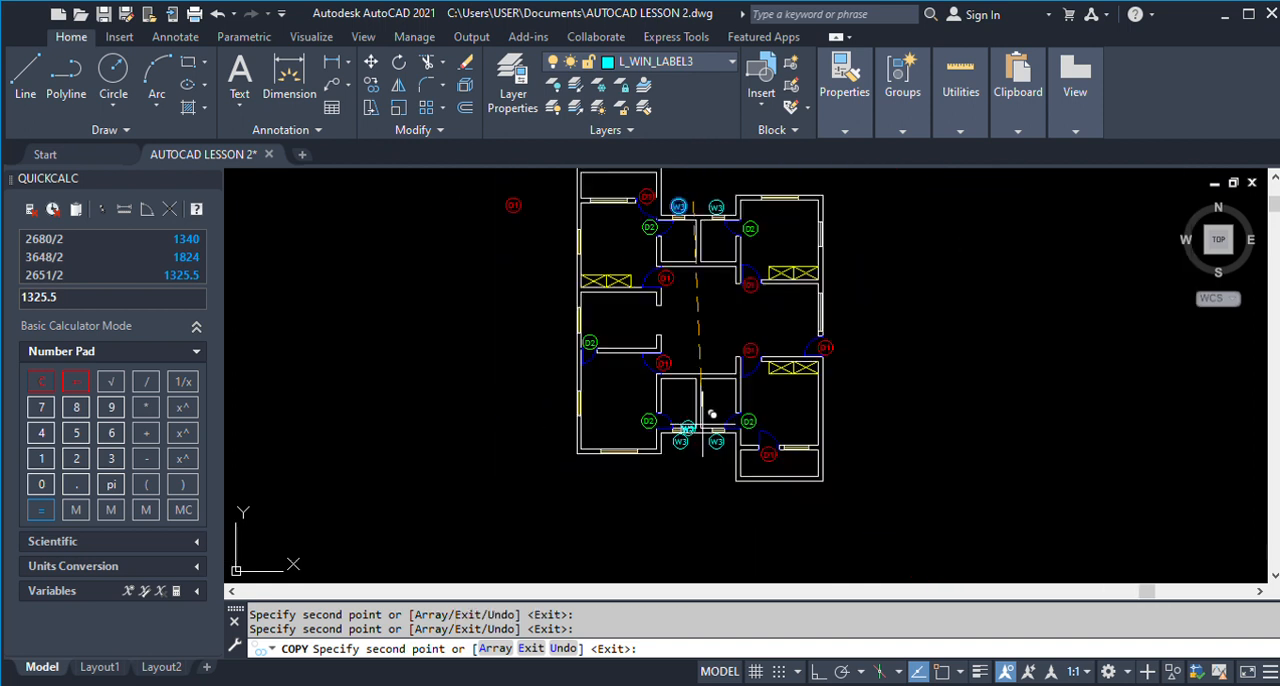
scroll(712, 412, "down", 1)
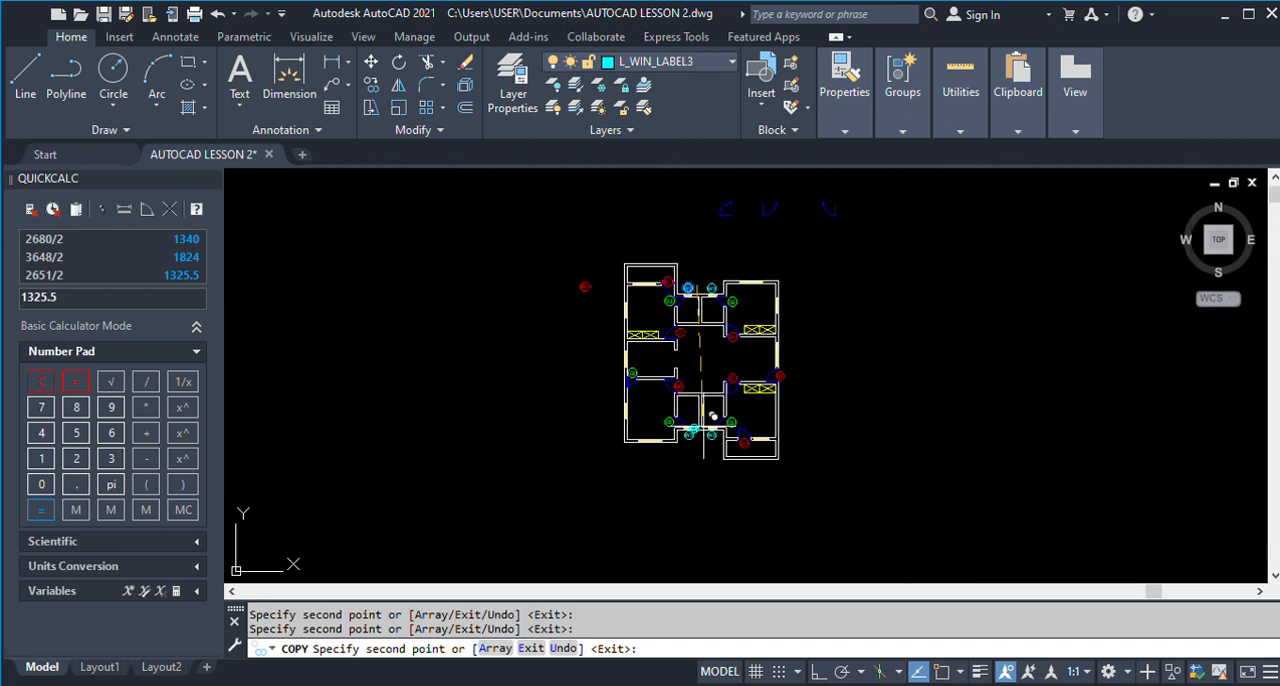
scroll(625, 305, "up", 6)
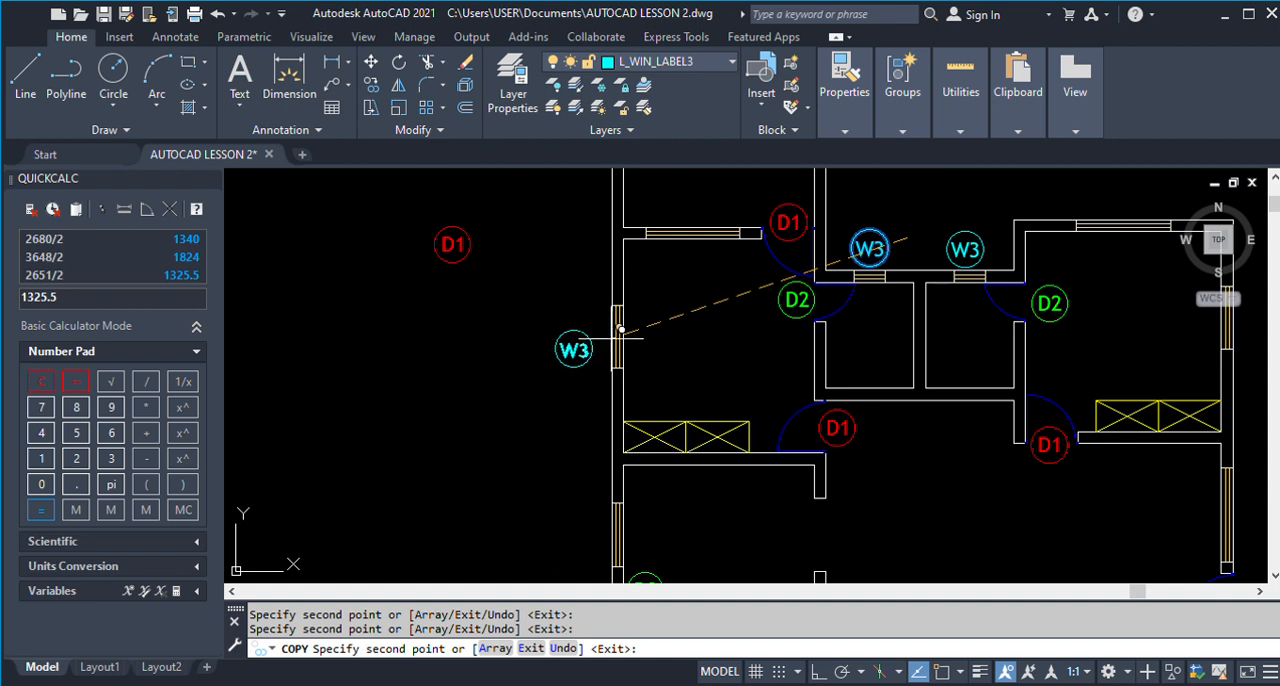
left_click(620, 328)
key("Return")
Change the text of the label beside the upper-left room's outer window to W2.
type("E")
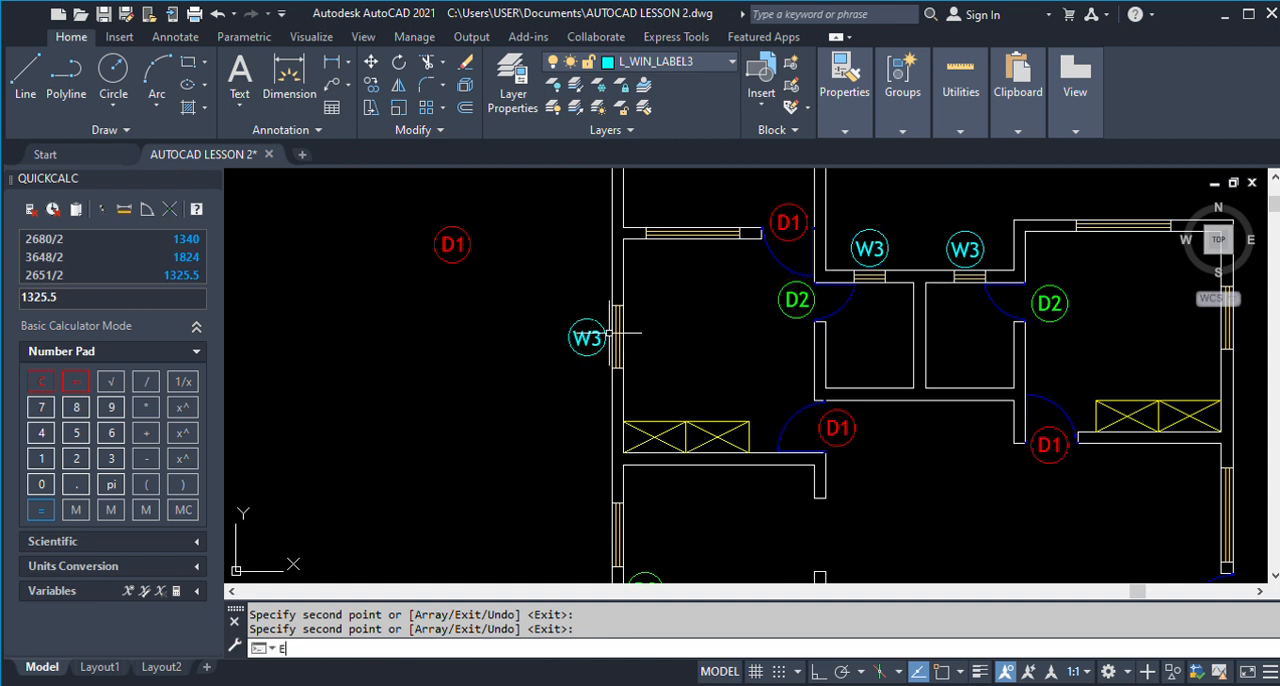
type("D")
key("Return")
left_click(587, 338)
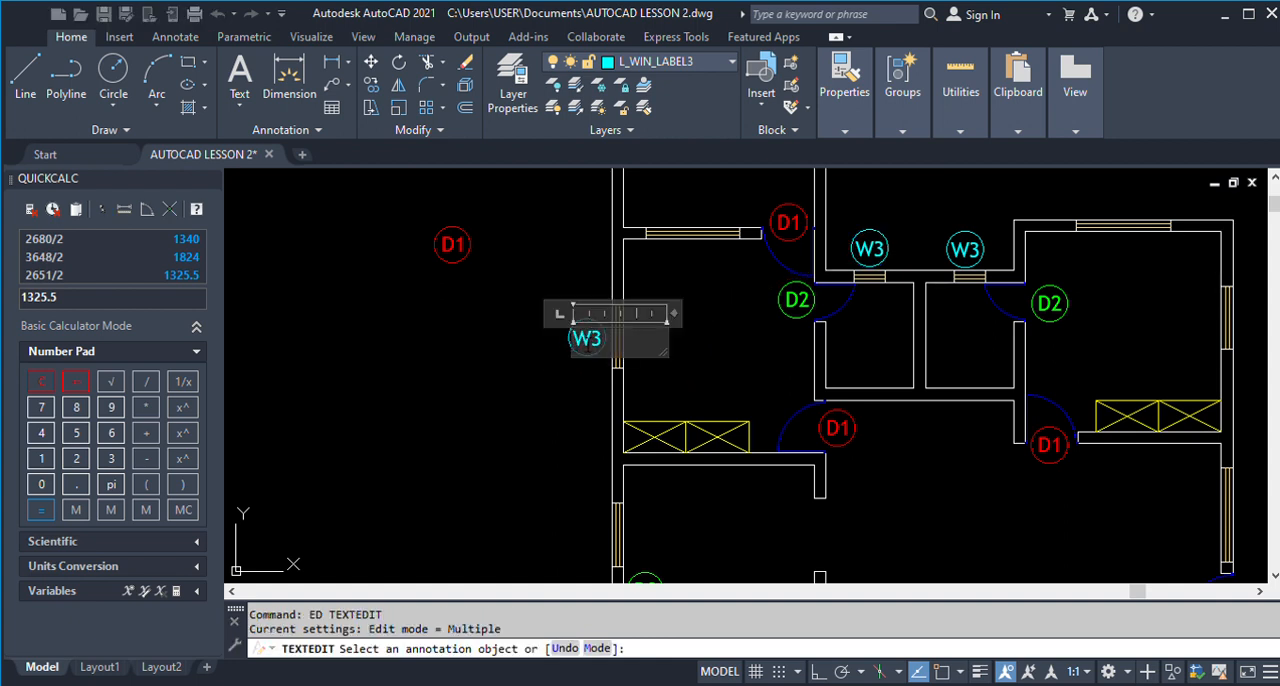
left_click(500, 366)
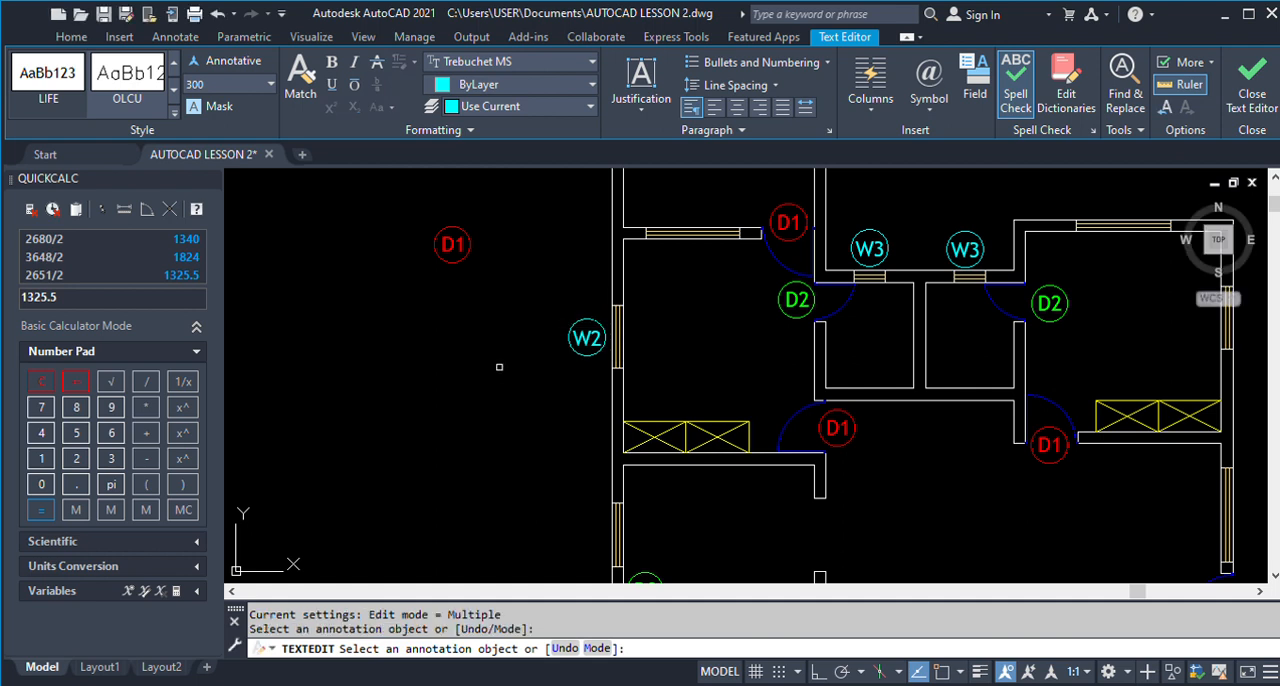
key("Return")
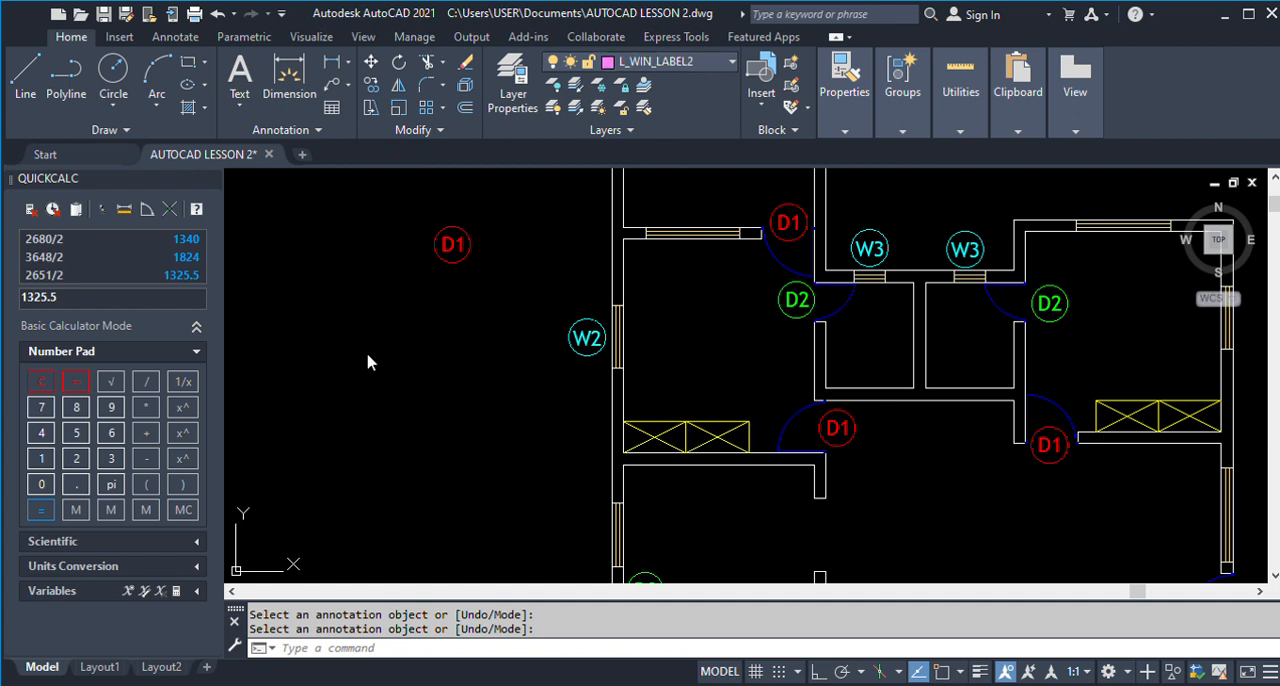
Draw a short, nearly vertical helper line on layer L_WIN_LABEL2 to the left of the W2 label.
left_click(25, 72)
left_click(444, 330)
left_click(433, 441)
key("Return")
Match the W2 text and its circle to the helper line's layer, L_WIN_LABEL2, with LAYMCH.
type("LAY")
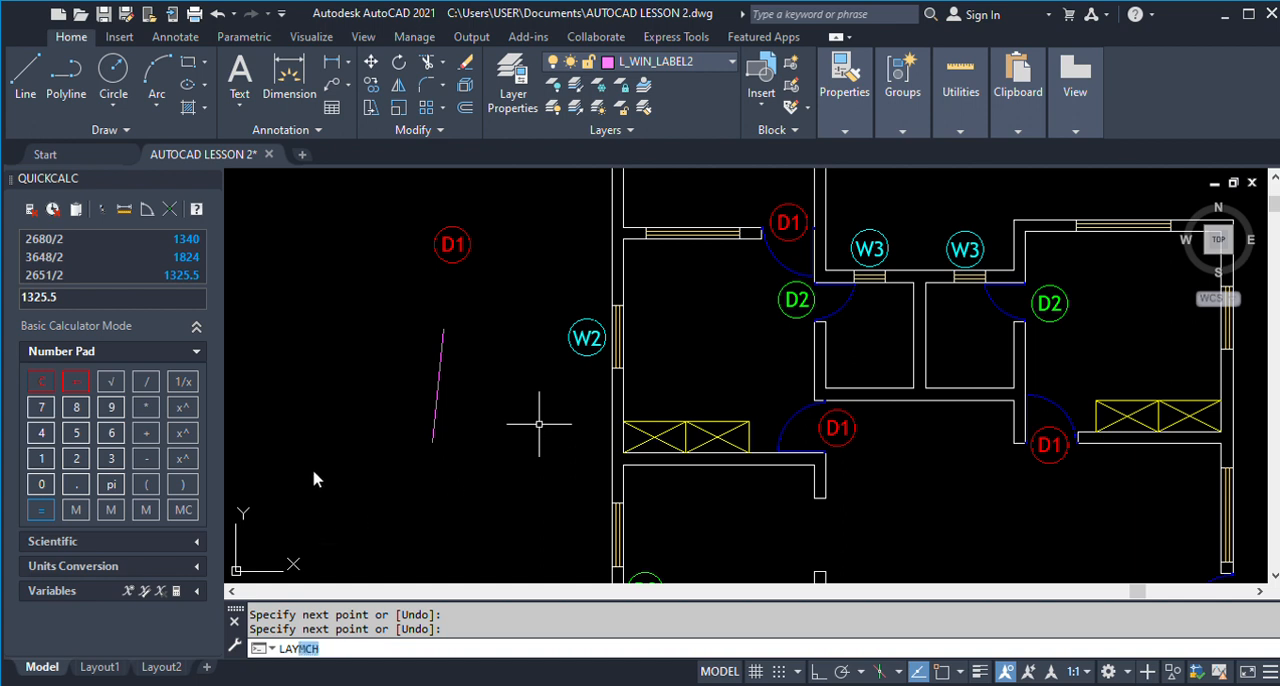
key("Return")
left_click(606, 376)
left_click(540, 285)
key("Return")
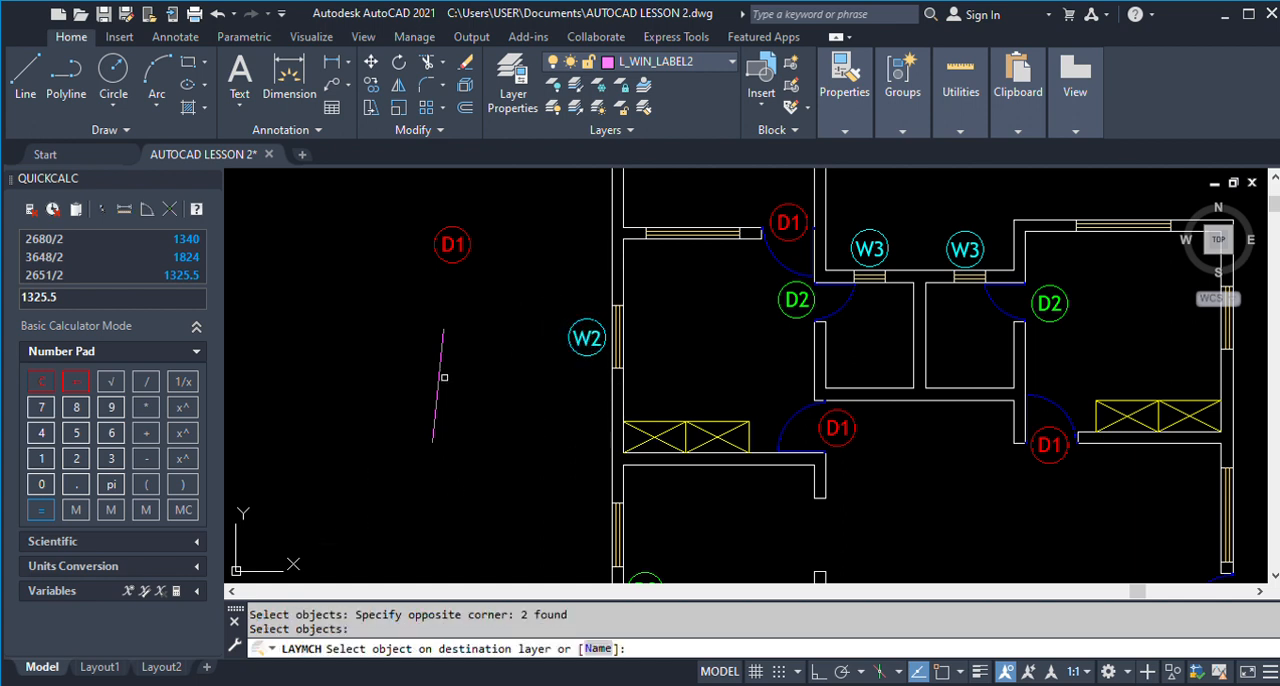
left_click(438, 380)
key("Return")
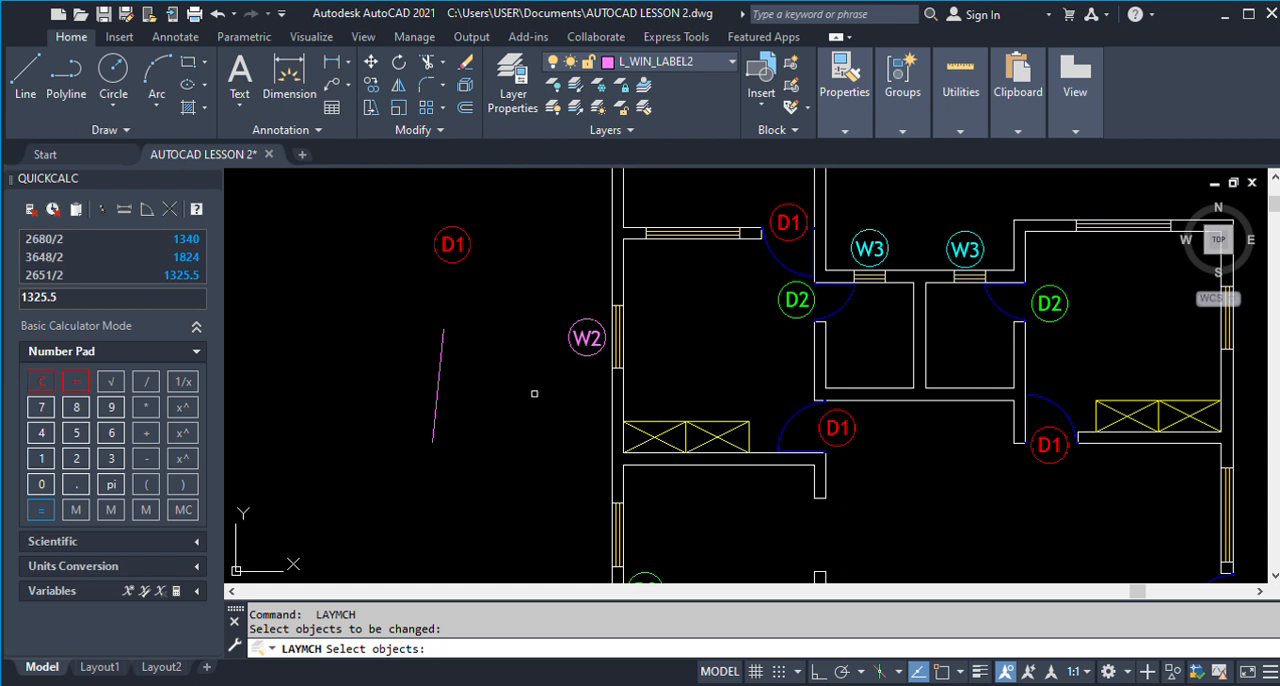
type("CO")
key("Return")
left_click(538, 287)
left_click(612, 346)
key("Return")
left_click(592, 347)
scroll(592, 347, "down", 2)
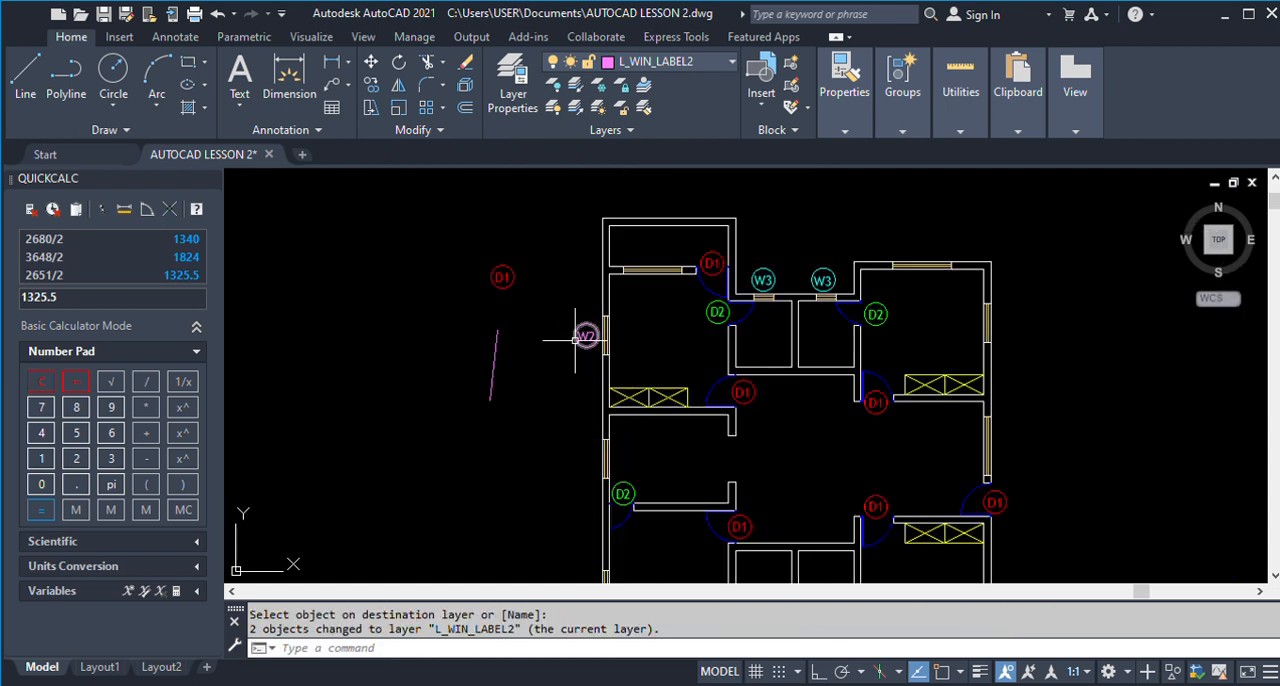
key("Return")
left_click(555, 316)
left_click(596, 358)
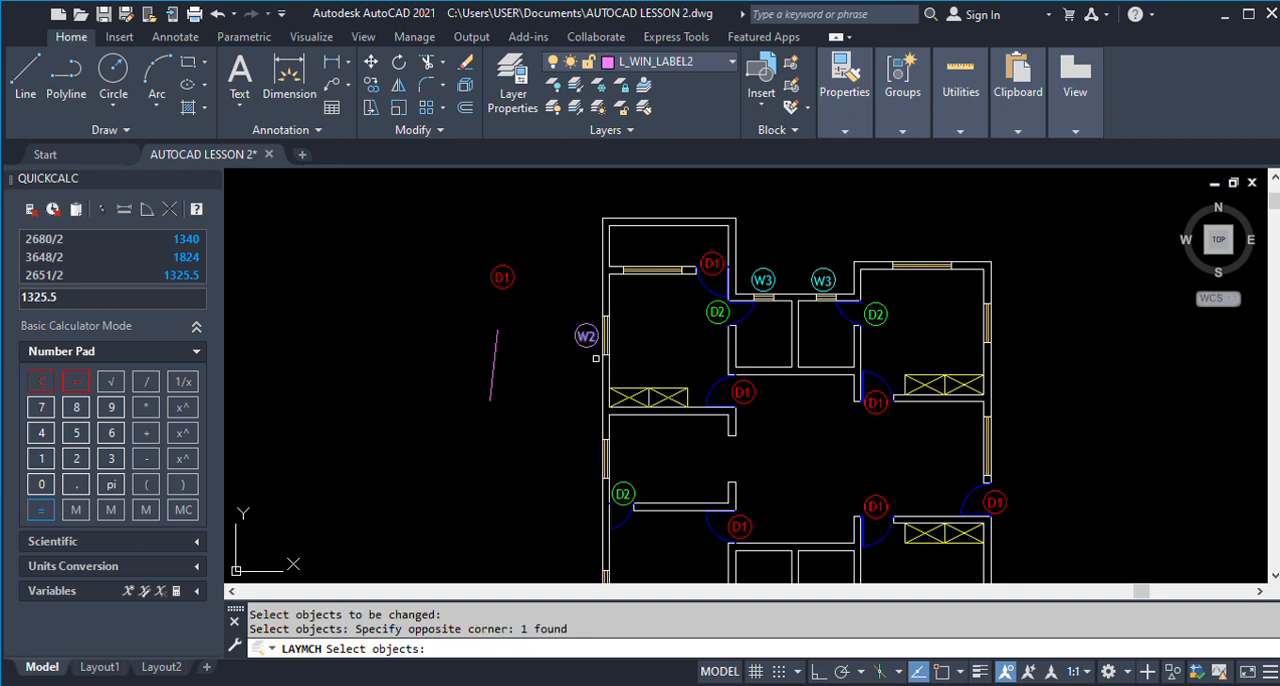
left_click_drag(589, 354, 571, 322)
left_click(572, 322)
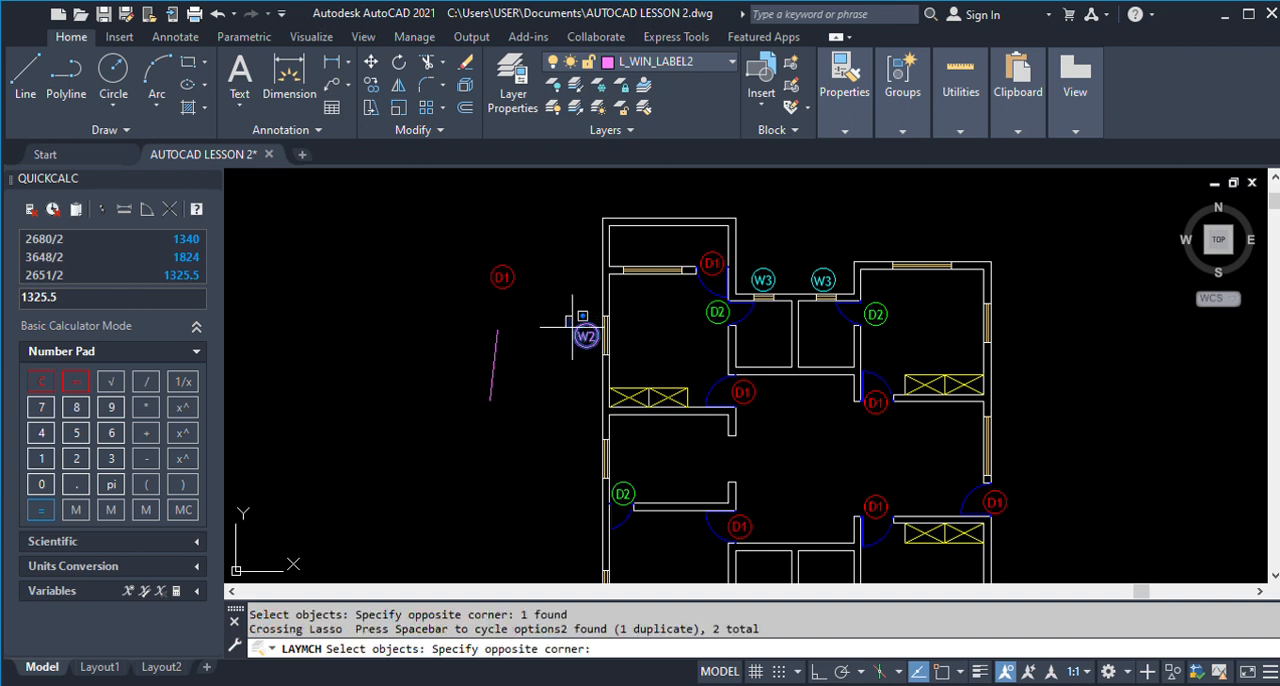
left_click(560, 326)
key("Return")
left_click(584, 334)
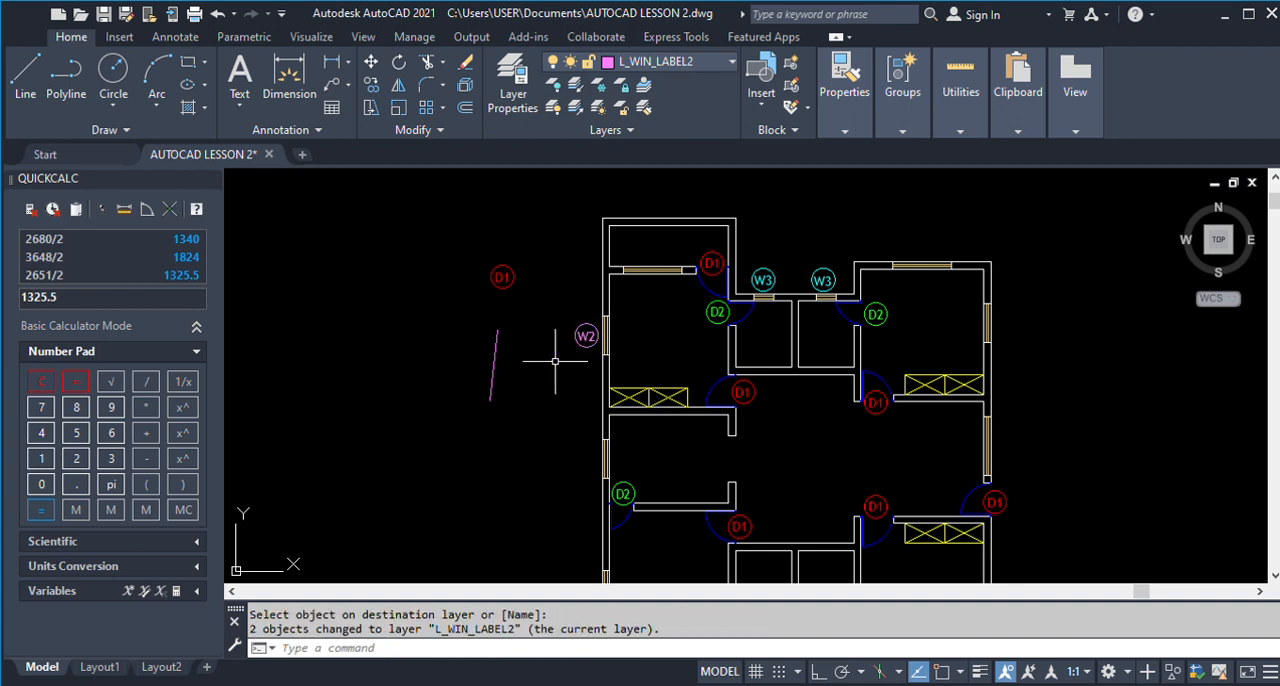
Copy the circled W2 label to the outer left-wall windows of the middle-left and lower-left rooms.
type("cp")
key("Return")
left_click(592, 358)
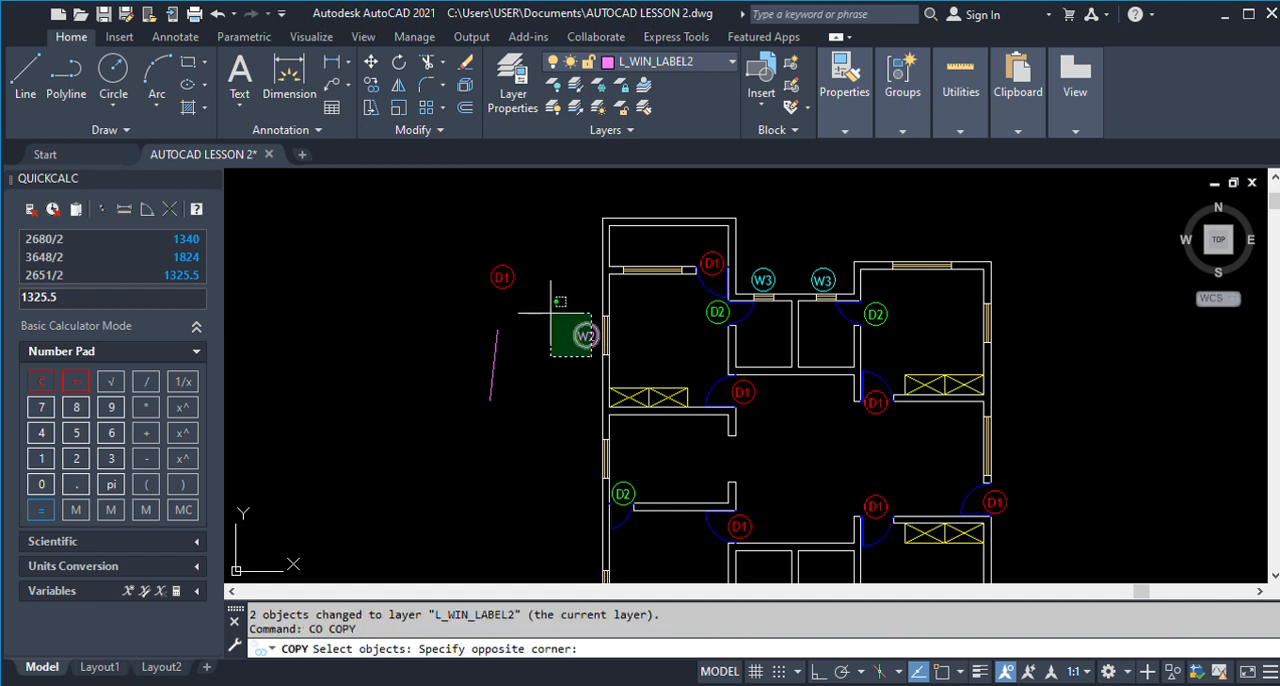
left_click(520, 282)
key("Return")
left_click(584, 337)
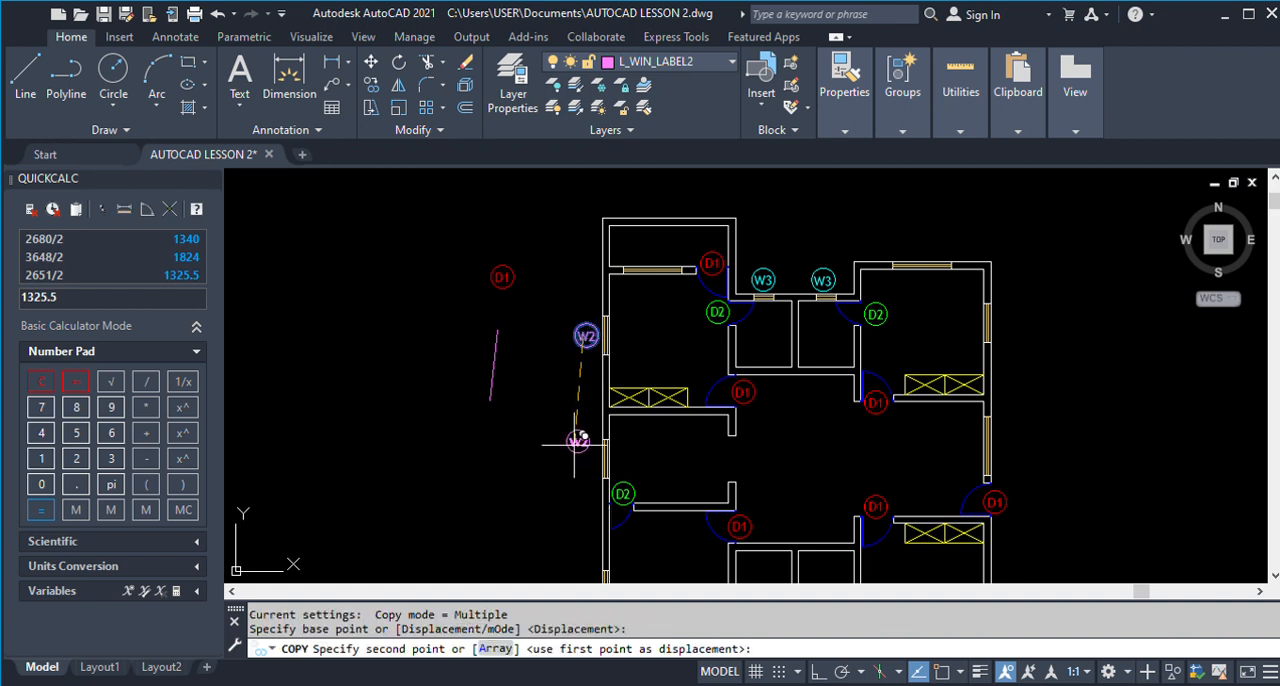
left_click(584, 460)
scroll(584, 460, "down", 2)
scroll(584, 470, "up", 4)
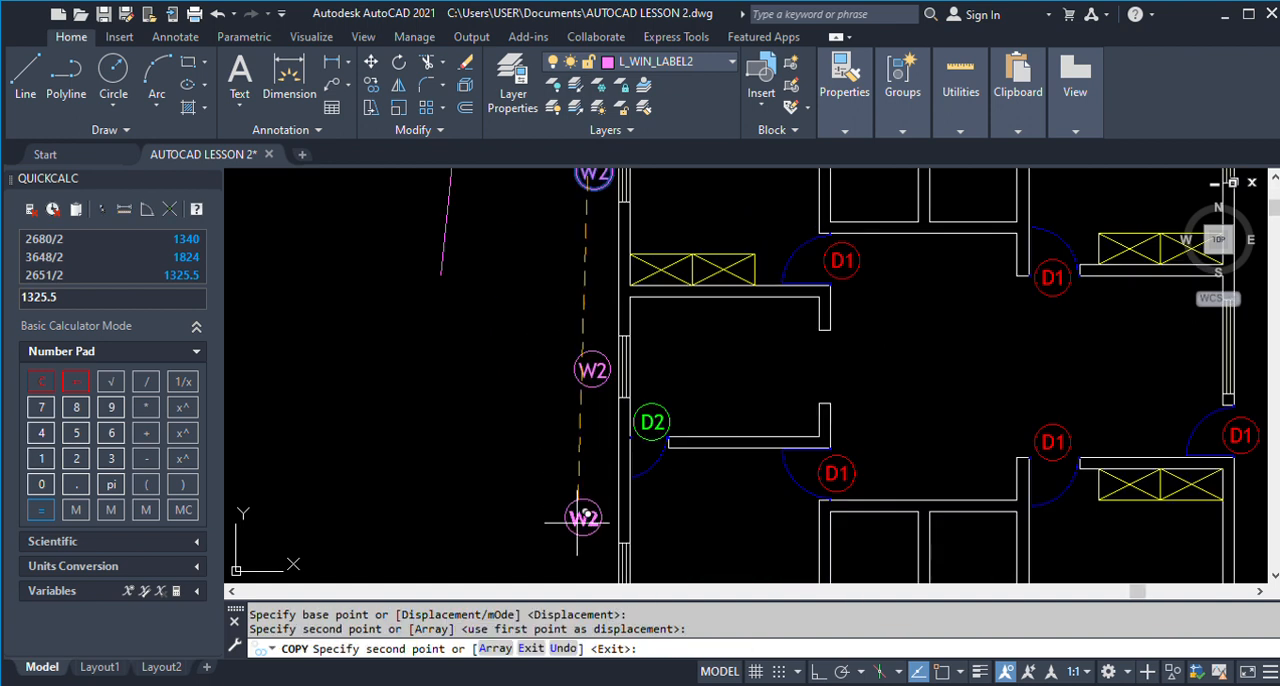
left_click(598, 560)
Place W2 label copies beside the upper-right room's outer right-wall window and below the lower-right room's balcony window.
scroll(550, 433, "down", 4)
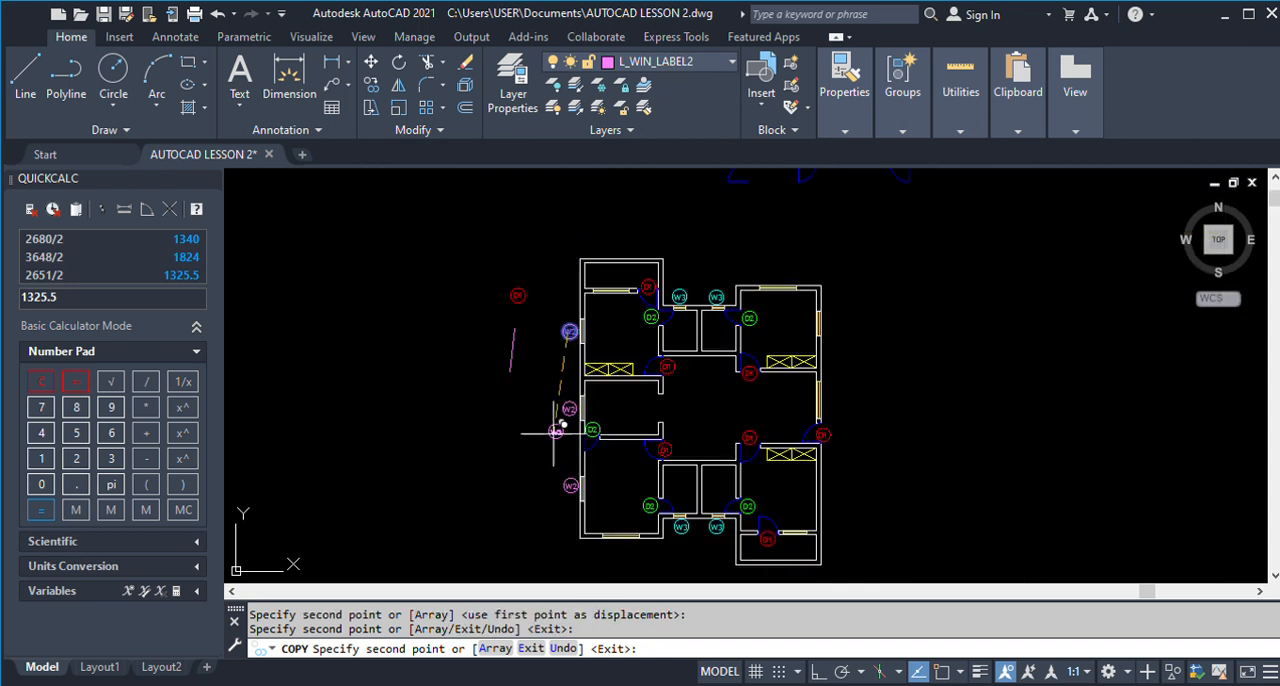
scroll(837, 326, "up", 4)
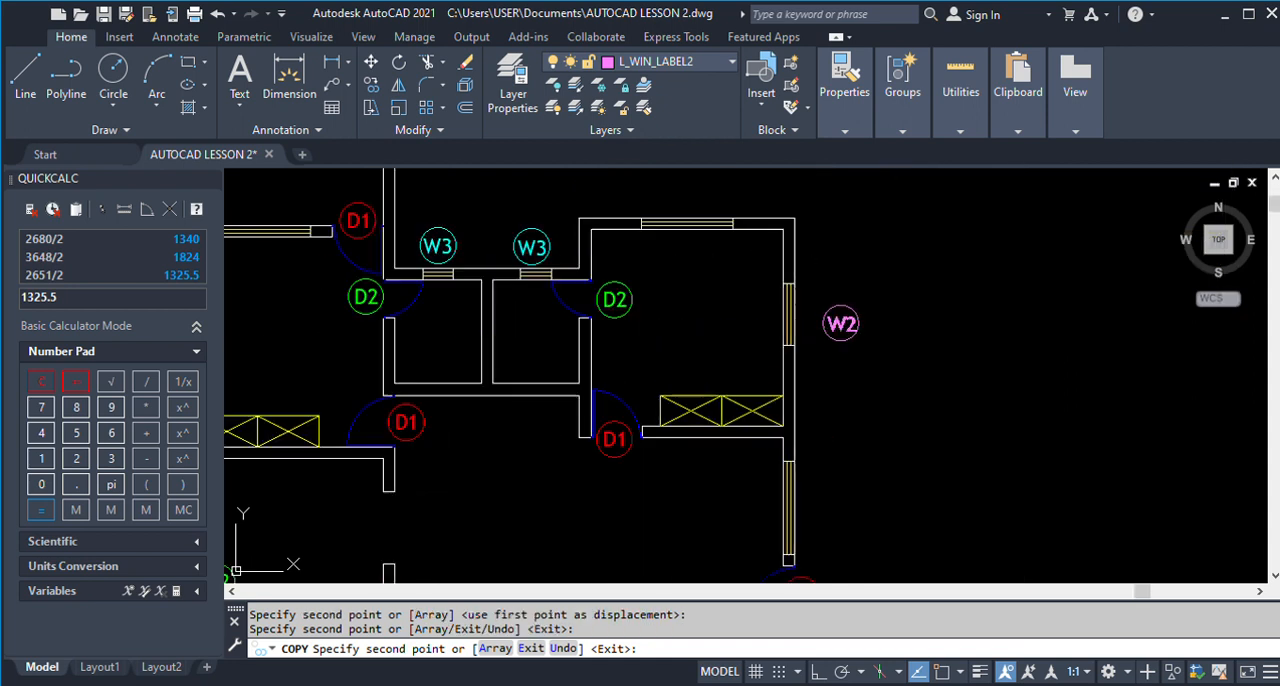
left_click(815, 316)
scroll(805, 308, "down", 4)
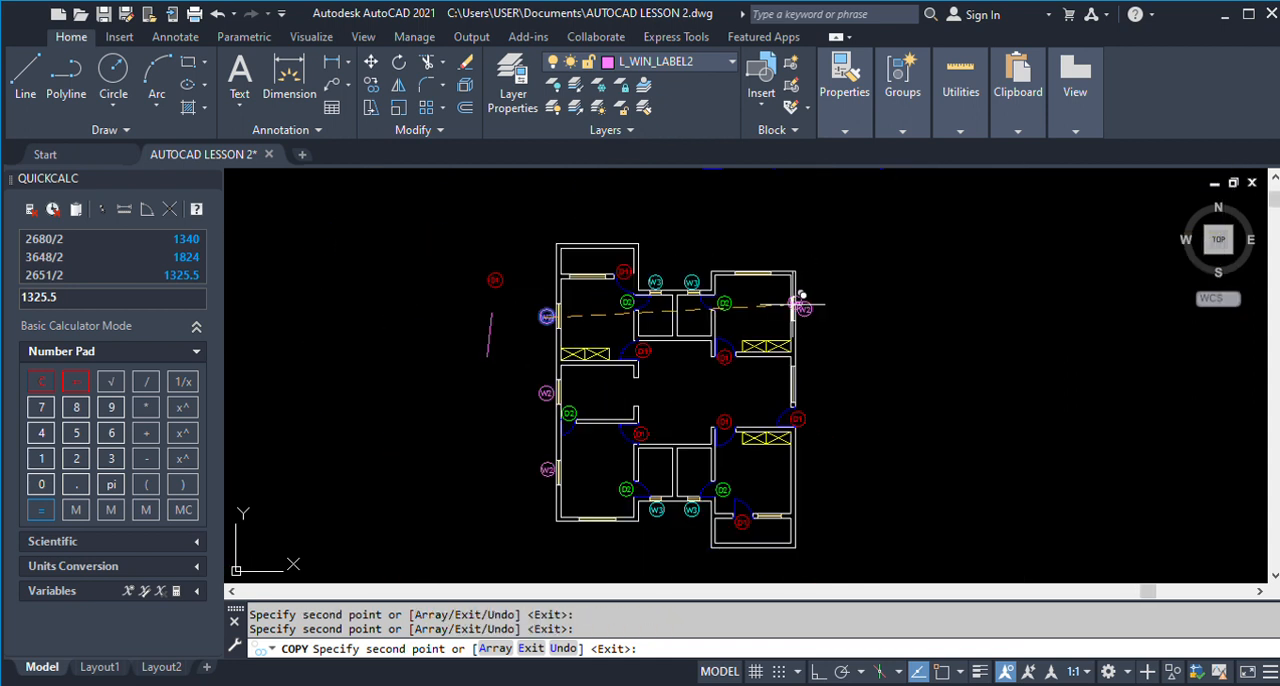
scroll(752, 528, "up", 4)
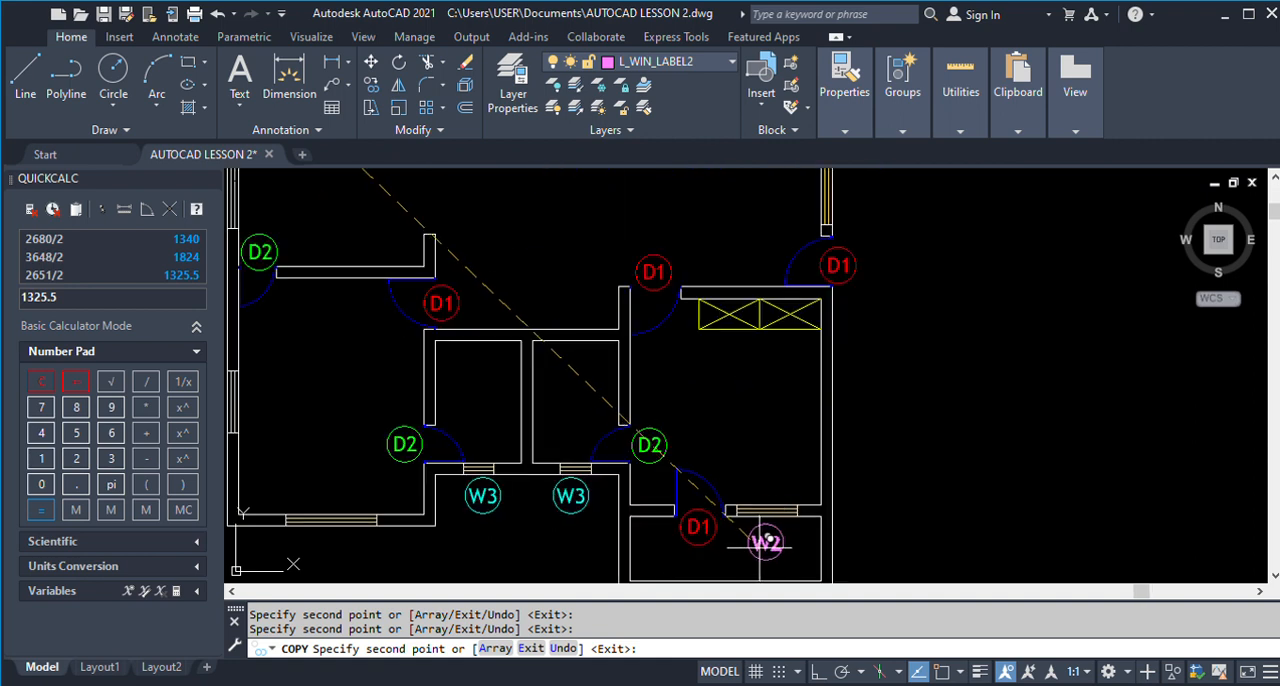
scroll(760, 540, "down", 5)
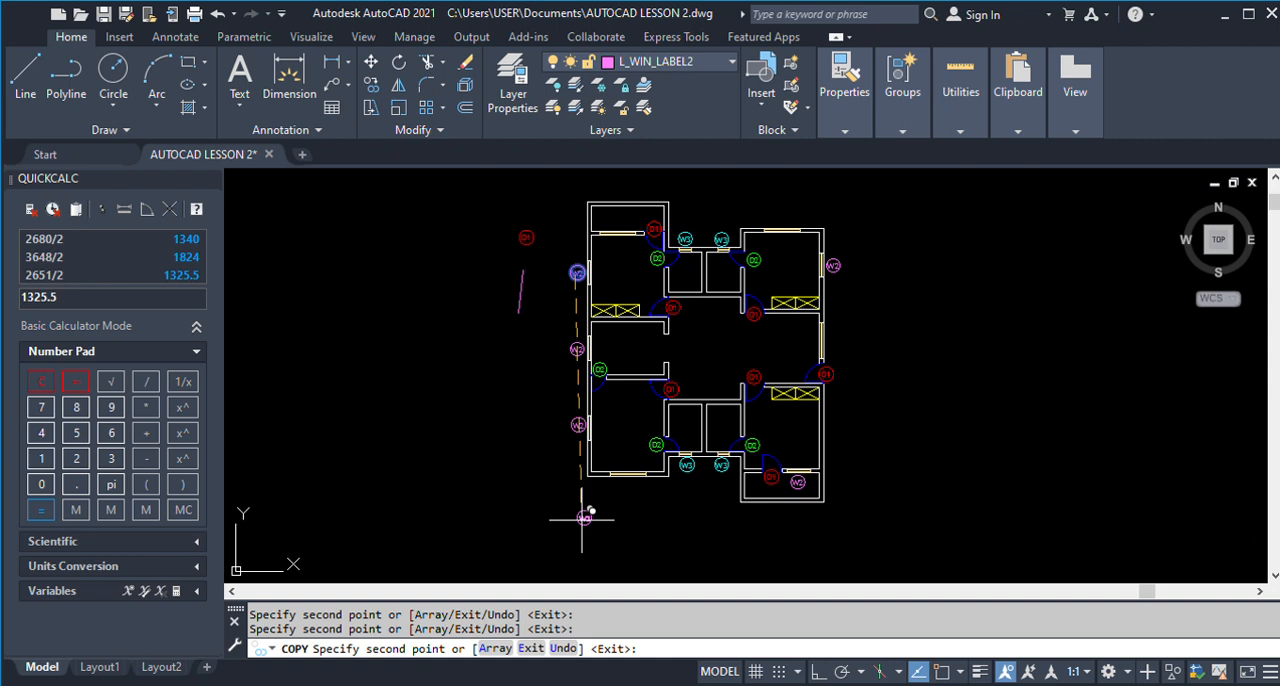
Place a copy of the W2 label below the lower-left room's bottom-wall window and finish copying.
scroll(582, 519, "up", 4)
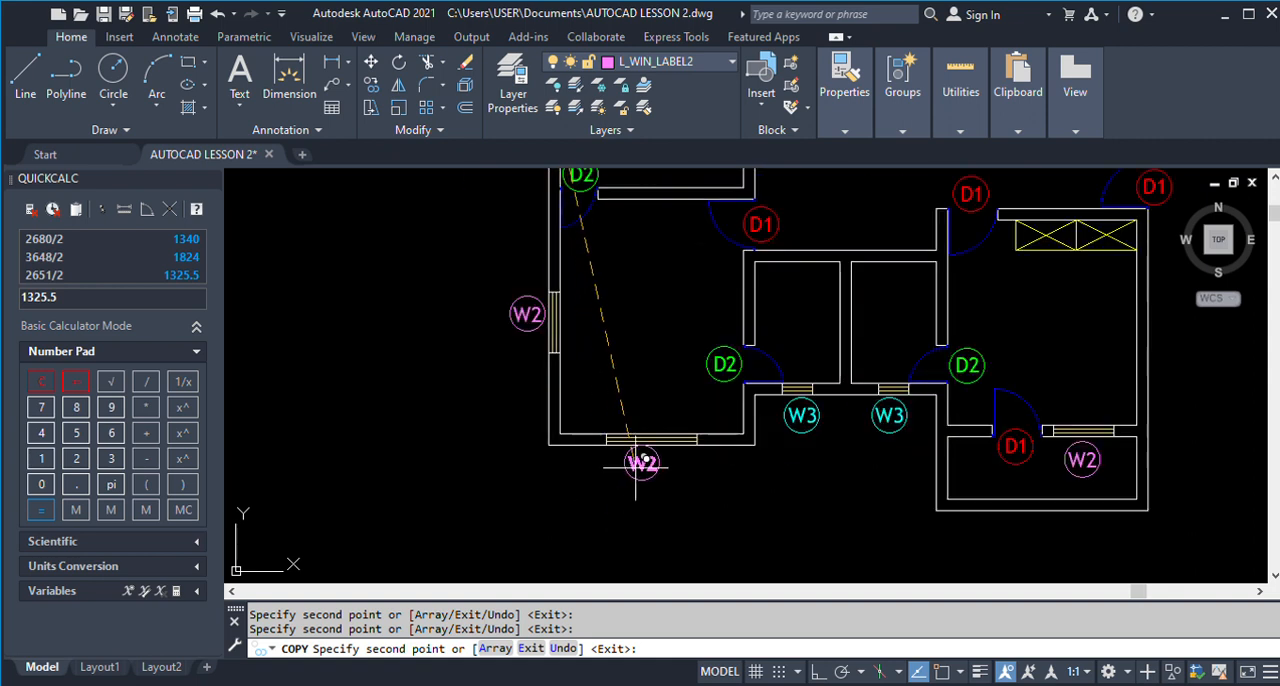
left_click(641, 466)
key("Return")
Change the text of the label below the lower-left room's bottom window to W1.
type("ed")
key("Return")
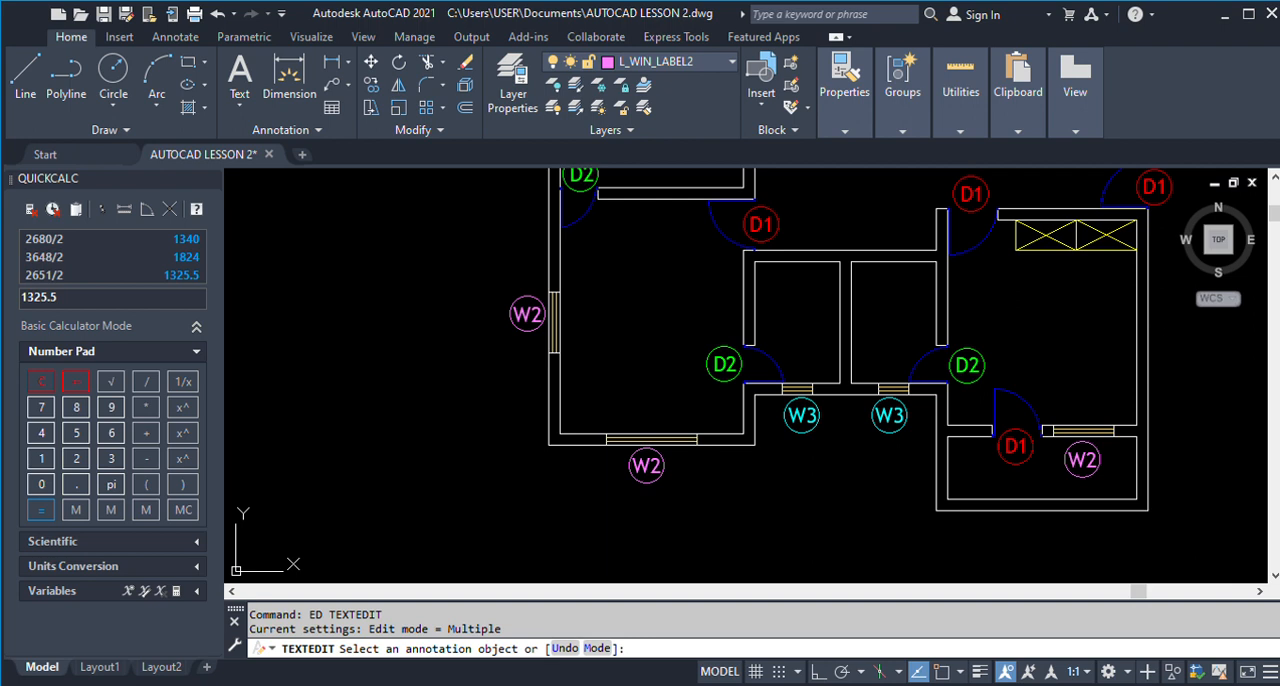
left_click(646, 465)
type("W1")
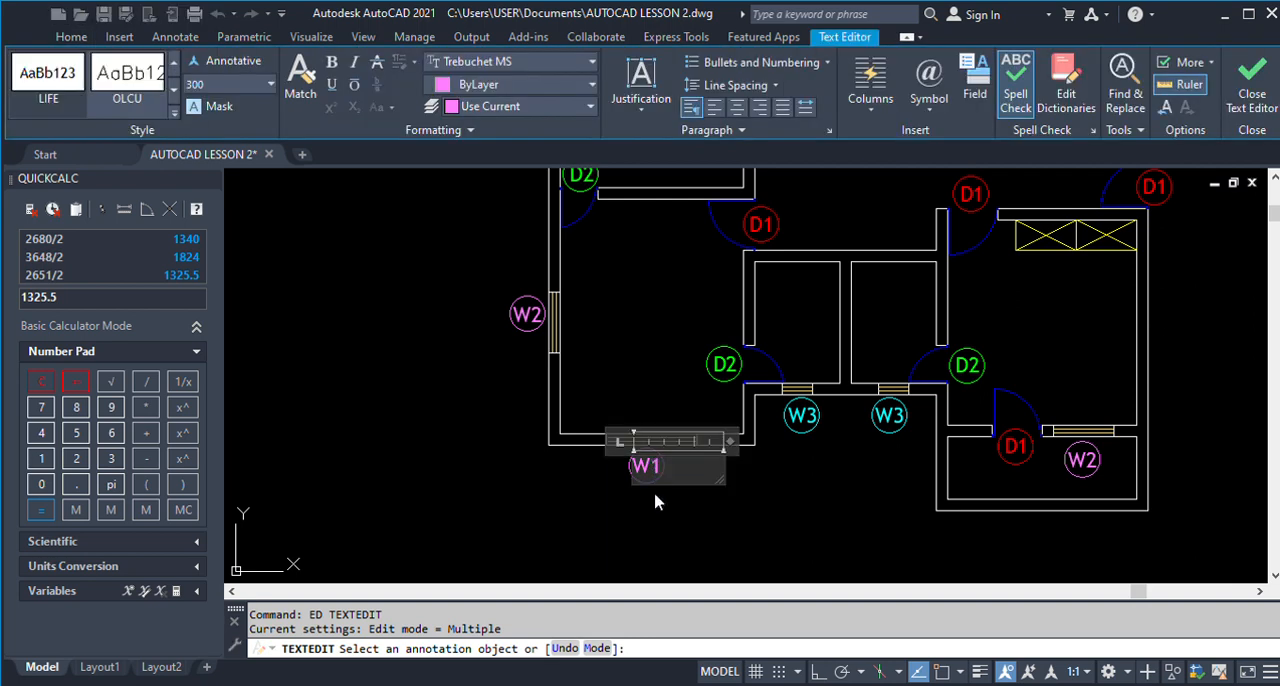
left_click(654, 500)
key("Return")
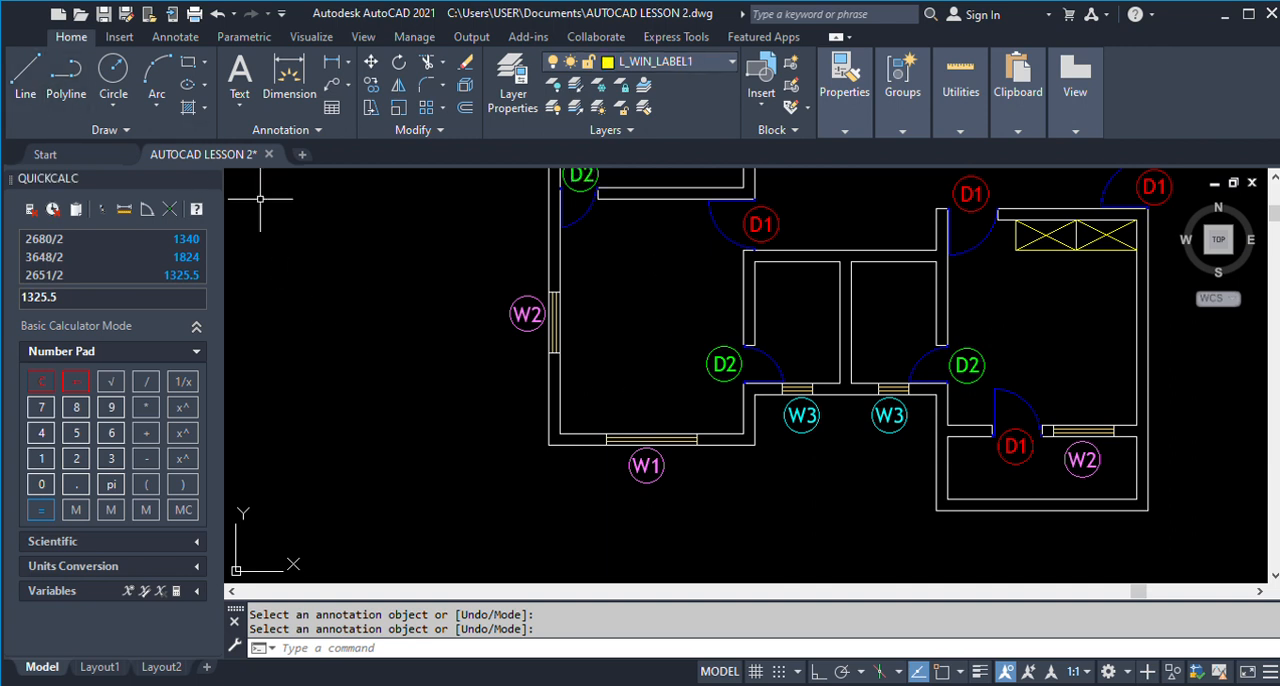
Draw a short, nearly vertical helper line on layer L_WIN_LABEL1 to the left of the W1 label.
left_click(395, 300)
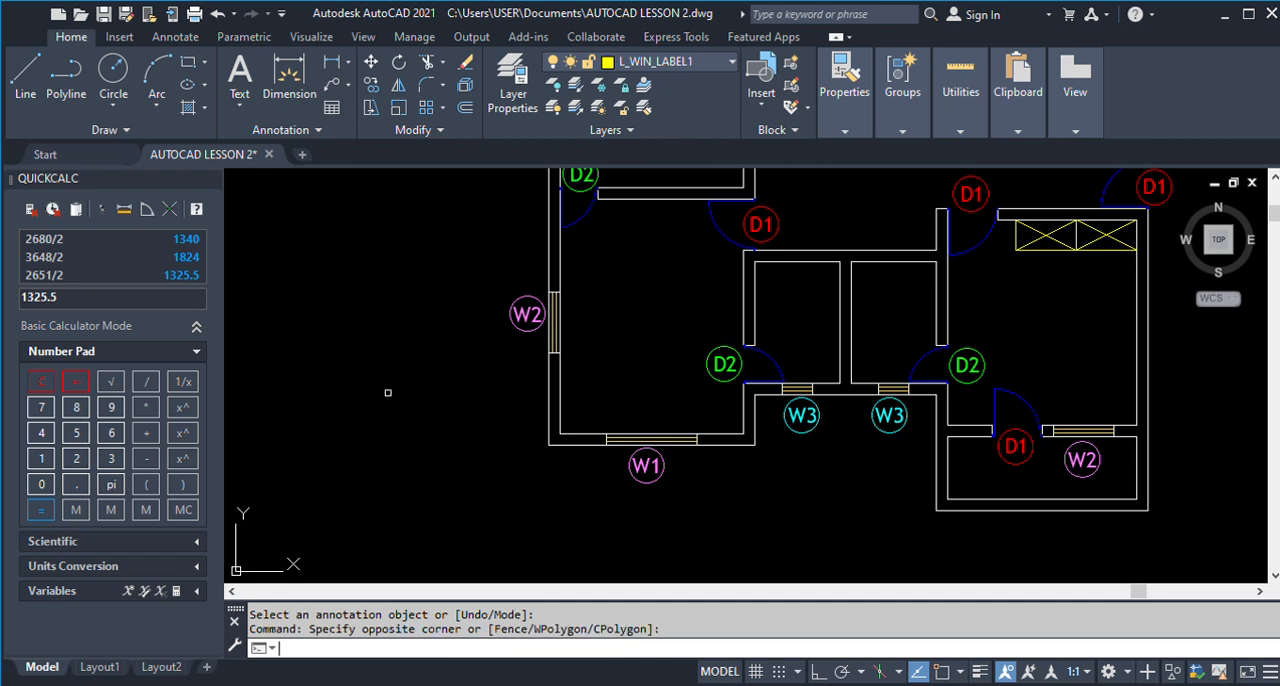
key("Return")
left_click(21, 87)
left_click(458, 384)
left_click(467, 487)
key("Return")
Match the W1 text and its circle to the helper line's layer, L_WIN_LABEL1, with LAYMCH.
type("LA")
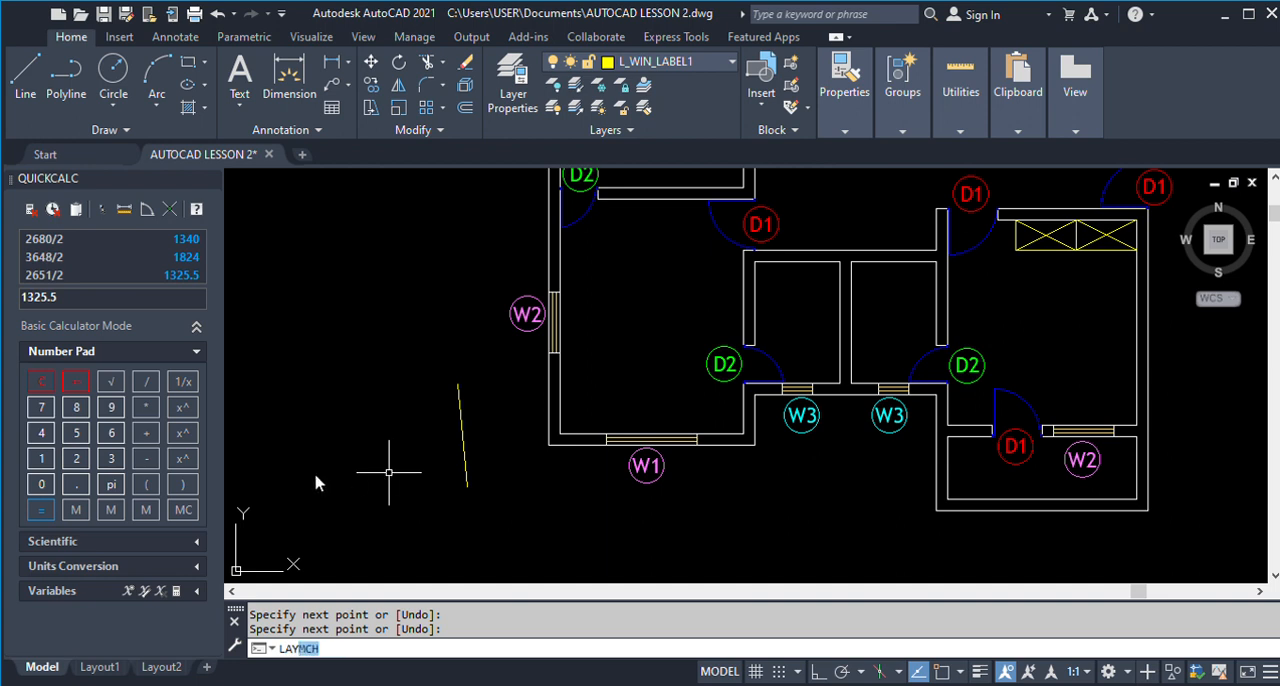
type("Y")
key("Return")
left_click(658, 503)
left_click(588, 434)
key("Return")
left_click(464, 455)
key("Return")
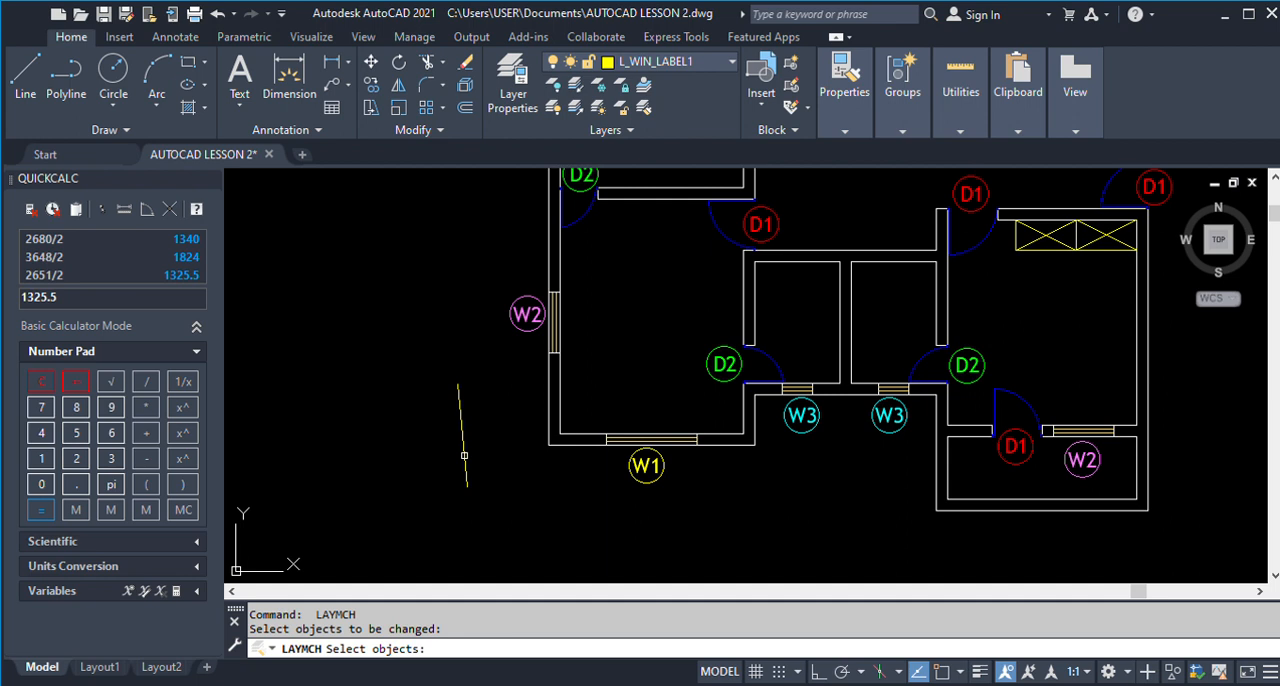
Erase the yellow helper line to the left of the W1 label.
type("E")
key("Return")
left_click(496, 520)
left_click(402, 376)
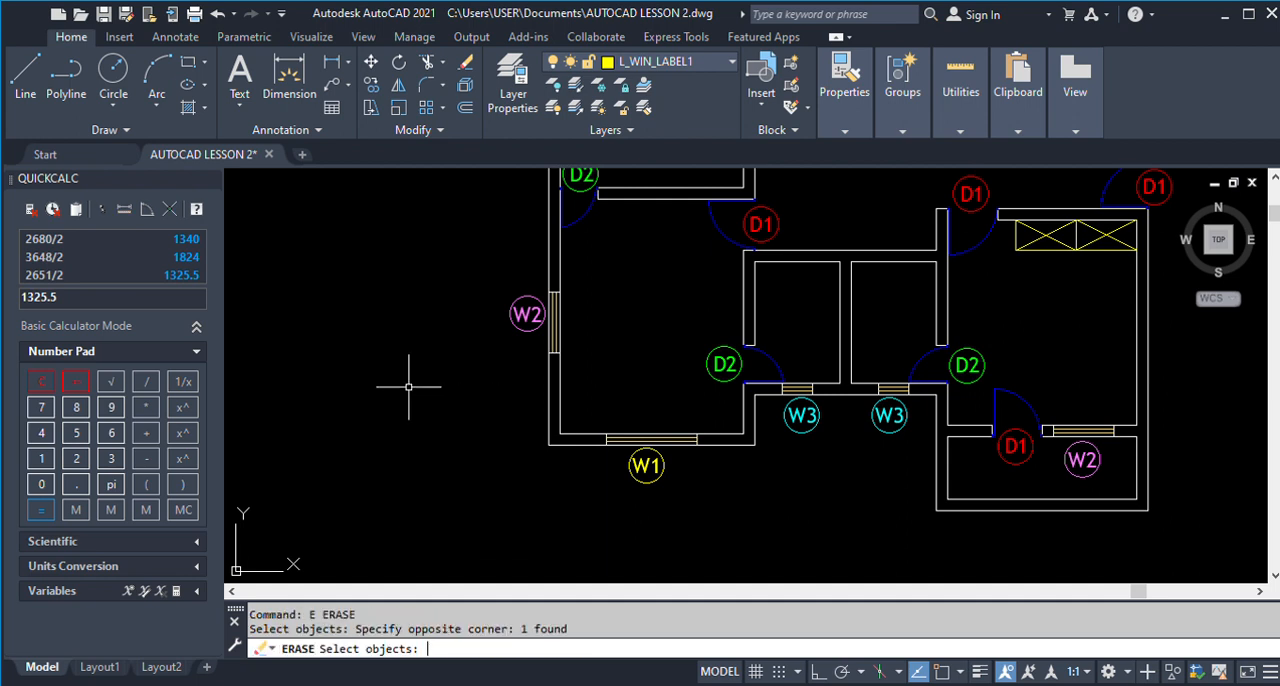
key("Return")
Copy the W1 label with its circle to just above the window between the upper-left room and its balcony.
type("CO")
key("Return")
left_click(672, 490)
left_click(622, 441)
key("Return")
left_click(646, 465)
scroll(615, 523, "down", 2)
scroll(615, 523, "down", 2)
scroll(620, 370, "up", 5)
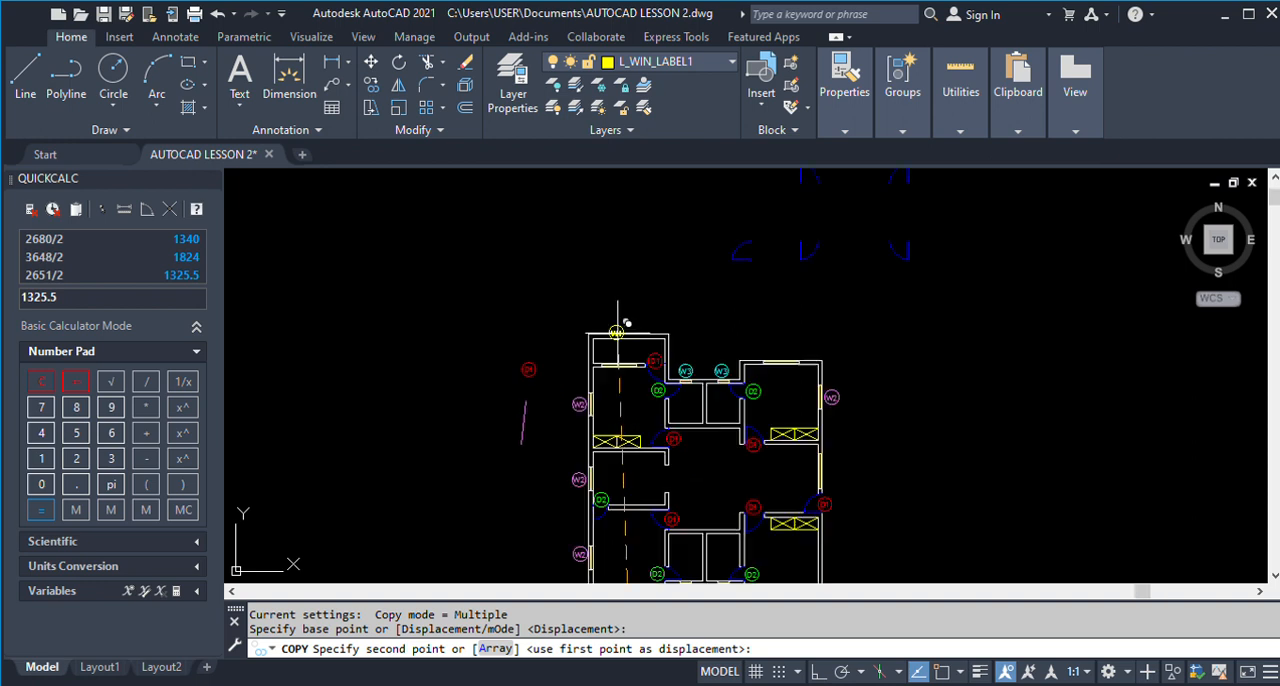
left_click(625, 384)
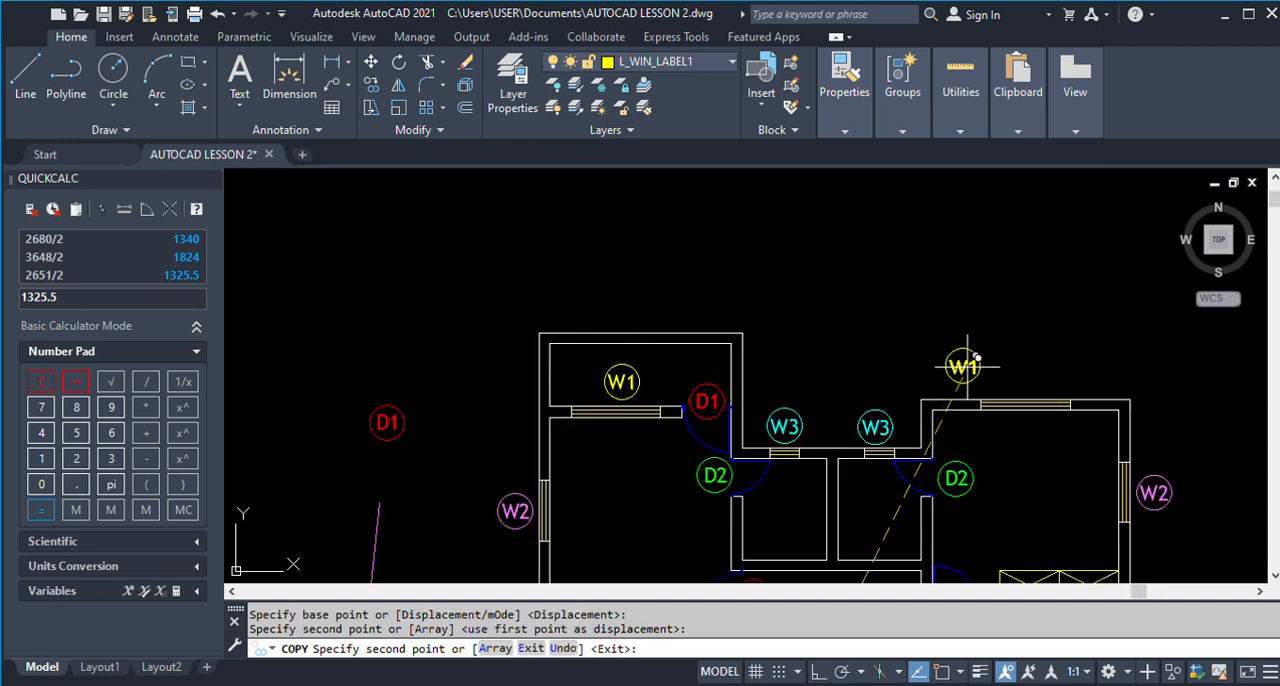
Place further W1 label copies above the upper-right room's top window and beside the middle window of the right outer wall.
left_click(1013, 378)
scroll(1013, 378, "down", 3)
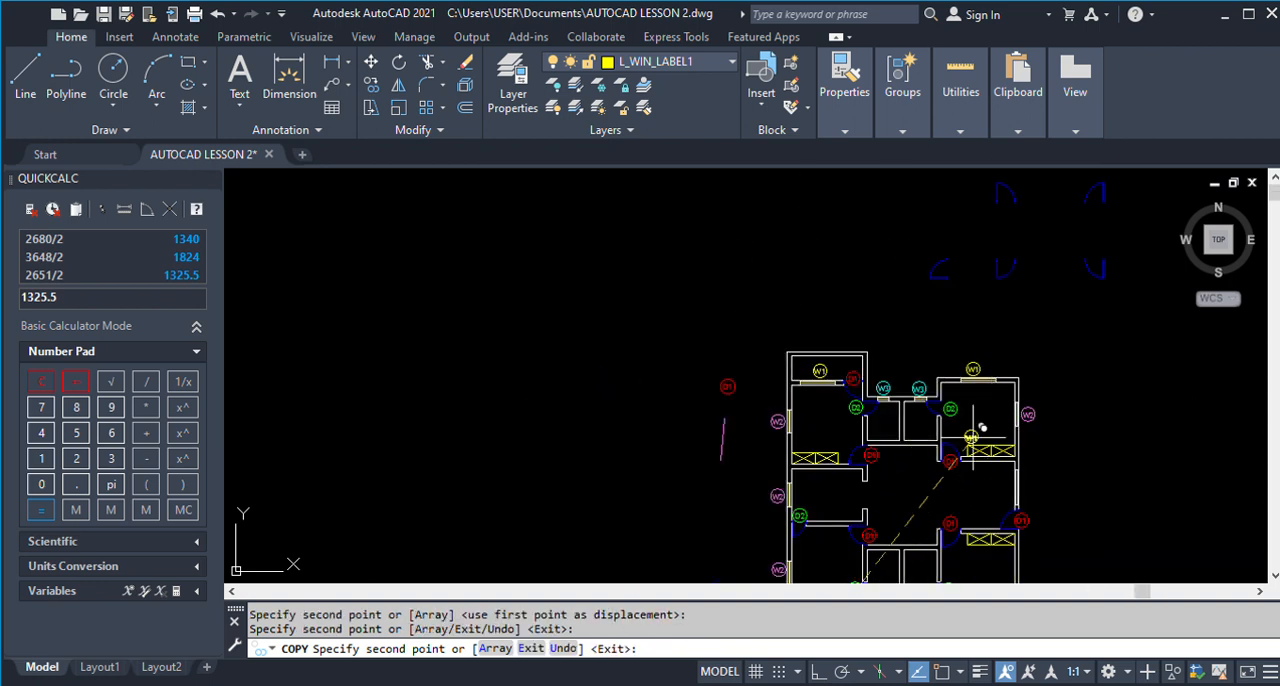
scroll(1020, 450, "up", 5)
left_click(966, 421)
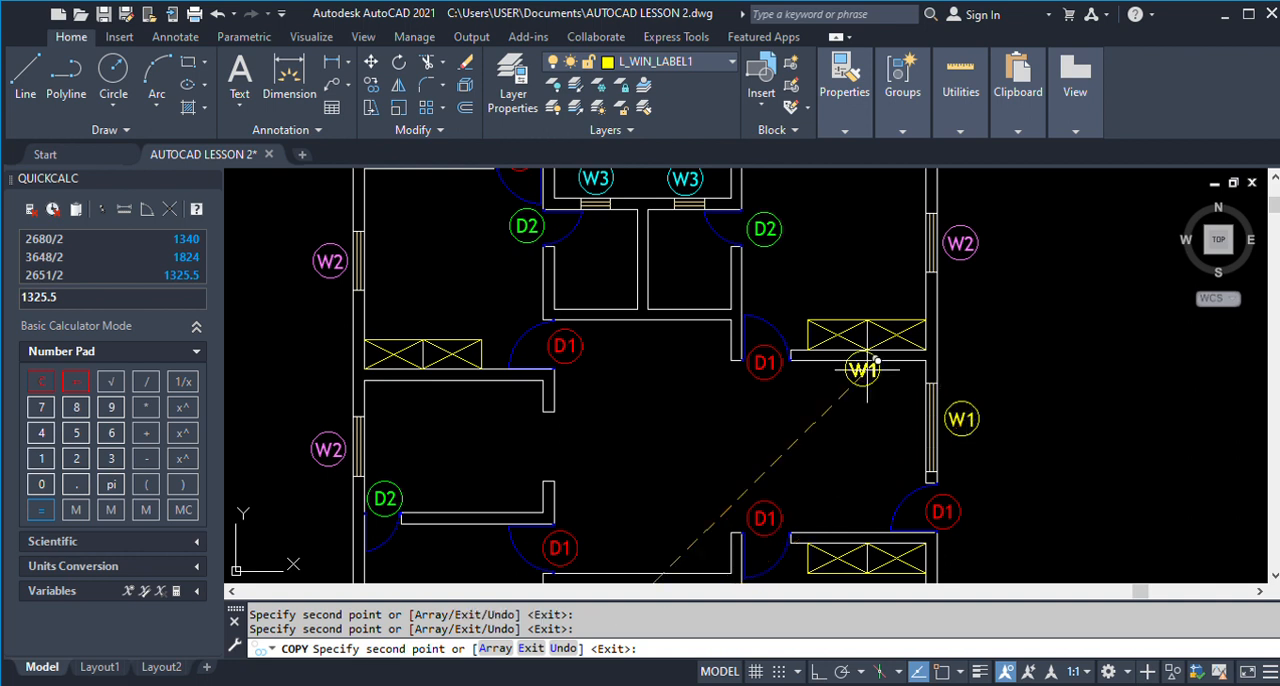
scroll(866, 370, "down", 4)
scroll(736, 537, "up", 3)
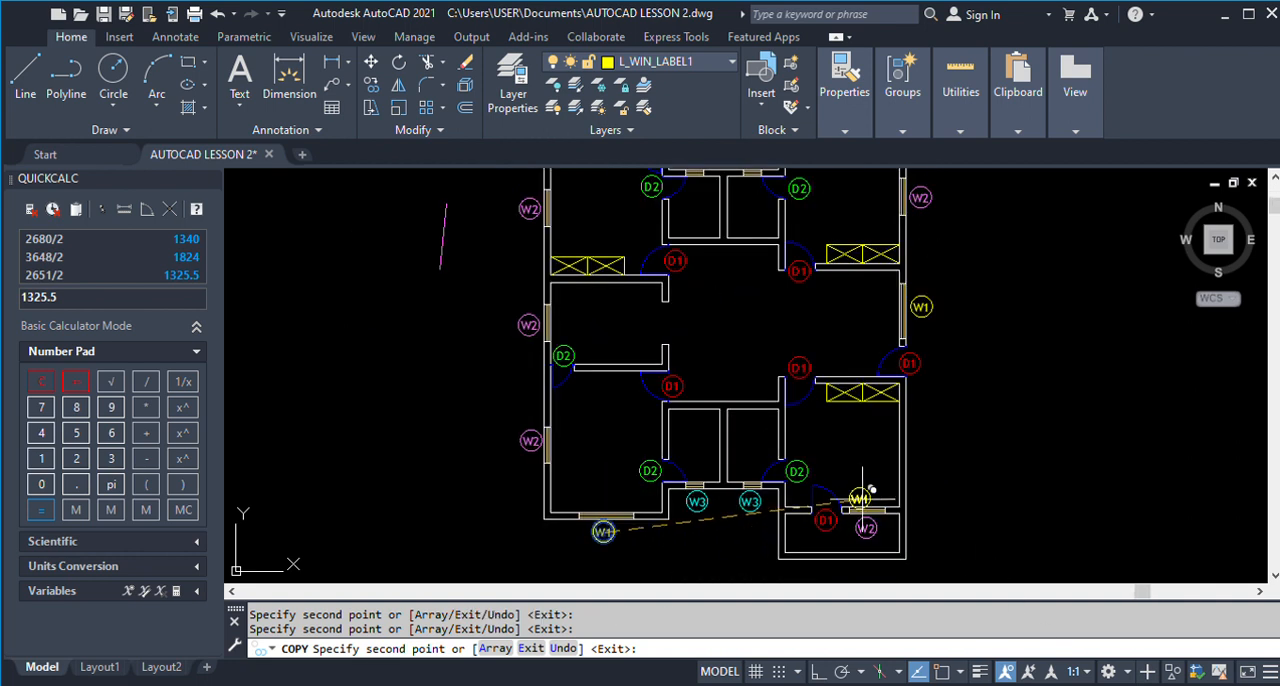
scroll(705, 506, "down", 2)
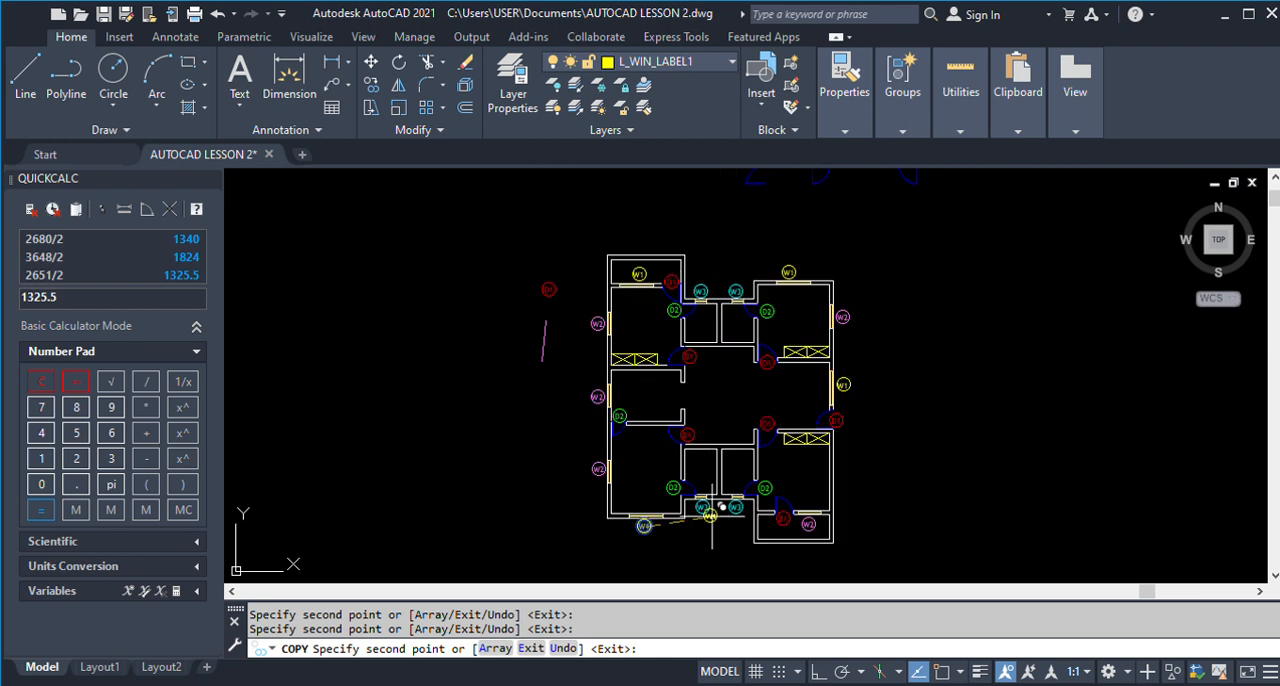
key("Return")
Erase the spare D1 label and the magenta helper line to the left of the floor plan.
scroll(550, 388, "up", 2)
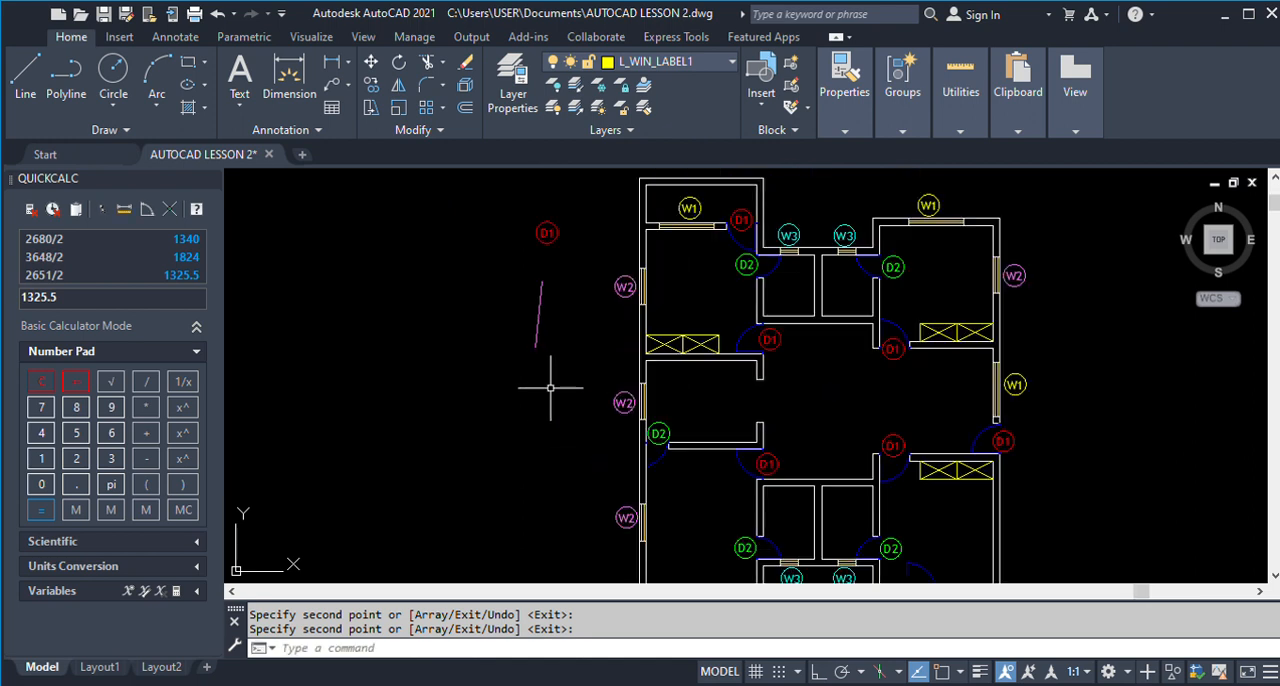
type("E")
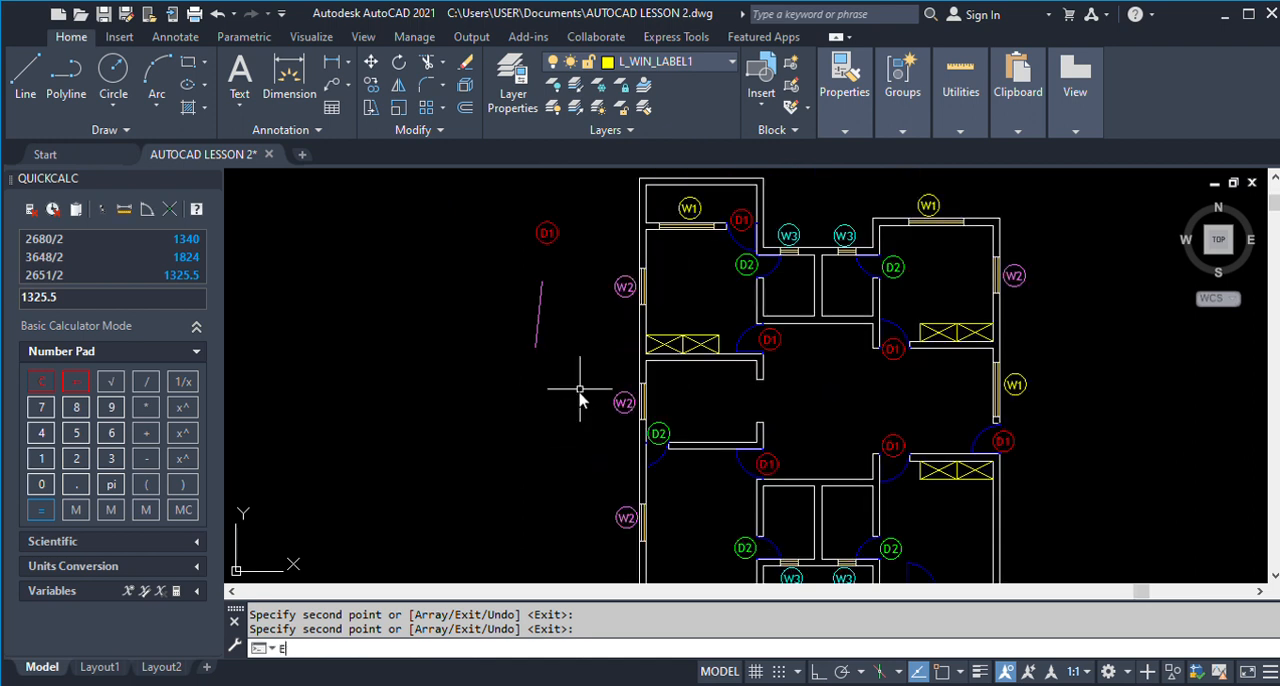
key("Return")
left_click(580, 392)
left_click(452, 190)
scroll(458, 326, "down", 2)
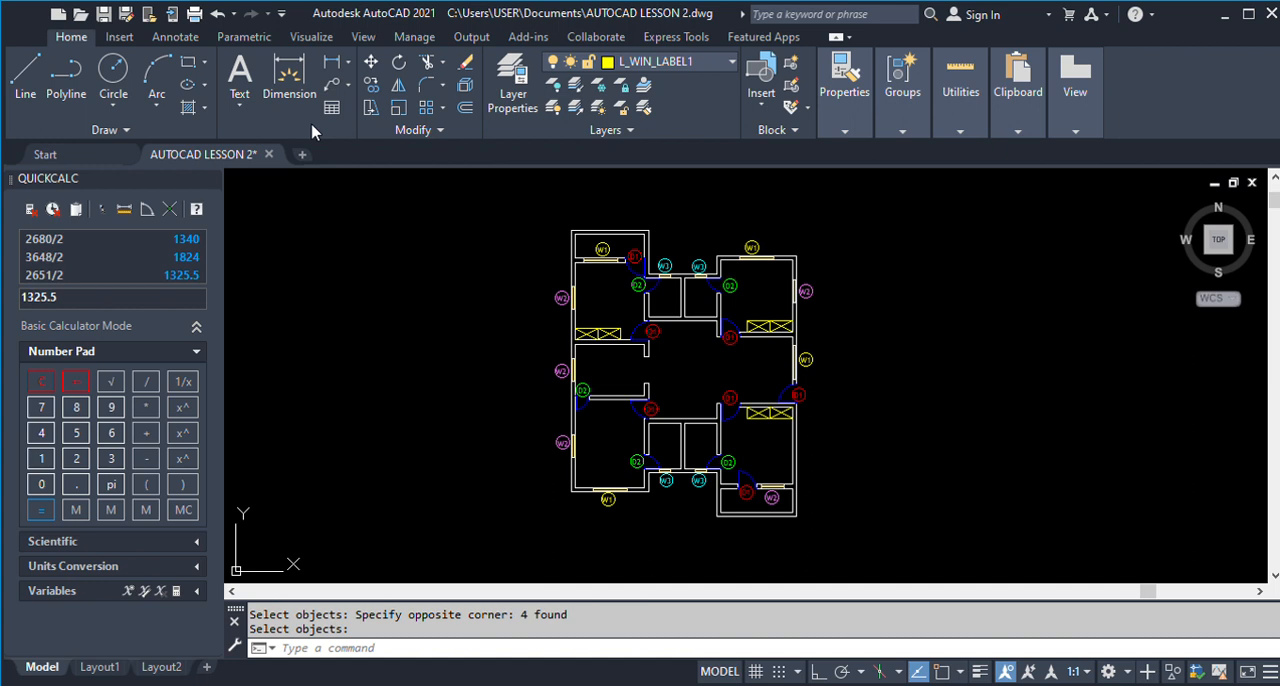
Turn on object snap and add a linear dimension across the inner width of the upper-left balcony.
left_click(289, 80)
scroll(613, 243, "up", 4)
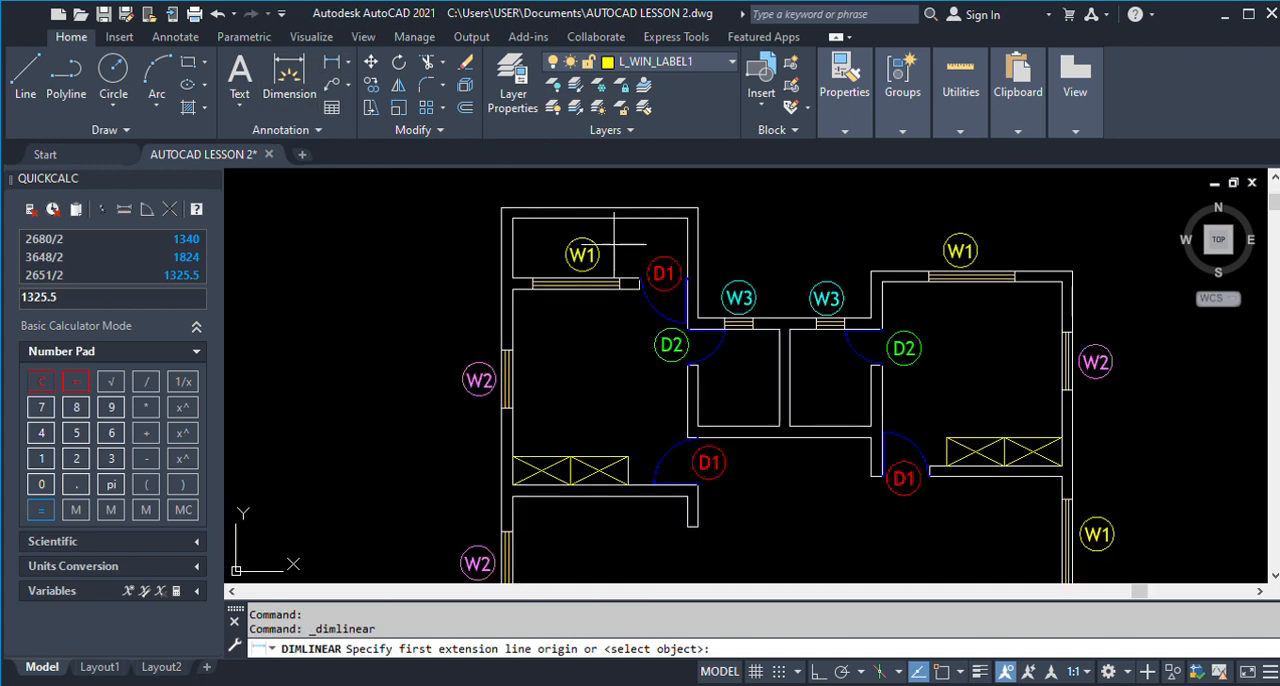
scroll(613, 243, "up", 2)
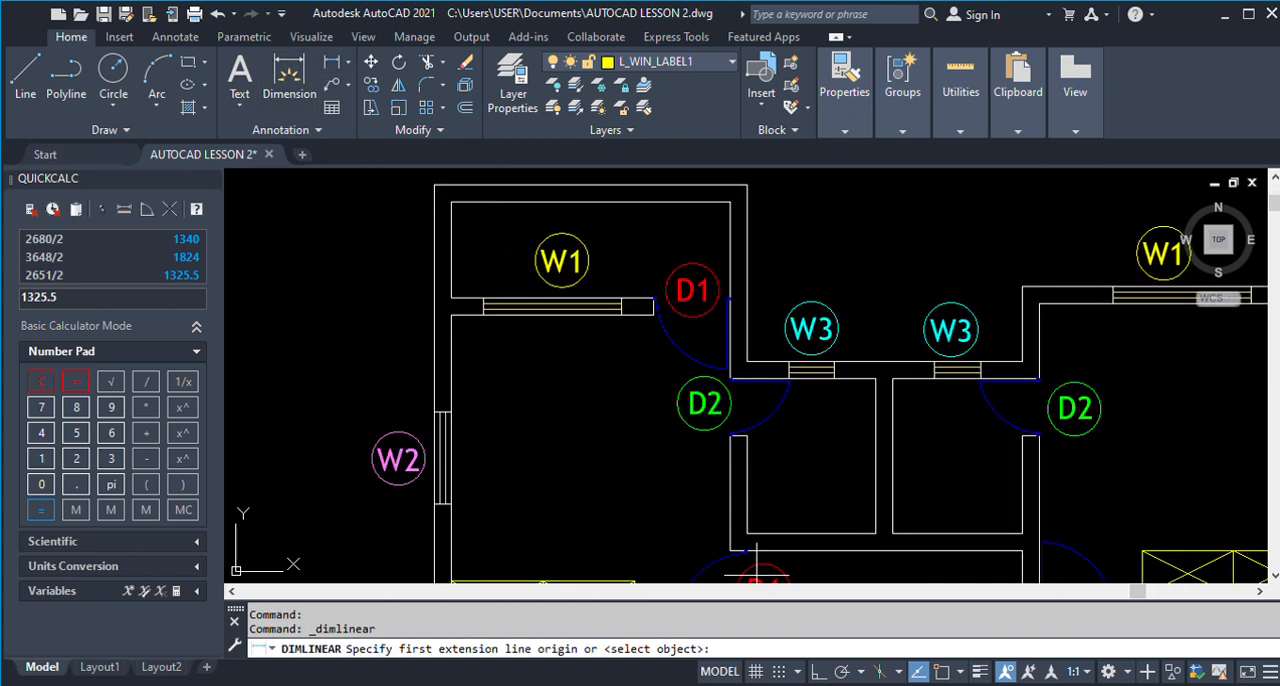
left_click(941, 676)
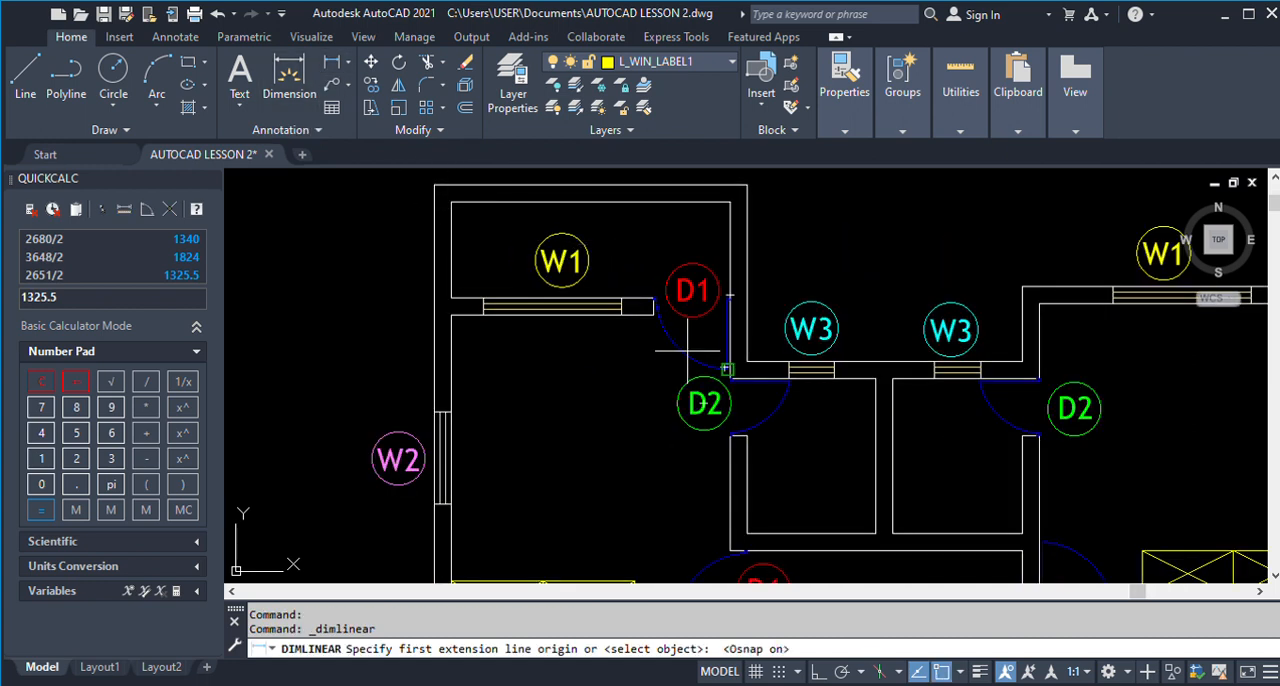
left_click(451, 202)
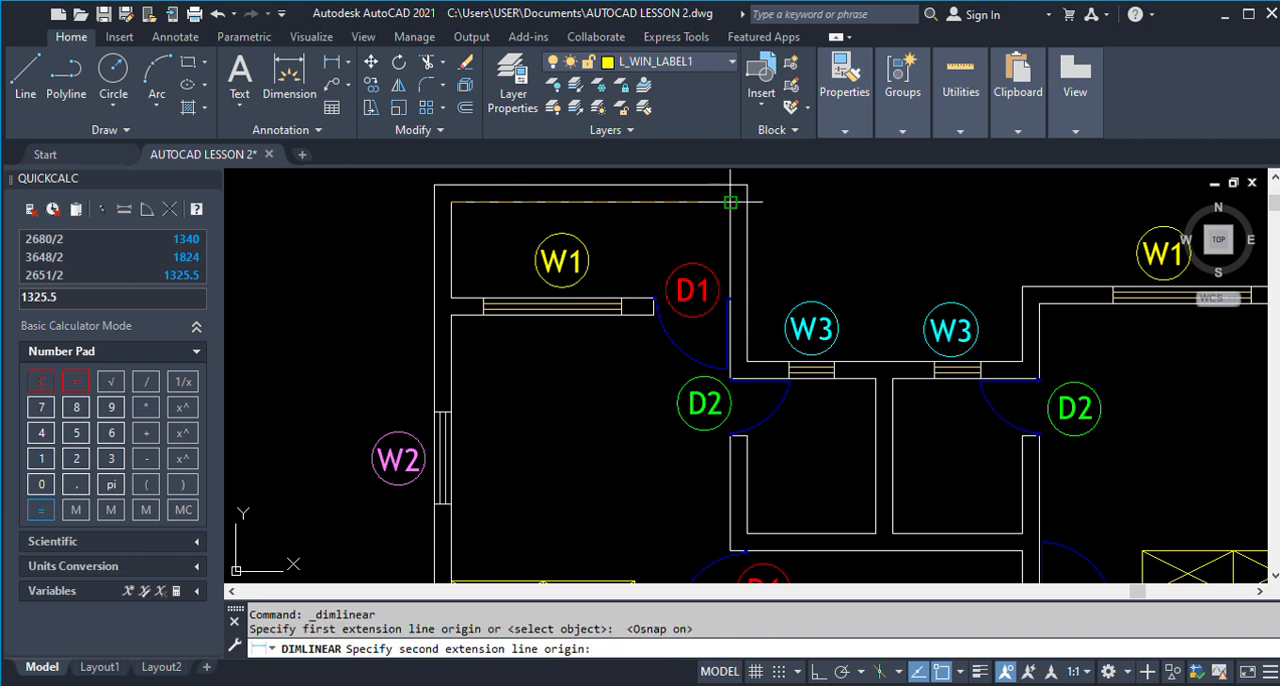
left_click(730, 202)
left_click(535, 222)
Add a vertical linear dimension for the inner depth of the upper-left balcony.
key("Return")
left_click(451, 202)
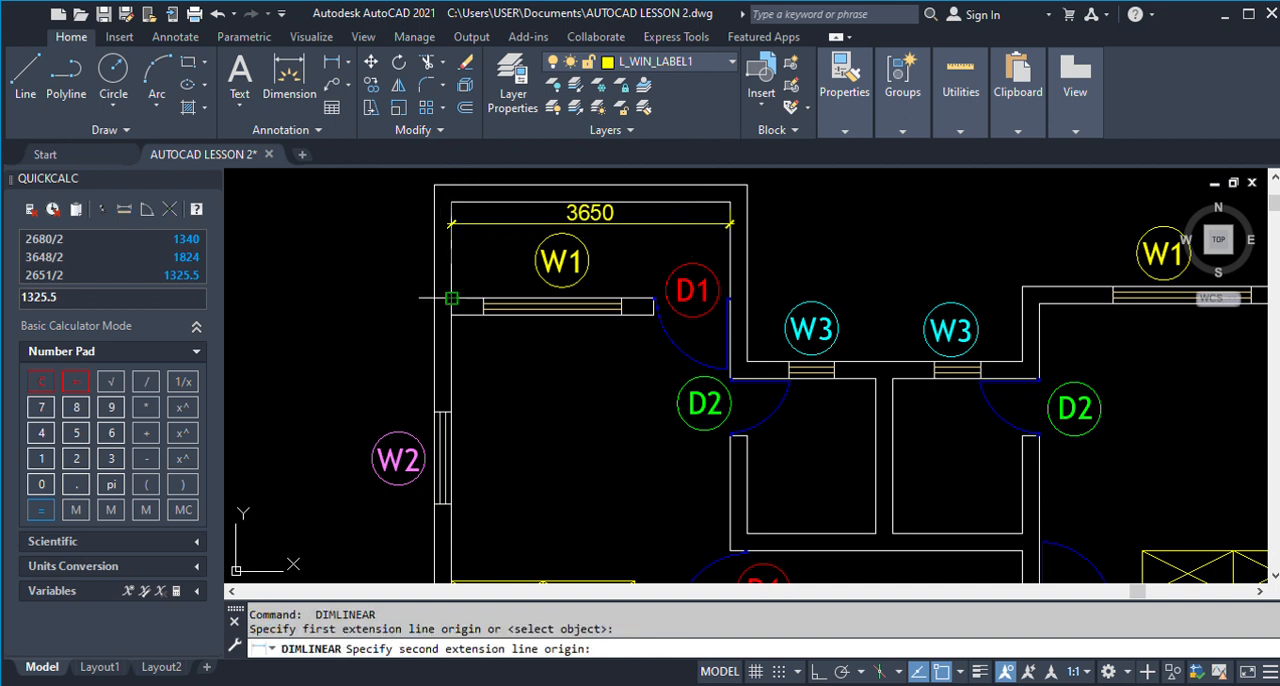
left_click(451, 298)
left_click(492, 252)
key("Return")
scroll(476, 287, "down", 2)
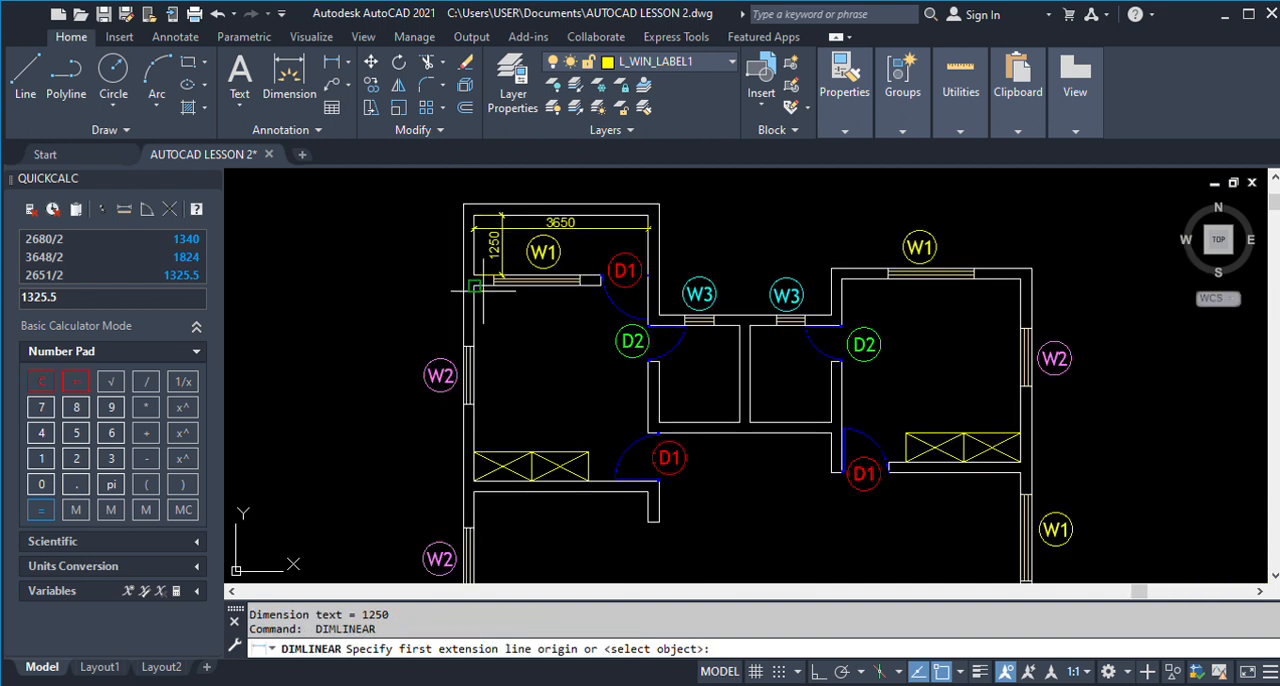
key("Return")
key("Escape")
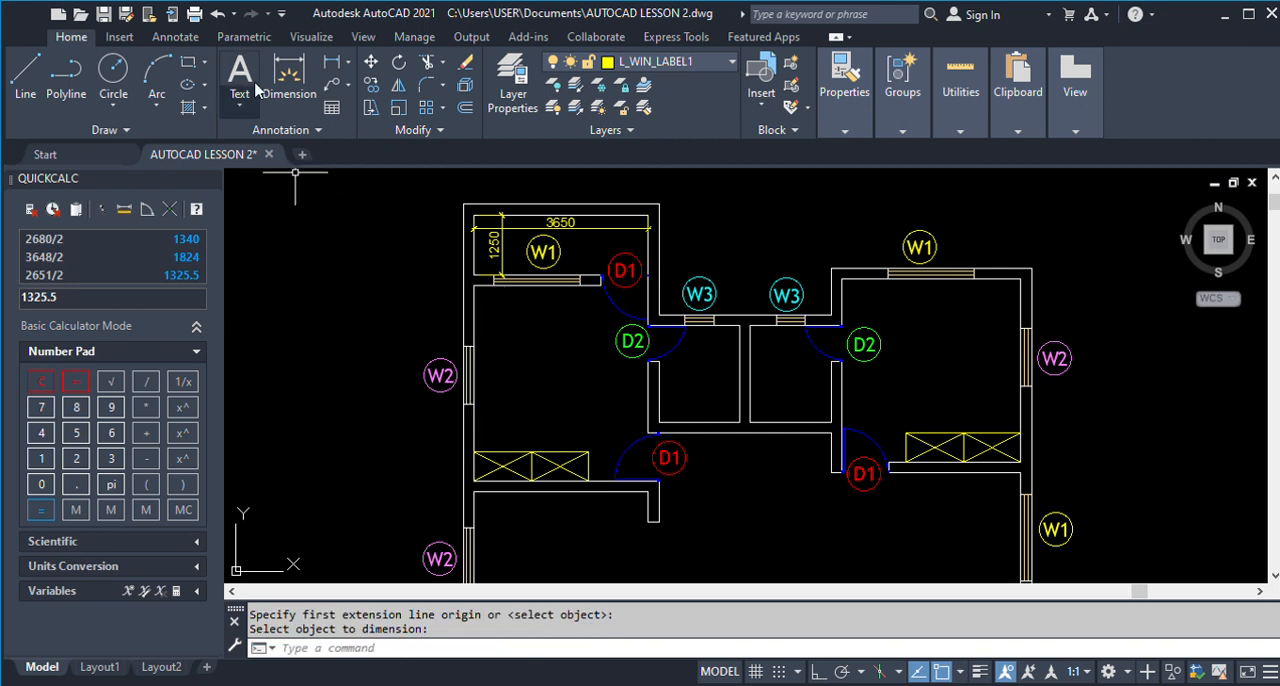
Add a vertical linear dimension for the inner length of the room below the upper-left balcony.
left_click(289, 75)
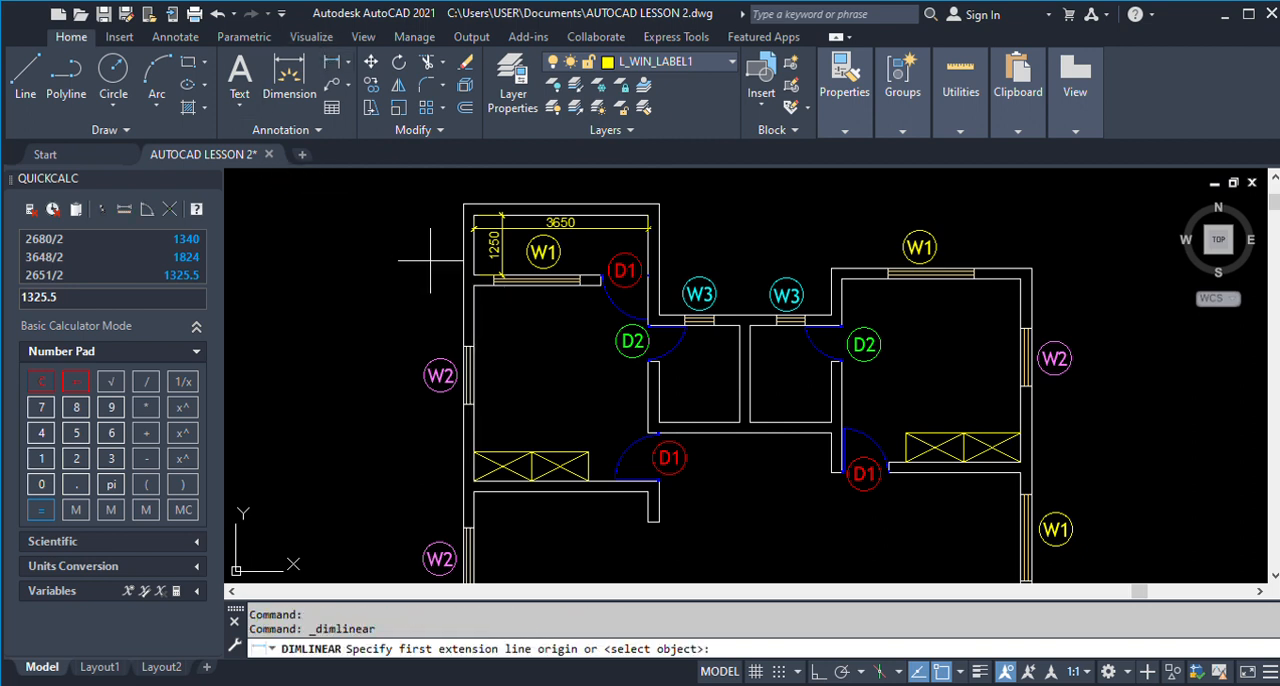
left_click(474, 286)
left_click(474, 481)
left_click(519, 407)
key("Return")
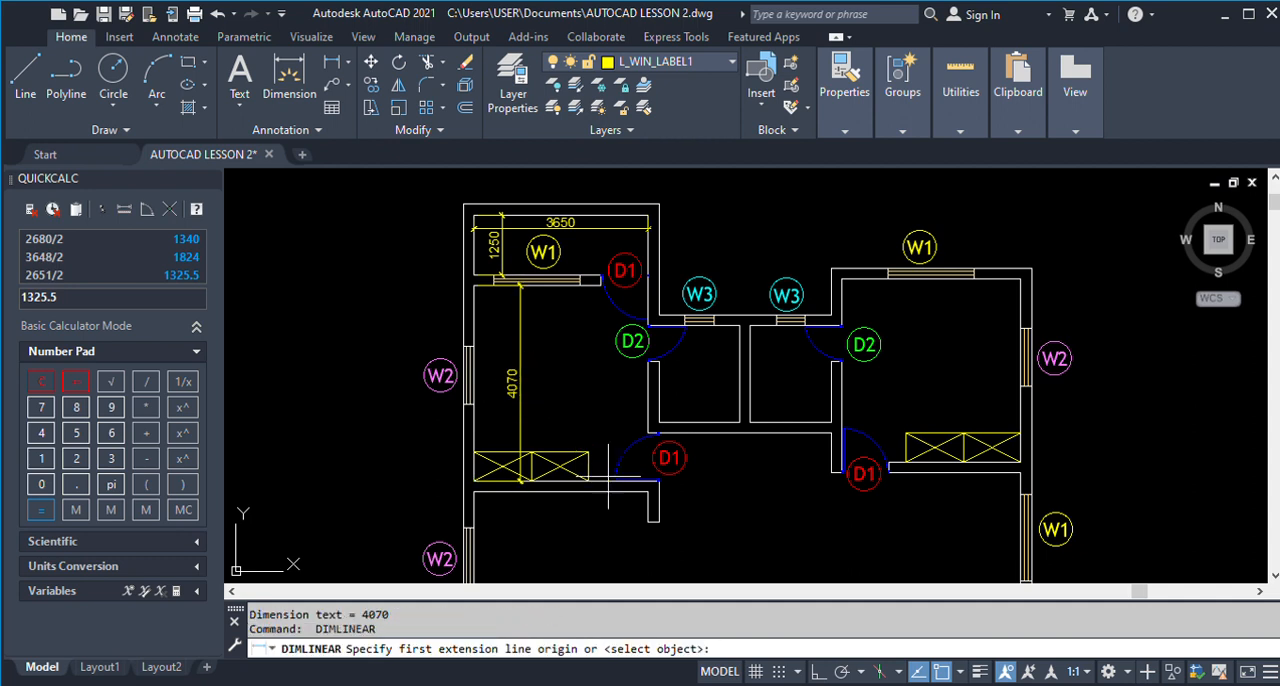
key("Return")
key("Escape")
key("Return")
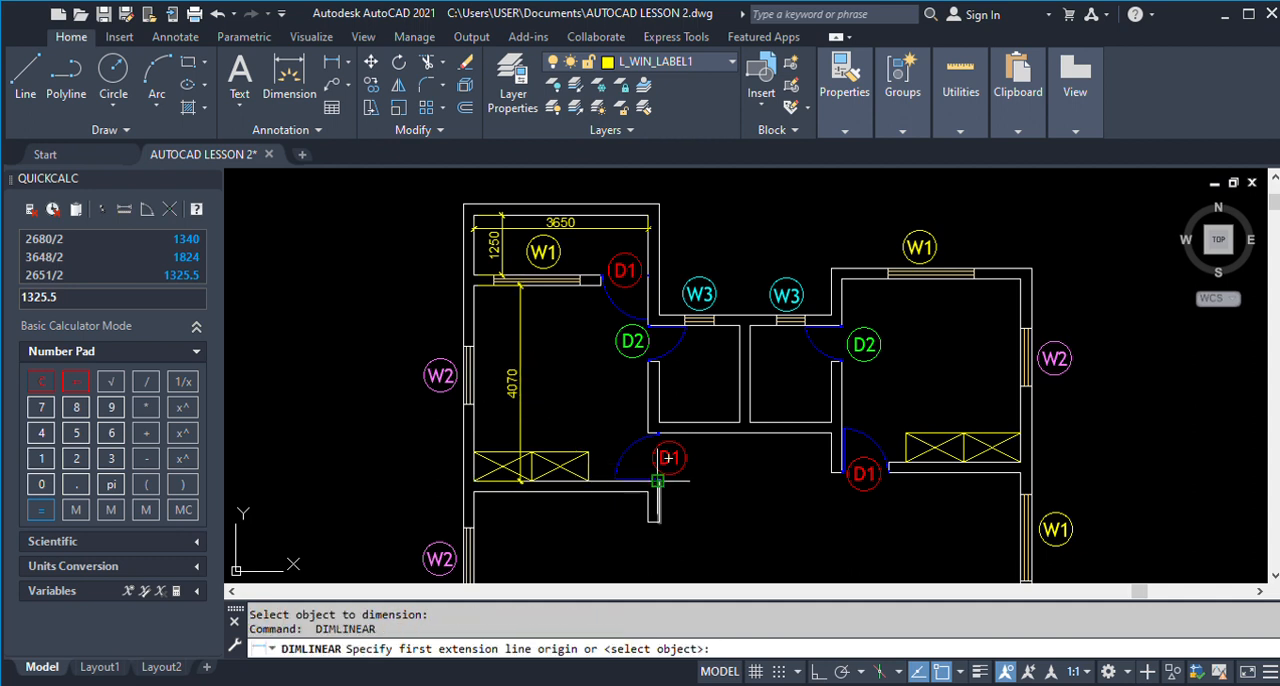
left_click(660, 481)
key("Escape")
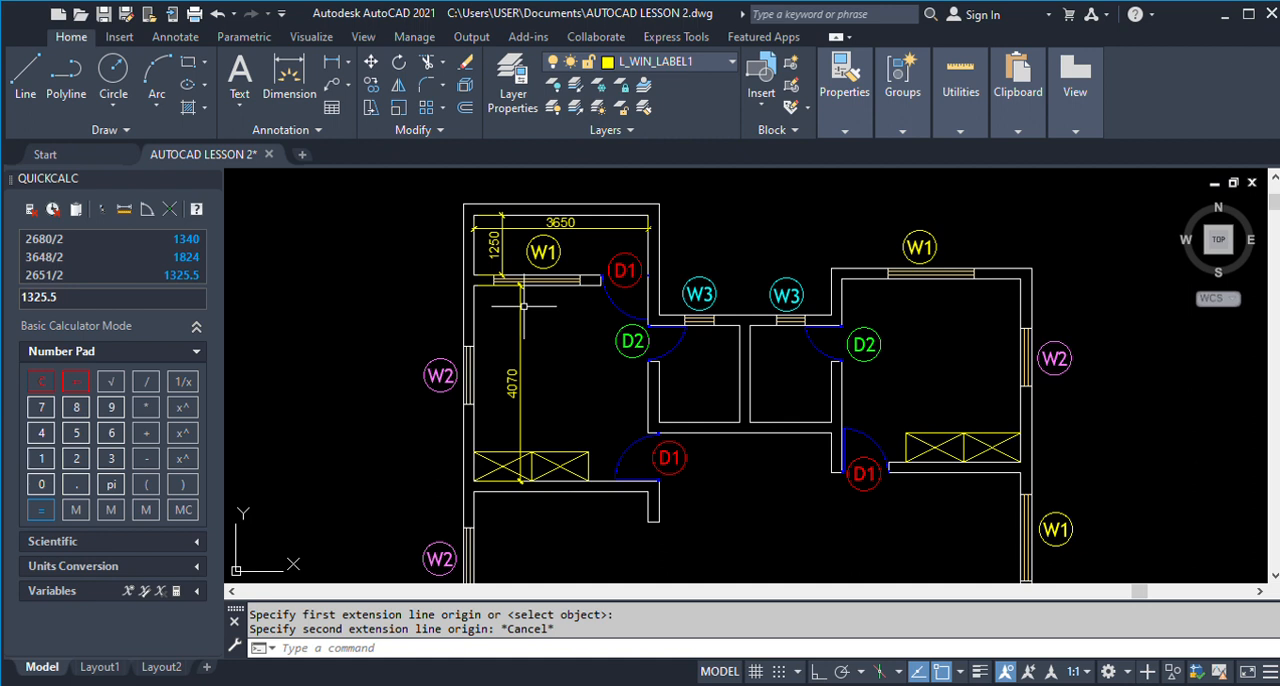
Add a horizontal linear dimension for the upper-left room's inner width, just above the wardrobes.
left_click(327, 61)
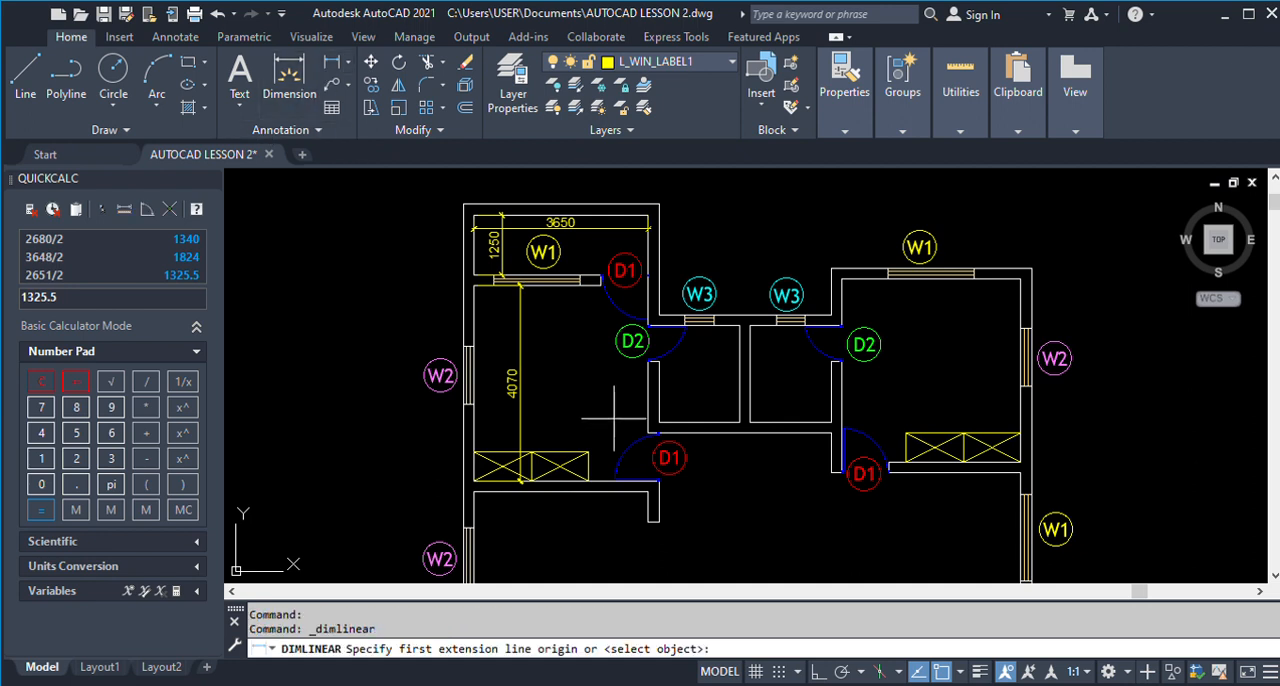
left_click(648, 433)
left_click(476, 418)
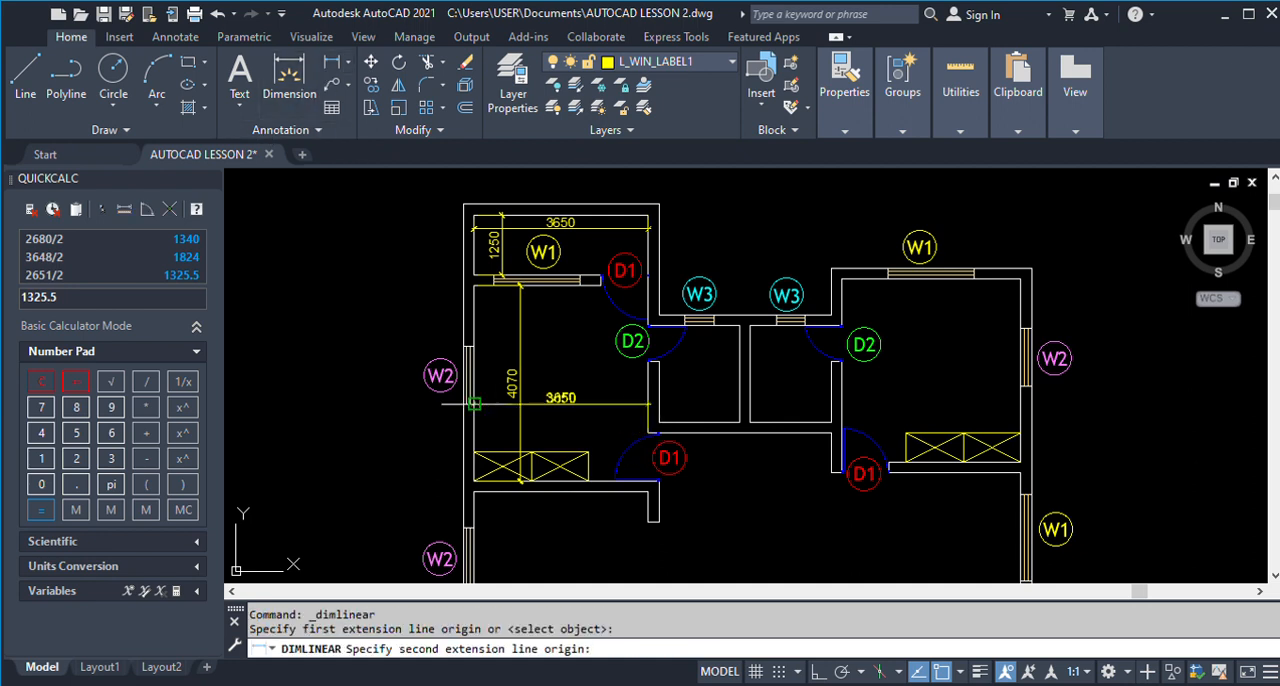
left_click(505, 417)
scroll(518, 398, "down", 1)
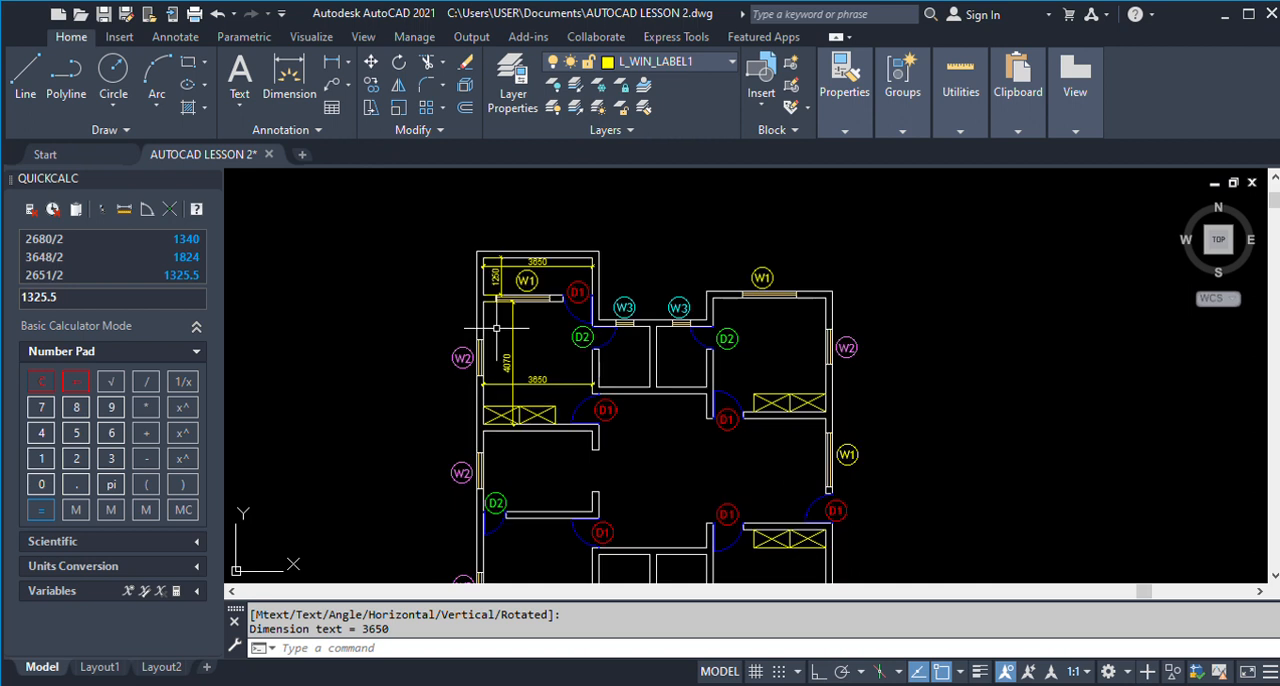
scroll(527, 381, "up", 1)
scroll(515, 335, "down", 1)
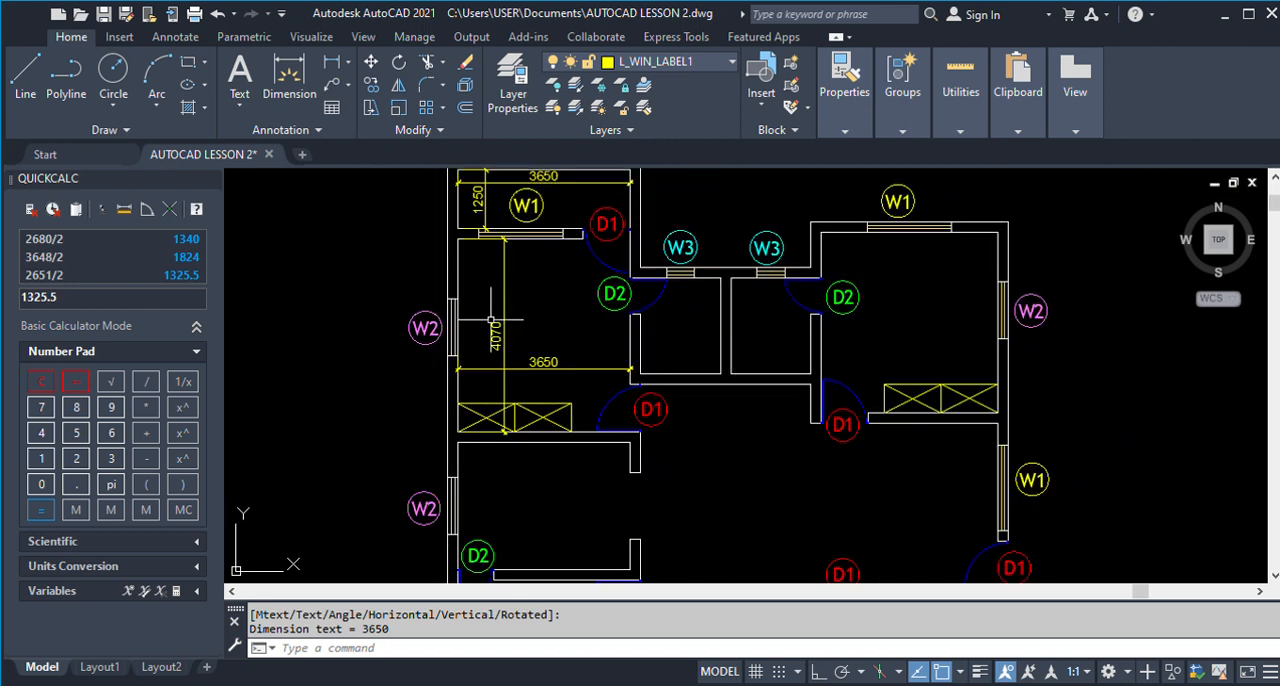
scroll(511, 326, "up", 1)
scroll(511, 326, "down", 1)
scroll(511, 326, "up", 1)
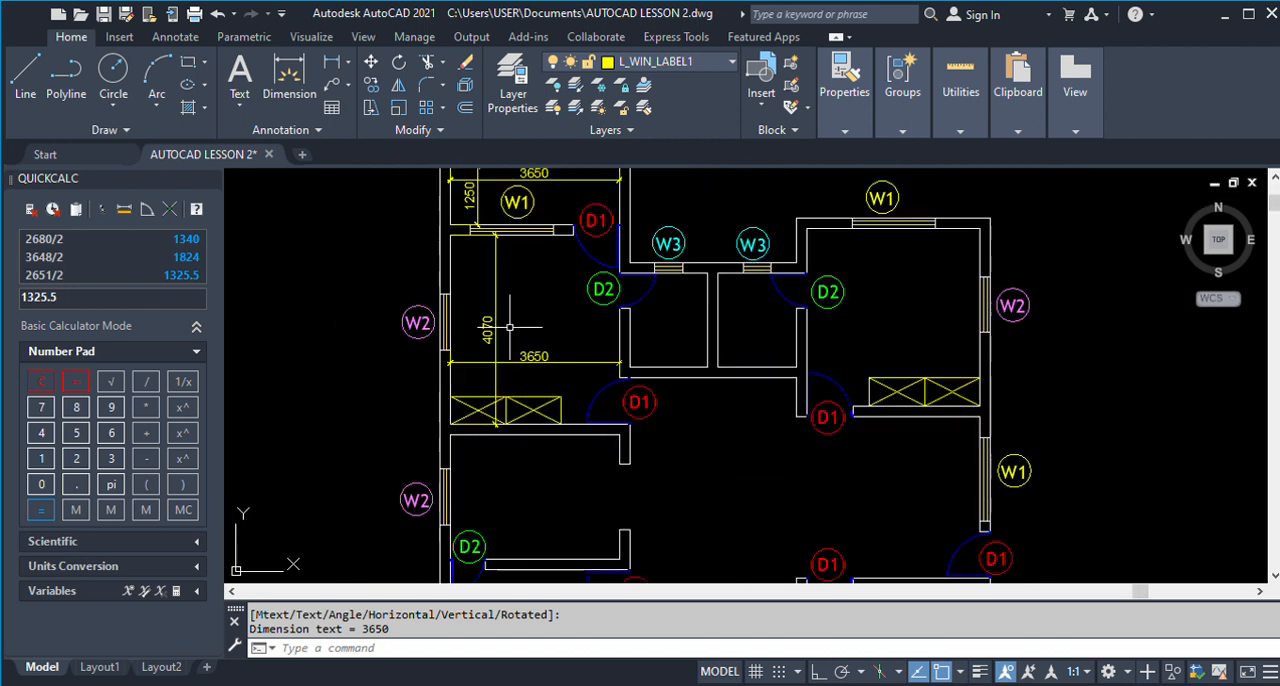
scroll(508, 327, "down", 2)
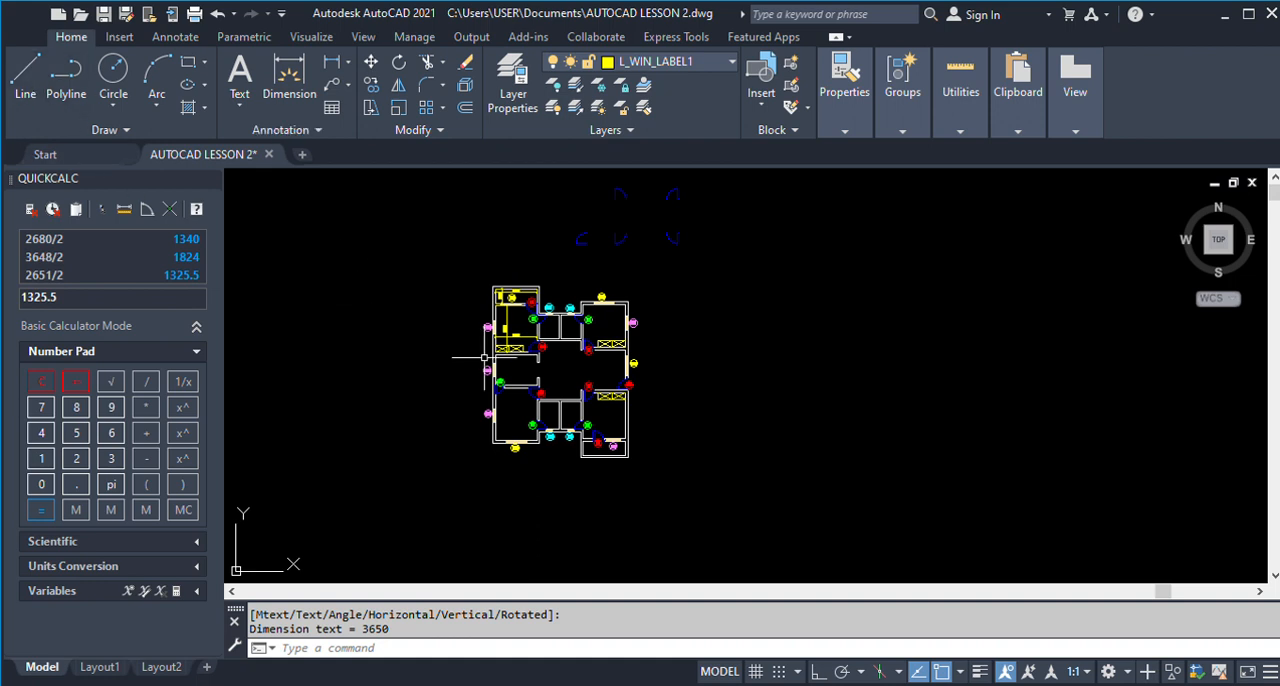
Dimension the outer width of the upper-left block, placing the linear dimension above the floor plan.
scroll(462, 332, "up", 3)
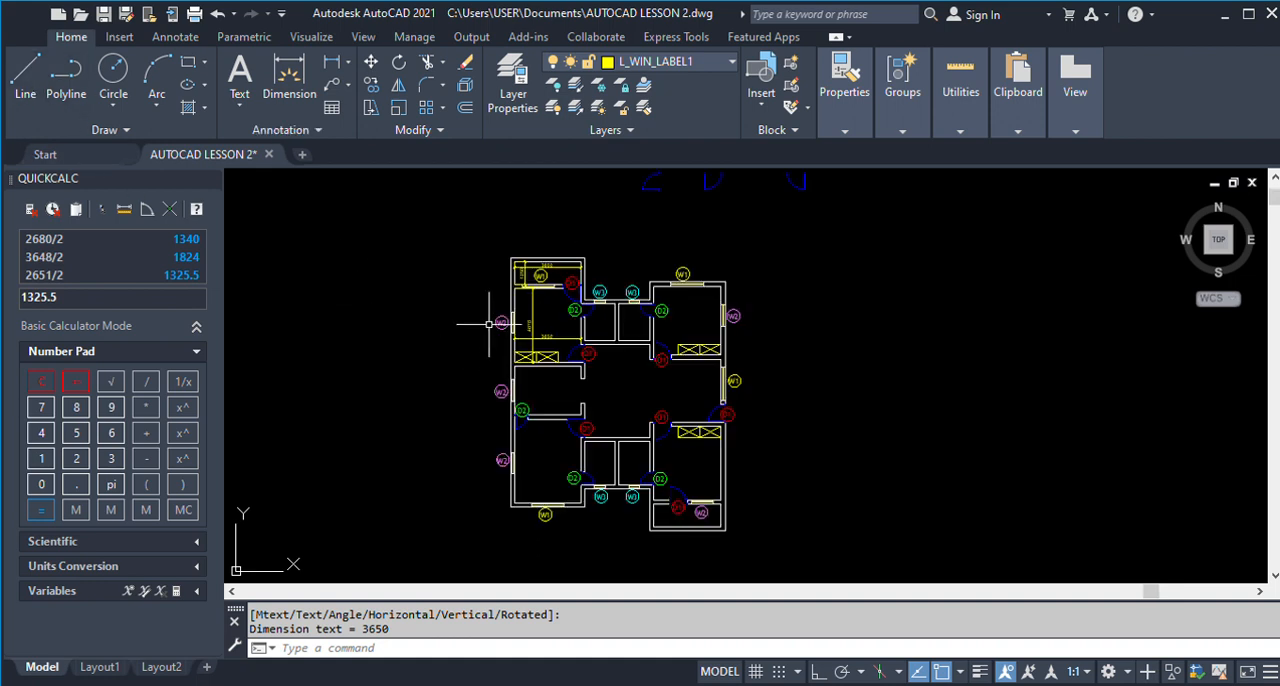
scroll(491, 317, "up", 1)
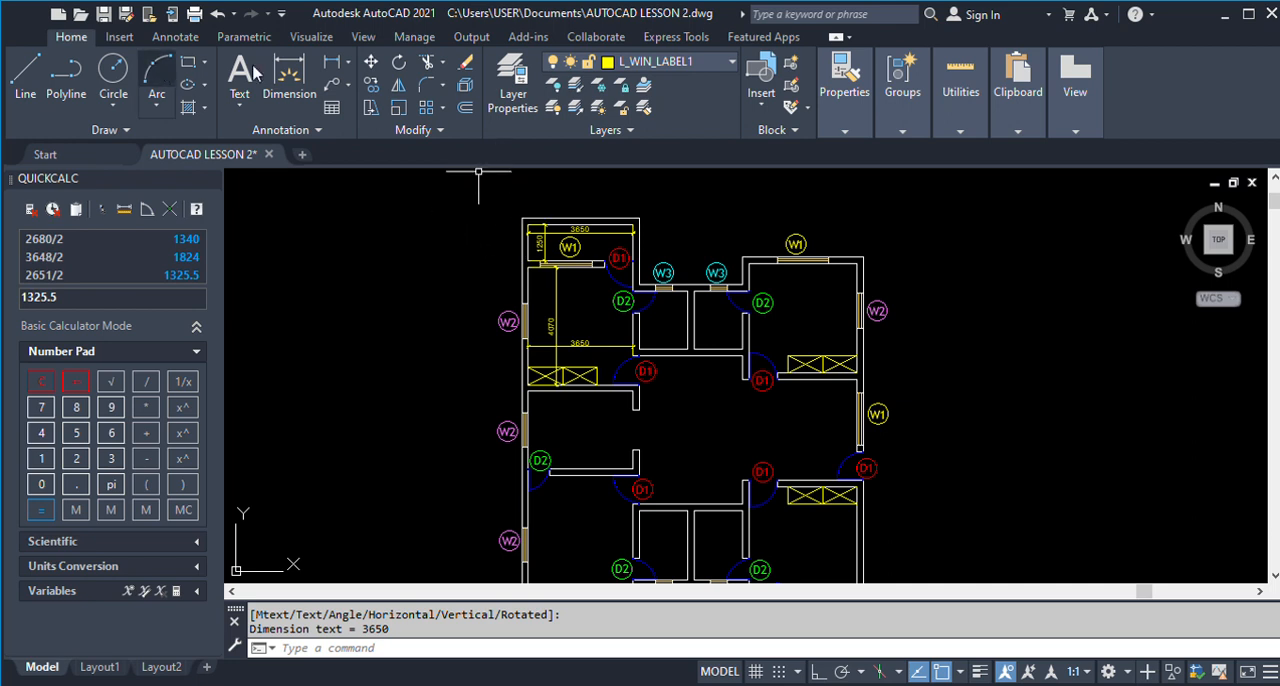
left_click(331, 62)
left_click(523, 218)
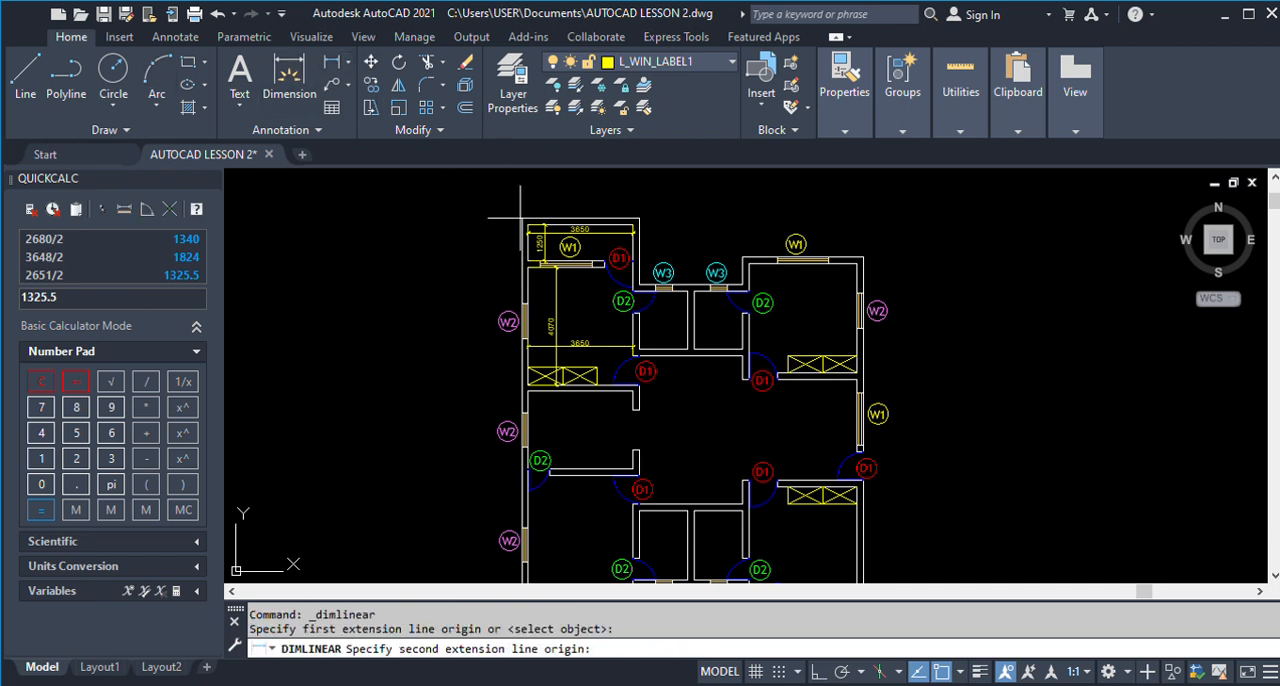
left_click(640, 218)
scroll(630, 212, "down", 2)
left_click(615, 207)
Make layer L_INT_DIM current and draw a nearly vertical helper line to the left of the floor plan.
key("Return")
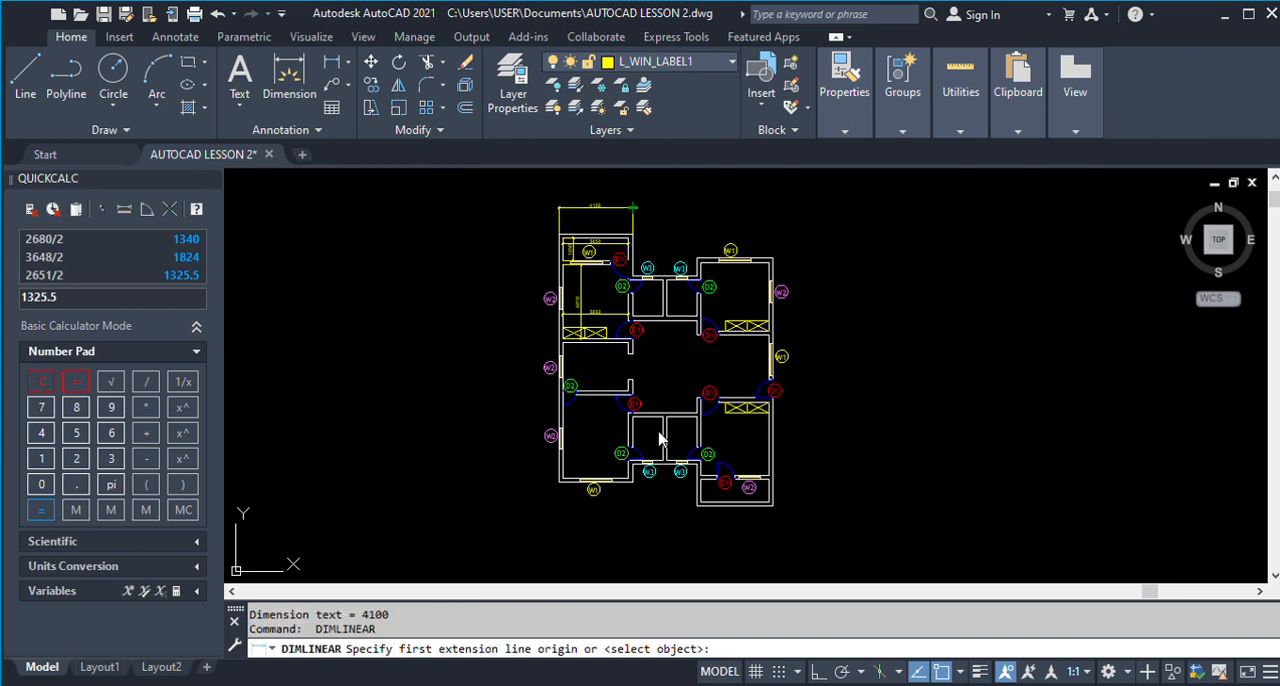
left_click(655, 295)
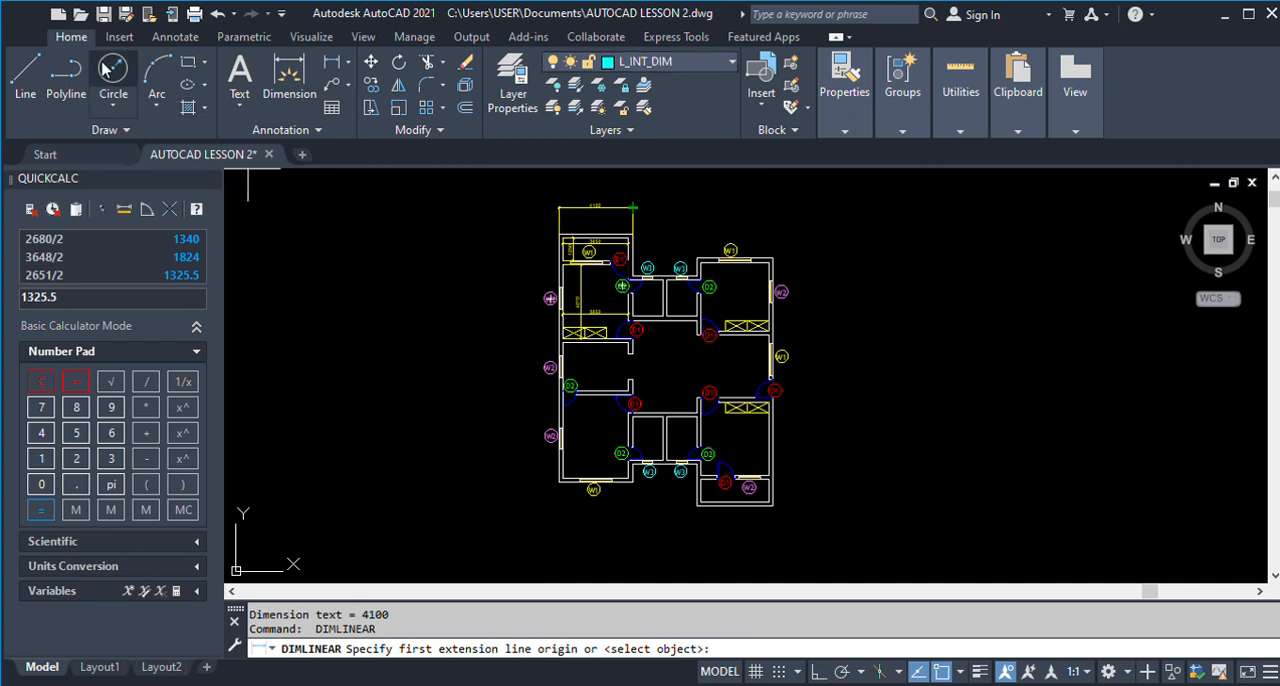
left_click(26, 72)
left_click(441, 250)
left_click(436, 374)
key("Return")
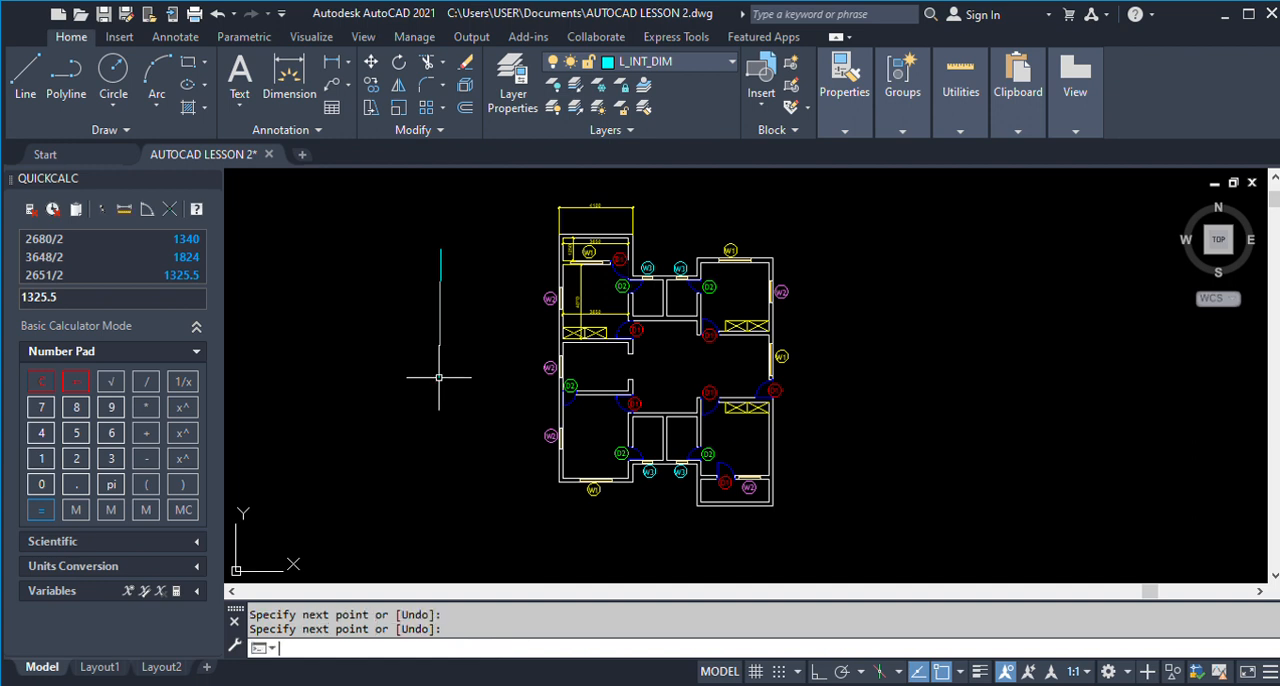
type("L")
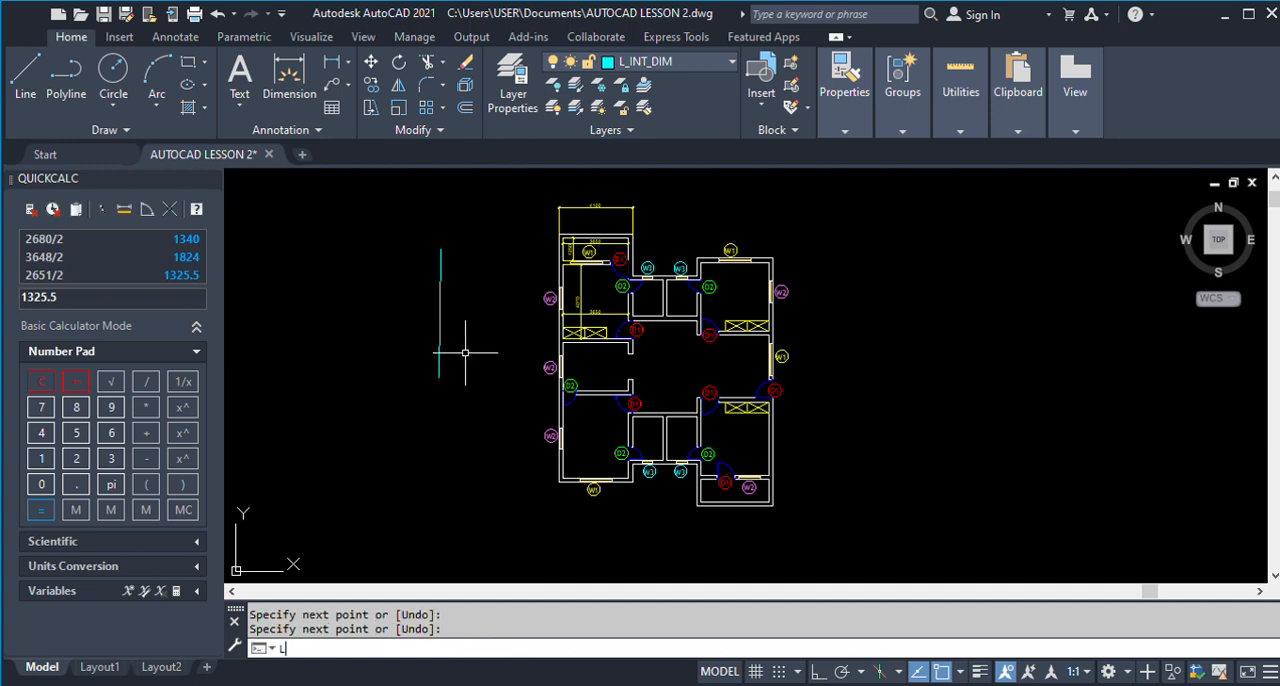
type("AYMCH")
key("Return")
scroll(572, 258, "up", 2)
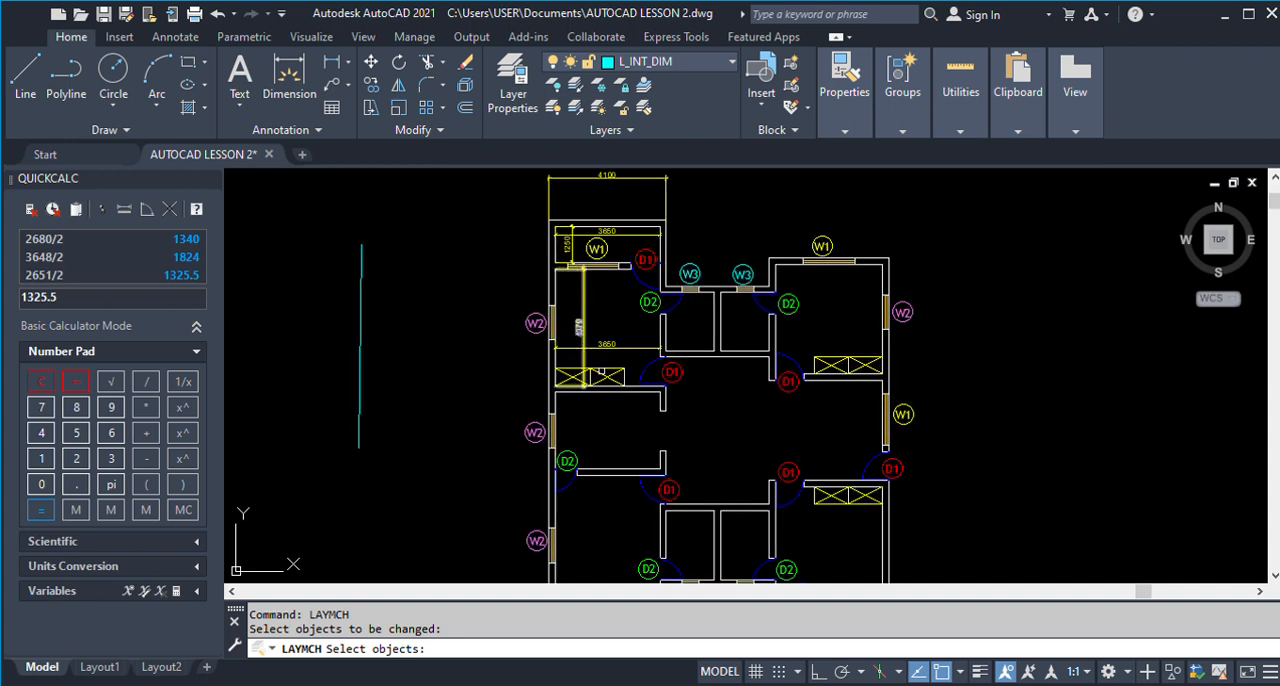
left_click(597, 359)
left_click(568, 316)
left_click(617, 232)
left_click(568, 241)
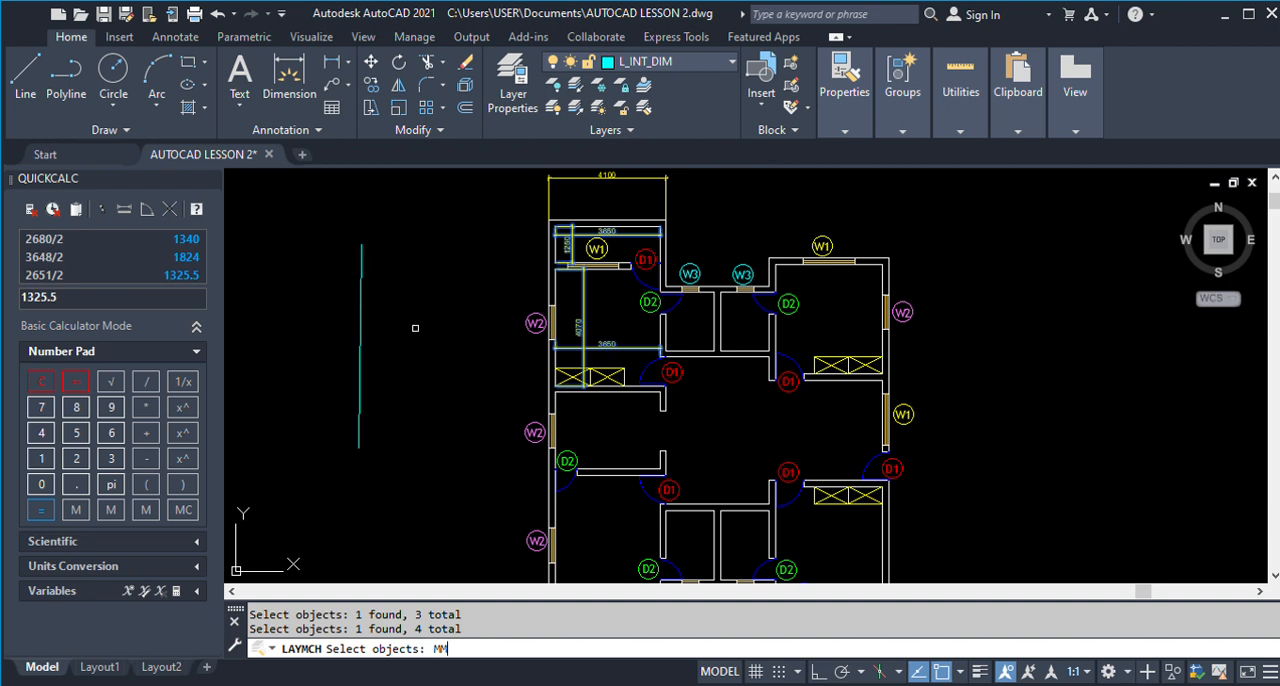
key("Escape")
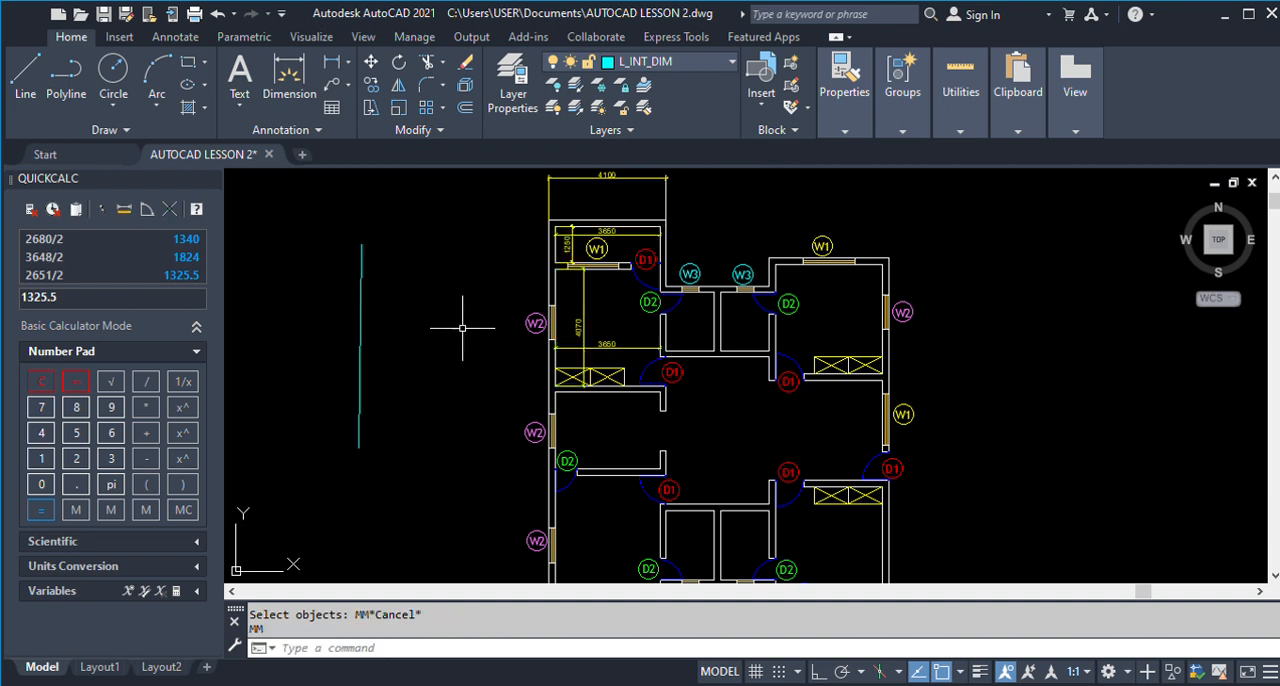
left_click(572, 250)
key("Escape")
left_click(567, 248)
left_click(570, 231)
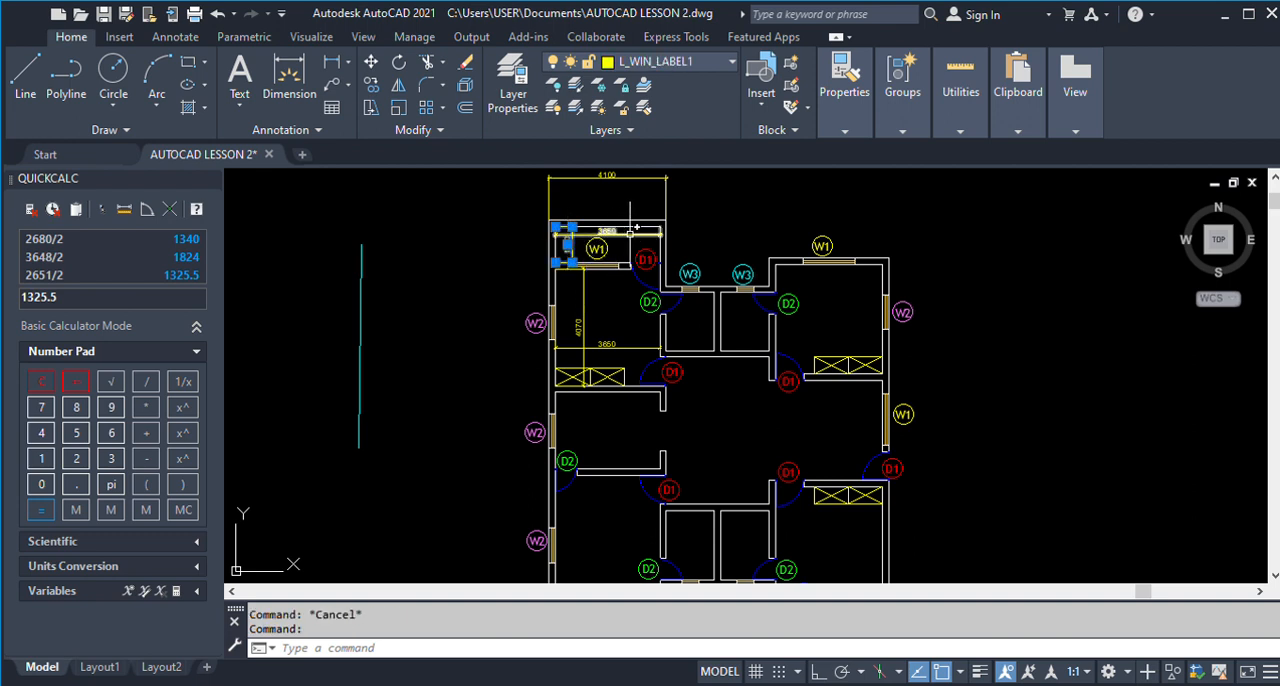
left_click(585, 300)
left_click(609, 344)
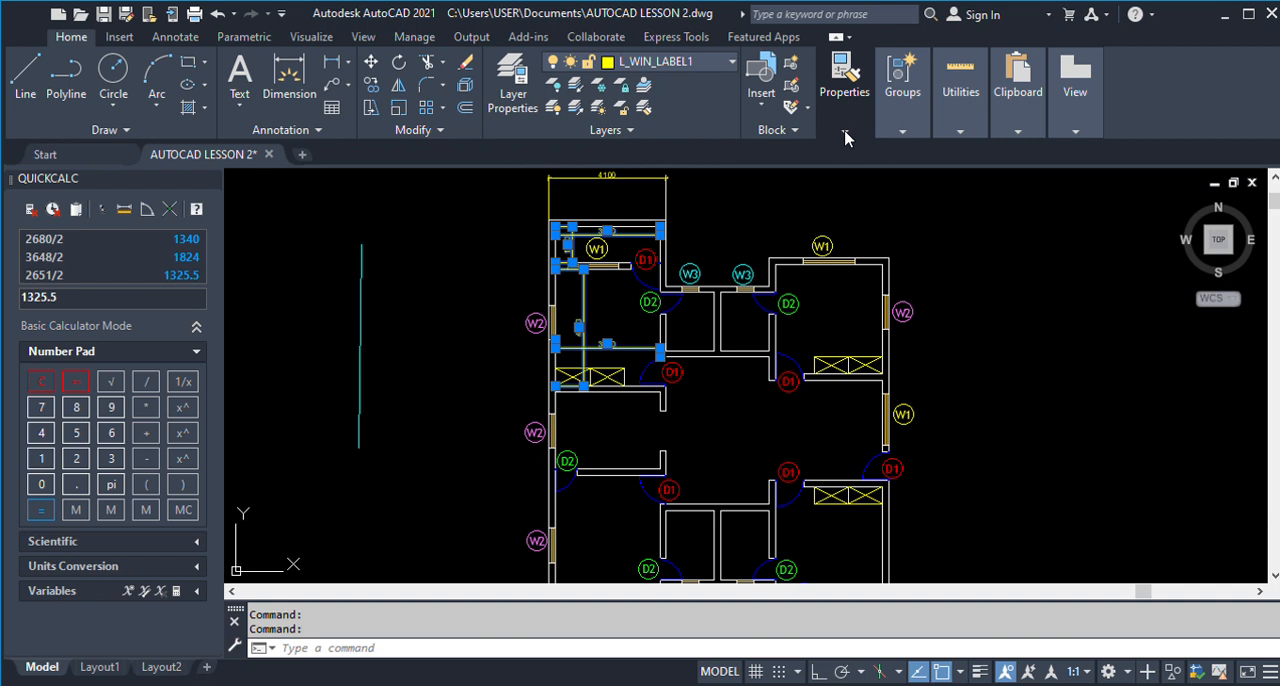
key("Escape")
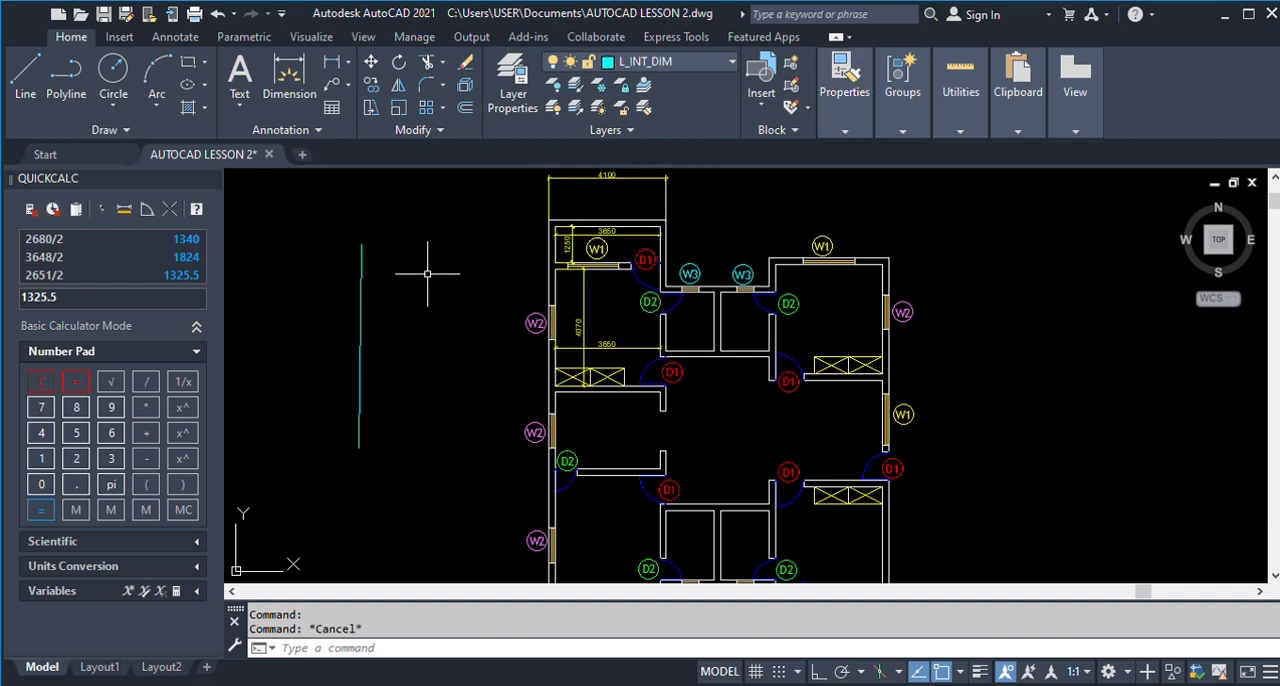
left_click(570, 236)
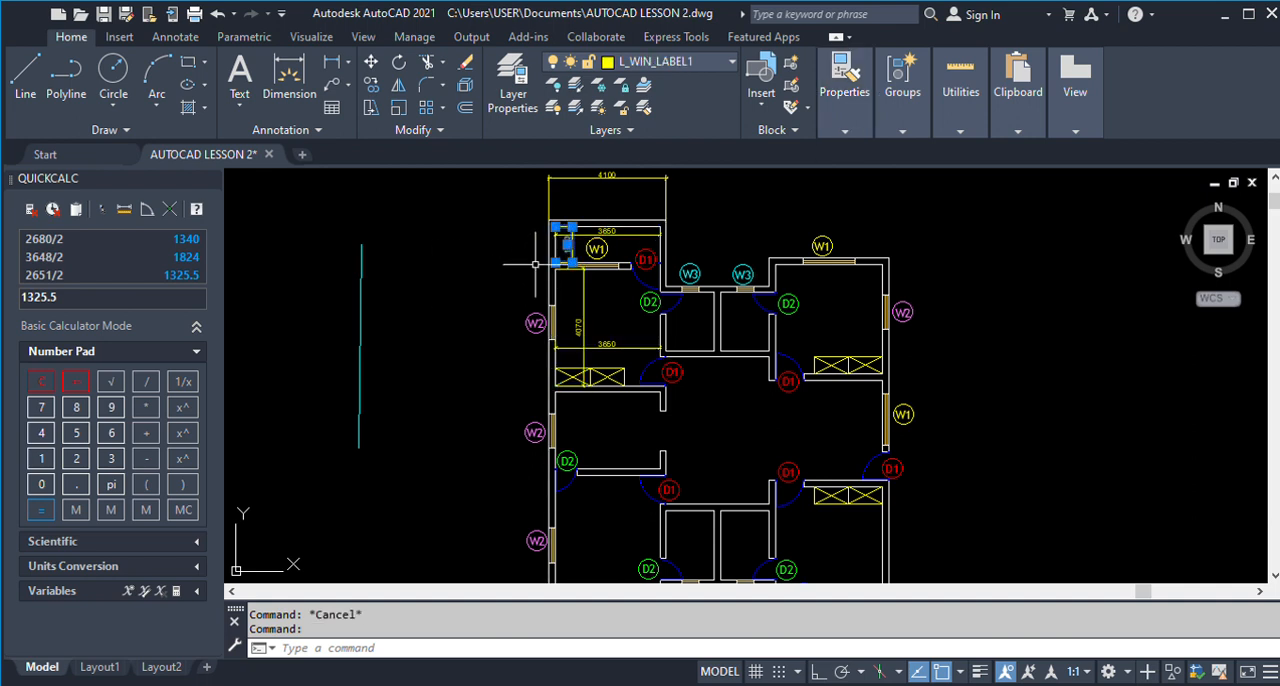
key("Escape")
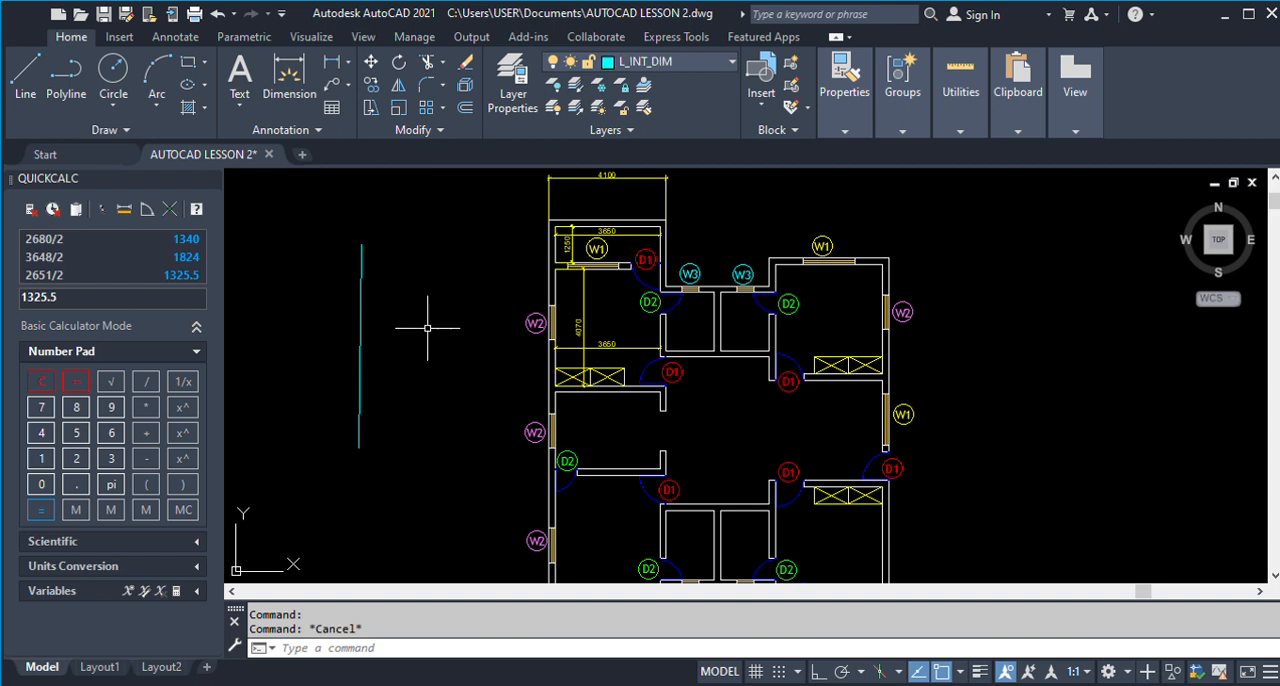
Match the upper-left balcony's width and depth dimensions to layer L_INT_DIM, using the cyan helper line as the destination object.
type("LAYMCH")
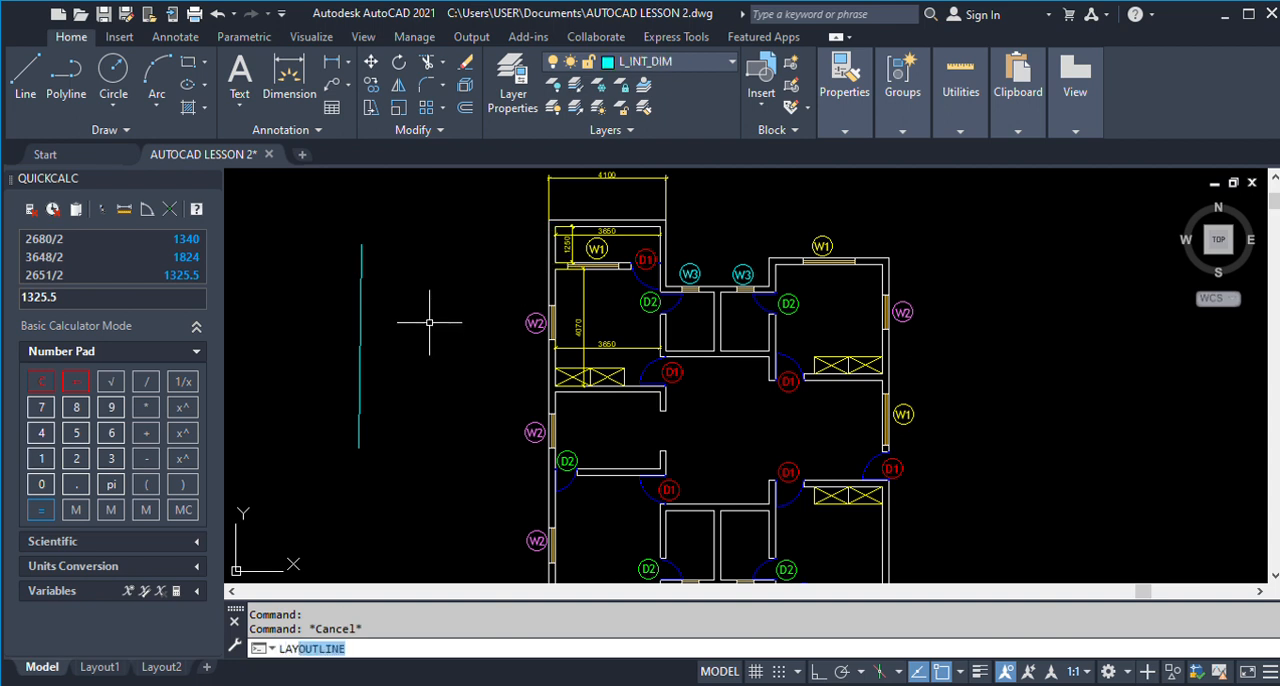
key("Return")
scroll(580, 252, "up", 2)
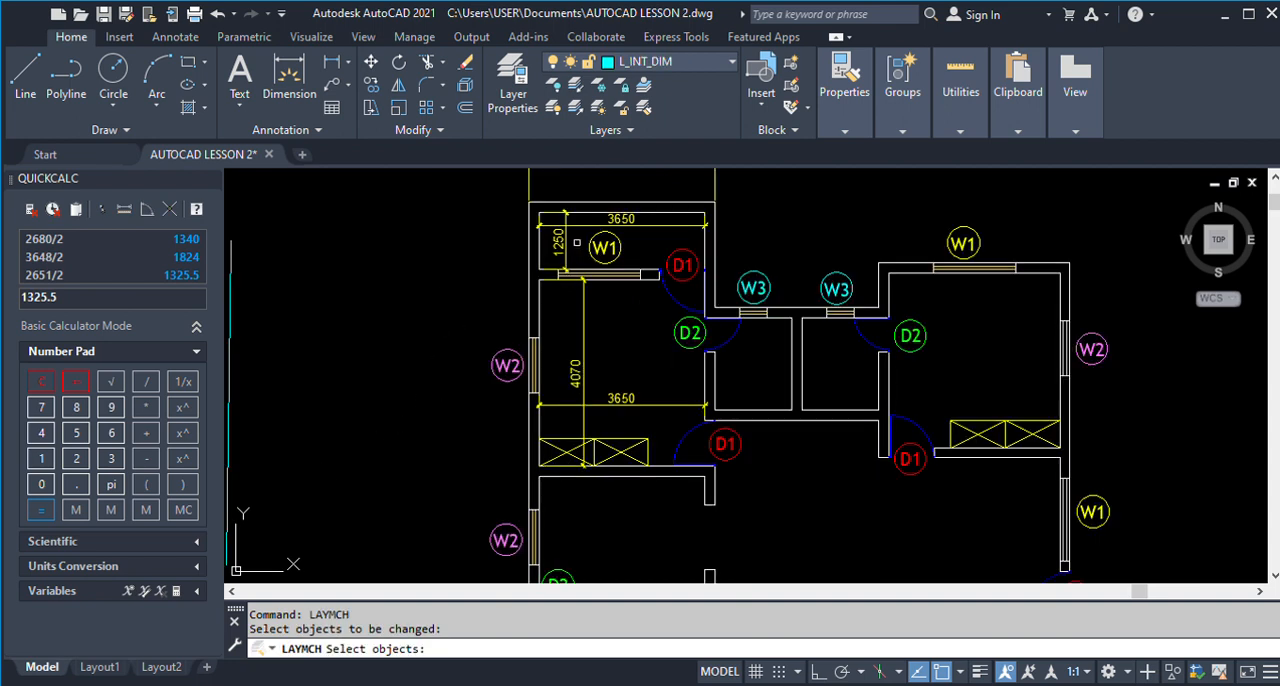
left_click(575, 240)
left_click(557, 221)
key("Return")
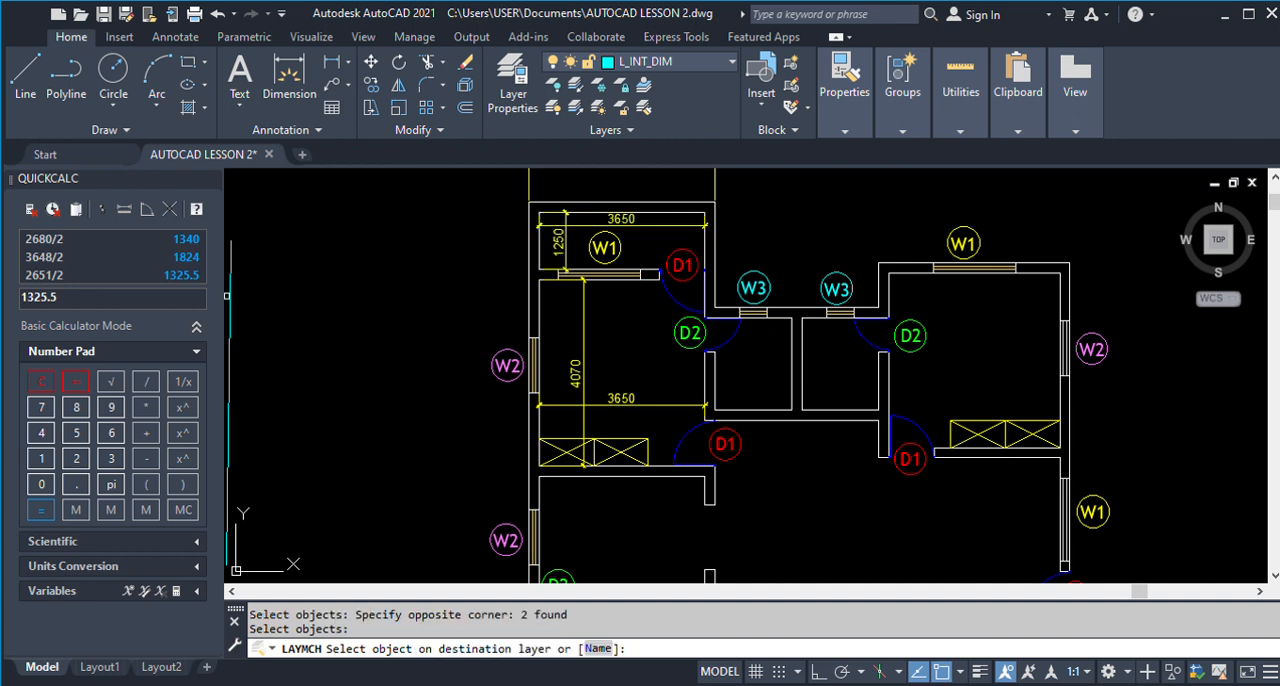
left_click(231, 296)
Match the inner length and width dimensions of the room below the balcony to the cyan helper line's layer.
key("Return")
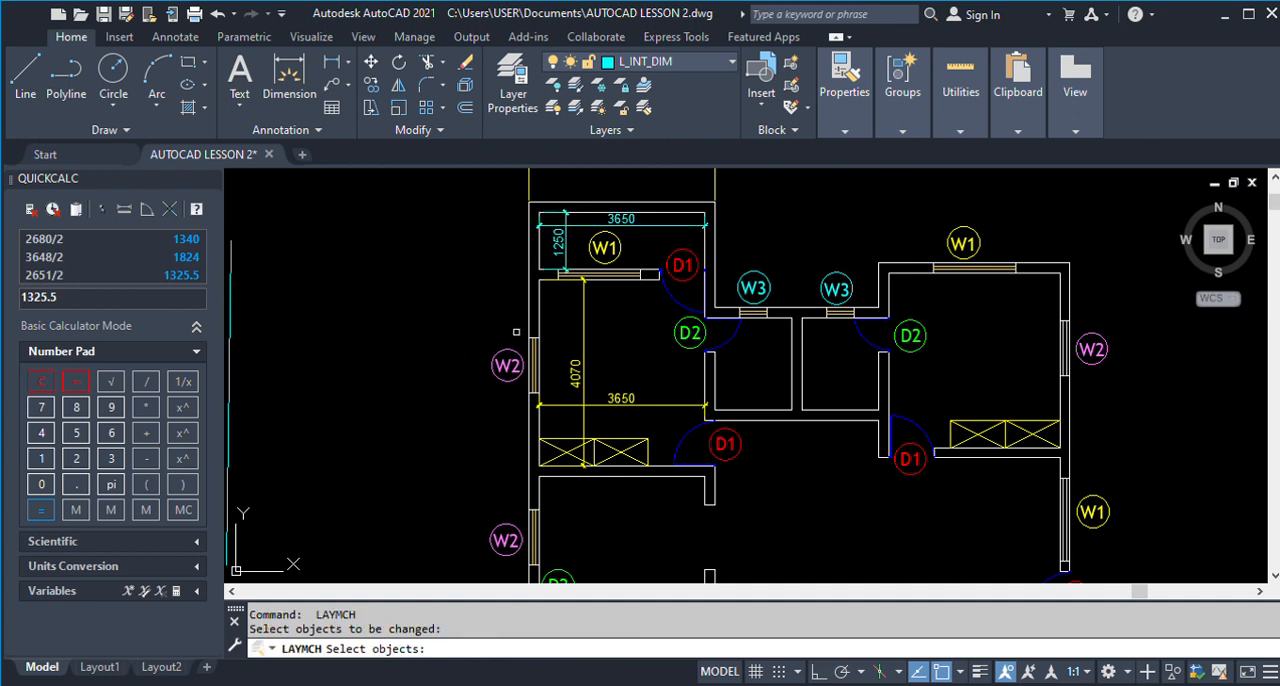
left_click(596, 428)
left_click(565, 300)
key("Return")
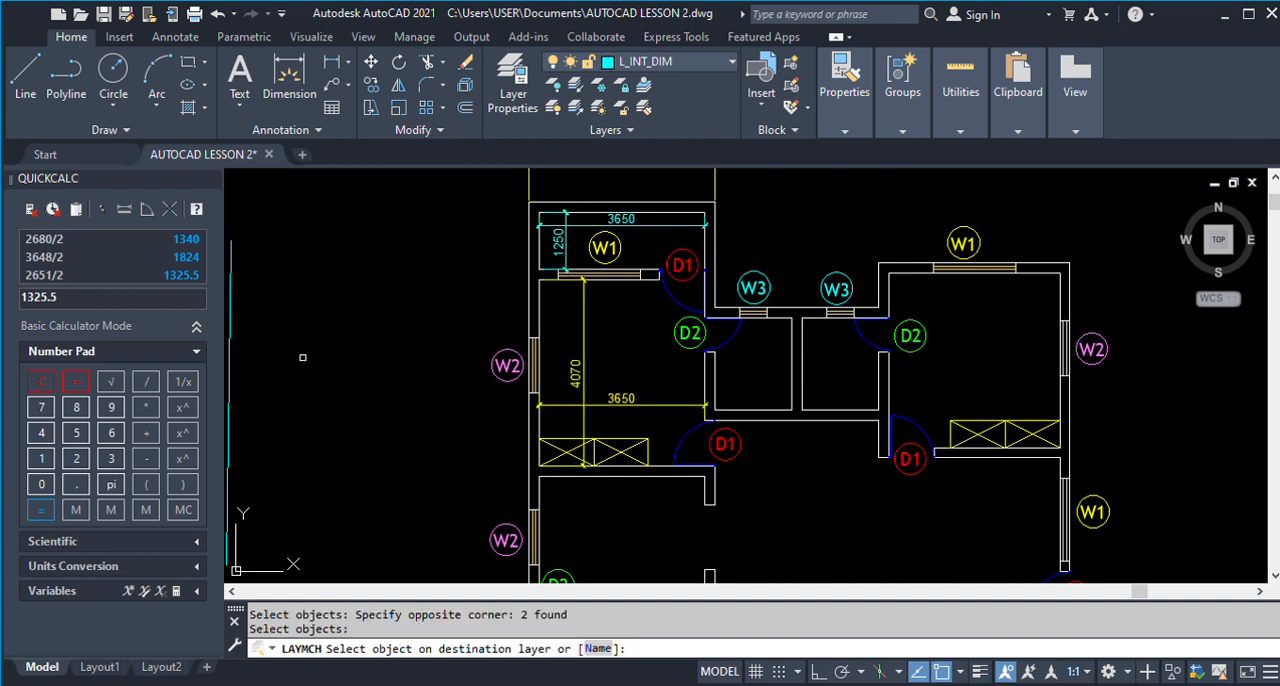
left_click(232, 304)
key("Return")
scroll(562, 354, "down", 2)
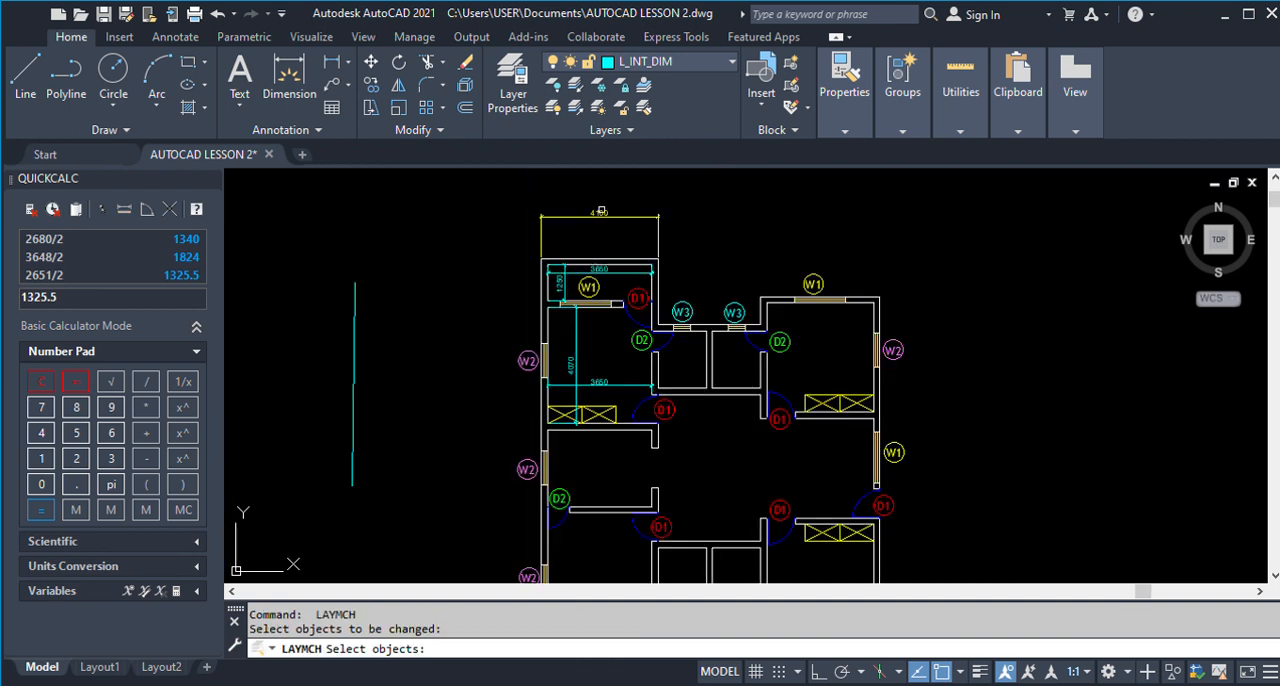
key("Return")
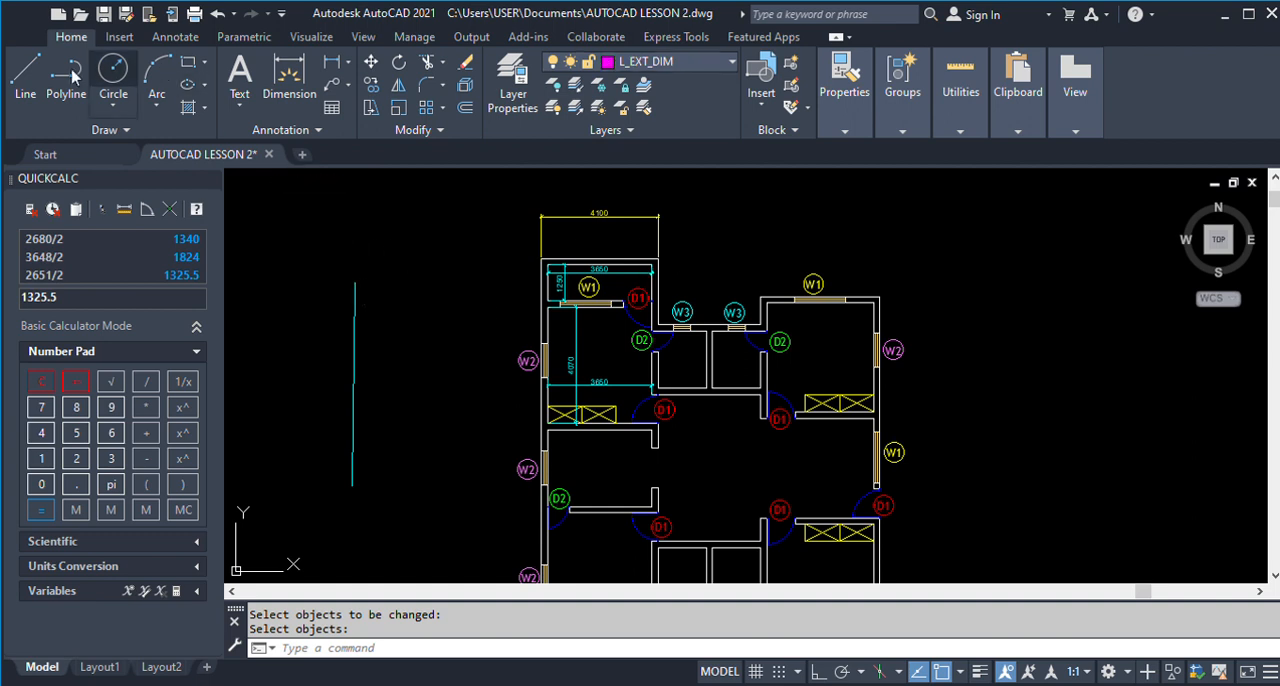
With layer L_EXT_DIM current, draw a second nearly vertical helper line between the cyan line and the floor plan.
left_click(28, 66)
left_click(430, 257)
left_click(428, 407)
key("Return")
Match the outer width dimension above the floor plan to layer L_EXT_DIM, using the magenta helper line as the destination object.
type("L")
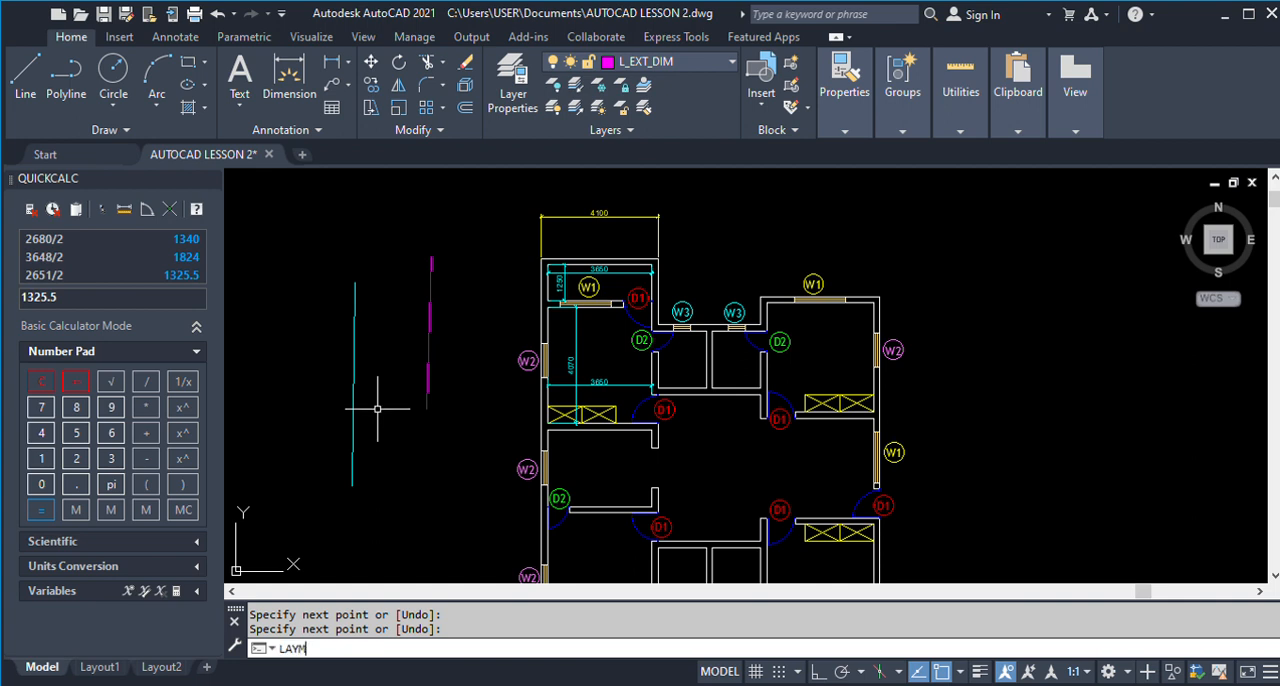
type("AYM")
key("Return")
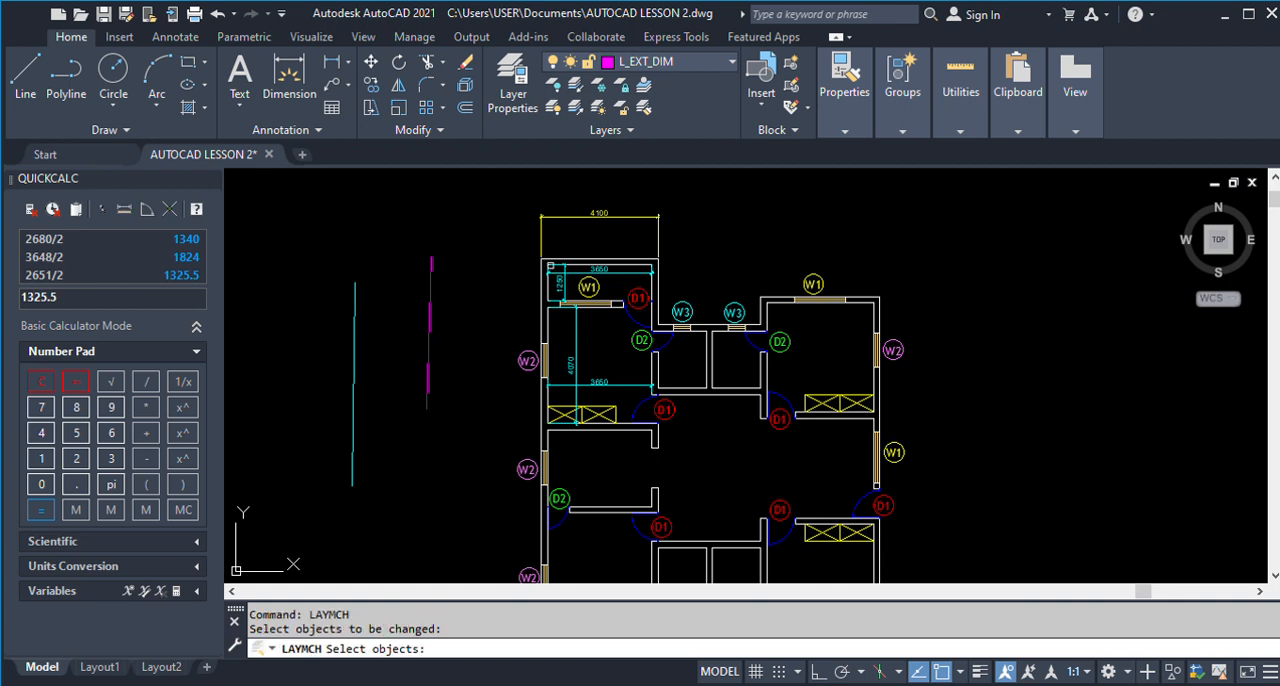
left_click(566, 212)
key("Return")
left_click(430, 297)
key("Return")
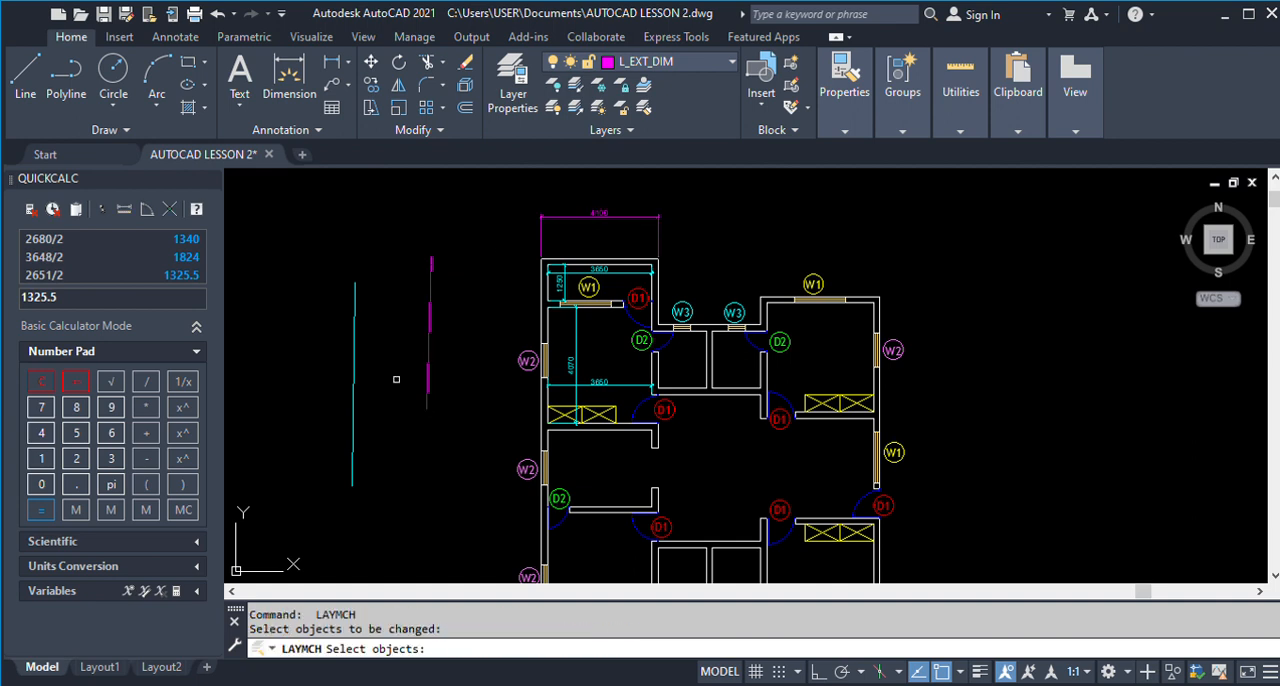
type("E")
key("Return")
left_click(457, 423)
left_click(331, 319)
scroll(462, 230, "down", 2)
key("Return")
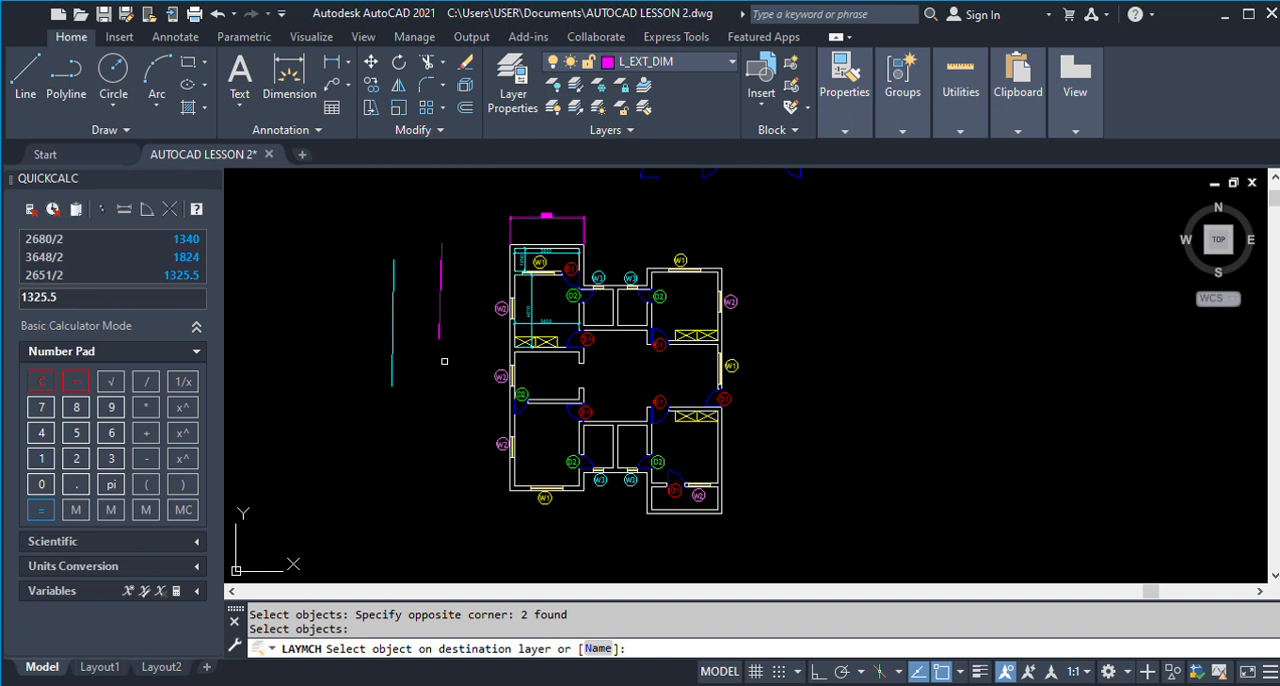
left_click(444, 361)
key("Escape")
Erase the cyan and magenta helper lines beside the floor plan.
type("E")
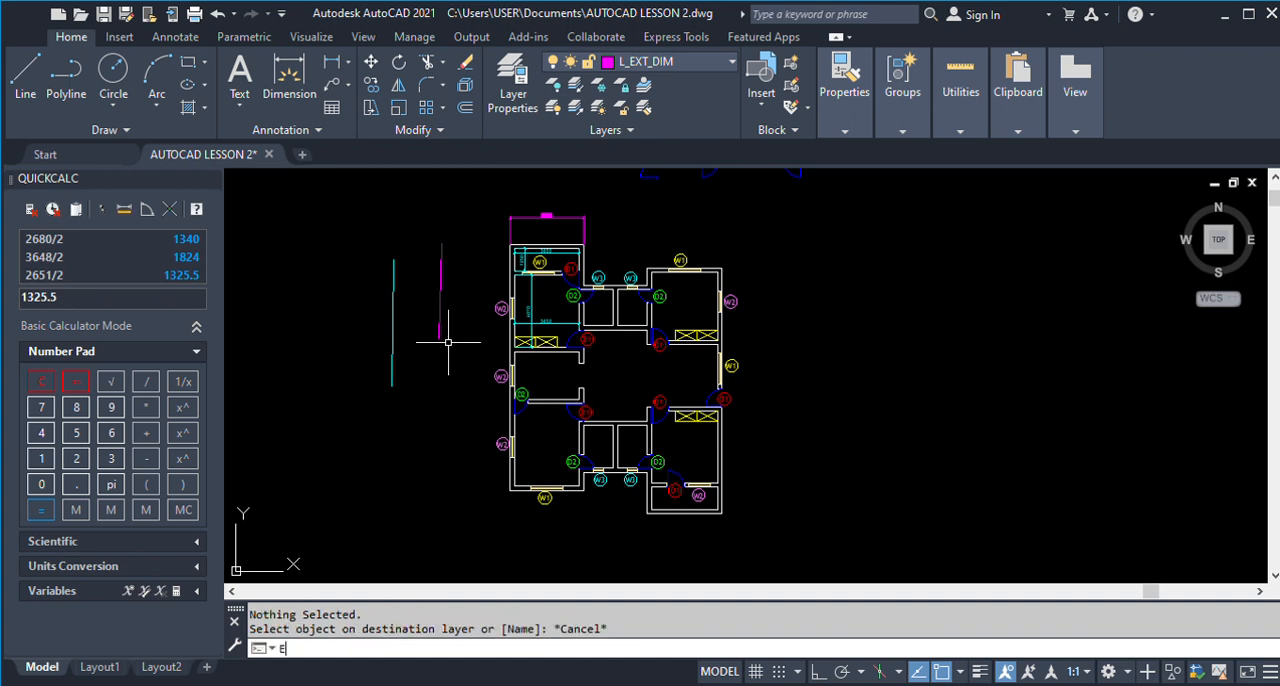
key("Return")
left_click(448, 363)
left_click(356, 284)
key("Return")
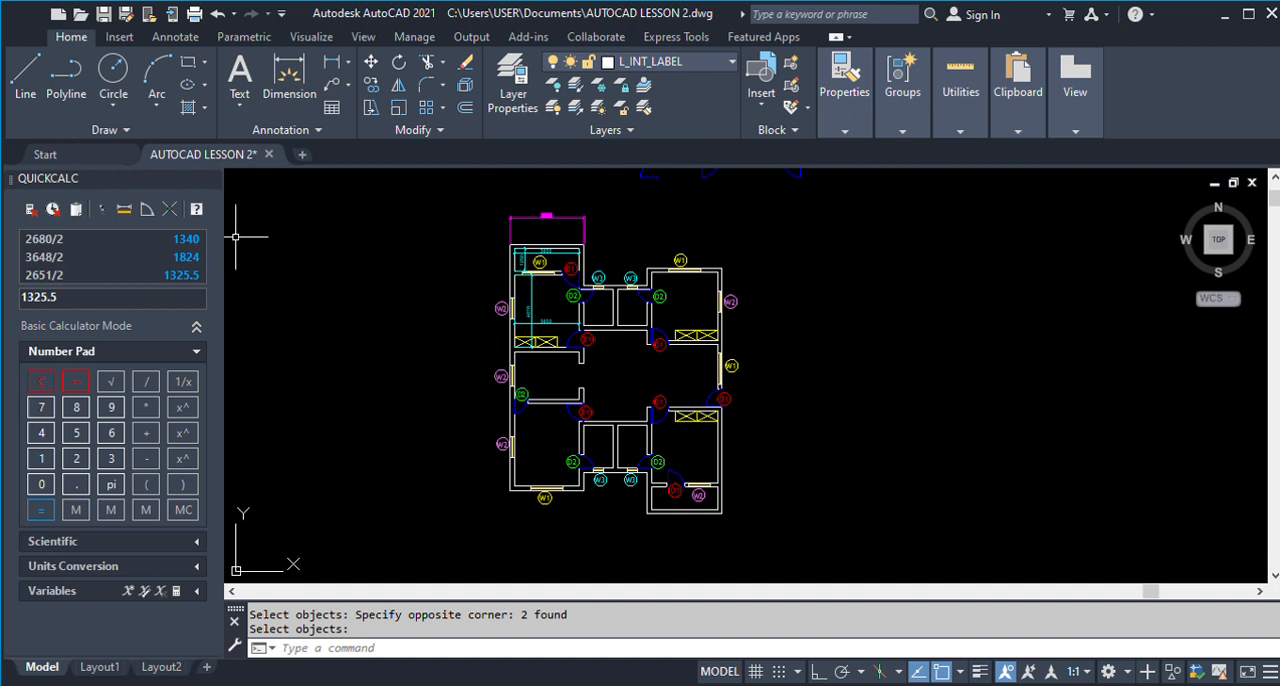
left_click(238, 92)
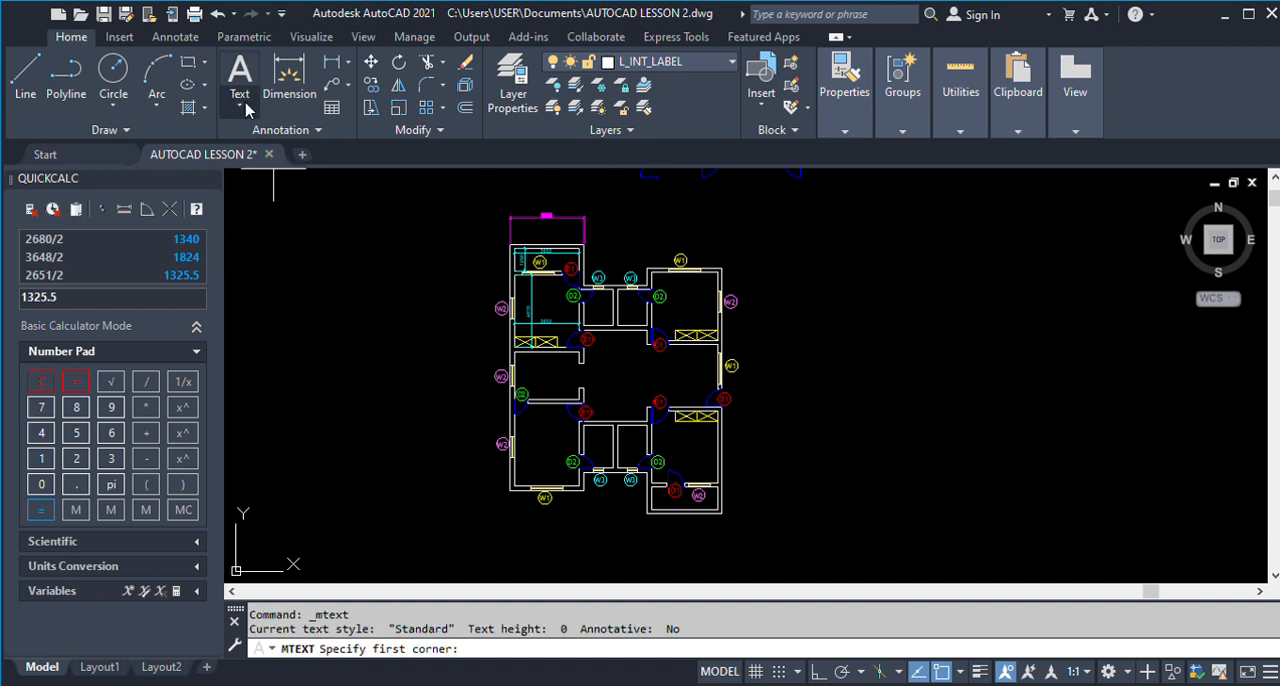
left_click(348, 264)
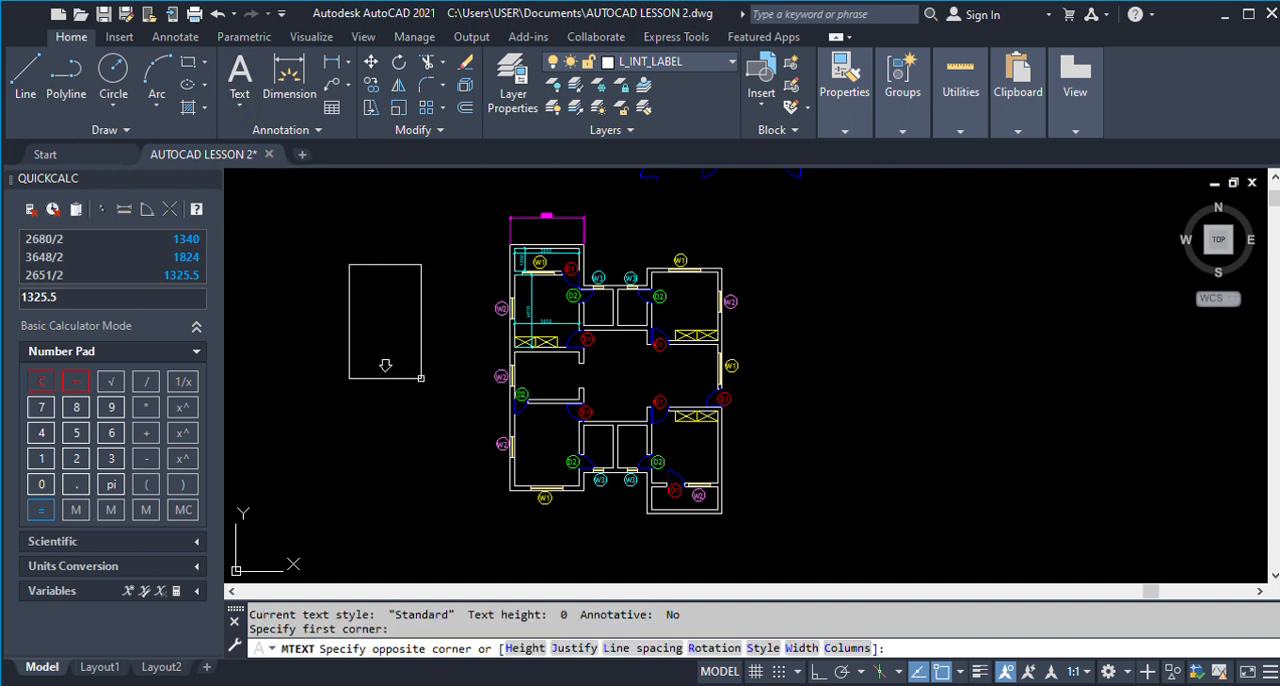
left_click(490, 504)
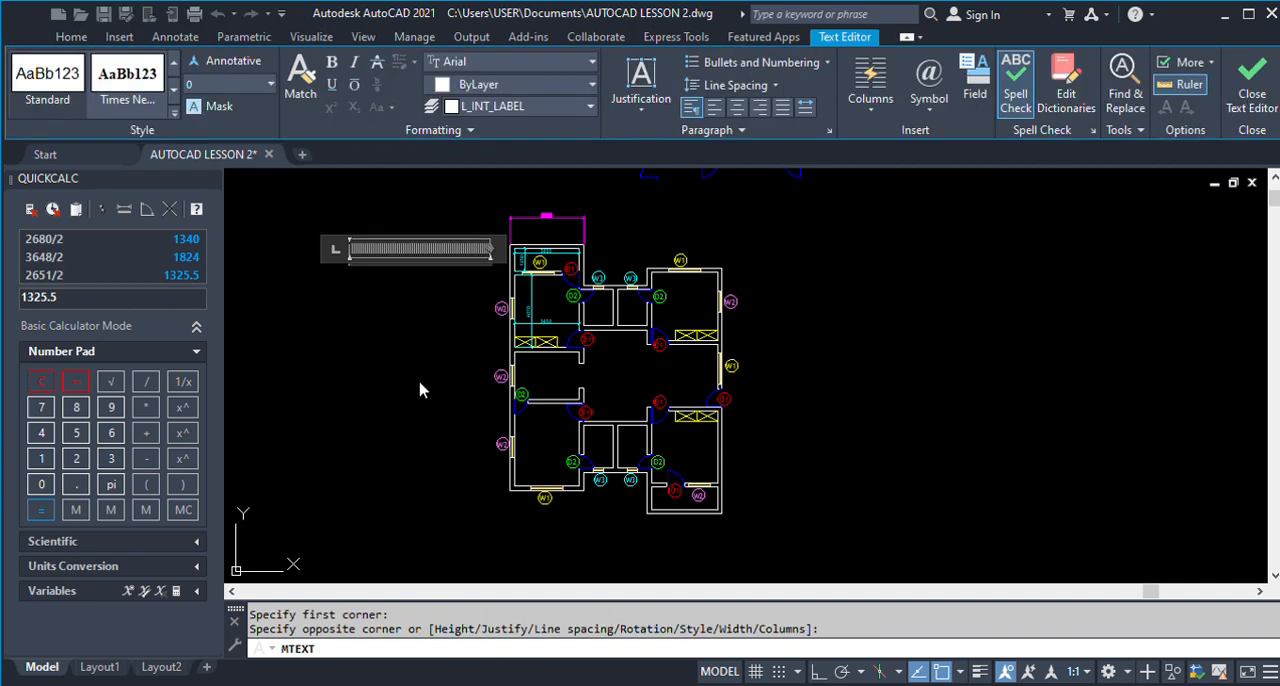
key("Escape")
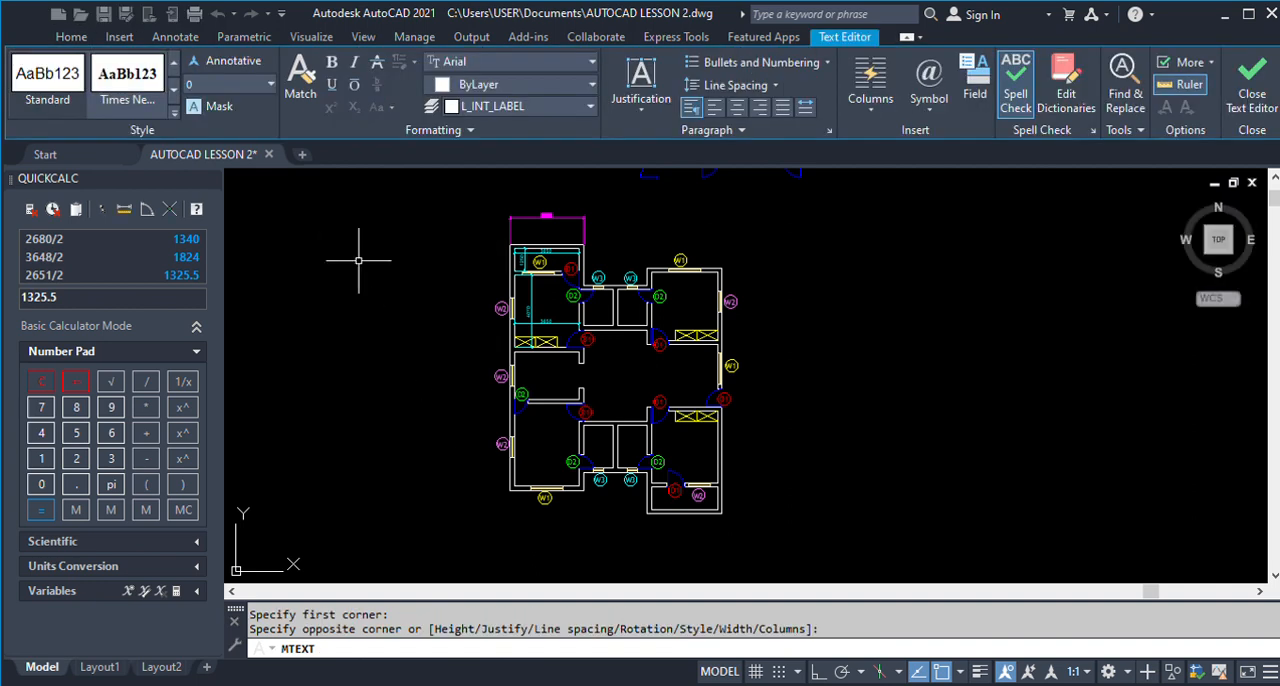
Copy the ROOM 3 label from the finished ground floor plan into the room below the upper-left balcony.
scroll(387, 325, "down", 4)
type("CO")
key("Return")
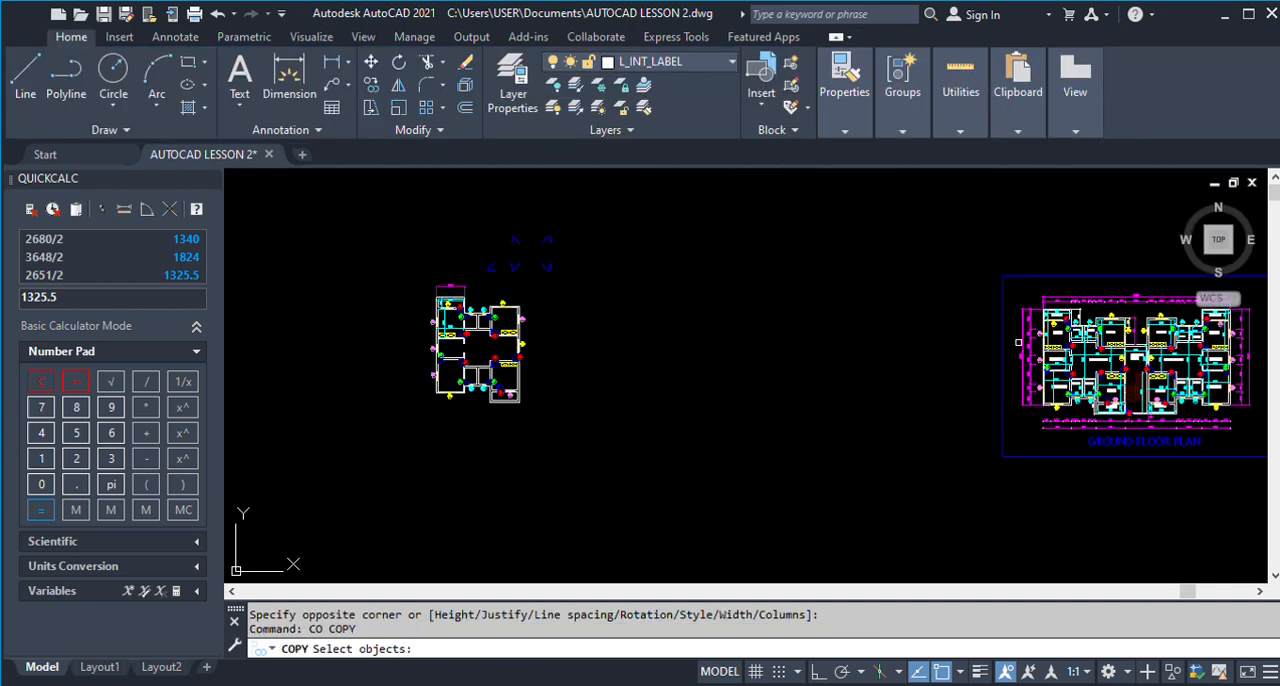
scroll(1047, 330, "up", 5)
left_click(1068, 330)
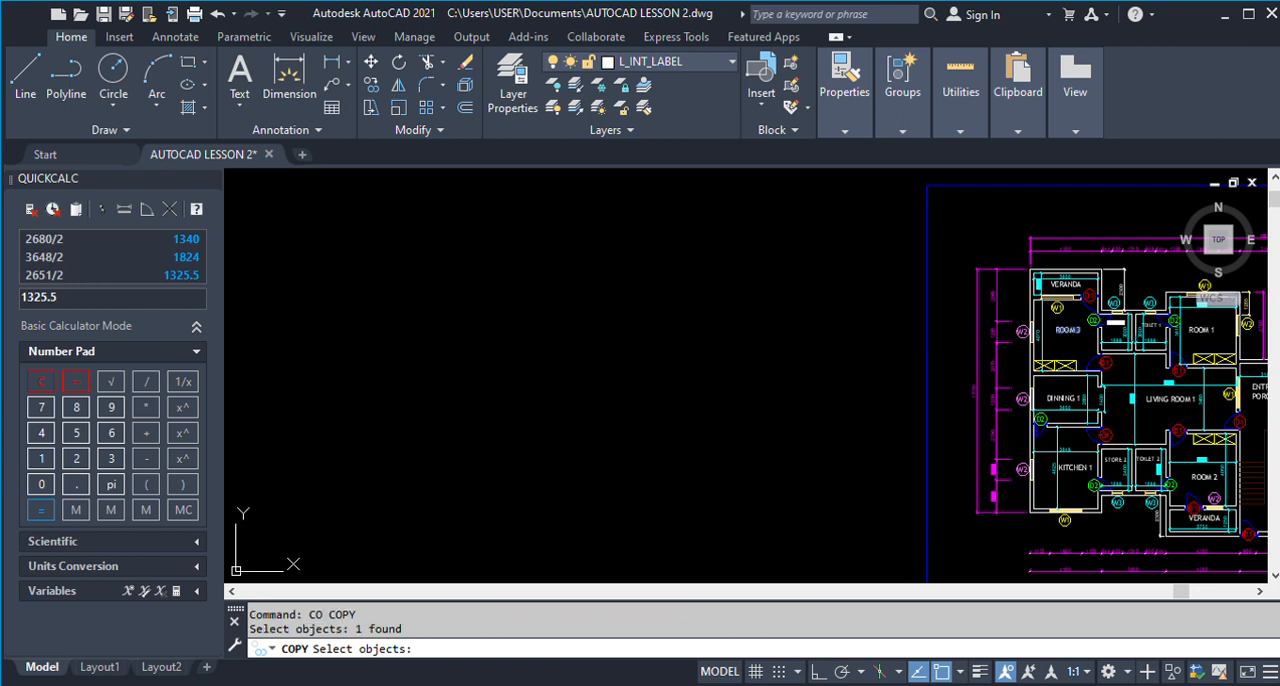
key("Return")
left_click(1069, 331)
scroll(955, 293, "down", 6)
scroll(742, 296, "up", 8)
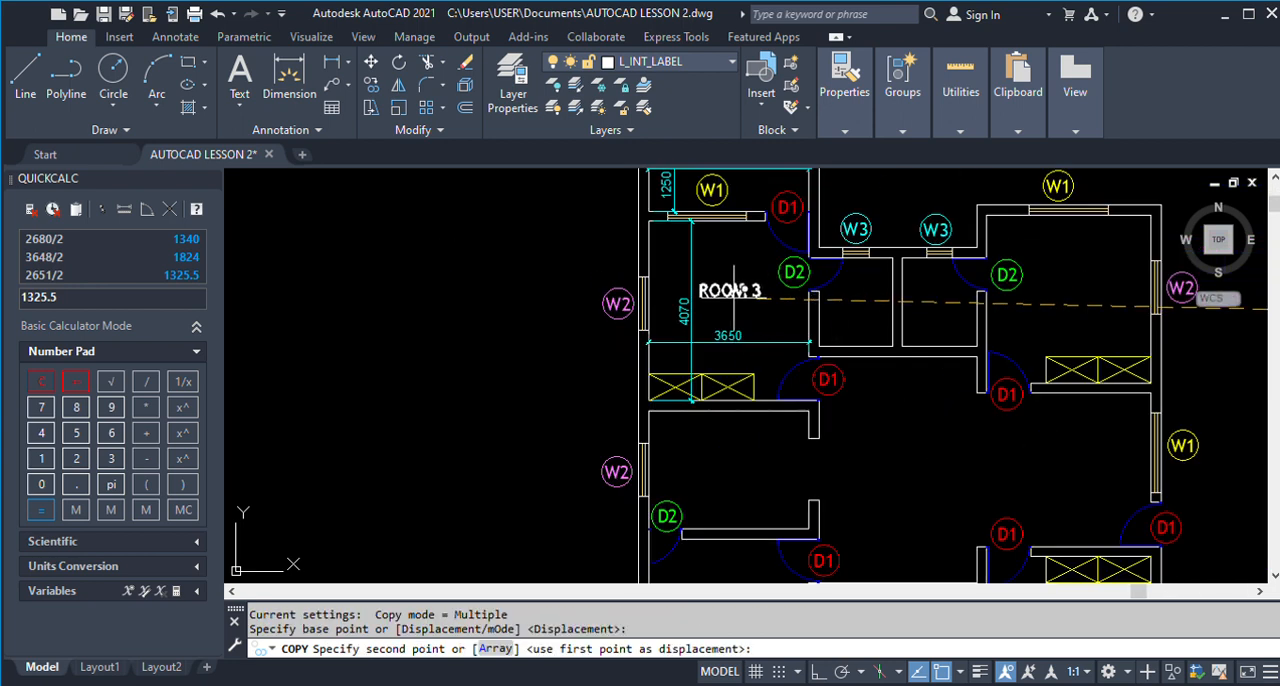
left_click(738, 290)
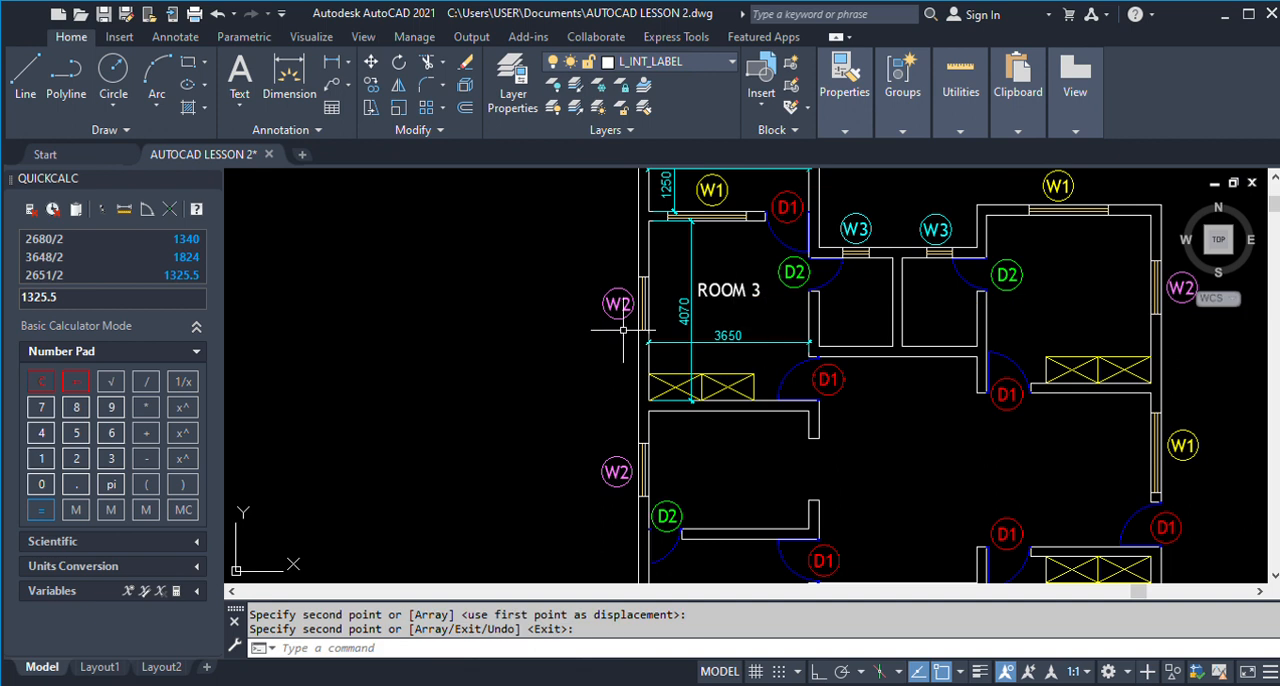
left_click(738, 296)
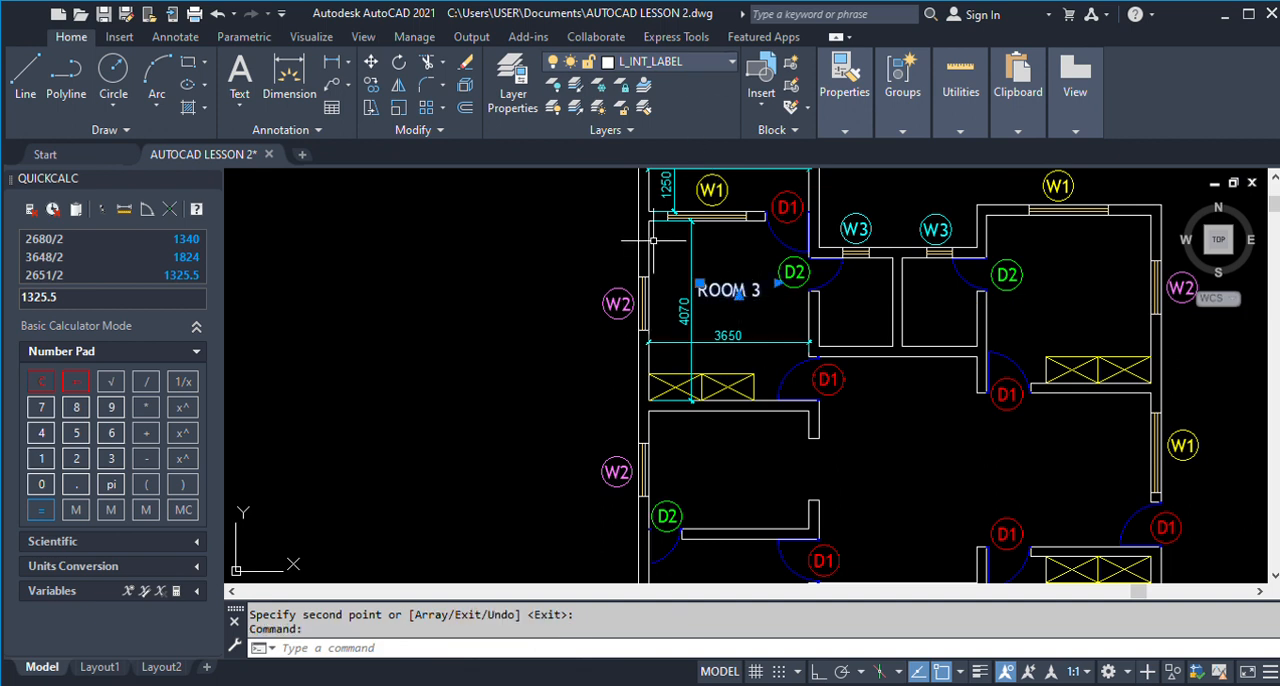
key("Escape")
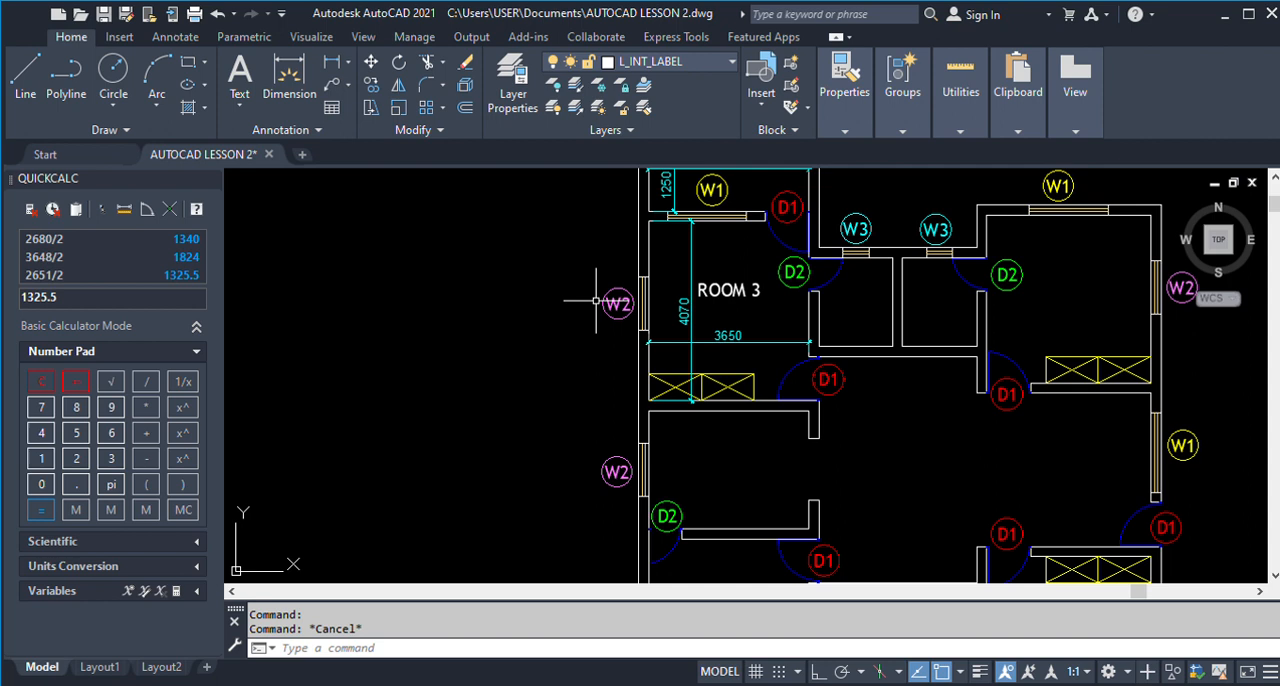
Copy the ROOM 3 label into the middle-left room, the upper-right room and the central living space.
scroll(517, 302, "down", 2)
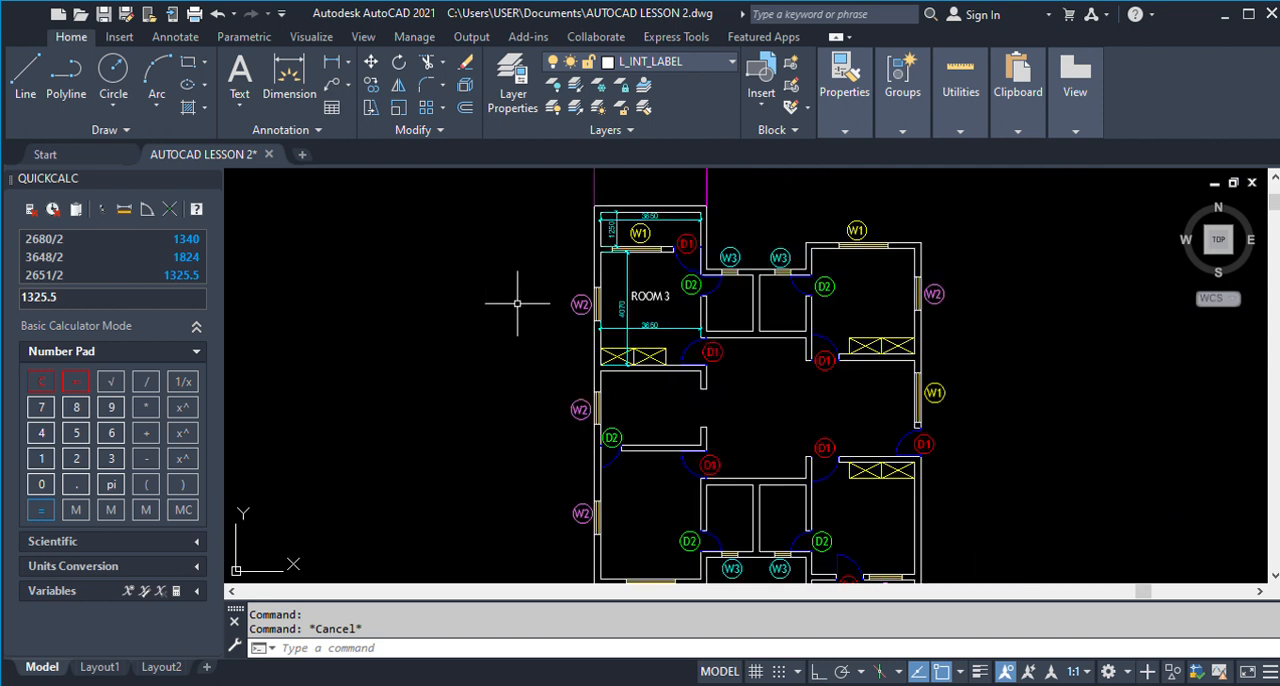
type("CO")
key("Return")
left_click(648, 297)
key("Return")
left_click(648, 297)
left_click(653, 410)
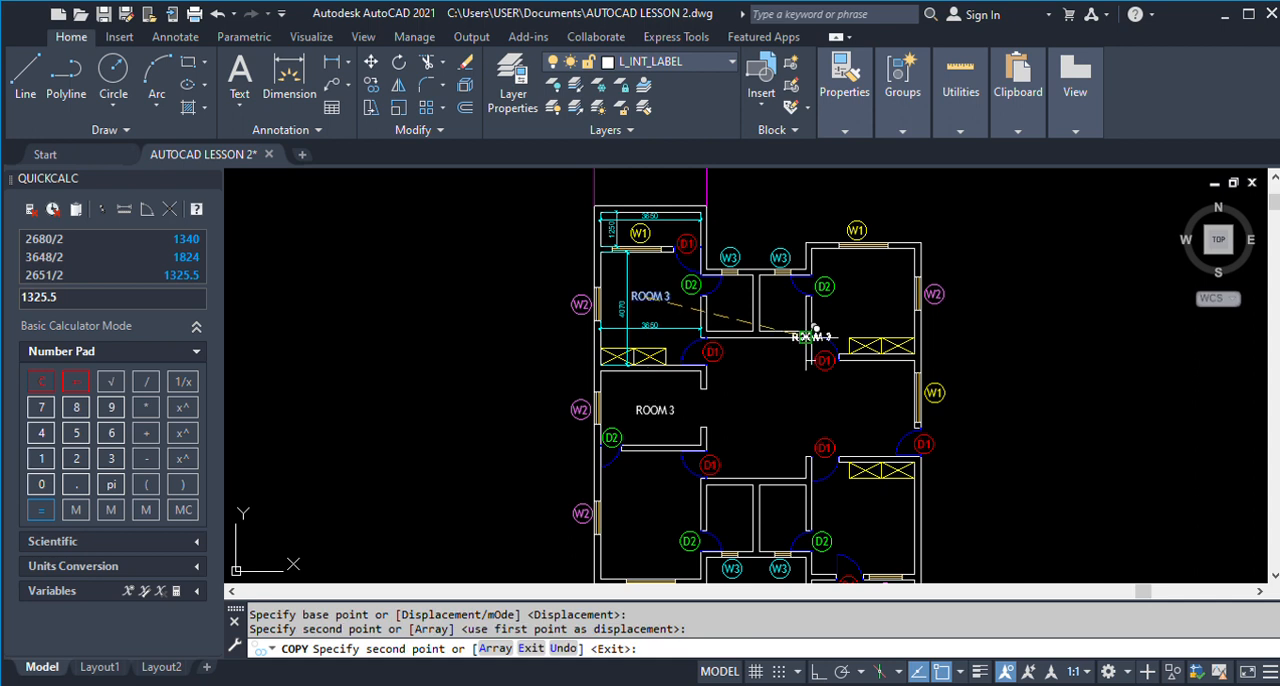
left_click(870, 291)
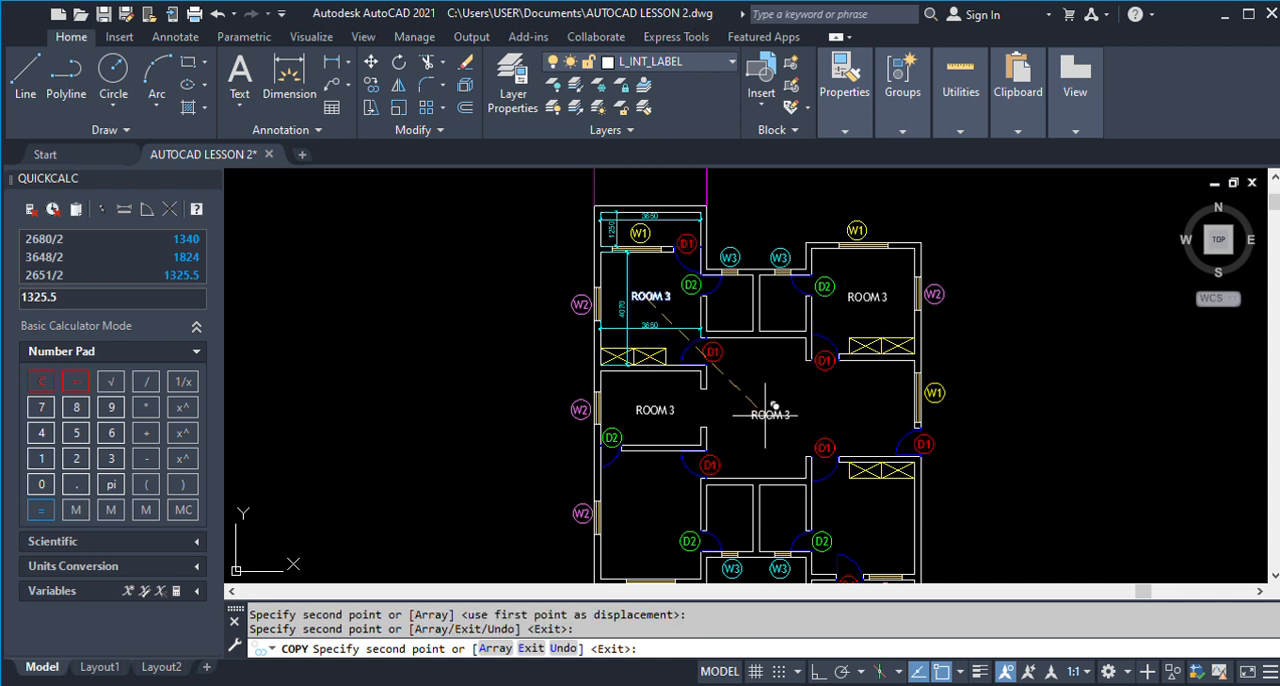
left_click(770, 414)
key("Return")
Edit the copied label in the upper-right room to read ROOM 1.
type("WS")
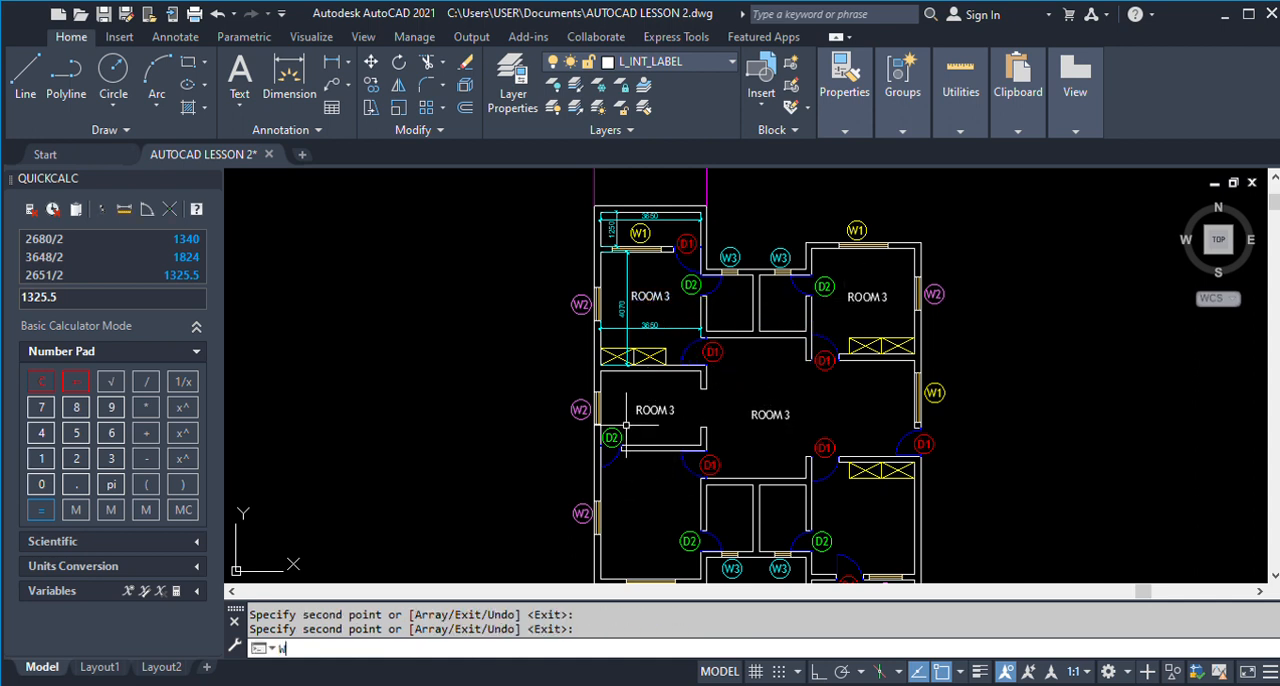
key("Return")
type("ED")
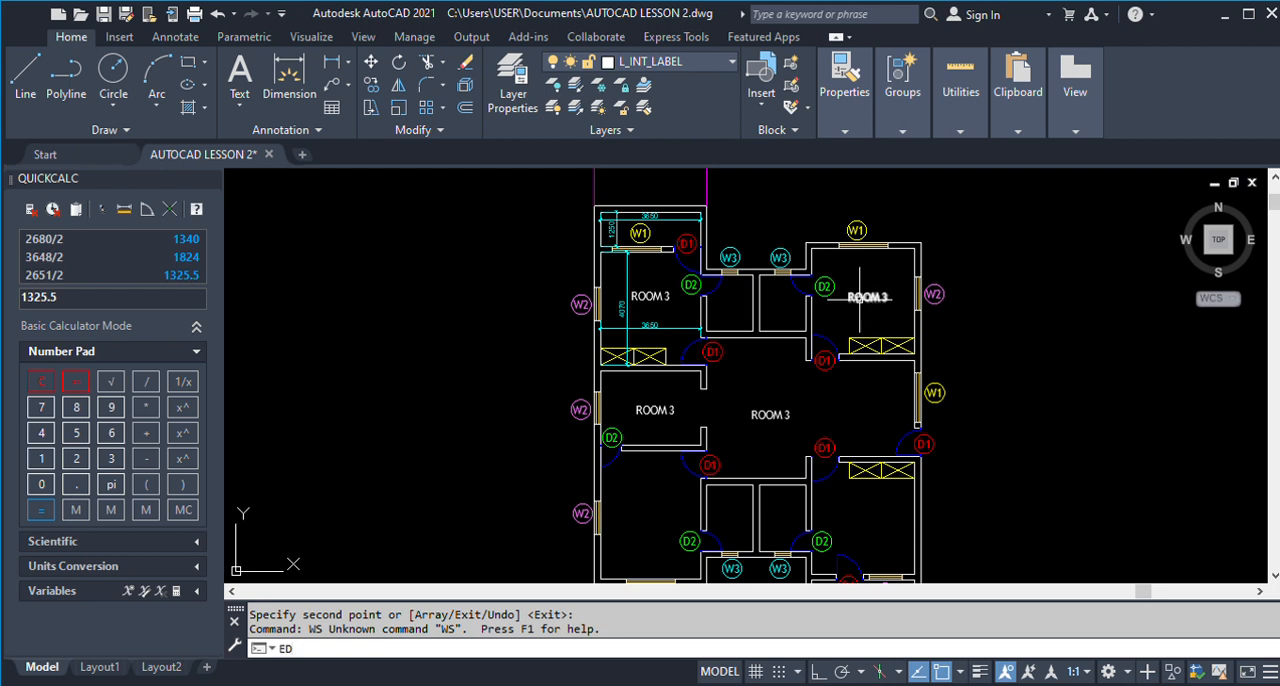
key("Return")
left_click(867, 297)
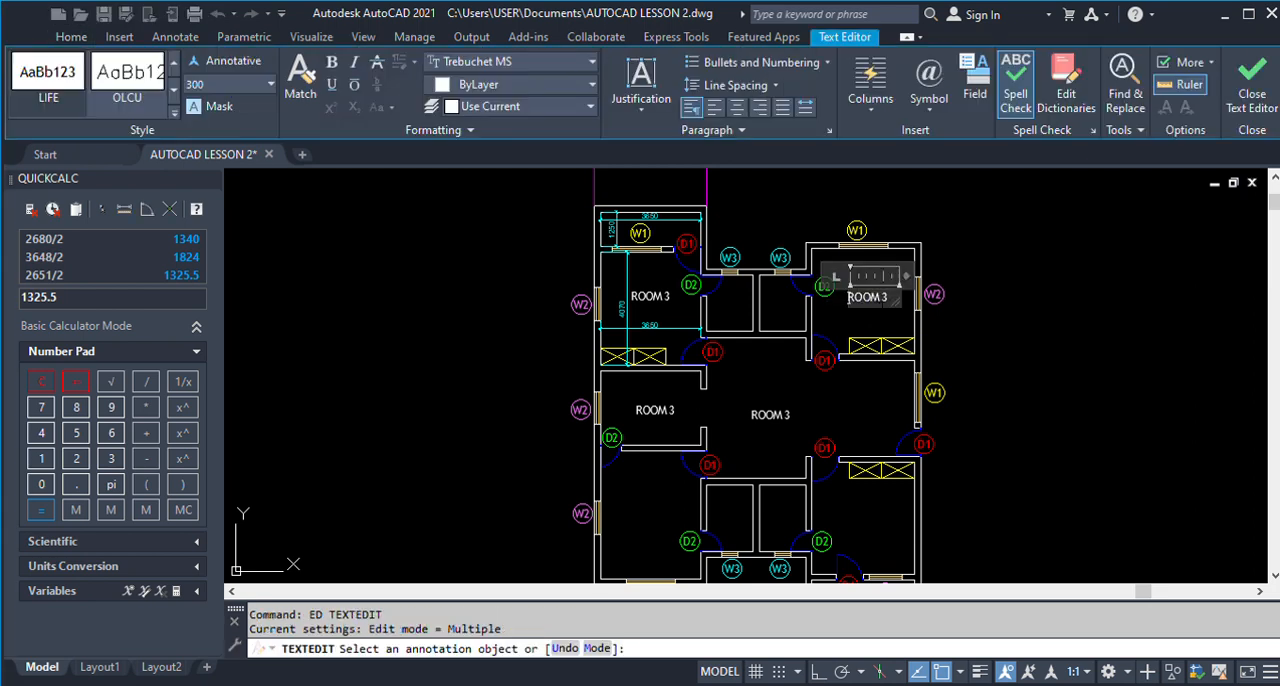
type("1")
left_click(966, 361)
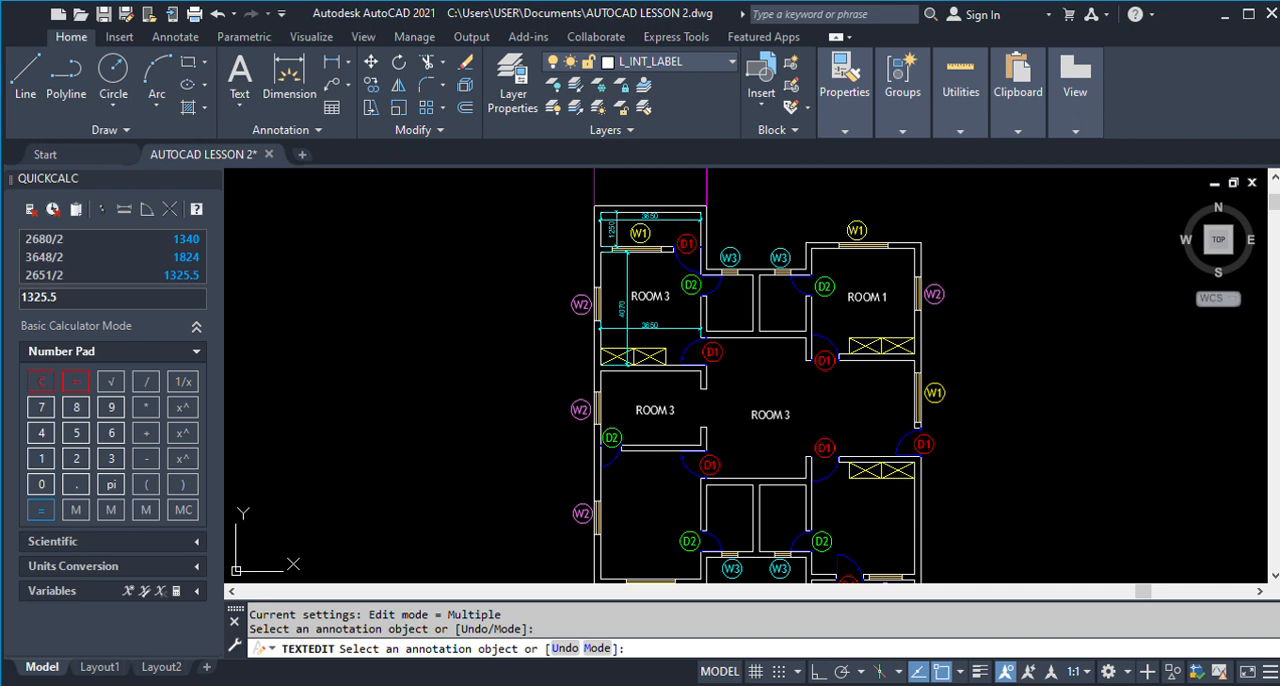
Replace the copied label in the middle-left room with DINNING.
left_click(655, 410)
type("DINNING")
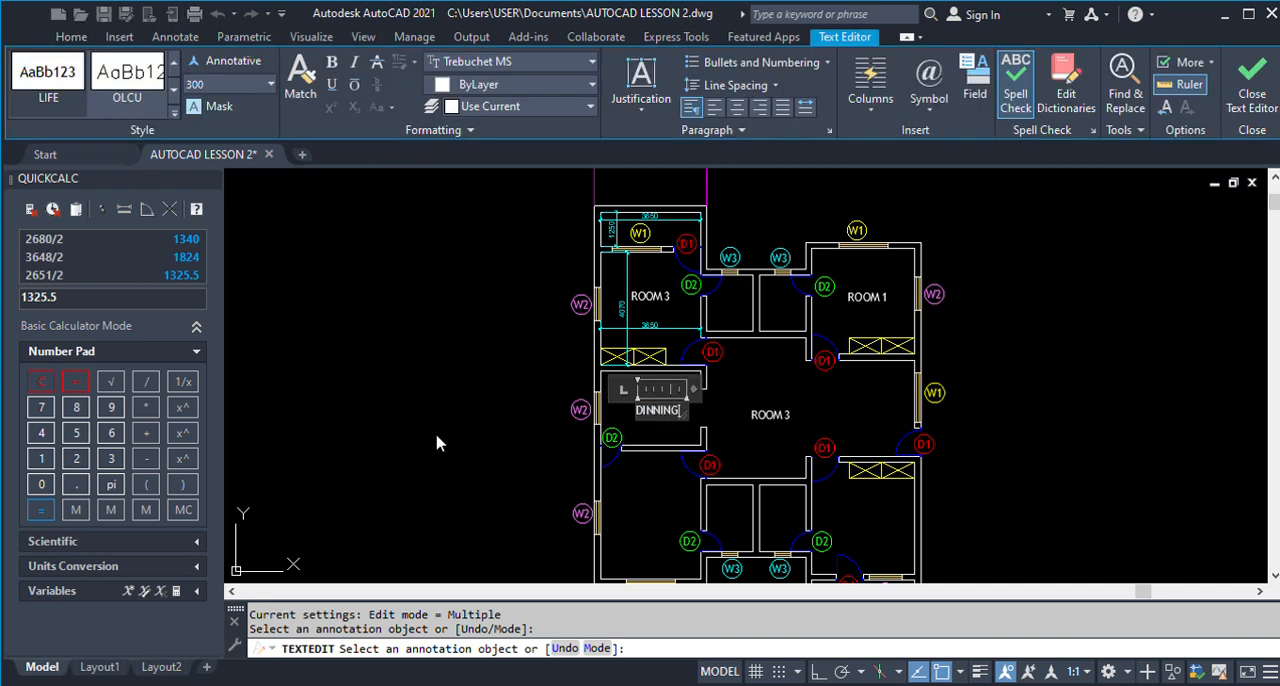
left_click(502, 447)
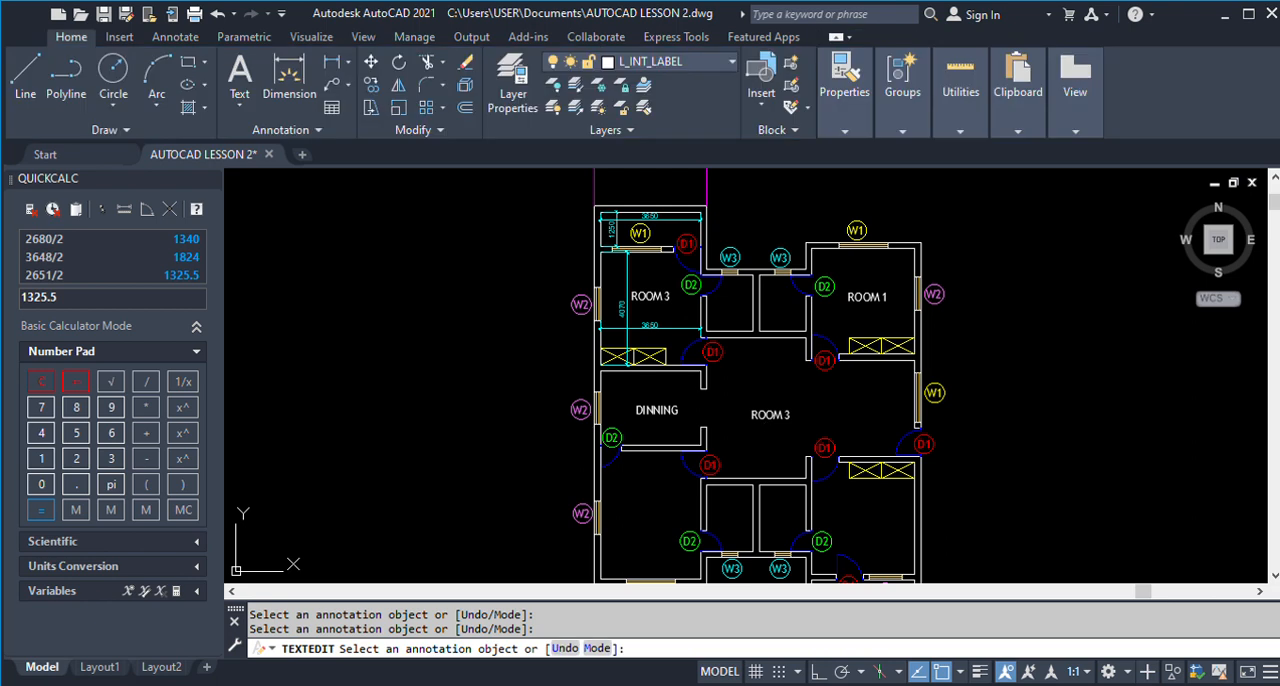
Replace the copied label in the central space with LIVING ROOM, correct its mistyped first letters and end text editing.
left_click(771, 415)
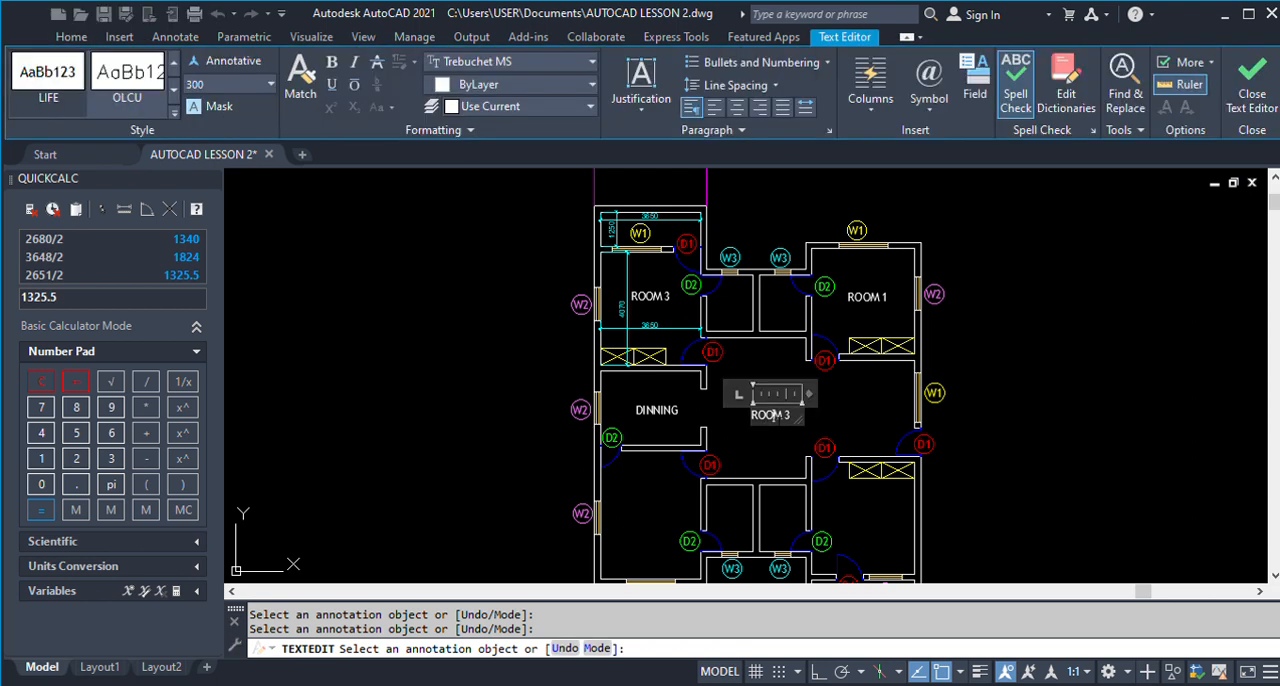
type("LIVING")
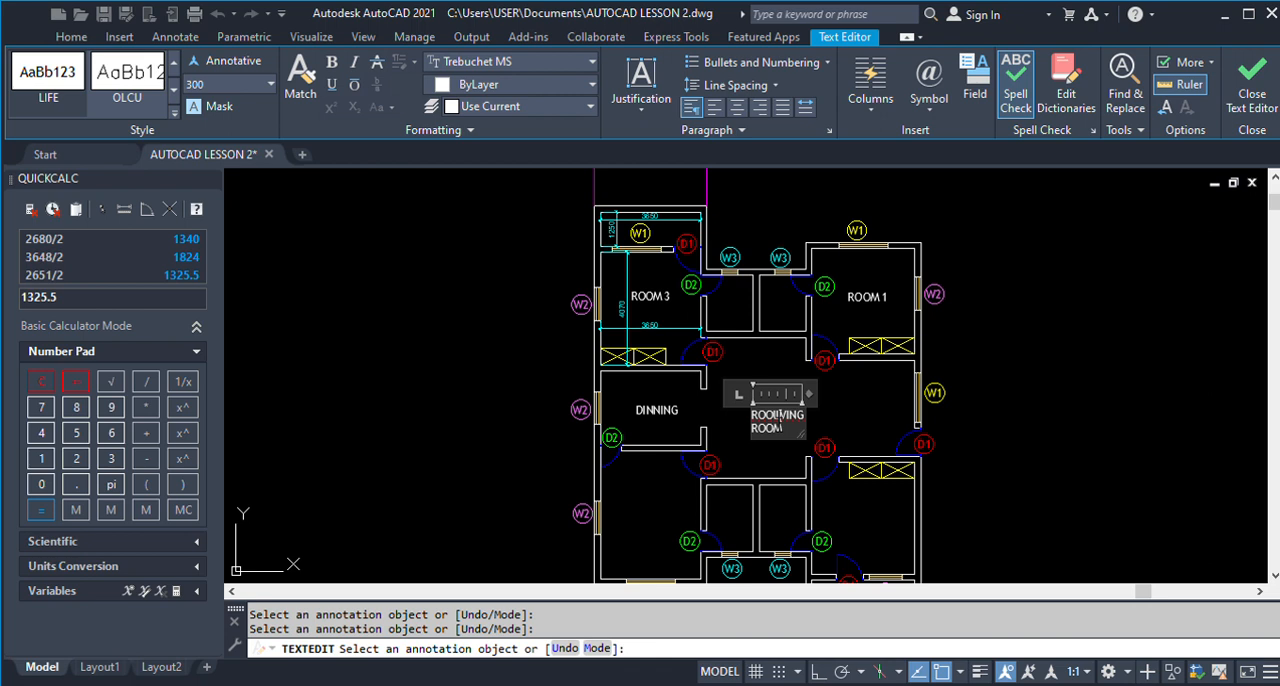
key("BackSpace")
left_click(831, 420)
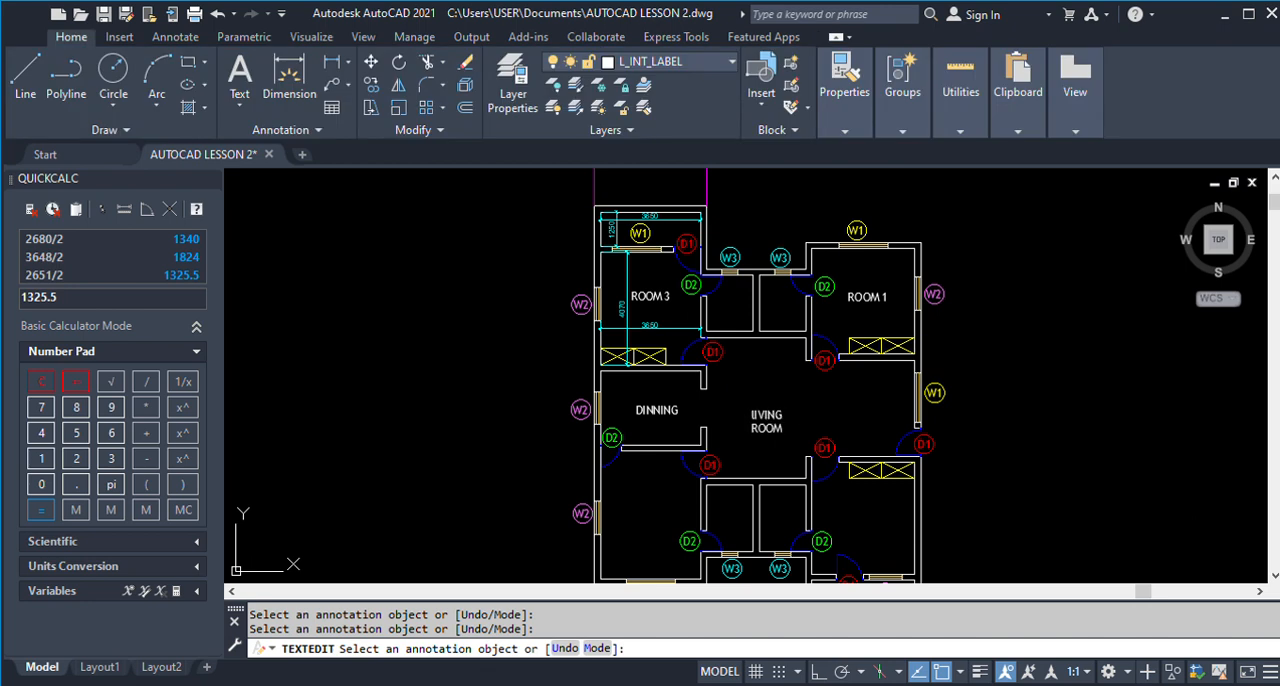
left_click(766, 421)
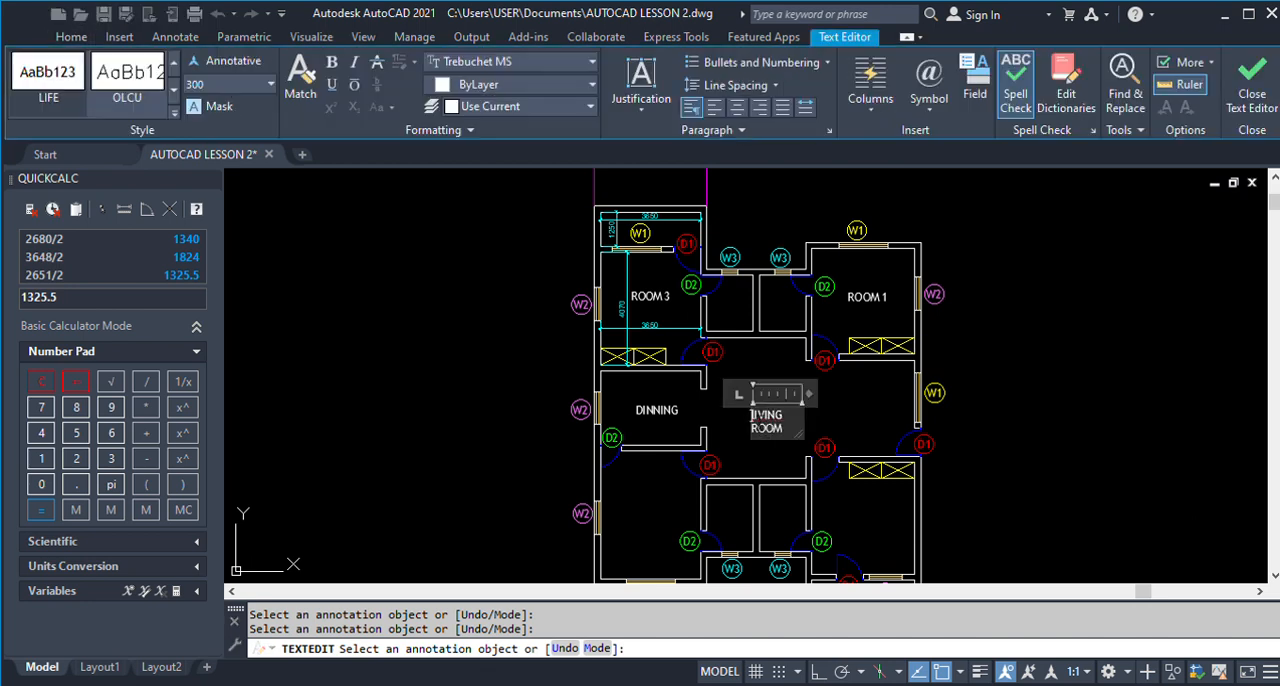
type("L")
left_click(985, 438)
scroll(770, 434, "up", 5)
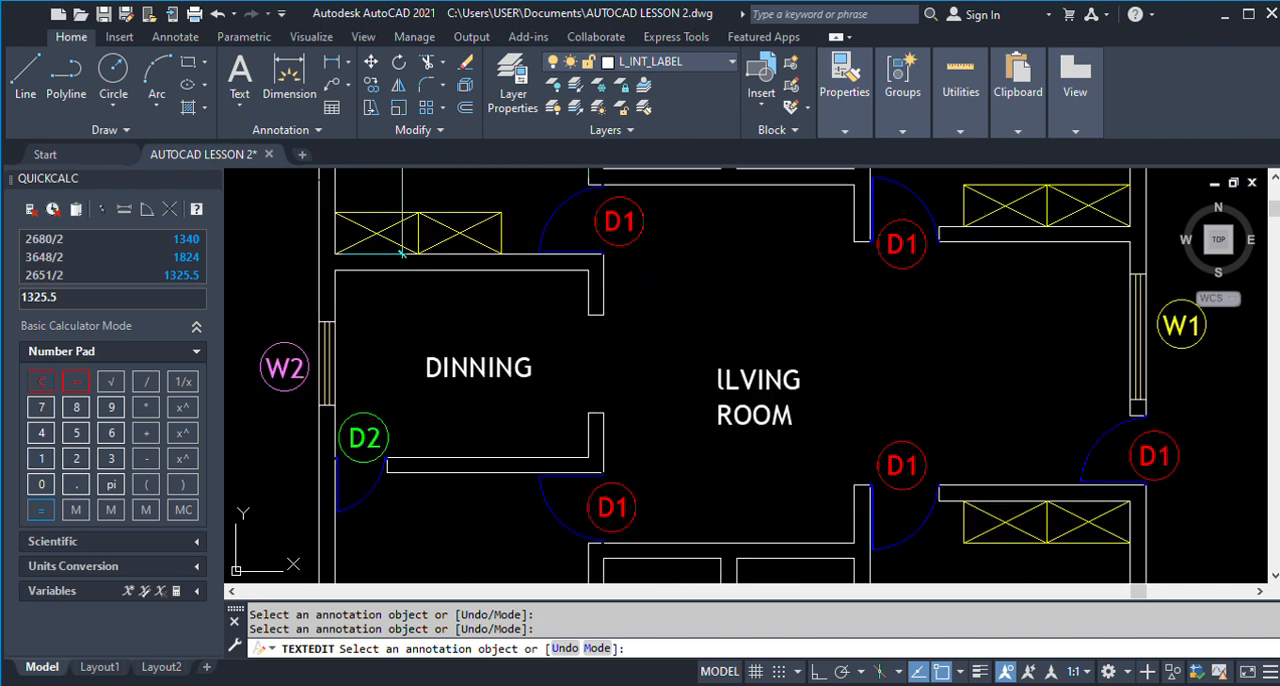
left_click(742, 390)
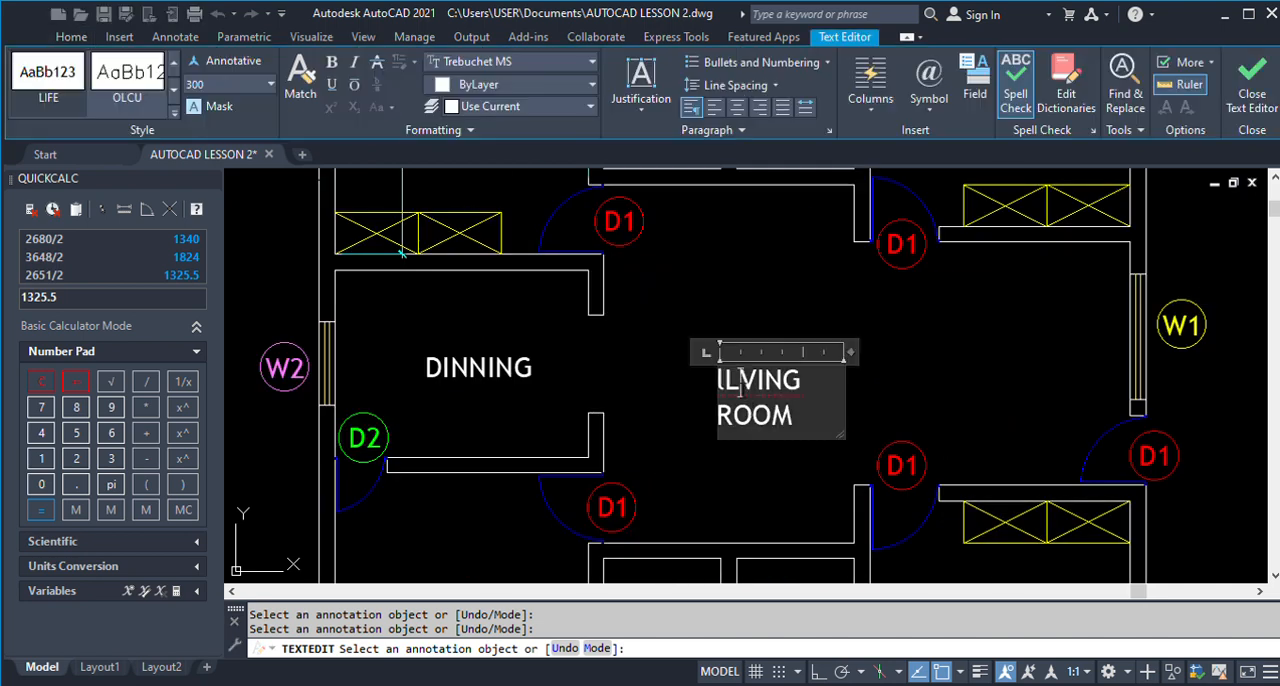
type("I")
left_click(909, 449)
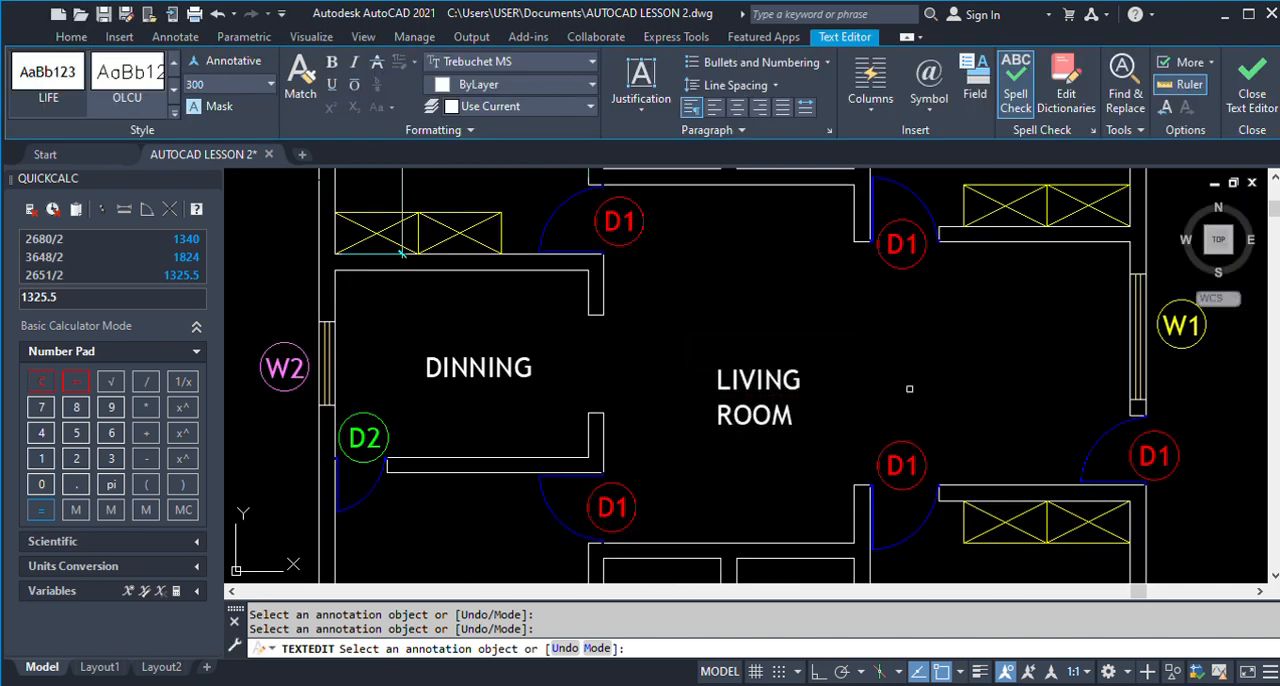
scroll(682, 400, "down", 5)
key("Escape")
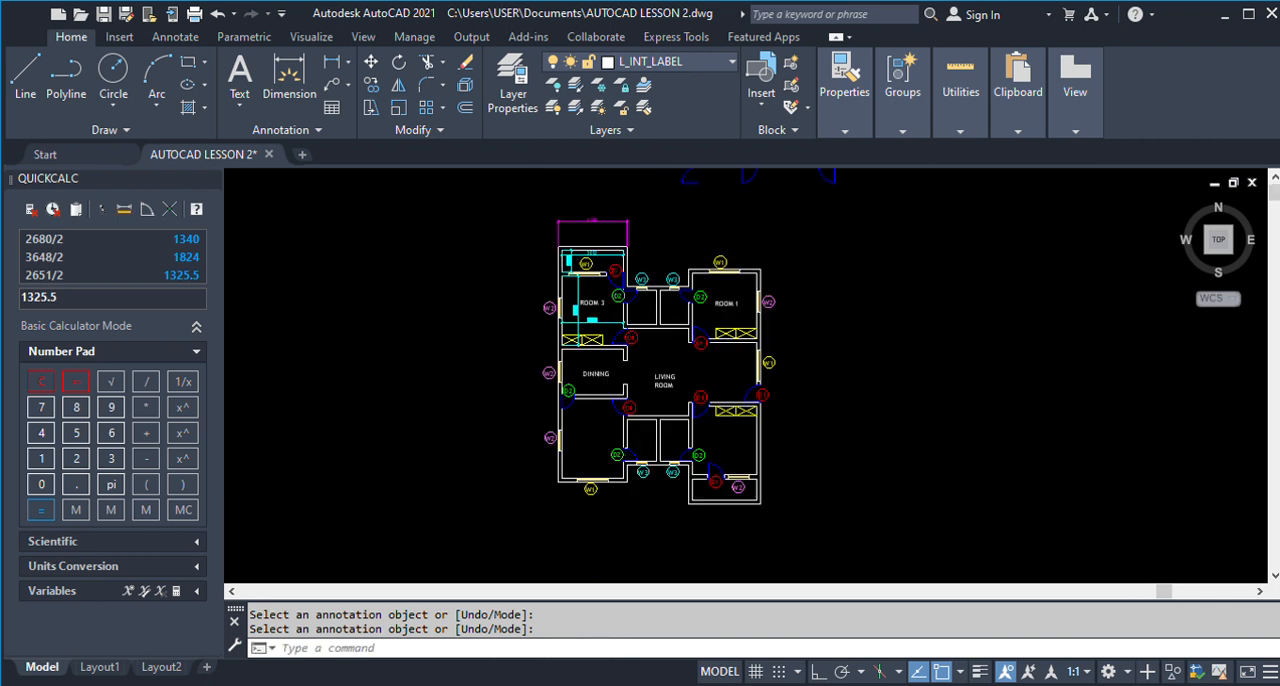
Erase the leftover blue door arcs above the floor plan.
scroll(432, 350, "down", 4)
type("E")
key("Return")
scroll(563, 251, "up", 2)
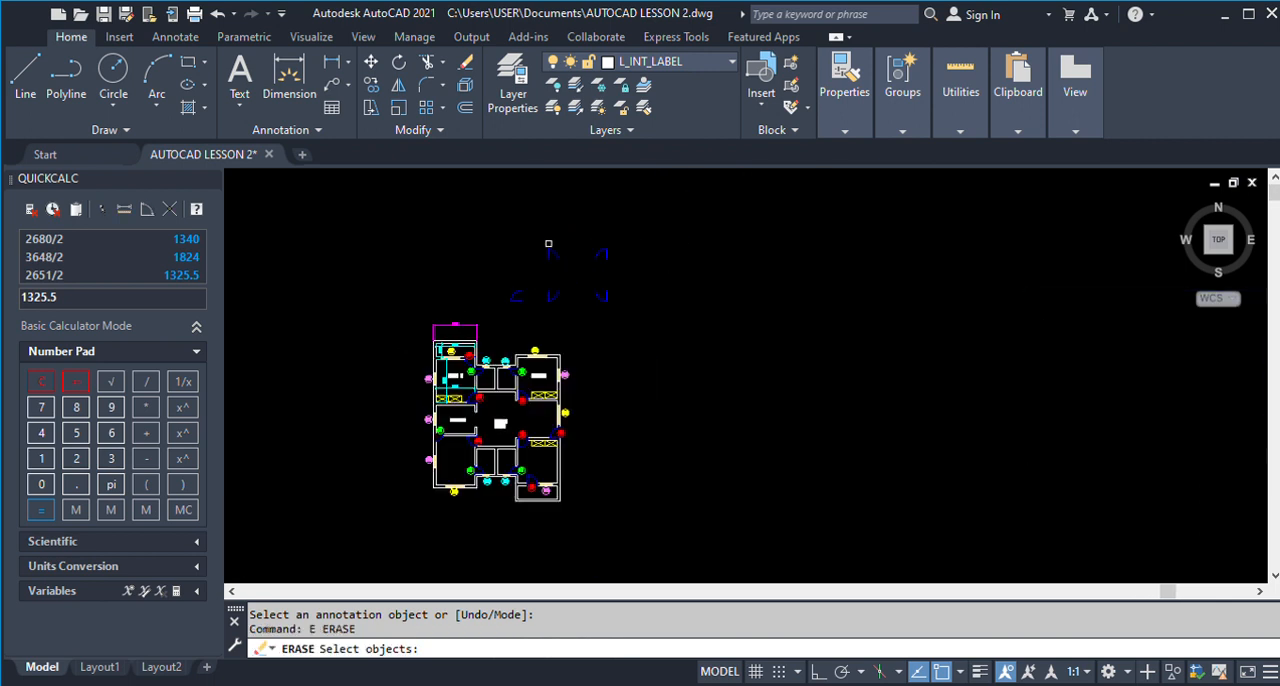
left_click(483, 214)
left_click(669, 316)
scroll(634, 334, "down", 3)
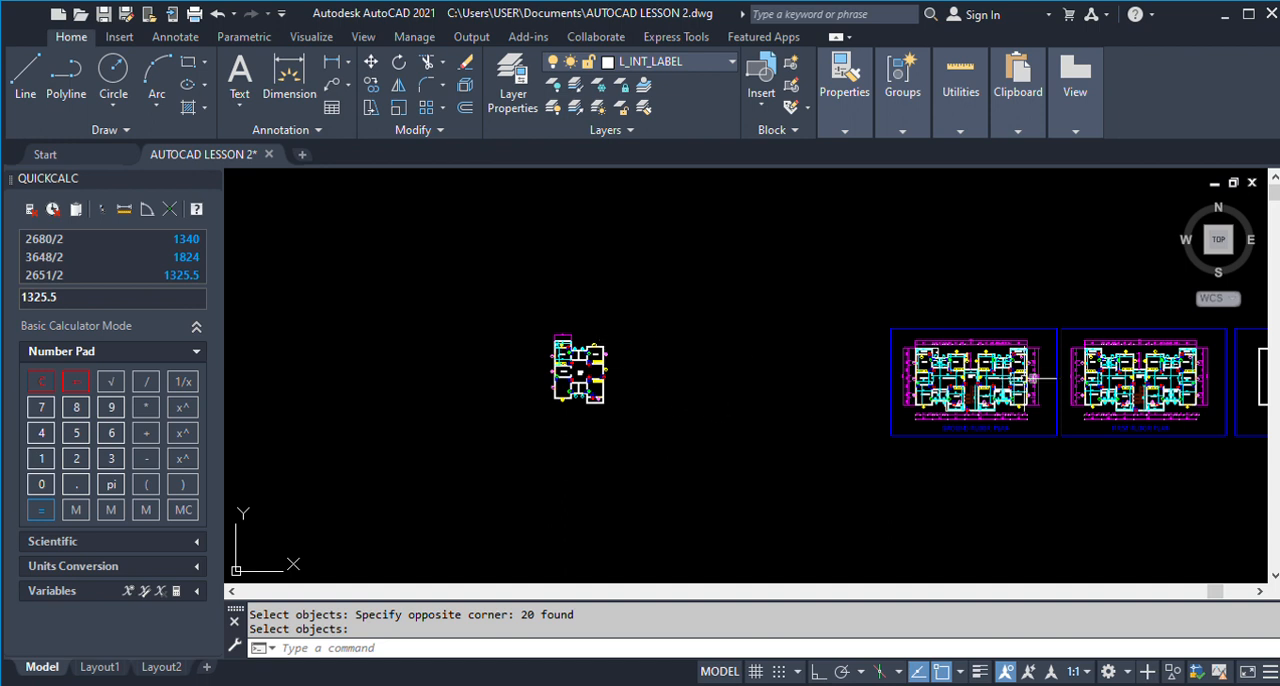
Examine how the units are arranged in the finished ground floor plan compared with the new floor plan.
scroll(1000, 376, "up", 5)
scroll(1000, 376, "down", 5)
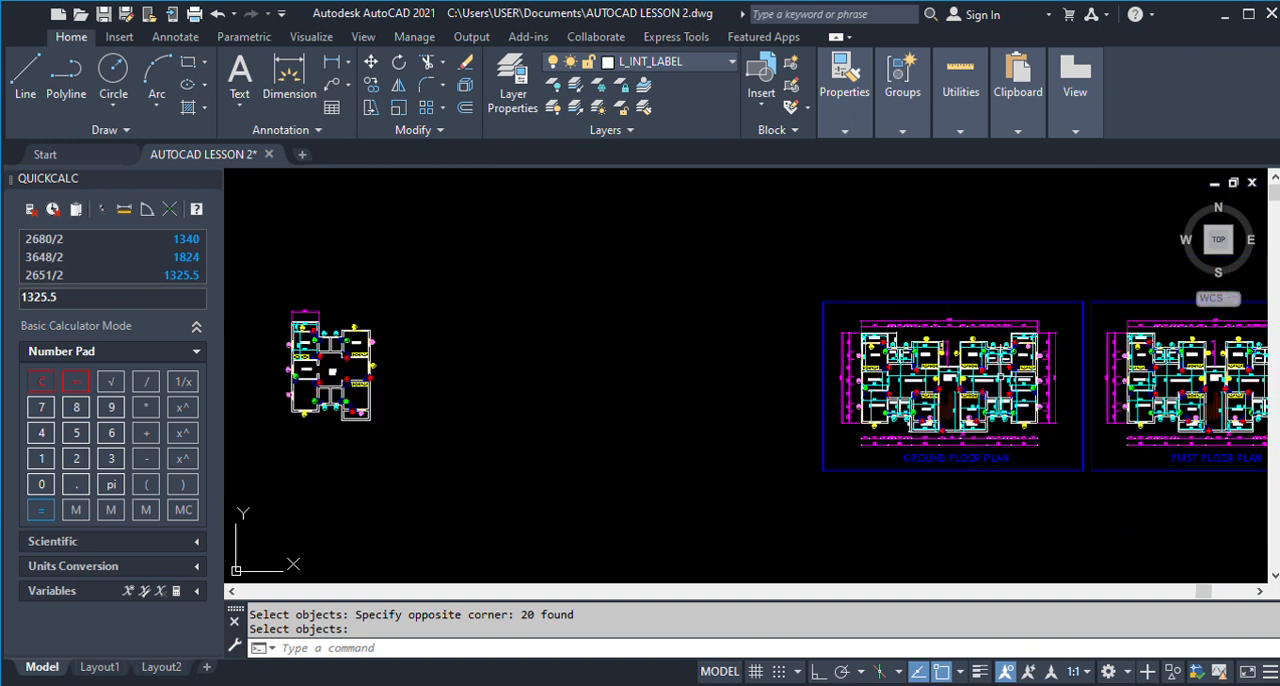
scroll(1004, 374, "up", 2)
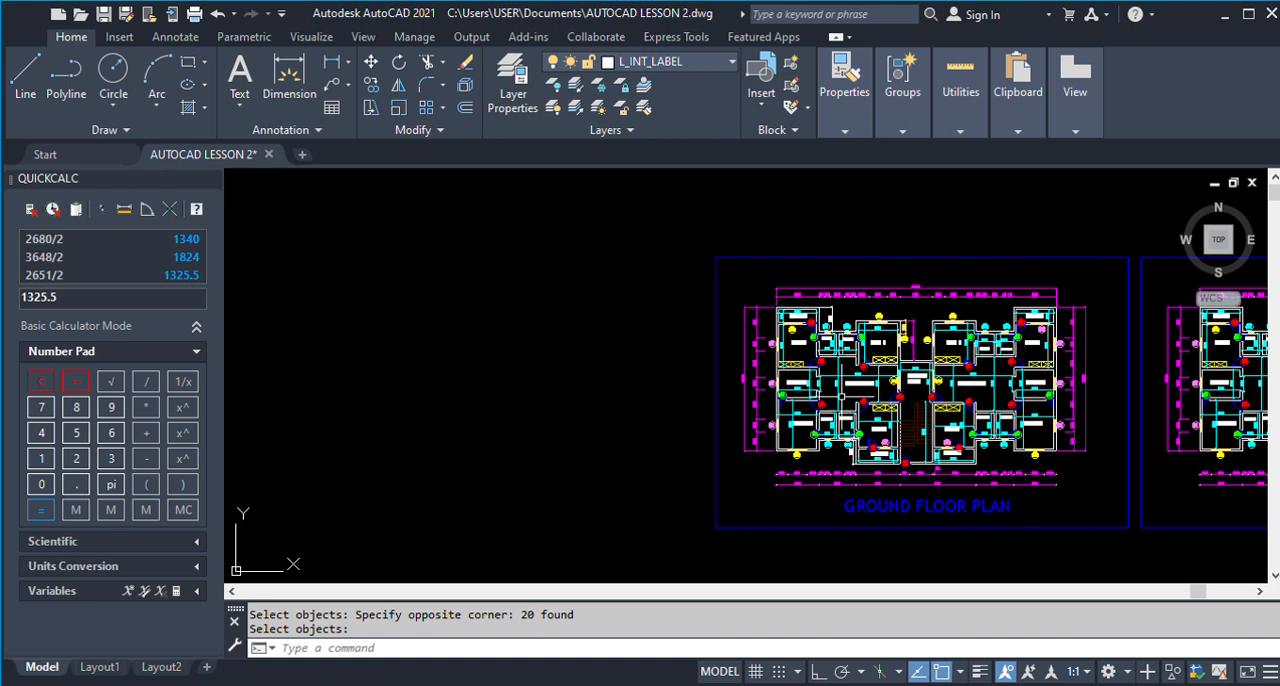
scroll(995, 397, "down", 2)
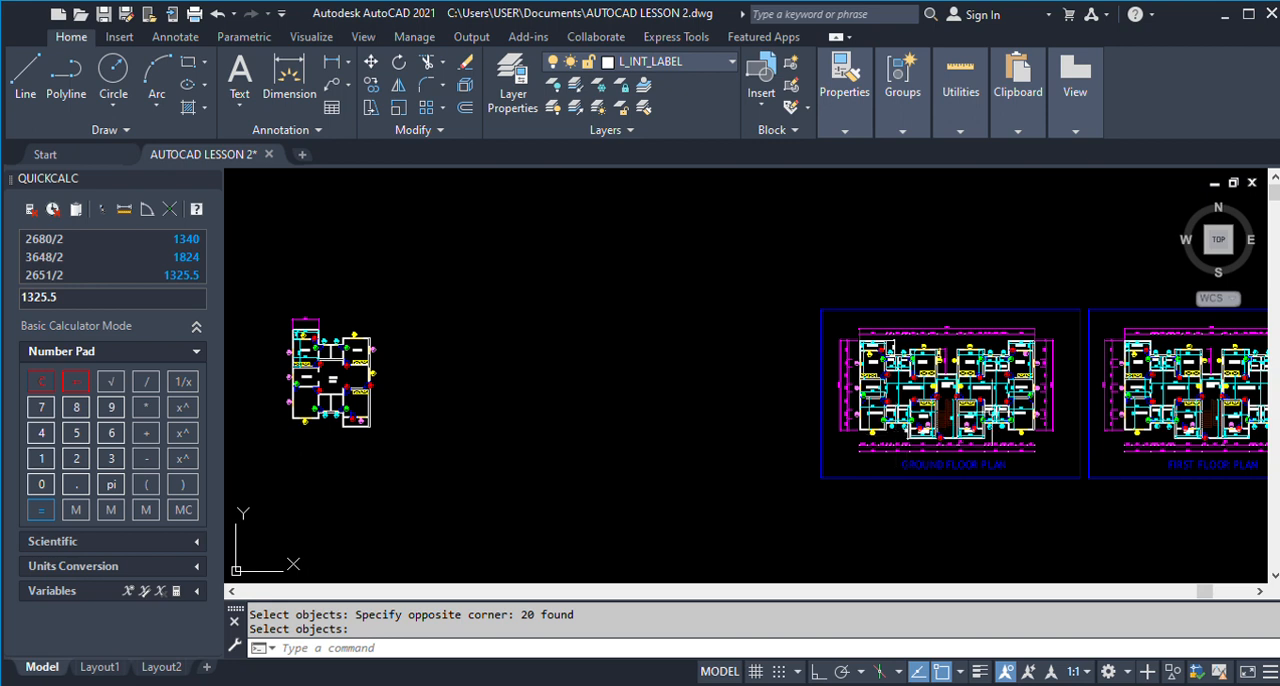
scroll(962, 388, "up", 3)
scroll(962, 388, "down", 2)
scroll(1000, 390, "down", 3)
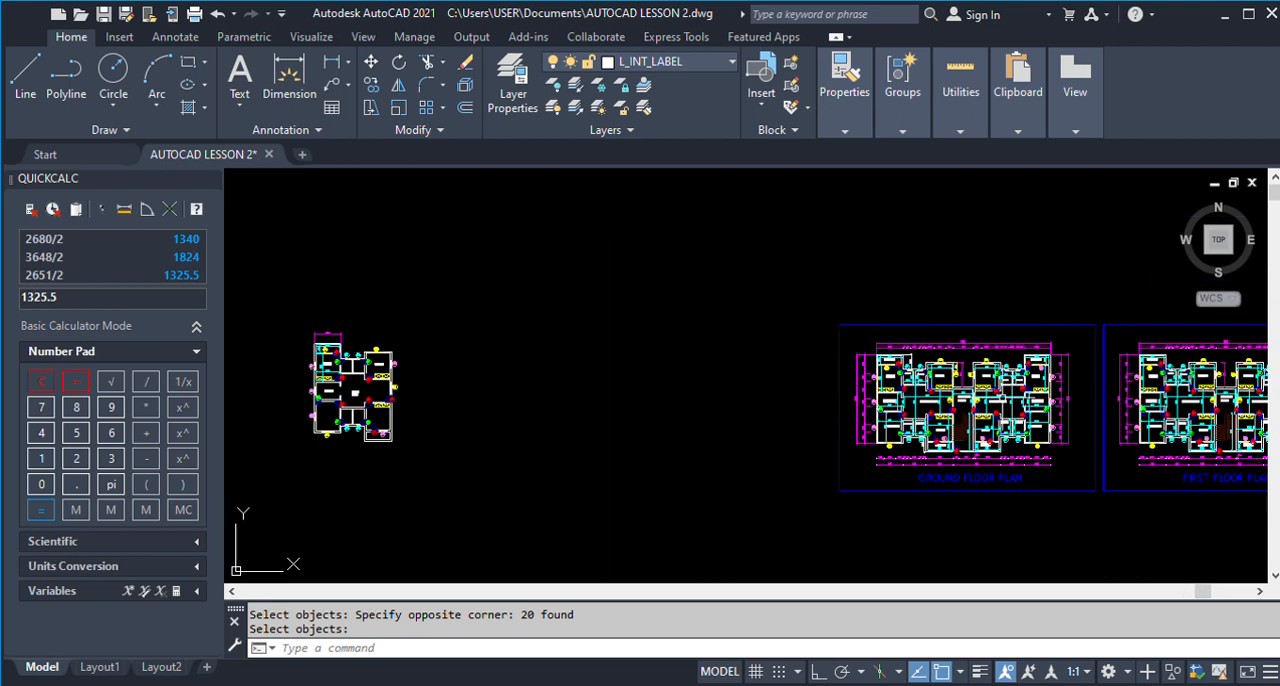
Mirror the whole new floor plan about a vertical line just beyond its right side, with Ortho on, keeping the source objects.
type("mi")
key("Return")
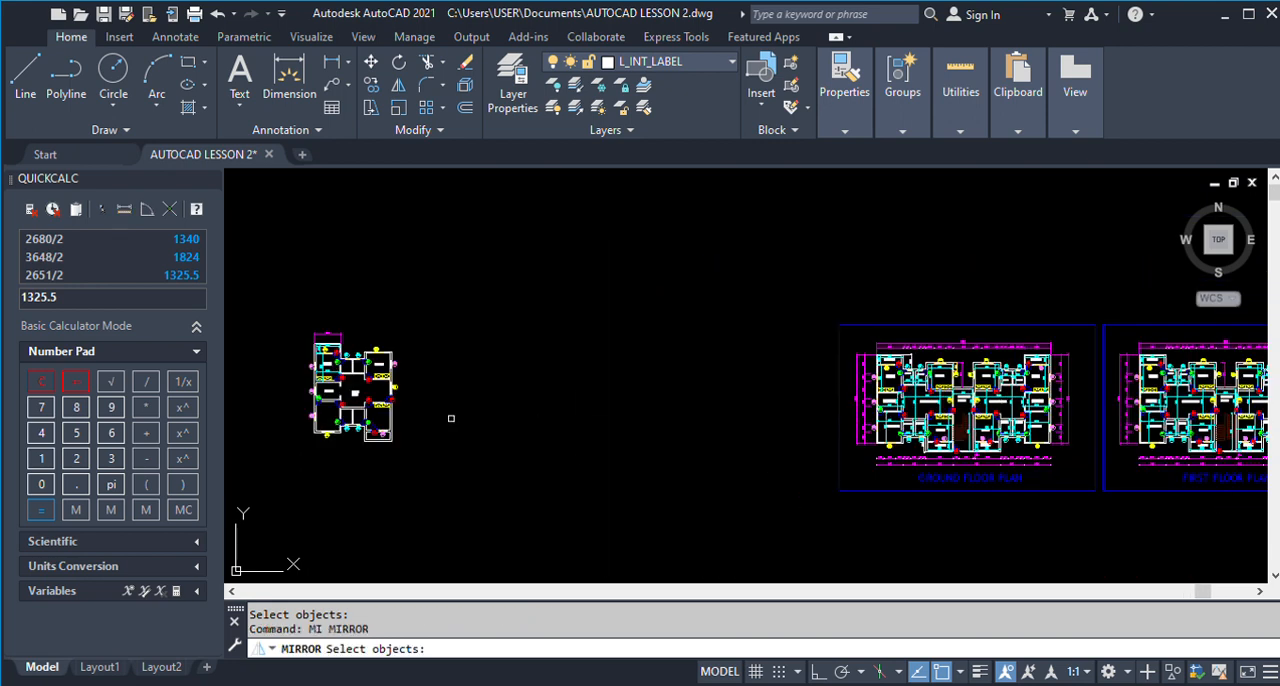
left_click(296, 305)
left_click(439, 487)
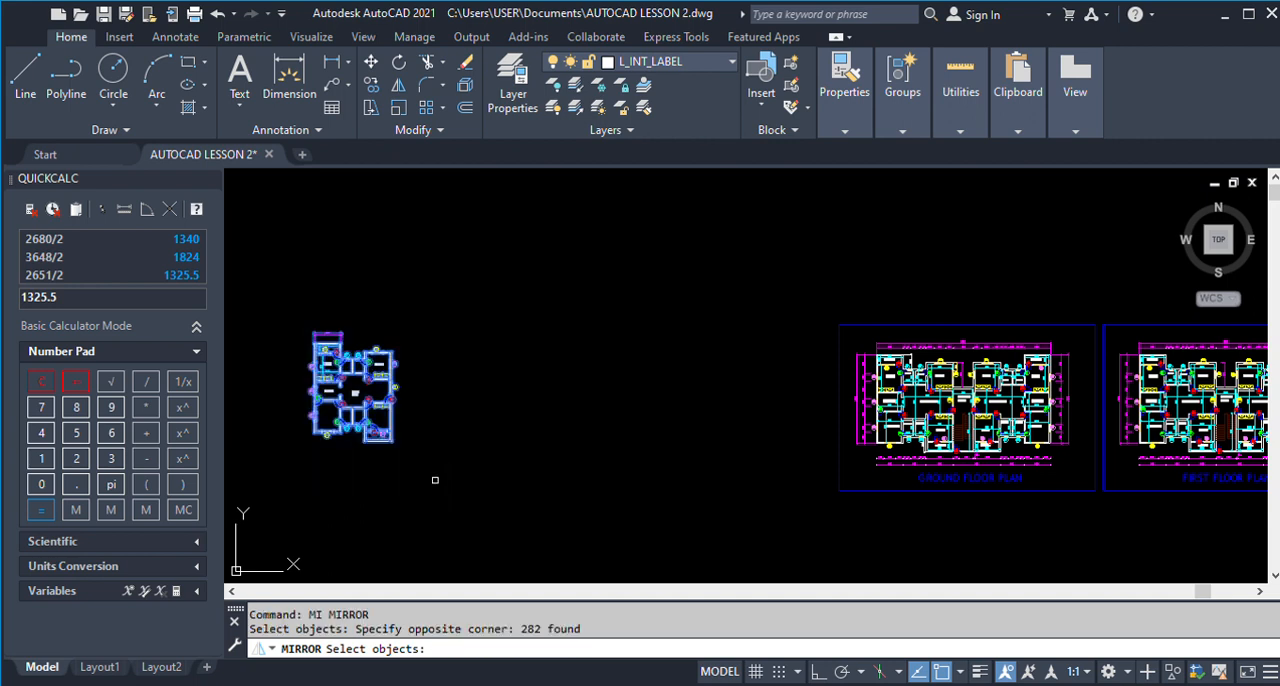
key("Return")
left_click(406, 441)
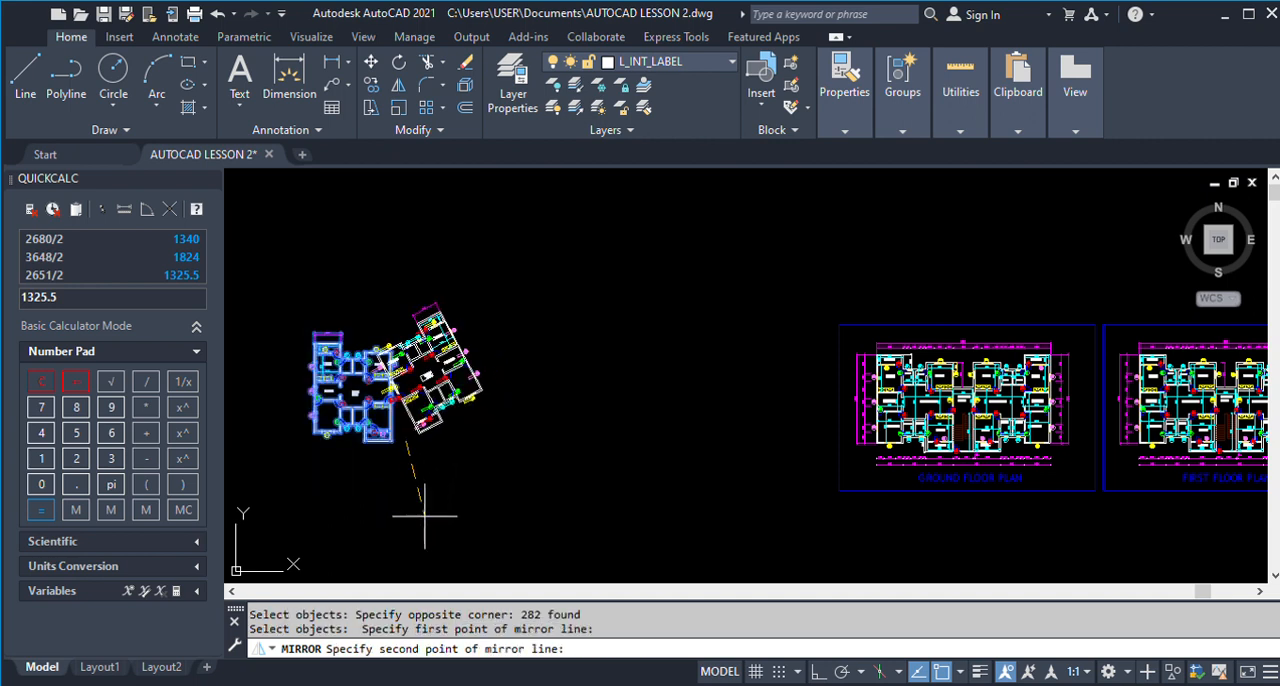
left_click(817, 673)
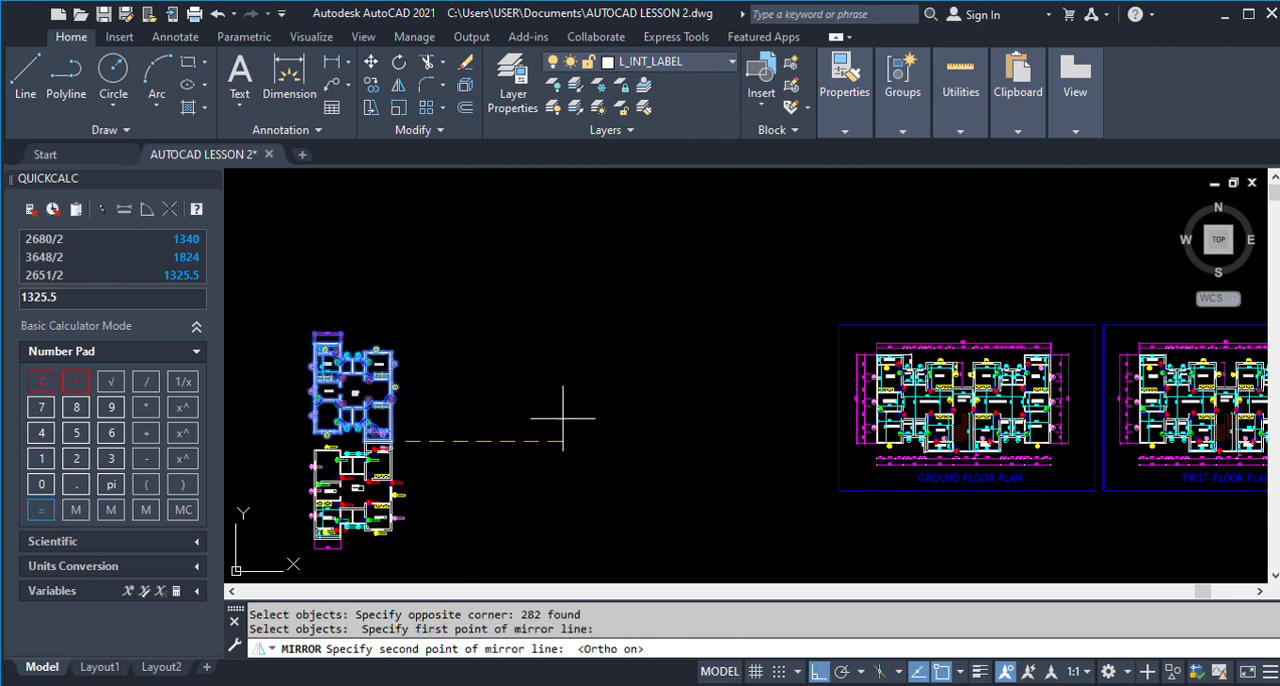
left_click(411, 327)
key("Return")
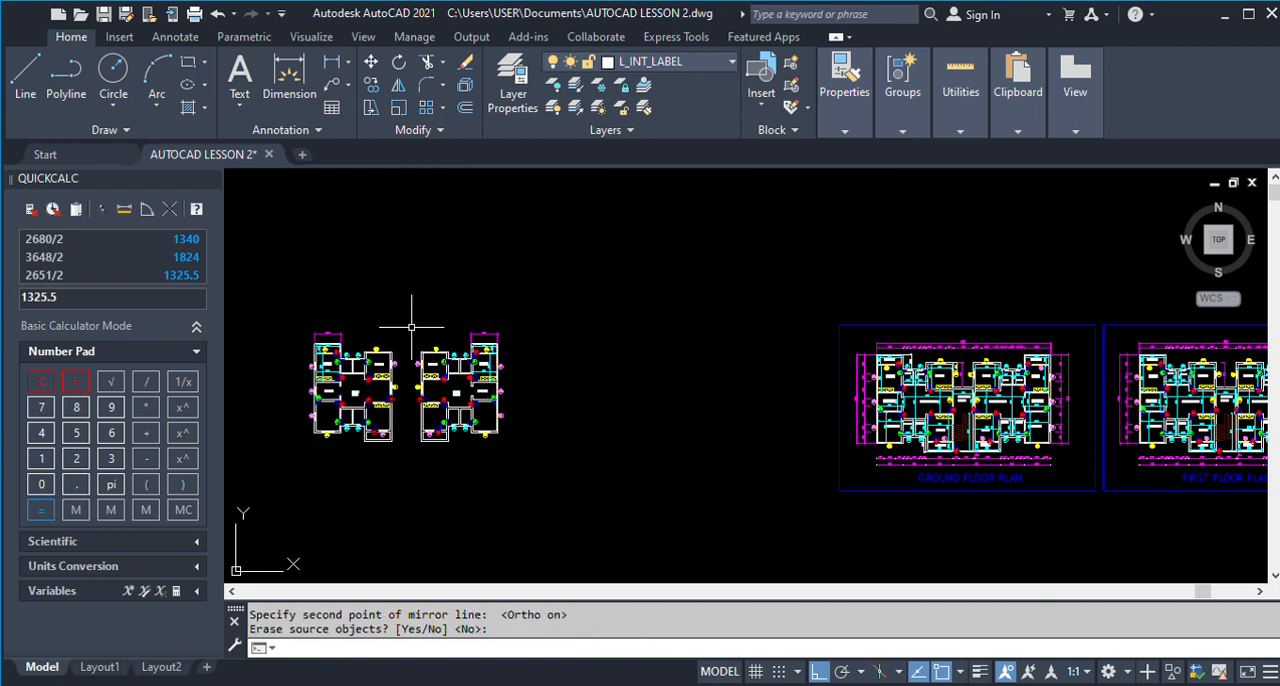
Move the mirrored unit horizontally to the right, away from the original unit.
type("m")
key("Return")
left_click(409, 318)
left_click(558, 488)
key("Return")
left_click(509, 495)
left_click(579, 495)
Offset the original unit's lower-right outer wall line 3100 towards the mirrored unit, using the gap dimensioned on the finished ground floor plan.
key("Return")
scroll(962, 394, "up", 6)
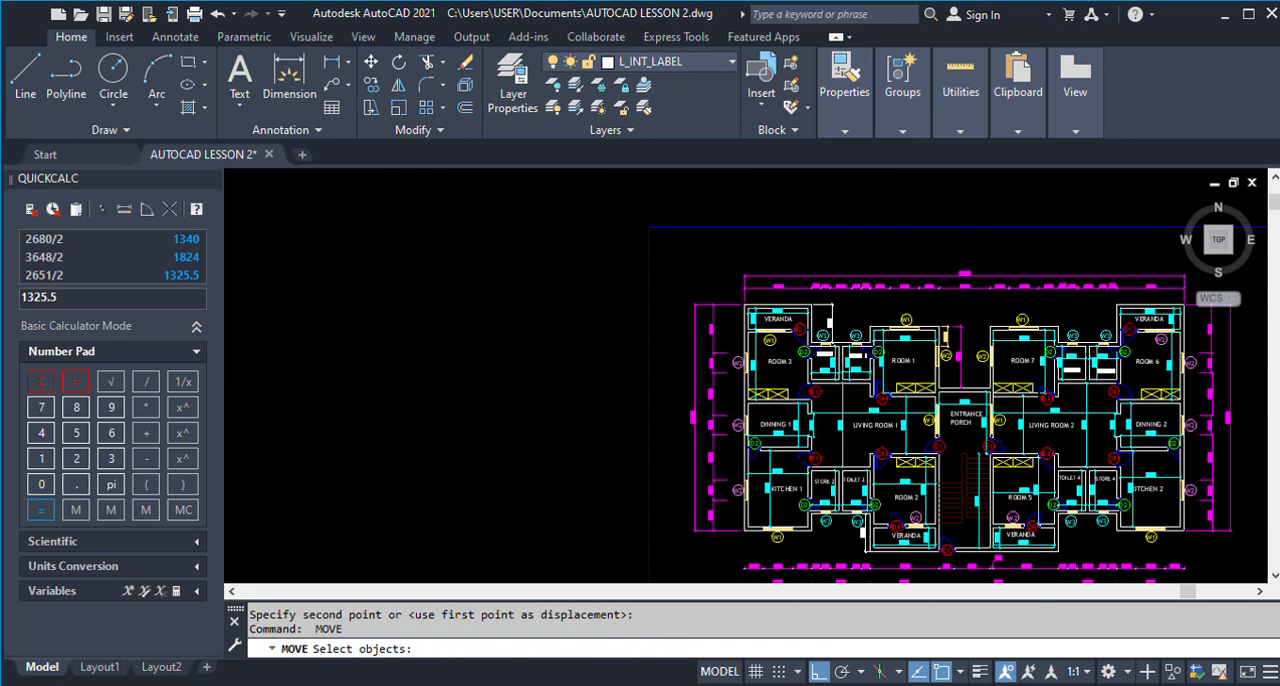
scroll(955, 220, "up", 4)
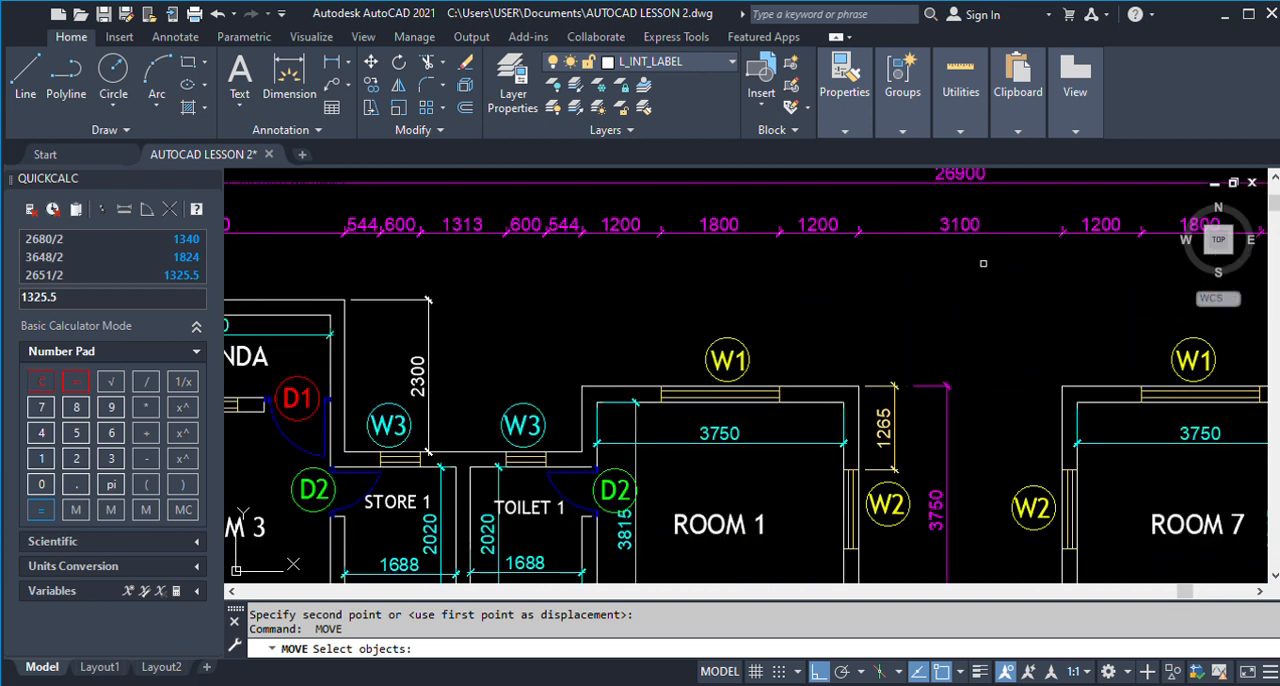
scroll(983, 263, "down", 10)
key("Escape")
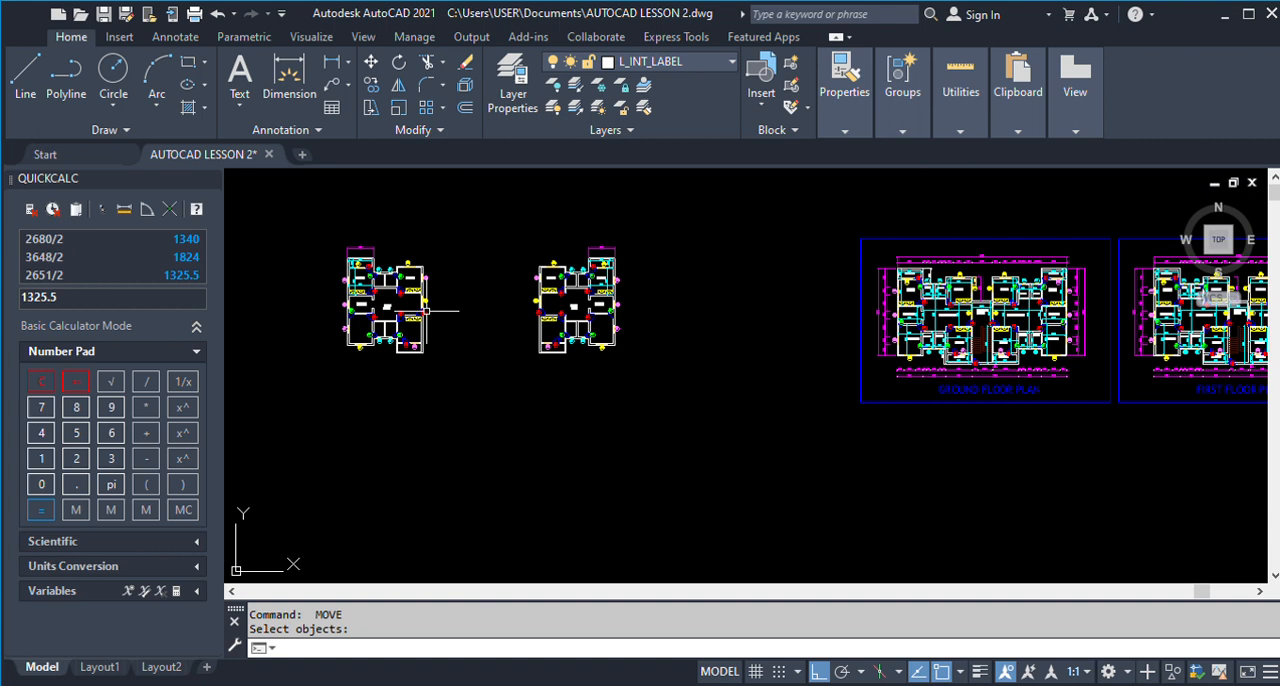
type("O")
key("Return")
type("3100")
key("Return")
scroll(428, 318, "up", 4)
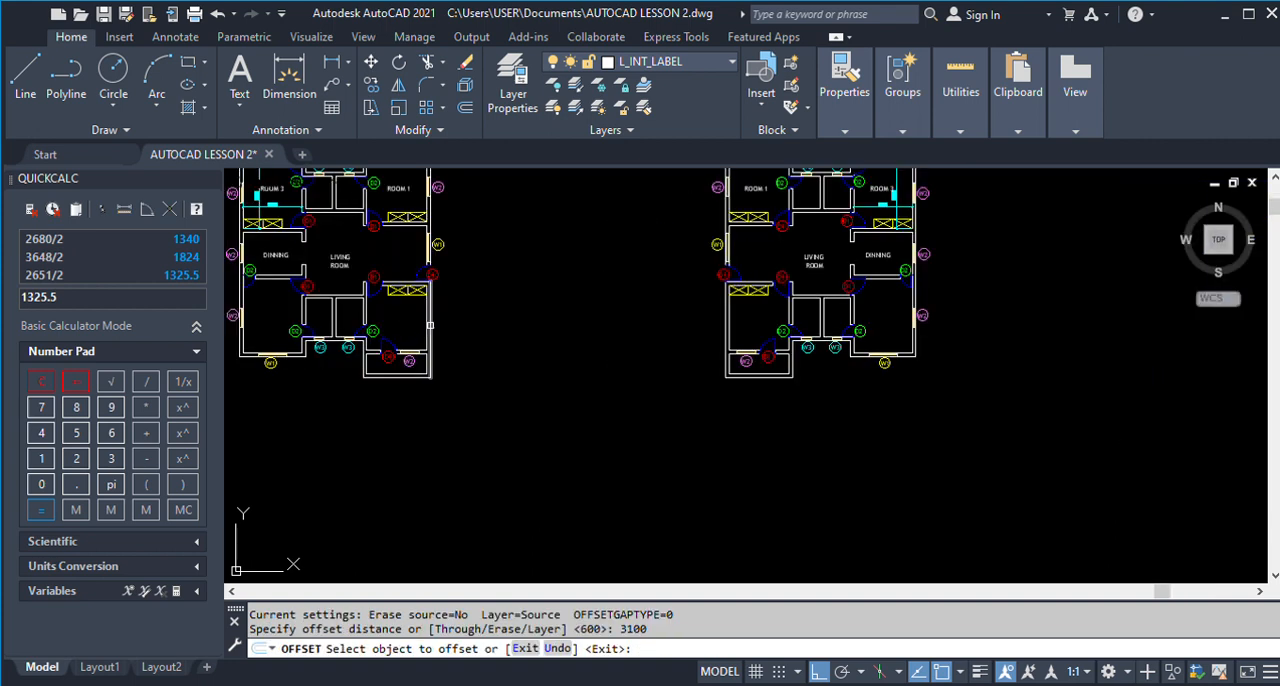
left_click(430, 325)
left_click(567, 348)
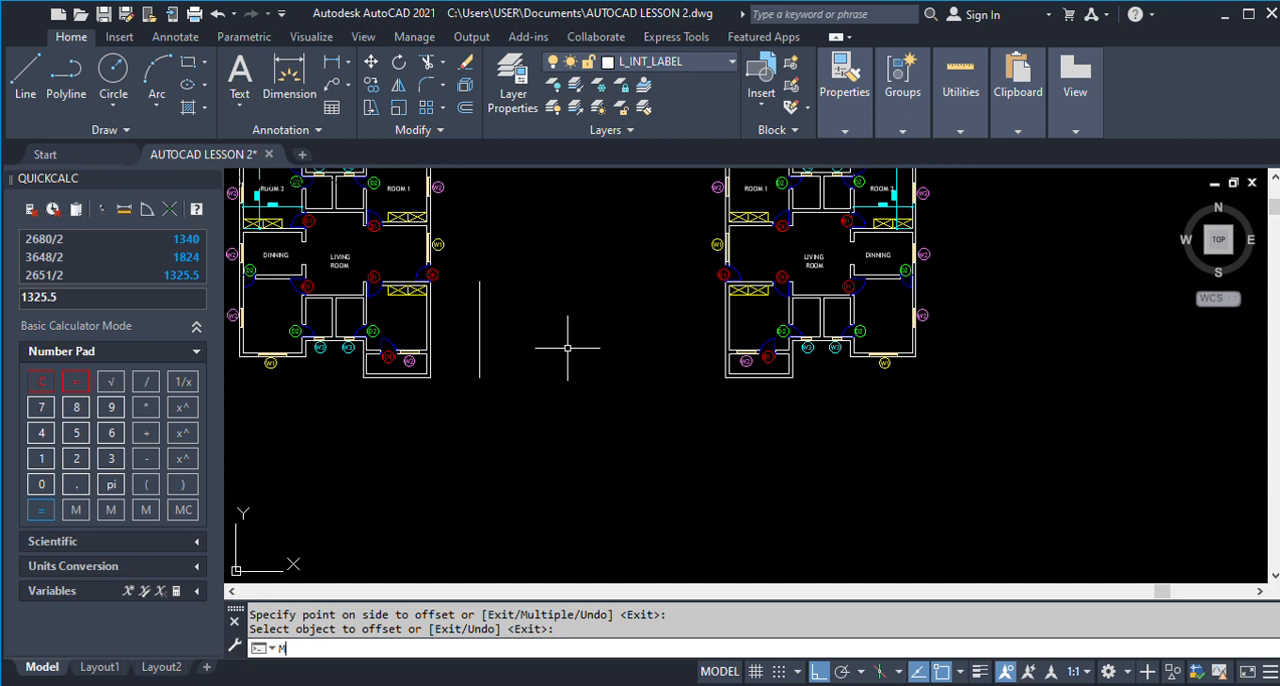
Move the mirrored unit horizontally from its lower-left corner to the lower end of the offset line.
key("Return")
scroll(663, 349, "down", 3)
left_click(671, 186)
left_click(934, 464)
scroll(711, 389, "up", 5)
key("Return")
left_click(651, 330)
scroll(651, 330, "down", 4)
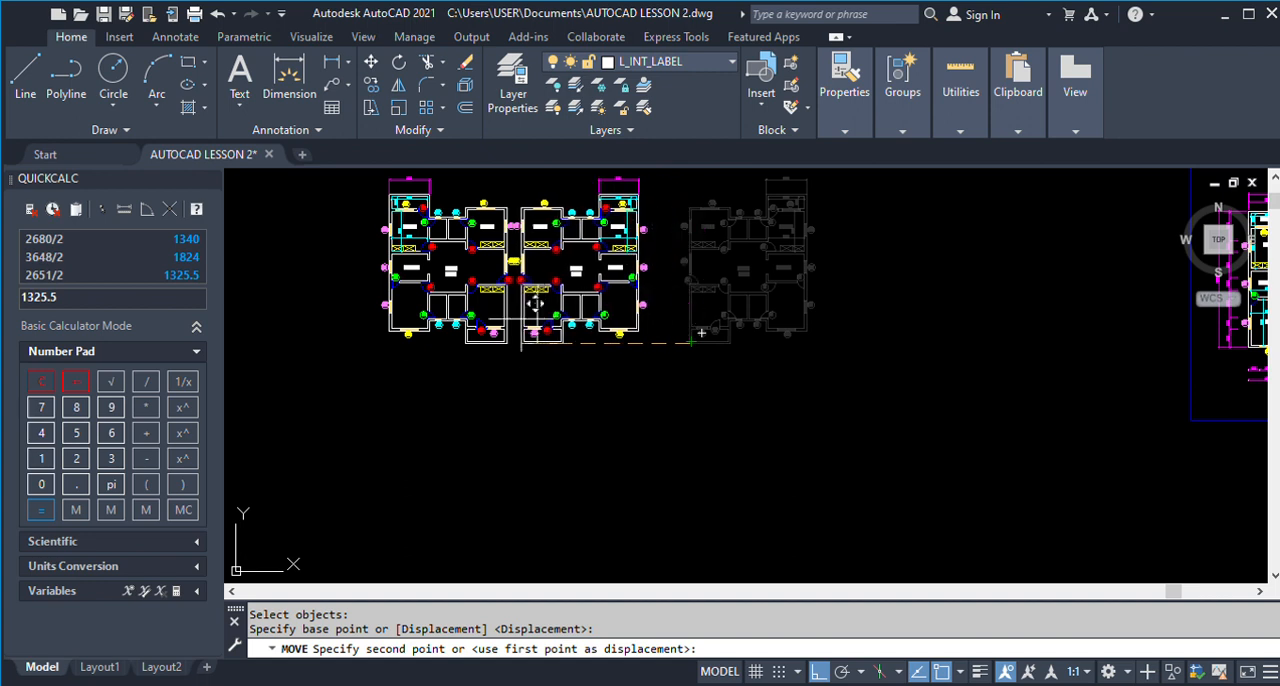
scroll(542, 347, "up", 4)
left_click(531, 336)
key("Return")
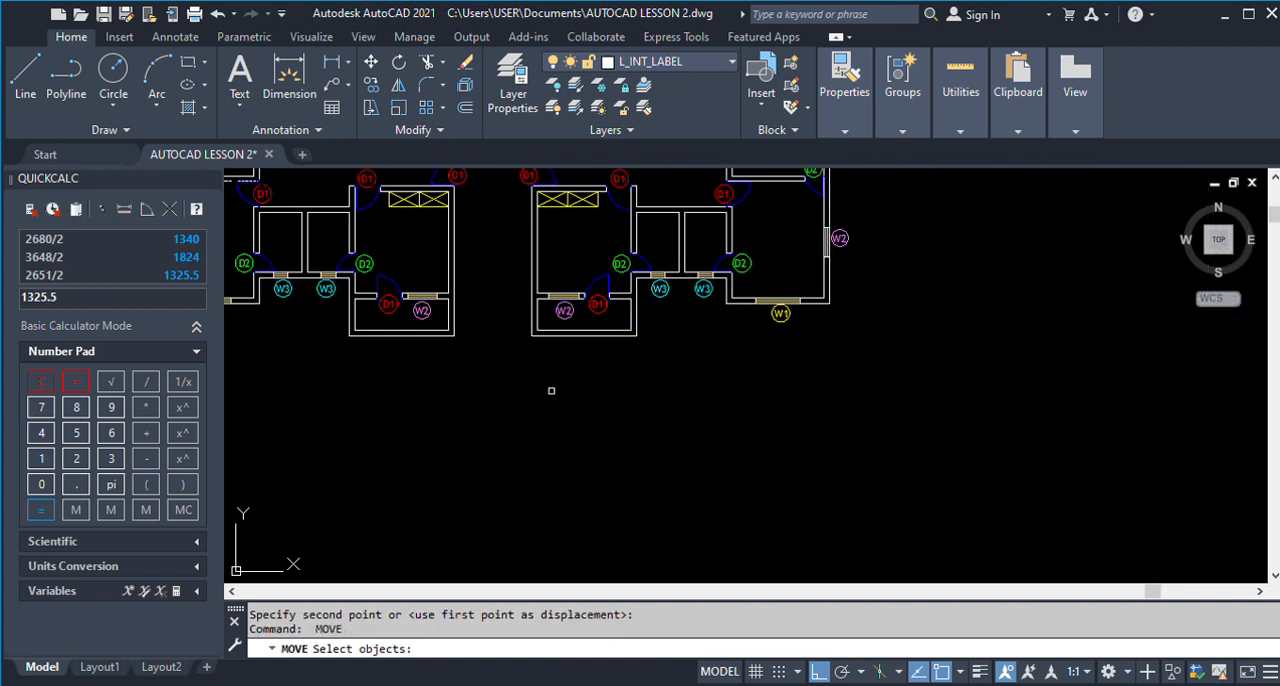
Examine the stairwell and lower walls between Room 2 and Room 5 on the finished ground floor plan.
scroll(549, 386, "down", 4)
key("Return")
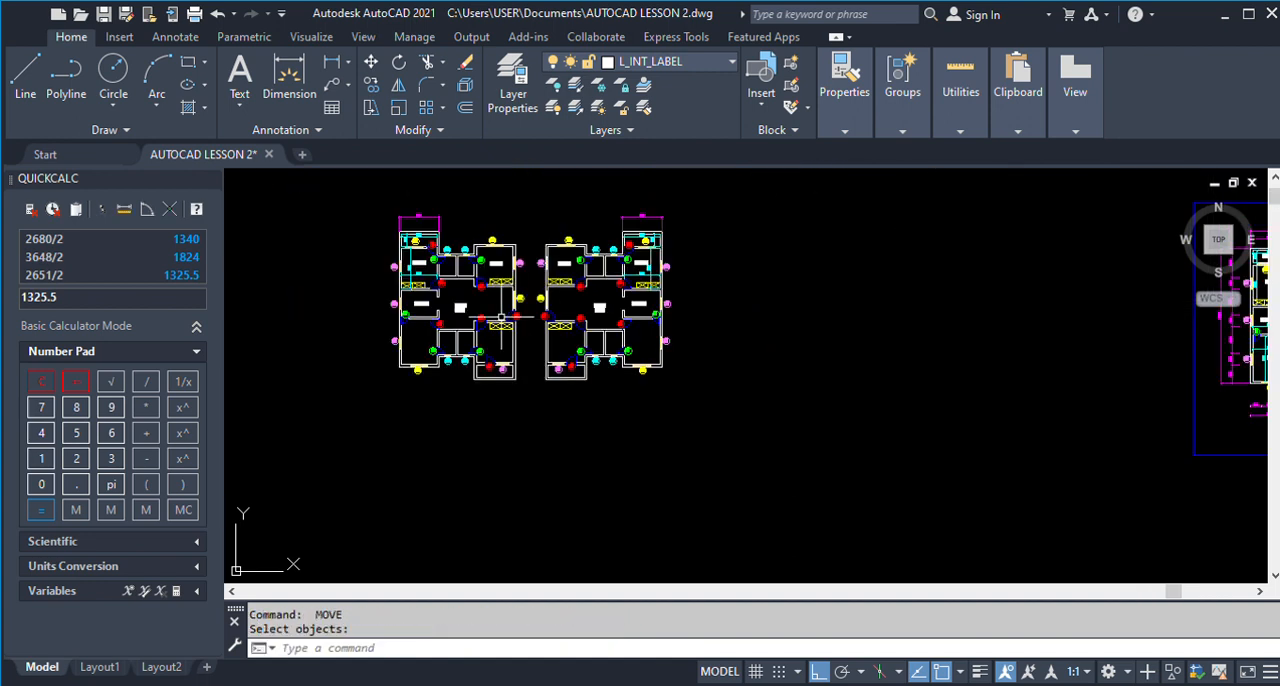
scroll(550, 358, "down", 4)
scroll(923, 381, "up", 8)
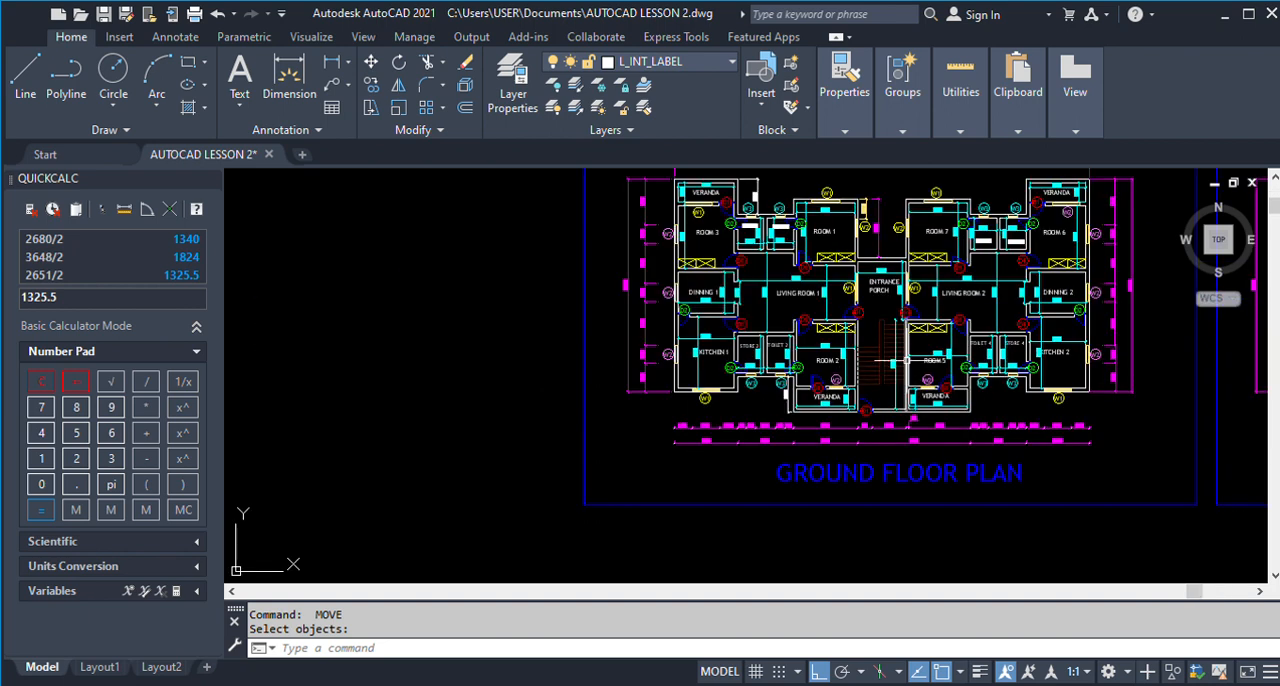
scroll(936, 402, "up", 2)
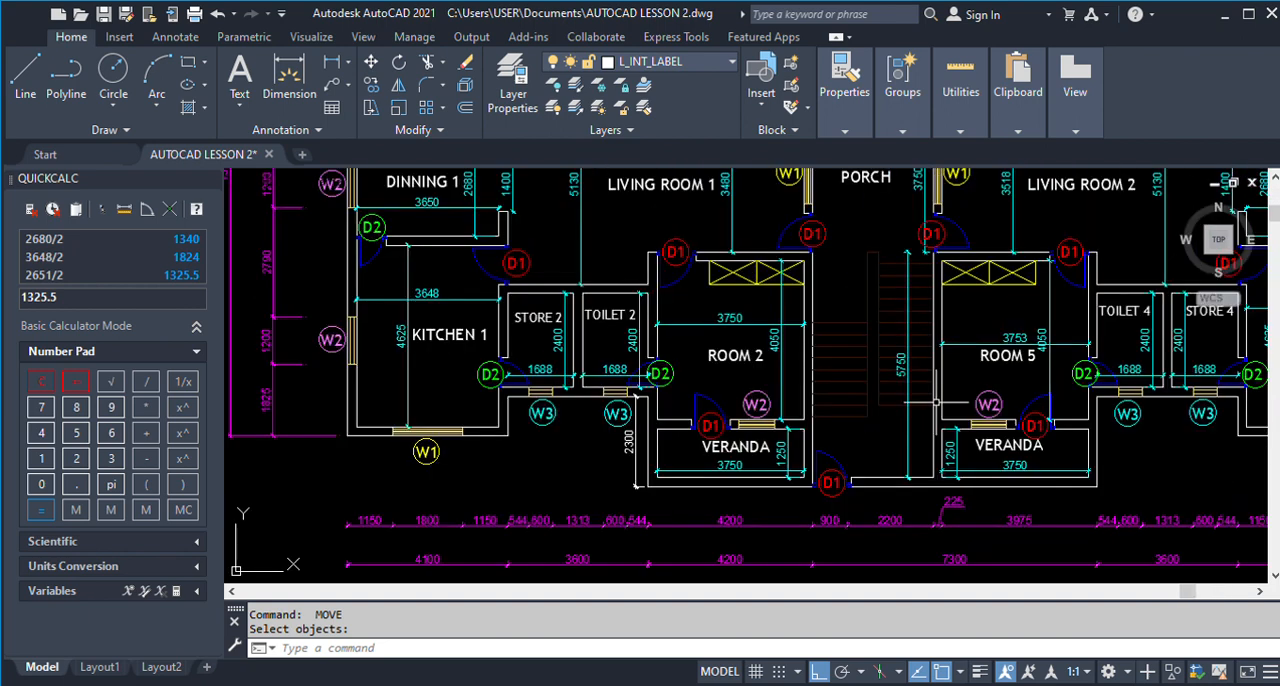
scroll(936, 402, "down", 3)
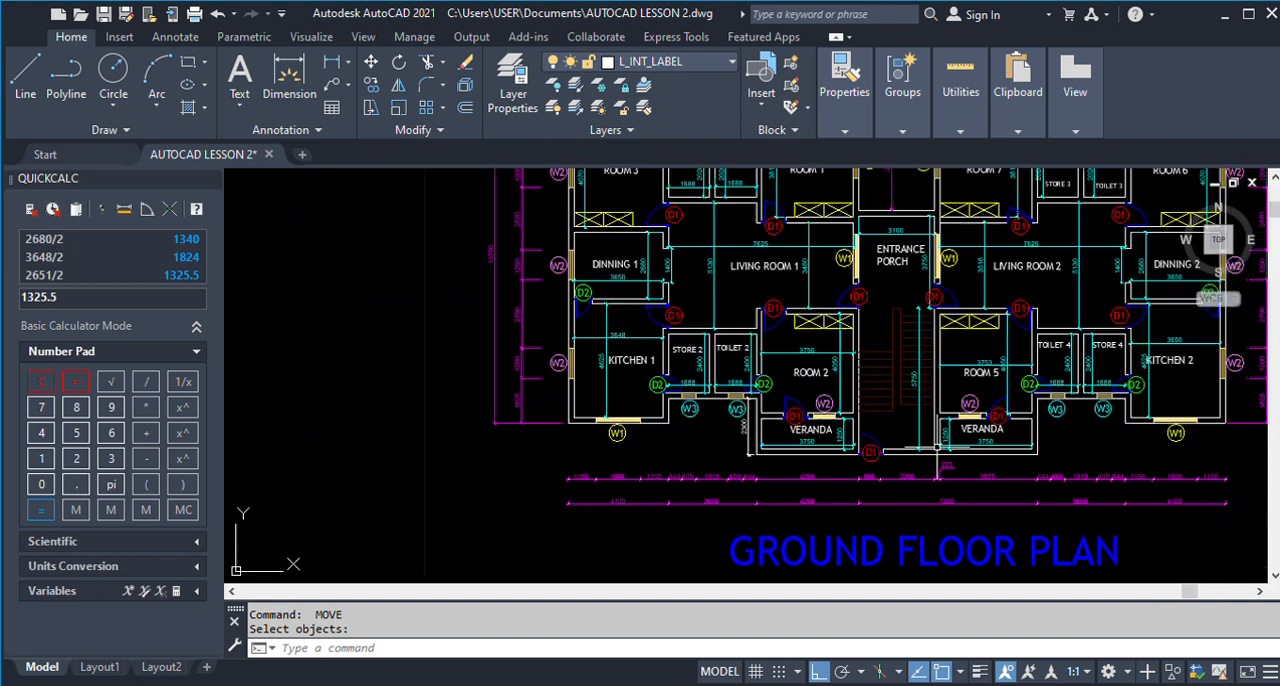
scroll(892, 455, "up", 5)
scroll(892, 455, "down", 1)
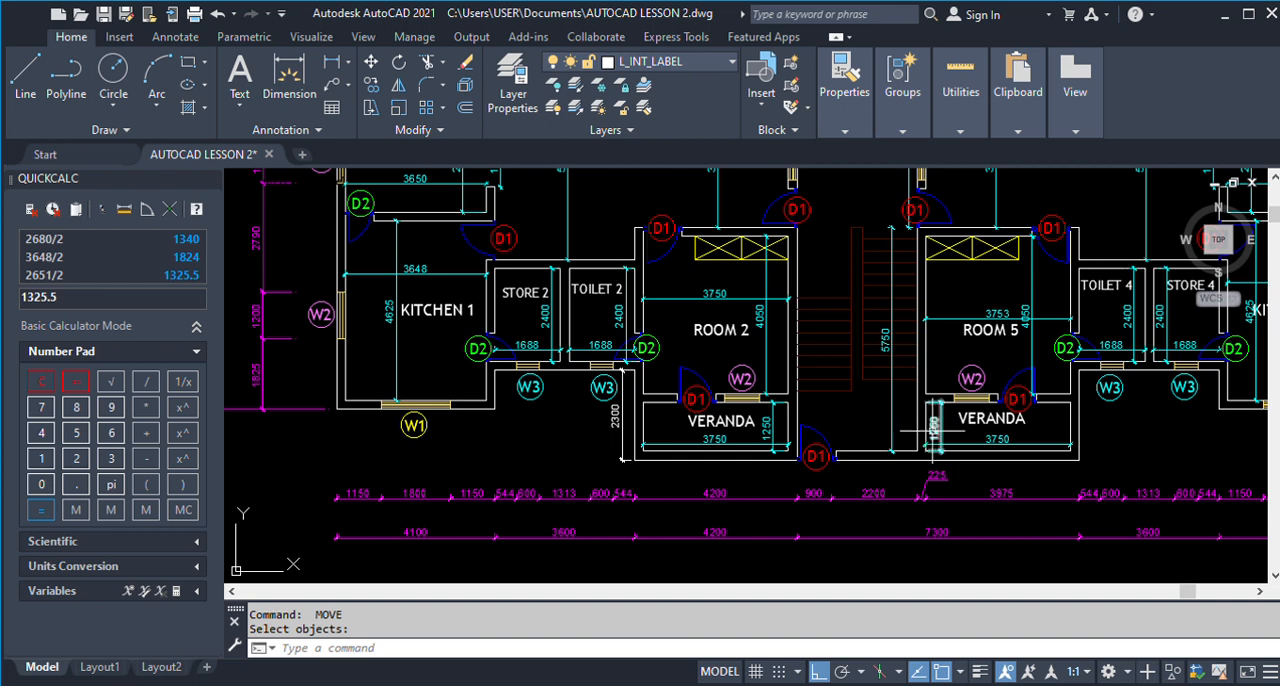
scroll(934, 430, "down", 9)
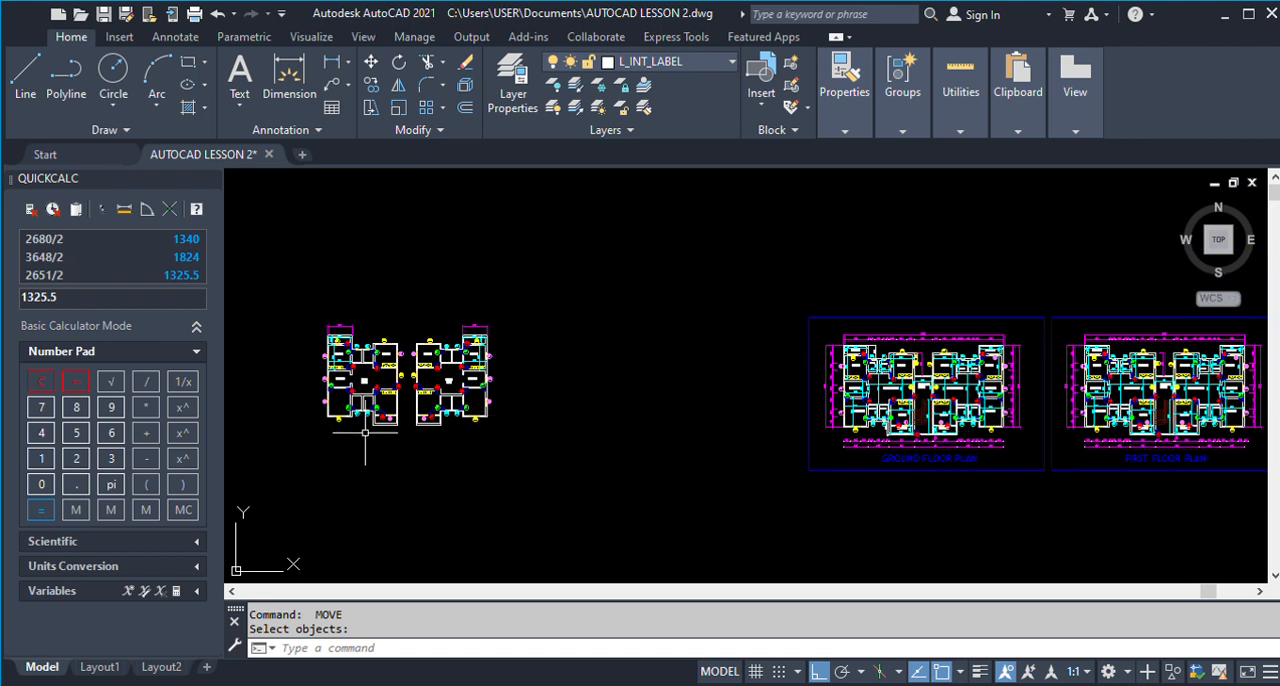
scroll(379, 421, "up", 2)
scroll(379, 421, "up", 4)
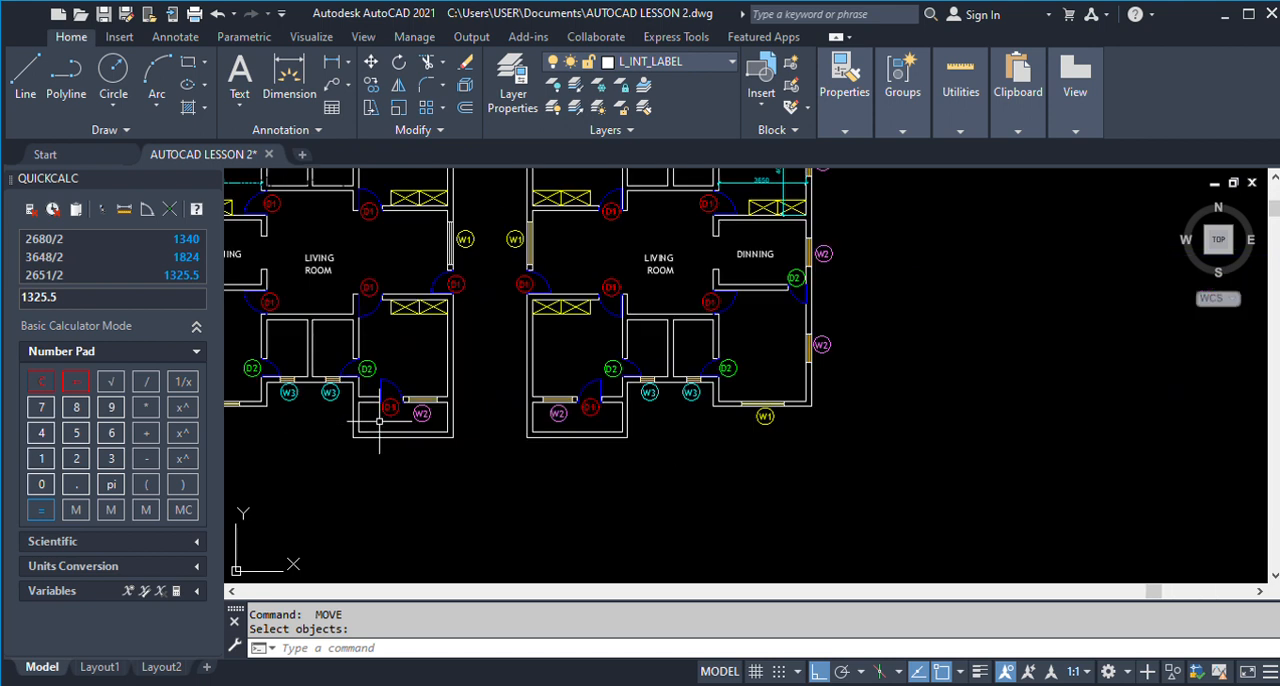
Join the original unit's lower outer and inner veranda wall lines to the matching lines of the mirrored unit across the gap.
type("j")
key("Return")
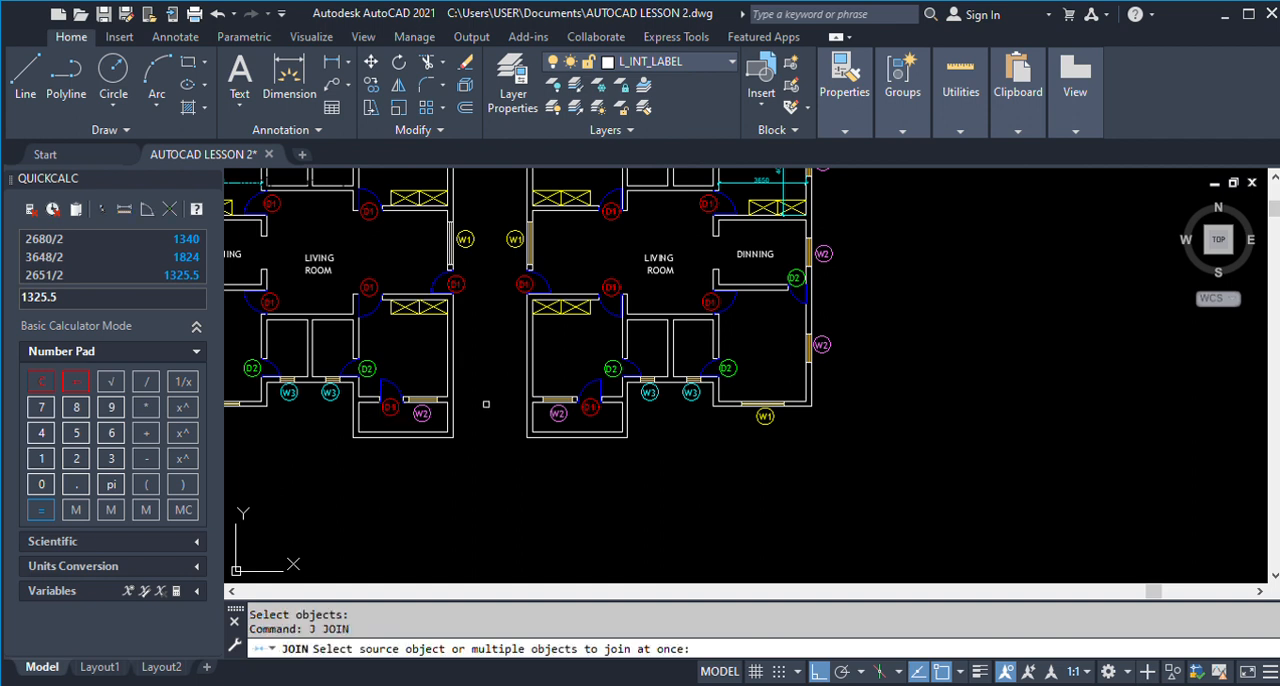
left_click(380, 435)
left_click(539, 436)
key("Return")
key("Return")
left_click(539, 434)
left_click(441, 437)
Offset the joined inner veranda wall line 5750 upward, using the stairwell length dimensioned on the finished ground floor plan.
key("Return")
type("o")
key("Return")
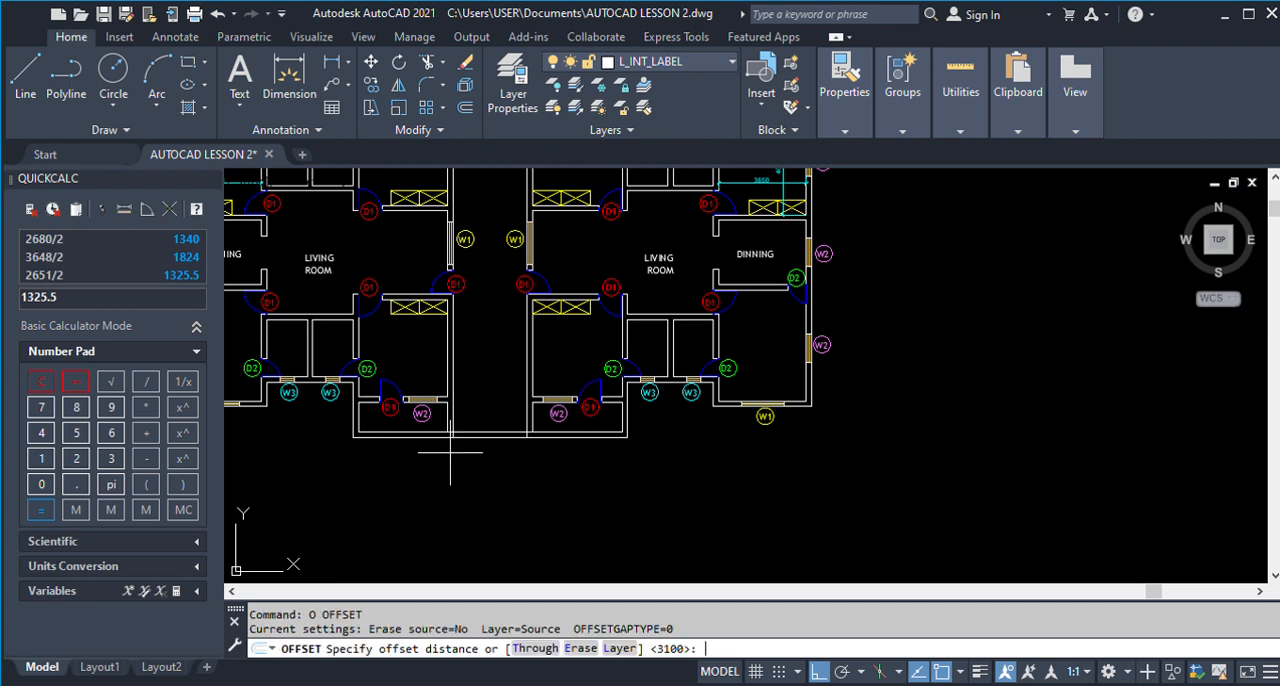
scroll(446, 444, "down", 5)
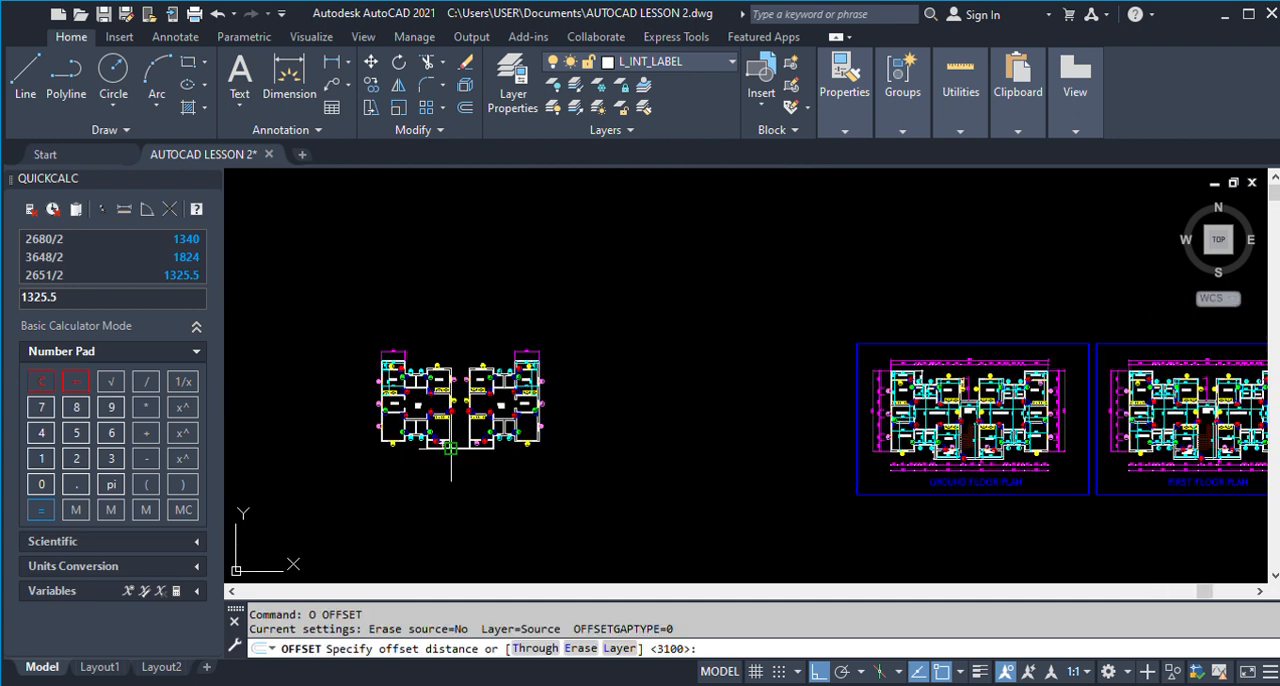
scroll(983, 428, "up", 3)
scroll(980, 427, "down", 5)
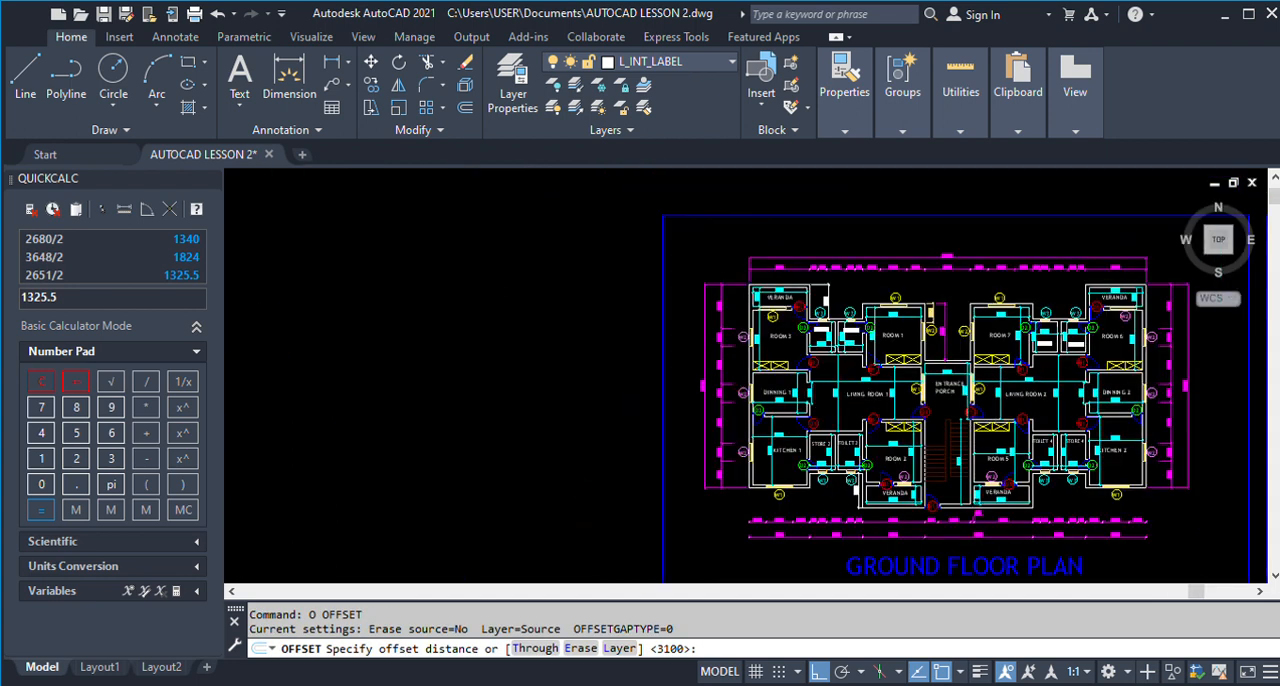
scroll(741, 434, "up", 6)
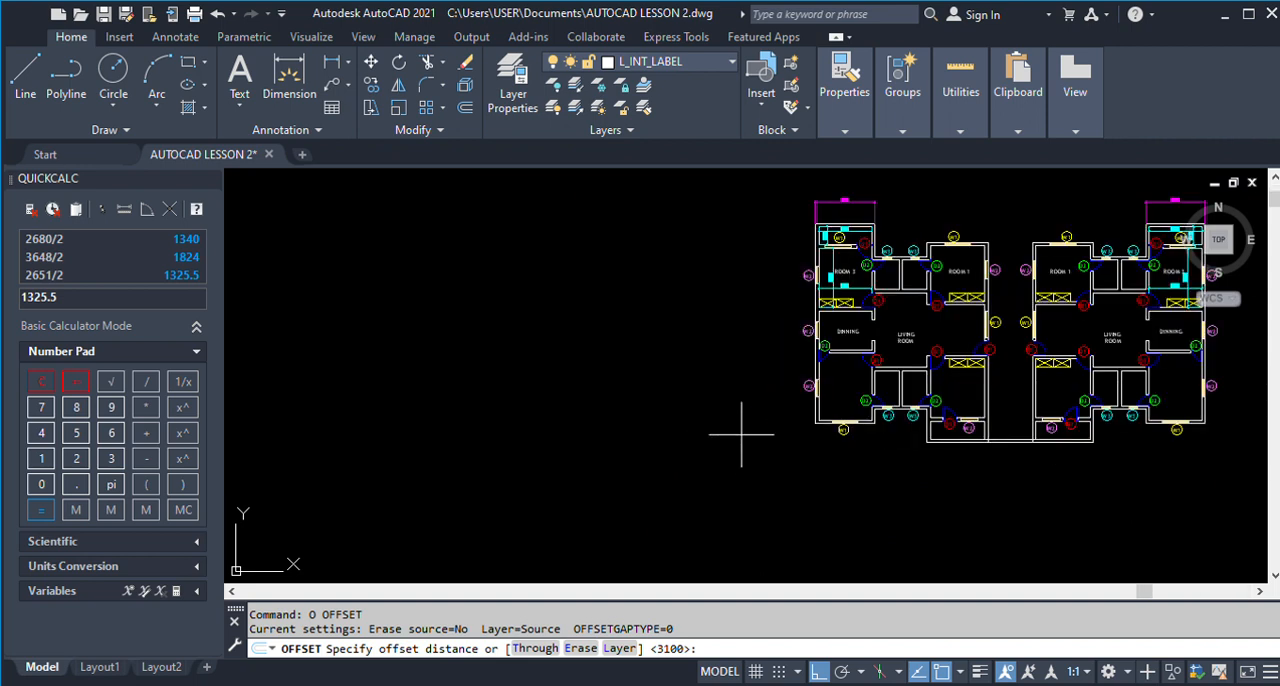
type("5750")
key("Return")
scroll(832, 408, "up", 2)
scroll(832, 408, "down", 4)
scroll(889, 407, "down", 2)
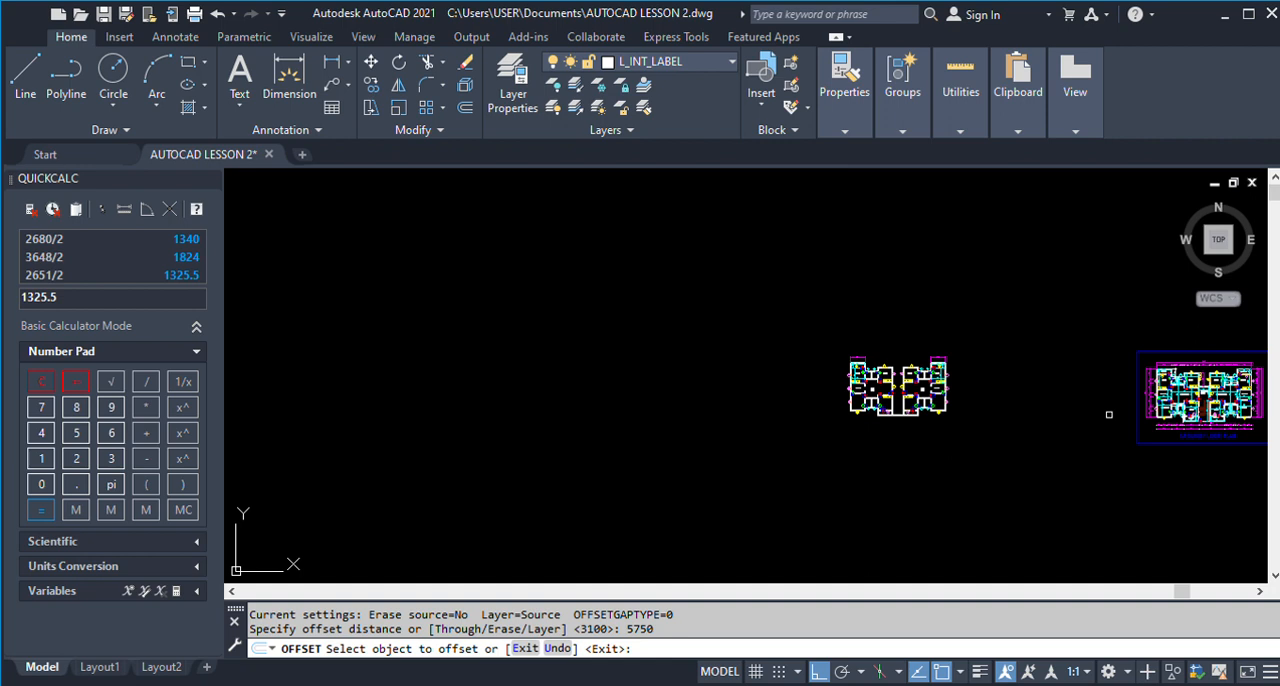
scroll(1244, 425, "up", 7)
scroll(1010, 297, "up", 2)
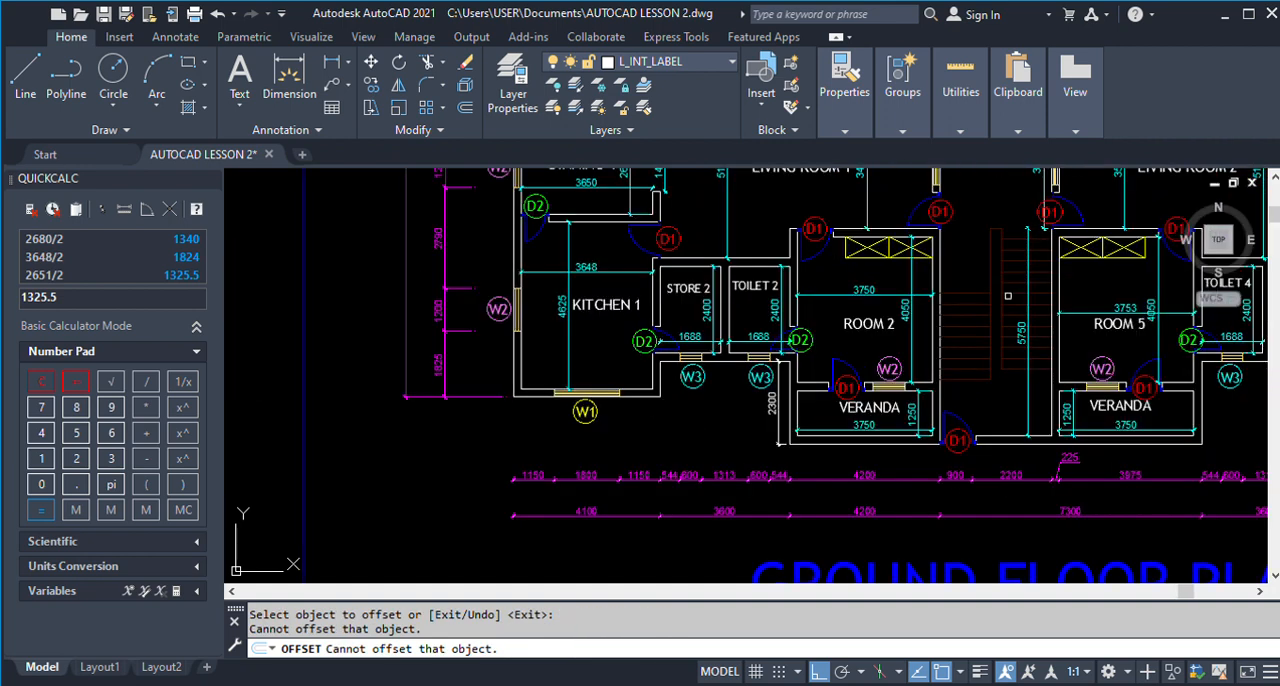
scroll(1008, 296, "down", 8)
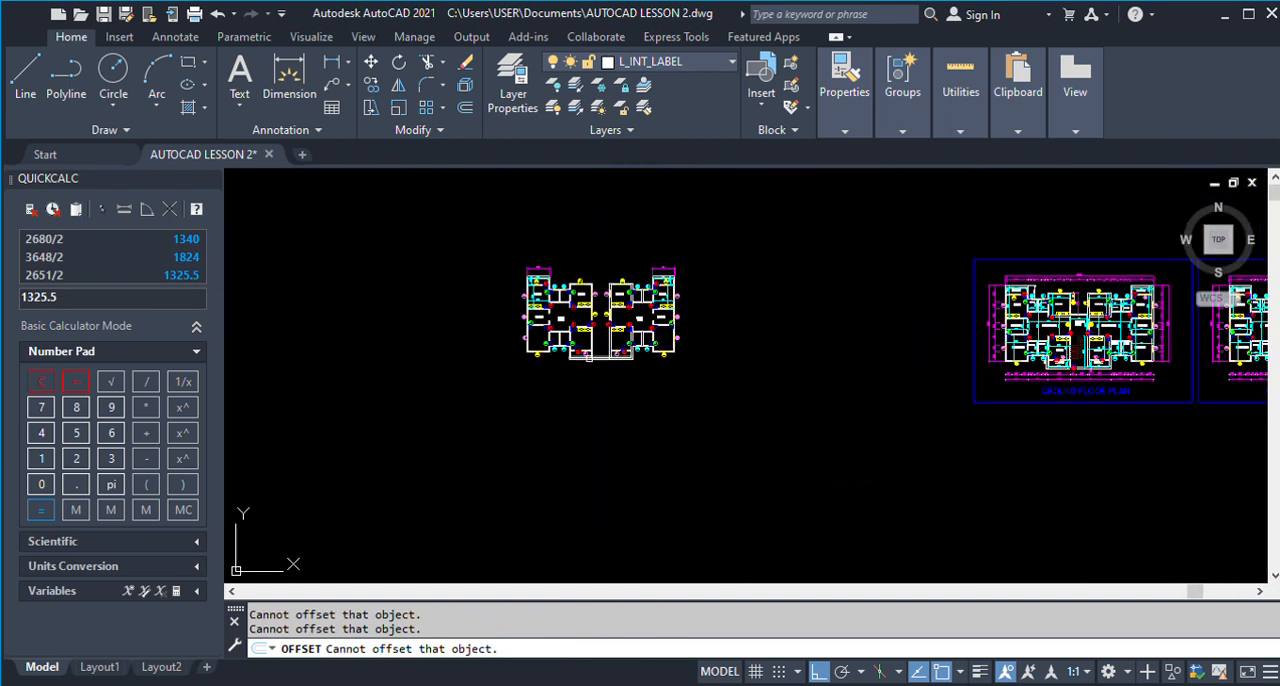
scroll(589, 357, "up", 4)
scroll(610, 365, "up", 5)
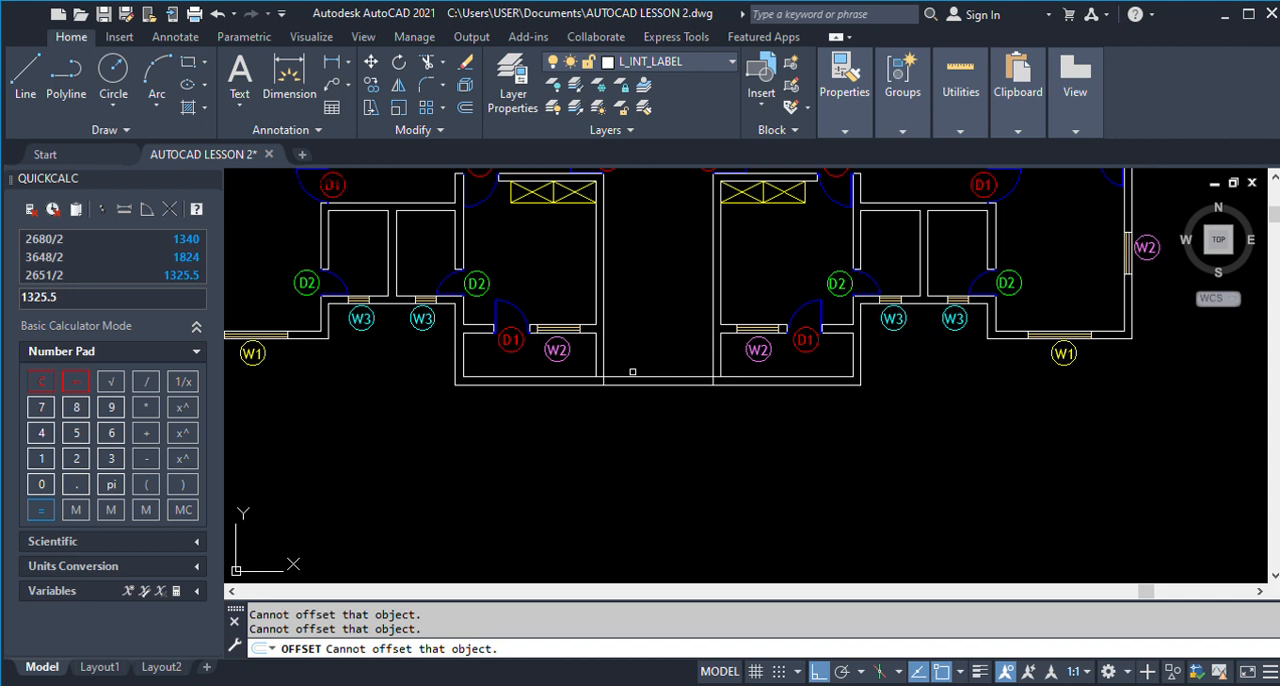
left_click(632, 373)
left_click(644, 292)
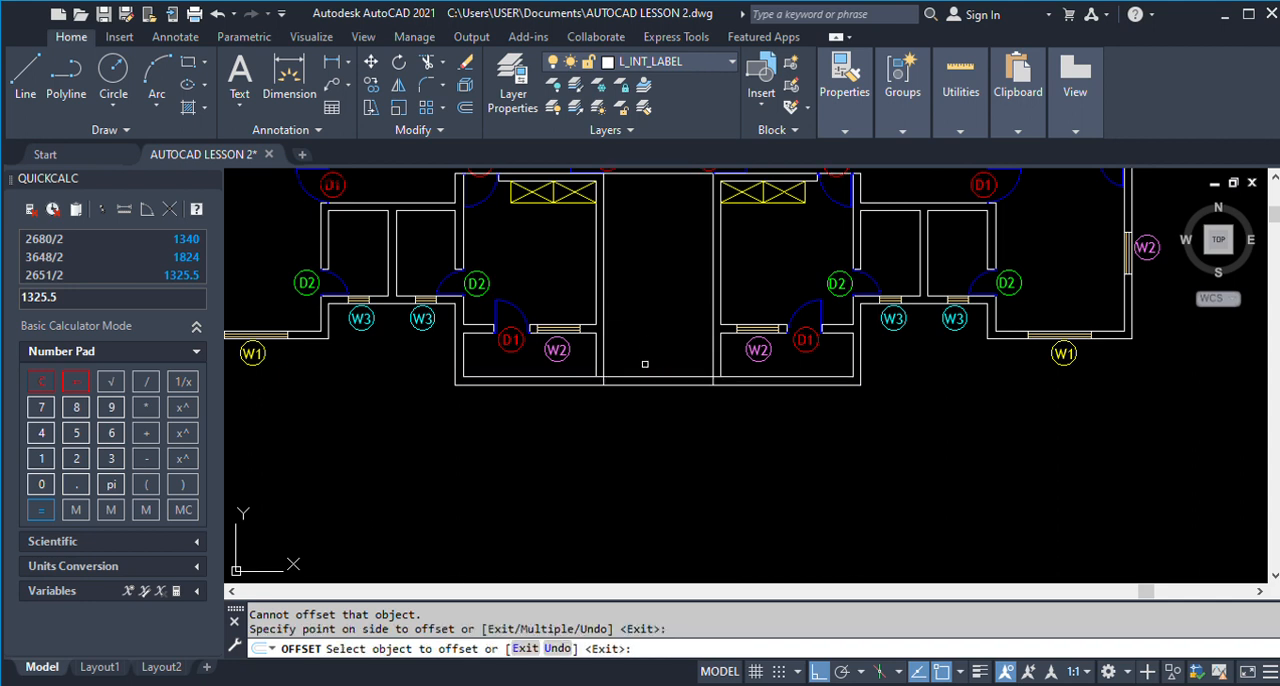
scroll(644, 351, "down", 5)
scroll(646, 290, "up", 5)
key("Return")
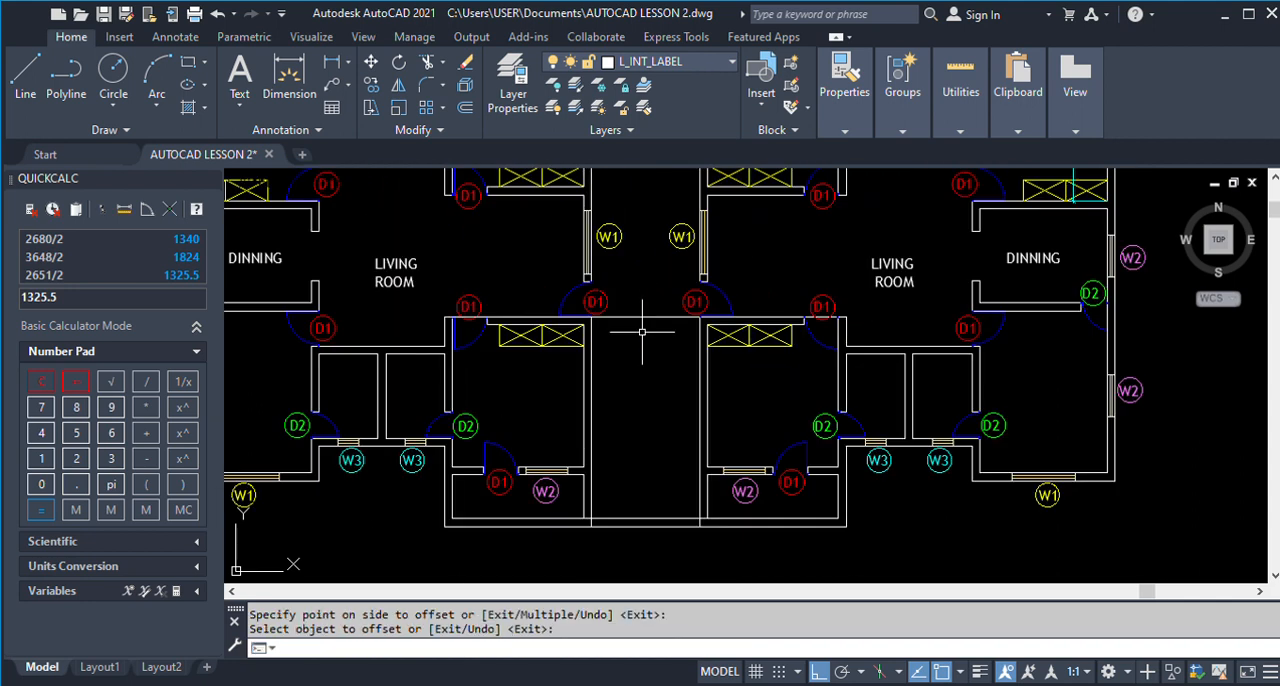
Offset the line at the upper end of the stairwell 300 downward for the first stair tread.
type("O")
key("Return")
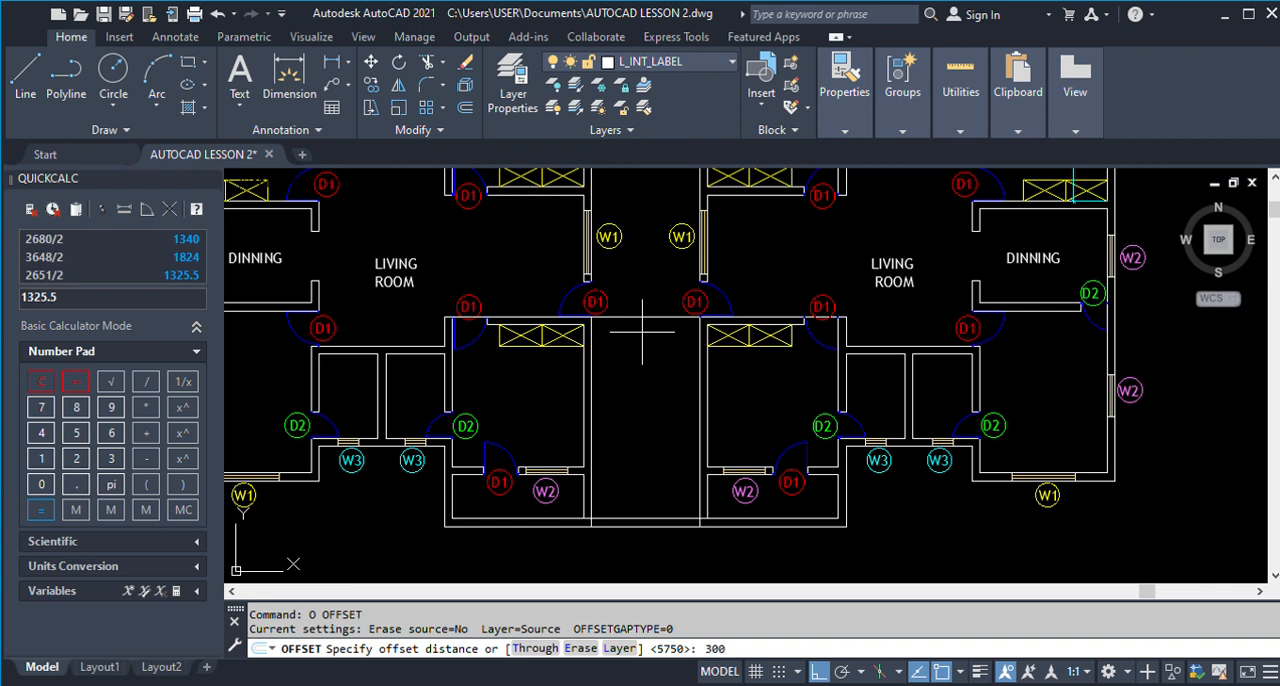
key("Return")
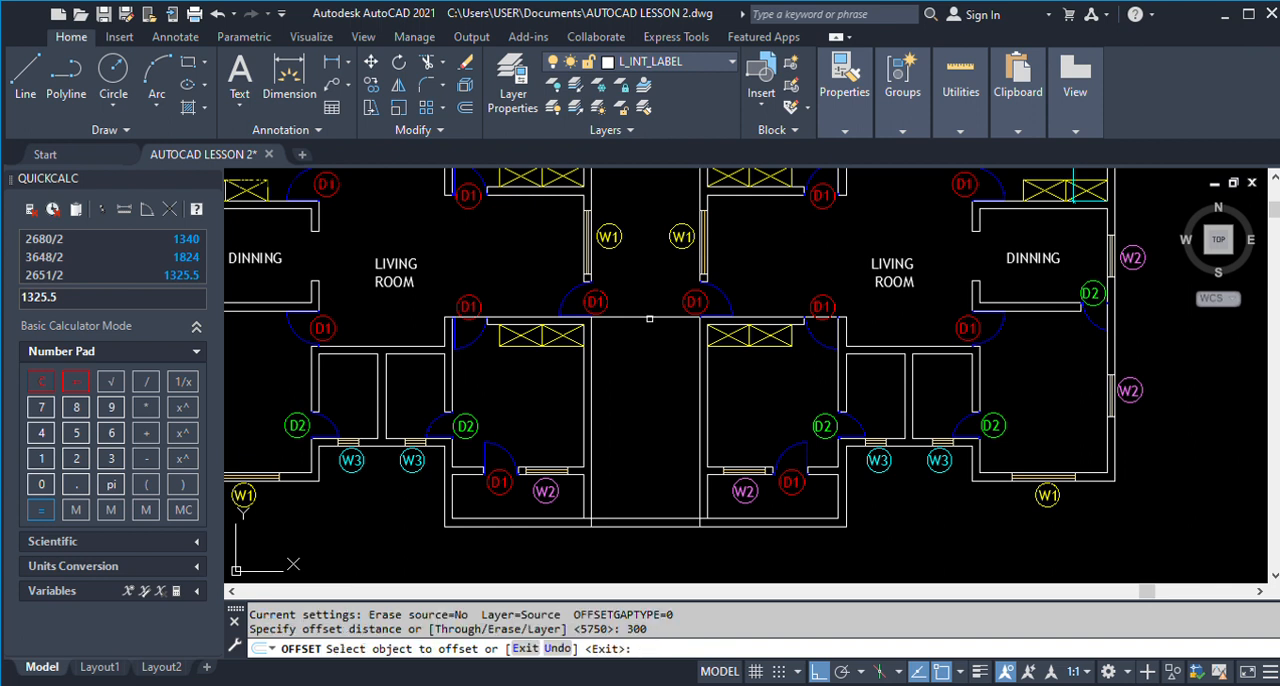
left_click(650, 318)
left_click(645, 362)
key("Return")
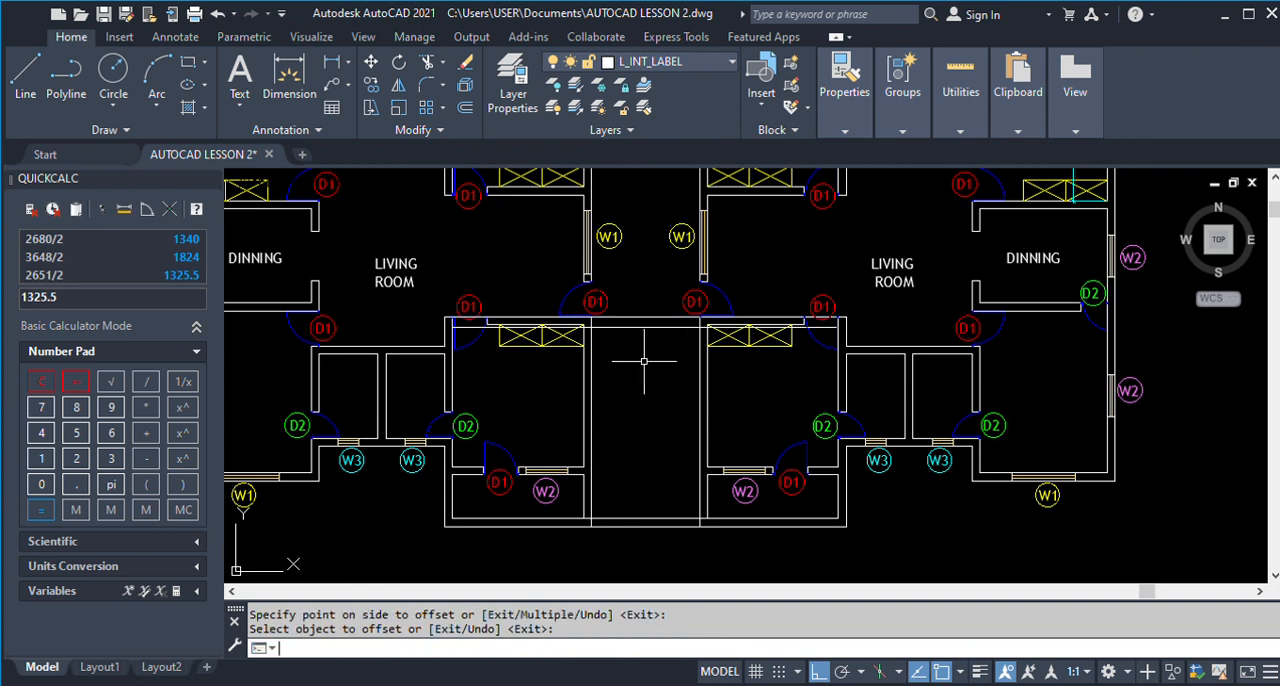
Offset each newest tread line another 300 downward until twelve more treads fill the stairwell towards the veranda.
scroll(658, 347, "up", 2)
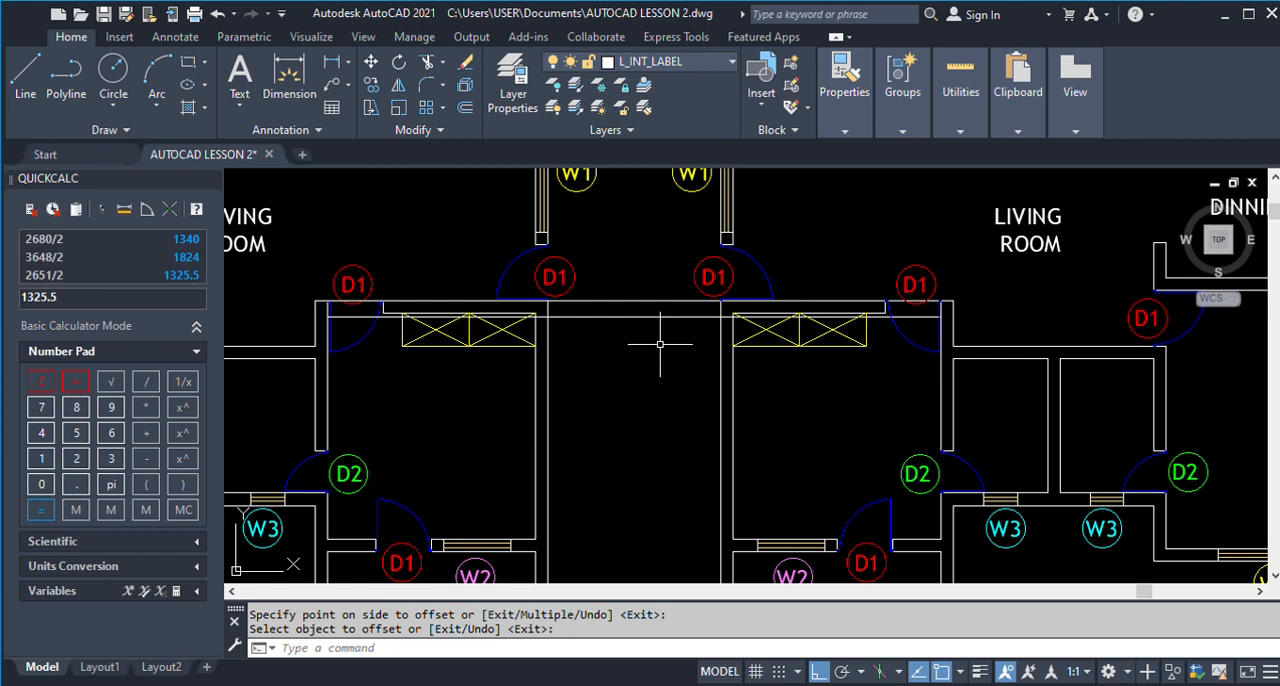
type("o")
key("Return")
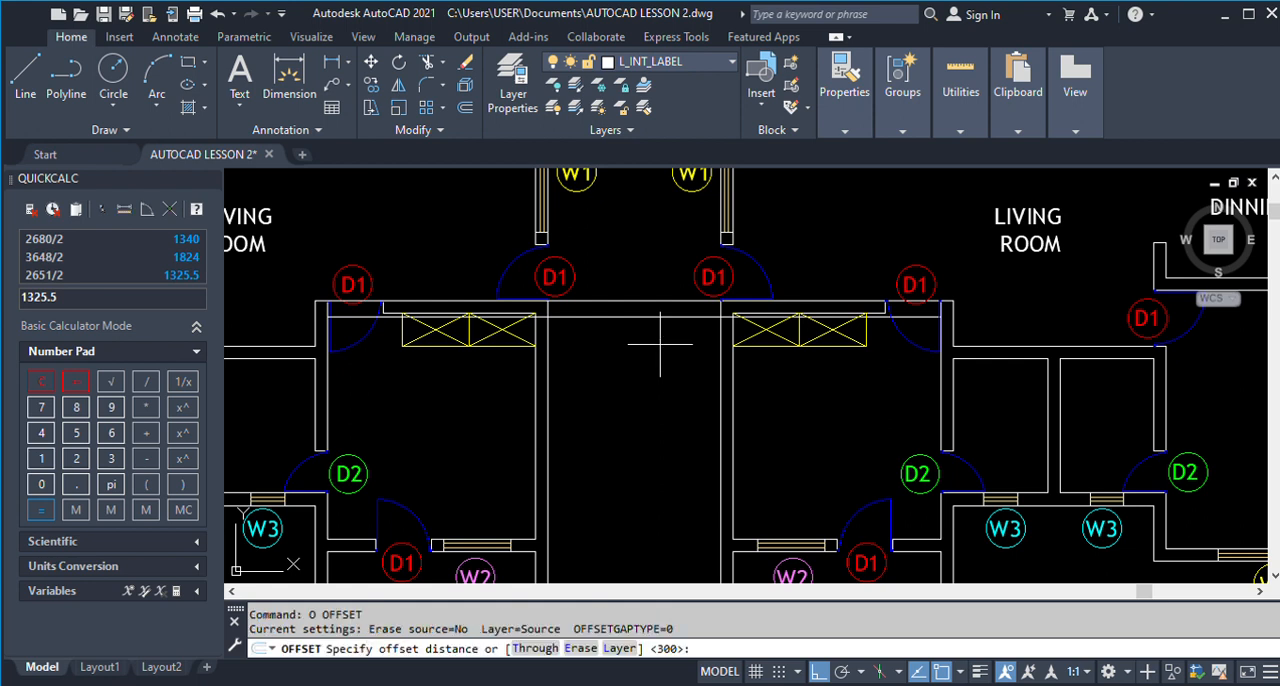
key("Return")
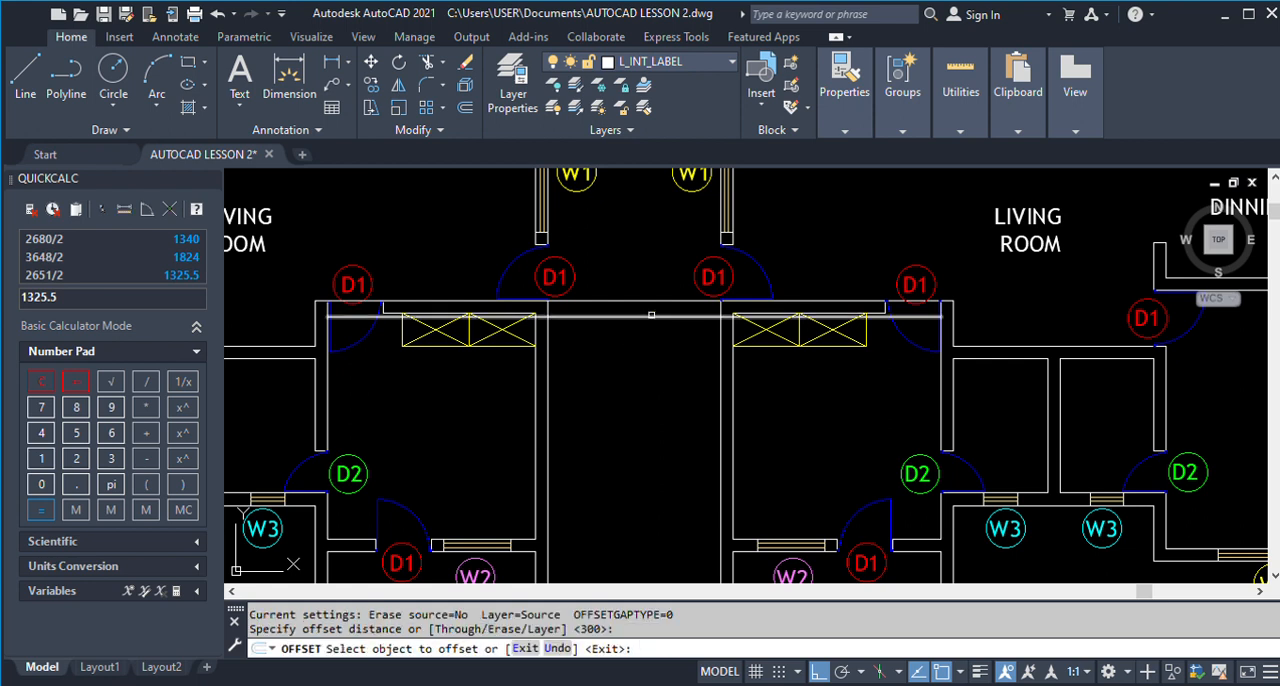
left_click(651, 317)
left_click(651, 352)
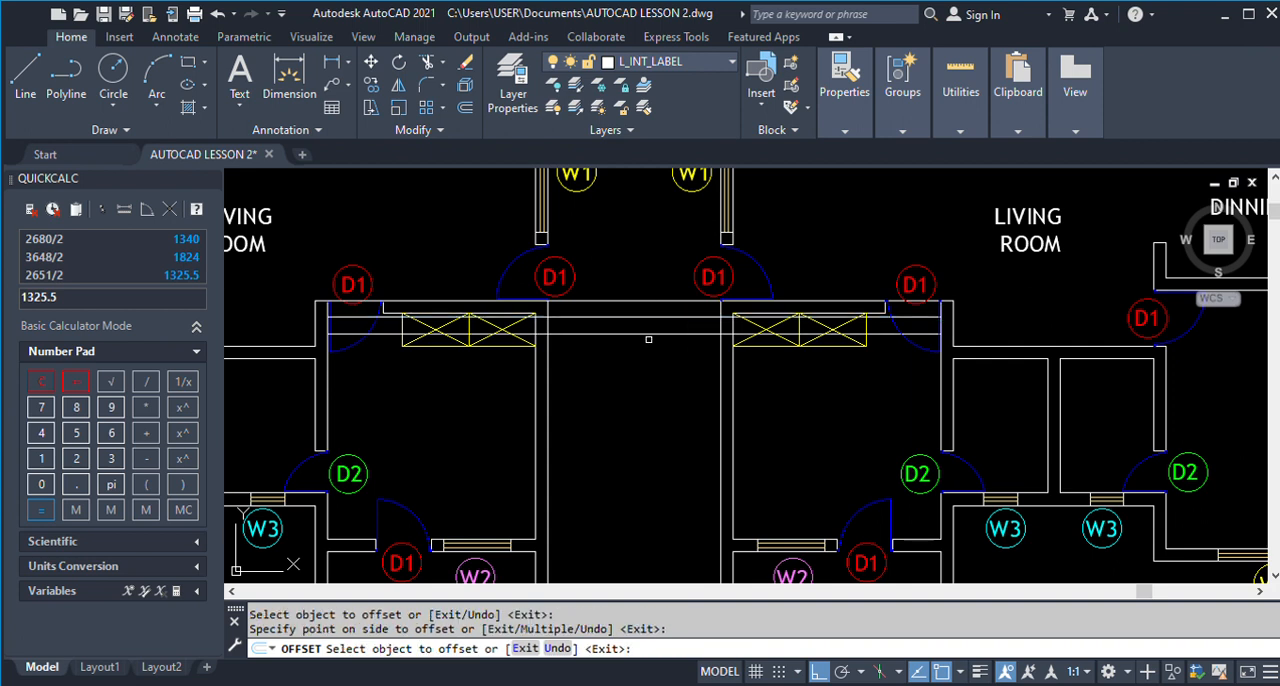
left_click(650, 336)
left_click(650, 371)
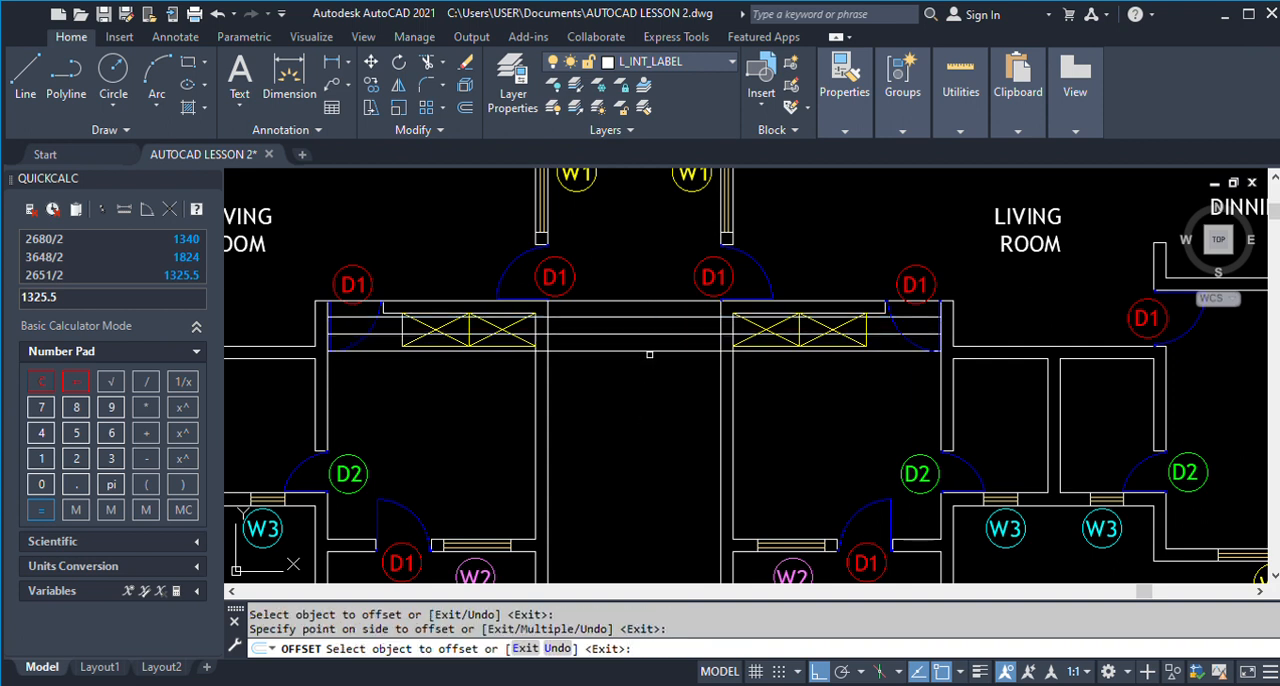
left_click(650, 352)
left_click(642, 431)
left_click(642, 371)
left_click(639, 444)
left_click(641, 385)
left_click(641, 452)
left_click(642, 401)
left_click(641, 440)
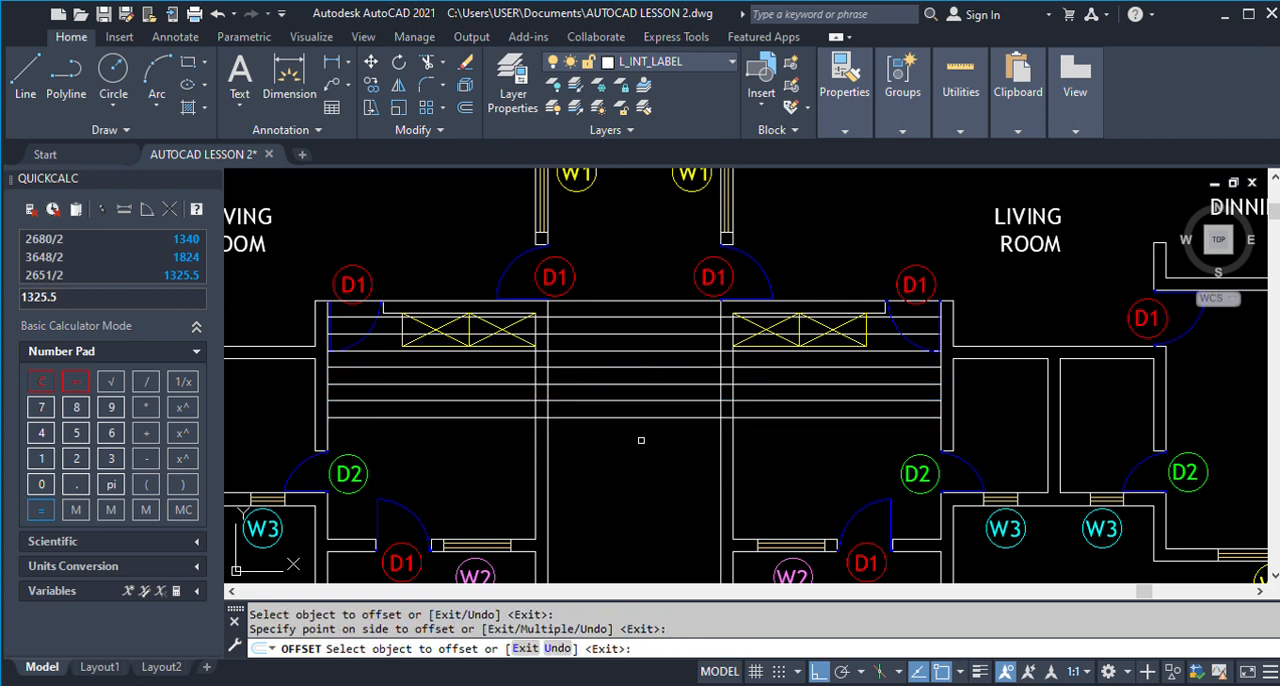
left_click(641, 417)
left_click(645, 452)
left_click(641, 435)
left_click(637, 490)
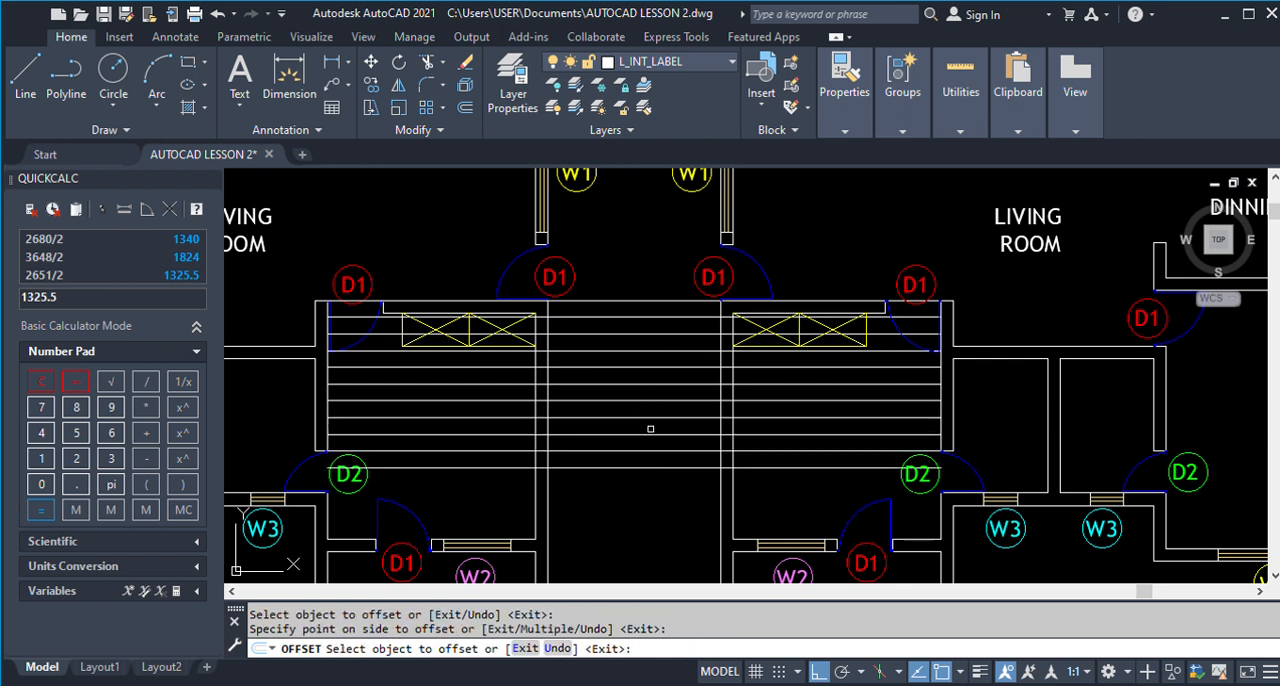
scroll(650, 430, "down", 4)
scroll(650, 426, "up", 4)
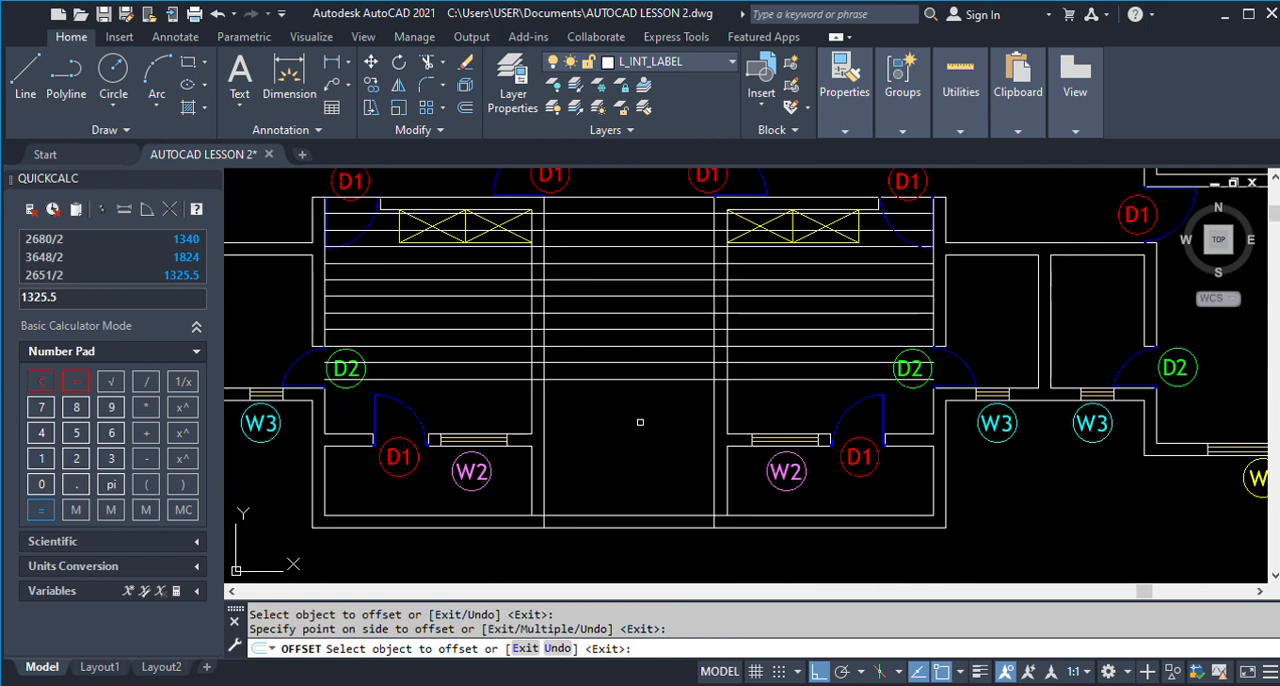
left_click(640, 380)
left_click(631, 463)
left_click(634, 396)
left_click(634, 447)
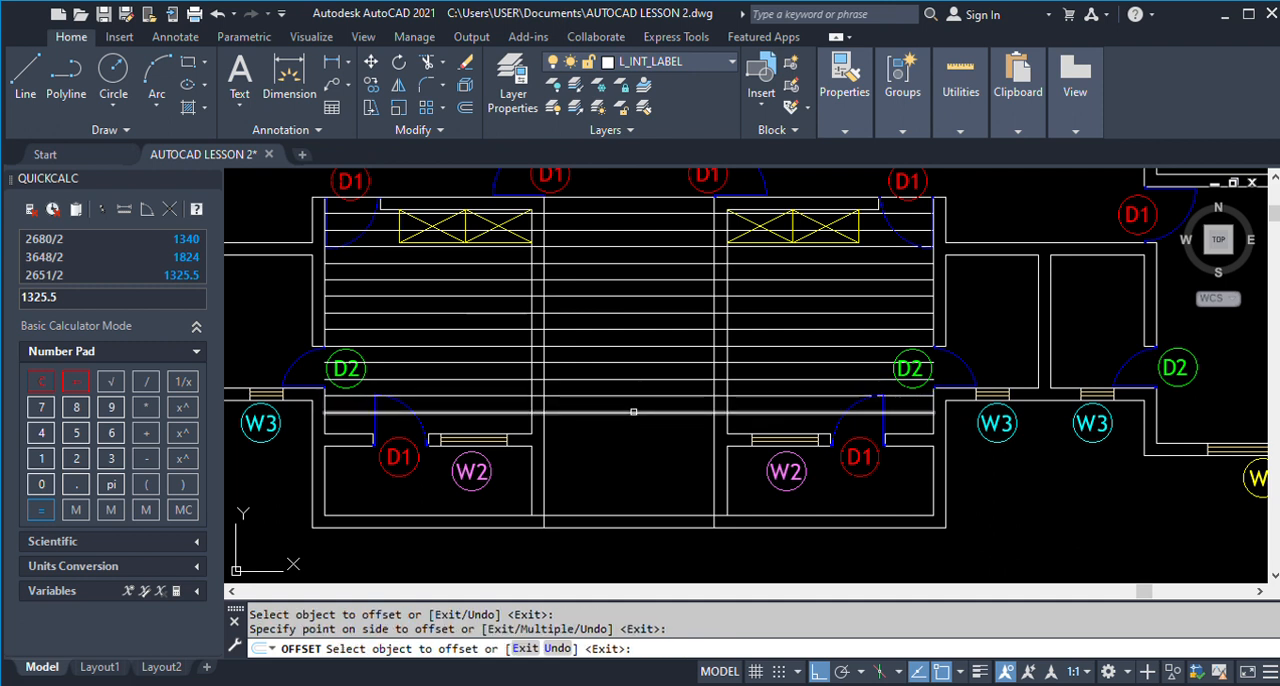
key("Escape")
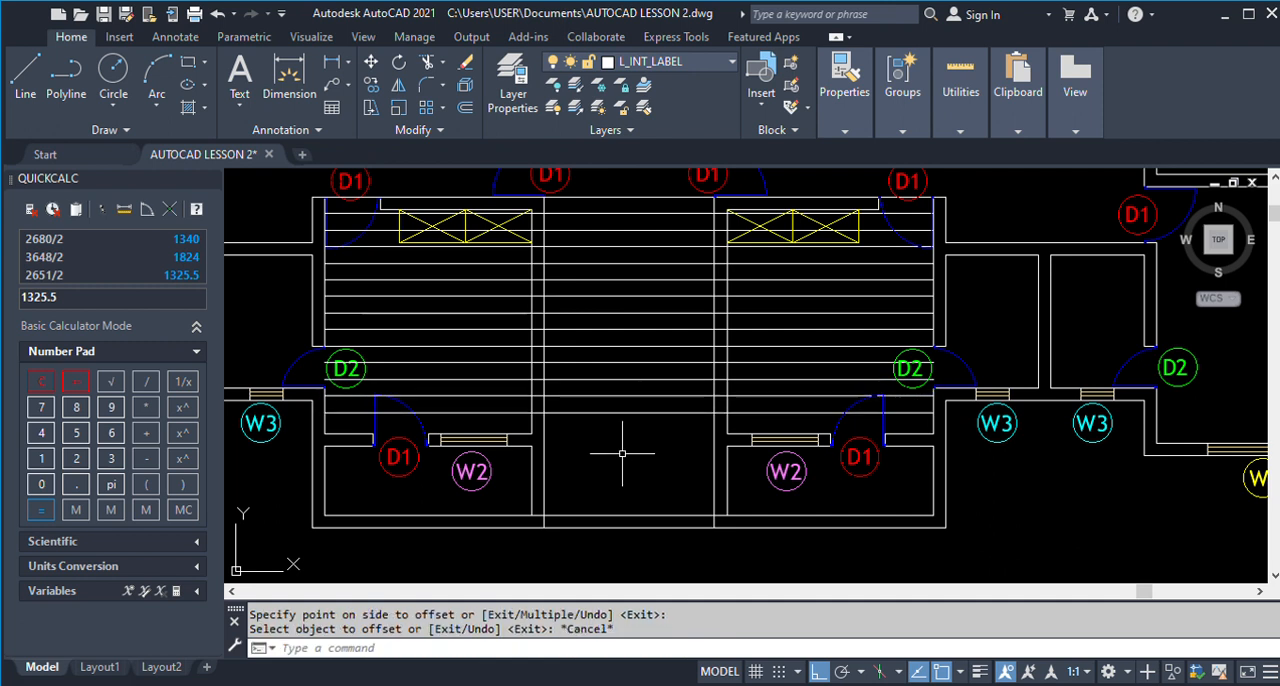
Trim the tread lines that extend into the right unit's room, using both stairwell side walls as cutting edges.
left_click(544, 447)
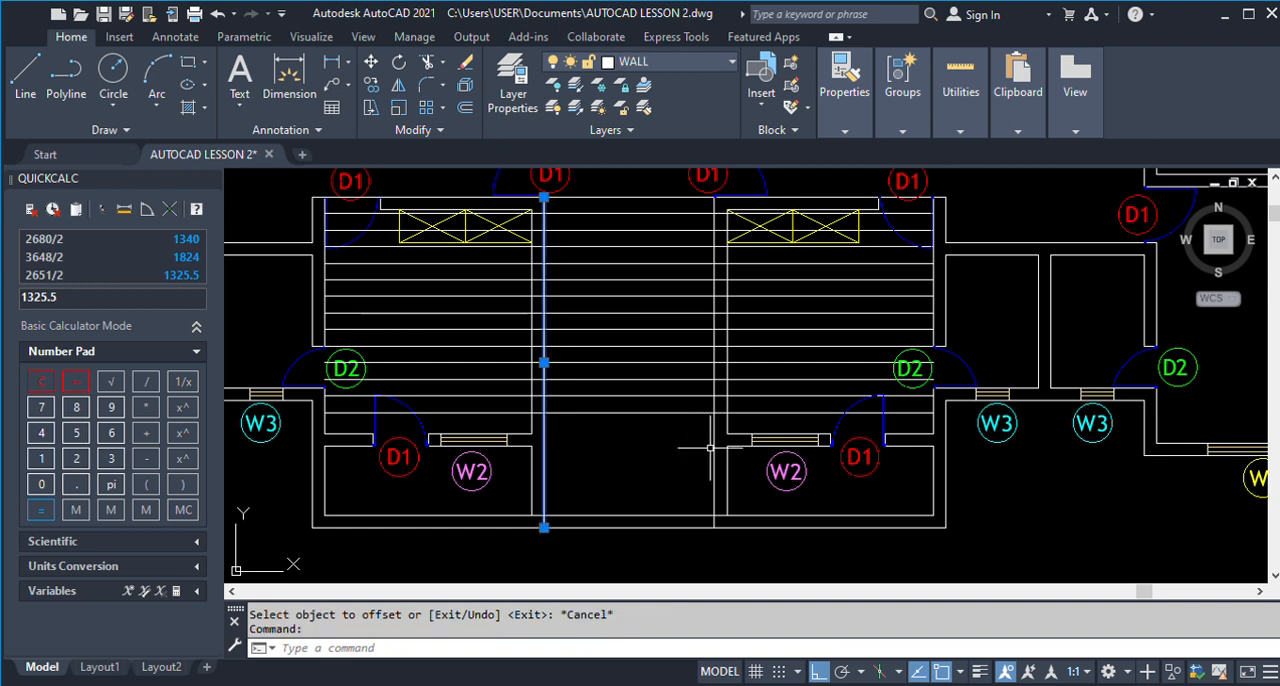
left_click(714, 443)
type("tr")
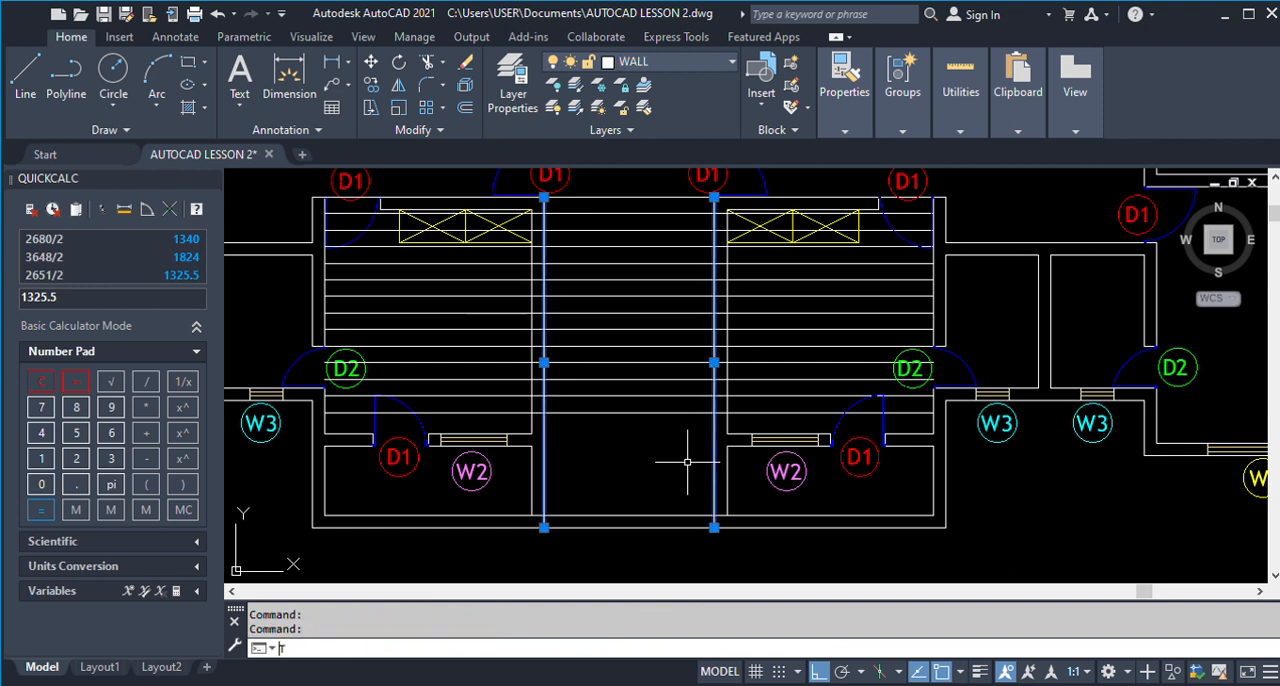
key("Return")
left_click(740, 412)
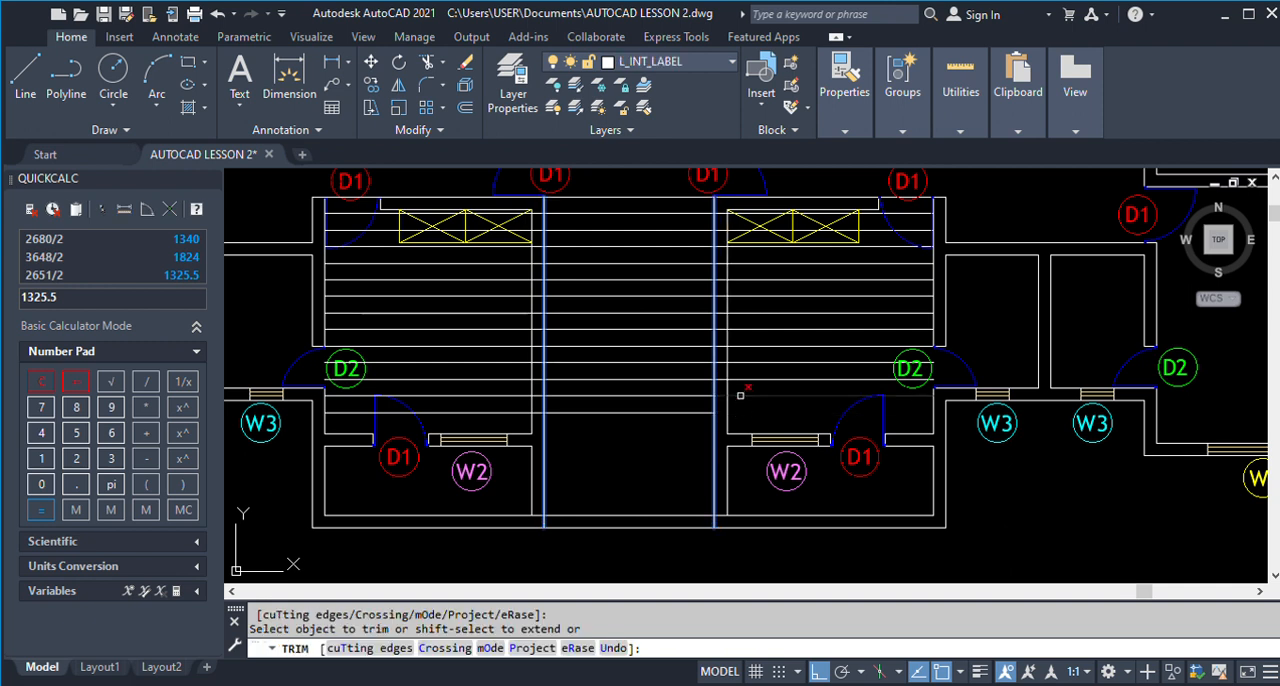
mouse_move(774, 403)
left_mouse_down()
mouse_move(750, 230)
mouse_move(754, 246)
left_mouse_up()
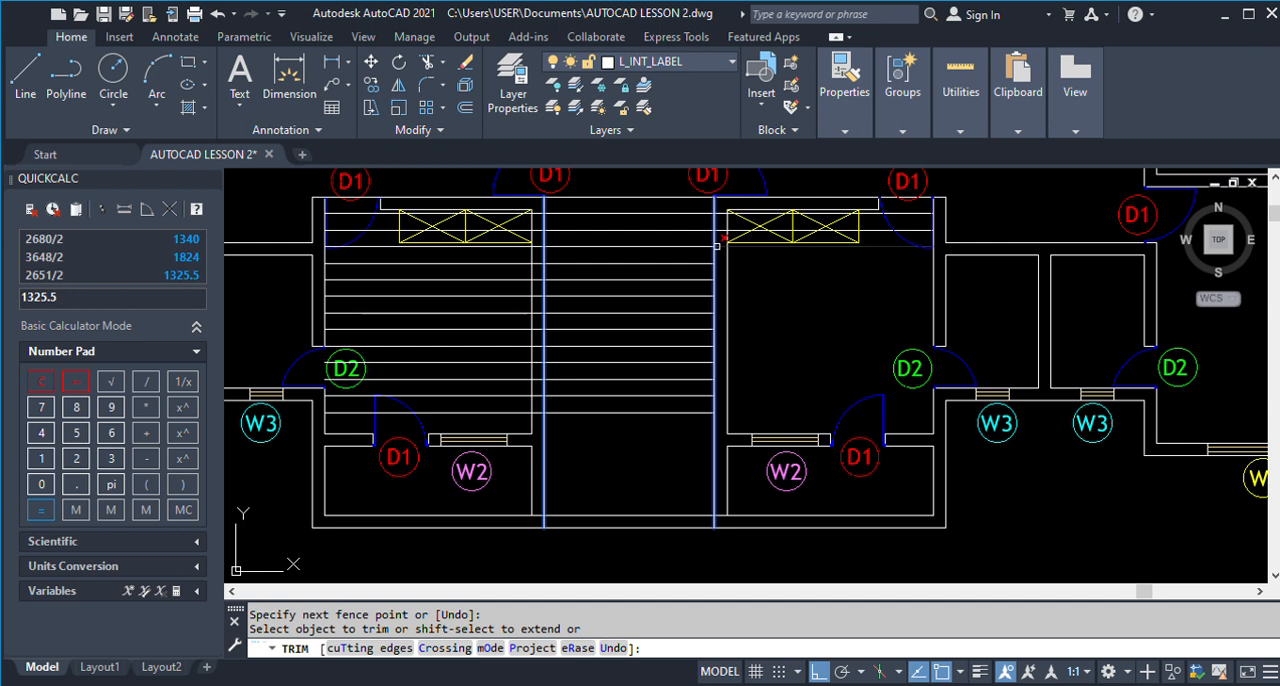
left_click(717, 246)
left_click(717, 229)
left_click(717, 212)
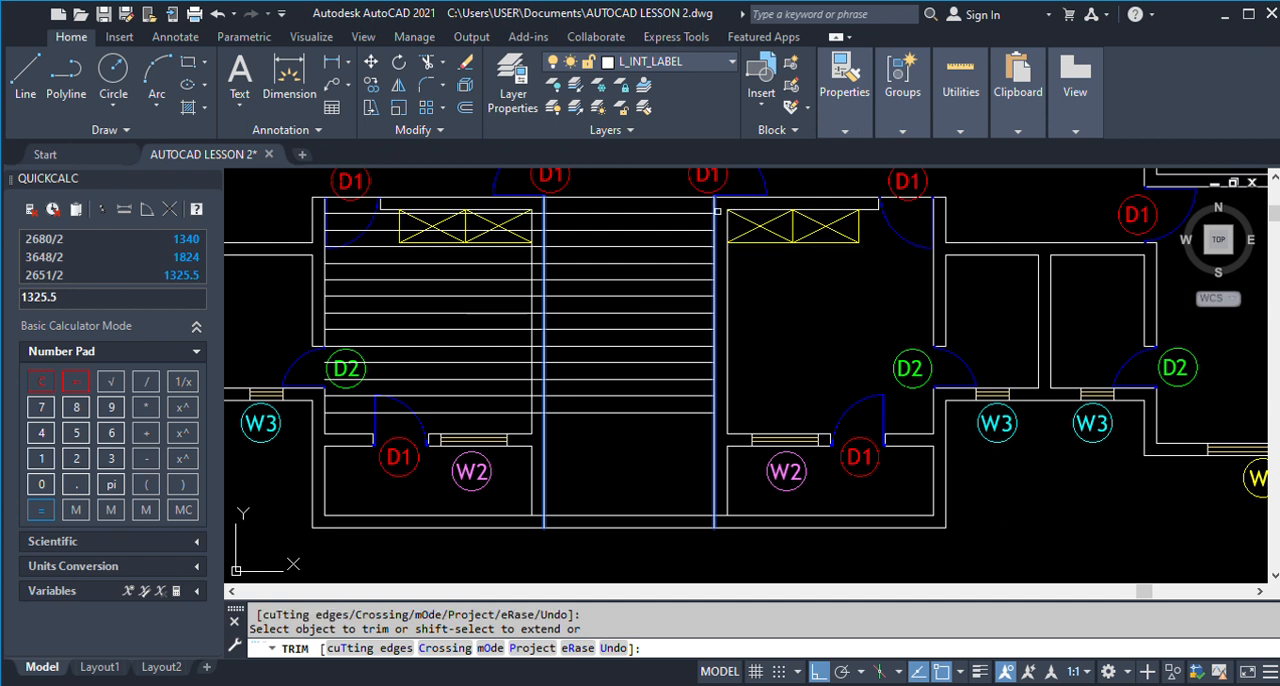
Trim the tread lines that extend into the left unit's room back to the stairwell's left wall.
left_click_drag(502, 422, 510, 240)
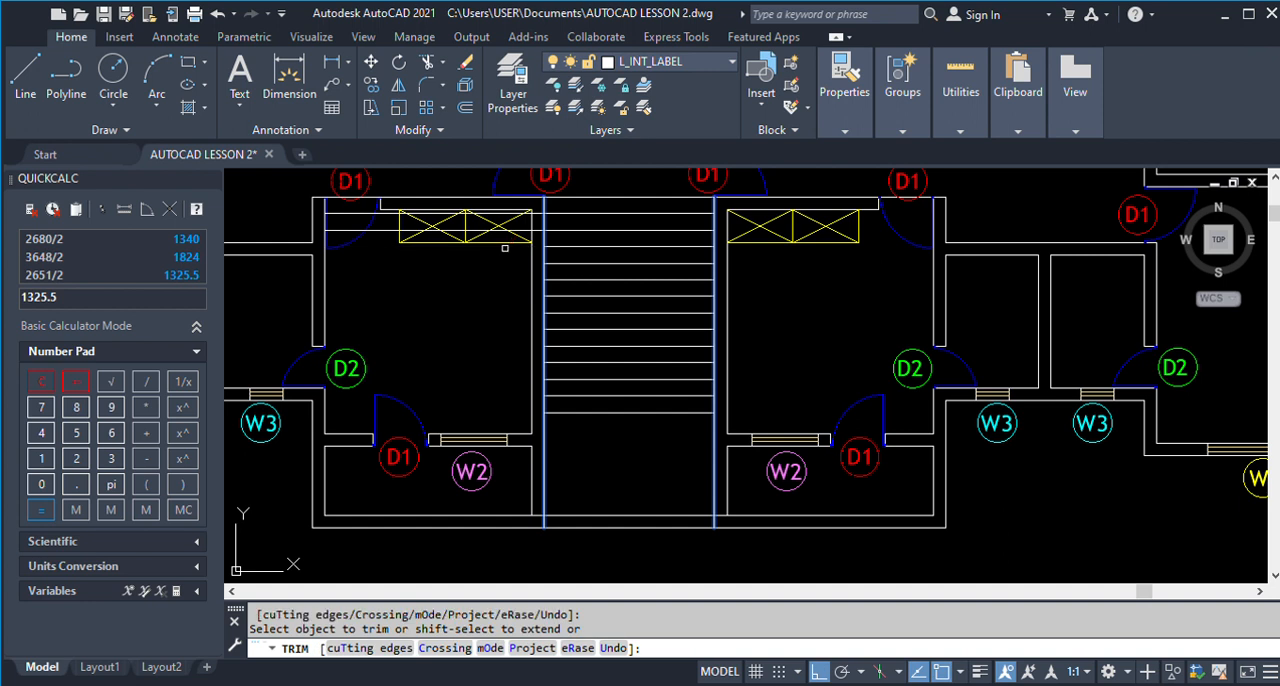
left_click(517, 229)
left_click(505, 214)
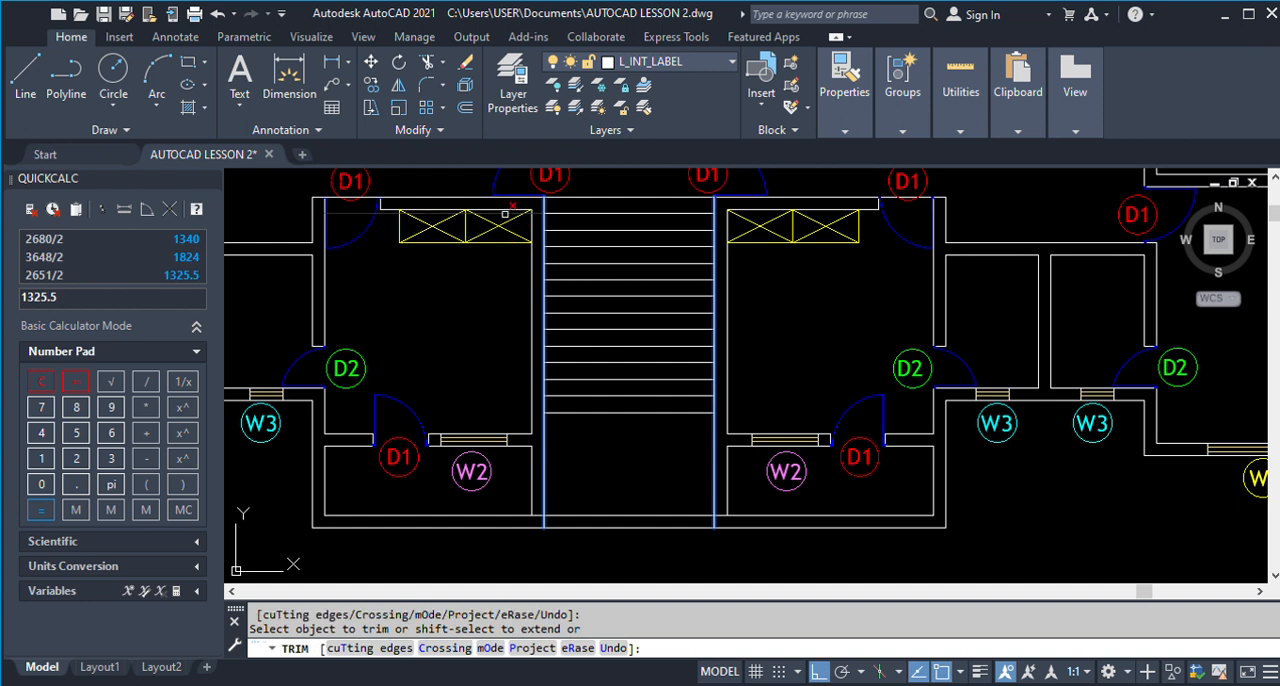
key("Return")
Measure the clear width between the stairwell's side walls at the veranda end.
scroll(638, 440, "down", 2)
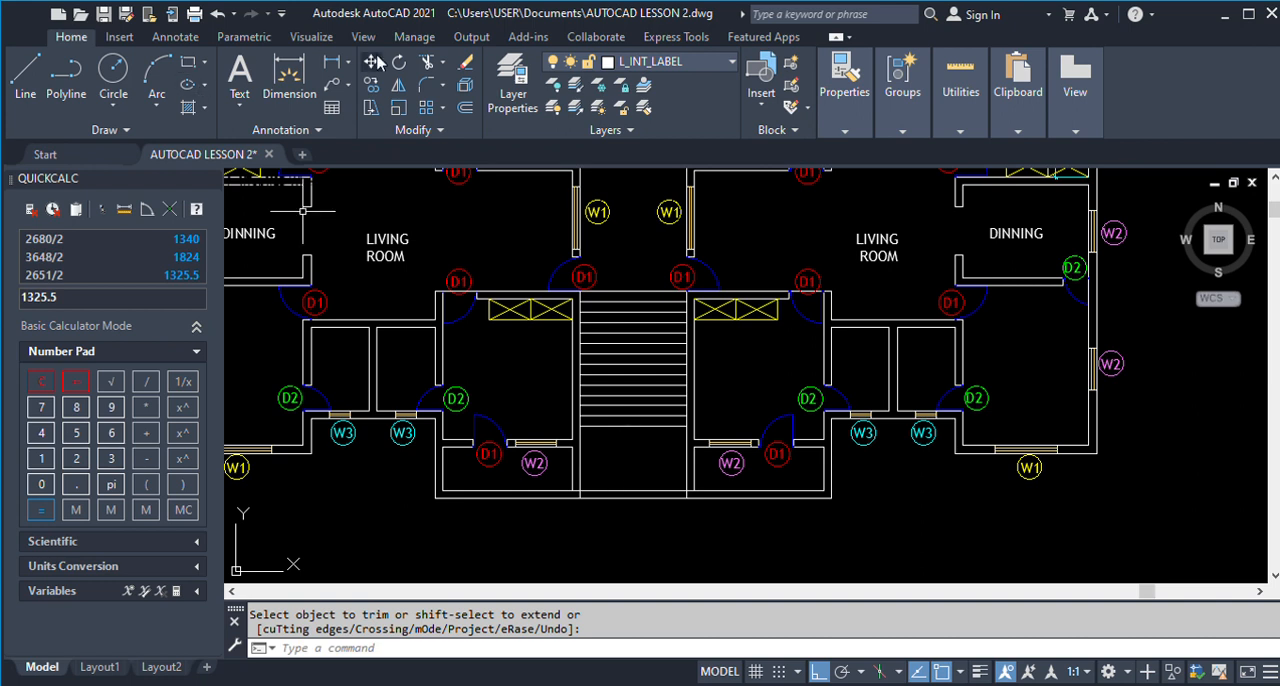
scroll(585, 488, "up", 2)
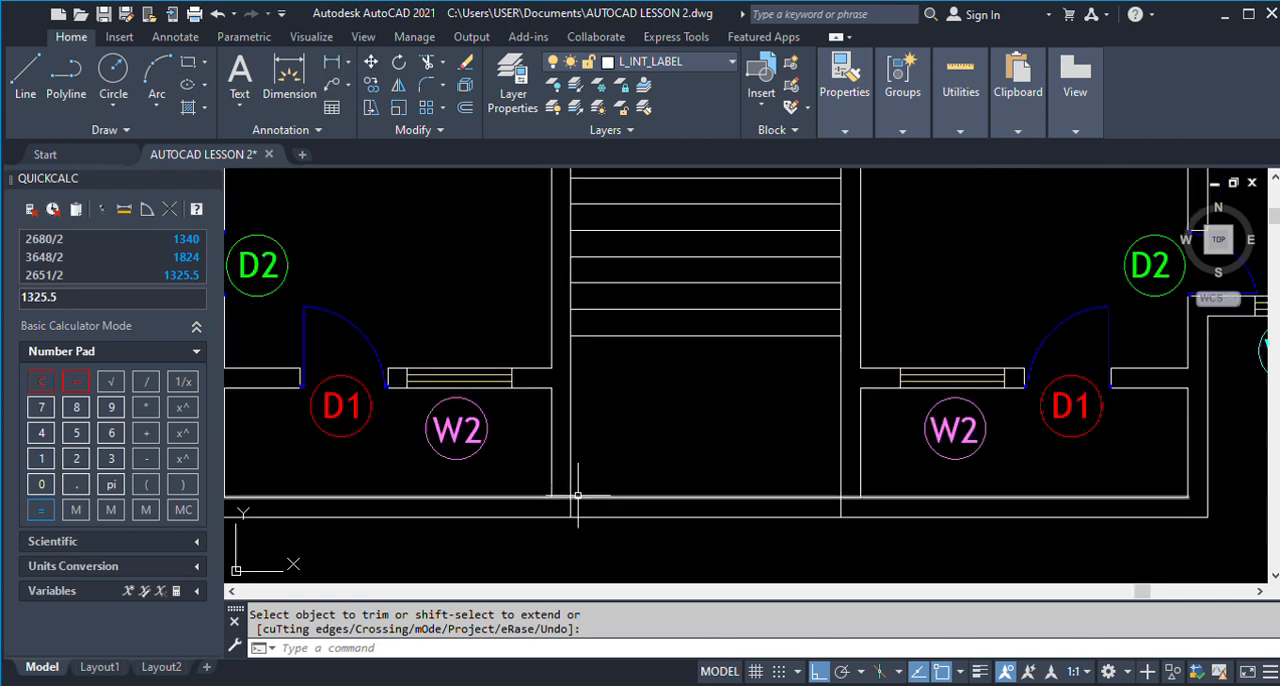
scroll(590, 495, "down", 2)
scroll(603, 510, "down", 2)
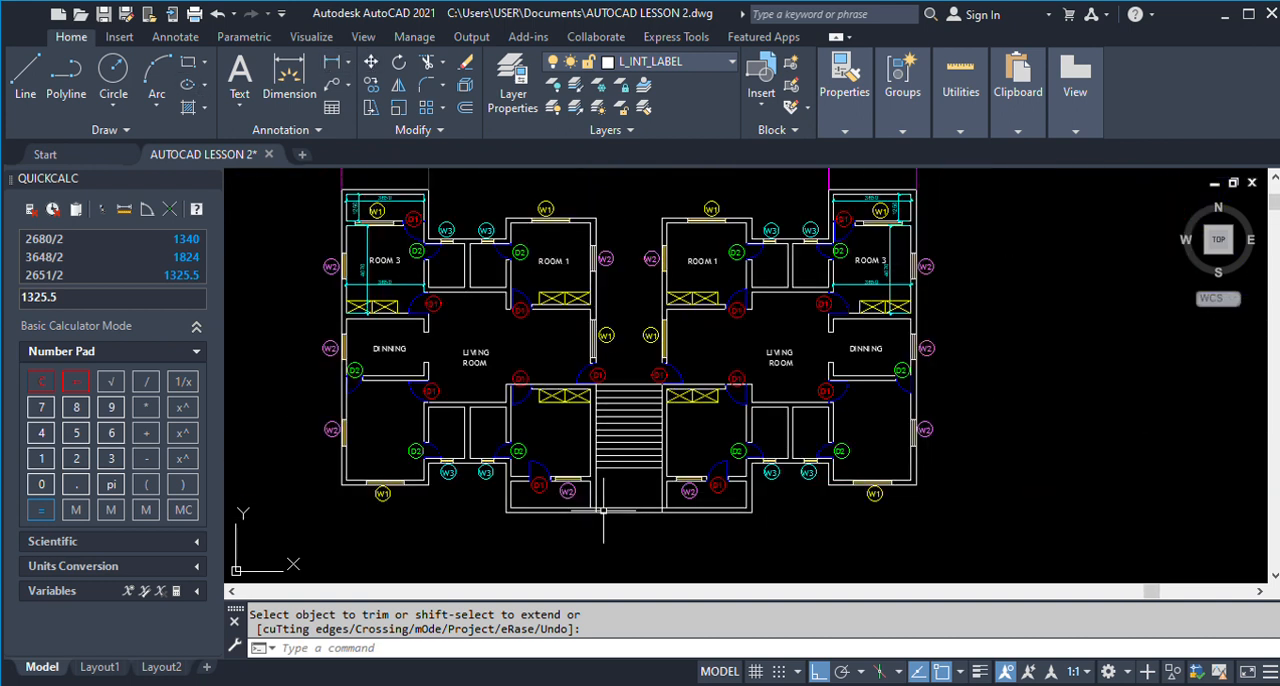
left_click(289, 75)
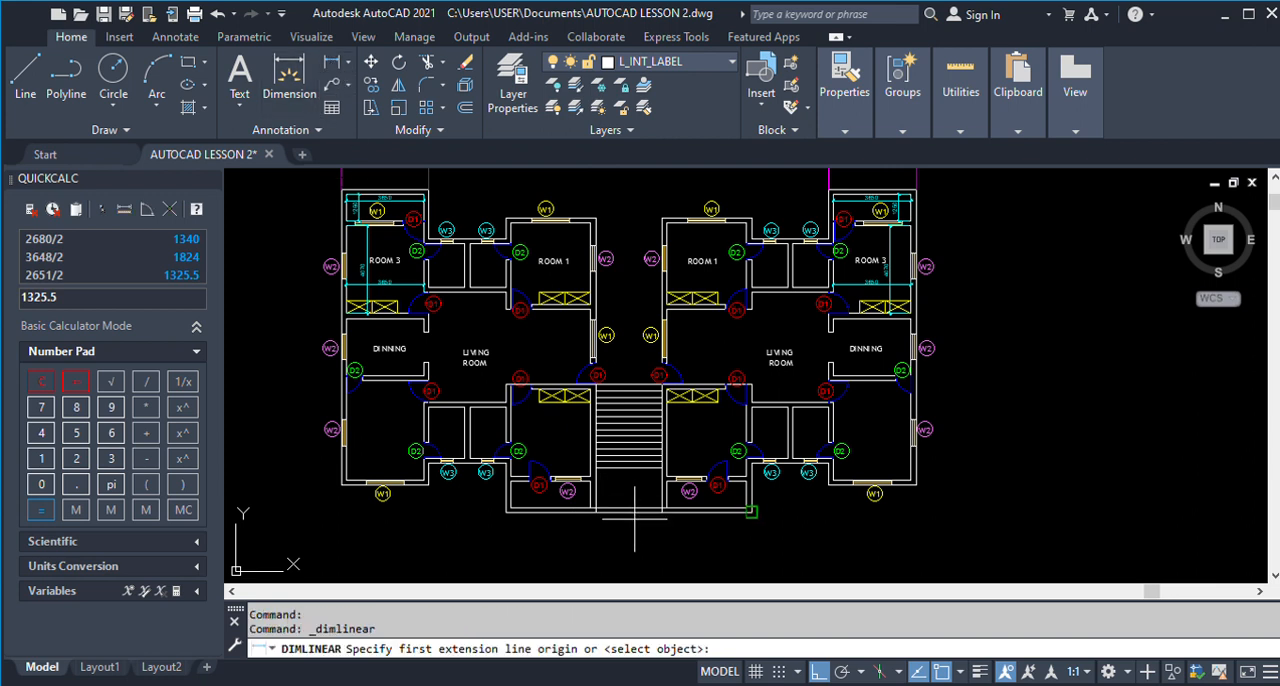
scroll(577, 495, "up", 3)
left_click(558, 490)
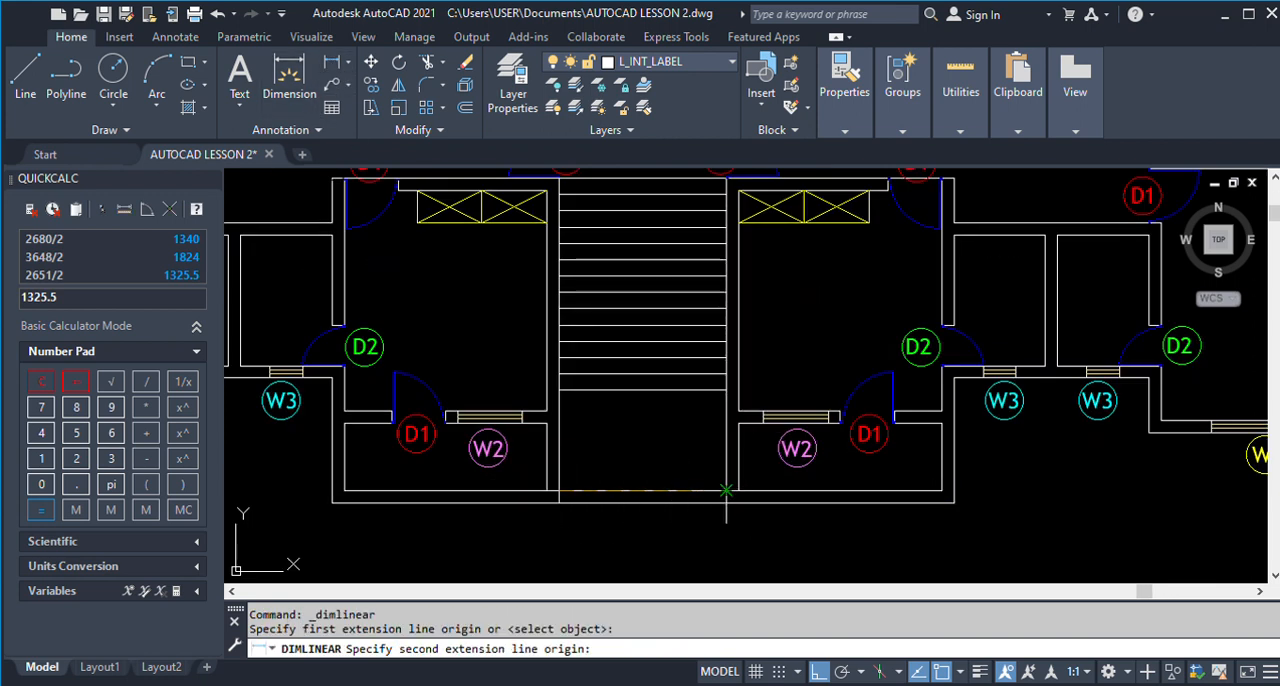
left_click(725, 490)
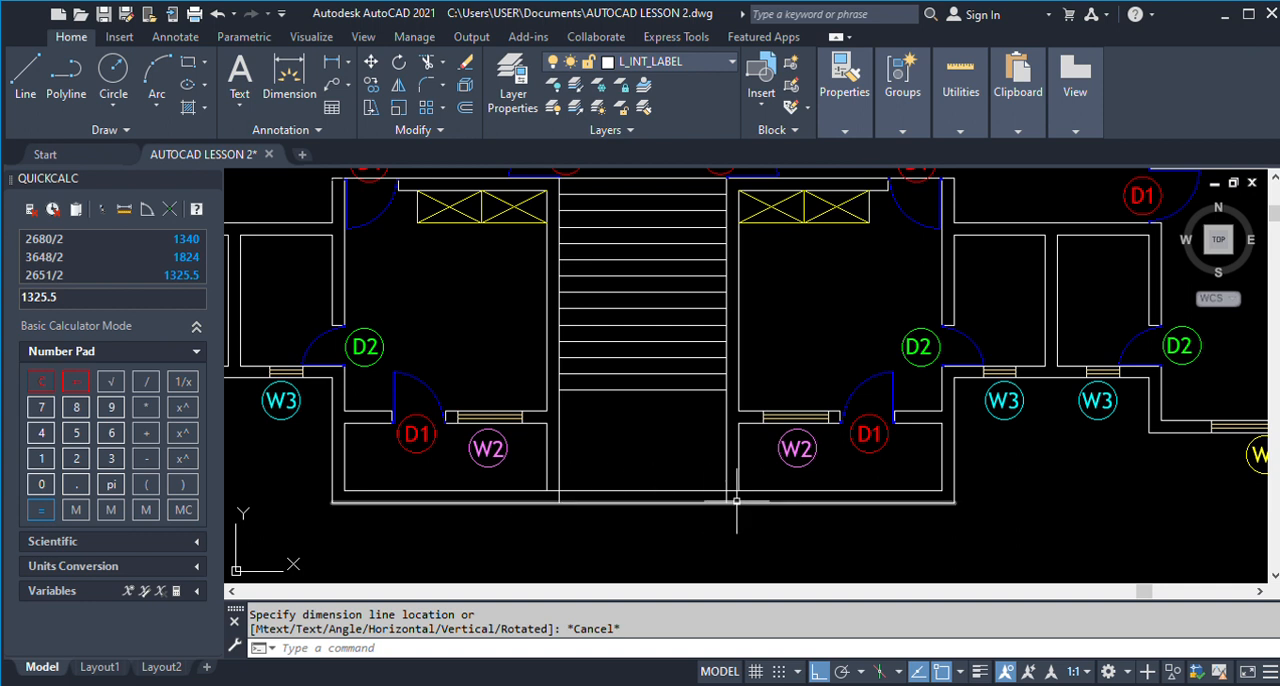
Offset the stairwell's left wall line 1550 inward to mark the centre of the staircase.
type("o")
key("Return")
key("Return")
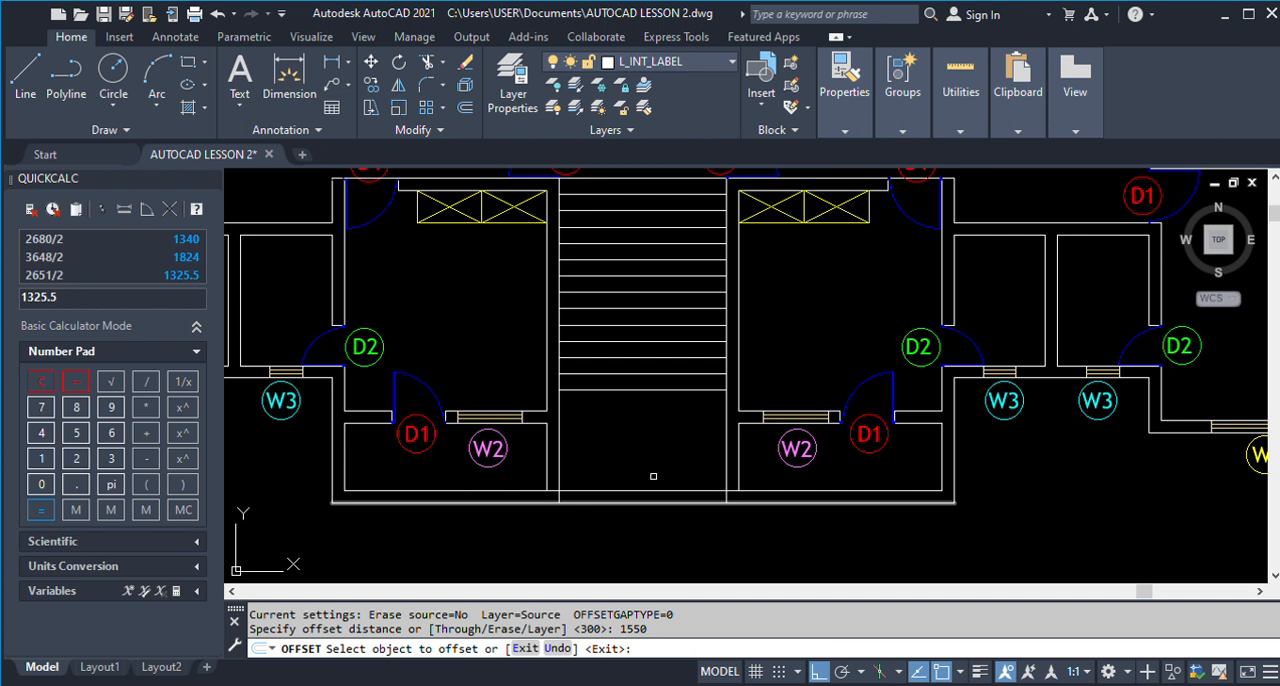
left_click(557, 470)
left_click(623, 468)
key("Return")
scroll(645, 500, "down", 2)
scroll(656, 392, "up", 2)
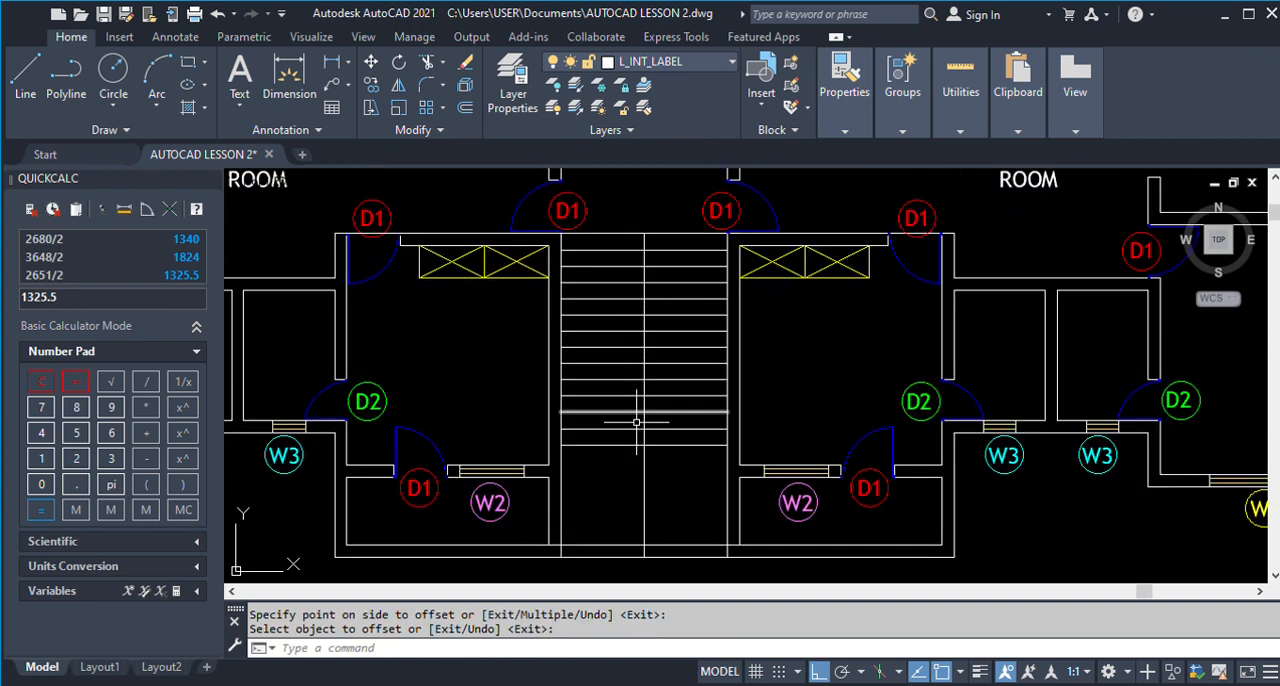
type("O")
key("Return")
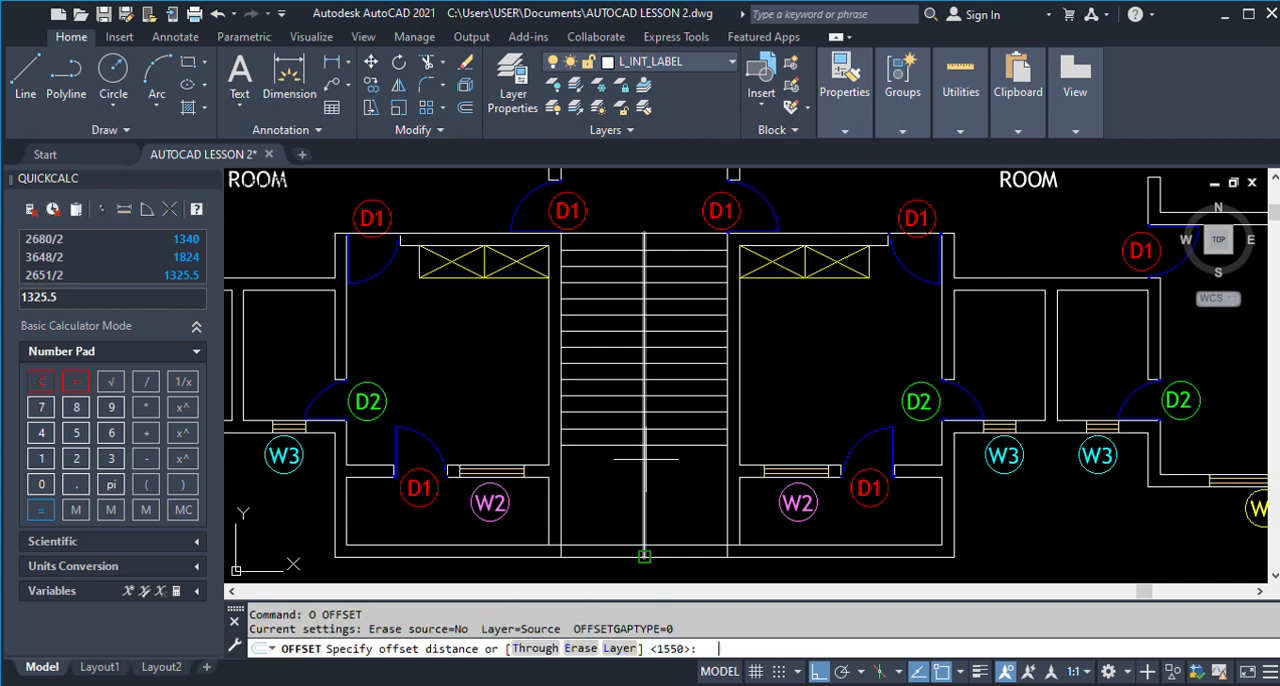
key("Return")
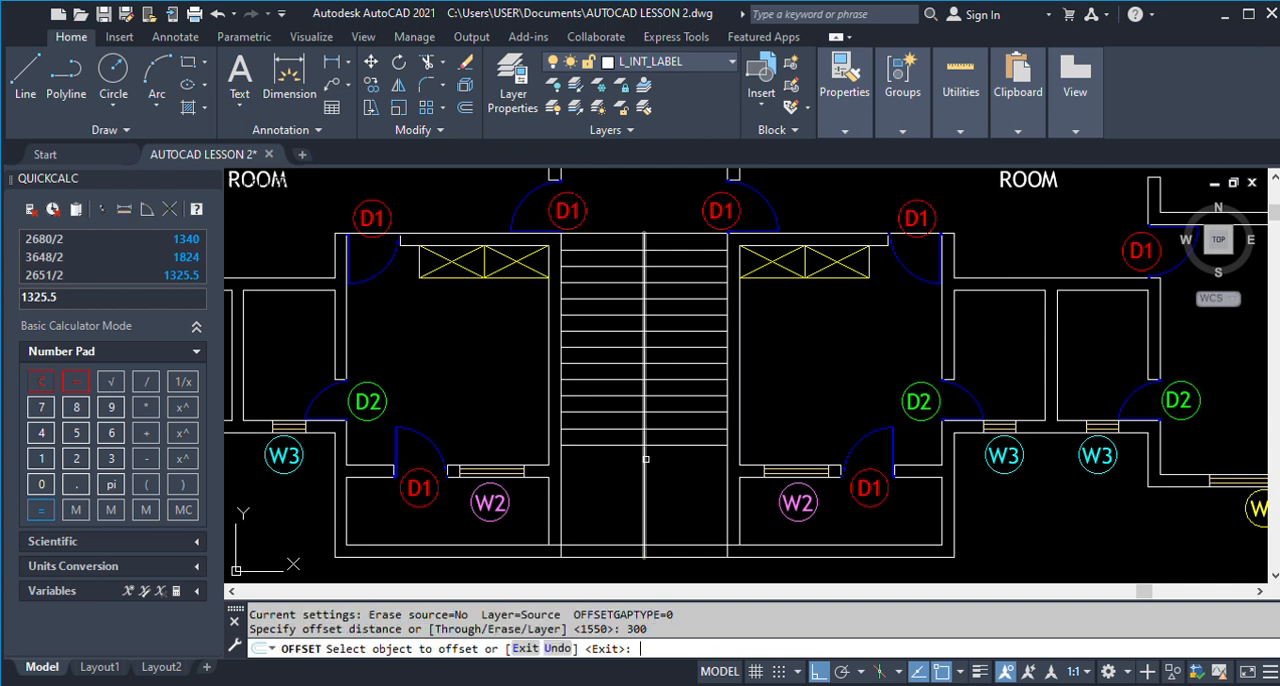
key("Escape")
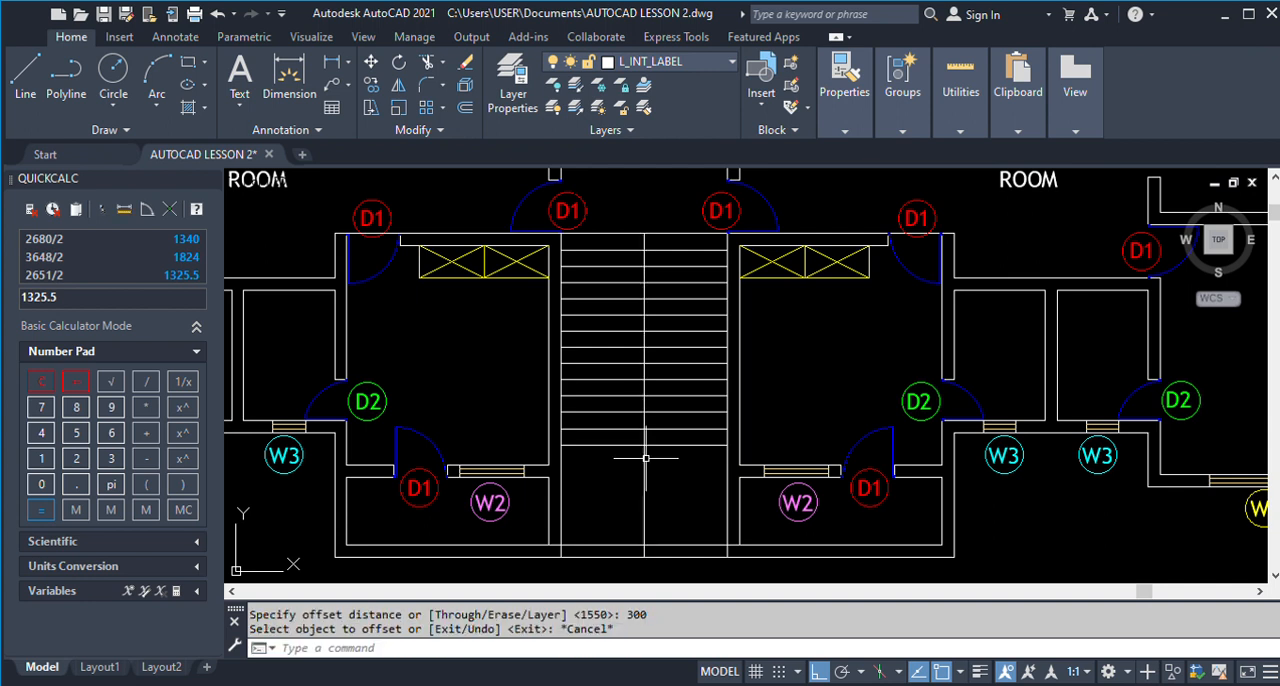
Offset the staircase's centre line 15 to each side.
type("O")
key("Return")
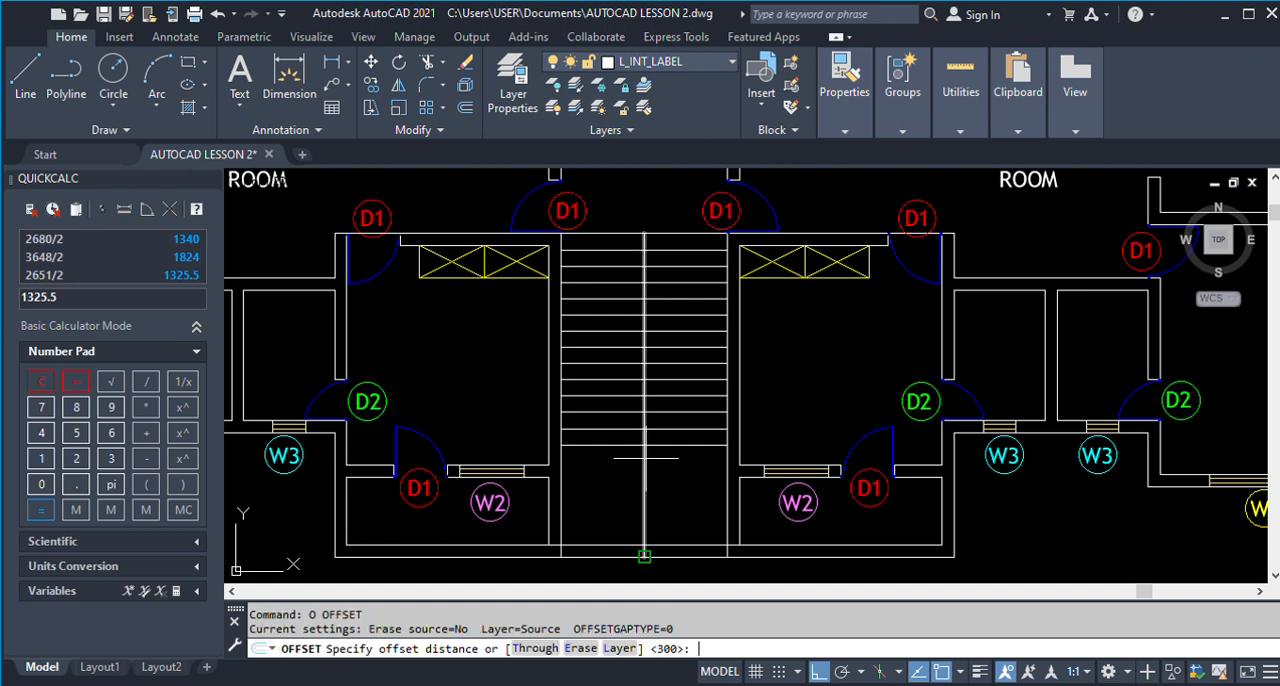
type("15")
key("Return")
left_click(646, 458)
left_click(650, 460)
scroll(645, 462, "up", 5)
left_click(630, 419)
left_click(554, 420)
key("Return")
Erase the original centre line between the two offset lines of the staircase.
type("e")
key("Return")
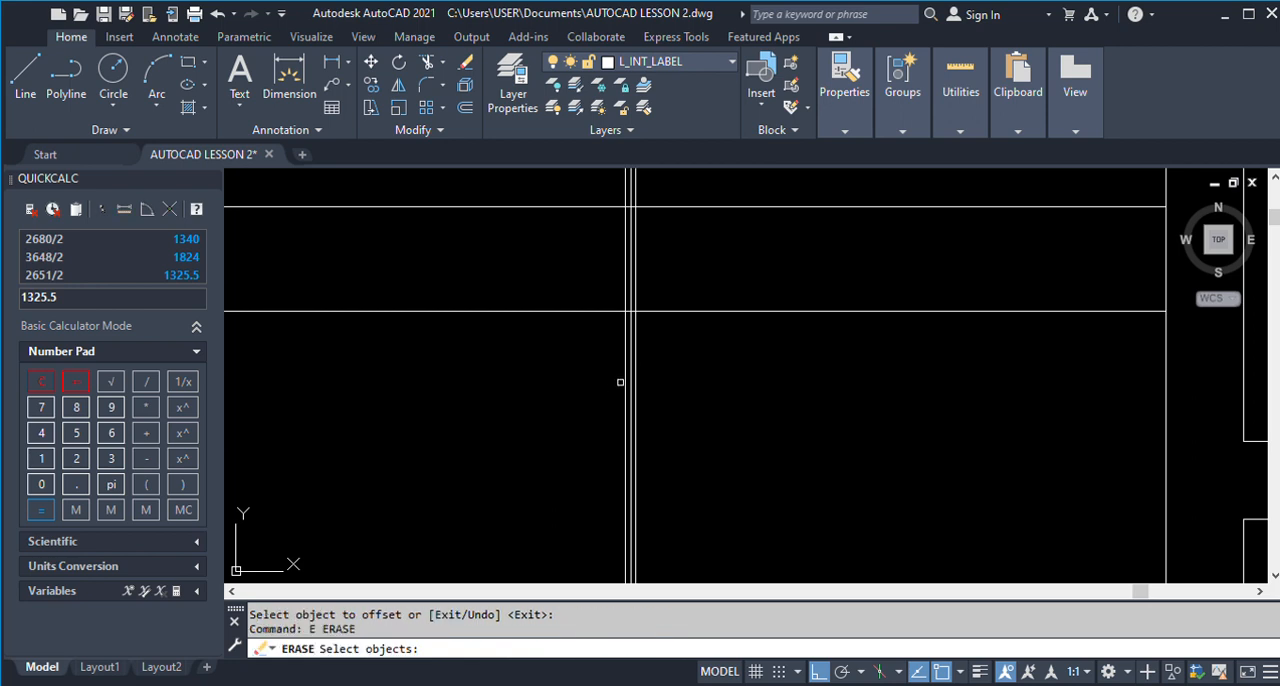
left_click(632, 364)
Trim the tread segments between the two central stair lines along the whole staircase to separate the two flights.
key("Return")
scroll(634, 400, "down", 4)
scroll(638, 395, "up", 3)
scroll(638, 395, "up", 2)
type("tr")
key("Return")
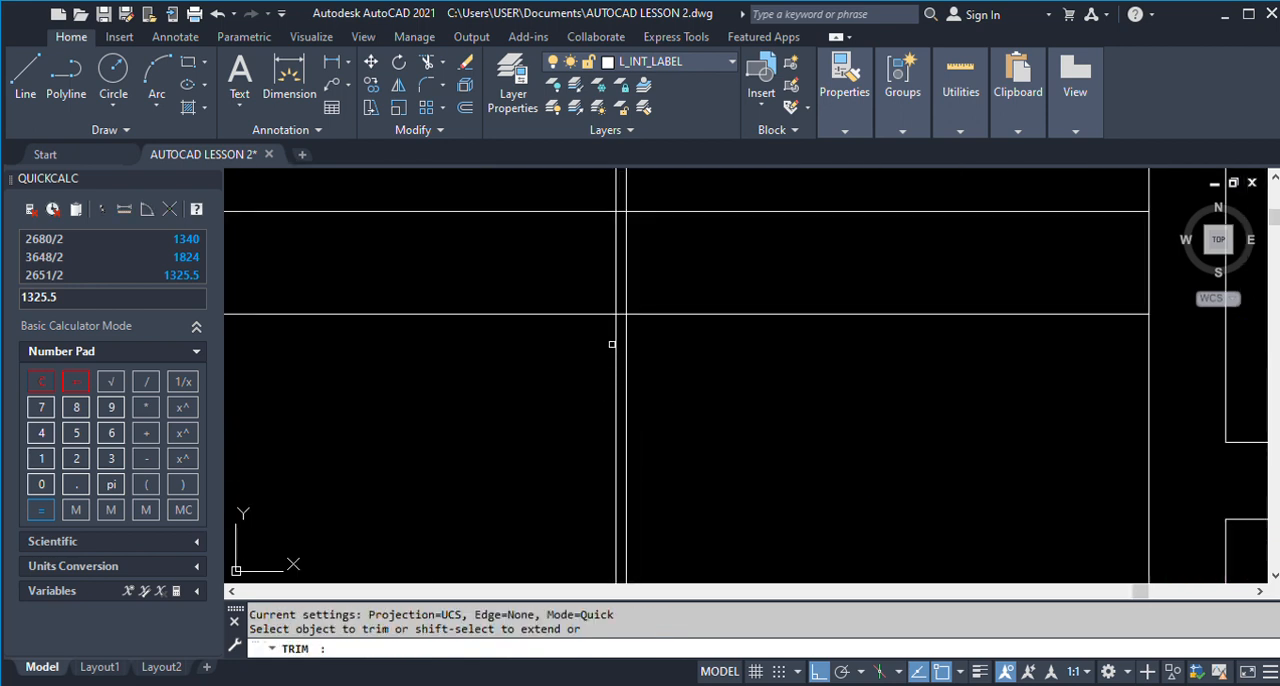
left_click(624, 314)
scroll(646, 415, "down", 3)
scroll(629, 348, "up", 4)
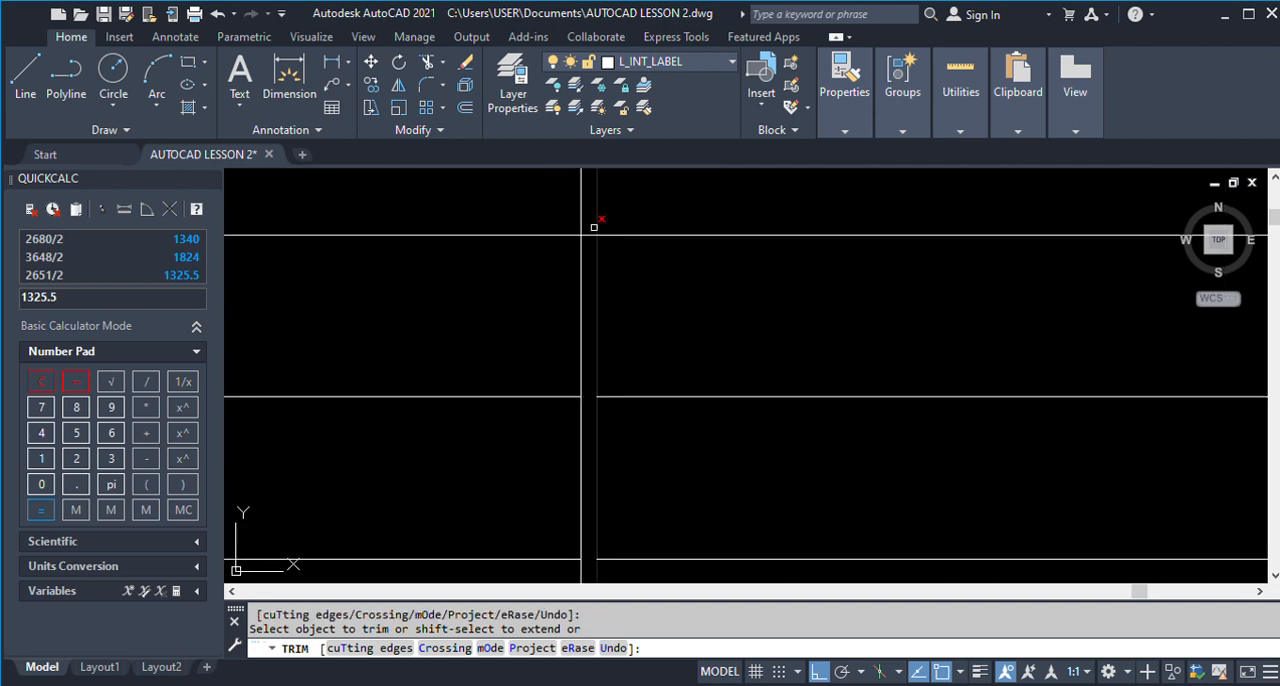
scroll(689, 454, "down", 3)
scroll(683, 340, "up", 4)
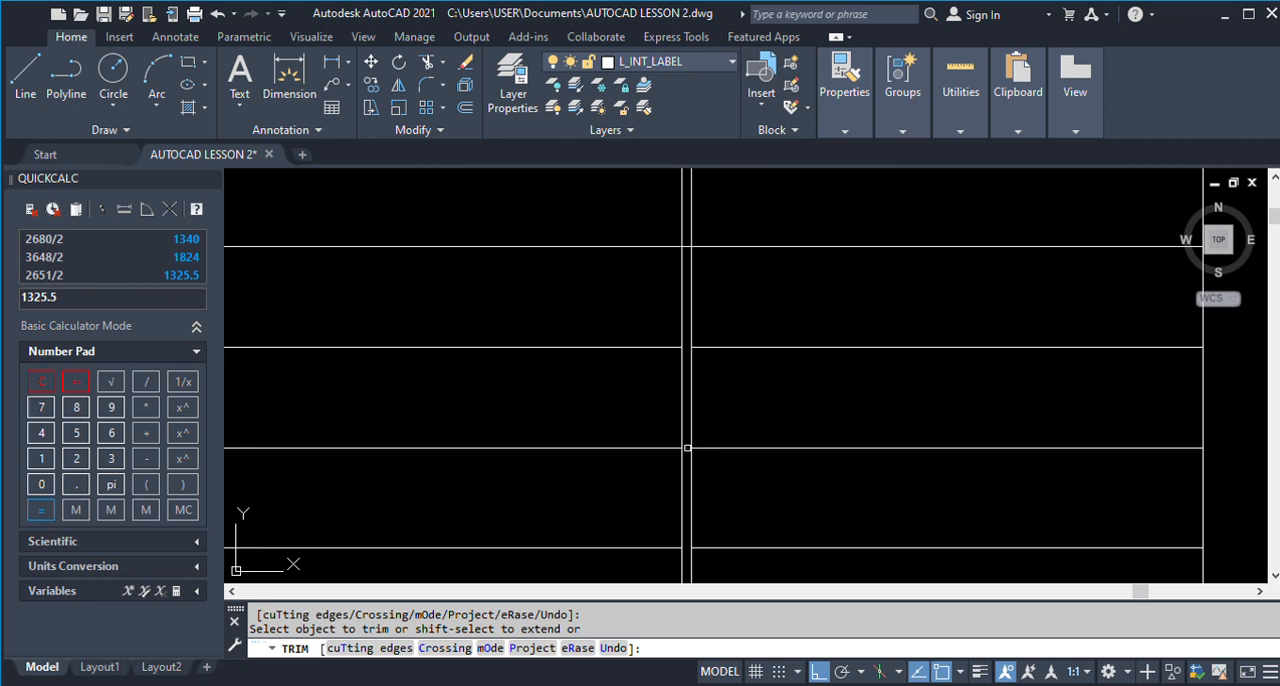
scroll(684, 330, "down", 3)
scroll(680, 309, "up", 3)
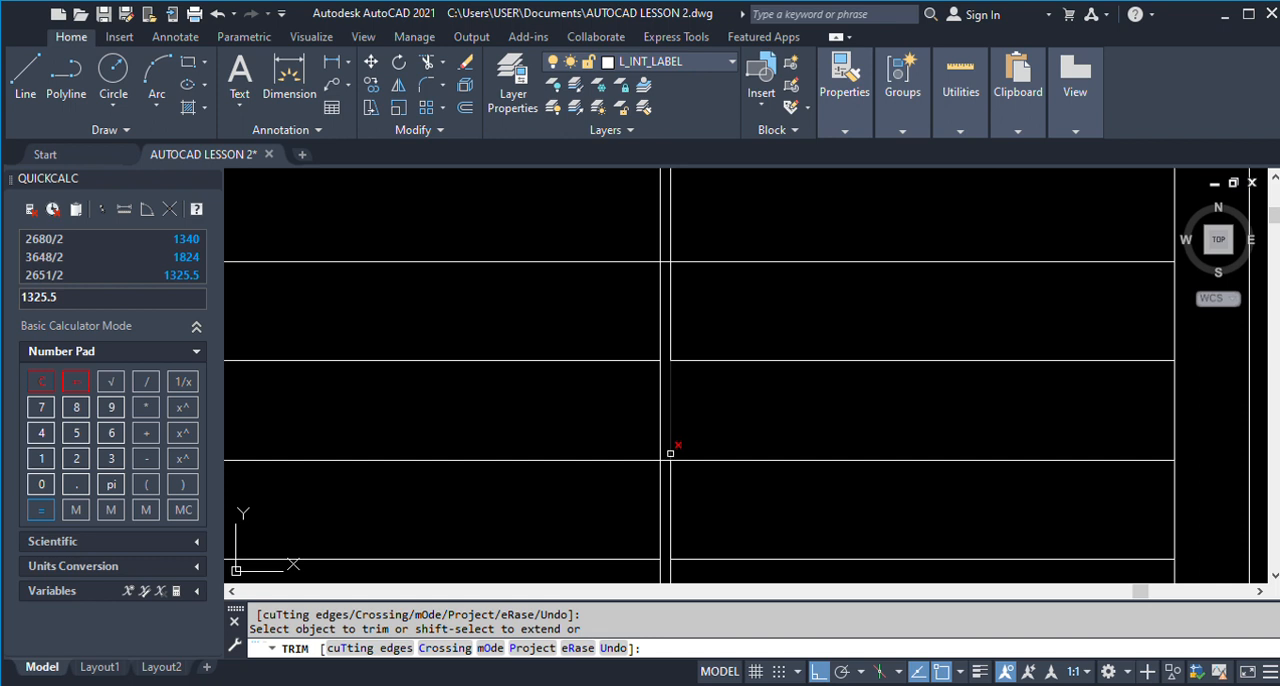
left_click_drag(665, 463, 665, 228)
scroll(681, 449, "down", 4)
scroll(671, 301, "up", 4)
left_click(681, 407)
scroll(685, 338, "down", 4)
scroll(681, 220, "up", 4)
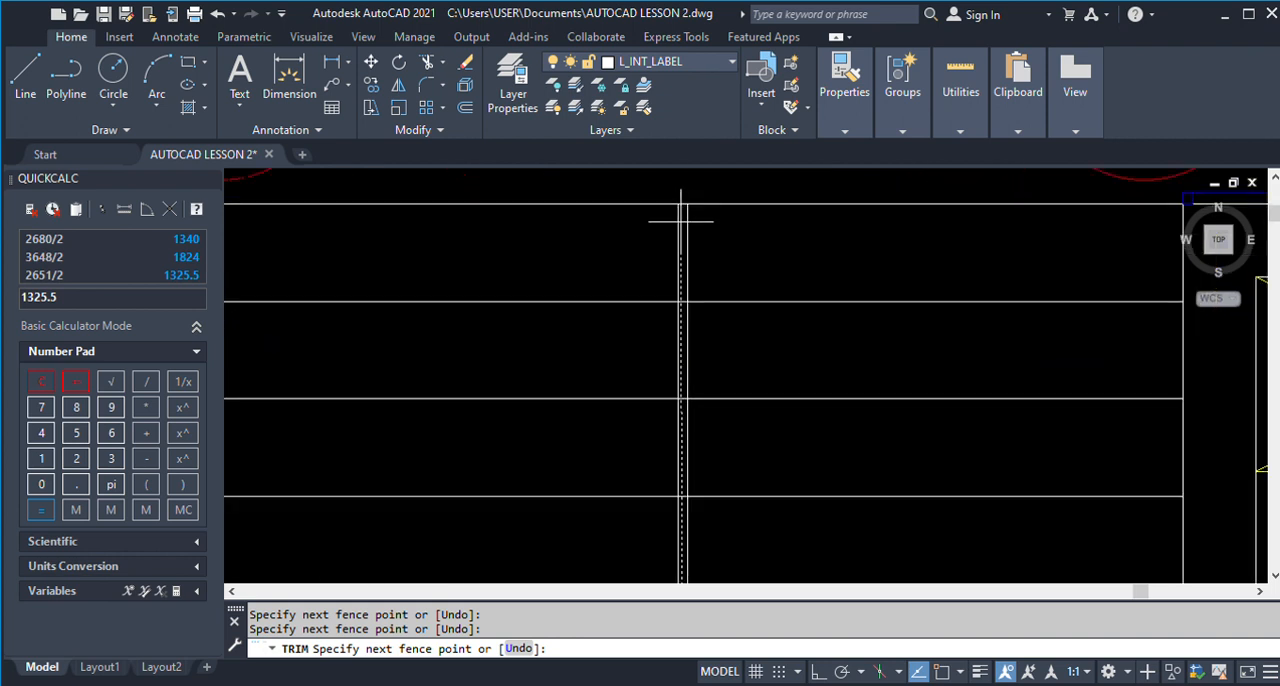
left_click(685, 264)
key("Escape")
Try to erase the line across the stairwell's upper end, and undo the erase.
scroll(690, 286, "down", 8)
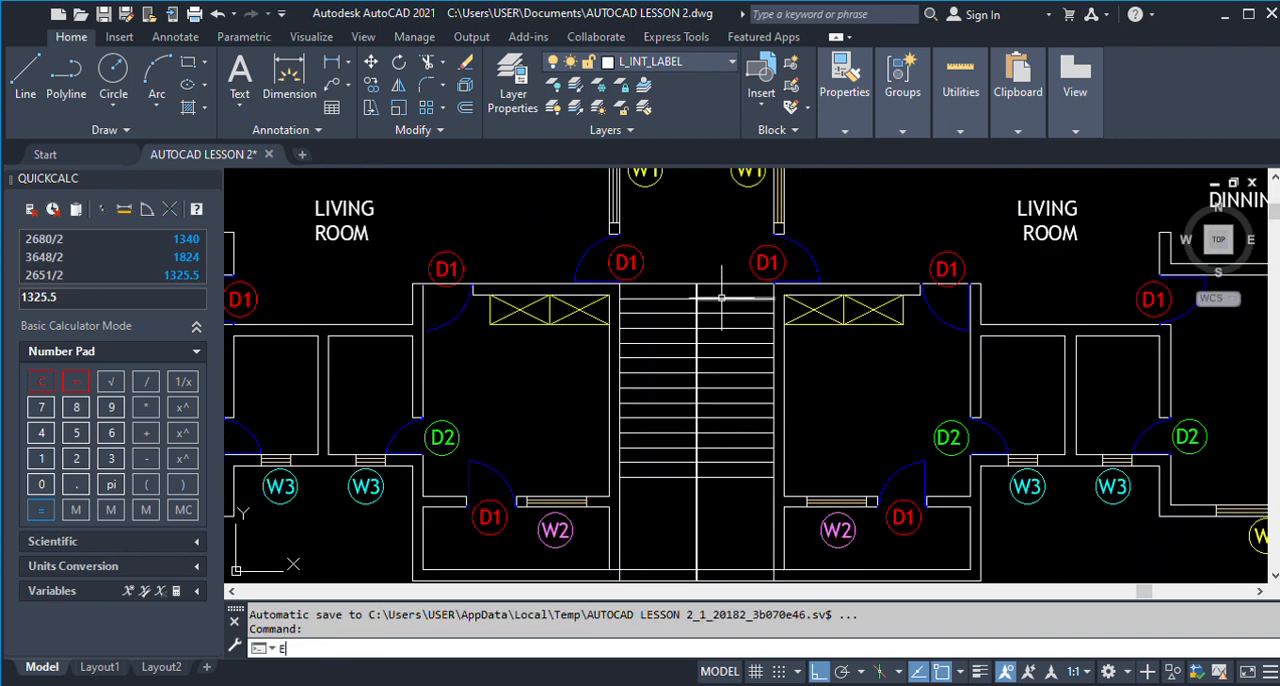
key("Return")
scroll(721, 297, "up", 2)
left_click(730, 280)
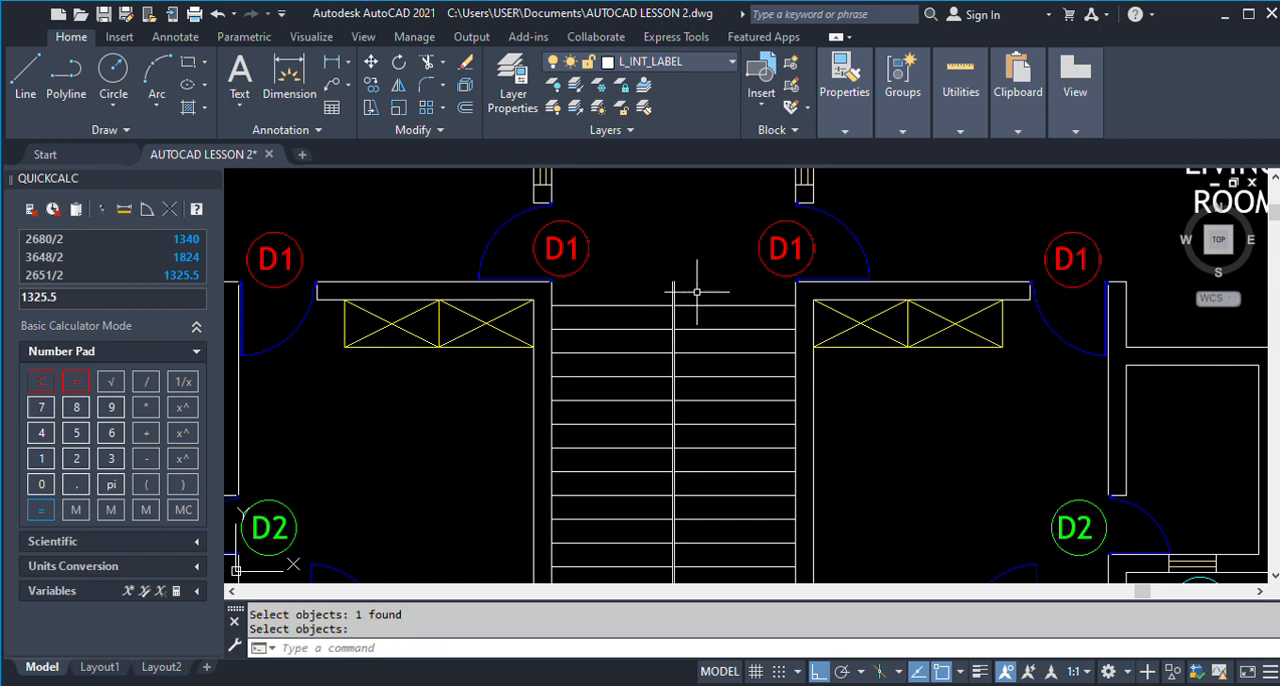
key("Return")
key("ctrl+z")
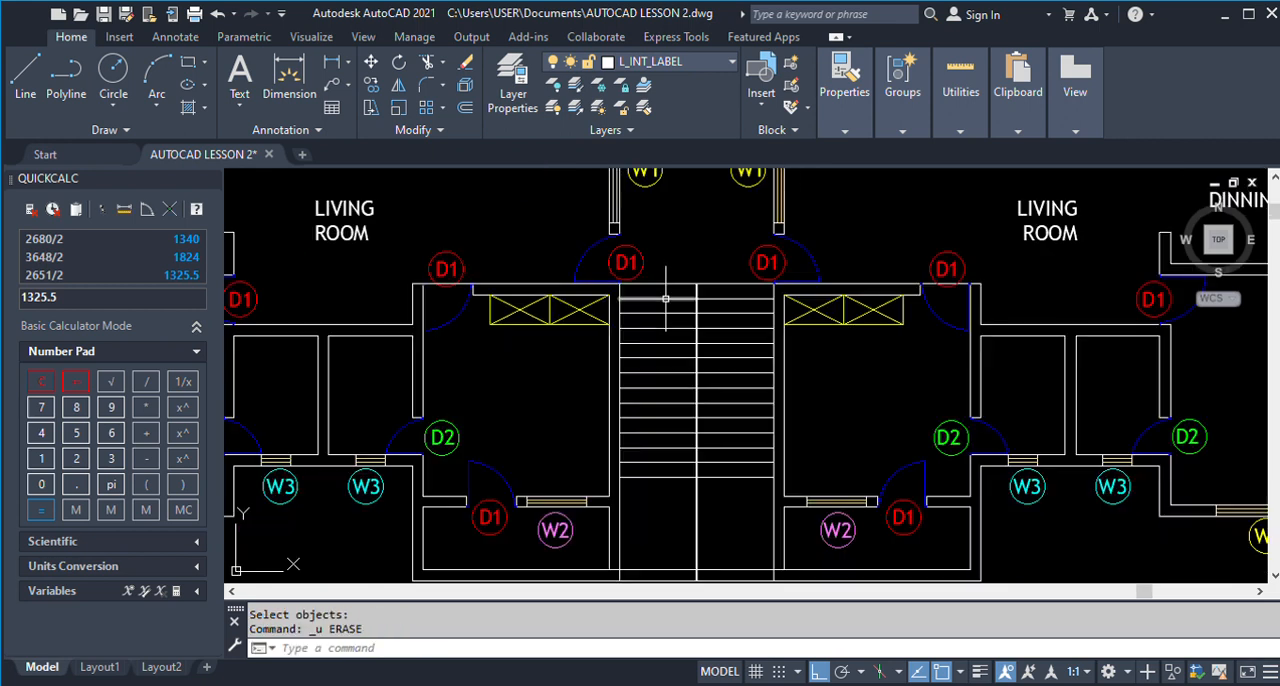
Fillet the left central stair line with the line across the stairwell's upper end, keeping the part over the left flight.
scroll(690, 288, "up", 3)
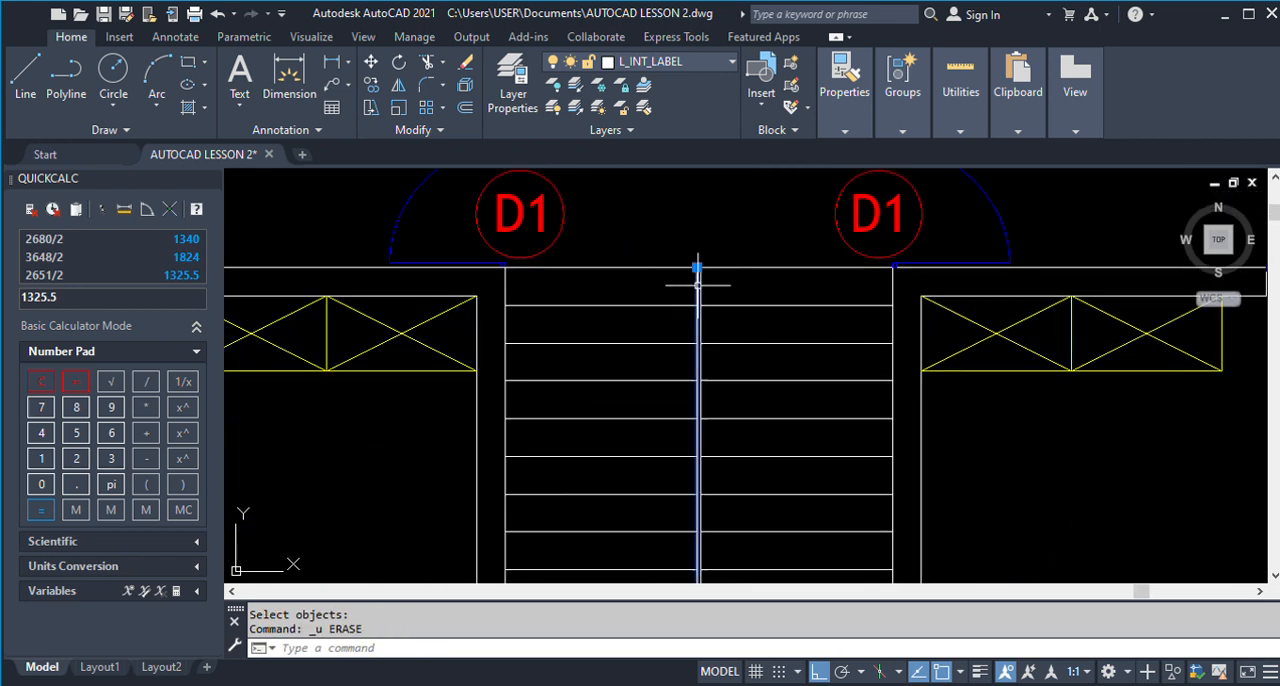
left_click(696, 287)
key("Escape")
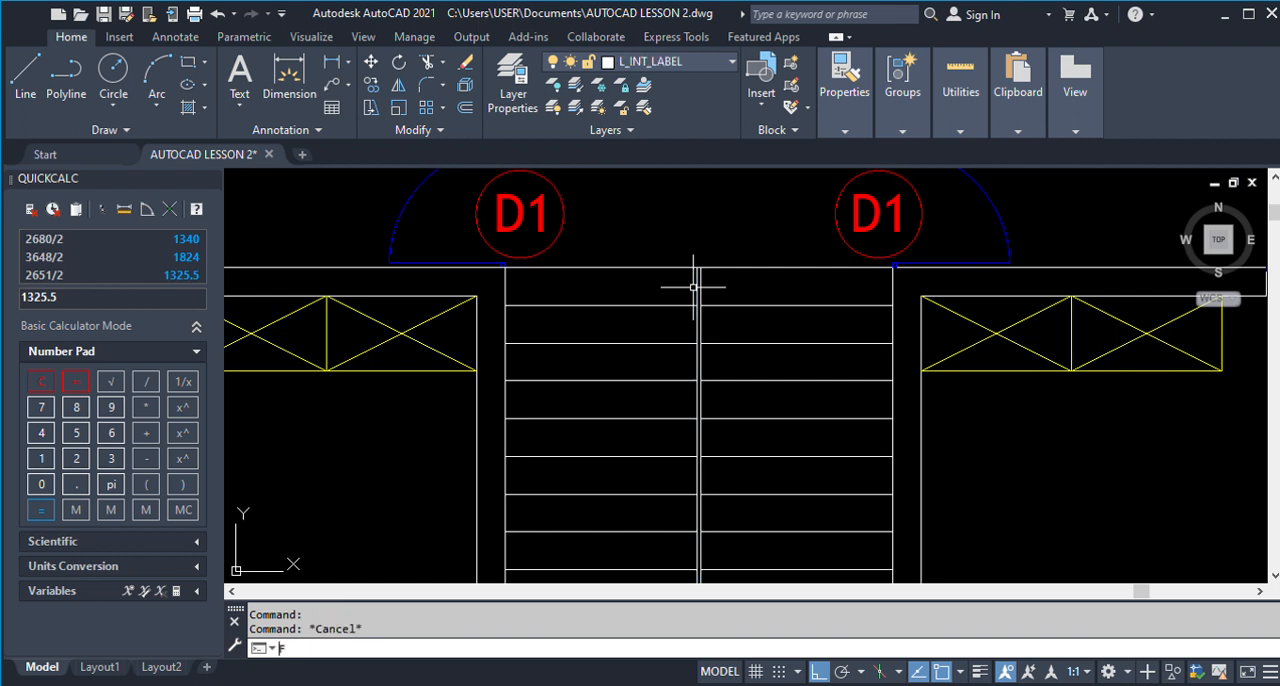
type("f")
key("Return")
scroll(693, 287, "up", 2)
left_click(697, 294)
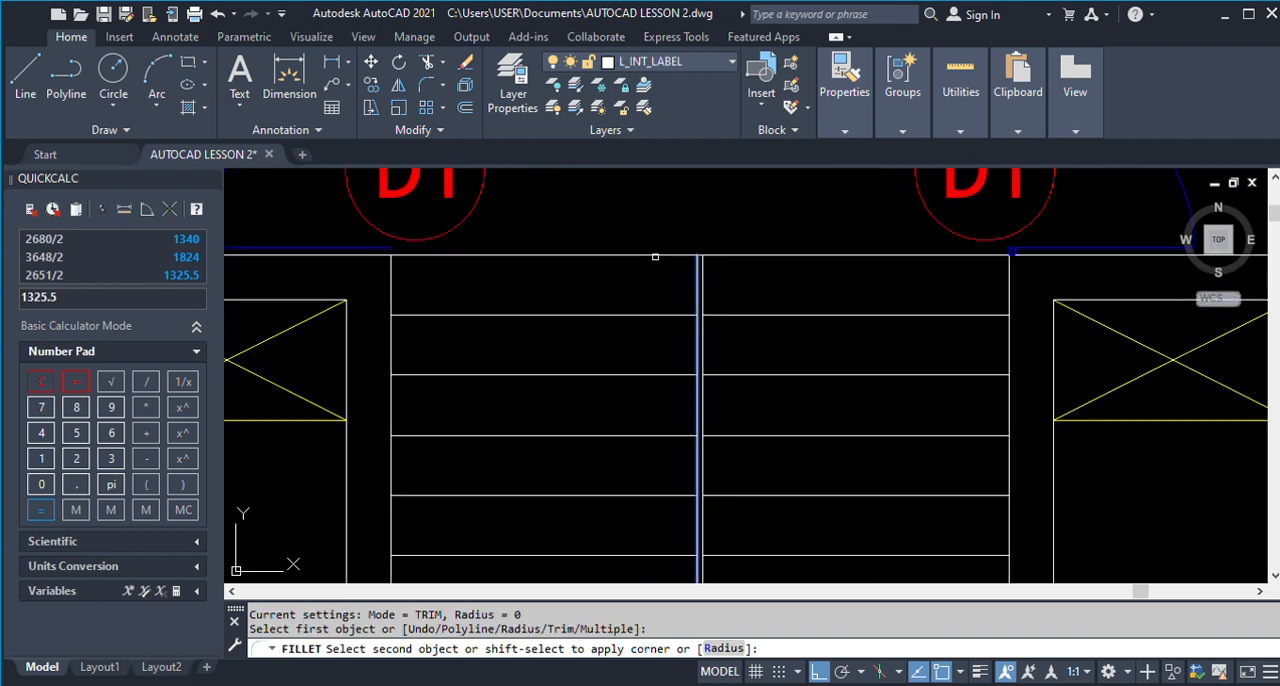
left_click(651, 255)
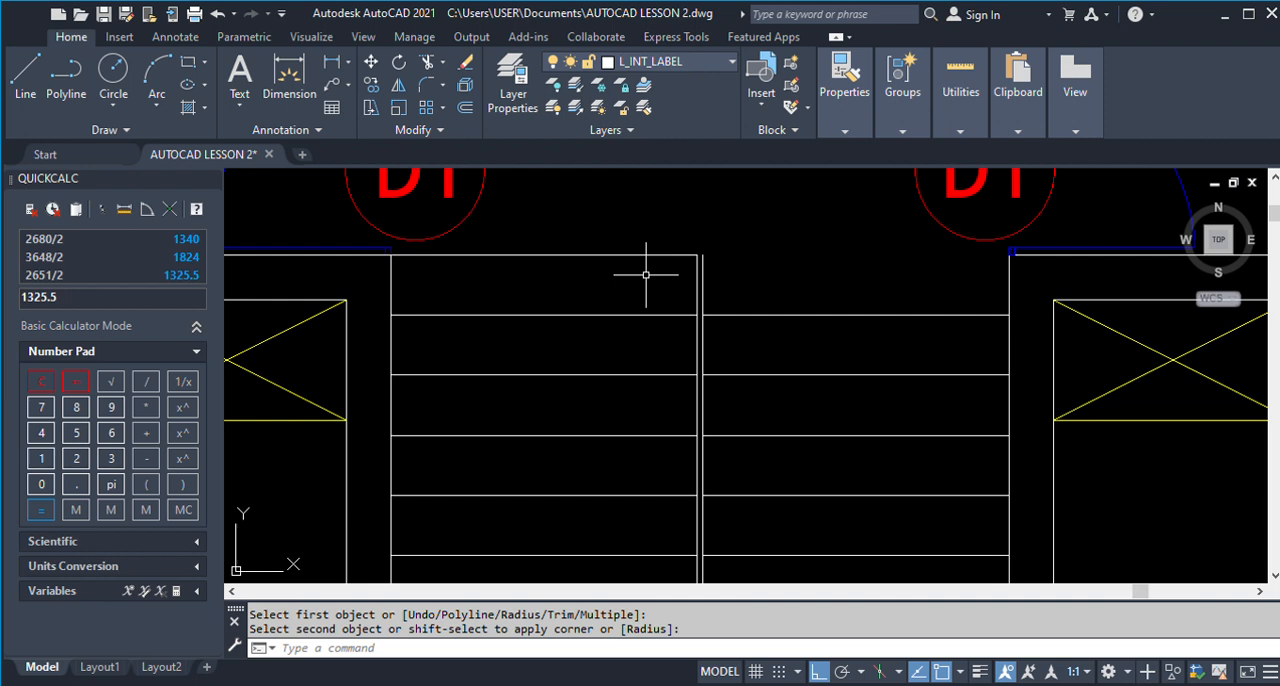
key("BackSpace")
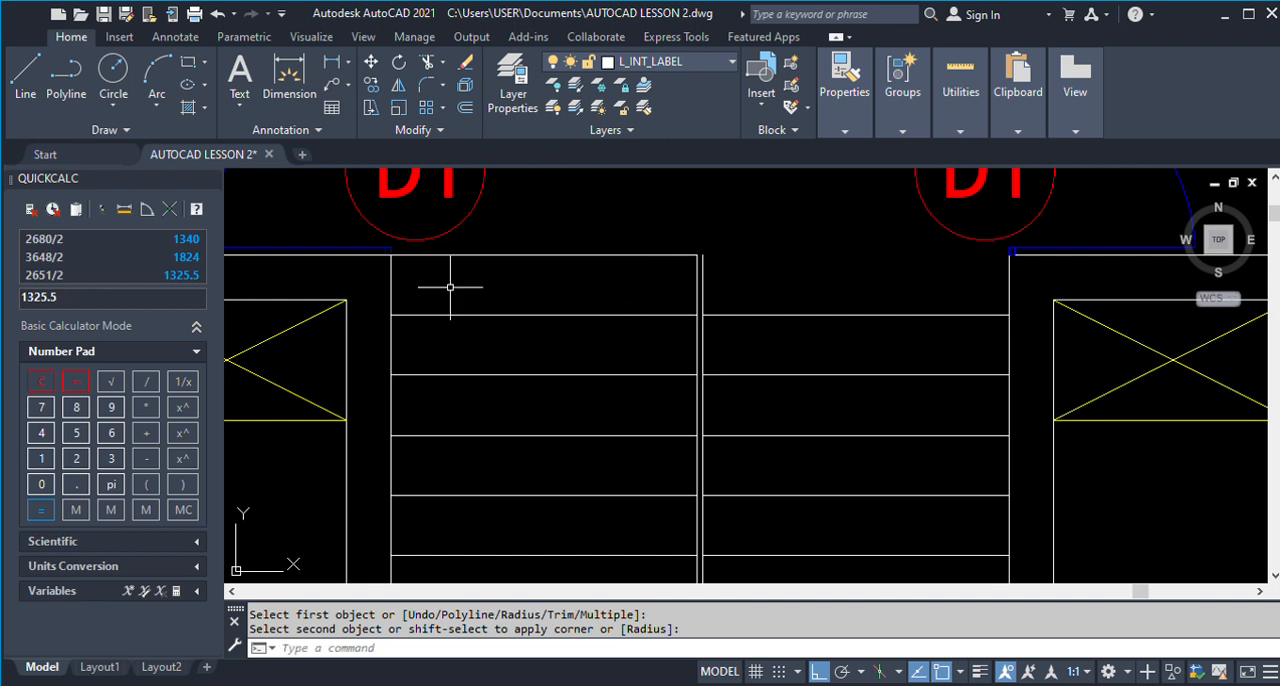
Trim the line across the stairwell's upper end at the left stair line, removing its run over the left unit's wall and door opening.
scroll(450, 287, "down", 2)
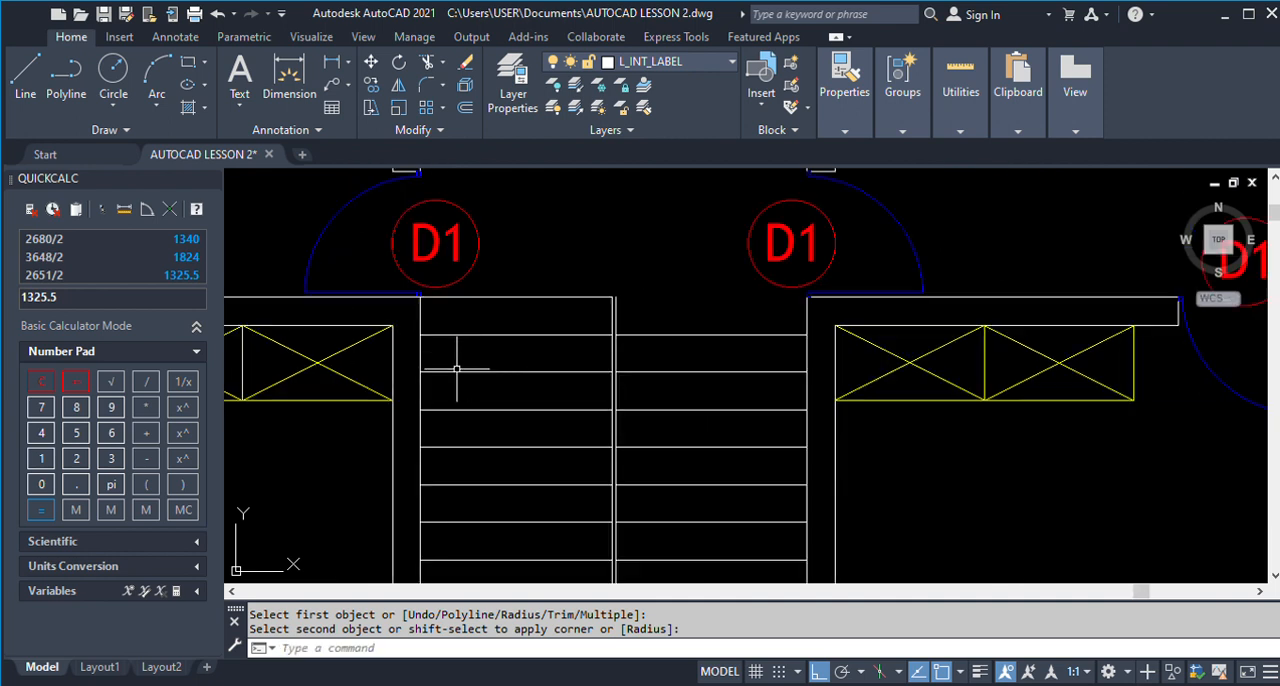
left_click(419, 320)
type("TR")
key("Return")
scroll(420, 315, "down", 4)
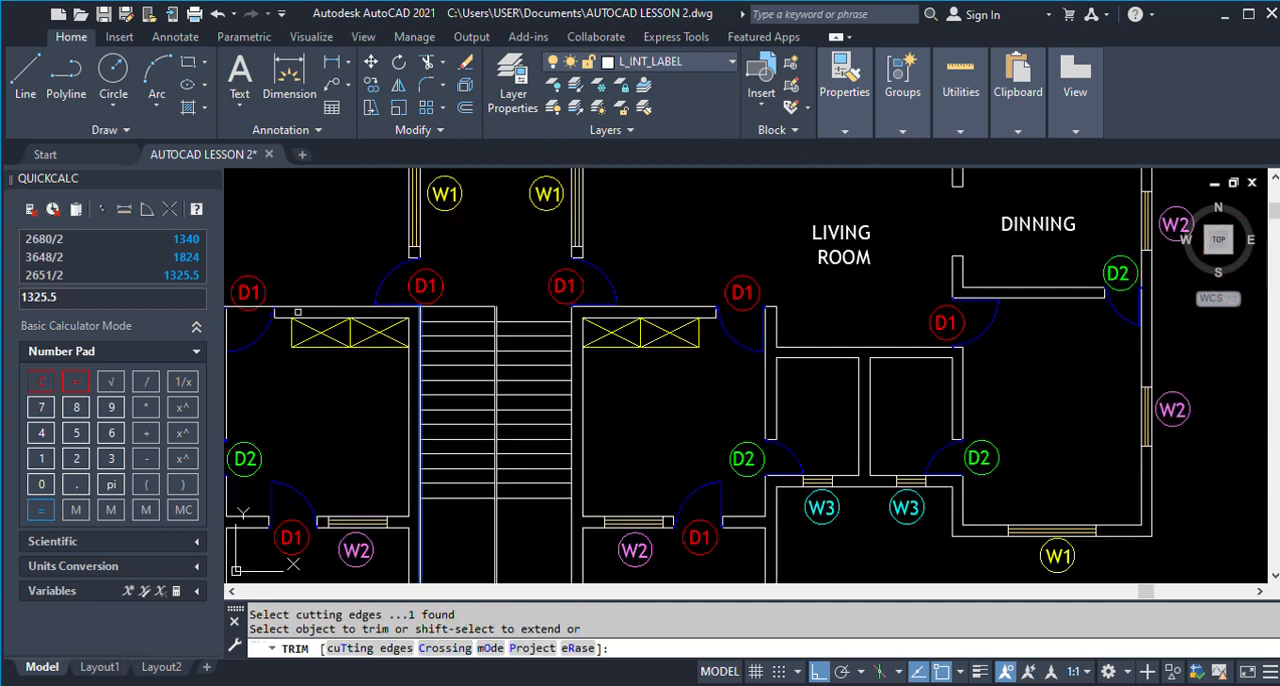
left_click(274, 307)
scroll(514, 328, "down", 2)
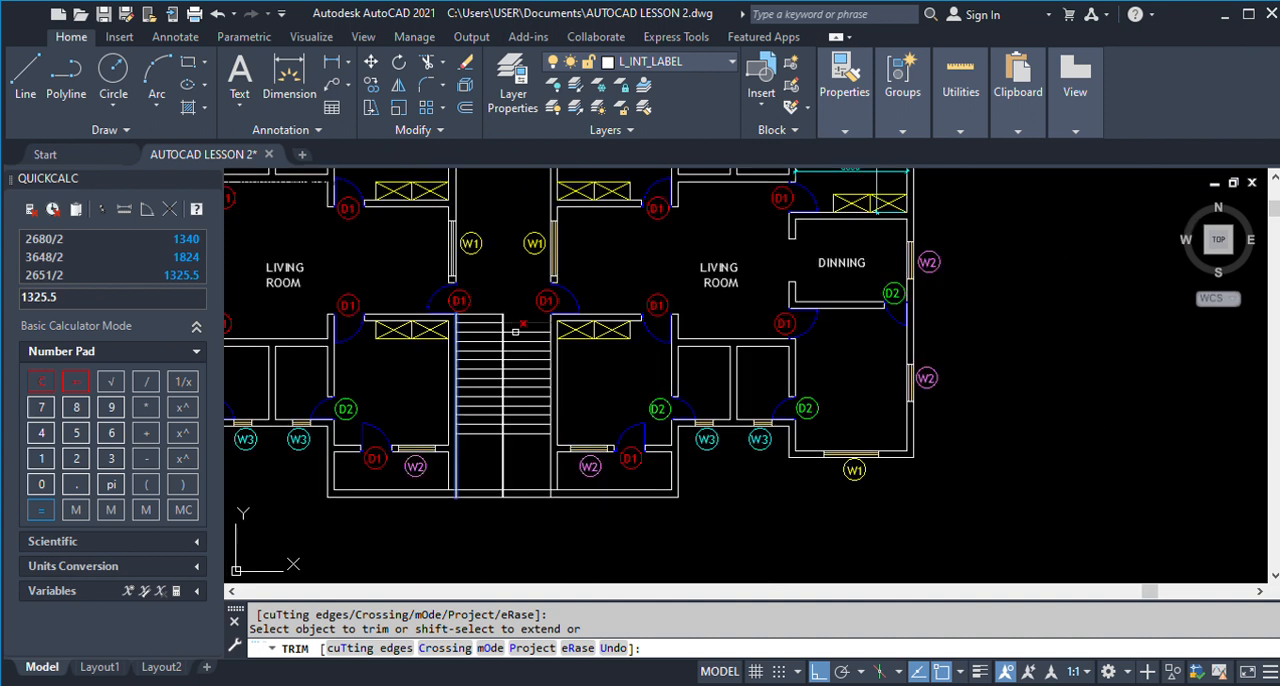
key("Return")
Trim both central stair lines below the last tread so the flights end at the landing.
scroll(494, 421, "up", 2)
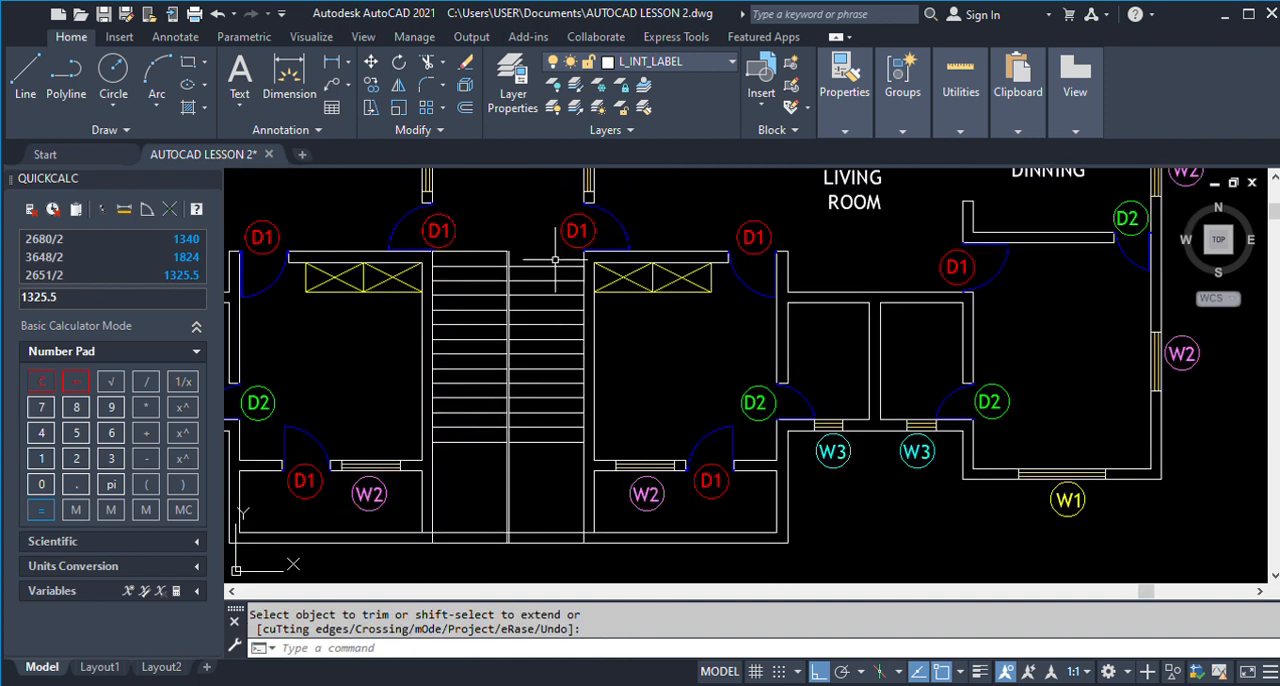
mouse_move(548, 250)
left_mouse_down()
mouse_move(512, 440)
mouse_move(572, 440)
mouse_move(537, 416)
left_mouse_up()
key("Escape")
scroll(497, 433, "up", 3)
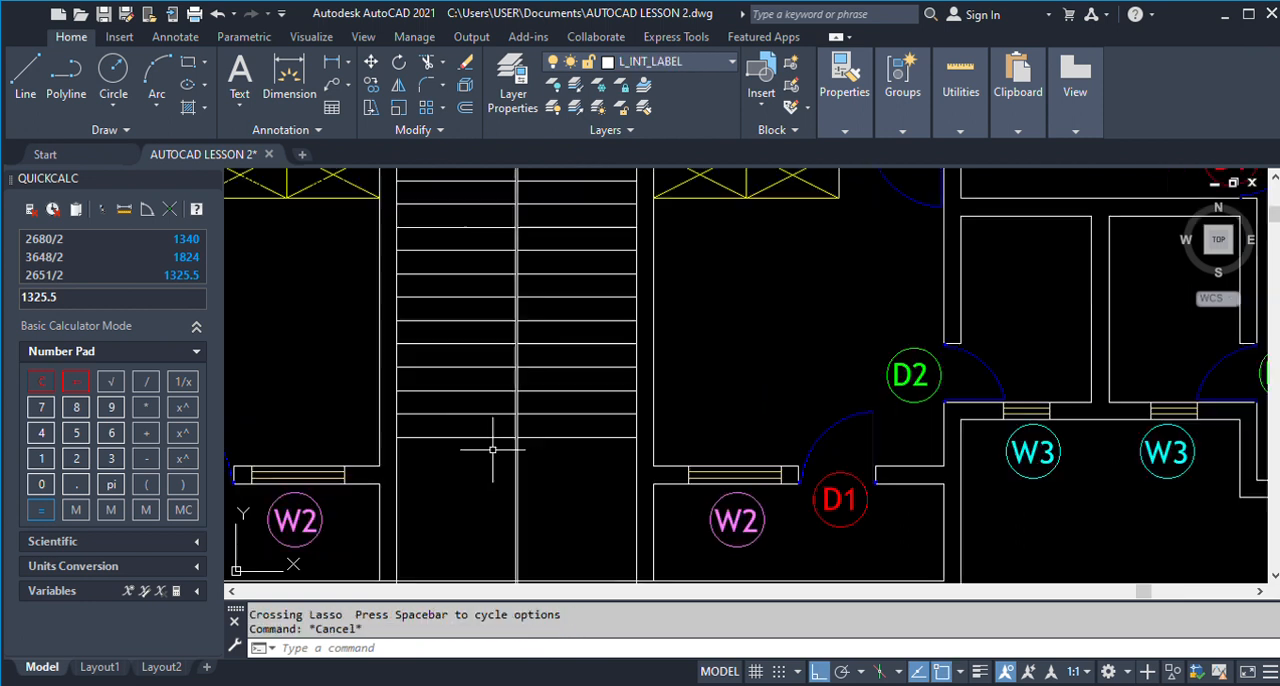
left_click(501, 430)
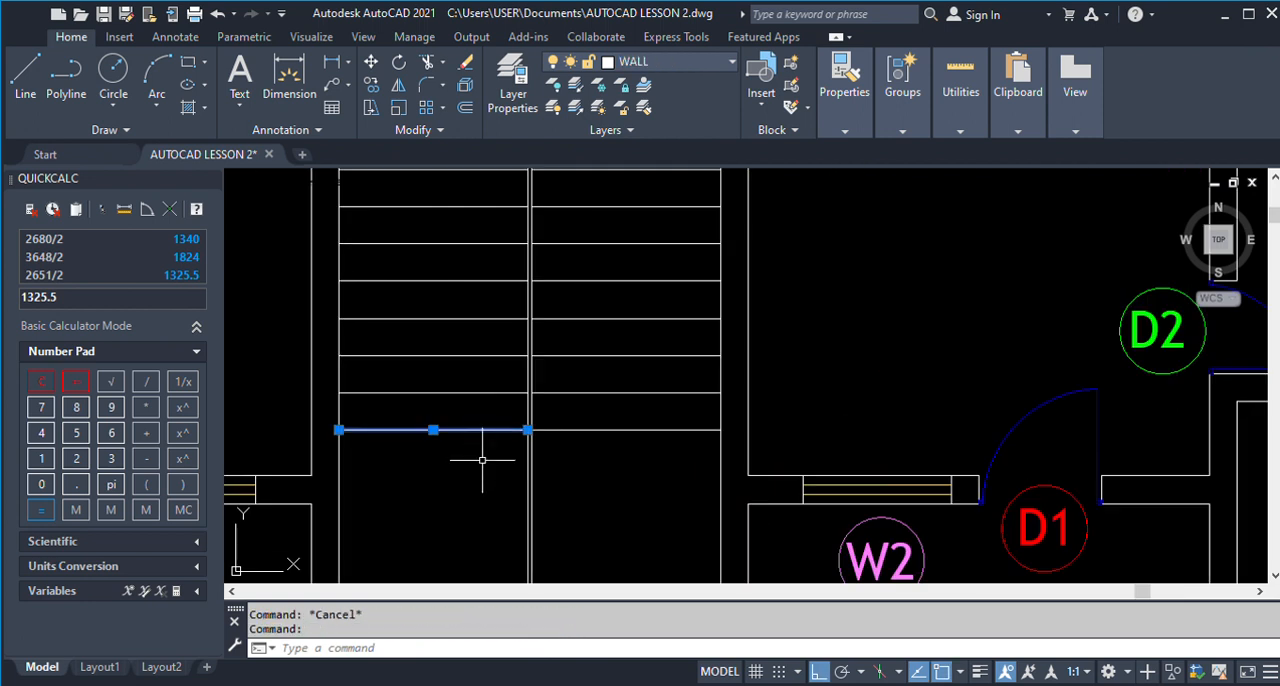
key("Return")
left_click(528, 447)
key("Return")
key("Return")
left_click(529, 447)
scroll(535, 461, "down", 4)
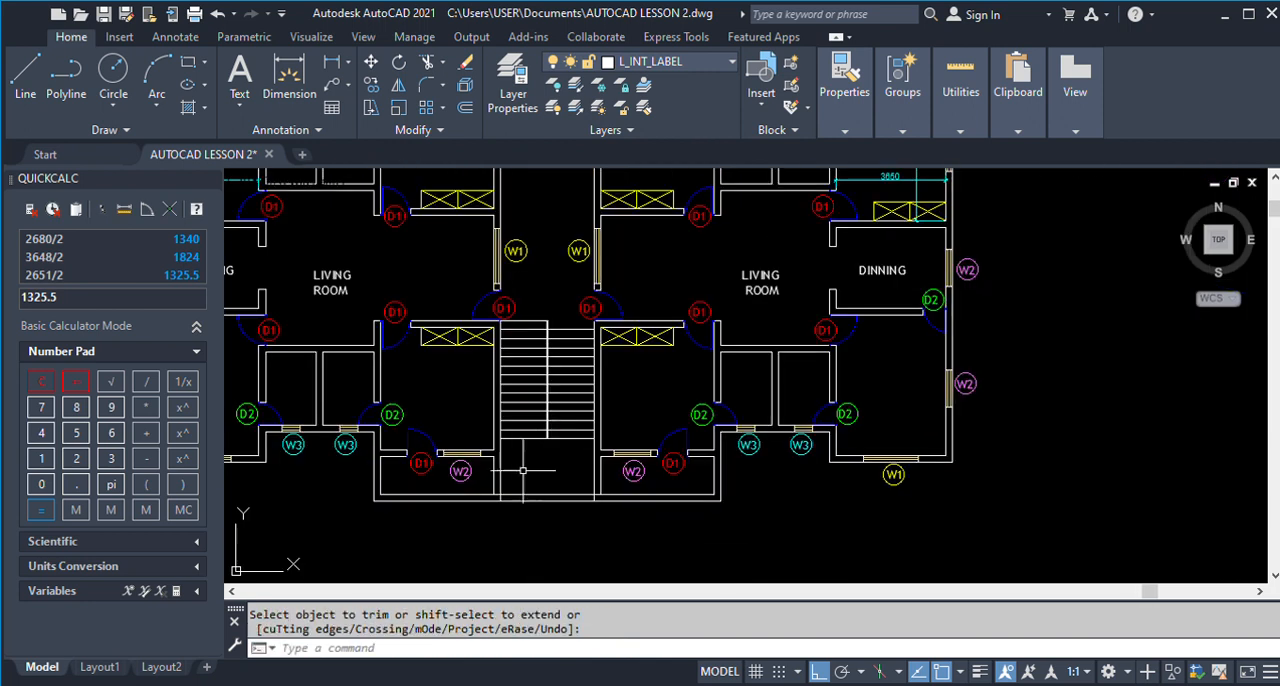
Trim the left and right stairwell lines where they cross the thickness of the front wall below the landing.
scroll(498, 498, "up", 5)
key("Return")
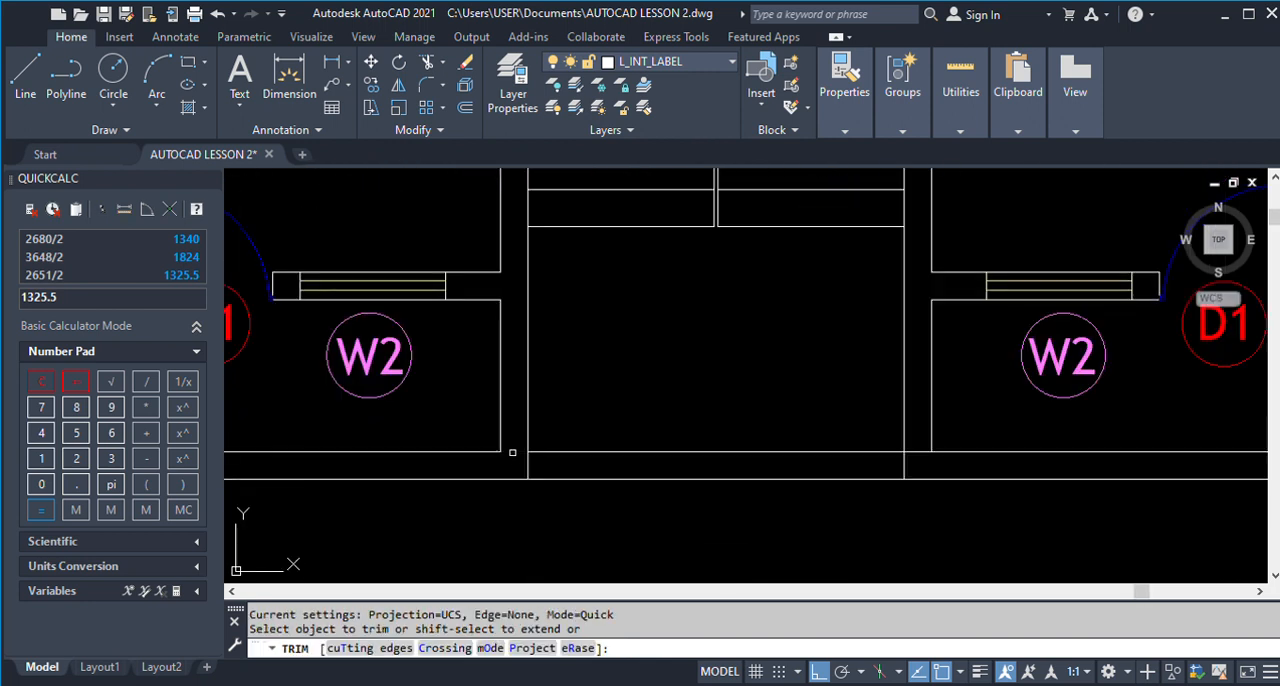
left_click(526, 461)
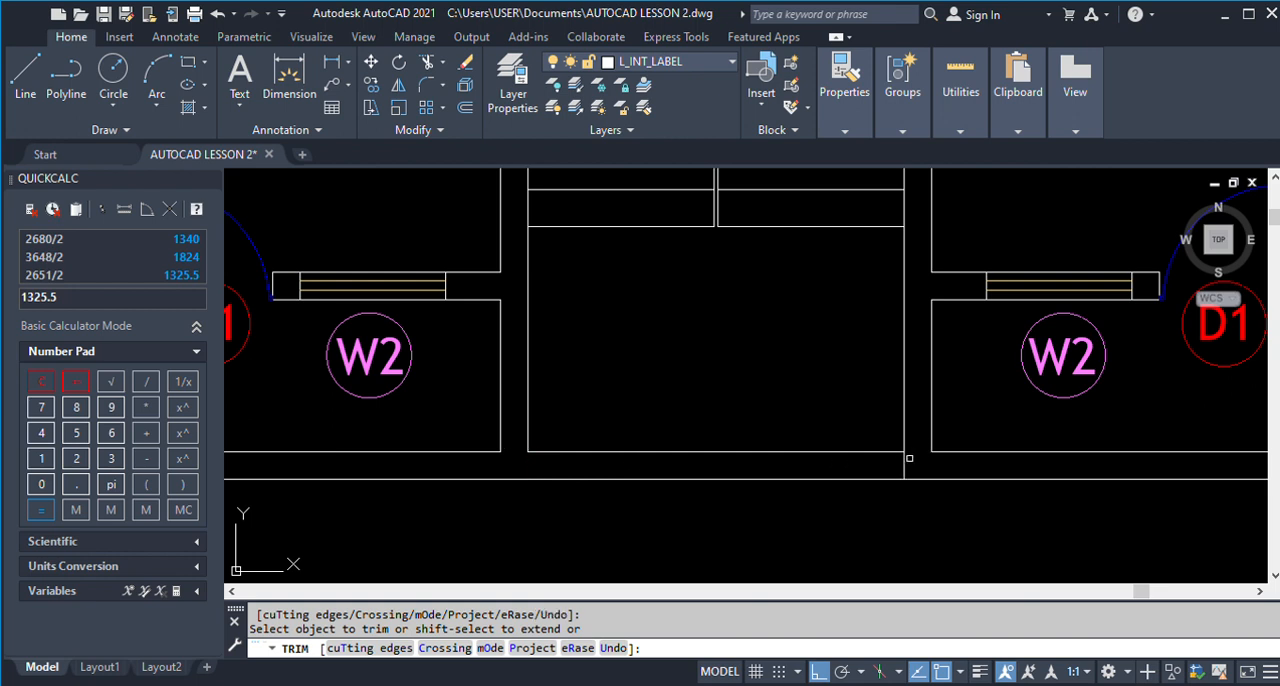
scroll(655, 495, "down", 7)
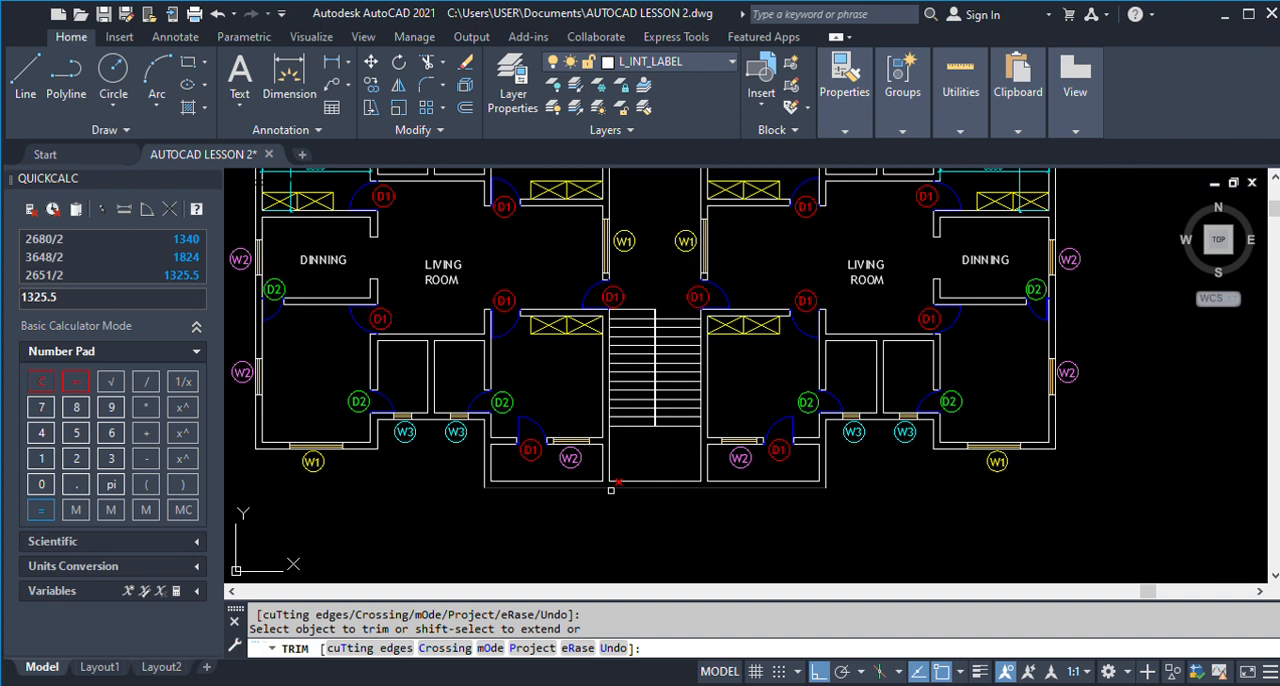
key("Return")
scroll(566, 459, "down", 2)
scroll(612, 455, "down", 2)
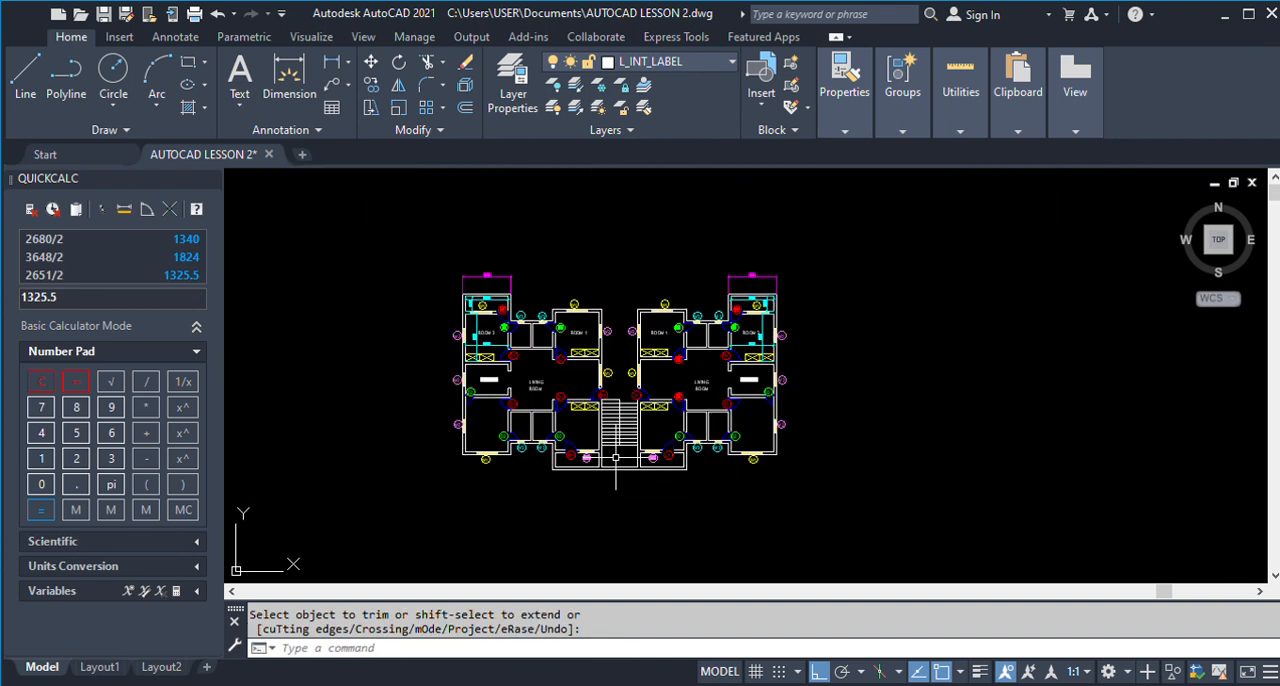
scroll(605, 412, "up", 3)
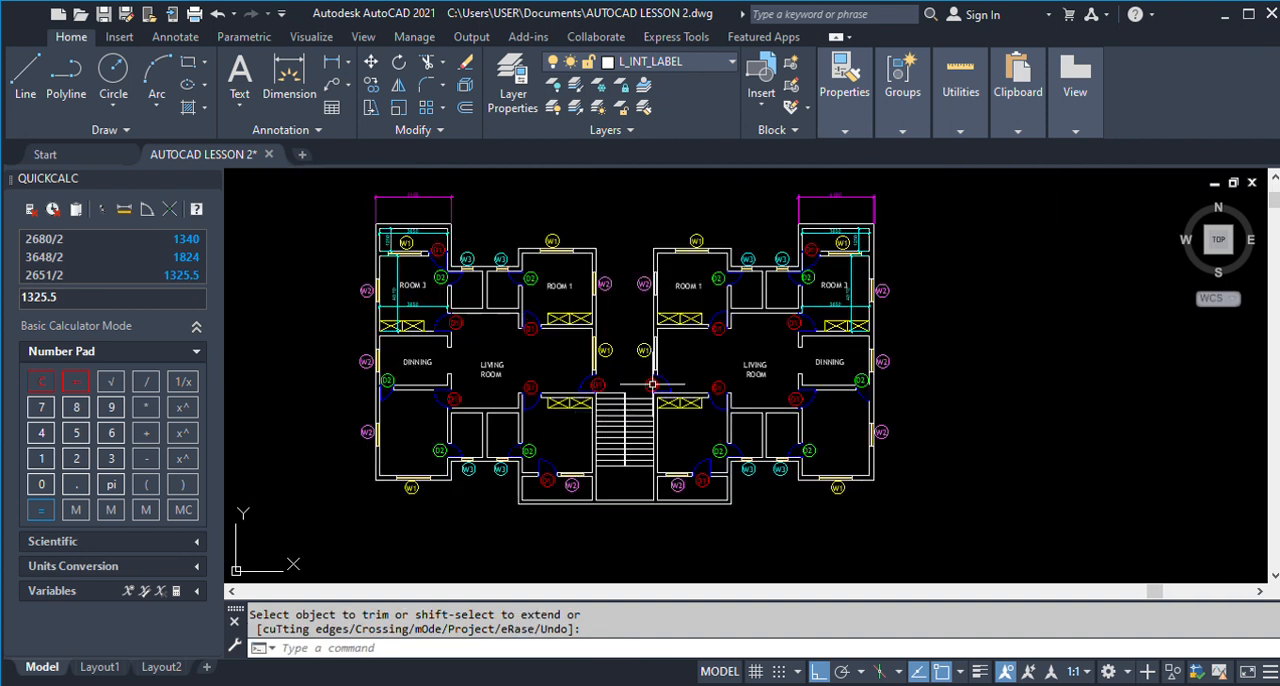
scroll(502, 424, "down", 3)
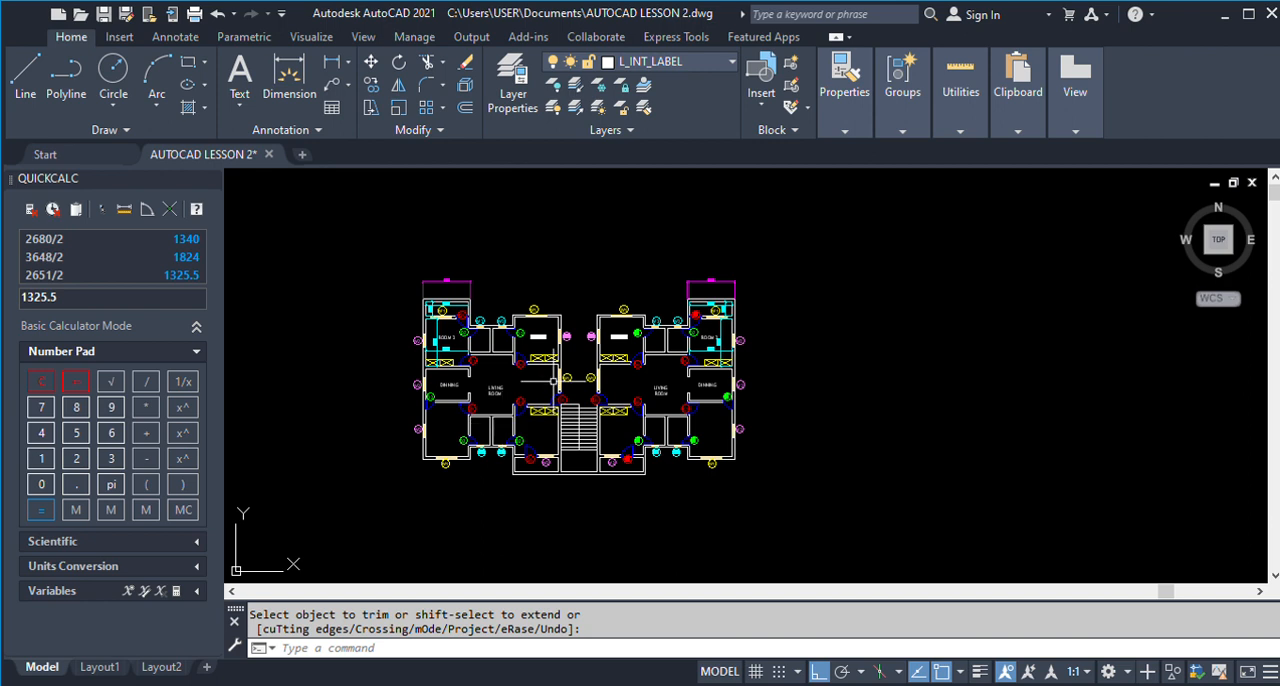
scroll(533, 364, "up", 2)
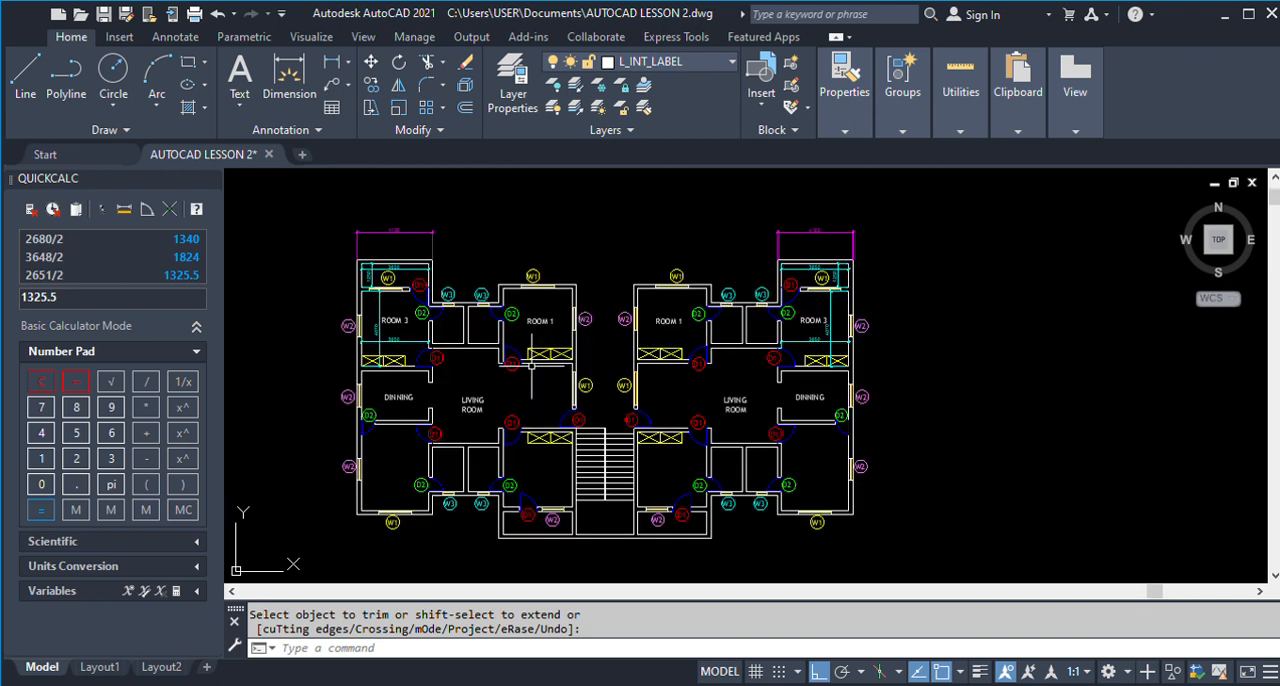
scroll(531, 365, "down", 2)
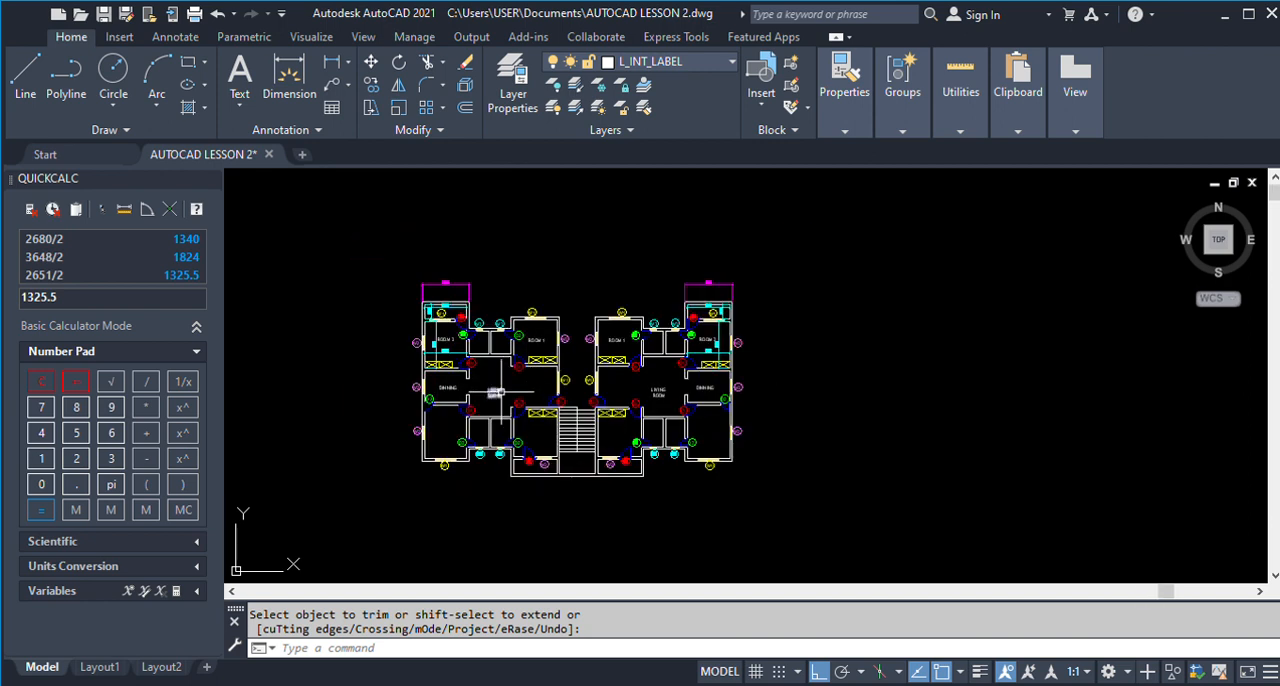
Copy the whole two-unit floor plan horizontally into the empty space between it and the finished ground floor plan.
key("ctrl+c")
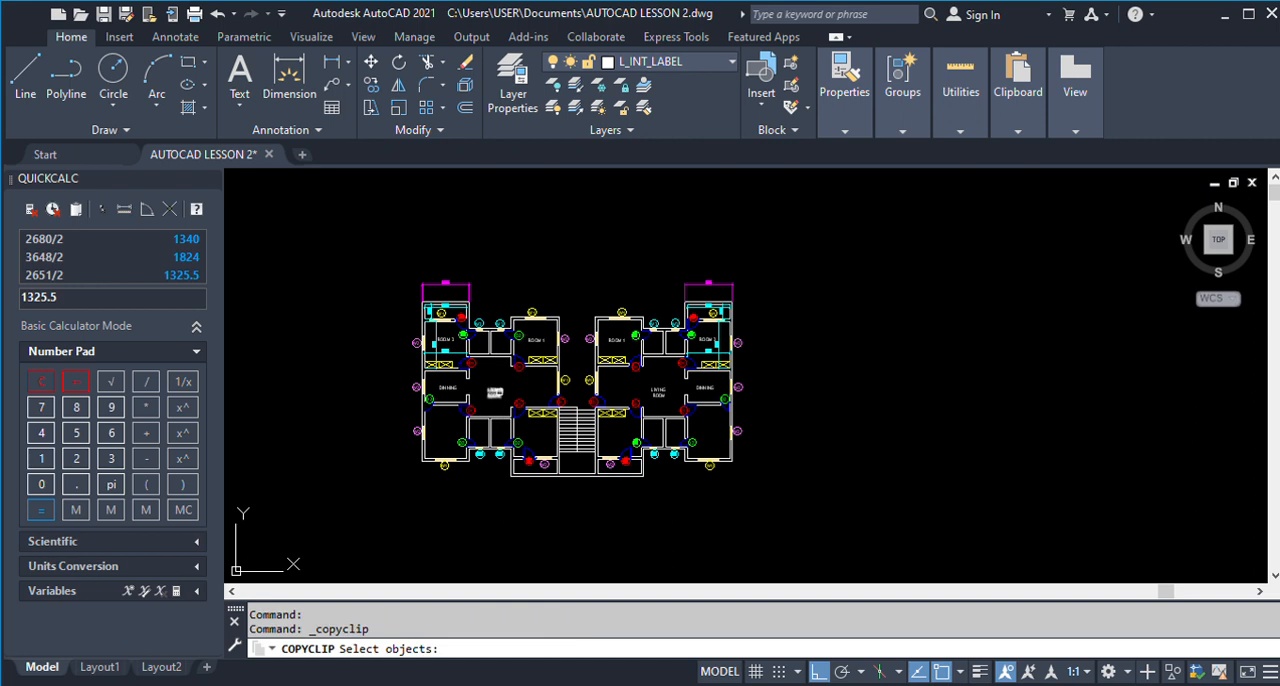
key("Escape")
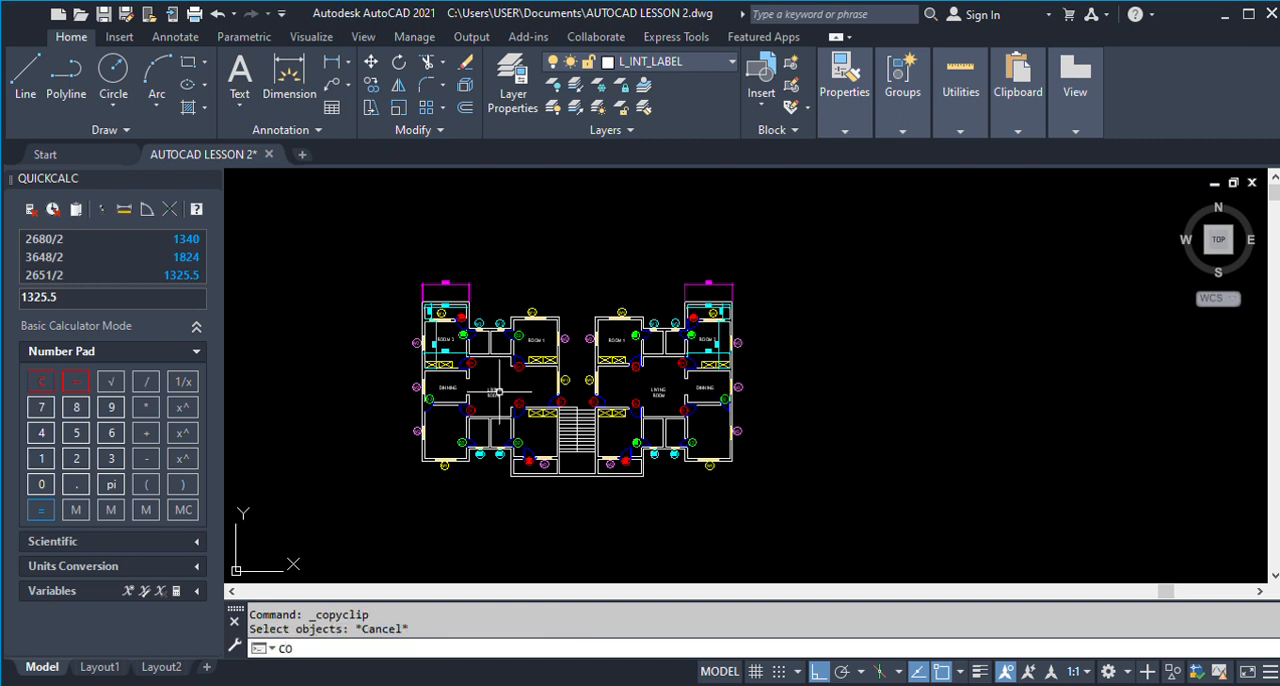
key("Return")
left_click(364, 230)
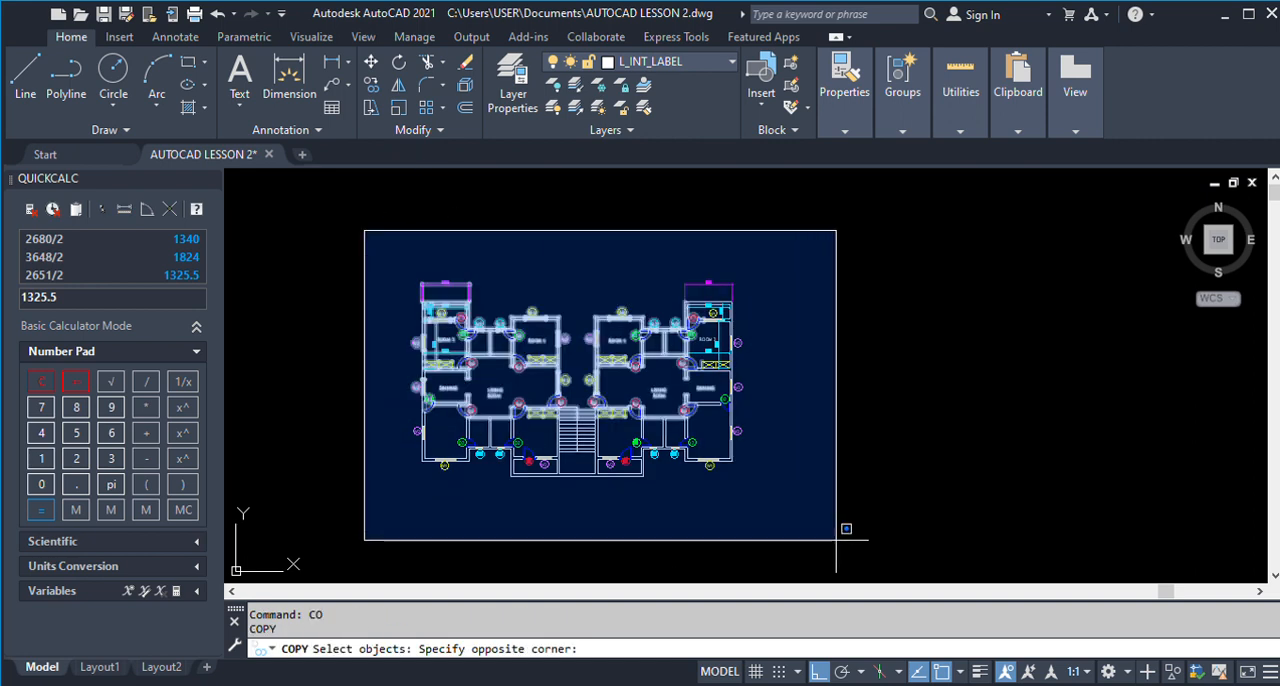
left_click(868, 574)
key("Return")
left_click(557, 535)
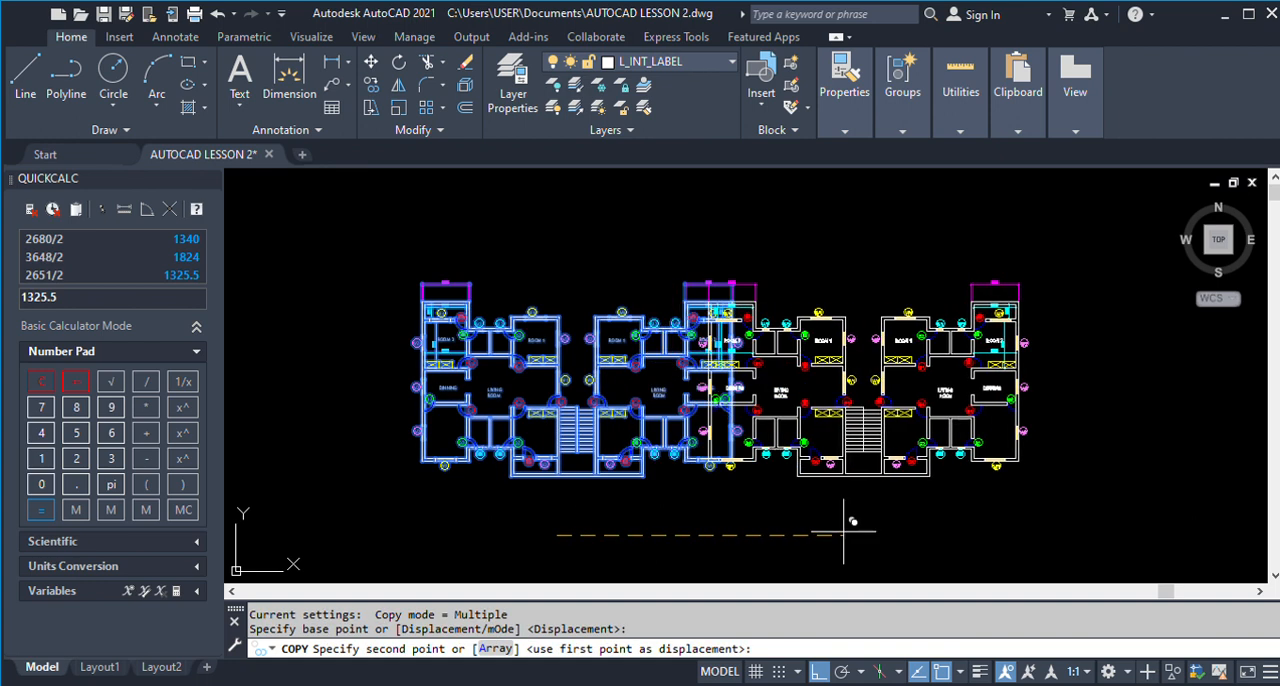
left_click(972, 530)
key("Return")
Examine the room labels, dimensions and staircase layout of the finished ground floor plan.
scroll(645, 437, "down", 2)
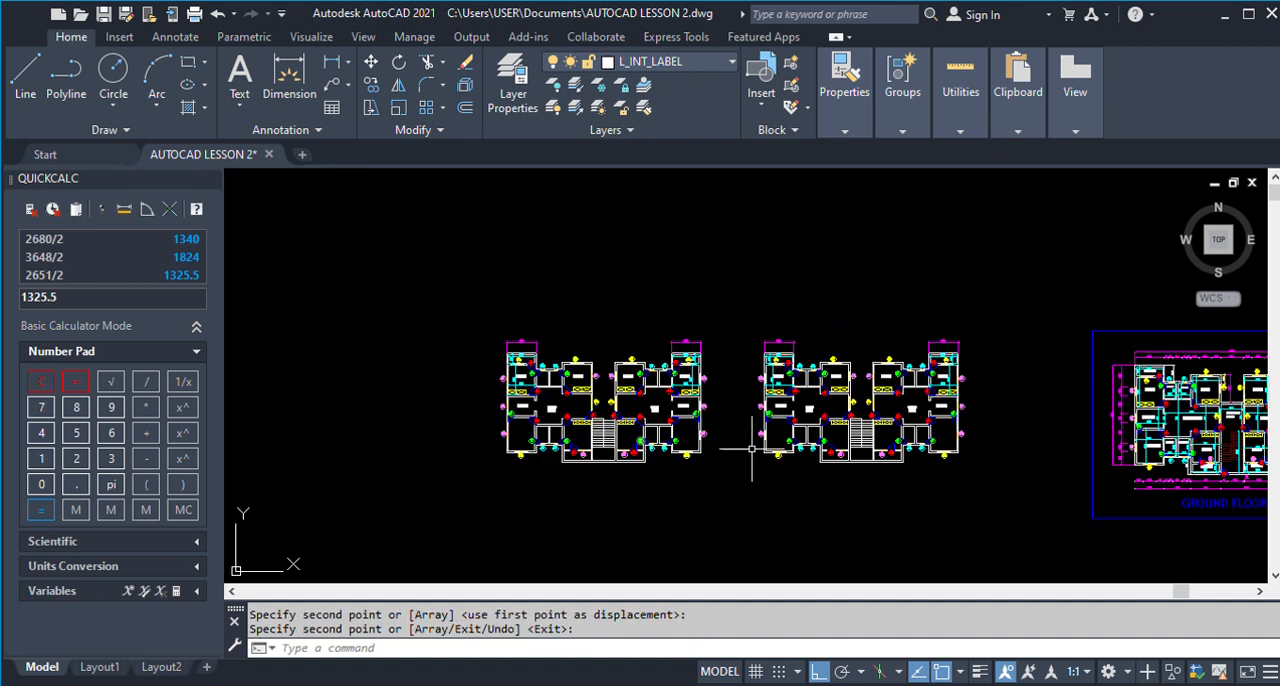
scroll(820, 449, "up", 4)
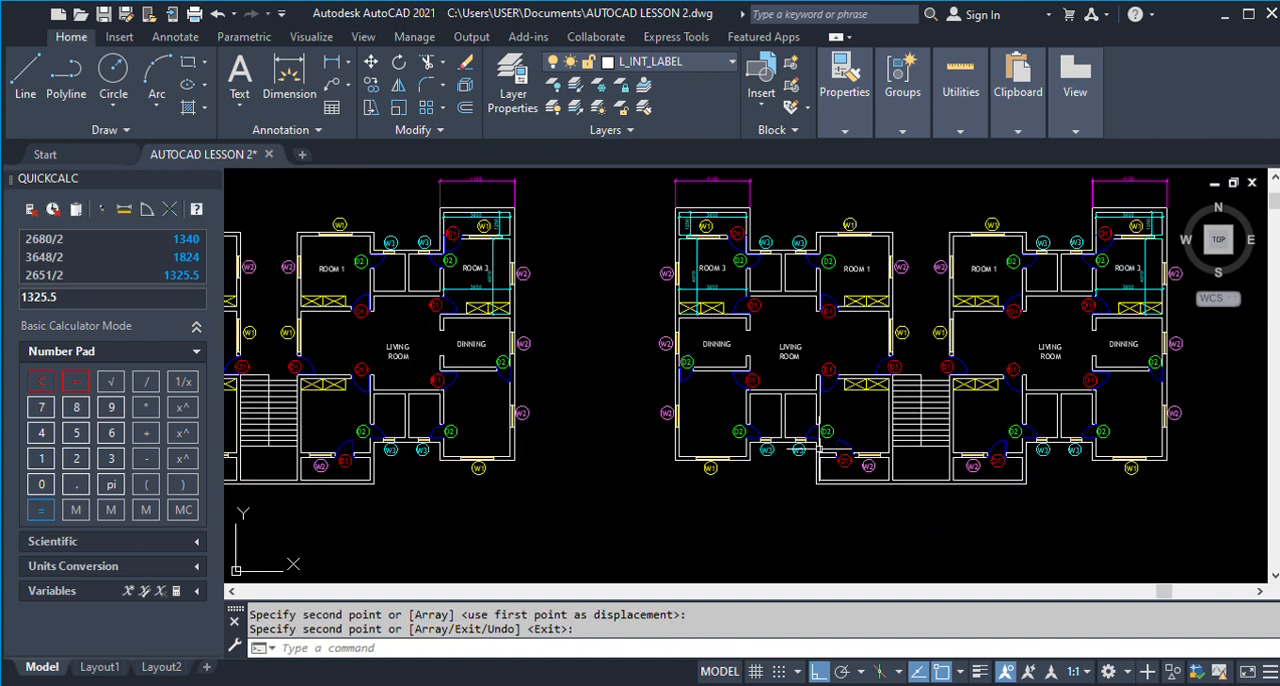
scroll(563, 434, "down", 4)
scroll(684, 412, "up", 5)
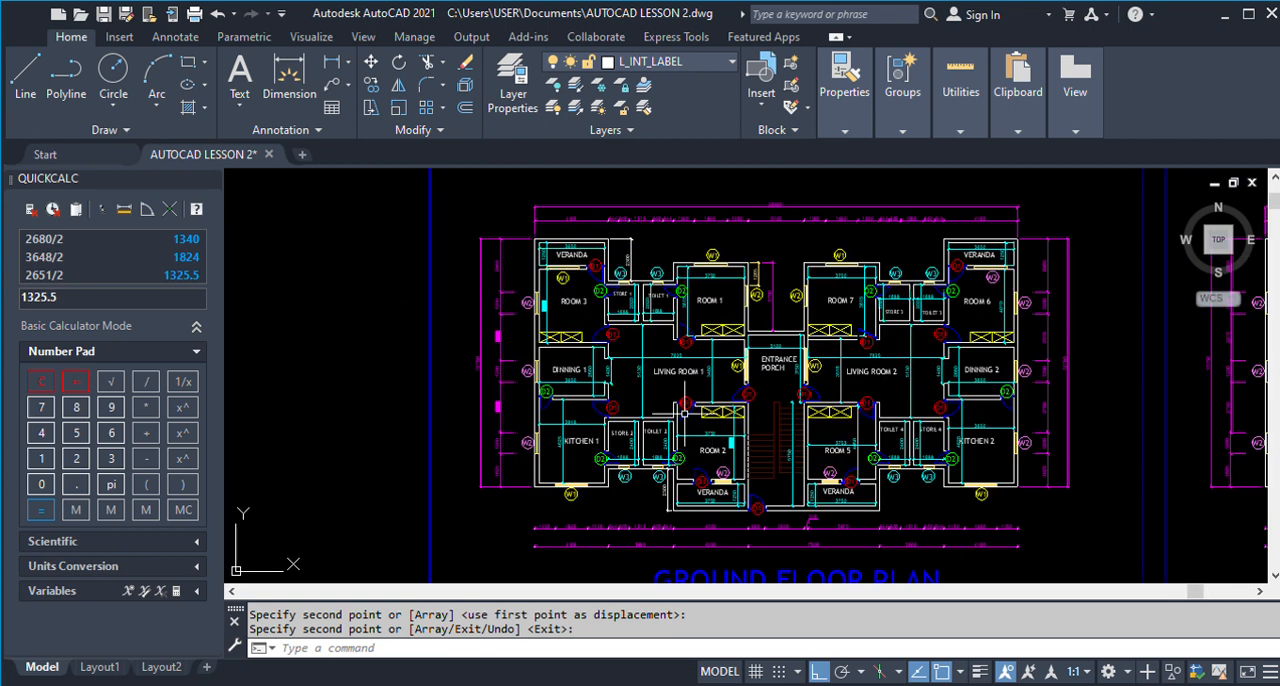
scroll(684, 412, "up", 5)
scroll(400, 325, "down", 2)
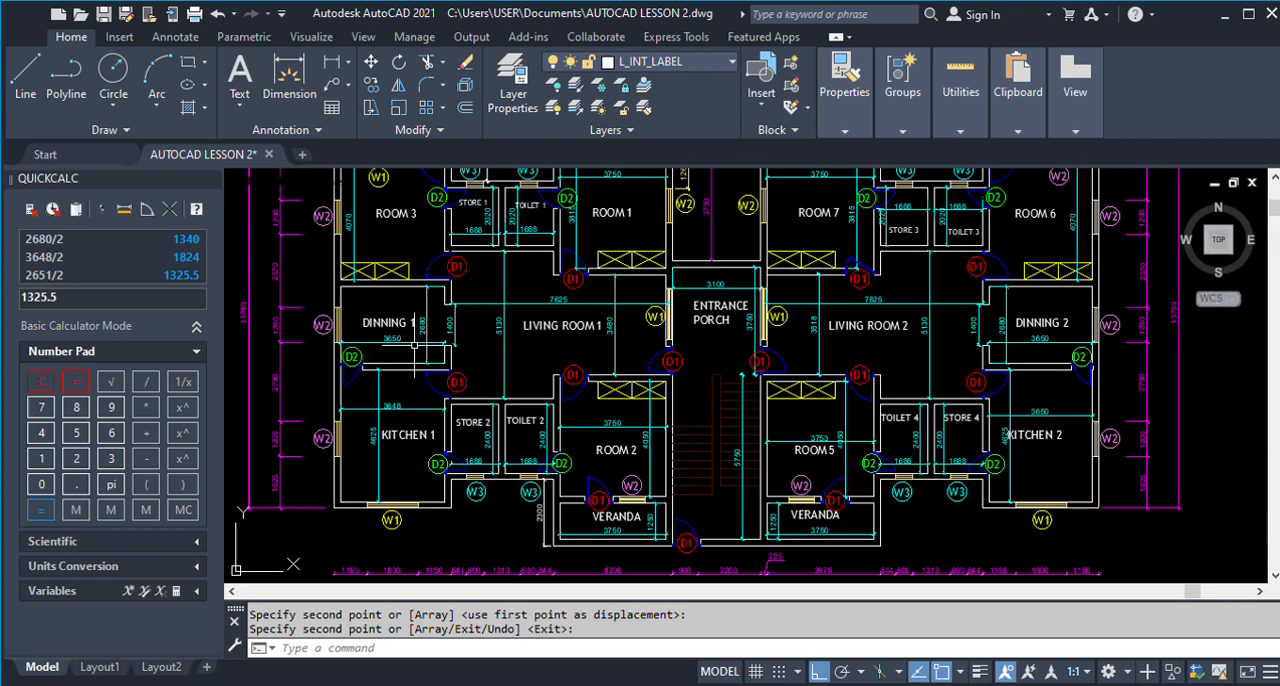
scroll(494, 379, "down", 3)
scroll(497, 345, "up", 3)
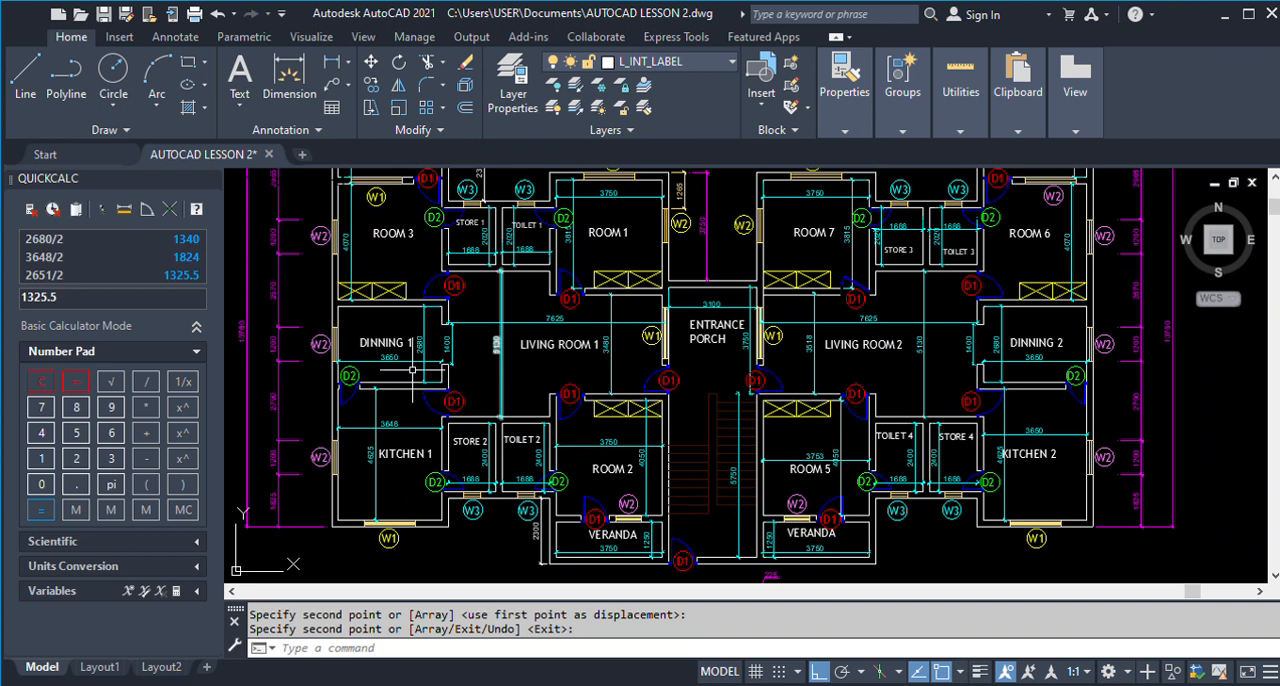
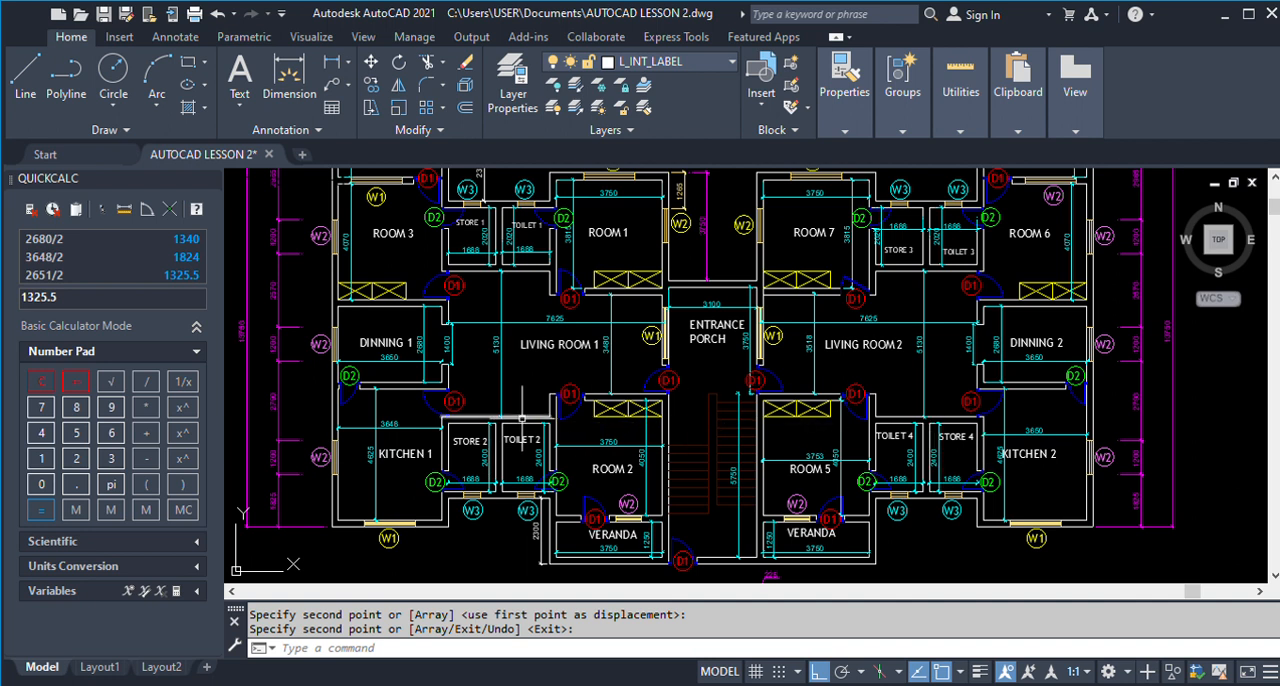
Examine the room labels, dimensions and staircase layout of the finished first floor plan and its place beside the roof plan.
scroll(521, 418, "down", 4)
scroll(624, 430, "up", 5)
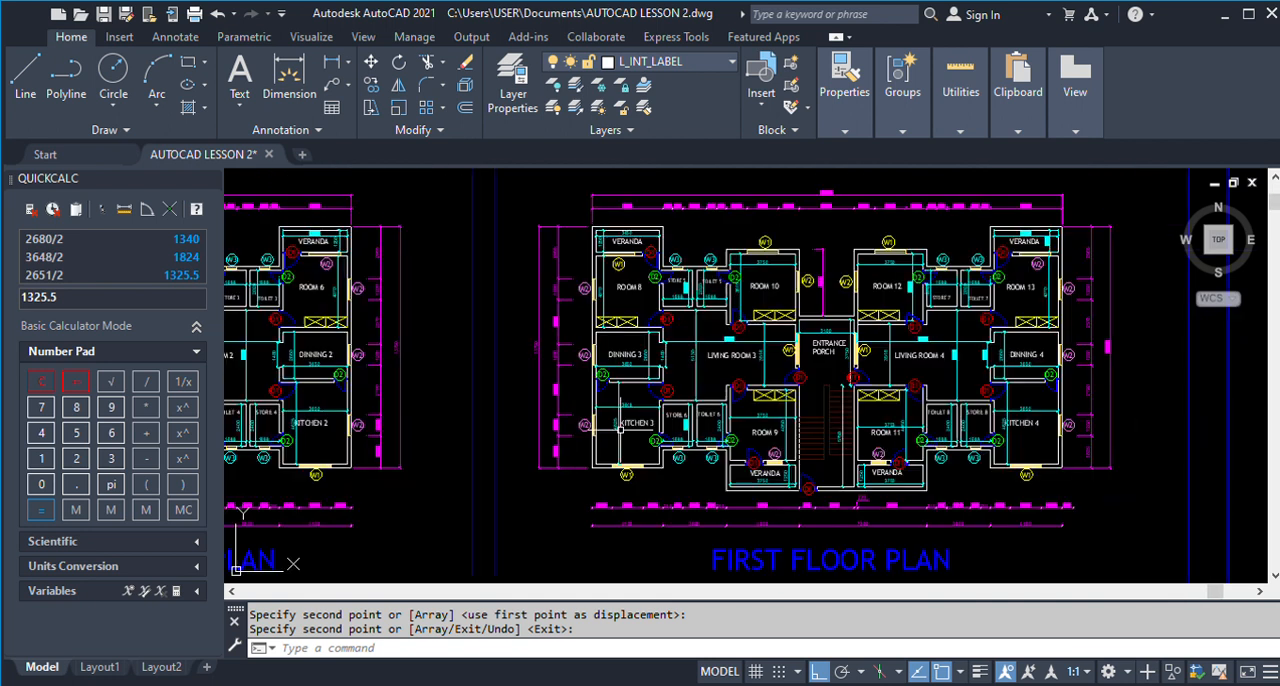
scroll(698, 352, "up", 2)
scroll(628, 354, "down", 2)
scroll(914, 355, "up", 2)
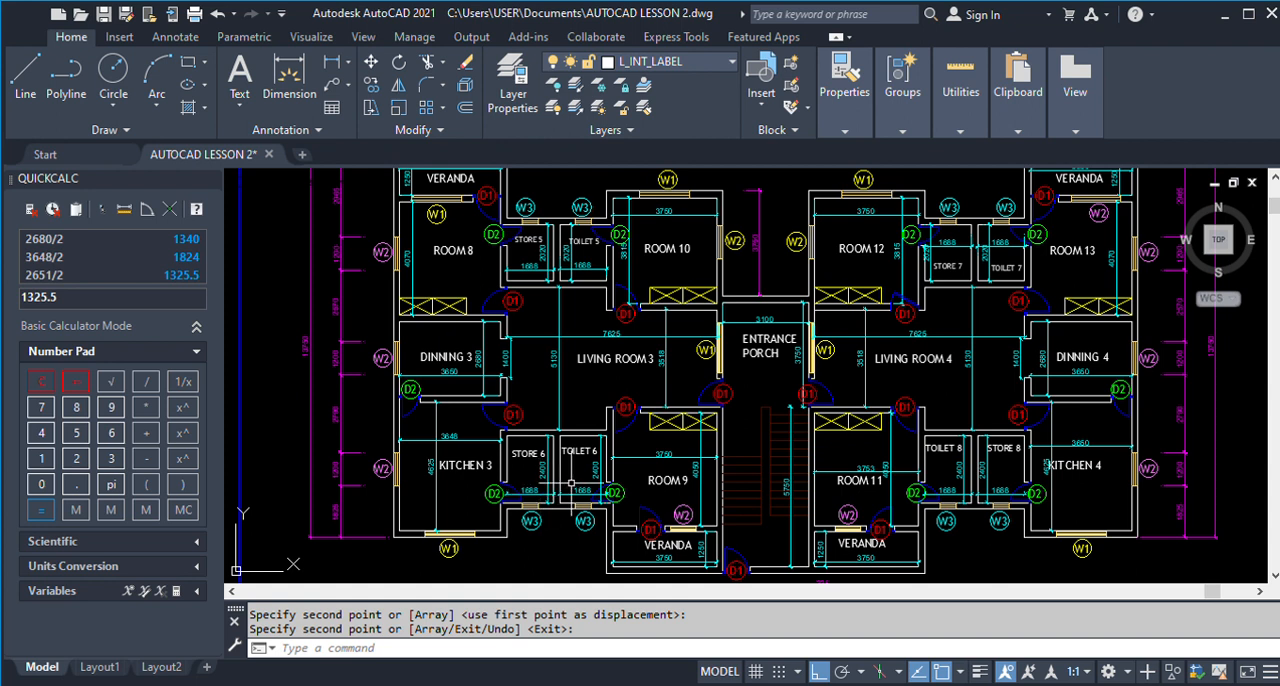
scroll(811, 452, "down", 2)
scroll(811, 452, "down", 5)
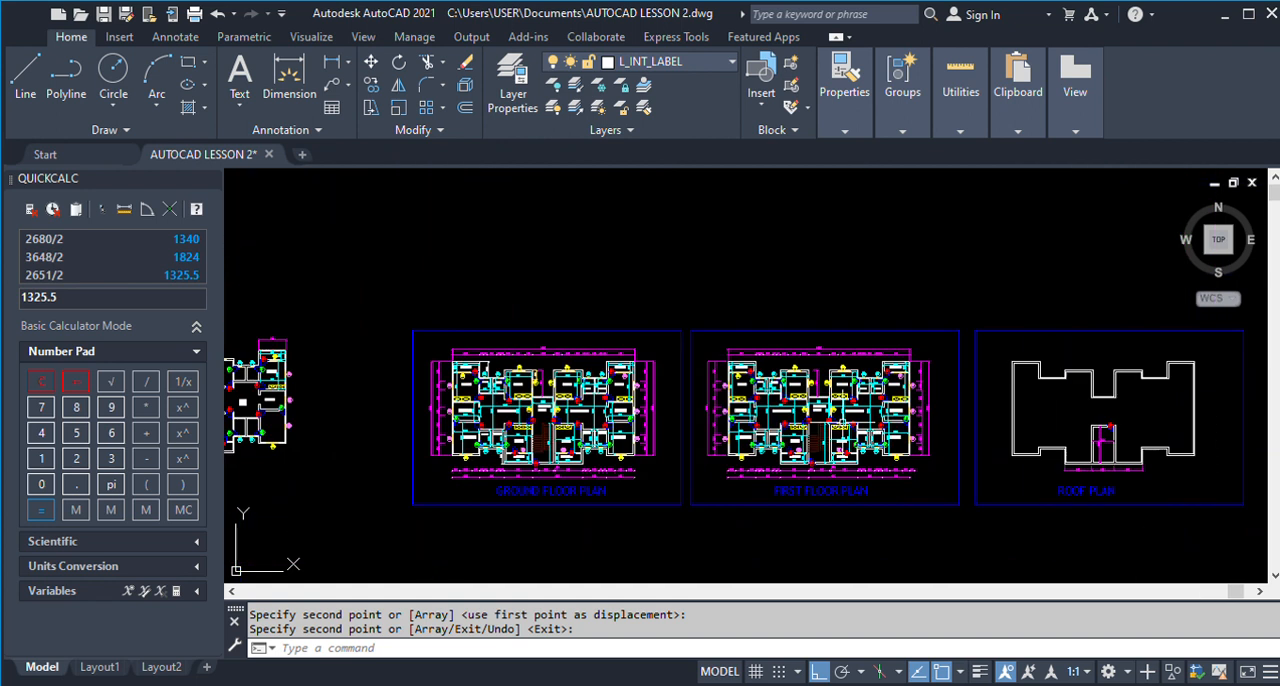
scroll(1029, 428, "down", 2)
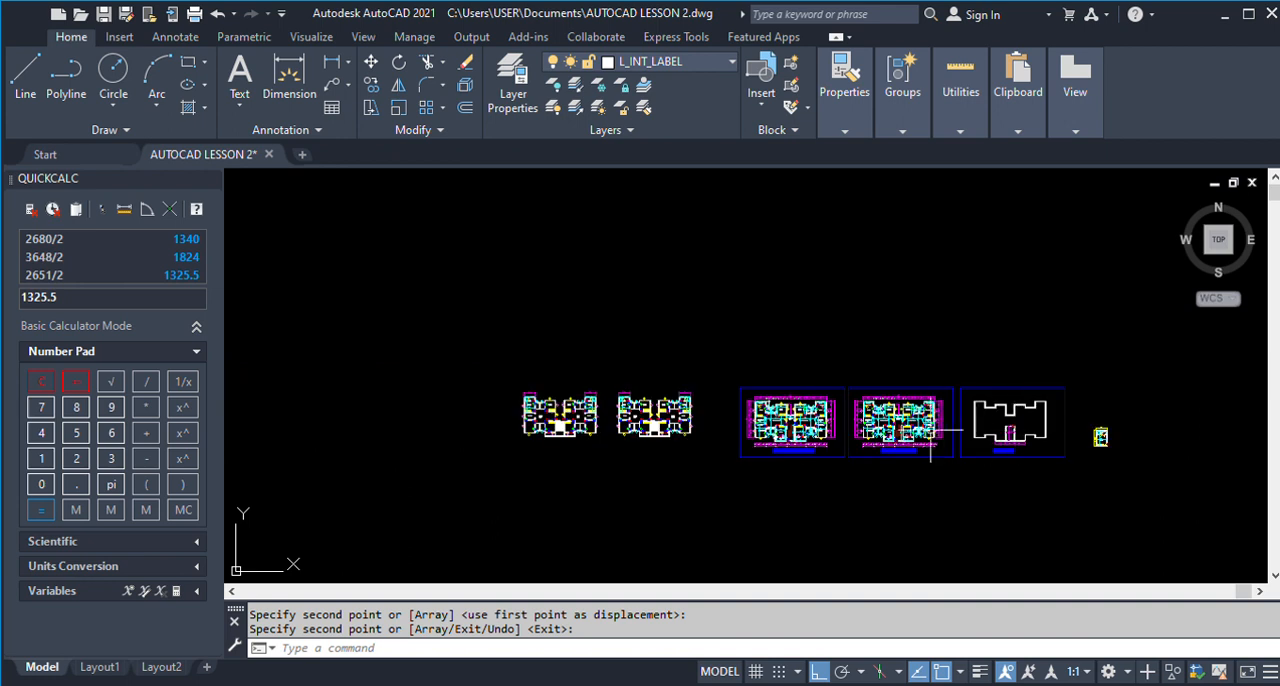
Copy the second two-unit floor plan straight up into the empty space above it.
key("Return")
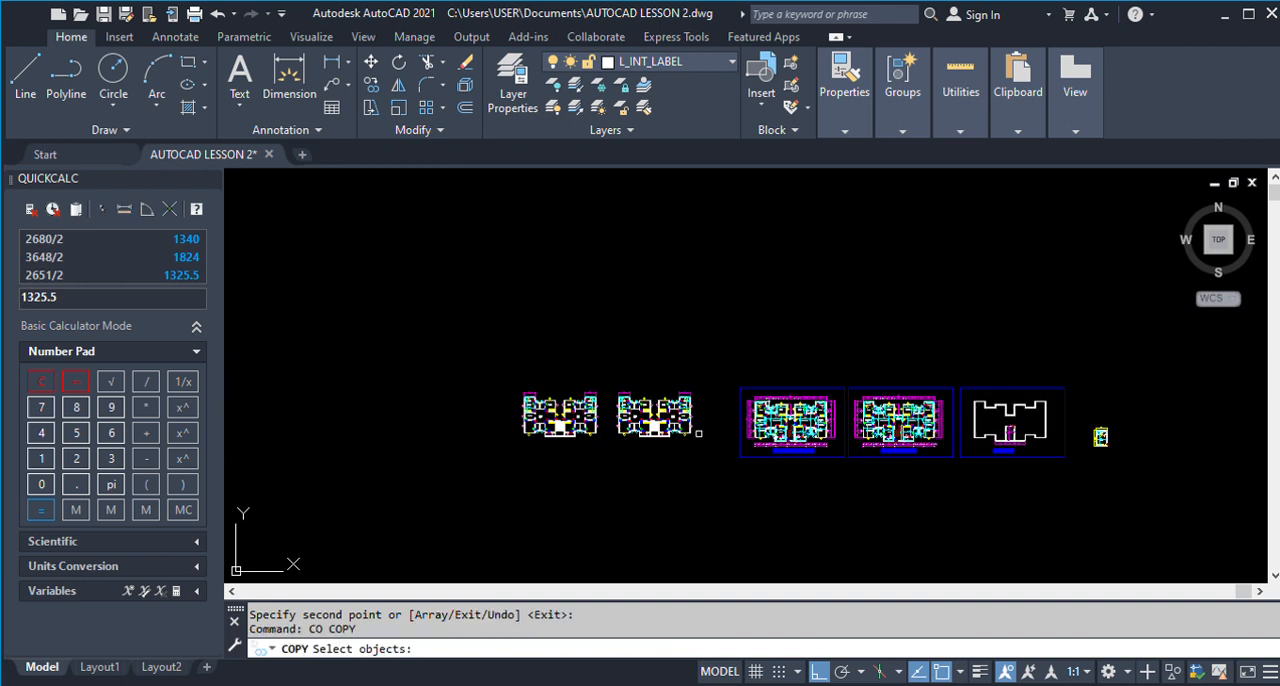
scroll(655, 407, "up", 3)
left_click(537, 350)
left_click(790, 520)
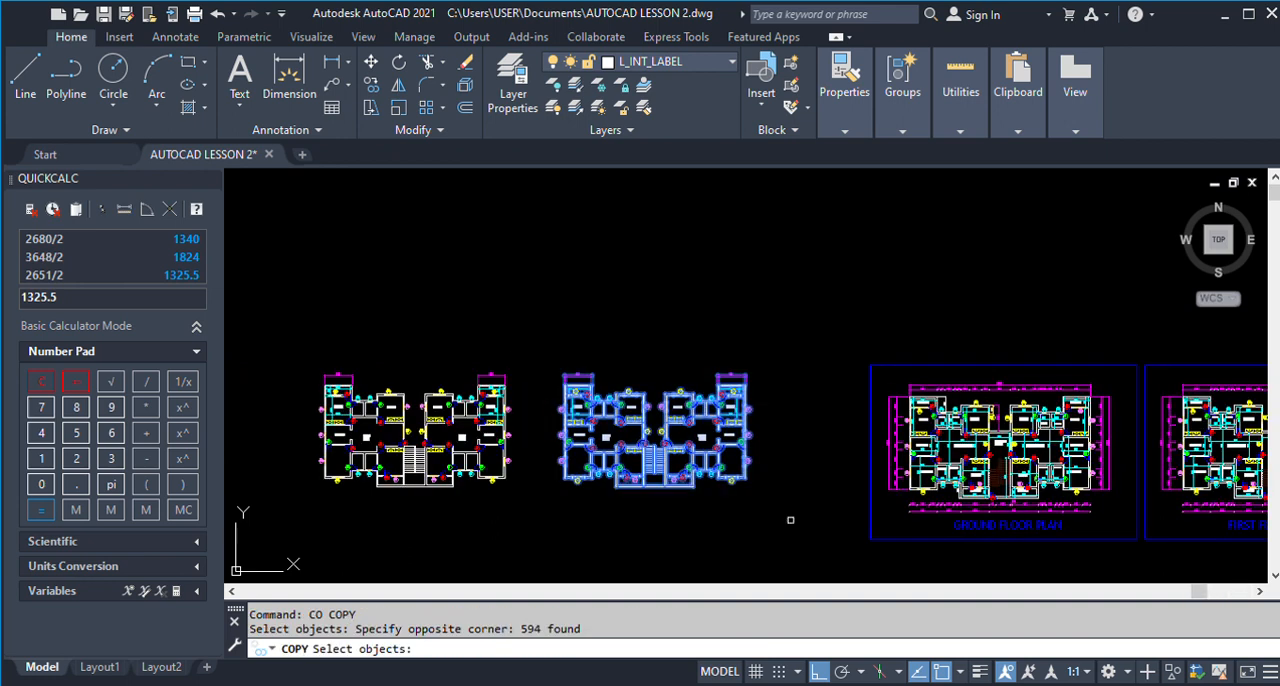
key("Return")
left_click(676, 523)
left_click(675, 330)
key("Return")
scroll(672, 170, "up", 2)
scroll(662, 185, "up", 2)
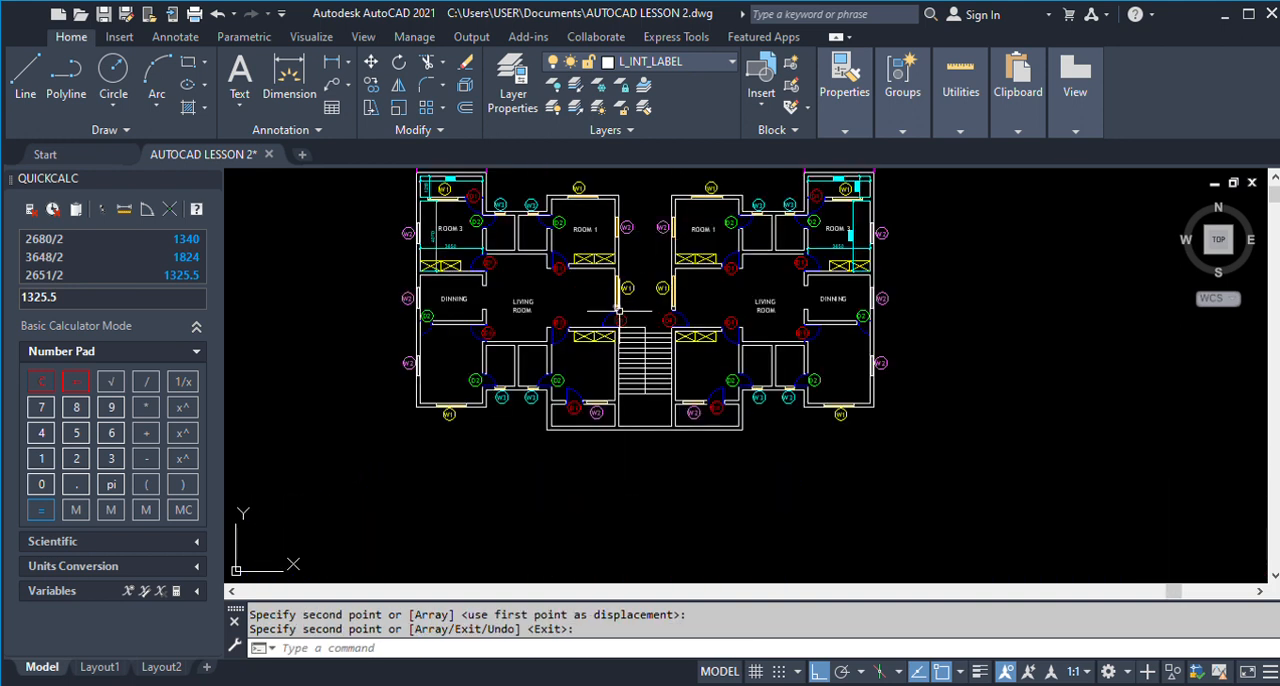
scroll(681, 331, "down", 5)
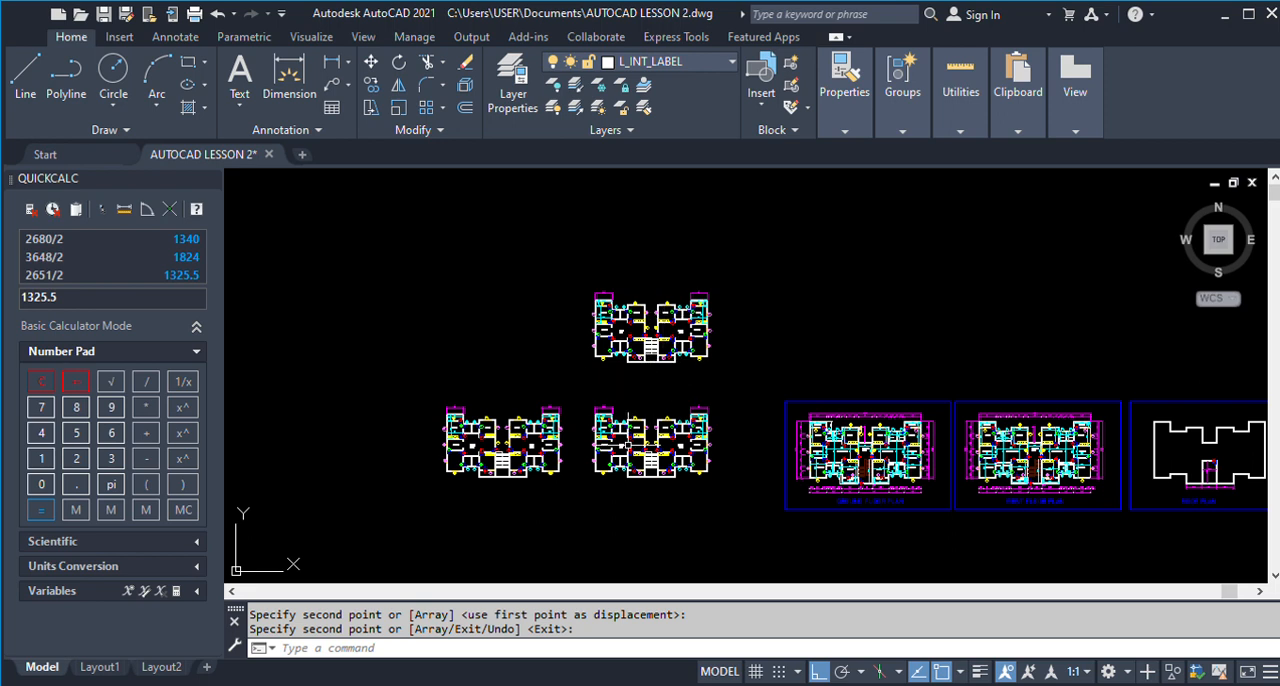
Offset the top outer wall line of the left unit's Room 1 downward by 3750 in the leftmost plan, following the finished ground floor plan.
scroll(860, 445, "up", 8)
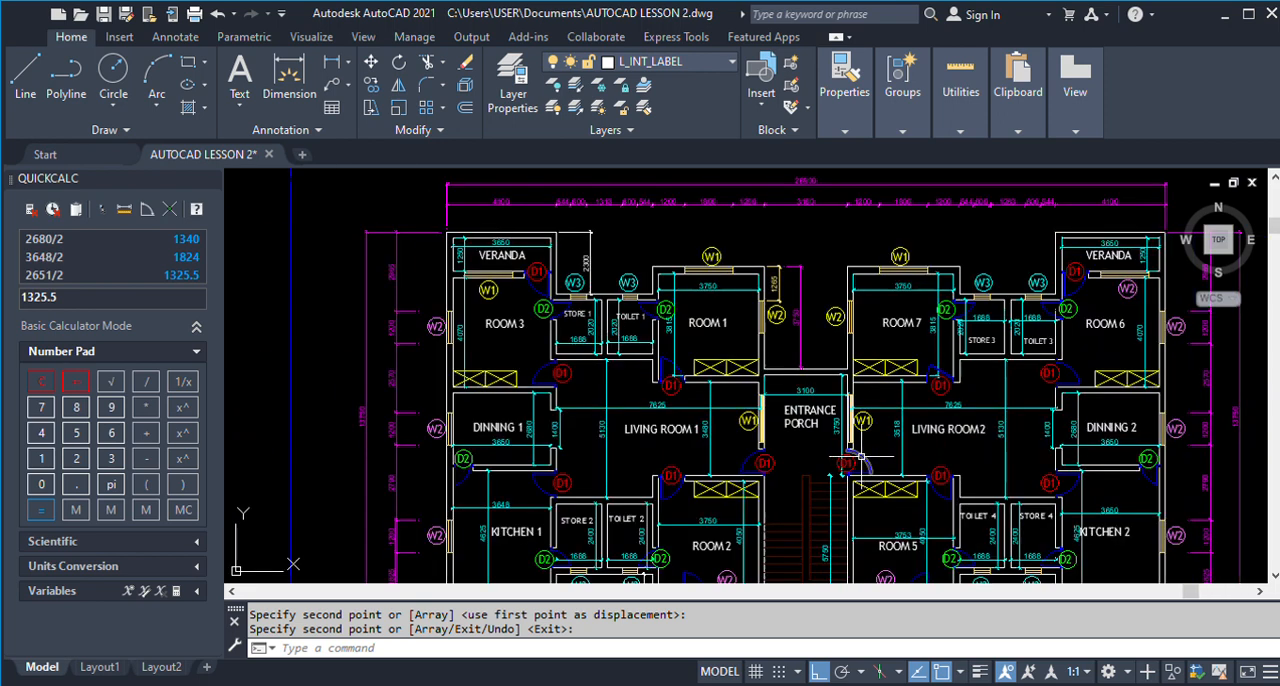
scroll(823, 335, "up", 2)
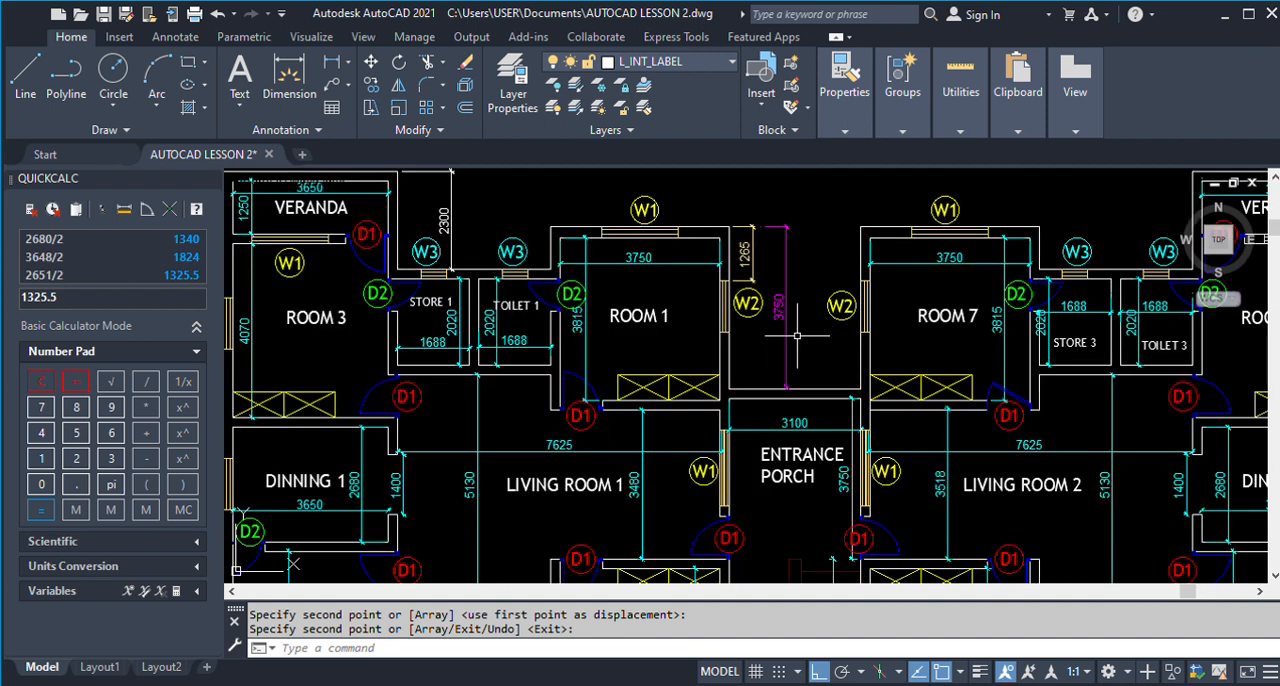
scroll(797, 335, "down", 10)
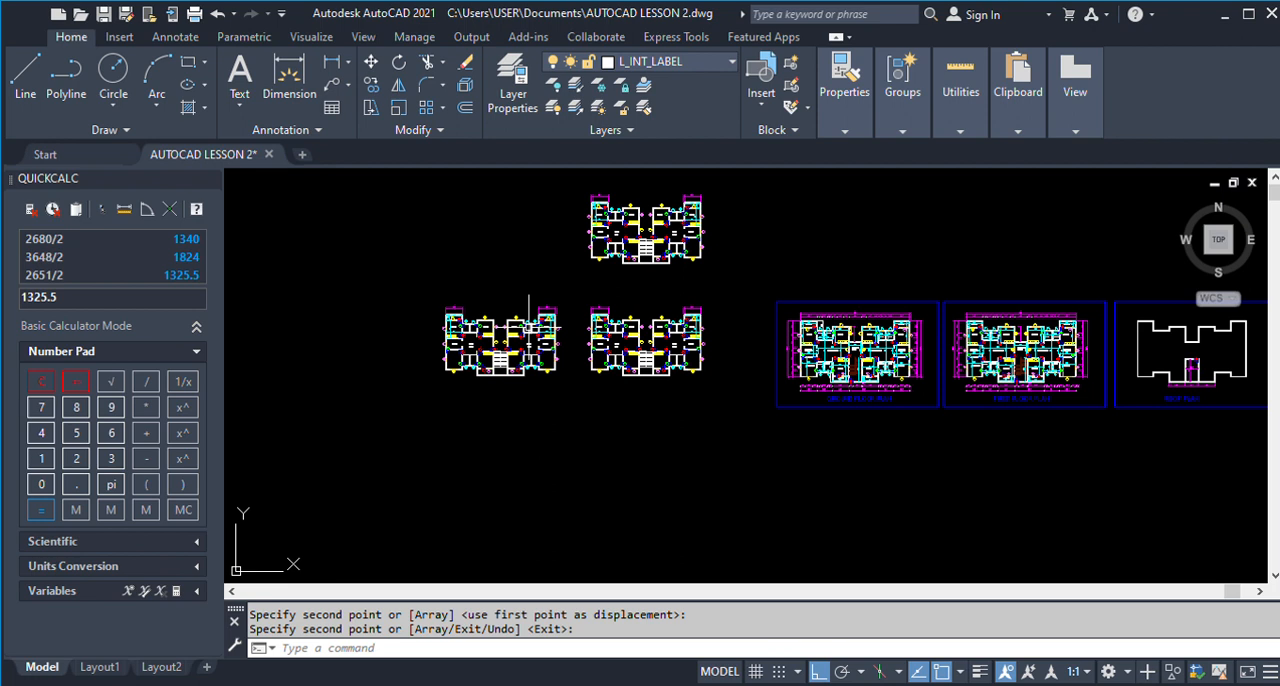
scroll(465, 335, "up", 4)
type("o")
key("Return")
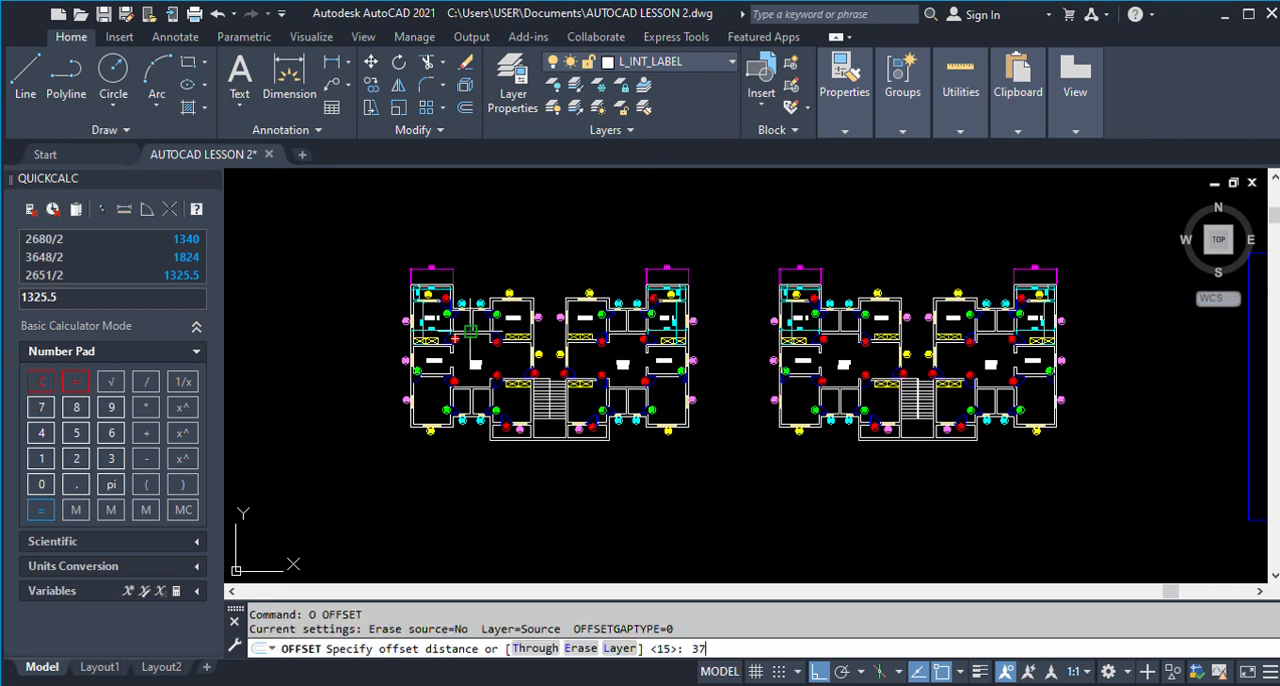
key("Return")
scroll(535, 335, "up", 3)
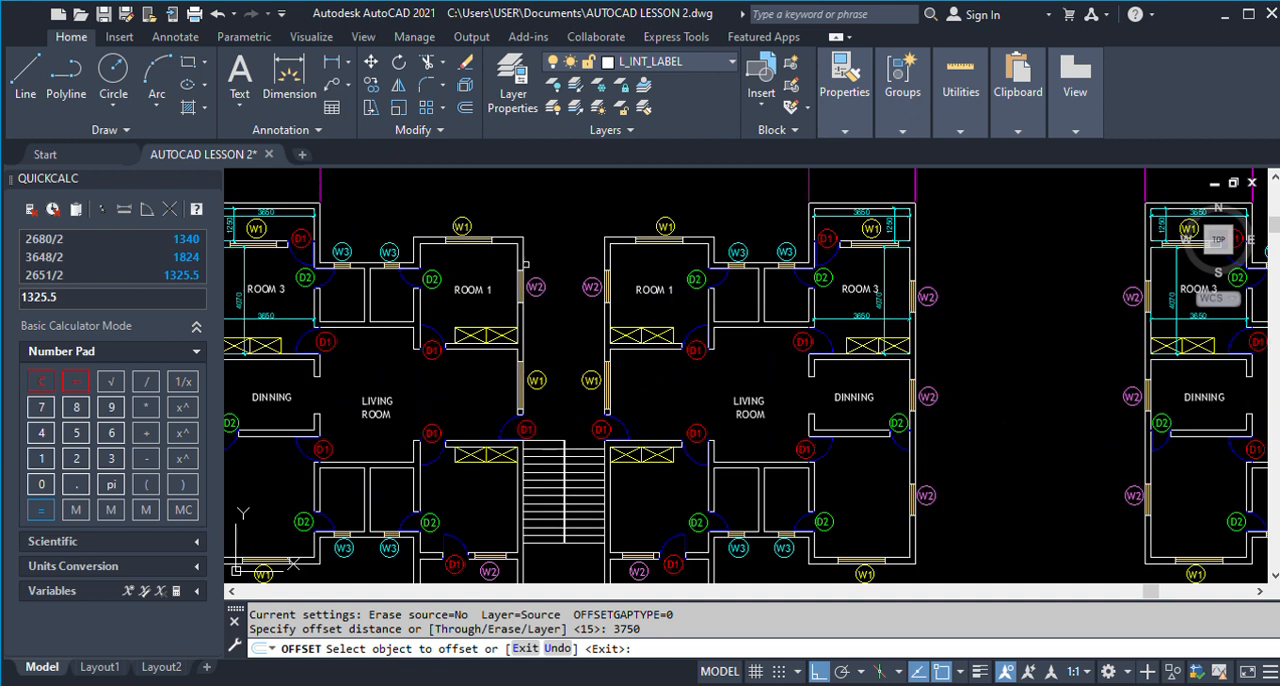
left_click(524, 237)
left_click(562, 350)
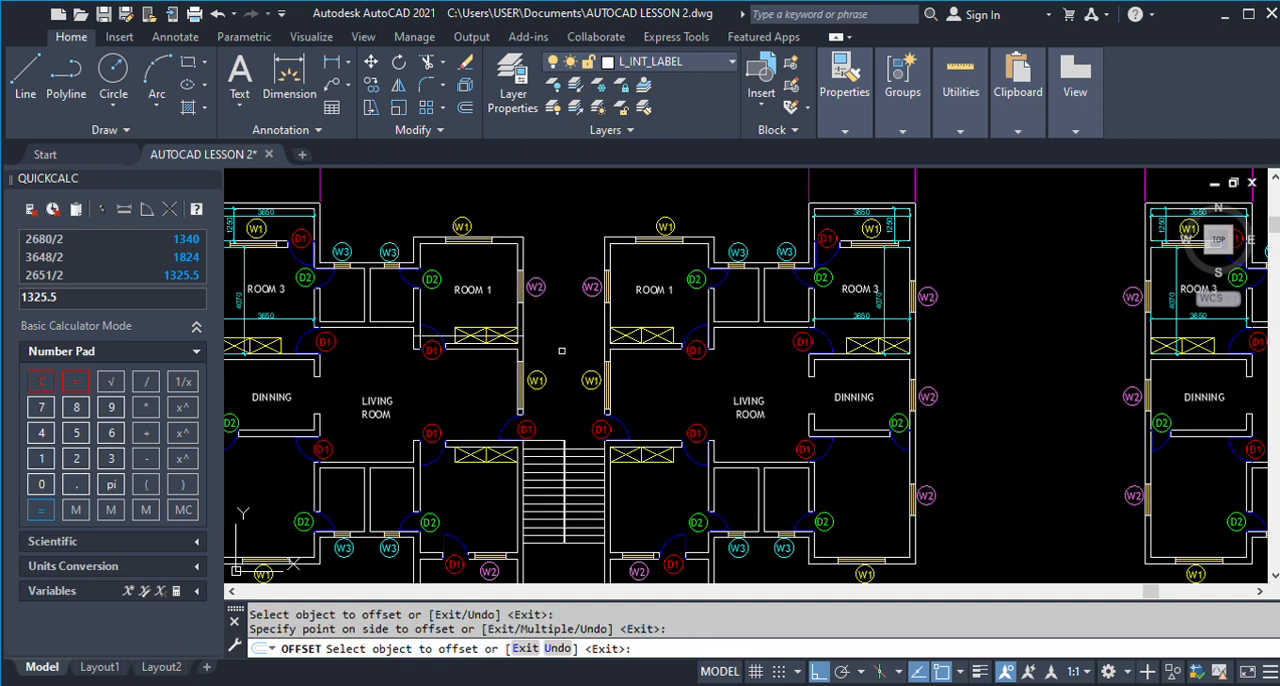
key("Return")
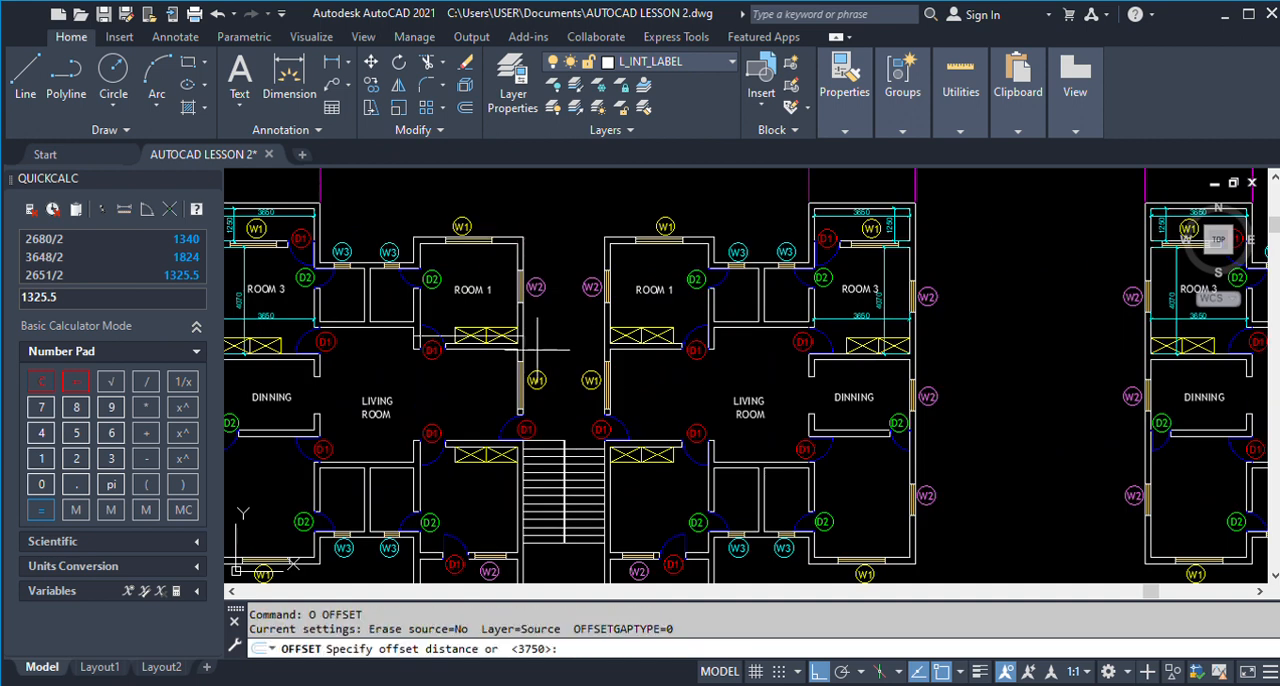
key("Return")
scroll(535, 350, "up", 4)
key("Return")
left_click(479, 315)
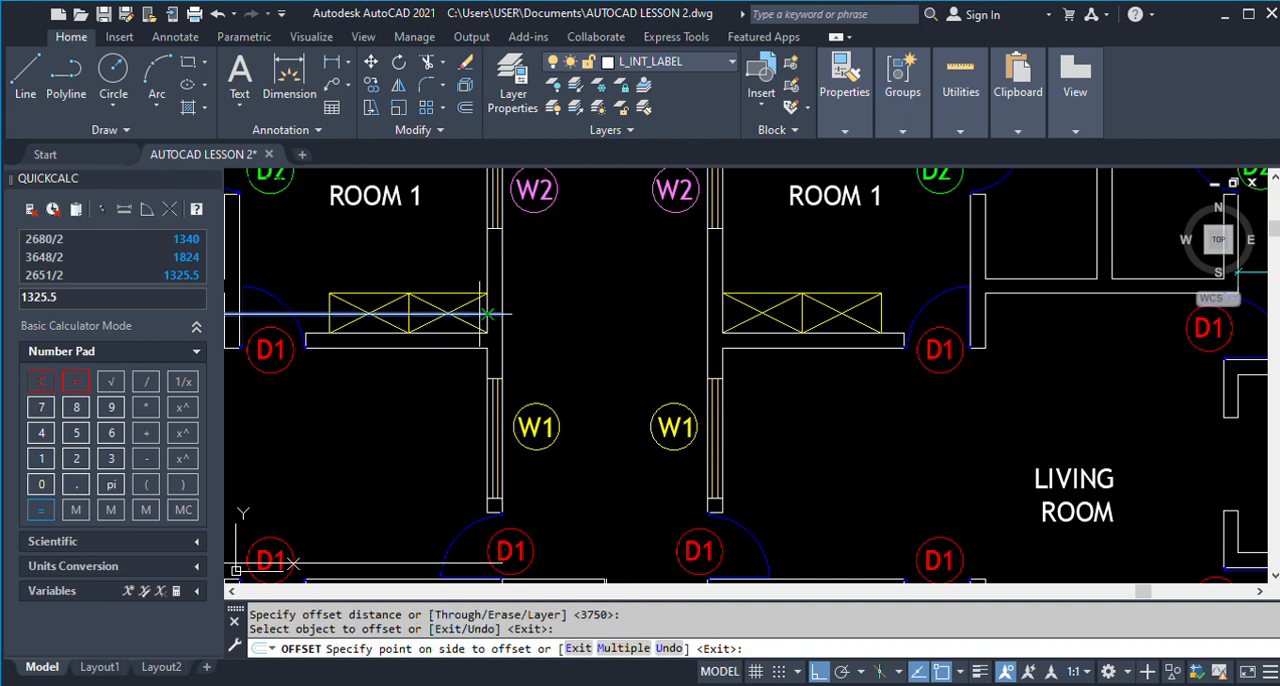
key("Escape")
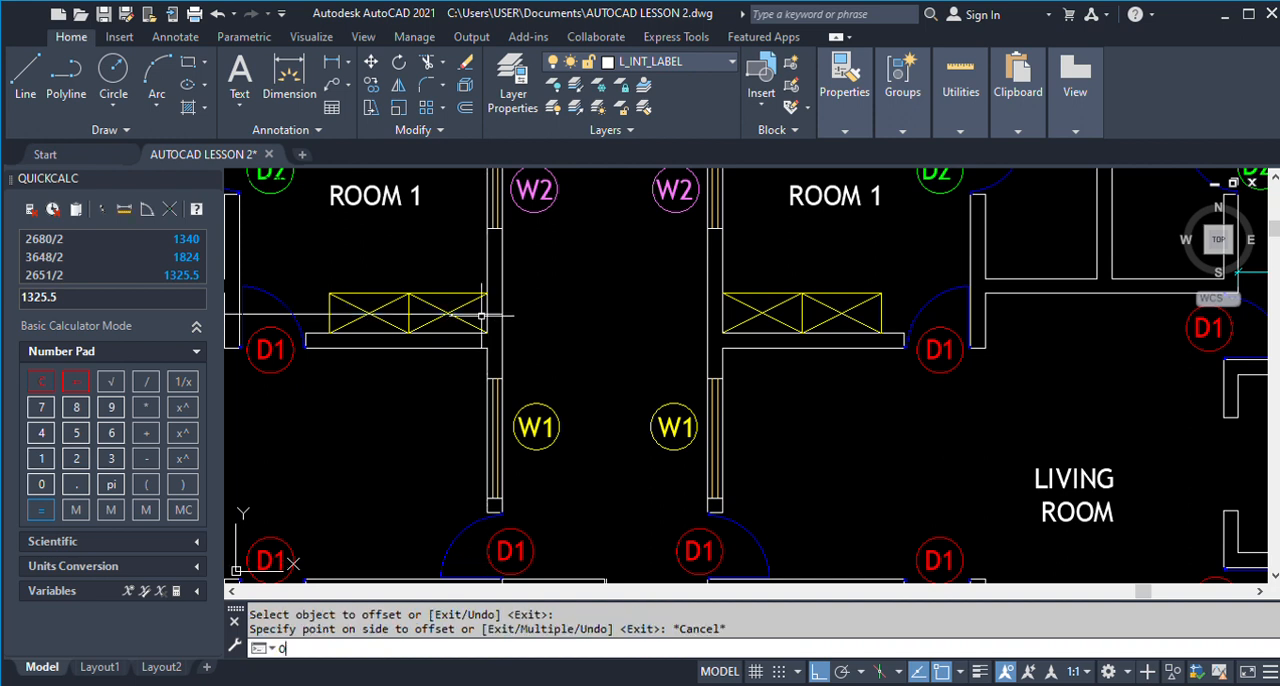
key("Return")
key("Escape")
type("O")
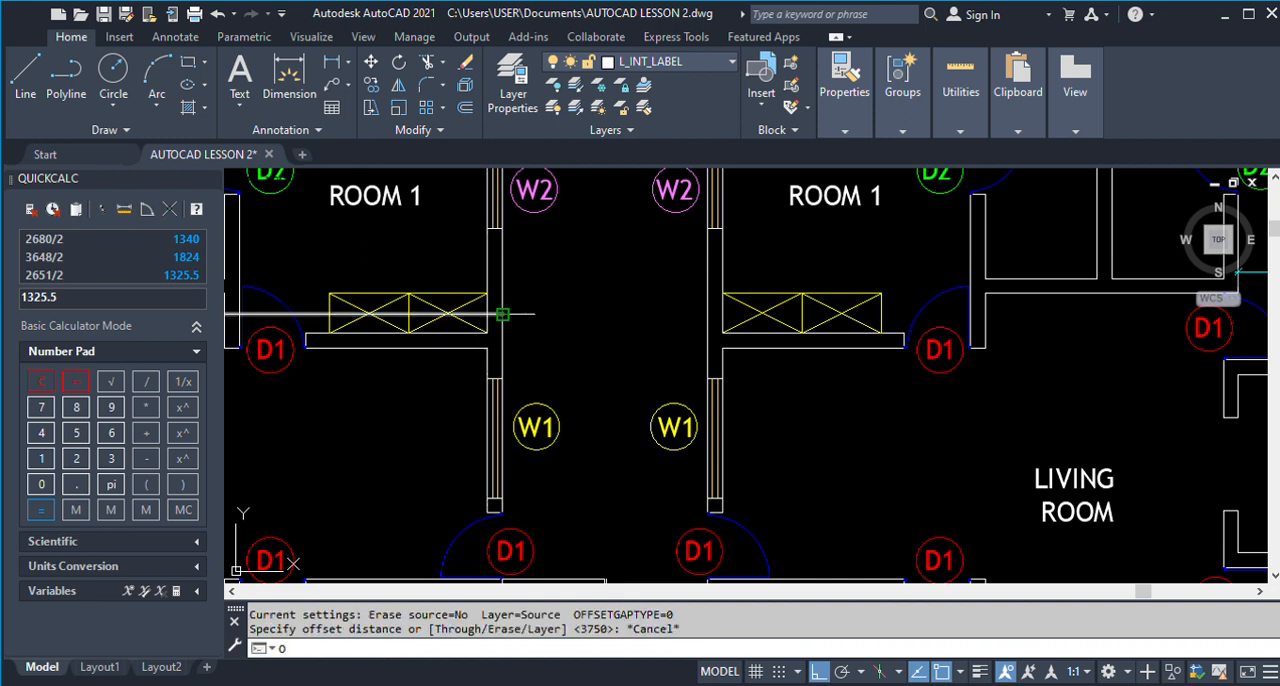
key("Return")
key("Escape")
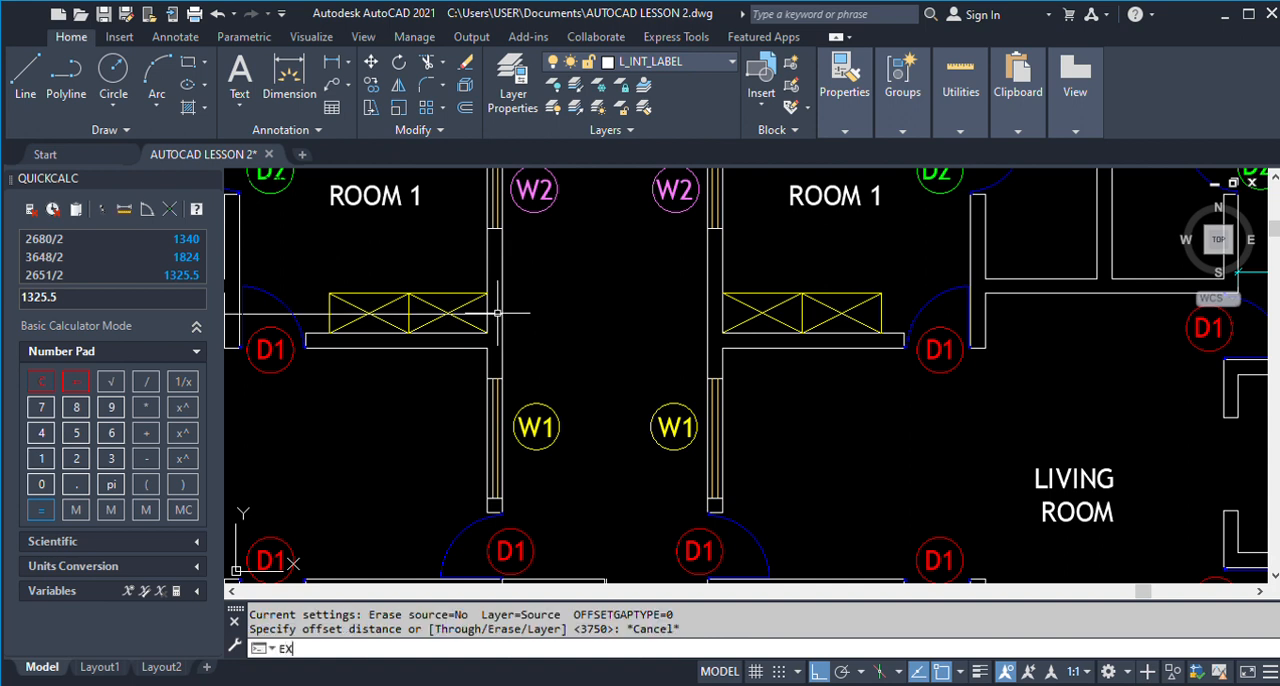
Extend the offset line across the central gap to the facing wall of the right unit's Room 1.
type("EX")
key("Return")
key("Escape")
Offset the extended line downward by 225 to form the entrance porch wall between the two units.
type("o")
key("Return")
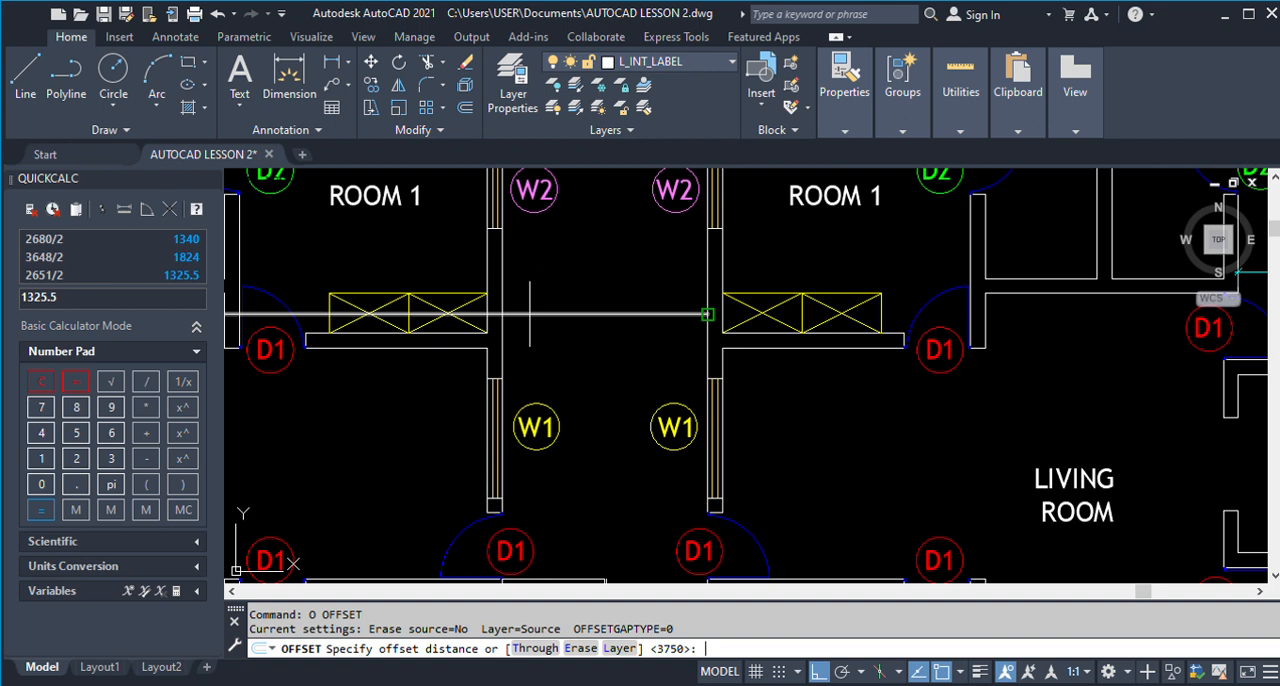
type("225")
key("Return")
key("Return")
key("Return")
key("Return")
left_click(531, 314)
left_click(535, 336)
Trim the parts of both porch wall lines that run through the left unit's Room 1.
key("Return")
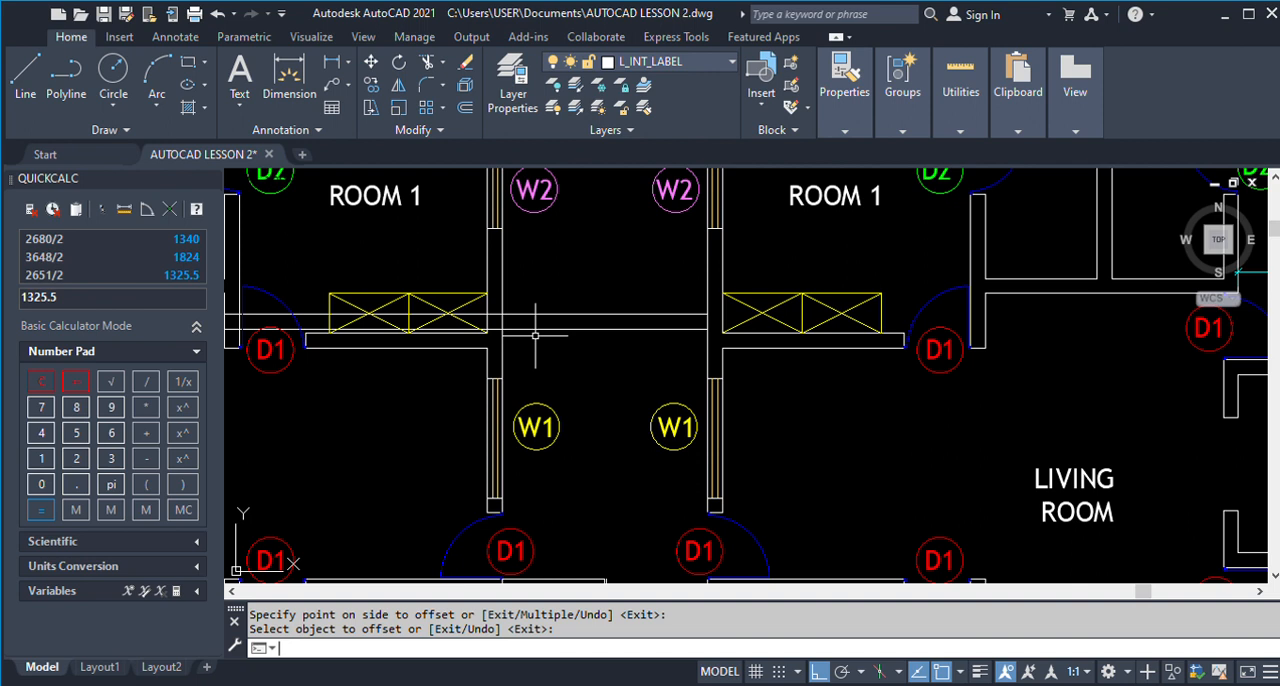
key("Return")
left_click(493, 338)
type("TR")
key("Return")
left_click(478, 314)
left_click(462, 330)
Trim the side wall lines between the two porch wall lines at both junctions in the leftmost plan.
key("Return")
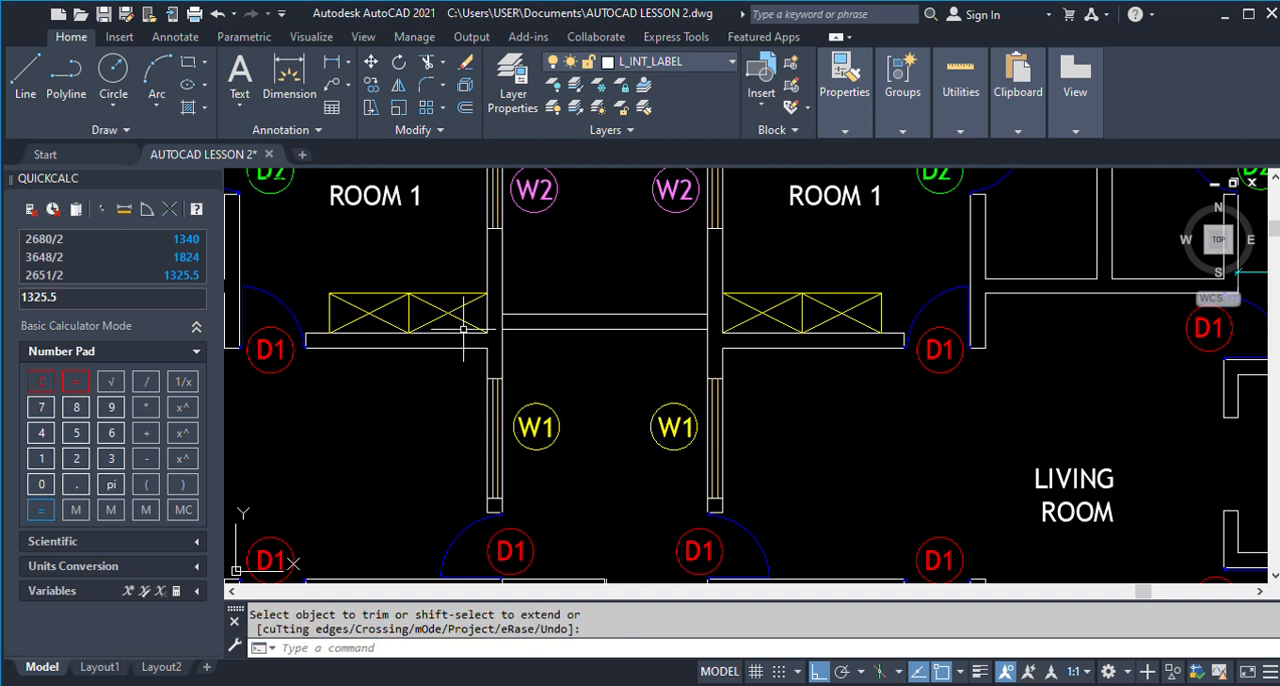
key("Return")
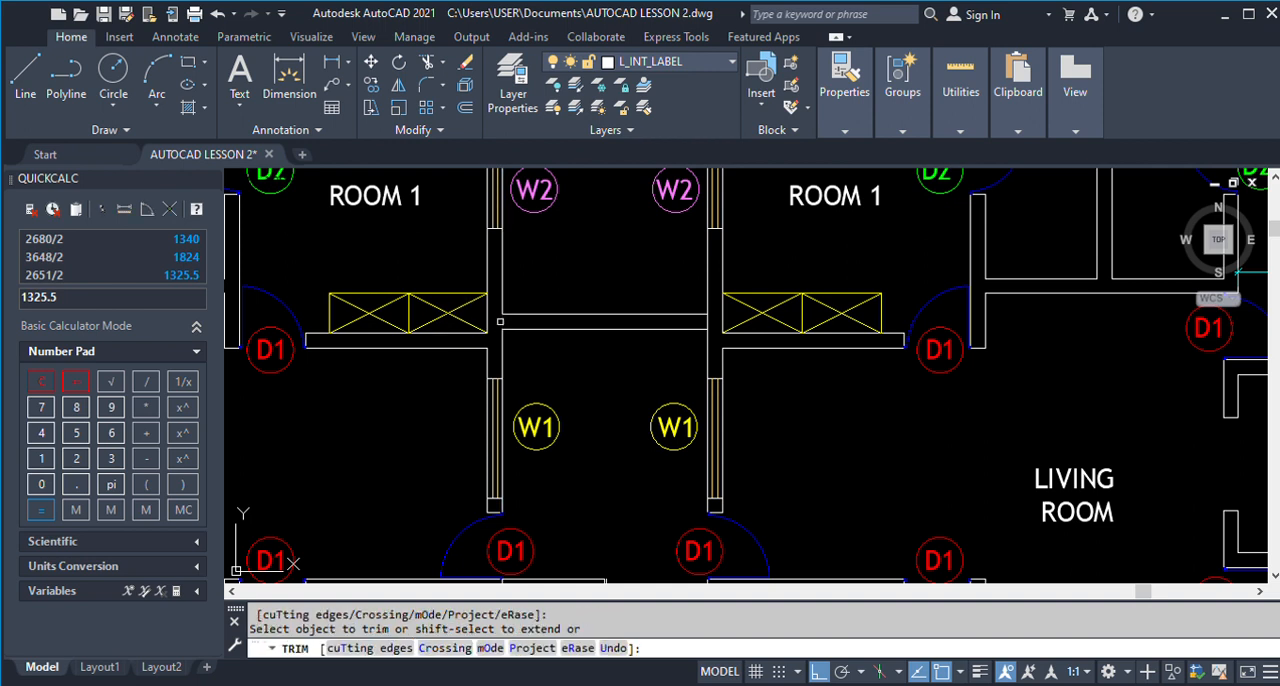
left_click(705, 321)
scroll(640, 340, "down", 5)
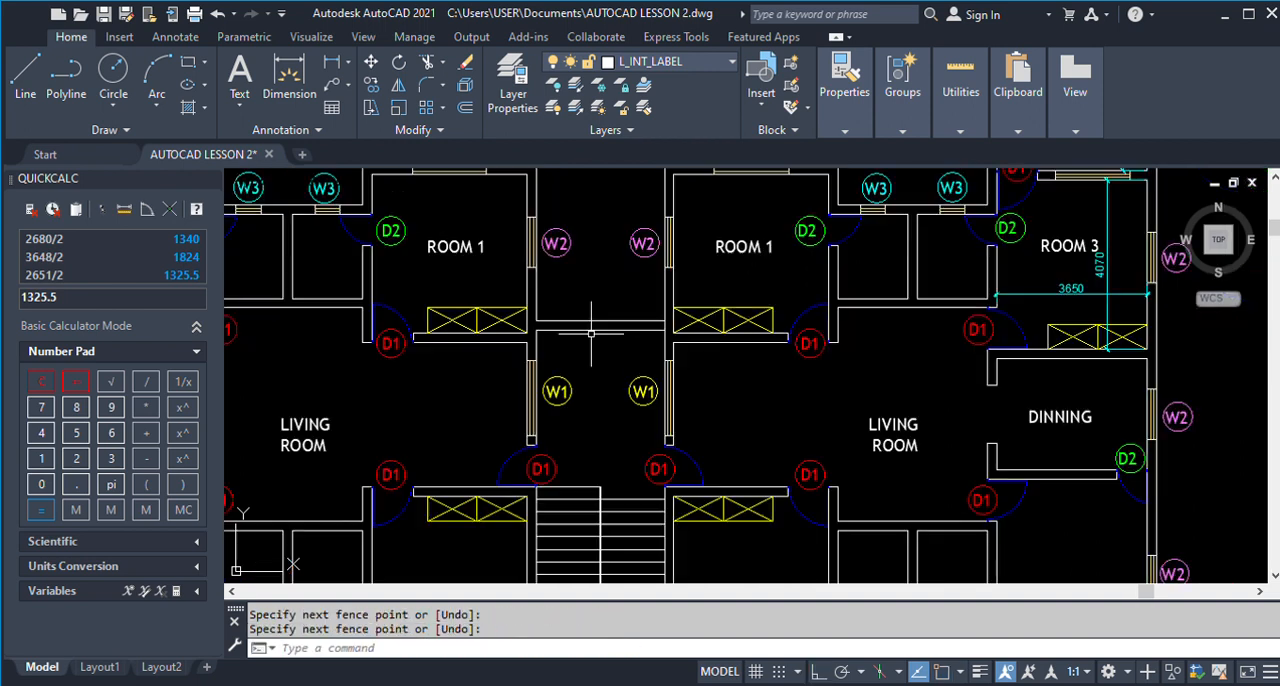
Copy the two porch wall lines to the second plan, using the outer top corner of the left unit's Room 1 as reference.
type("co")
key("Return")
scroll(598, 359, "up", 2)
left_click(602, 358)
left_click(583, 294)
scroll(590, 366, "down", 2)
key("Return")
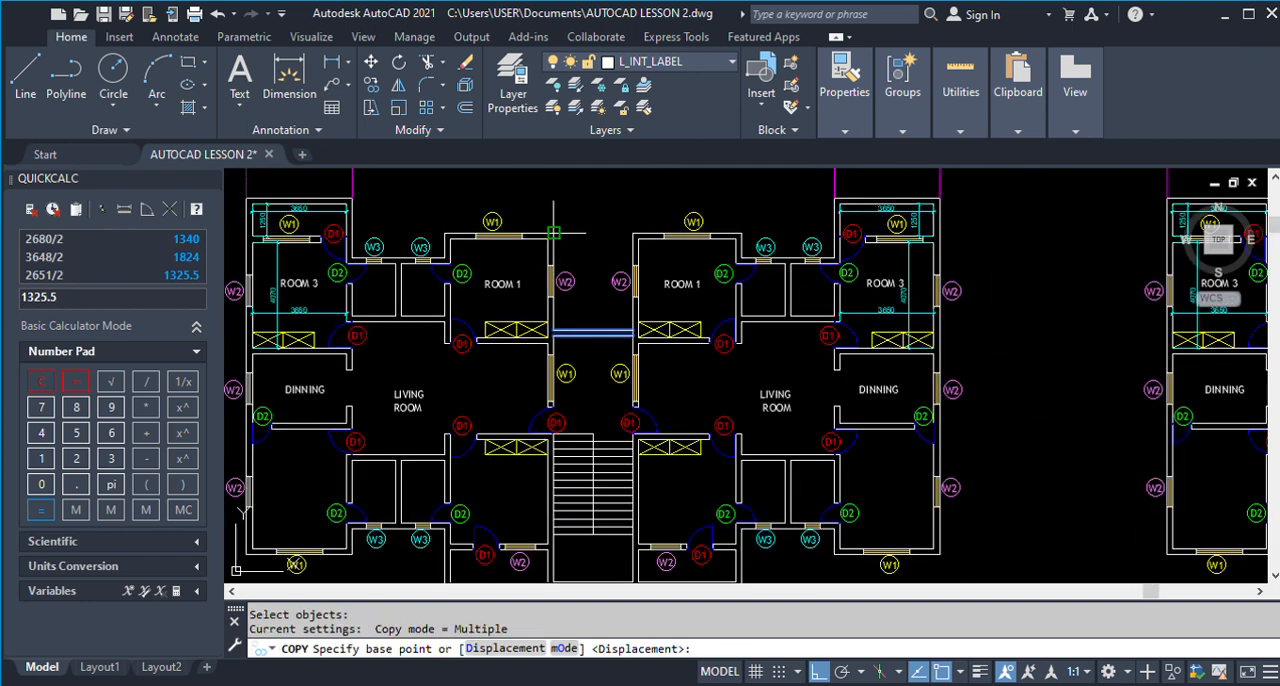
left_click(553, 235)
scroll(545, 245, "down", 4)
scroll(880, 245, "up", 2)
scroll(891, 243, "up", 3)
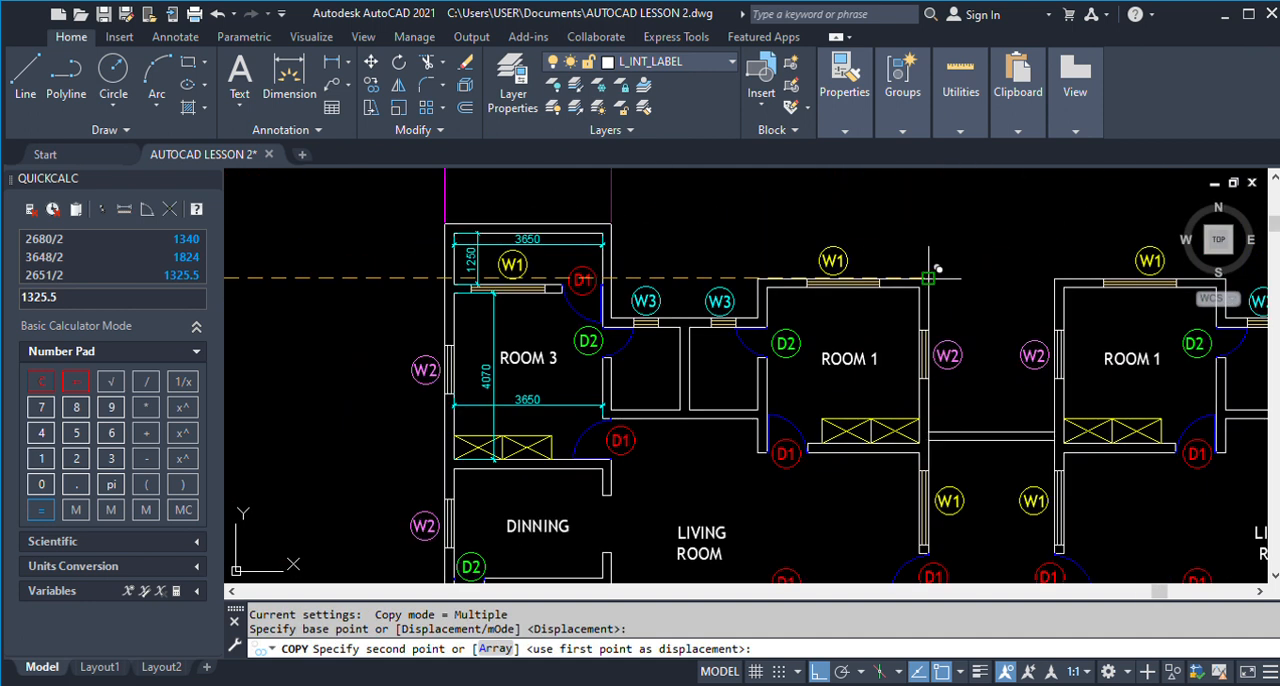
left_click(937, 271)
key("Return")
scroll(937, 271, "down", 3)
scroll(752, 316, "down", 1)
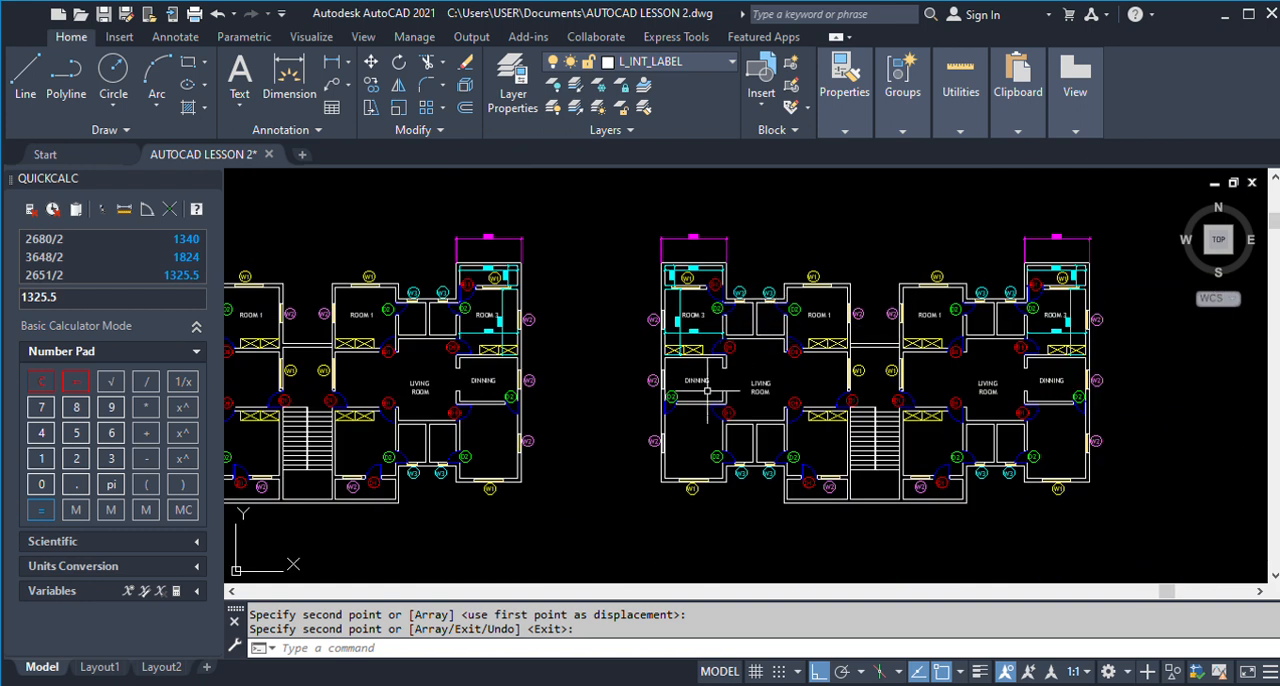
Copy the two porch wall lines from the second plan to the matching Room 1 corner of the upper plan.
scroll(717, 376, "down", 3)
type("co")
key("Return")
scroll(755, 371, "up", 5)
left_click(750, 374)
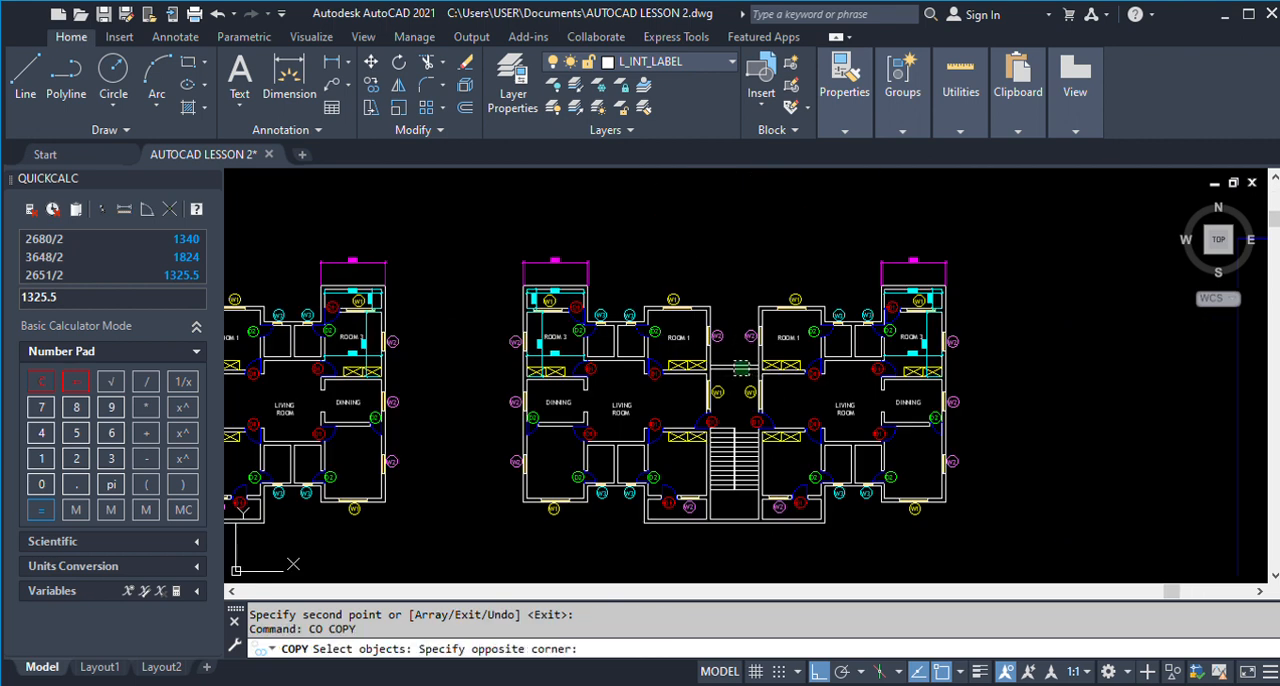
left_click(735, 363)
scroll(700, 358, "up", 5)
key("Return")
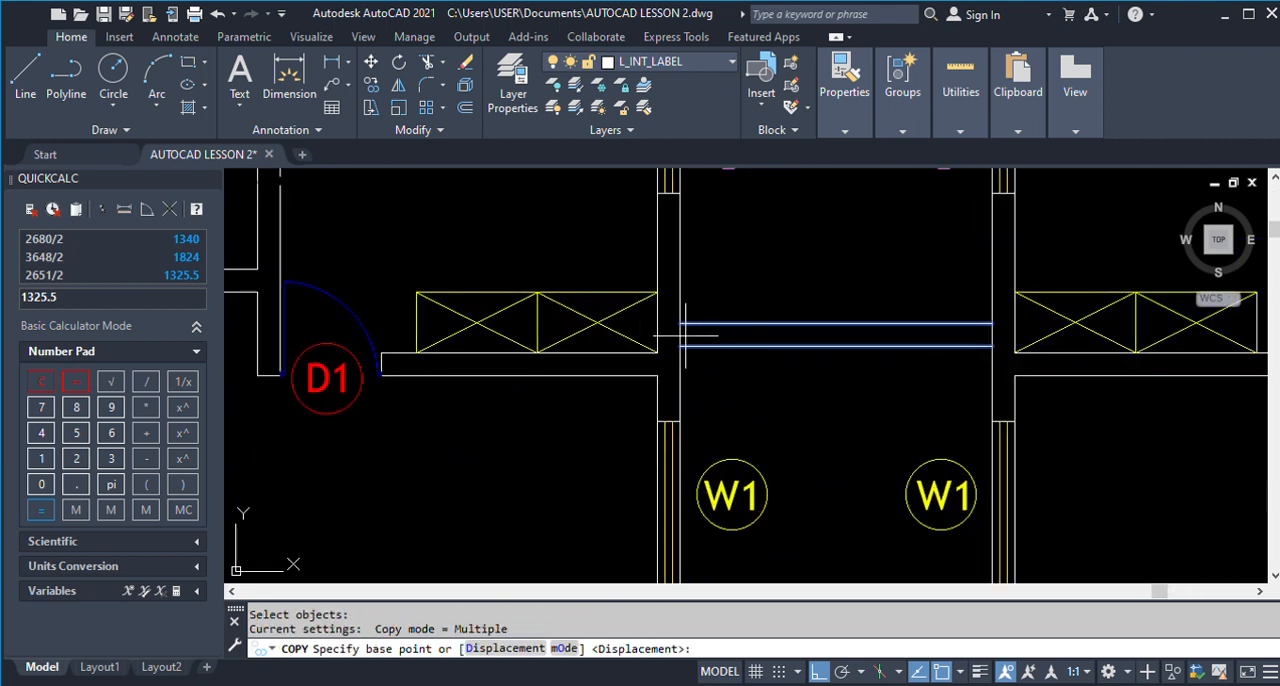
scroll(682, 342, "down", 4)
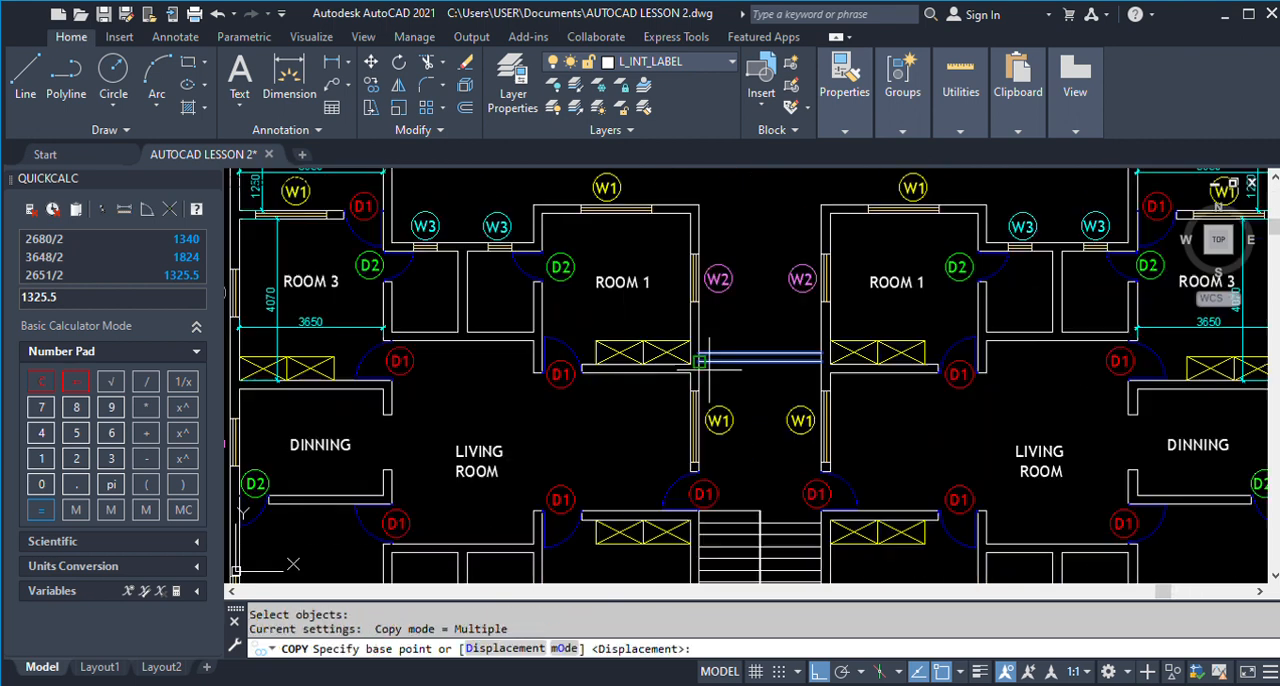
left_click(699, 204)
scroll(720, 240, "down", 8)
scroll(737, 243, "up", 3)
scroll(790, 290, "up", 4)
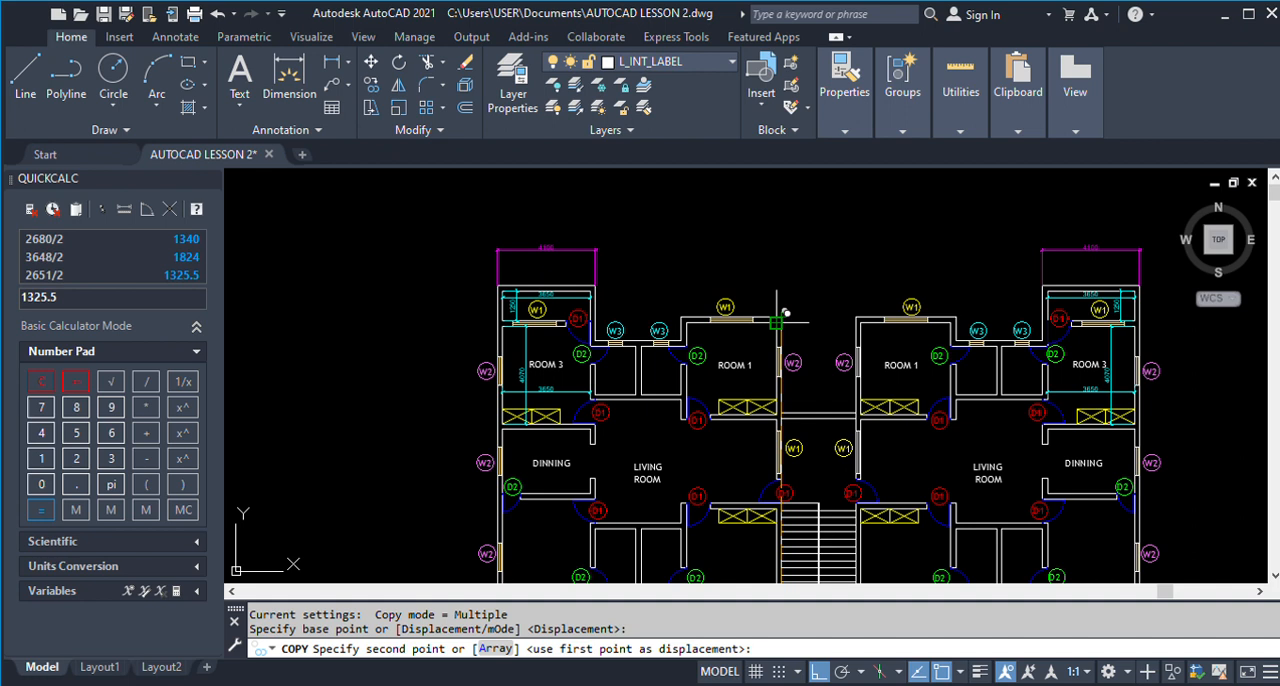
left_click(776, 322)
key("Return")
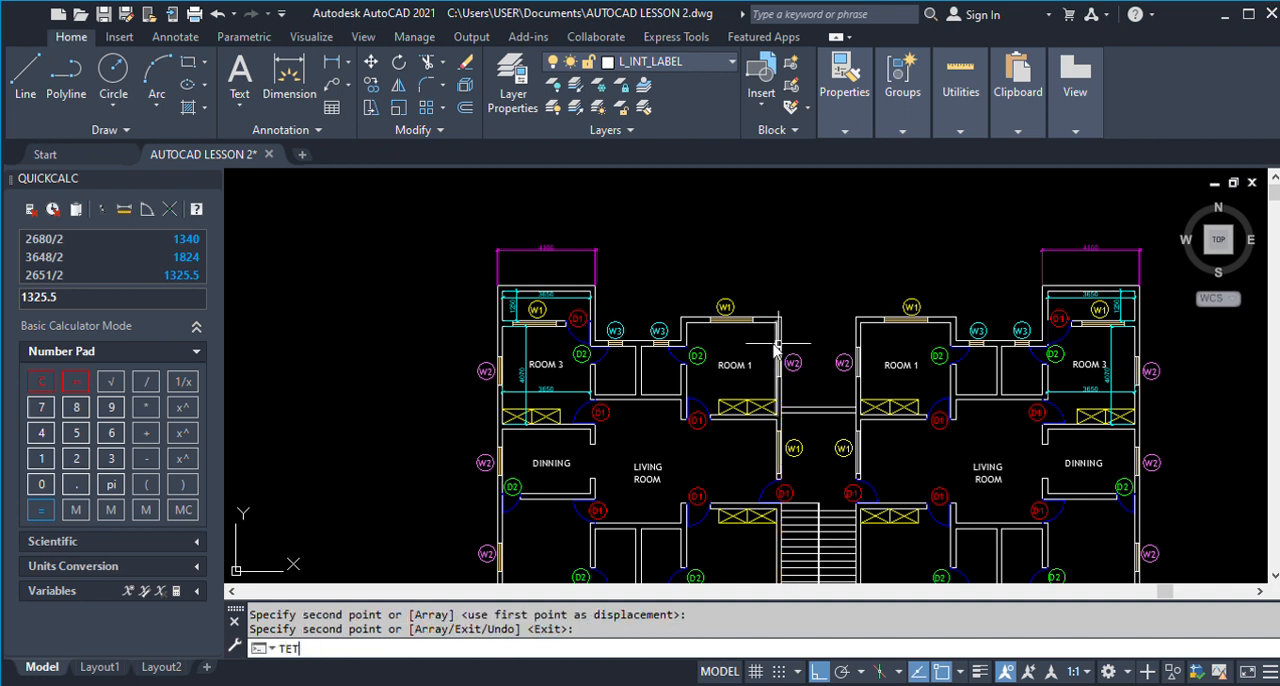
Trim the side wall lines between the porch wall lines at both junctions in the upper plan.
type("TETR")
key("Return")
scroll(780, 409, "up", 5)
type("T")
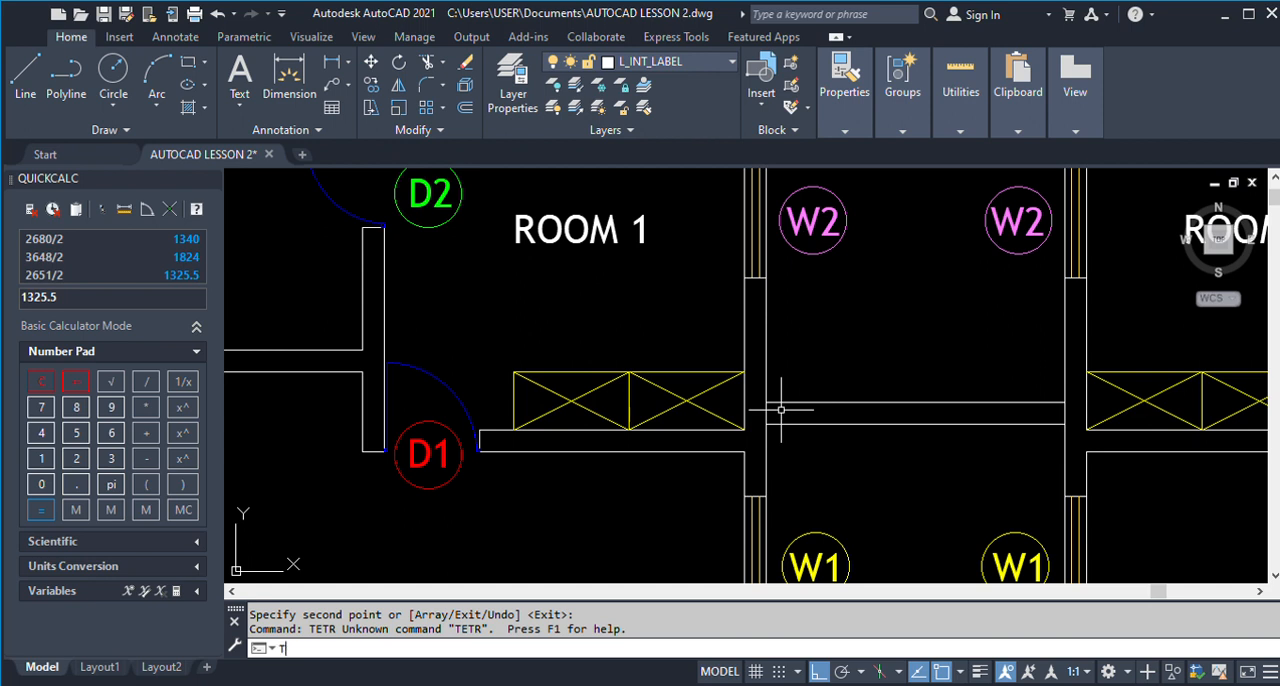
type("R")
key("Return")
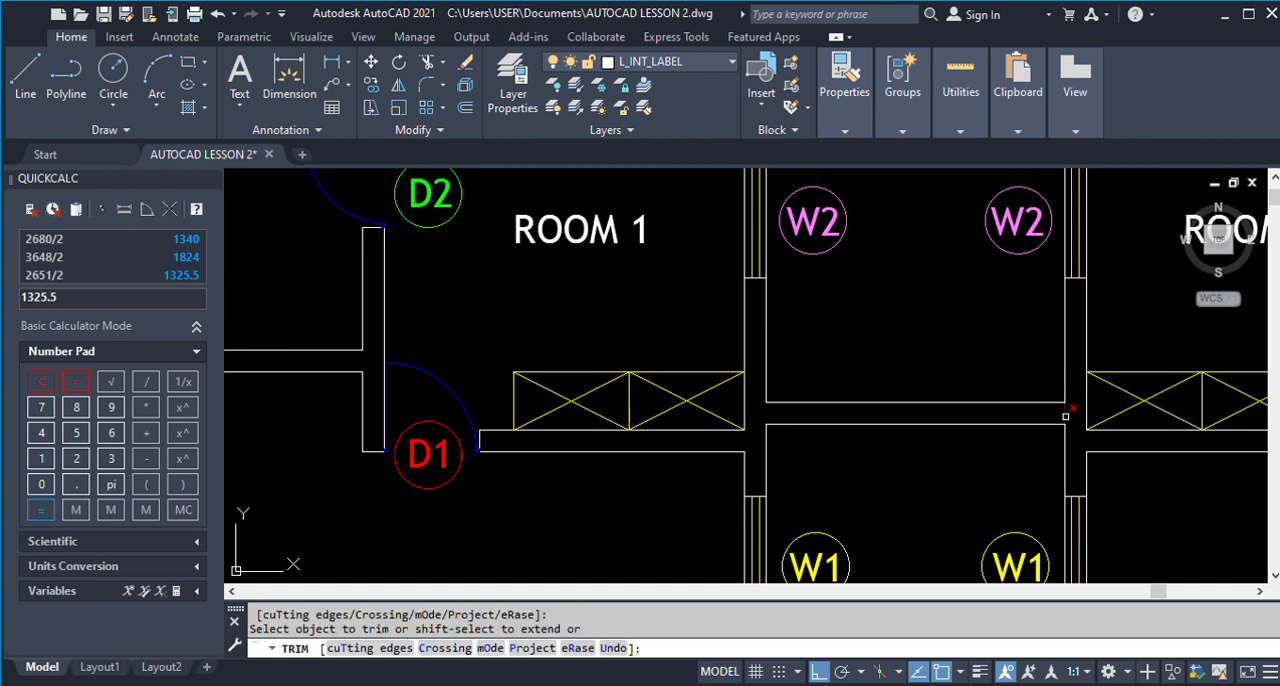
scroll(812, 370, "down", 10)
scroll(830, 418, "down", 3)
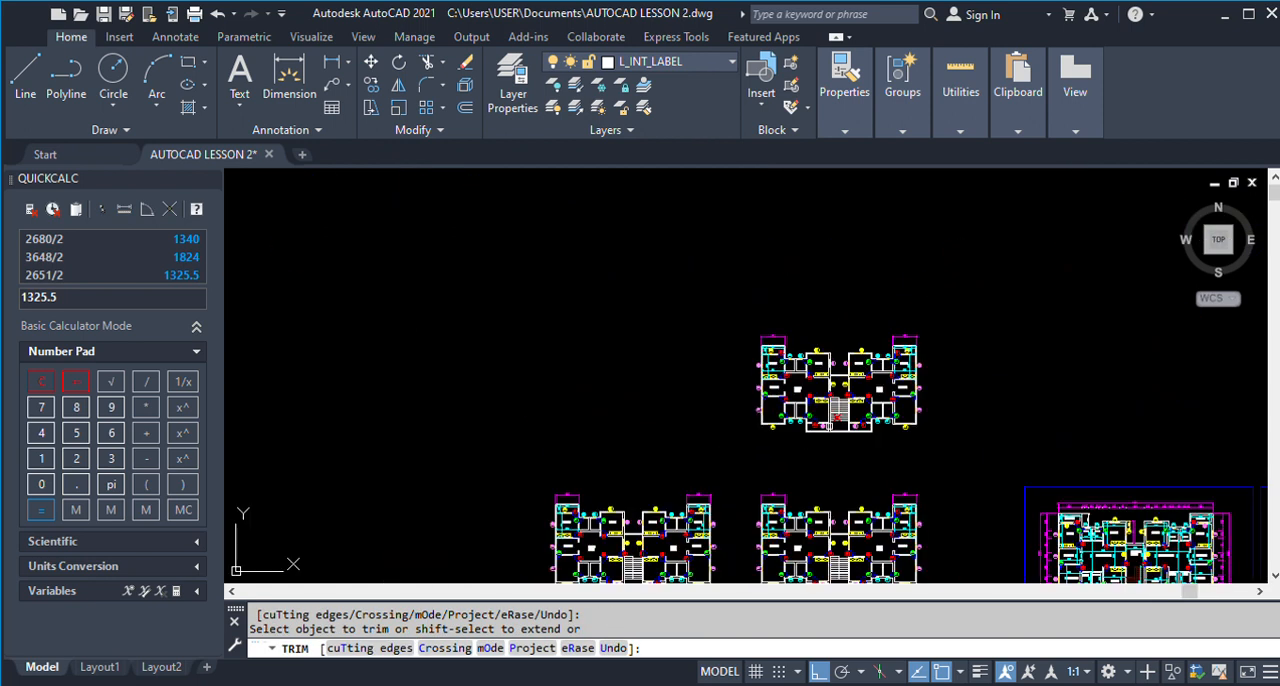
Erase the left unit's living room, dining, Room 3 and bathroom partitions with their doors and labels in the upper plan.
scroll(836, 496, "up", 10)
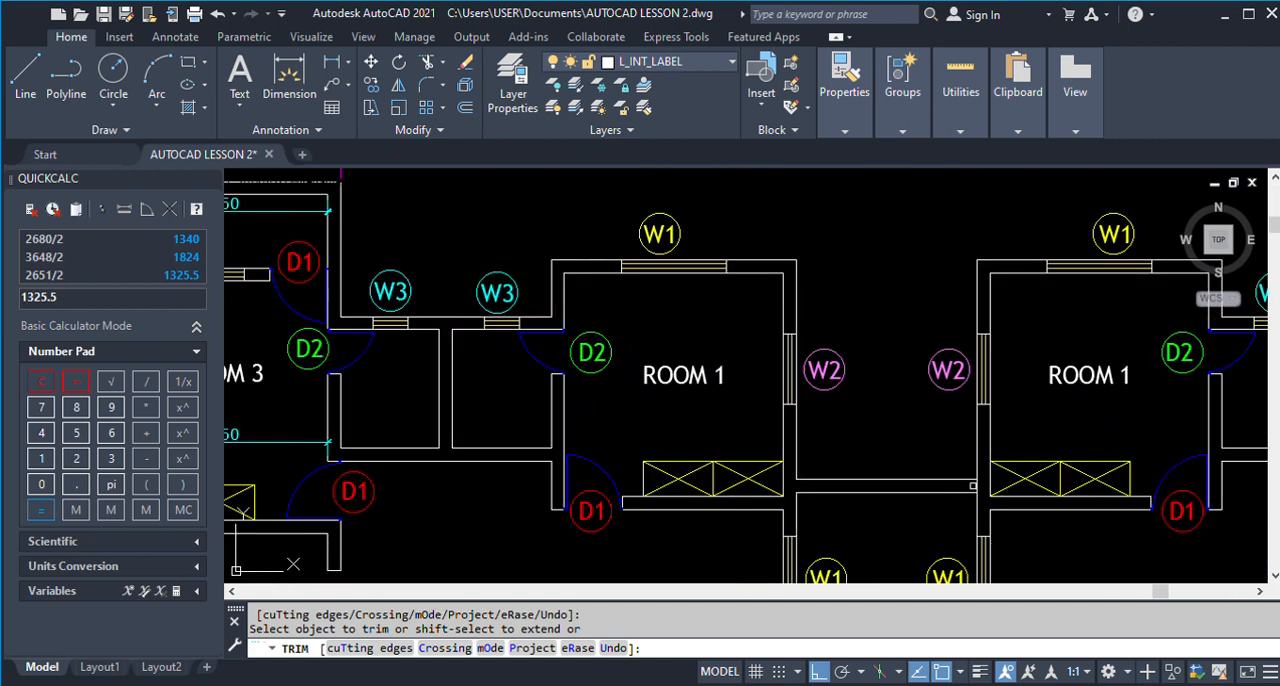
key("Escape")
scroll(975, 485, "down", 7)
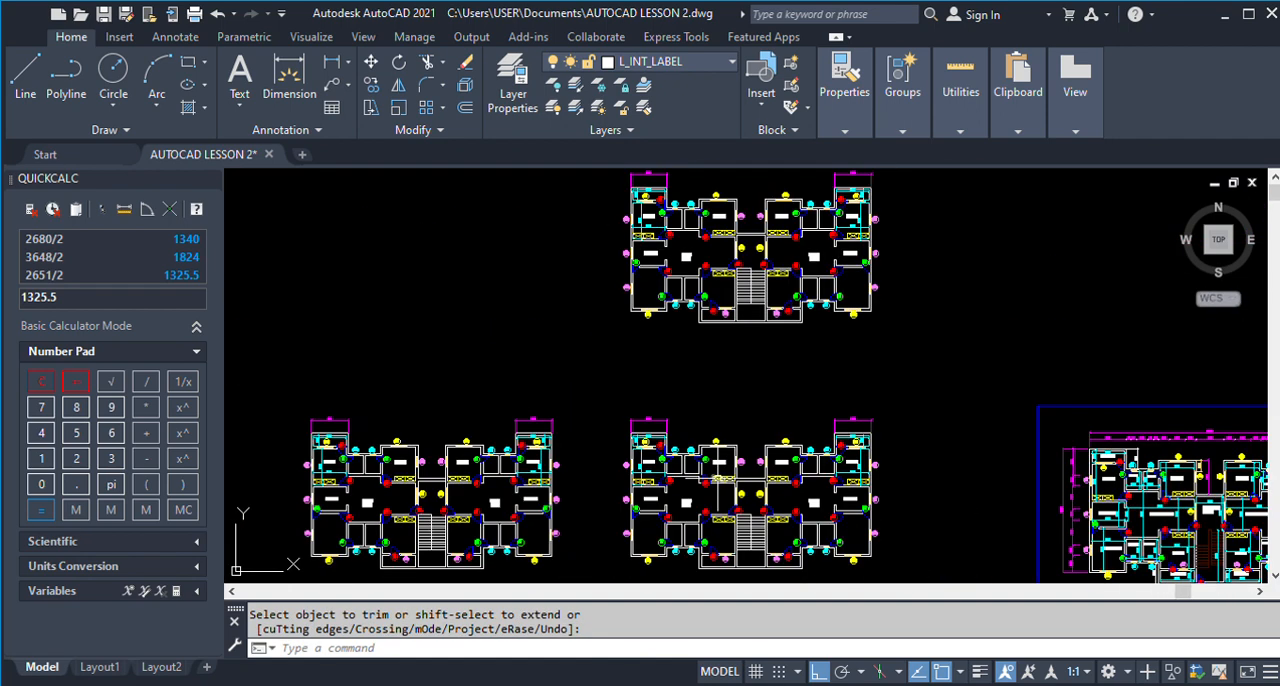
scroll(753, 218, "up", 3)
scroll(753, 218, "down", 4)
scroll(740, 315, "up", 3)
scroll(707, 352, "down", 1)
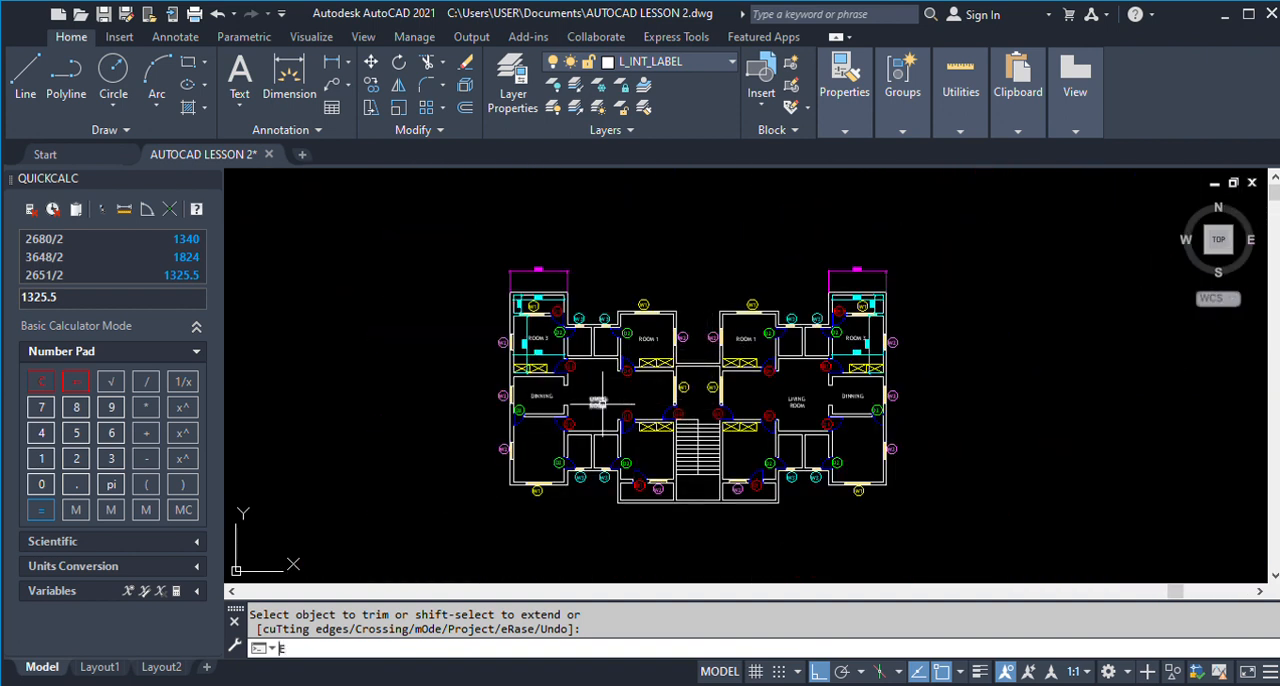
type("e")
key("Return")
scroll(595, 423, "up", 2)
left_click(612, 443)
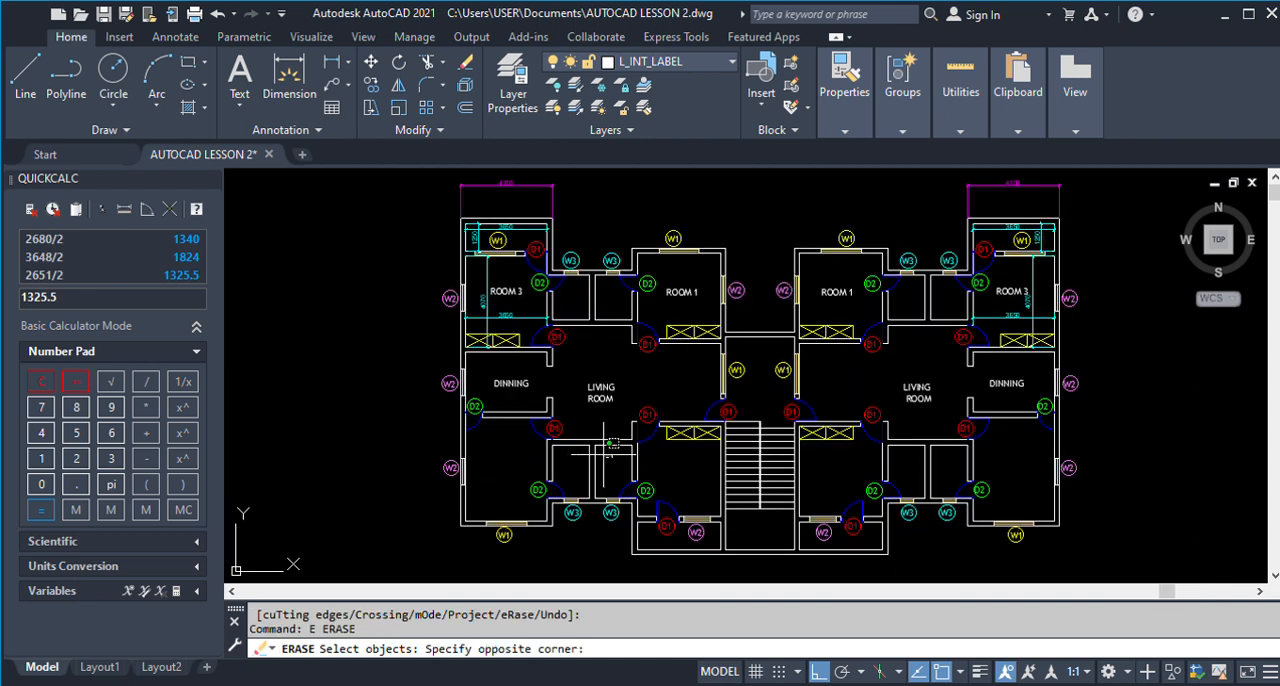
left_click(477, 261)
key("Return")
key("Return")
Erase the right unit's living room, dining and bathroom partitions with their doors and labels in the upper plan.
left_click(1027, 466)
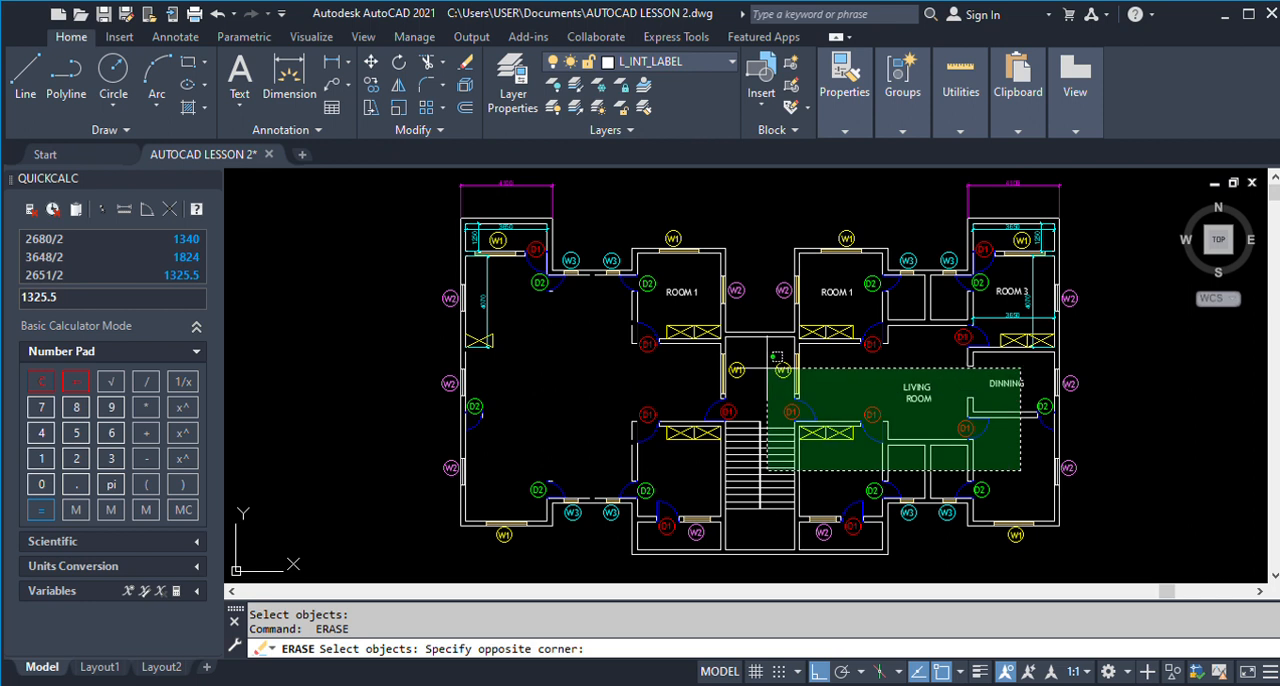
left_click(826, 294)
key("Return")
key("Return")
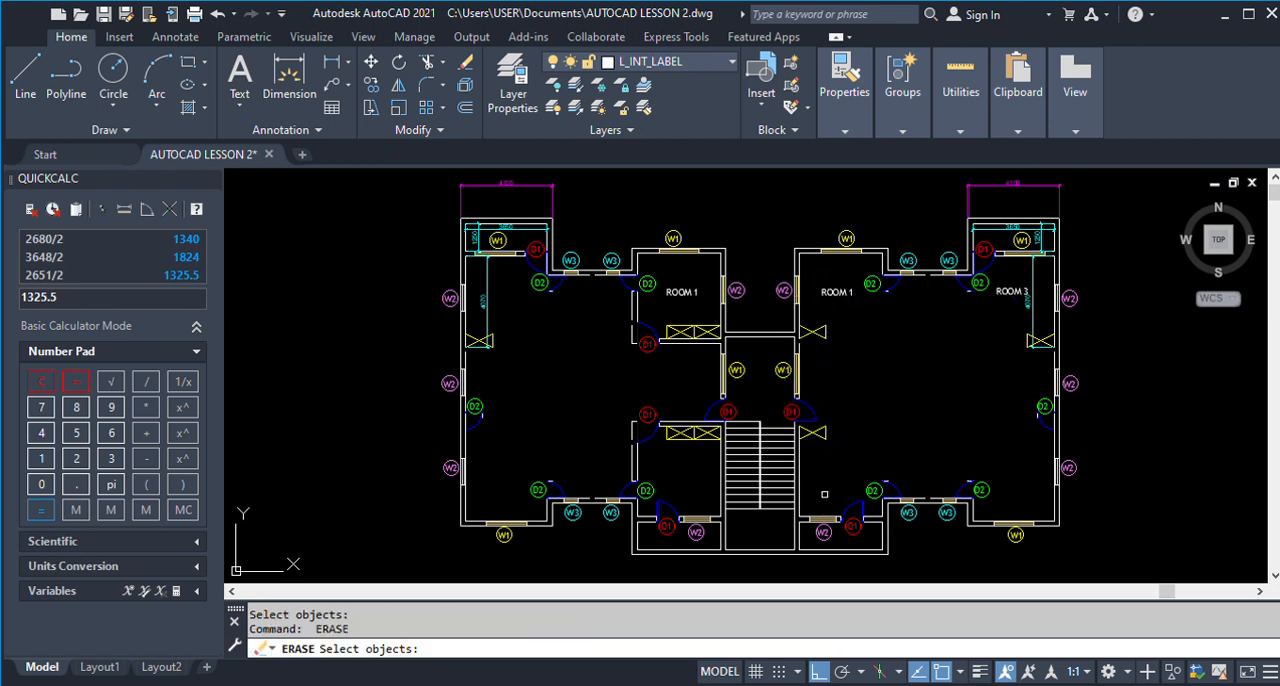
Erase the staircase and the central partitions, wardrobes, doors and windows around it in the upper plan.
left_click(826, 497)
left_click(594, 376)
key("Return")
Erase the Room 1 labels and the remaining inner walls and doors of Room 1 in both units.
key("Return")
left_click(694, 399)
left_click(608, 306)
key("Return")
key("Return")
left_click(938, 358)
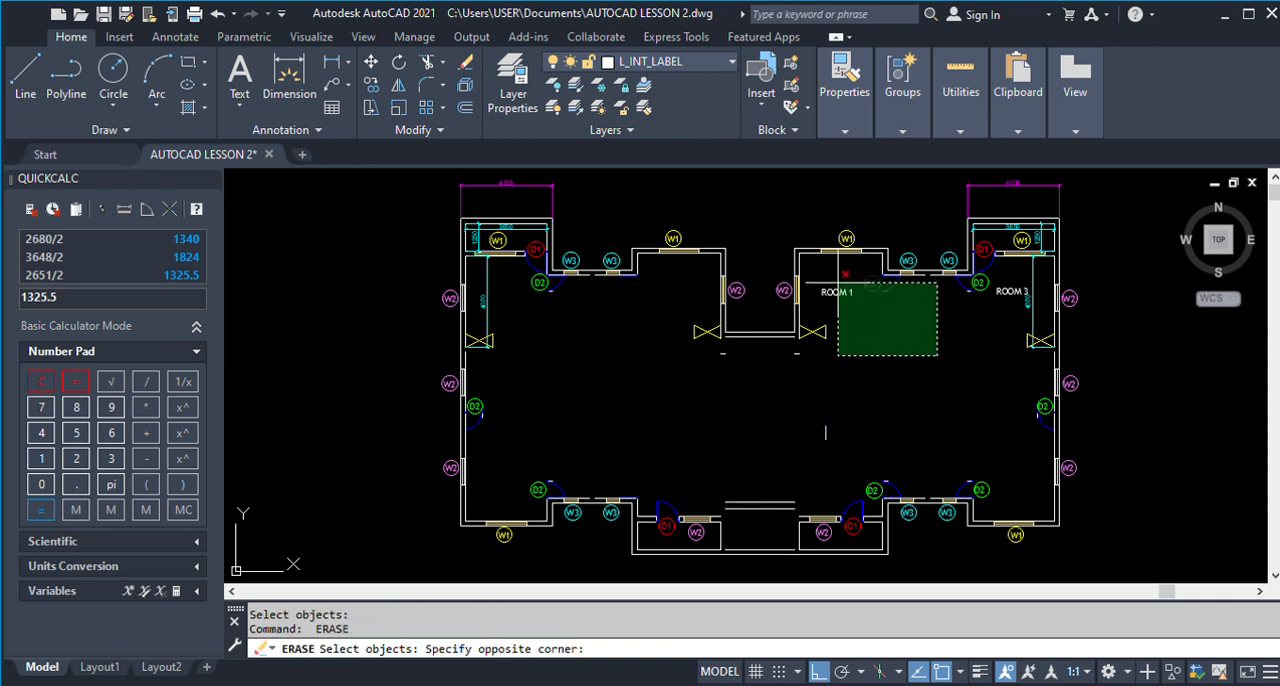
left_click(806, 251)
key("Return")
Try to erase the Room 3 label, veranda walls, W1 windows and dimensions in both units of the upper plan.
key("Return")
left_click(1034, 373)
left_click(998, 226)
key("Return")
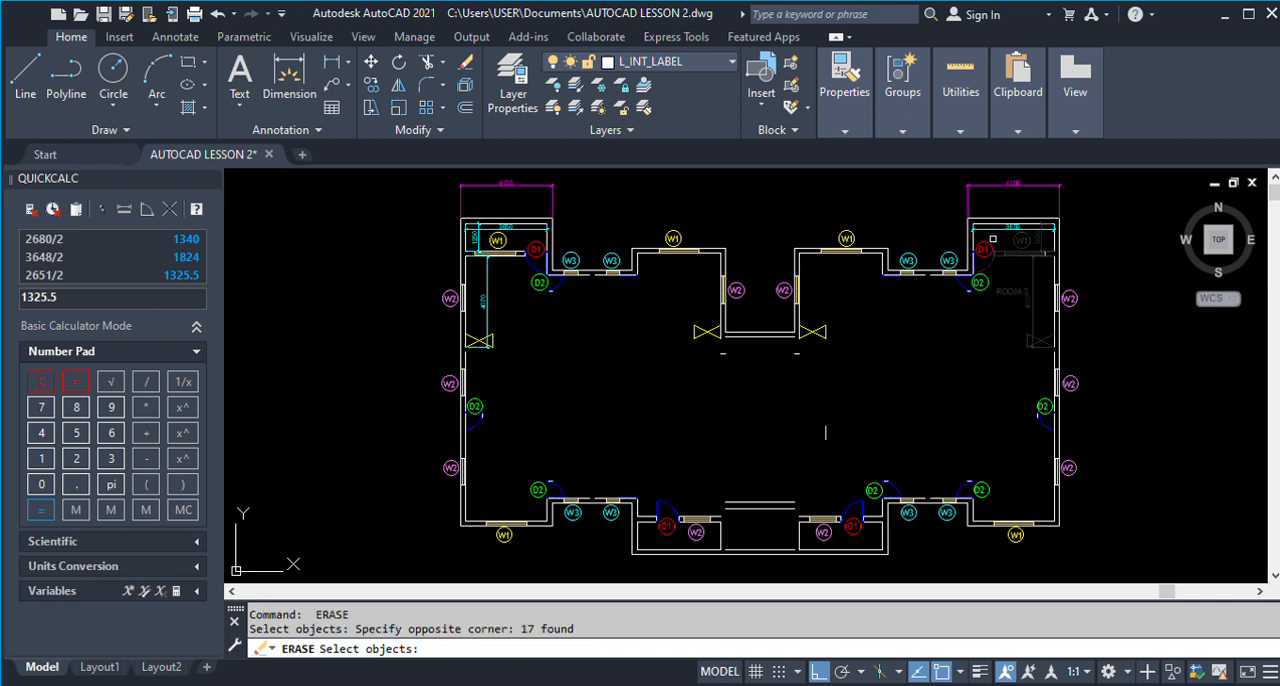
key("Return")
key("Return")
left_click(513, 291)
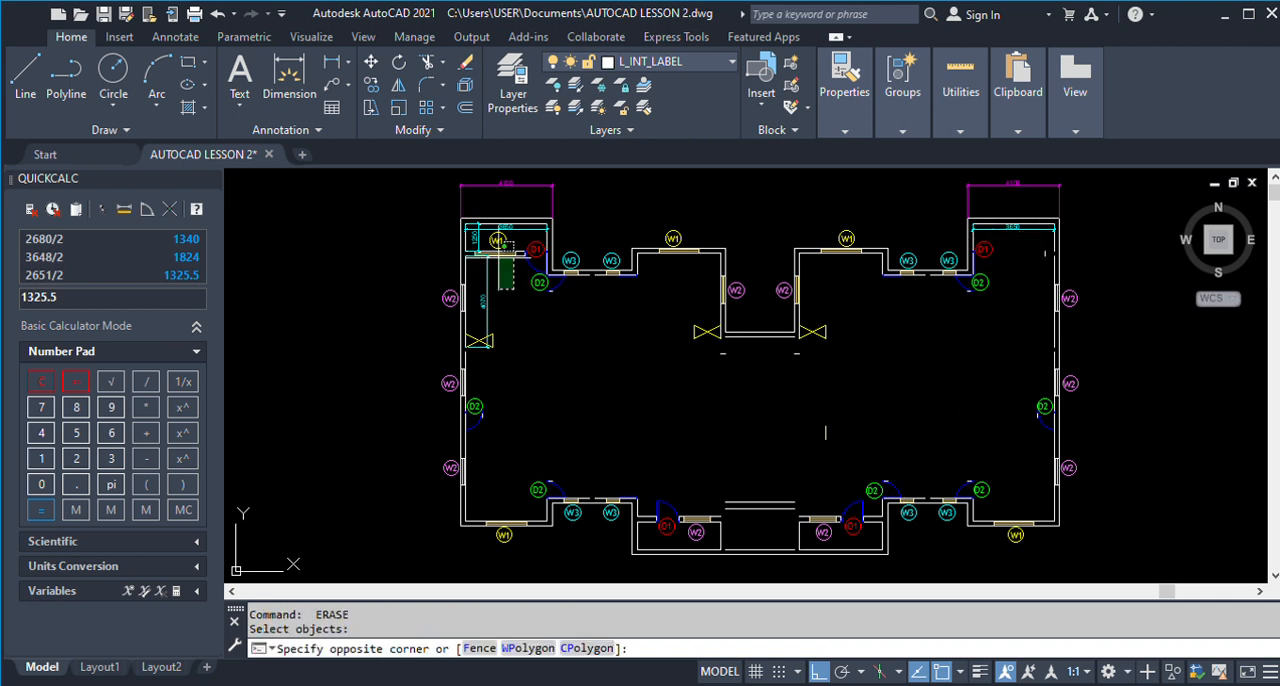
left_click(474, 236)
Try to erase the D2 label circle beside the left Room 3 and all similar D1 and D2 label texts.
key("Return")
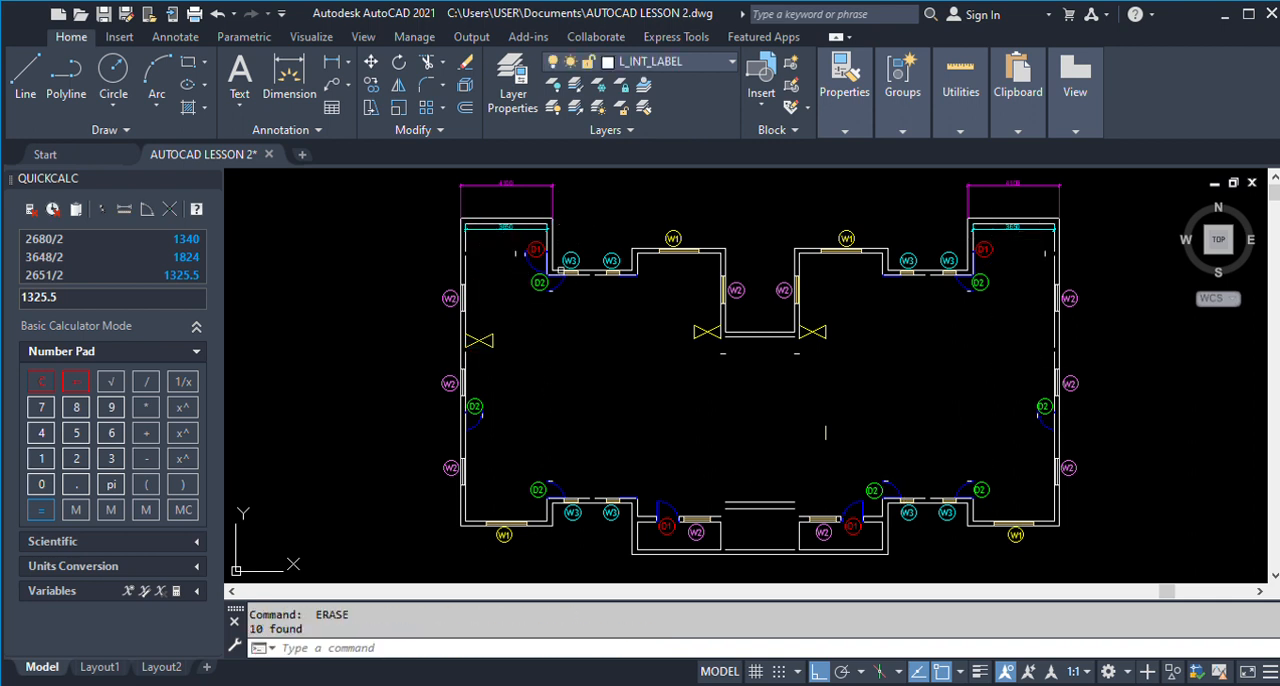
key("Return")
left_click(540, 296)
left_click(531, 286)
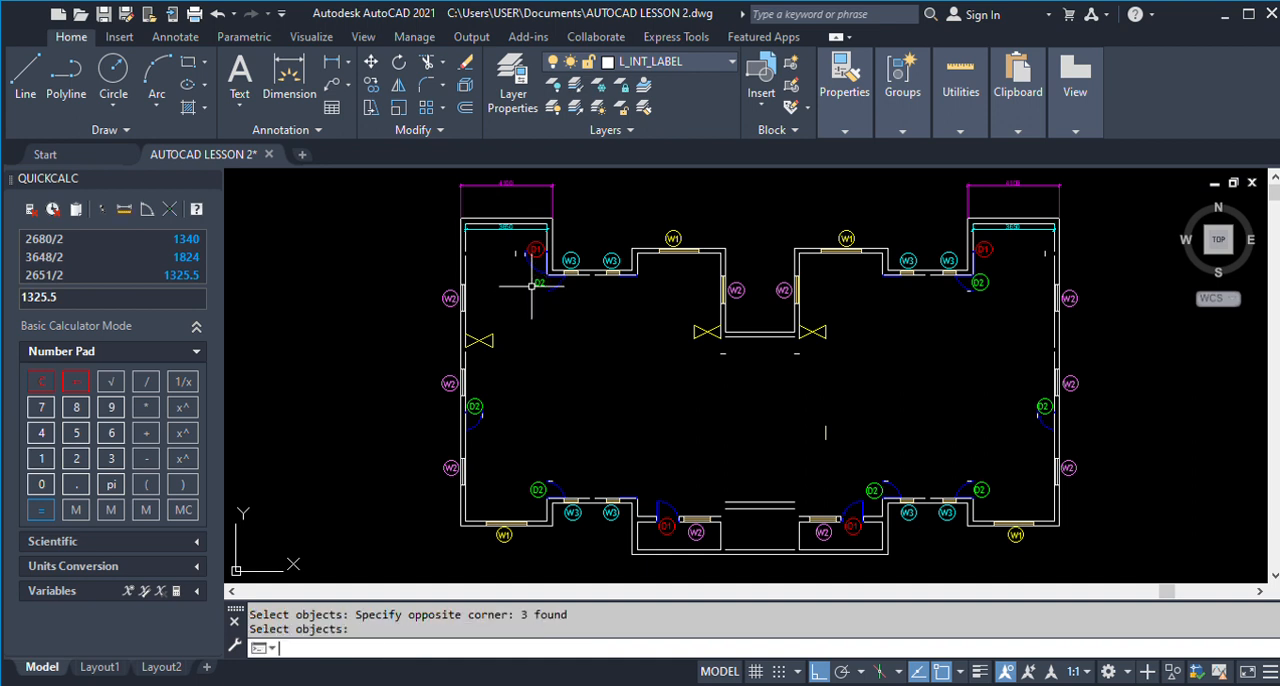
key("Return")
left_click(530, 252)
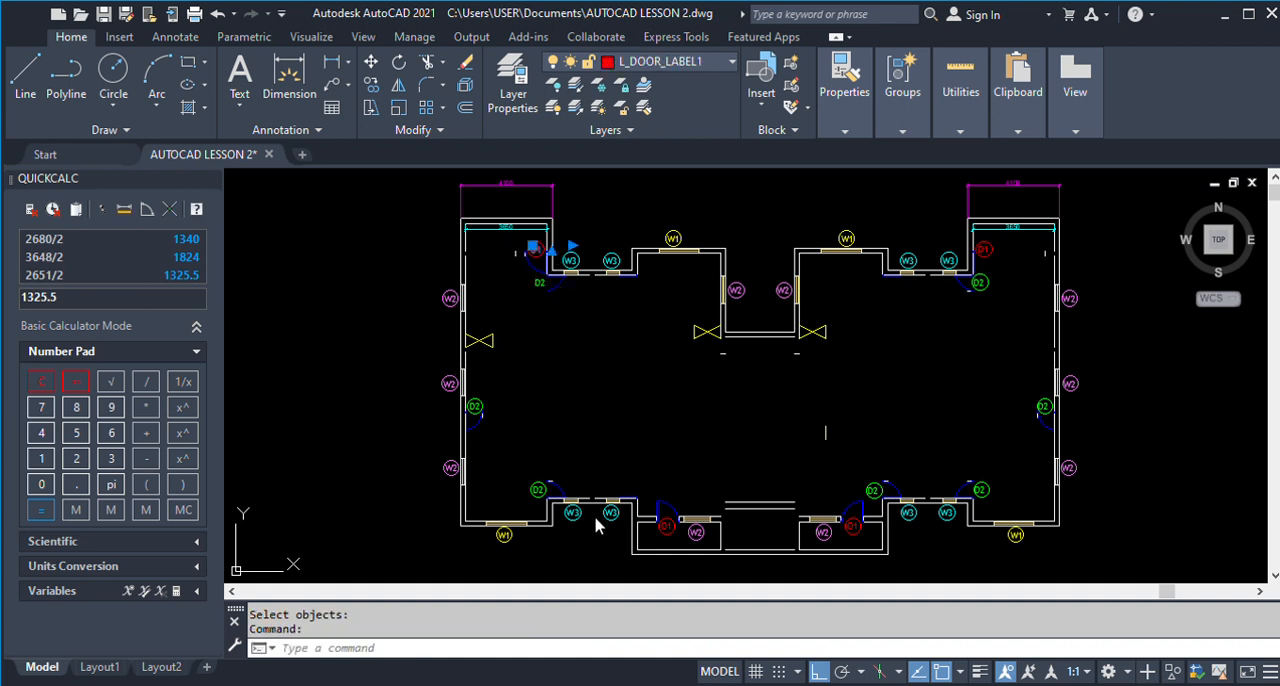
key("Delete")
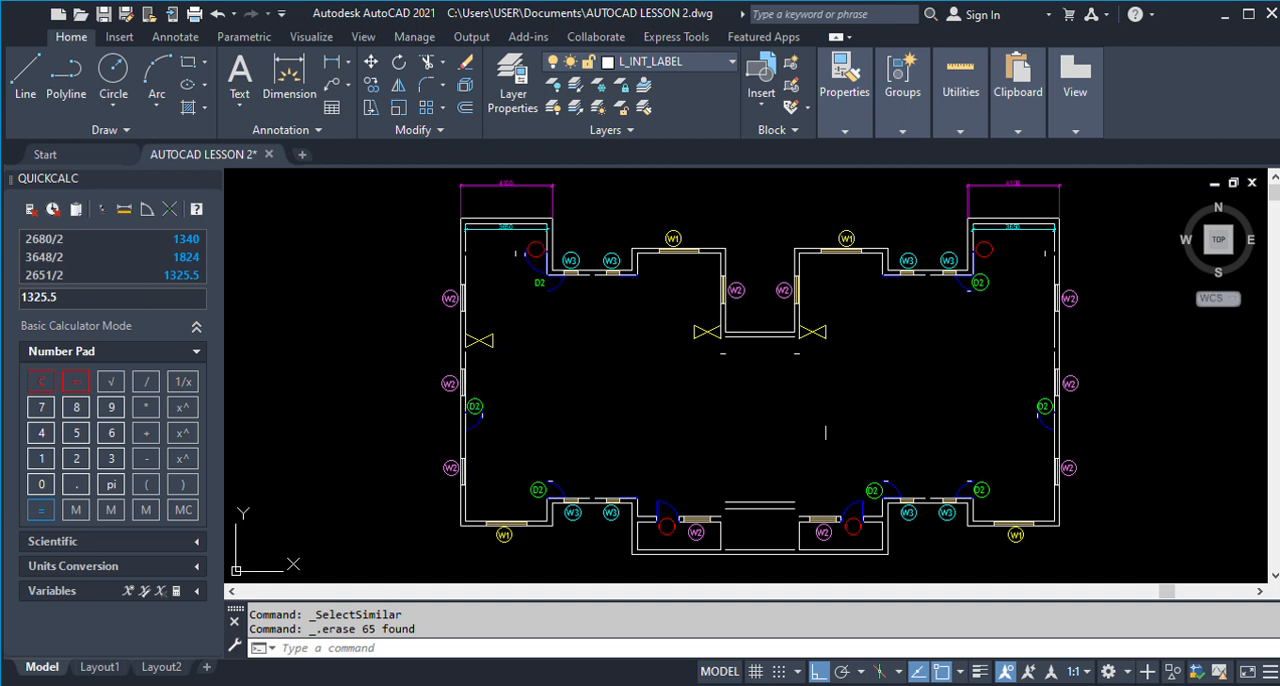
left_click(474, 407)
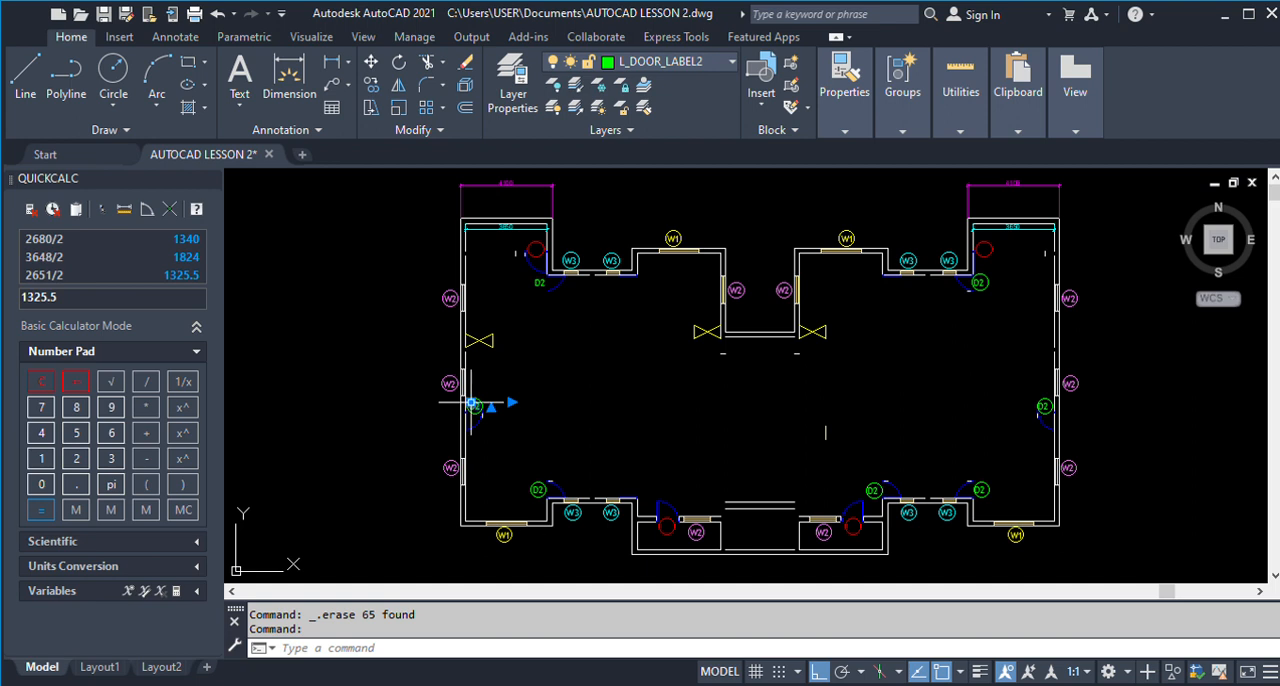
left_click(533, 525)
key("Delete")
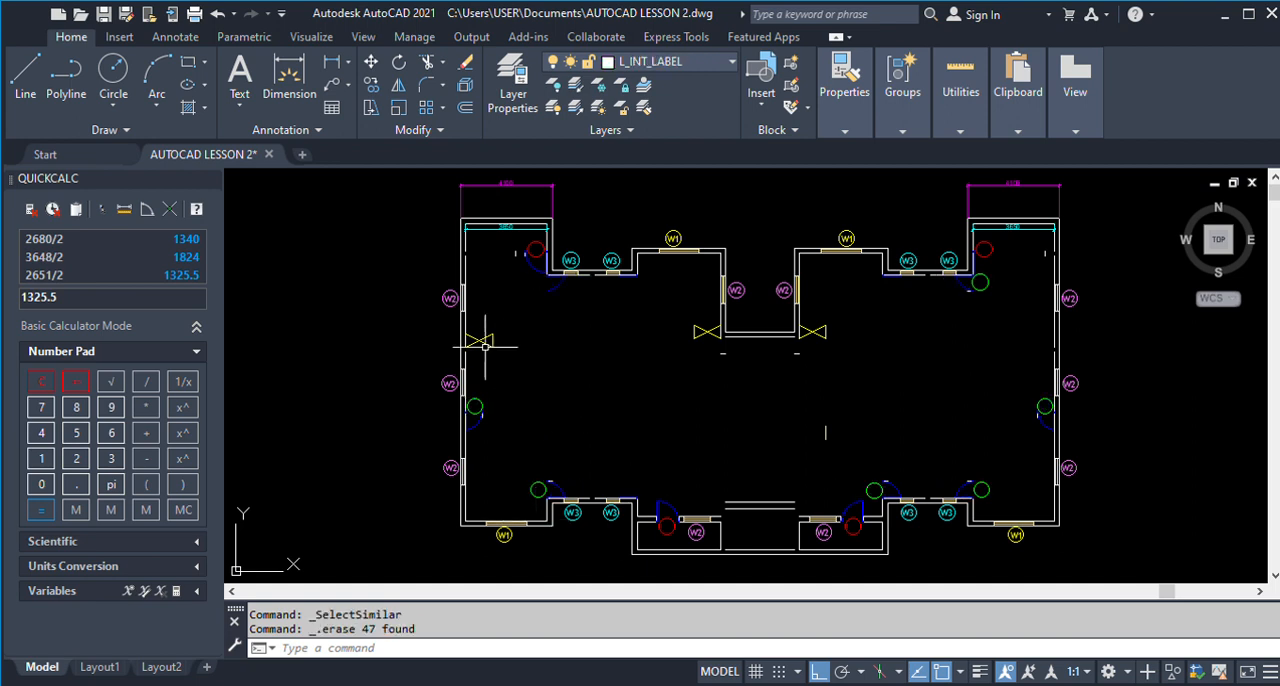
Clear the selection of similar wardrobe lines and undo the recent erasures of door labels and Room 3 objects.
left_click(481, 343)
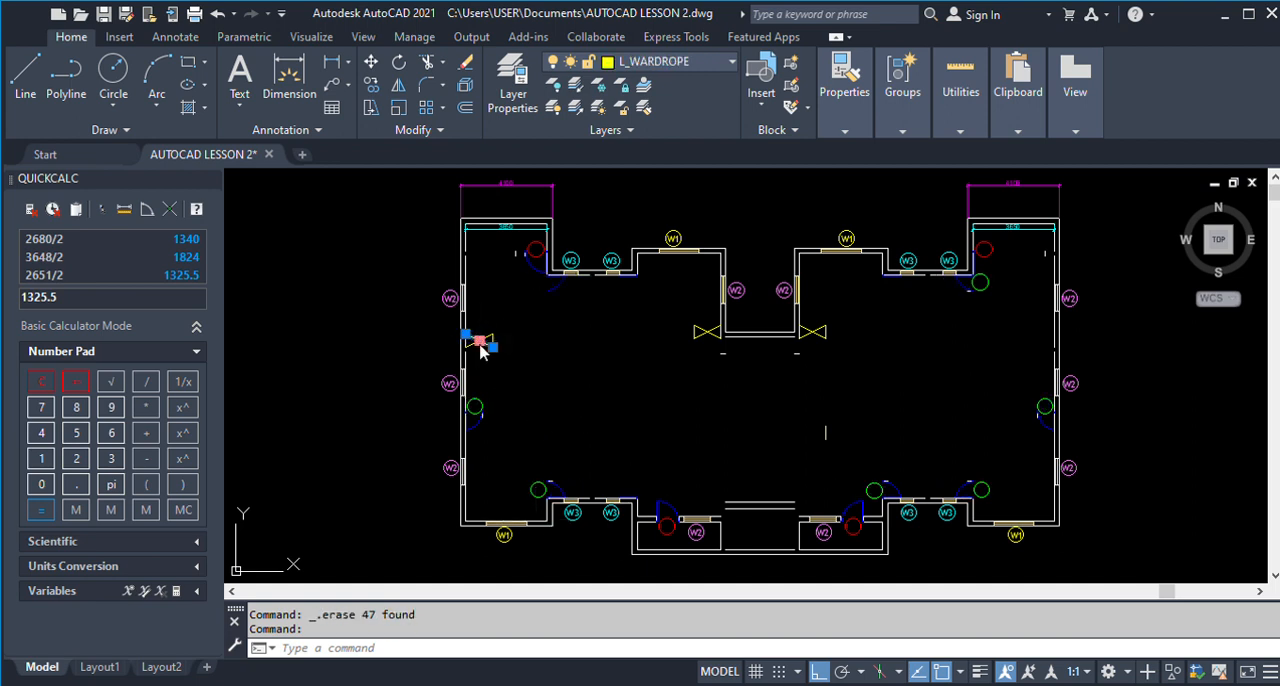
left_click(551, 520)
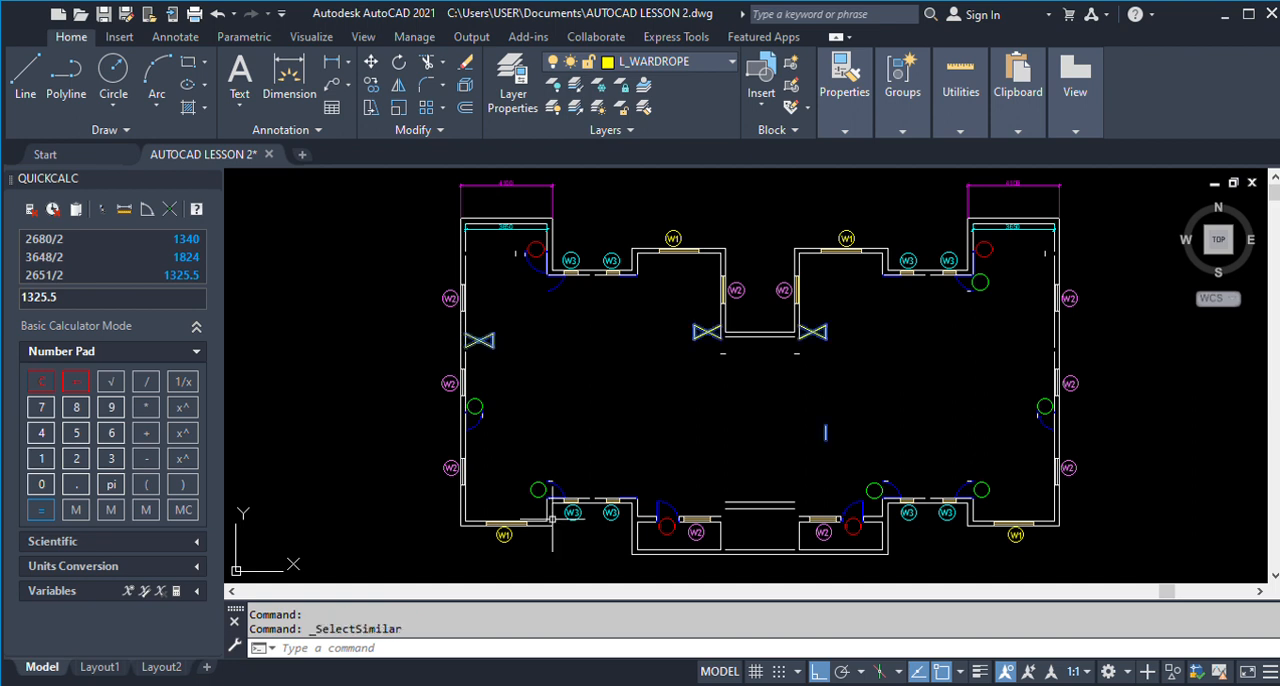
key("Escape")
key("ctrl+z")
key("ctrl+z")
key("ctrl+z")
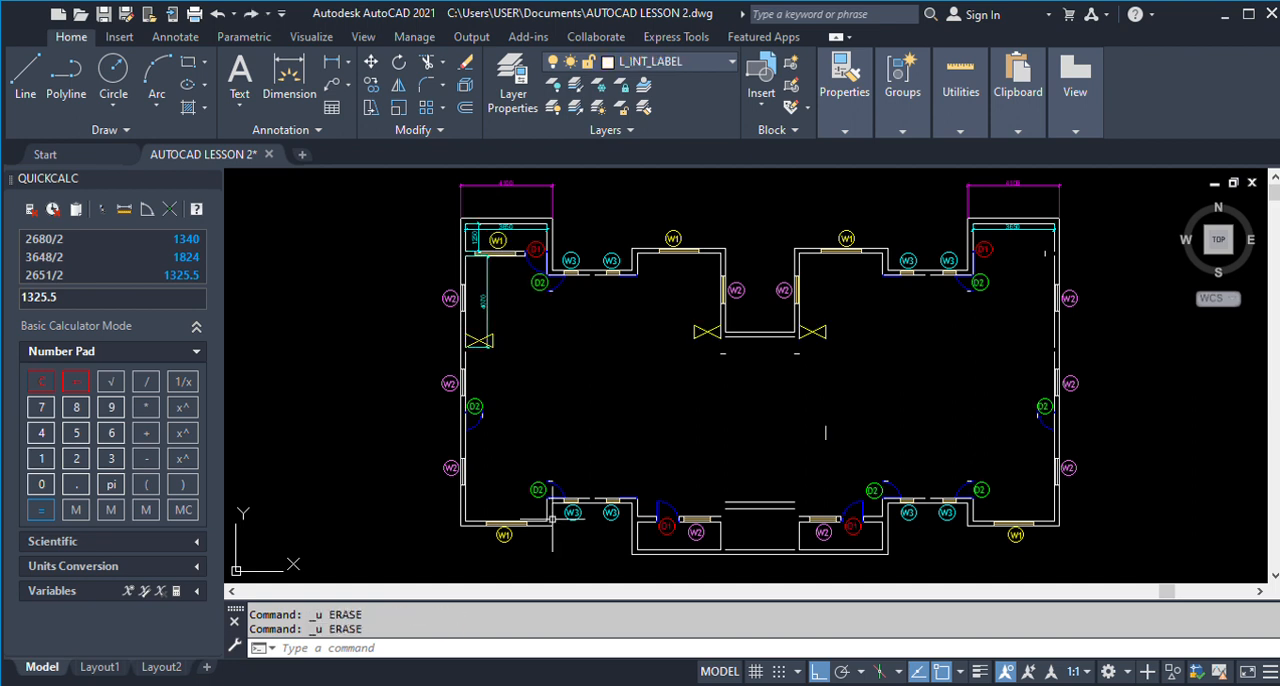
Examine the finished roof plan's outer walls and stairwell dimensions against the partly cleared upper plan.
scroll(737, 363, "down", 6)
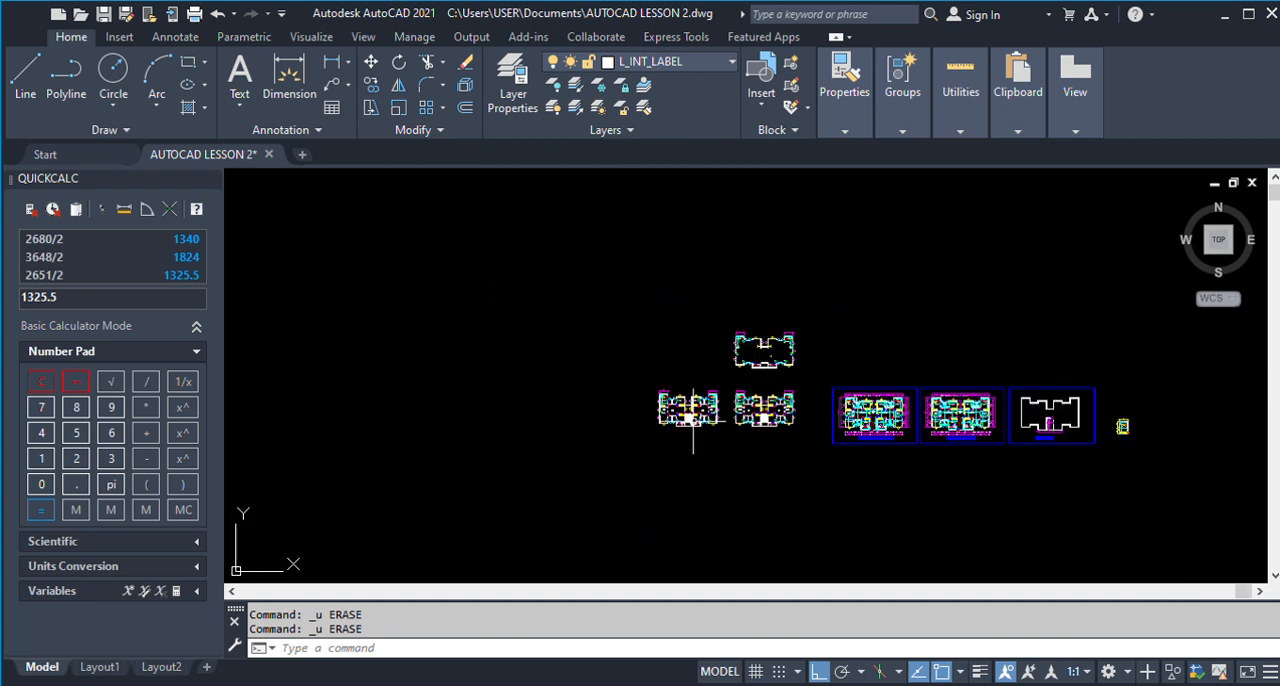
scroll(723, 348, "up", 2)
scroll(798, 406, "up", 3)
scroll(529, 419, "down", 5)
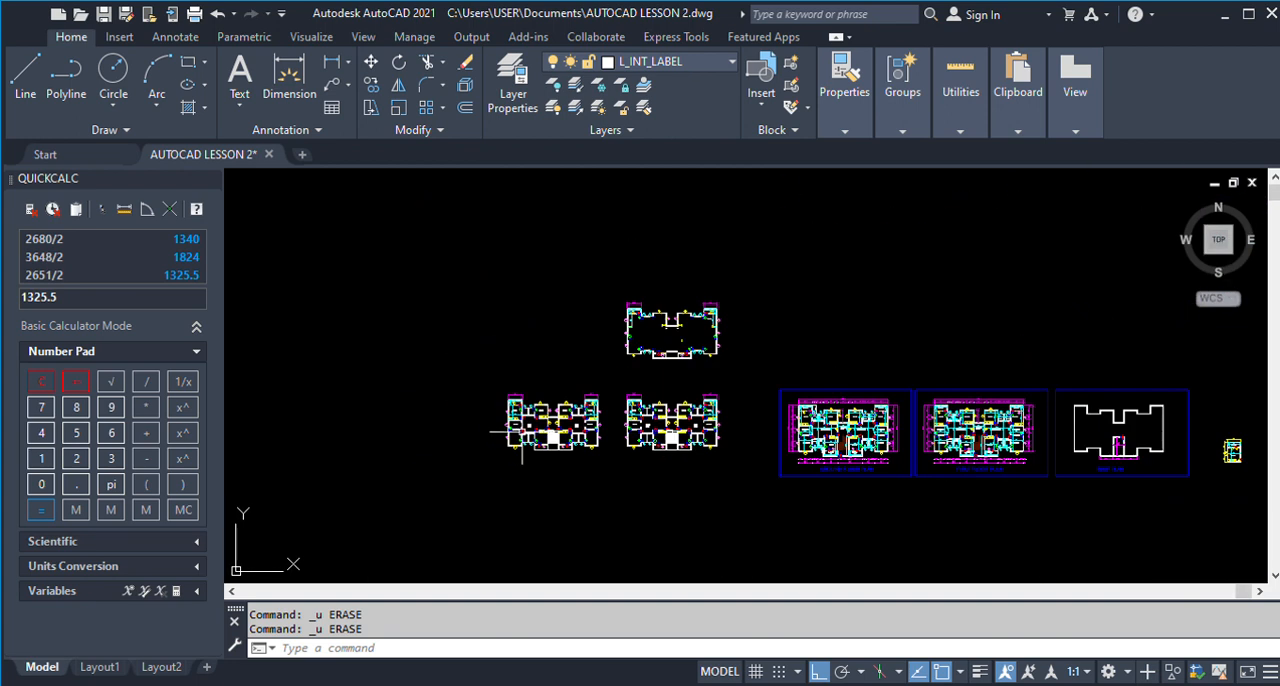
scroll(641, 325, "up", 4)
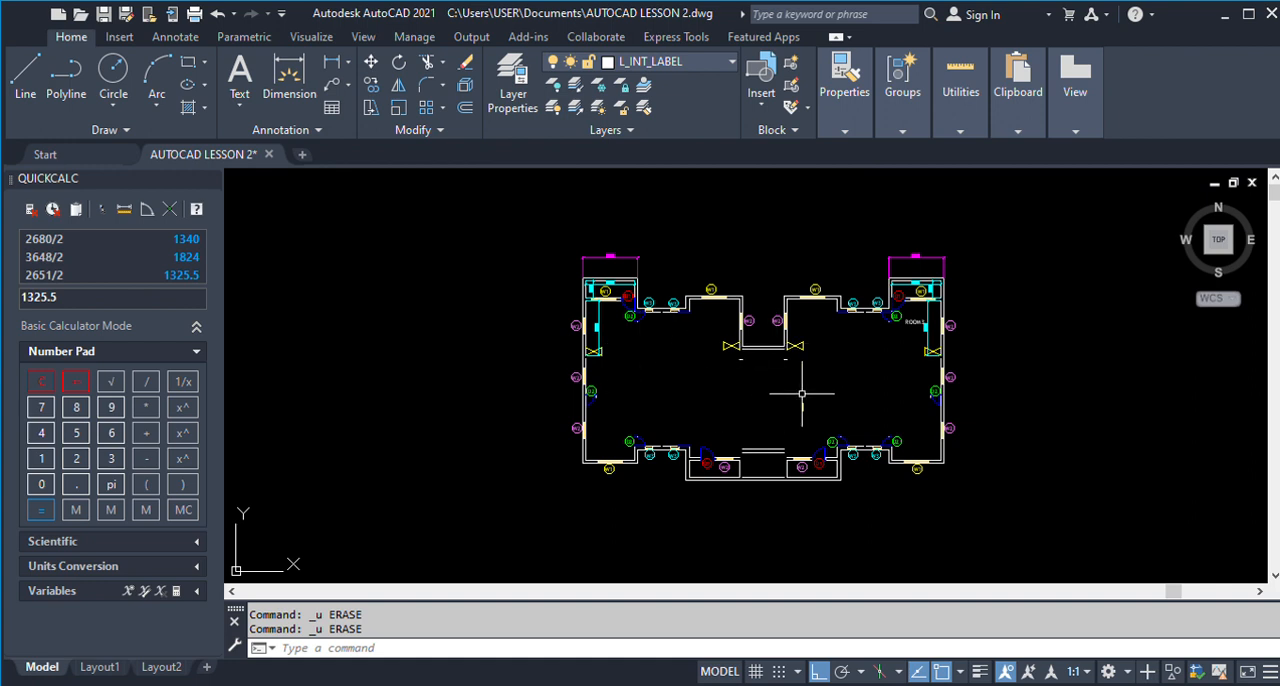
scroll(623, 389, "down", 6)
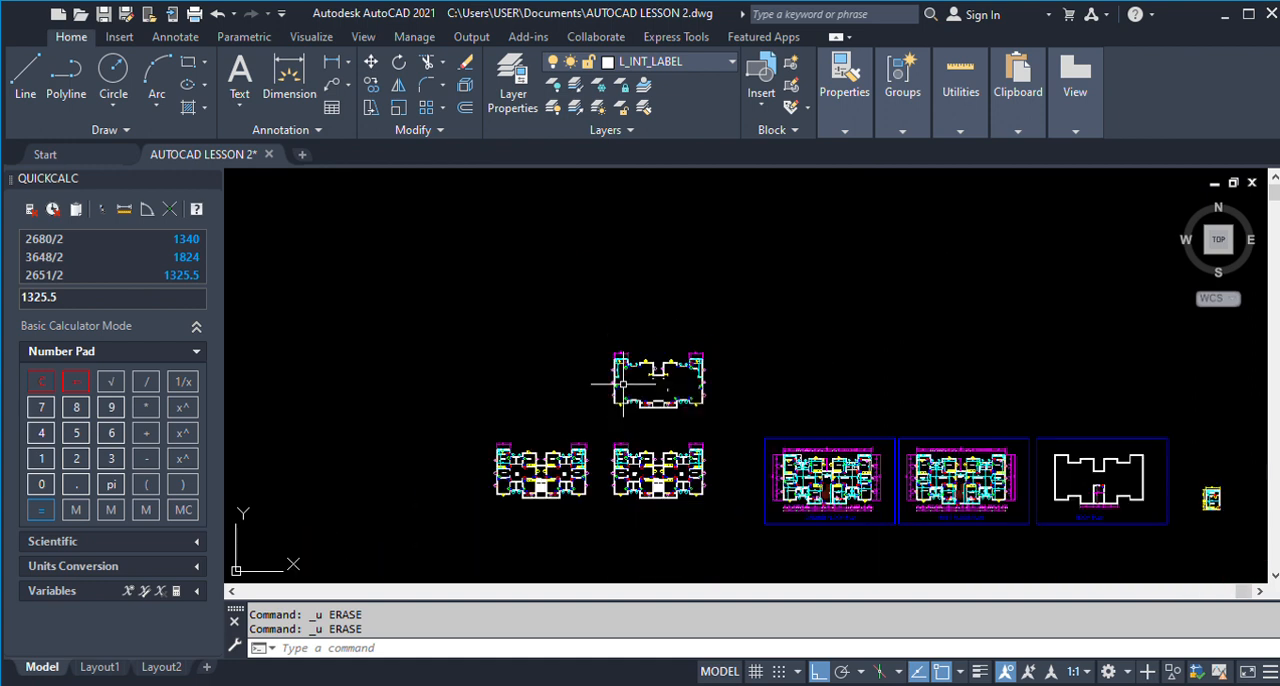
scroll(1090, 505, "up", 8)
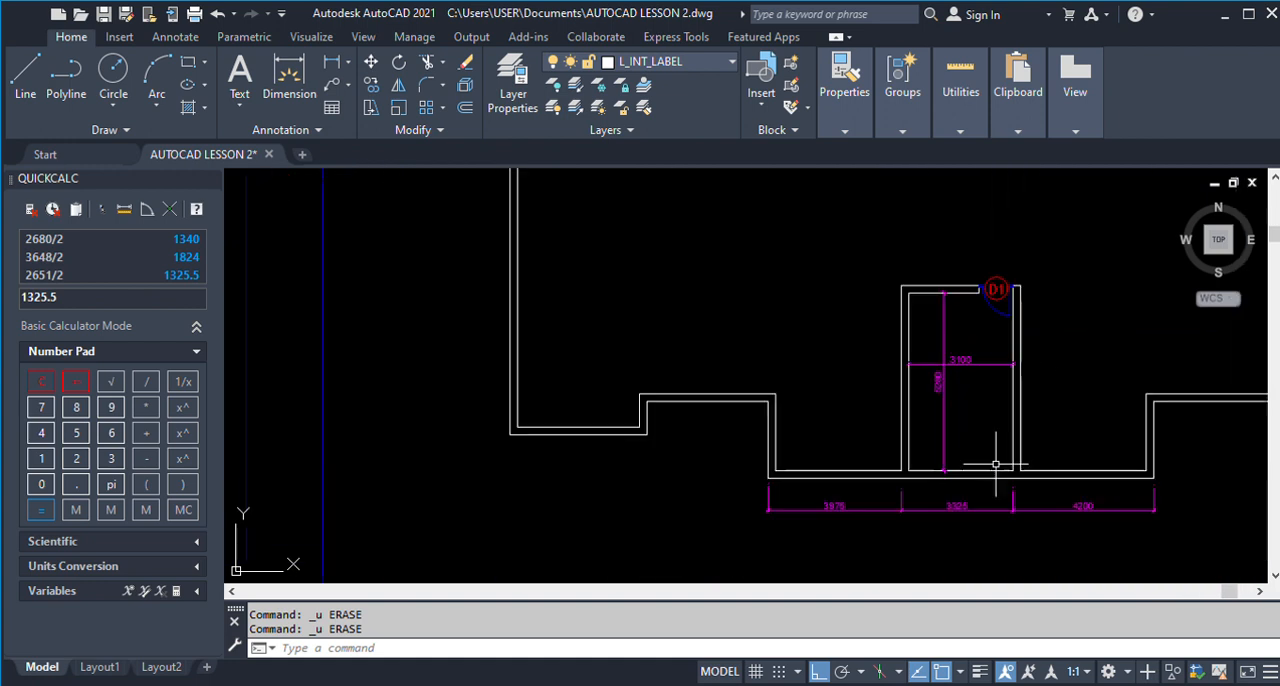
scroll(1040, 360, "up", 2)
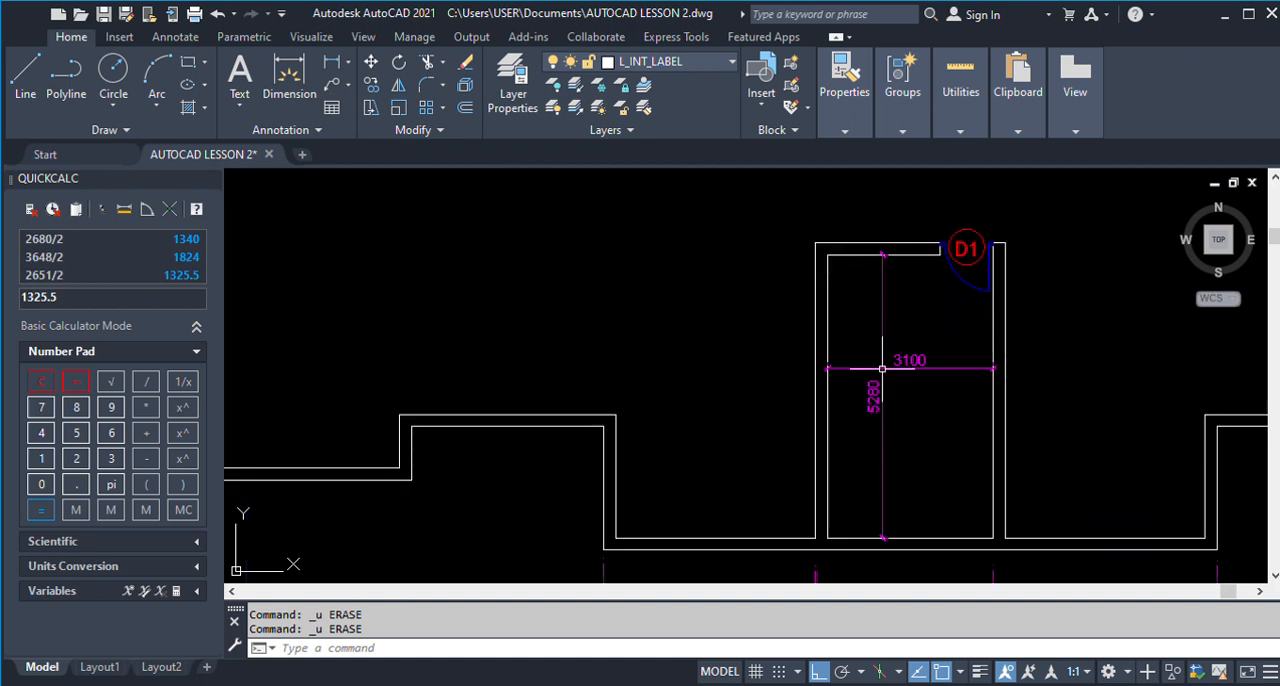
scroll(850, 430, "down", 4)
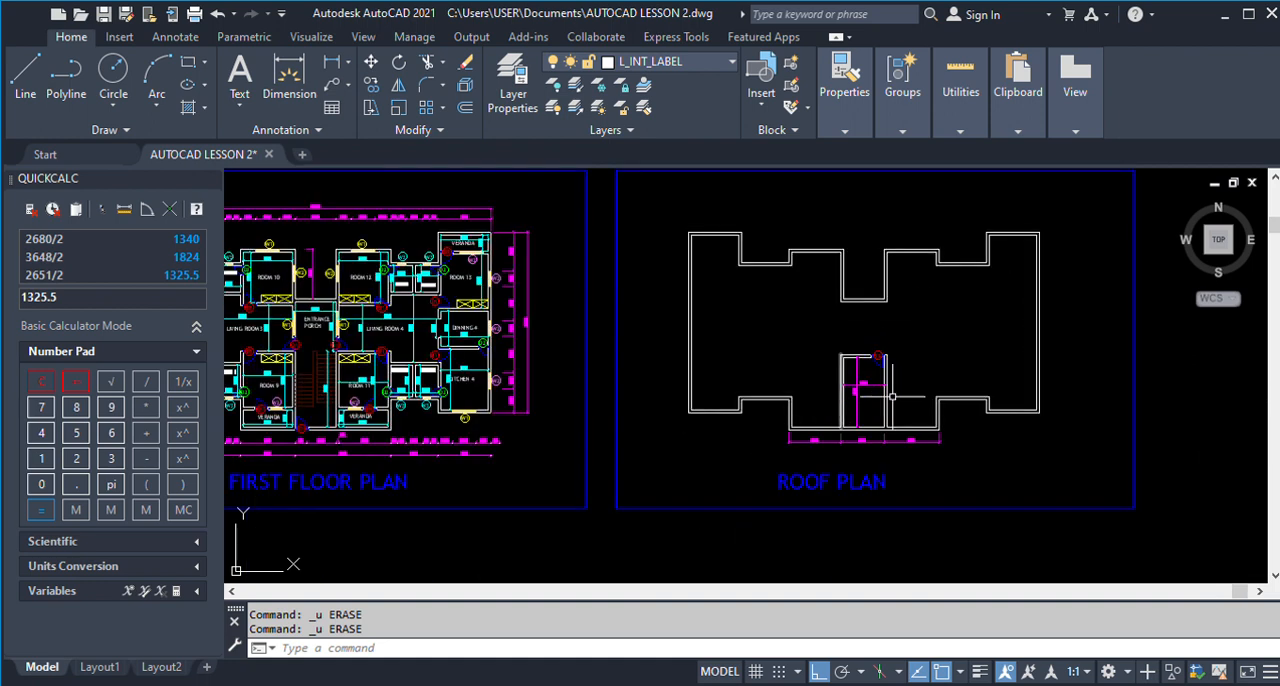
scroll(900, 390, "down", 2)
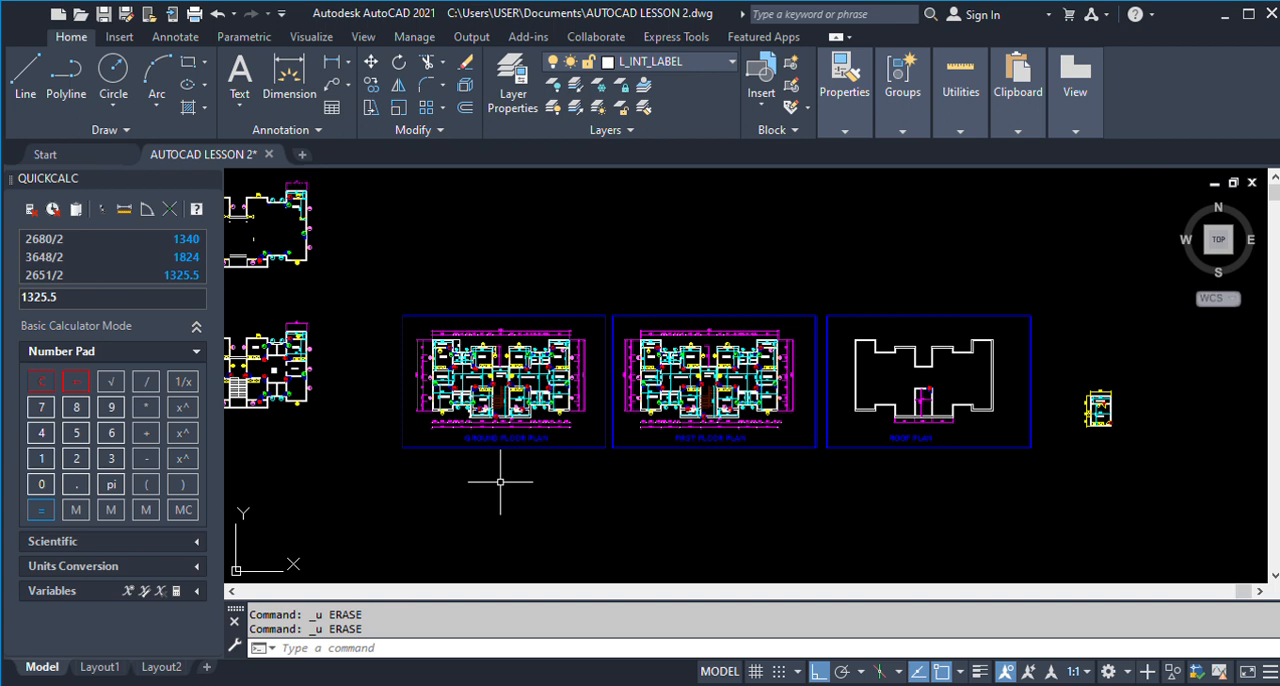
scroll(697, 479, "down", 4)
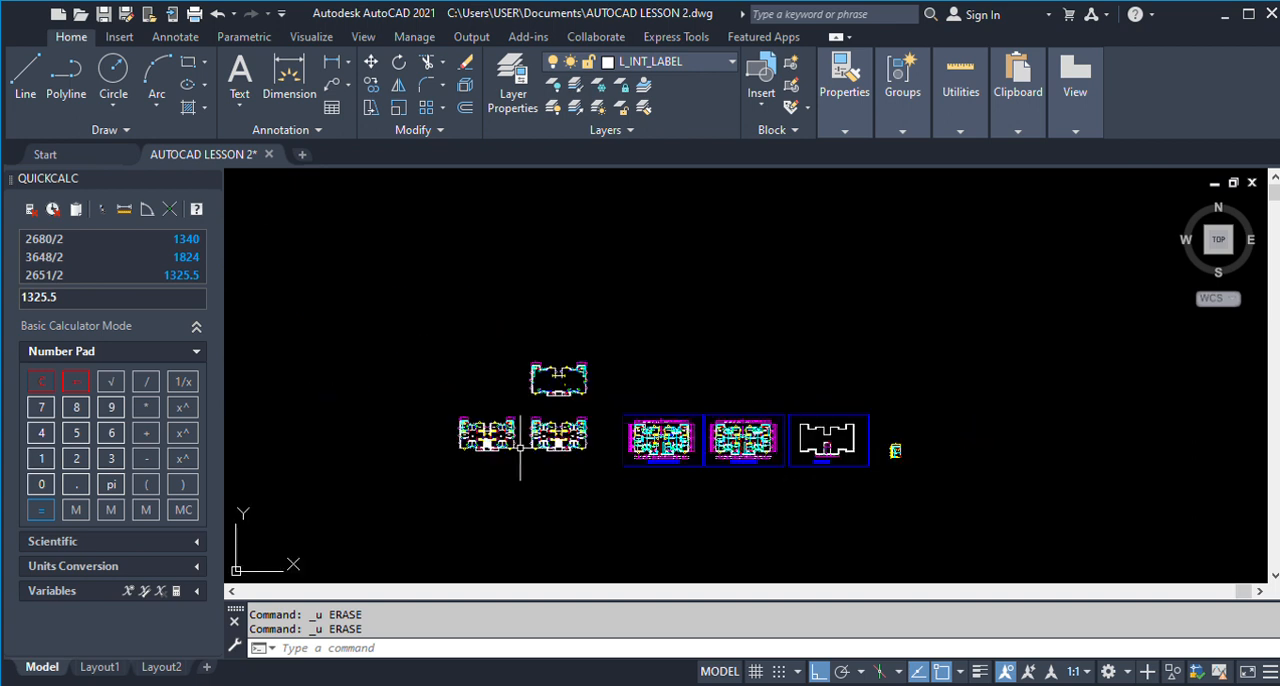
Examine the room, door, window and stair layout of the two lower floor plan copies.
scroll(425, 445, "up", 6)
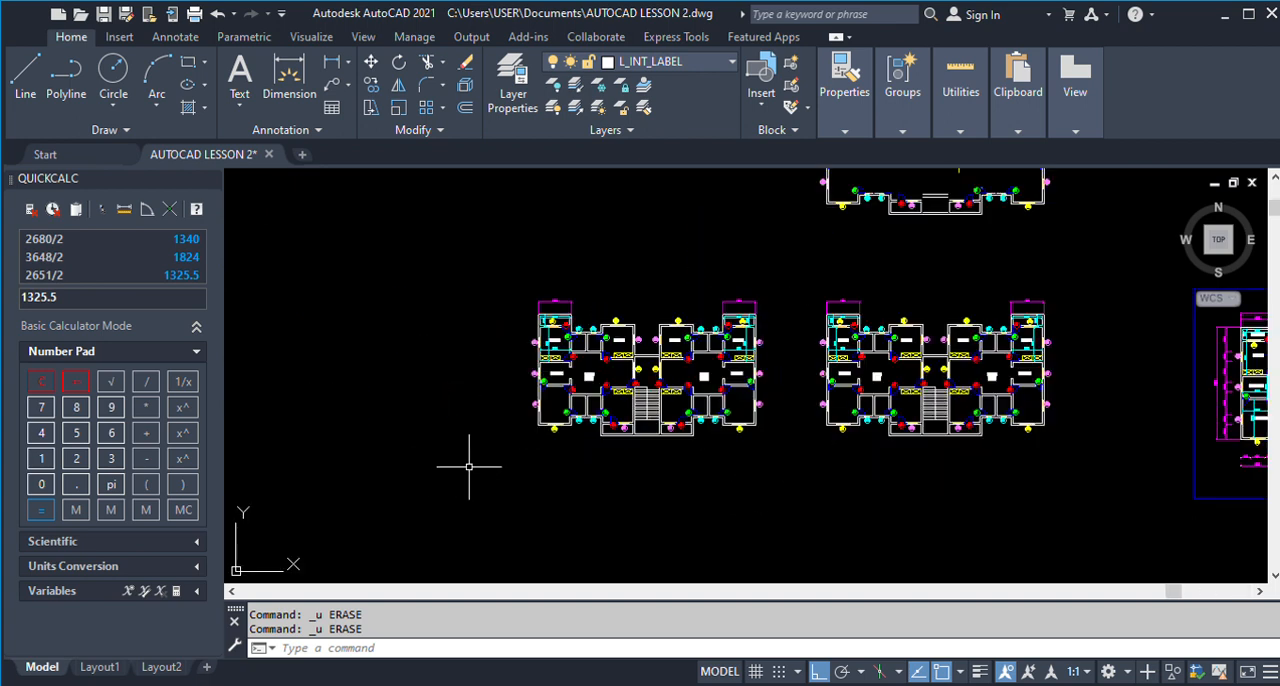
scroll(469, 466, "up", 4)
scroll(503, 468, "down", 1)
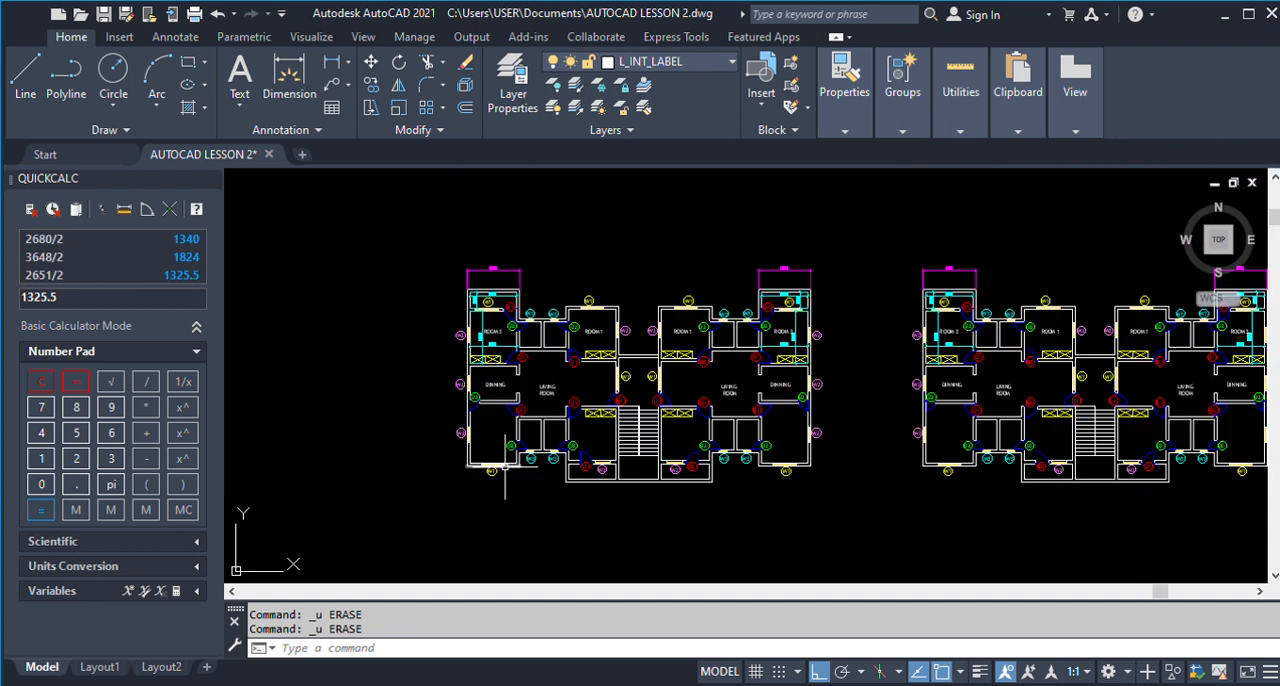
scroll(510, 455, "up", 3)
scroll(525, 440, "down", 3)
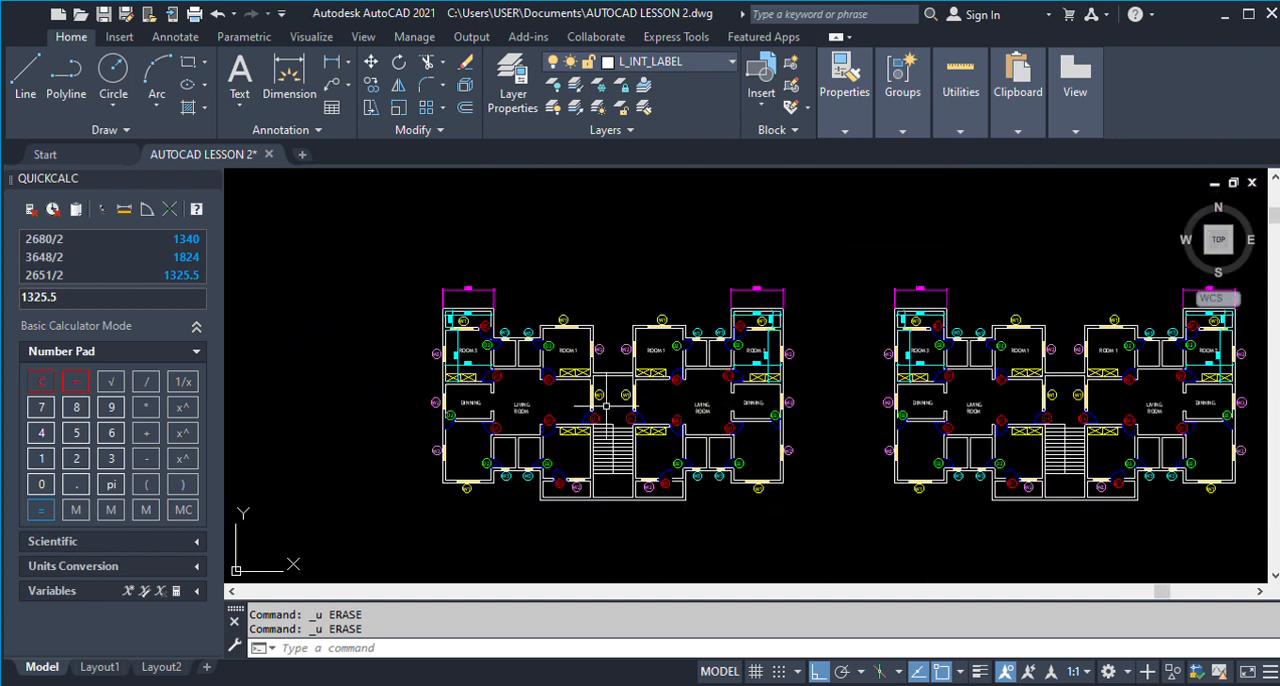
scroll(612, 405, "down", 1)
scroll(560, 410, "up", 3)
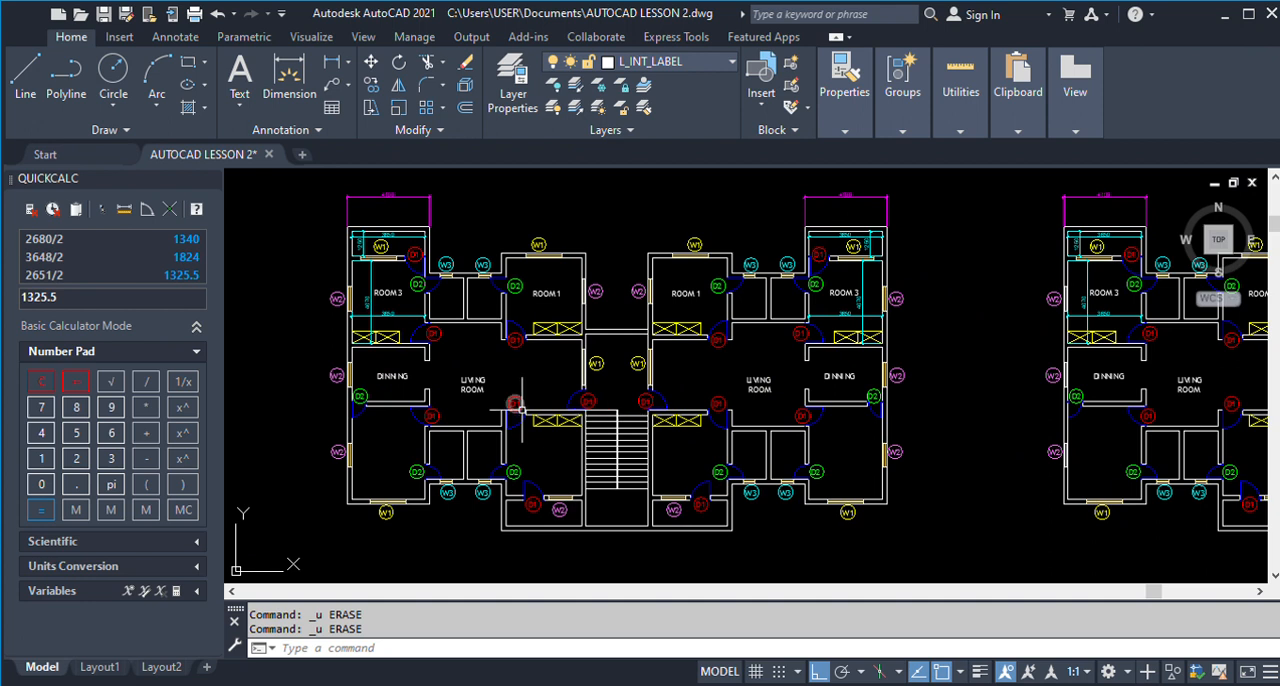
scroll(514, 405, "up", 2)
scroll(568, 425, "down", 2)
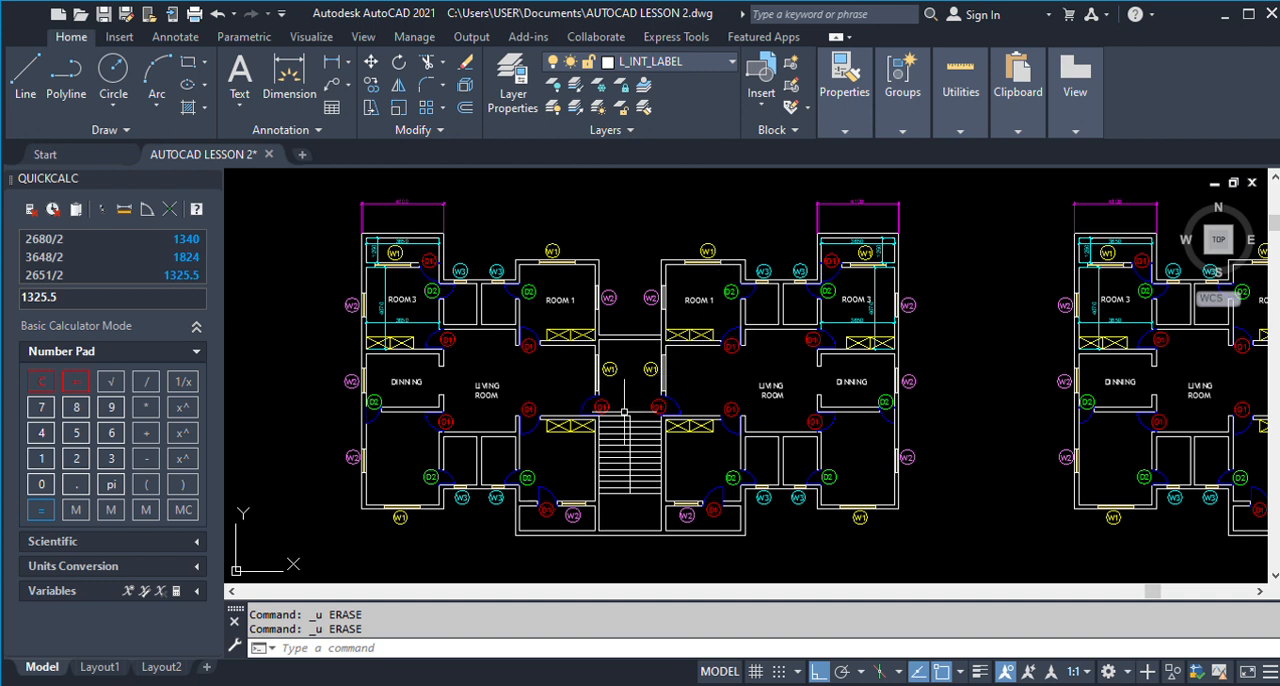
scroll(625, 384, "down", 2)
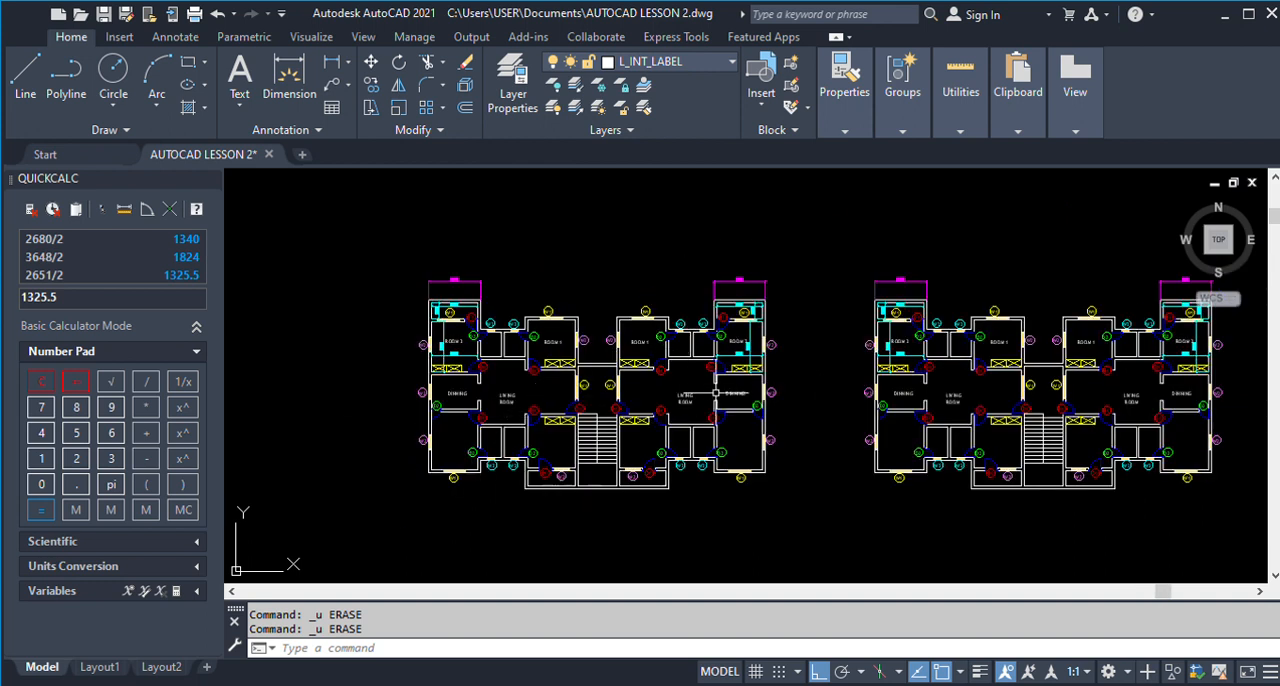
scroll(533, 382, "up", 2)
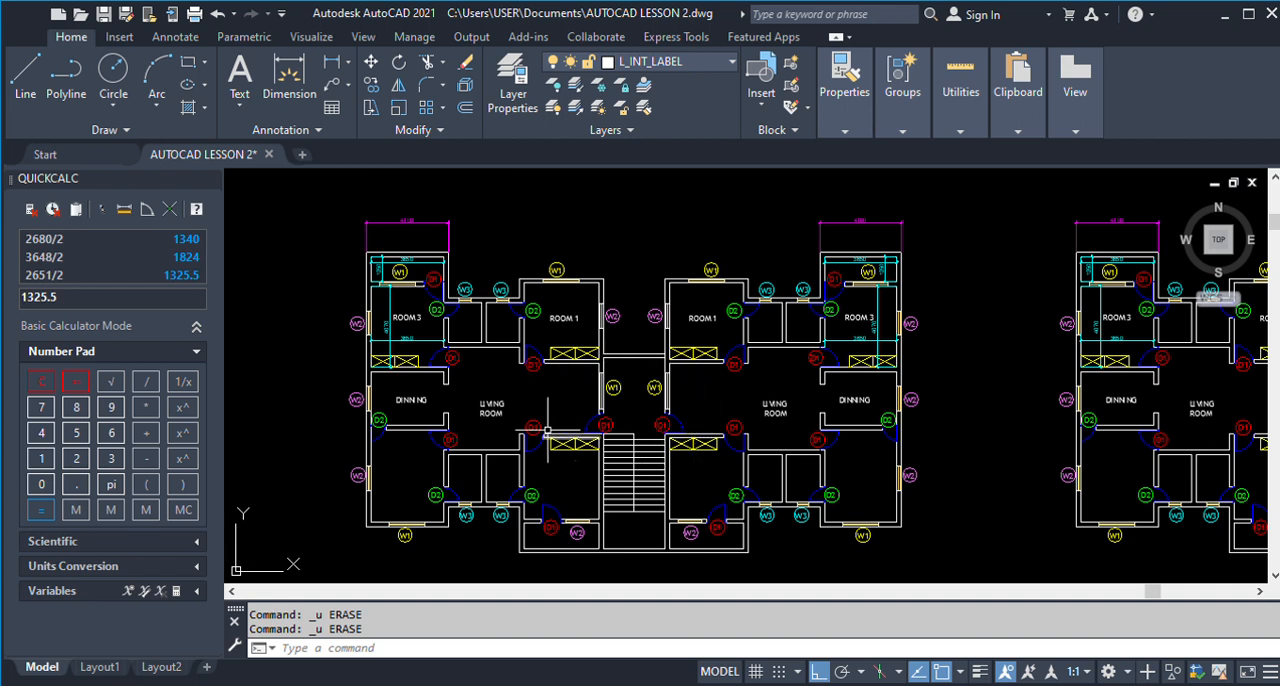
scroll(649, 412, "down", 2)
scroll(618, 414, "up", 2)
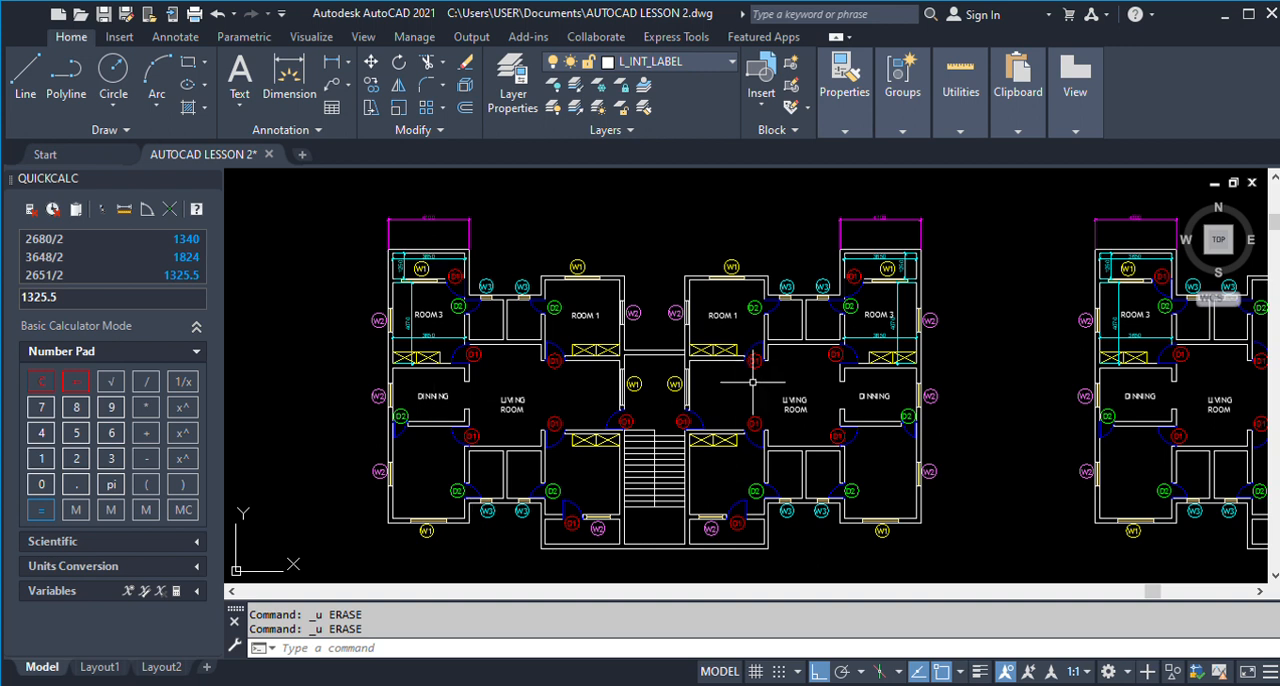
Examine the left floor plan copy around the central staircase, the D1 entrance doors and the adjoining living rooms.
left_click(681, 421)
scroll(653, 325, "down", 2)
scroll(572, 266, "up", 1)
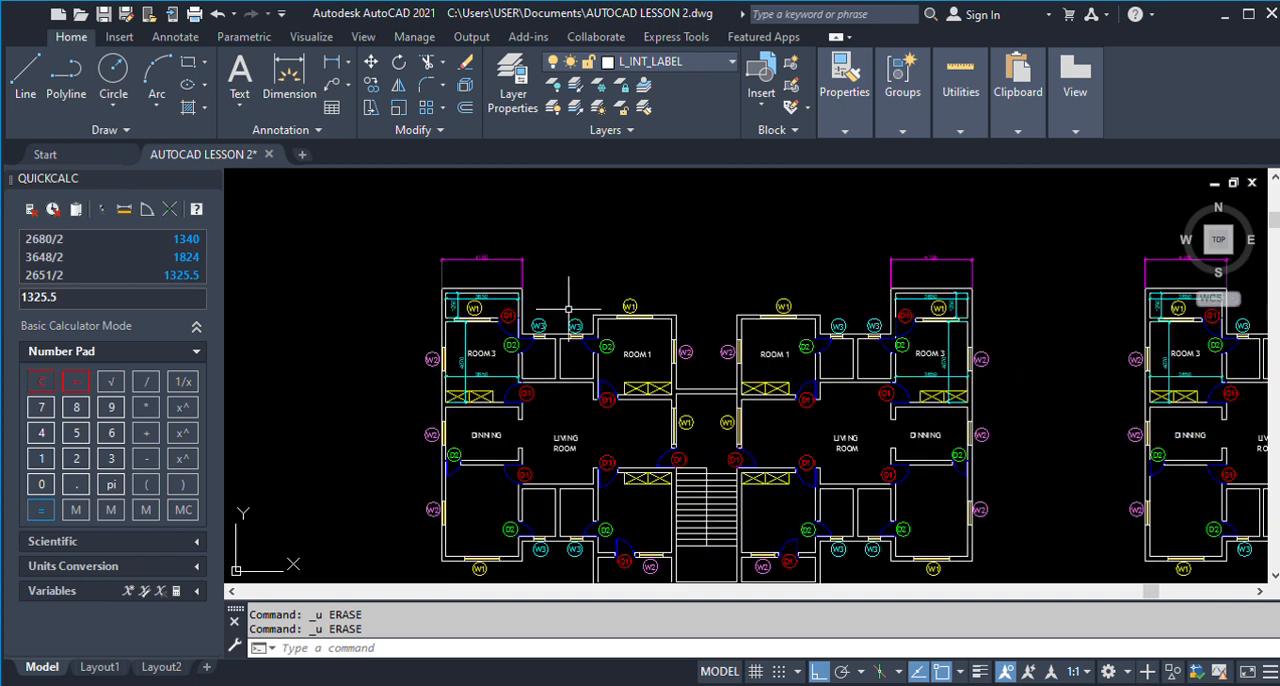
scroll(582, 310, "down", 1)
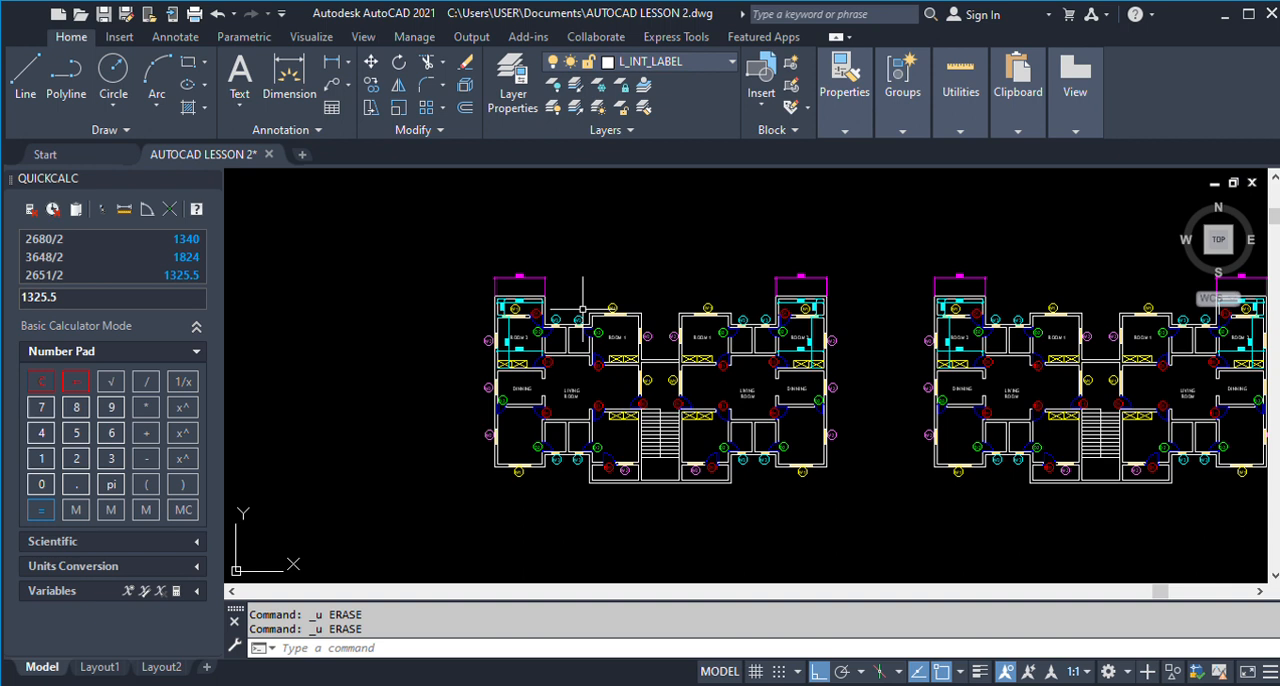
scroll(591, 395, "up", 2)
scroll(690, 397, "up", 2)
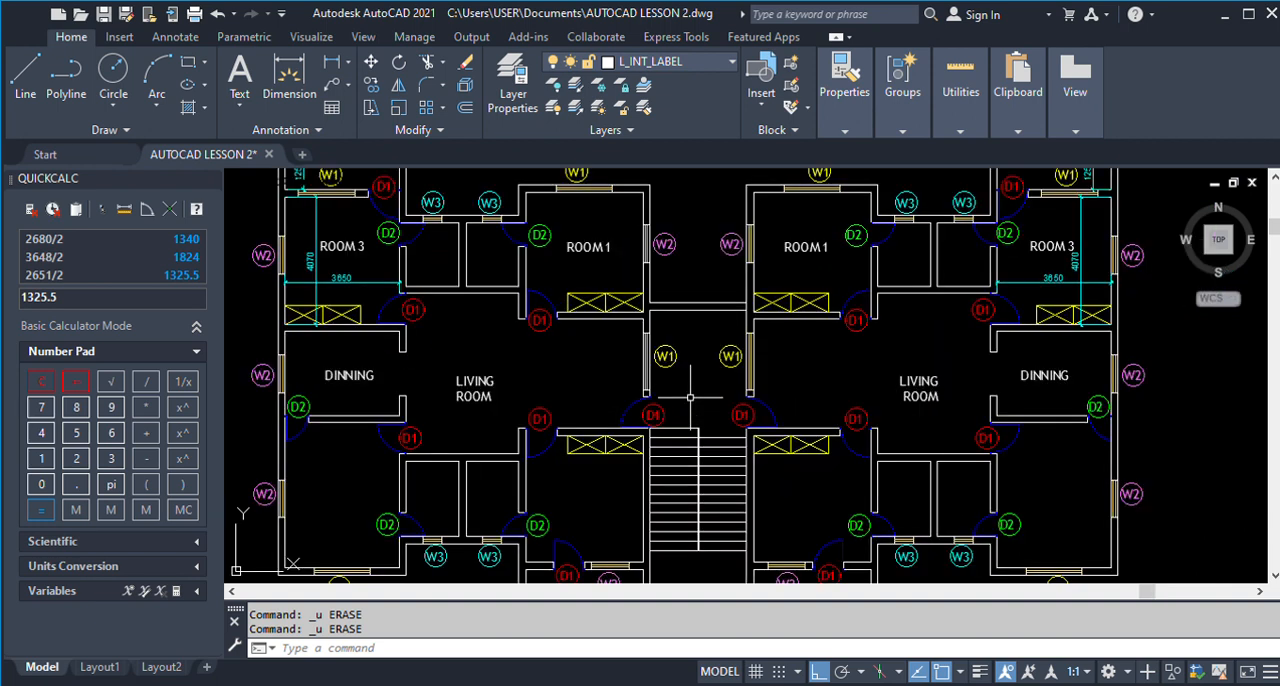
scroll(690, 397, "down", 2)
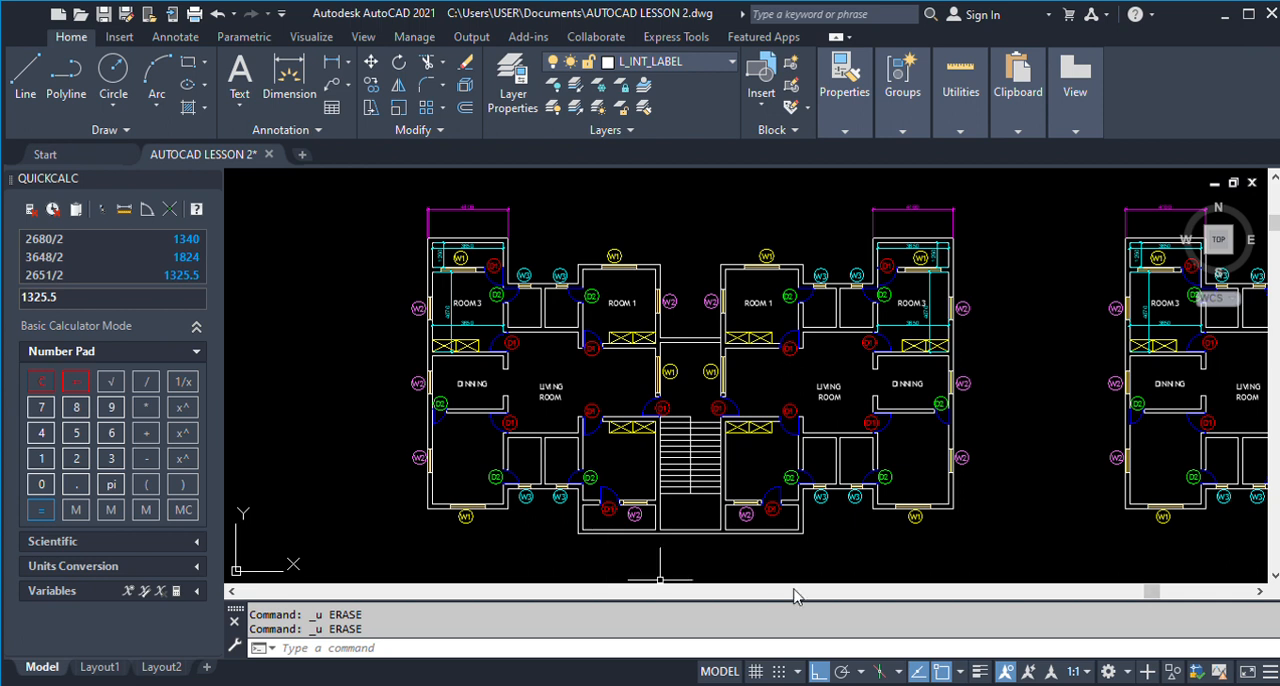
scroll(662, 334, "up", 2)
scroll(662, 334, "down", 2)
scroll(662, 335, "up", 2)
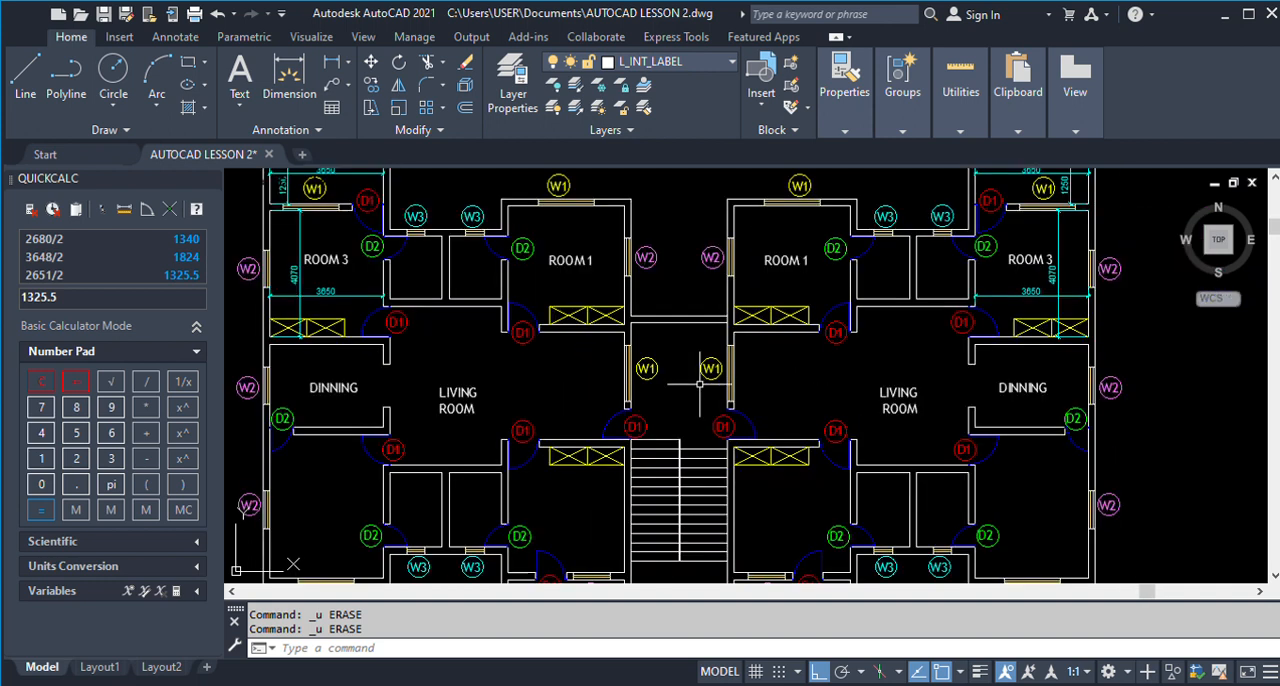
scroll(685, 378, "down", 2)
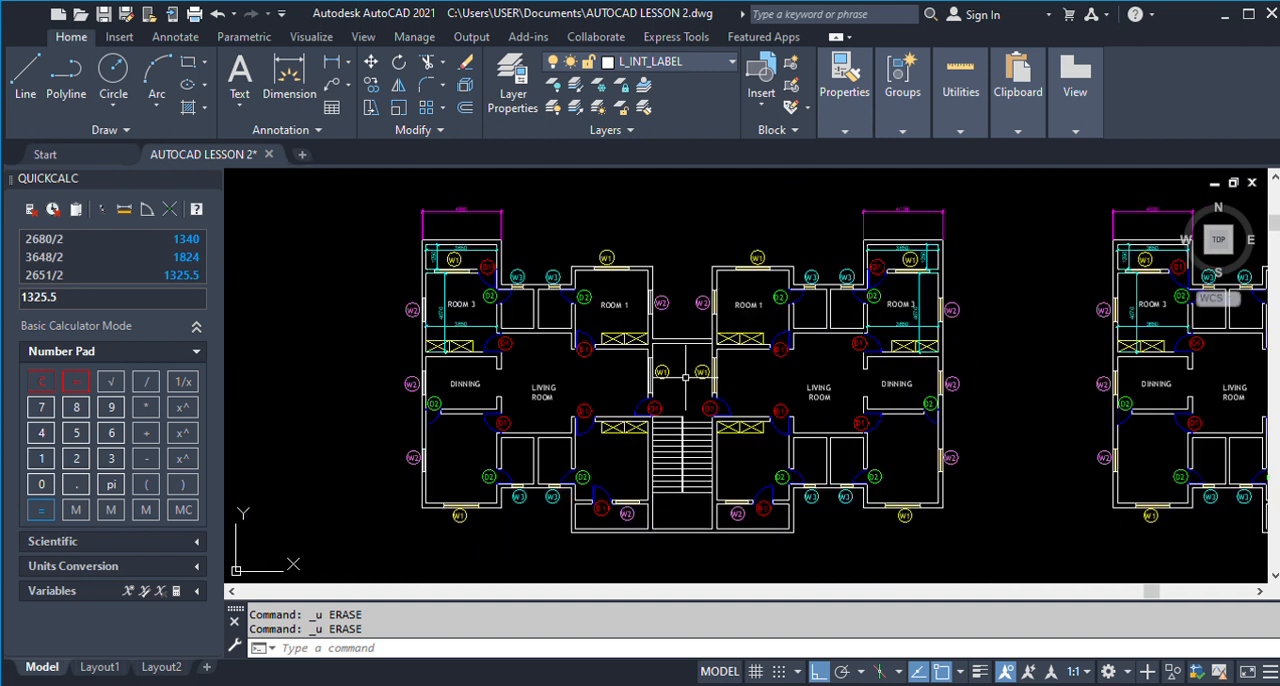